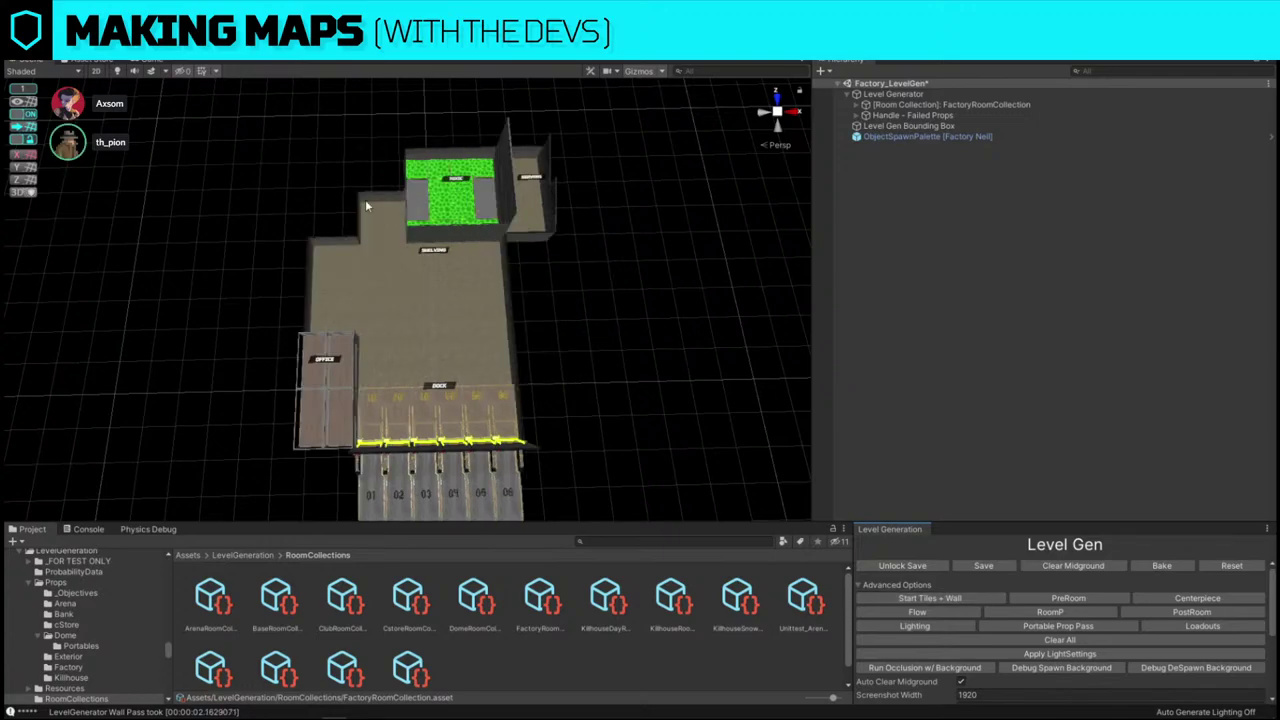
- Generate a factory level layout from the FactoryRoomCollection with the Start Tiles + Wall pass and inspect it from above
left_click(936, 95)
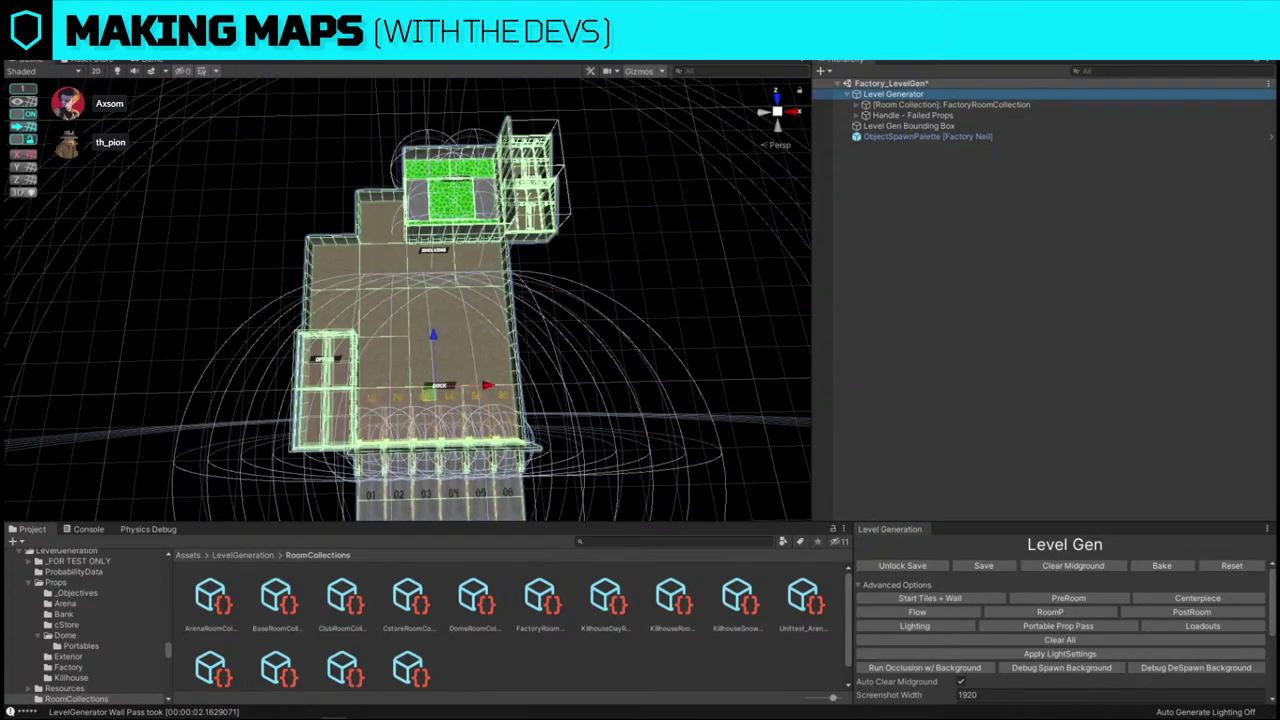
left_click(541, 600)
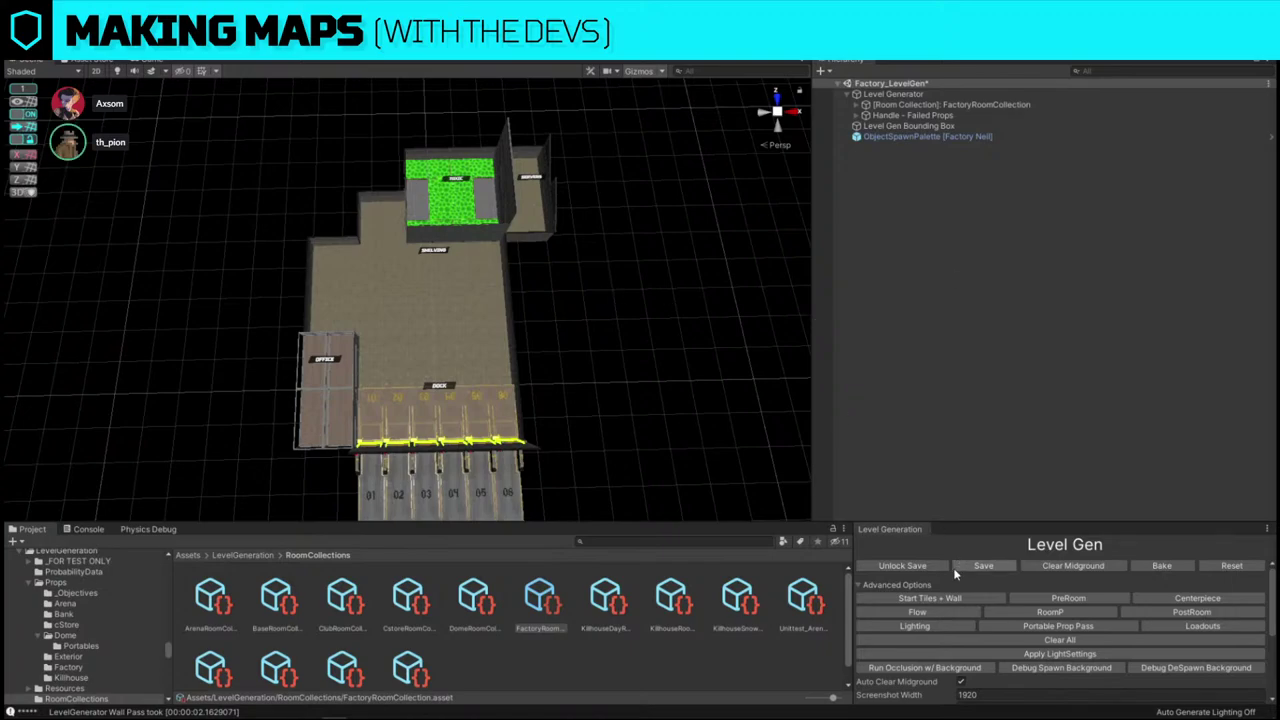
left_click(958, 597)
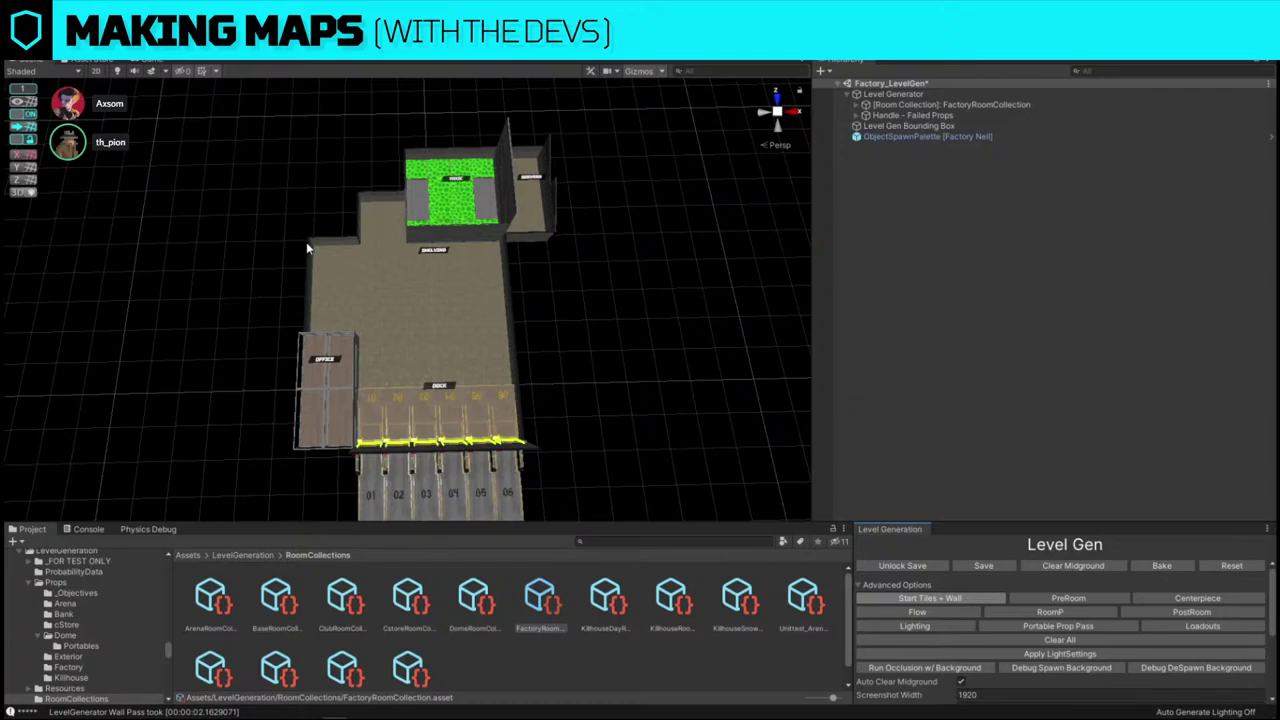
left_click(446, 257)
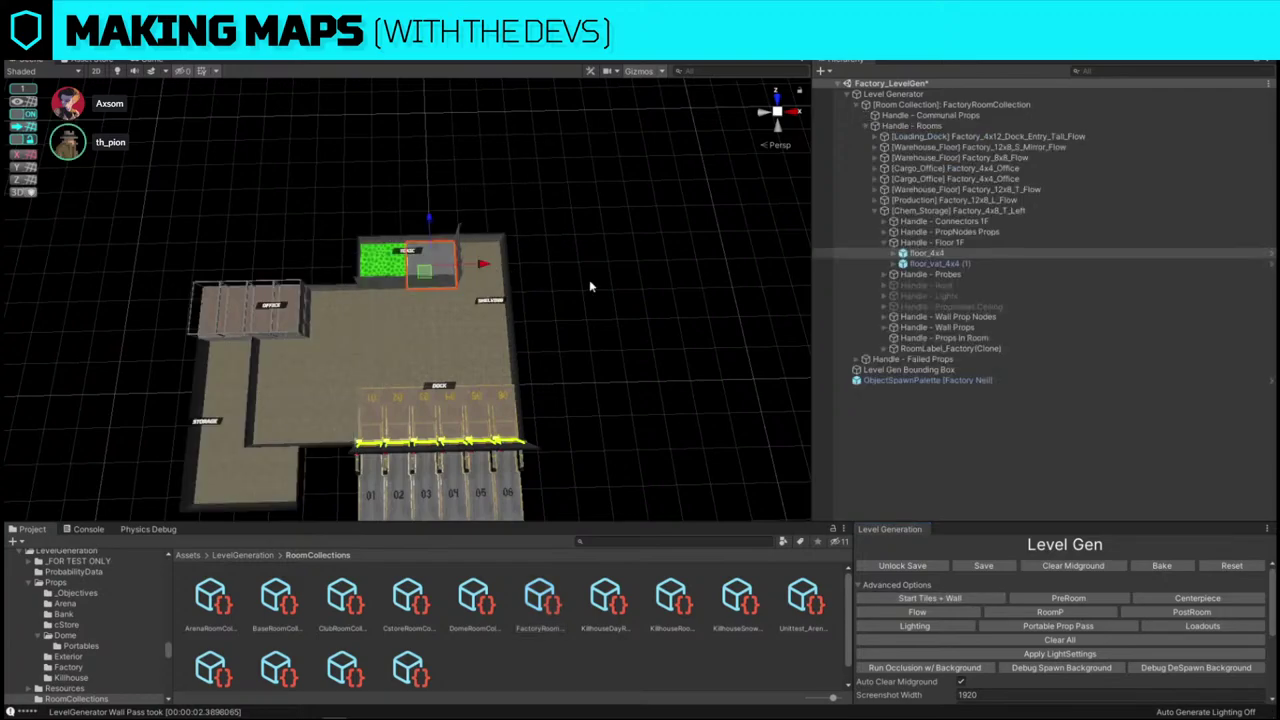
left_click(633, 288)
right_click_drag(633, 288, 622, 314)
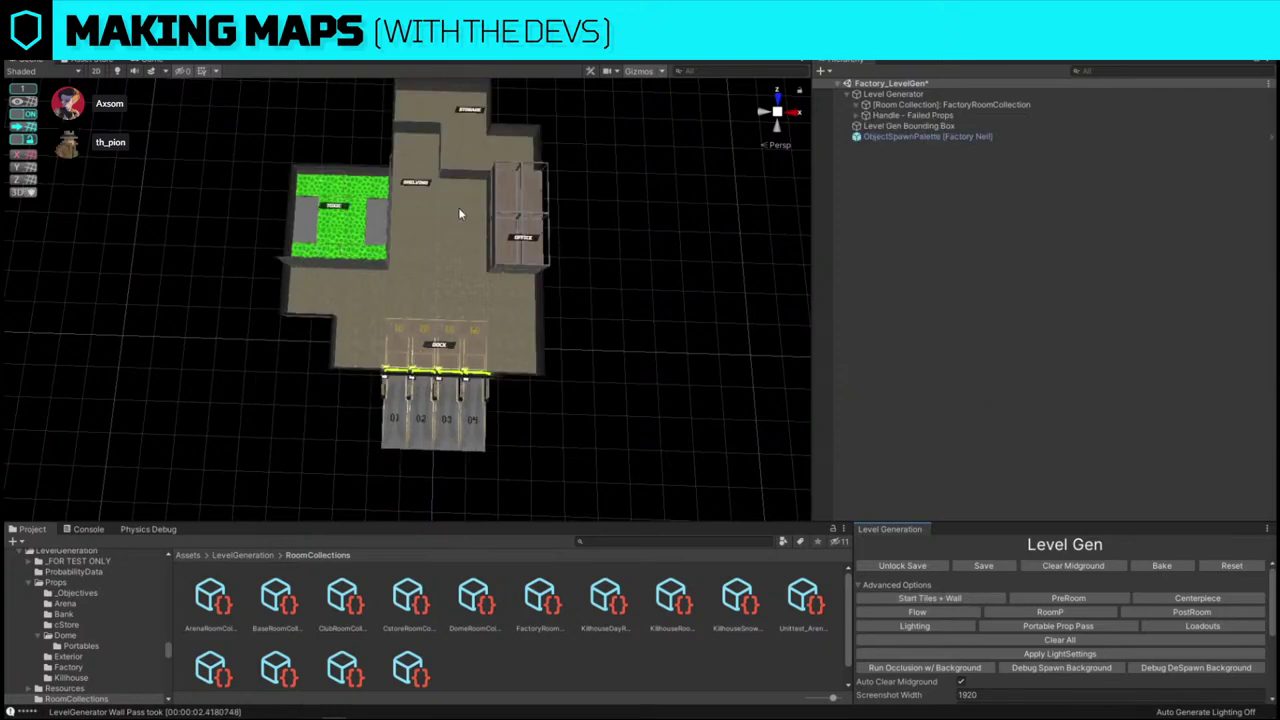
right_click_drag(502, 230, 500, 215)
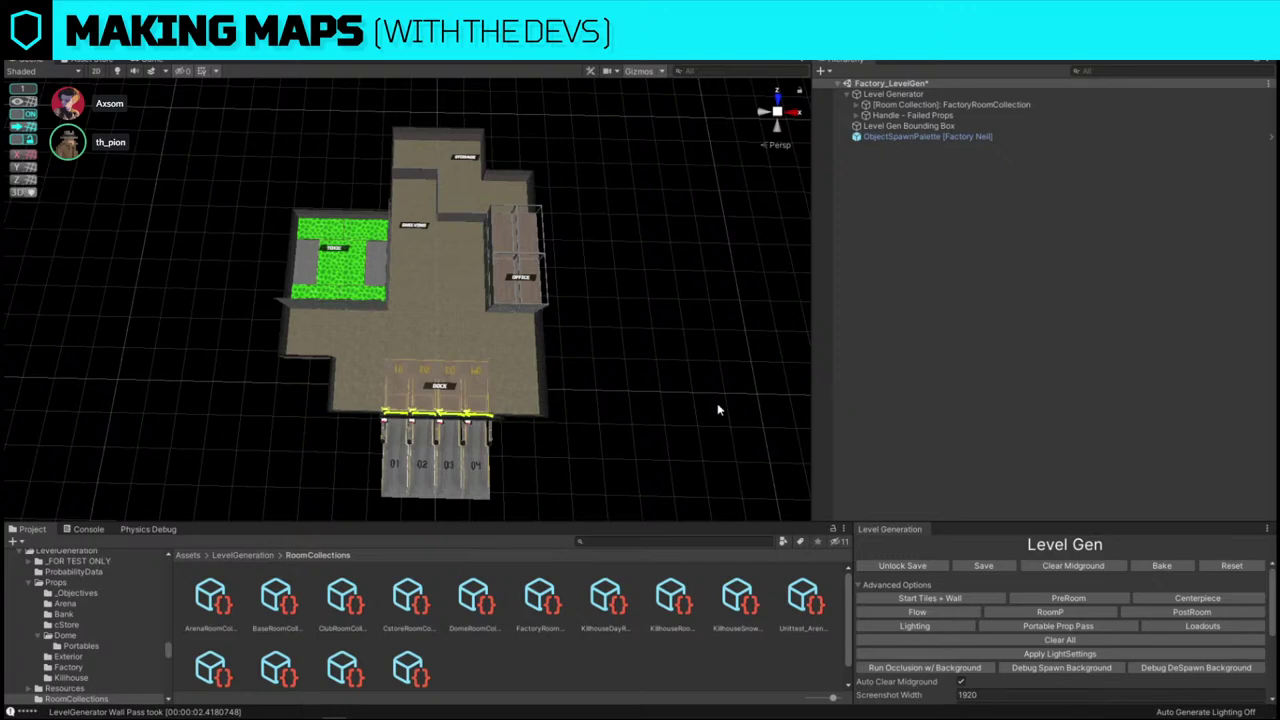
- Rerun the Start Tiles + Wall pass repeatedly, reviewing each random factory layout from above to find a usable one
left_click(925, 599)
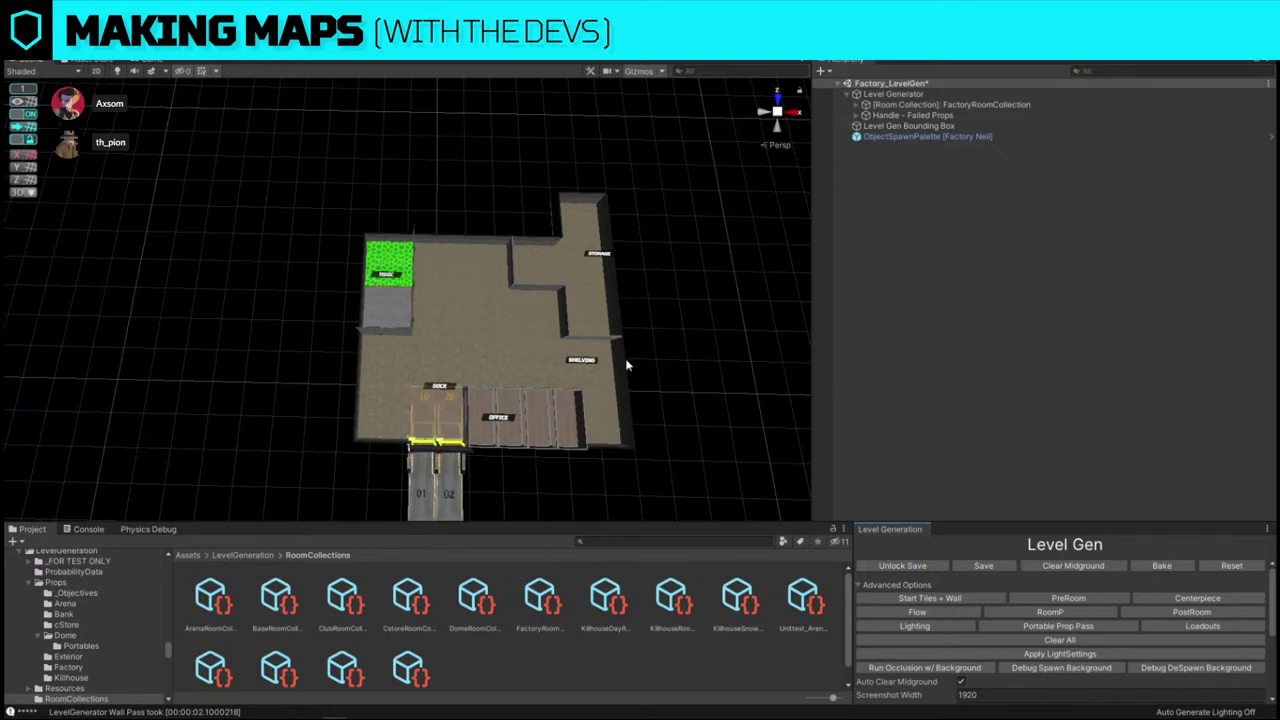
right_click_drag(592, 362, 605, 400)
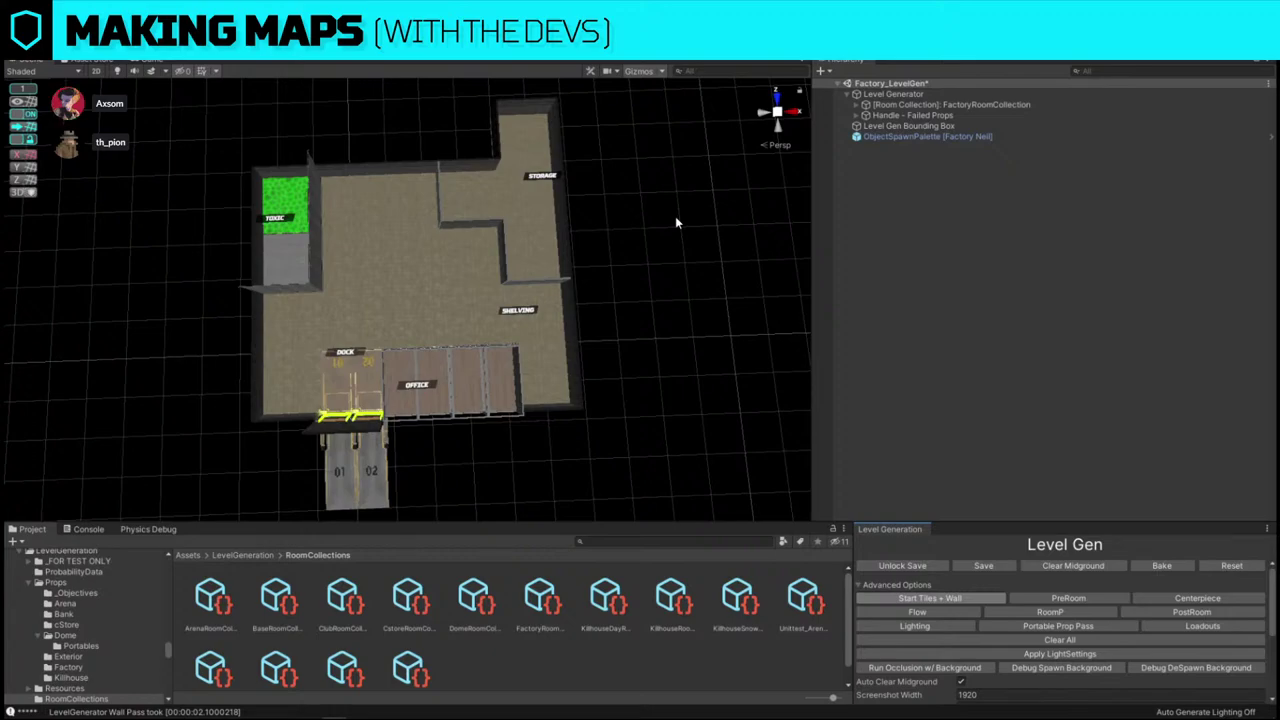
right_click_drag(666, 258, 657, 236)
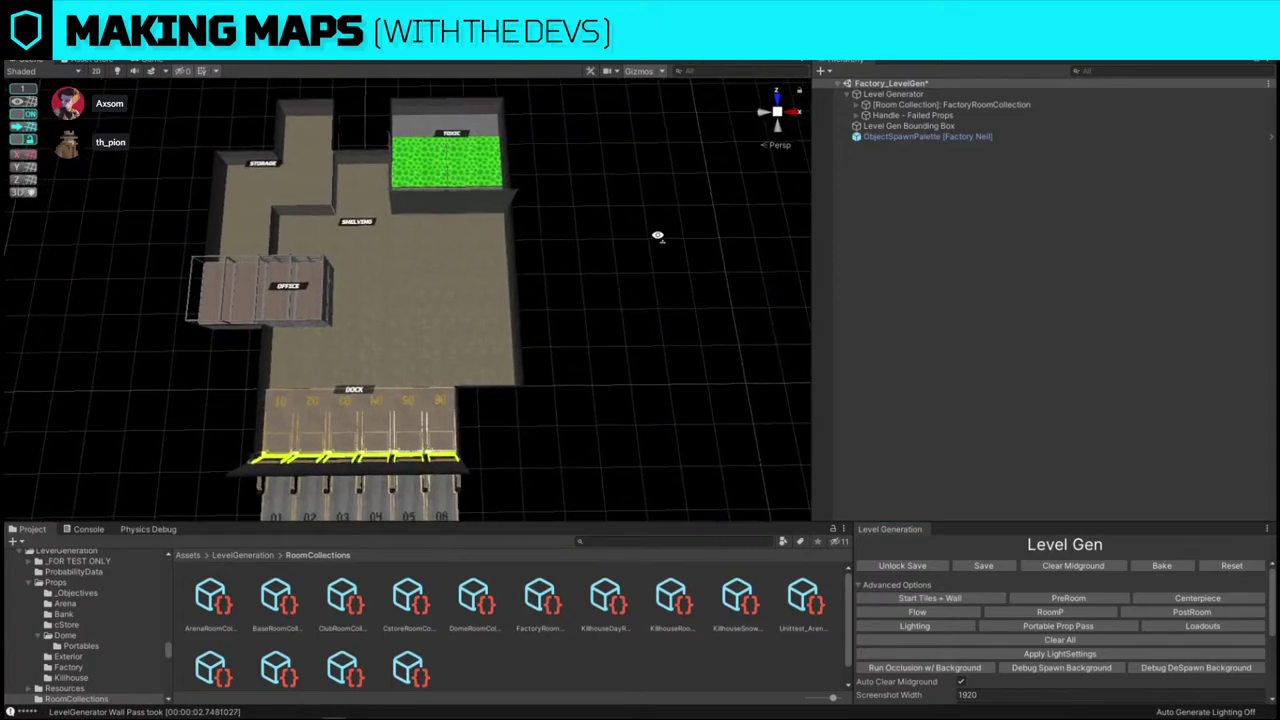
left_click(935, 599)
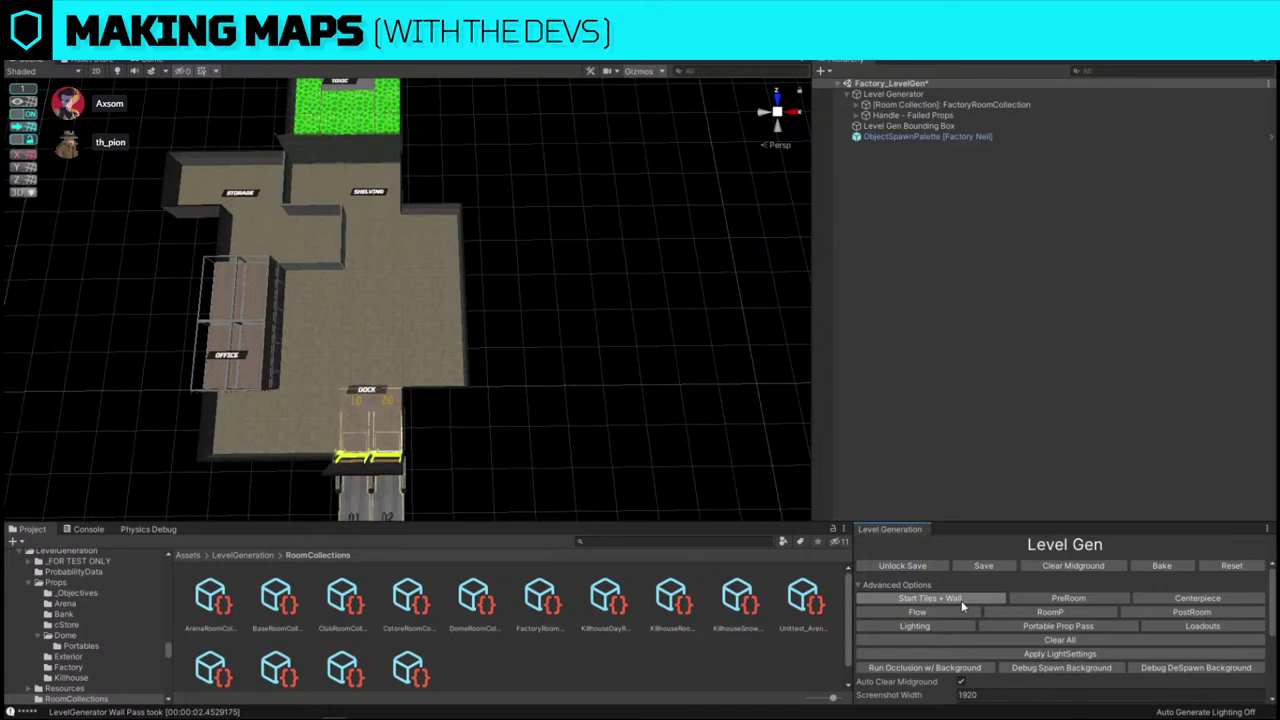
left_click(961, 600)
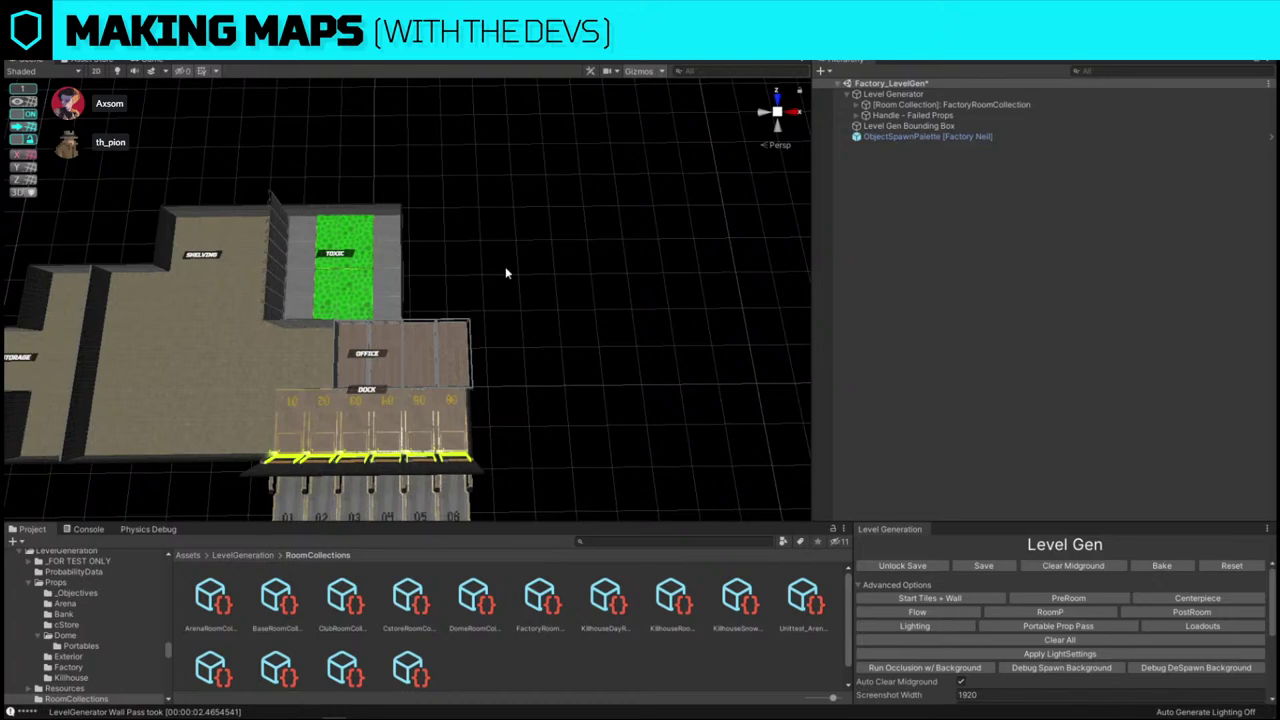
right_click_drag(505, 271, 512, 294)
key("a")
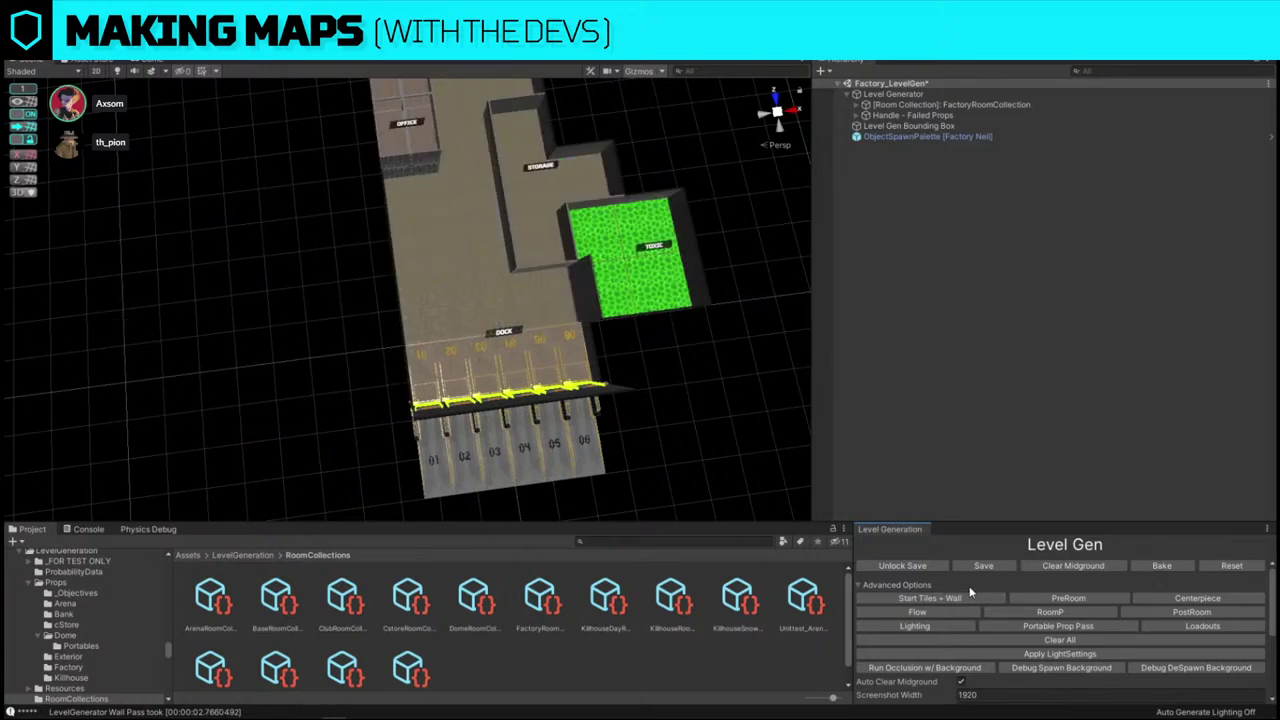
right_click_drag(562, 398, 541, 346)
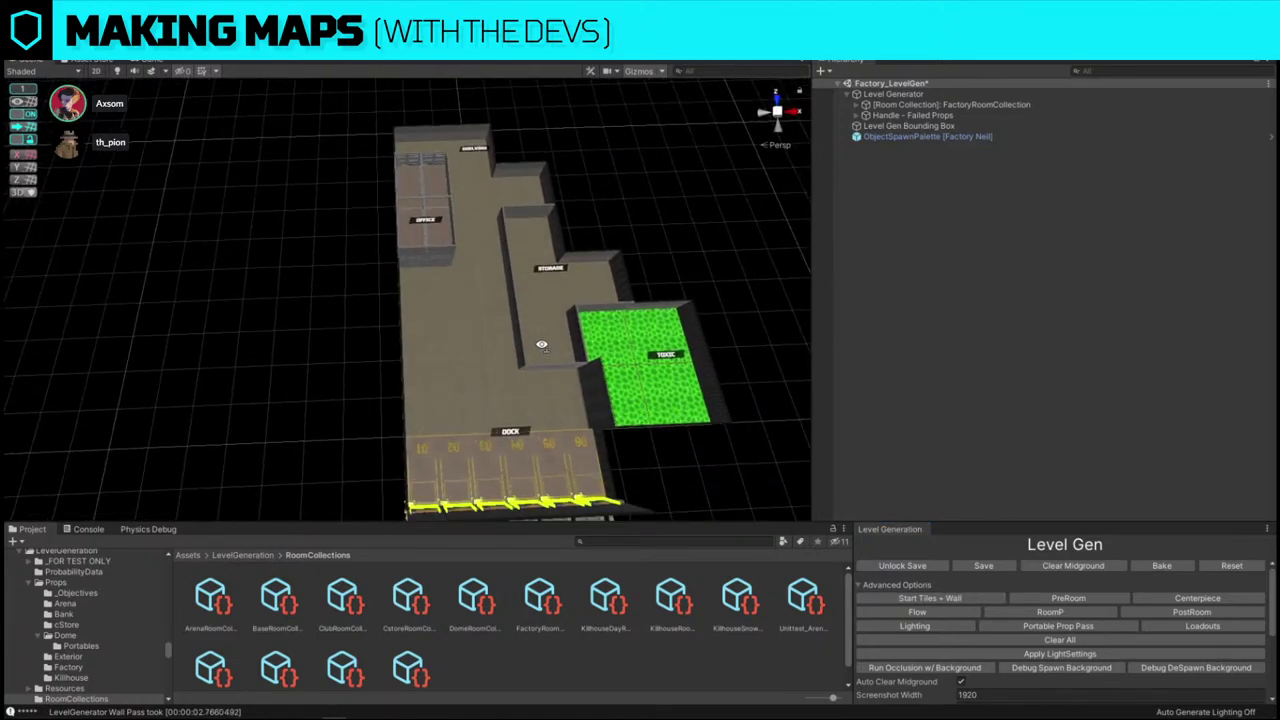
left_click(968, 598)
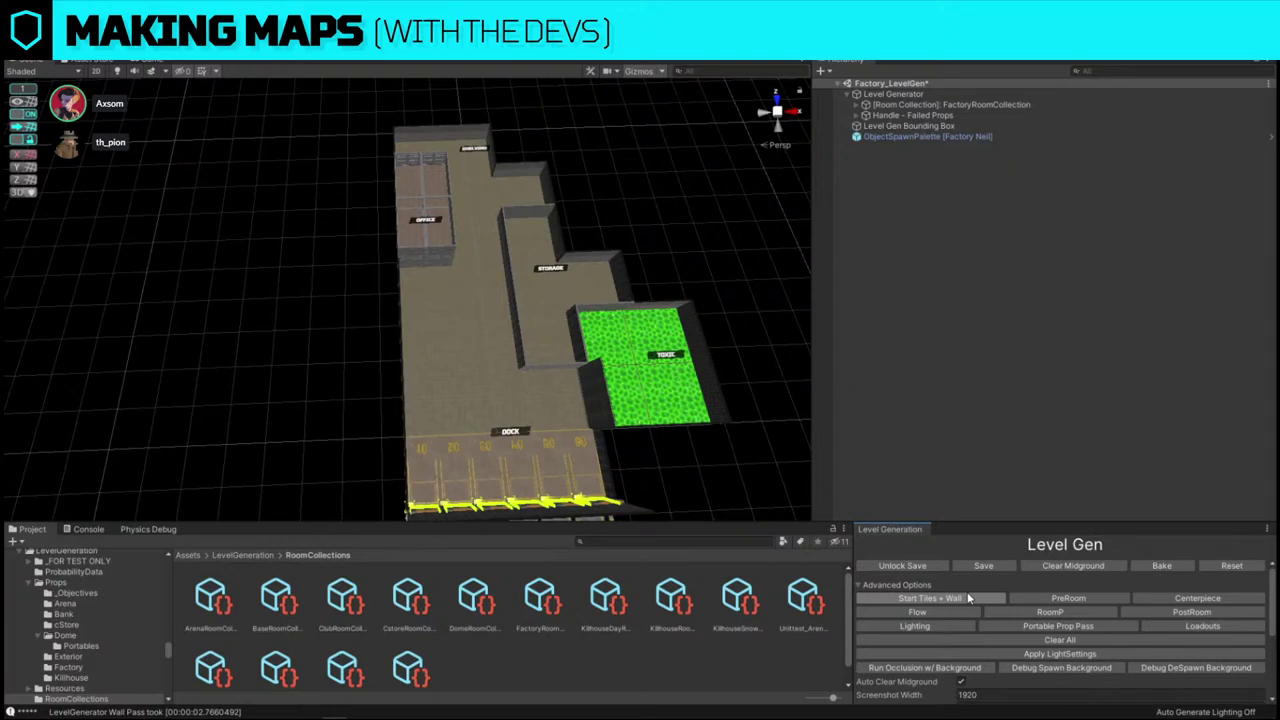
left_click(968, 598)
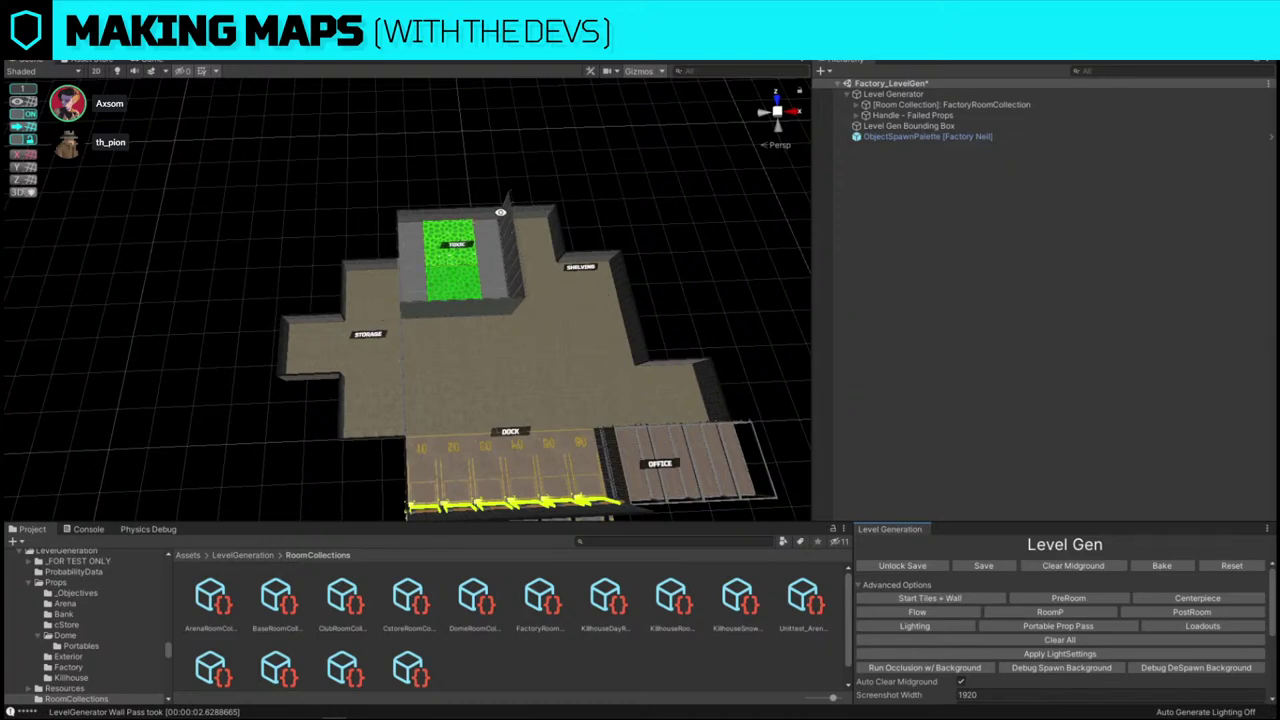
right_click_drag(461, 277, 457, 304)
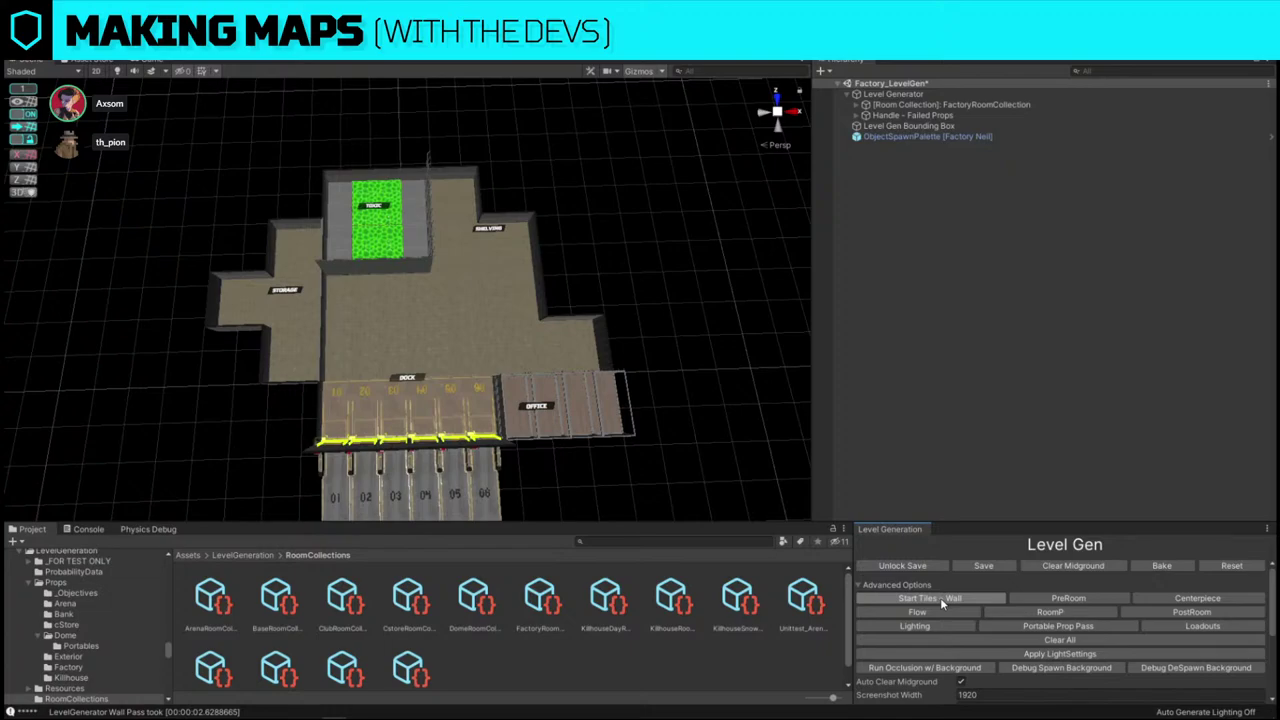
left_click(940, 601)
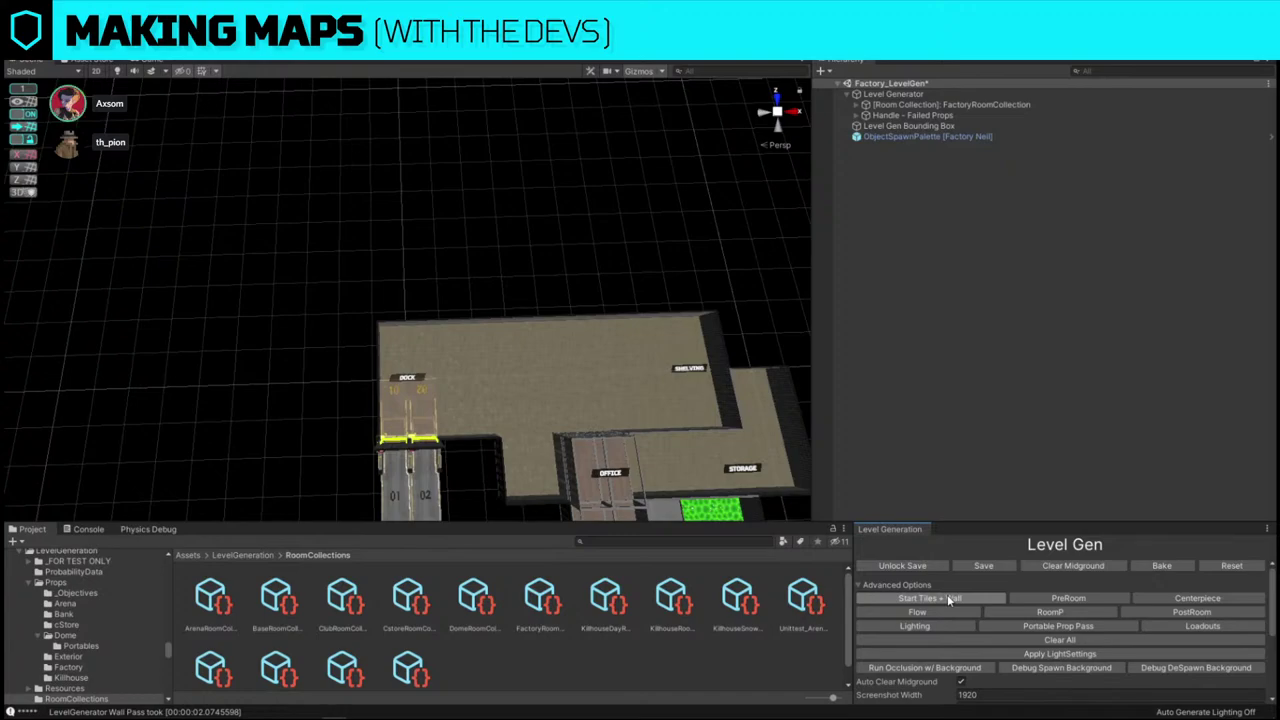
left_click(947, 597)
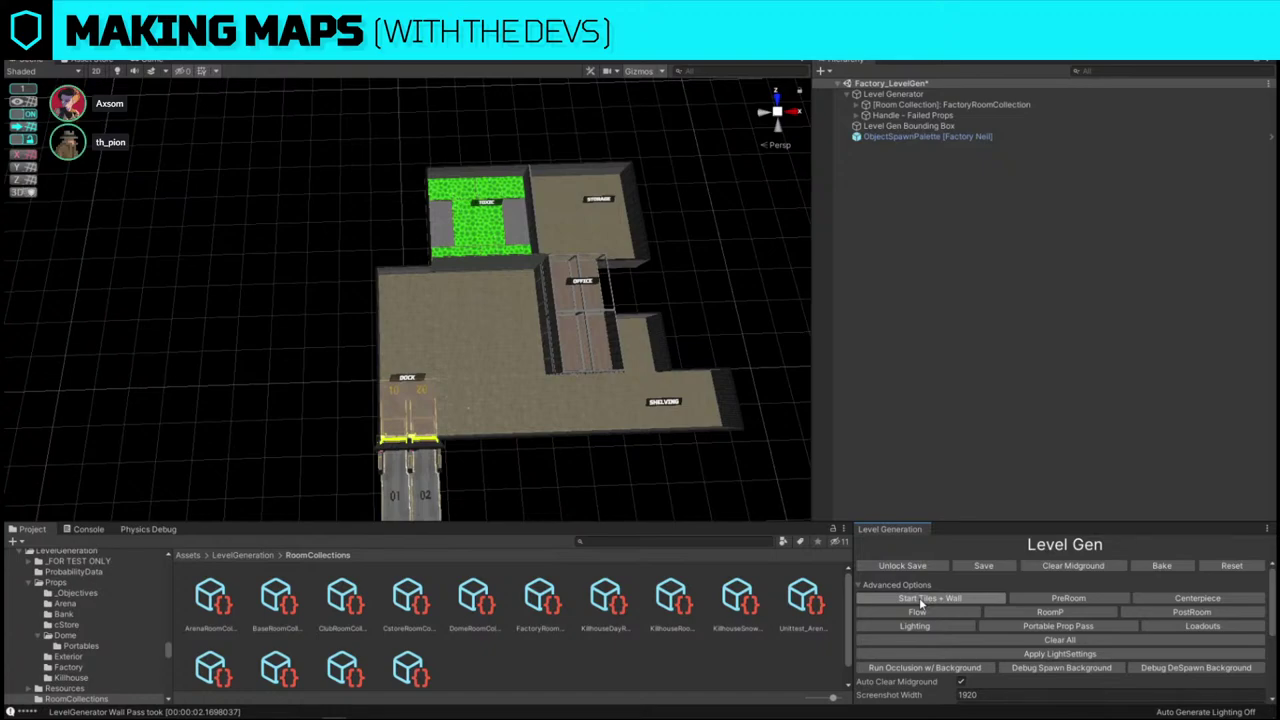
left_click(919, 597)
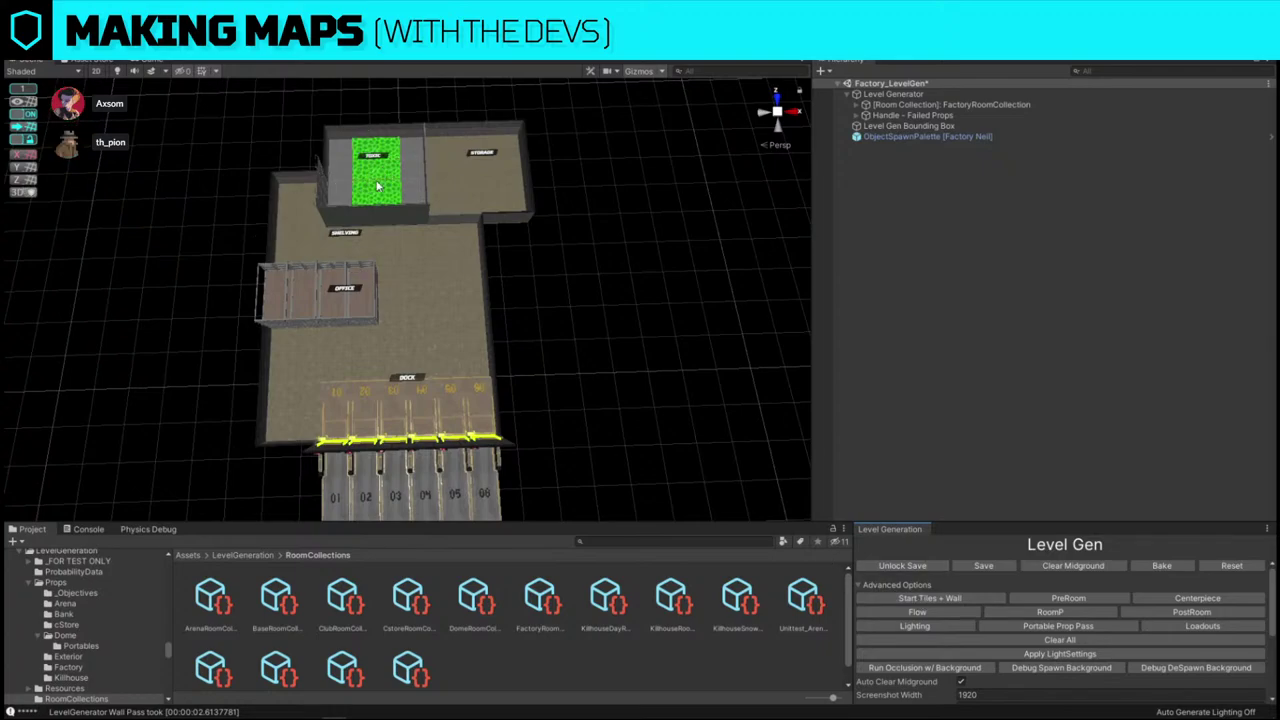
left_click(953, 601)
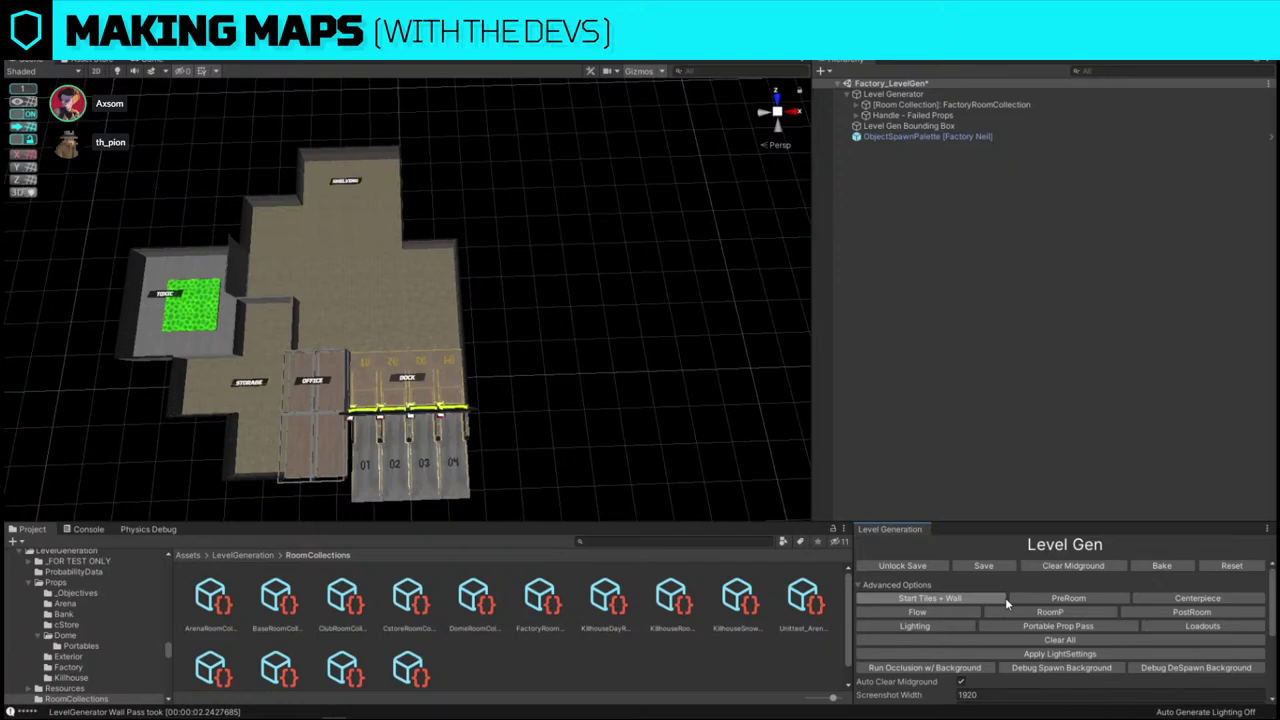
left_click(1005, 597)
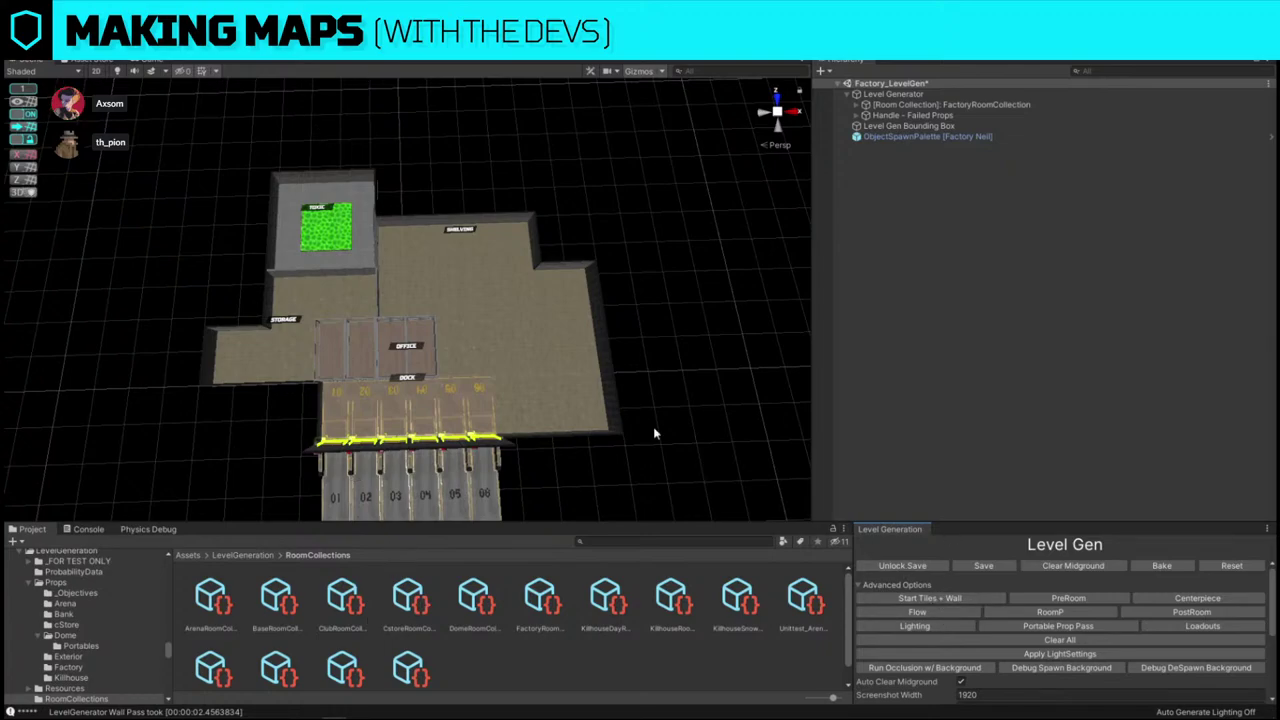
- Move the loading dock's room label away from the office edge to the middle of the numbered dock bays
left_click_drag(653, 426, 994, 399, "alt")
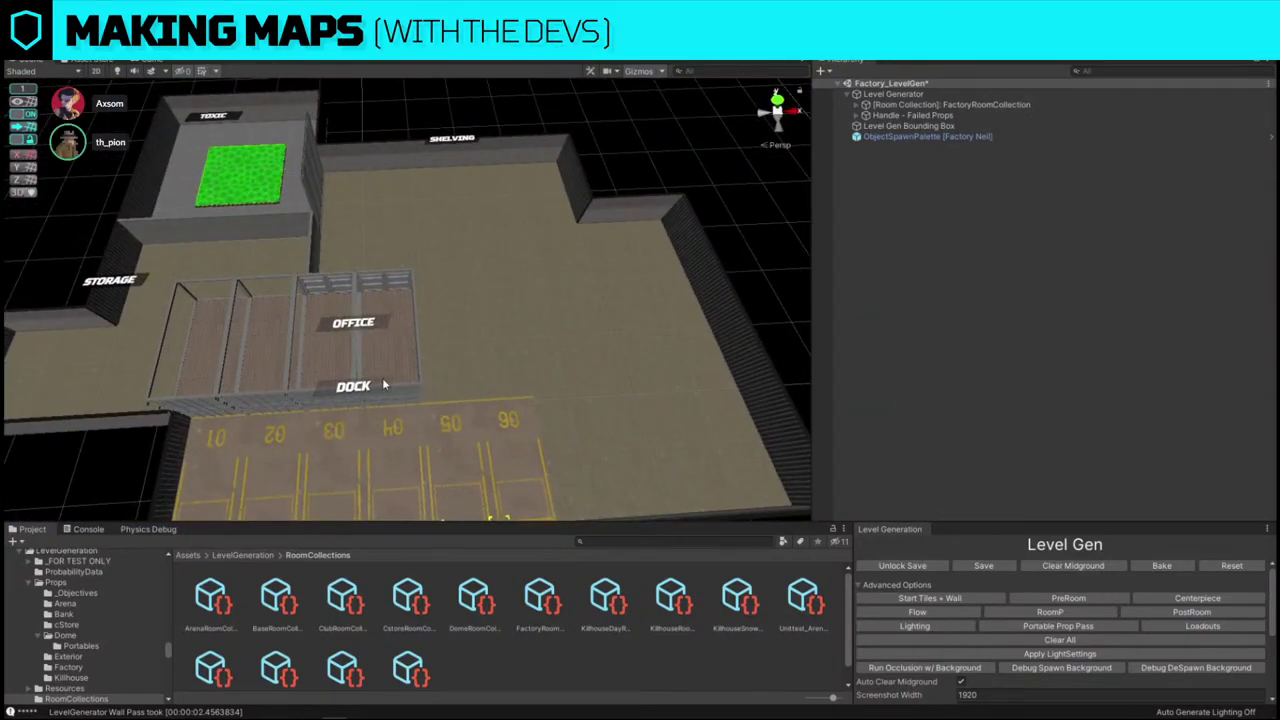
left_click(382, 377)
left_click(1010, 263)
key("f")
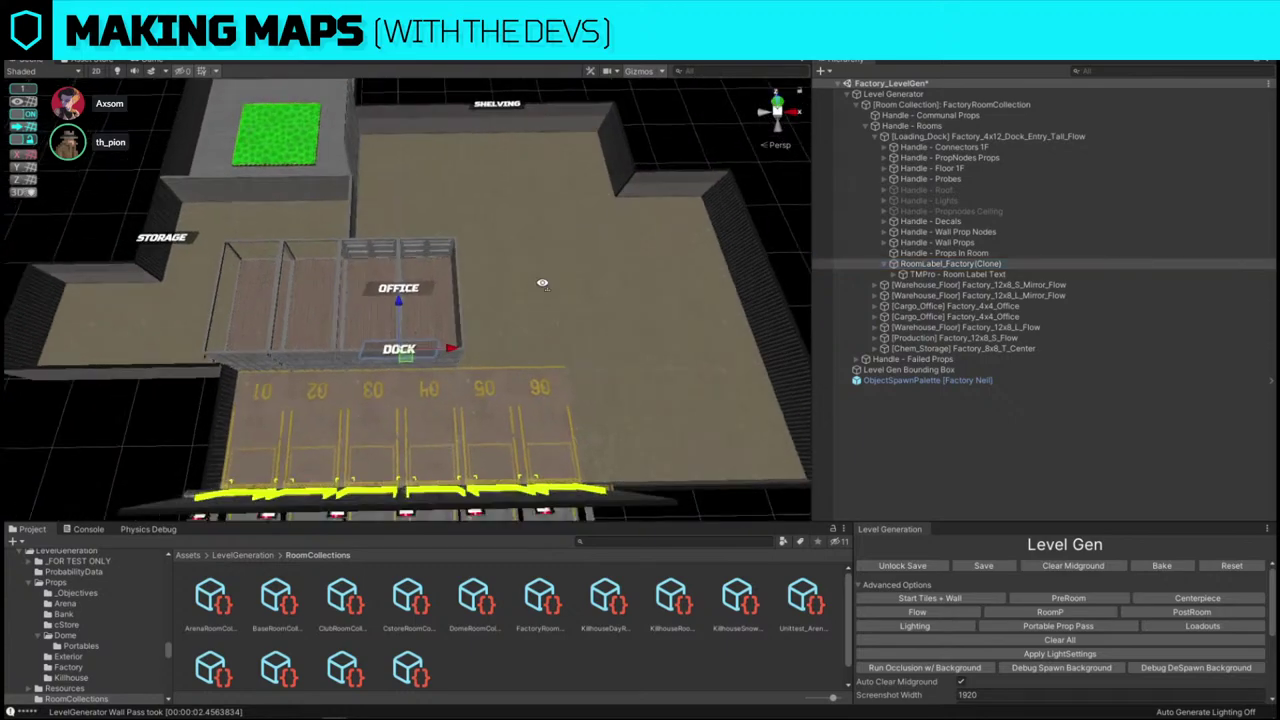
left_click_drag(429, 244, 433, 308)
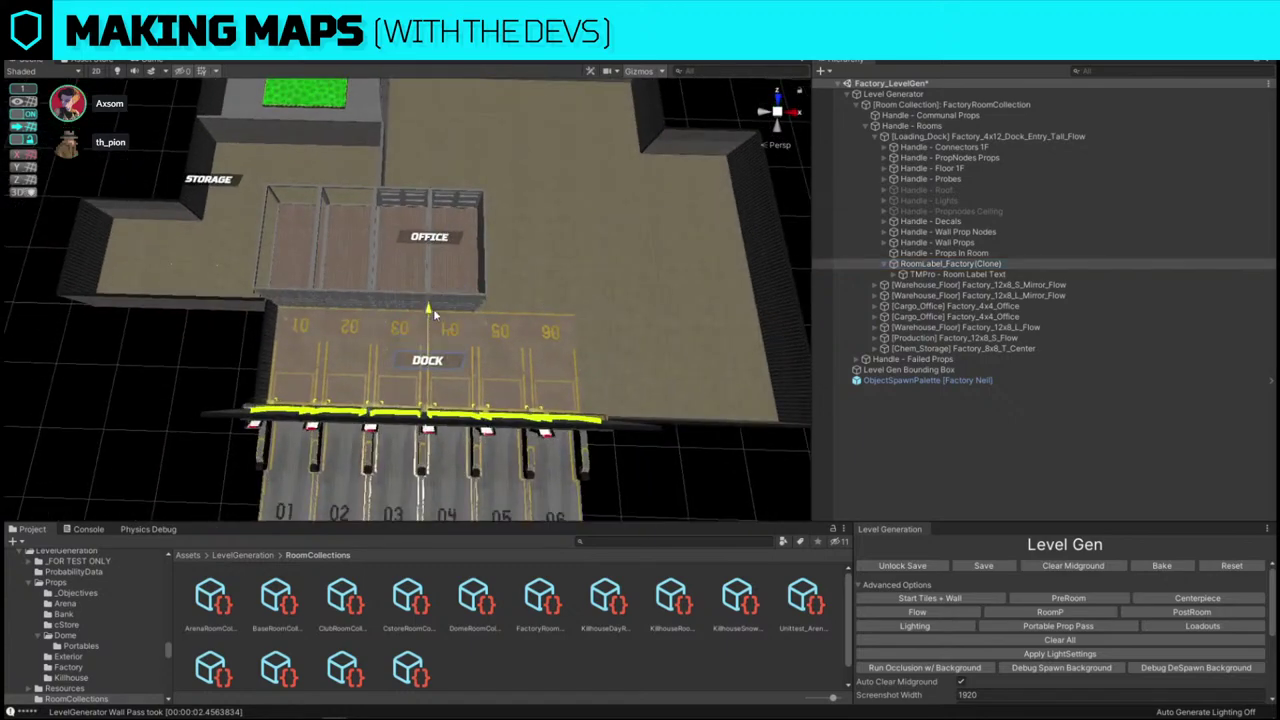
- Move the cargo office's room label along the X axis to the centre of the four office sections
left_click(444, 240)
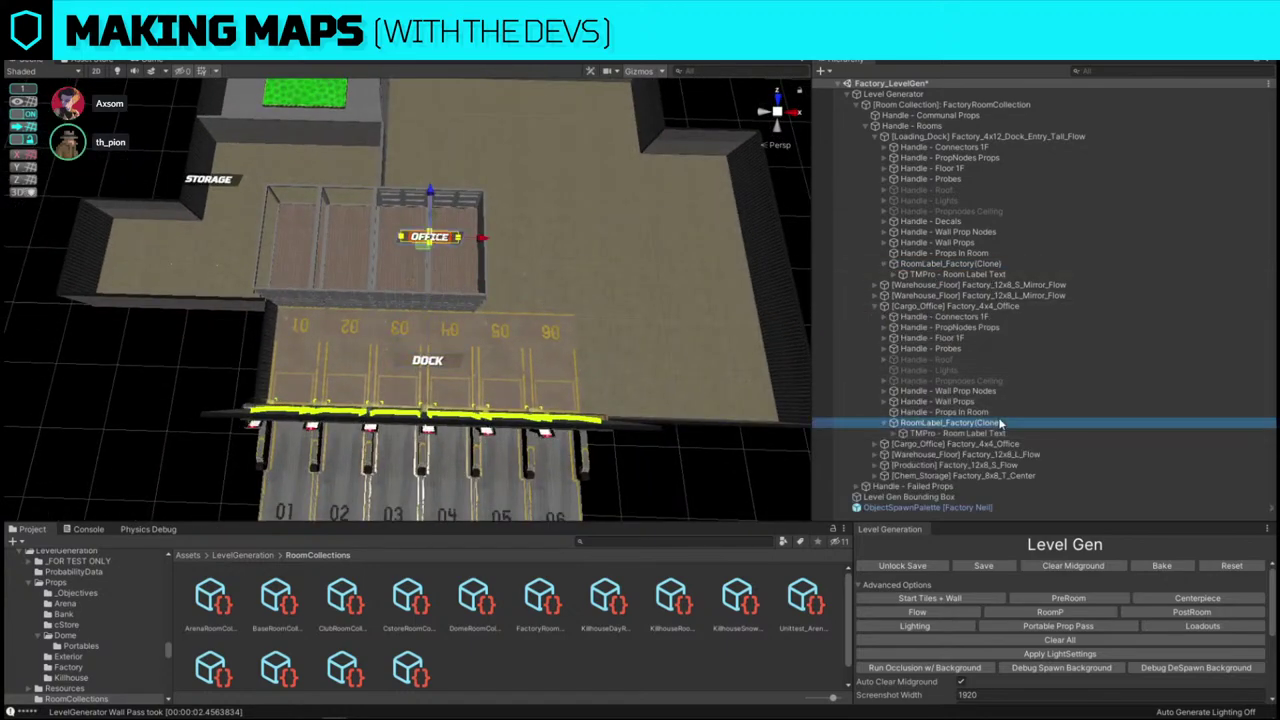
left_click_drag(487, 236, 430, 241)
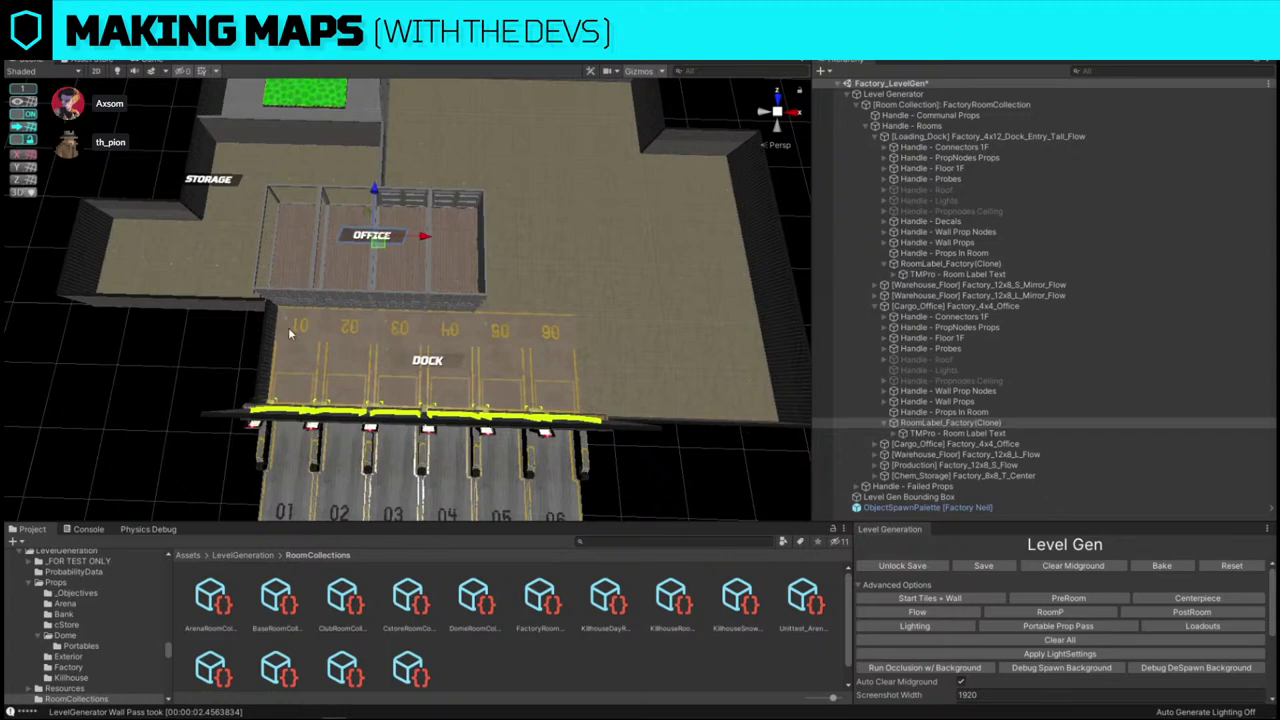
scroll(288, 327, "down", 5)
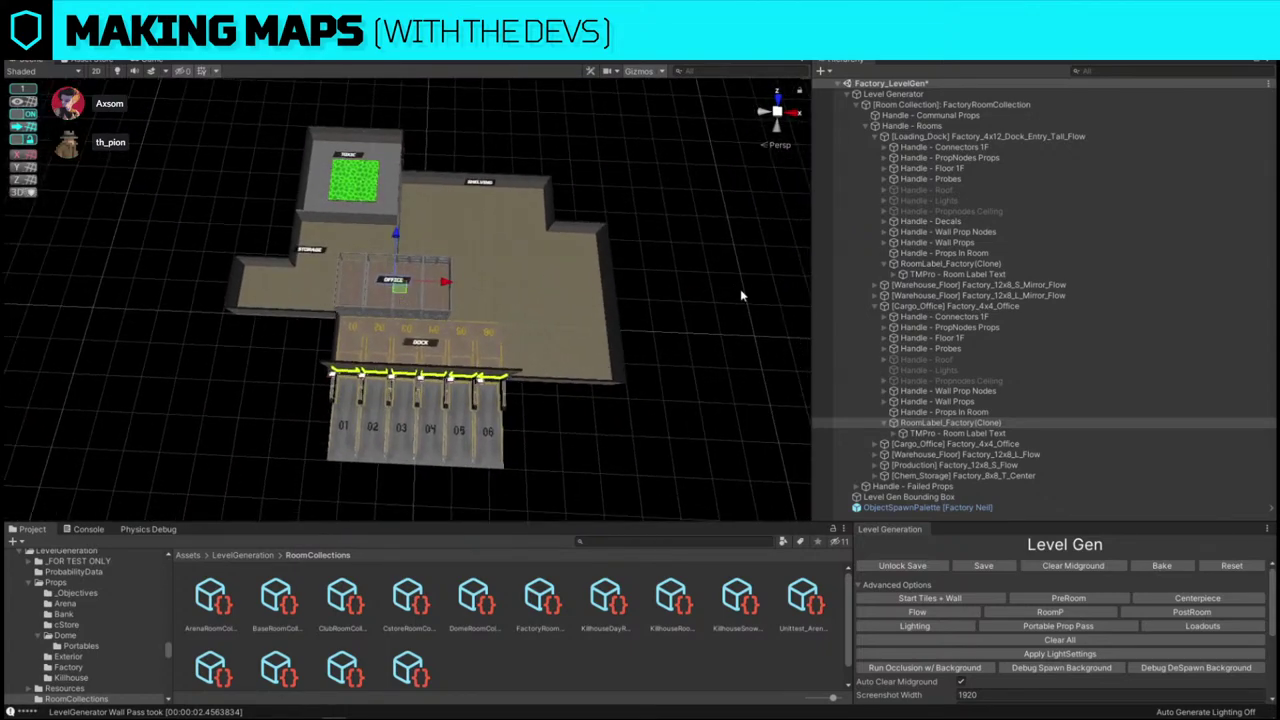
left_click(742, 295)
mouse_move(665, 378)
right_mouse_down()
mouse_move(660, 291)
mouse_move(666, 387)
mouse_move(655, 385)
right_mouse_up()
key("w")
key("s")
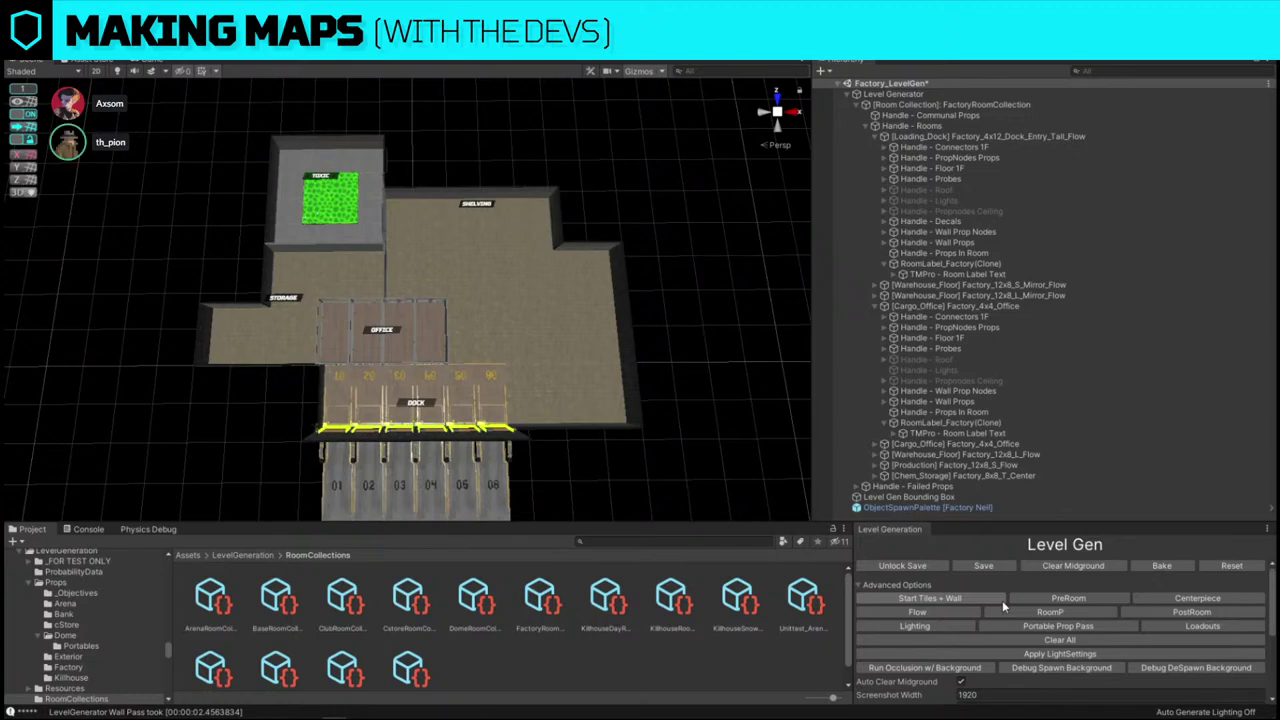
- Swap the two words of the current level name to make it "Lawless Excalibur"
scroll(1002, 600, "down", 5)
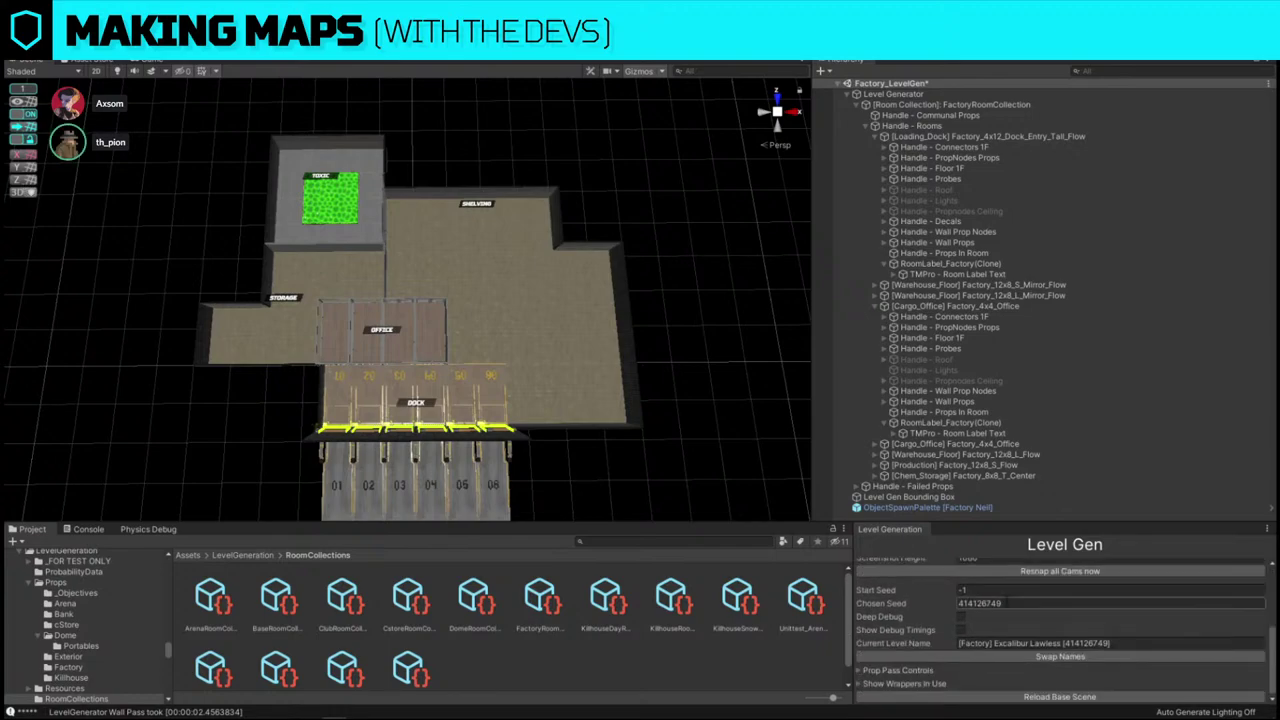
left_click(1019, 656)
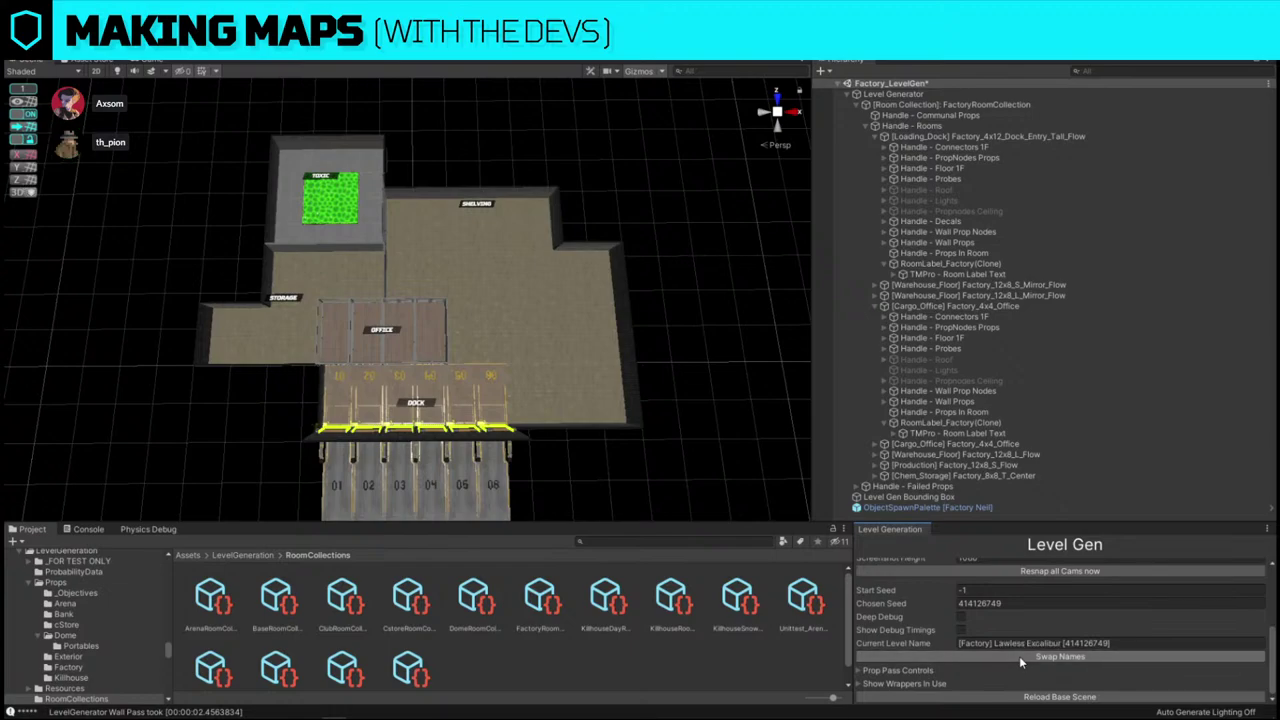
scroll(1019, 656, "up", 5)
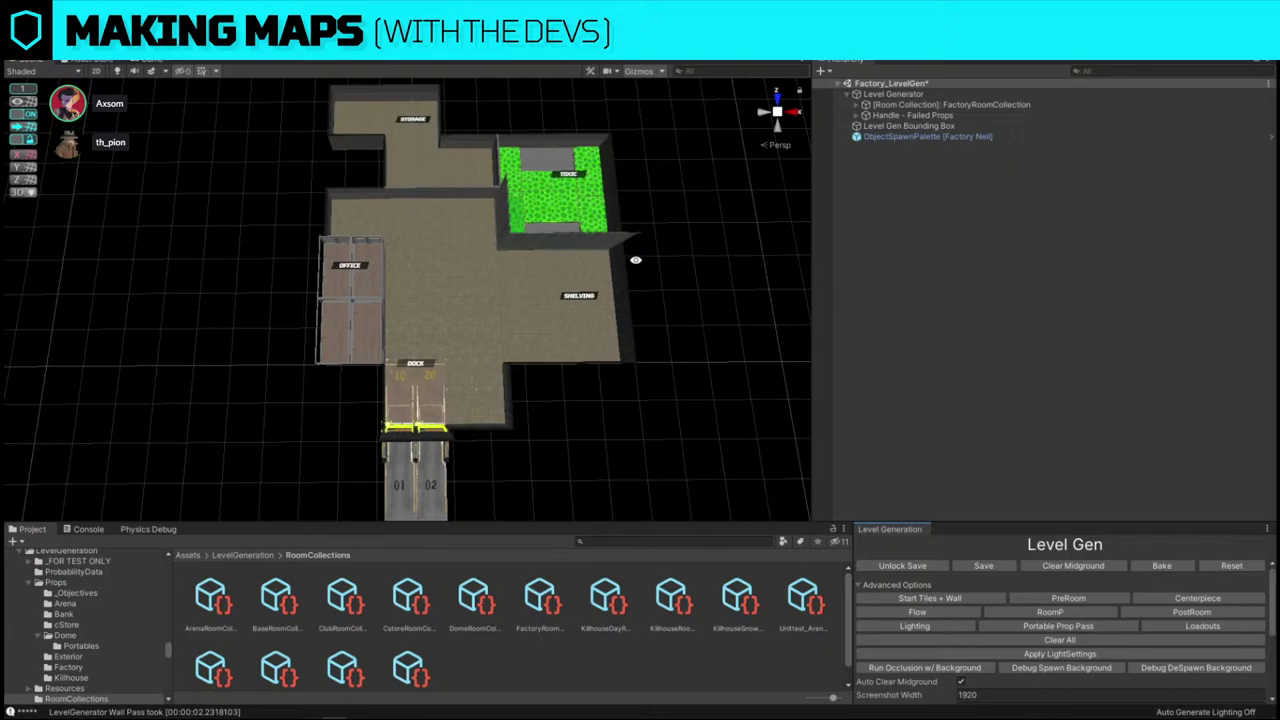
- Generate further factory layouts with the Start Tiles + Wall pass and compare their room arrangements from above
left_click(928, 597)
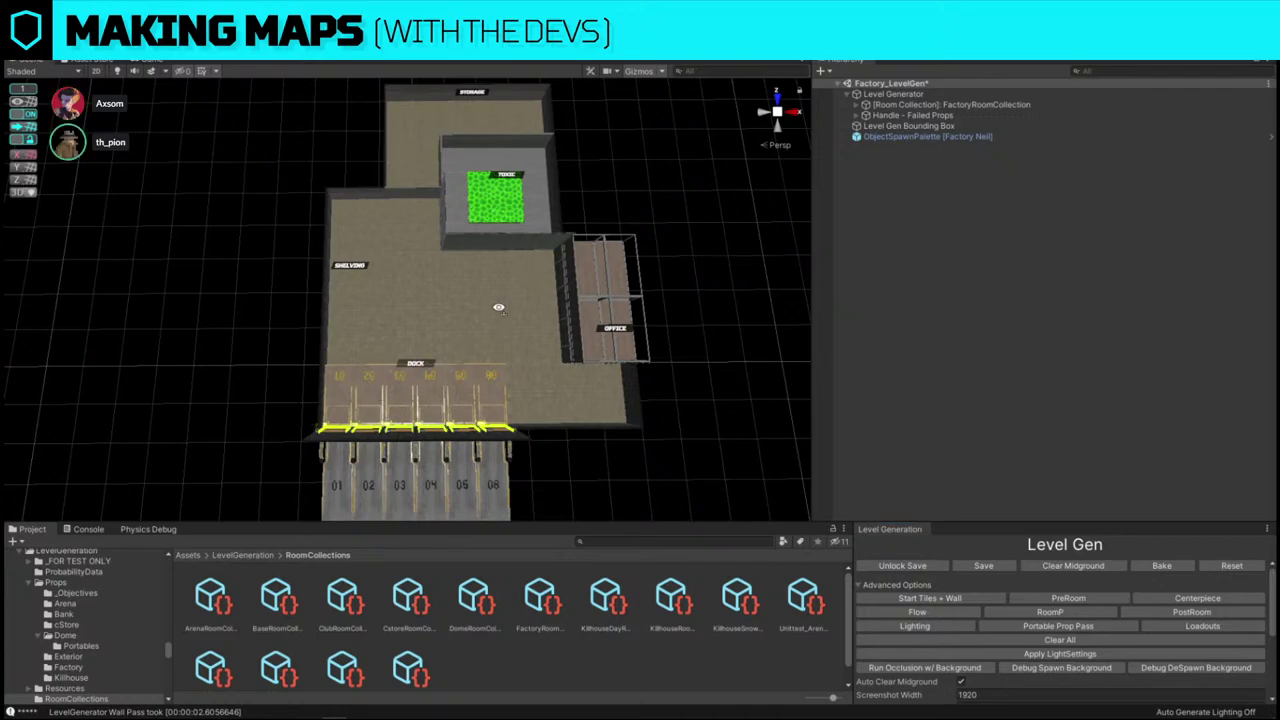
left_click_drag(497, 306, 558, 312, "alt")
left_click(935, 600)
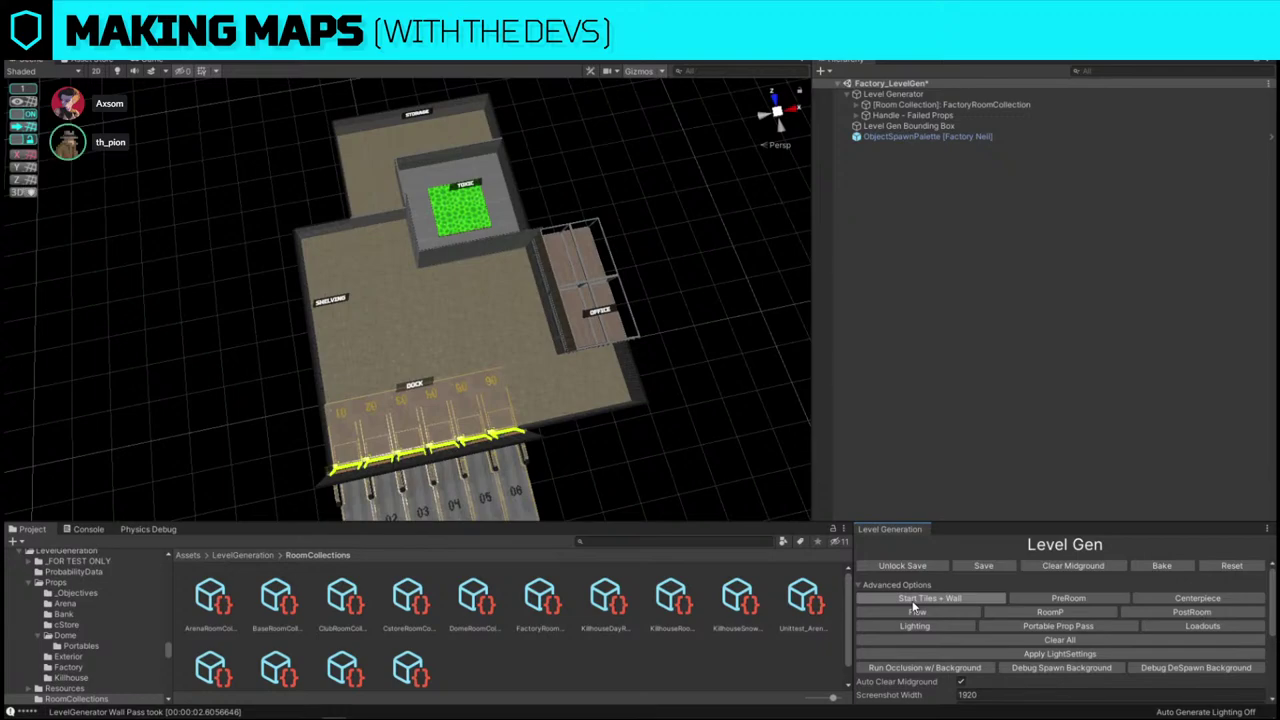
left_click(913, 606)
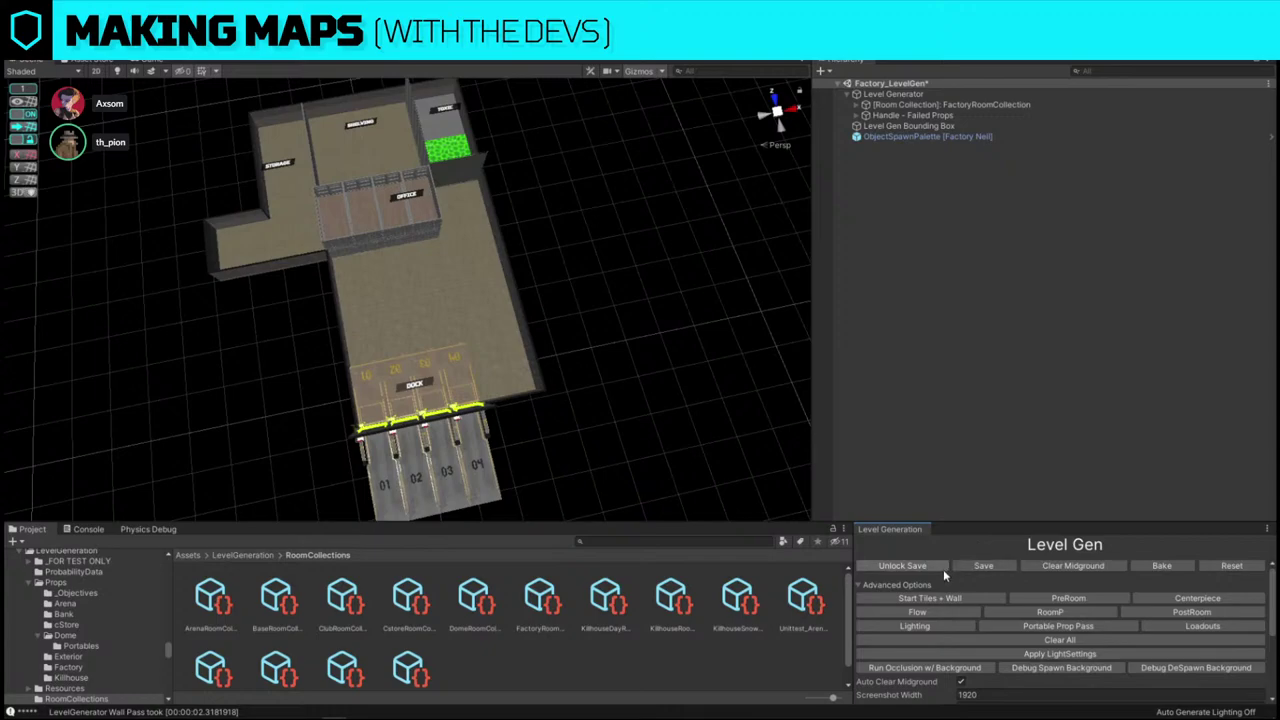
right_click_drag(682, 352, 639, 341)
left_click_drag(638, 339, 632, 335, "alt")
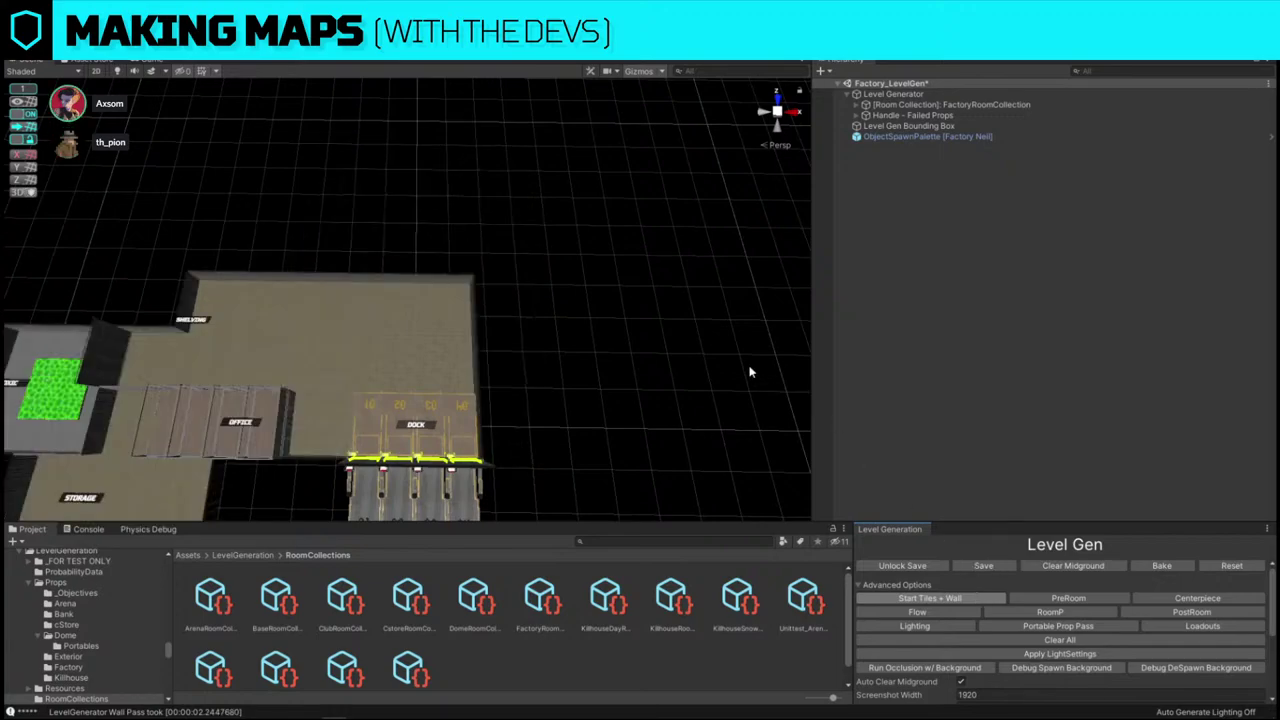
- Examine the generated layout with six dock bays from above, comparing the toxic, storage, shelving and office rooms
right_click_drag(750, 371, 712, 388)
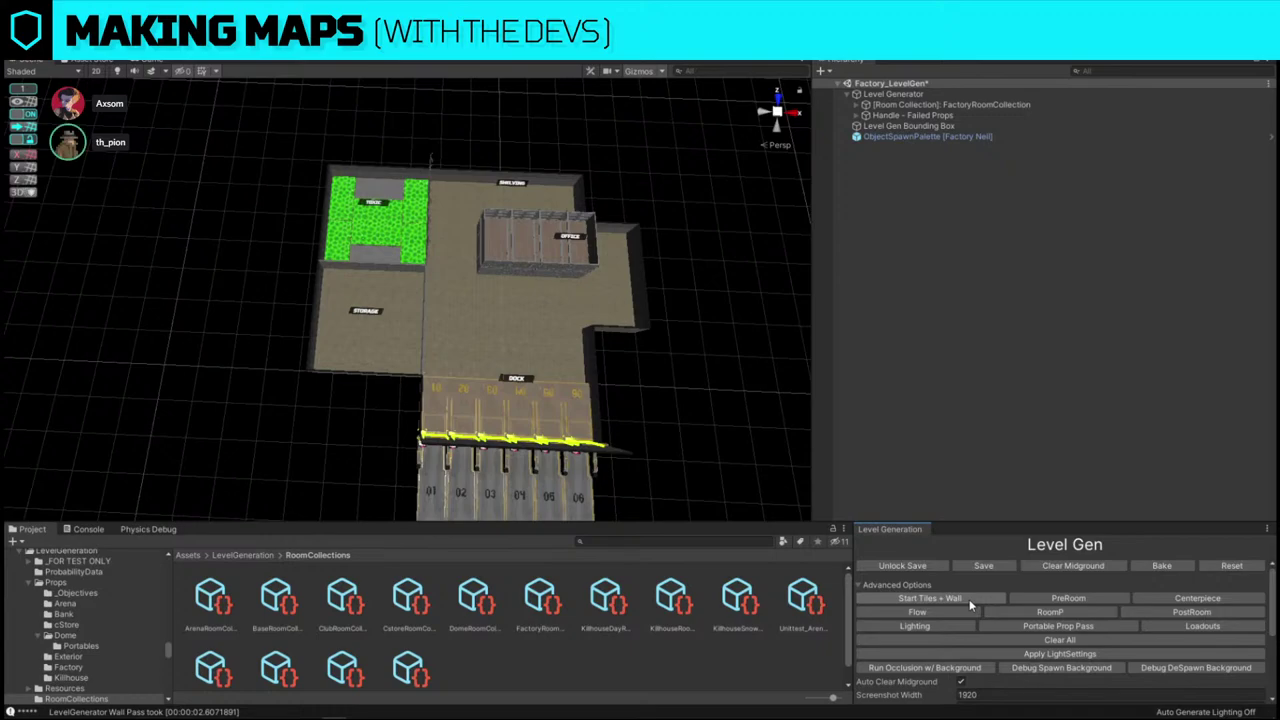
key("d")
right_click_drag(472, 305, 472, 306)
key("w")
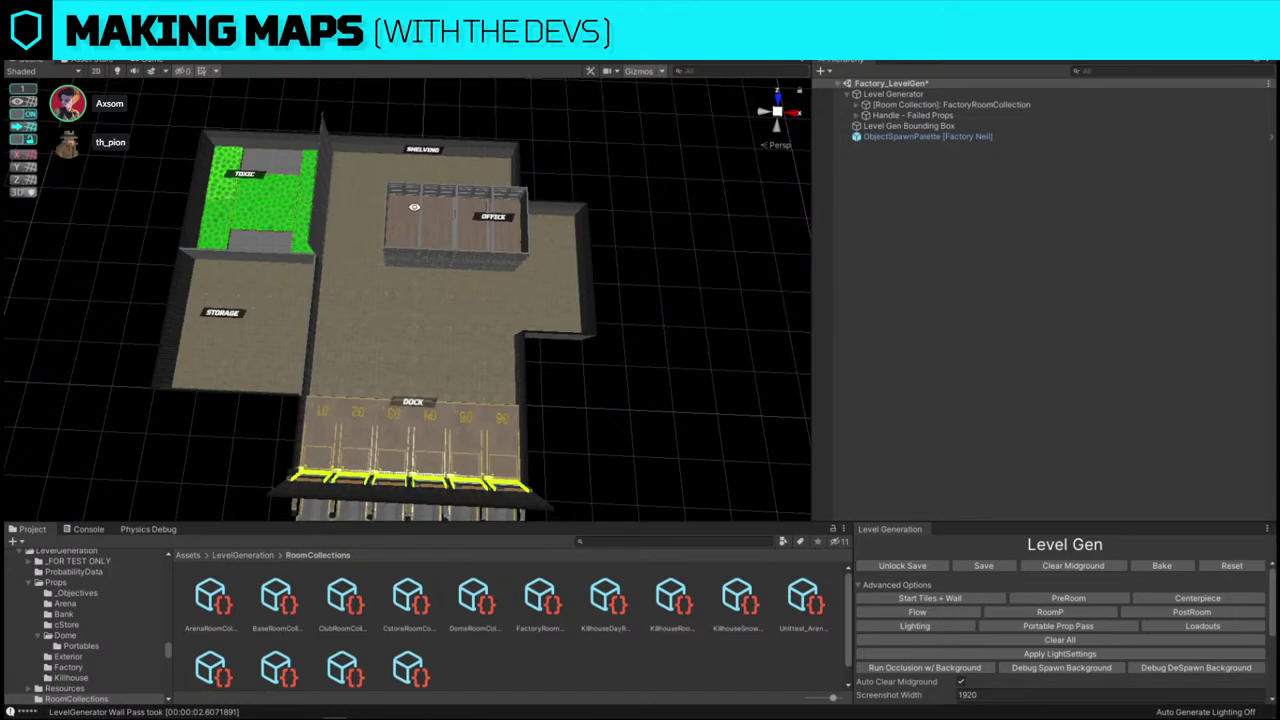
key("a")
mouse_move(426, 181)
right_mouse_down()
mouse_move(451, 115)
mouse_move(421, 205)
right_mouse_up()
key("w")
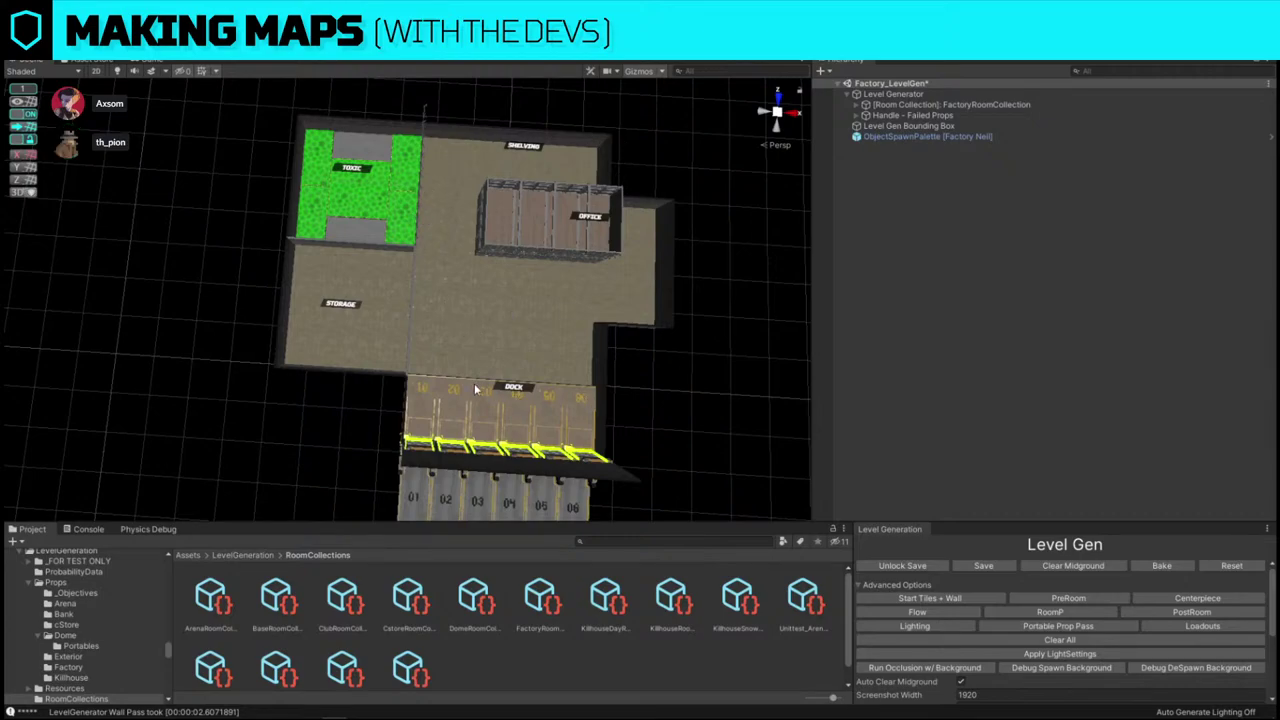
right_click_drag(475, 390, 497, 354)
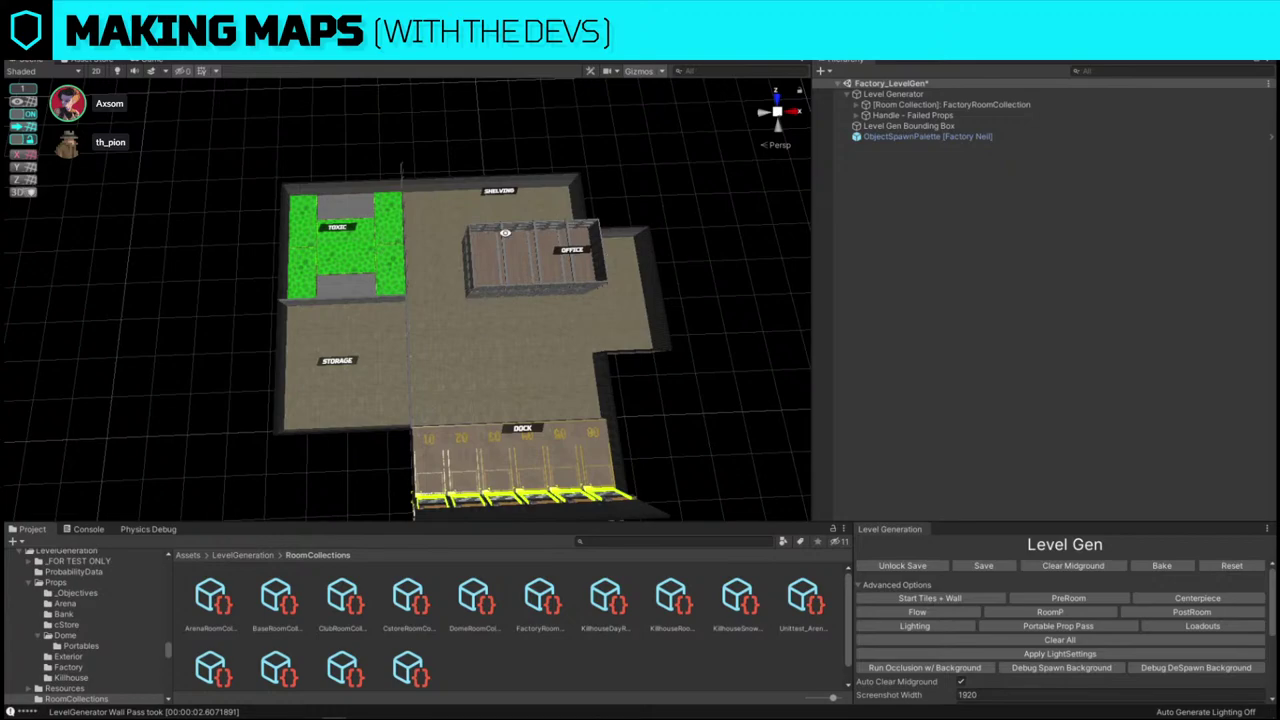
- Inspect the four-section office and the shelving area around it from close up and from the opposite side
key("w")
right_click_drag(627, 406, 660, 349)
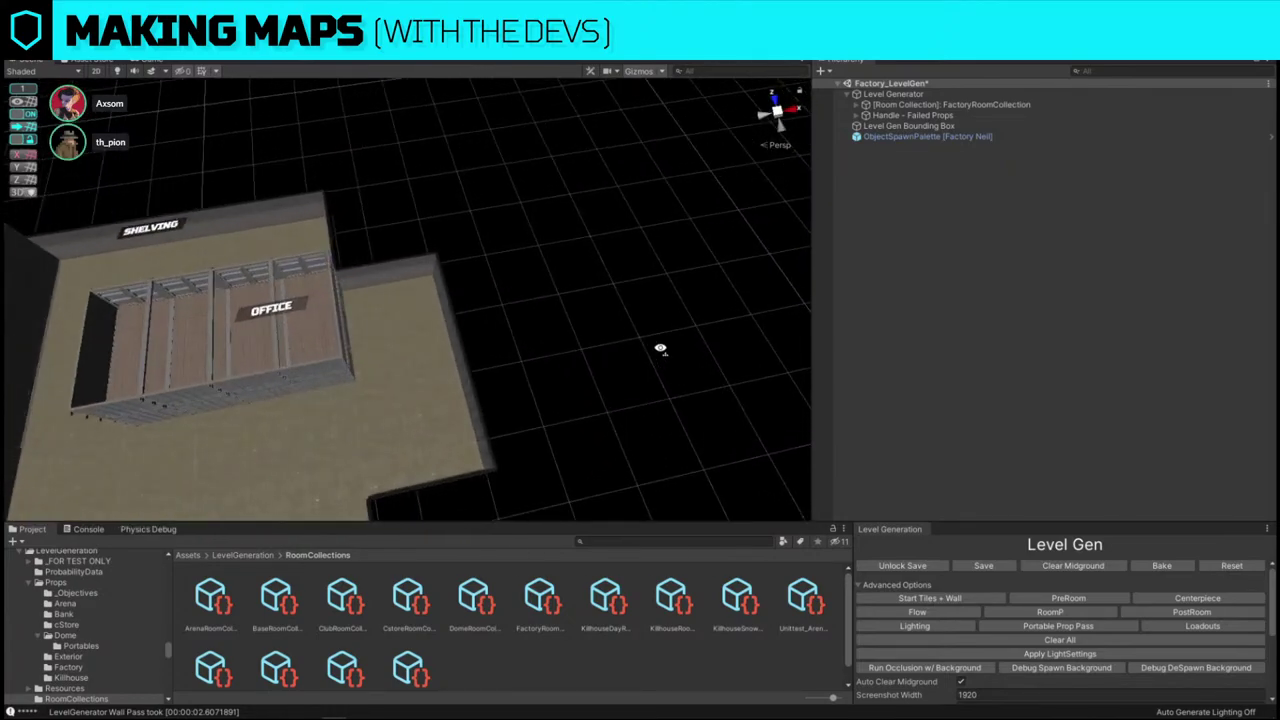
left_click_drag(660, 349, 145, 246, "alt")
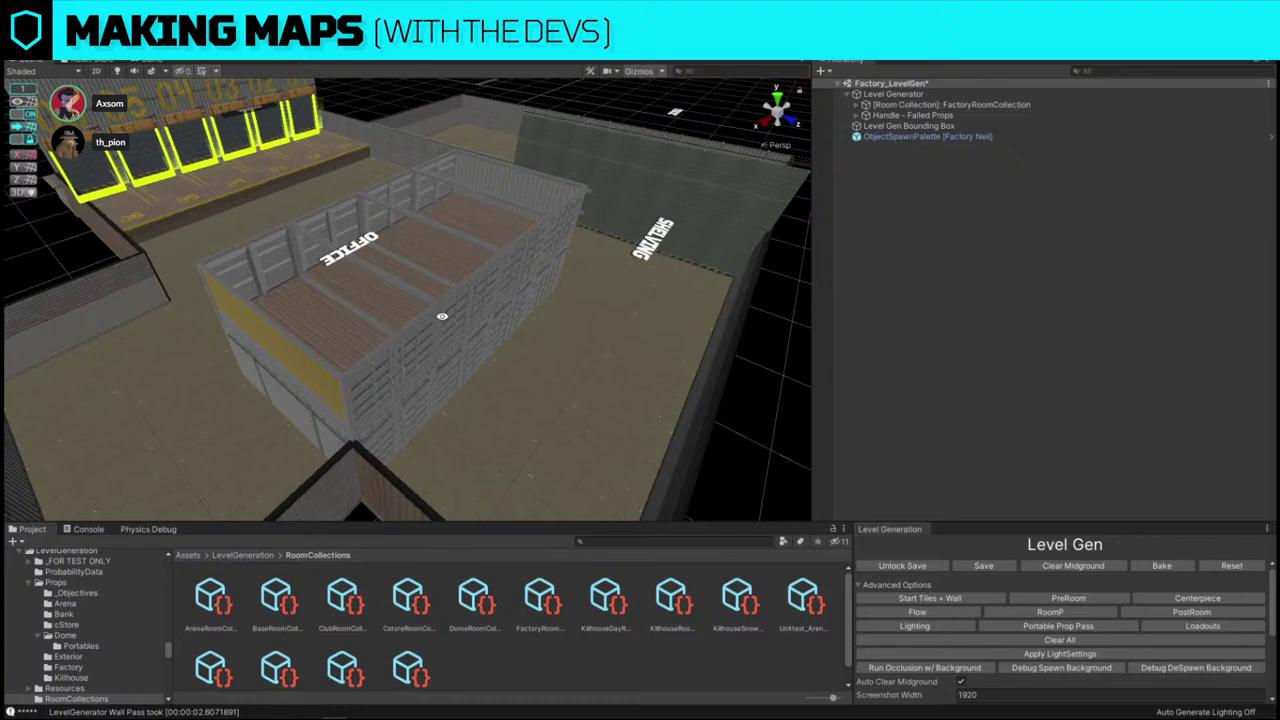
right_click_drag(420, 333, 857, 456)
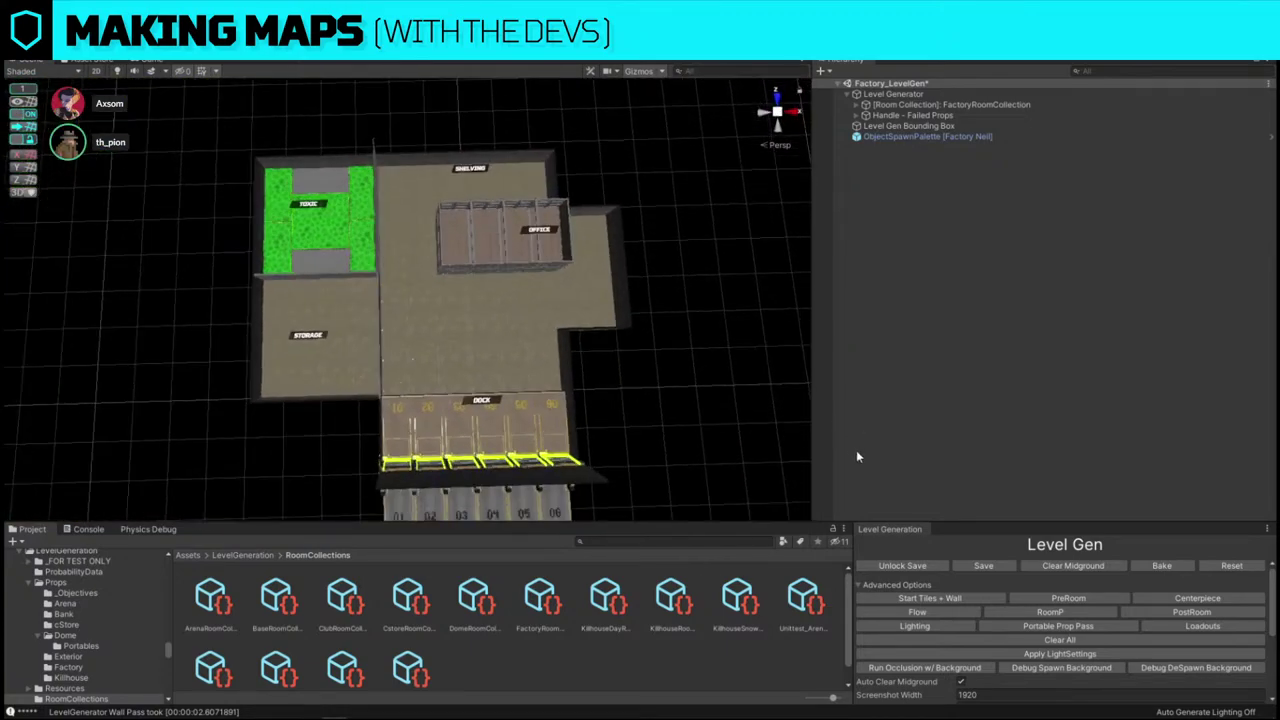
- Generate two new factory layouts with the Start Tiles + Wall pass and review each room arrangement from above
left_click(975, 603)
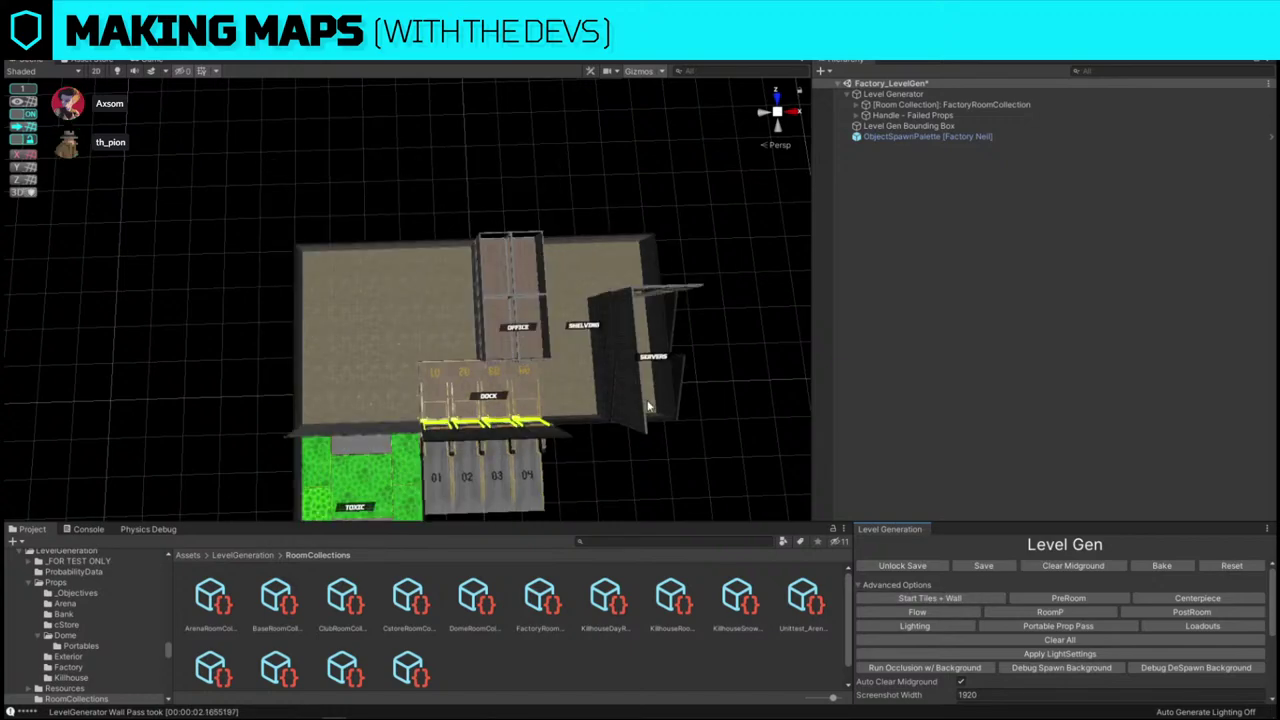
left_click_drag(648, 405, 483, 270, "alt")
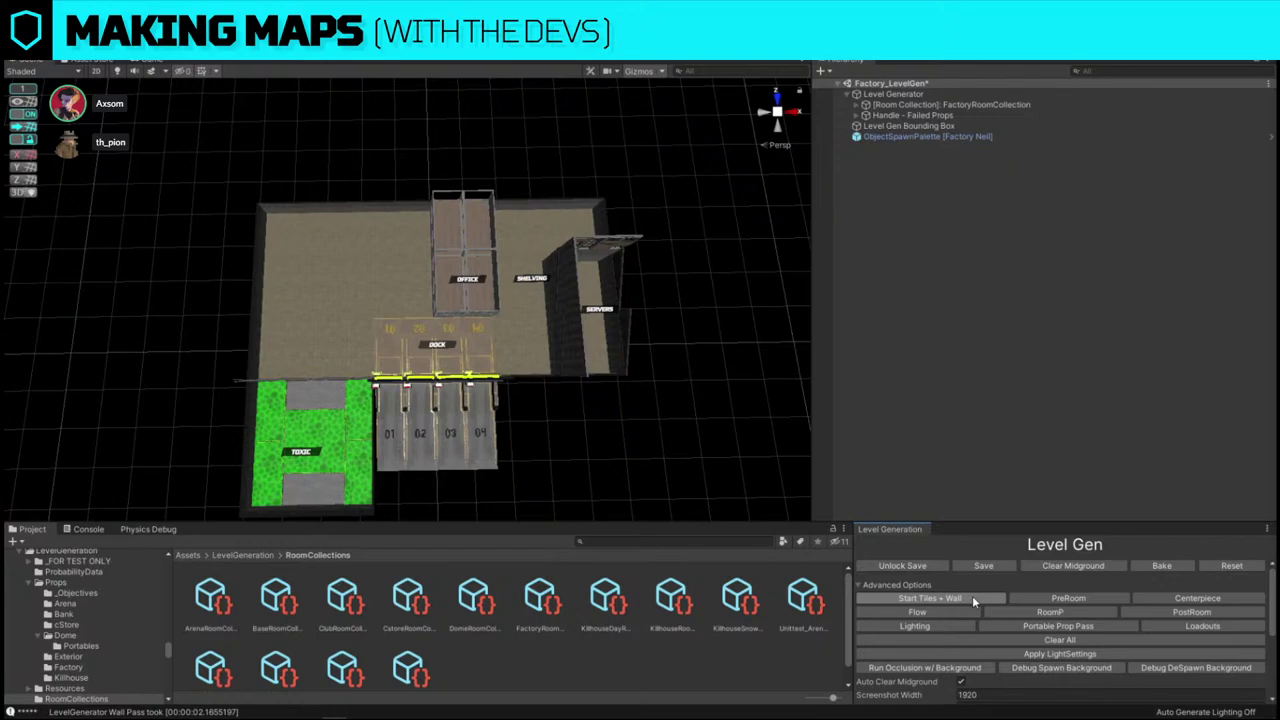
left_click(972, 598)
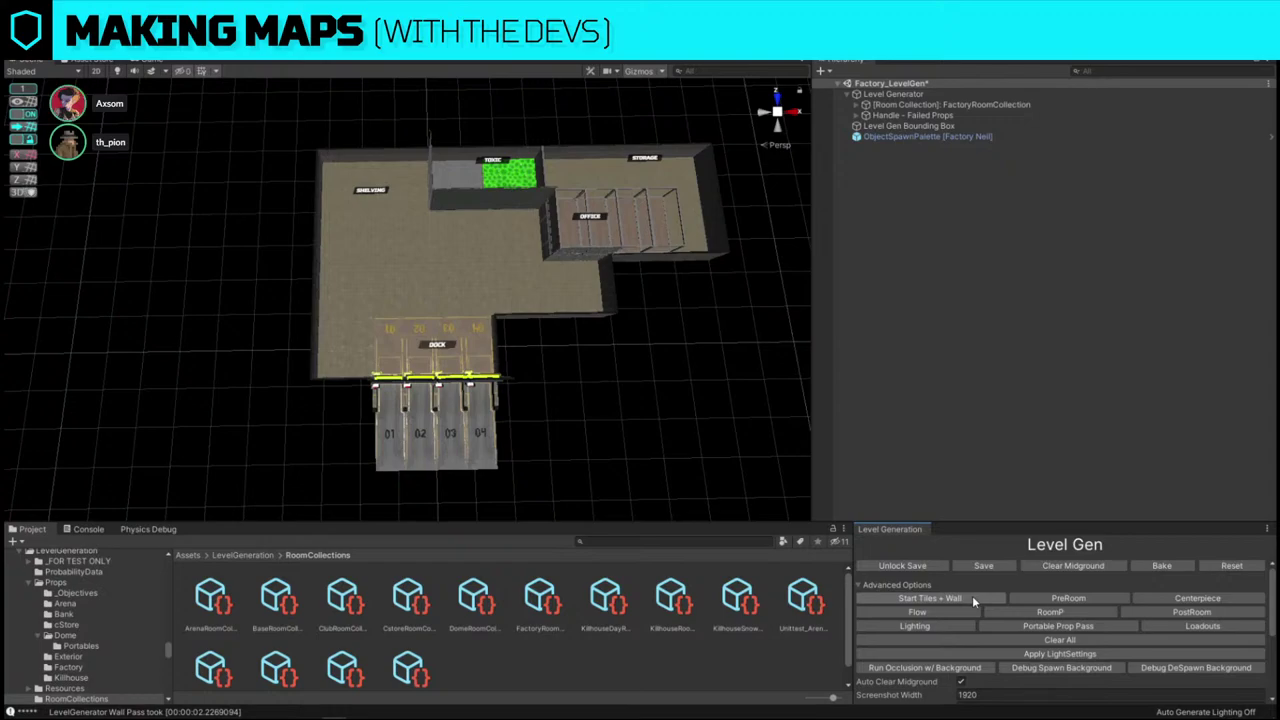
right_click(531, 380)
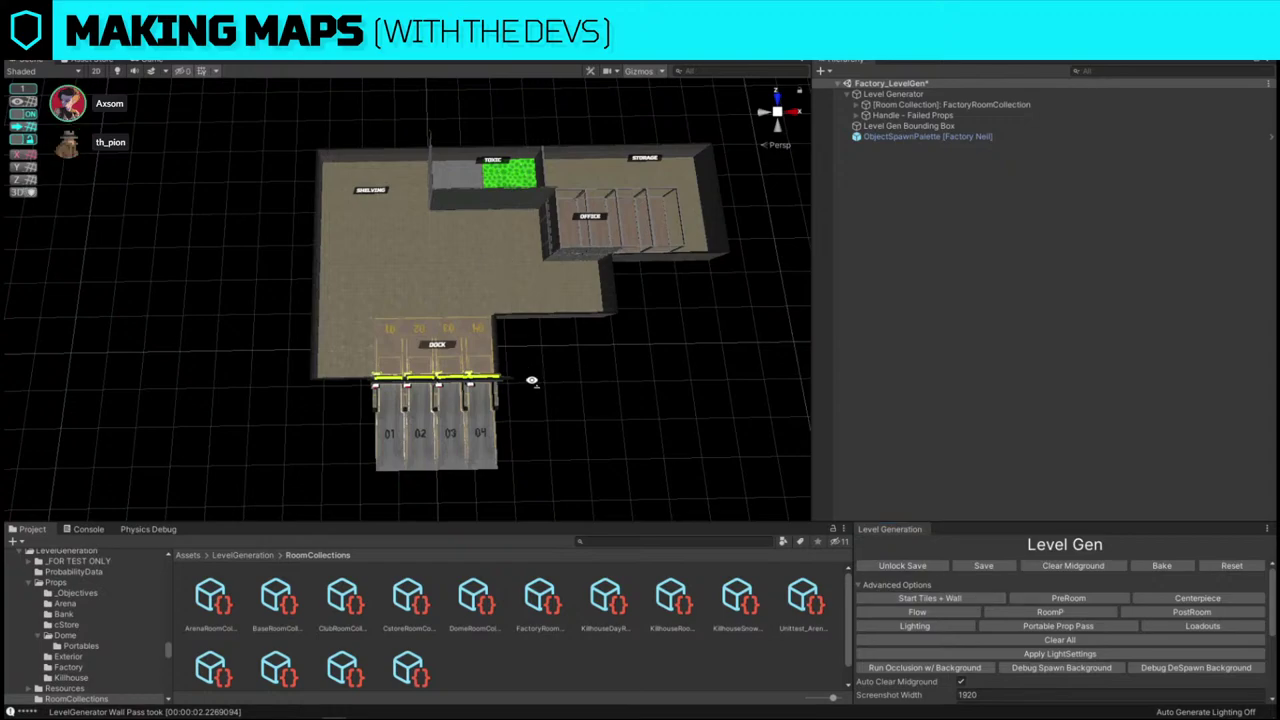
key("alt+d")
left_click(900, 70)
right_click_drag(656, 428, 648, 471)
key("w")
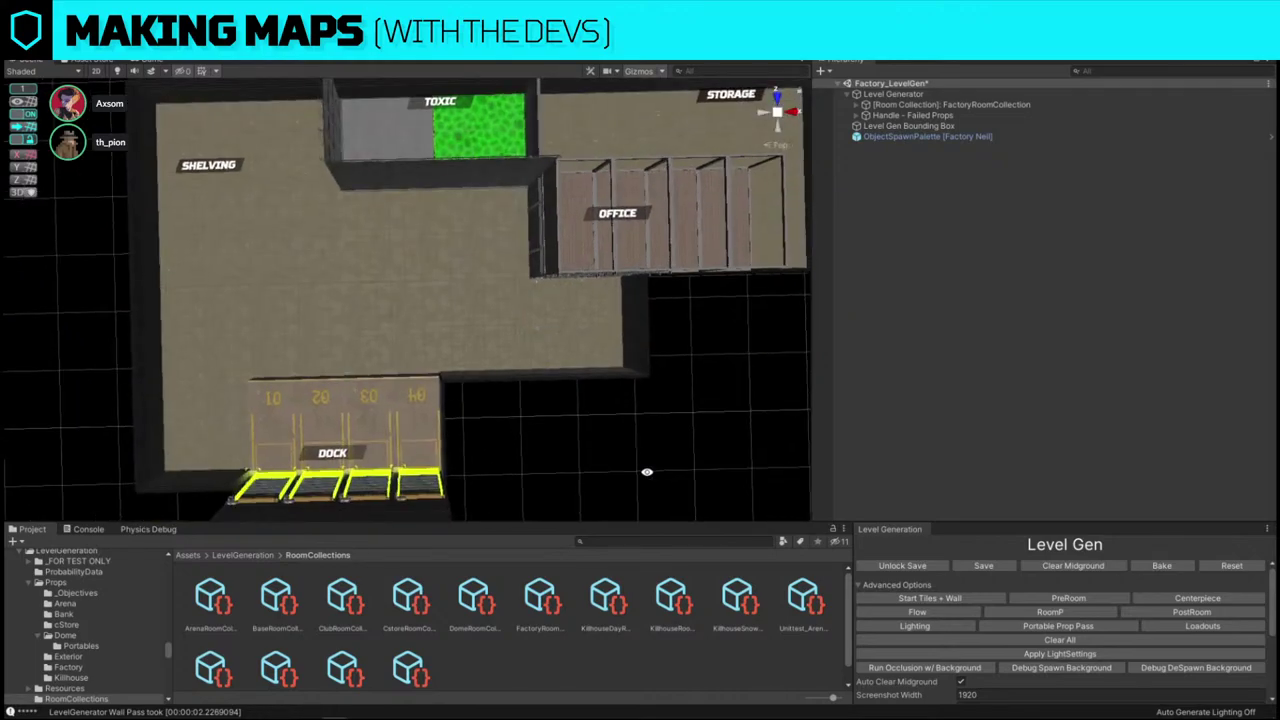
key("s")
right_click_drag(595, 373, 591, 374)
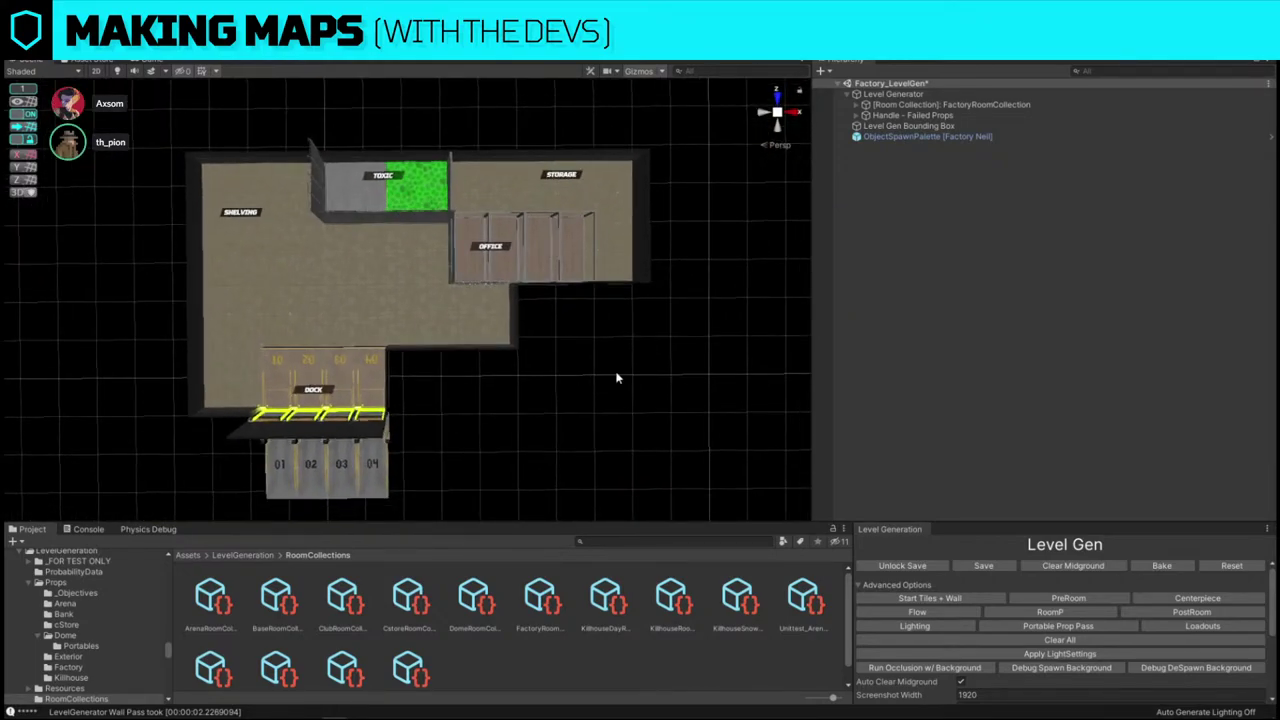
- Run the Start Tiles + Wall pass two more times, checking the room placement between the runs
left_click(913, 599)
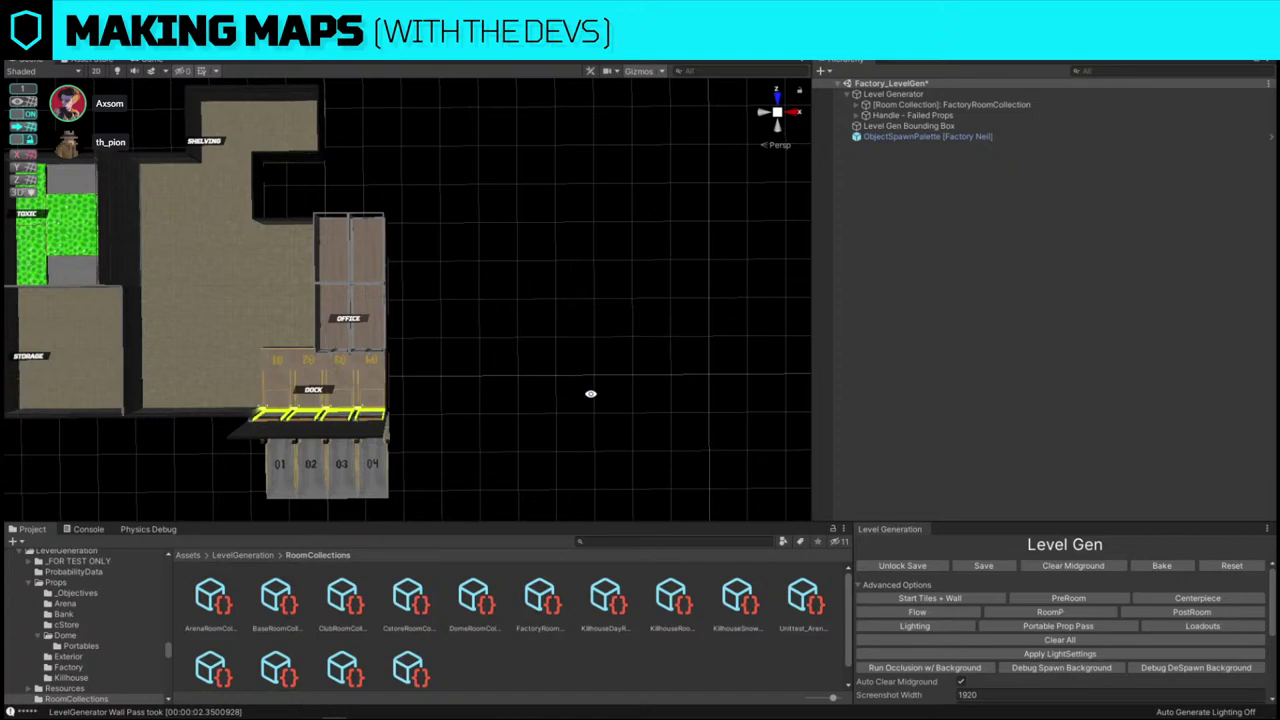
left_click_drag(623, 323, 617, 297, "alt")
right_click_drag(617, 298, 622, 297)
left_click(966, 599)
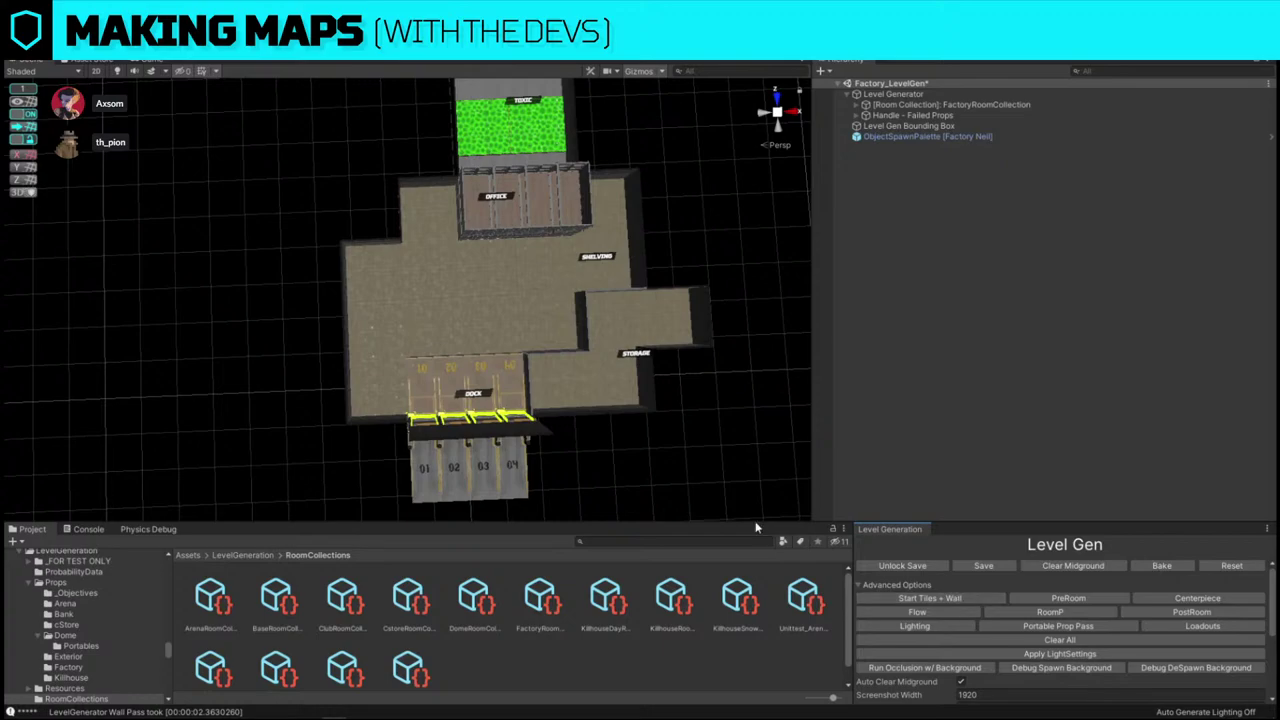
- Select a yellow breachable wall of the container office and inspect the Hitbox inside its Replace Target
right_click_drag(580, 308, 594, 176)
key("w")
key("w")
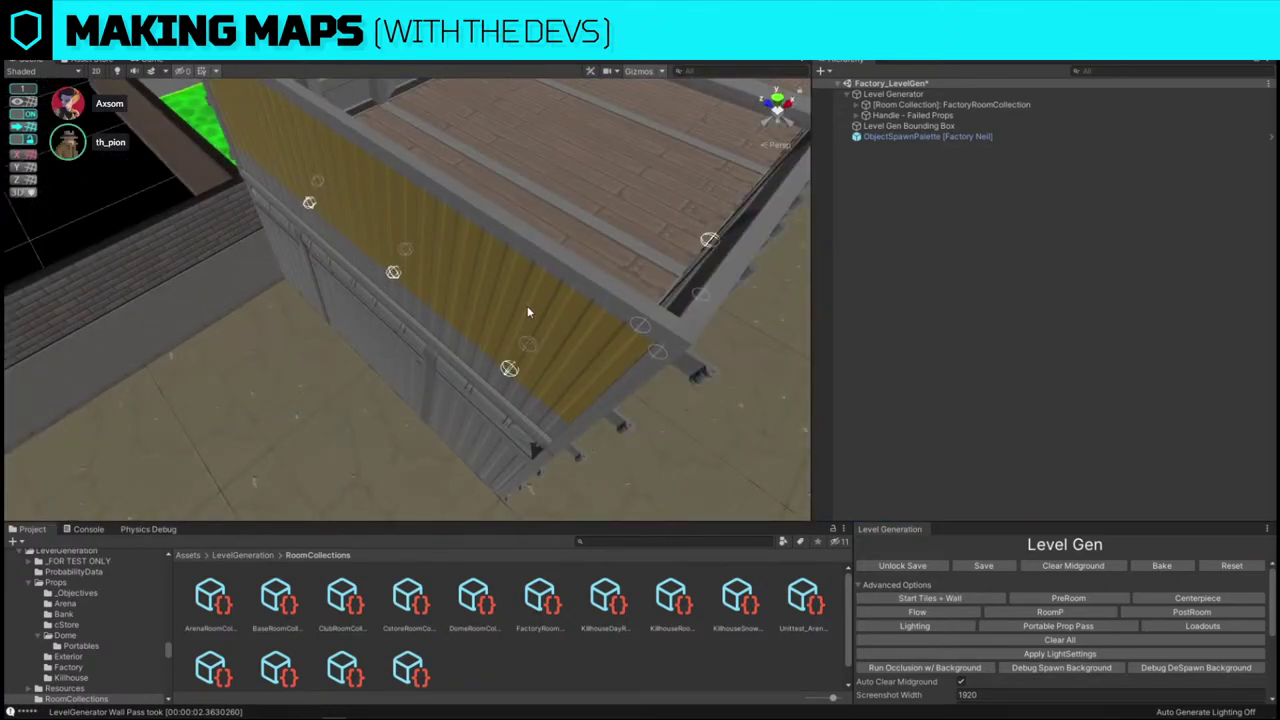
left_click(527, 311)
left_click(922, 412)
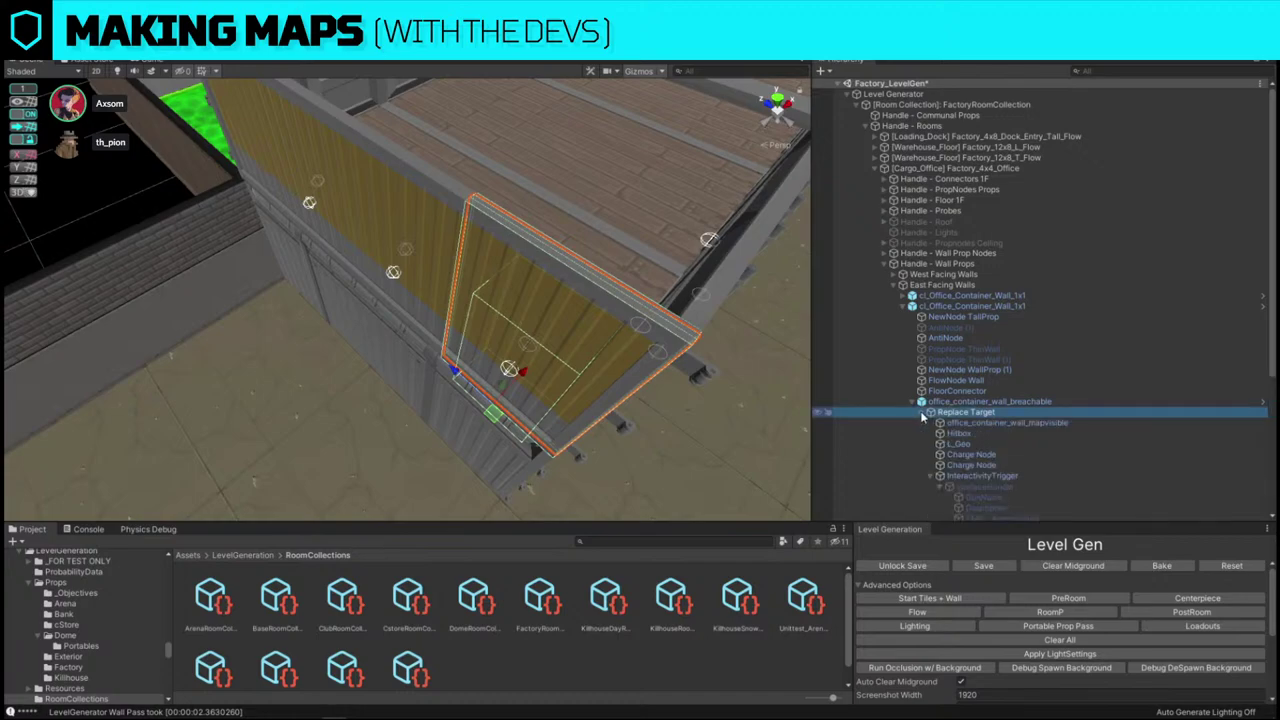
left_click(958, 434)
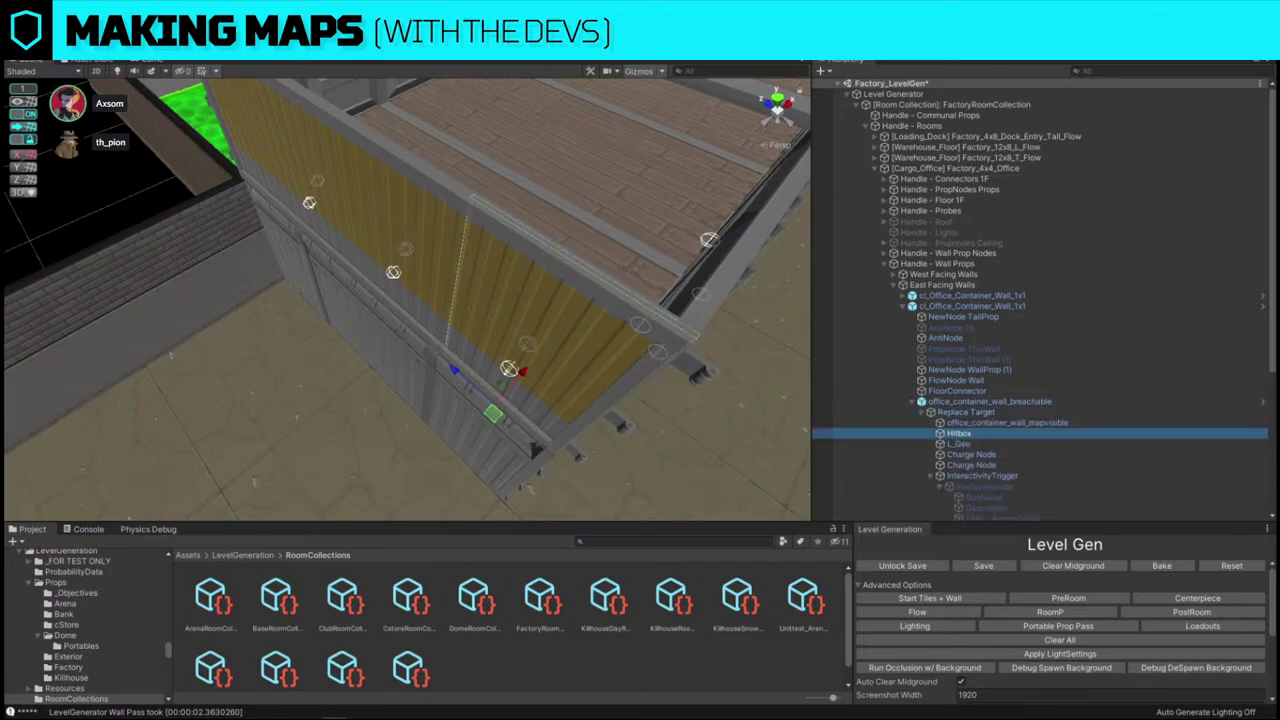
- Select a container door in the office's north-facing wall and inspect Hitbox (2), Hitbox (1), Hitbox Mesh and Hitbox
key("d")
right_click_drag(703, 229, 527, 222)
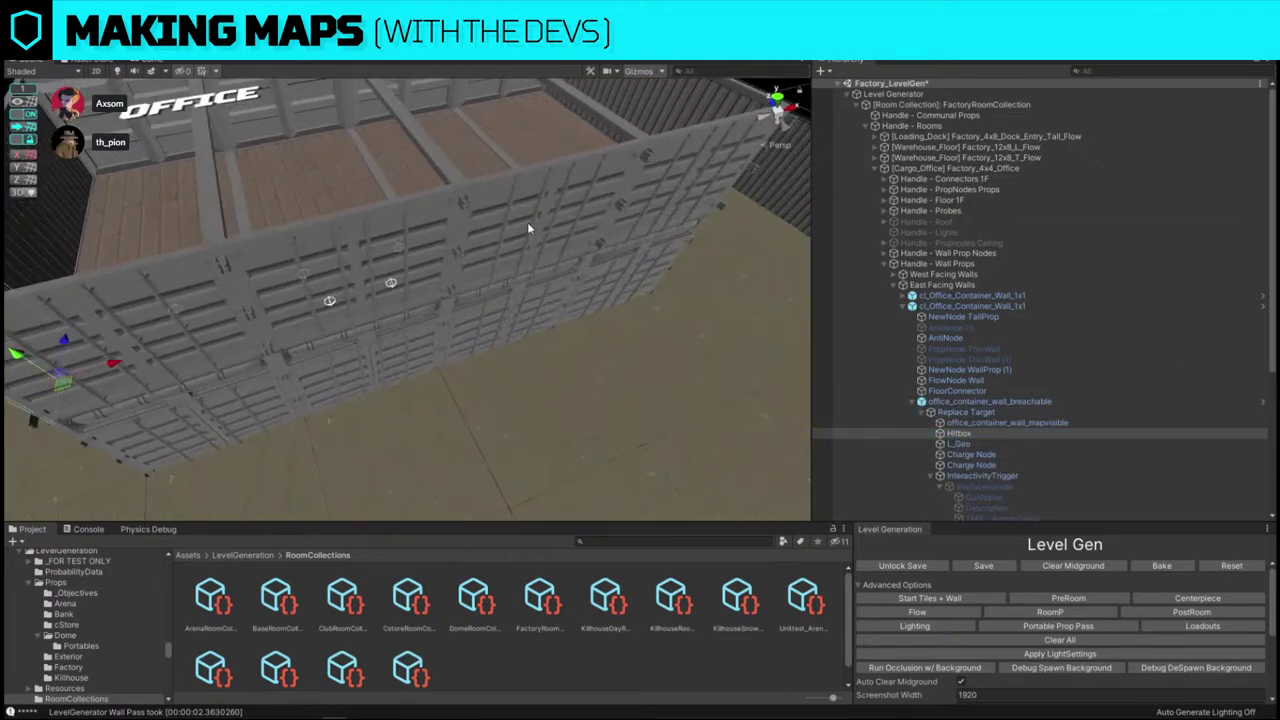
left_click(527, 222)
scroll(940, 460, "down", 3)
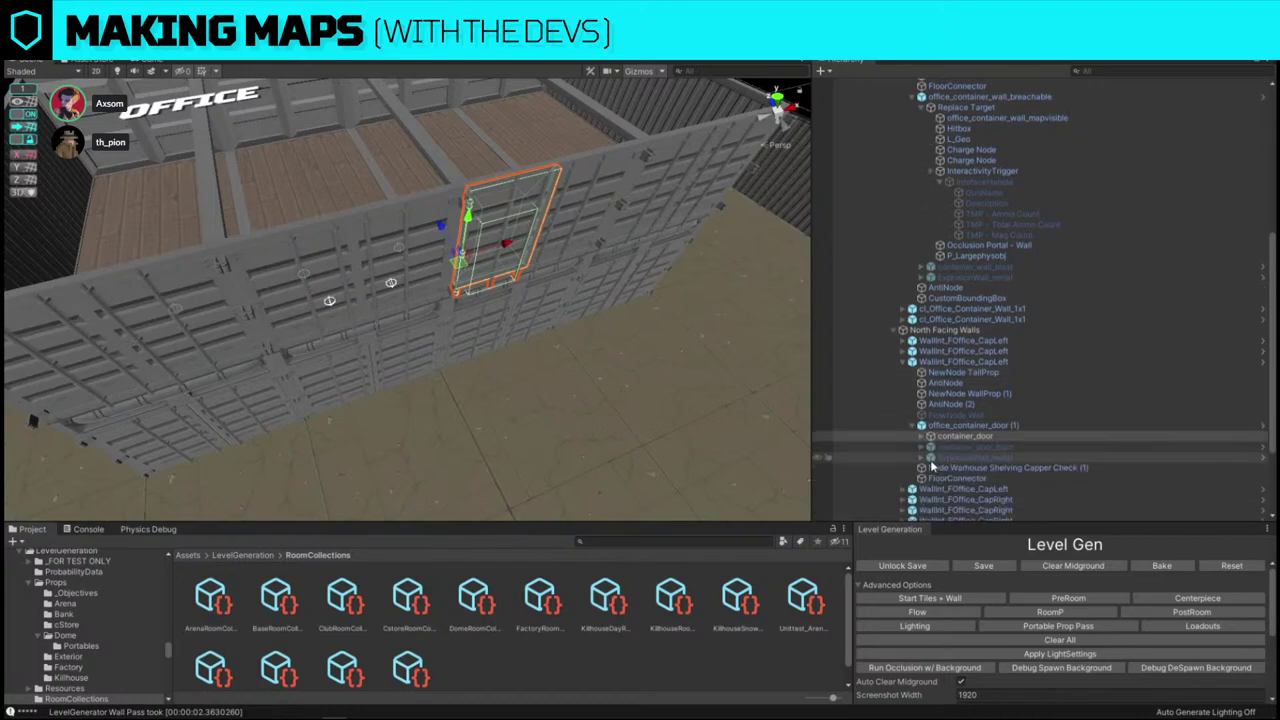
left_click(922, 438)
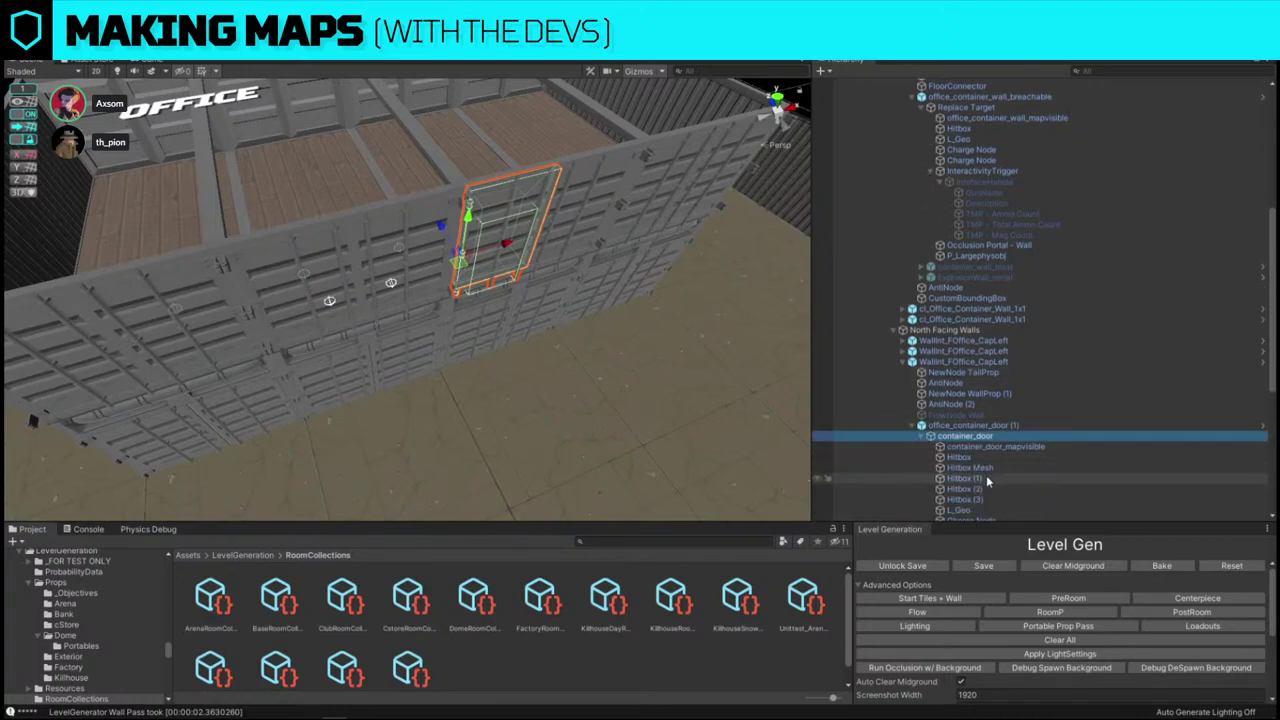
scroll(986, 475, "down", 3)
left_click(997, 412)
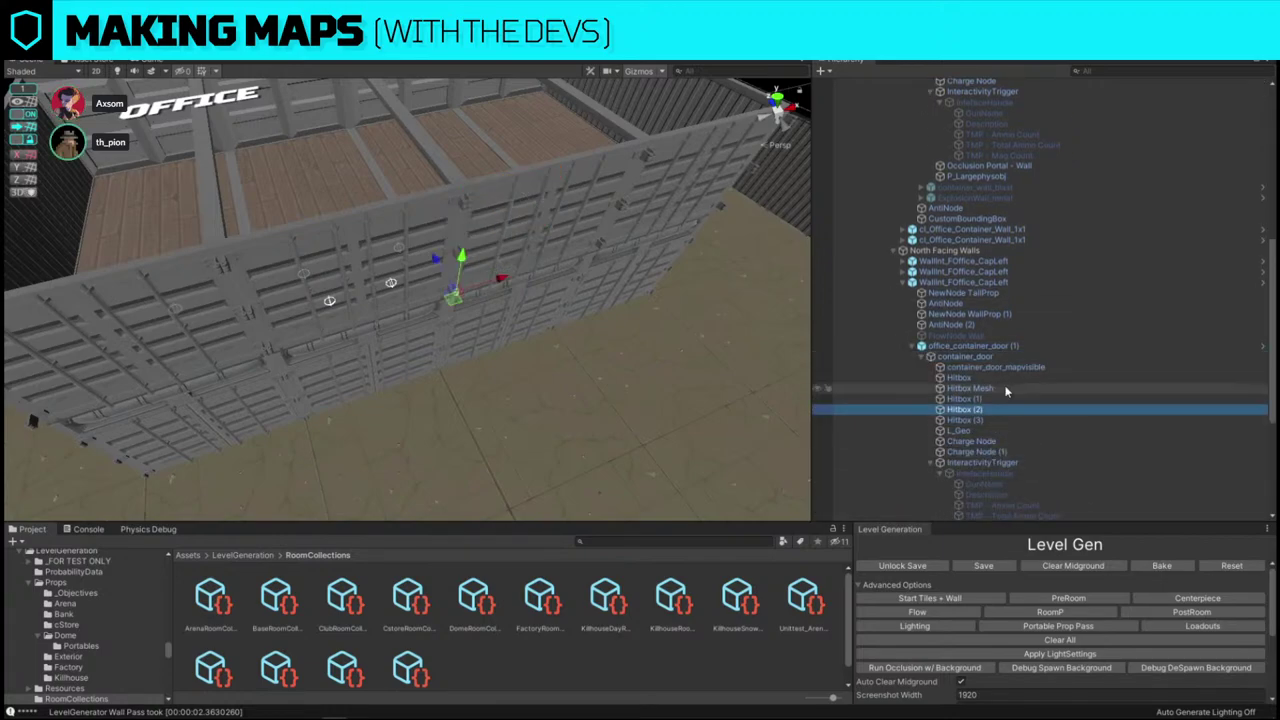
left_click(997, 399)
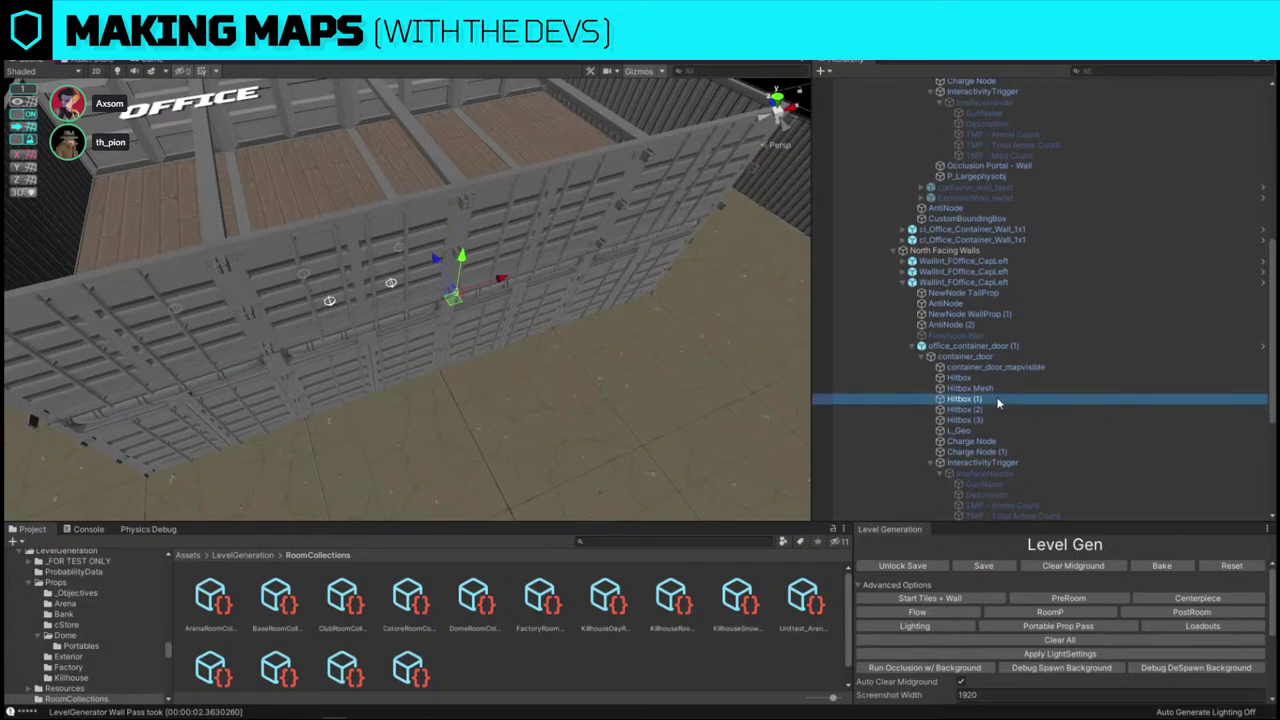
left_click(985, 388)
left_click(981, 378)
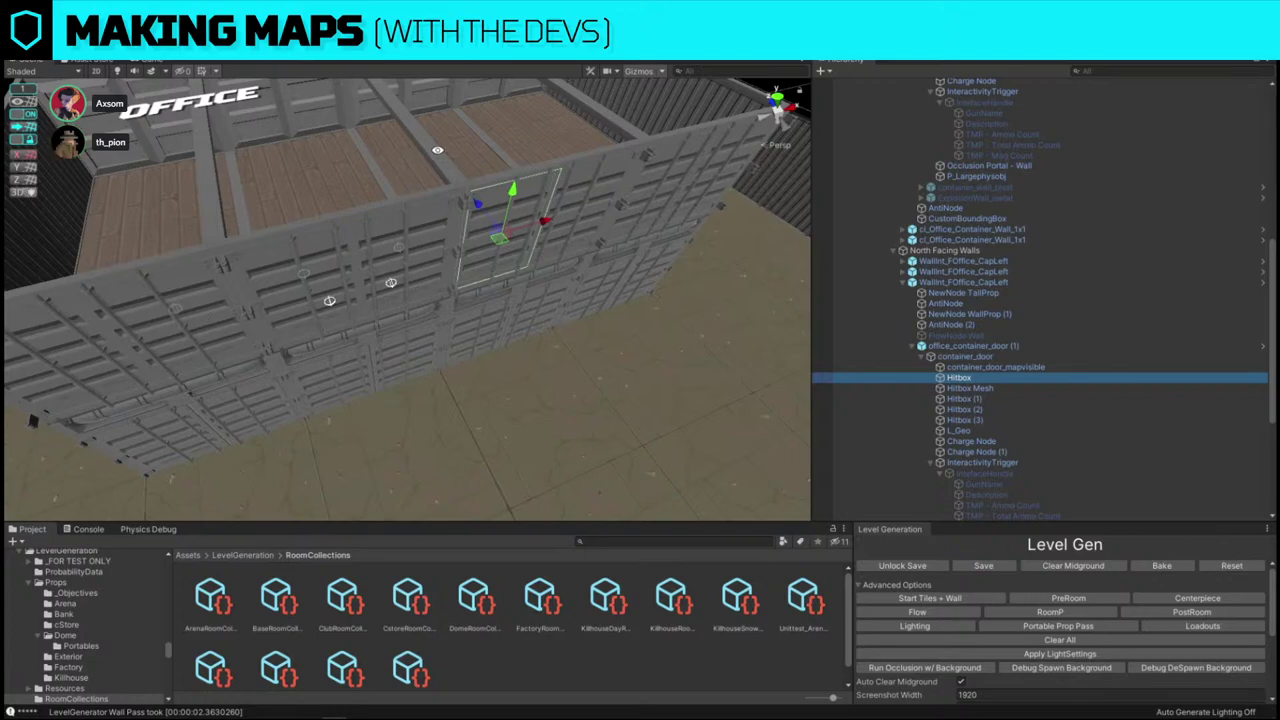
- Select the office_container_frame around the end container section and expand it to list its hitboxes
right_click_drag(437, 150, 457, 186)
key("w")
key("s")
left_click(457, 186)
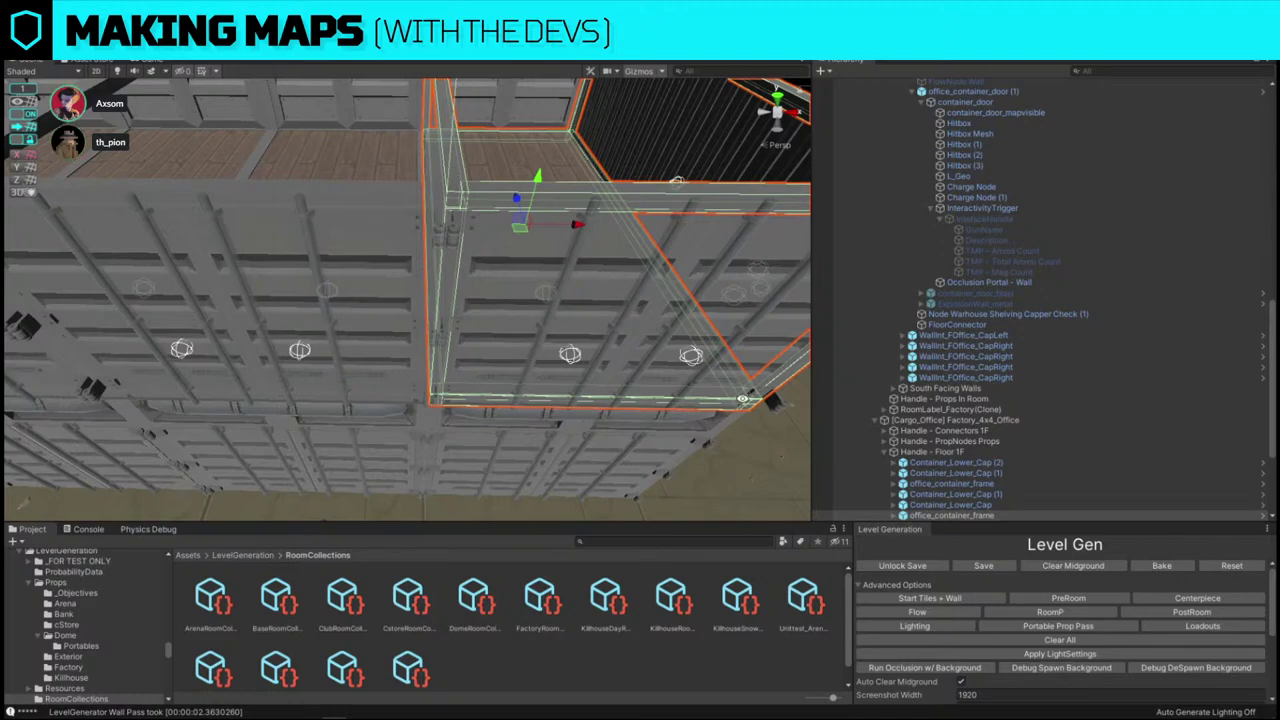
scroll(886, 455, "down", 2)
left_click(889, 434)
left_click(894, 438)
scroll(894, 440, "down", 2)
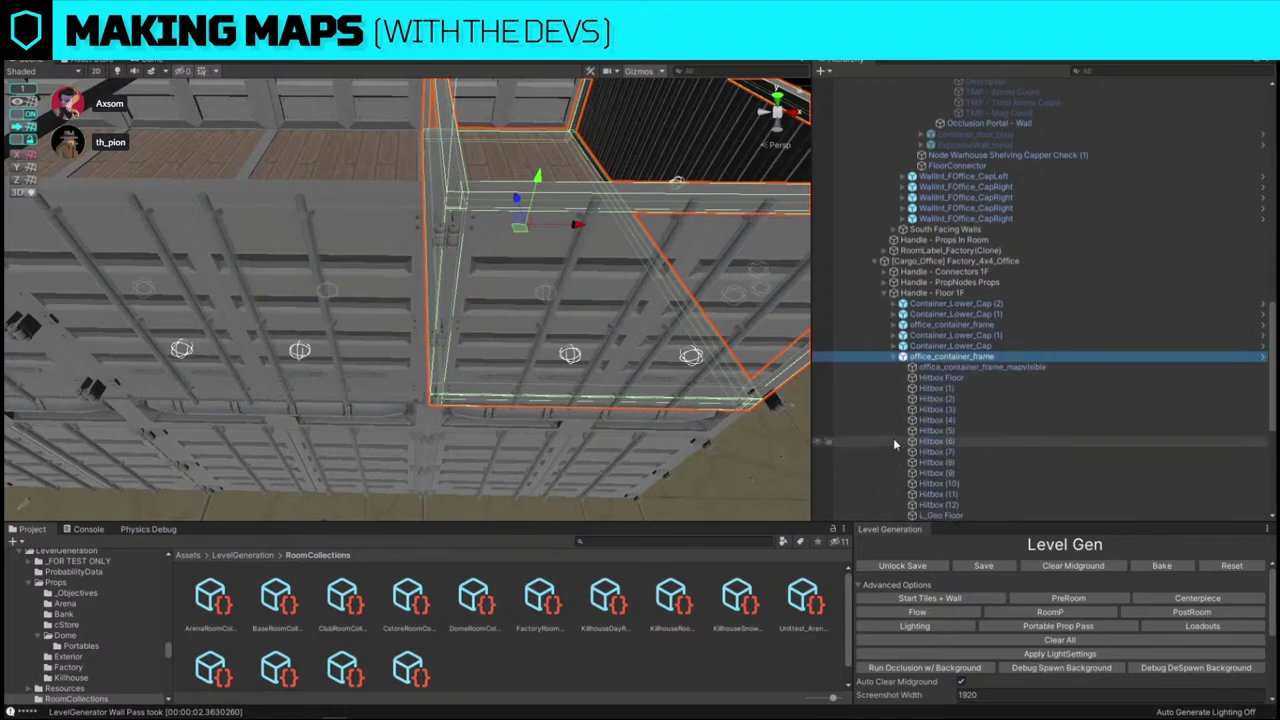
- Go through the frame's hitboxes from Hitbox (1) to Hitbox (11) to see which part of the container each one covers
left_click(966, 389)
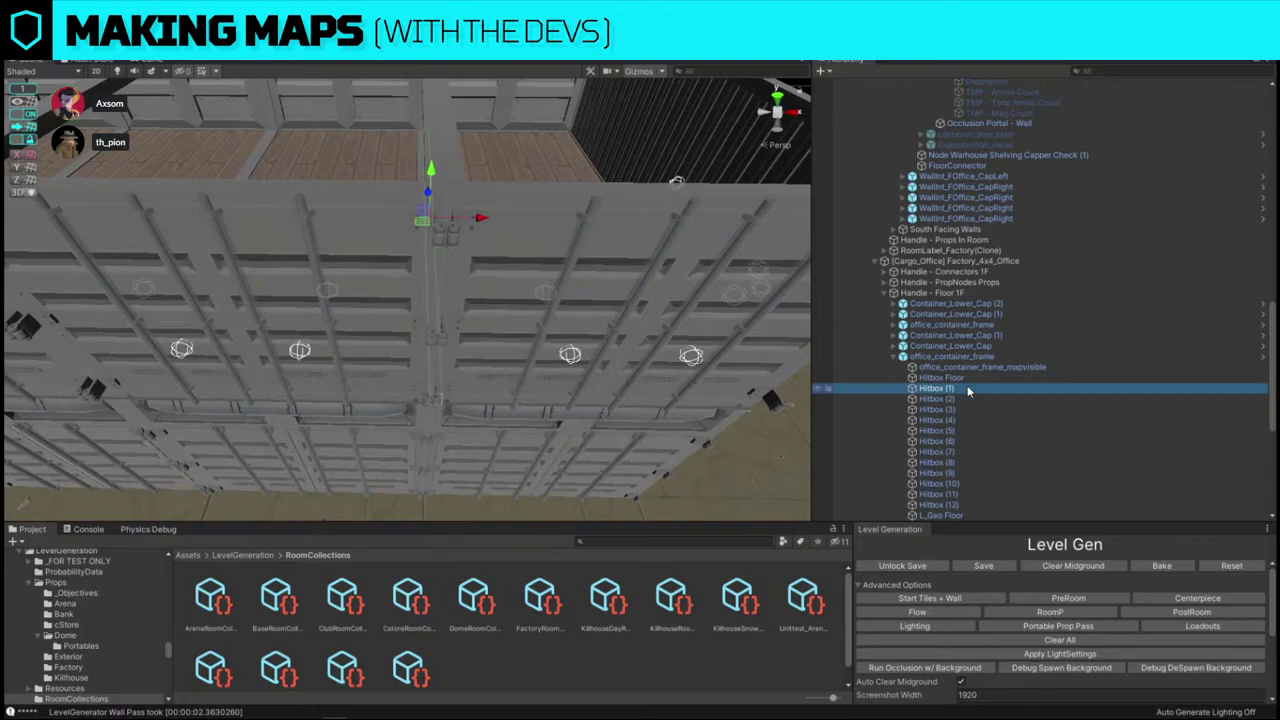
key("Down")
key("Down")
key("Down")
key("Down")
key("Down")
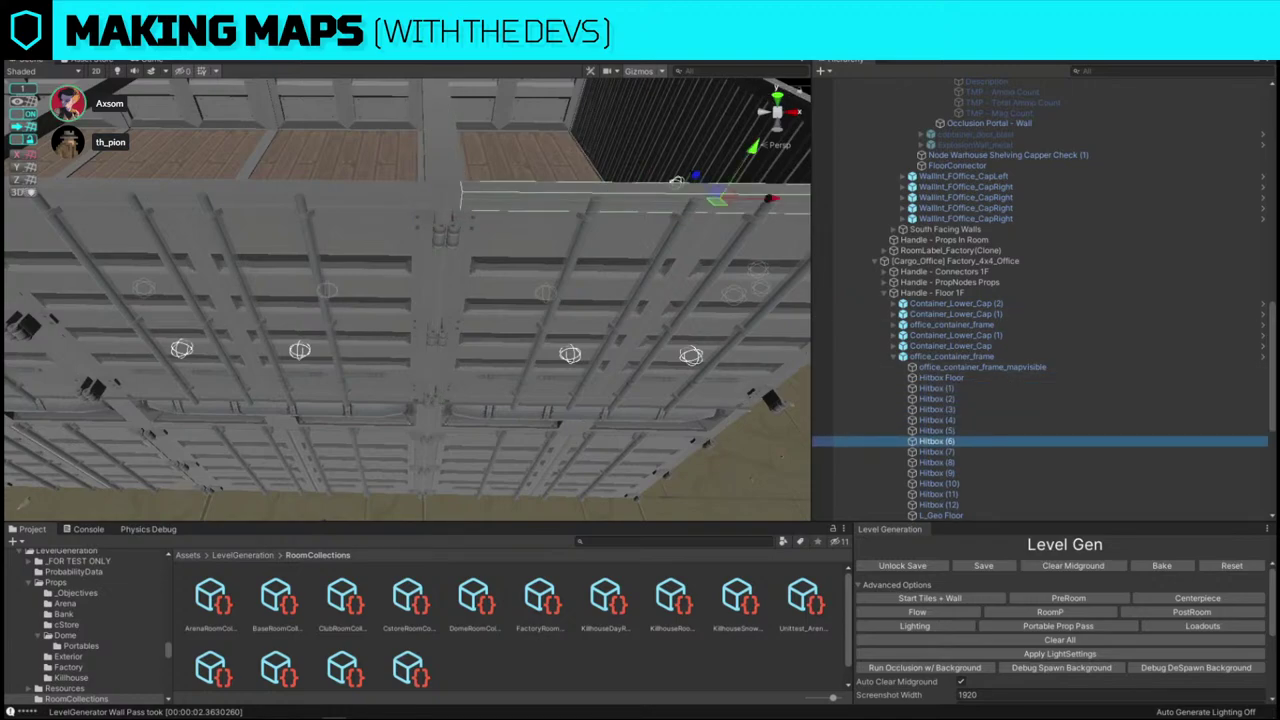
double_click(958, 444)
left_click(961, 450)
left_click(962, 460)
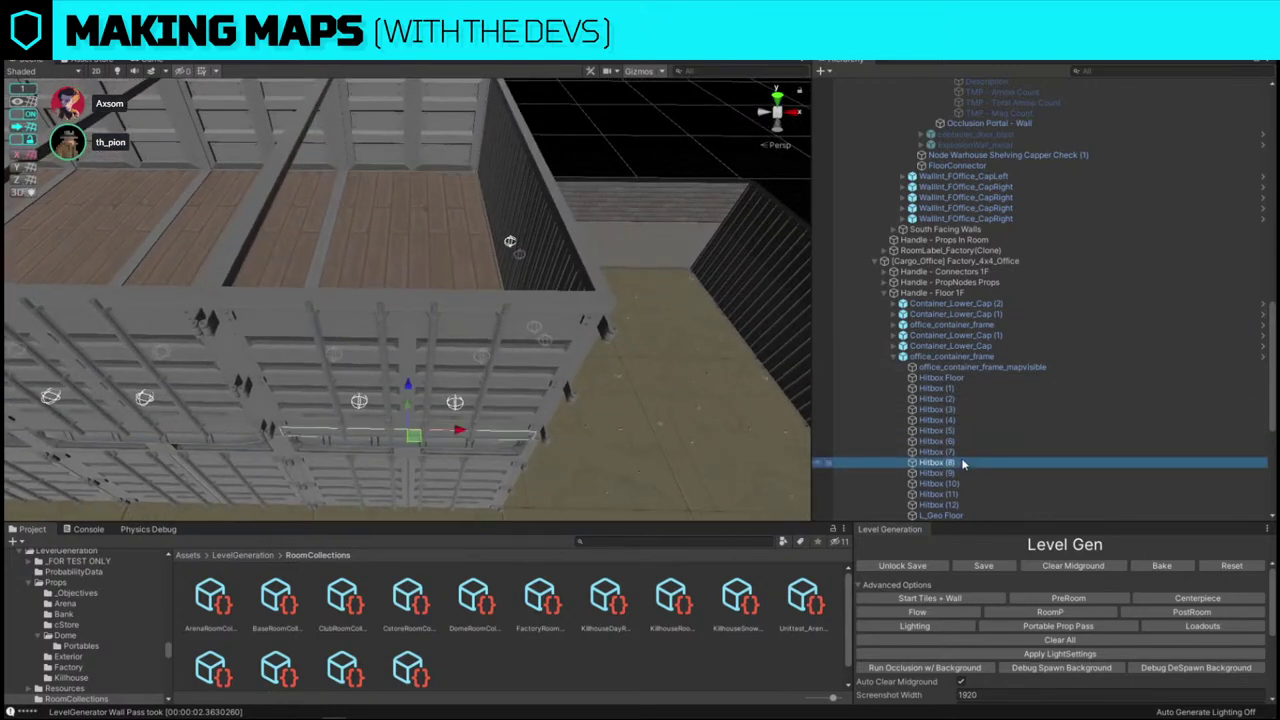
left_click(963, 470)
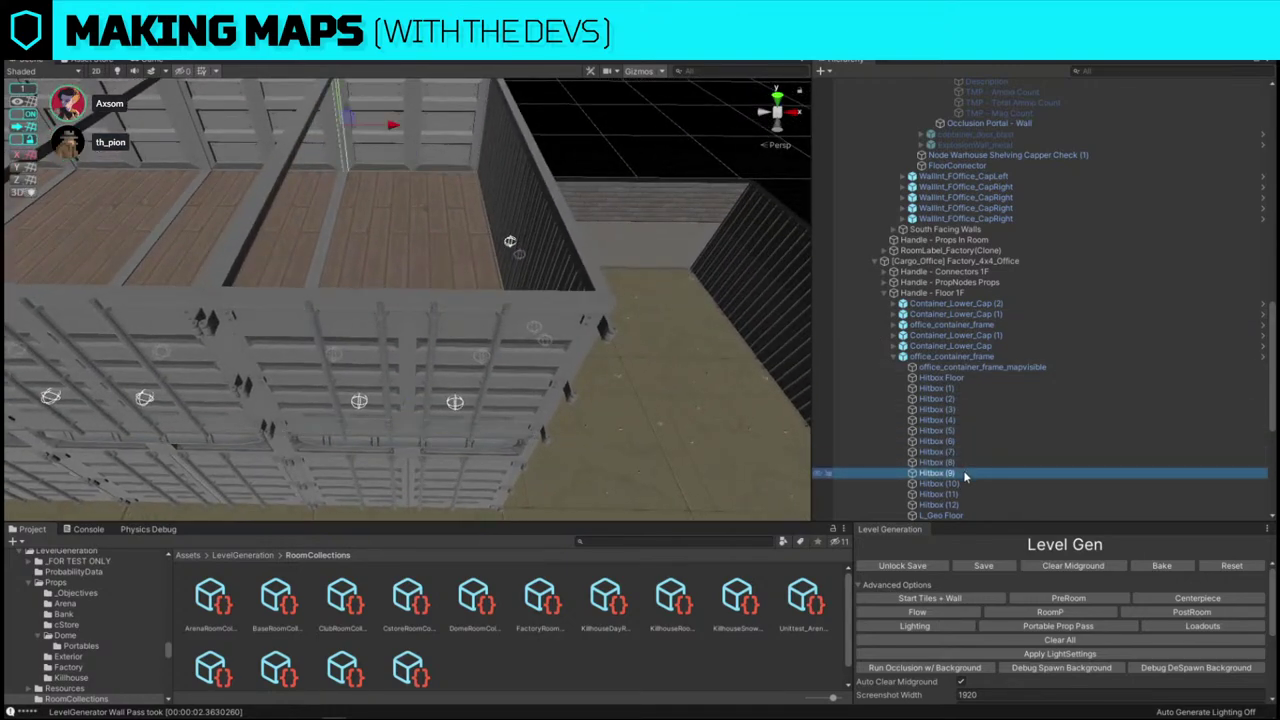
left_click(966, 484)
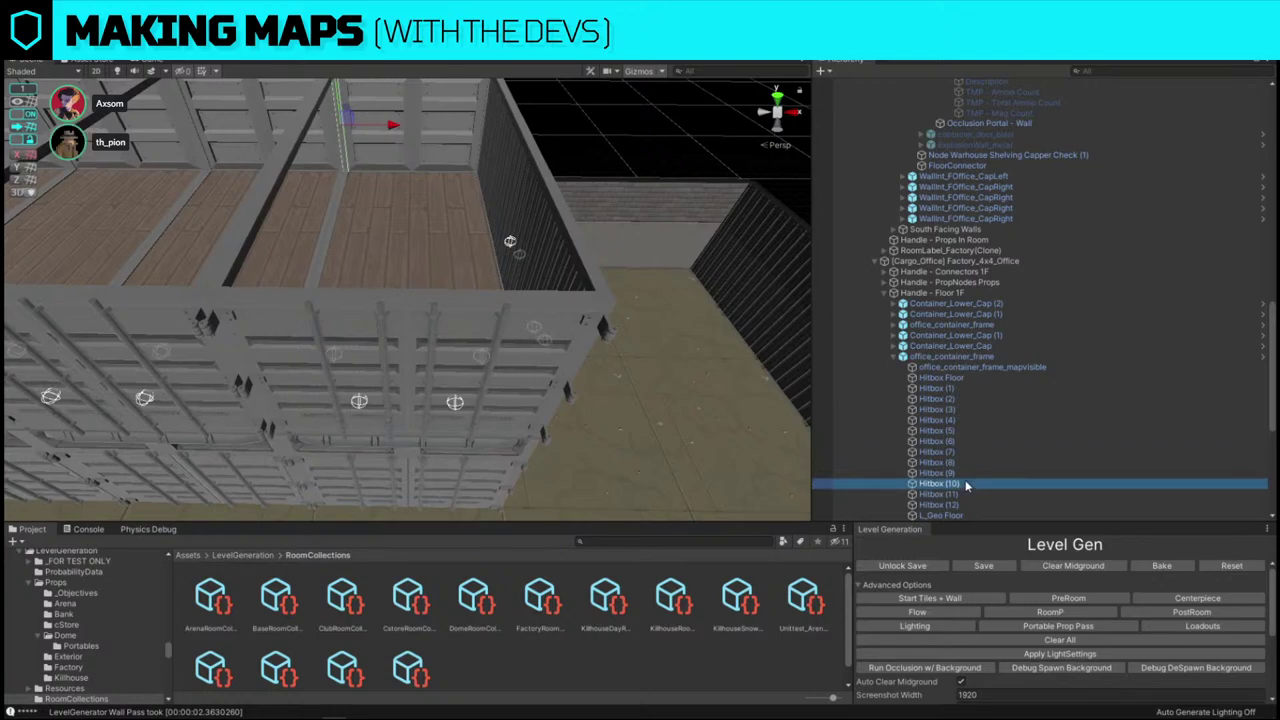
left_click(969, 493)
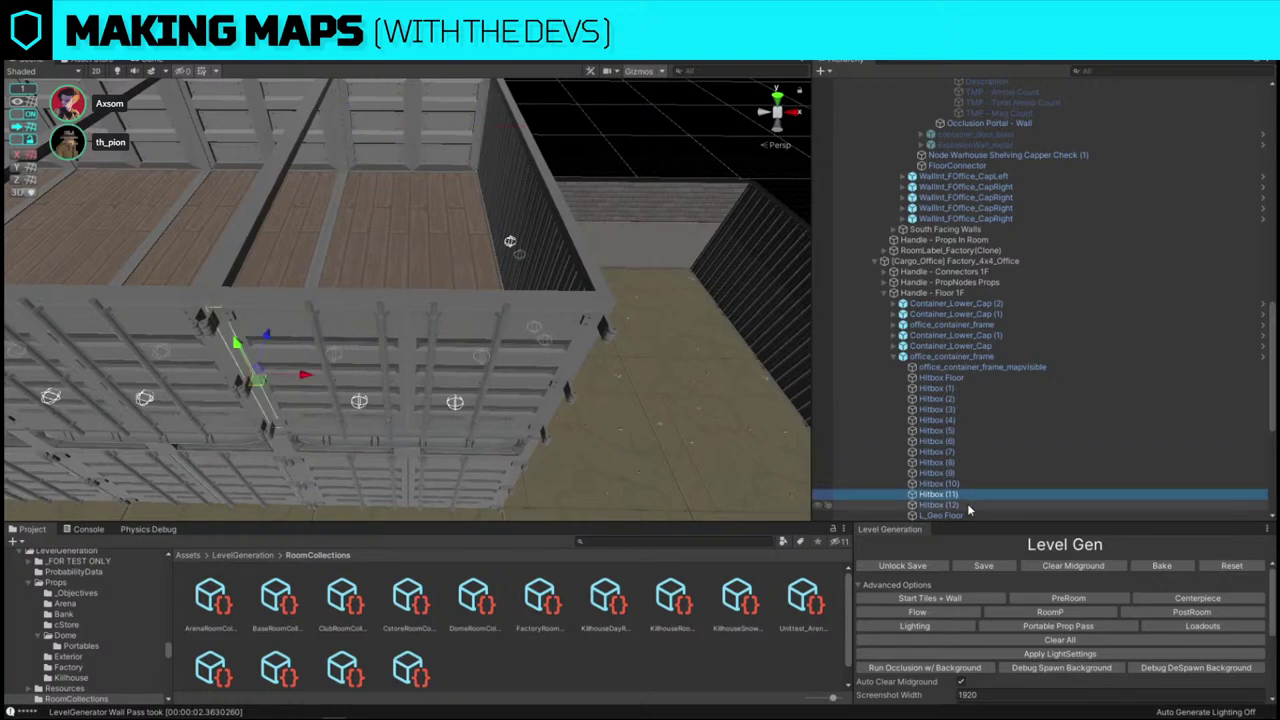
- Select the WallInt_FOffice_CapLeft door wall of the end container and expand its office_container_door down to the parts of container_door
key("a")
right_click_drag(570, 325, 502, 290)
left_click(541, 322, "shift")
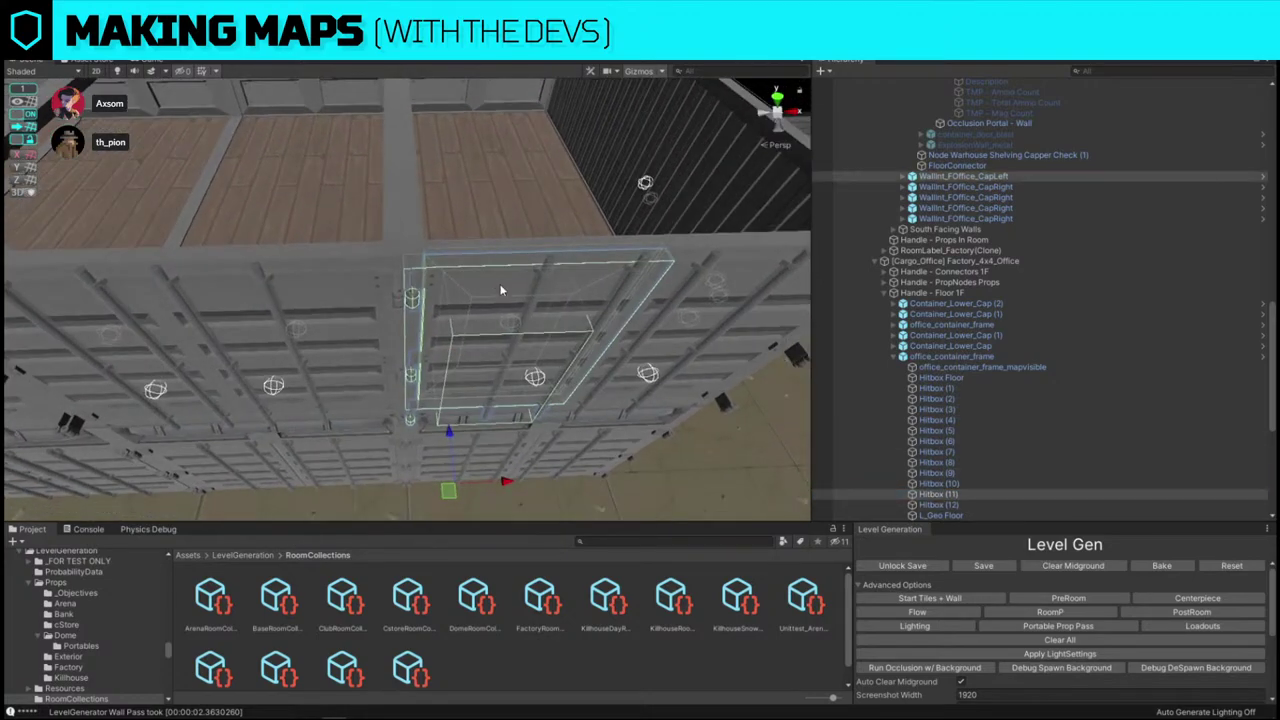
left_click(903, 177)
left_click(940, 187)
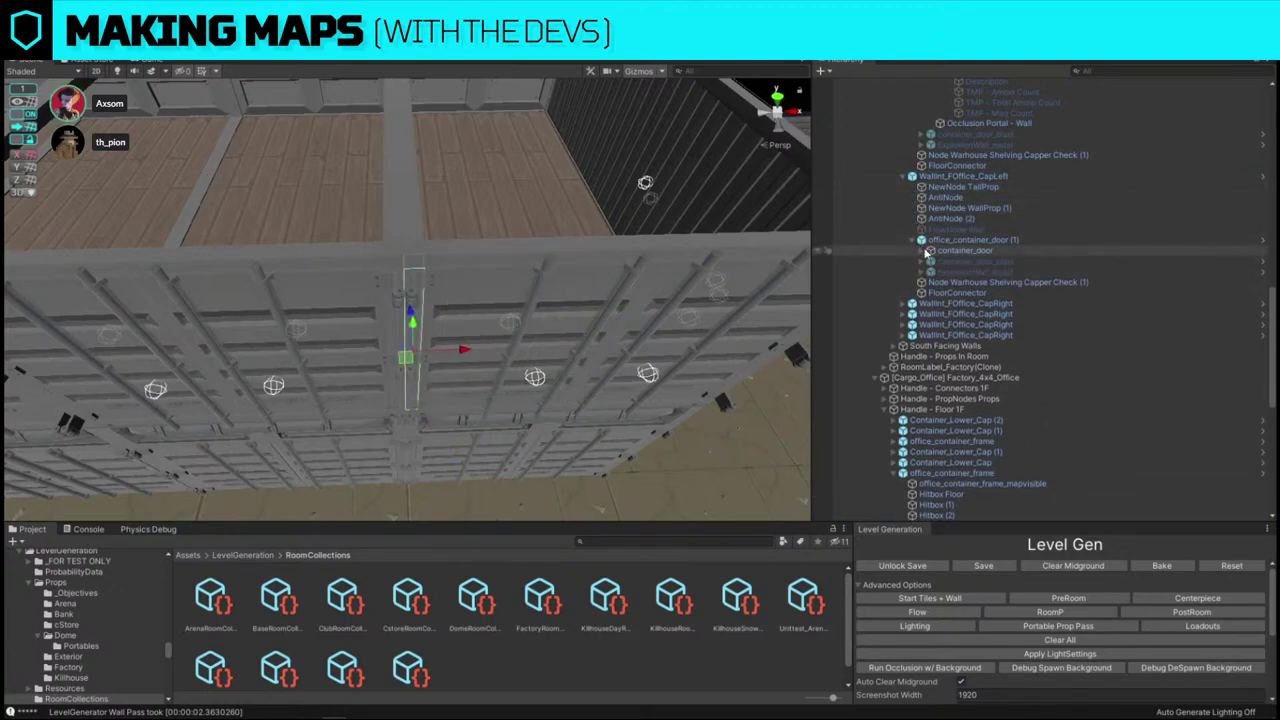
left_click(913, 241)
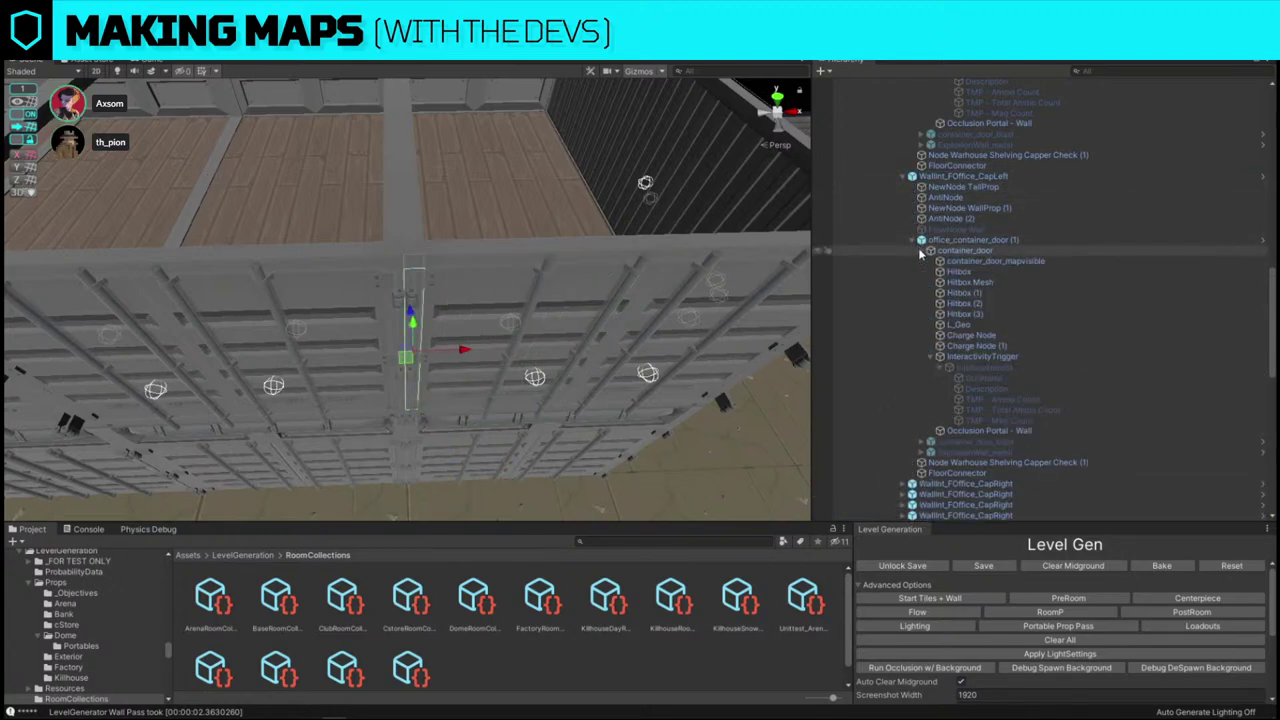
- Inspect Hitbox (2), Hitbox (3) and Hitbox of this container door, viewing the hinge-side Hitbox up close along the wall
left_click(975, 304)
left_click(985, 314, "shift")
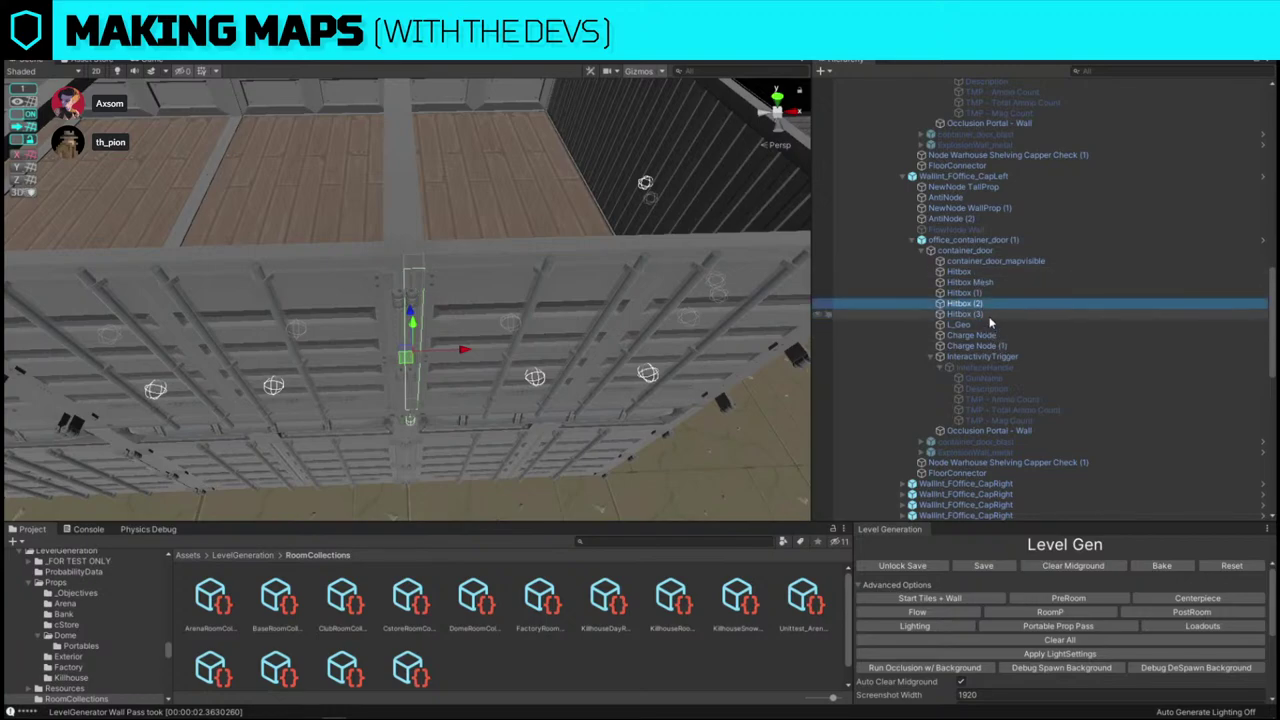
left_click(983, 305)
left_click(984, 306, "ctrl")
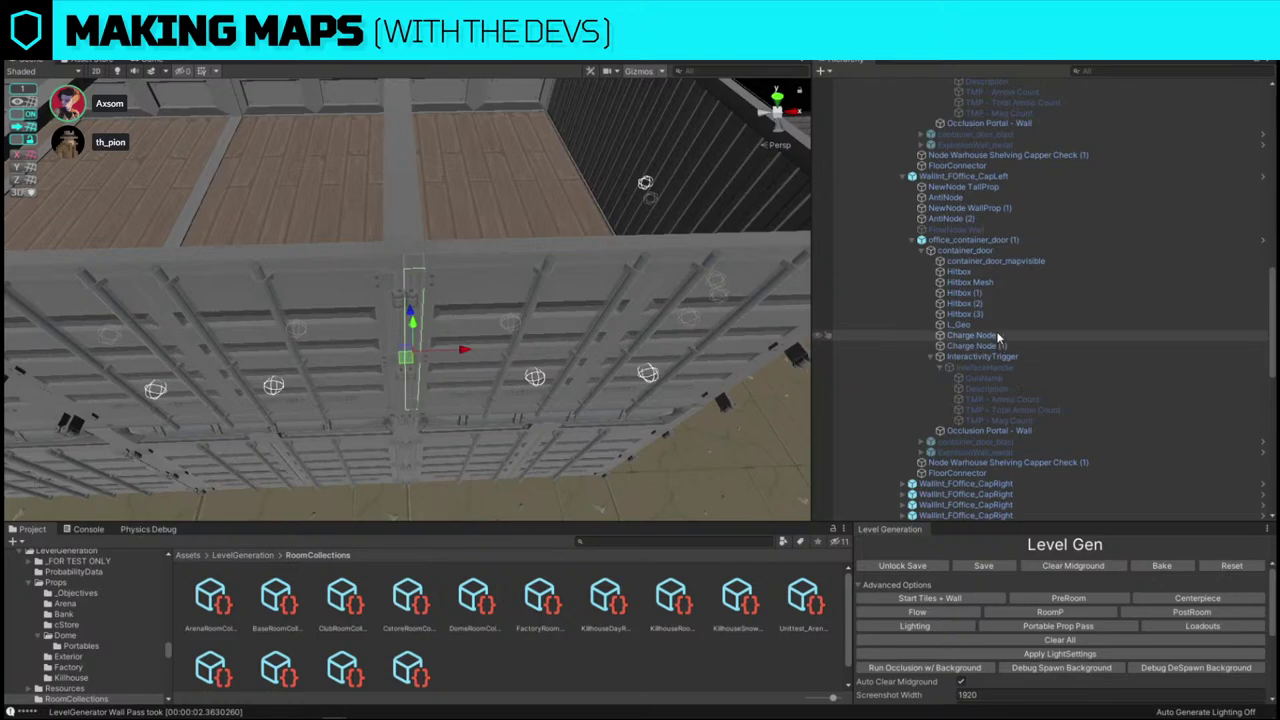
left_click(984, 273)
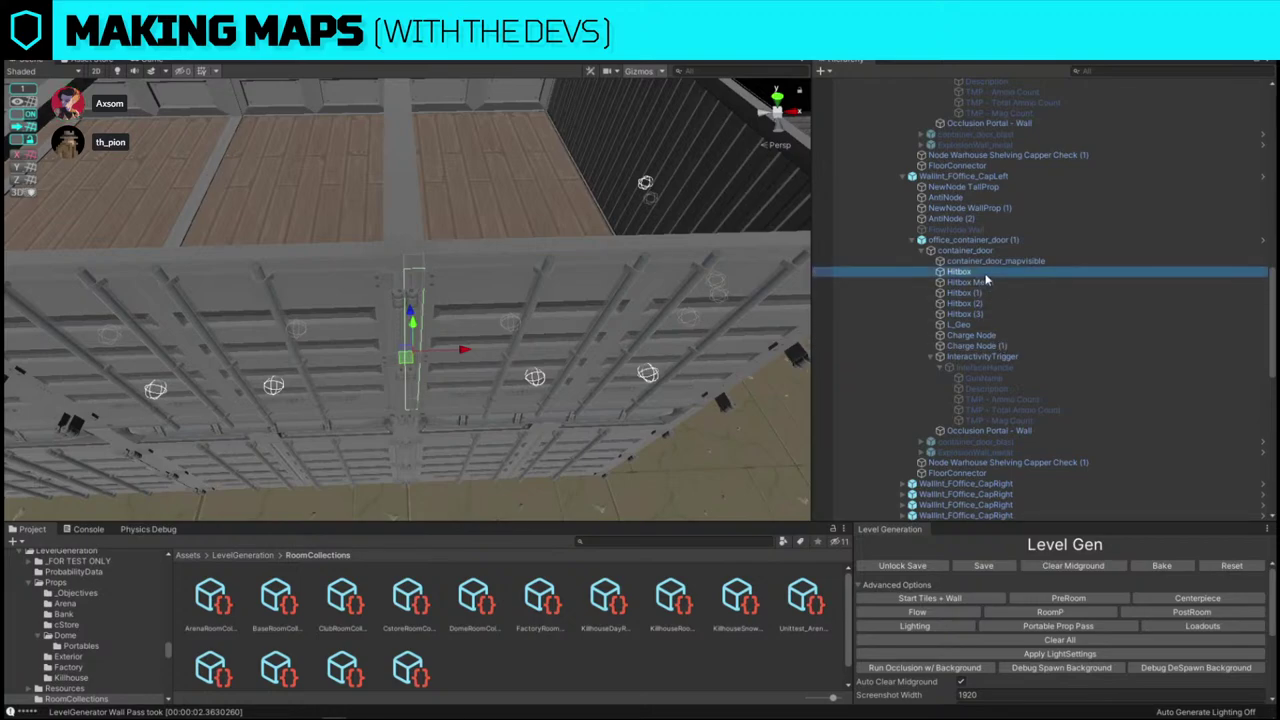
key("w")
right_click_drag(518, 270, 414, 366)
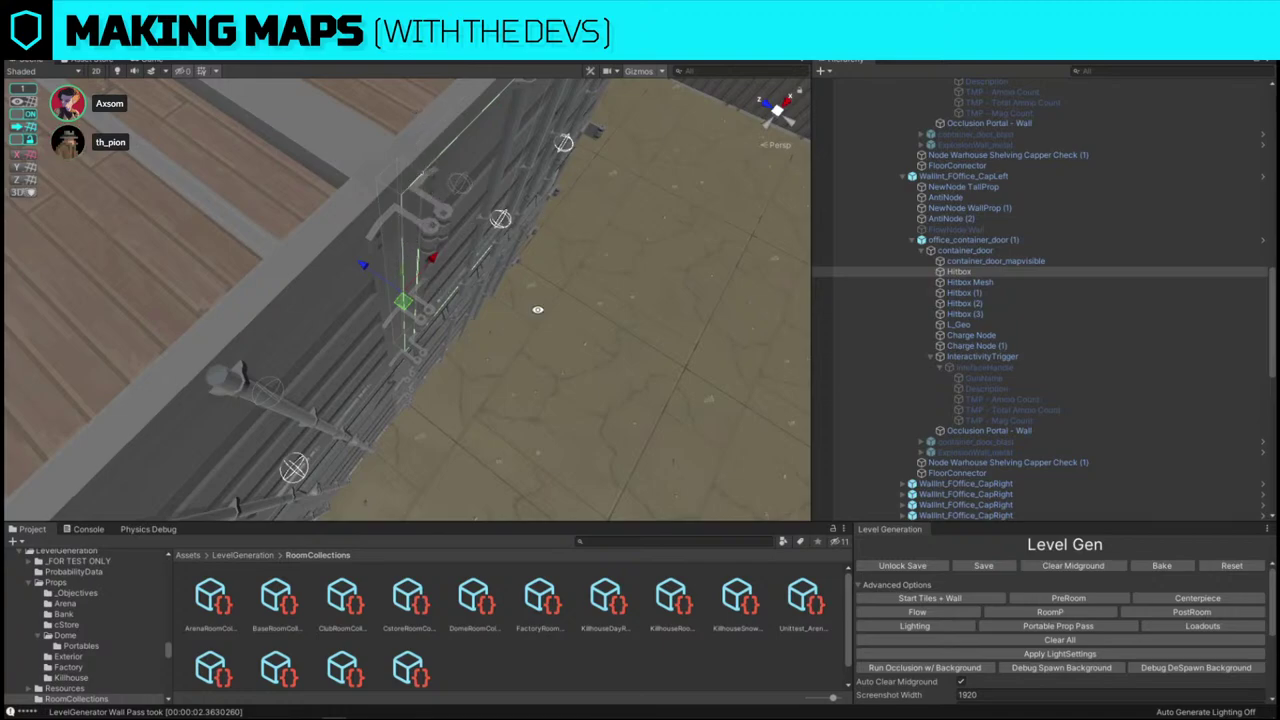
left_click_drag(594, 334, 422, 335, "alt")
scroll(421, 156, "down", 5)
- Compare the hitbox outlines of the end container's office_container_frame with those of the adjoining door wall at their shared corner
left_click(421, 156)
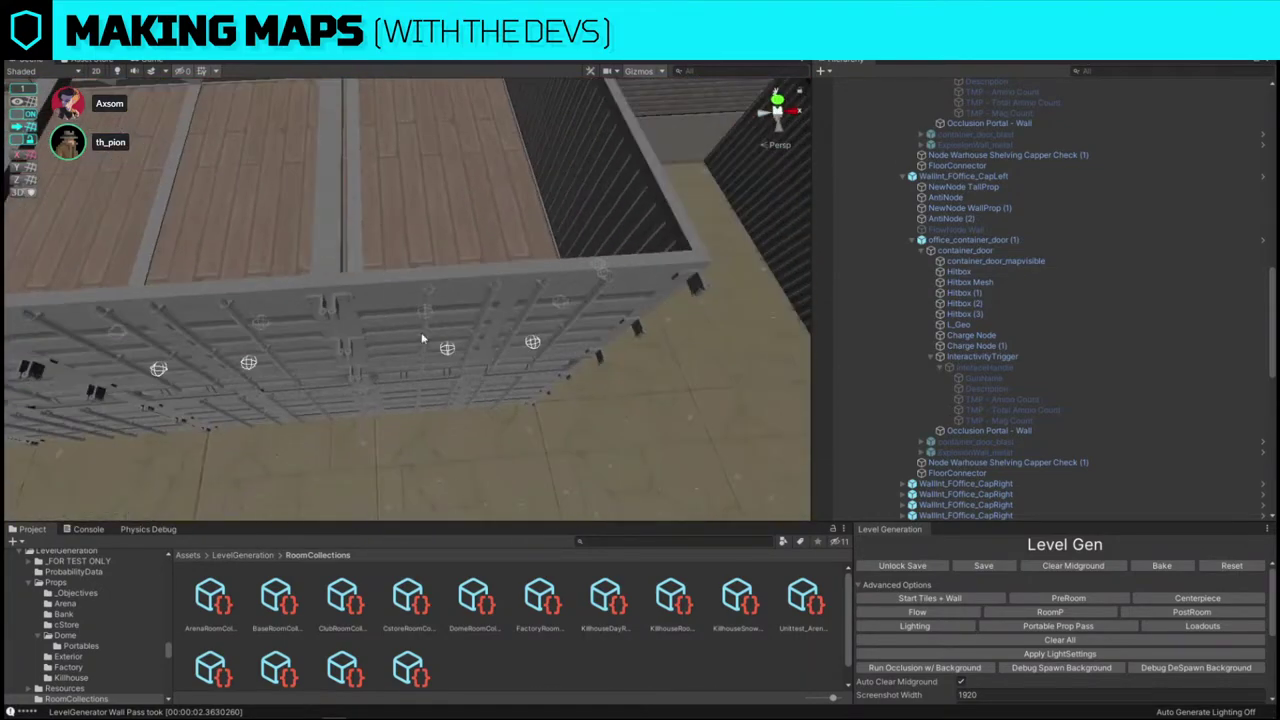
left_click(340, 281)
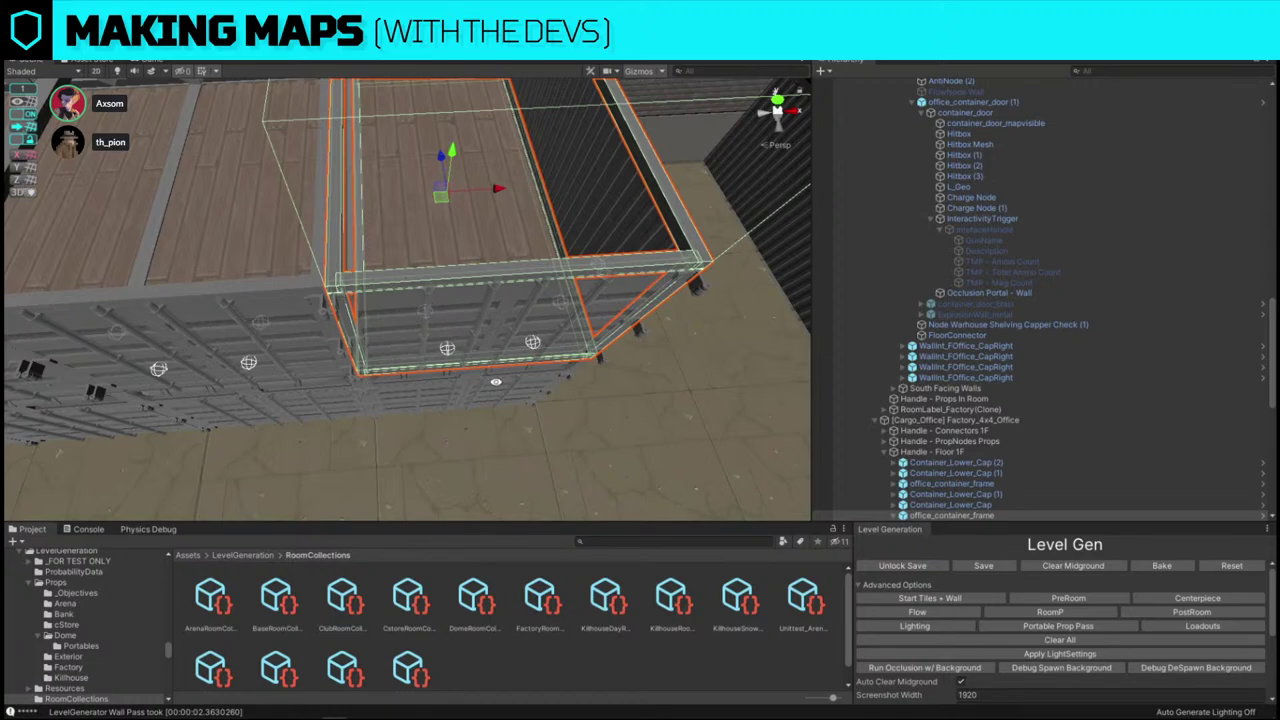
left_click(425, 325)
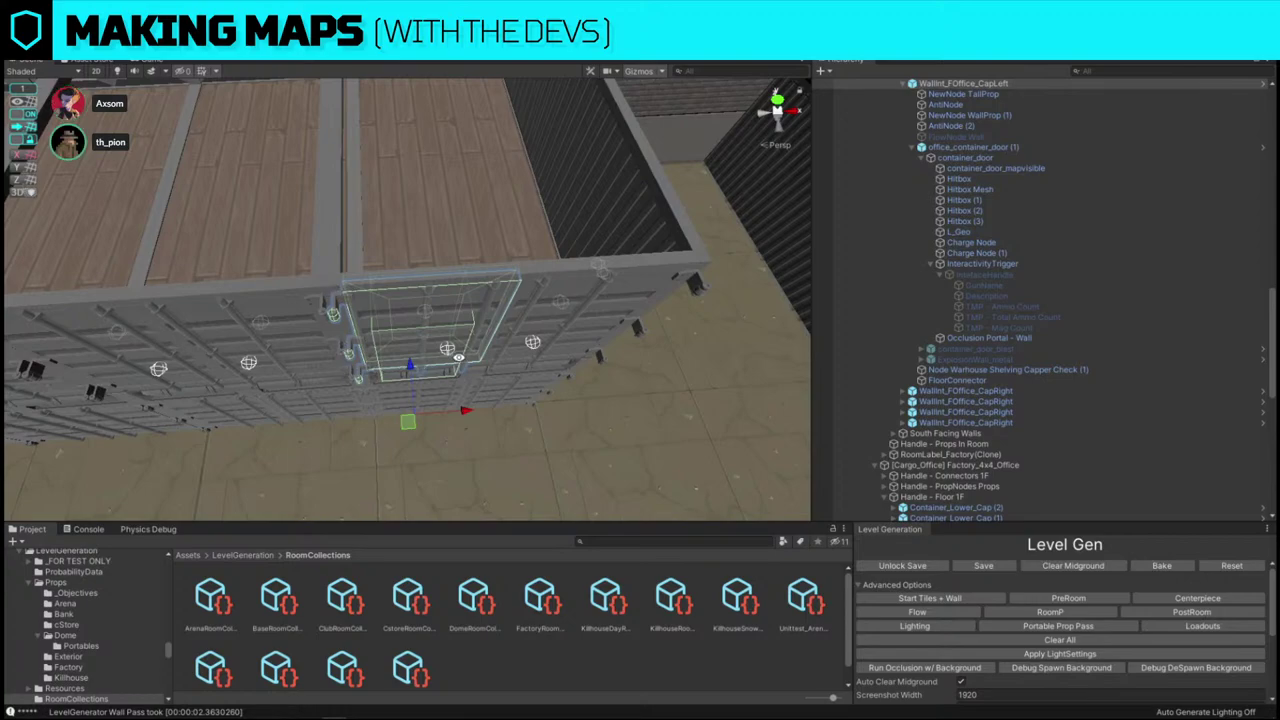
left_click(340, 278)
left_click_drag(338, 278, 409, 280, "alt")
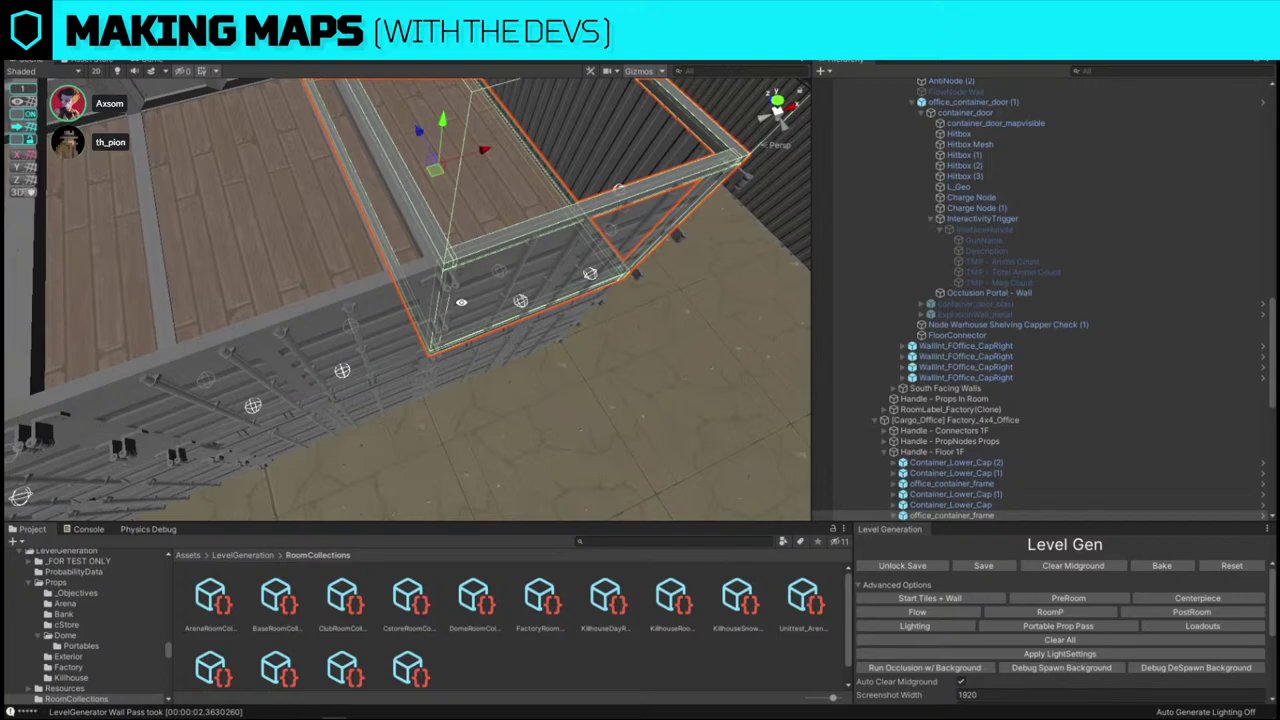
left_click_drag(480, 321, 433, 269, "alt")
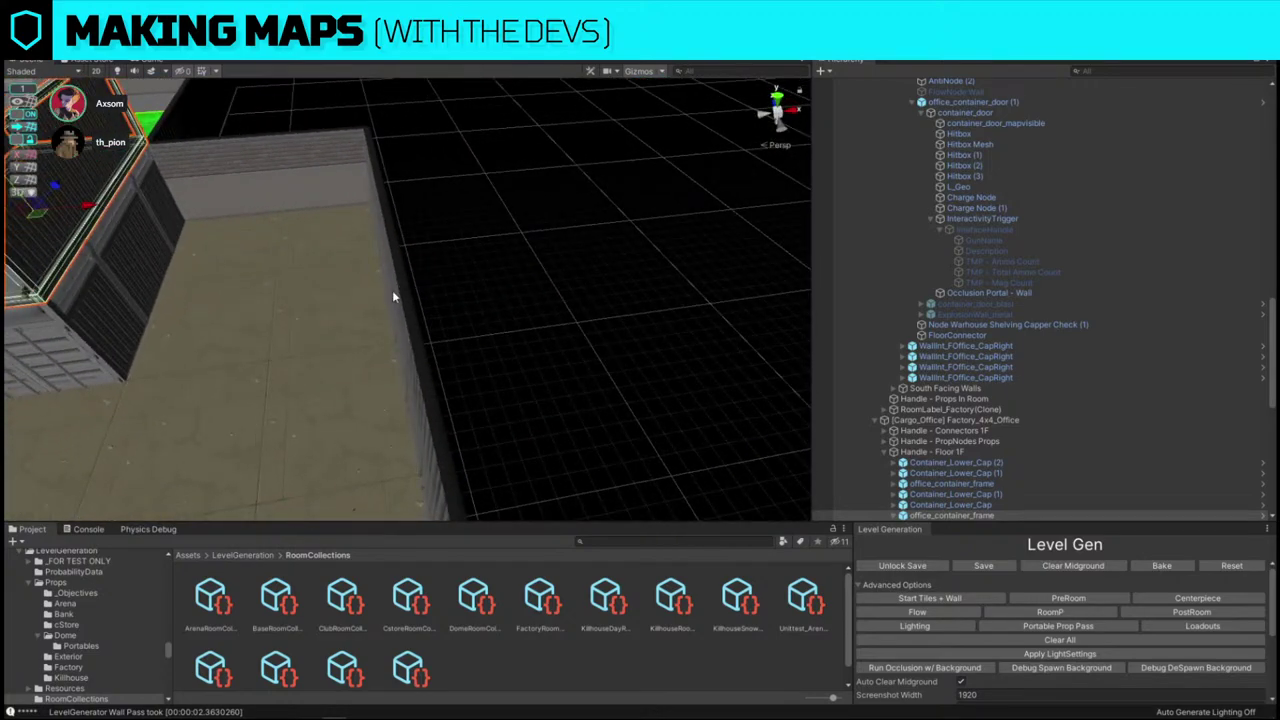
- Select two neighbouring WallExt_1x1_Ballistic pieces of the east-facing exterior wall to check how their outlines meet, and clear the selection
left_click(392, 290)
key("f")
left_click(313, 289)
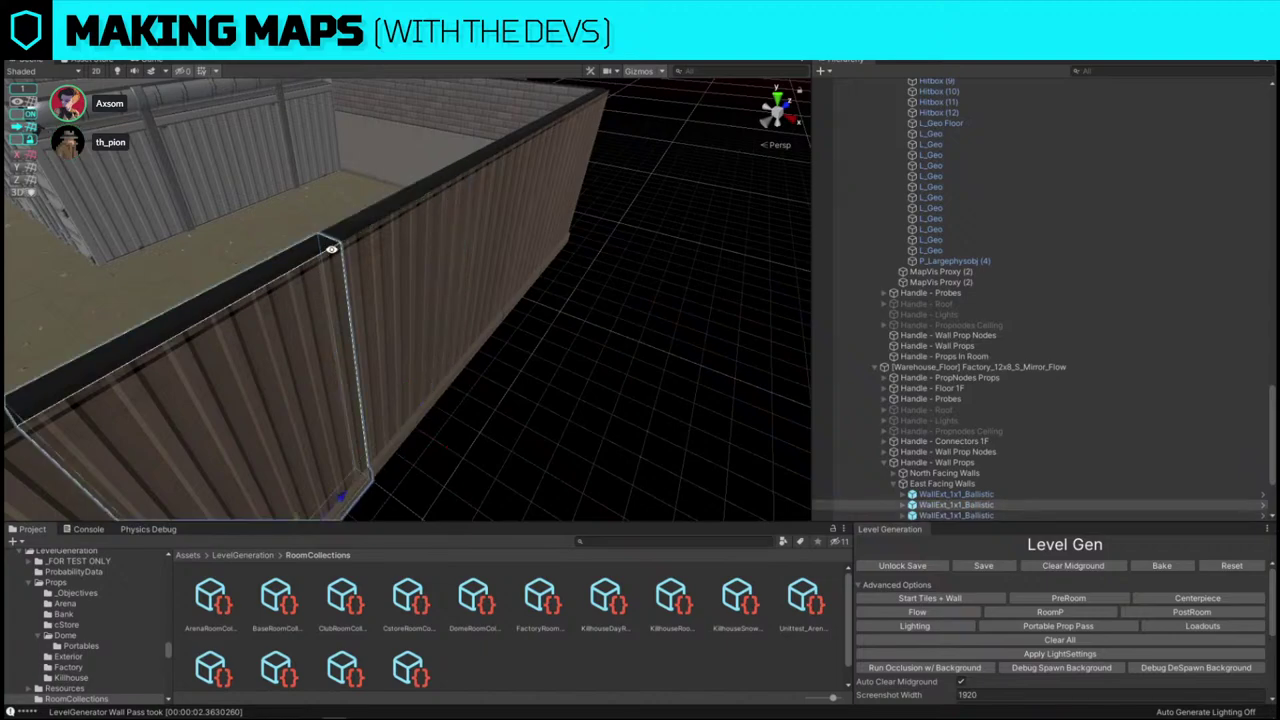
left_click(396, 263)
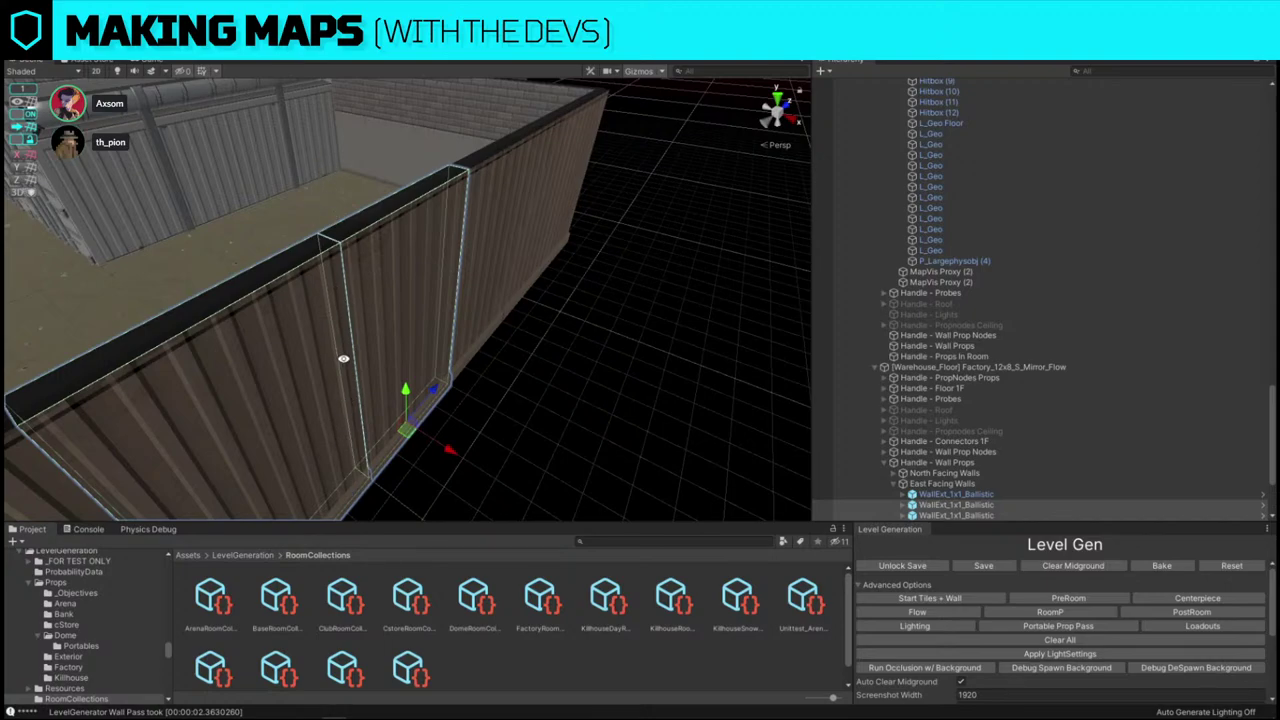
left_click(723, 384)
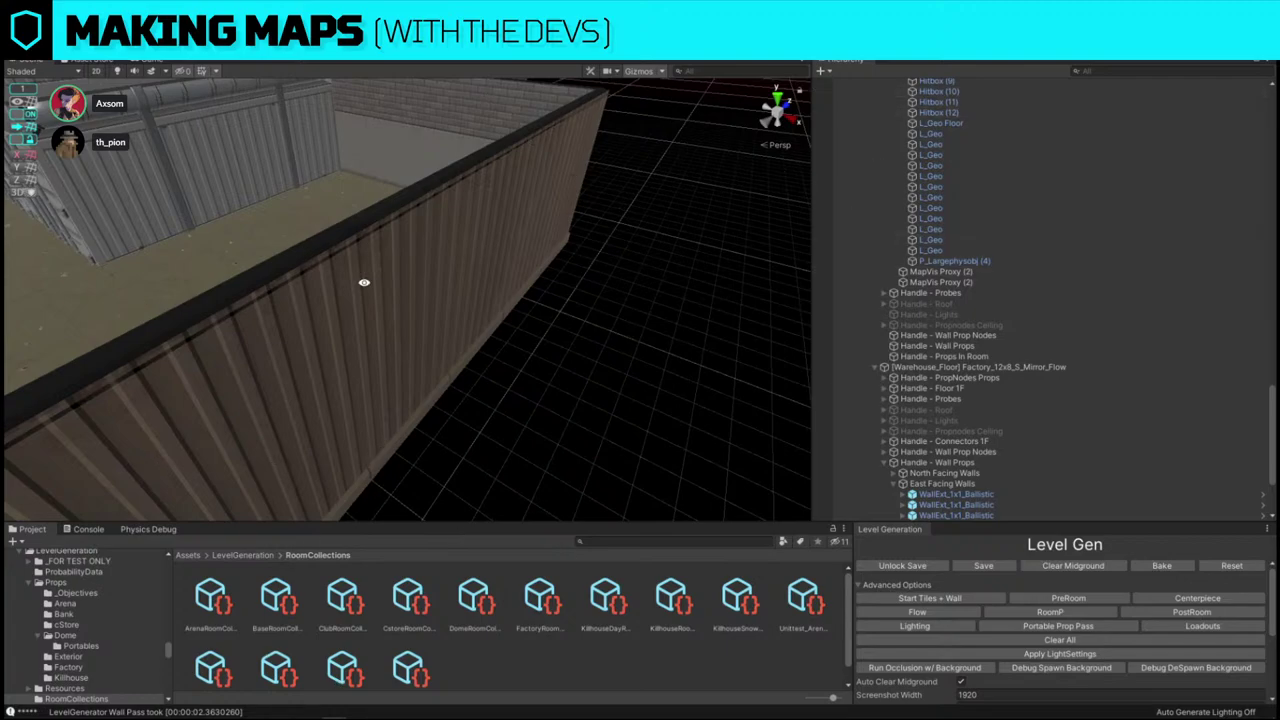
- Generate a new random factory layout with the Start Tiles + Wall pass and bring the whole floor plan into view
right_click_drag(363, 270, 700, 276)
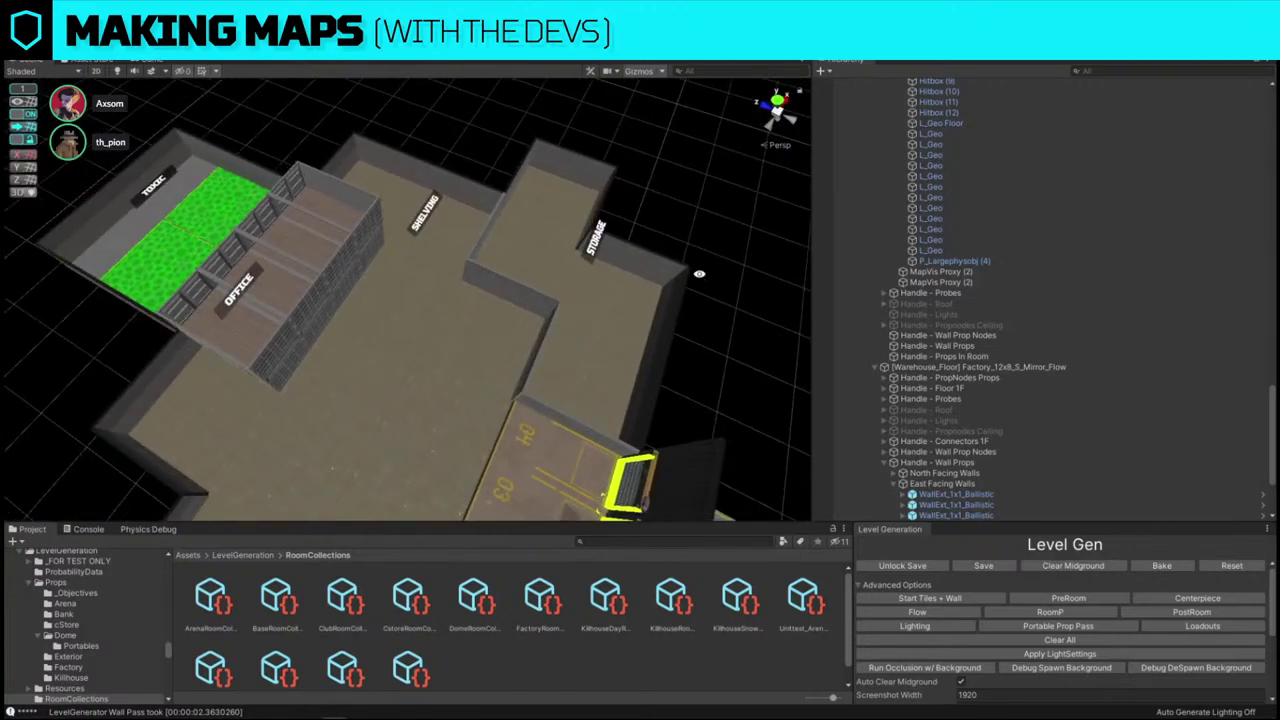
right_click_drag(622, 226, 431, 211)
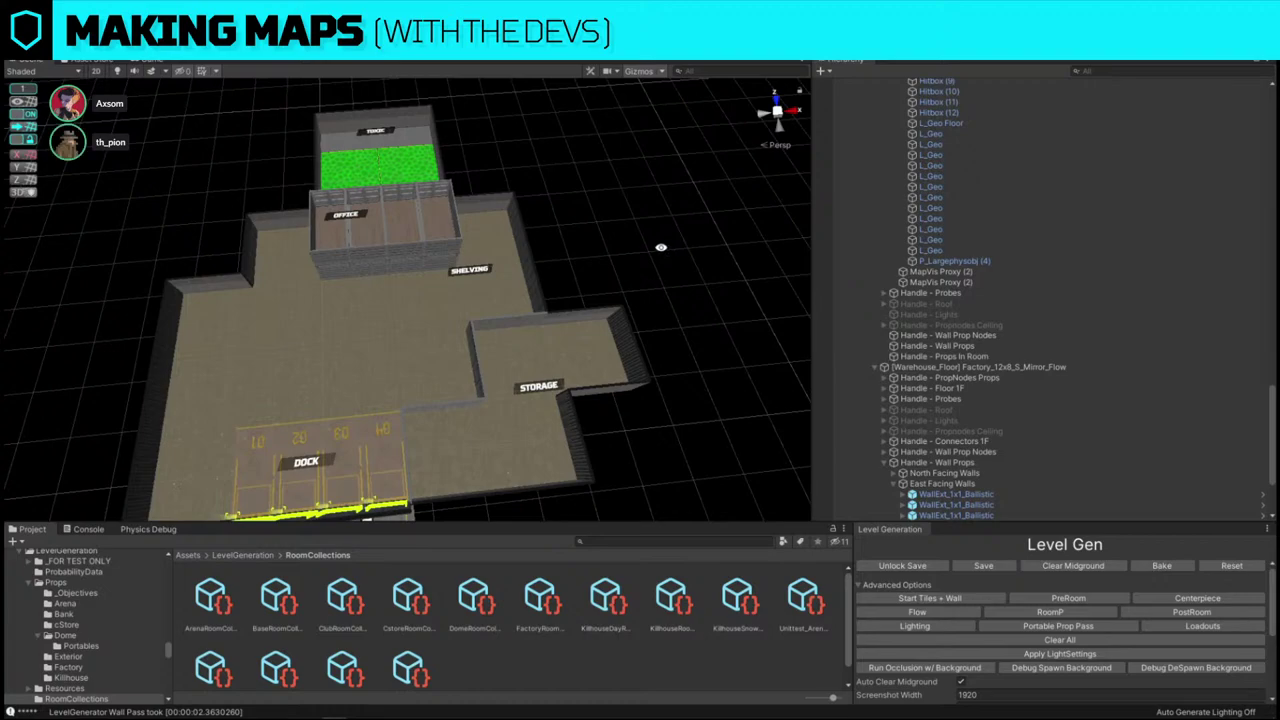
left_click(982, 597)
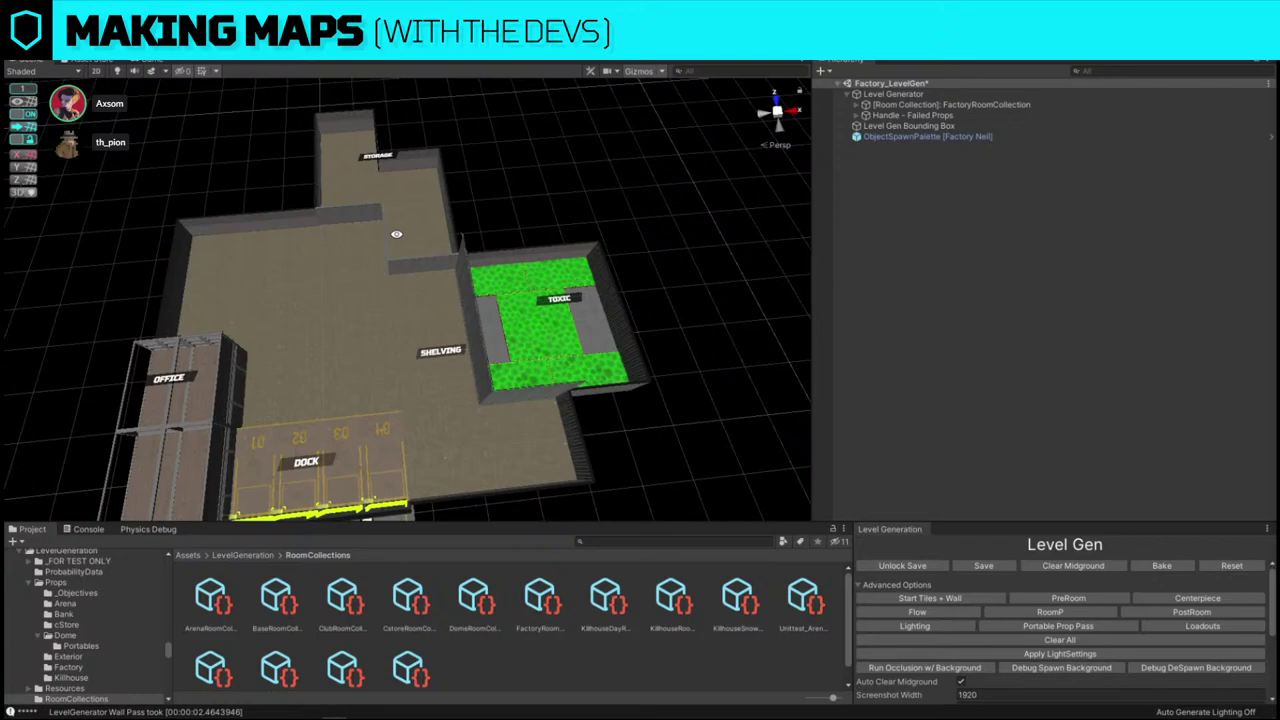
key("a")
right_click_drag(450, 267, 450, 265)
key("w")
left_click_drag(521, 248, 400, 252, "alt")
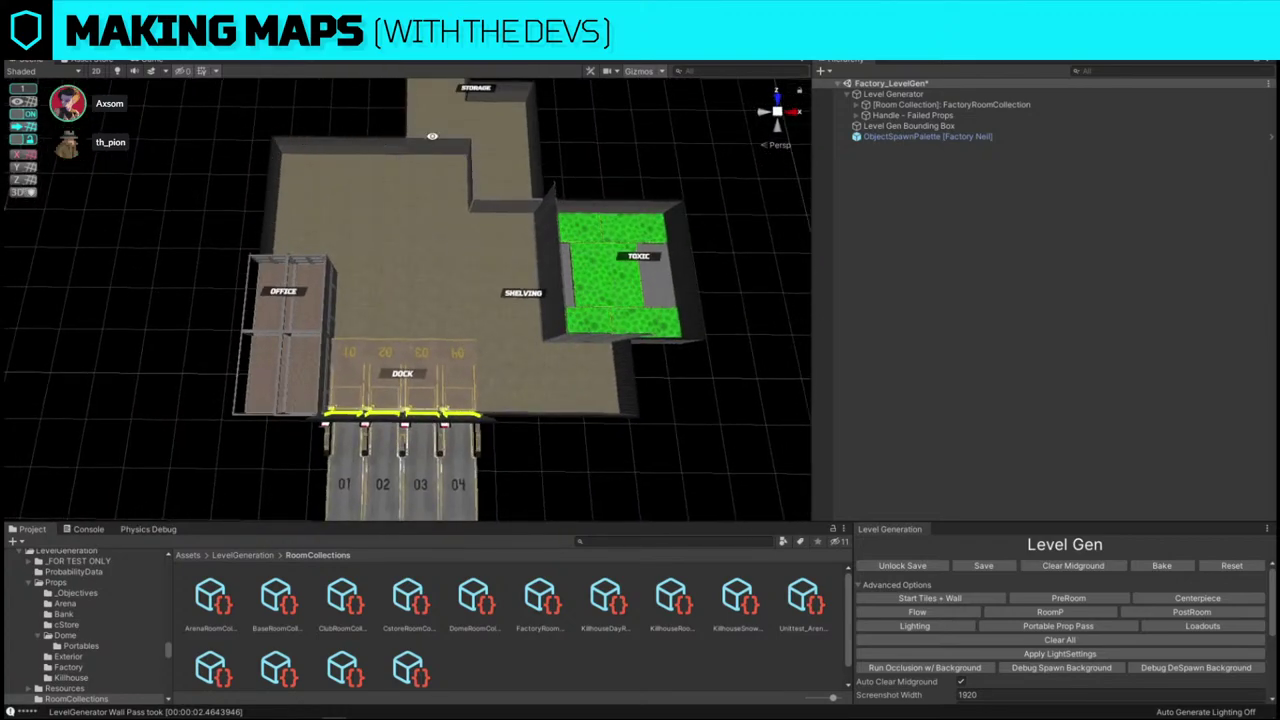
- Run the PreRoom and Flow passes on the new layout, with the shelving room's label selected
left_click(1068, 592)
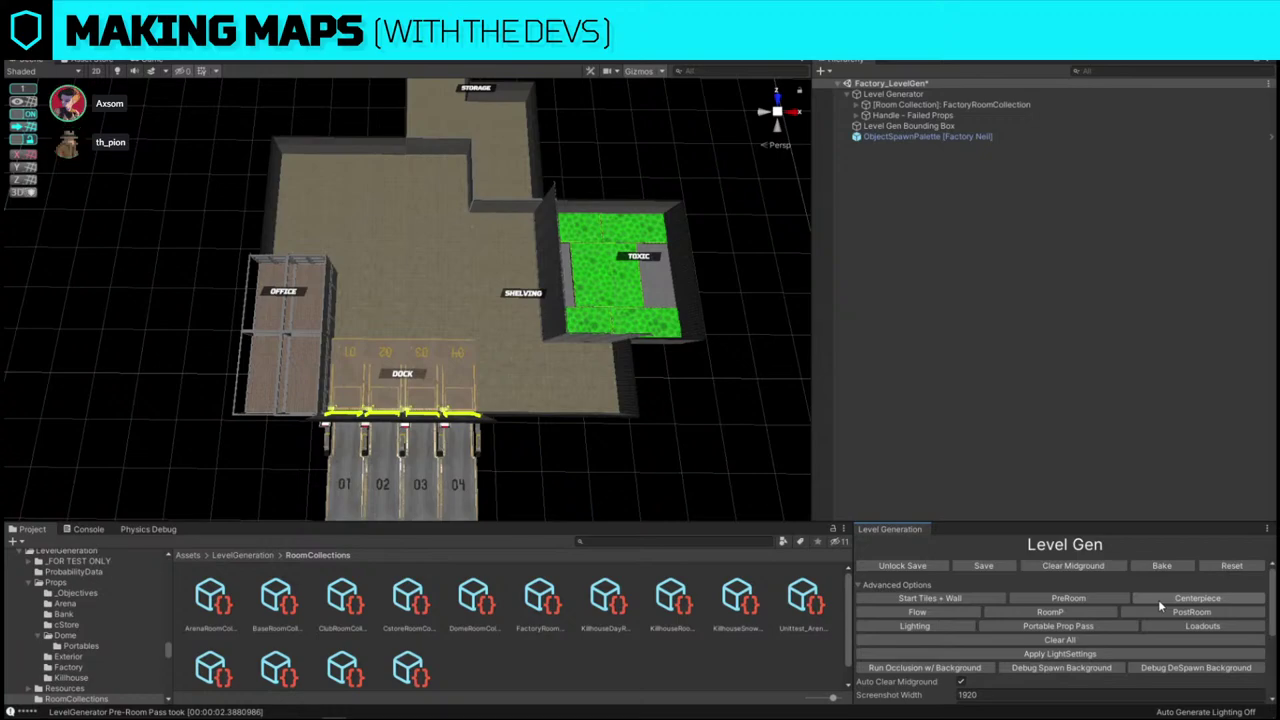
right_click_drag(254, 232, 252, 200)
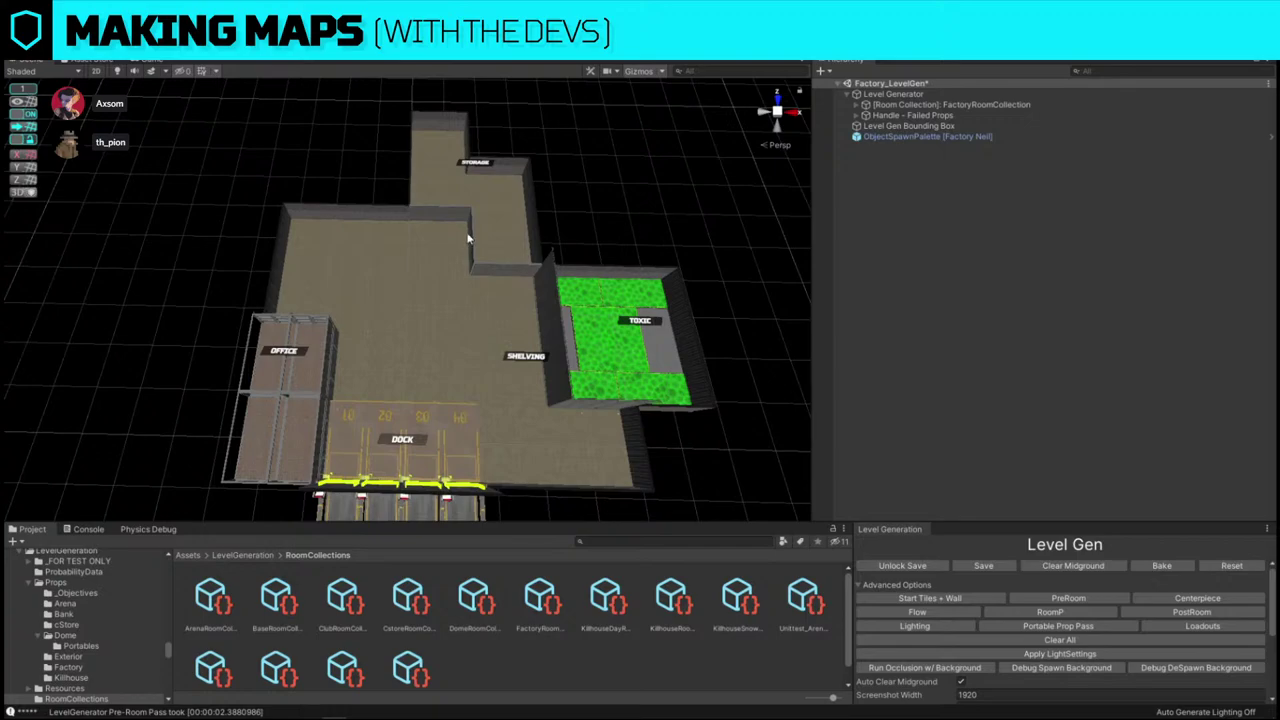
right_click_drag(450, 322, 482, 319)
left_click_drag(482, 318, 490, 324, "alt")
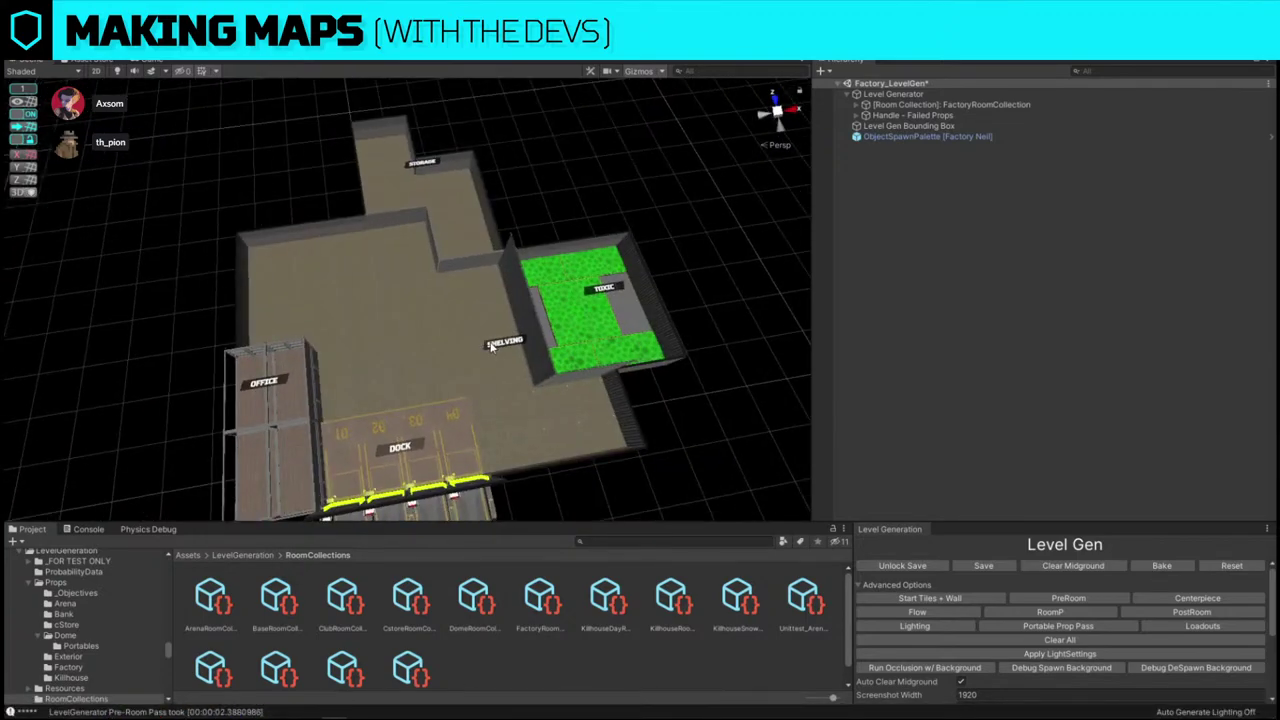
left_click(500, 342)
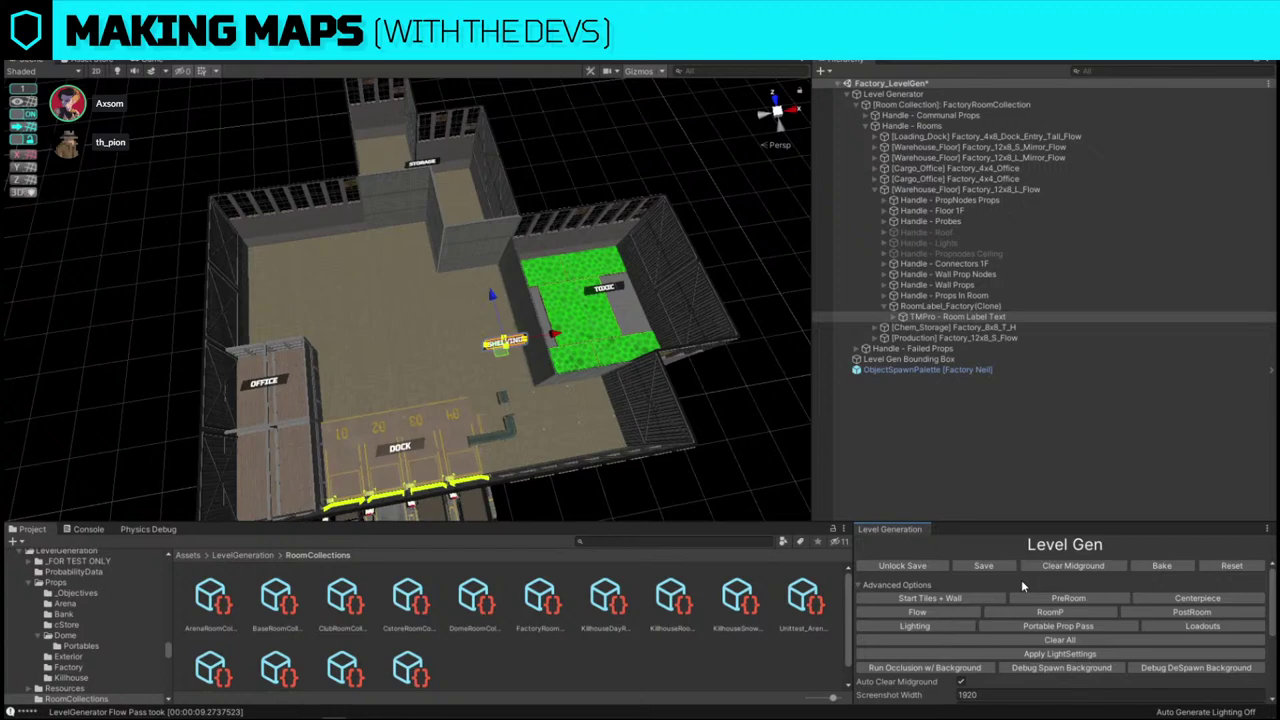
- Examine the props placed by the Room pass around the toxic, storage and shelving areas
right_click_drag(380, 268, 336, 294)
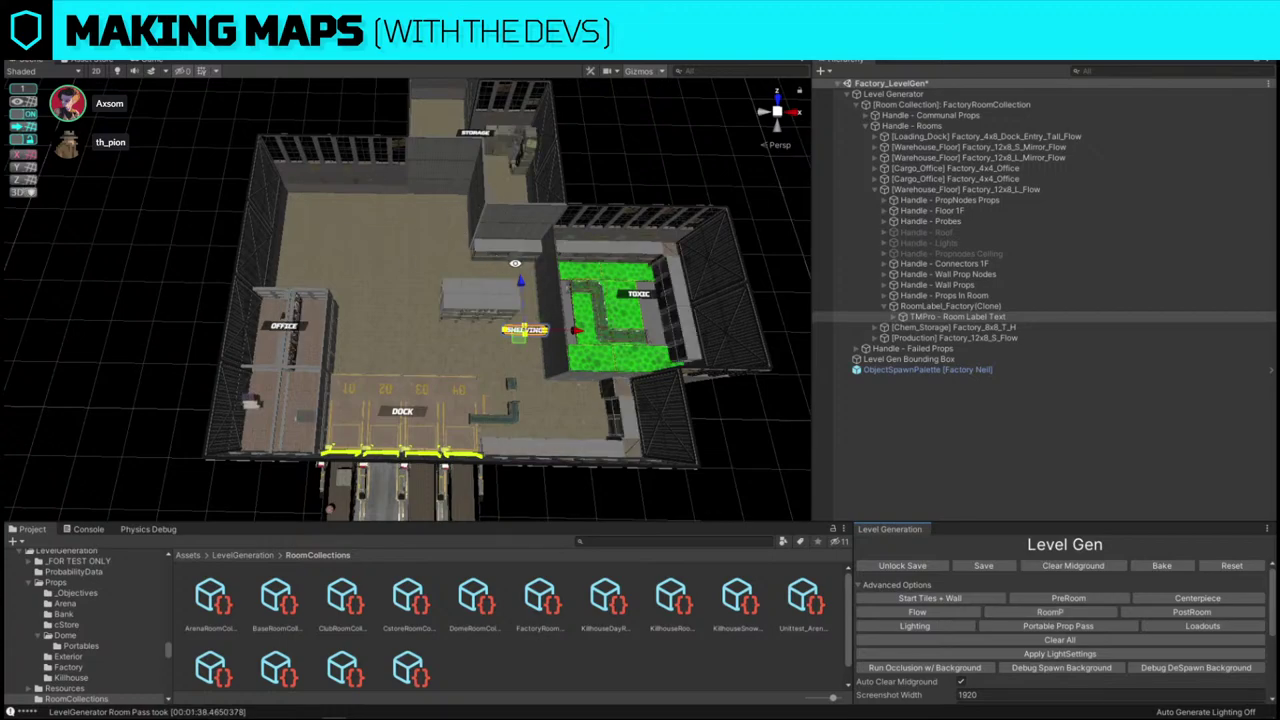
left_click_drag(486, 254, 429, 257, "alt")
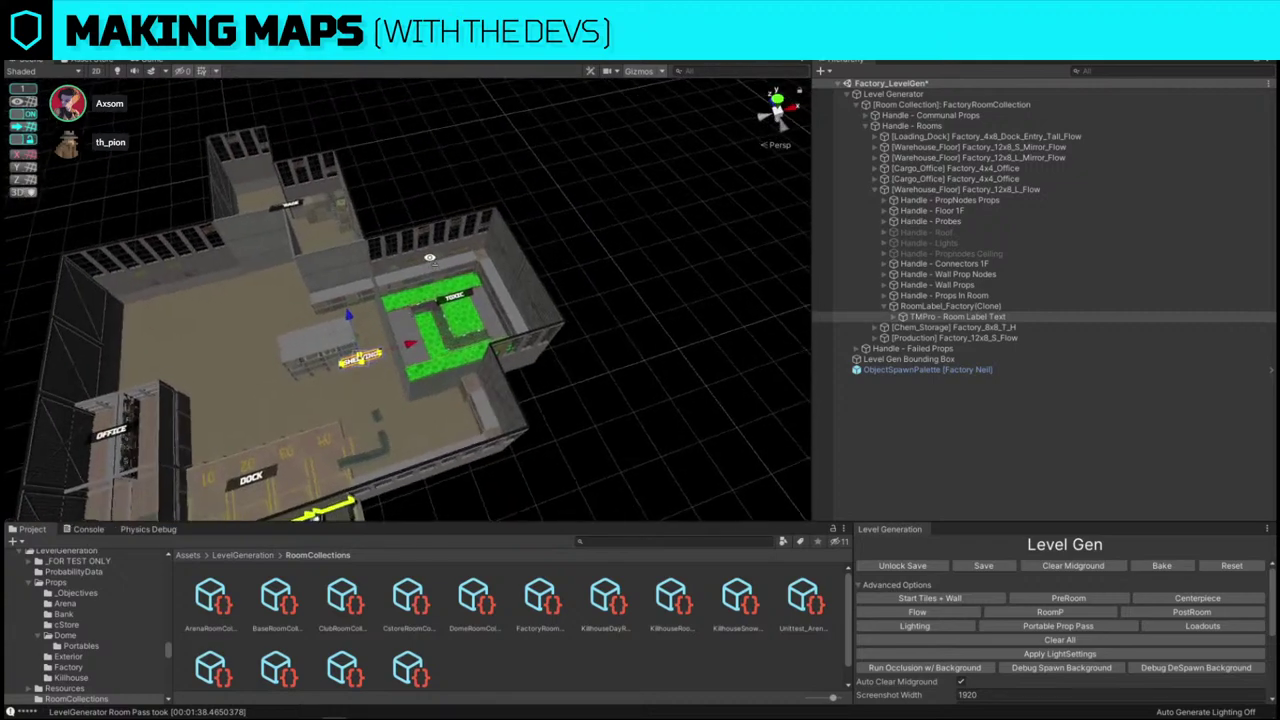
scroll(429, 257, "up", 10)
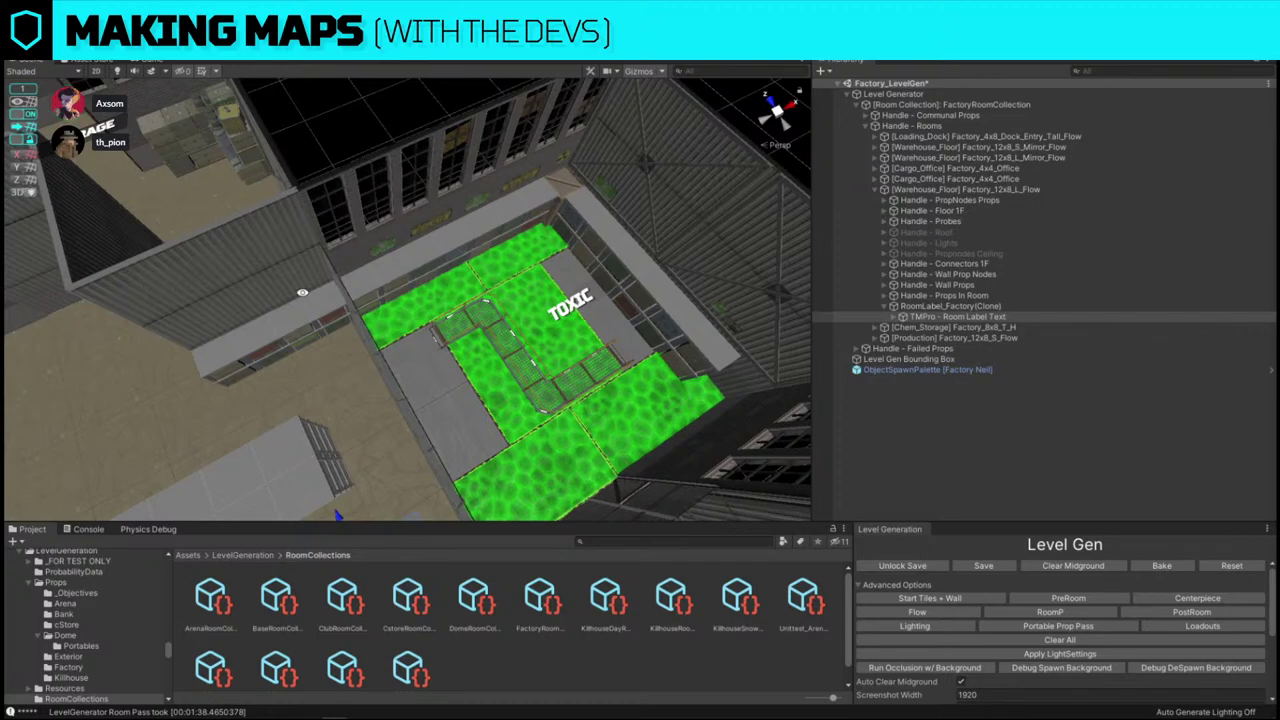
right_click_drag(302, 293, 299, 253)
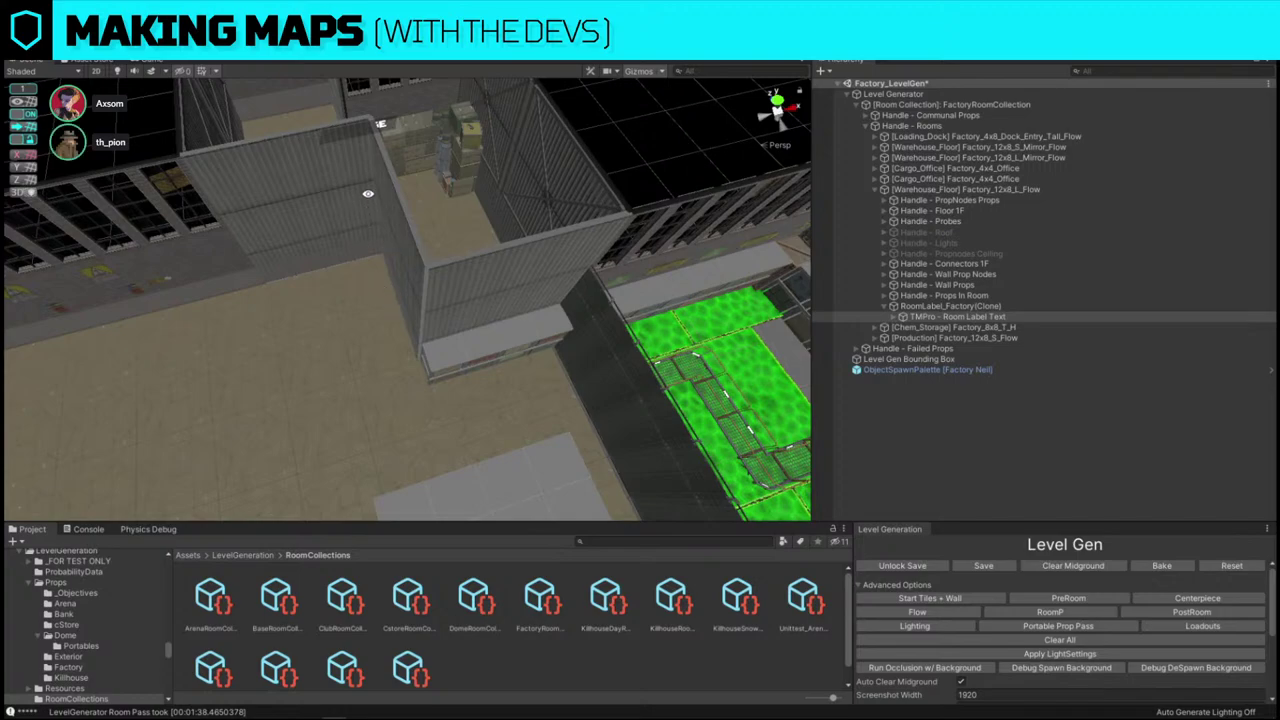
right_click_drag(403, 307, 590, 307)
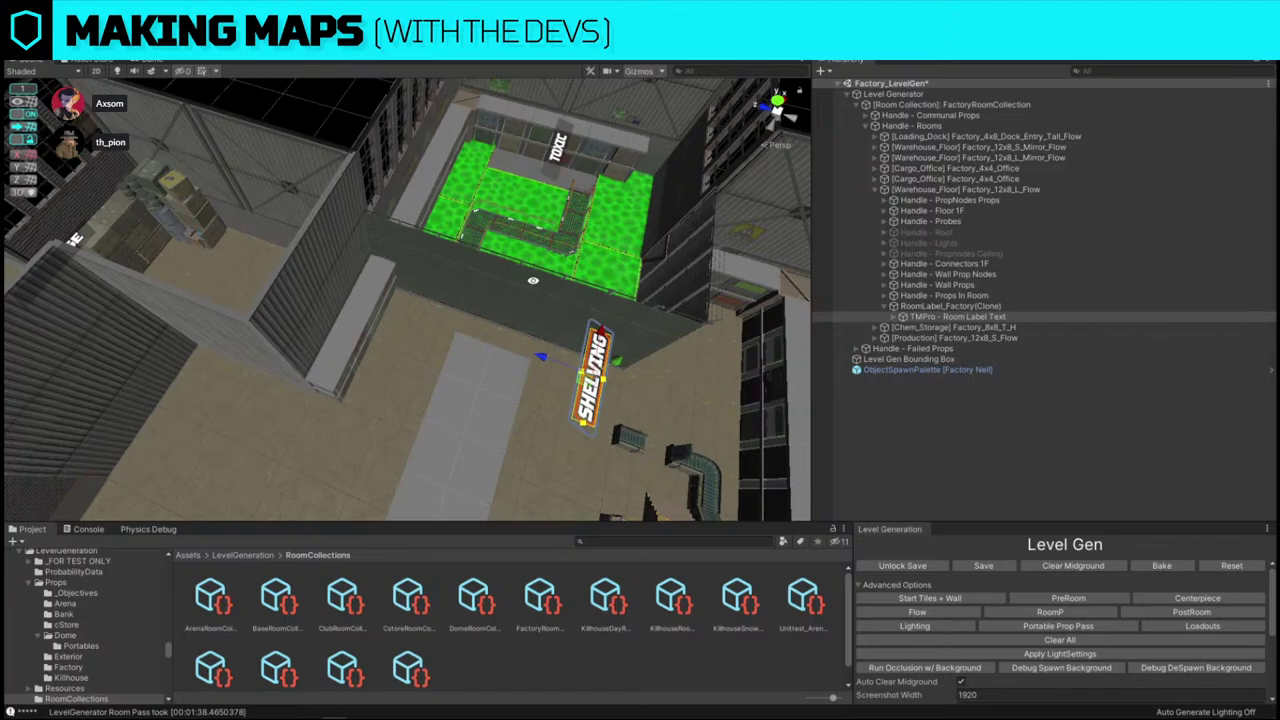
- Delete the catwalk and inner-corner shelving pieces lining the toxic room's walls, along with the adjoining shelving run outside it
right_click_drag(533, 281, 434, 249)
left_click(585, 202)
key("w")
key("s")
left_click(607, 230, "shift")
left_click(546, 139, "shift")
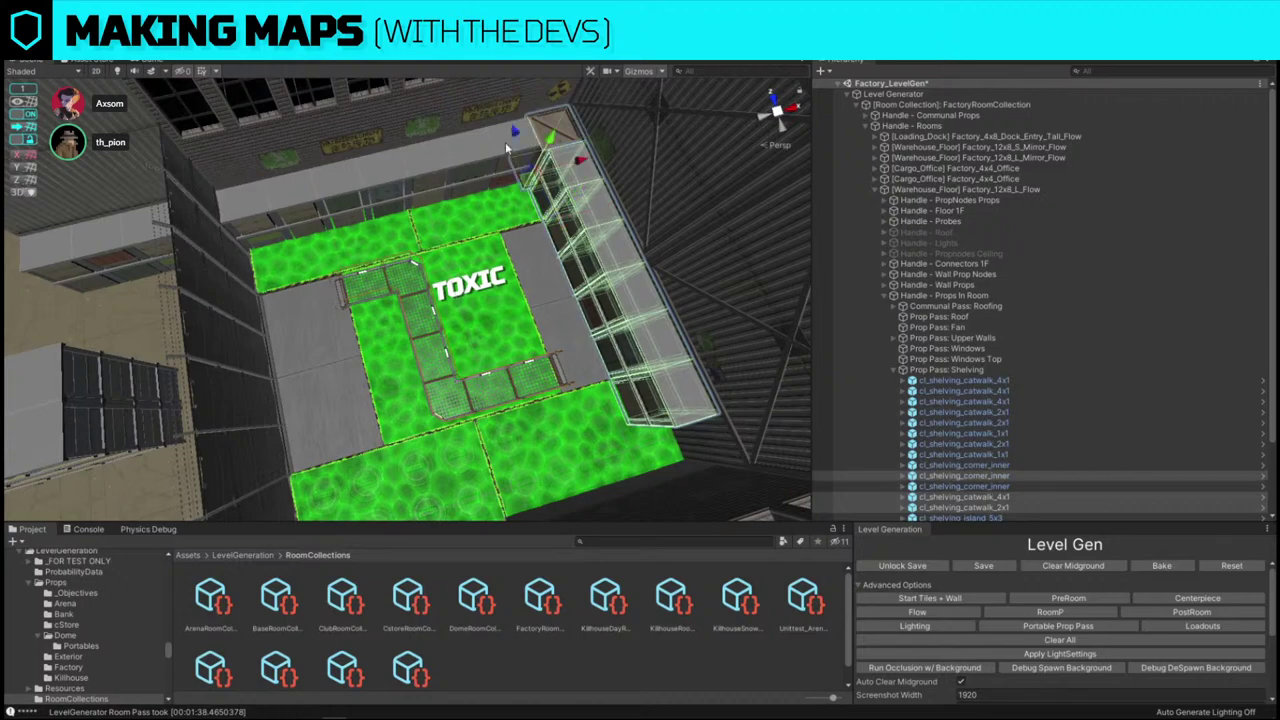
left_click(420, 165, "shift")
left_click(201, 206, "shift")
left_click(126, 228, "shift")
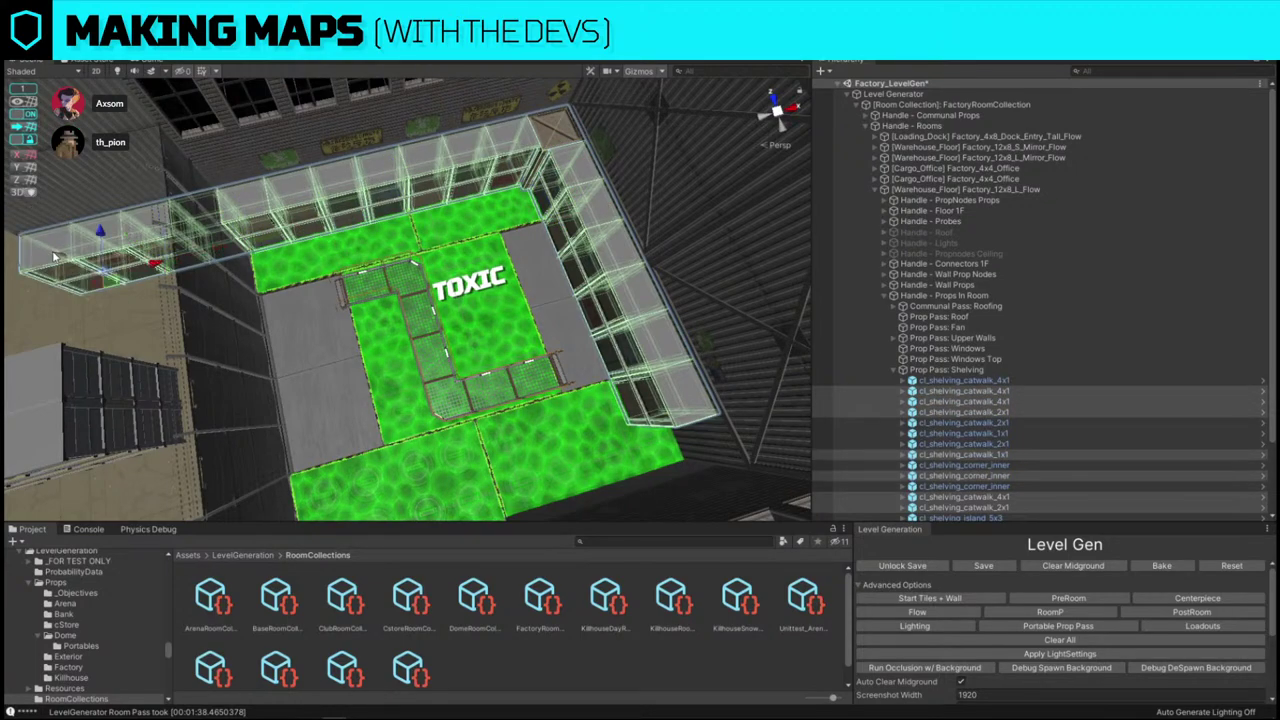
key("Delete")
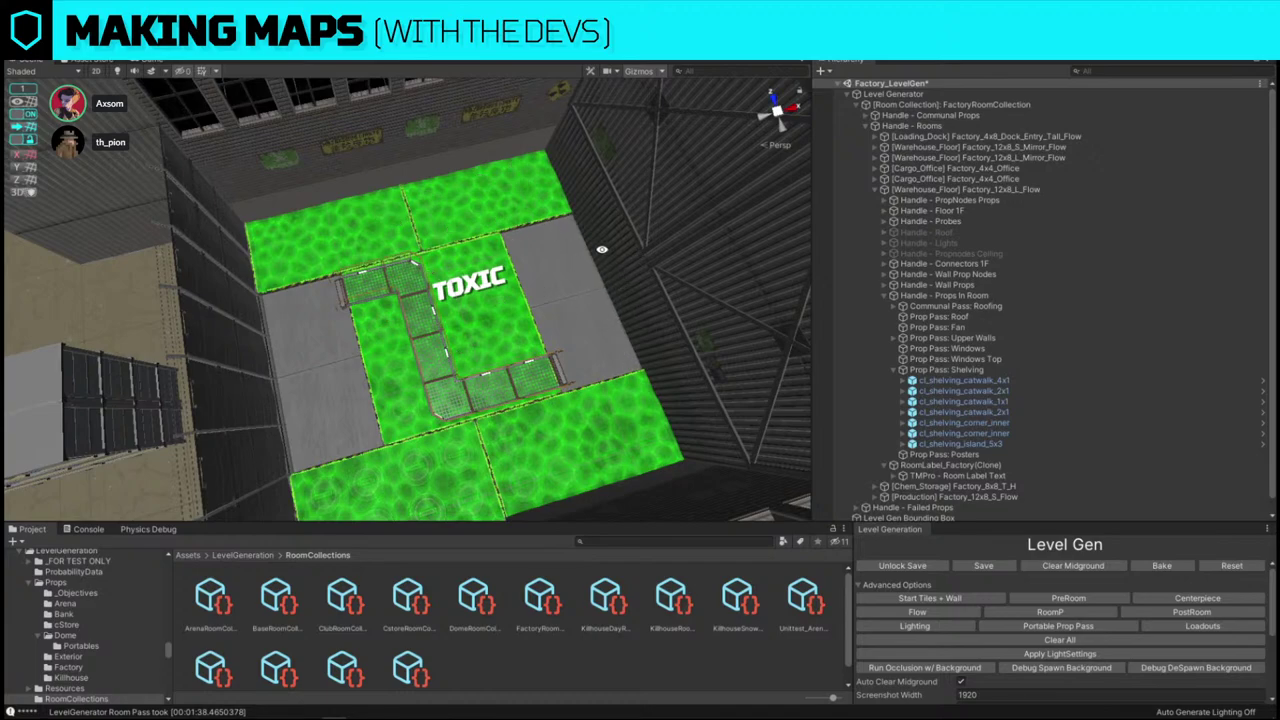
- Run the PostRoom and Lighting passes on the level with the toxic room's shelving removed
key("s")
right_click_drag(608, 229, 538, 239)
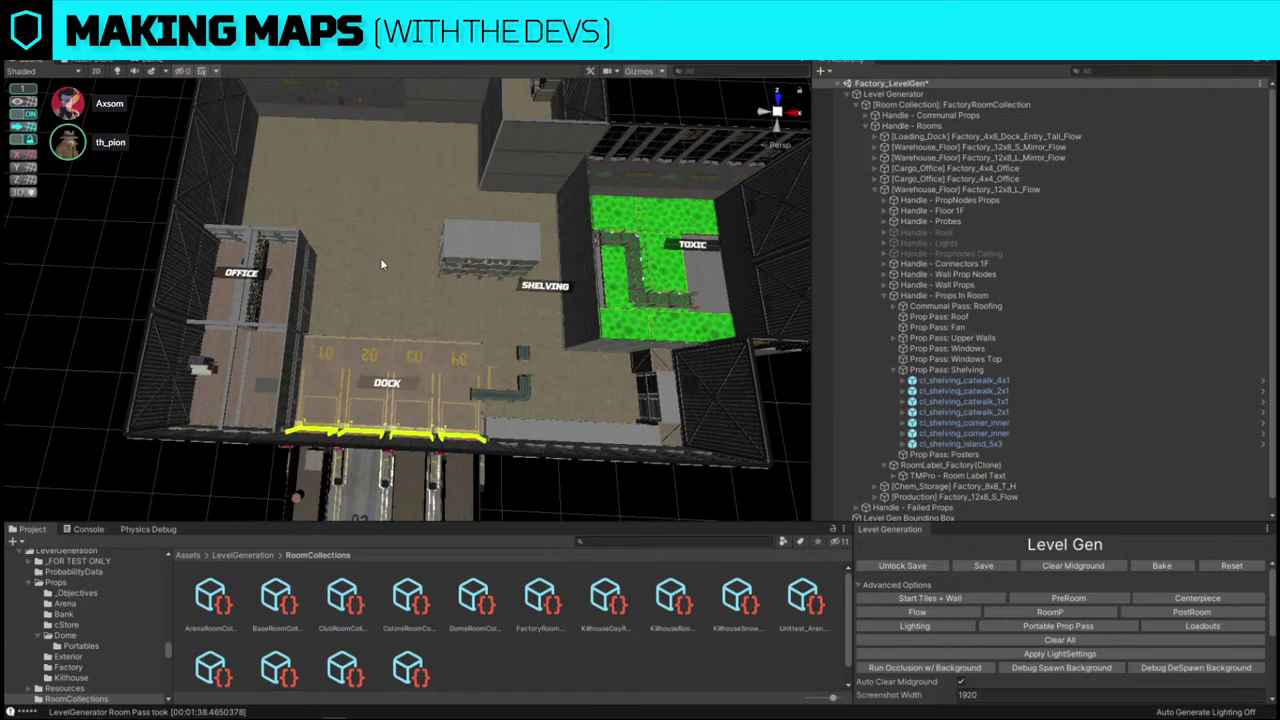
right_click_drag(485, 238, 525, 336)
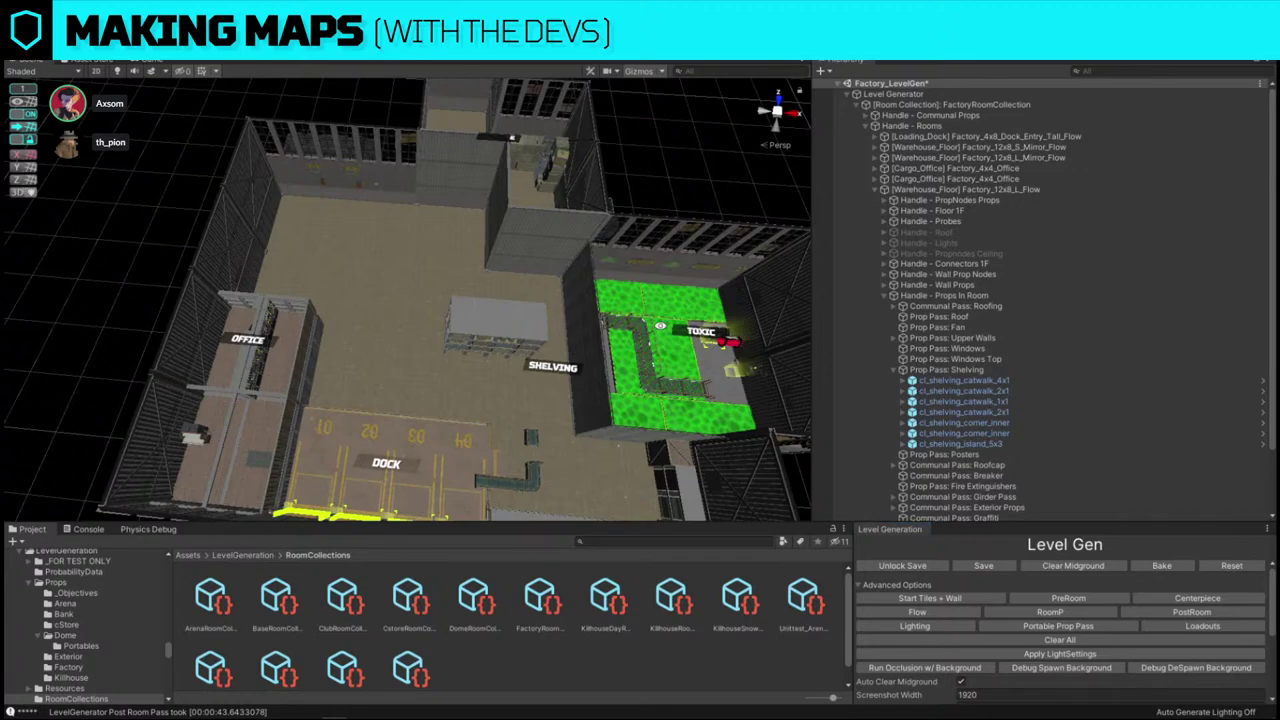
middle_click_drag(655, 346, 525, 323)
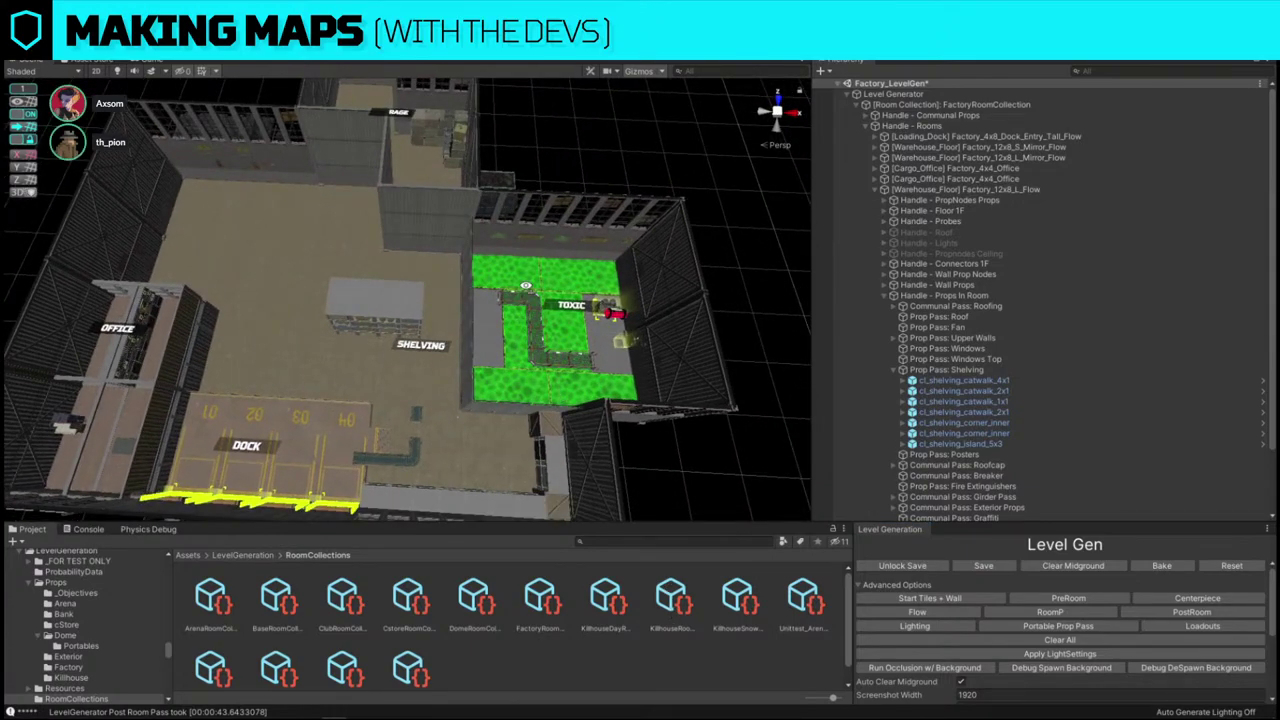
left_click(913, 627)
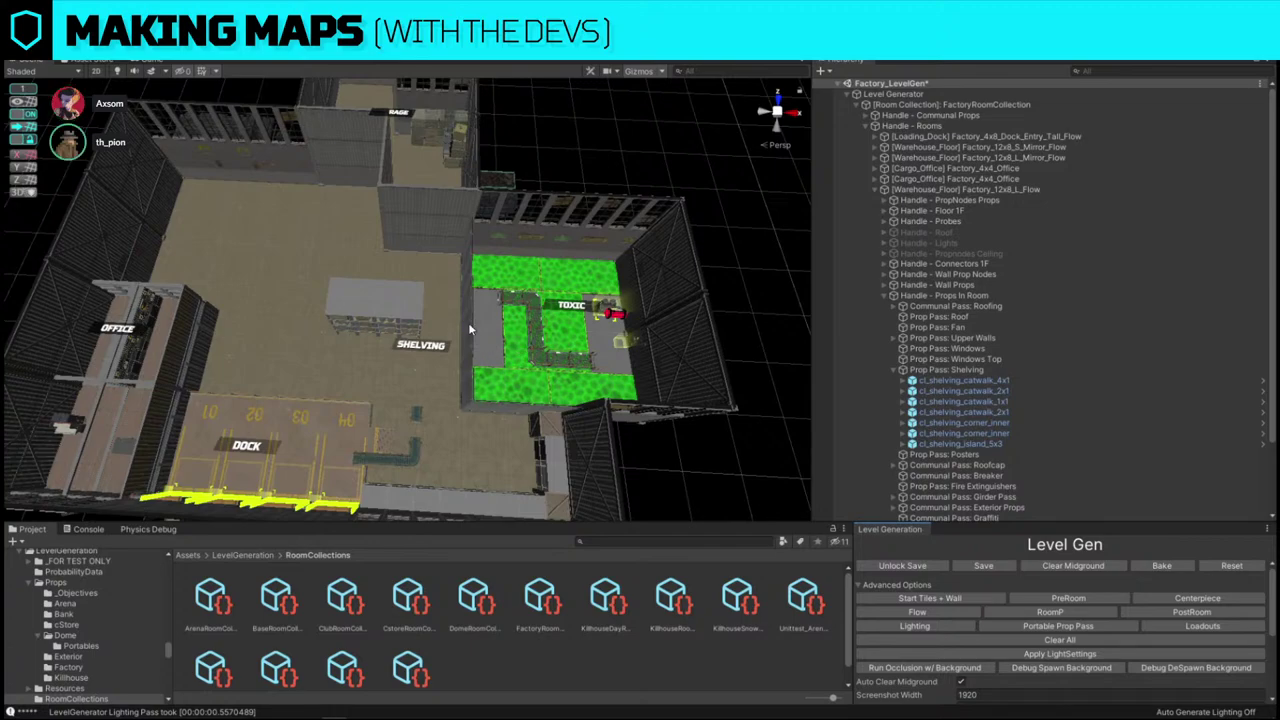
- Move the bomb out of the toxic room onto the warehouse floor in front of the shelving island
left_click_drag(468, 322, 522, 291, "alt")
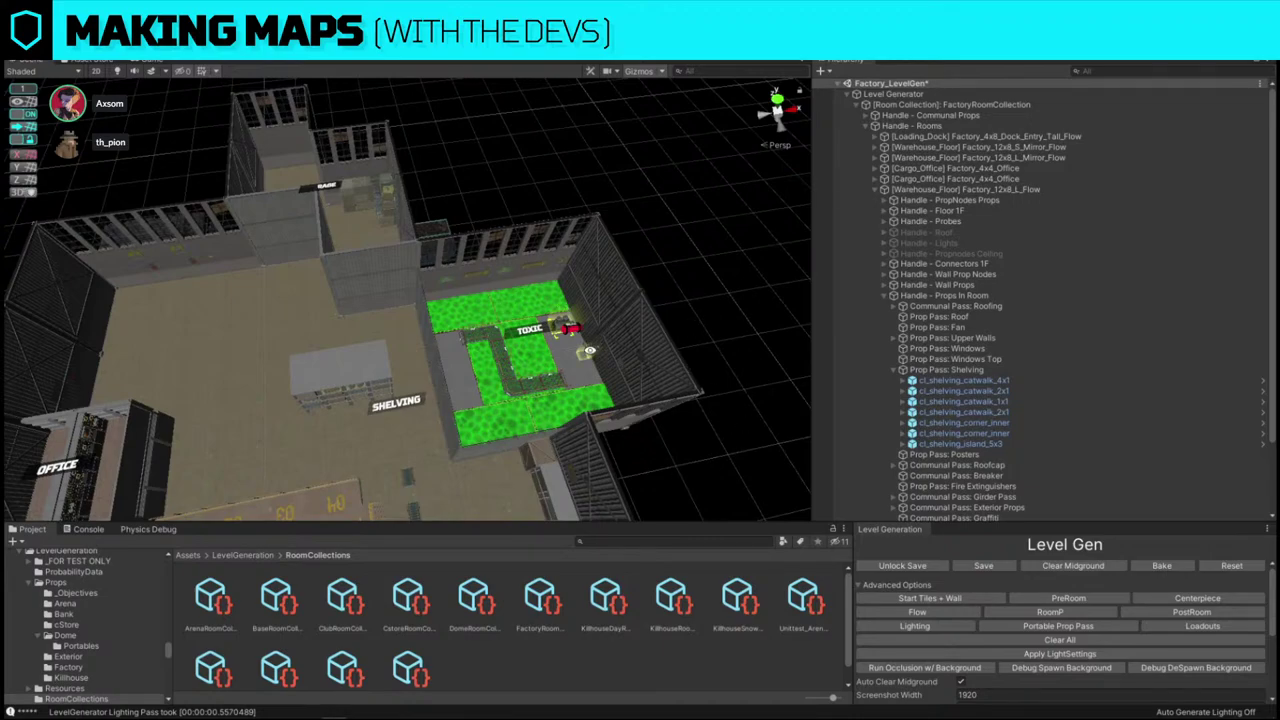
left_click(566, 324)
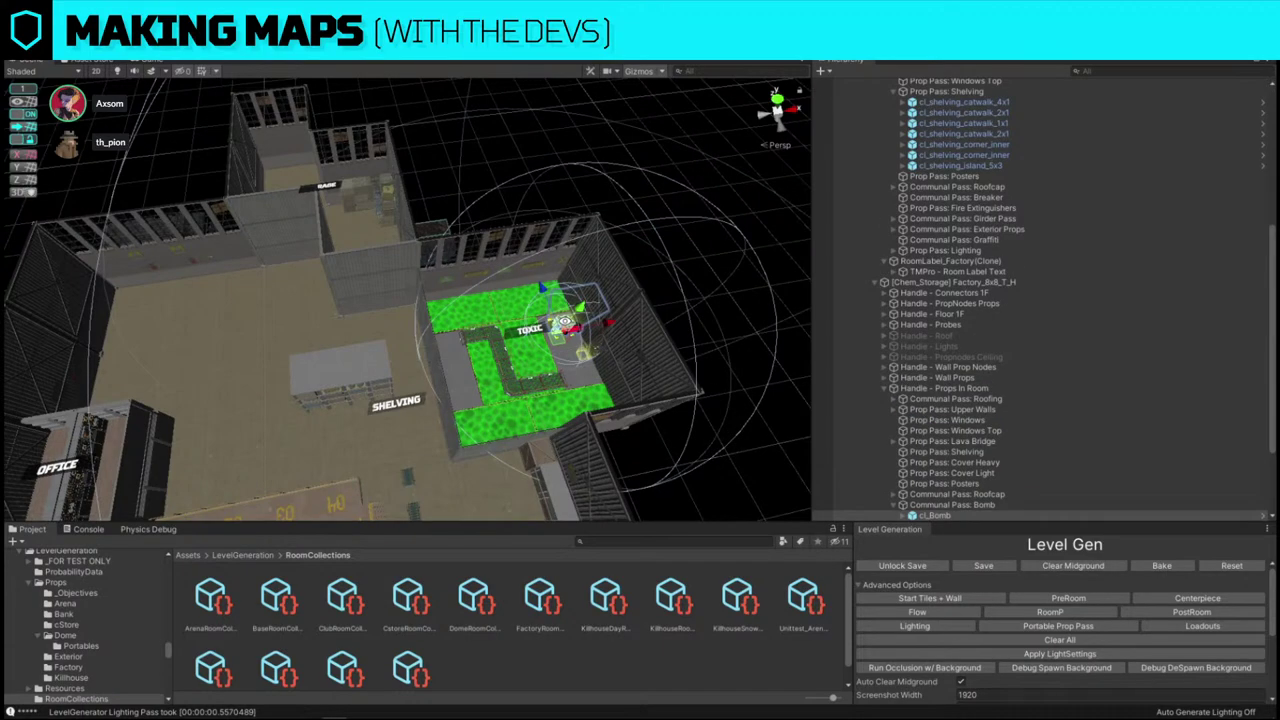
left_click_drag(561, 344, 368, 447)
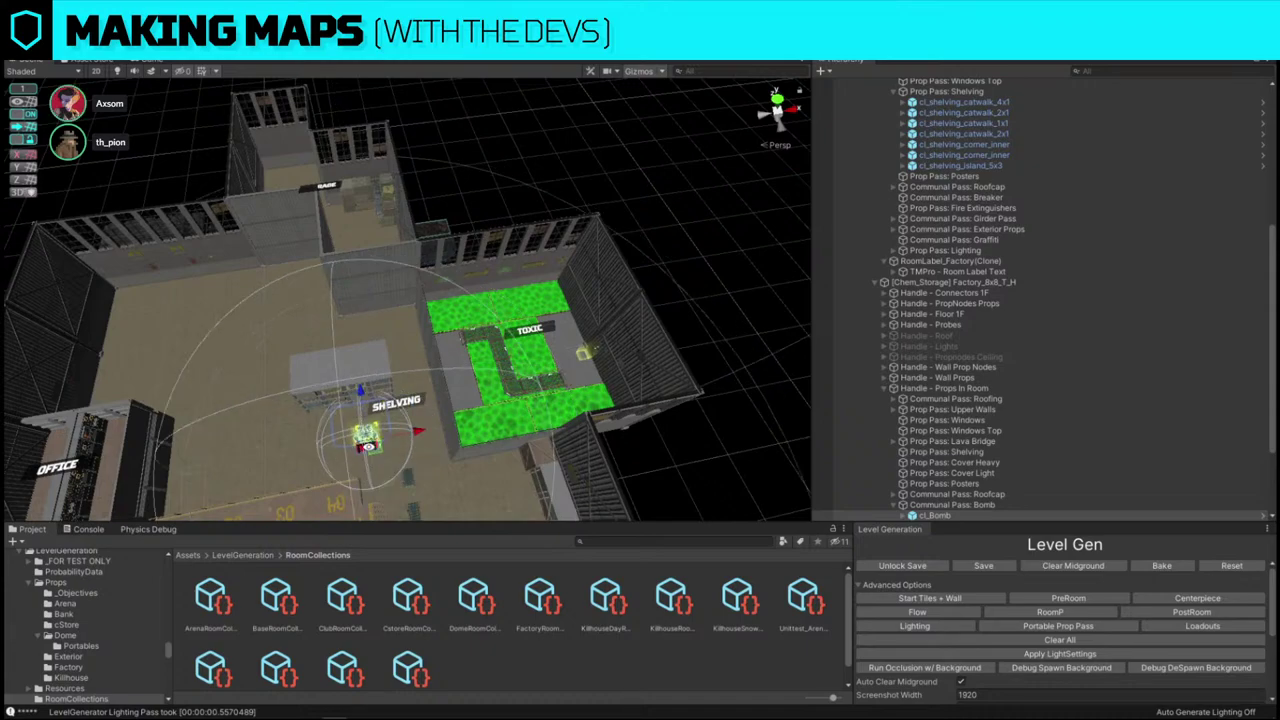
right_click_drag(324, 386, 233, 239)
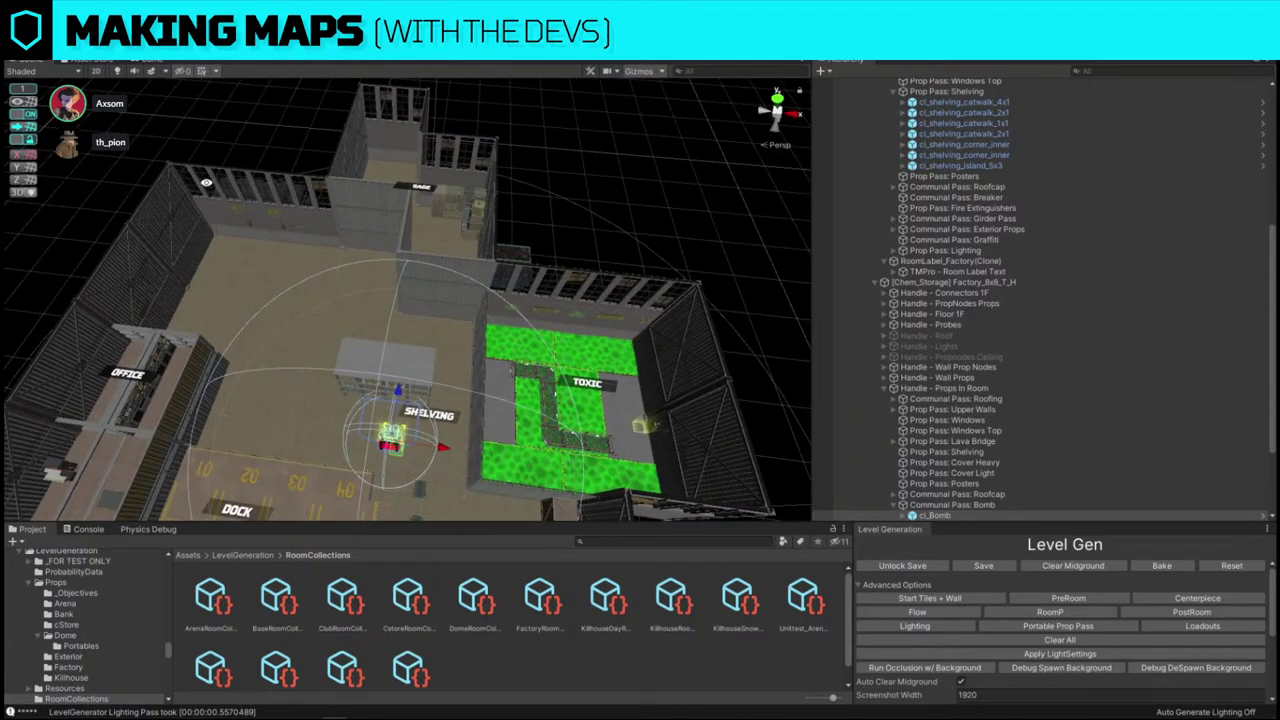
- Select the shelving island and search the project assets for "smoke", looking through the results for a smokestack prop
key("w")
right_click_drag(380, 305, 484, 312)
left_click(556, 362)
left_click(642, 541)
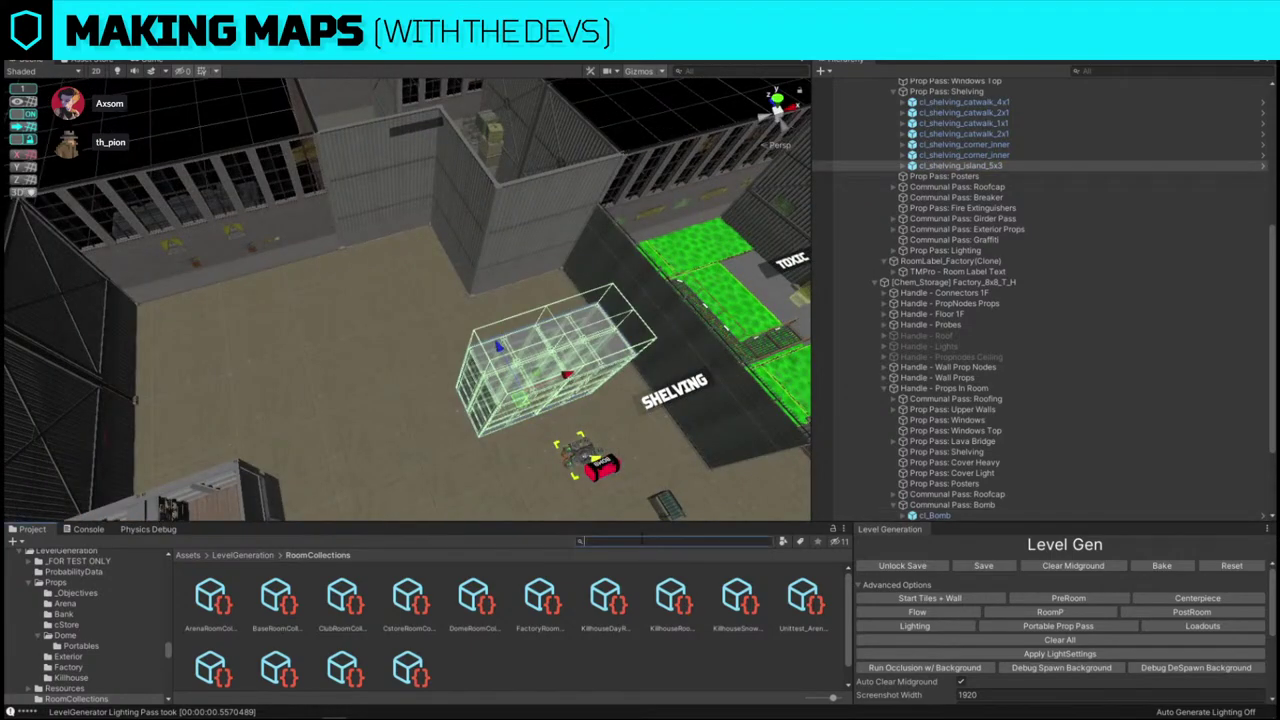
type("smoke")
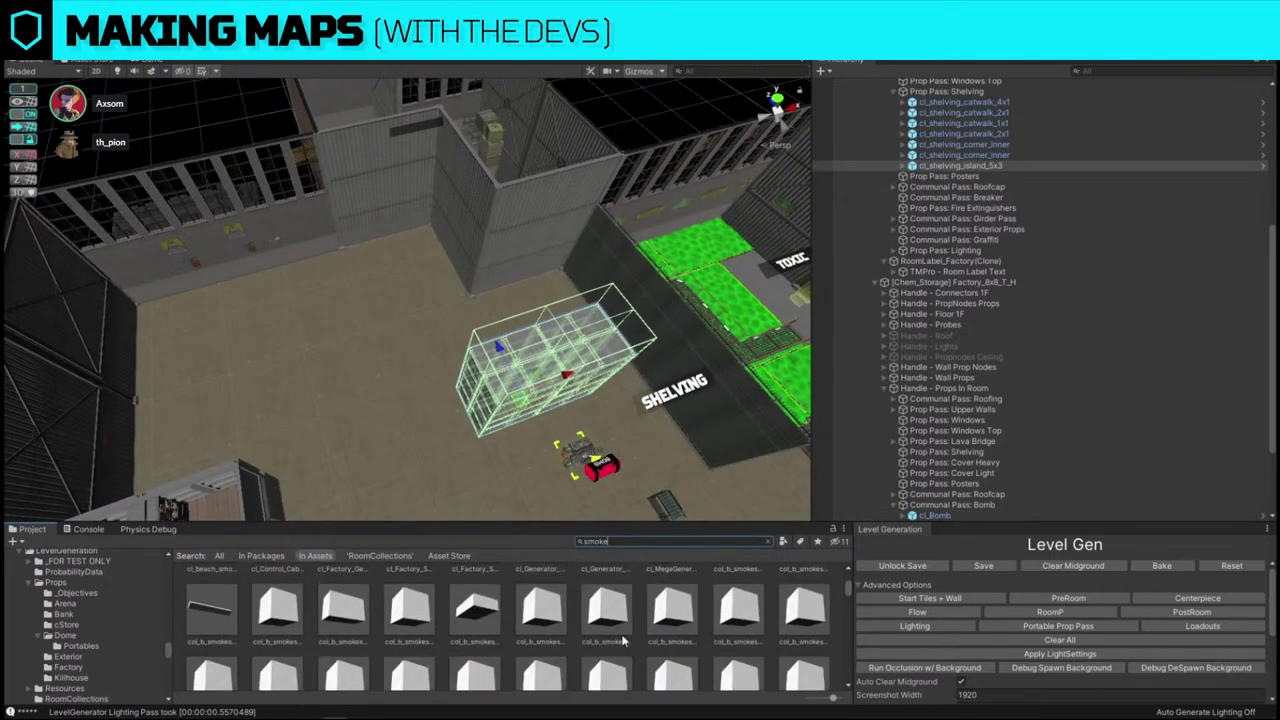
scroll(623, 640, "down", 10)
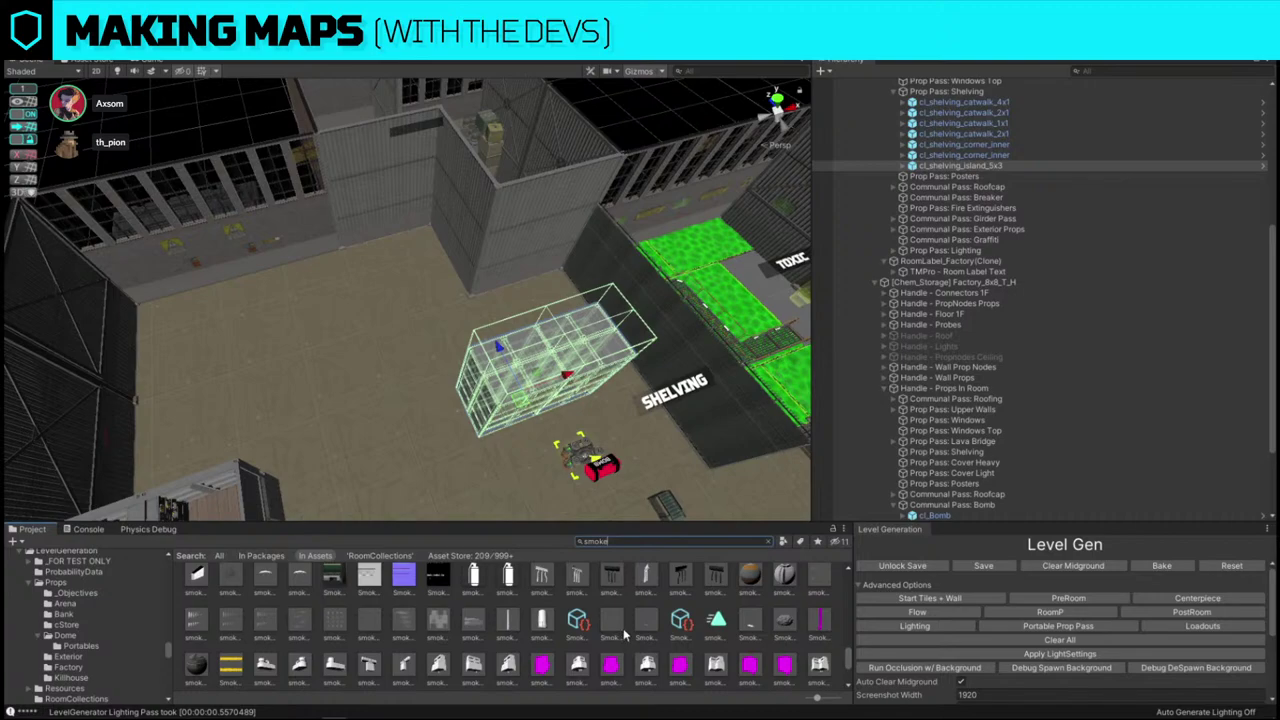
scroll(623, 628, "up", 3)
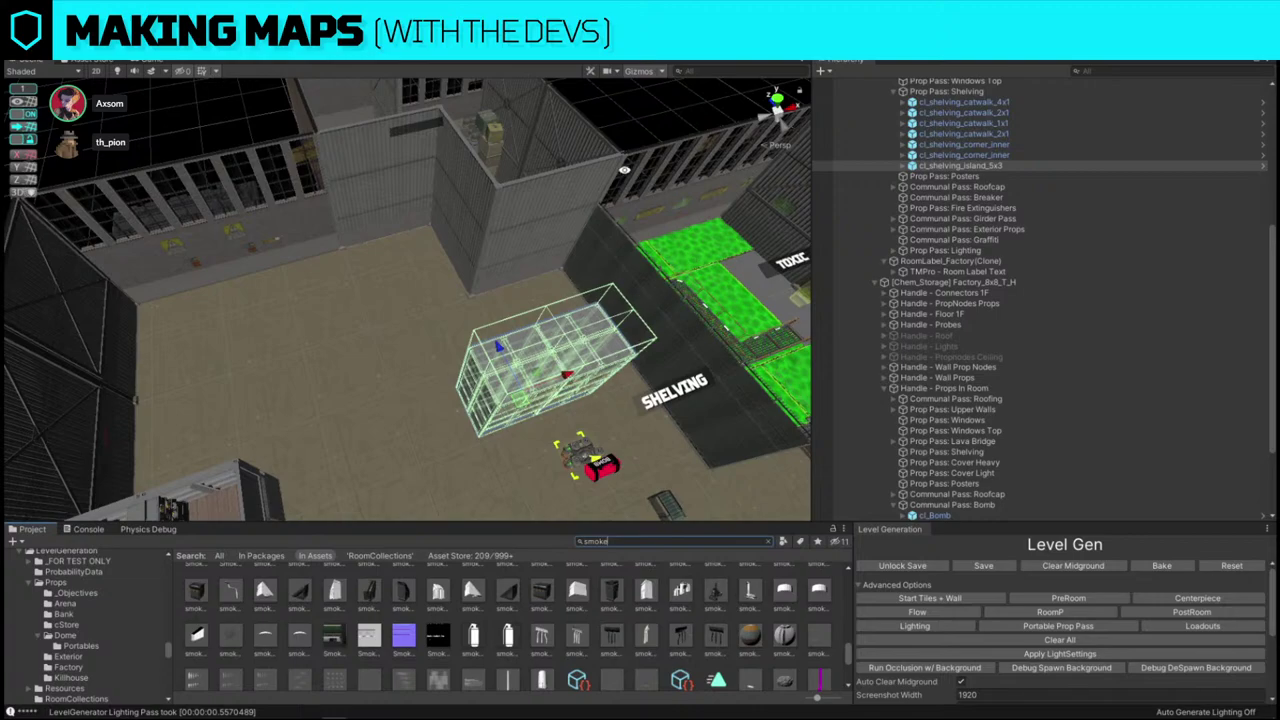
scroll(519, 586, "up", 3)
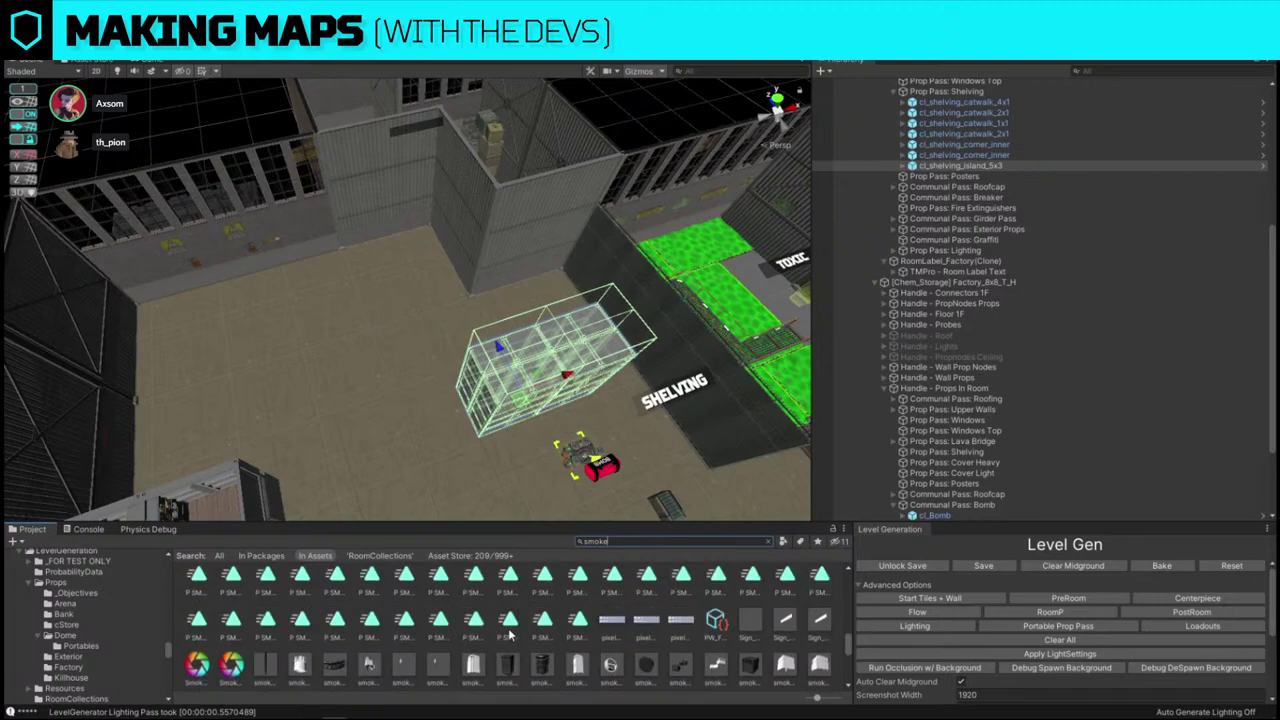
scroll(510, 630, "down", 2)
scroll(510, 630, "down", 2)
scroll(512, 632, "up", 2)
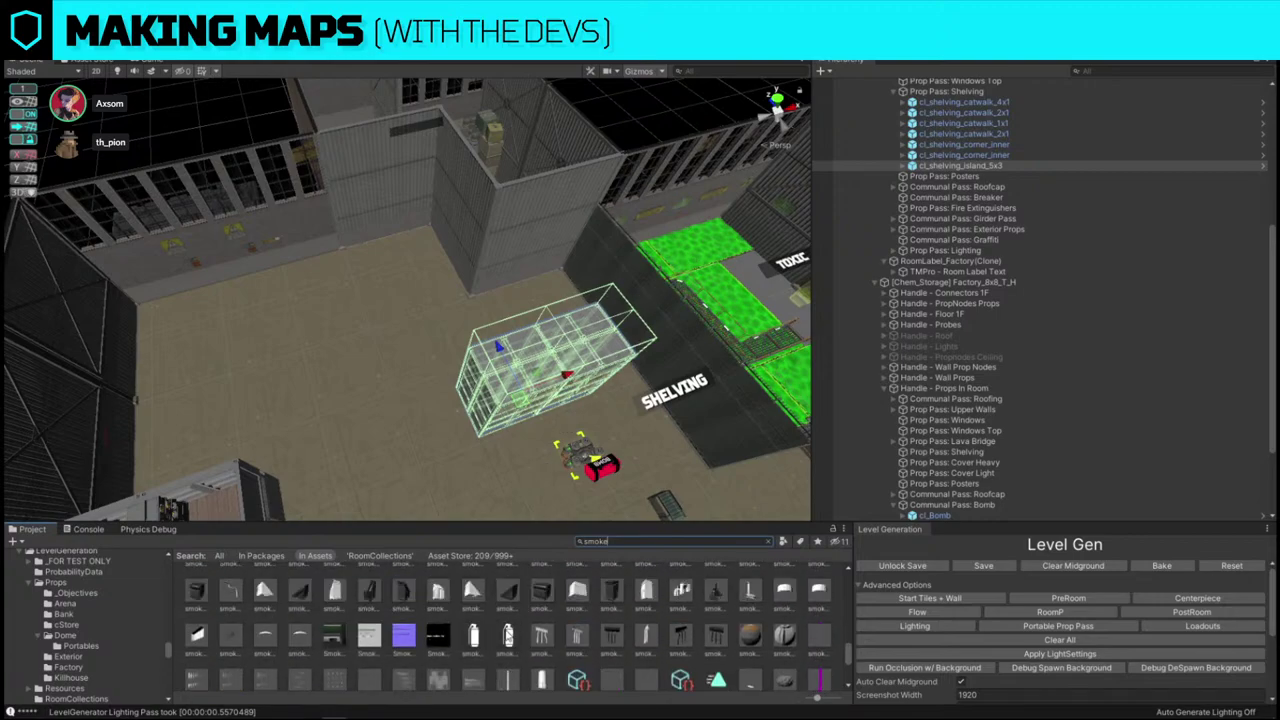
scroll(506, 635, "down", 4)
scroll(507, 635, "down", 2)
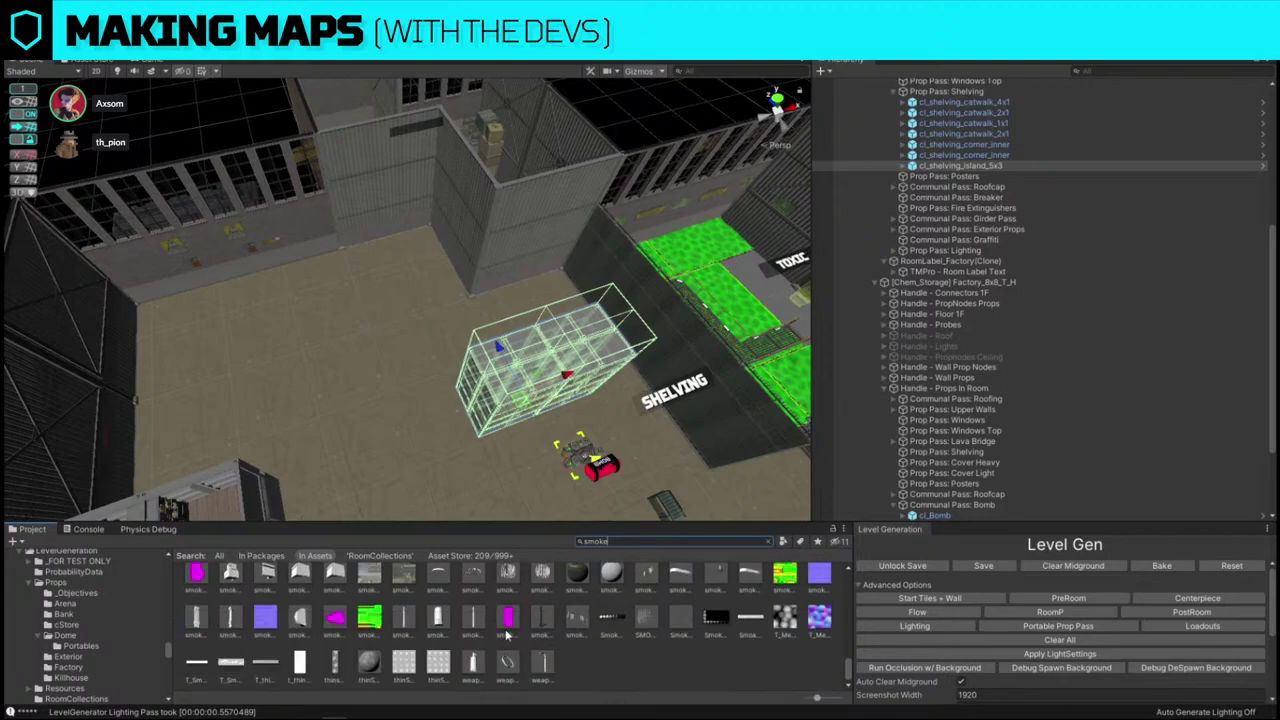
scroll(517, 634, "up", 5)
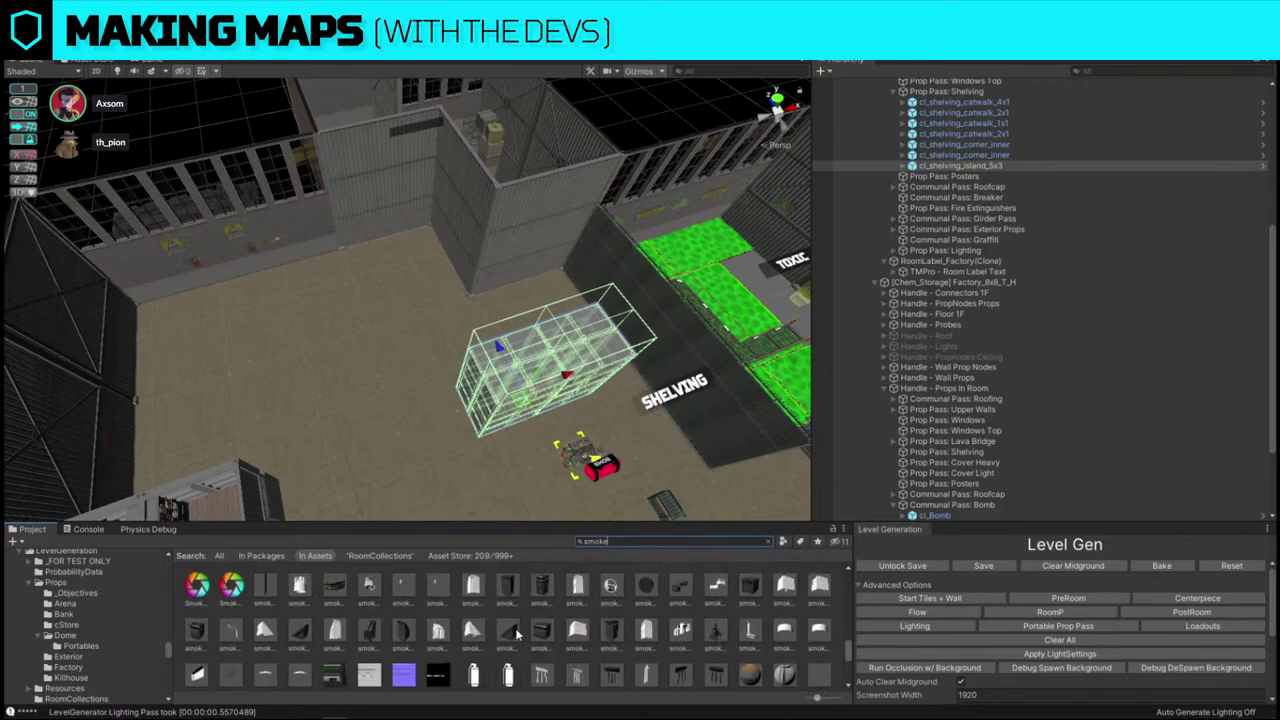
scroll(517, 634, "down", 1)
scroll(517, 634, "down", 3)
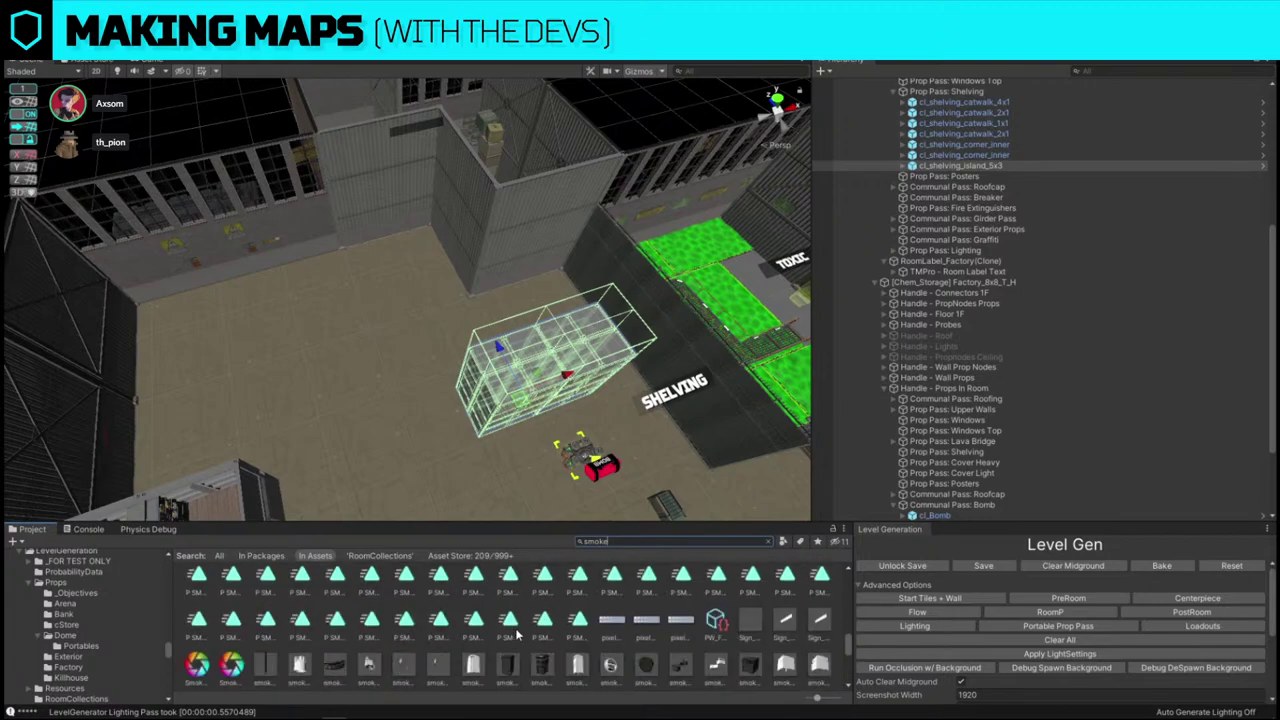
scroll(517, 634, "down", 2)
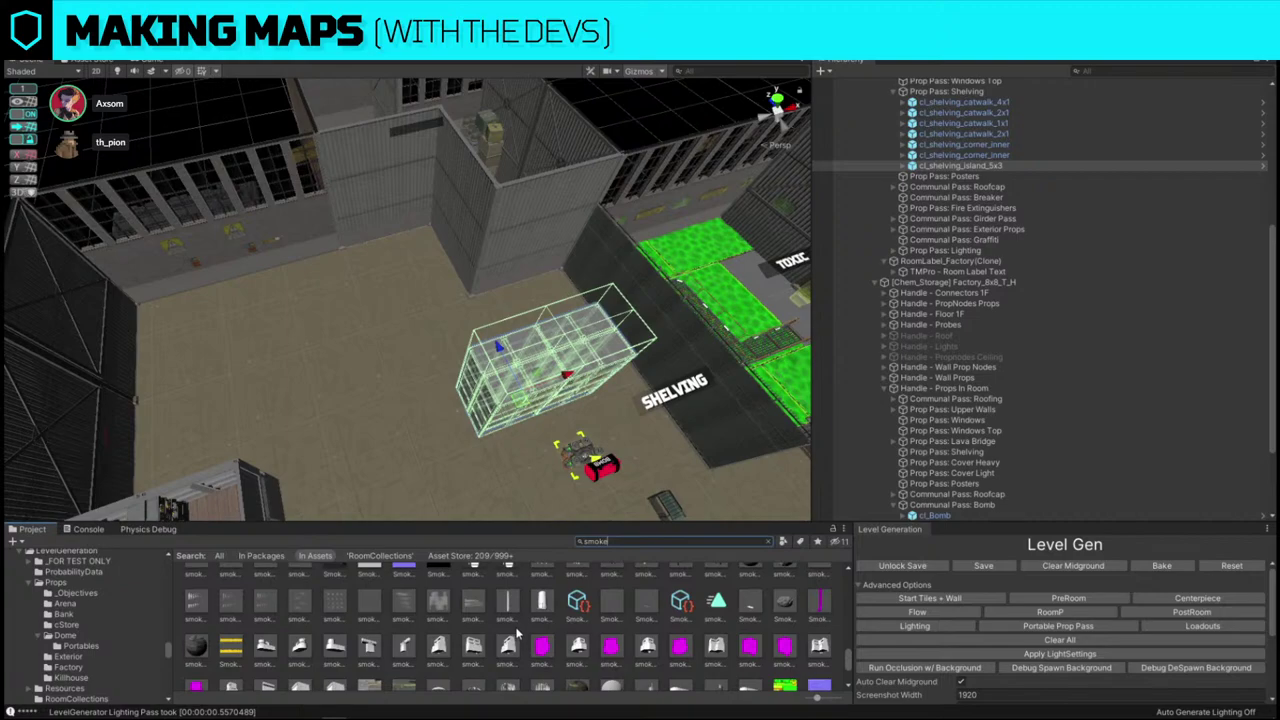
- Narrow the asset search to "smokestack" and pick the cl_Factory_Smokestack_Double_Wall prefab
type("ck")
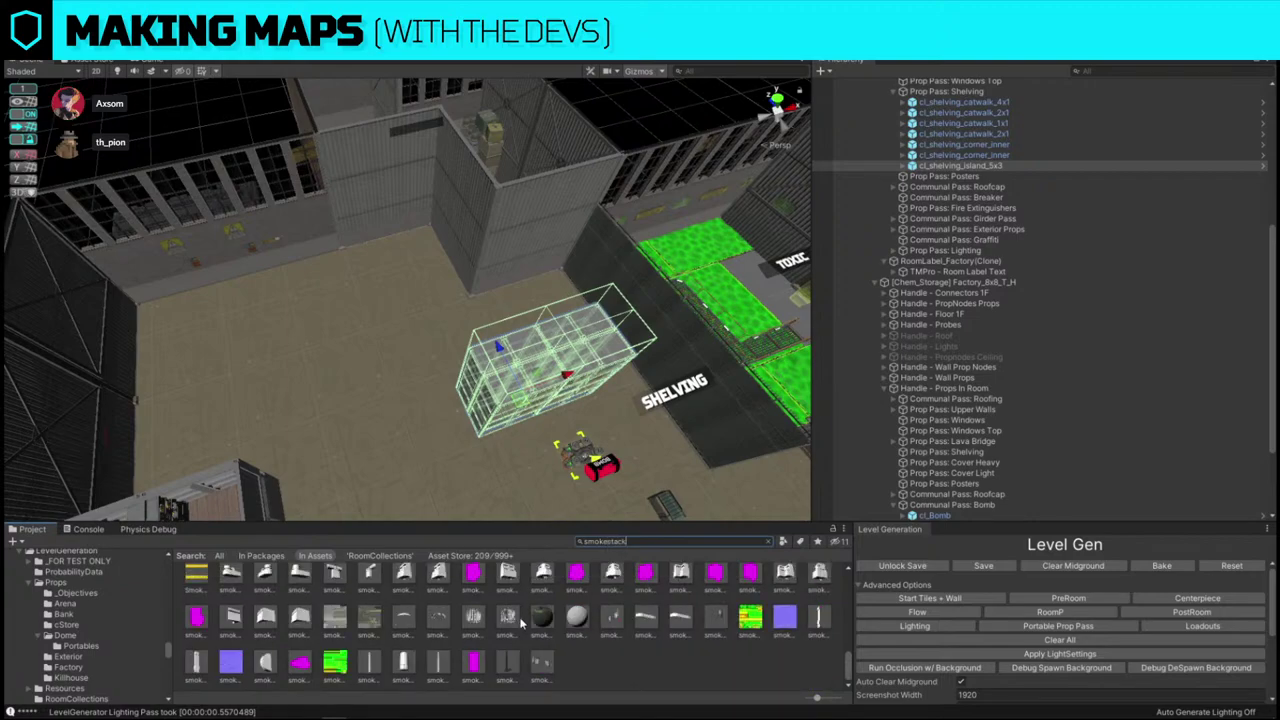
left_click(518, 660)
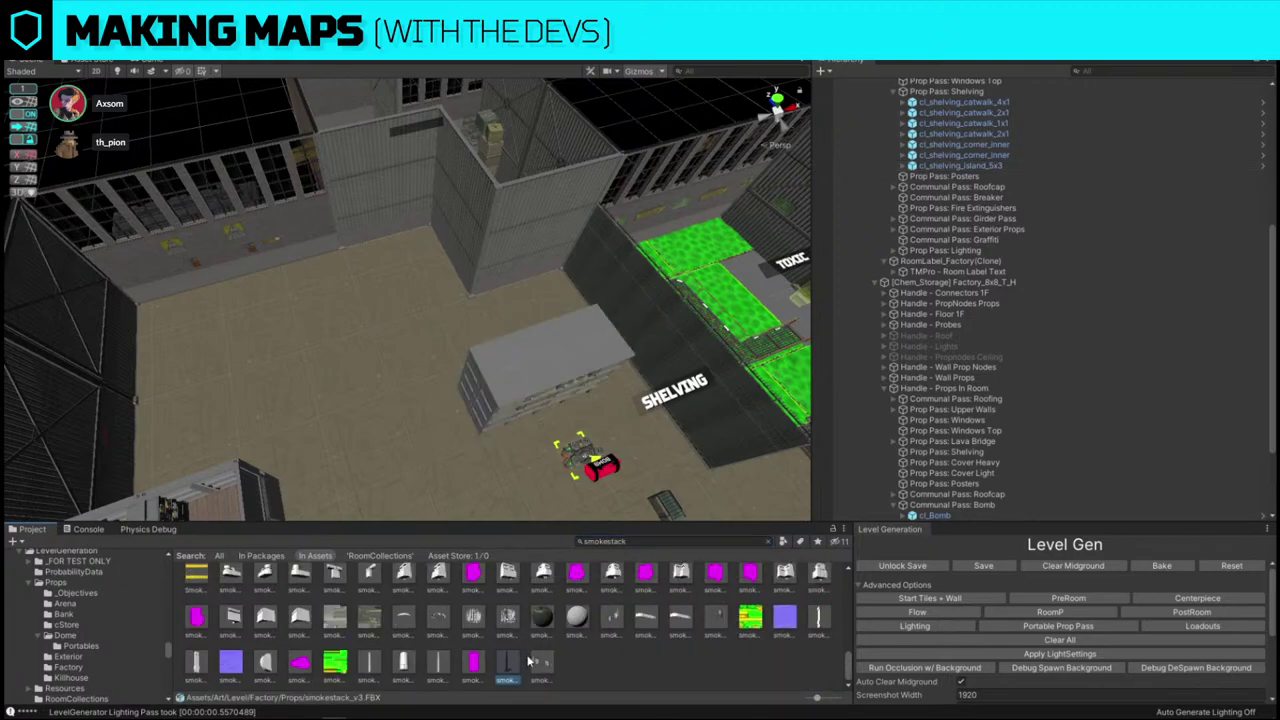
scroll(530, 658, "up", 5)
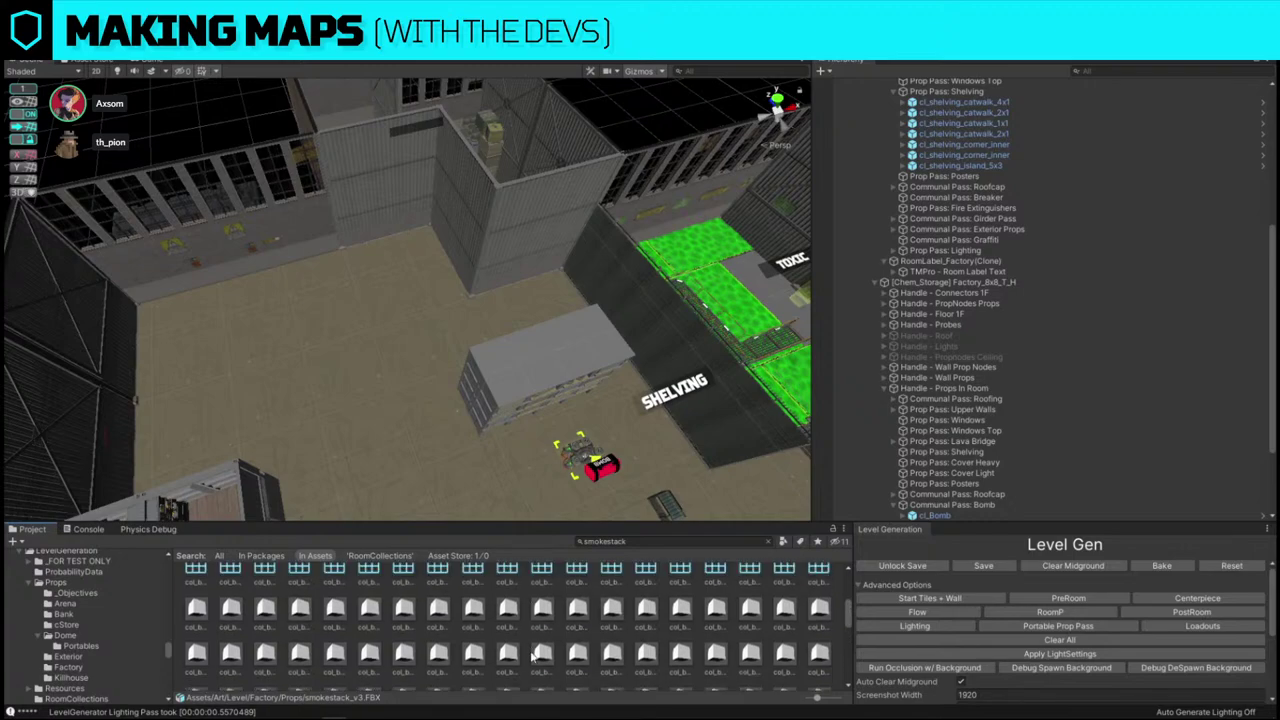
scroll(534, 656, "up", 2)
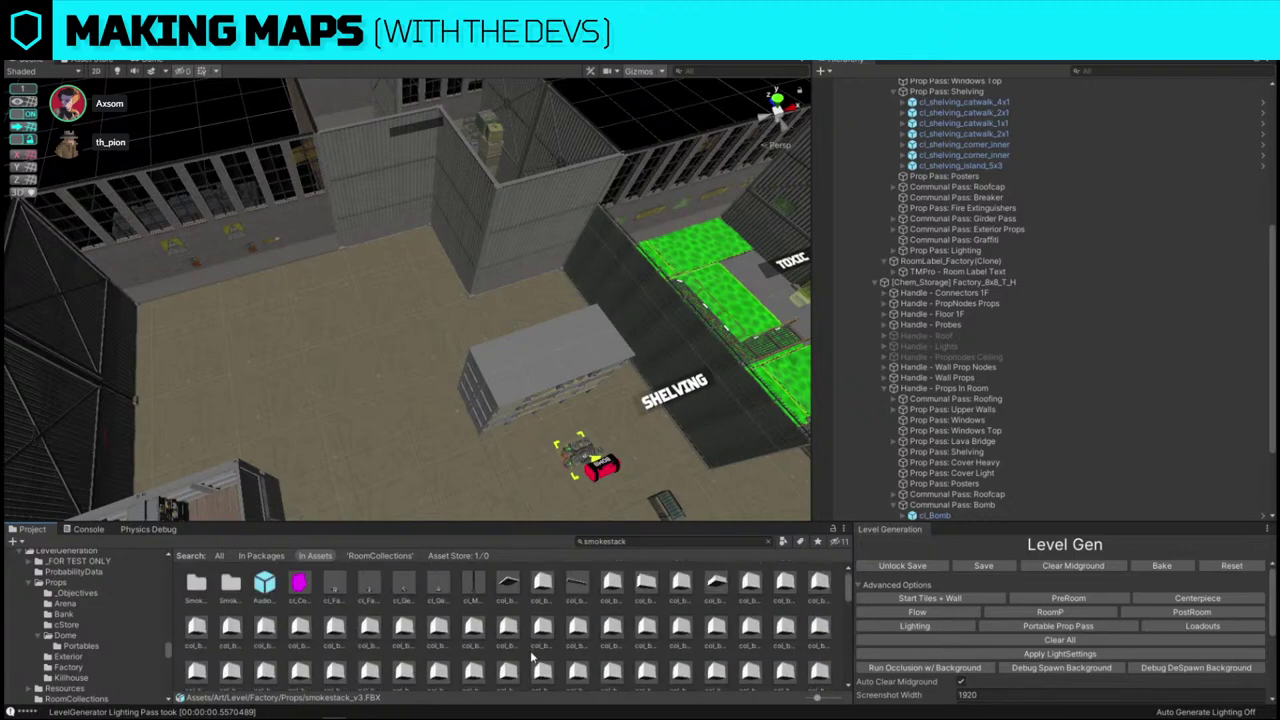
left_click(402, 588)
left_click(336, 588)
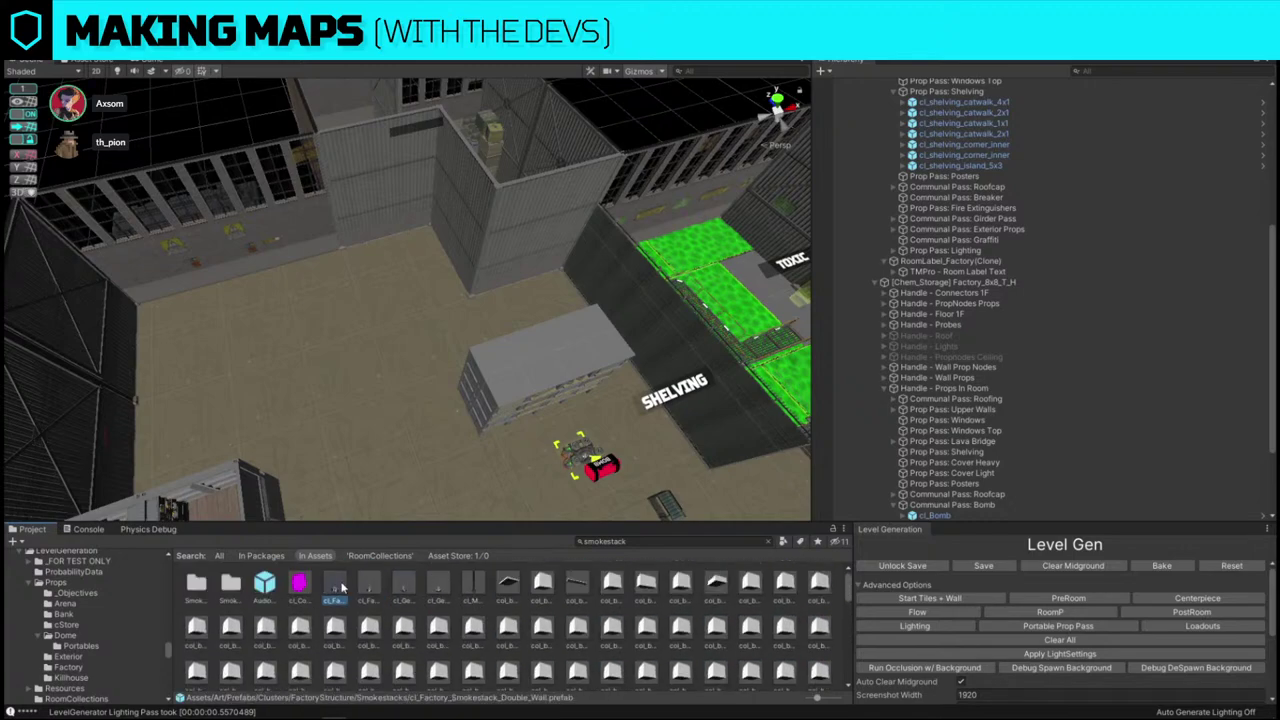
- Replace the 5x3 shelving island in the warehouse with the cl_Factory_Smokestack_Double_Wall prefab
left_click(567, 361)
key("ctrl+shift+r")
left_click_drag(334, 587, 220, 250)
left_click(348, 341)
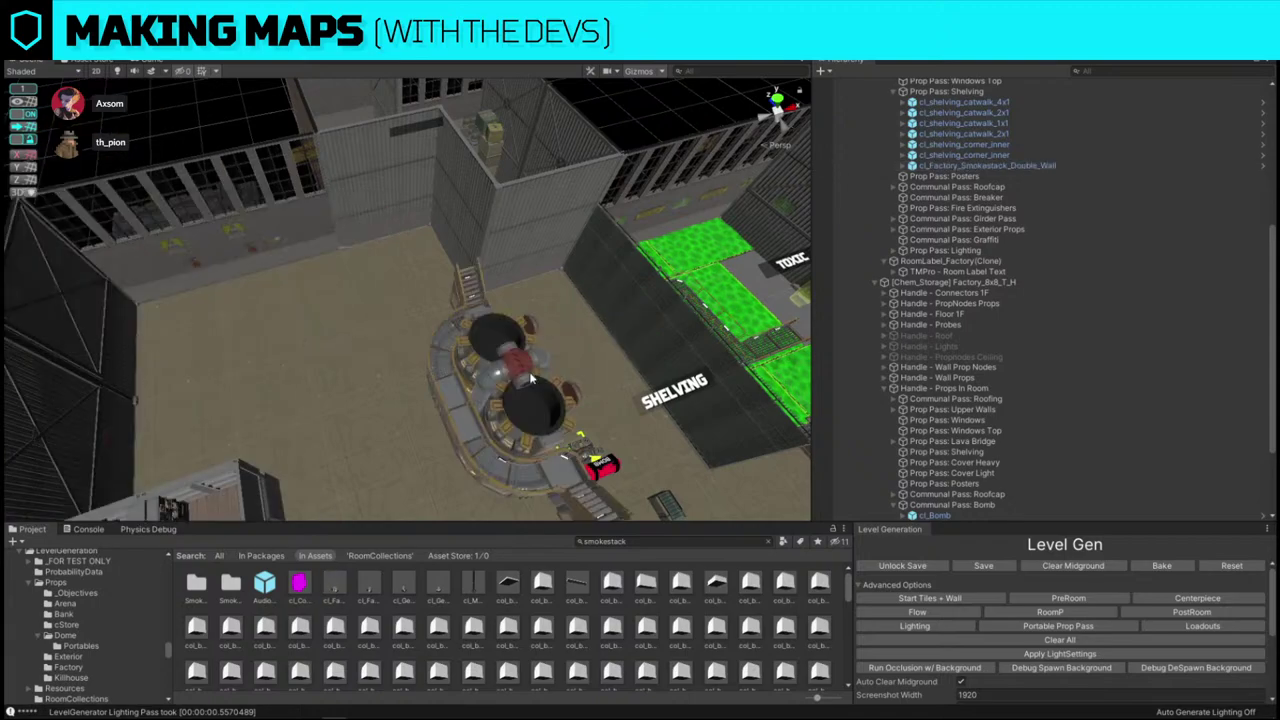
- Rotate the double smokestack so its back faces the warehouse's far wall, and move it over beside that wall
key("f")
key("e")
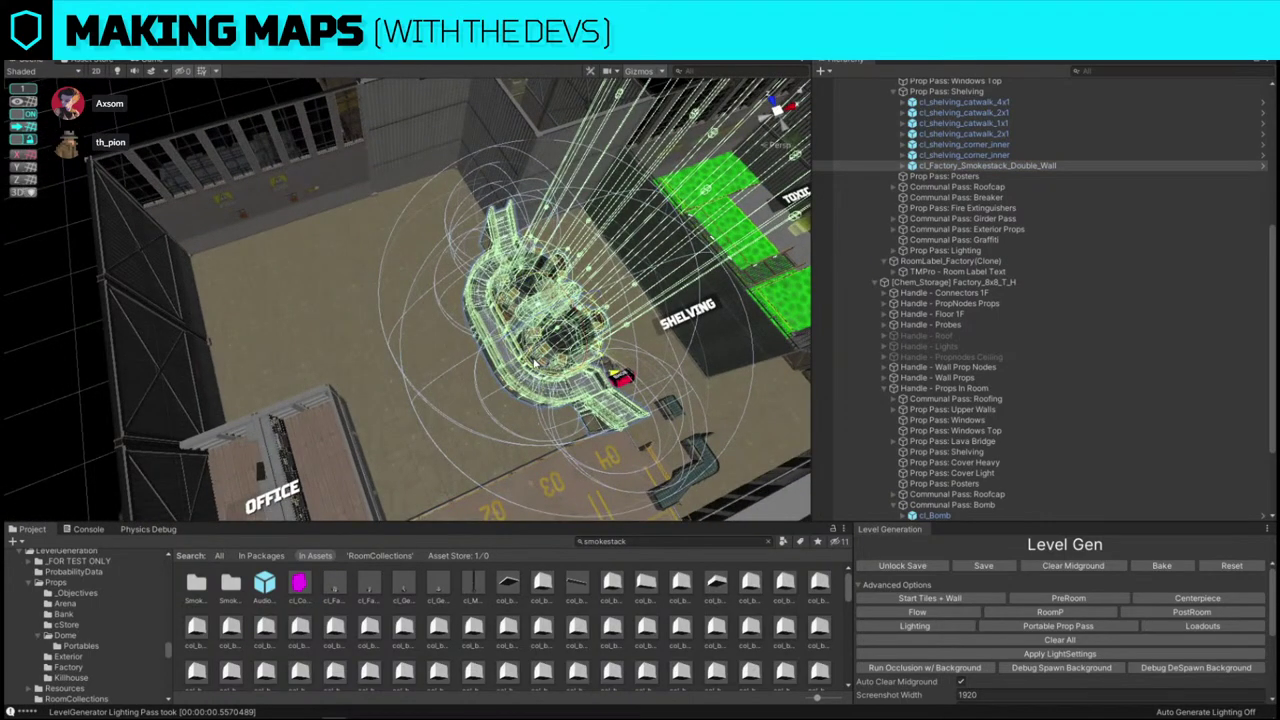
left_click_drag(523, 361, 721, 381)
key("w")
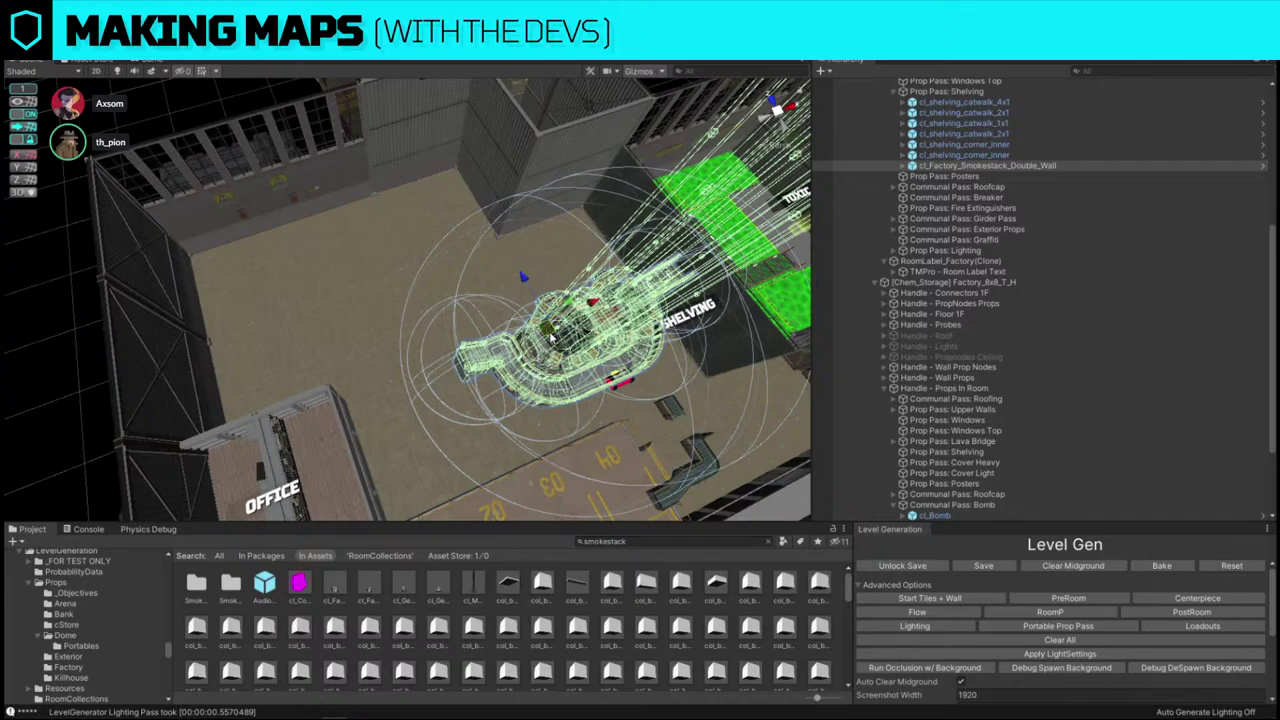
left_click_drag(522, 356, 307, 219)
- Fine-tune the double smokestack's position against the far wall and shift it sideways toward the cage room
left_click_drag(394, 355, 314, 65, "alt")
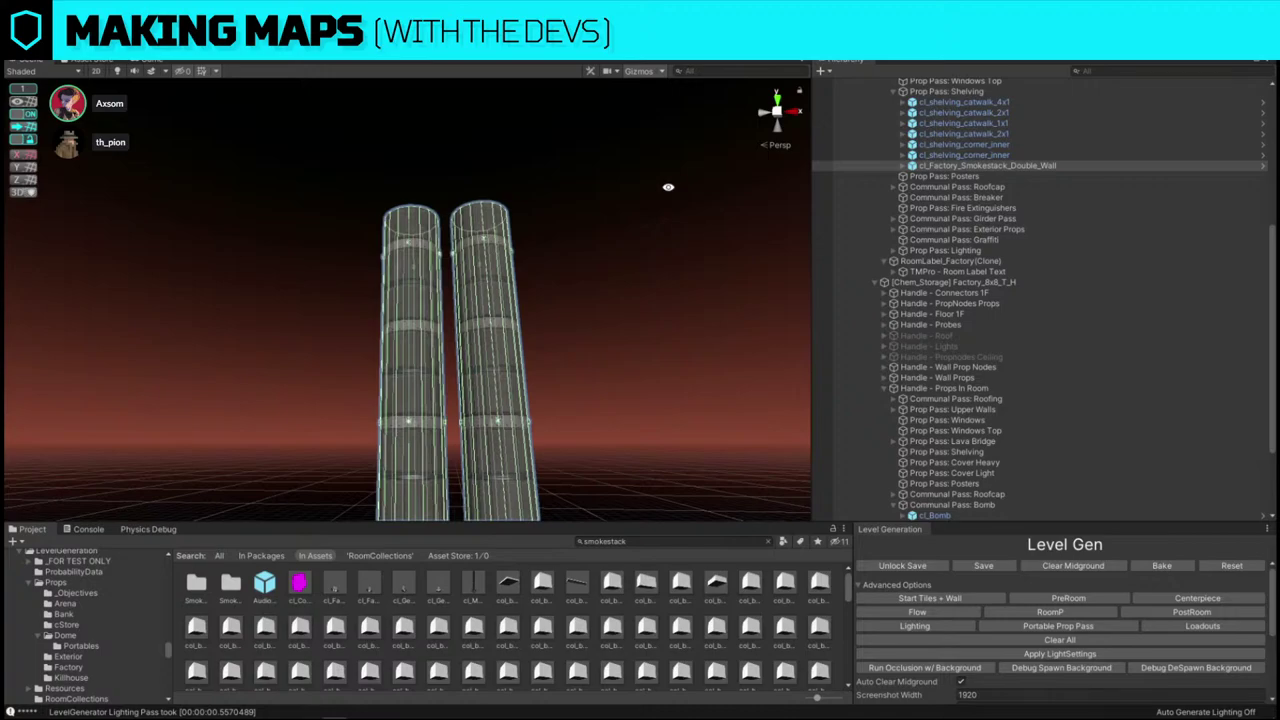
left_click_drag(660, 186, 601, 488, "alt")
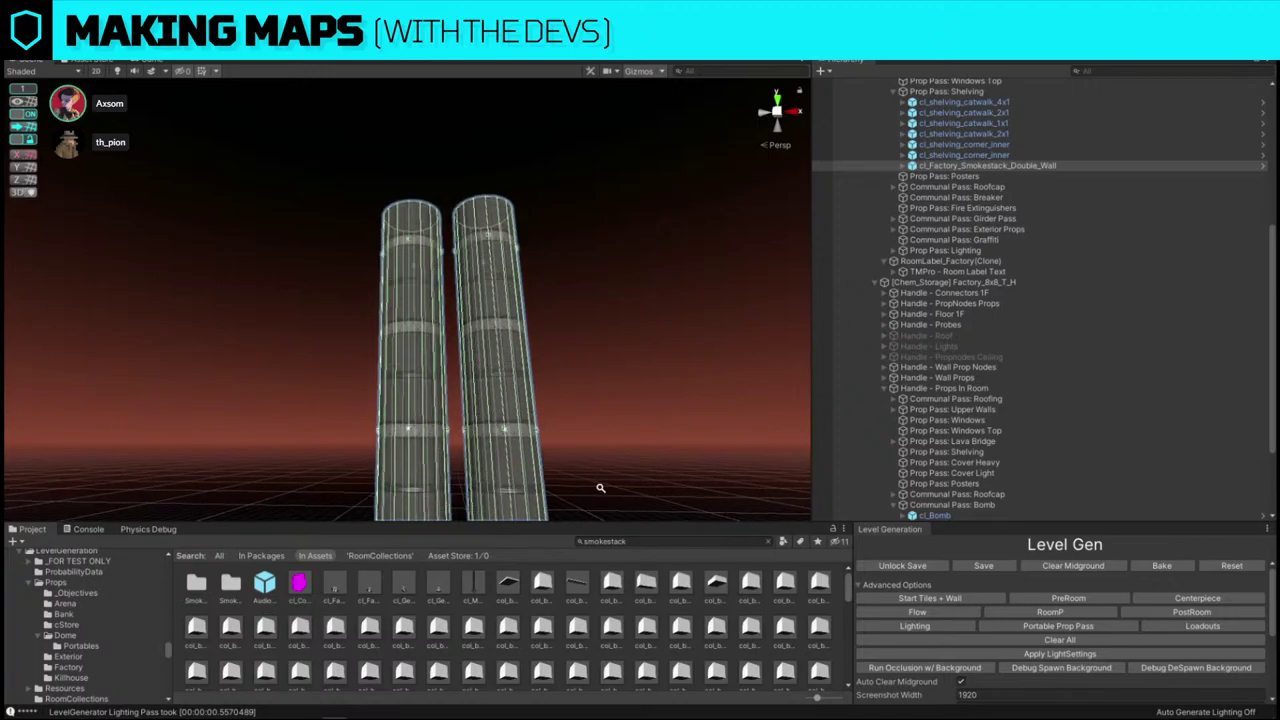
left_click_drag(579, 409, 250, 312, "alt")
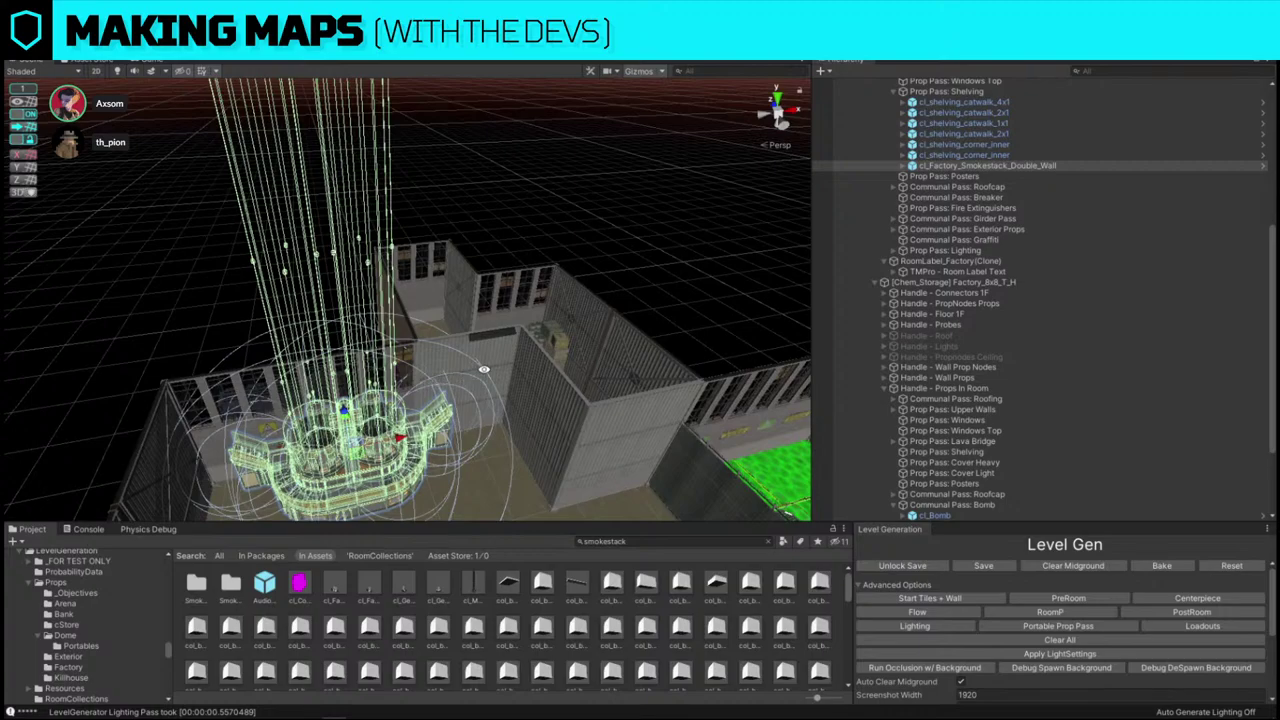
left_click_drag(495, 366, 707, 385, "alt")
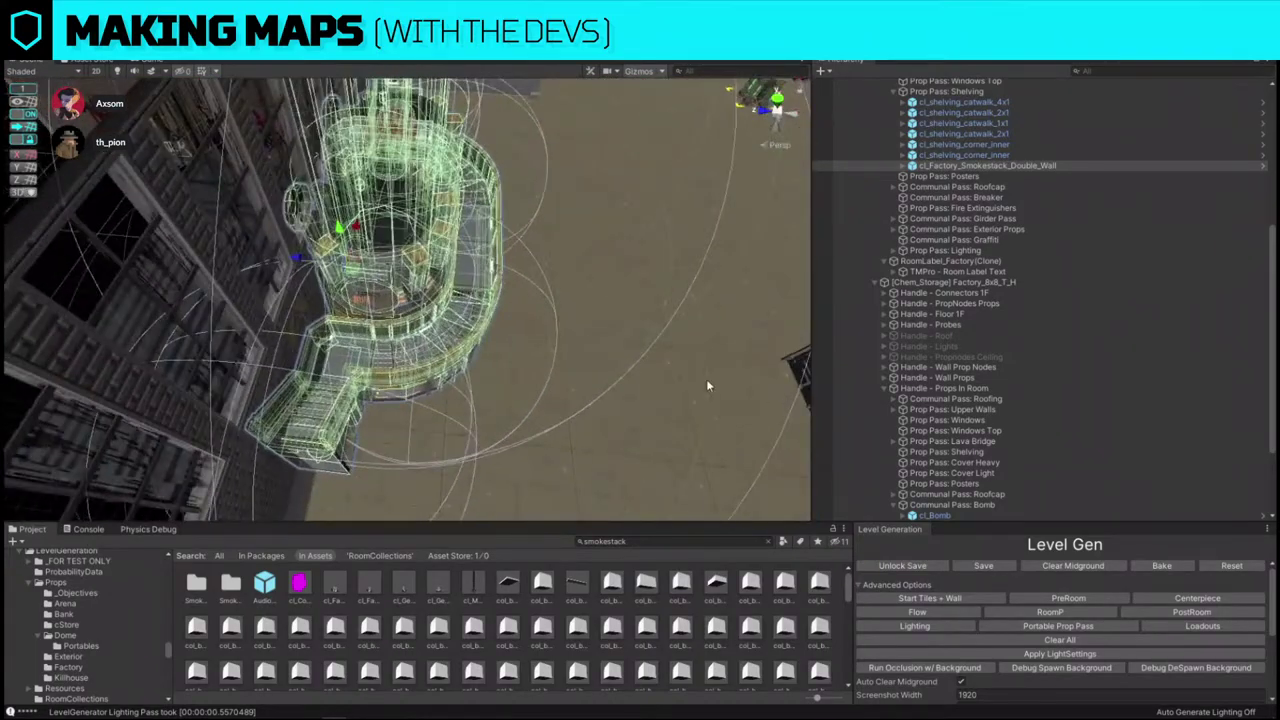
left_click_drag(296, 257, 306, 261)
left_click_drag(612, 264, 265, 302, "alt")
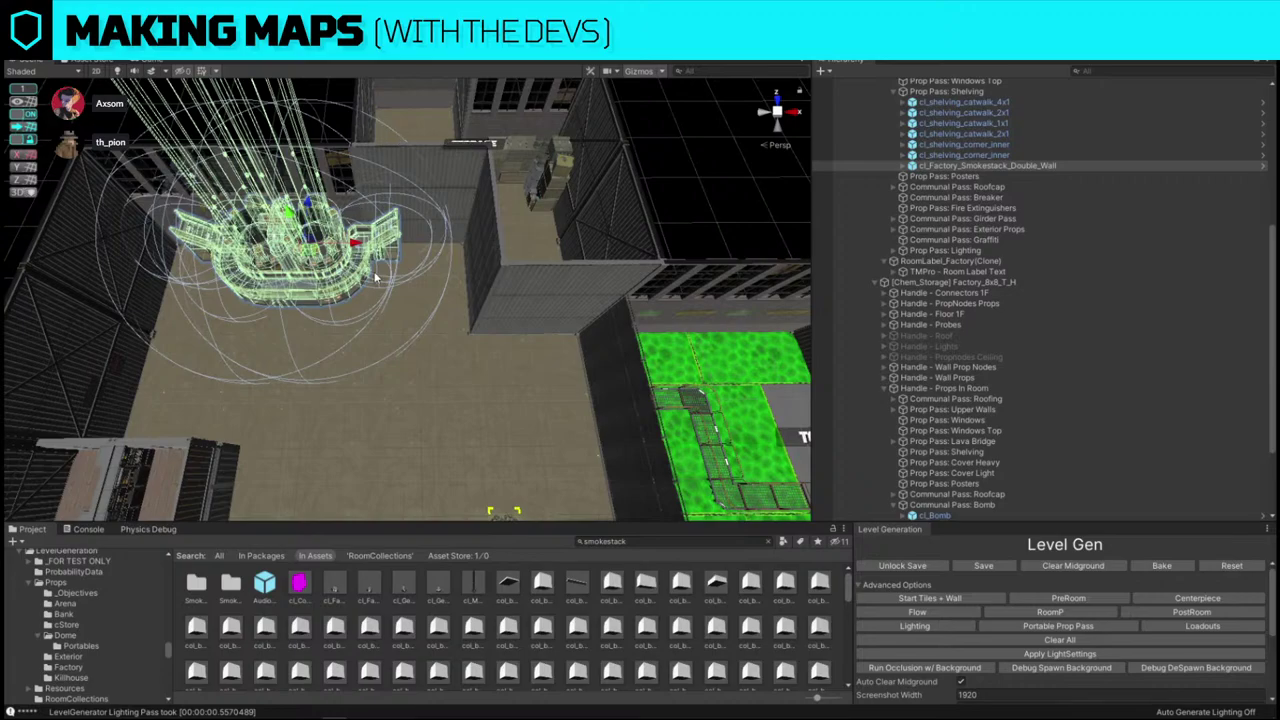
left_click_drag(349, 243, 383, 240)
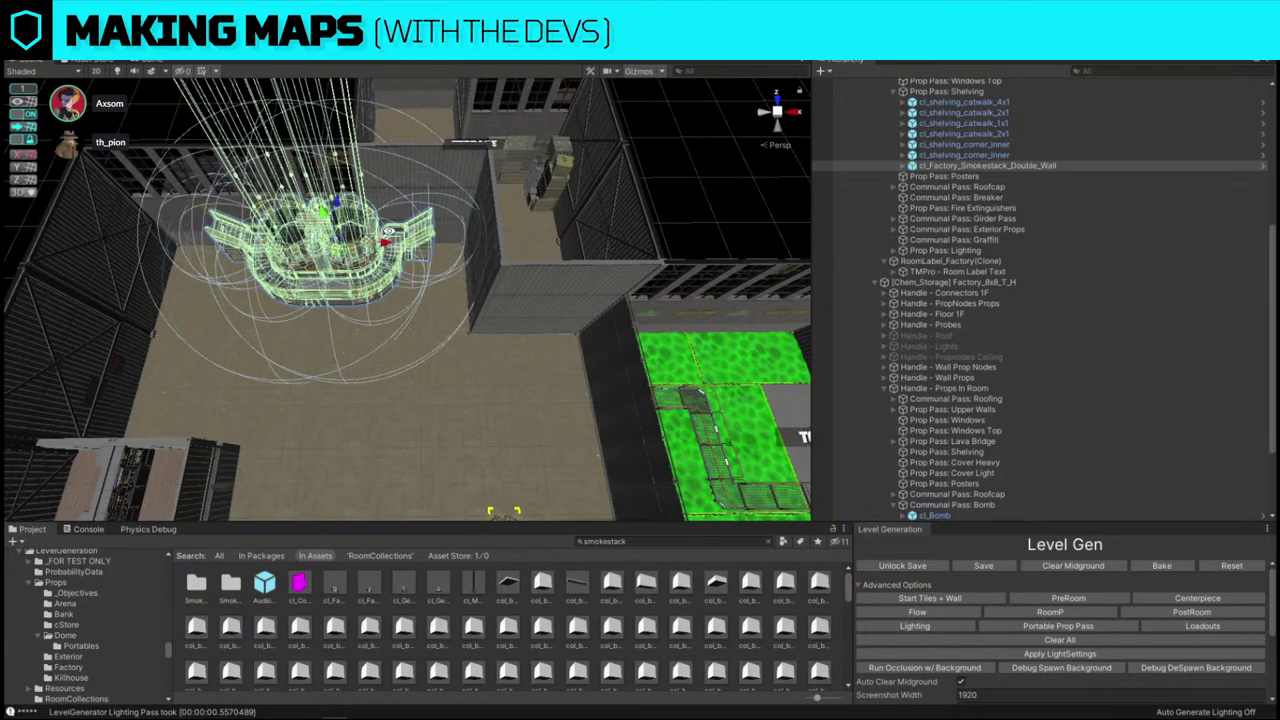
- Try pulling the base under the smokestack's right staircase away from the catwalk, and undo the move
left_click_drag(588, 193, 350, 298, "alt")
left_click(421, 314)
scroll(418, 312, "up", 3)
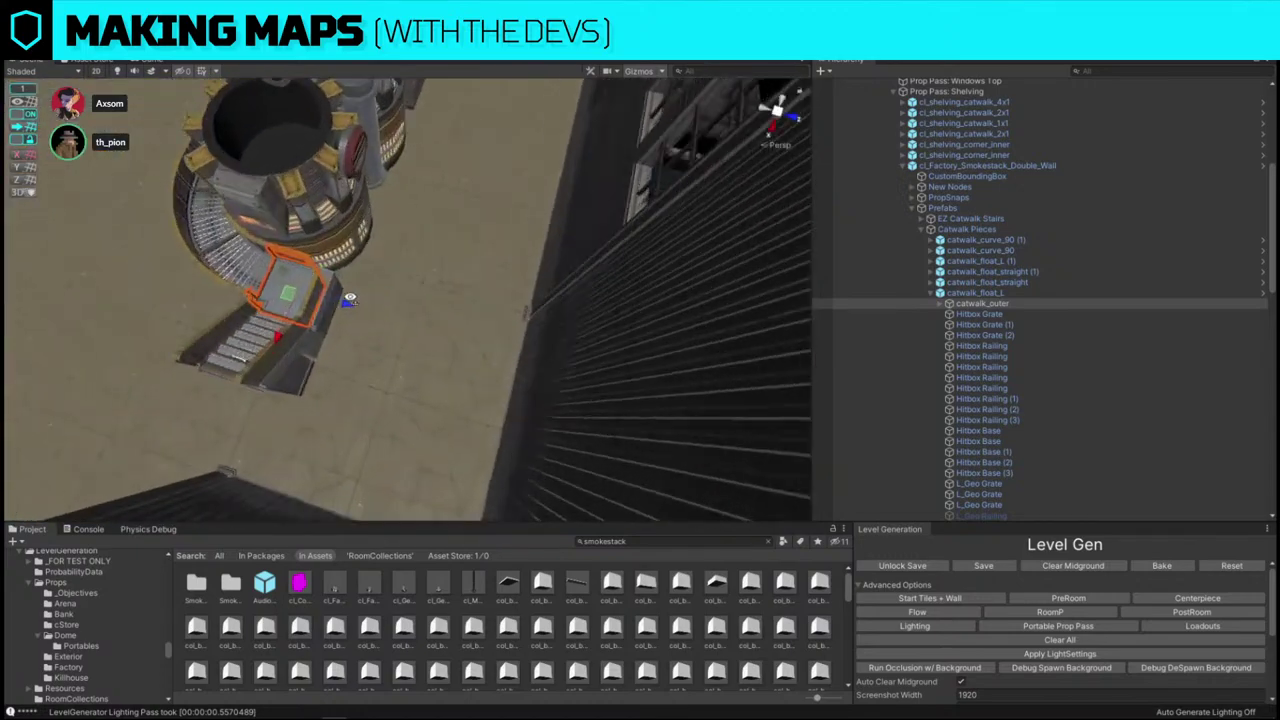
scroll(350, 298, "up", 3)
left_click(306, 283)
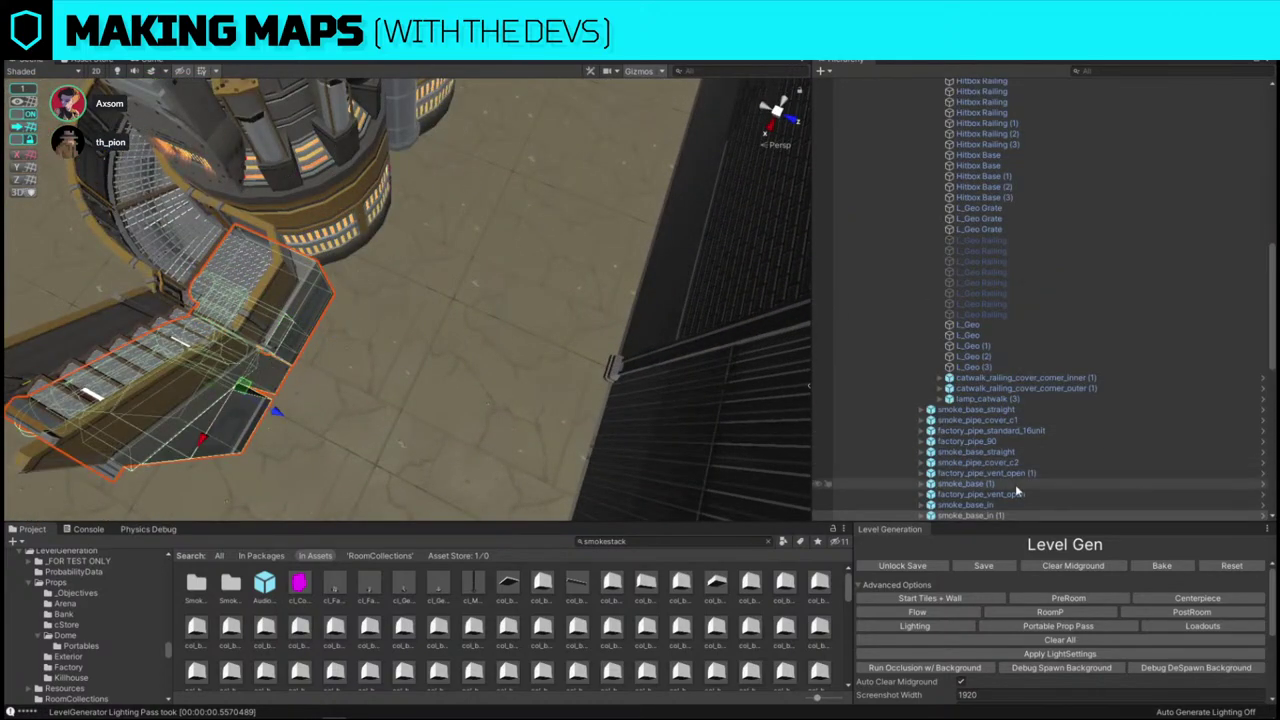
left_click_drag(488, 489, 397, 341, "alt")
right_click_drag(397, 341, 381, 370)
left_click_drag(364, 371, 365, 485)
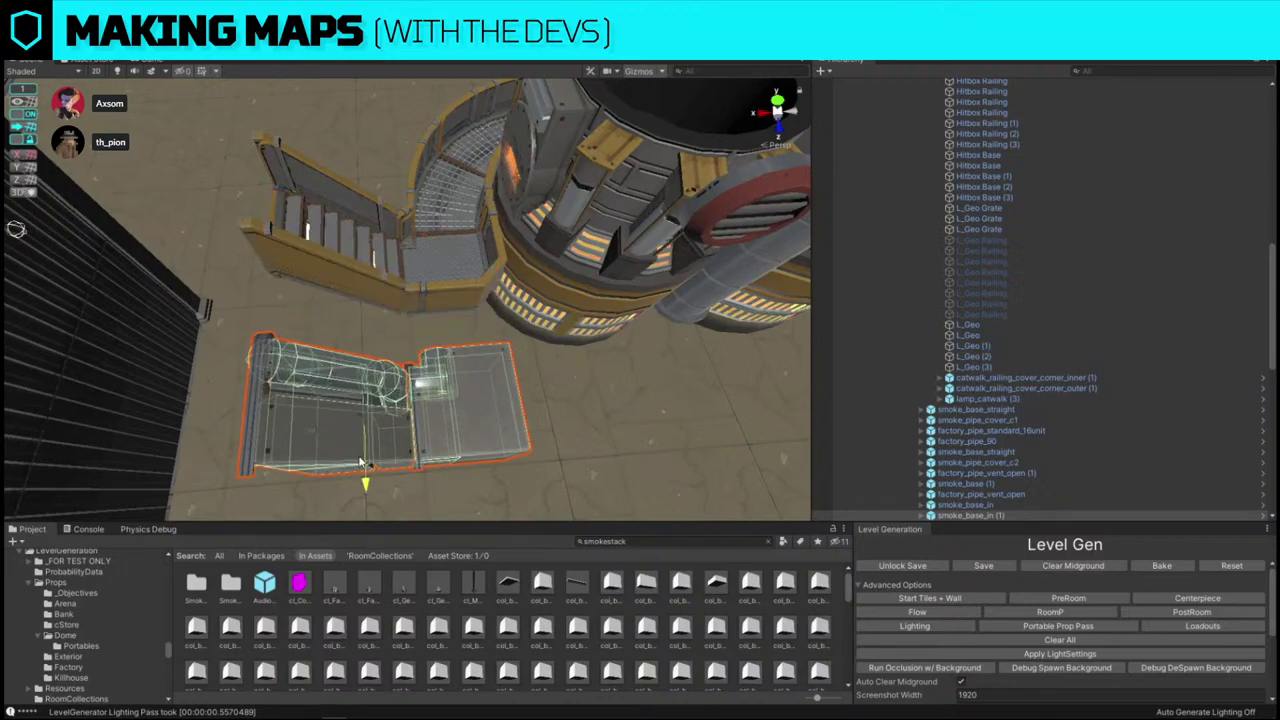
key("ctrl+z")
- Inspect the smokestack's stair base and catwalk landing pieces, and select the whole smokestack to view its hitboxes
left_click(484, 264, "shift")
left_click(488, 257, "shift")
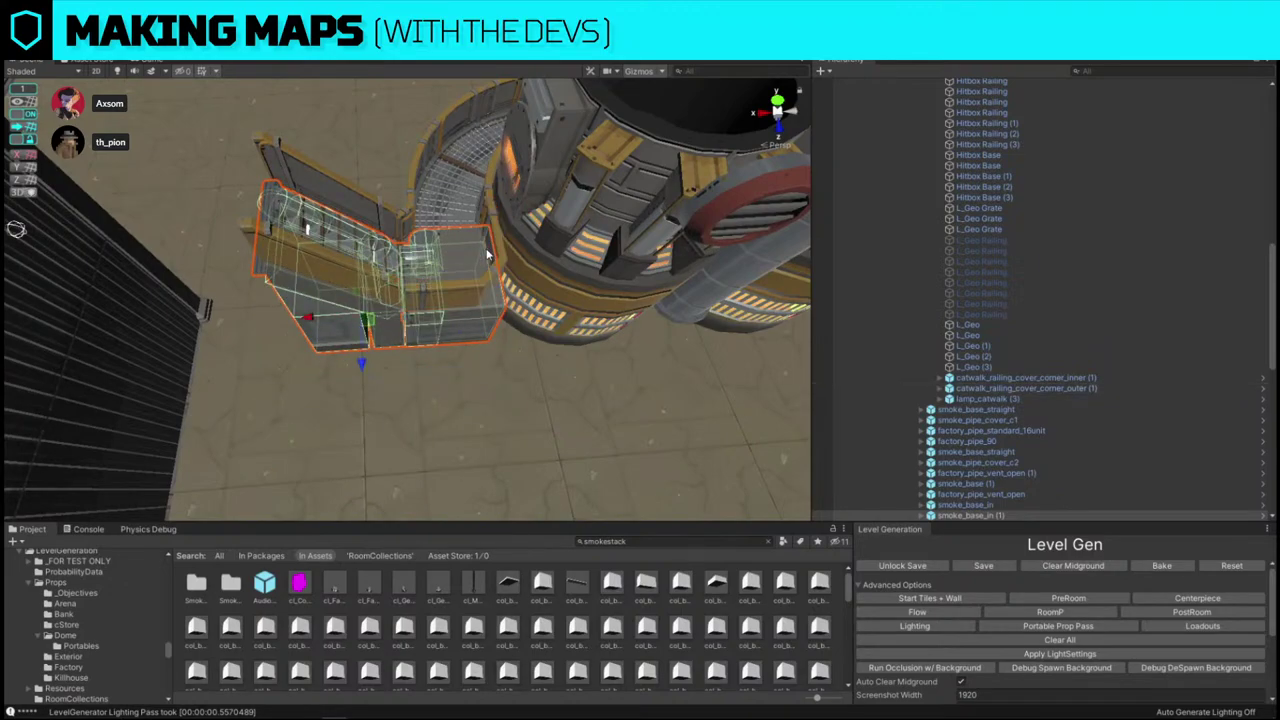
left_click(491, 255)
left_click(528, 257)
left_click(531, 256)
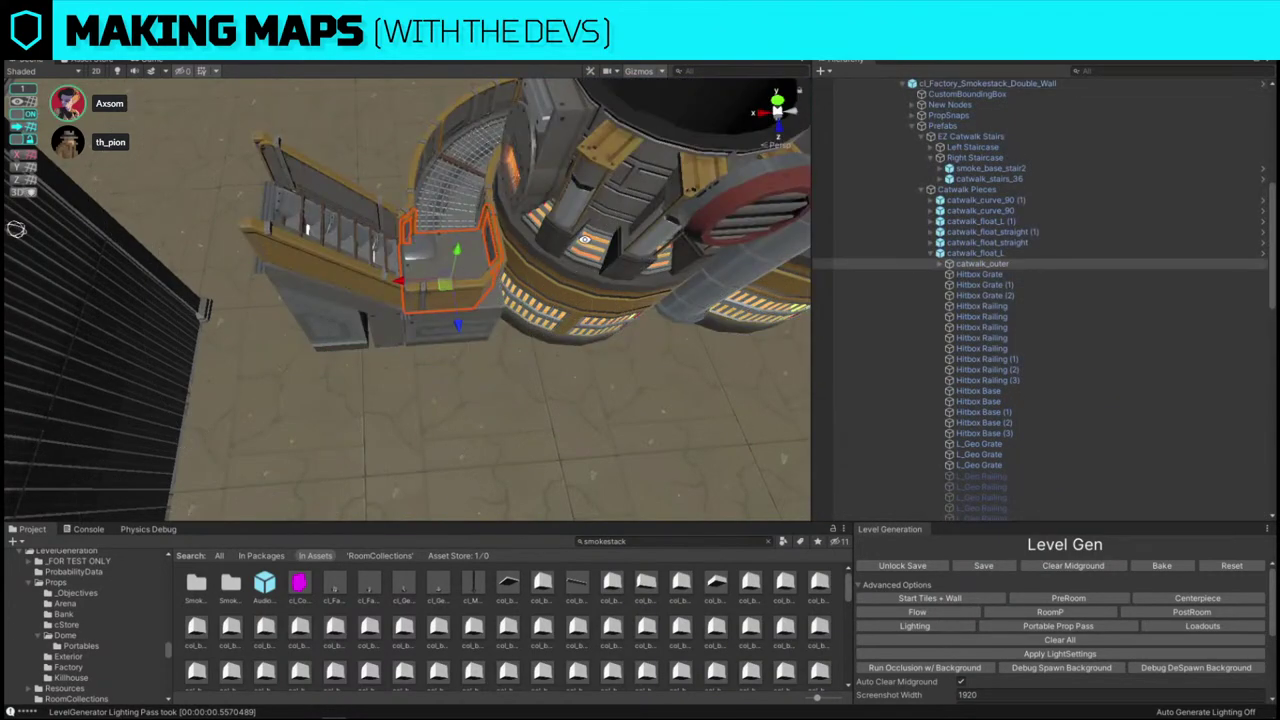
left_click(587, 245)
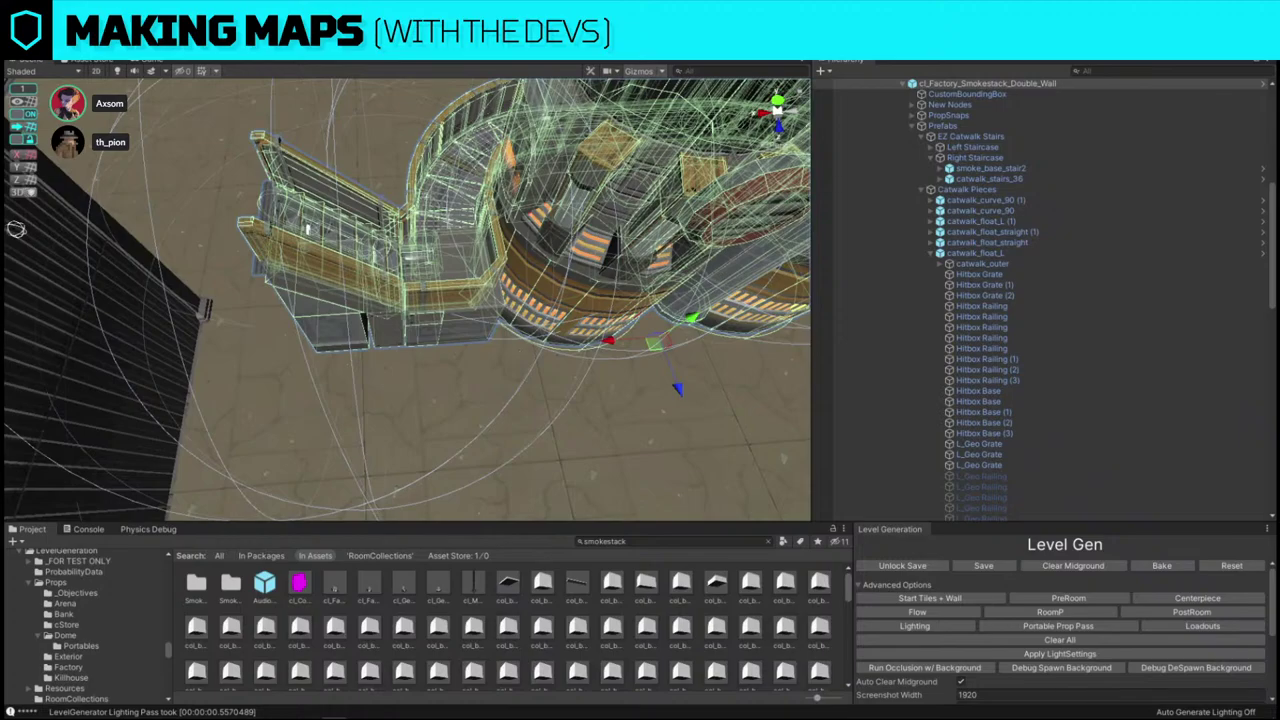
key("ctrl+z")
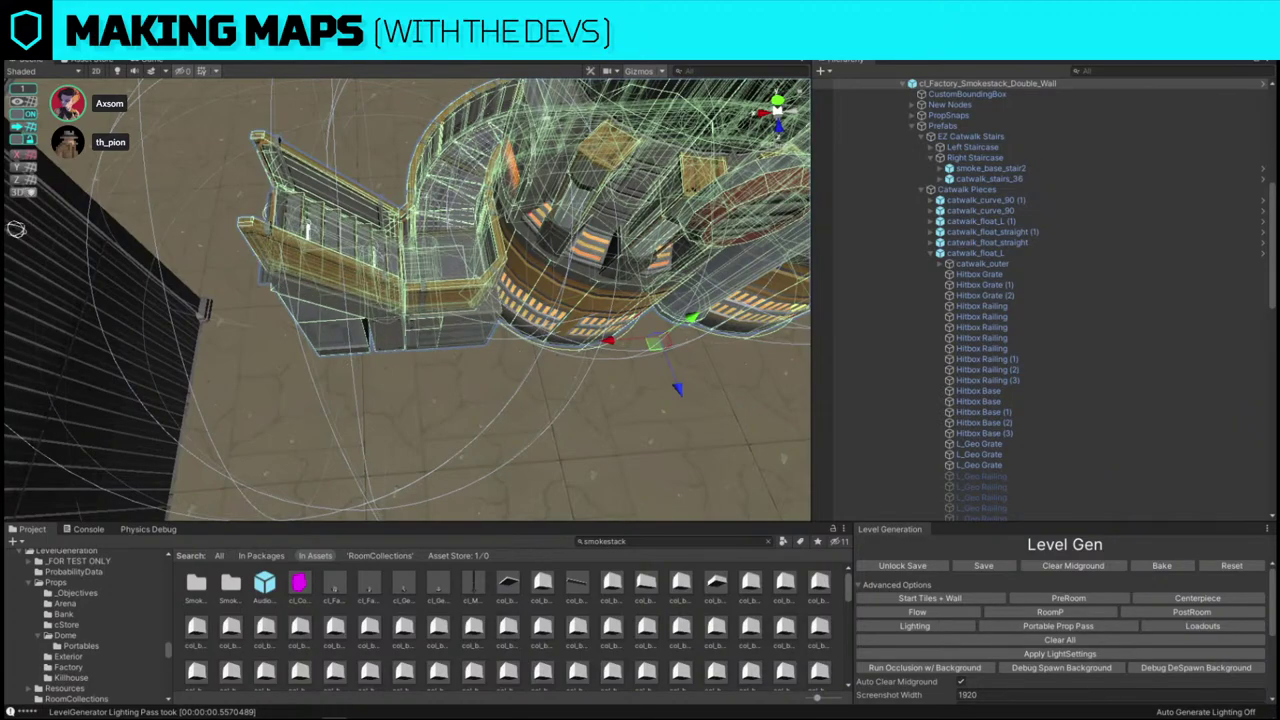
- Inspect the smokestack's left staircase from several sides and select its stair base together with the adjoining landing base
left_click_drag(466, 295, 820, 223, "alt")
scroll(419, 176, "up", 4)
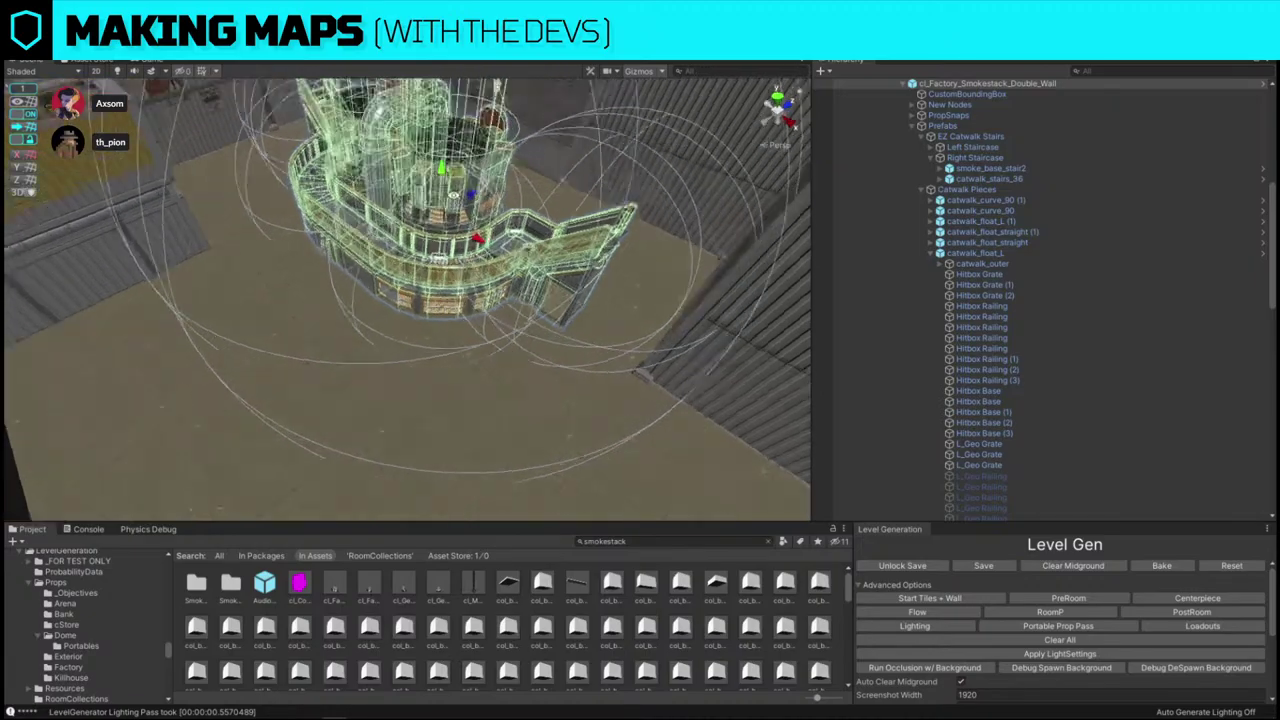
left_click_drag(419, 178, 506, 252, "alt")
mouse_move(397, 258)
left_mouse_down("alt")
mouse_move(388, 290)
mouse_move(384, 237)
left_mouse_up("alt")
right_click_drag(384, 237, 697, 334)
left_click_drag(393, 248, 522, 326, "alt")
right_click_drag(522, 326, 574, 208)
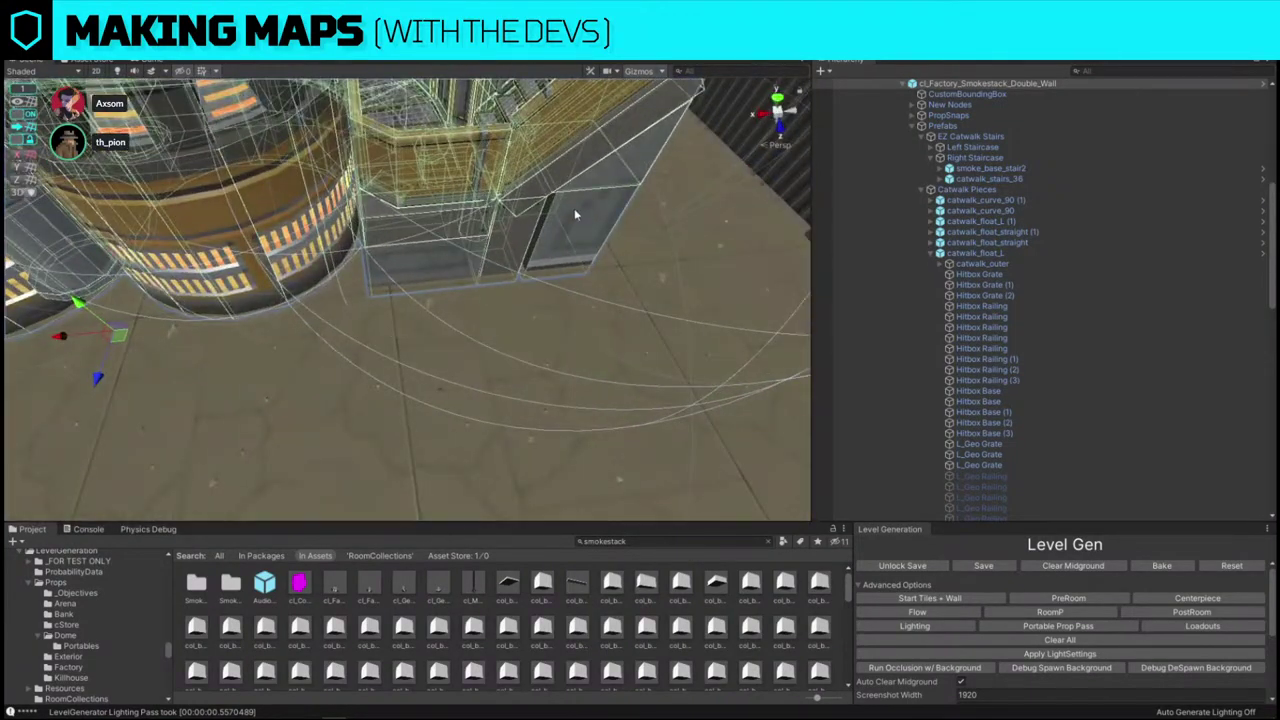
left_click(574, 208)
left_click_drag(468, 258, 465, 263)
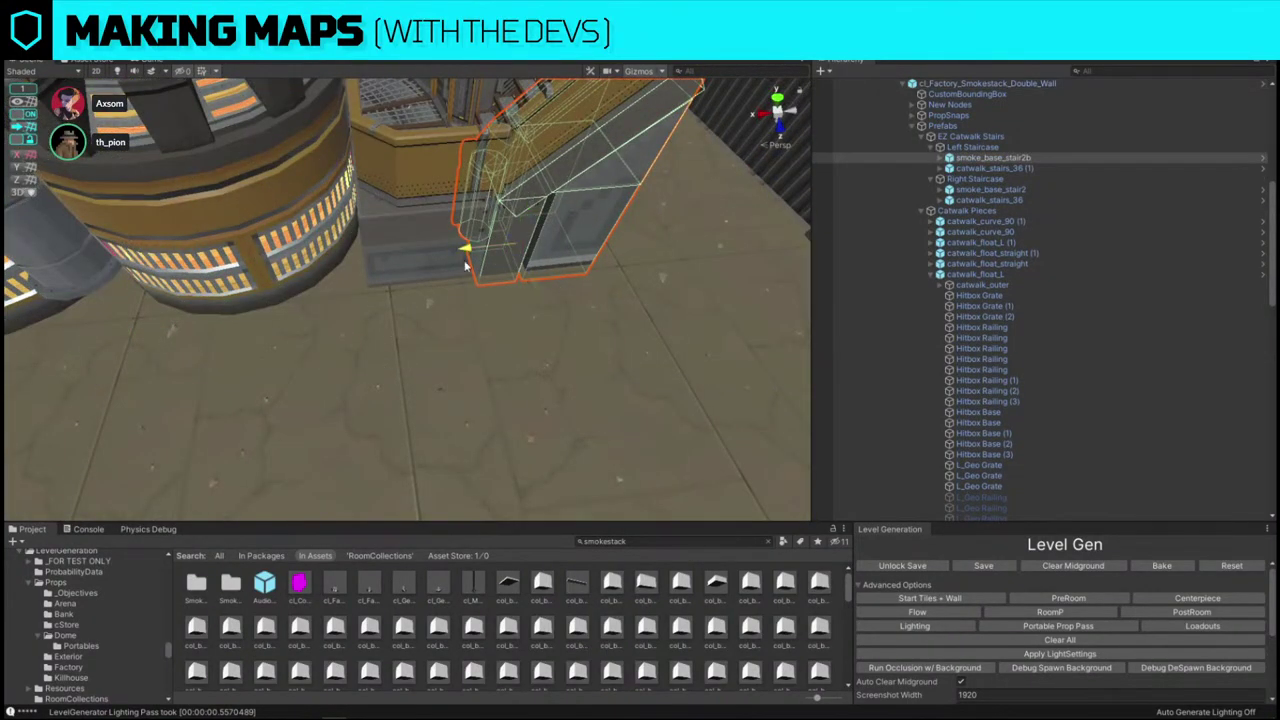
left_click(393, 246)
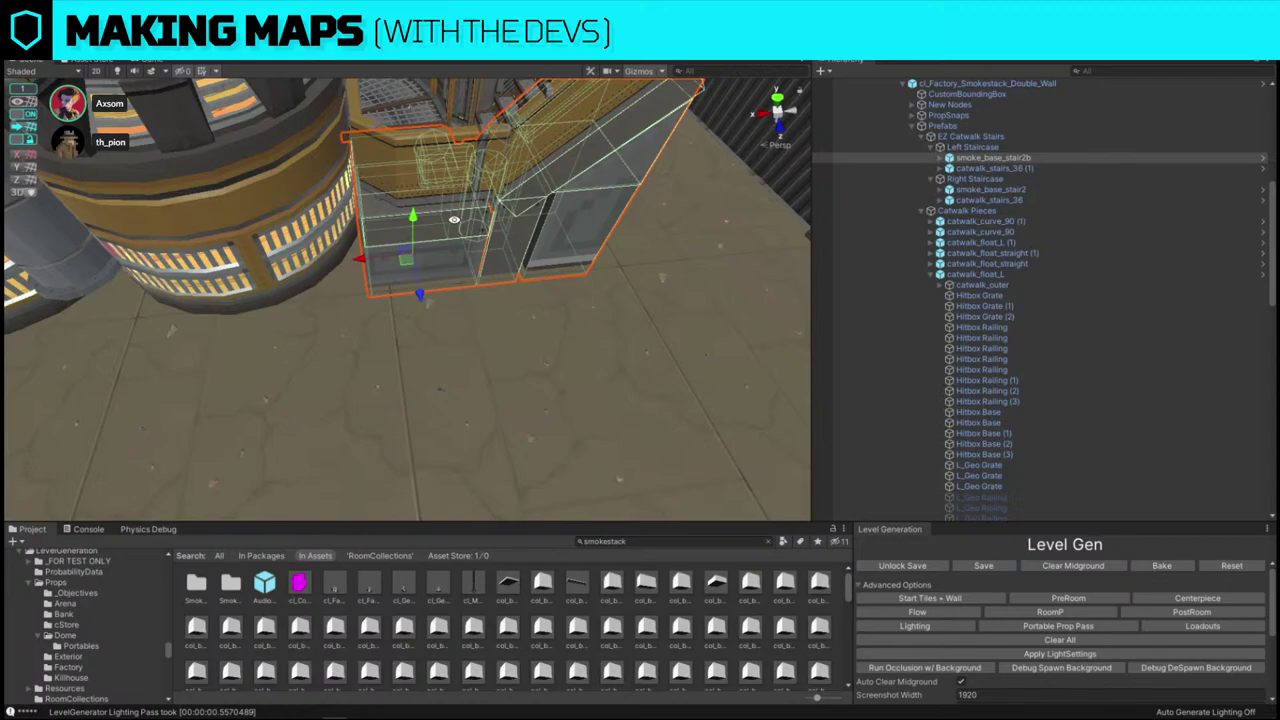
- Survey the dividing wall, the toxic room behind it, and the open floor and staircases around the smokestack
right_click_drag(606, 269, 427, 270)
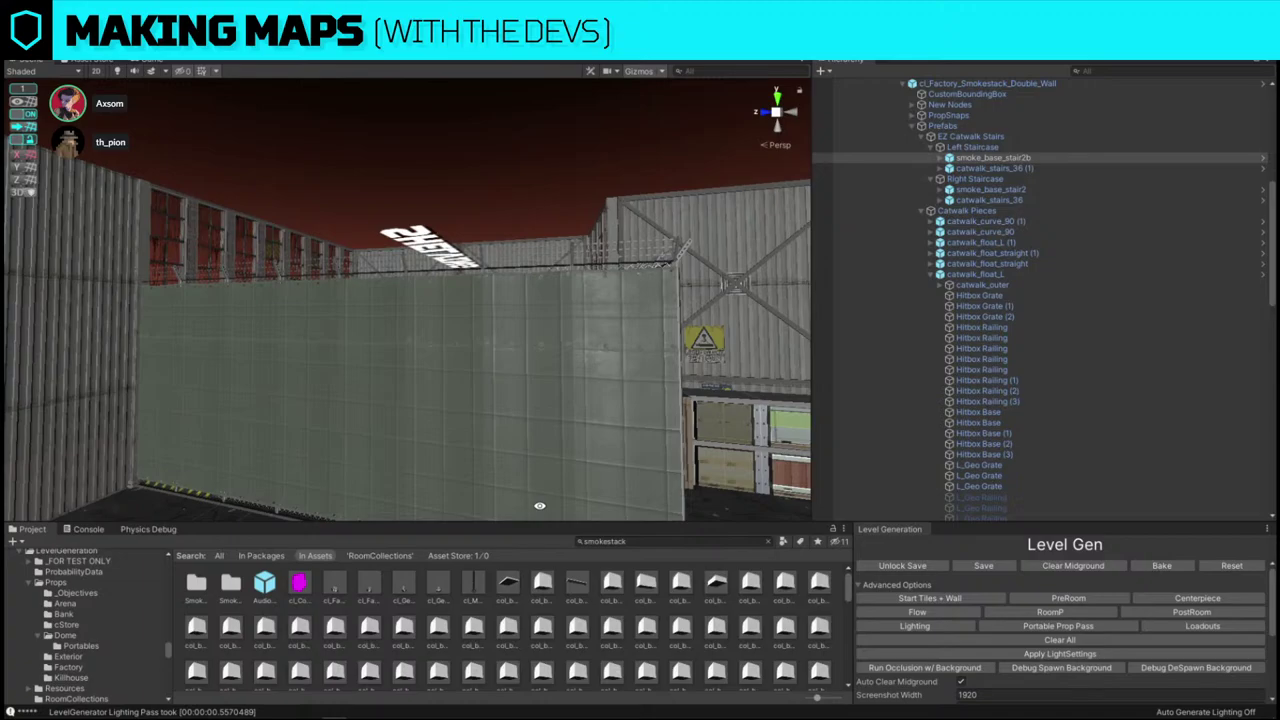
right_click_drag(622, 296, 455, 246)
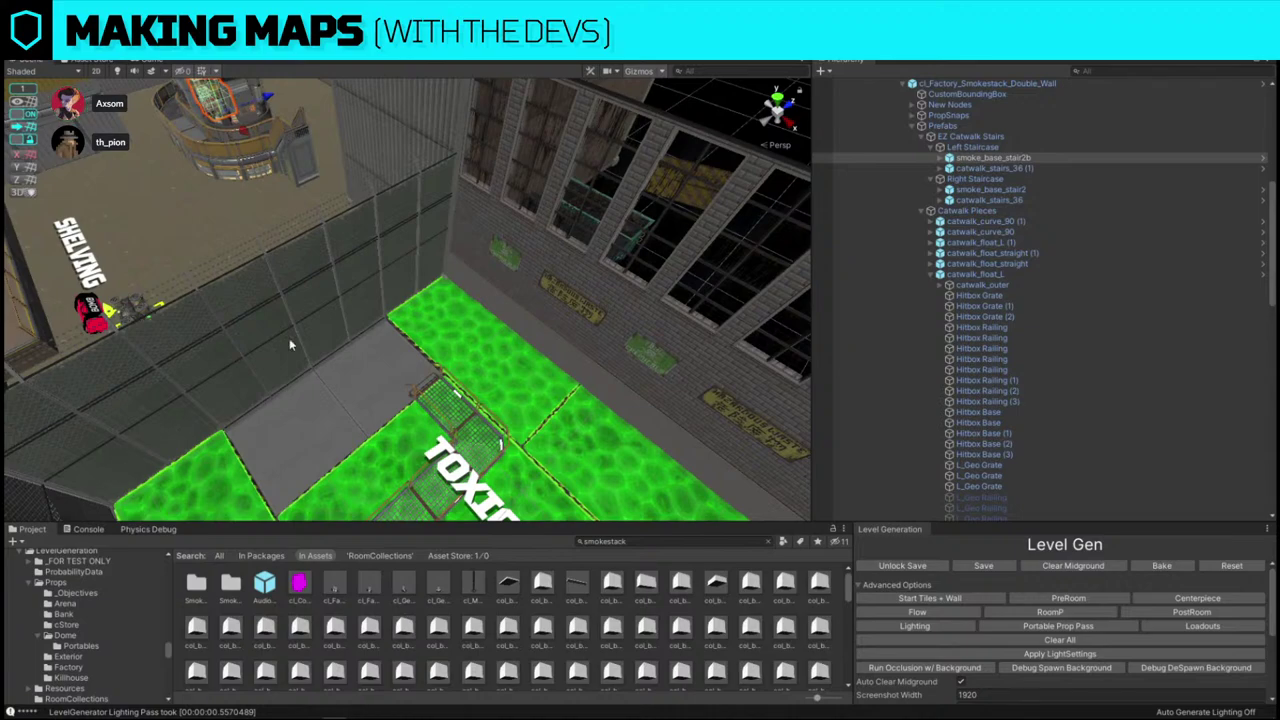
right_click_drag(289, 338, 243, 307)
right_click_drag(237, 370, 352, 412)
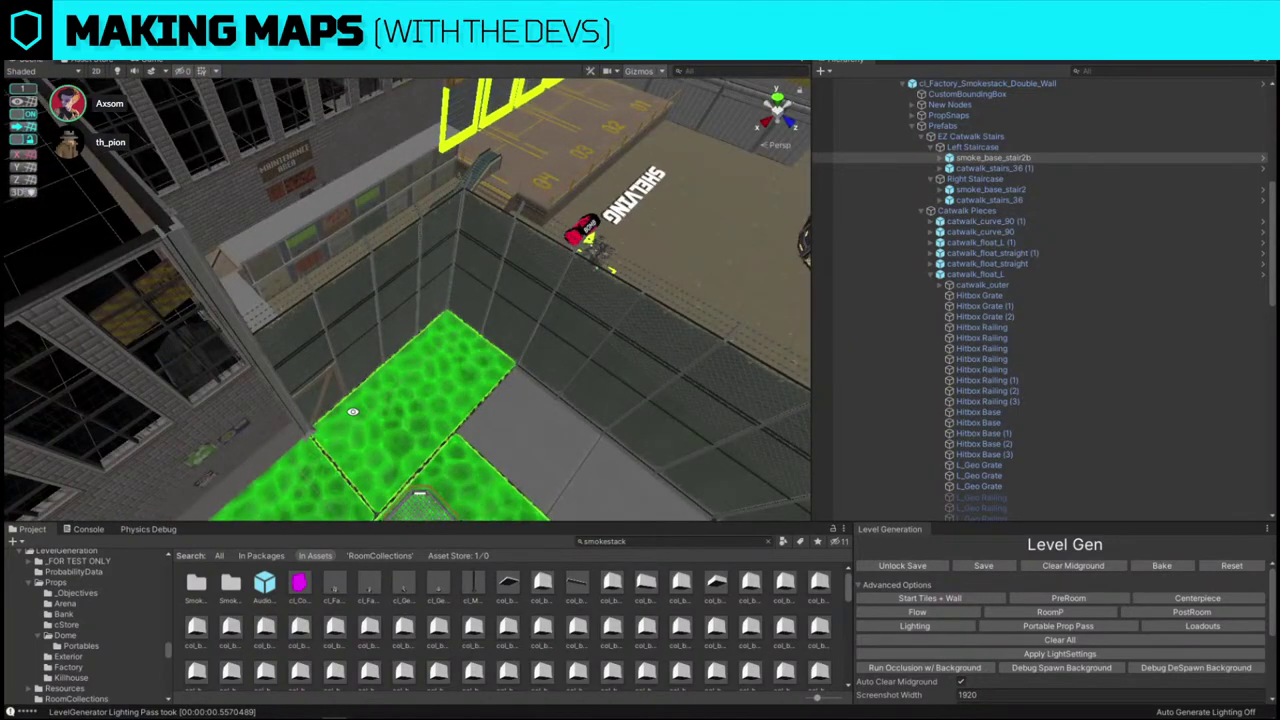
right_click_drag(246, 315, 290, 252)
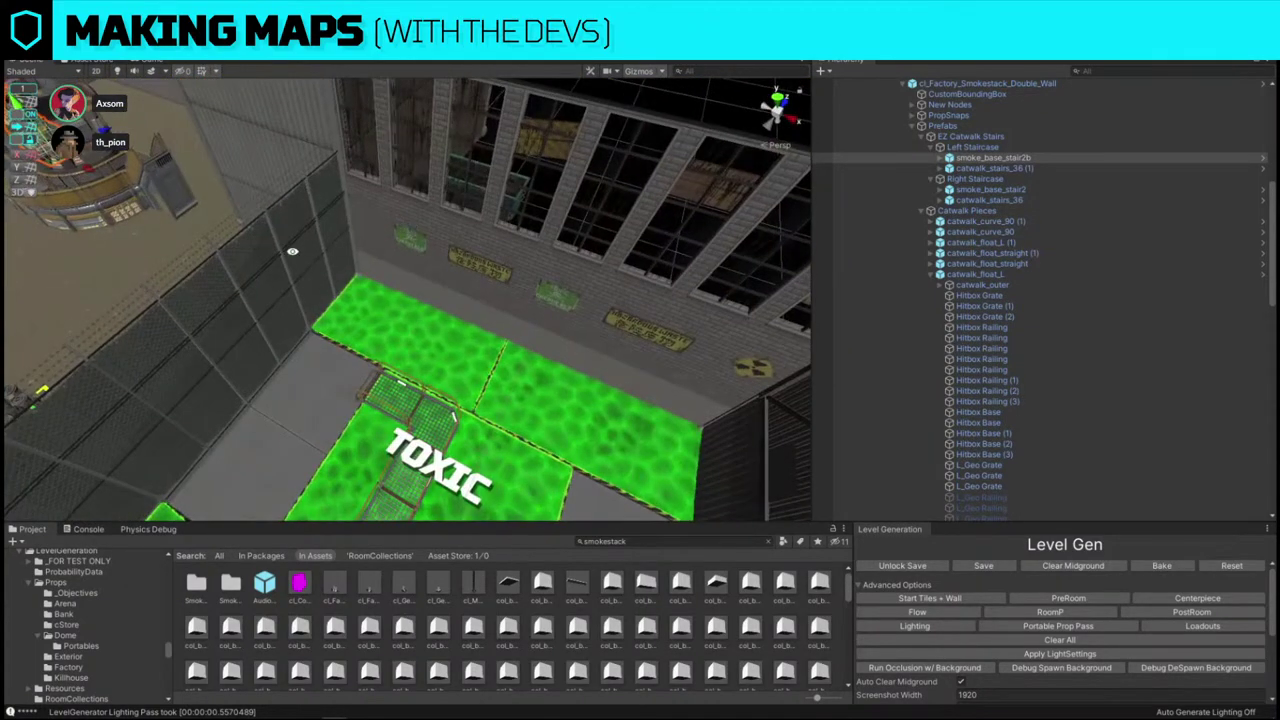
right_click_drag(229, 318, 344, 305)
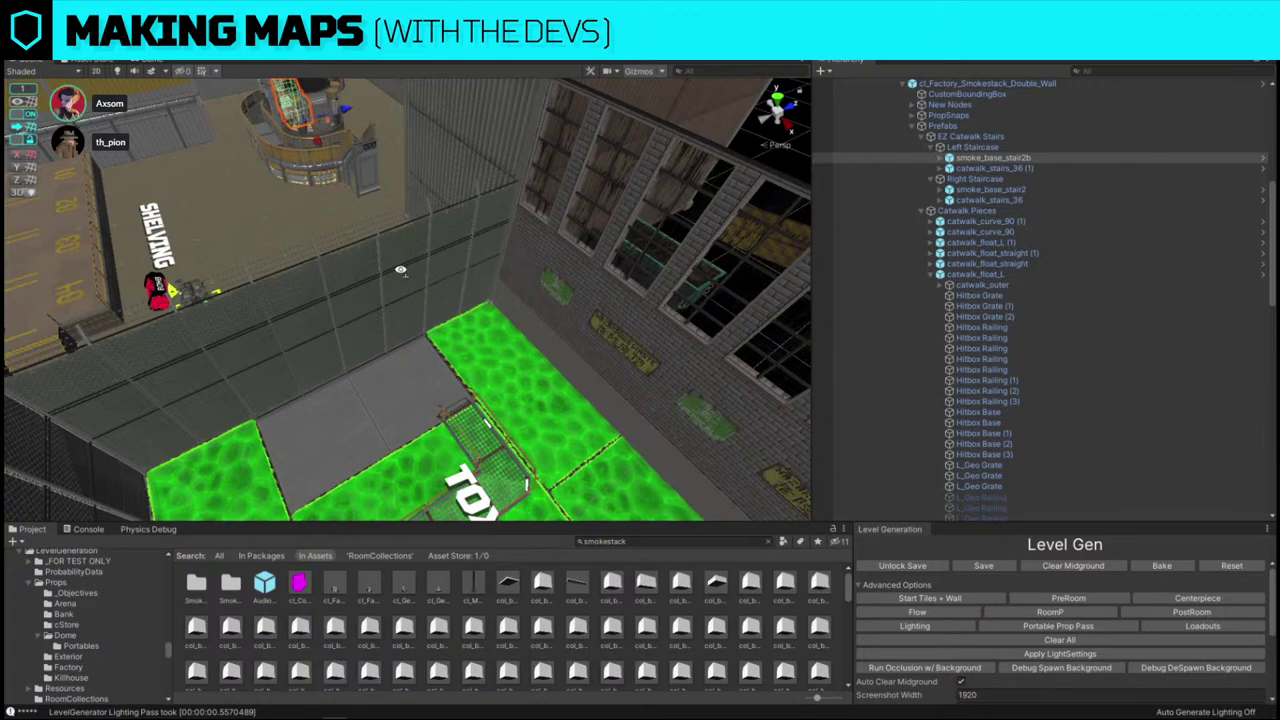
left_click_drag(402, 272, 730, 146, "alt")
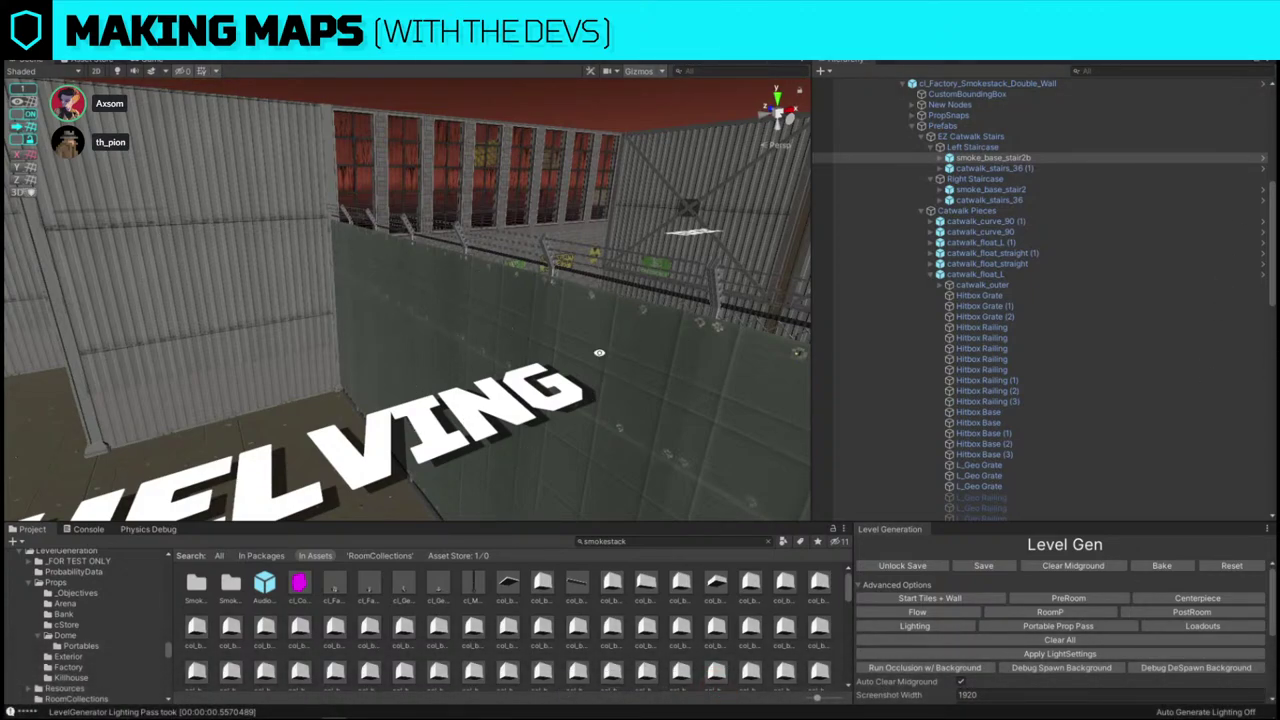
key("f")
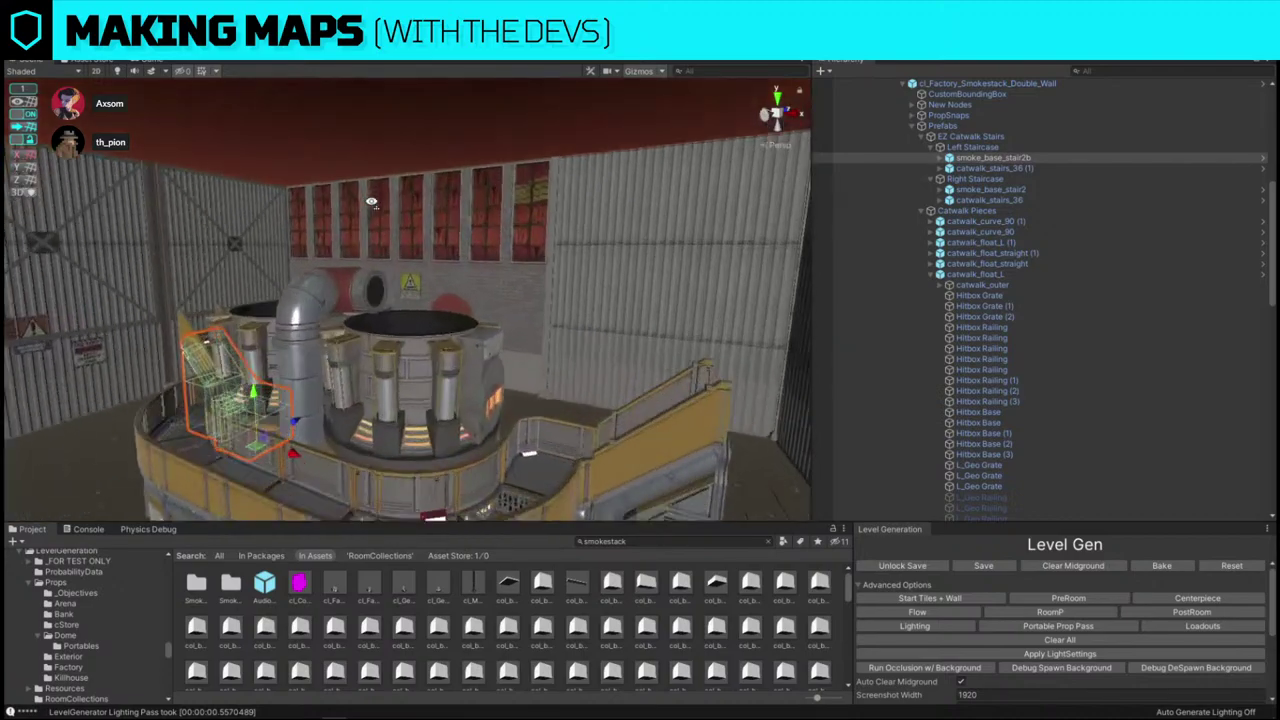
left_click_drag(371, 202, 402, 317, "alt")
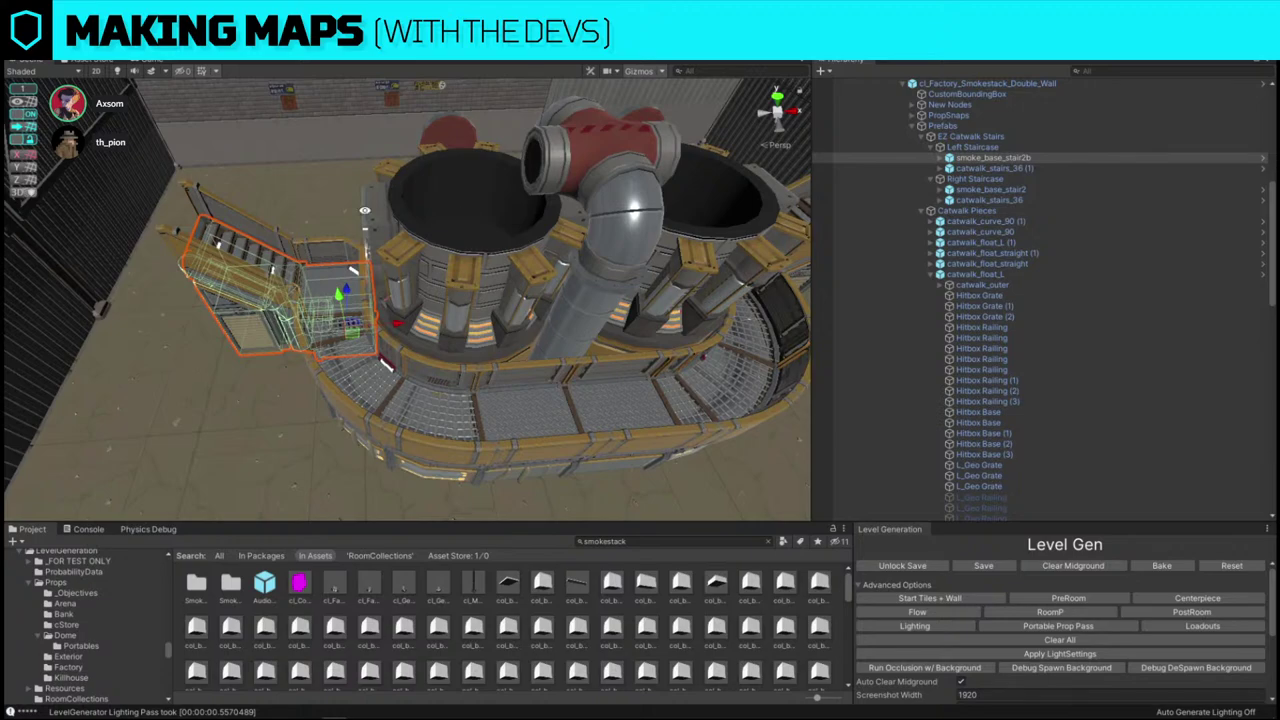
left_click_drag(345, 285, 674, 152, "alt")
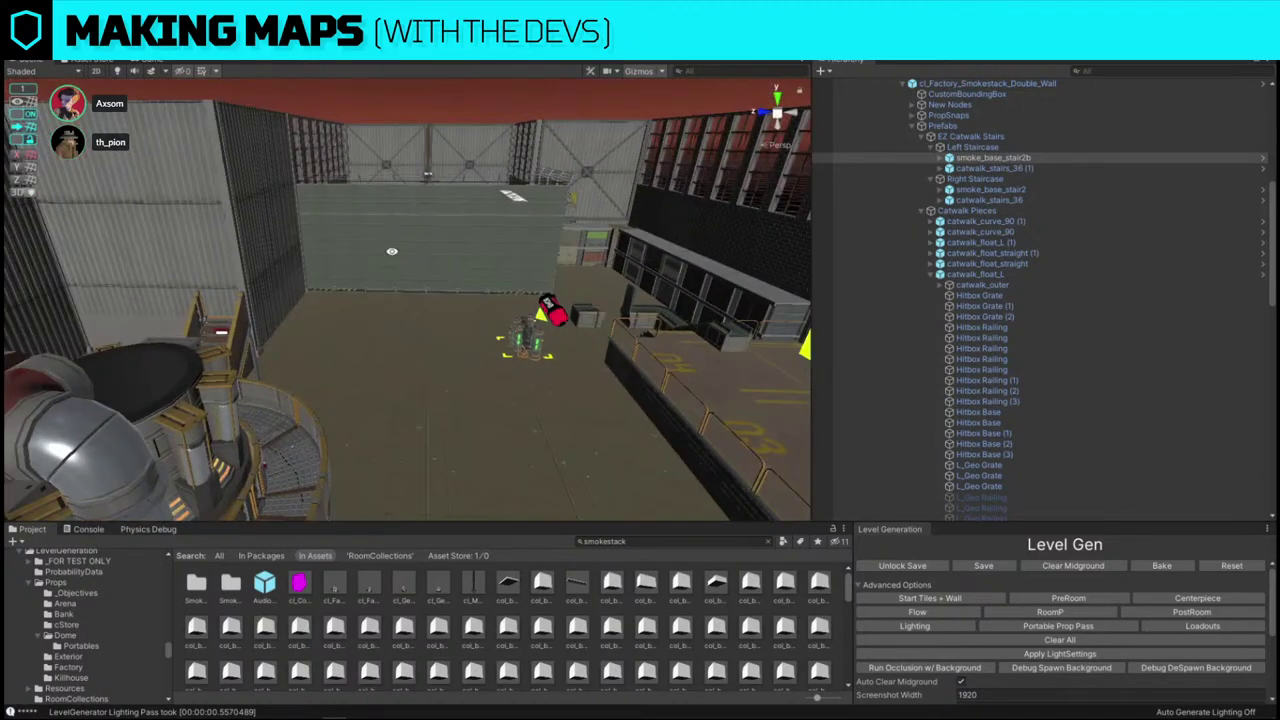
left_click_drag(561, 281, 720, 297, "alt")
right_click_drag(928, 284, 972, 232)
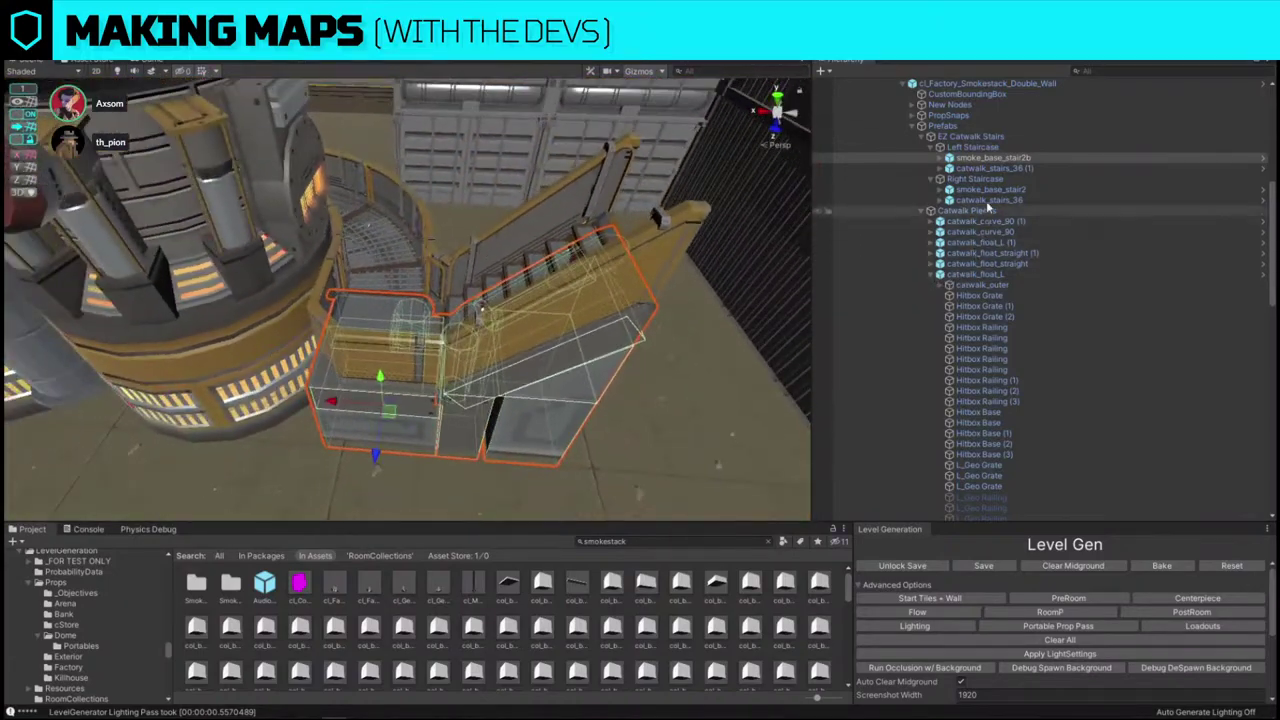
- Select the Left Staircase and Right Staircase groups and move them together off the catwalk toward the wall behind the smokestack
left_click(989, 150)
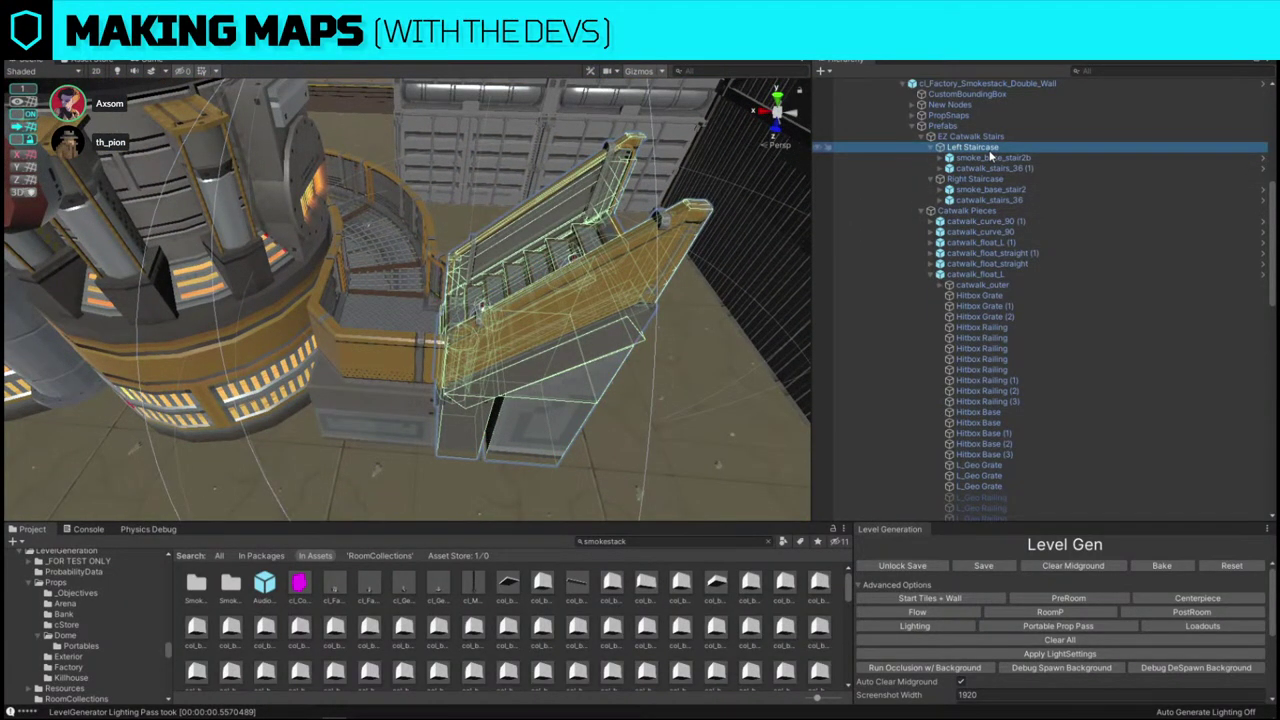
left_click(995, 179, "ctrl")
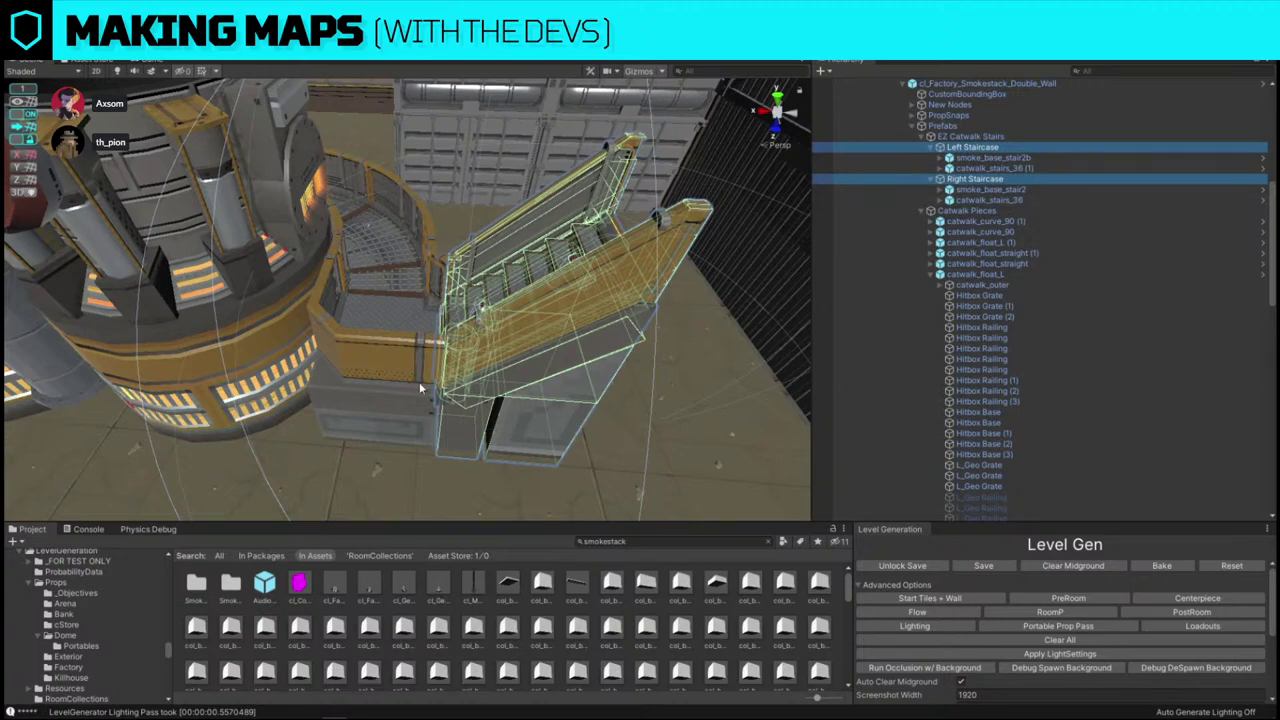
key("f")
left_click(930, 148)
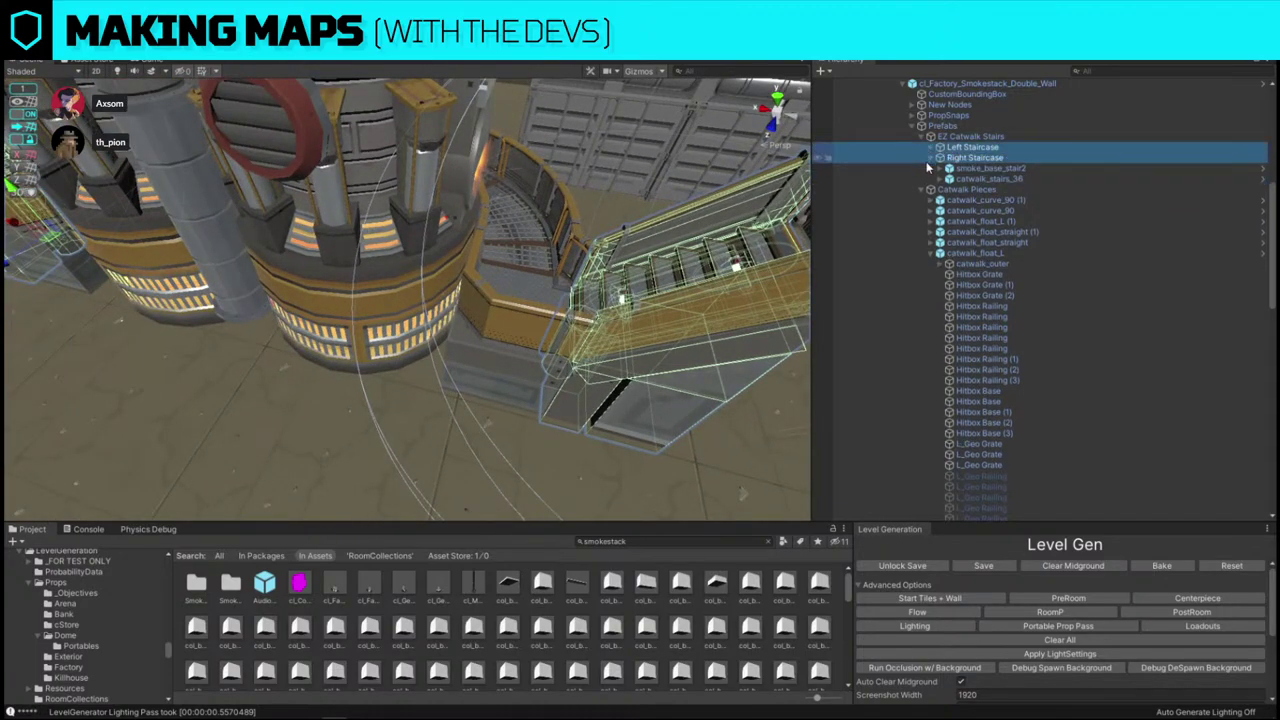
left_click(931, 158)
right_click_drag(720, 172, 560, 192)
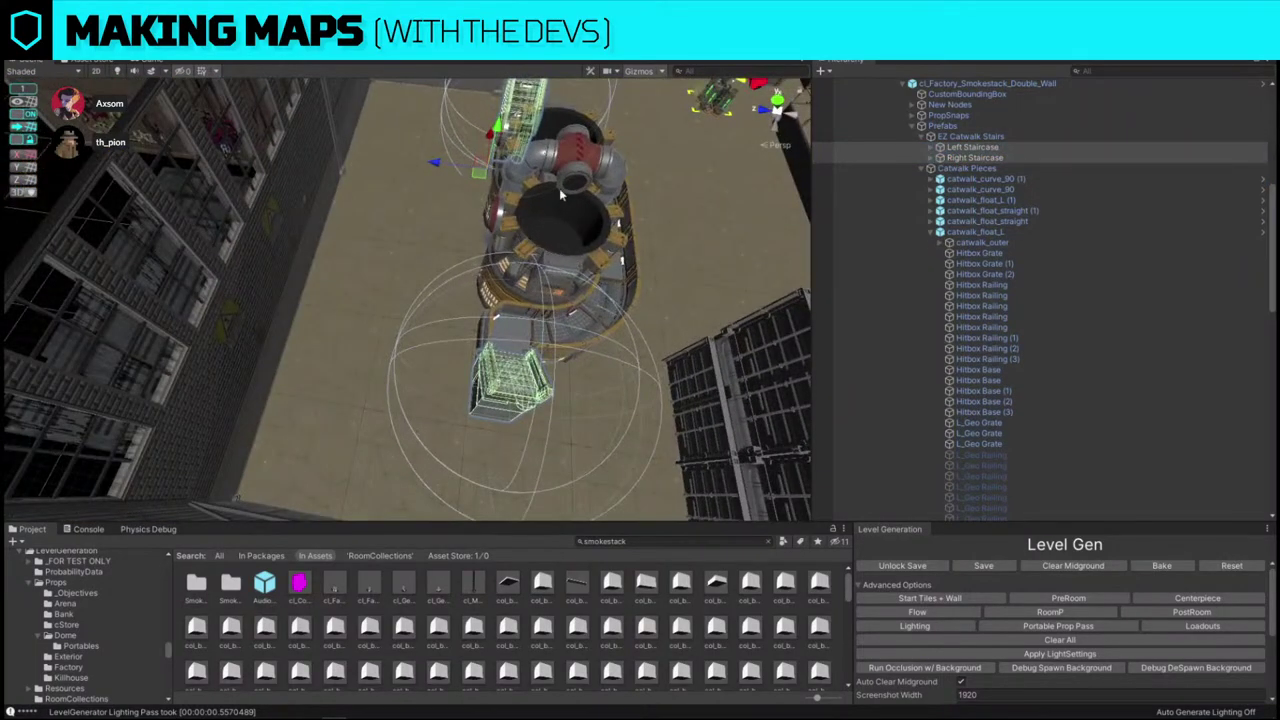
left_click_drag(438, 163, 489, 427, "alt")
- Select the catwalk_float_L (1) landing together with its base and move both off the smokestack toward the wall behind it
left_click(489, 427)
left_click(478, 432)
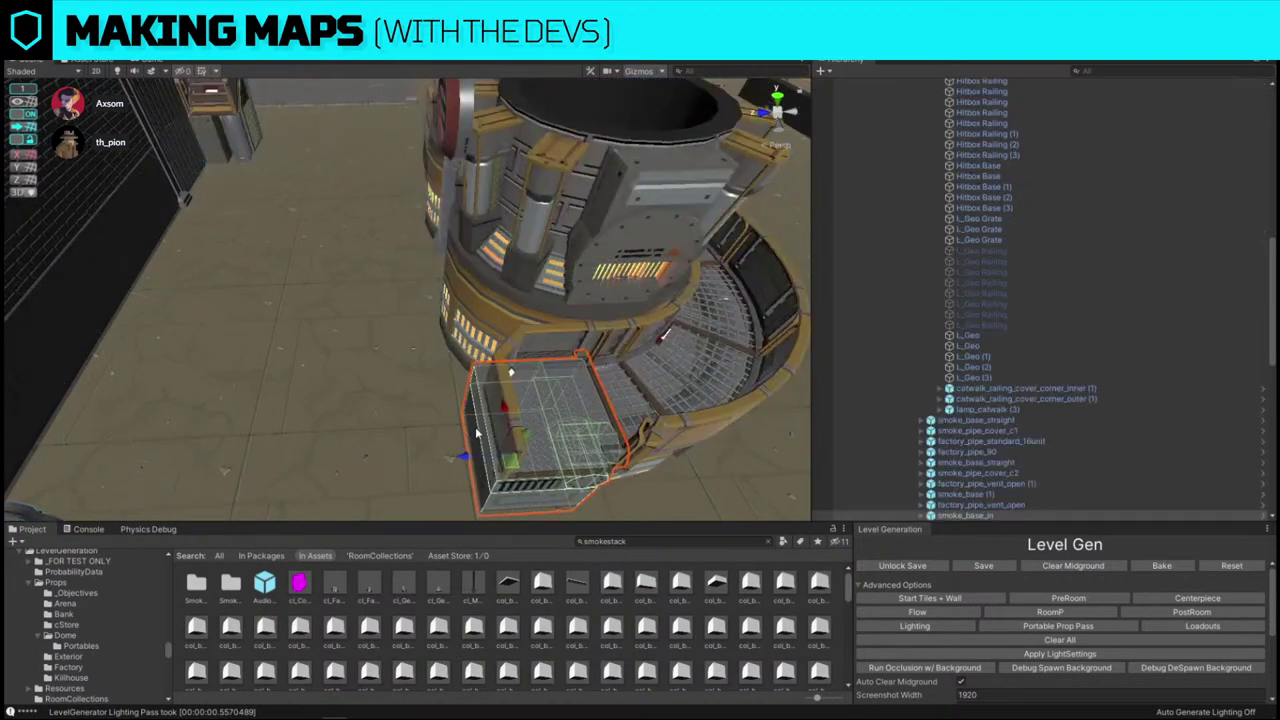
left_click(531, 350)
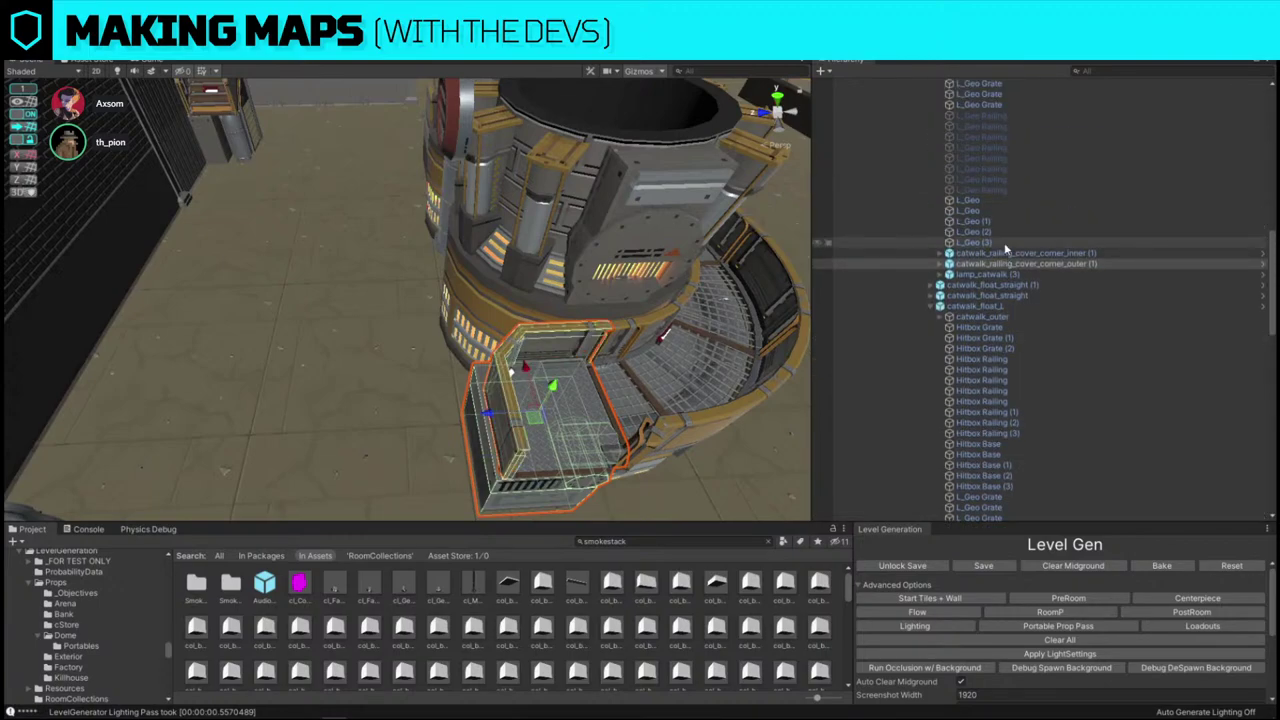
scroll(998, 258, "up", 5)
left_click(929, 171)
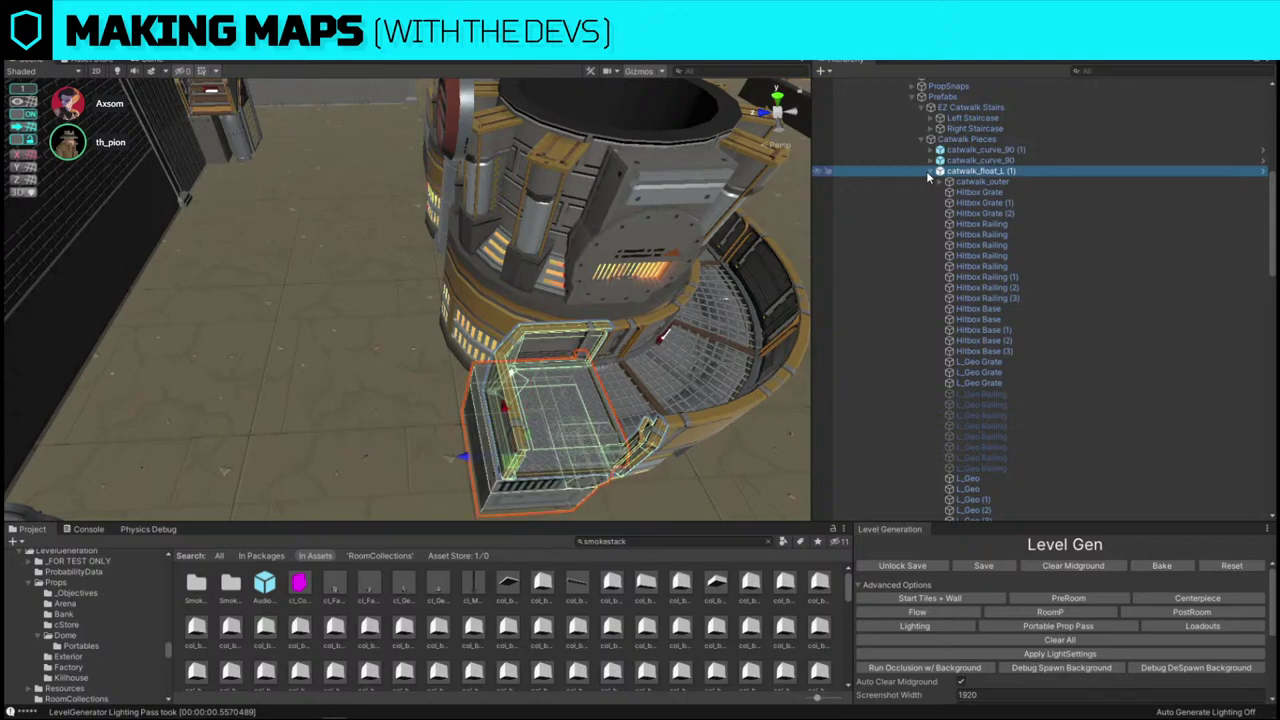
left_click(929, 172)
right_click_drag(480, 230, 648, 277)
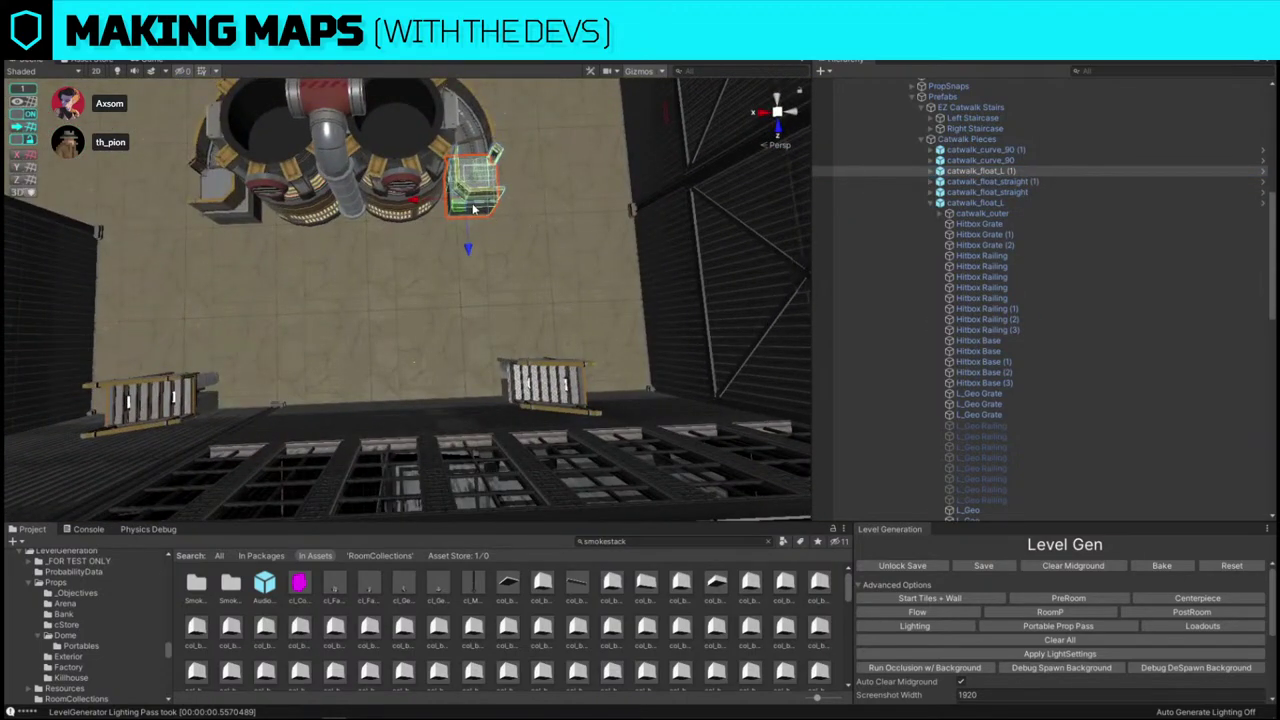
left_click_drag(474, 208, 392, 388)
key("f")
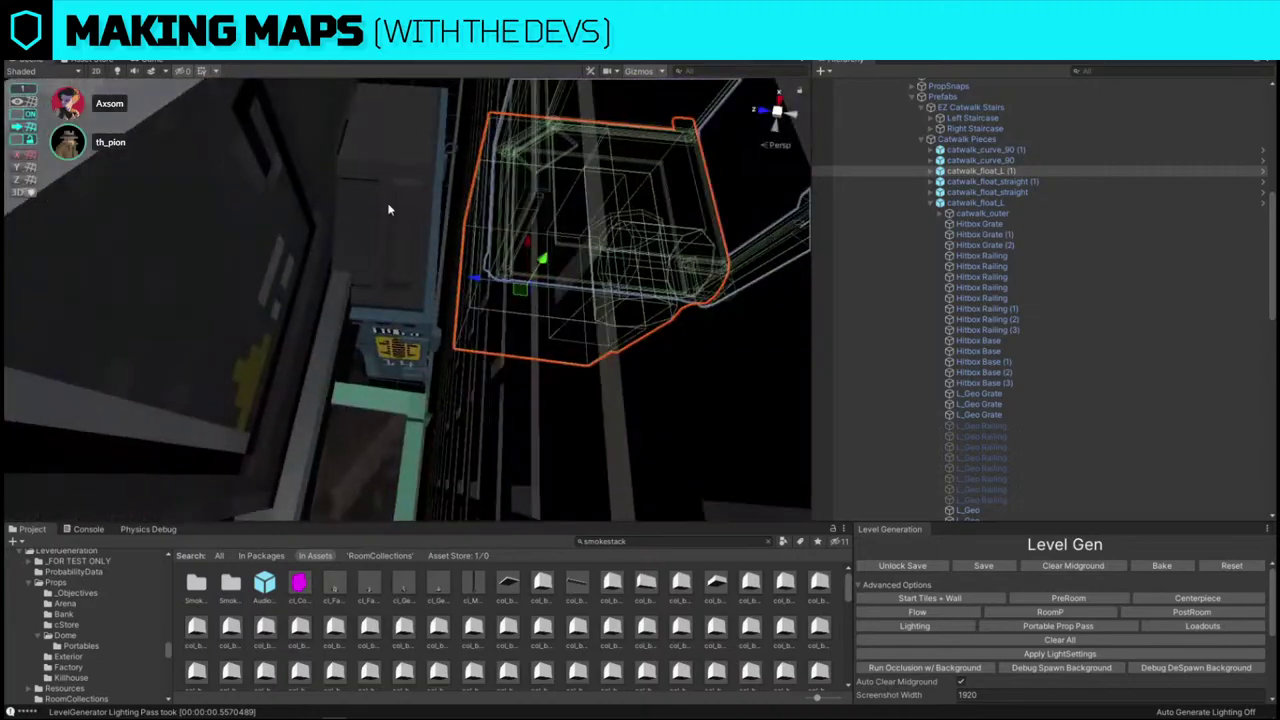
- Select the remaining catwalk_float_L landing with its smoke_base_in (1) base and move them beside the first landing near the back wall
right_click_drag(513, 235, 446, 270)
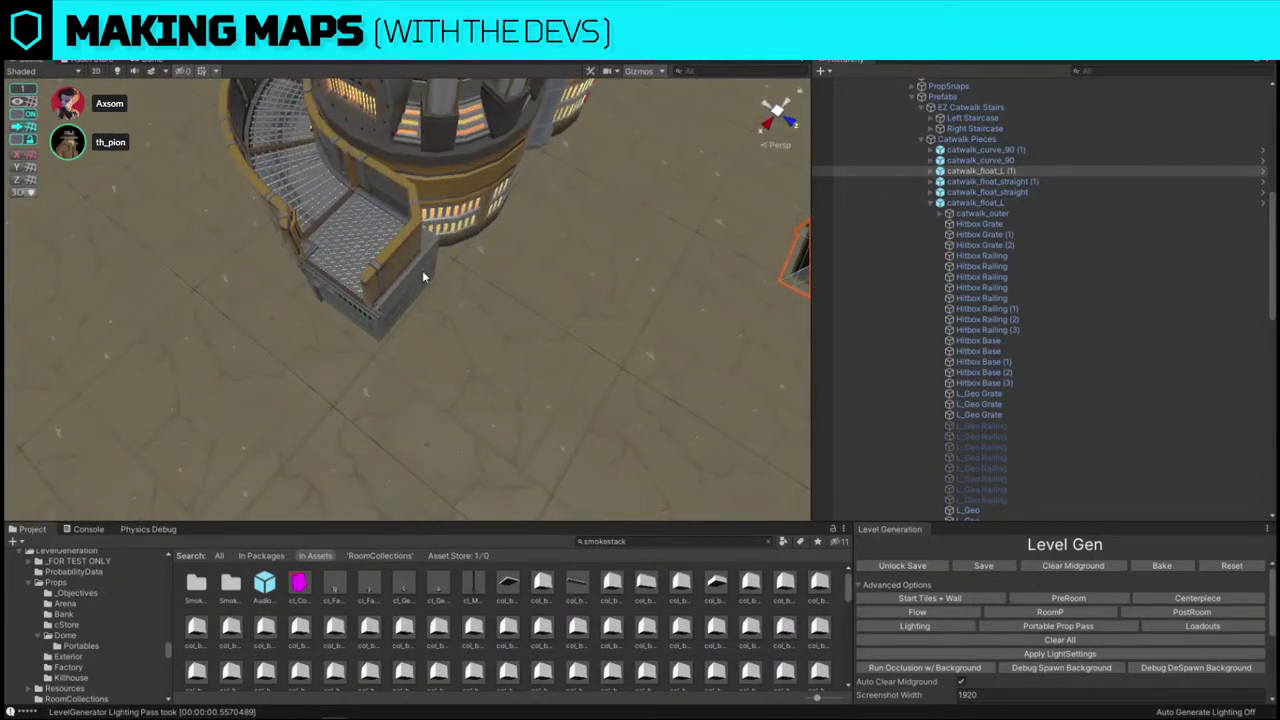
left_click(422, 277)
left_click(422, 273)
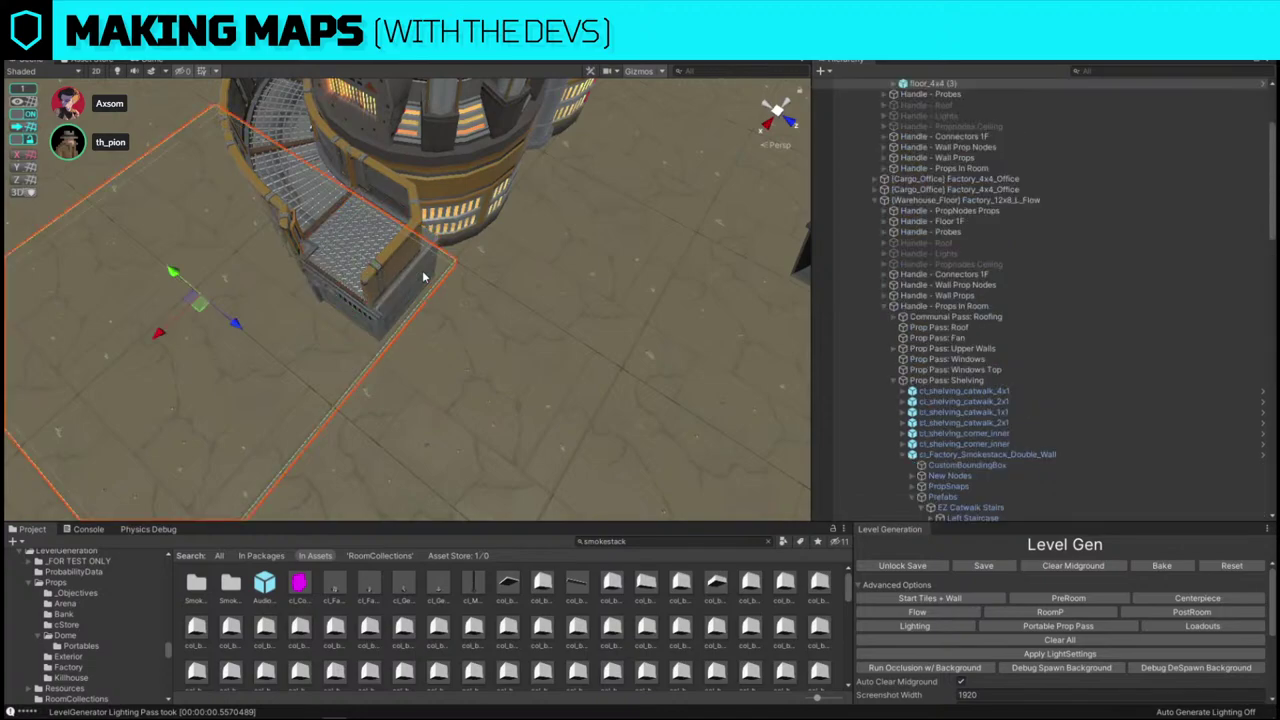
left_click(422, 272)
left_click(420, 269)
left_click(408, 249, "shift")
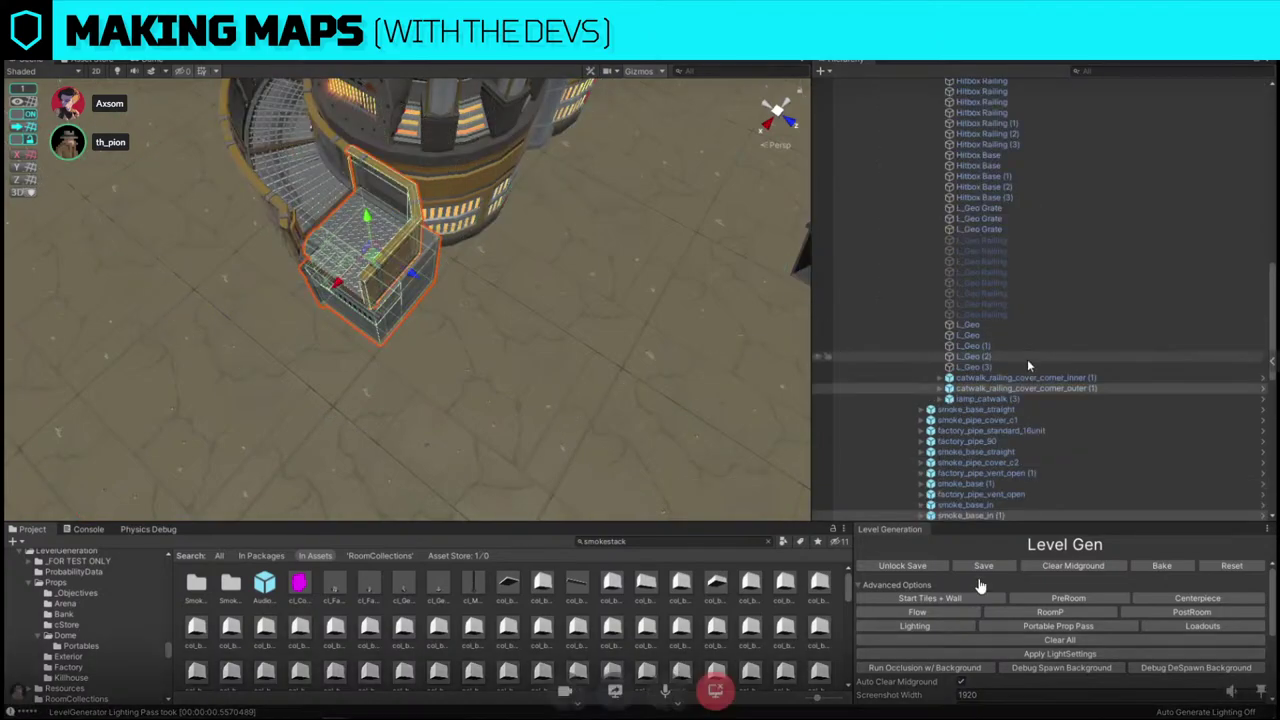
scroll(1024, 356, "up", 5)
left_click(1020, 256)
scroll(1029, 367, "down", 7)
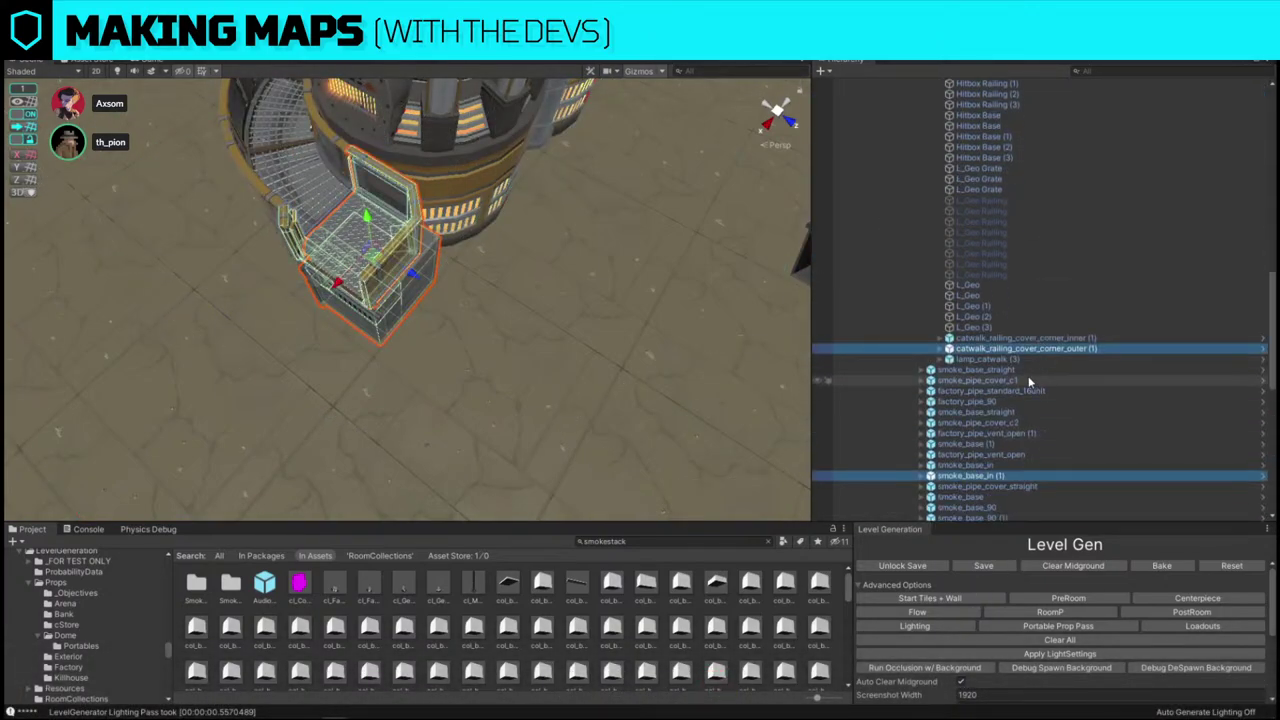
left_click(1023, 348, "ctrl")
right_click_drag(445, 292, 570, 304)
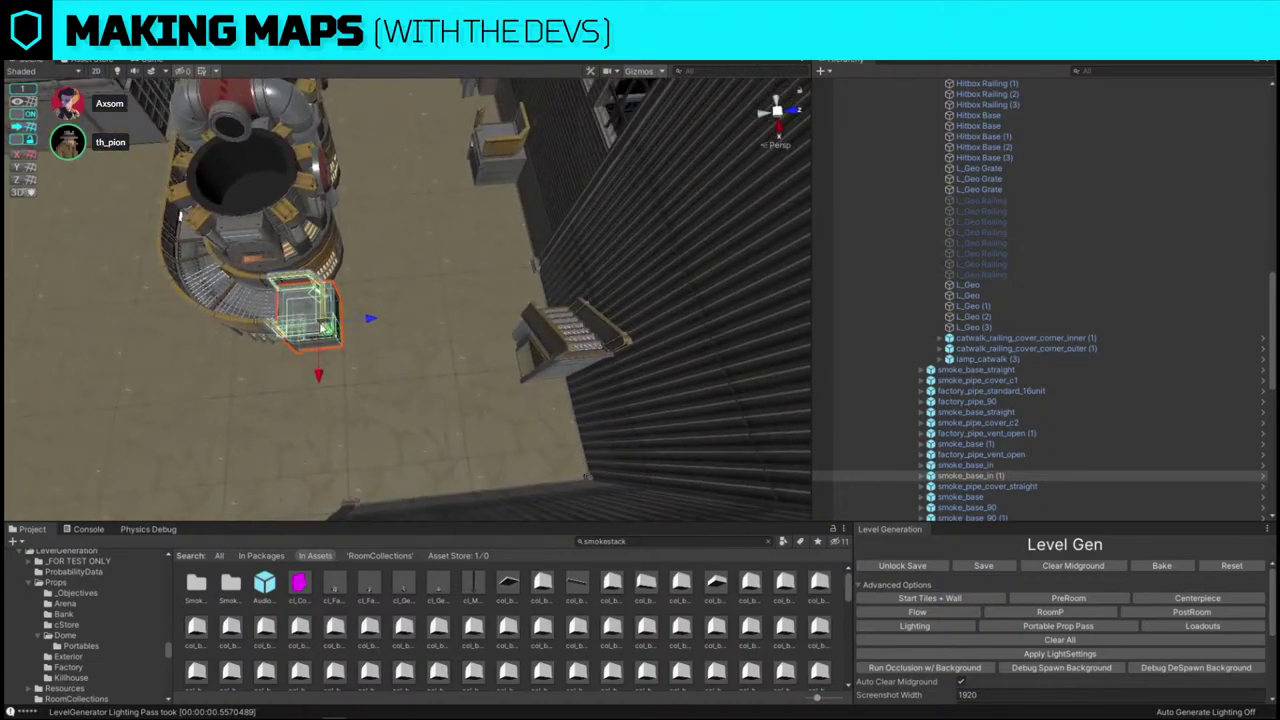
left_click_drag(323, 336, 512, 221)
mouse_move(474, 240)
right_mouse_down()
mouse_move(560, 230)
mouse_move(472, 264)
mouse_move(492, 234)
right_mouse_up()
mouse_move(474, 314)
left_mouse_down()
mouse_move(449, 320)
mouse_move(471, 316)
left_mouse_up()
mouse_move(471, 316)
right_mouse_down()
mouse_move(457, 337)
mouse_move(443, 309)
mouse_move(466, 337)
right_mouse_up()
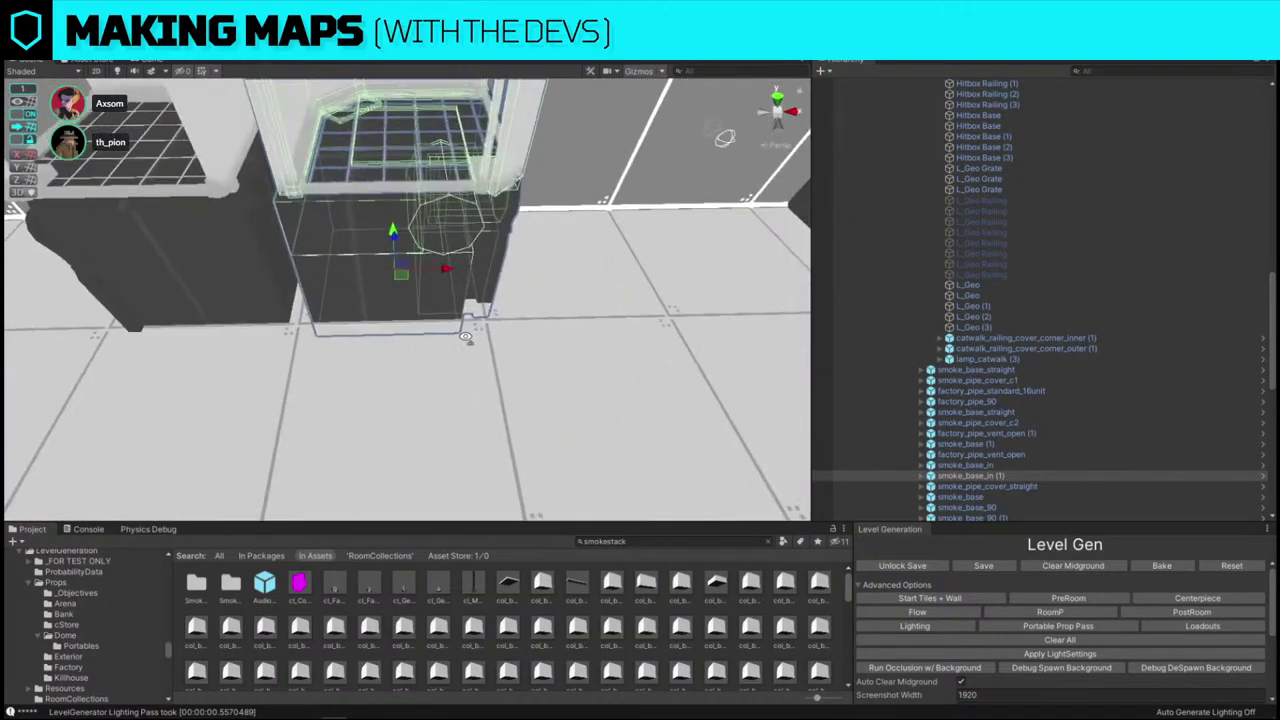
scroll(465, 338, "down", 10)
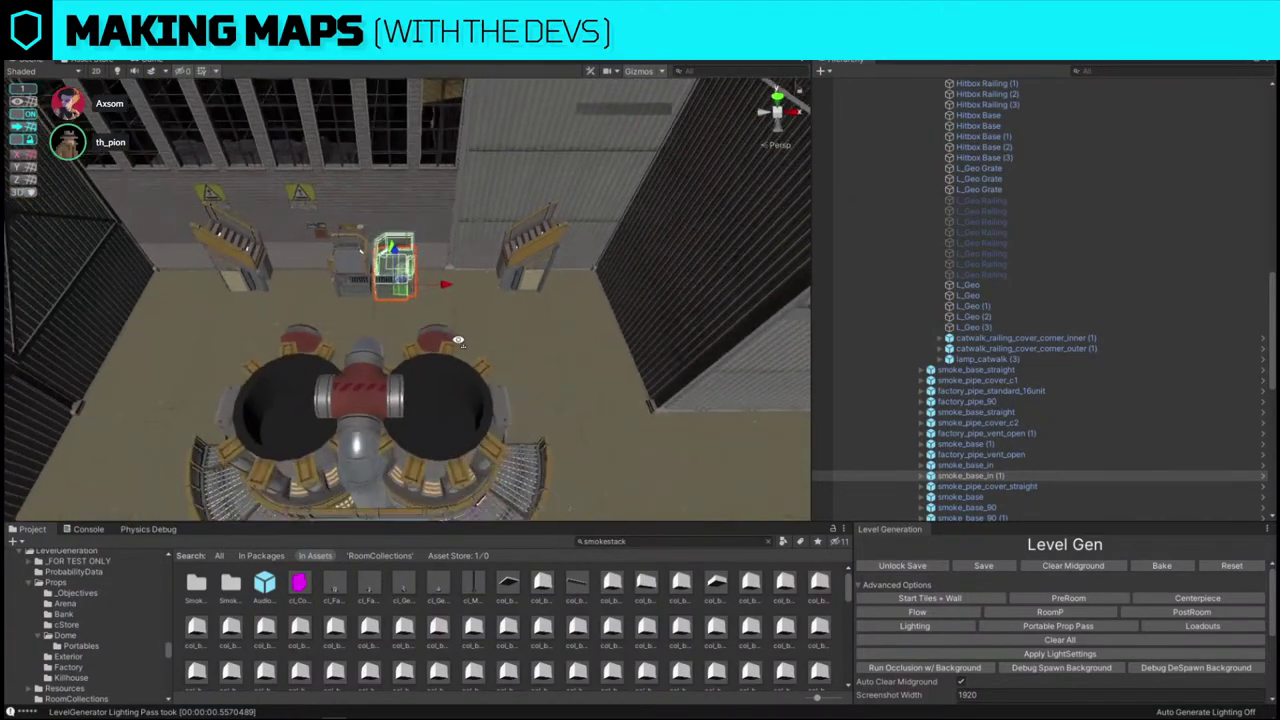
- Select the curved smoke_base_90 base under the open end of the catwalk beside the smokestack
left_click_drag(465, 336, 276, 332, "alt")
right_click_drag(276, 332, 306, 280)
left_click(500, 164)
right_click_drag(500, 164, 334, 275)
left_click_drag(333, 275, 348, 284, "alt")
left_click(316, 282)
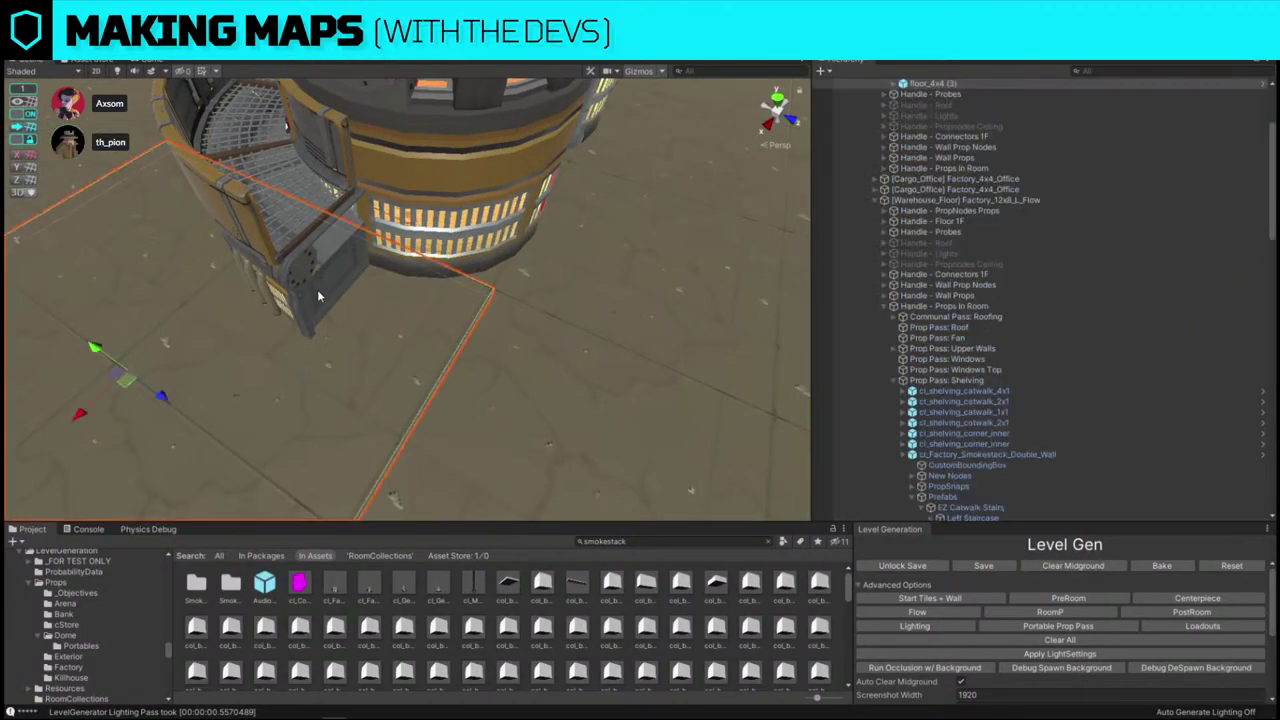
key("f")
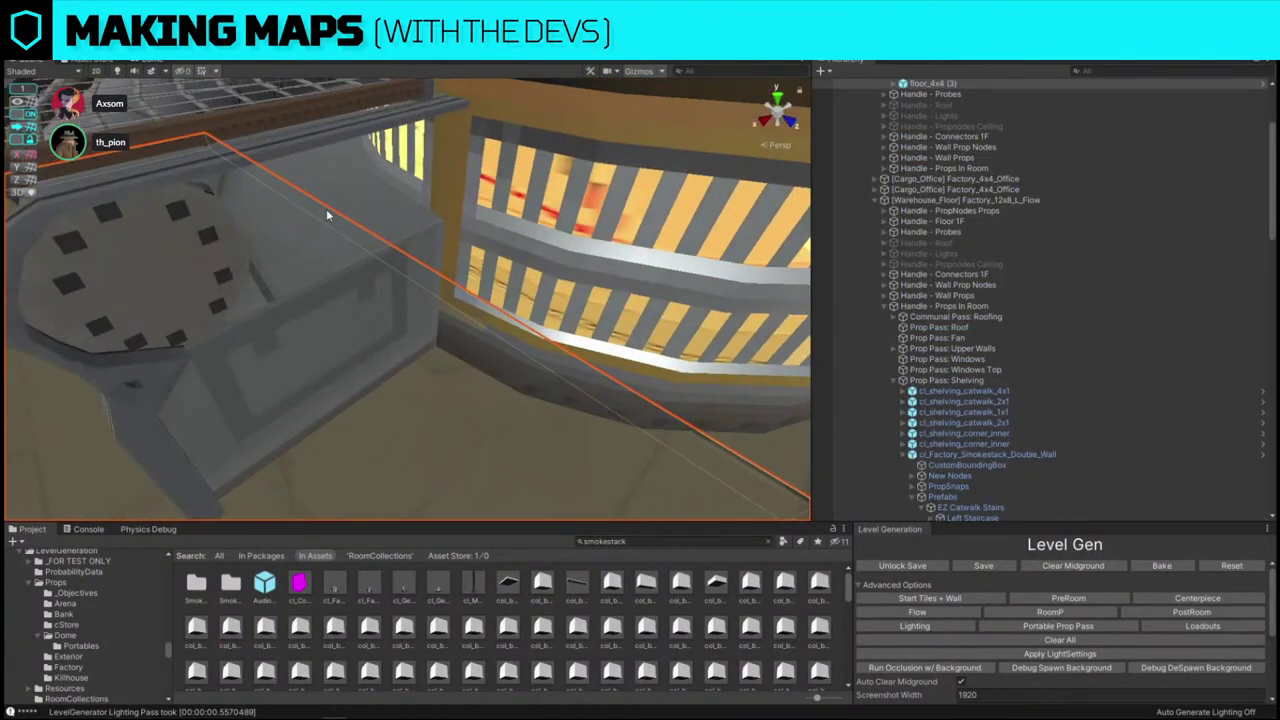
left_click(327, 214)
key("s")
right_click_drag(327, 214, 462, 265)
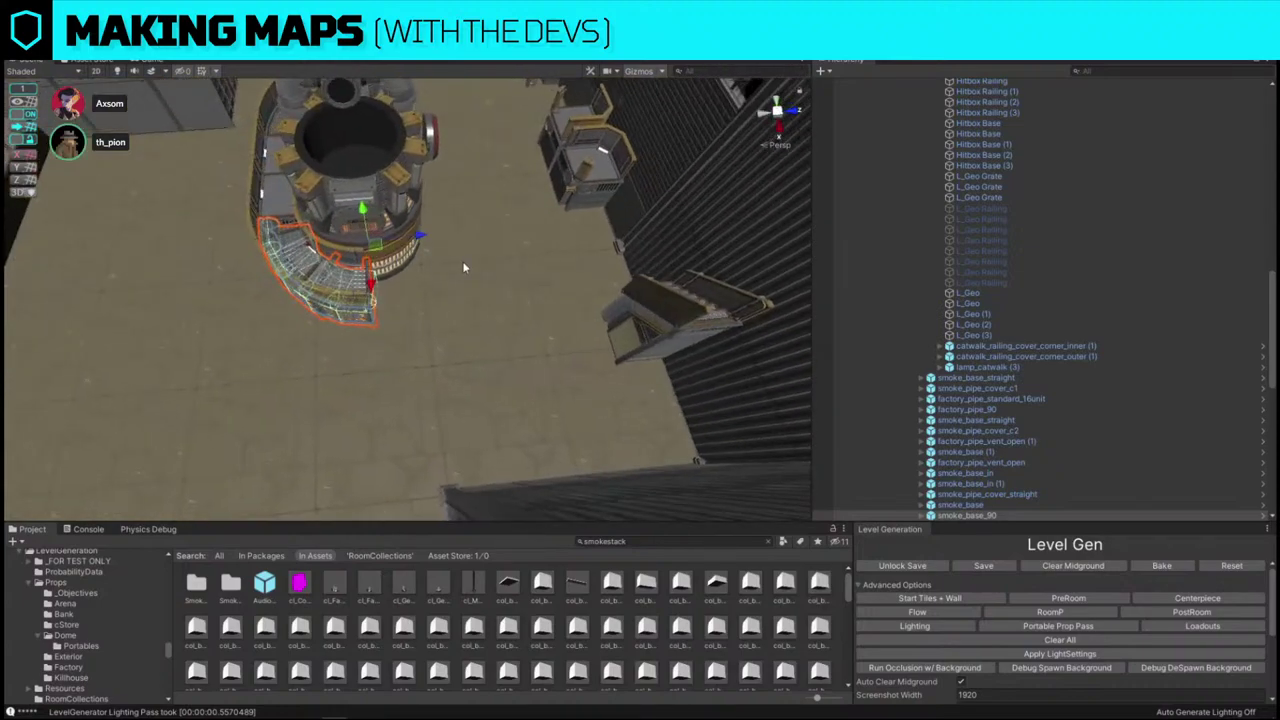
- Select the catwalk_curve_90 piece above the curved base, then collapse the catwalk_curve_90 and catwalk_float_L entries in the hierarchy
right_click_drag(358, 275, 364, 276)
key("w")
left_click(365, 308)
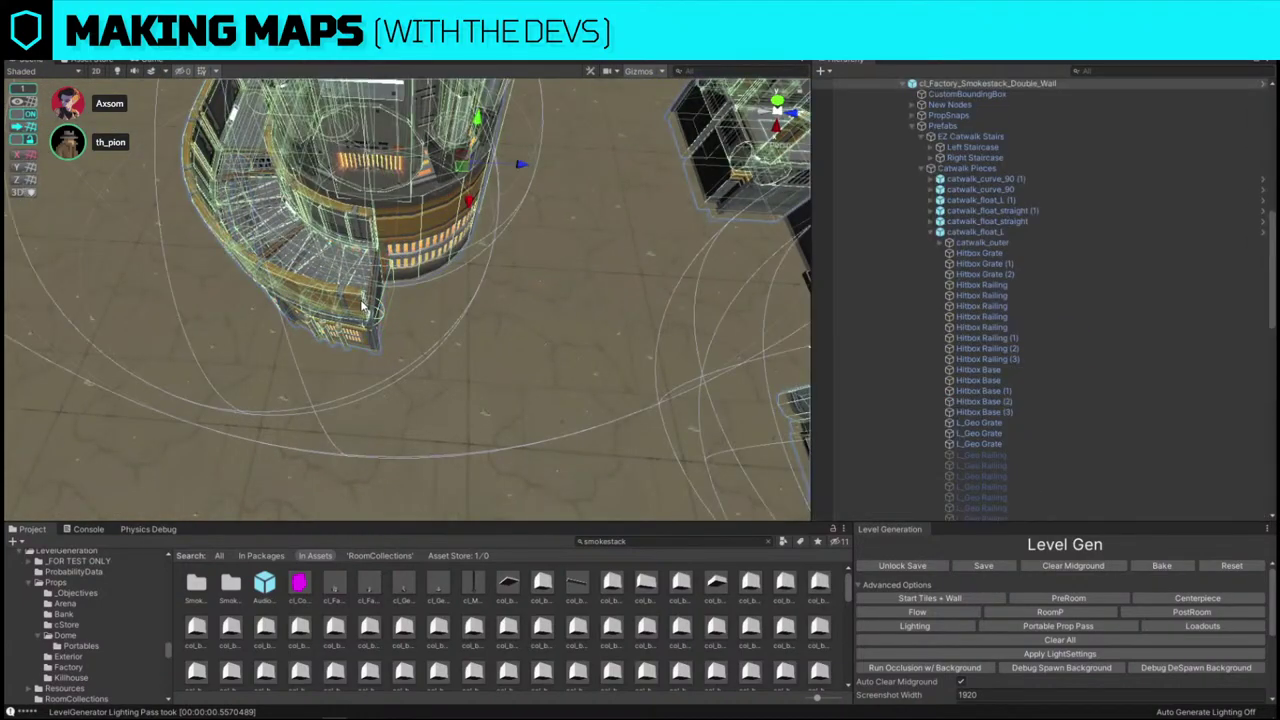
left_click(365, 308)
left_click(992, 190)
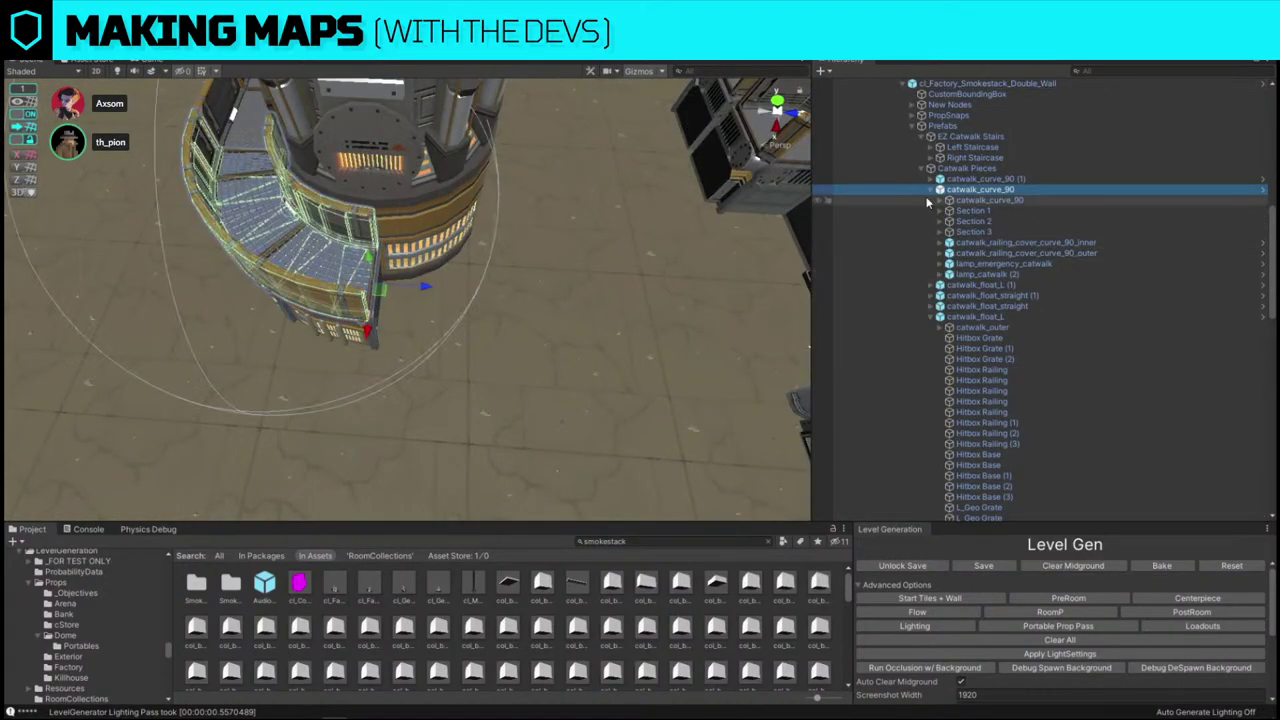
left_click(931, 189)
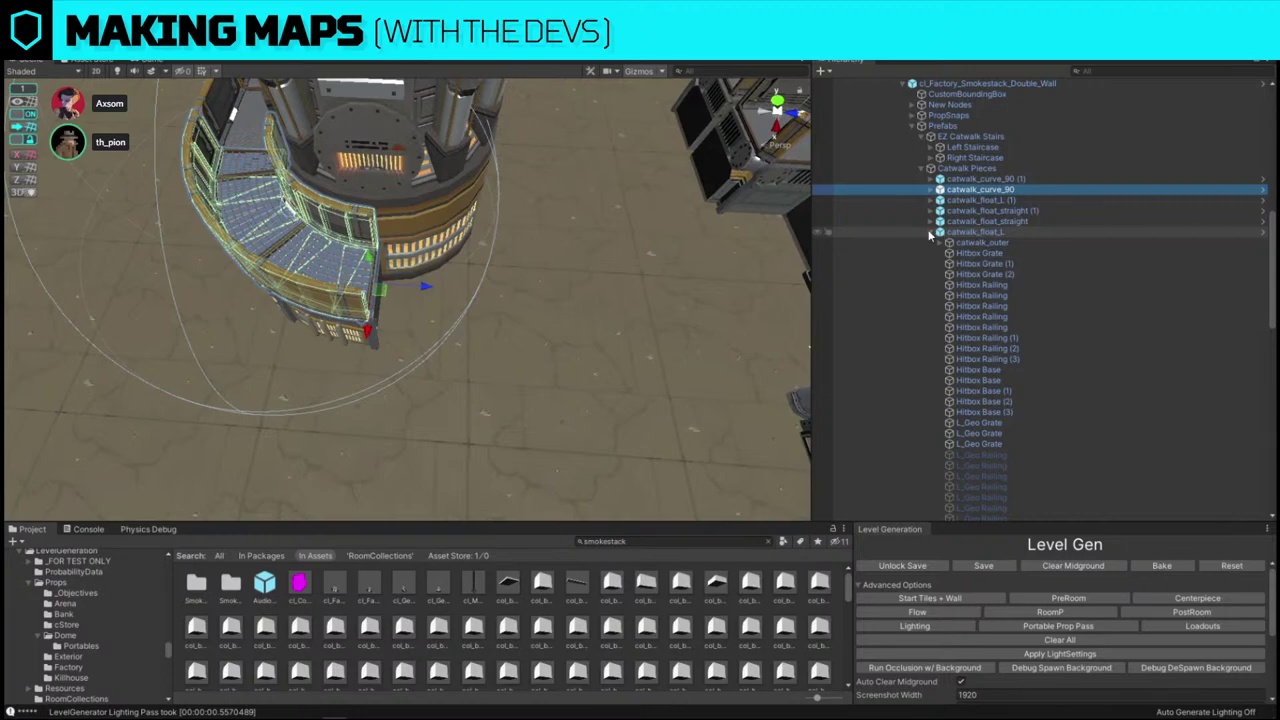
left_click(929, 234)
- Duplicate catwalk_curve_90 together with its smoke_base_90 base and fit the rotated copies so they continue the walkway around the smokestack
left_click_drag(640, 280, 513, 250, "alt")
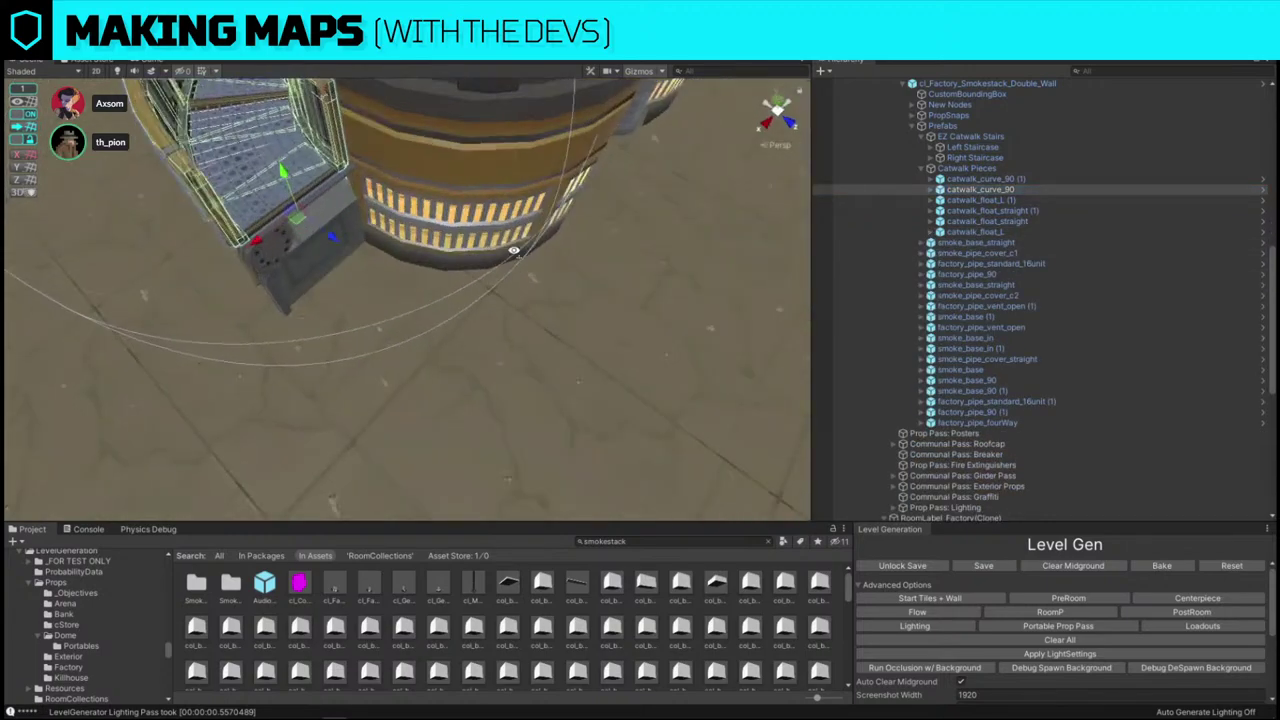
right_click_drag(513, 250, 656, 317)
left_click(397, 200, "shift")
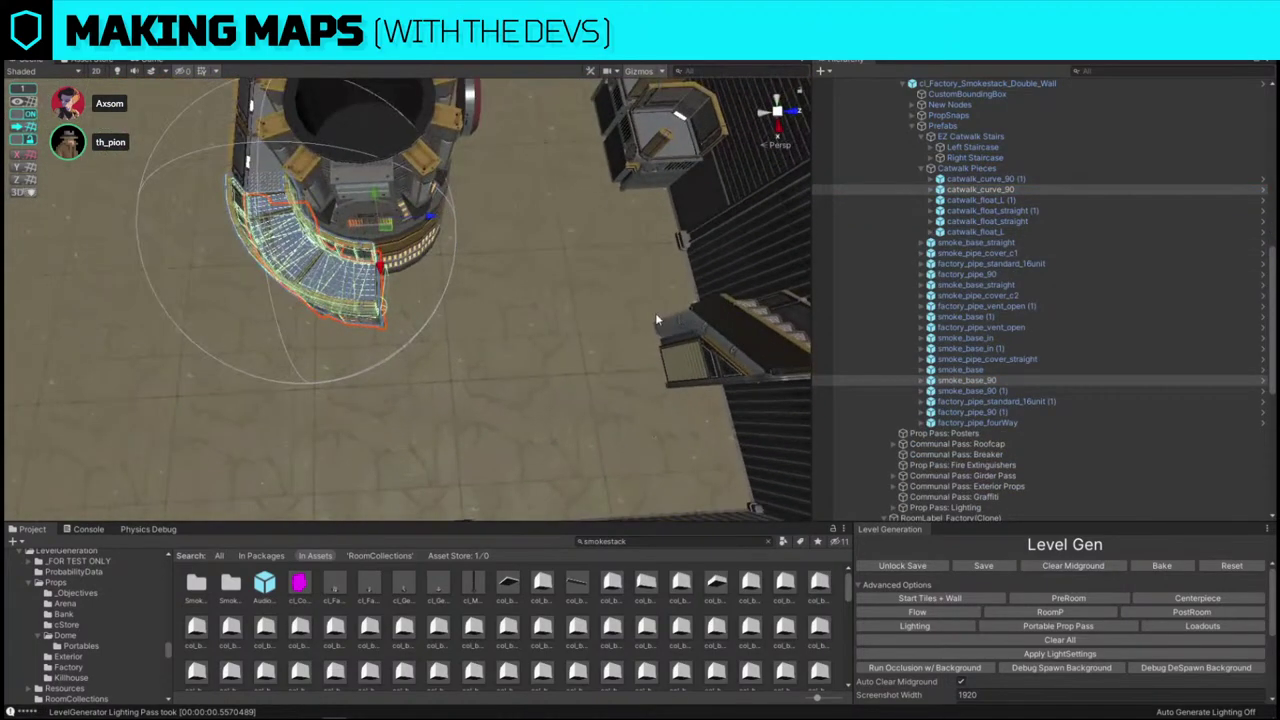
key("ctrl+d")
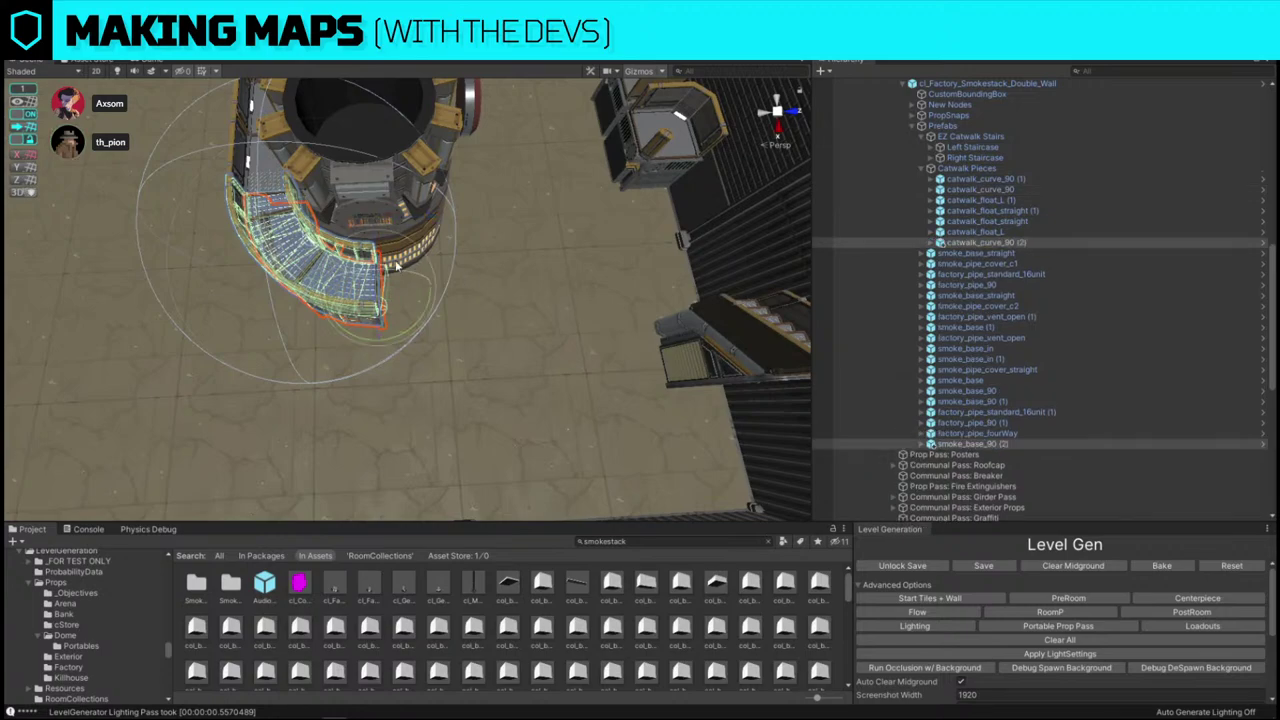
left_click_drag(409, 343, 604, 343)
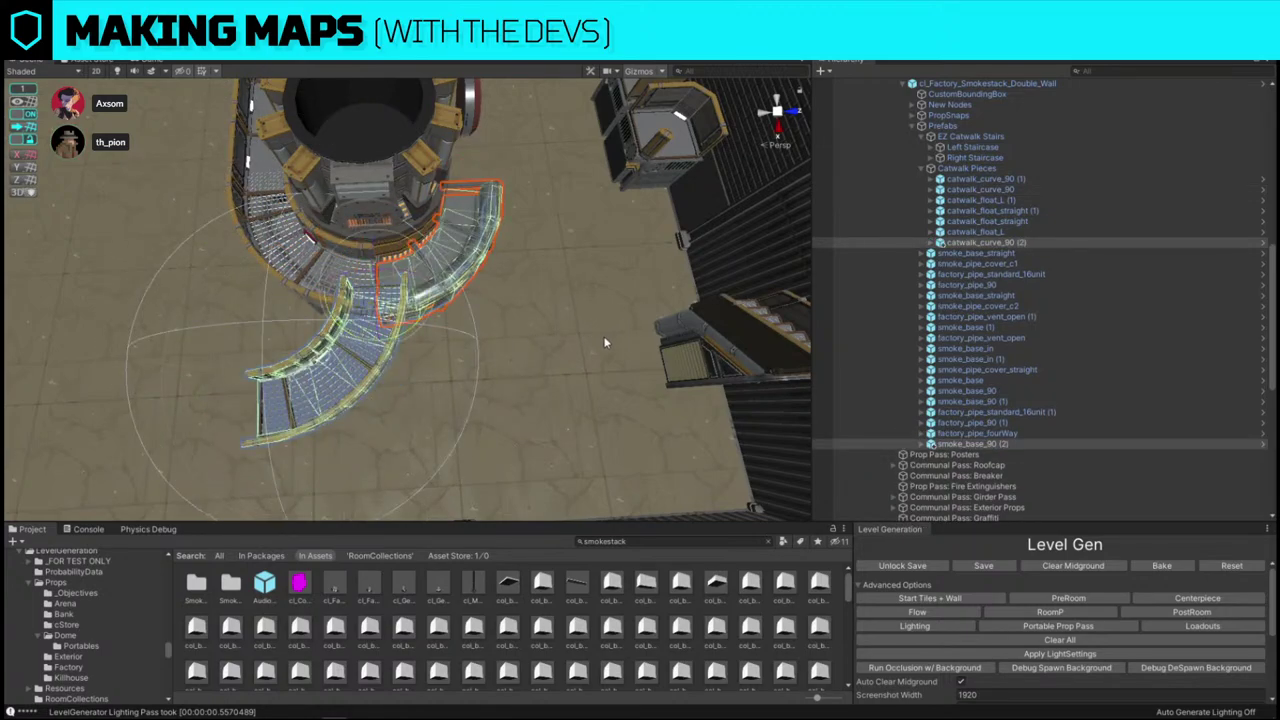
left_click(1061, 245)
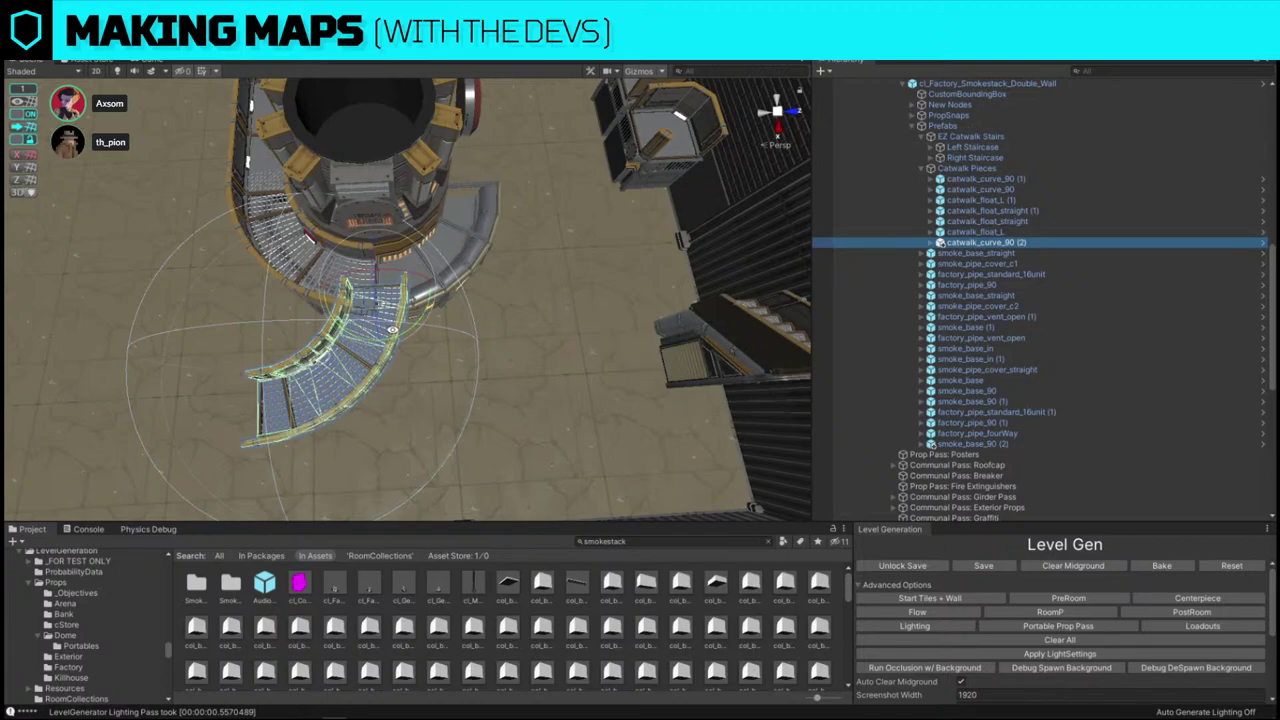
left_click_drag(395, 338, 423, 332)
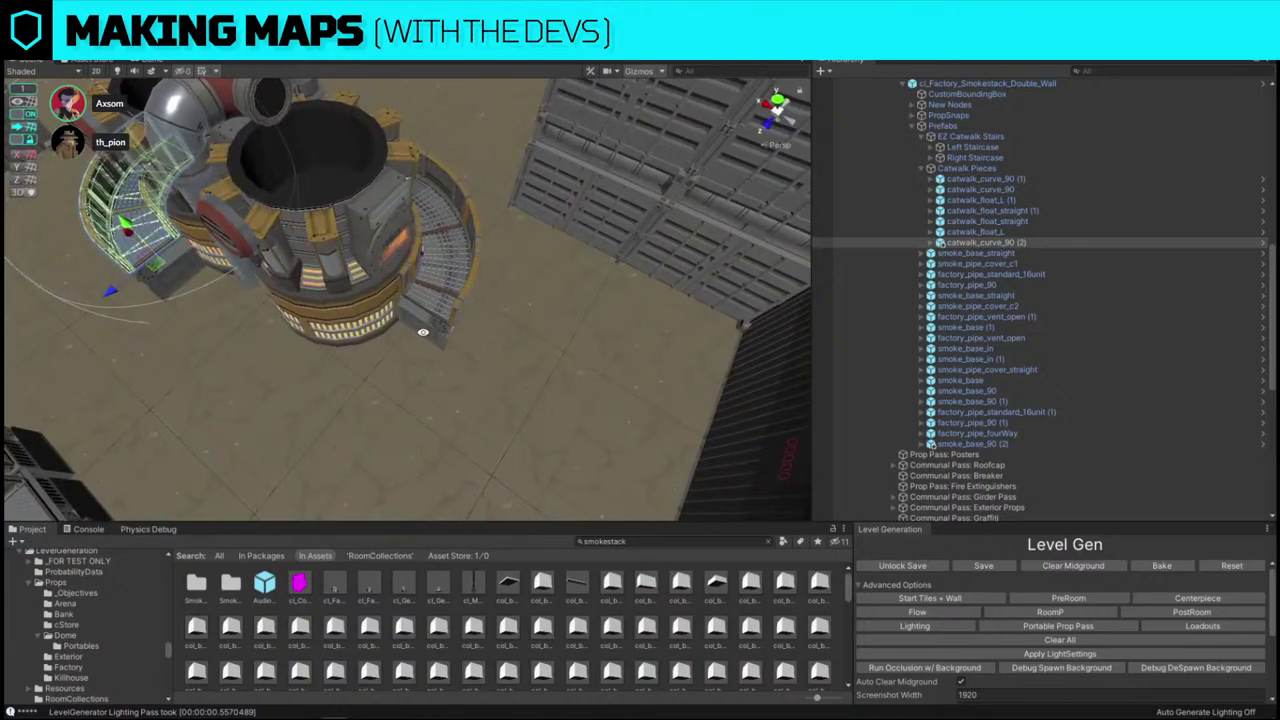
- Duplicate the smoke_base_90 (1) base on the other end and rotate the copy to continue the curve toward the back wall
left_click(423, 325)
left_click(422, 321)
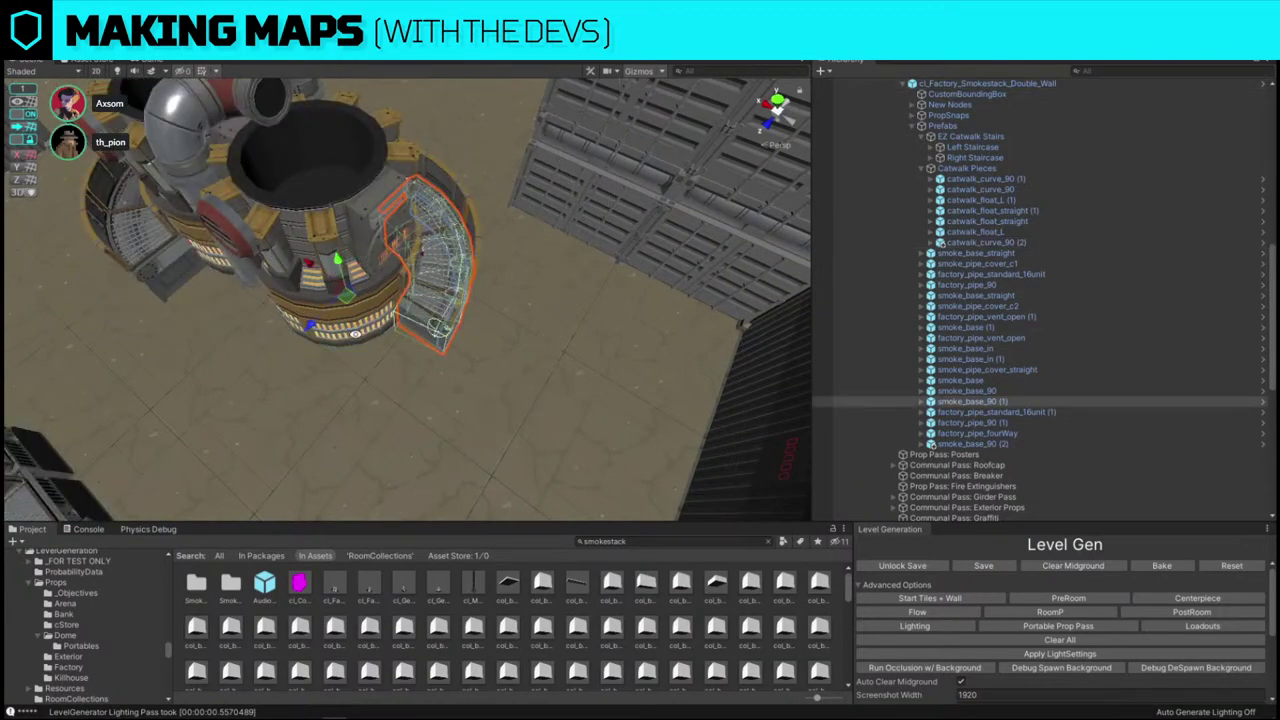
left_click_drag(478, 229, 307, 266, "alt")
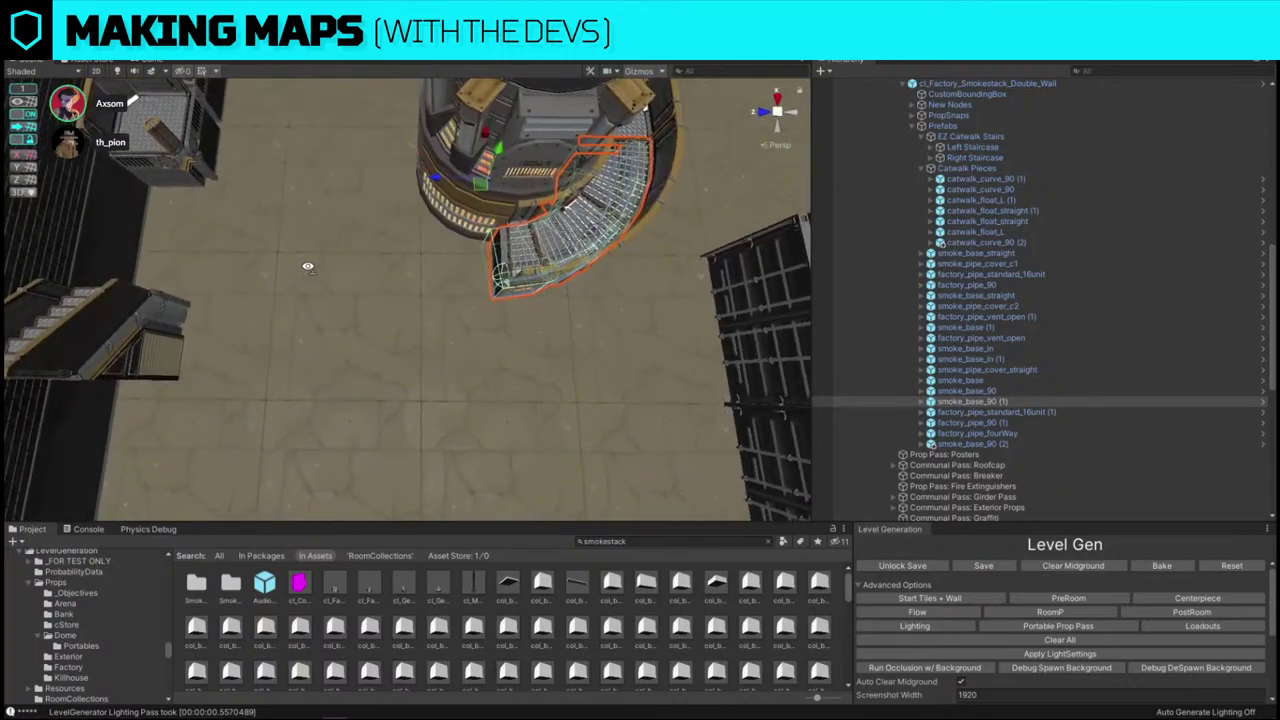
scroll(507, 314, "down", 5)
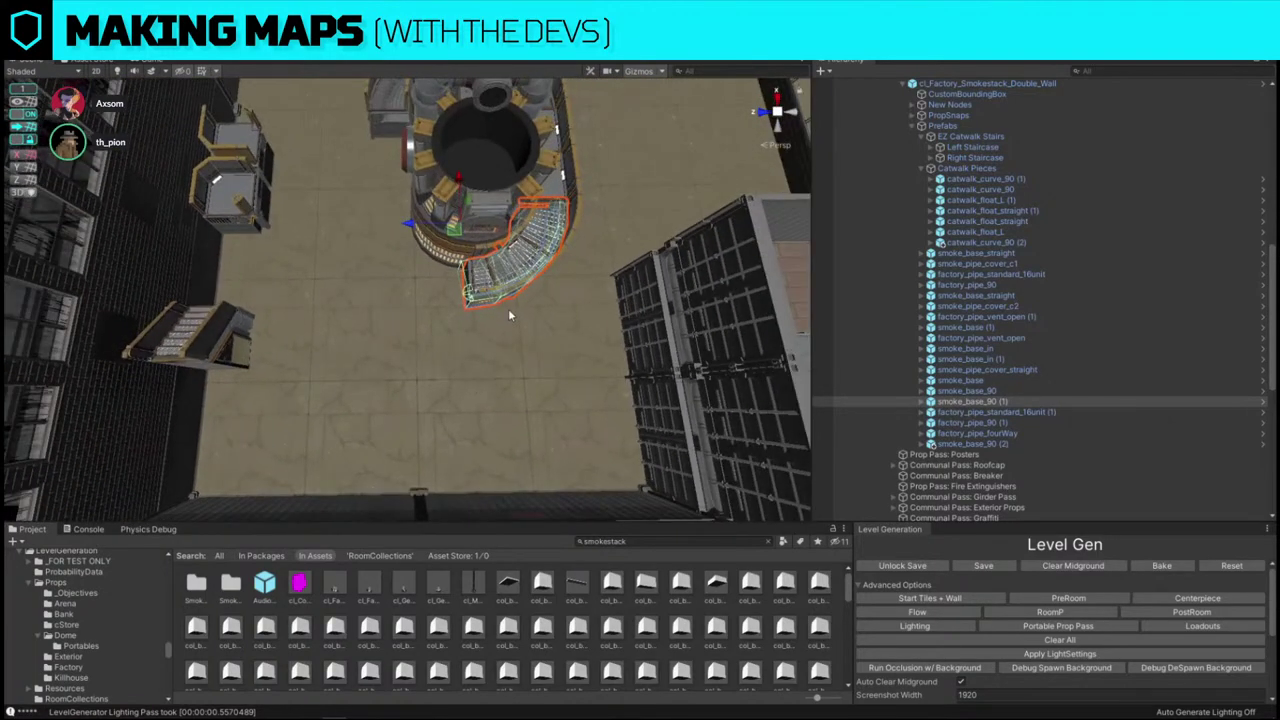
key("ctrl+d")
key("e")
left_click_drag(498, 266, 299, 273)
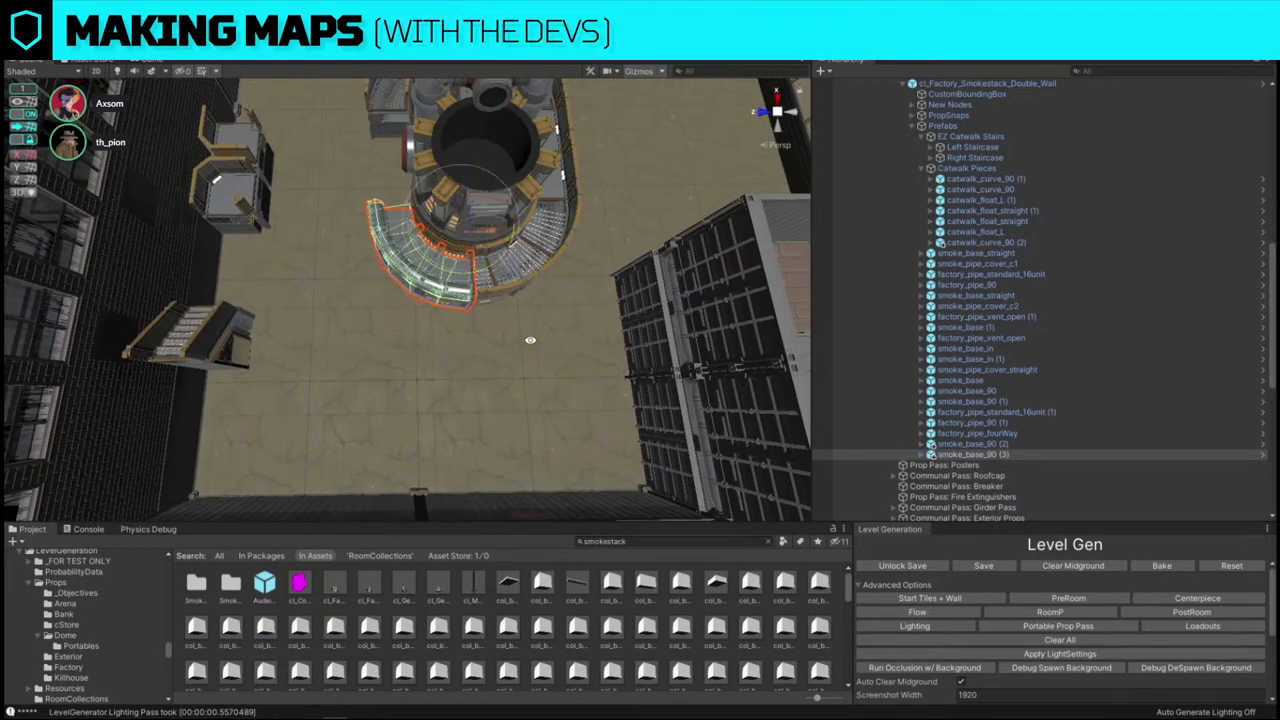
- Duplicate the catwalk_curve_90 (1) piece, then rotate and move the copy onto the newly added curved base
left_click_drag(462, 341, 620, 262, "alt")
scroll(622, 256, "up", 5)
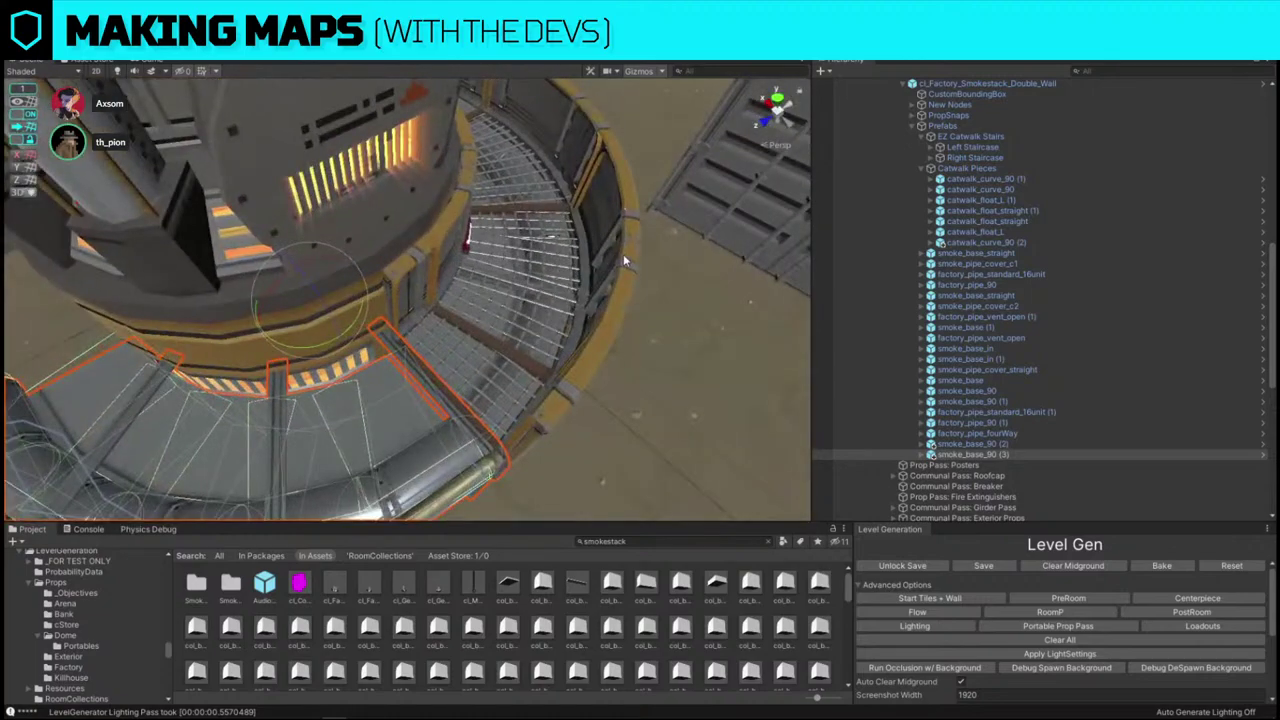
double_click(611, 244)
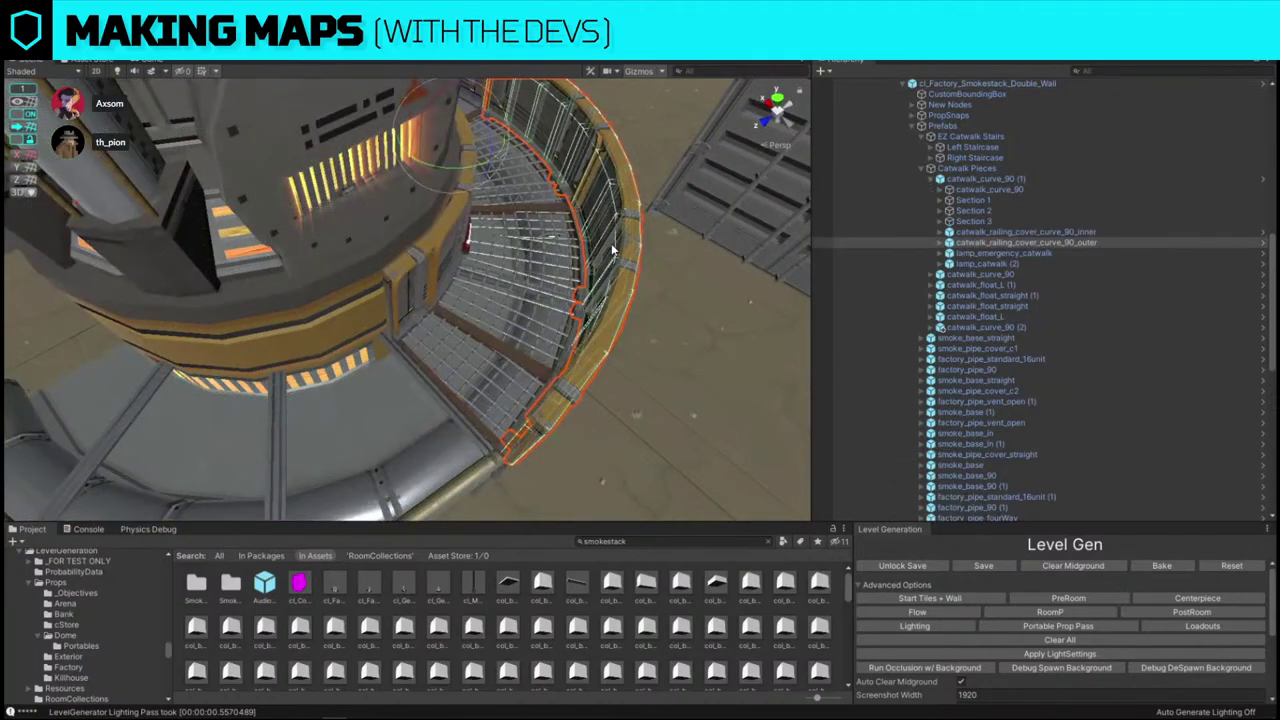
left_click(980, 179)
key("f")
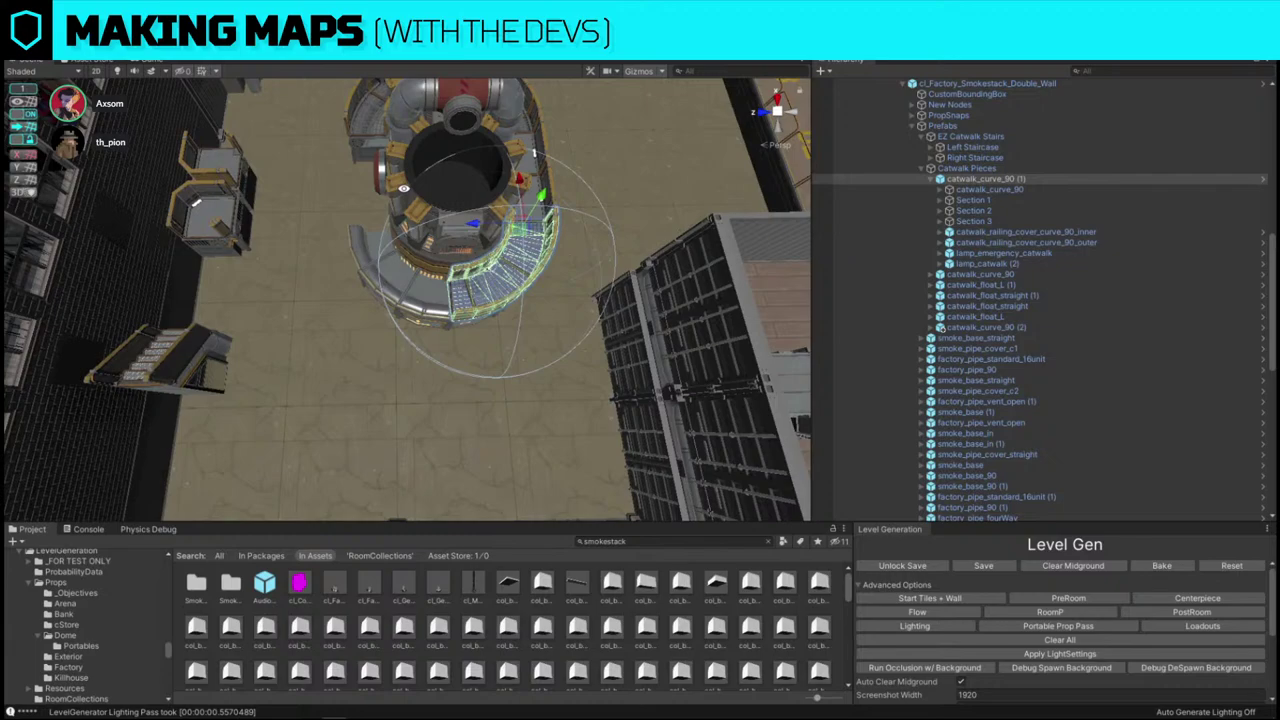
key("ctrl+d")
key("e")
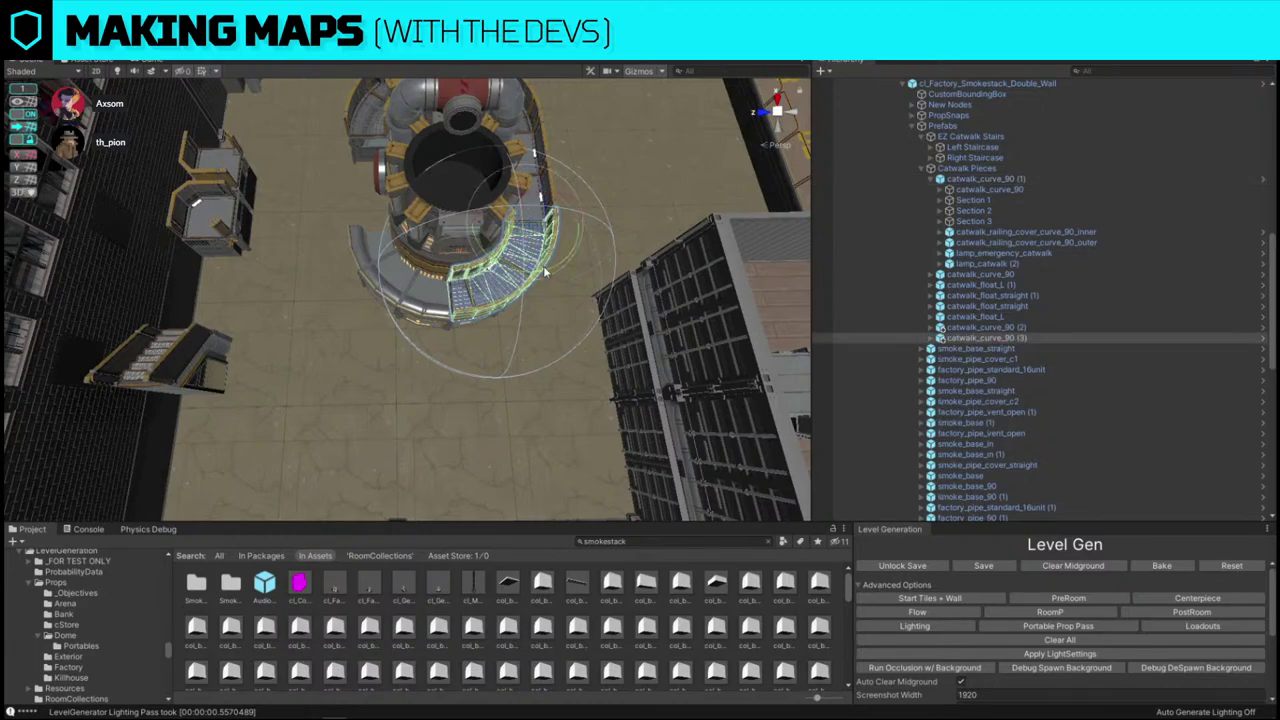
left_click_drag(543, 270, 386, 268)
key("w")
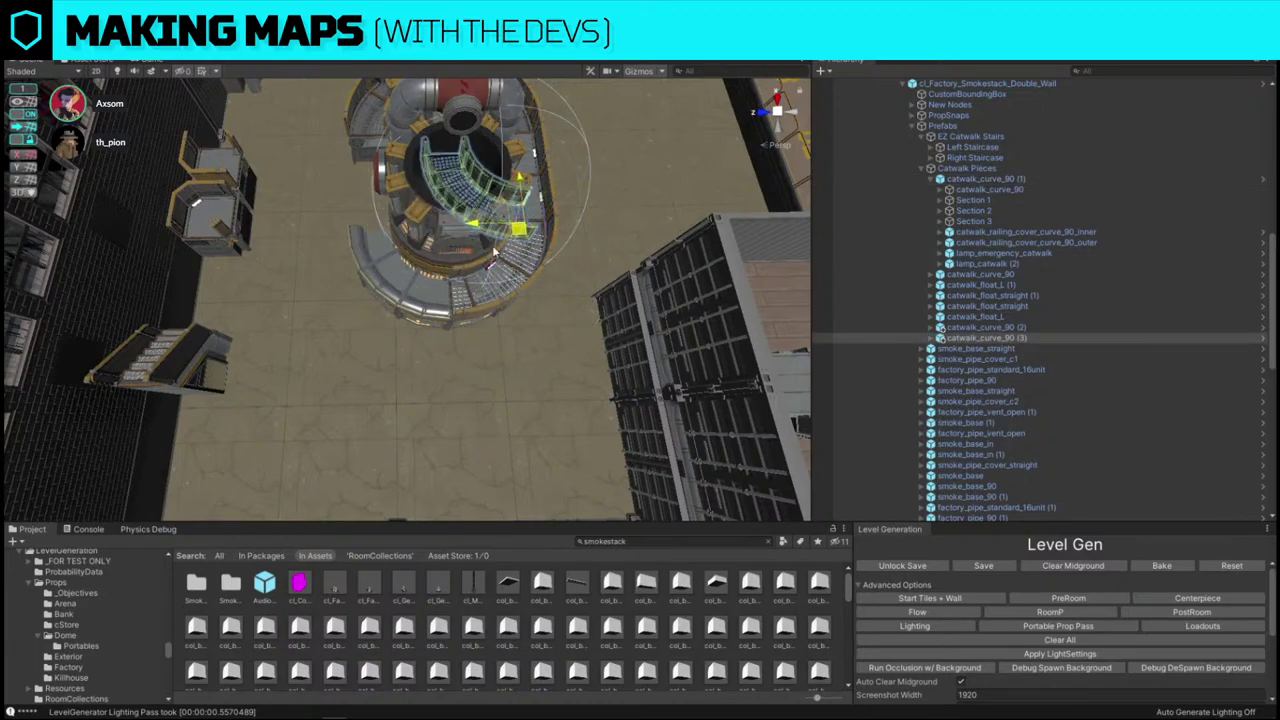
left_click_drag(517, 240, 446, 307)
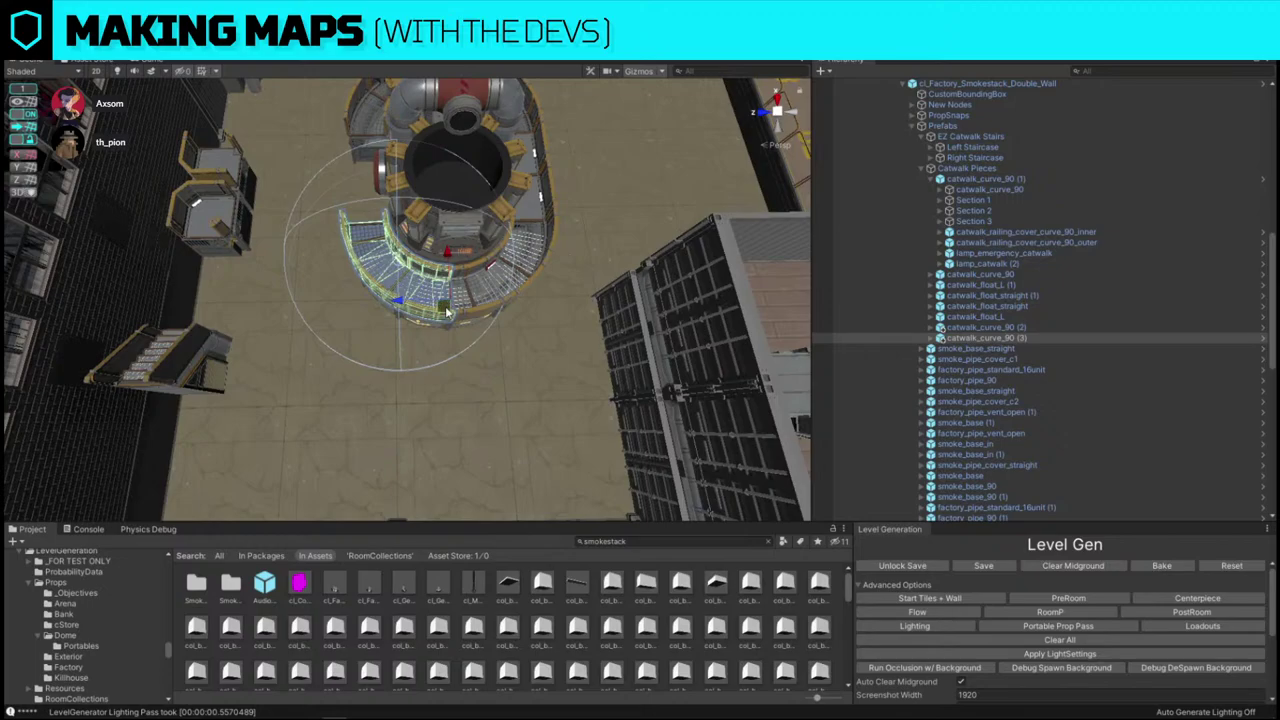
- Select both smoke_base_straight pieces along the smokestack's front side and duplicate them
right_click_drag(478, 273, 180, 271)
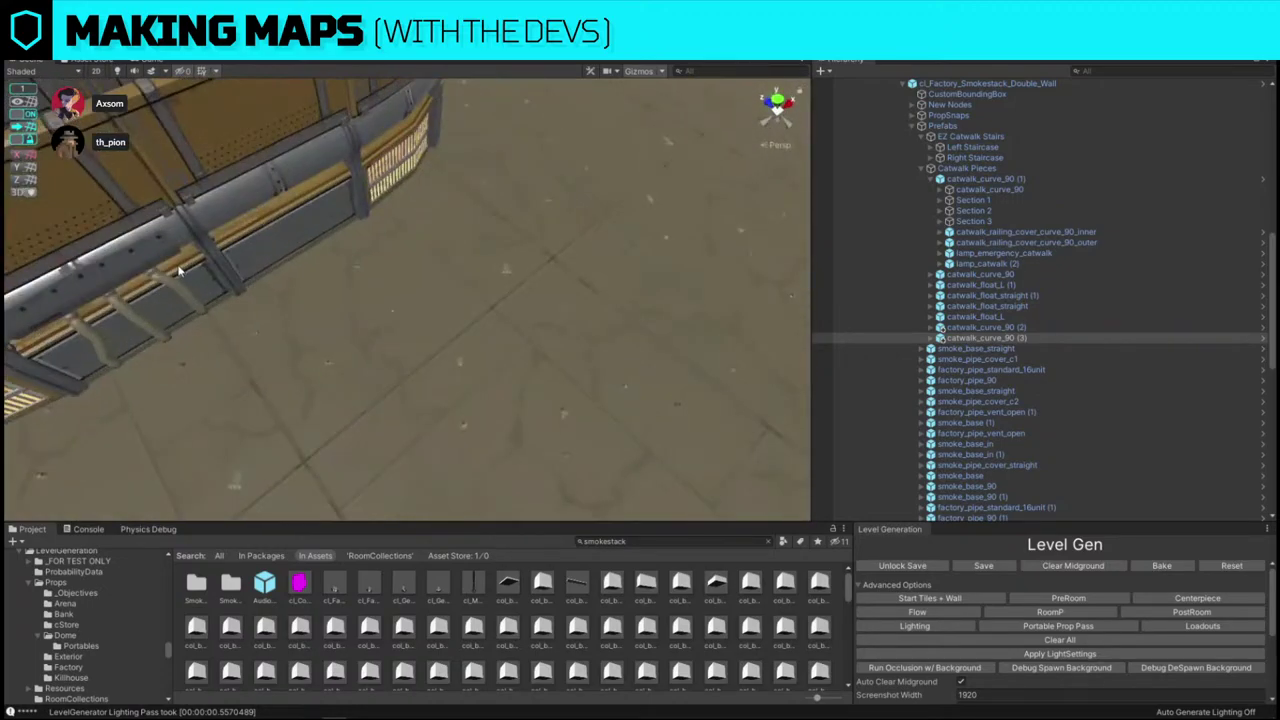
left_click(180, 271)
left_click(180, 270)
left_click(287, 206, "shift")
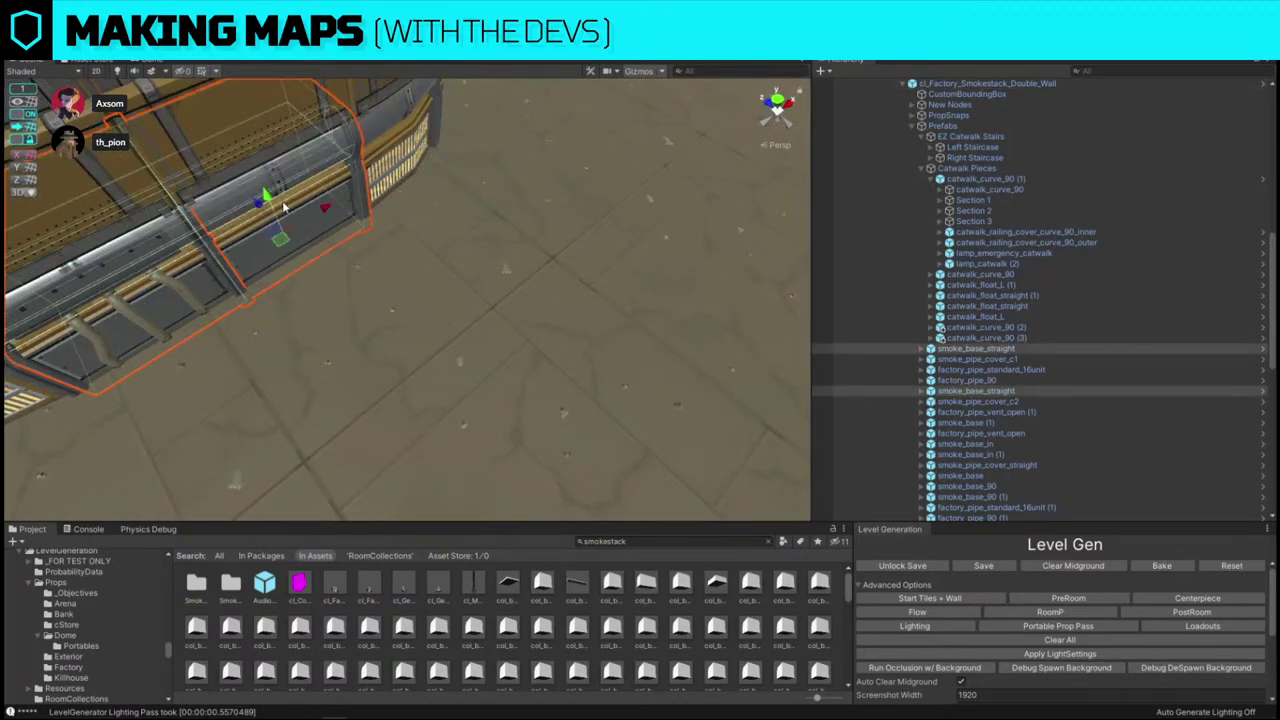
right_click_drag(287, 206, 573, 212)
key("ctrl+d")
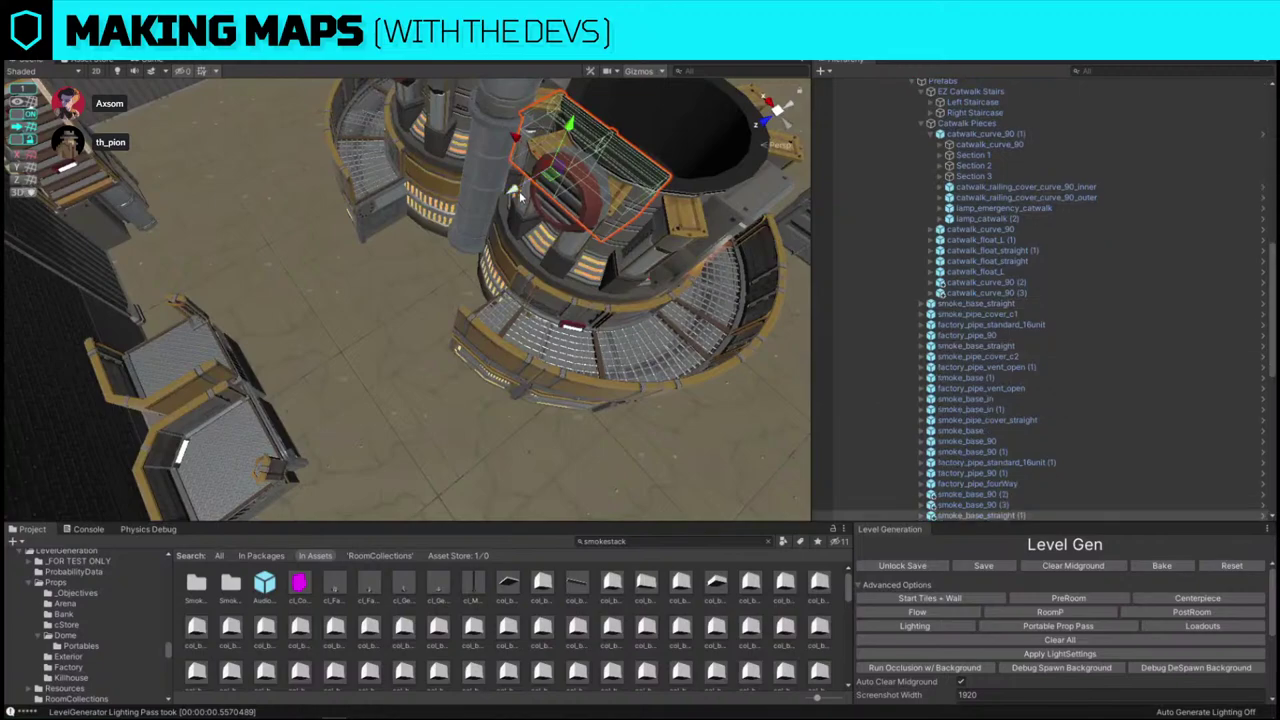
- Move the duplicated straight bases into the gap between the new curves on the back-wall side and rotate them to face outward
left_click_drag(518, 195, 379, 264)
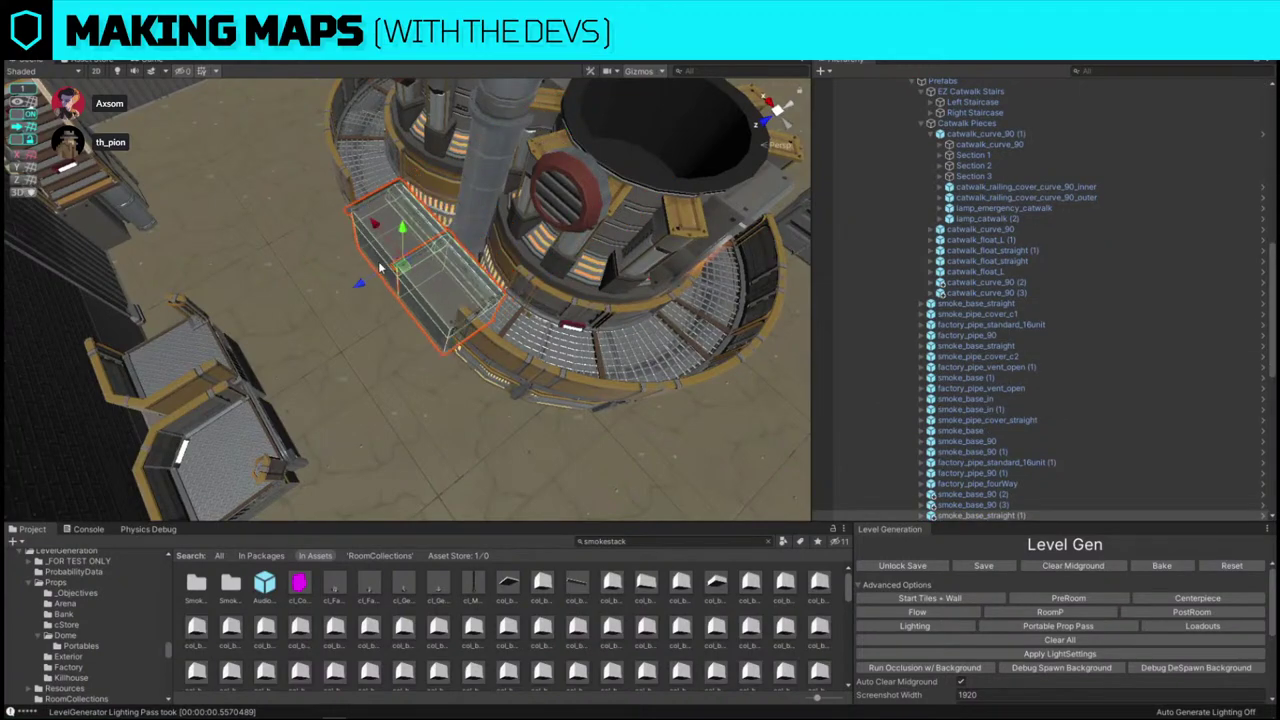
key("e")
left_click_drag(404, 307, 758, 323)
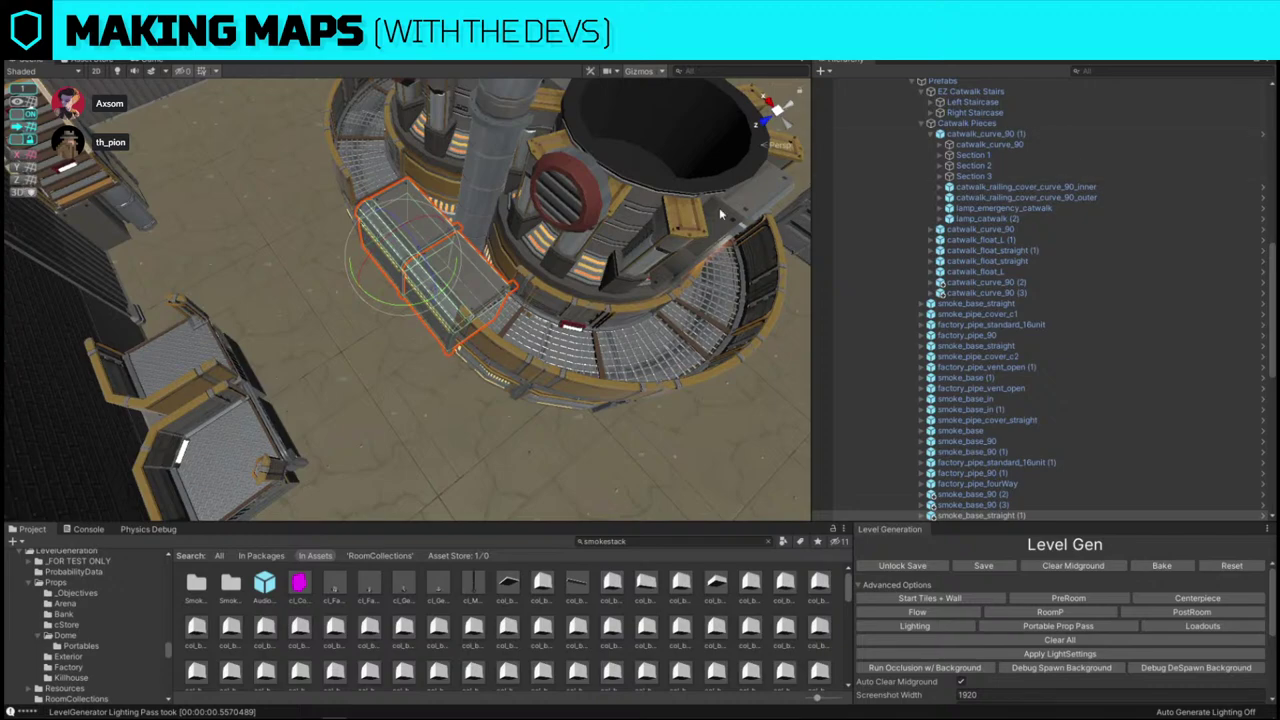
- Select the copied smoke_base_straight (1) and examine how the straight bases meet the curved ring around the smokestack
left_click(403, 243)
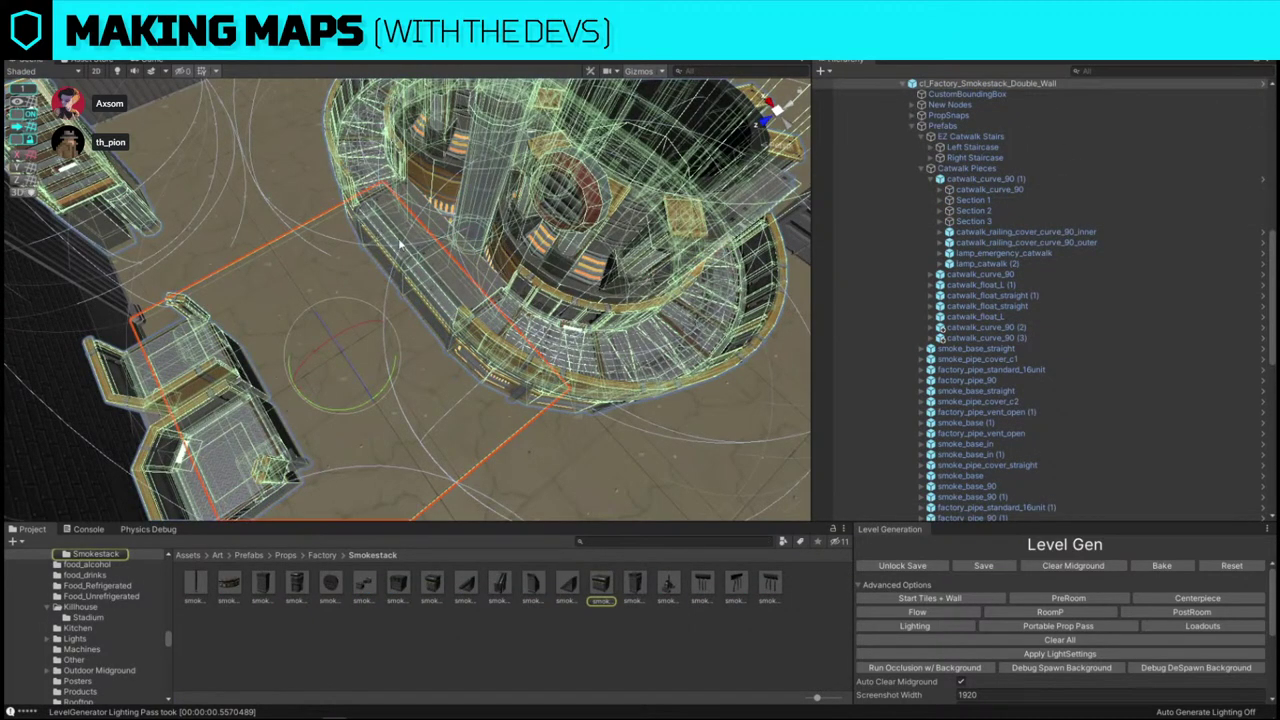
scroll(470, 262, "up", 6)
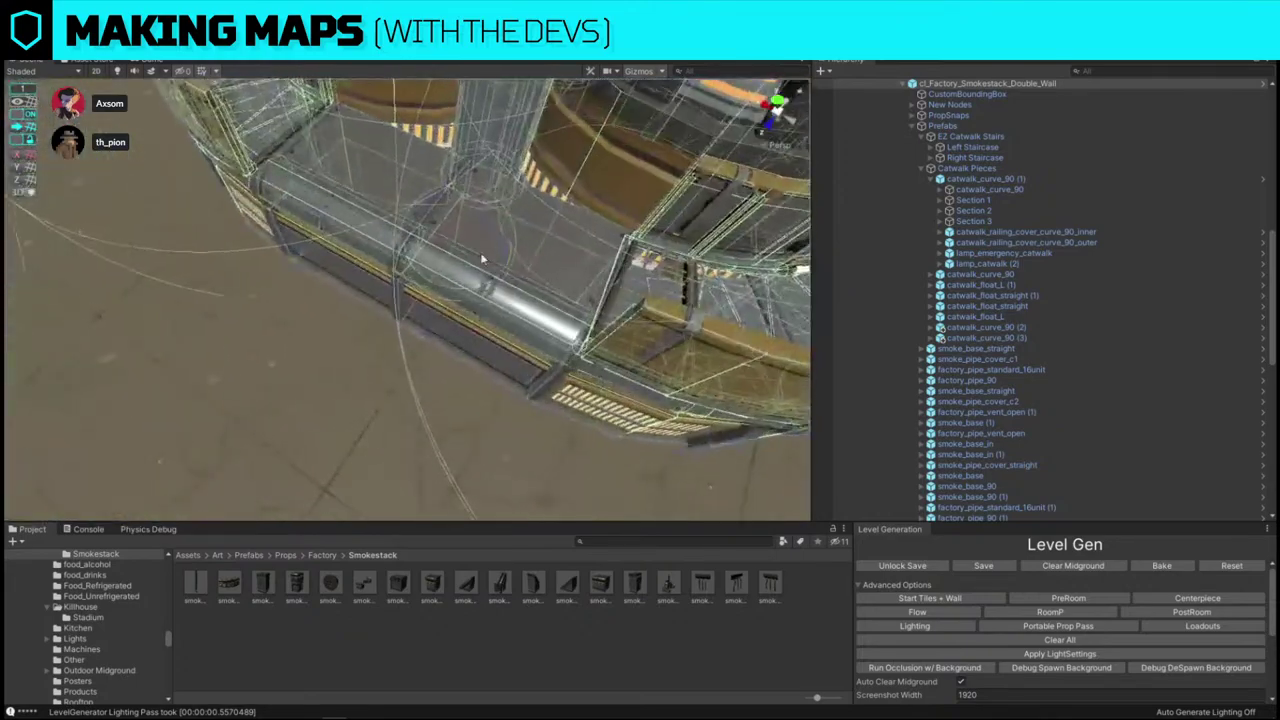
left_click(511, 324)
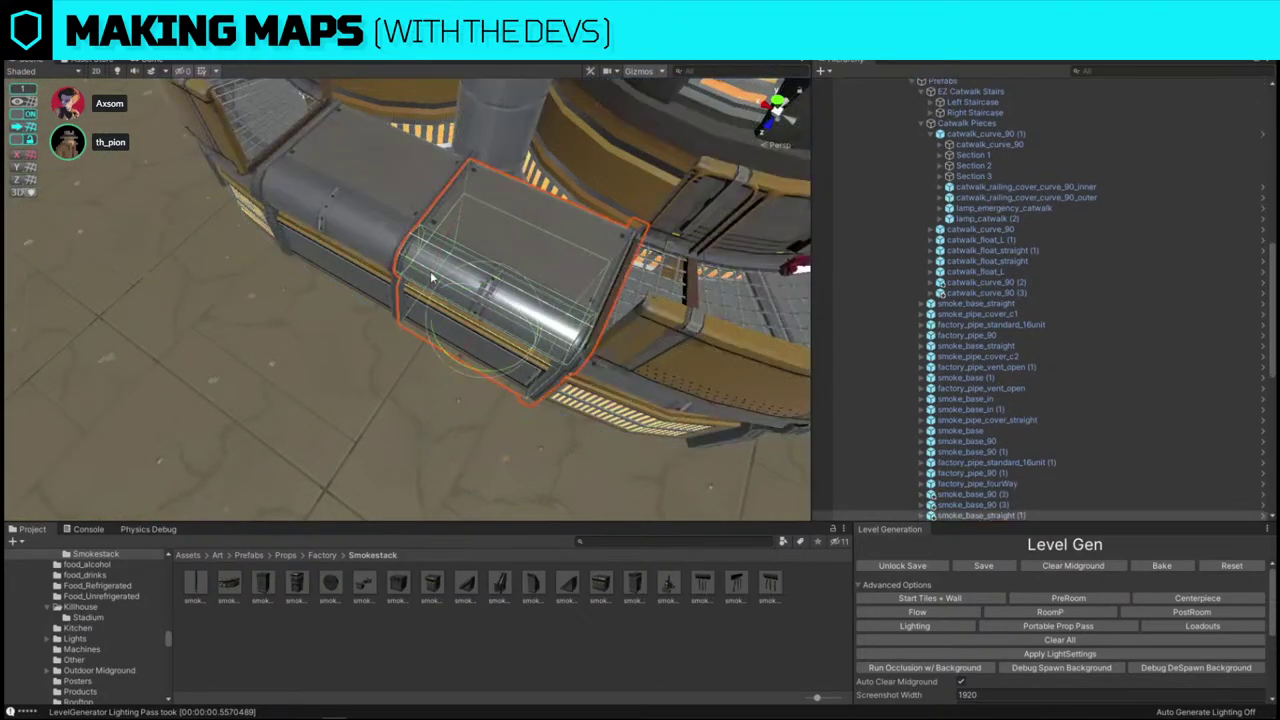
left_click_drag(492, 250, 382, 271, "alt")
key("w")
scroll(479, 265, "down", 8)
left_click_drag(479, 265, 388, 292, "alt")
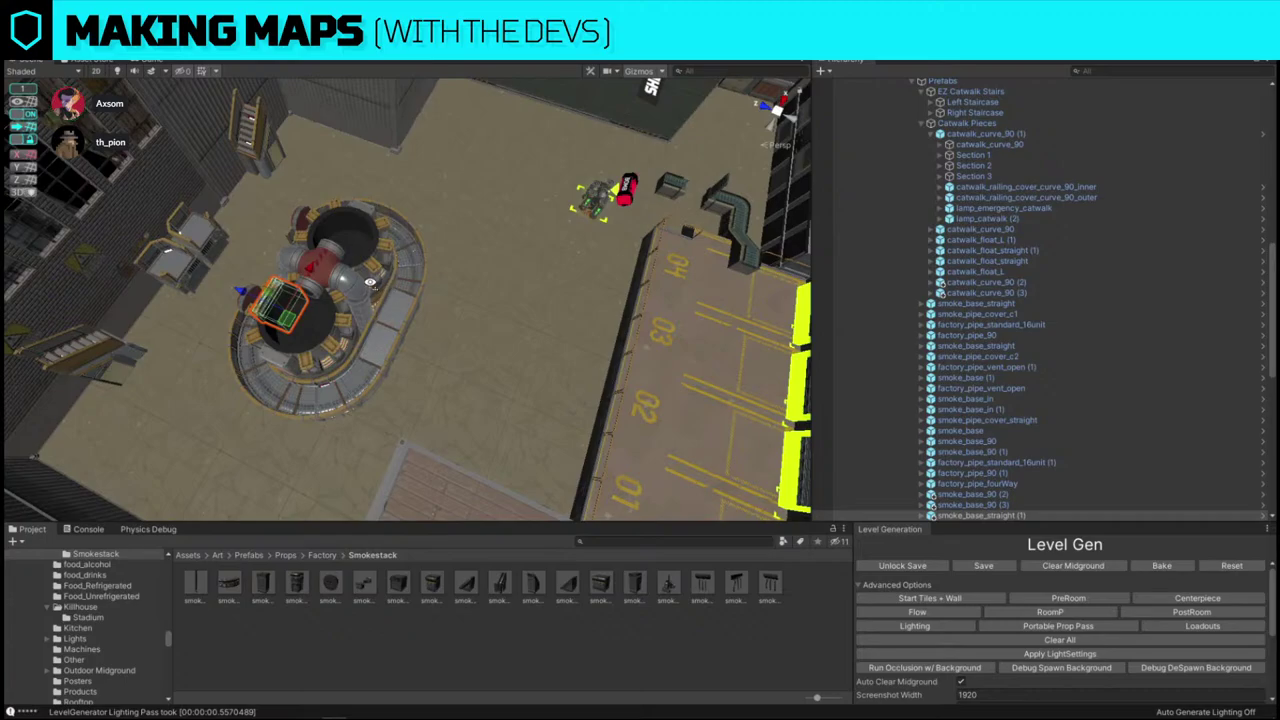
key("f")
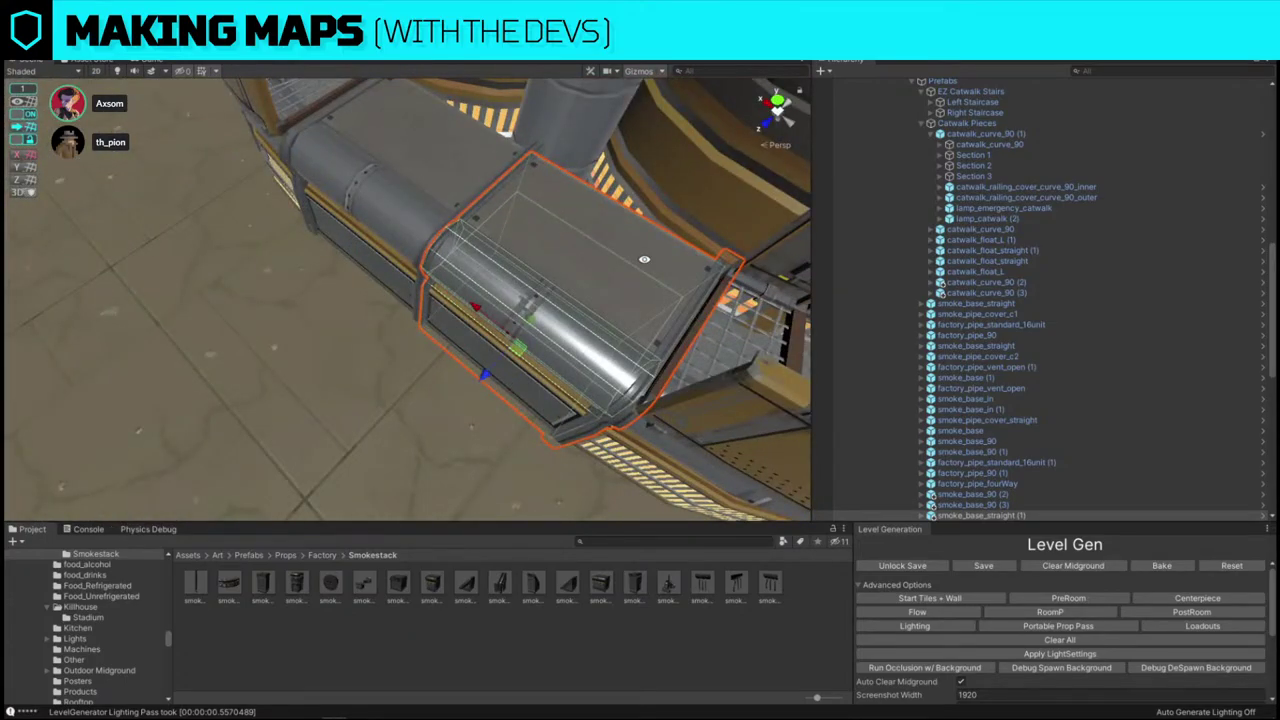
scroll(644, 259, "down", 10)
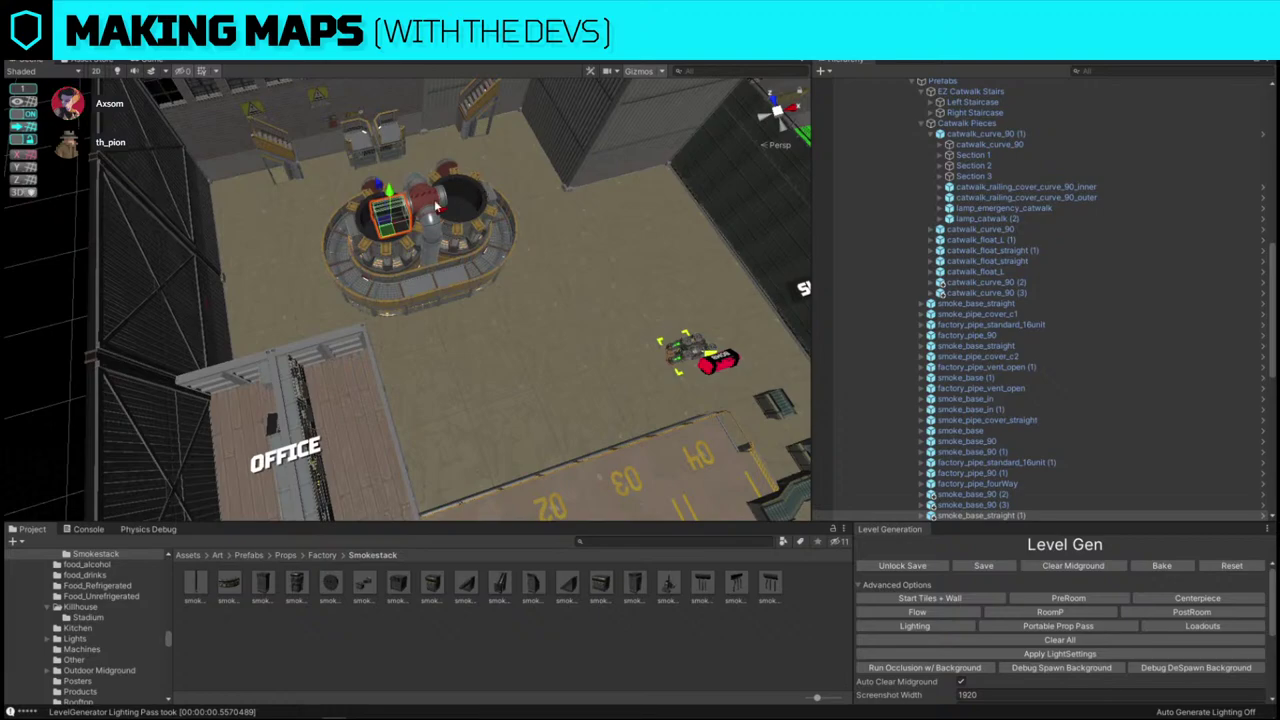
left_click_drag(405, 208, 606, 232, "alt")
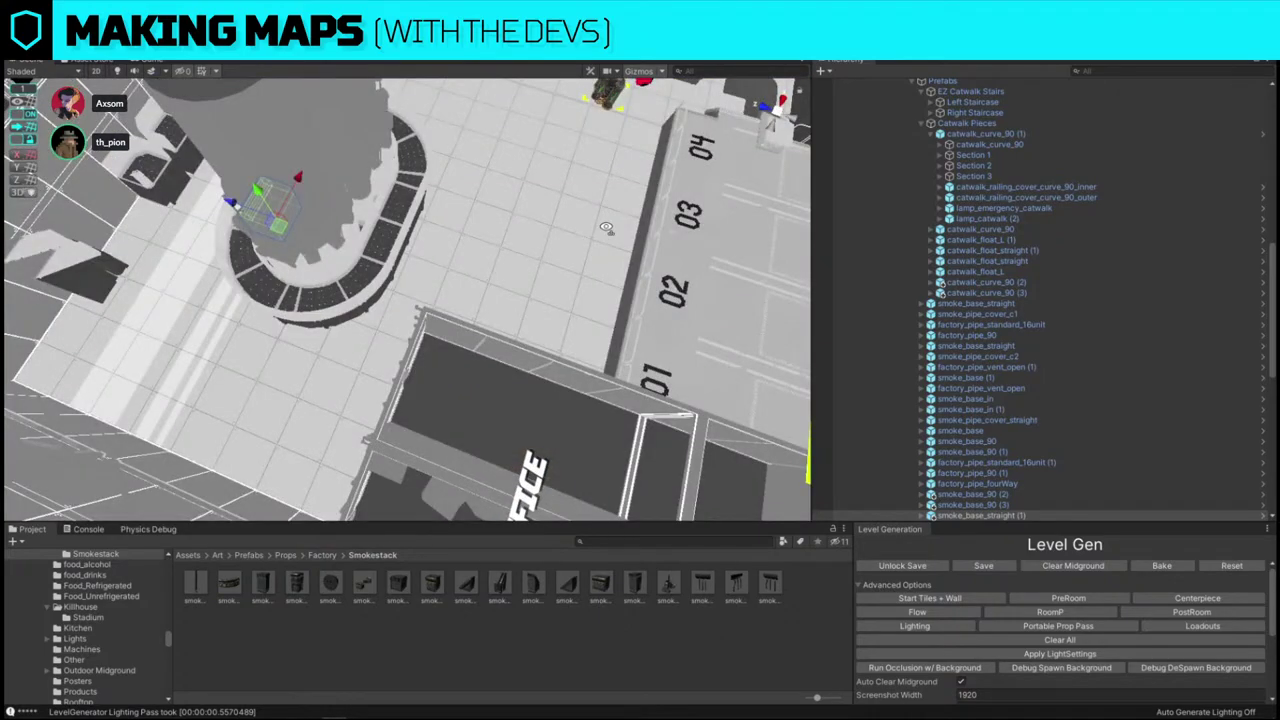
right_click_drag(606, 229, 717, 216)
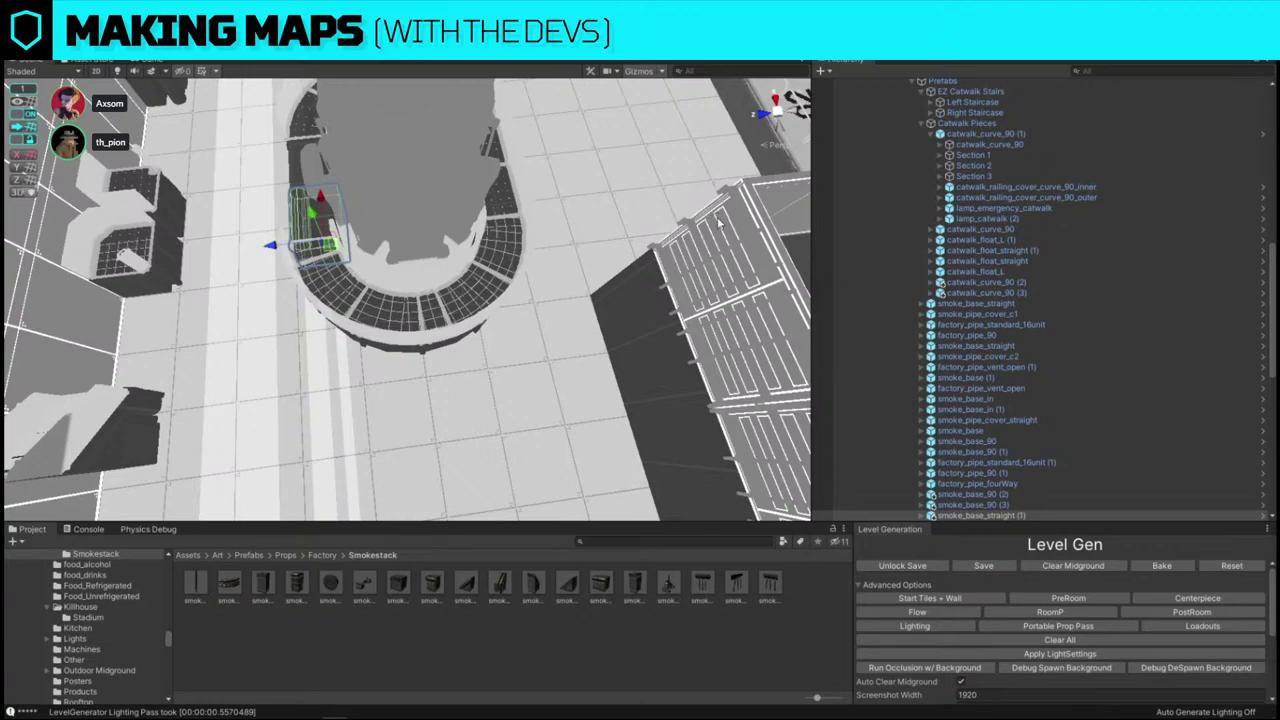
- Select the whole cl_Factory_Smokestack_Double_Wall prefab and move it closer to the windowed back wall, nudging it sideways along the floor grid
left_click(465, 210)
left_click(504, 201)
right_click_drag(504, 201, 363, 192)
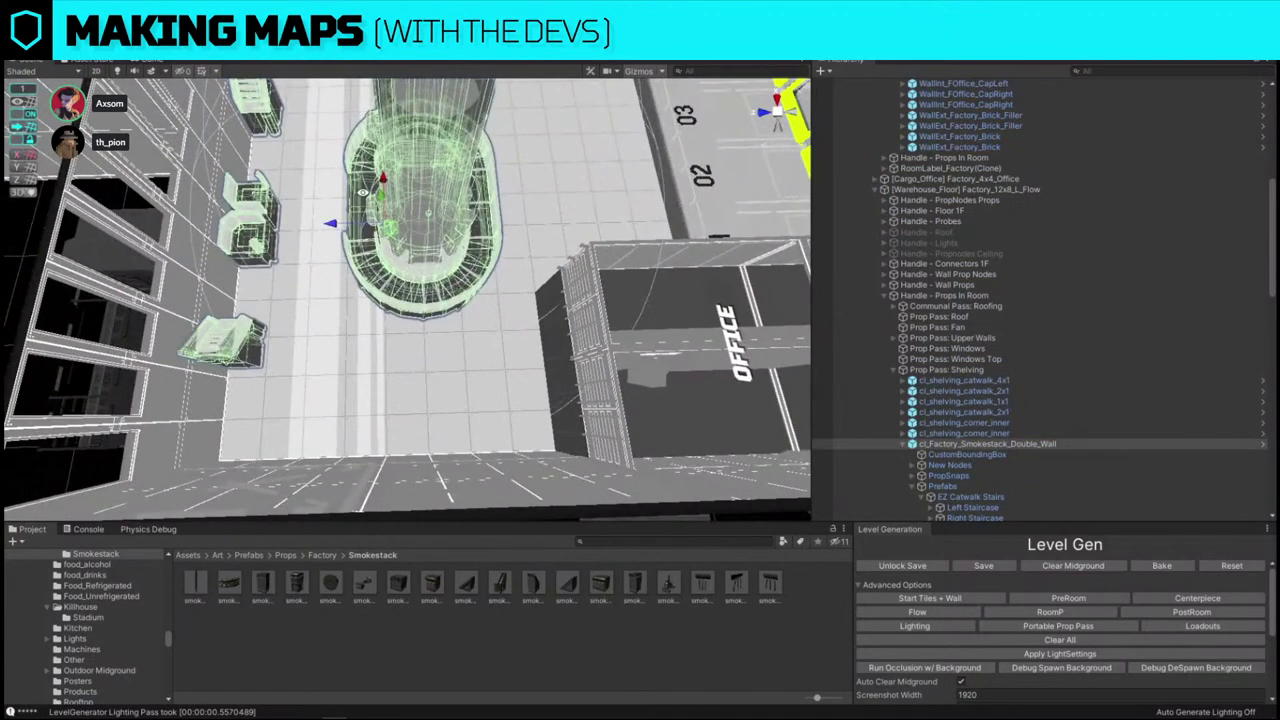
left_click_drag(331, 226, 293, 225)
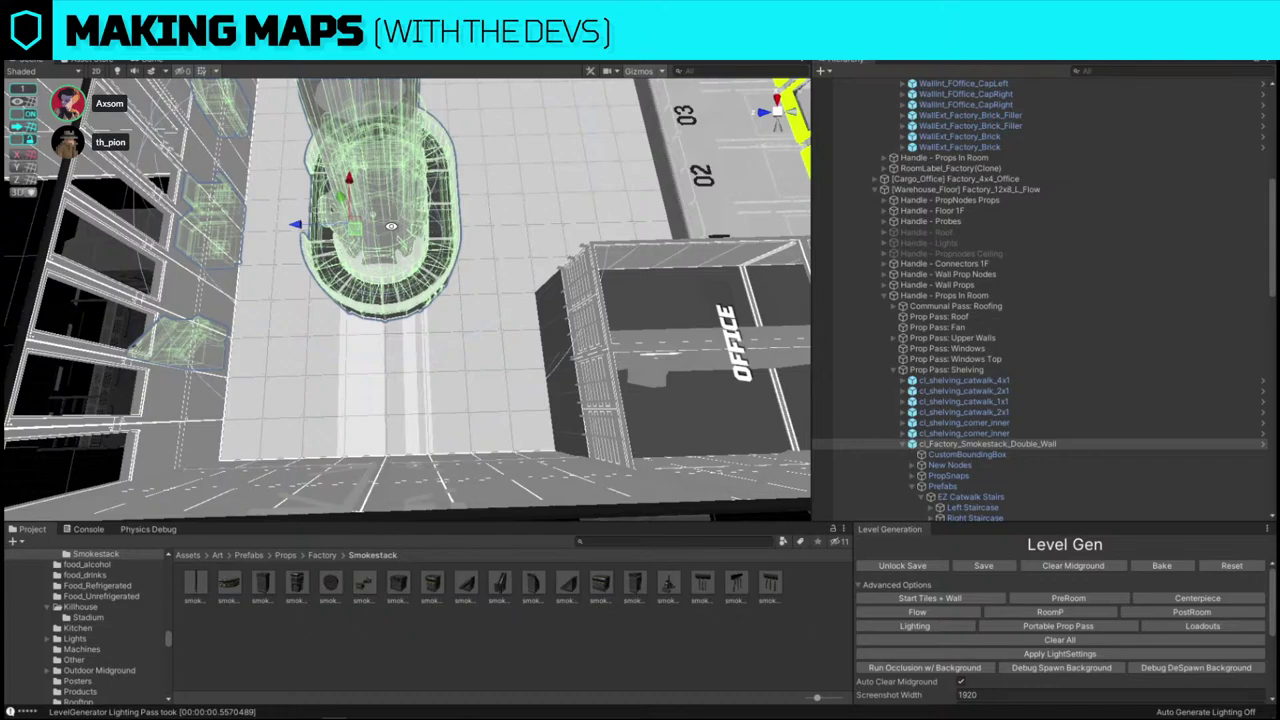
mouse_move(541, 323)
left_mouse_down("alt")
mouse_move(160, 277)
mouse_move(291, 225)
mouse_move(545, 303)
left_mouse_up("alt")
left_click_drag(479, 351, 379, 291, "alt")
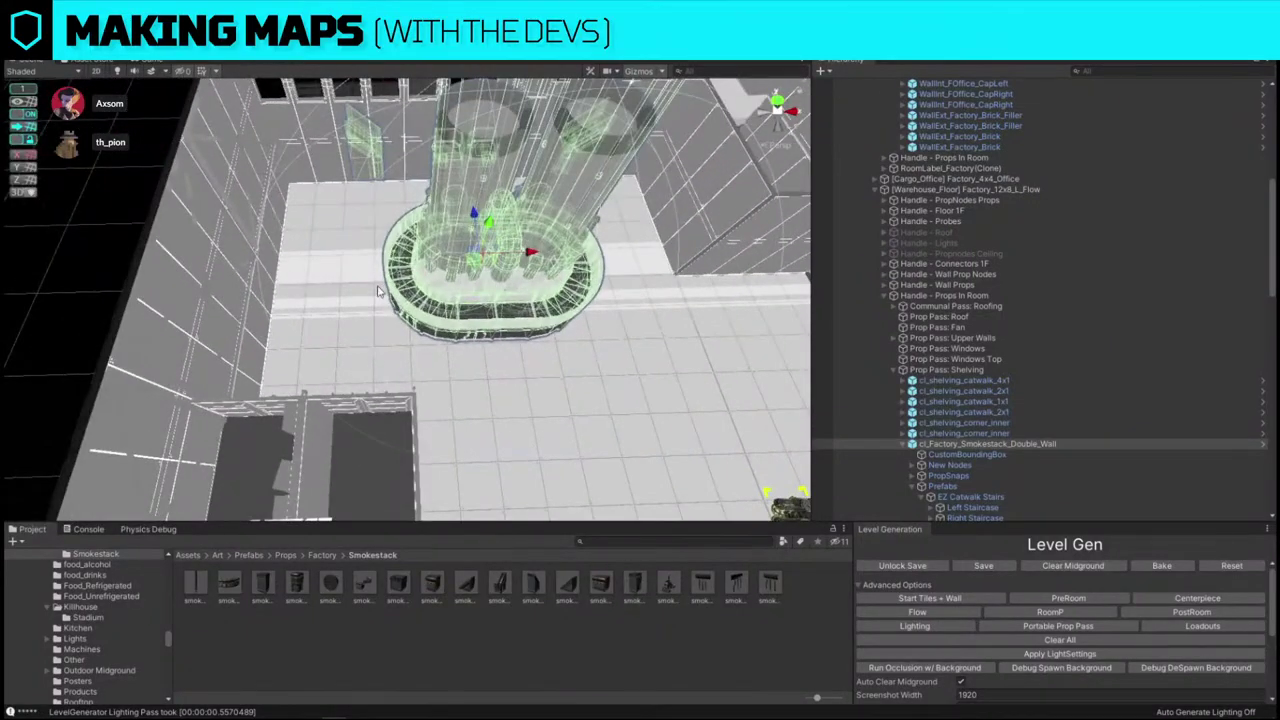
left_click_drag(528, 252, 520, 253)
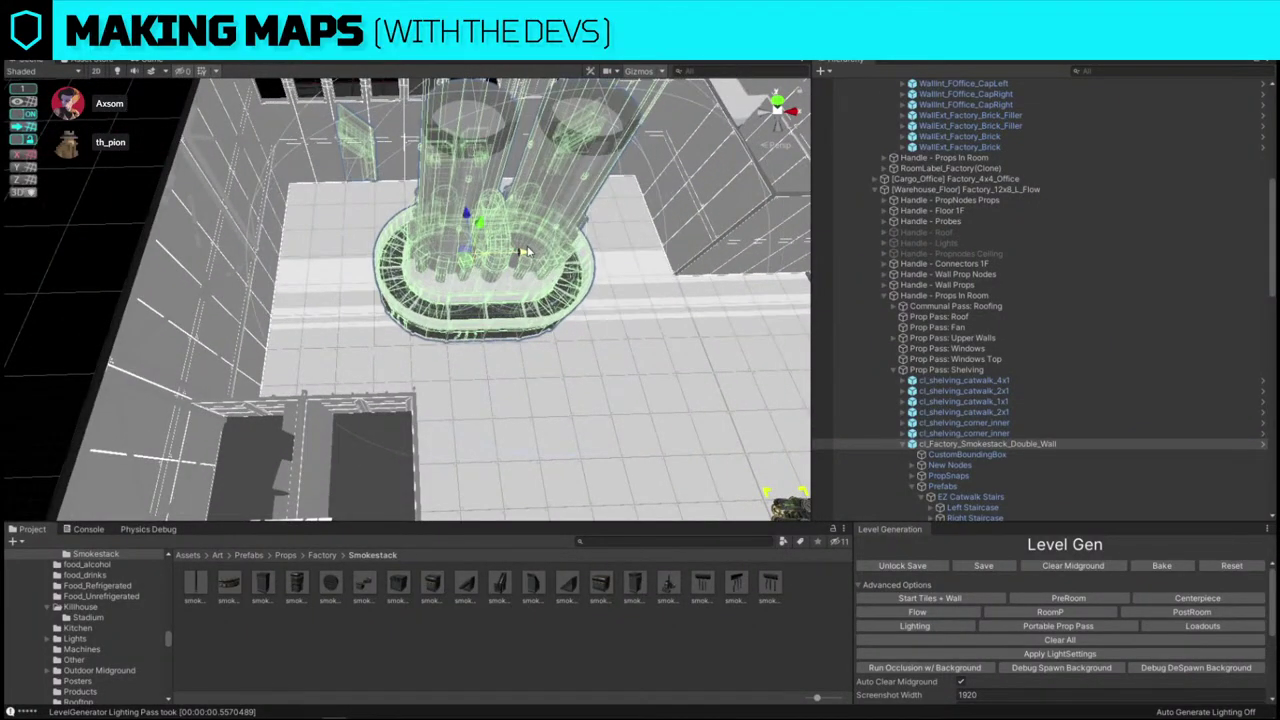
- Examine the smokestack base against the floor tiles and the floating catwalk pieces beyond the back wall
middle_click_drag(526, 254, 385, 250)
scroll(385, 250, "up", 5)
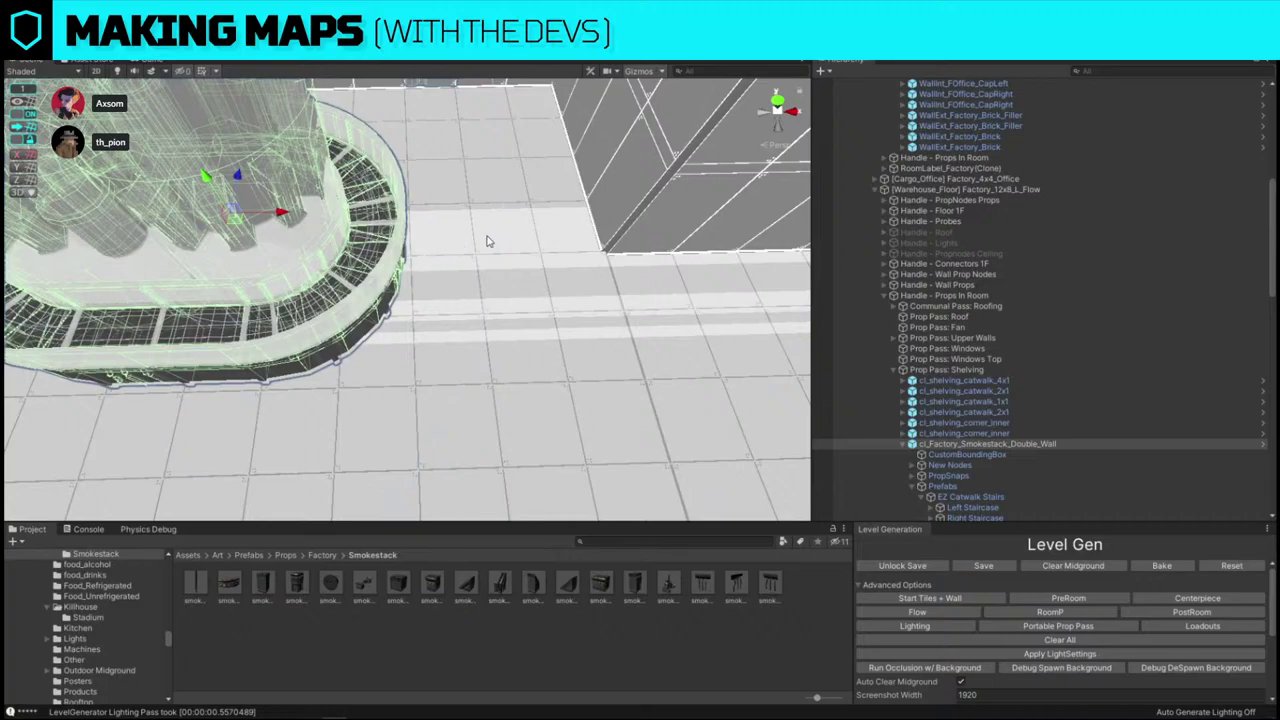
left_click_drag(489, 241, 359, 329, "alt")
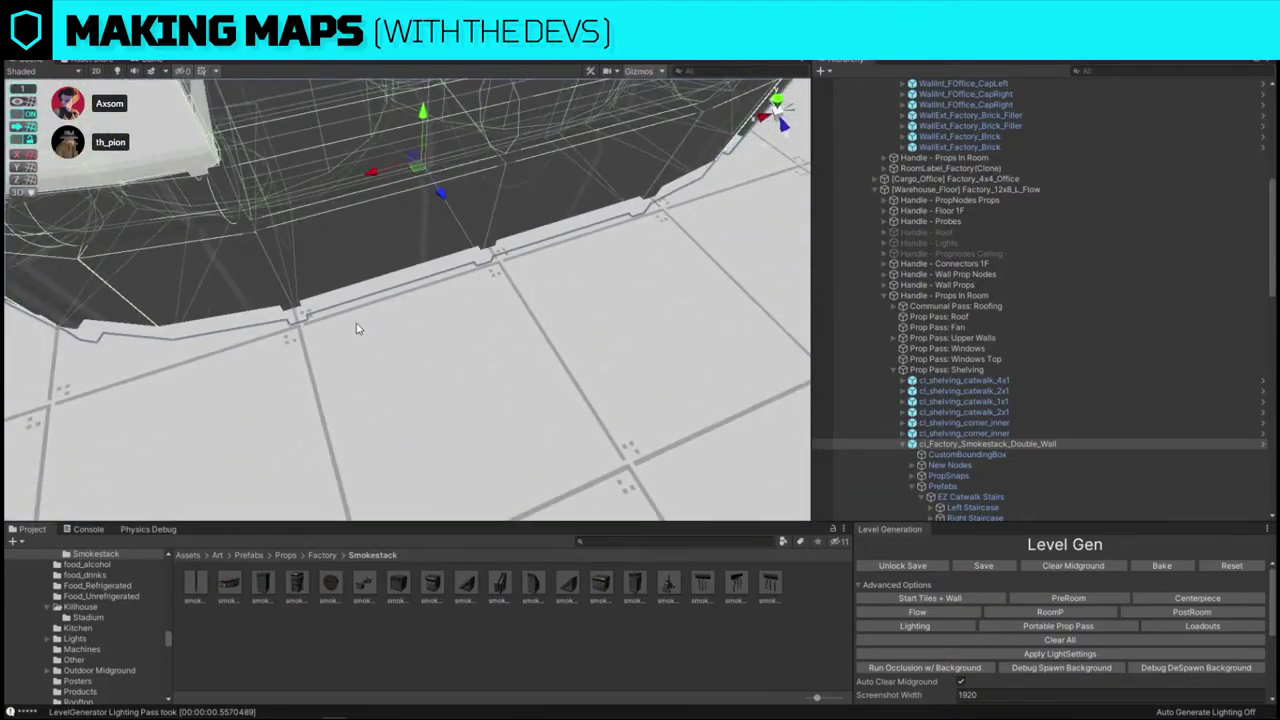
right_click_drag(668, 247, 602, 301)
left_click(602, 301)
left_click(340, 260)
right_click_drag(340, 260, 408, 195)
key("w")
left_click_drag(358, 388, 504, 358)
left_click(429, 277)
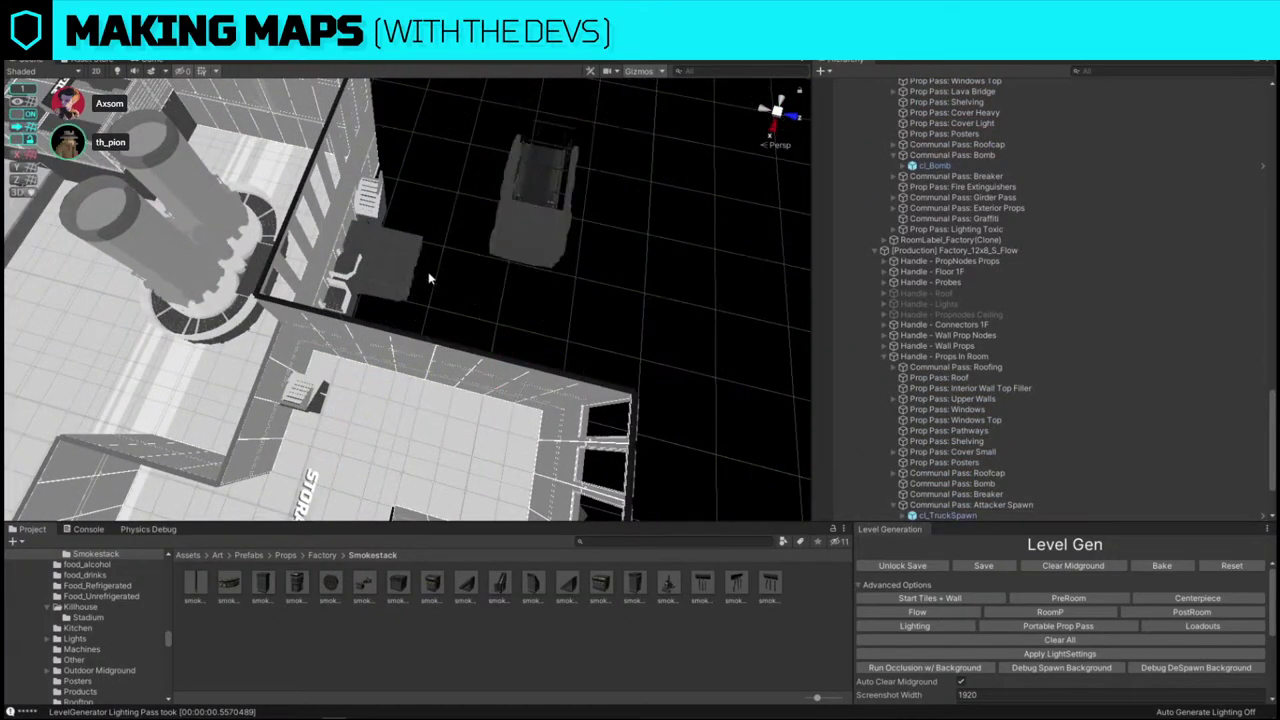
right_click_drag(428, 273, 433, 265)
left_click(441, 271)
key("Delete")
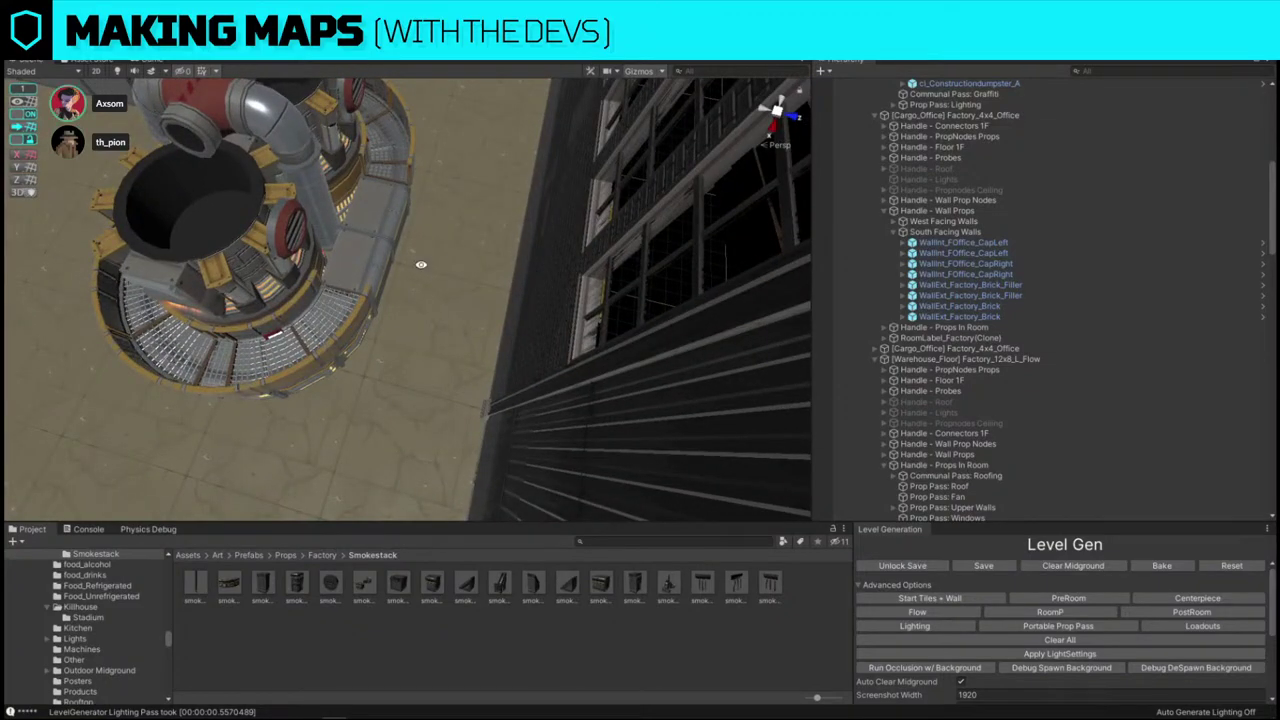
mouse_move(433, 265)
left_mouse_down("alt")
mouse_move(373, 256)
mouse_move(432, 259)
left_mouse_up("alt")
- Select both copied straight bases, smoke_base_straight (1) and (2), on the smokestack ring's wall side
left_click(373, 256)
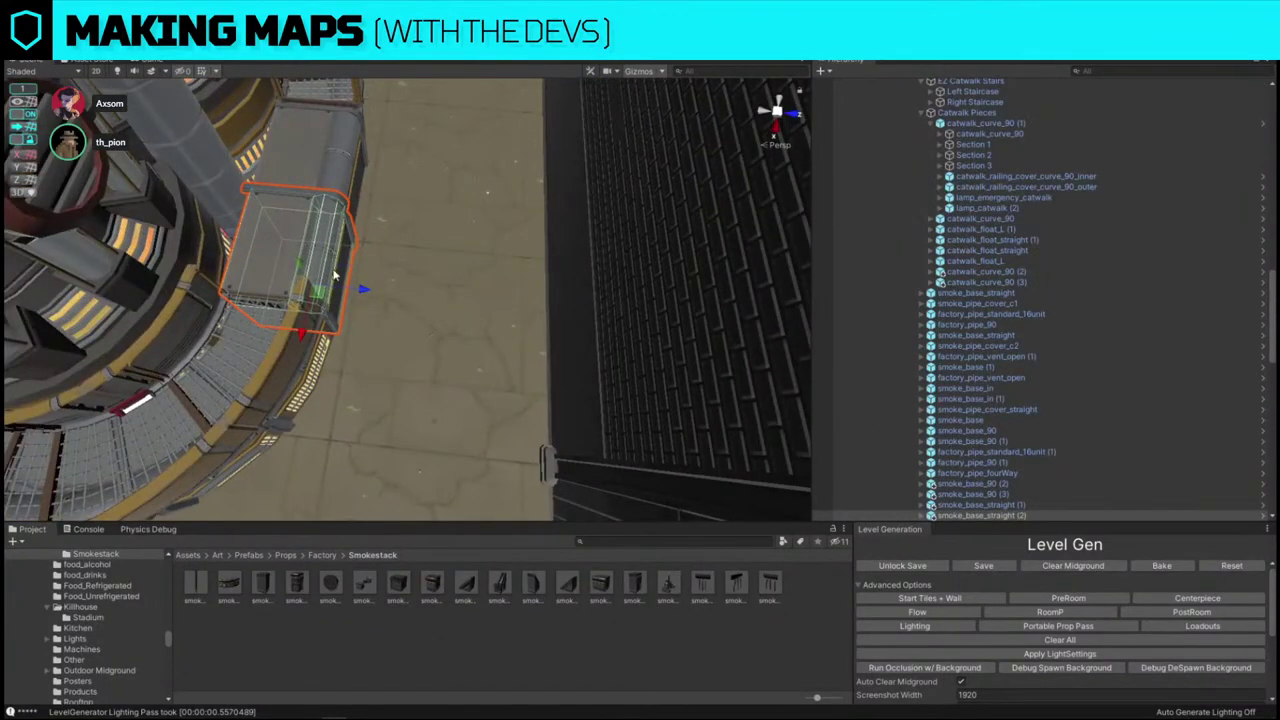
left_click(328, 163)
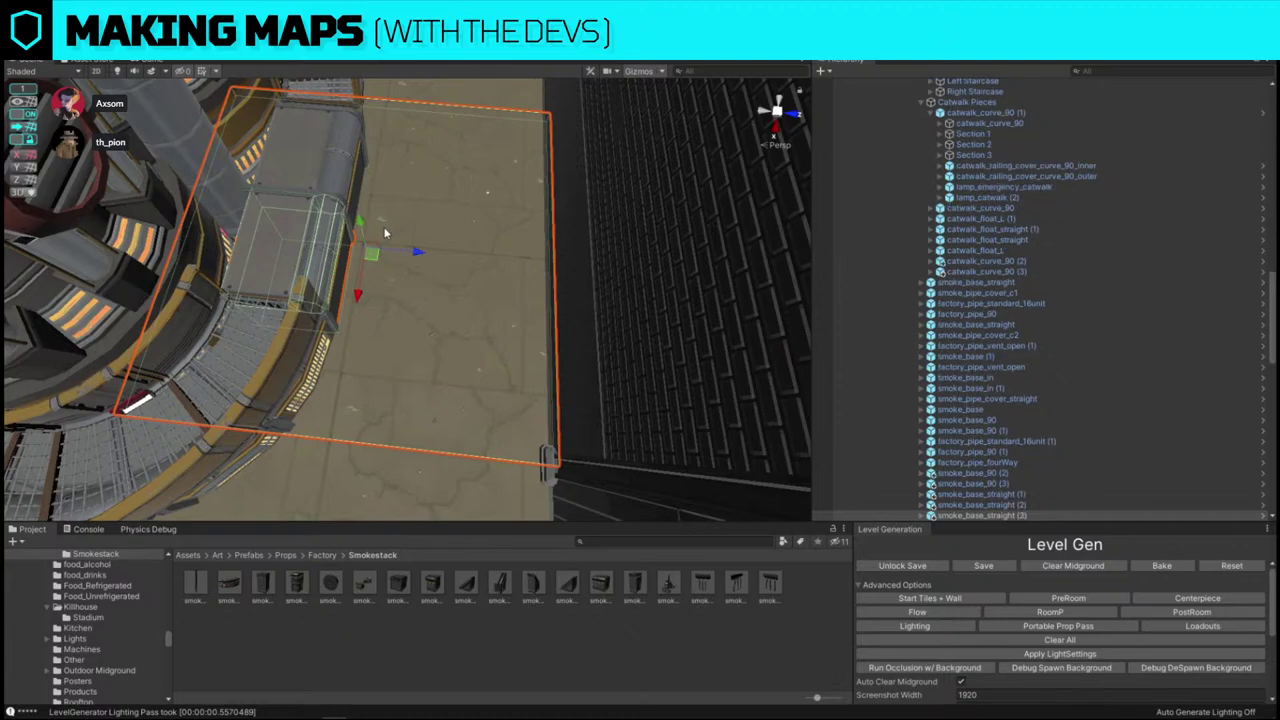
left_click_drag(387, 234, 503, 284, "alt")
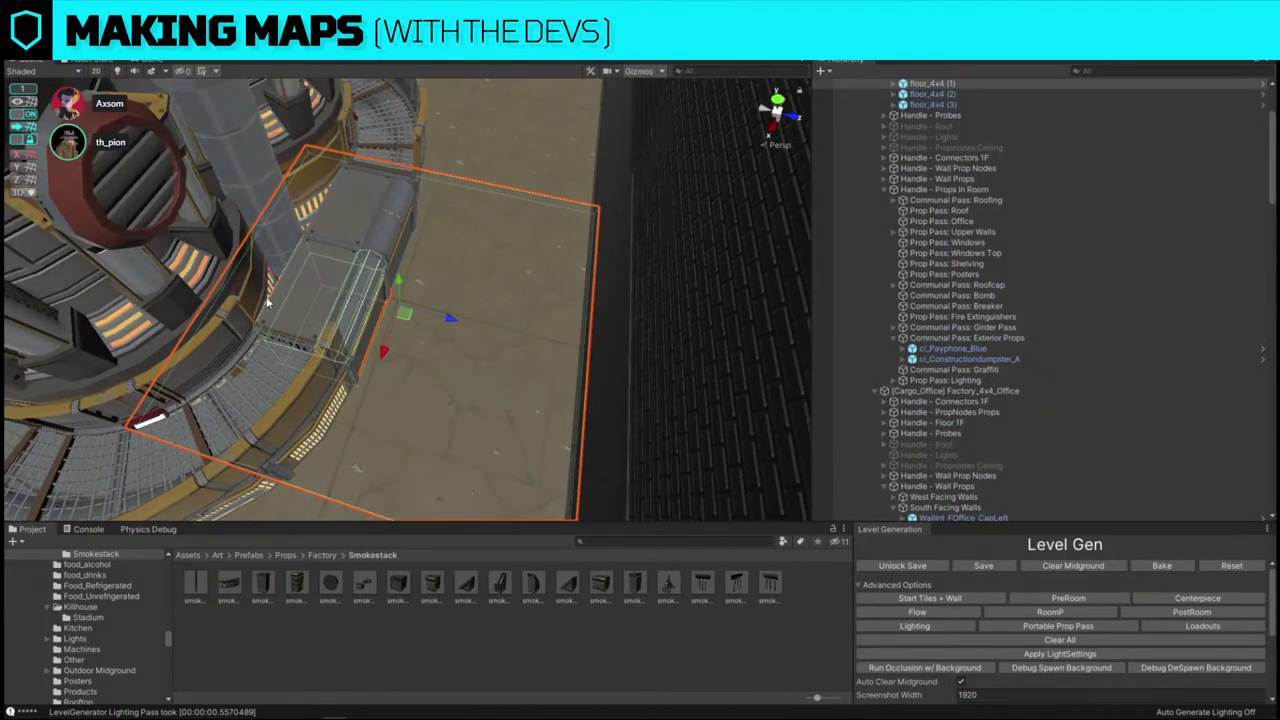
left_click(282, 298)
left_click_drag(282, 298, 470, 228, "alt")
scroll(372, 194, "up", 3)
left_click(302, 299)
left_click(302, 299)
left_click(468, 228, "shift")
left_click(478, 230, "shift")
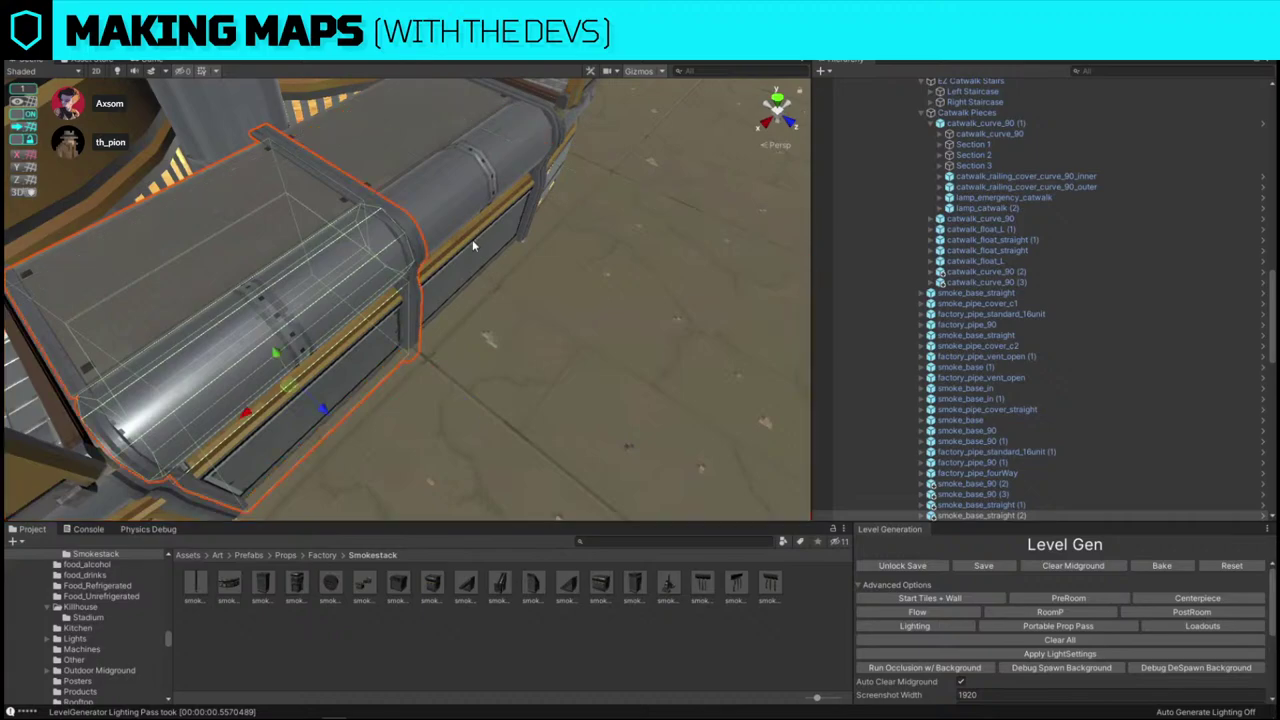
scroll(431, 311, "up", 5)
left_click_drag(431, 311, 437, 236, "alt")
left_click(456, 187)
left_click(437, 236)
left_click(471, 259)
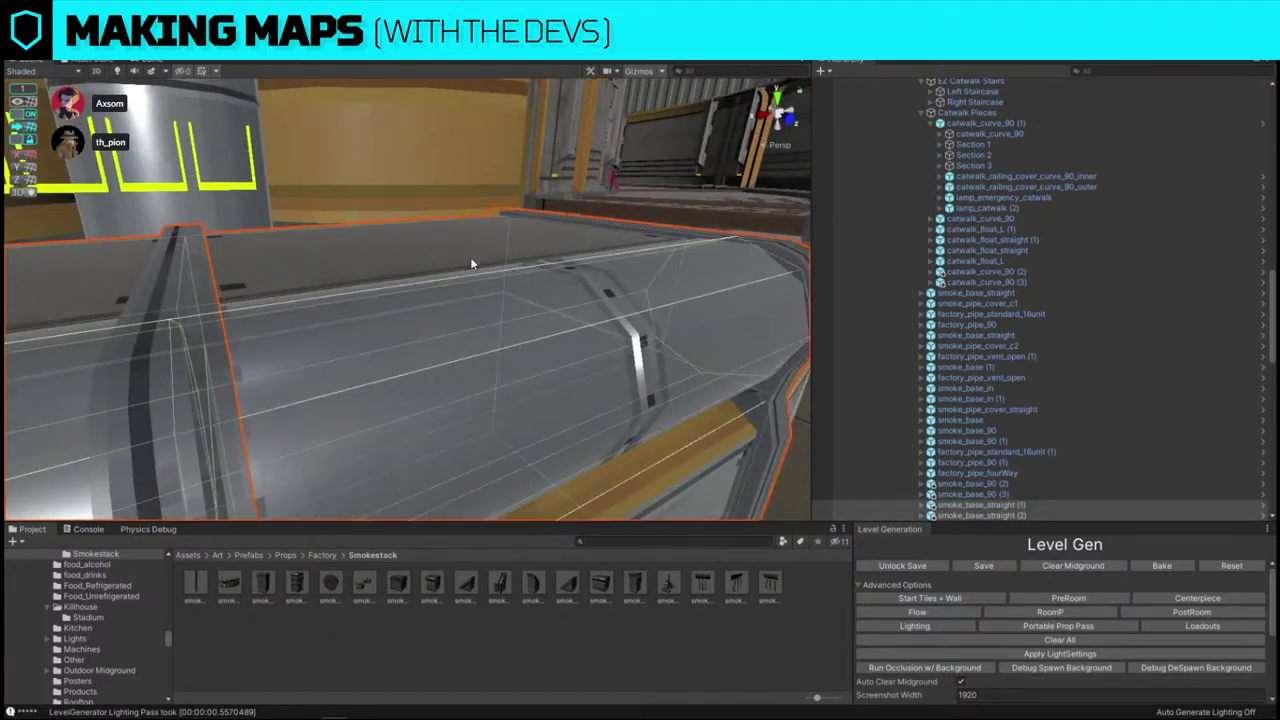
- Move the two straight bases out from the ring toward the wall and rotate them so their rounded covers face opposite outer sides
key("f")
left_click_drag(393, 275, 250, 300, "ctrl")
key("w")
left_click_drag(430, 250, 900, 350)
left_click(504, 182)
key("e")
left_click(1186, 507)
left_click(1083, 516, "ctrl")
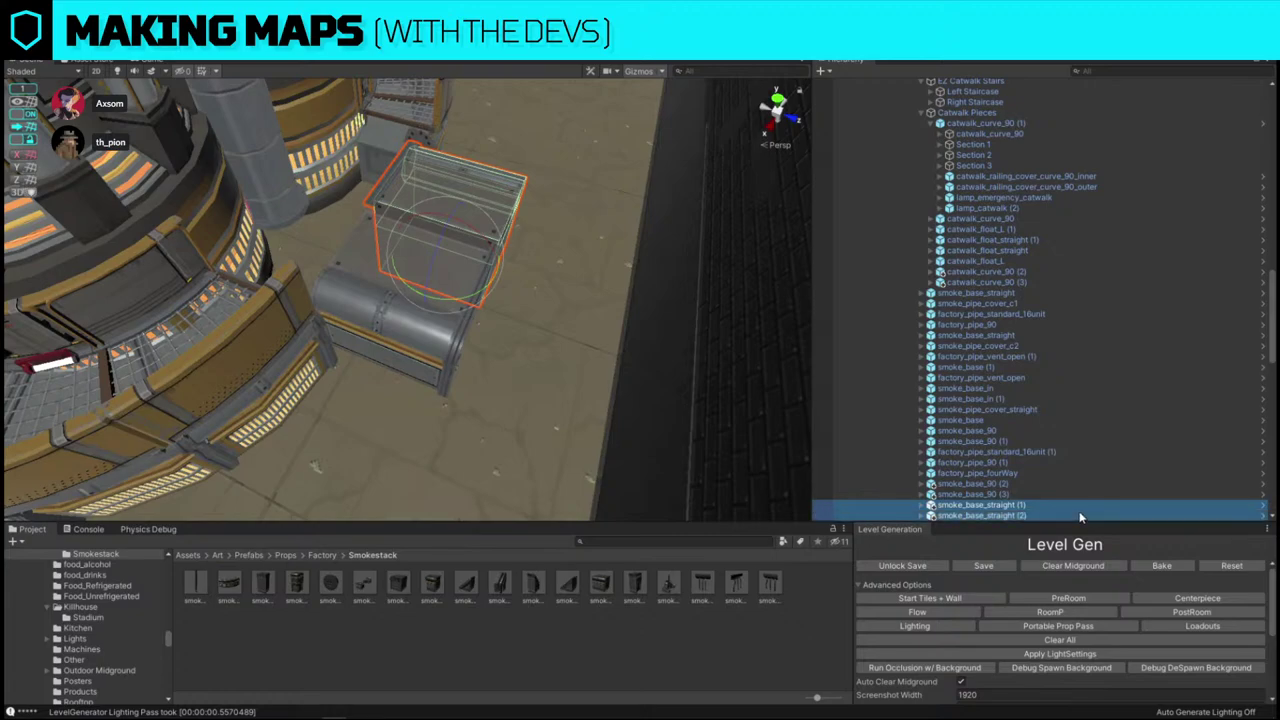
- Duplicate the two straight bases and move the copies back into the gap beside the ring
right_click_drag(402, 356, 448, 283)
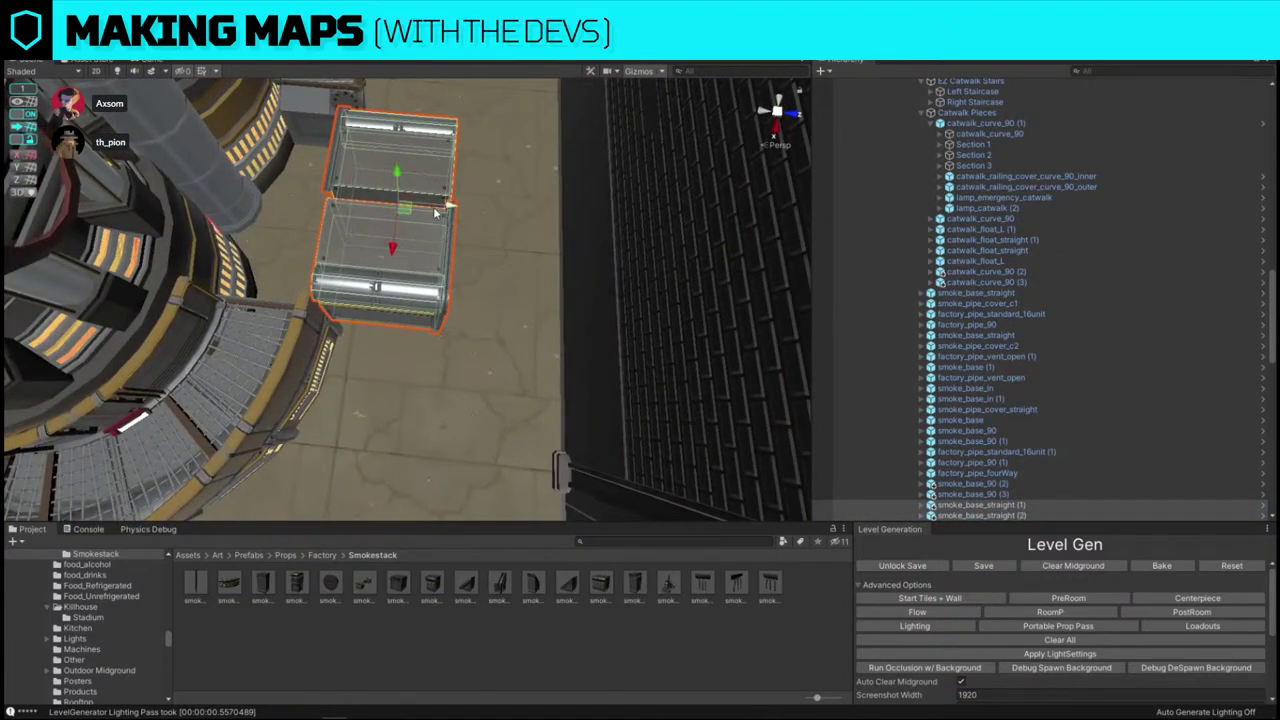
key("ctrl+d")
left_click_drag(450, 209, 364, 208)
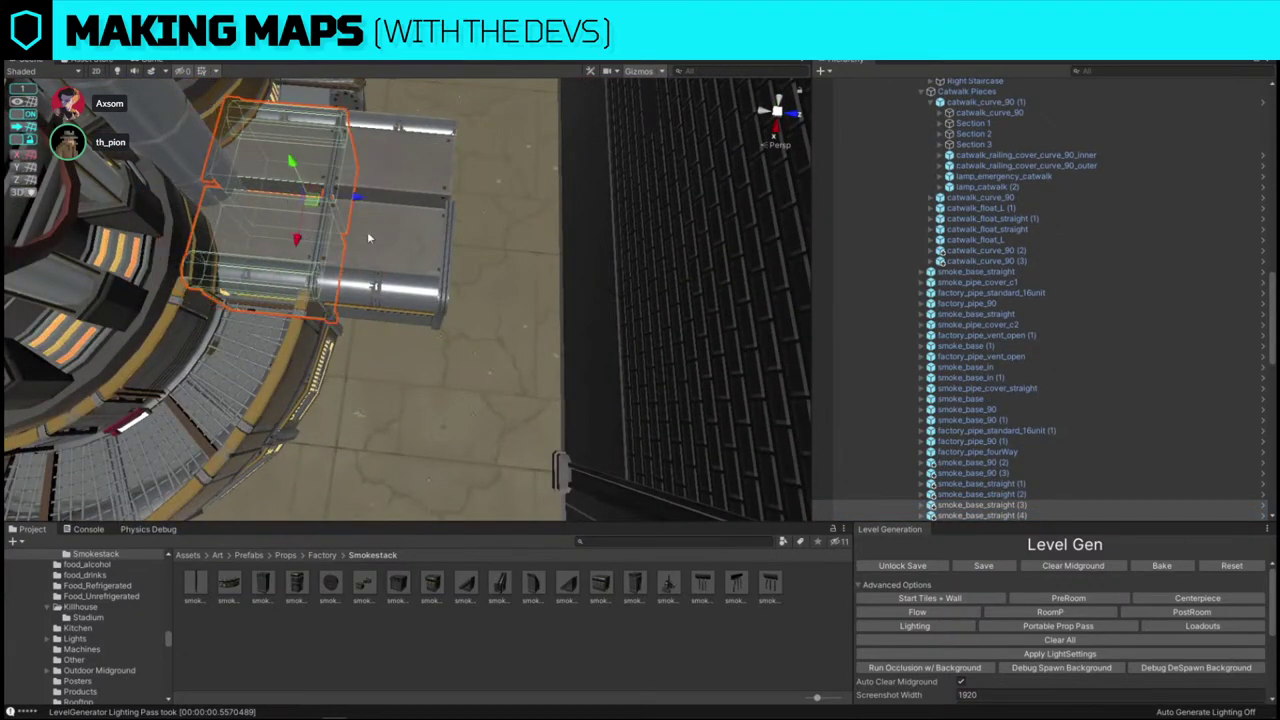
- Replace the two duplicates with smoke_base_in corner pieces and rotate the misaligned one so its cover joins the adjacent straight base
key("ctrl+shift+r")
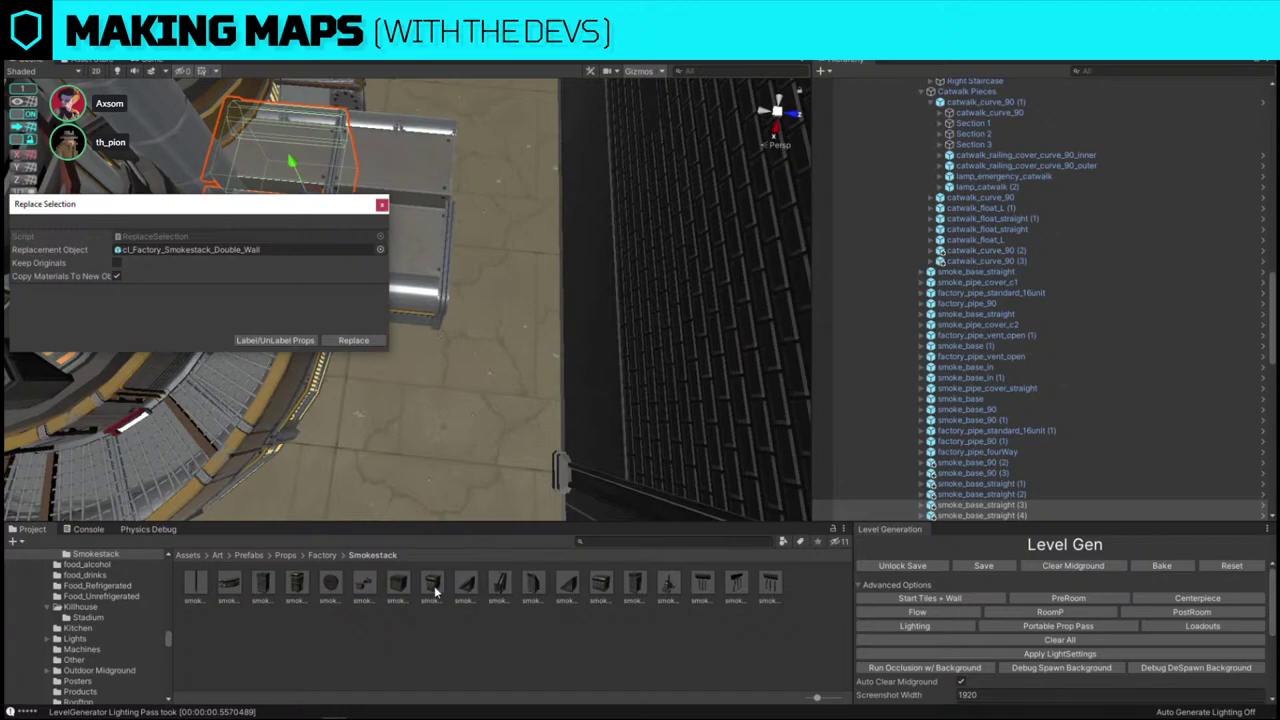
left_click_drag(402, 588, 230, 251)
left_click(355, 340)
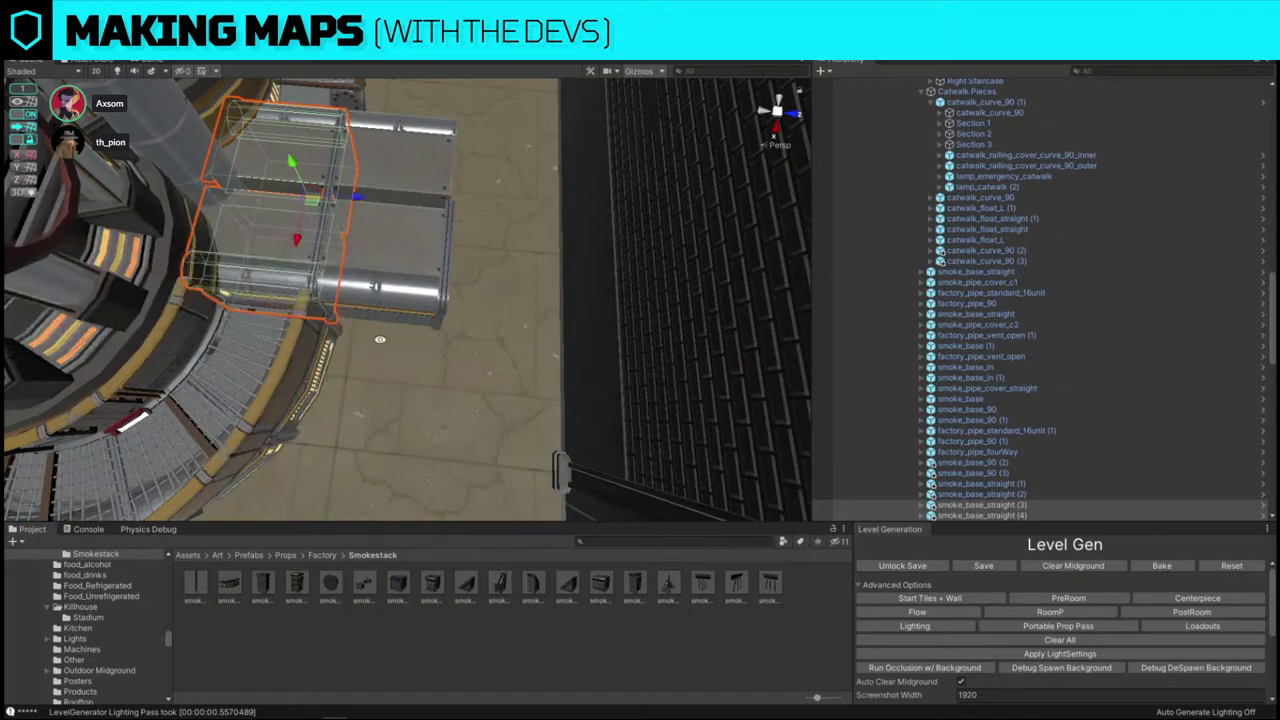
left_click(308, 266)
key("e")
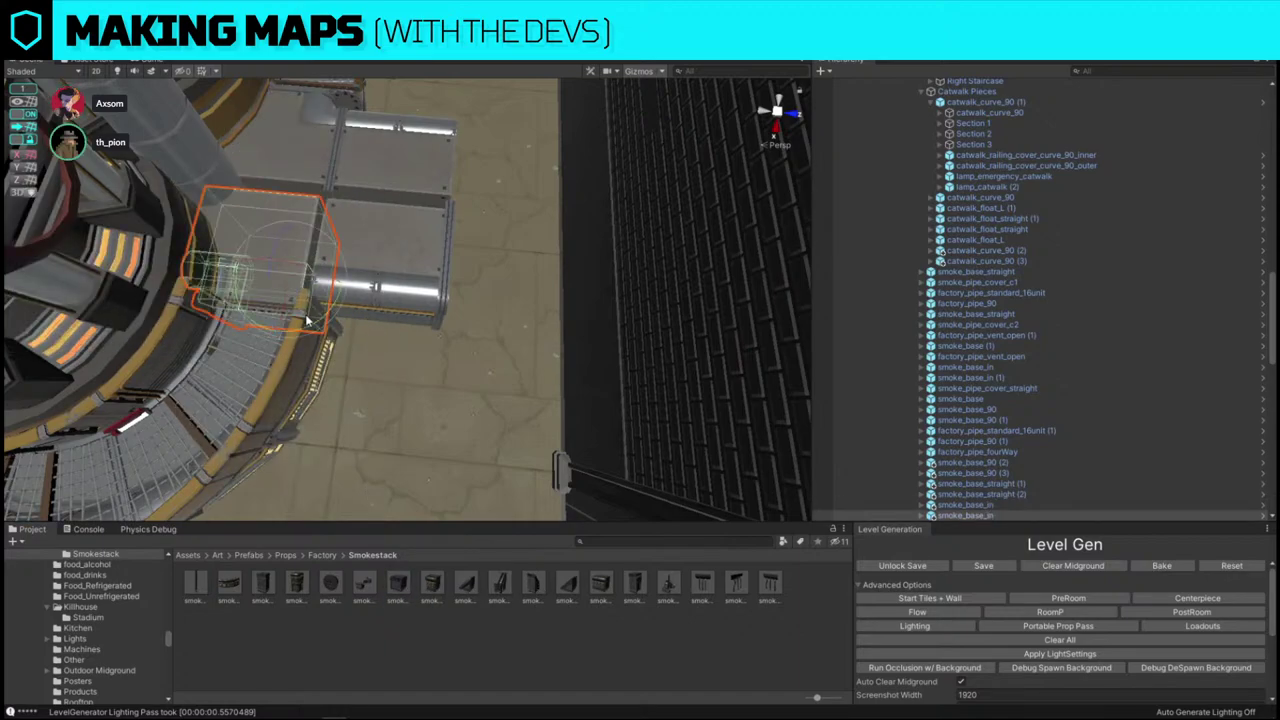
left_click_drag(307, 318, 515, 290)
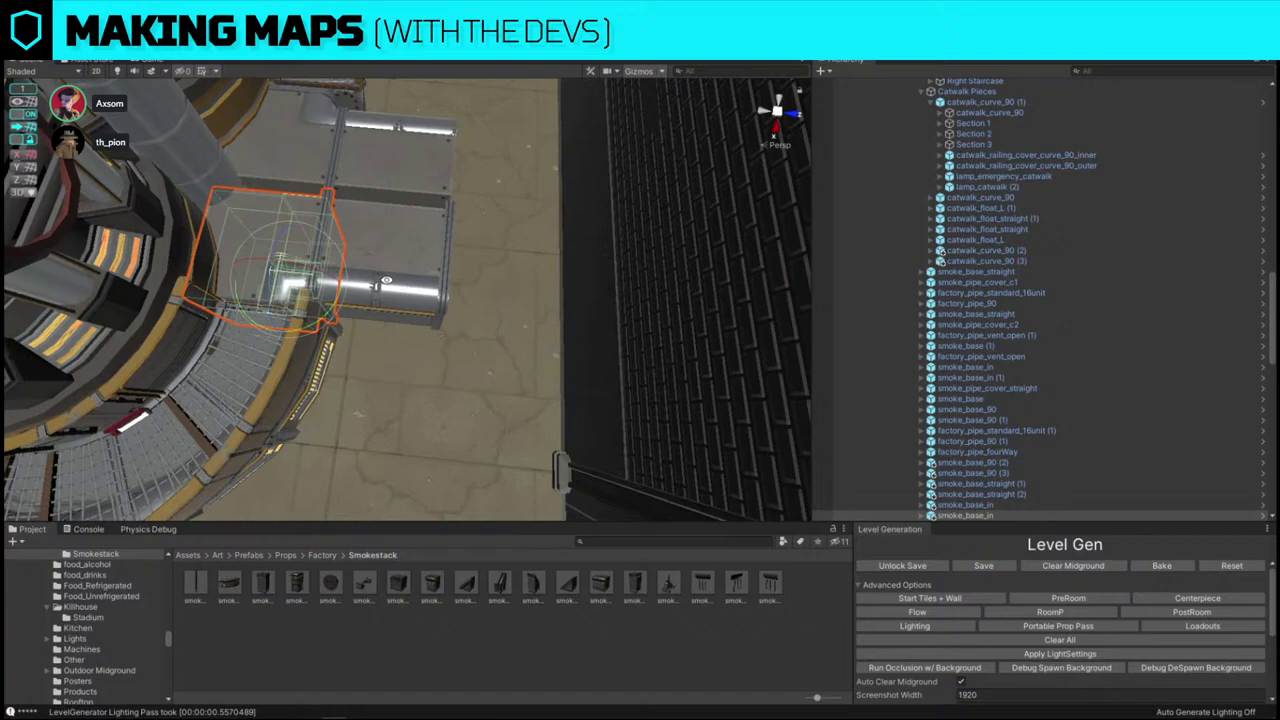
- Select all four walkway bases, both smoke_base_straight copies and both smoke_base_in corners, and shift them slightly toward the wall
left_click(388, 170, "shift")
left_click(312, 164, "shift")
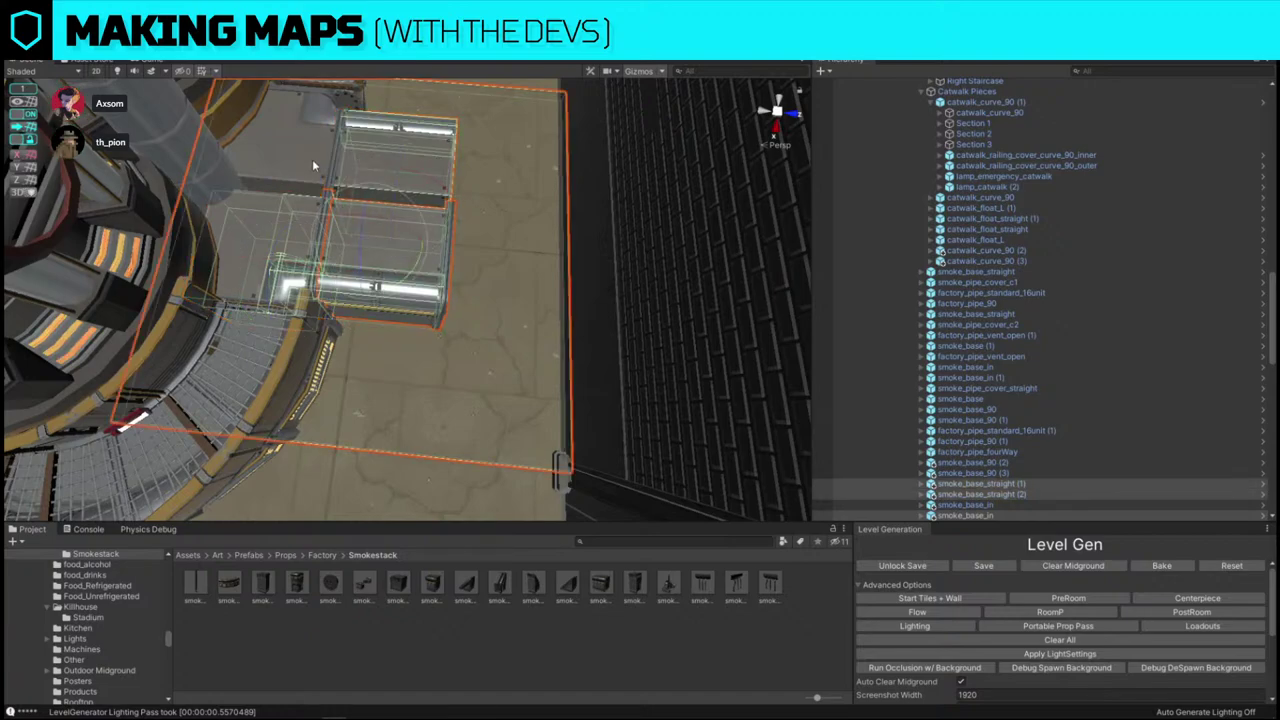
left_click(316, 168, "shift")
left_click(321, 100, "shift")
left_click(321, 100, "shift")
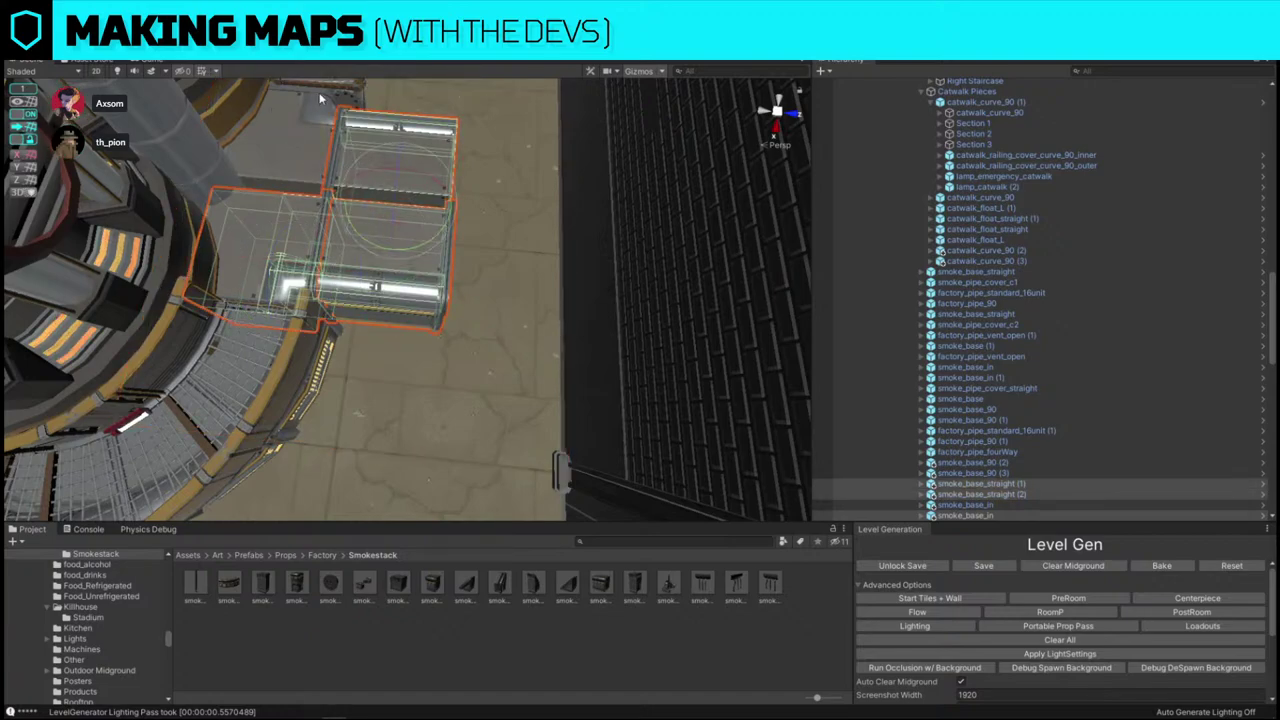
left_click(321, 100, "shift")
left_click(321, 100, "shift")
left_click_drag(321, 100, 491, 143, "alt")
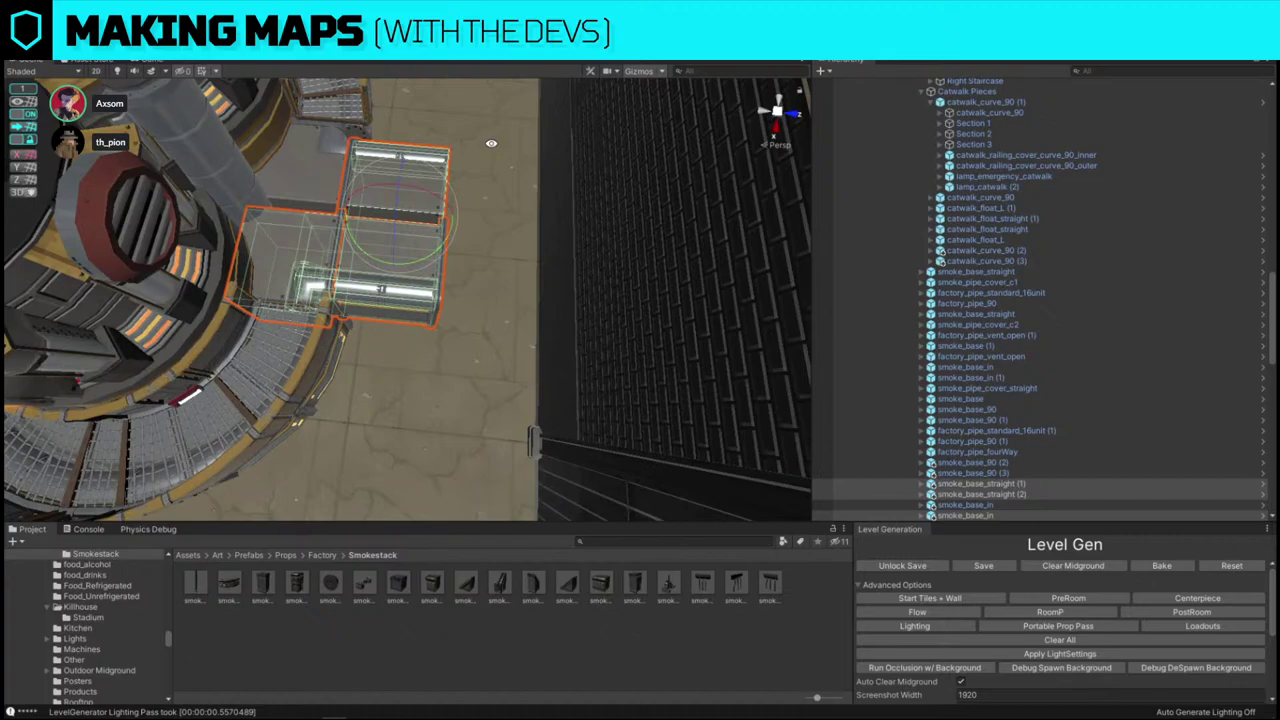
left_click(330, 145, "shift")
left_click(540, 260, "shift")
left_click_drag(538, 261, 392, 212, "alt")
scroll(390, 211, "up", 10)
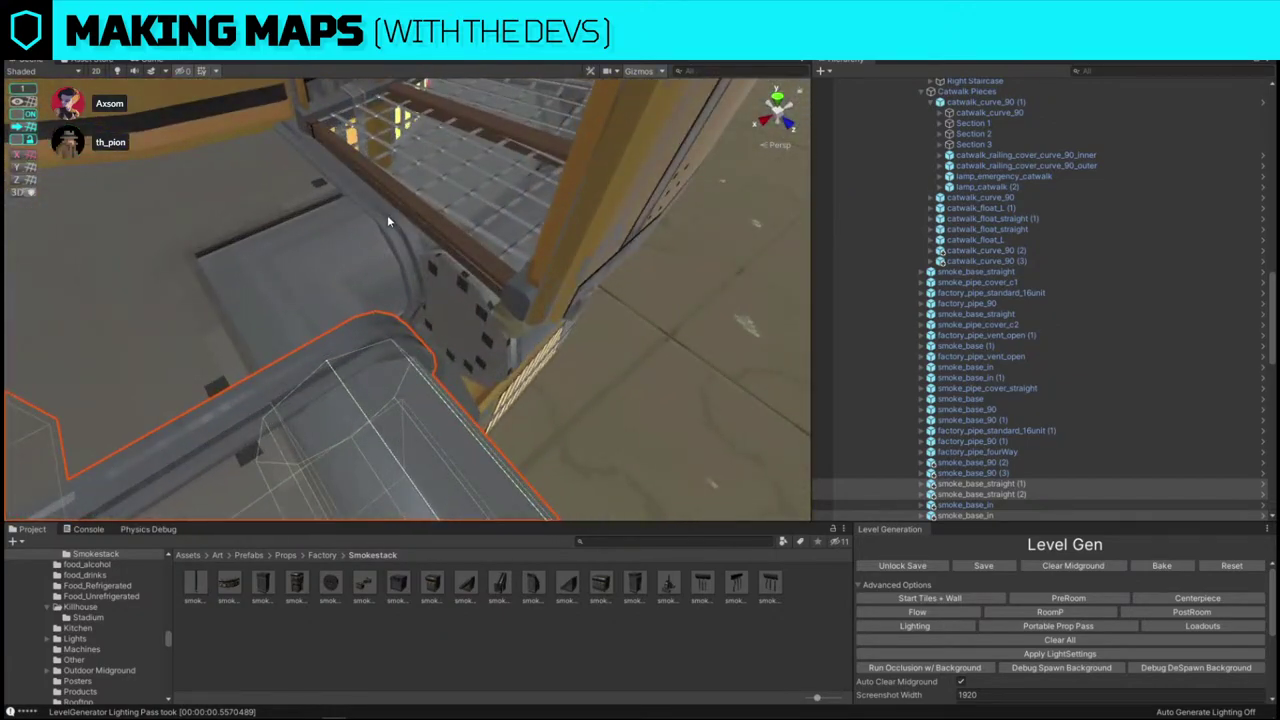
left_click(387, 213, "shift")
key("s")
right_click_drag(382, 208, 548, 311)
key("w")
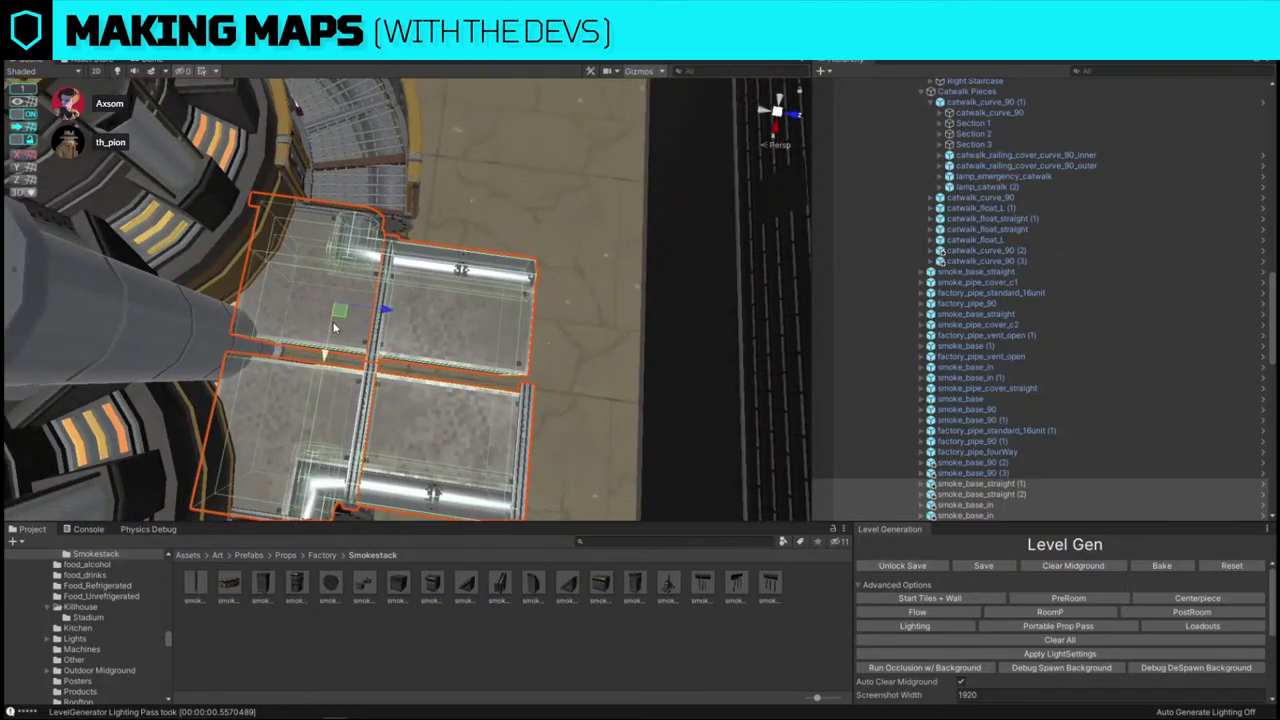
left_click_drag(376, 307, 418, 312)
- Select catwalk_float_L beyond the wall together with the base block beneath it, and move both inside to the end of the walkway
right_click_drag(420, 312, 500, 216)
key("s")
left_click_drag(499, 216, 409, 365, "alt")
key("d")
right_click_drag(409, 365, 452, 345)
left_click(387, 348)
left_click(387, 348)
left_click_drag(451, 345, 520, 340, "alt")
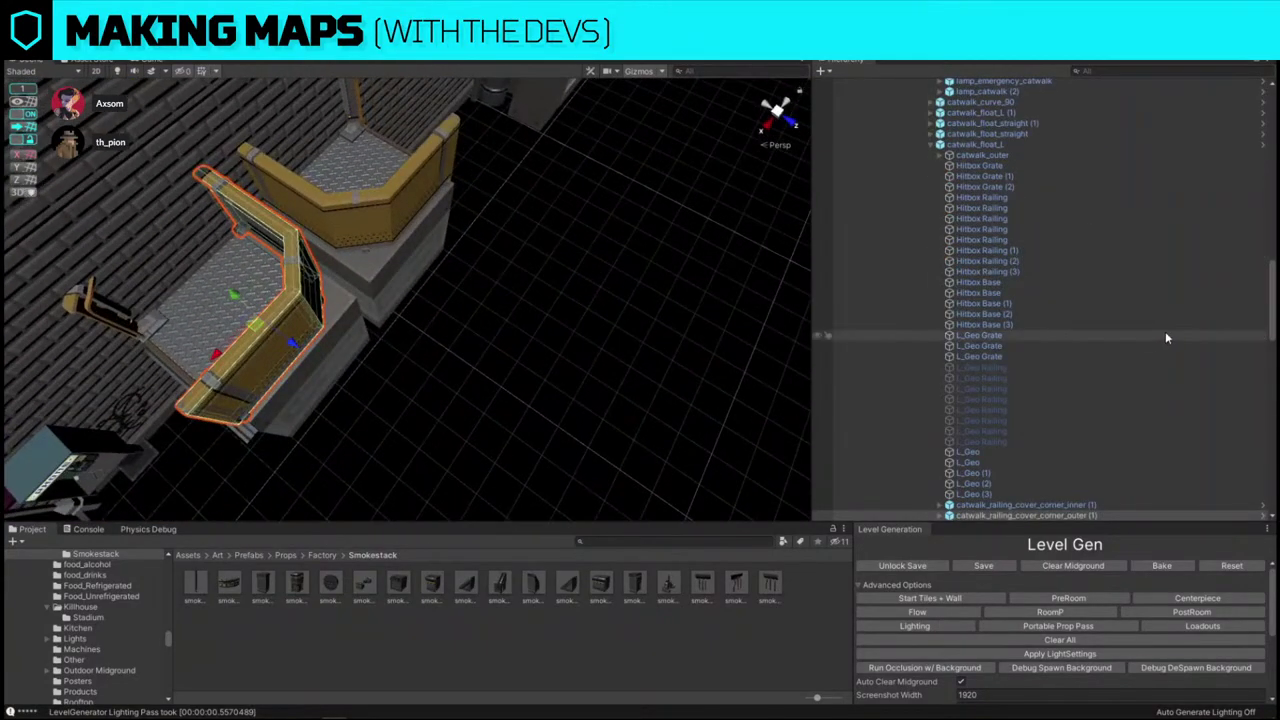
left_click(986, 146)
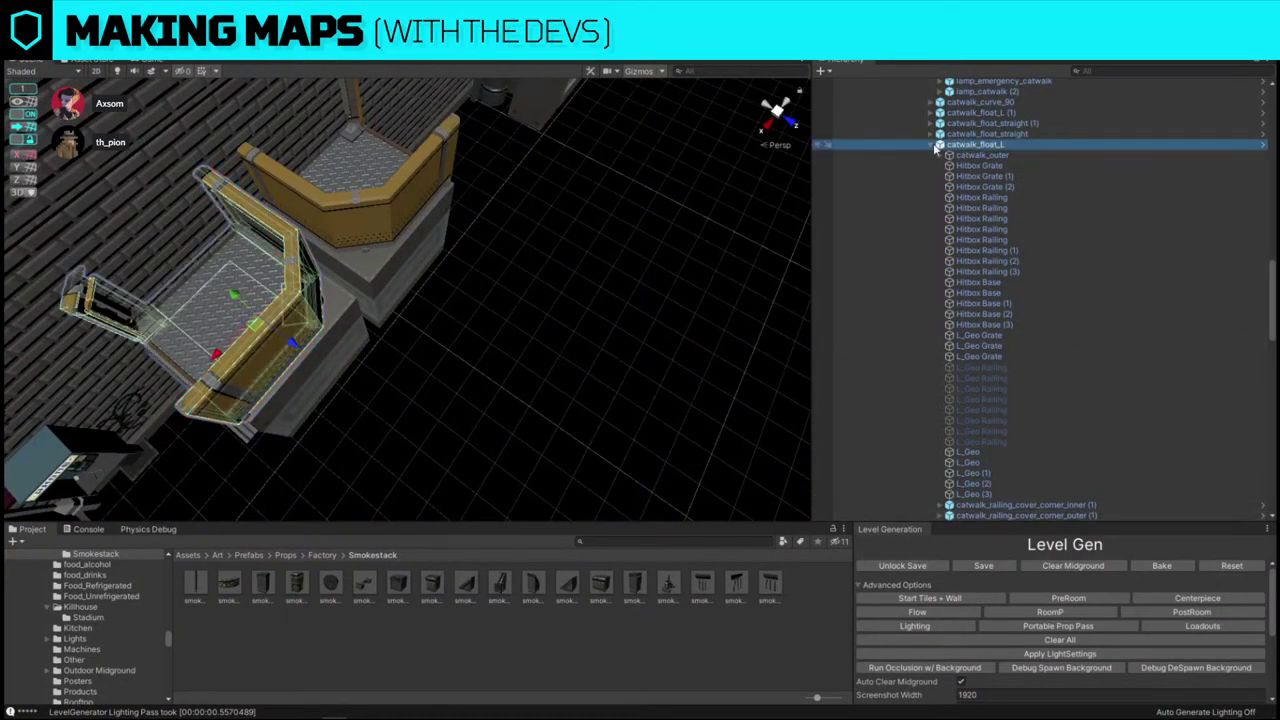
left_click(931, 145)
left_click(307, 380, "shift")
key("a")
right_click_drag(308, 381, 487, 364)
left_click_drag(602, 283, 440, 308)
- Select catwalk_float_L (1) with the smoke_base_in block beneath it and move both inside beside the first platform at the walkway's end
right_click_drag(440, 308, 320, 215)
left_click(291, 250)
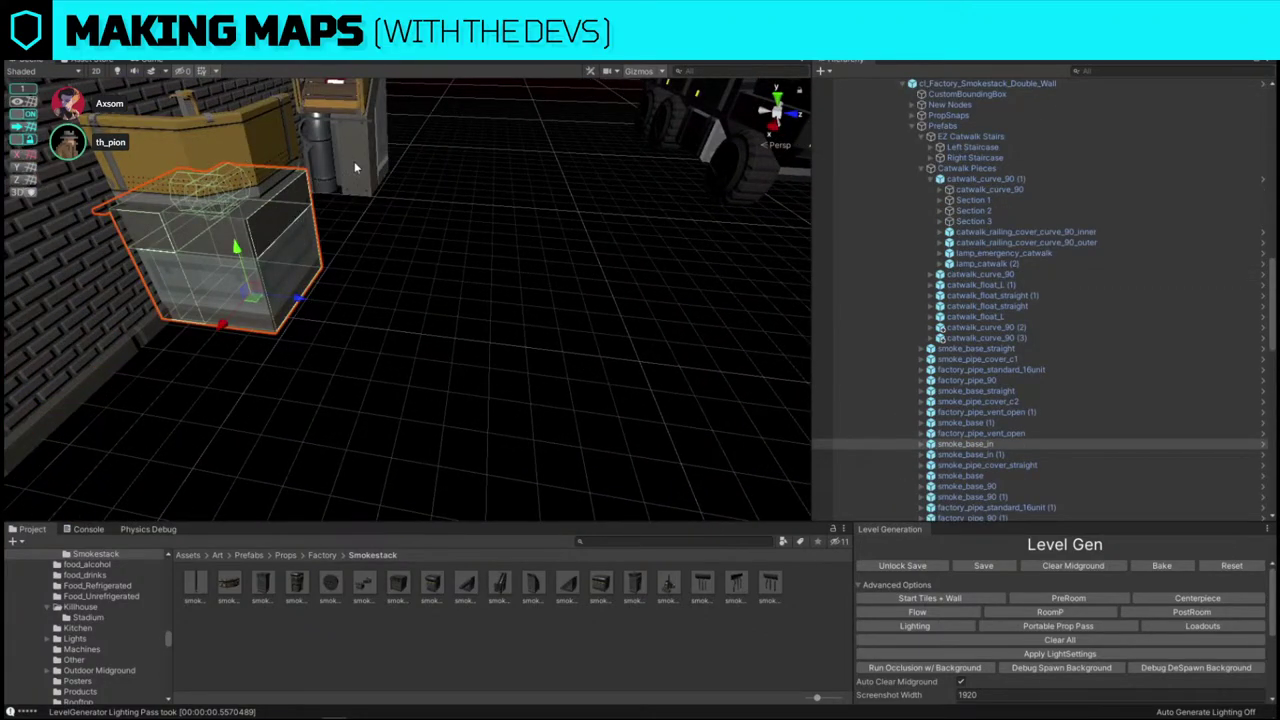
left_click(248, 144)
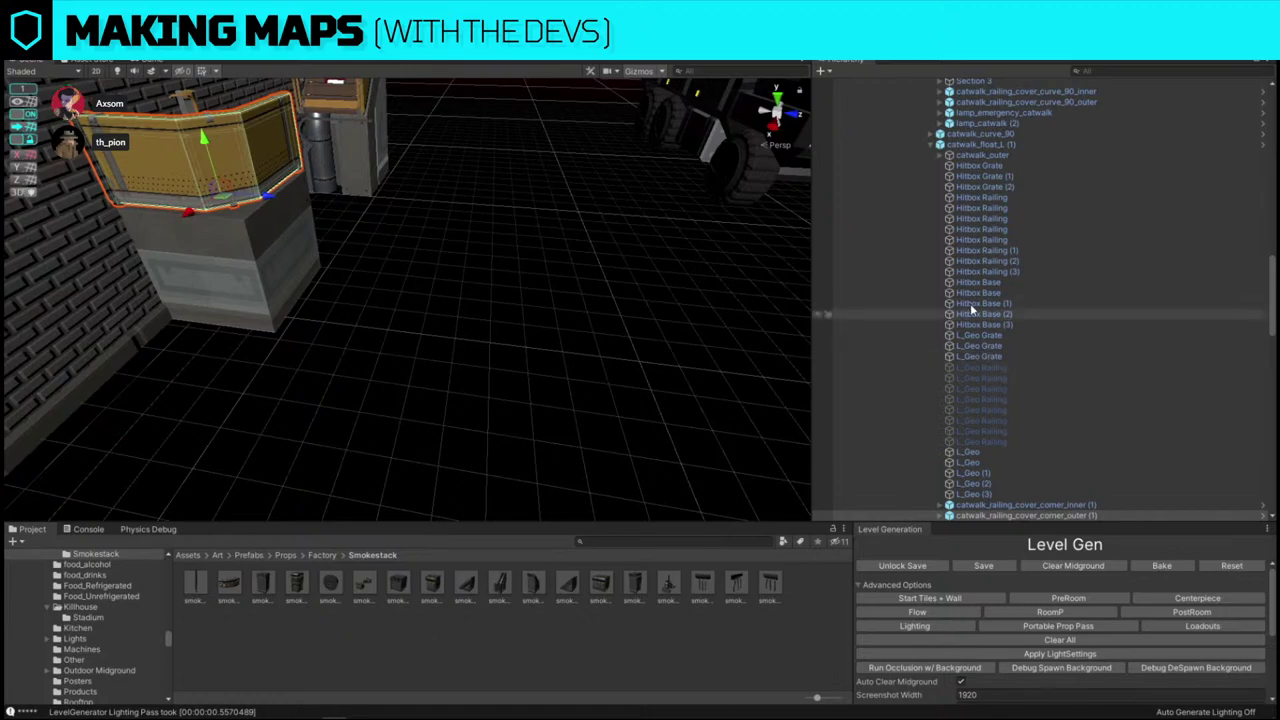
left_click(967, 146)
left_click(931, 145)
left_click(283, 236)
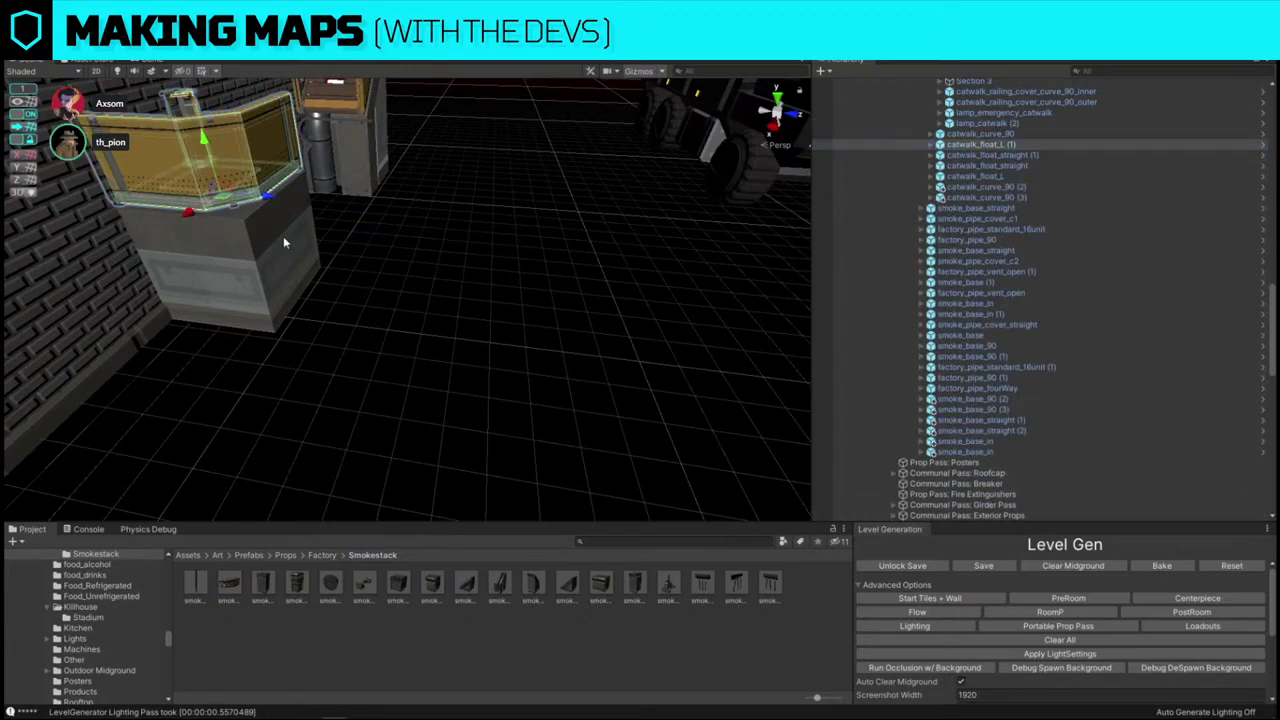
key("f")
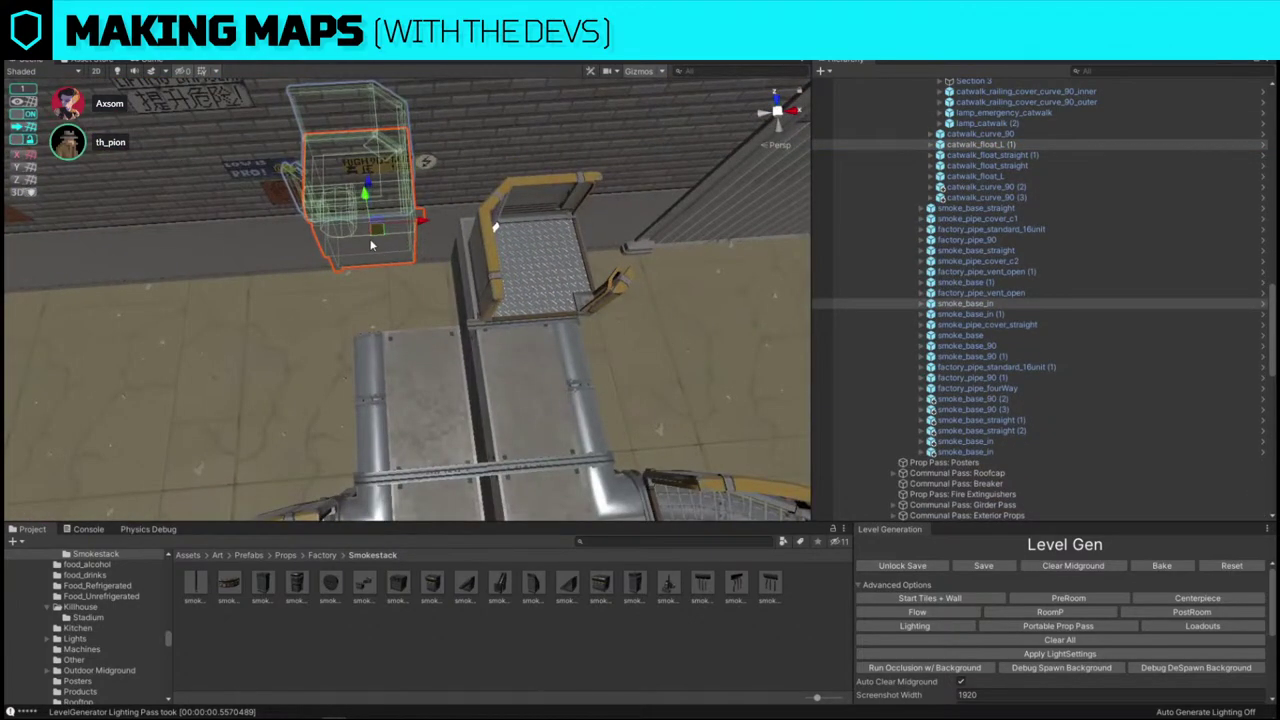
right_click_drag(373, 248, 402, 276)
left_click_drag(362, 210, 407, 293)
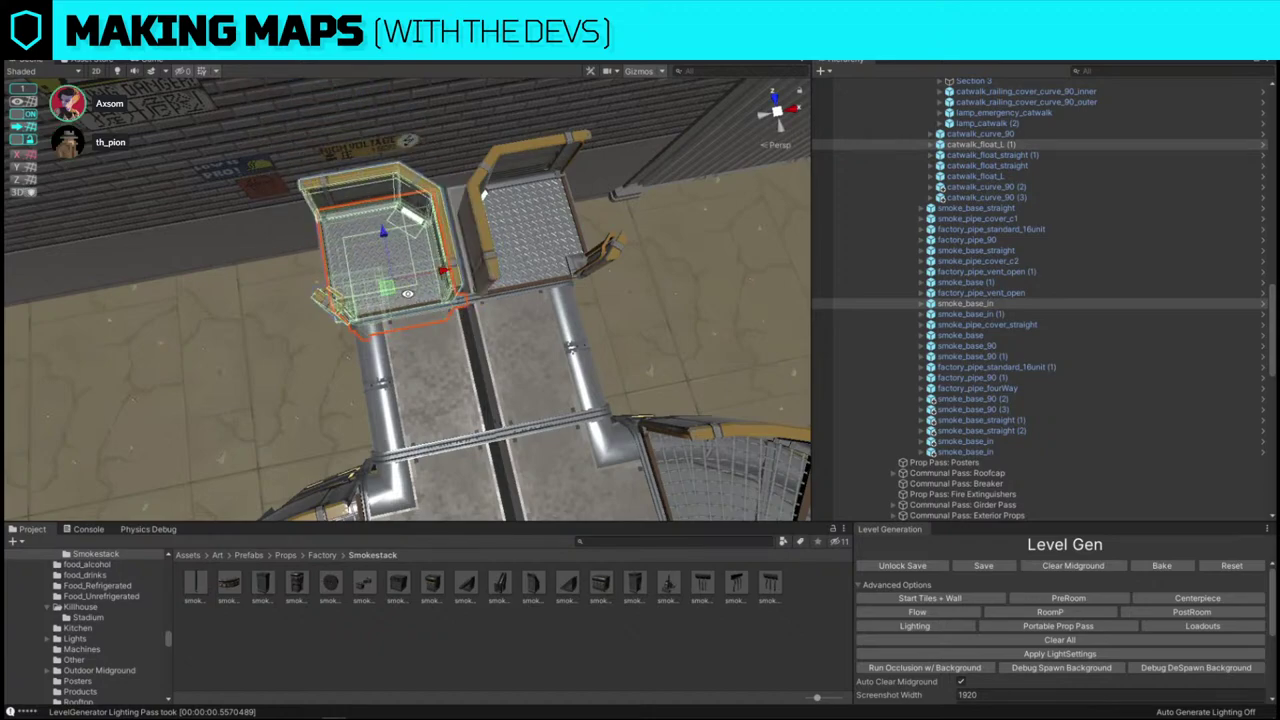
scroll(407, 293, "down", 15)
left_click(410, 185)
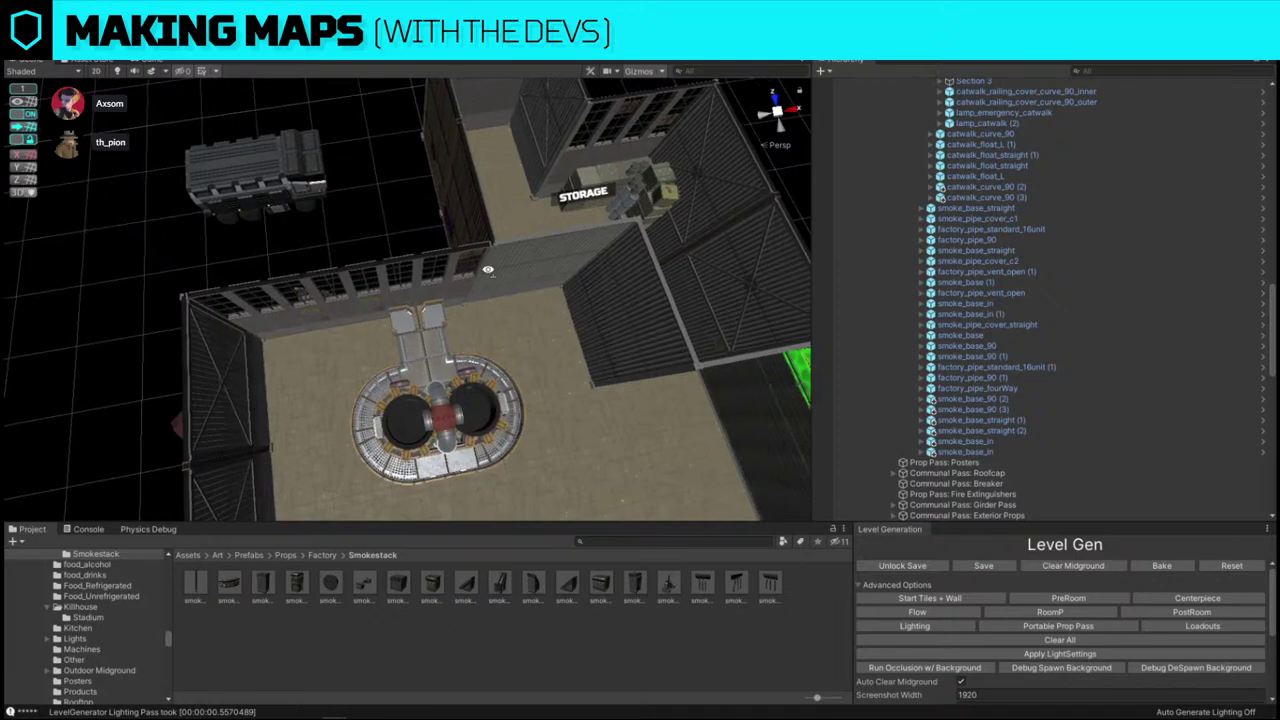
right_click_drag(488, 268, 385, 301)
scroll(385, 300, "up", 6)
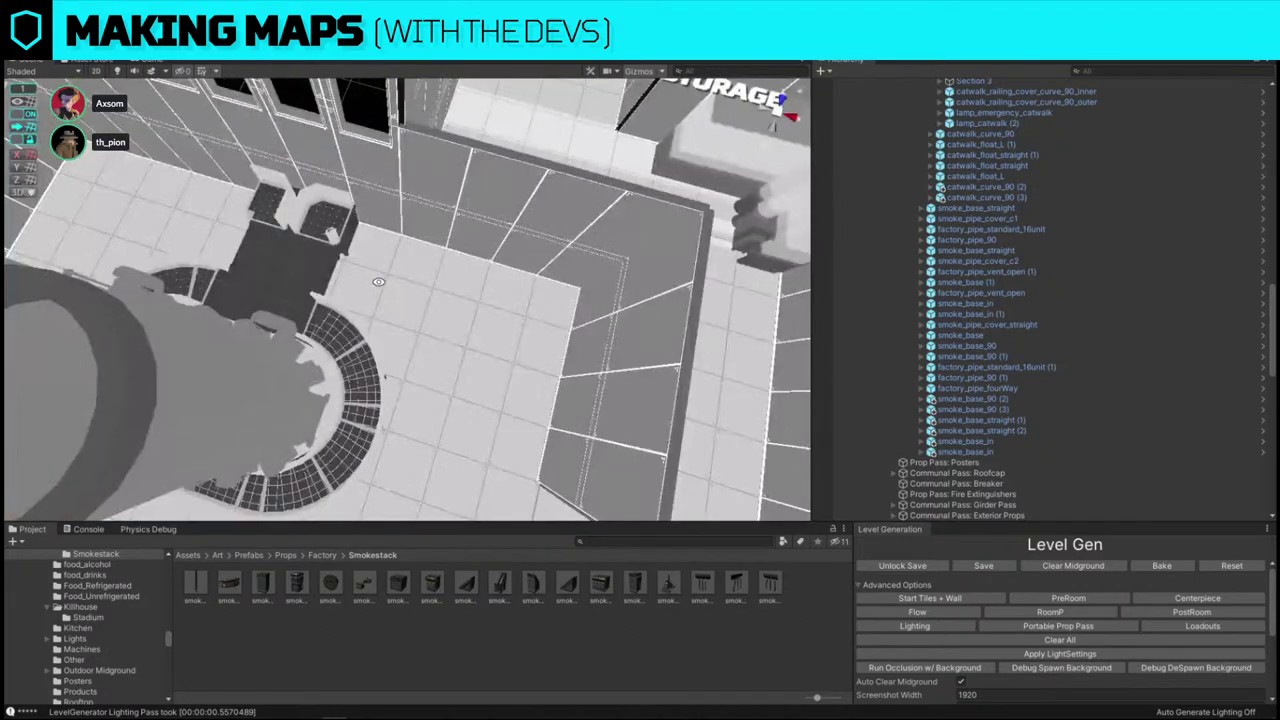
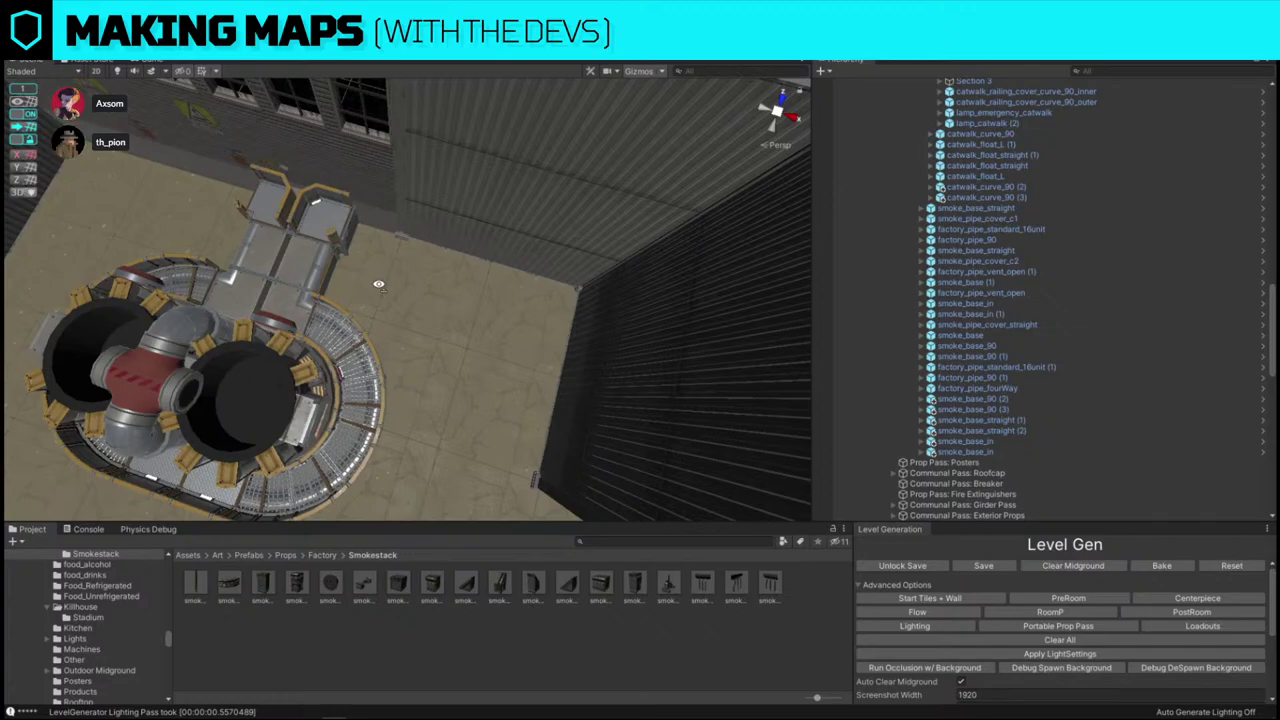
- Duplicate smoke_base_straight (1) beside the walkway's first platform and raise the copy so it stacks on the original
left_click_drag(378, 282, 652, 219, "alt")
left_click_drag(470, 232, 341, 274, "alt")
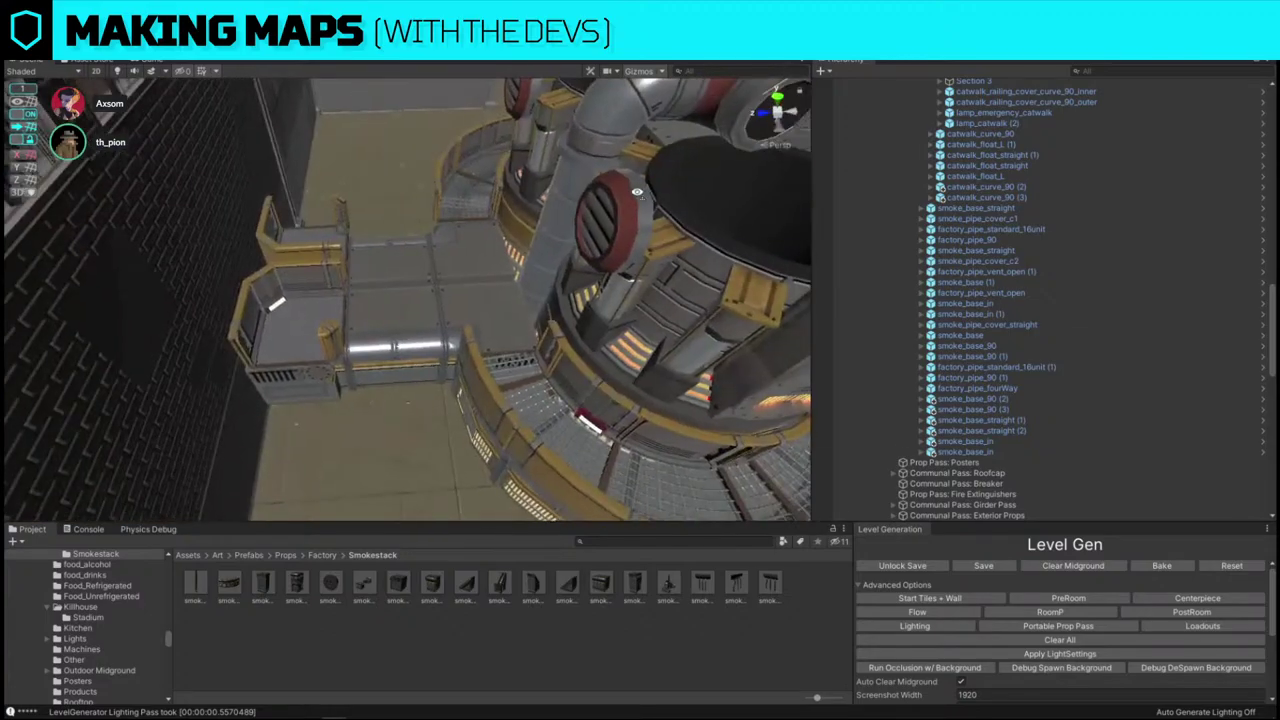
left_click(400, 326)
left_click_drag(400, 326, 330, 352, "alt")
scroll(330, 352, "up", 3)
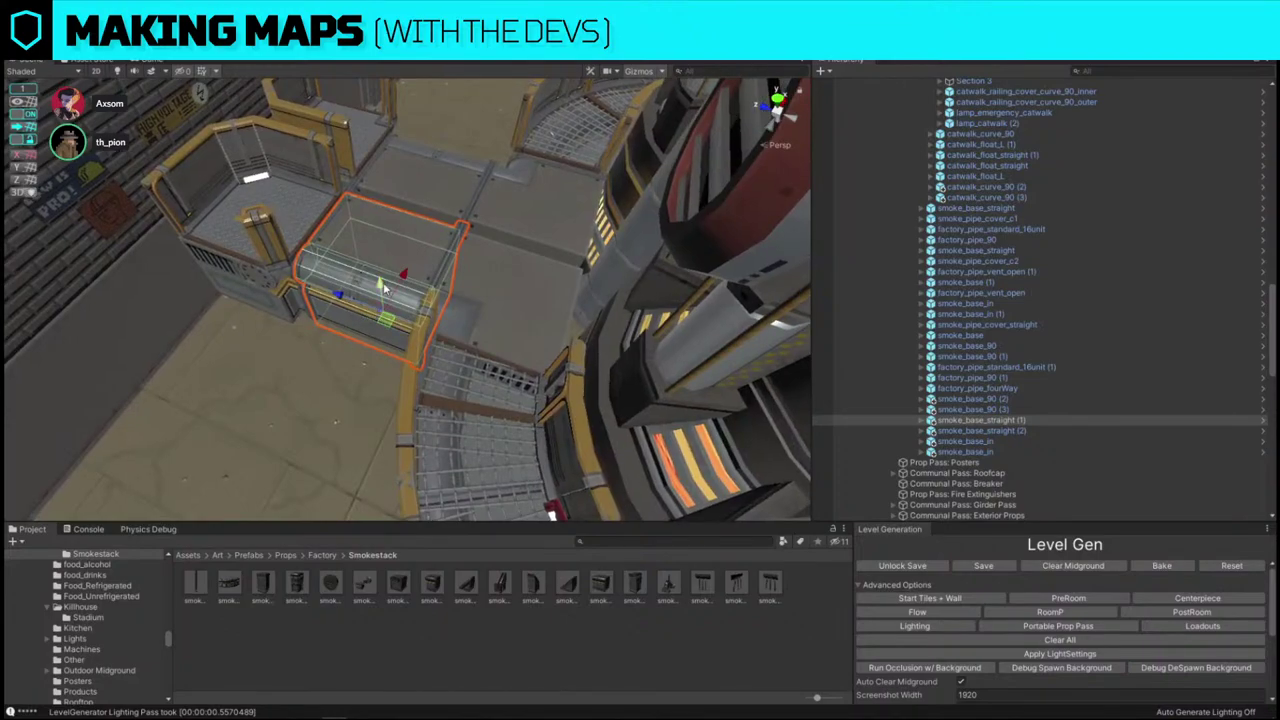
key("ctrl+d")
left_click_drag(381, 284, 384, 213)
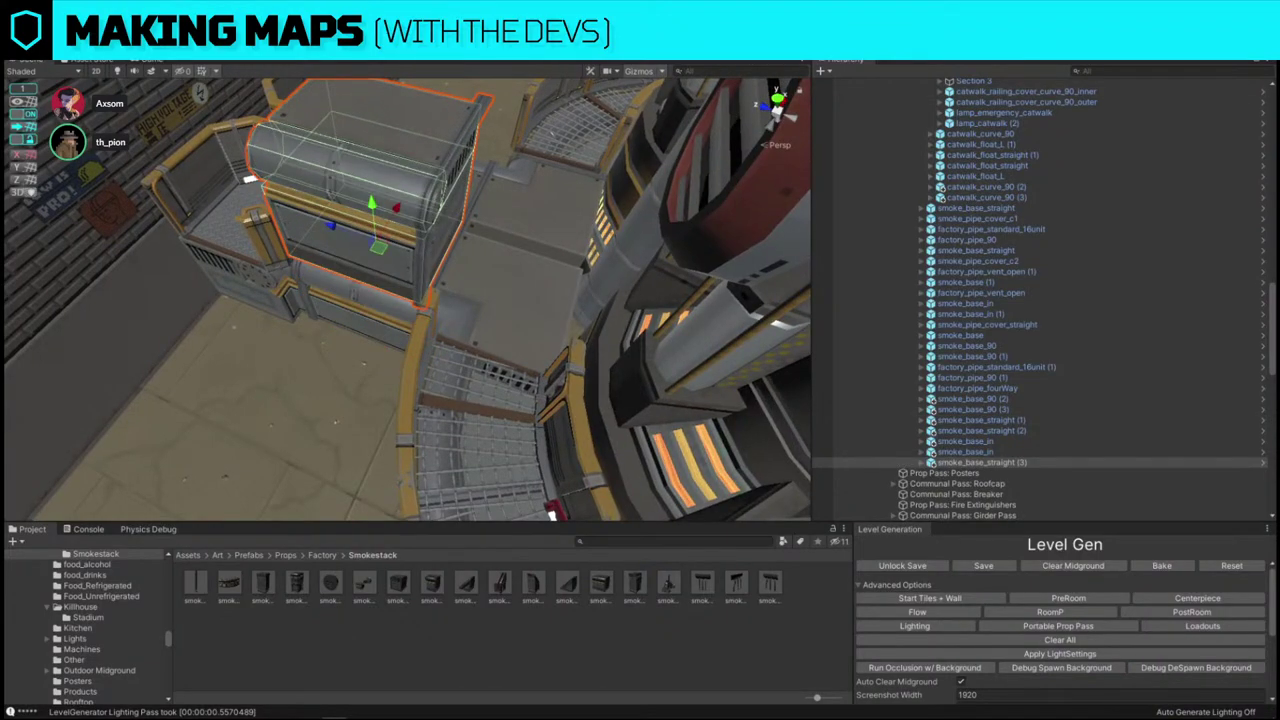
left_click(430, 201)
left_click(391, 189)
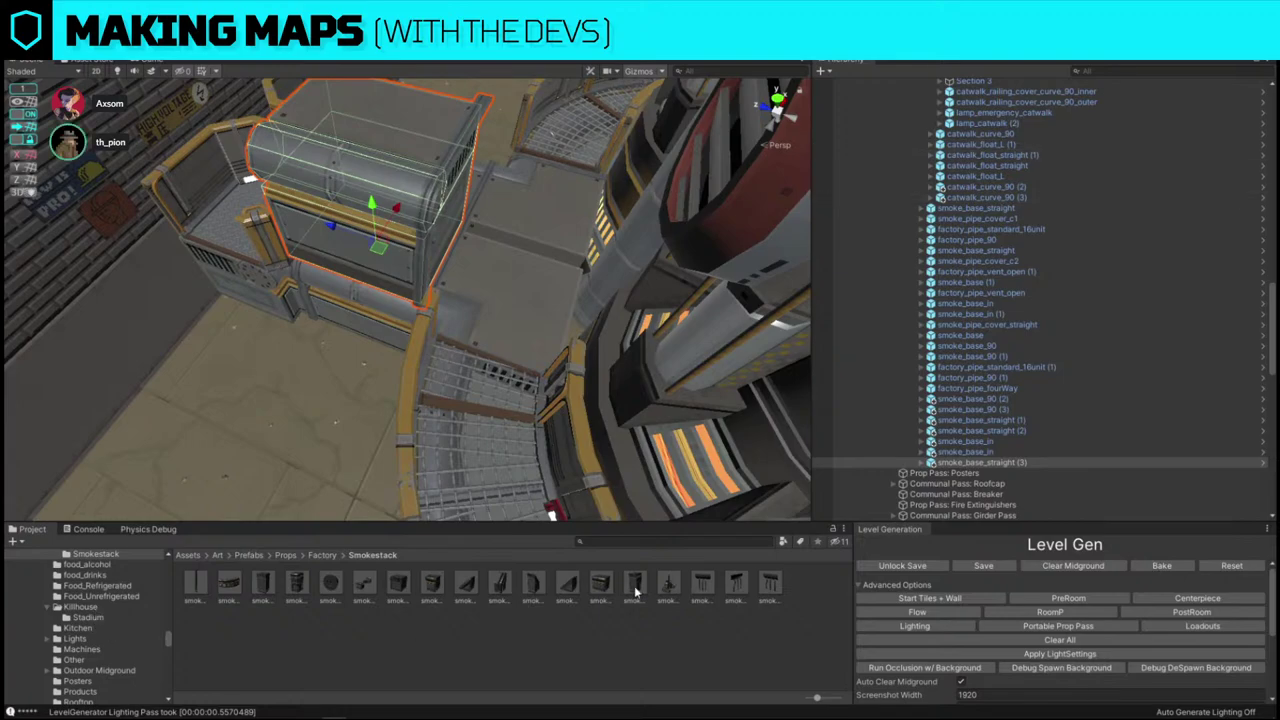
- Find the catwalk prefabs in Arch/Stairs/Prefabs and replace the raised base copy with catwalk_wall_straight
left_click(413, 345)
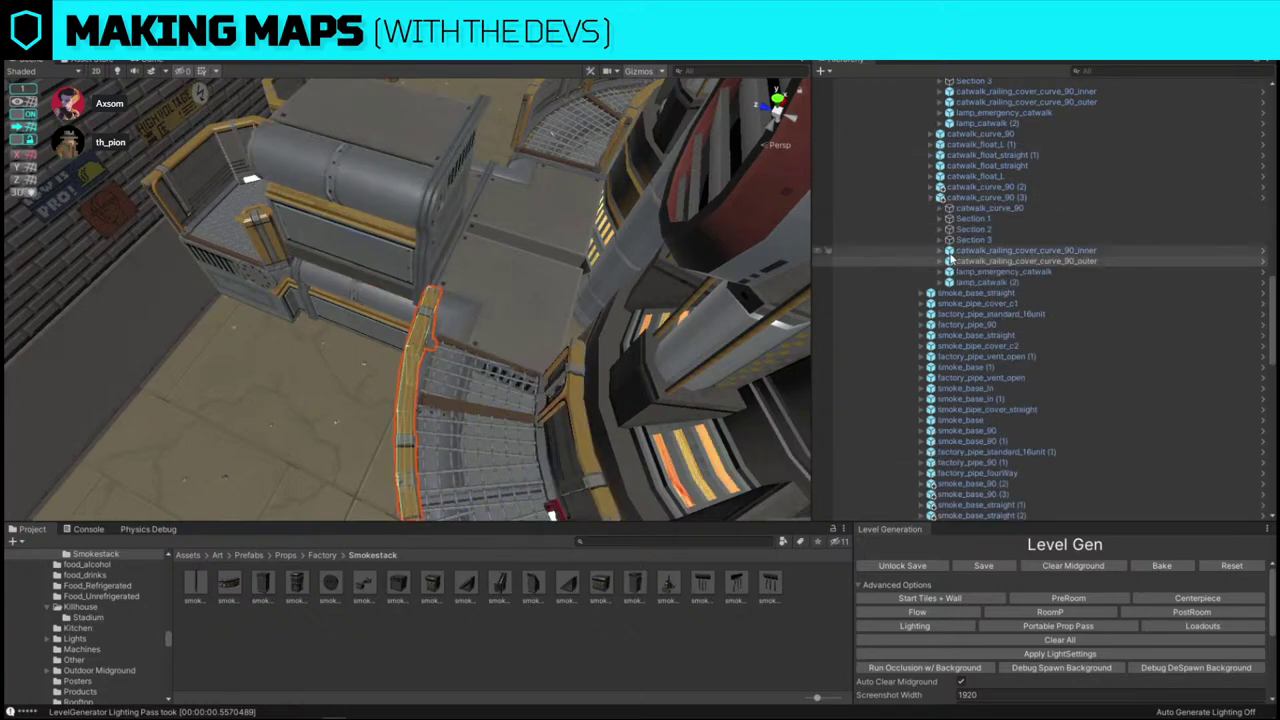
left_click(953, 205)
left_click(953, 199)
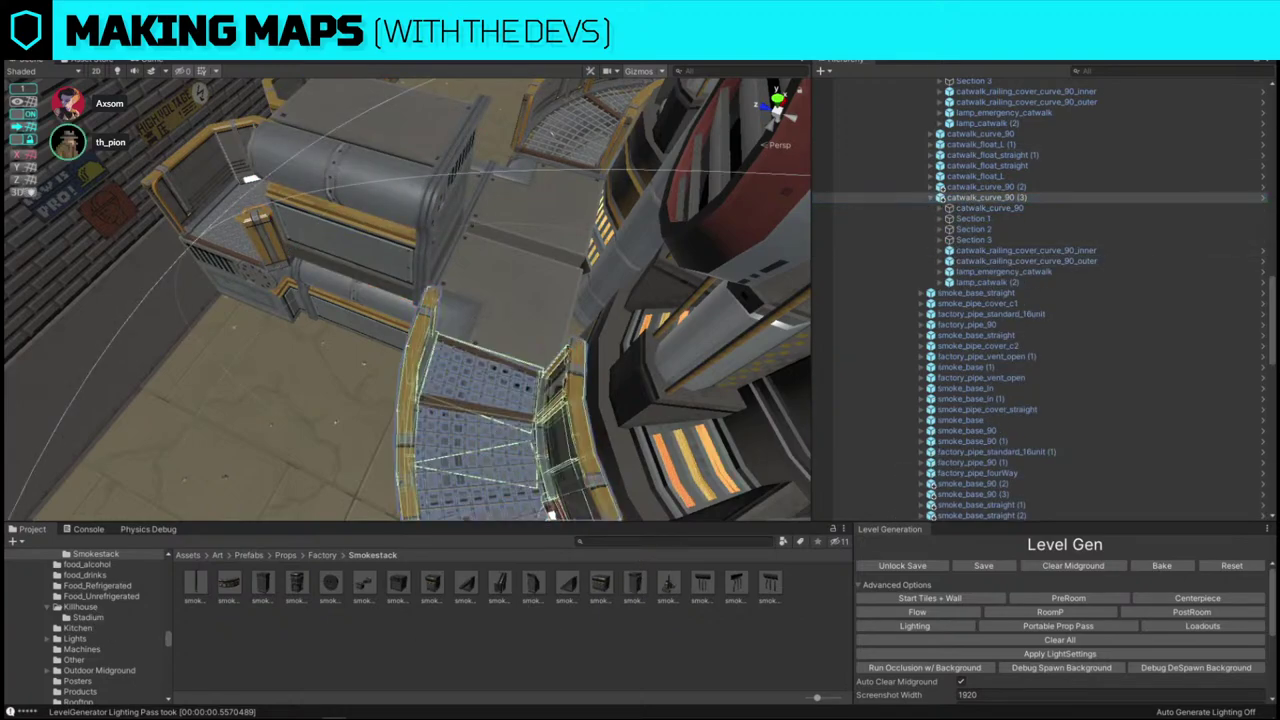
left_click(341, 169)
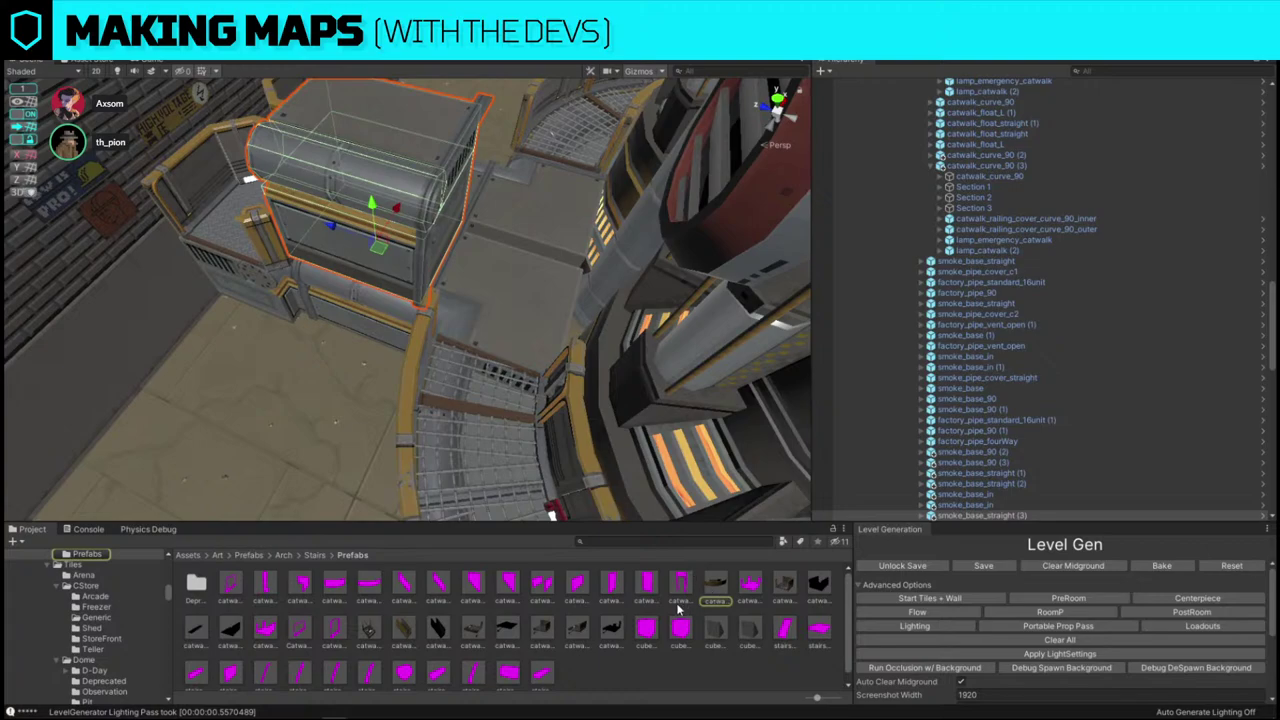
key("ctrl+shift+r")
left_click_drag(599, 621, 253, 251)
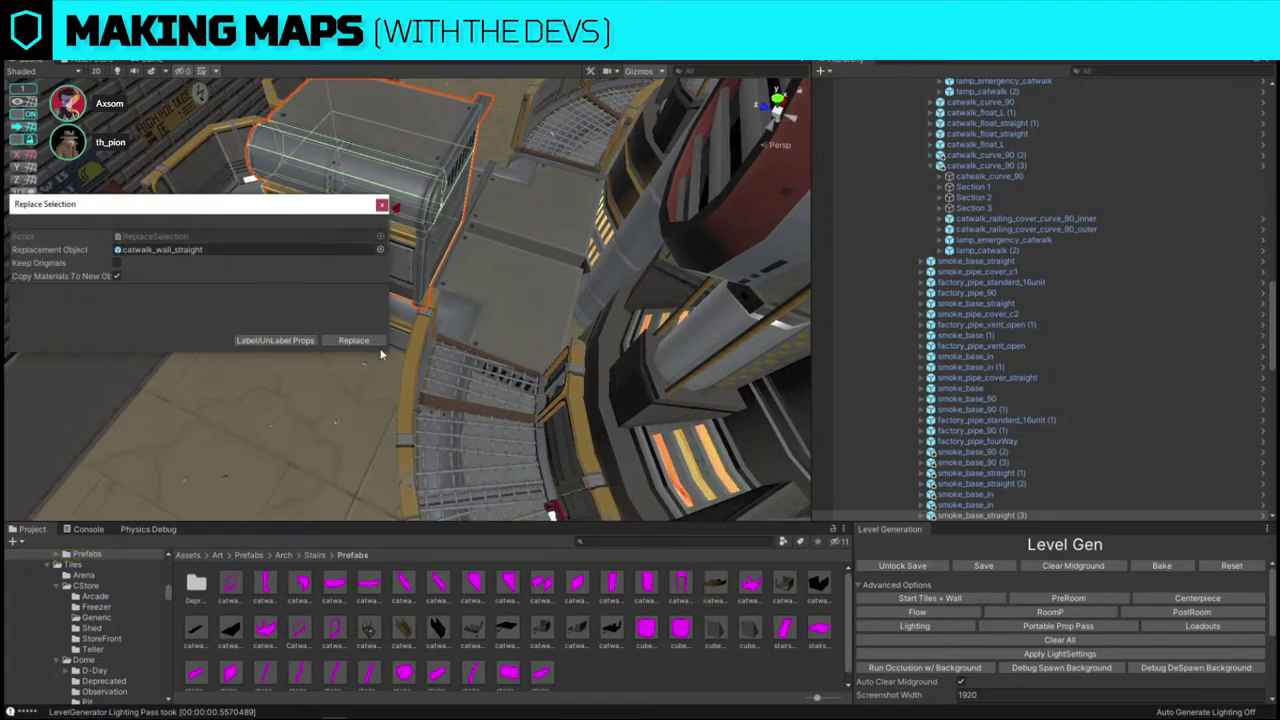
left_click(352, 341)
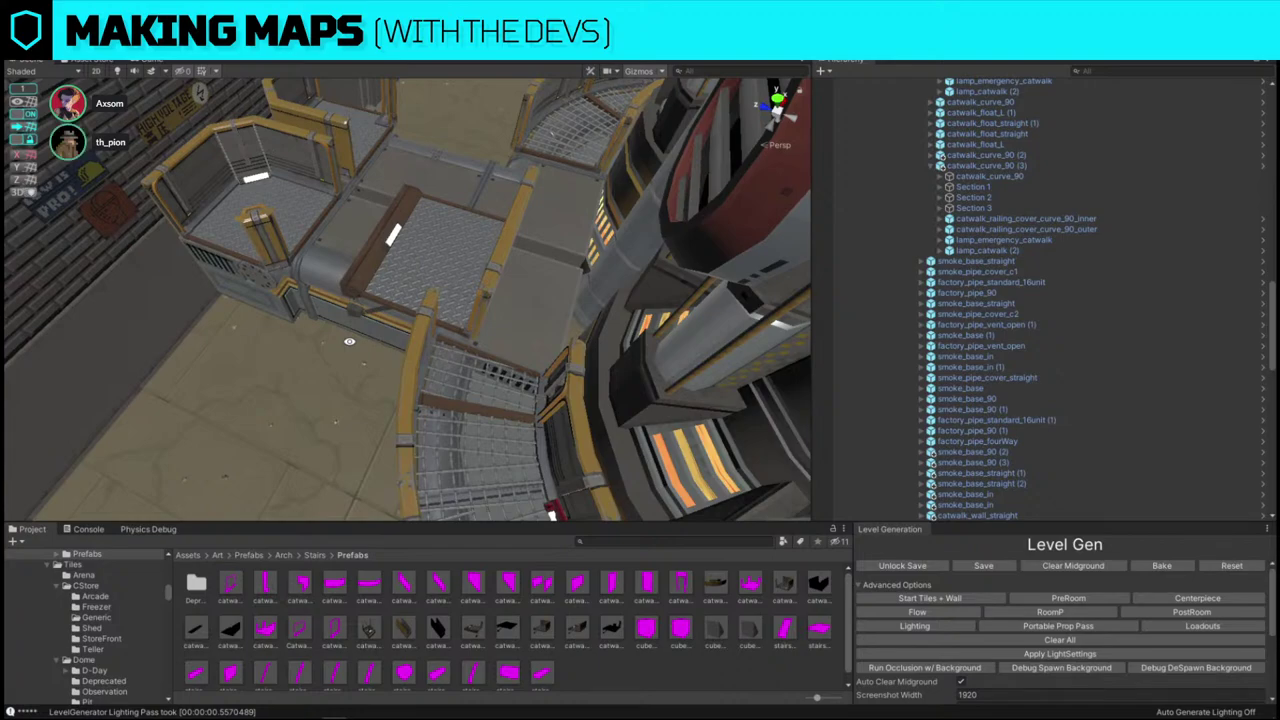
- Rotate catwalk_wall_straight so its railing faces the walkway's outer side, and lower it toward the base beneath
left_click(360, 259)
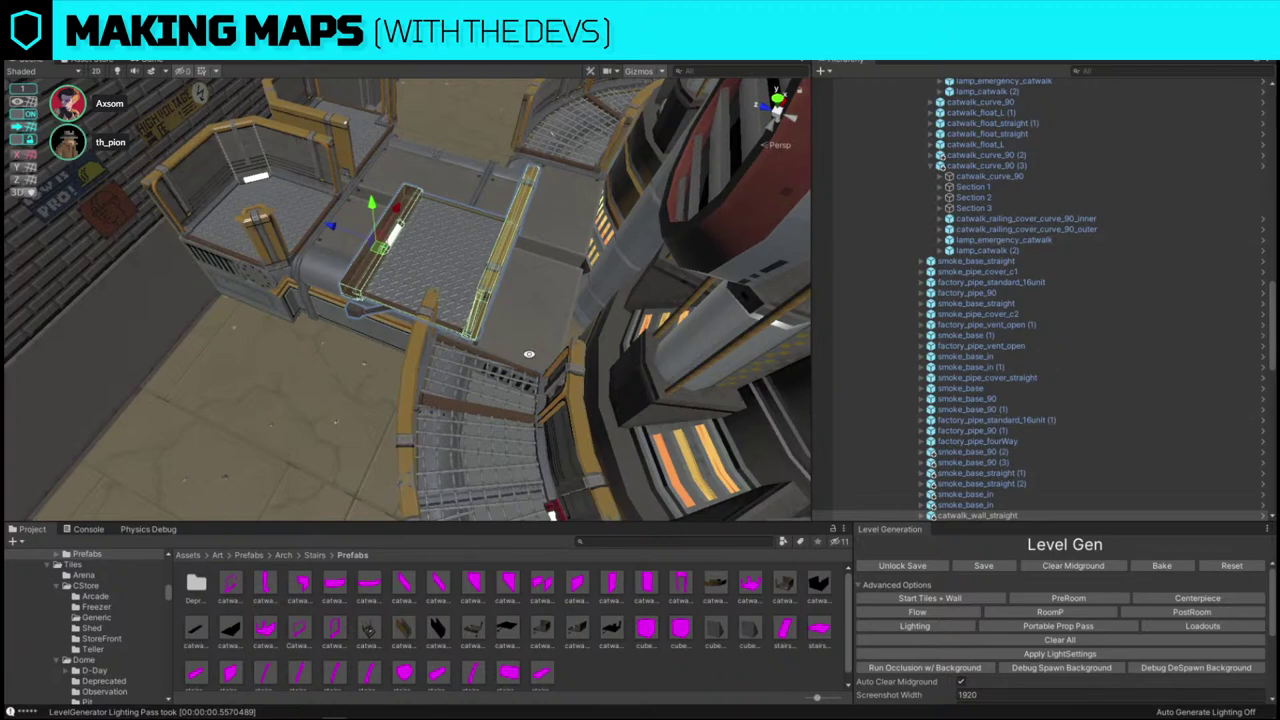
right_click_drag(413, 332, 333, 347)
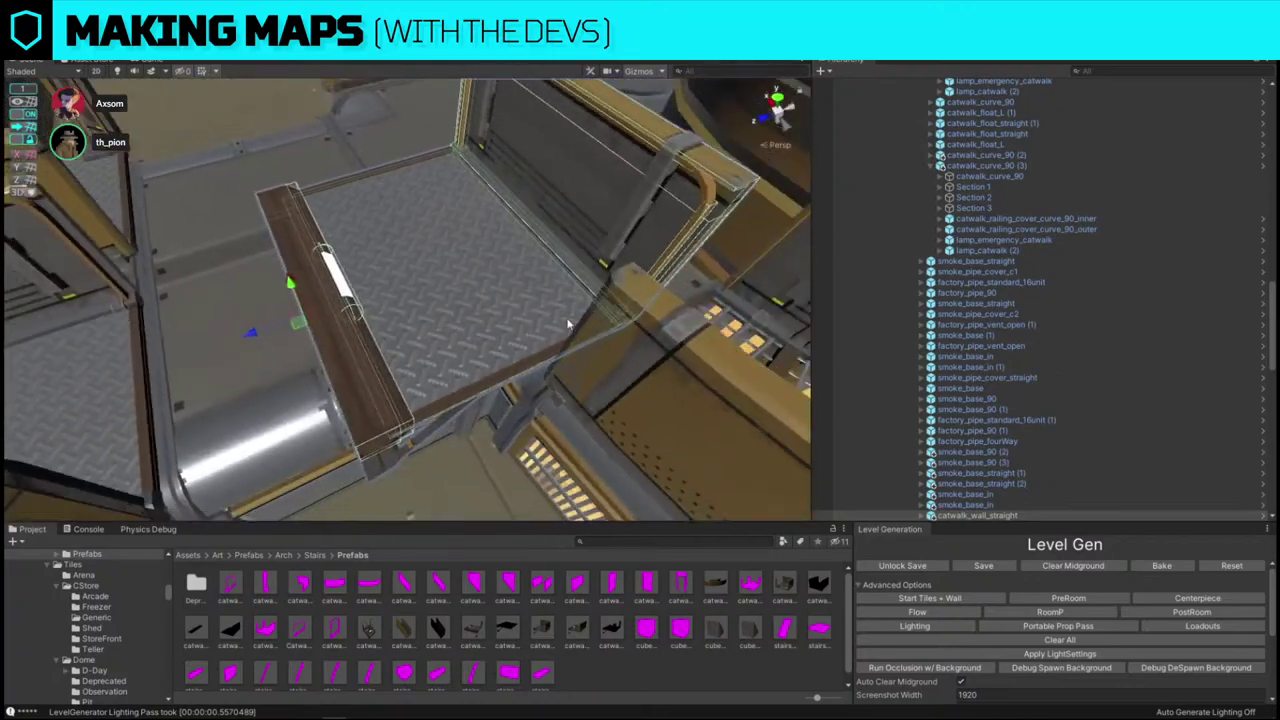
key("e")
left_click_drag(332, 347, 201, 424)
key("w")
right_click_drag(201, 424, 526, 275)
left_click_drag(503, 281, 500, 325)
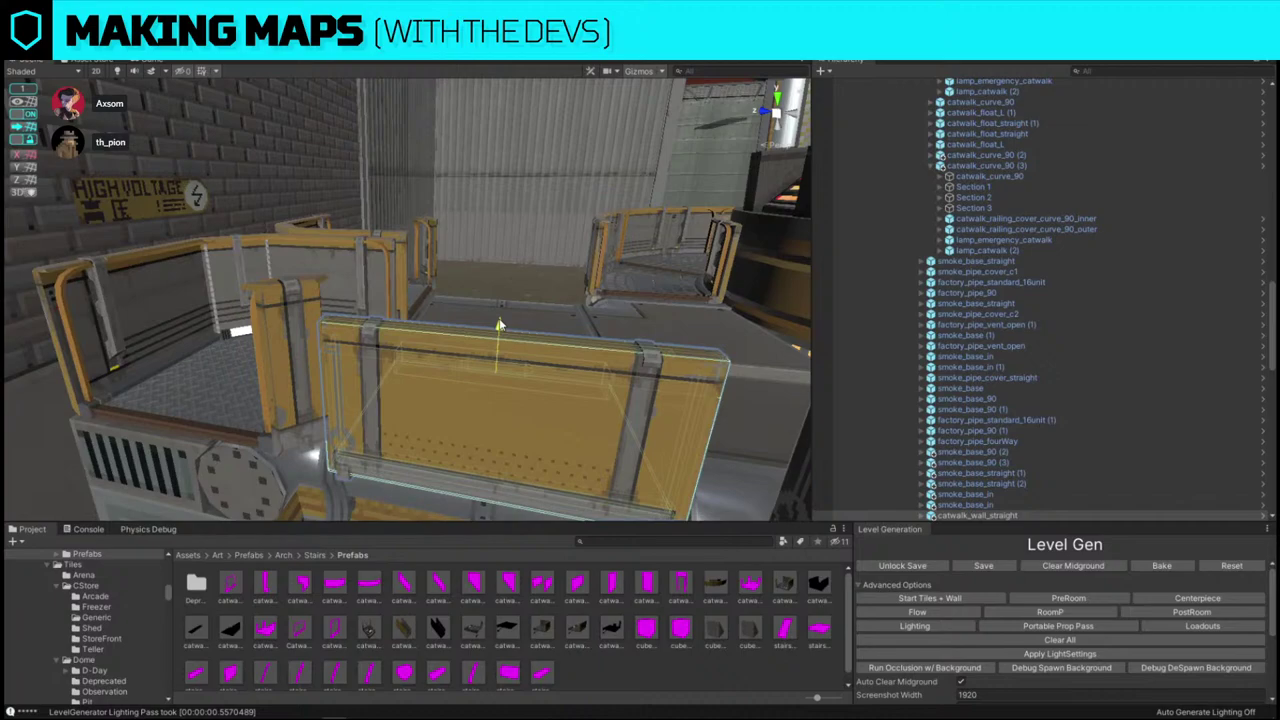
- Turn off grid snapping and fine-tune catwalk_wall_straight's height so it rests on top of the pipe-covered base
left_click(18, 114)
right_click_drag(300, 190, 425, 245)
left_click_drag(456, 204, 458, 163)
right_click_drag(482, 283, 415, 252)
left_click_drag(433, 237, 435, 250)
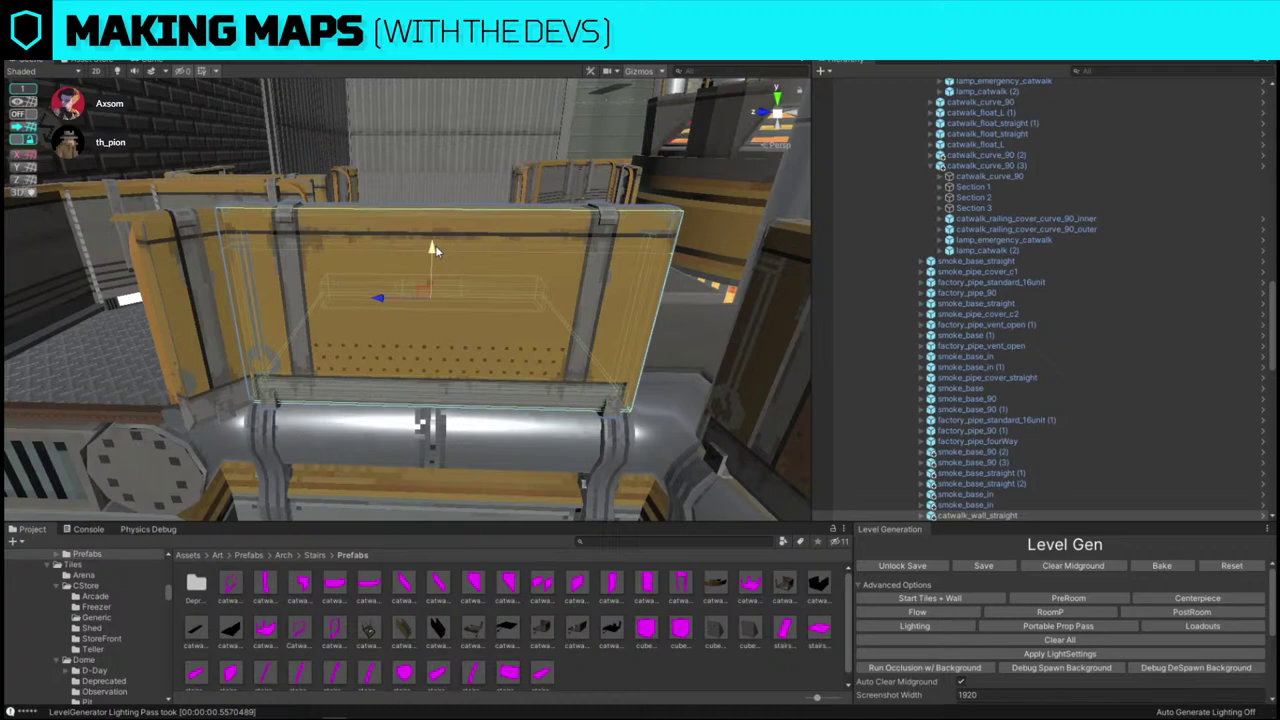
- Parent catwalk_wall_straight to smoke_base_straight (1) in the hierarchy
left_click(451, 425)
key("ctrl+z")
left_click(1018, 517)
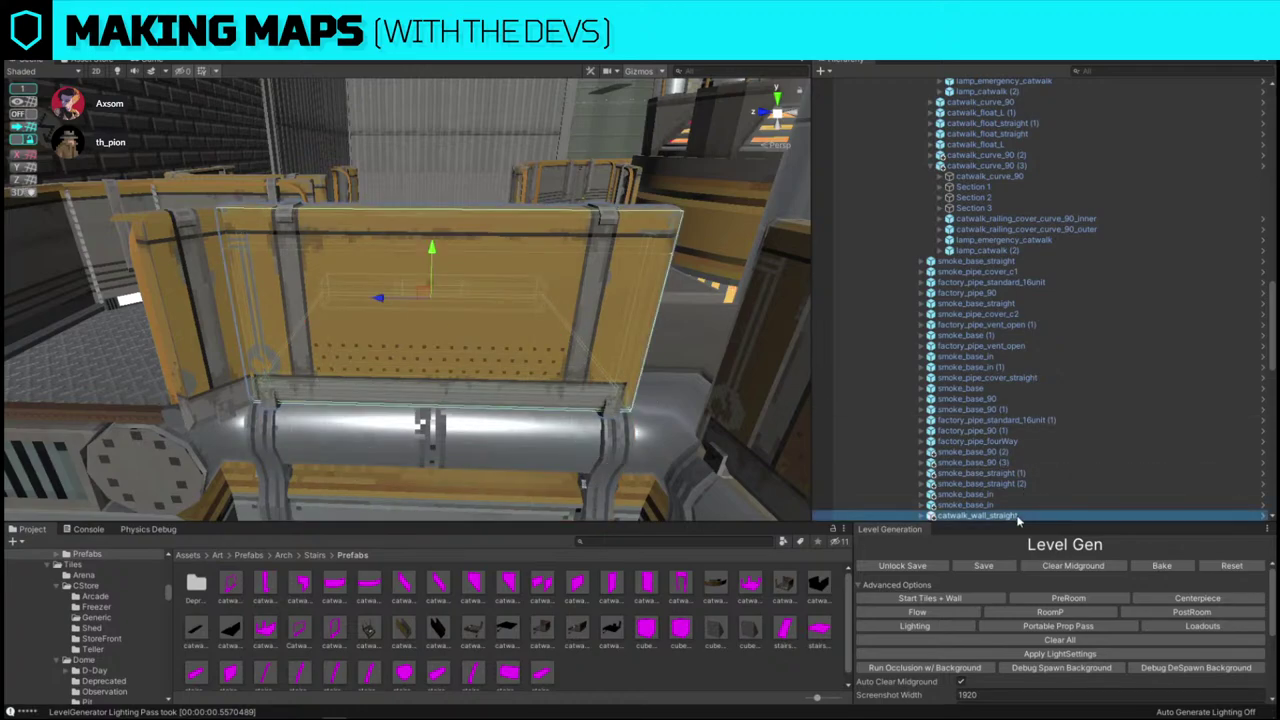
left_click(921, 473)
left_click(999, 432)
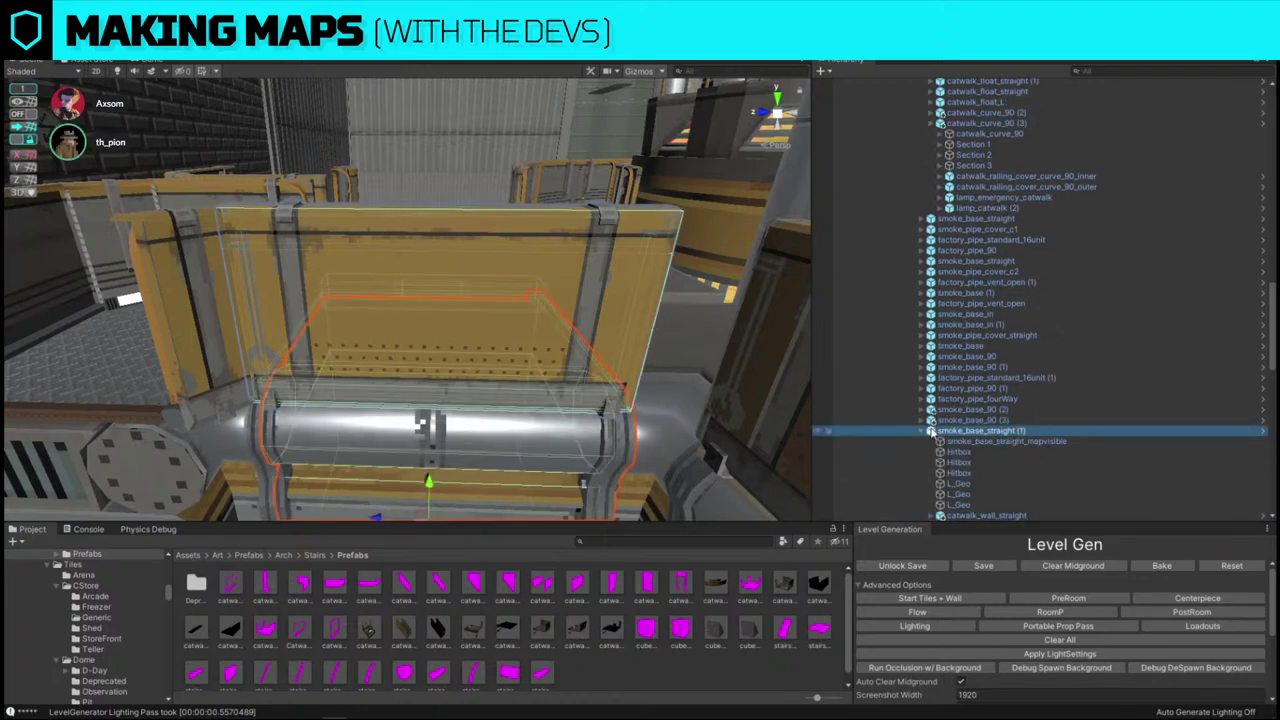
left_click(920, 432)
- Delete smoke_base_straight (2) from the opposite side of the walkway
right_click_drag(600, 300, 231, 321)
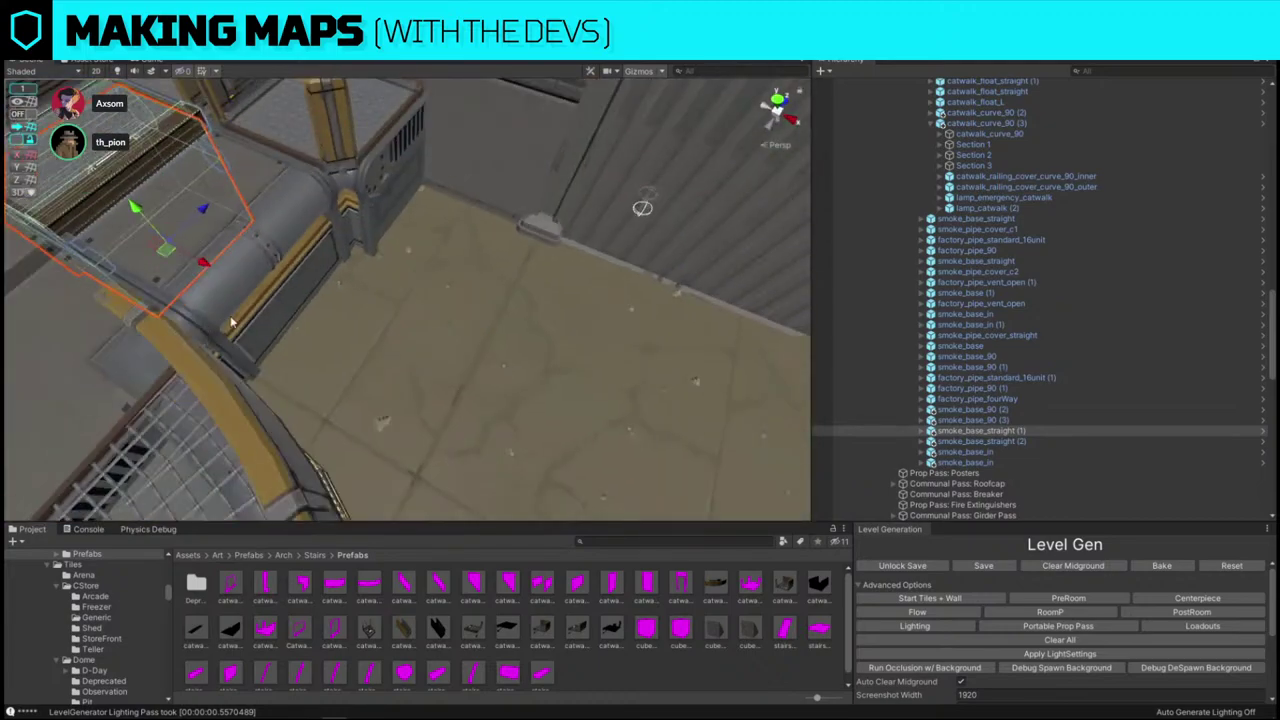
left_click(314, 243)
key("Delete")
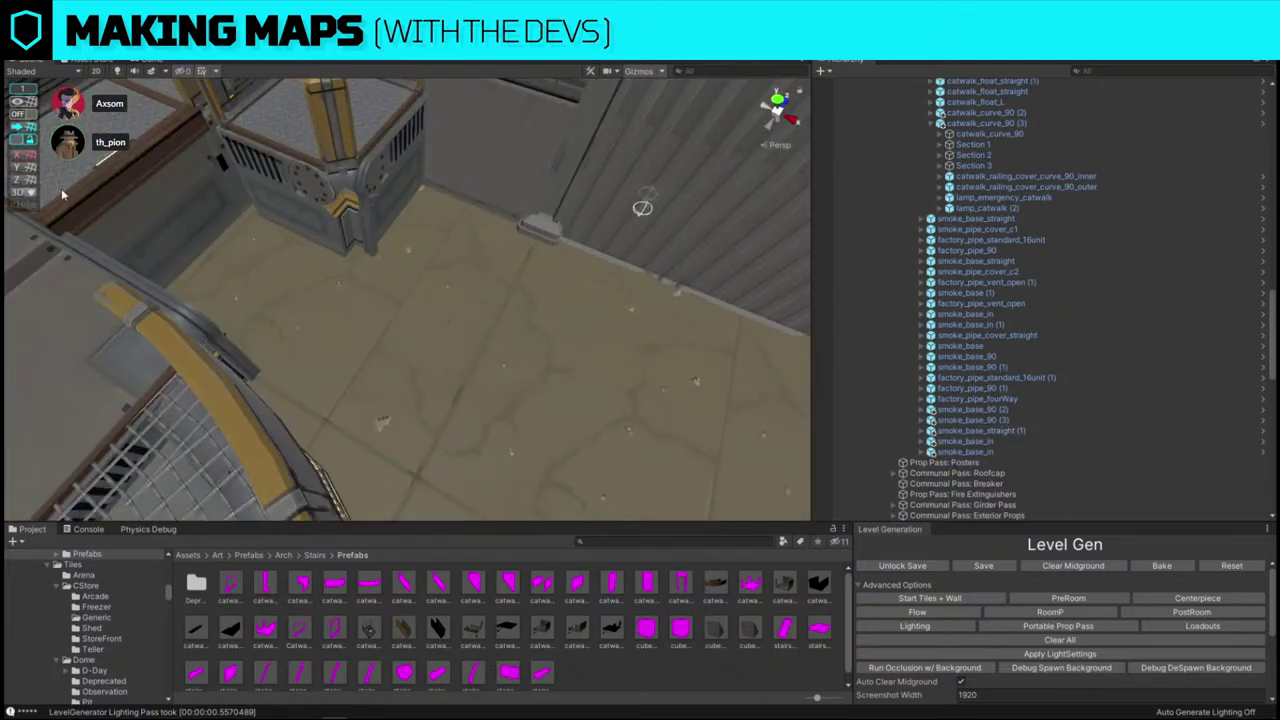
- Duplicate smoke_base_straight (1) with its nested catwalk, turn the copy 180 degrees with snapping on, and move it into the gap opposite
left_click(172, 217)
middle_click_drag(172, 217, 408, 303)
scroll(448, 272, "up", 3)
left_click(445, 271)
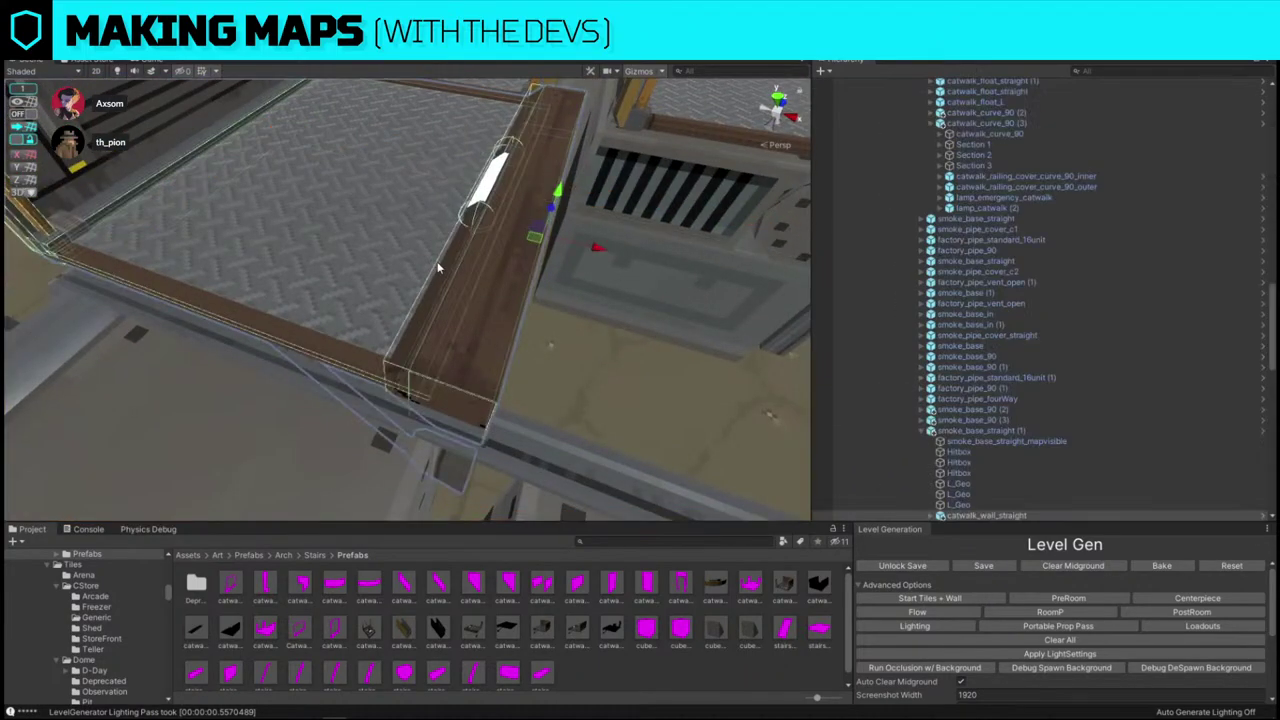
left_click_drag(441, 268, 327, 278, "alt")
left_click(228, 307)
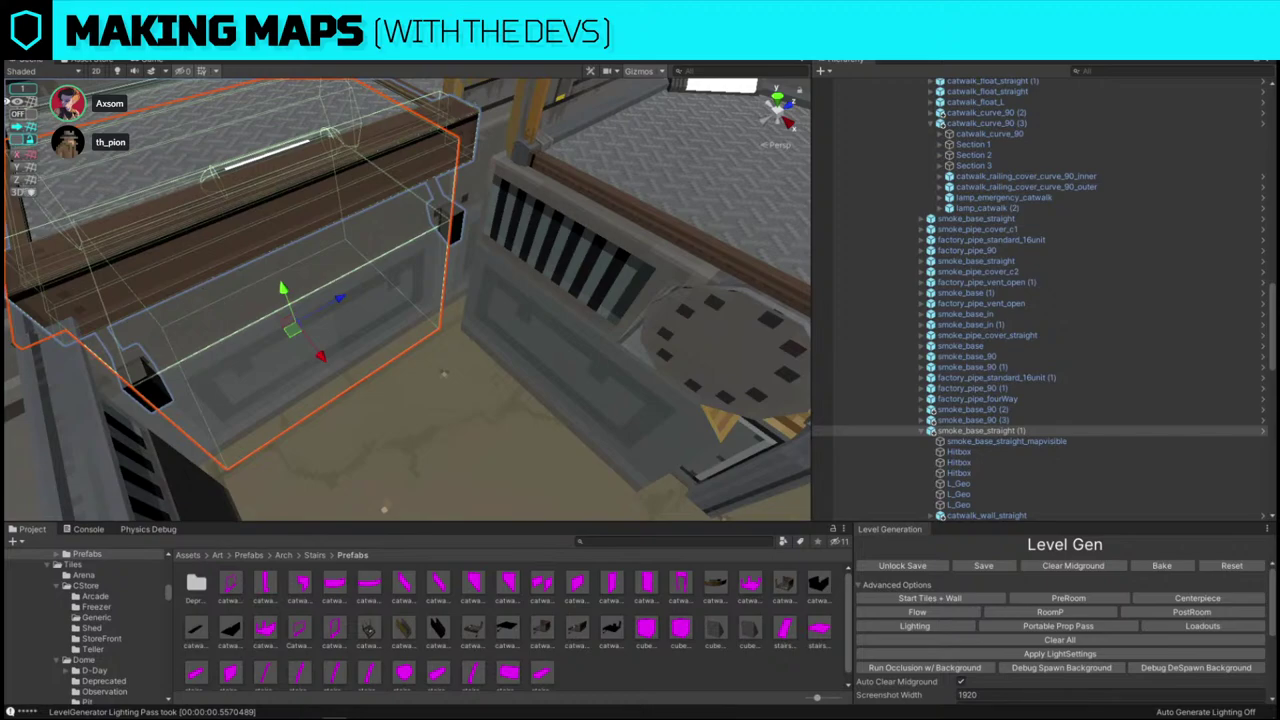
left_click(27, 114)
left_click_drag(170, 140, 736, 326, "alt")
key("ctrl+d")
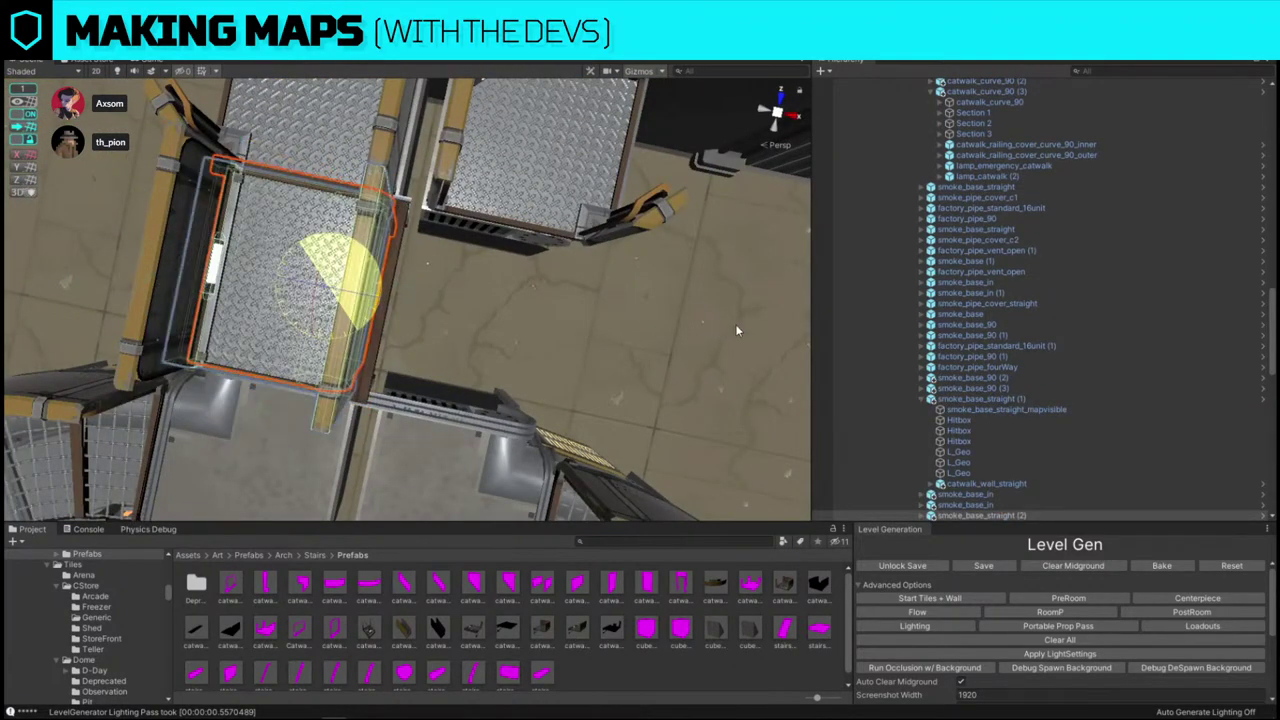
key("w")
left_click_drag(360, 294, 516, 328)
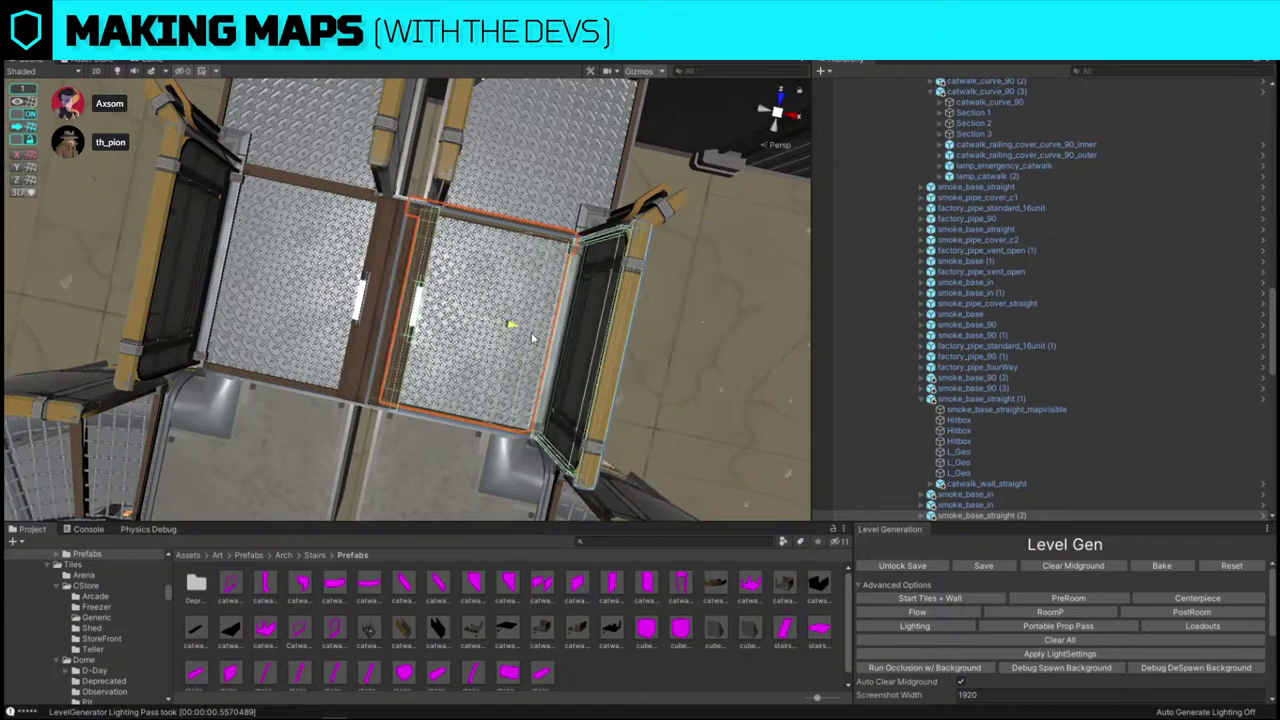
- Deactivate the catwalk_float_L and catwalk_float_L (1) platforms at the walkway's end near the wall
right_click_drag(516, 328, 540, 254)
left_click(384, 255)
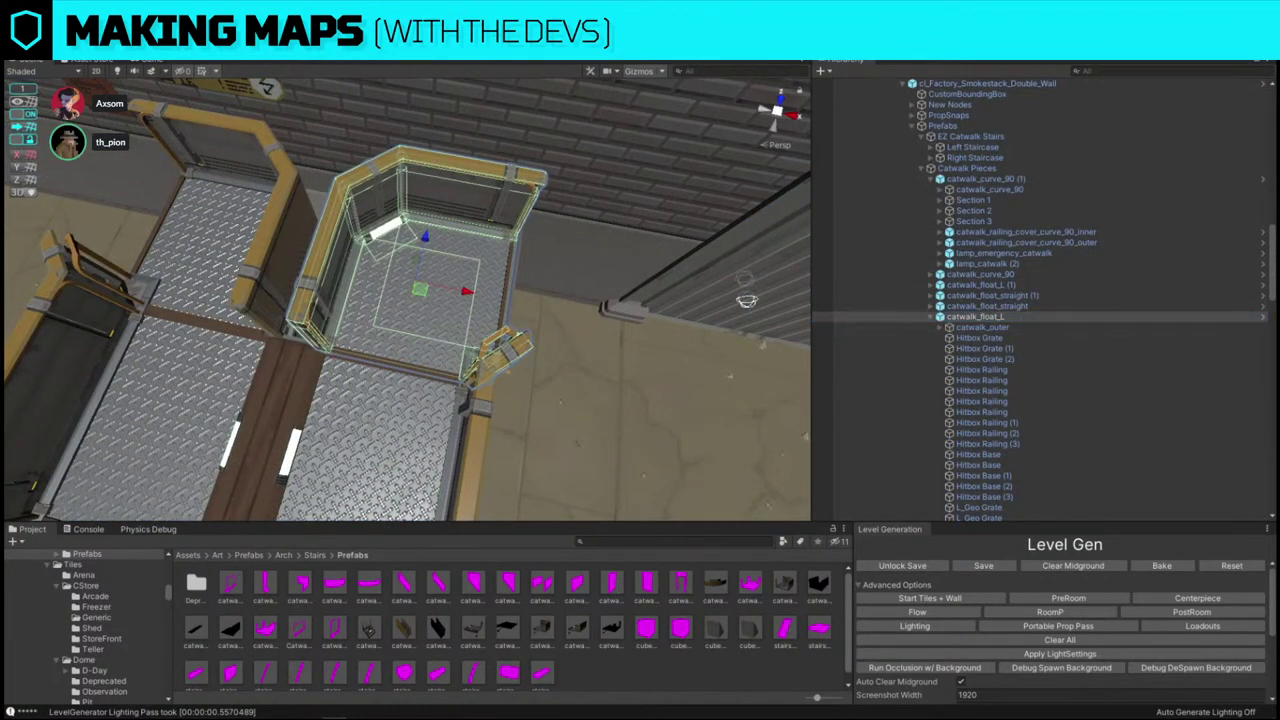
key("alt+shift+a")
left_click(303, 244)
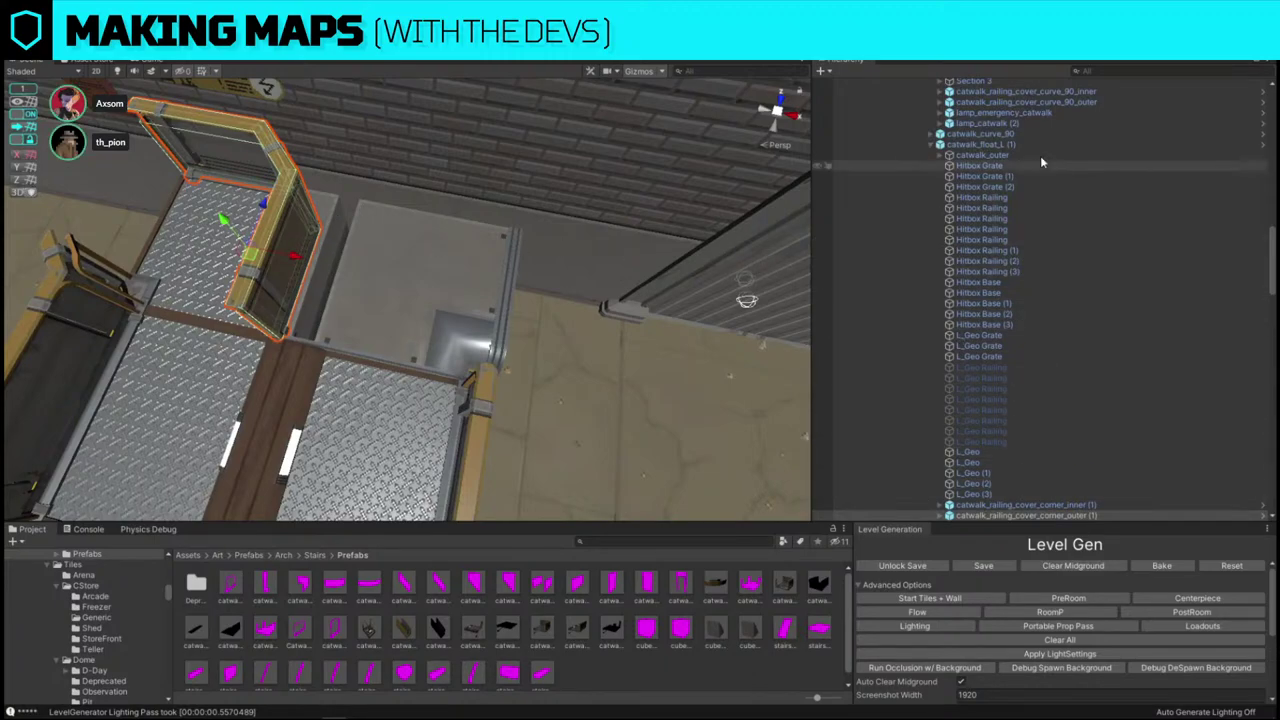
left_click(1011, 144)
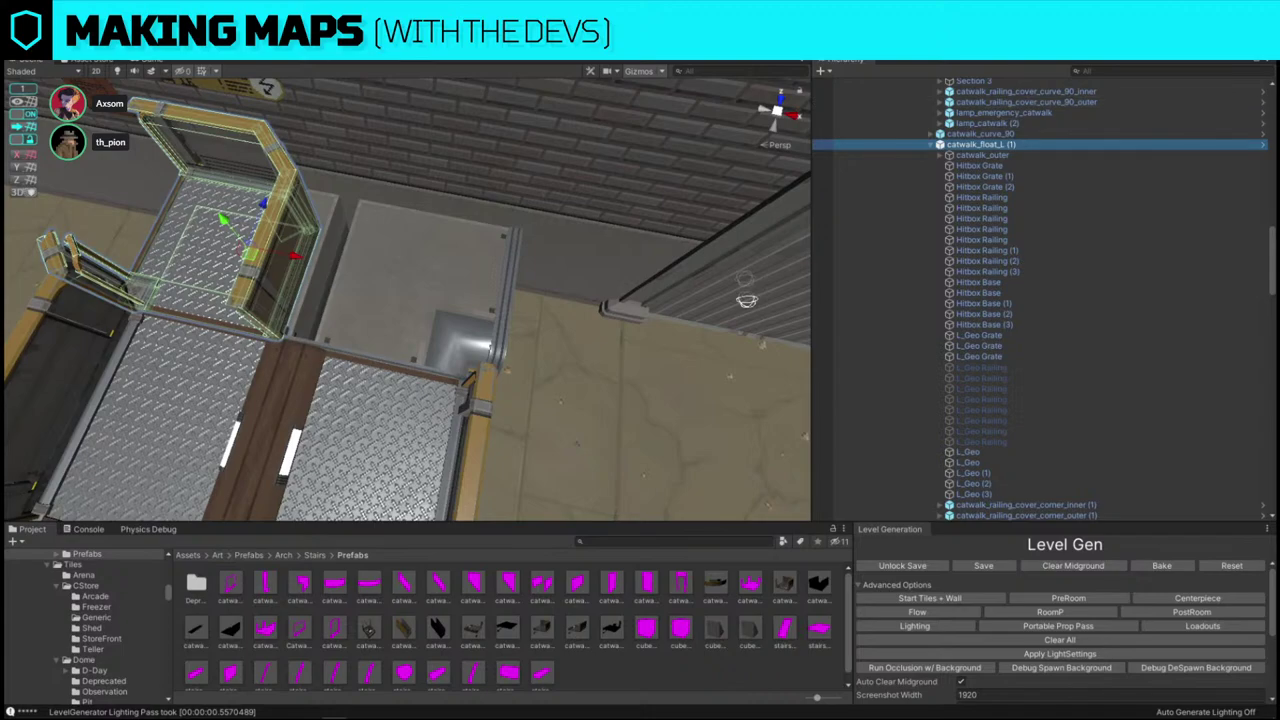
key("alt+shift+a")
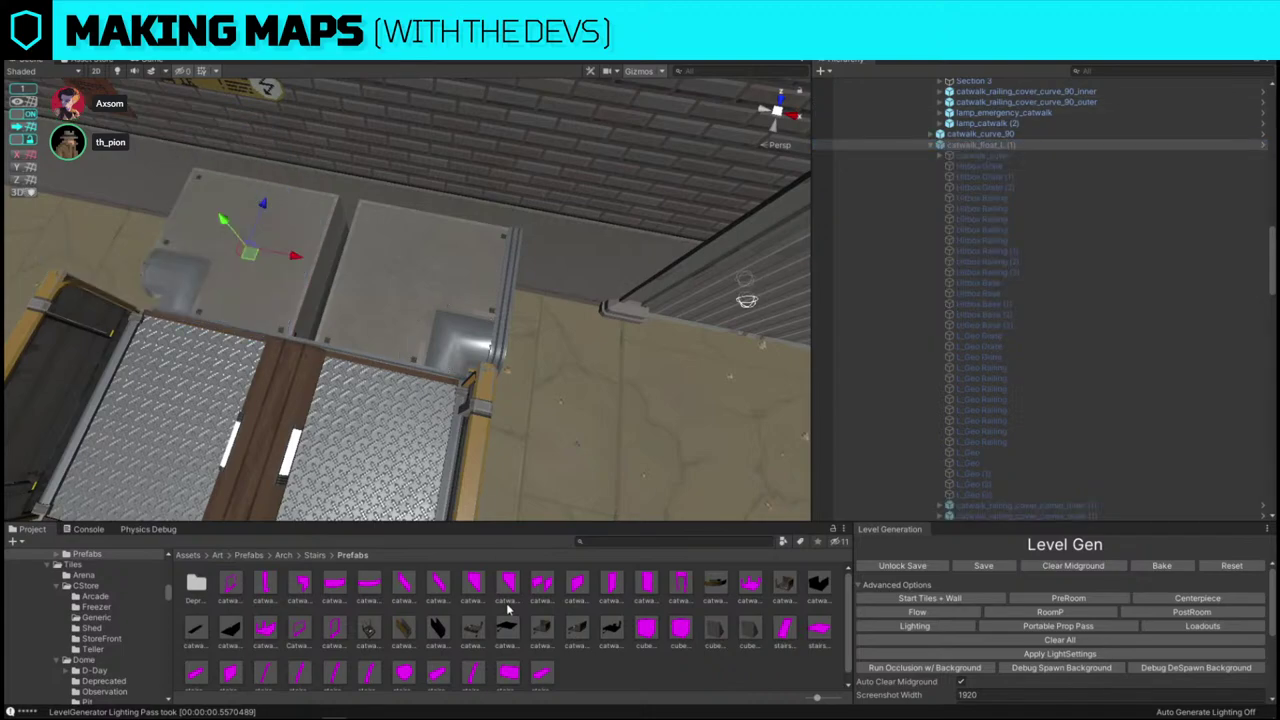
- Add the catwalk_wall_inner prefab as a child of smoke_base_in (1) and select it
left_click(440, 345)
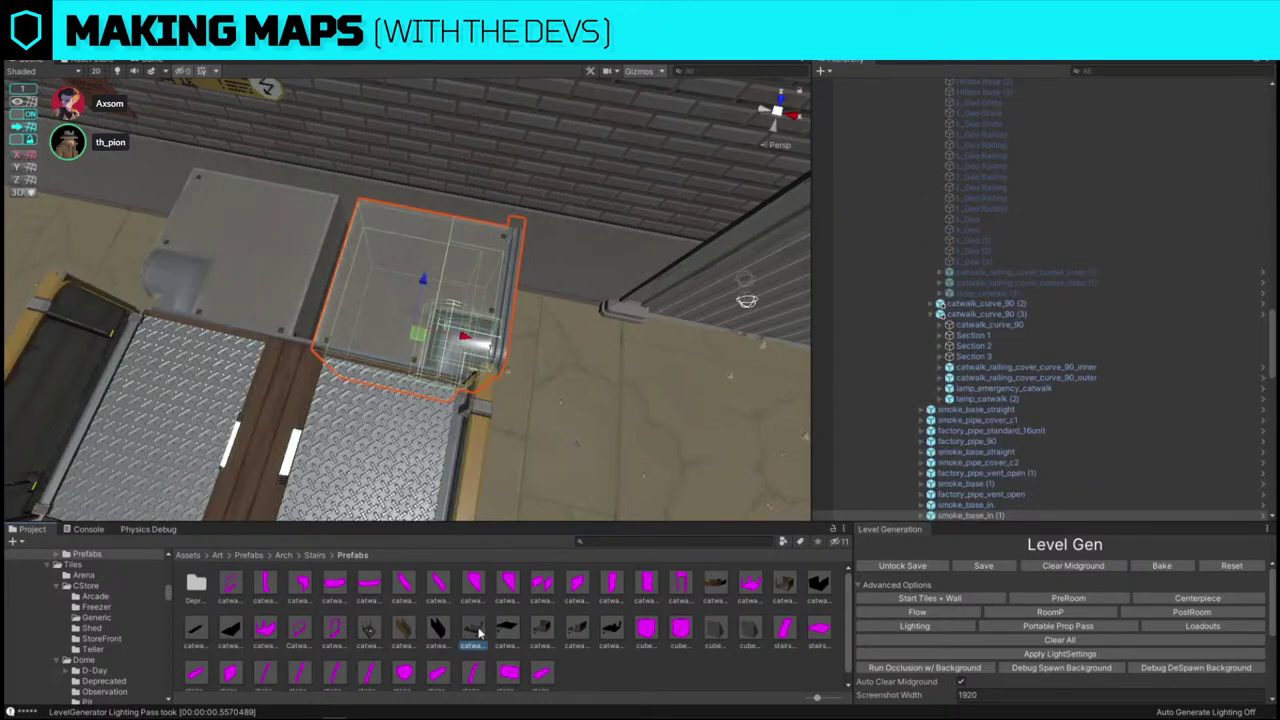
left_click_drag(478, 630, 985, 421)
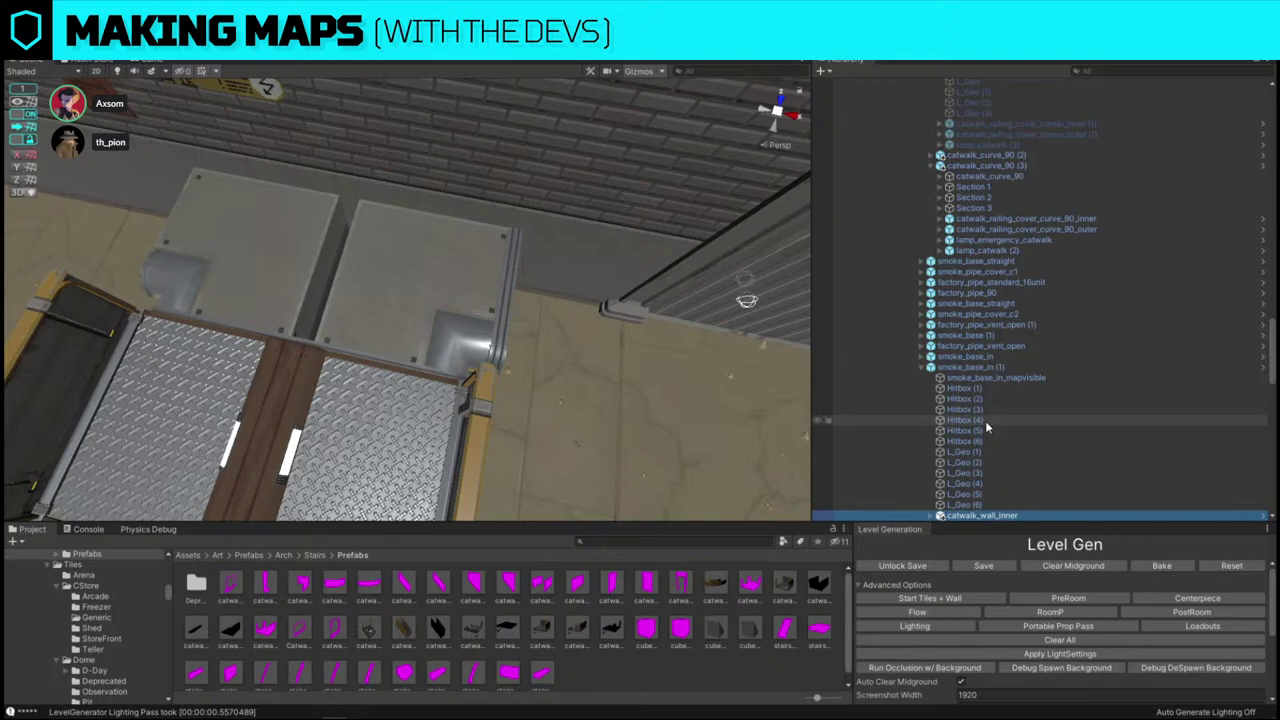
left_click(966, 370)
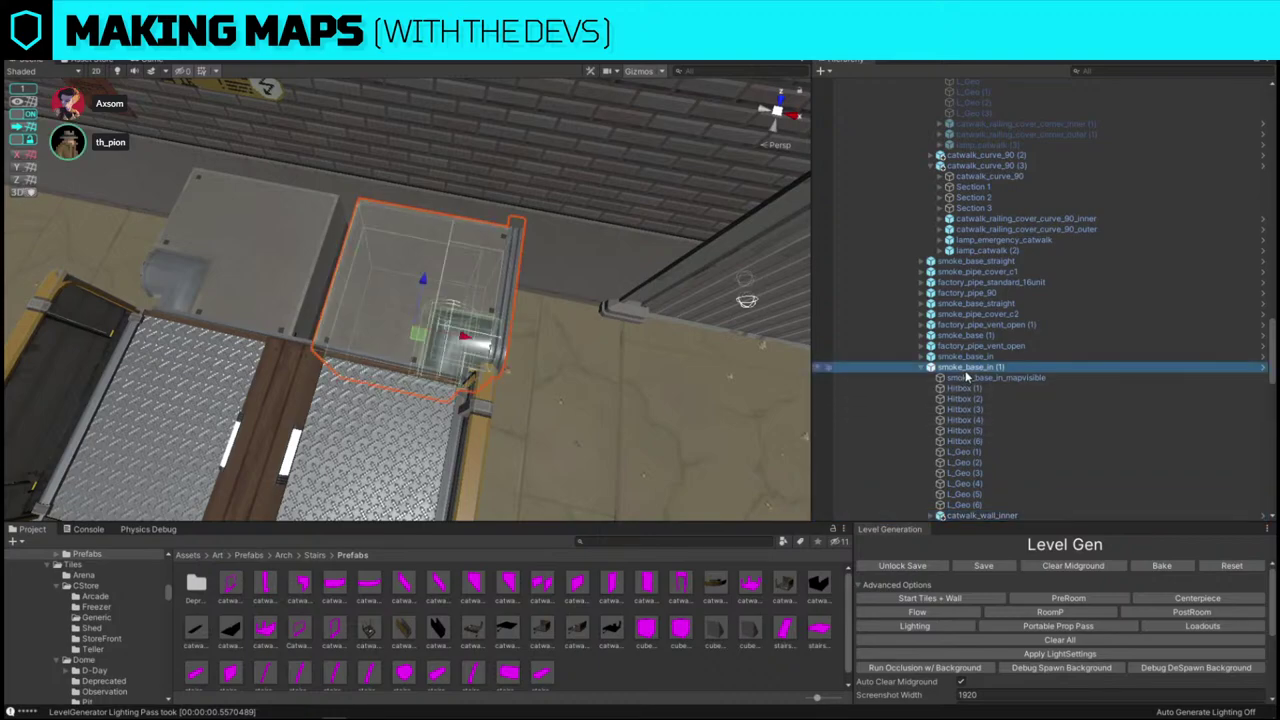
left_click(984, 515)
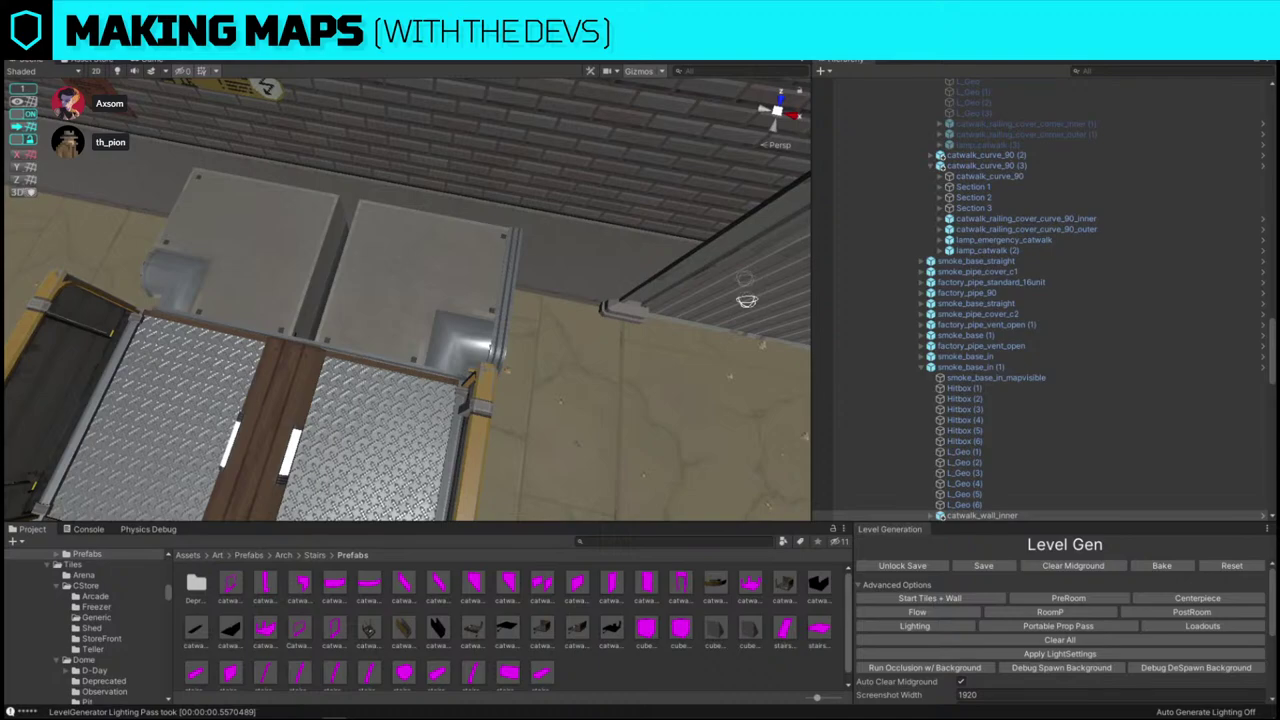
- Move catwalk_wall_inner over the corner base, raise it to walkway level, and rotate it to match the adjoining railing
right_click_drag(484, 257, 505, 267)
left_click_drag(428, 270, 382, 280)
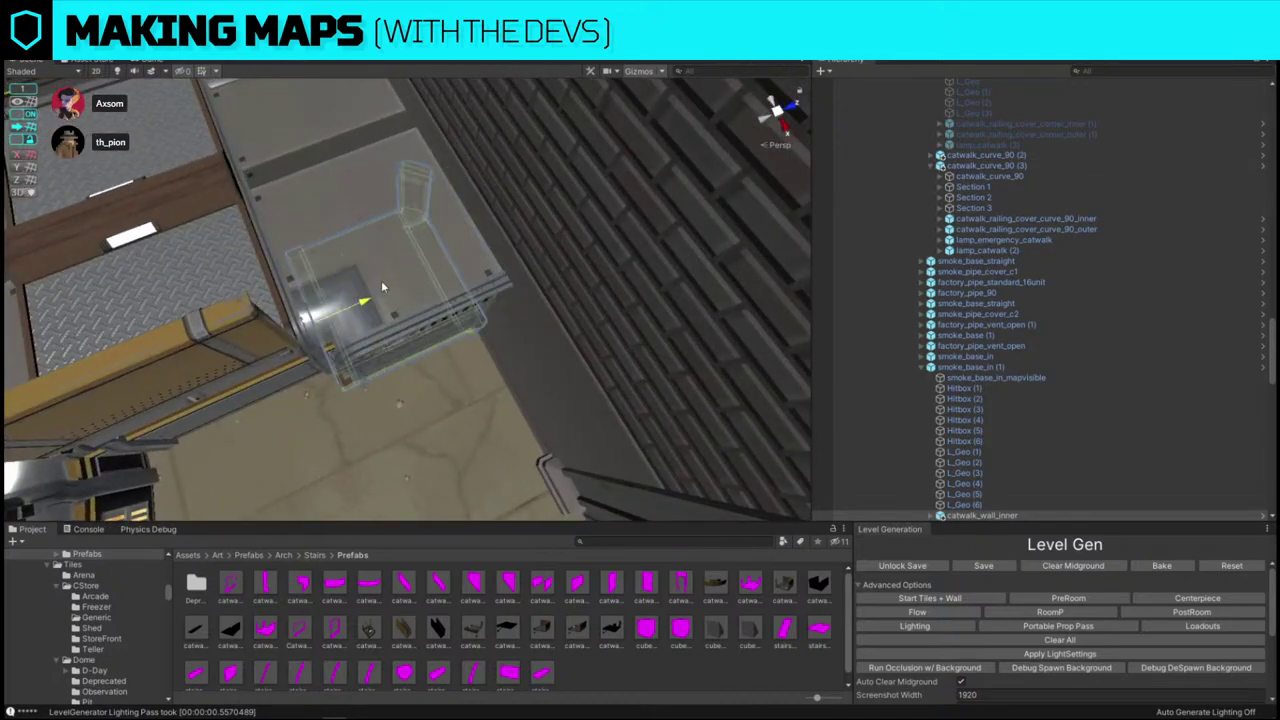
right_click_drag(382, 280, 450, 118)
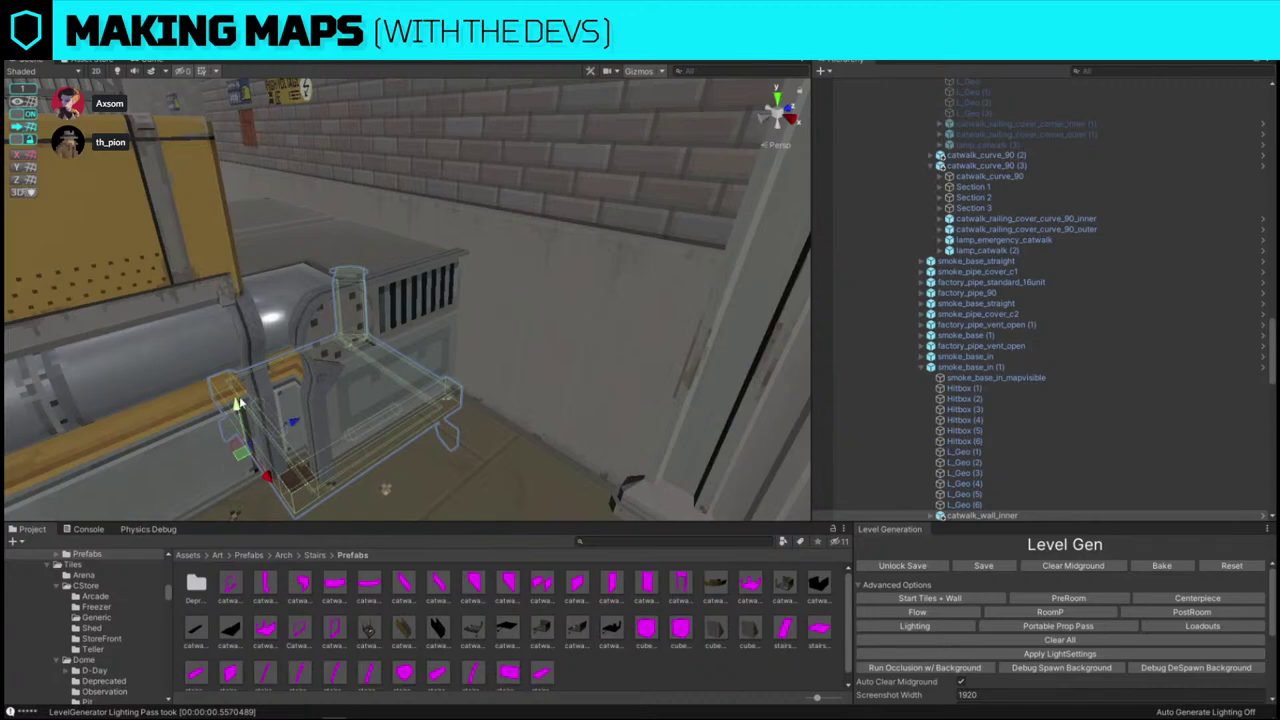
right_click_drag(237, 404, 262, 345)
key("e")
left_click_drag(282, 367, 697, 340)
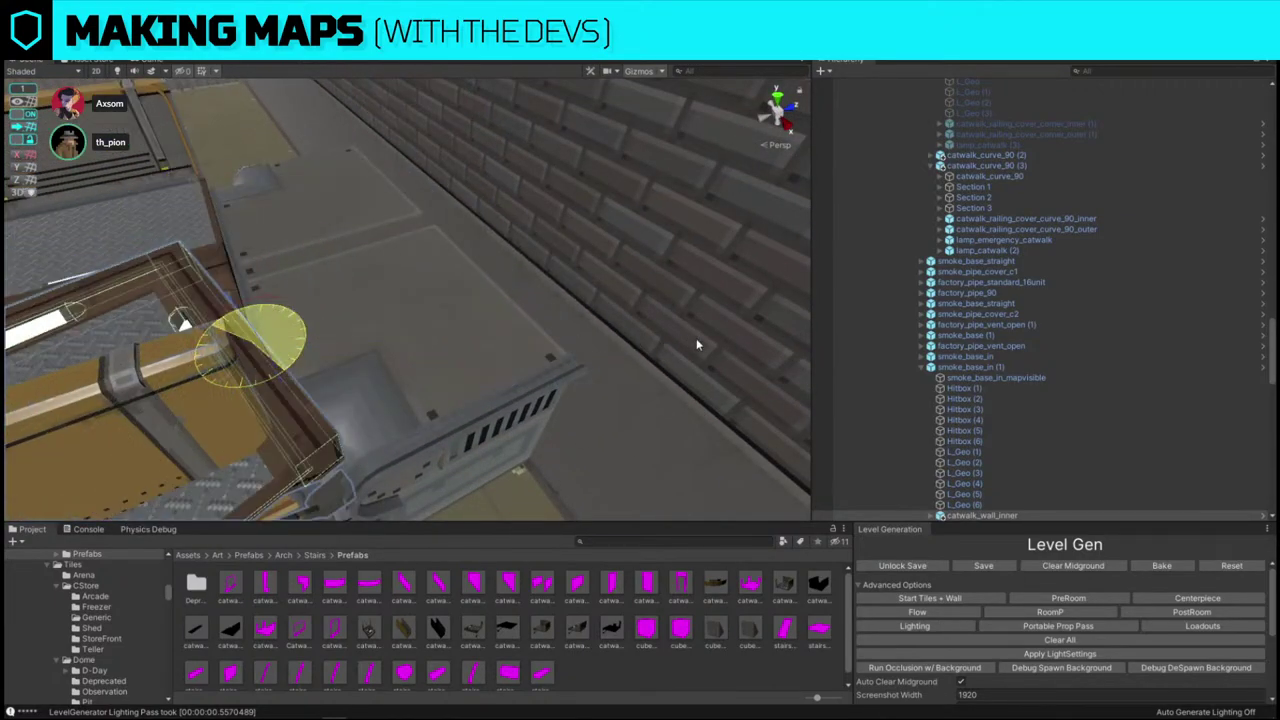
- Lower catwalk_wall_inner onto the corner base, fine-tune its height with grid snapping off, and turn snapping back on
right_click_drag(697, 345, 515, 292)
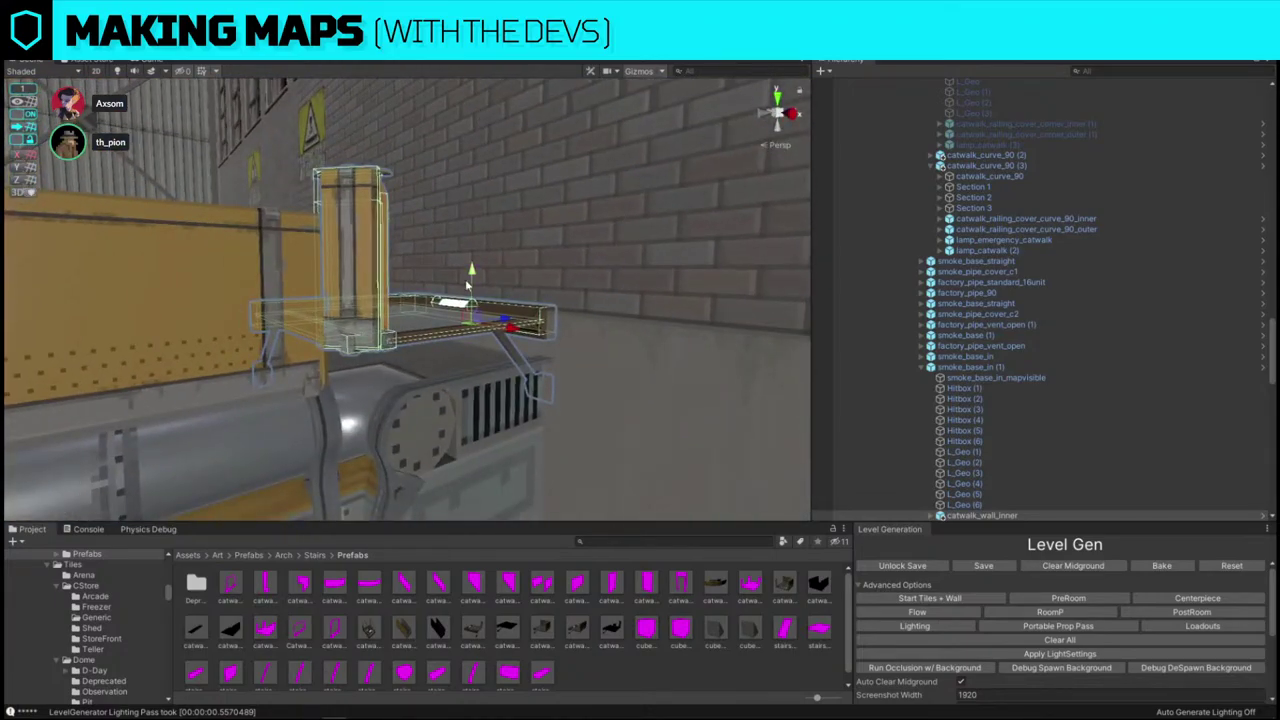
left_click_drag(468, 284, 468, 335)
left_click(26, 115)
right_click_drag(410, 170, 450, 205)
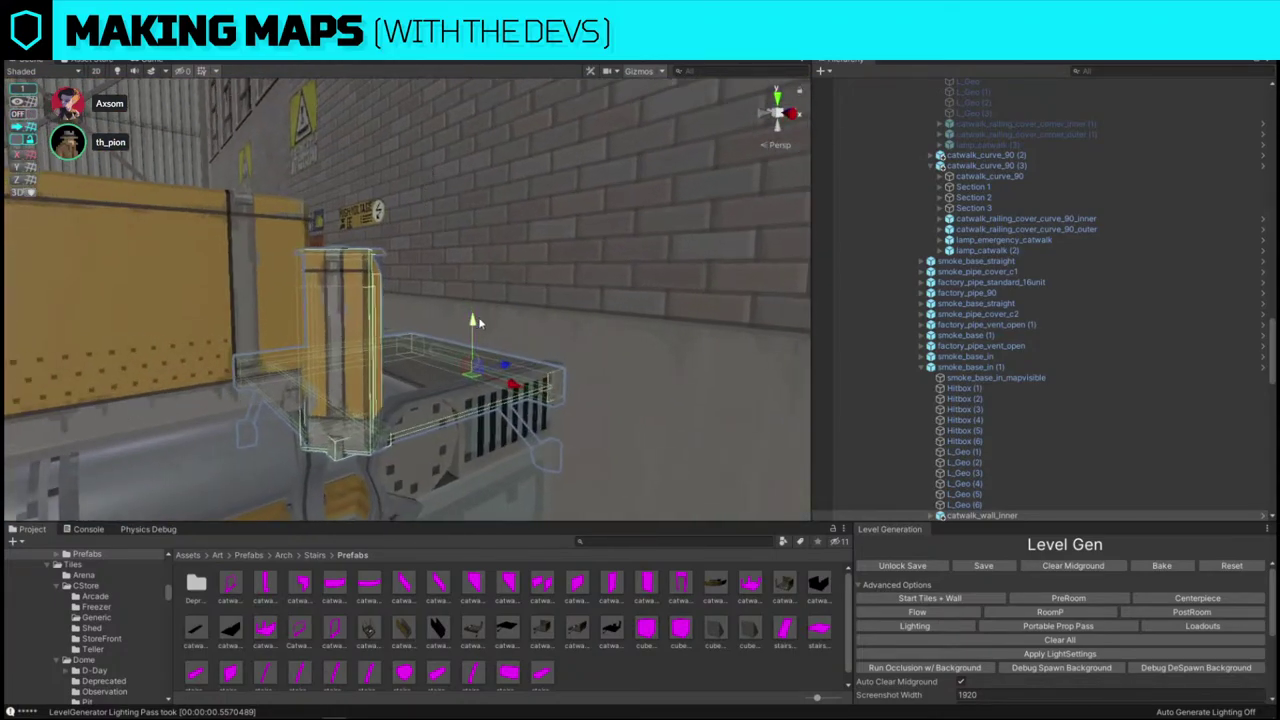
right_click_drag(478, 322, 640, 415)
left_click(23, 115)
right_click_drag(352, 238, 400, 292)
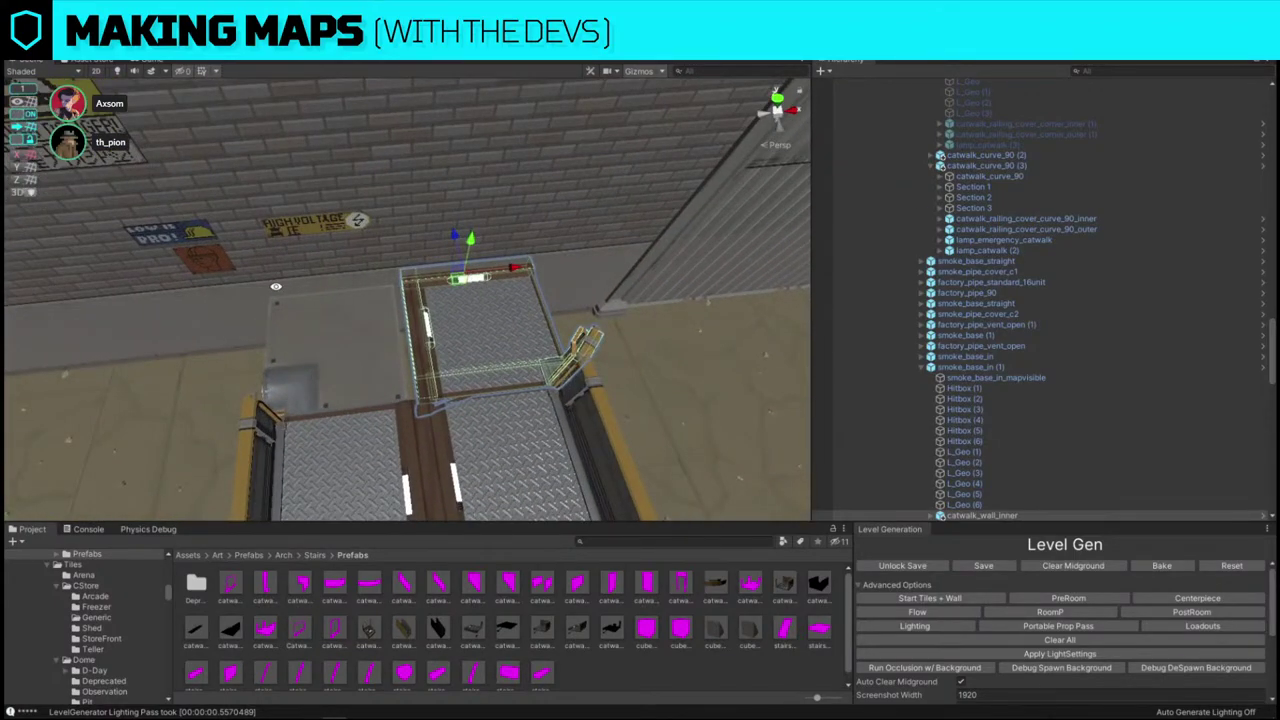
- Duplicate catwalk_wall_inner and move the copy over the opposite corner base at the wall end of the walkway
right_click_drag(276, 287, 254, 292)
key("ctrl+d")
left_click_drag(516, 235, 385, 318)
right_click_drag(388, 316, 572, 323)
- Compare the hierarchy locations of the copied corner platform and the corner base beneath it
left_click(356, 306)
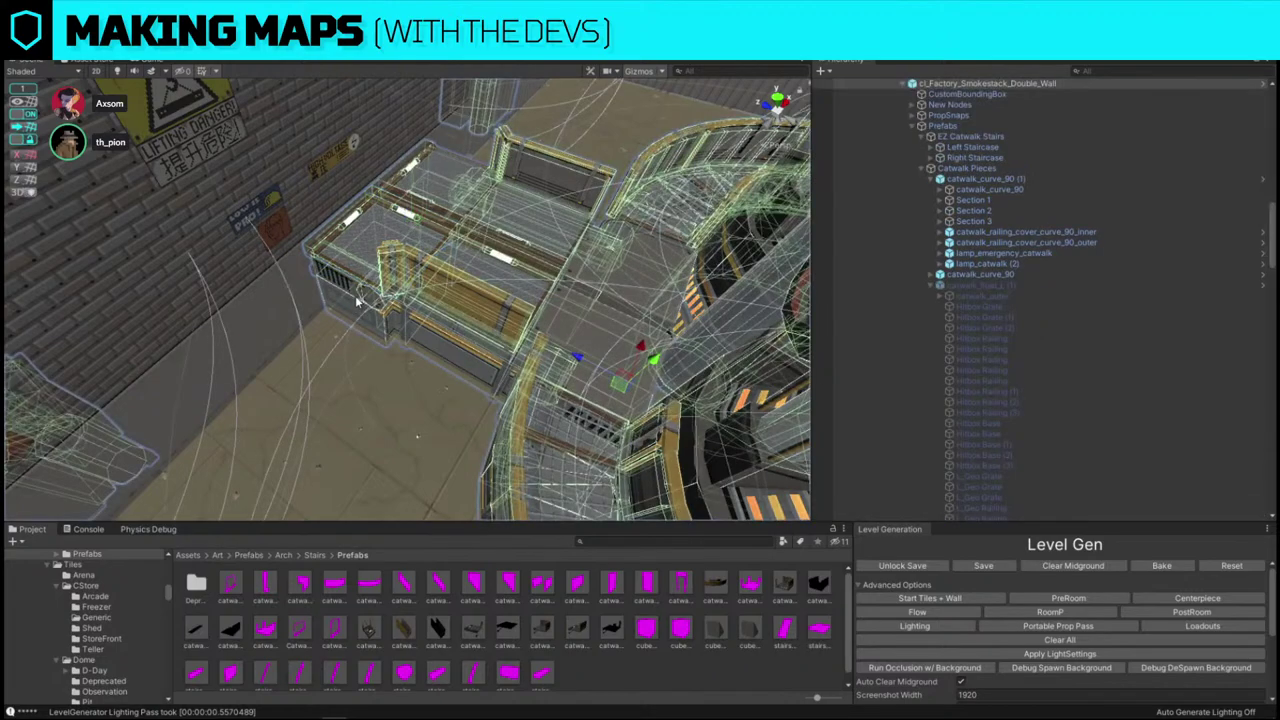
left_click(356, 306)
right_click_drag(357, 305, 491, 249)
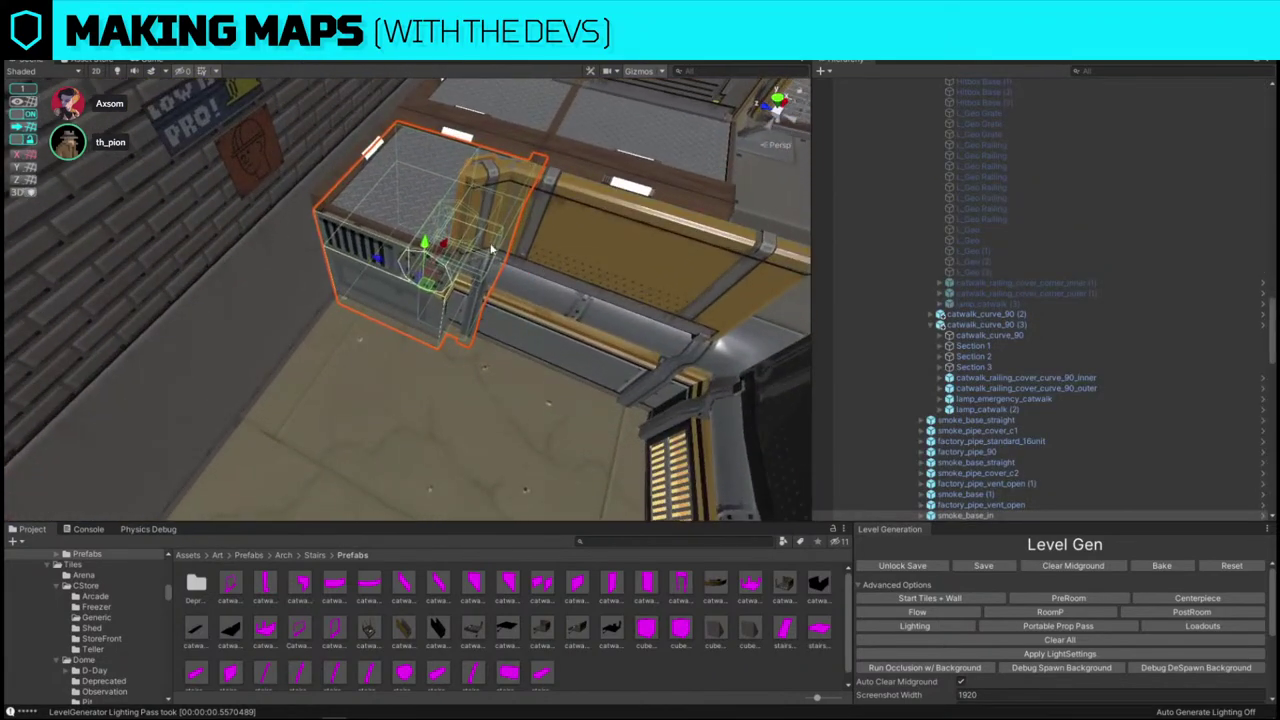
left_click(399, 194)
scroll(1038, 470, "down", 6)
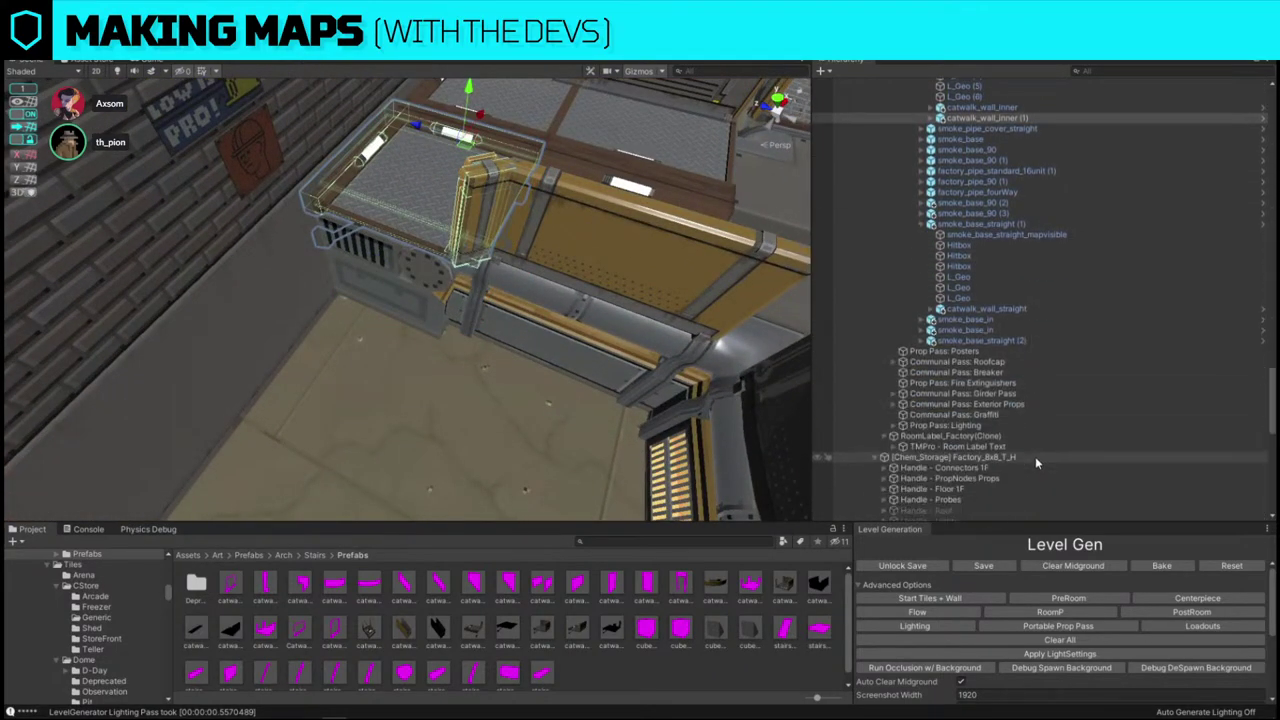
scroll(1035, 456, "up", 1)
left_click(433, 297)
left_click(433, 297)
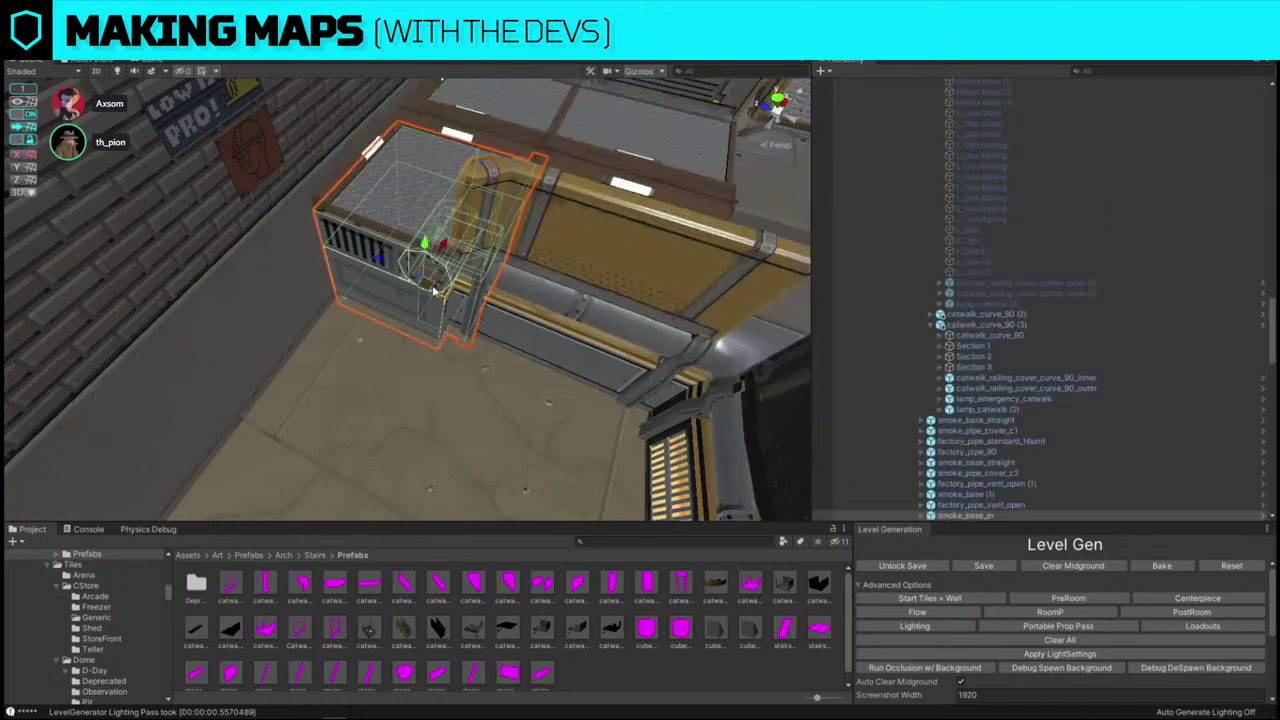
- Collapse the deactivated catwalk_float_L and catwalk_float_L (1) entries under Catwalk Pieces in the hierarchy
scroll(1075, 410, "up", 6)
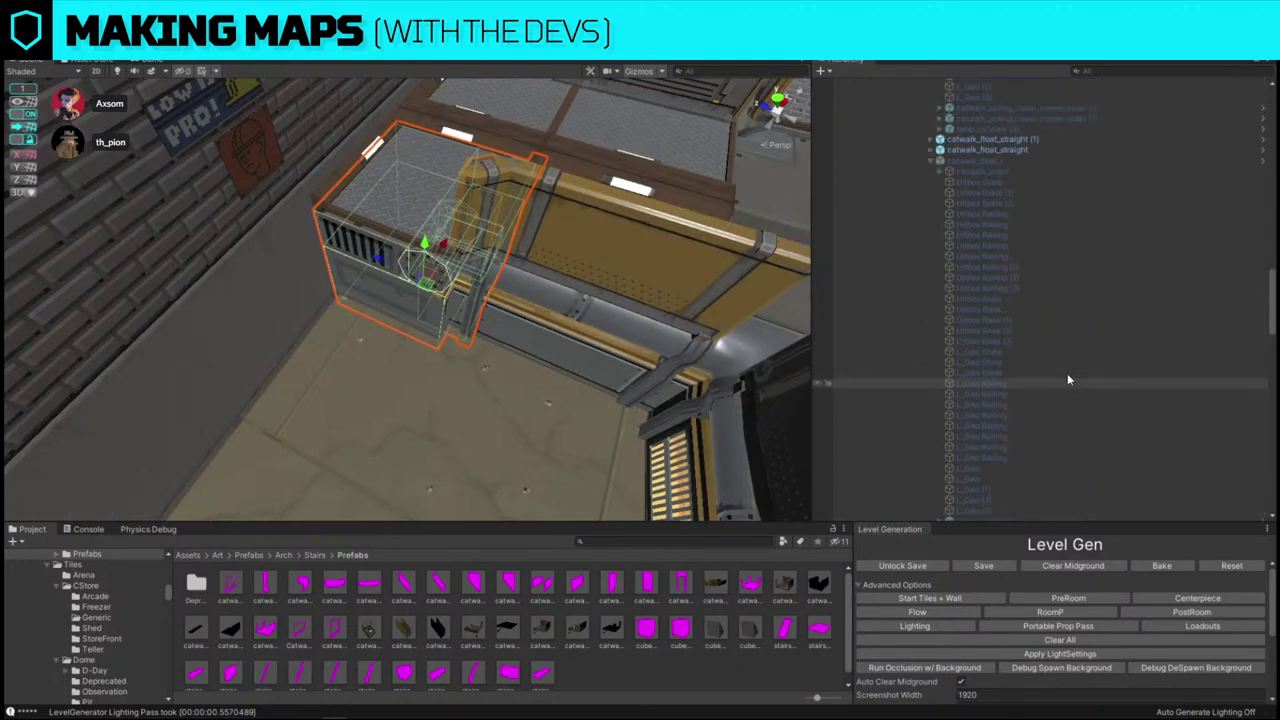
left_click(930, 161)
scroll(948, 163, "up", 12)
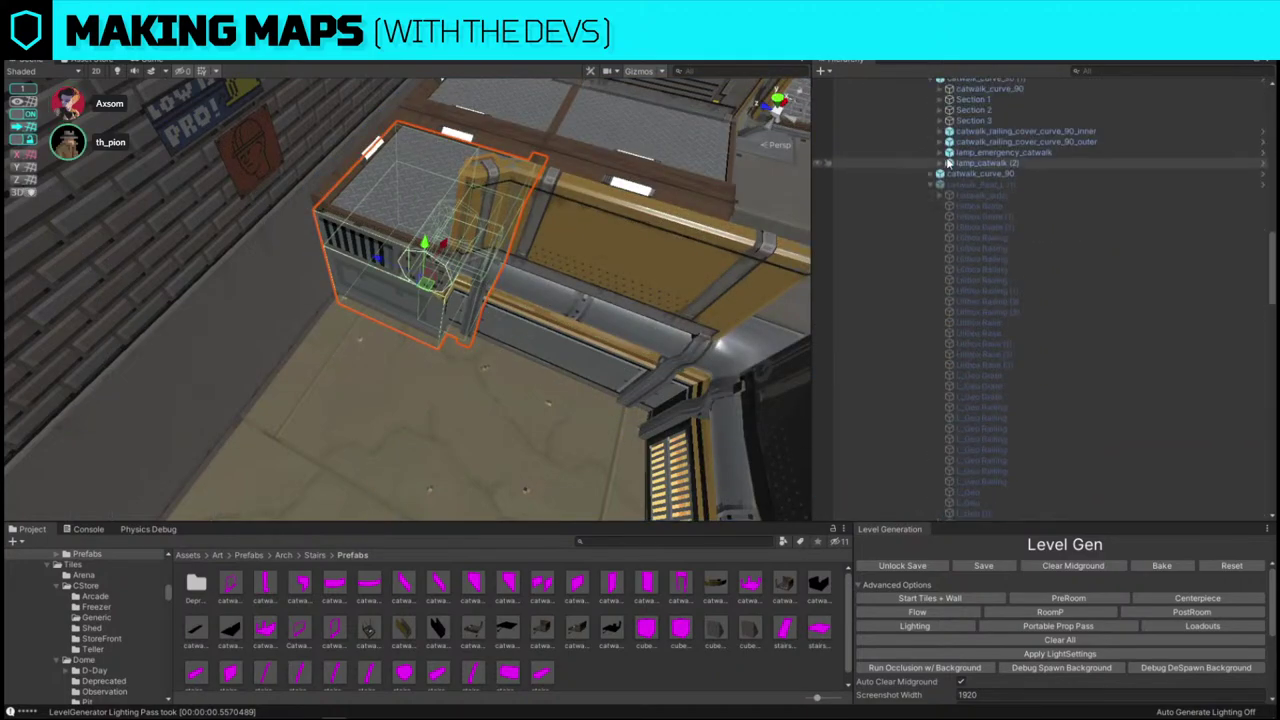
scroll(936, 230, "up", 8)
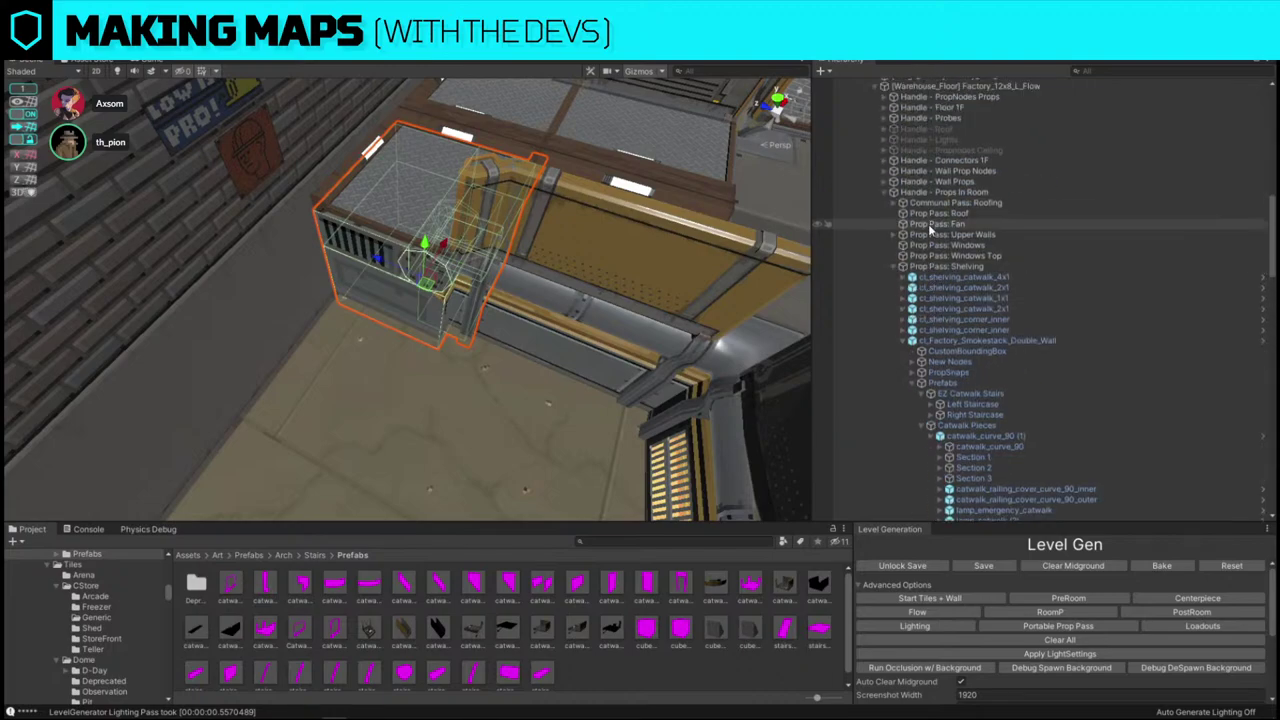
scroll(932, 440, "down", 5)
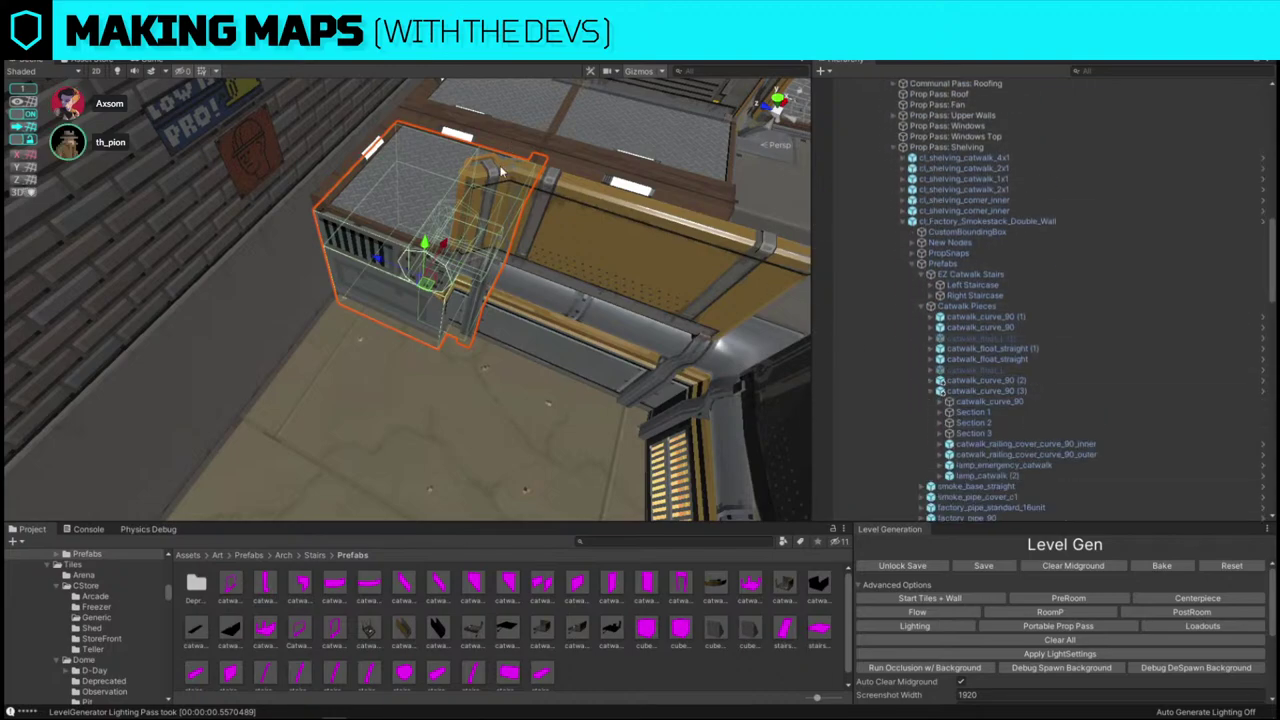
- Reparent catwalk_wall_inner (1) from smoke_base_in (1) to smoke_base_in and collapse smoke_base_in
left_click(494, 207)
scroll(1049, 393, "down", 6)
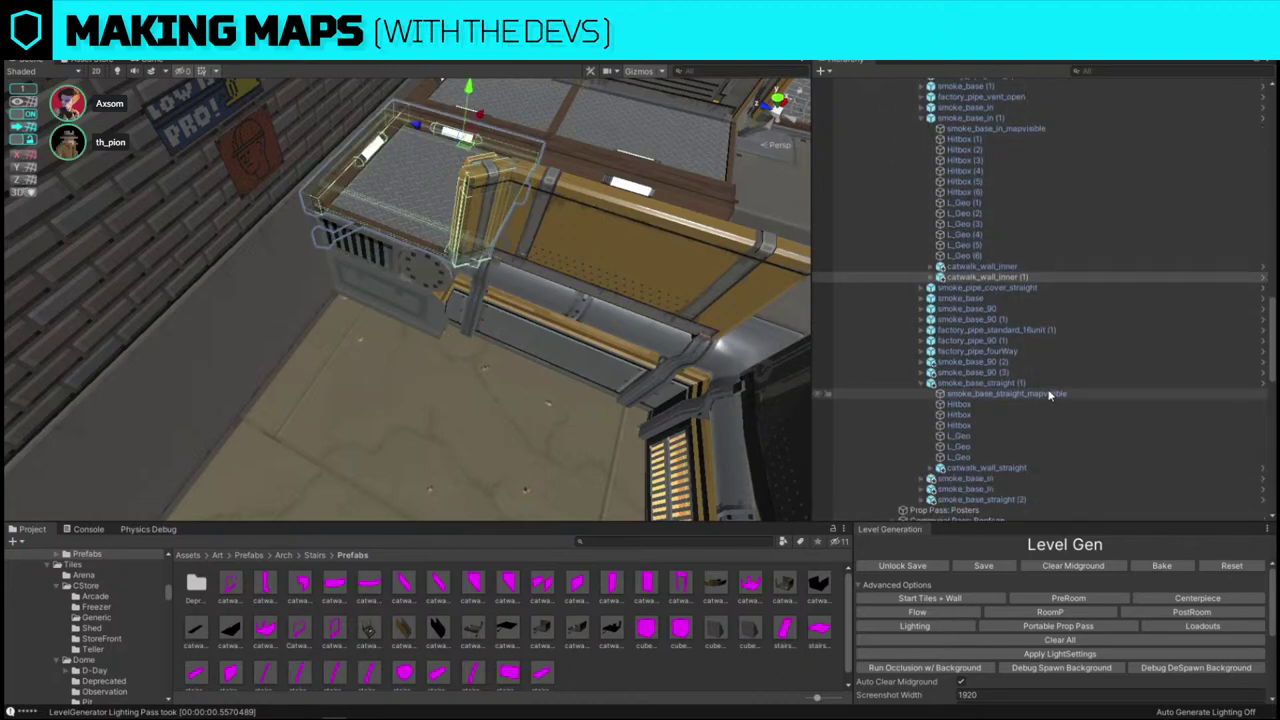
key("ctrl+z")
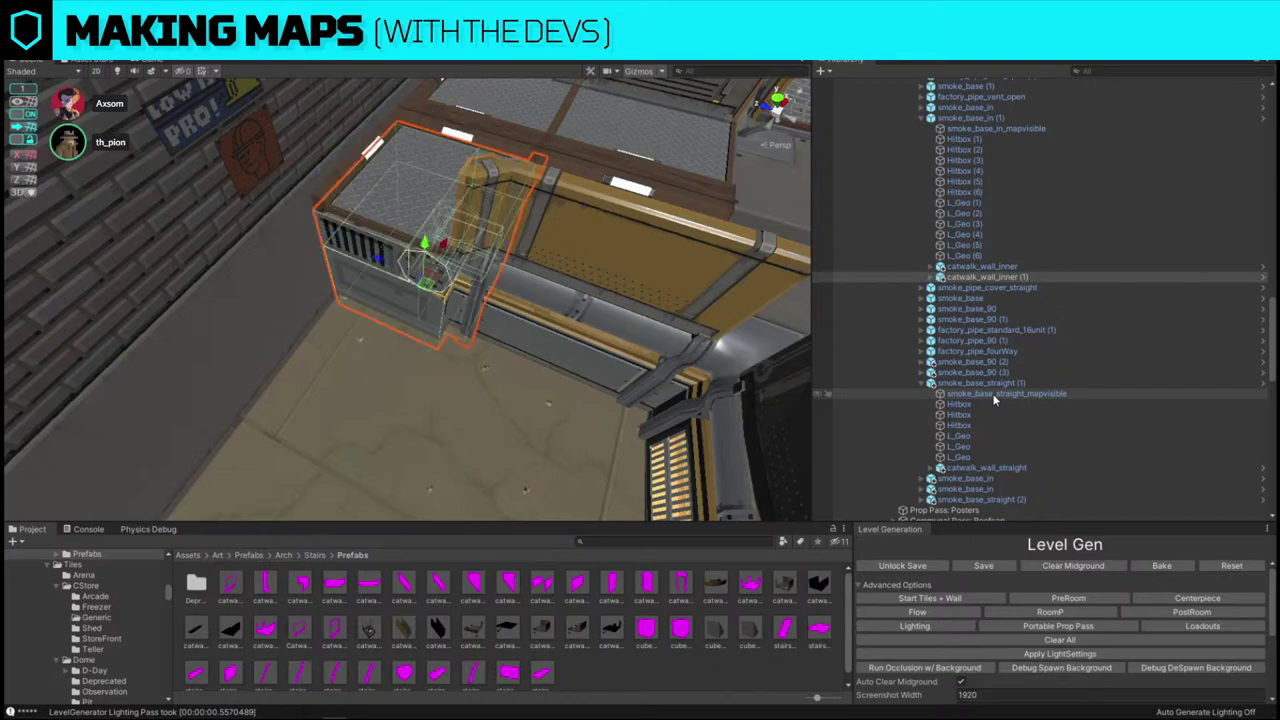
left_click(1012, 277)
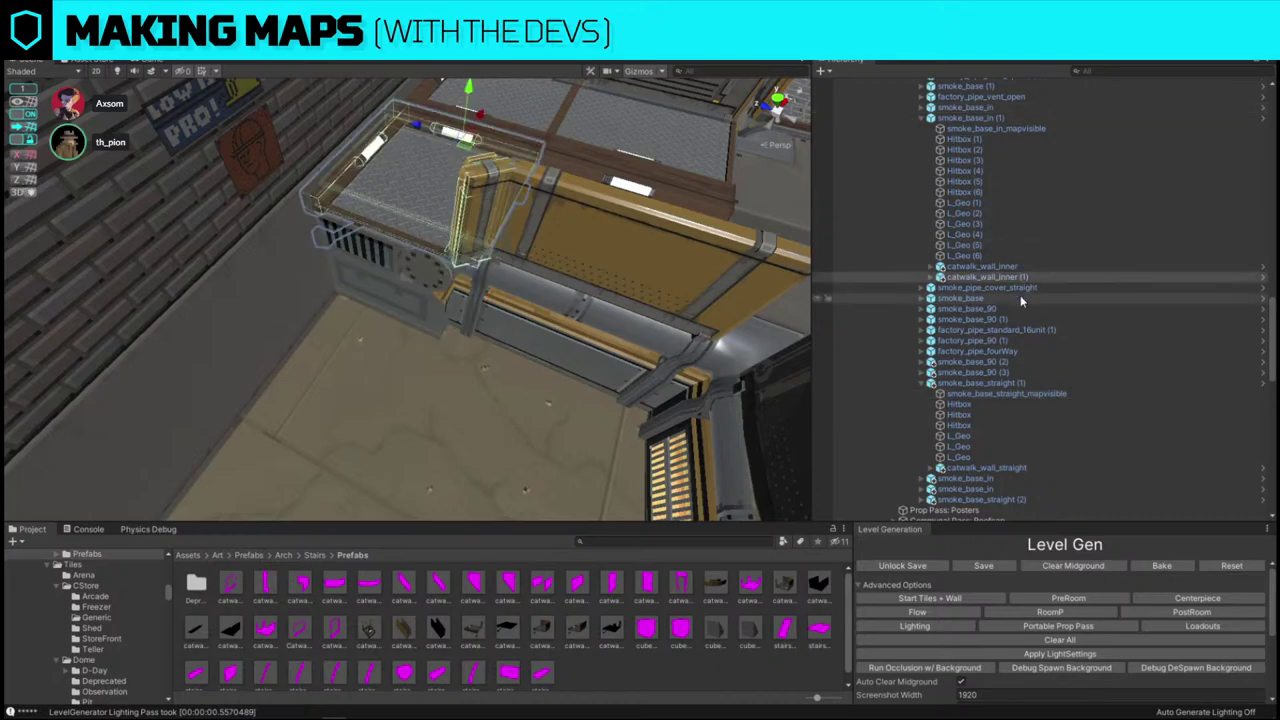
key("ctrl+z")
key("ctrl+y")
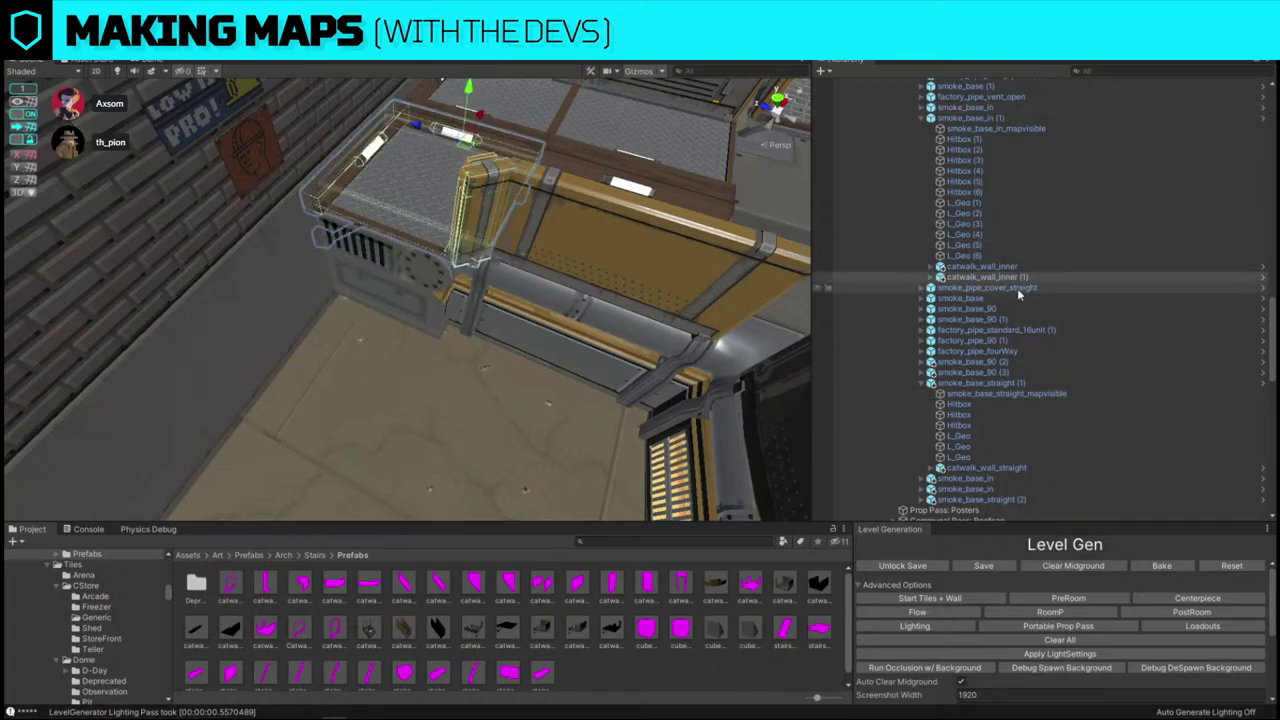
left_click_drag(1017, 280, 981, 110)
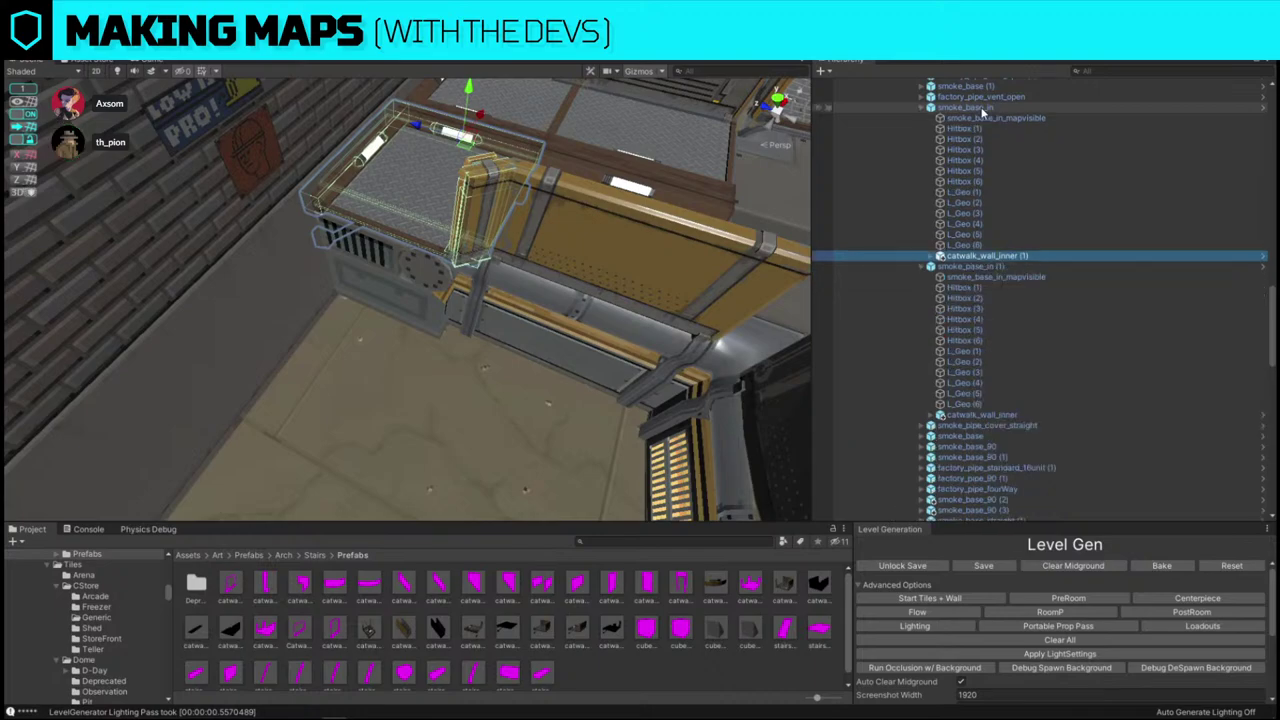
left_click(921, 107)
- Clear the selection and collapse every nested object under Prop Pass: Shelving to tidy the hierarchy
left_click_drag(690, 180, 453, 158, "alt")
scroll(560, 210, "down", 10)
left_click(453, 158)
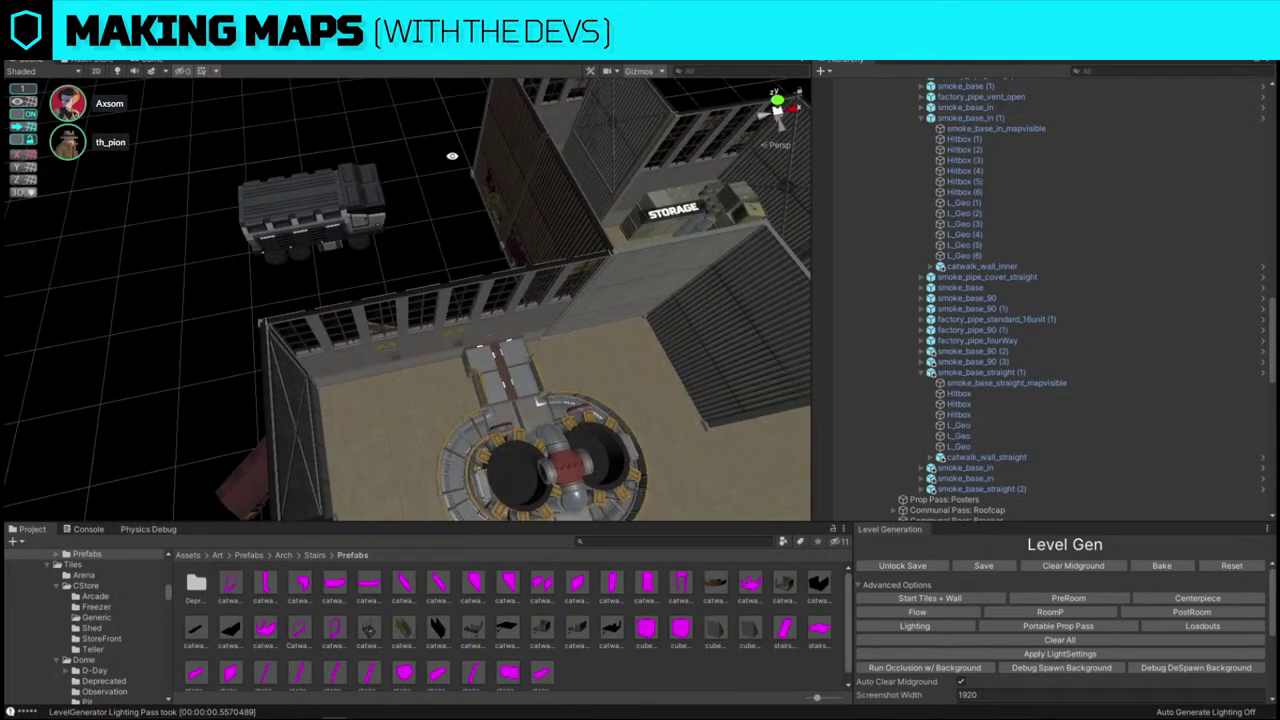
left_click_drag(460, 260, 510, 319, "alt")
left_click(509, 320)
left_click(193, 215)
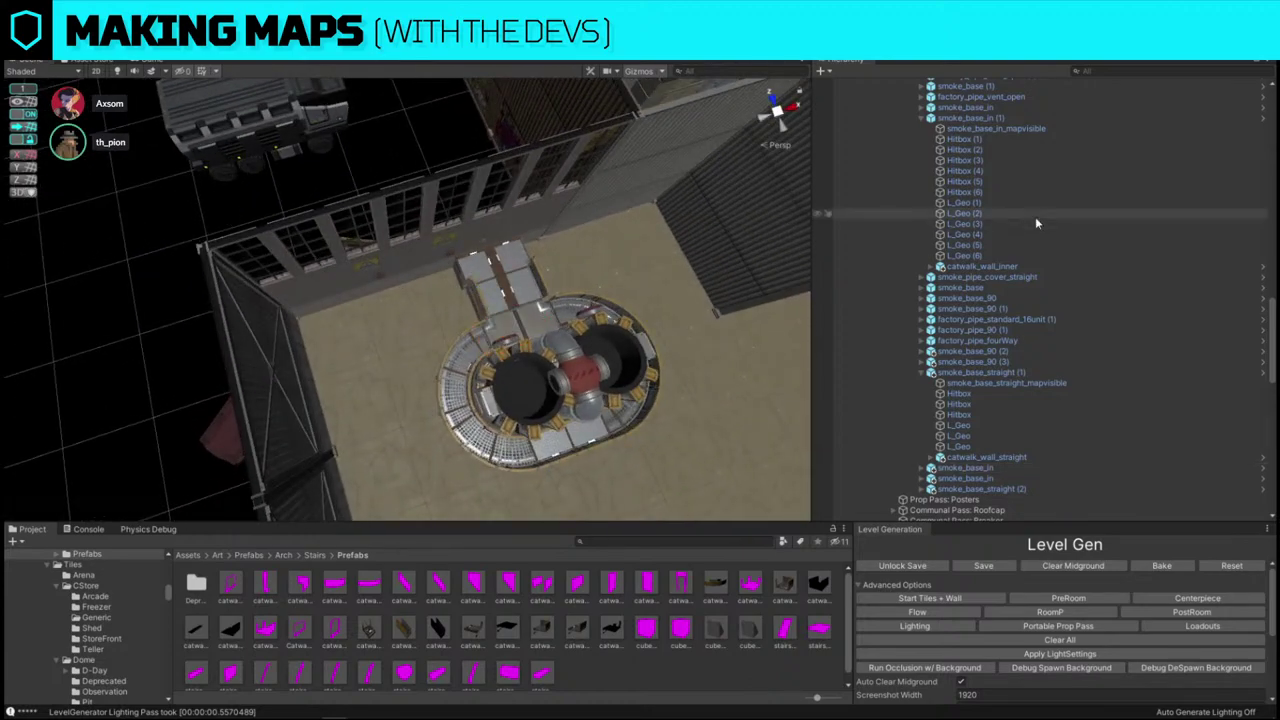
scroll(1035, 216, "down", 10)
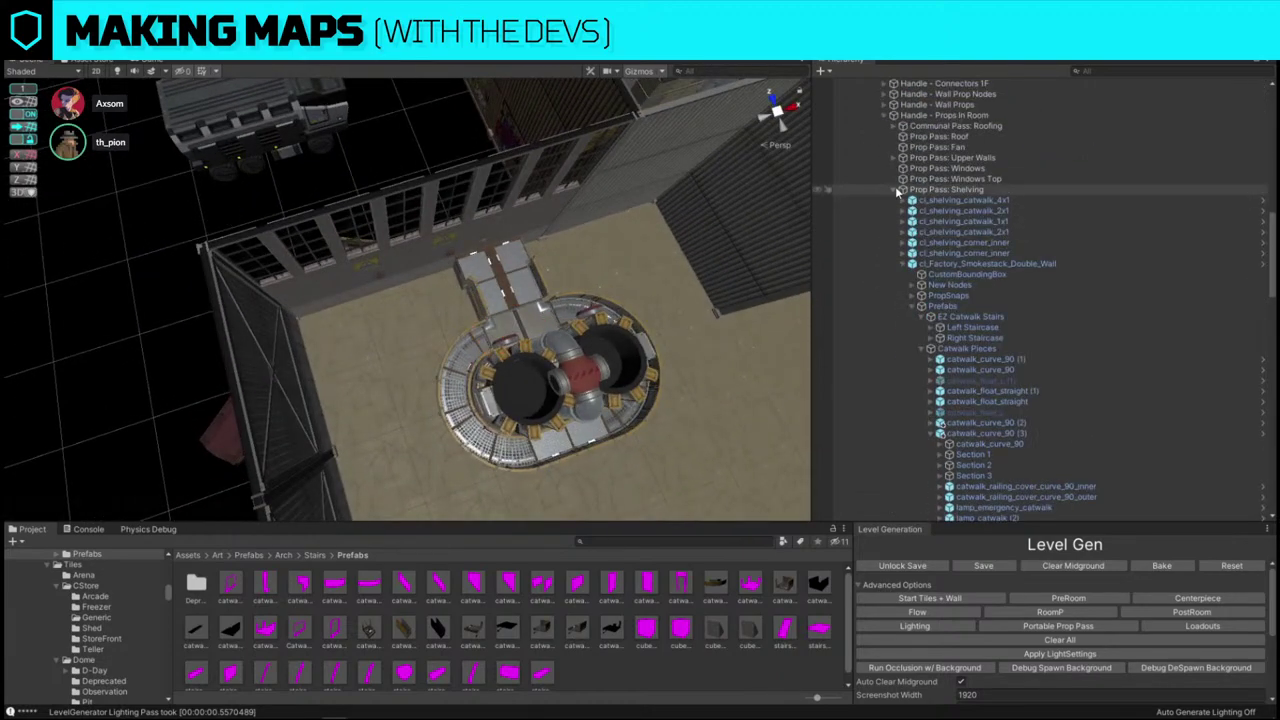
left_click(892, 190)
left_click(892, 190)
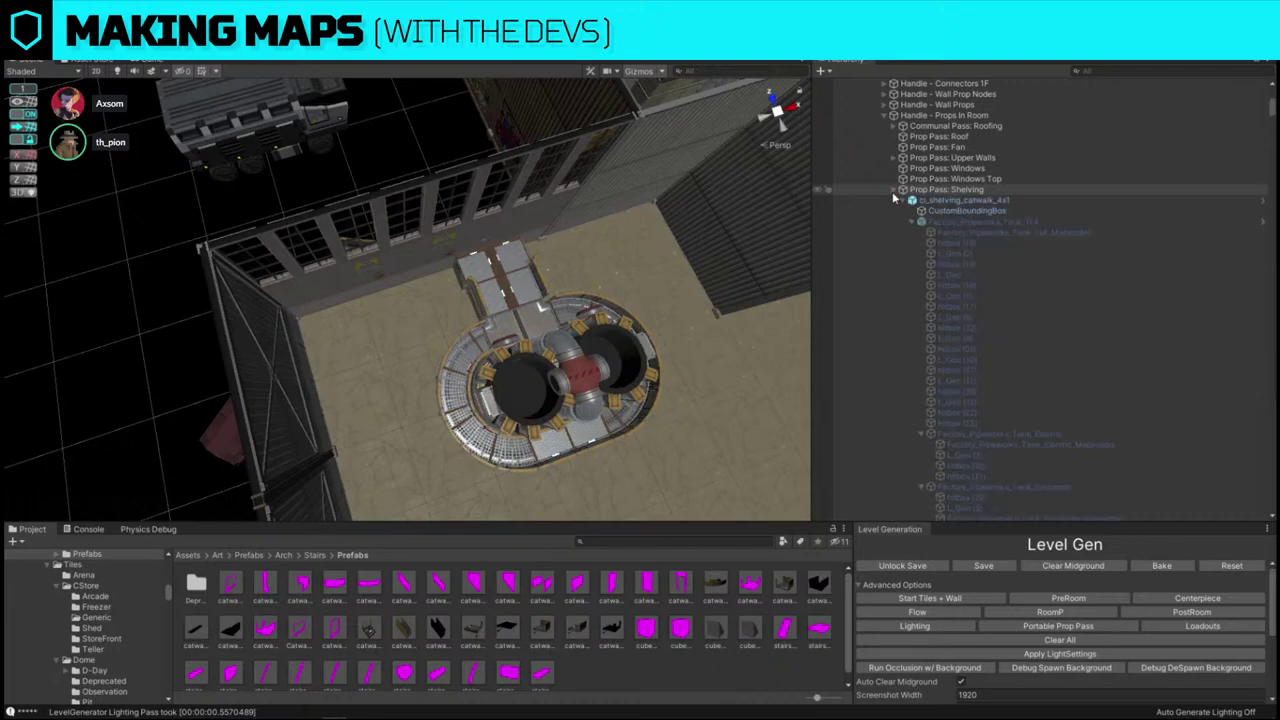
left_click(892, 190)
left_click(893, 191)
- Expand cl_Factory_Smokestack_Double_Wall to EZ Catwalk Stairs and select and frame Left Staircase
left_click(926, 201)
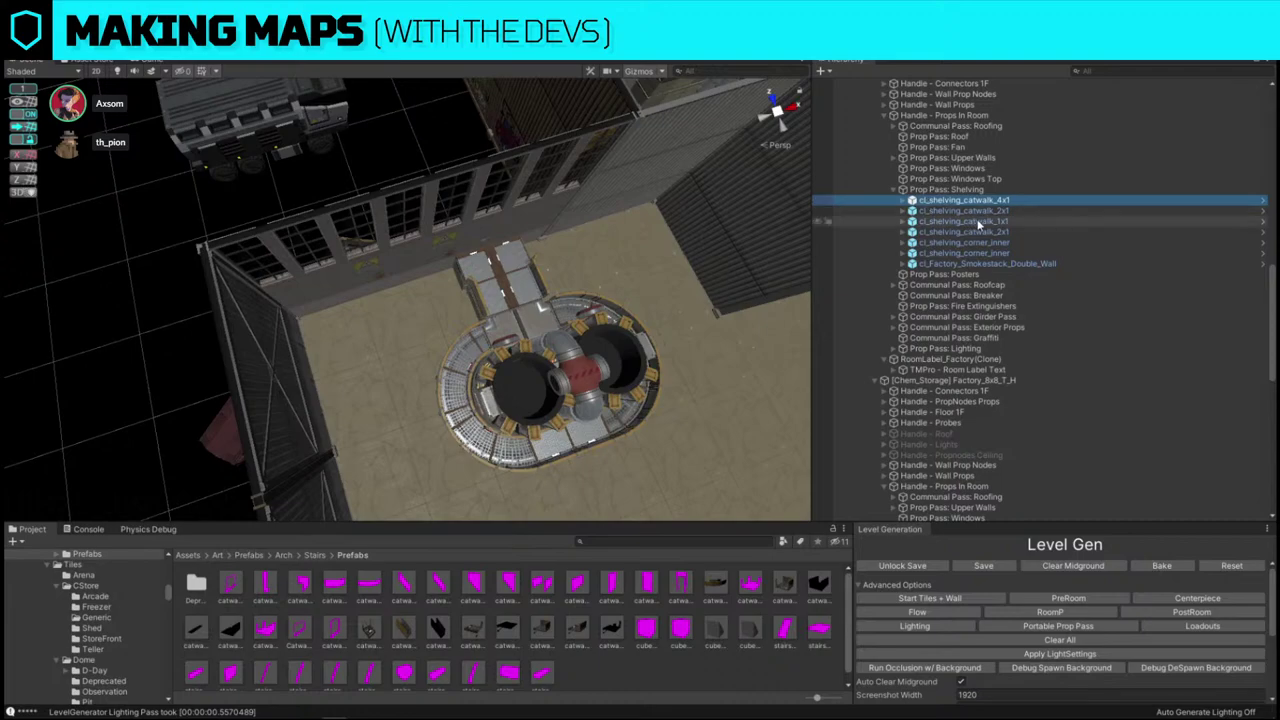
left_click(987, 264, "shift")
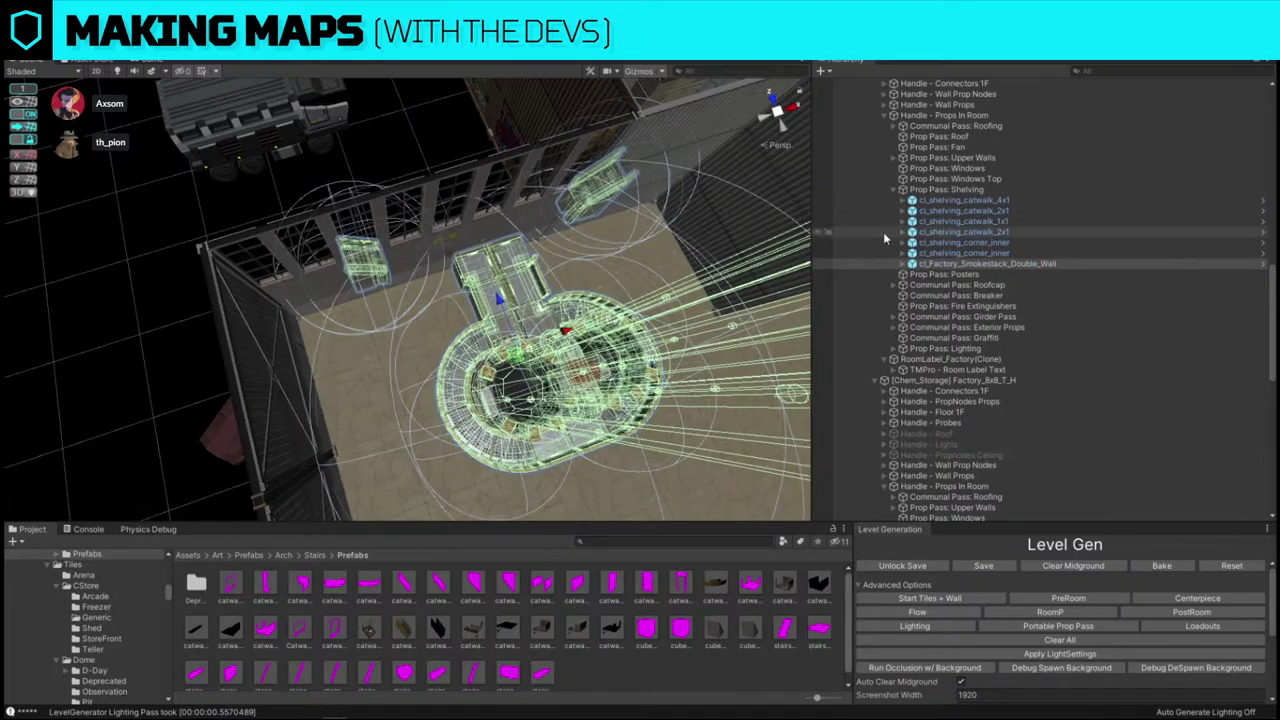
left_click(901, 263)
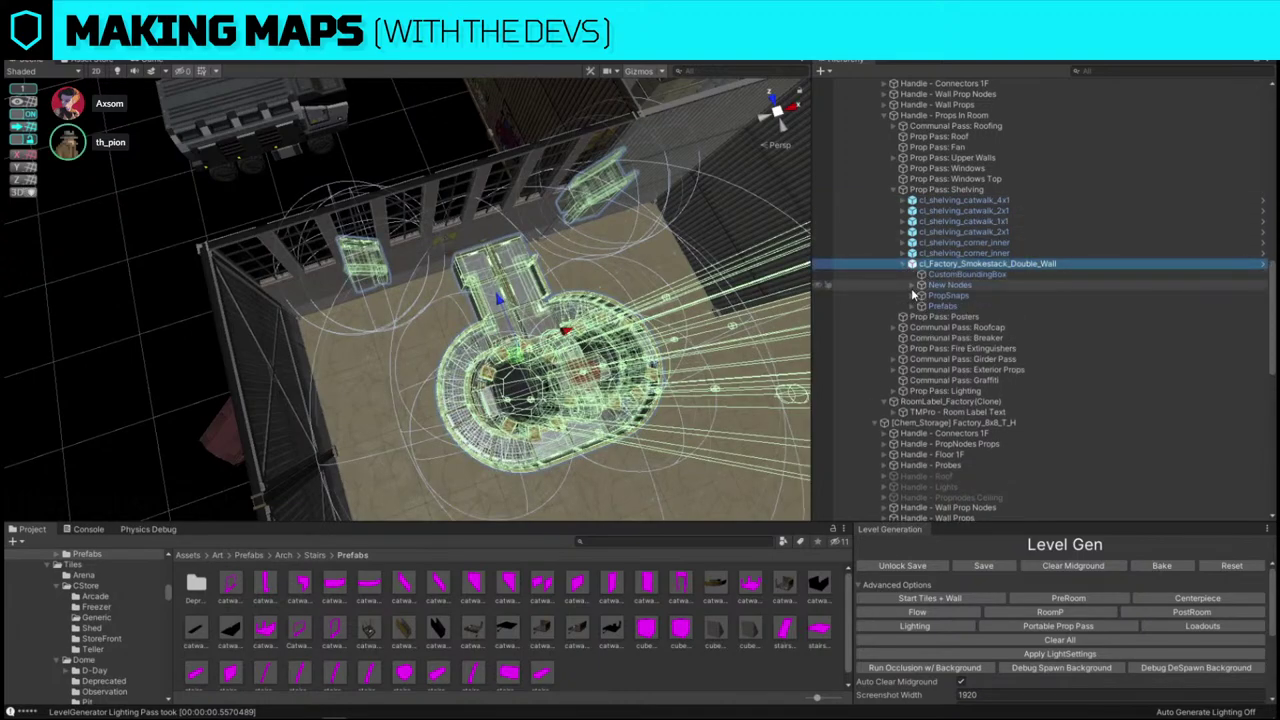
left_click(913, 306)
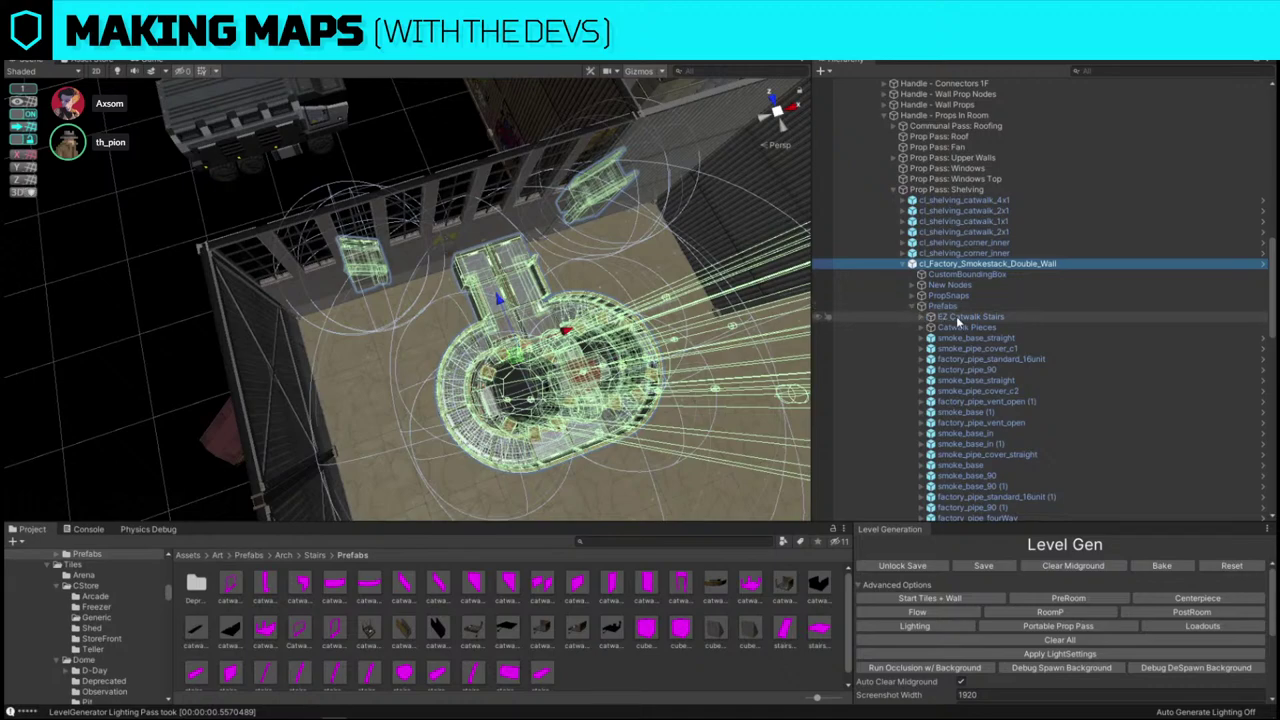
left_click(922, 316)
double_click(937, 327)
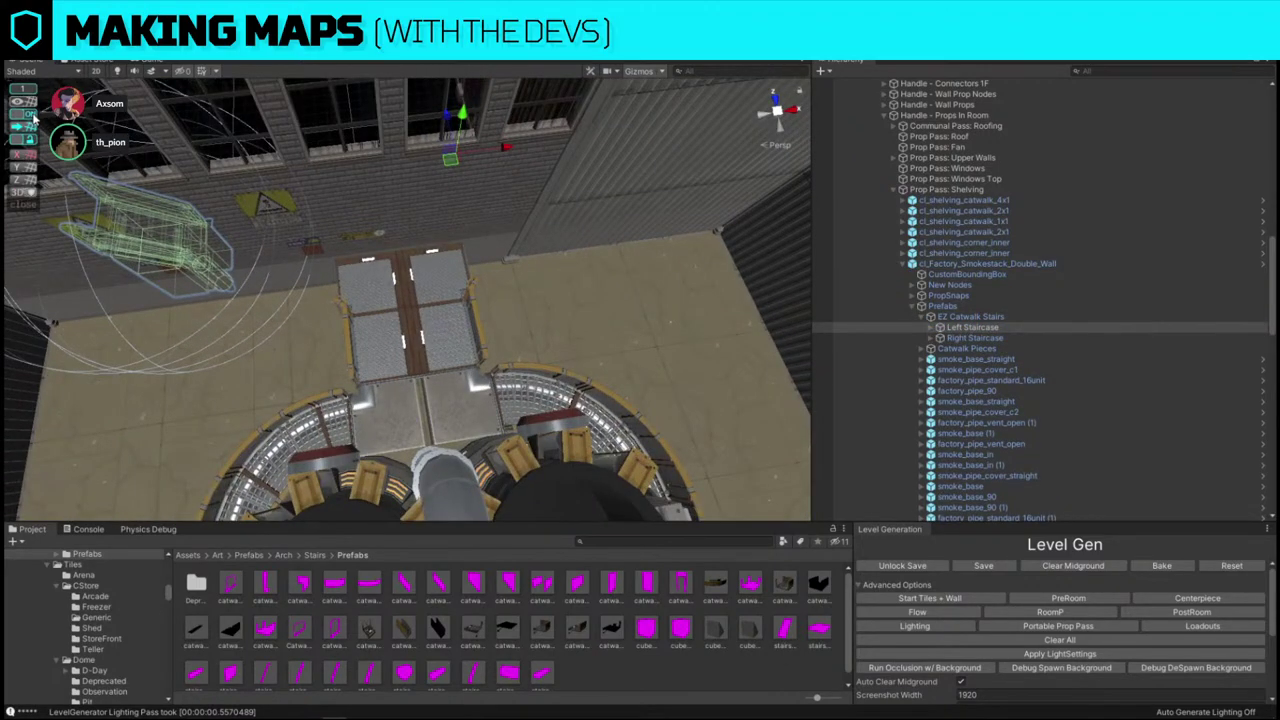
- Move Left Staircase beside the walkway's wall-end platform and fine-tune its sideways position with grid snapping off
key("z")
right_click_drag(190, 203, 137, 203)
left_click_drag(143, 213, 295, 291)
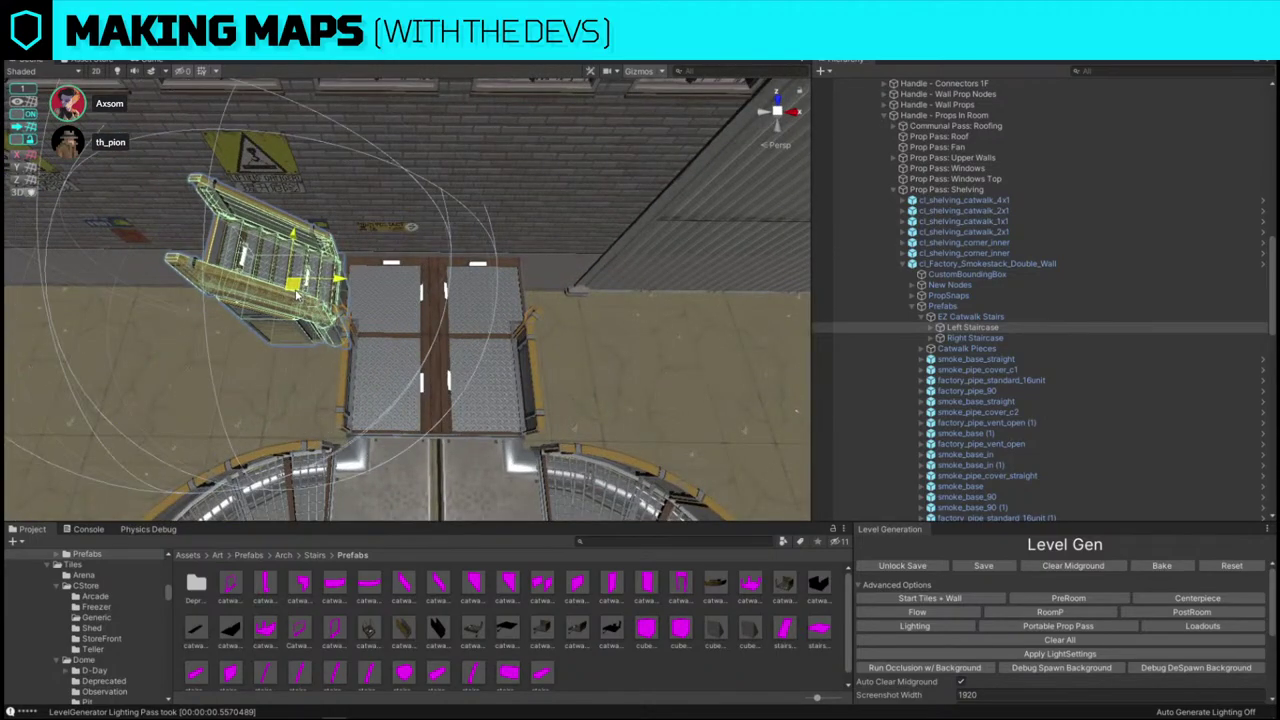
key("w")
right_click_drag(484, 292, 417, 185)
left_click_drag(417, 185, 360, 180)
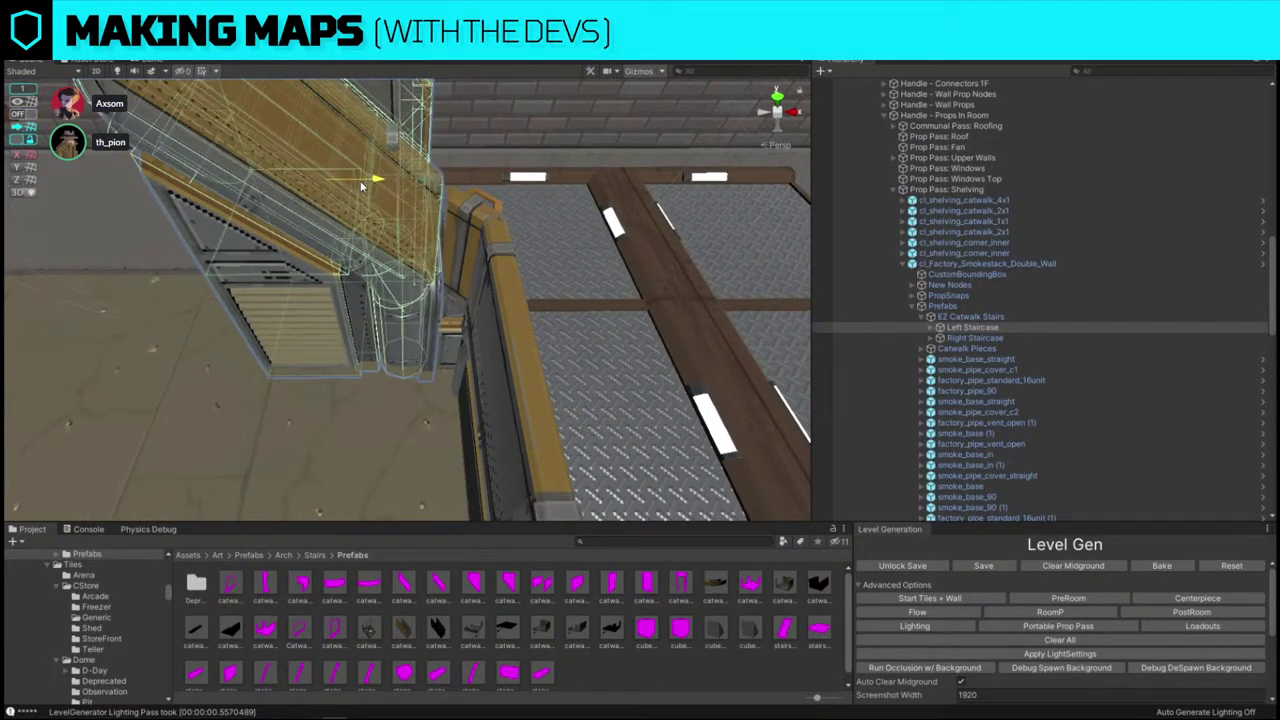
right_click_drag(361, 181, 581, 156)
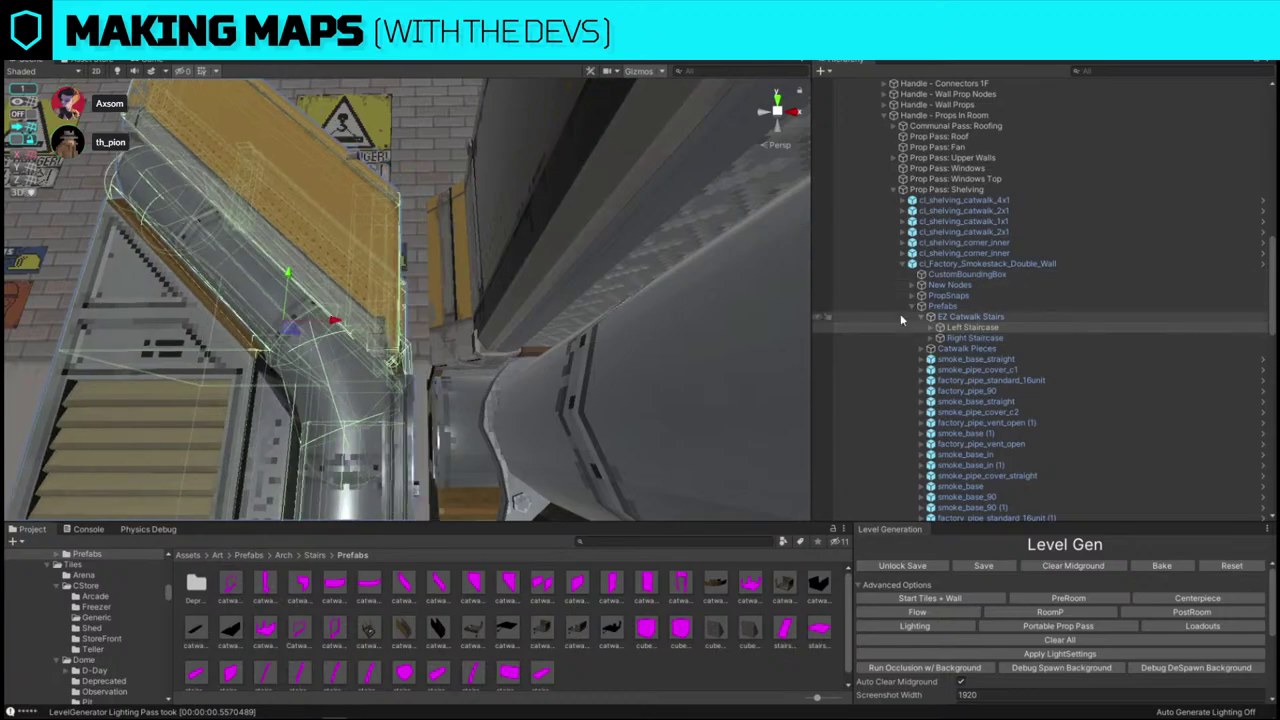
- Turn grid snapping back on, then select and frame the whole double smokestack prop
right_click_drag(670, 285, 673, 488)
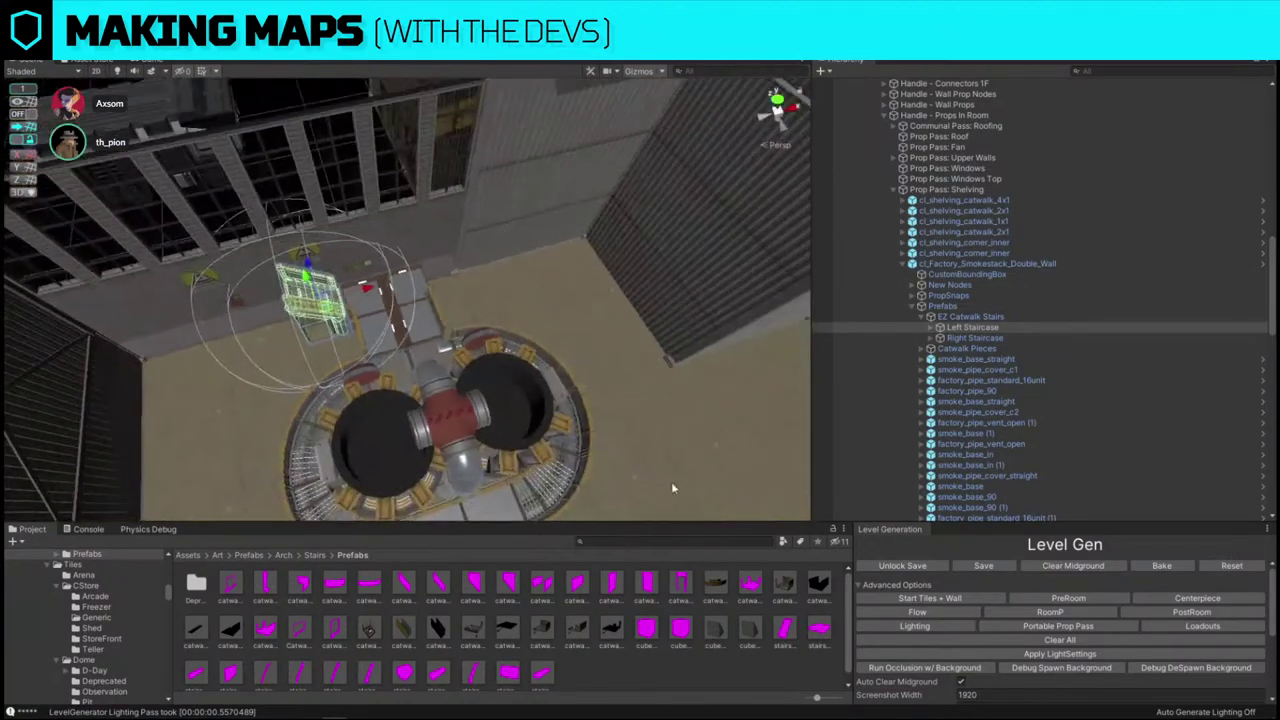
left_click(490, 305)
right_click_drag(490, 305, 396, 108)
left_click(394, 106)
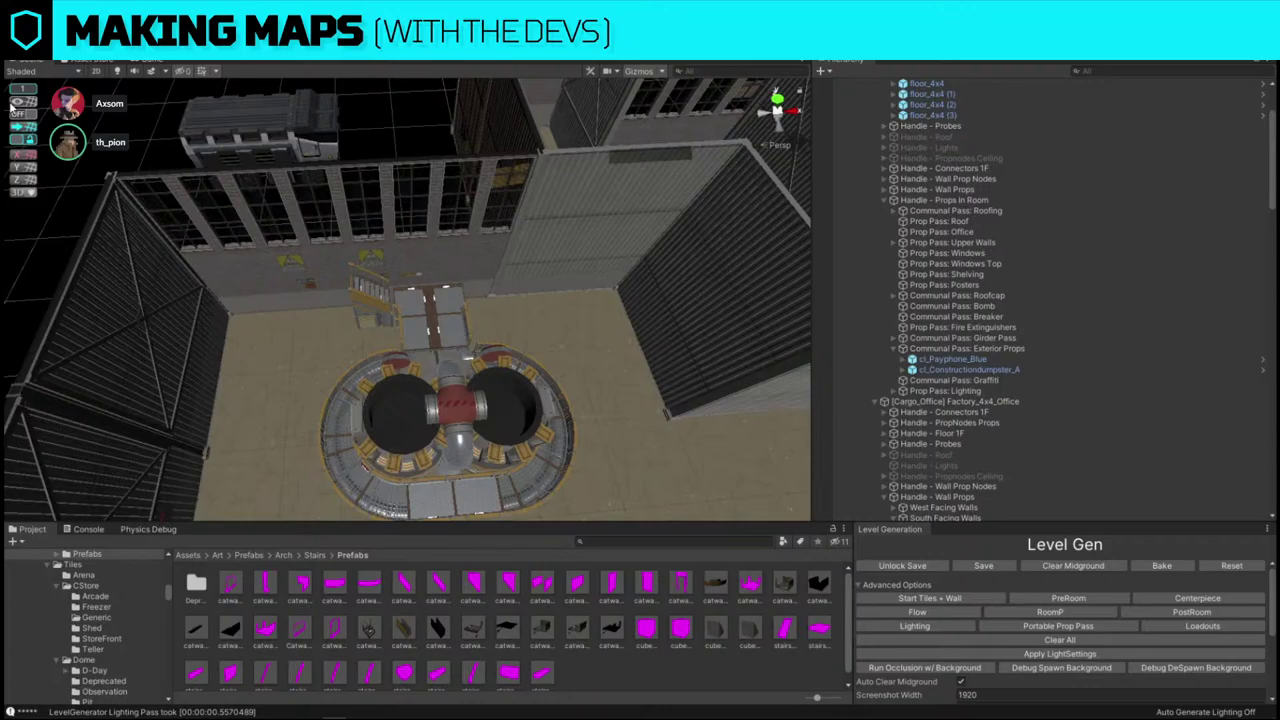
left_click(412, 423)
key("f")
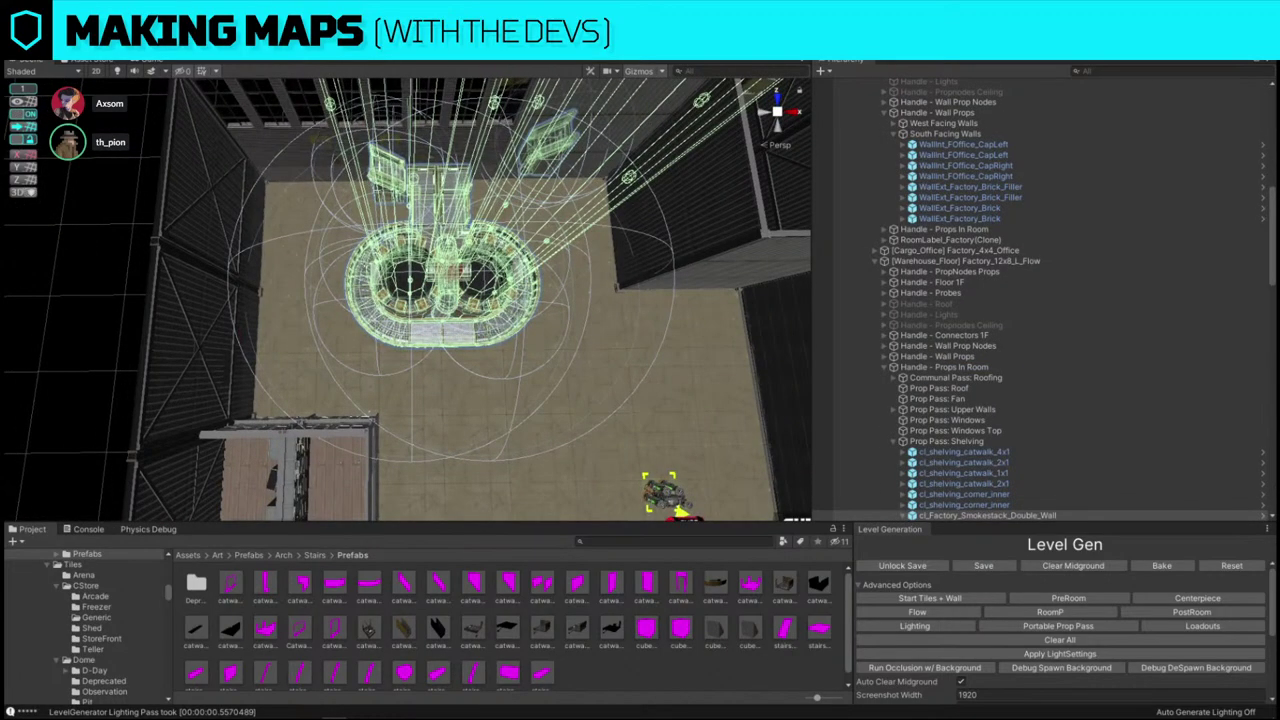
left_click_drag(432, 264, 425, 203, "alt")
scroll(417, 312, "up", 5)
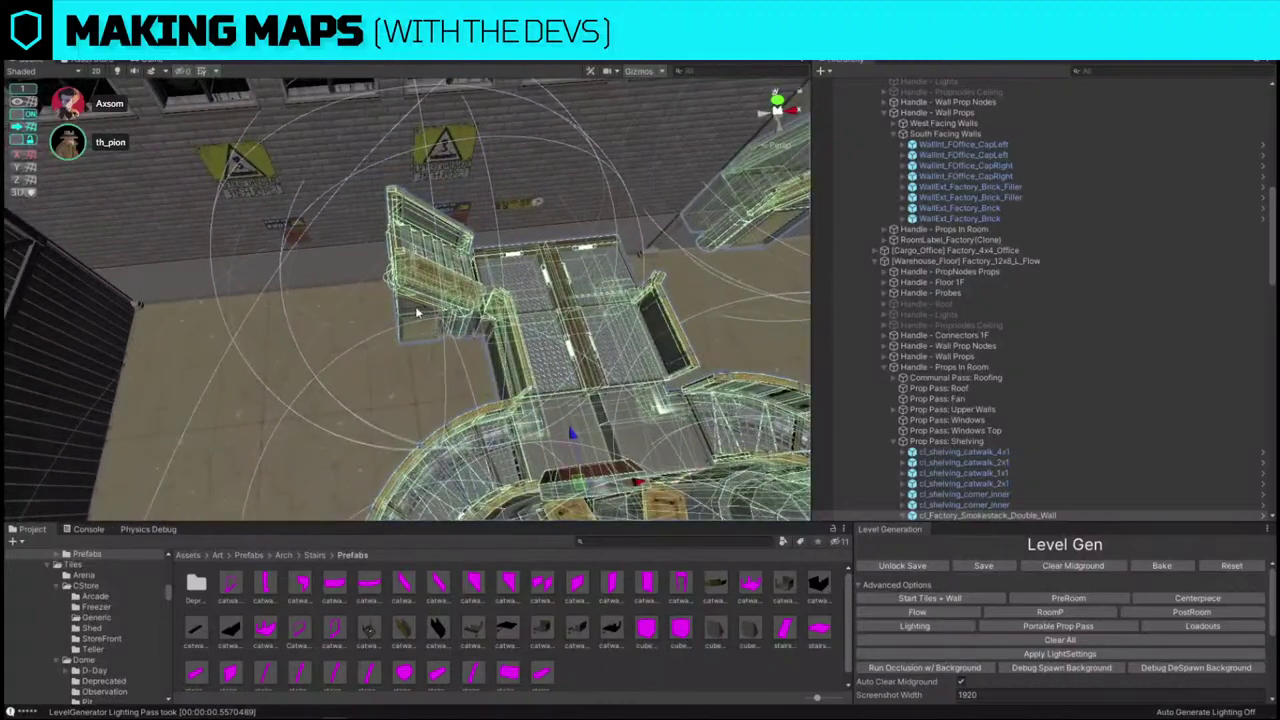
- Select the Left Staircase group and shift it along the walkway's side with grid snapping on
left_click(418, 313)
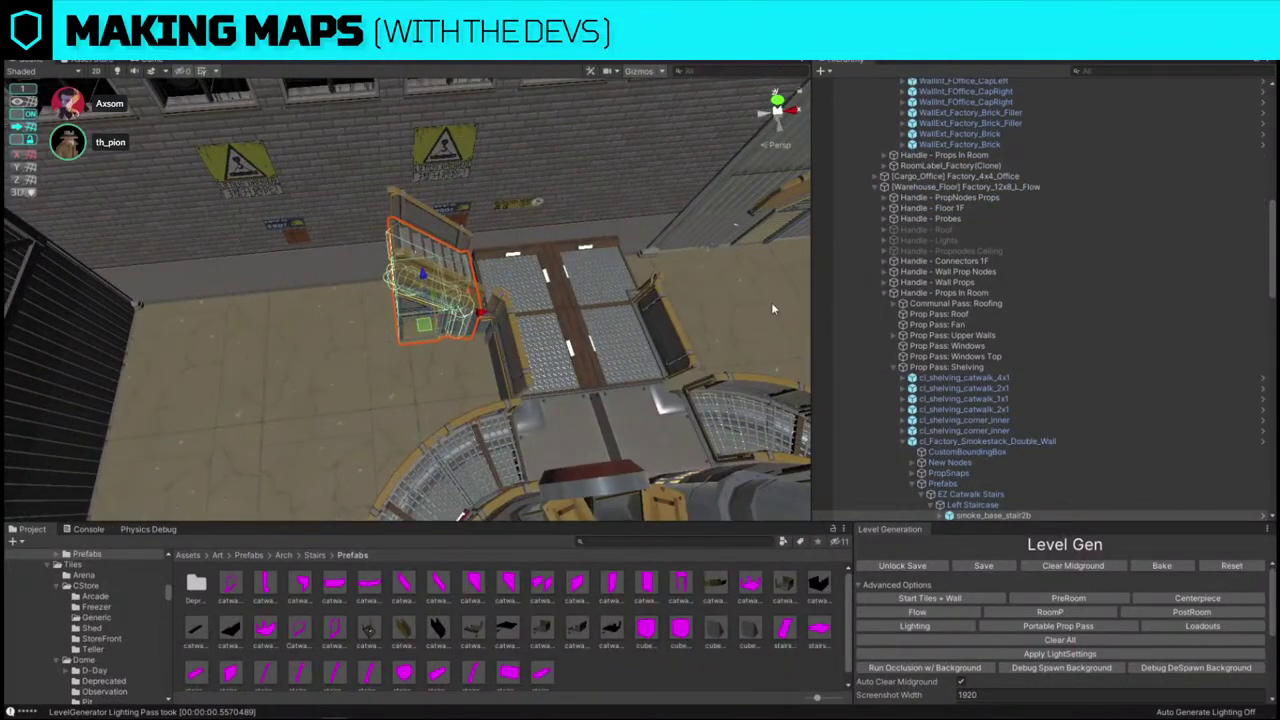
left_click(1003, 495)
left_click(960, 505)
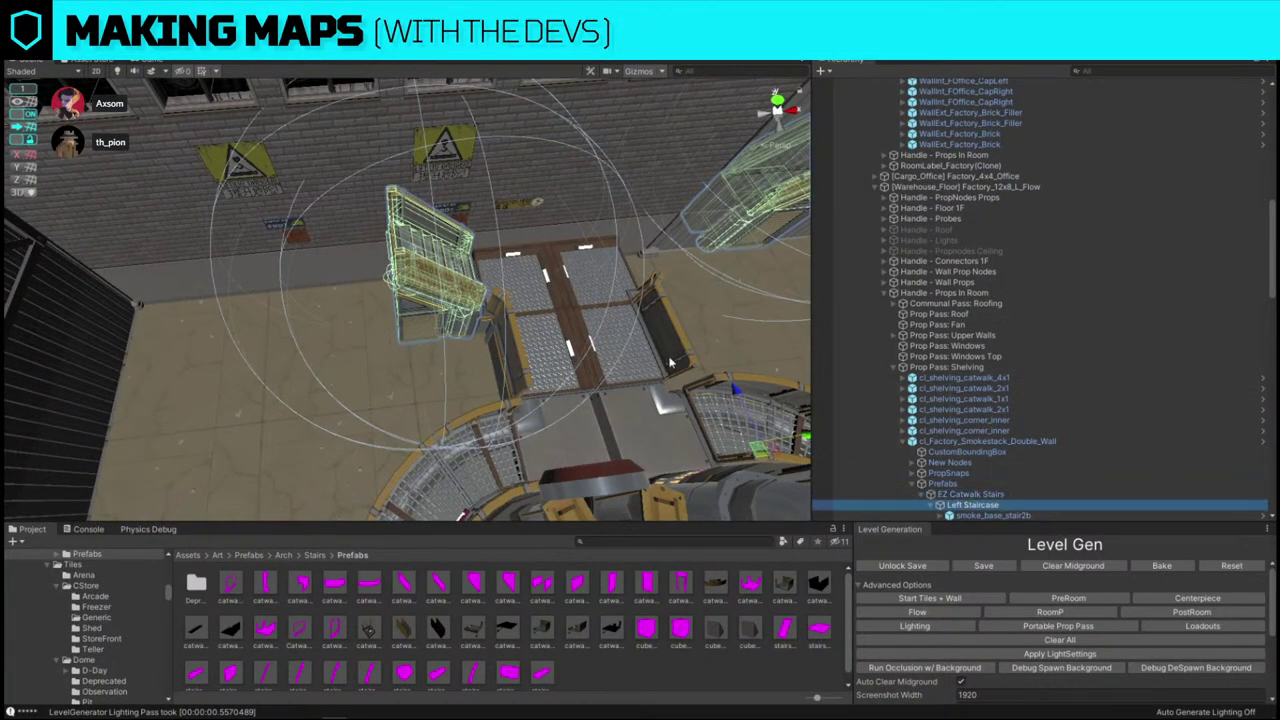
key("z")
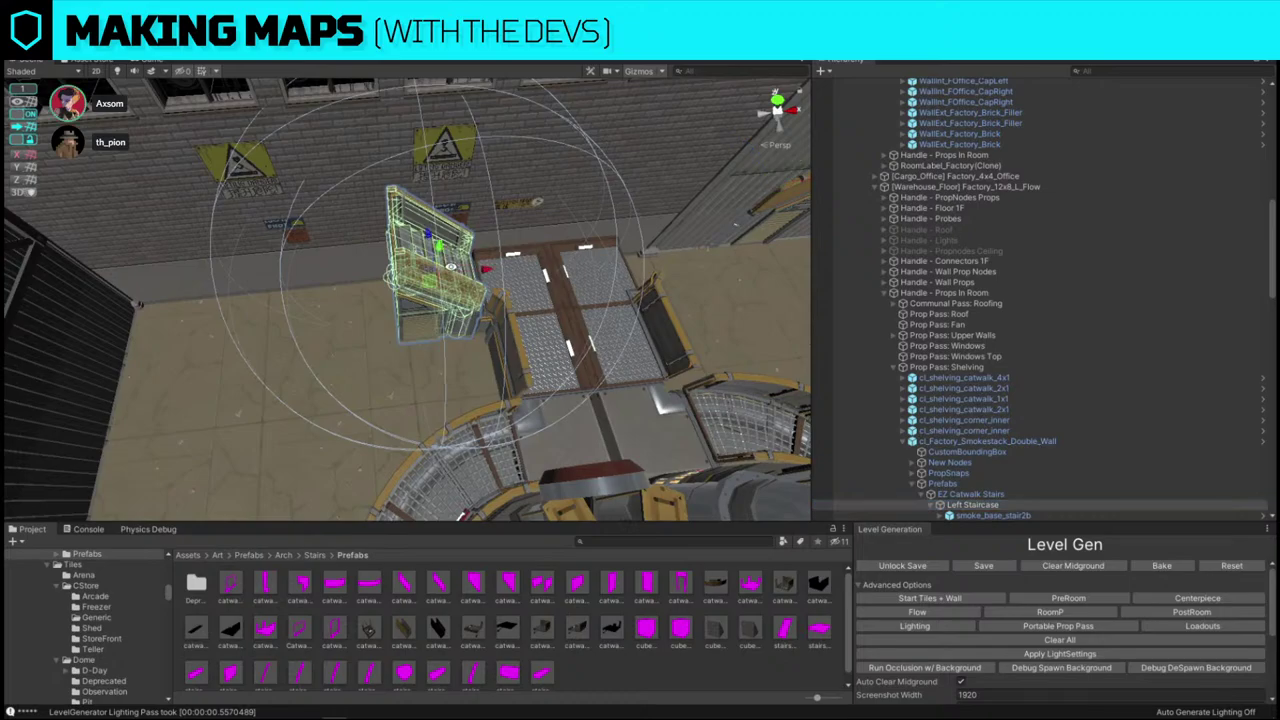
mouse_move(430, 307)
left_mouse_down()
mouse_move(446, 288)
mouse_move(431, 282)
left_mouse_up()
key("w")
right_click_drag(431, 282, 732, 256)
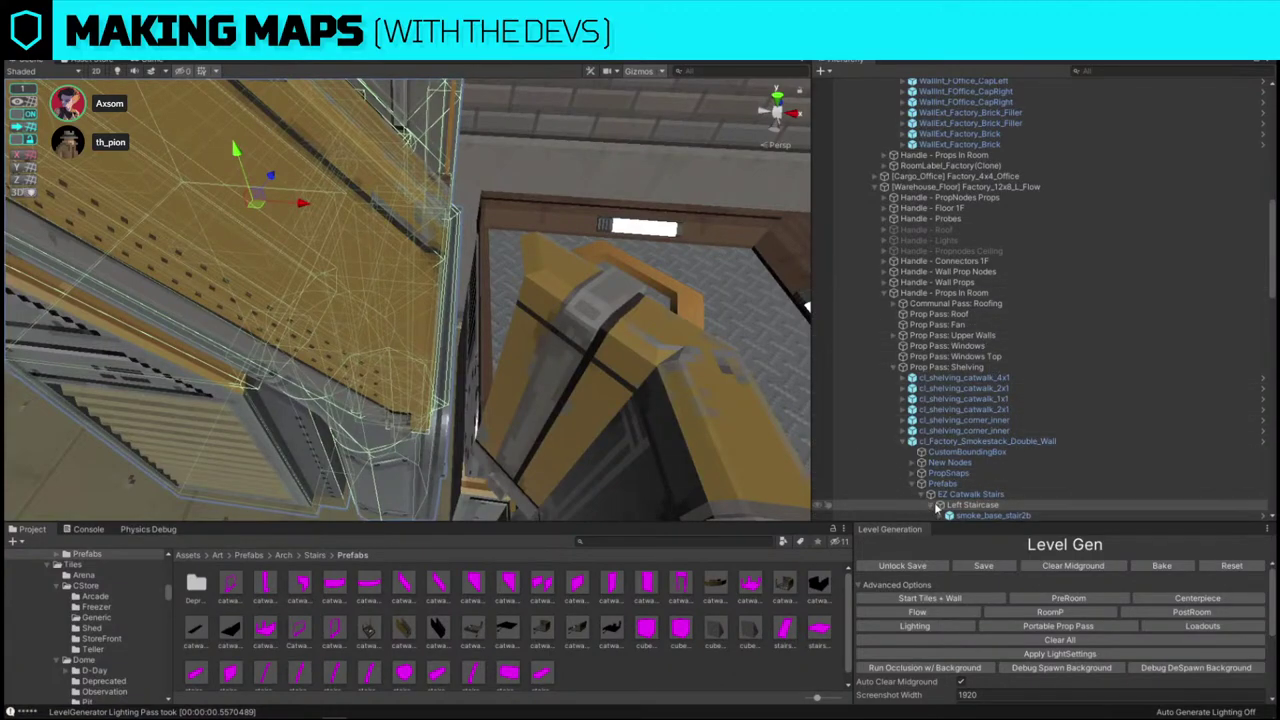
- Select smoke_base_stair2b and catwalk_stairs_36 (1) inside Left Staircase and nudge them together toward the walkway
scroll(937, 507, "down", 3)
left_click(990, 366)
left_click(990, 355, "shift")
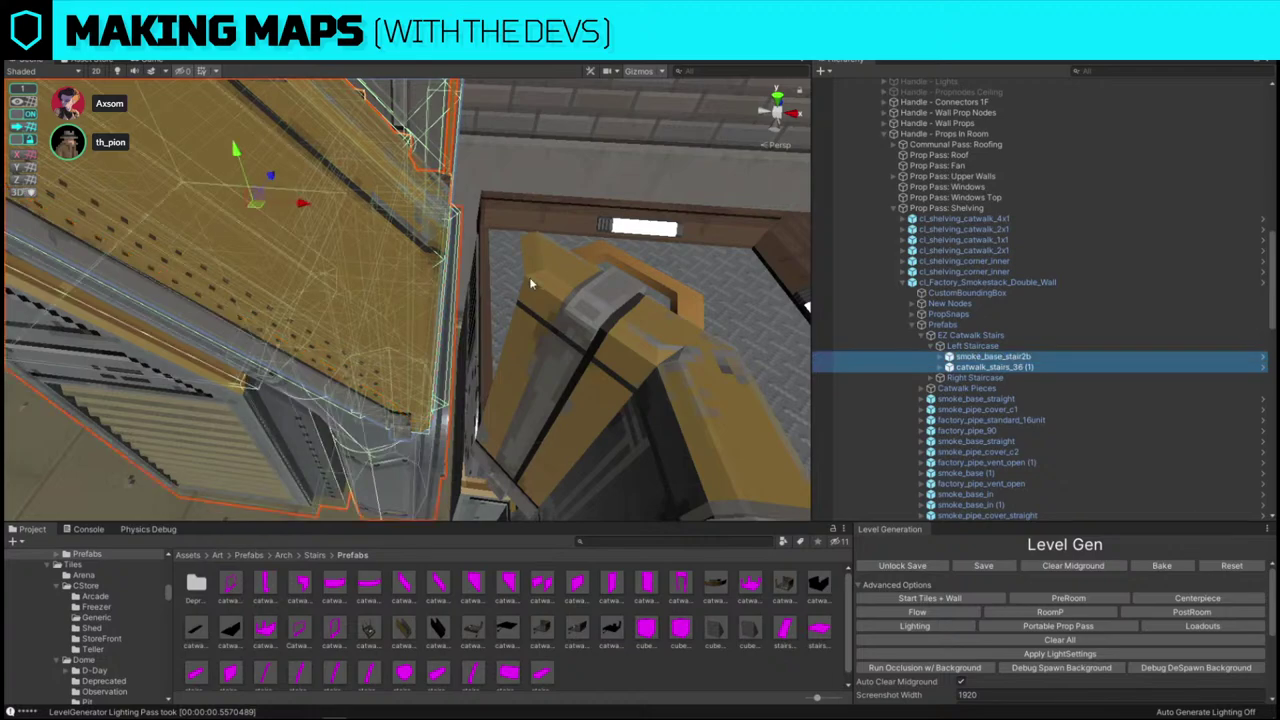
key("f")
left_click_drag(370, 256, 378, 259)
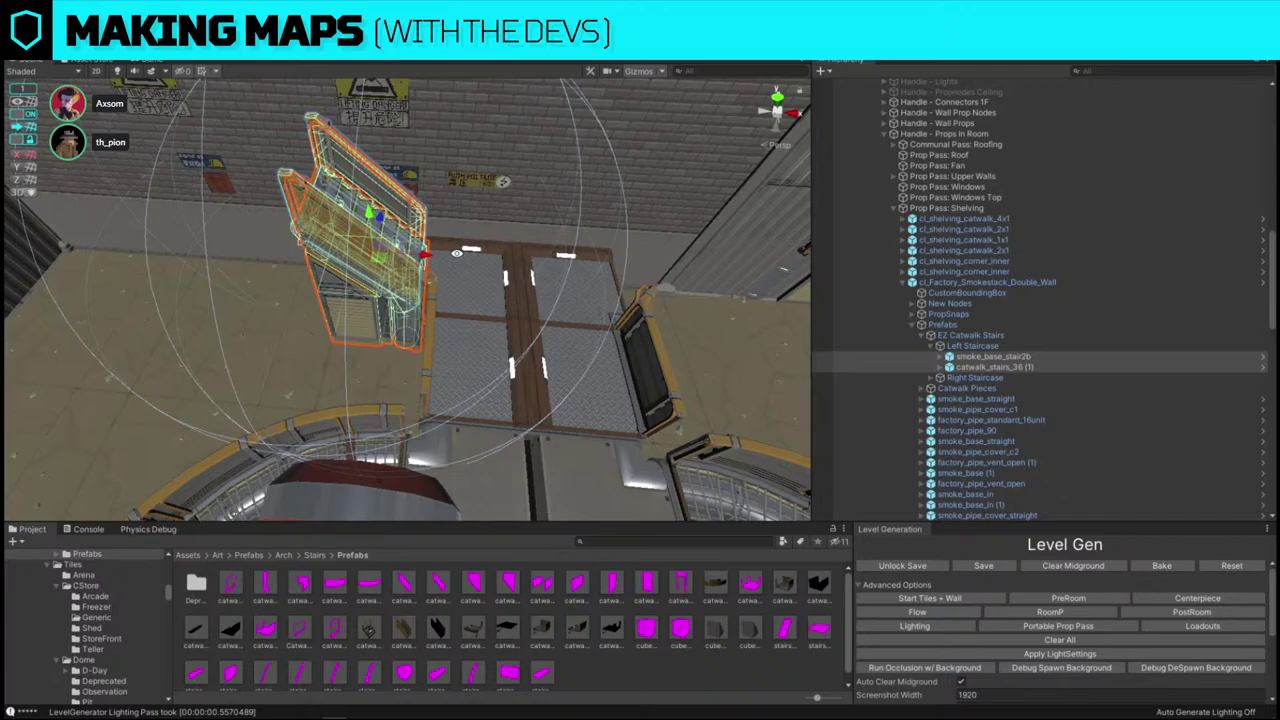
- Fine-tune the position of the selected Left Staircase pieces so they meet the edge of the walkway
left_click_drag(558, 280, 295, 235, "alt")
scroll(480, 255, "up", 5)
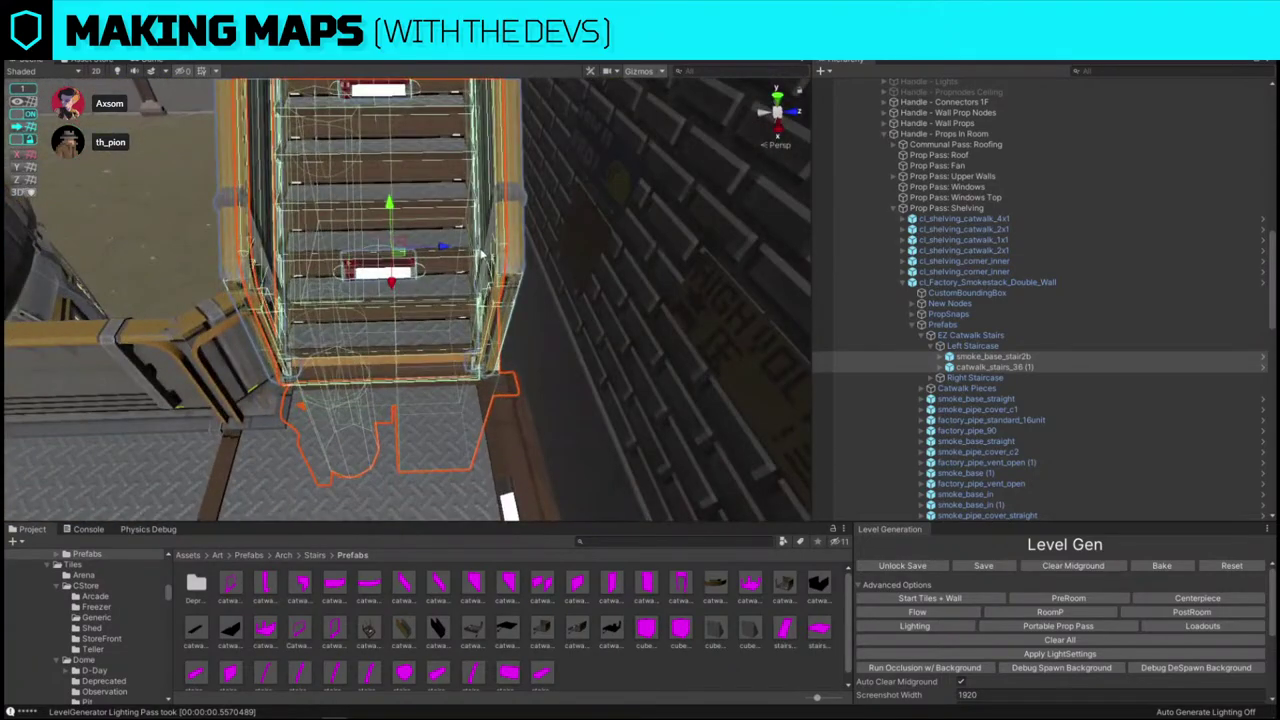
left_click_drag(445, 253, 437, 251)
right_click_drag(437, 251, 498, 299)
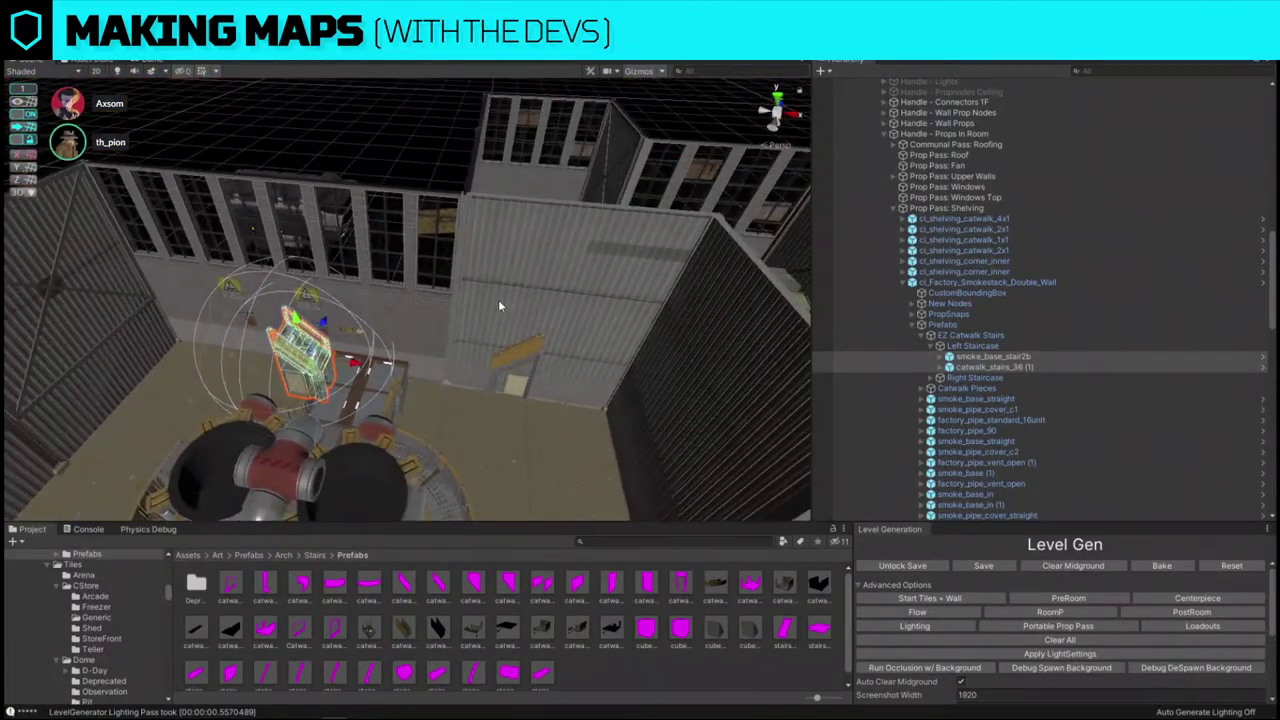
- Select the Right Staircase group and move it against the walkway's wall-end platform, on the side opposite Left Staircase
left_click(938, 357)
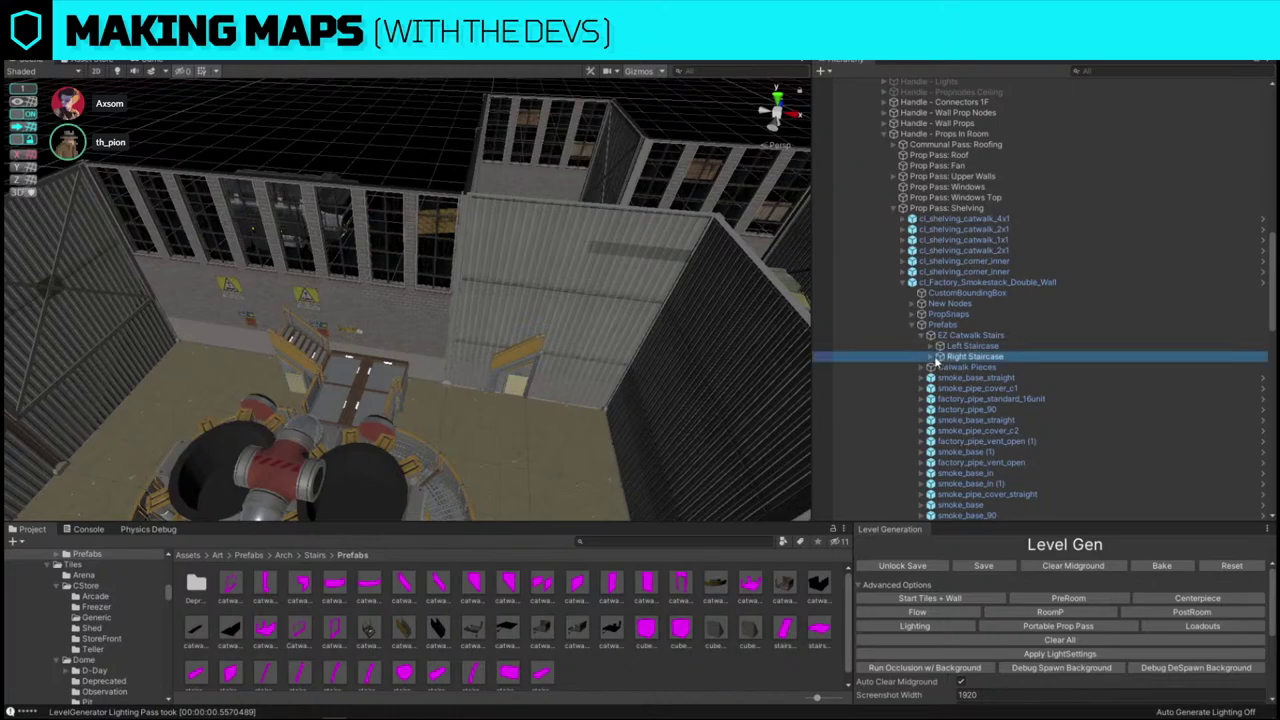
left_click(931, 357)
right_click_drag(628, 292, 520, 132)
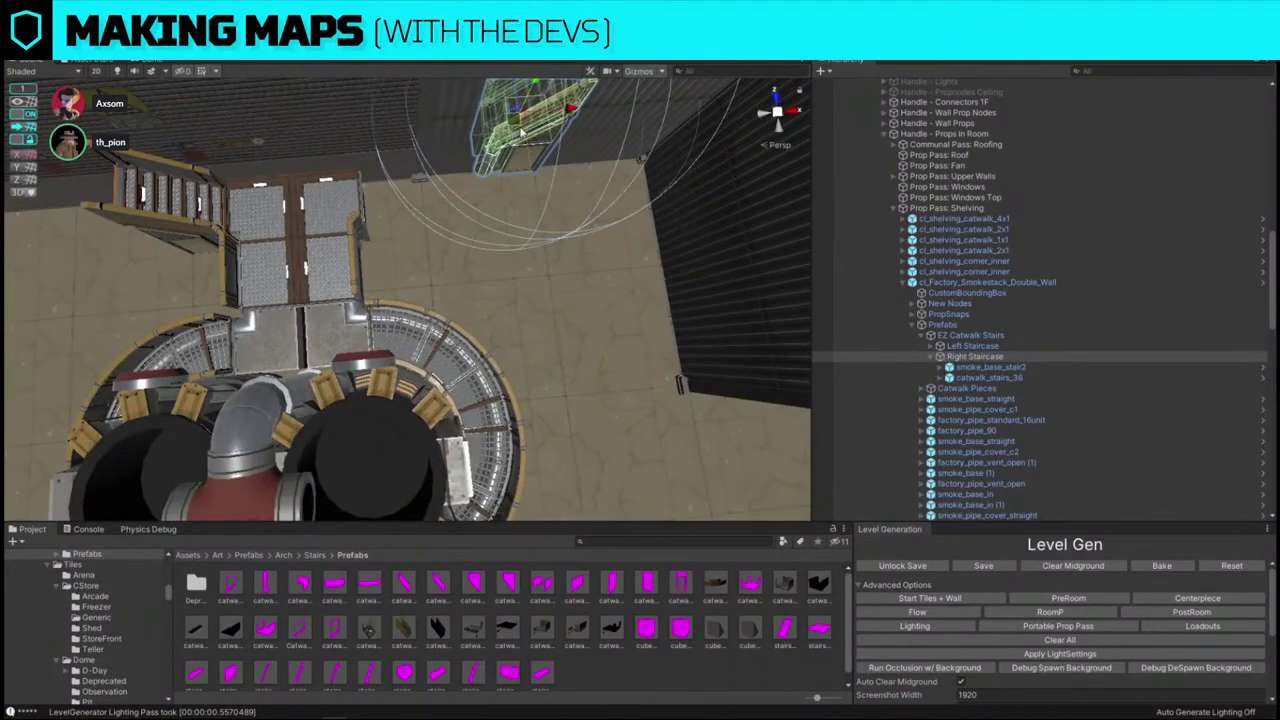
left_click_drag(495, 153, 376, 208)
right_click_drag(376, 208, 652, 145)
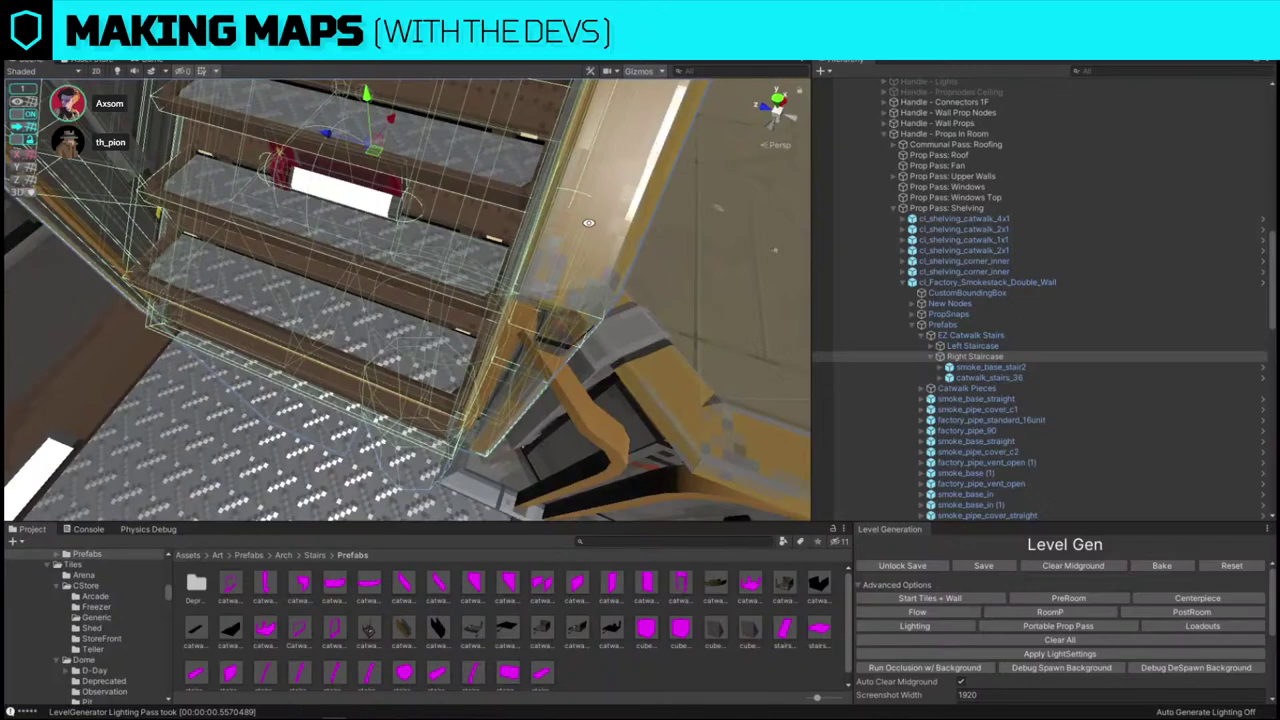
right_click_drag(602, 236, 527, 261)
left_click_drag(405, 272, 441, 274)
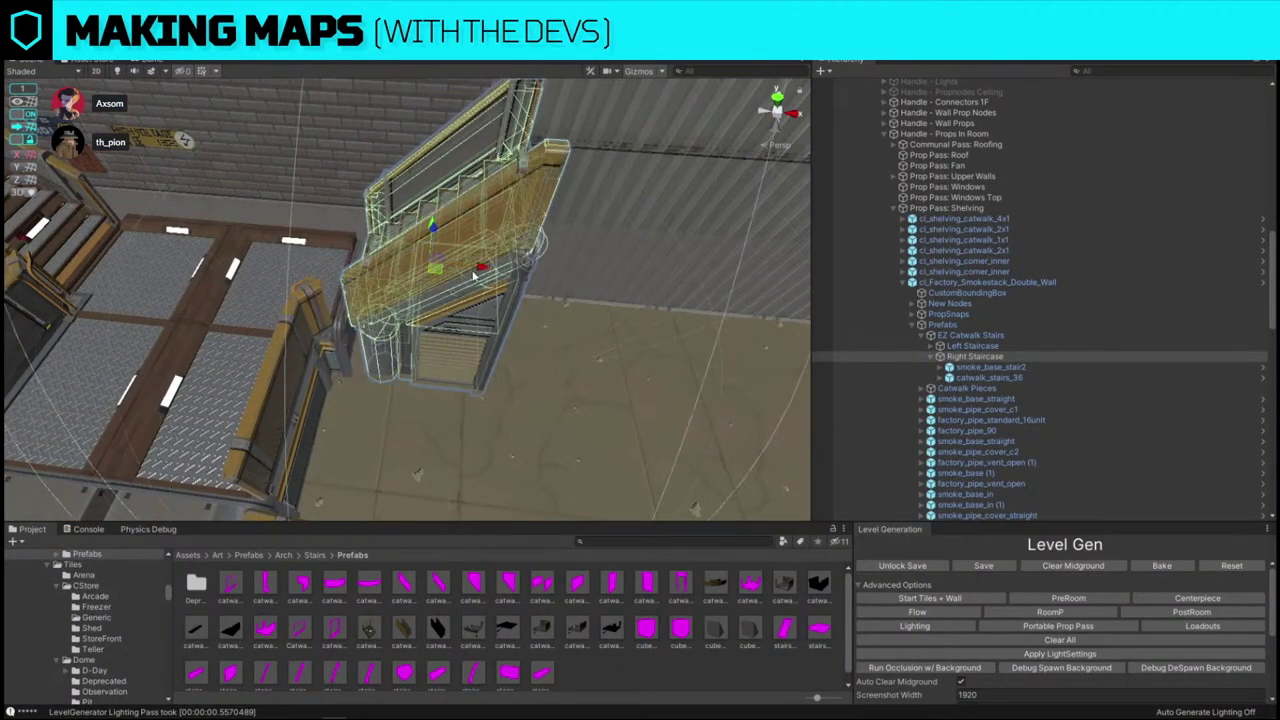
- Select smoke_base_stair2 and catwalk_stairs_36 inside Right Staircase and nudge them together toward the walkway
left_click(985, 367)
left_click(988, 378, "shift")
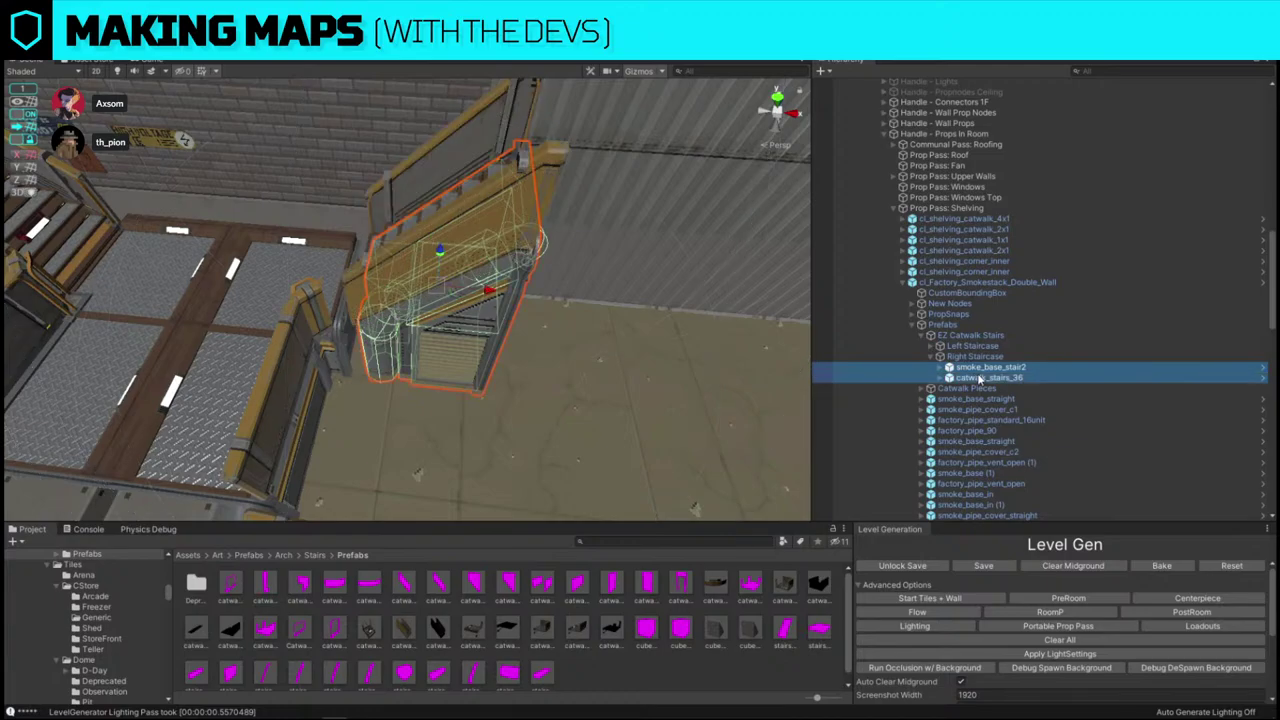
left_click_drag(435, 271, 413, 270)
right_click_drag(413, 272, 420, 330)
- Select the whole double smokestack prop and shift it slightly sideways along the wall
left_click(280, 192)
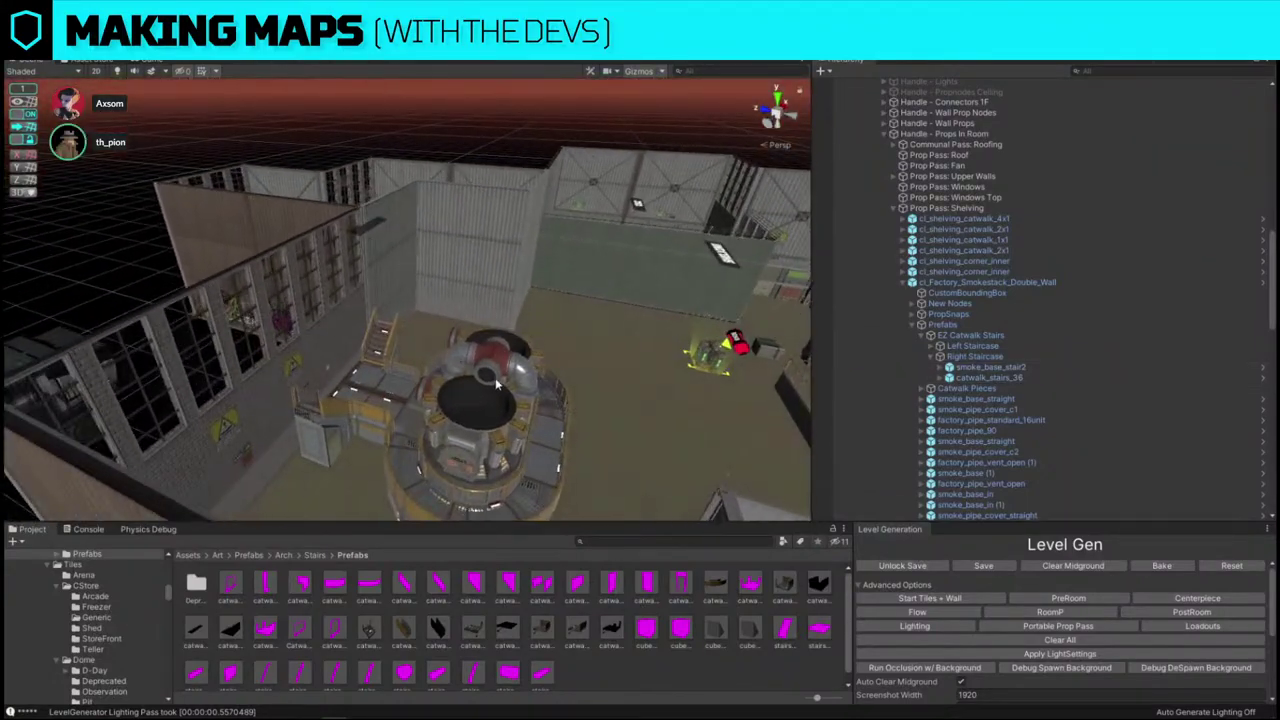
left_click(445, 375)
right_click_drag(445, 375, 661, 413)
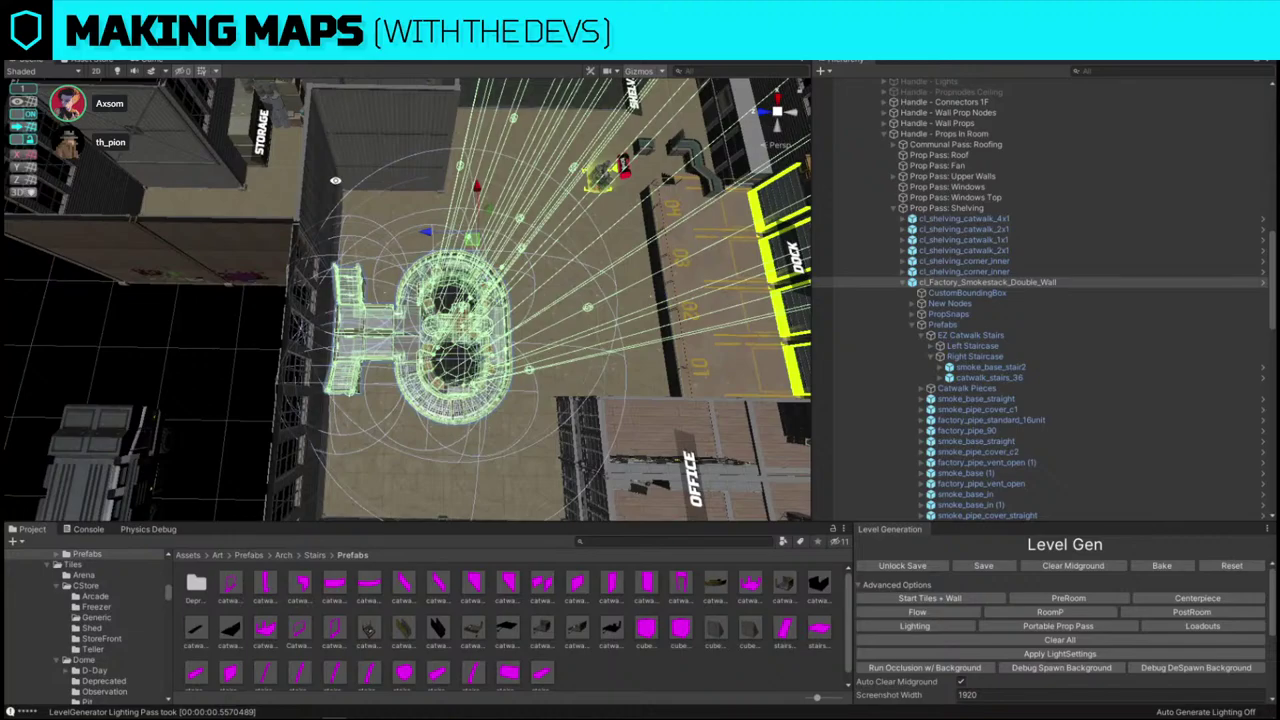
right_click_drag(391, 355, 343, 354)
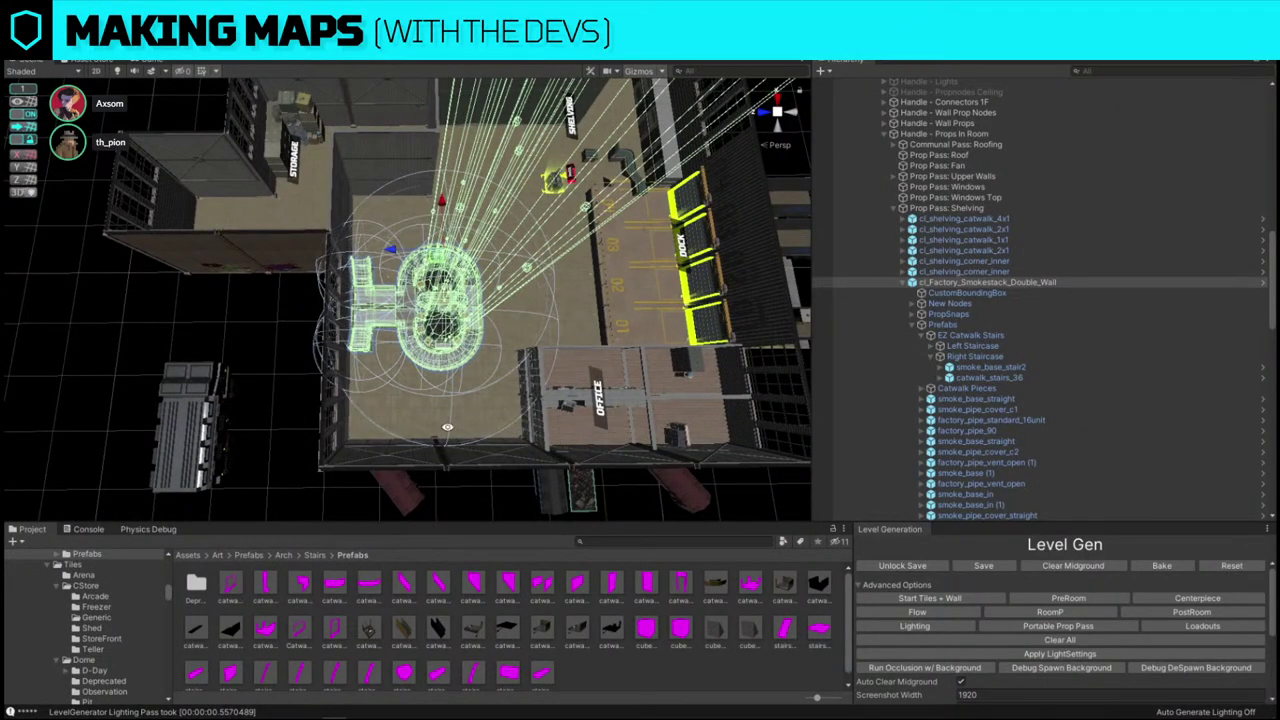
right_click_drag(447, 427, 535, 230)
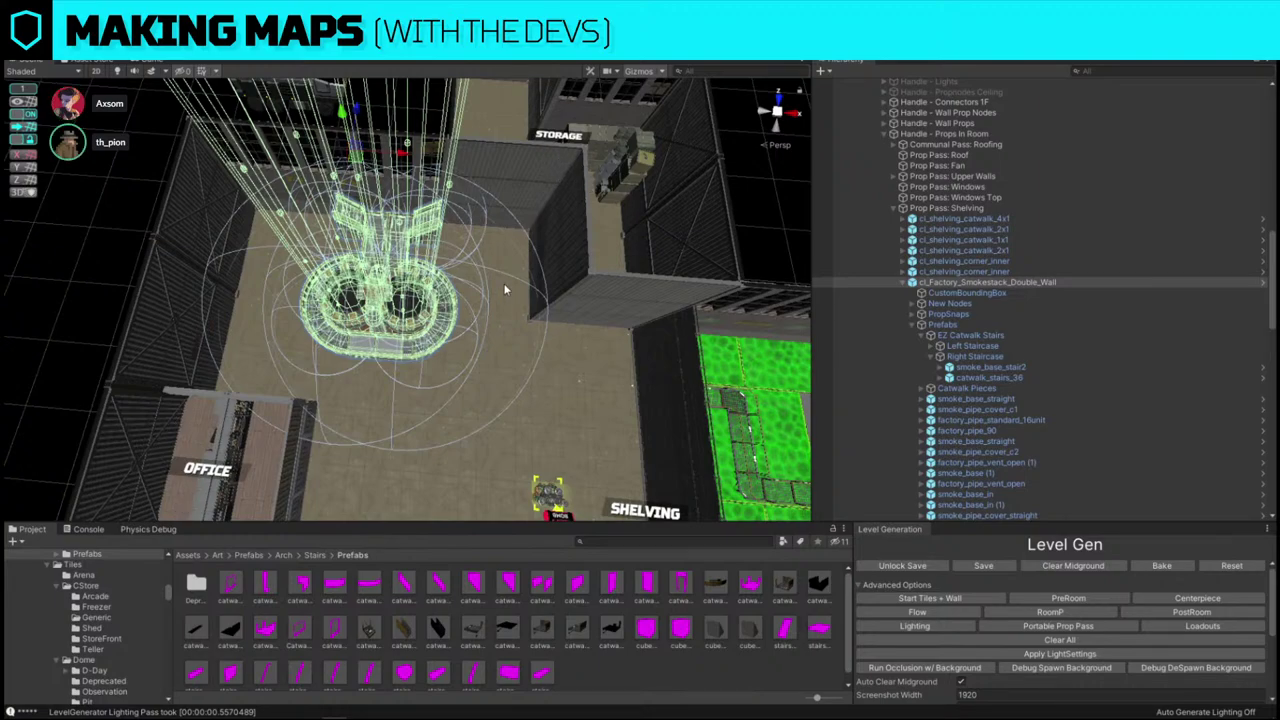
right_click_drag(505, 290, 436, 200)
left_click_drag(317, 143, 335, 140)
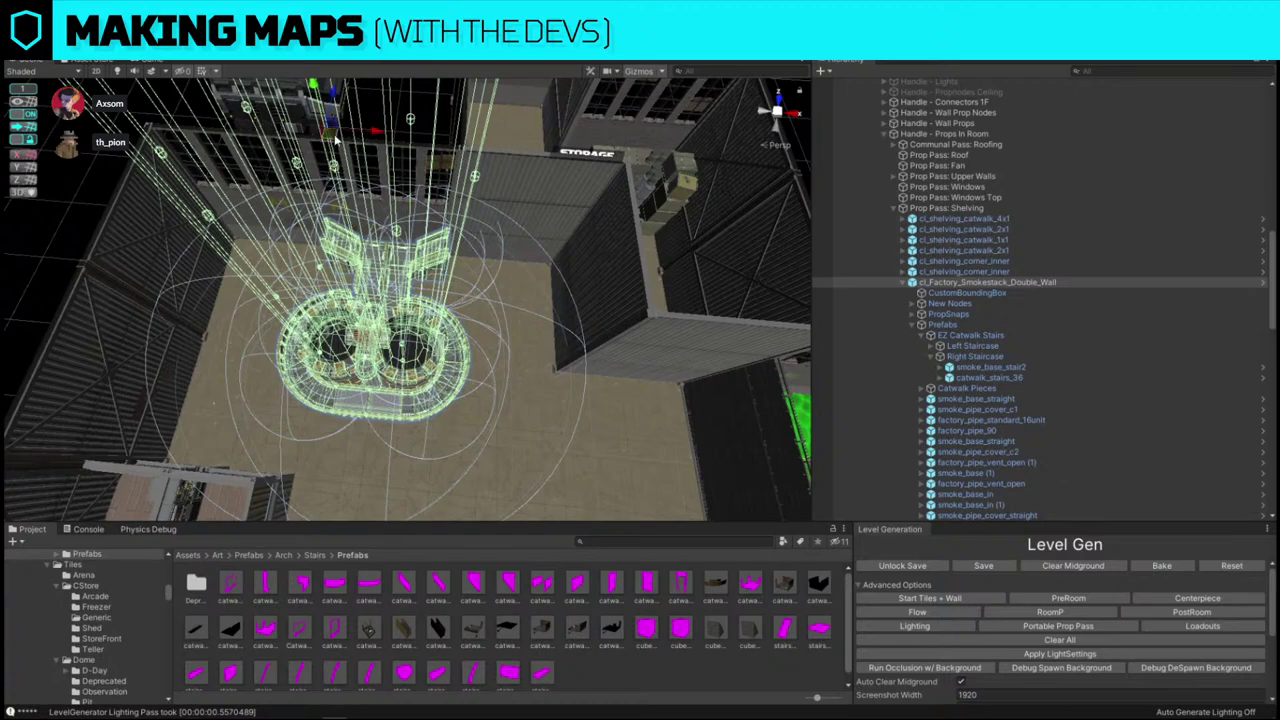
- Examine the smokestack's walkway and staircases from floor level and the prop's placement in the room
key("super")
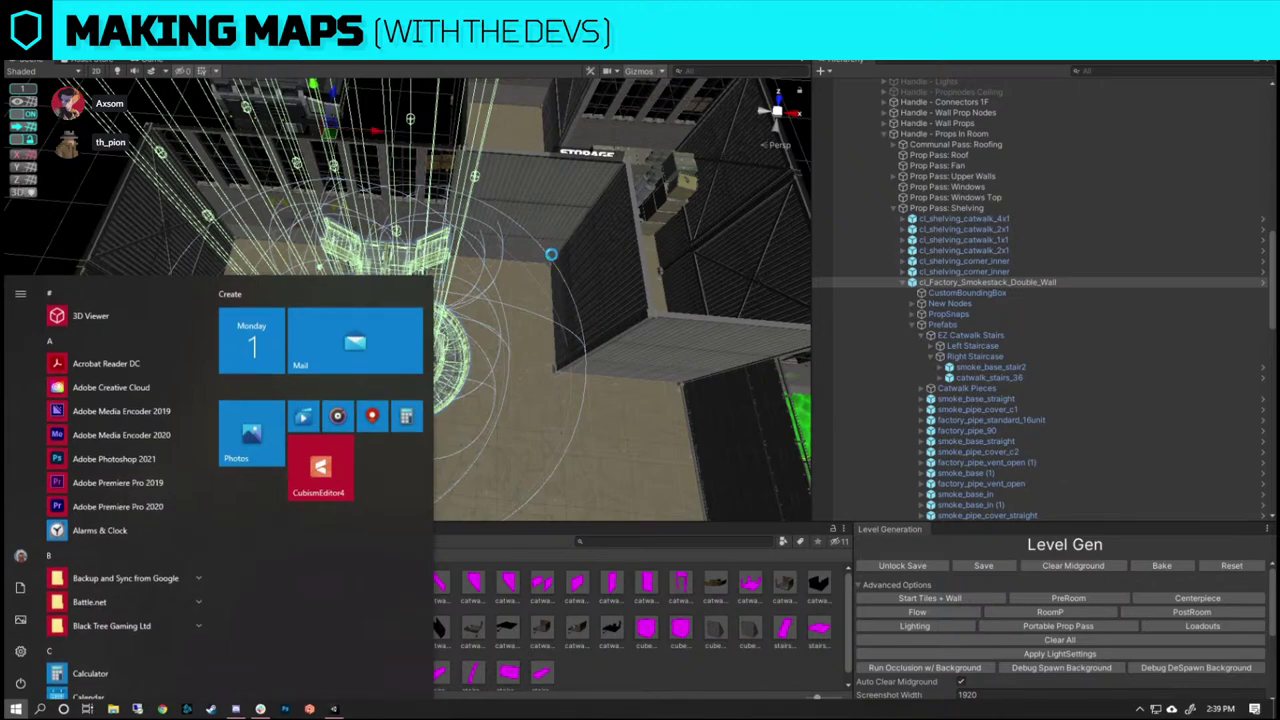
key("super")
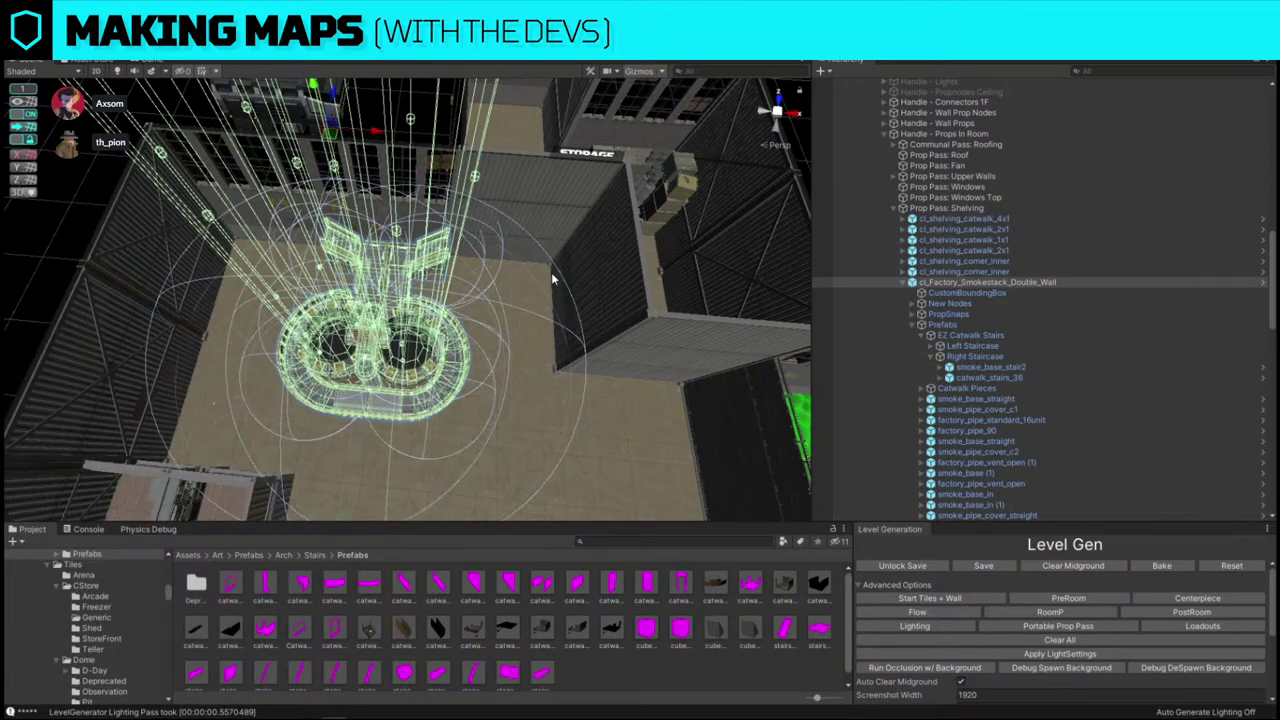
left_click_drag(537, 330, 514, 292, "alt")
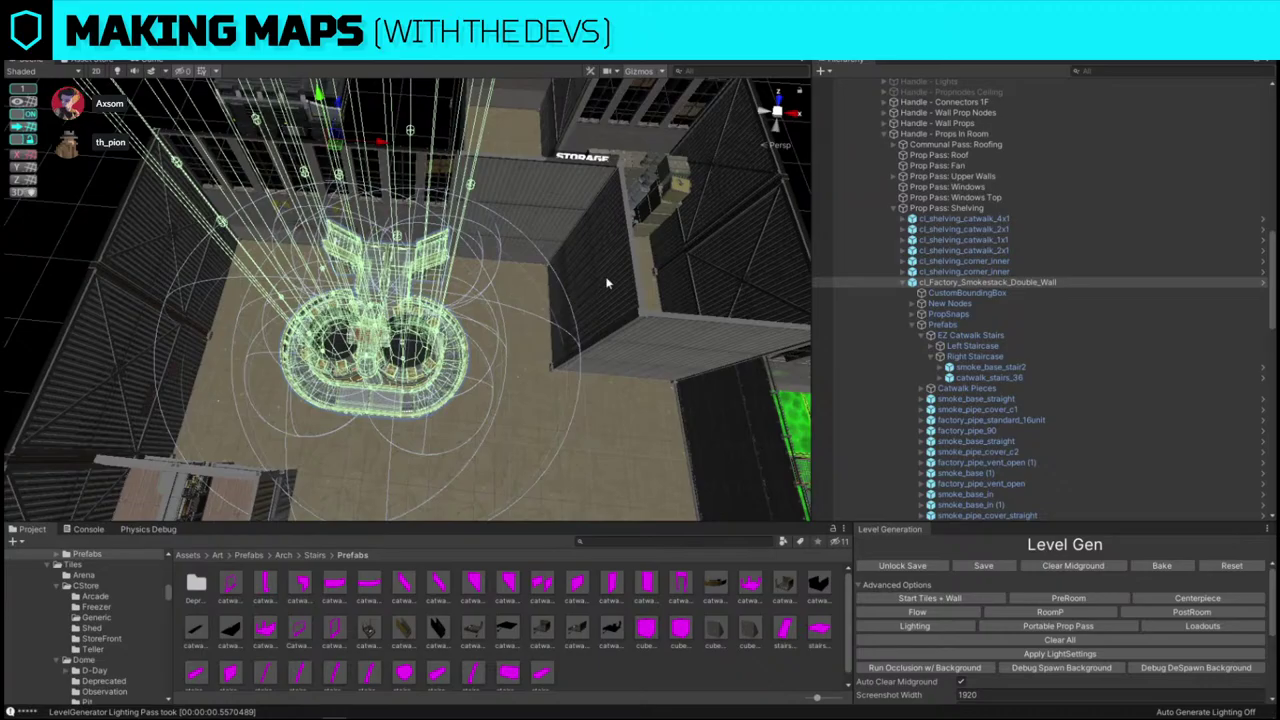
right_click_drag(607, 283, 582, 270)
left_click(469, 126)
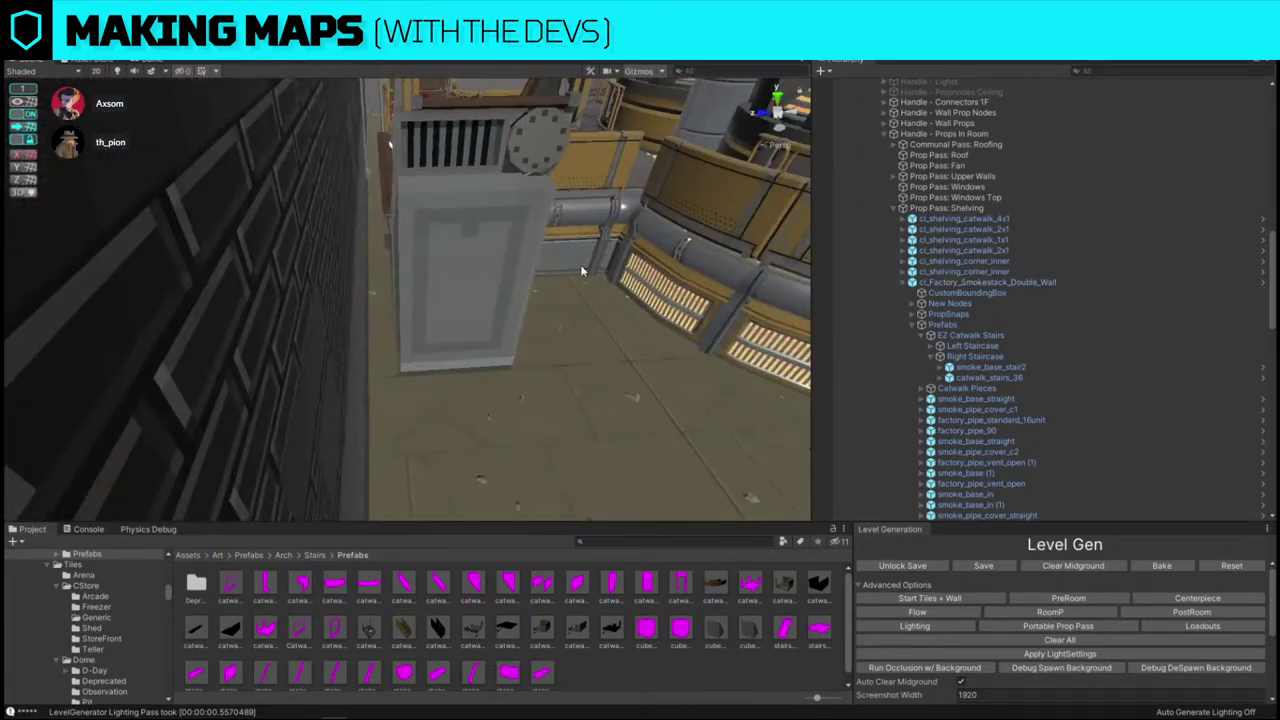
left_click(518, 222)
right_click_drag(518, 222, 363, 161)
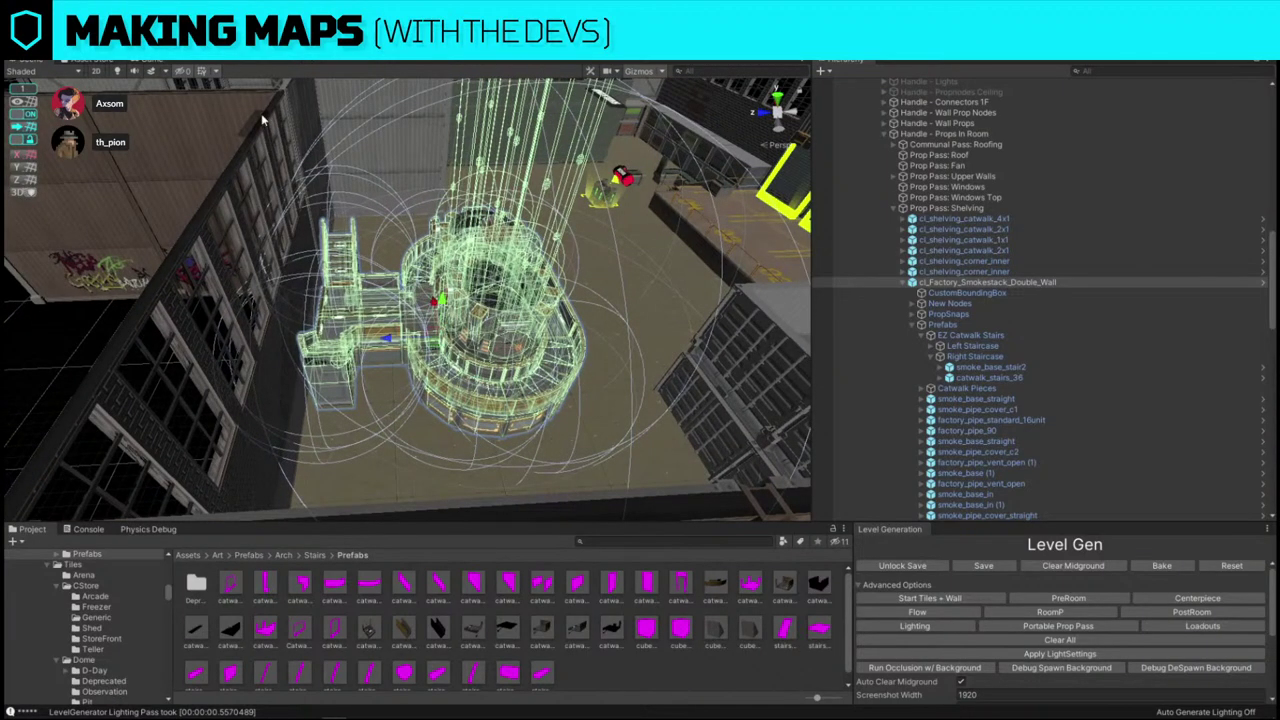
- Duplicate the catwalk_wall_straight walkway piece toward the smokestack ring and replace the copy with catwalk_wall_inner
left_click_drag(395, 341, 200, 262, "alt")
left_click(470, 266)
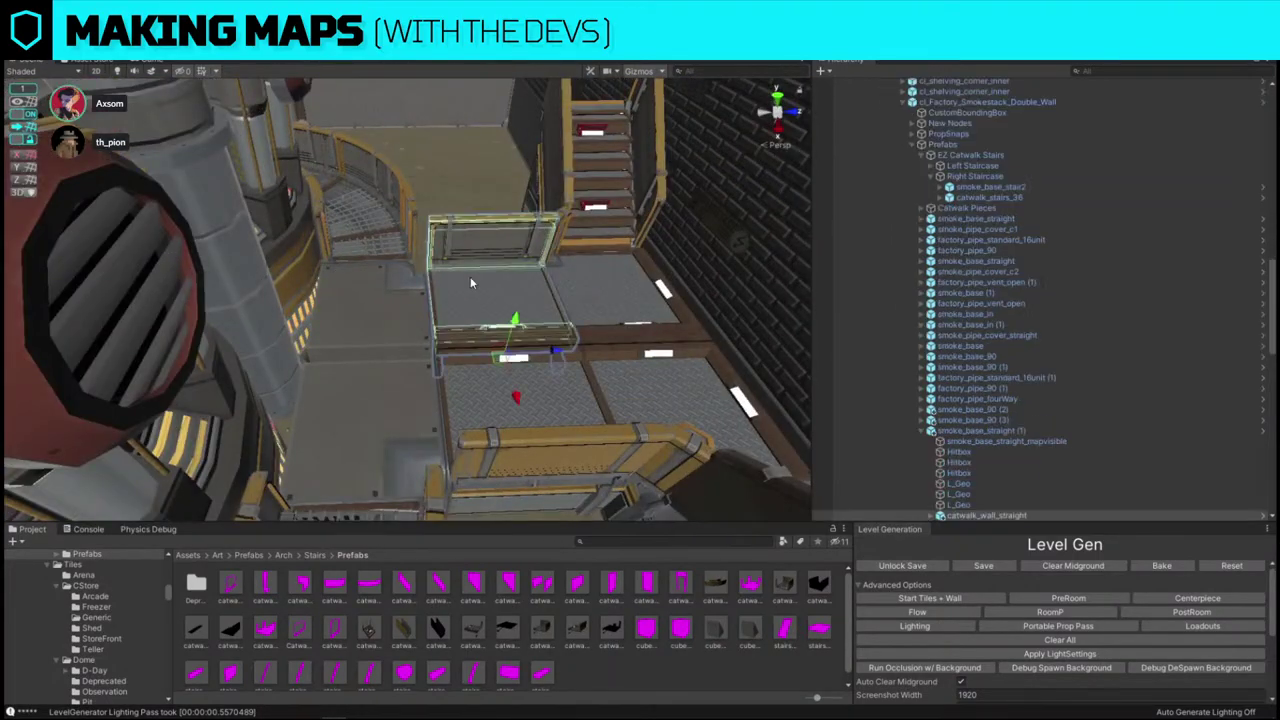
key("ctrl+d")
left_click_drag(555, 358, 425, 345)
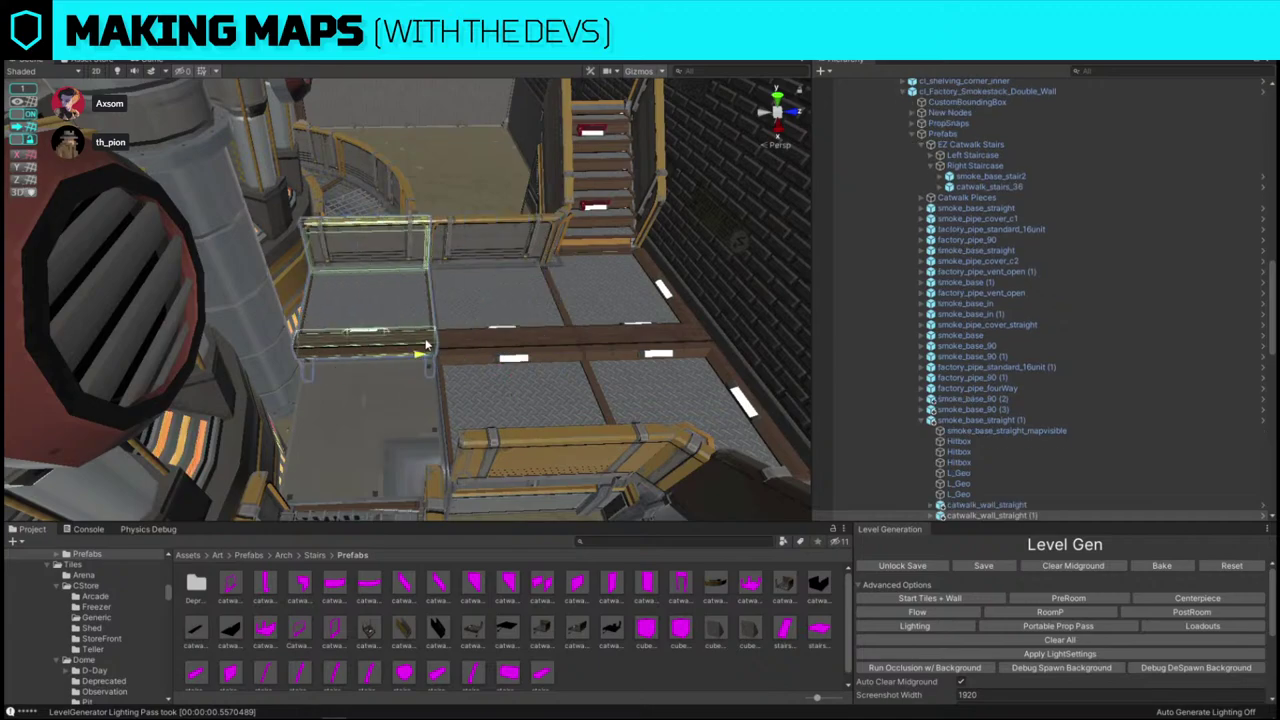
left_click(375, 322)
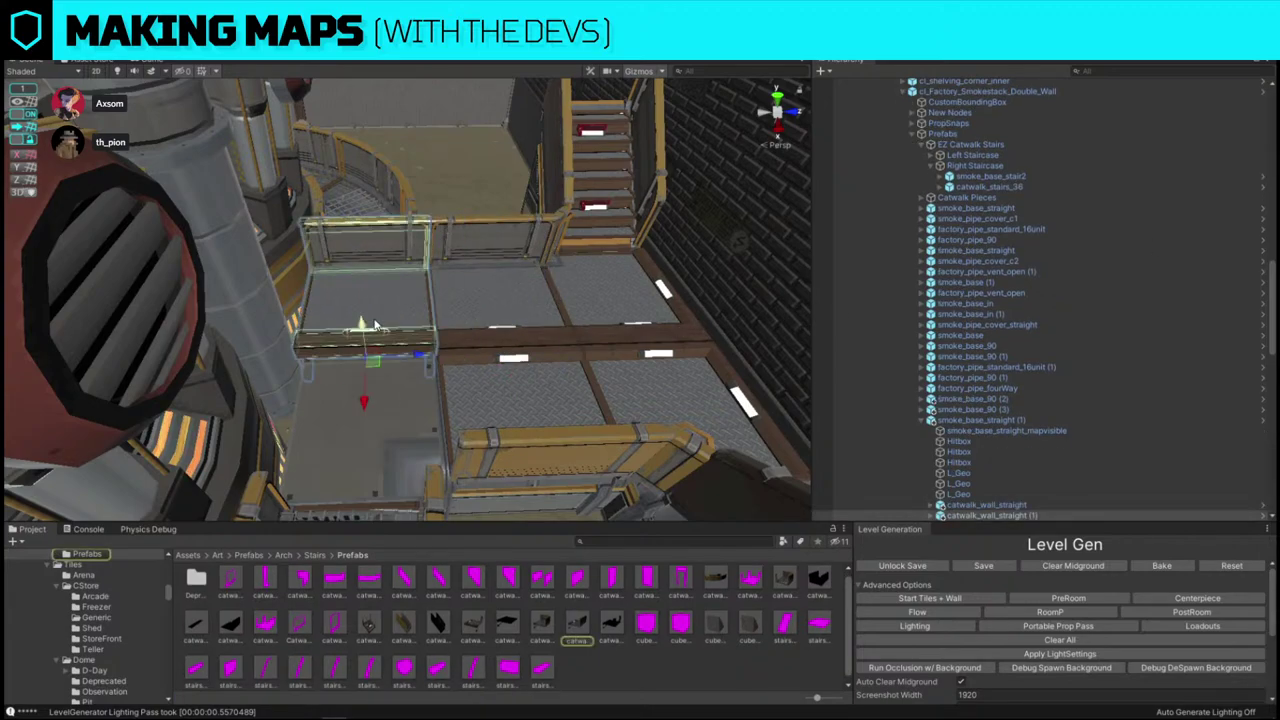
key("ctrl+shift+r")
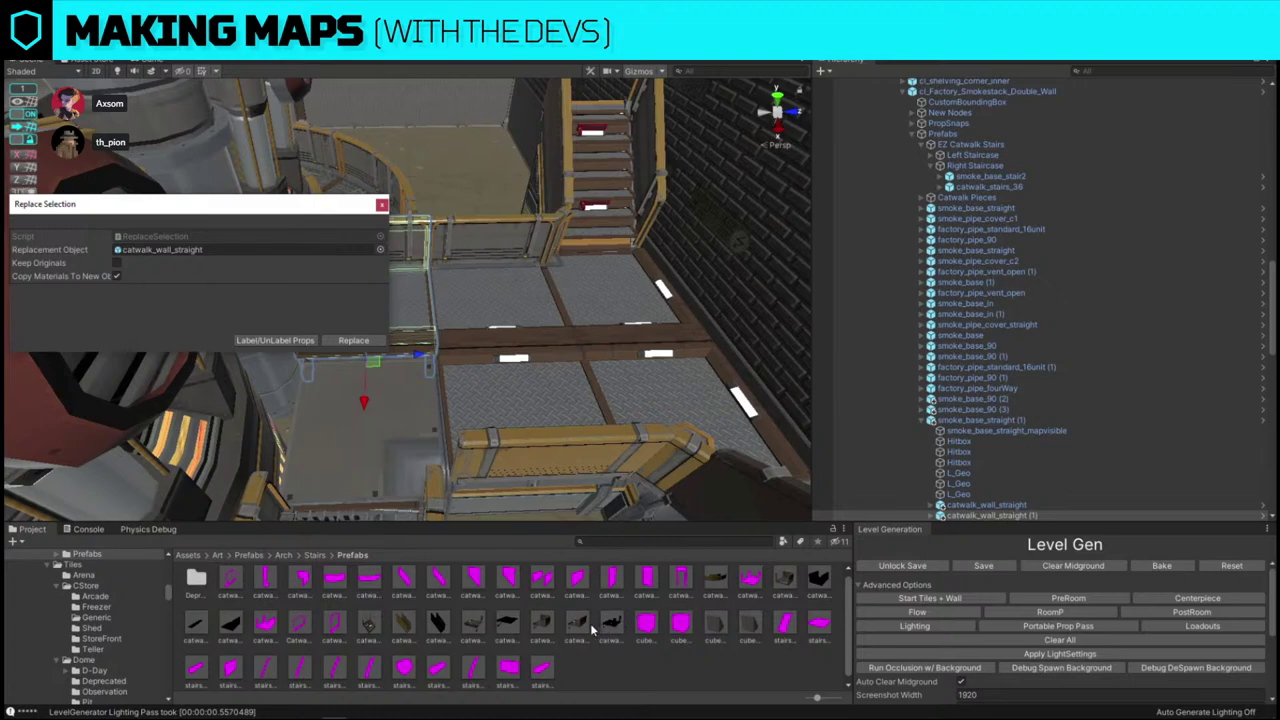
left_click_drag(500, 627, 240, 252)
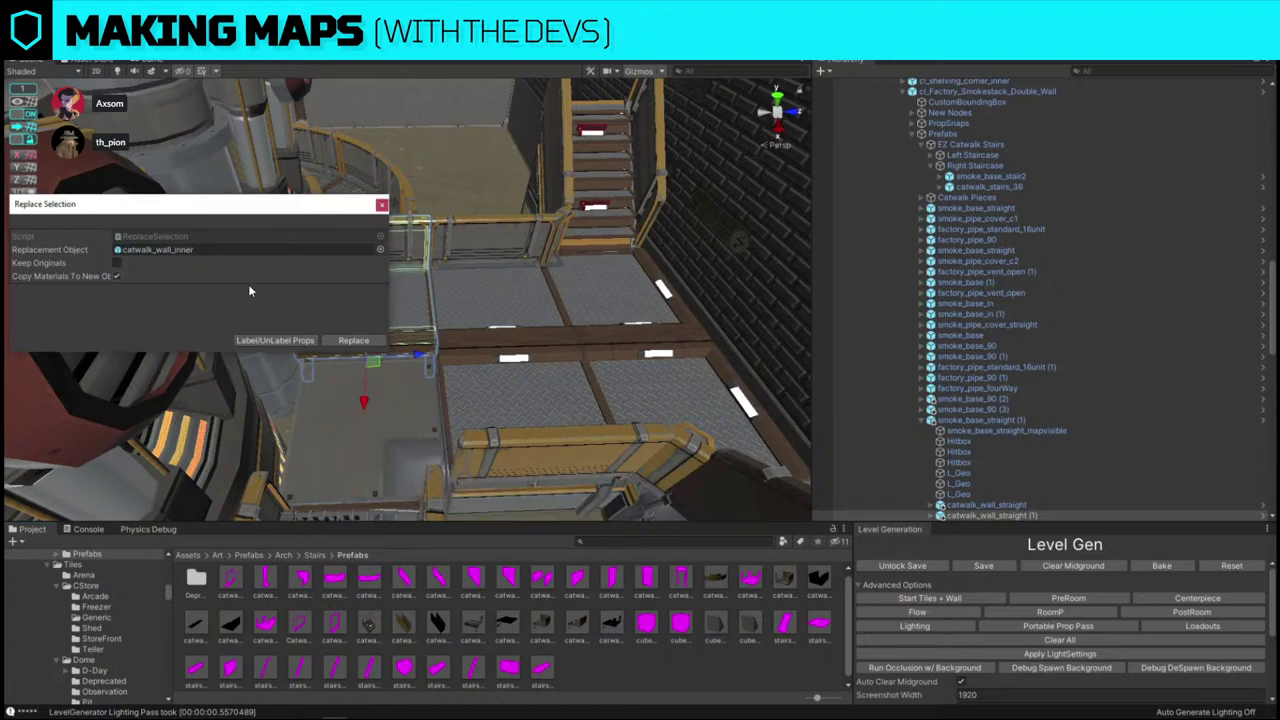
left_click(340, 342)
- Fit catwalk_wall_inner at the walkway's junction with the smokestack ring, then duplicate it and rotate the copy for the opposite side
left_click_drag(453, 326, 266, 455, "alt")
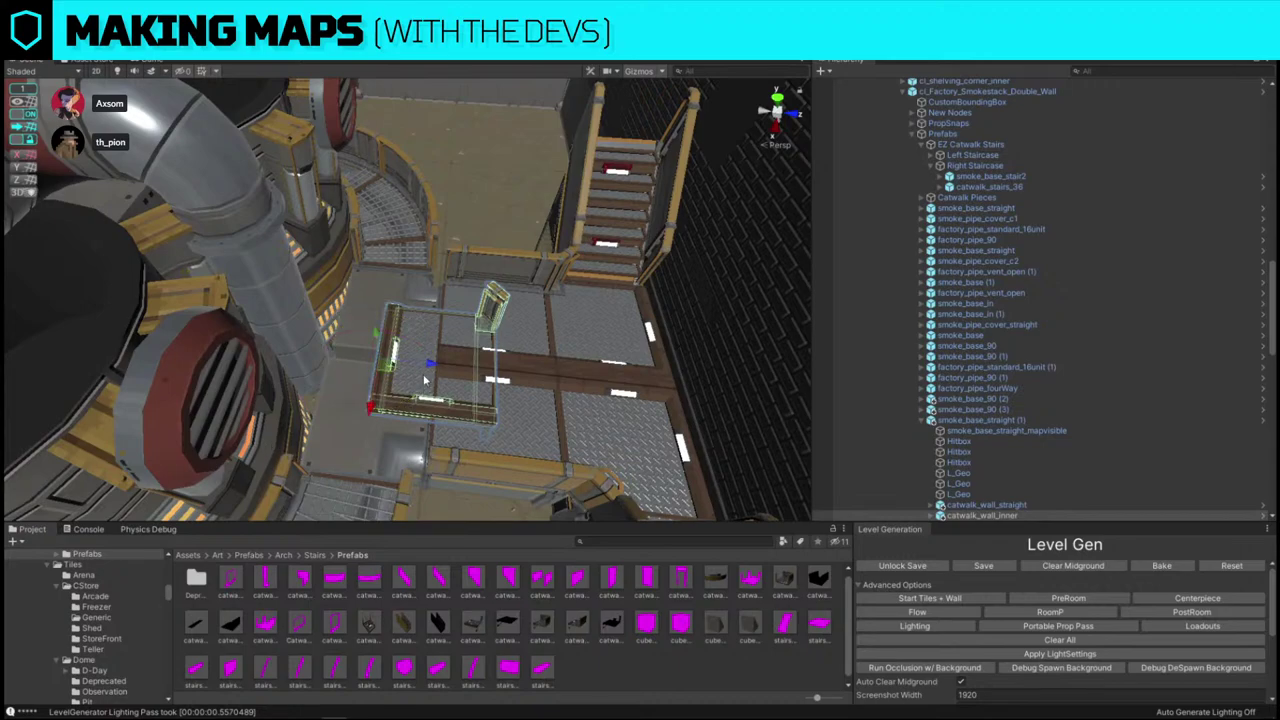
left_click_drag(388, 369, 336, 311)
left_click_drag(680, 372, 474, 352, "alt")
key("ctrl+d")
left_click_drag(397, 297, 306, 316)
key("e")
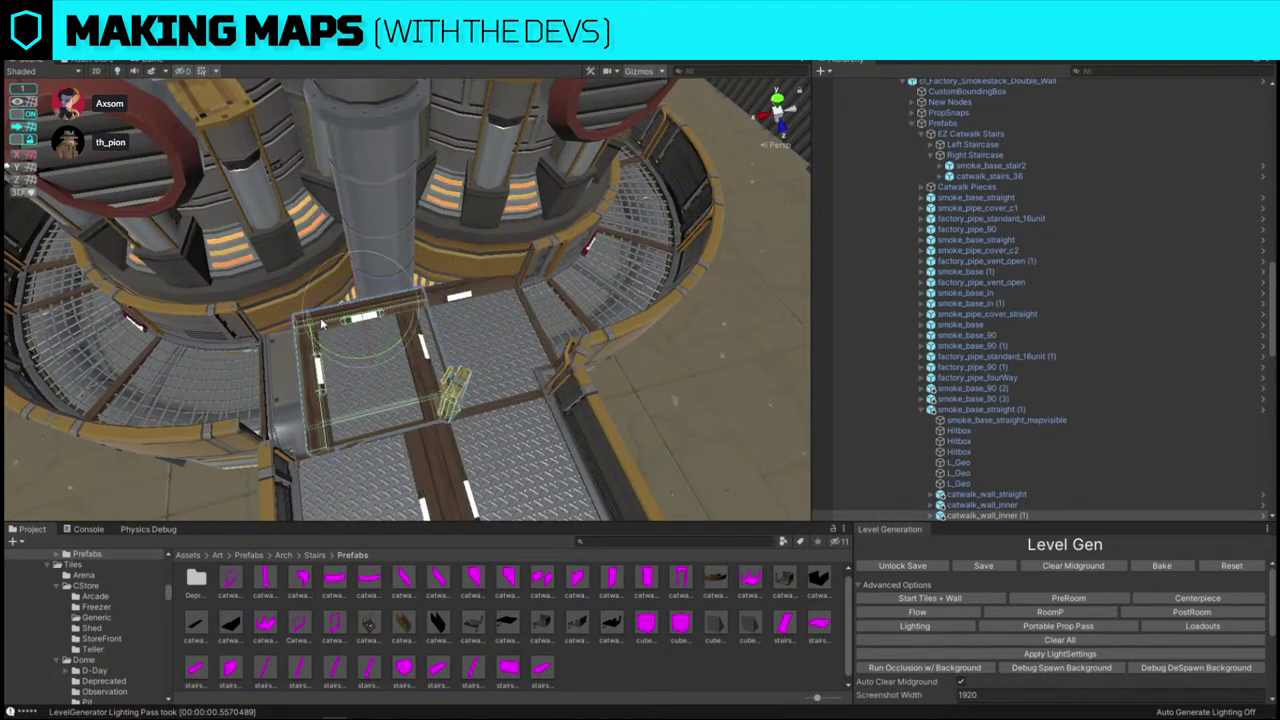
left_click_drag(352, 360, 566, 176)
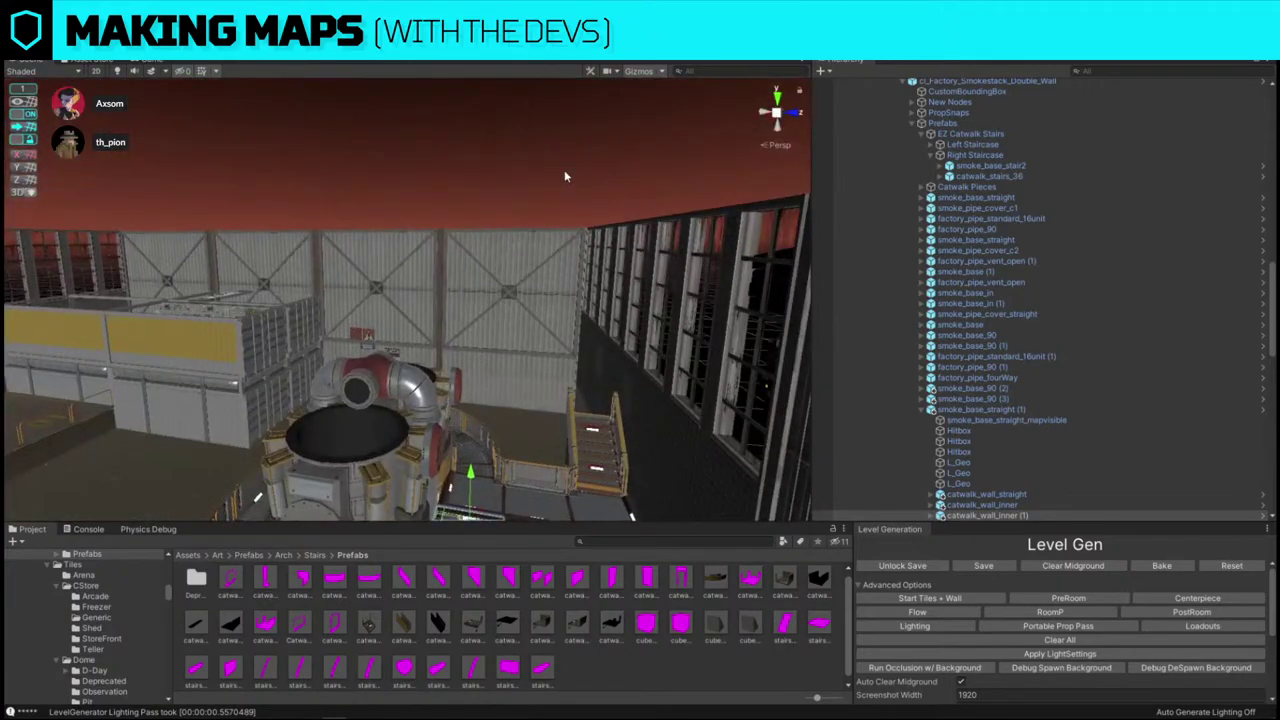
- Search the project assets for "mega cat" and survey the room between the smokestack and the toxic area
right_click_drag(565, 177, 460, 386)
scroll(566, 301, "up", 3)
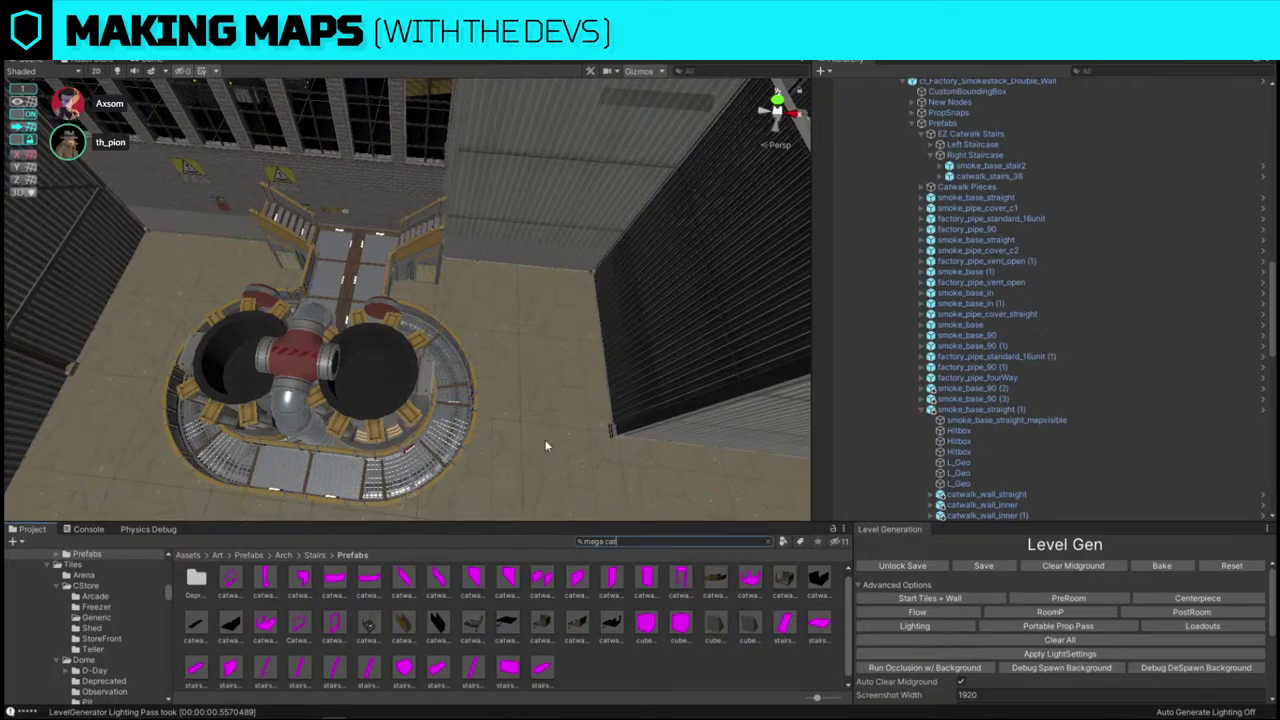
right_click_drag(546, 446, 440, 390)
left_click(232, 300)
right_click_drag(232, 300, 546, 410)
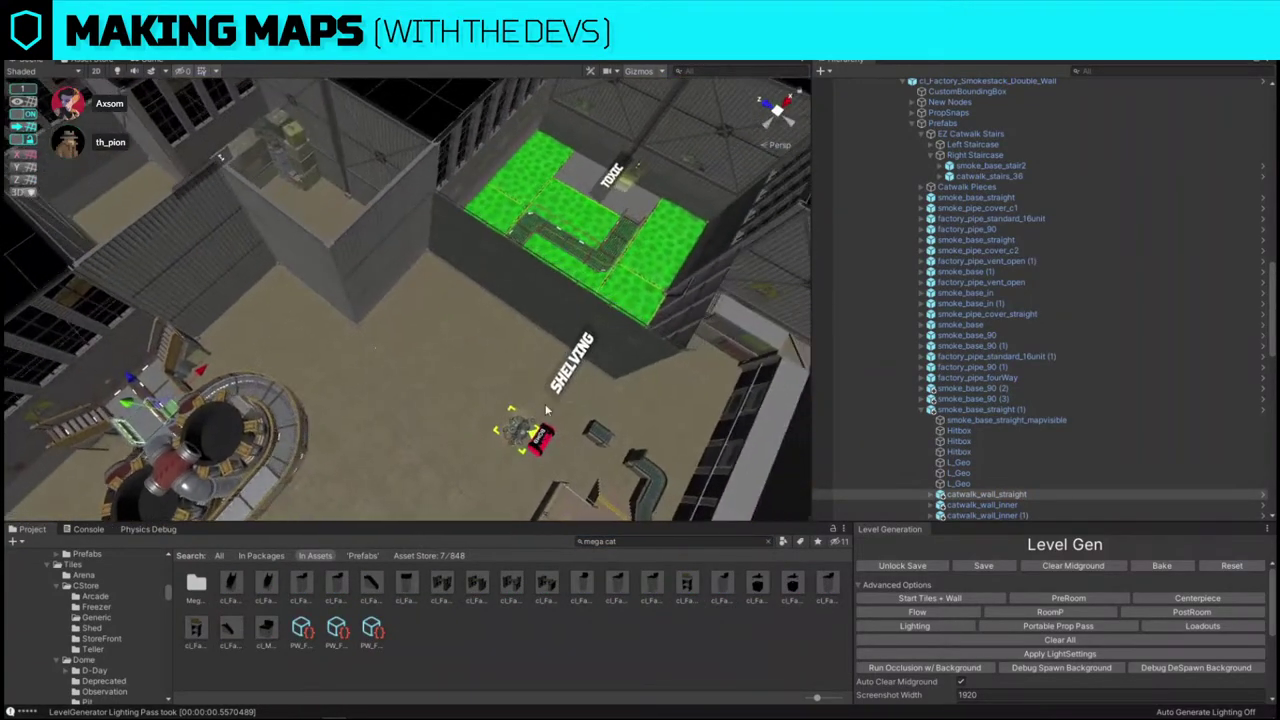
right_click_drag(392, 374, 300, 320)
- Duplicate the whole double smokestack prop and replace the copy with cl_Factory_MegaCatwalk_Endcap_Passthrough
left_click(293, 313)
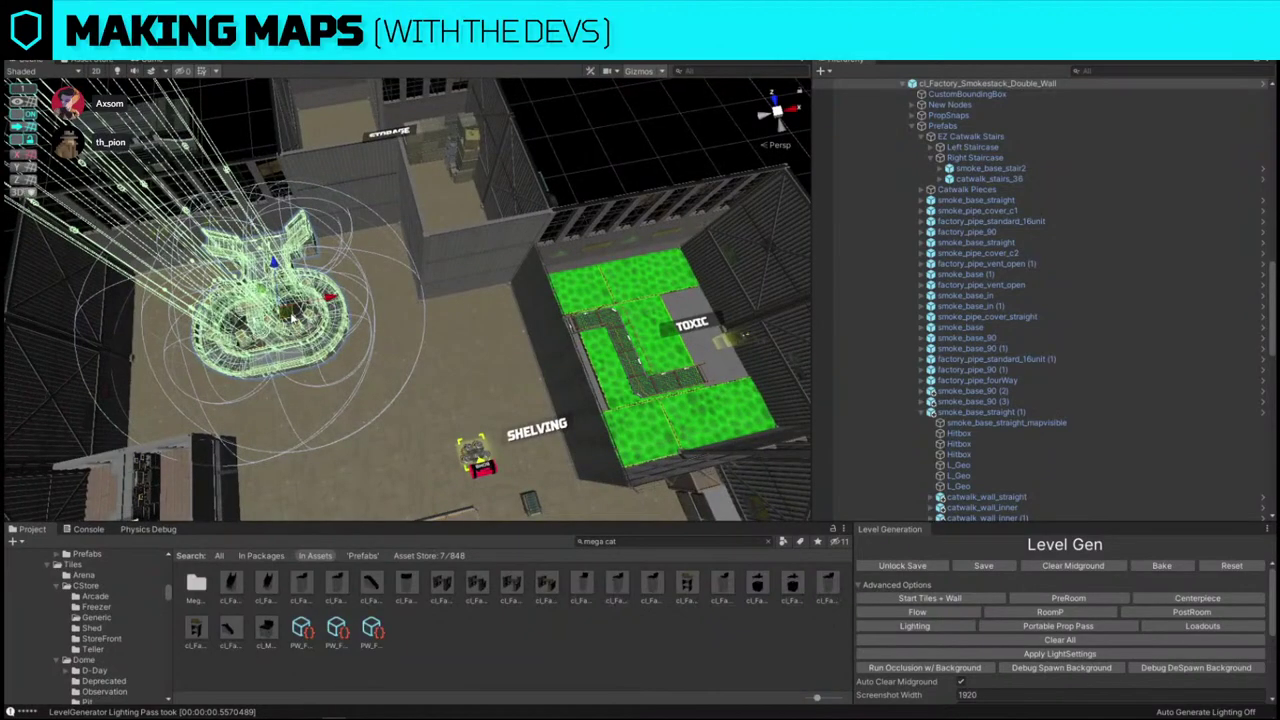
key("ctrl+d")
left_click_drag(292, 314, 500, 346)
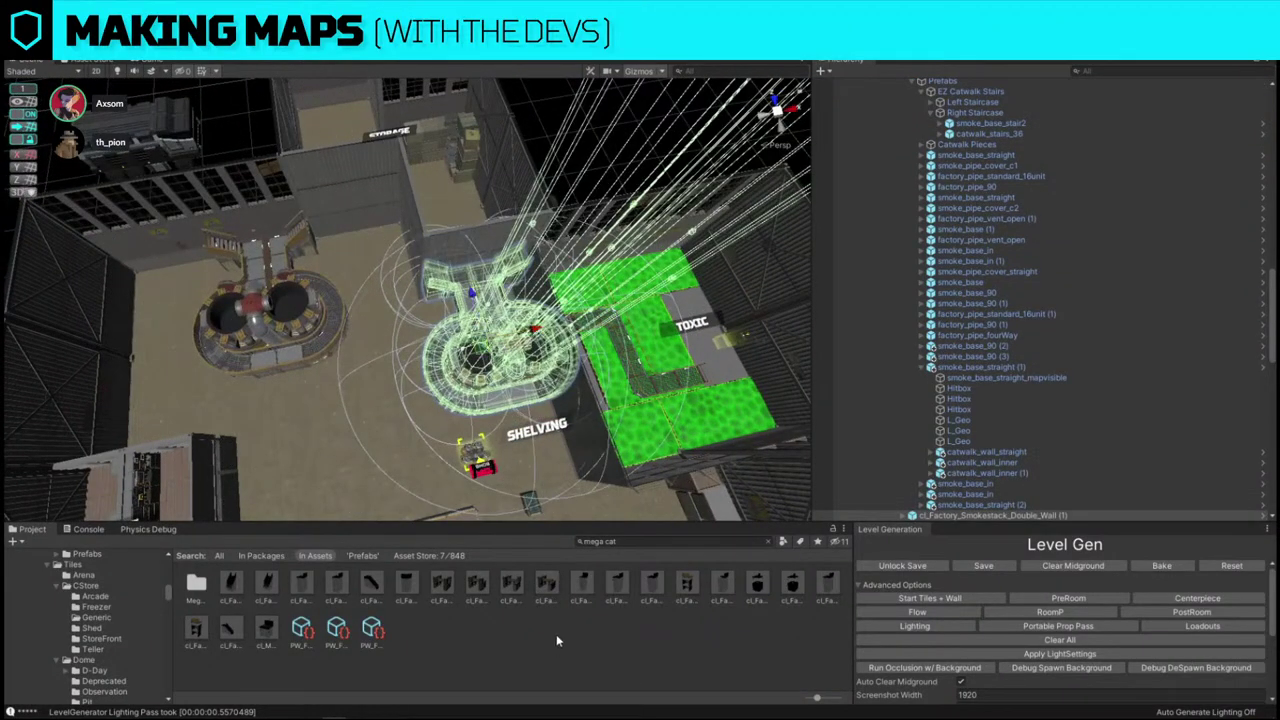
key("ctrl+shift+r")
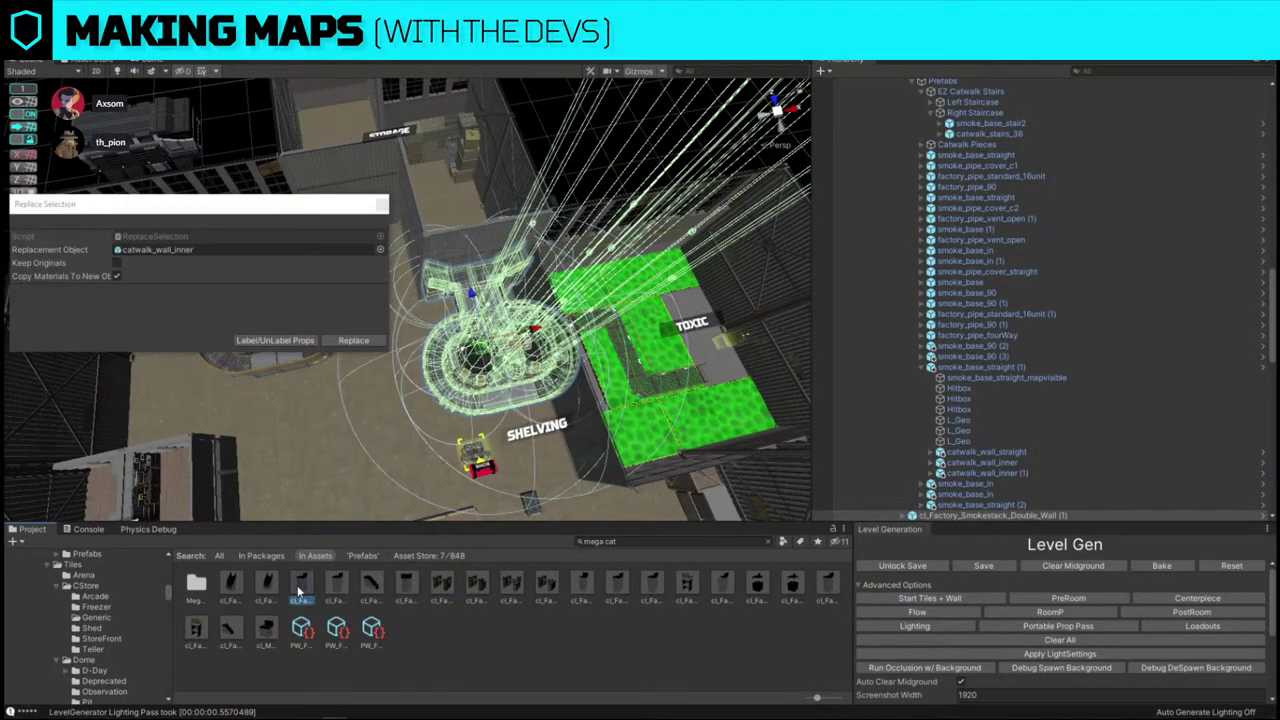
left_click(353, 340)
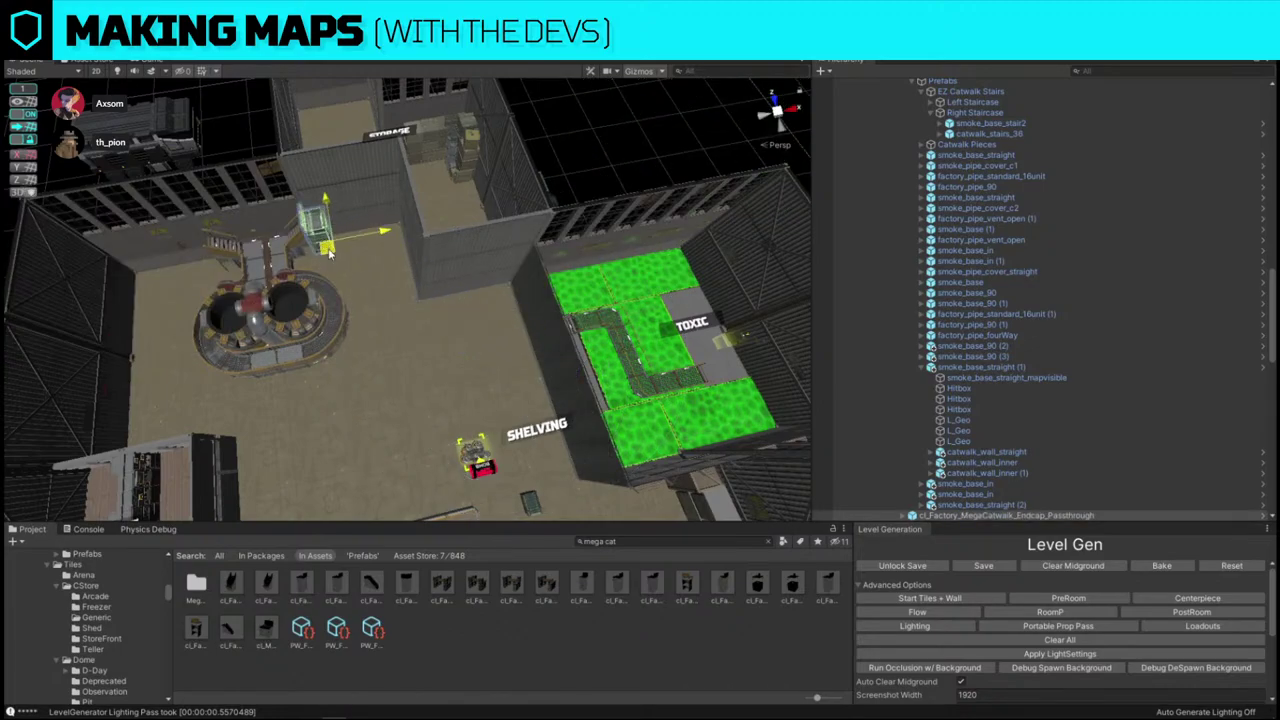
- Rotate the mega catwalk endcap and move it up against the outer end of Right Staircase
key("w")
right_click_drag(329, 253, 470, 323)
key("e")
left_click_drag(468, 345, 643, 346)
key("w")
right_click_drag(430, 310, 452, 357)
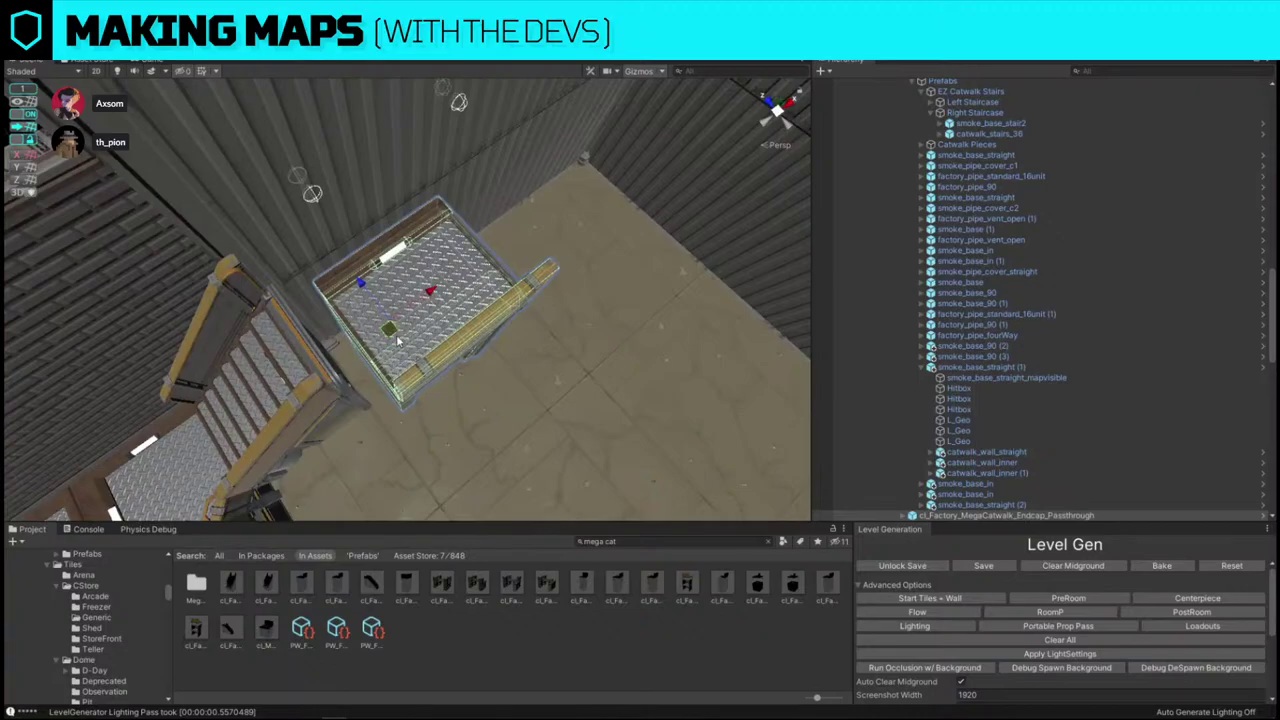
left_click_drag(395, 337, 348, 328)
right_click_drag(392, 332, 338, 178)
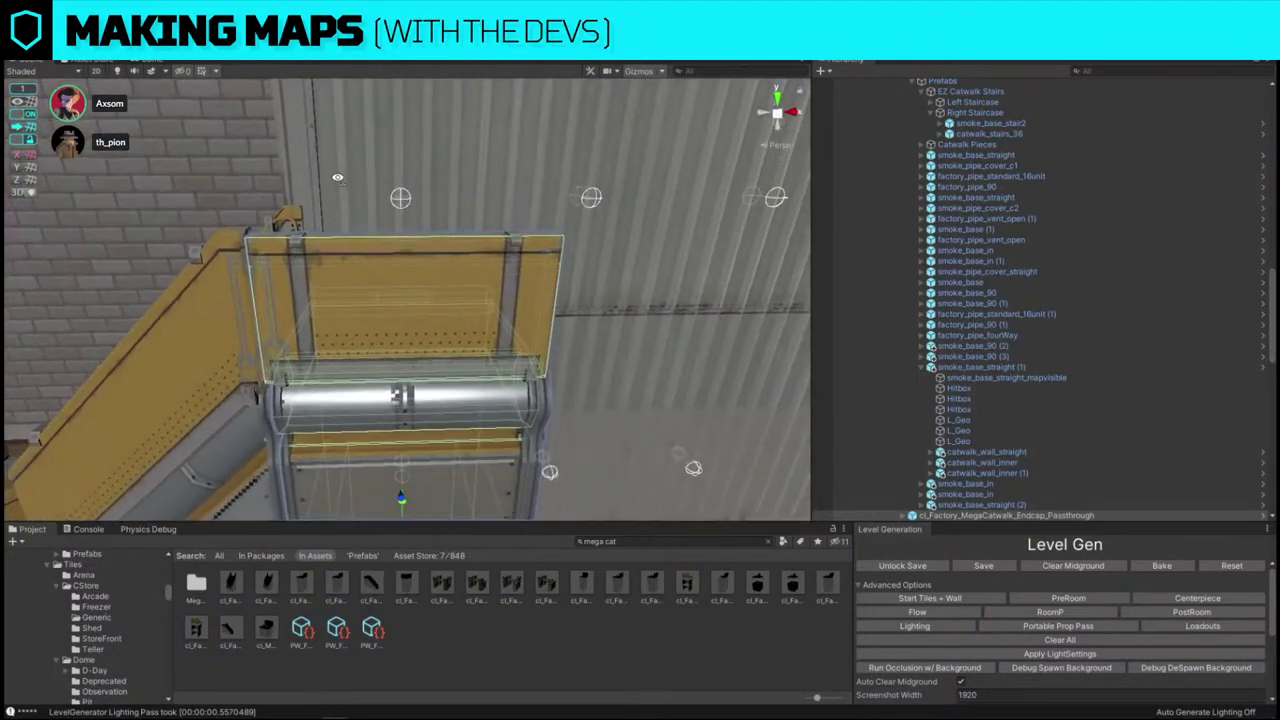
left_click_drag(528, 347, 396, 445, "alt")
- Select smoke_base_stair2 and catwalk_stairs_36 in Right Staircase and check how they meet the adjoining mega catwalk endcap
left_click(401, 417)
left_click(401, 417)
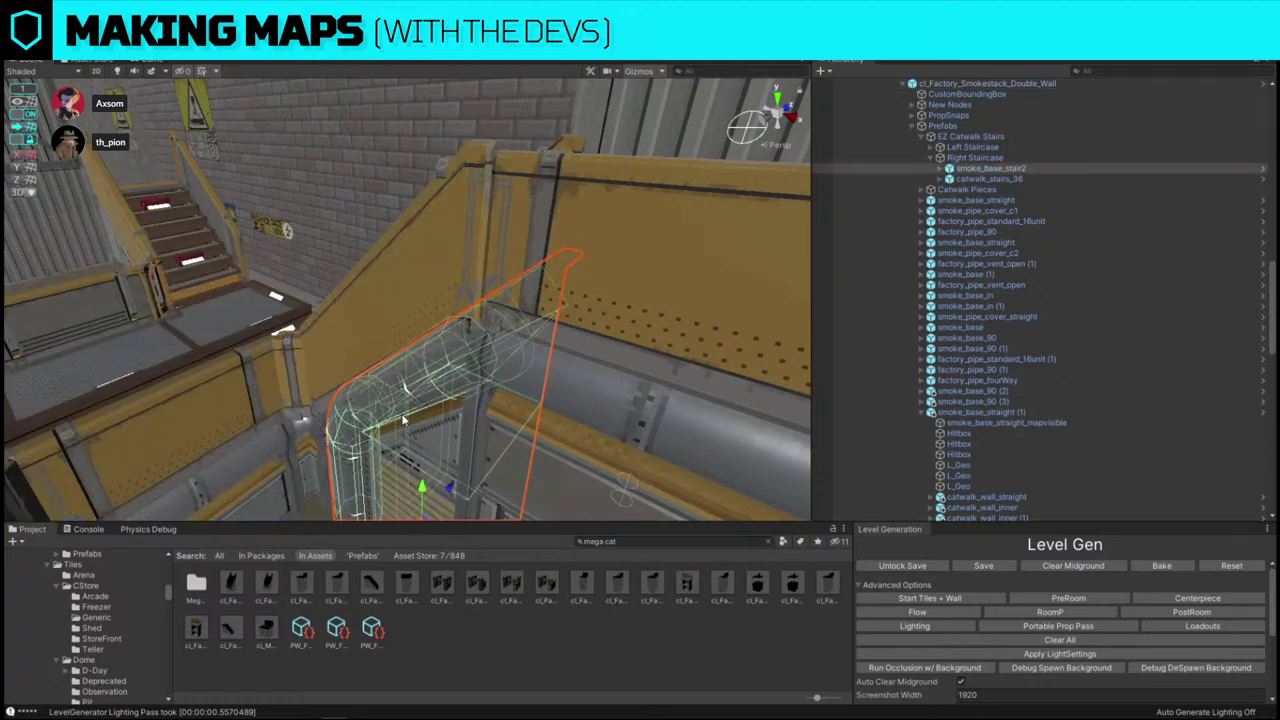
left_click(1008, 180, "shift")
left_click_drag(525, 303, 442, 372, "alt")
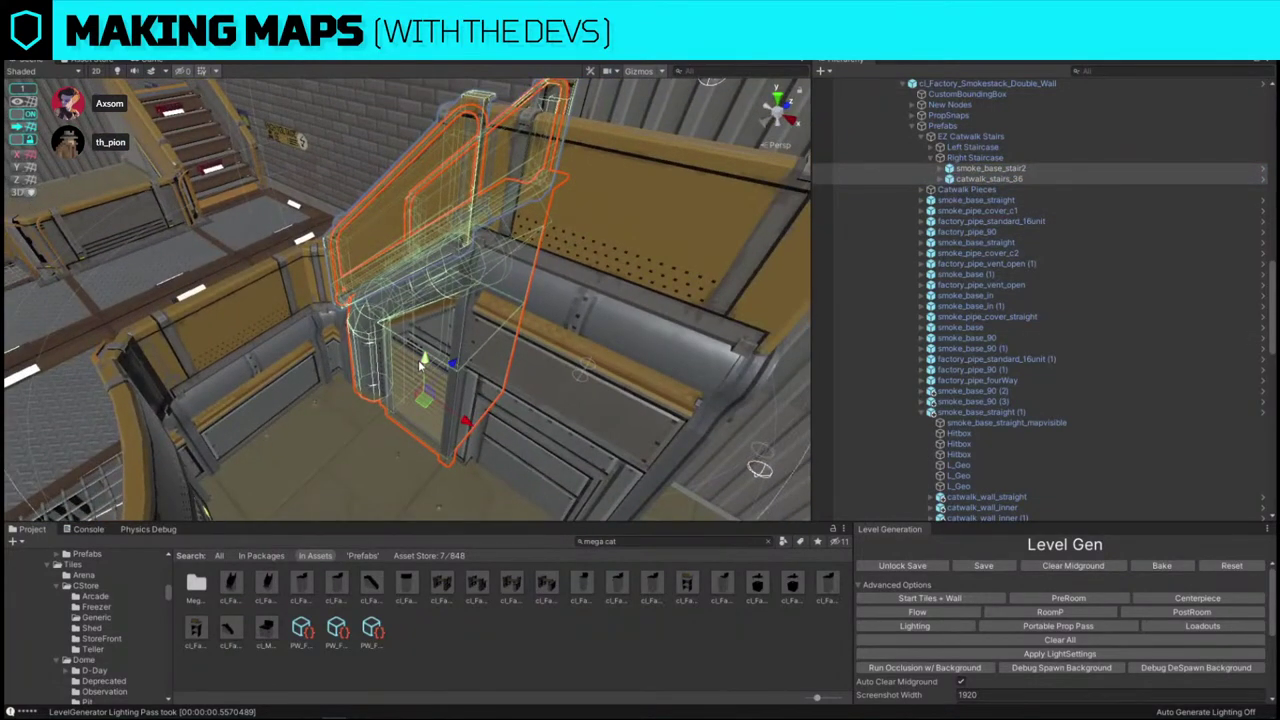
right_click_drag(425, 398, 562, 320)
key("w")
- Select smoke_base_stair2b and catwalk_stairs_36 (1) in Left Staircase and examine the free wall space beside them
left_click(698, 332)
left_click(698, 332)
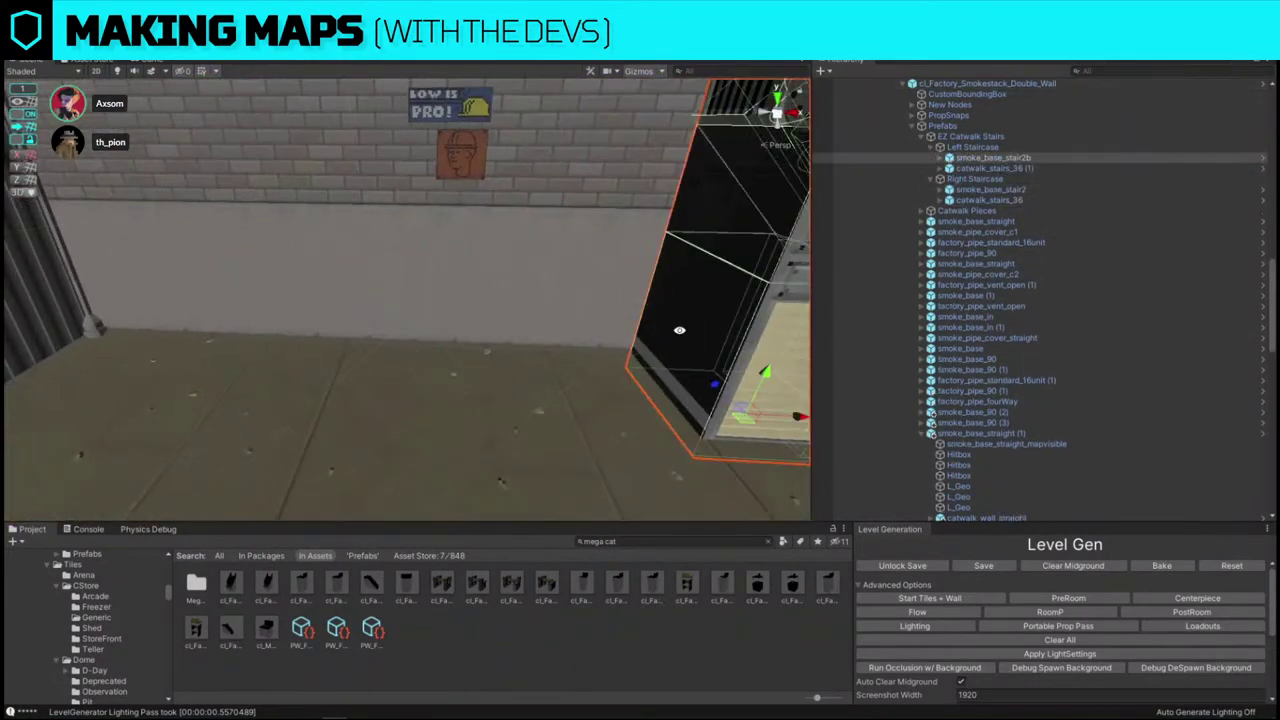
left_click(996, 171, "shift")
right_click_drag(468, 315, 596, 208)
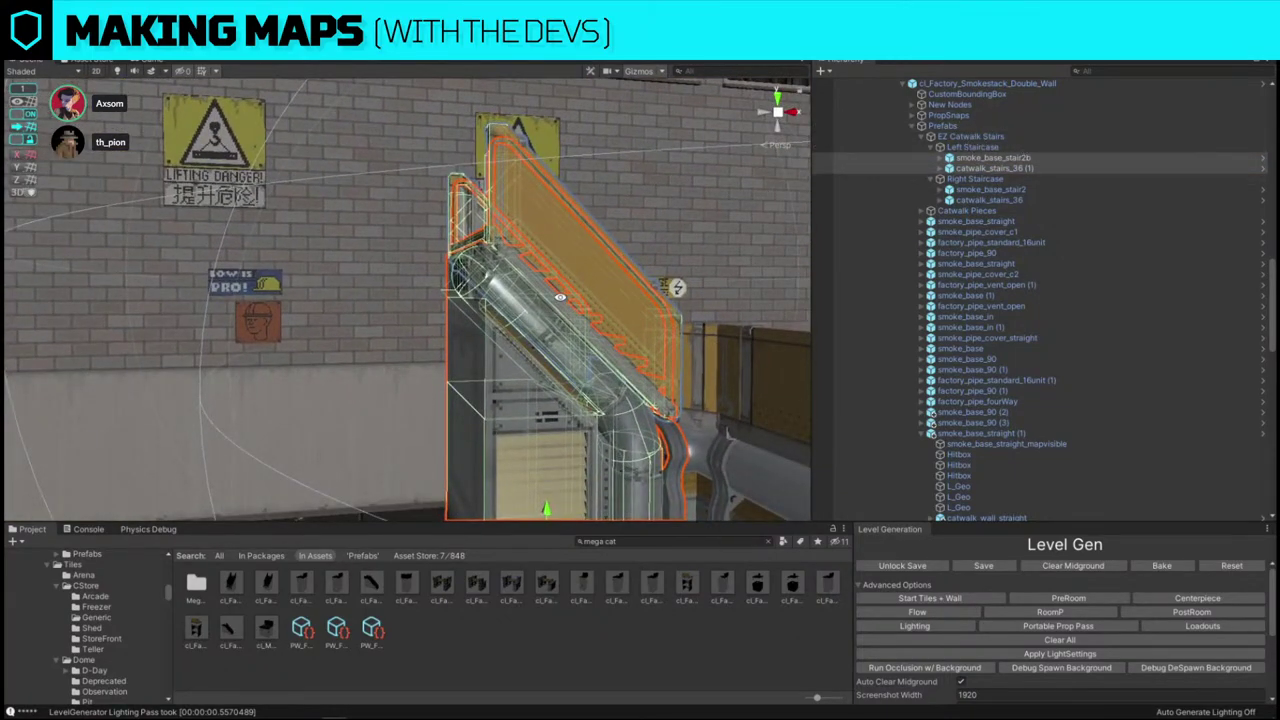
left_click_drag(522, 293, 469, 380, "alt")
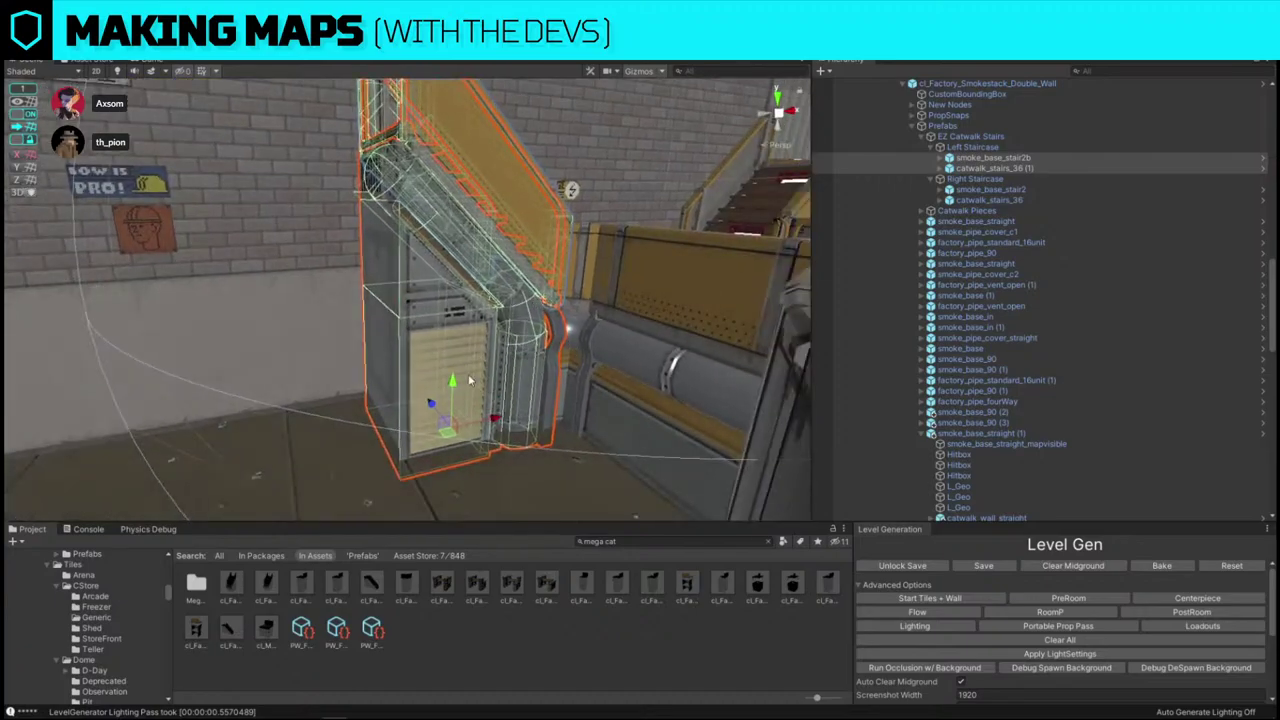
right_click_drag(460, 377, 421, 337)
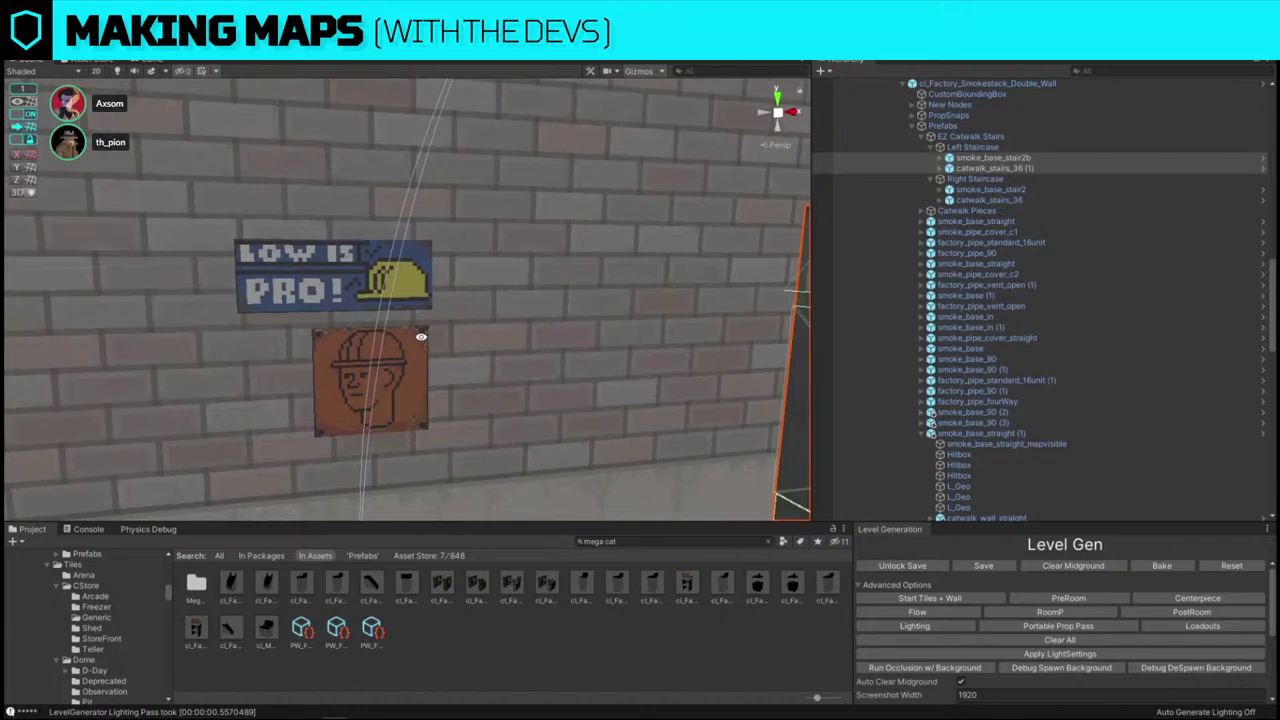
right_click_drag(378, 283, 379, 385)
- Duplicate the mega catwalk endcap three times and line up the copies end to end from Right Staircase toward the room's corner
left_click(513, 285)
right_click_drag(513, 285, 476, 441)
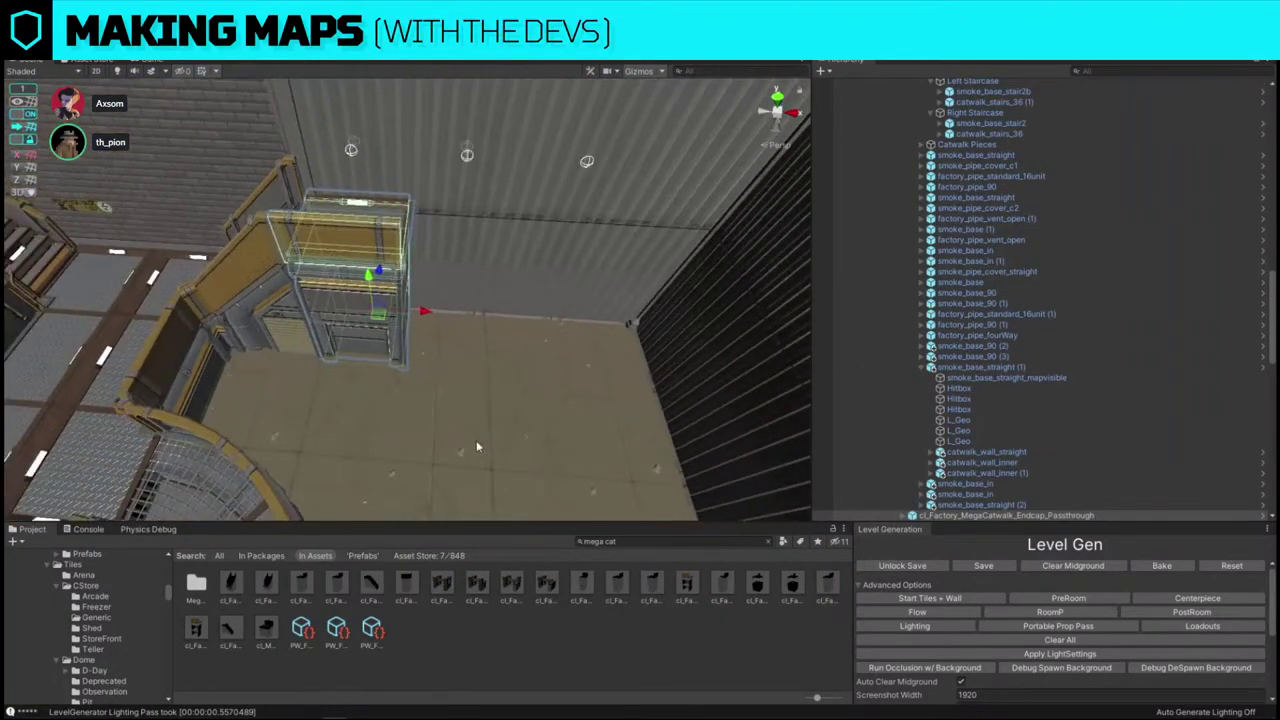
key("ctrl+d")
left_click_drag(438, 300, 576, 328)
key("ctrl+d")
right_click_drag(506, 364, 271, 213)
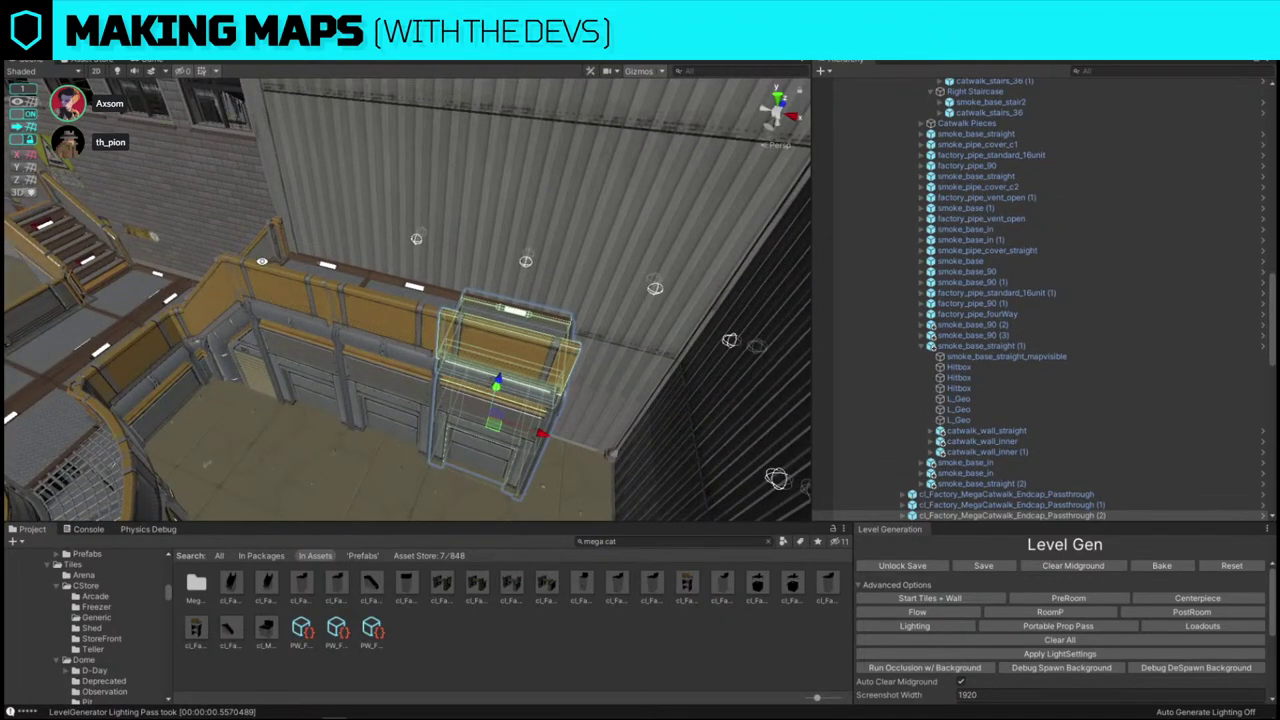
left_click_drag(445, 377, 558, 398, "alt")
key("ctrl+d")
- Duplicate the last two mega catwalk endcaps together and move the copies to the outer end of Left Staircase
left_click(436, 372, "shift")
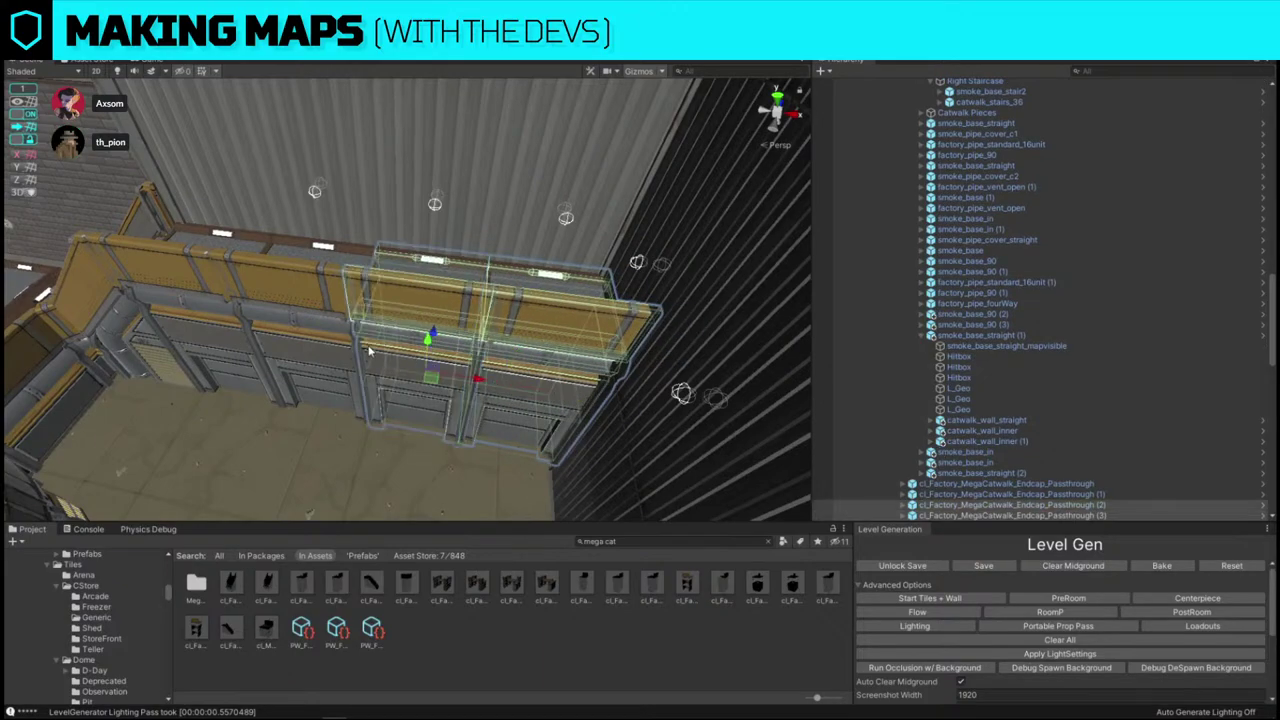
right_click_drag(436, 372, 440, 350)
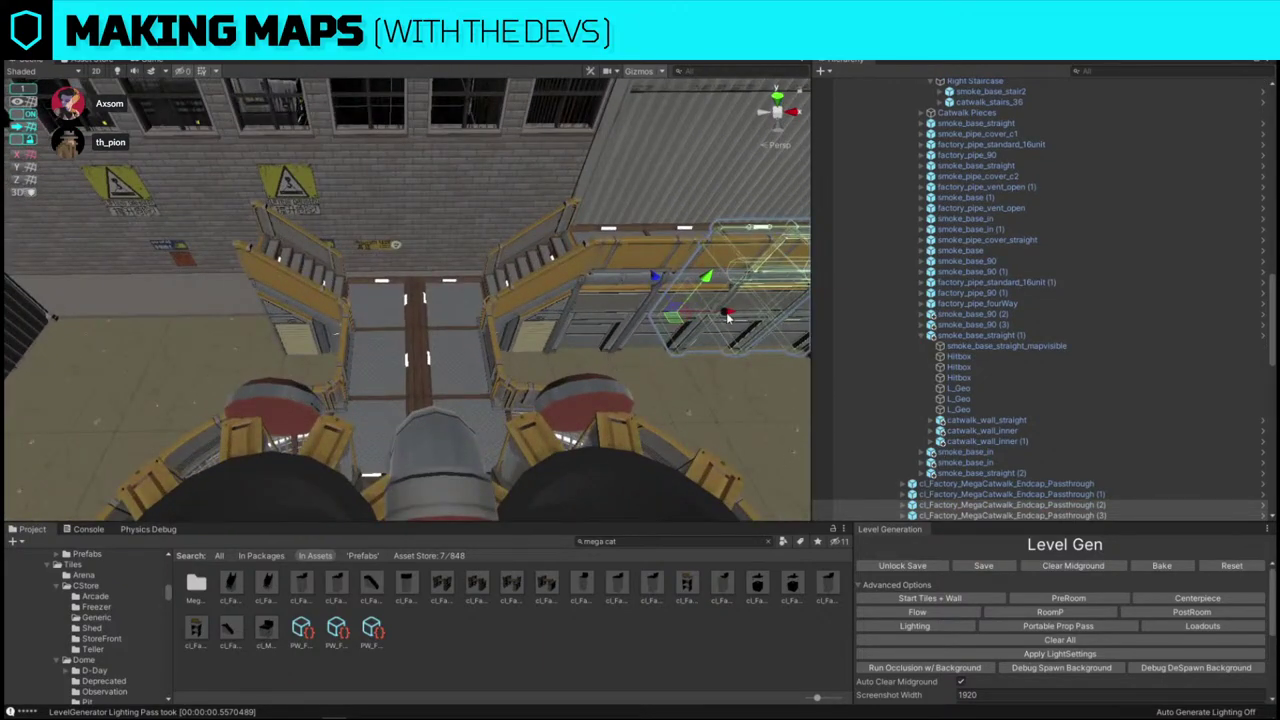
key("ctrl+d")
left_click_drag(728, 318, 261, 304)
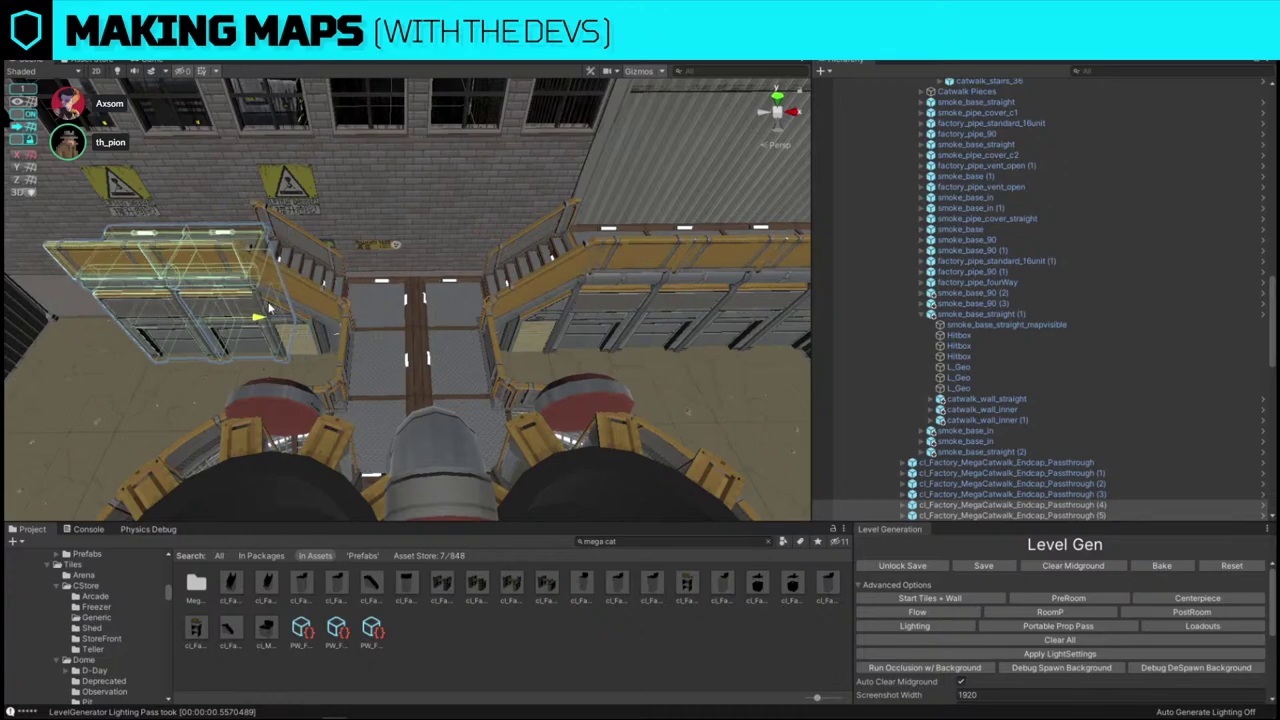
right_click_drag(261, 304, 263, 304)
- Add one more mega catwalk endcap copy at the far end of the Left Staircase row, toward the corrugated side wall
left_click(434, 391)
left_click(400, 317)
right_click_drag(400, 317, 408, 320)
key("ctrl+d")
left_click_drag(540, 329, 448, 322)
right_click_drag(448, 322, 527, 320)
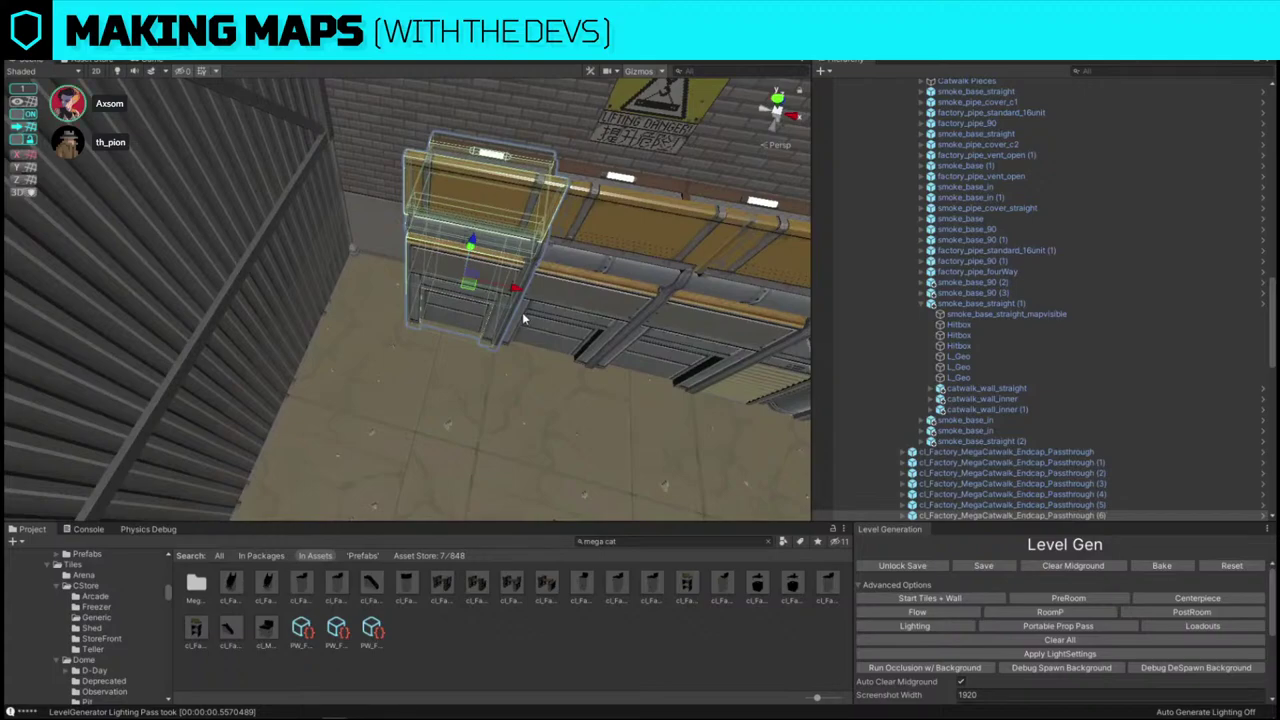
- Rotate a copy of the outermost endcap perpendicular to the row, move it to the corrugated side wall, and duplicate it
key("e")
left_click_drag(478, 316, 650, 324)
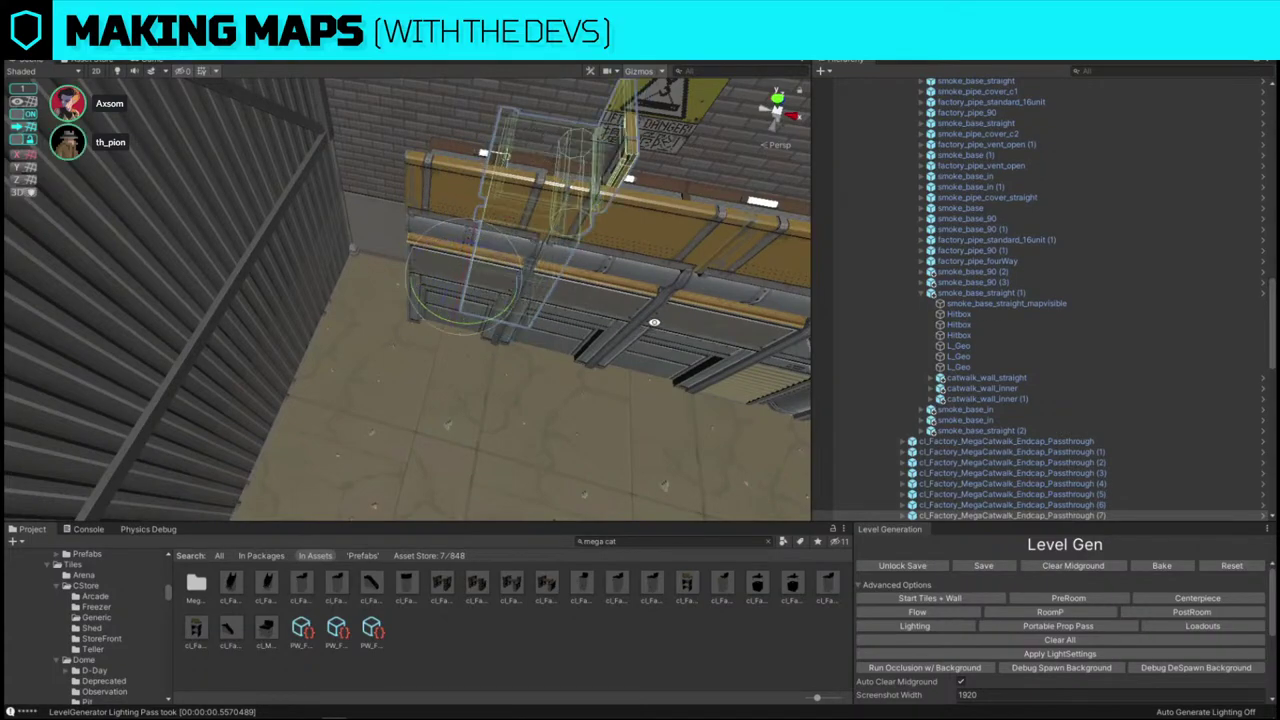
key("w")
left_click_drag(469, 286, 286, 374)
left_click_drag(520, 340, 320, 305, "alt")
key("ctrl+d")
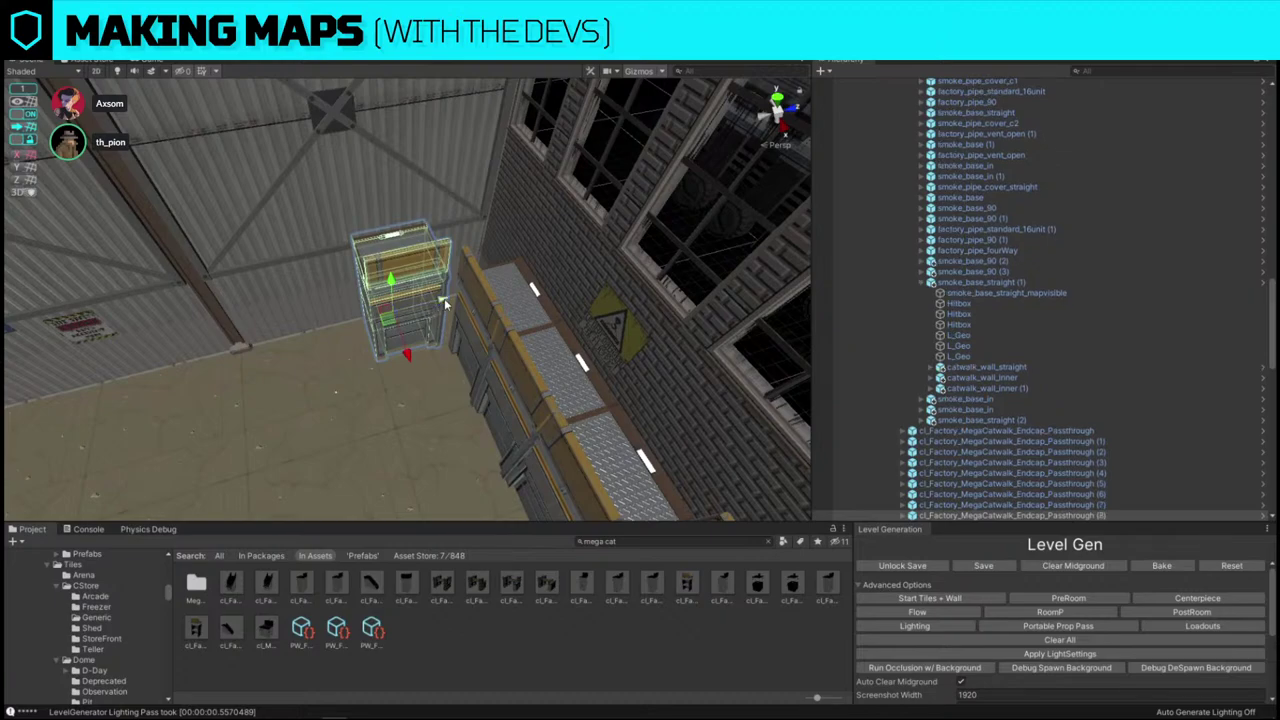
- Duplicate the catwalk sections beside the brick wall repeatedly to extend the run along the corrugated metal wall
left_click_drag(441, 301, 387, 315)
left_click(442, 297, "shift")
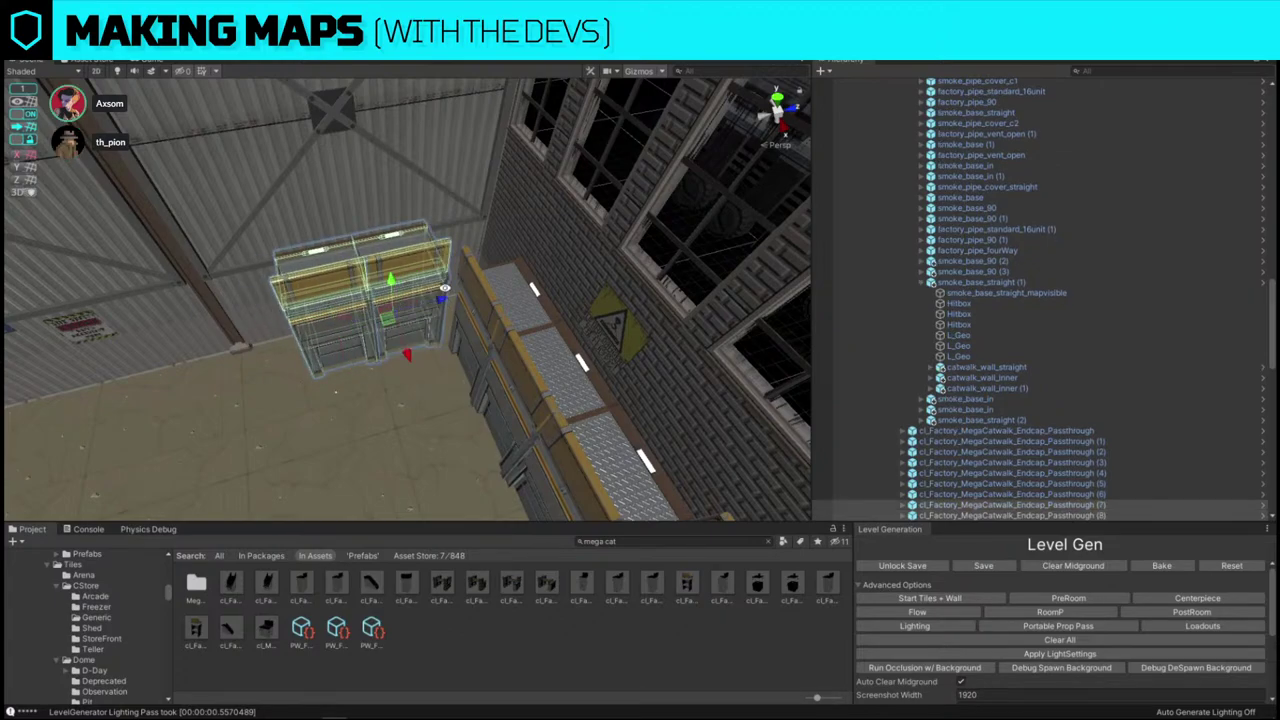
right_click_drag(420, 295, 371, 285)
key("ctrl+d")
left_click_drag(565, 331, 441, 322)
right_click_drag(441, 322, 370, 320)
key("ctrl+d")
left_click_drag(601, 326, 354, 306)
left_click(521, 279)
key("ctrl+d")
- Duplicate the catwalk section next to the room corner and fill the corner with the copy
right_click_drag(356, 304, 548, 218)
left_click_drag(548, 218, 604, 344, "alt")
right_click_drag(604, 344, 450, 375)
key("w")
left_click(450, 374)
key("f")
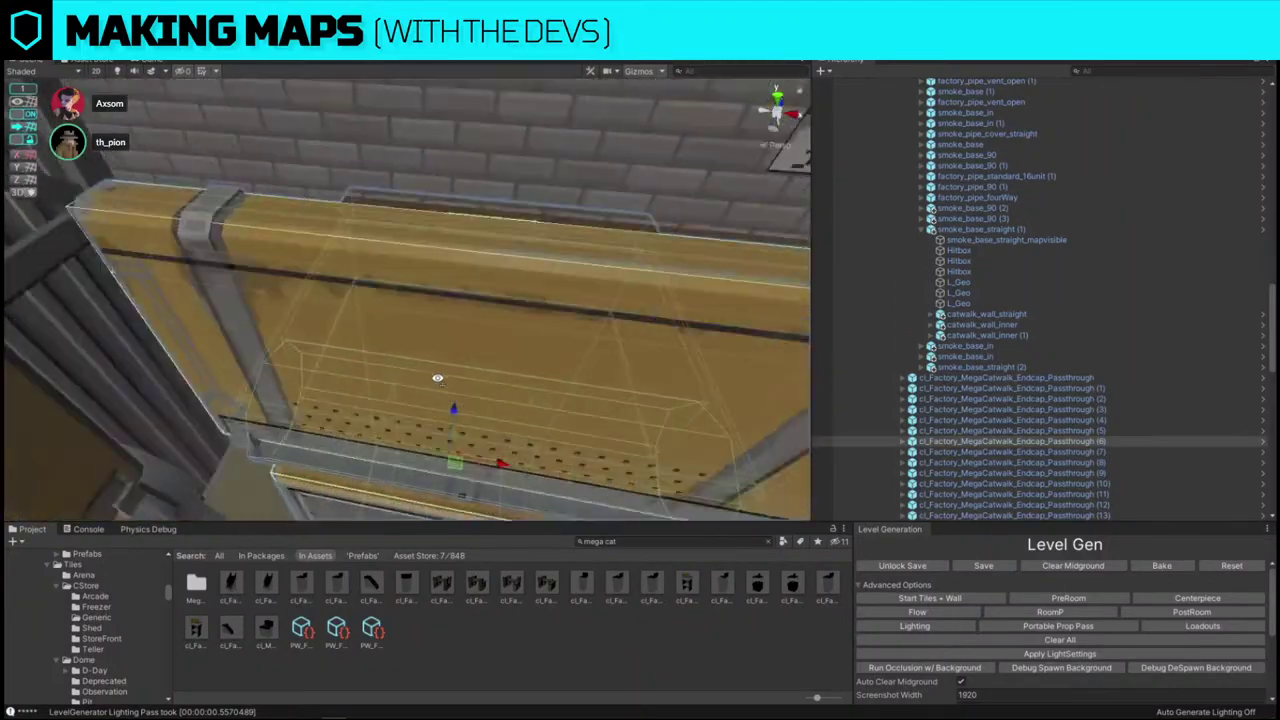
scroll(450, 374, "down", 4)
left_click_drag(450, 374, 385, 306, "alt")
key("ctrl+d")
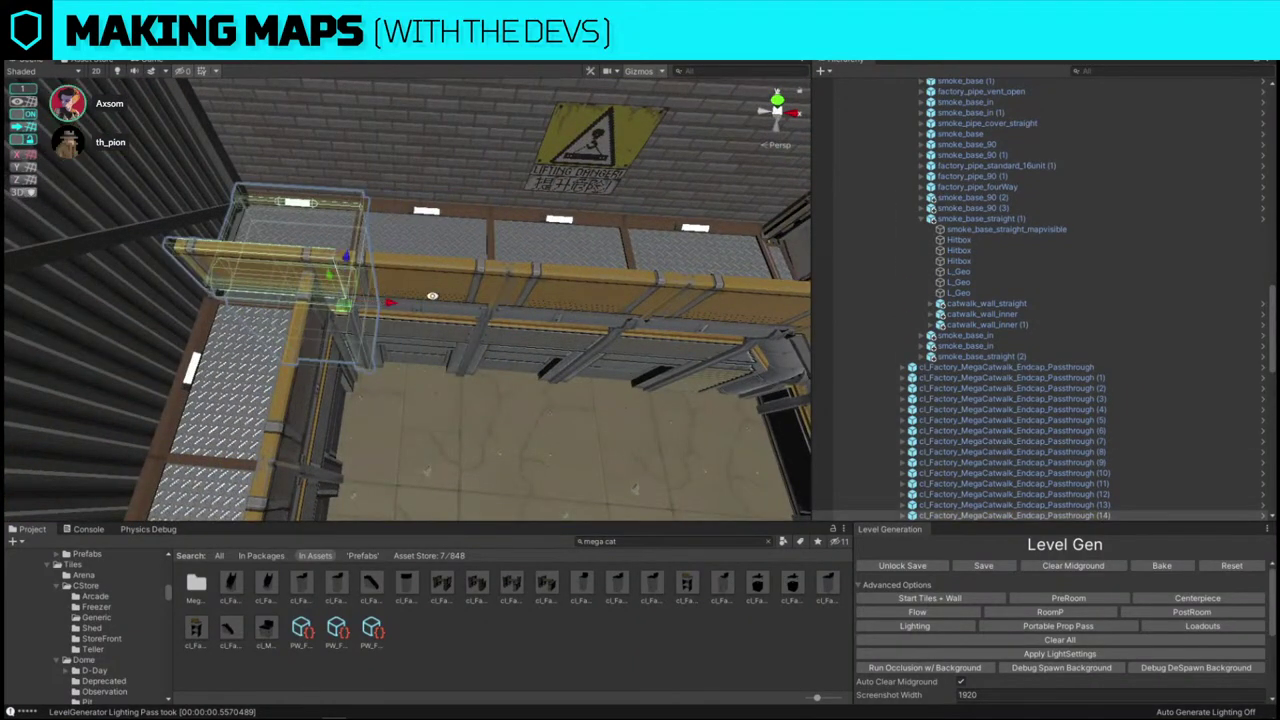
- Locate the source prefabs of the corner catwalk section and of the neighbouring section's smoke_base_straight2 in the project
key("alt+s")
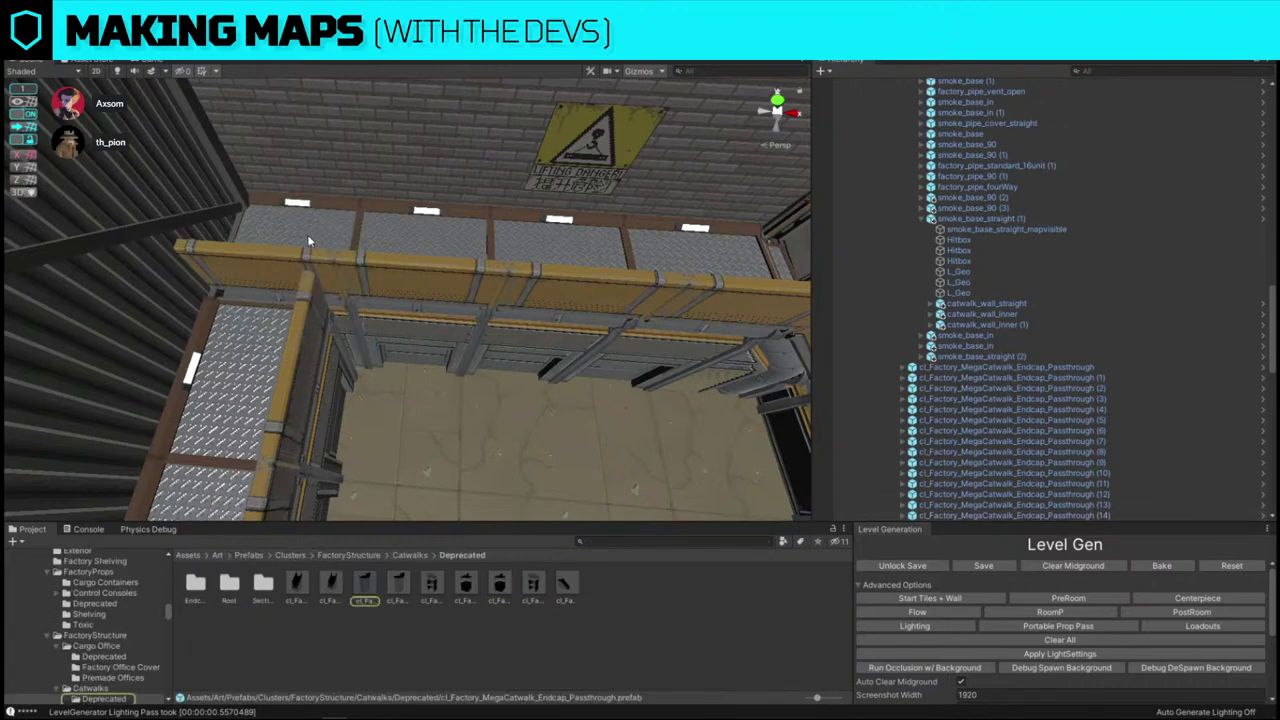
left_click(307, 234)
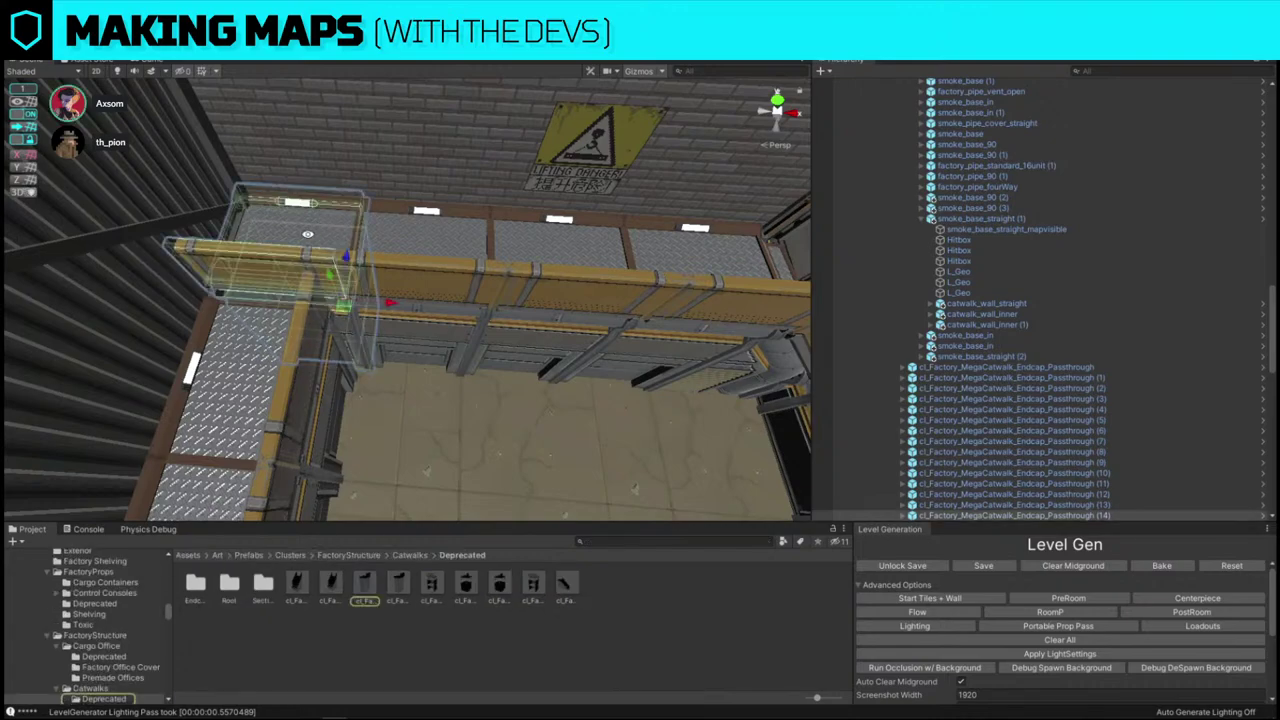
left_click(394, 328)
left_click(400, 328)
left_click(420, 326)
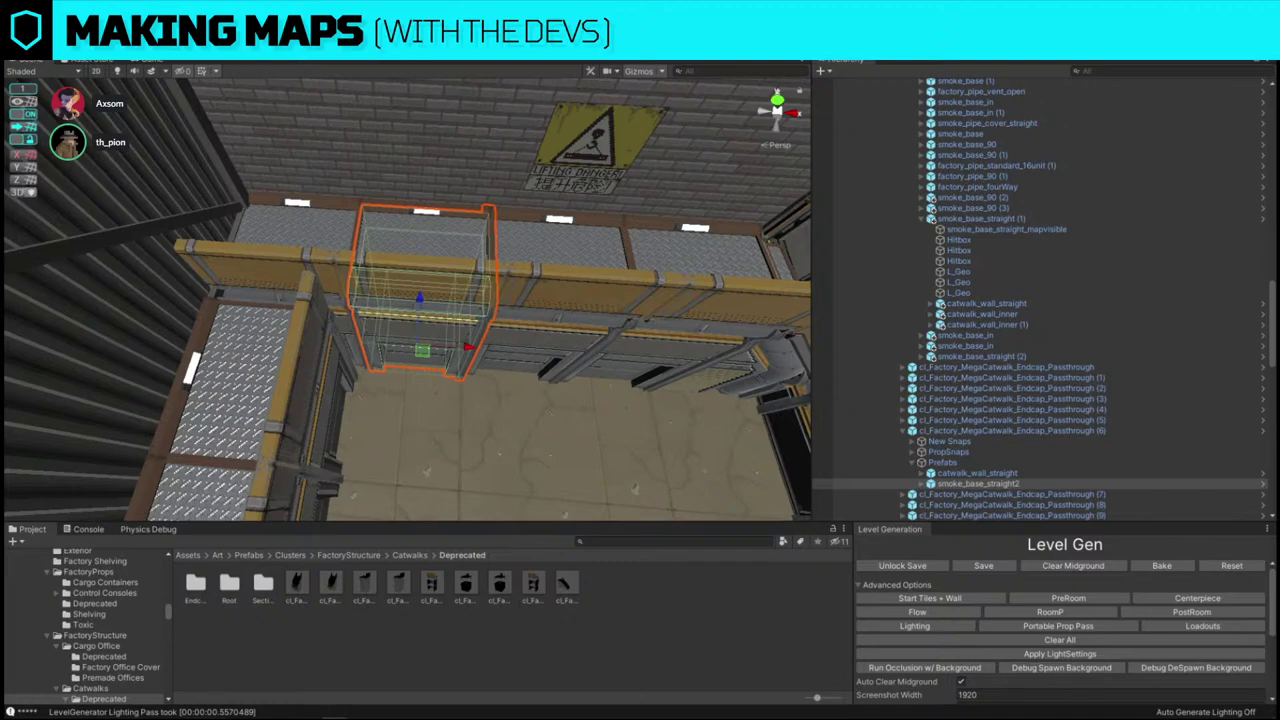
key("alt+s")
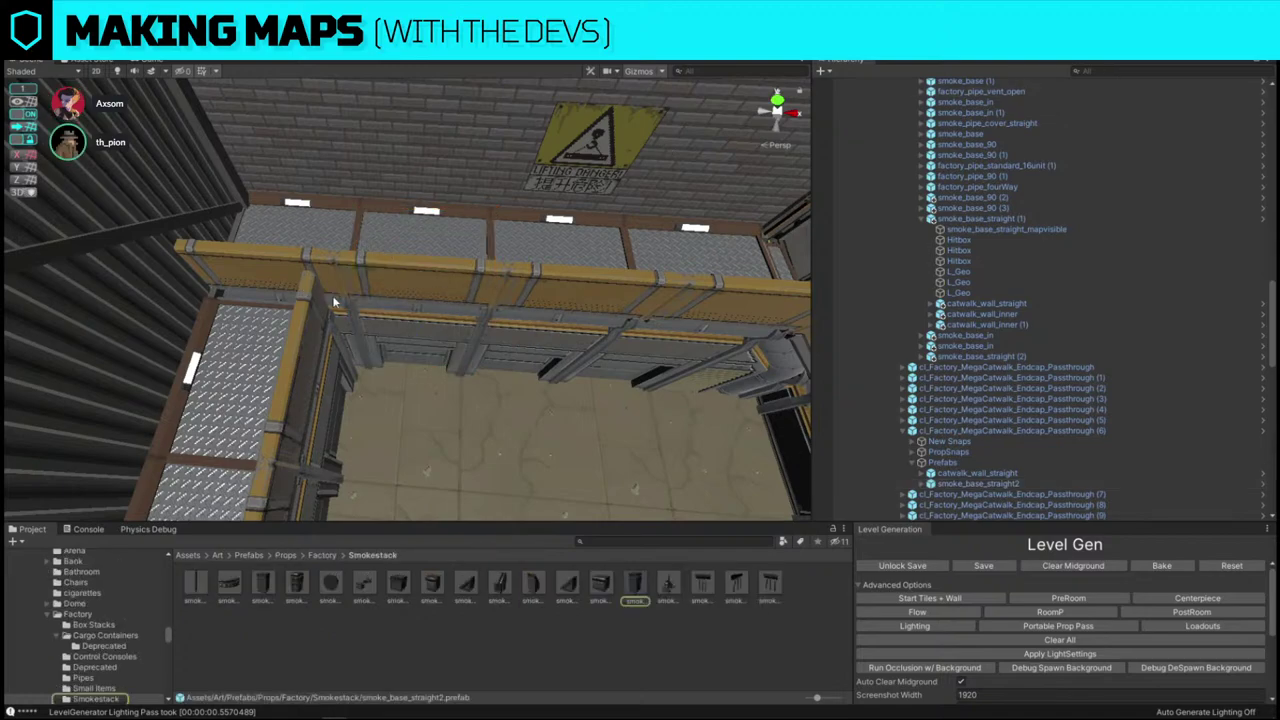
- Replace the corner catwalk section with the smoke_base_corner_in2 prefab
left_click(335, 302)
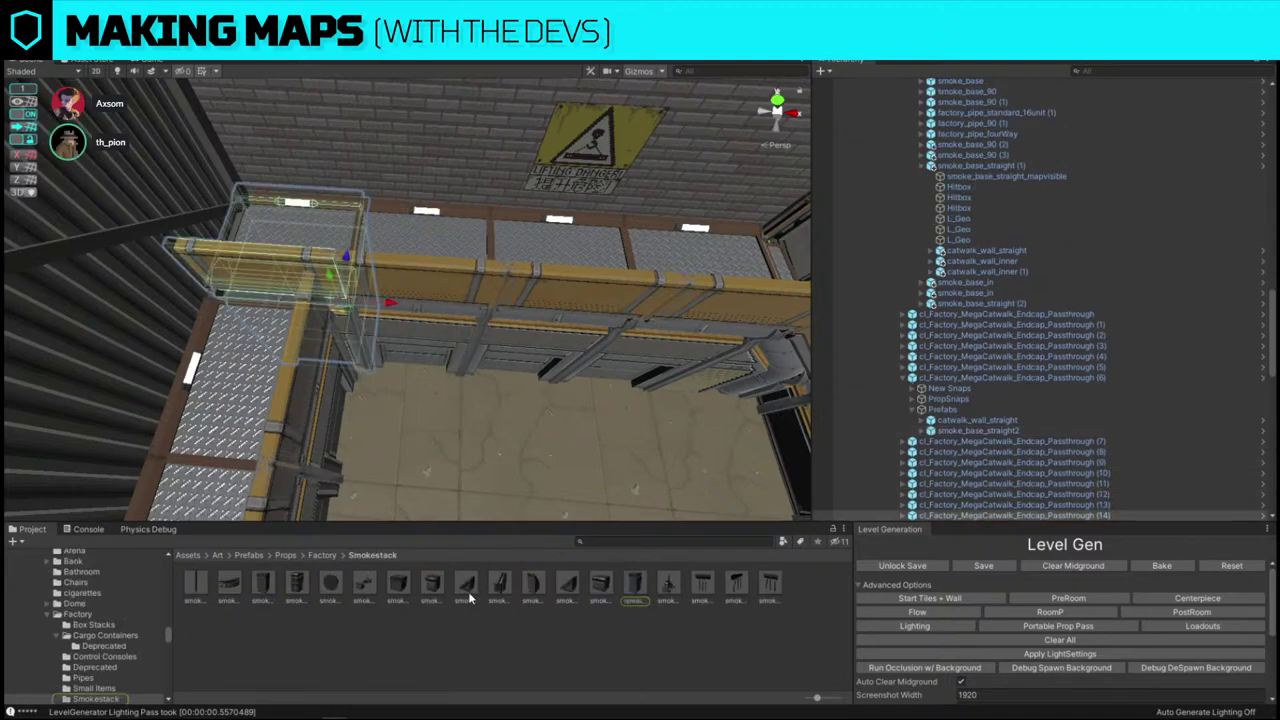
key("alt+r")
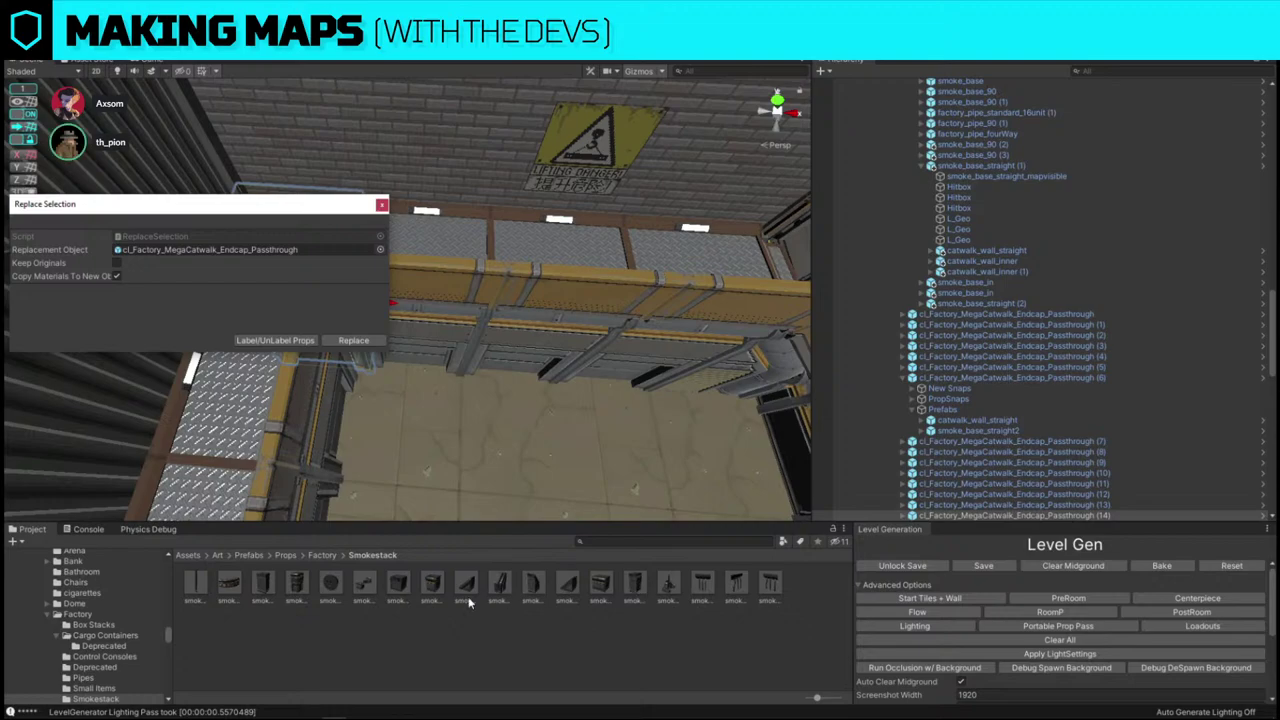
left_click_drag(271, 580, 252, 254)
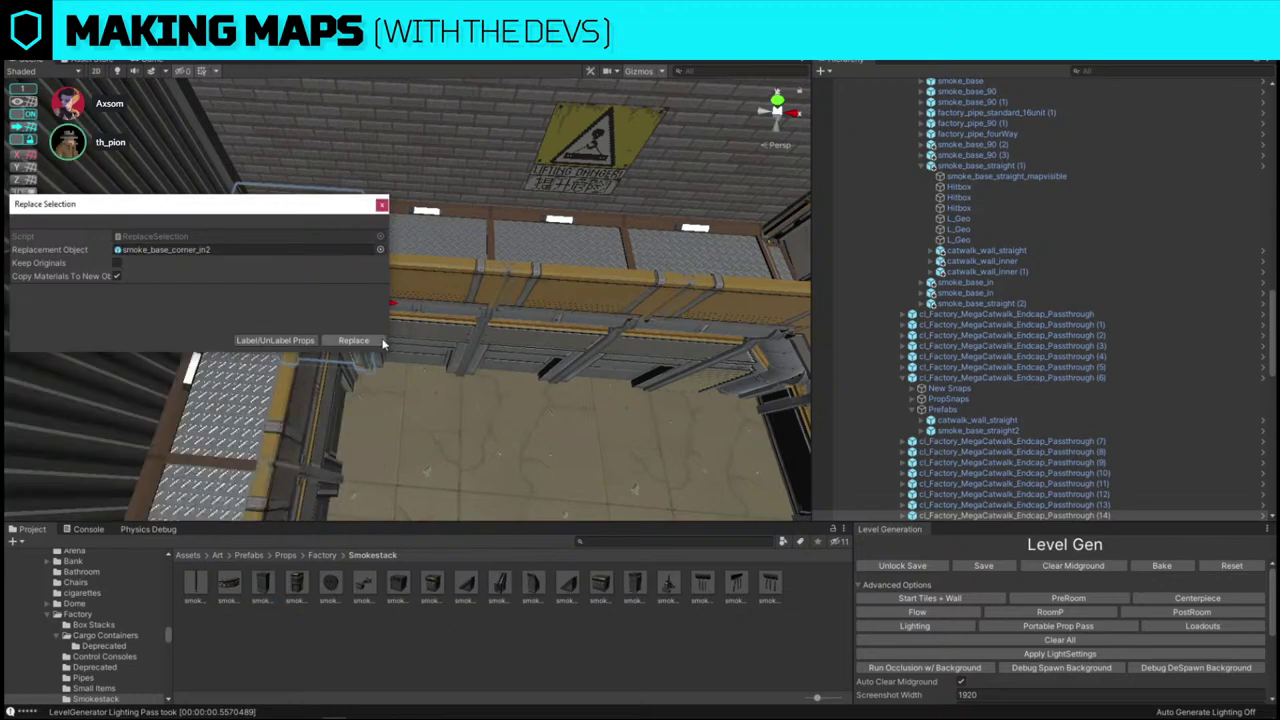
left_click(379, 341)
key("f")
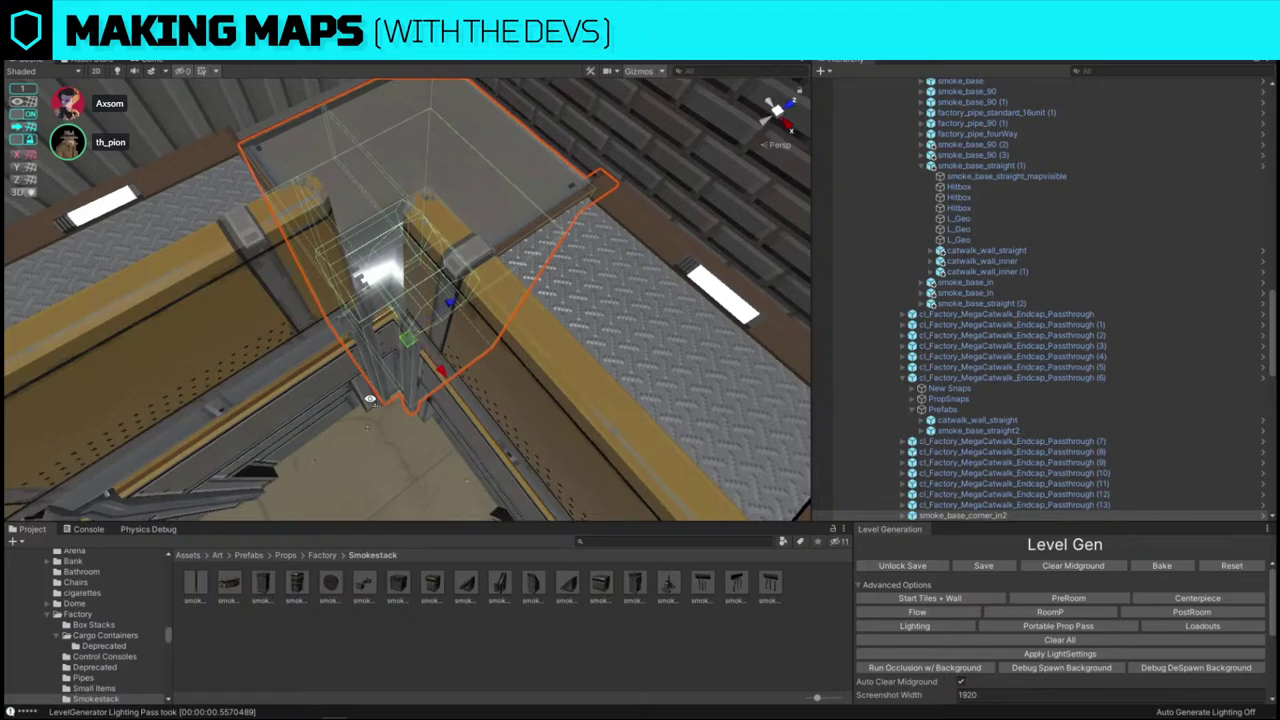
- Duplicate the corner base upward to catwalk height and replace the copy with the catwalk_wall_inner prefab
left_click_drag(404, 358, 429, 294, "alt")
left_click(503, 259)
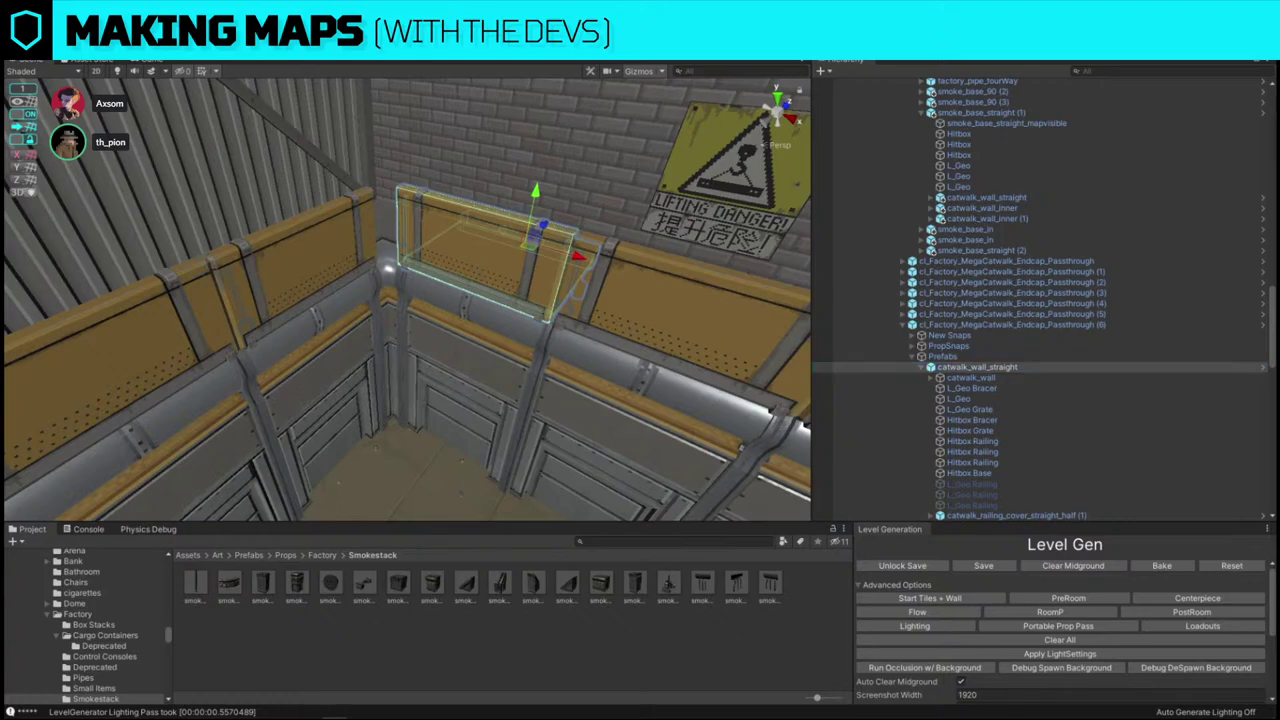
left_click(398, 296)
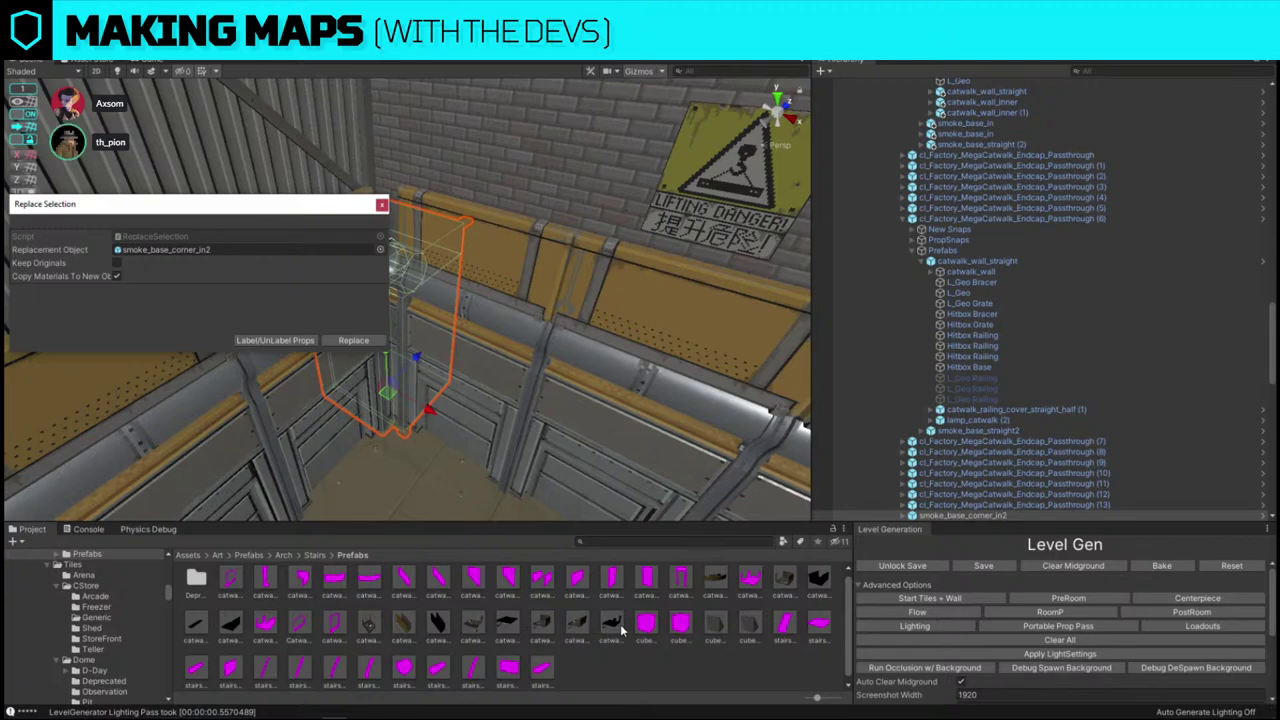
left_click_drag(474, 623, 242, 256)
right_click_drag(500, 324, 447, 330)
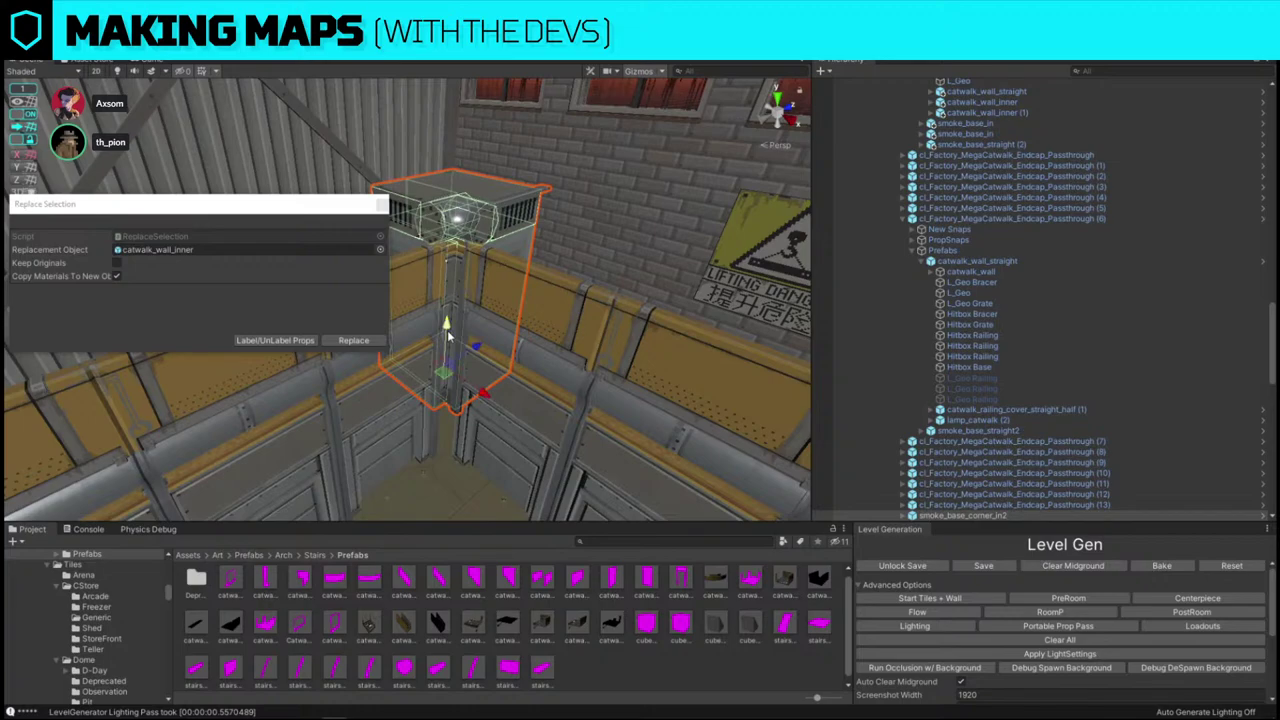
key("ctrl+d")
left_click_drag(444, 376, 450, 273)
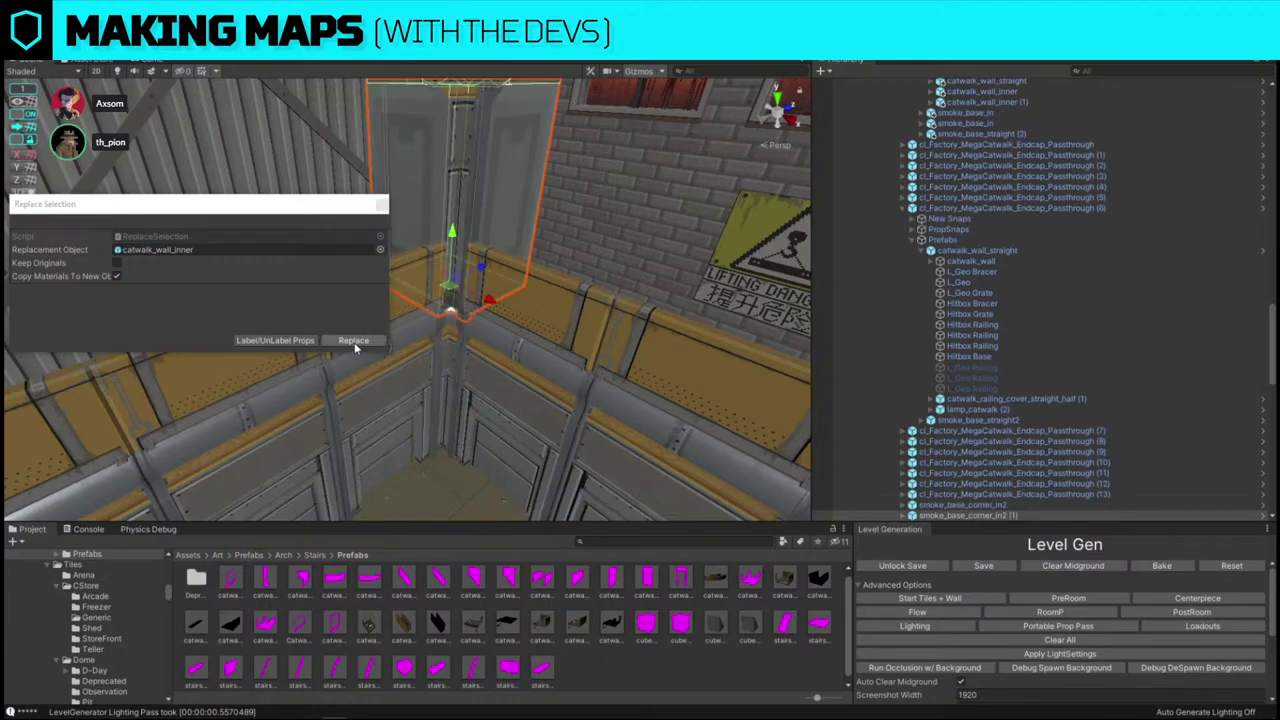
left_click(354, 342)
left_click(458, 304)
key("f")
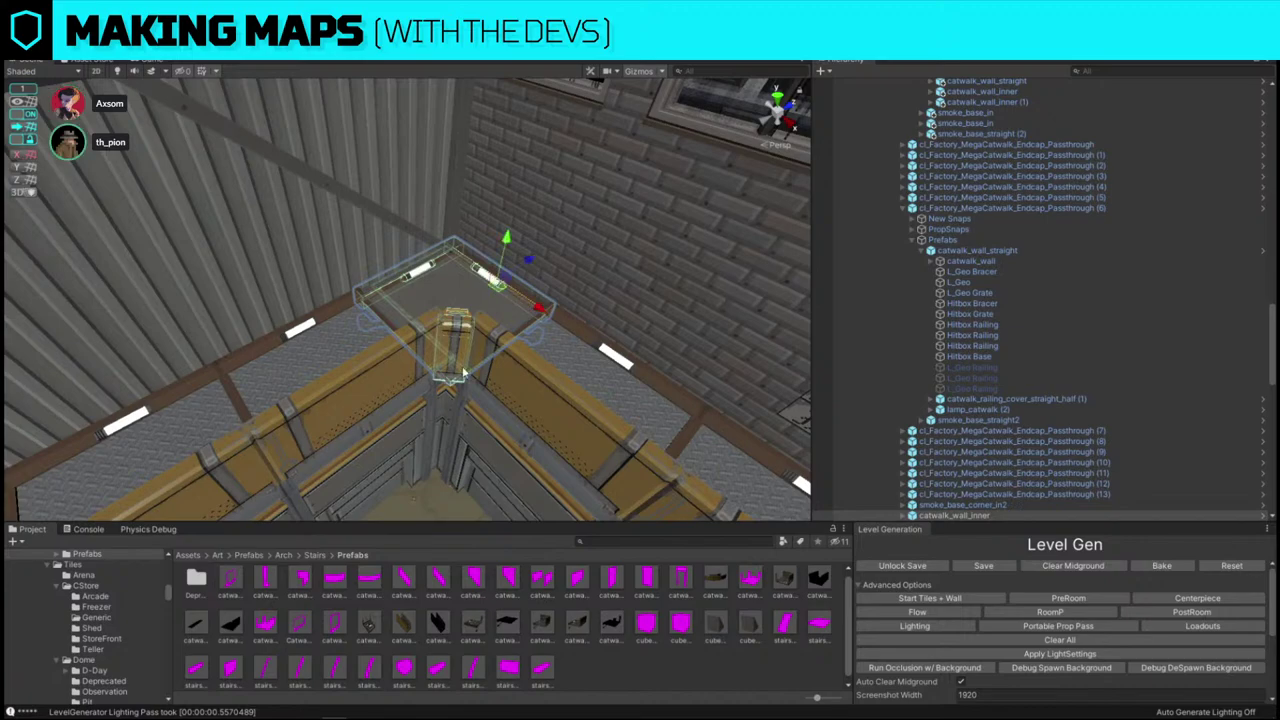
- Raise the inner corner catwalk piece slightly with snapping off to align it with the adjacent railings, and turn snapping back on
right_click_drag(520, 240, 512, 192)
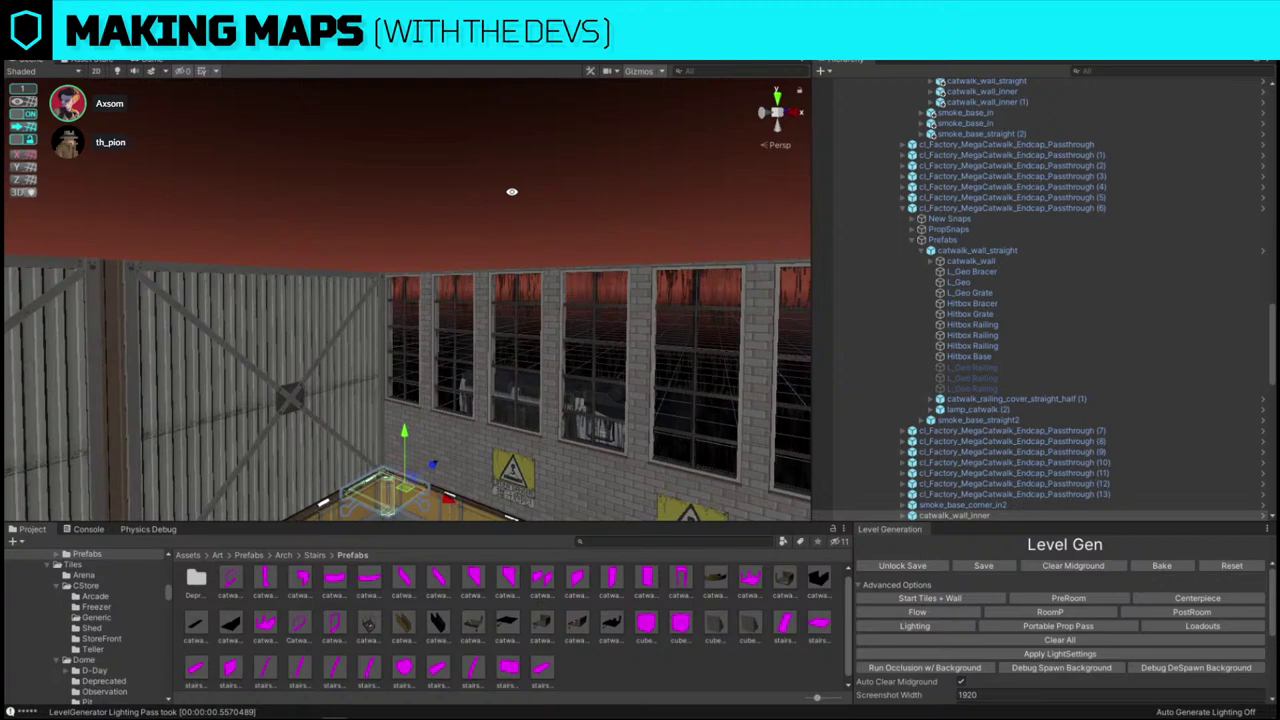
right_click_drag(512, 192, 350, 336)
right_click_drag(222, 252, 331, 272)
left_click(345, 264)
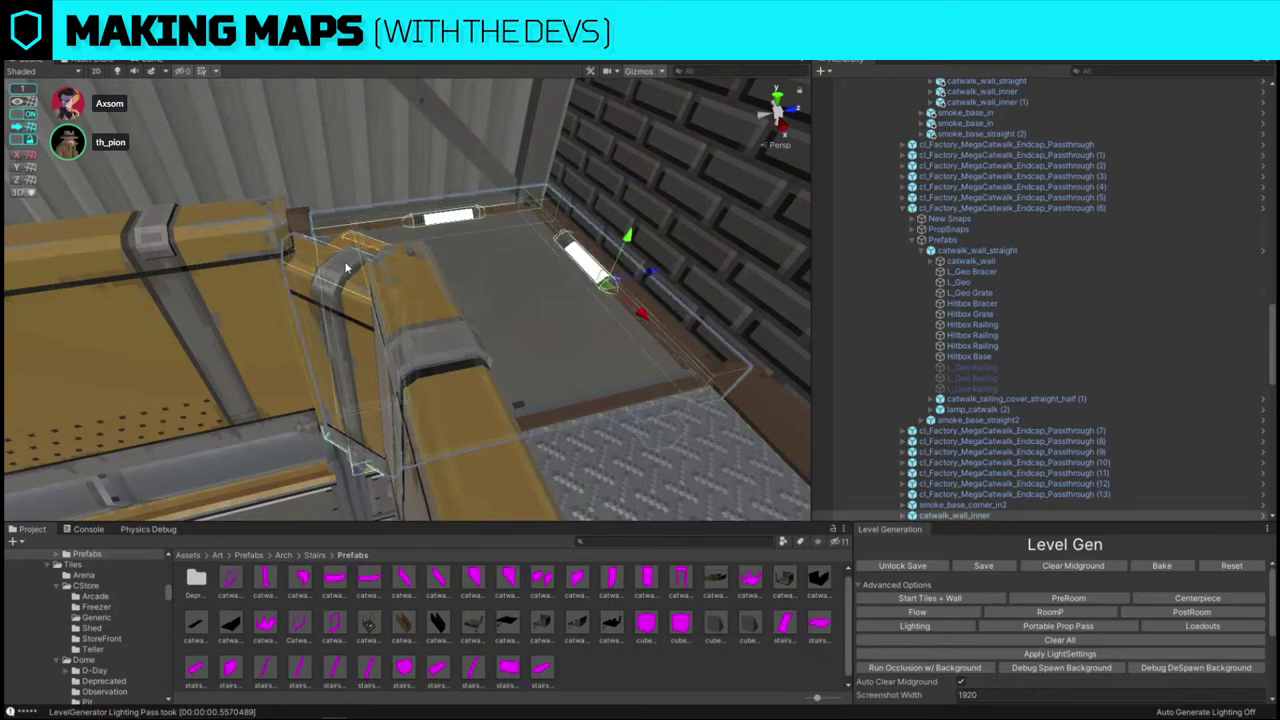
right_click_drag(264, 226, 553, 180)
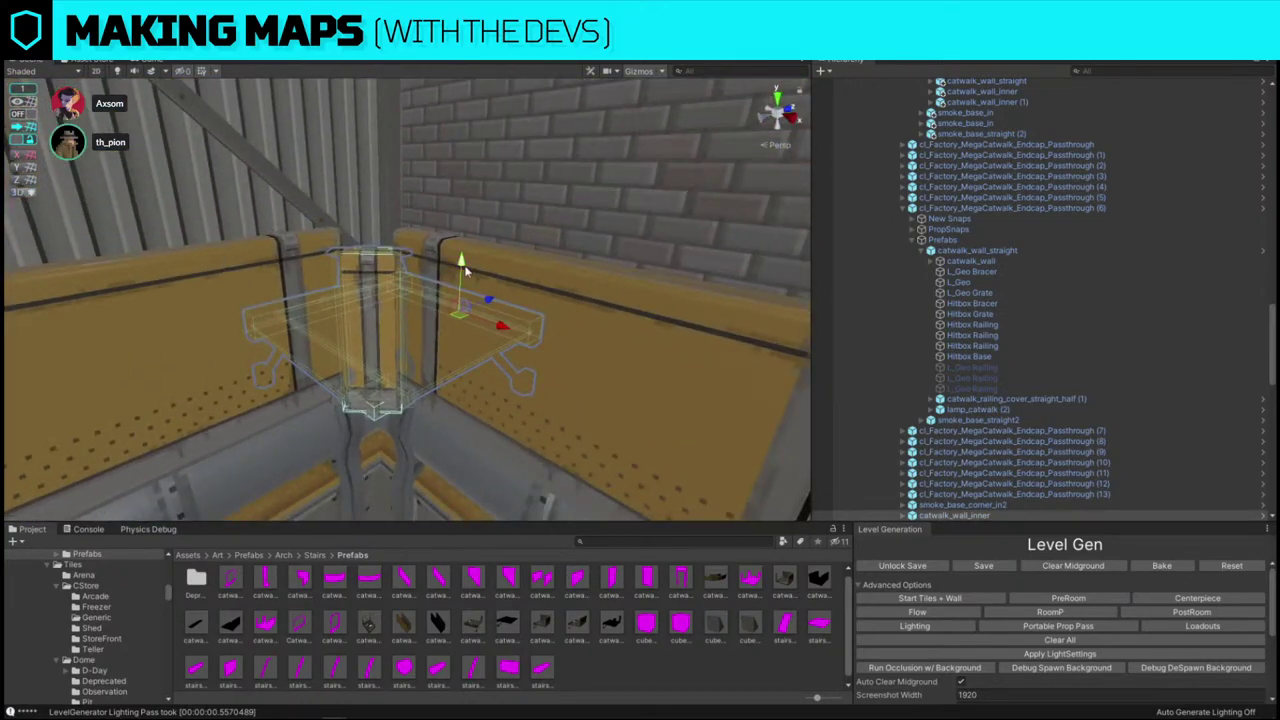
left_click_drag(466, 266, 465, 256)
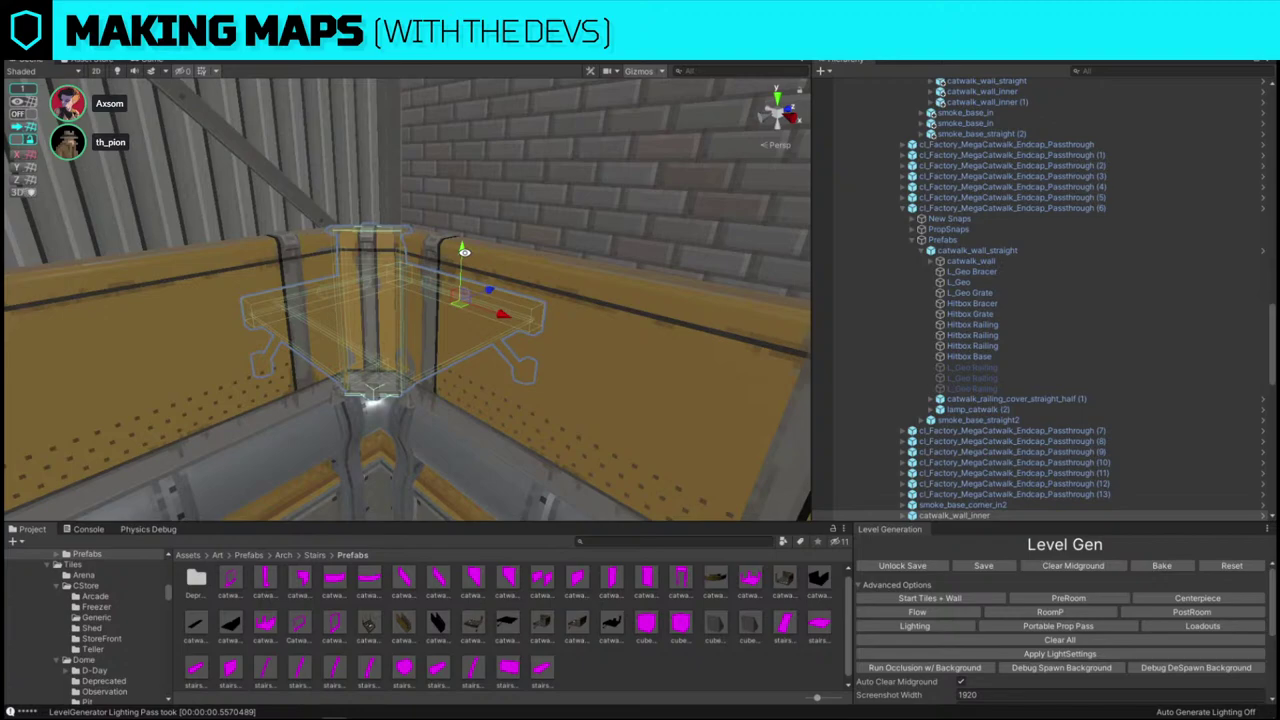
left_click(20, 114)
- Replace the upper container wall at the end of the catwalk with the cl_Office_Container_Door_1x1 prefab
right_click_drag(386, 390, 333, 320)
key("s")
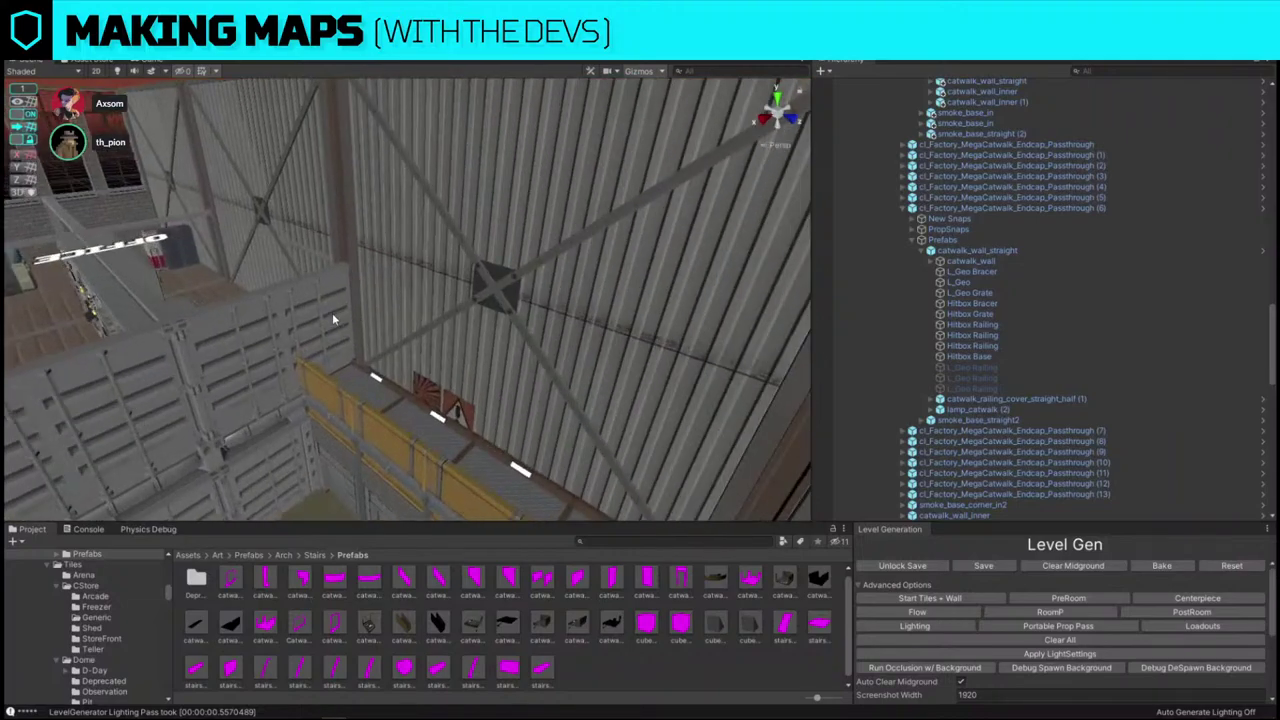
left_click(333, 319)
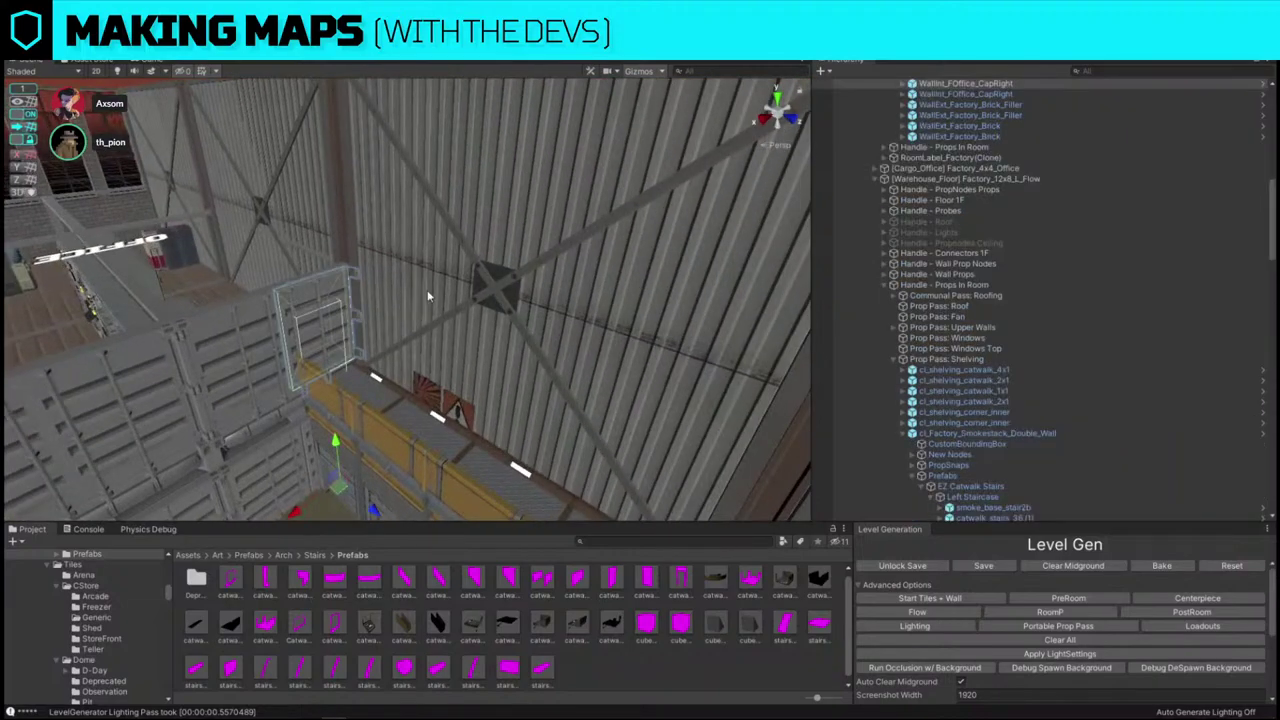
left_click(293, 306)
right_click_drag(408, 245, 398, 480)
key("ctrl+shift+r")
left_click_drag(445, 589, 256, 249)
left_click(352, 341)
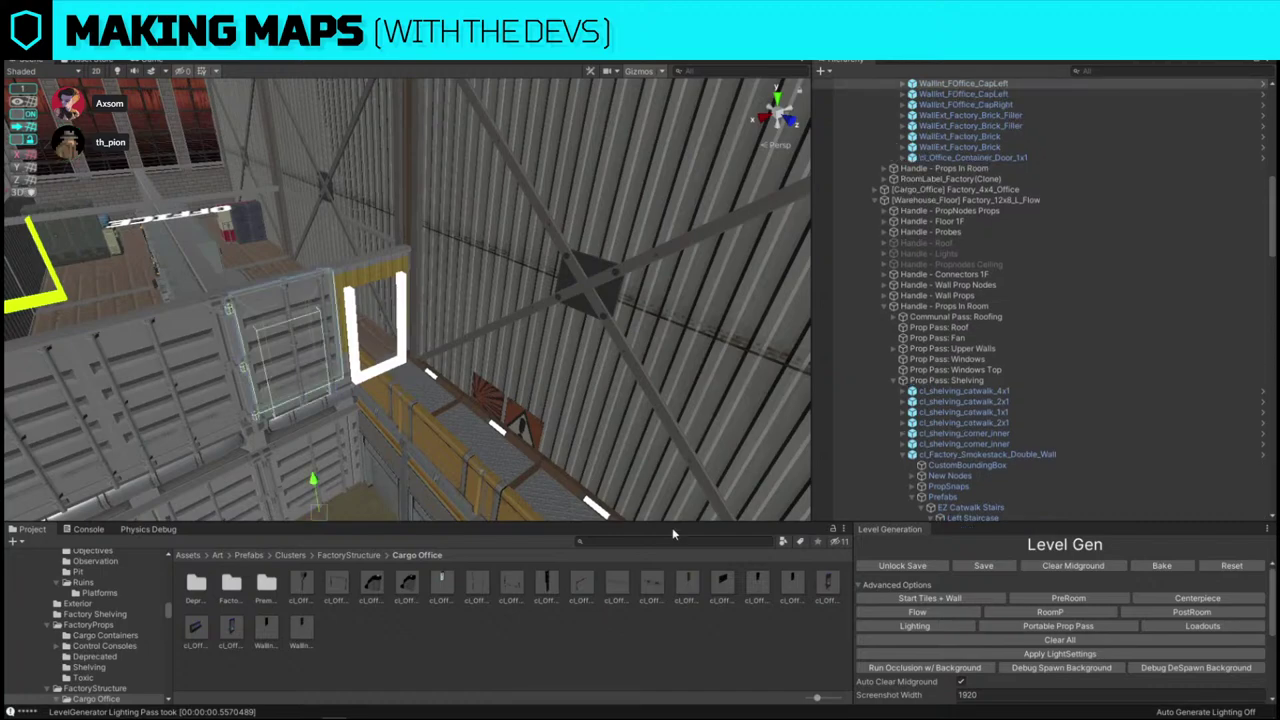
- Replace the container wall beside the new office doorway with the cl_Office_Container_Wall_1x1 prefab
key("ctrl+shift+r")
left_click(194, 249)
left_click(352, 341)
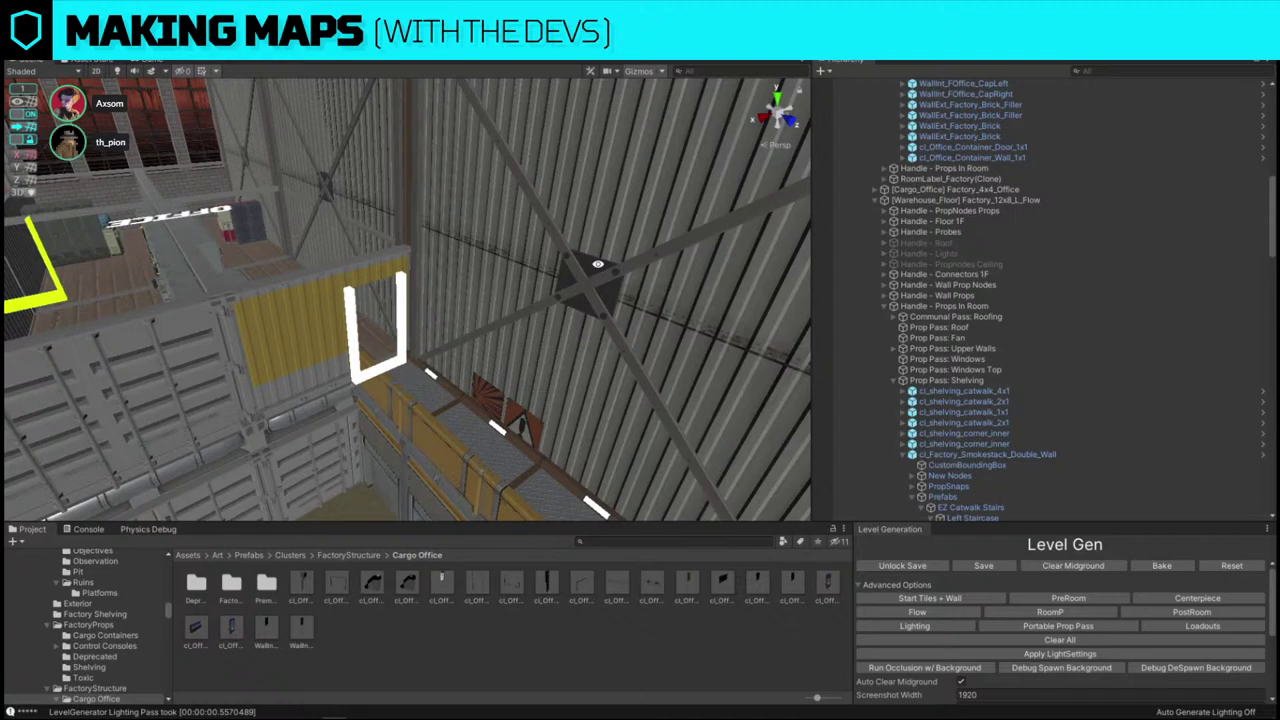
key("w")
right_click_drag(694, 283, 618, 289)
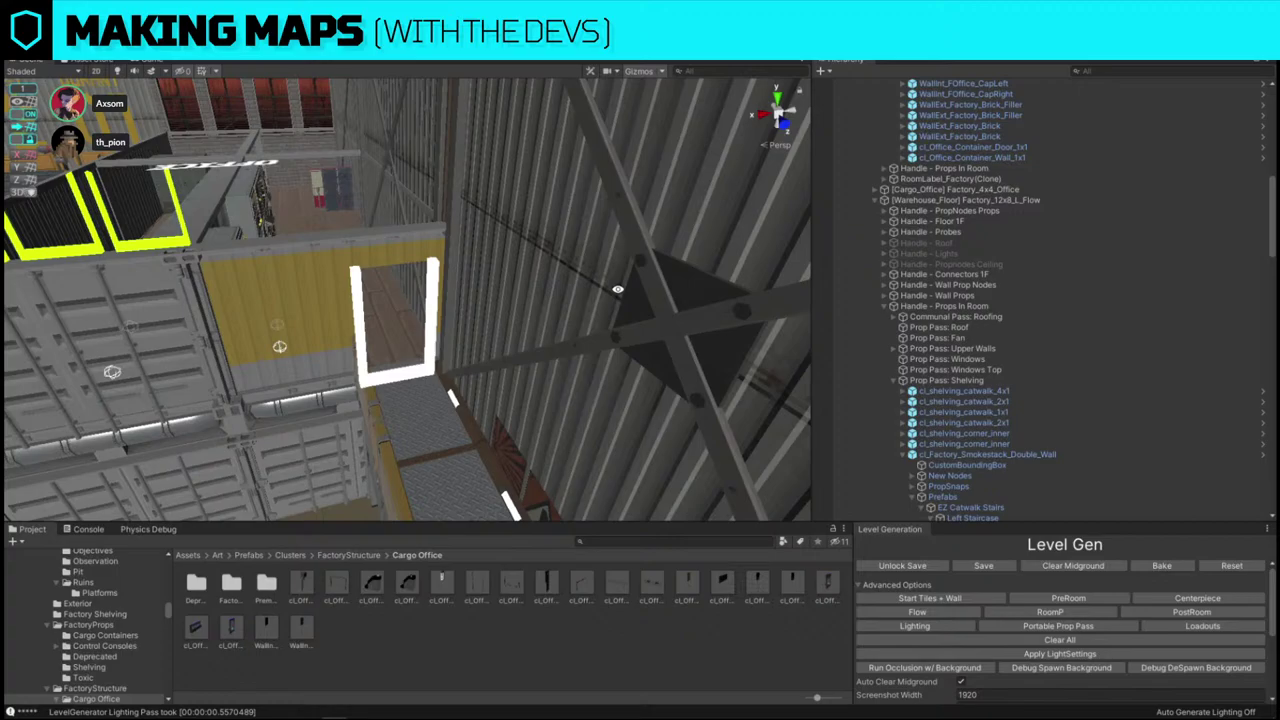
- Examine the office, its room label and the layout of the surrounding factory rooms from above
left_click_drag(538, 370, 635, 280, "alt")
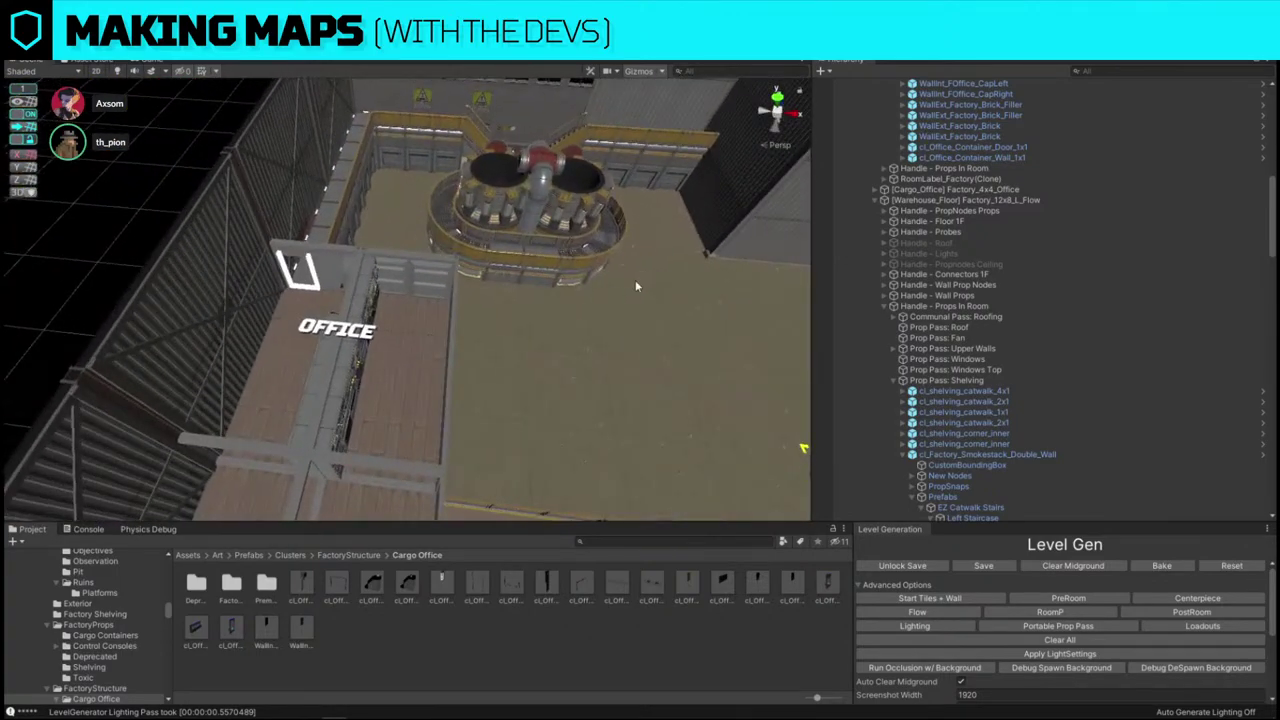
left_click(337, 328)
left_click(951, 181)
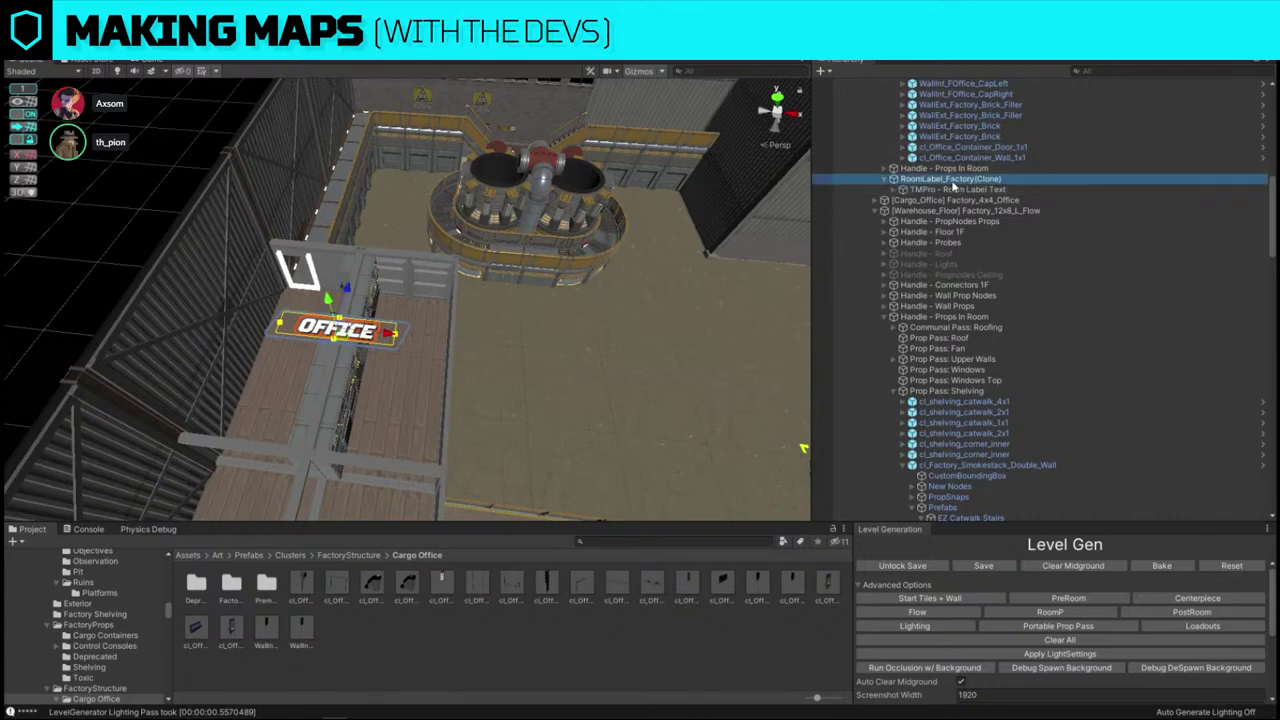
mouse_move(367, 190)
left_mouse_down("alt")
mouse_move(372, 232)
mouse_move(333, 227)
mouse_move(326, 316)
left_mouse_up("alt")
left_click_drag(424, 274, 385, 245, "alt")
scroll(385, 245, "down", 3)
left_click(301, 187)
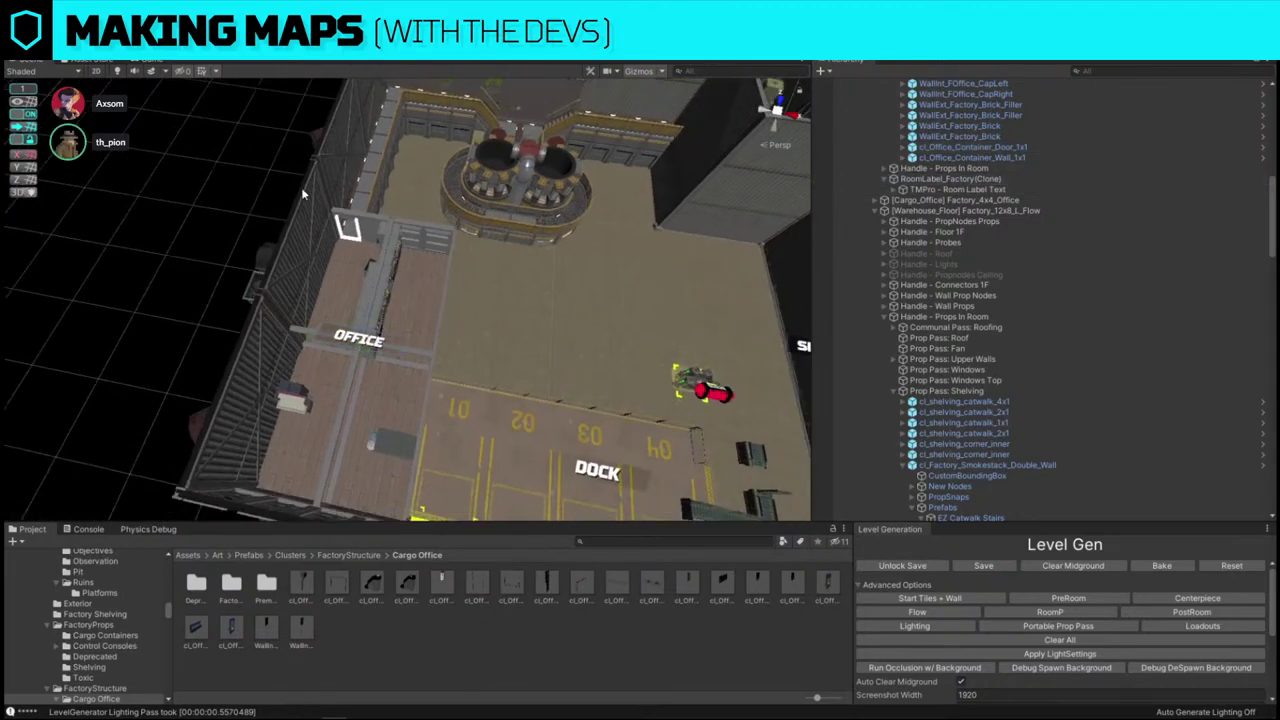
left_click_drag(301, 187, 340, 207, "alt")
scroll(340, 209, "down", 4)
right_click_drag(340, 209, 637, 316)
key("w")
- Search the project assets for "green 2f"
left_click(709, 544)
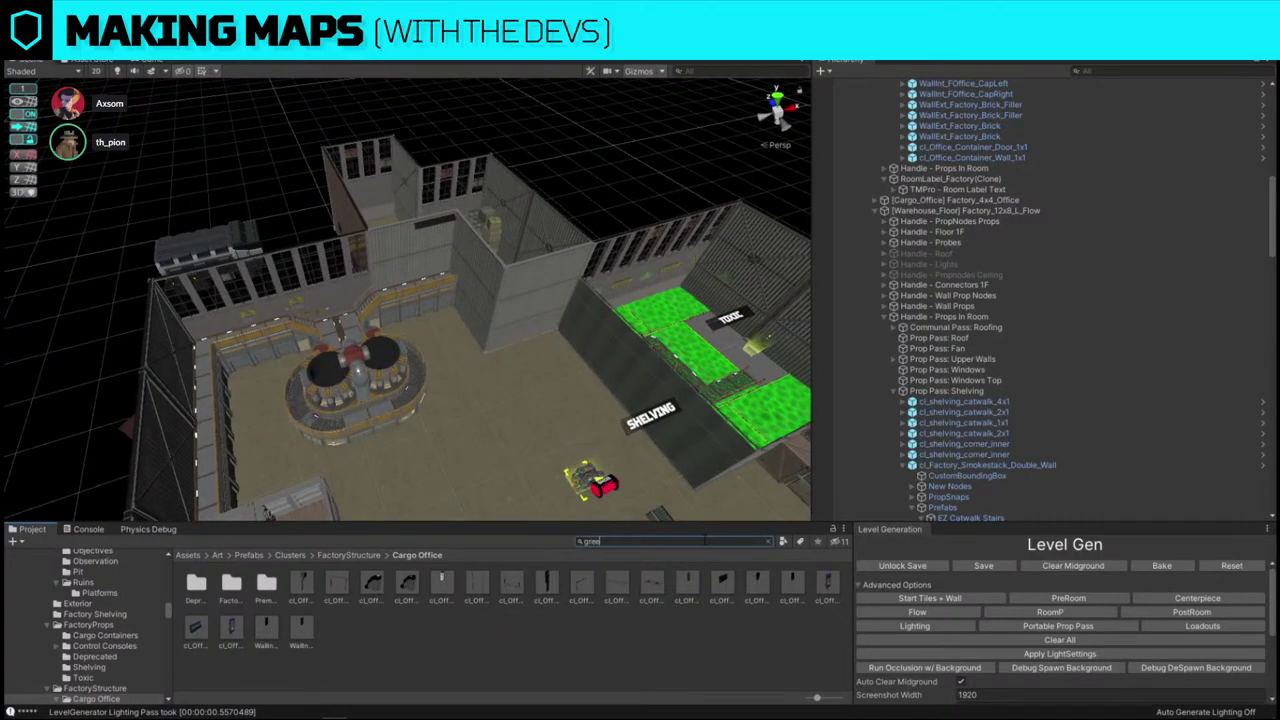
type("green 2f")
scroll(680, 467, "up", 6)
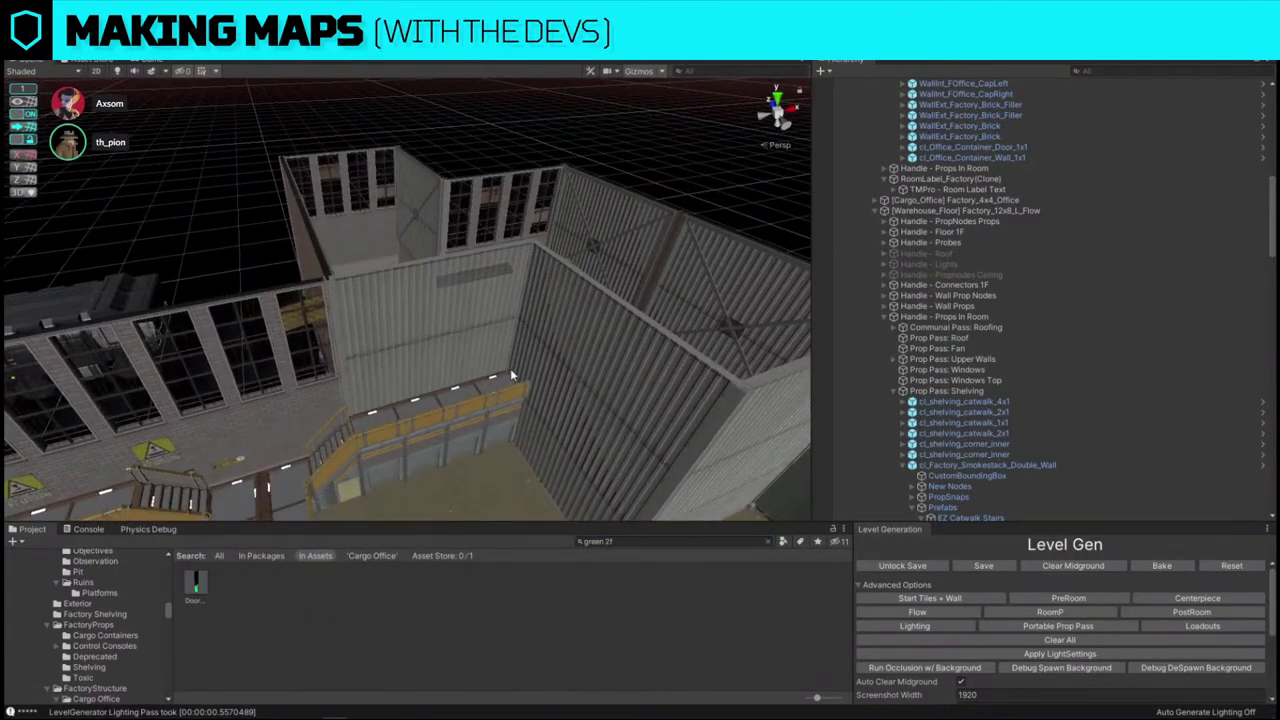
- Examine the wall sections between the smokestack catwalk and the storage room from both sides for a doorway position
left_click(503, 343)
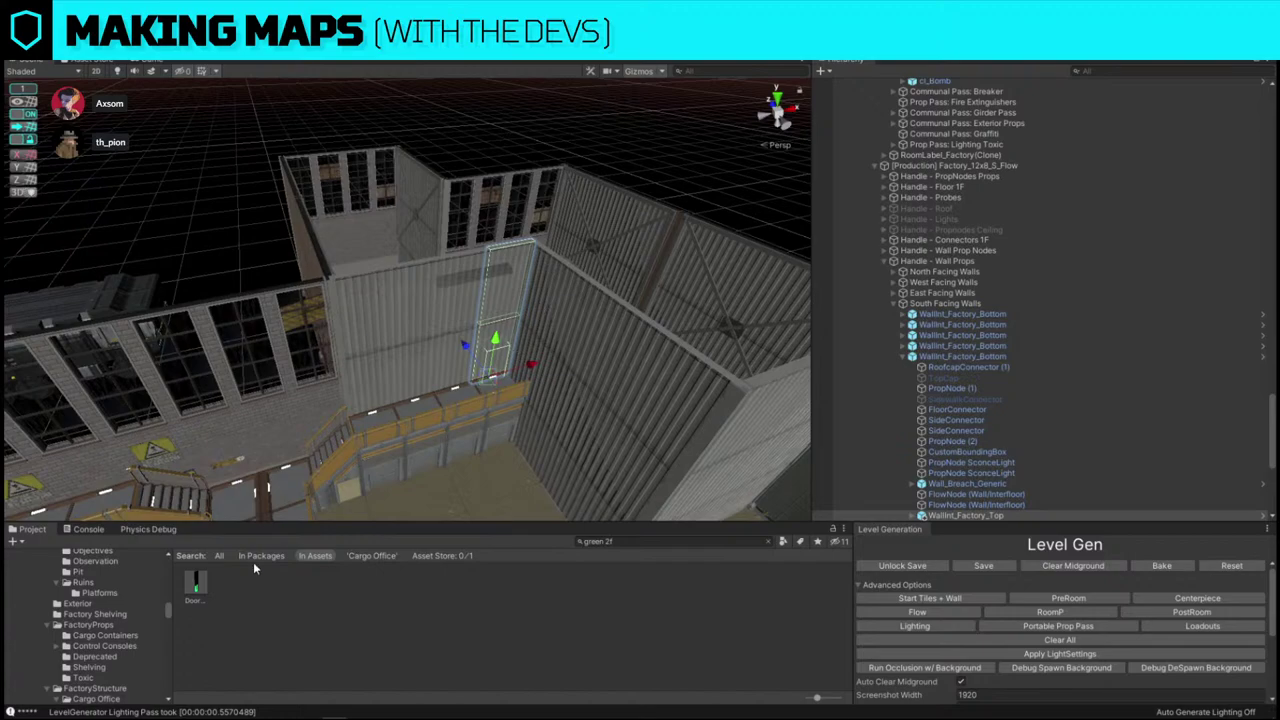
left_click(428, 300)
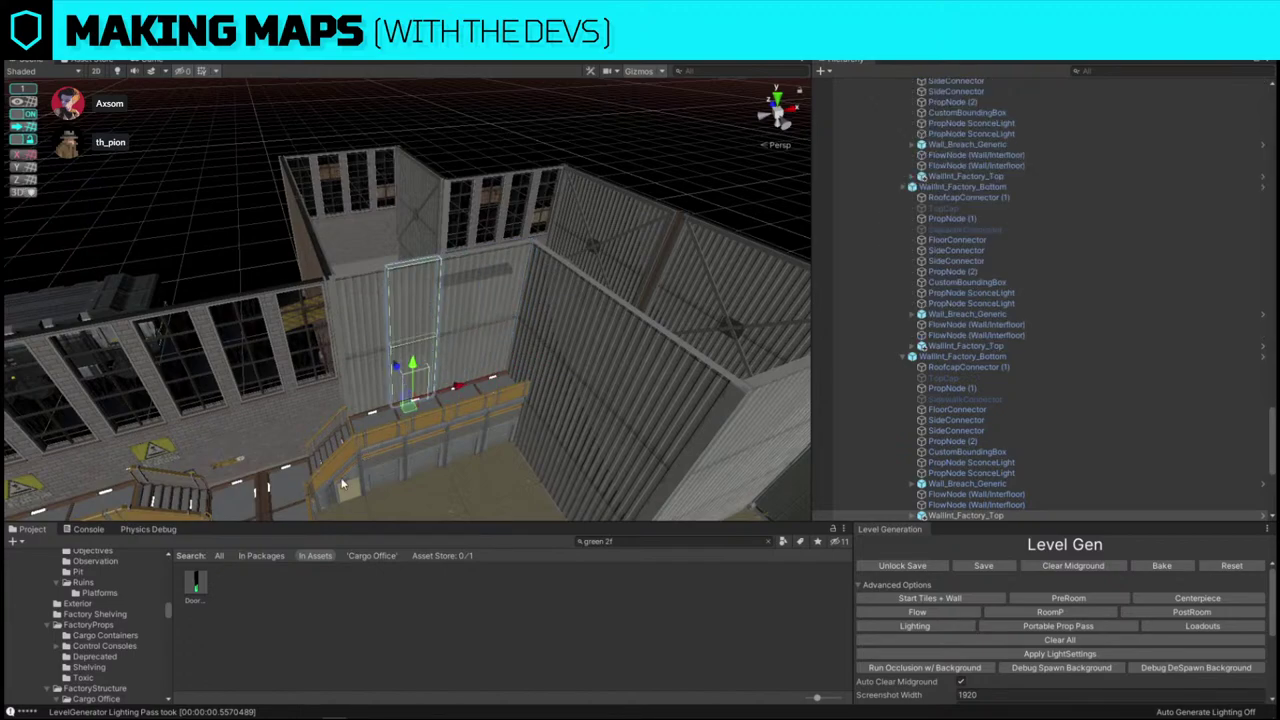
left_click(508, 309)
right_click_drag(508, 309, 435, 331)
left_click_drag(435, 330, 406, 397, "alt")
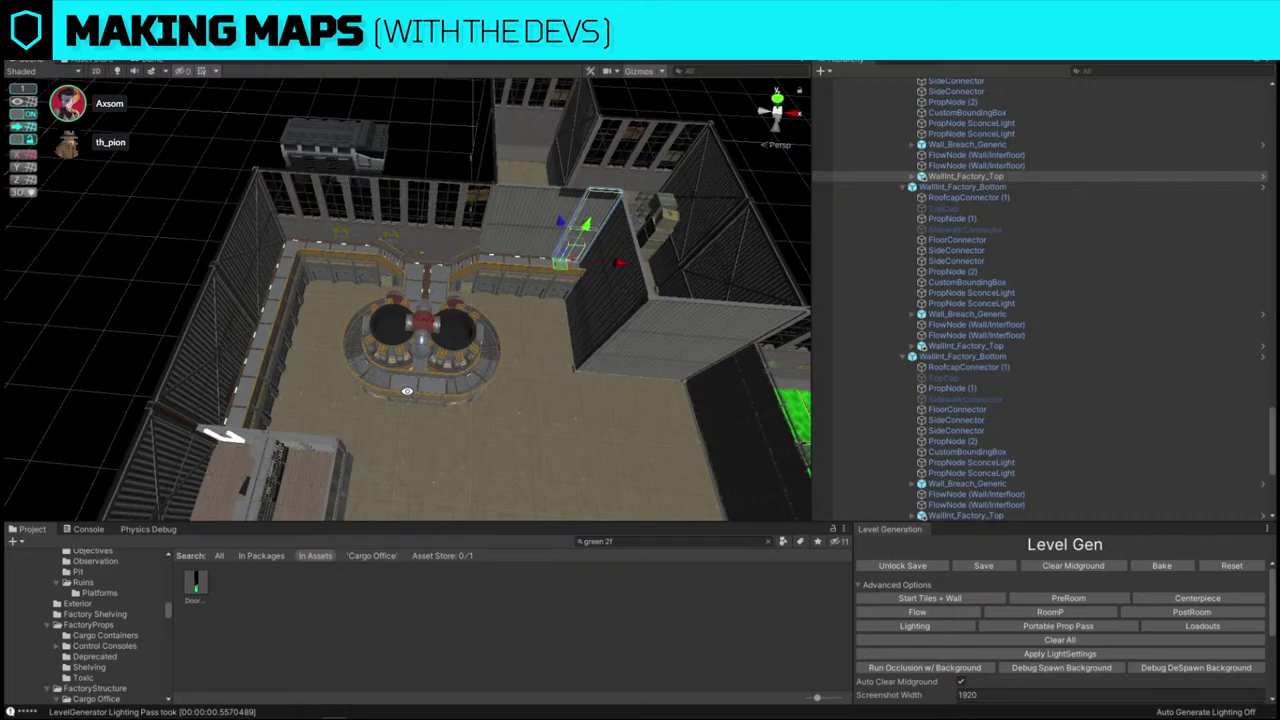
left_click(505, 211)
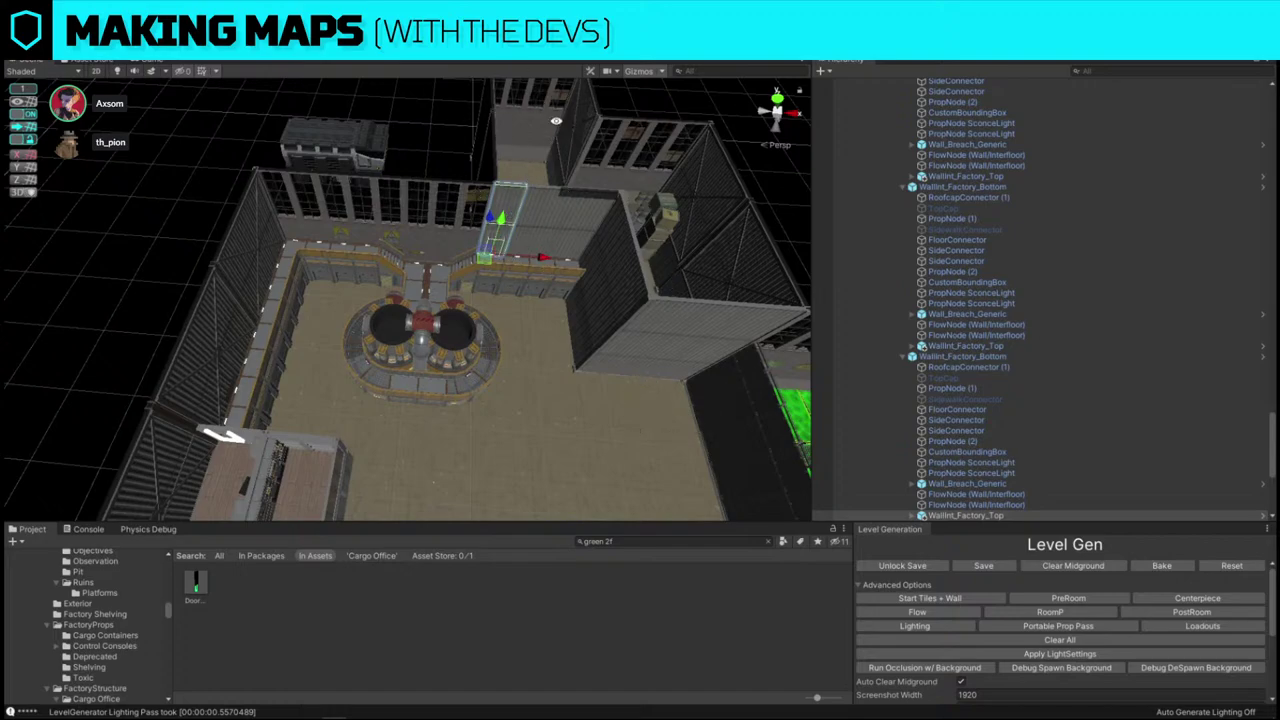
left_click_drag(660, 271, 485, 220, "alt")
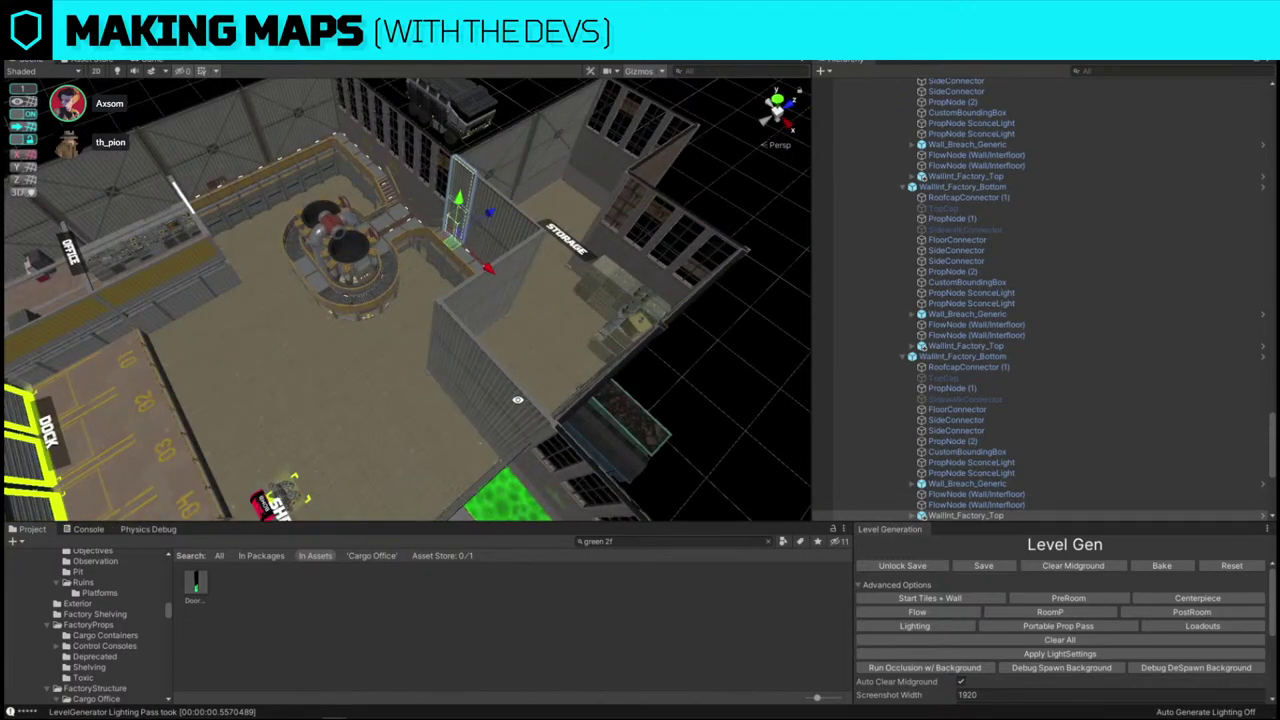
left_click(513, 290)
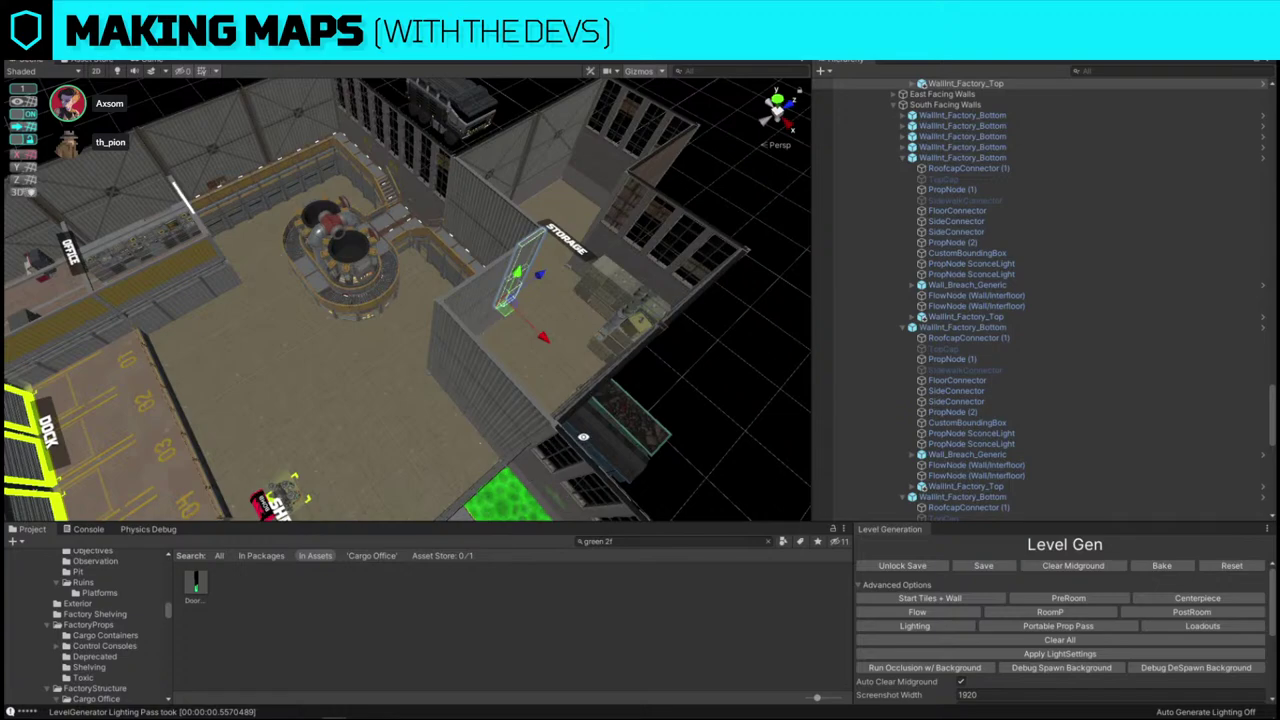
left_click_drag(614, 296, 327, 320, "alt")
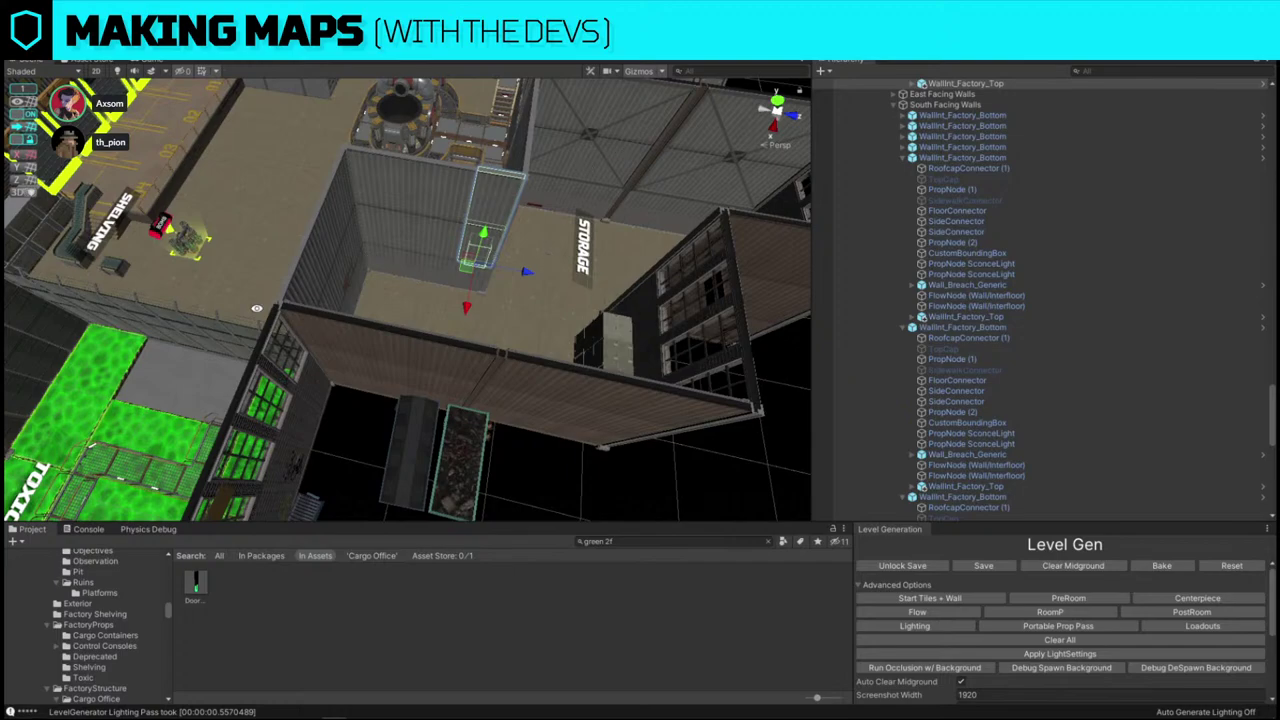
left_click_drag(293, 337, 368, 360, "alt")
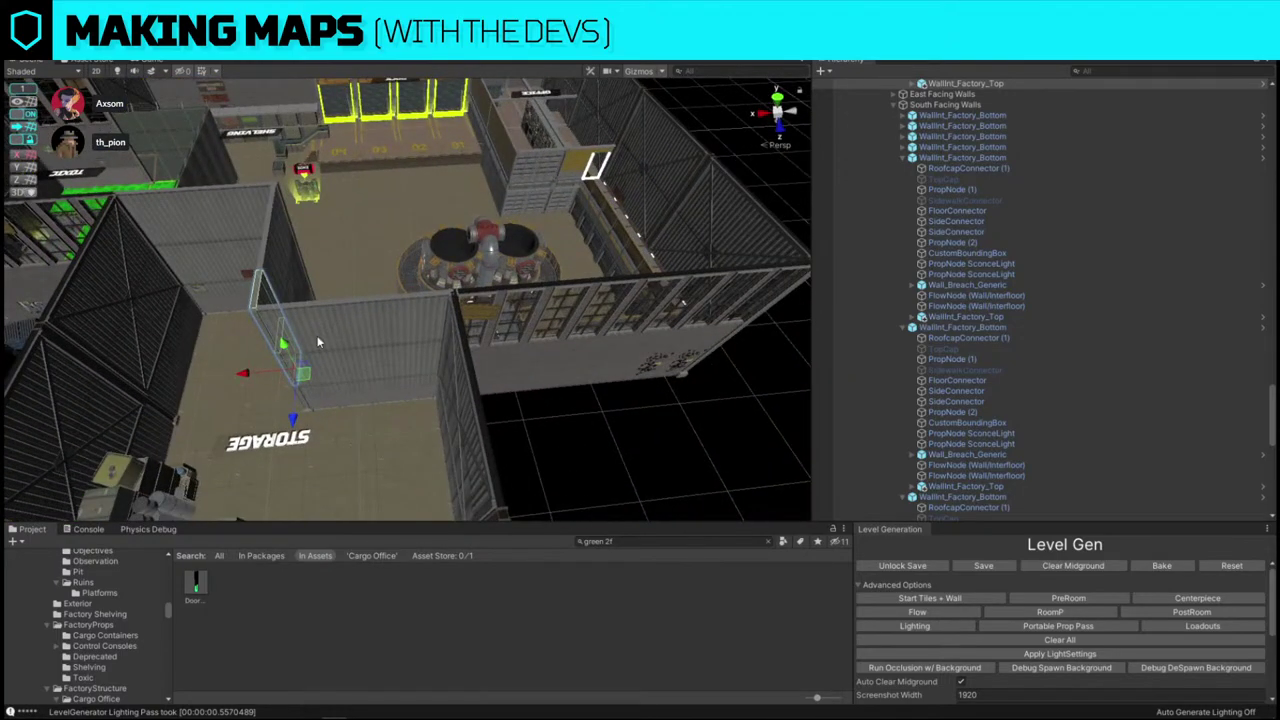
left_click(415, 337)
left_click(351, 319)
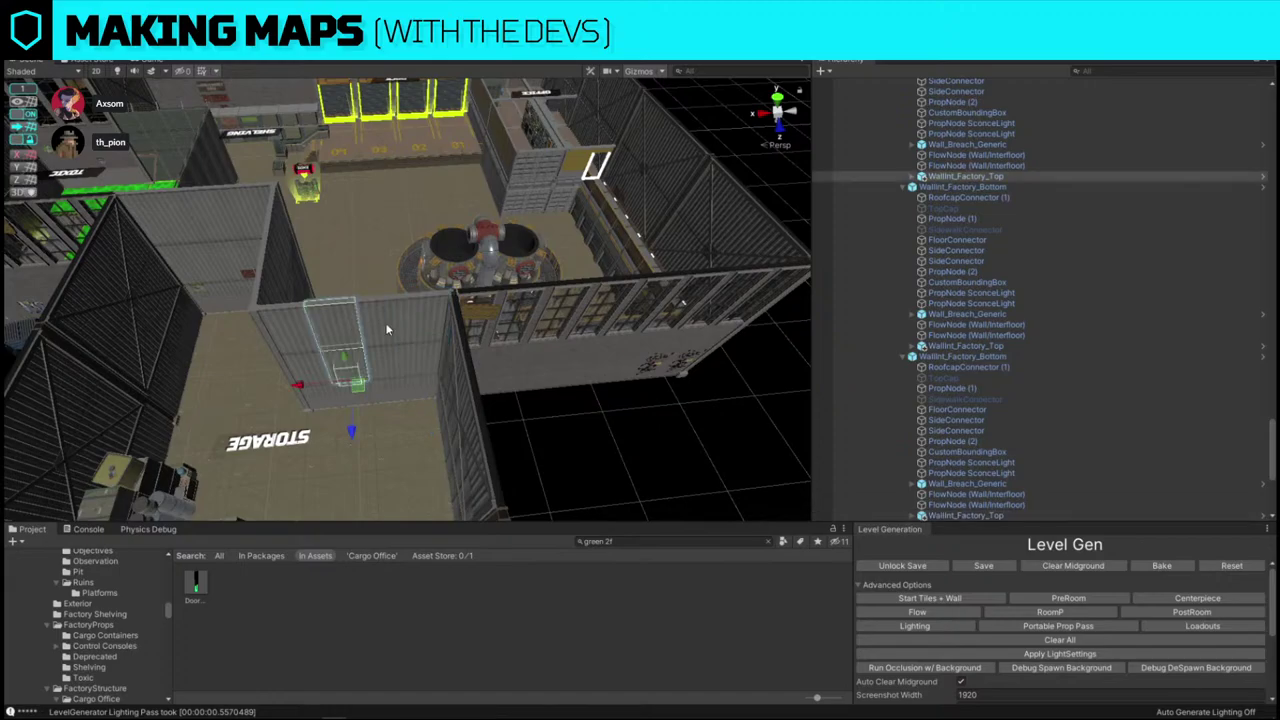
left_click(388, 326)
left_click(428, 323)
left_click_drag(380, 290, 425, 267, "alt")
right_click_drag(425, 267, 327, 186)
left_click_drag(327, 185, 590, 219, "alt")
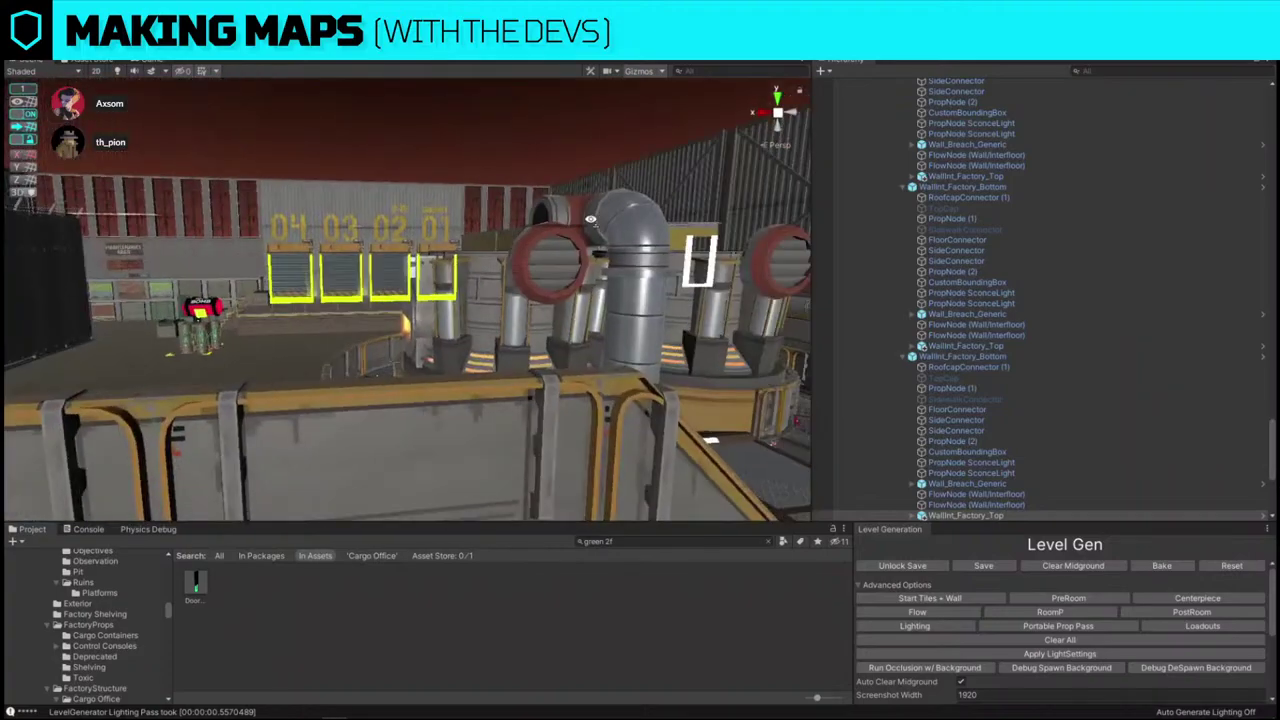
right_click_drag(577, 230, 522, 226)
left_click_drag(522, 226, 1220, 410, "alt")
left_click_drag(533, 308, 520, 274, "alt")
scroll(520, 275, "up", 8)
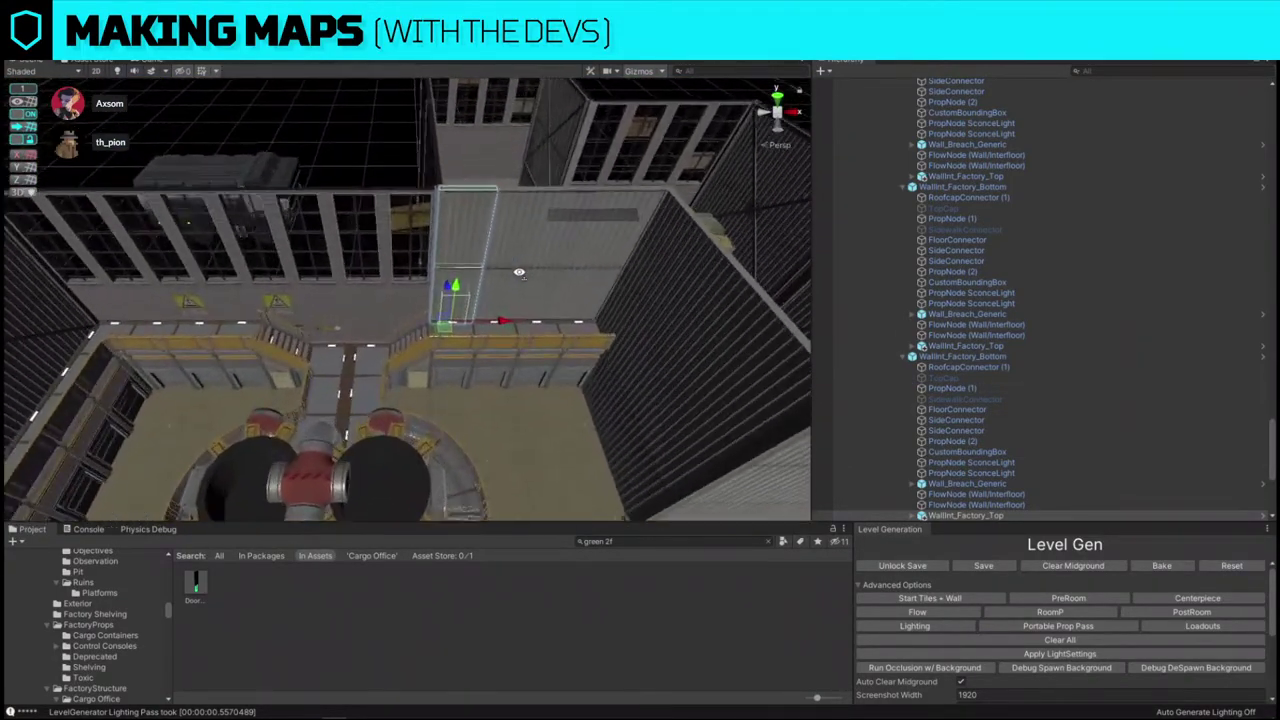
- Replace the wall section at the end of the catwalk beside the storage room with the DoorwayInt_Factory_1x2_2f_Green prefab
left_click(481, 269)
left_click(562, 274)
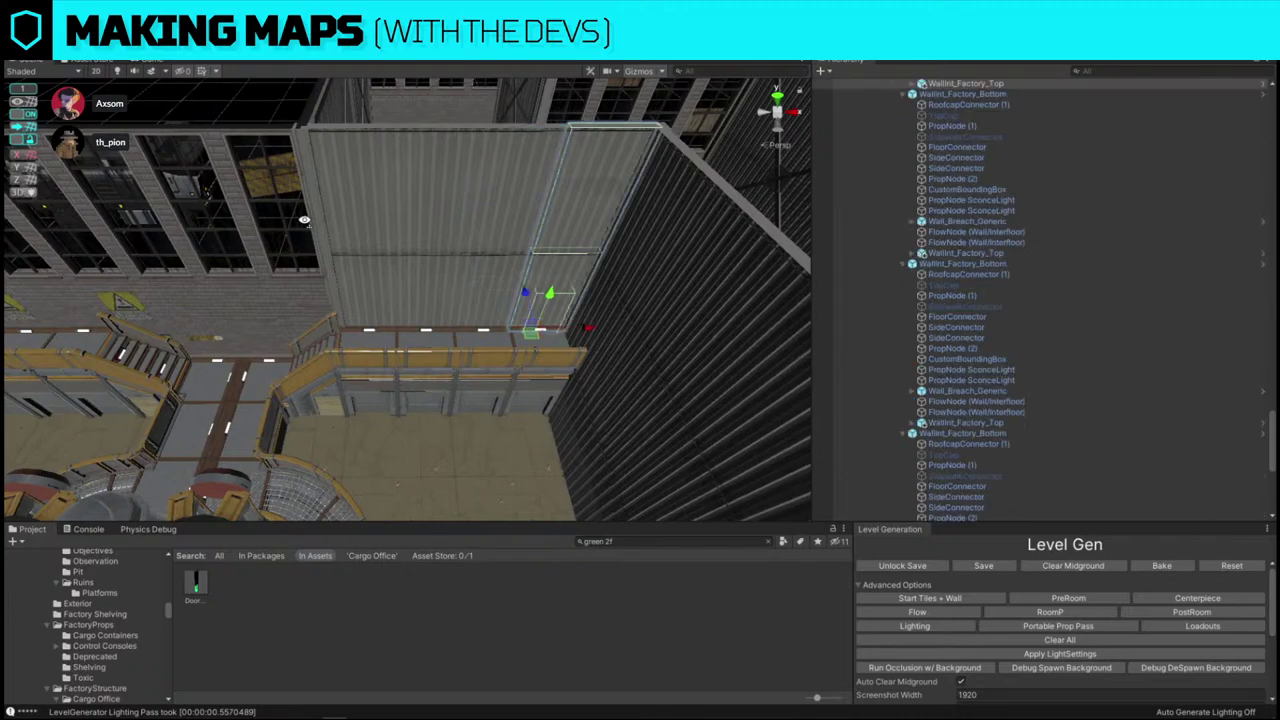
left_click_drag(562, 274, 638, 384, "alt")
key("ctrl+shift+r")
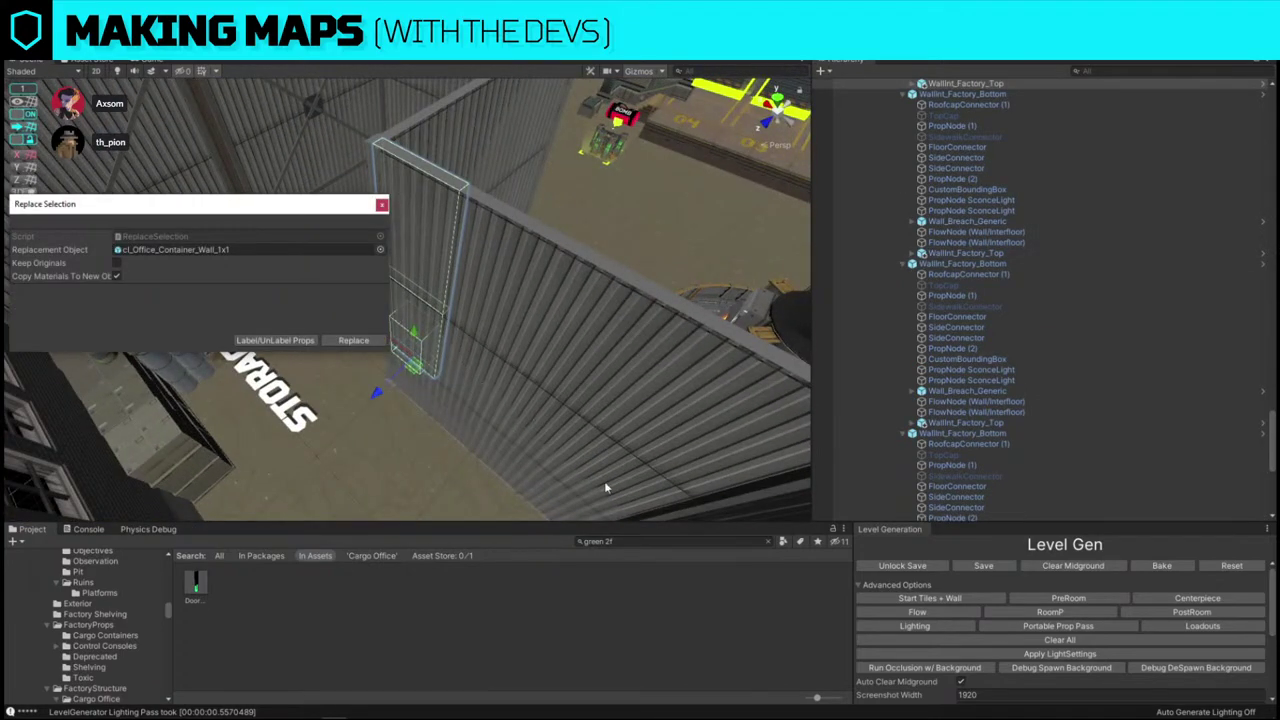
left_click_drag(196, 584, 180, 249)
left_click(353, 340)
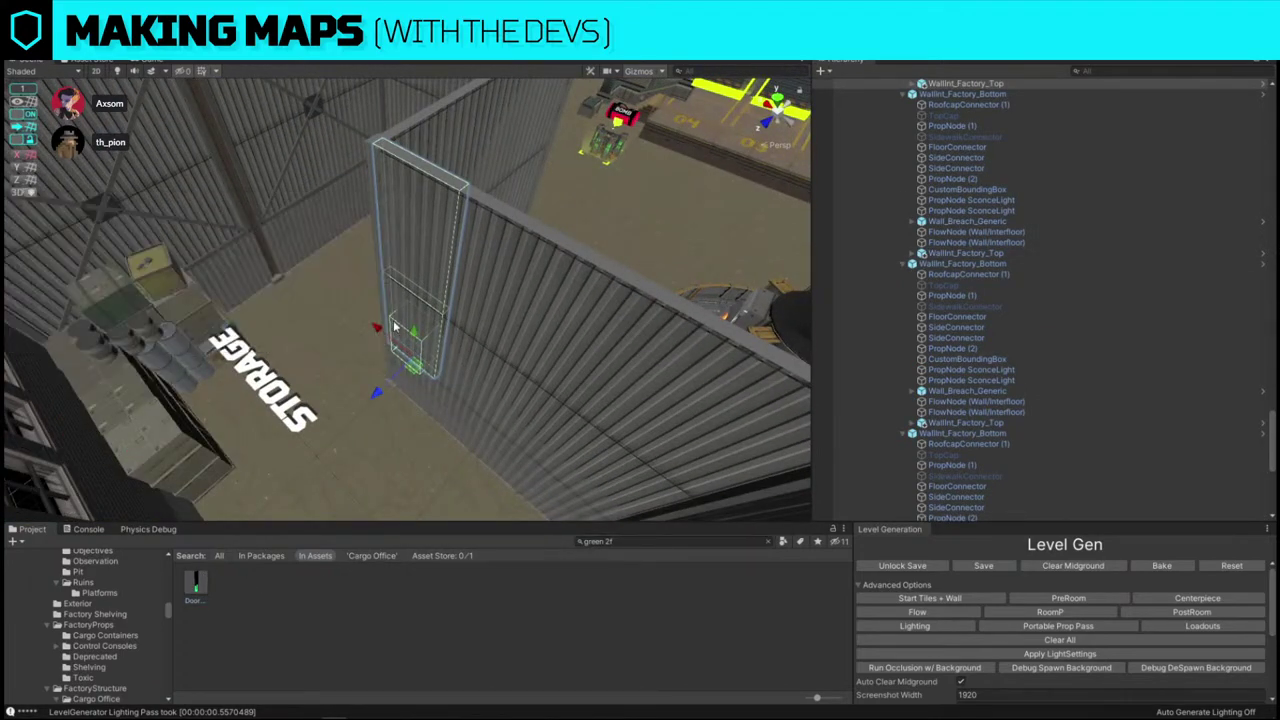
left_click_drag(360, 372, 330, 345, "alt")
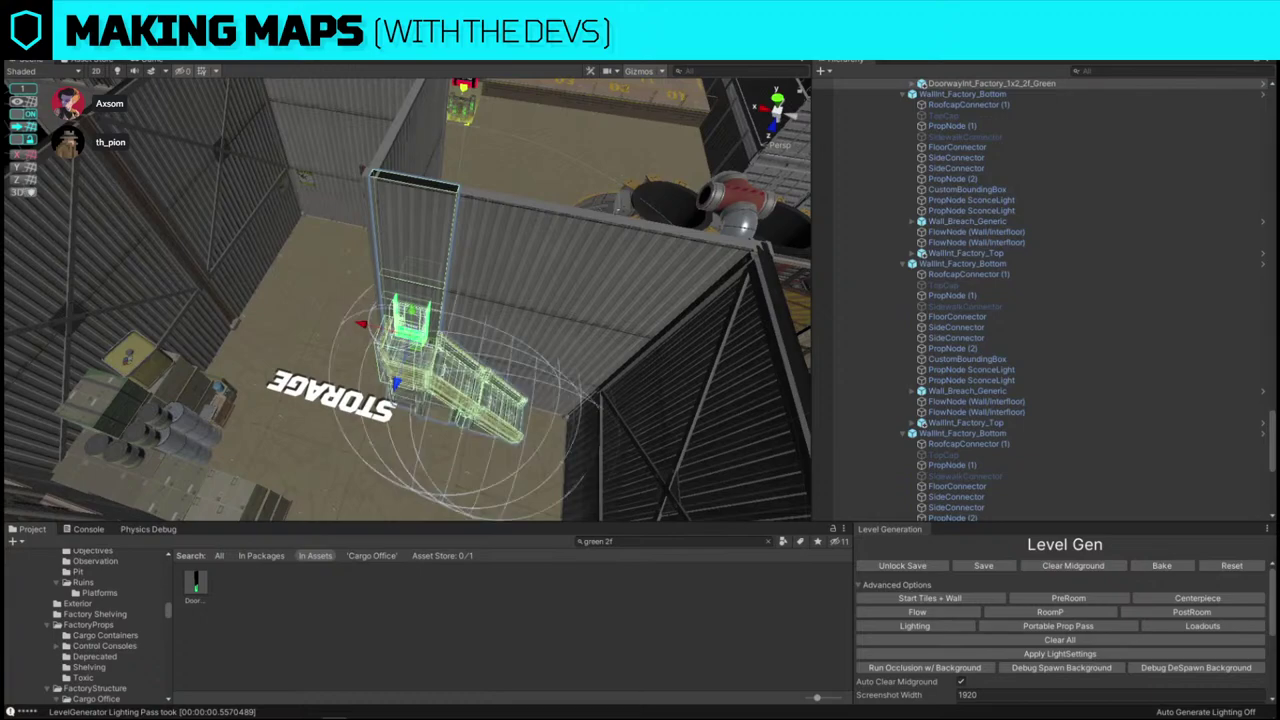
right_click_drag(244, 258, 200, 220)
key("s")
left_click(285, 278)
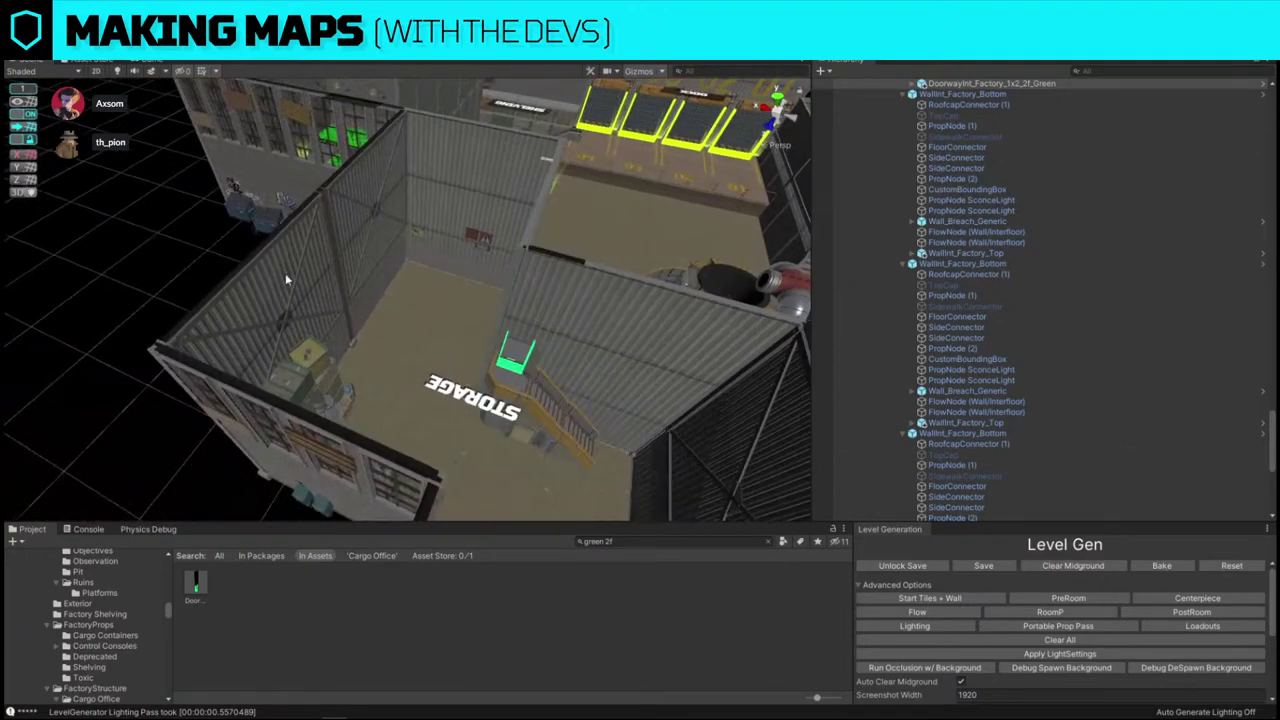
- Duplicate the stair catwalk at the green storage doorway and replace the copy with the cl_Factory_Catwalk_Interior_Outer prefab
left_click(526, 436)
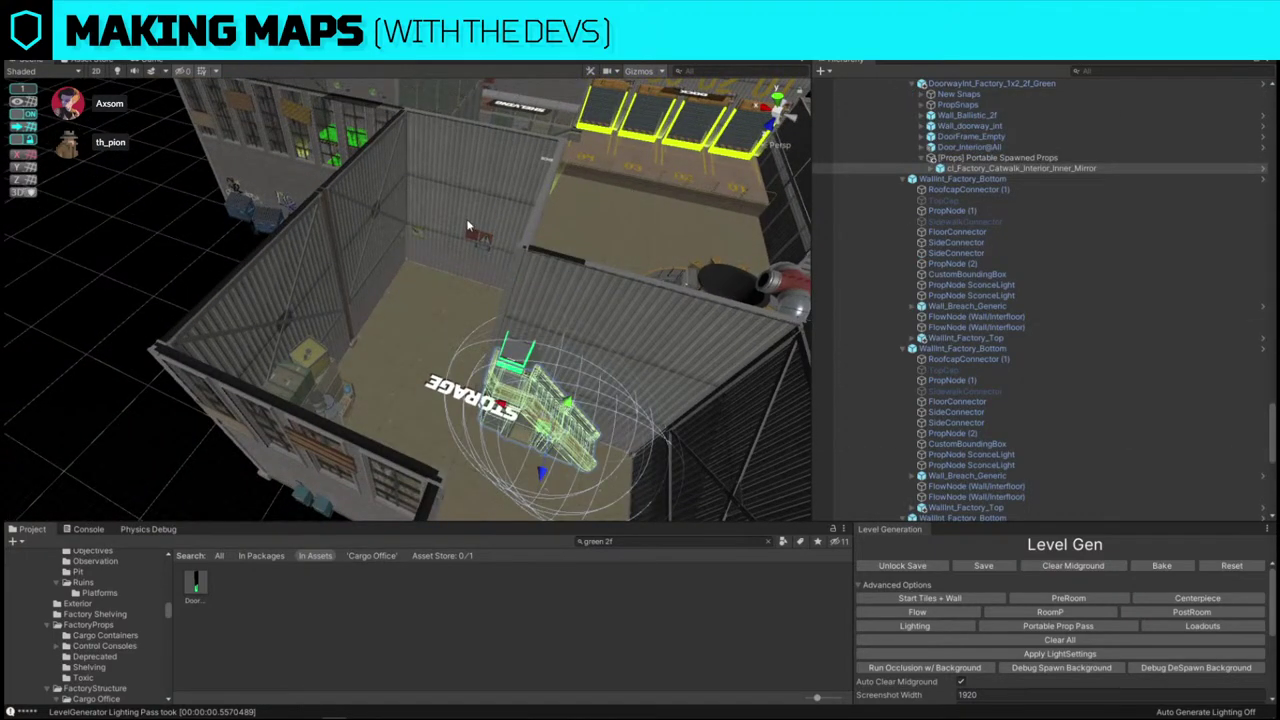
key("f")
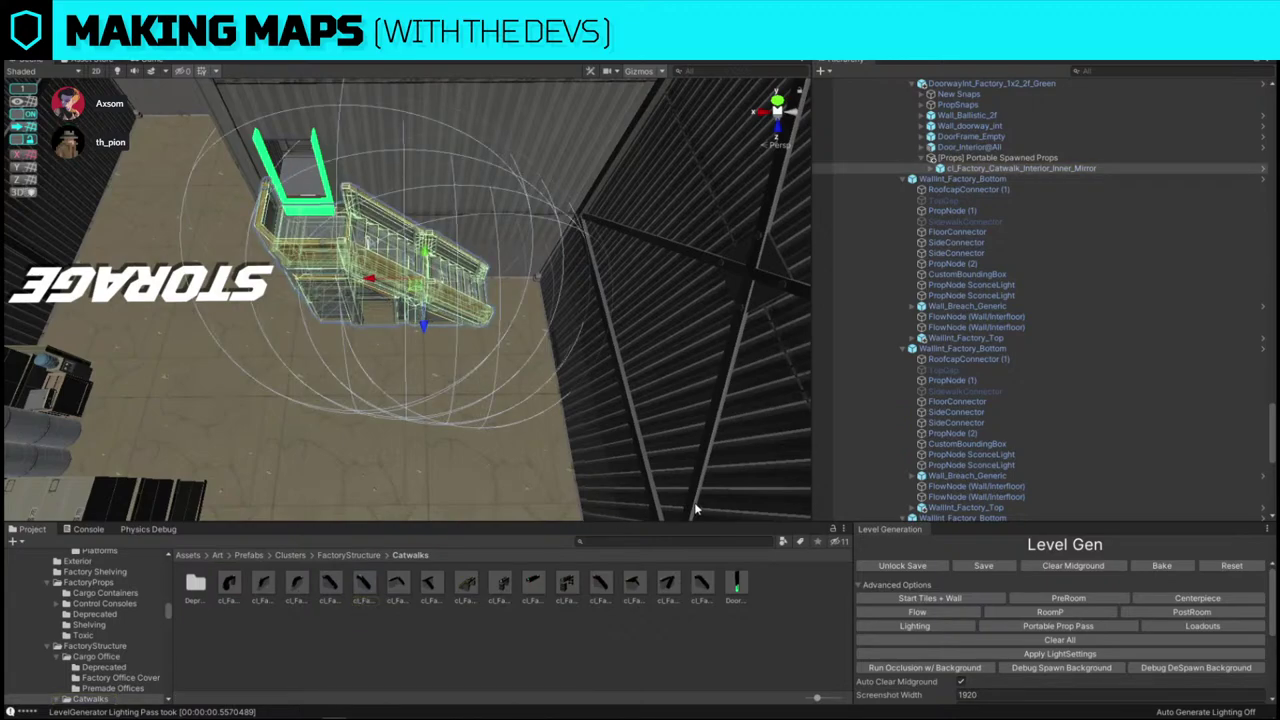
key("ctrl+d")
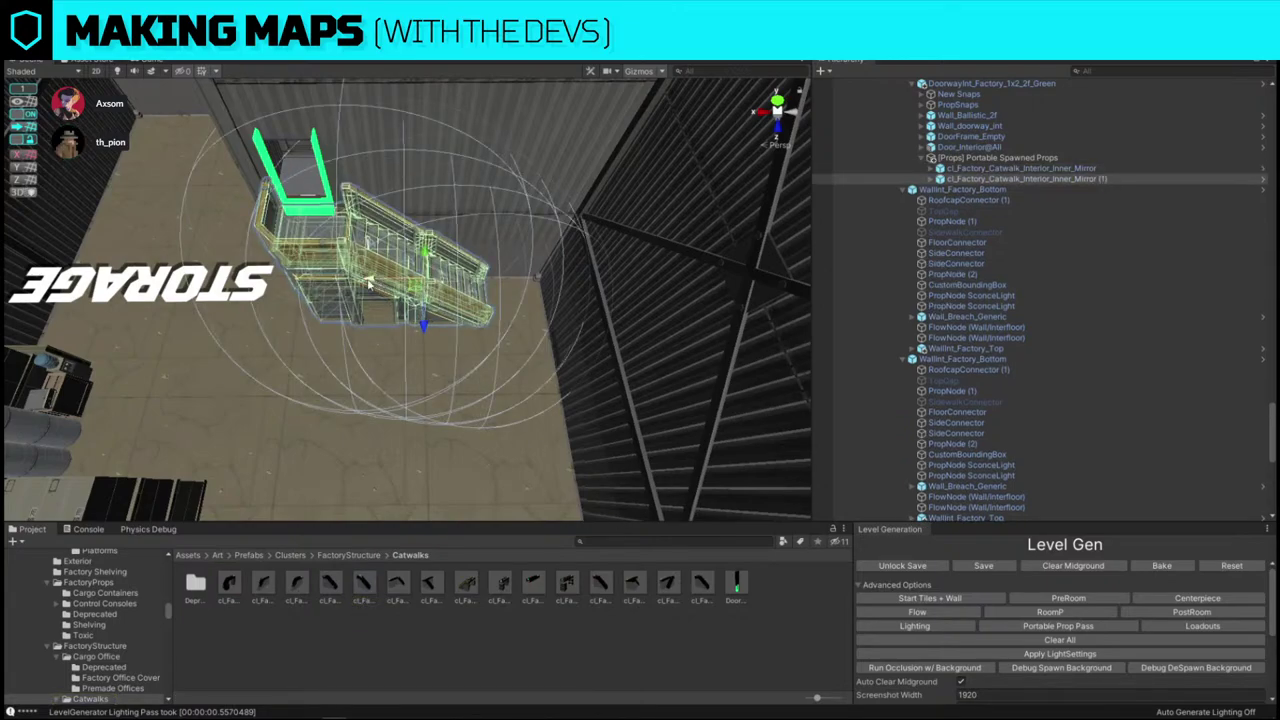
key("ctrl+shift+r")
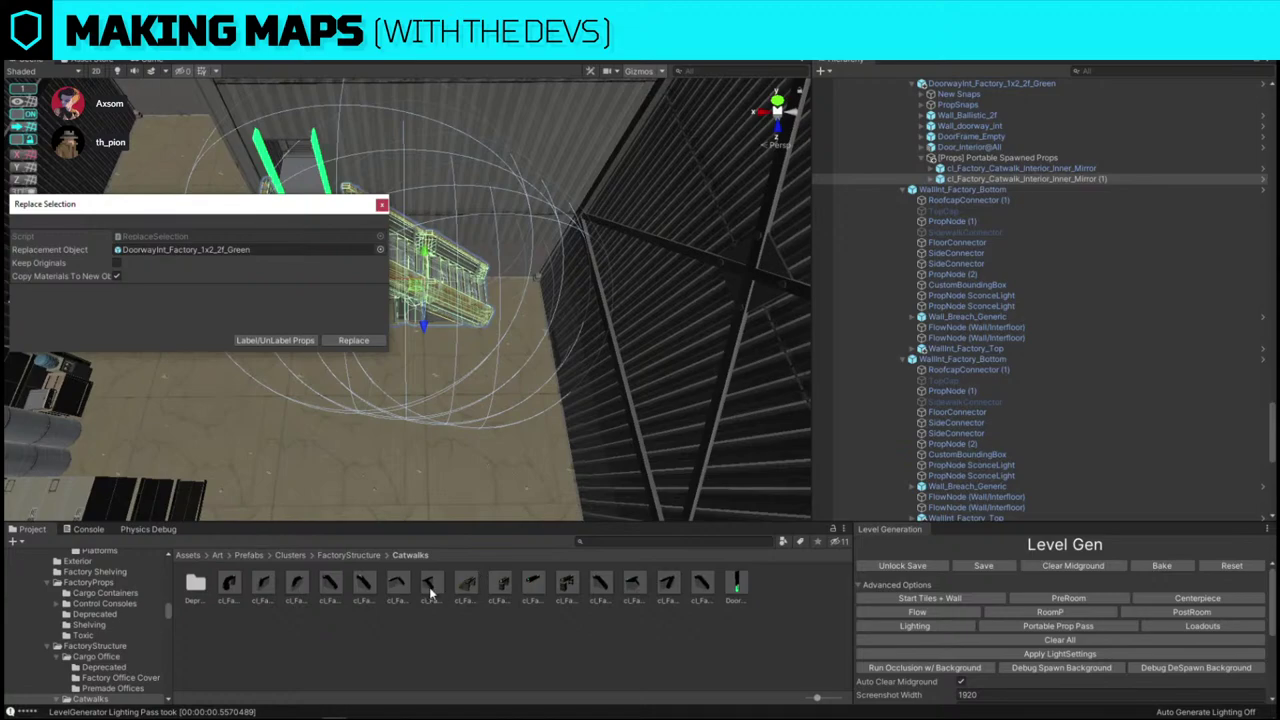
left_click_drag(412, 584, 190, 249)
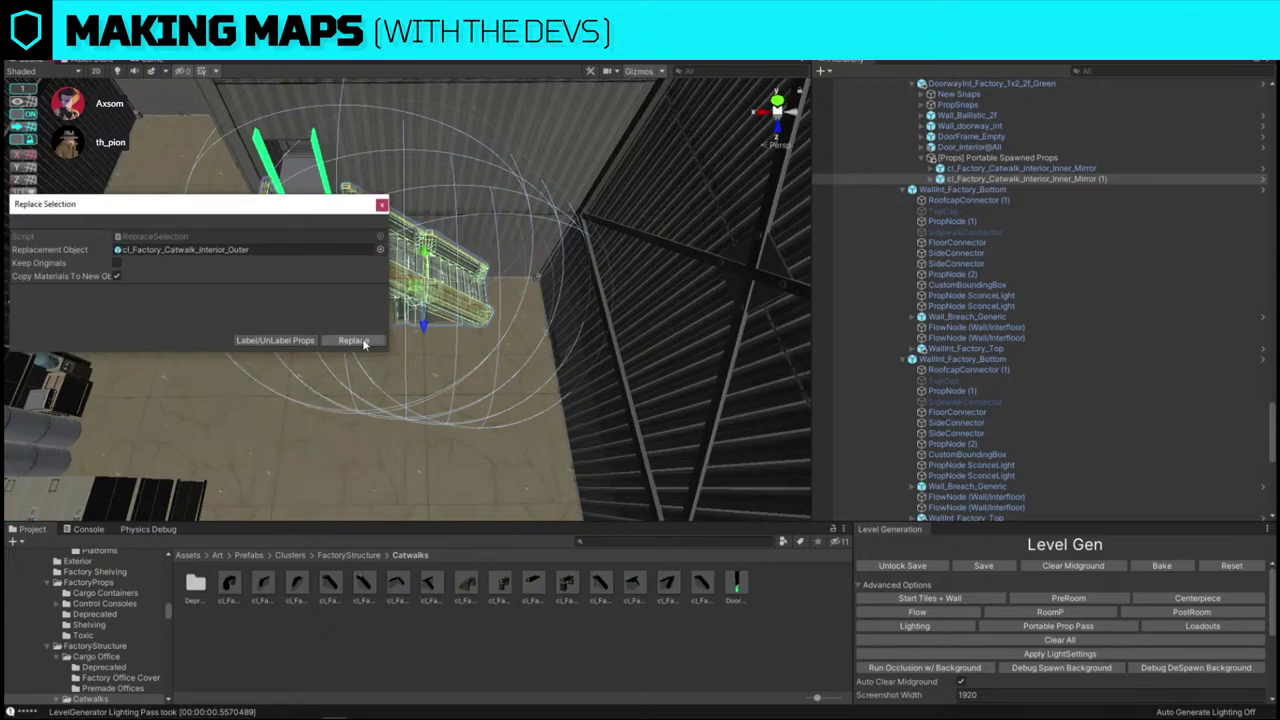
left_click(353, 340)
left_click(307, 344)
key("f")
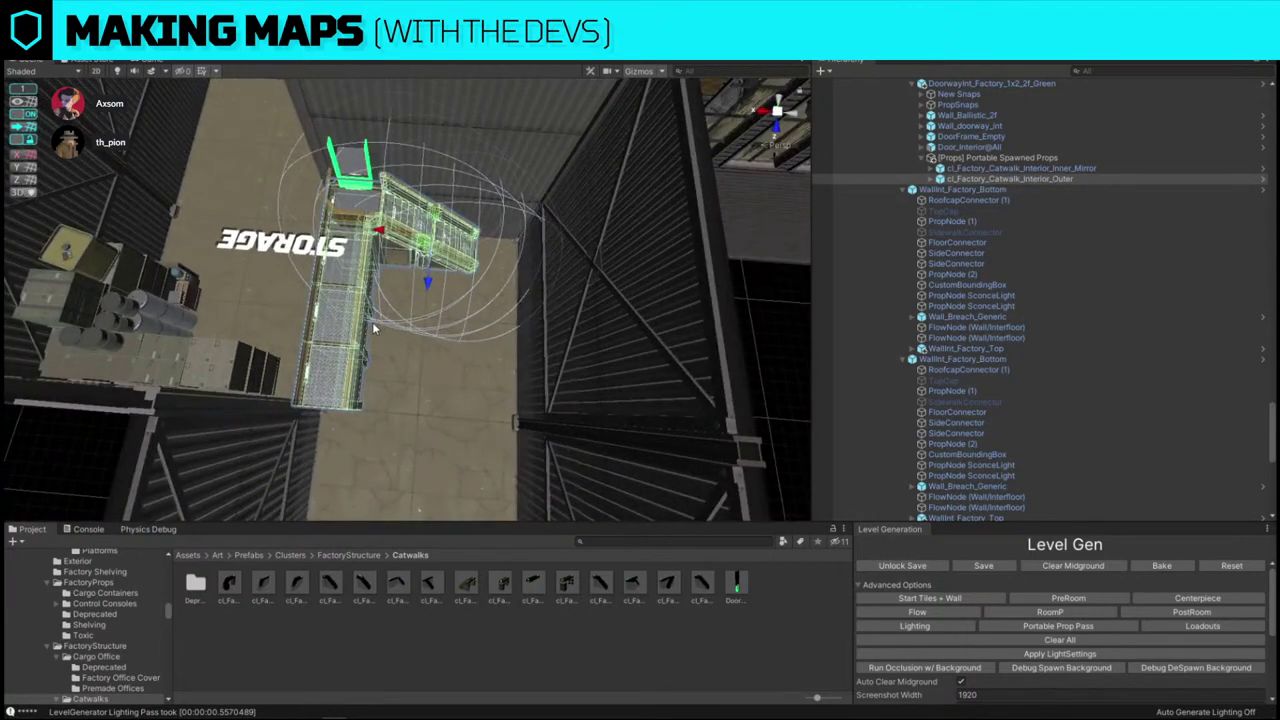
- Rotate and move the outer catwalk so it runs along the storage wall from the green doorway to the corner
left_click_drag(391, 289, 298, 276)
key("ctrl+z")
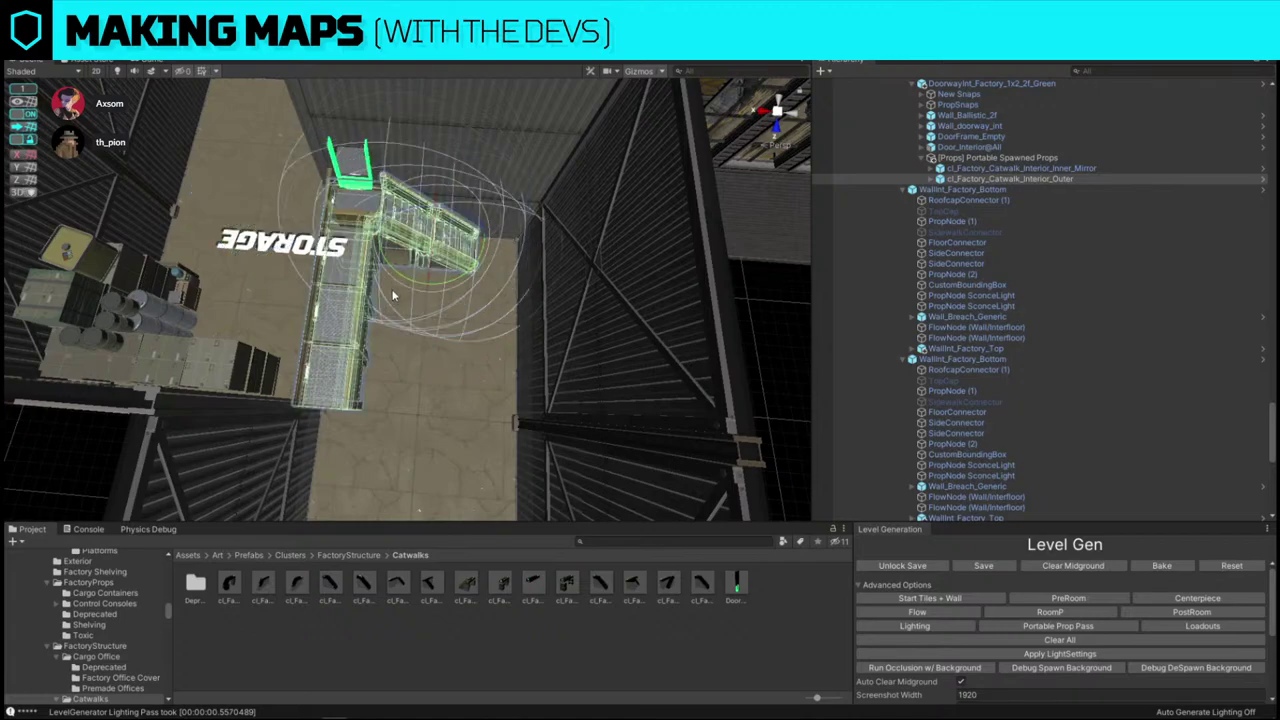
left_click_drag(397, 276, 238, 252)
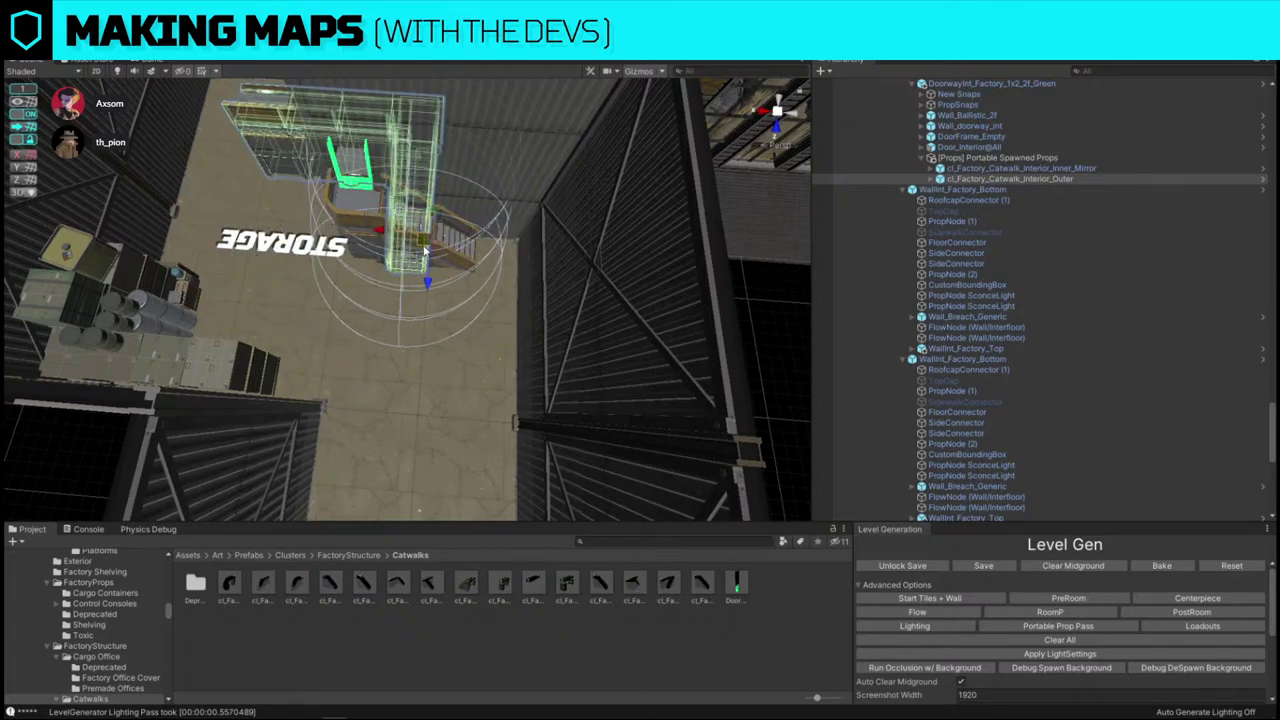
left_click_drag(424, 246, 507, 348)
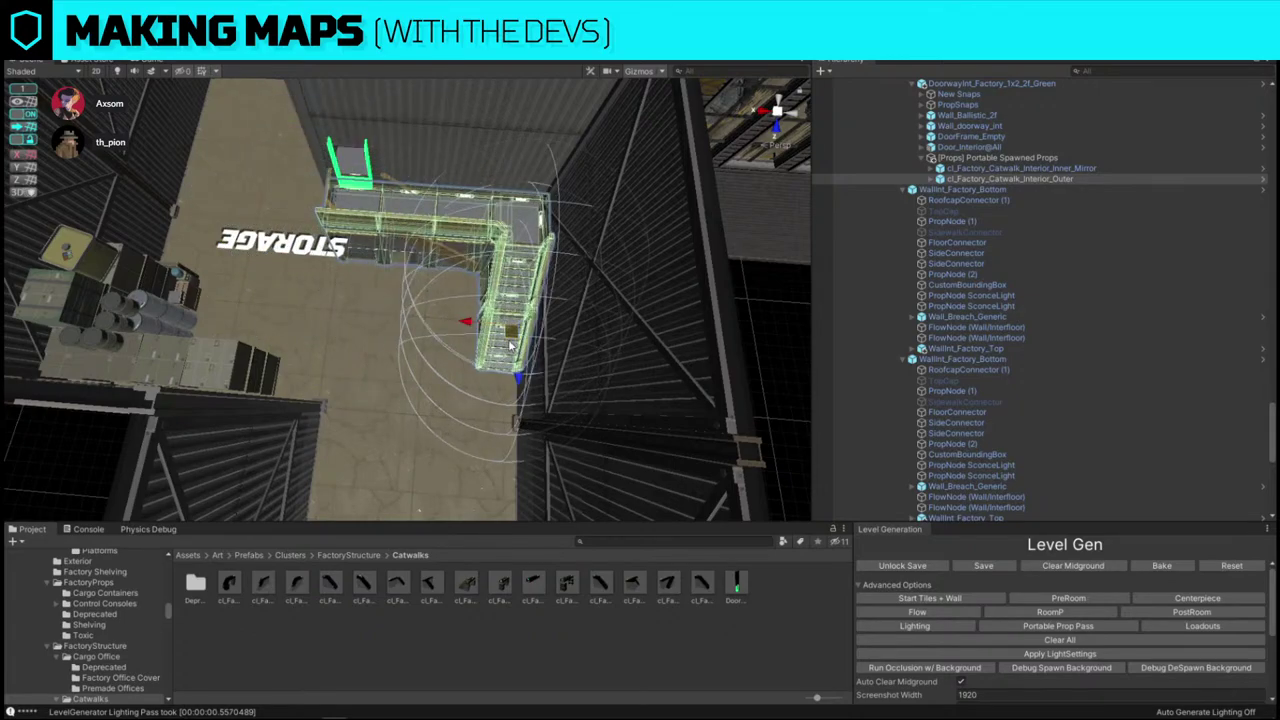
- Deactivate the end pieces smoke_base_straight2 (2) and catwalk_wall_straight (2) of the outer catwalk beside the green doorway
left_click(380, 254)
left_click_drag(425, 251, 422, 304)
right_click_drag(422, 304, 489, 239)
left_click(487, 236)
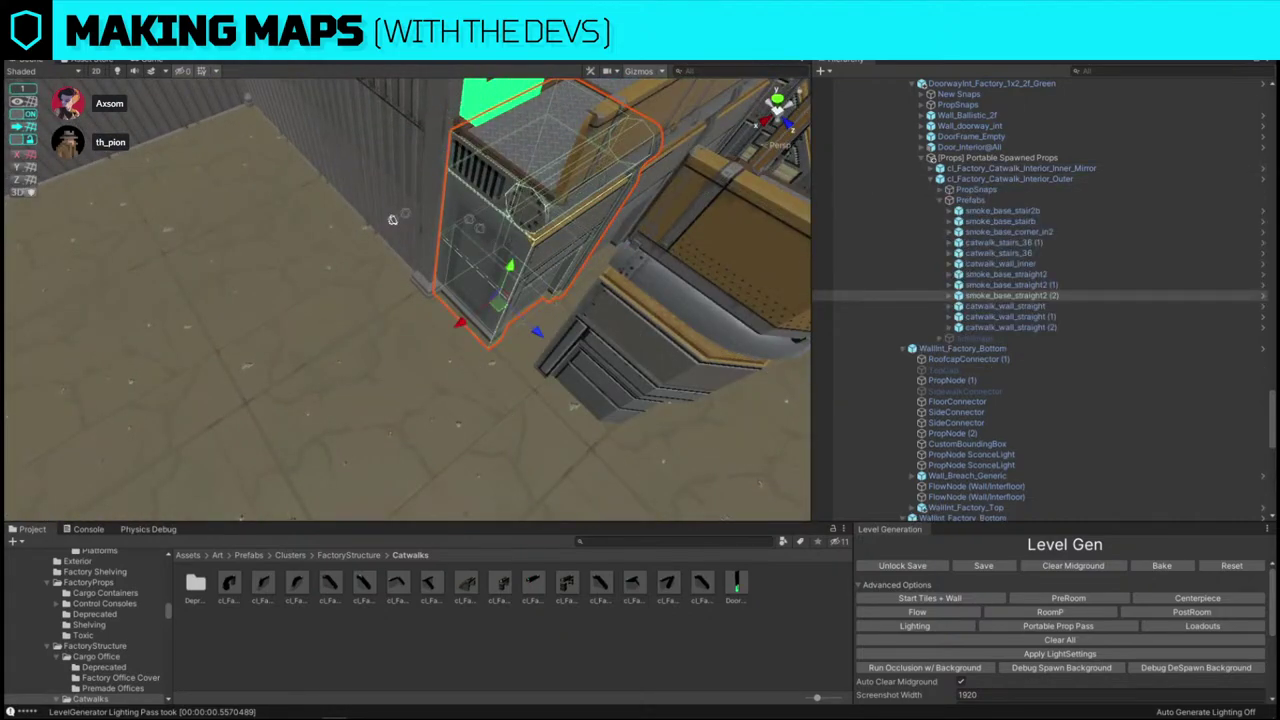
key("alt+shift+a")
left_click(573, 174)
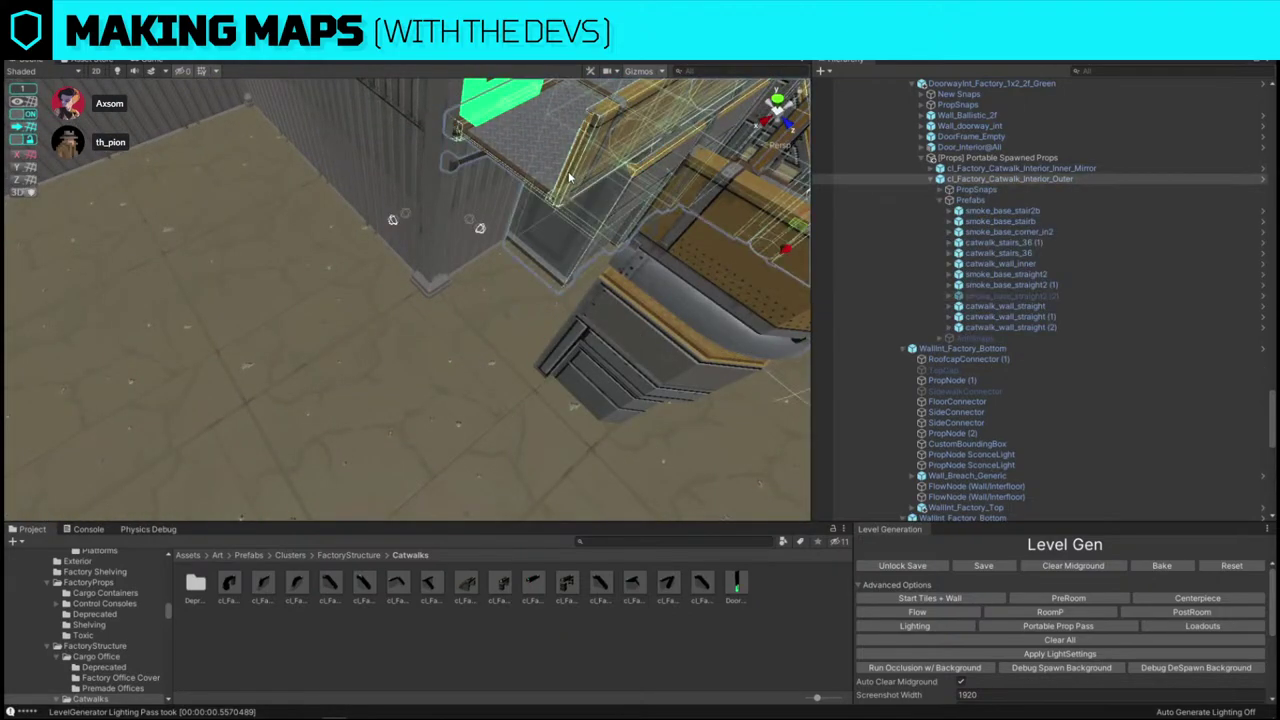
left_click(573, 174)
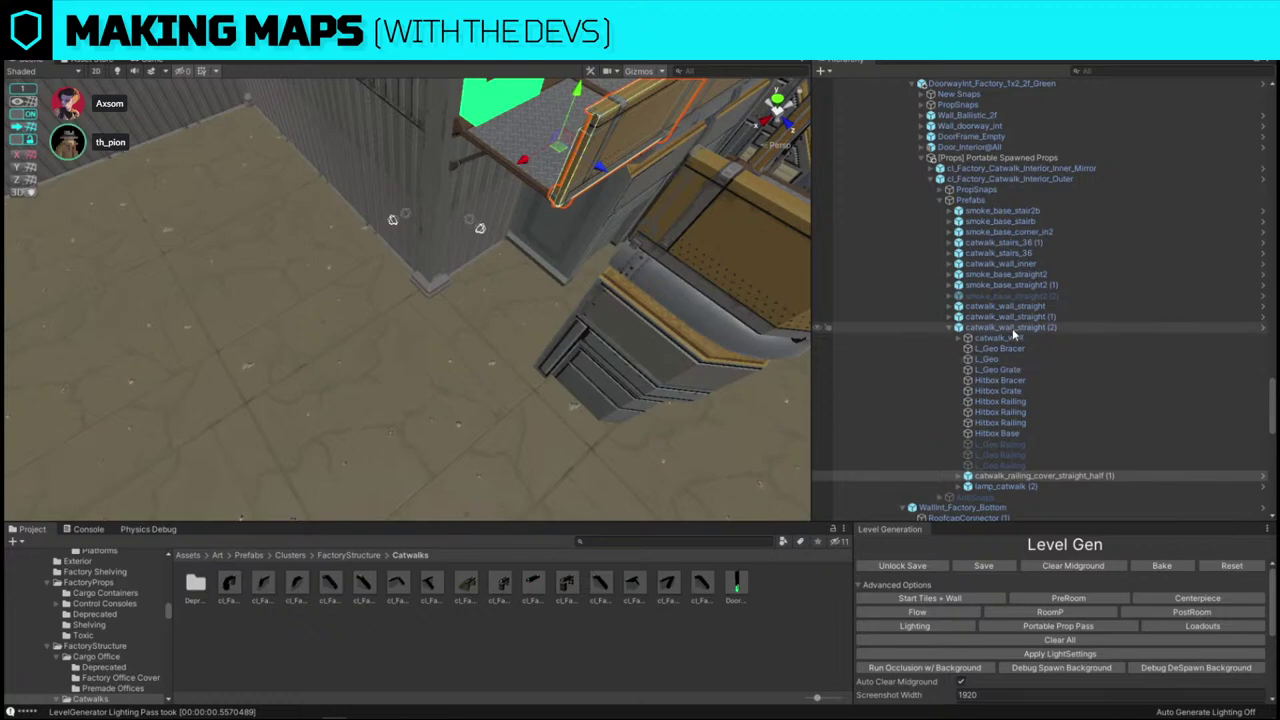
left_click(1012, 328)
key("alt+shift+a")
- Deactivate the smoke_base_stair2b piece beneath the stairs of the cl_Factory_Catwalk_Interior_Inner_Mirror catwalk
right_click_drag(451, 230, 413, 226)
left_click(410, 322)
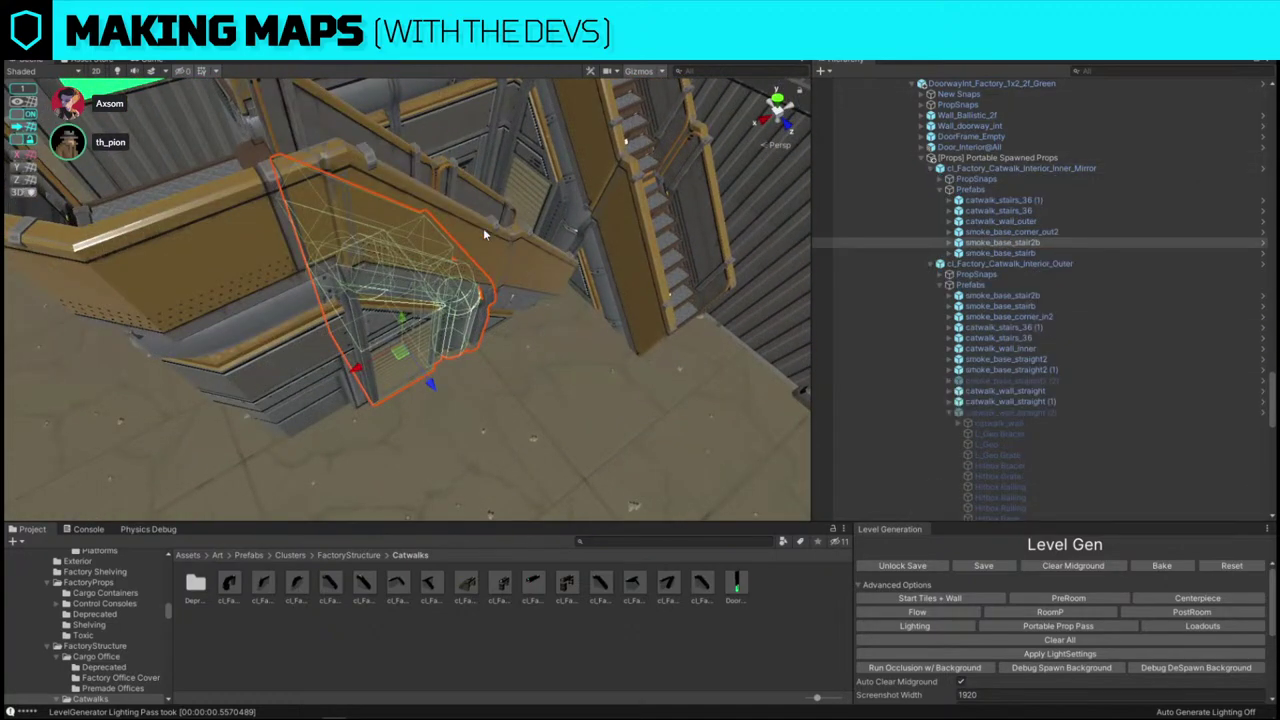
left_click(508, 303)
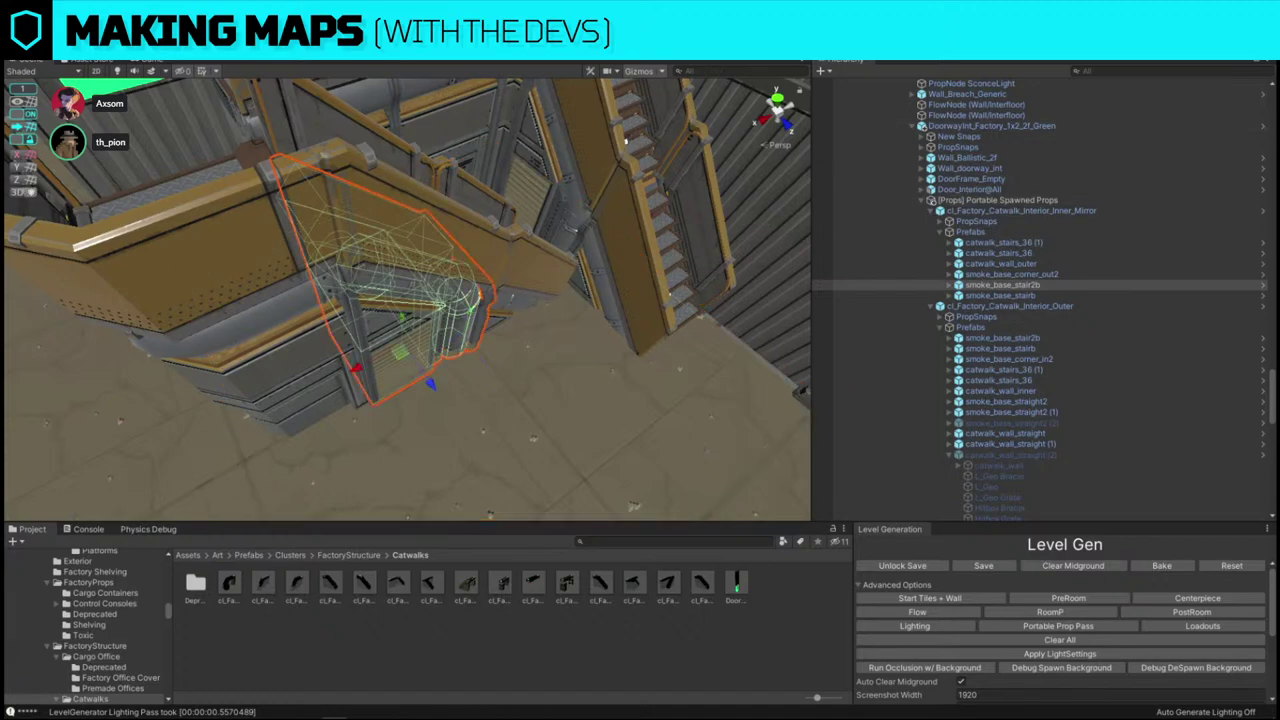
key("alt+shift+a")
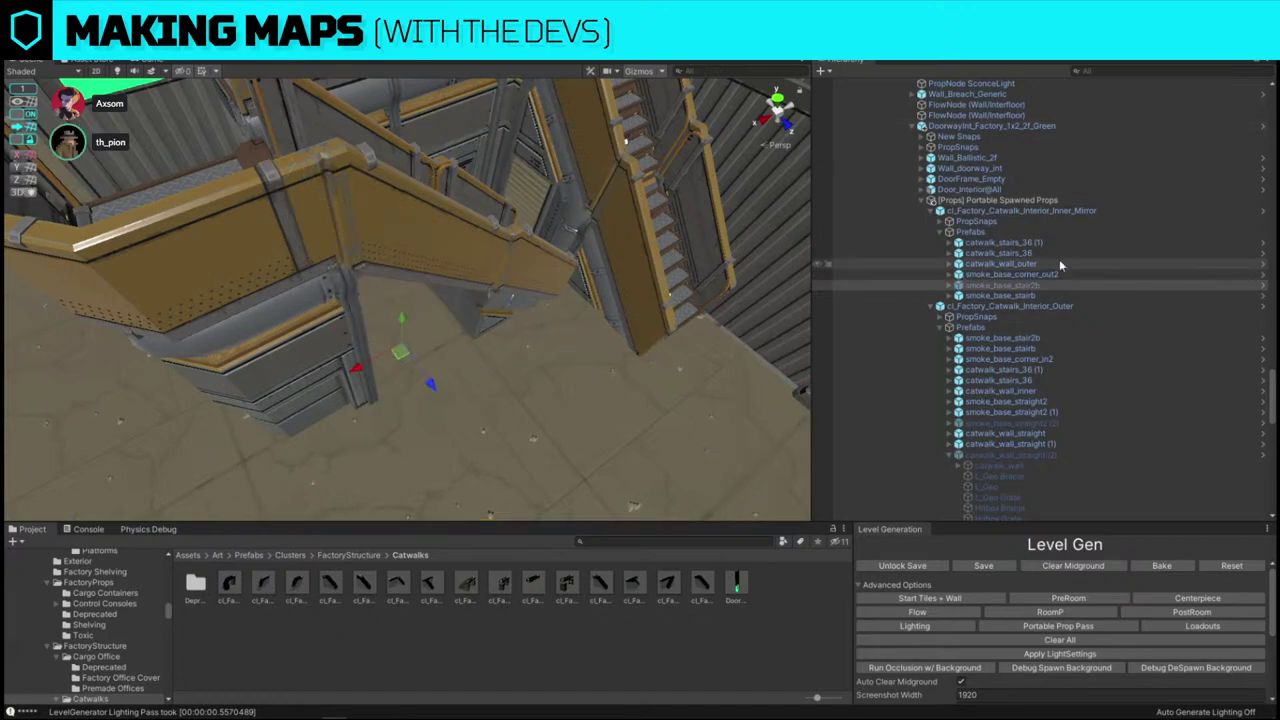
- Deactivate both catwalk_stairs_36 pieces and smoke_base_stairb in the cl_Factory_Catwalk_Interior_Inner_Mirror catwalk
left_click(1056, 273)
left_click(1055, 263)
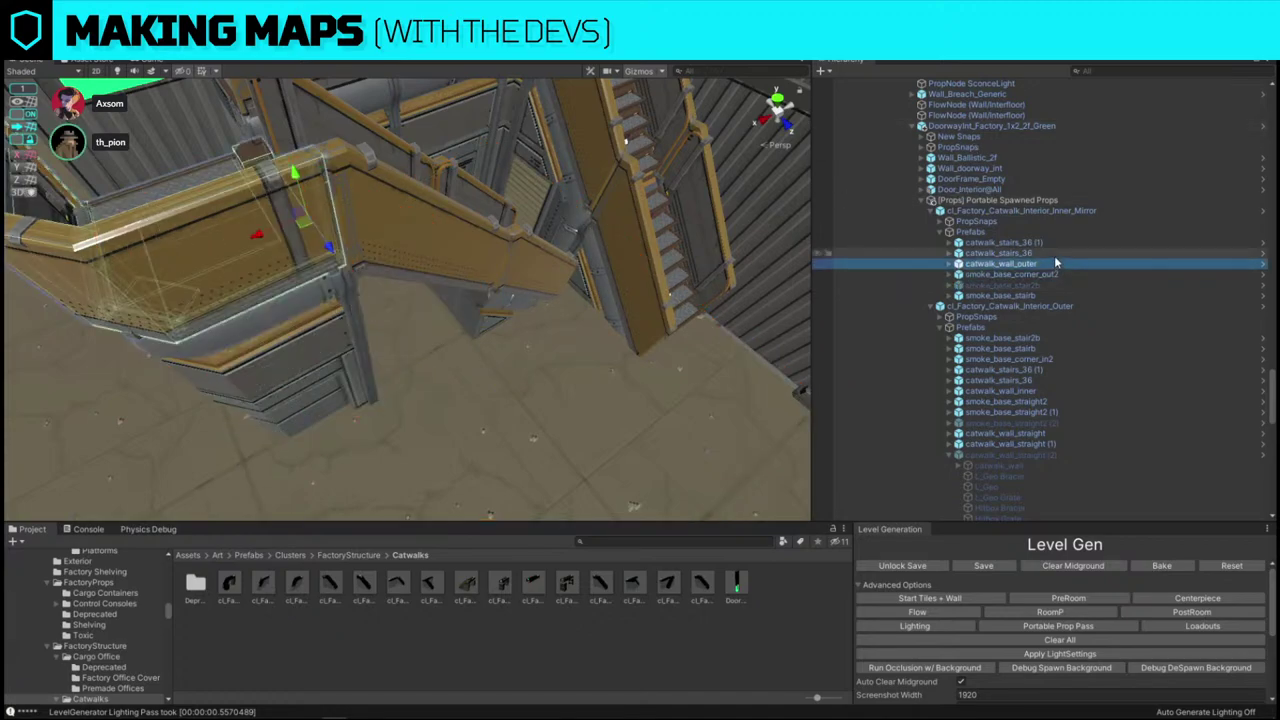
left_click(1054, 254)
left_click(1049, 244, "shift")
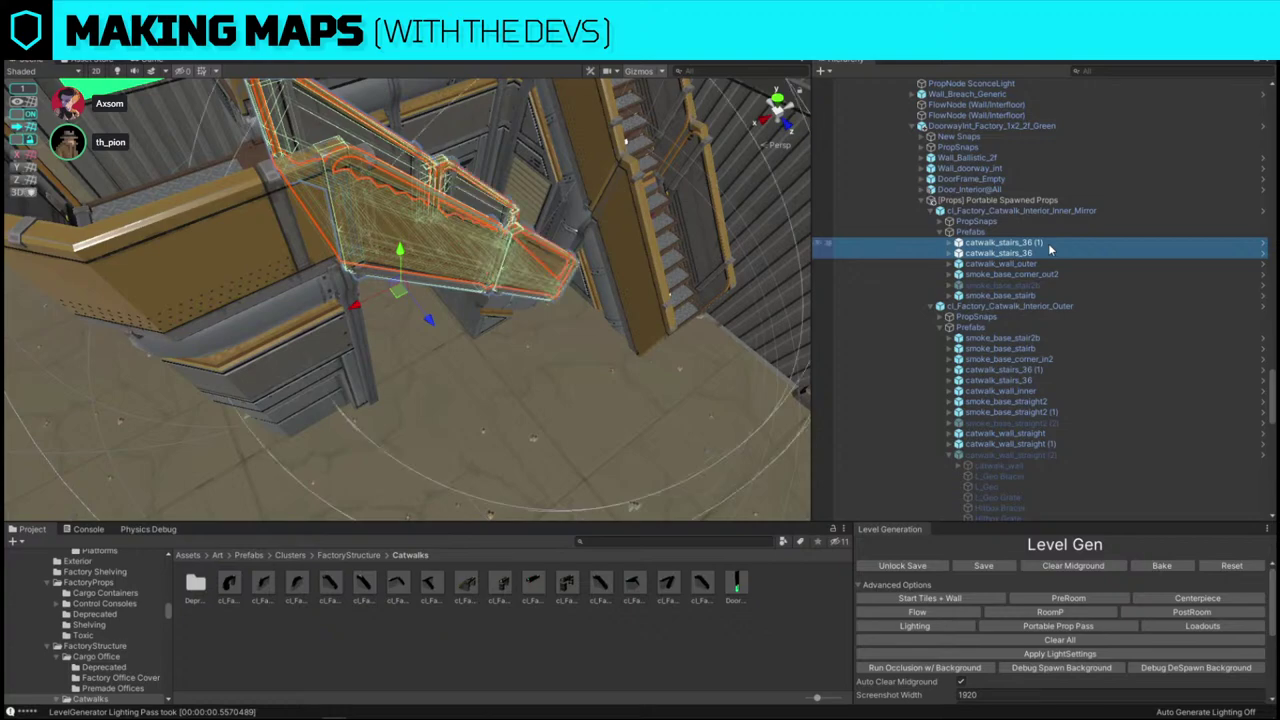
left_click(1040, 295, "ctrl")
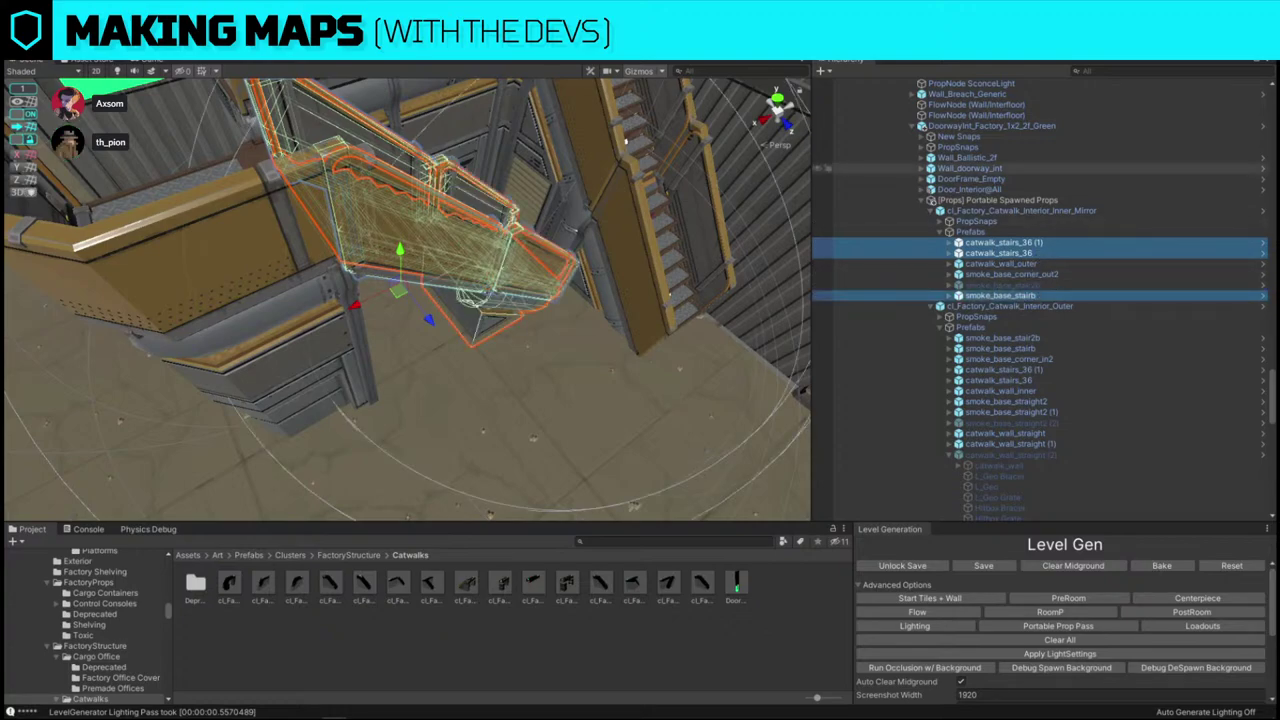
key("alt+shift+a")
left_click(292, 252)
left_click_drag(293, 252, 460, 134, "alt")
scroll(460, 134, "down", 5)
left_click(461, 137)
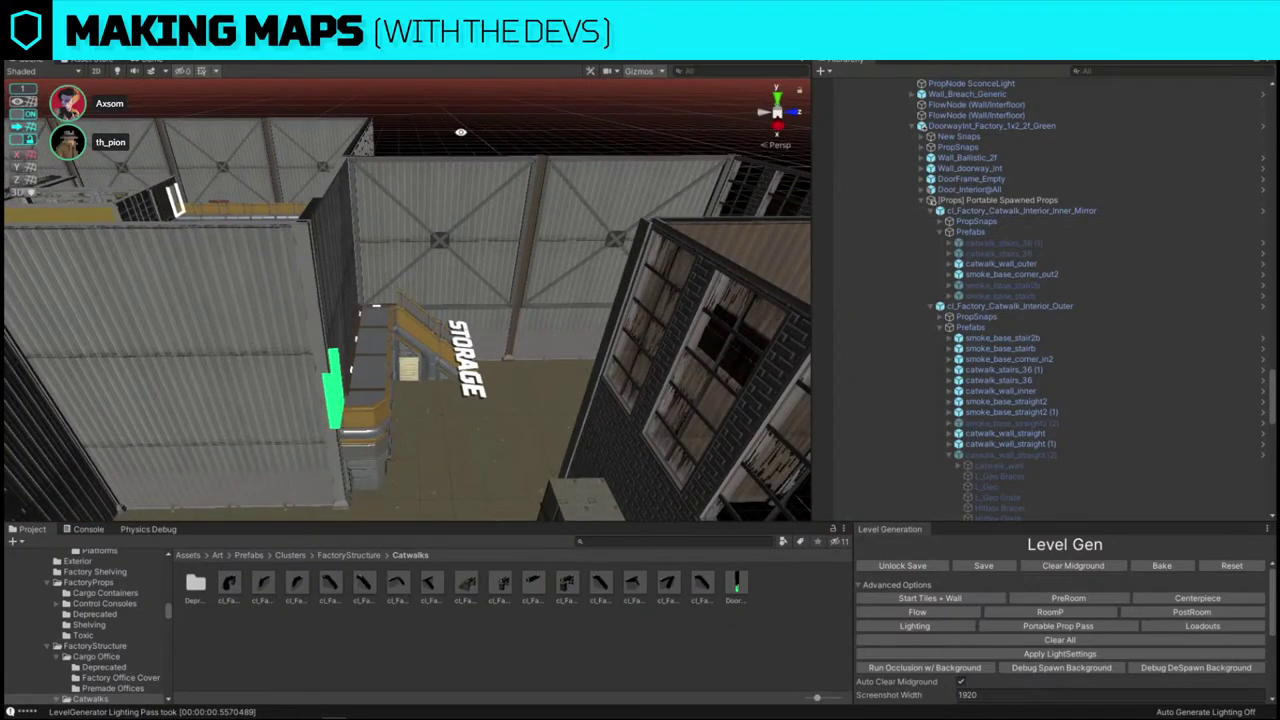
- Examine the storage catwalk, its stairs and green doorway, and the surrounding smokestack, office, dock and toxic room layout
left_click_drag(590, 220, 228, 403, "alt")
scroll(300, 294, "up", 5)
scroll(228, 403, "down", 8)
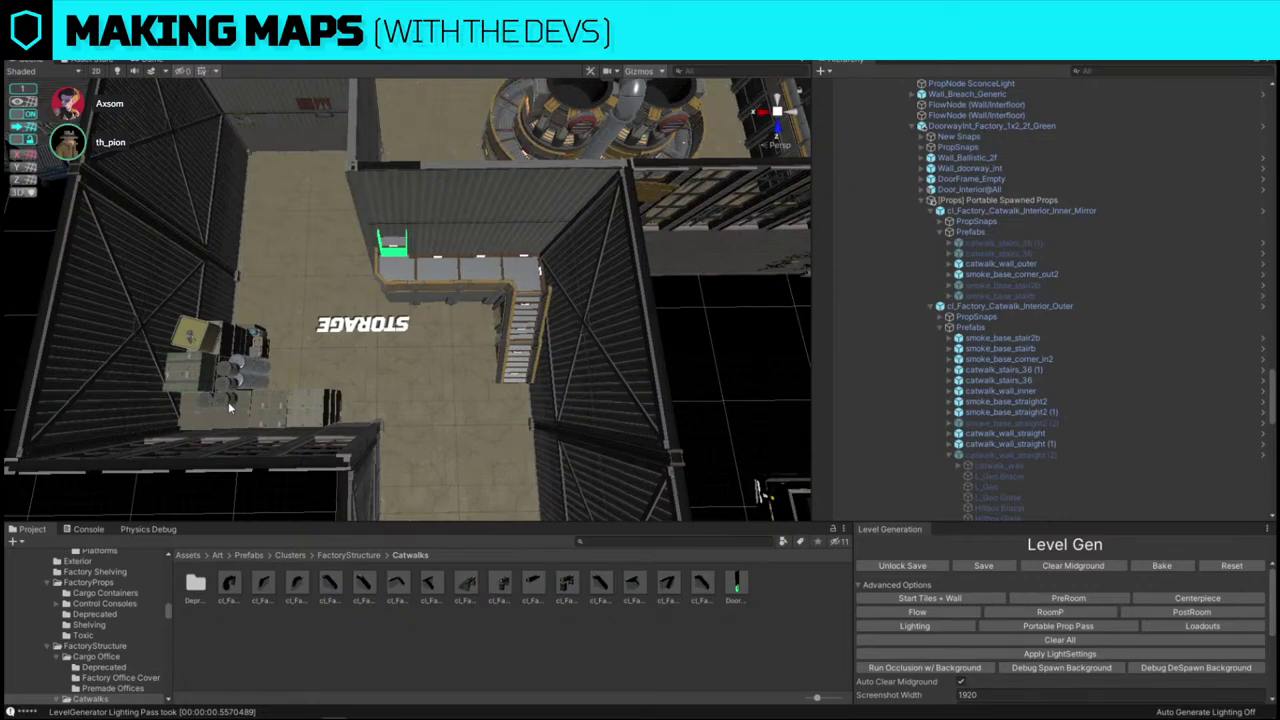
left_click_drag(228, 401, 428, 172, "alt")
left_click_drag(380, 303, 415, 289, "alt")
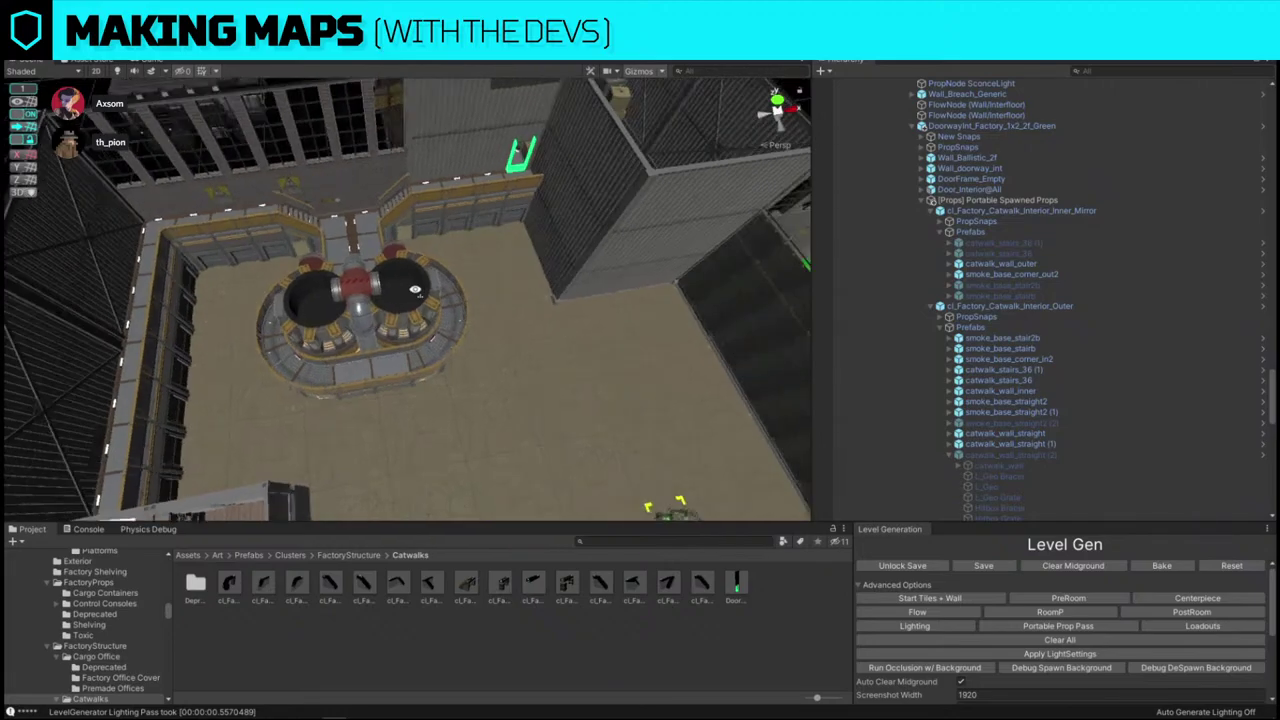
key("w")
right_click_drag(415, 289, 371, 185)
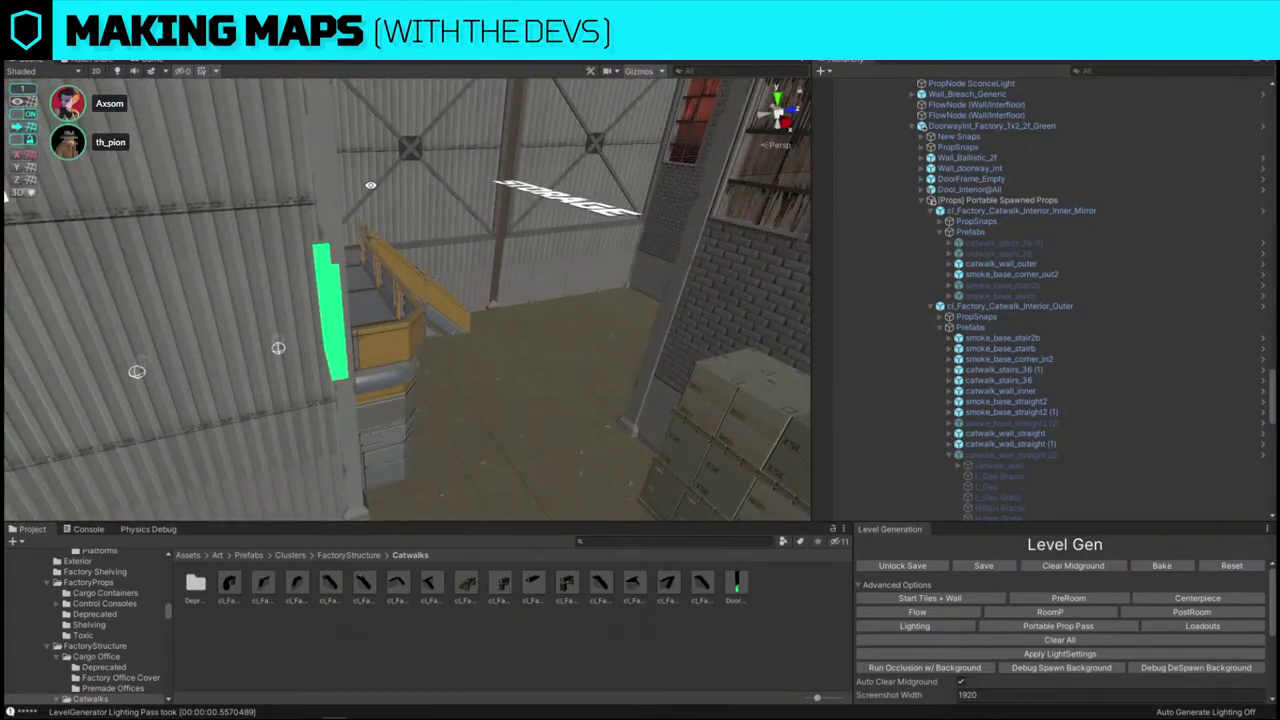
left_click_drag(371, 185, 383, 310, "alt")
scroll(510, 295, "down", 8)
left_click_drag(504, 295, 640, 299, "alt")
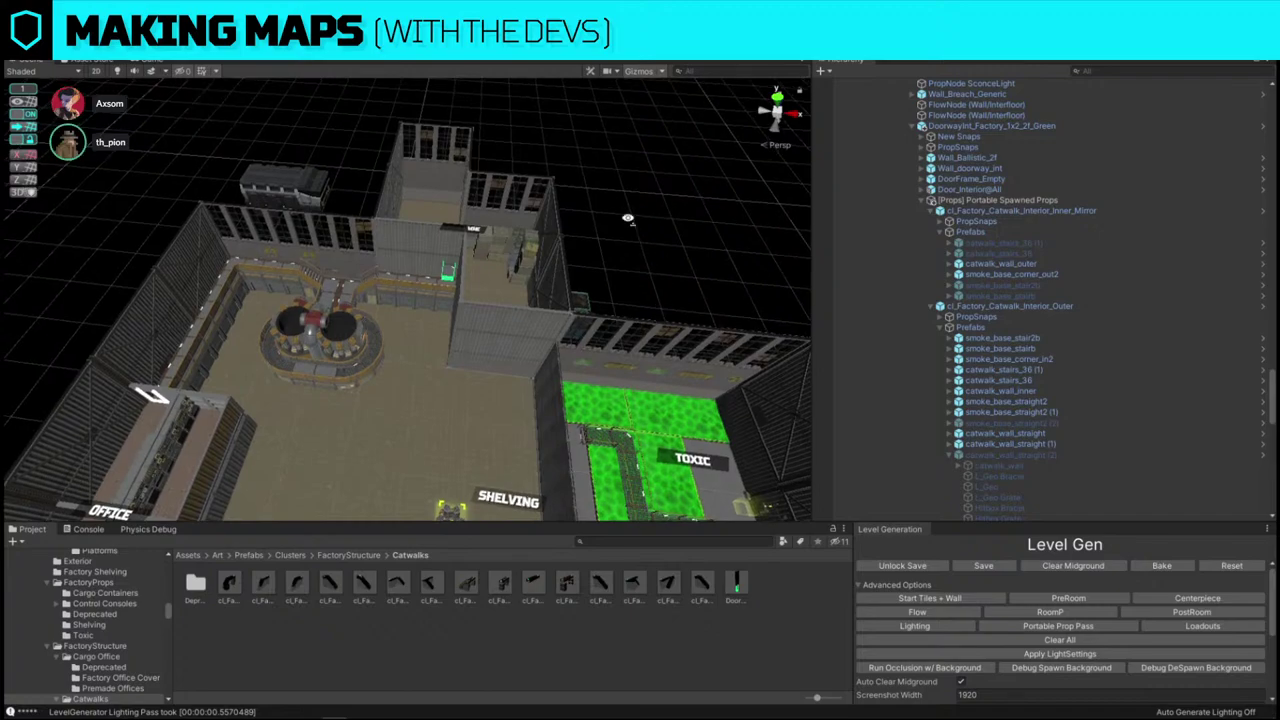
left_click_drag(629, 220, 655, 281, "alt")
scroll(655, 285, "down", 3)
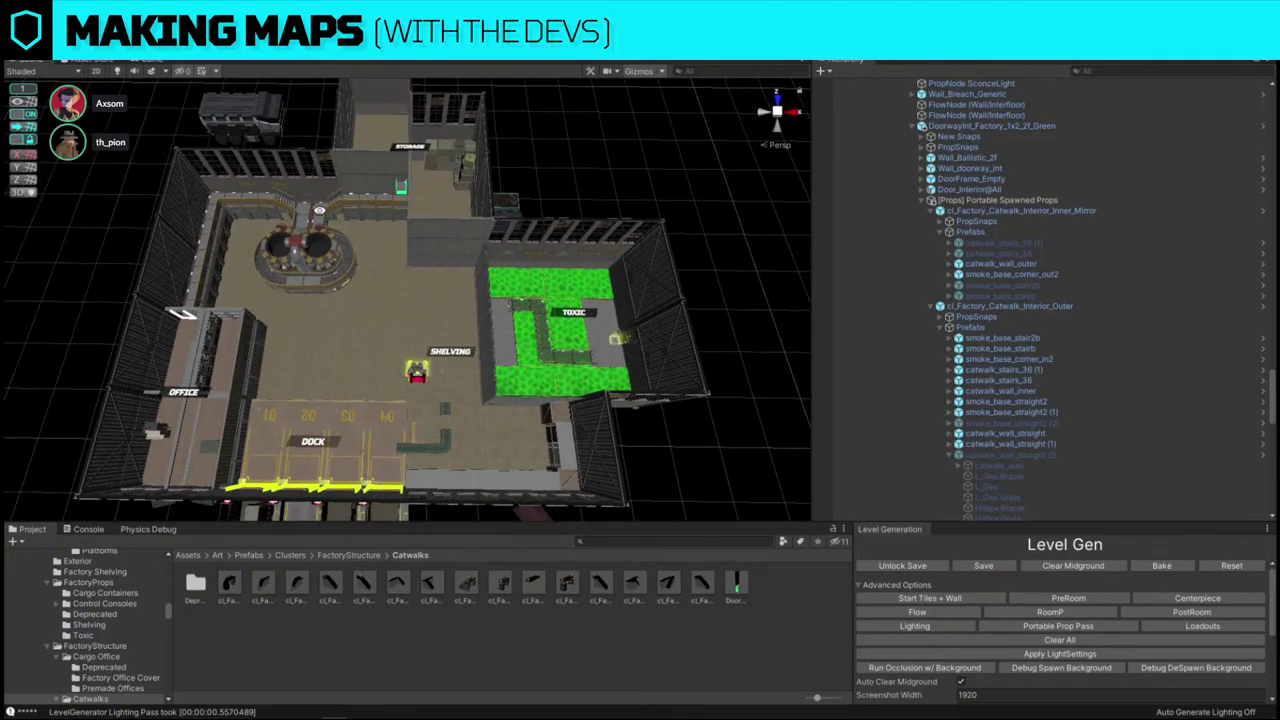
scroll(308, 229, "up", 10)
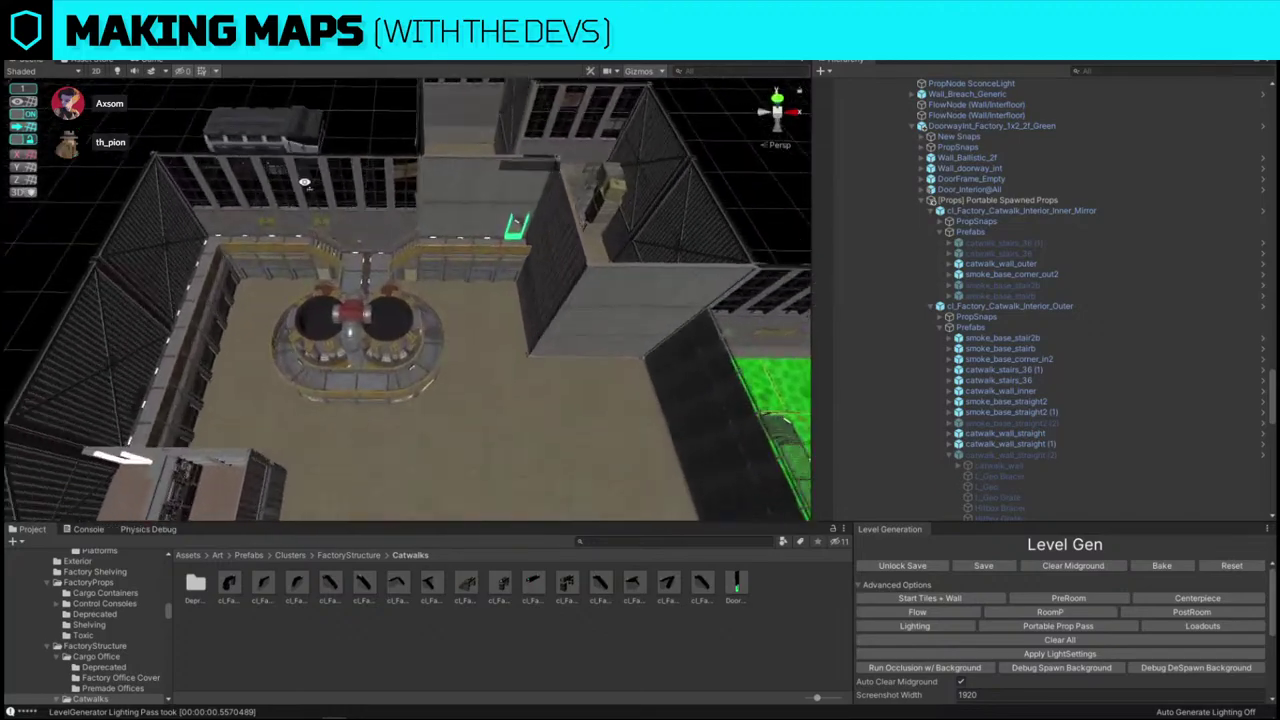
left_click_drag(315, 228, 520, 255, "alt")
right_click_drag(583, 242, 412, 432)
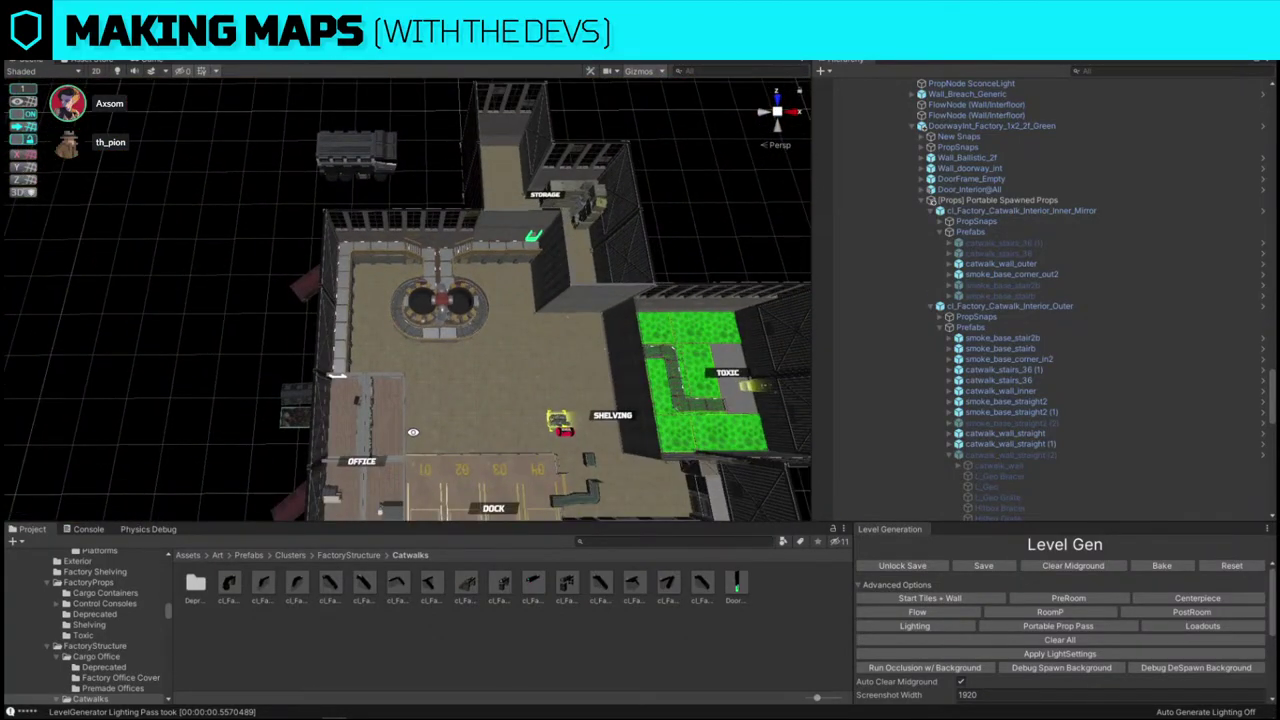
- Move the cl_Bomb objective slightly across the warehouse floor toward the toxic room wall
right_click_drag(240, 281, 360, 430)
left_click(405, 398)
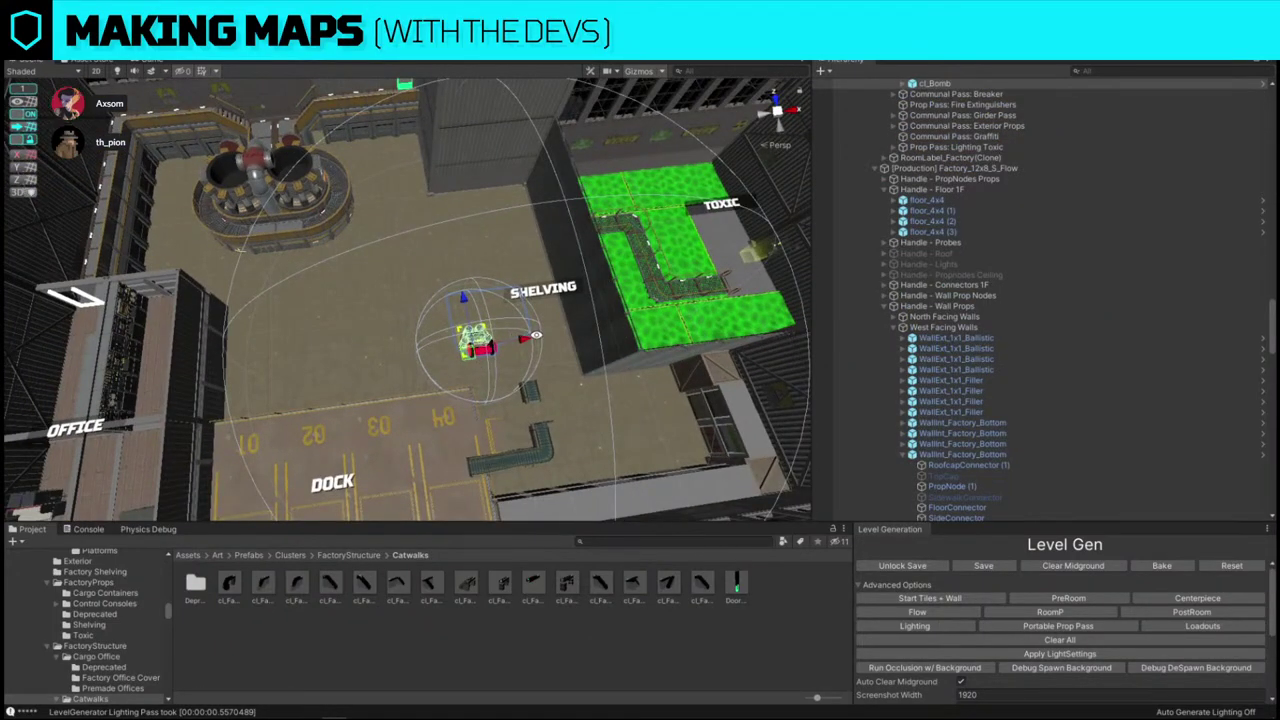
mouse_move(535, 337)
left_mouse_down()
mouse_move(383, 347)
mouse_move(568, 345)
mouse_move(548, 348)
left_mouse_up()
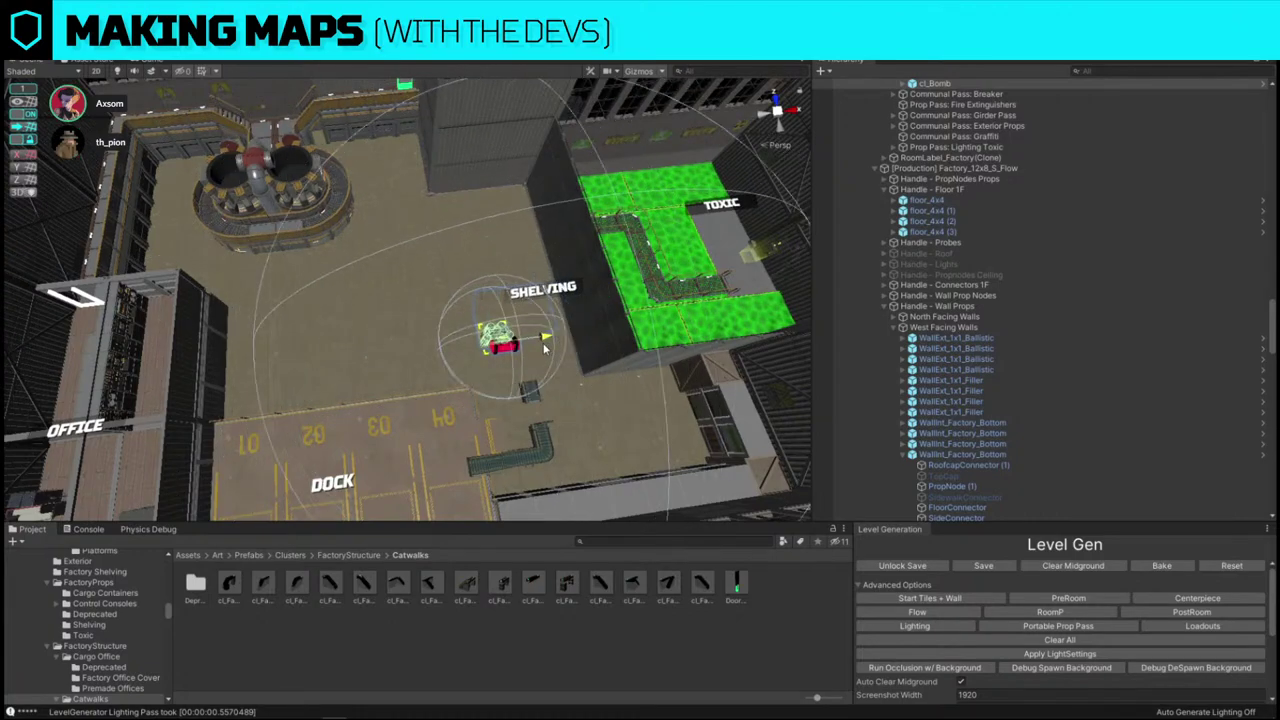
- Delete three adjacent cl_Office_Container_Wall_1x1 panels from the office's upper wall facing the warehouse floor, keeping the corner panel
right_click_drag(699, 322, 363, 262)
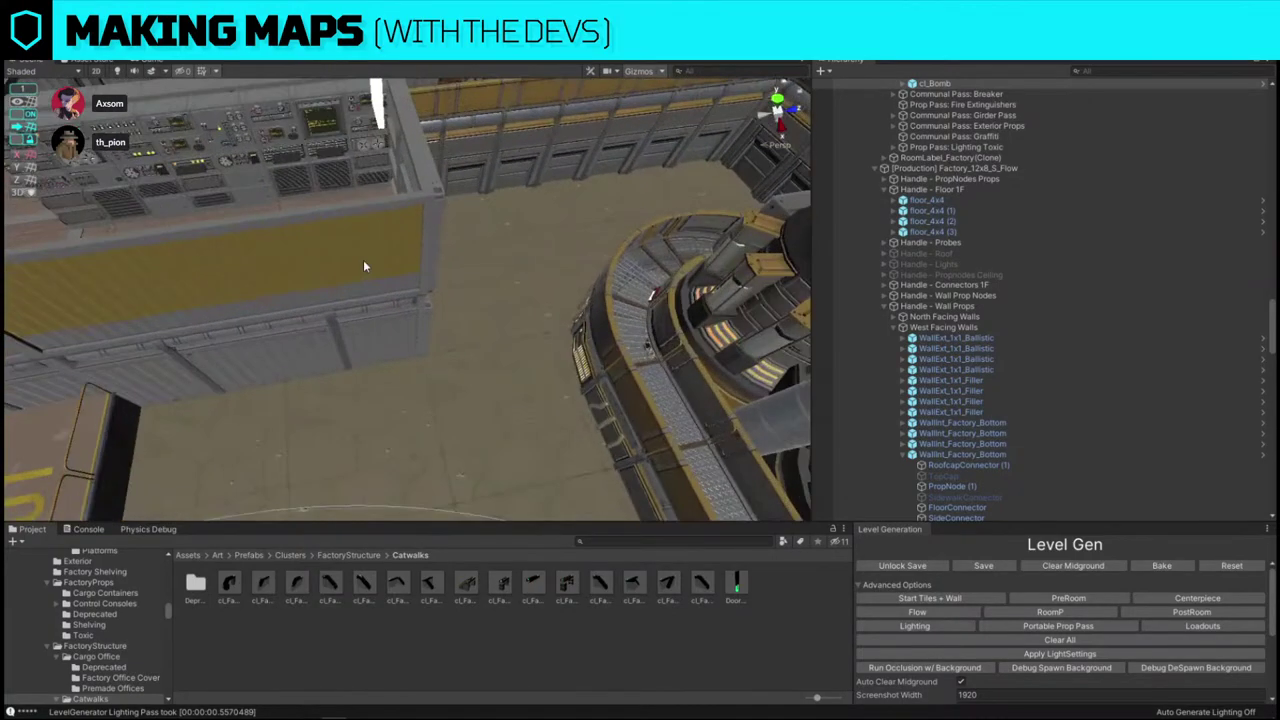
left_click(363, 262)
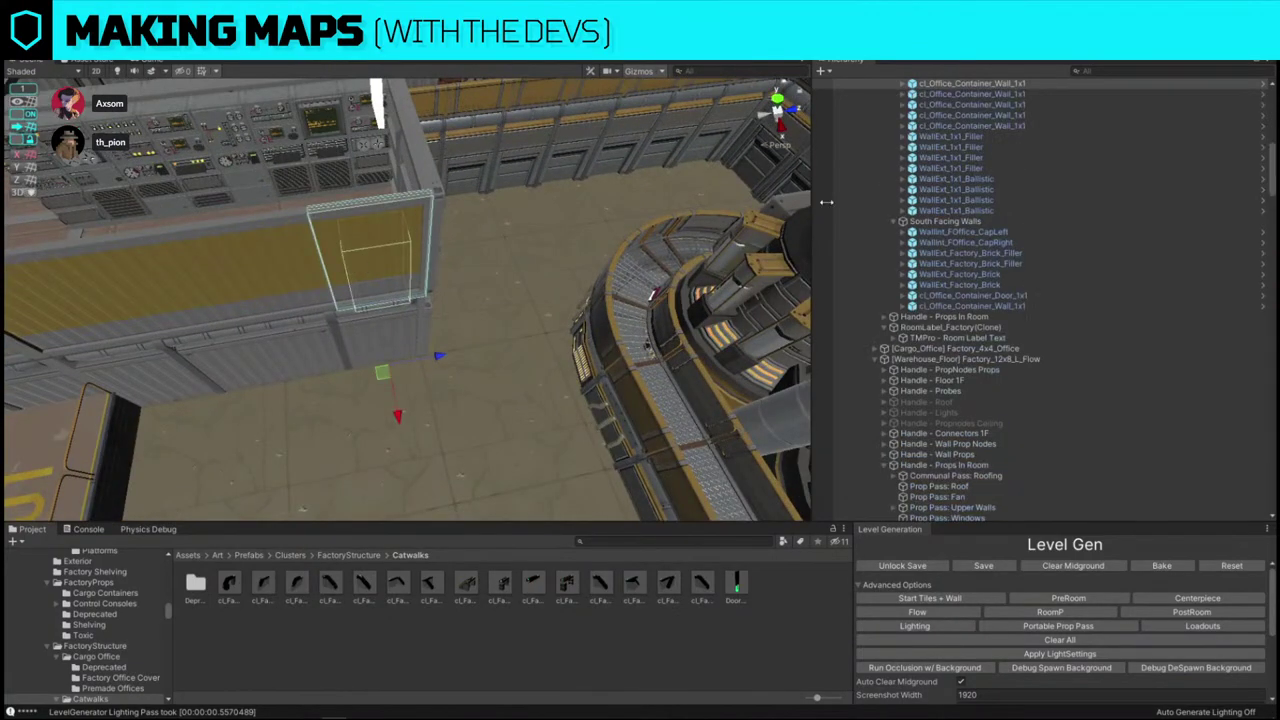
left_click(317, 246)
right_click_drag(317, 246, 332, 257)
left_click(331, 257, "shift")
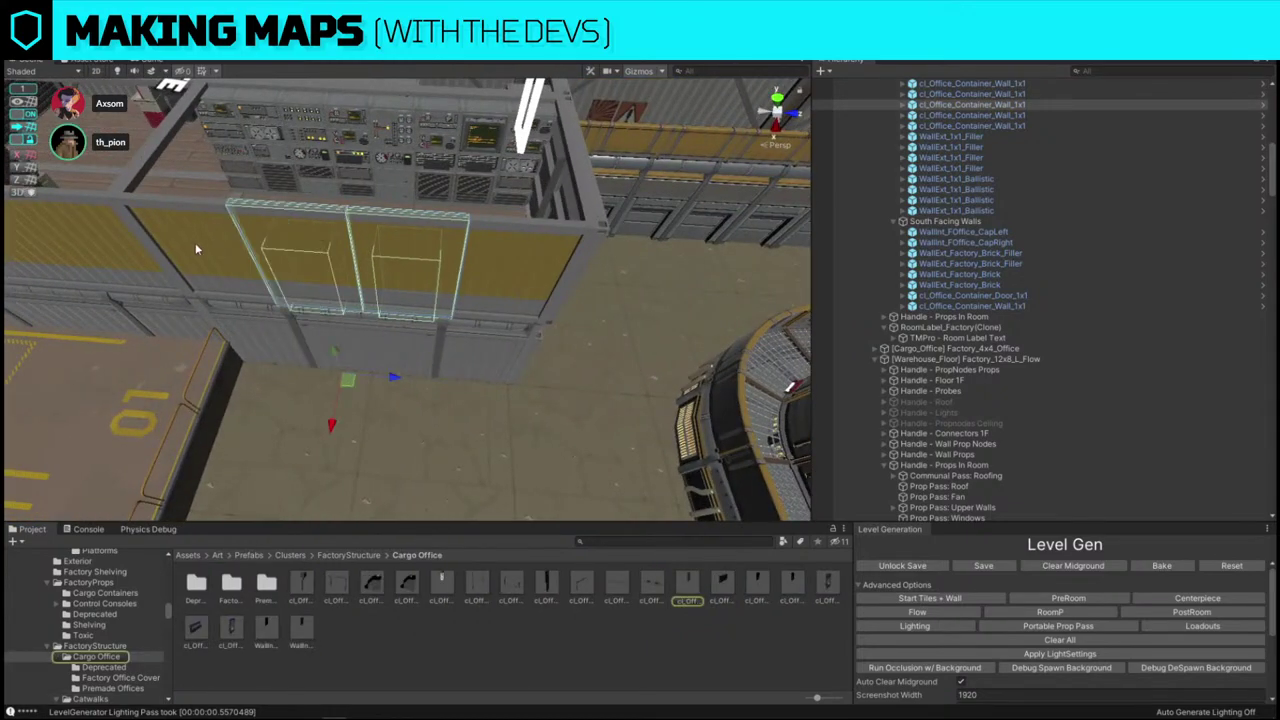
left_click(195, 244, "shift")
key("Delete")
- Shift the remaining corner wall panel along the opening and replace it with cl_Office_Container_Window_4x1
left_click(523, 291)
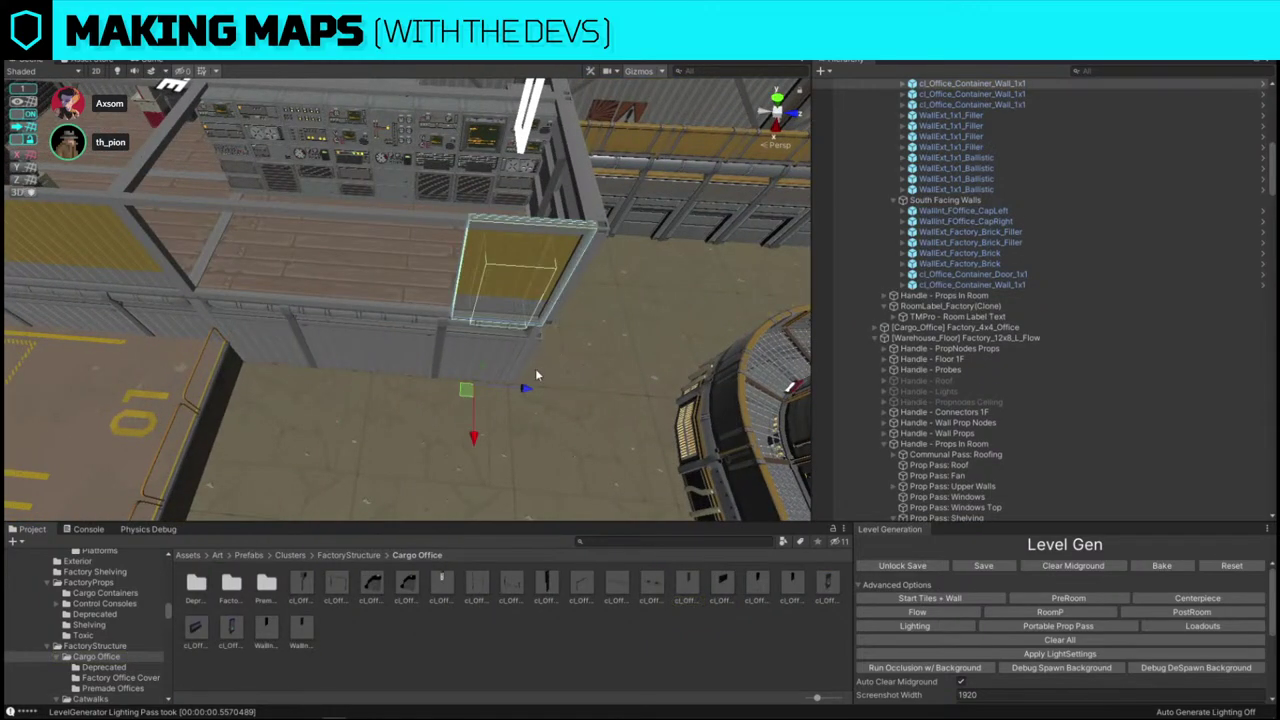
left_click_drag(525, 386, 436, 393)
key("ctrl+shift+r")
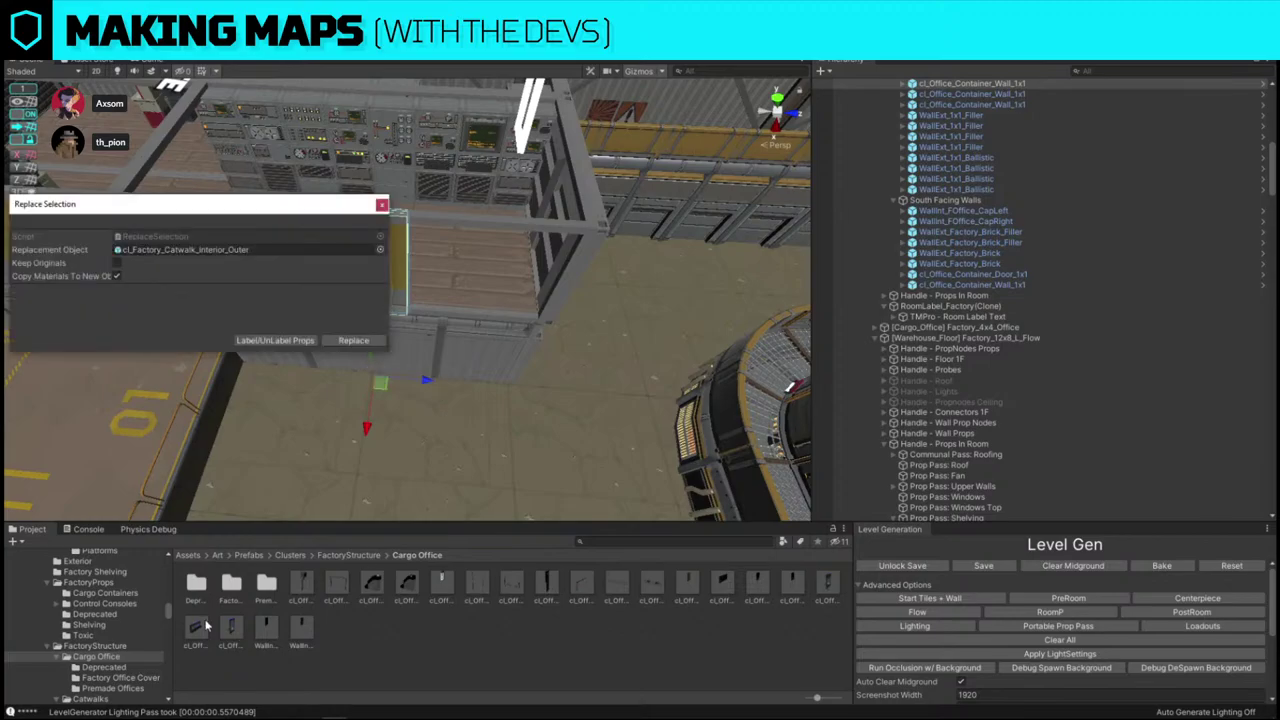
left_click_drag(205, 624, 203, 252)
left_click(336, 339)
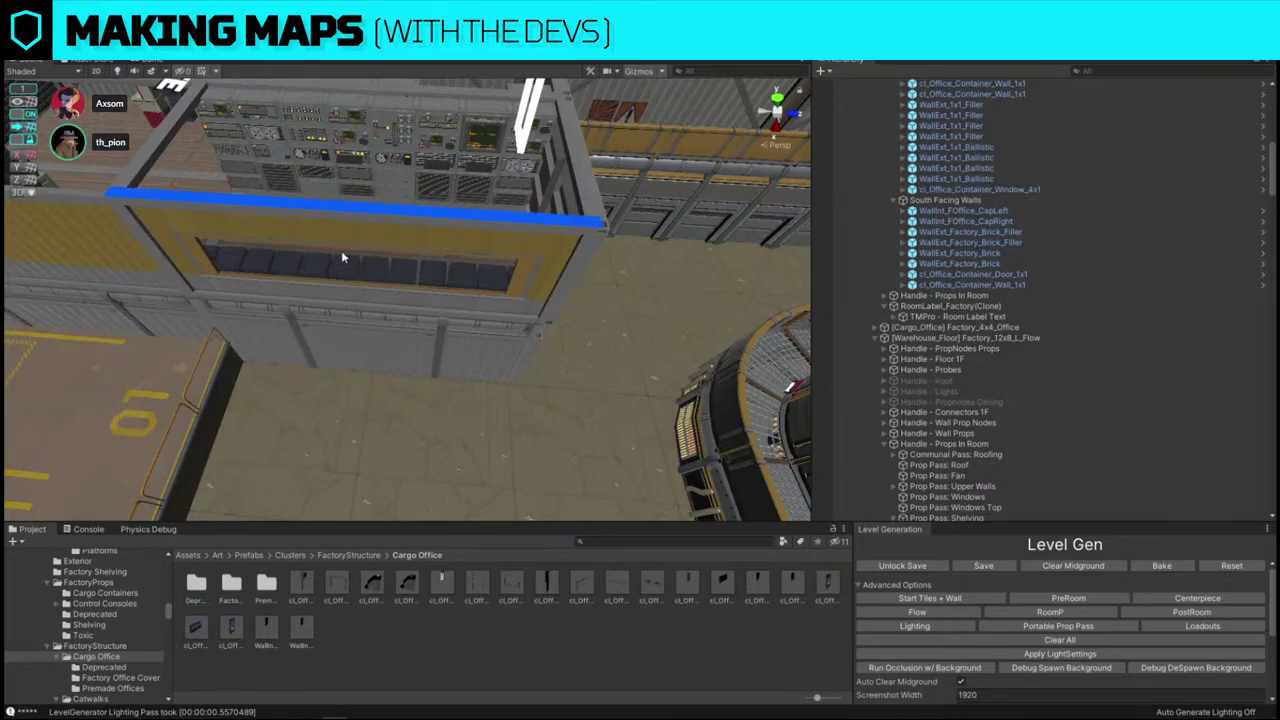
- Examine the sightlines from inside the office through the new window toward the smokestacks and the green storage doorway
left_click_drag(341, 250, 568, 248, "alt")
key("w")
right_click_drag(568, 248, 532, 223)
left_click_drag(532, 222, 519, 222, "alt")
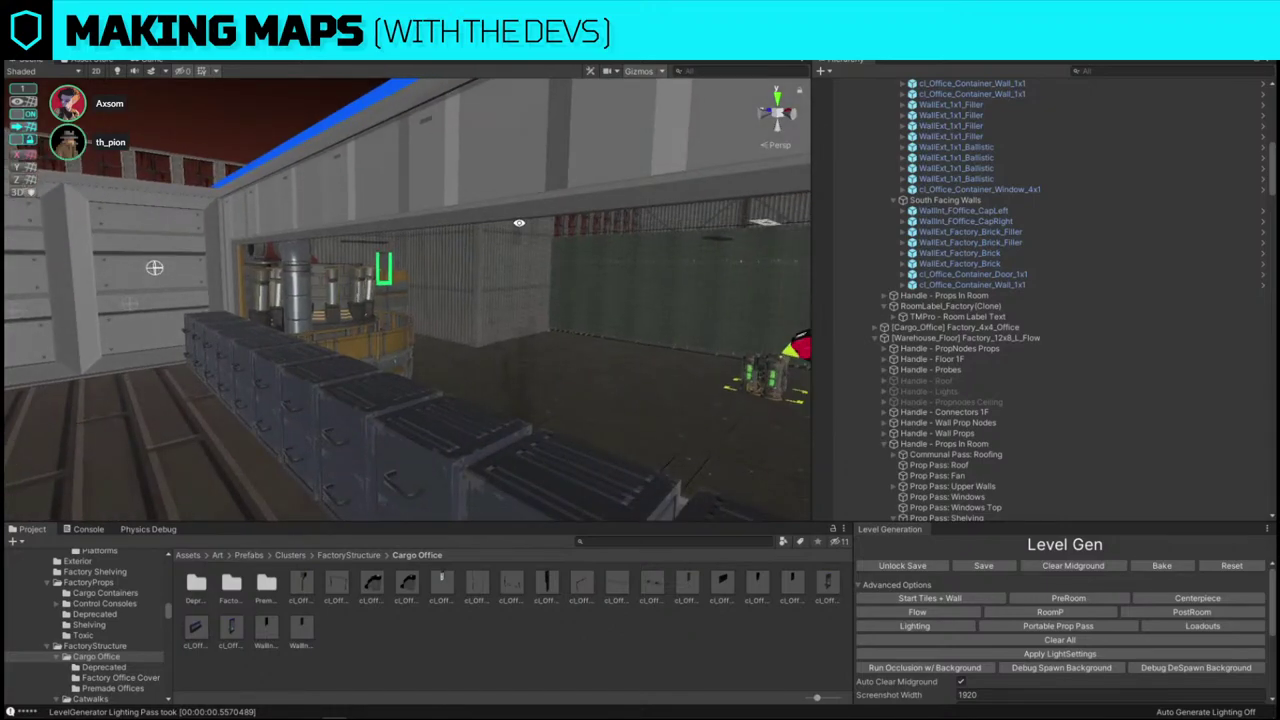
right_click_drag(519, 223, 523, 189)
key("s")
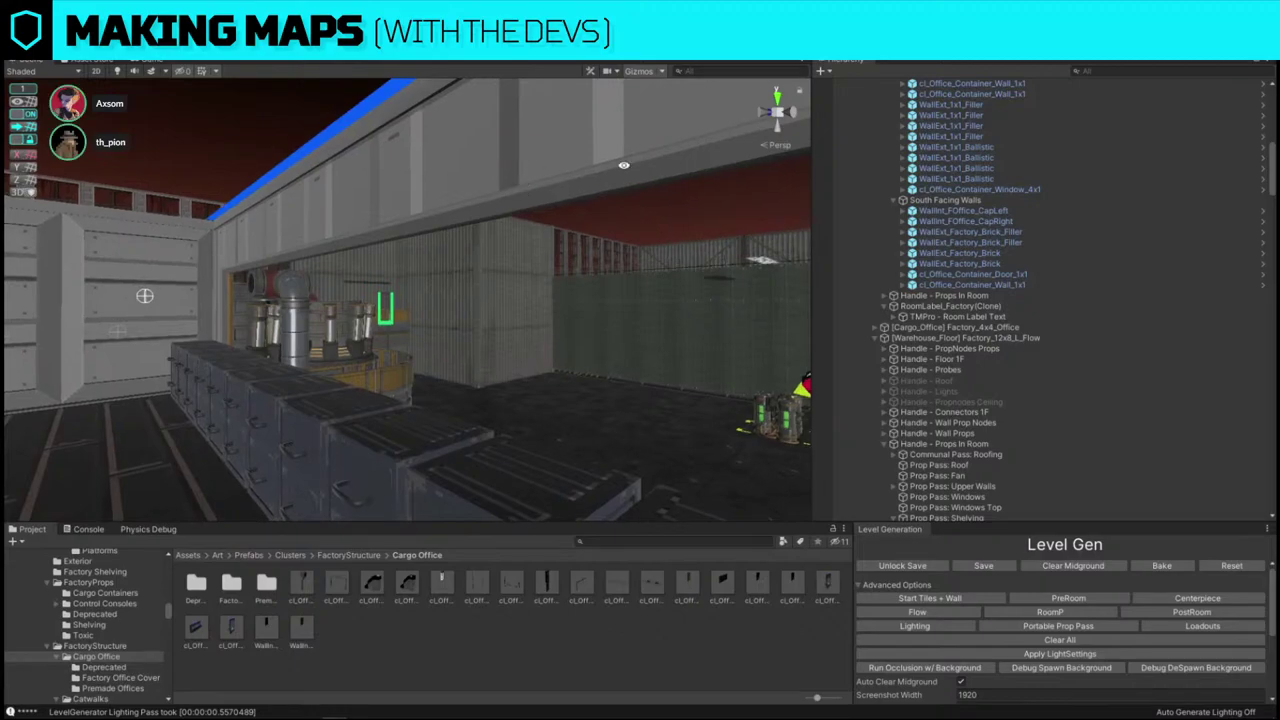
left_click_drag(624, 165, 521, 274, "alt")
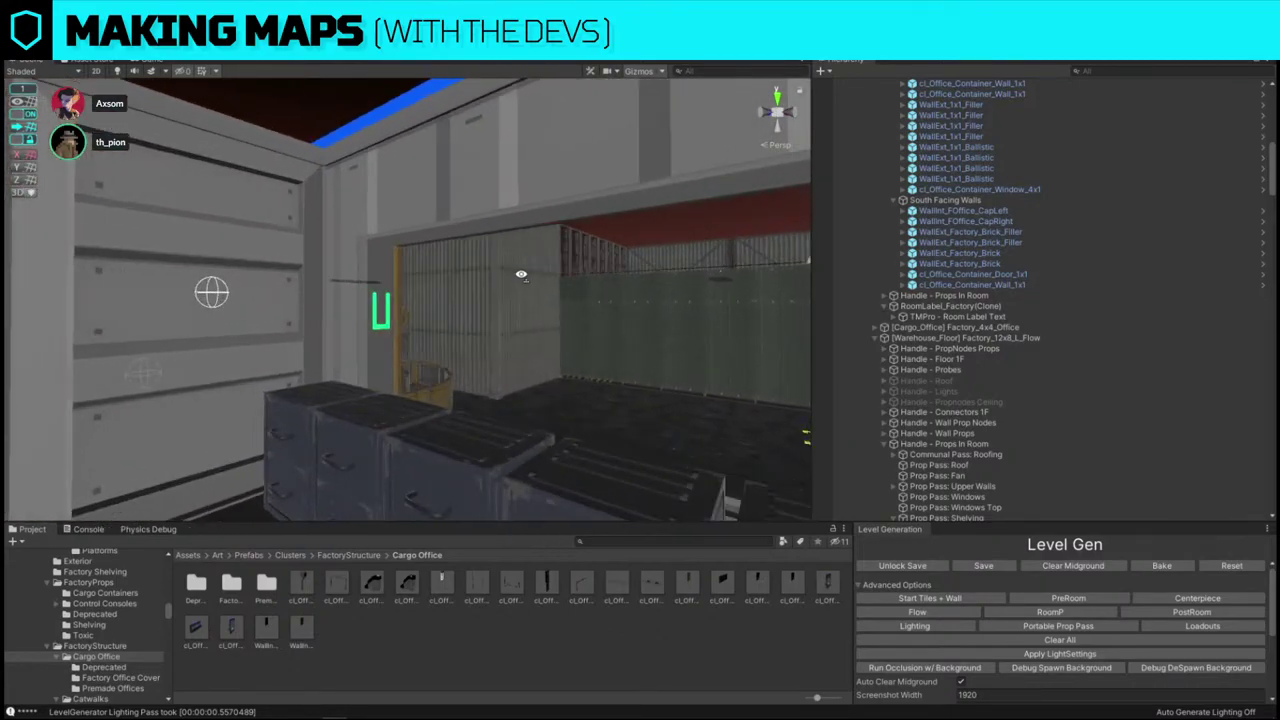
key("d")
right_click_drag(521, 274, 521, 274)
key("s")
key("a")
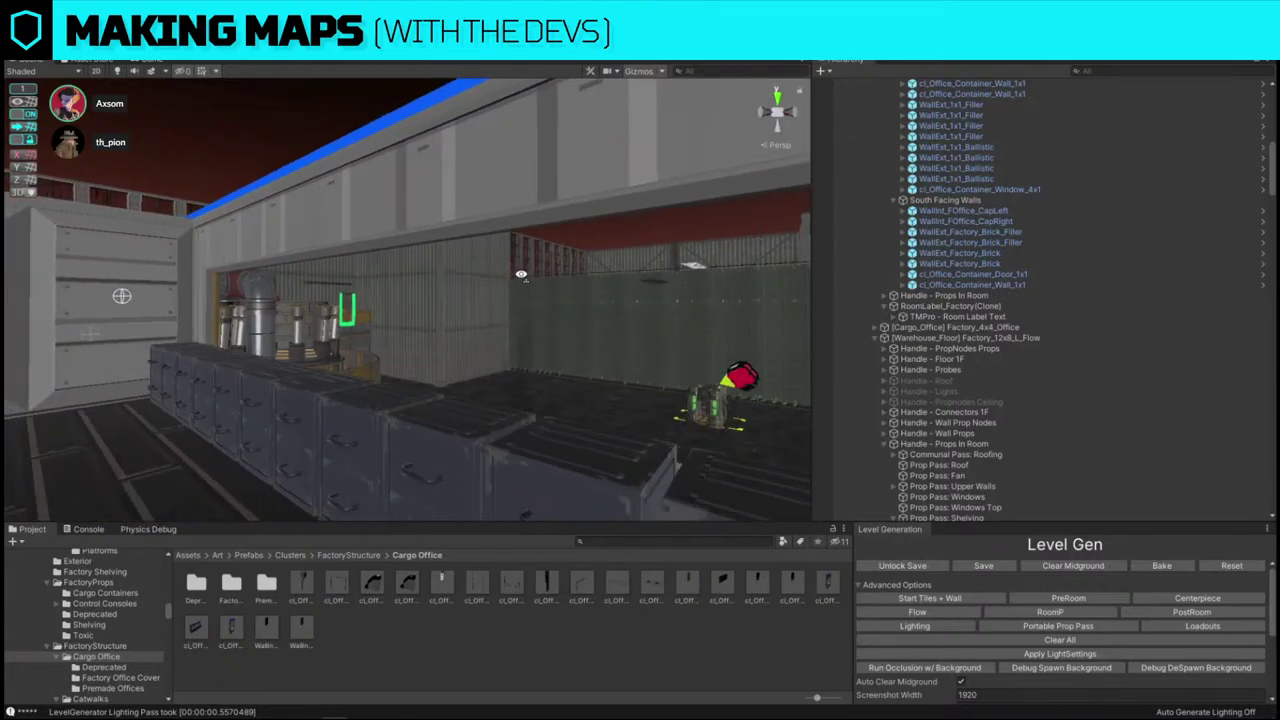
left_click_drag(521, 274, 478, 270, "alt")
right_click_drag(478, 270, 478, 270)
key("w")
key("d")
key("a")
key("d")
left_click_drag(478, 270, 325, 350, "alt")
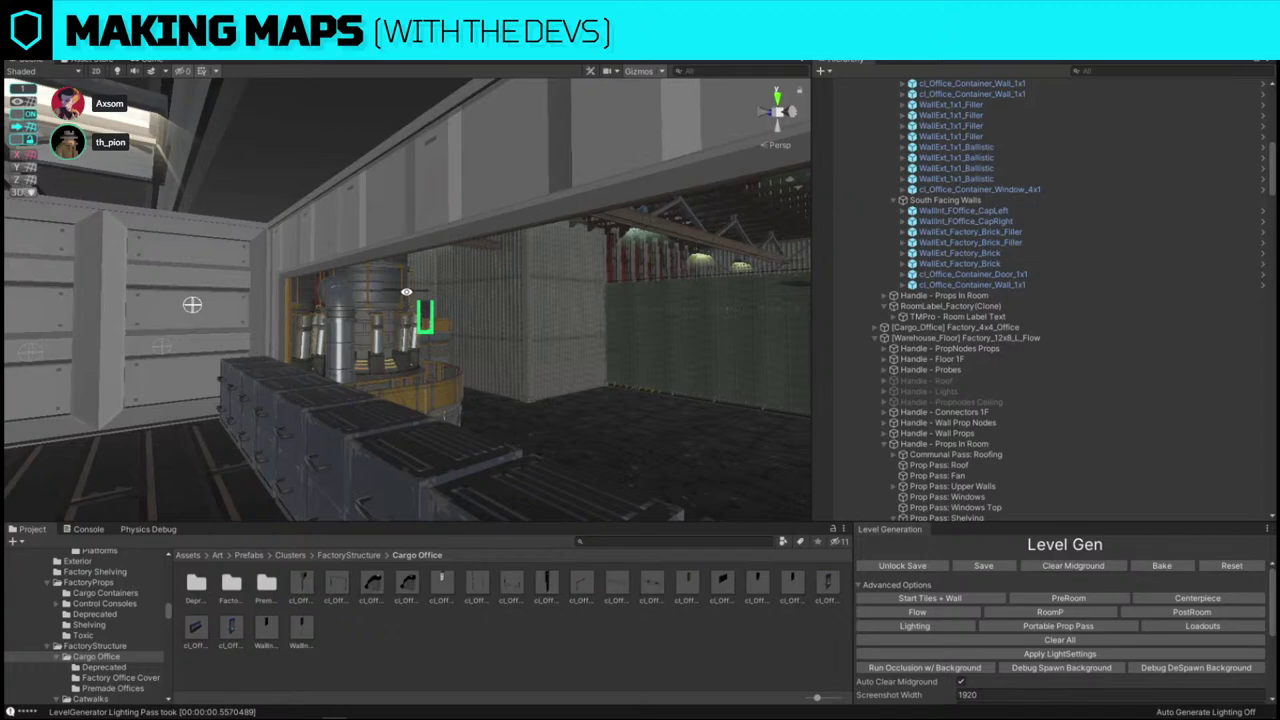
mouse_move(401, 299)
right_mouse_down()
mouse_move(560, 340)
mouse_move(405, 303)
right_mouse_up()
key("d")
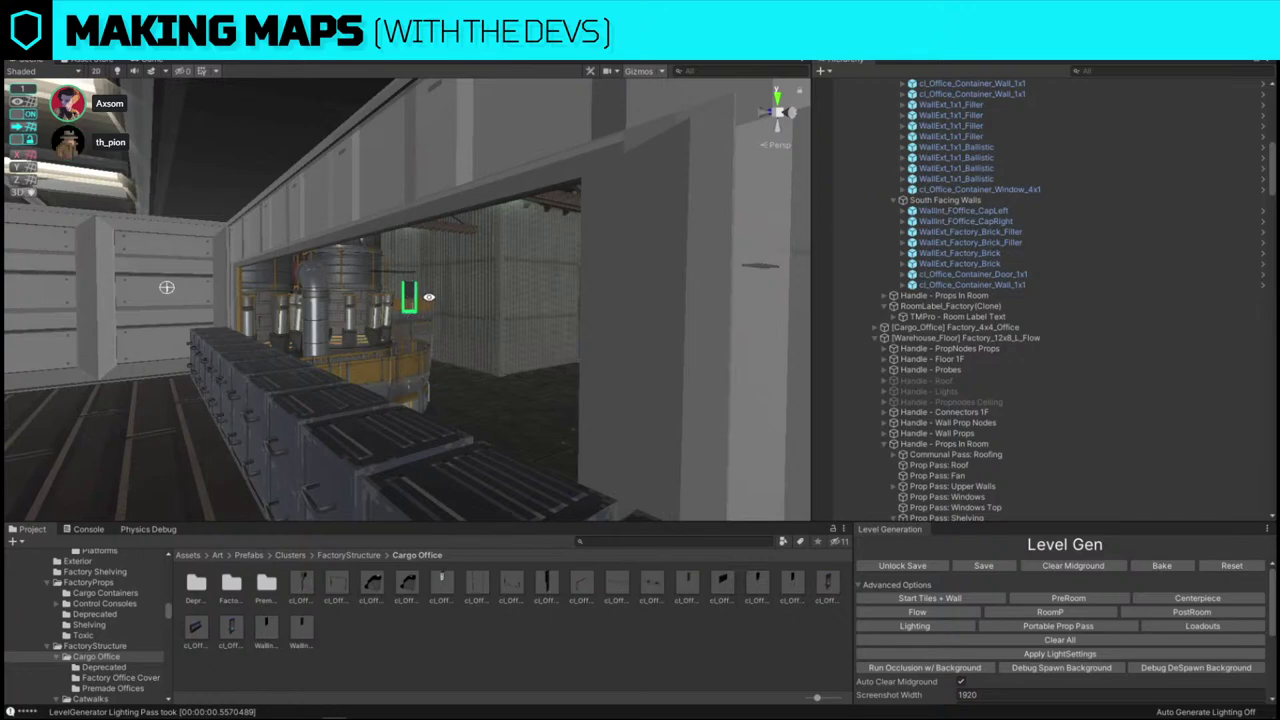
- Compare the views between the warehouse floor beside the smokestacks and the office window from both sides
key("w")
right_click_drag(429, 297, 482, 411)
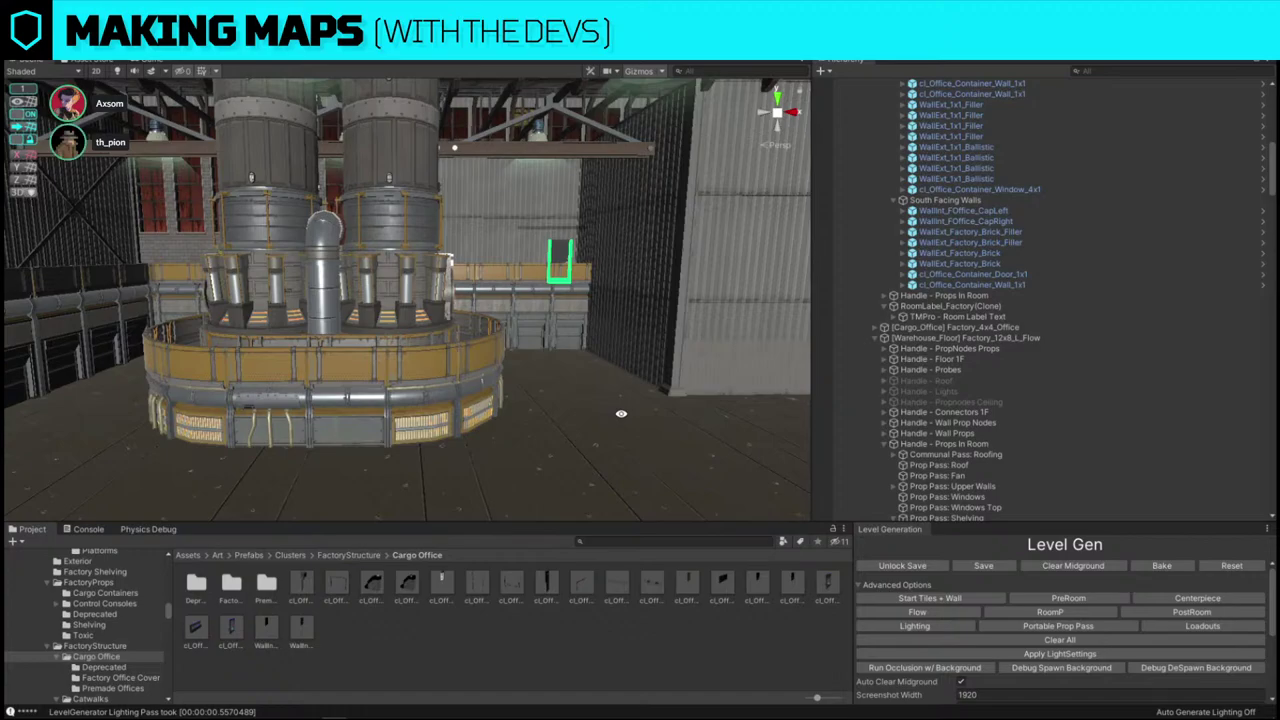
key("s")
right_click_drag(619, 411, 382, 361)
key("w")
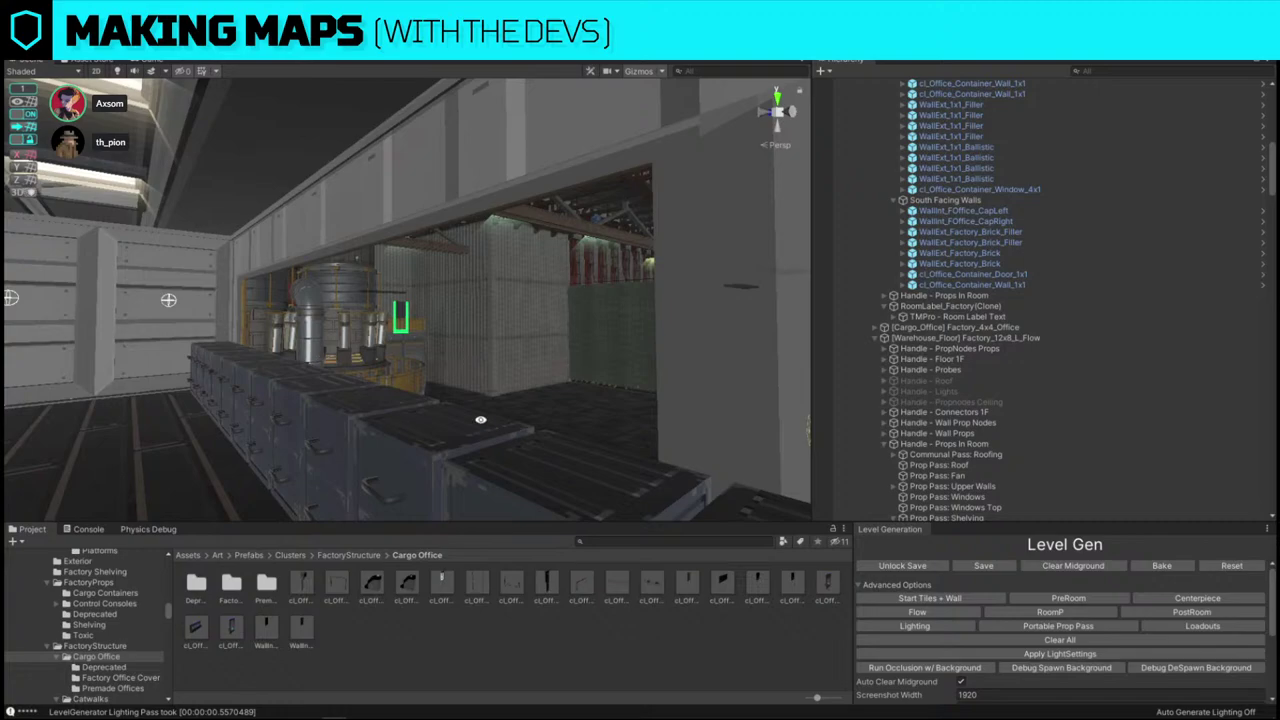
right_click_drag(507, 321, 408, 260)
key("w")
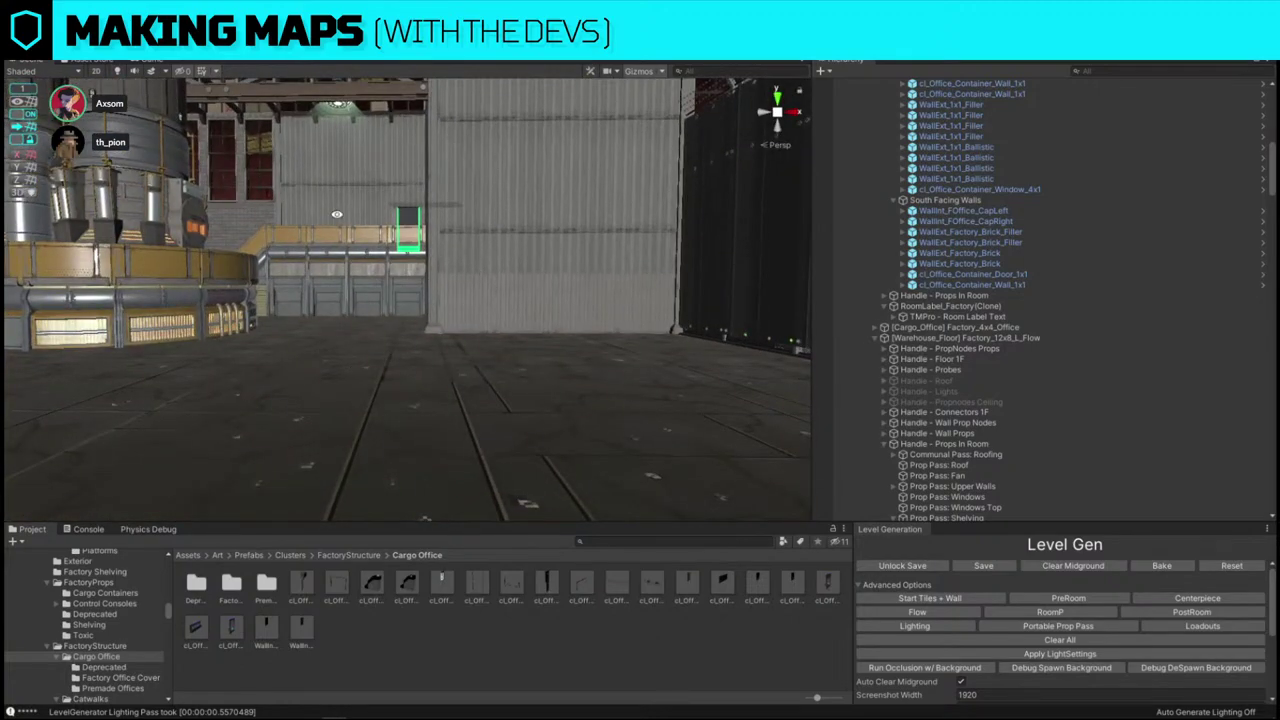
right_click_drag(491, 318, 424, 234)
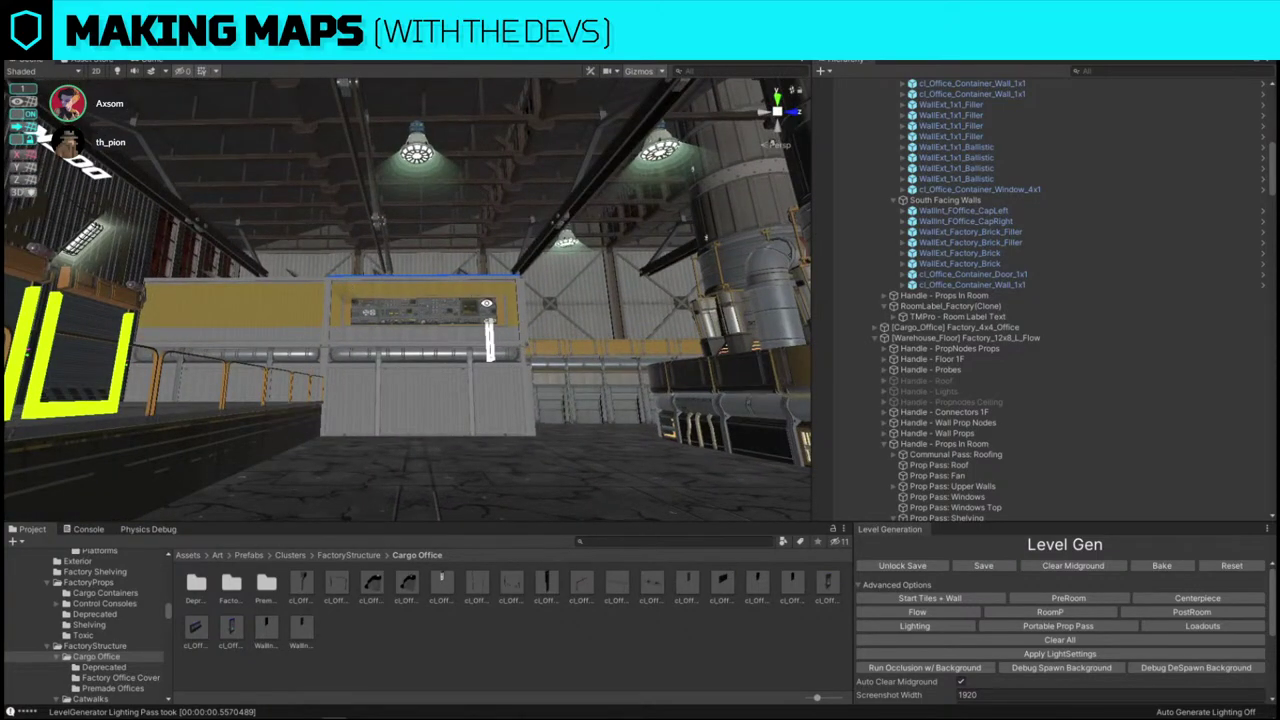
right_click_drag(385, 300, 551, 291)
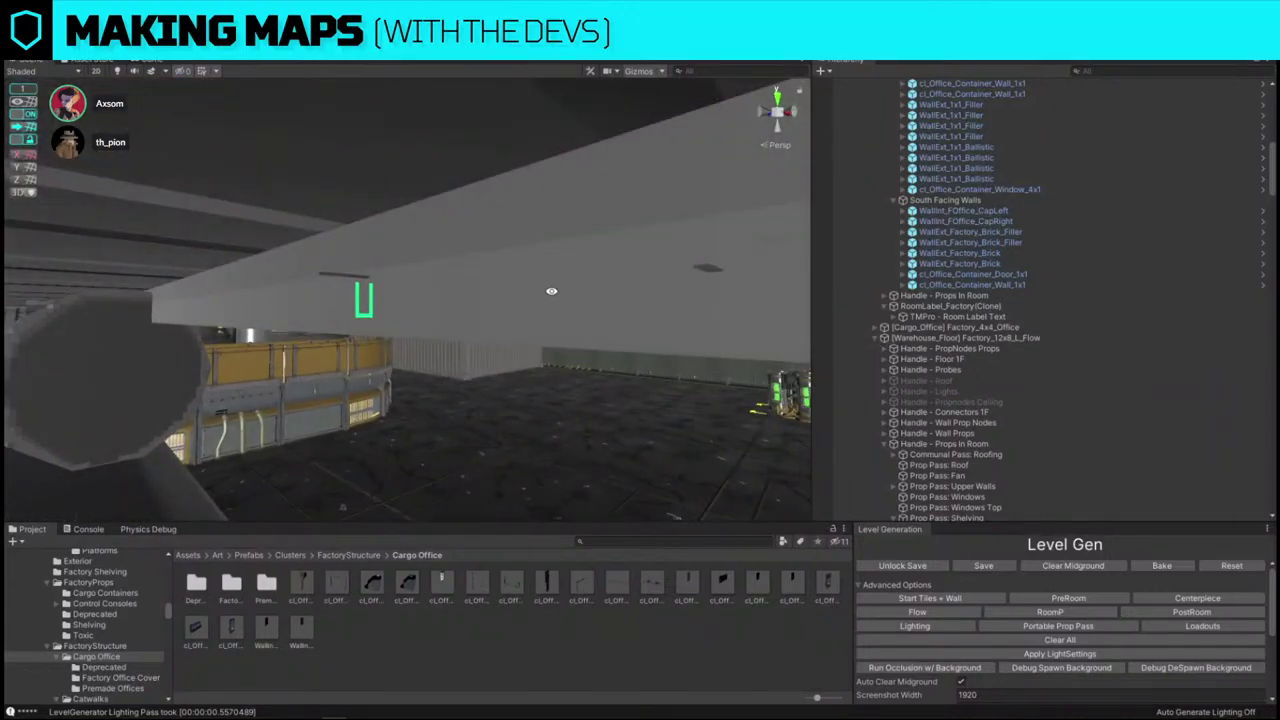
right_click_drag(532, 234, 395, 280)
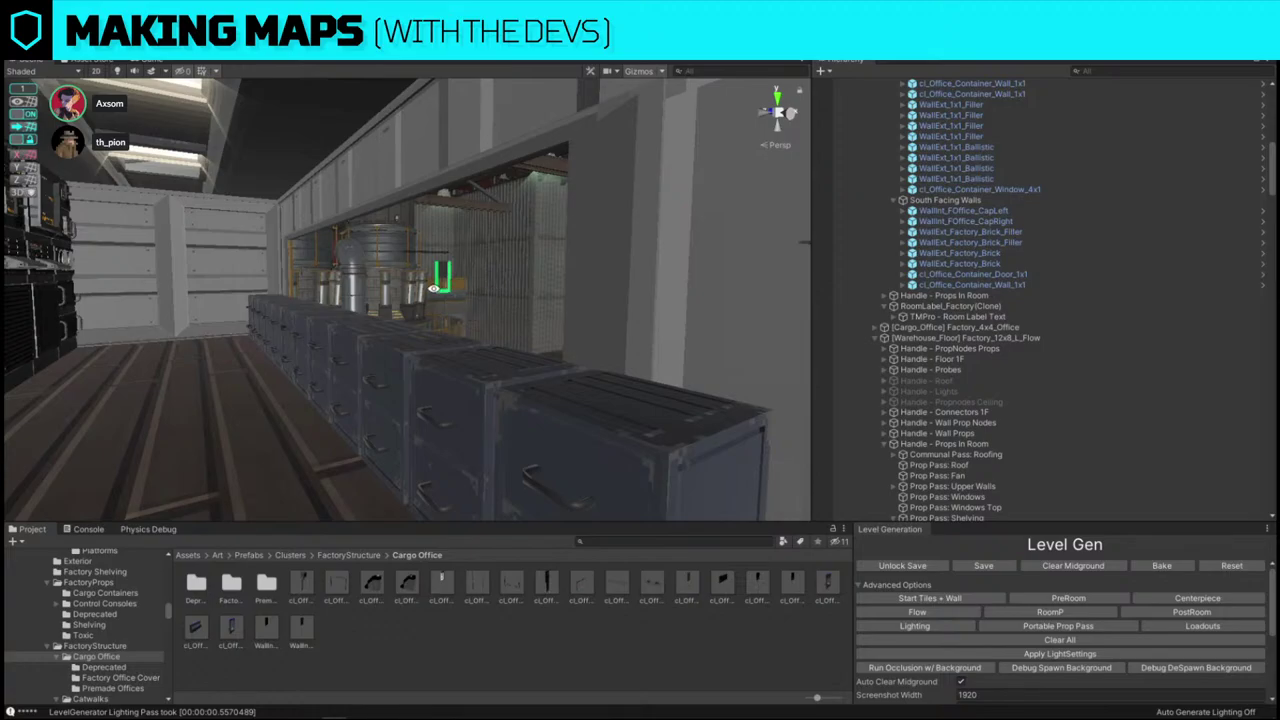
- Inspect the approaches to the green storage doorway from the dock side, the storage room and the smokestack catwalk
right_click_drag(433, 289, 412, 247)
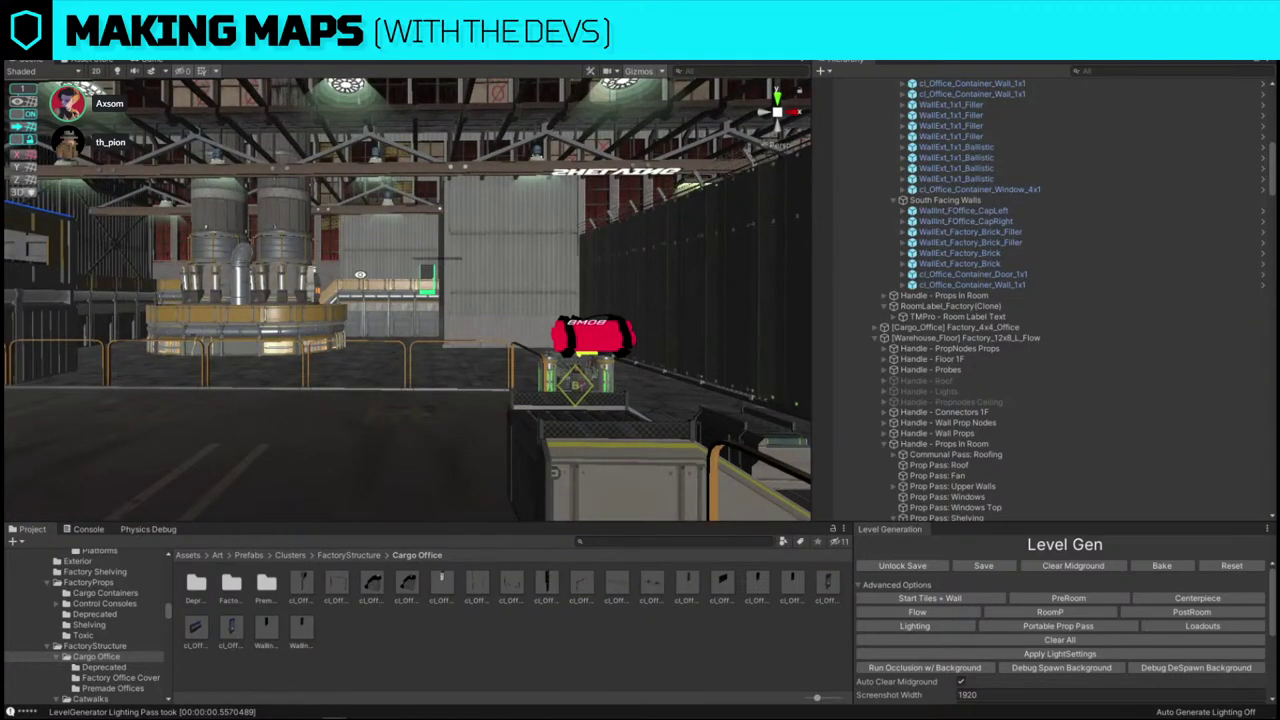
right_click_drag(454, 232, 700, 260)
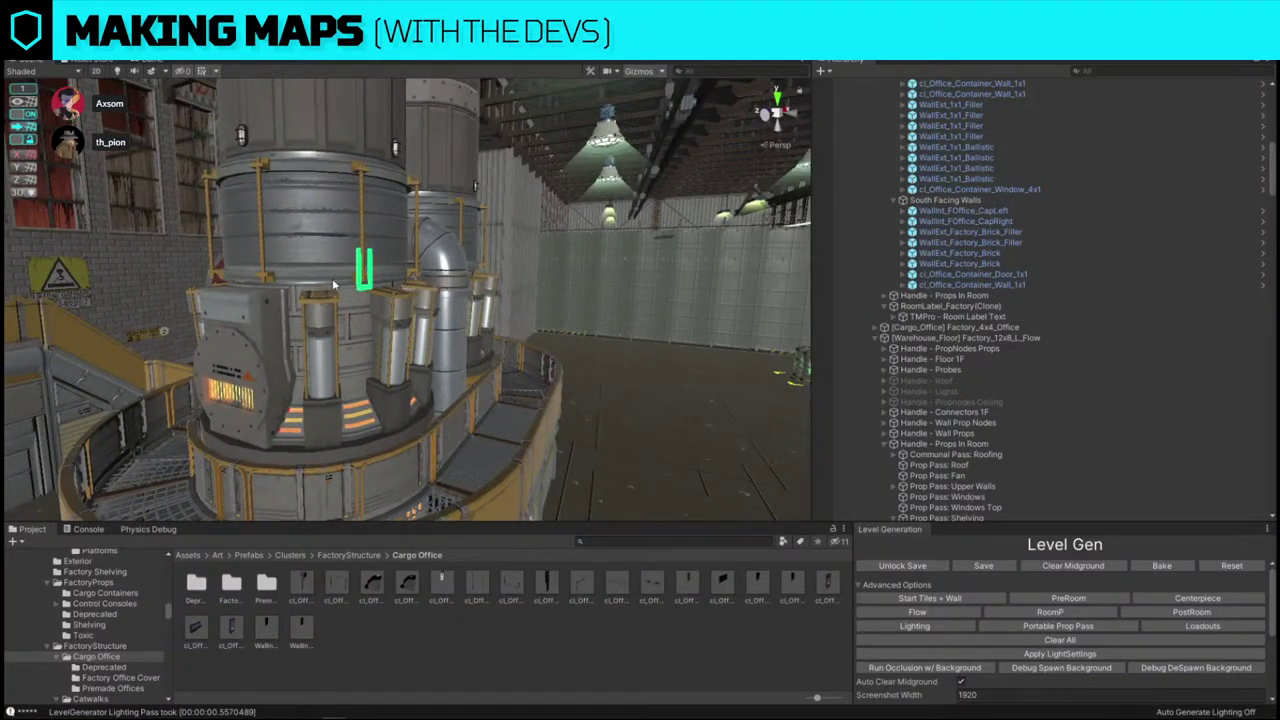
right_click_drag(334, 284, 662, 259)
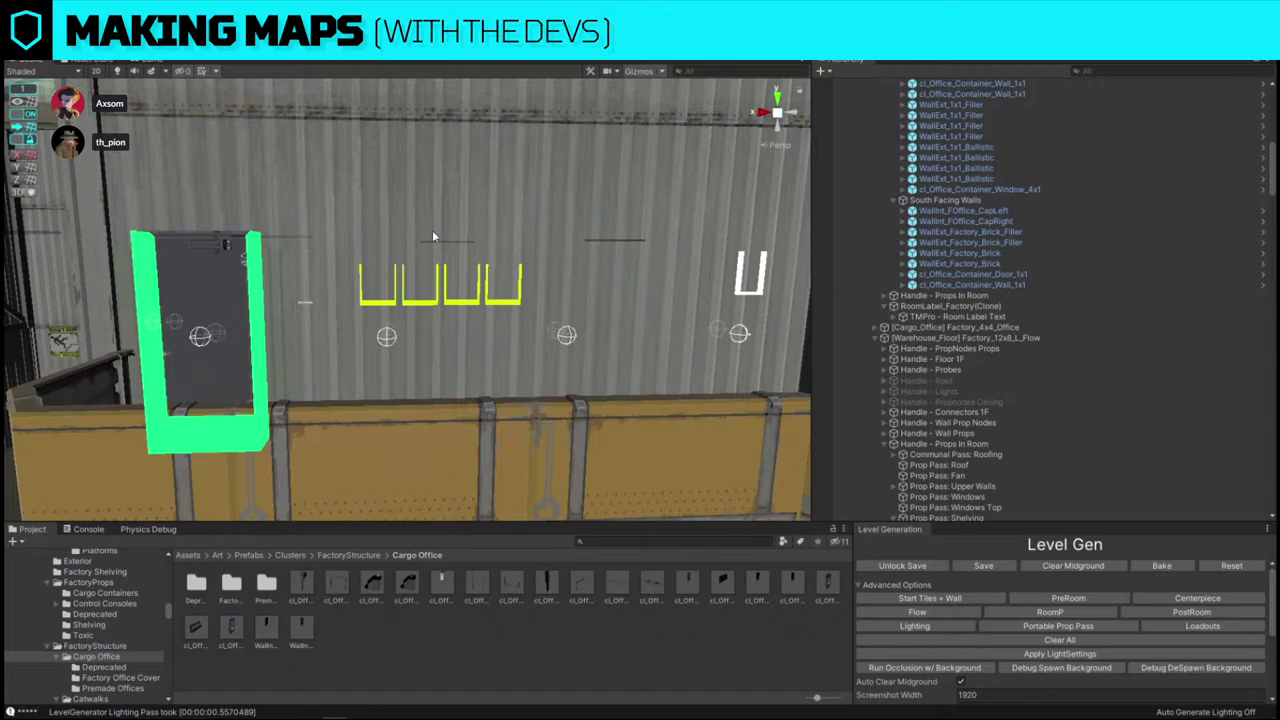
right_click_drag(432, 236, 425, 234)
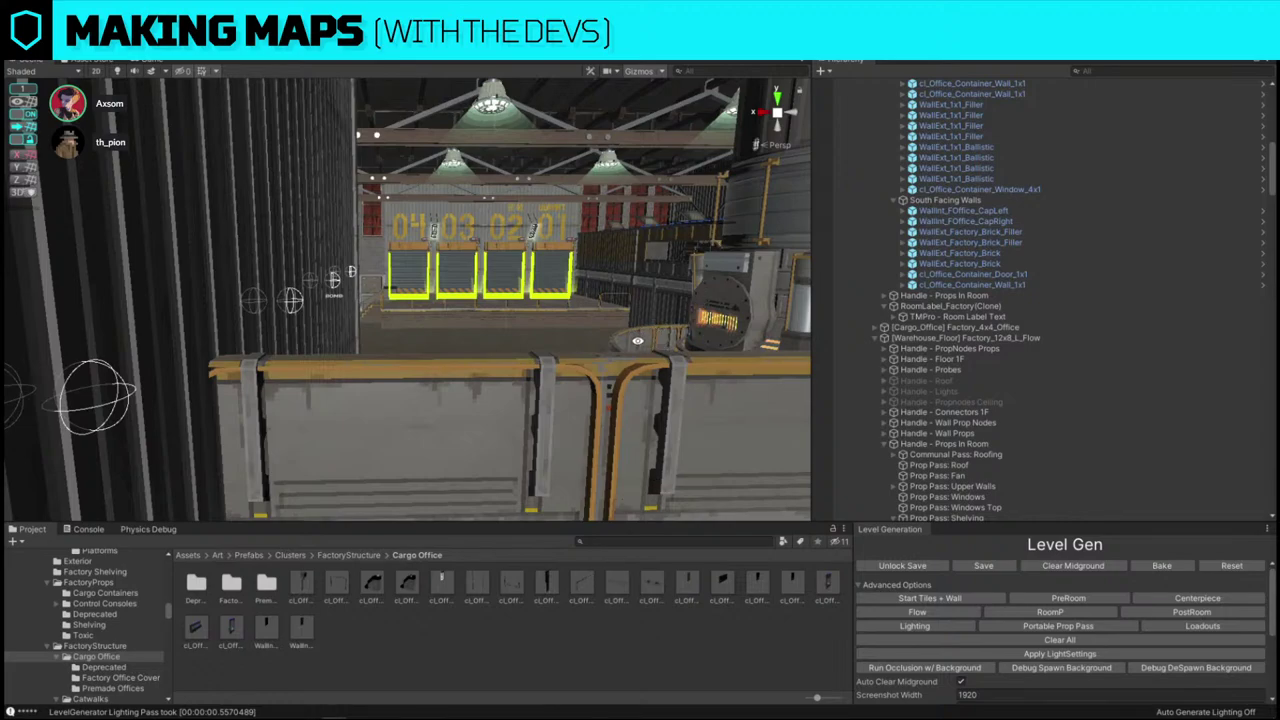
right_click_drag(466, 336, 486, 361)
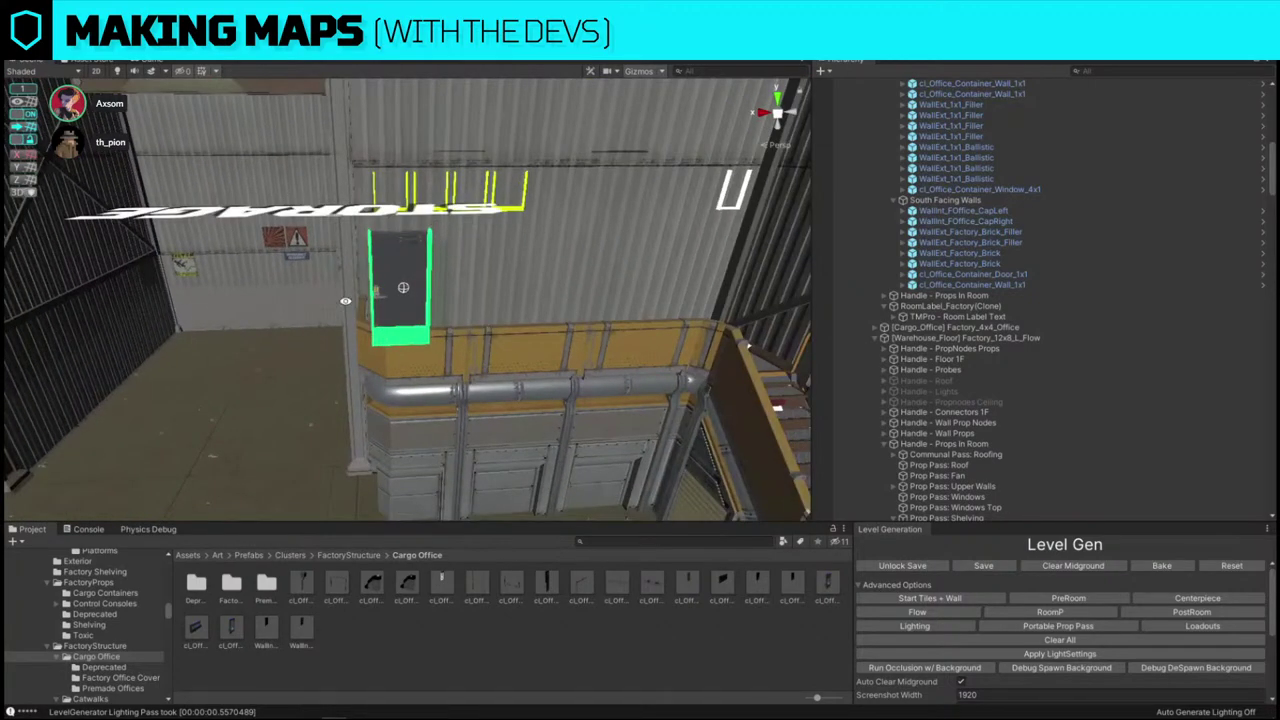
right_click_drag(434, 312, 794, 302)
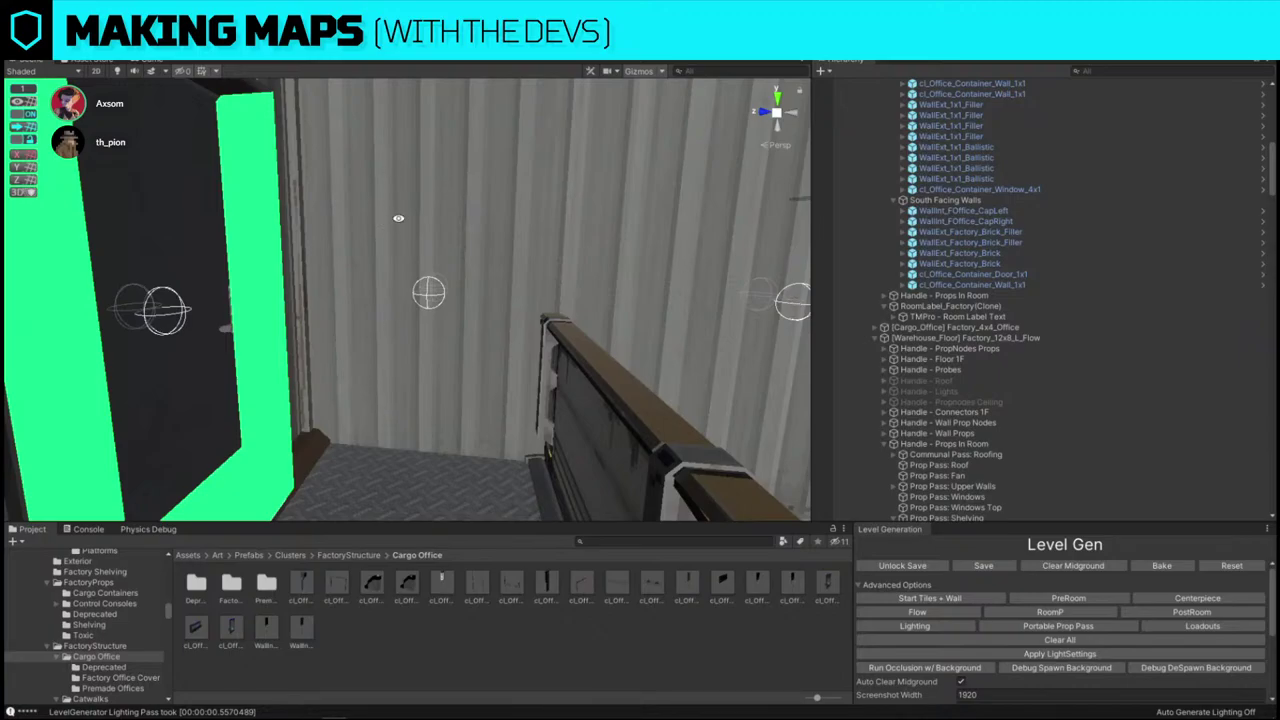
right_click_drag(448, 363, 274, 205)
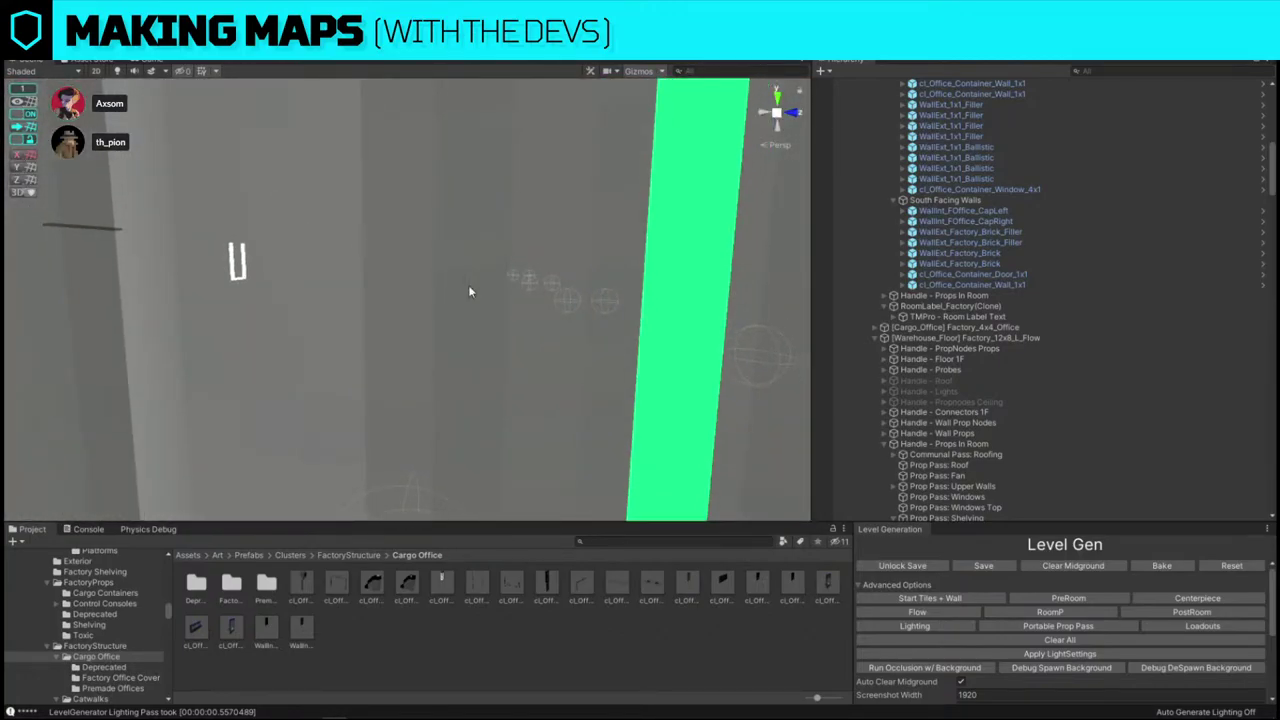
right_click_drag(470, 291, 467, 287)
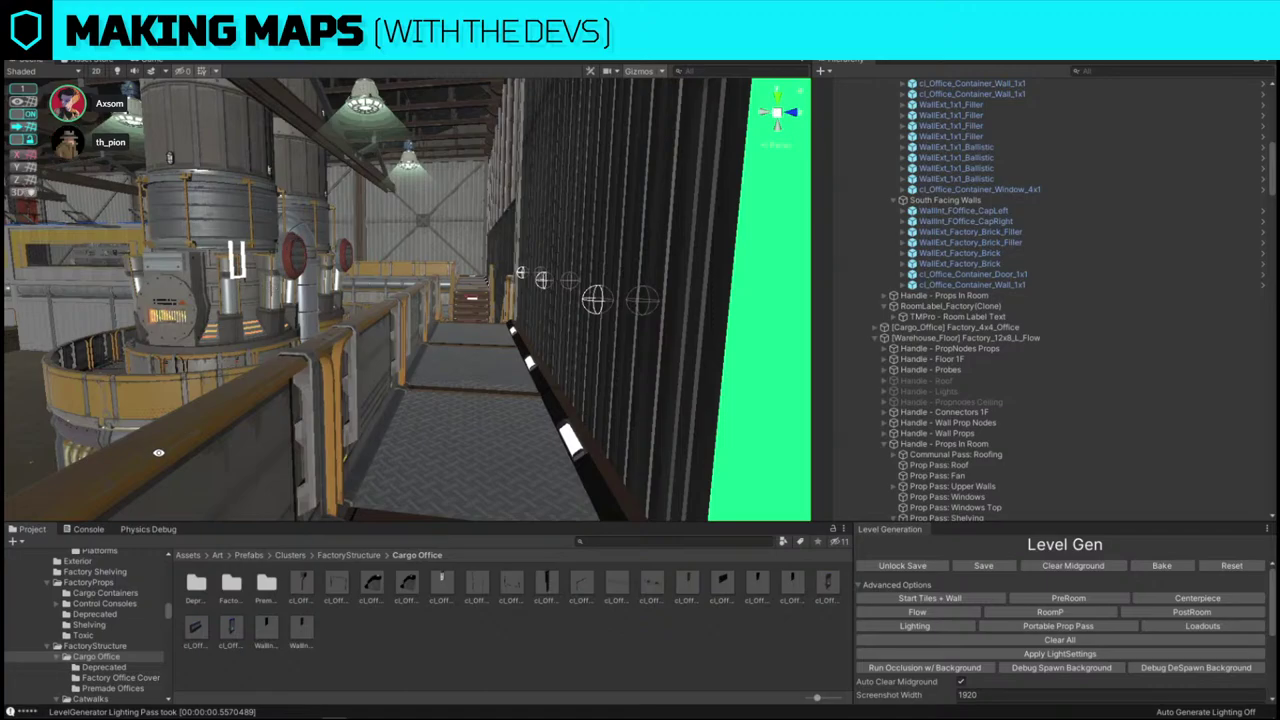
- Examine the room layout around the smokestacks from above and the view of them through the office window
right_click_drag(243, 273, 556, 355)
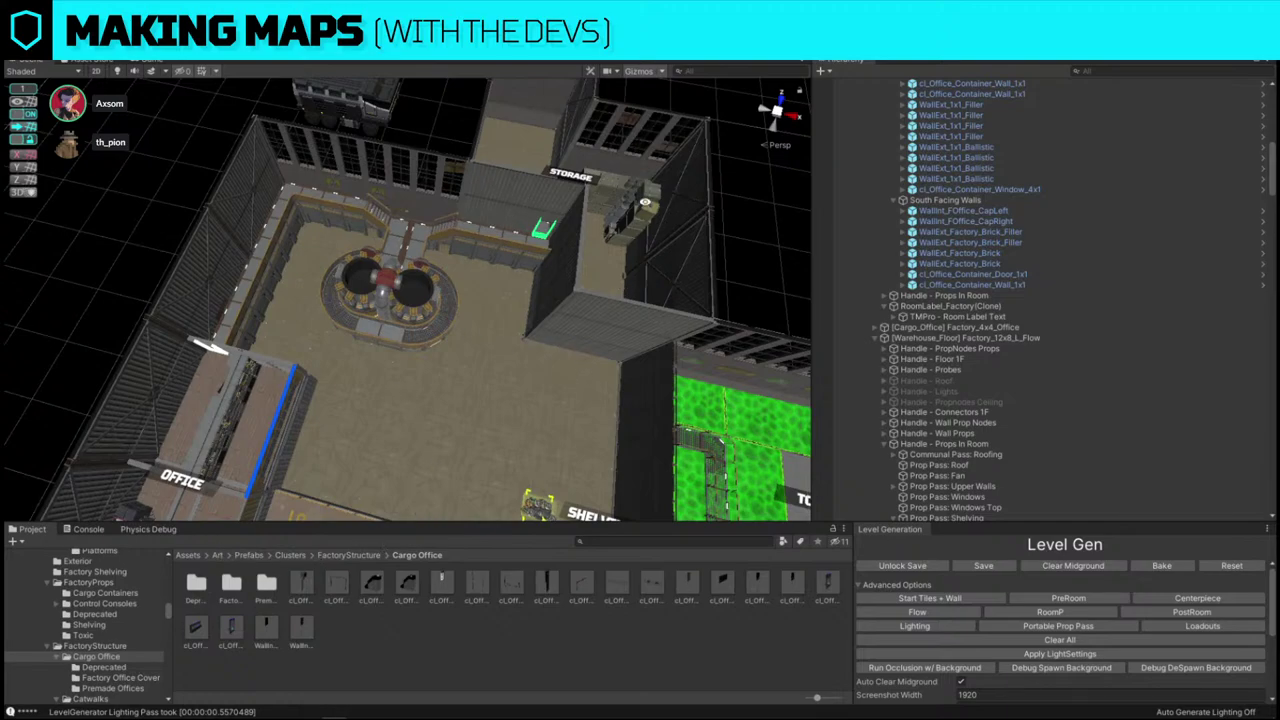
left_click_drag(442, 309, 145, 297, "alt")
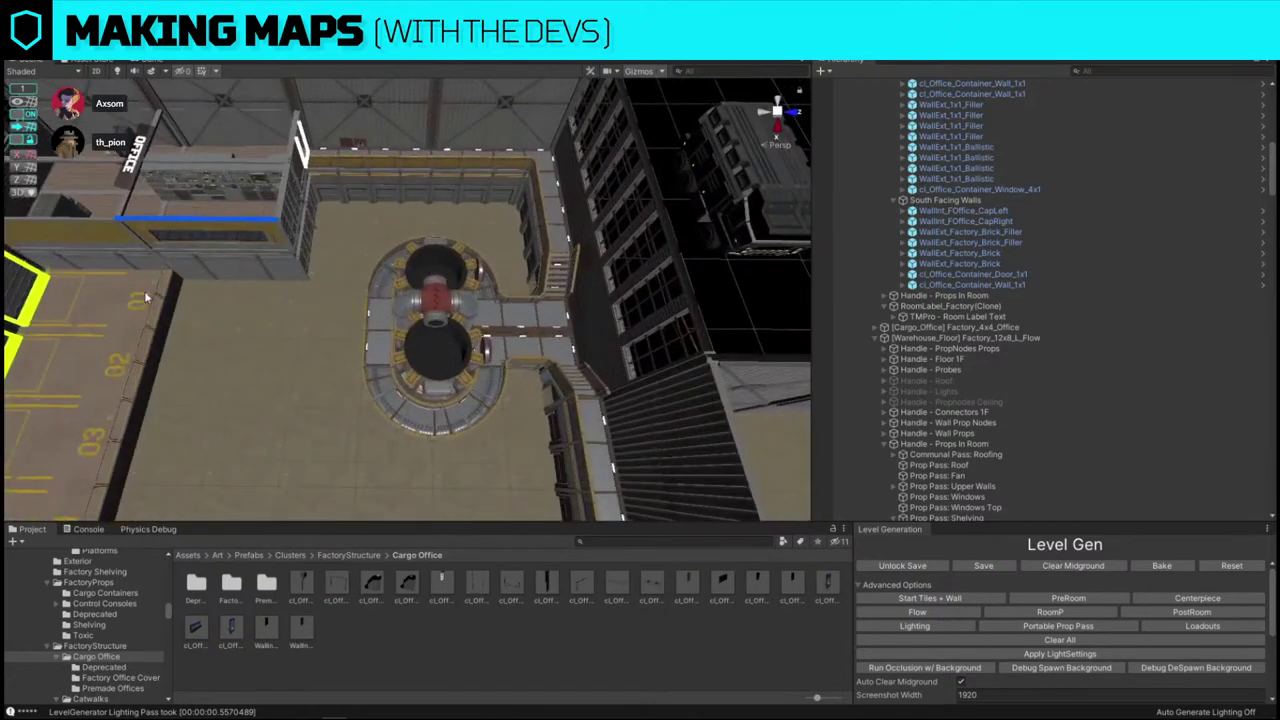
left_click(407, 322)
left_click_drag(407, 322, 370, 354, "alt")
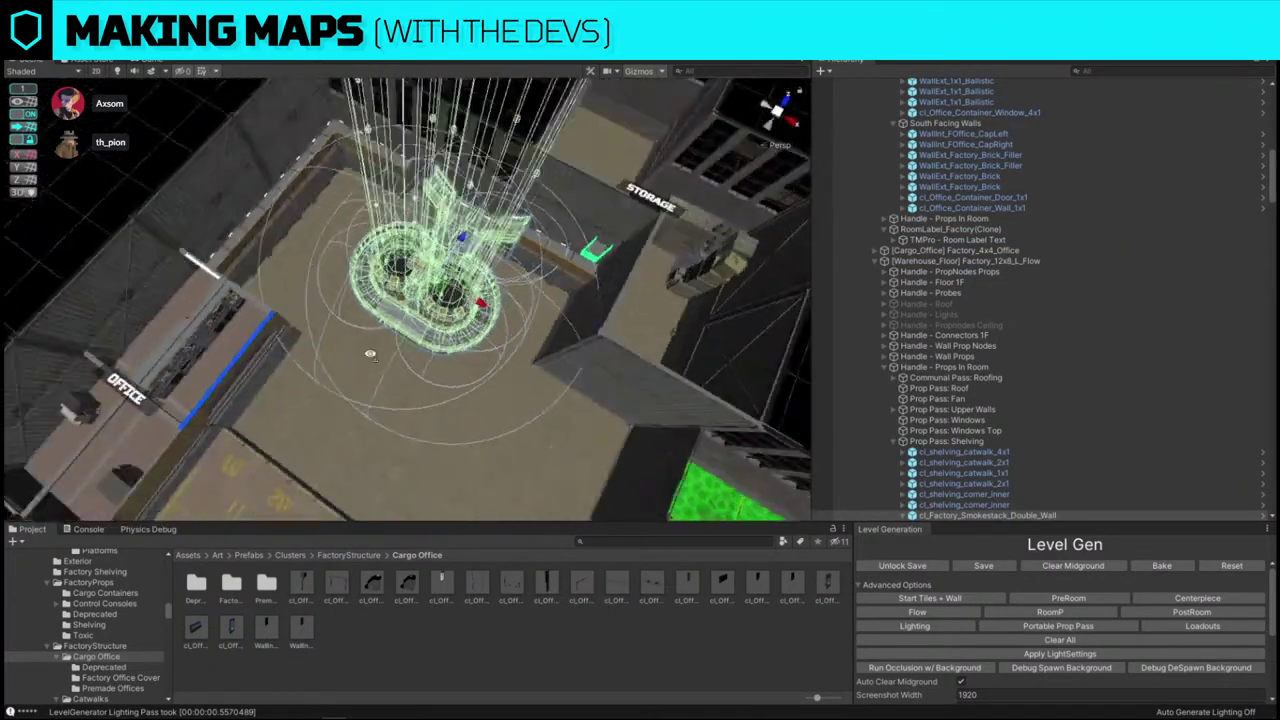
right_click_drag(370, 354, 443, 211)
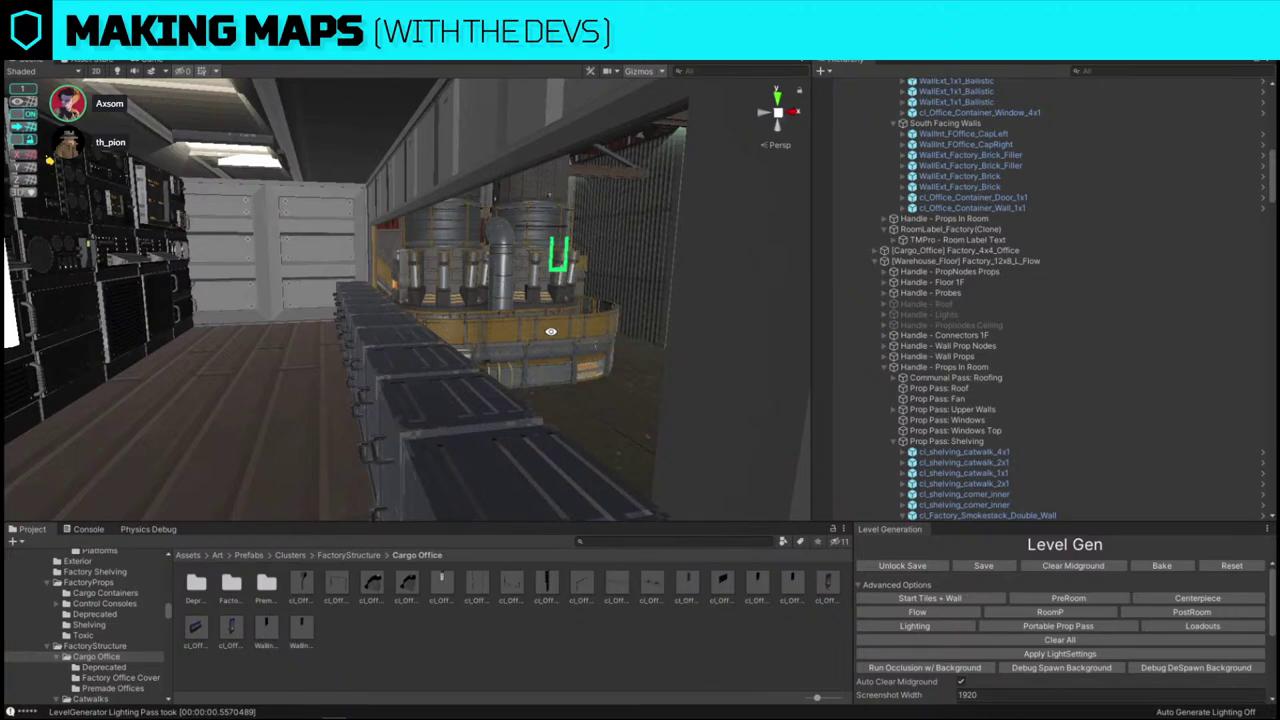
right_click_drag(511, 295, 485, 338)
- Inspect the catwalk link between the wall and the smokestacks, comparing the overhead layout with the view from catwalk height
left_click(359, 290)
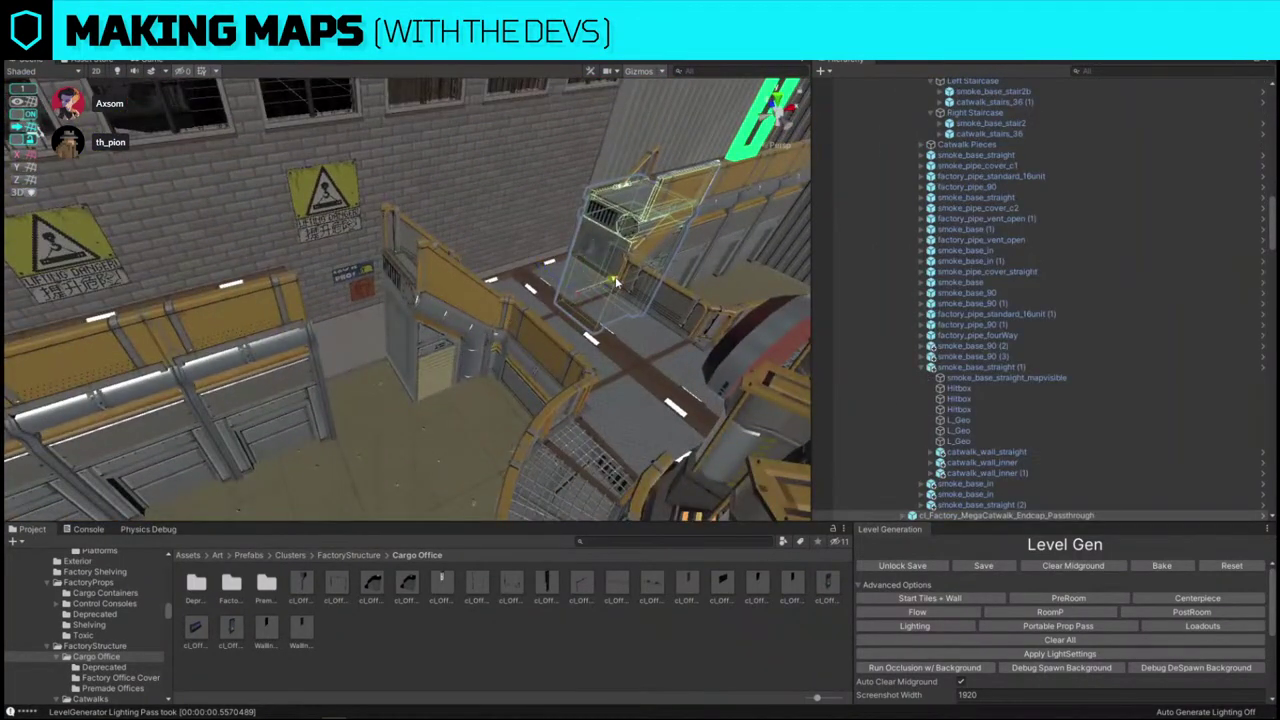
right_click_drag(615, 283, 371, 358)
scroll(371, 358, "down", 3)
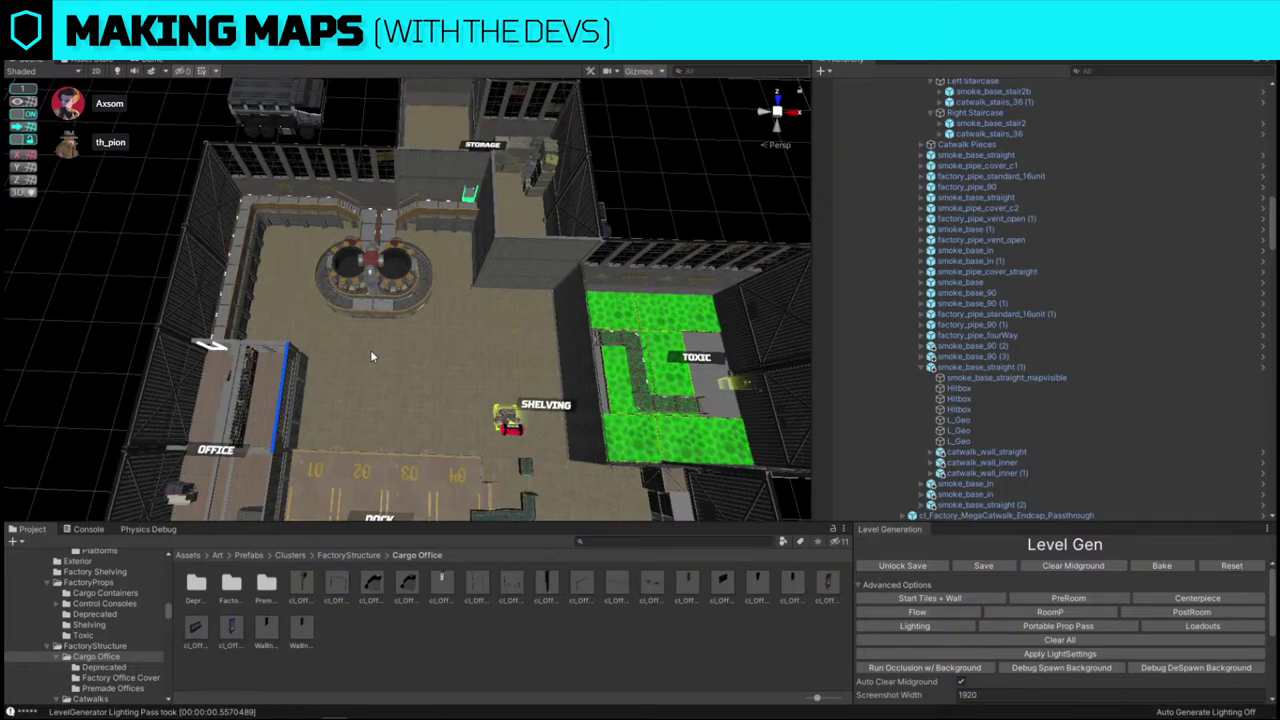
right_click_drag(370, 349, 436, 207)
mouse_move(338, 262)
right_mouse_down()
mouse_move(609, 449)
mouse_move(697, 374)
mouse_move(360, 265)
right_mouse_up()
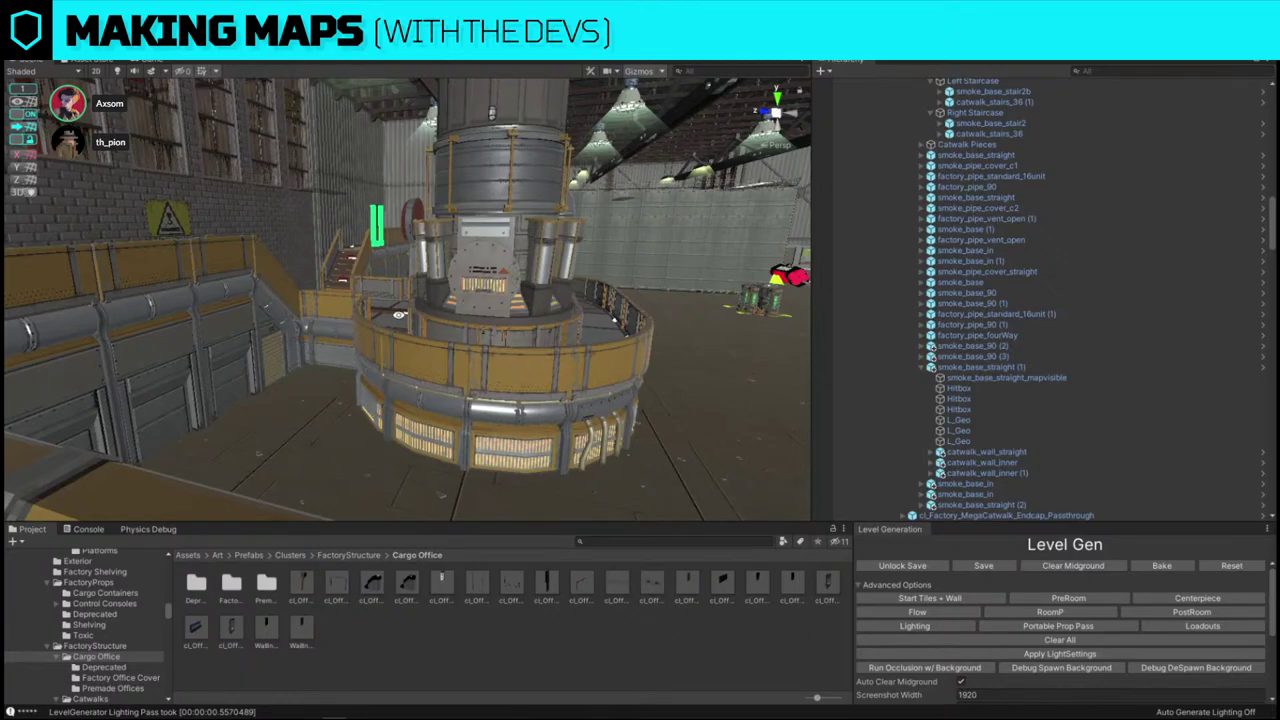
right_click_drag(398, 314, 418, 221)
- Inspect the smoke_base piece of the double smokestack from the warehouse floor and from the surrounding catwalk
left_click(420, 214)
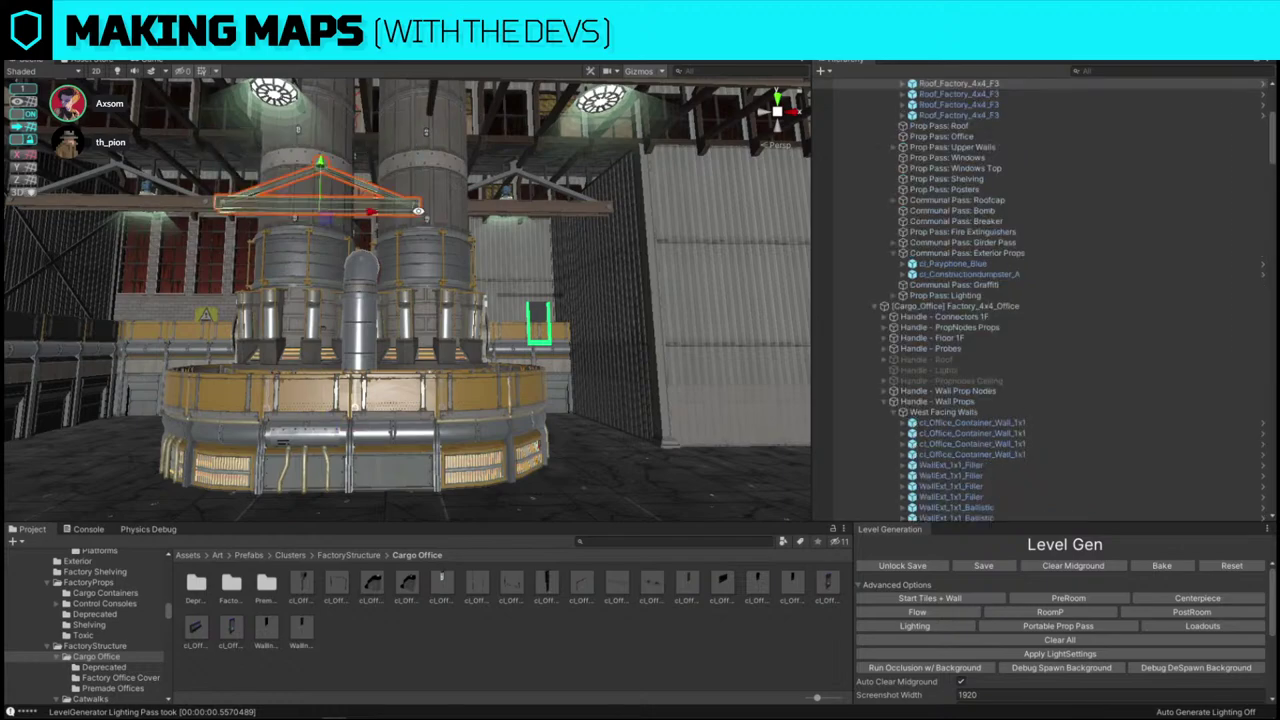
left_click(438, 311)
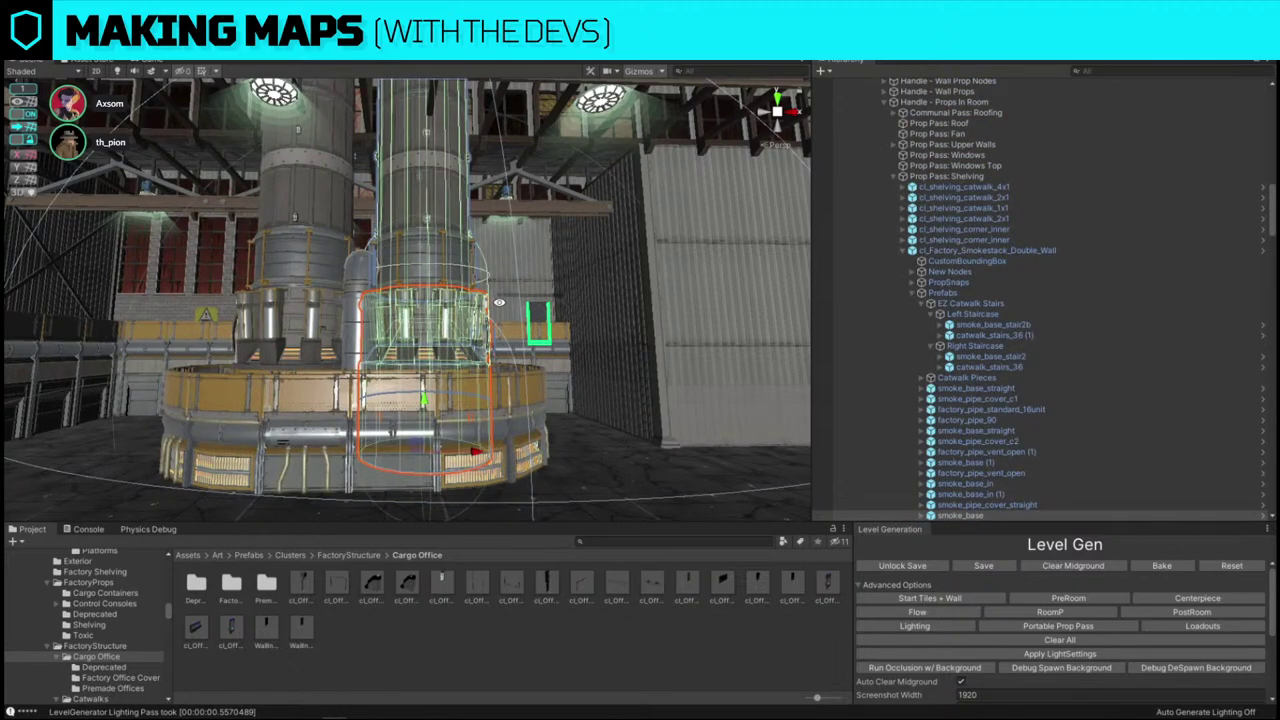
key("w")
right_click_drag(580, 283, 351, 289)
key("w")
key("d")
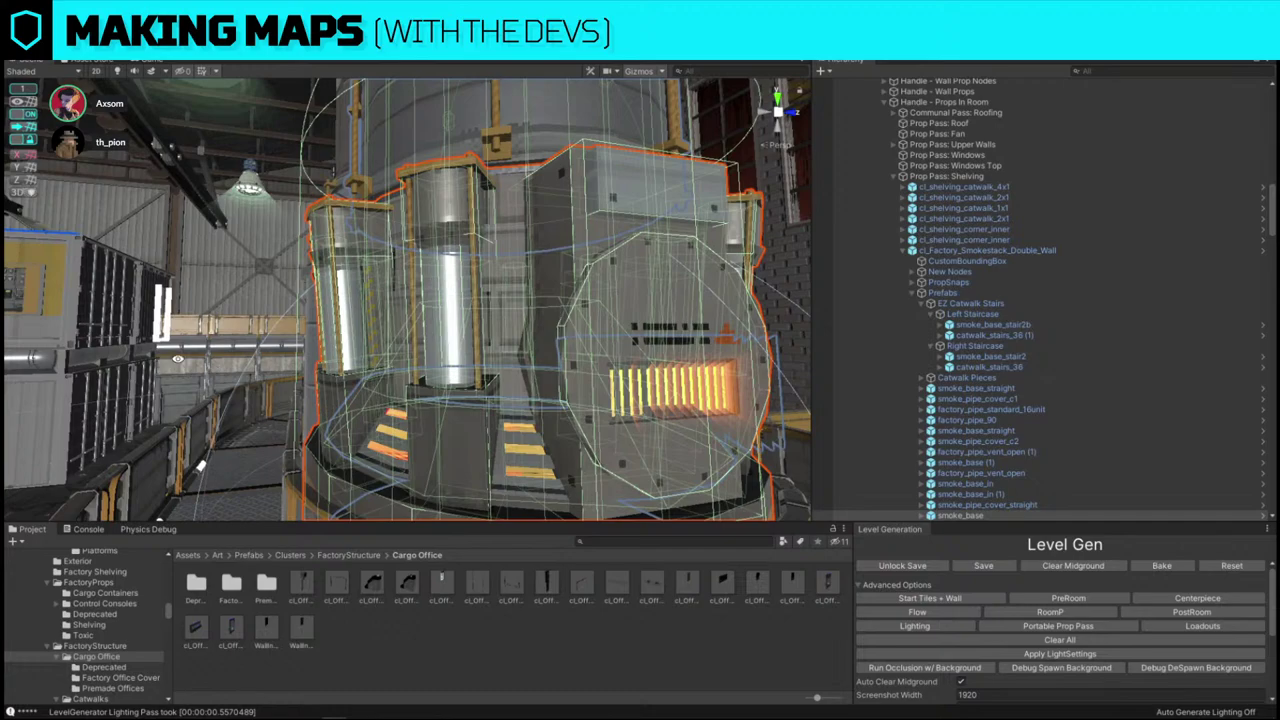
key("s")
key("a")
right_click_drag(343, 280, 341, 242)
- Expand smoke_base and inspect its generic Hitbox objects, including Hitbox (1) and Hitbox (2), around the smokestack pipe
scroll(930, 310, "down", 6)
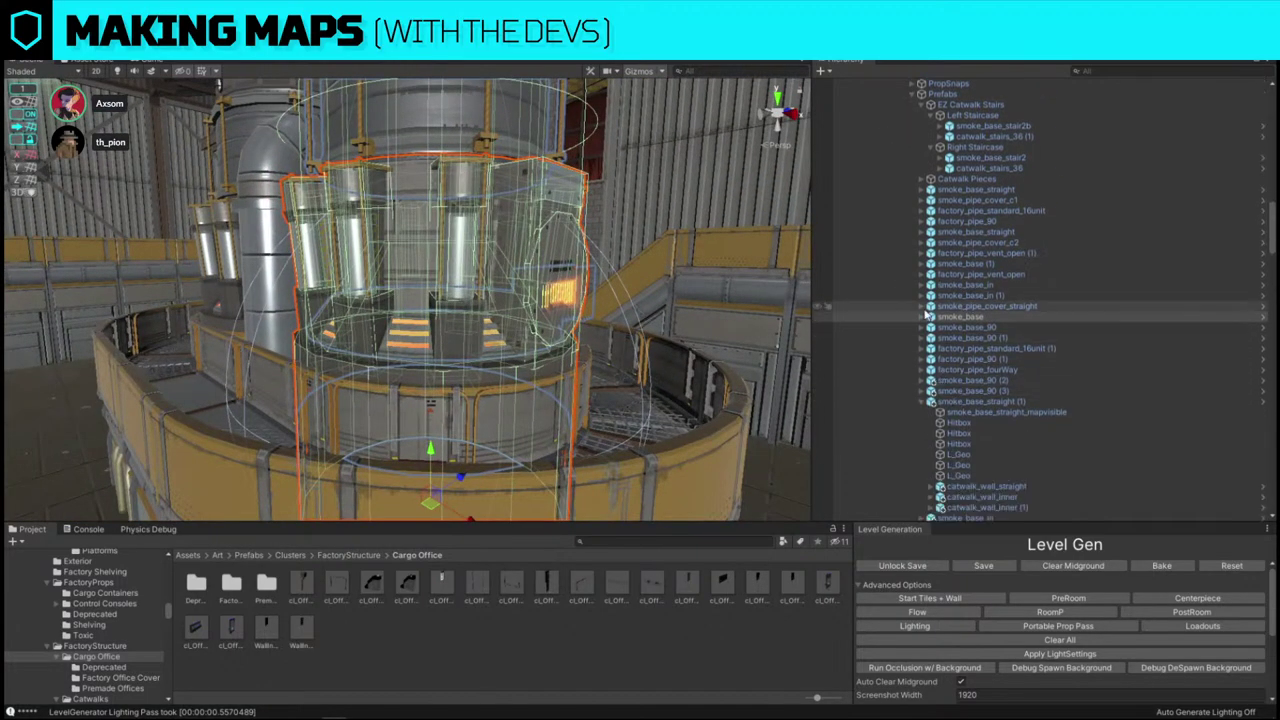
left_click(922, 317)
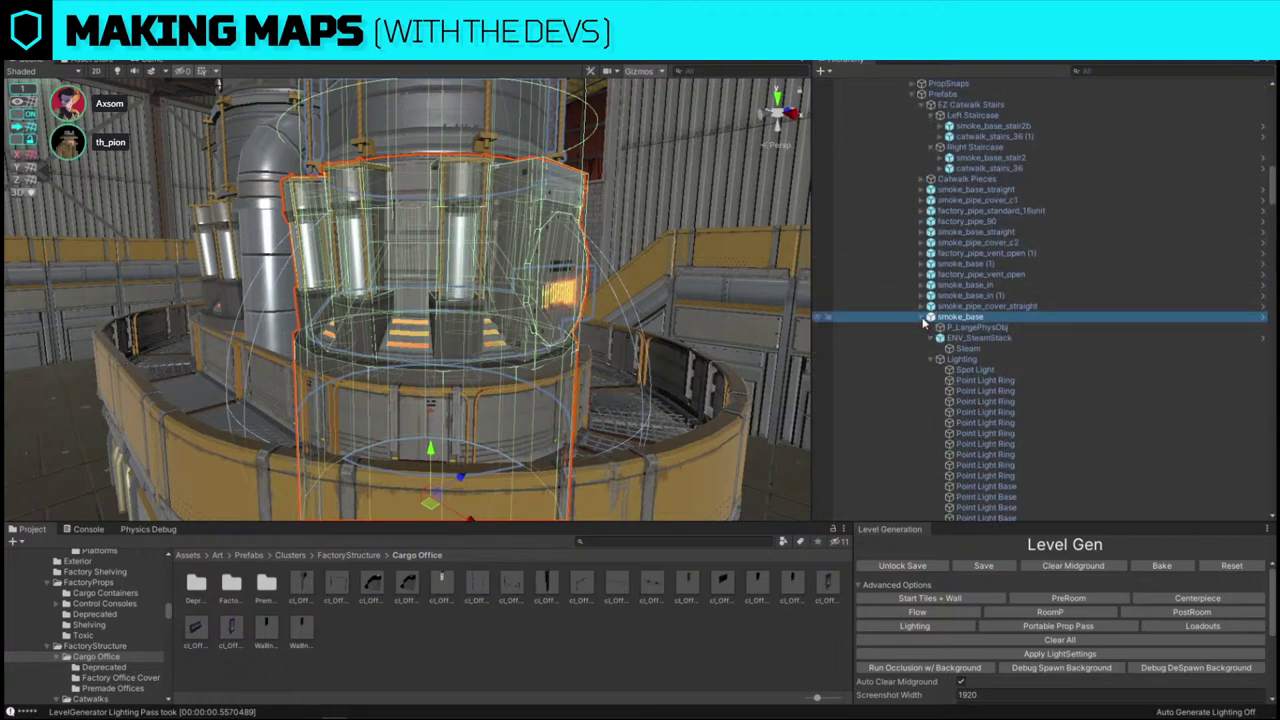
left_click(922, 318, "alt")
left_click(922, 318)
scroll(983, 407, "down", 10)
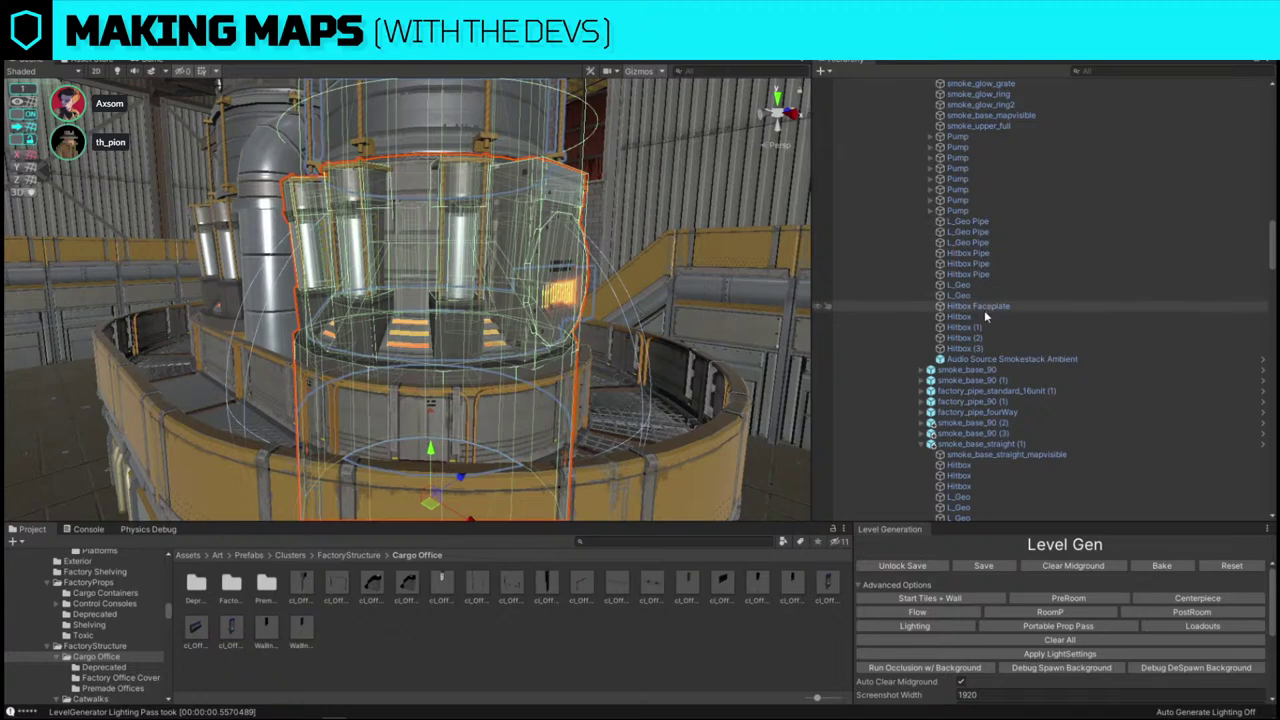
left_click(984, 316)
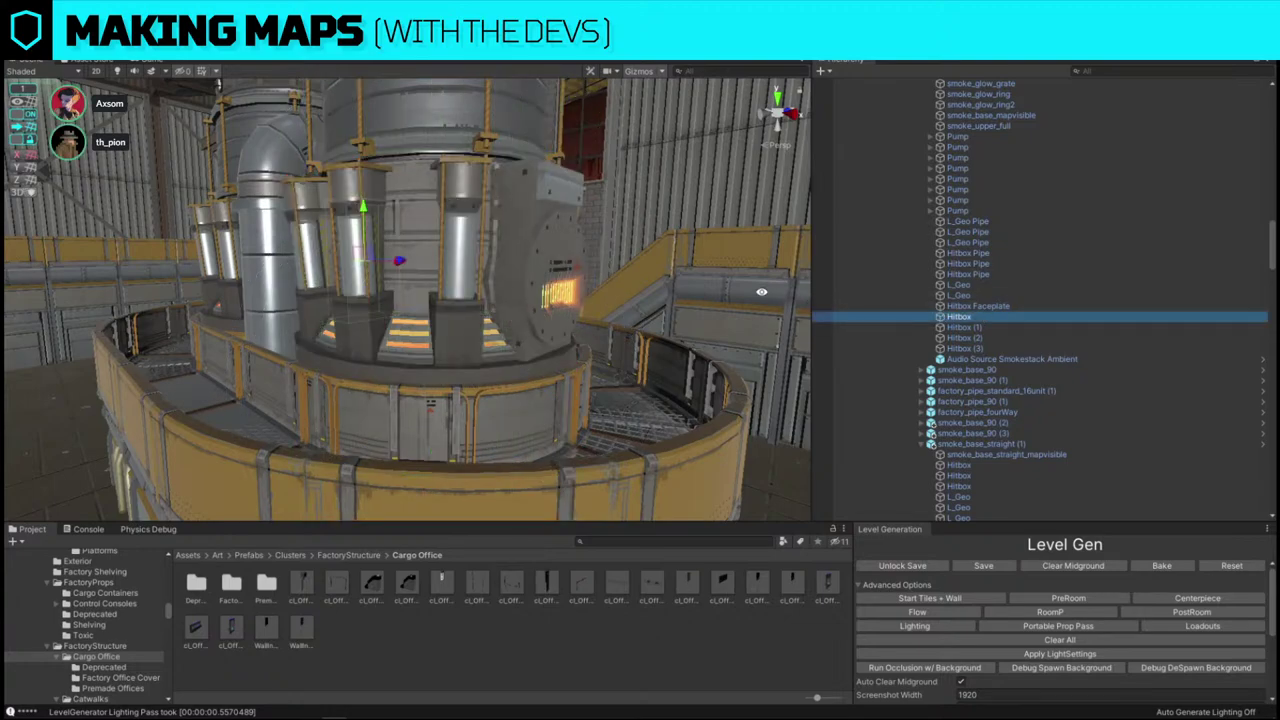
key("f")
left_click_drag(566, 231, 790, 258, "alt")
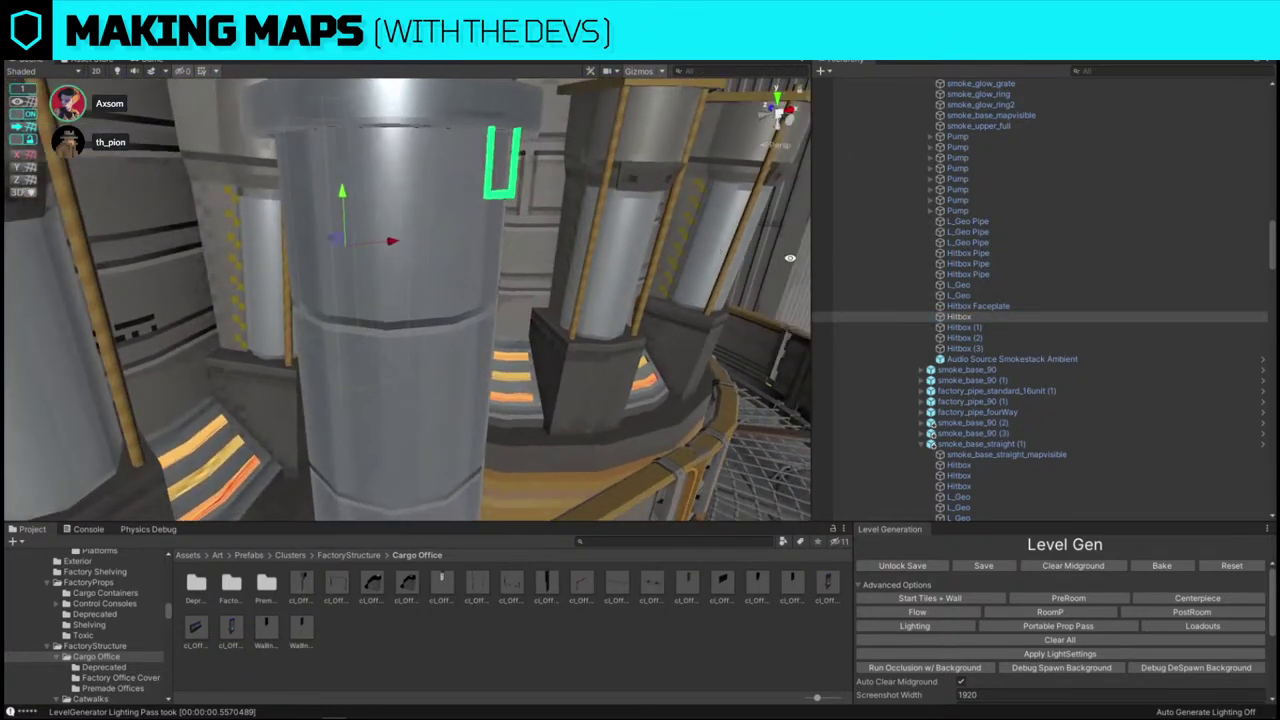
left_click(974, 328)
left_click(977, 338)
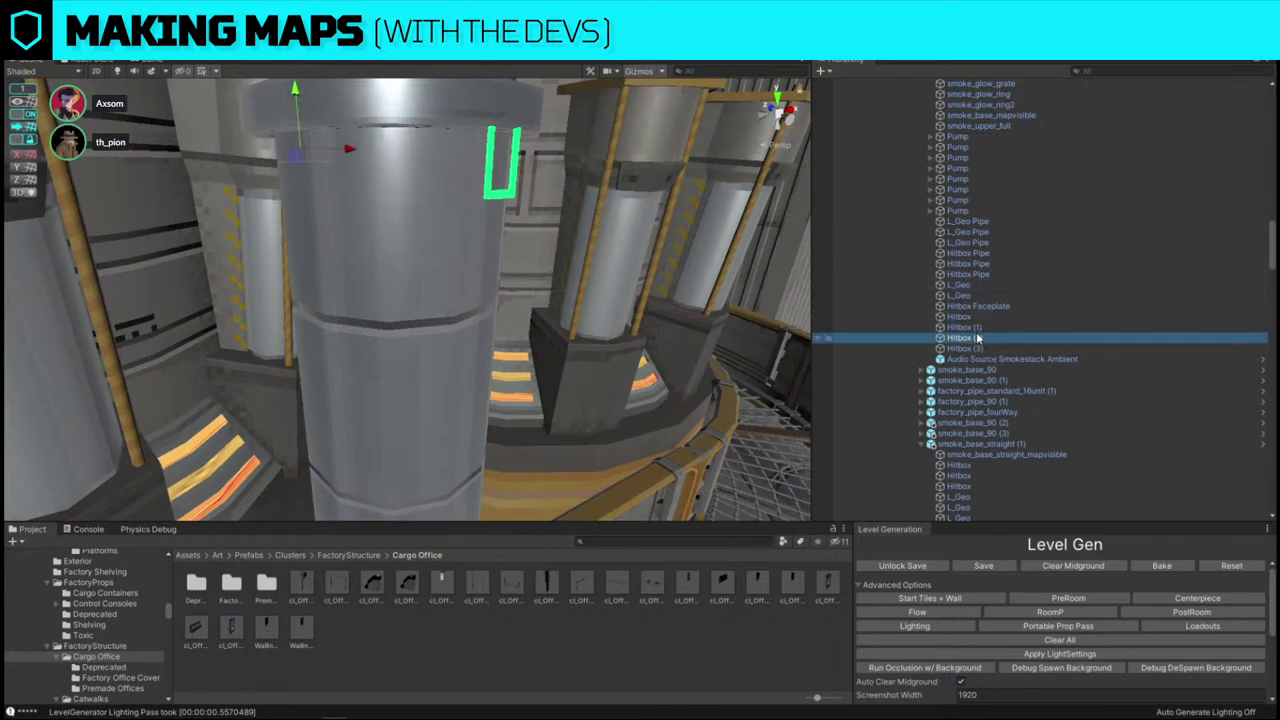
key("f")
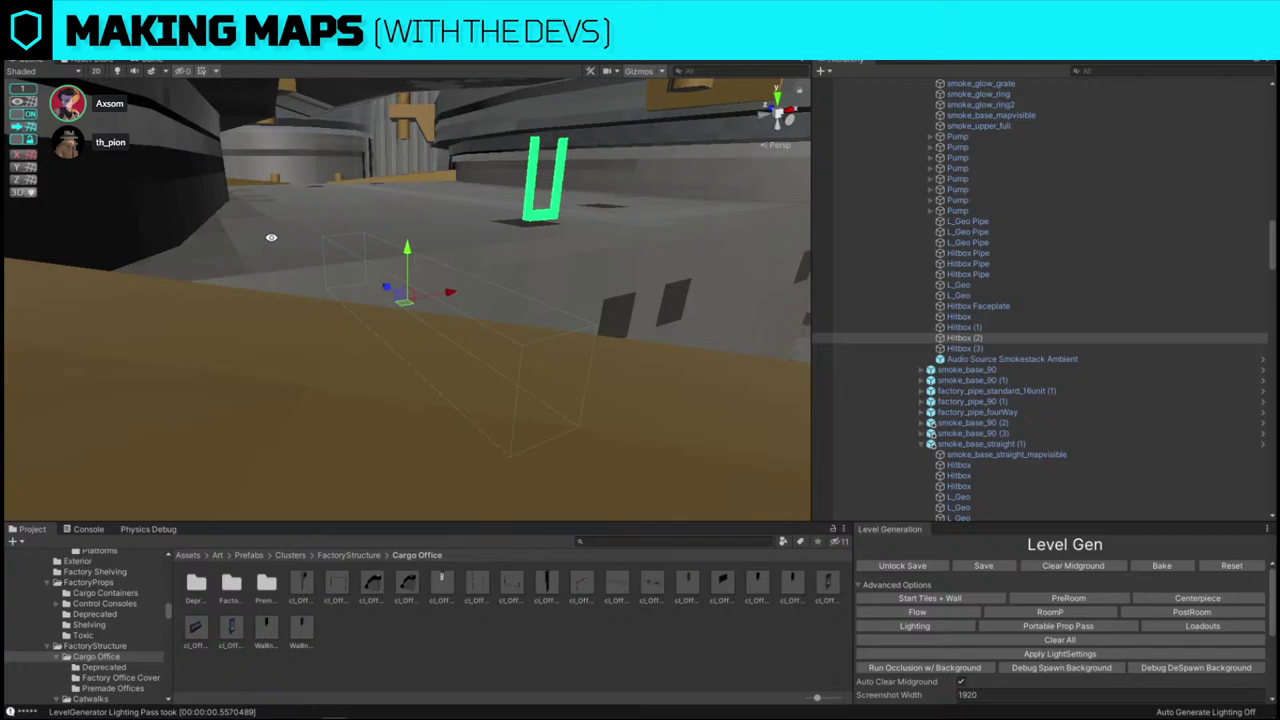
right_click_drag(259, 243, 777, 251)
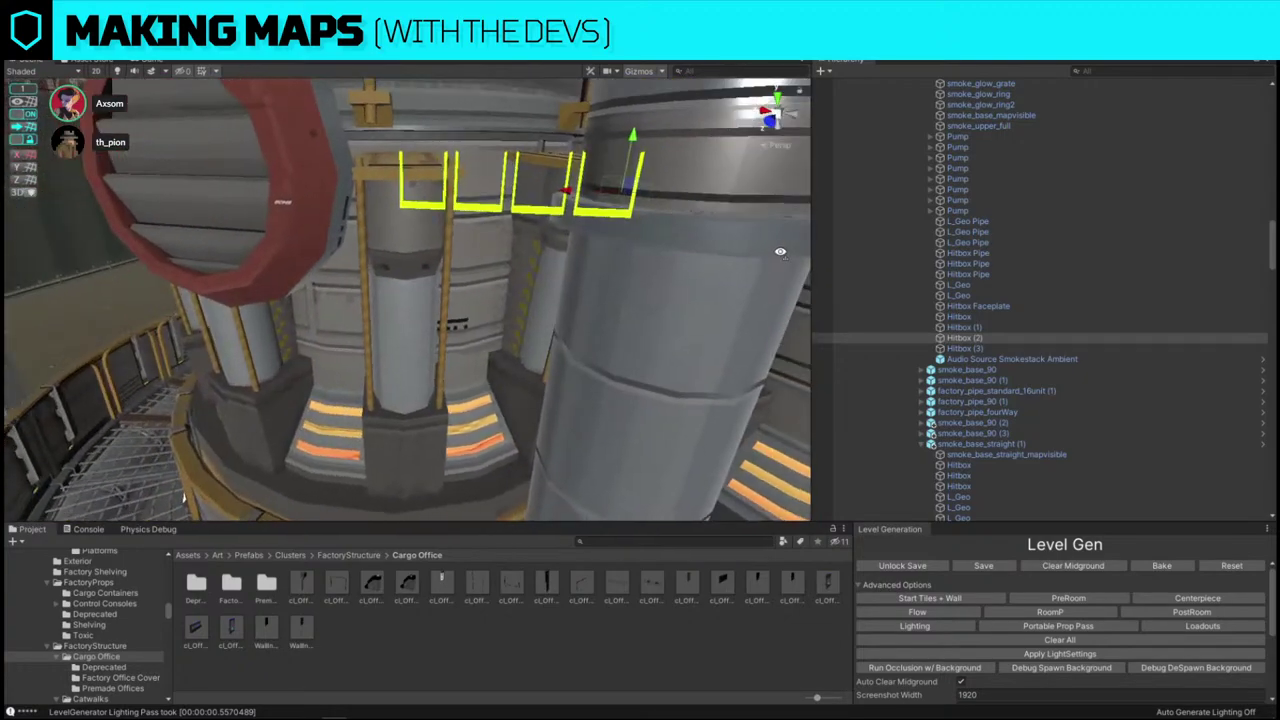
- Inspect the last two Pump objects under smoke_base and step through one pump's Hitbox Pump children
left_click(996, 211)
right_click_drag(628, 211, 564, 218)
left_click(974, 199)
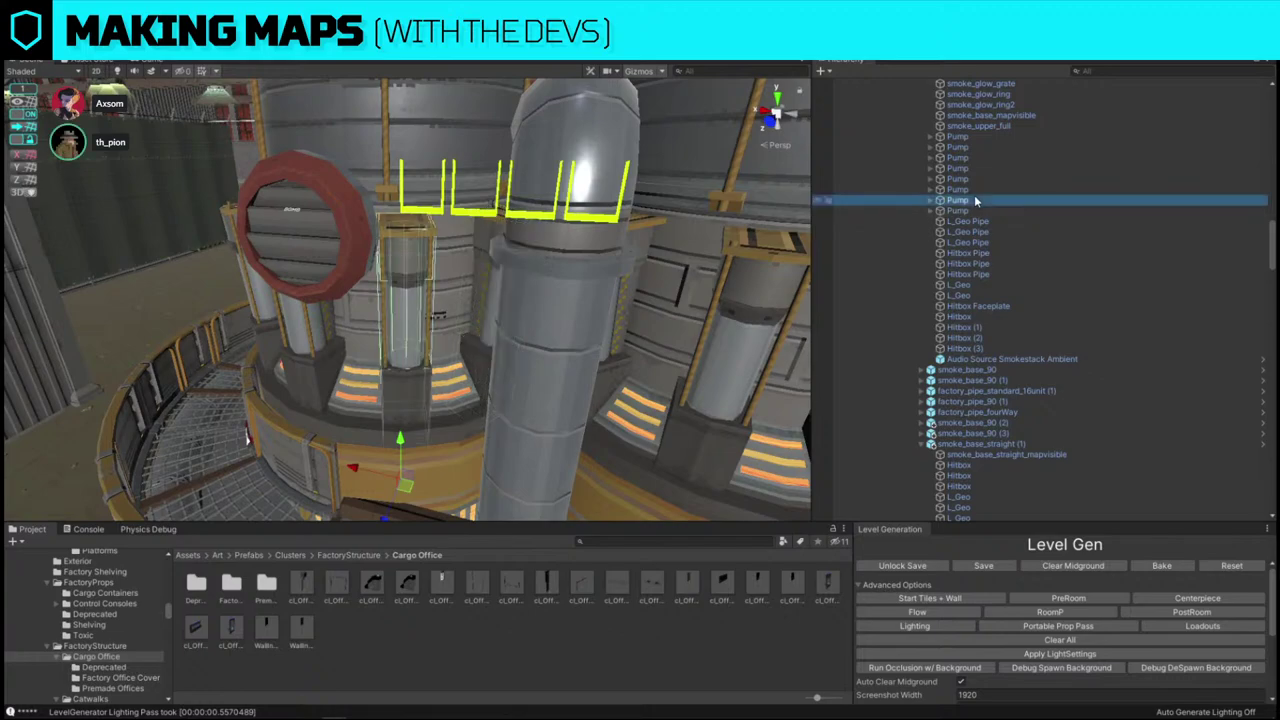
left_click(935, 200)
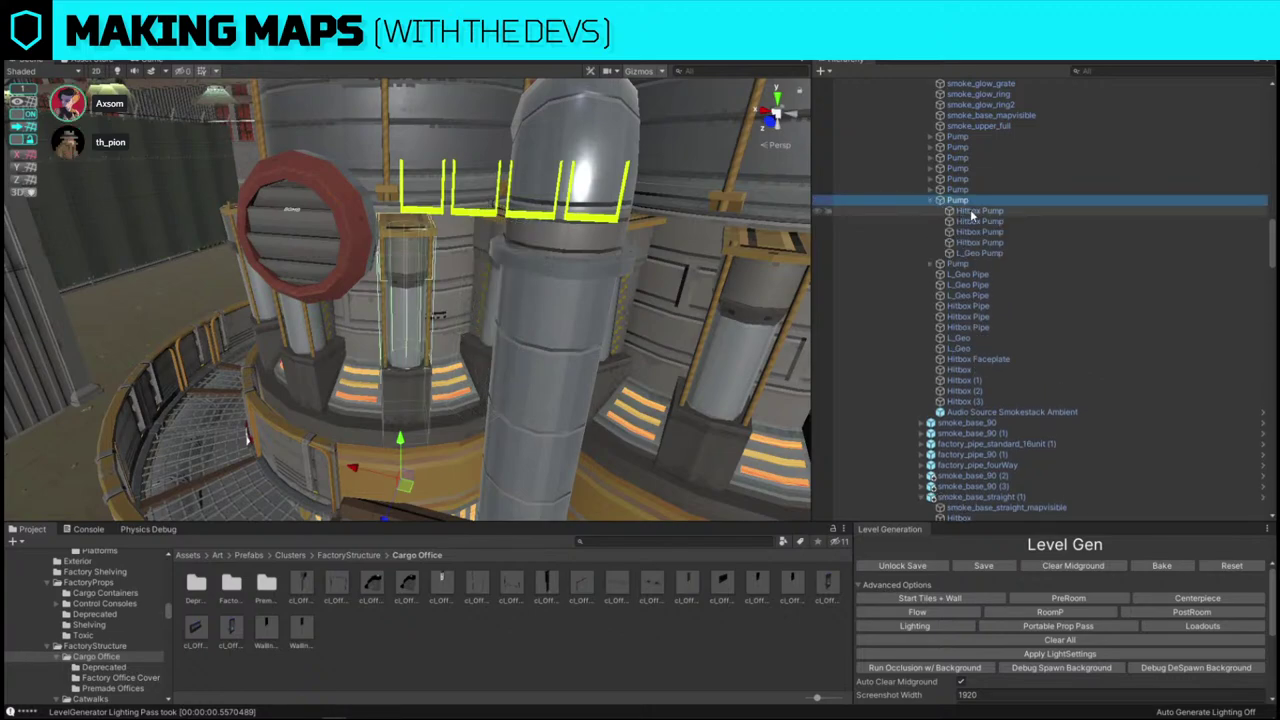
left_click(972, 212)
left_click(974, 221)
left_click(976, 242)
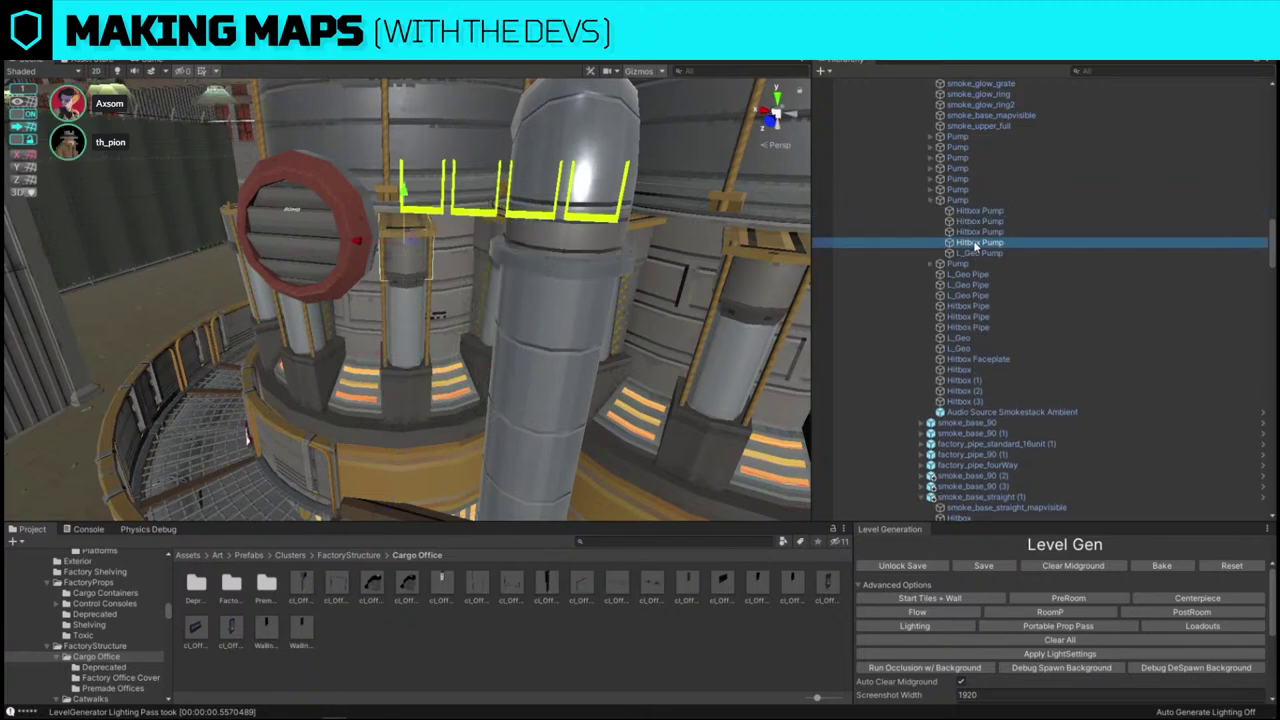
key("Up")
key("Up")
key("Up")
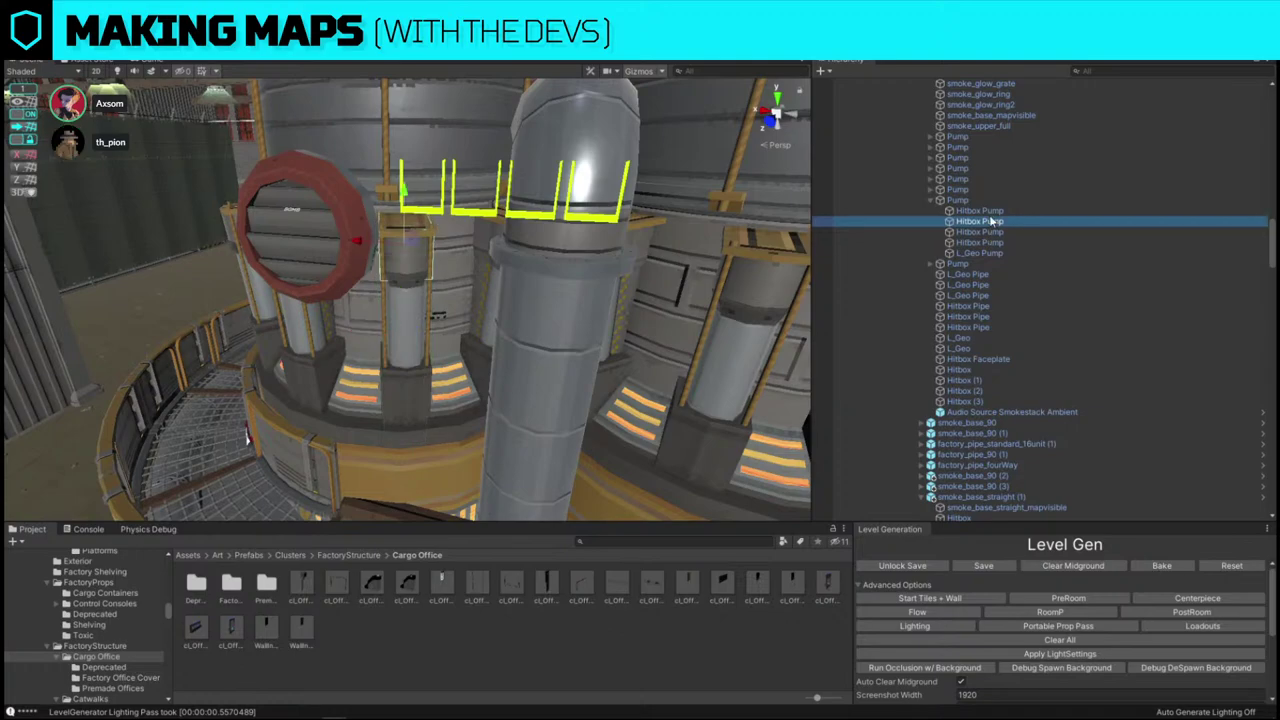
- Deactivate both red round vents on the smokestacks, factory_pipe_vent_open and factory_pipe_vent_open (1)
key("a")
right_click_drag(437, 211, 569, 201)
left_click(551, 209)
left_click(551, 209)
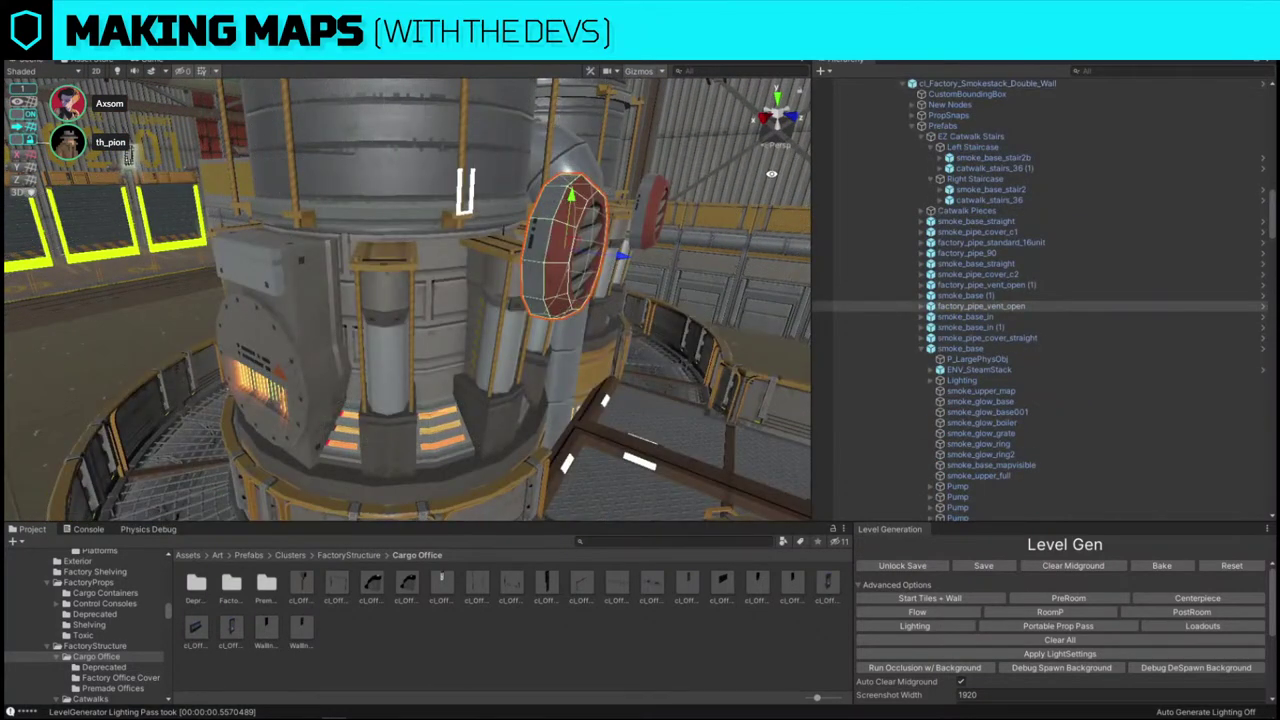
key("alt+shift+a")
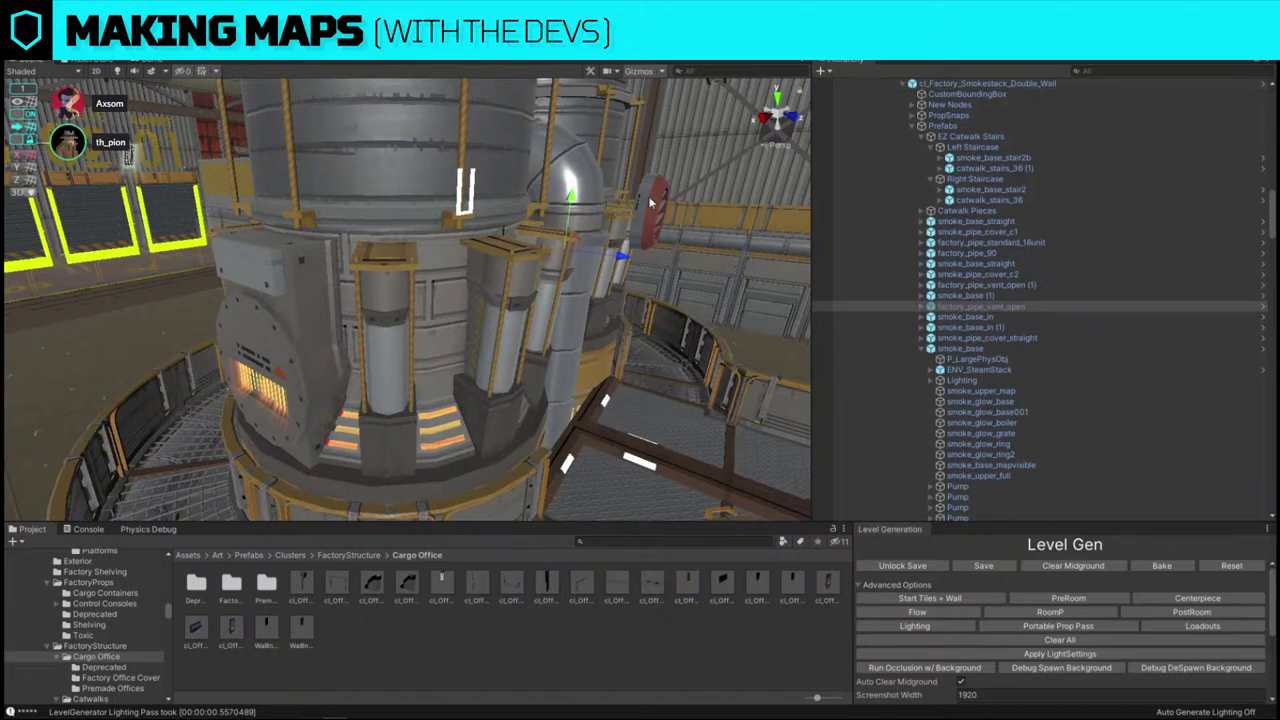
left_click(651, 203)
left_click(651, 203)
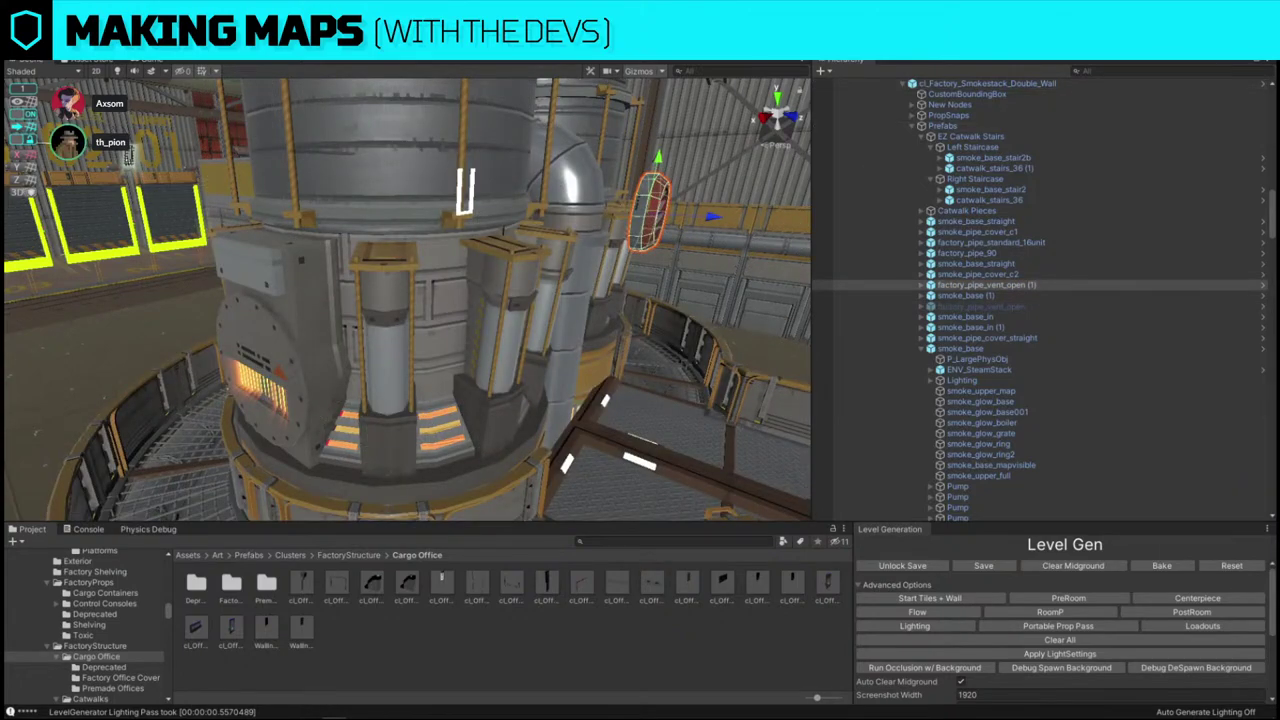
key("alt+shift+a")
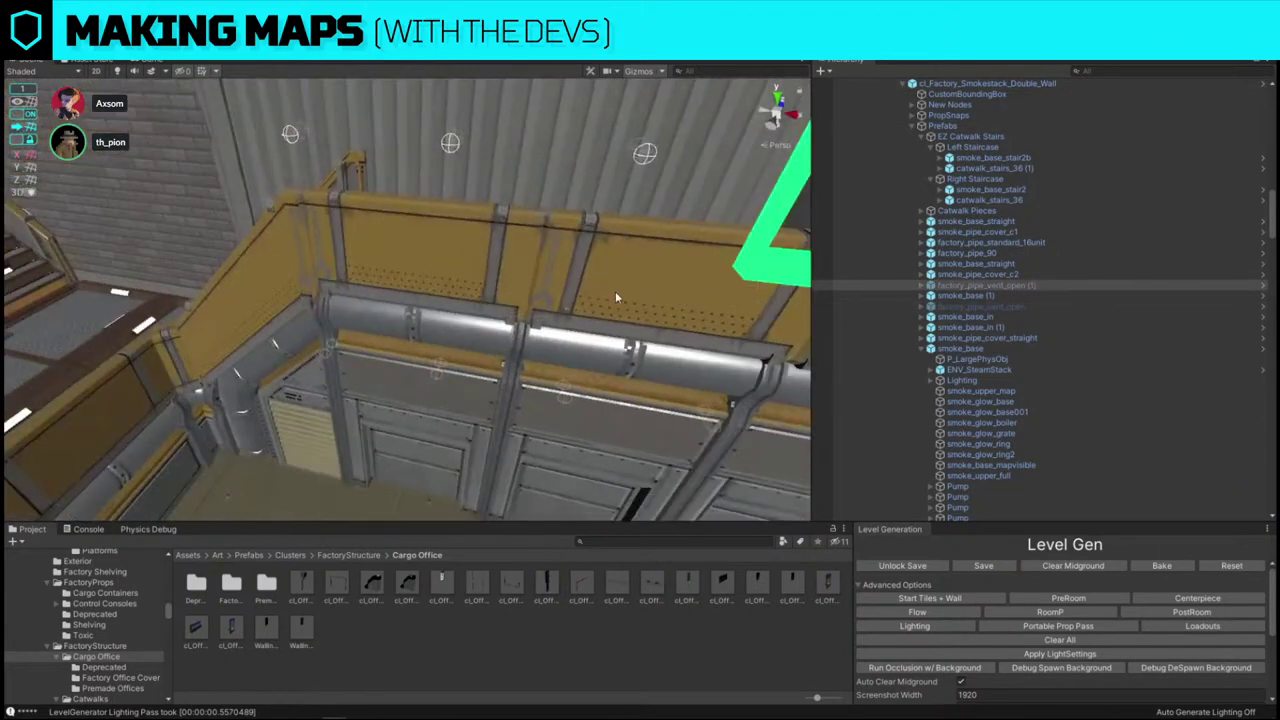
- Expand catwalk_railing_cover_straight_half (1) beside the green storage doorway and inspect its hitboxes, map-visible mesh and the neighbouring catwalk lamp
left_click(567, 268)
left_click(567, 268)
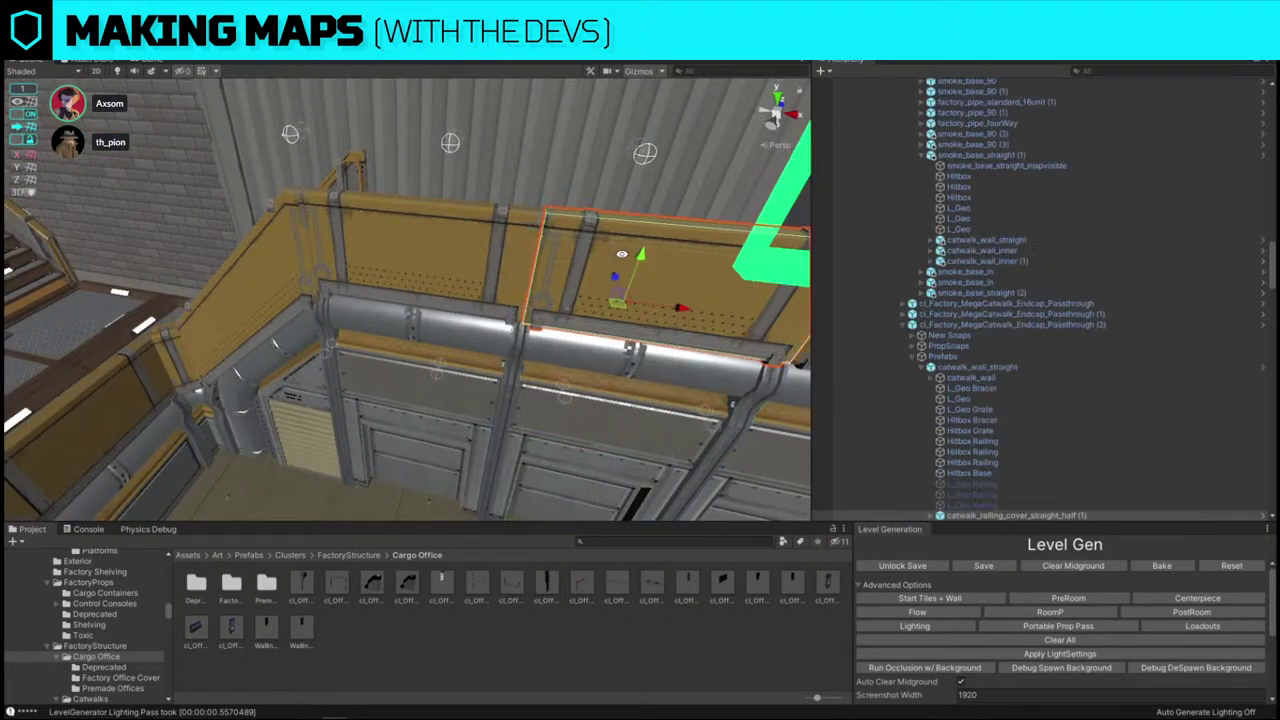
scroll(954, 483, "down", 3)
left_click(928, 398)
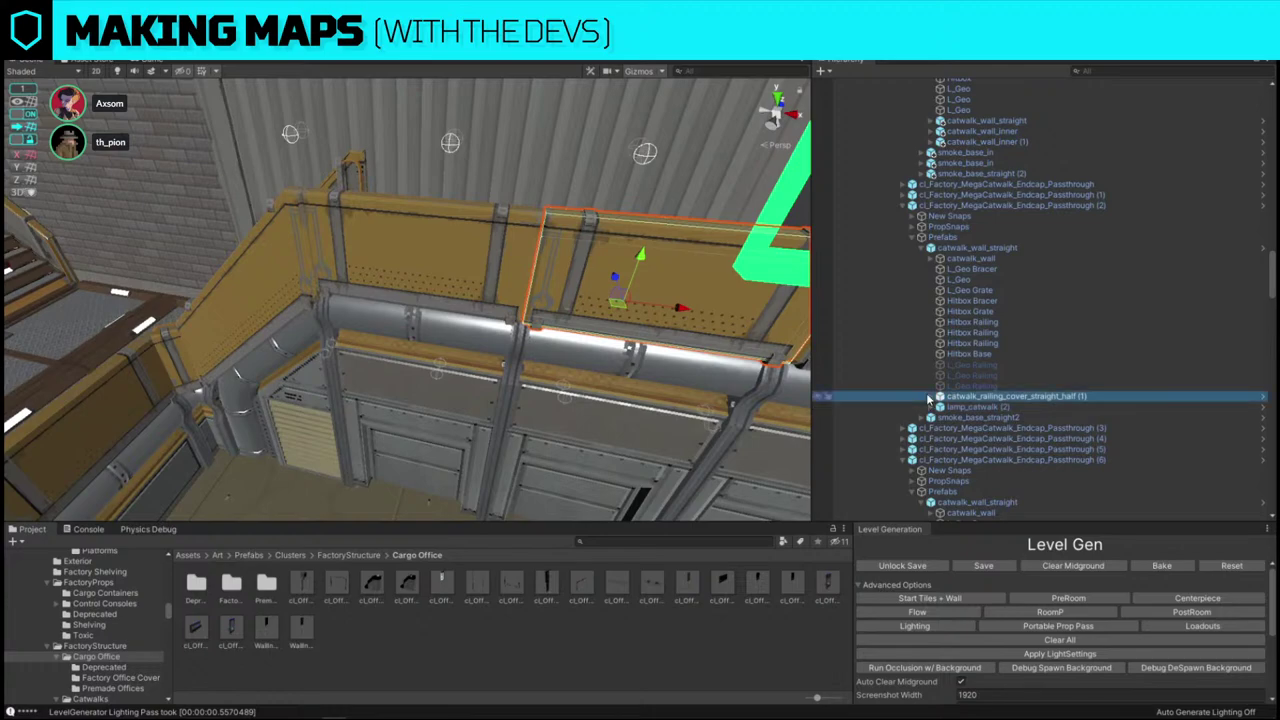
left_click(929, 397)
left_click(972, 428)
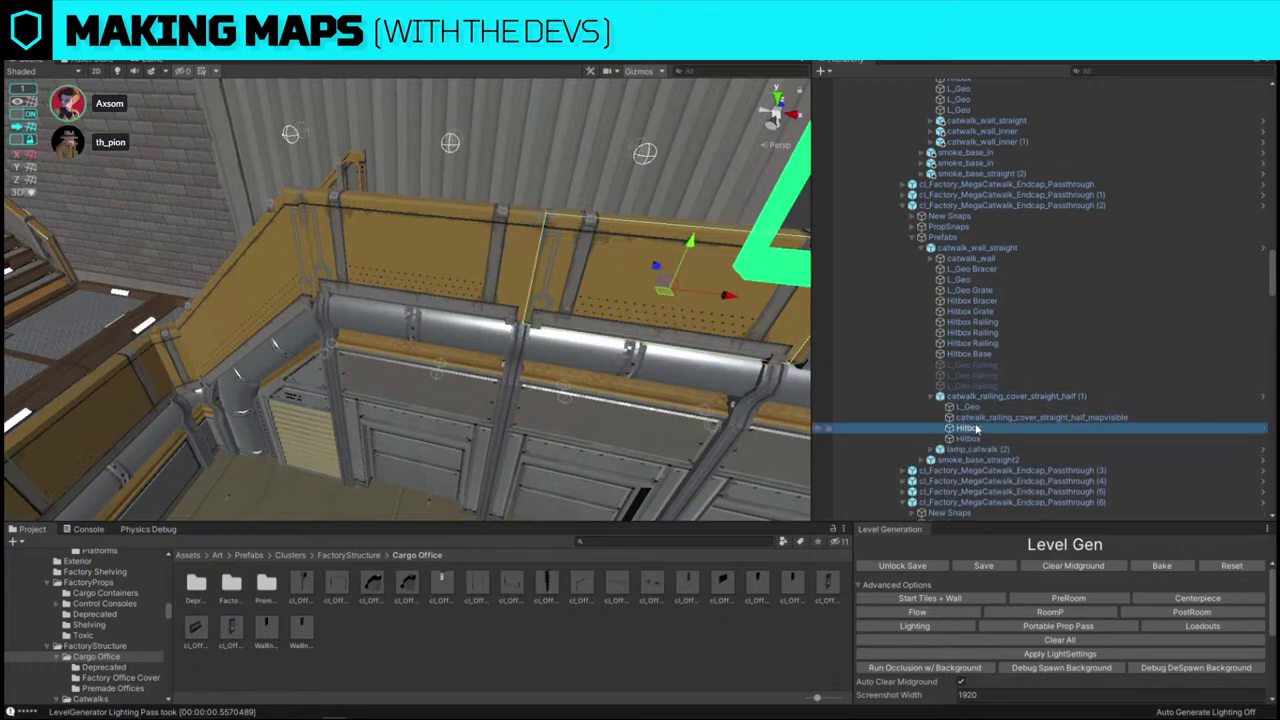
left_click(976, 418)
left_click(974, 430)
left_click(973, 449)
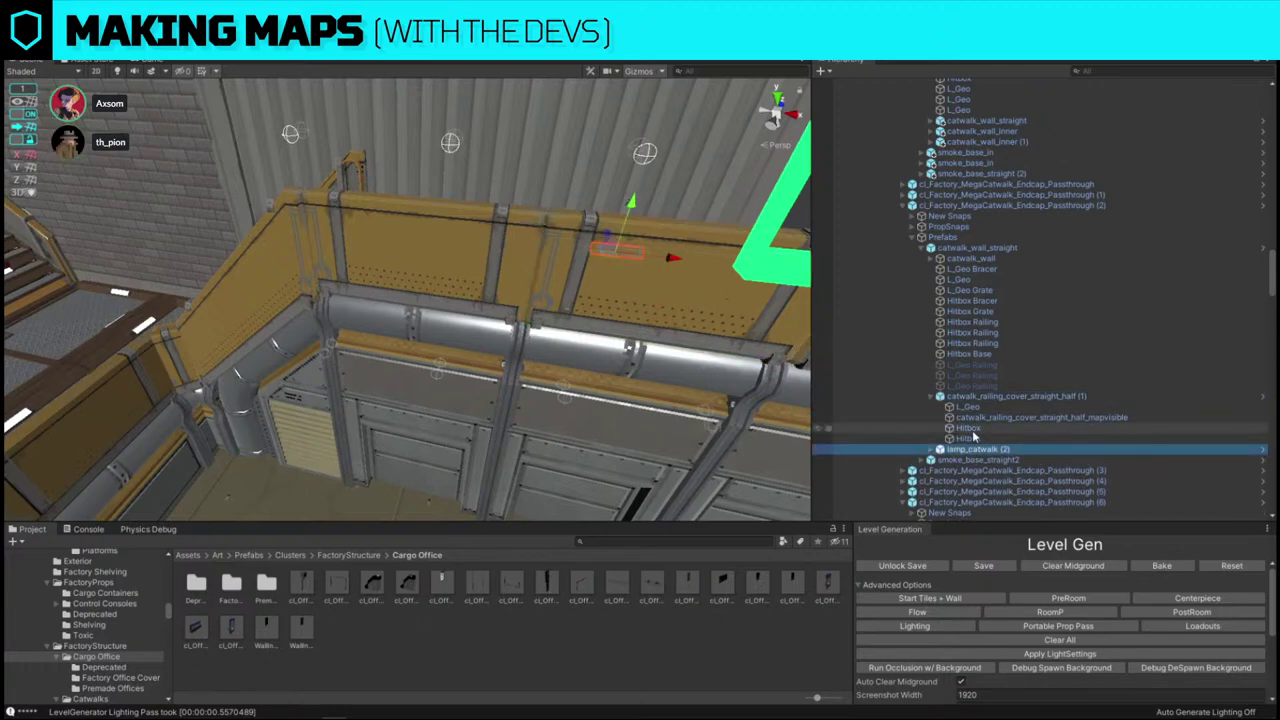
key("Up")
key("Up")
key("Down")
key("Up")
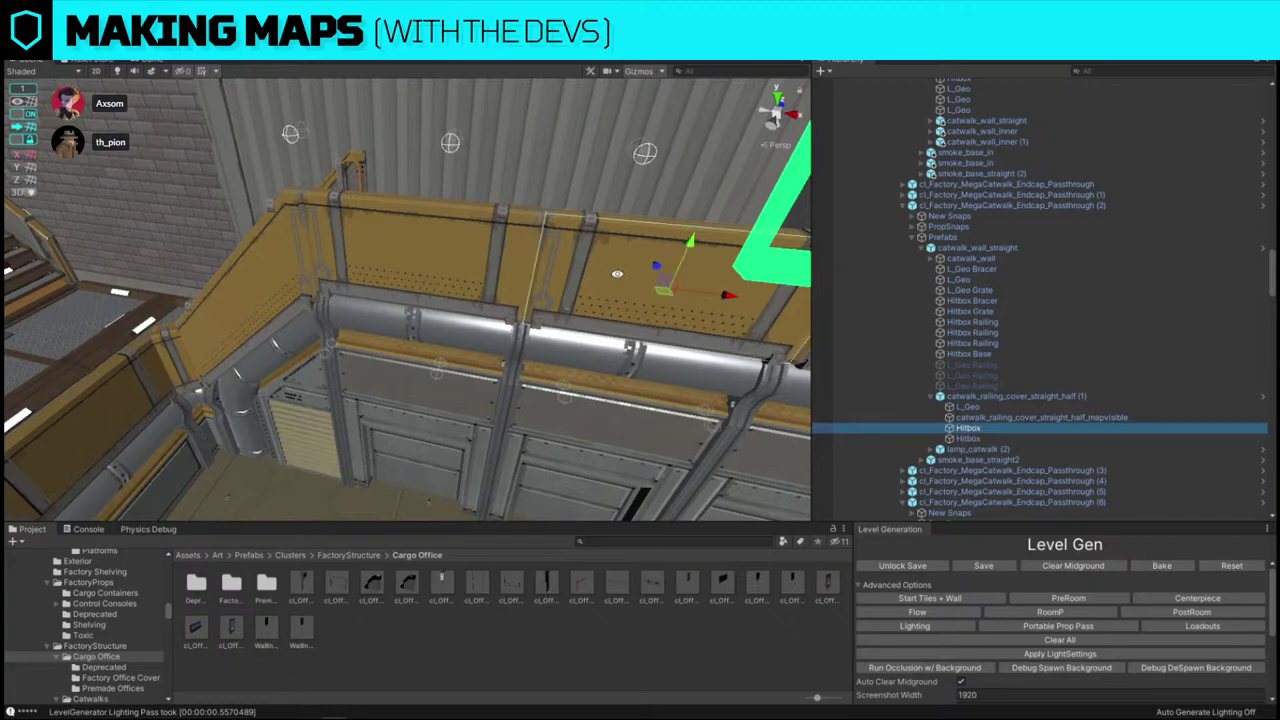
- Check the sightlines around the smokestacks with the vents off, from the catwalk, the railing cover and the warehouse floor
right_click_drag(617, 274, 282, 197)
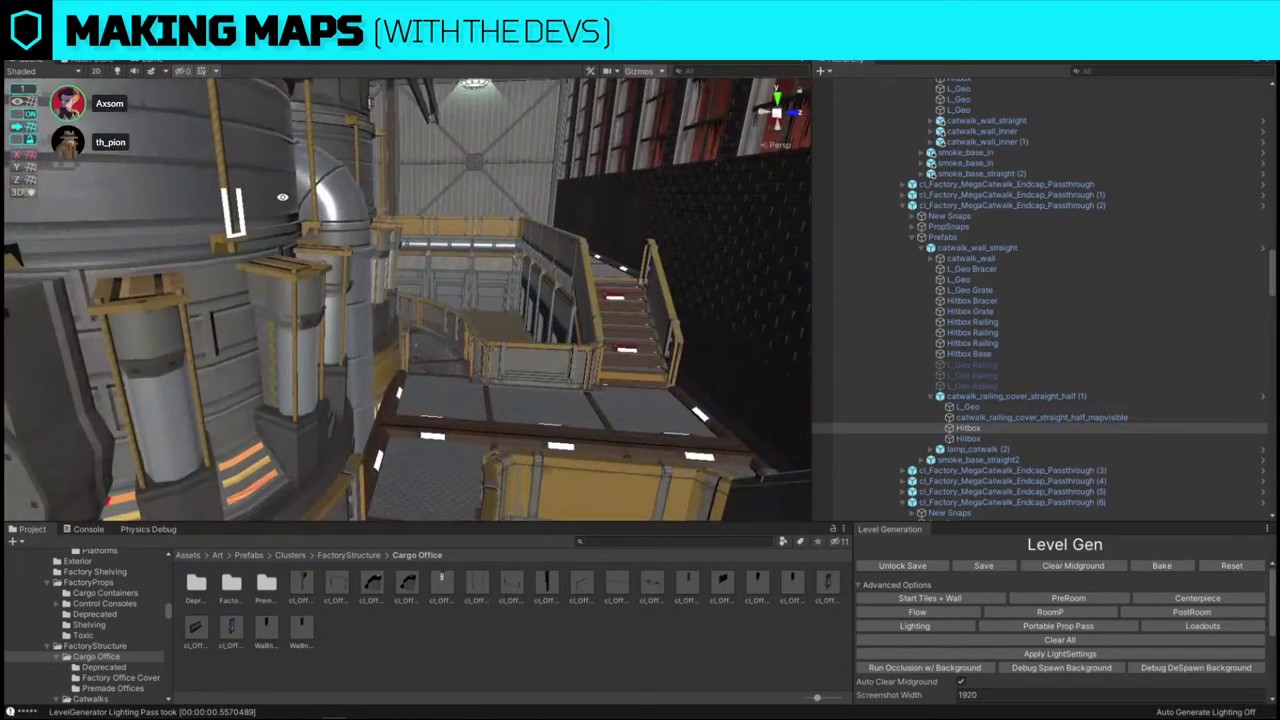
right_click_drag(506, 264, 387, 233)
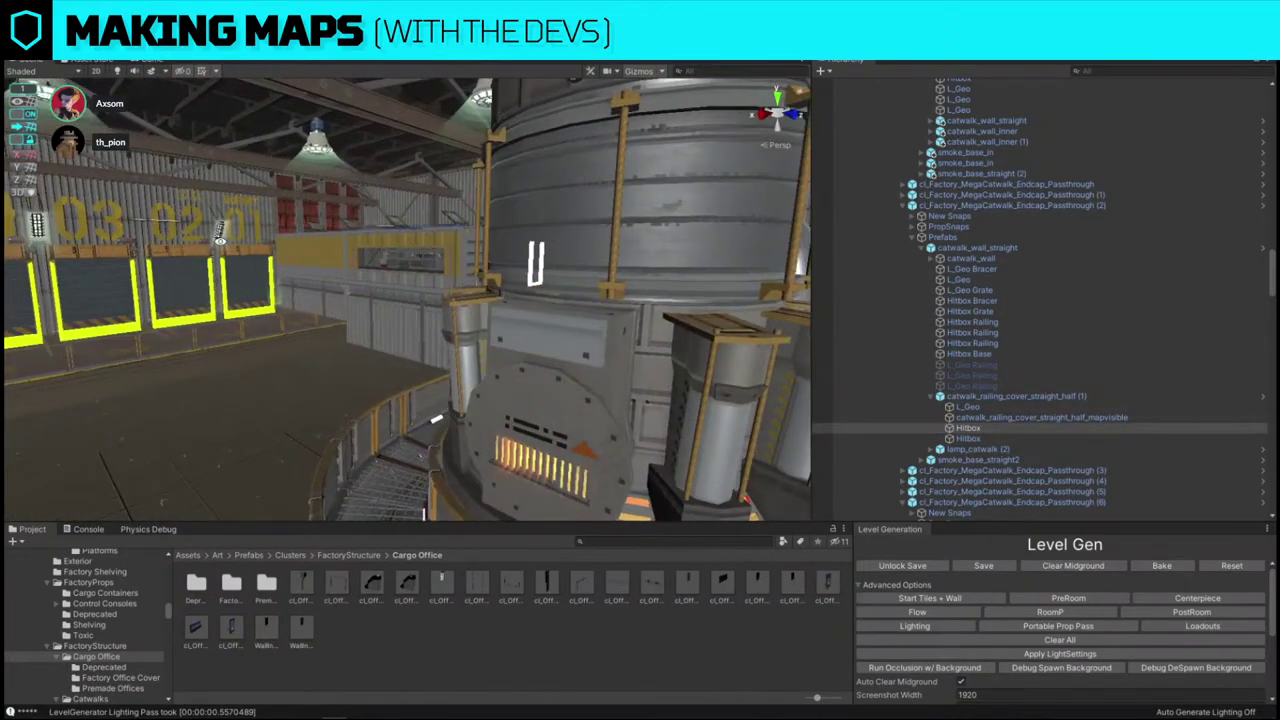
key("f")
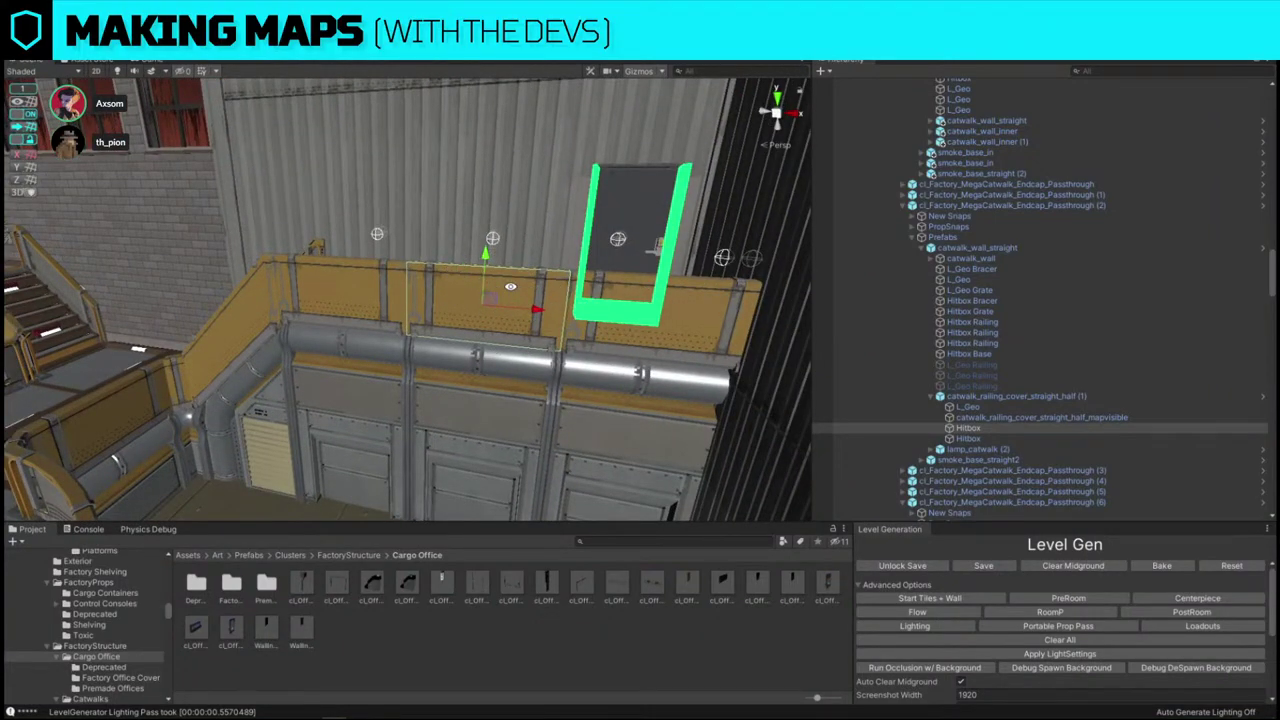
right_click_drag(505, 292, 761, 289)
left_click(525, 249)
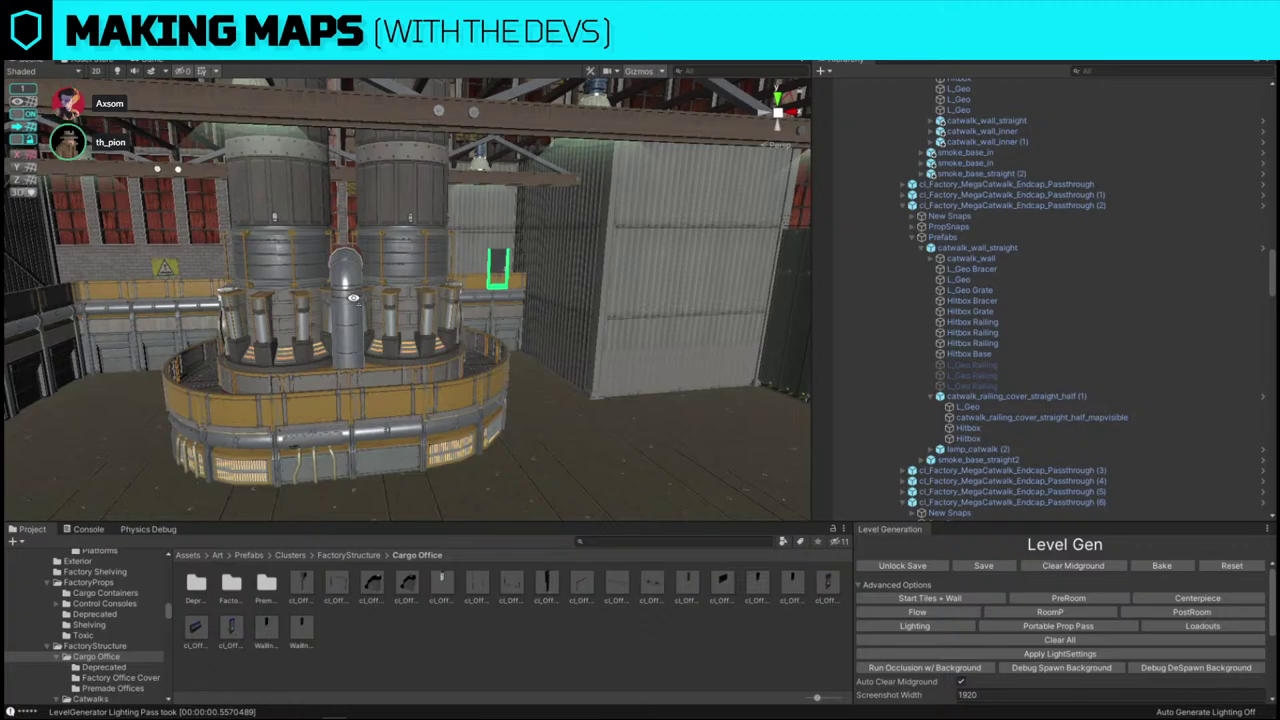
- Examine the railing cover, the office's container door and the view into the office from the catwalk side
right_click_drag(353, 297, 460, 276)
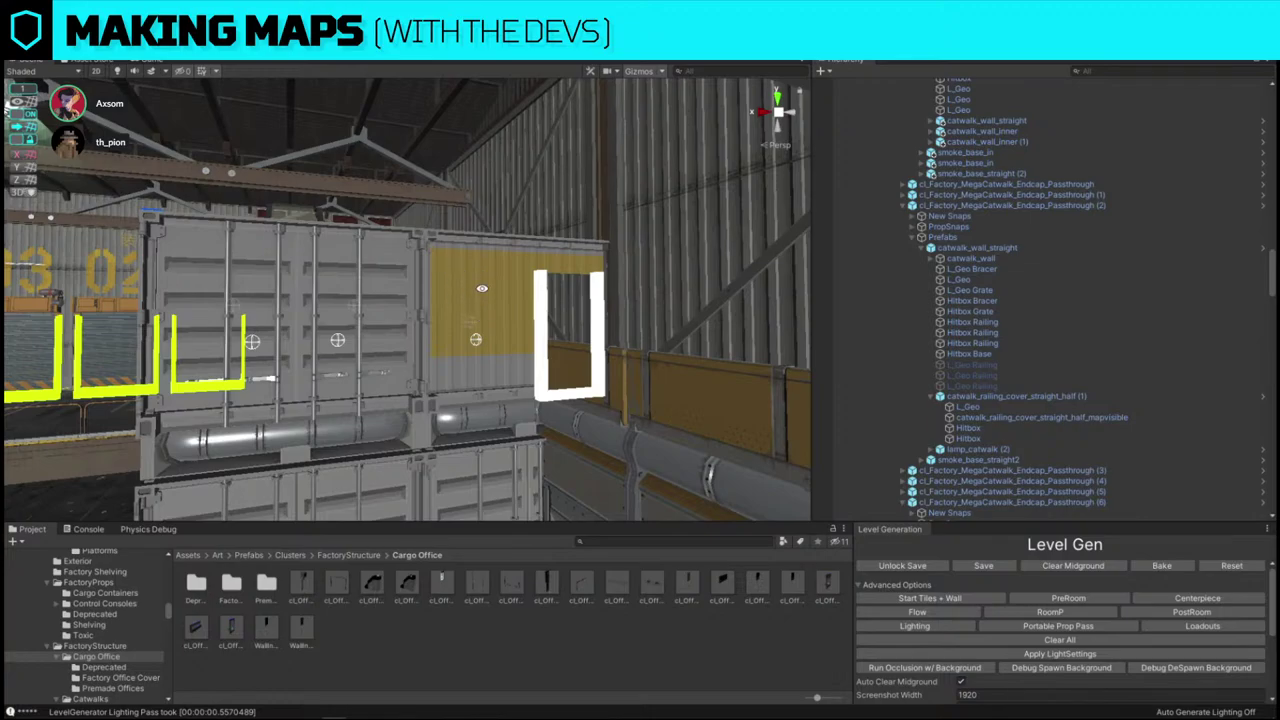
right_click_drag(371, 311, 274, 396)
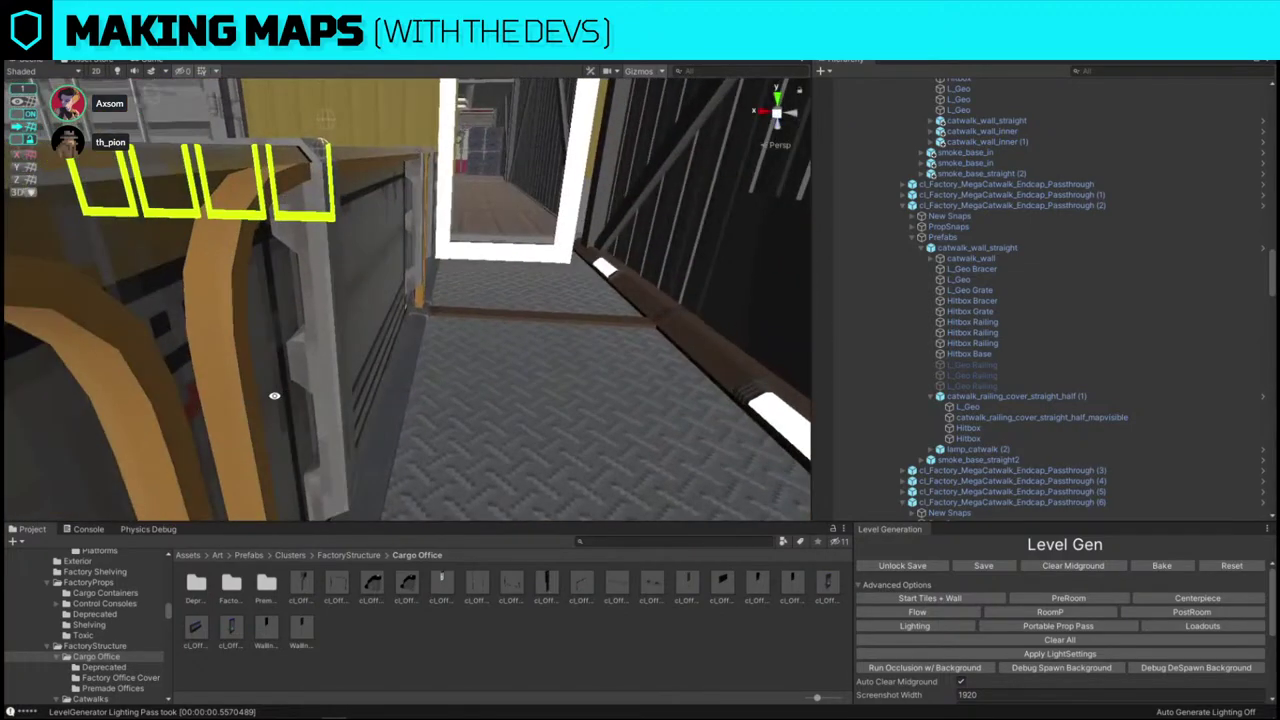
left_click(387, 260)
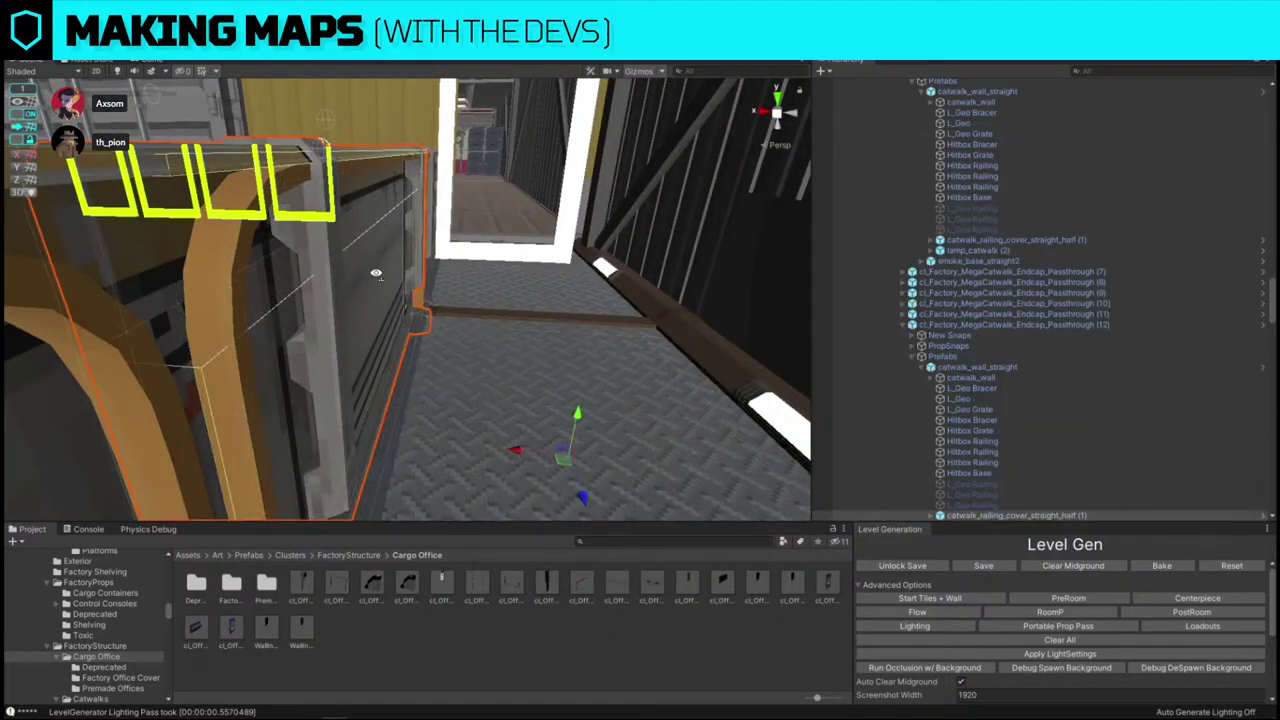
mouse_move(387, 260)
right_mouse_down()
mouse_move(486, 241)
mouse_move(555, 247)
mouse_move(380, 248)
right_mouse_up()
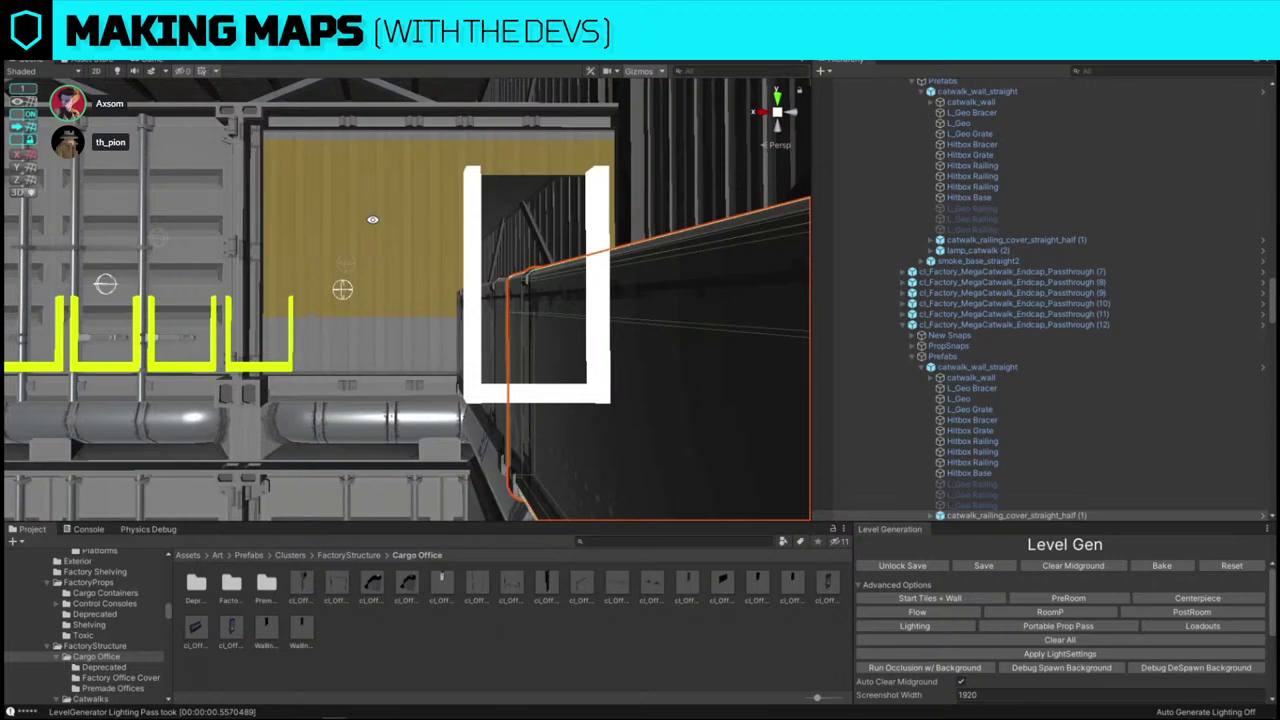
left_click(163, 202)
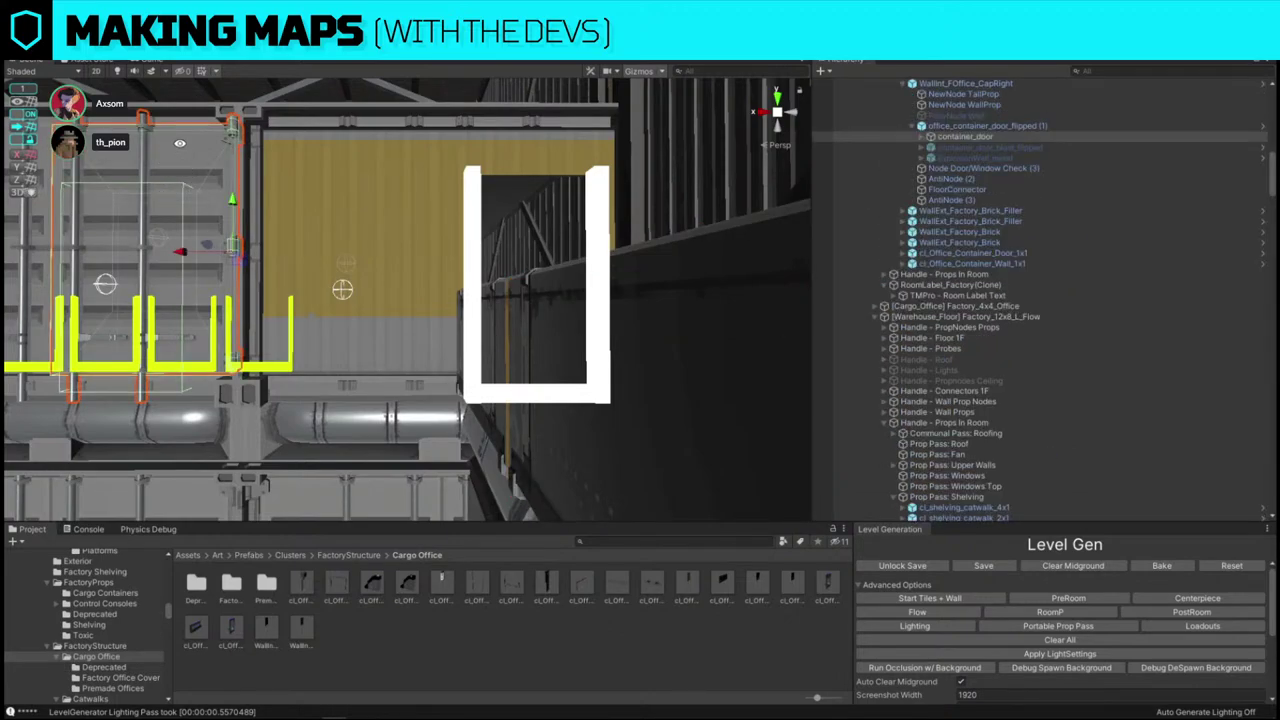
right_click_drag(180, 143, 450, 175)
right_click_drag(170, 230, 541, 183)
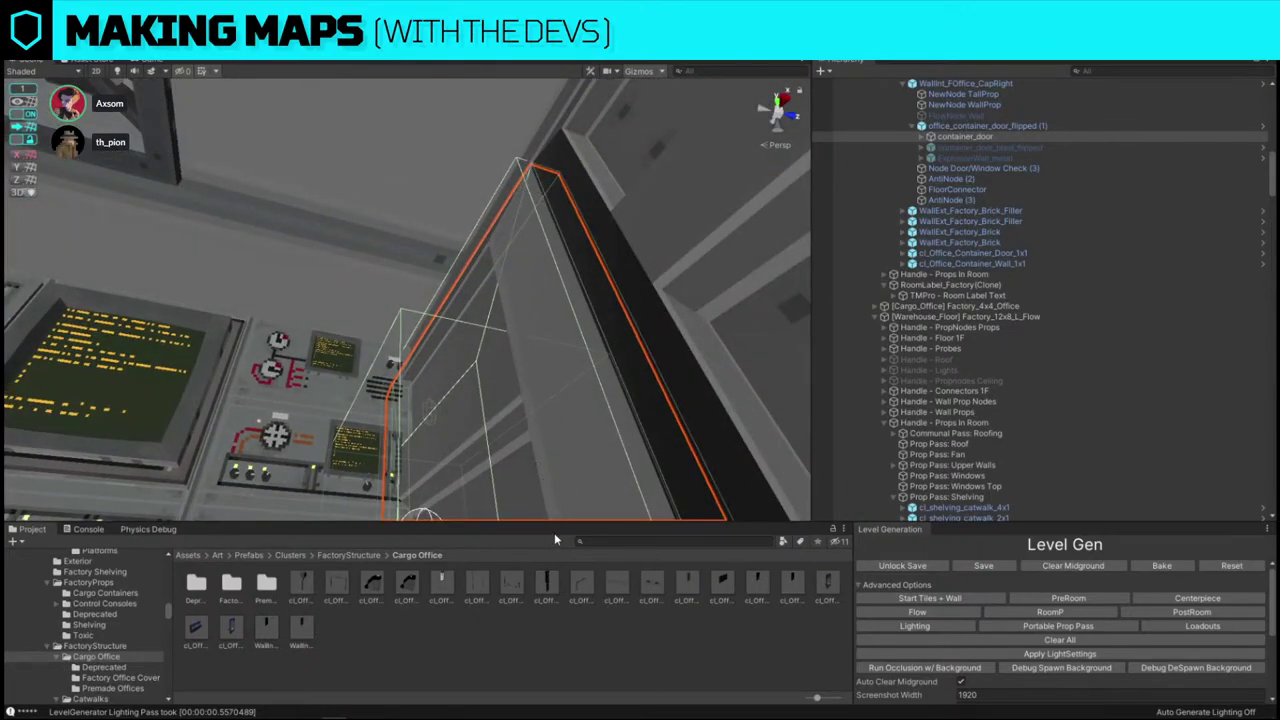
right_click_drag(509, 266, 568, 519)
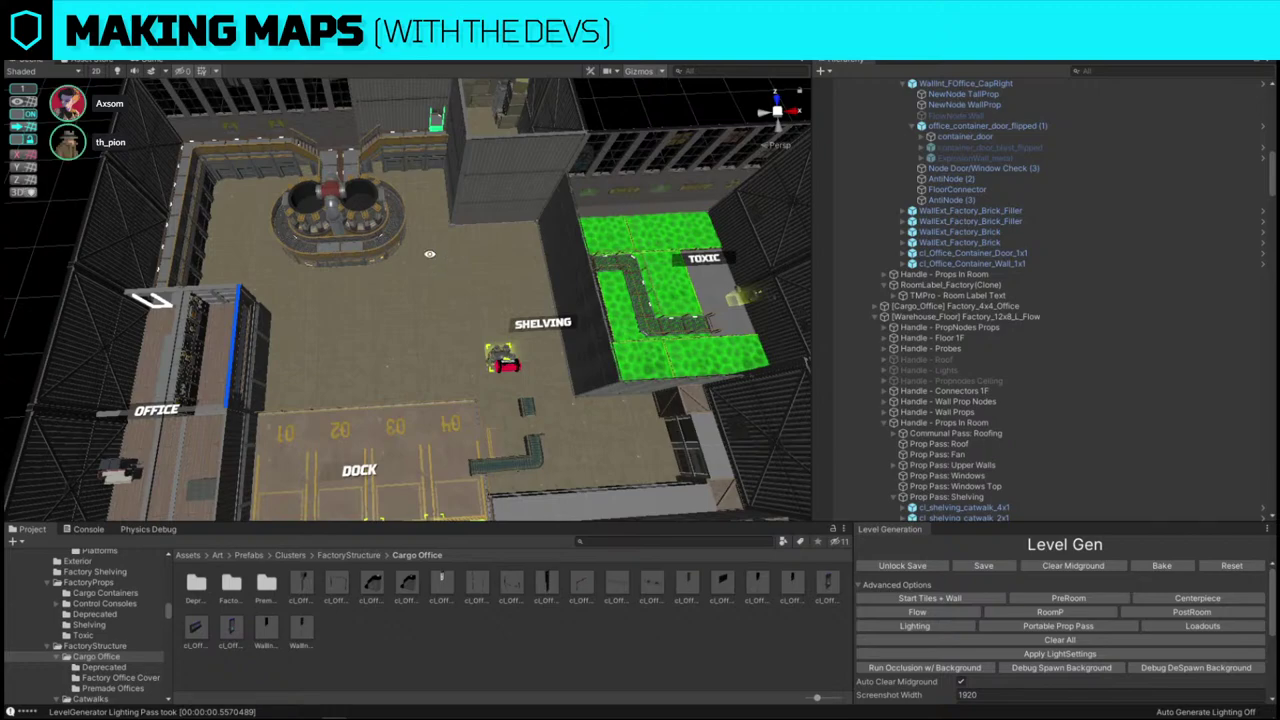
- Move the bomb objective beside the SHELVING label onto the open floor directly in front of the smokestacks
left_click(500, 360)
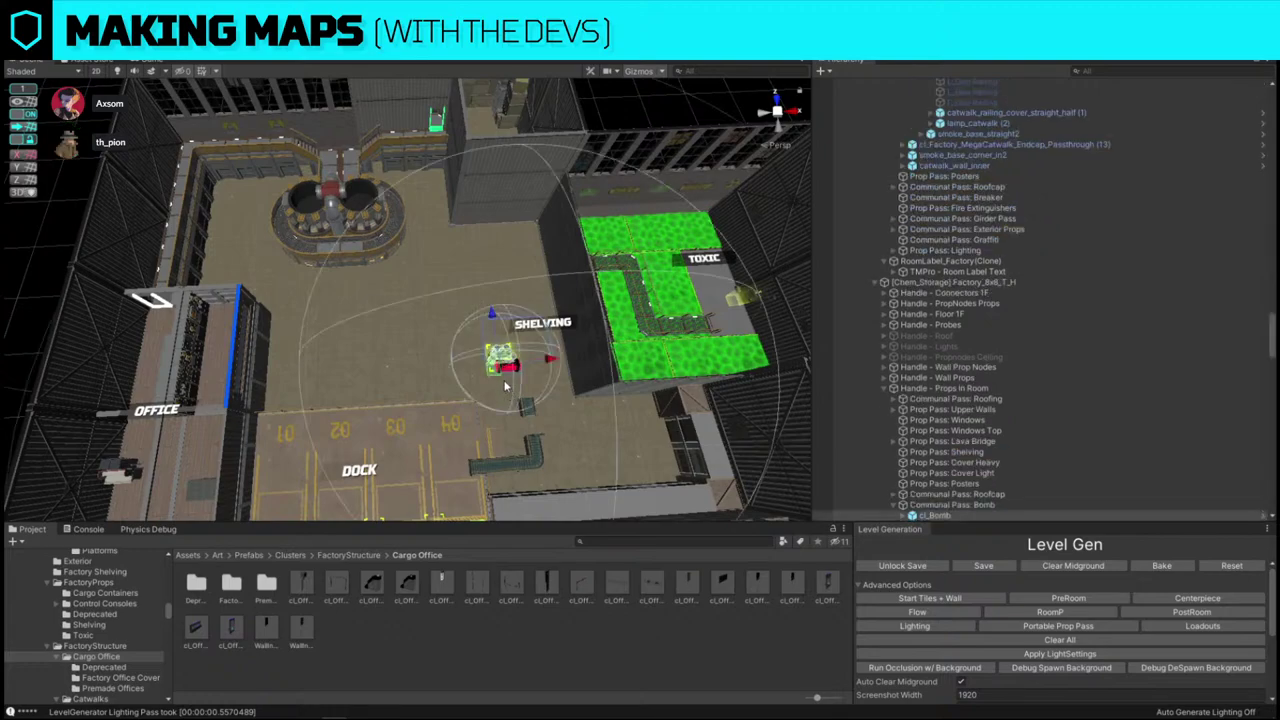
left_click_drag(500, 362, 564, 298)
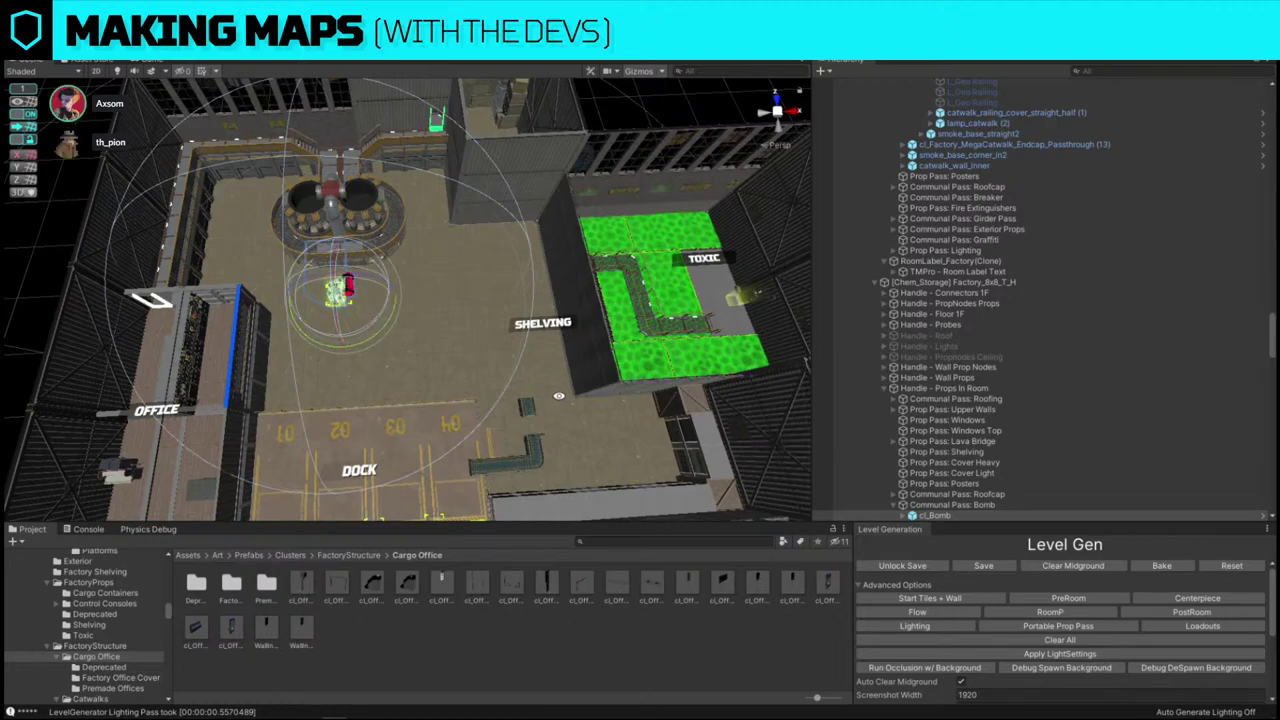
key("w")
right_click_drag(558, 396, 595, 487)
key("w")
key("w")
key("s")
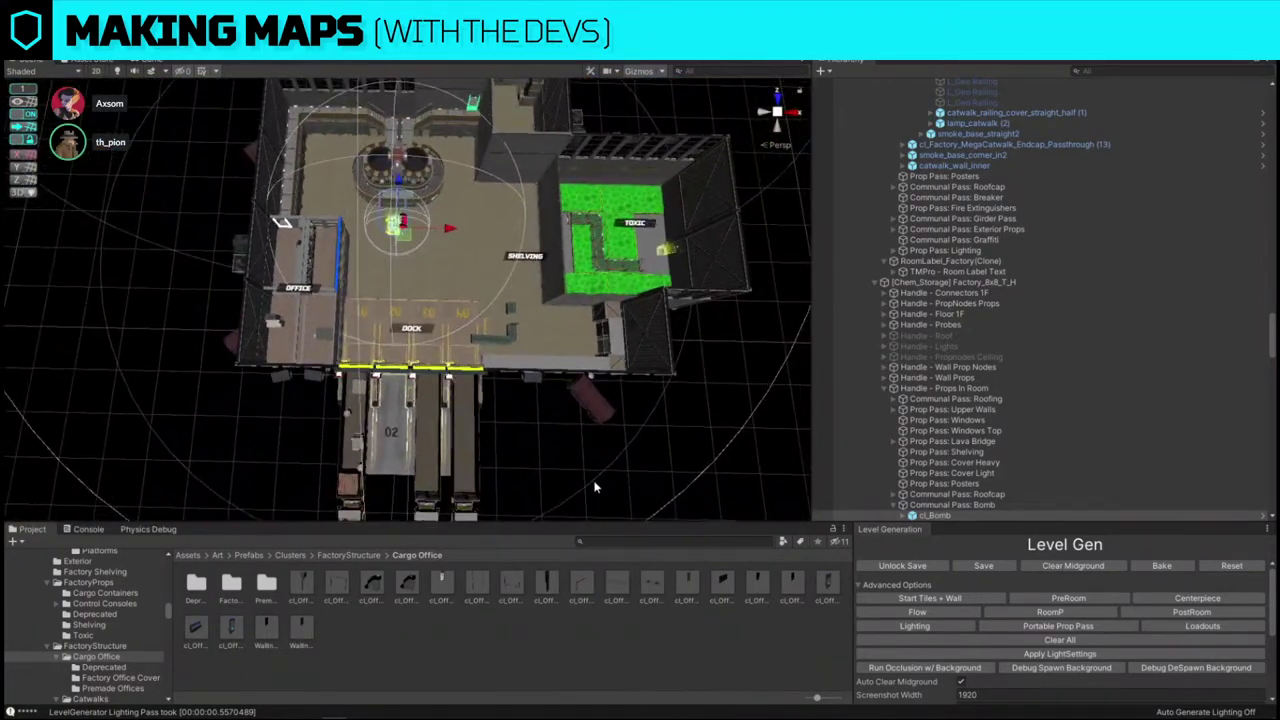
left_click(593, 486)
- Replace the cl_shelving_catwalk_1x1 piece beside dock door 04 with the cl_Factory_Dock_CrateWall A_1x1 prefab
right_click_drag(480, 434, 510, 422)
key("w")
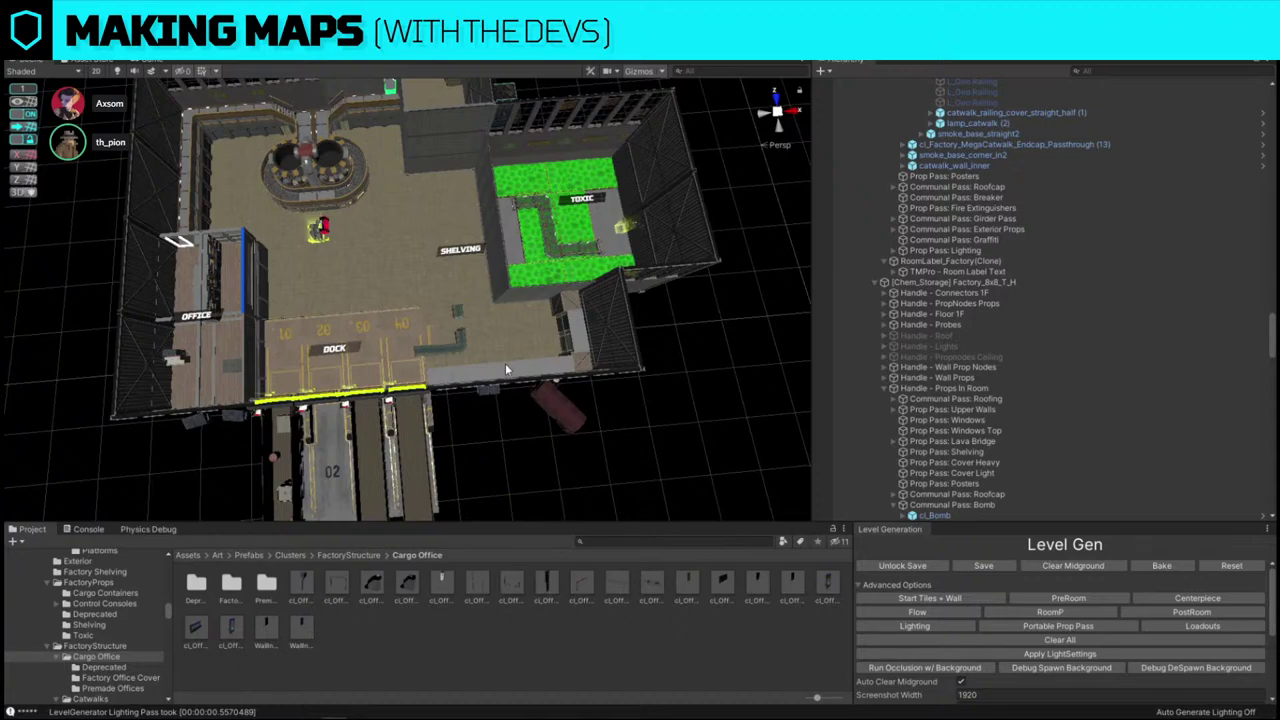
left_click(436, 377)
left_click(670, 541)
type("crate")
key("w")
right_click_drag(320, 375, 630, 385)
key("ctrl+shift+r")
left_click_drag(267, 586, 277, 255)
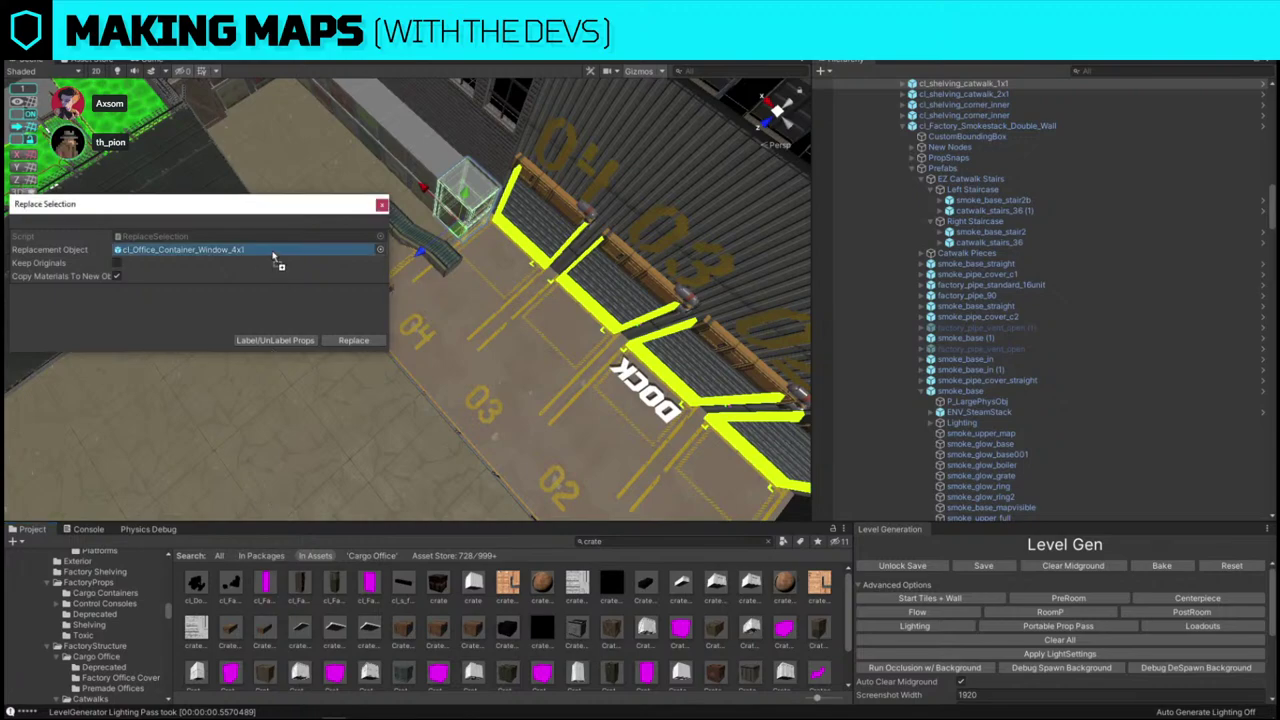
left_click(353, 340)
- Rotate the new cl_Factory_Dock_CrateWall A_1x1 tank beside dock door 04 about its vertical axis
left_click(460, 200)
key("f")
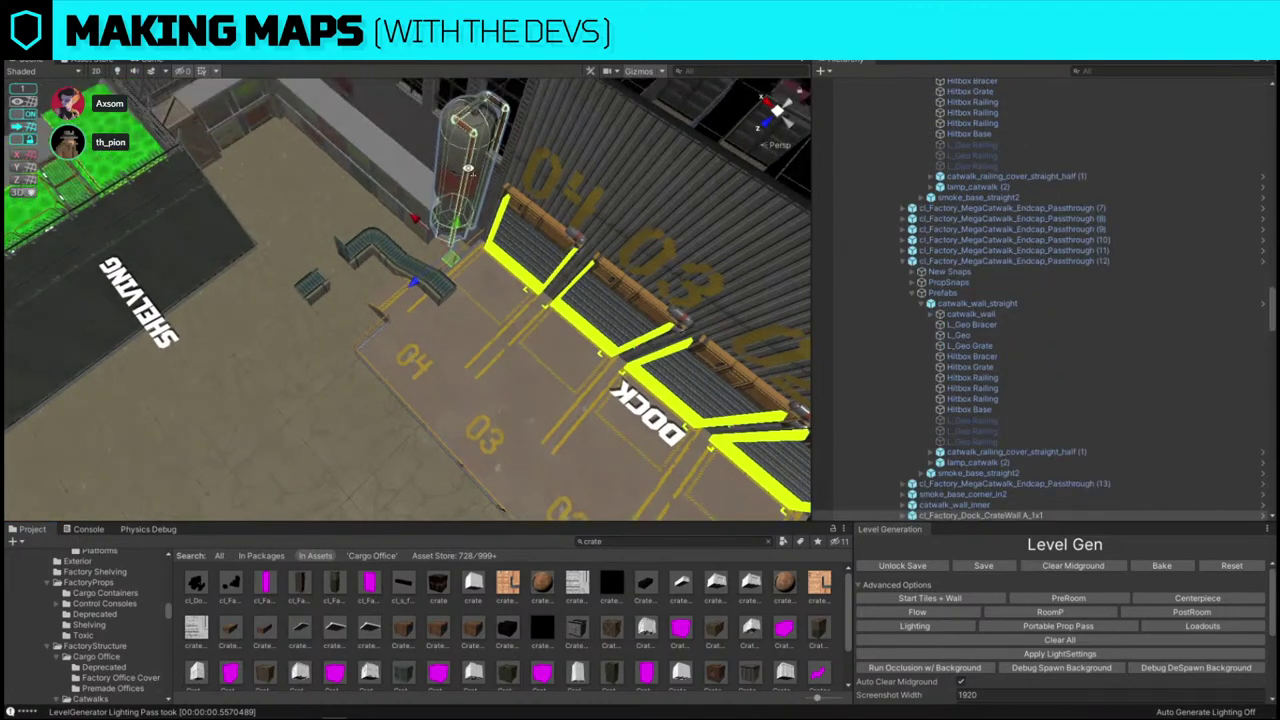
right_click_drag(460, 200, 494, 240)
key("s")
key("e")
left_click_drag(421, 379, 460, 332)
right_click_drag(460, 332, 468, 236)
key("w")
key("s")
key("a")
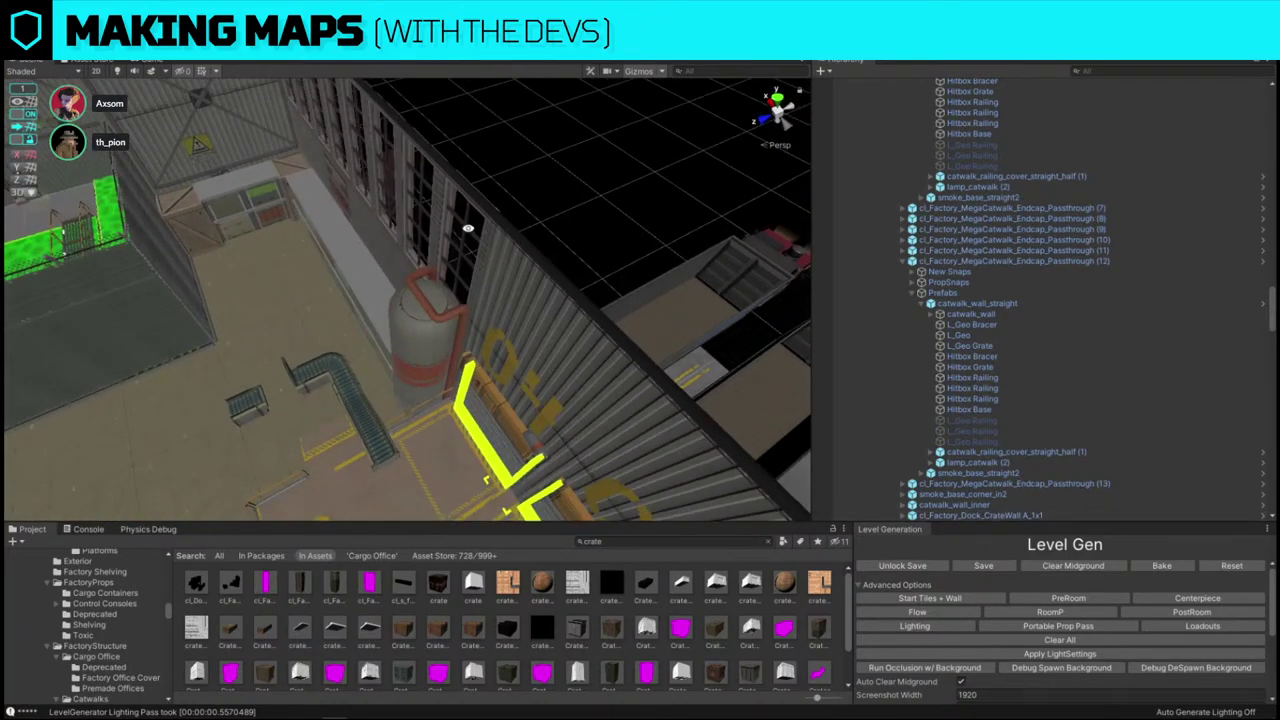
- Search the project for "stoop" and locate the prefab asset of the stoop_stairs inside the conveyor beside the dock
left_click(349, 448)
left_click(641, 541)
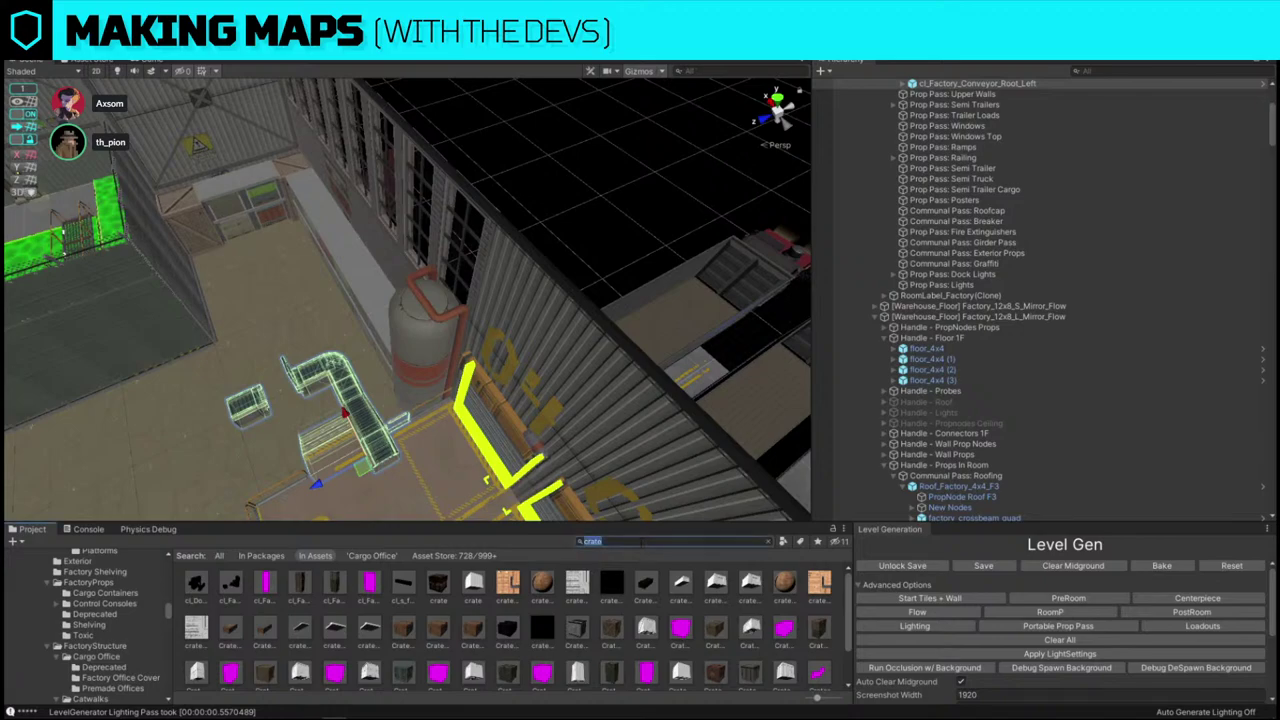
type("stoop")
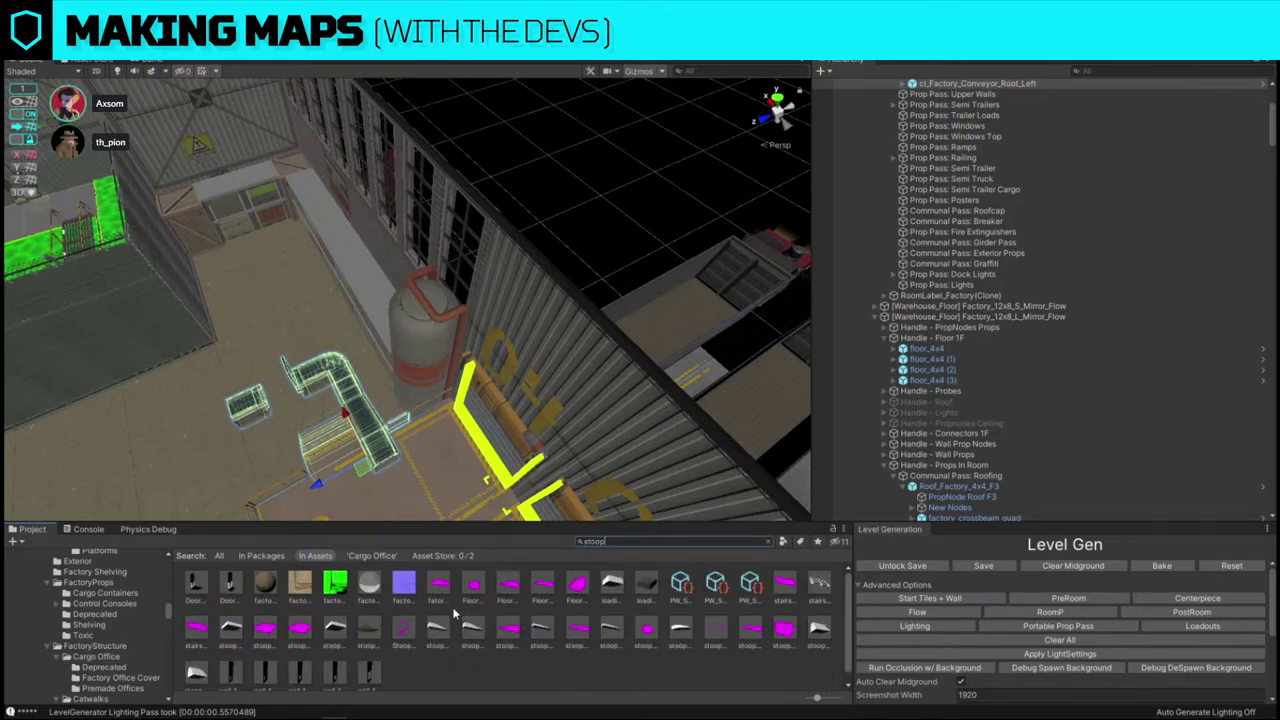
right_click_drag(497, 389, 308, 332)
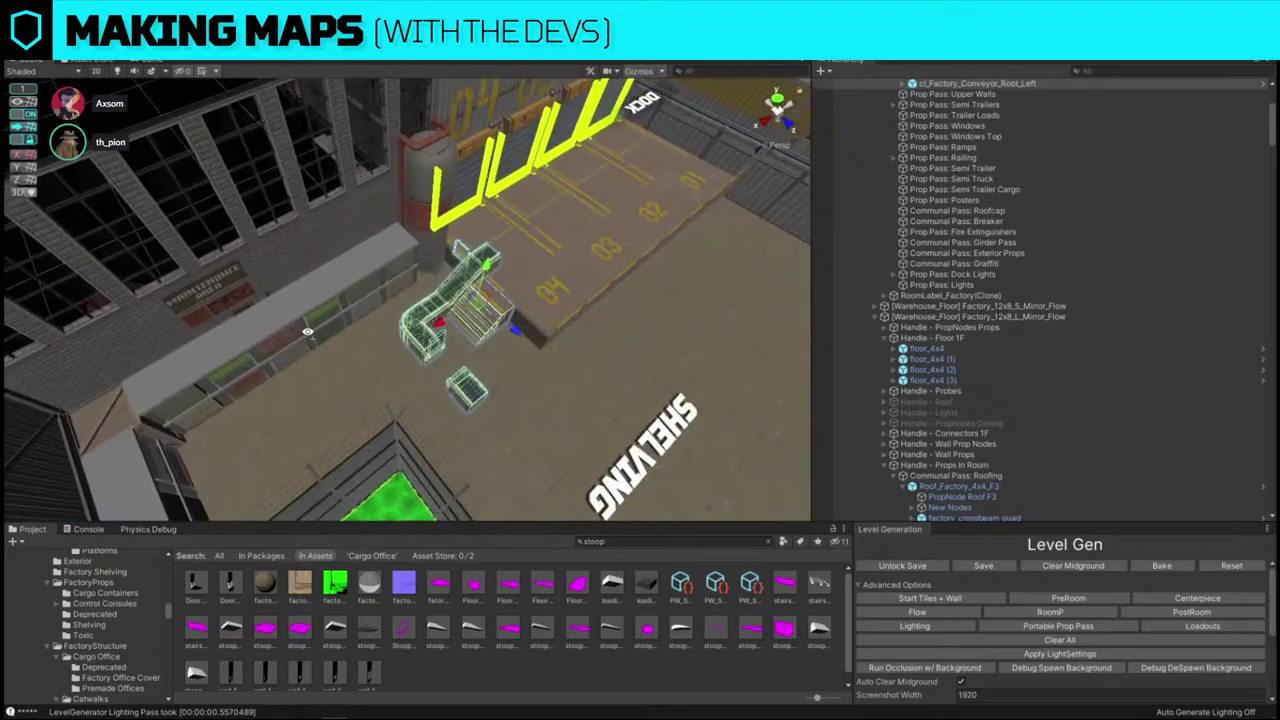
left_click_drag(308, 332, 457, 296, "alt")
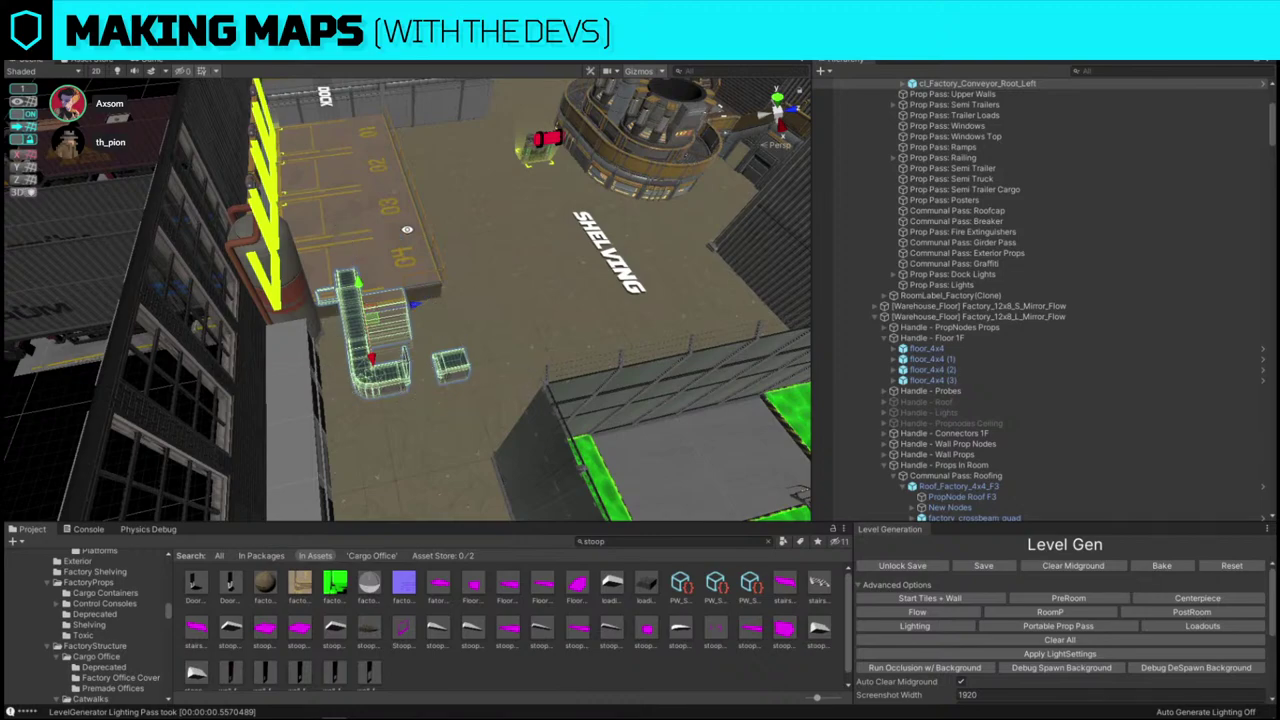
key("f")
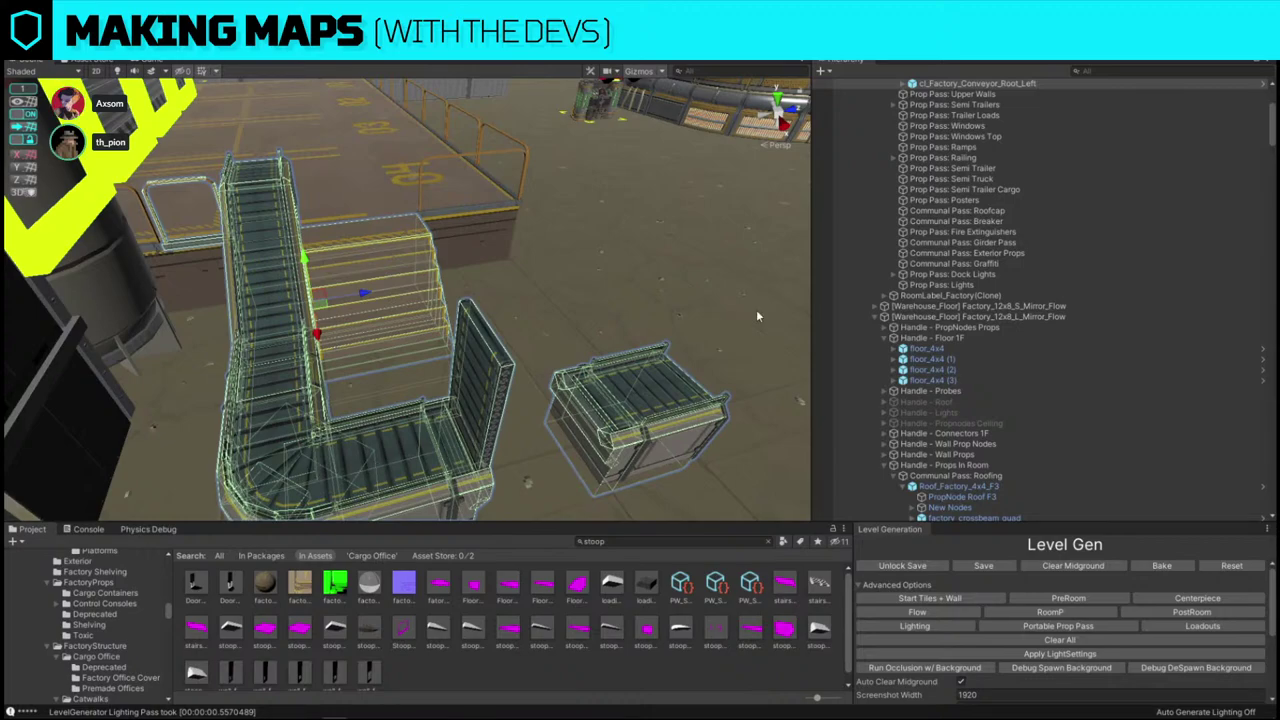
right_click_drag(756, 310, 747, 331)
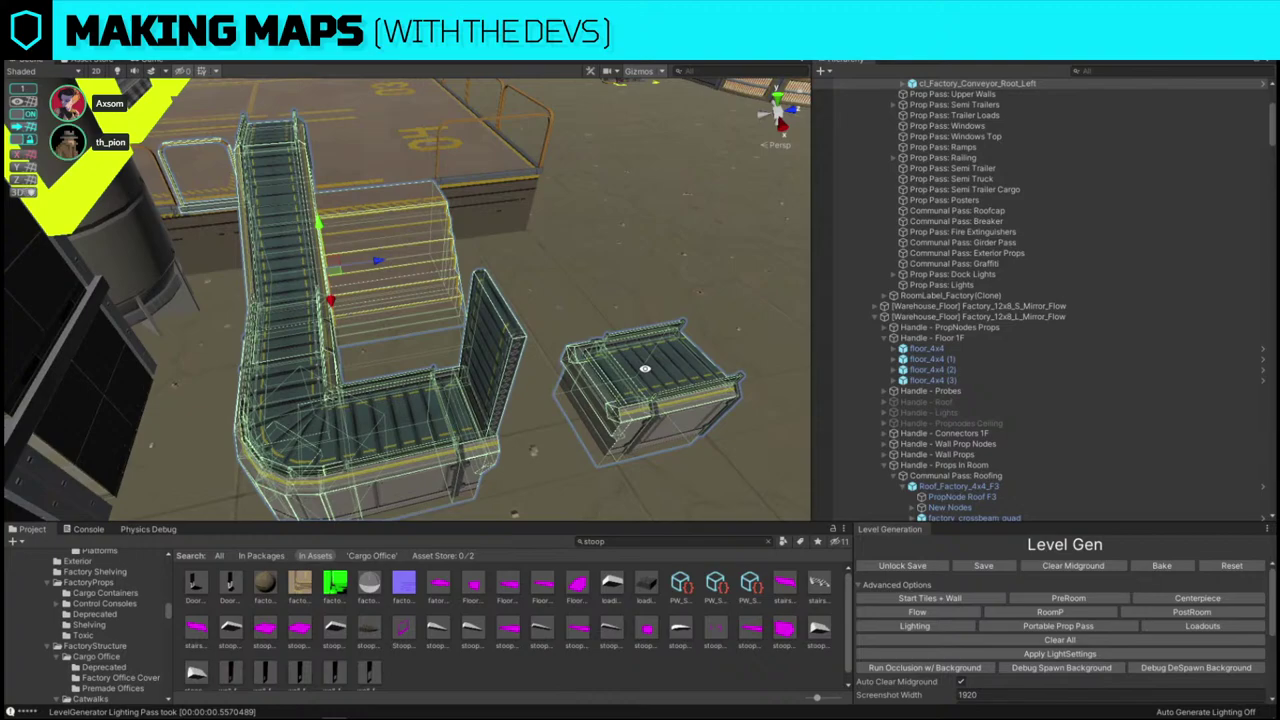
left_click(366, 236)
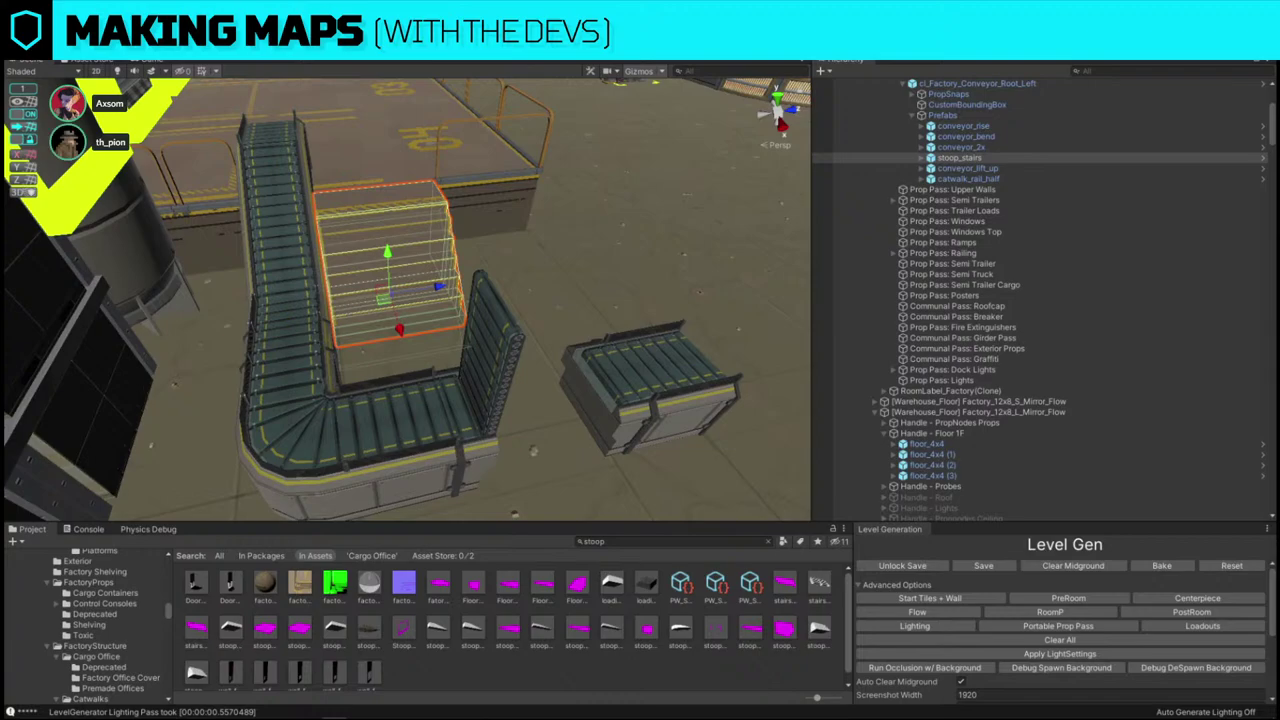
left_click(1125, 170)
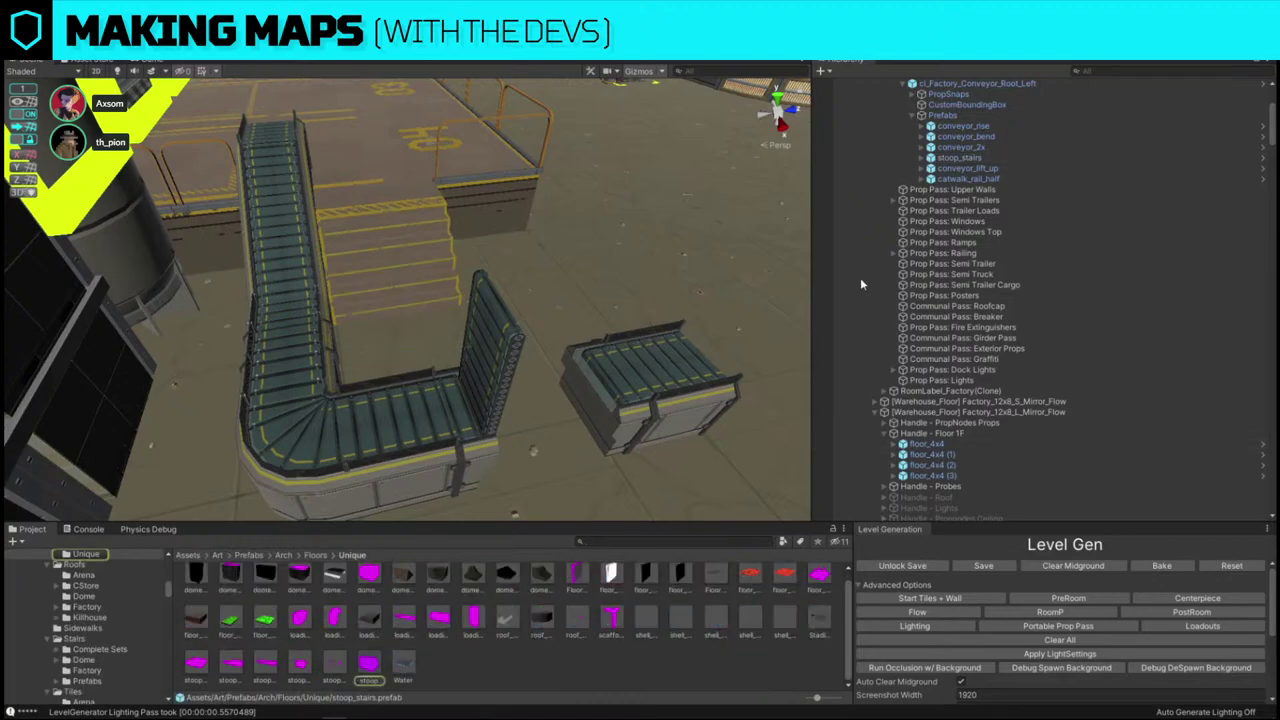
- Replace the whole cl_Factory_Conveyor_Root_Left cluster at the dock's edge with the Floor_Stoop_Stairs_1x1 prefab
left_click(415, 286)
key("ctrl+shift+r")
scroll(385, 599, "up", 1)
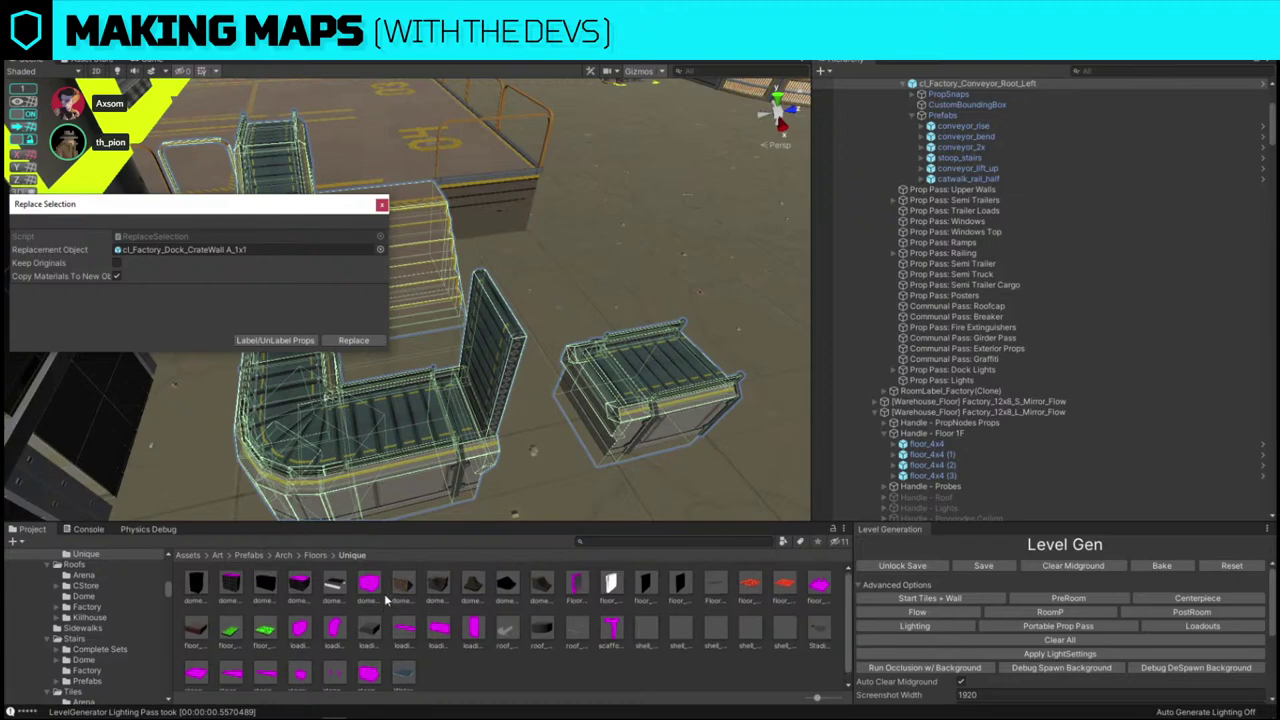
scroll(619, 605, "down", 1)
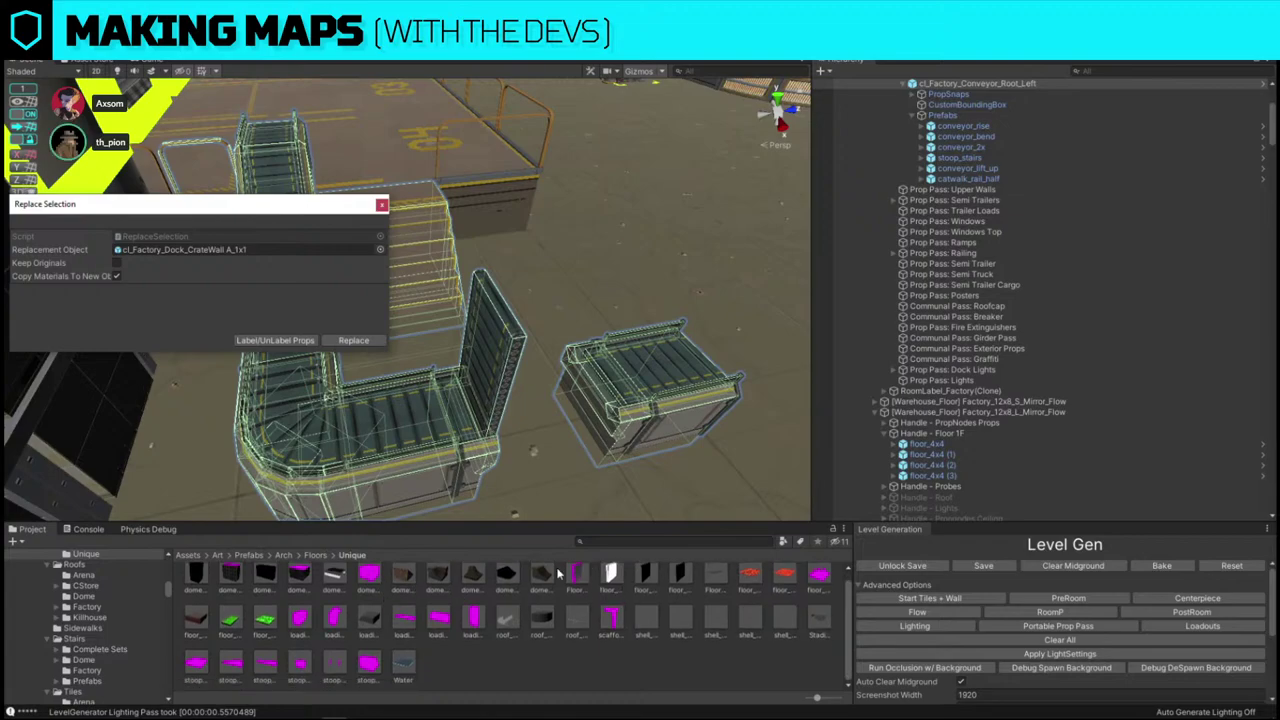
left_click(611, 542)
type("stoop")
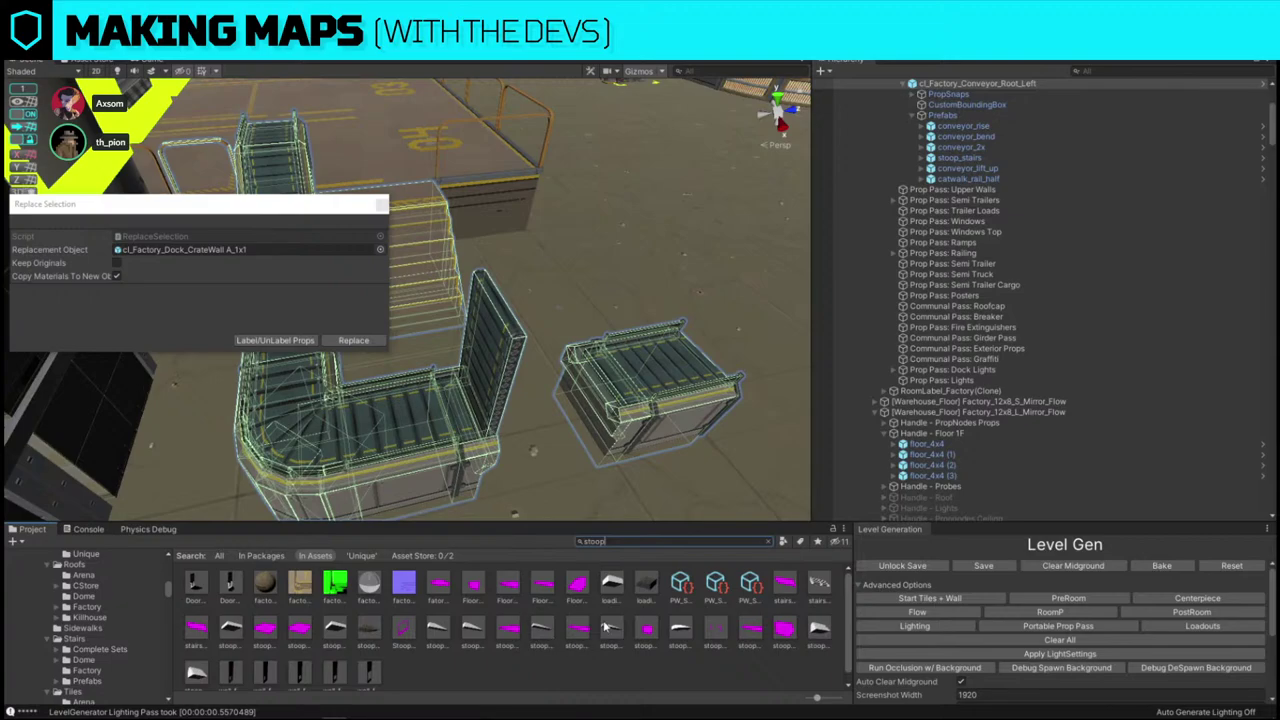
left_click_drag(605, 626, 240, 248)
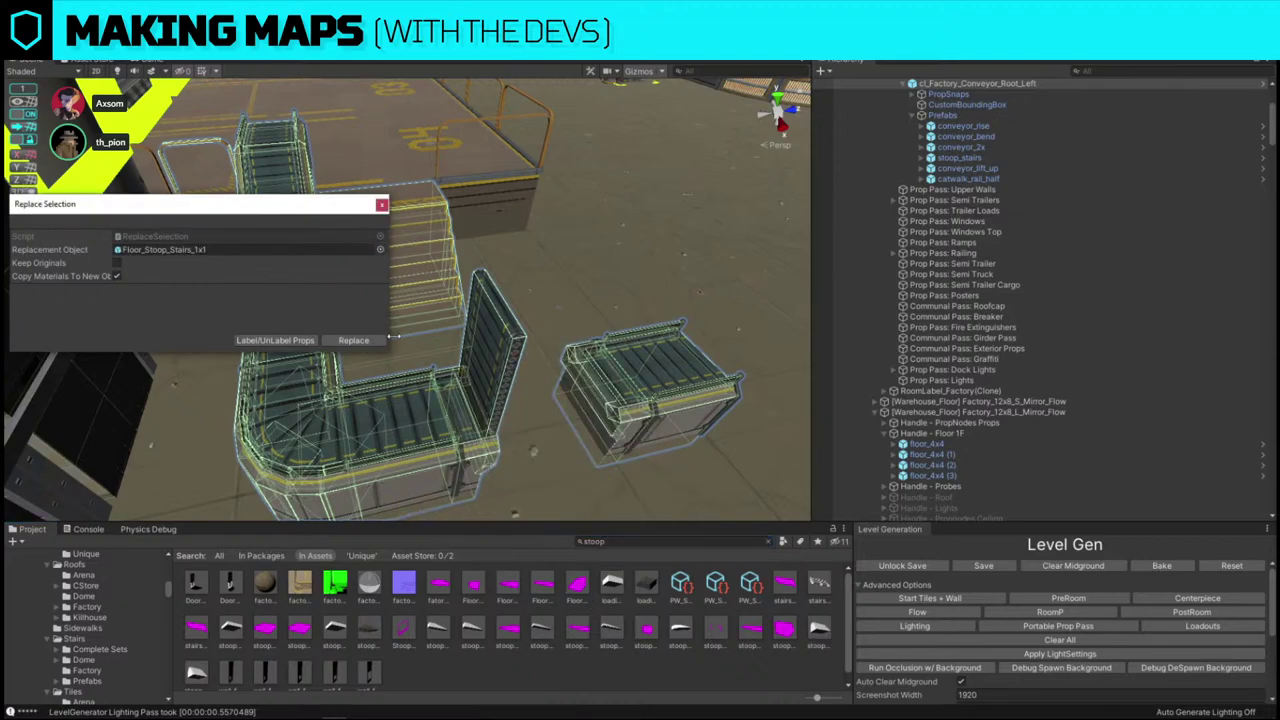
left_click(353, 340)
left_click(383, 205)
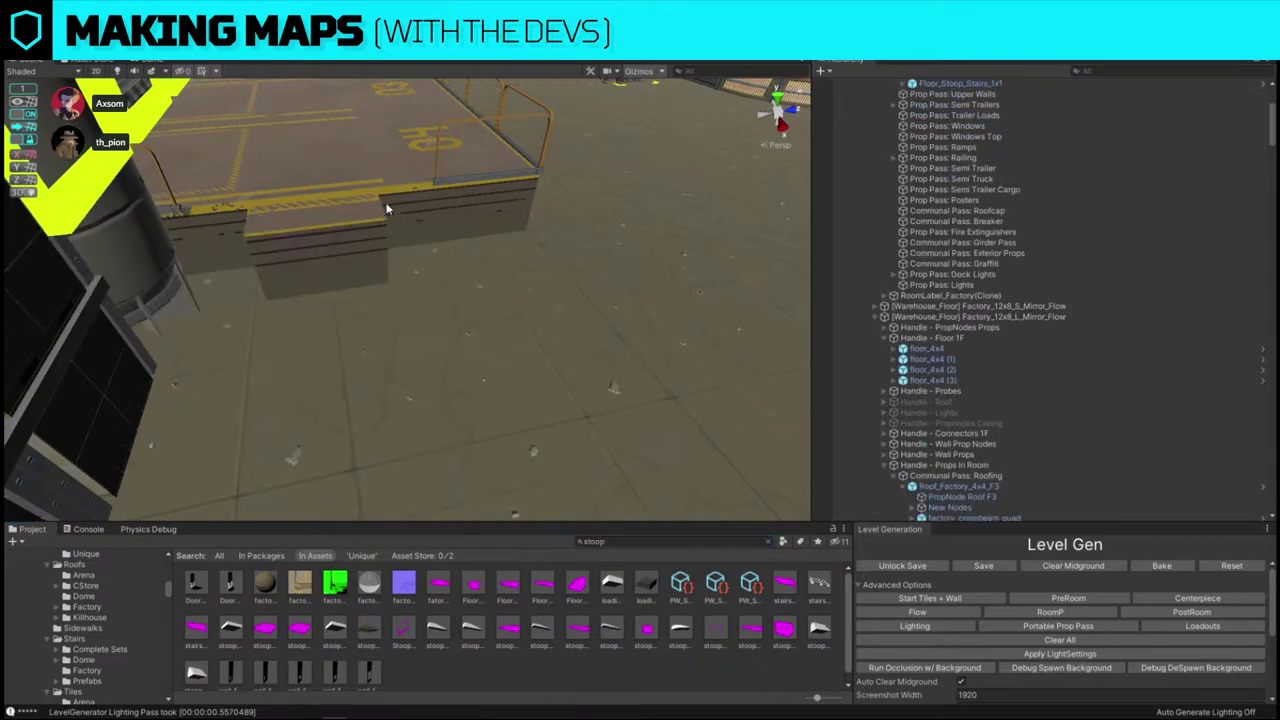
- Rotate Floor_Stoop_Stairs_1x1 so its steps descend from the dock, and shift it along the gap beside bay 04
left_click(363, 222)
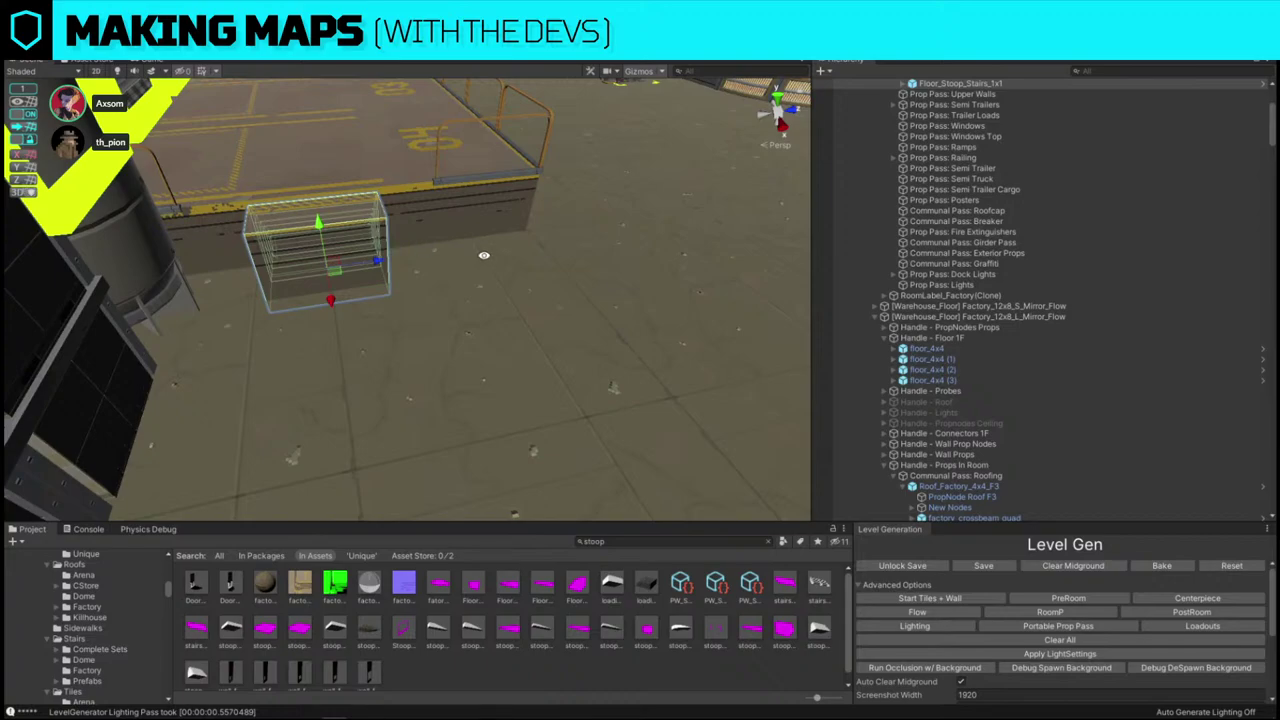
right_click_drag(539, 257, 452, 395)
key("e")
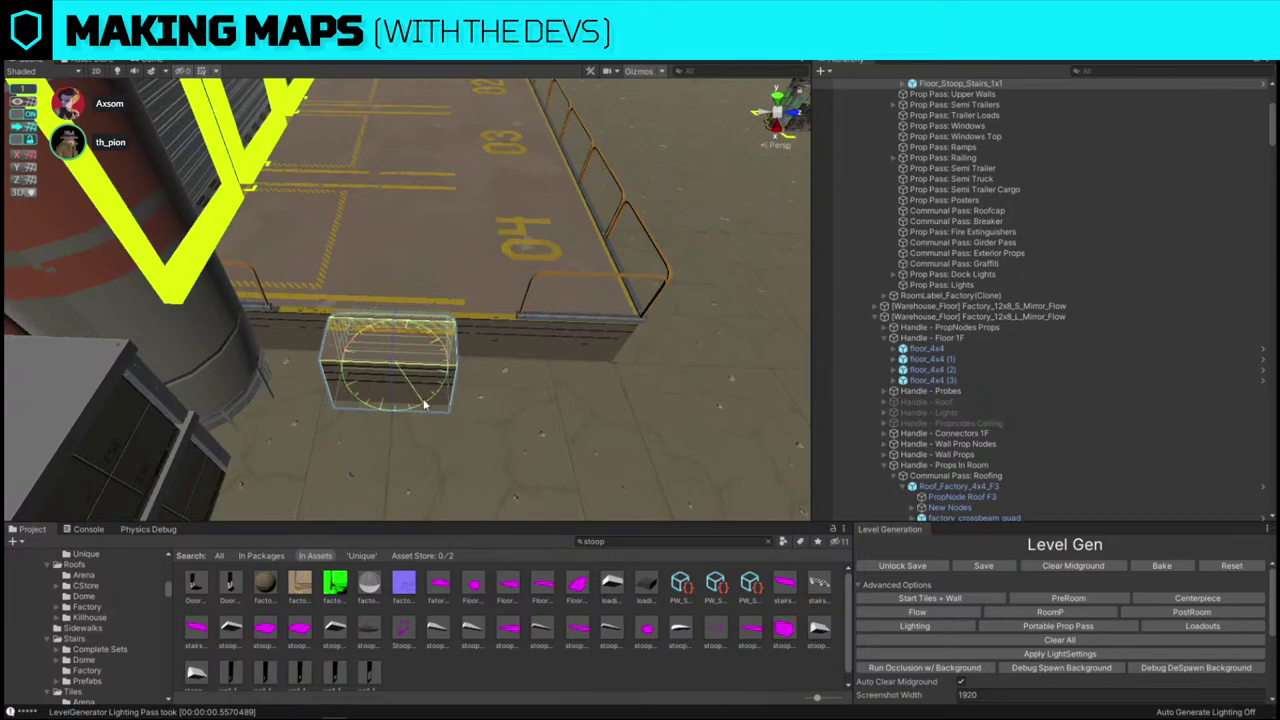
left_click_drag(425, 402, 795, 377)
key("w")
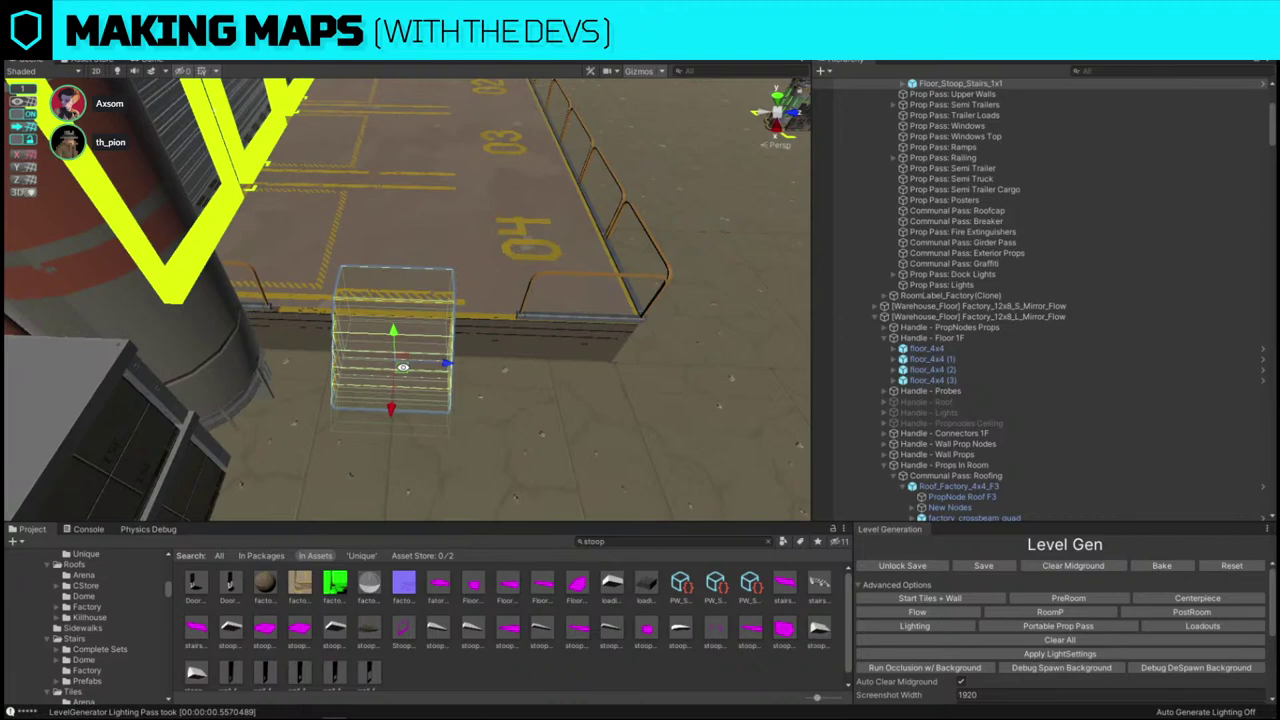
left_click_drag(402, 367, 493, 424)
- Duplicate the stoop stairs side by side to fill the railing gap at bay 04, and select both flights
key("ctrl+d")
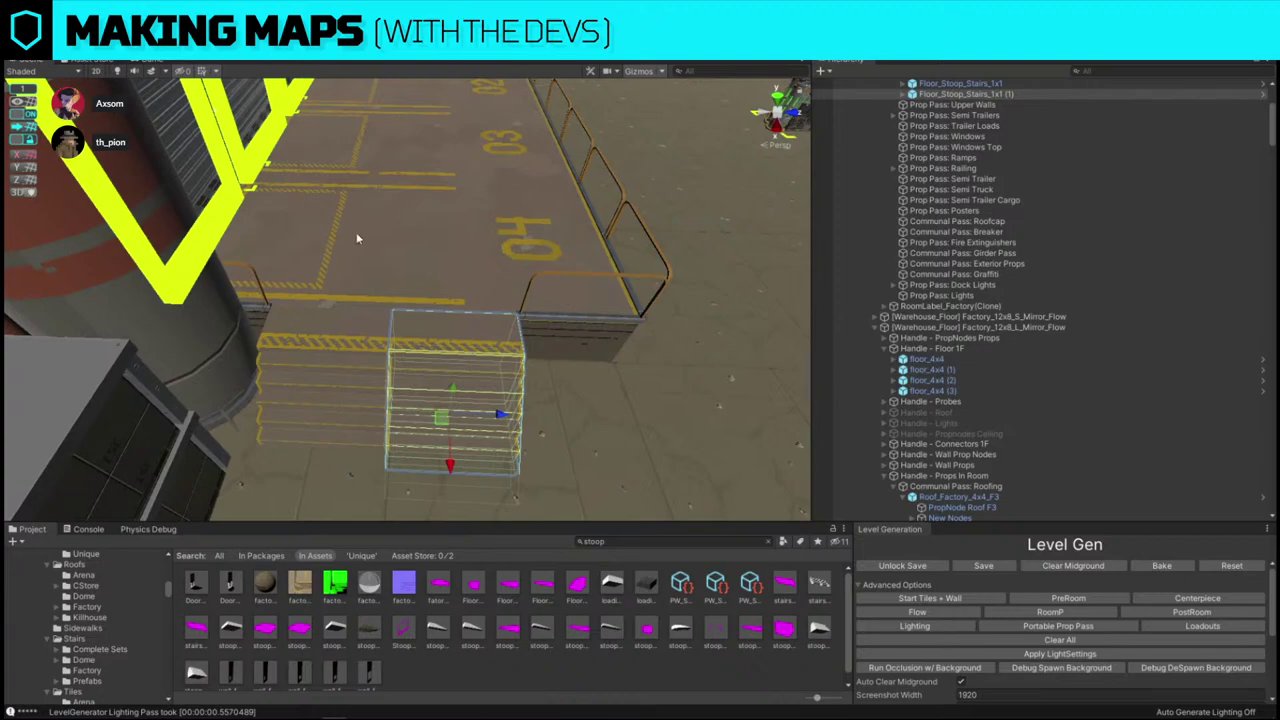
left_click(310, 328)
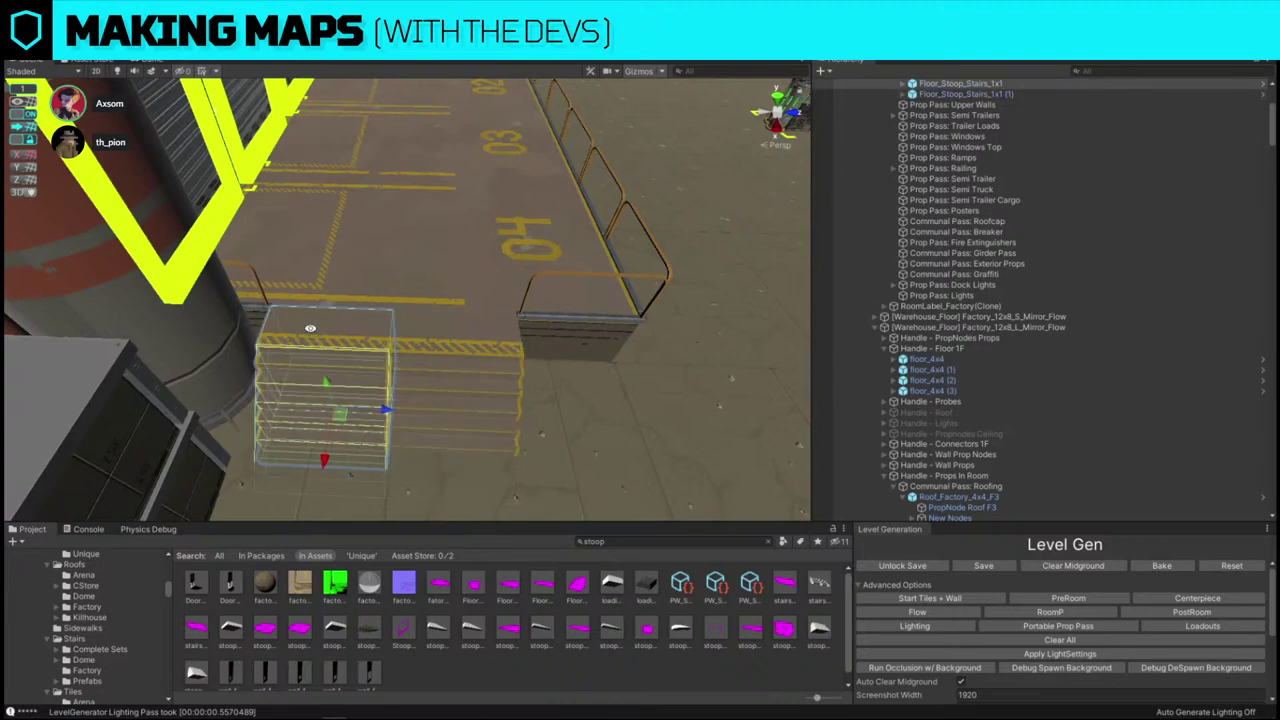
left_click(503, 363, "shift")
- Duplicate cl_FOffice_Consoles_Divide in the office and move the copy in line with it into the office's adjoining half
right_click_drag(503, 363, 549, 202)
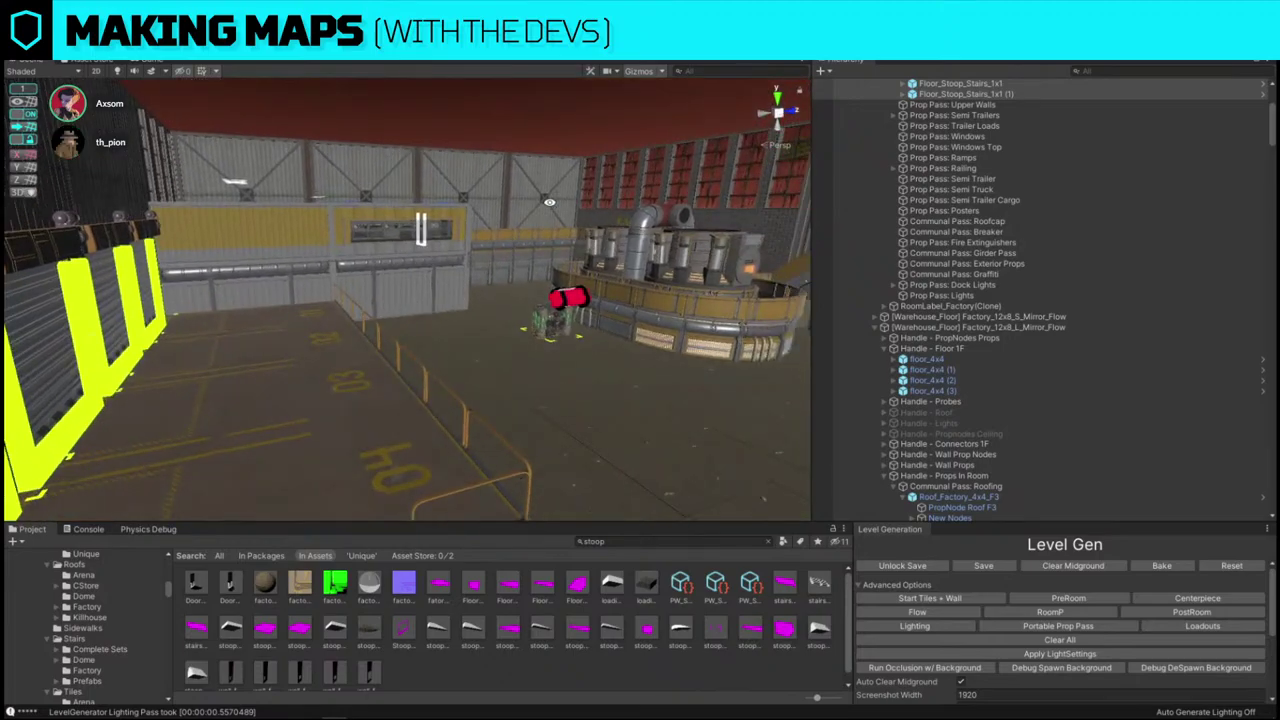
left_click_drag(549, 202, 629, 268, "alt")
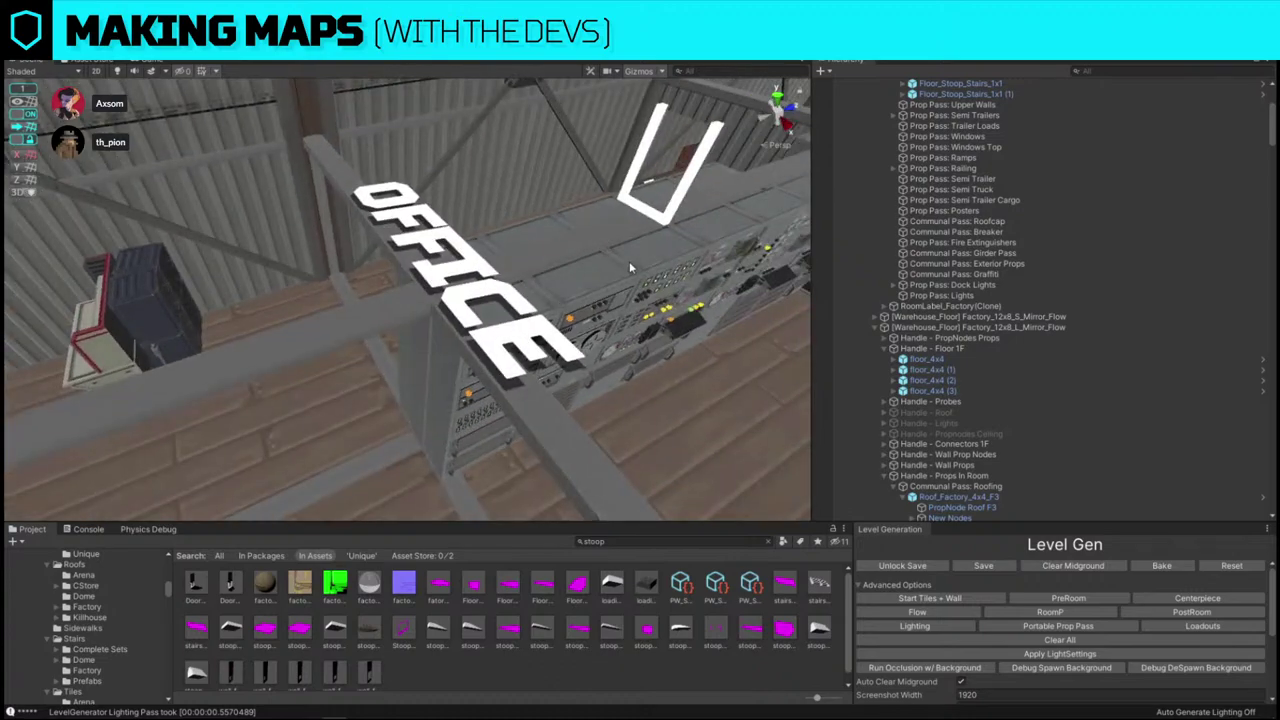
left_click(629, 268)
key("f")
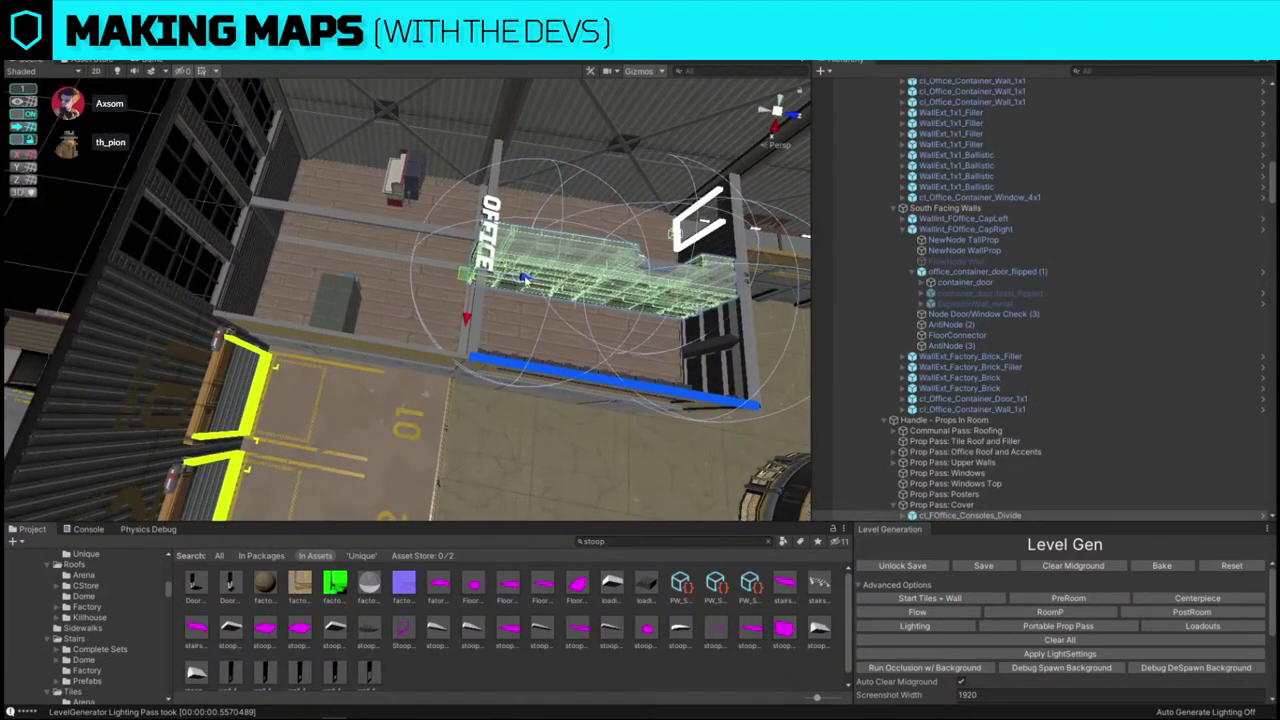
key("ctrl+d")
left_click_drag(524, 278, 316, 259)
- Locate the console divider's prefab folder and replace the duplicated divider with the cl_FOffice_ConsoleChoke prefab
key("ctrl+shift+p")
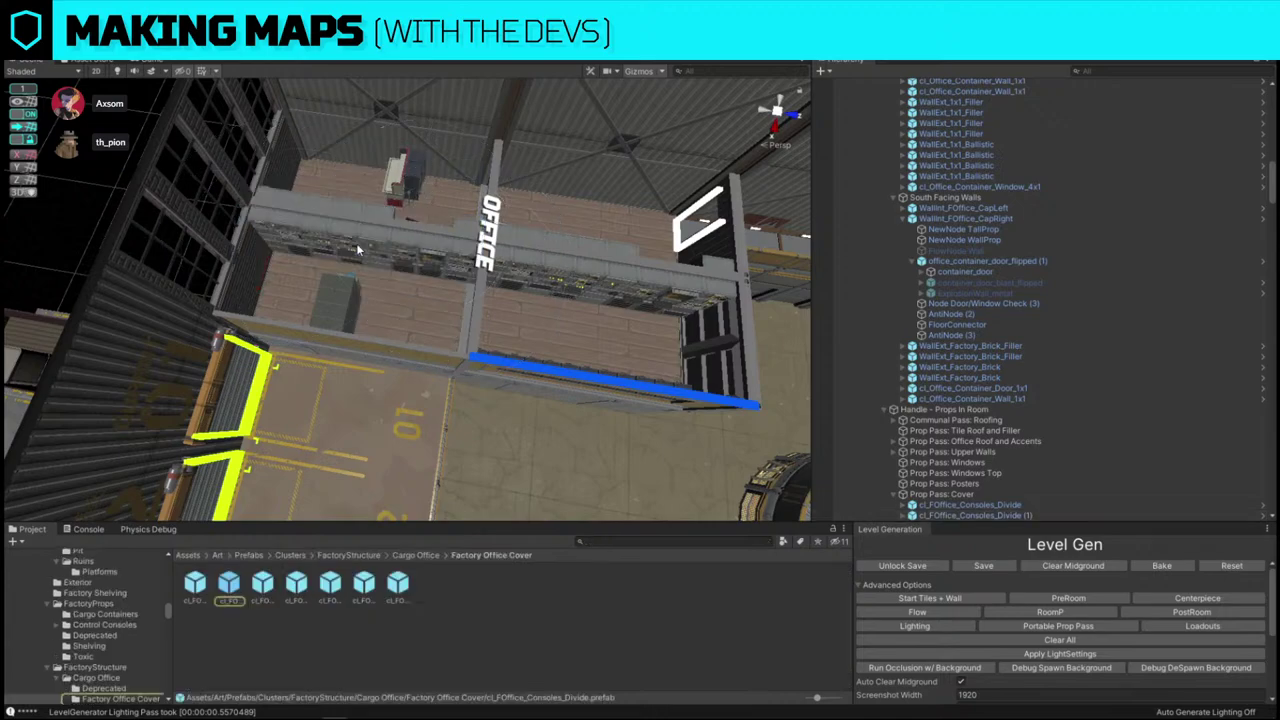
left_click(373, 236)
key("ctrl+shift+r")
left_click_drag(197, 581, 250, 250)
left_click(336, 340)
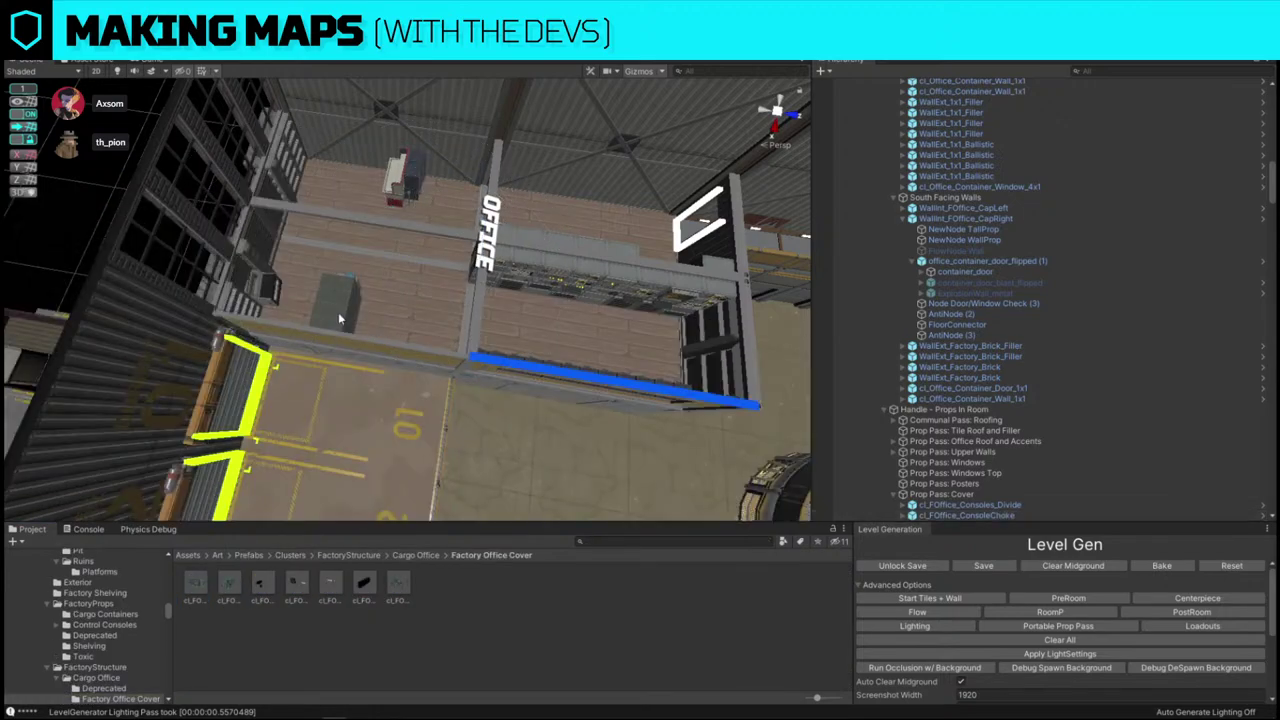
- Rotate the console choke in line with the console divider and shift it into the office to meet the divider's end
left_click(251, 292)
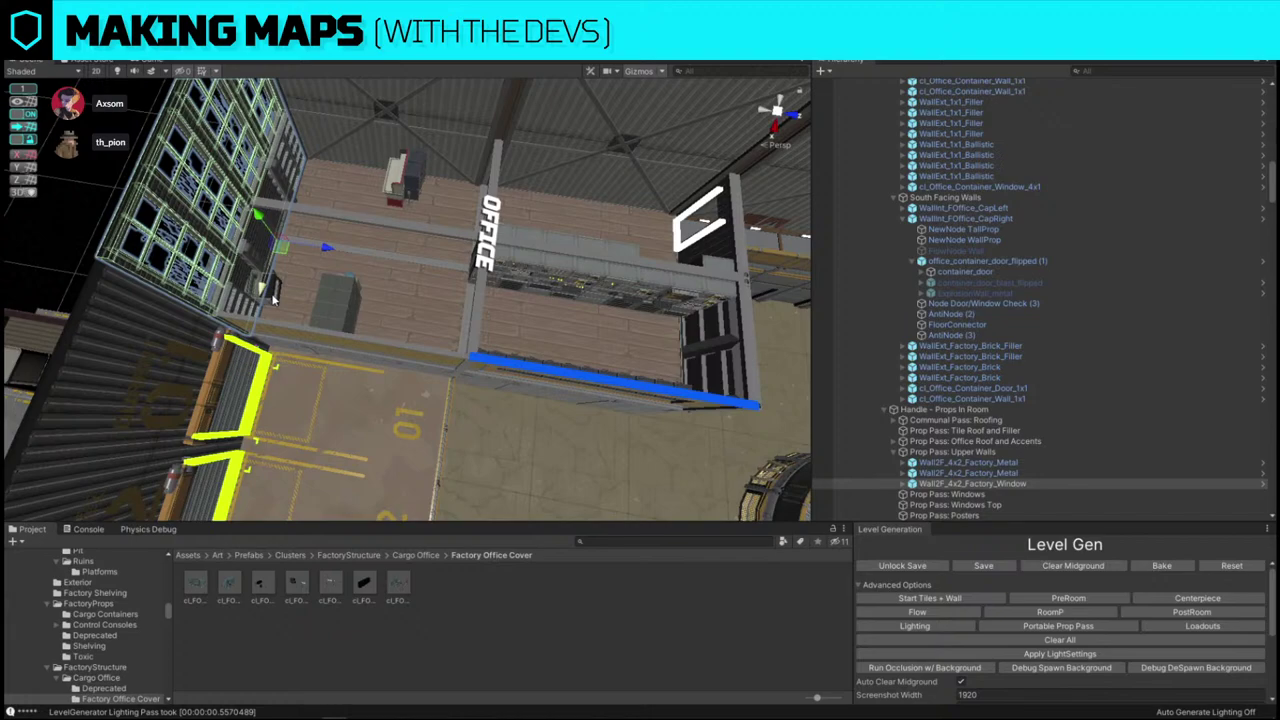
left_click(275, 297)
key("e")
left_click_drag(305, 278, 107, 298)
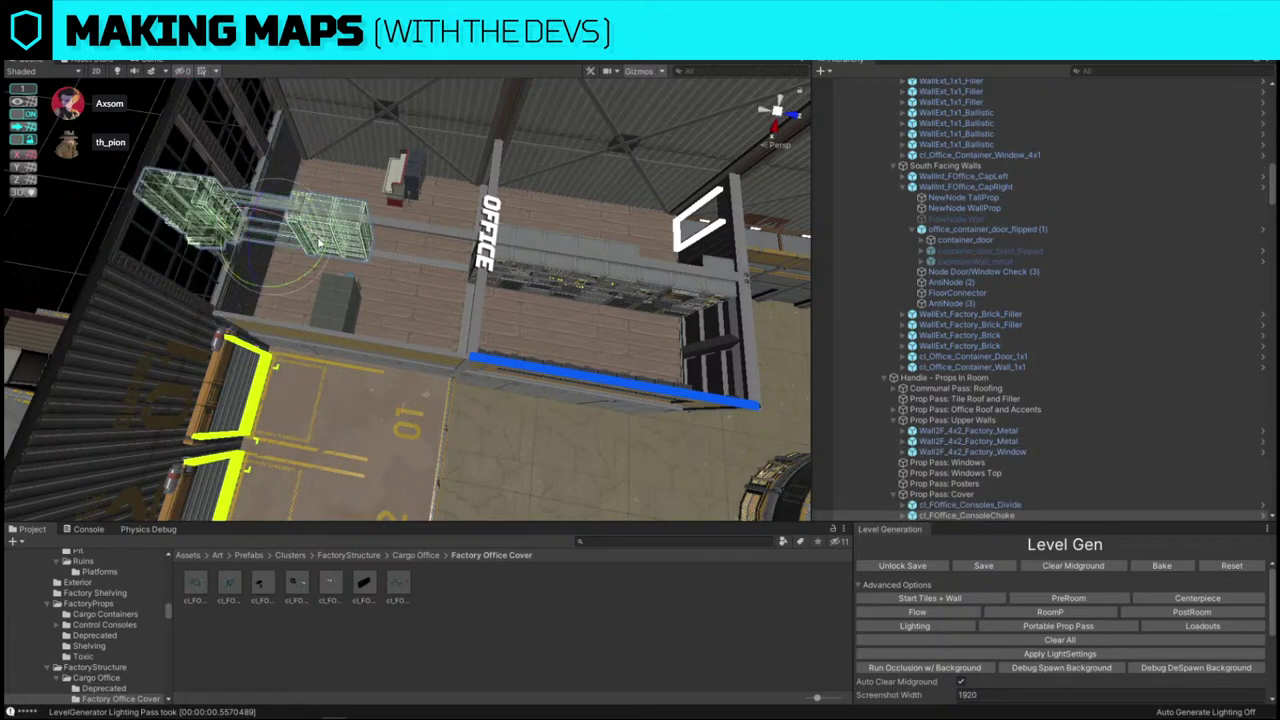
key("w")
left_click_drag(321, 245, 429, 258)
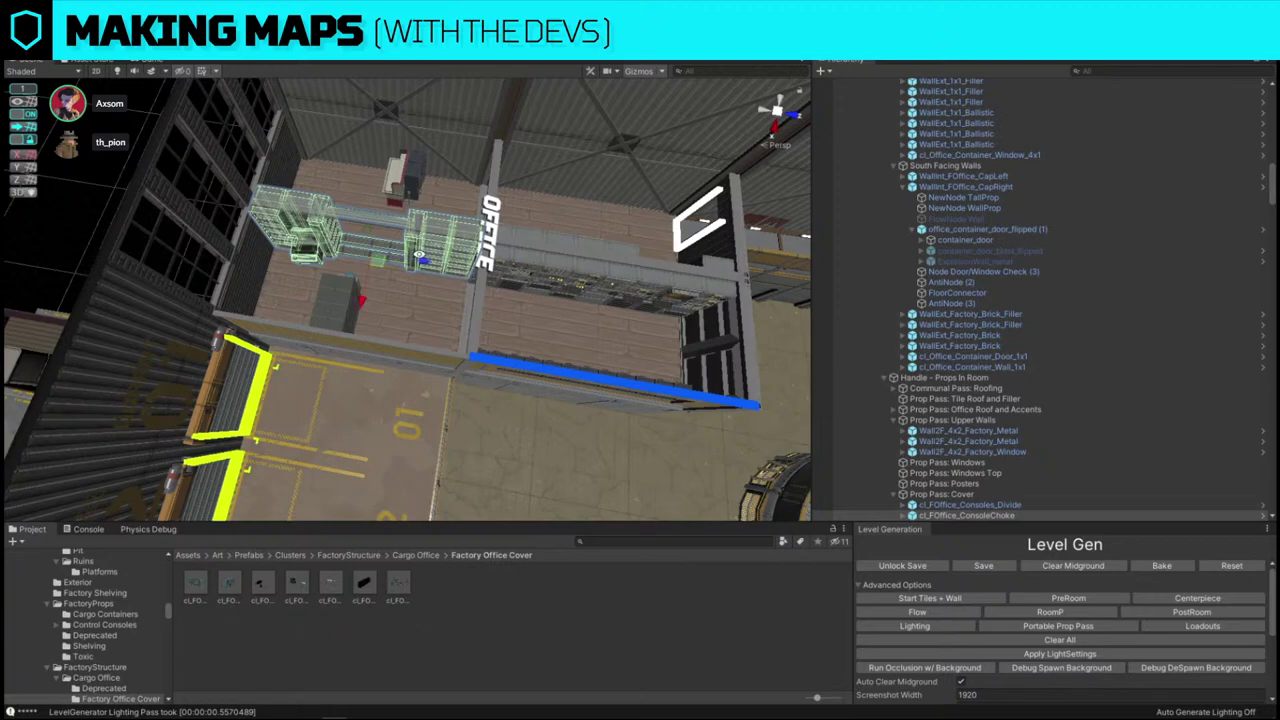
- Delete the low grey cover block between the console choke and the dock-side edge of the office
right_click_drag(458, 362, 572, 194)
left_click(343, 315)
key("Delete")
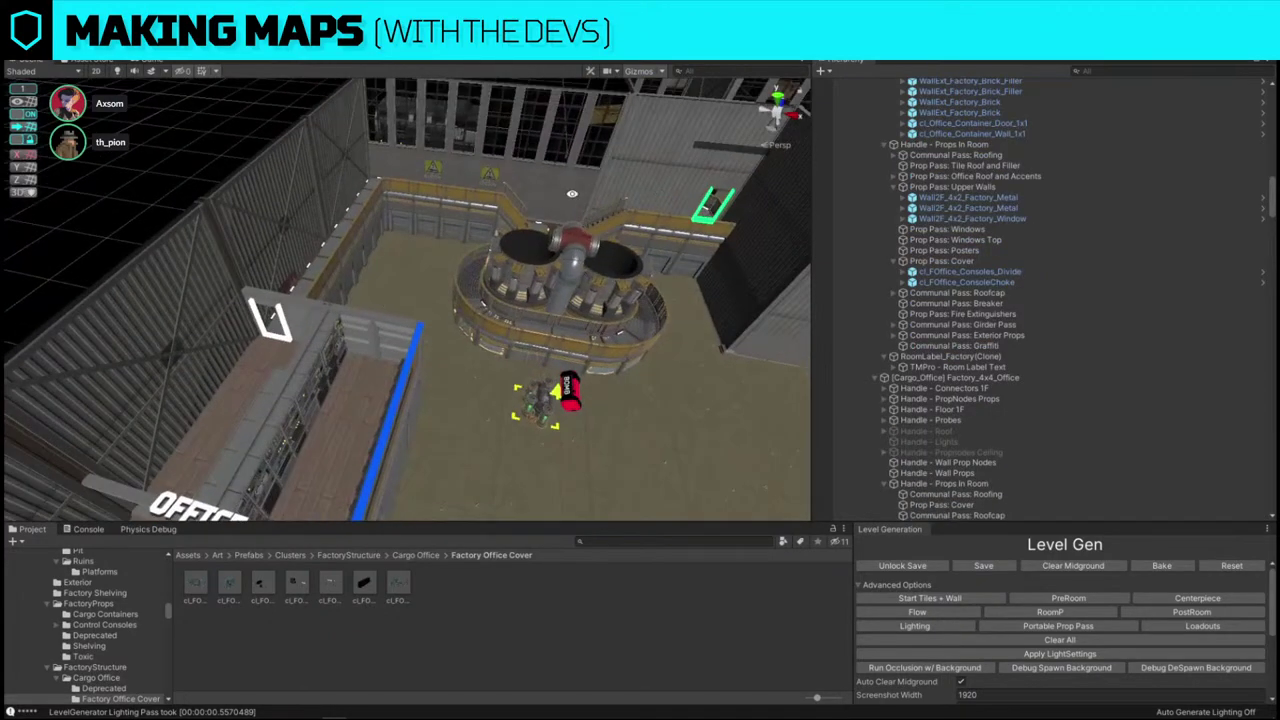
- Select the SHELVING room label and its whole RoomLabel_Factory(Clone) parent object
right_click_drag(317, 291, 603, 254)
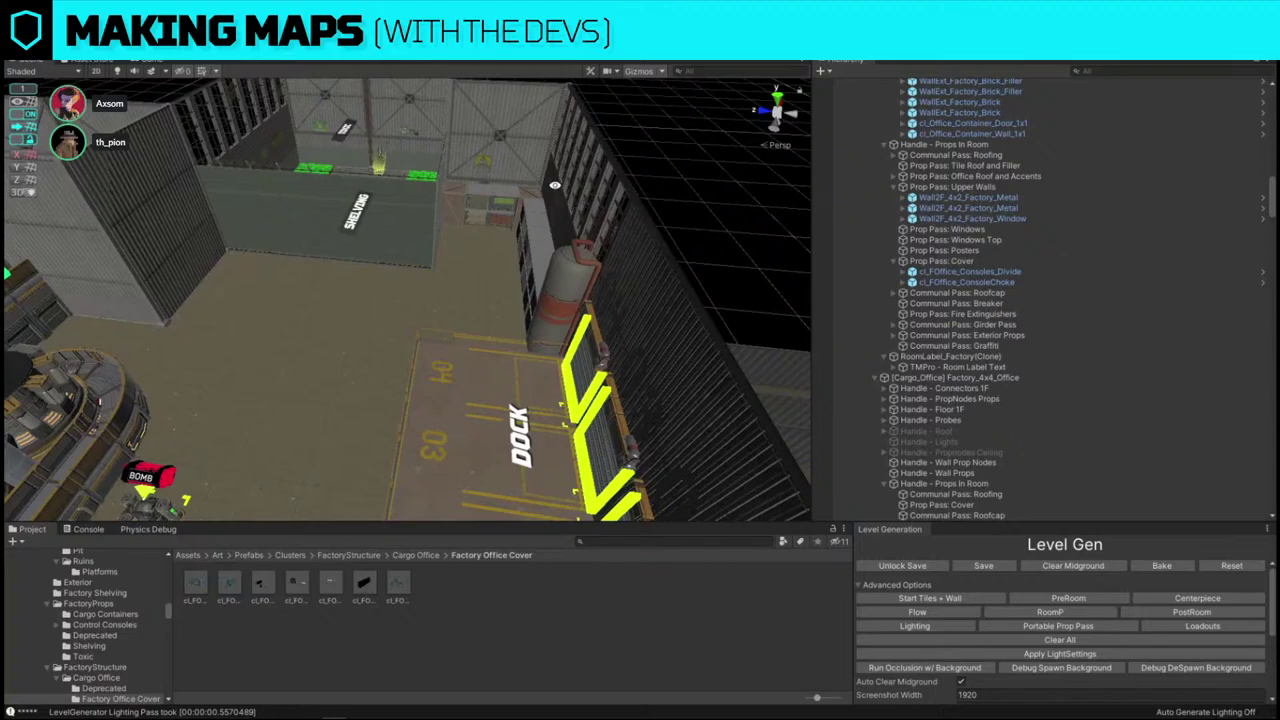
left_click_drag(514, 277, 680, 169, "alt")
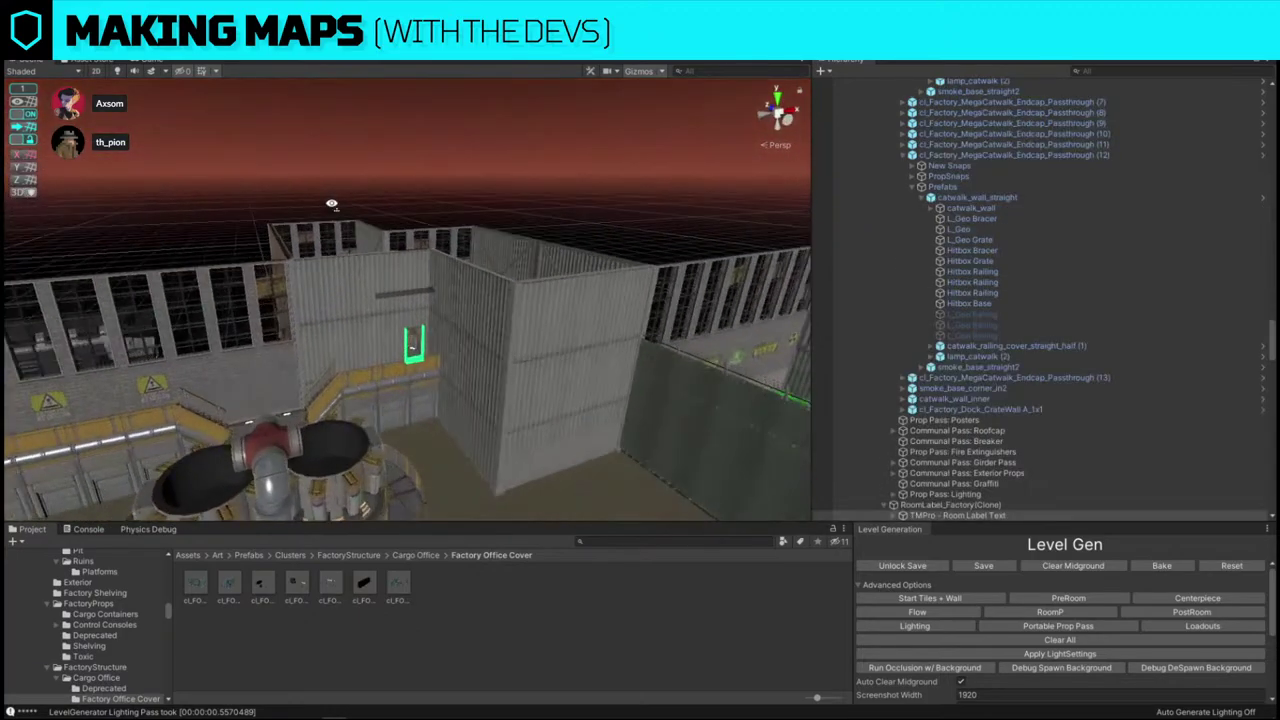
right_click_drag(332, 204, 240, 427)
key("s")
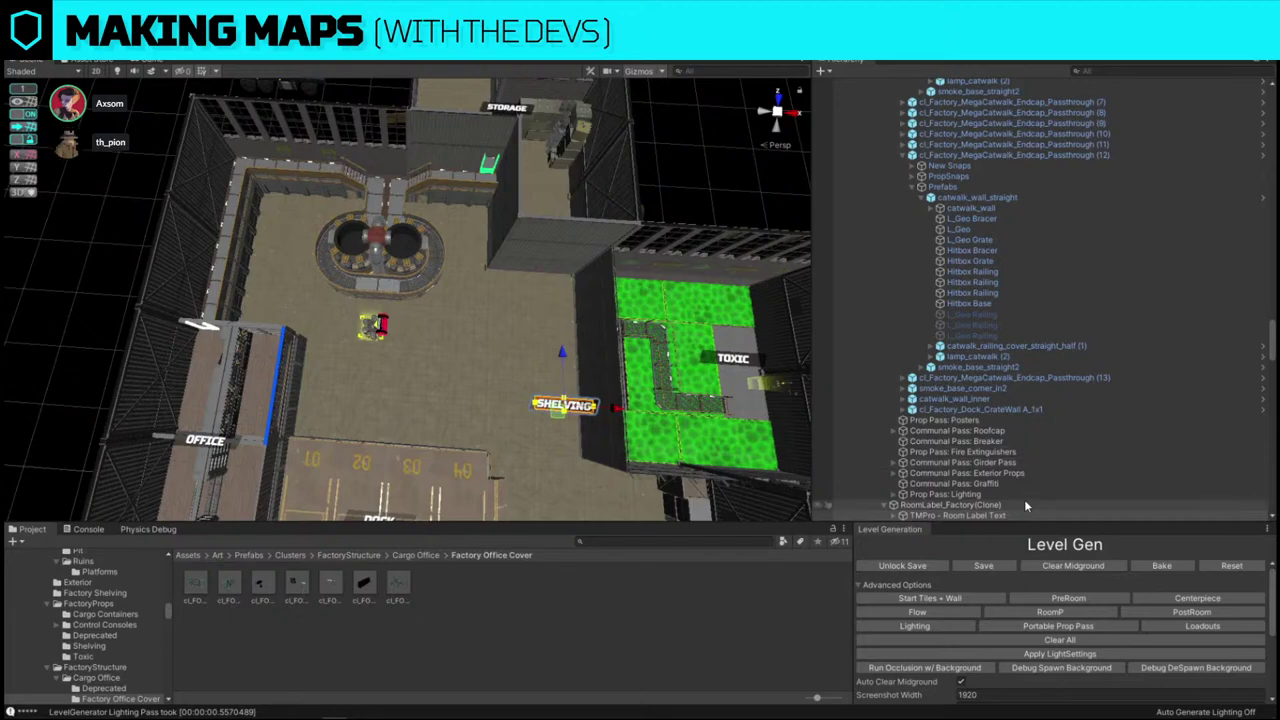
left_click(1025, 505)
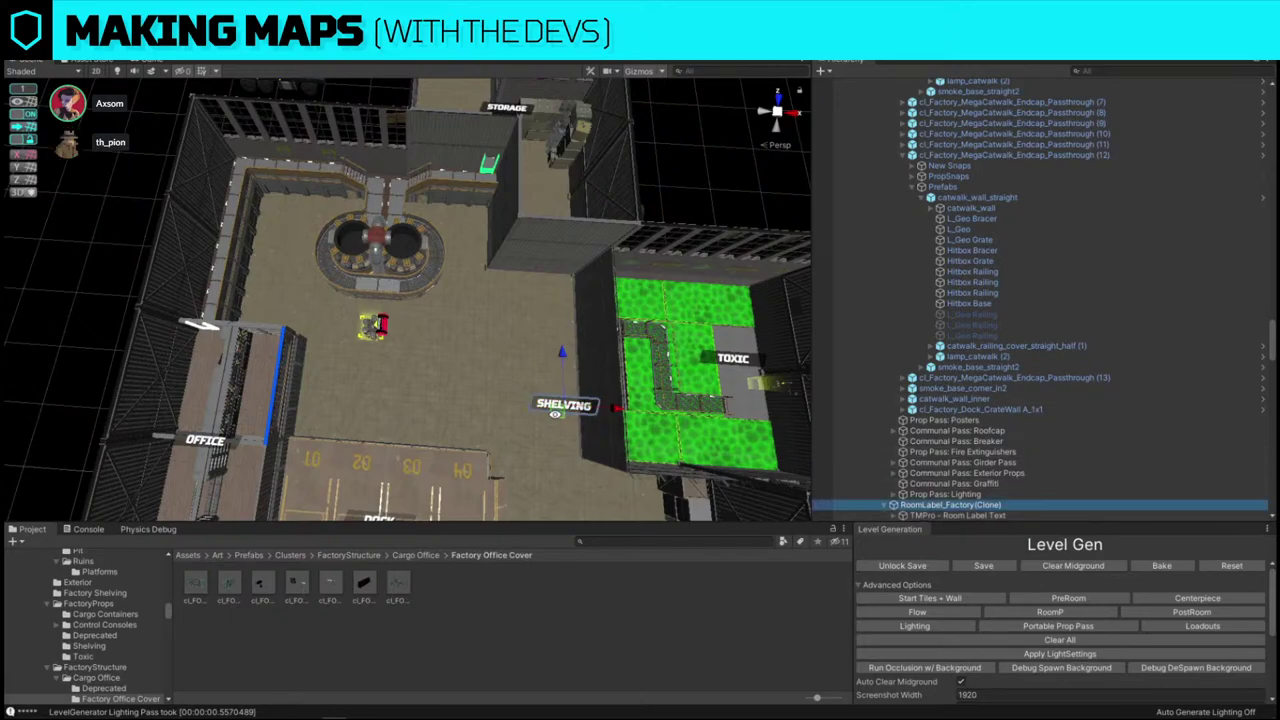
right_click_drag(555, 414, 583, 421)
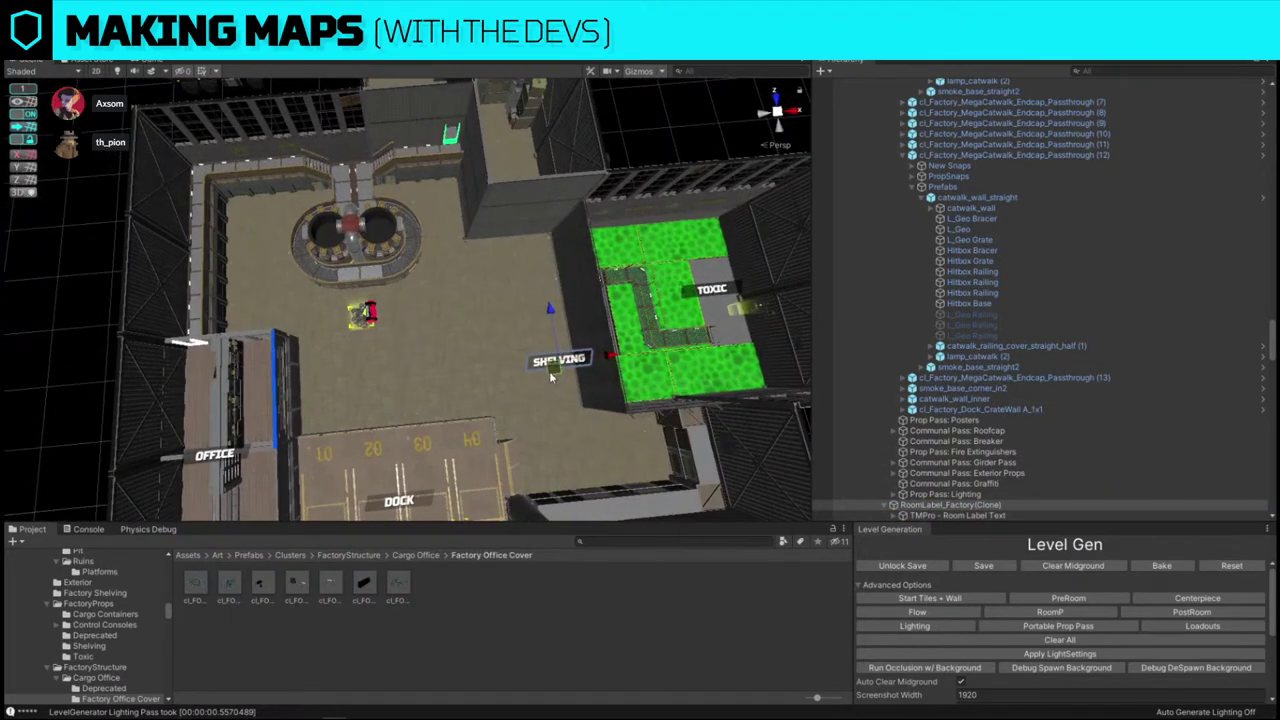
- Move the SHELVING room label onto the center of the smokestacks using an orthographic top view
left_click(777, 99)
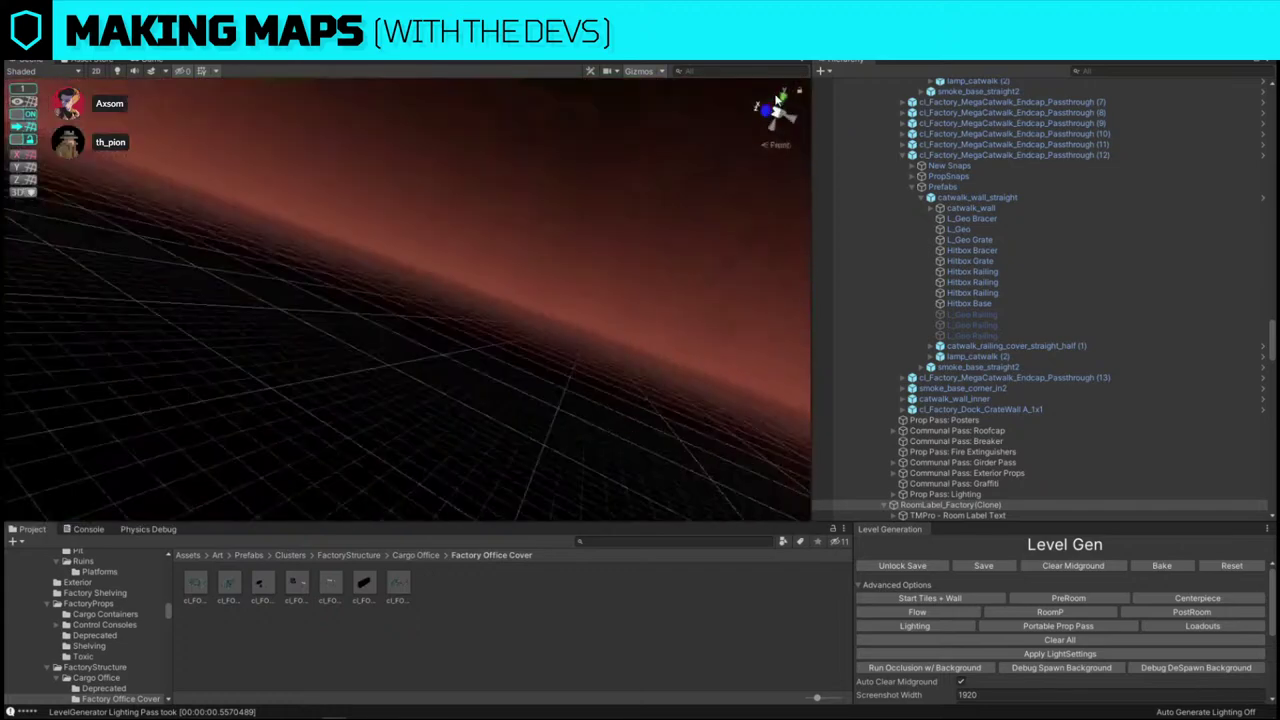
left_click(777, 98)
left_click(779, 147)
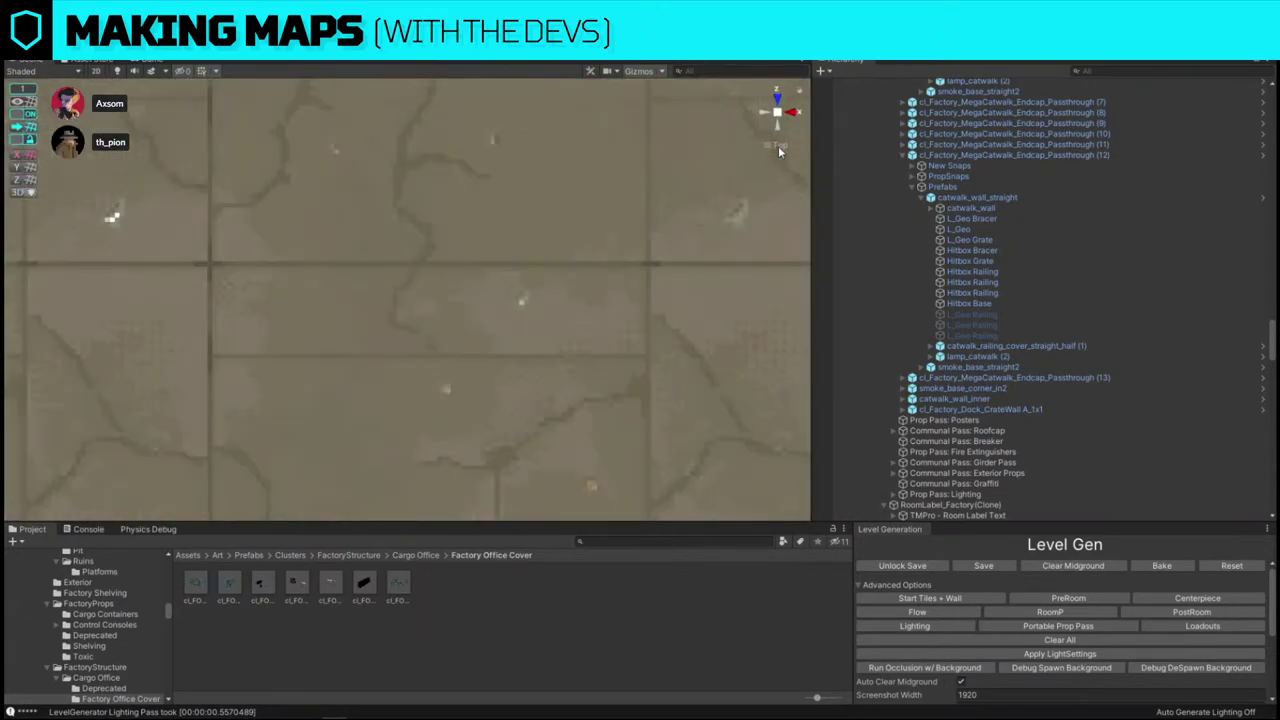
scroll(503, 221, "up", 3)
scroll(500, 220, "down", 5)
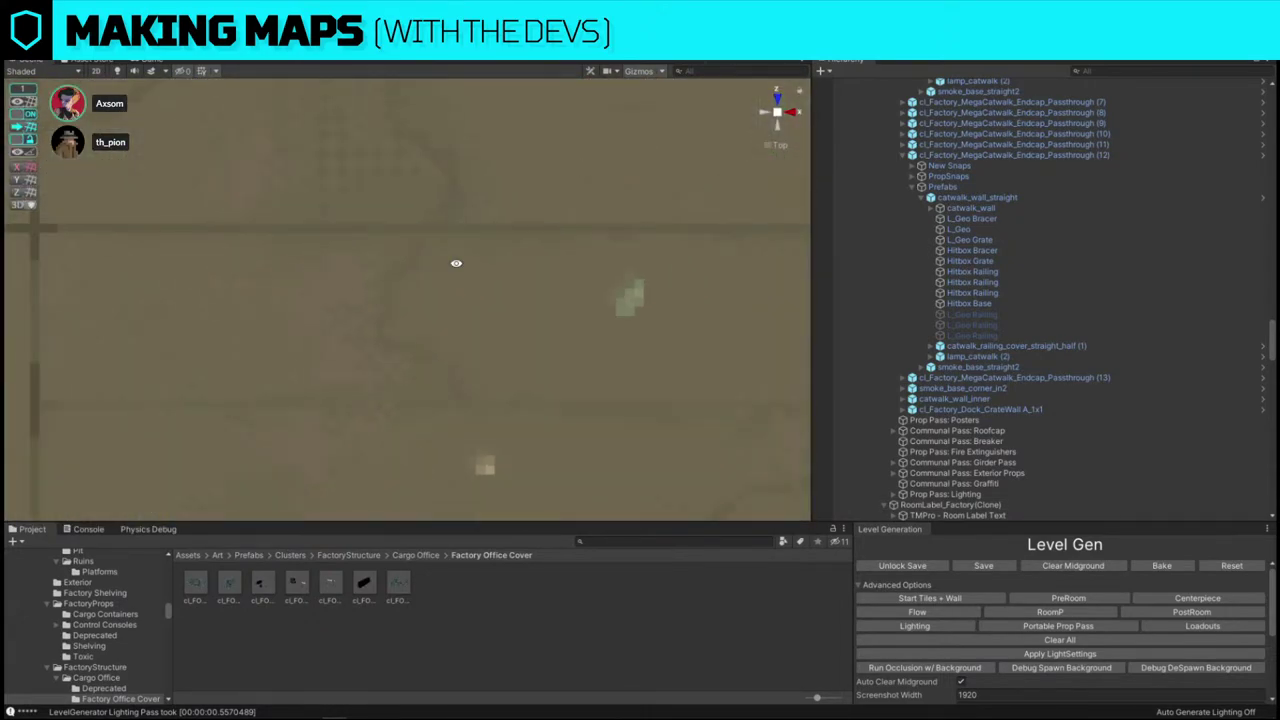
scroll(520, 350, "down", 8)
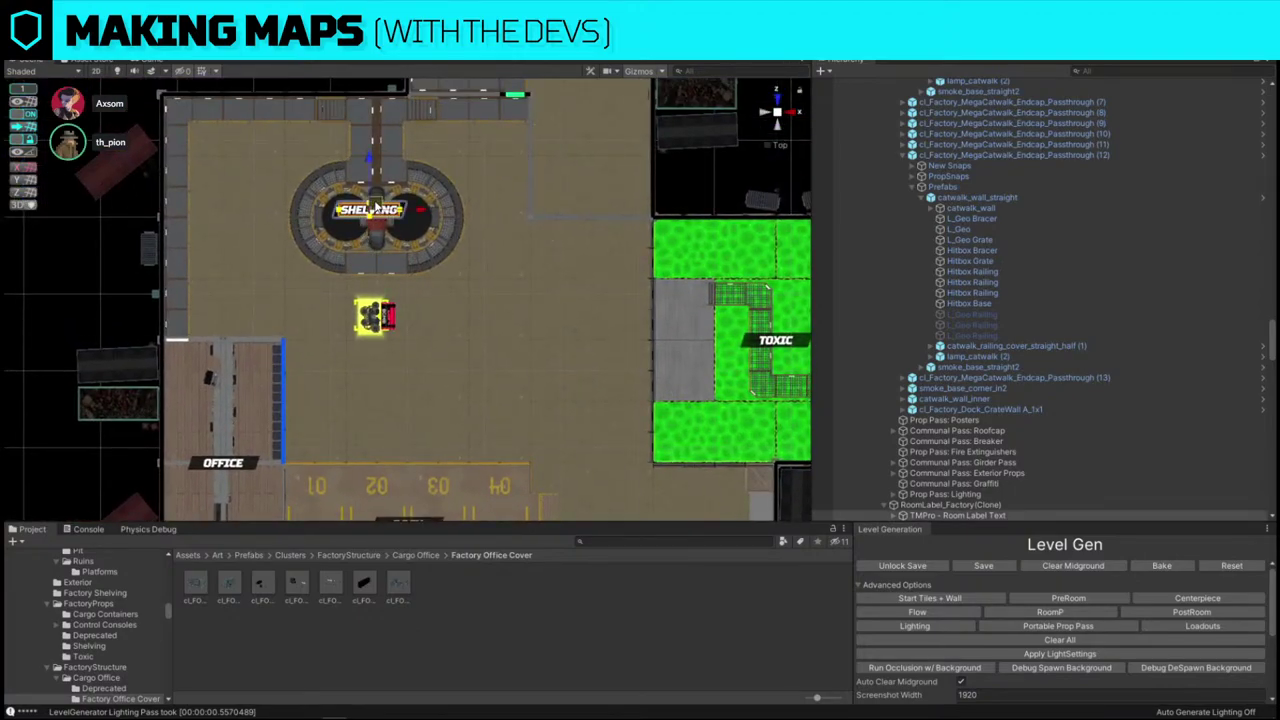
left_click(944, 505)
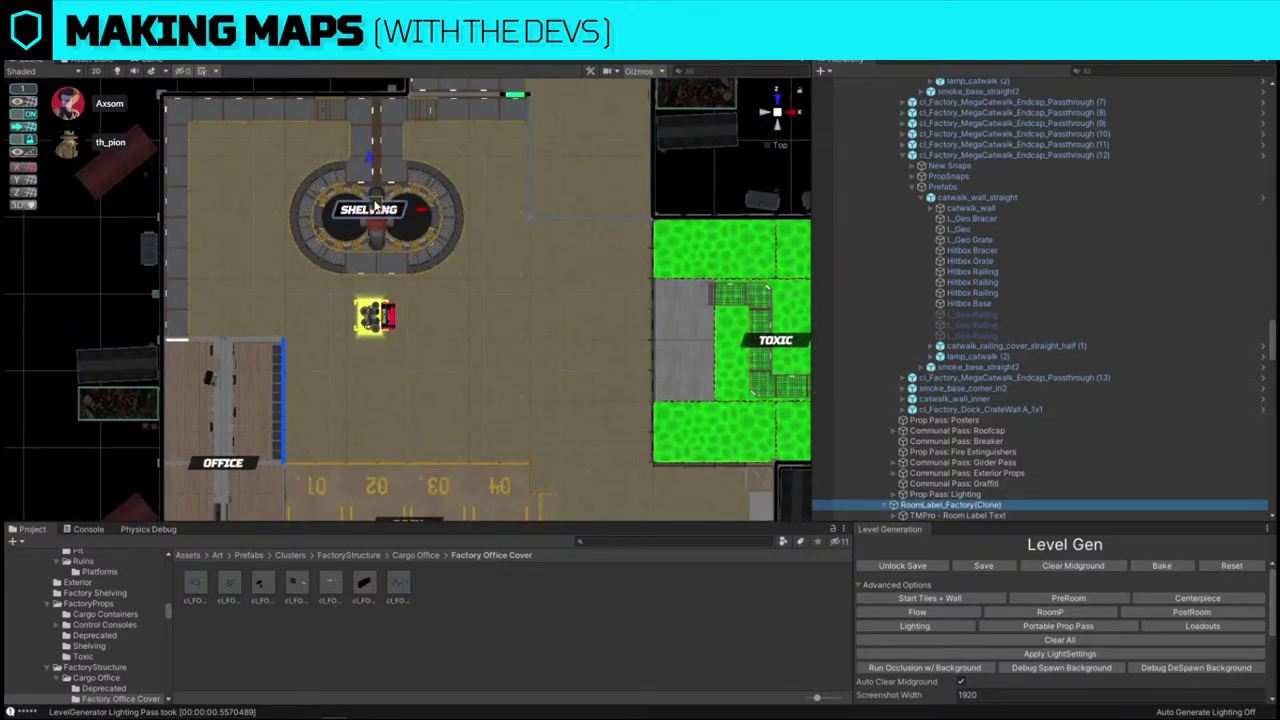
left_click_drag(378, 198, 386, 205)
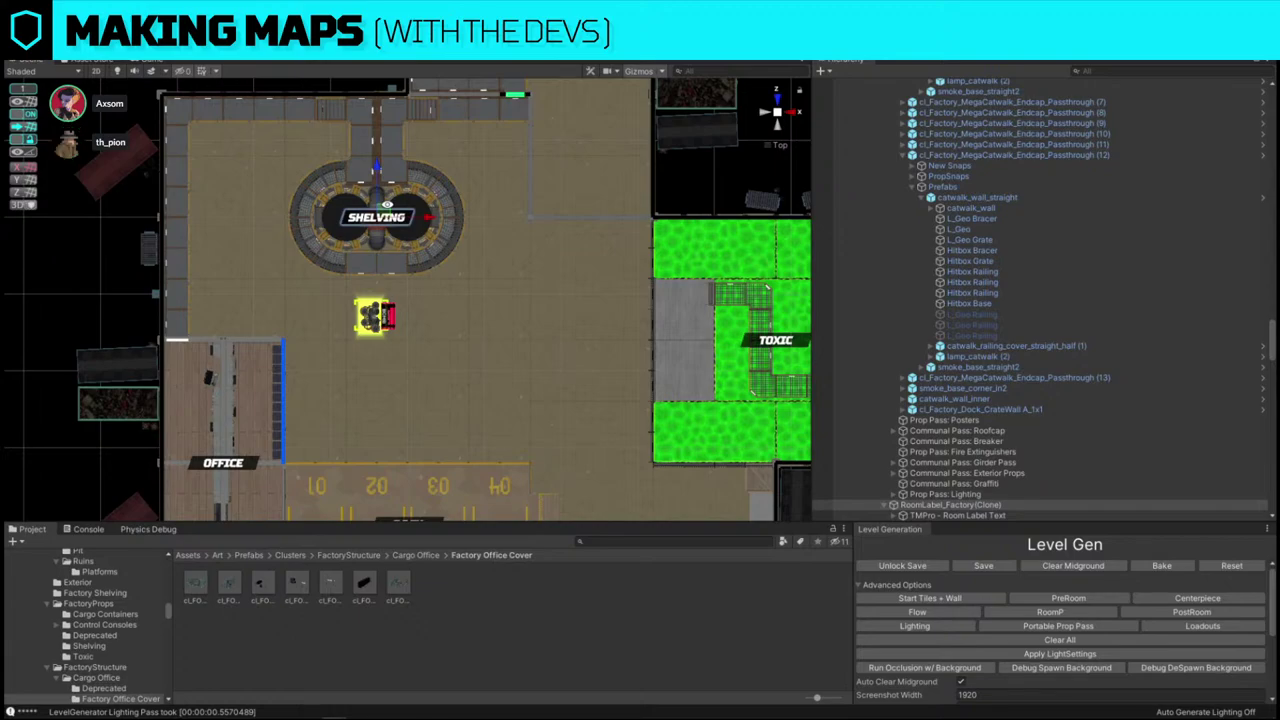
scroll(545, 359, "down", 3)
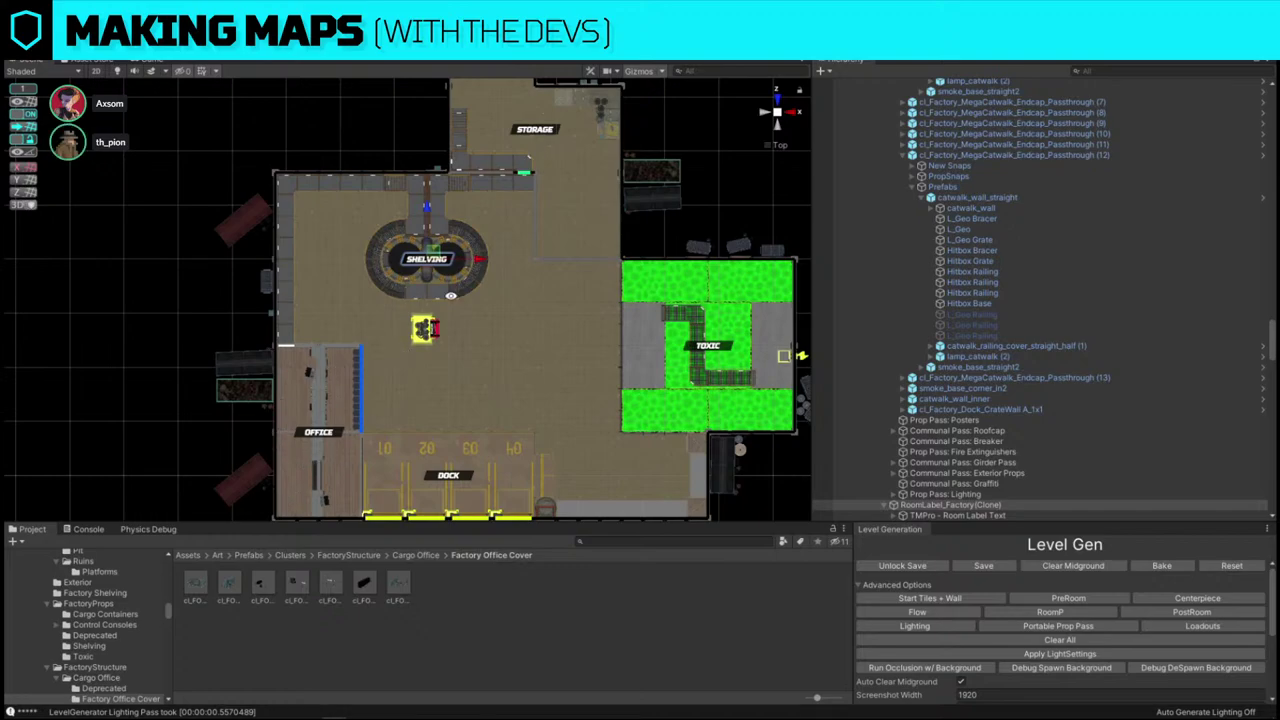
- Place a duplicate SHELVING label on the open floor between the dock and toxic room, and rename the smokestack label BOILER
left_click_drag(477, 301, 775, 156, "alt")
left_click(772, 147)
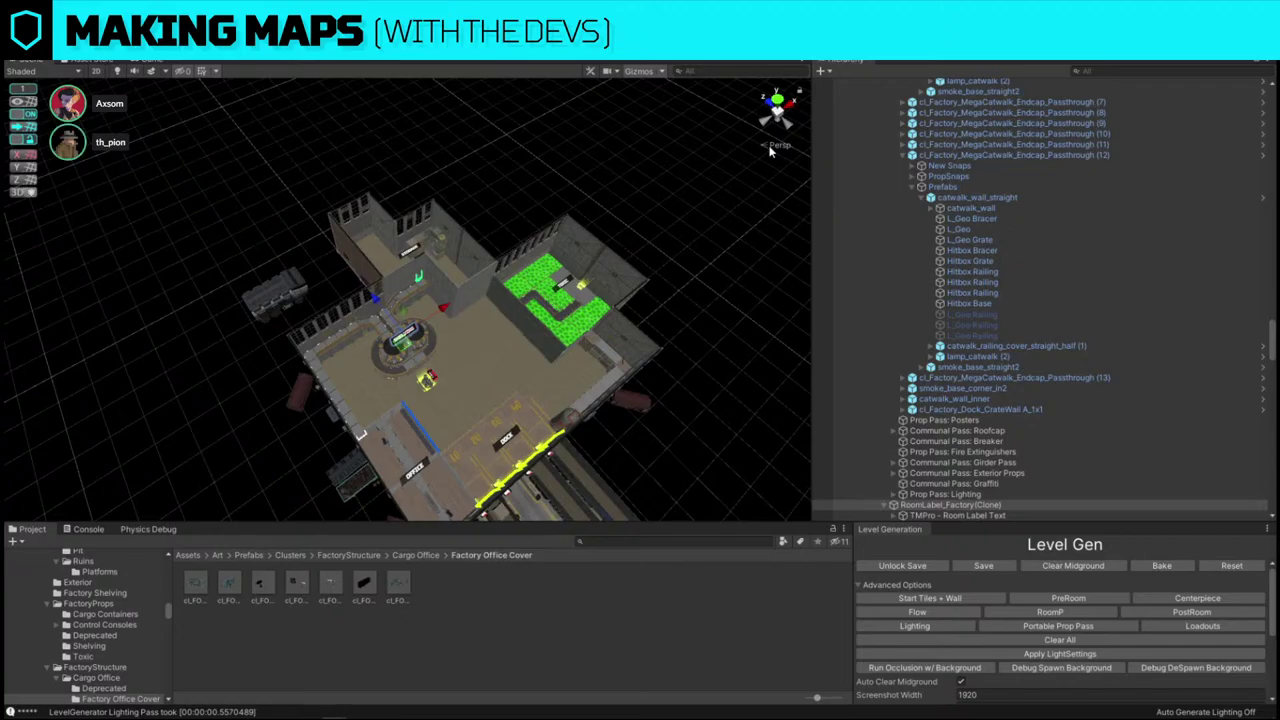
key("f")
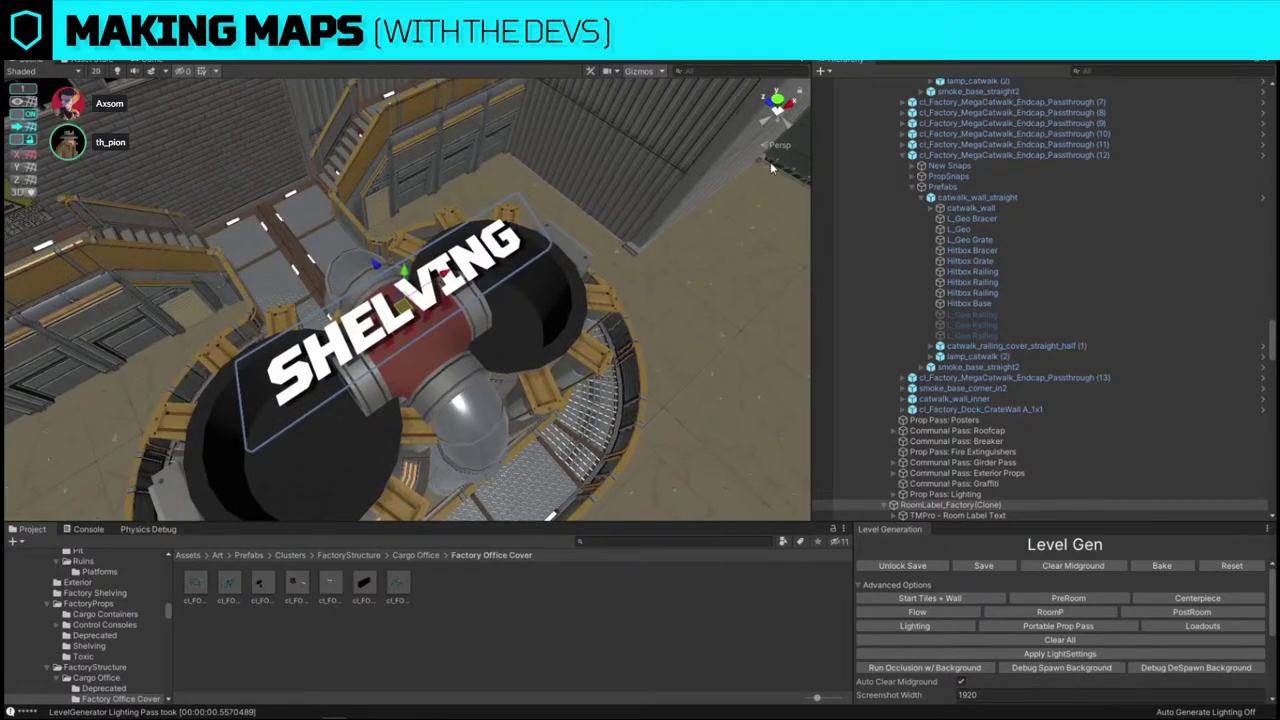
key("s")
right_click_drag(560, 190, 376, 290)
scroll(408, 300, "down", 3)
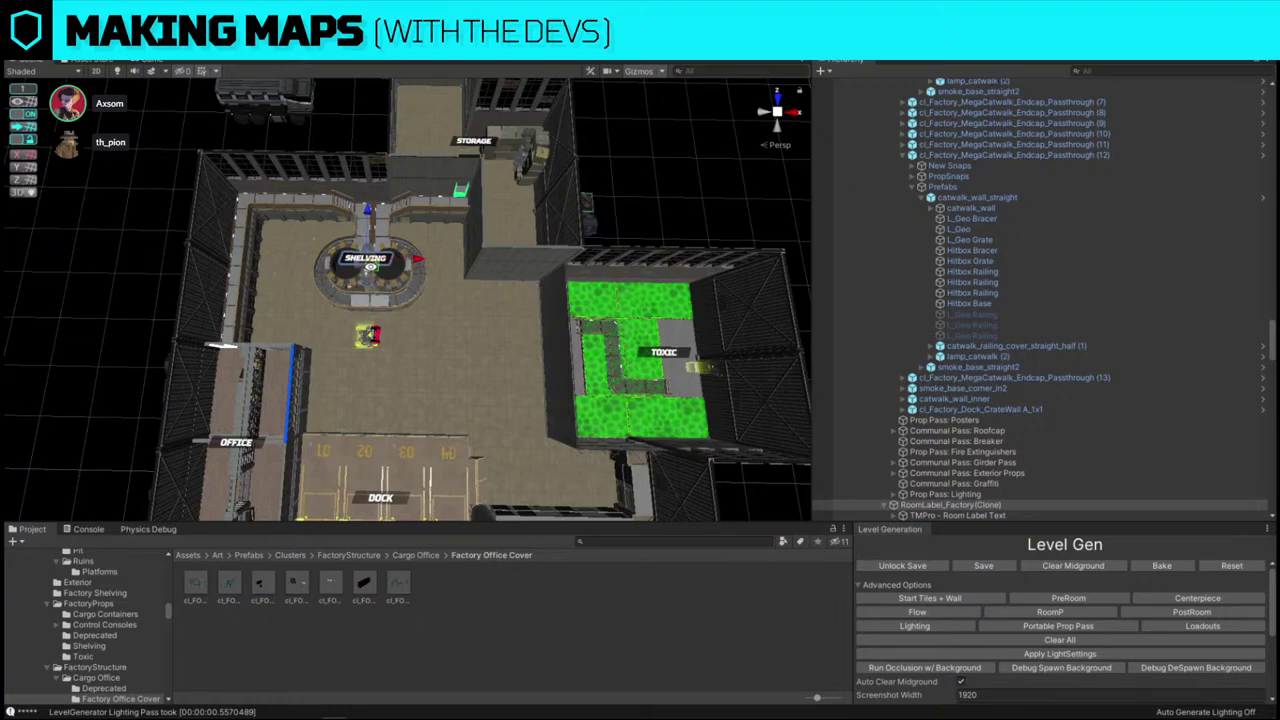
key("ctrl+d")
left_click_drag(373, 268, 496, 390)
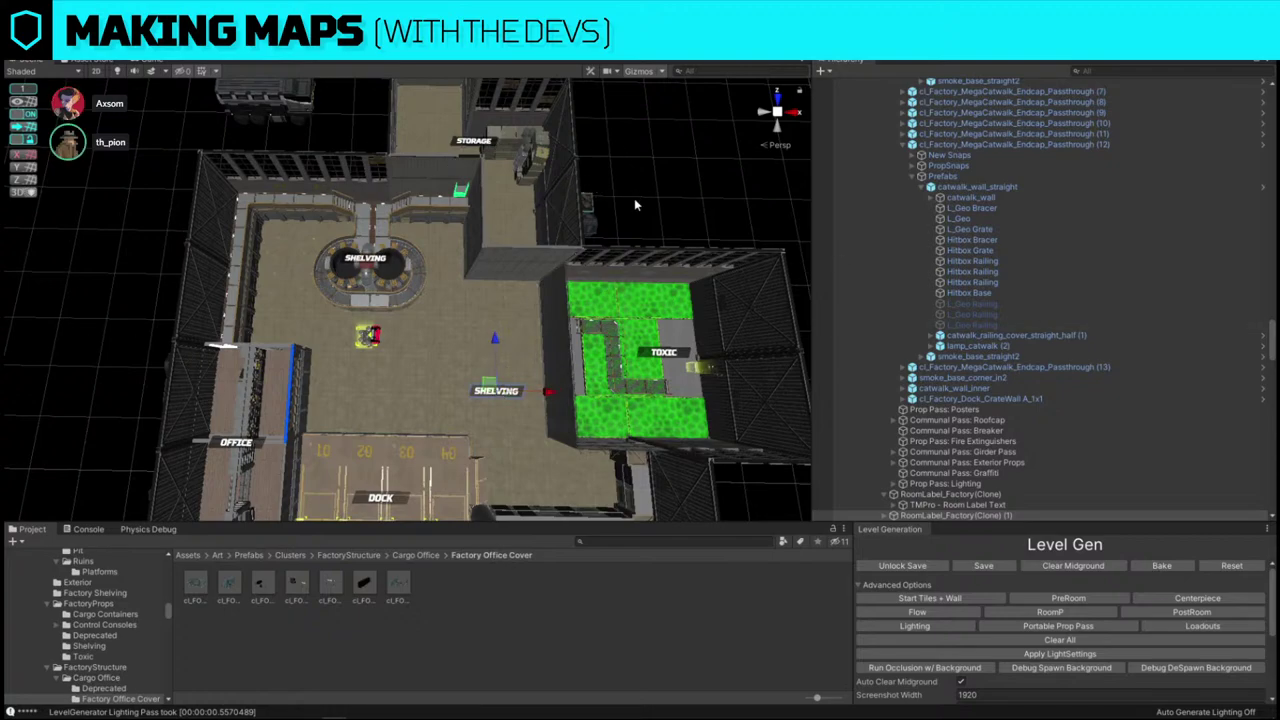
left_click(376, 262)
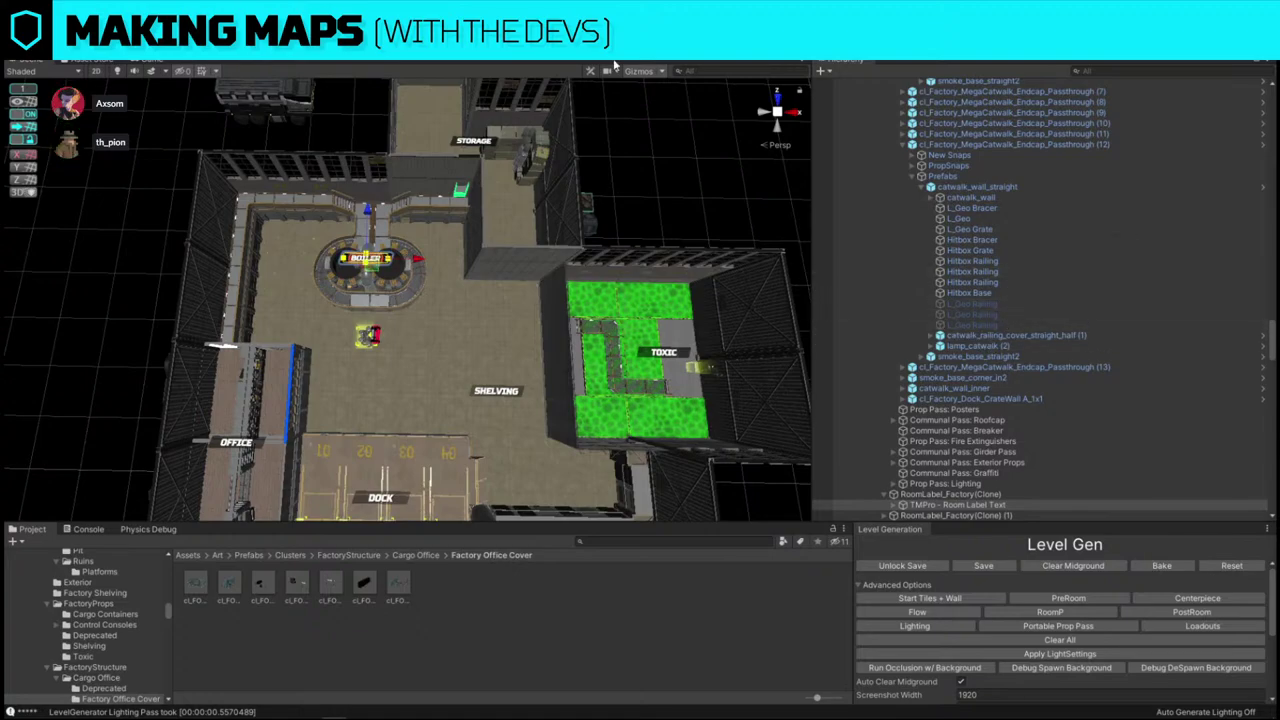
- Duplicate the corner shelving beyond the dock and move the copy beside the SHELVING label on the open floor
scroll(534, 177, "down", 6)
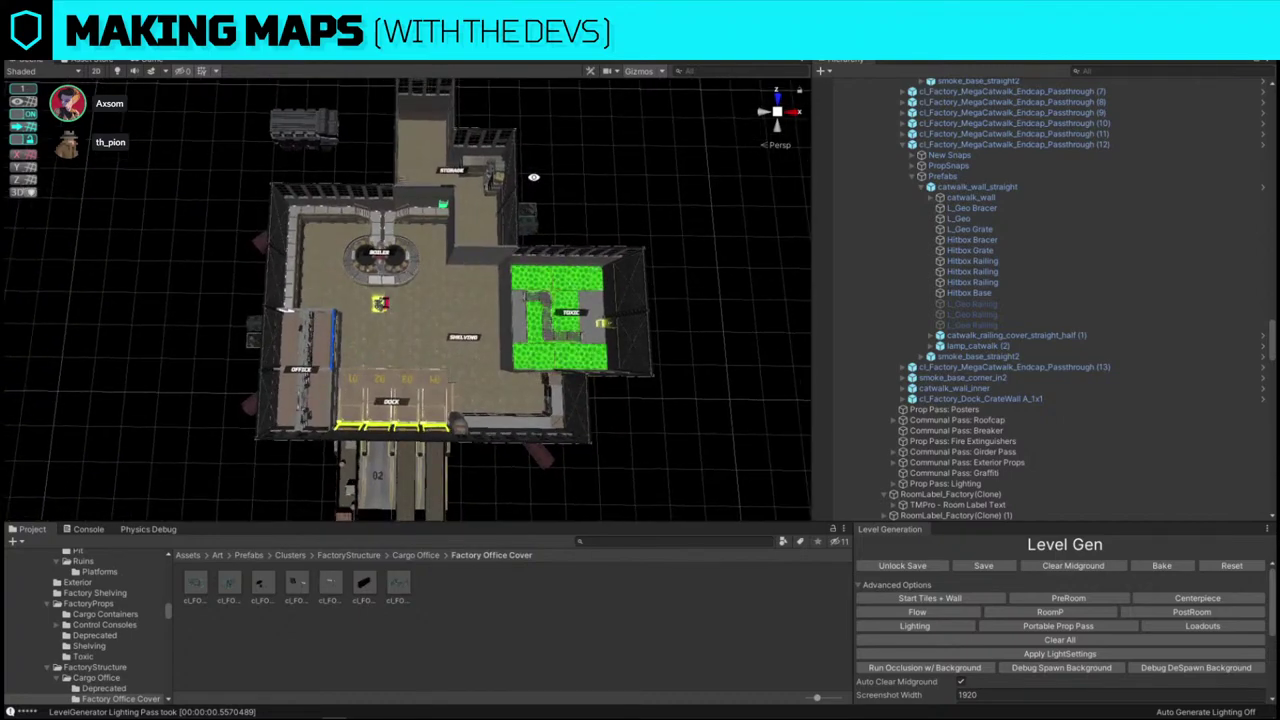
left_click_drag(534, 177, 572, 222, "alt")
scroll(542, 392, "up", 3)
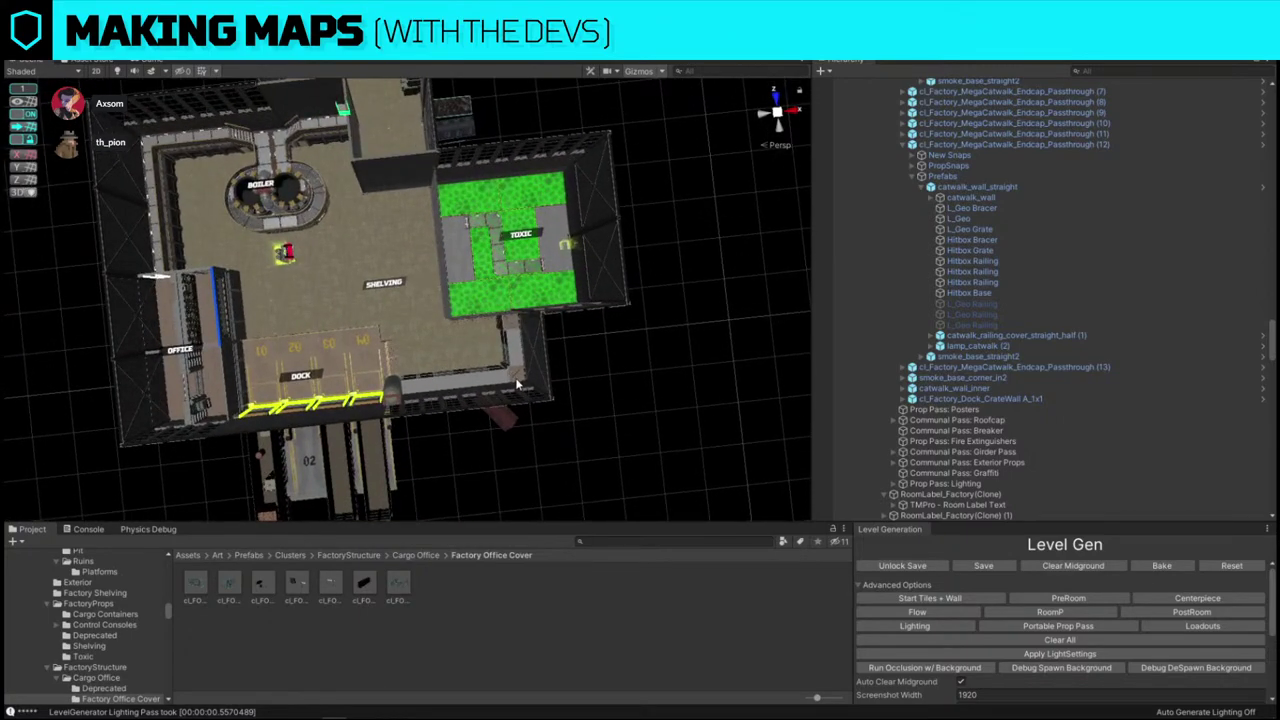
left_click(517, 383)
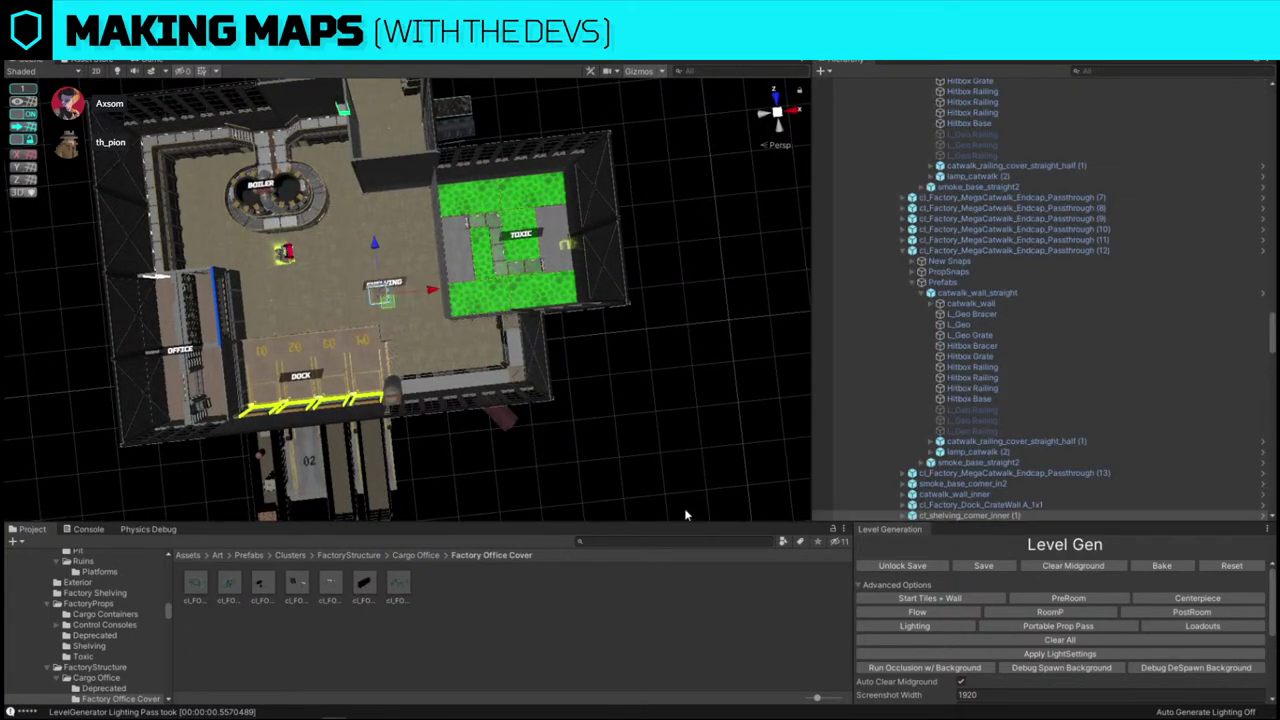
- Search the project assets for "shelving"
left_click(680, 541)
type("shgelv")
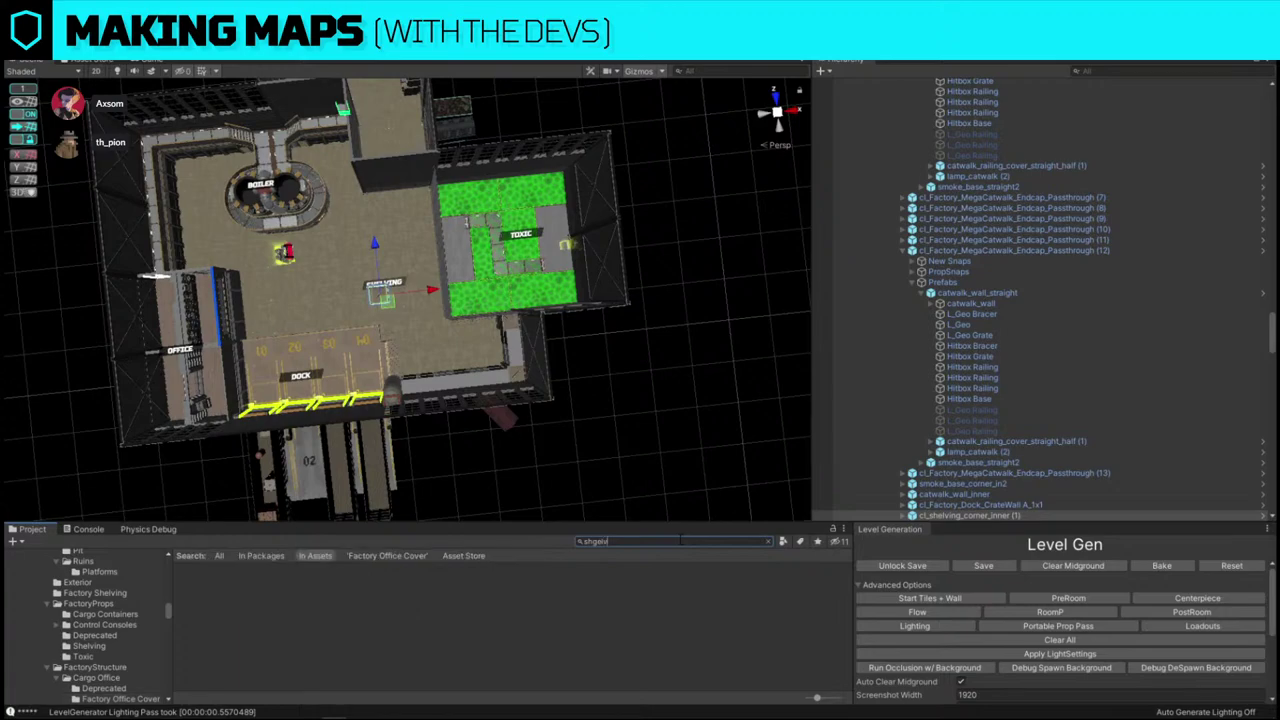
key("BackSpace")
key("BackSpace")
key("BackSpace")
type("elv")
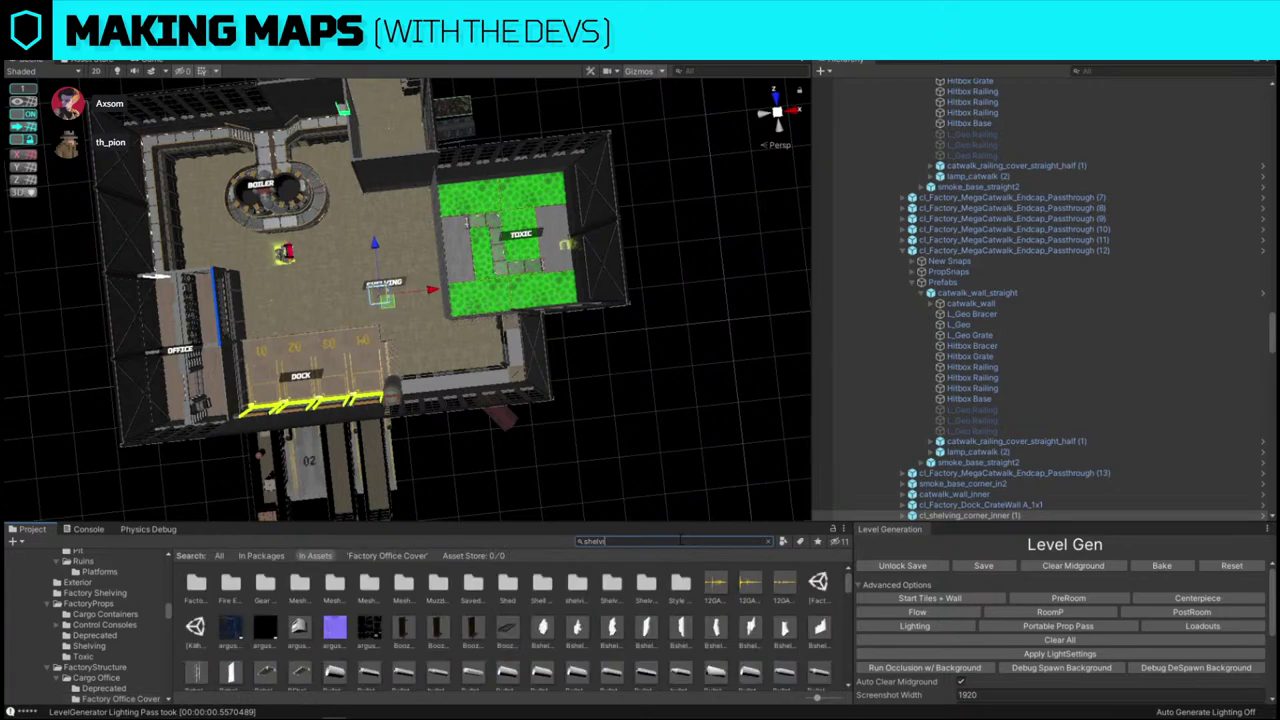
type("ing")
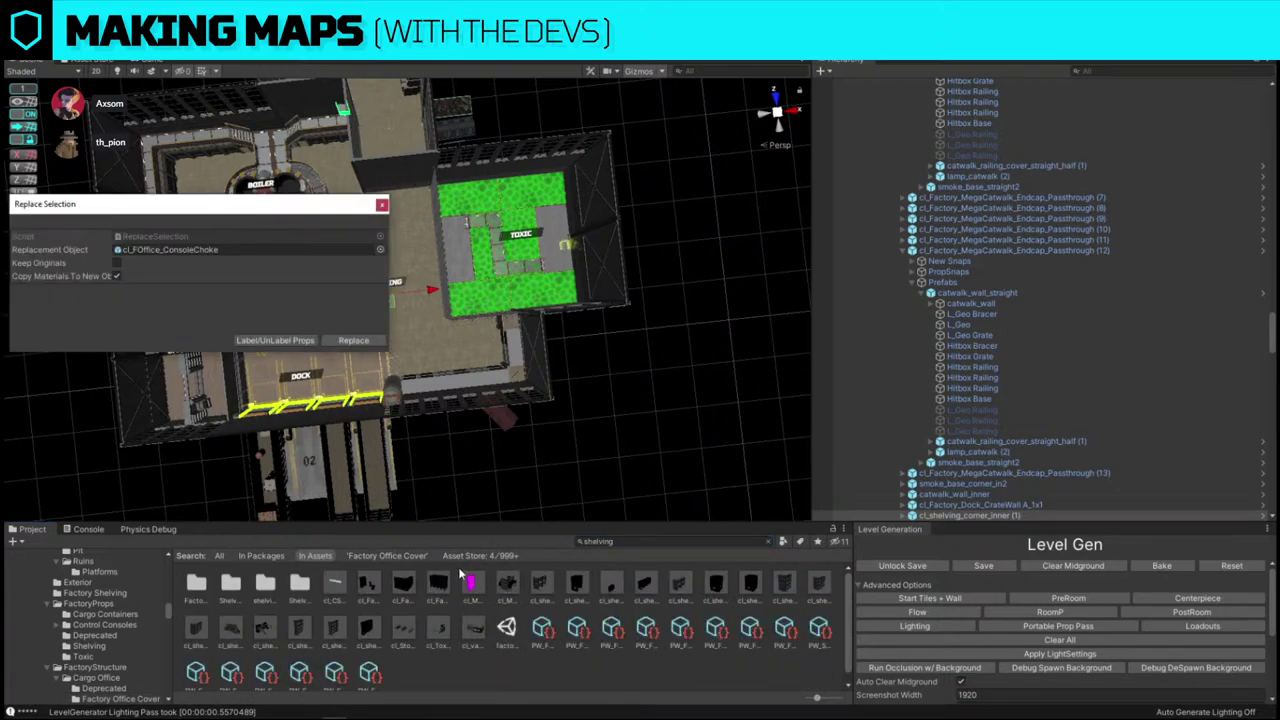
- Replace the duplicated corner shelving at the SHELVING label with the cl_shelving_island_4x3 prefab
left_click_drag(460, 575, 202, 252)
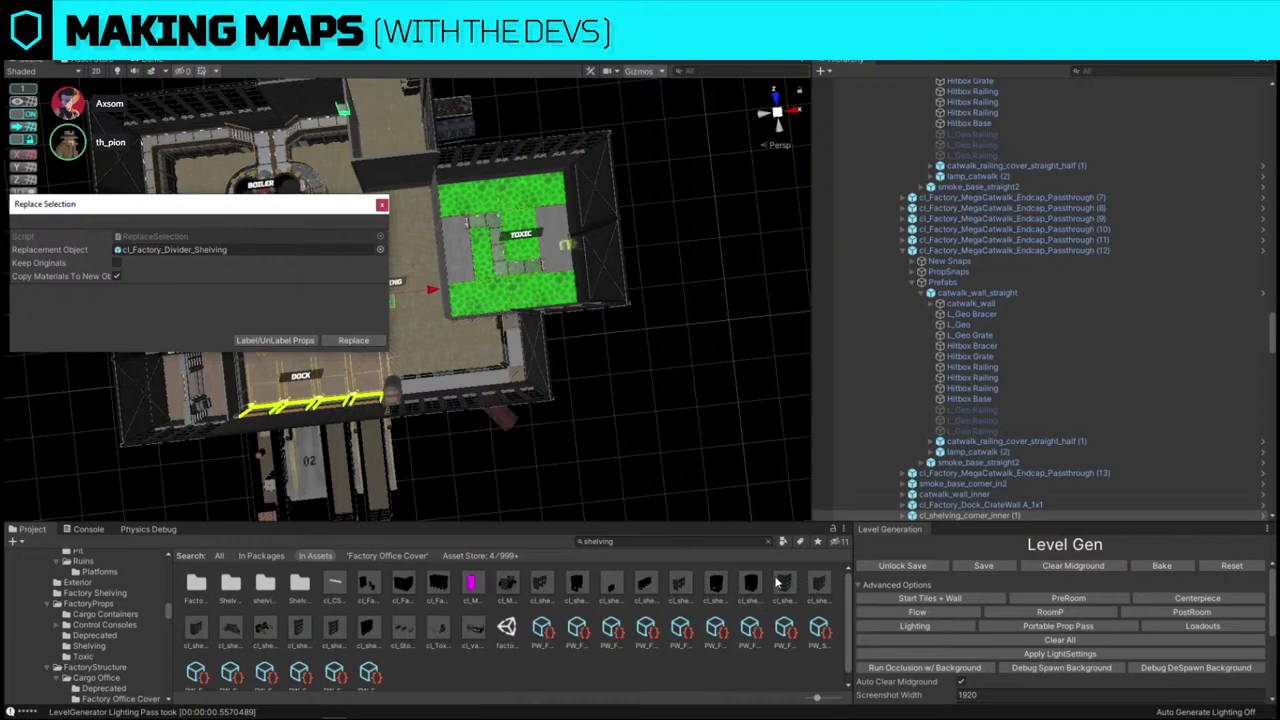
left_click_drag(822, 590, 245, 250)
left_click(353, 340)
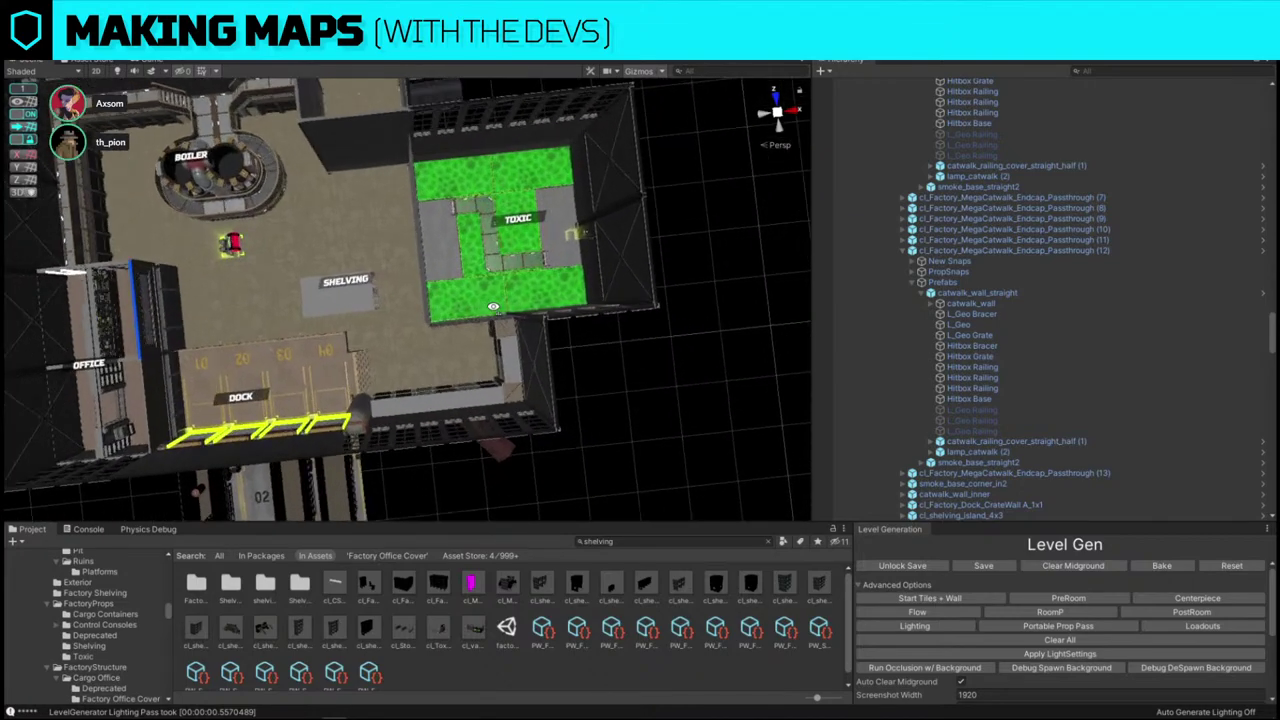
right_click_drag(493, 307, 401, 260)
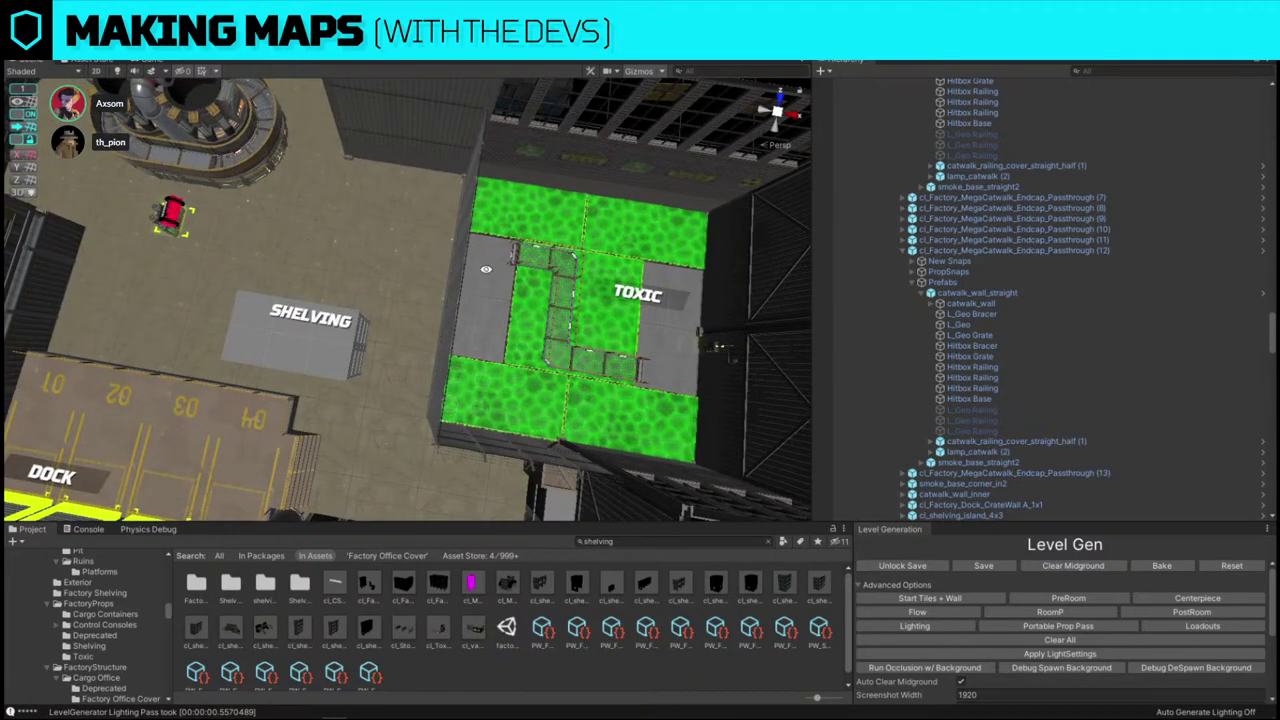
- Delete the four floor_vat_2x4 tiles around the edges of the TOXIC room, keeping the central floor_vat_4x4 tile
right_click_drag(508, 352, 574, 344)
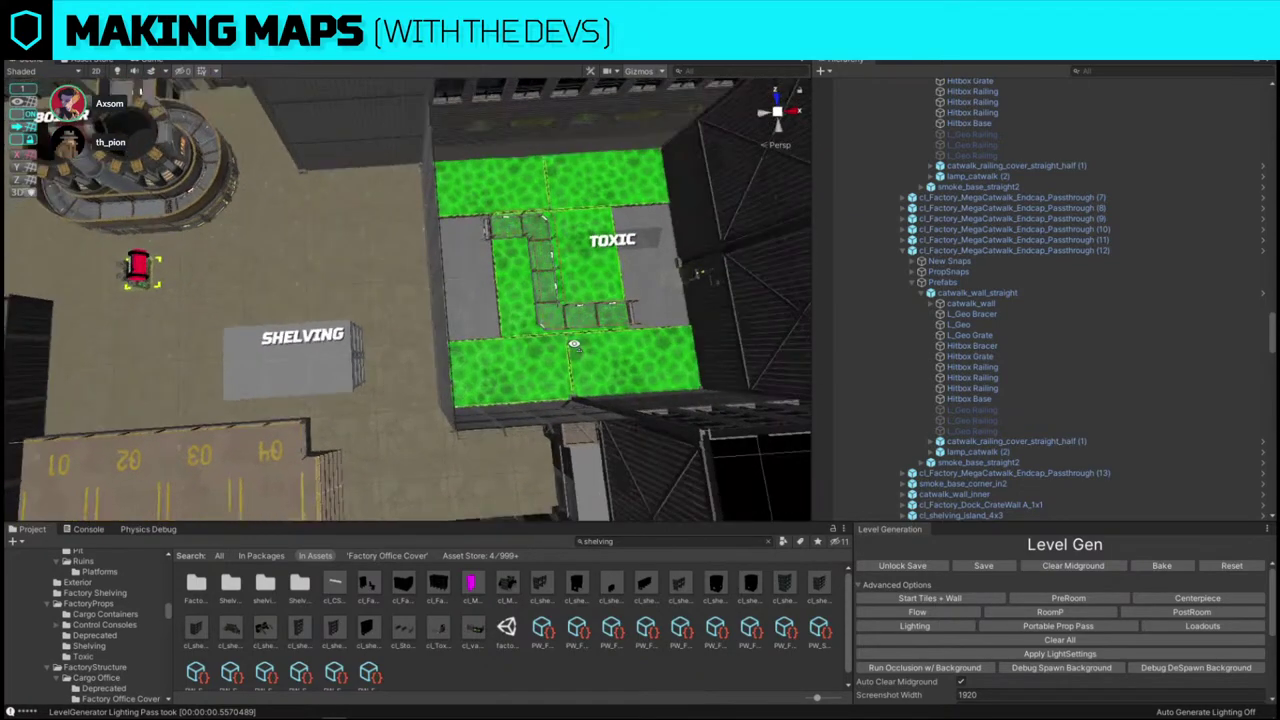
left_click_drag(574, 344, 600, 300, "alt")
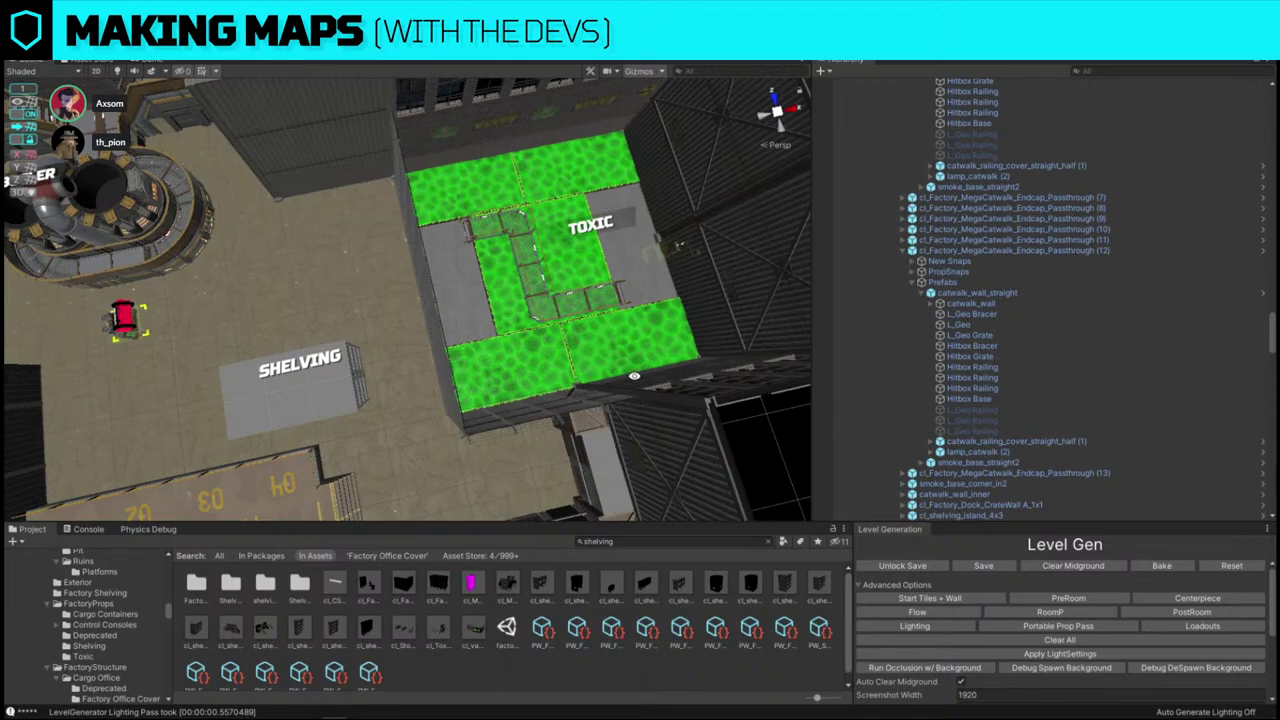
left_click_drag(520, 325, 431, 320, "alt")
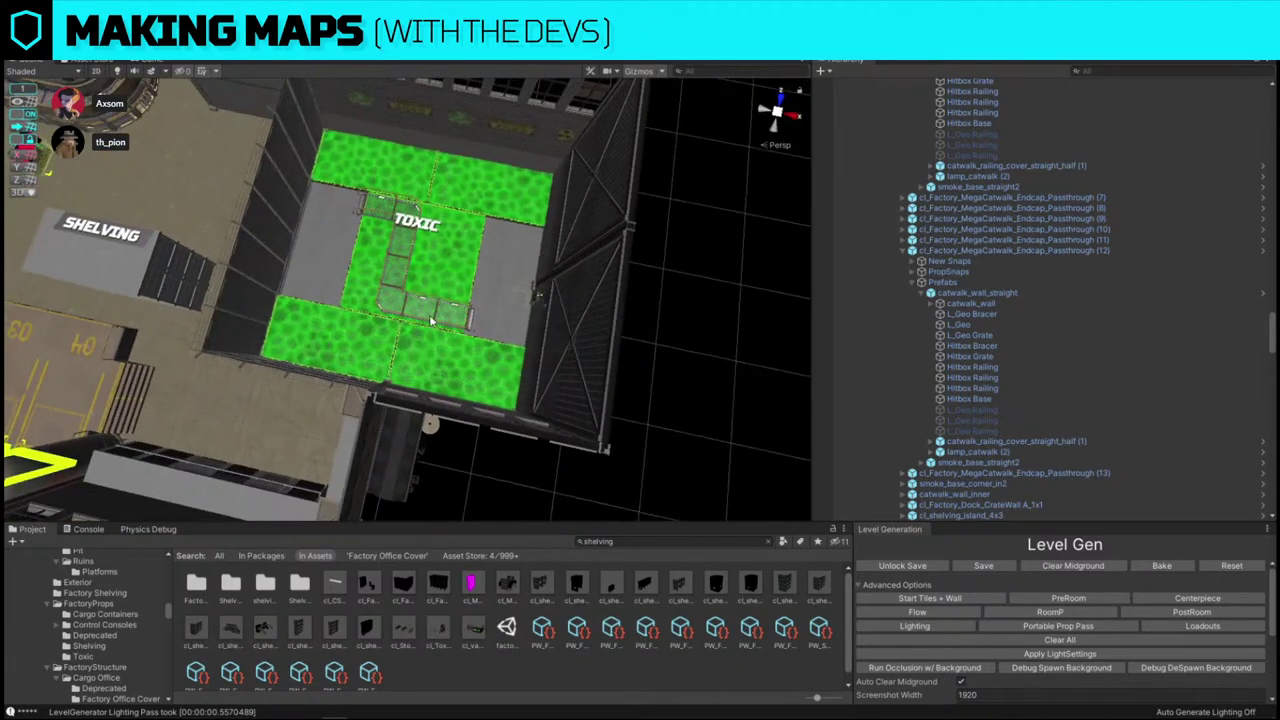
left_click(458, 366)
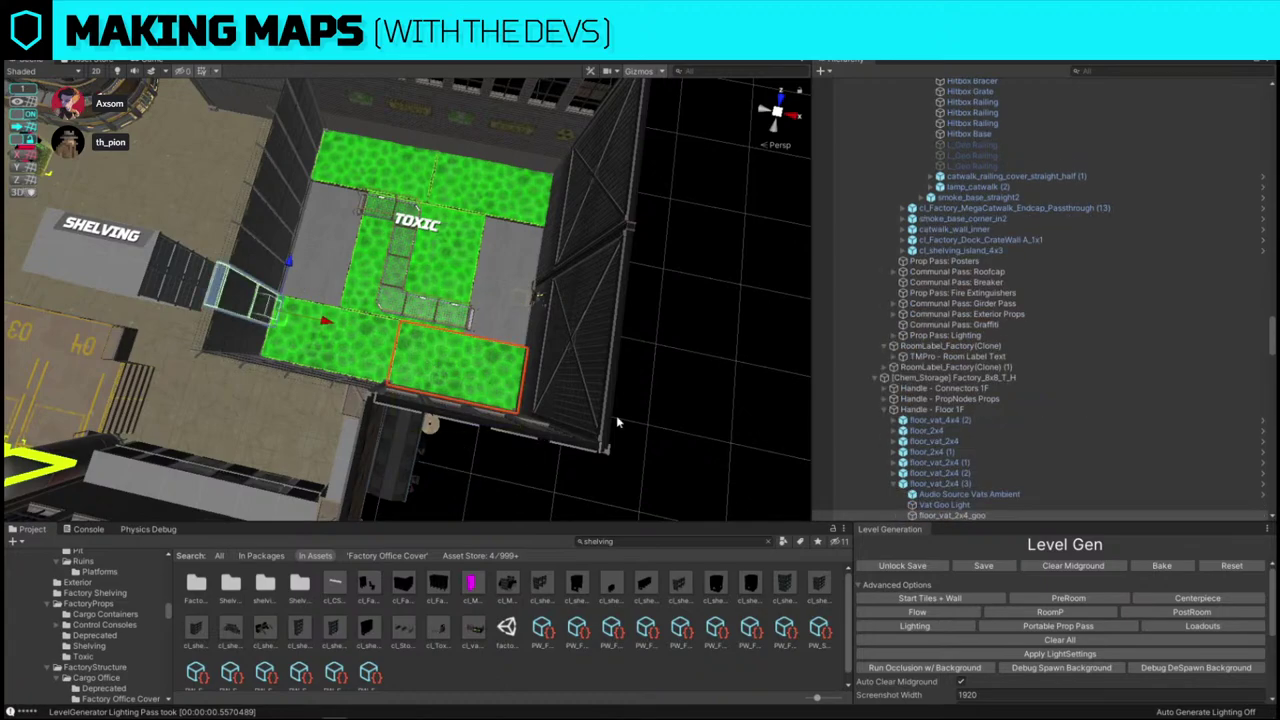
left_click(940, 484)
left_click(940, 473, "ctrl")
left_click(940, 462, "ctrl")
left_click(945, 420, "ctrl")
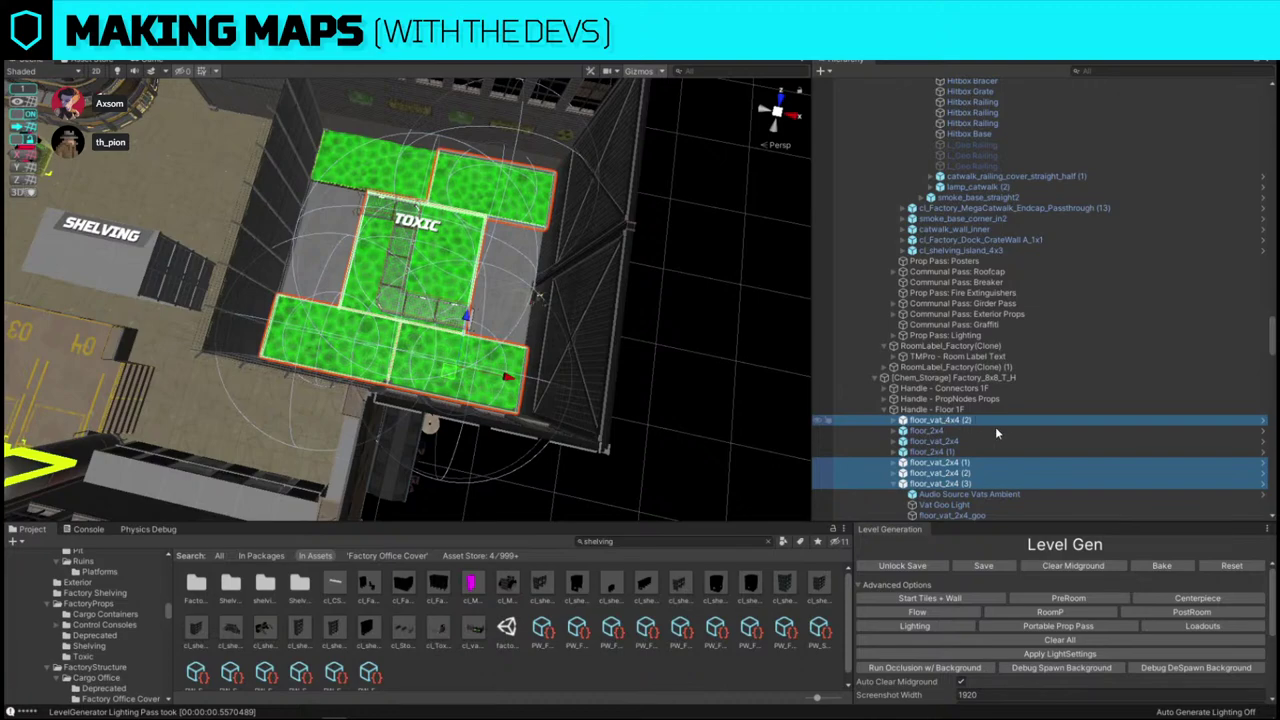
left_click(990, 421, "ctrl")
scroll(957, 428, "down", 2)
left_click(963, 362, "ctrl")
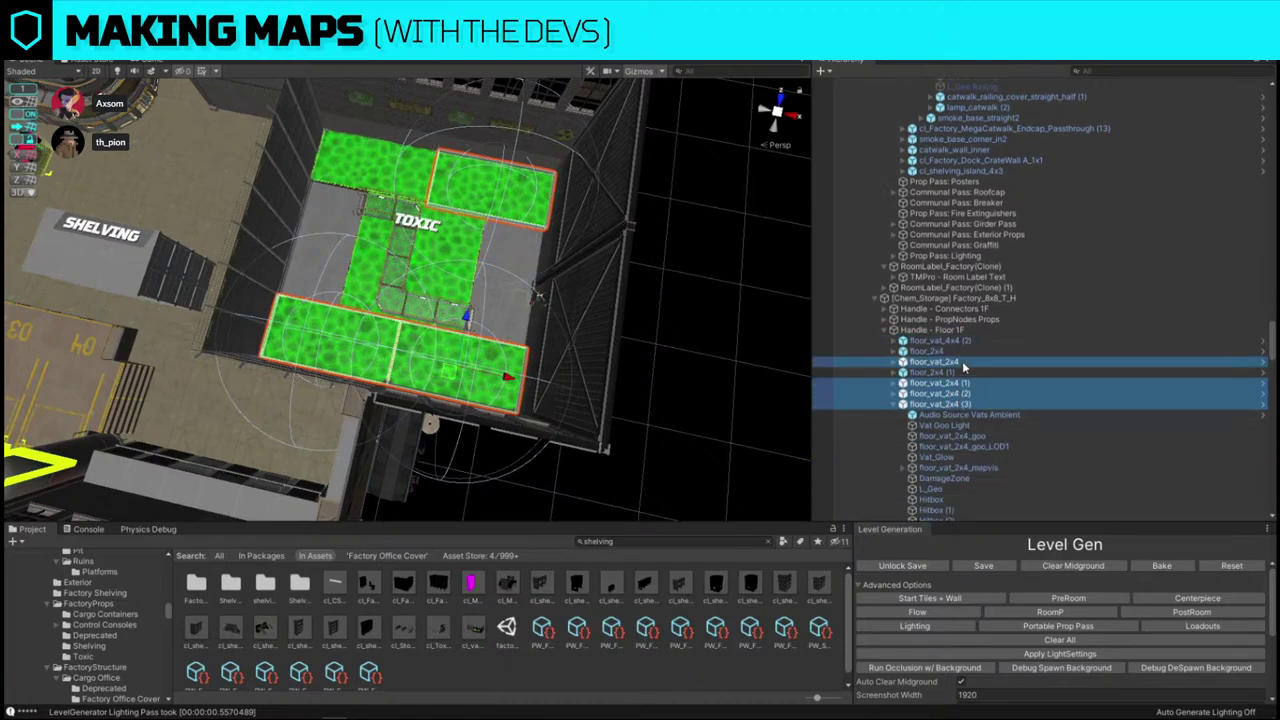
key("Delete")
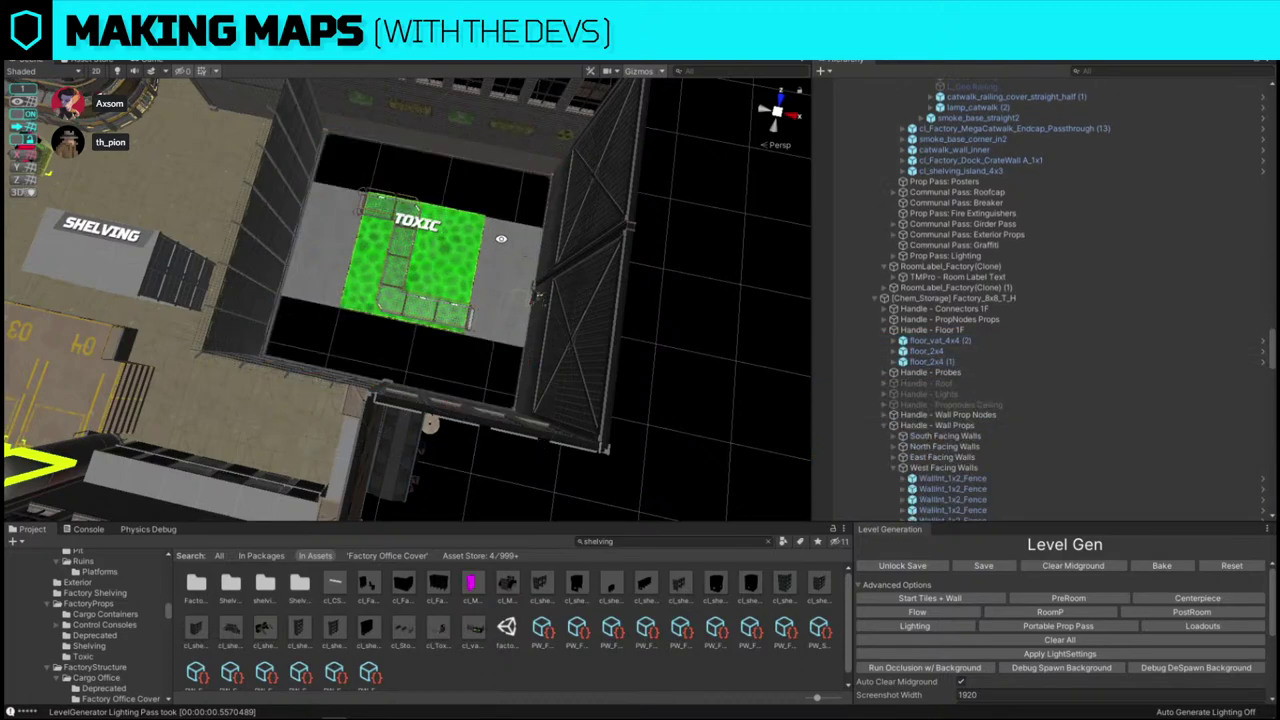
- Fill one empty strip beside the toxic vat with two rotated copies of the concrete floor_2x4 tile
left_click(498, 309)
scroll(374, 239, "up", 3)
left_click_drag(374, 239, 714, 204, "alt")
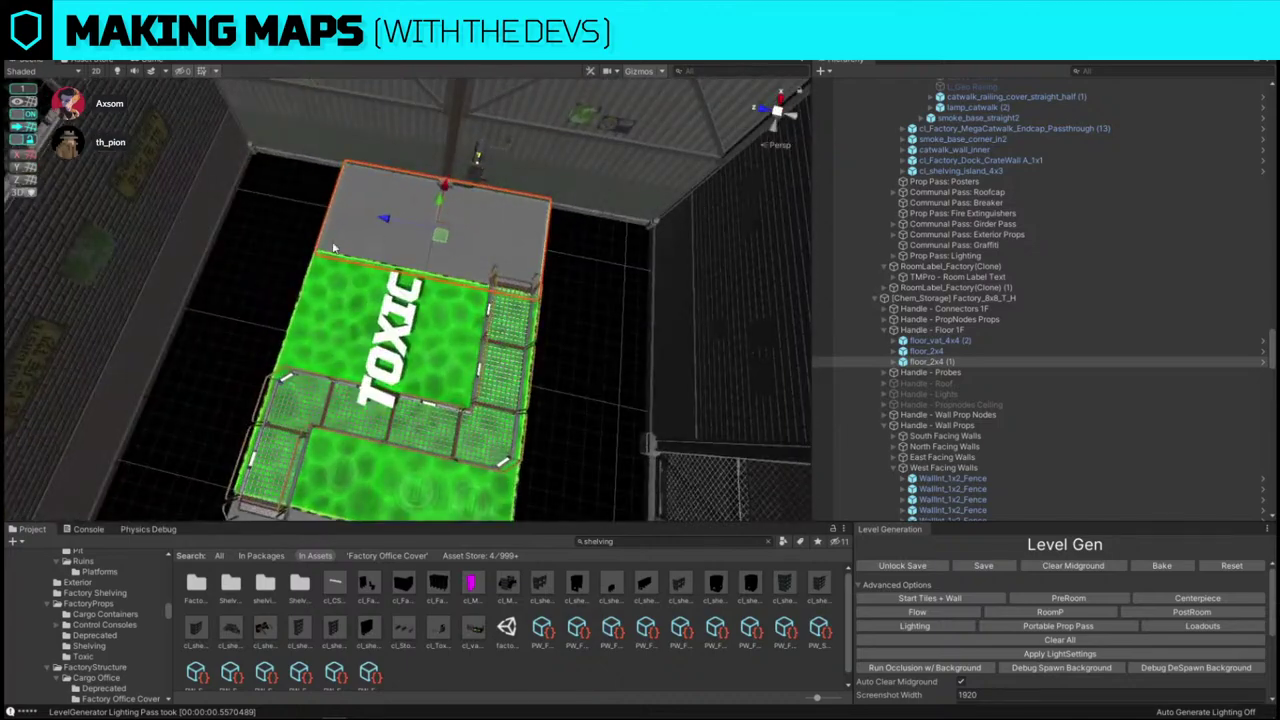
scroll(414, 232, "up", 2)
left_click_drag(336, 246, 233, 357, "alt")
key("ctrl+d")
key("e")
key("w")
left_click_drag(357, 249, 521, 287)
key("ctrl+d")
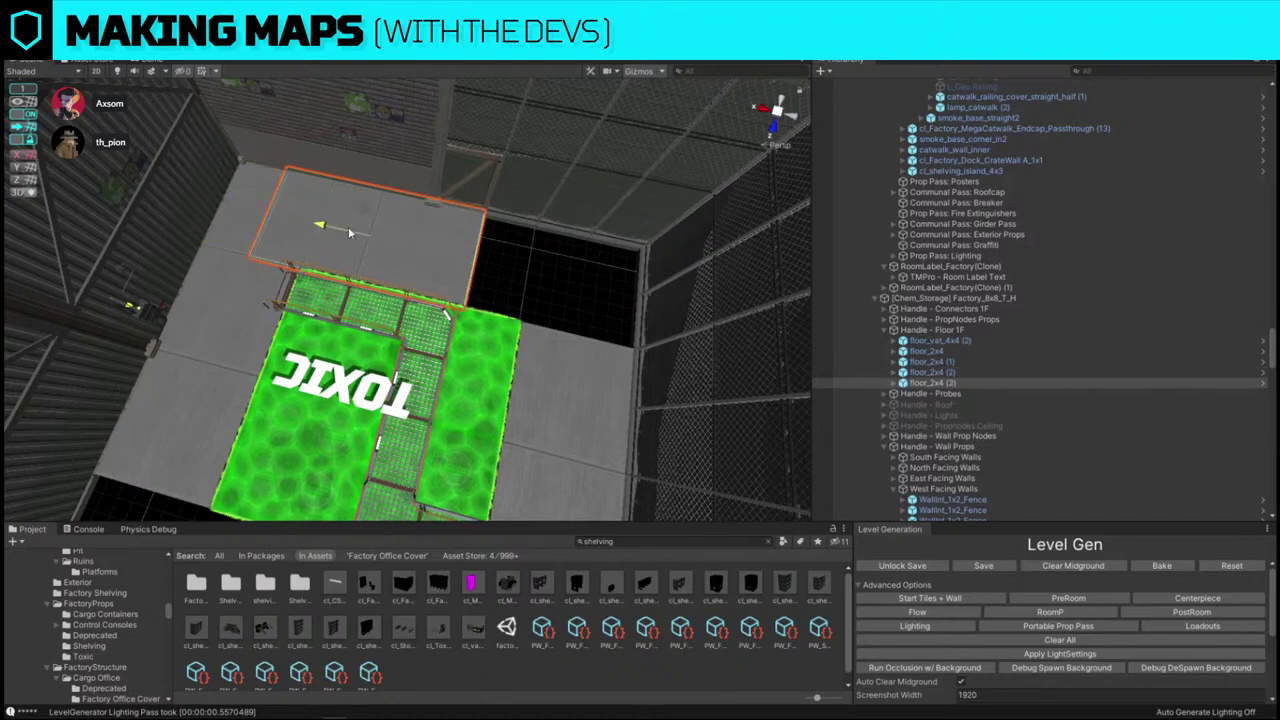
left_click_drag(348, 226, 474, 257)
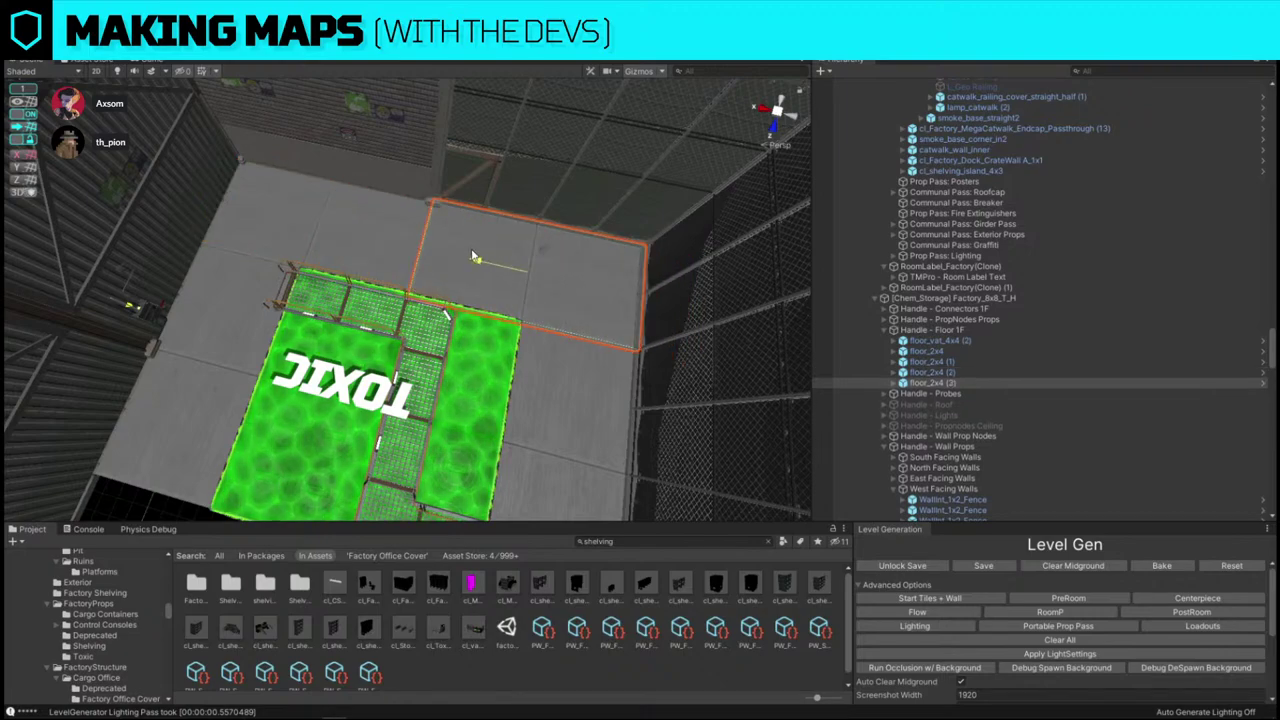
- Duplicate the pair of floor tiles and move the copies to the empty strip on the vat's opposite side
left_click(312, 229, "shift")
left_click_drag(316, 228, 516, 292, "alt")
key("ctrl+d")
left_click_drag(337, 318, 590, 414)
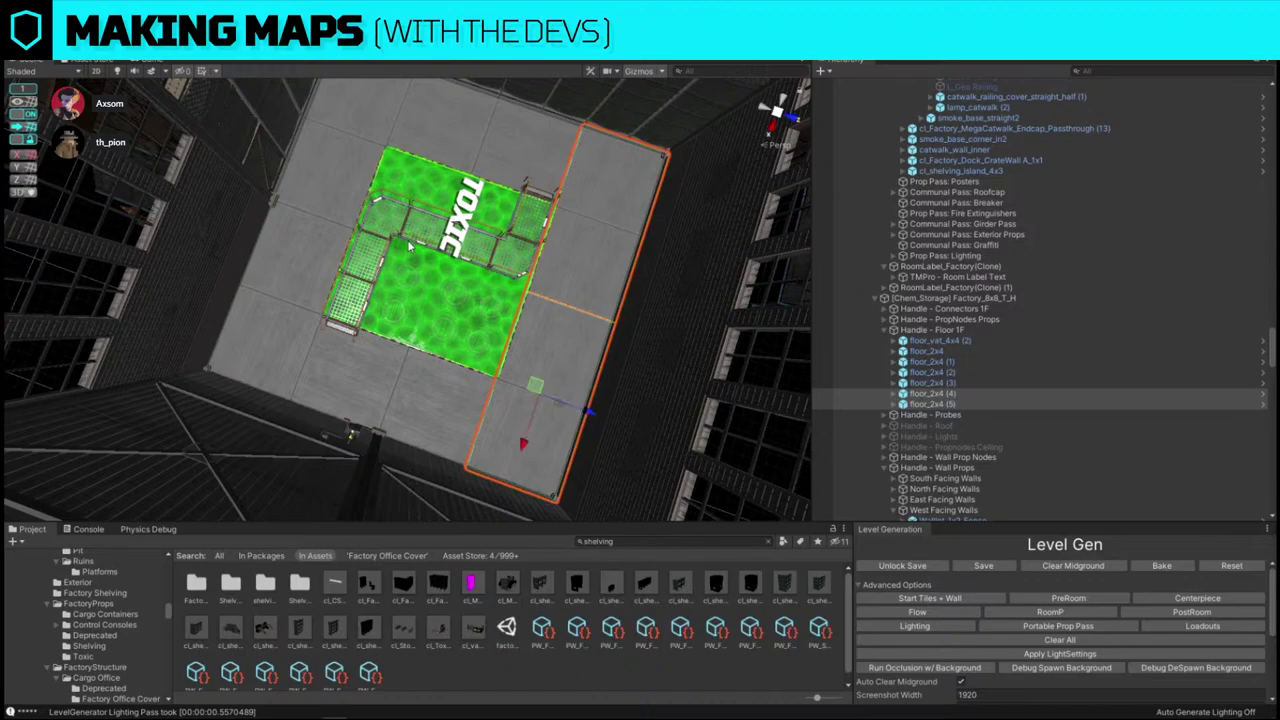
- Select a fence panel of the toxic room and search the project assets for "fence"
right_click_drag(406, 240, 453, 160)
left_click(470, 207)
left_click(733, 541)
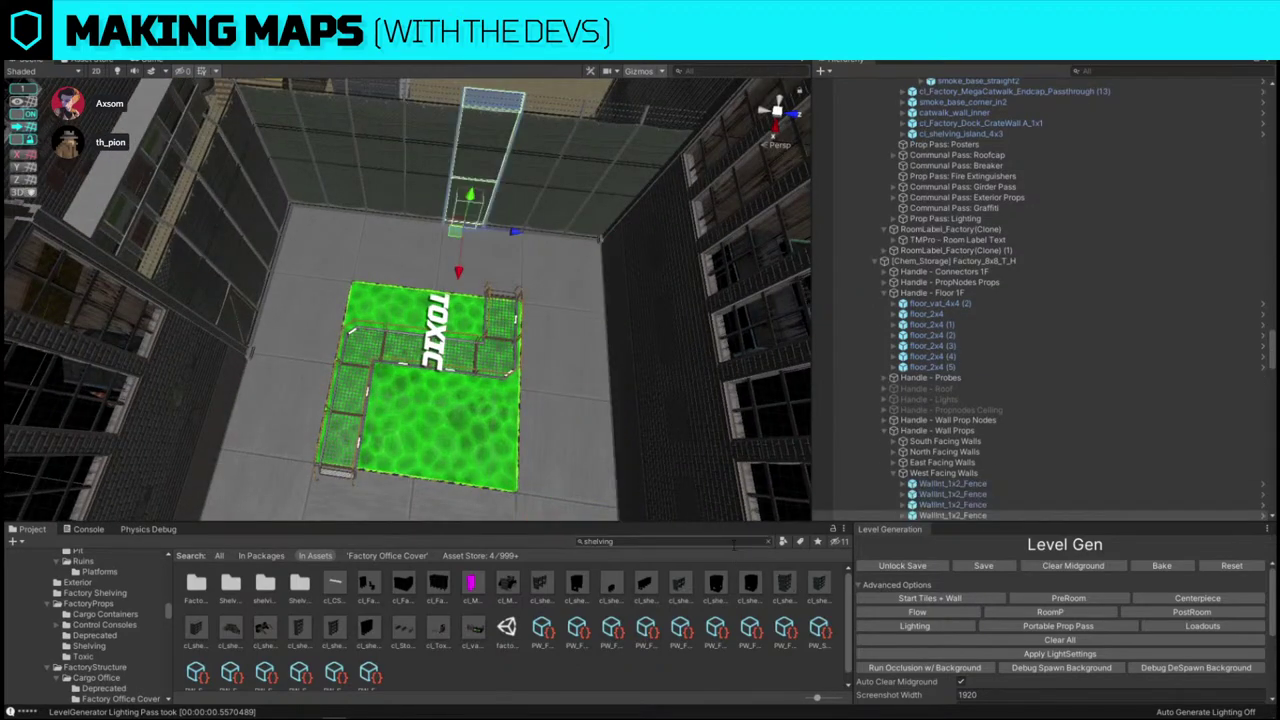
type("fenfece")
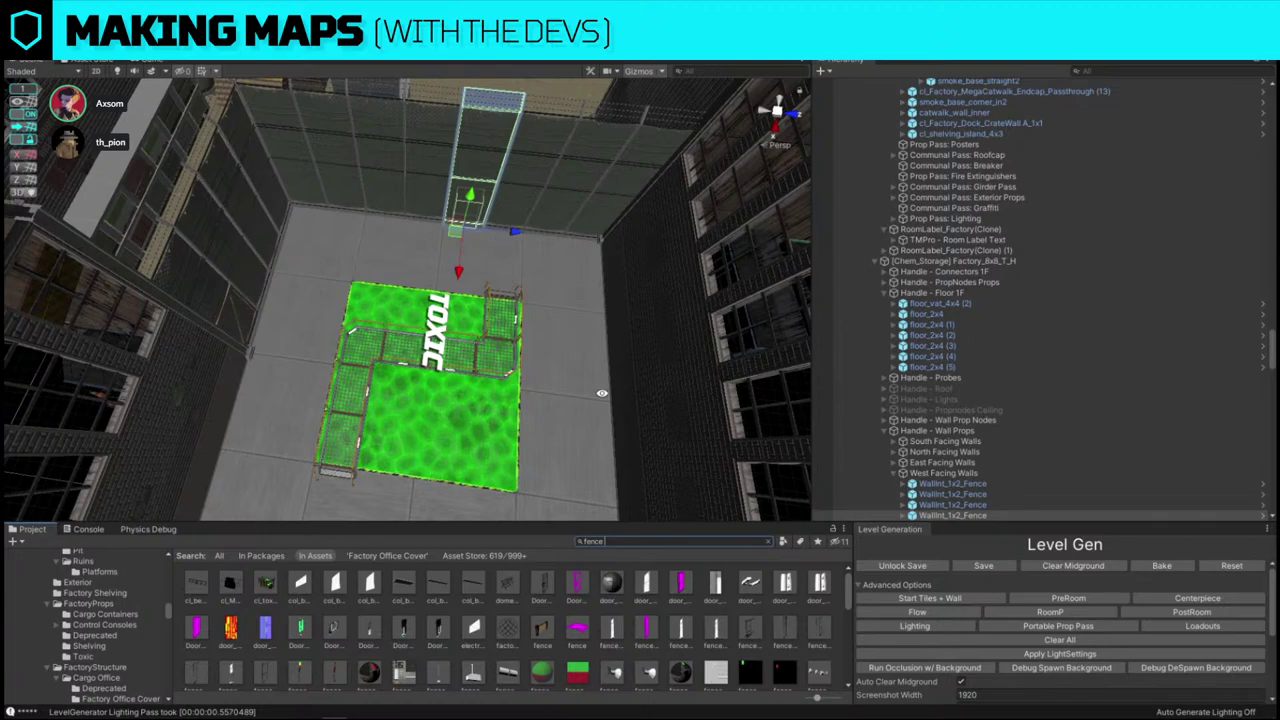
- Delete the catwalk crossing the toxic vat
left_click(505, 381)
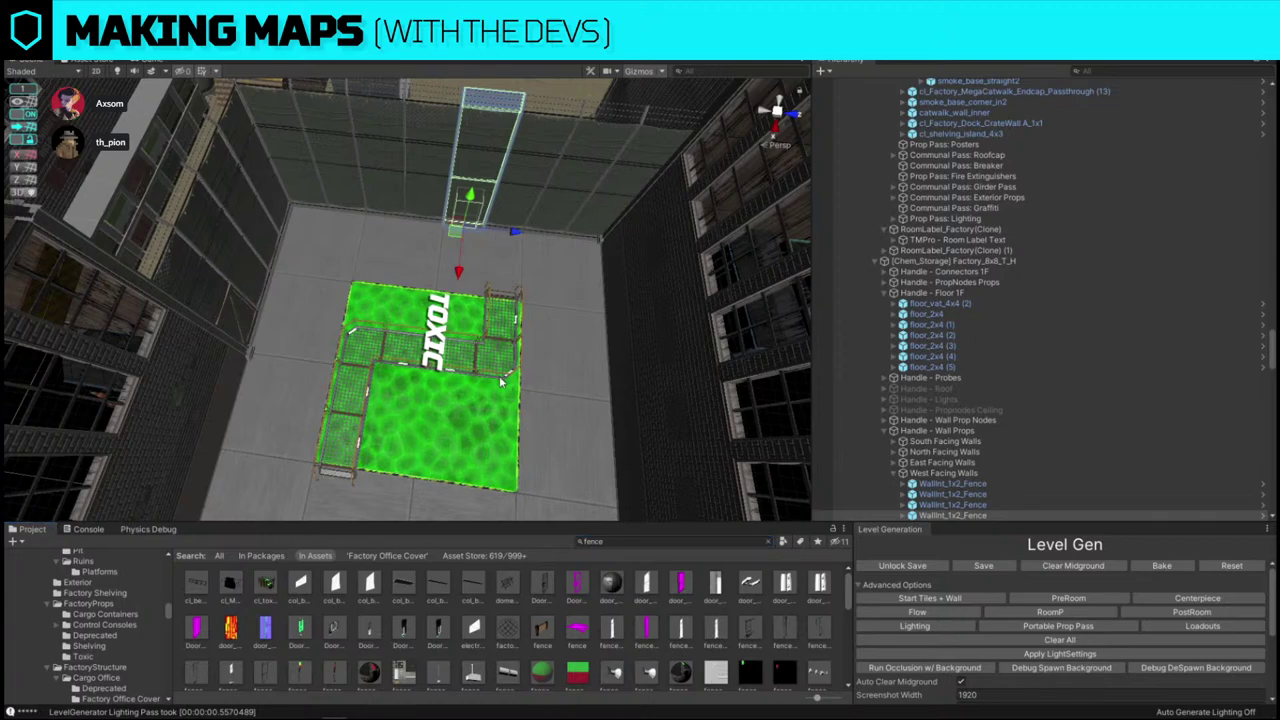
key("Delete")
- Search the assets for "fence door" and replace a fence panel in the toxic room's West Facing Walls with DoorwayInt_2x2_fence_large
left_click(538, 184)
left_click(649, 542)
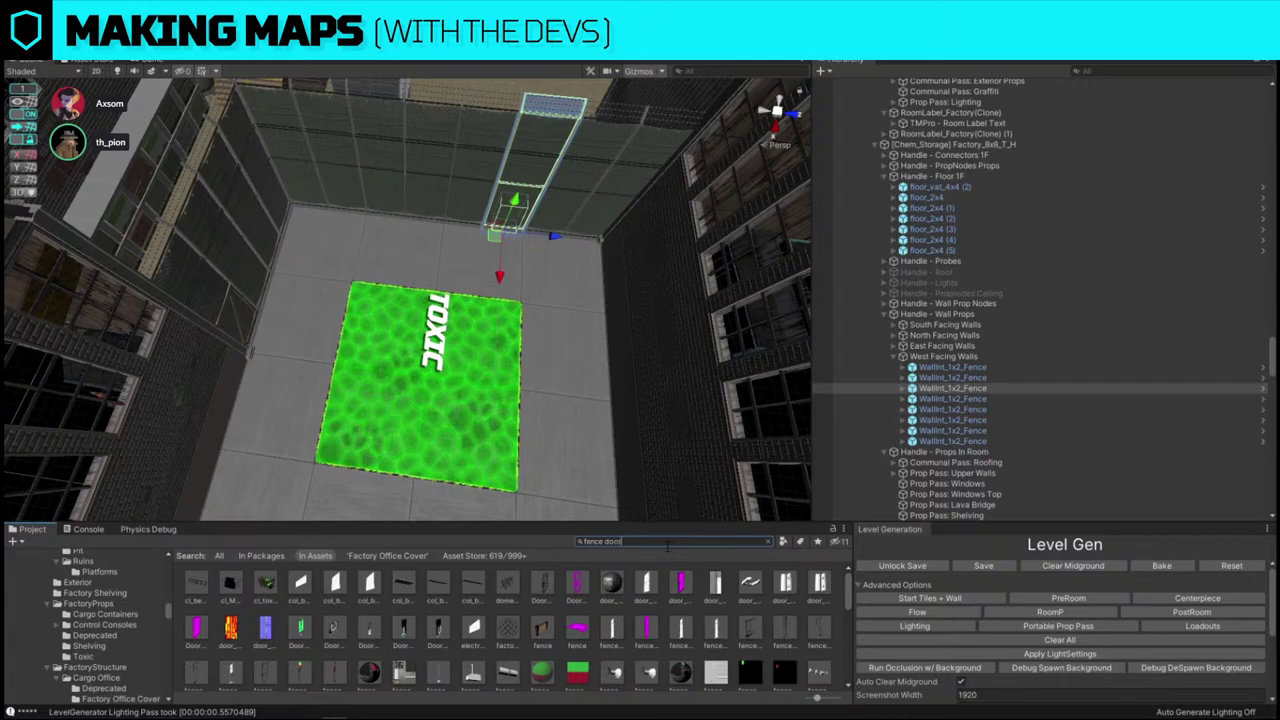
key("ctrl+shift+r")
left_click_drag(710, 588, 296, 250)
left_click(541, 181)
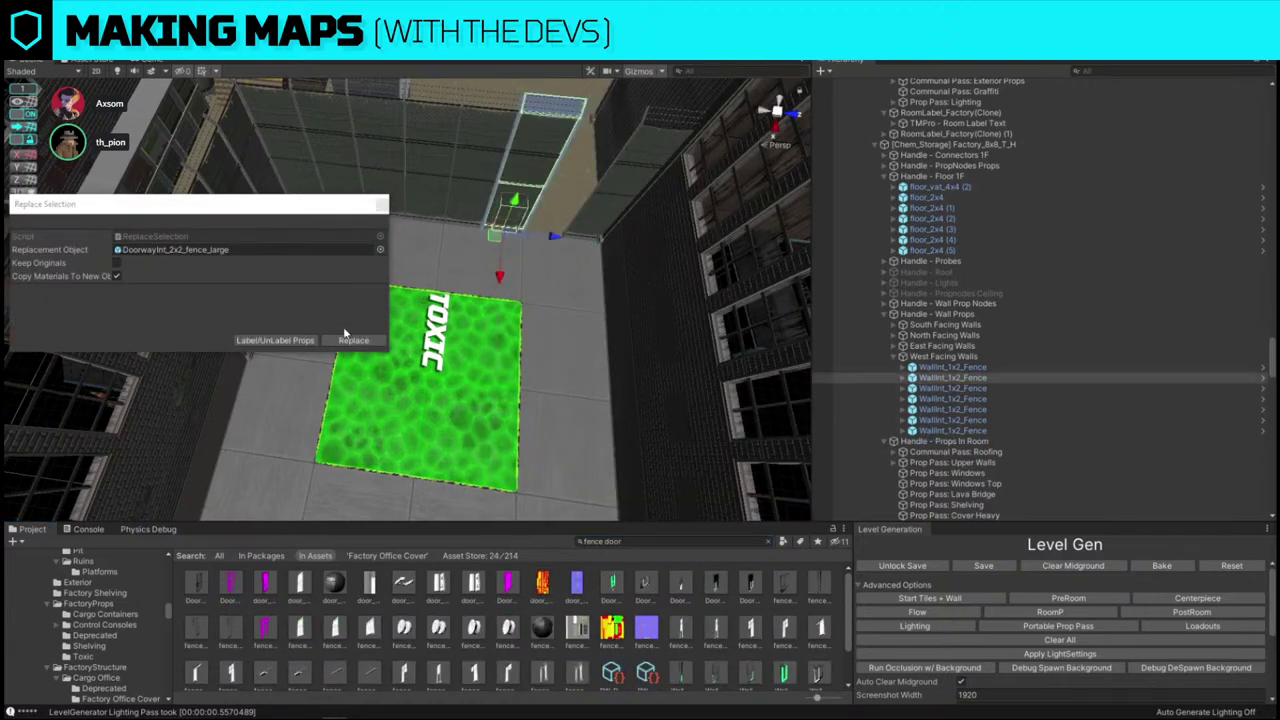
left_click(349, 341)
- Slide the new fence doorway toward the room corner and replace the neighbouring fence panel with DoorwayInt_2x2_fence_large_right
left_click(518, 186)
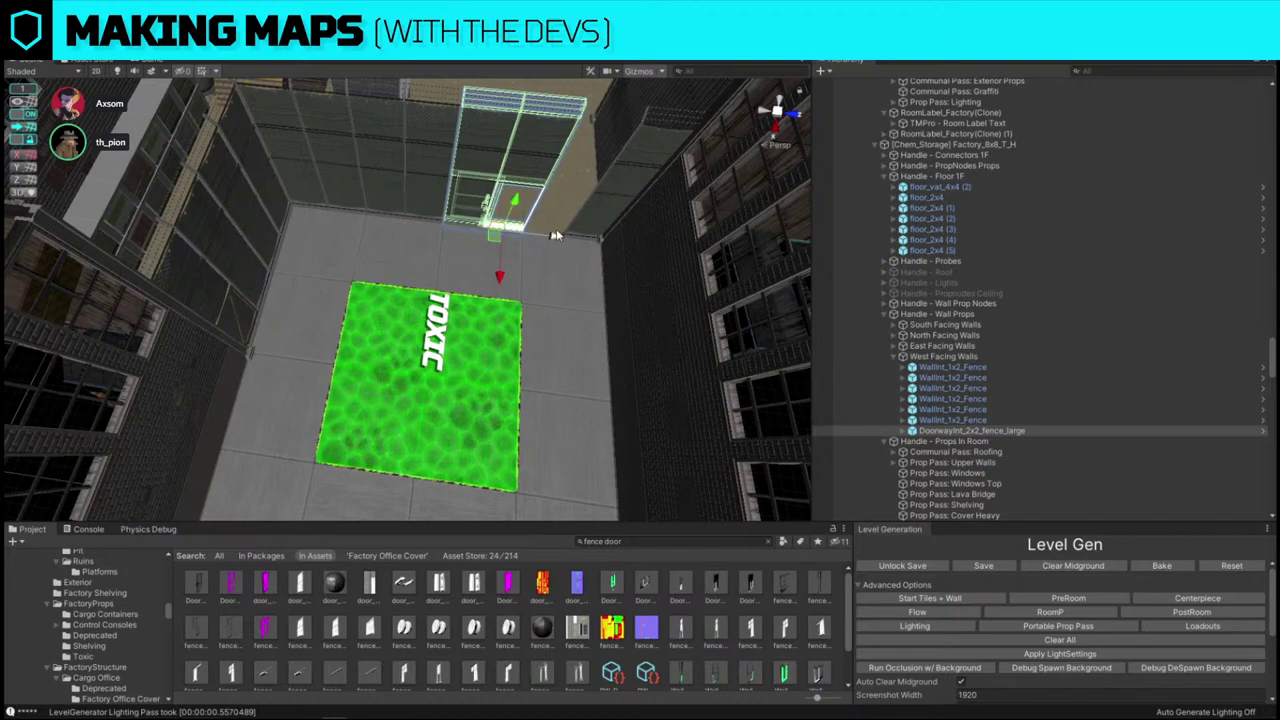
left_click_drag(556, 234, 594, 240)
left_click(478, 188)
key("ctrl+r")
left_click_drag(751, 586, 188, 248)
left_click(374, 343)
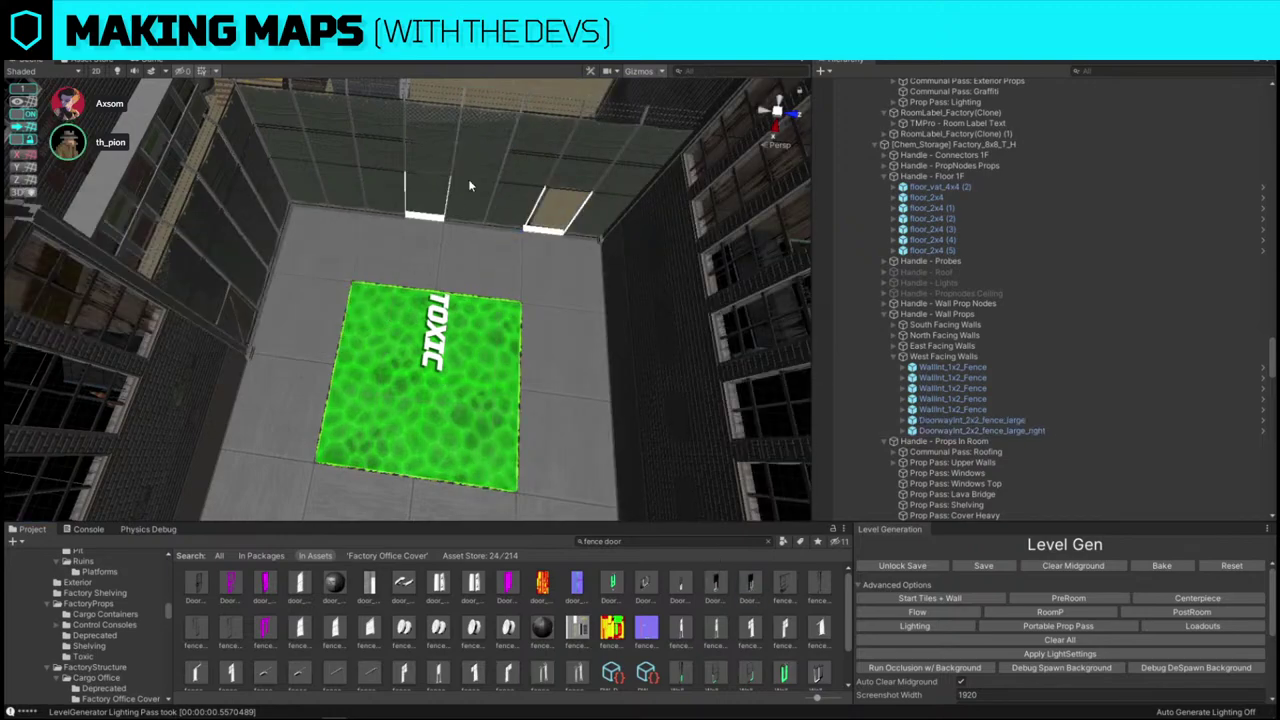
- Slide the DoorwayInt_2x2_fence_large_right doorway toward the room corner and delete the leftover fence panel beside it
left_click(470, 177)
right_click_drag(470, 177, 560, 150)
left_click_drag(331, 339, 450, 330)
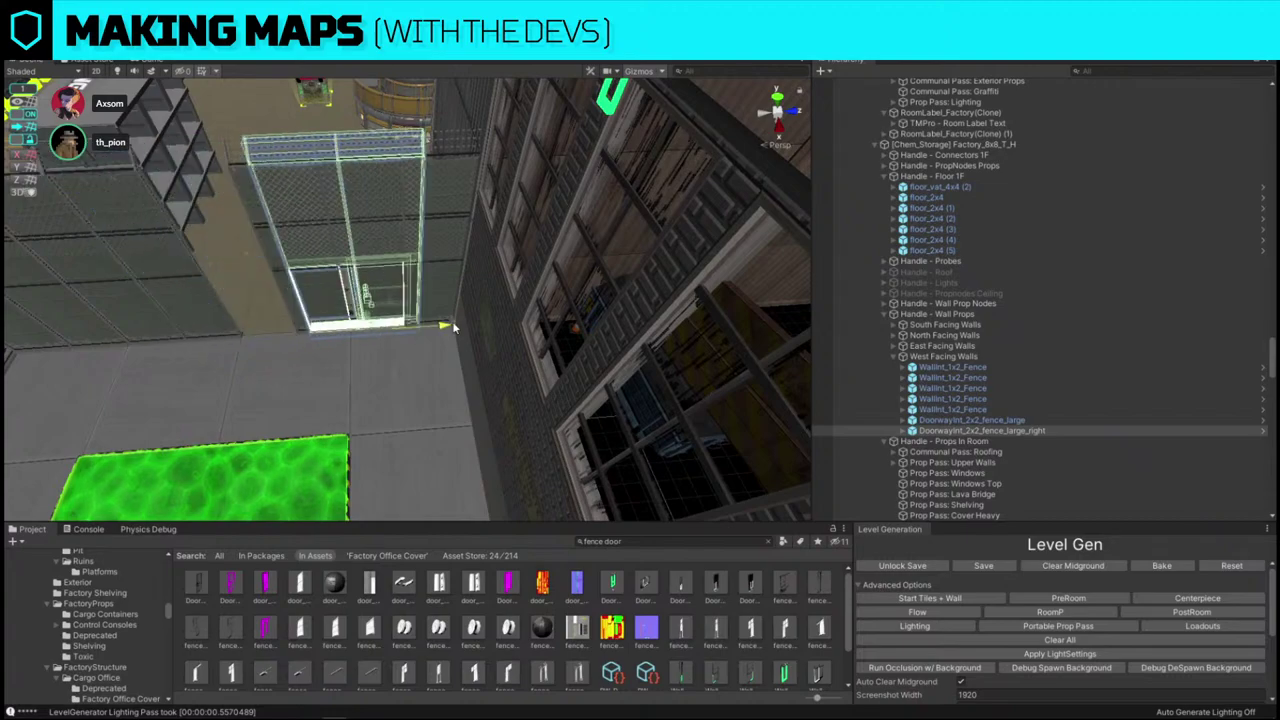
left_click(204, 288)
key("Delete")
- Position the two large fence doorways side by side so their openings meet as one double-width entrance
left_click(355, 273)
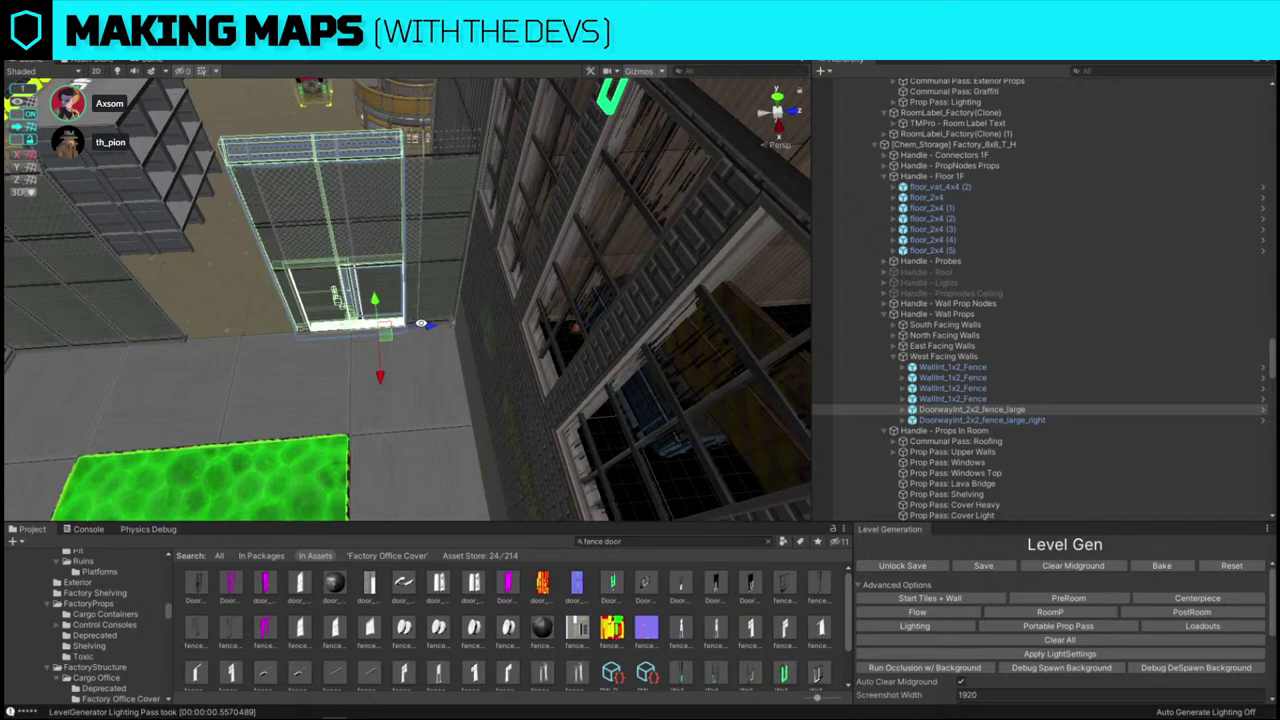
left_click_drag(421, 324, 549, 326, "alt")
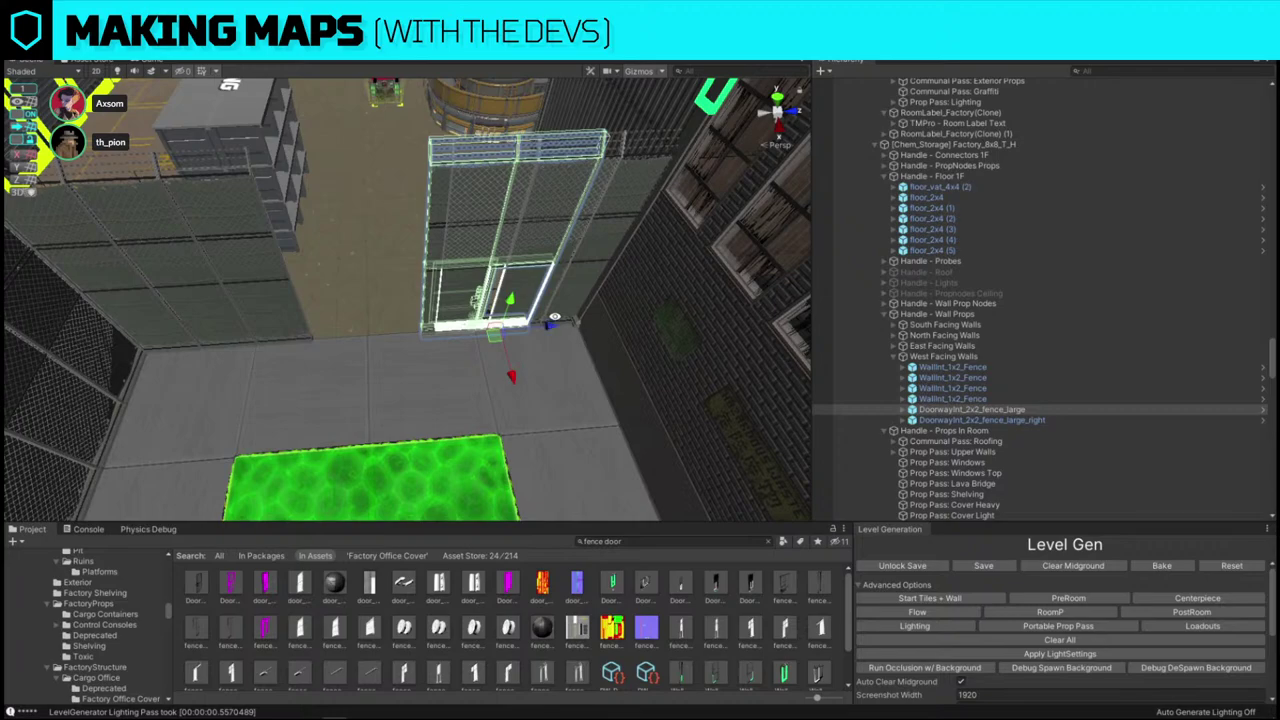
left_click_drag(552, 327, 447, 332)
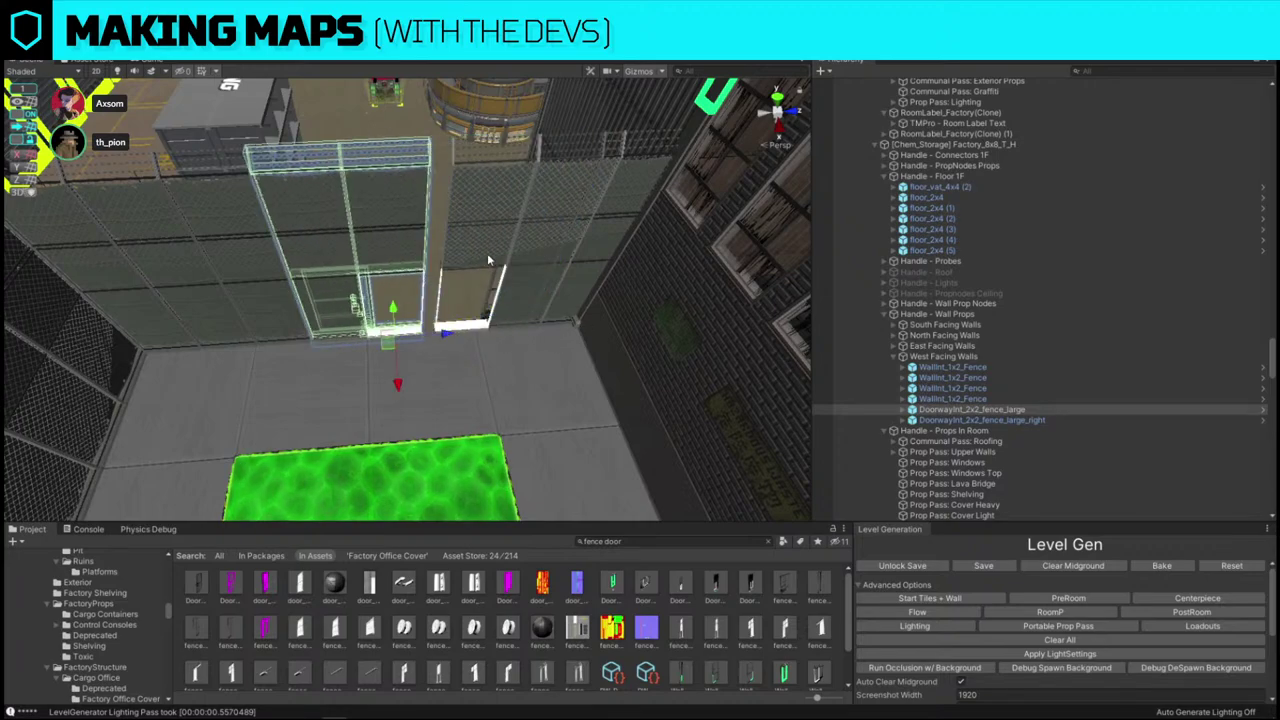
left_click(496, 265)
left_click_drag(569, 323, 551, 325)
- Deactivate the two vertical MapVisIndicator strips standing in the middle of the joined fence doorways
right_click_drag(474, 318, 462, 315)
key("w")
left_click(447, 312)
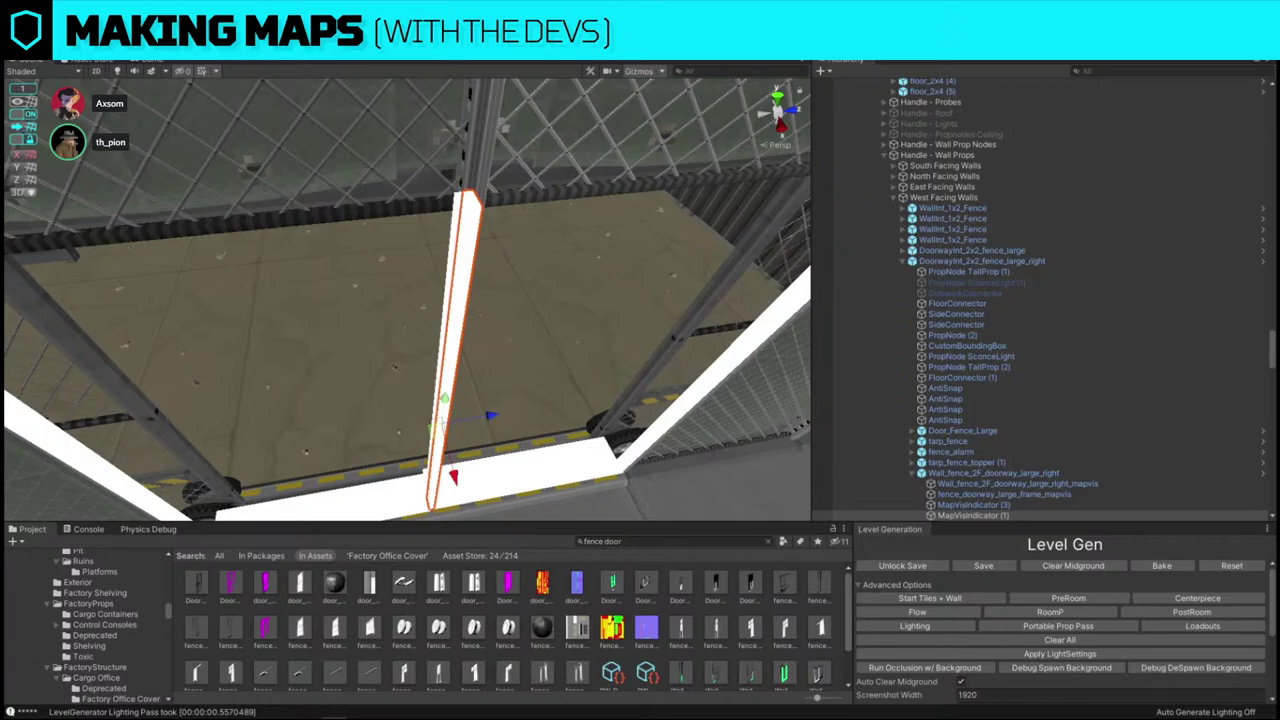
key("alt+shift+a")
double_click(462, 247)
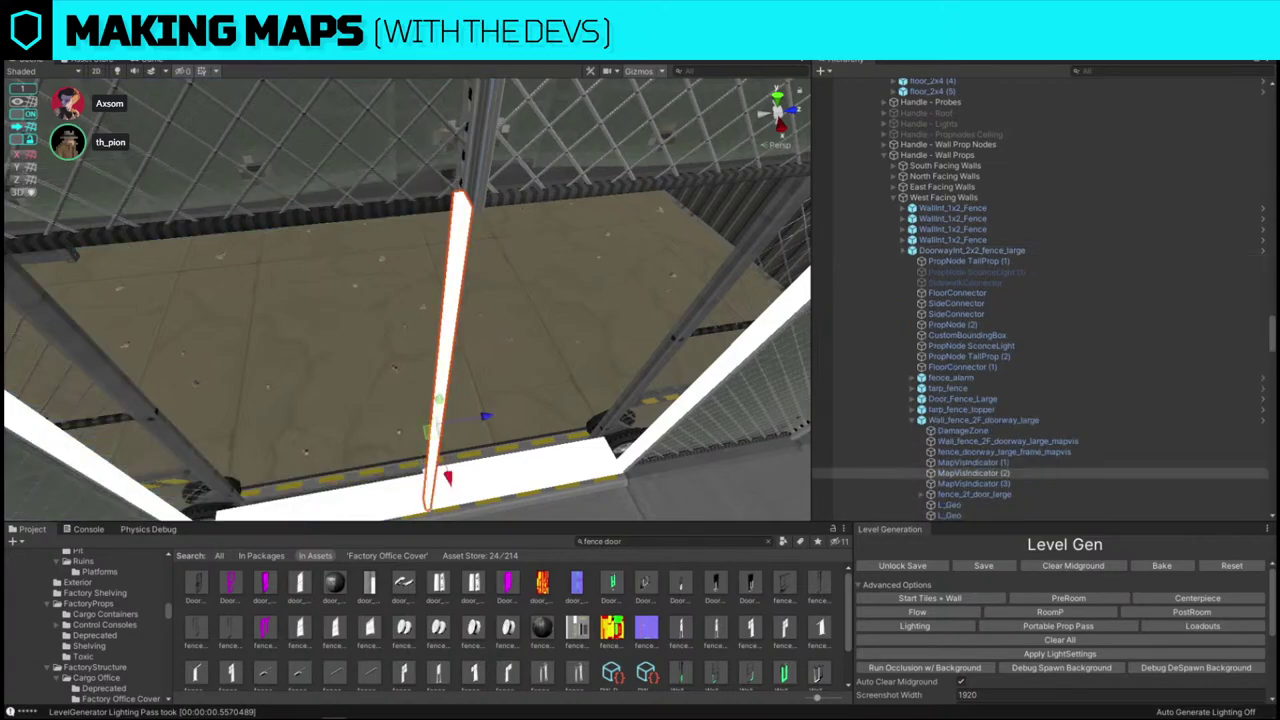
key("alt+shift+a")
- Delete the piece at the end of the short shelving run in the maintenance area corner behind the fence
right_click_drag(462, 270, 292, 383)
key("s")
left_click(296, 336)
key("Delete")
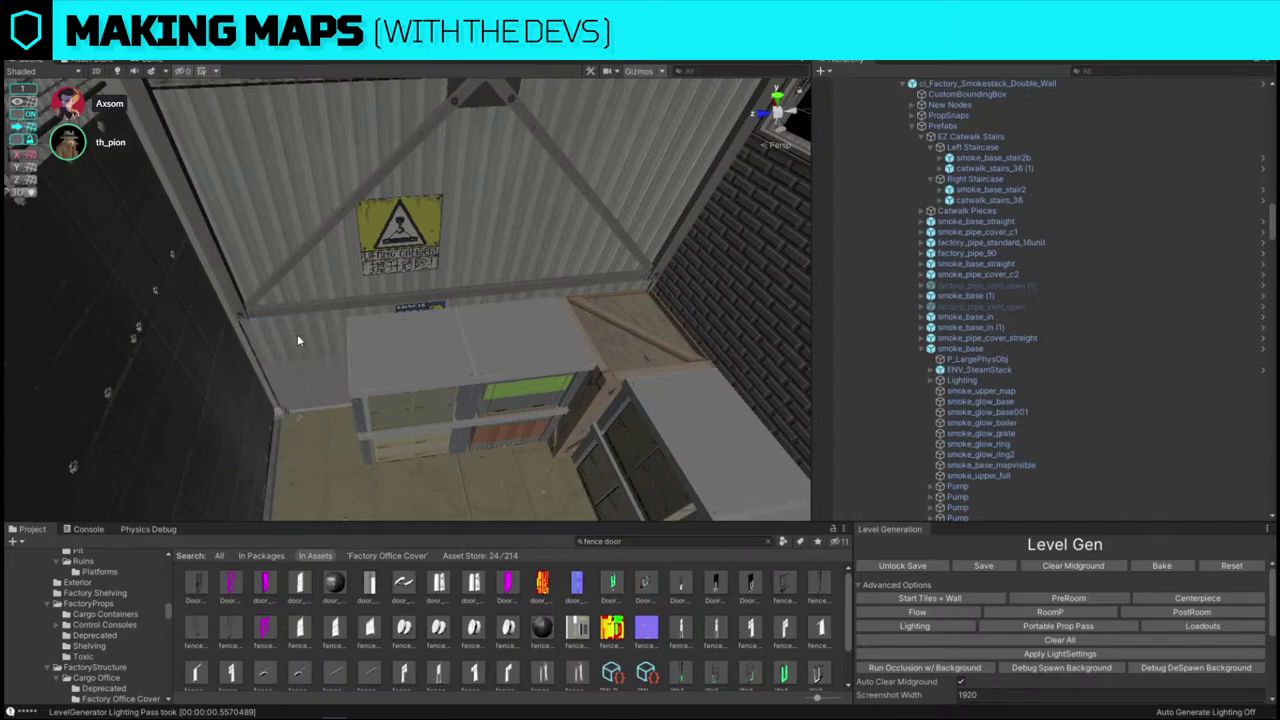
- Duplicate the tall tank beside the dock stairs and move the copy to the open end of the maintenance area shelving
right_click_drag(297, 334, 586, 310)
key("s")
left_click(598, 295)
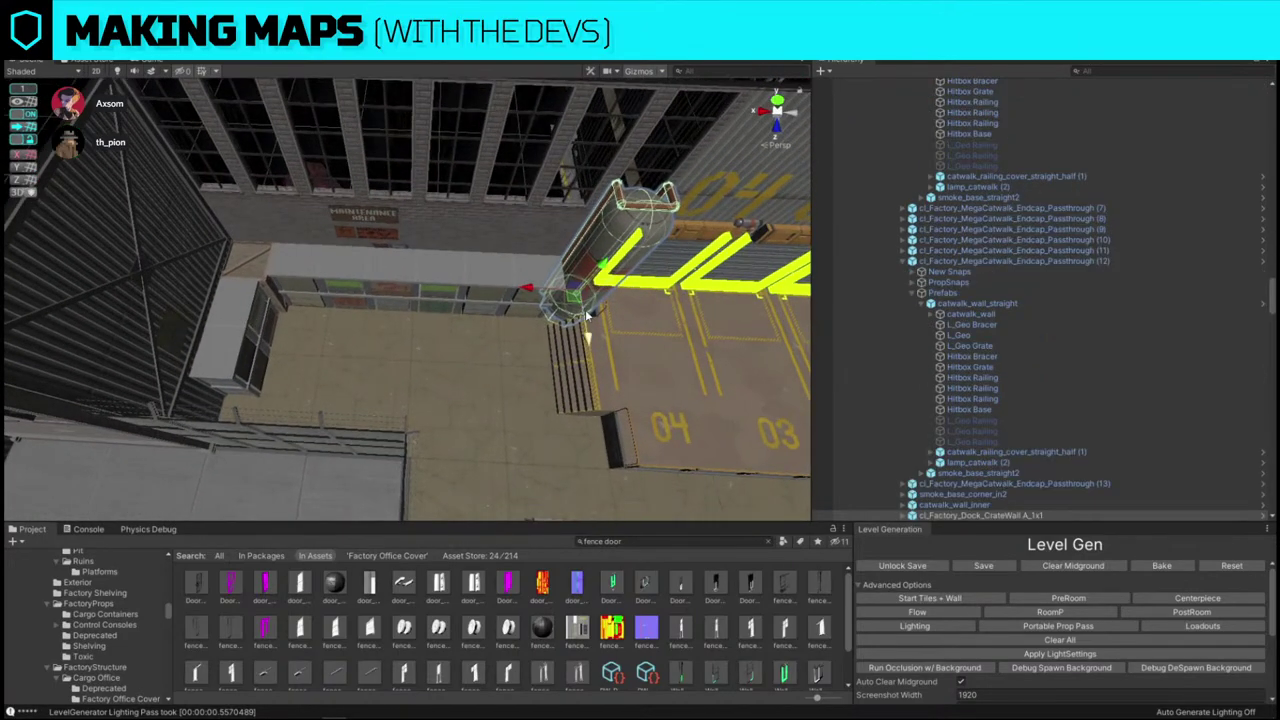
left_click_drag(577, 304, 250, 367)
key("w")
right_click_drag(250, 367, 366, 350)
- Rotate the copied tank, shift it back toward the fence at the shelving's end, and turn grid snapping off
key("e")
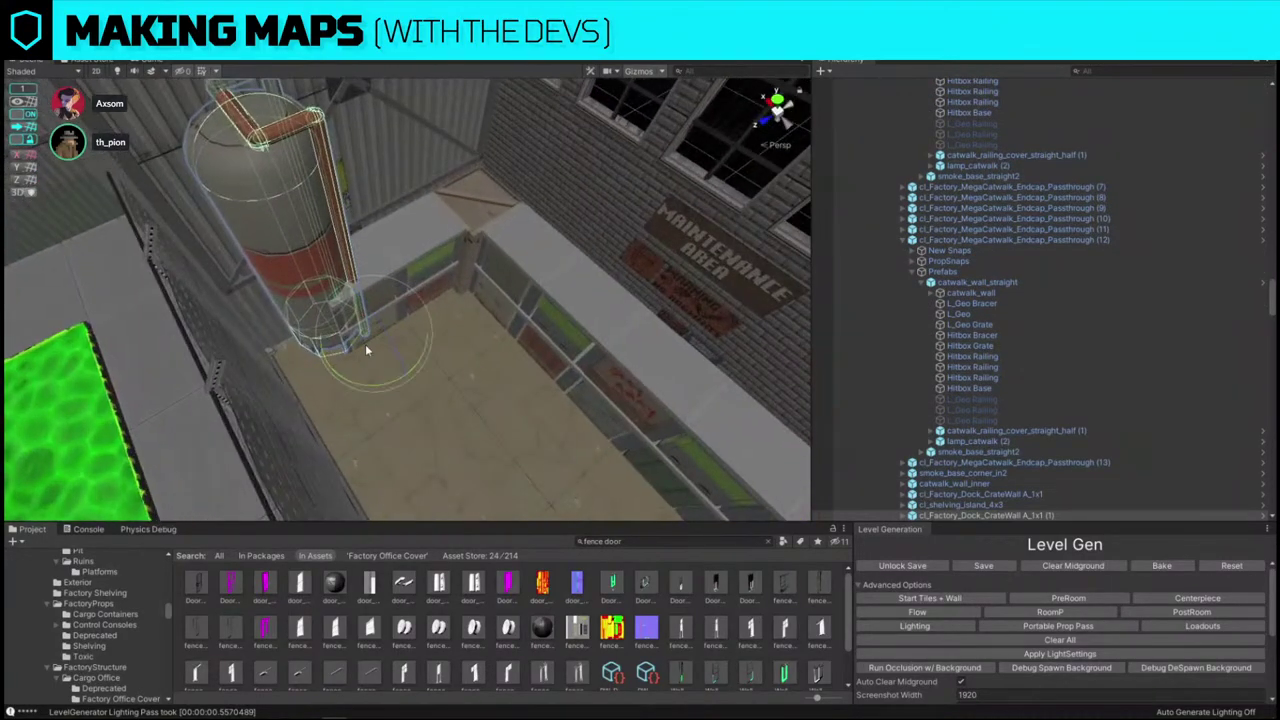
left_click_drag(387, 389, 573, 376)
key("w")
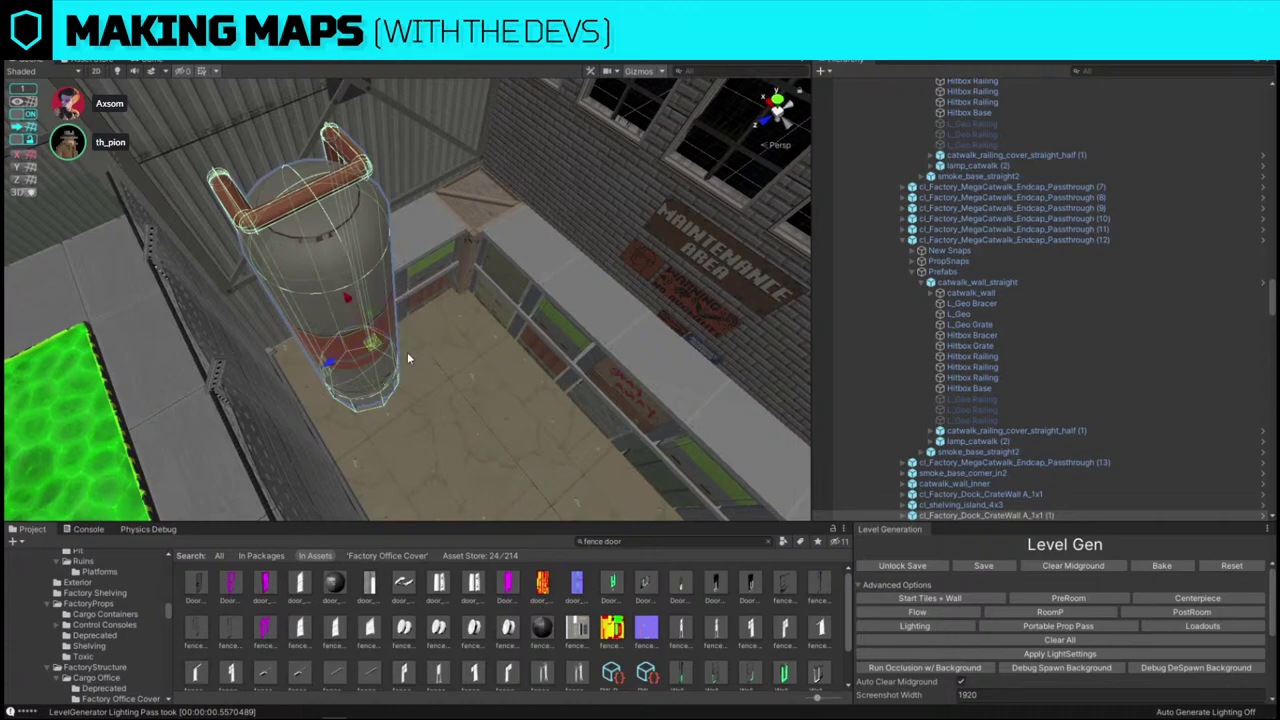
left_click_drag(375, 351, 321, 330)
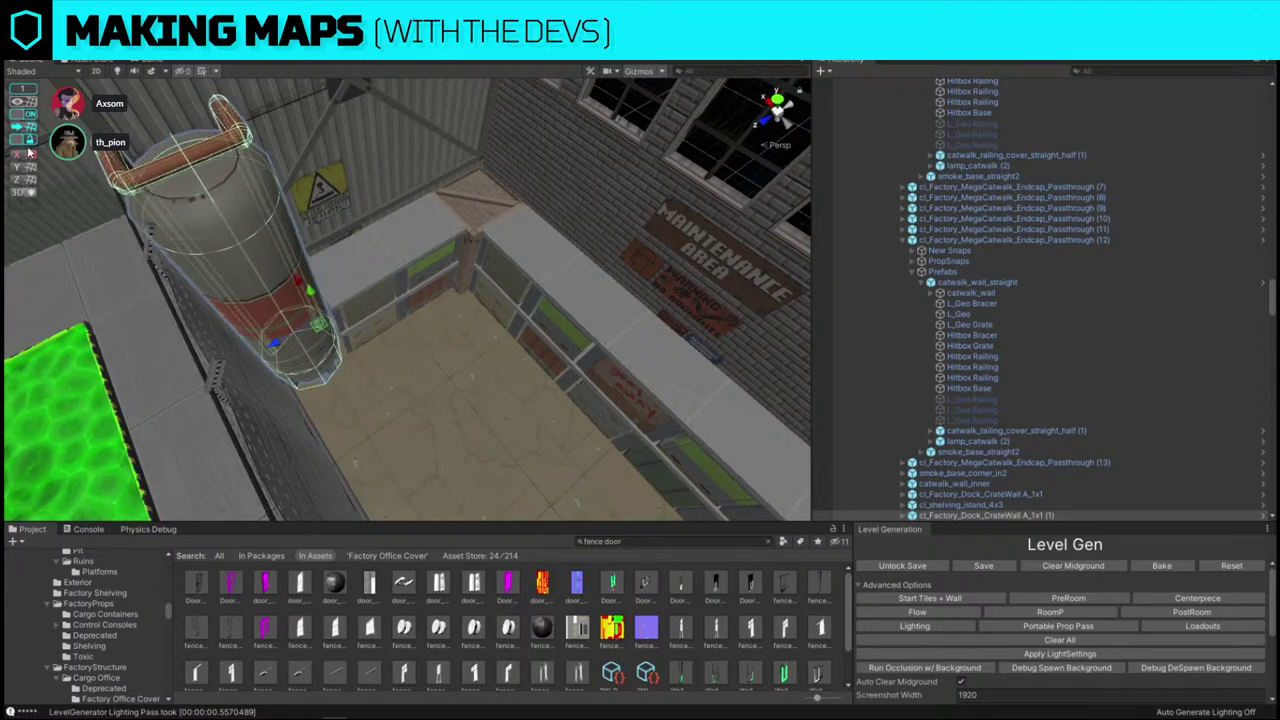
left_click(27, 115)
right_click_drag(460, 240, 362, 236)
key("w")
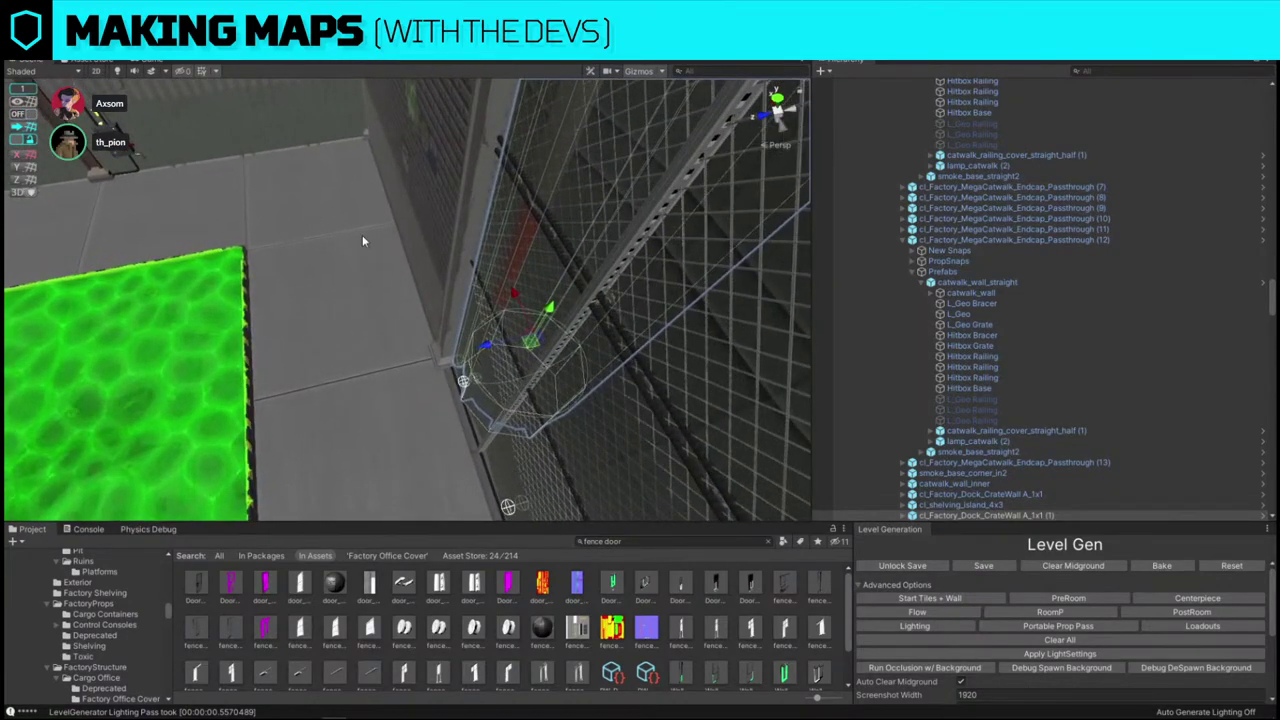
- Delete a fence panel facing the maintenance area and replace the panel beside it with DoorwayInt_2x2_fence_large_right
right_click_drag(480, 350, 726, 306)
key("s")
left_click(480, 346)
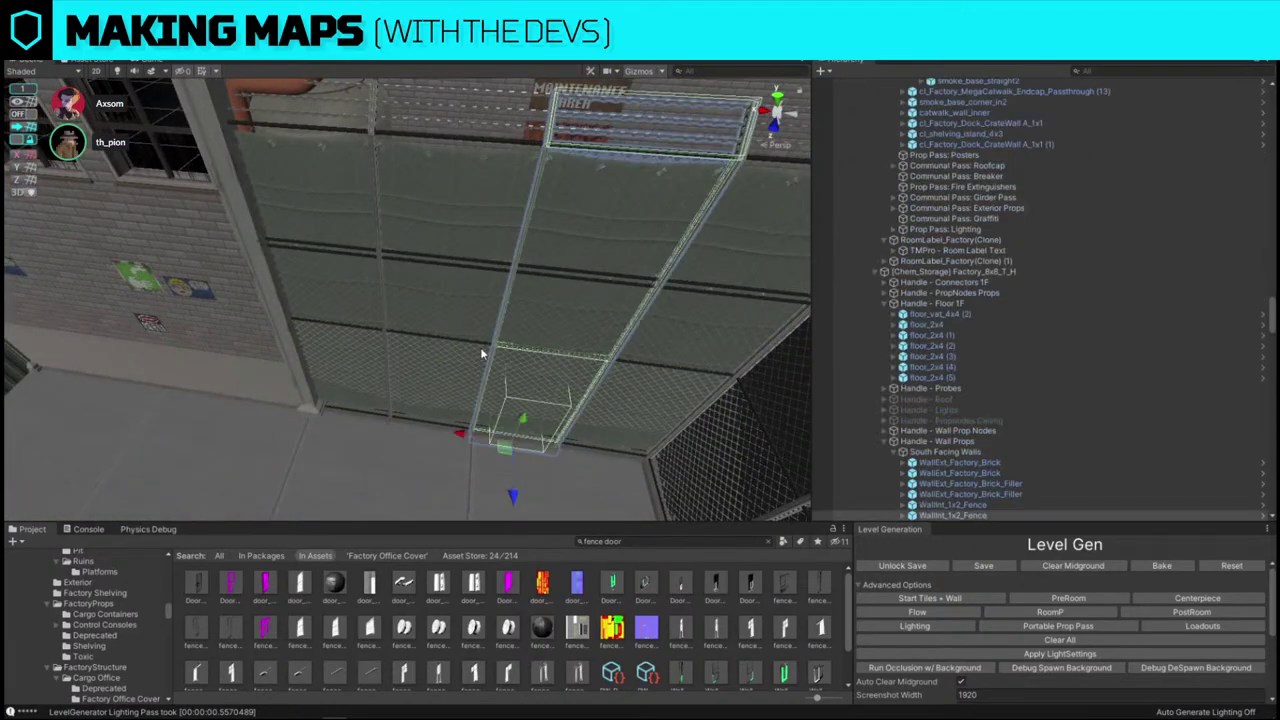
key("Delete")
left_click(468, 347)
key("ctrl+shift+r")
left_click(366, 340)
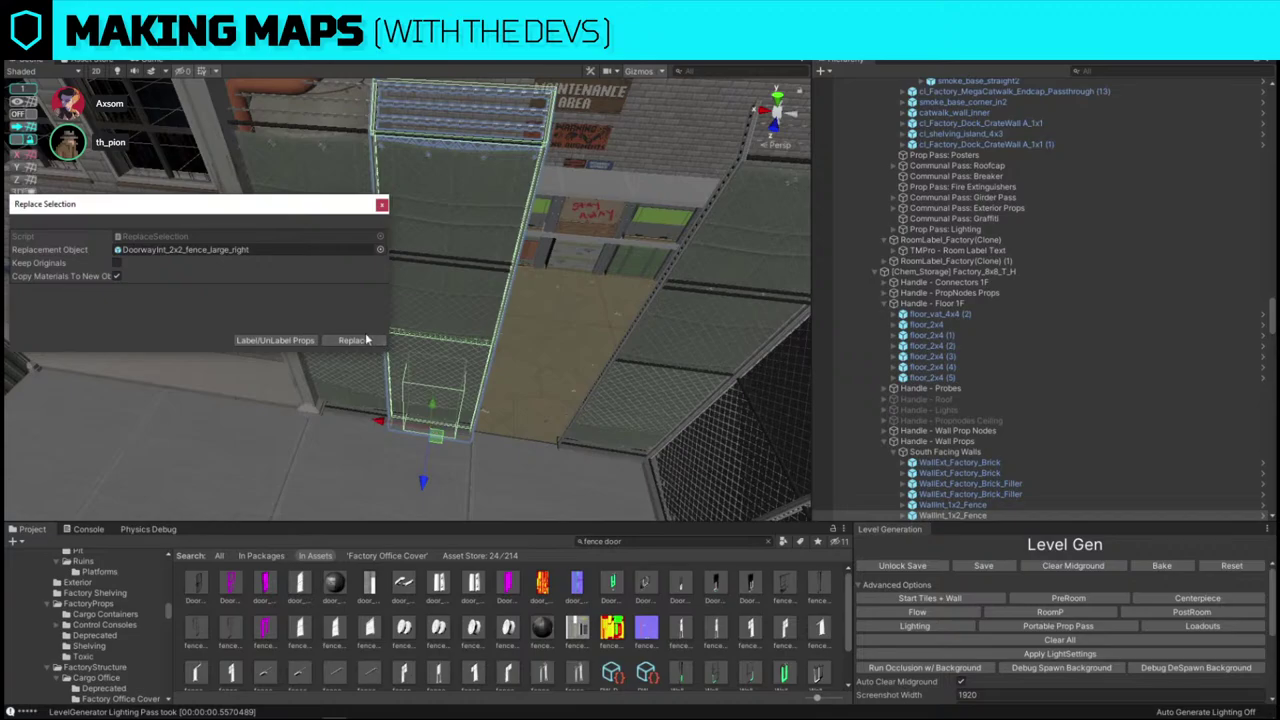
left_click(352, 341)
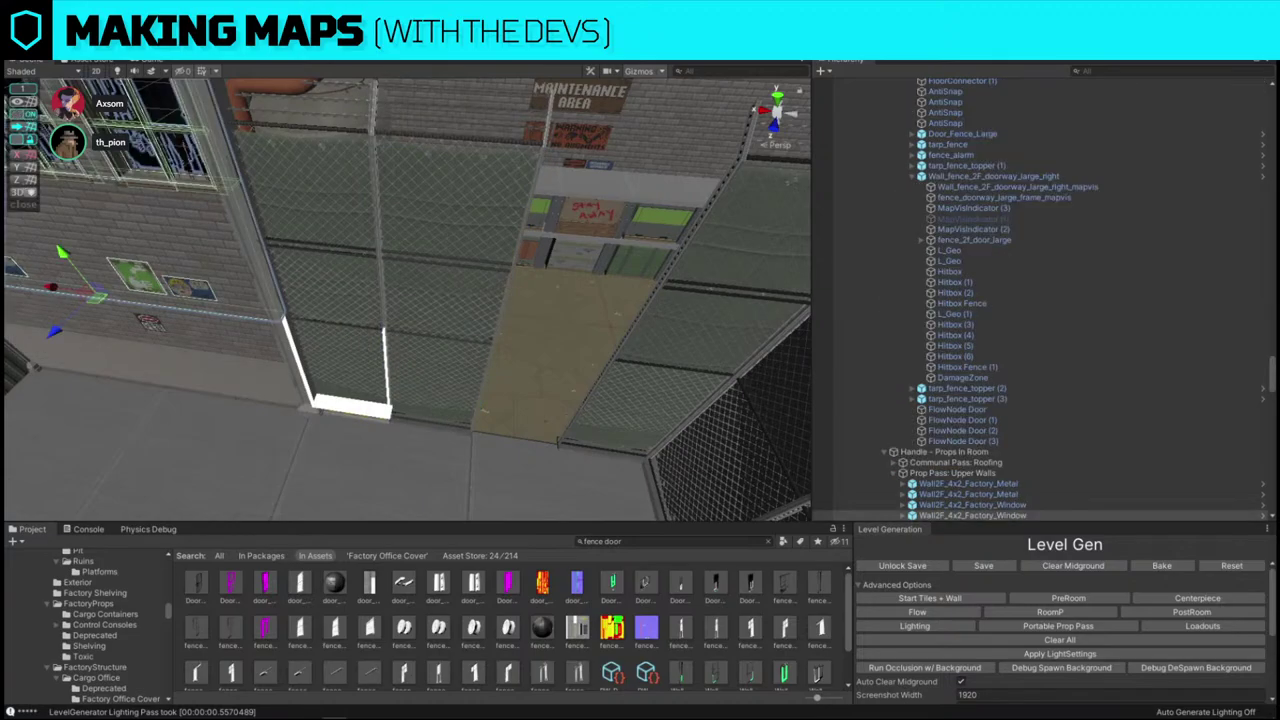
- Slide the new fence doorway along the maintenance-side fence to fill the gap left by the deleted panel
scroll(434, 320, "down", 5)
left_click_drag(400, 388, 466, 392)
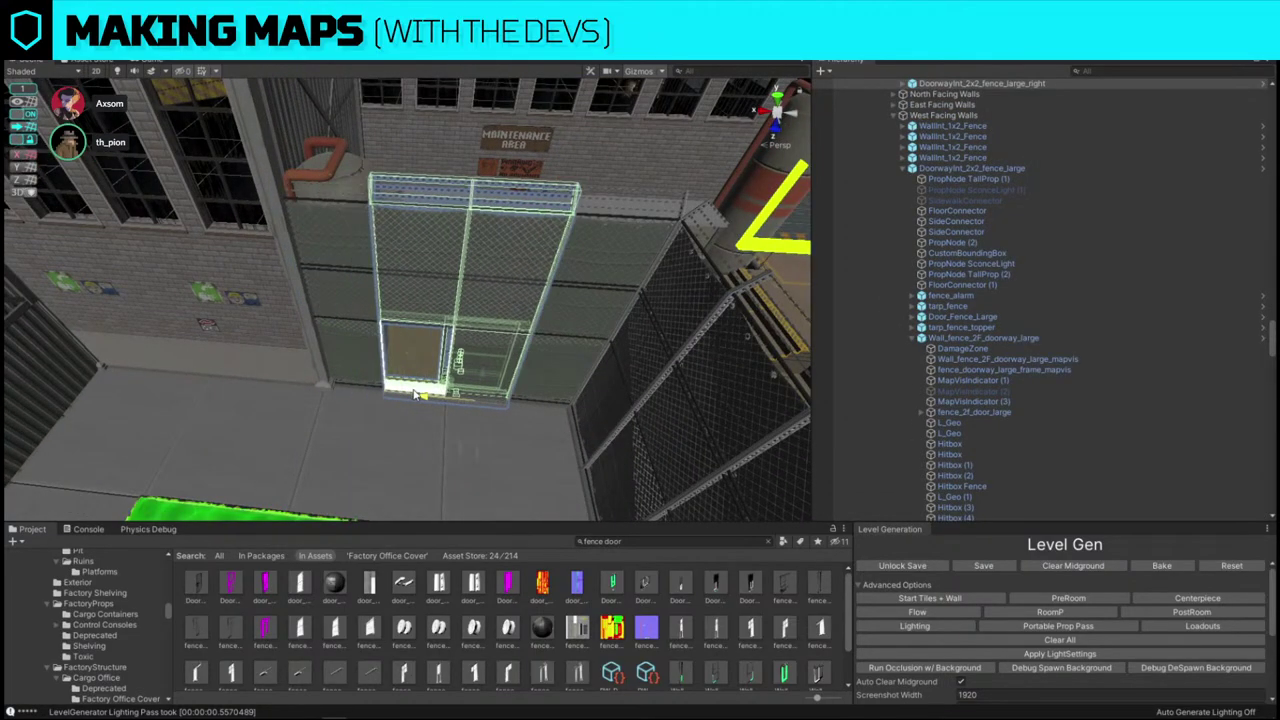
- Replace a brick section of the toxic room's south-facing walls with DoorwayExt_Red
right_click_drag(466, 390, 367, 228)
key("Delete")
left_click(384, 203)
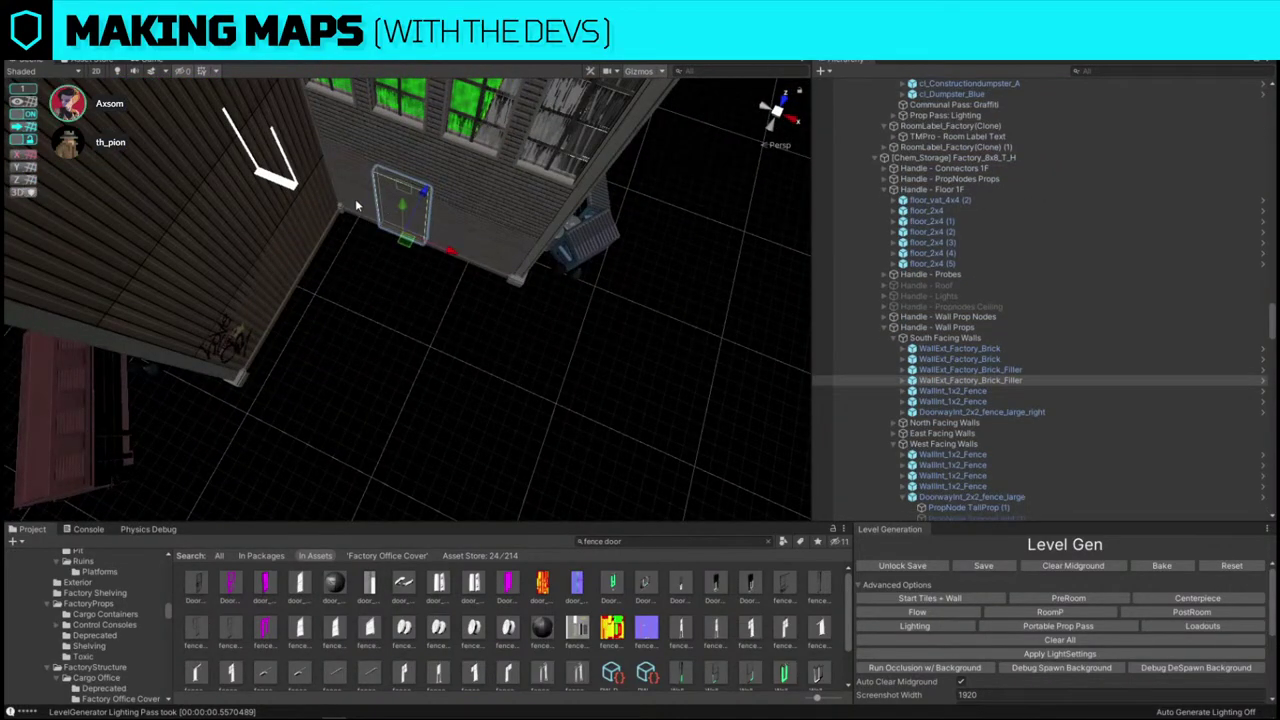
left_click(355, 198)
key("d")
right_click_drag(457, 340, 355, 232)
- Duplicate the shelving island outside the fence and move the copy onto the toxic room's vat floor
left_click(222, 374)
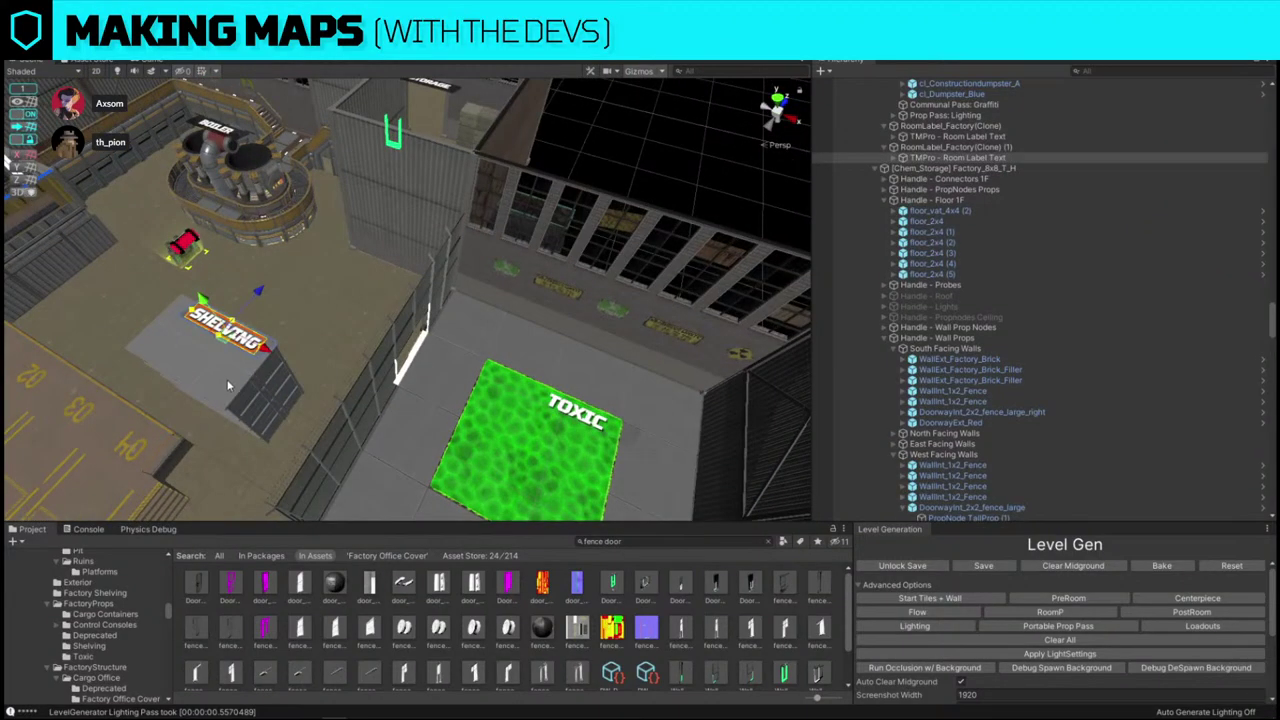
left_click(232, 385)
key("ctrl+d")
left_click_drag(255, 408, 555, 482)
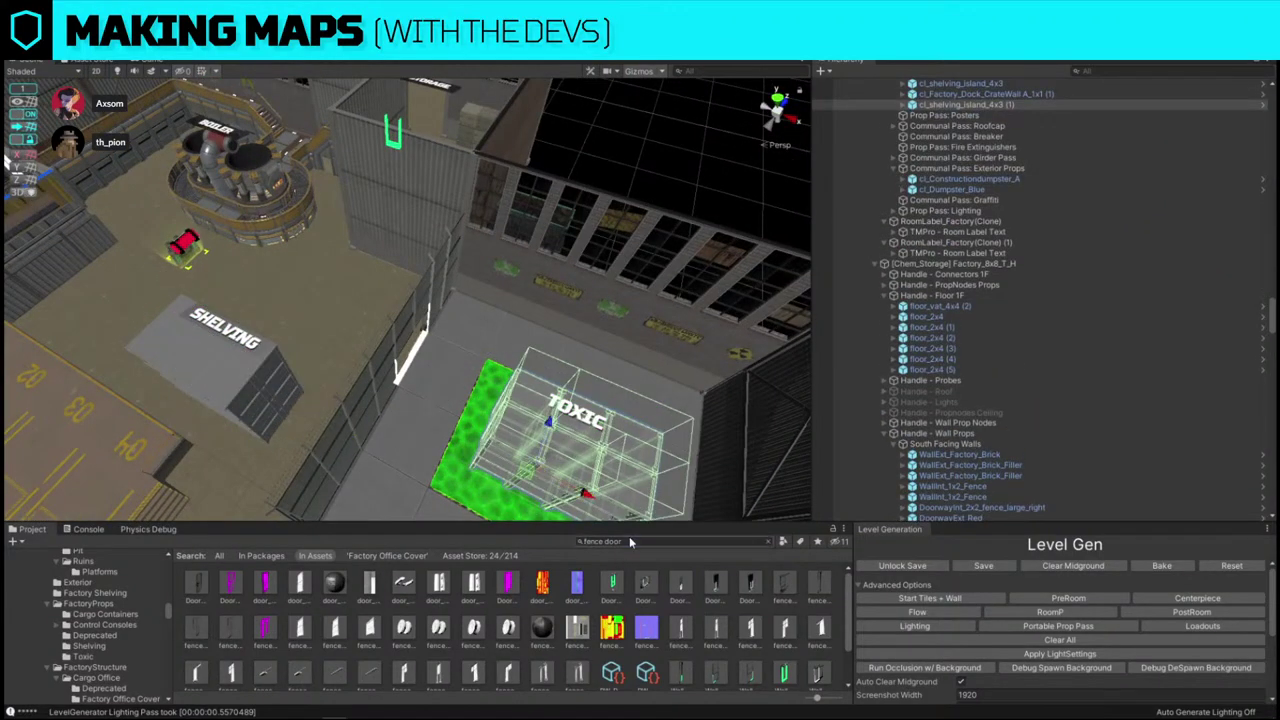
- Find tank assets and replace the copied shelving island with cl_toxic_tank_single_2x2
key("ctrl+shift+r")
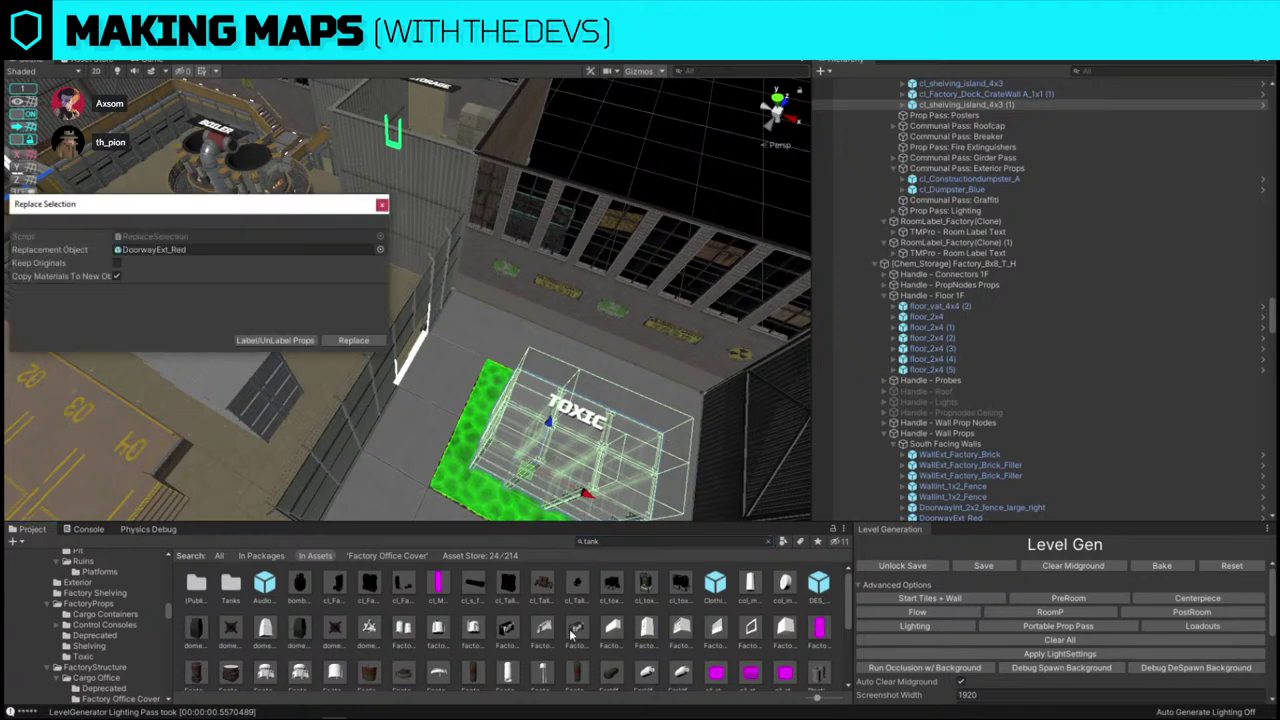
left_click(668, 592)
left_click_drag(648, 590, 320, 250)
left_click(329, 341)
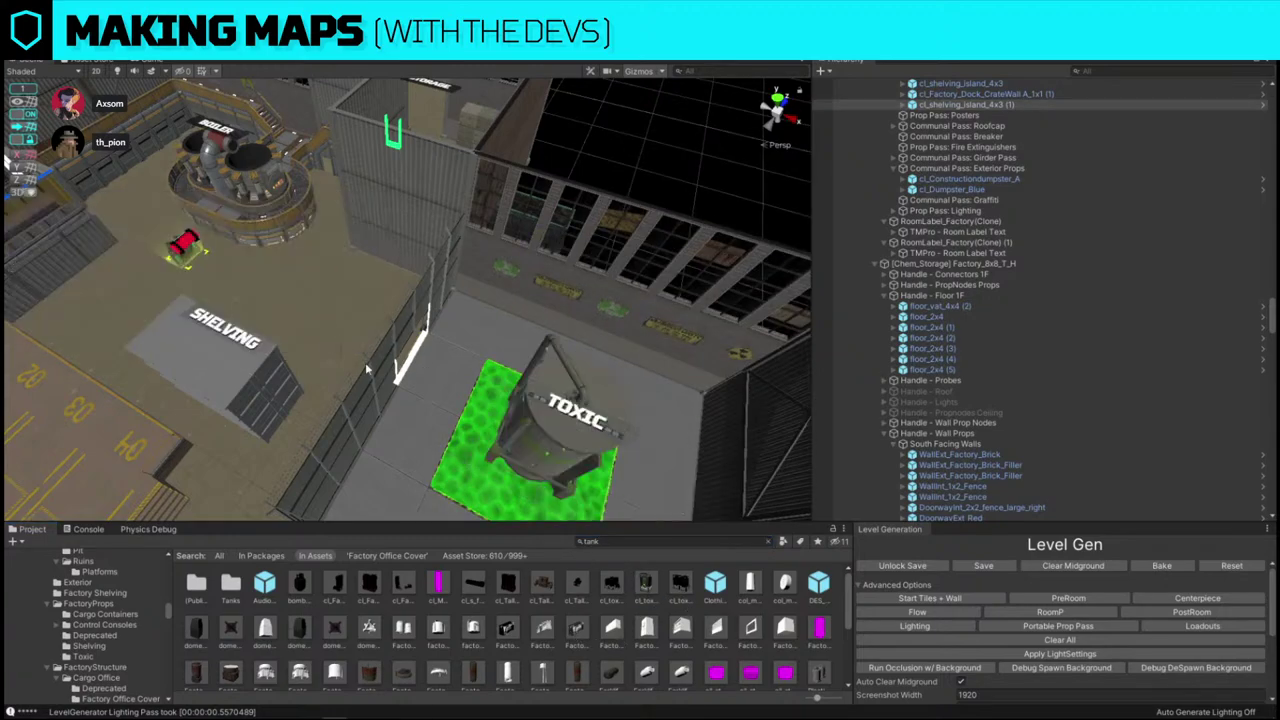
- Shift the toxic tank sideways toward the middle of the vat floor
key("f")
left_click_drag(540, 340, 757, 232, "alt")
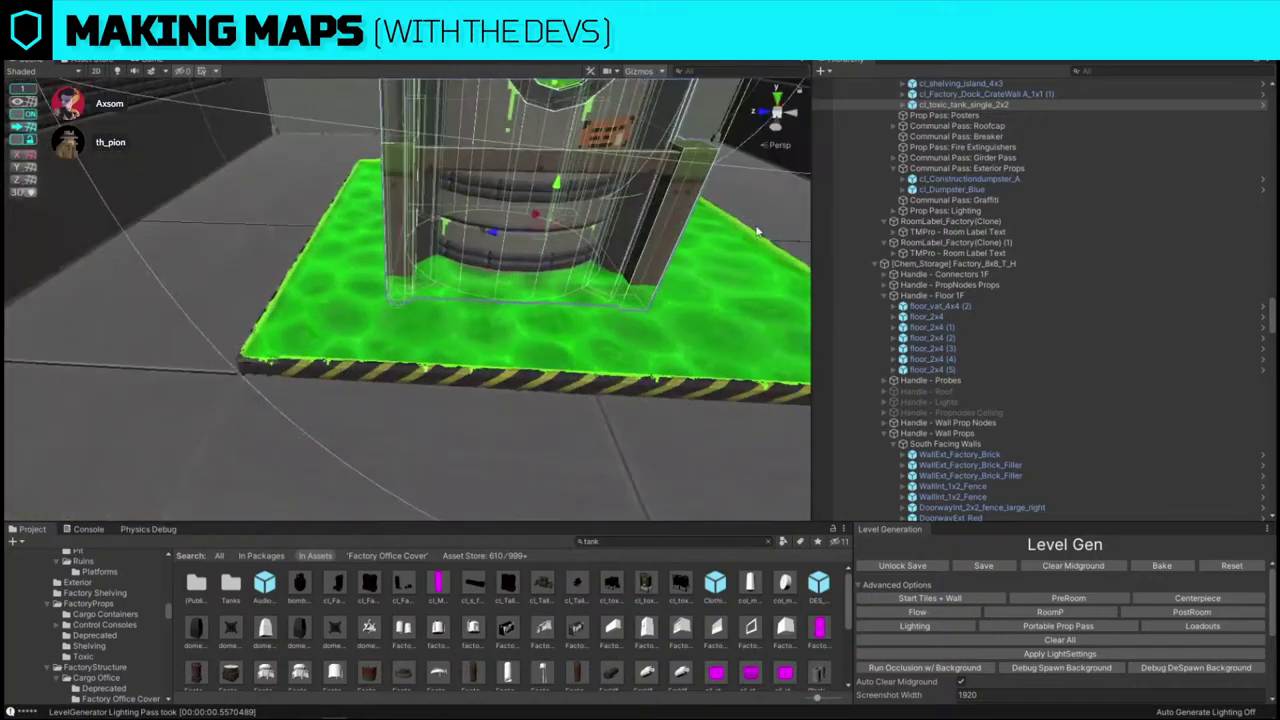
left_click_drag(488, 235, 517, 234)
right_click_drag(517, 234, 509, 278)
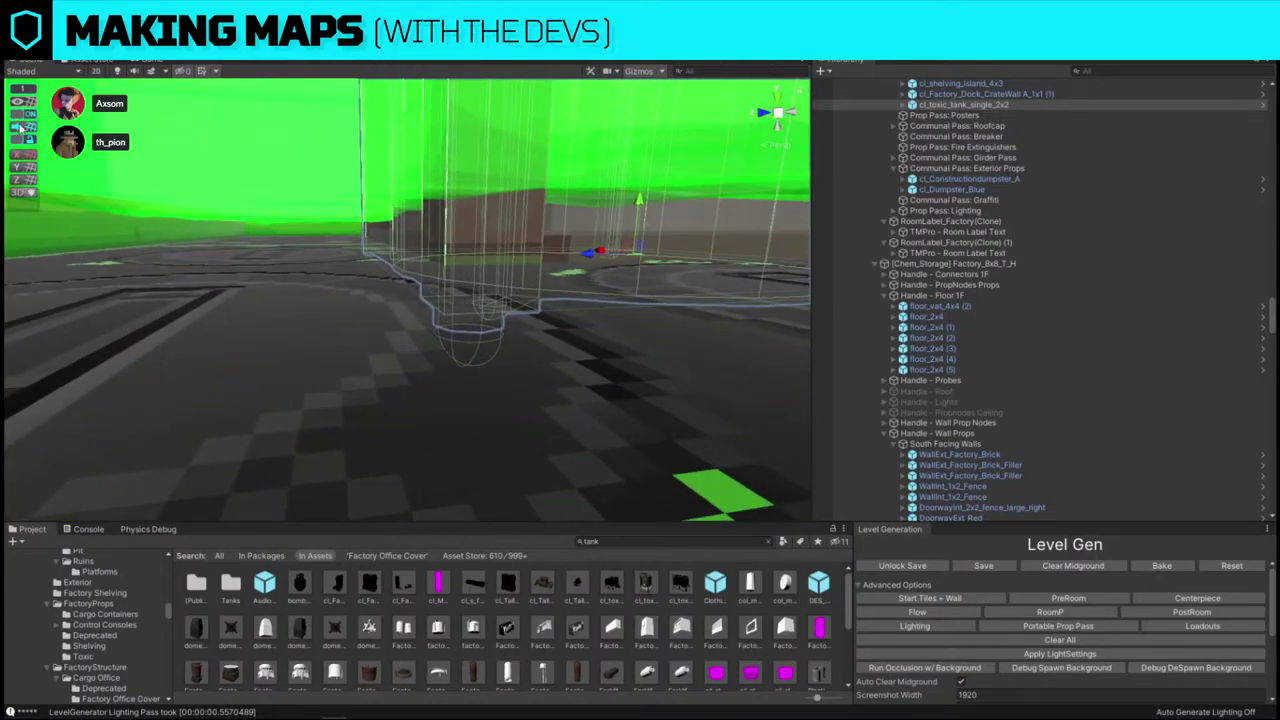
- Adjust the toxic tank's height on the vat floor with grid snapping off, and restore snapping
left_click(22, 114)
right_click_drag(215, 200, 329, 234)
mouse_move(531, 208)
left_mouse_down()
mouse_move(532, 189)
mouse_move(532, 205)
left_mouse_up()
left_click_drag(488, 258, 430, 280, "alt")
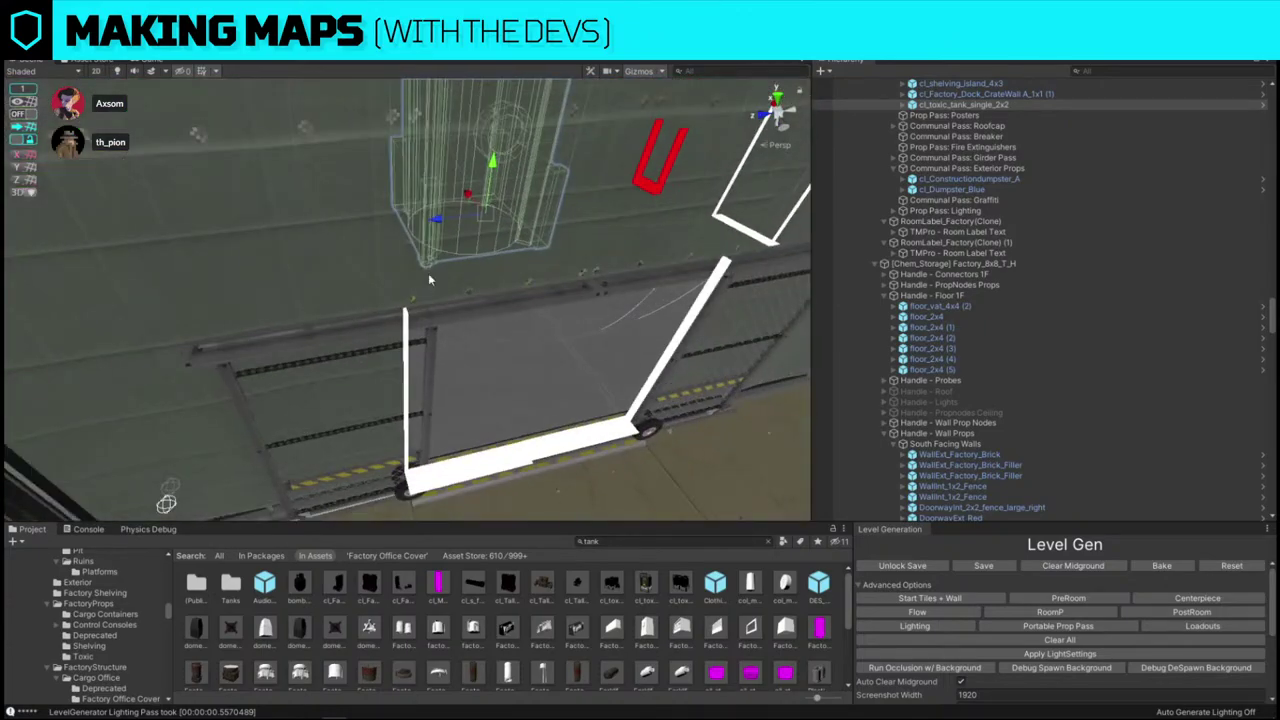
left_click(22, 114)
- Nudge the toxic tank's height and horizontal position so it sits on the vat
right_click_drag(400, 225, 568, 247)
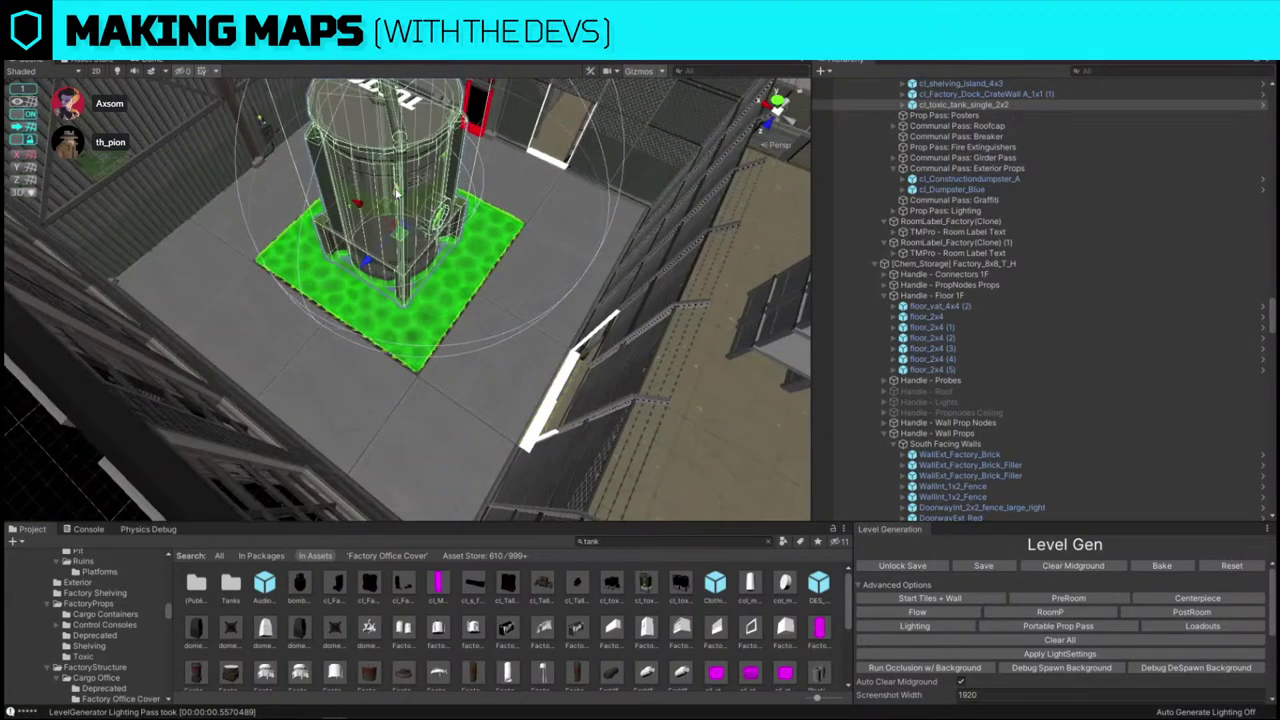
mouse_move(396, 193)
left_mouse_down()
mouse_move(397, 163)
mouse_move(396, 194)
left_mouse_up()
right_click_drag(396, 194, 216, 196)
mouse_move(354, 266)
left_mouse_down()
mouse_move(325, 260)
mouse_move(354, 266)
left_mouse_up()
right_click_drag(398, 255, 165, 338)
- Select the whole TOXIC room label and raise it above the tank
right_click_drag(414, 290, 462, 142)
left_click(534, 385)
left_click(981, 506)
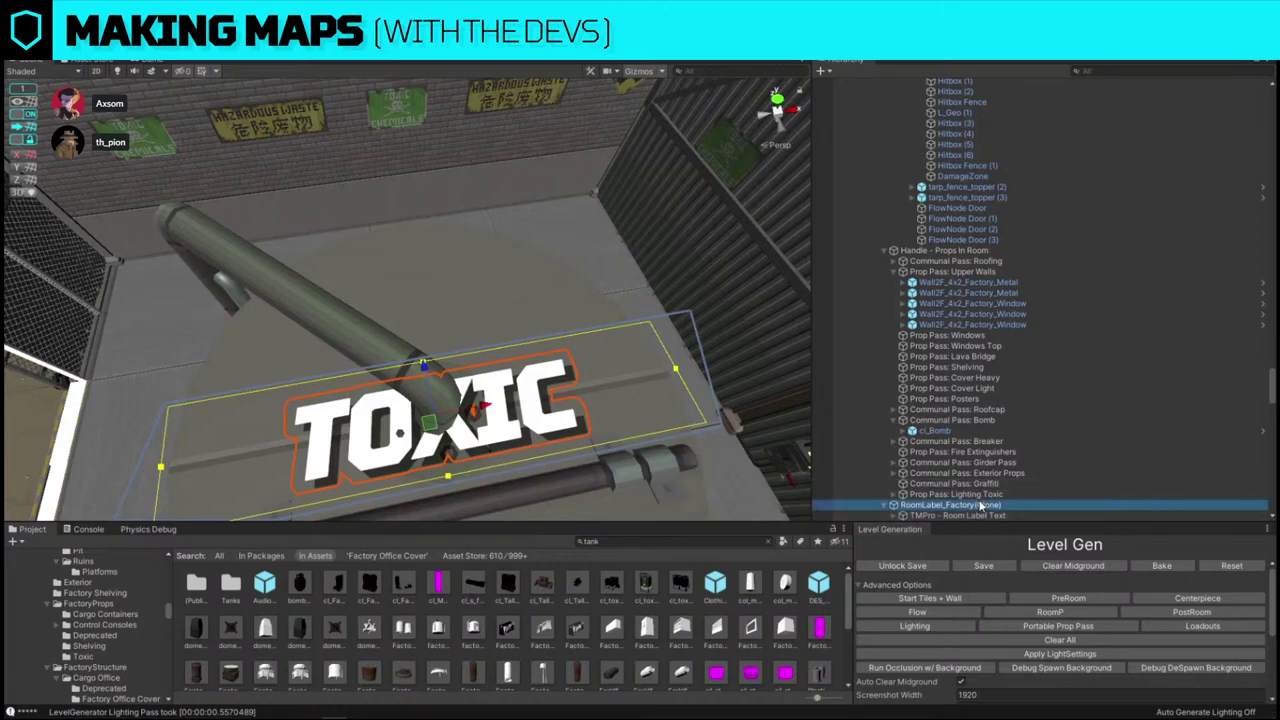
double_click(982, 505)
left_click_drag(448, 225, 452, 180)
- Duplicate the toxic tank and move the copy off the vat toward the windowed brick wall
left_click(506, 321)
mouse_move(506, 321)
right_mouse_down()
mouse_move(481, 129)
mouse_move(508, 306)
right_mouse_up()
key("ctrl+d")
left_click_drag(419, 292, 297, 289)
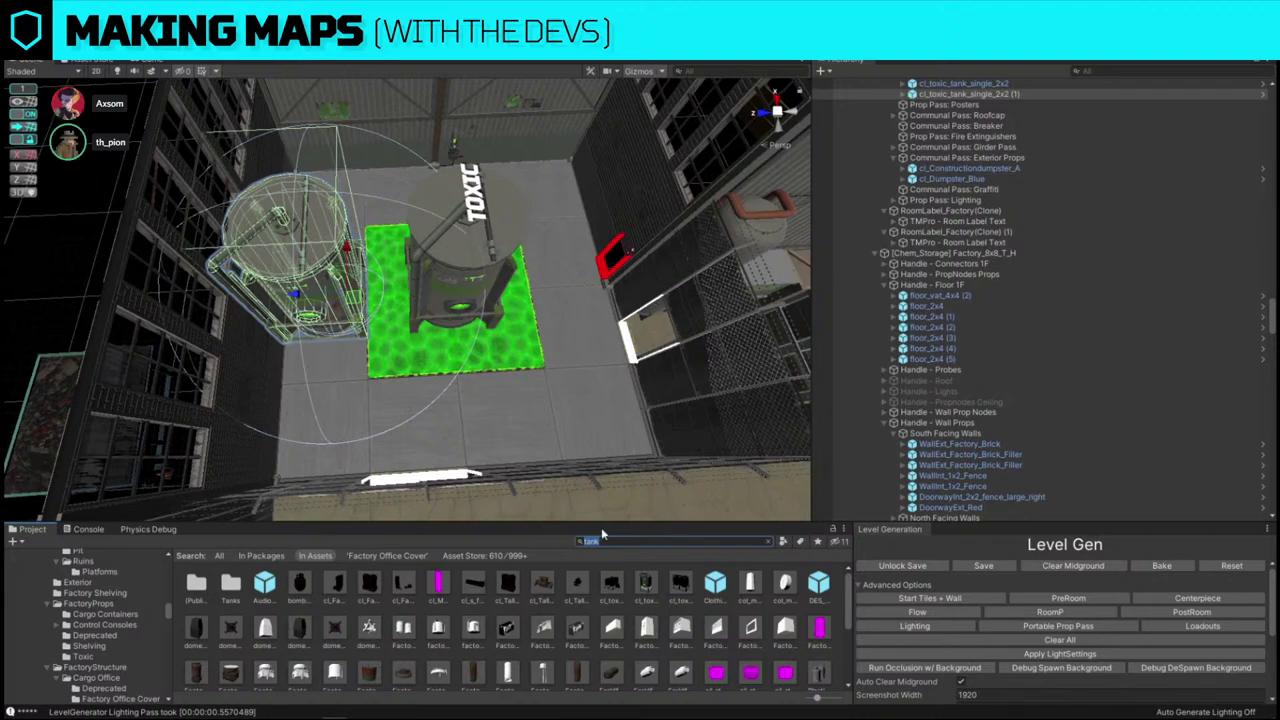
- Examine the vat floor's raised hazard-striped edge and the floor space around the tanks
left_click(448, 350)
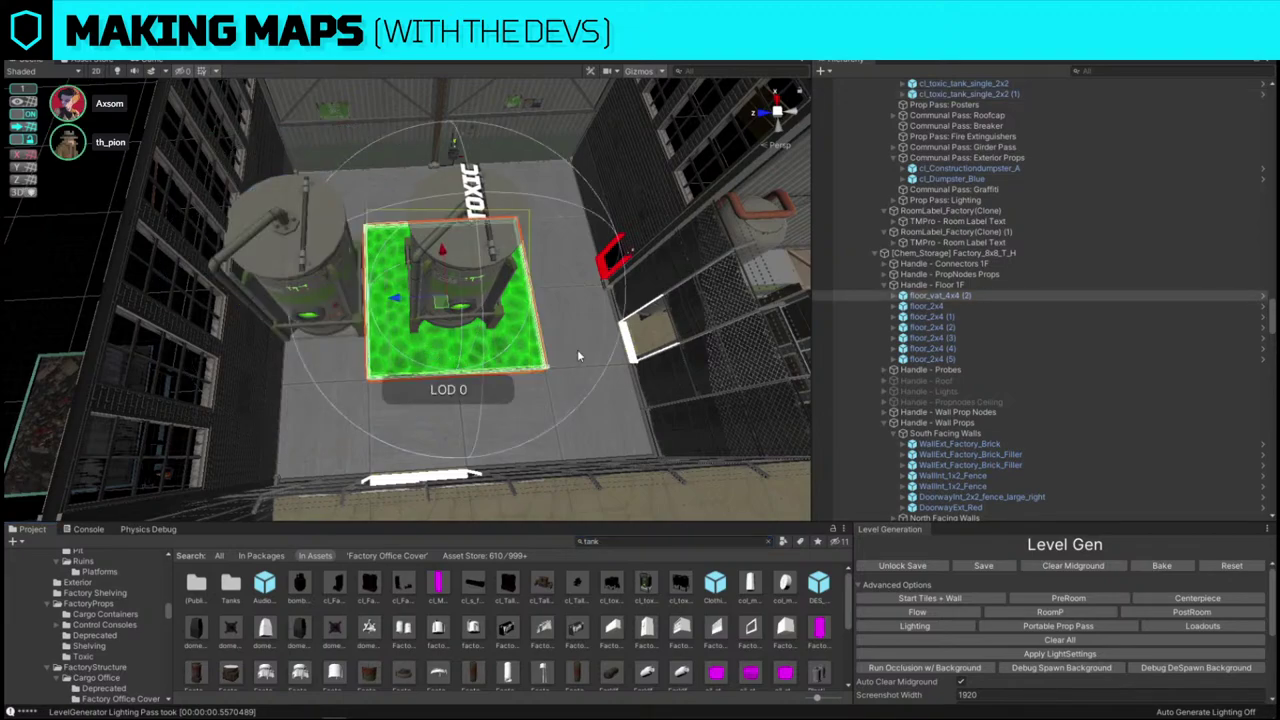
scroll(492, 408, "up", 1)
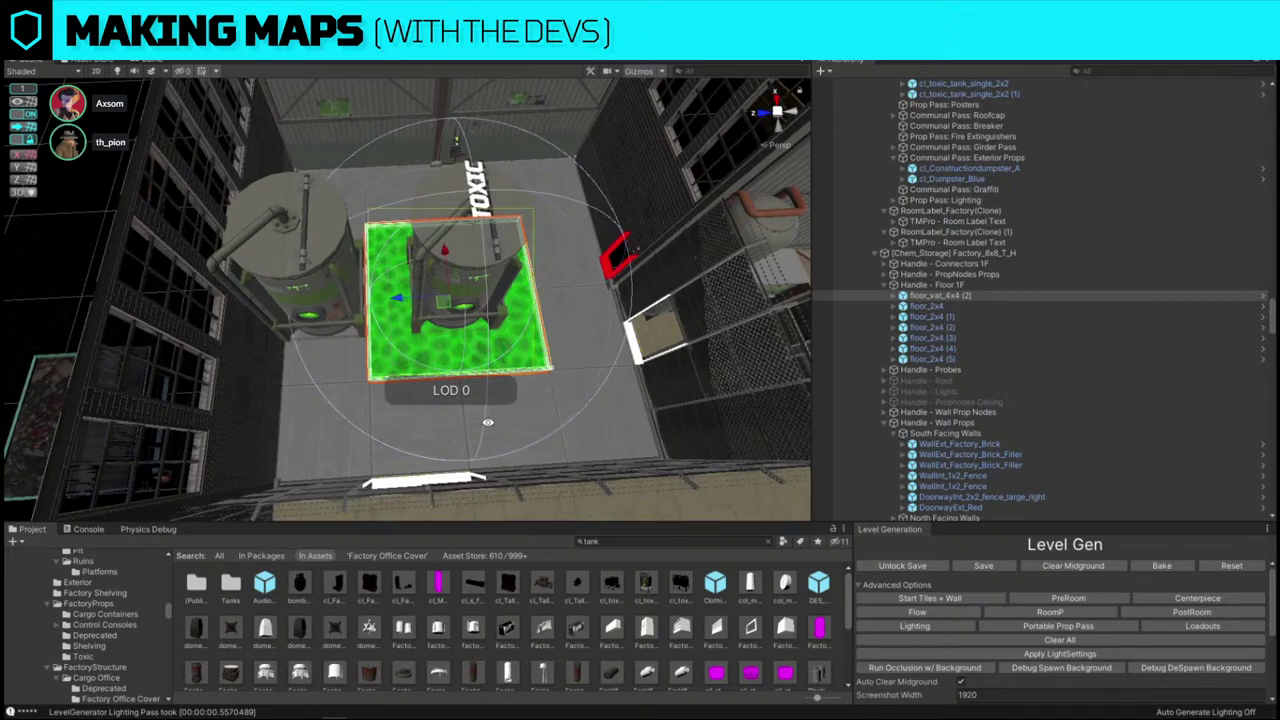
right_click_drag(451, 343, 551, 262)
left_click(323, 266)
key("w")
left_click(483, 299)
right_click_drag(483, 299, 595, 257)
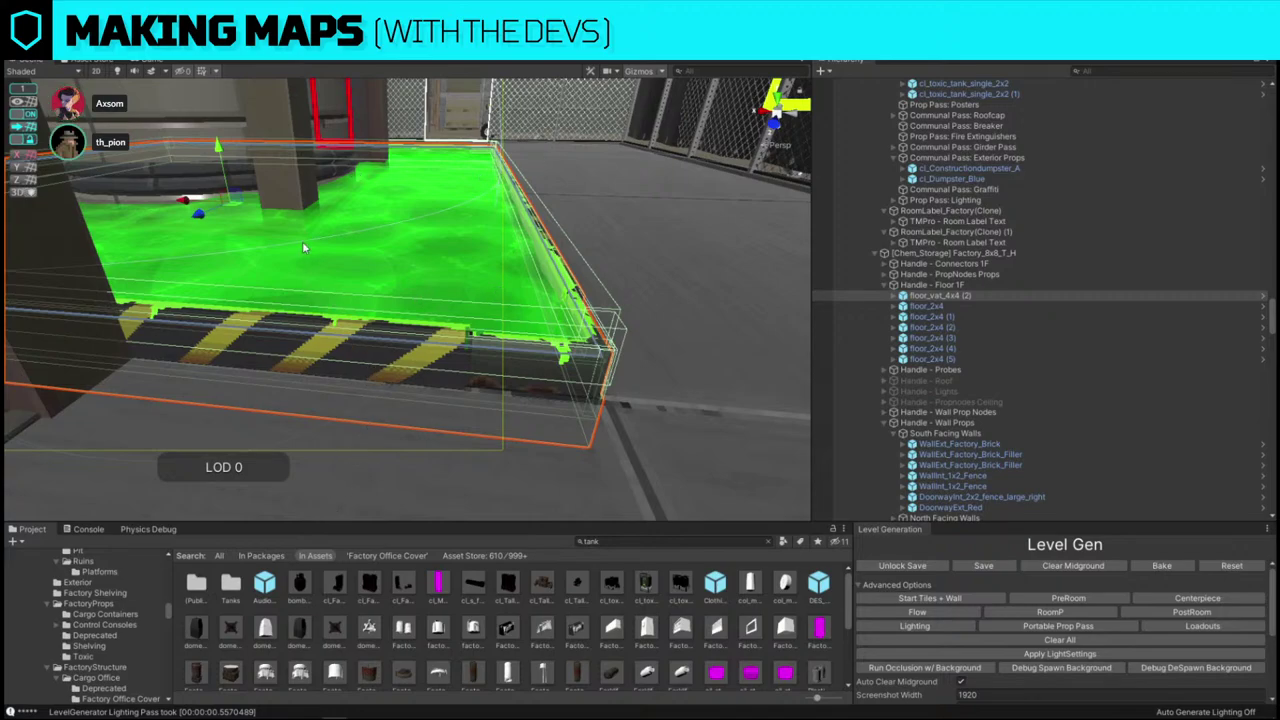
right_click_drag(306, 246, 582, 243)
- Find shelving assets and replace the copied toxic tank with cl_shelving_chem
left_click(580, 236)
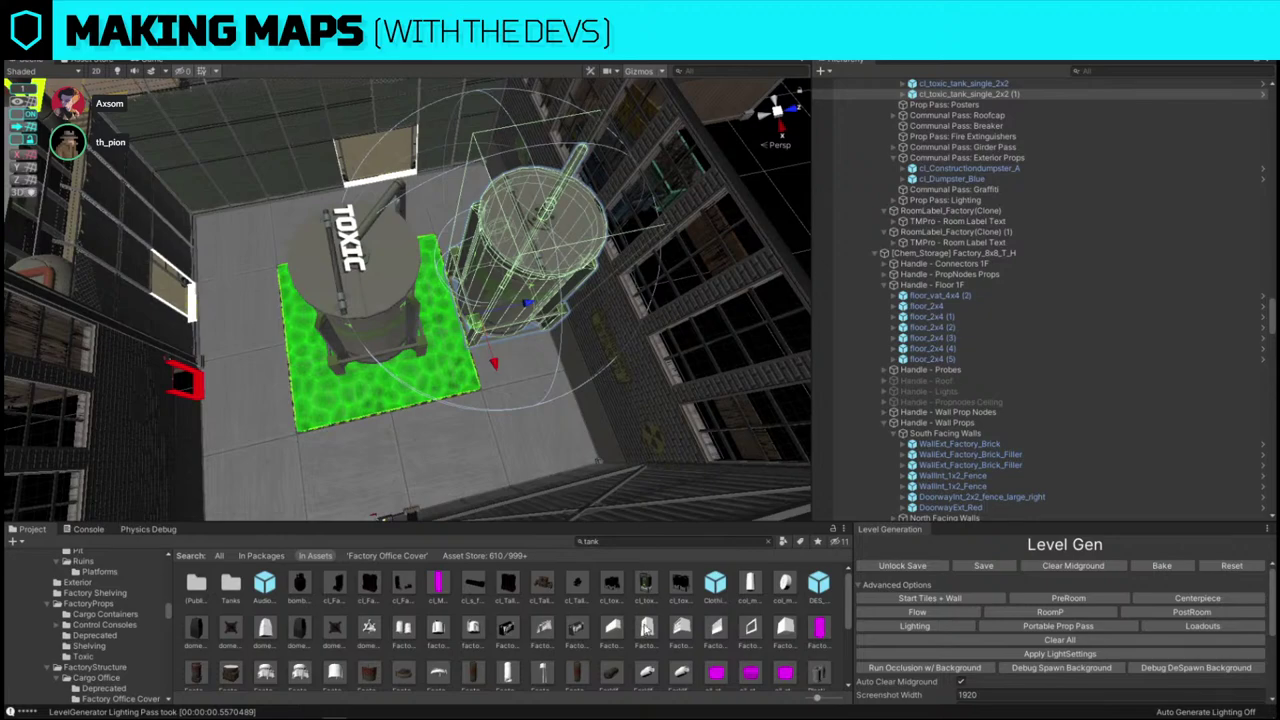
scroll(645, 628, "down", 5)
scroll(645, 628, "up", 5)
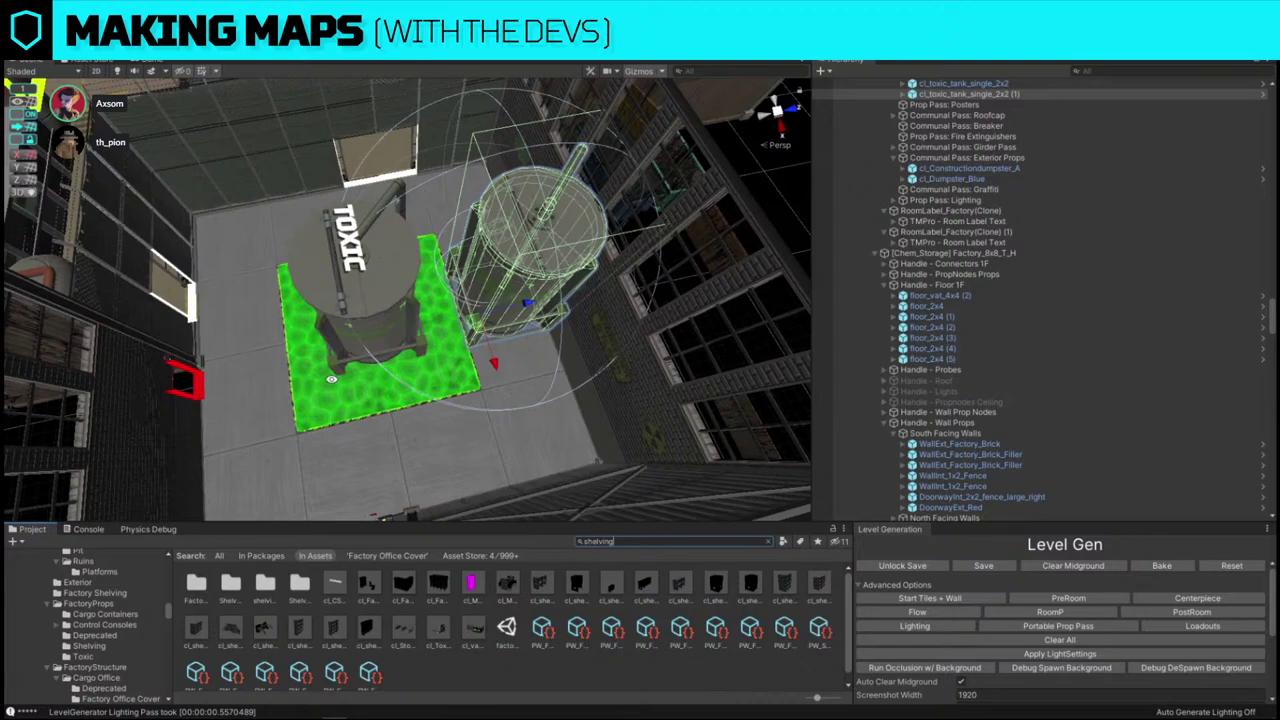
key("ctrl+shift+r")
left_click_drag(682, 584, 253, 250)
left_click(353, 340)
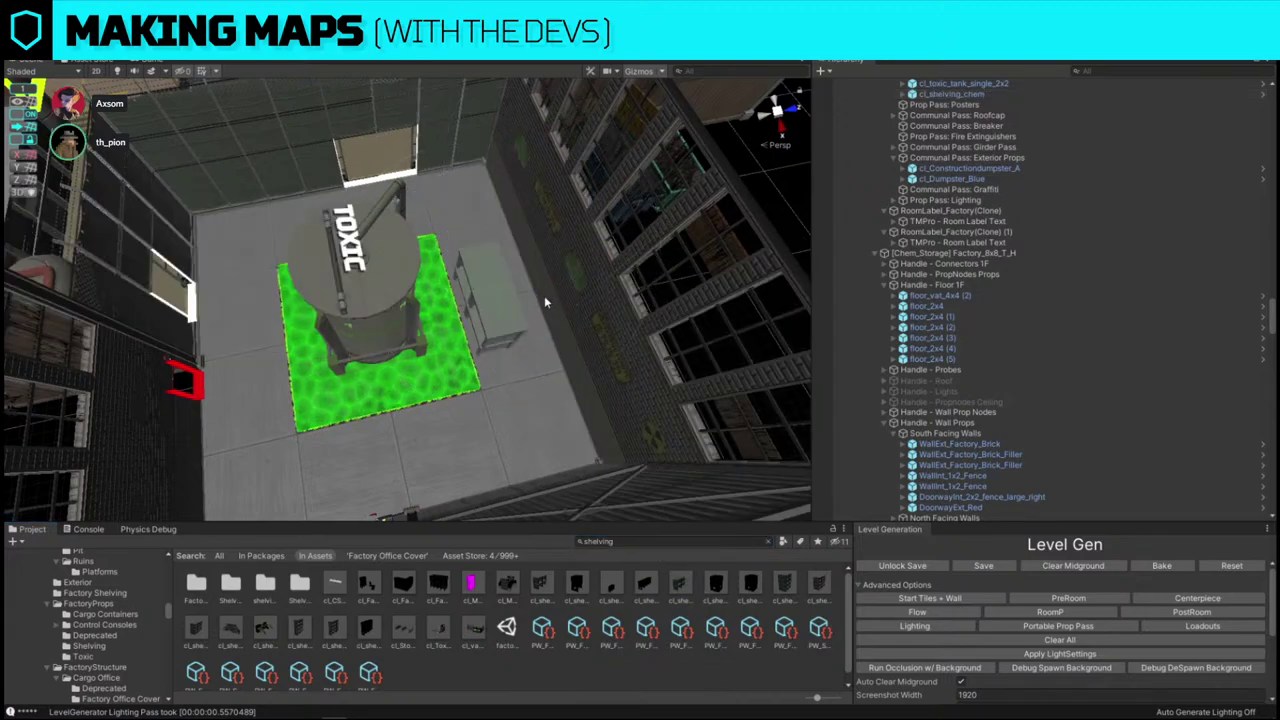
- Move the chemical shelving away from the vat toward the brick wall and adjust its height at the floor
left_click(480, 345)
key("f")
left_click_drag(398, 311, 466, 300)
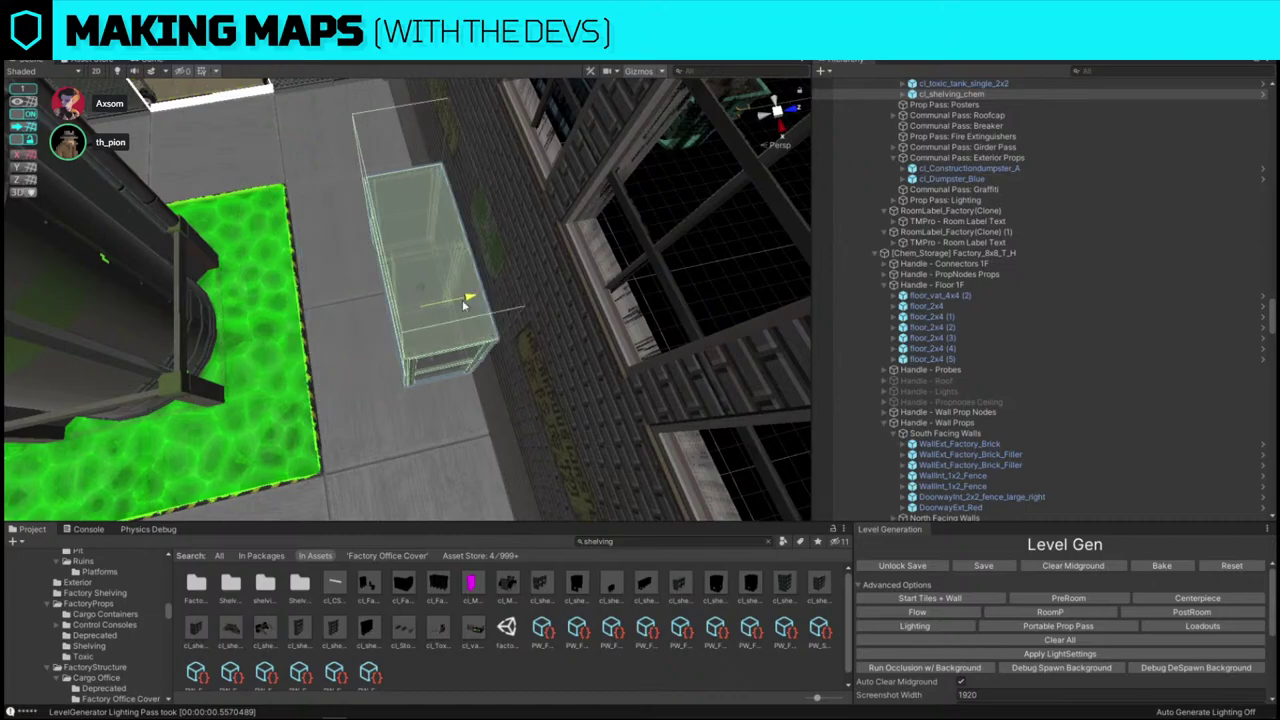
right_click_drag(428, 350, 366, 396)
left_click_drag(366, 396, 444, 300, "alt")
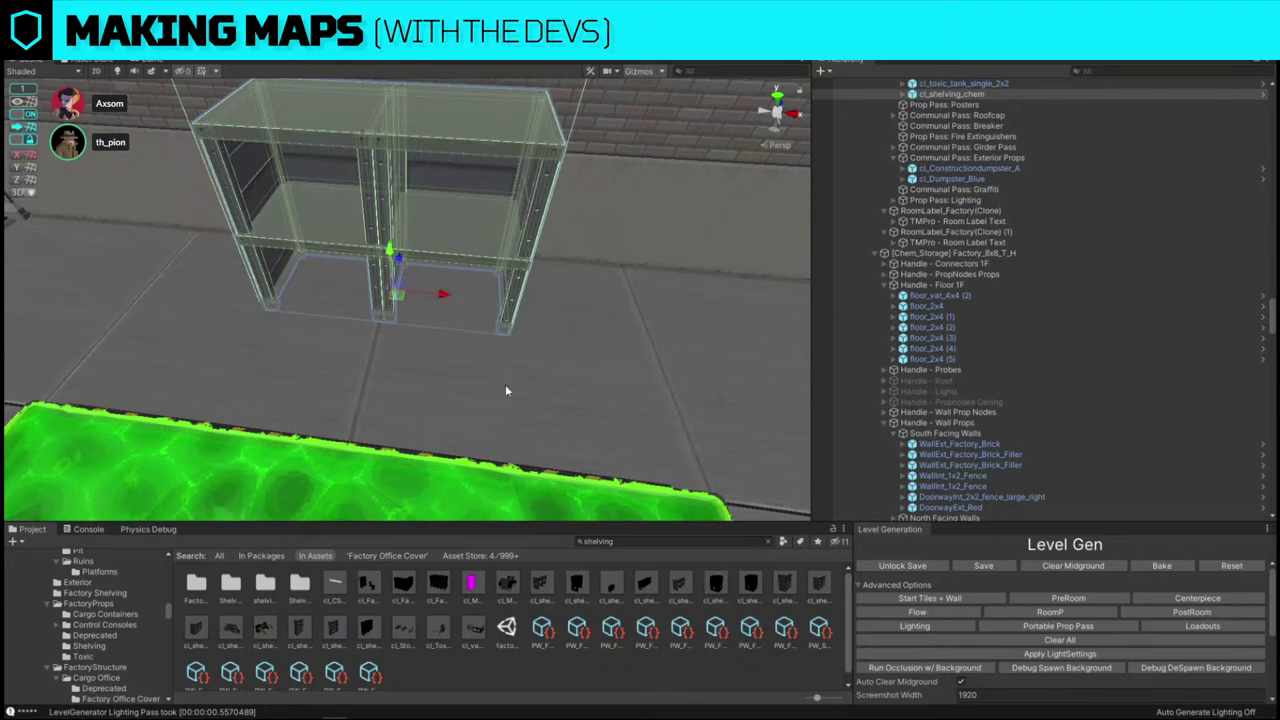
scroll(505, 390, "up", 4)
left_click_drag(381, 241, 377, 241)
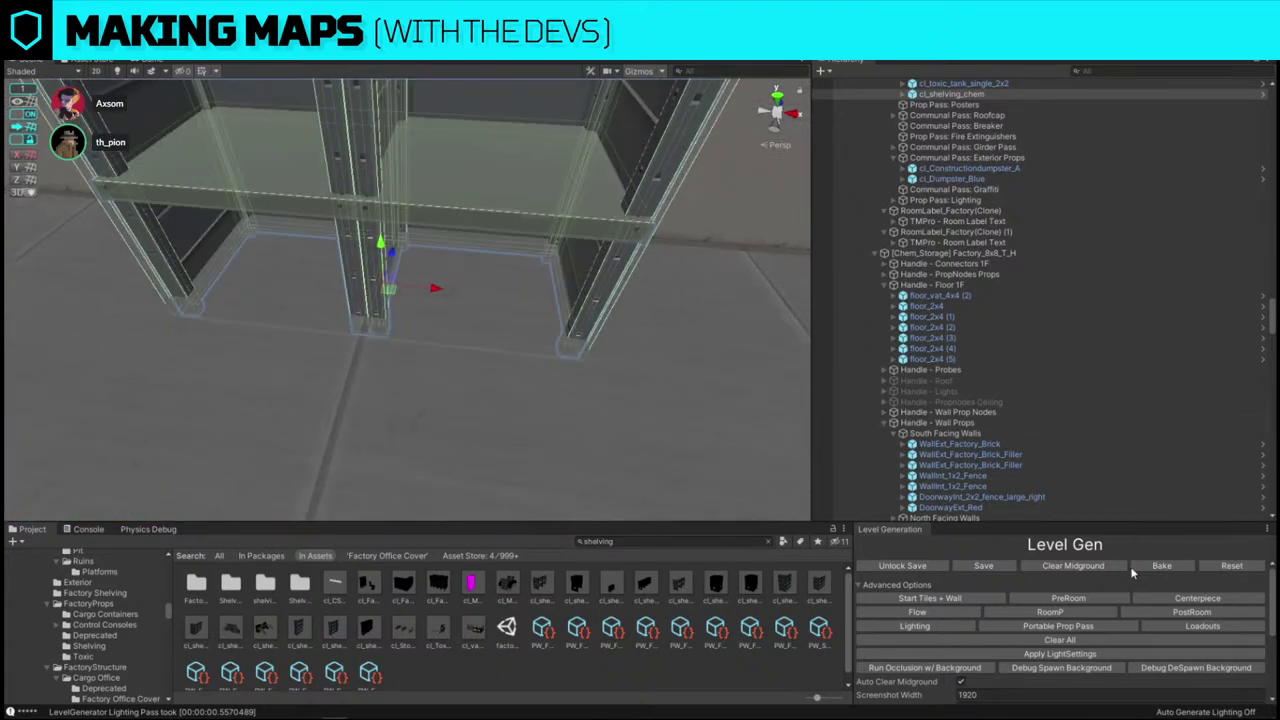
- Populate the chemical shelving with its crates and barrels
scroll(1132, 572, "down", 5)
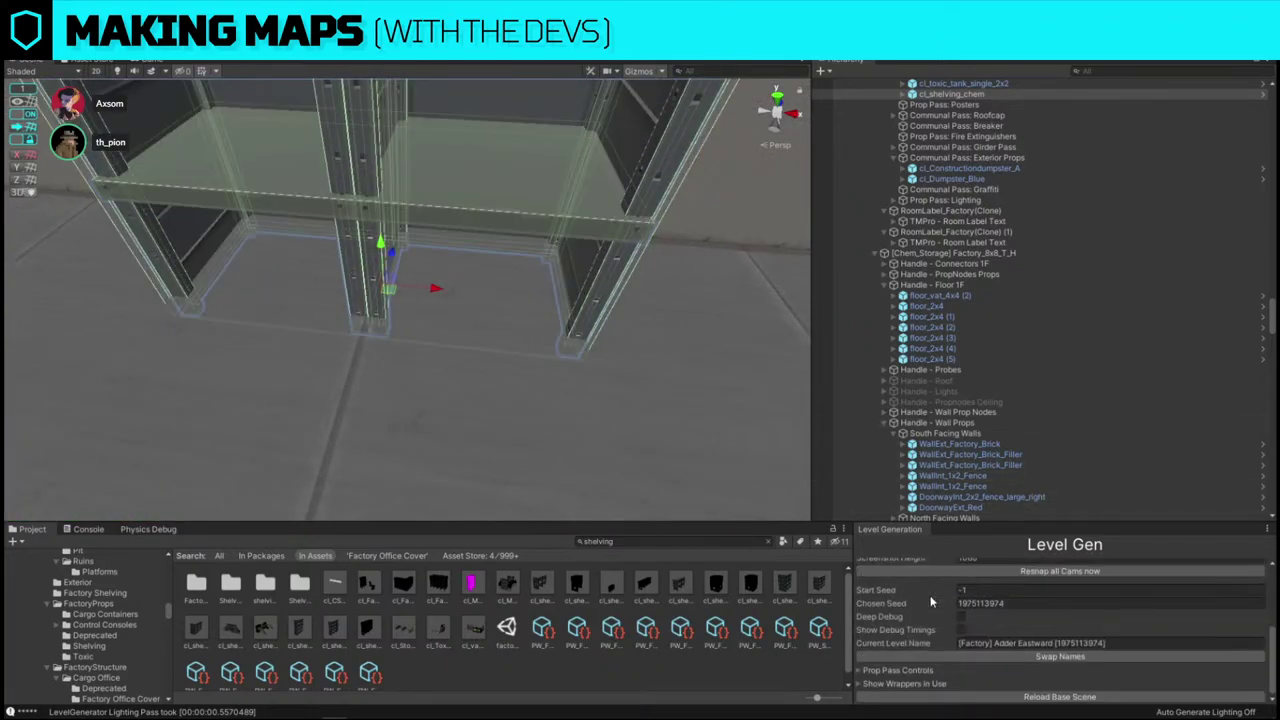
scroll(930, 601, "up", 5)
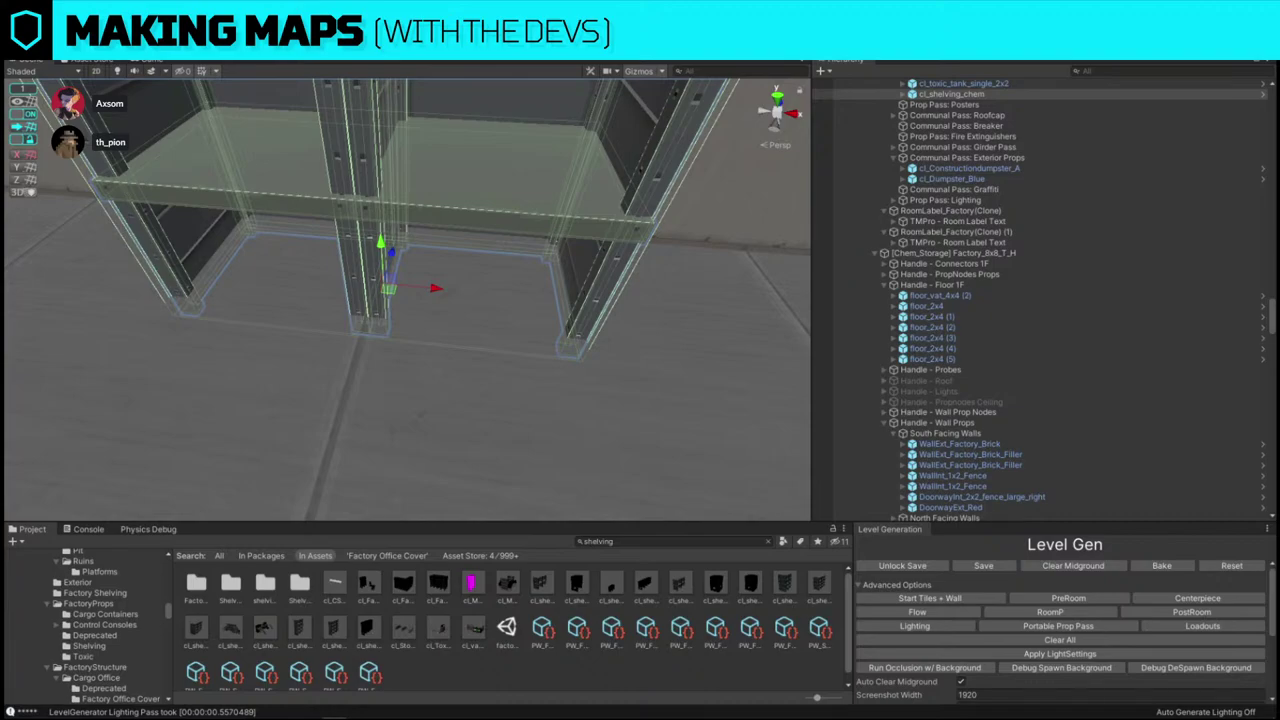
key("ctrl+z")
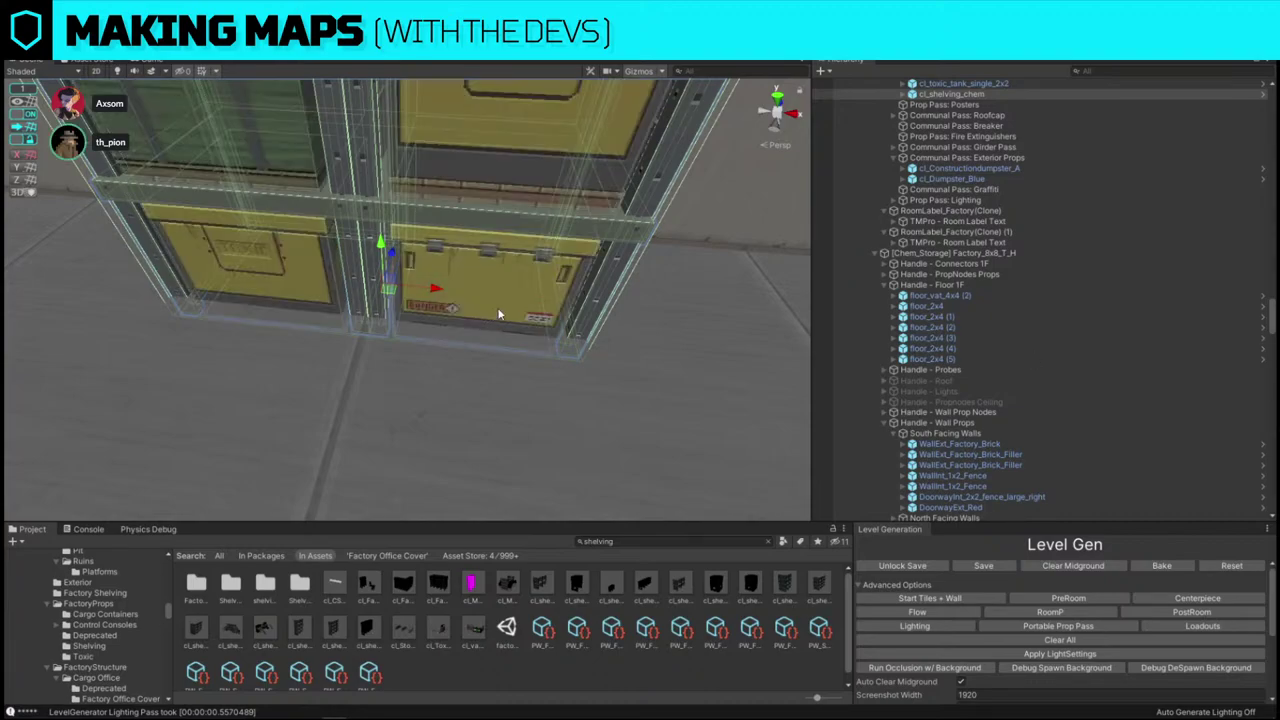
- Toggle grid snapping and move the stocked chemical shelving into place against the brick wall
right_click_drag(500, 312, 420, 286)
right_click_drag(102, 161, 294, 284)
left_click(28, 115)
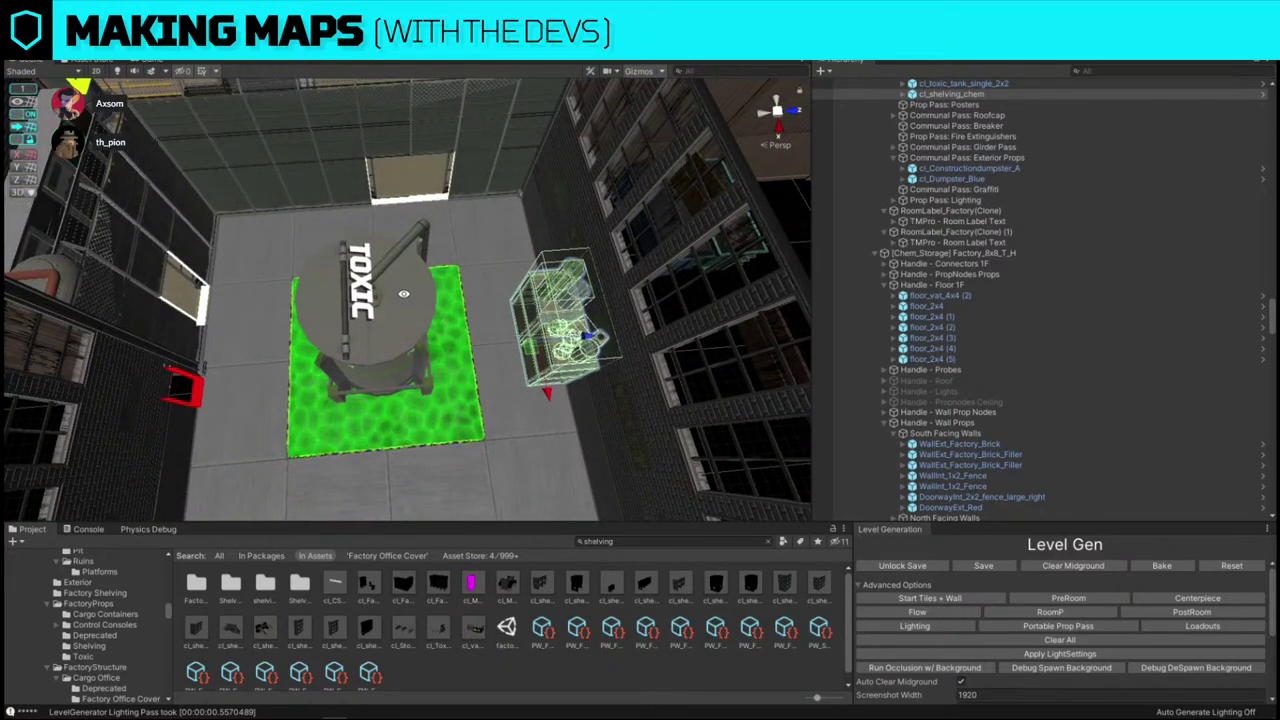
left_click_drag(404, 294, 603, 311, "alt")
left_click_drag(472, 264, 533, 205)
- Duplicate the chemical shelving and move the copy toward the corrugated metal wall
key("ctrl+d")
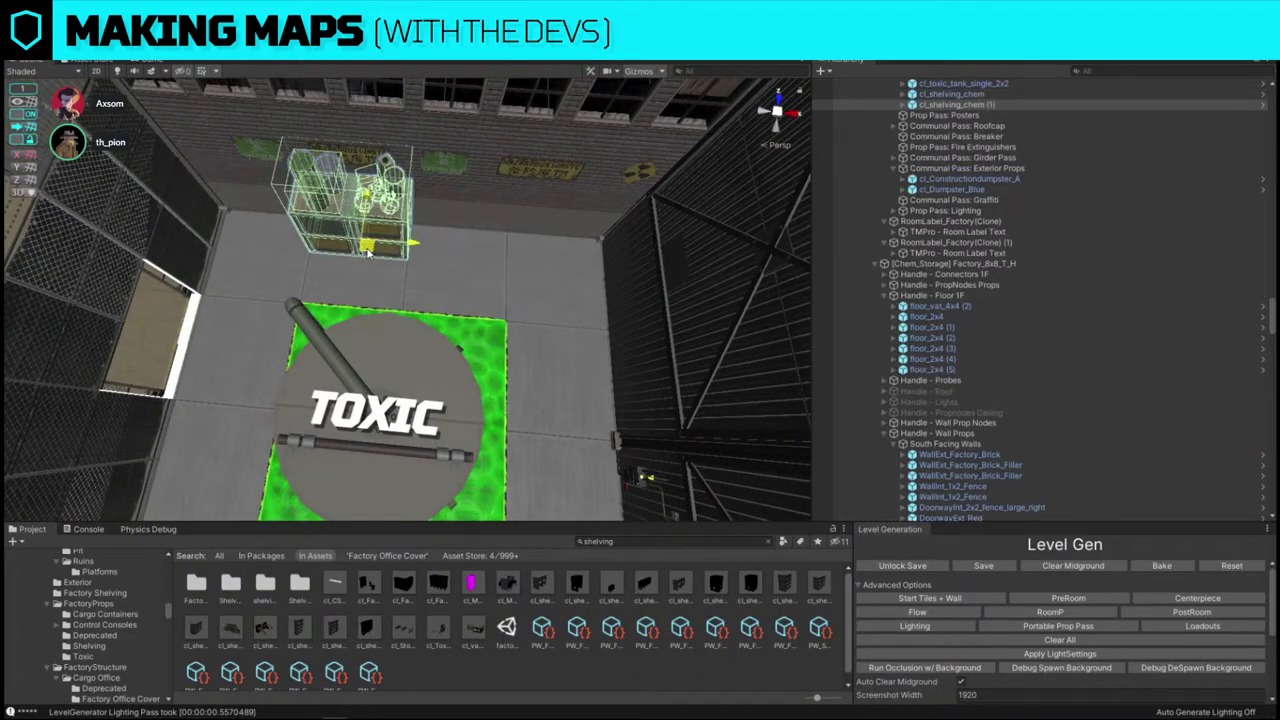
left_click_drag(368, 250, 588, 336)
left_click_drag(588, 336, 700, 360, "alt")
- Rotate the copied chemical shelving parallel to the corrugated metal wall and shift it against that wall
scroll(490, 310, "up", 4)
key("e")
left_click_drag(472, 307, 325, 326)
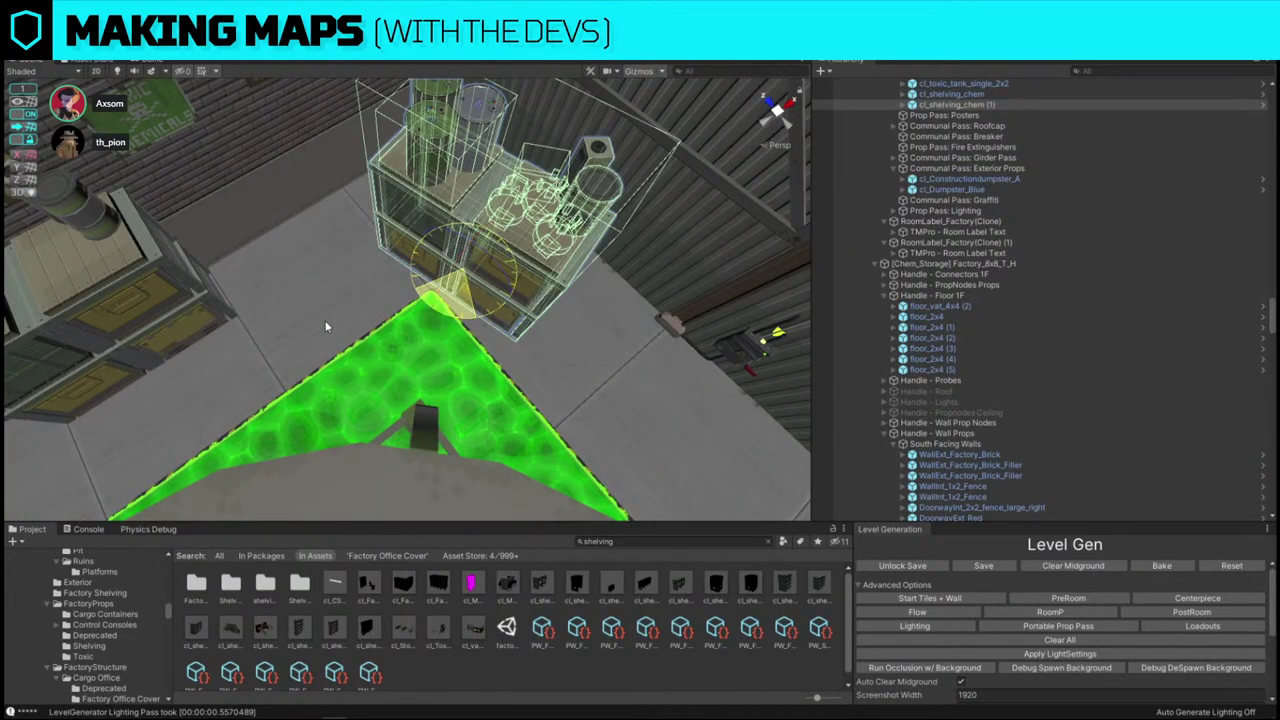
left_click_drag(455, 290, 596, 282)
key("f")
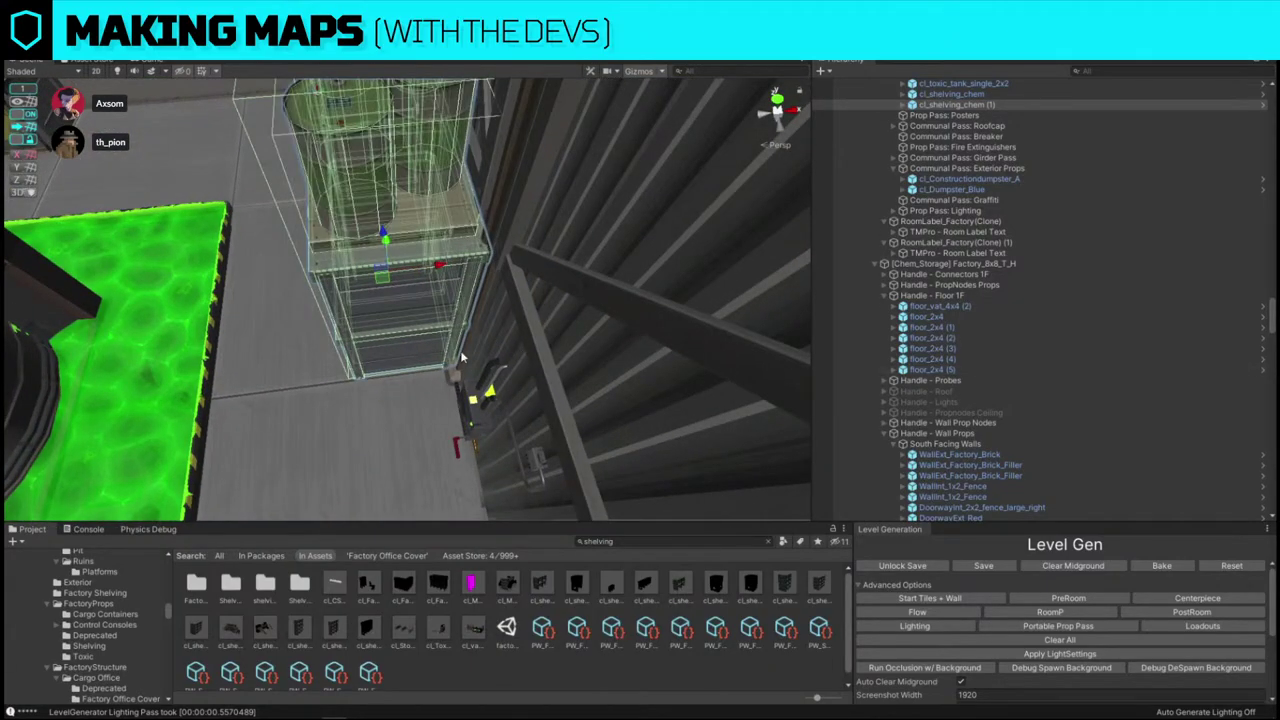
- Move the breaker off the toxic room's metal wall and out beside the bomb in the warehouse
left_click_drag(335, 325, 592, 305, "alt")
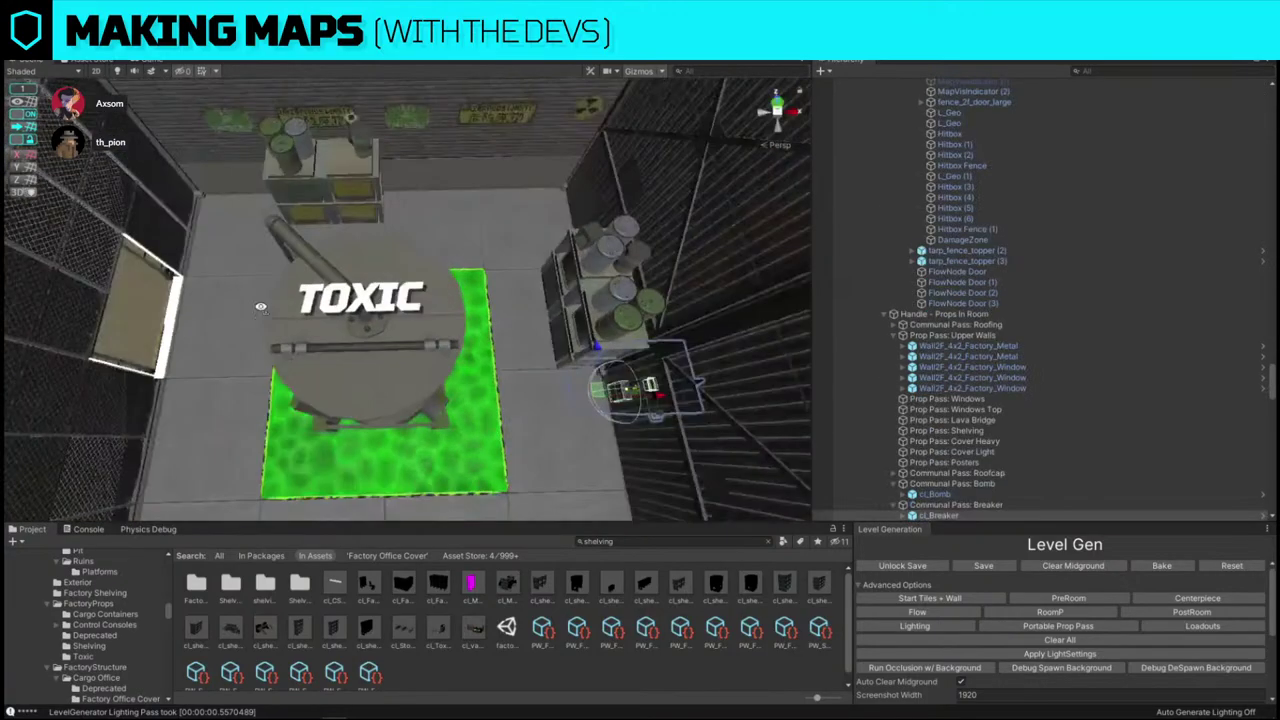
left_click_drag(560, 330, 654, 382, "alt")
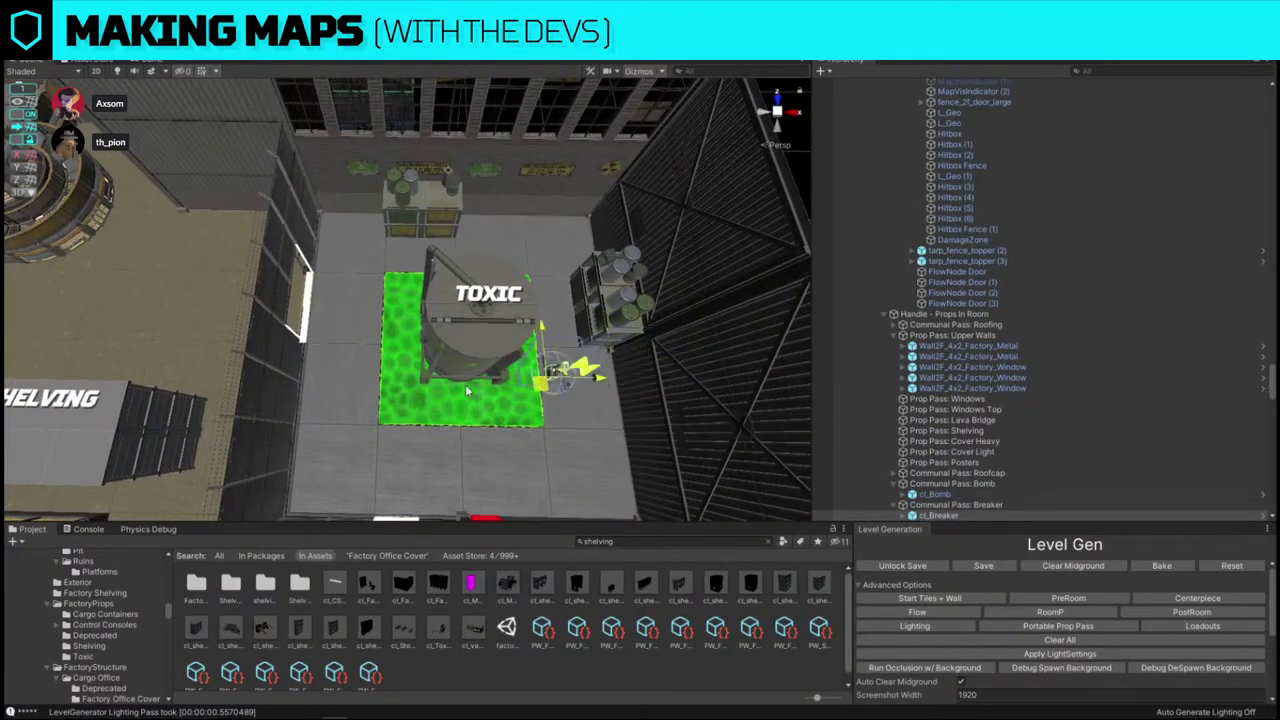
left_click_drag(600, 350, 562, 322, "alt")
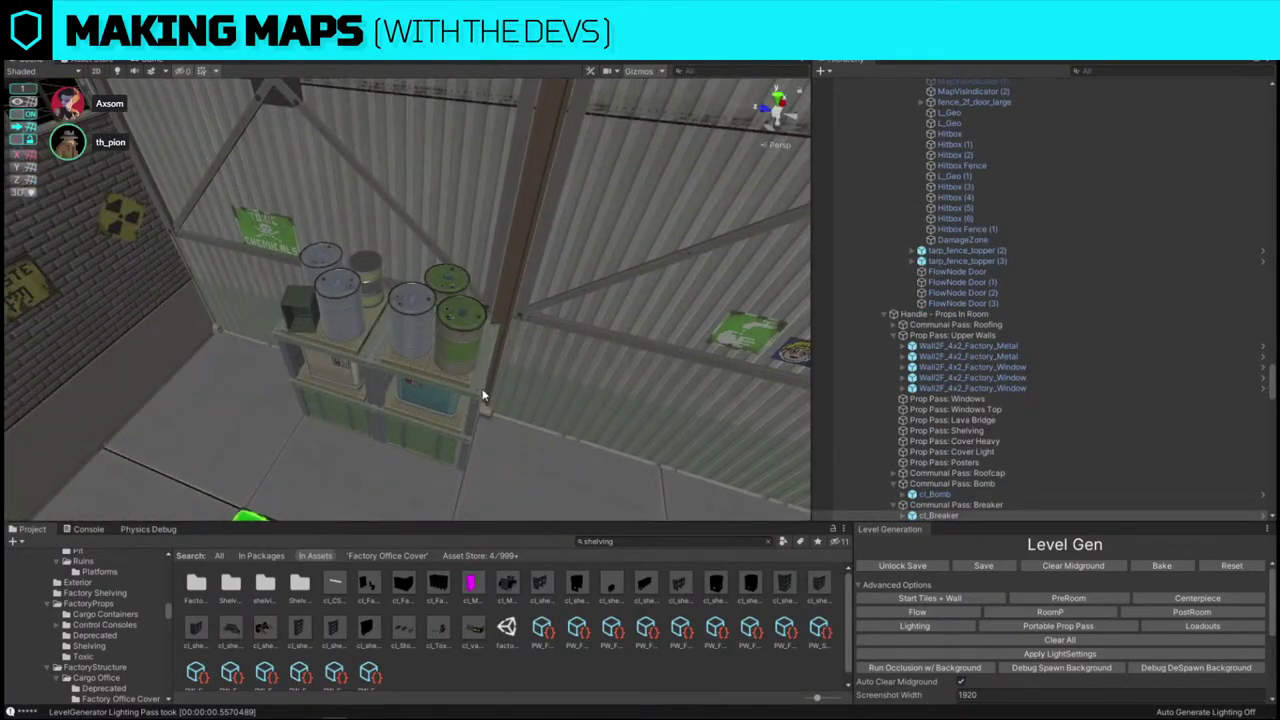
- Slide the copied chemical shelving along the metal wall to its middle, in line with the vat
left_click(482, 396)
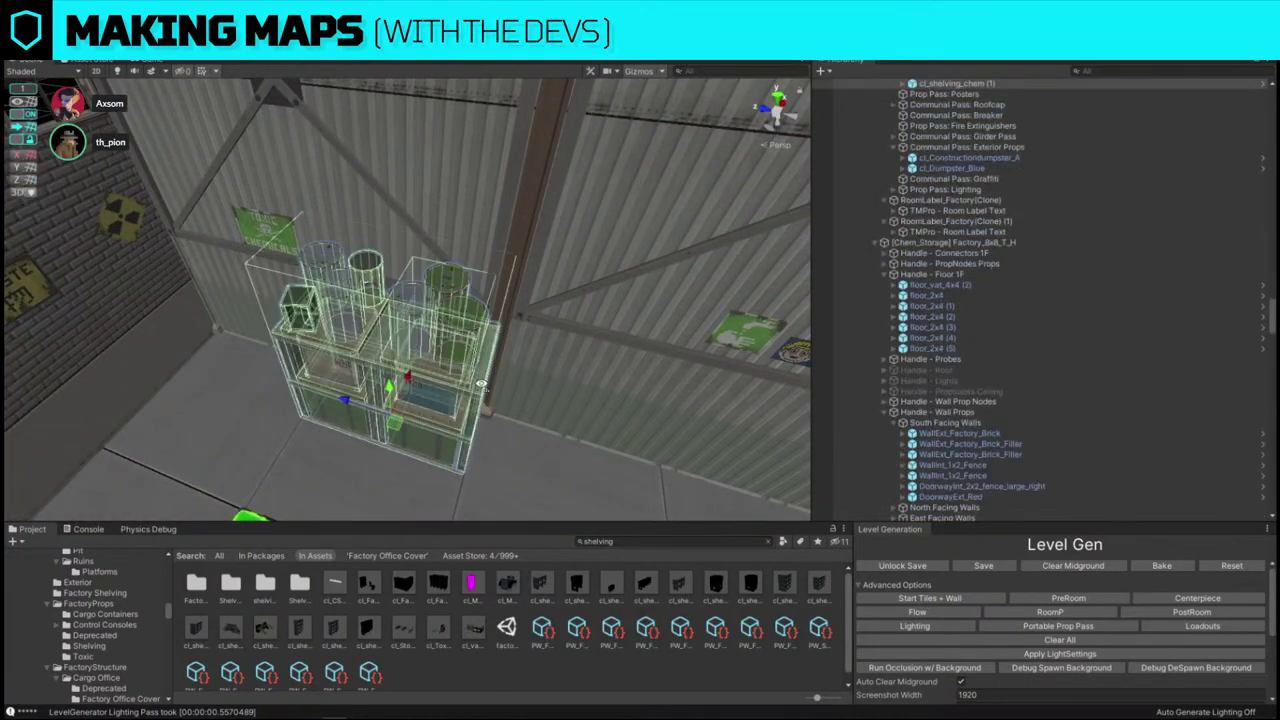
left_click_drag(482, 396, 346, 355, "alt")
left_click_drag(256, 362, 488, 325, "alt")
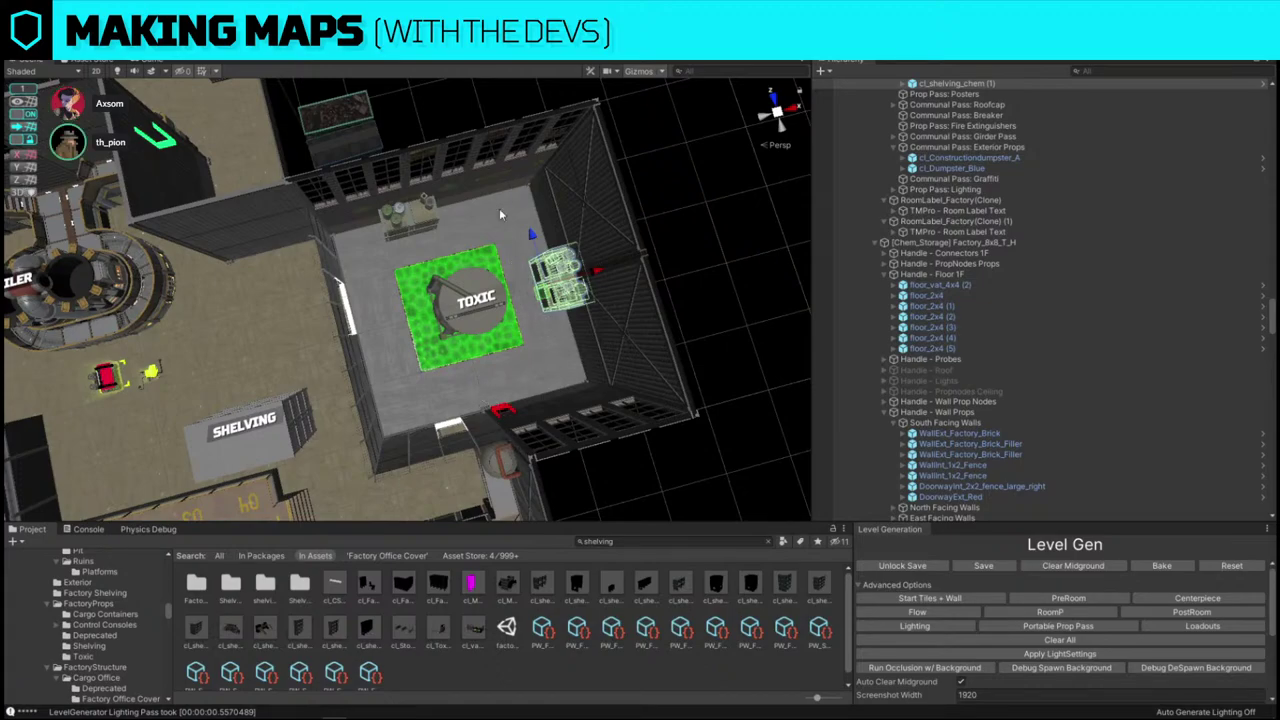
left_click_drag(500, 212, 490, 211, "alt")
left_click(638, 158)
right_click_drag(646, 157, 641, 156)
left_click_drag(641, 156, 608, 155, "alt")
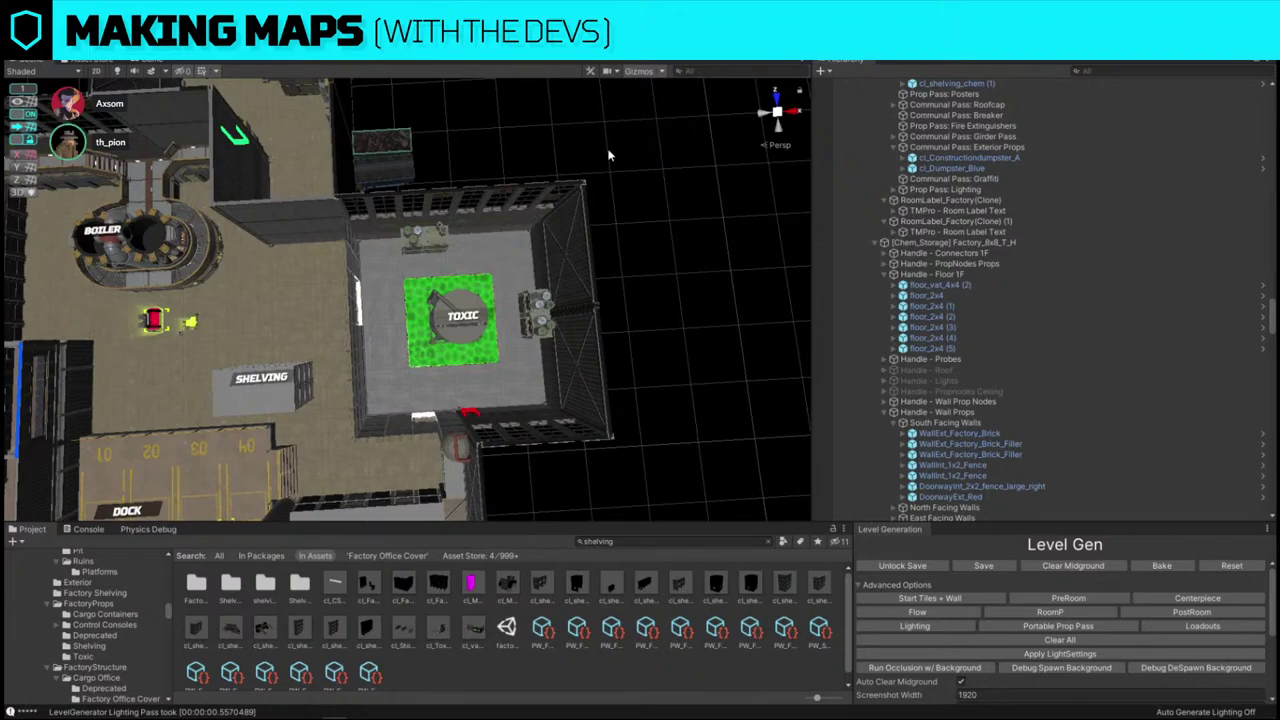
- Search the project assets for "bomb"
left_click(630, 542)
type("bomb")
scroll(445, 255, "up", 5)
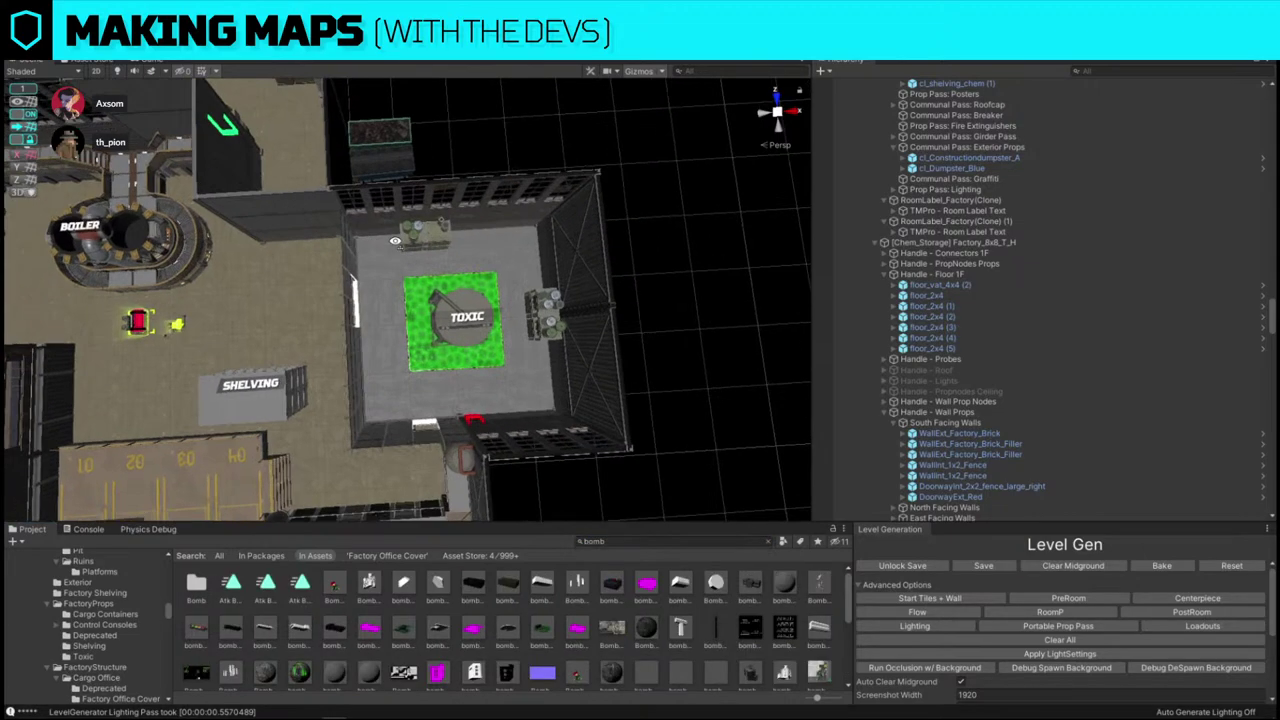
- Duplicate the chemical shelving on the toxic room's metal wall and move the copy toward the corner by the brick wall
left_click_drag(445, 255, 706, 162, "alt")
scroll(577, 279, "up", 3)
middle_click_drag(577, 279, 430, 418)
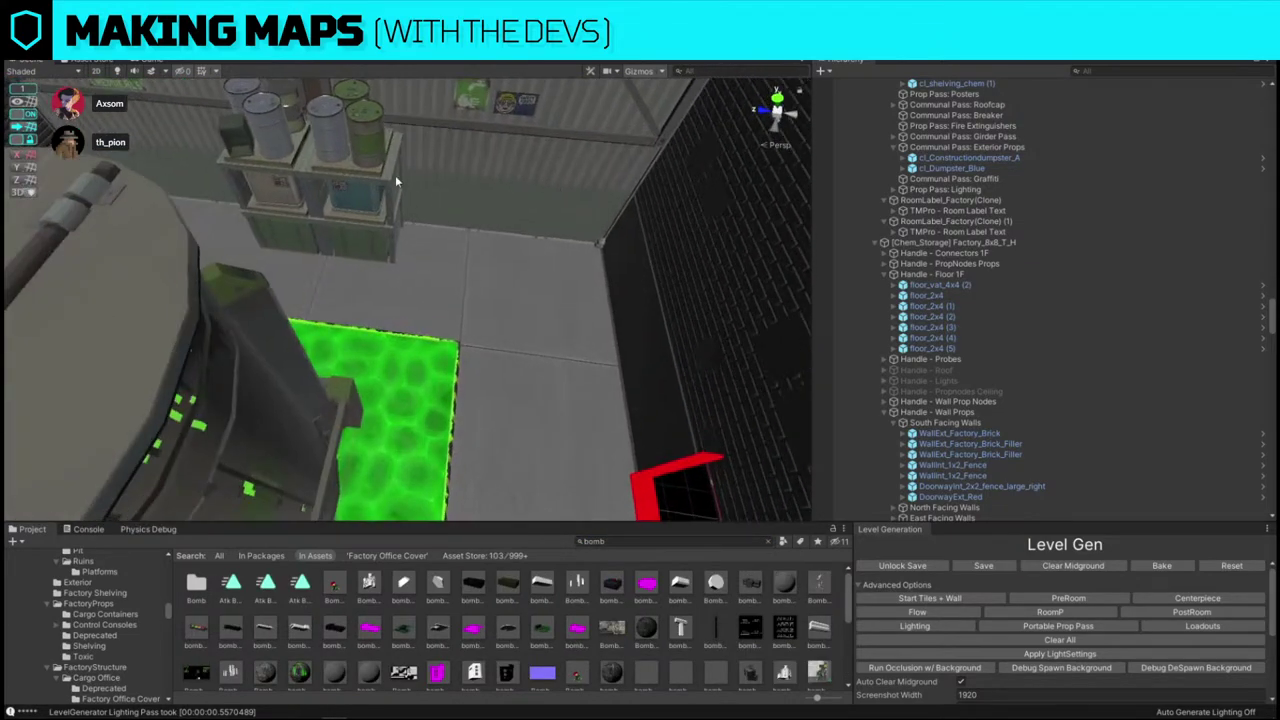
left_click(396, 168)
key("ctrl+d")
left_click_drag(338, 243, 514, 307)
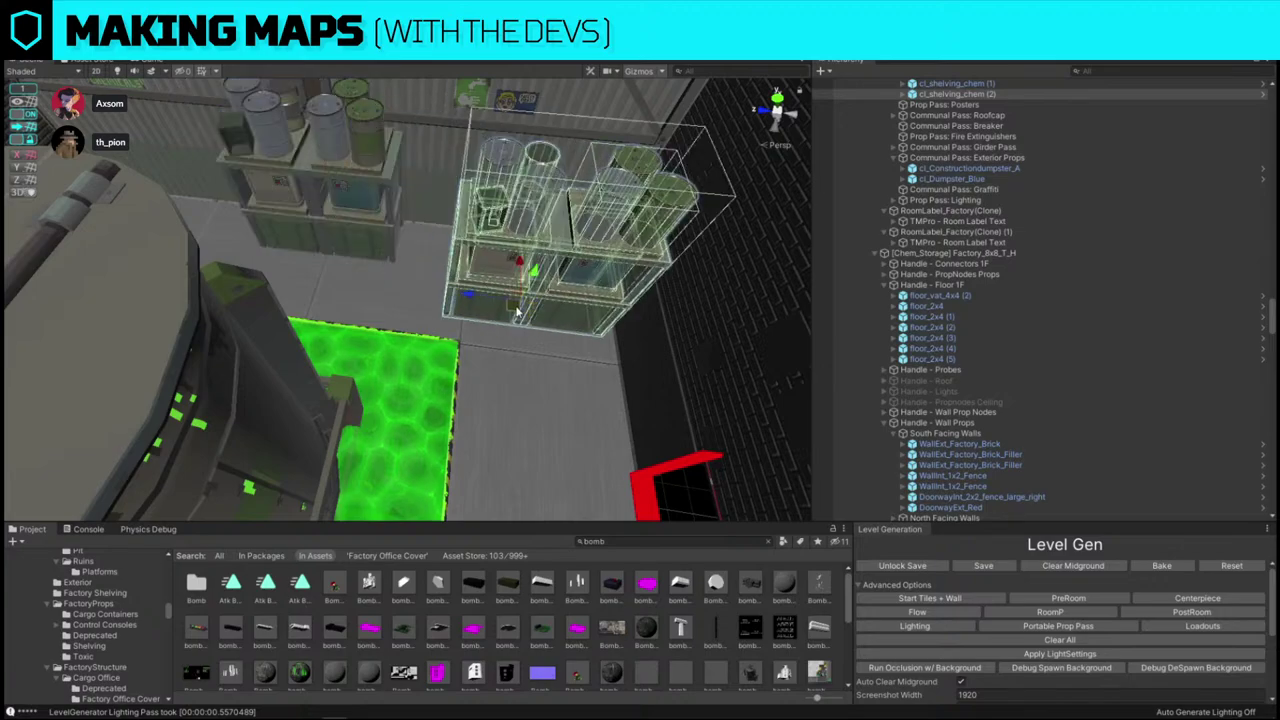
- Find the cl_Tables_bombmaking prefab among the bomb assets and replace the newly duplicated chemical shelving with it
scroll(685, 665, "down", 5)
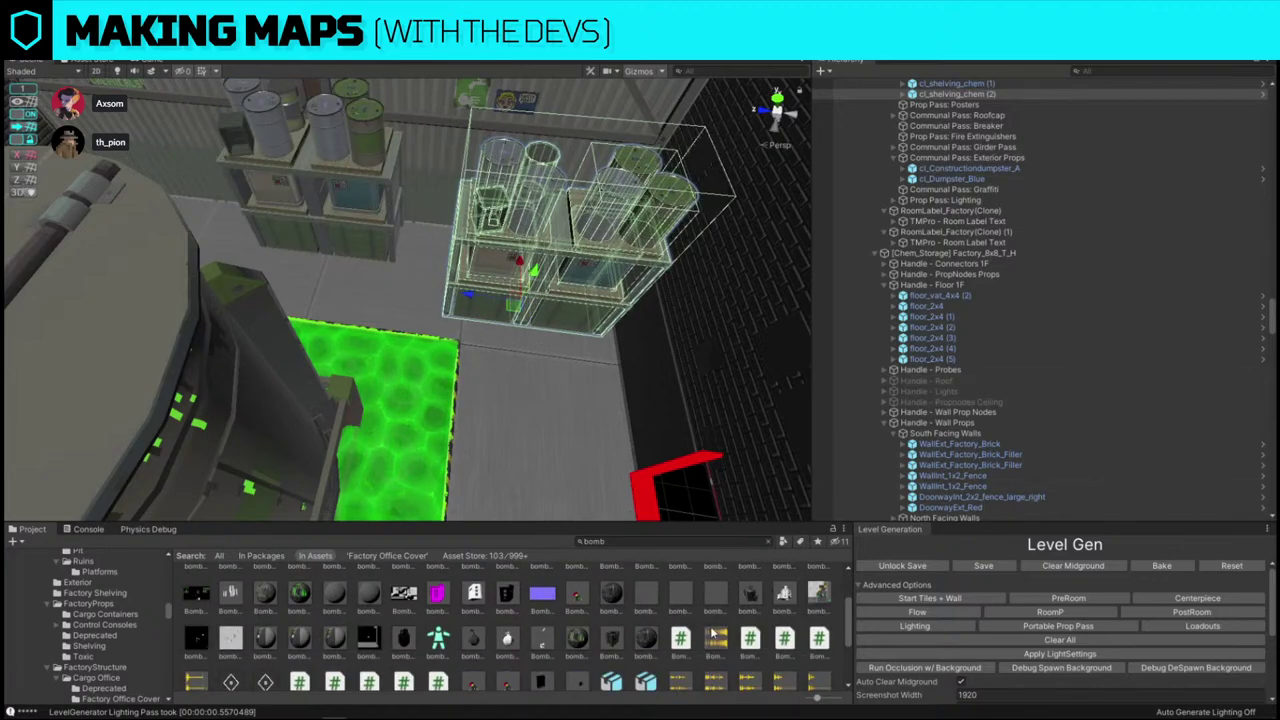
scroll(706, 622, "down", 3)
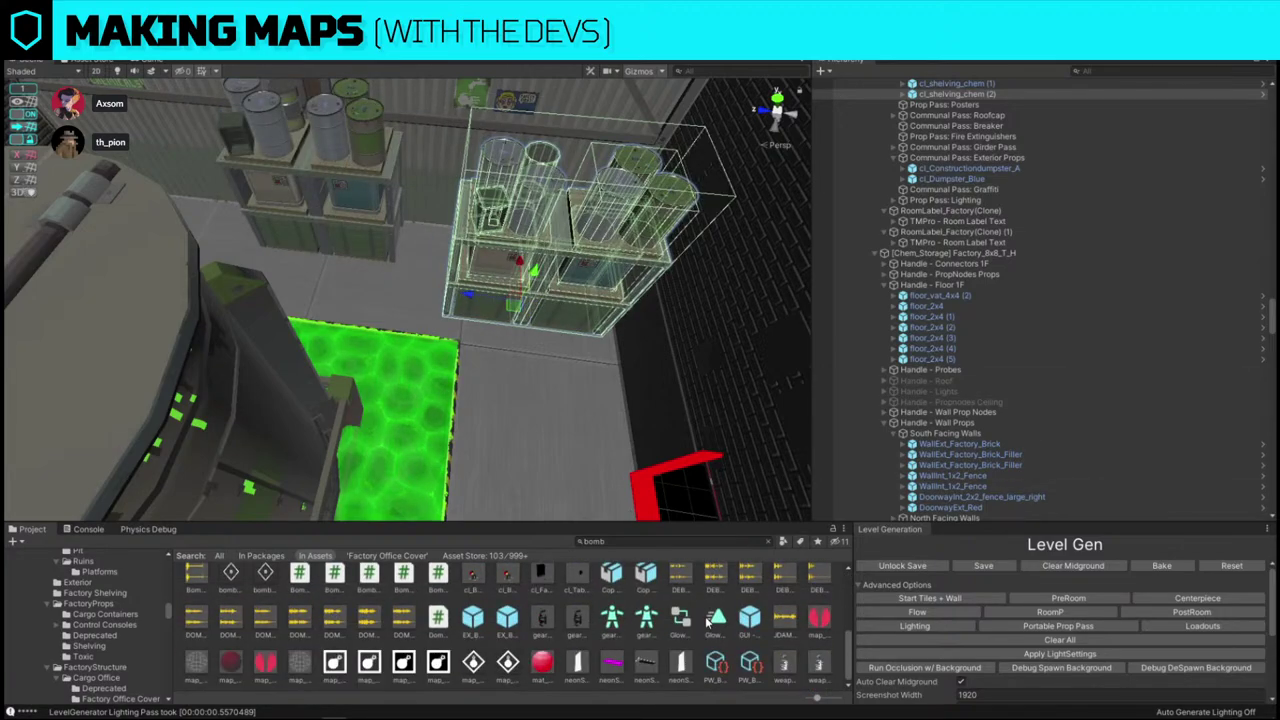
scroll(706, 622, "up", 5)
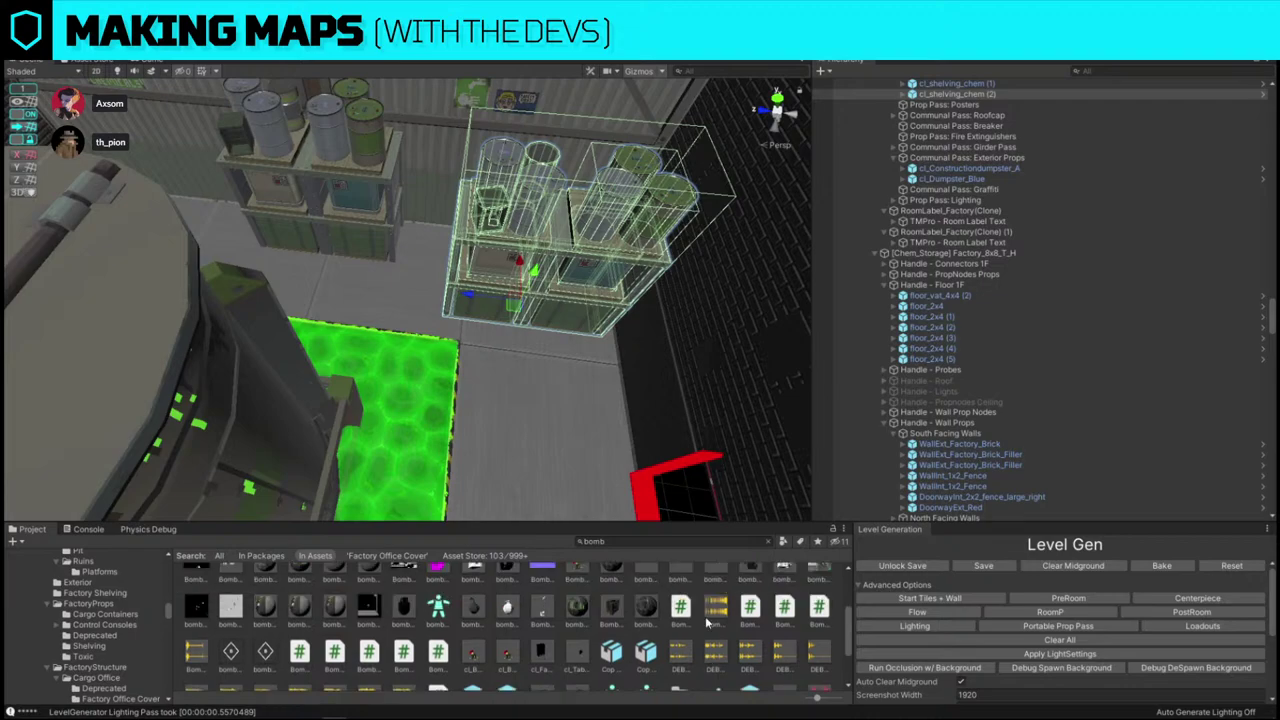
scroll(706, 622, "up", 1)
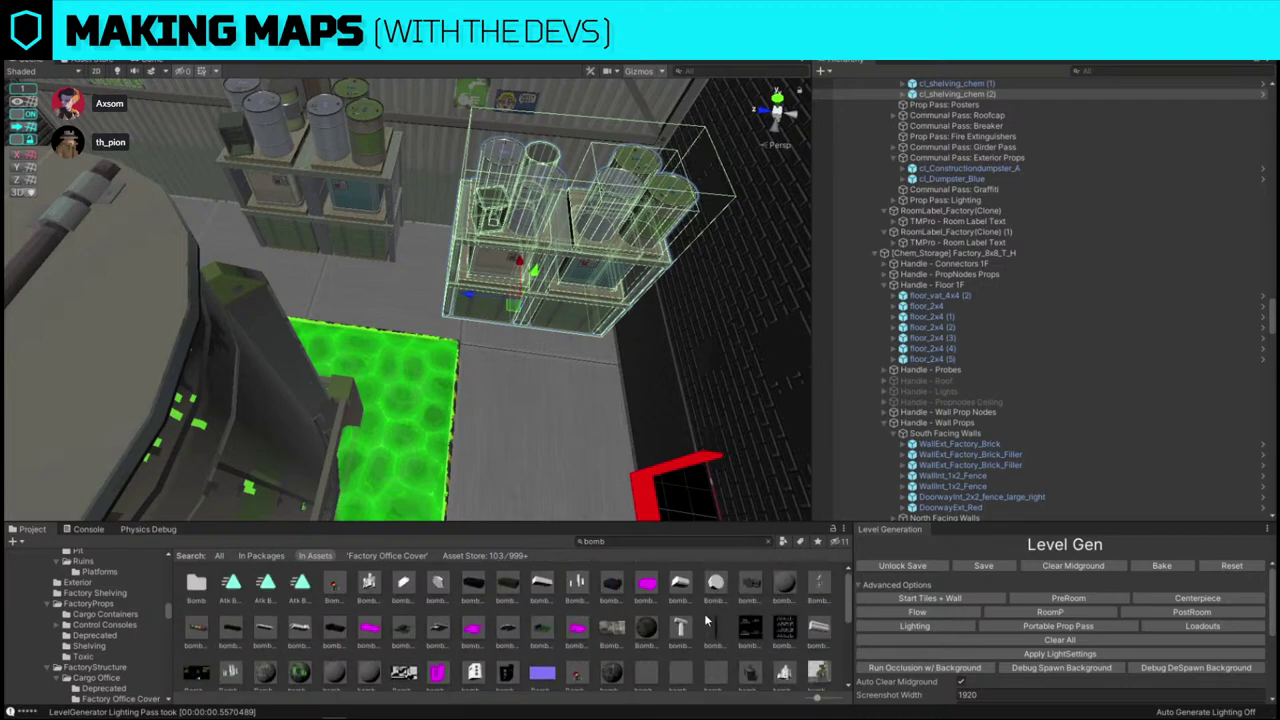
scroll(706, 622, "down", 6)
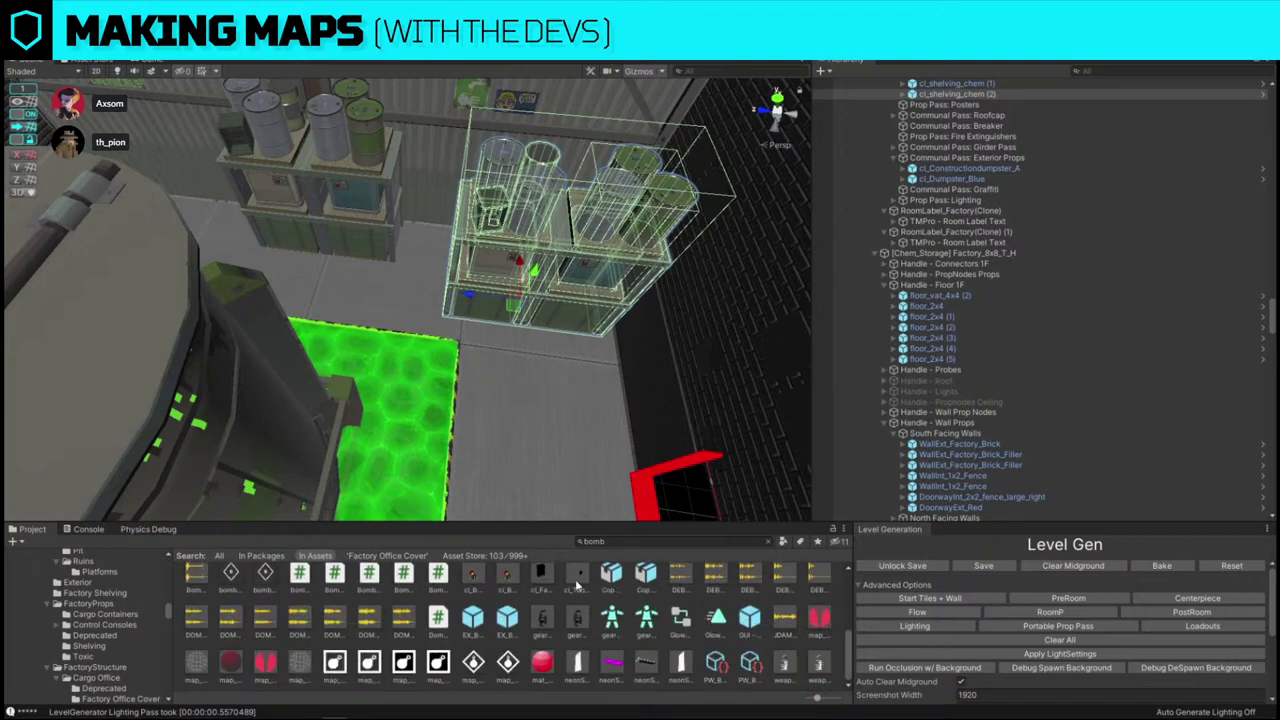
scroll(577, 585, "up", 1)
left_click(577, 585)
left_click(519, 287)
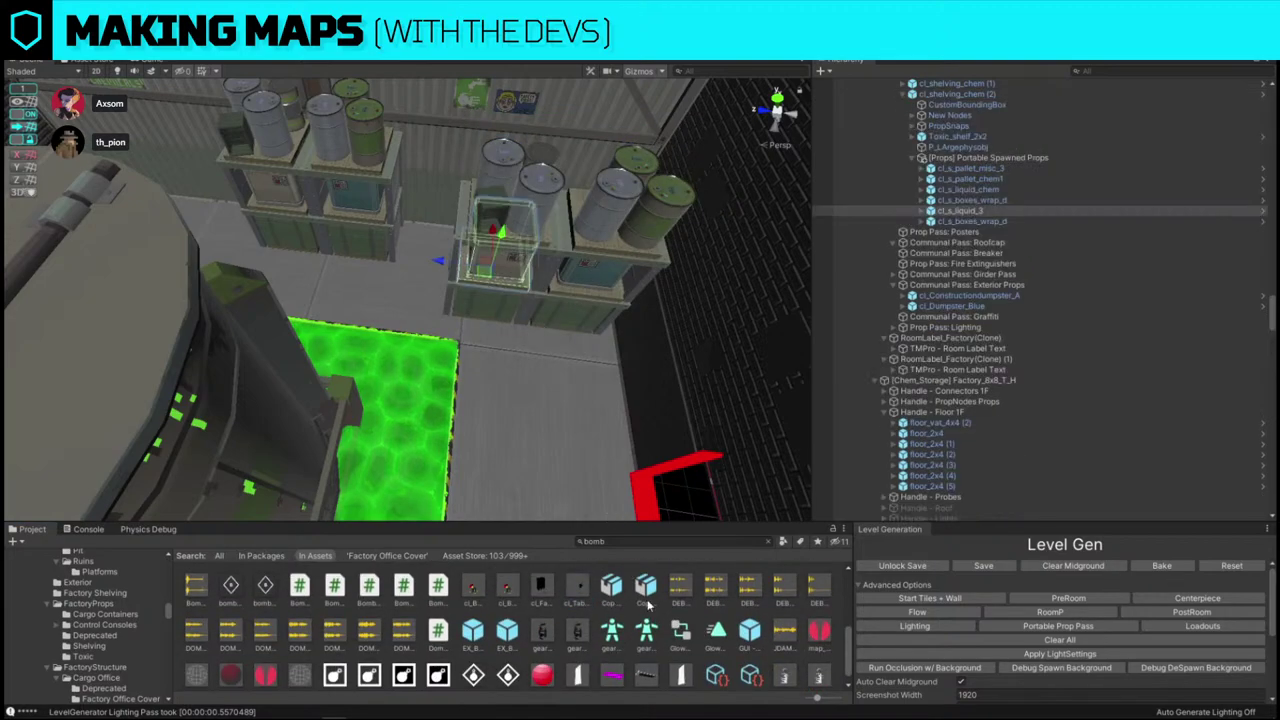
key("ctrl+shift+r")
left_click_drag(577, 588, 270, 249)
- Slide the bomb-making tables along the corrugated metal wall into the corner by the brick wall
left_click(354, 343)
key("f")
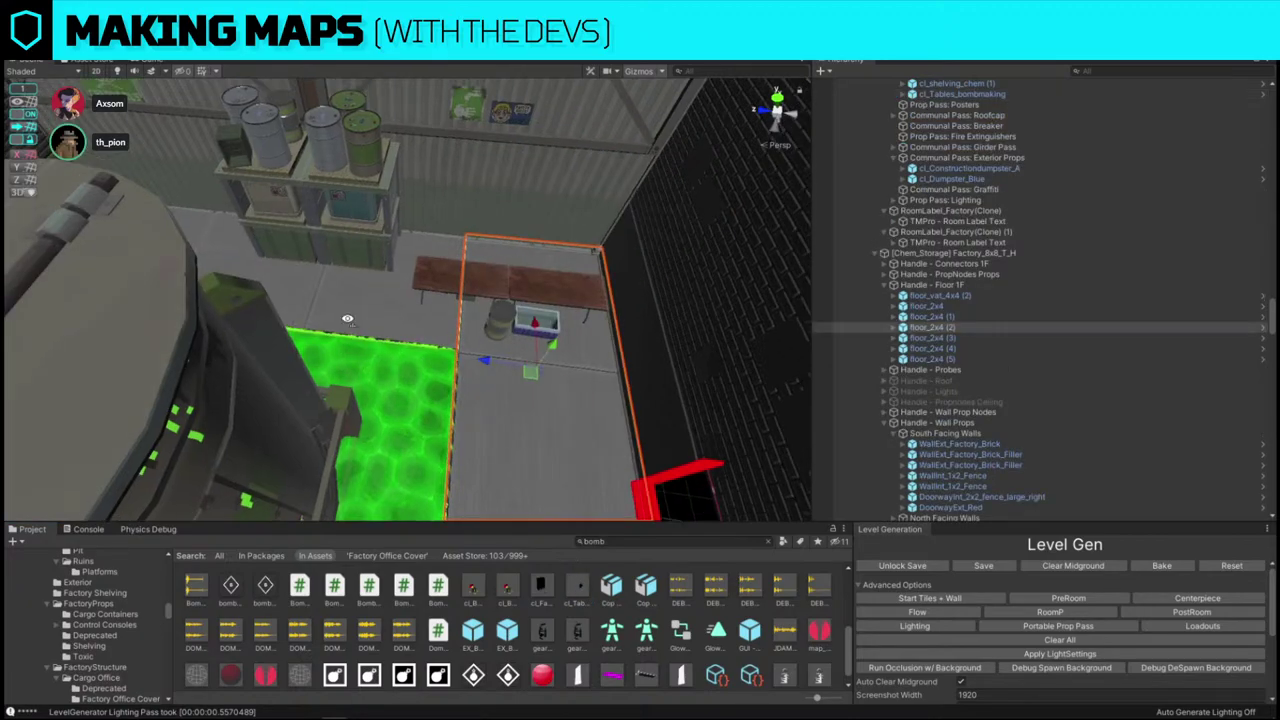
right_click_drag(310, 356, 309, 309)
left_click(424, 328)
left_click(423, 330)
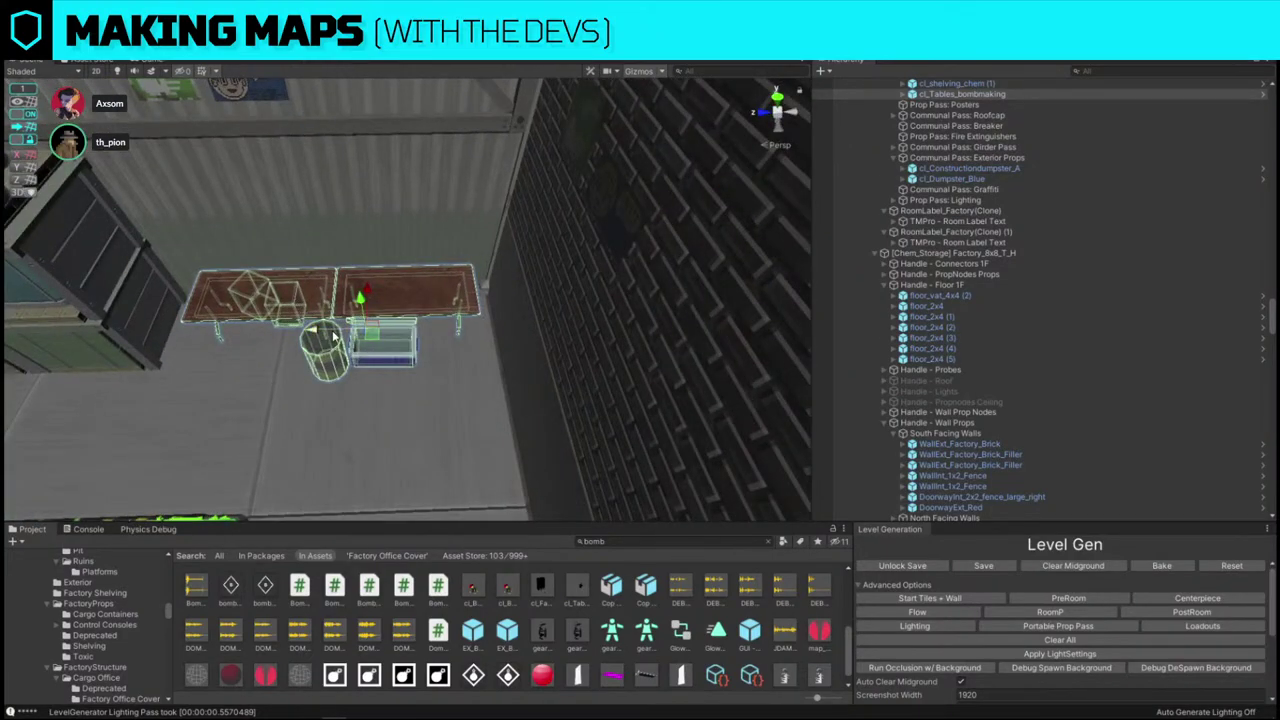
left_click_drag(329, 333, 354, 334)
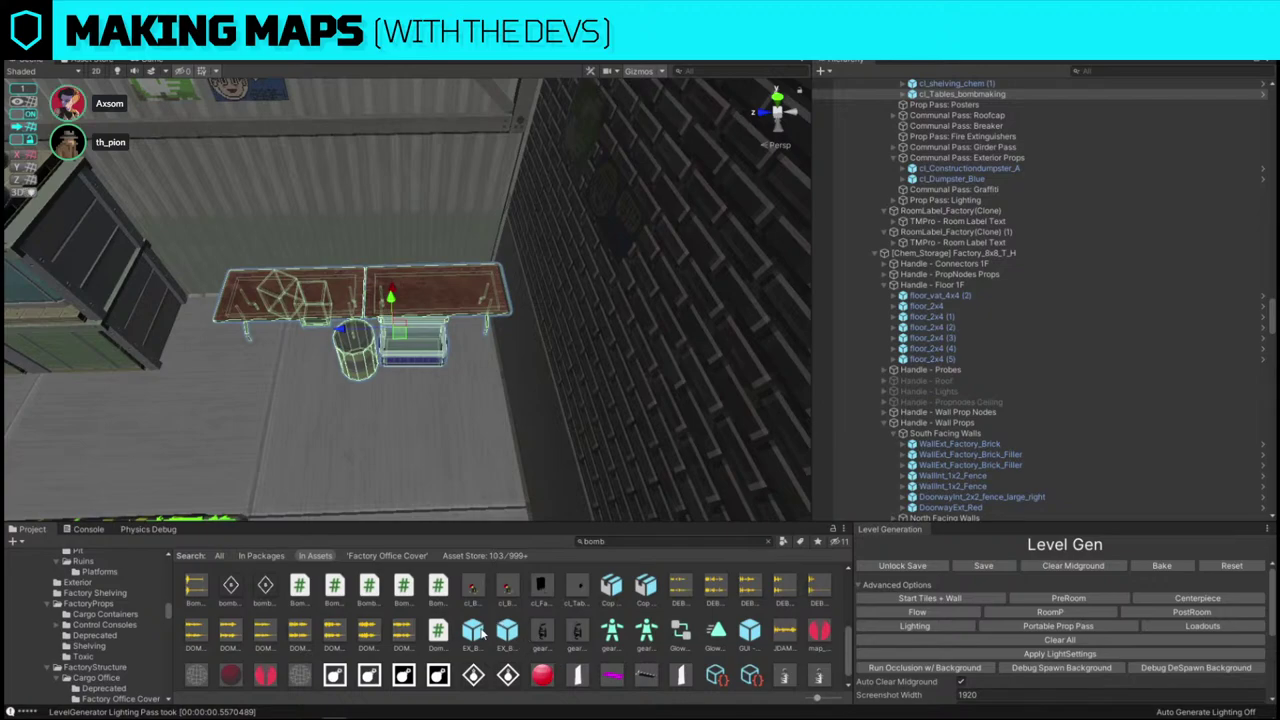
scroll(503, 592, "down", 5)
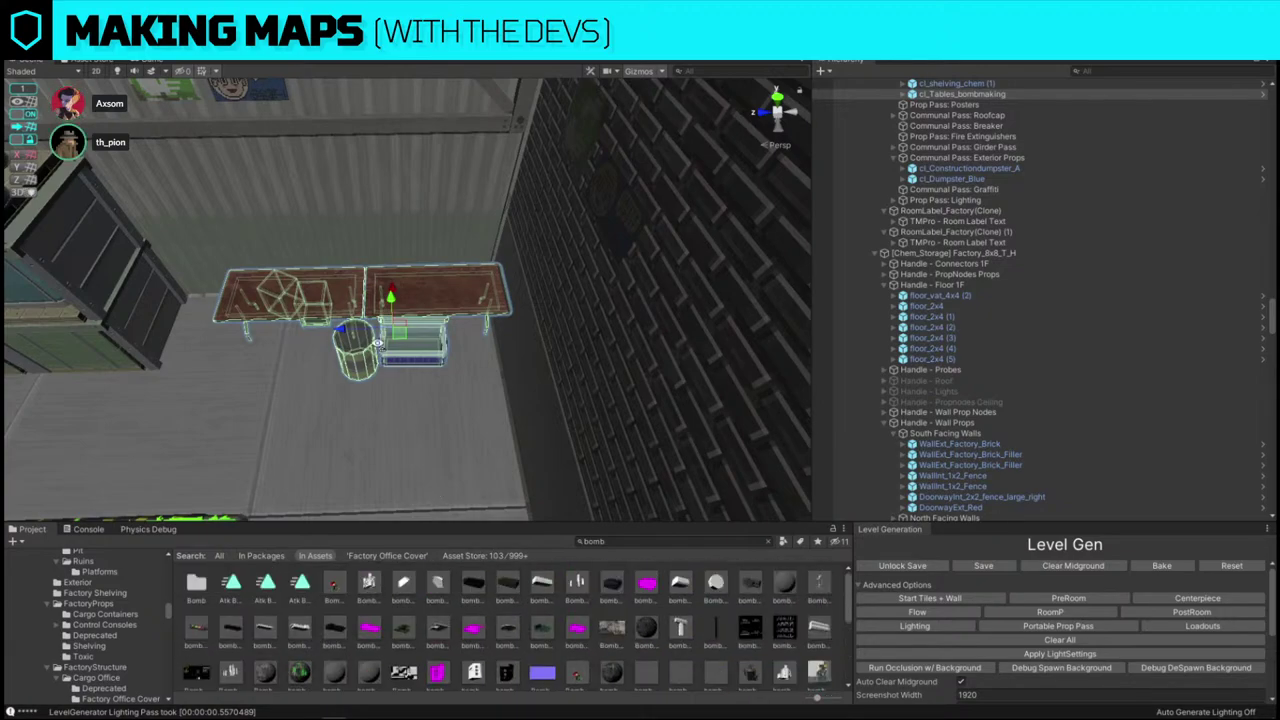
right_click_drag(378, 346, 420, 372)
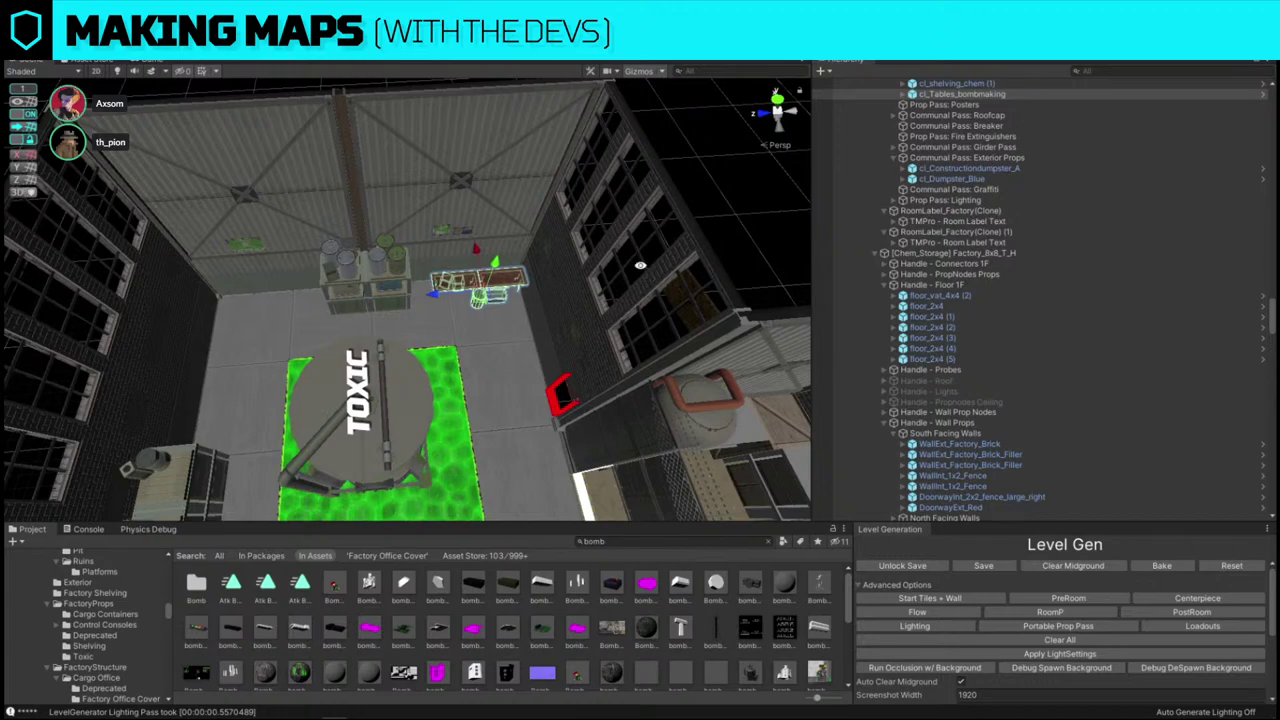
- Search all project assets for a watermelon and select the Watermelon@All prefab
left_click(614, 542)
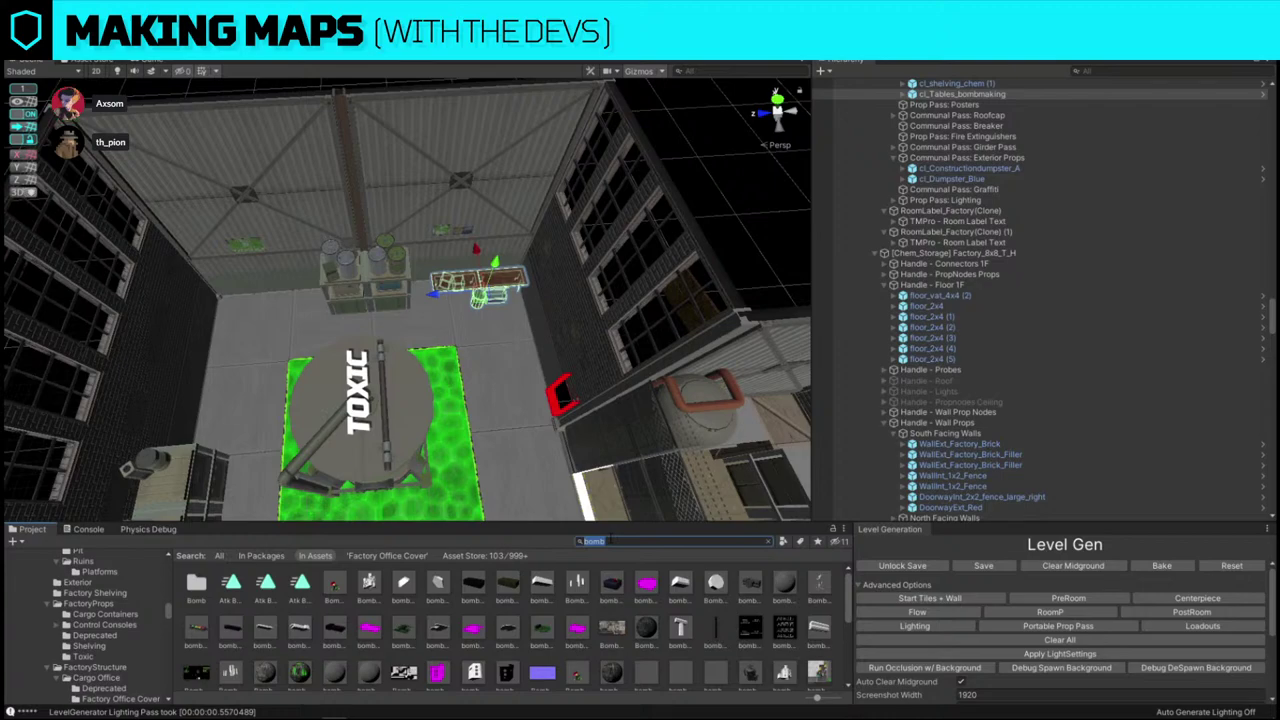
left_click(611, 540)
key("BackSpace")
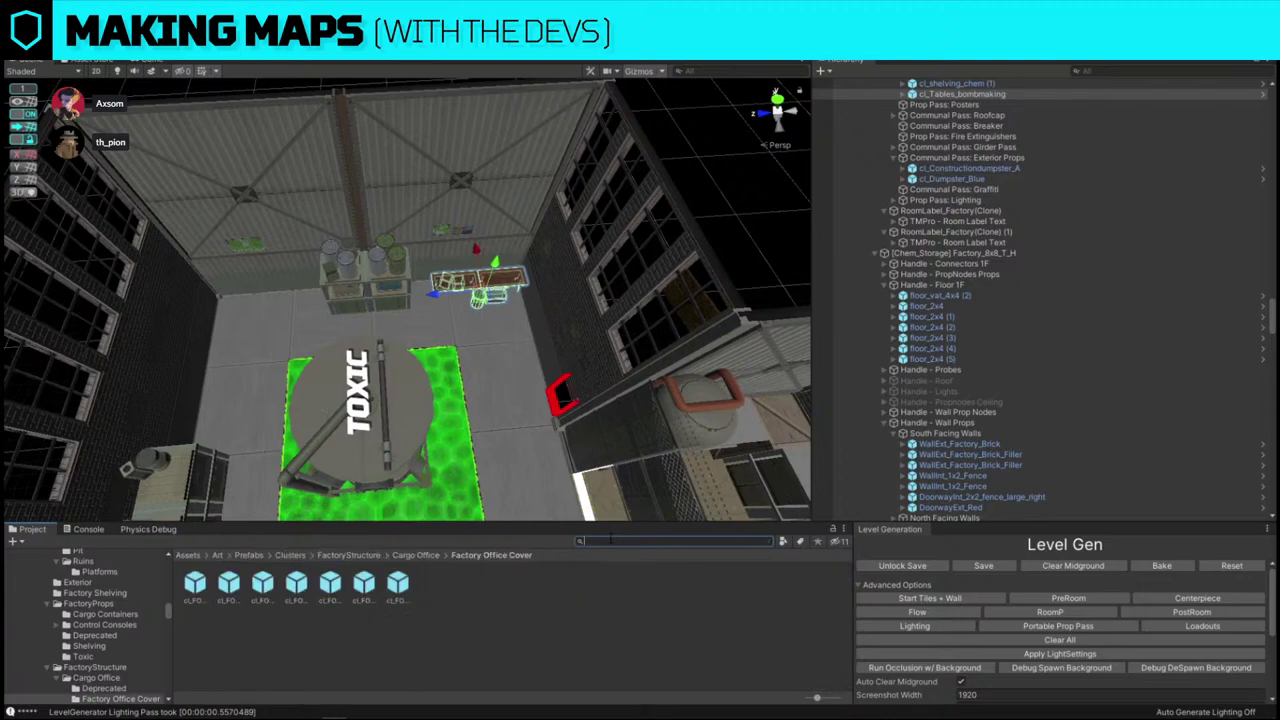
type("wallmelon")
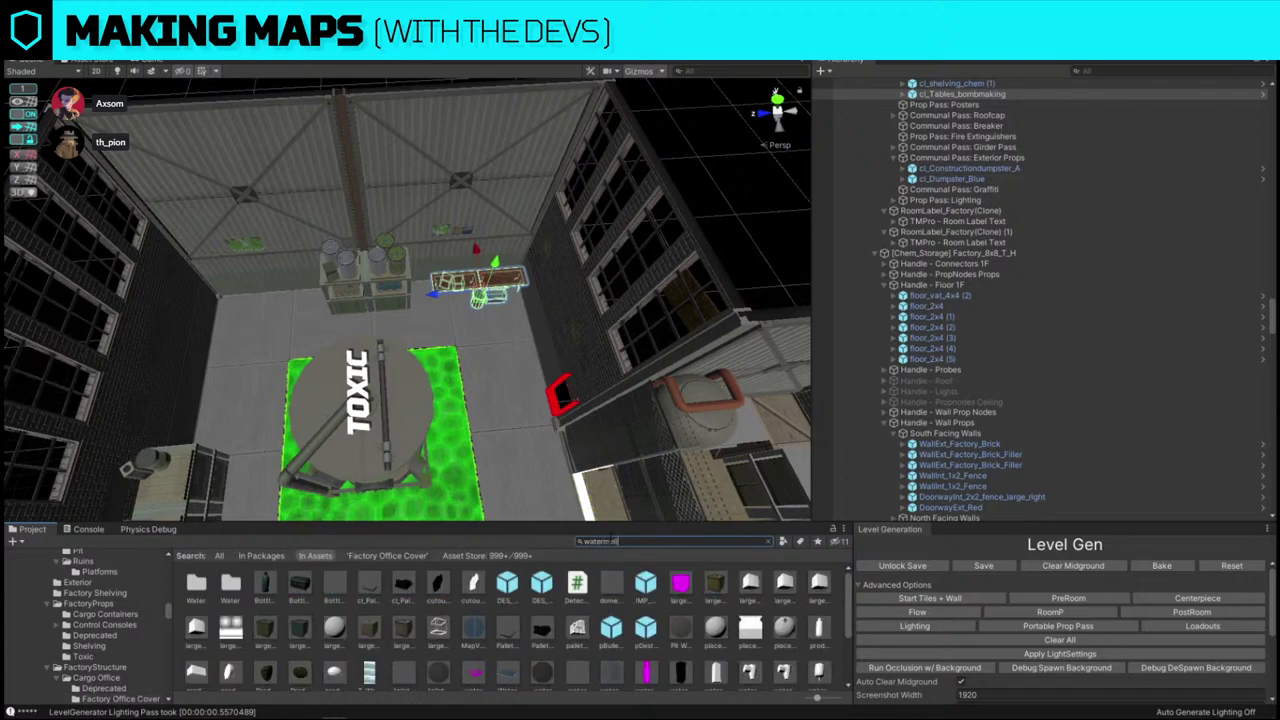
left_click(385, 556)
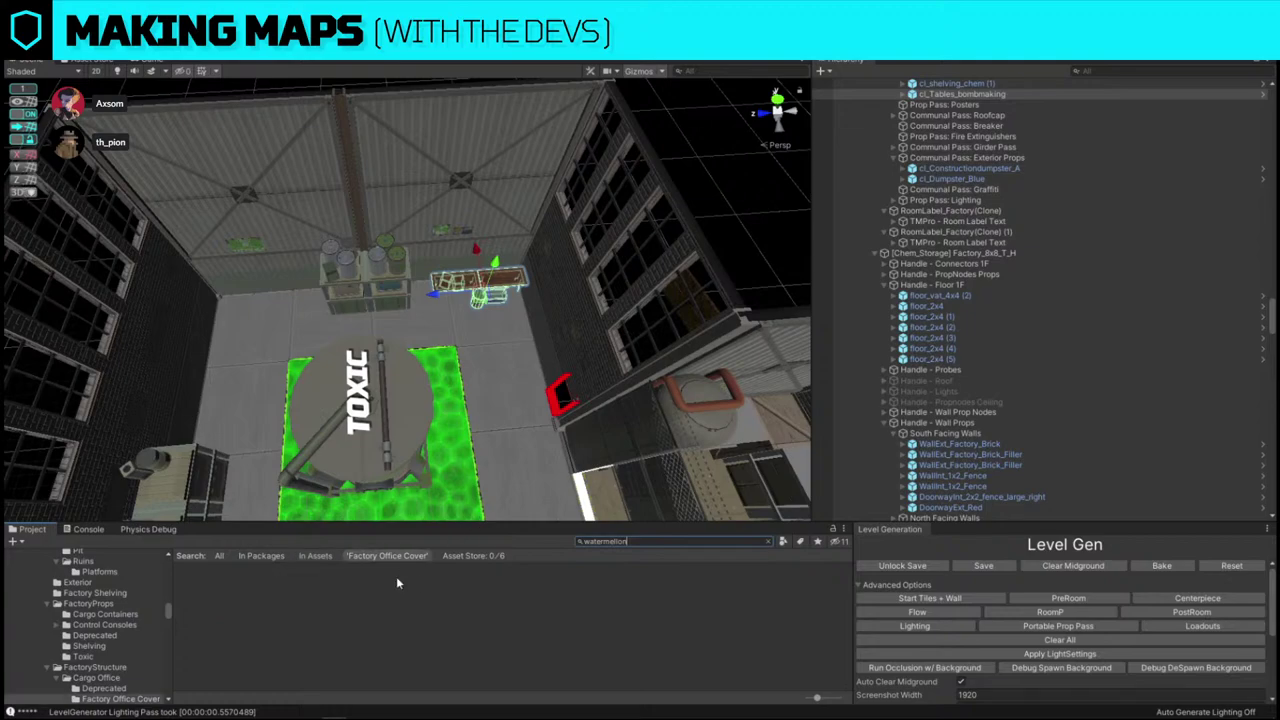
left_click(218, 556)
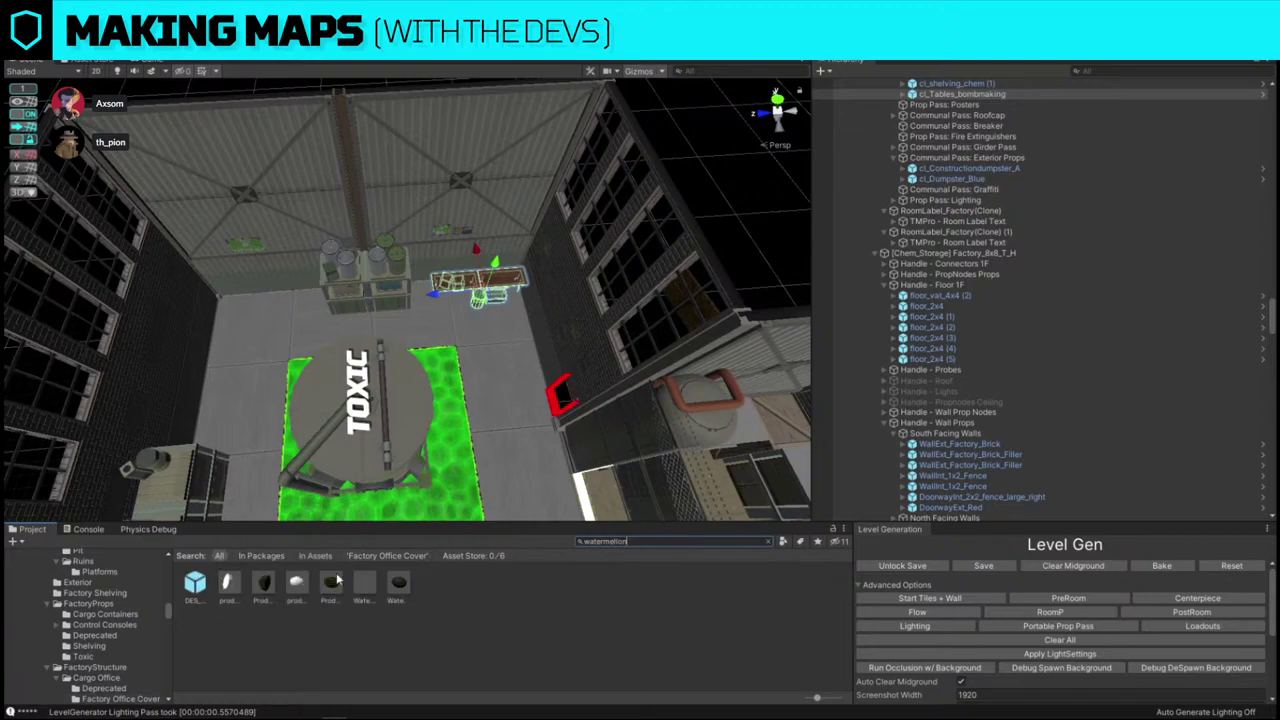
left_click(400, 584)
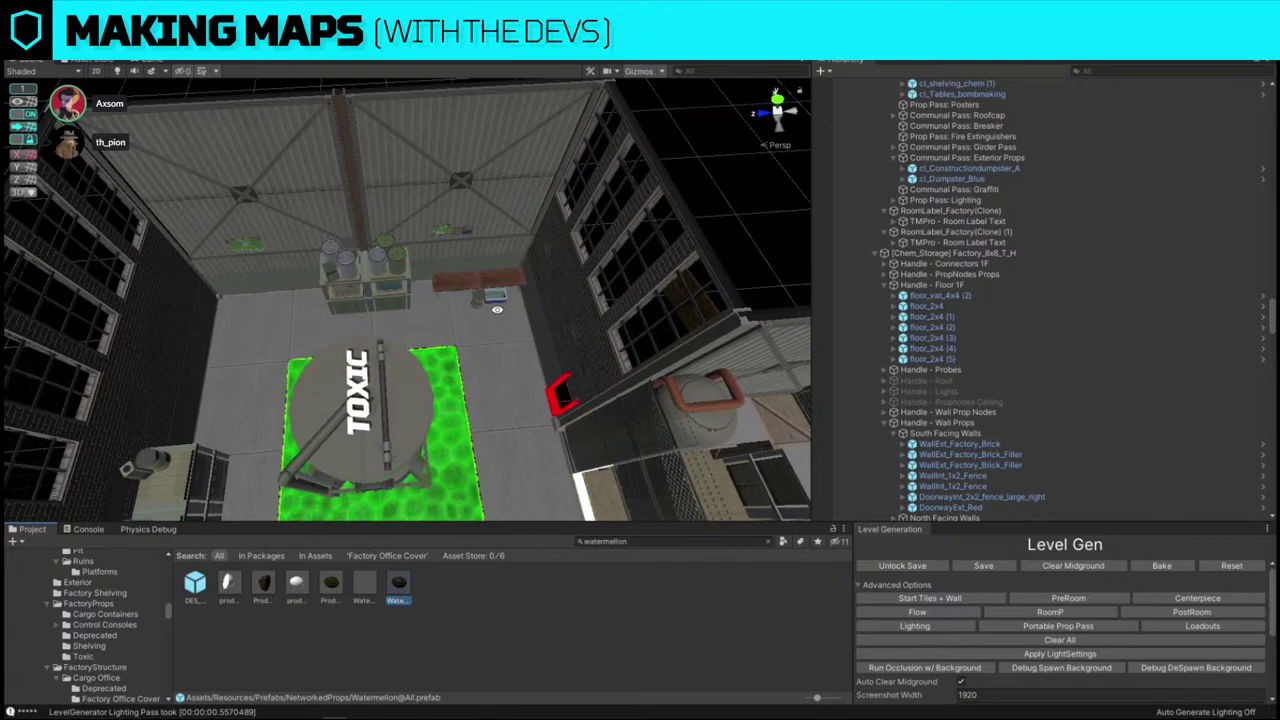
- Select the bomb-making tables in the toxic room and clear the watermelon asset search
scroll(495, 306, "up", 5)
left_click(516, 278)
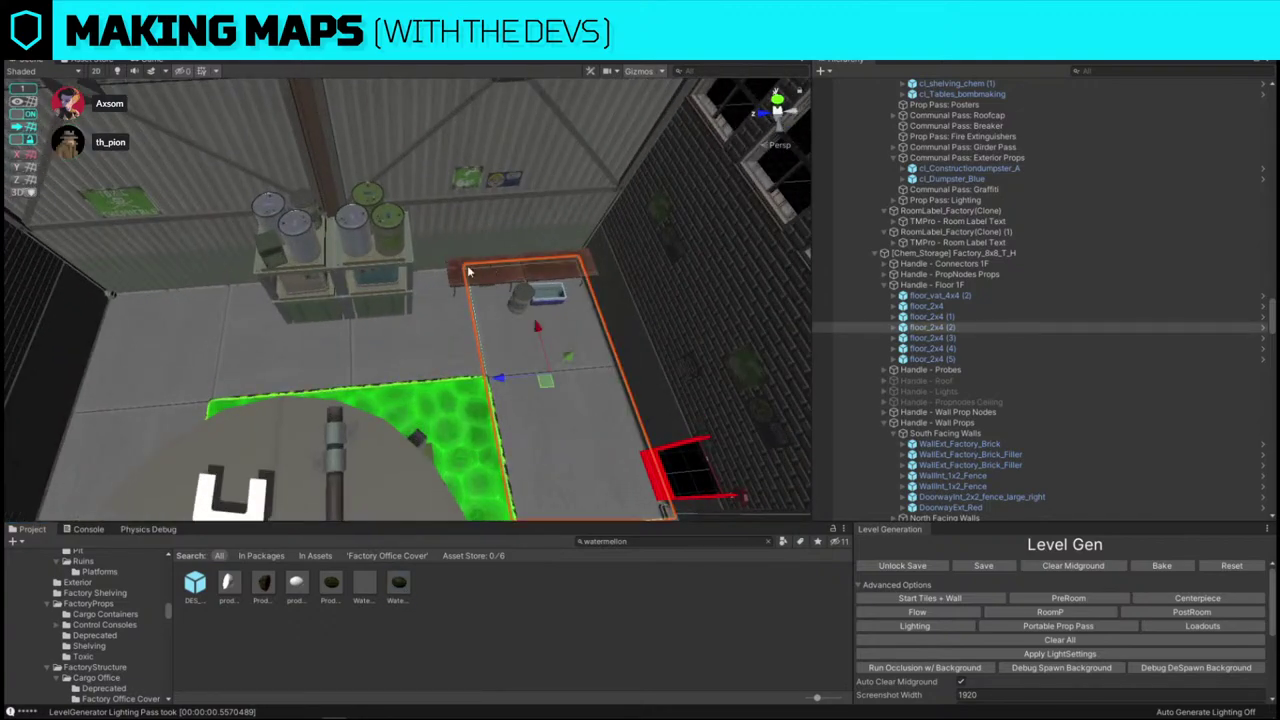
left_click(480, 272)
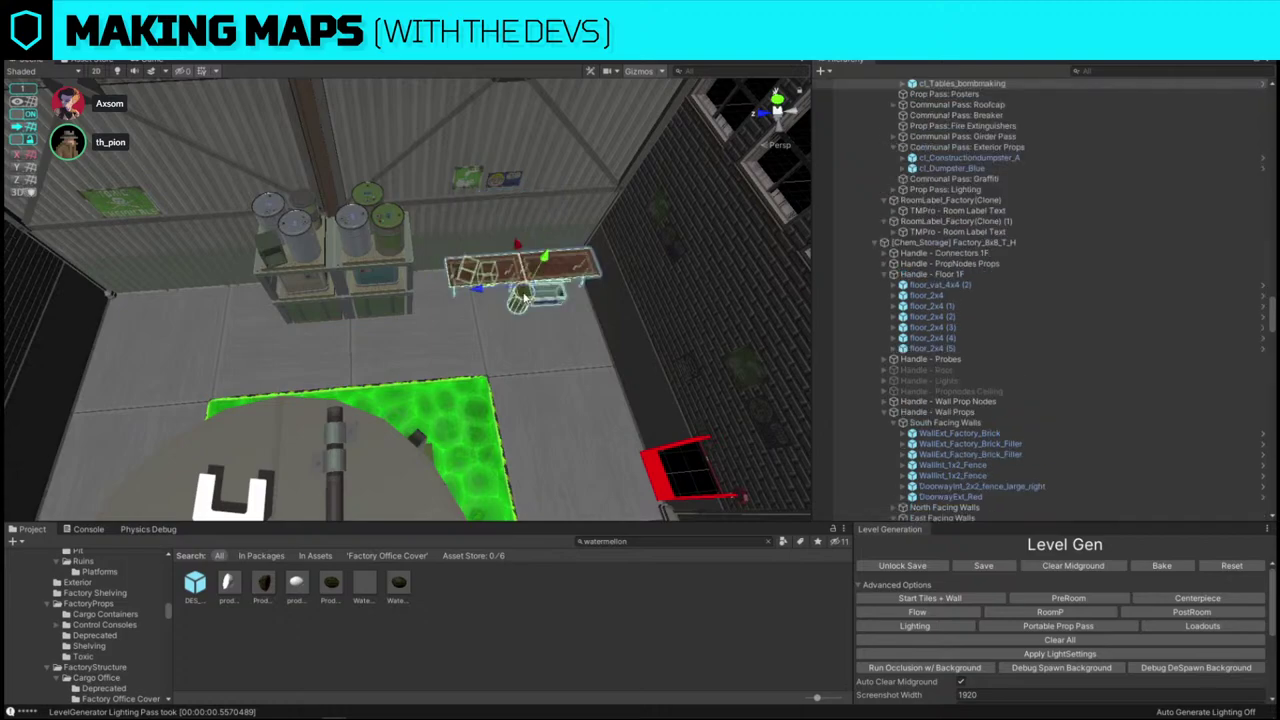
left_click_drag(515, 278, 480, 318)
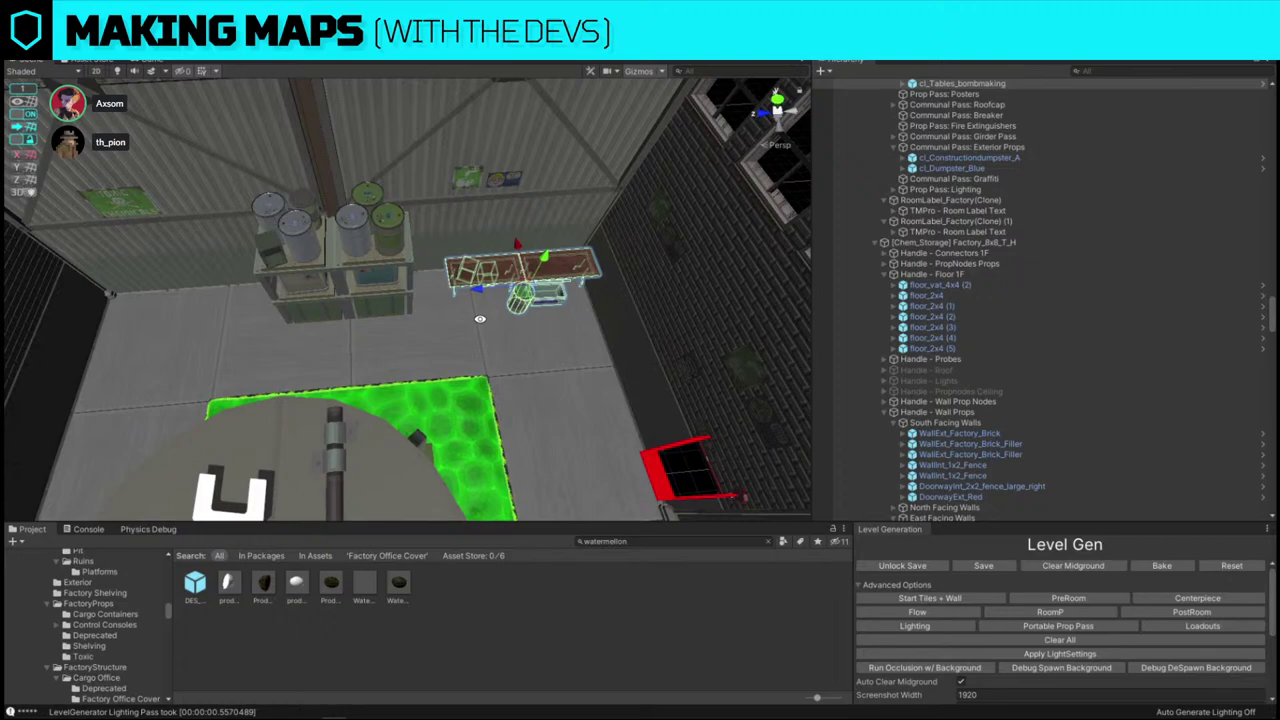
right_click_drag(502, 274, 396, 338)
left_click(762, 541)
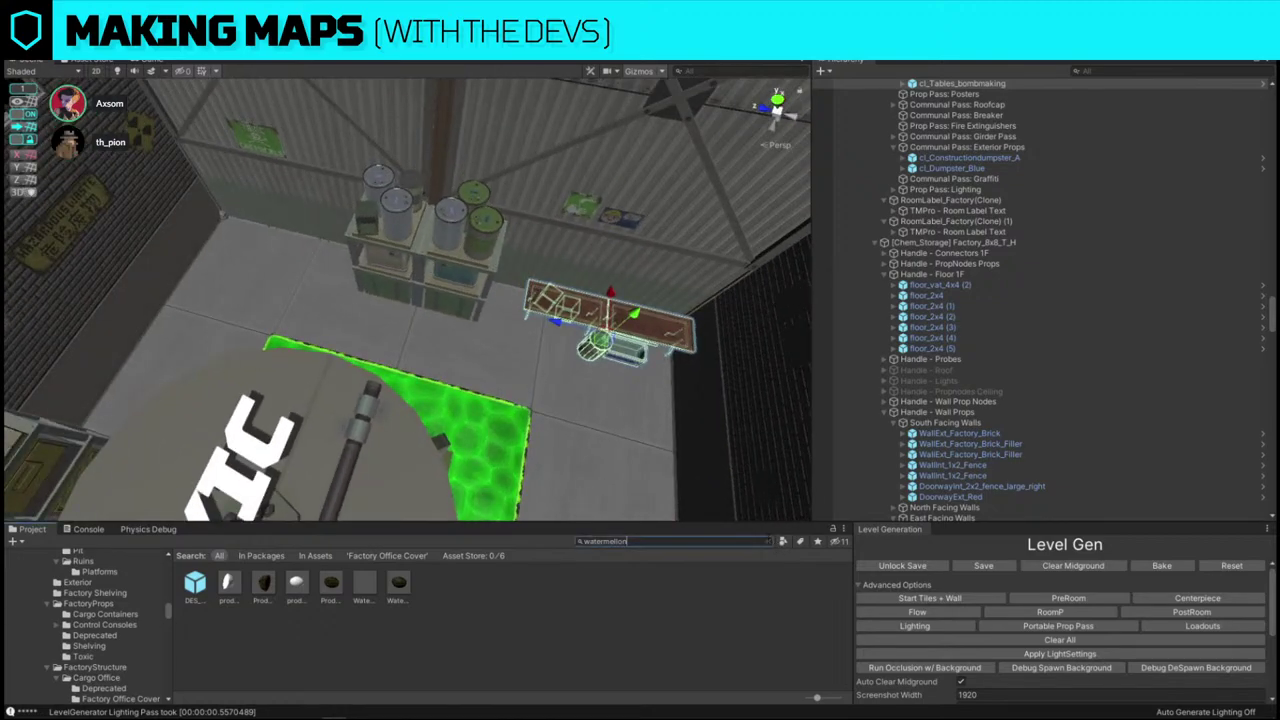
key("Escape")
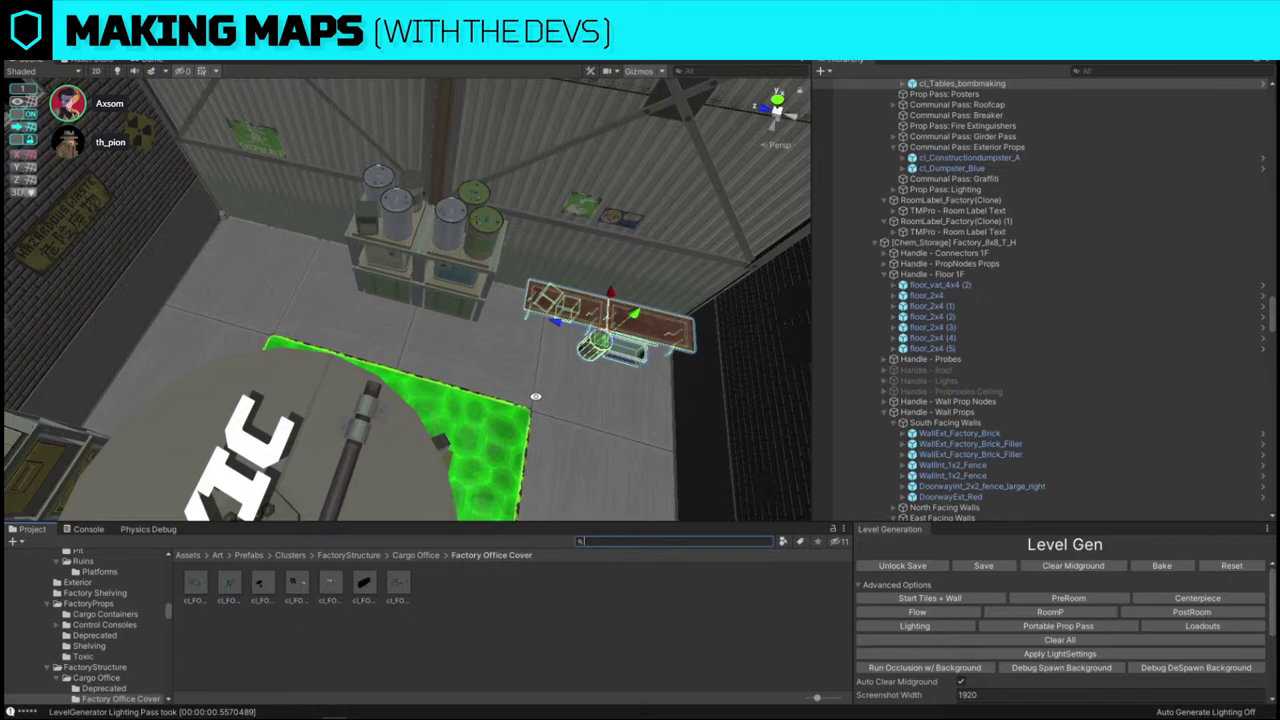
- Turn off grid snapping and inspect the bomb-making tables and their placement in the toxic room
left_click_drag(435, 360, 490, 300, "alt")
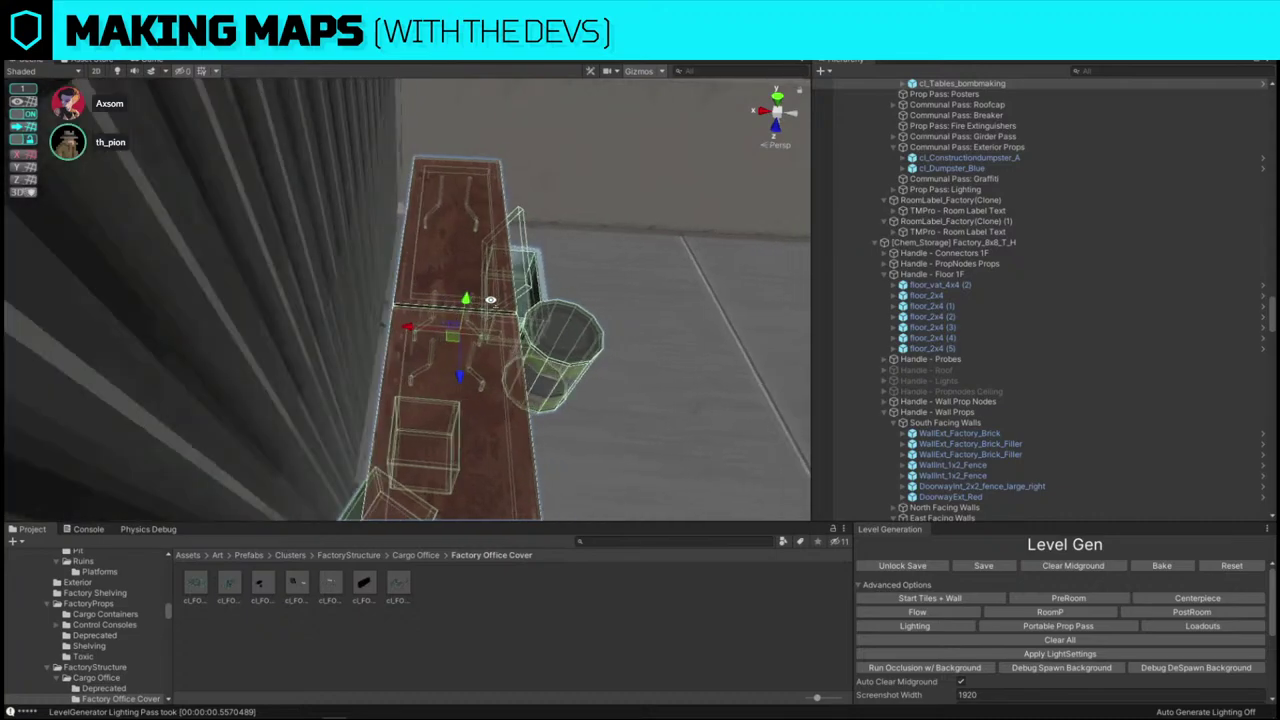
left_click(16, 117)
right_click_drag(275, 145, 292, 220)
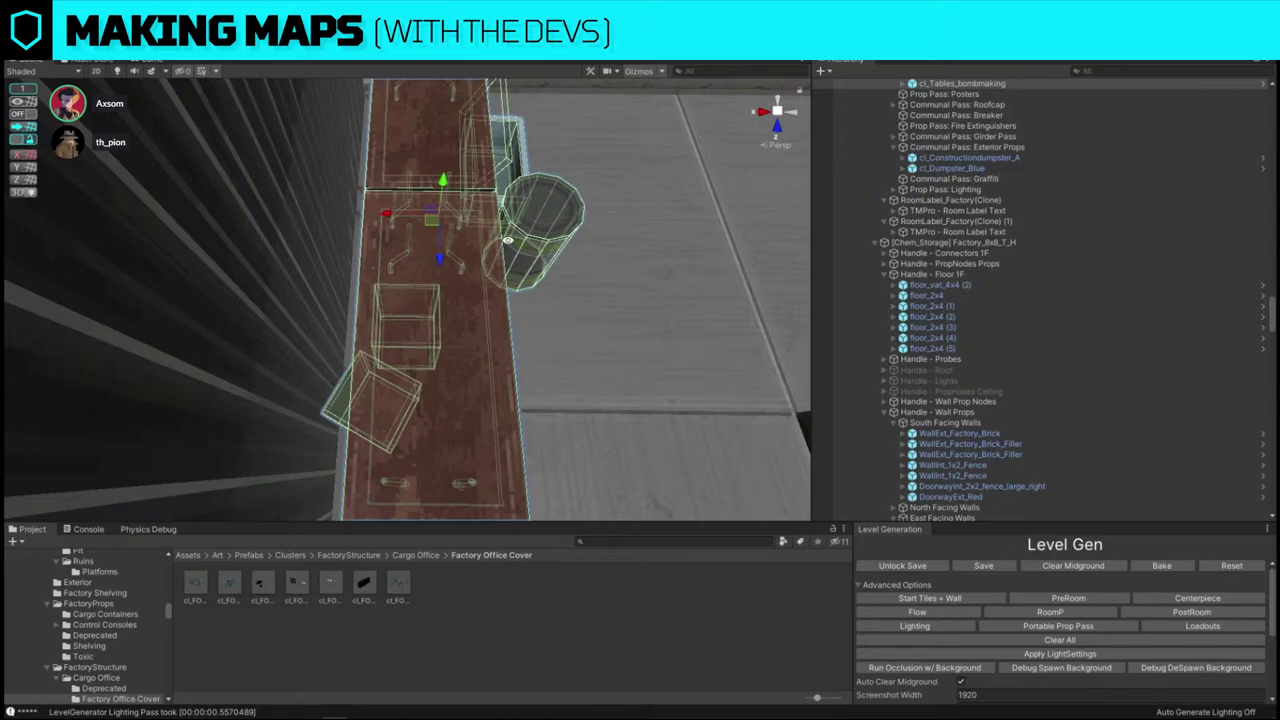
left_click_drag(567, 216, 492, 327, "alt")
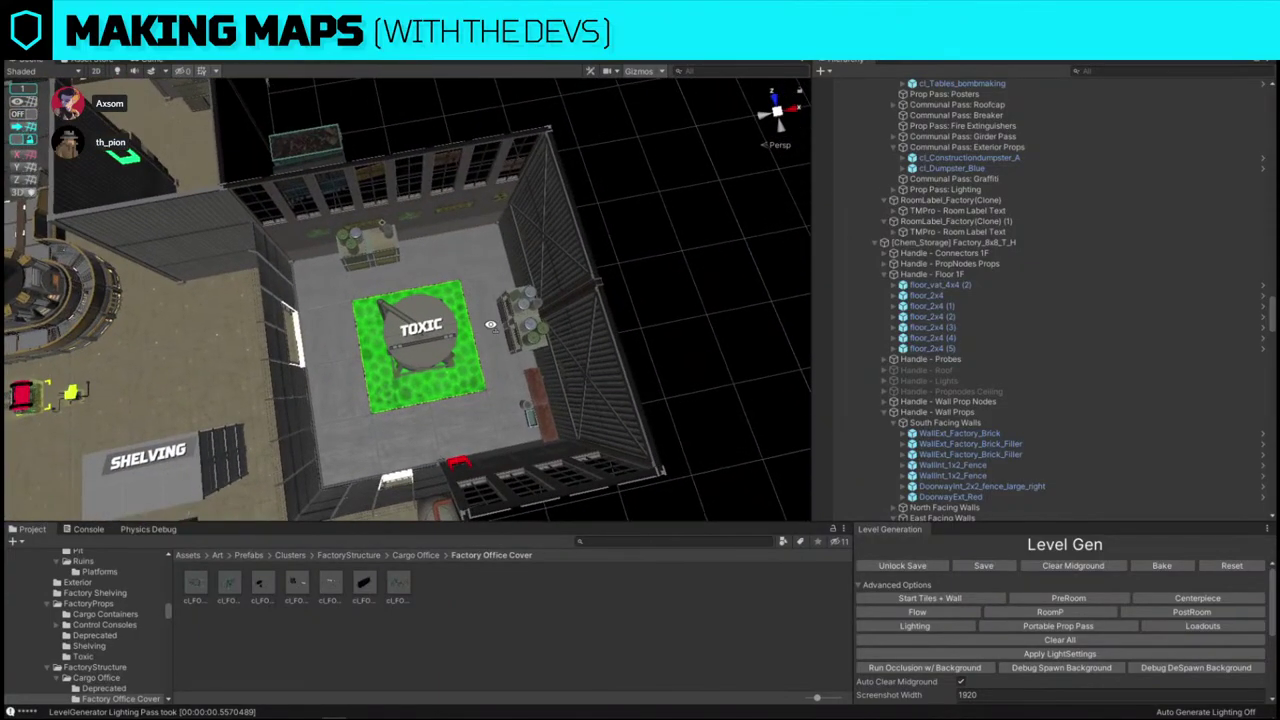
- Move the breaker from beside the bomb in the warehouse into the toxic room's corner between the windowed wall and the metal wall
left_click(398, 243)
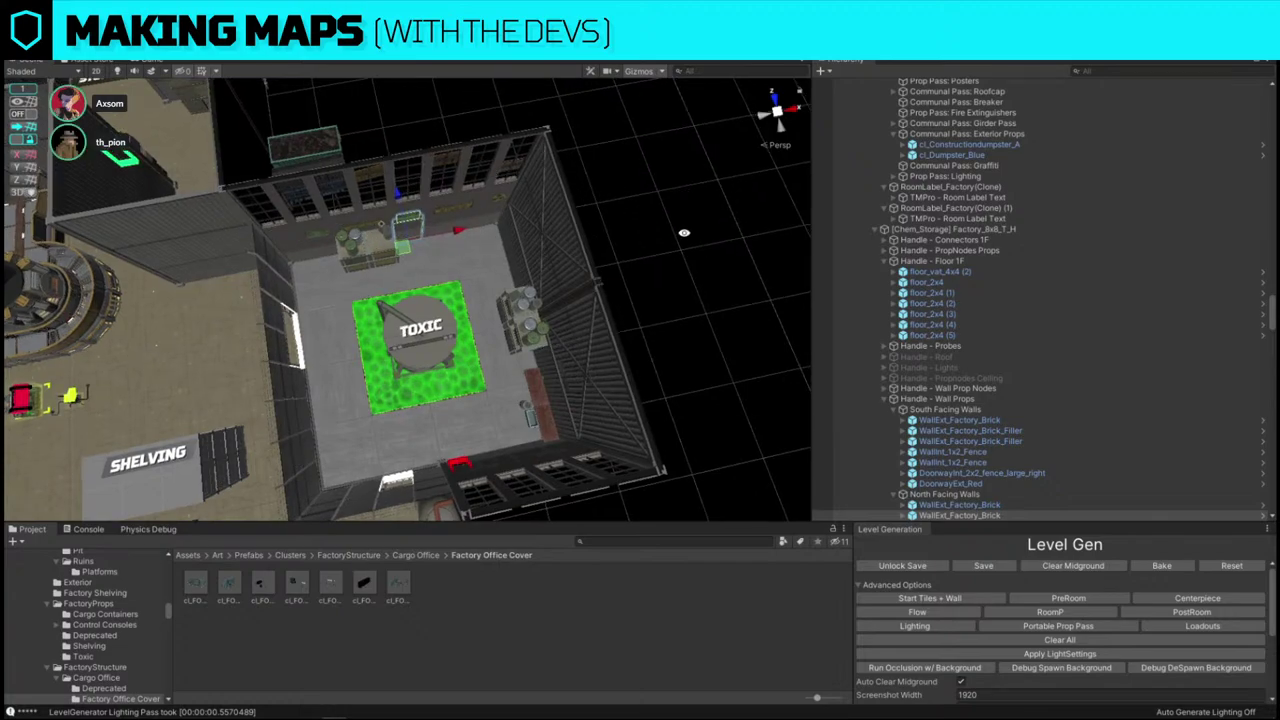
left_click_drag(666, 226, 598, 245, "alt")
scroll(598, 245, "down", 5)
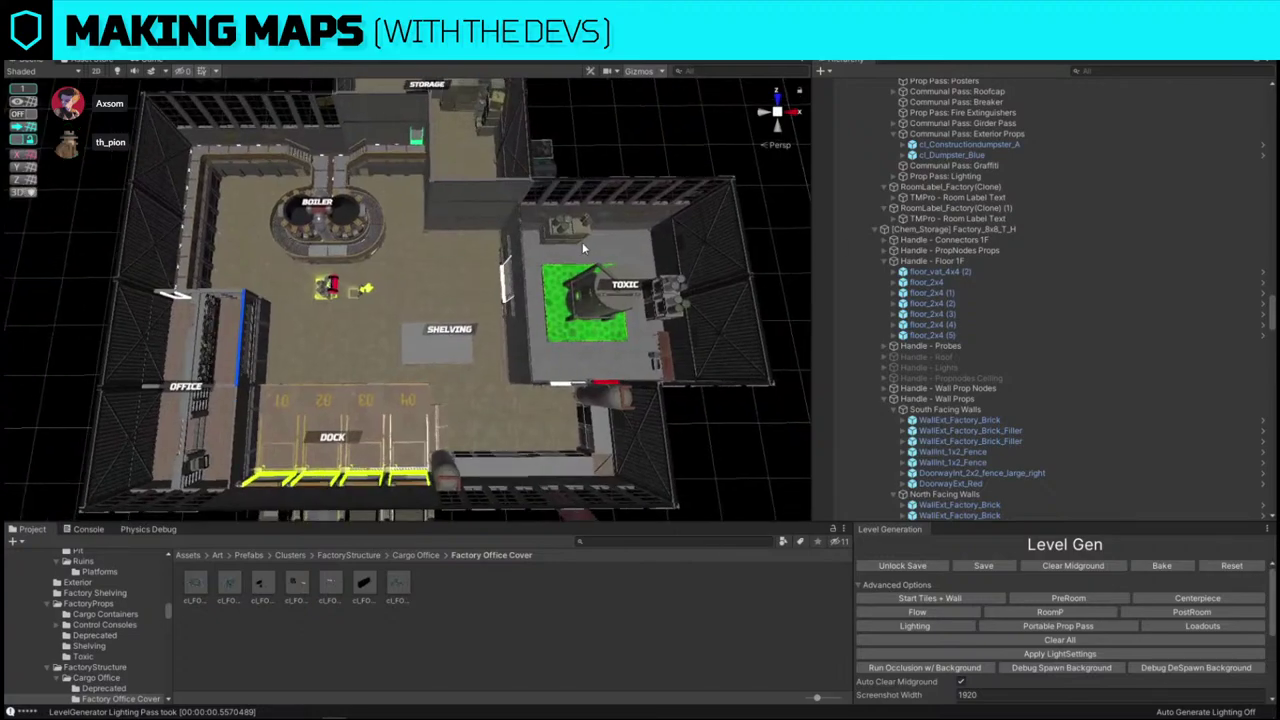
left_click(361, 292)
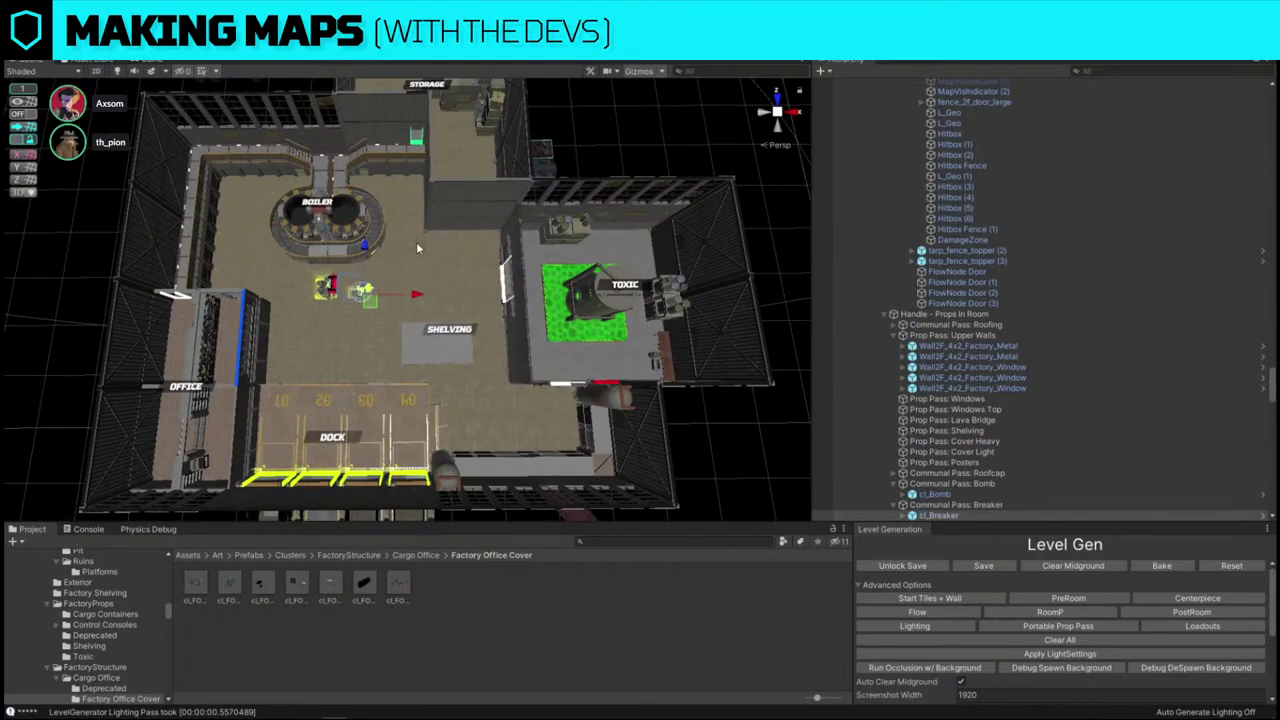
key("w")
left_click_drag(376, 309, 645, 250)
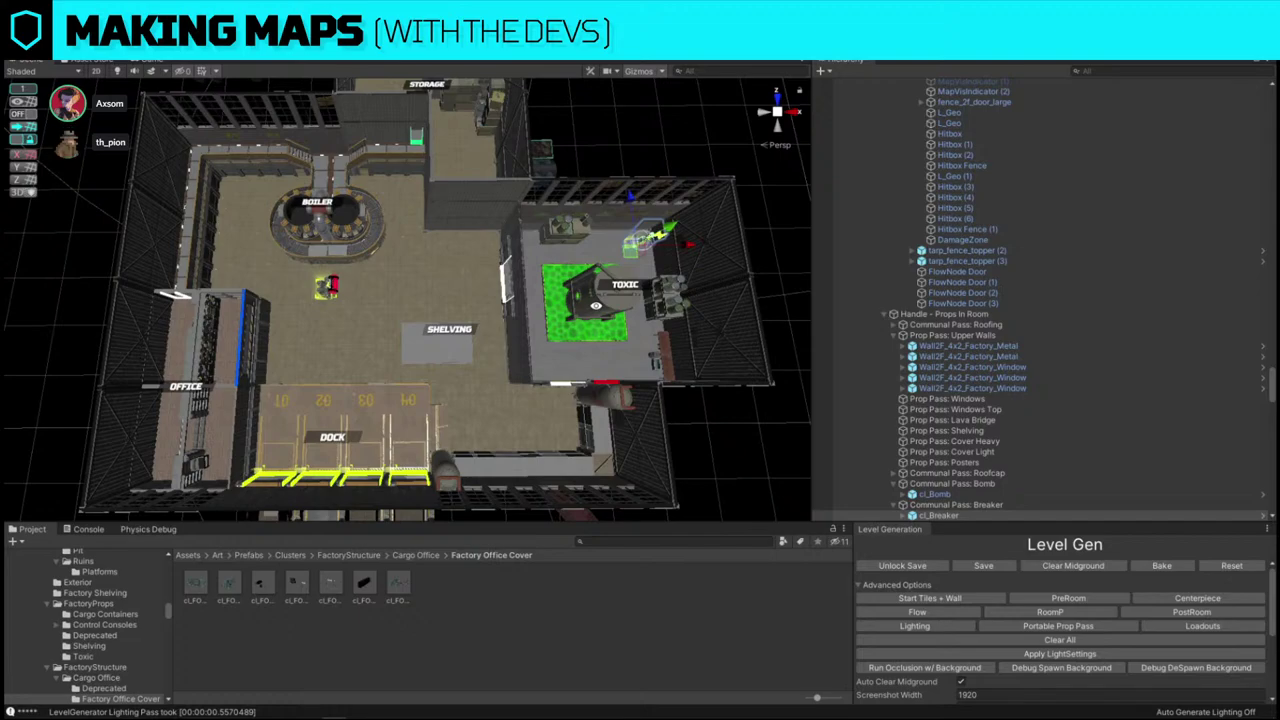
- Push the breaker against the toxic room's corrugated metal wall near the brick corner and turn grid snapping back on
right_click(595, 305)
left_click(705, 330)
right_click(683, 397)
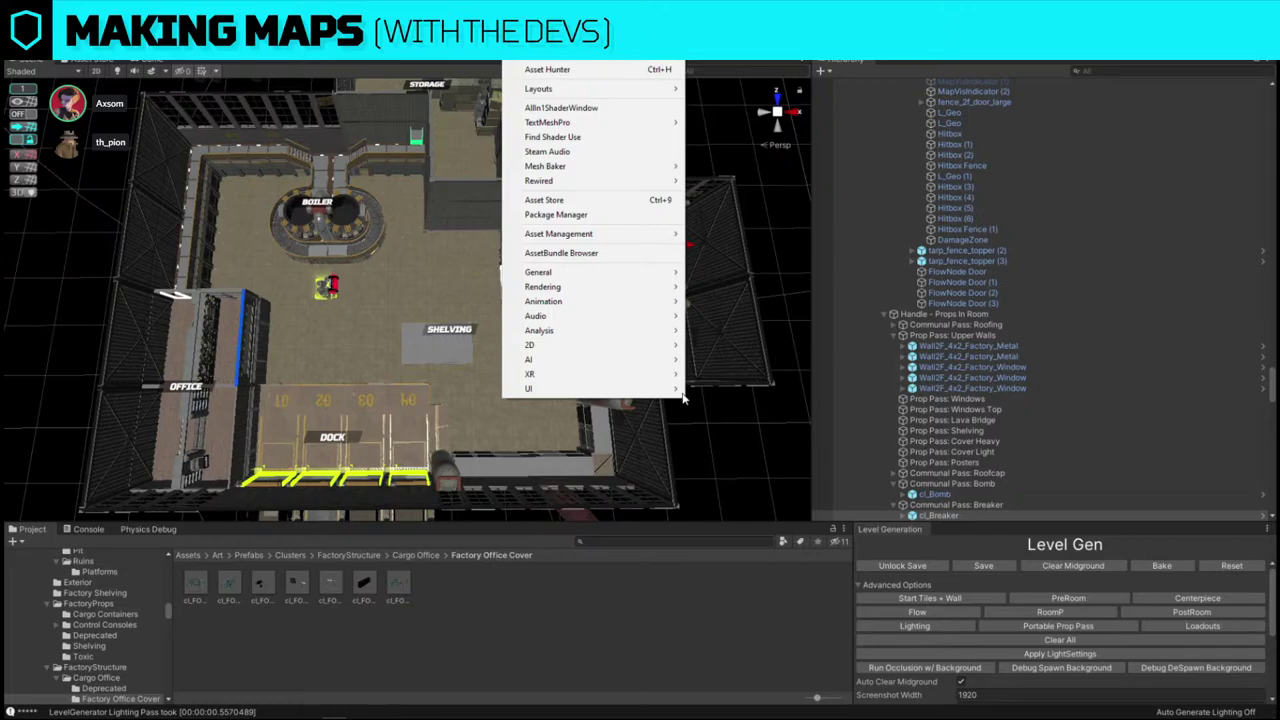
left_click(769, 257)
right_click_drag(400, 270, 540, 294)
key("w")
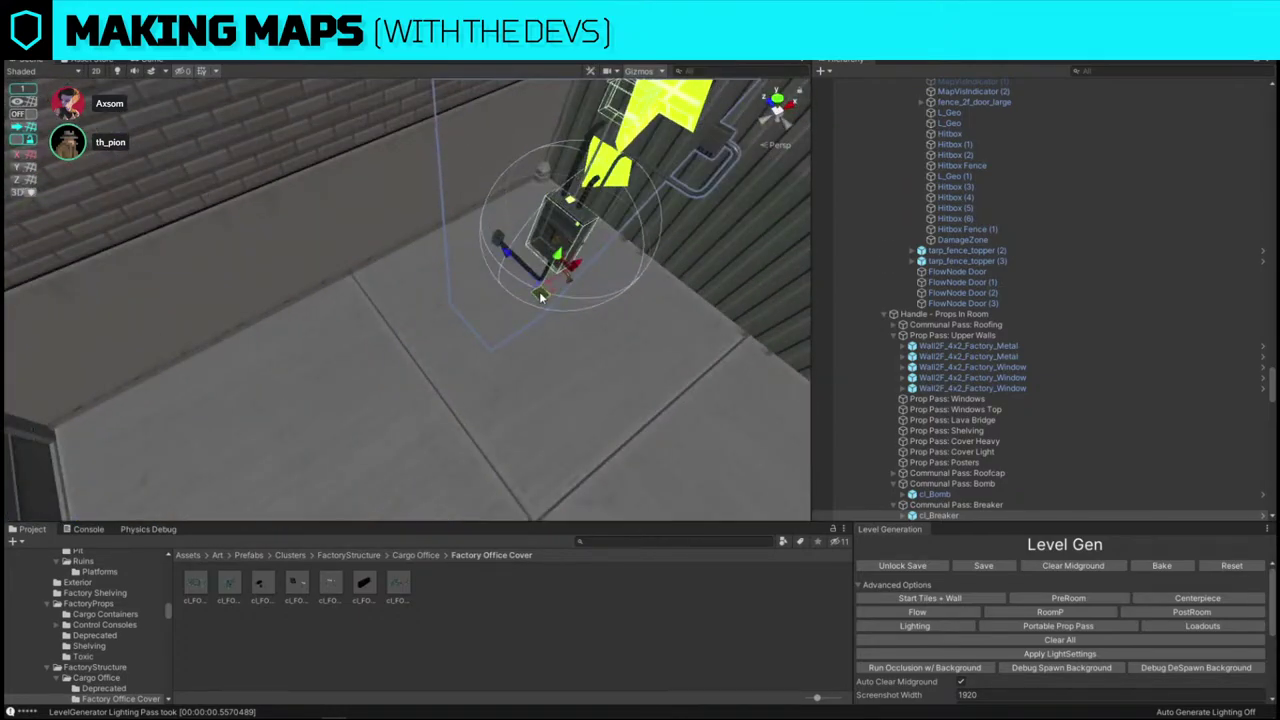
left_click_drag(540, 295, 602, 225)
left_click(27, 114)
left_click_drag(482, 266, 691, 197, "alt")
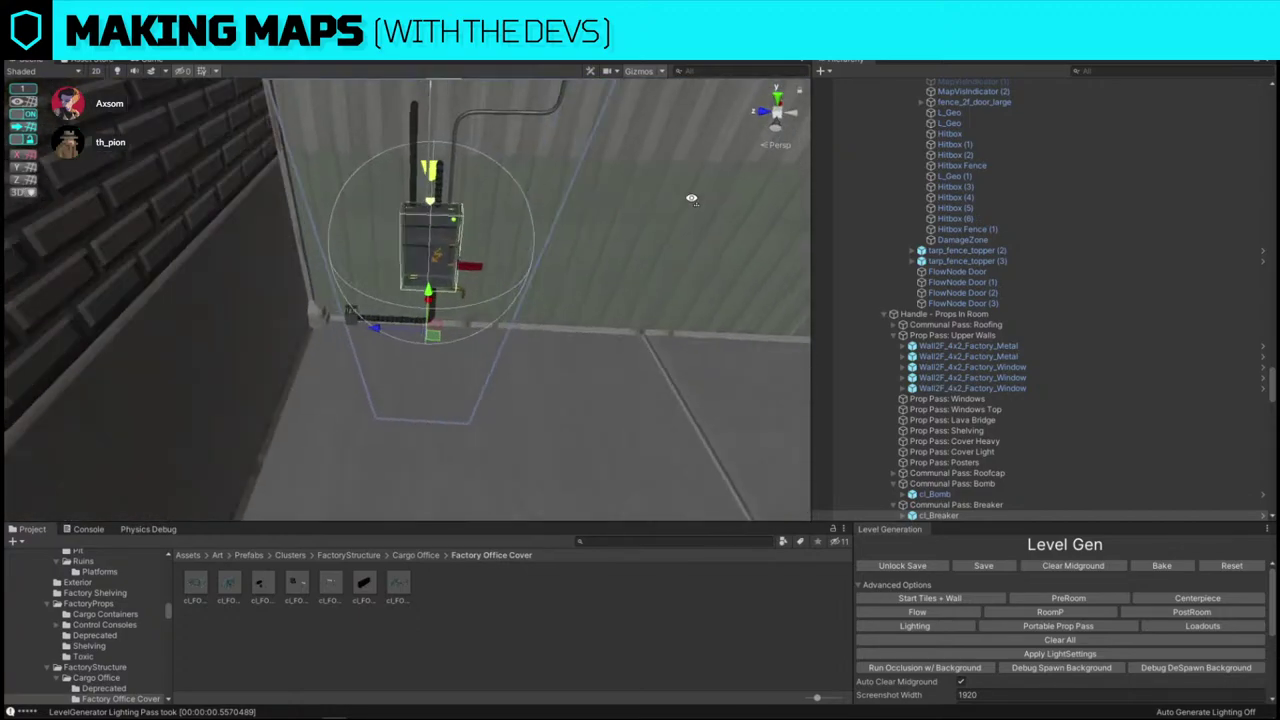
- Examine the toxic room's props and doorways, and how the room connects to the rest of the warehouse
scroll(691, 197, "up", 4)
right_click_drag(375, 295, 477, 331)
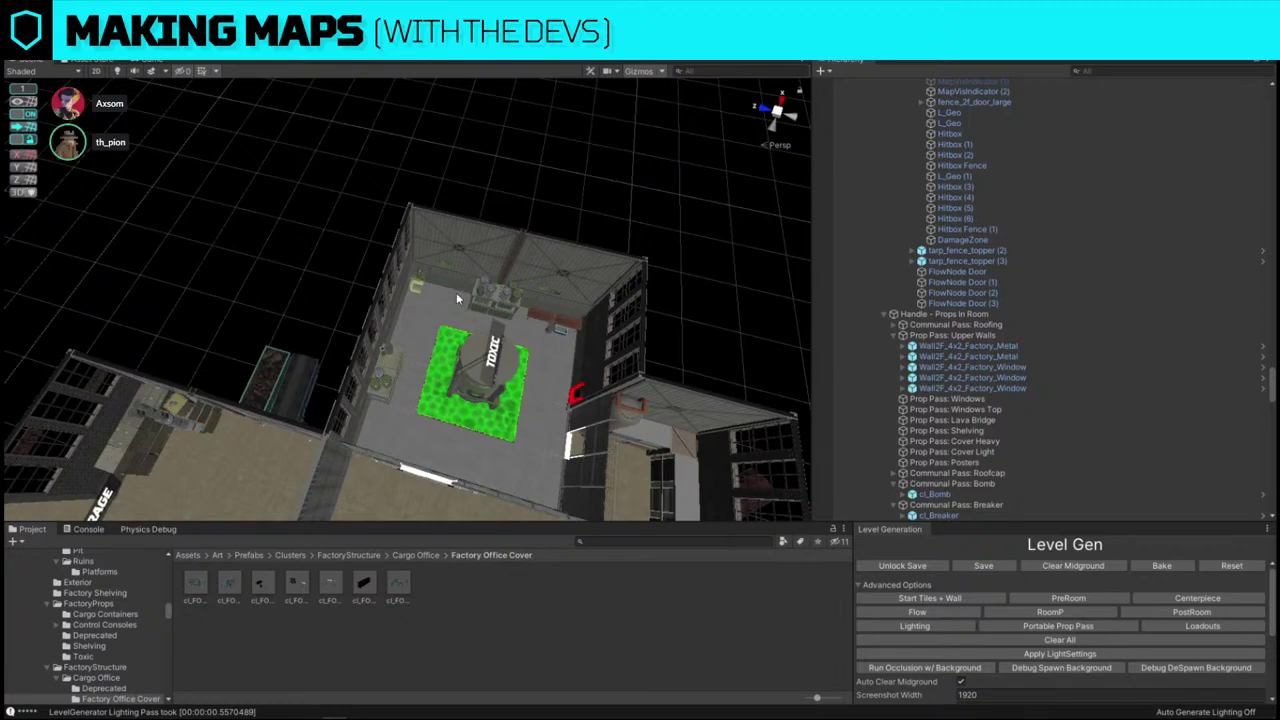
right_click_drag(456, 292, 400, 264)
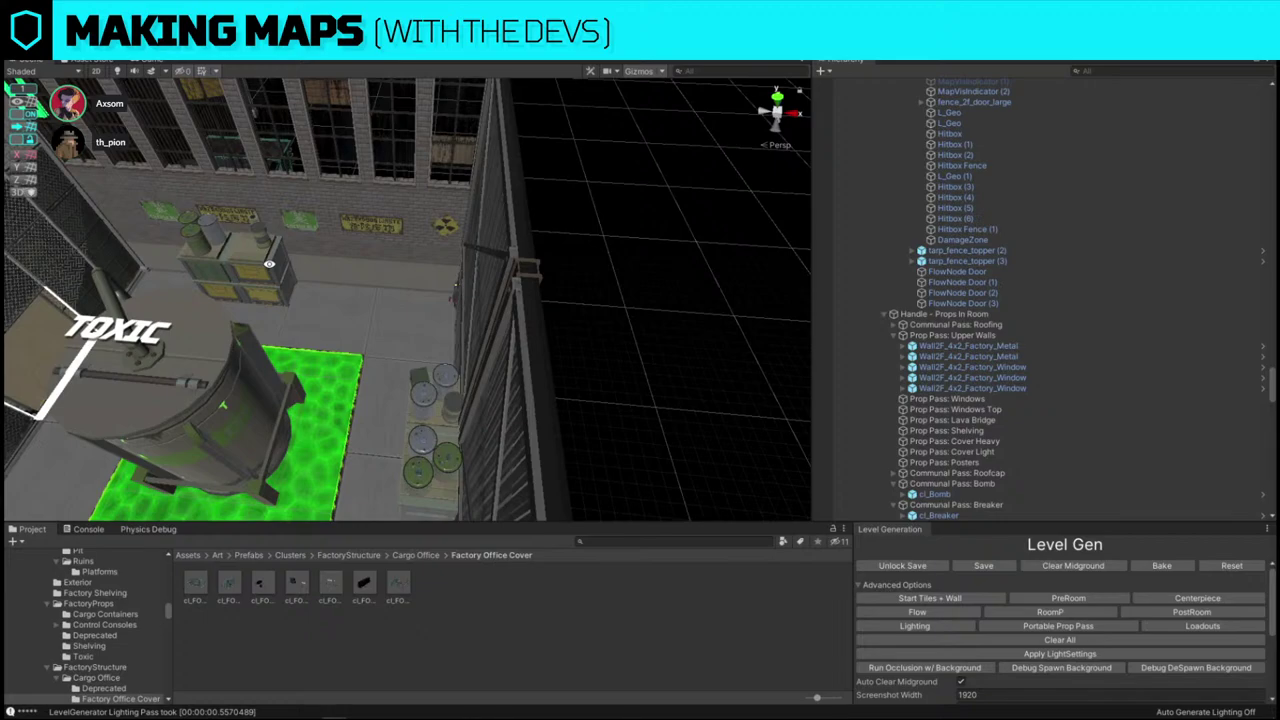
scroll(294, 255, "down", 5)
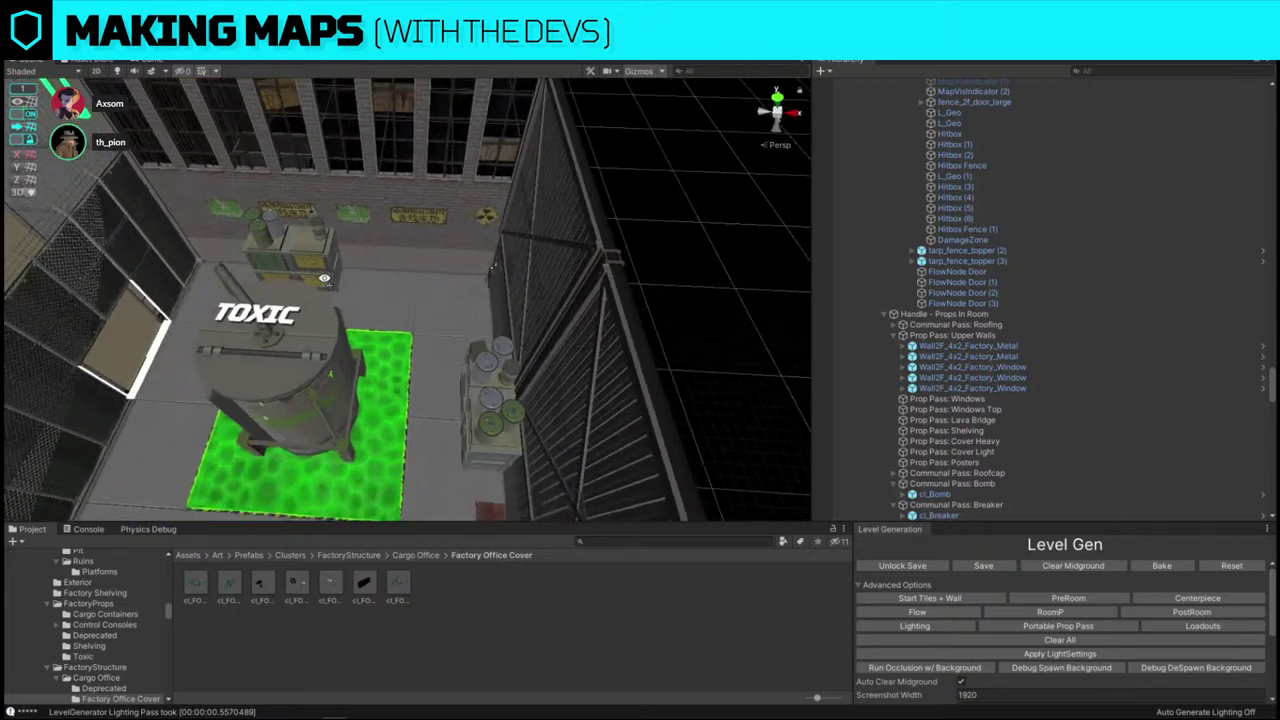
middle_click_drag(445, 170, 602, 156)
key("s")
right_click_drag(487, 195, 511, 190)
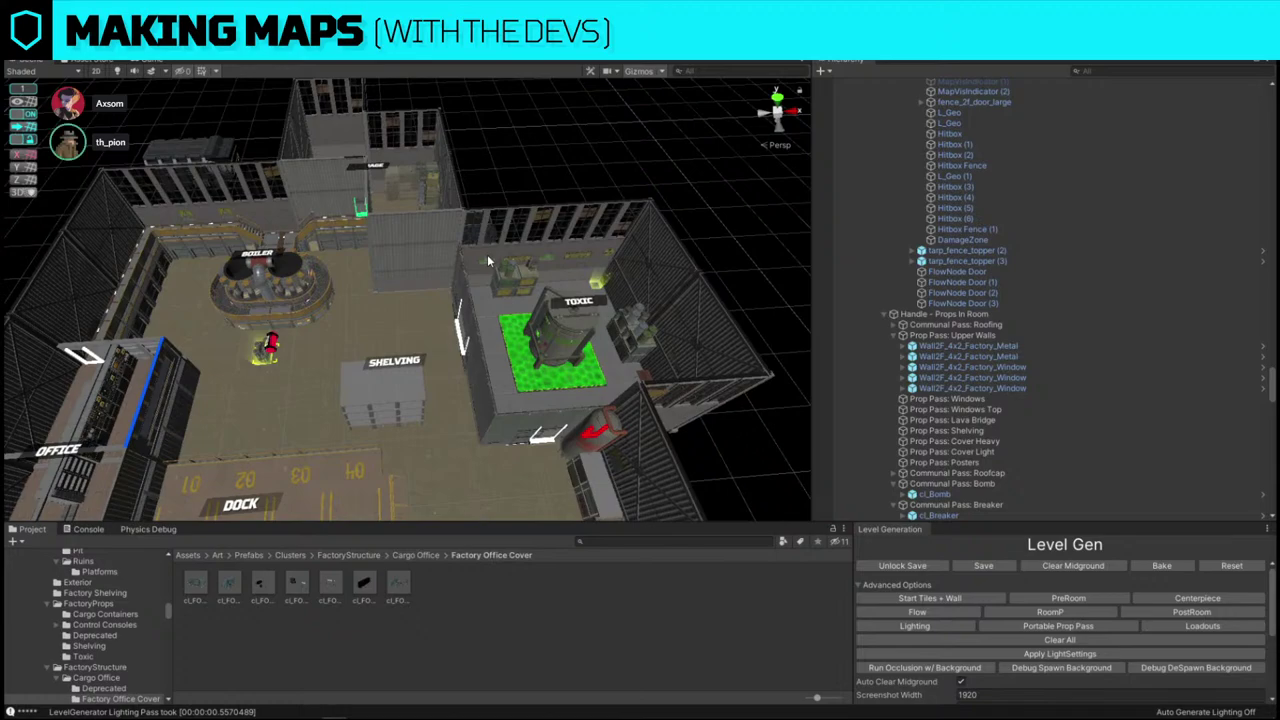
right_click_drag(487, 255, 517, 213)
key("w")
key("d")
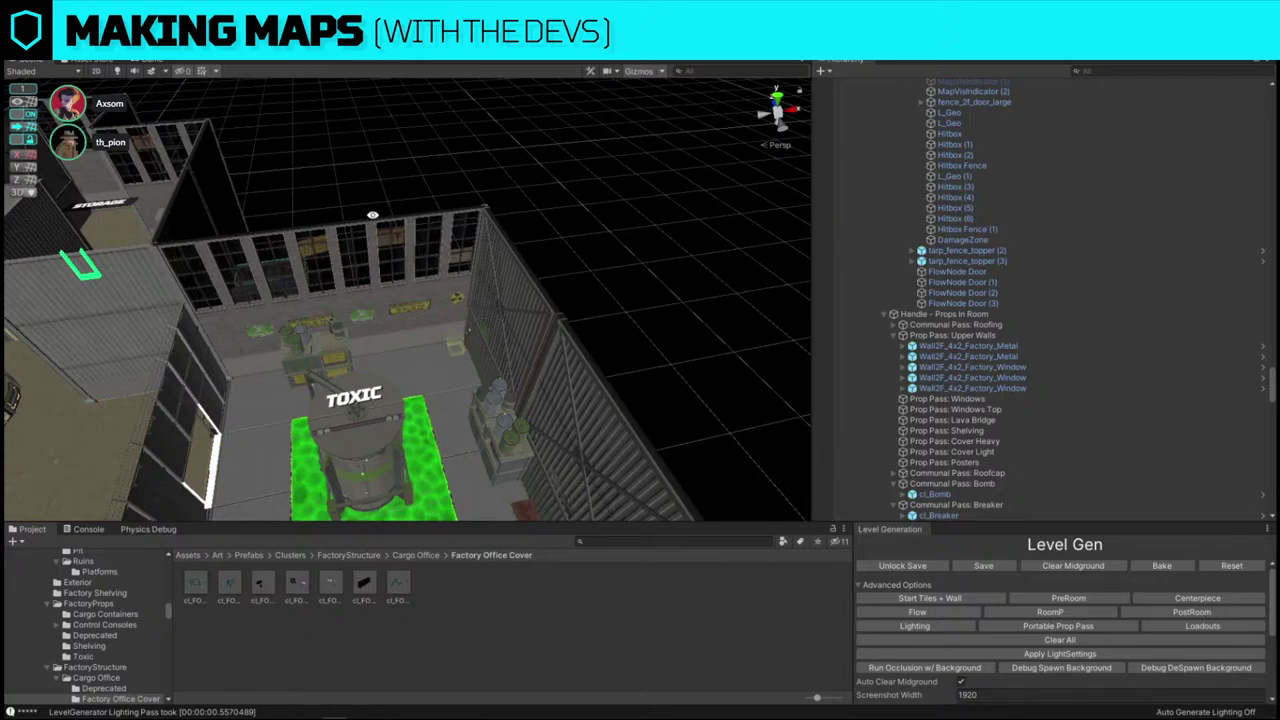
key("s")
key("a")
right_click_drag(390, 221, 230, 370)
key("s")
- Replace the 4x3 shelving island on the warehouse floor with the 5x3 shelving island from the Factory Shelving assets
left_click(478, 305)
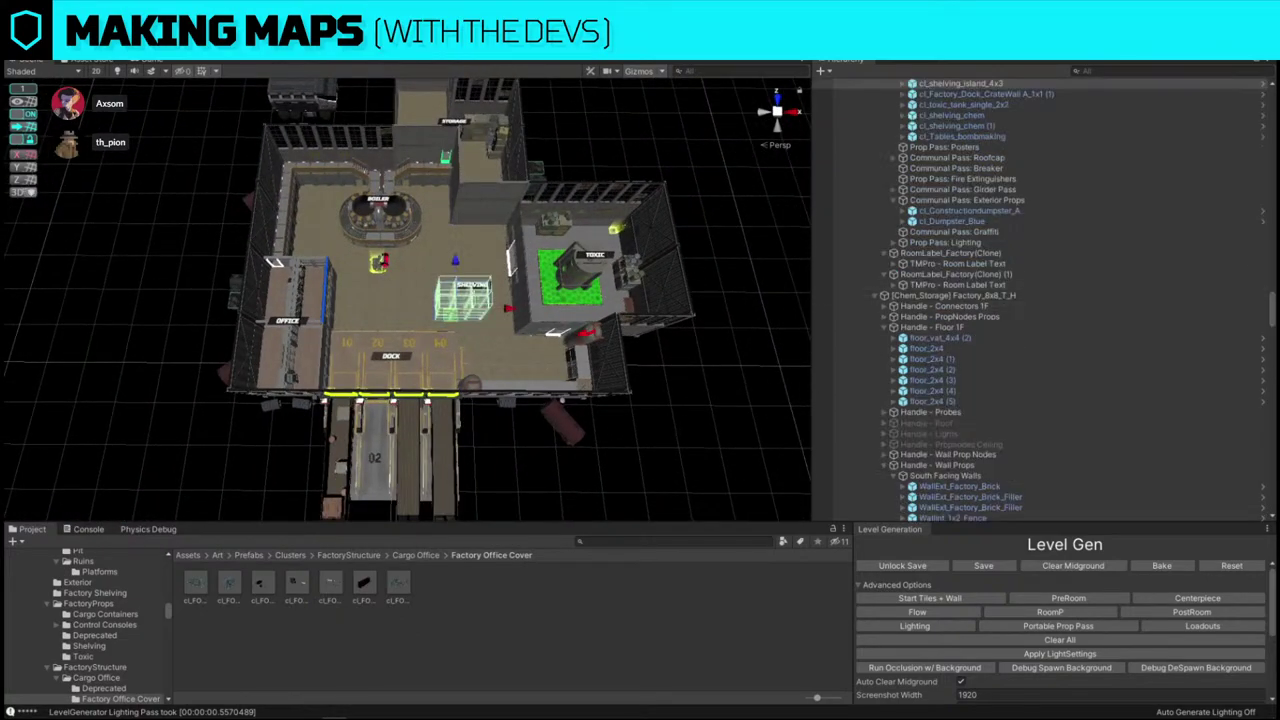
left_click(482, 303)
key("ctrl+shift+r")
left_click_drag(648, 630, 165, 252)
left_click(353, 340)
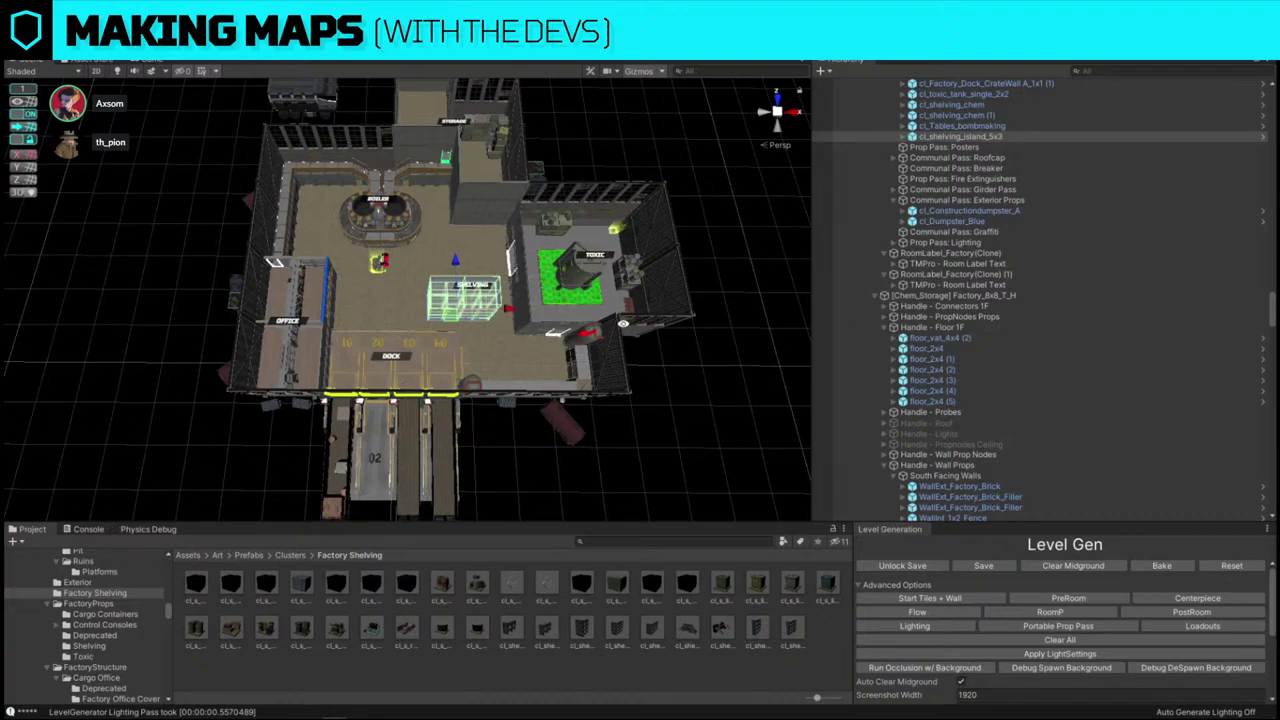
- Select the whole single toxic tank cluster and examine how it stands in the green vat
key("w")
right_click_drag(387, 364, 476, 301)
left_click(476, 301)
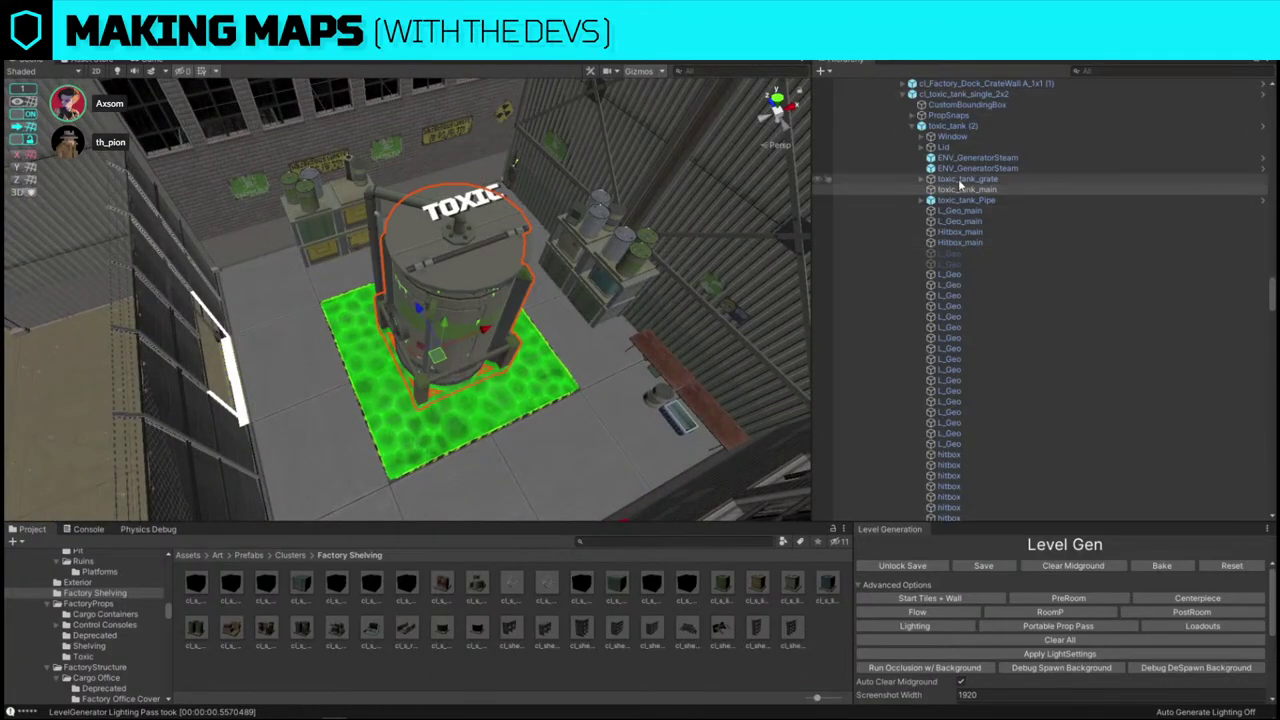
double_click(947, 95)
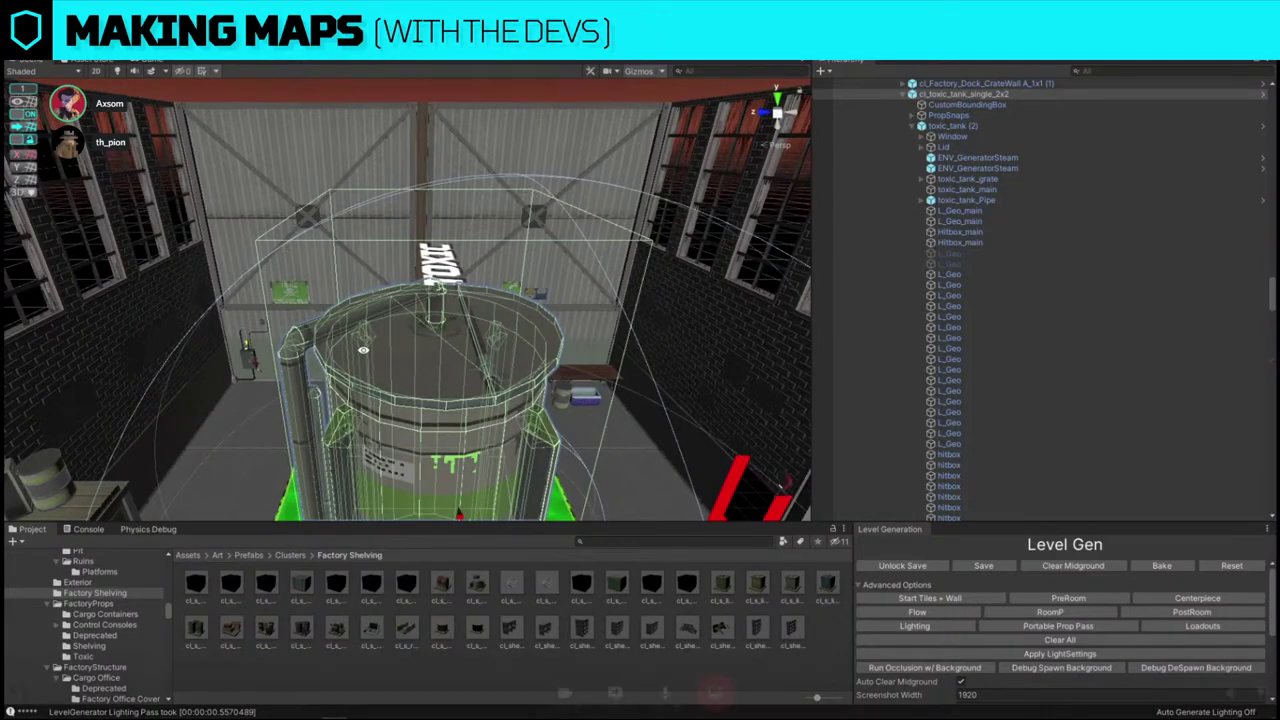
left_click_drag(525, 188, 379, 241, "alt")
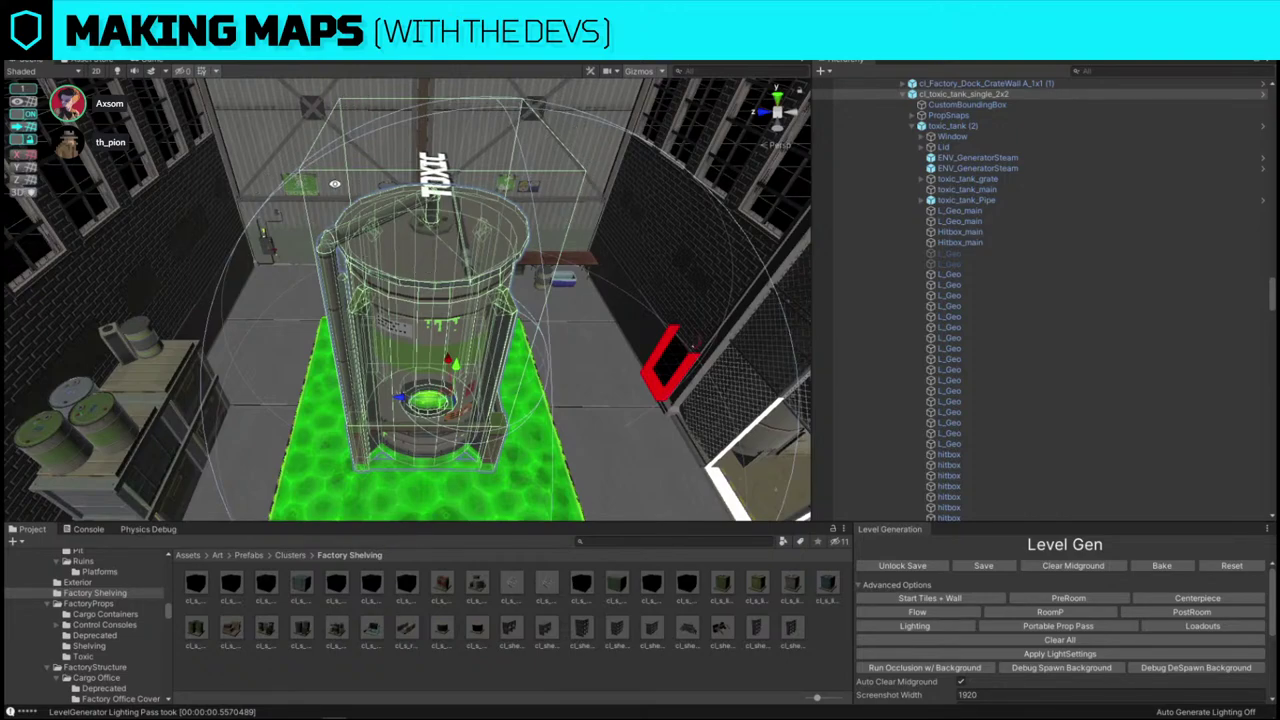
left_click_drag(572, 176, 510, 257, "alt")
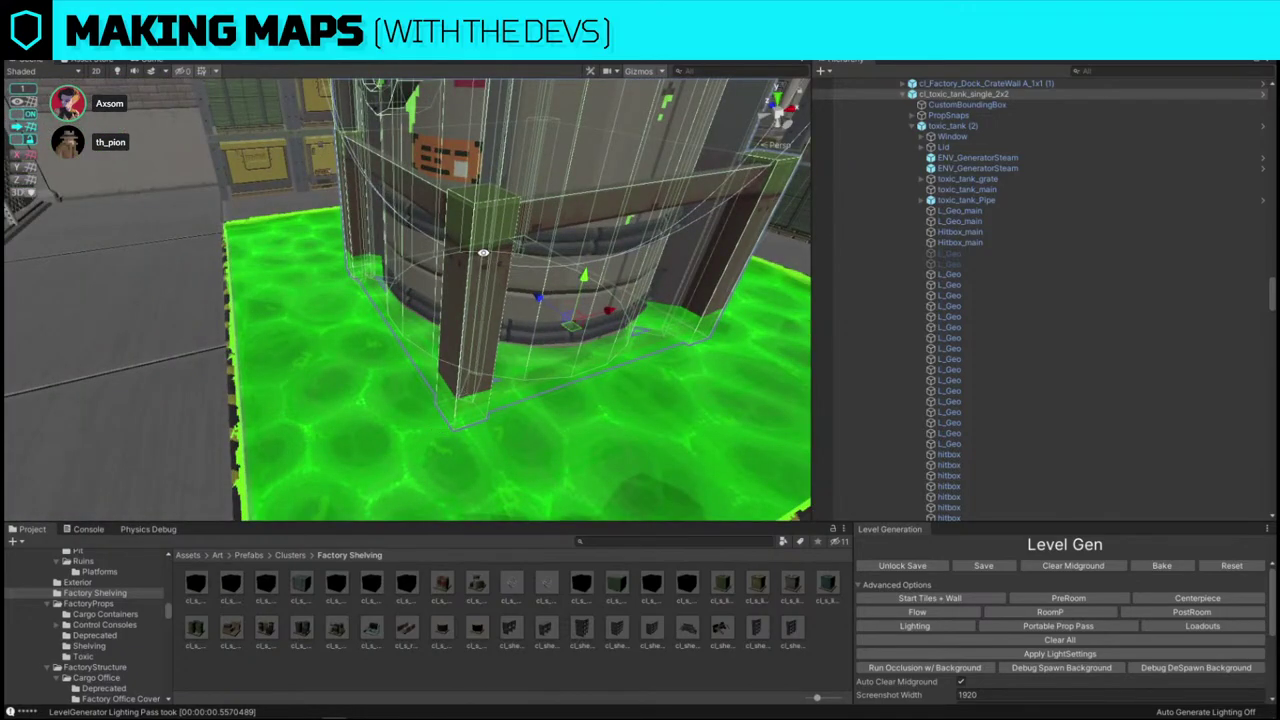
left_click_drag(459, 367, 556, 298, "alt")
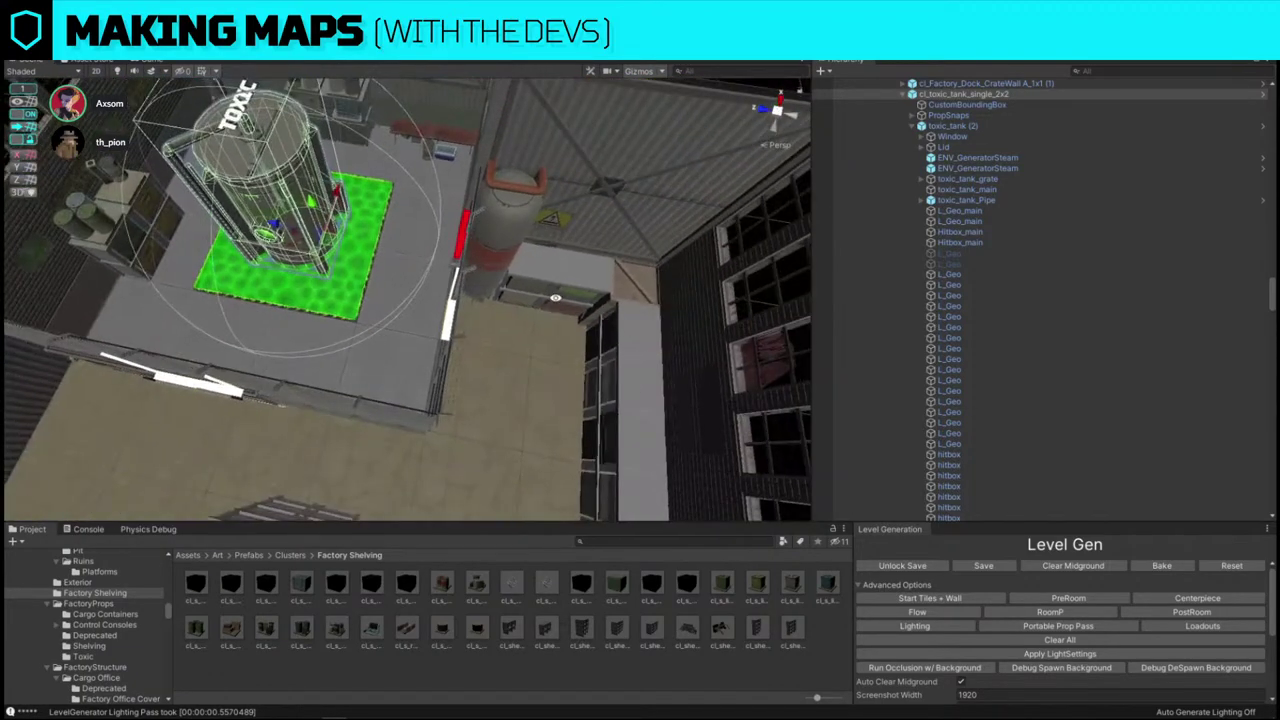
left_click_drag(388, 239, 470, 255, "alt")
- Try shifting the toxic tank toward one end of the vat and tipping it onto its side, and undo both changes
left_click_drag(482, 331, 690, 354)
left_click_drag(520, 345, 701, 274, "alt")
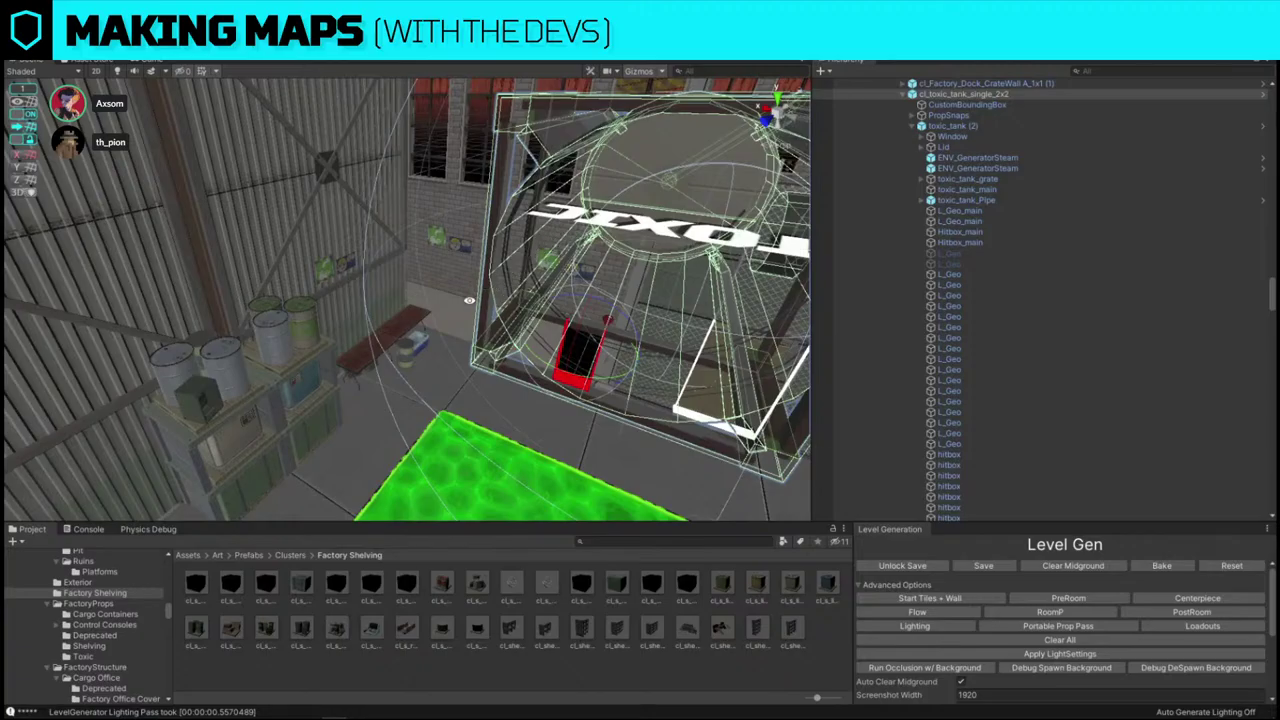
left_click_drag(469, 300, 548, 270, "alt")
right_click_drag(548, 270, 508, 243)
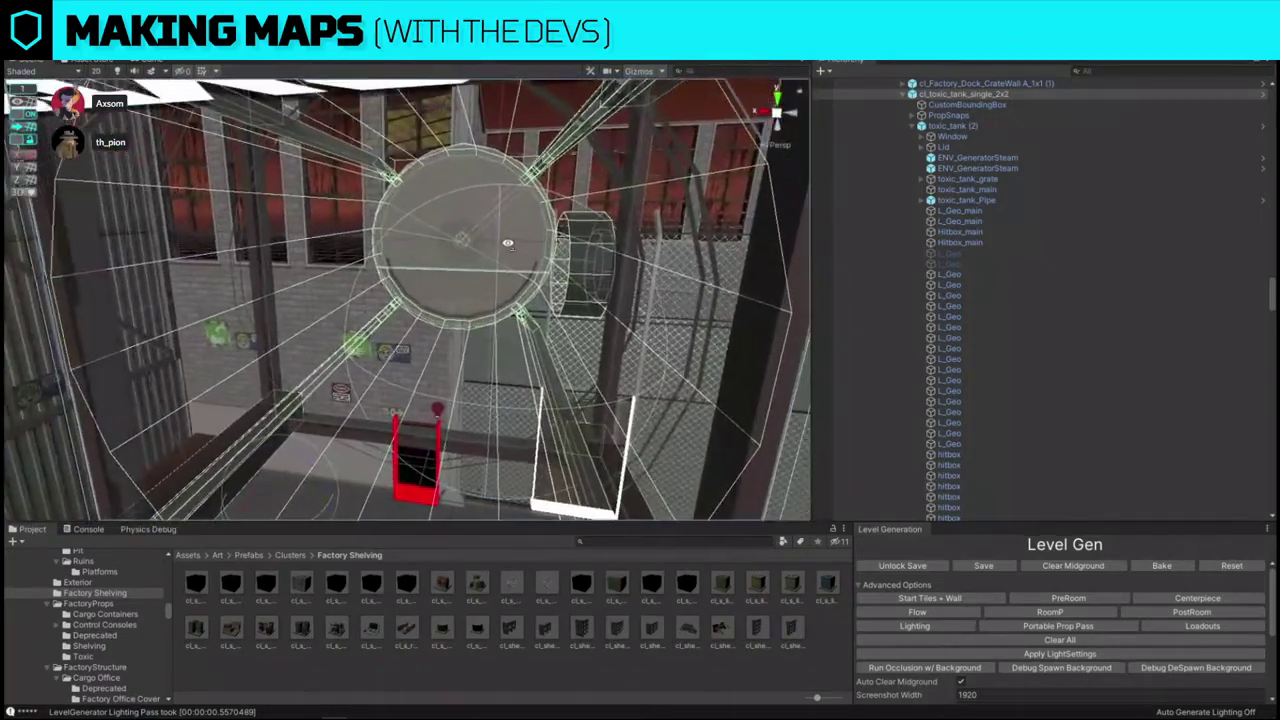
left_click_drag(508, 243, 368, 300, "alt")
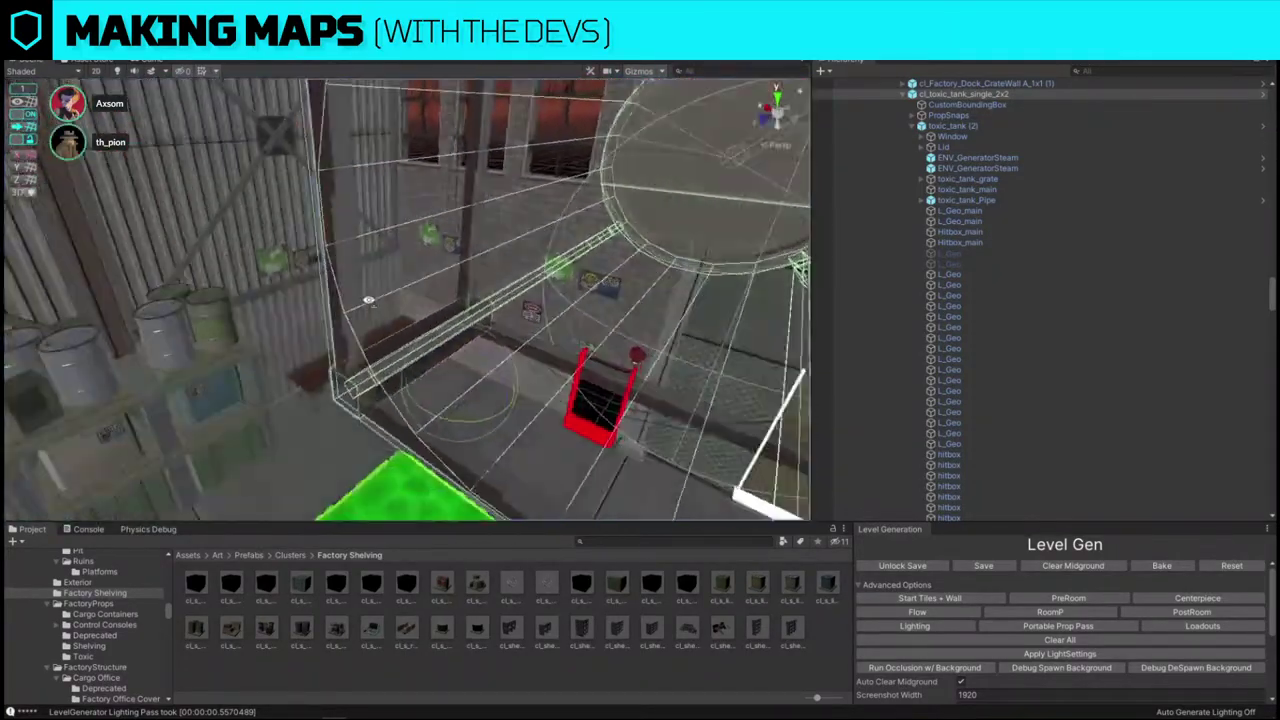
right_click_drag(368, 300, 547, 177)
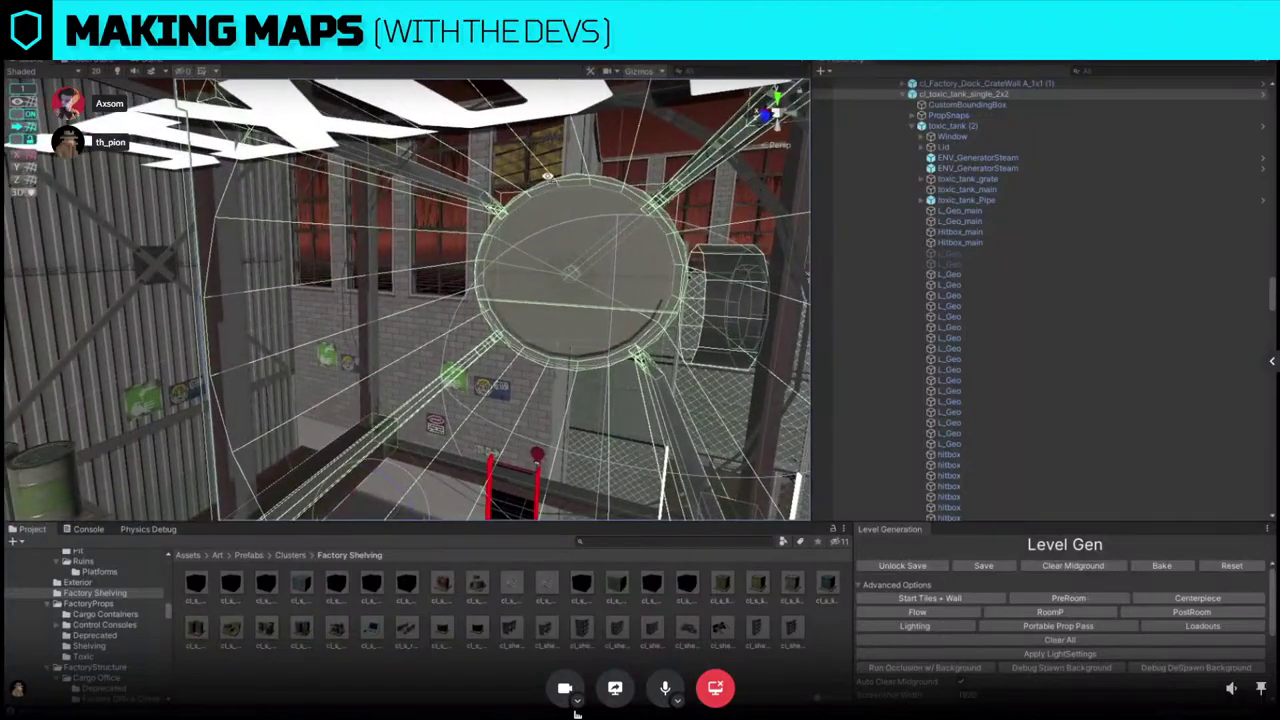
left_click_drag(577, 713, 360, 318, "alt")
key("ctrl+z")
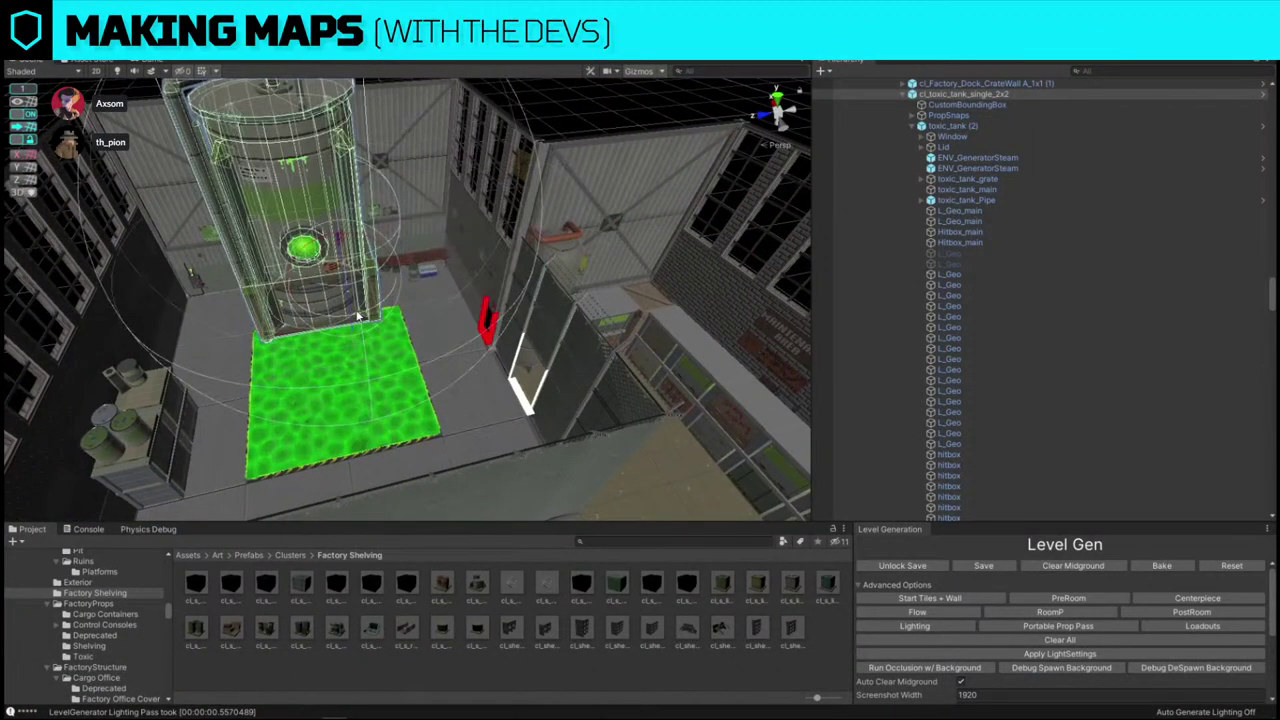
key("ctrl+z")
- Examine the warehouse floor between the toxic room, shelving, dock and boiler for layout and flow
right_click_drag(358, 316, 451, 194)
left_click(451, 194)
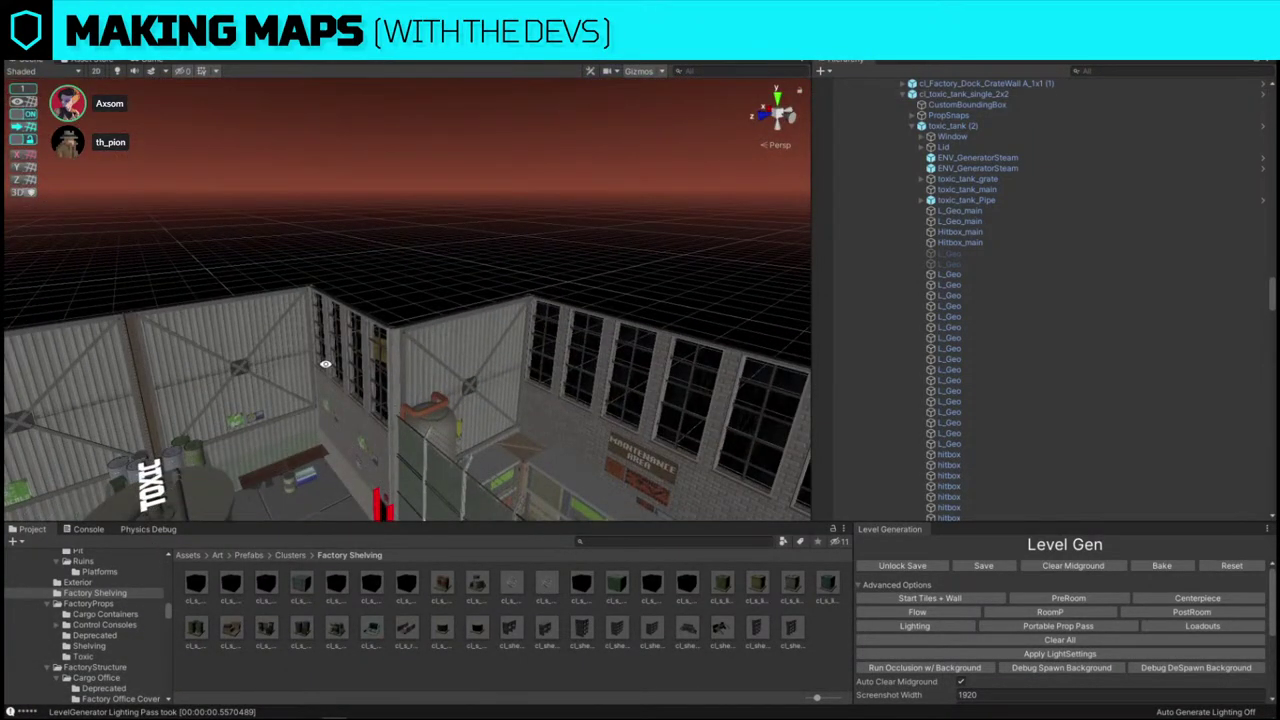
right_click_drag(485, 334, 397, 338)
left_click_drag(396, 338, 418, 446, "alt")
right_click_drag(418, 446, 422, 460)
left_click_drag(422, 460, 424, 467, "alt")
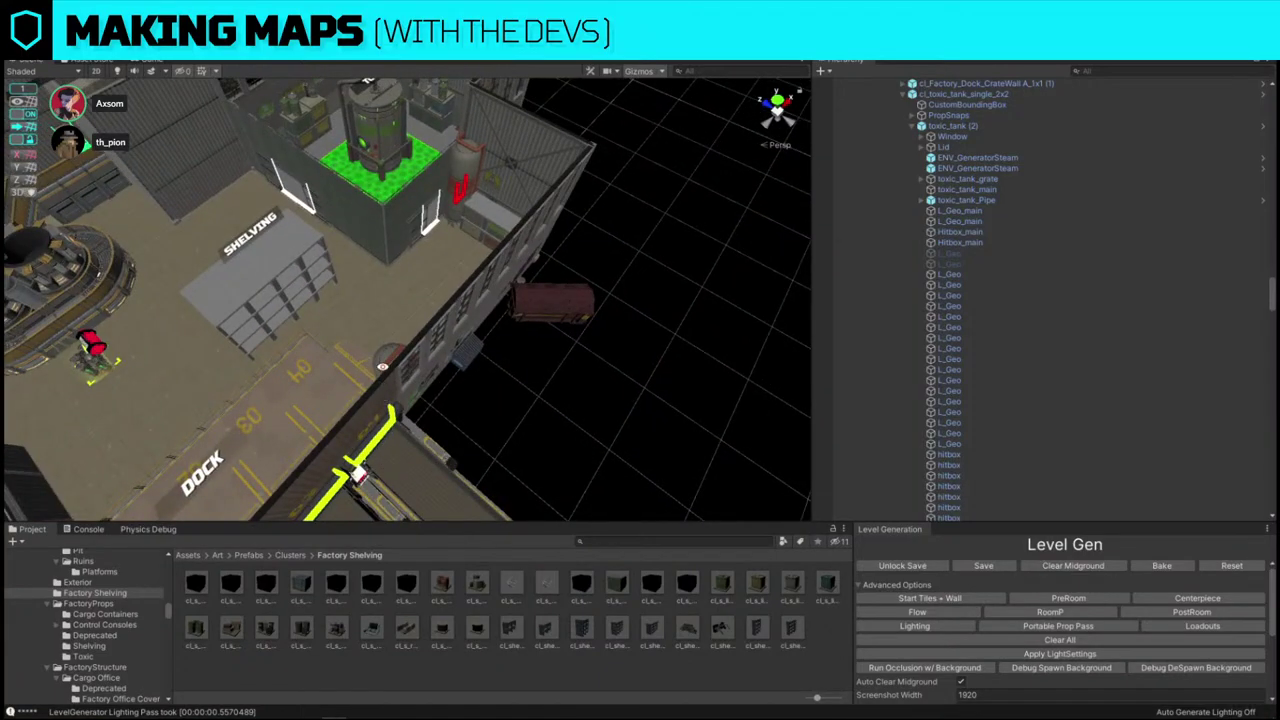
left_click(389, 322)
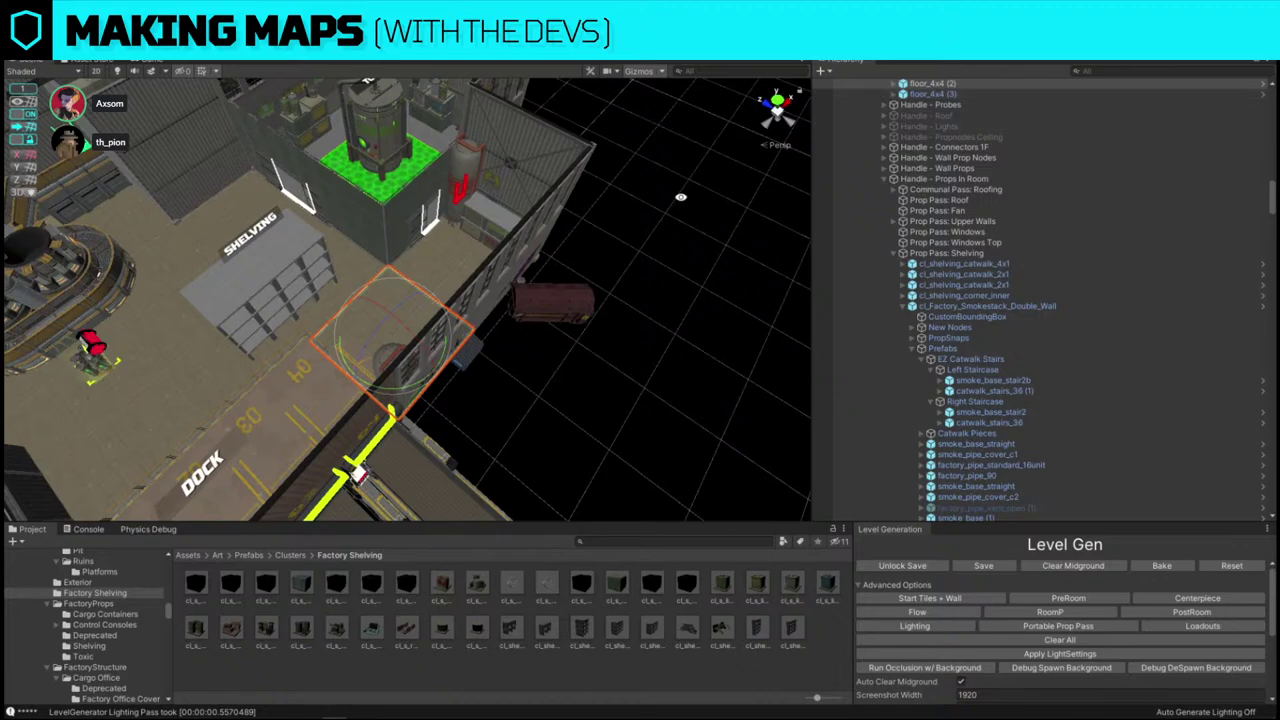
left_click(552, 394)
left_click_drag(554, 397, 703, 453, "alt")
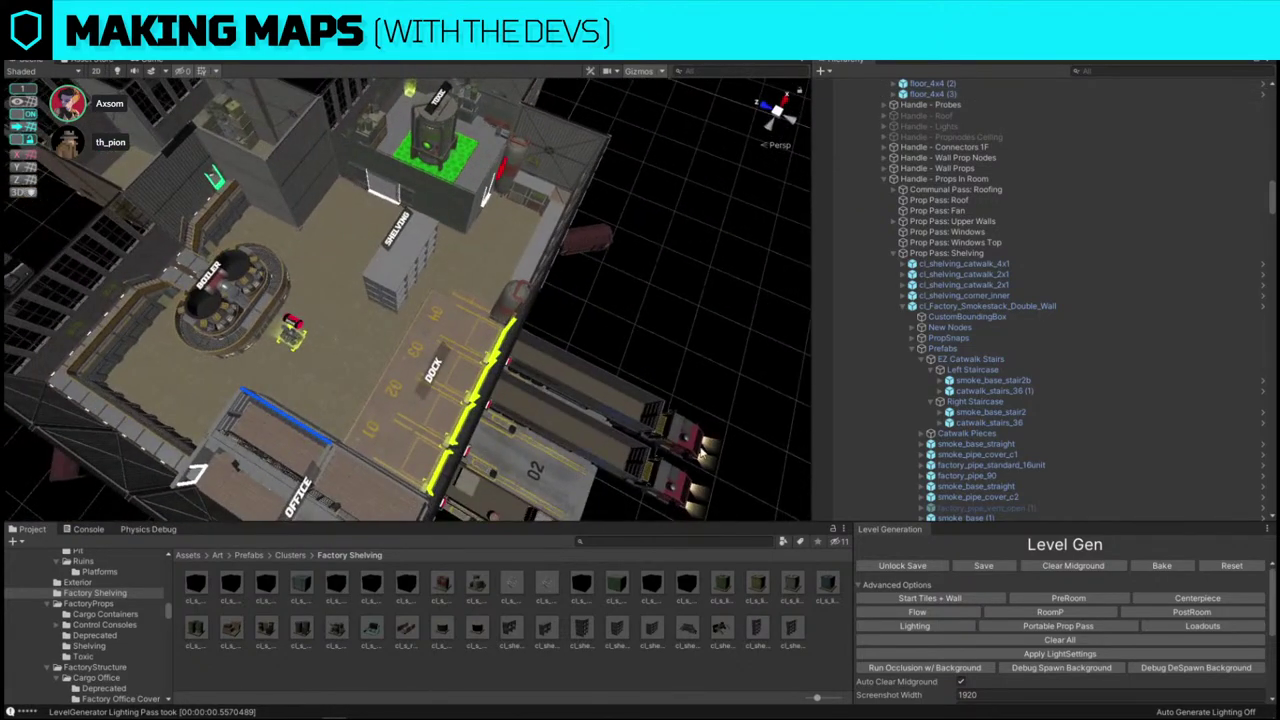
left_click_drag(541, 300, 305, 243, "alt")
- Move the 5x3 shelving island away from the dock and the toxic room's wall, checking its placement in the map view
left_click(372, 367)
key("f")
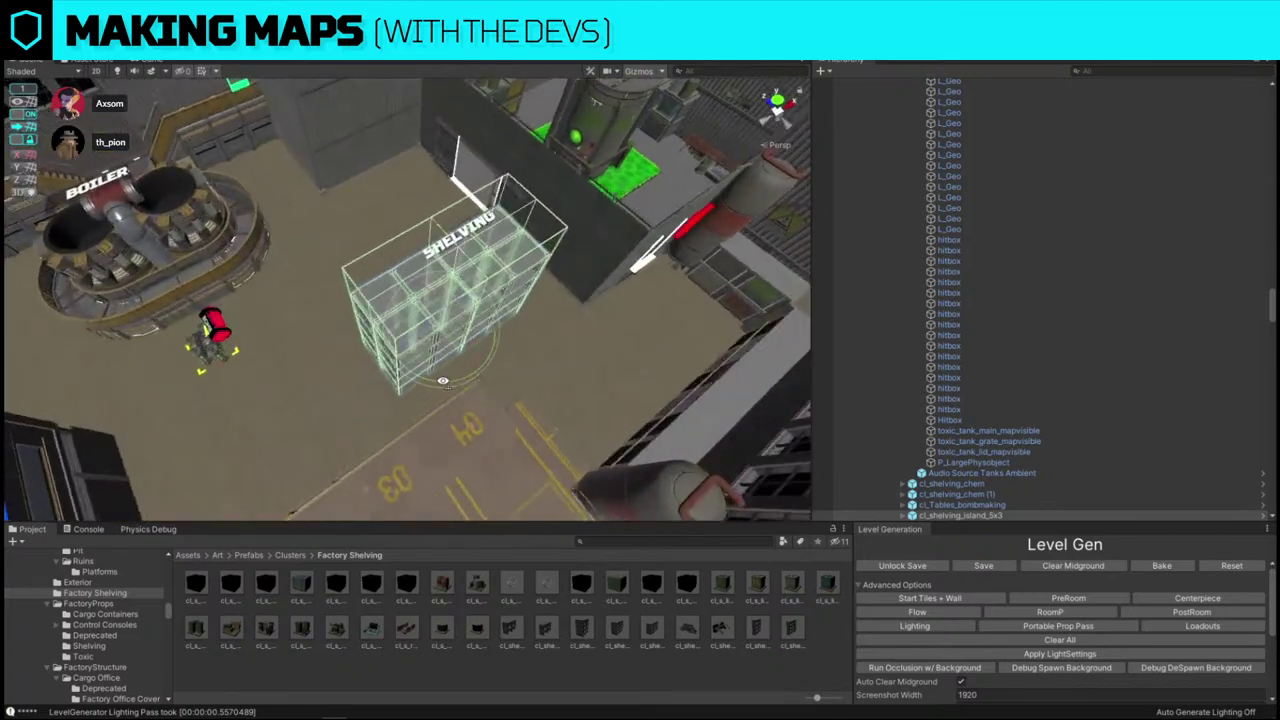
key("m")
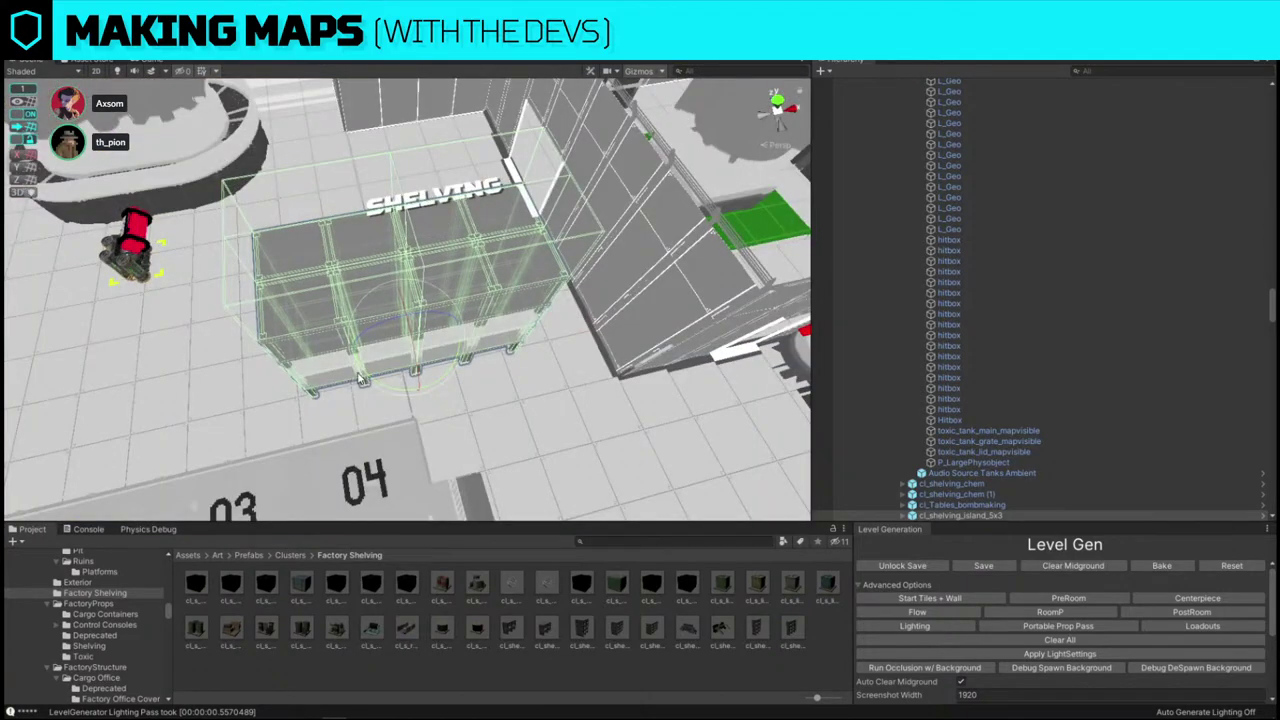
key("w")
left_click_drag(397, 297, 428, 283)
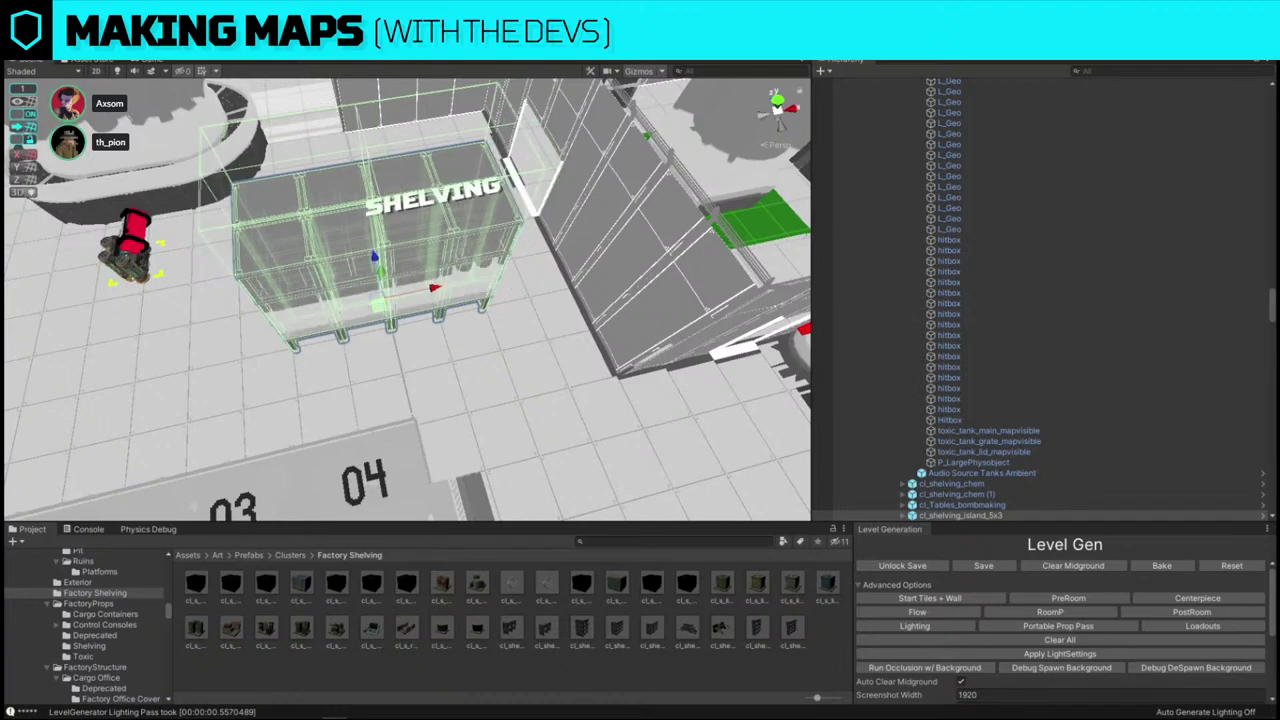
right_click_drag(600, 260, 627, 194)
left_click(627, 194)
- Move the SHELVING room label off the shelving island to the open floor between the dock and the maintenance corner
right_click_drag(350, 186, 566, 223)
left_click_drag(566, 223, 594, 228, "alt")
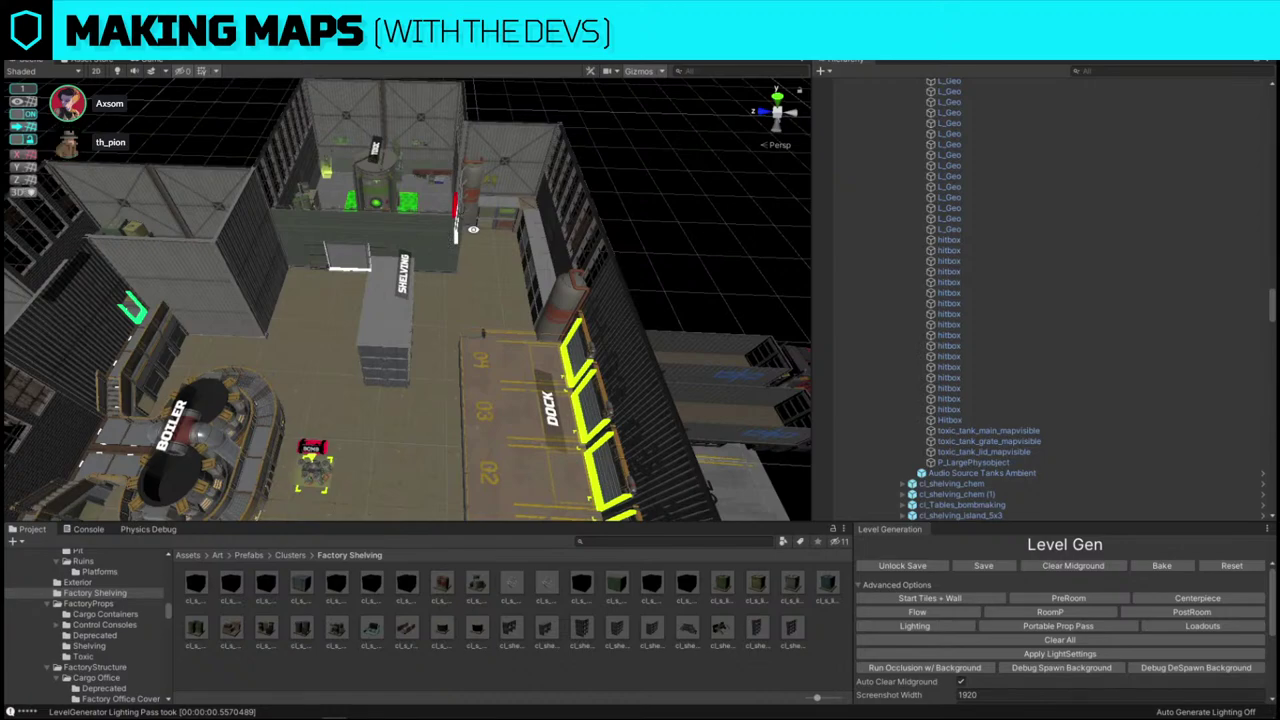
left_click_drag(500, 268, 404, 291, "alt")
scroll(404, 291, "up", 5)
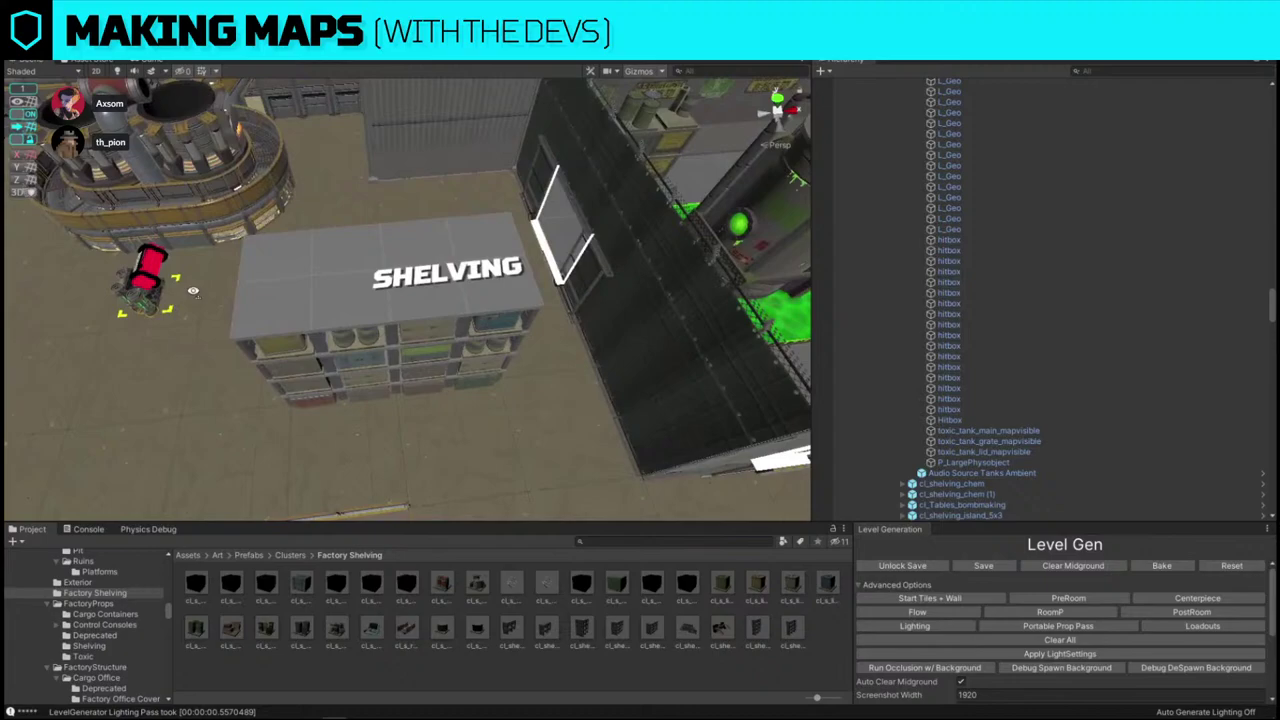
left_click(404, 290)
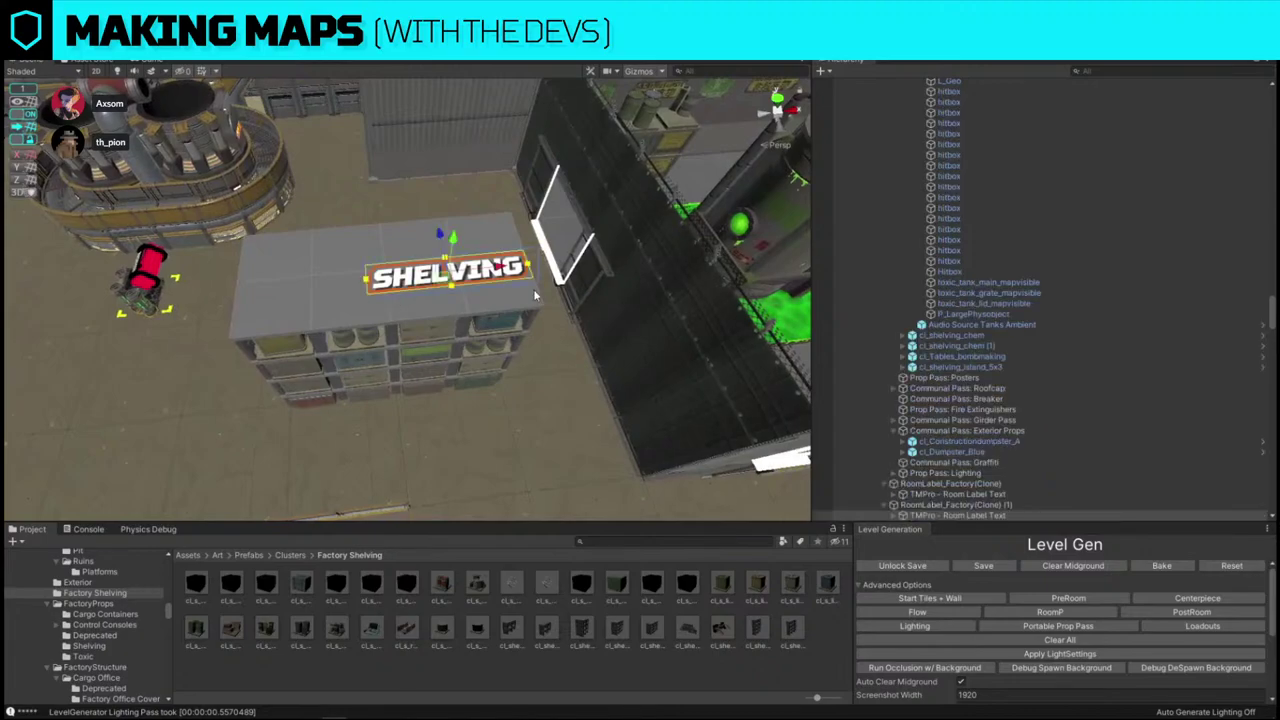
double_click(980, 505)
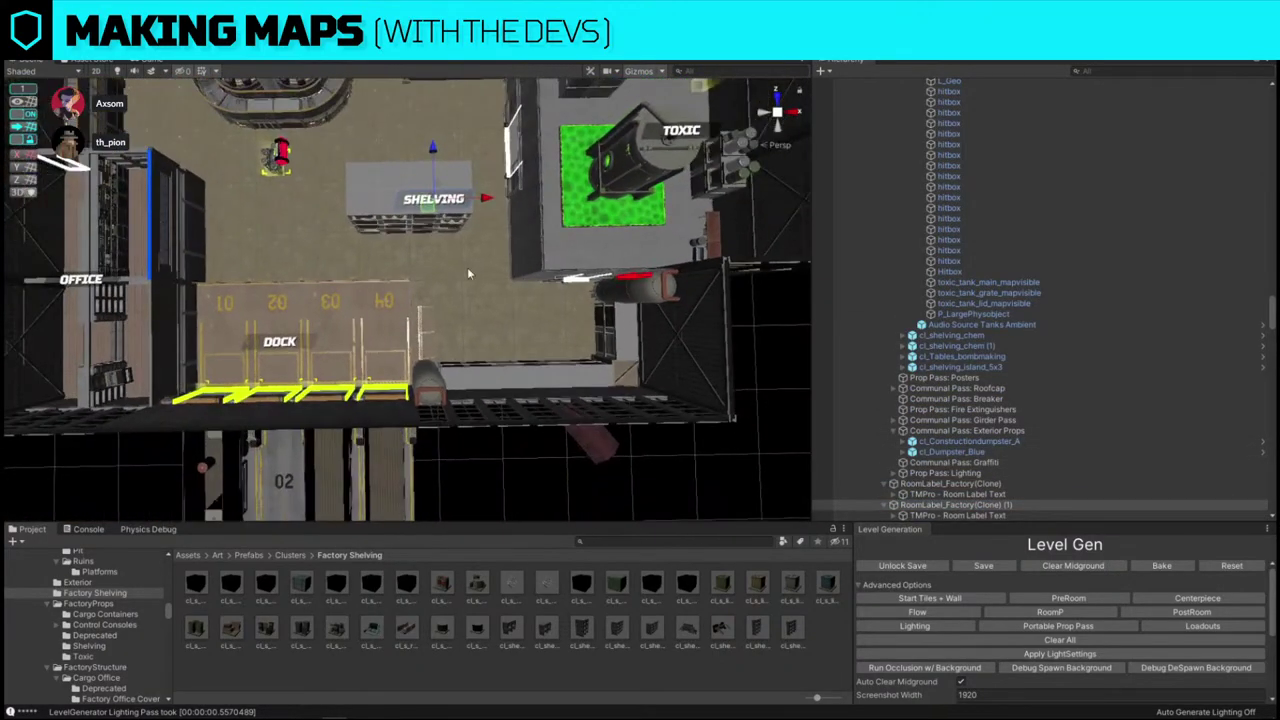
left_click_drag(443, 245, 460, 290)
scroll(460, 289, "down", 5)
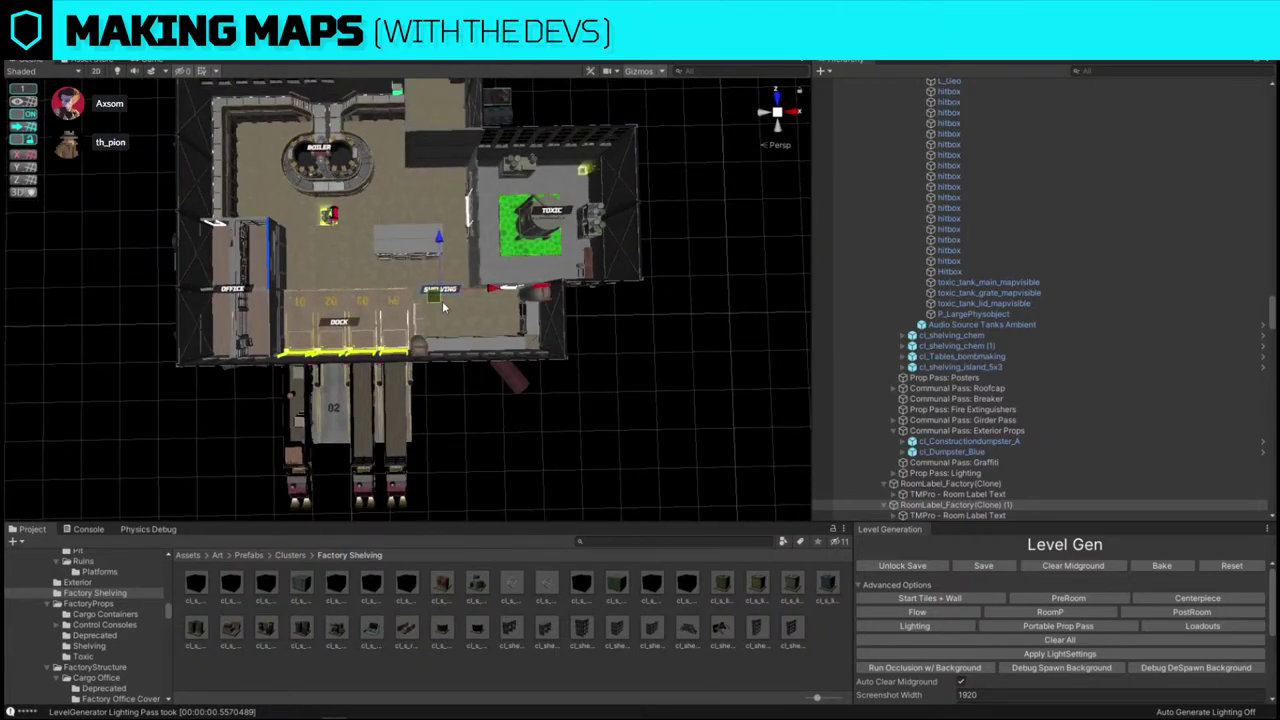
left_click_drag(422, 250, 443, 303)
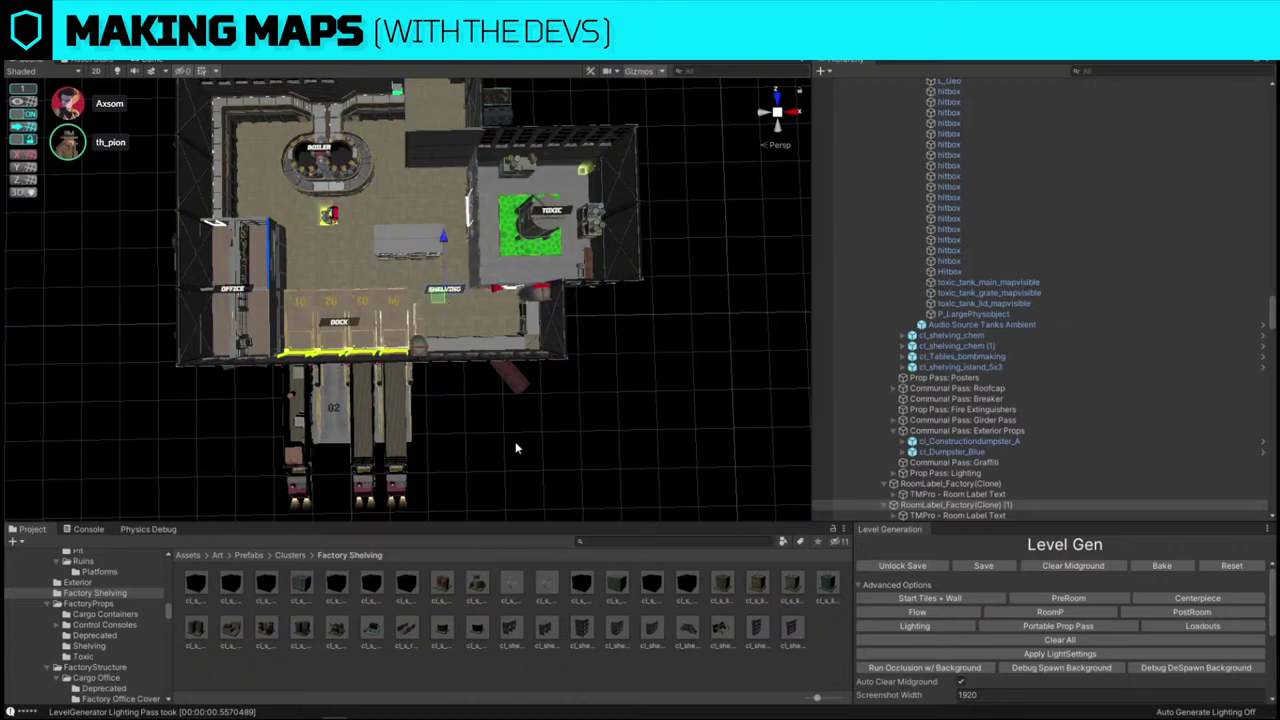
left_click(516, 448)
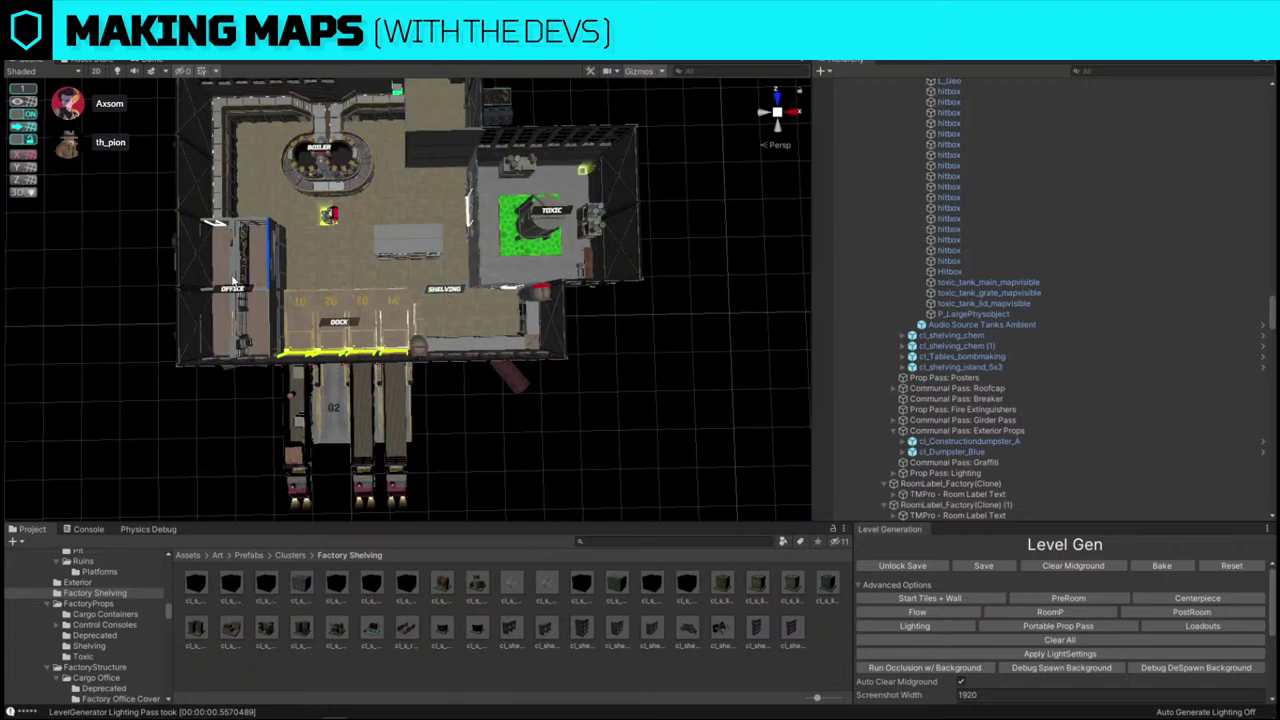
- Select and delete a prop belonging to the dock side of the warehouse
right_click_drag(495, 247, 410, 477)
key("w")
left_click(582, 464)
key("Delete")
right_click_drag(580, 463, 395, 414)
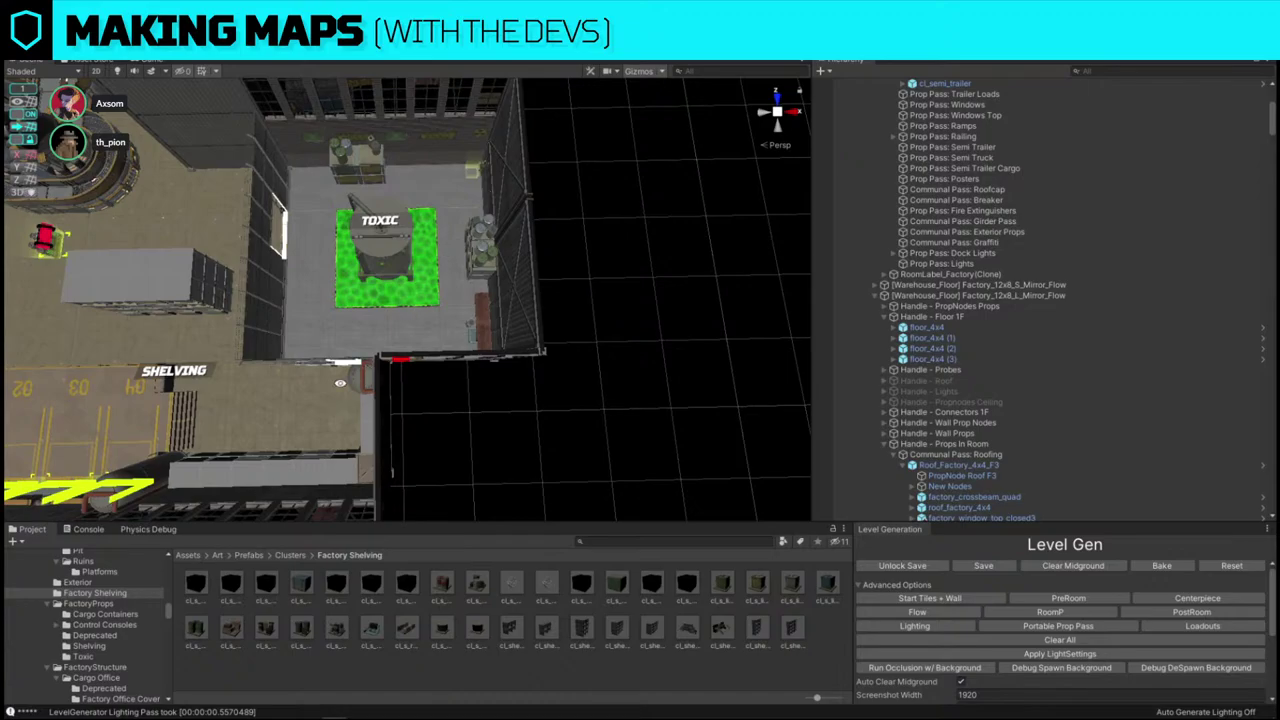
- Move the large fence doorway in the toxic room's wall along to the wall's corner, away from the red-banded tank
right_click_drag(536, 240, 560, 146)
left_click(540, 224)
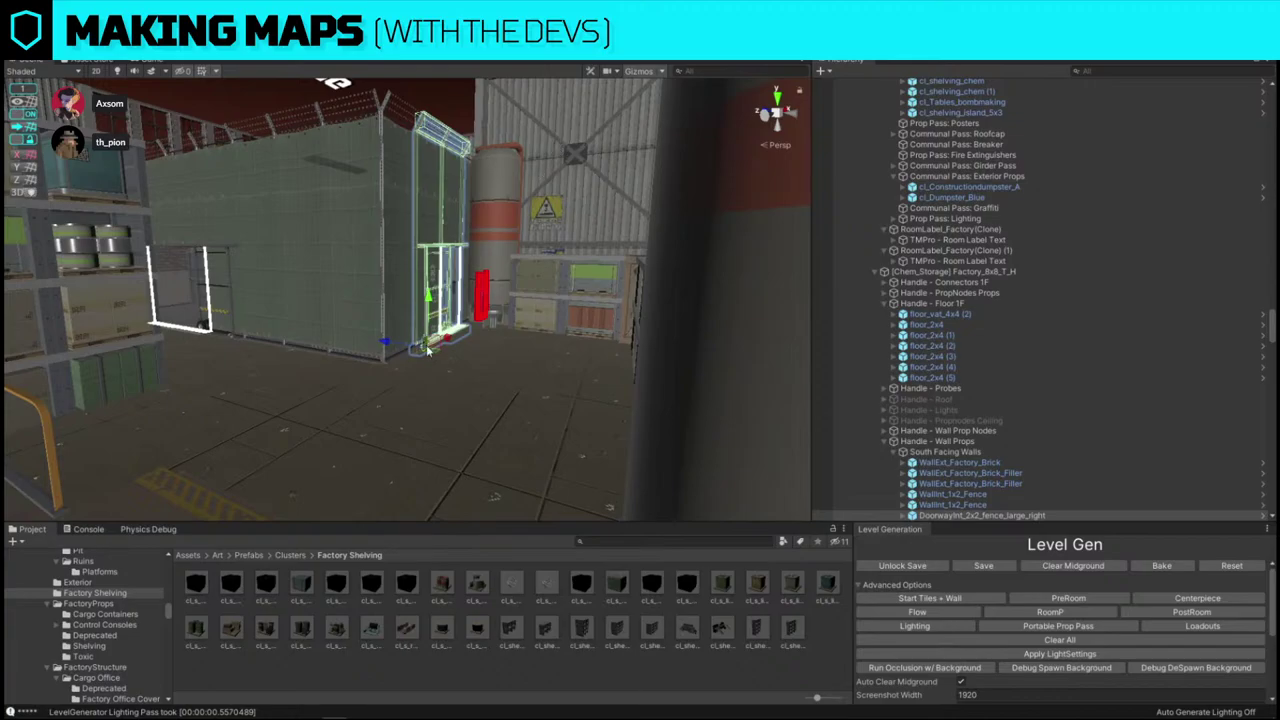
right_click_drag(444, 194, 430, 362)
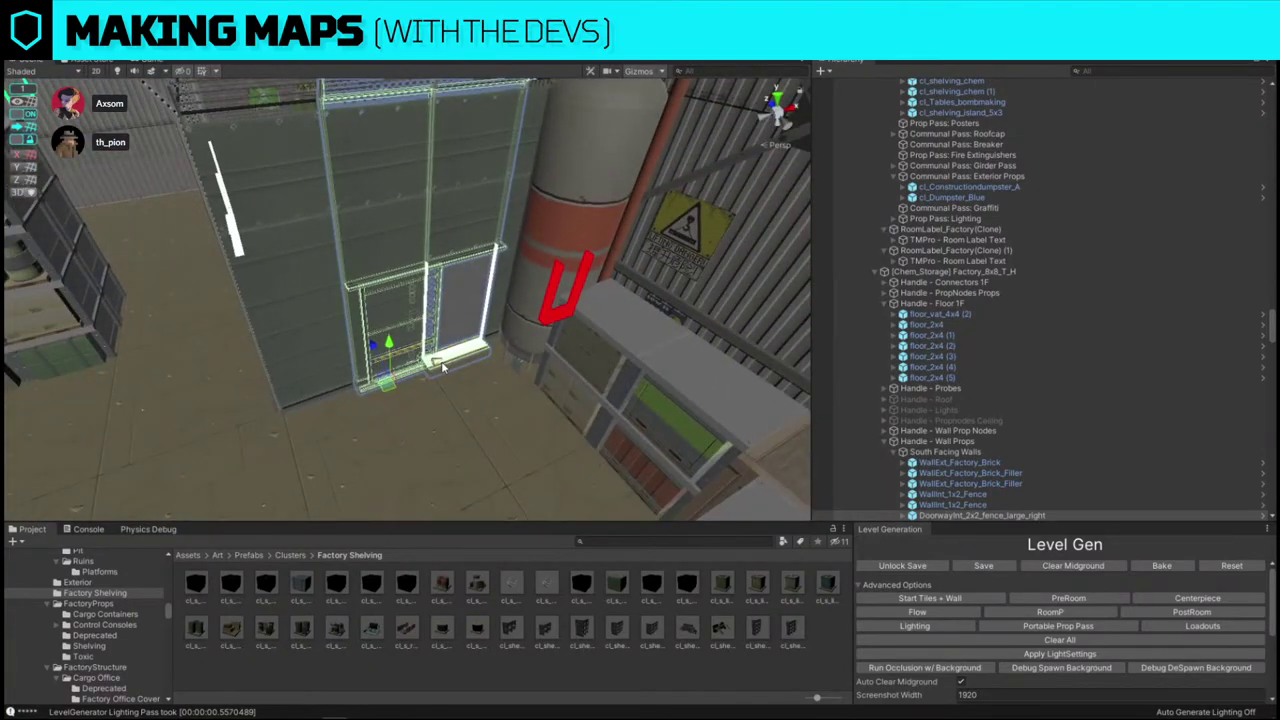
left_click_drag(433, 363, 361, 387)
right_click_drag(361, 387, 476, 243)
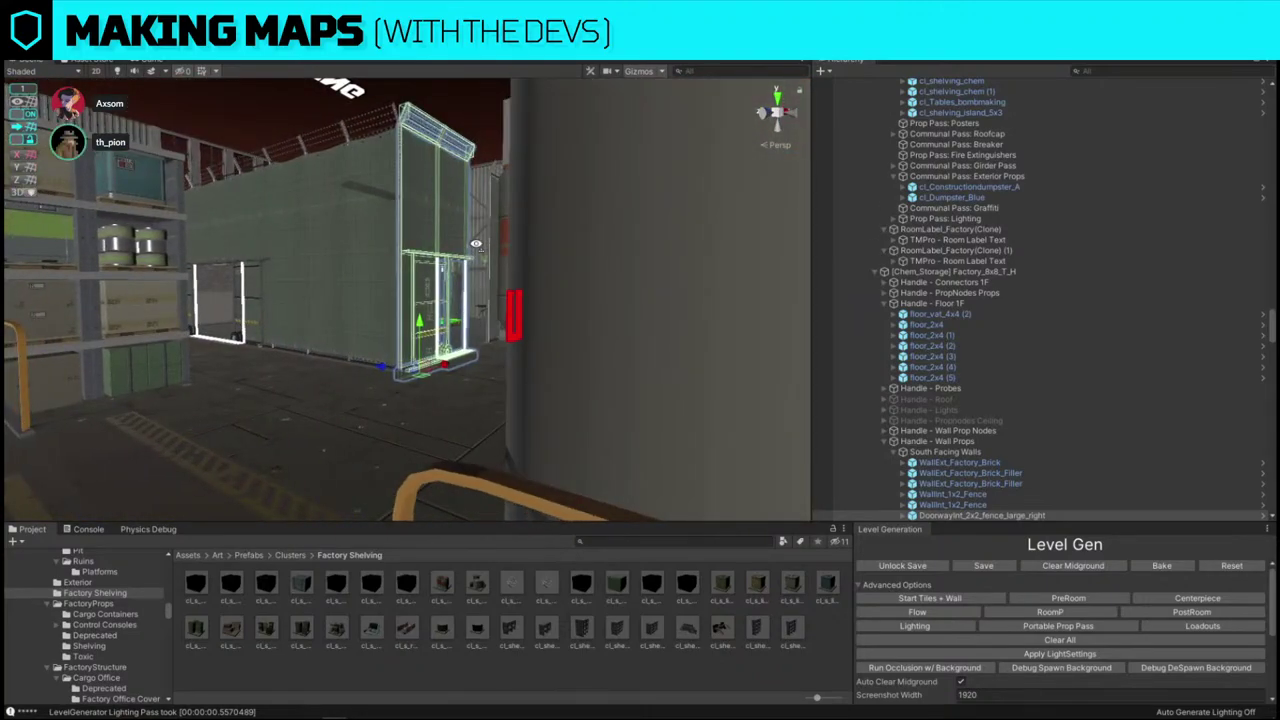
- Delete the two WallInt_1x2_Fence pieces beside the large fence doorway near the red-banded tank, and reposition the doorway at the wall's corner
right_click_drag(476, 243, 380, 396)
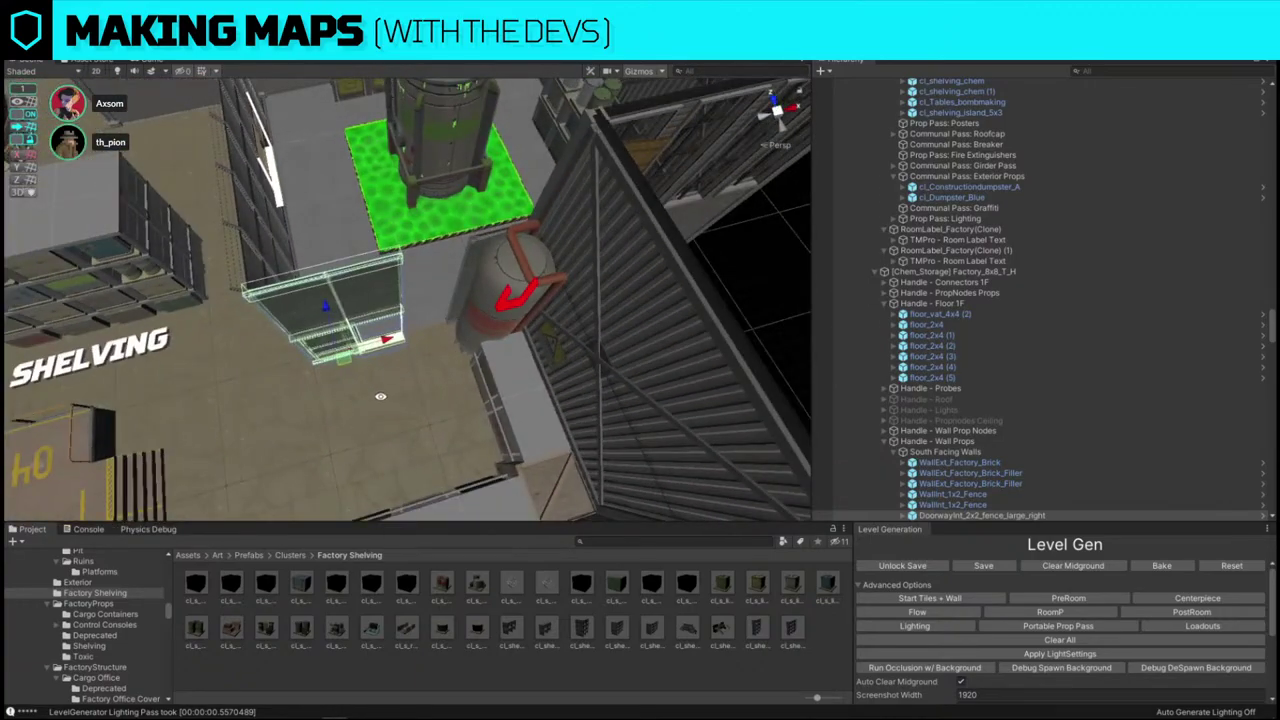
left_click_drag(386, 339, 432, 328)
left_click(323, 314)
key("Delete")
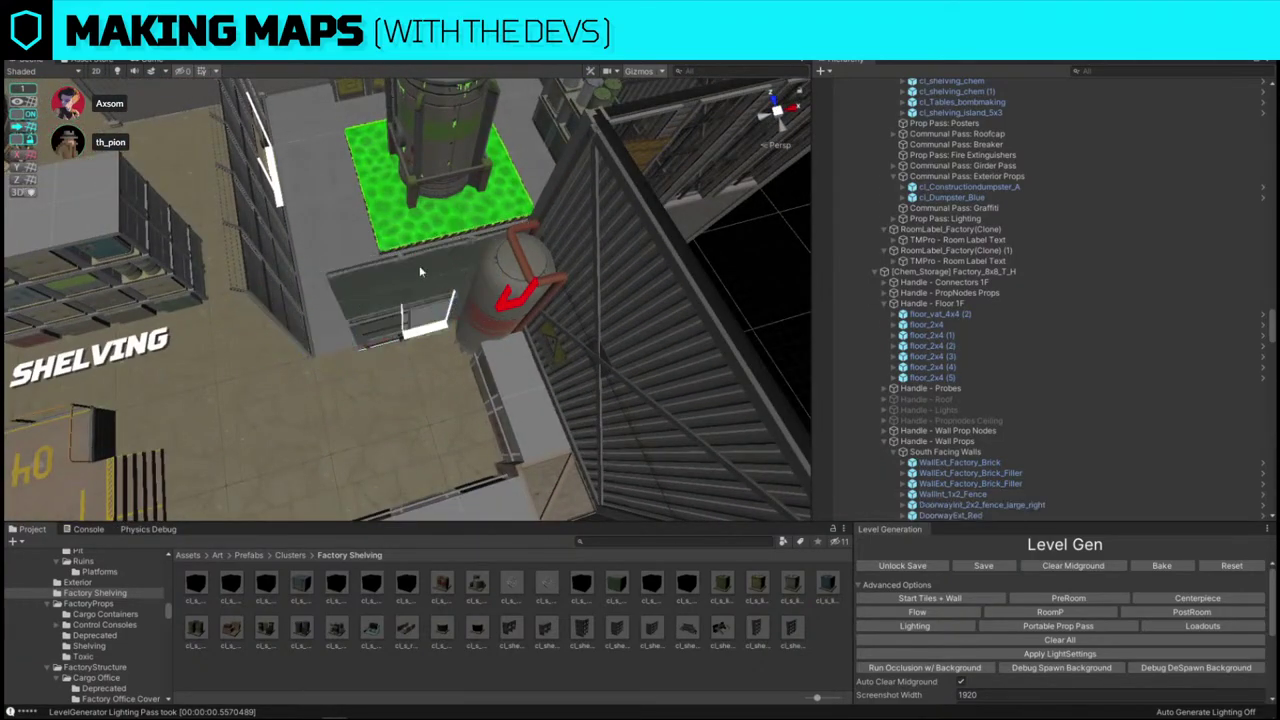
left_click(481, 243)
key("Delete")
left_click(425, 292)
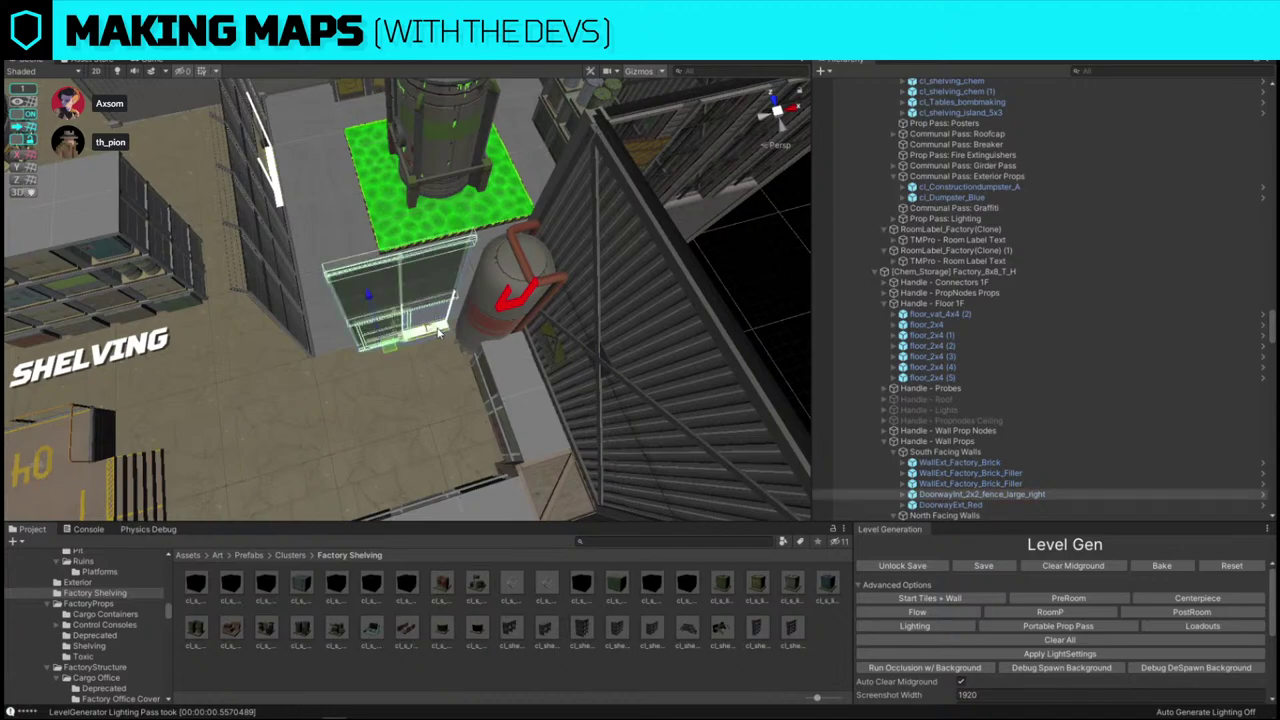
left_click_drag(436, 329, 393, 341)
- Duplicate the matching large fence doorway half from the toxic room's shelving-side wall, rotate it and fit it beside the repositioned doorway as a double opening
right_click_drag(393, 345, 297, 253)
key("w")
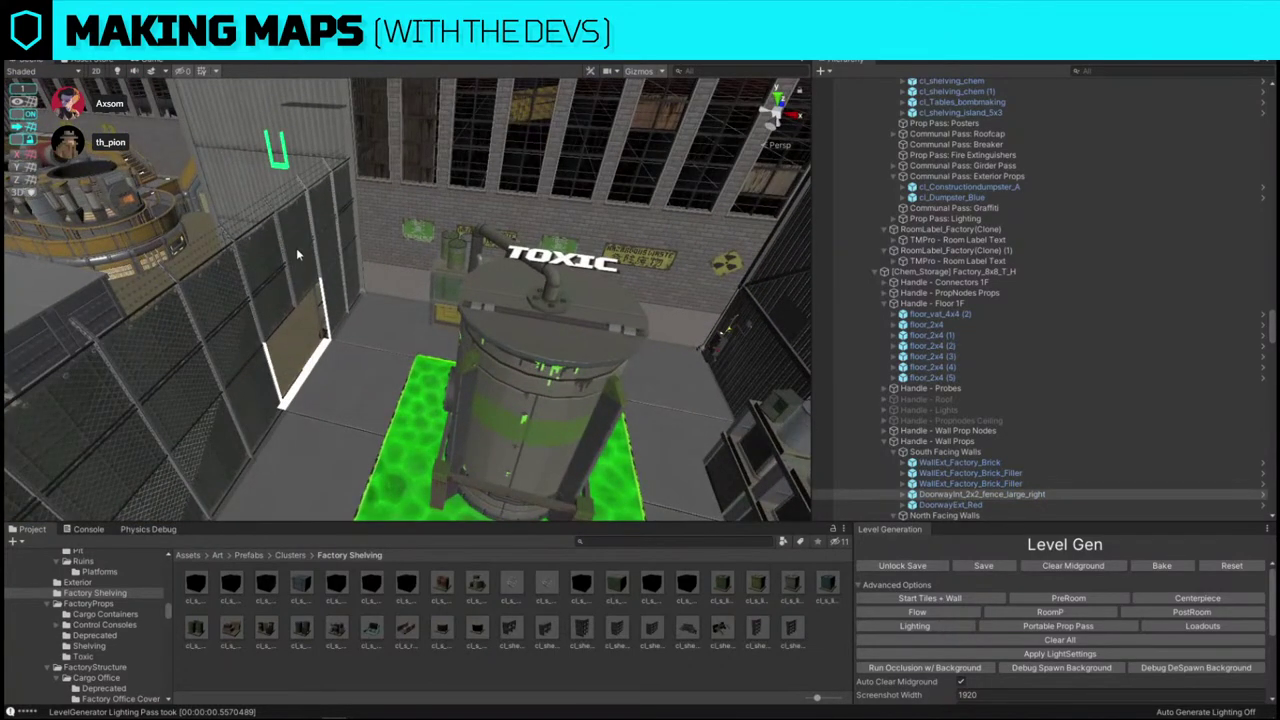
left_click(297, 256)
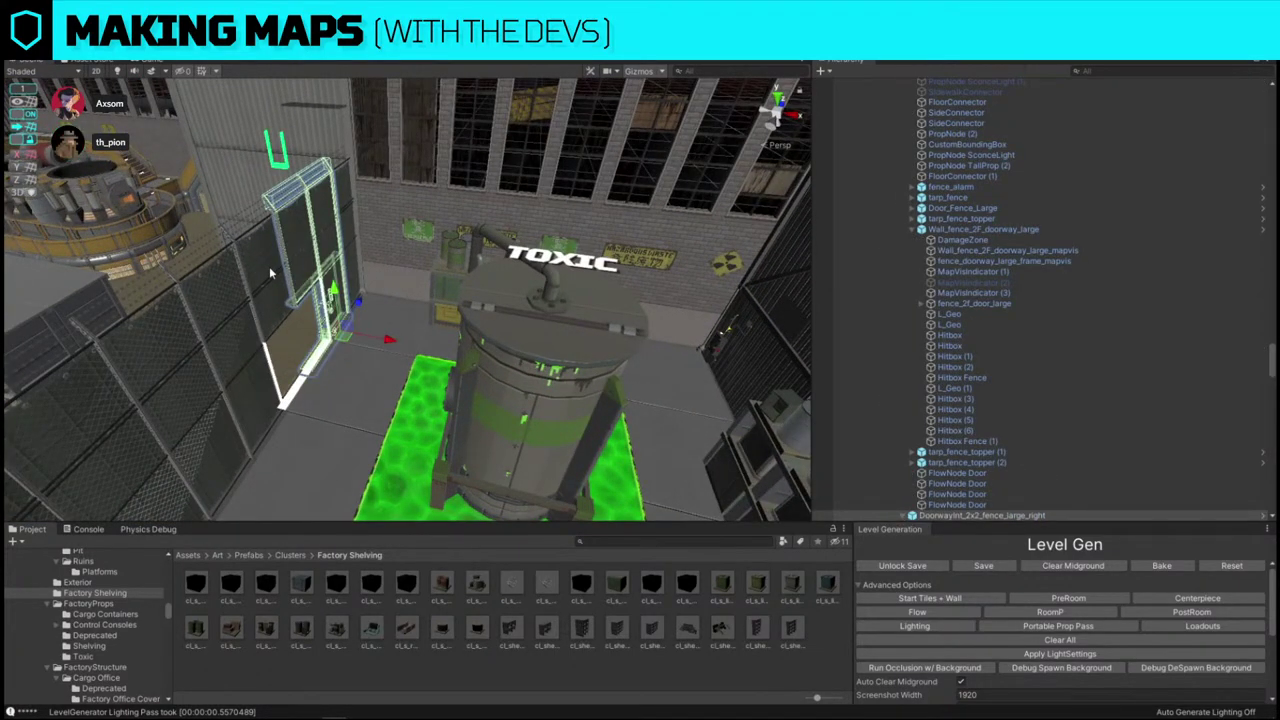
left_click_drag(269, 266, 623, 352, "alt")
key("ctrl+d")
key("e")
key("w")
left_click_drag(425, 331, 421, 362)
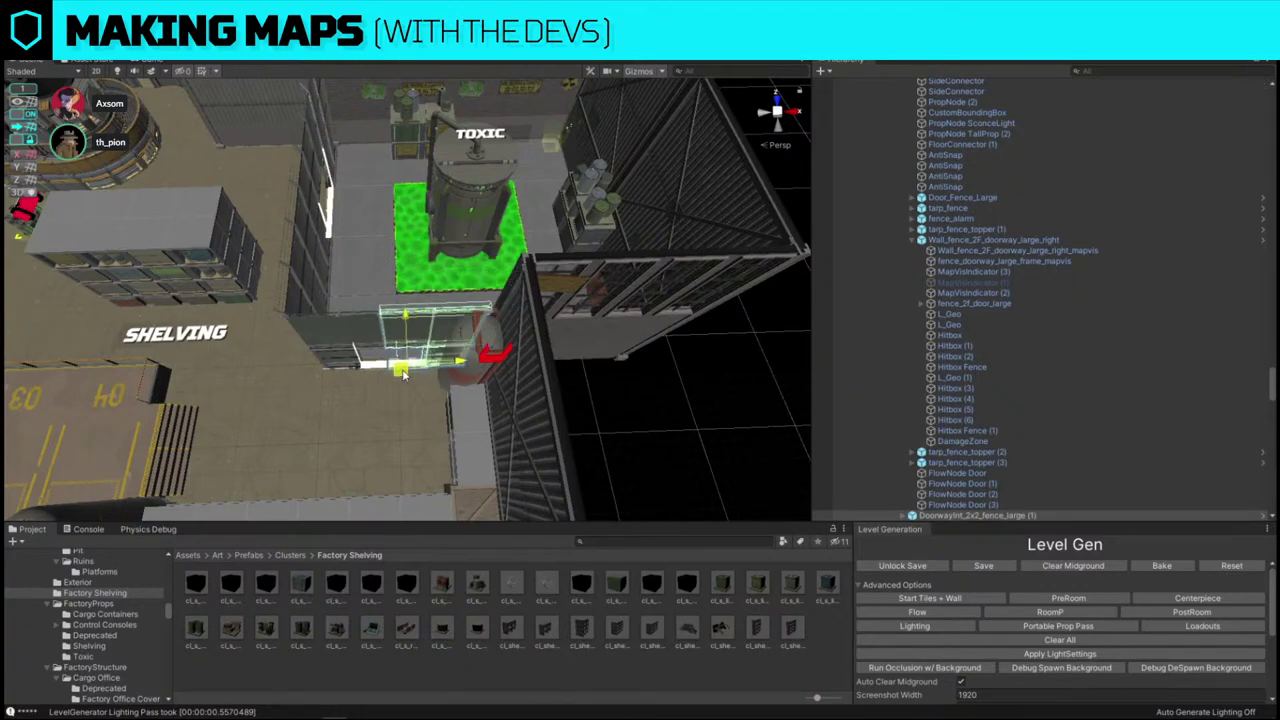
- Disable the map visibility indicator that divides the middle of the new double fence doorway
key("f")
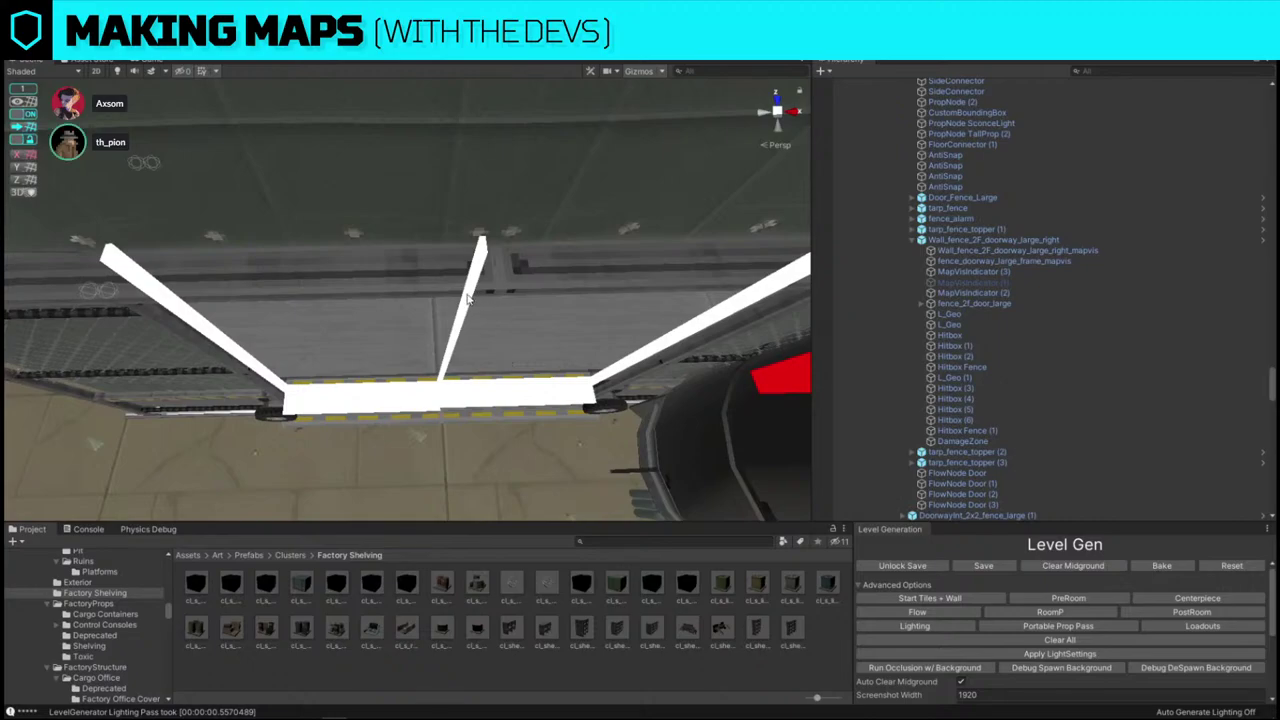
left_click(476, 300)
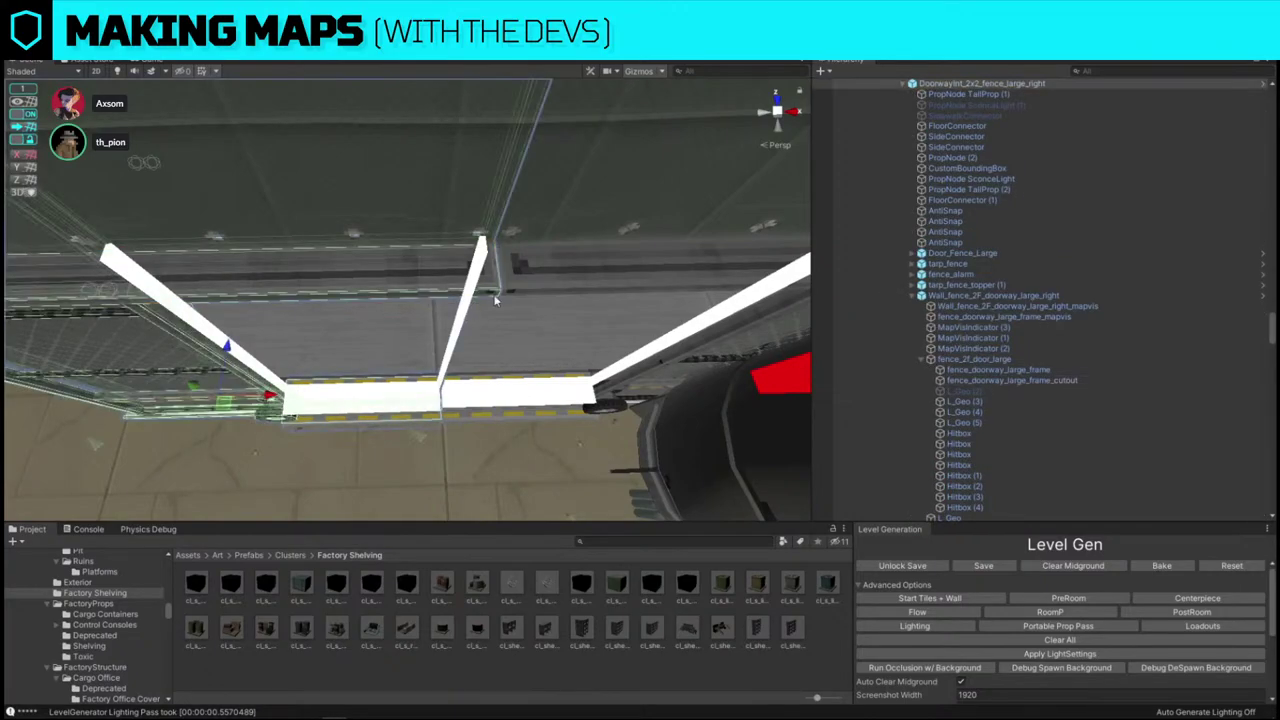
left_click(464, 309)
key("alt+shift+a")
- Examine the toxic room's two doorways at floor level, the sightline over the office cabinets, and the overall warehouse layout from above
key("s")
right_click_drag(457, 334, 520, 102)
key("w")
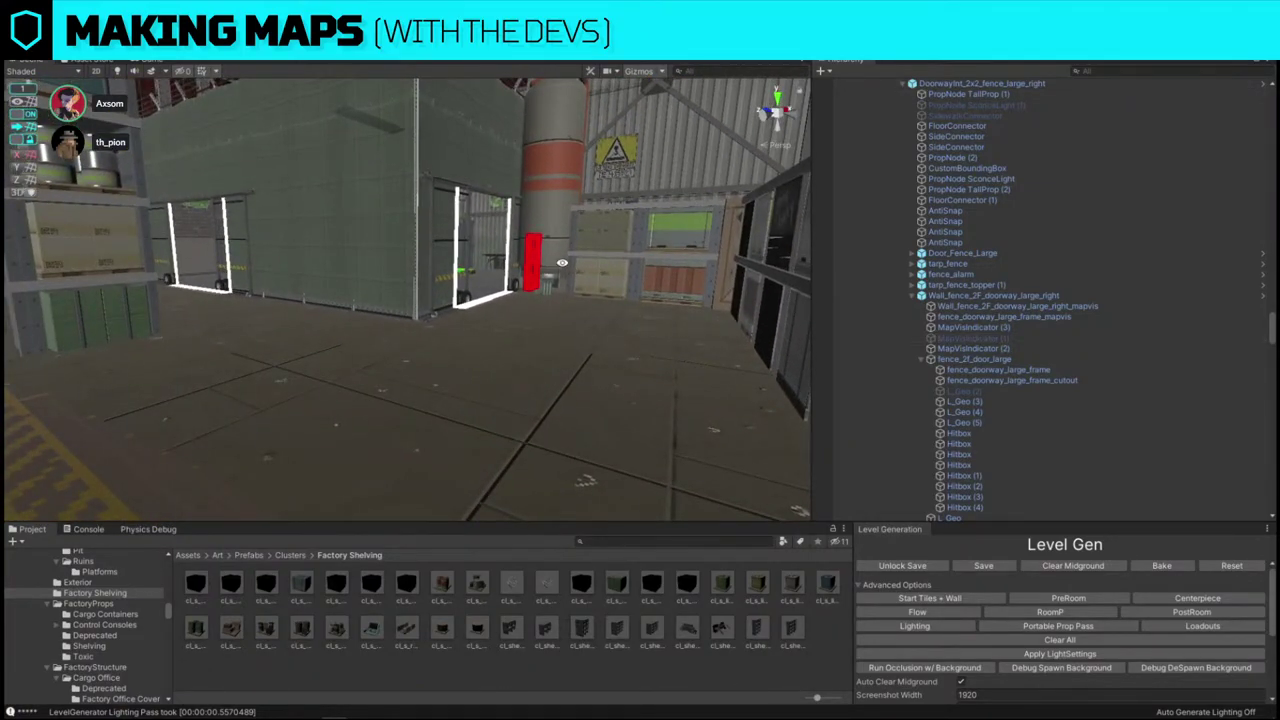
left_click_drag(562, 262, 554, 257, "alt")
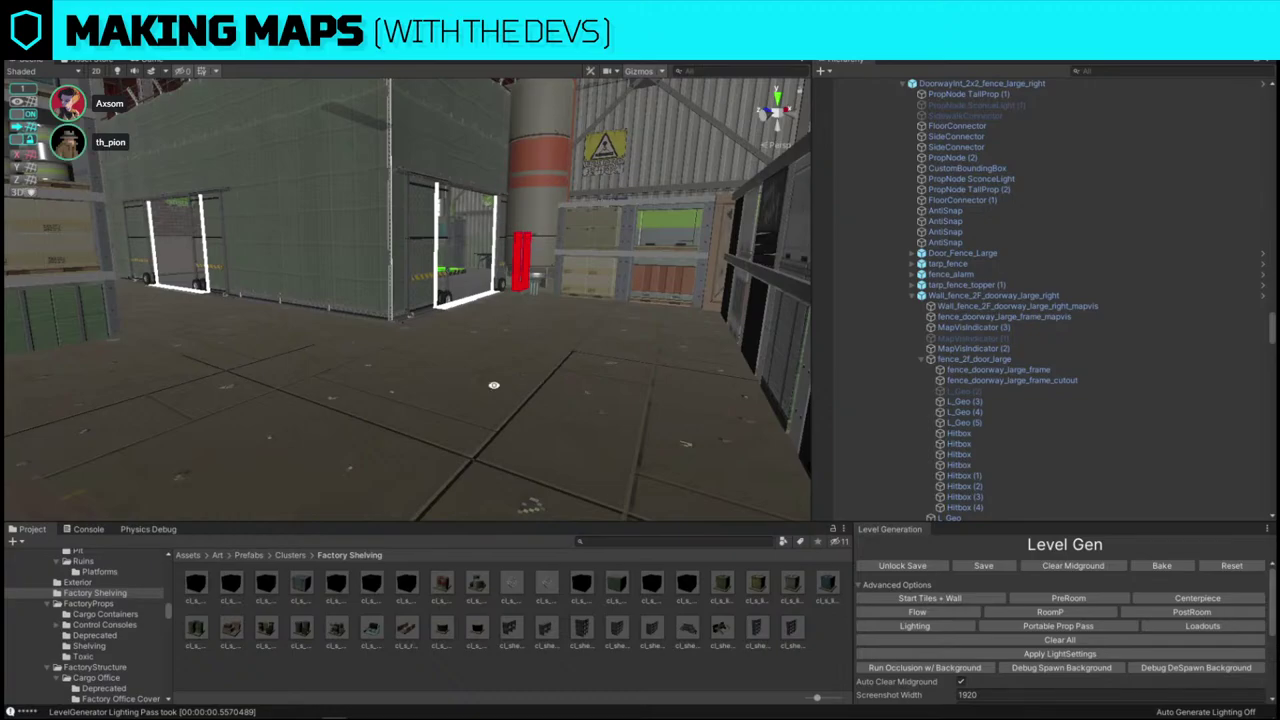
left_click_drag(512, 213, 416, 411, "alt")
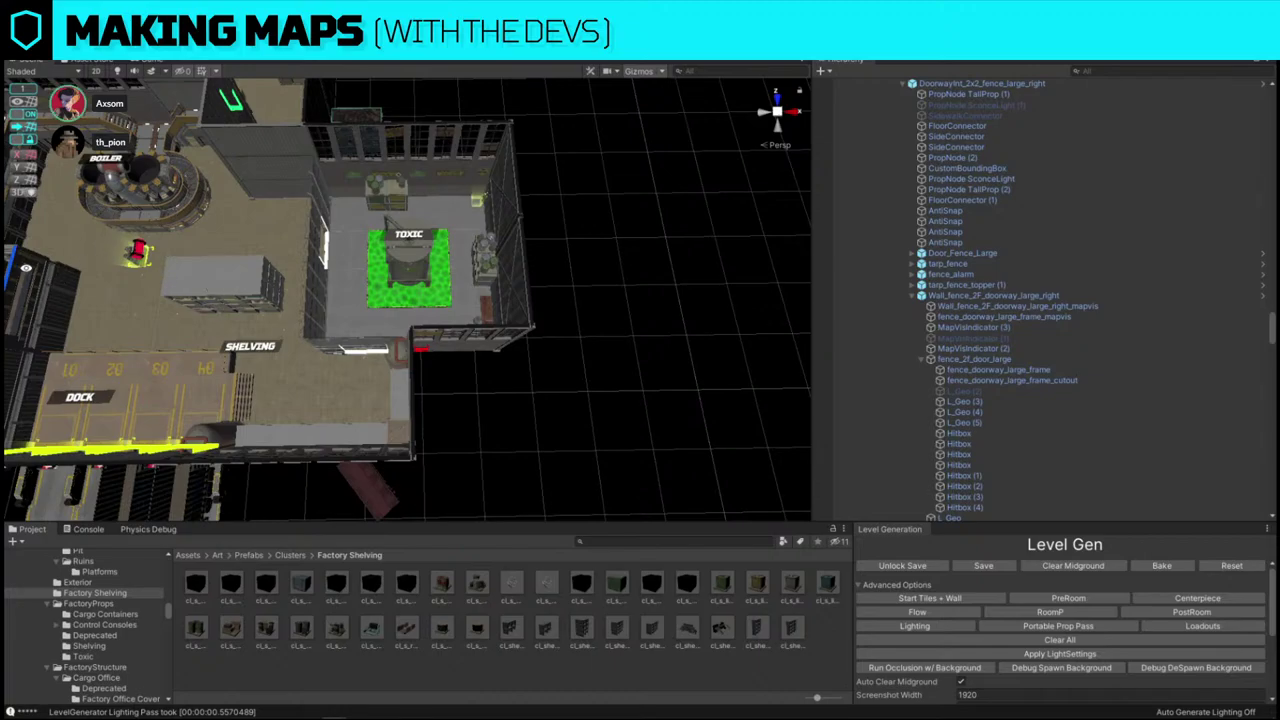
left_click_drag(26, 268, 361, 242, "alt")
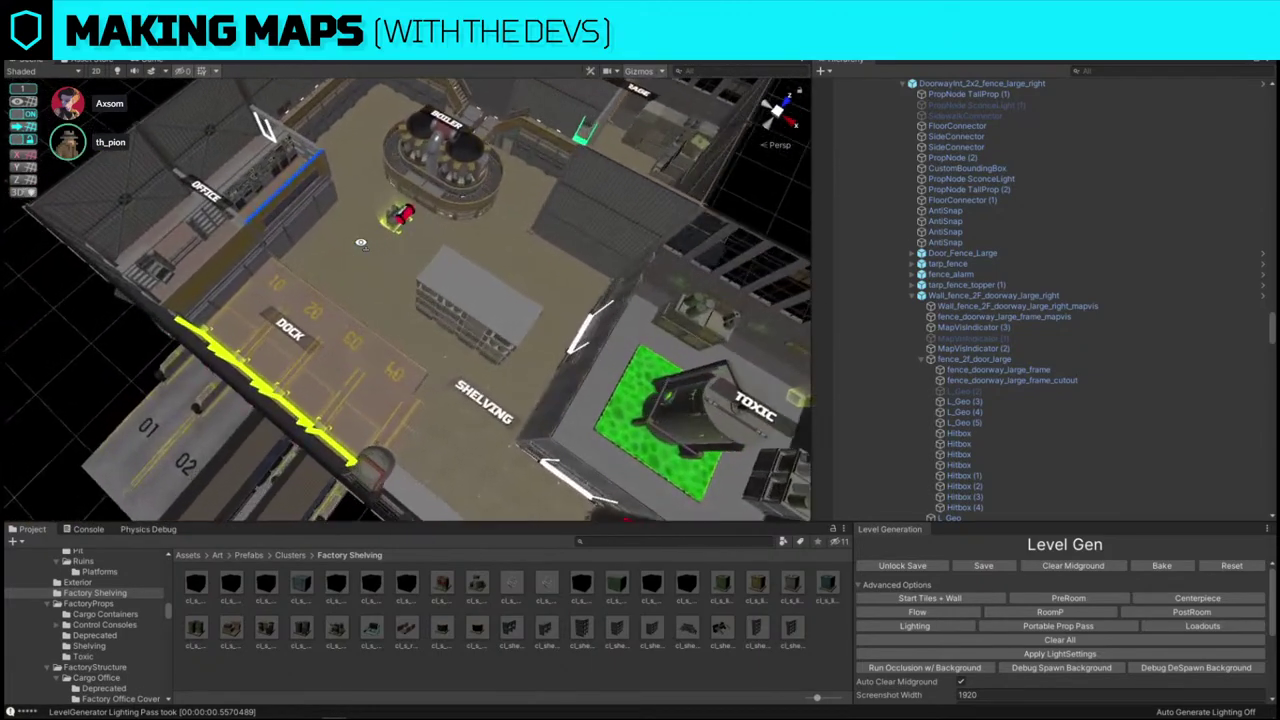
right_click_drag(361, 242, 553, 186)
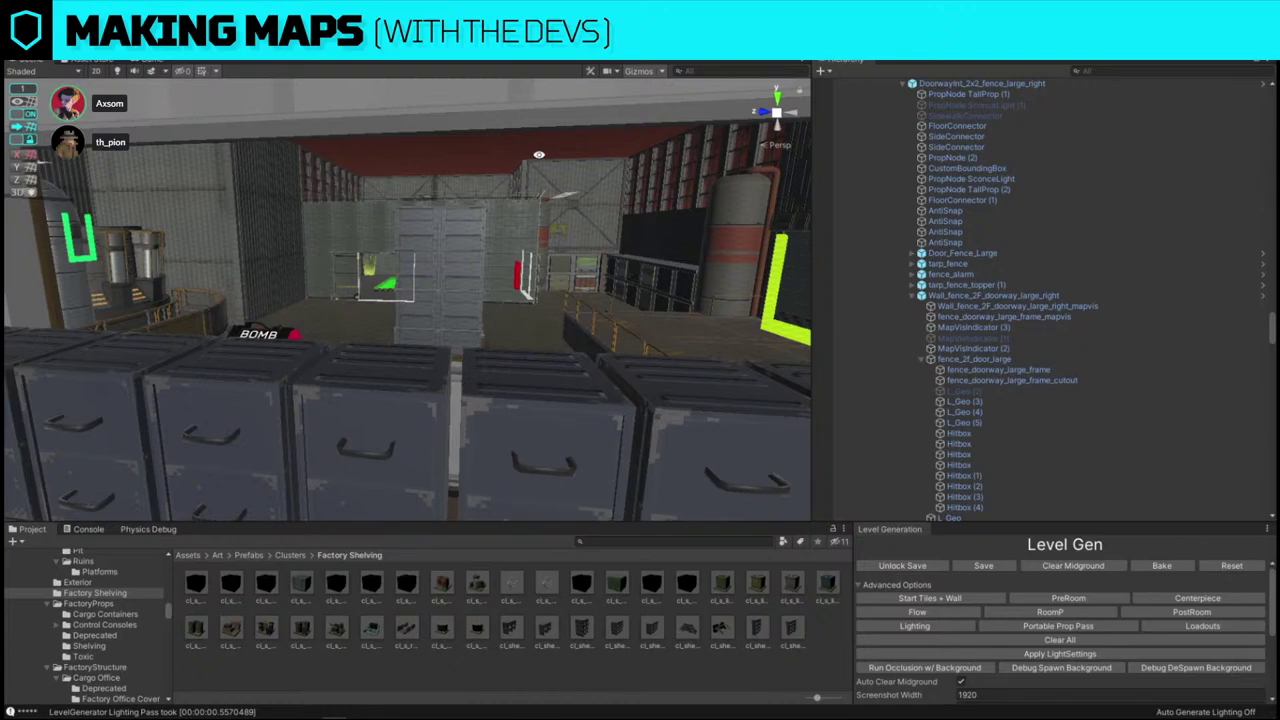
right_click_drag(553, 91, 316, 401)
left_click_drag(316, 401, 427, 132, "alt")
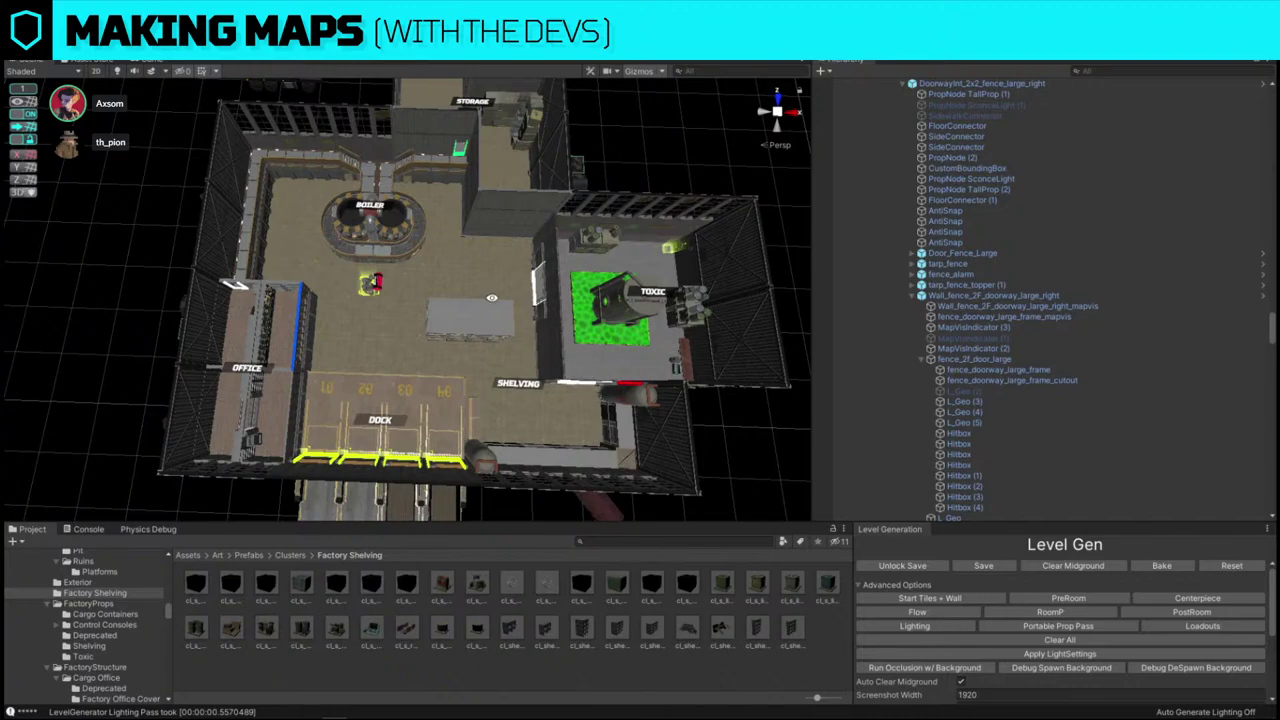
- Capture a top-down snip of the factory map and outline the boiler and storage areas in red
left_click_drag(492, 298, 413, 252, "alt")
scroll(413, 252, "down", 5)
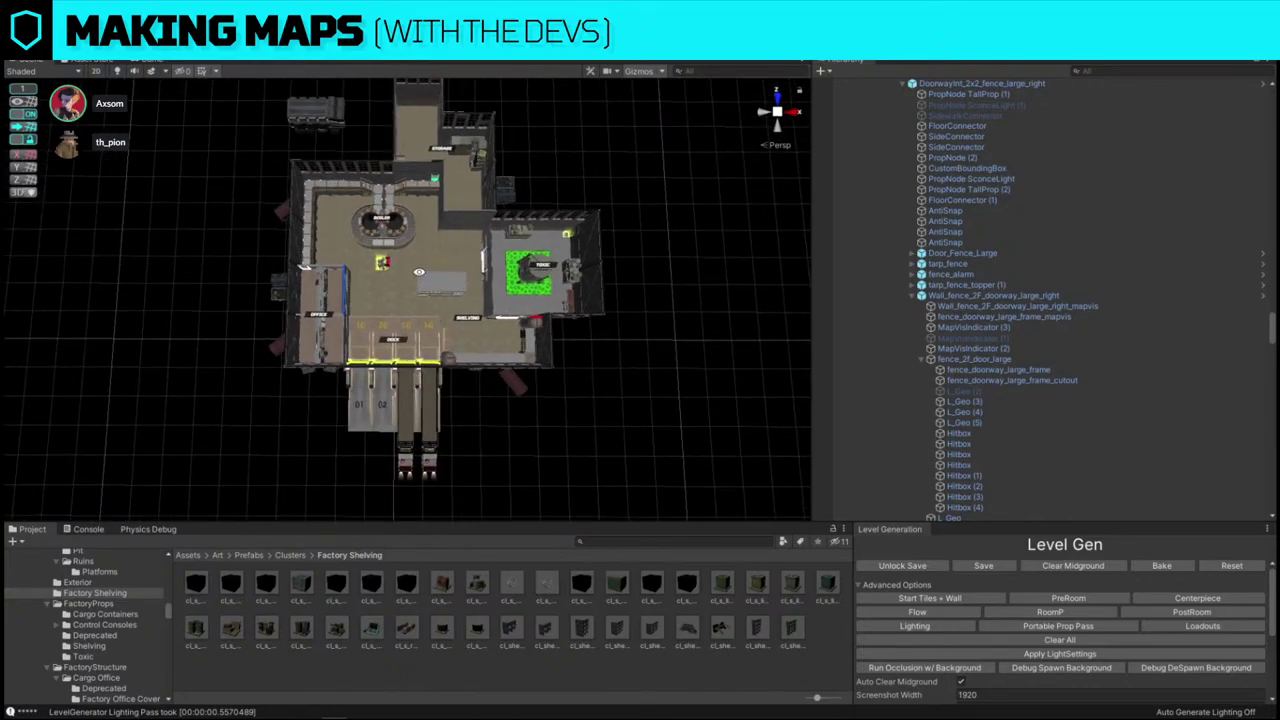
key("Print")
left_click_drag(623, 446, 157, 47)
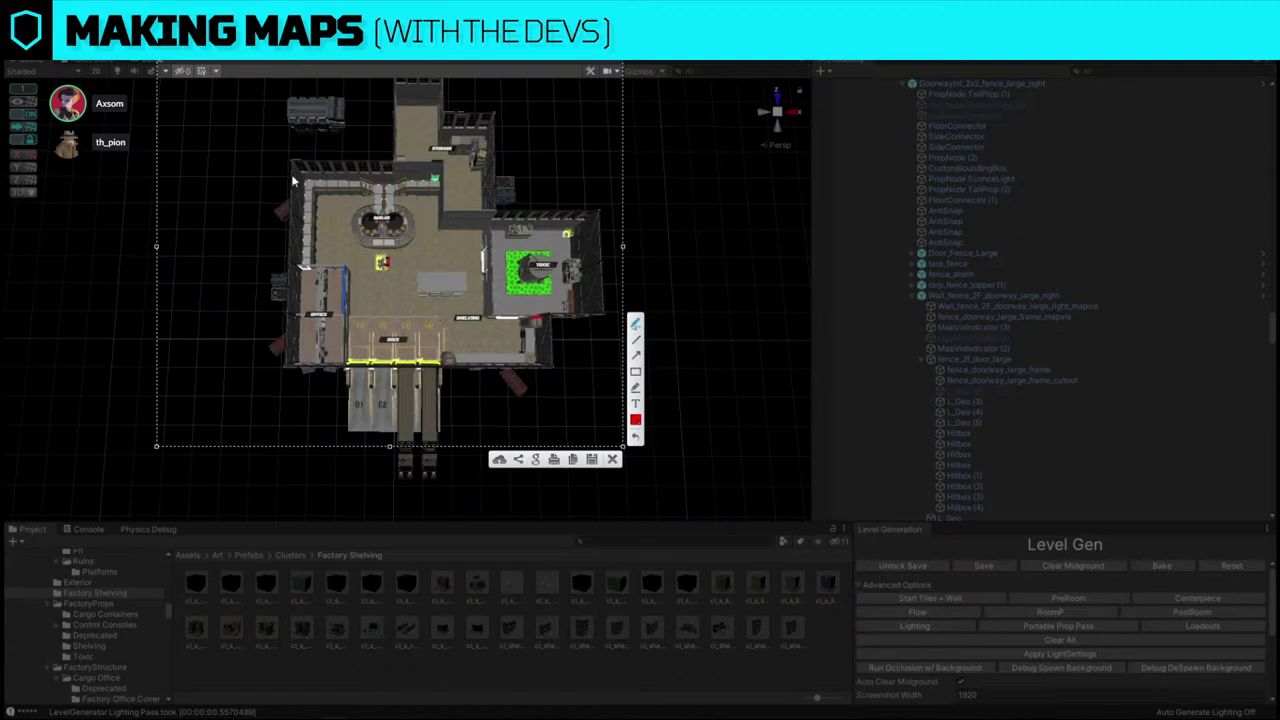
mouse_move(297, 179)
left_mouse_down()
mouse_move(300, 268)
mouse_move(346, 272)
mouse_move(374, 313)
mouse_move(441, 315)
mouse_move(441, 212)
mouse_move(392, 192)
mouse_move(297, 185)
left_mouse_up()
mouse_move(398, 168)
left_mouse_down()
mouse_move(438, 85)
mouse_move(495, 134)
mouse_move(469, 222)
mouse_move(447, 218)
left_mouse_up()
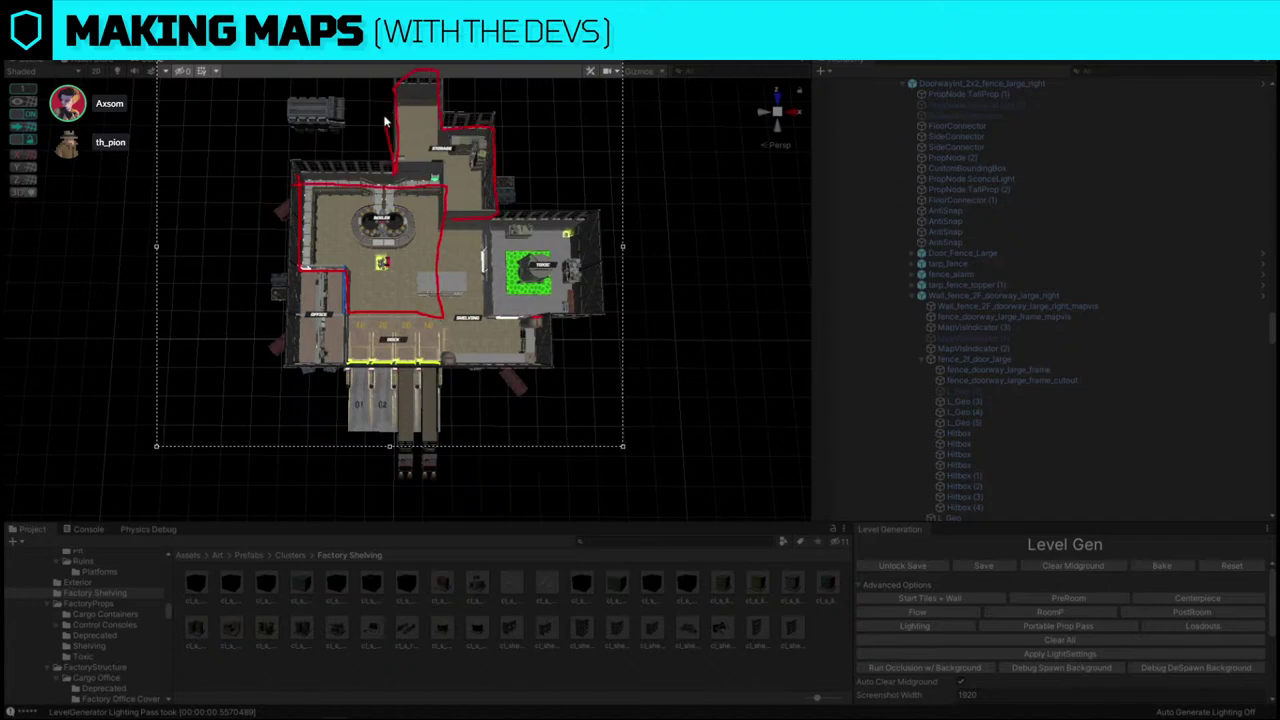
- Outline the outer yard, office and dock areas in red on the capture, and undo the circle around the bomb
left_click_drag(385, 122, 280, 111)
mouse_move(234, 155)
left_mouse_down()
mouse_move(288, 238)
mouse_move(300, 236)
mouse_move(224, 299)
left_mouse_up()
mouse_move(291, 325)
left_mouse_down()
mouse_move(350, 382)
mouse_move(348, 313)
mouse_move(440, 323)
mouse_move(449, 391)
mouse_move(343, 406)
mouse_move(344, 383)
left_mouse_up()
mouse_move(405, 250)
left_mouse_down()
mouse_move(368, 230)
mouse_move(380, 248)
left_mouse_up()
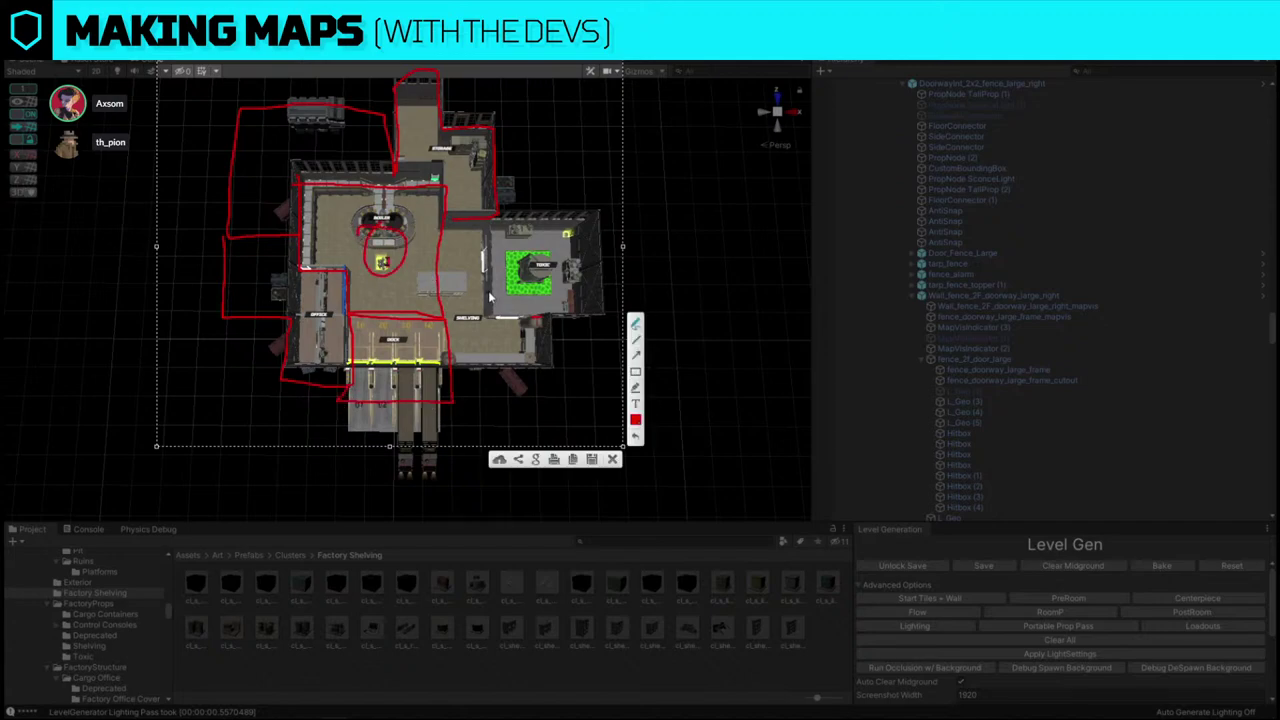
key("ctrl+z")
- Sketch trial marks near the toxic entrance, the shelving side, the outer yard and the office, undoing each one
mouse_move(458, 238)
left_mouse_down()
mouse_move(461, 308)
mouse_move(472, 236)
mouse_move(484, 272)
mouse_move(488, 250)
left_mouse_up()
key("ctrl+z")
left_click_drag(474, 293, 396, 290)
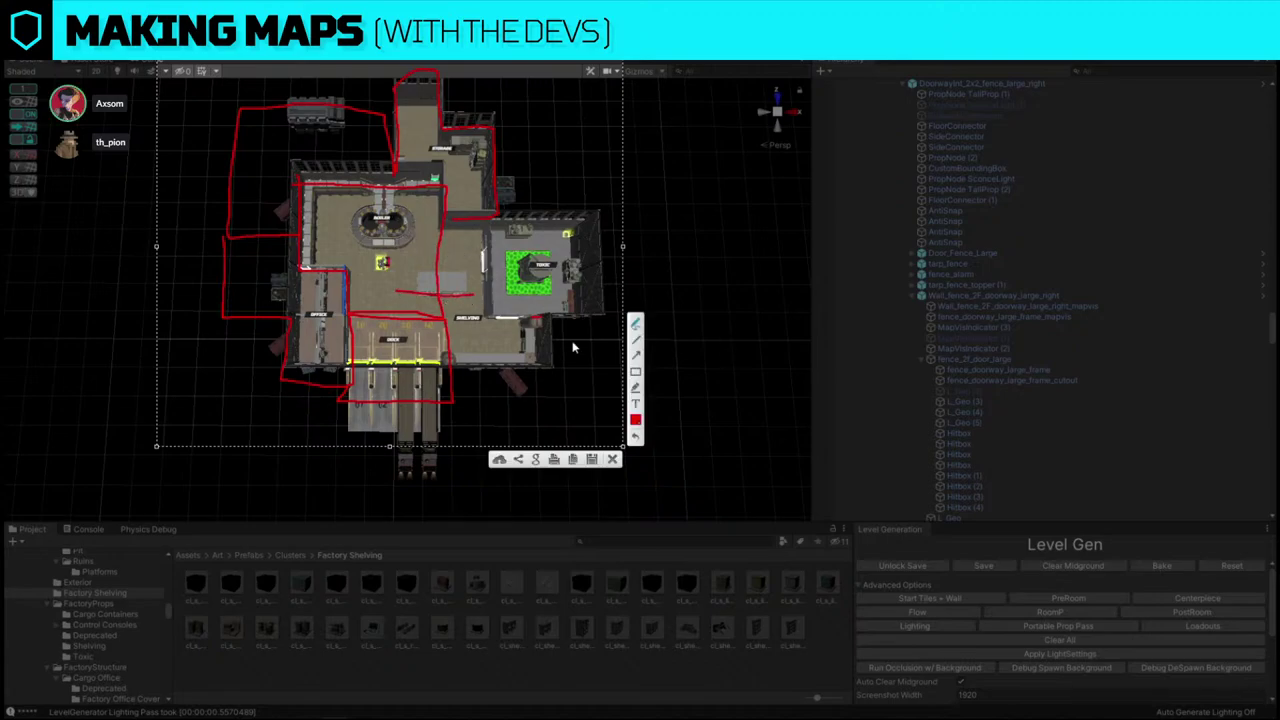
key("ctrl+z")
left_click_drag(300, 143, 298, 157)
key("ctrl+z")
left_click_drag(318, 288, 320, 320)
key("ctrl+z")
- Sketch the passage between storage and boiler plus arrows out of the storage area, undoing the rejected strokes
mouse_move(407, 176)
left_mouse_down()
mouse_move(420, 195)
mouse_move(405, 178)
left_mouse_up()
mouse_move(335, 133)
left_mouse_down()
mouse_move(317, 149)
mouse_move(371, 168)
left_mouse_up()
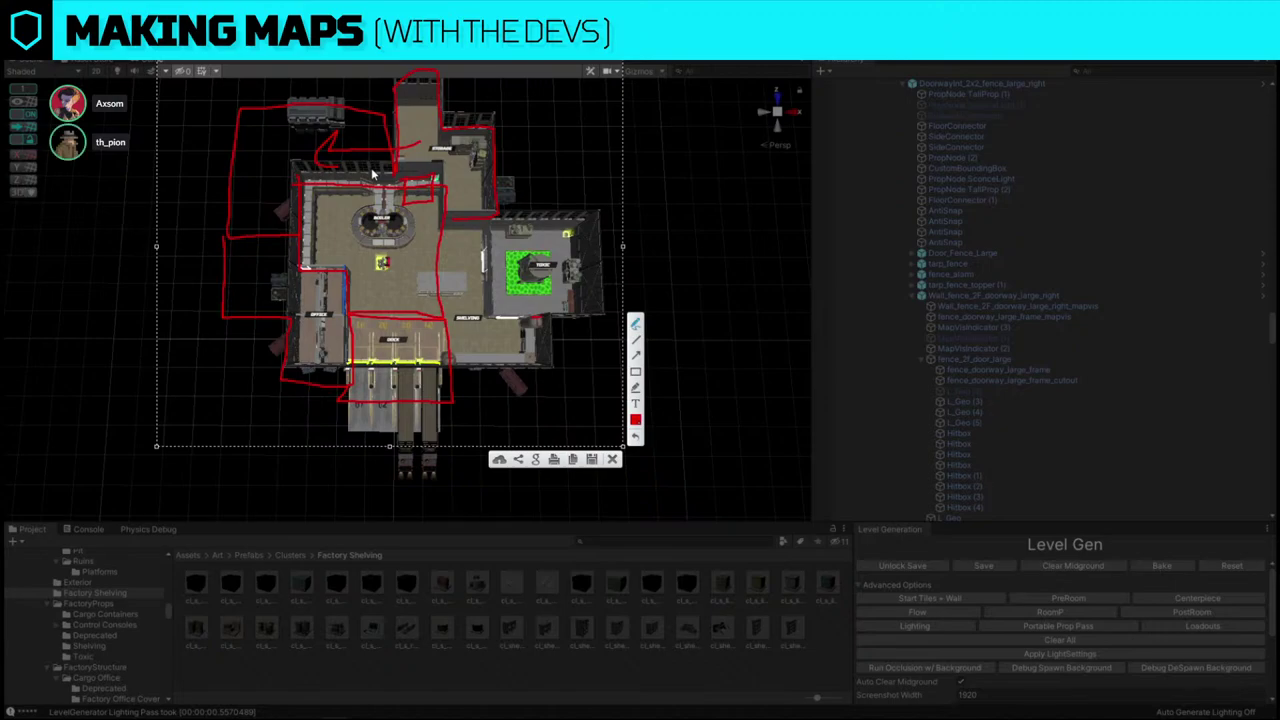
key("ctrl+z")
key("ctrl+z")
mouse_move(443, 200)
left_mouse_down()
mouse_move(462, 190)
mouse_move(450, 205)
mouse_move(445, 195)
left_mouse_up()
mouse_move(425, 152)
left_mouse_down()
mouse_move(352, 163)
mouse_move(358, 175)
left_mouse_up()
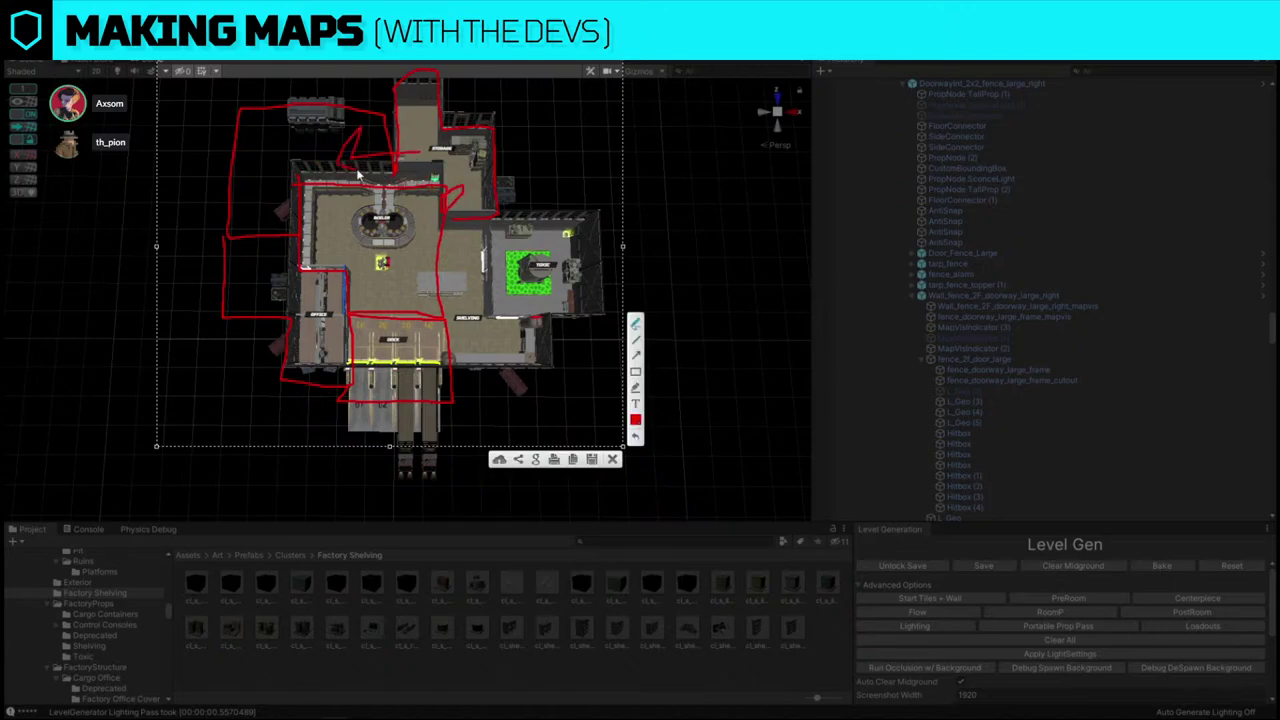
mouse_move(455, 168)
left_mouse_down()
mouse_move(468, 190)
mouse_move(398, 222)
mouse_move(385, 265)
mouse_move(410, 252)
left_mouse_up()
key("ctrl+z")
key("ctrl+z")
- Draw a curved route from storage into the boiler room, undo the toxic room mark, and discard the annotated capture
mouse_move(425, 120)
left_mouse_down()
mouse_move(433, 152)
mouse_move(472, 194)
mouse_move(425, 210)
mouse_move(432, 222)
left_mouse_up()
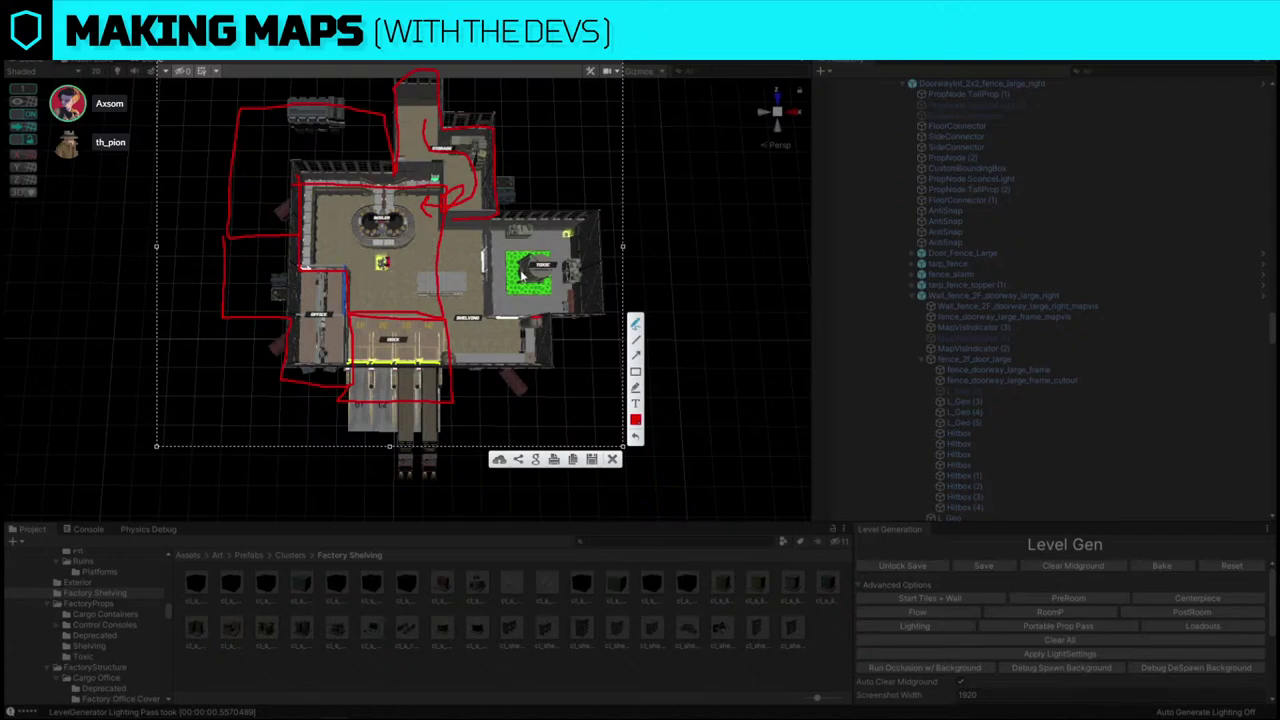
mouse_move(481, 224)
left_mouse_down()
mouse_move(529, 322)
mouse_move(559, 323)
left_mouse_up()
key("ctrl+z")
mouse_move(445, 208)
left_mouse_down()
mouse_move(440, 222)
mouse_move(430, 205)
left_mouse_up()
left_click(612, 460)
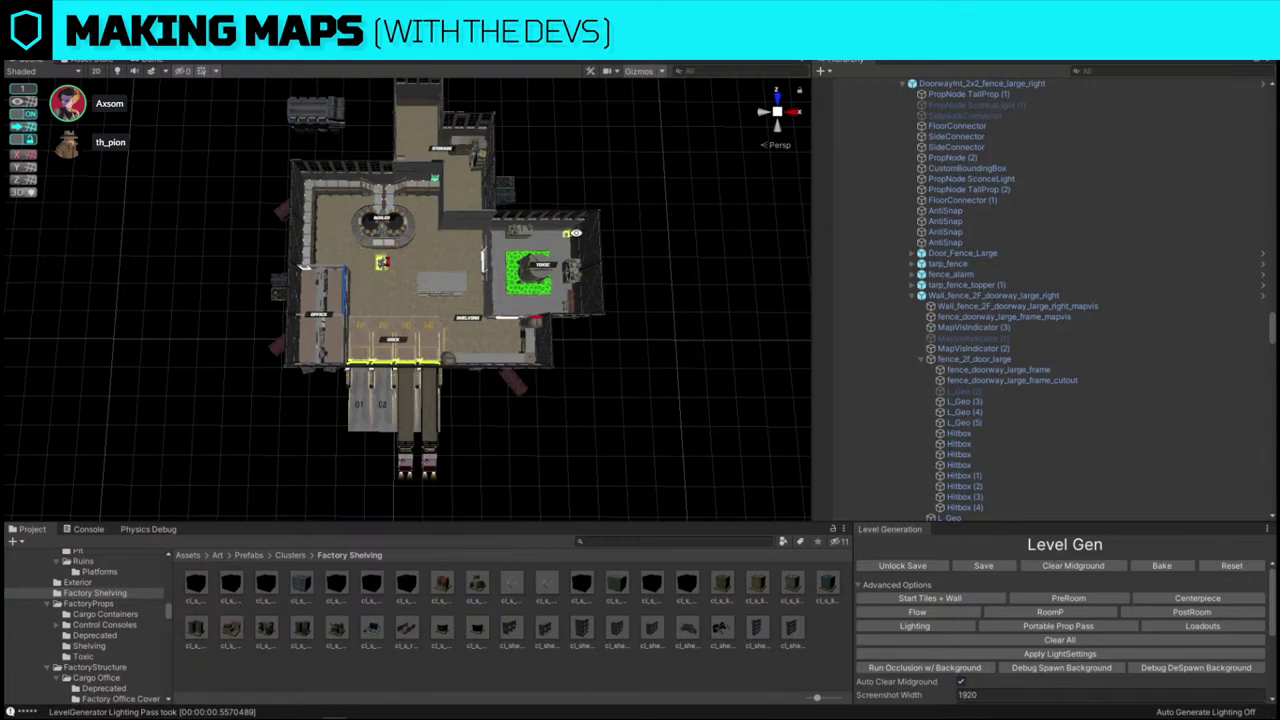
- Search the project assets for "tank" while framing the storage area
right_click_drag(577, 293, 415, 230)
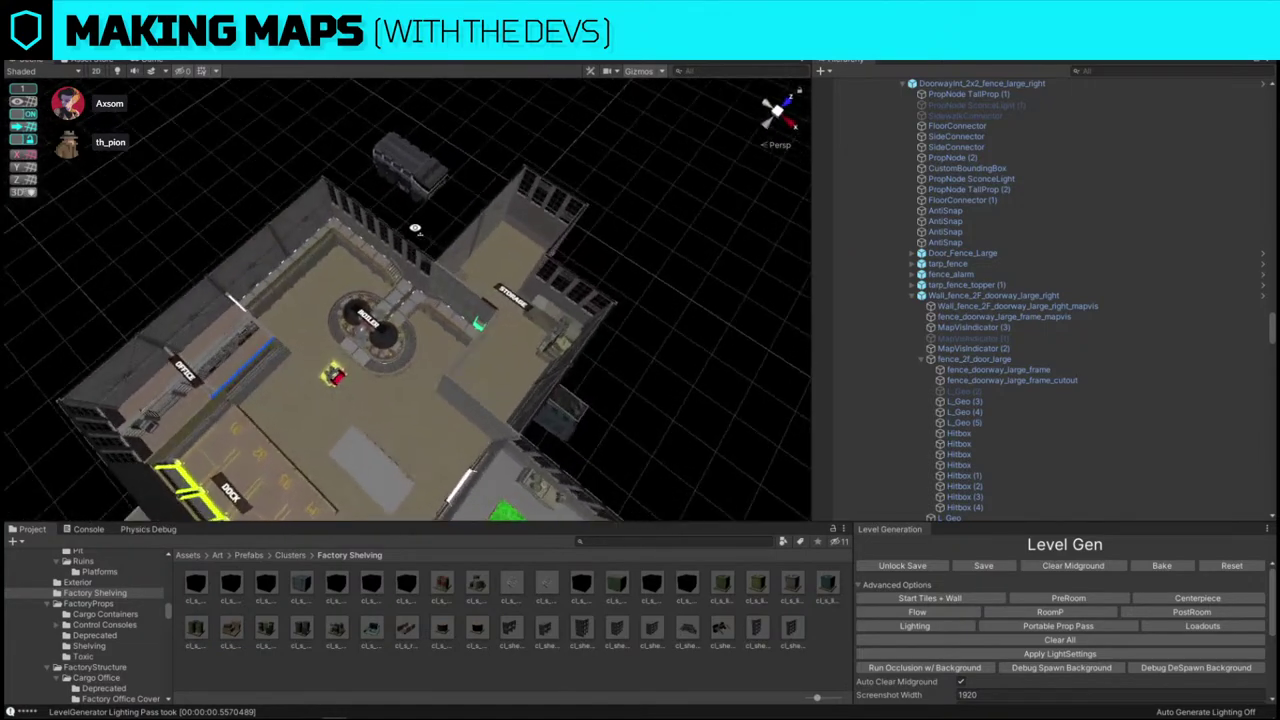
left_click_drag(415, 228, 561, 230, "alt")
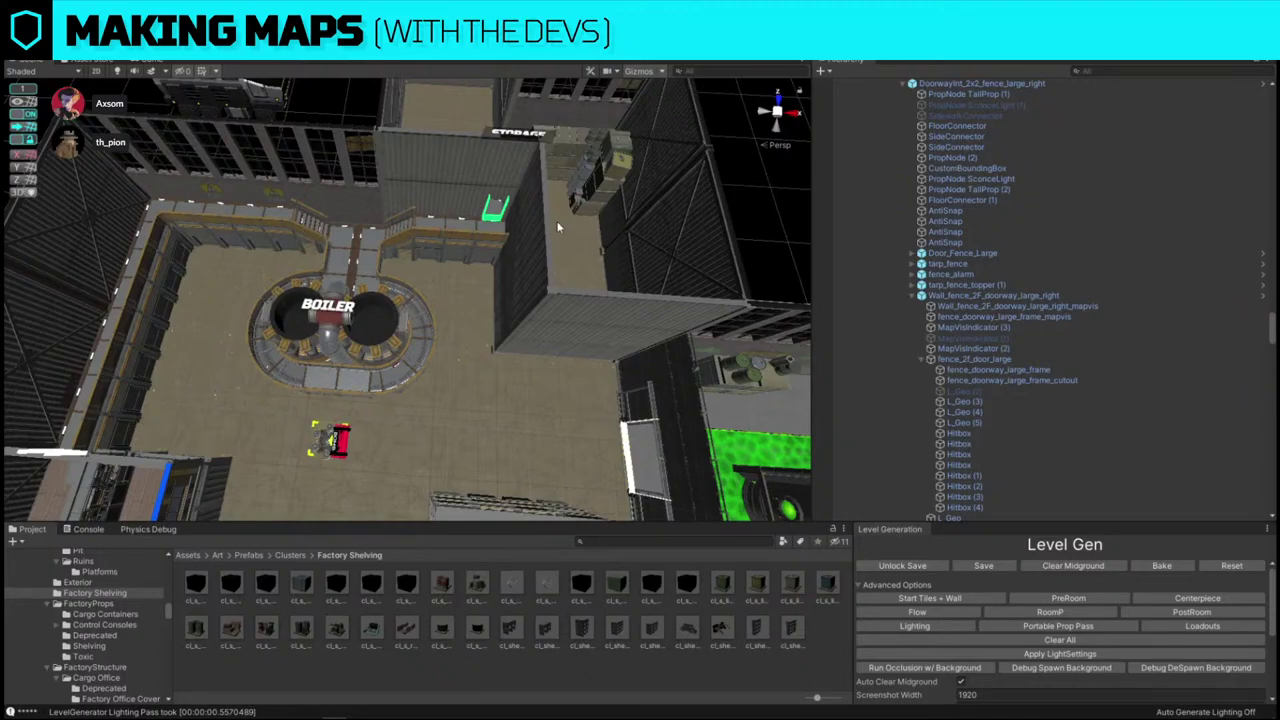
left_click_drag(558, 228, 511, 310, "alt")
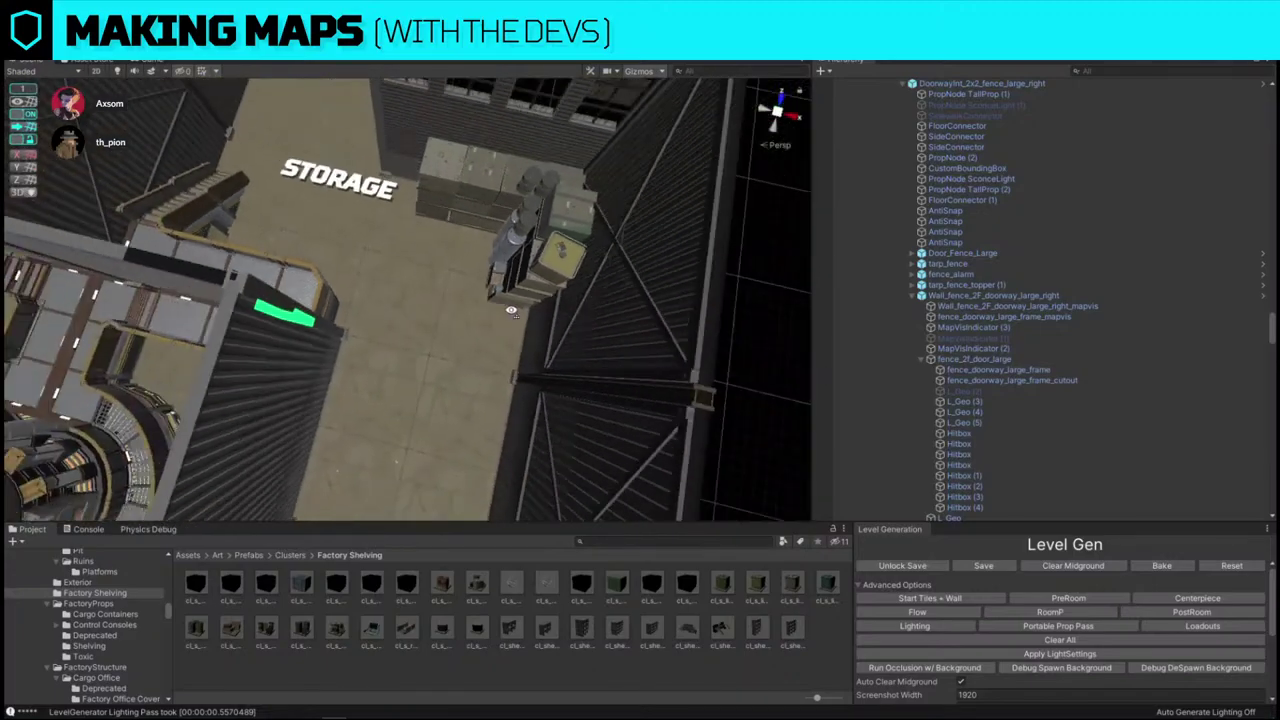
right_click_drag(511, 310, 575, 325)
left_click(622, 541)
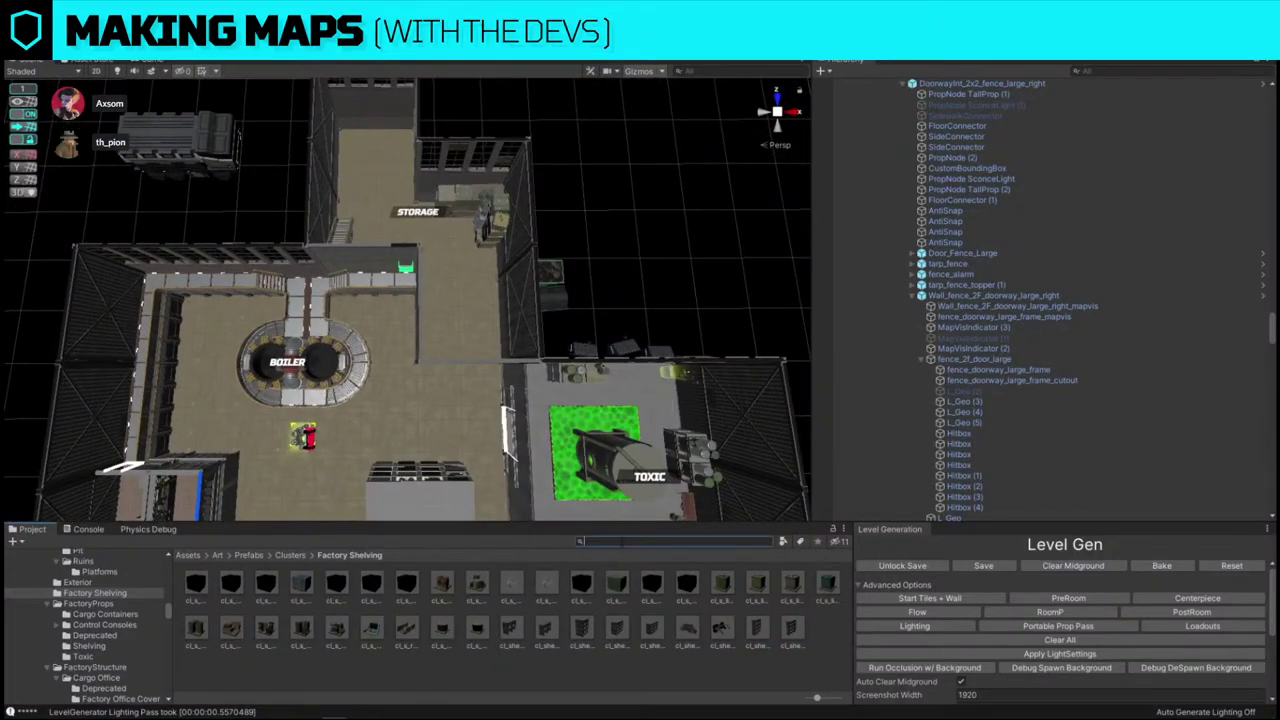
type("tank")
scroll(503, 308, "up", 3)
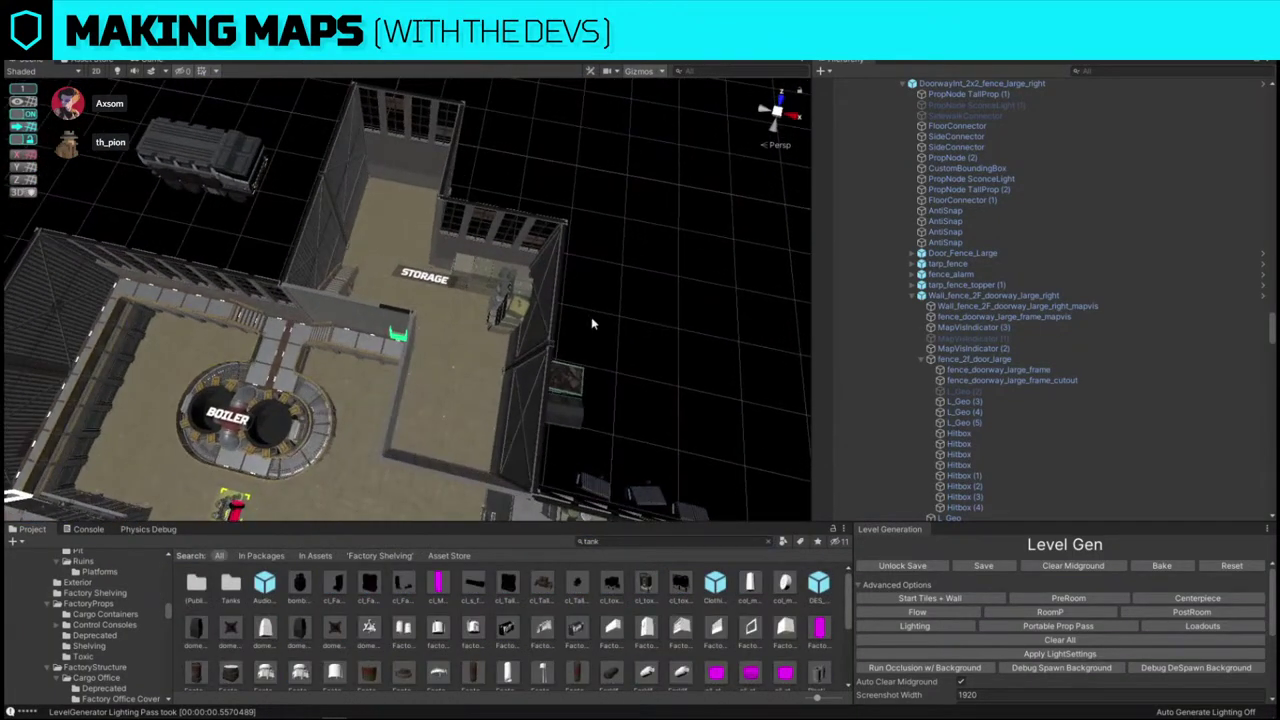
- Duplicate the storage area's box cluster onto the open floor and replace the copy with Factory_TallTank
left_click(503, 308)
scroll(503, 308, "up", 2)
key("ctrl+d")
left_click_drag(477, 316, 422, 411)
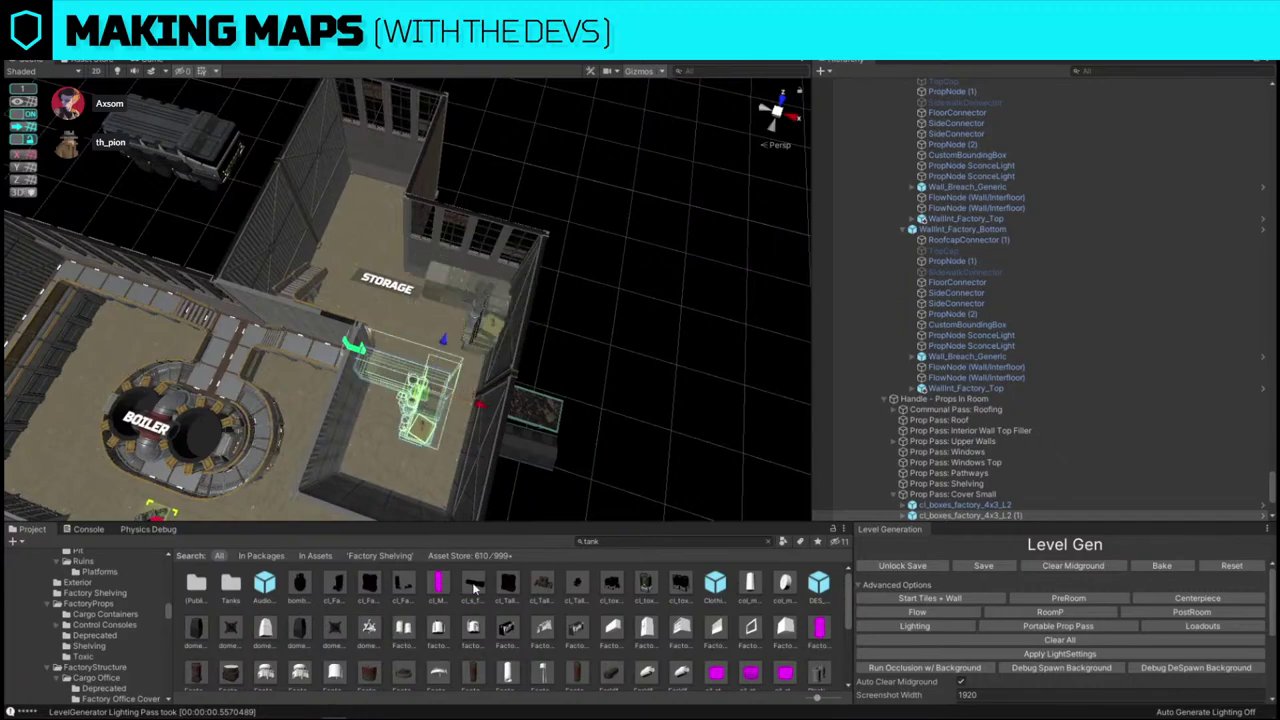
key("ctrl+shift+r")
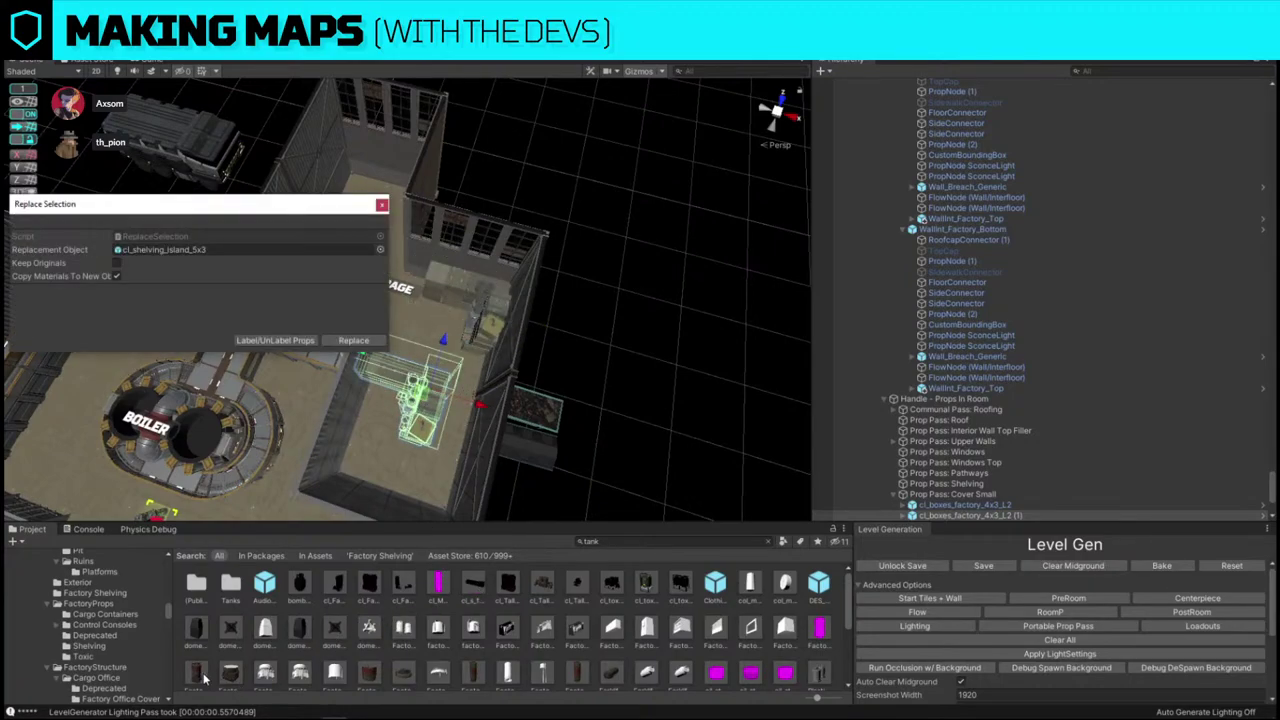
left_click_drag(204, 678, 211, 246)
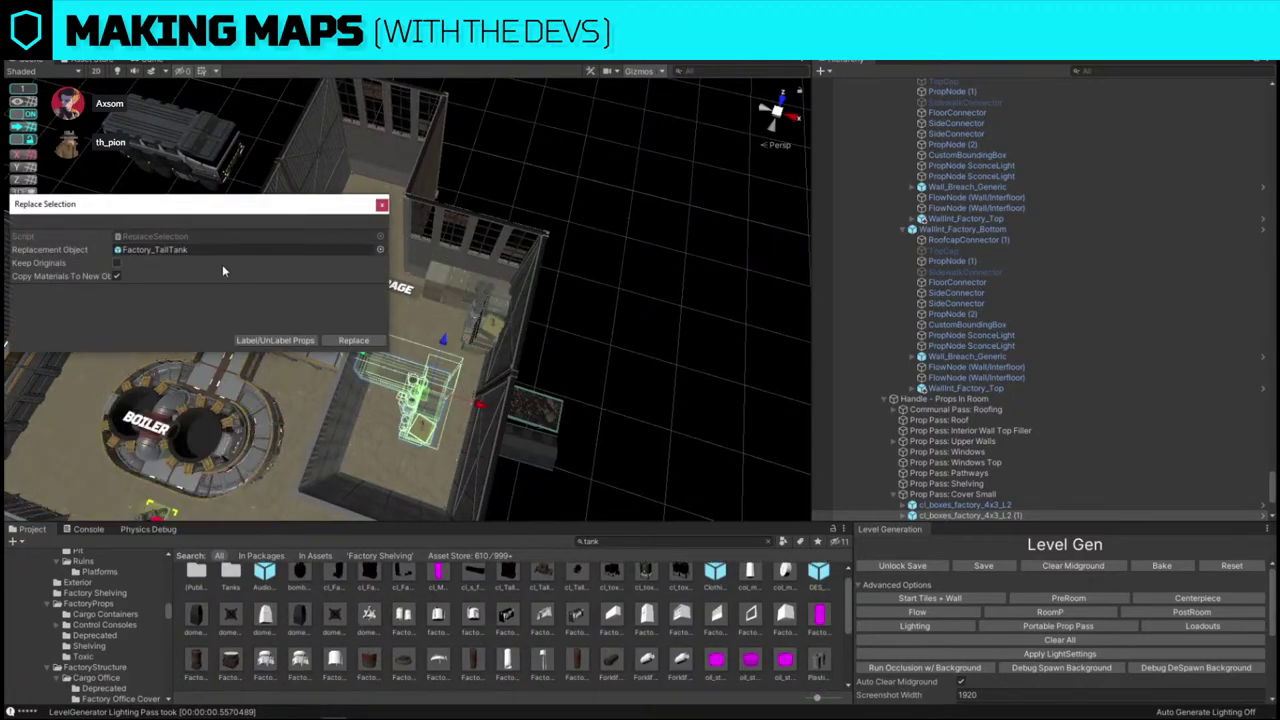
left_click(337, 342)
- Position the tall tank against the partition wall beside the green doorway in the storage area
left_click(403, 392)
right_click_drag(410, 385, 484, 284)
left_click_drag(466, 260, 398, 256)
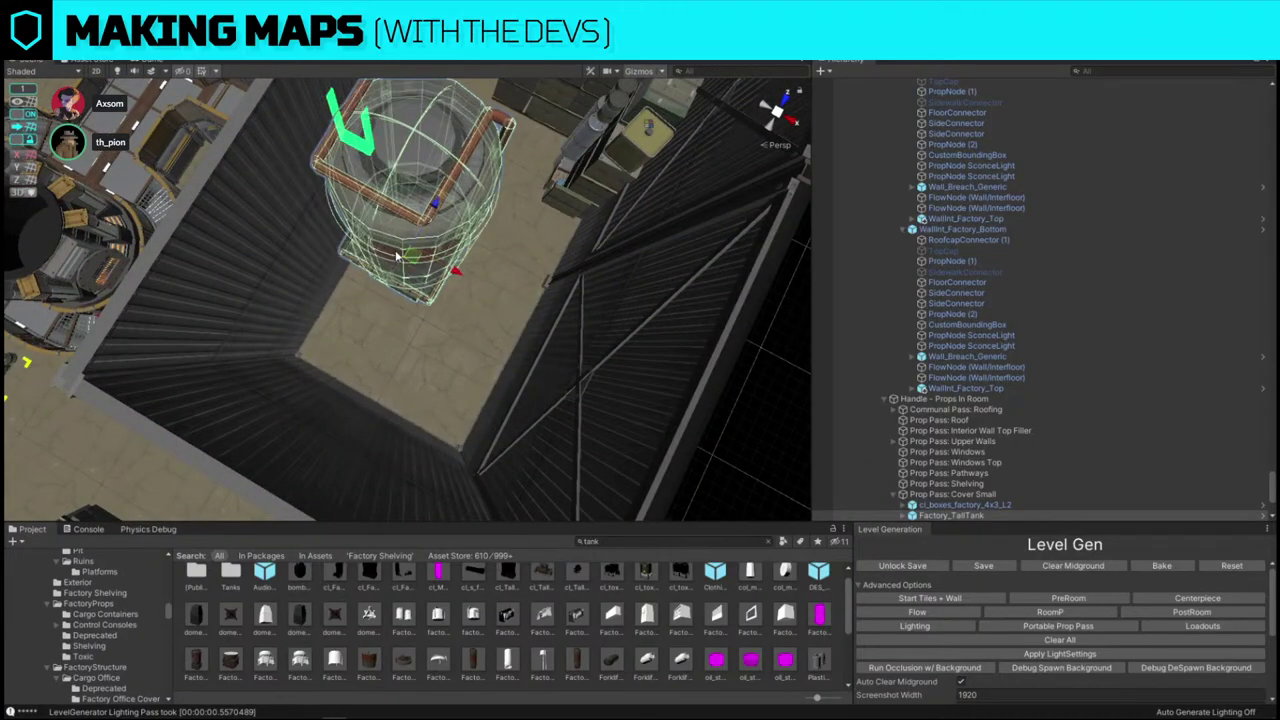
right_click_drag(397, 256, 446, 40)
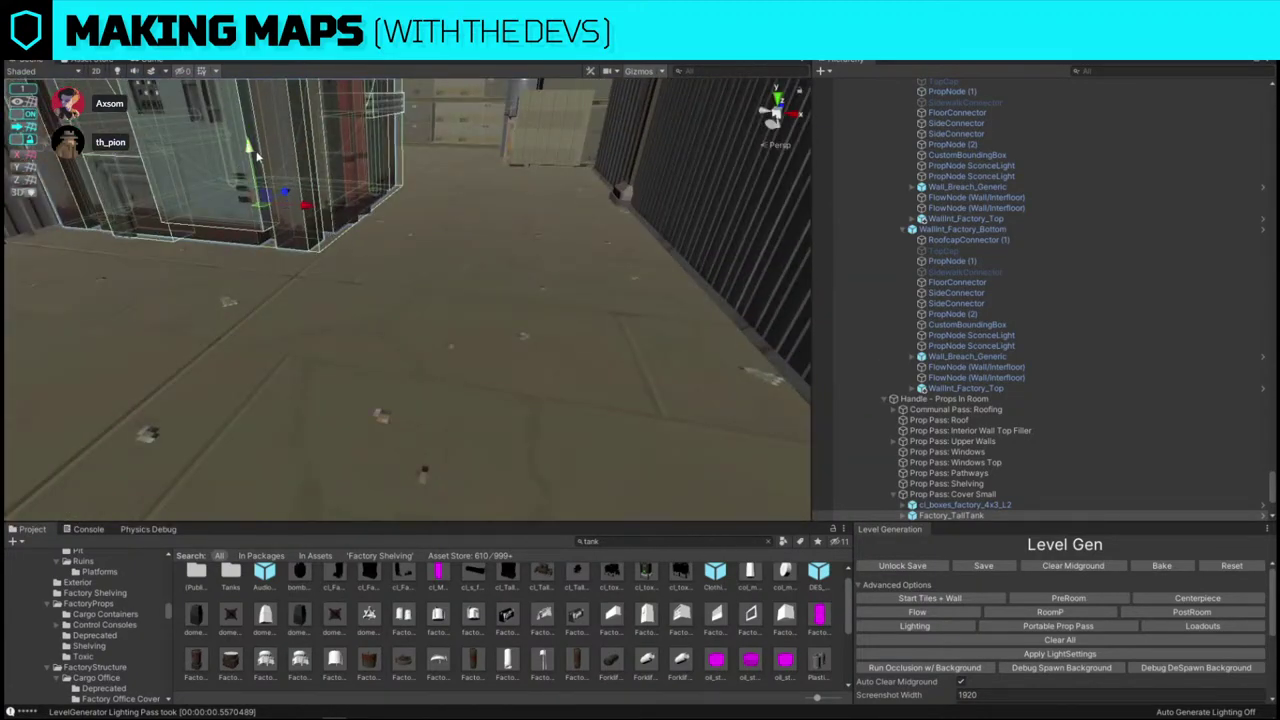
mouse_move(256, 155)
left_mouse_down("alt")
mouse_move(320, 200)
mouse_move(371, 214)
mouse_move(397, 371)
mouse_move(250, 131)
left_mouse_up("alt")
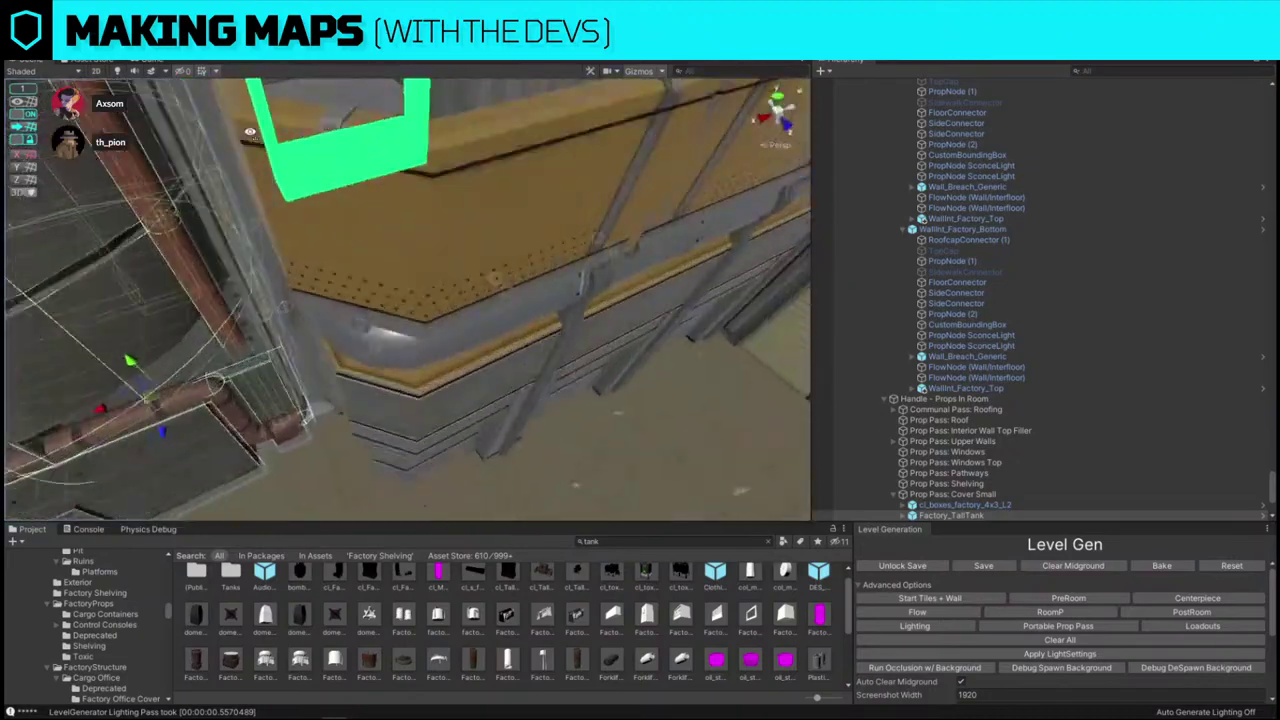
right_click_drag(250, 131, 400, 290)
left_click_drag(341, 280, 698, 342)
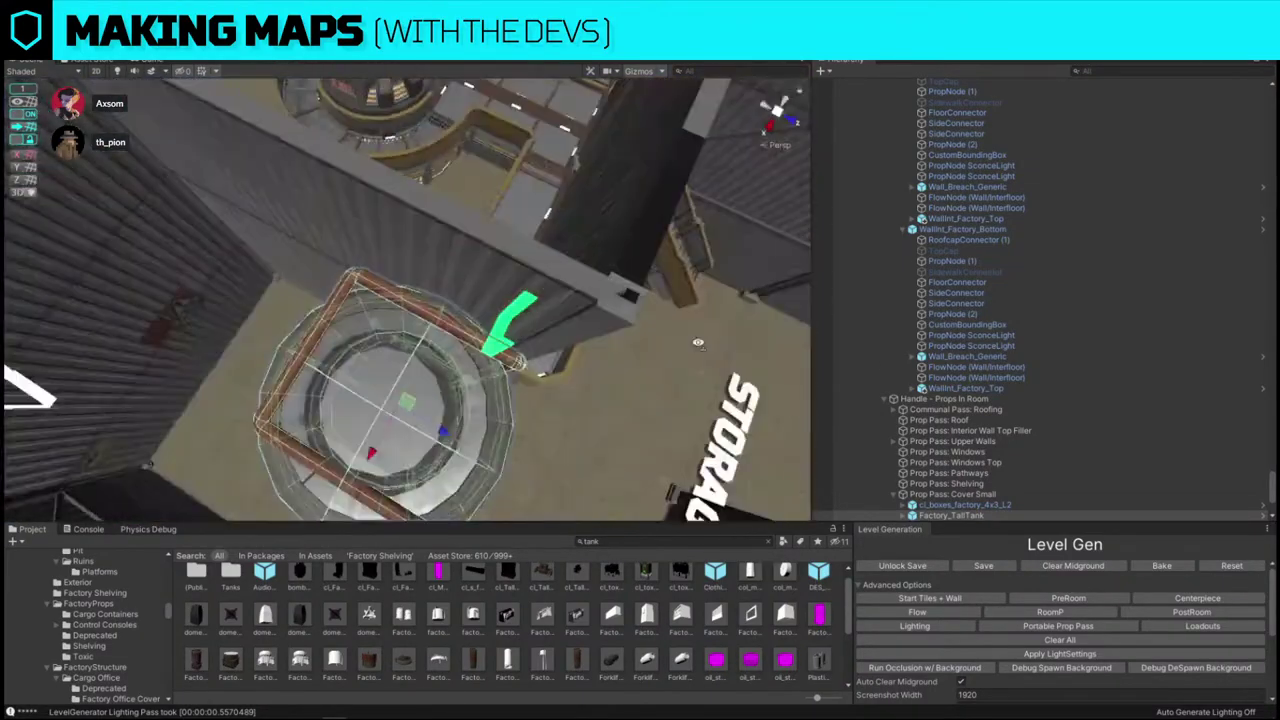
- Duplicate the tall tank and place the copy farther along the storage passage
right_click_drag(698, 342, 186, 380)
key("ctrl+d")
left_click_drag(343, 163, 387, 376)
right_click_drag(457, 334, 387, 340)
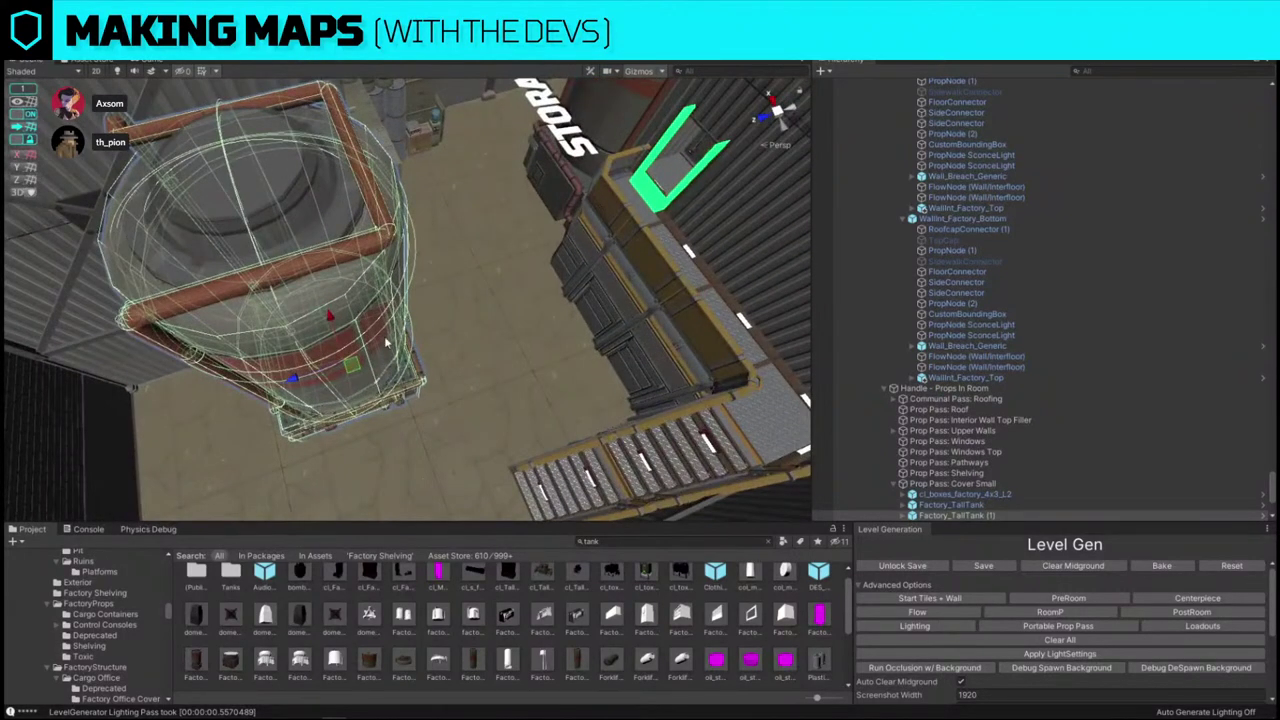
left_click_drag(332, 317, 338, 333)
left_click_drag(304, 398, 288, 403)
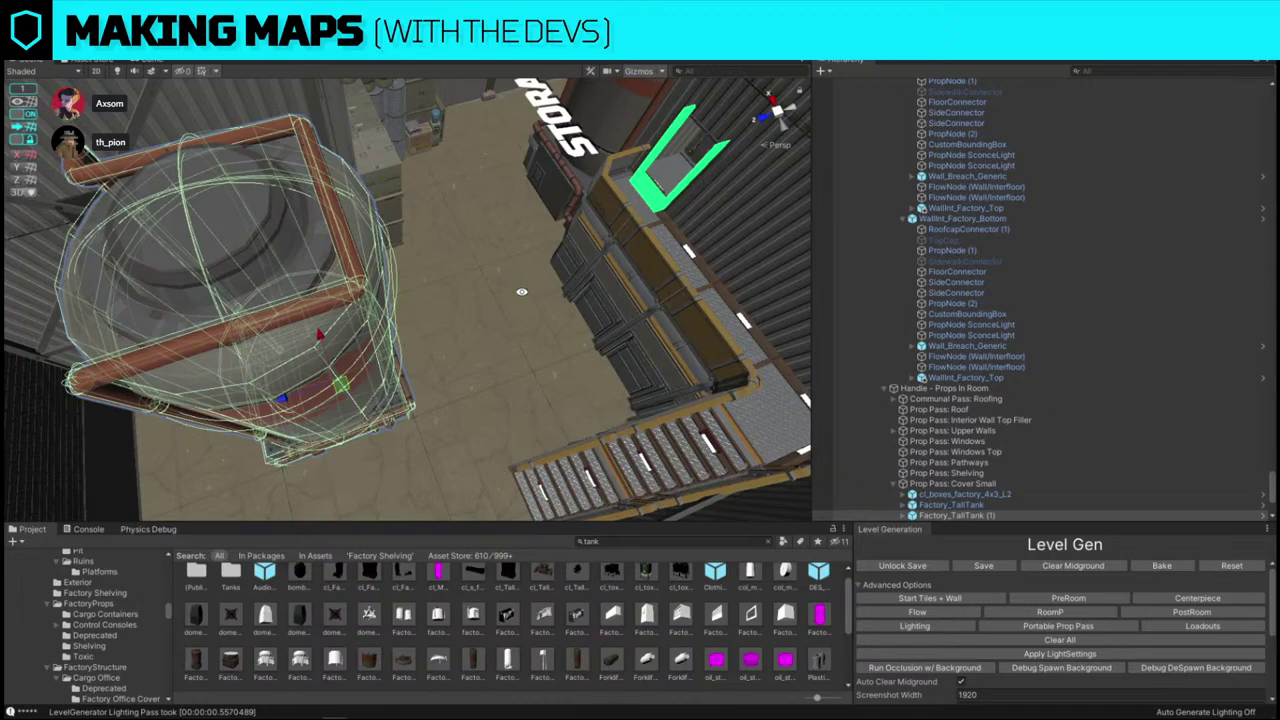
- Delete the red exterior doorway next to the tall tanks
key("s")
key("a")
right_click_drag(303, 260, 271, 259)
left_click(229, 284)
key("w")
left_click(486, 281)
key("w")
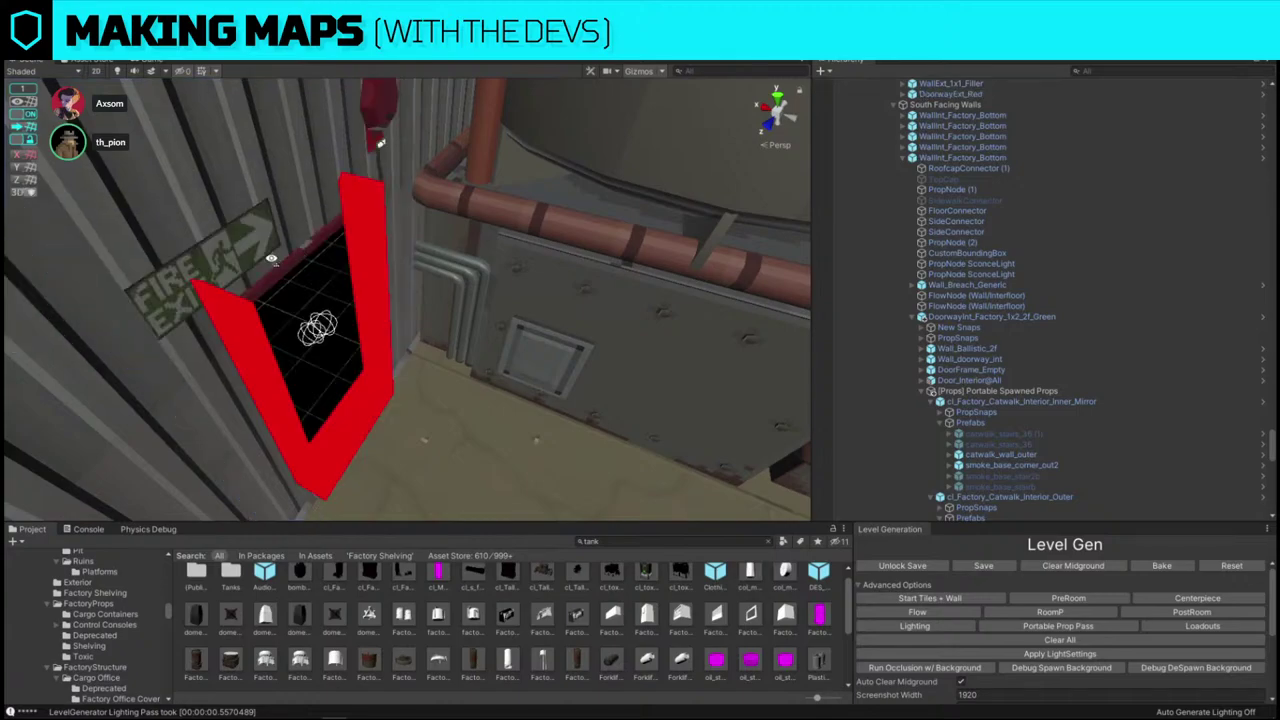
left_click_drag(271, 258, 590, 270, "alt")
left_click(454, 212)
key("Delete")
- Duplicate the adjacent WallExt_1x1_Ballistic panel into the wall gap and turn the copy into a DoorwayExt_Green
left_click(489, 232)
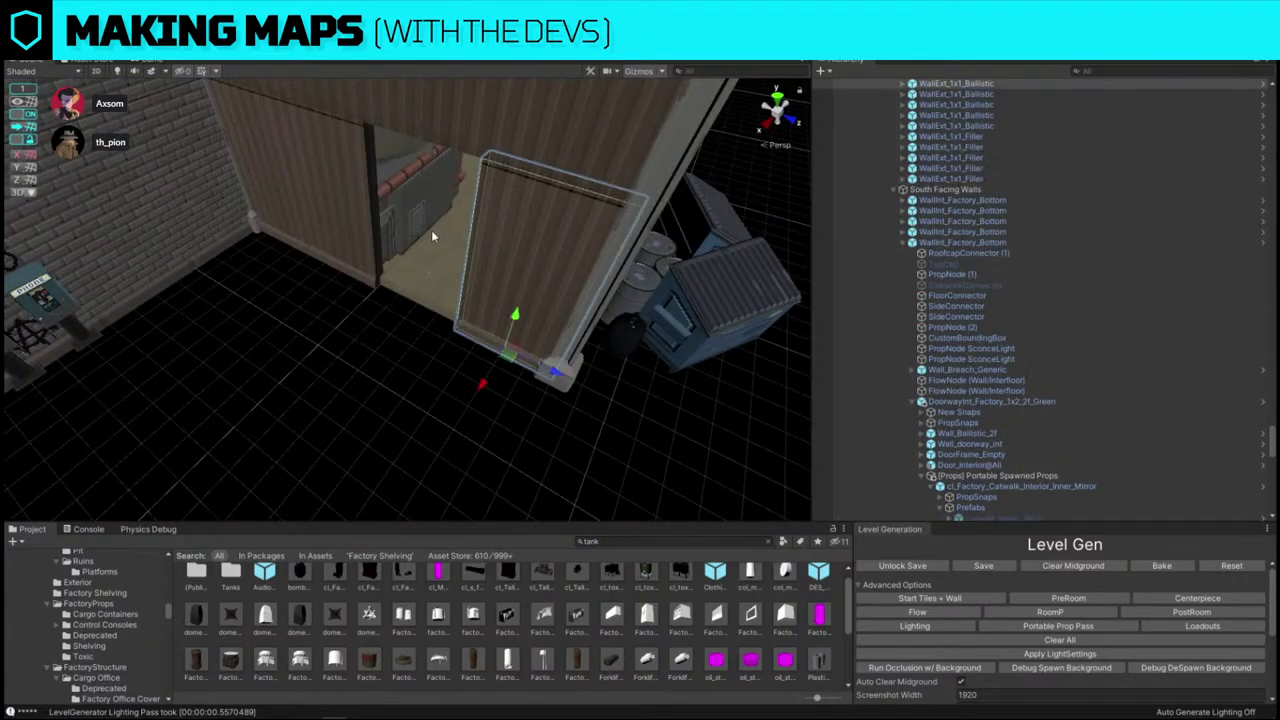
left_click_drag(431, 230, 507, 332, "alt")
key("ctrl+d")
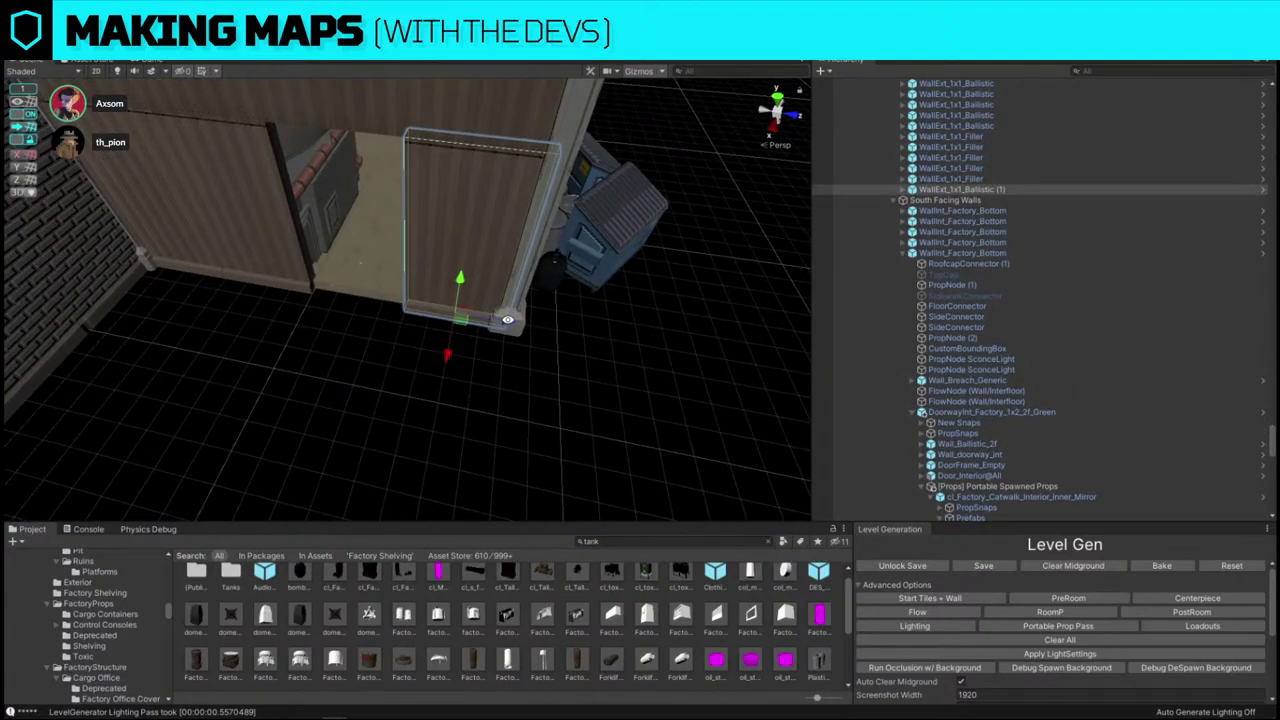
left_click_drag(507, 319, 403, 298)
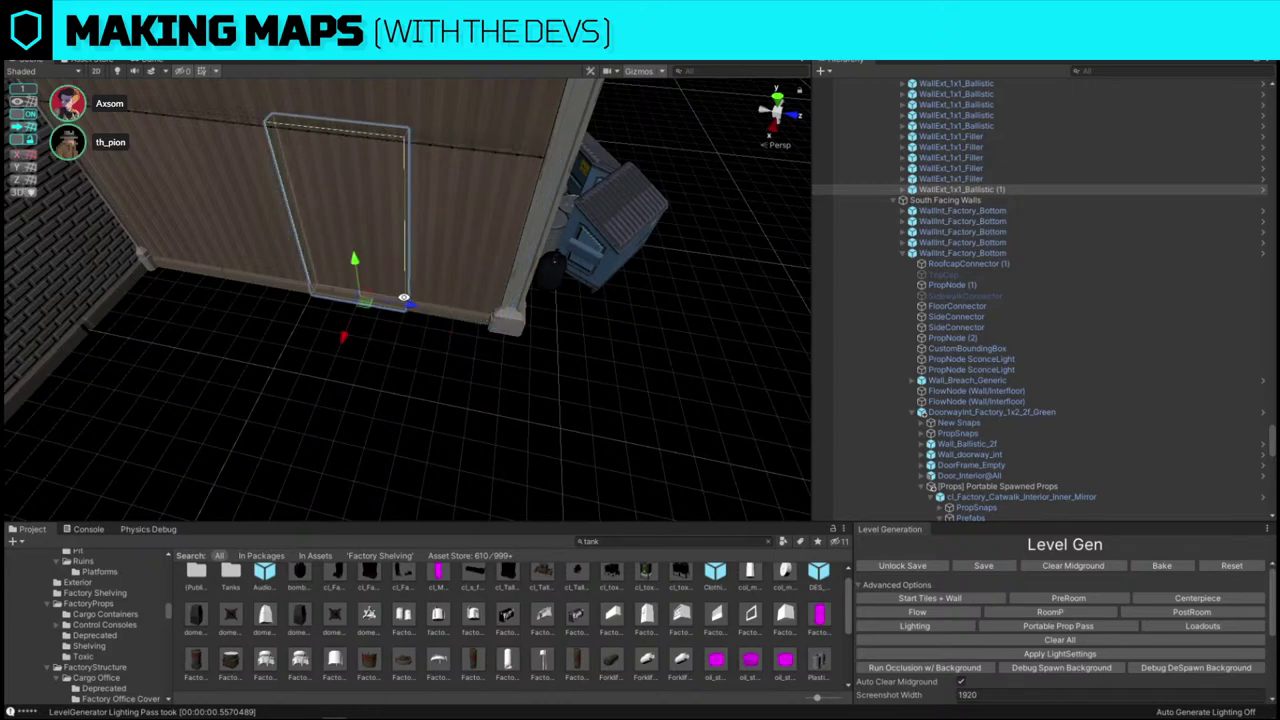
left_click(493, 311)
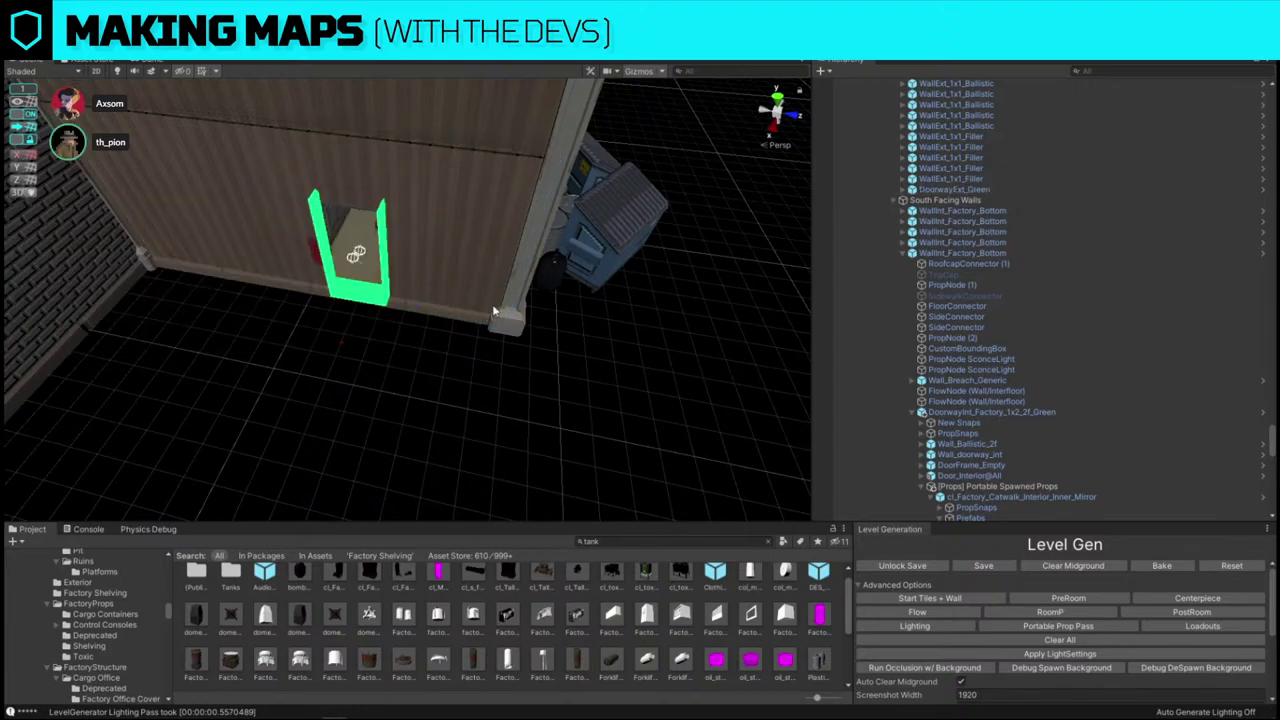
- Find the "window square" assets and set WallExt_1x1_window_square as the replacement for the wall panel beside the green doorway
left_click(662, 542)
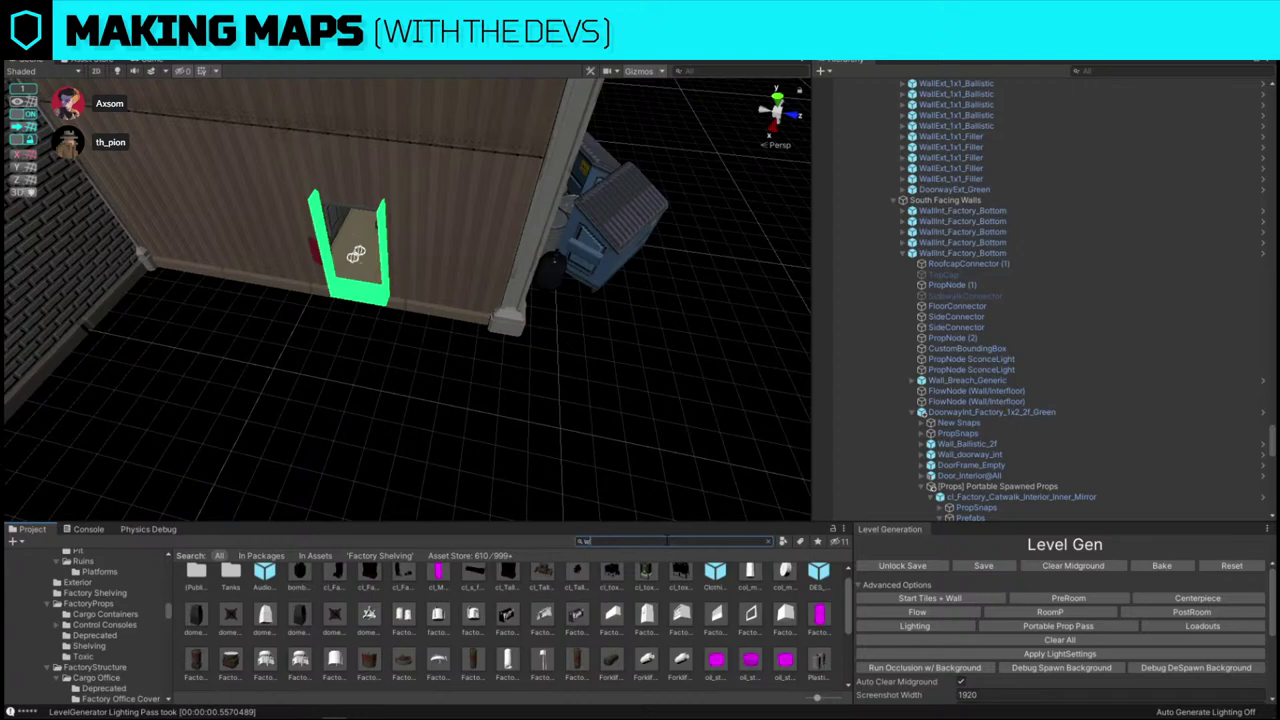
type("window square")
left_click(487, 272)
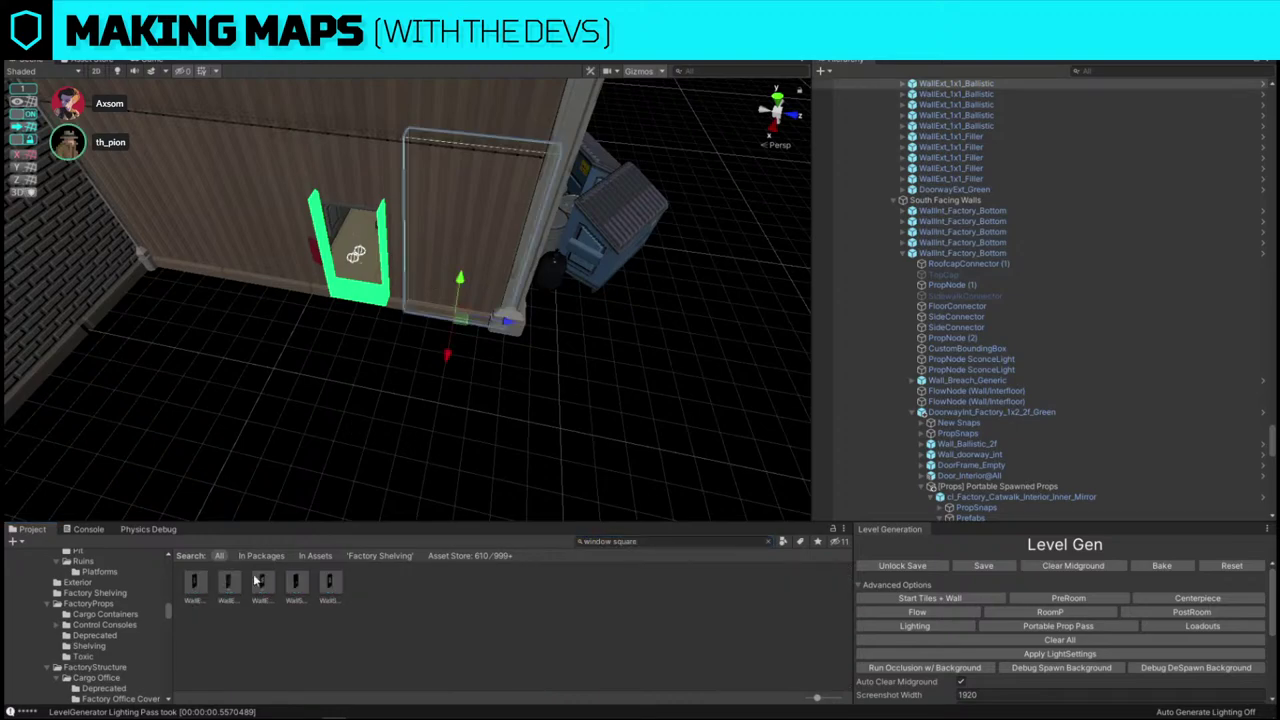
key("ctrl+shift+r")
left_click_drag(198, 582, 228, 251)
- Replace the brick wall panel behind the dumpsters with WallExt_1x1_window_square and close the replacement tool
left_click_drag(675, 304, 421, 314, "alt")
left_click(421, 314)
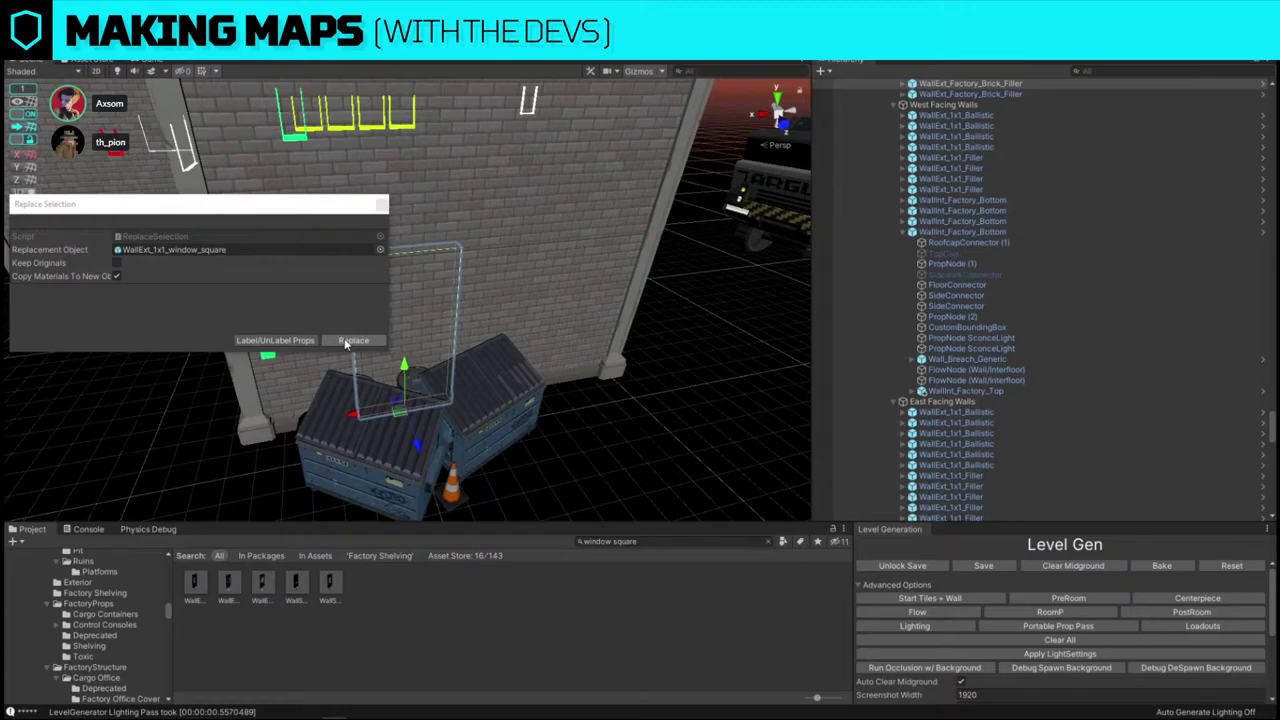
right_click_drag(533, 402, 654, 295)
left_click(381, 205)
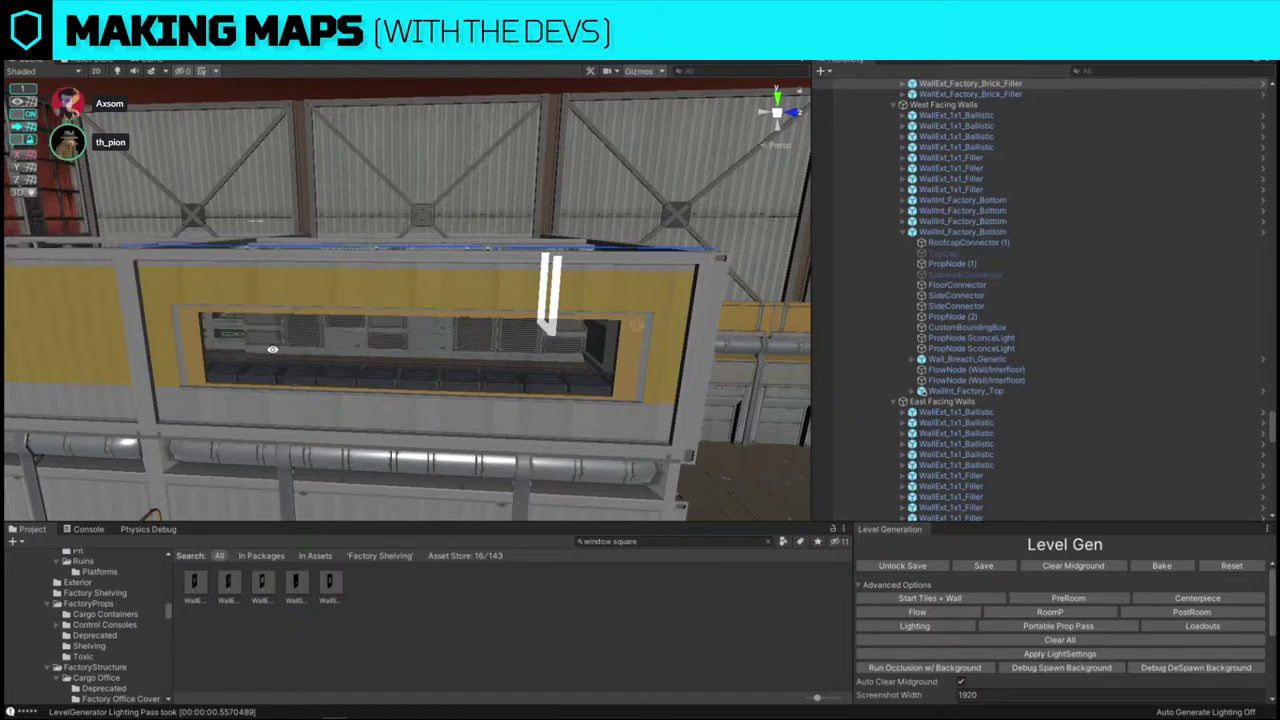
right_click_drag(272, 349, 887, 480)
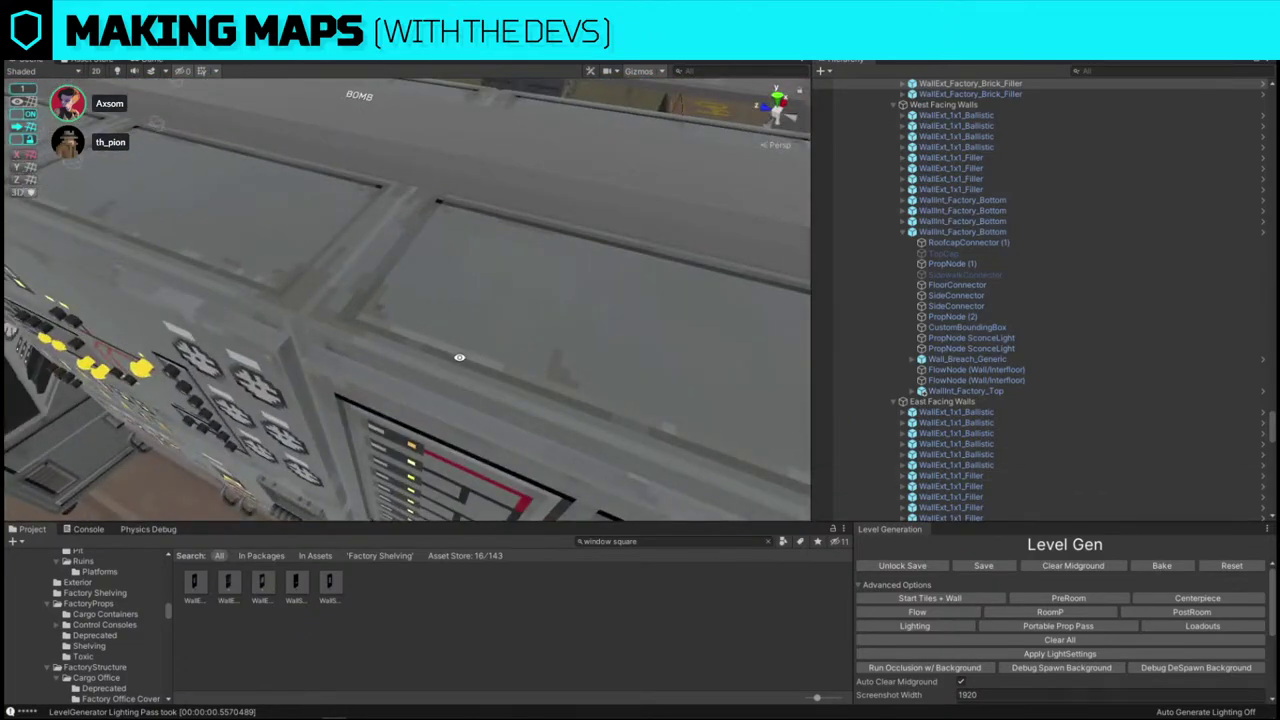
right_click_drag(459, 357, 513, 324)
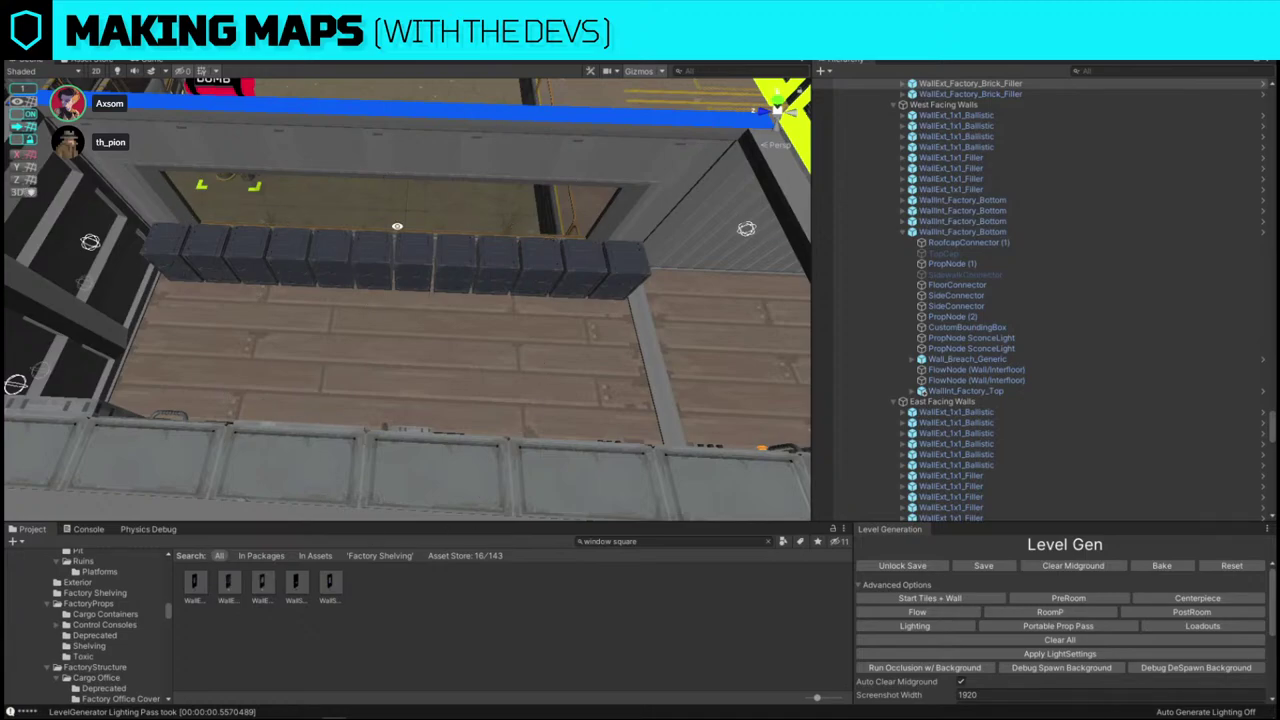
left_click_drag(487, 239, 1225, 140, "alt")
scroll(400, 222, "down", 5)
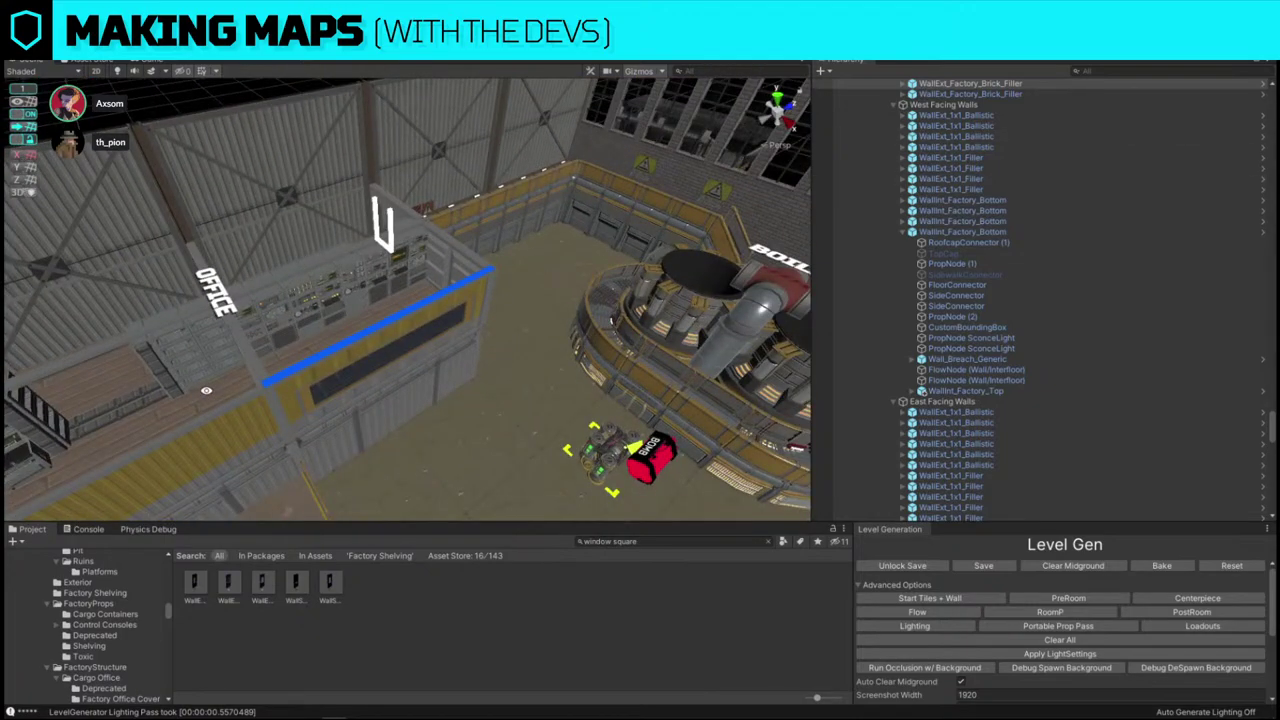
- Replace the large metal upper wall at the office's outer corner with the narrower Wall2F_1x2_Factory_Metal panel
right_click_drag(493, 296, 487, 263)
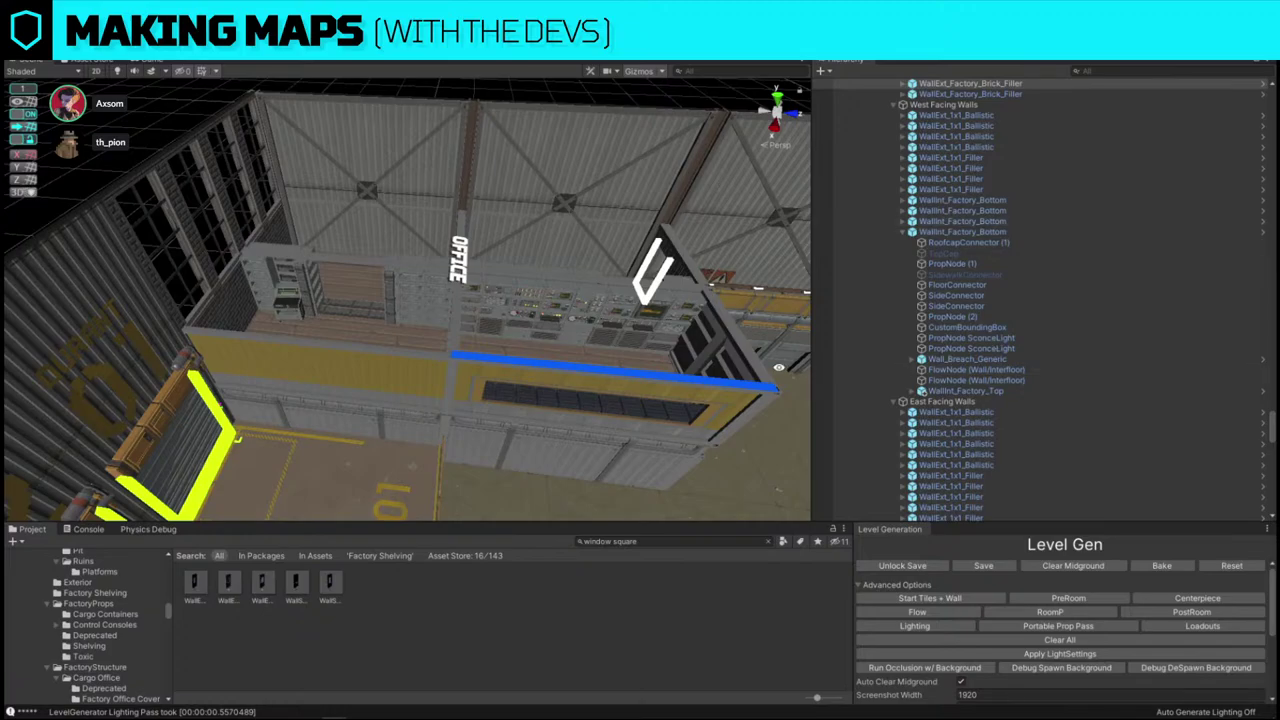
right_click_drag(330, 390, 640, 258)
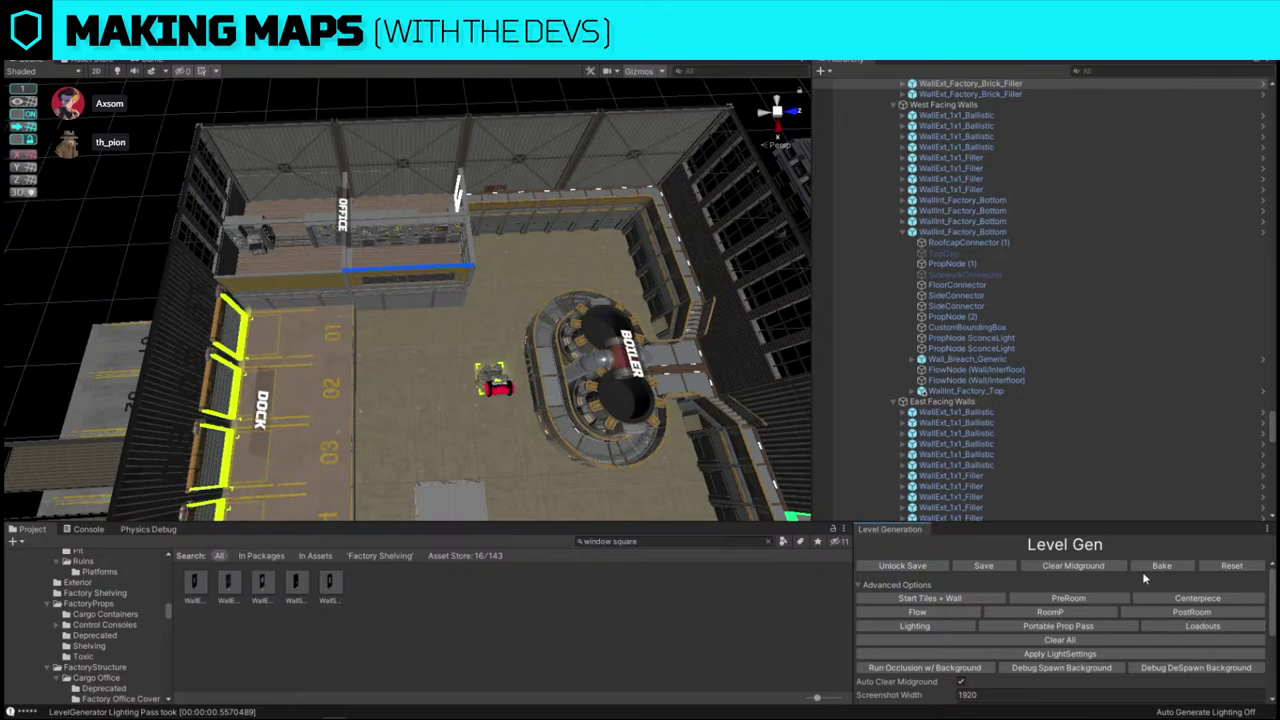
right_click_drag(450, 240, 521, 285)
left_click(521, 285)
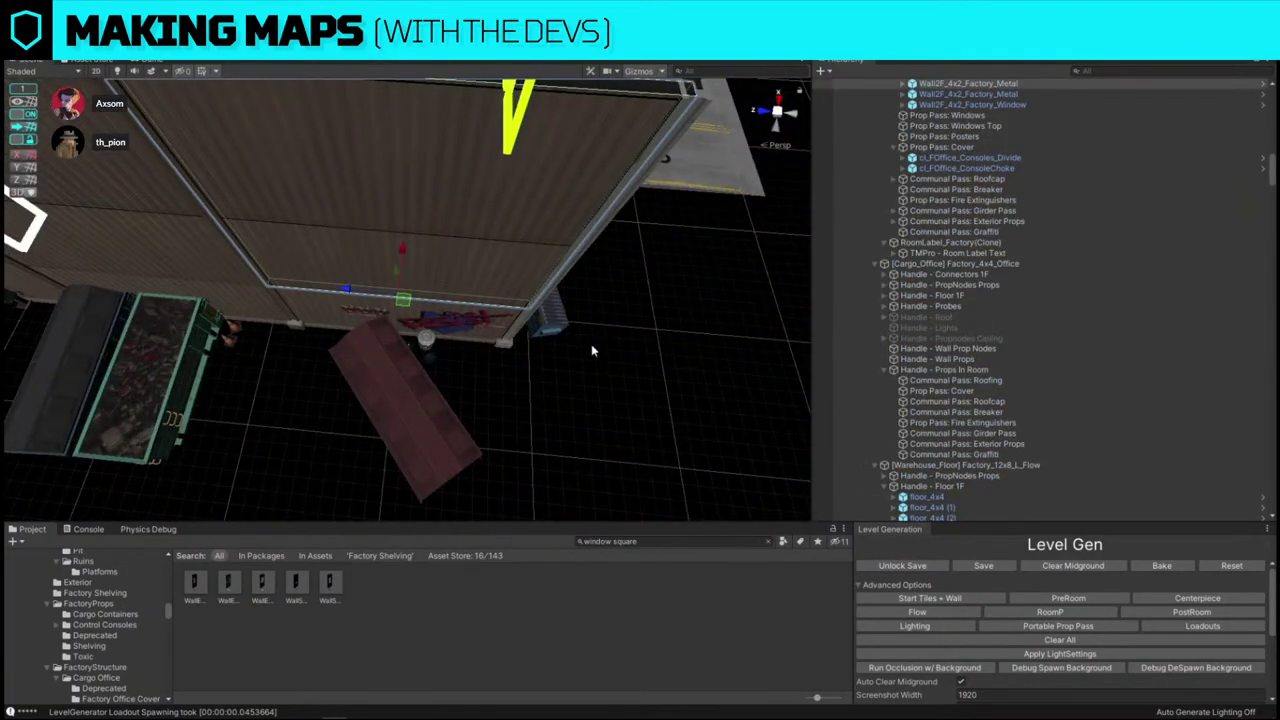
left_click(675, 542)
key("ctrl+z")
key("ctrl+shift+r")
left_click_drag(399, 580, 399, 568)
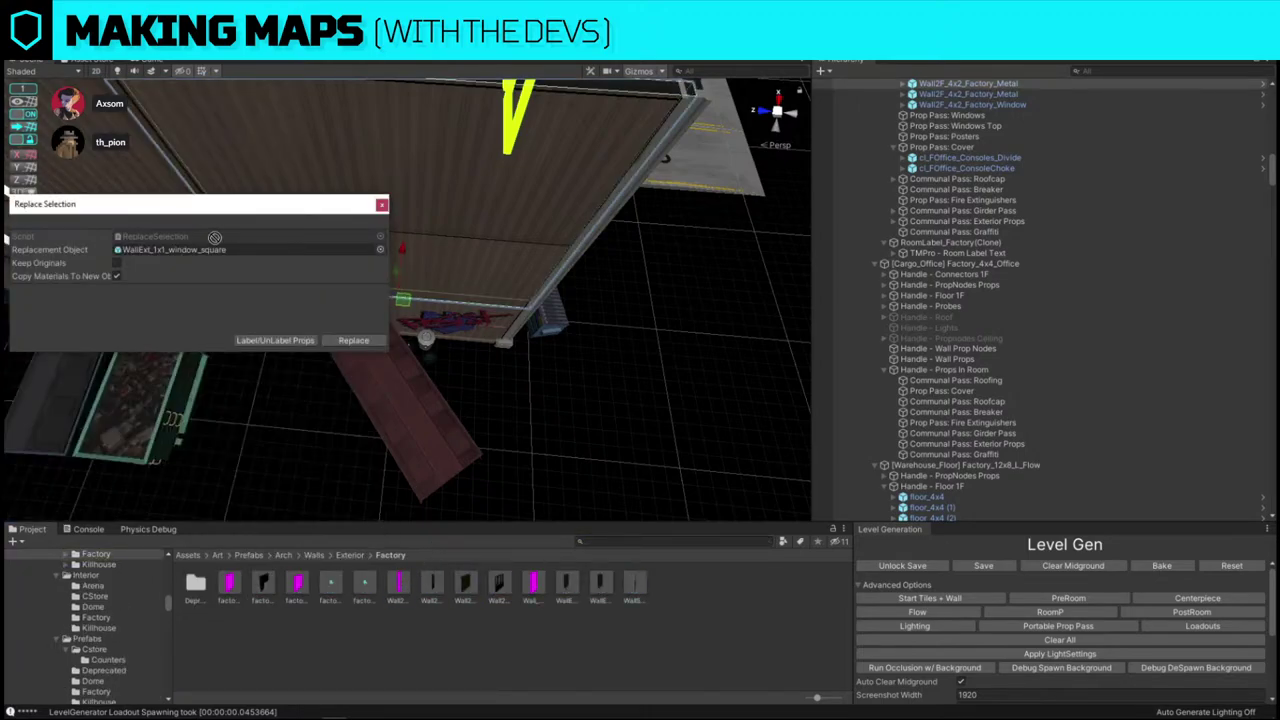
left_click(353, 340)
left_click(419, 235)
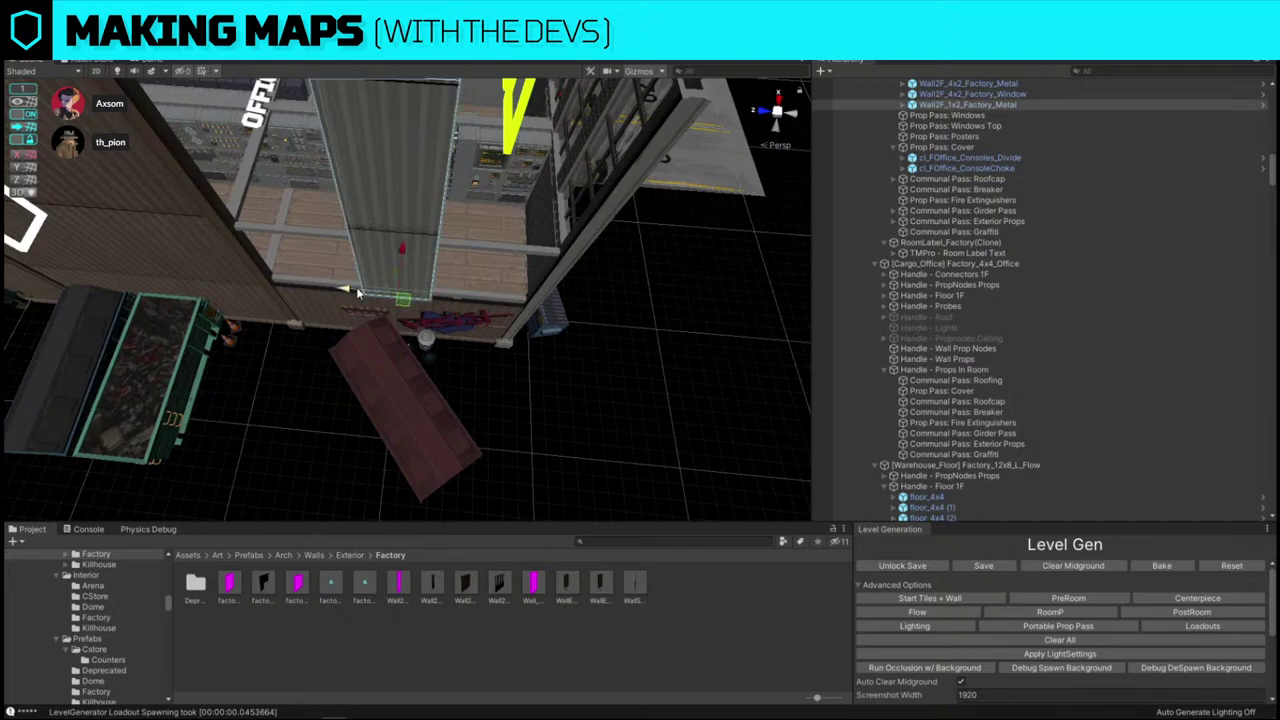
- Move the narrow metal upper-wall panel along the wall line until it meets the neighbouring 4x2 metal wall
left_click_drag(352, 291, 253, 279)
right_click_drag(275, 272, 255, 203)
left_click(255, 203)
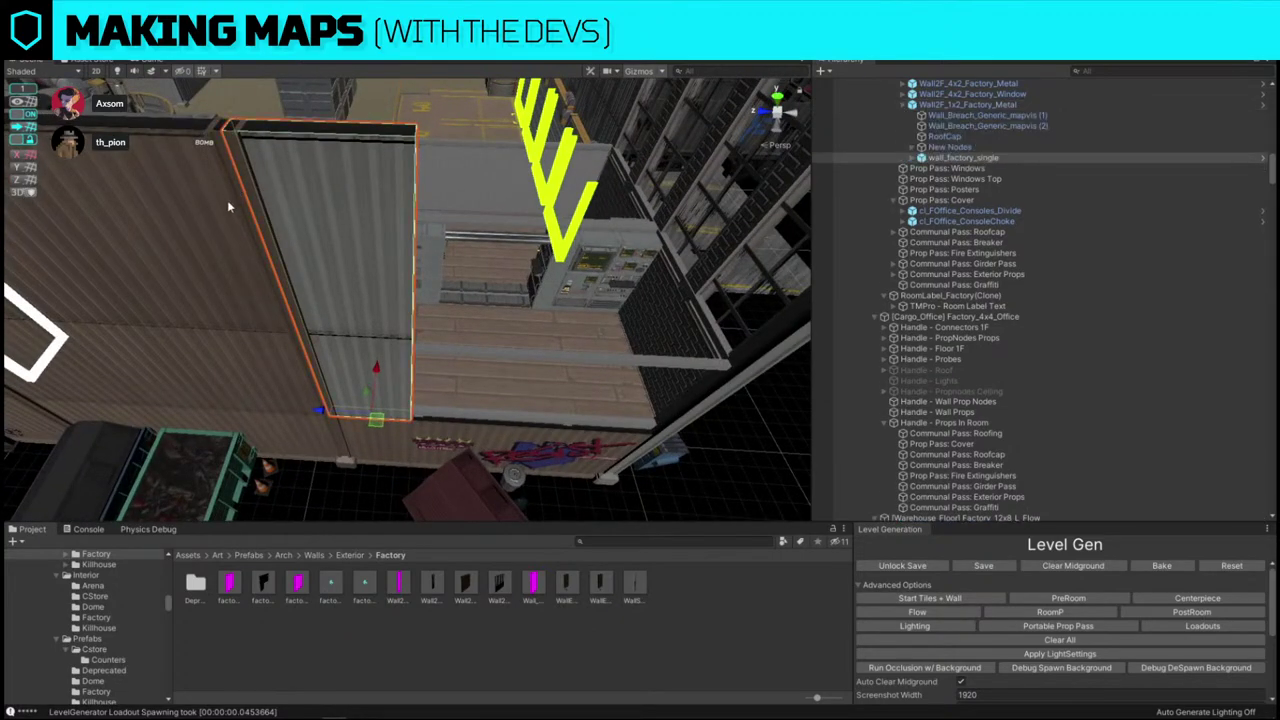
left_click(218, 203)
left_click(217, 203)
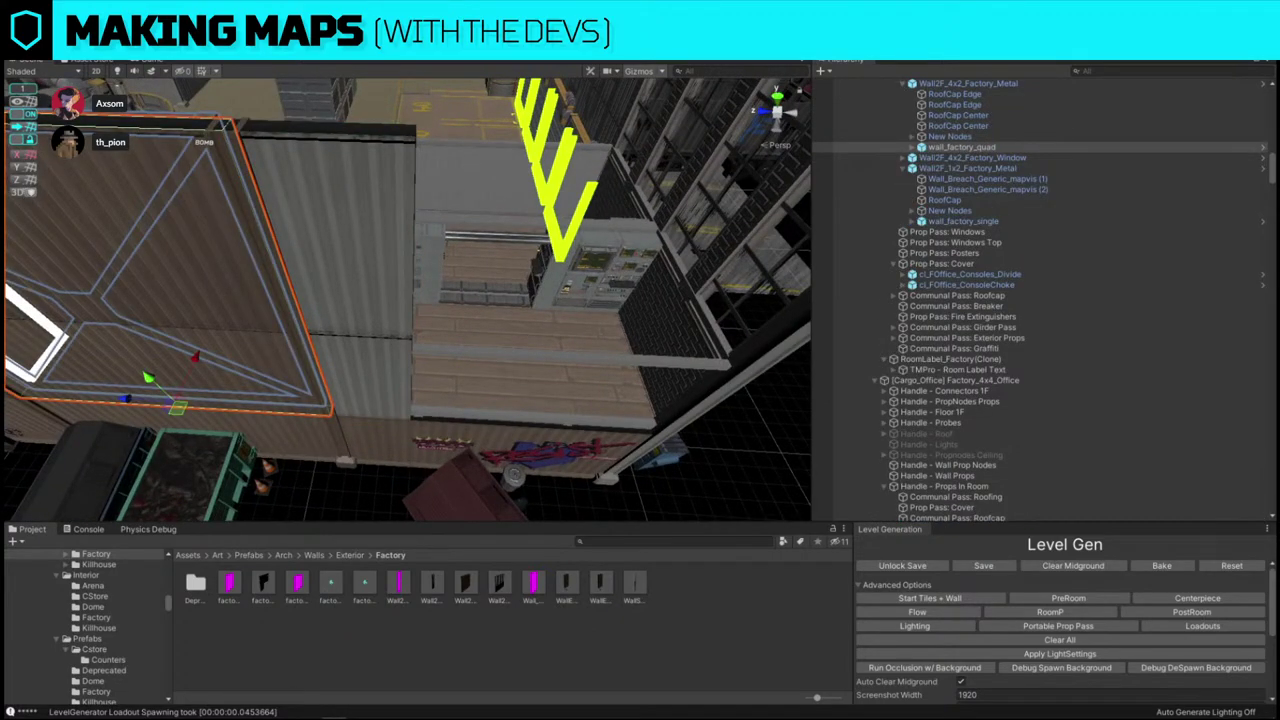
left_click(366, 253)
- Duplicate the narrow metal panel twice to extend the office's upper wall toward the corner
right_click_drag(214, 183, 520, 377)
key("ctrl+d")
left_click_drag(549, 388, 488, 388)
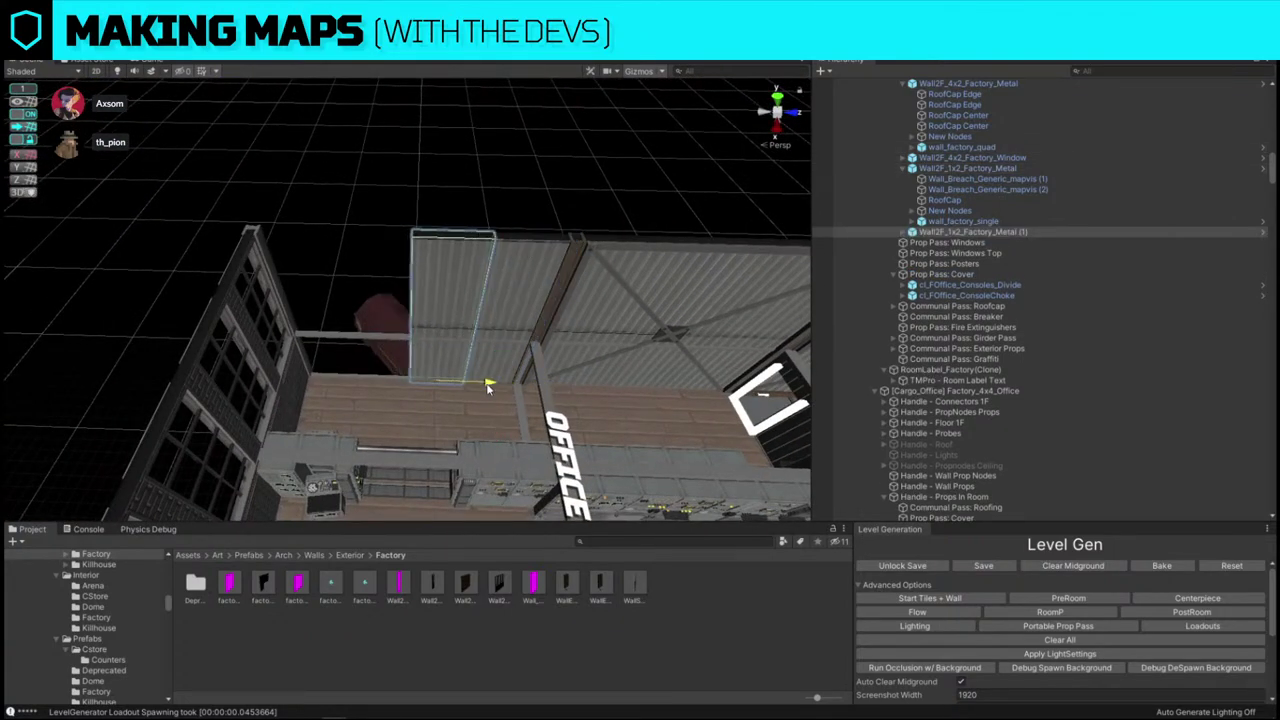
key("ctrl+d")
right_click_drag(488, 388, 338, 342)
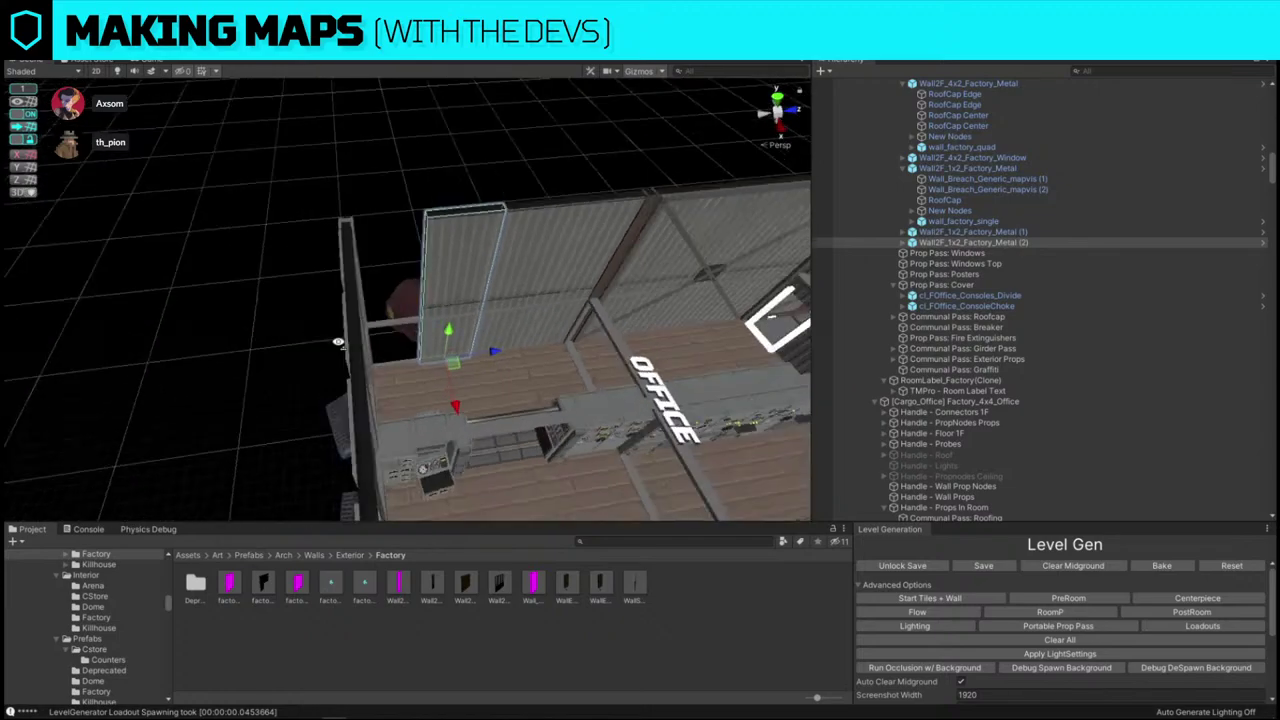
- Find the "fire 2f" doorways and replace the ballistic wall panel at the office corner with DoorwayExt_1x3_2f_Fire
left_click_drag(338, 342, 698, 505, "alt")
left_click(691, 543)
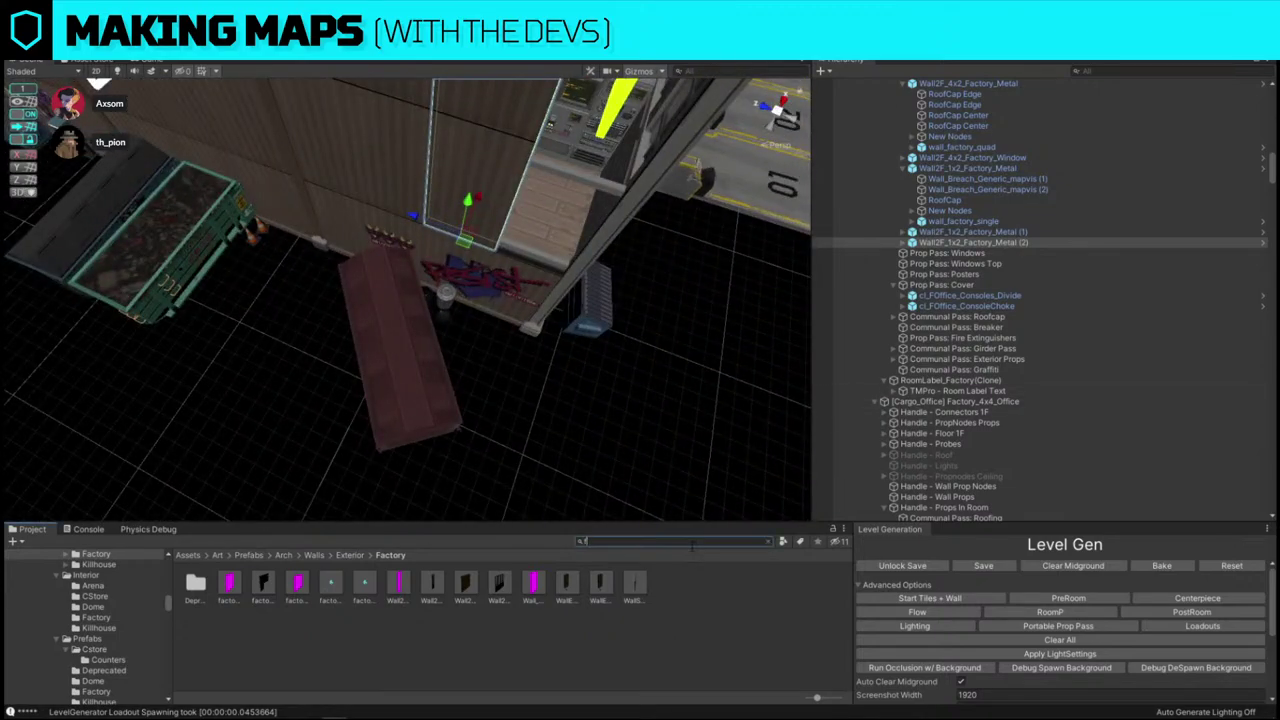
left_click(518, 322)
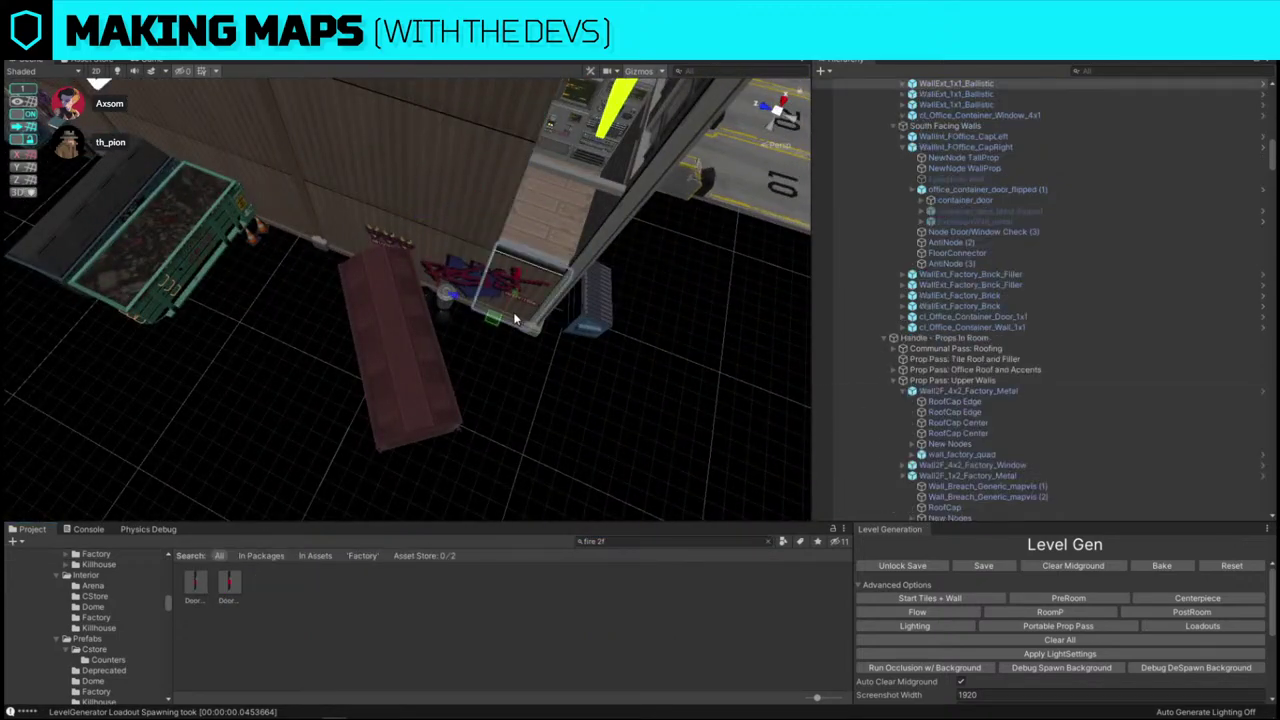
key("ctrl+shift+r")
left_click_drag(195, 585, 197, 253)
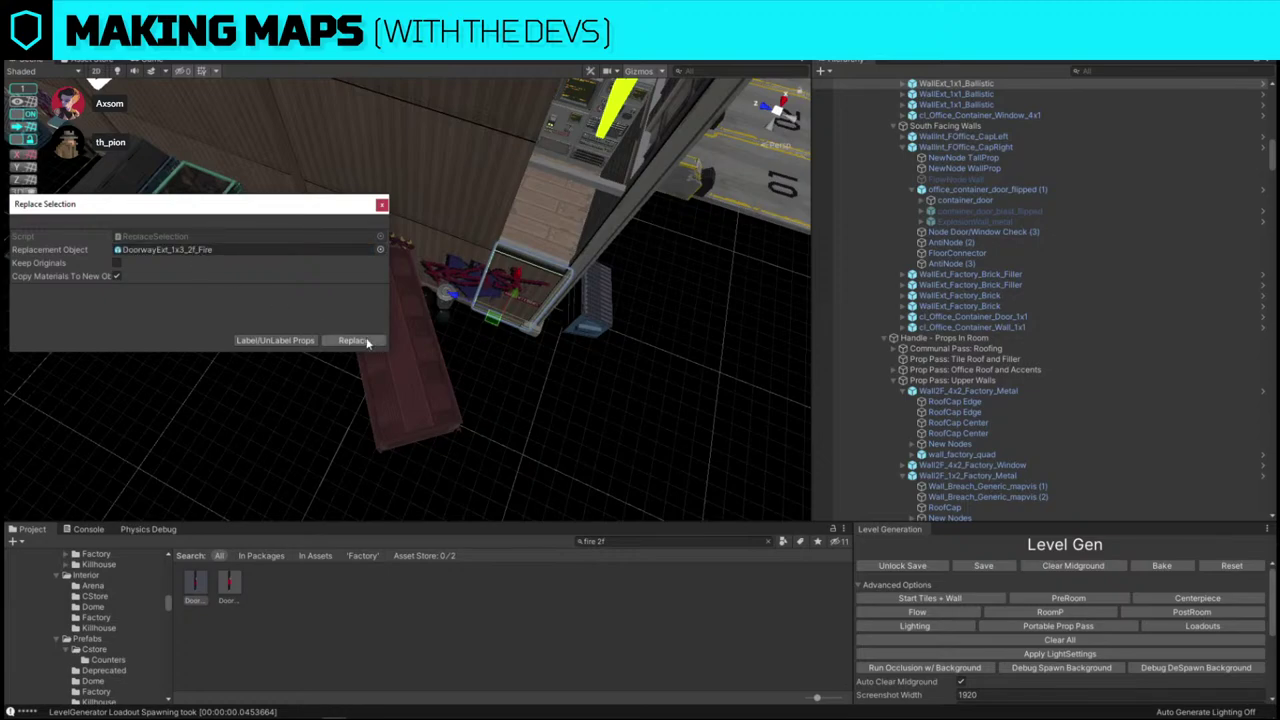
left_click(366, 341)
- Apply the corrugated siding material to the brick upper wall above the new fire doorway
right_click_drag(404, 426, 472, 307)
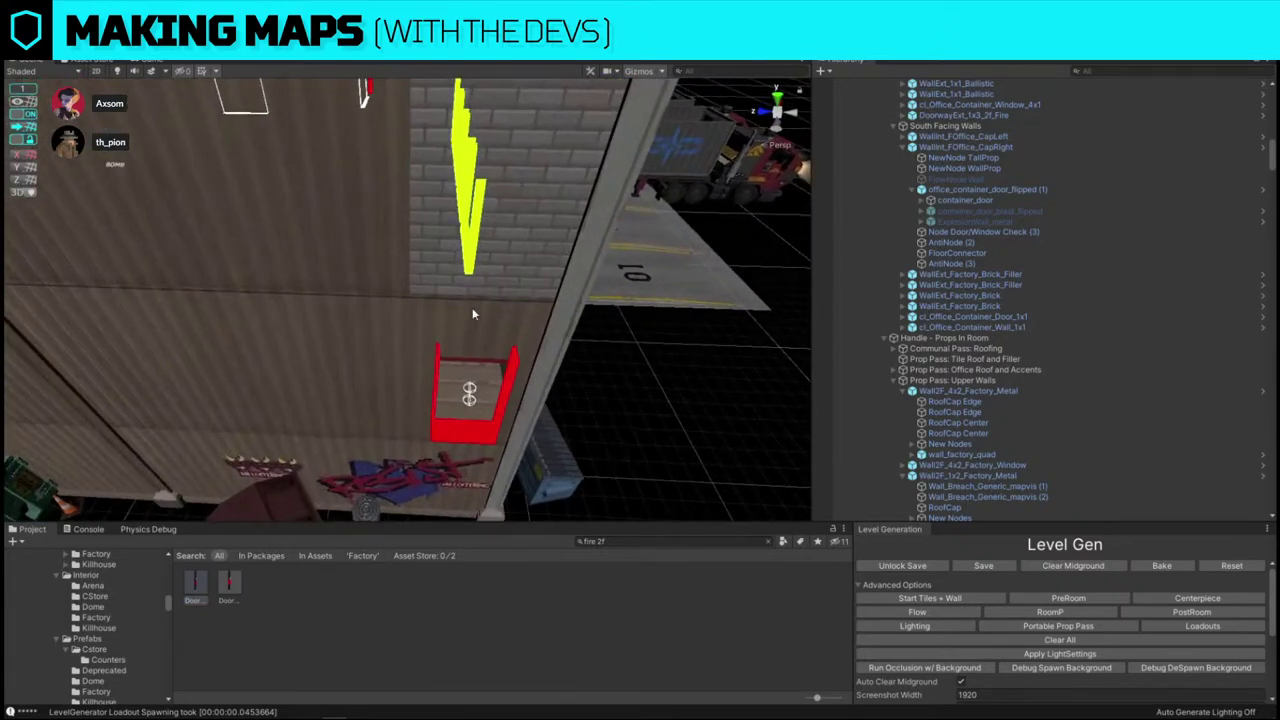
left_click(472, 307)
left_click_drag(1206, 416, 530, 186)
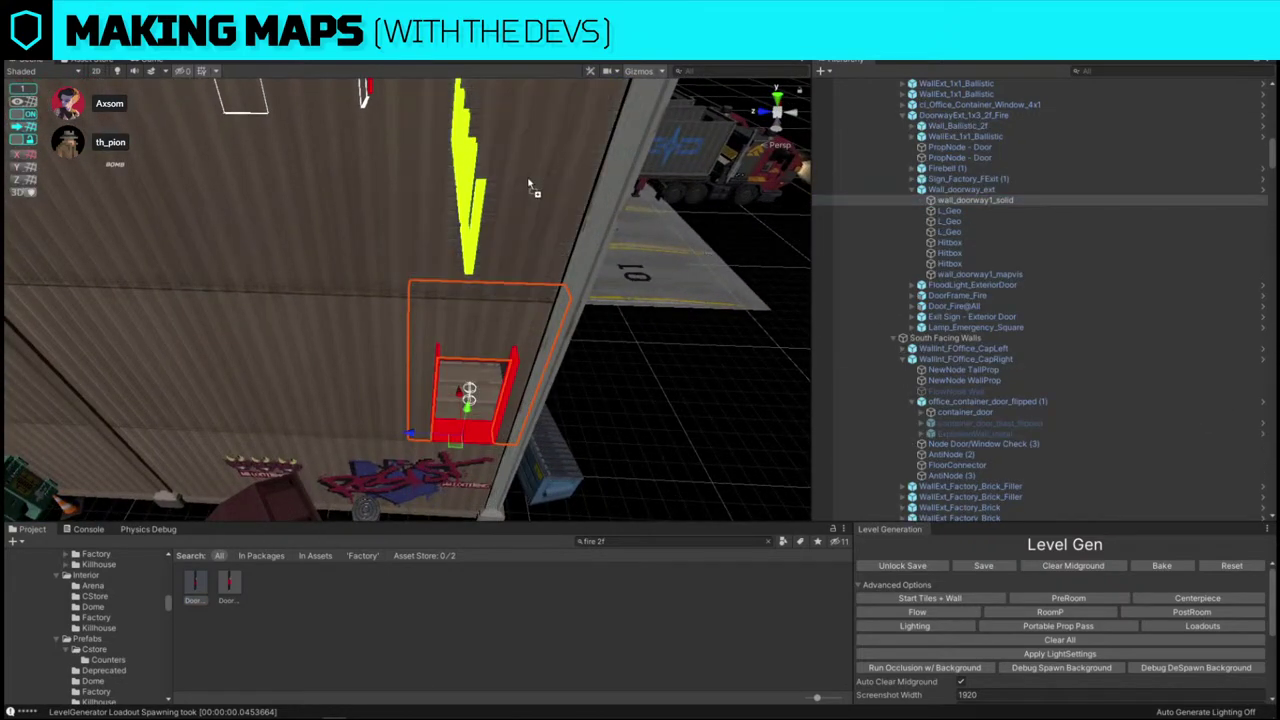
left_click(694, 378)
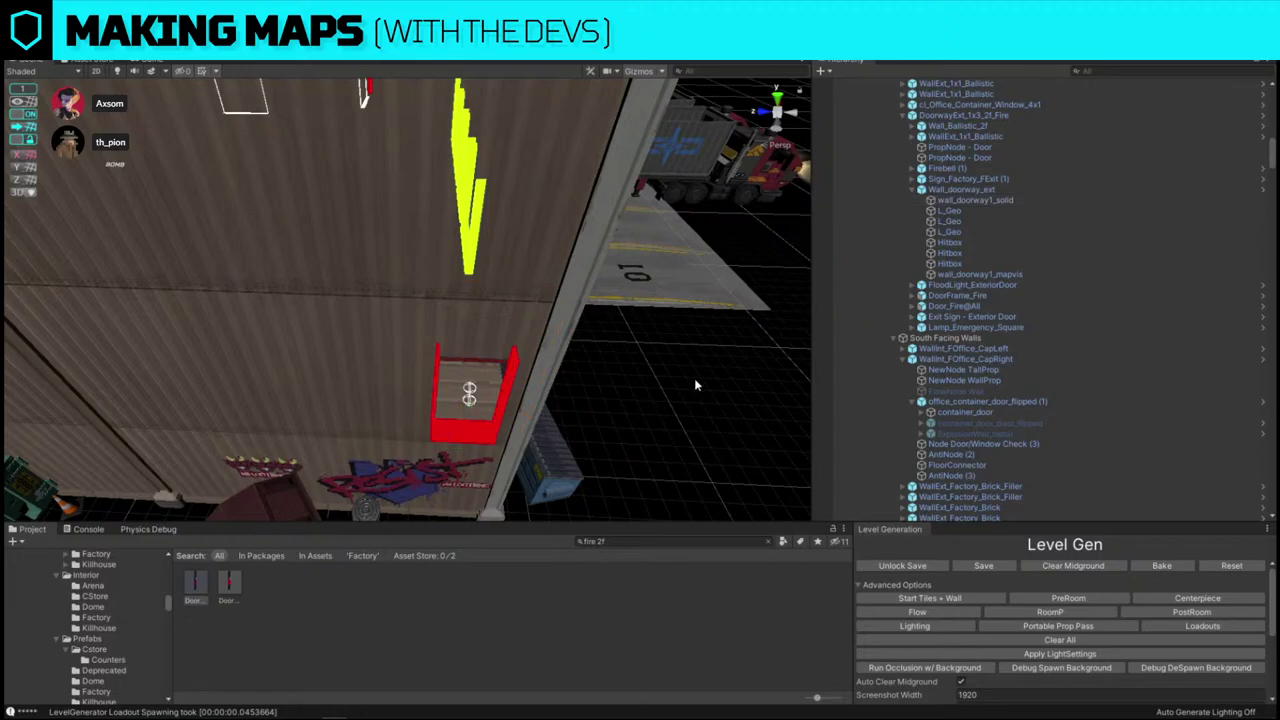
- Inspect the inner face of the office's upper wall and the metal panel beside the fire doorway
right_click_drag(694, 378, 230, 346)
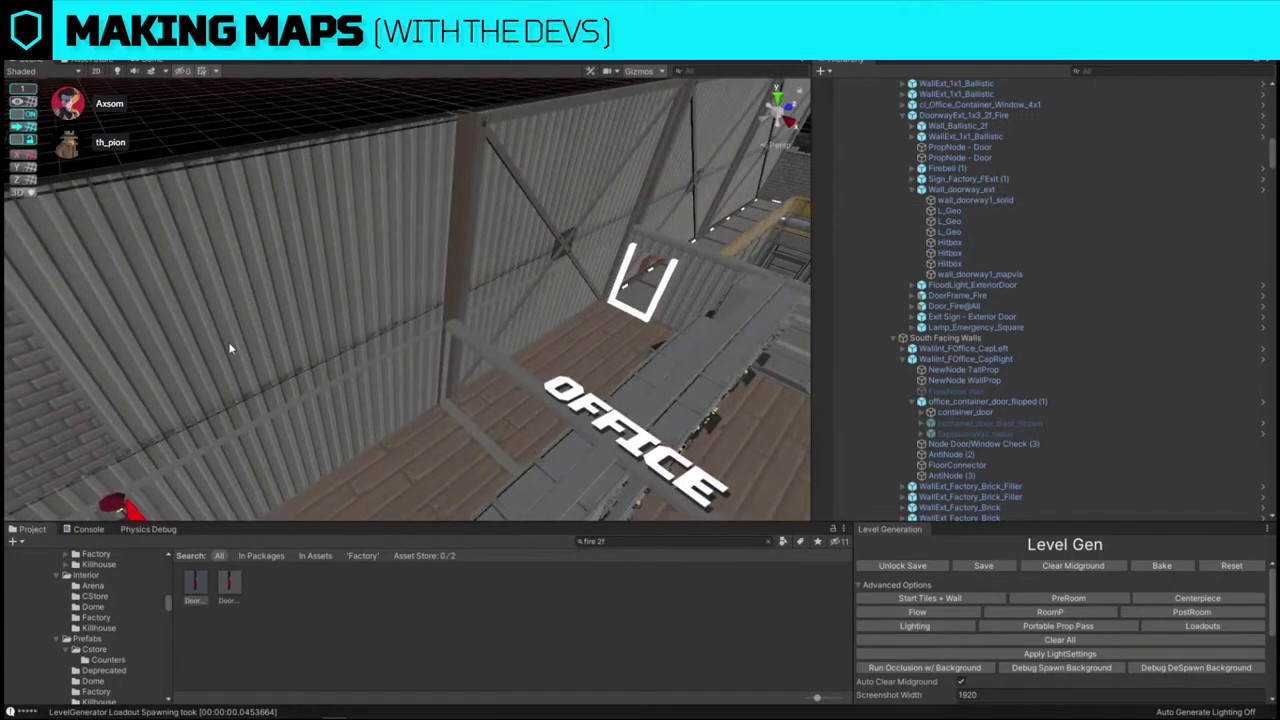
left_click(348, 330)
left_click(348, 330)
right_click_drag(348, 330, 288, 247)
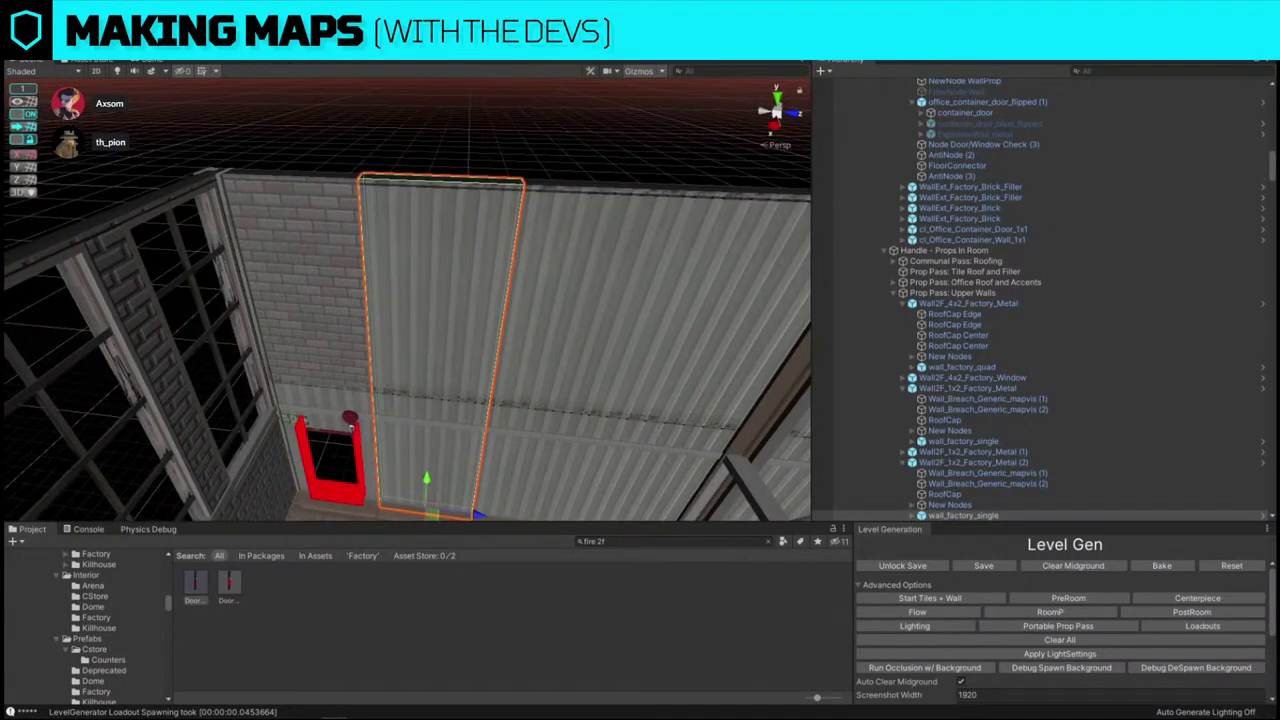
left_click(353, 143)
- Delete the construction dumpster and its surrounding clutter beside the fire doorway's exterior stairs
right_click_drag(353, 143, 543, 202)
left_click(543, 202)
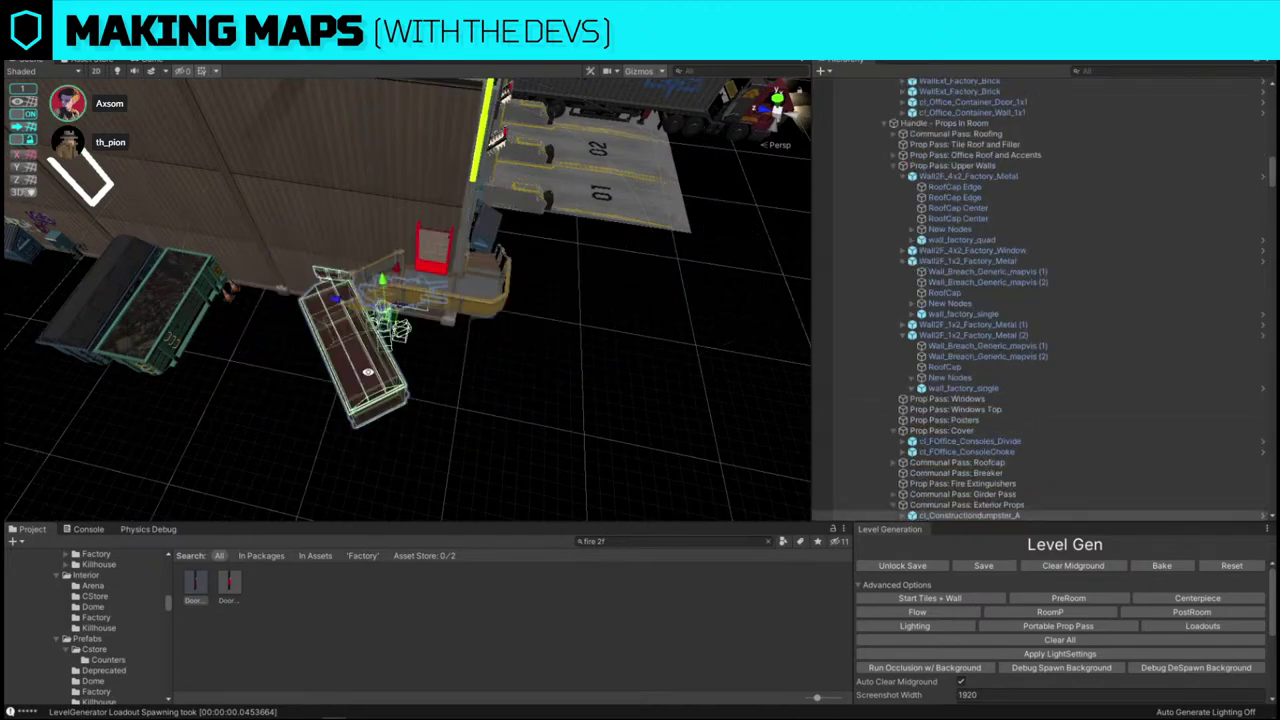
key("Delete")
left_click_drag(620, 358, 412, 259, "alt")
left_click(450, 307)
key("Delete")
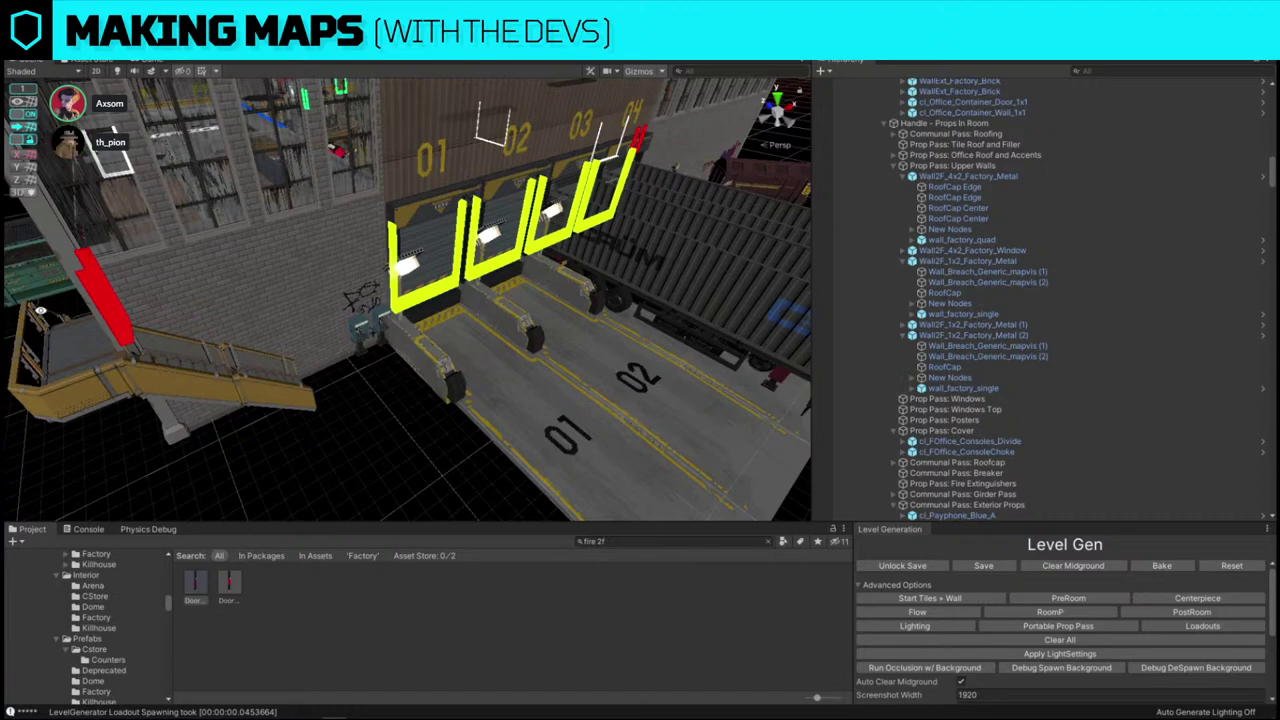
- Move the blue payphone group from beside dock 01 to the side of the exterior stairs
left_click(364, 350)
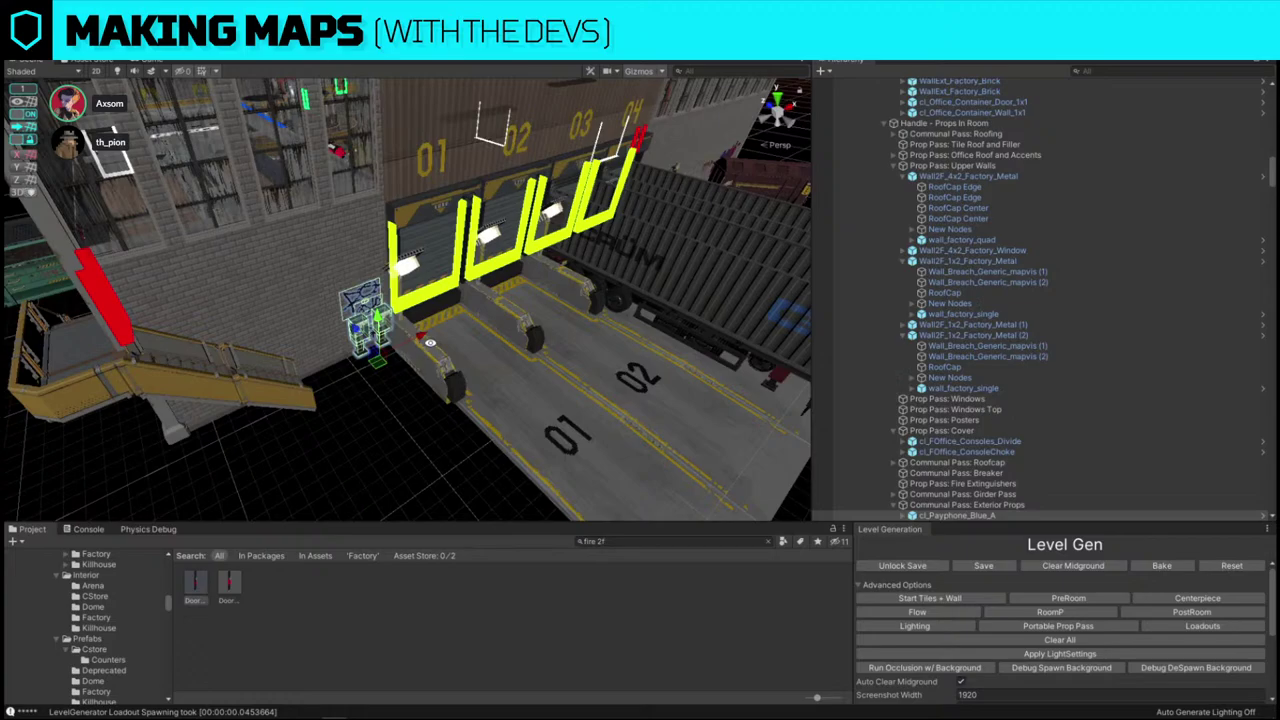
left_click_drag(420, 333, 294, 404)
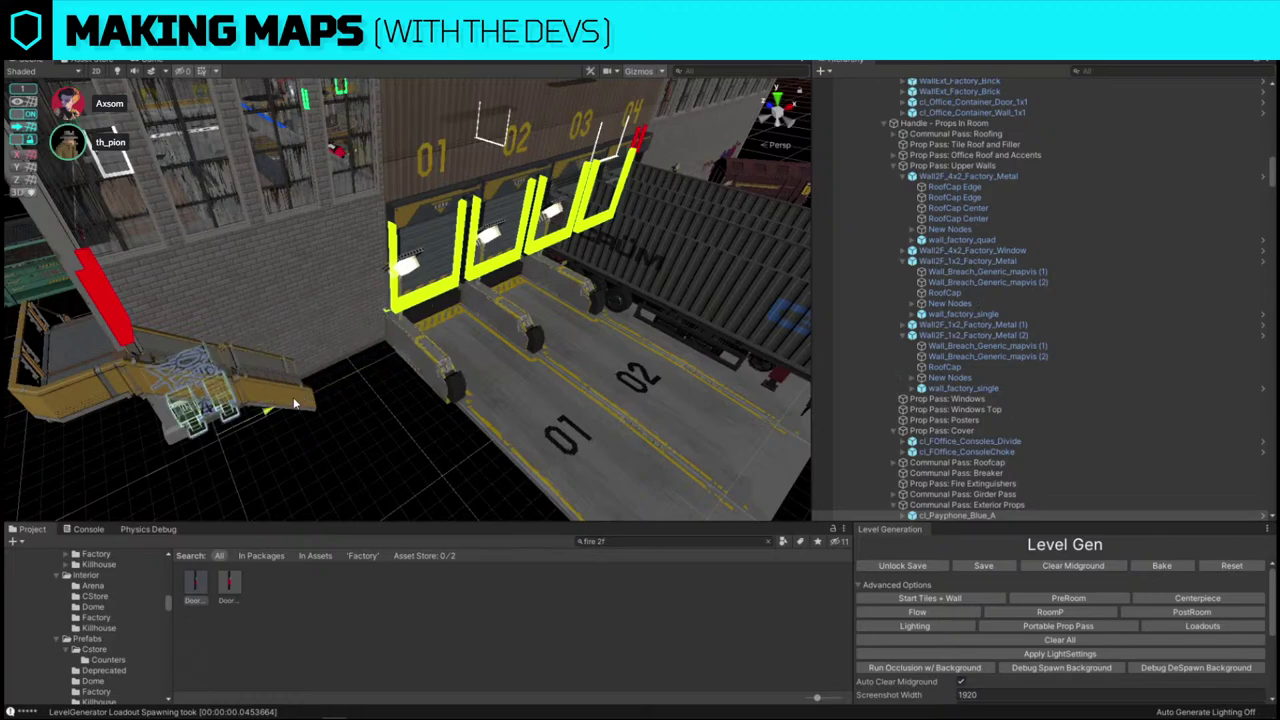
- Examine the exterior walls, entrances and overall room layout of the factory from outside and above
right_click_drag(346, 450, 676, 276)
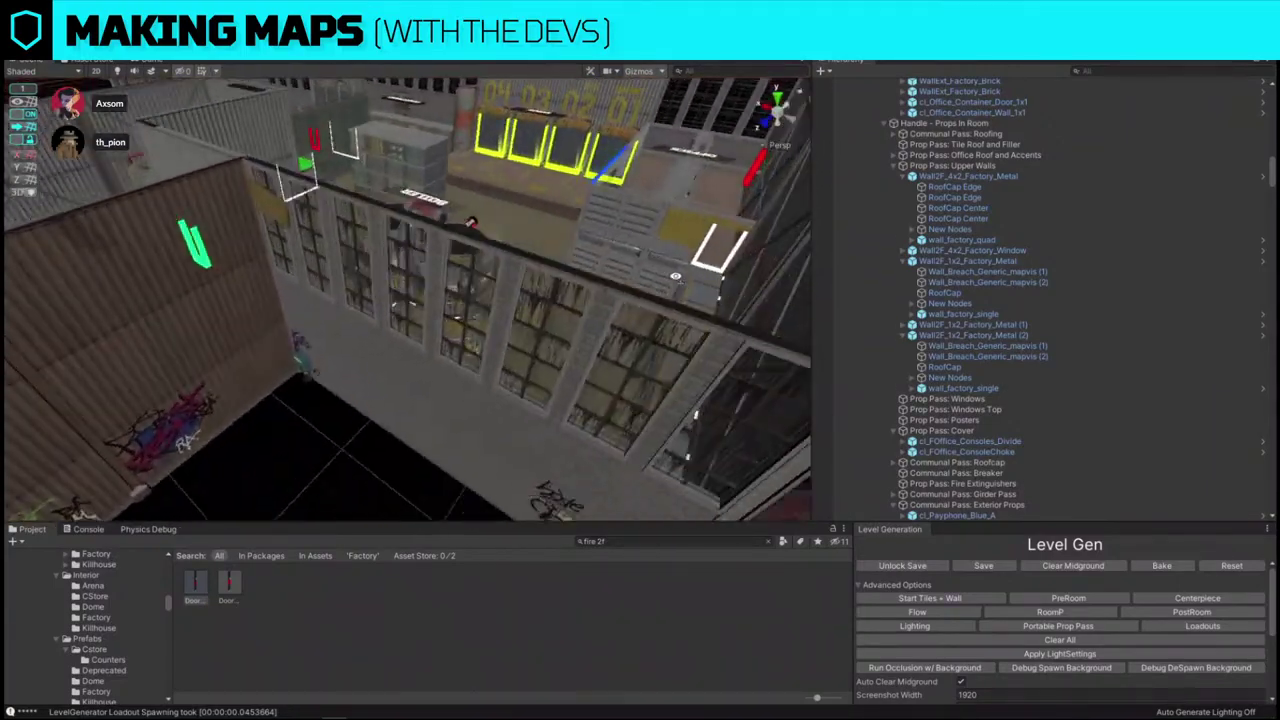
left_click_drag(675, 276, 454, 295, "alt")
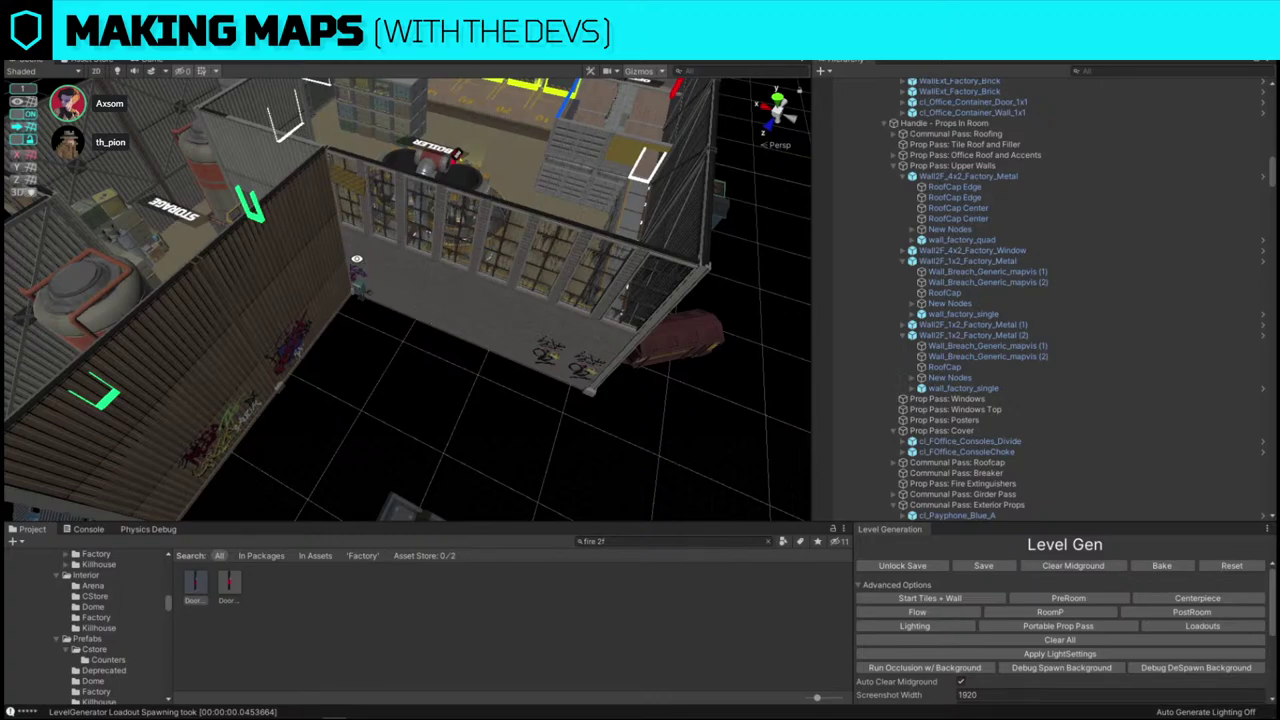
left_click_drag(440, 330, 143, 334, "alt")
left_click_drag(560, 300, 263, 327, "alt")
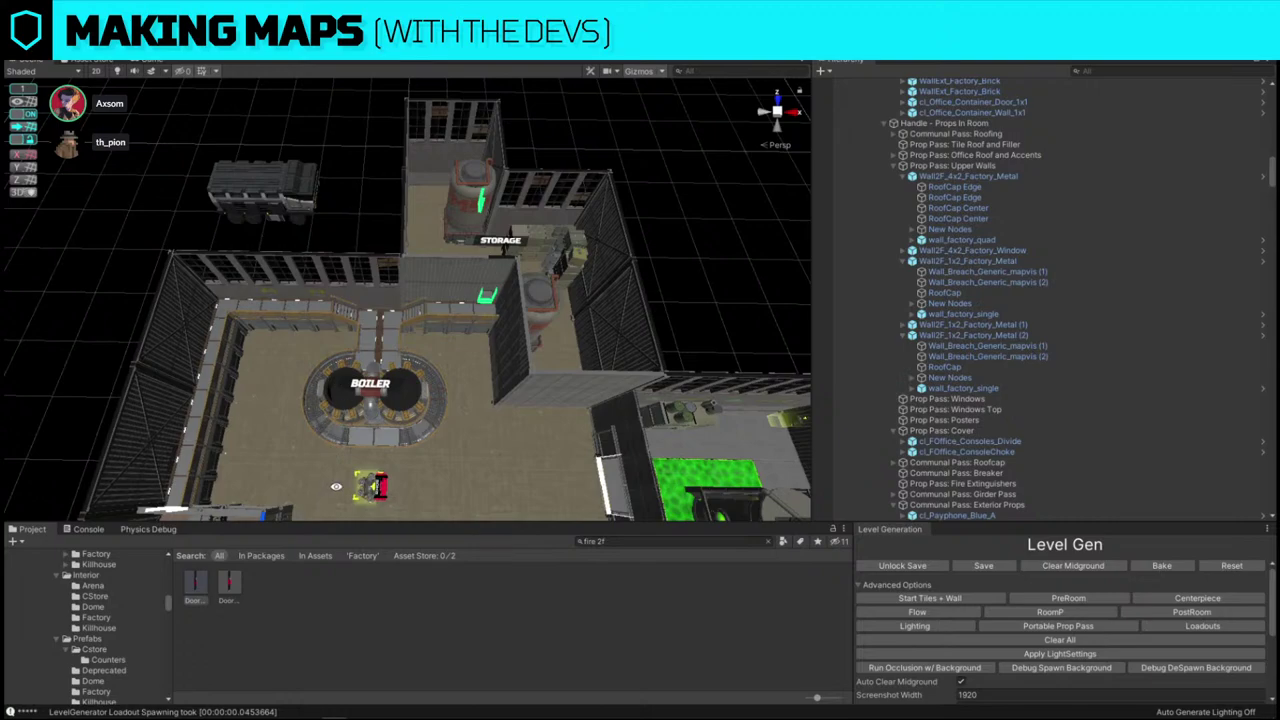
scroll(375, 281, "down", 5, "alt")
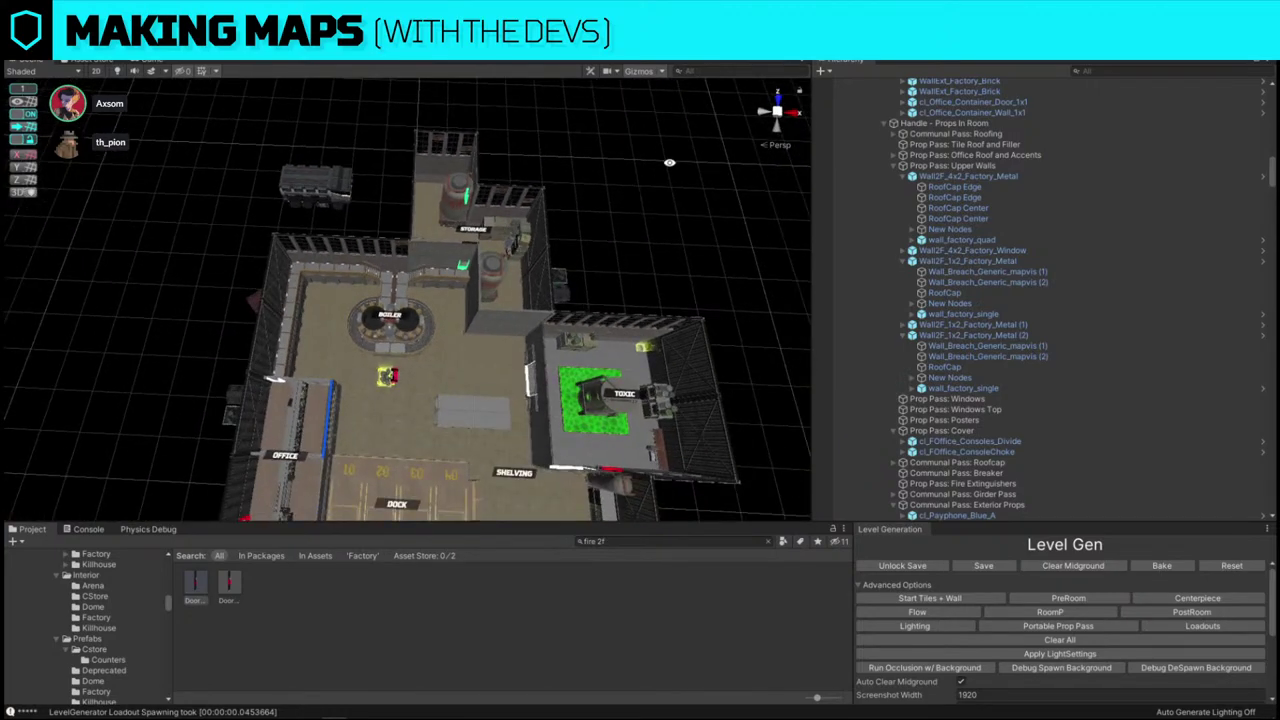
mouse_move(605, 211)
left_mouse_down("alt")
mouse_move(641, 236)
mouse_move(618, 232)
left_mouse_up("alt")
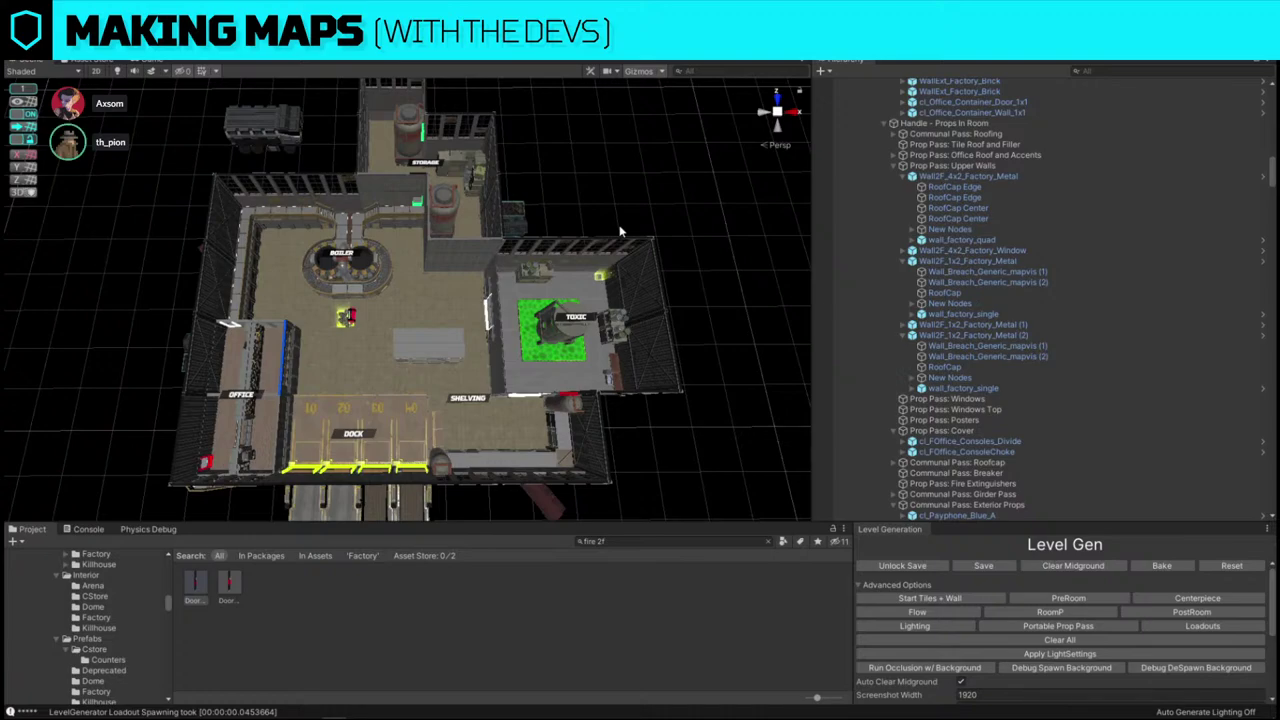
scroll(528, 178, "down", 8)
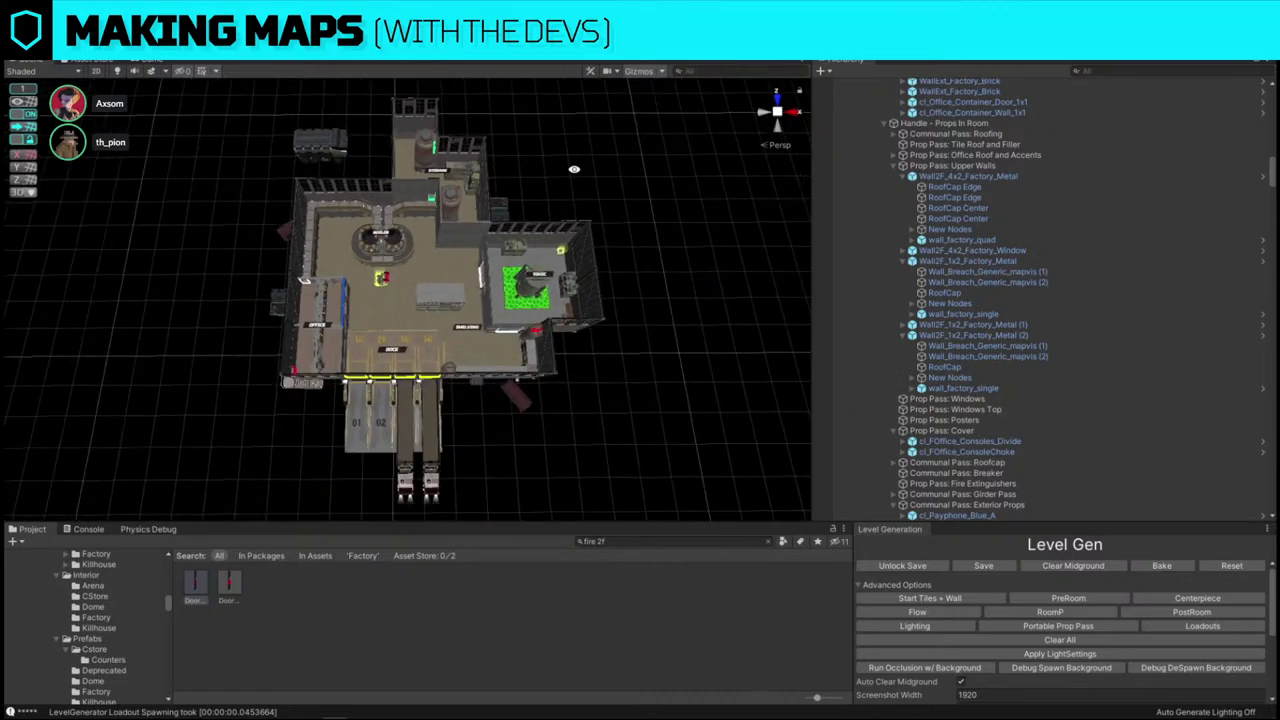
scroll(605, 178, "down", 3)
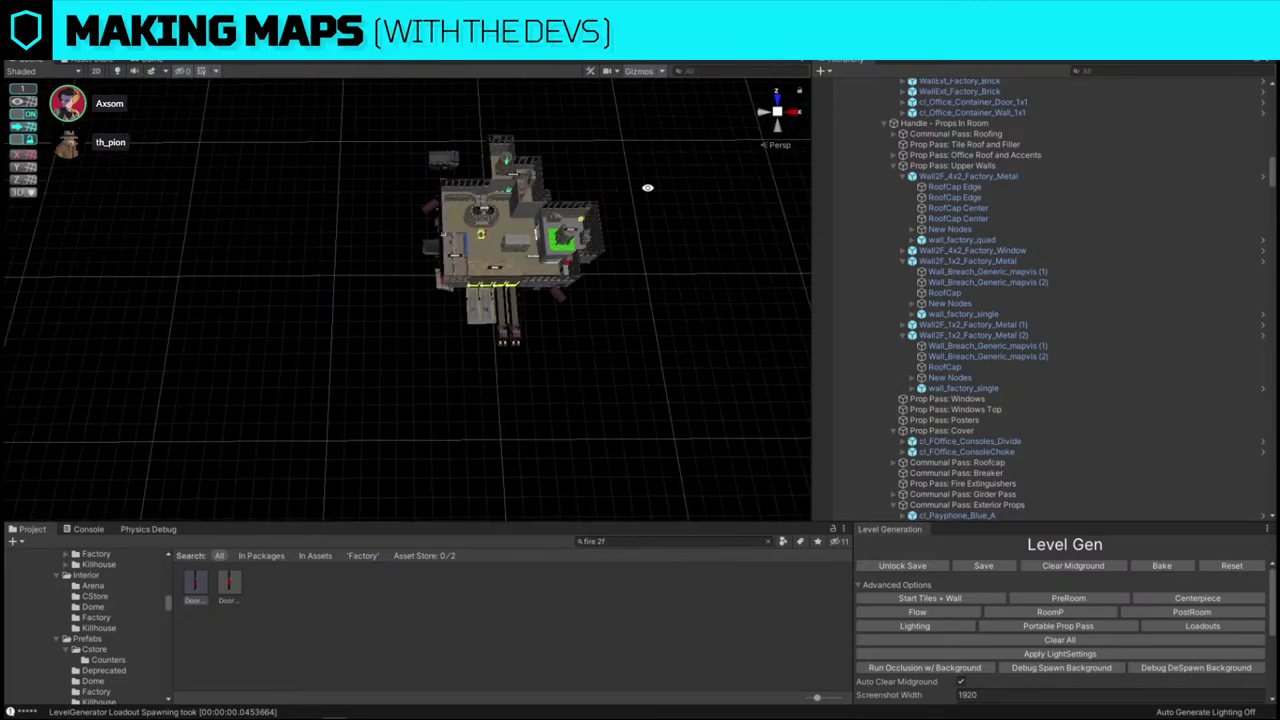
- Capture a screenshot area around the whole map and draw a red diagonal line across the building
middle_click_drag(655, 156, 595, 259)
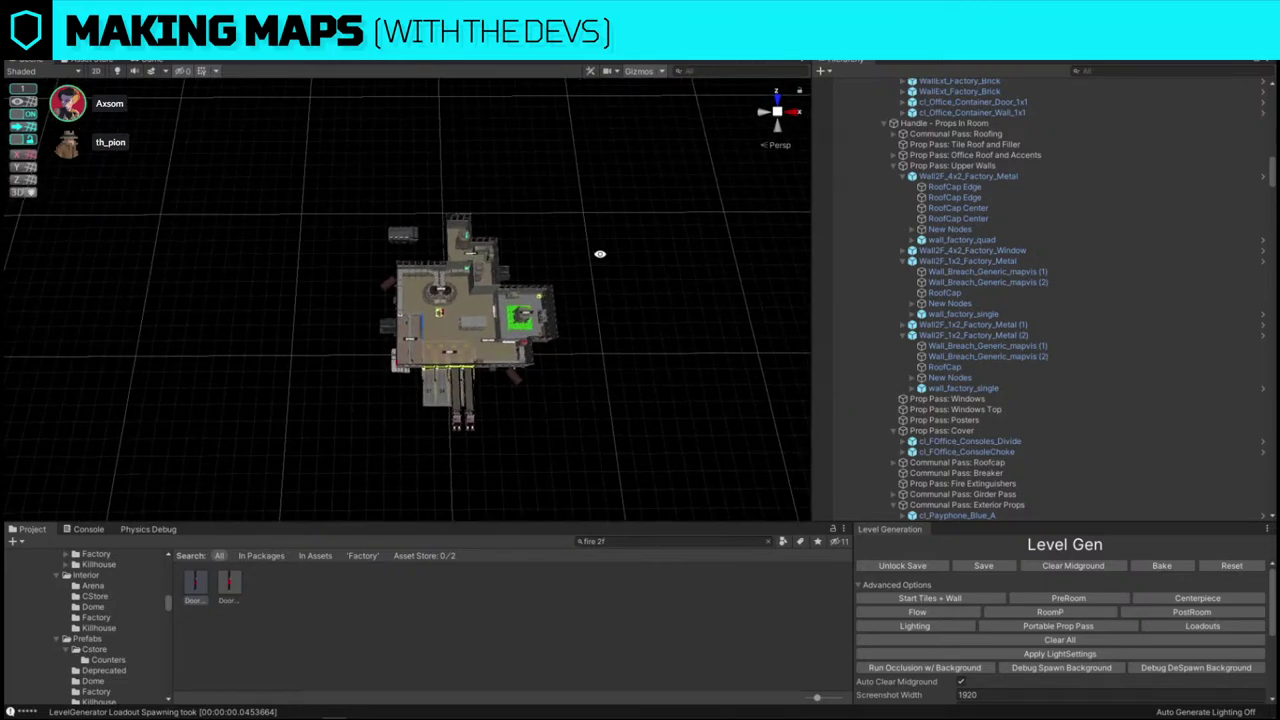
key("Print")
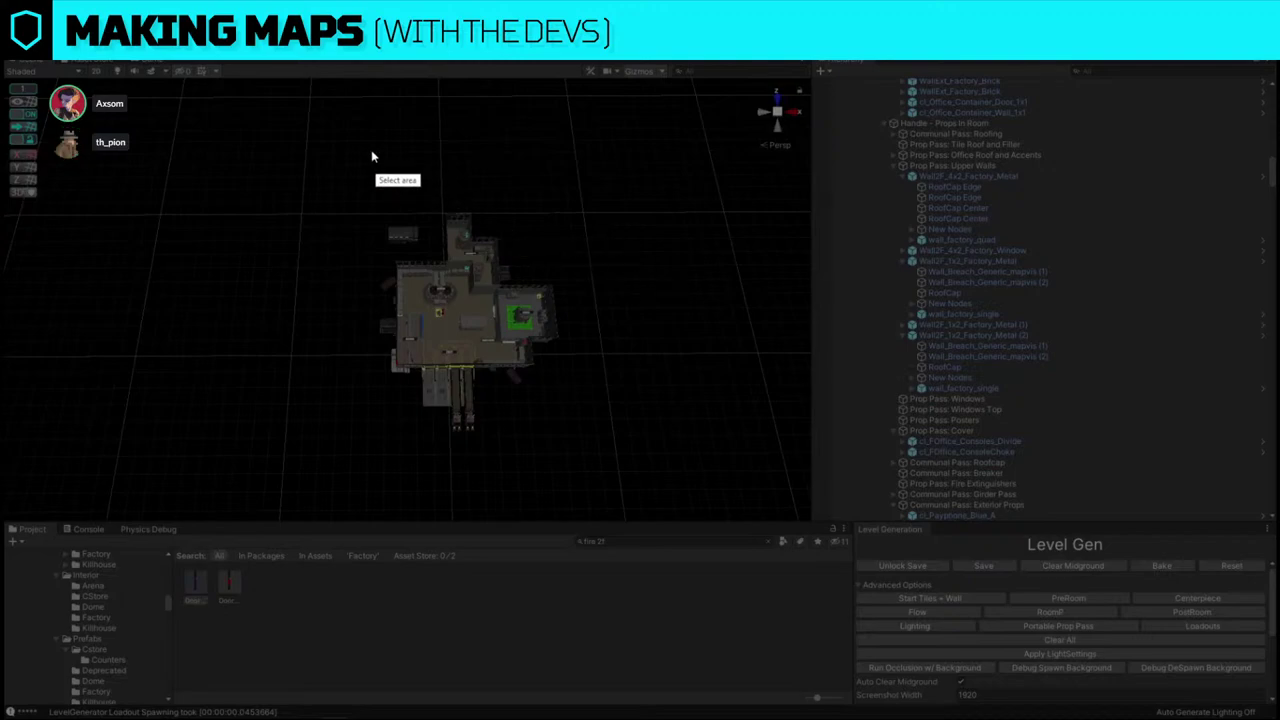
left_click_drag(268, 147, 752, 513)
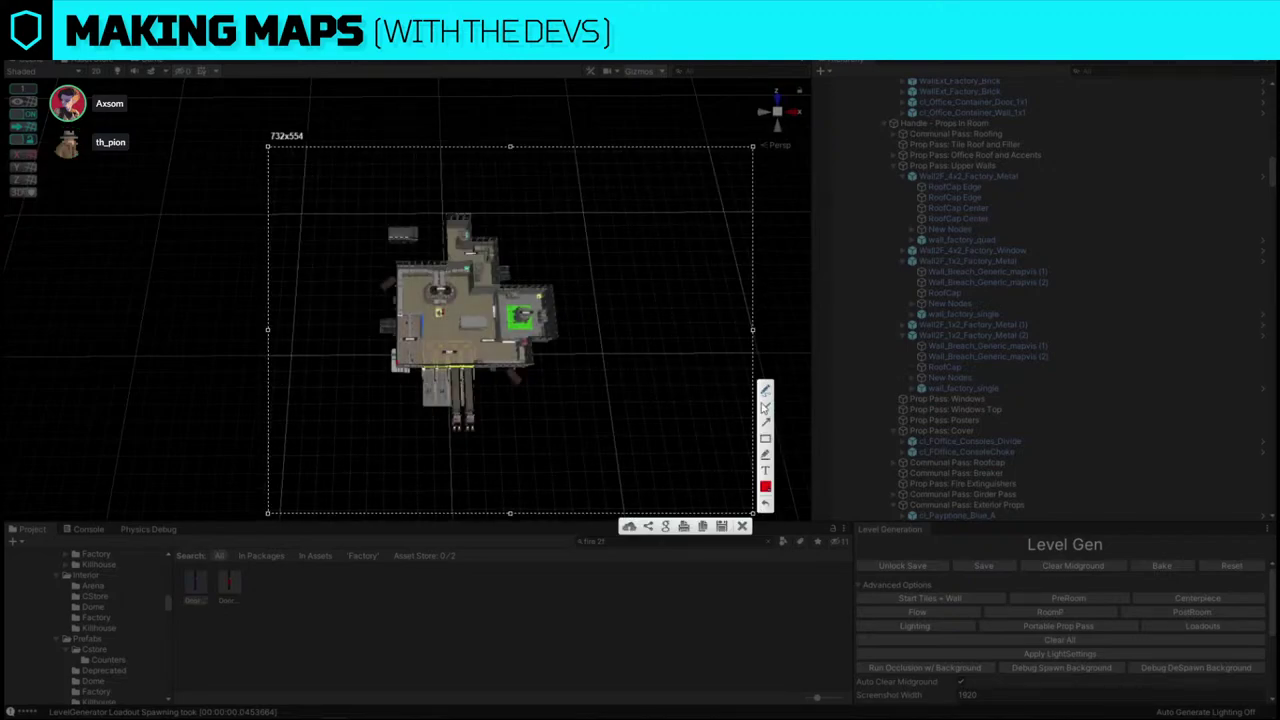
left_click(765, 390)
left_click_drag(391, 150, 700, 522)
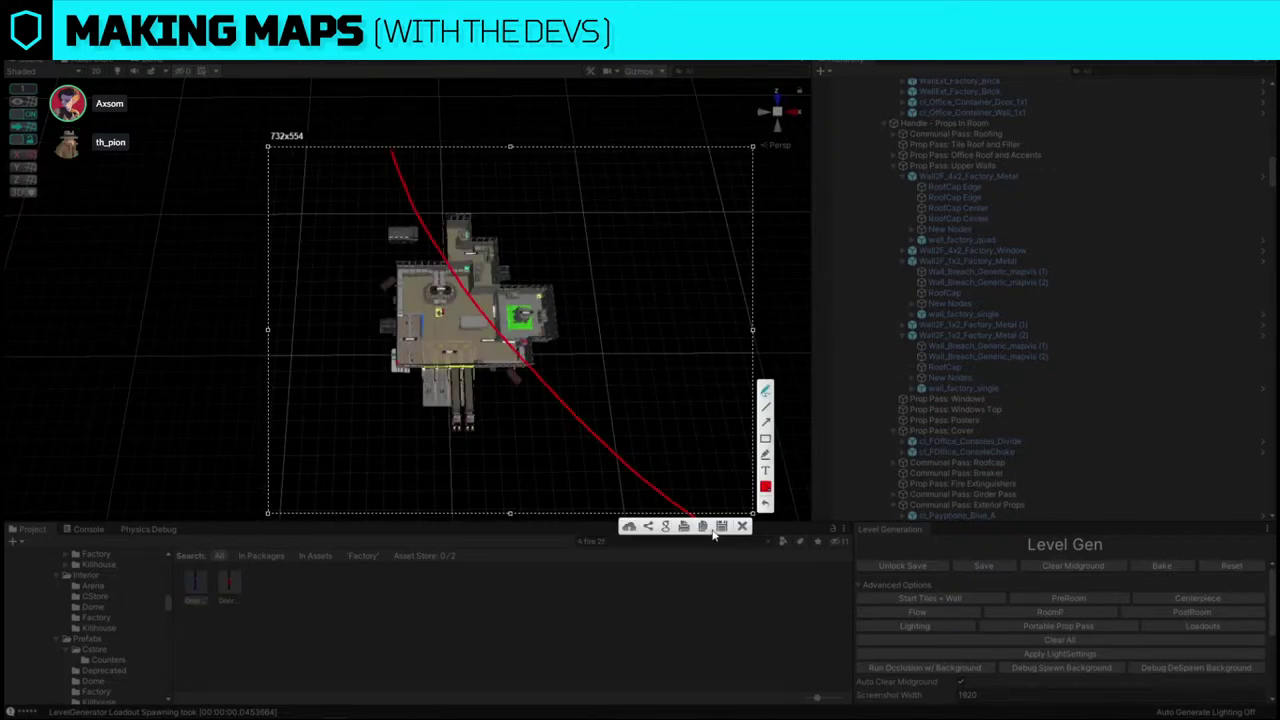
- Mark the office corner, boiler corner and outer edges in red on the capture, and discard it
left_click_drag(393, 152, 483, 128)
left_click_drag(400, 365, 395, 370)
left_click_drag(599, 300, 567, 367)
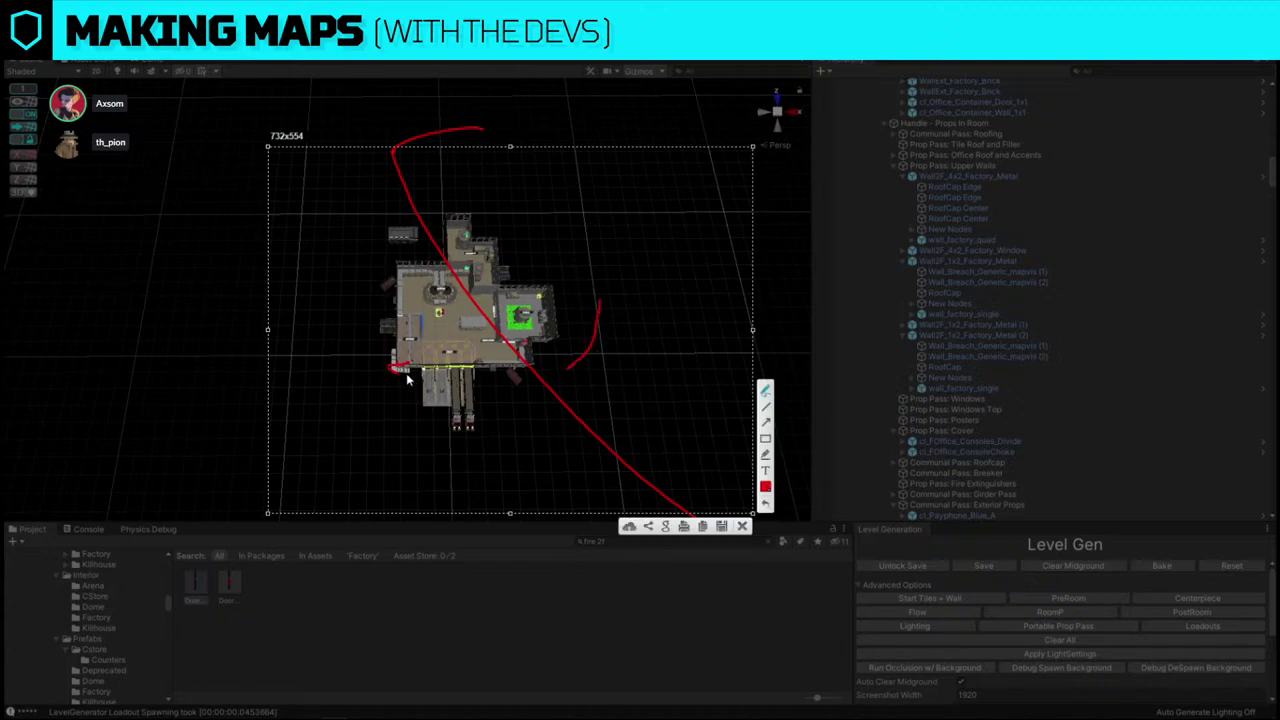
left_click_drag(400, 365, 409, 367)
mouse_move(390, 148)
left_mouse_down()
mouse_move(465, 265)
mouse_move(608, 408)
mouse_move(371, 166)
mouse_move(577, 420)
mouse_move(470, 260)
mouse_move(594, 414)
mouse_move(423, 229)
mouse_move(378, 291)
left_mouse_up()
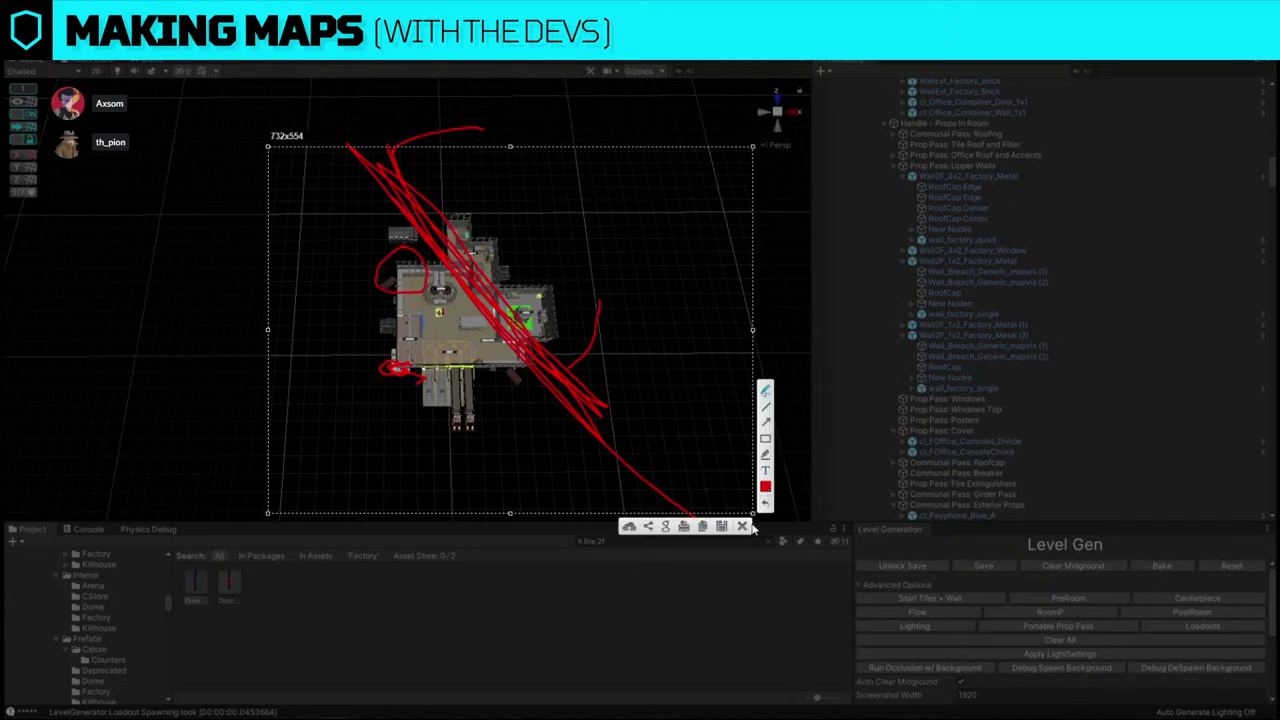
left_click(742, 526)
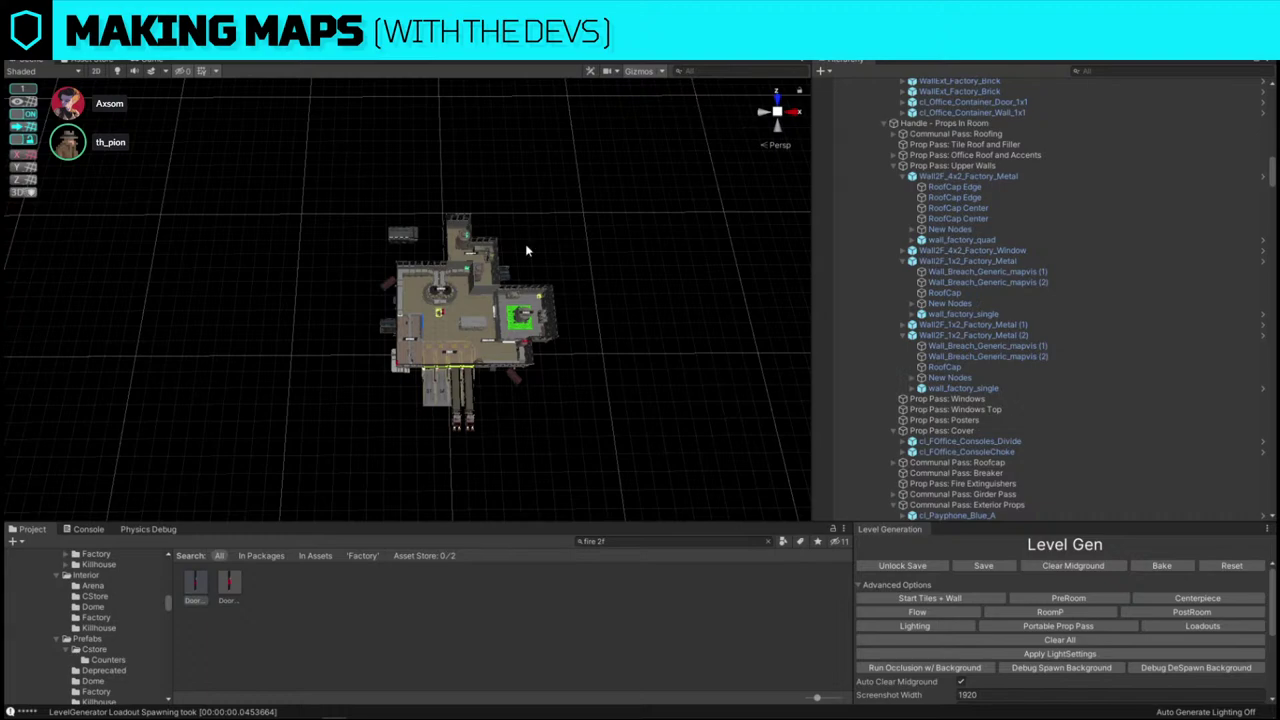
- Swap the words of the current level name and save the level
scroll(1022, 617, "down", 5)
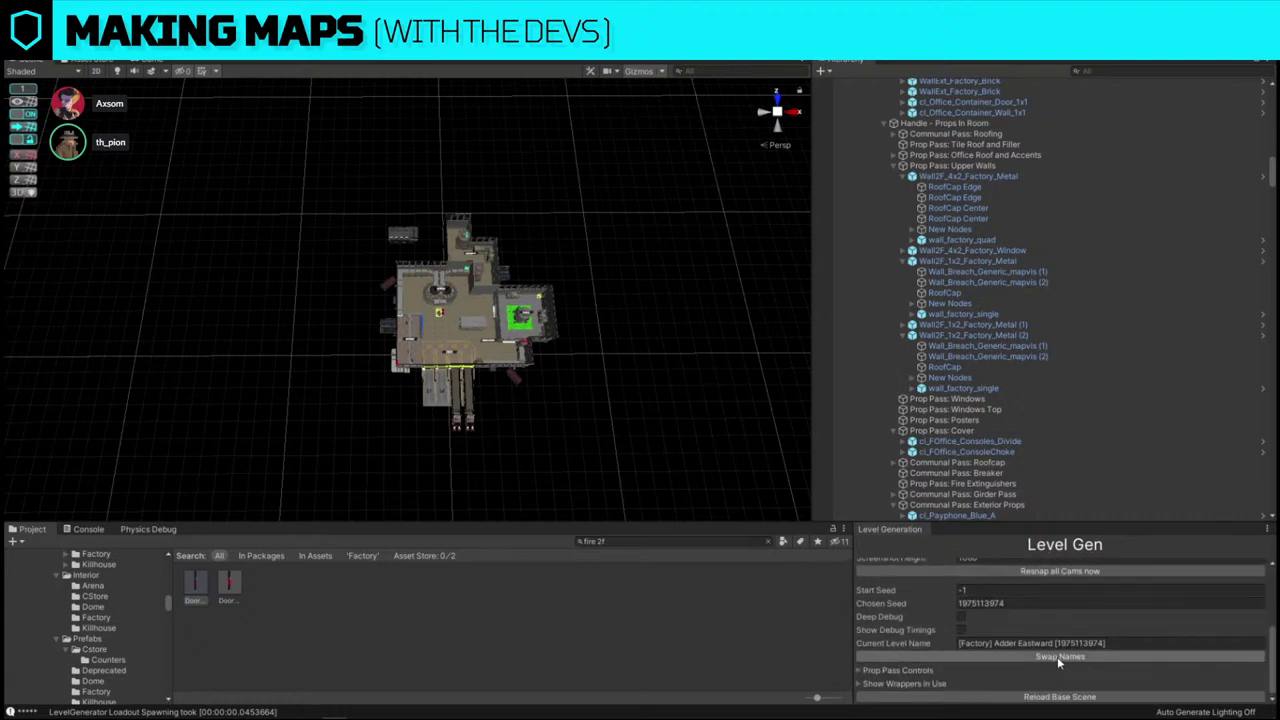
left_click(1057, 656)
scroll(1015, 610, "up", 5)
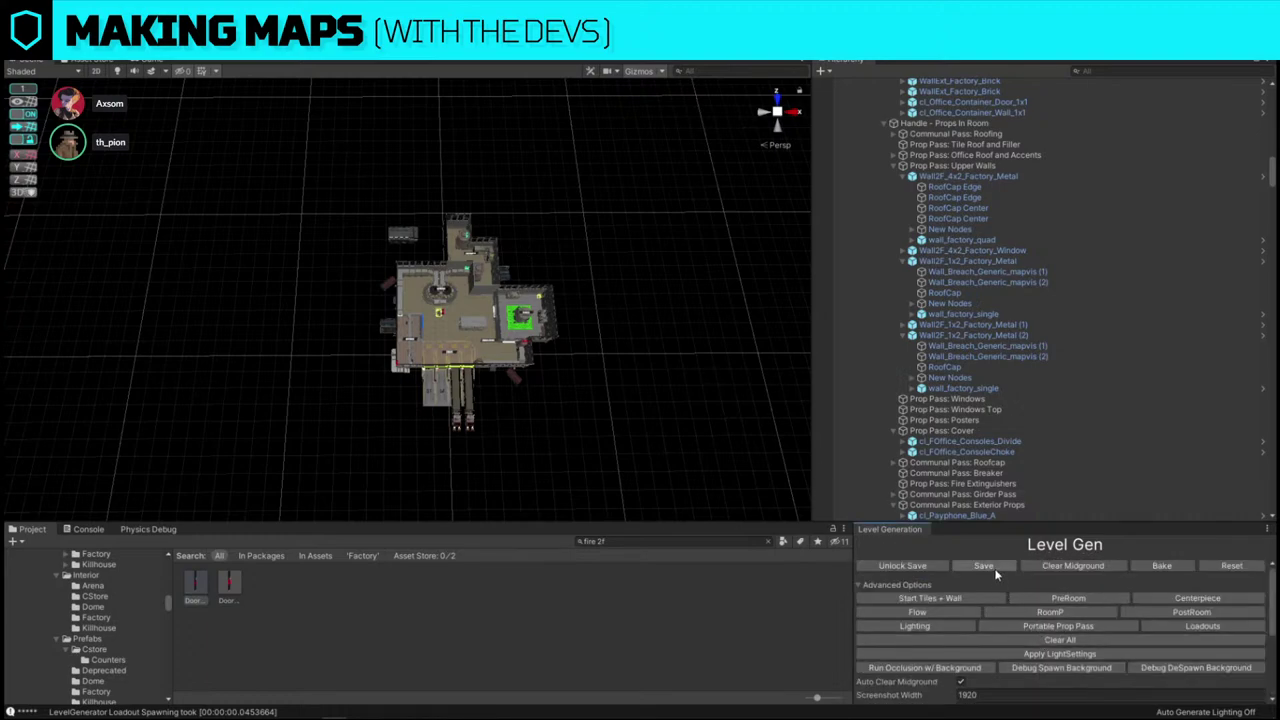
left_click(994, 567)
- Move the entire FactoryRoomCollection toward the dock-side edge of the yard
scroll(1107, 303, "up", 5)
scroll(1104, 297, "up", 10)
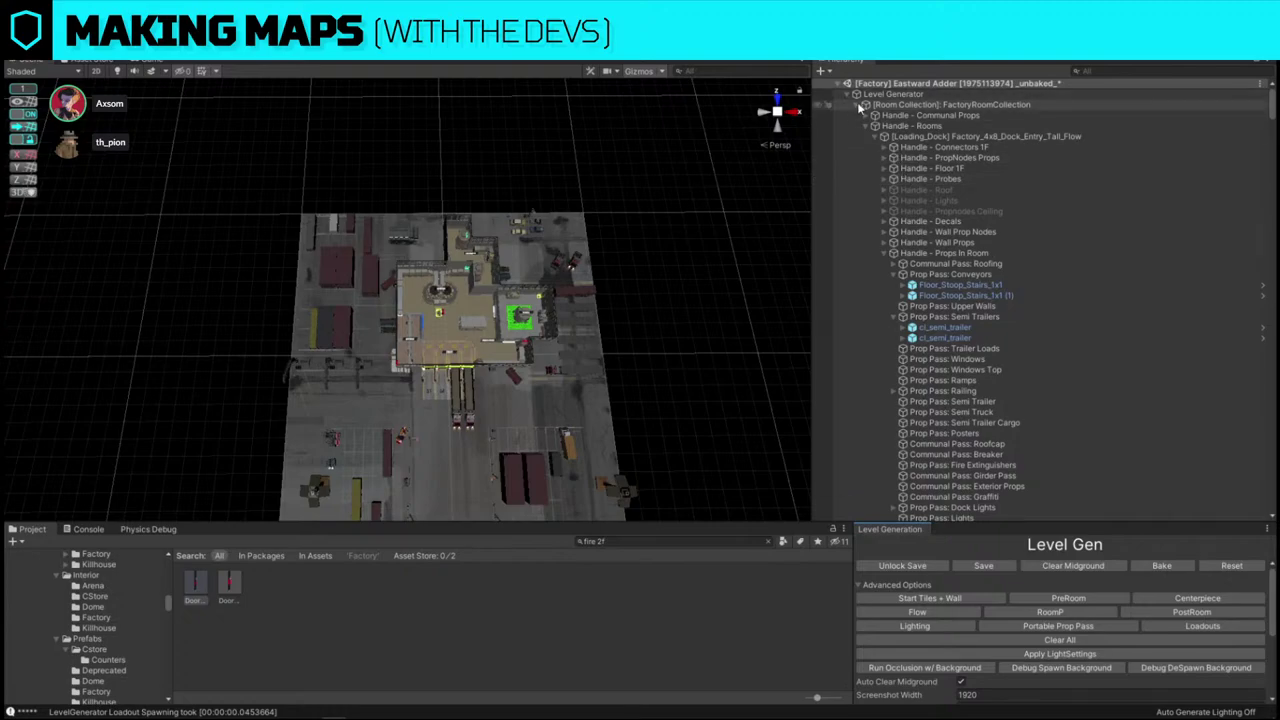
left_click(846, 94)
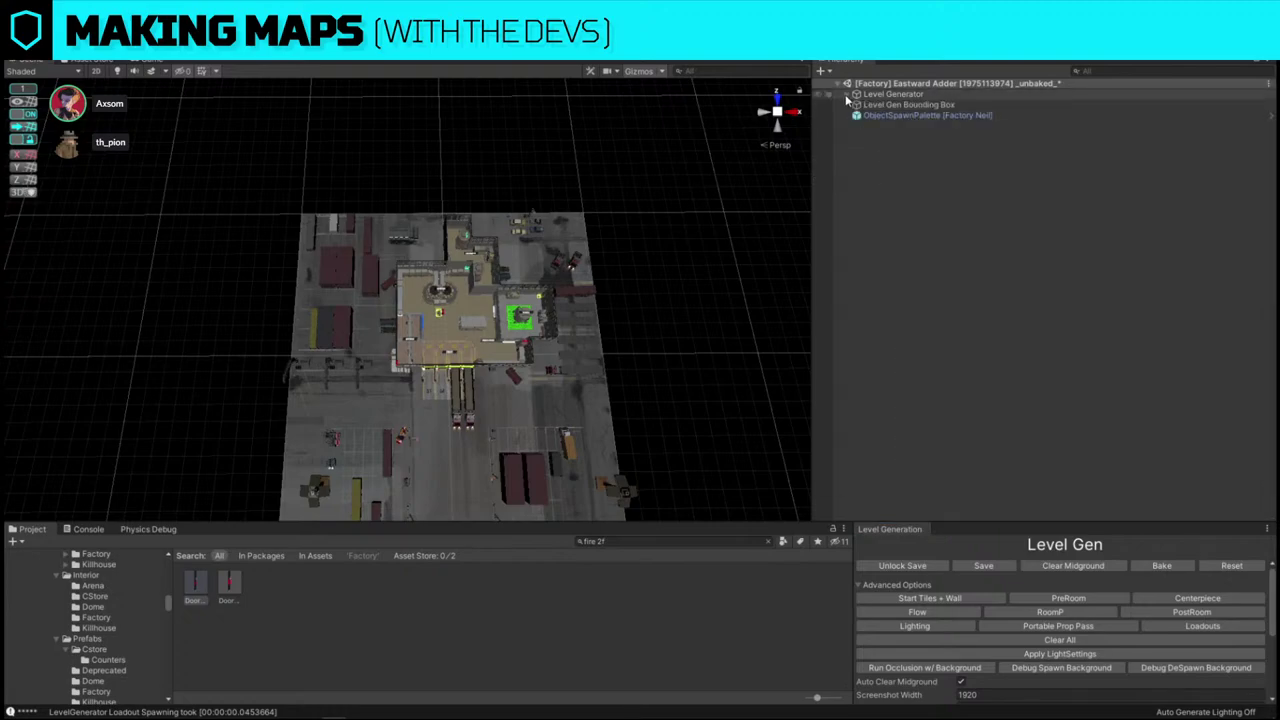
left_click(846, 94)
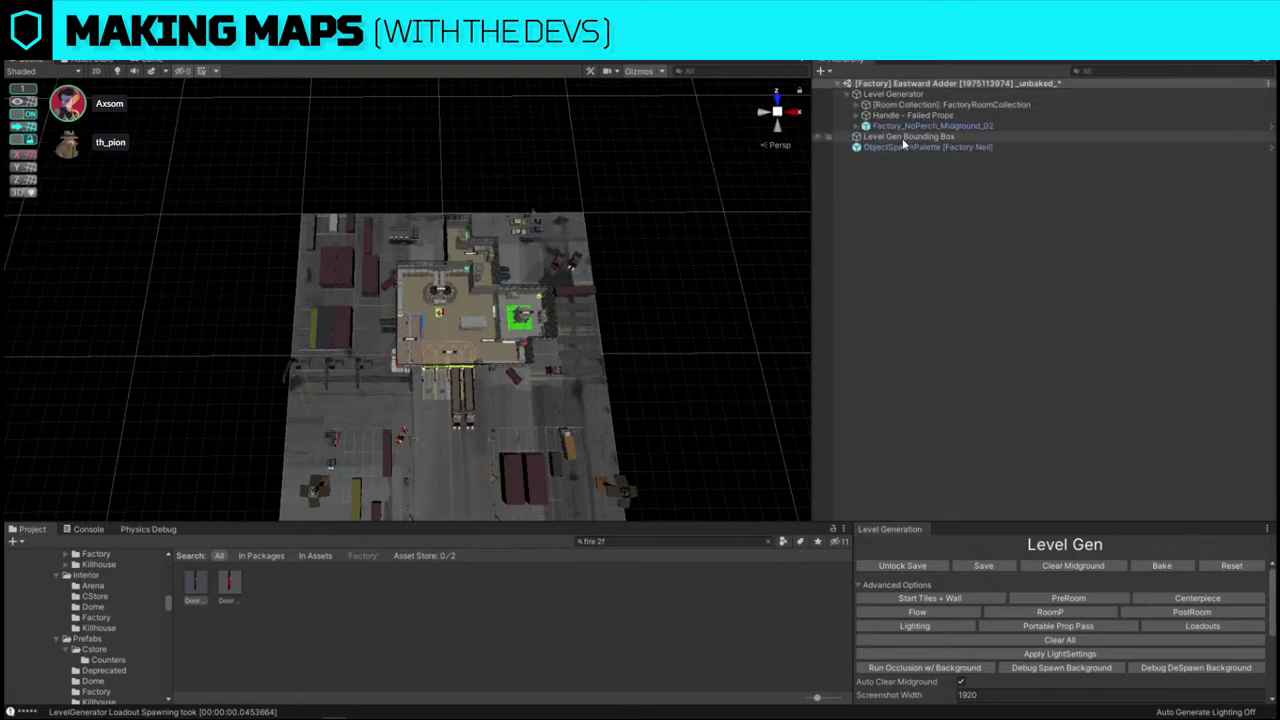
left_click(940, 106)
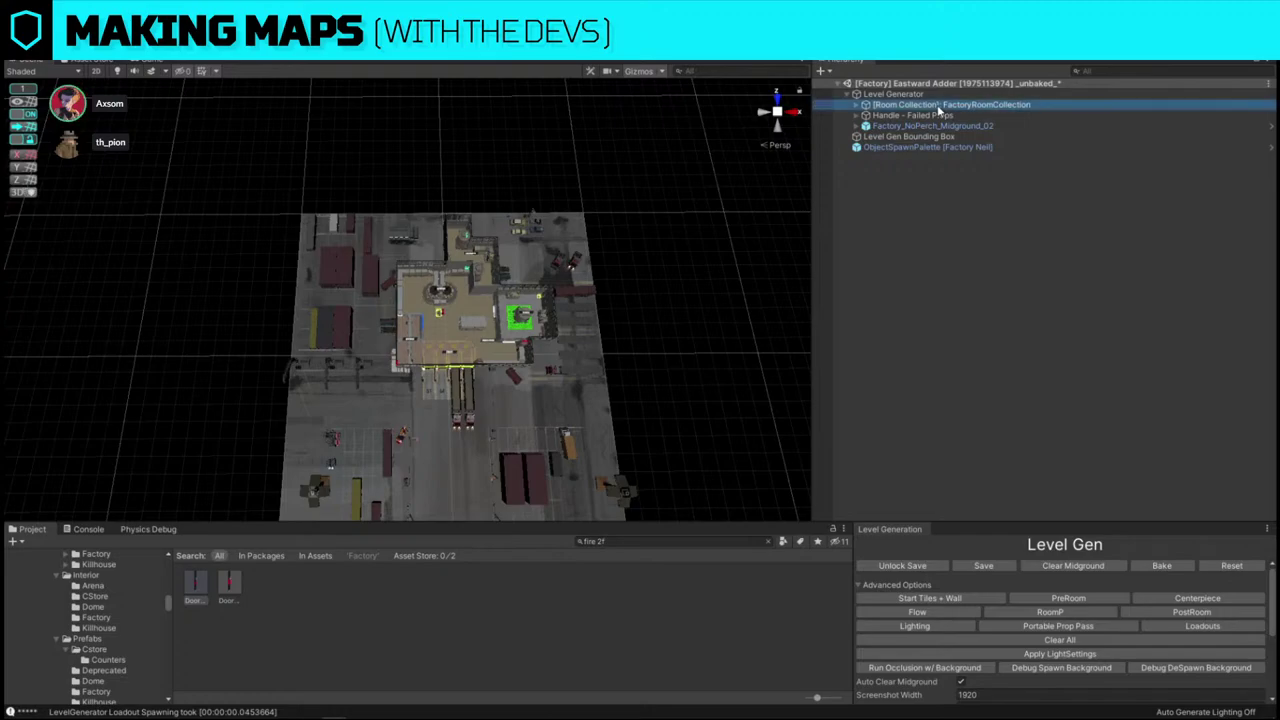
left_click_drag(443, 367, 430, 465)
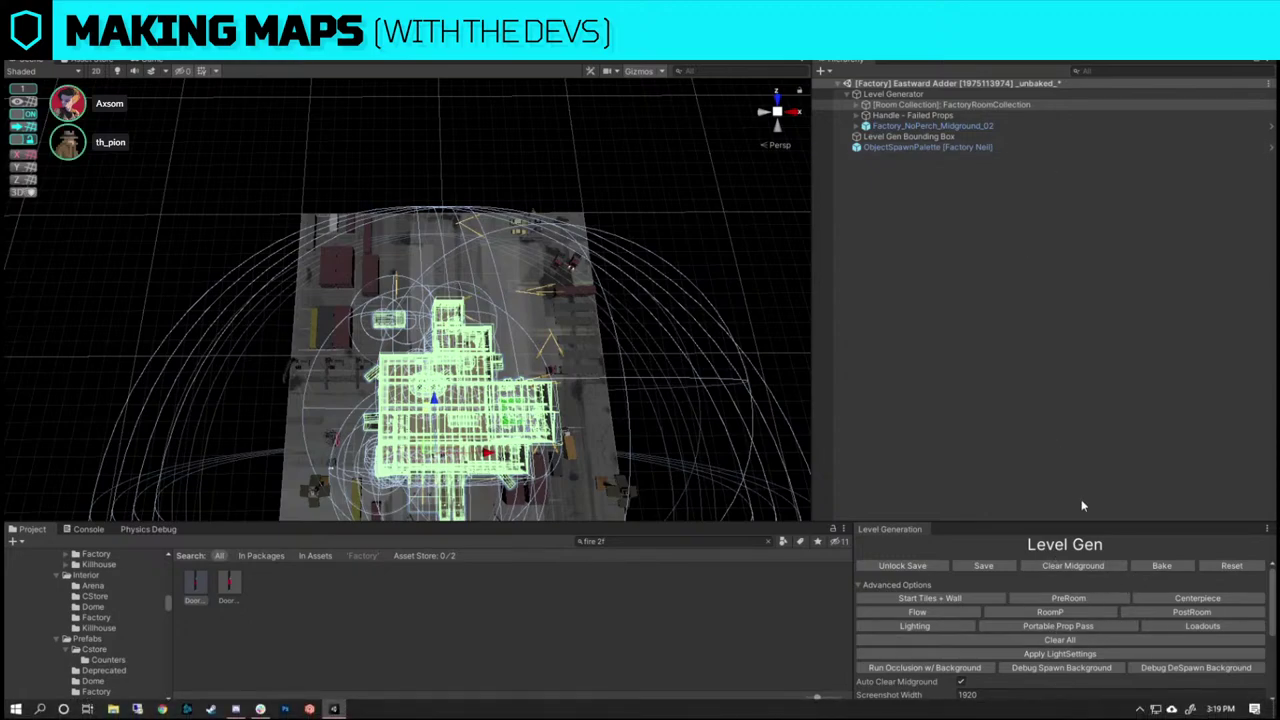
left_click(1109, 569)
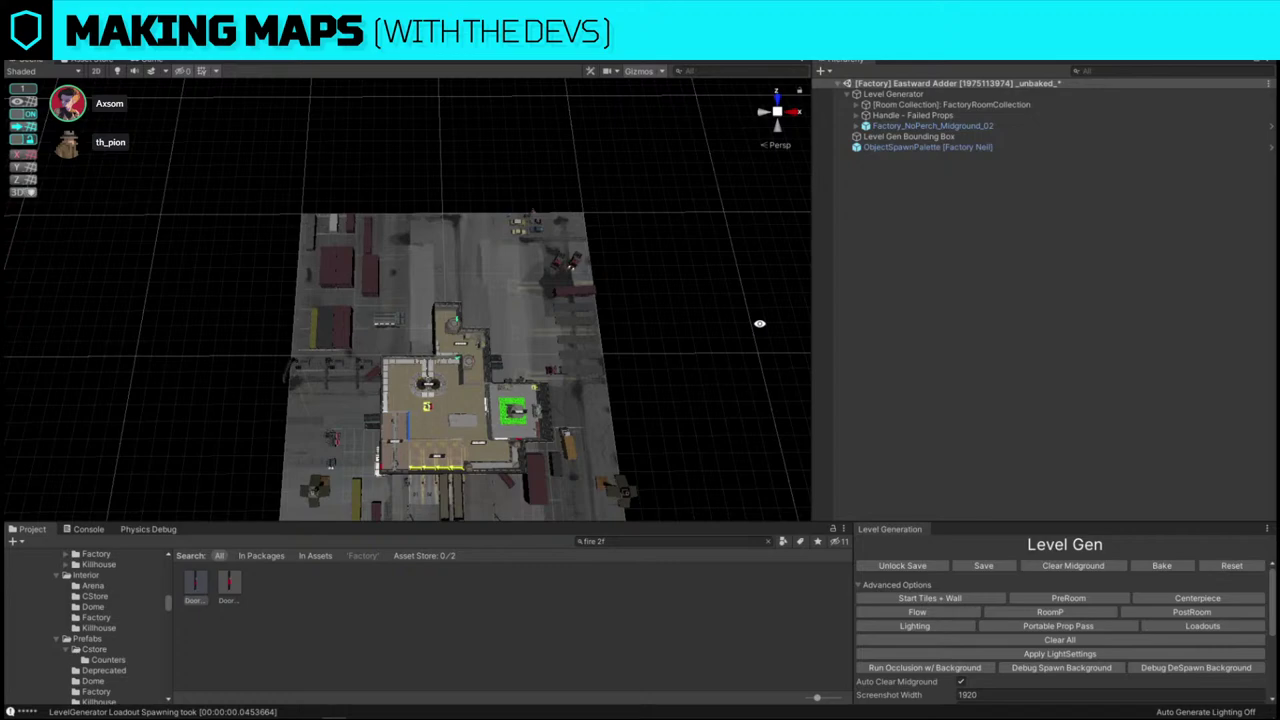
- Reposition the attacker truck spawn beside the storage room, behind the boiler room's rear wall
left_click_drag(760, 323, 432, 249, "alt")
left_click(371, 270)
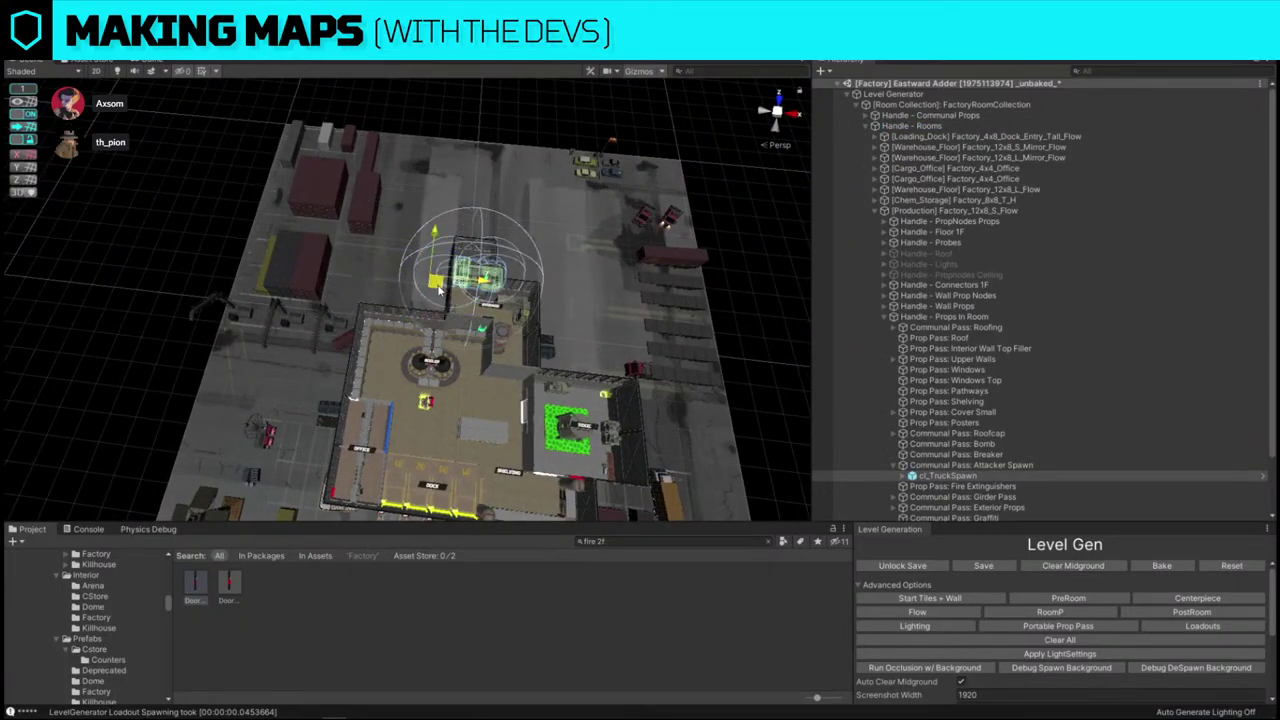
left_click_drag(442, 287, 367, 298)
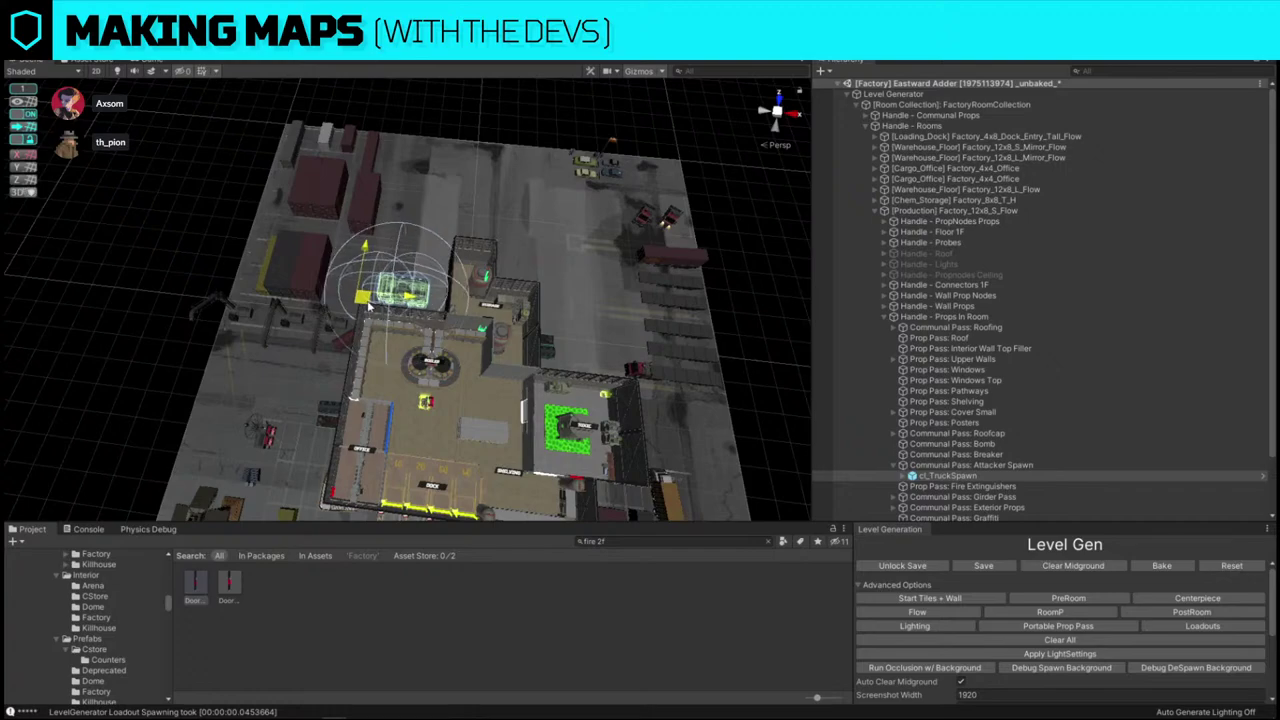
left_click(777, 293)
- Move the FactoryRoomCollection back toward the yard's centre, away from the containers on the dock side
right_click_drag(474, 278, 471, 359)
key("w")
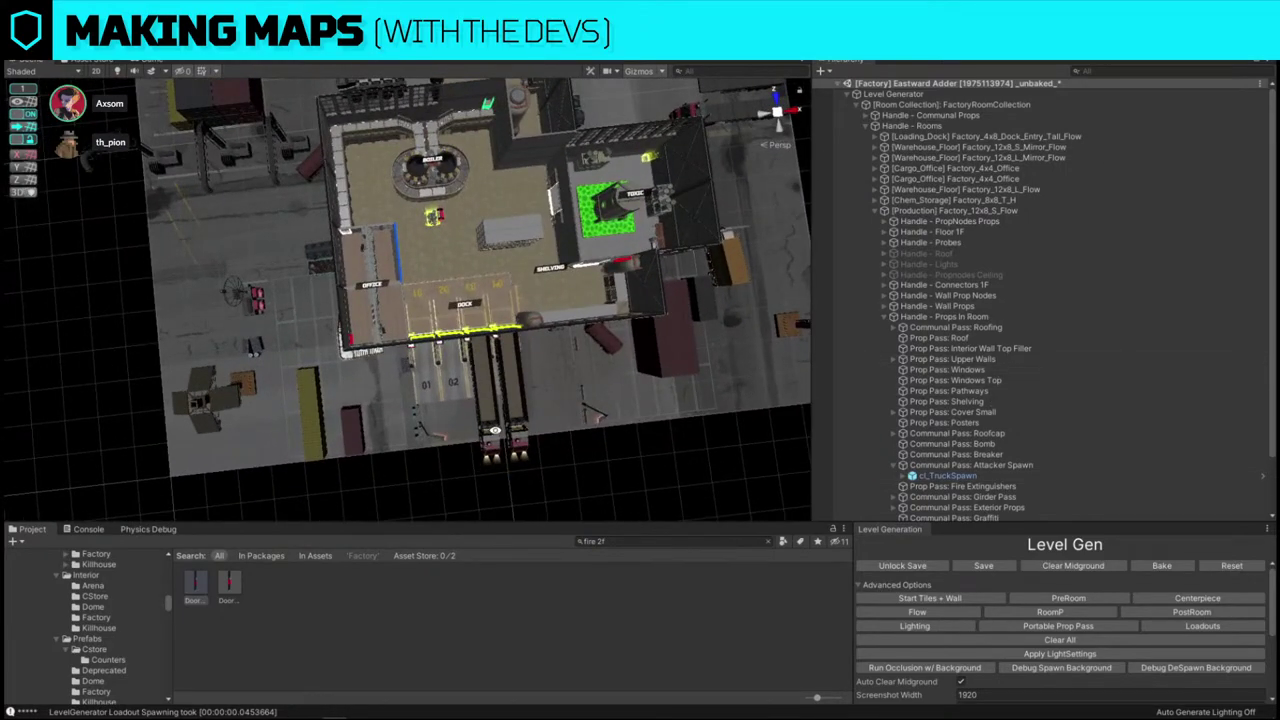
left_click(893, 105)
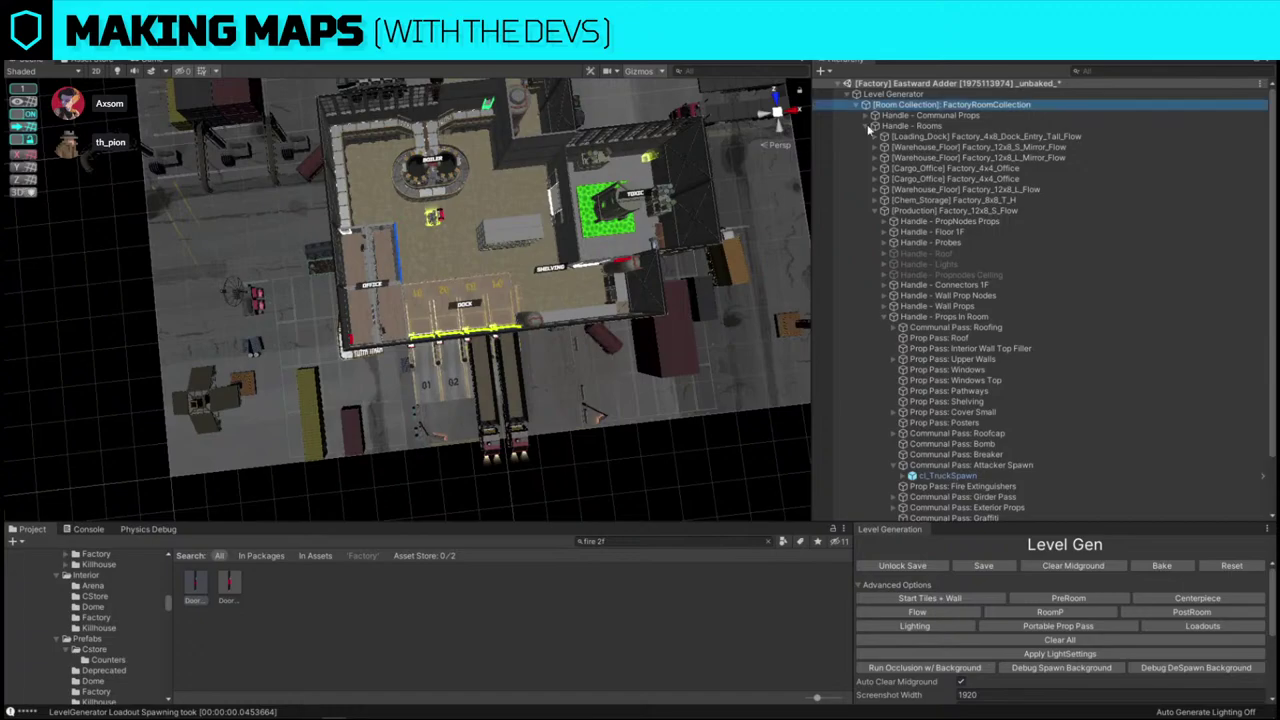
left_click_drag(437, 346, 765, 312, "alt")
left_click_drag(512, 266, 456, 250)
left_click(690, 273)
- Delete the semi trailers standing closest to the factory's exterior wall beside the flatbed trailer row
left_click_drag(626, 250, 639, 300, "alt")
key("w")
right_click_drag(639, 300, 572, 302)
left_click_drag(572, 303, 369, 307, "alt")
left_click(384, 322)
key("Delete")
left_click(469, 348)
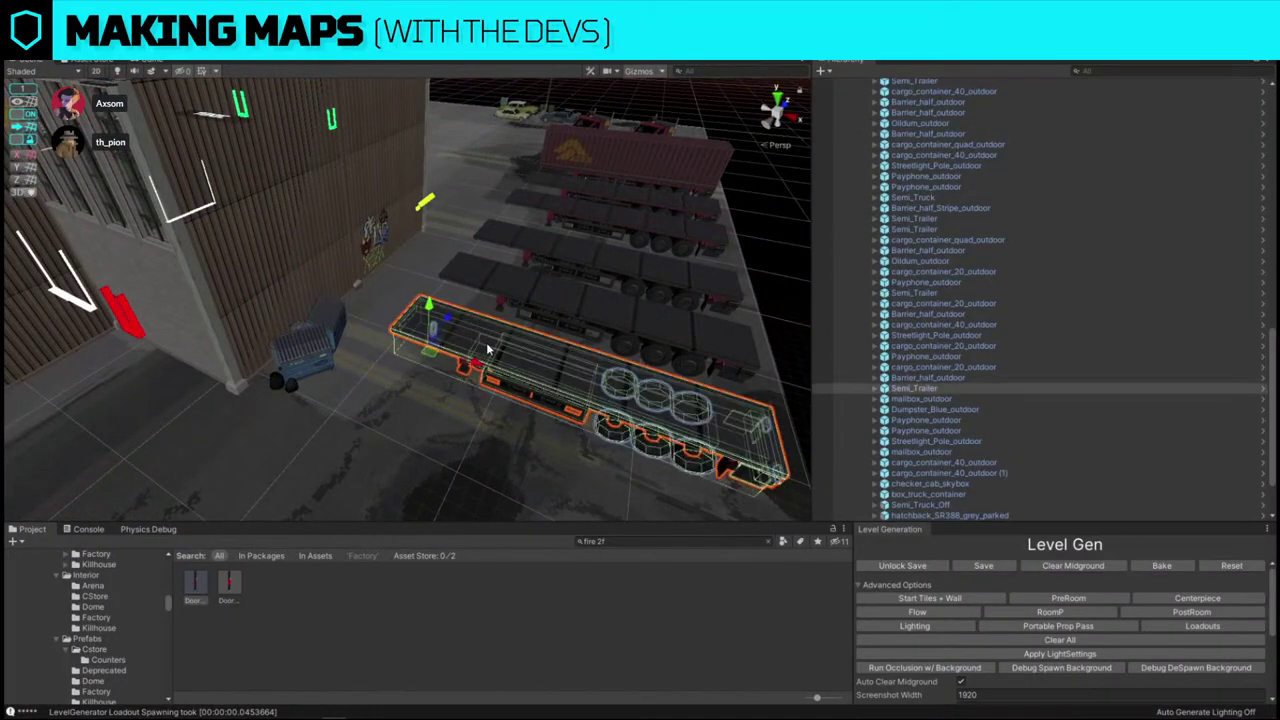
key("Delete")
- Inspect the building's exterior corners and entrances for clearance from the surrounding yard props
right_click_drag(549, 354, 354, 430)
left_click_drag(354, 430, 456, 283, "alt")
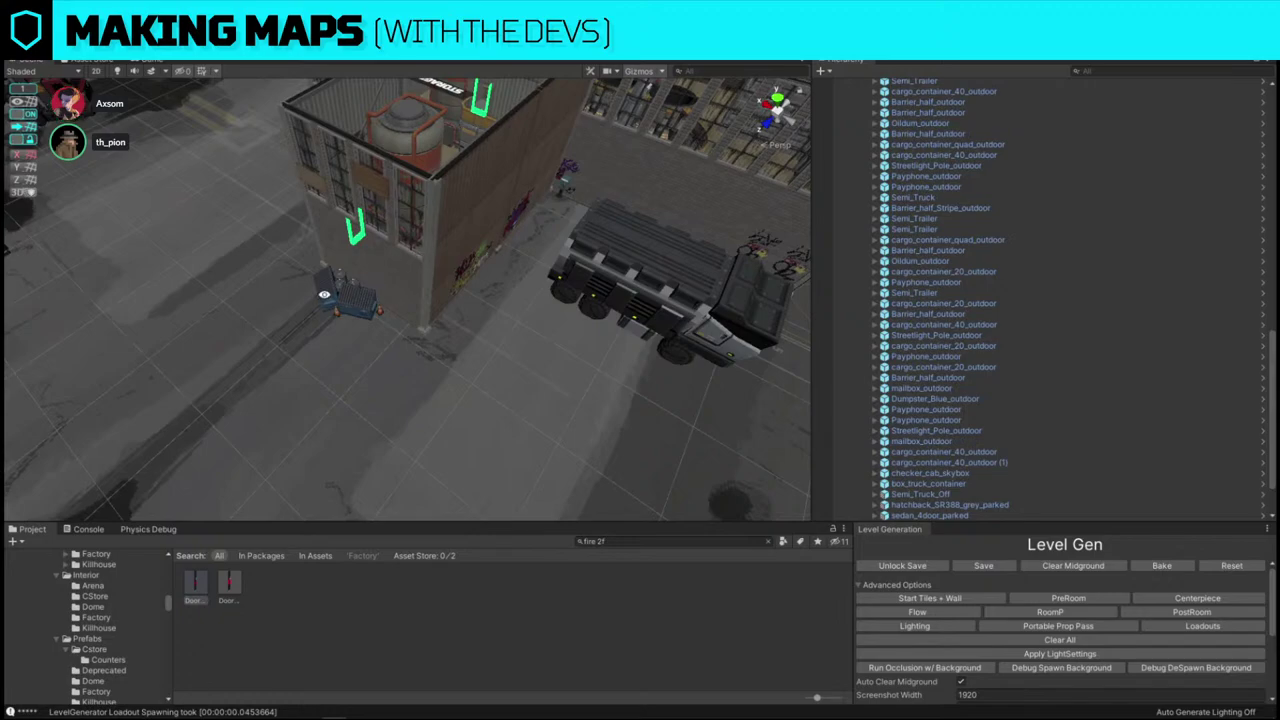
left_click_drag(325, 295, 223, 210, "alt")
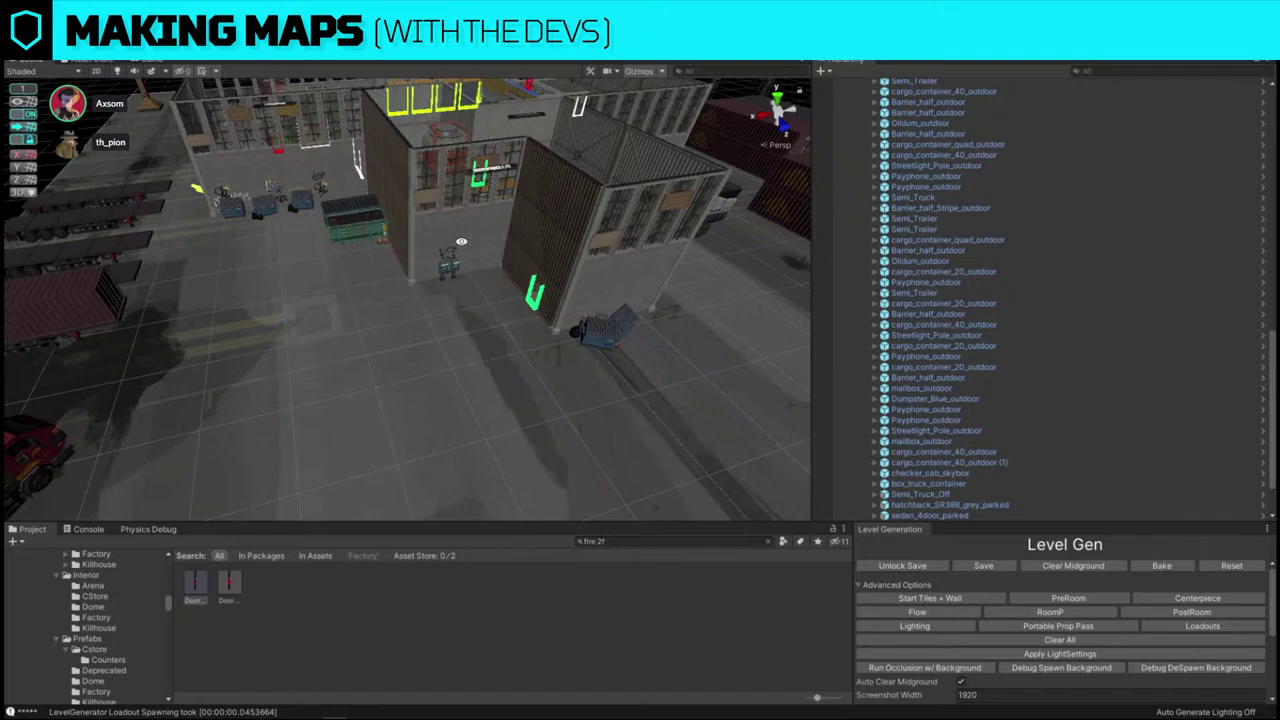
key("w")
right_click_drag(441, 264, 731, 196)
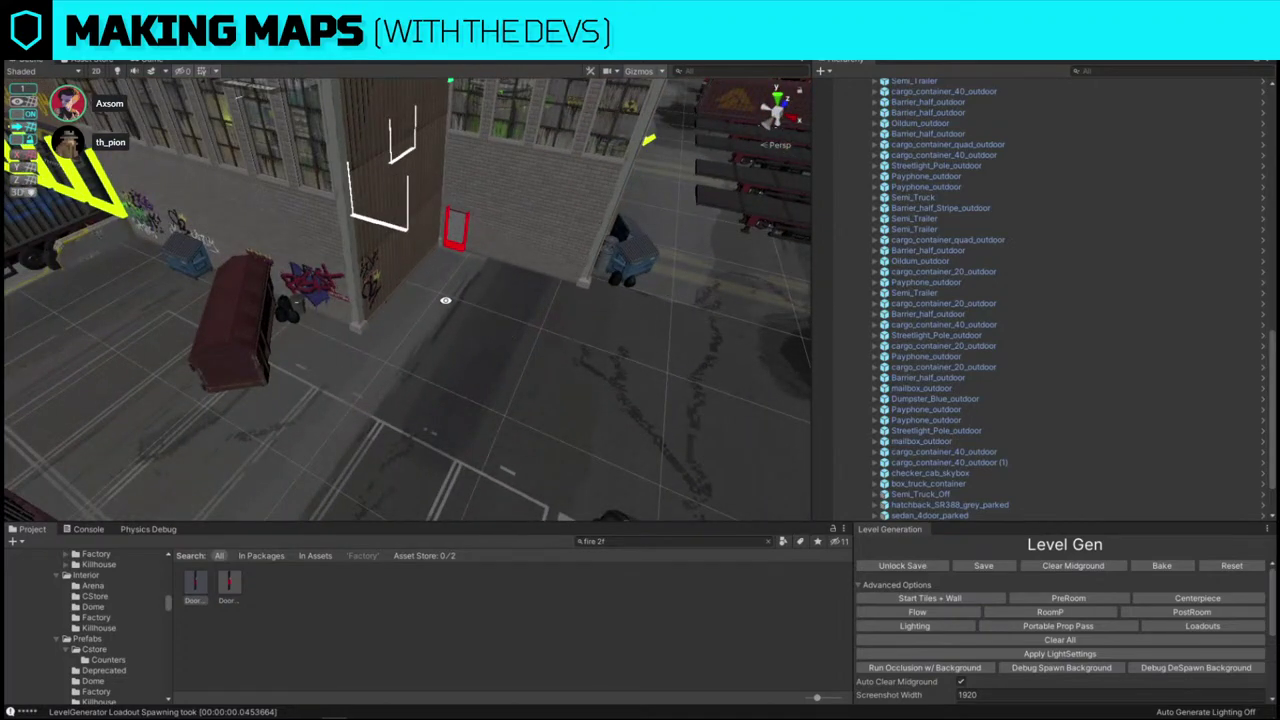
right_click_drag(453, 154, 545, 331)
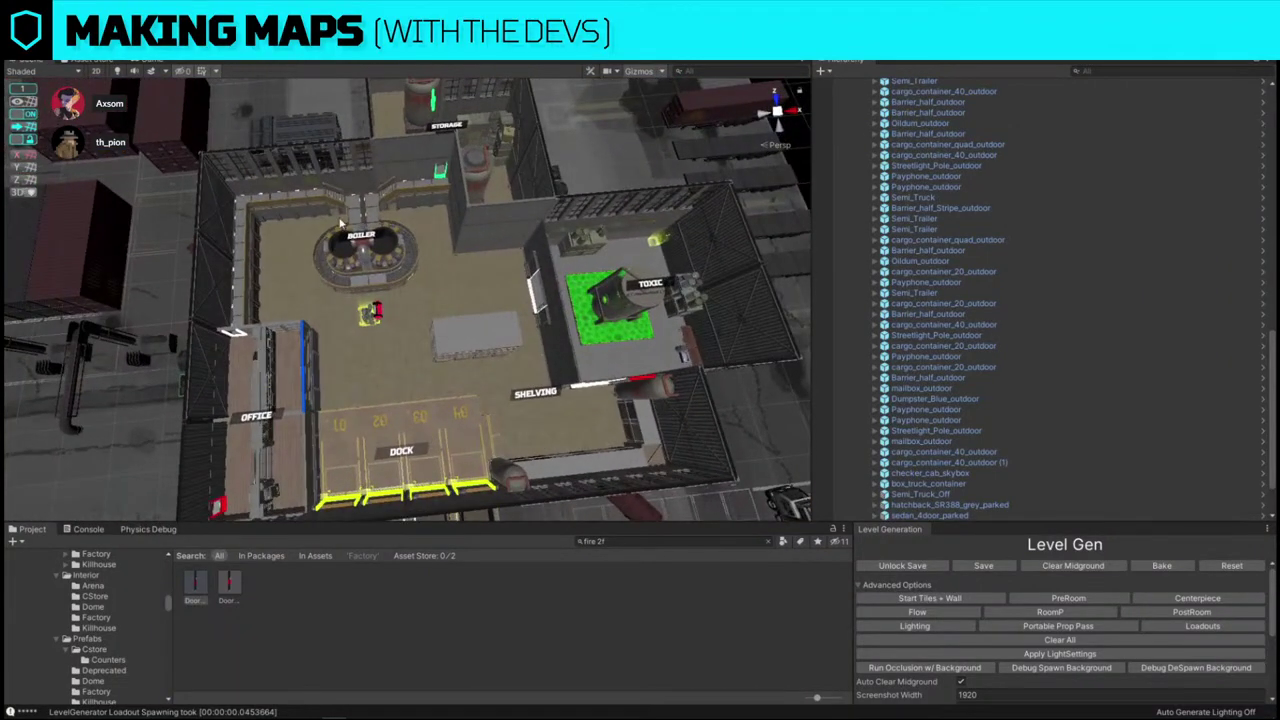
- Delete an interior wall section between storage and the toxic room, and replace the neighbouring section with a 3x2 interior doorway
right_click_drag(431, 288, 419, 260)
left_click(419, 260)
key("Delete")
left_click(450, 250)
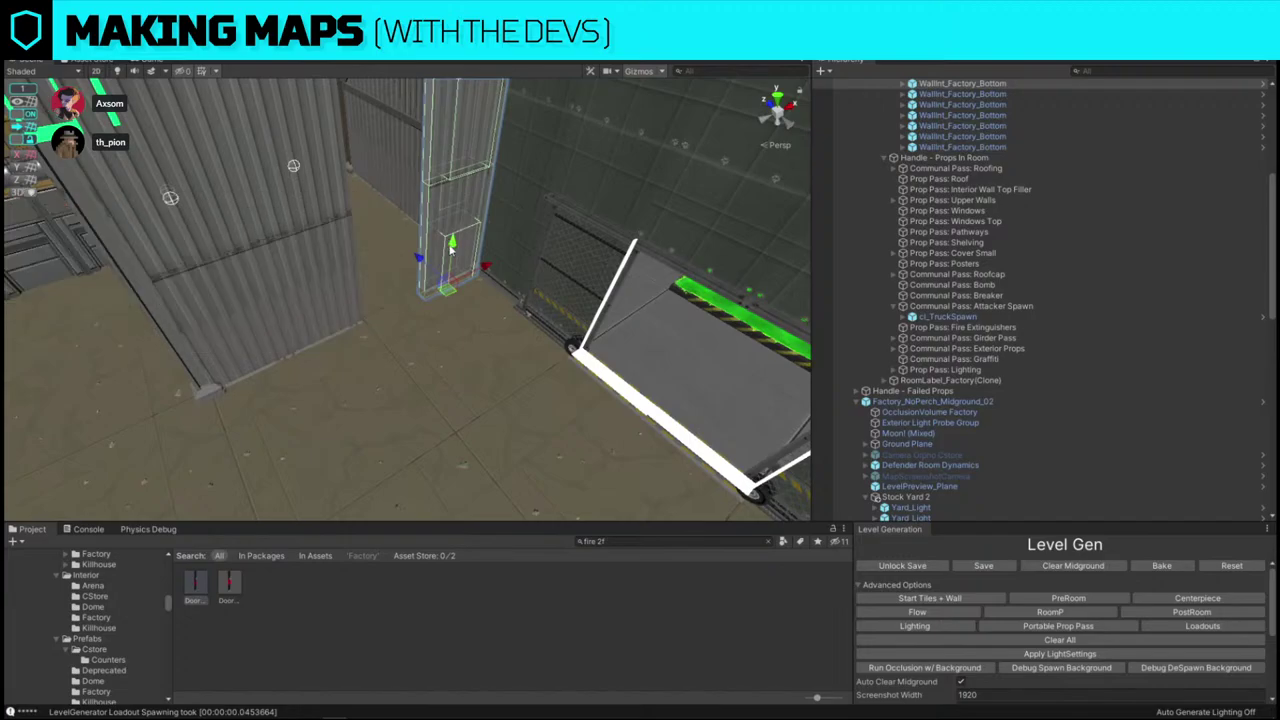
key("ctrl+r")
left_click(469, 232)
- Slide the new 3x2 interior doorway along its wall line toward the boiler room
right_click_drag(578, 255, 417, 296)
scroll(450, 305, "down", 3)
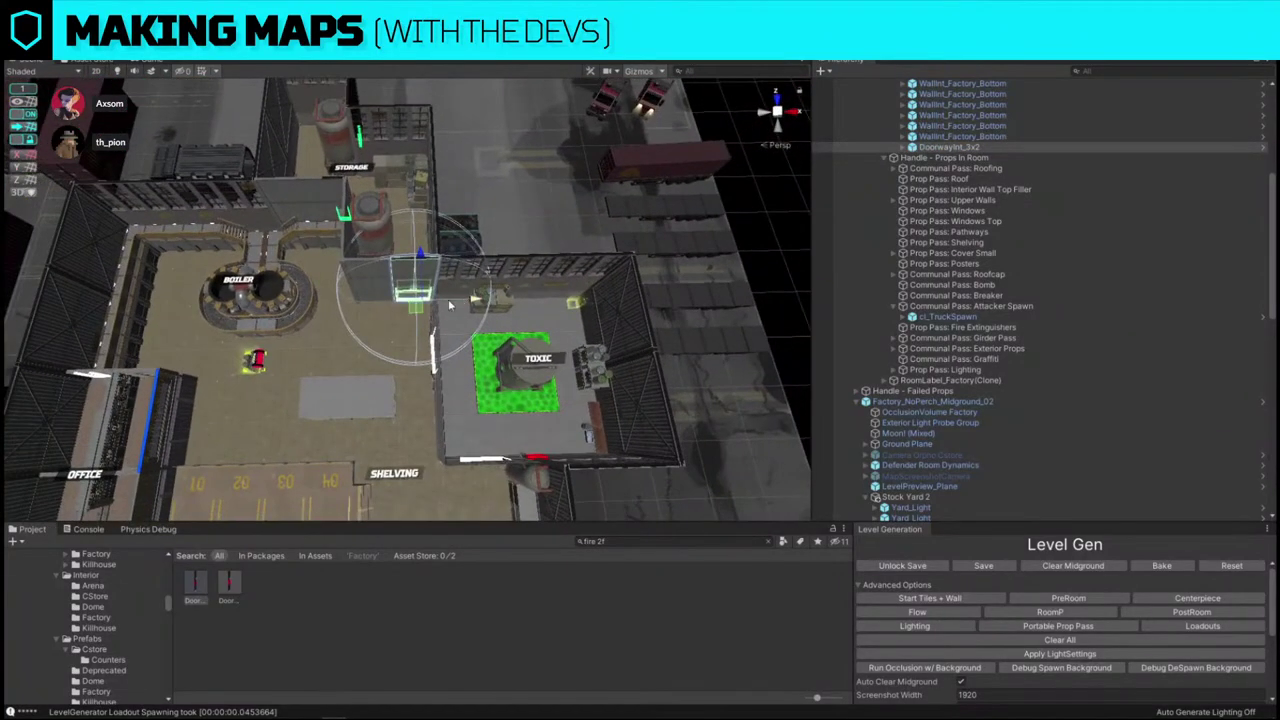
left_click_drag(480, 297, 400, 299)
right_click_drag(400, 299, 397, 283)
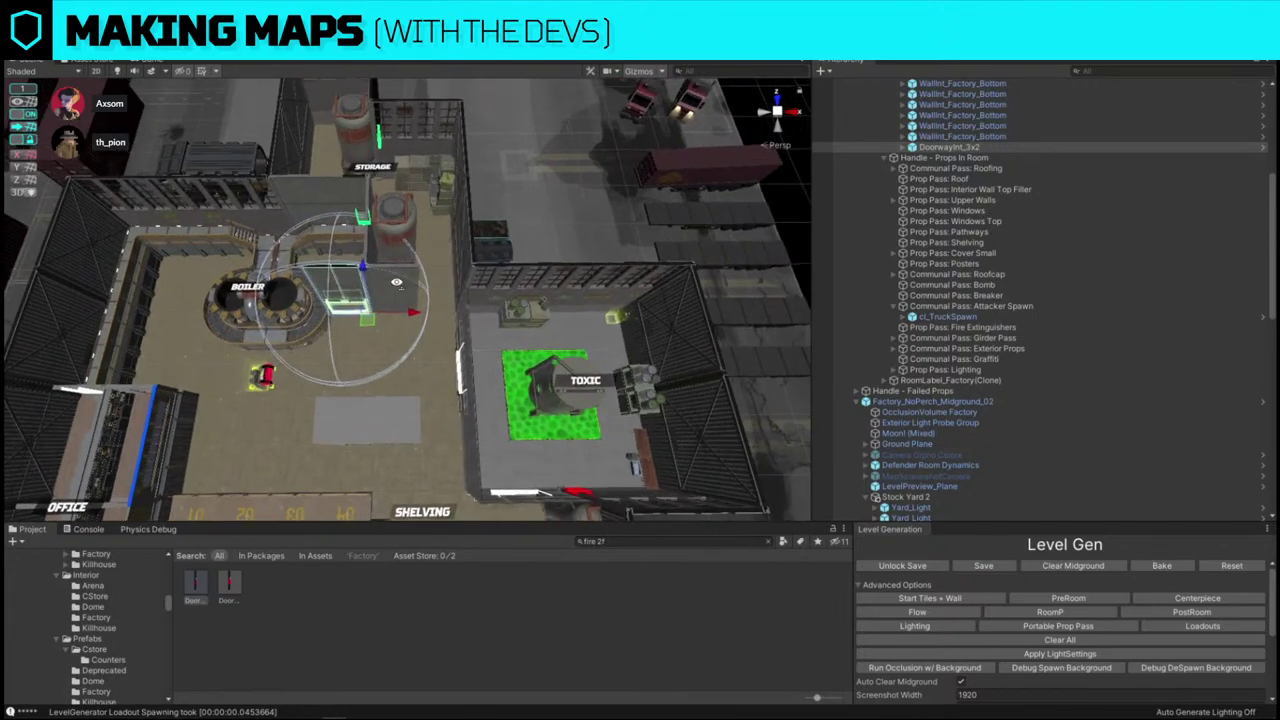
- Select the adjoining interior wall section together with the doorway and shift both toward the toxic room
scroll(396, 283, "up", 6)
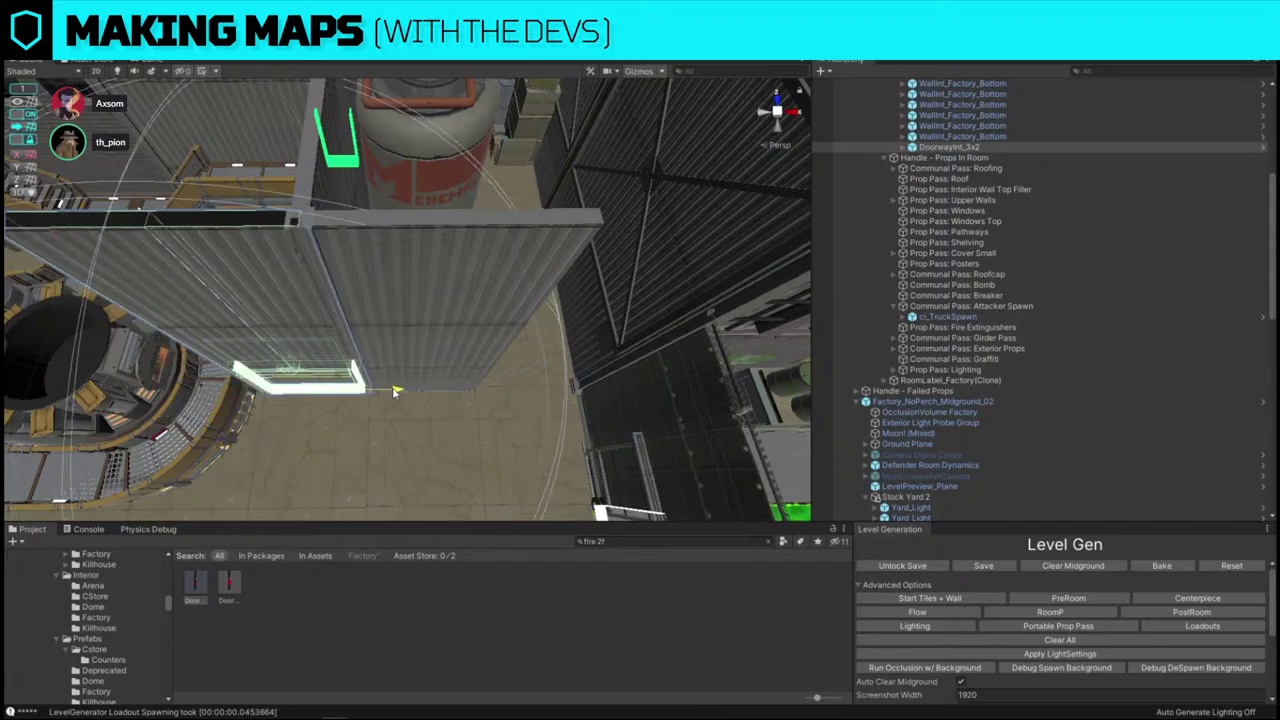
left_click(399, 360)
left_click(418, 380)
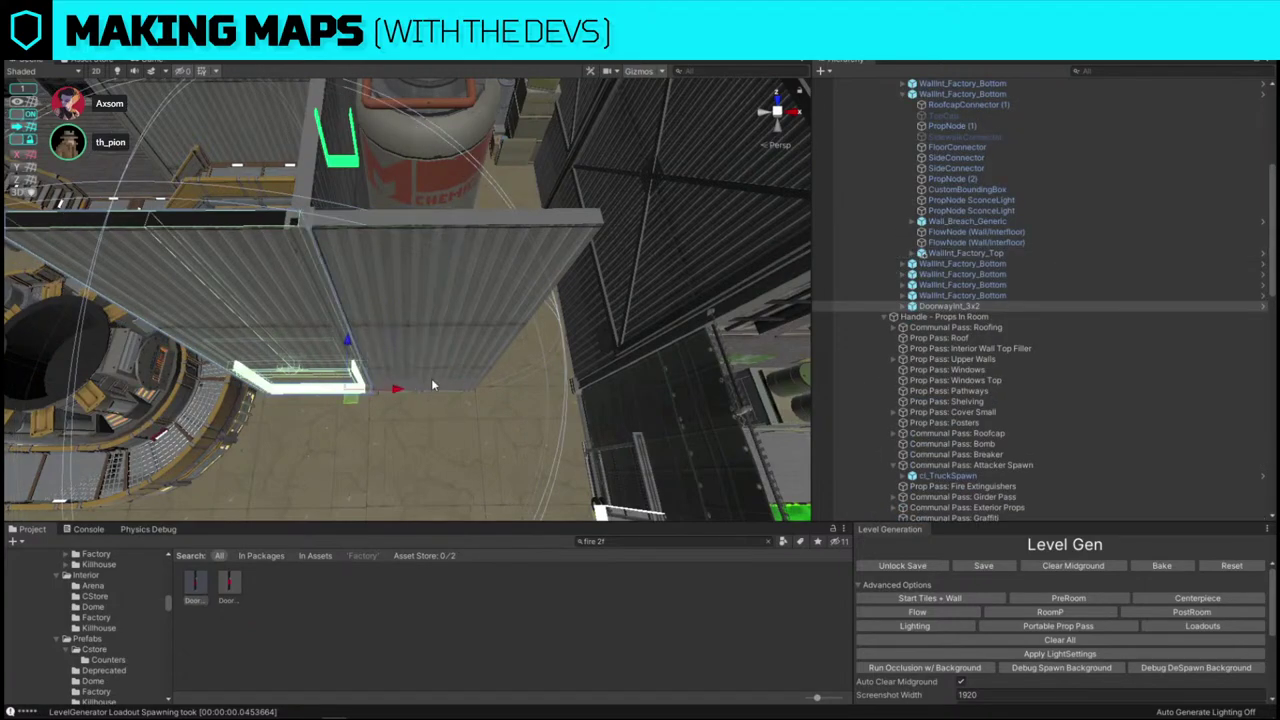
scroll(420, 360, "down", 5)
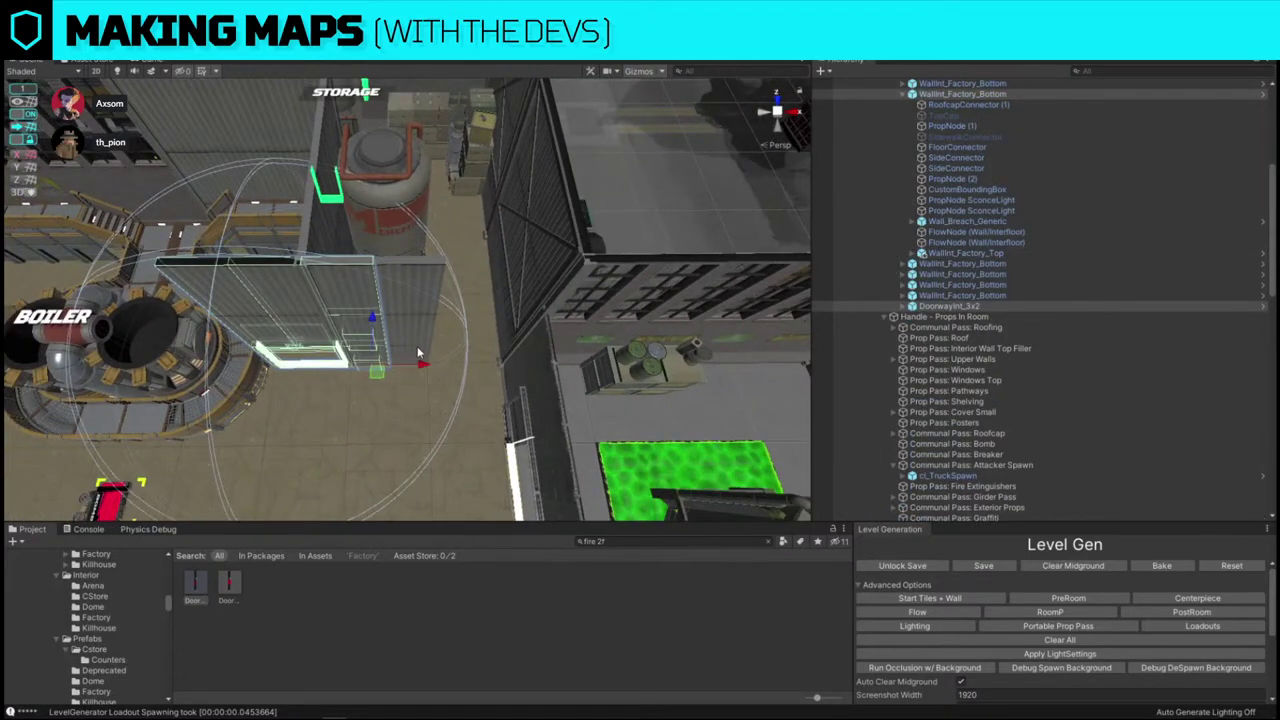
left_click_drag(444, 362, 474, 462, "alt")
left_click(670, 242)
- Examine the sight lines from the dock and shelving area toward the new storage doorway
scroll(533, 356, "up", 3)
scroll(533, 356, "down", 5)
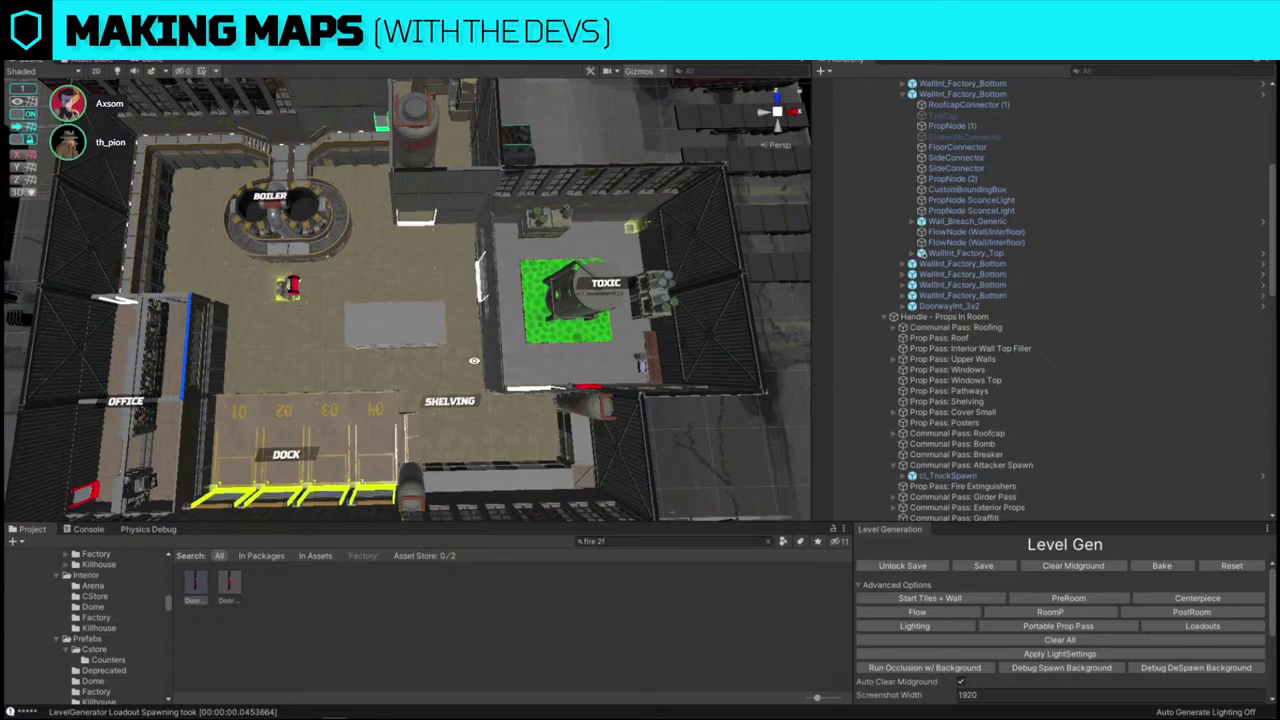
right_click_drag(490, 437, 280, 713)
left_click_drag(280, 713, 510, 714, "alt")
left_click_drag(379, 297, 506, 194, "alt")
left_click_drag(323, 380, 343, 165, "alt")
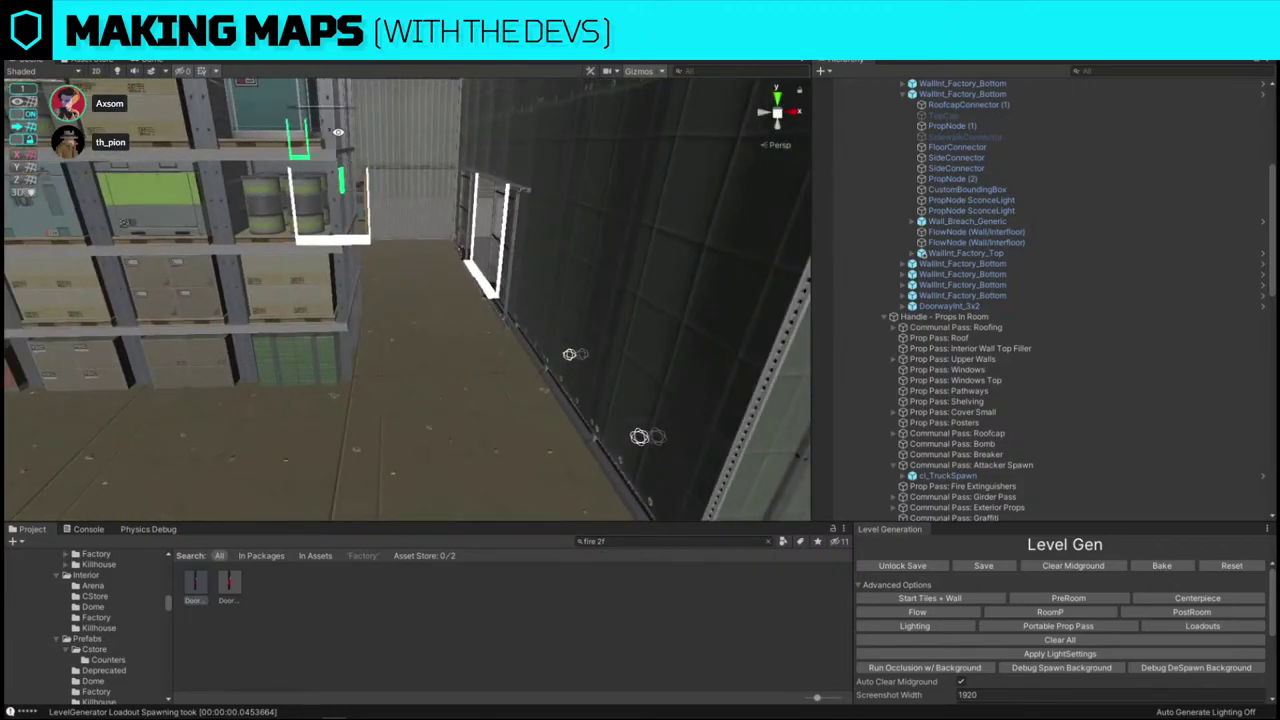
left_click_drag(443, 294, 454, 545, "alt")
scroll(454, 549, "down", 15)
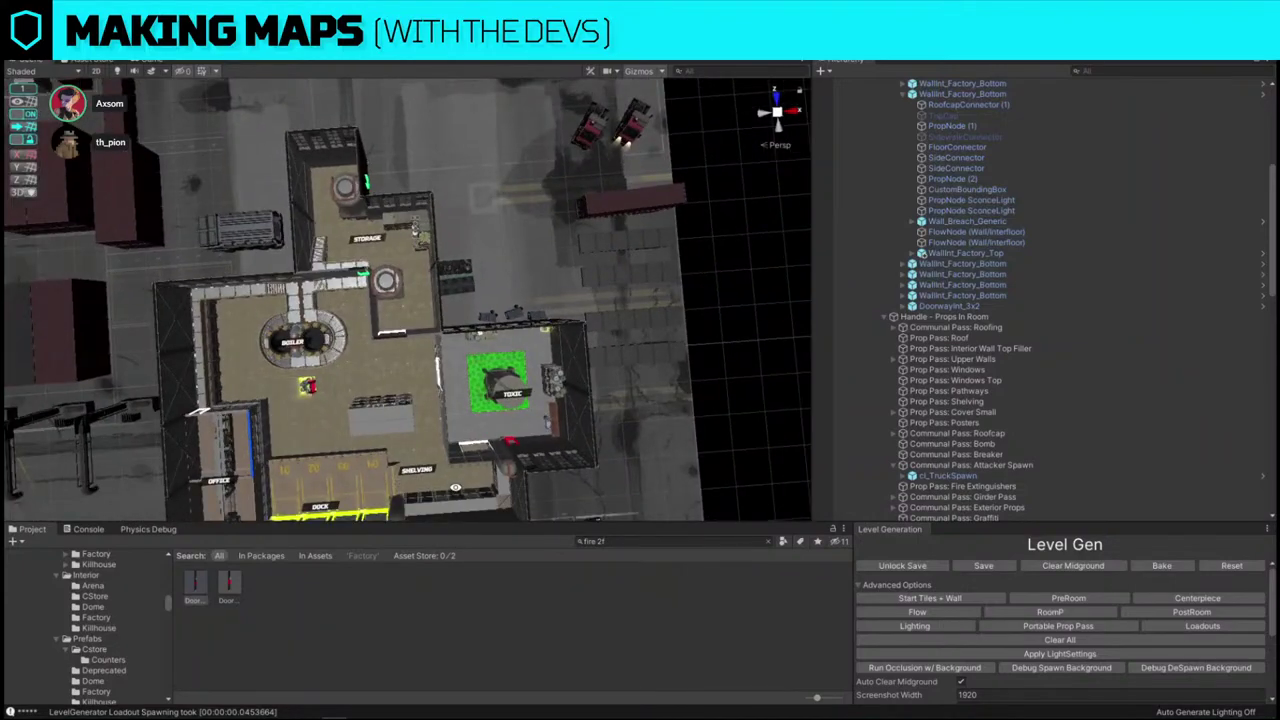
- Capture a screenshot area over the storage, toxic and shelving rooms and draw a red arrow from shelving to the new doorway
key("Print")
left_click_drag(303, 134, 684, 594)
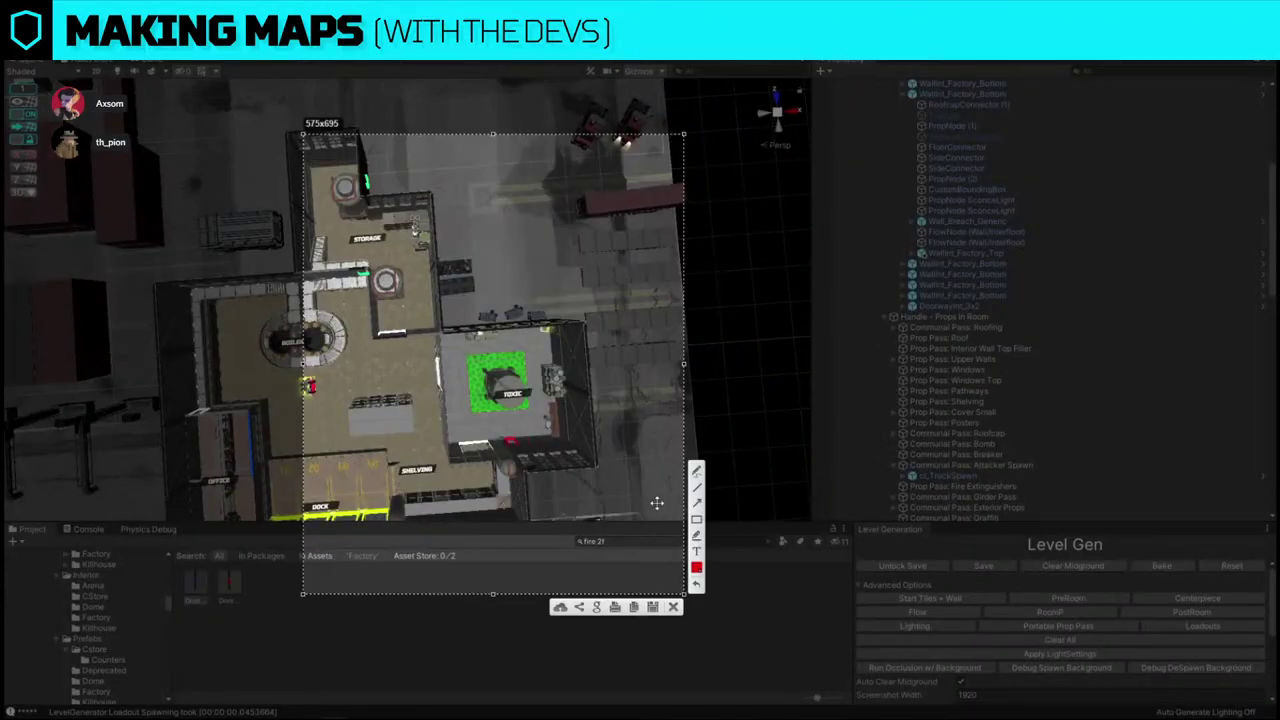
left_click_drag(437, 517, 398, 228)
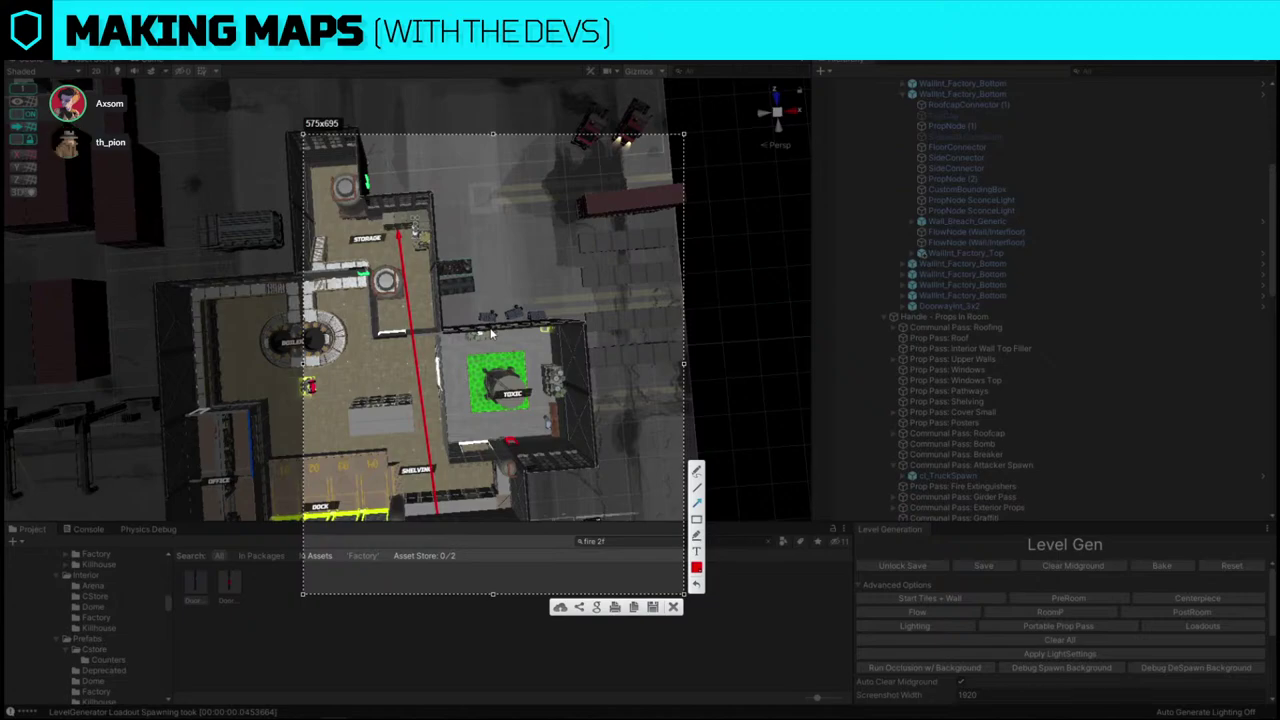
key("ctrl+z")
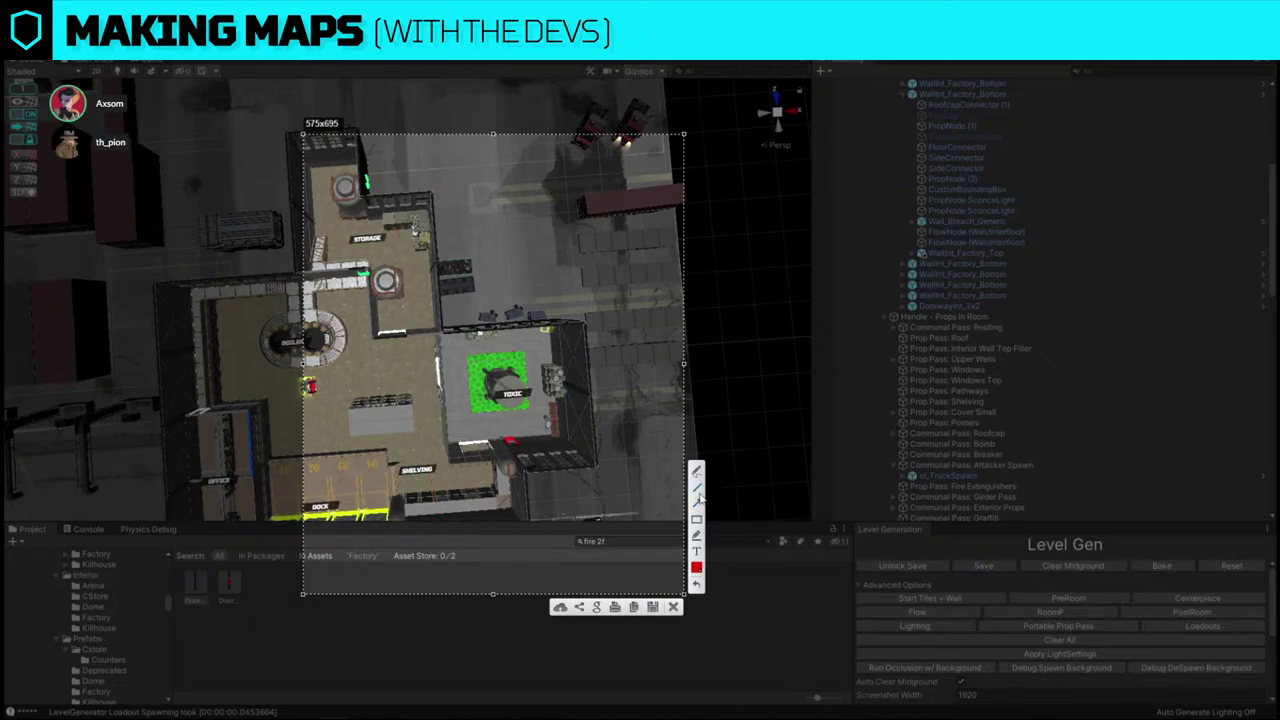
left_click(698, 503)
left_click_drag(456, 504, 381, 316)
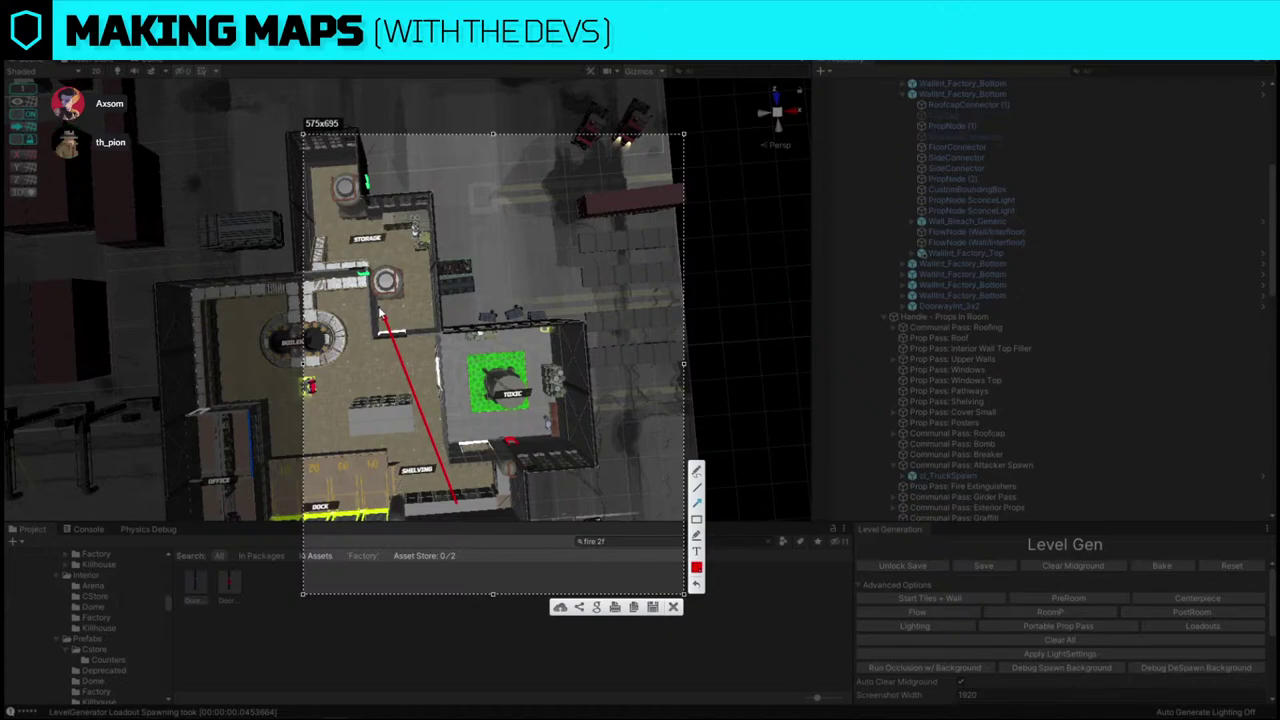
- Circle the floor outside the doorway in red, draw freehand lines across it from the toxic, boiler and office sides, and discard the capture
left_click(697, 470)
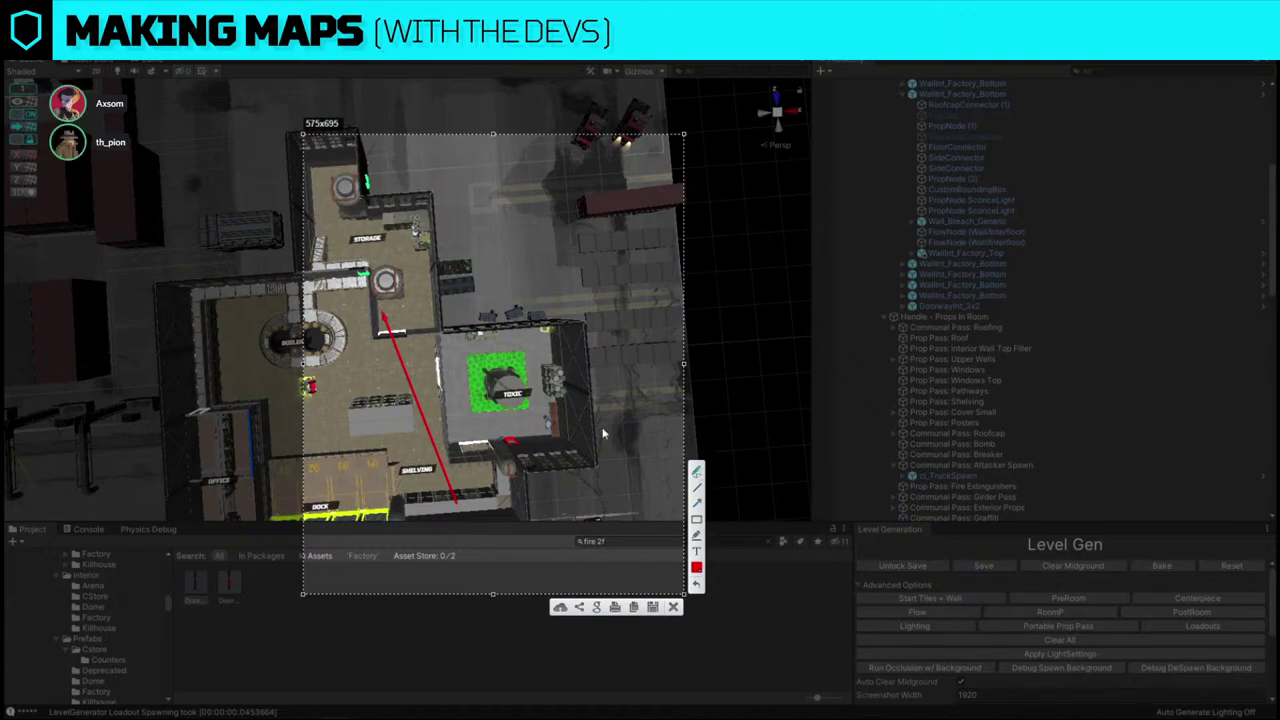
left_click_drag(388, 312, 360, 340)
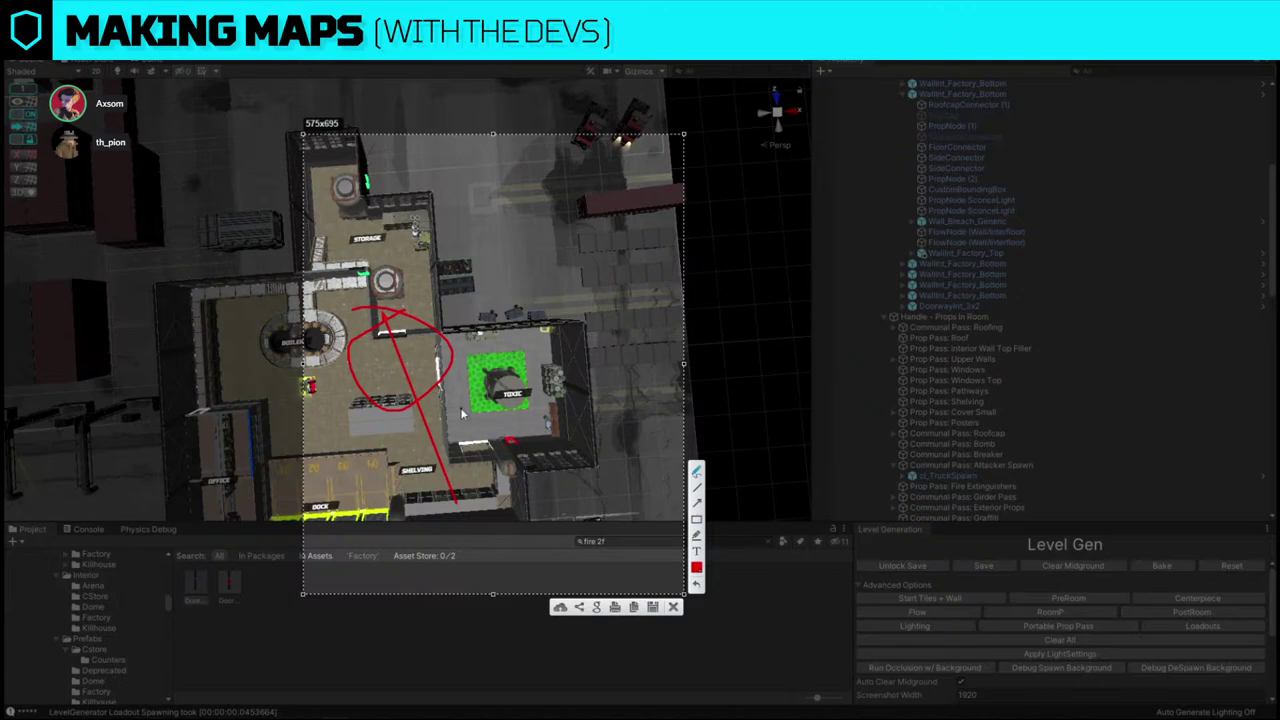
left_click_drag(504, 379, 350, 374)
left_click_drag(200, 365, 486, 386)
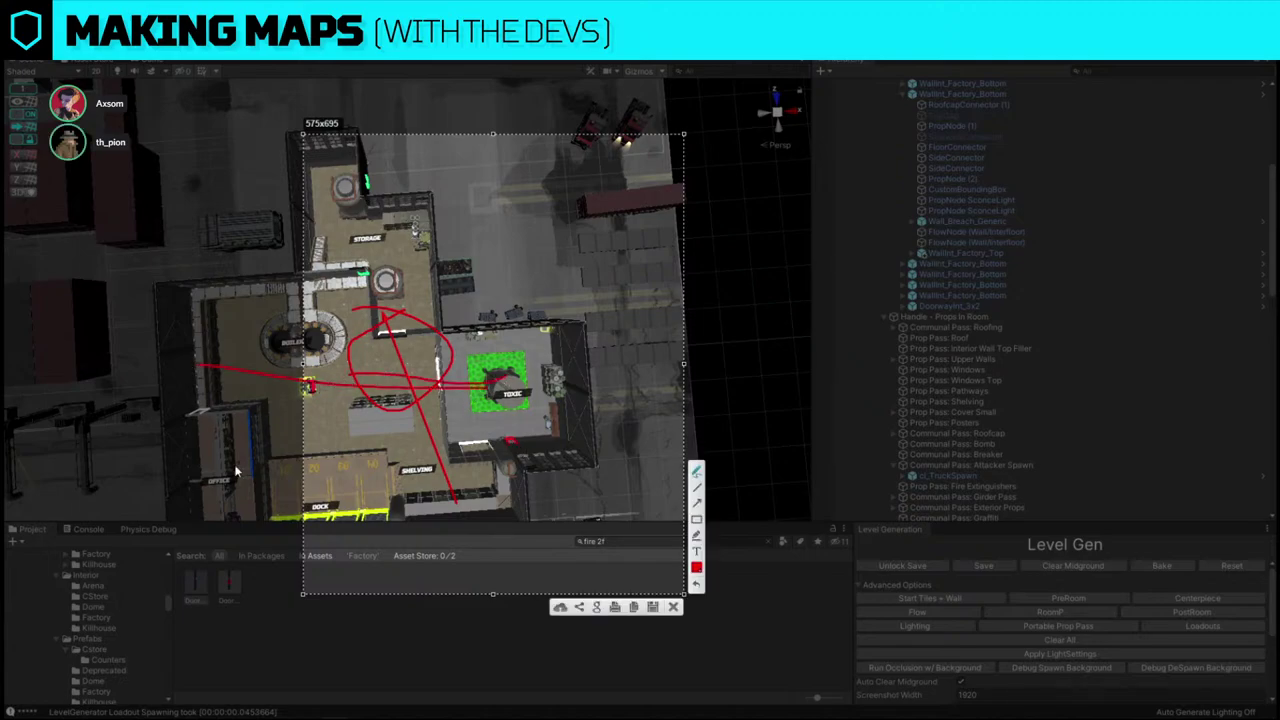
left_click_drag(229, 468, 445, 345)
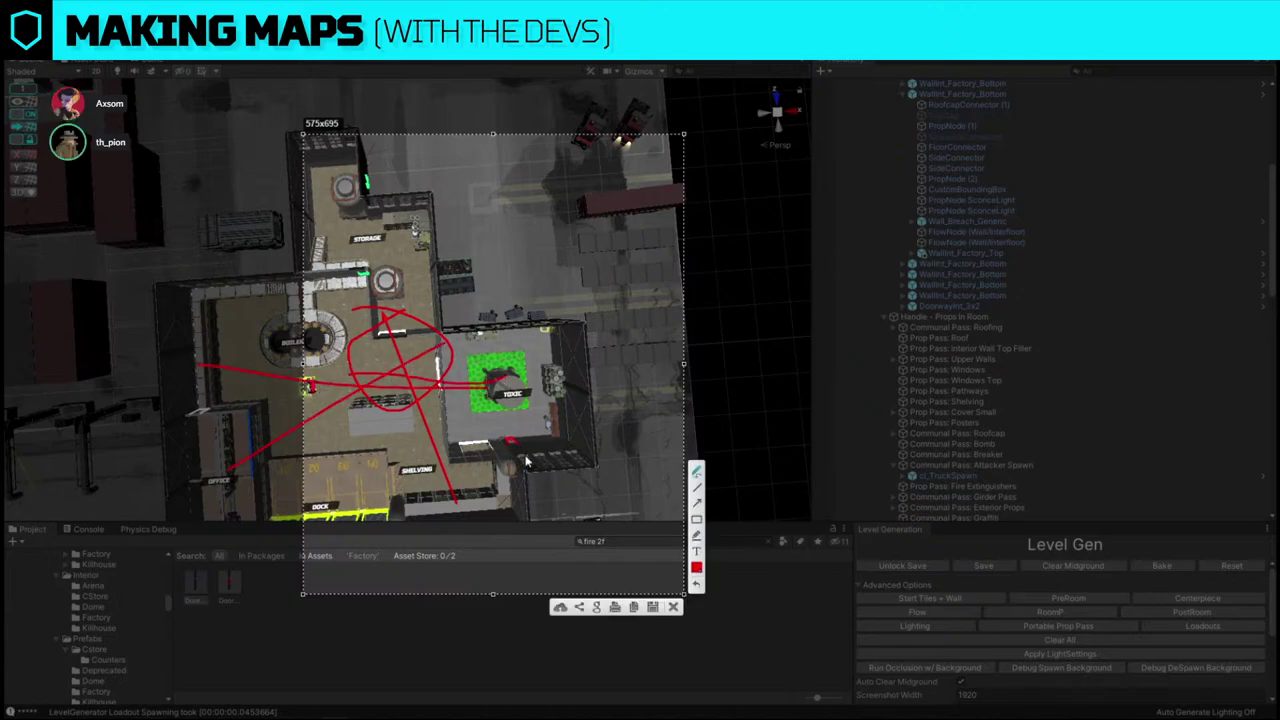
left_click(674, 607)
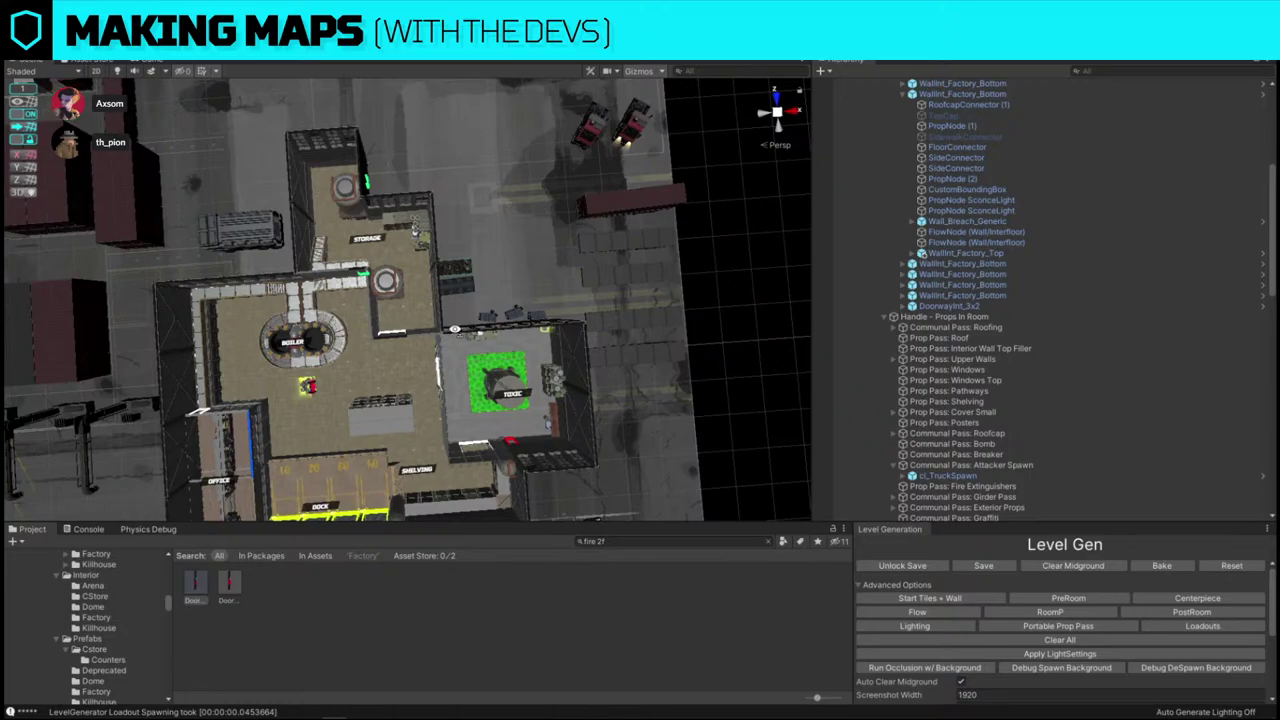
- Examine the factory layout around the storage, boiler, toxic, shelving, dock and office rooms
right_click_drag(456, 331, 251, 524)
key("w")
key("w")
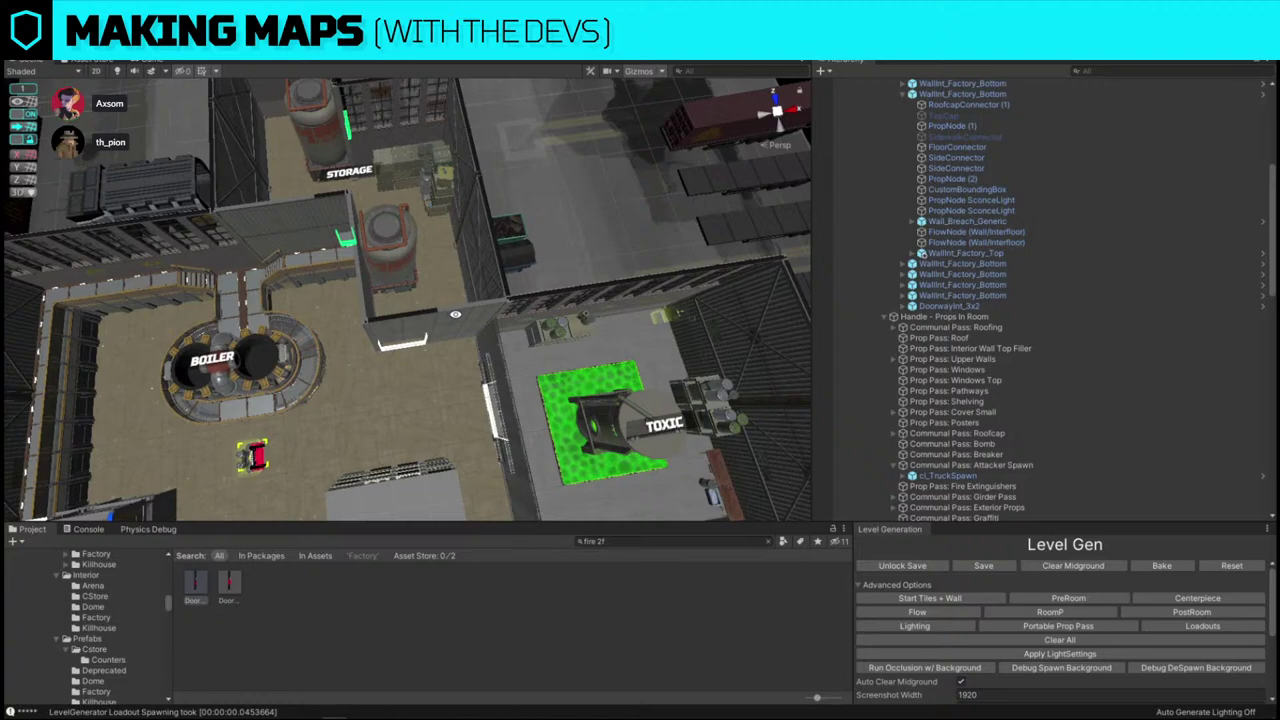
right_click_drag(453, 314, 524, 283)
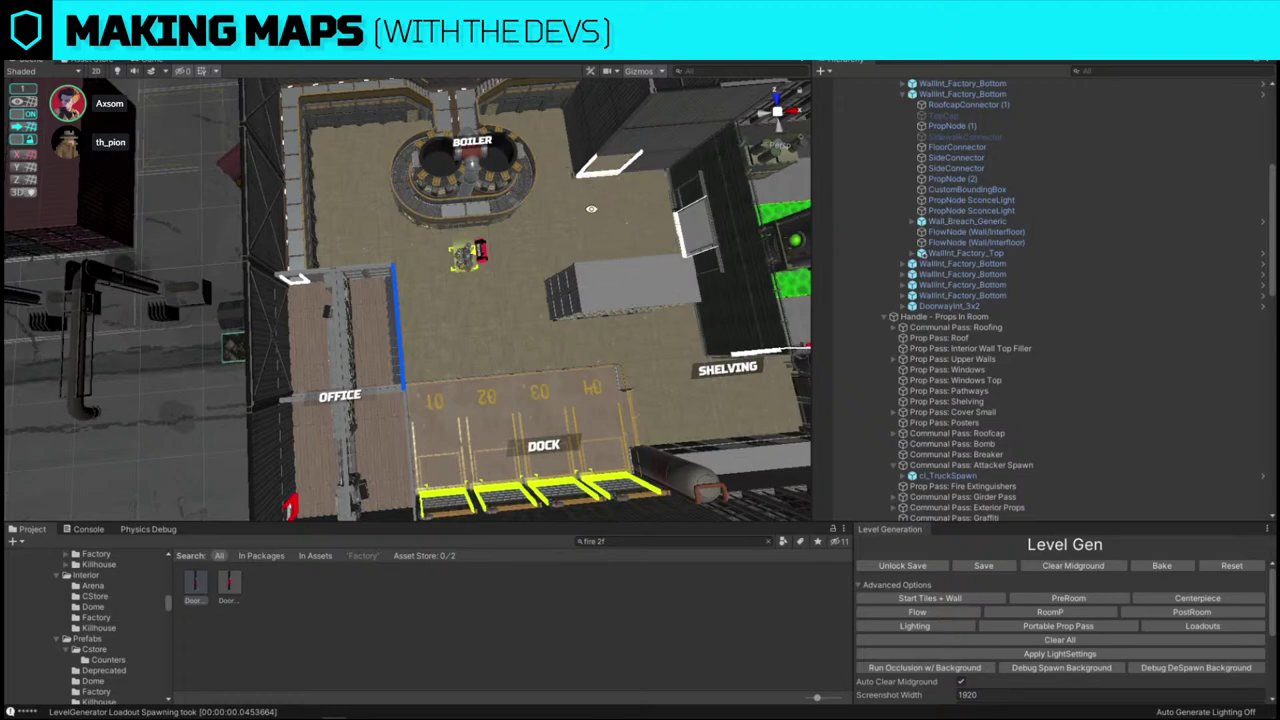
key("d")
right_click_drag(640, 296, 586, 268)
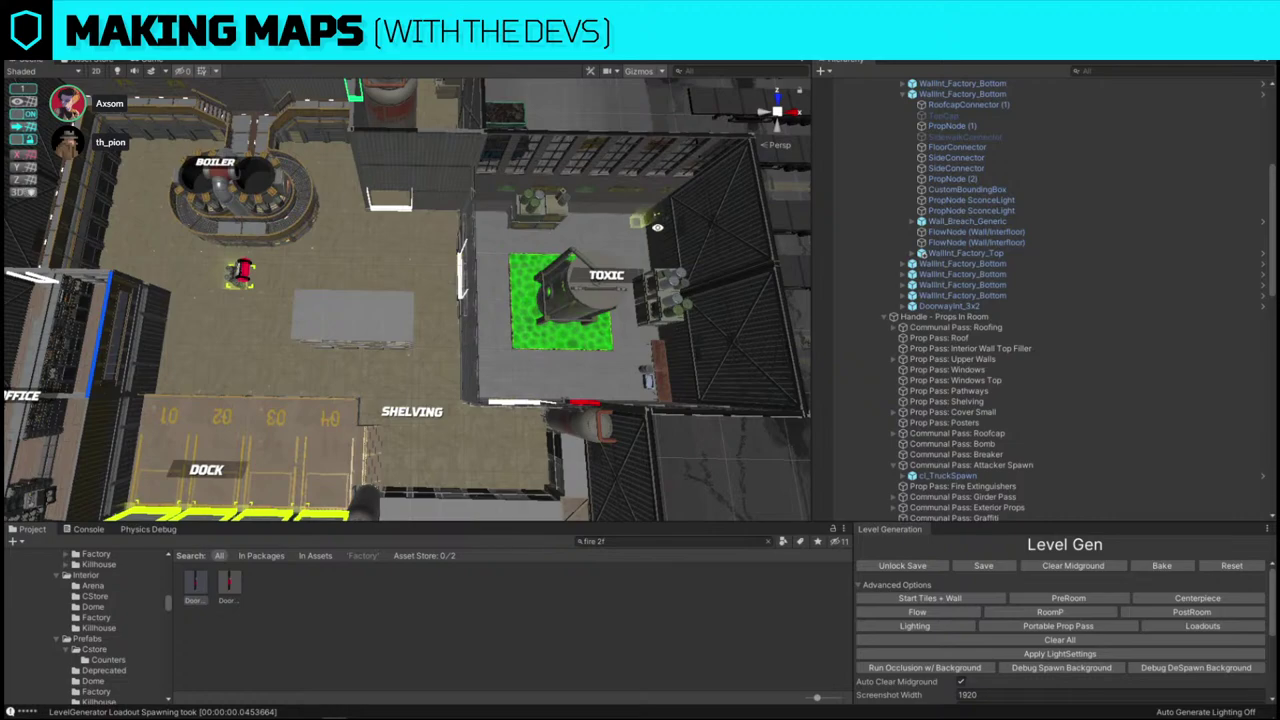
key("a")
right_click_drag(456, 254, 452, 256)
key("s")
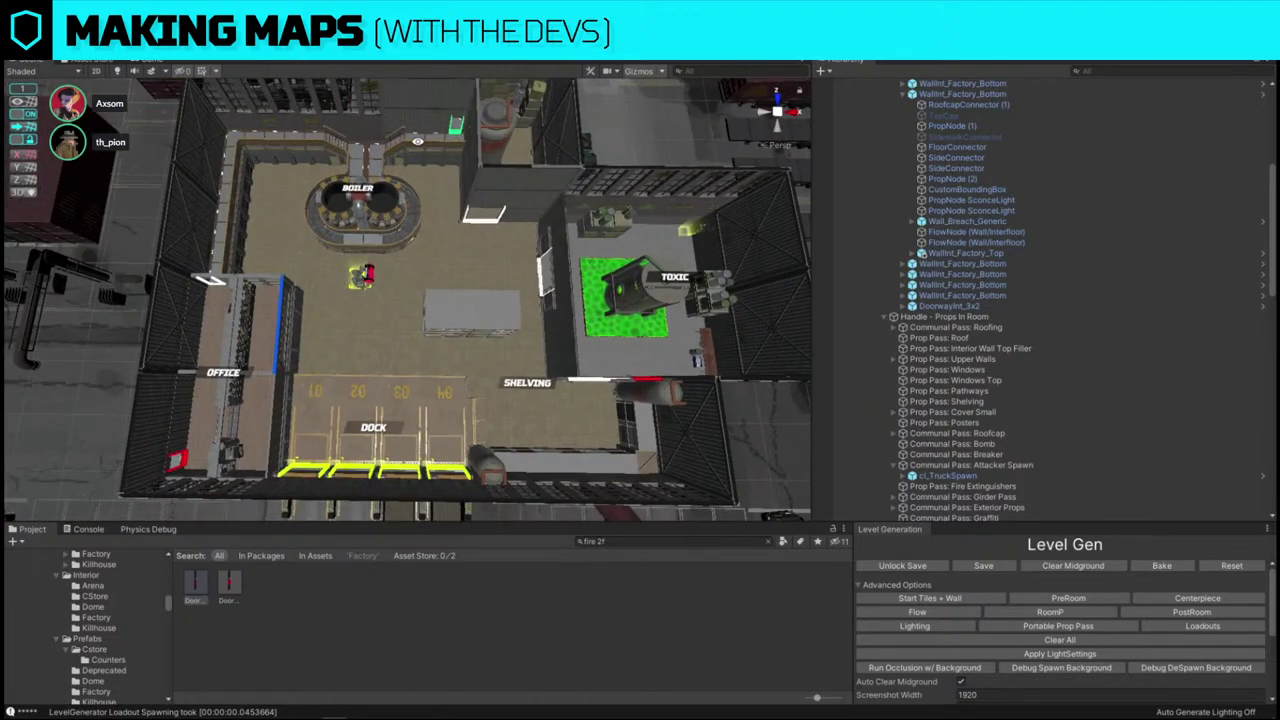
- Replace an office container wall section facing the dock with a cl_Office_Container_Door_1x1 doorway and select the new doorway
right_click_drag(217, 281, 378, 268)
key("w")
key("a")
left_click(378, 270)
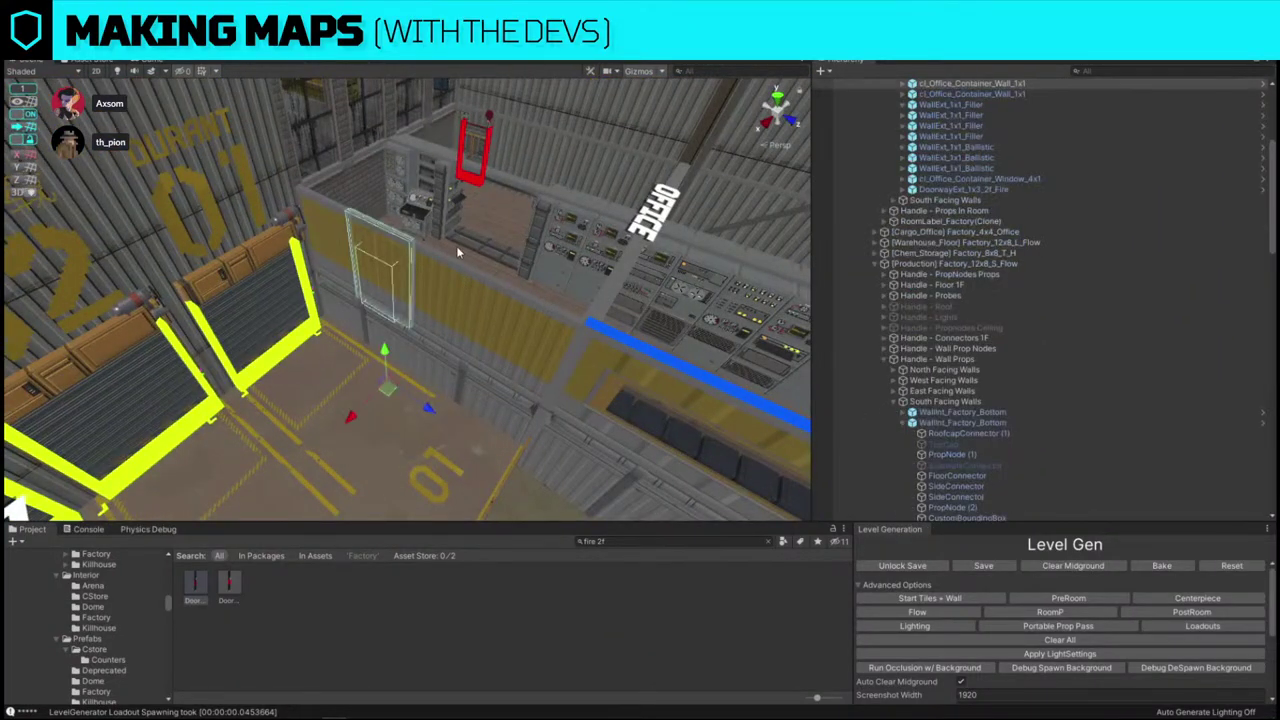
right_click_drag(457, 250, 543, 219)
left_click(540, 188)
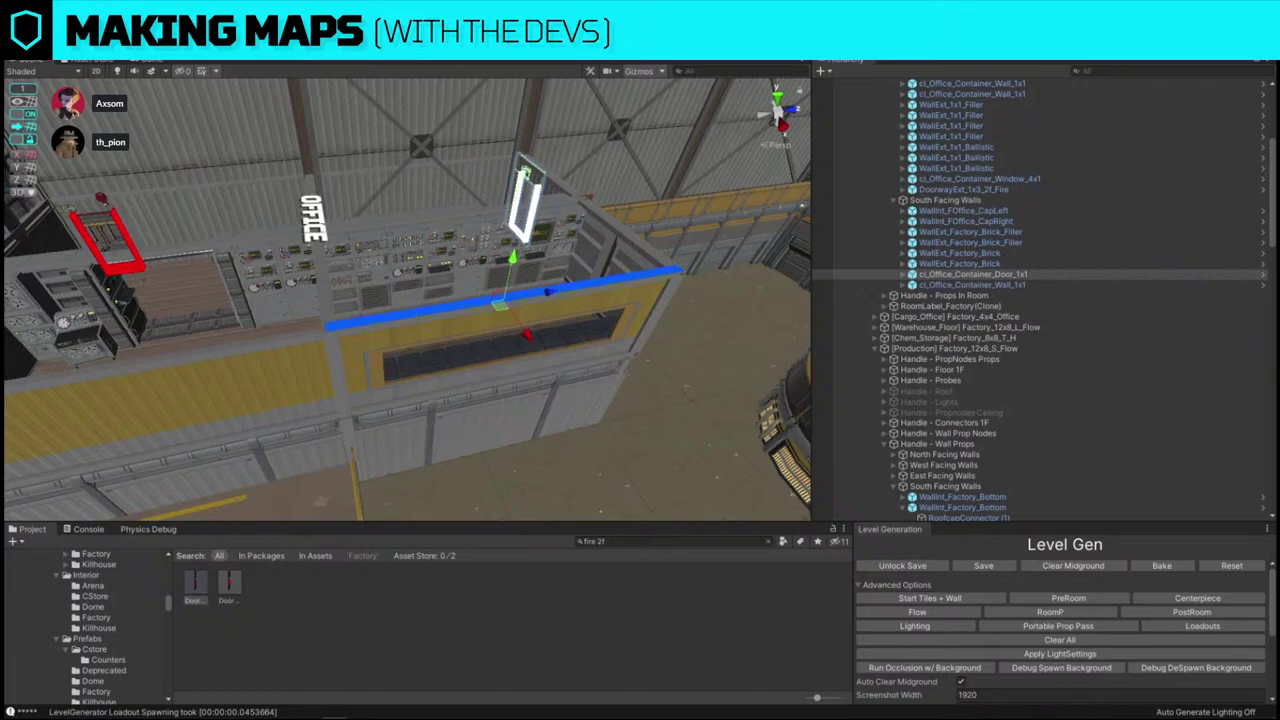
right_click_drag(468, 285, 350, 320)
left_click(281, 348)
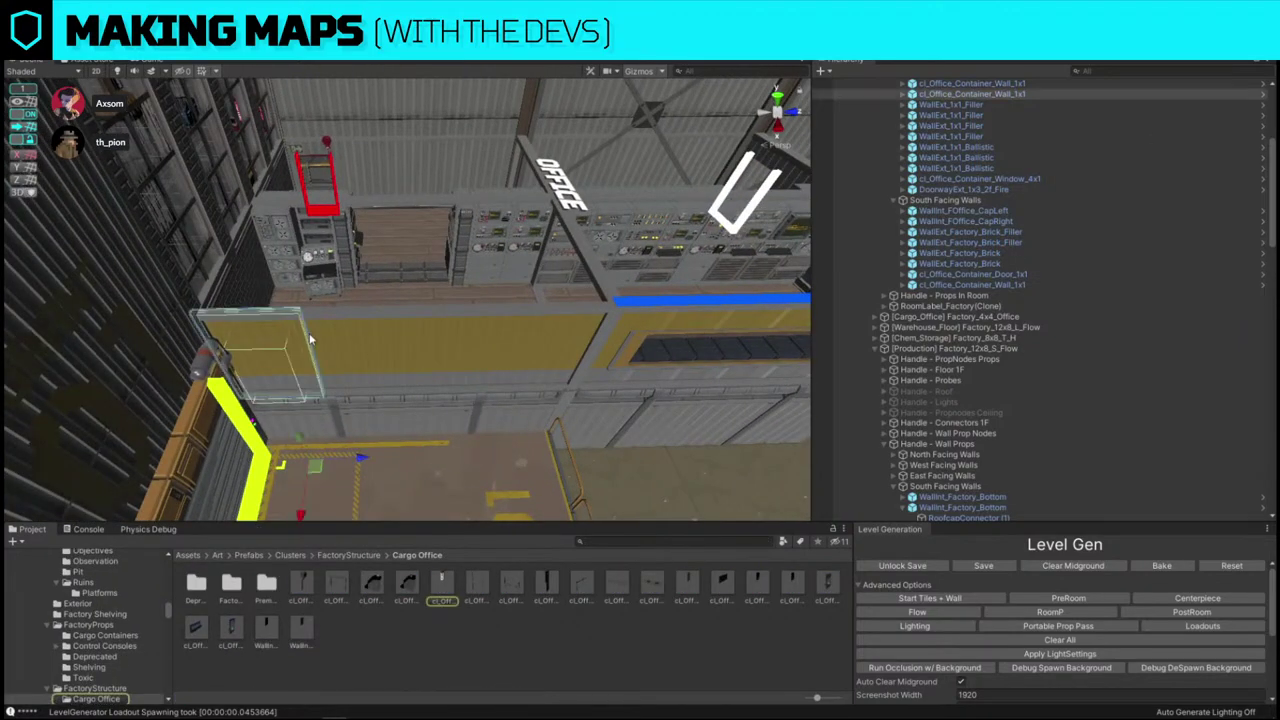
key("ctrl+shift+r")
left_click_drag(452, 592, 231, 248)
left_click(353, 340)
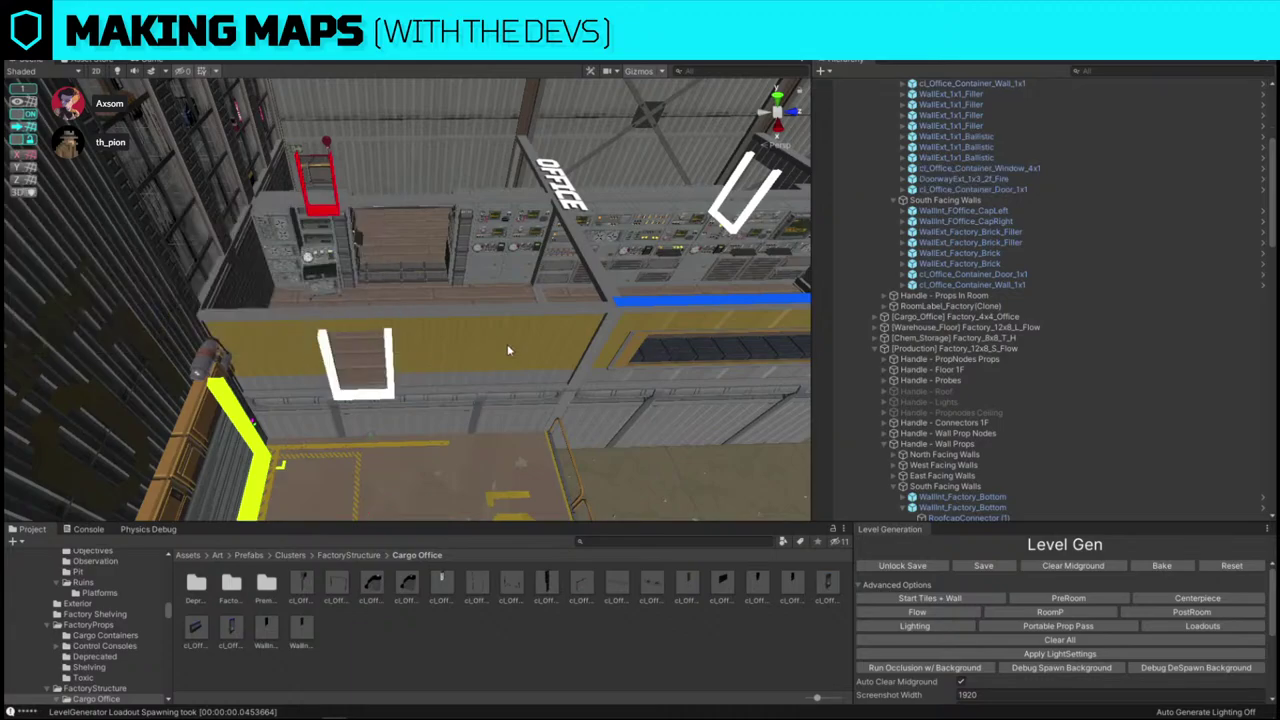
left_click(390, 330)
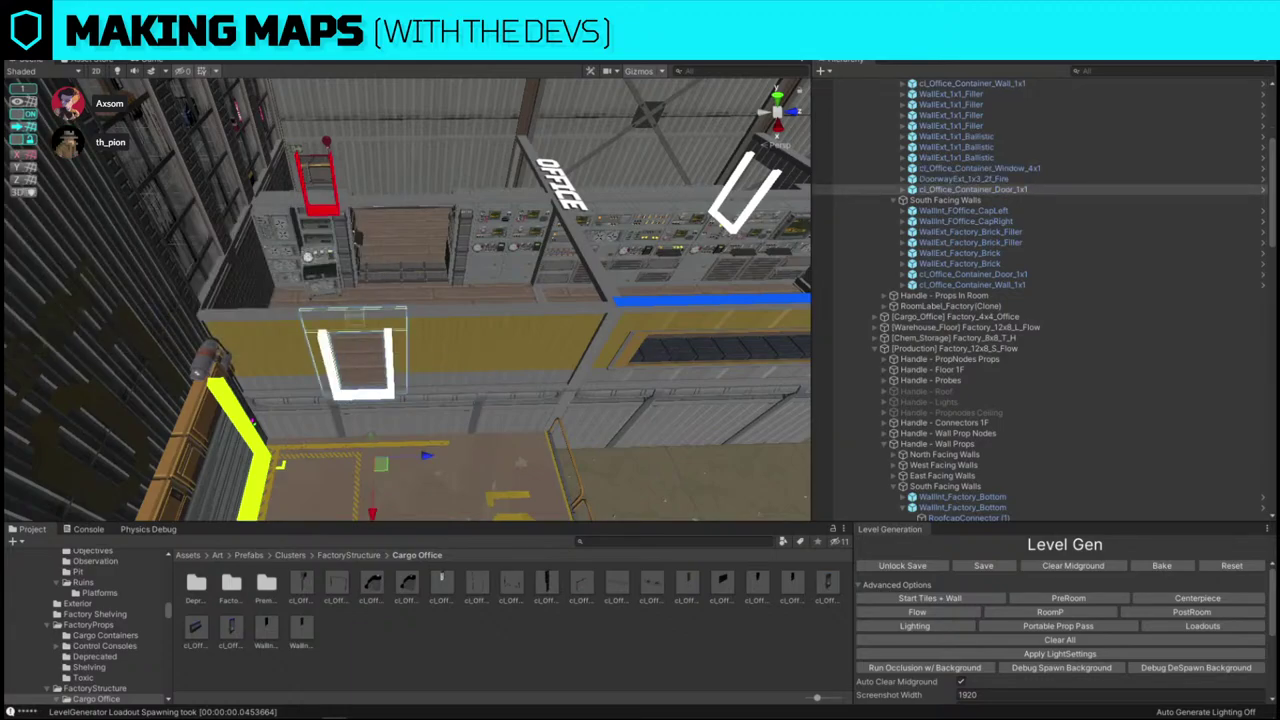
- Spawn the dock stairs prop at the new office doorway and check how it sits beside the dock
right_click_drag(495, 287, 449, 248)
left_click(466, 188)
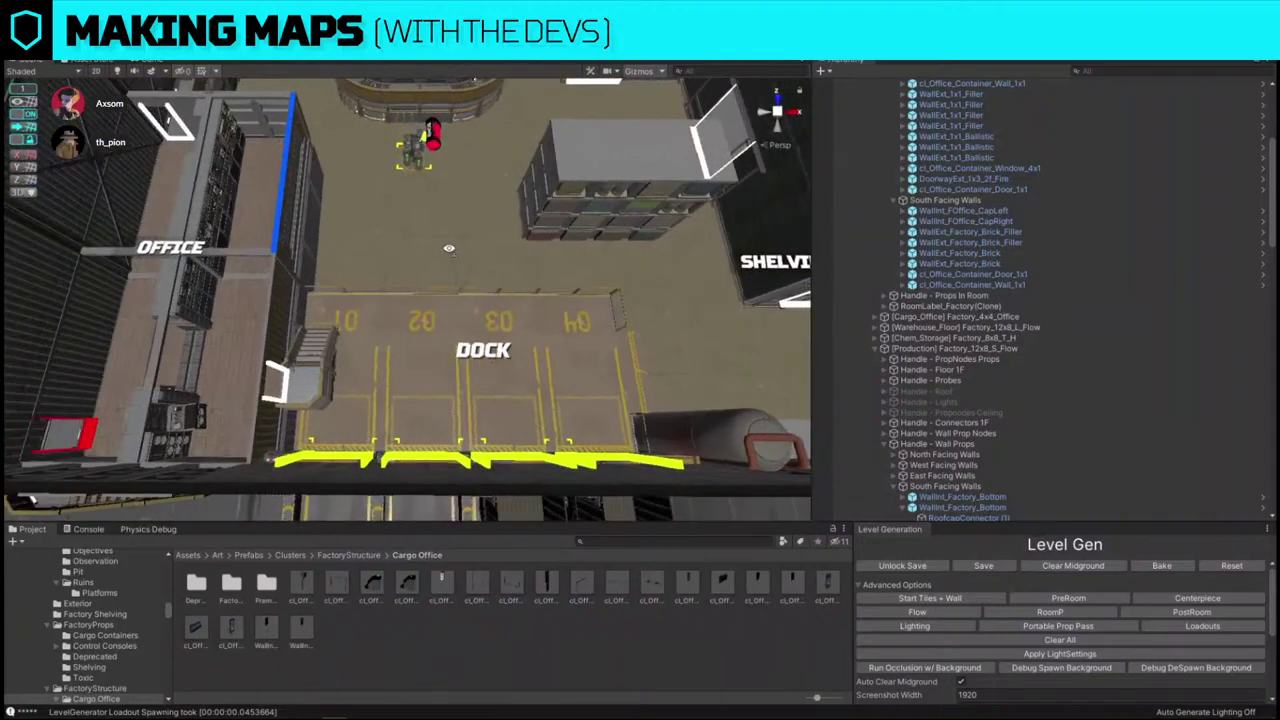
scroll(453, 245, "down", 5)
scroll(594, 315, "up", 5)
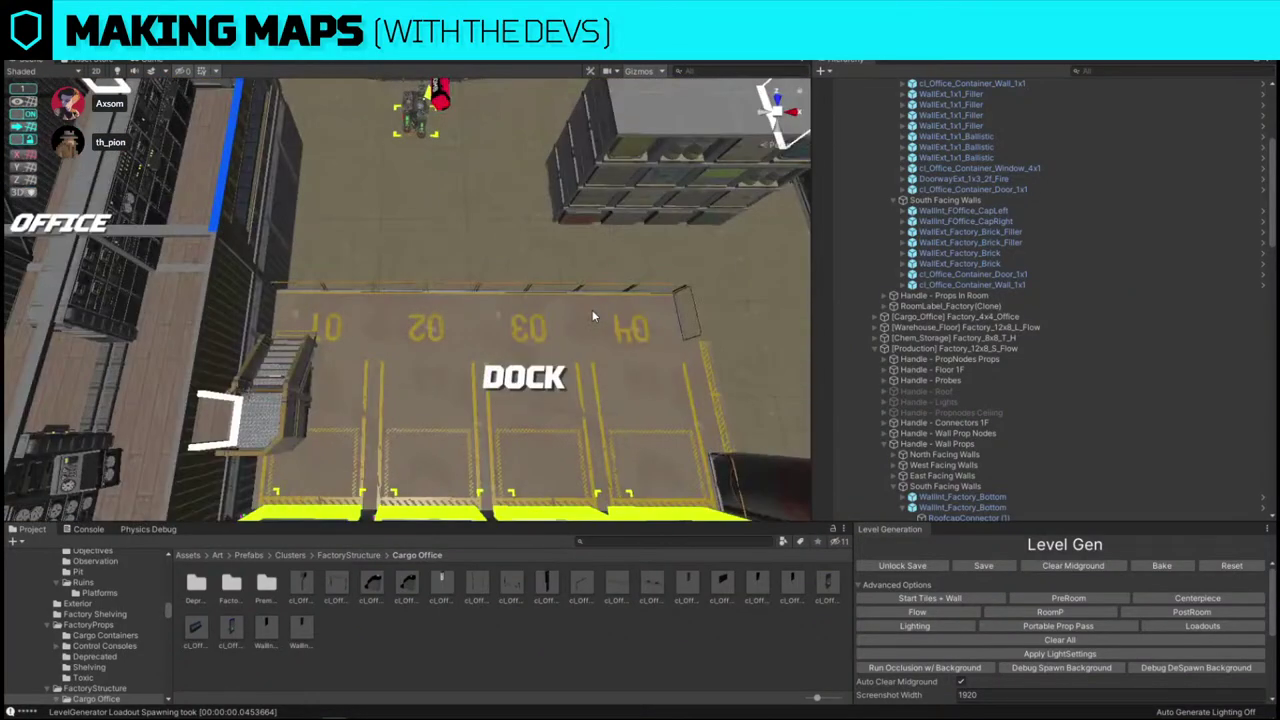
right_click_drag(590, 313, 404, 296)
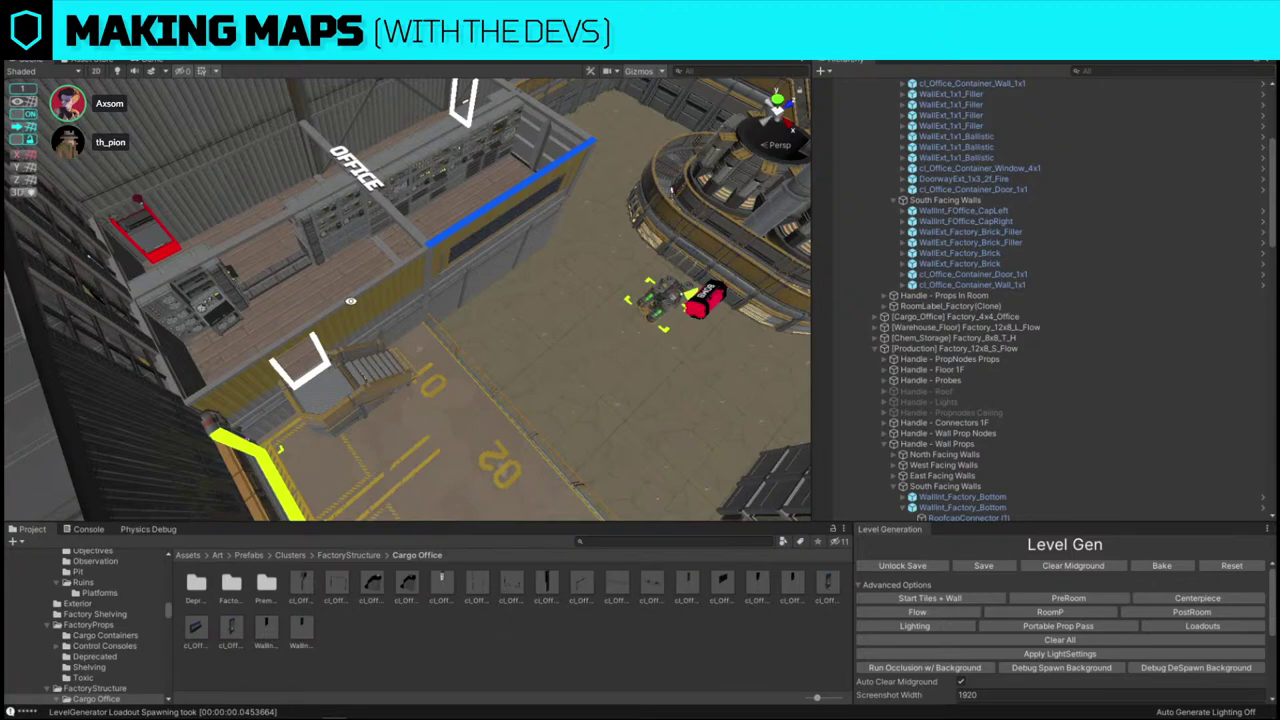
- Capture a screenshot area over the office and dock and sketch a red stair and passage through the office's middle
left_click_drag(261, 255, 453, 269, "alt")
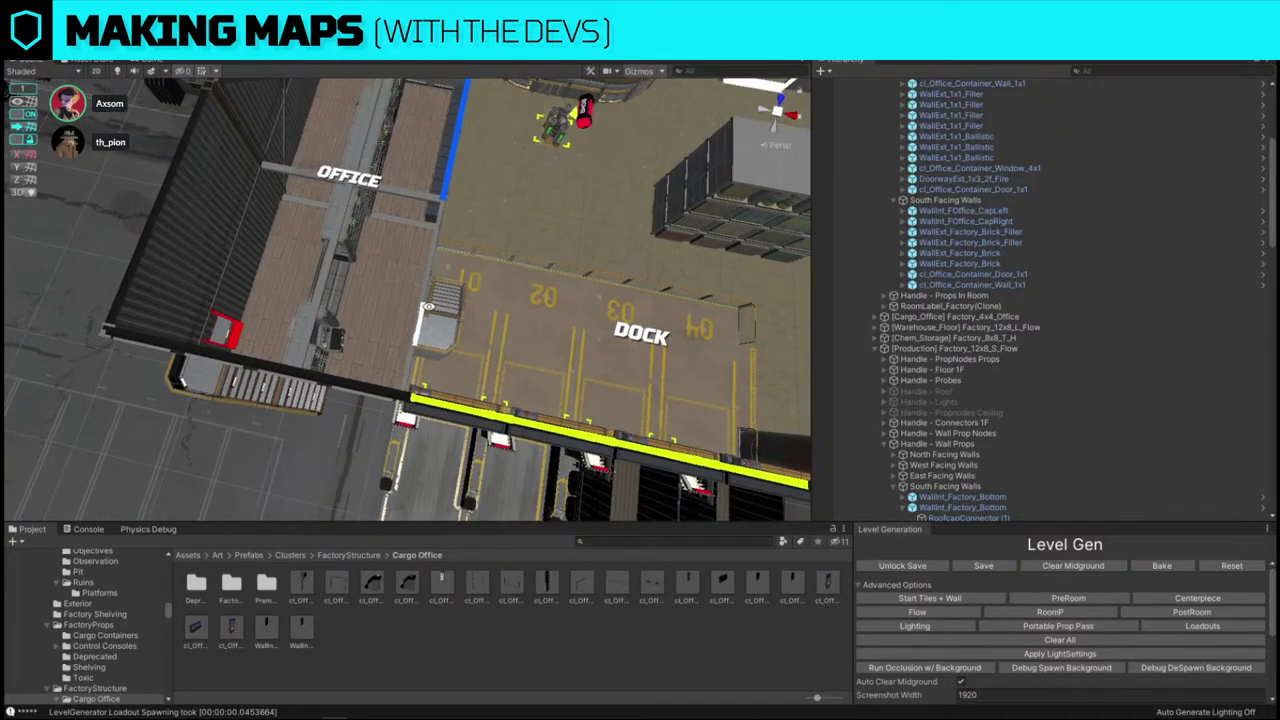
left_click_drag(430, 311, 300, 259, "alt")
key("Print")
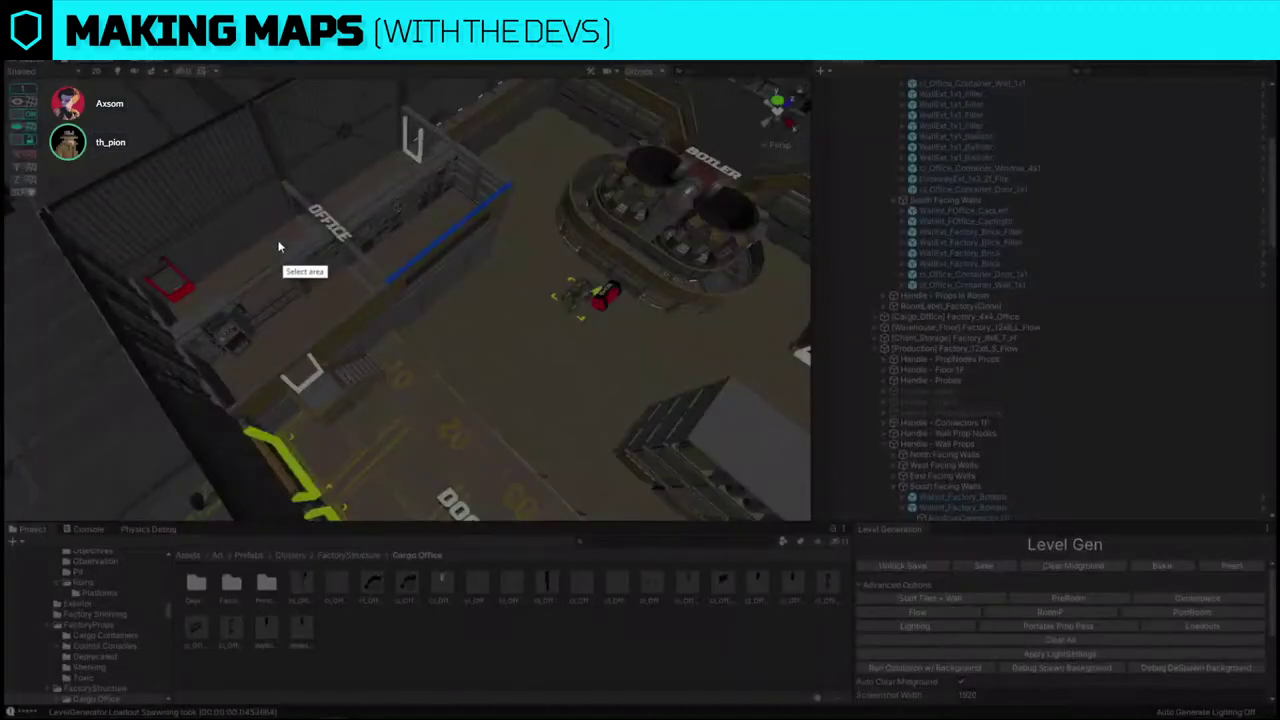
left_click_drag(68, 152, 643, 528)
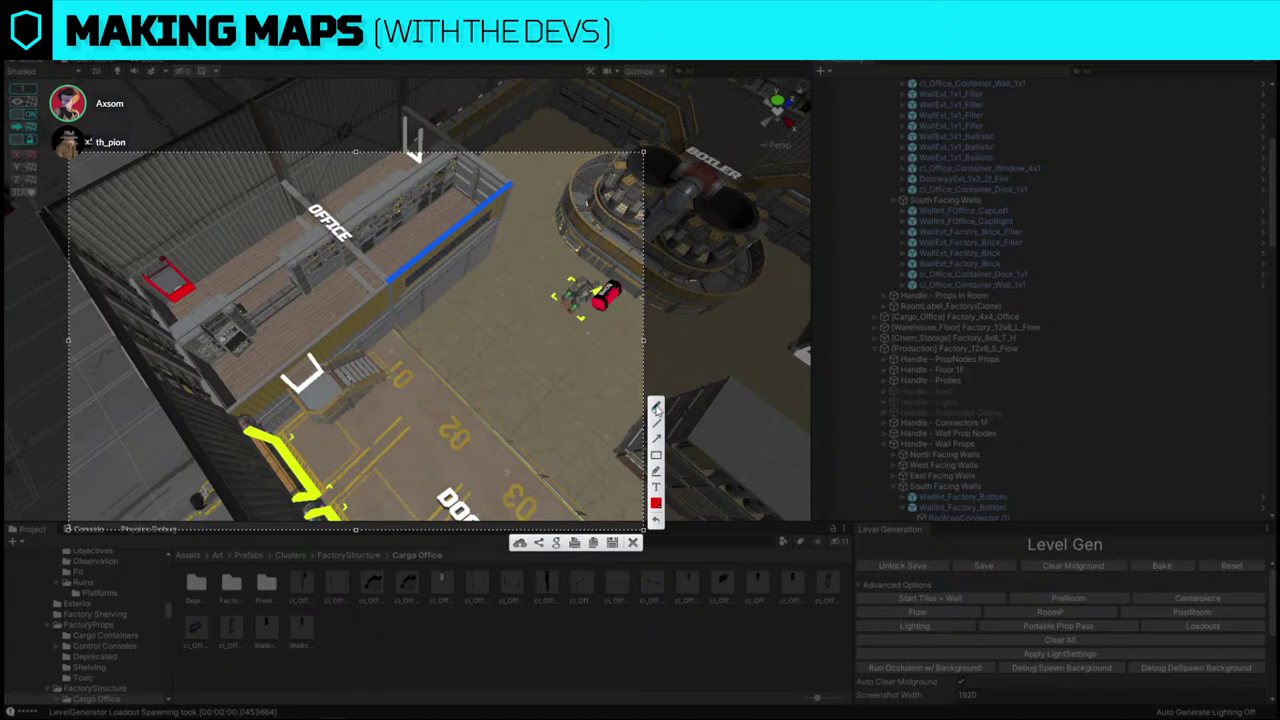
left_click(656, 408)
mouse_move(362, 352)
left_mouse_down()
mouse_move(311, 287)
mouse_move(378, 283)
mouse_move(402, 320)
mouse_move(402, 376)
mouse_move(366, 338)
mouse_move(376, 308)
left_mouse_up()
mouse_move(367, 297)
left_mouse_down()
mouse_move(347, 308)
mouse_move(334, 286)
left_mouse_up()
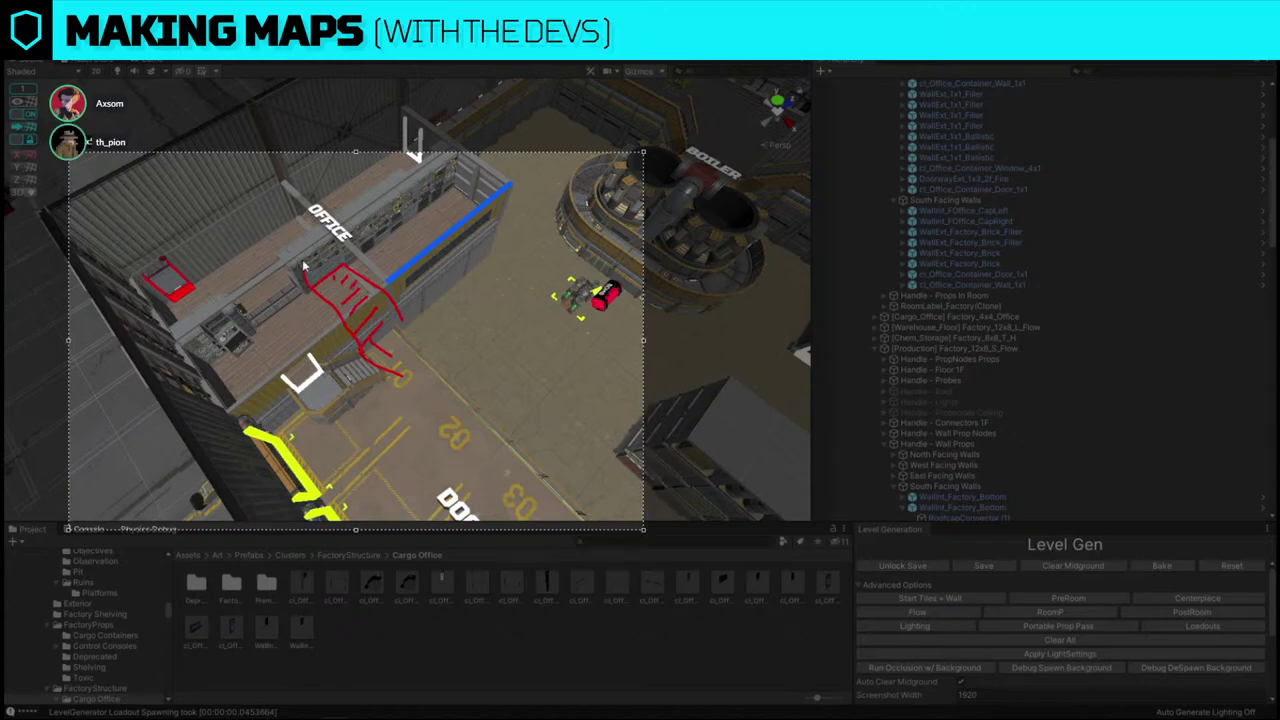
mouse_move(310, 287)
left_mouse_down()
mouse_move(294, 250)
mouse_move(330, 224)
mouse_move(349, 271)
left_mouse_up()
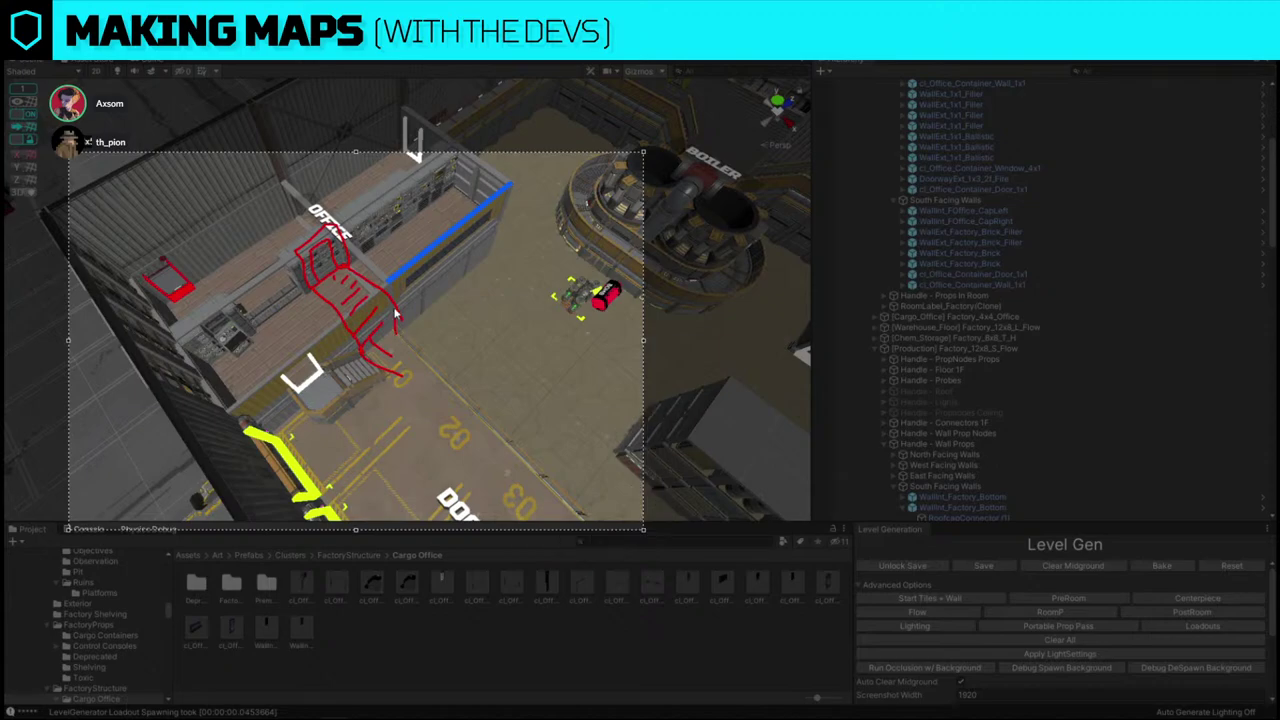
left_click_drag(338, 236, 281, 262)
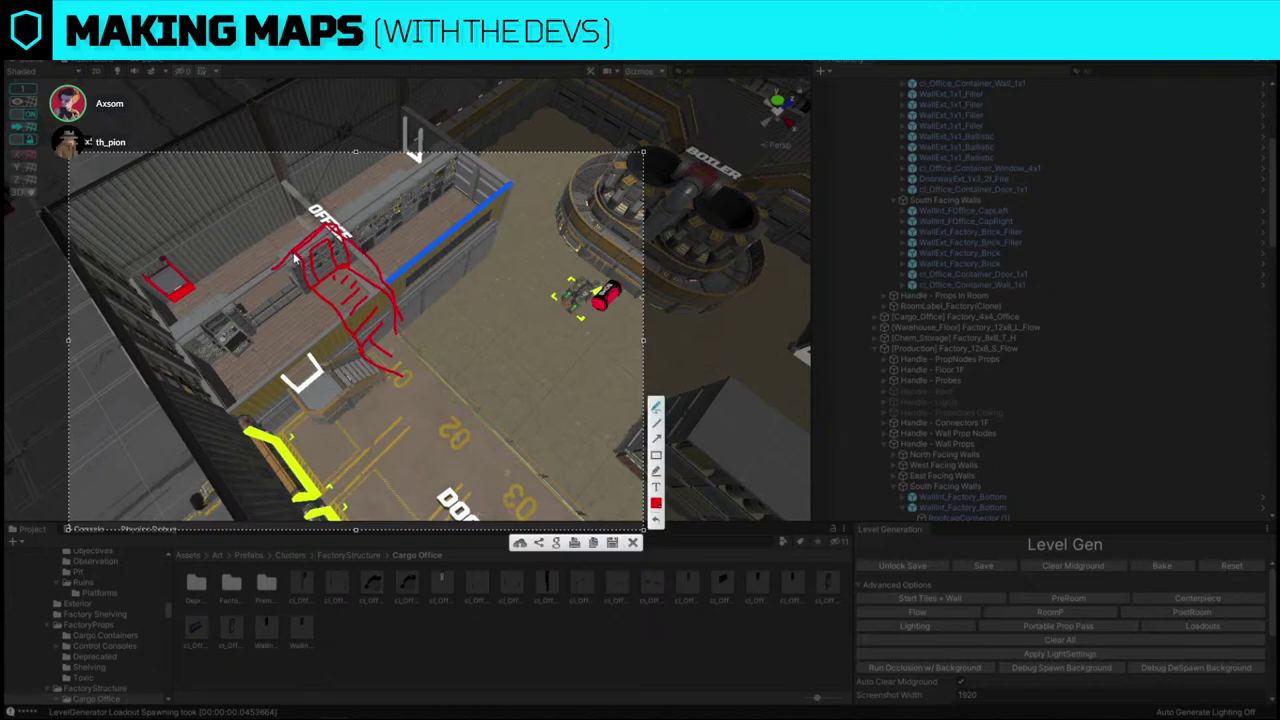
- Draw a red arrow from the new stairs across the floor, circle the blue-marked office window and new doorway, and discard the capture
left_click_drag(344, 315, 342, 341)
mouse_move(326, 398)
left_mouse_down()
mouse_move(562, 390)
mouse_move(550, 416)
left_mouse_up()
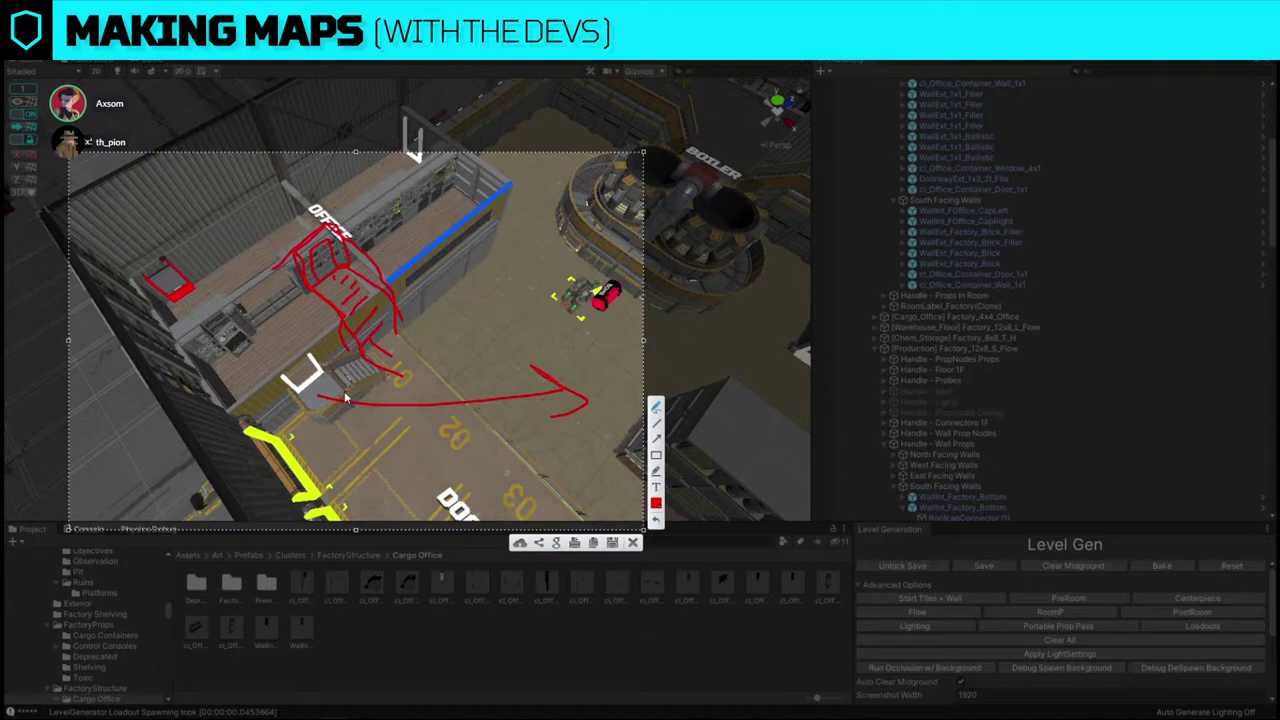
mouse_move(495, 197)
left_mouse_down()
mouse_move(420, 226)
mouse_move(408, 290)
mouse_move(512, 192)
mouse_move(488, 184)
left_mouse_up()
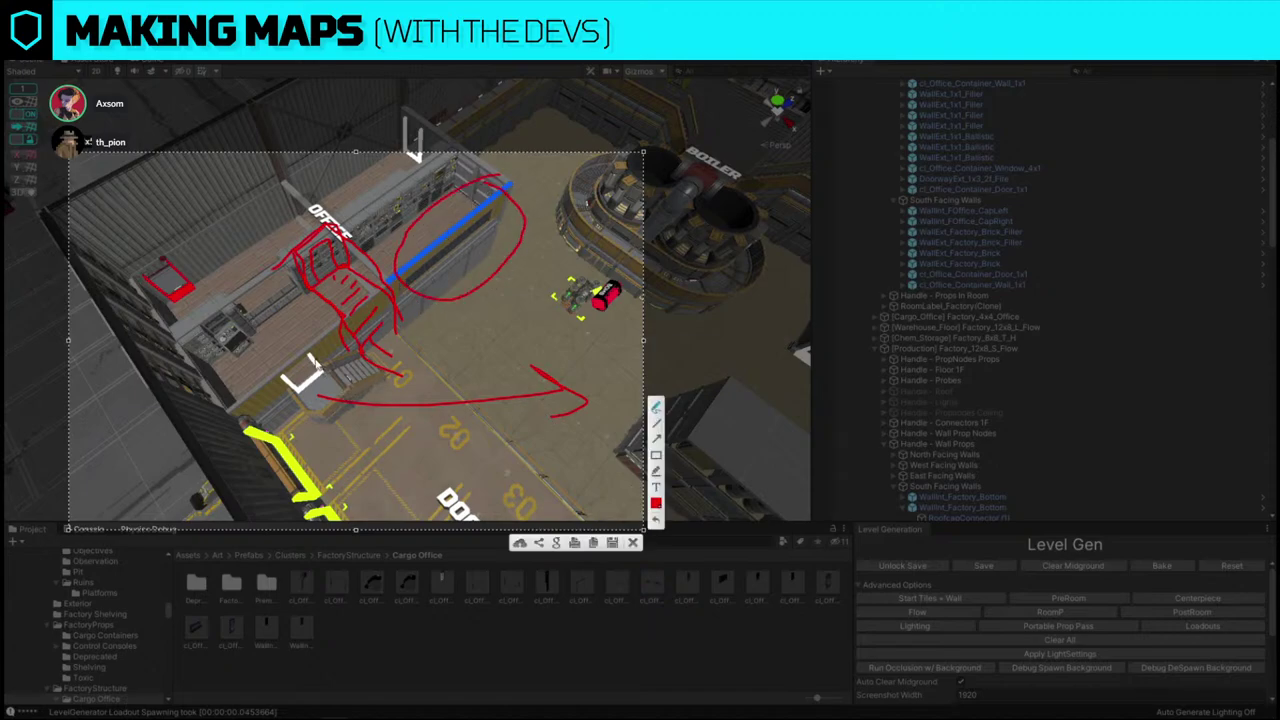
mouse_move(312, 362)
left_mouse_down()
mouse_move(300, 400)
mouse_move(325, 368)
left_mouse_up()
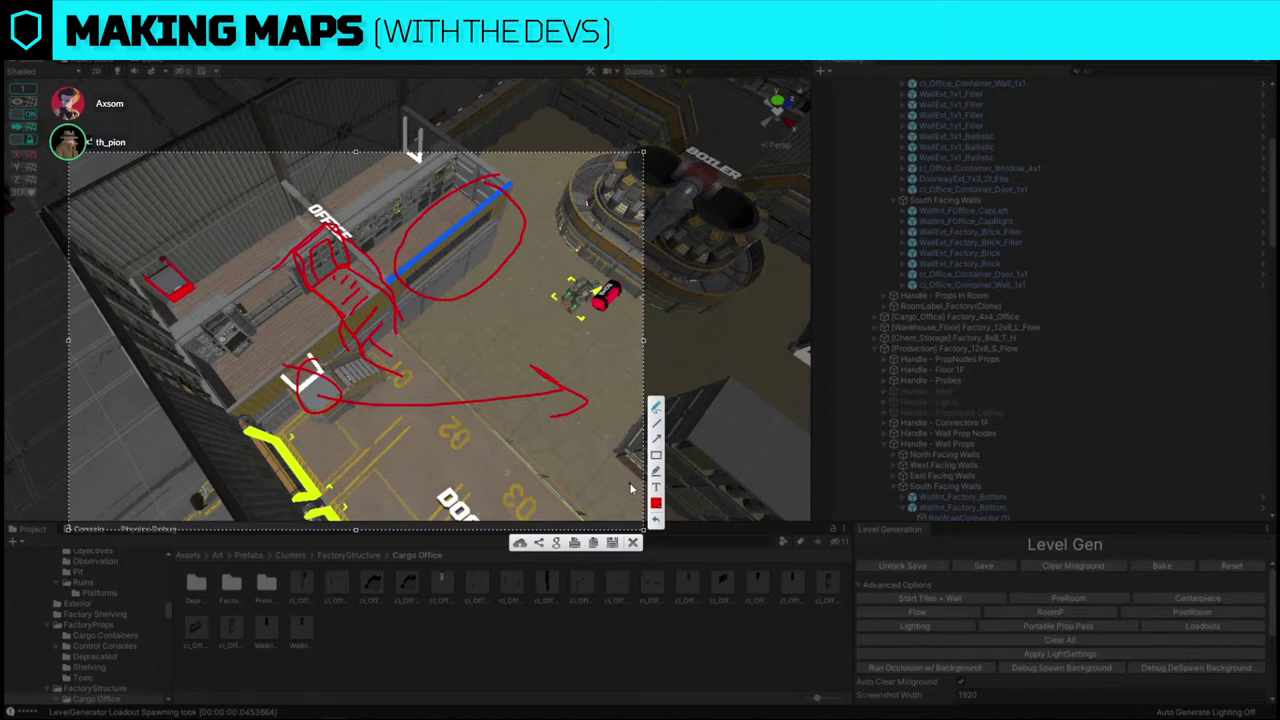
left_click(632, 542)
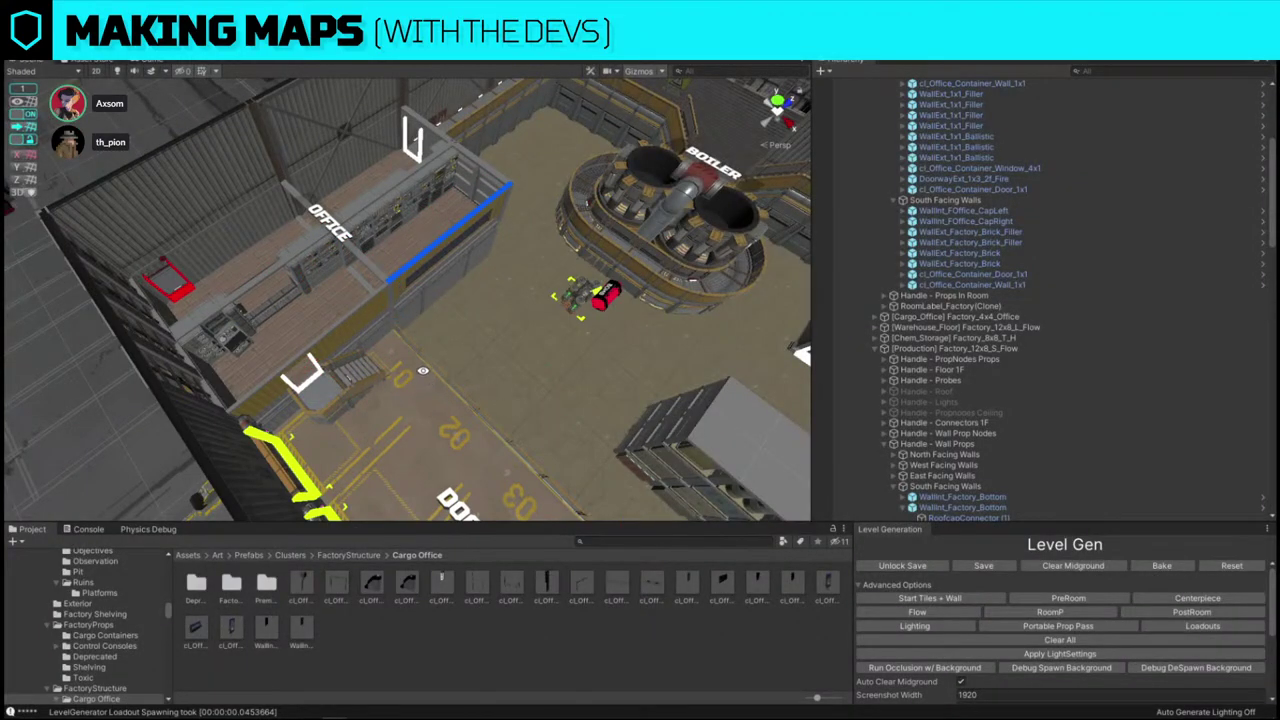
- Capture the office and dock area again, sketch red outlines and lines across the office wall and floor, and discard the capture
key("Print")
mouse_move(620, 124)
left_mouse_down()
mouse_move(16, 425)
mouse_move(14, 468)
left_mouse_up()
left_click(628, 356)
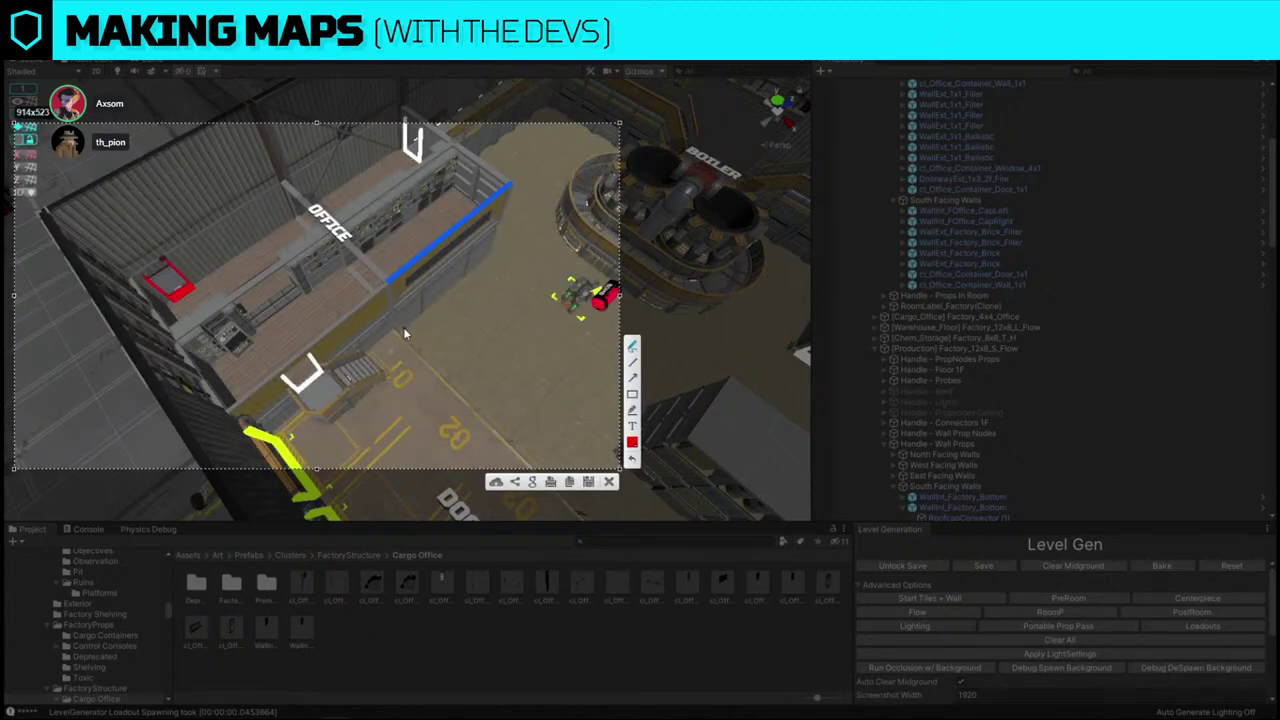
mouse_move(390, 328)
left_mouse_down()
mouse_move(336, 262)
mouse_move(310, 274)
mouse_move(380, 352)
left_mouse_up()
mouse_move(290, 287)
left_mouse_down()
mouse_move(298, 188)
mouse_move(340, 257)
mouse_move(424, 208)
mouse_move(514, 407)
mouse_move(306, 285)
mouse_move(280, 290)
mouse_move(245, 320)
mouse_move(358, 455)
mouse_move(445, 410)
mouse_move(368, 345)
mouse_move(314, 268)
left_mouse_up()
mouse_move(452, 432)
left_mouse_down()
mouse_move(342, 288)
mouse_move(426, 292)
mouse_move(484, 326)
left_mouse_up()
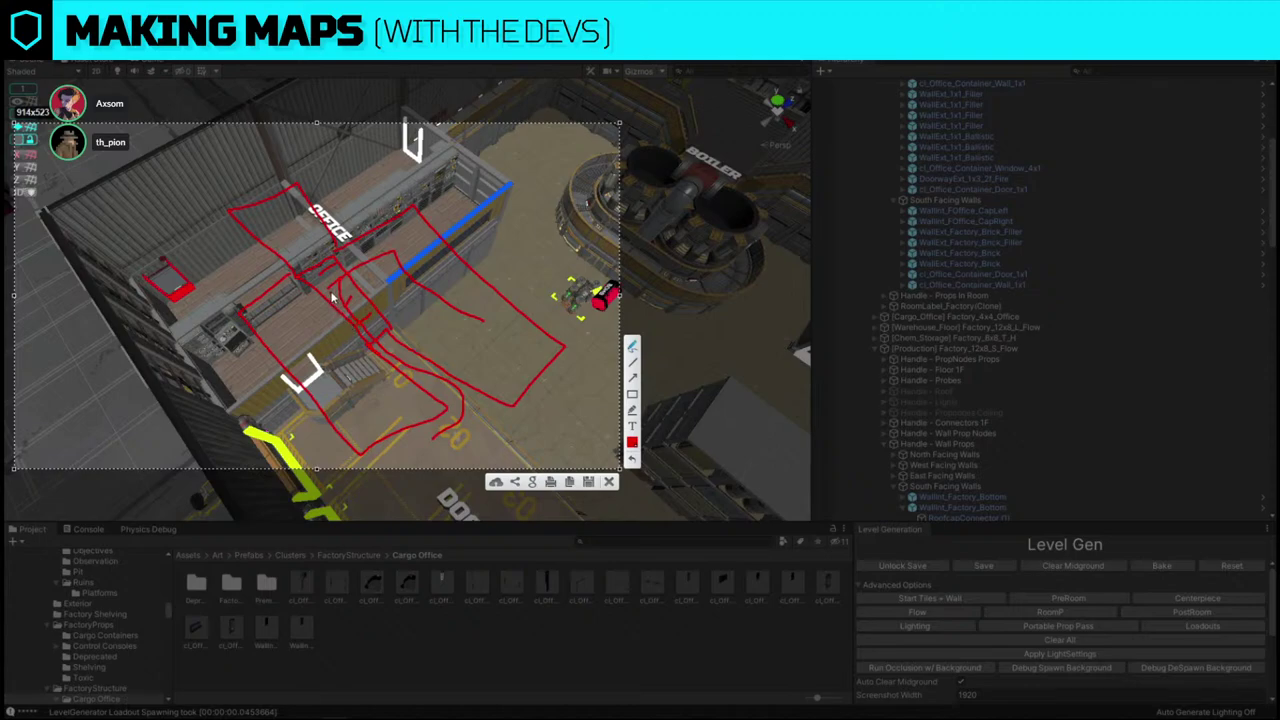
left_click_drag(333, 297, 366, 388)
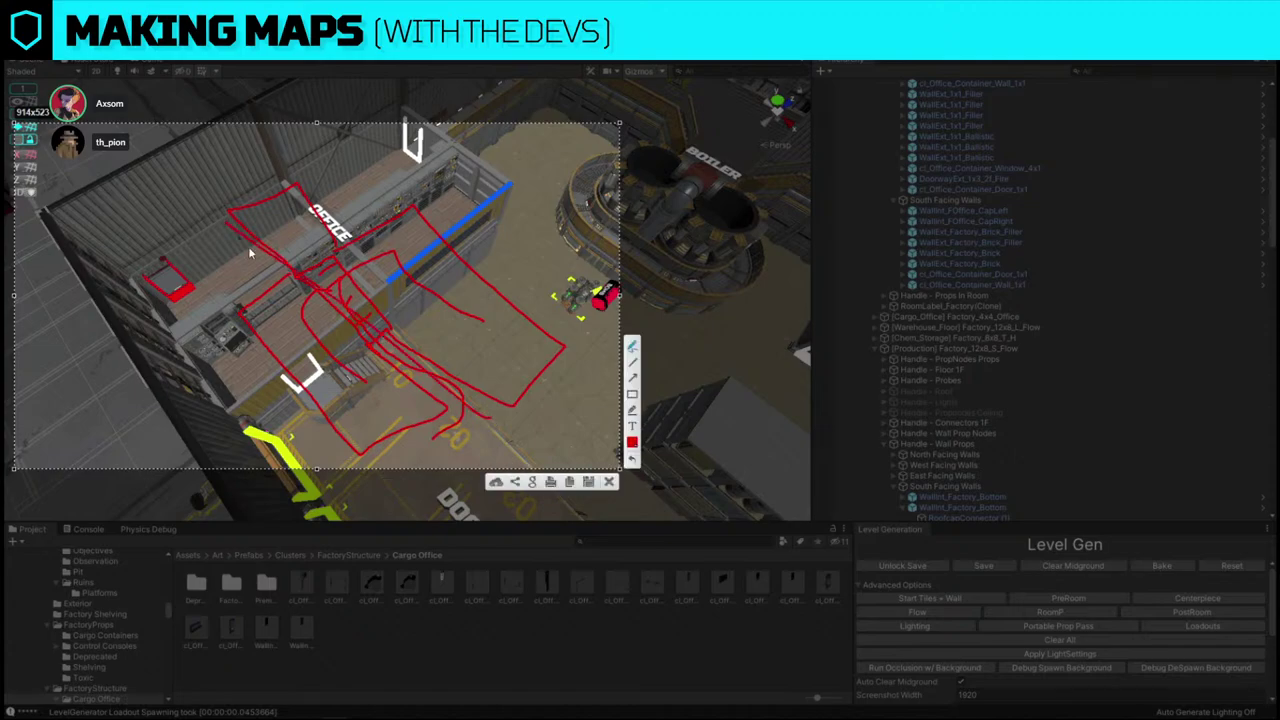
left_click(609, 481)
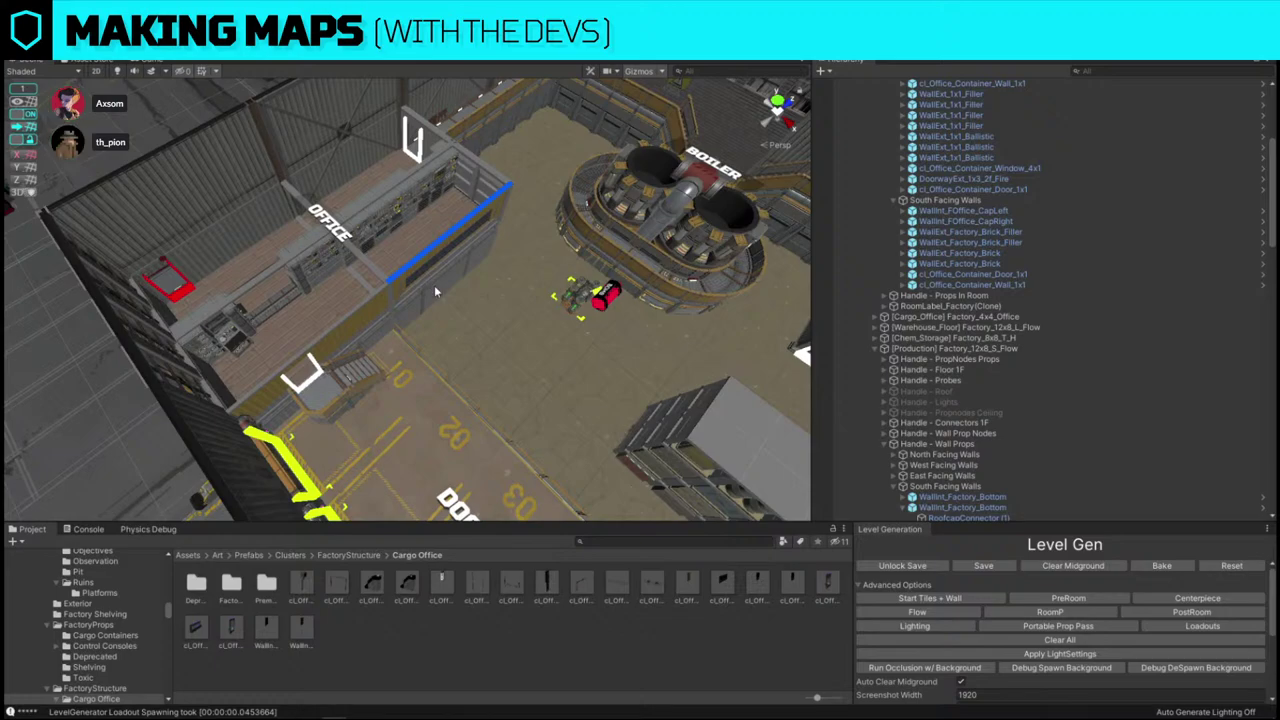
- Examine the sight lines from the new office doorway and its stairs toward the boiler, green storage doorways and shelving
right_click_drag(350, 260, 363, 277)
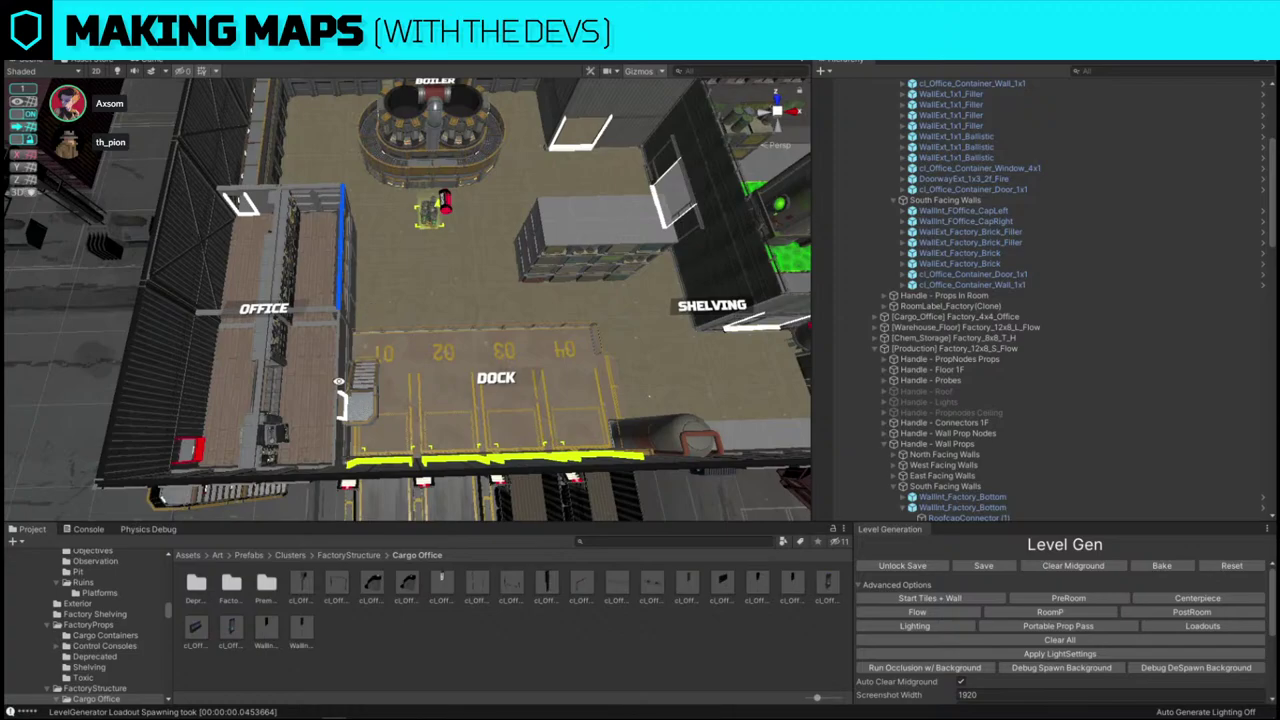
key("w")
right_click_drag(330, 287, 429, 171)
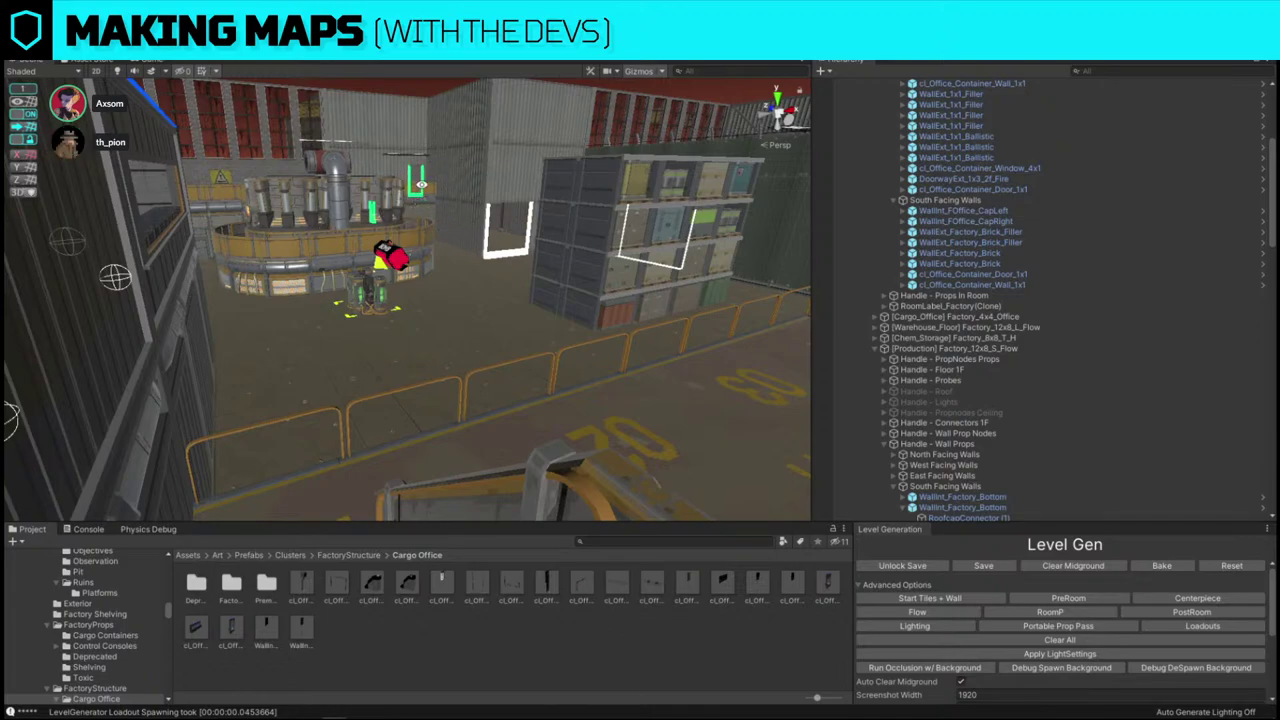
right_click_drag(502, 260, 477, 232)
key("d")
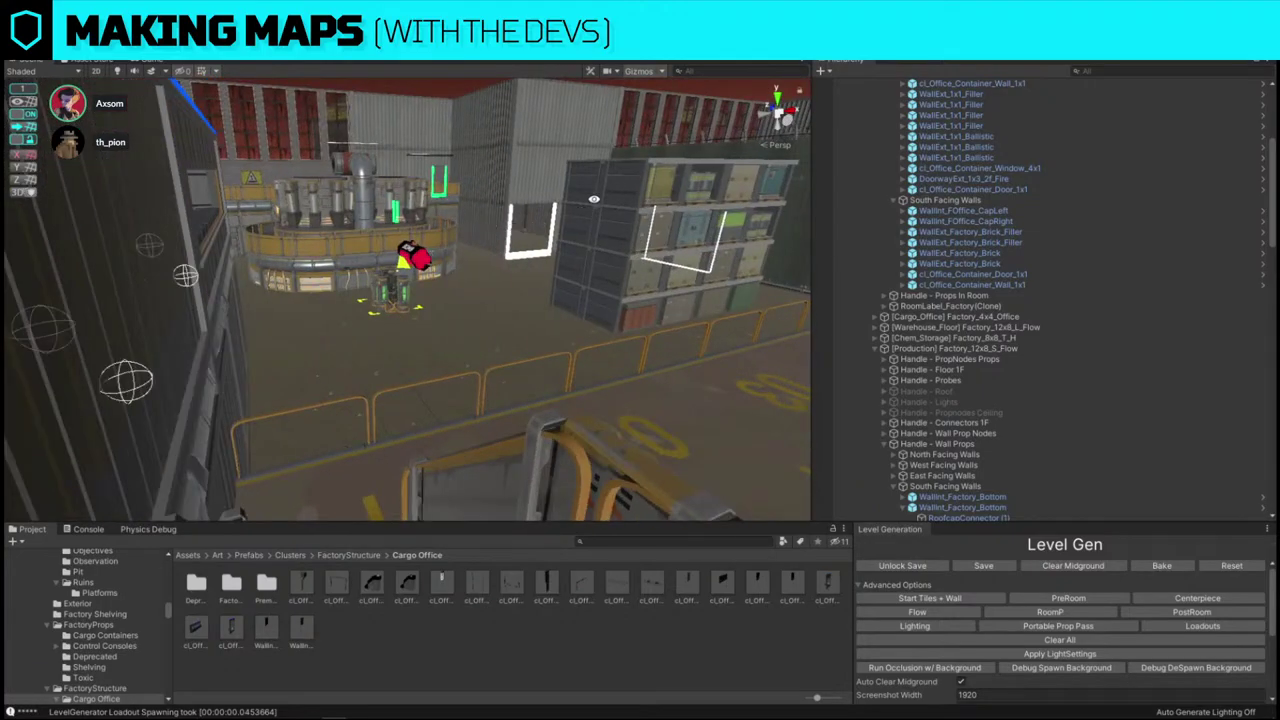
key("w")
right_click_drag(596, 206, 456, 151)
key("s")
right_click_drag(512, 196, 520, 322)
key("w")
left_click(347, 339)
key("s")
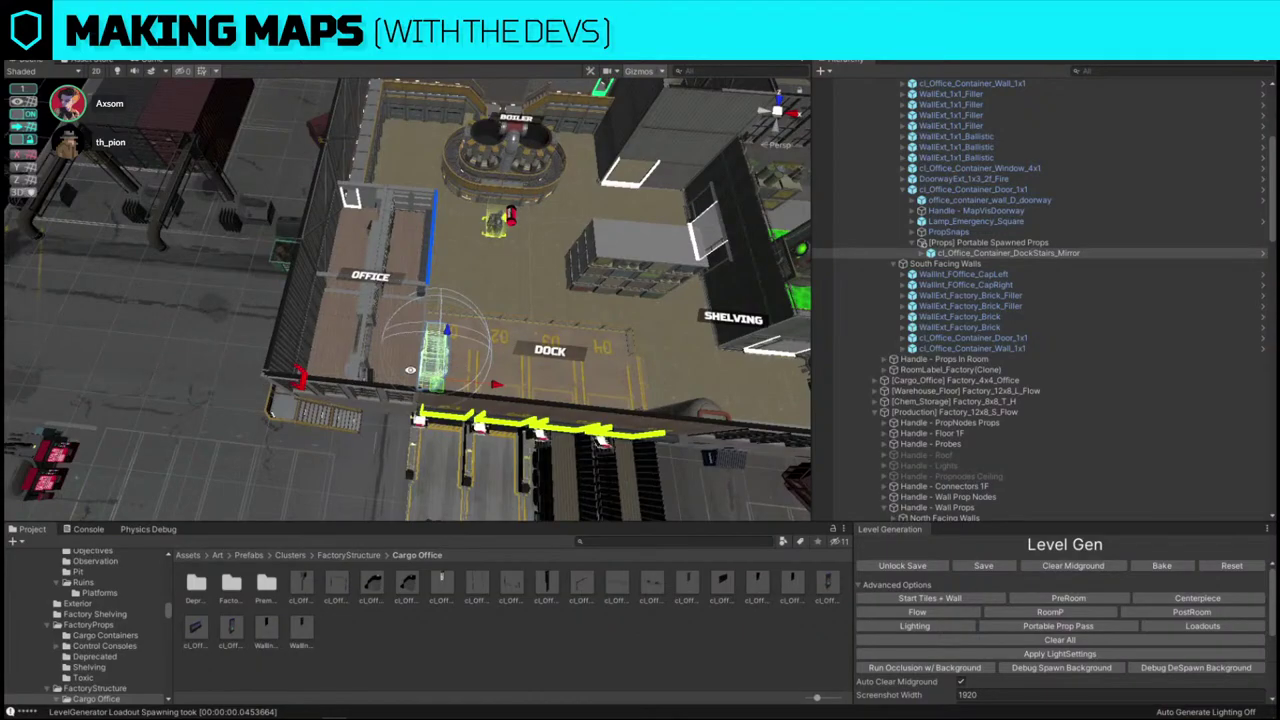
- Swap the green upper-floor storage doorway with the adjacent interior wall section along the boiler catwalk
right_click_drag(410, 370, 399, 274)
key("w")
left_click(400, 276)
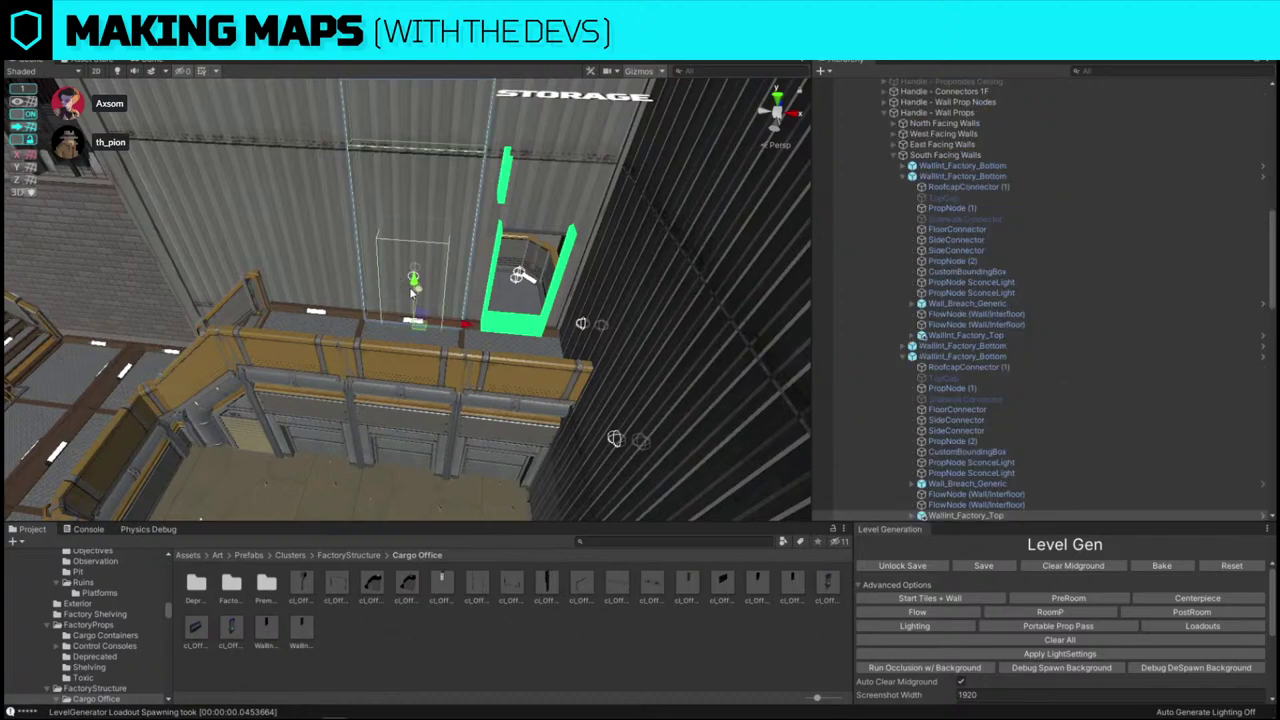
left_click_drag(464, 323, 662, 335)
left_click(539, 193)
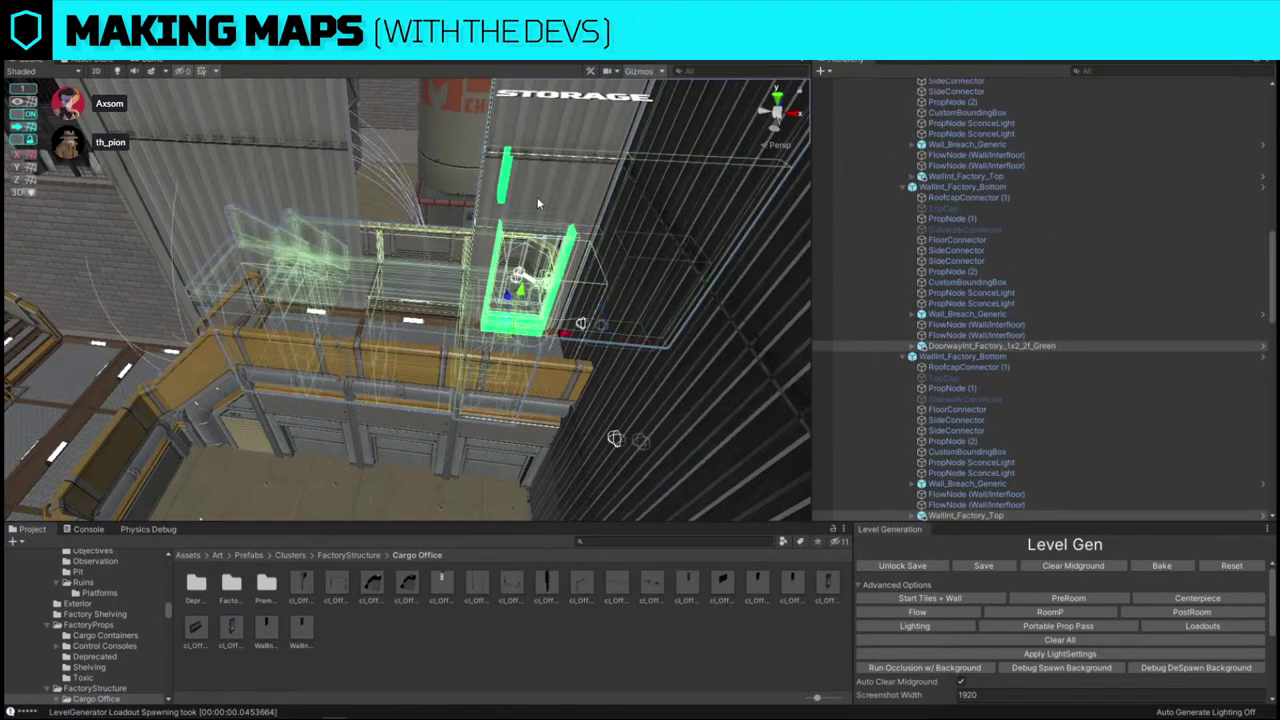
left_click_drag(536, 337, 471, 334)
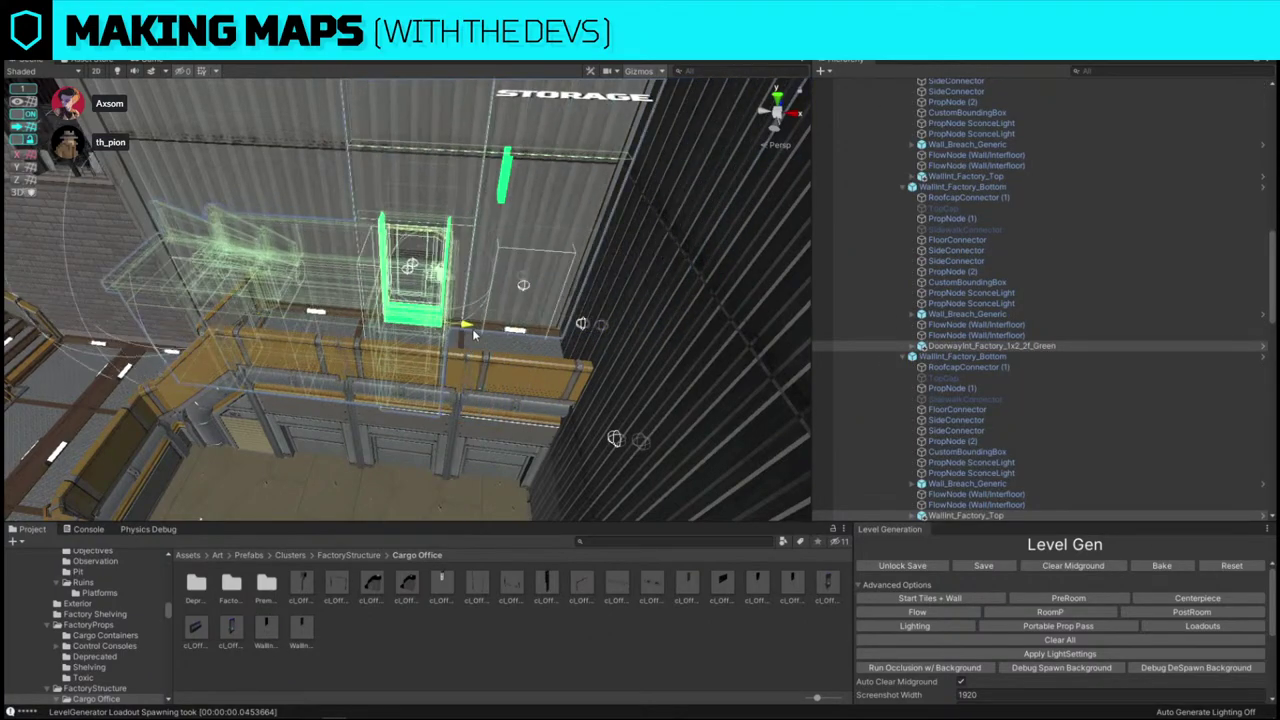
- Select the inner and outer interior catwalk pieces on the storage side and shift them along the wall below the relocated green doorway
key("w")
right_click_drag(471, 334, 390, 331)
left_click(390, 331)
key("w")
right_click_drag(304, 206, 446, 277)
left_click(204, 236)
key("s")
key("w")
left_click(423, 283, "shift")
key("s")
left_click_drag(359, 263, 306, 290)
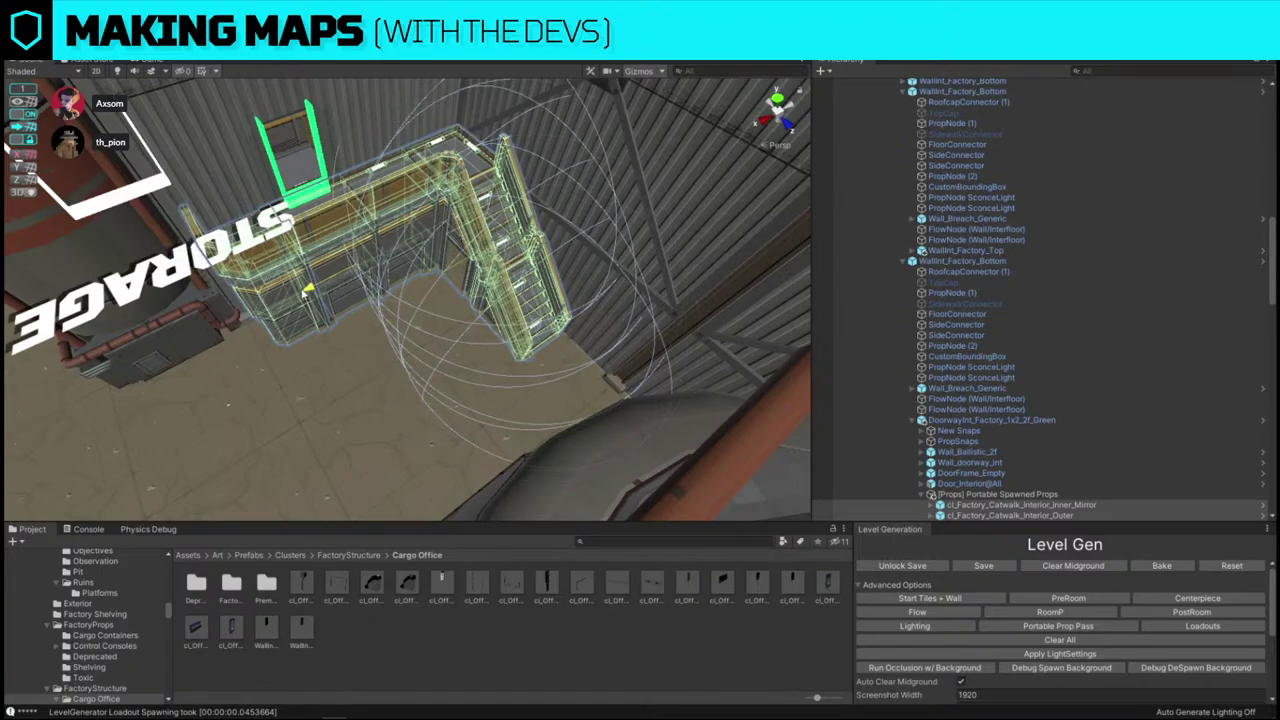
- Examine the sight line from the dock side of the office toward the relocated green storage doorway
right_click_drag(306, 290, 457, 71)
left_click(438, 165)
right_click_drag(438, 165, 443, 207)
key("w")
key("w")
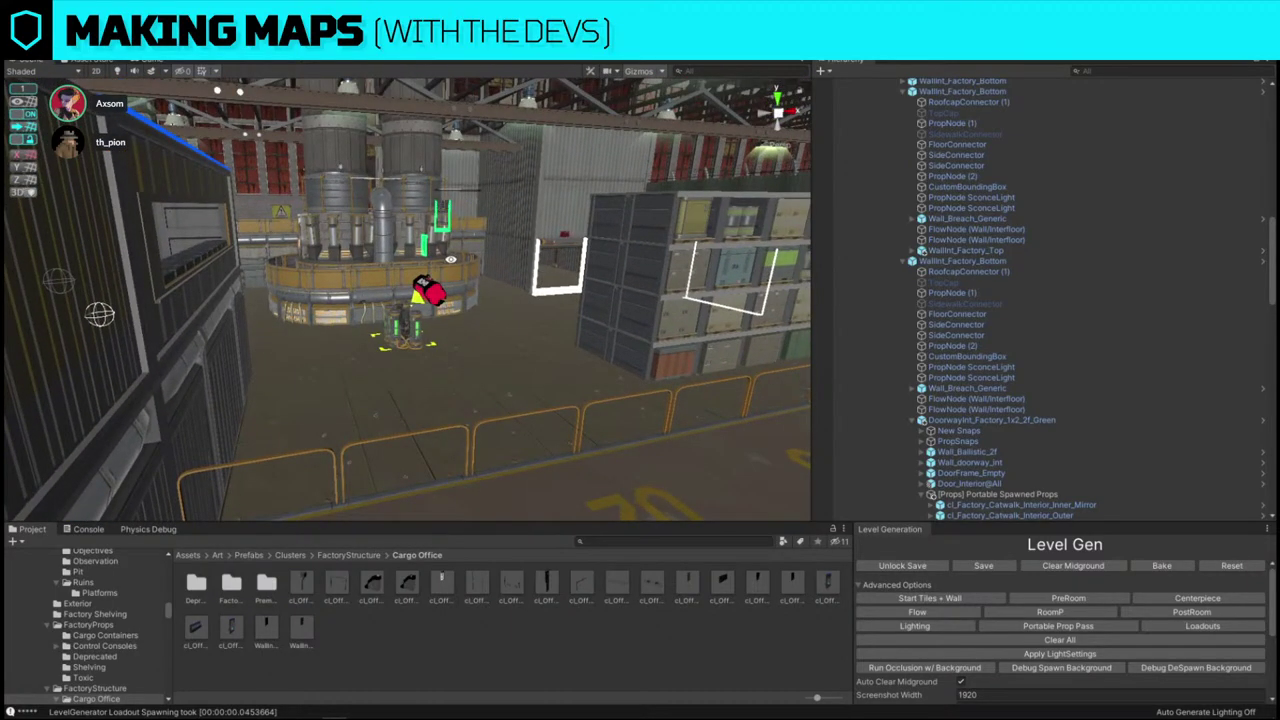
- Move the green upper-floor storage doorway along the interior wall toward the boiler catwalk stairs
right_click_drag(450, 259, 468, 322)
left_click(446, 264)
left_click_drag(476, 311, 272, 305)
right_click_drag(400, 360, 468, 352)
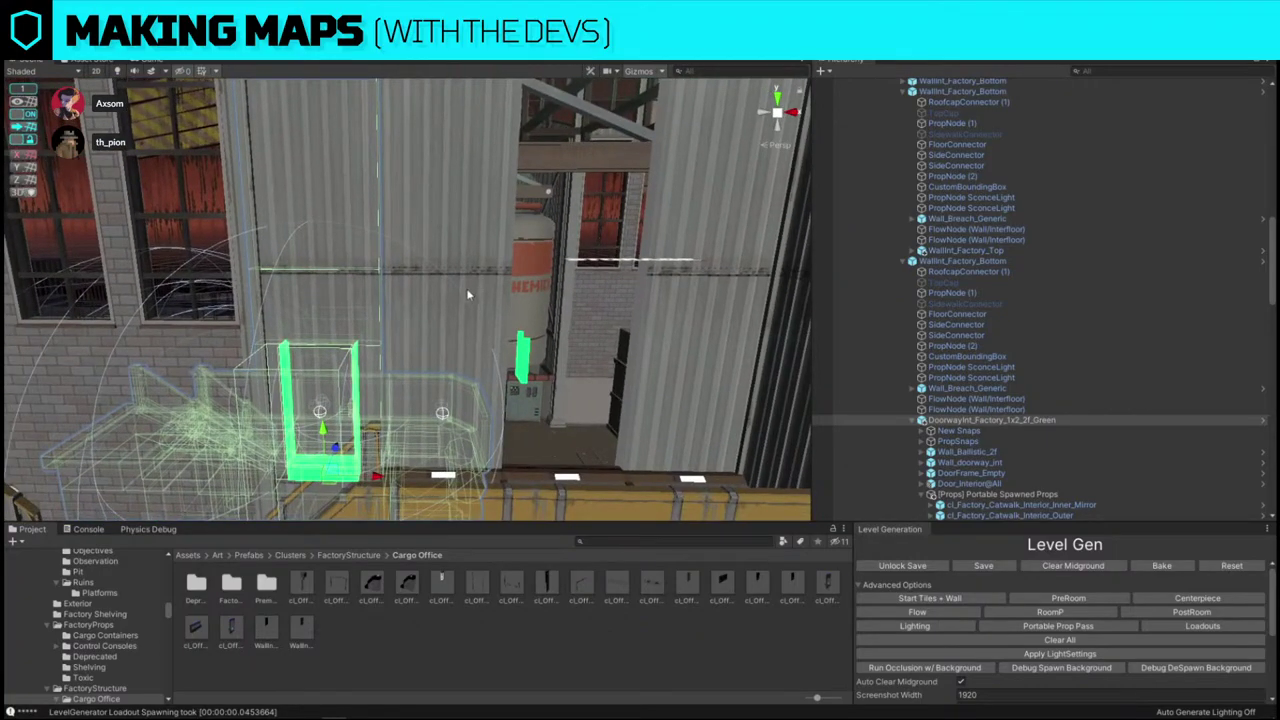
- Select both interior catwalk pieces inside storage and shift them along the wall to sit under the green doorway
right_click_drag(466, 294, 346, 358)
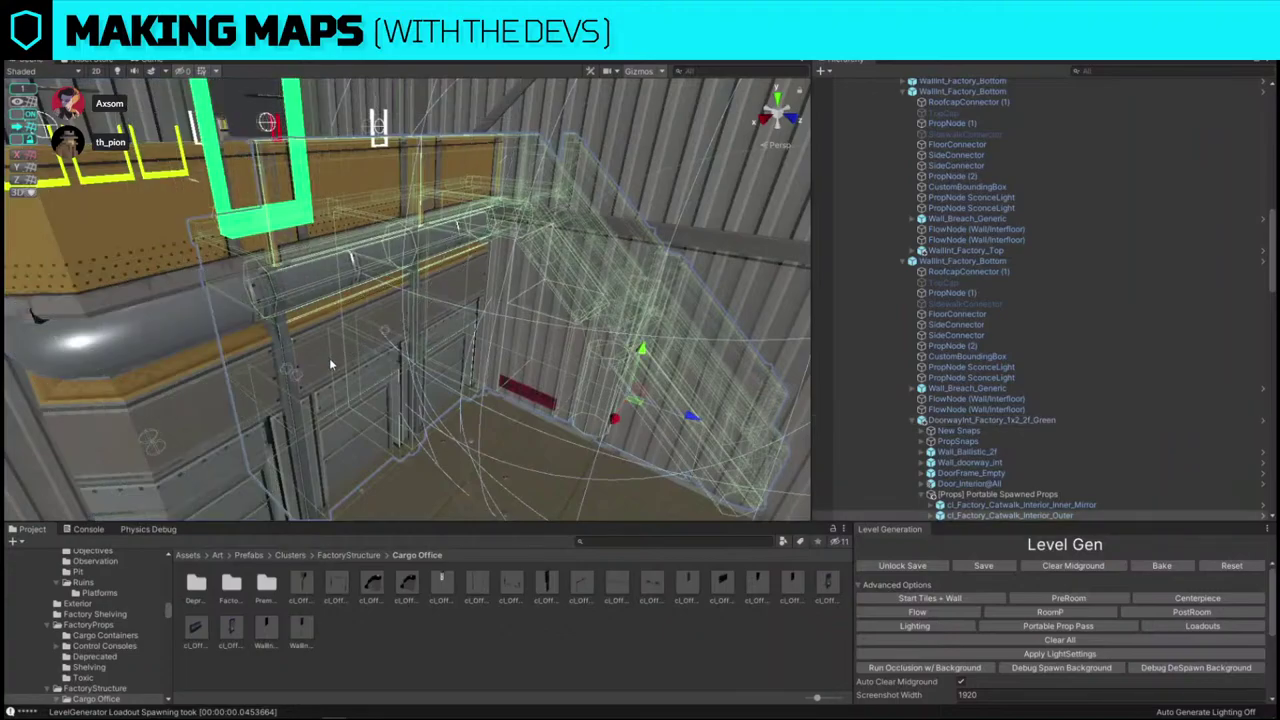
left_click(462, 226, "shift")
right_click_drag(462, 226, 427, 294)
left_click_drag(384, 238, 333, 269)
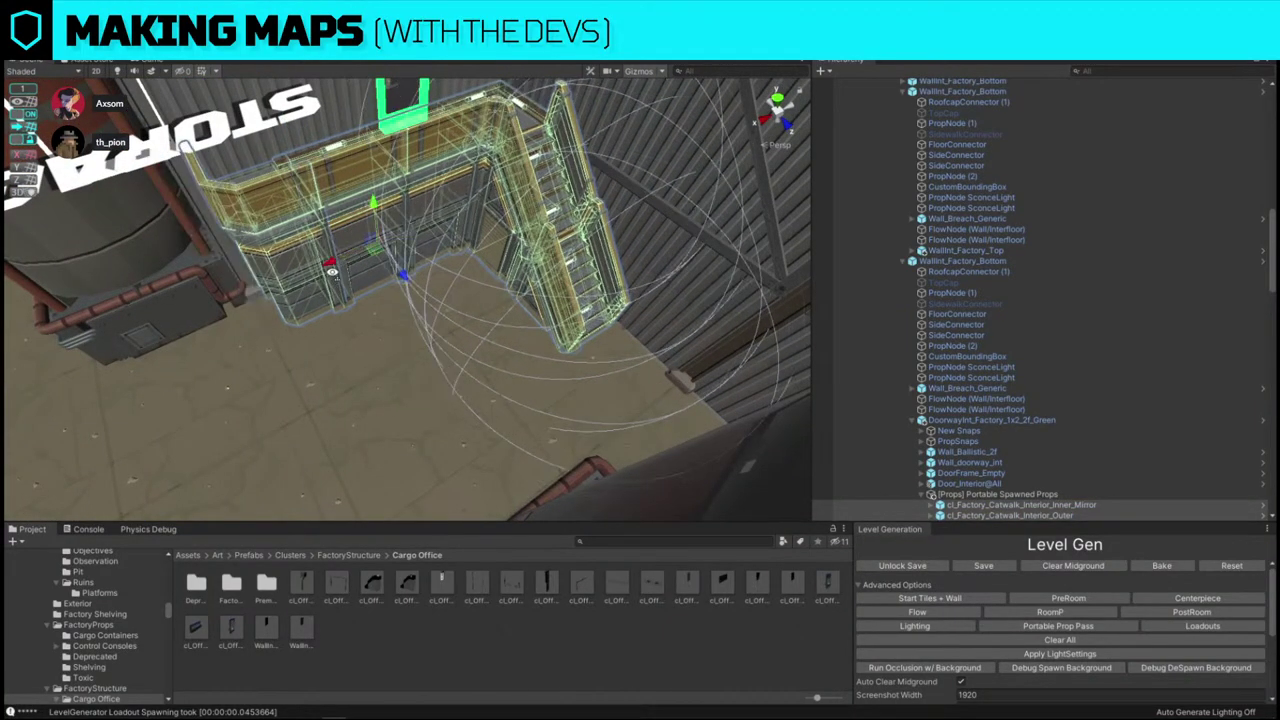
- Examine the views from the office stairs toward the boiler and along the catwalk beneath the green storage doorway
right_click_drag(361, 242, 327, 323)
left_click(501, 430)
left_click(561, 151)
left_click_drag(327, 323, 457, 224, "alt")
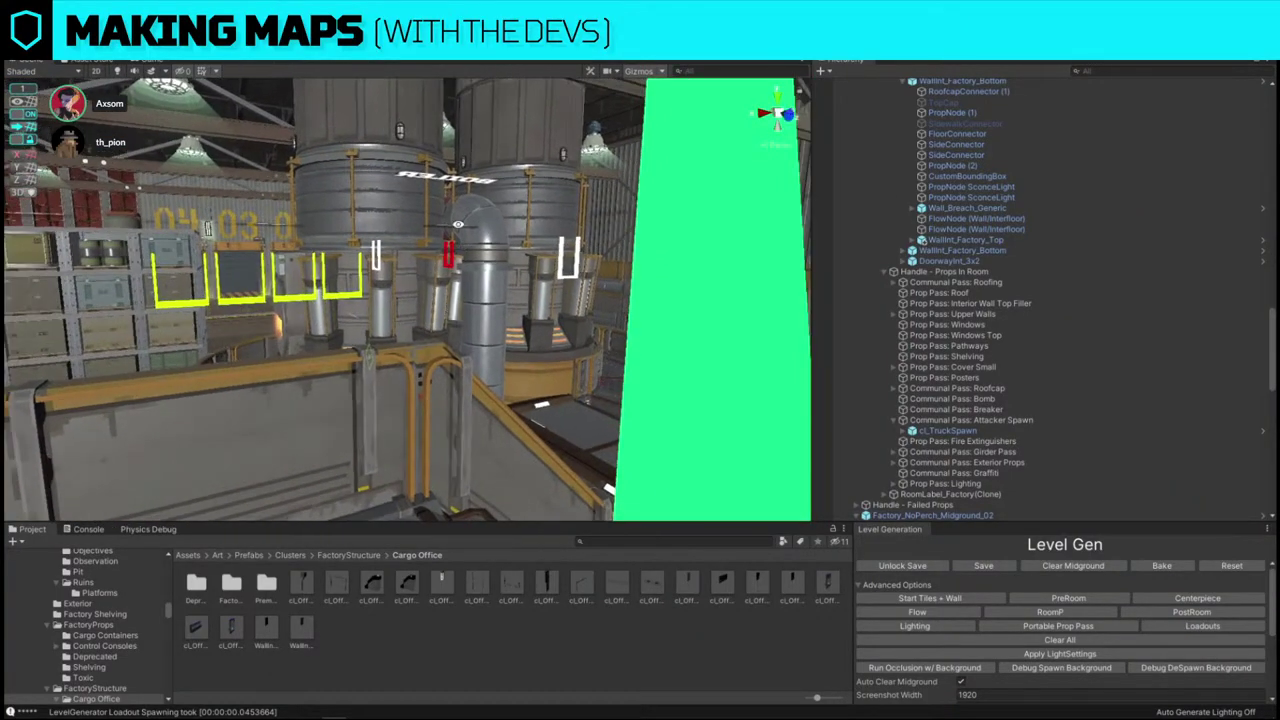
right_click_drag(436, 310, 473, 311)
key("w")
key("w")
left_click_drag(474, 311, 504, 469, "alt")
left_click_drag(666, 341, 545, 301, "alt")
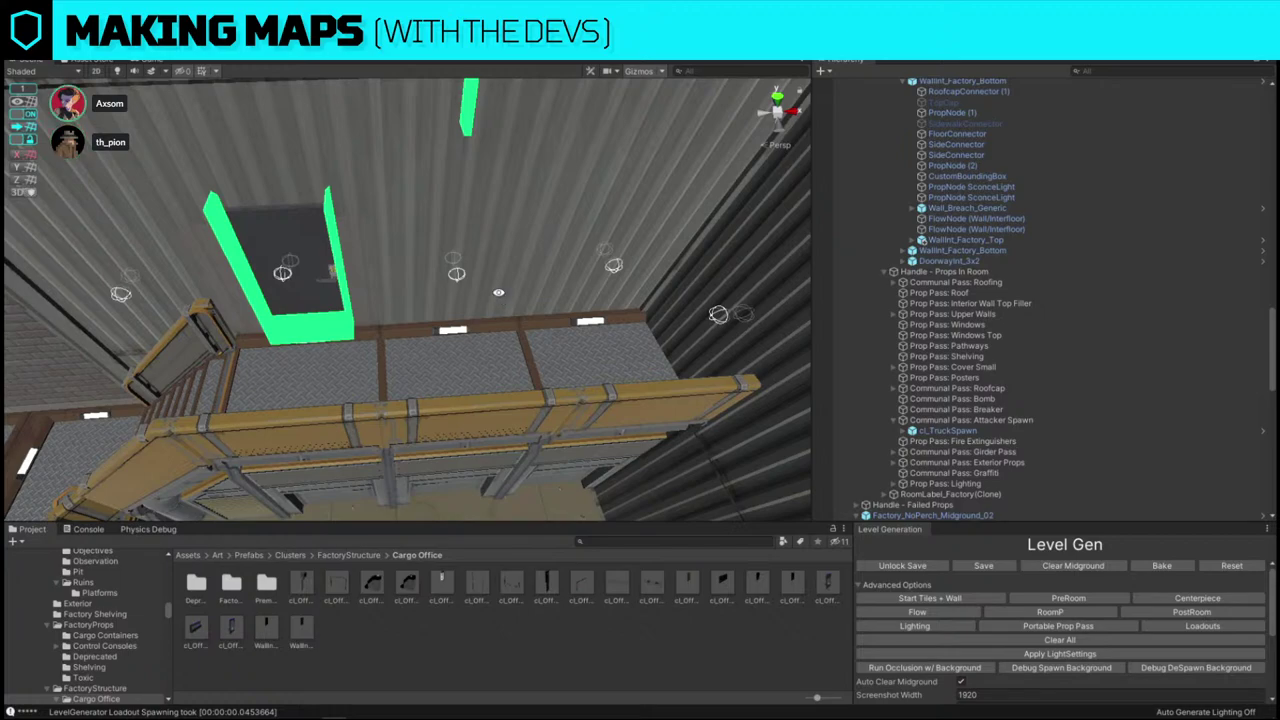
left_click_drag(416, 327, 524, 404, "alt")
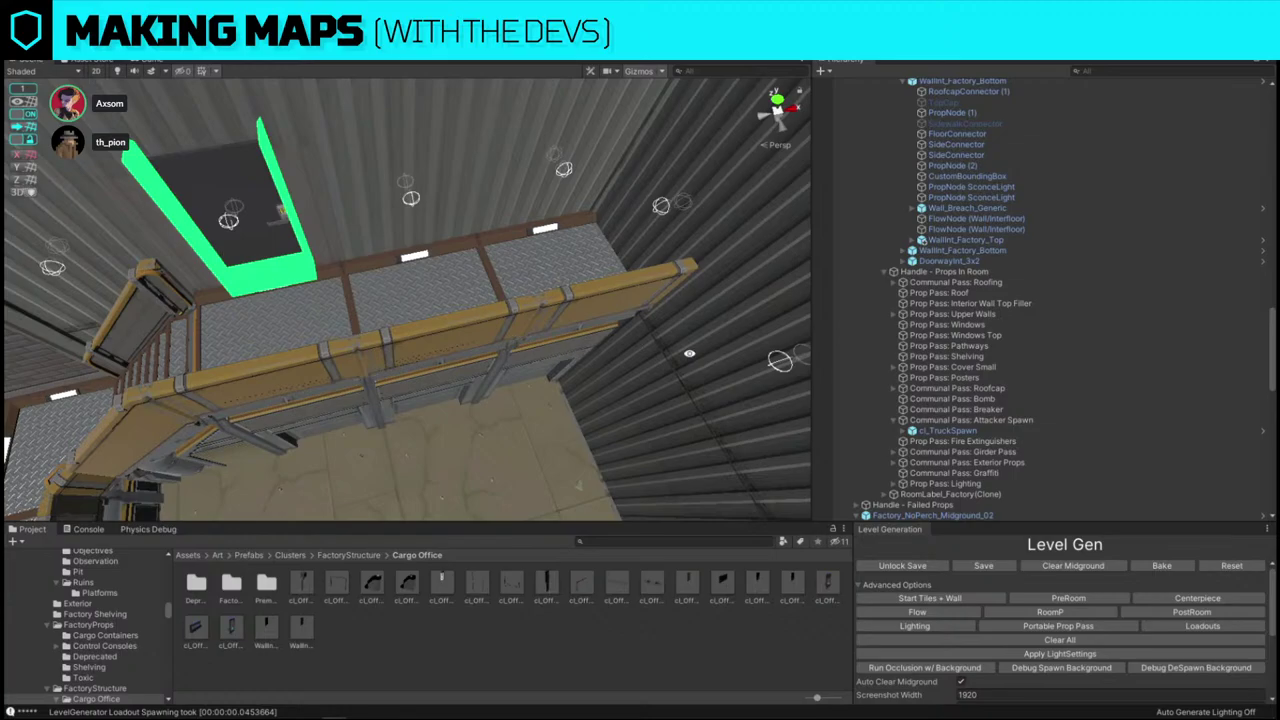
left_click_drag(248, 211, 425, 298, "alt")
right_click_drag(425, 304, 490, 257)
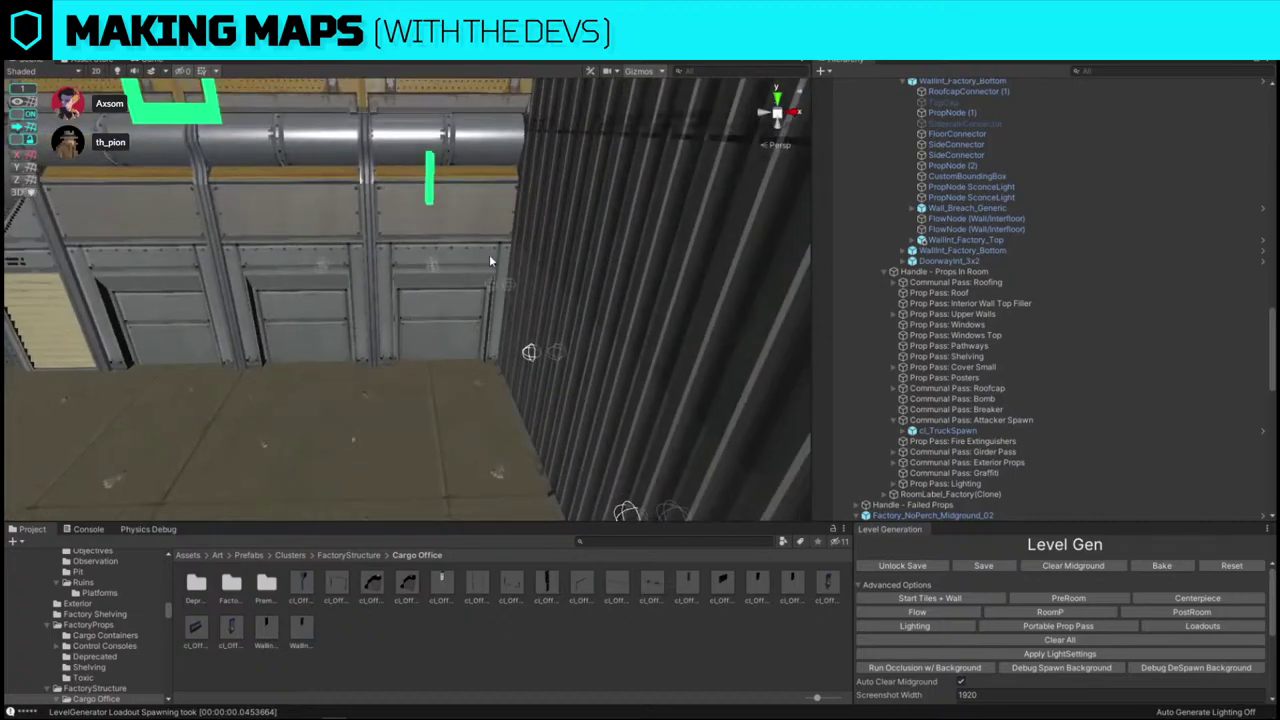
- Try hiding the two megacatwalk endcap pieces between the green doorway and the storage corner, and inspect the gap
left_click(448, 231)
left_click(448, 231)
key("shift+alt+a")
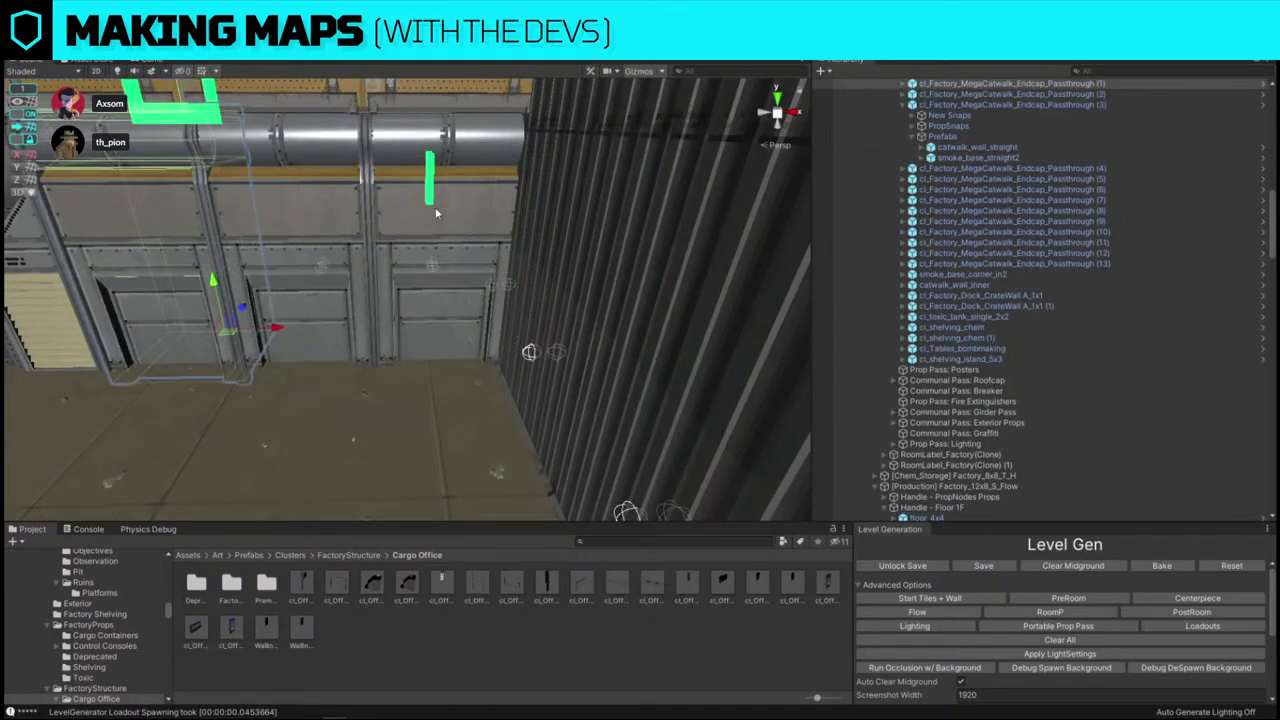
mouse_move(429, 270)
left_mouse_down("alt")
mouse_move(385, 205)
mouse_move(447, 258)
mouse_move(447, 233)
left_mouse_up("alt")
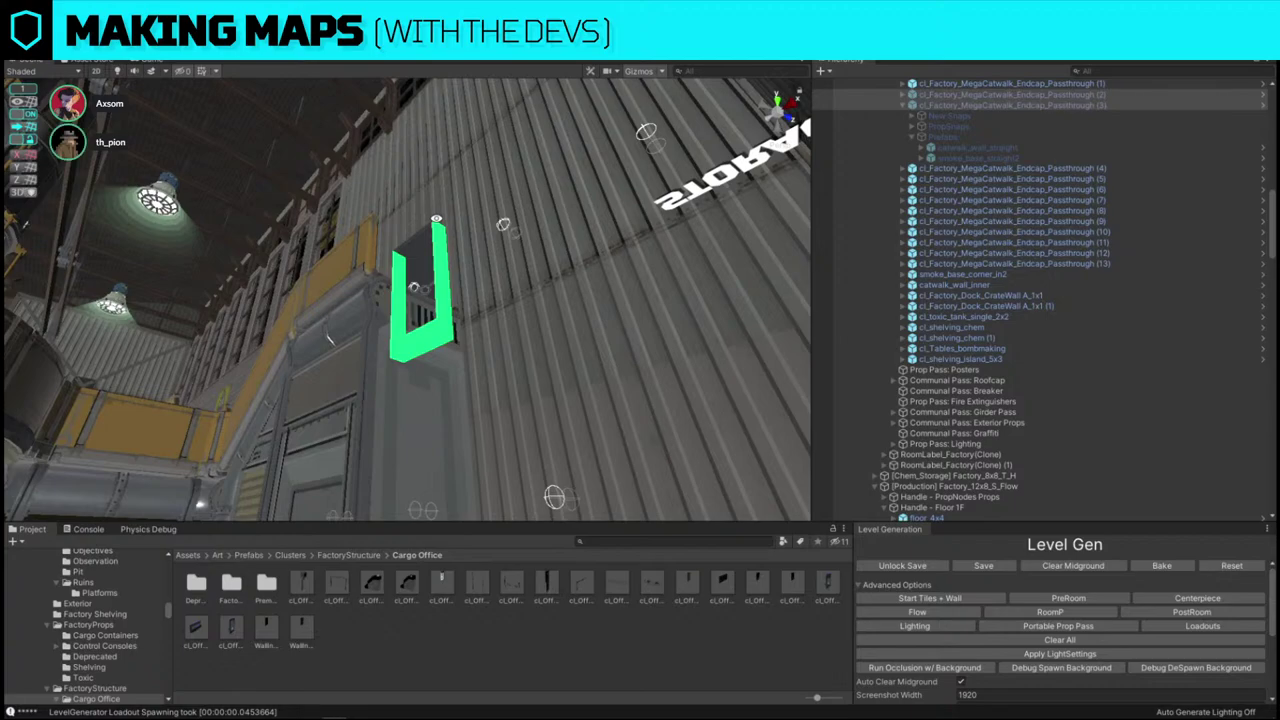
left_click_drag(437, 223, 351, 234, "alt")
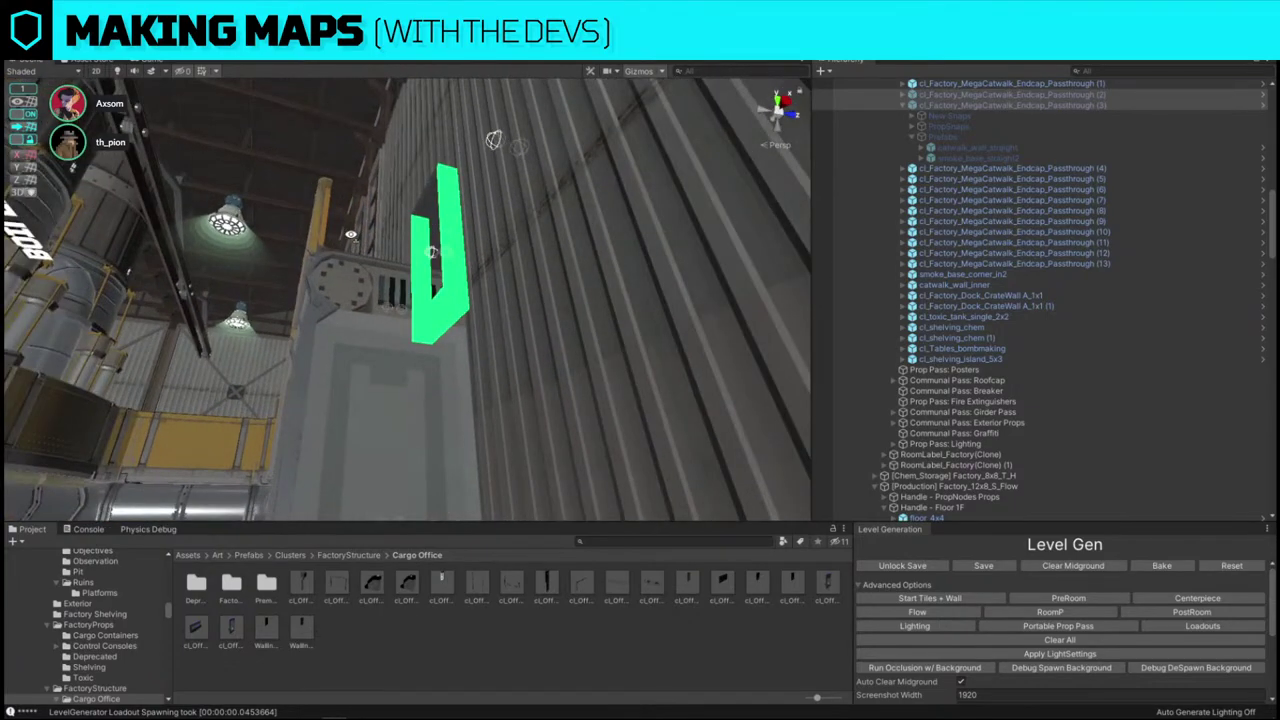
mouse_move(470, 226)
left_mouse_down("alt")
mouse_move(551, 232)
mouse_move(474, 233)
mouse_move(795, 327)
left_mouse_up("alt")
left_click_drag(491, 280, 543, 485, "alt")
scroll(549, 498, "down", 5)
right_click_drag(364, 296, 577, 360)
mouse_move(576, 360)
left_mouse_down("alt")
mouse_move(504, 335)
mouse_move(289, 303)
mouse_move(517, 341)
left_mouse_up("alt")
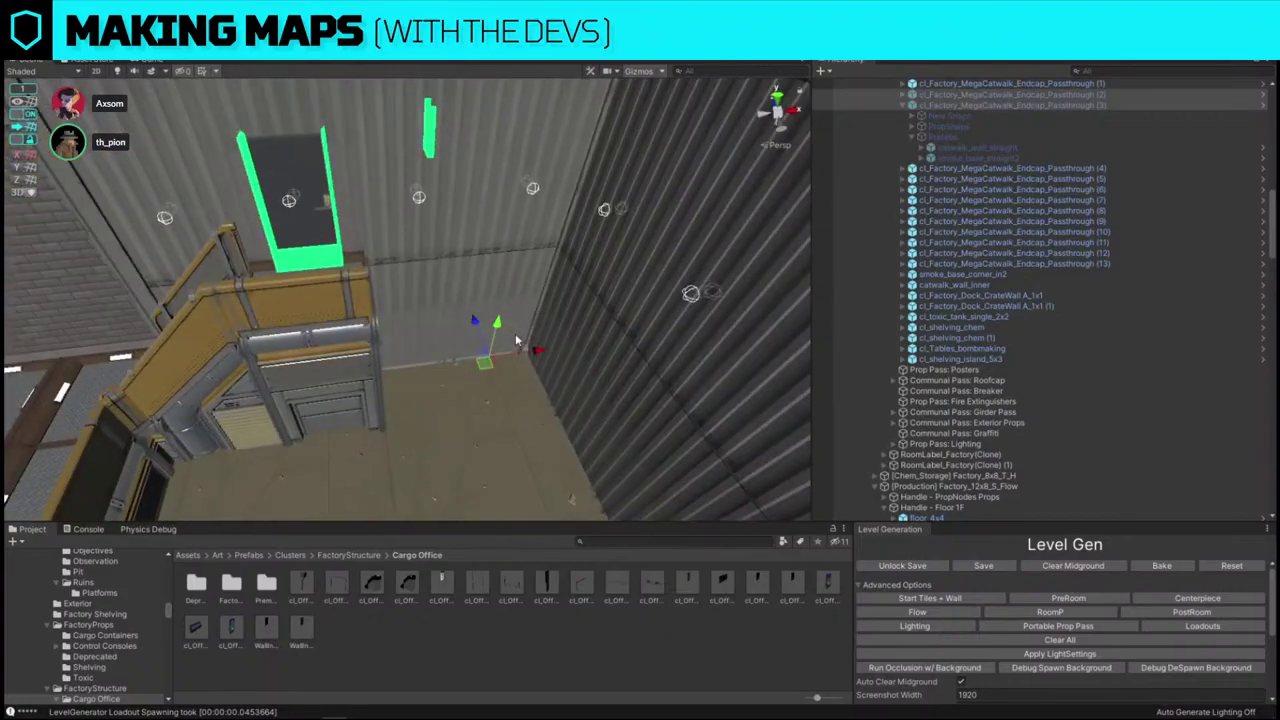
- Rotate one megacatwalk endcap piece and place it against the storage side wall beside the white ground-floor doorway
mouse_move(394, 316)
left_mouse_down("alt")
mouse_move(95, 283)
mouse_move(362, 297)
mouse_move(310, 306)
left_mouse_up("alt")
left_click(192, 269)
left_click_drag(193, 268, 52, 406, "alt")
left_click(147, 252)
key("e")
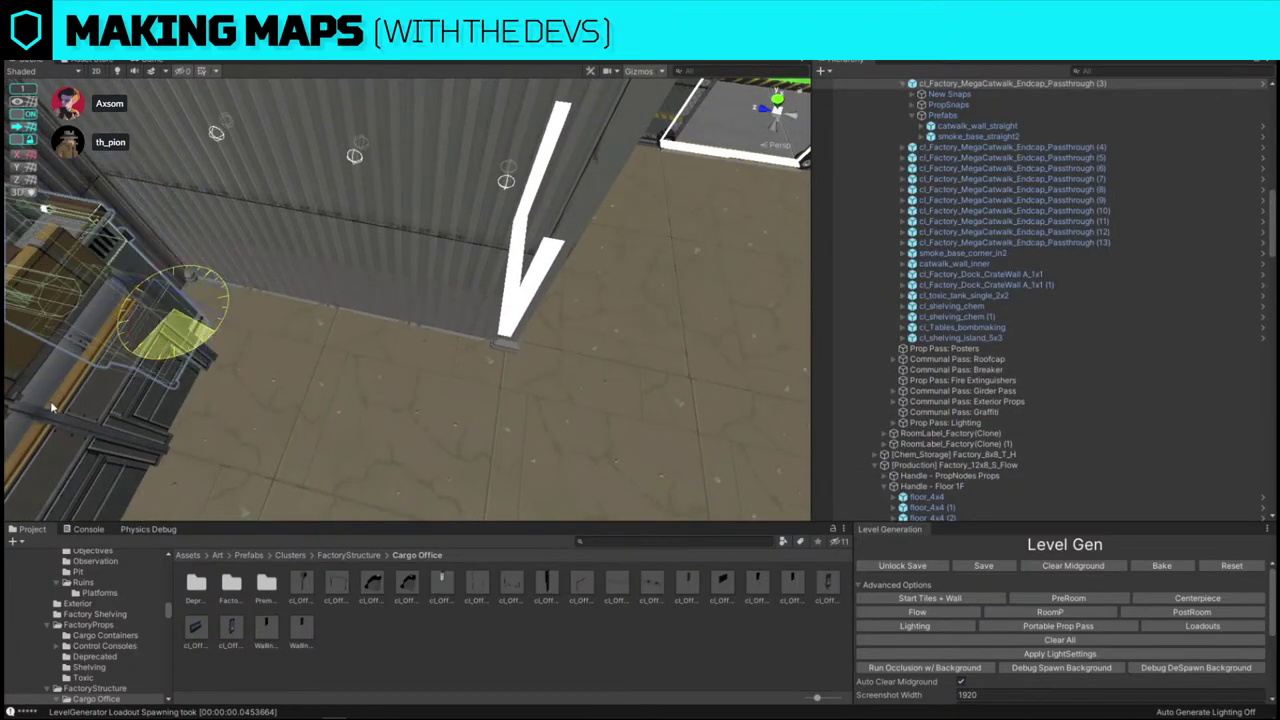
key("w")
left_click_drag(157, 329, 510, 337, "alt")
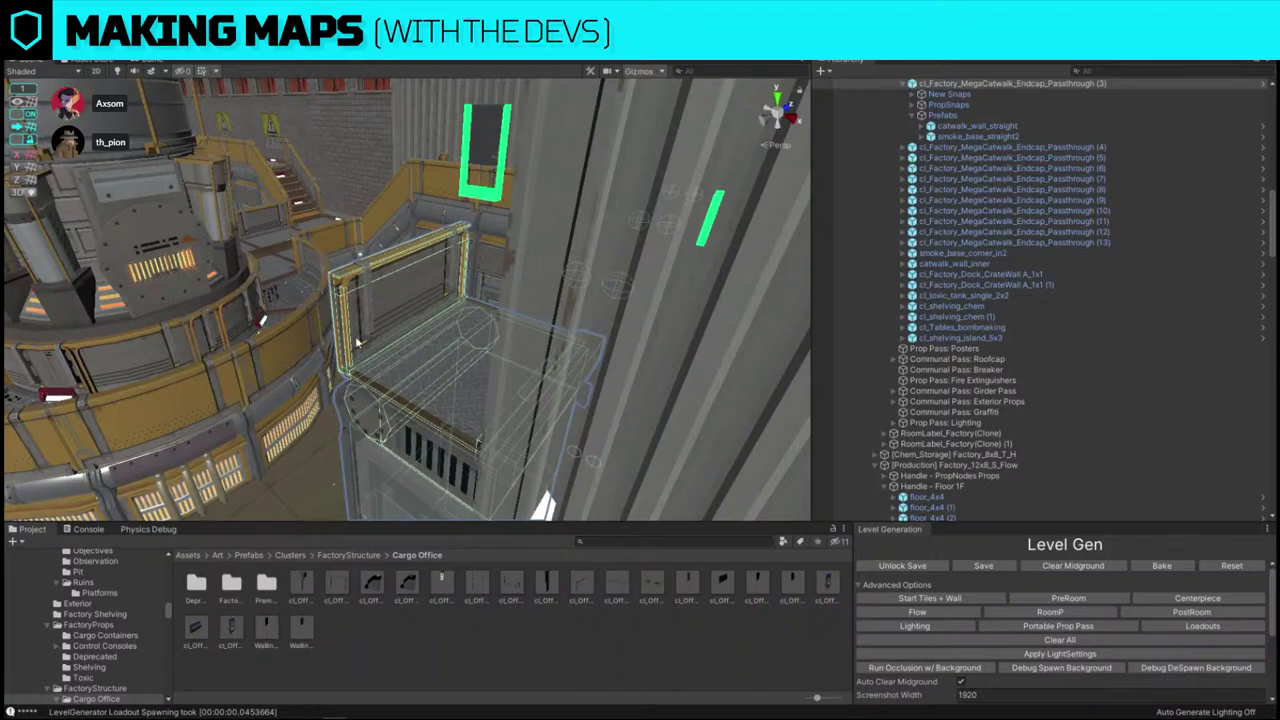
- Examine the repositioned catwalk piece against the boiler, bomb and doorways from floor level and from above
left_click_drag(360, 337, 416, 274, "alt")
key("s")
right_click_drag(385, 319, 507, 276)
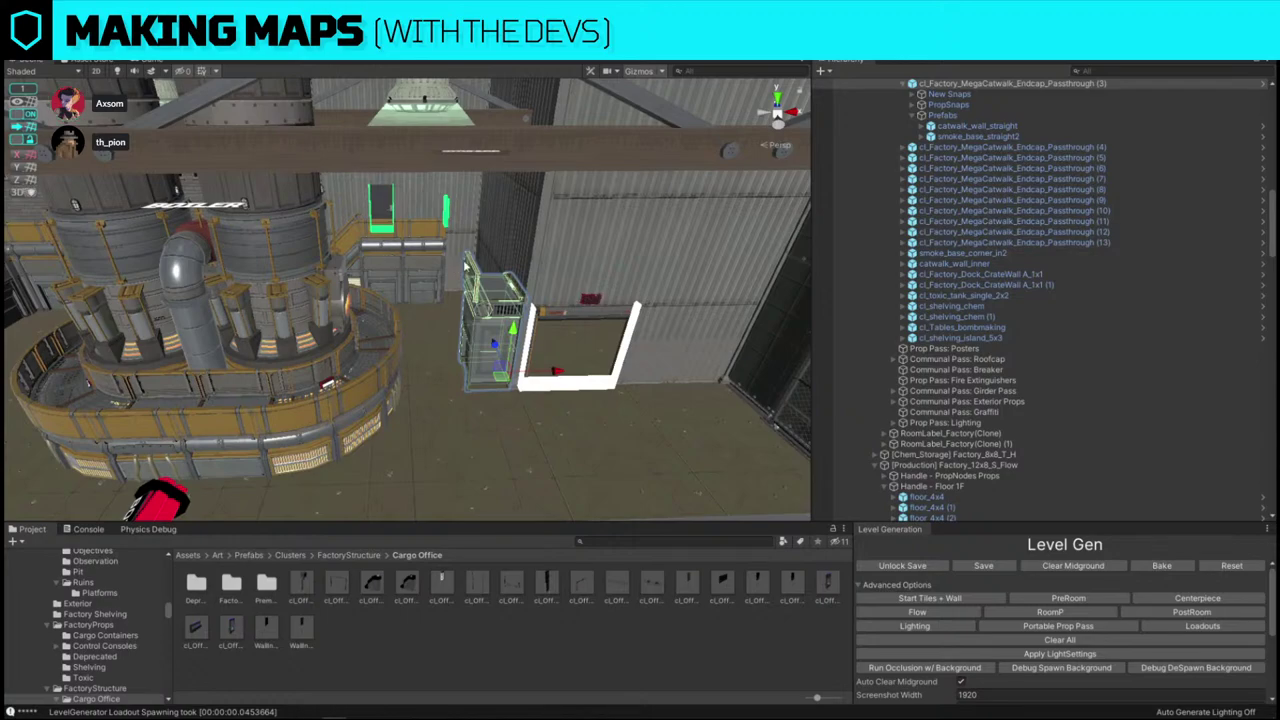
left_click_drag(375, 252, 470, 293, "alt")
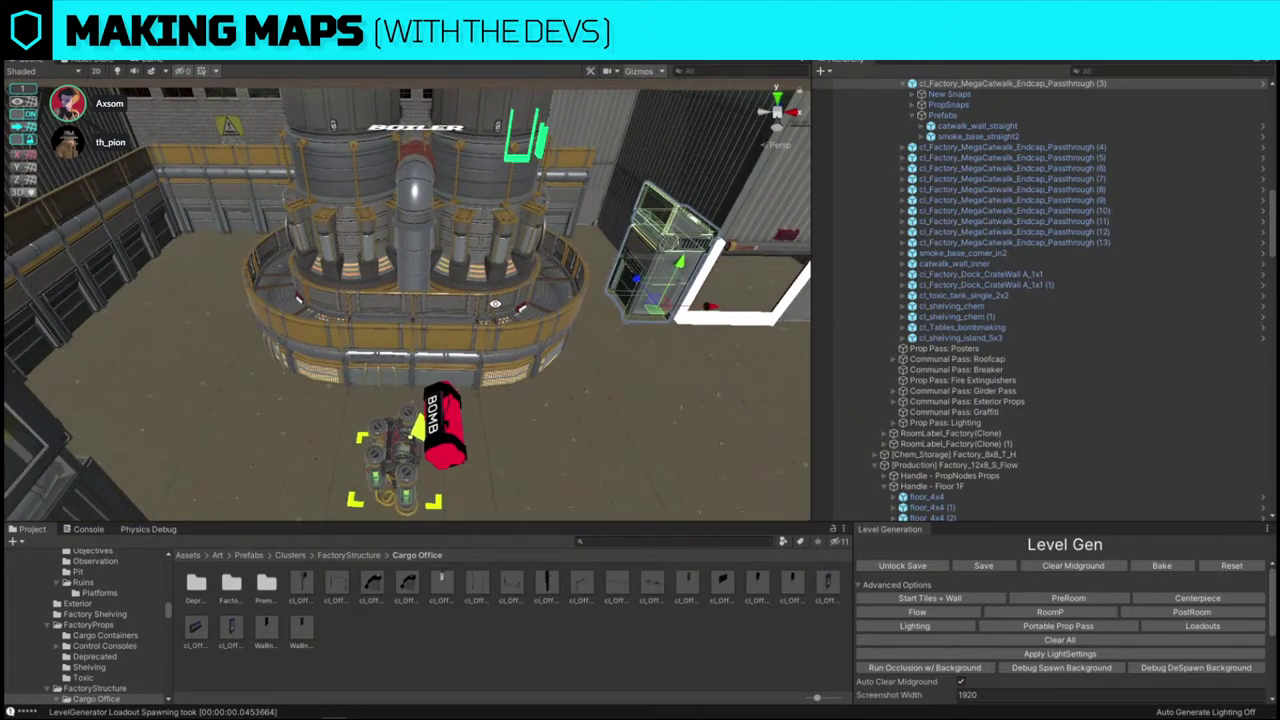
left_click_drag(312, 299, 639, 243, "alt")
right_click_drag(507, 186, 409, 195, "alt")
key("f")
left_click_drag(408, 194, 479, 309, "alt")
scroll(394, 306, "down", 5)
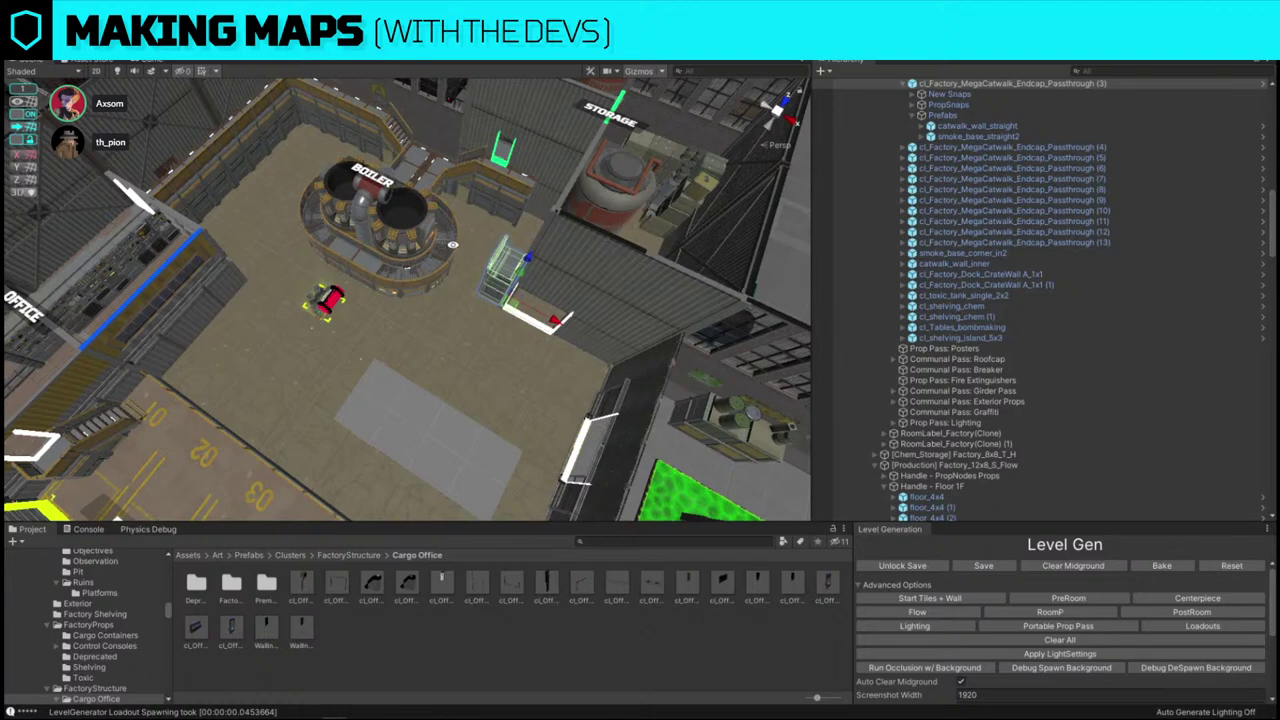
left_click_drag(284, 236, 456, 212, "alt")
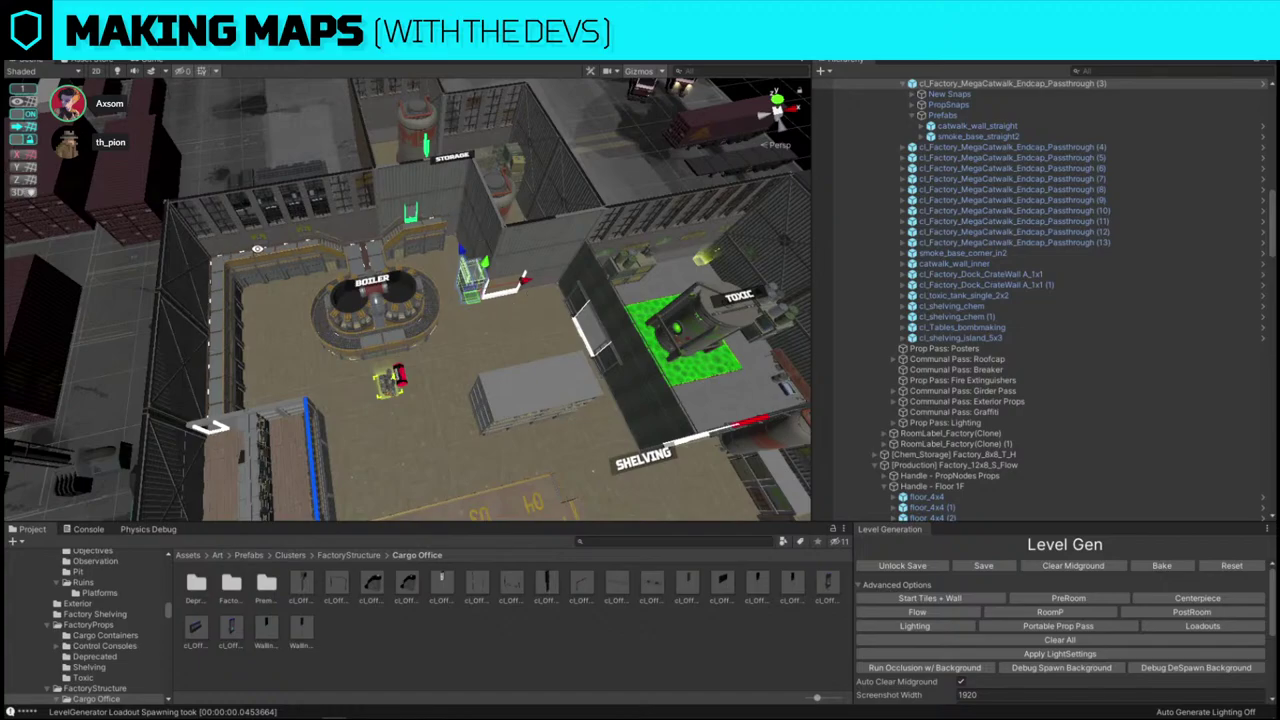
- Duplicate the endcap catwalk piece twice along the storage side wall toward the corner by the green doorway
right_click_drag(450, 225, 709, 350)
key("w")
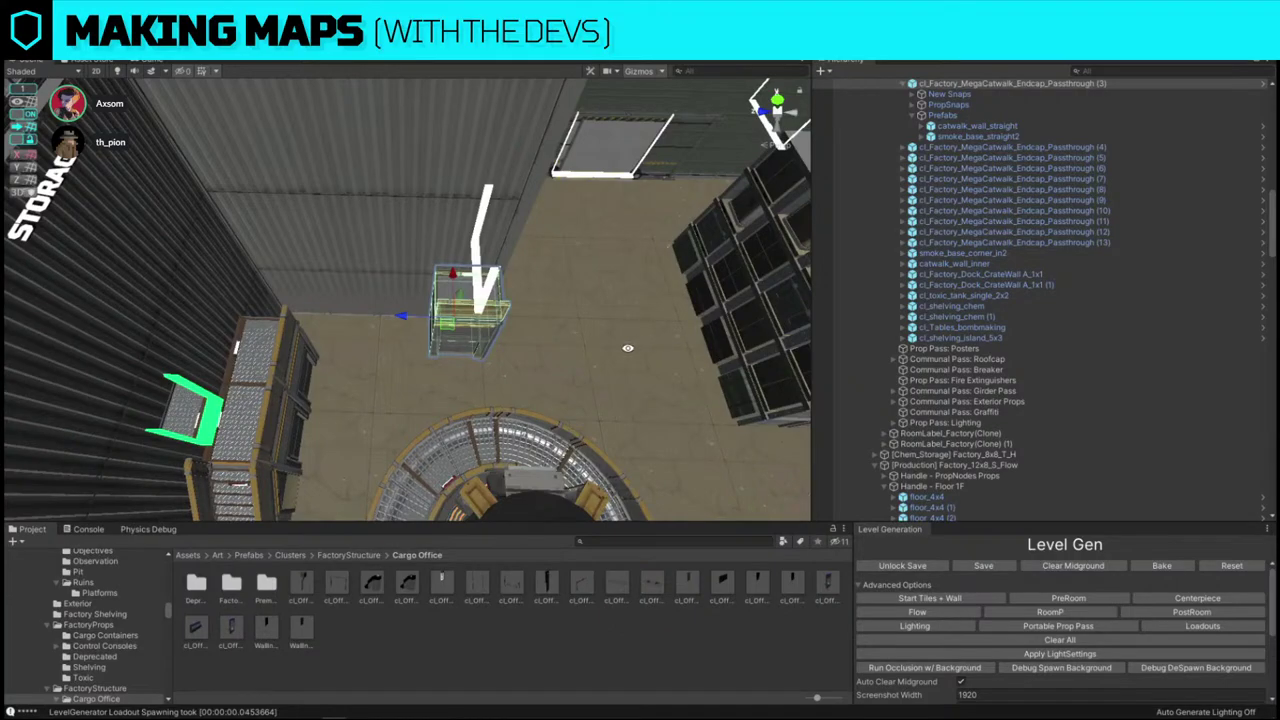
key("ctrl+d")
left_click_drag(404, 315, 303, 315)
key("ctrl+d")
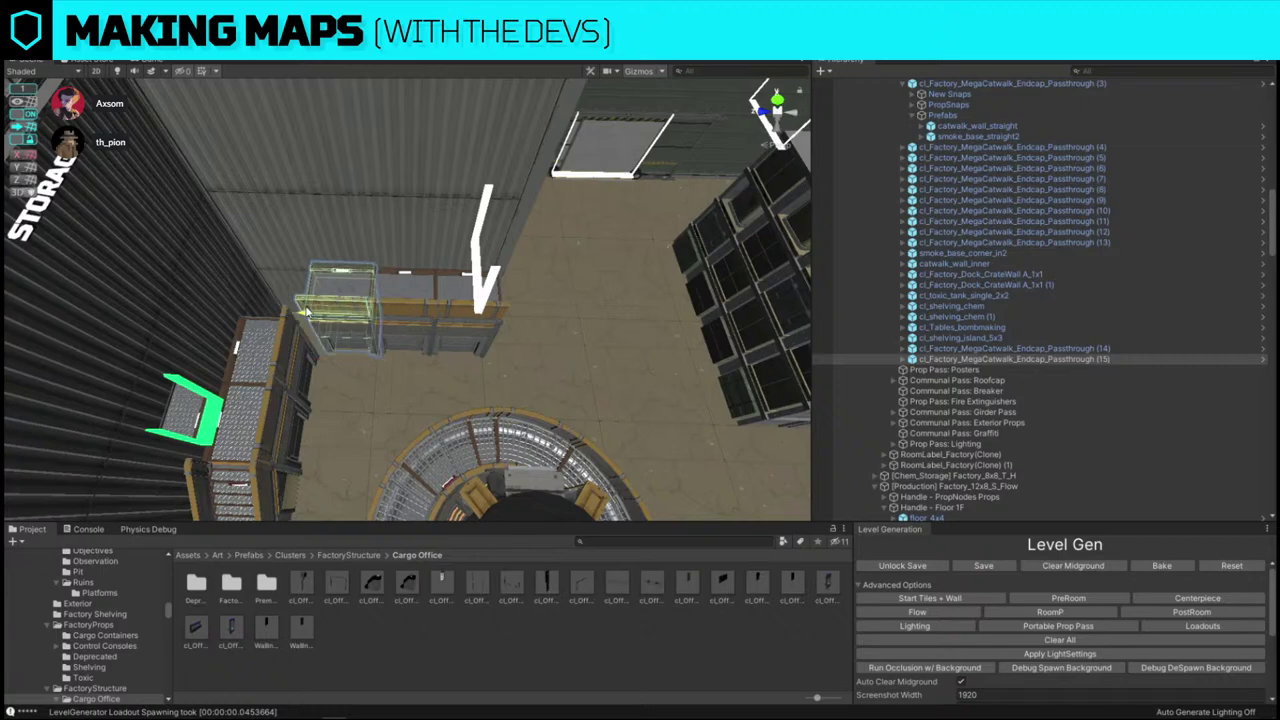
- Shift the double smokestack boiler along the back wall, away from storage
left_click_drag(500, 316, 456, 315, "alt")
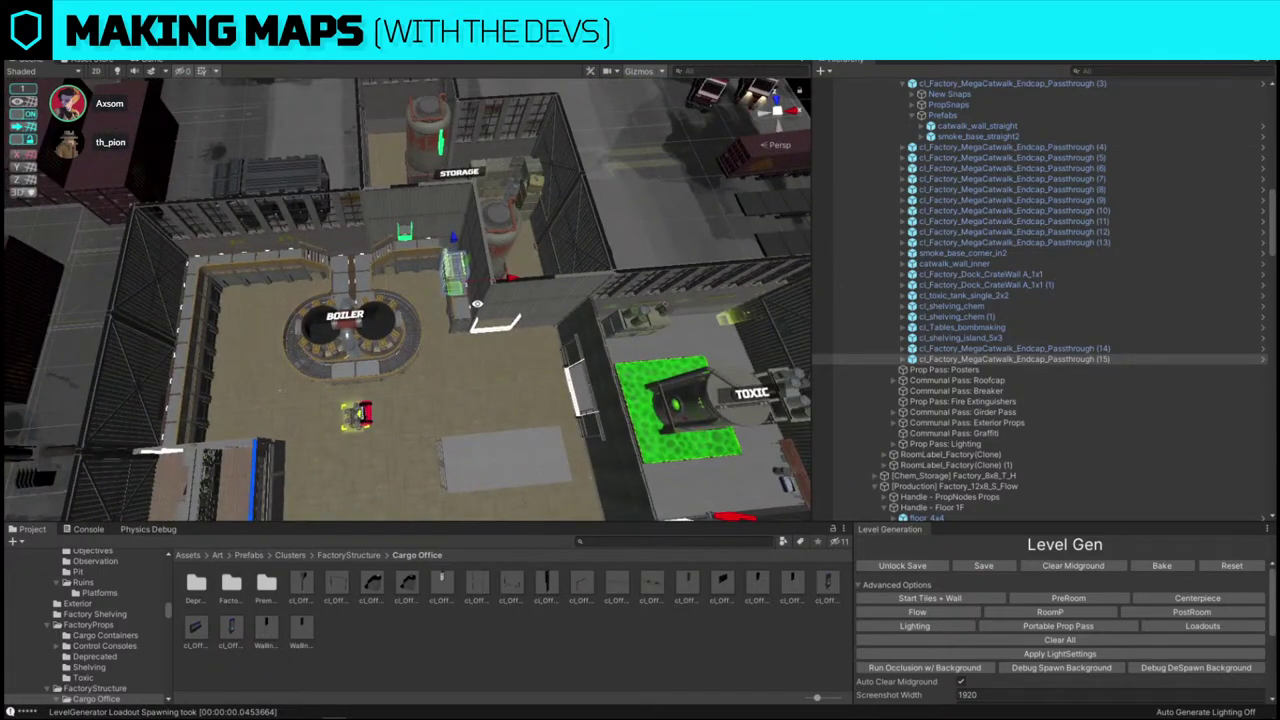
left_click(370, 355)
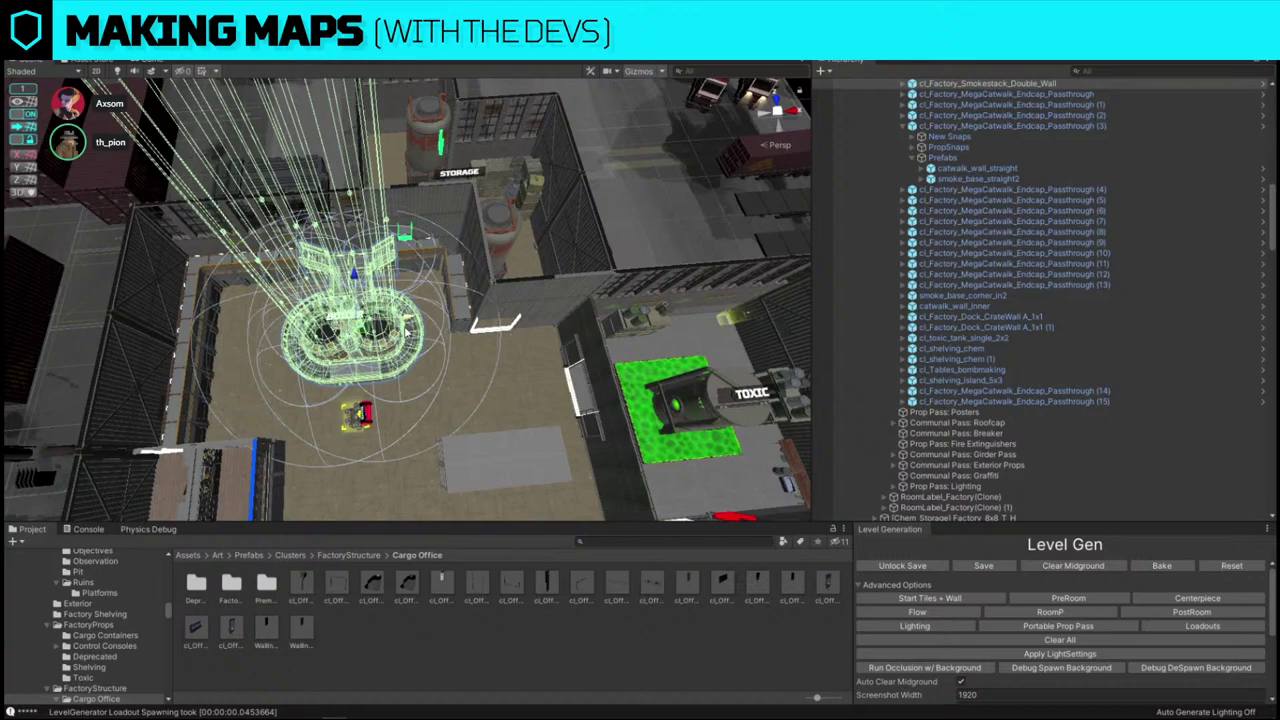
left_click_drag(406, 330, 385, 338)
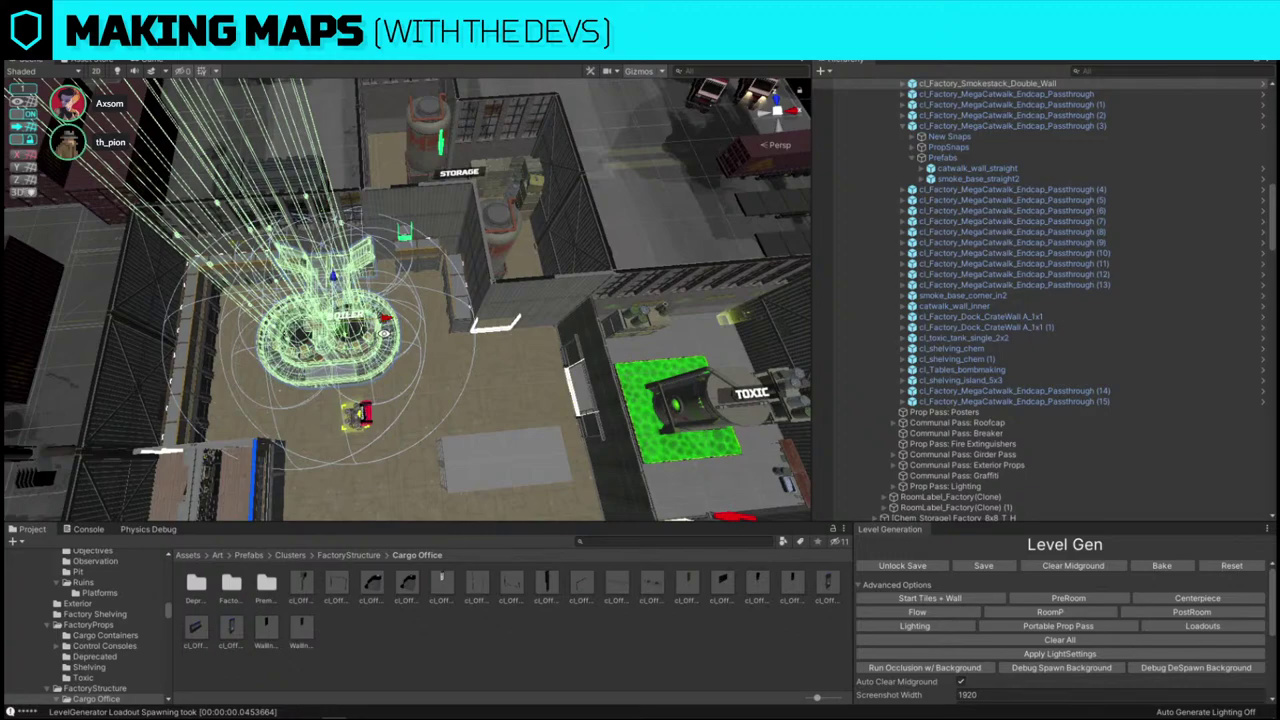
- Move the endcap catwalk piece from the far side of the boiler bridge to the storage side beside the stairs
right_click_drag(384, 333, 495, 264)
left_click(500, 163)
scroll(411, 262, "up", 3)
left_click(416, 262)
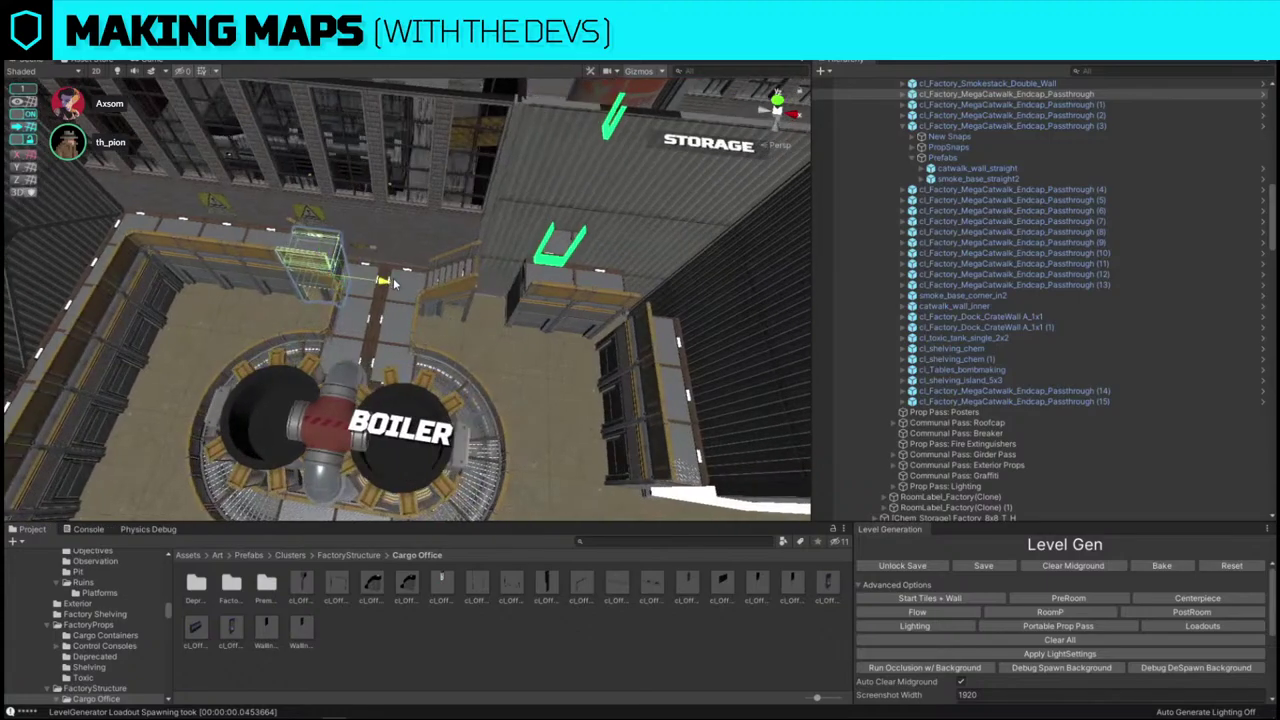
left_click_drag(388, 281, 538, 304)
- Examine the sight lines from the office stairs past the moved boiler toward the green storage doorway
right_click_drag(538, 302, 523, 168)
scroll(523, 168, "down", 3)
left_click(523, 168)
scroll(437, 307, "down", 2)
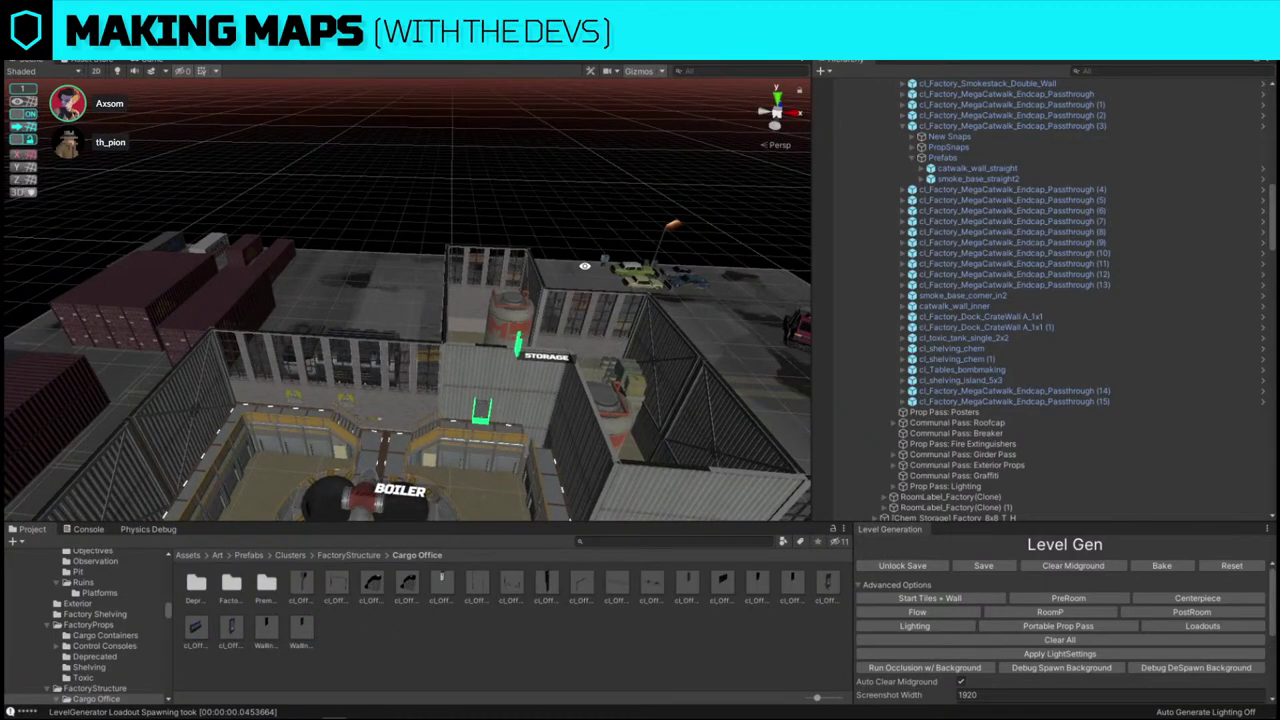
left_click_drag(585, 266, 511, 280, "alt")
right_click_drag(511, 280, 524, 227)
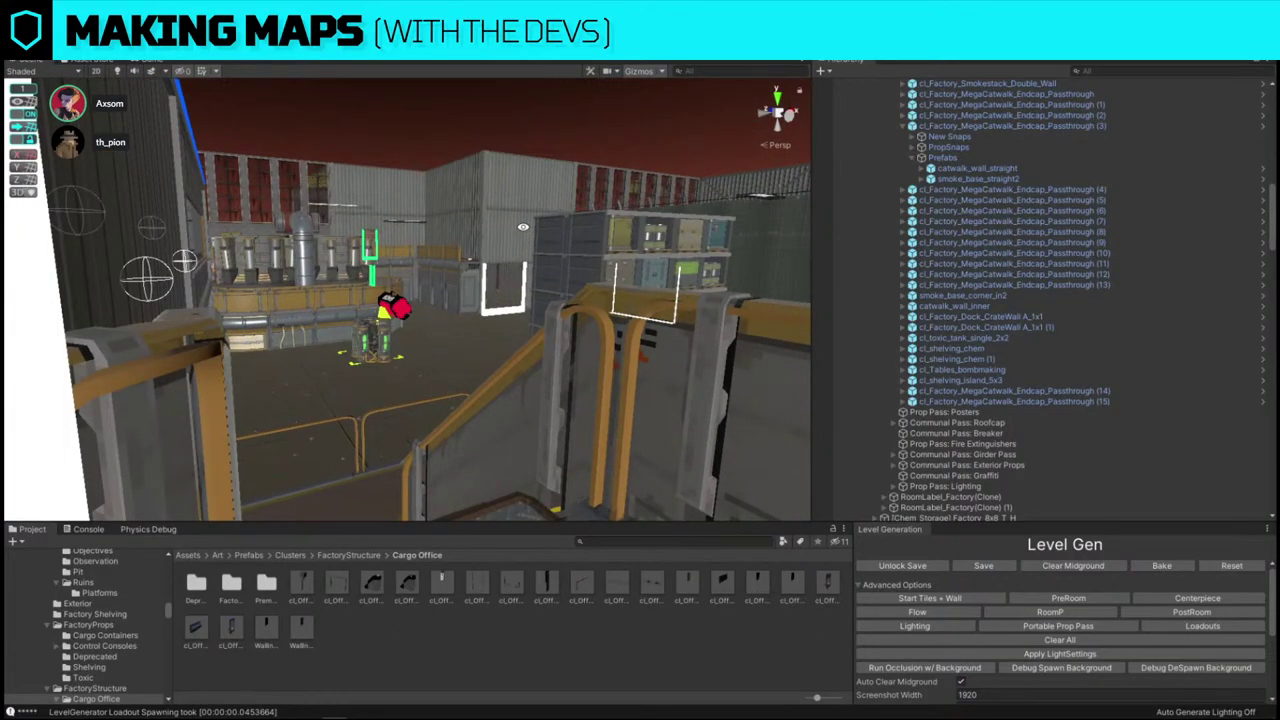
left_click_drag(515, 221, 489, 269, "alt")
right_click_drag(489, 270, 397, 269)
key("w")
left_click_drag(397, 269, 352, 414, "alt")
right_click_drag(353, 415, 360, 414)
- Swap the green upper-floor storage doorway with the adjacent interior wall section on the boiler stairs side
left_click(486, 230)
right_click_drag(506, 393, 543, 409)
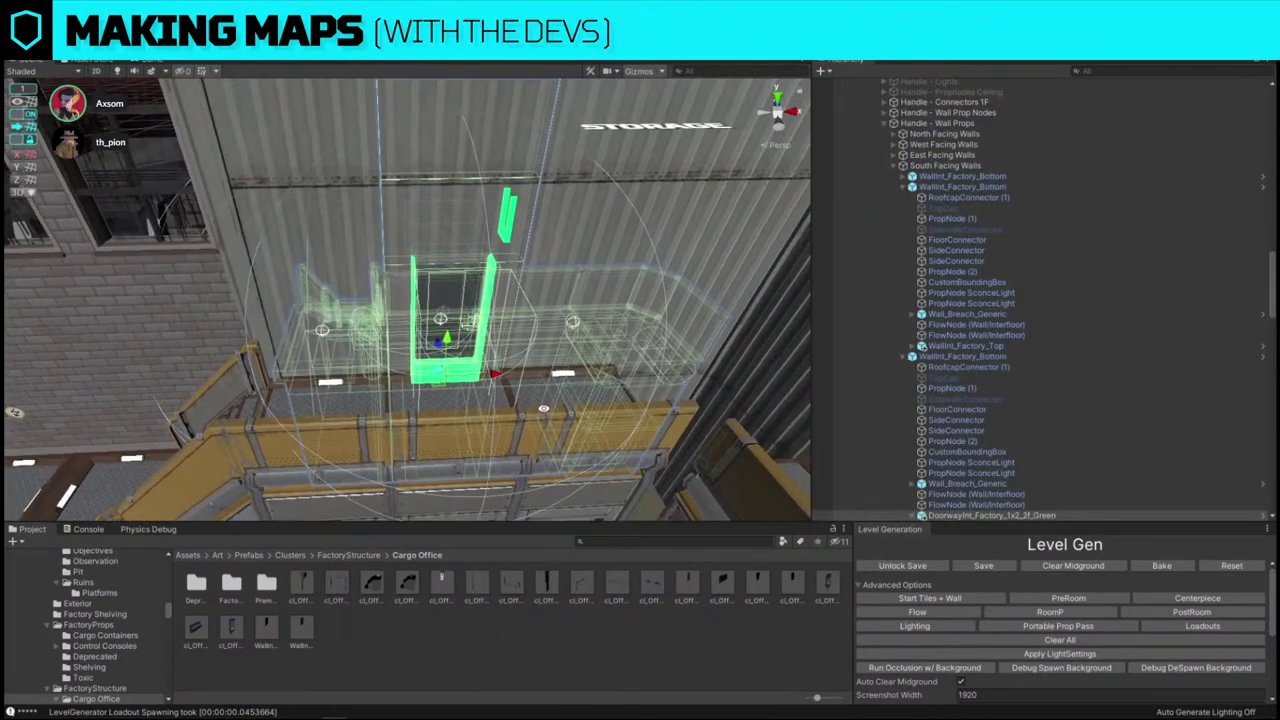
mouse_move(490, 378)
left_mouse_down()
mouse_move(337, 383)
mouse_move(488, 376)
left_mouse_up()
left_click(355, 352)
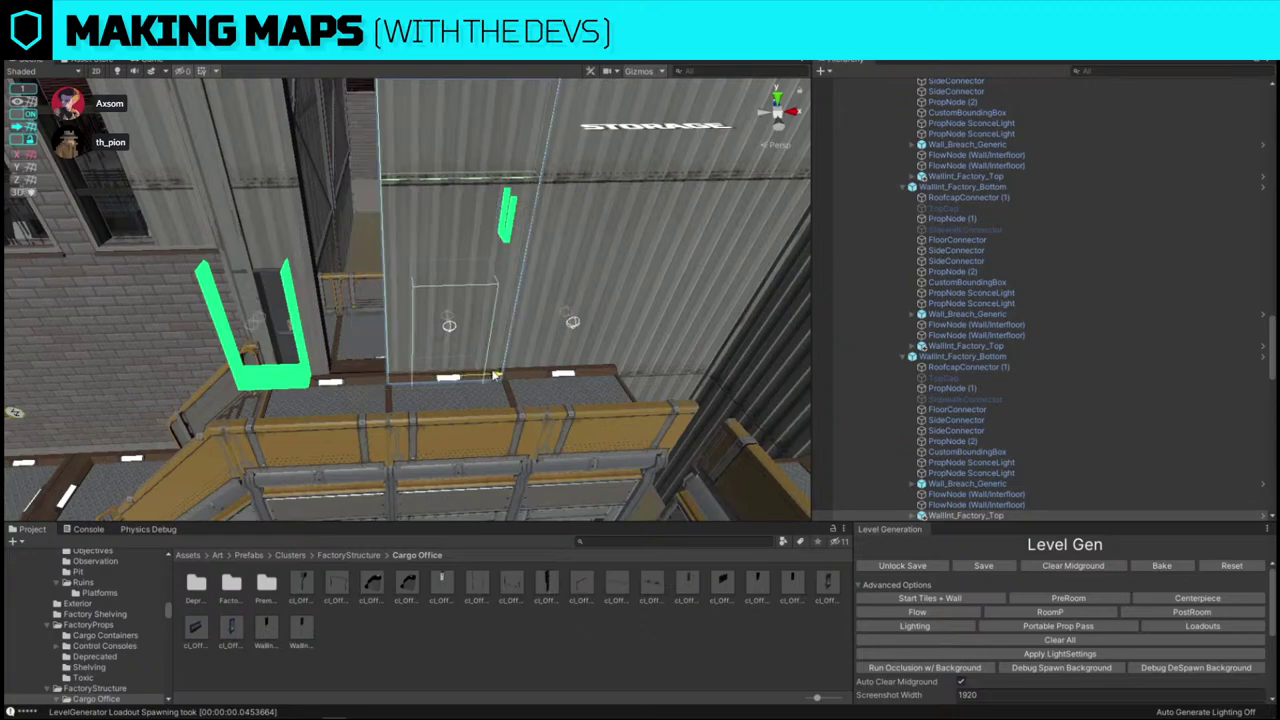
left_click(352, 361)
left_click_drag(357, 378, 391, 375)
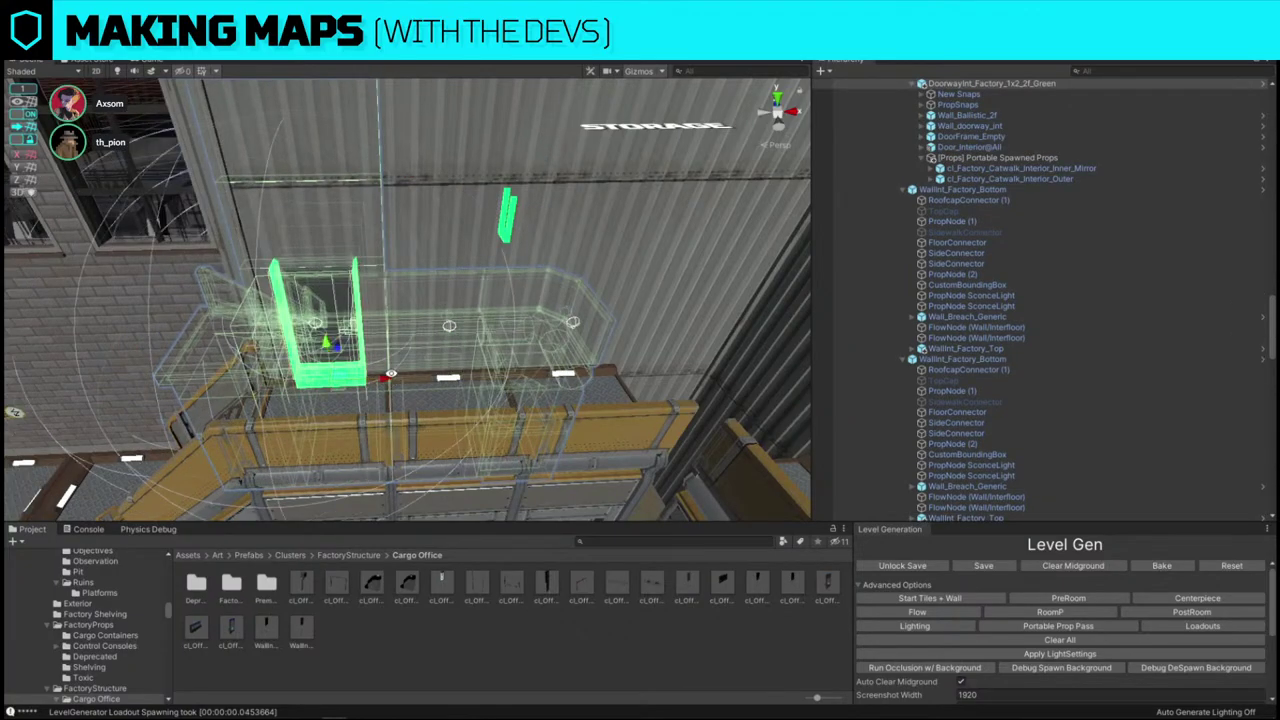
- Delete the inner catwalk piece inside storage beside the green doorway and select the remaining outer catwalk piece
left_click_drag(570, 326, 325, 327, "alt")
left_click(352, 316)
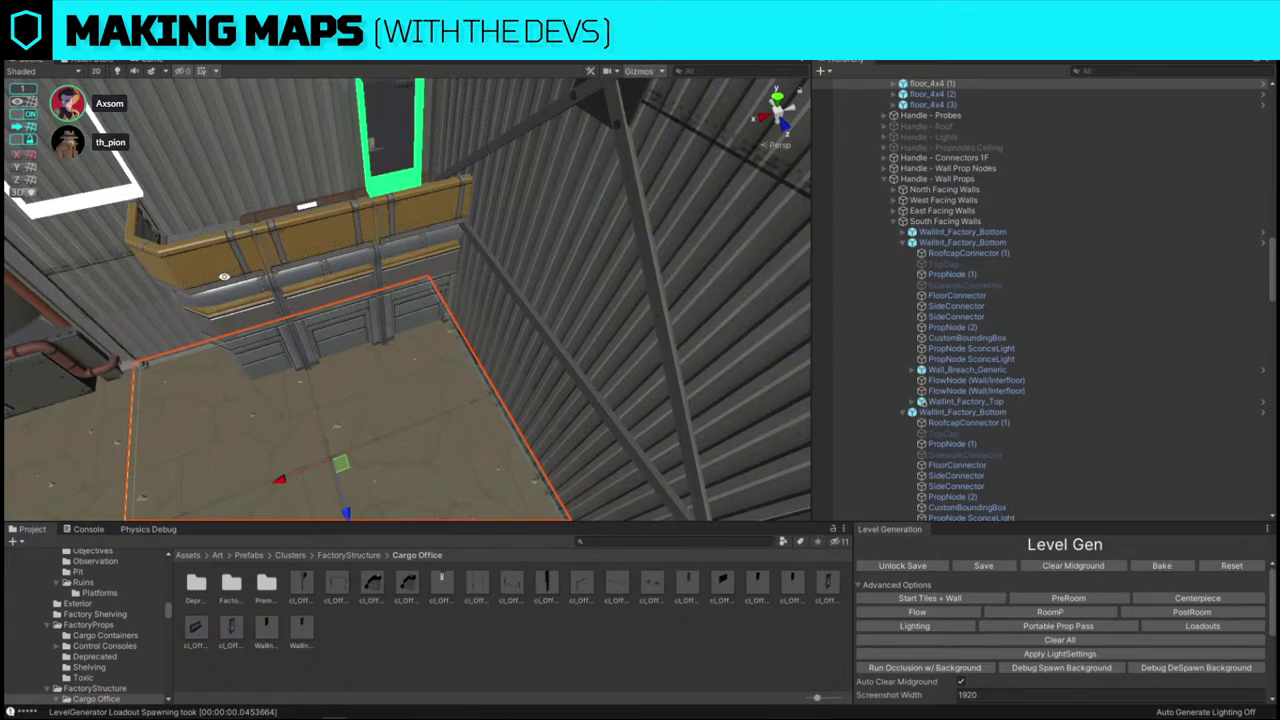
left_click(399, 267)
left_click_drag(367, 332, 305, 331, "alt")
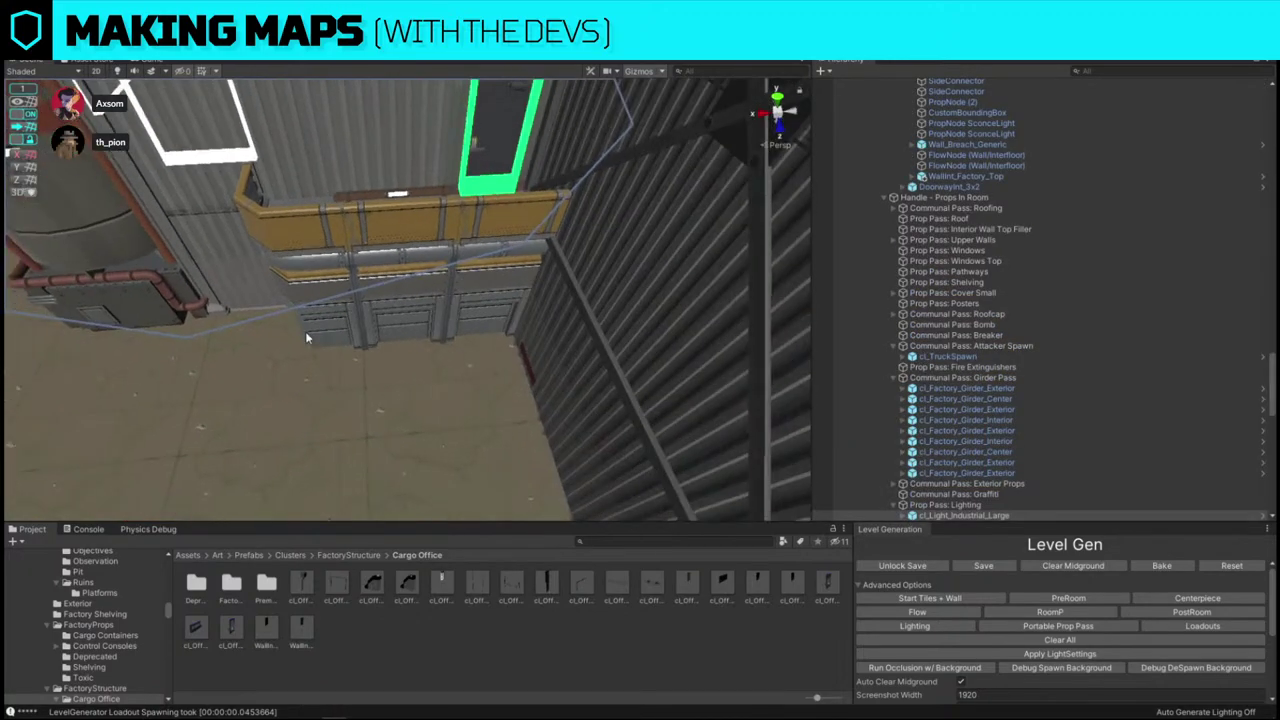
left_click(329, 332)
left_click(335, 256)
right_click_drag(344, 293, 367, 229)
left_click(372, 232)
key("Delete")
left_click(486, 249)
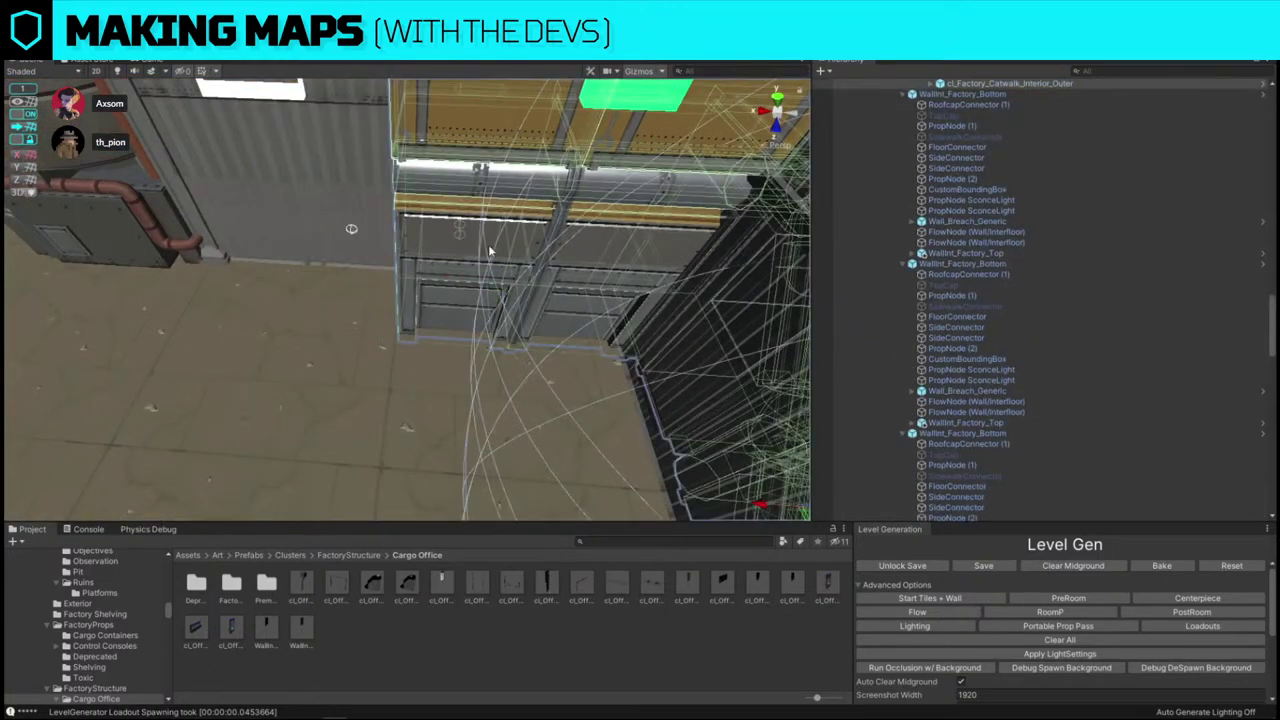
- Open the Catwalks prefab folder and view the storage catwalk beneath the green doorway
key("alt+s")
right_click_drag(506, 245, 411, 126)
left_click(336, 228)
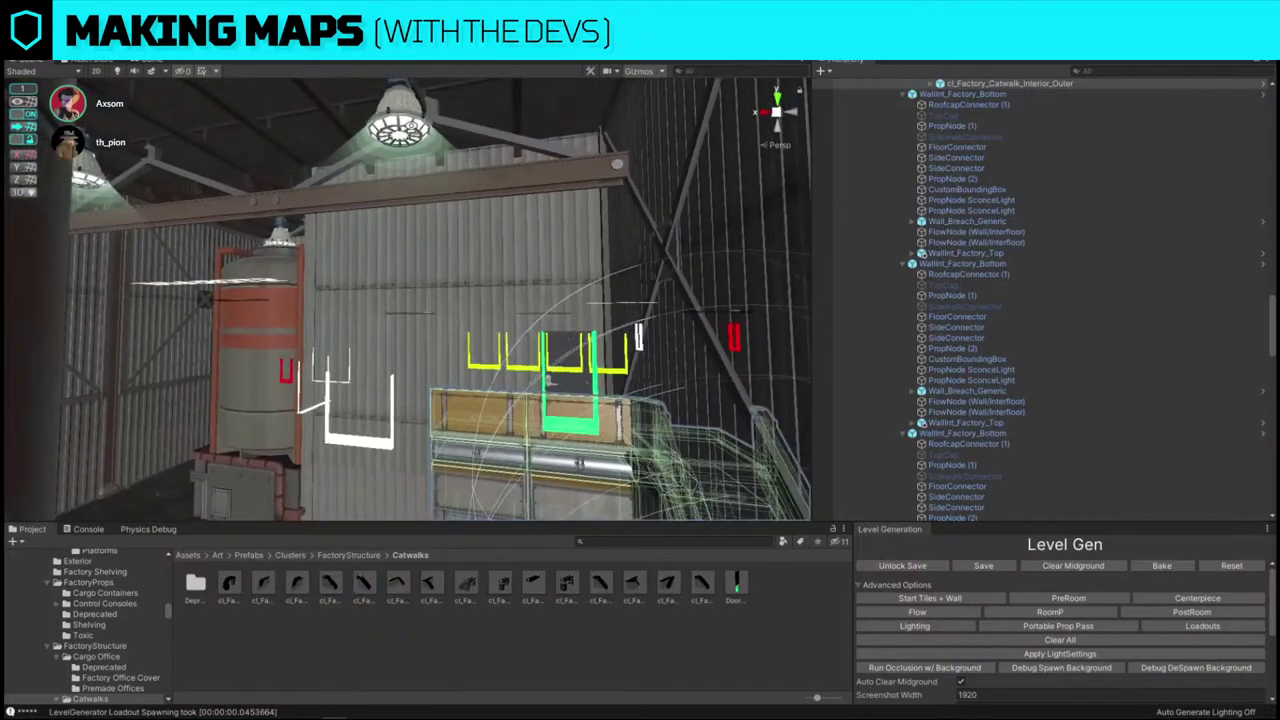
right_click_drag(410, 230, 363, 271)
left_click(392, 172)
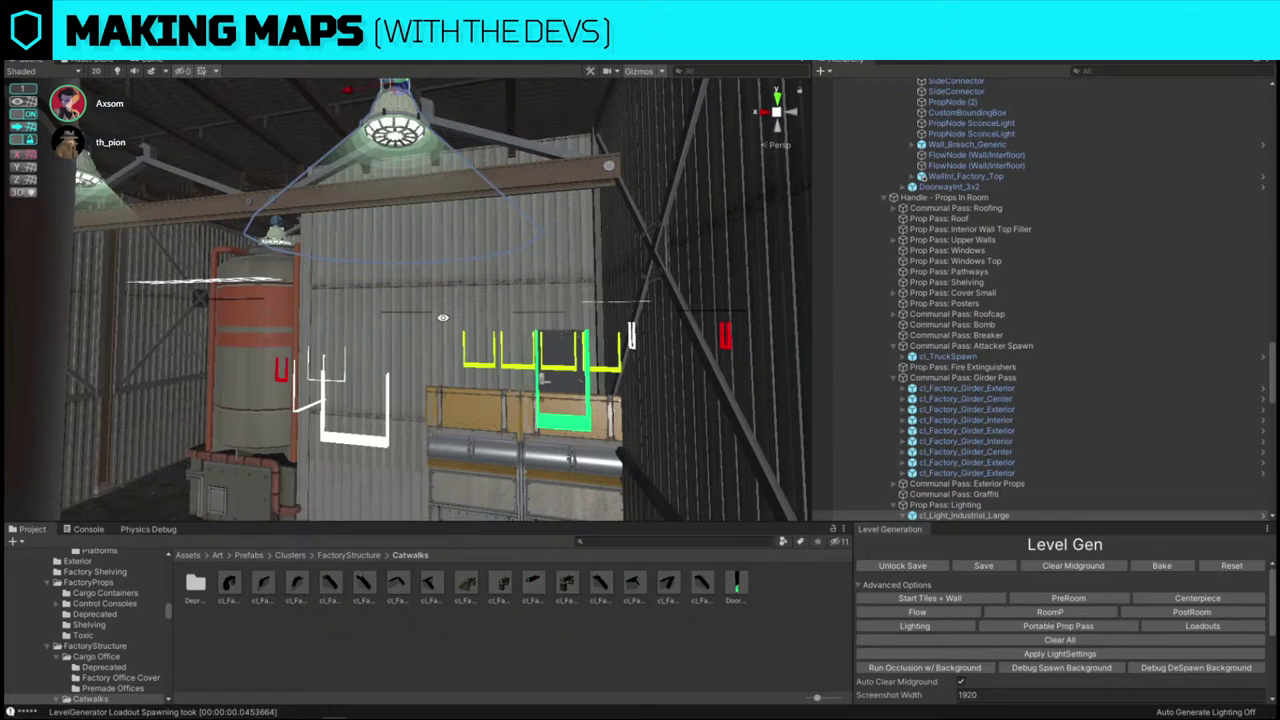
left_click(711, 268)
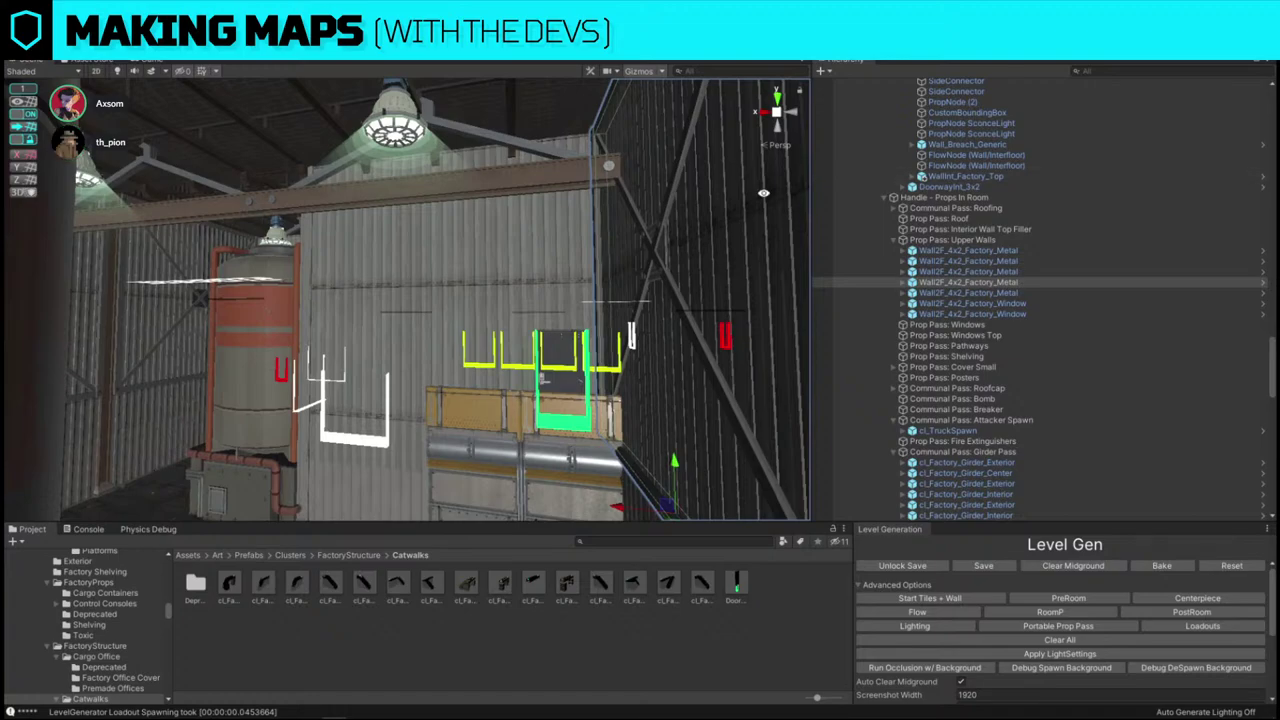
left_click(729, 190)
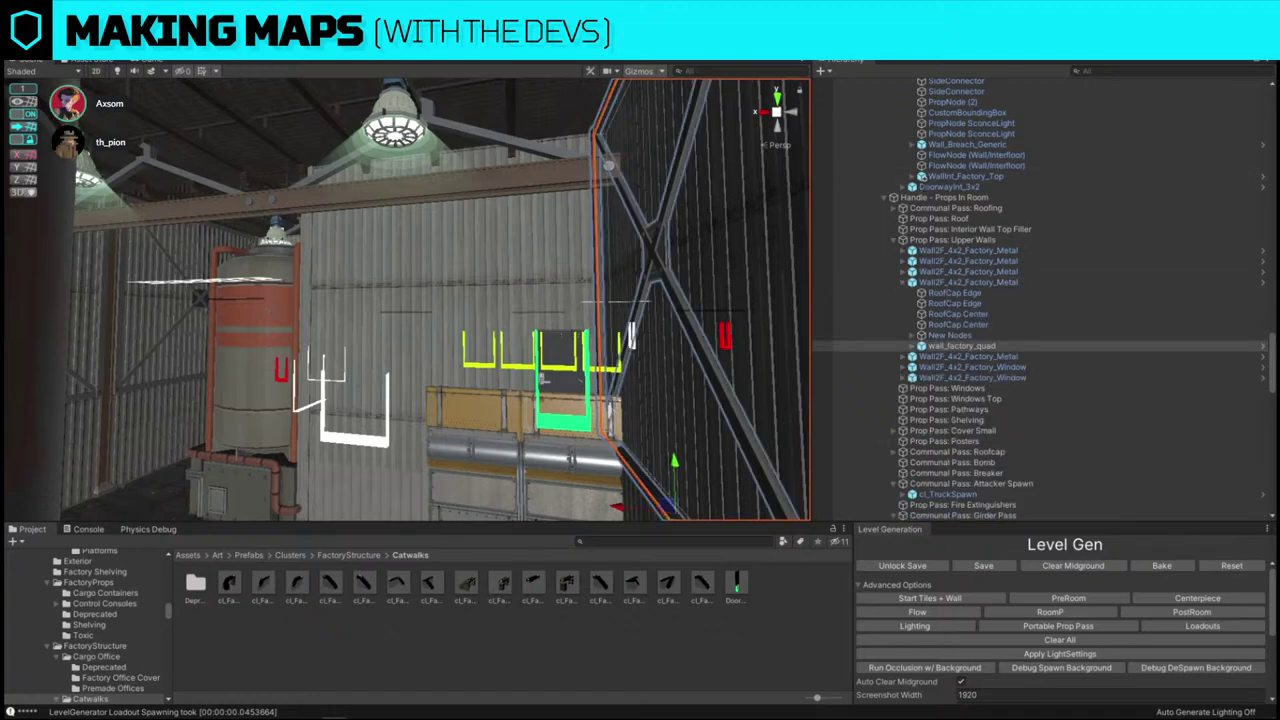
left_click_drag(1250, 410, 417, 183)
right_click_drag(462, 263, 491, 350)
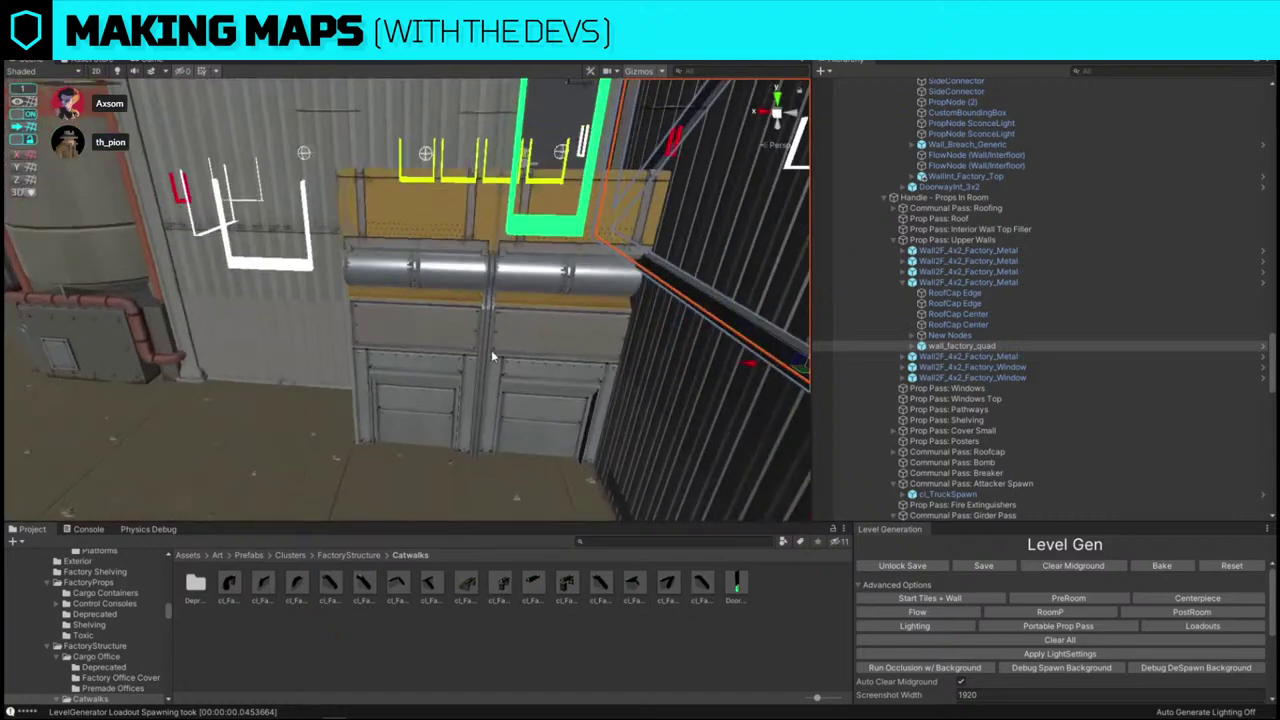
- Replace the outer catwalk beneath the green storage doorway with the cl_Factory_Catwalk_Interior_Inner prefab
left_click(483, 321)
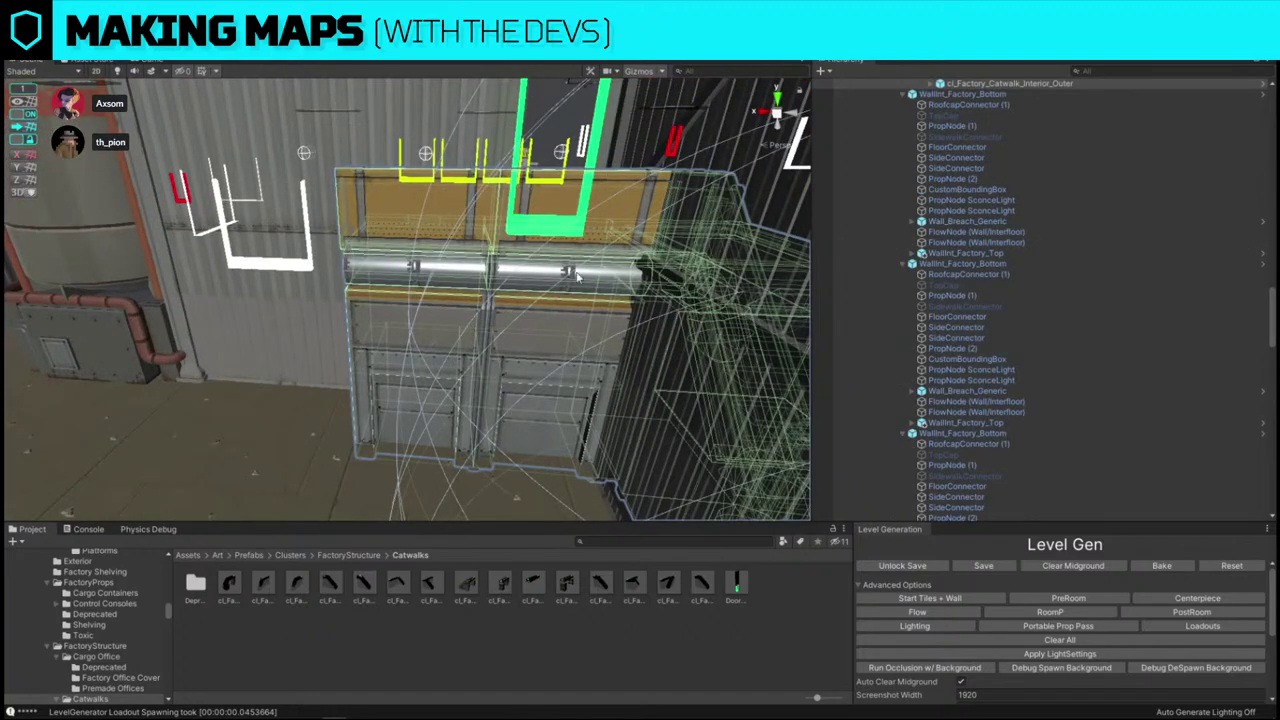
key("ctrl+shift+f")
key("ctrl+z")
key("ctrl+shift+r")
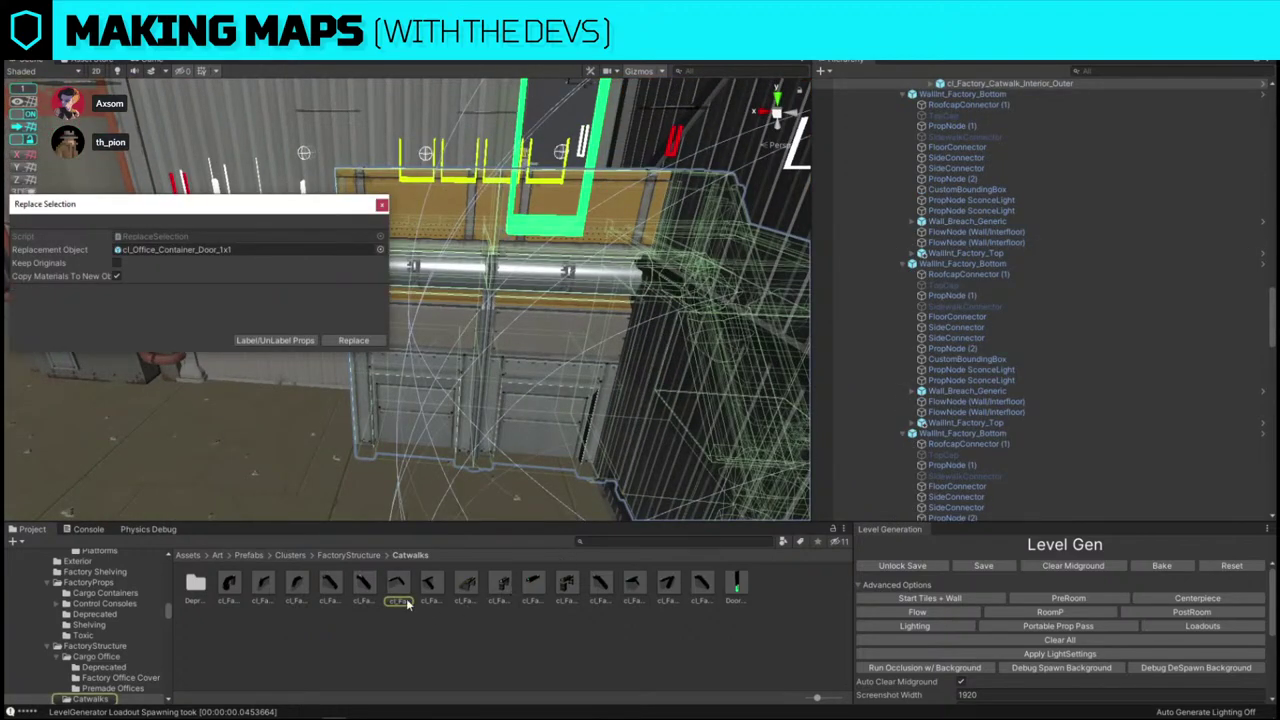
left_click_drag(327, 587, 250, 252)
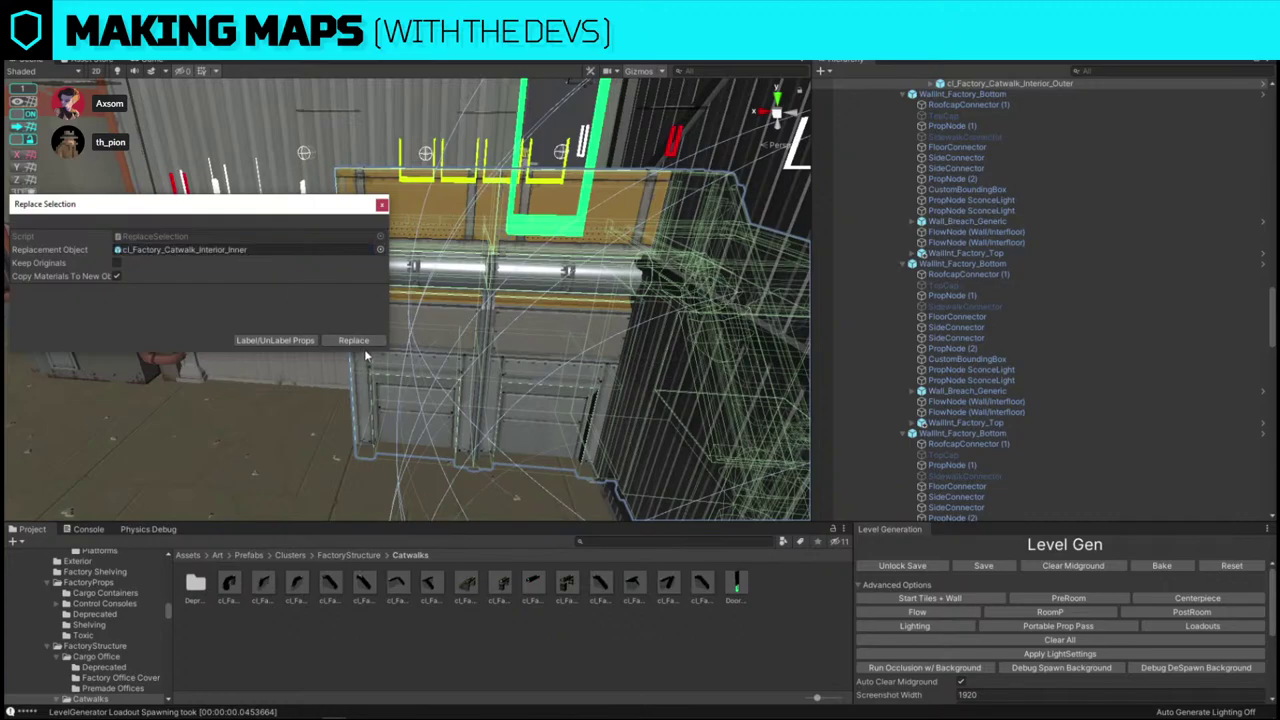
left_click(359, 343)
- Move the inner catwalk inside storage so its landing lines up with the green doorway
right_click_drag(316, 343, 502, 352)
left_click(283, 355)
left_click_drag(543, 373, 337, 397)
key("w")
left_click_drag(551, 347, 385, 490)
right_click_drag(412, 380, 488, 482)
left_click_drag(420, 390, 425, 414)
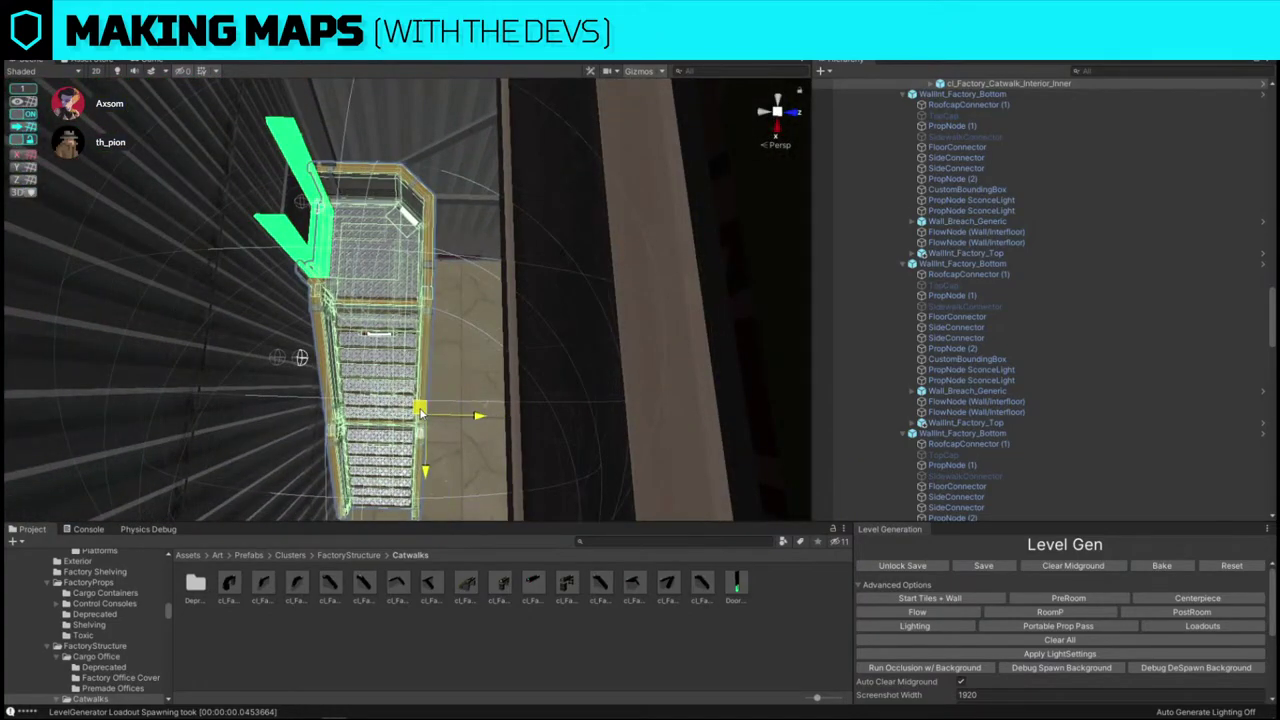
mouse_move(425, 412)
right_mouse_down()
mouse_move(414, 246)
mouse_move(528, 162)
mouse_move(563, 199)
mouse_move(597, 217)
mouse_move(646, 211)
mouse_move(665, 235)
mouse_move(548, 356)
mouse_move(590, 362)
mouse_move(467, 372)
mouse_move(500, 400)
mouse_move(600, 412)
right_mouse_up()
left_click(467, 372)
- Select smoke_base_corner_in2 and catwalk_wall_inner at the boiler room's far catwalk corner and switch the handle between center and pivot
right_click_drag(467, 393, 240, 155)
left_click(362, 305)
left_click(361, 249, "shift")
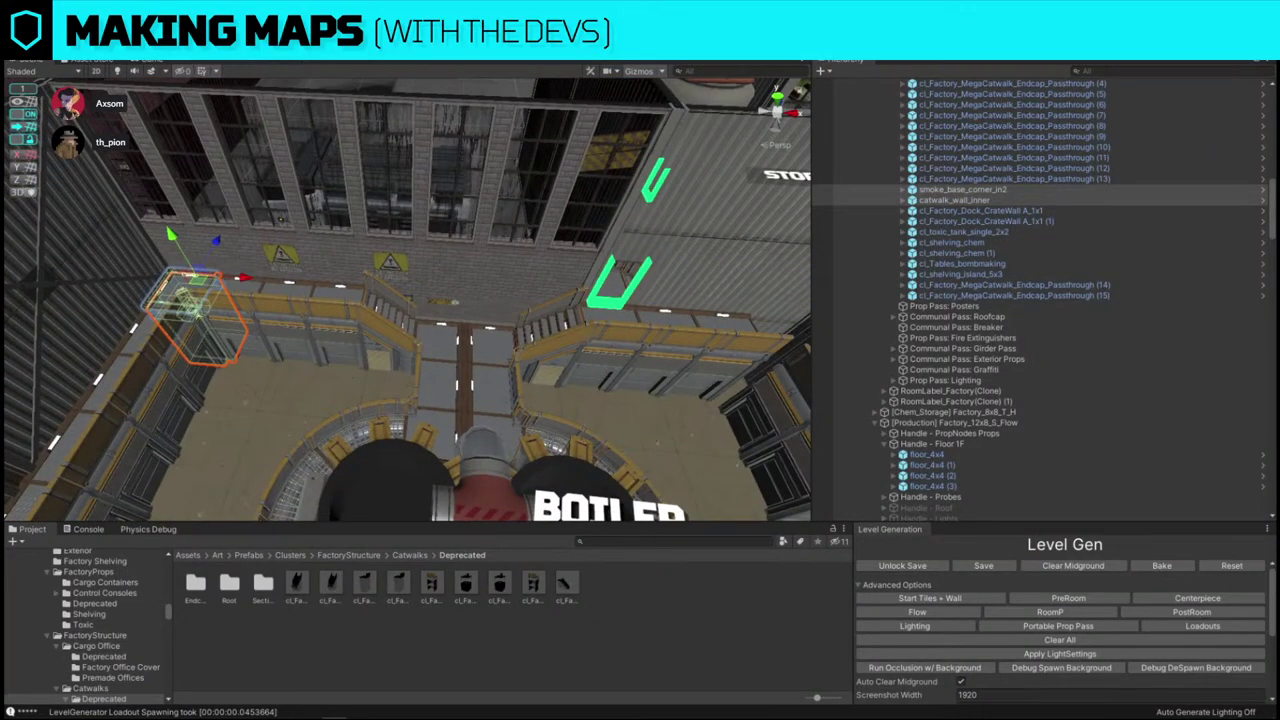
key("z")
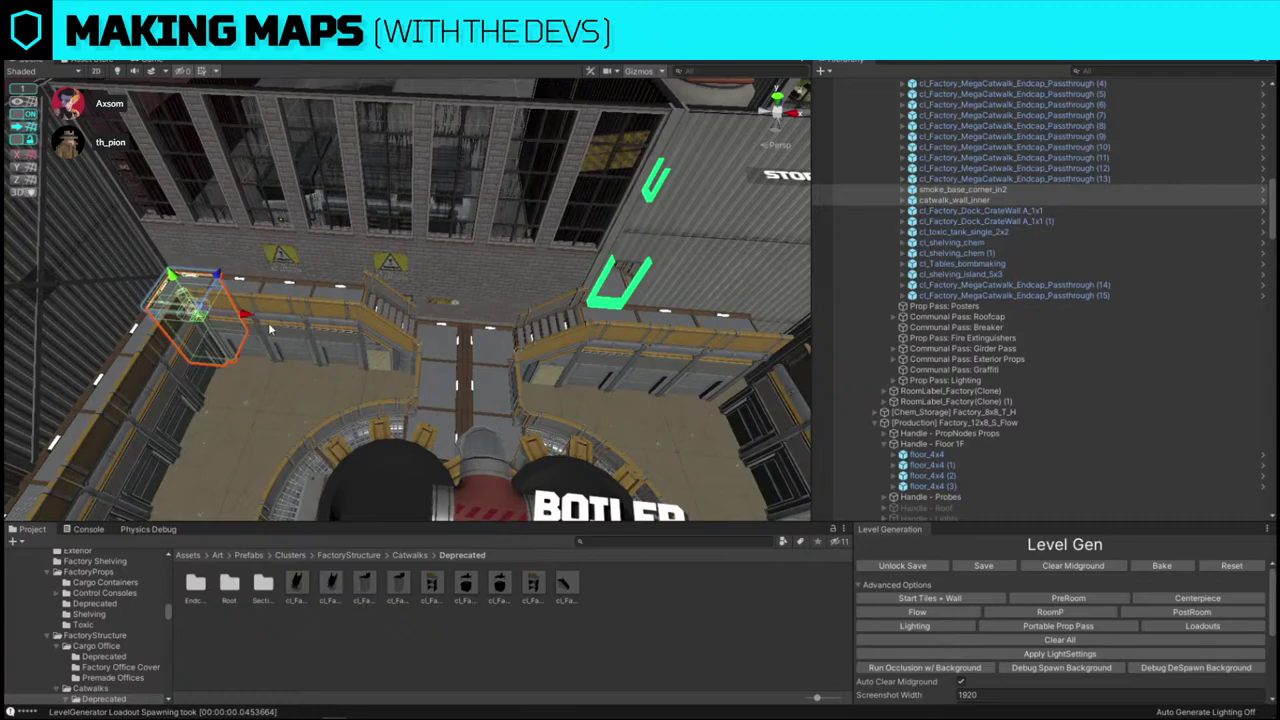
left_click_drag(247, 324, 440, 336)
right_click_drag(440, 336, 278, 341)
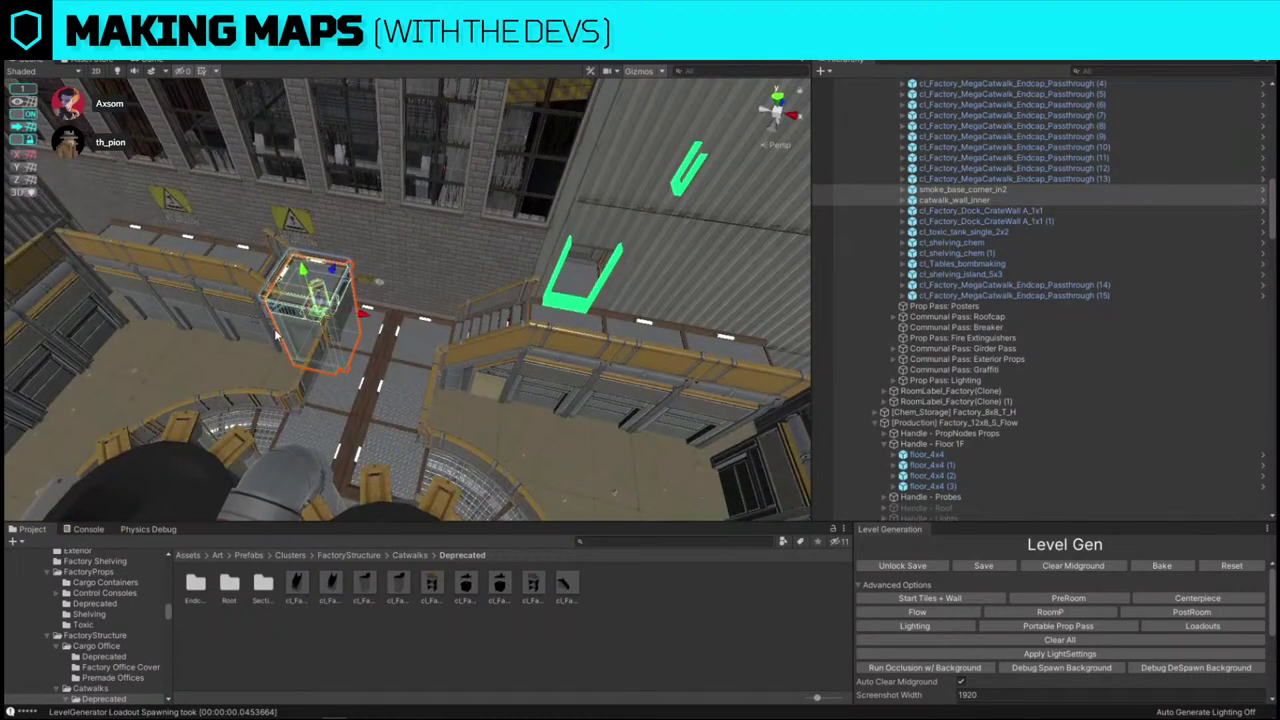
key("ctrl+z")
- Duplicate the selected inner corner base and railing and place the copies in the open catwalk corner past the green doorway
key("ctrl+d")
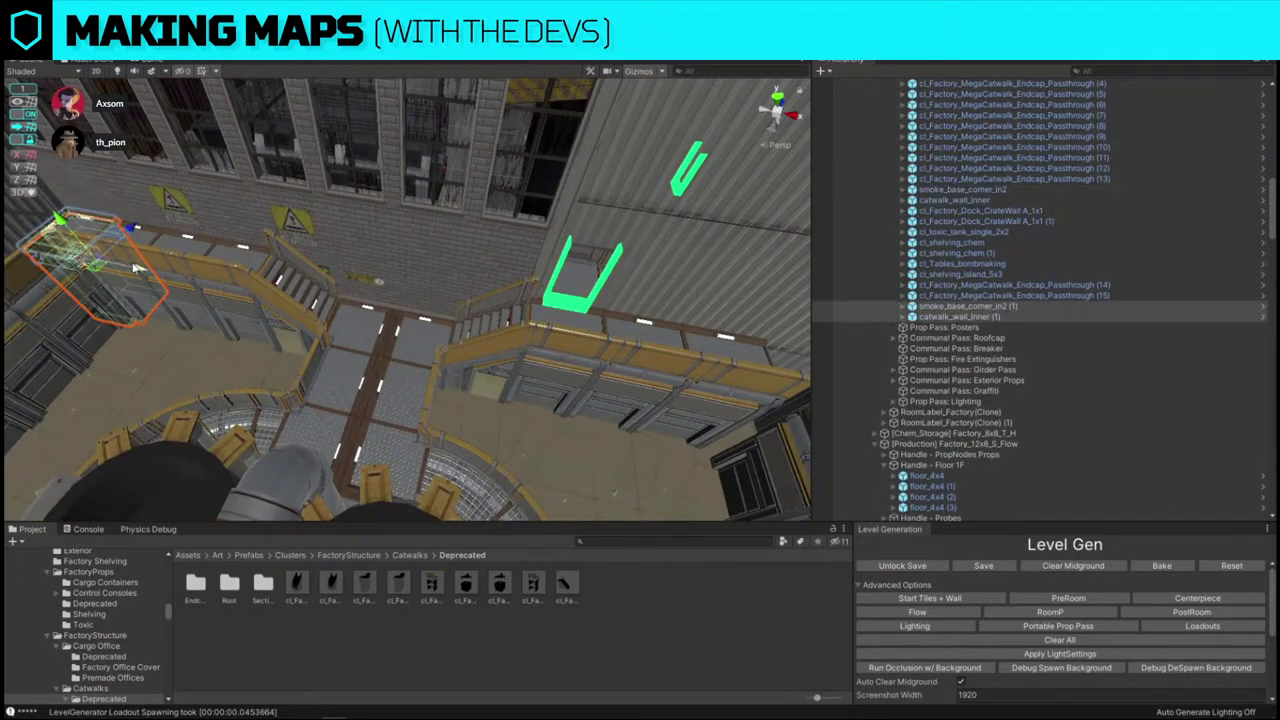
left_click_drag(137, 270, 597, 362)
right_click_drag(597, 362, 312, 400)
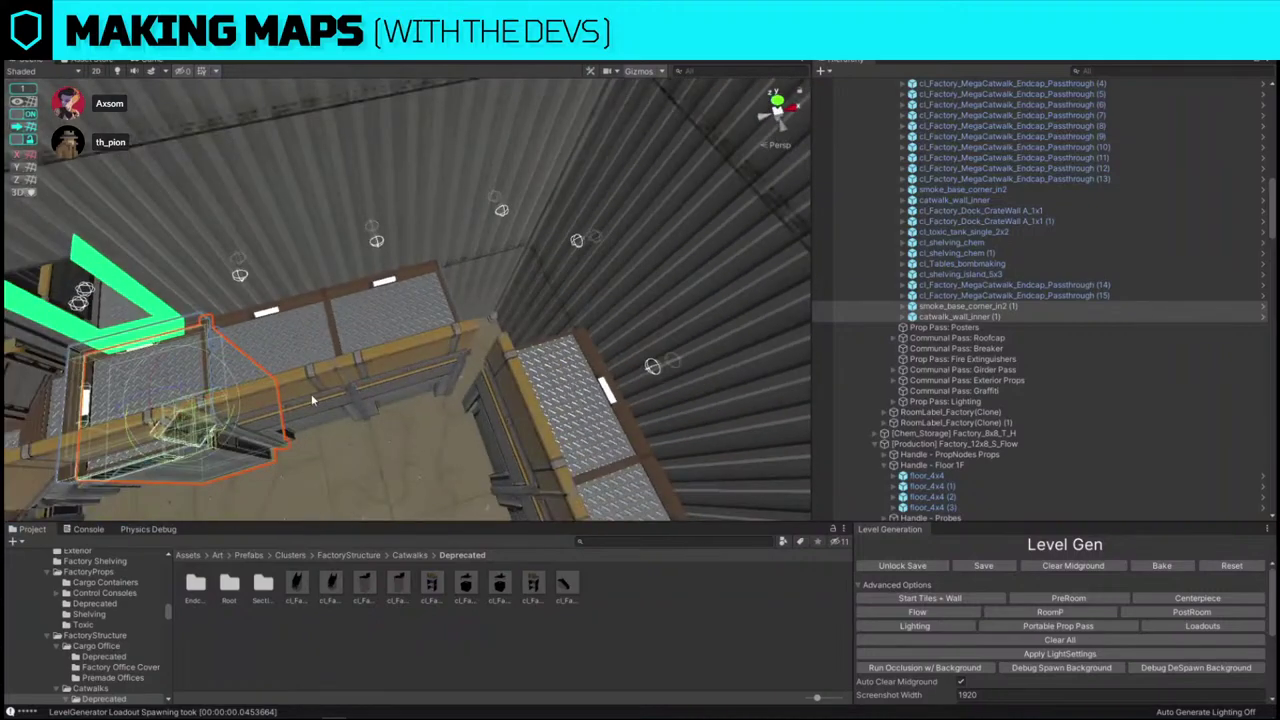
left_click_drag(213, 445, 525, 334)
key("s")
right_click_drag(480, 350, 505, 245)
left_click(533, 186)
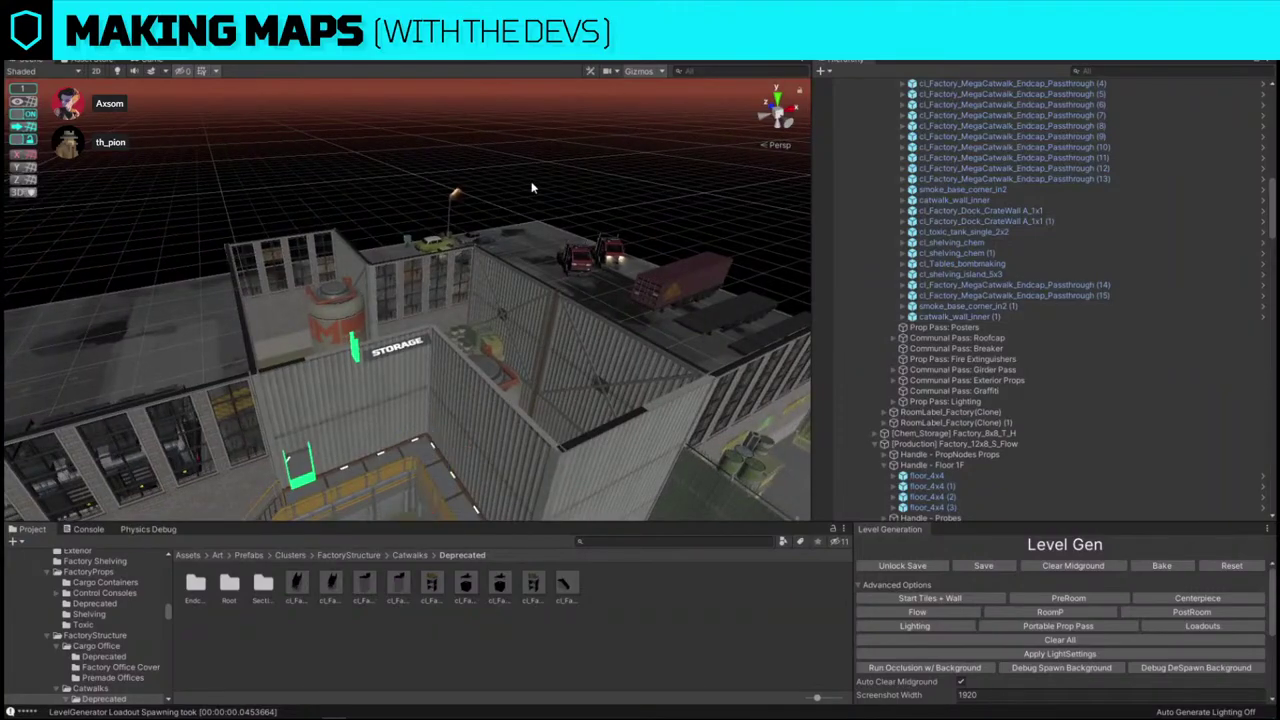
- Duplicate the last cl_Factory_MegaCatwalk_Endcap_Passthrough section and place the copy at the catwalk's end beside the white doorway
key("w")
right_click_drag(533, 186, 502, 336)
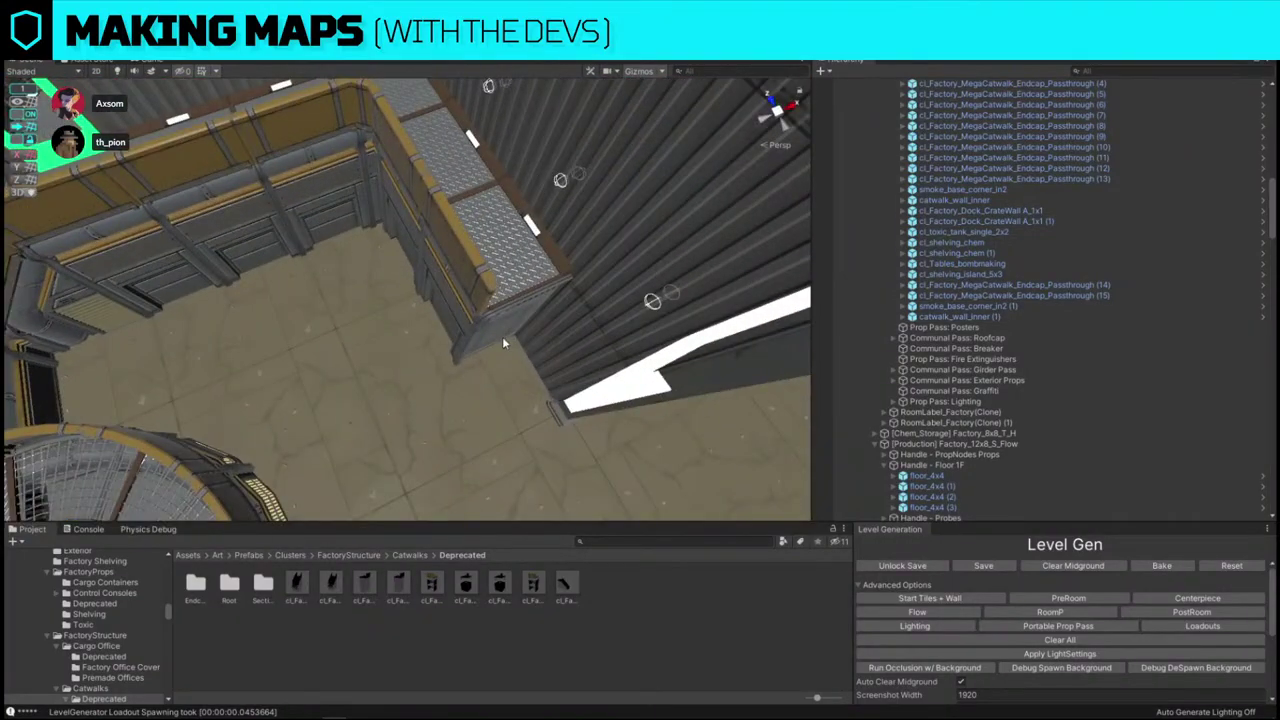
left_click(478, 292)
right_click_drag(405, 306, 450, 313)
key("ctrl+d")
left_click_drag(280, 302, 420, 312)
left_click(455, 371)
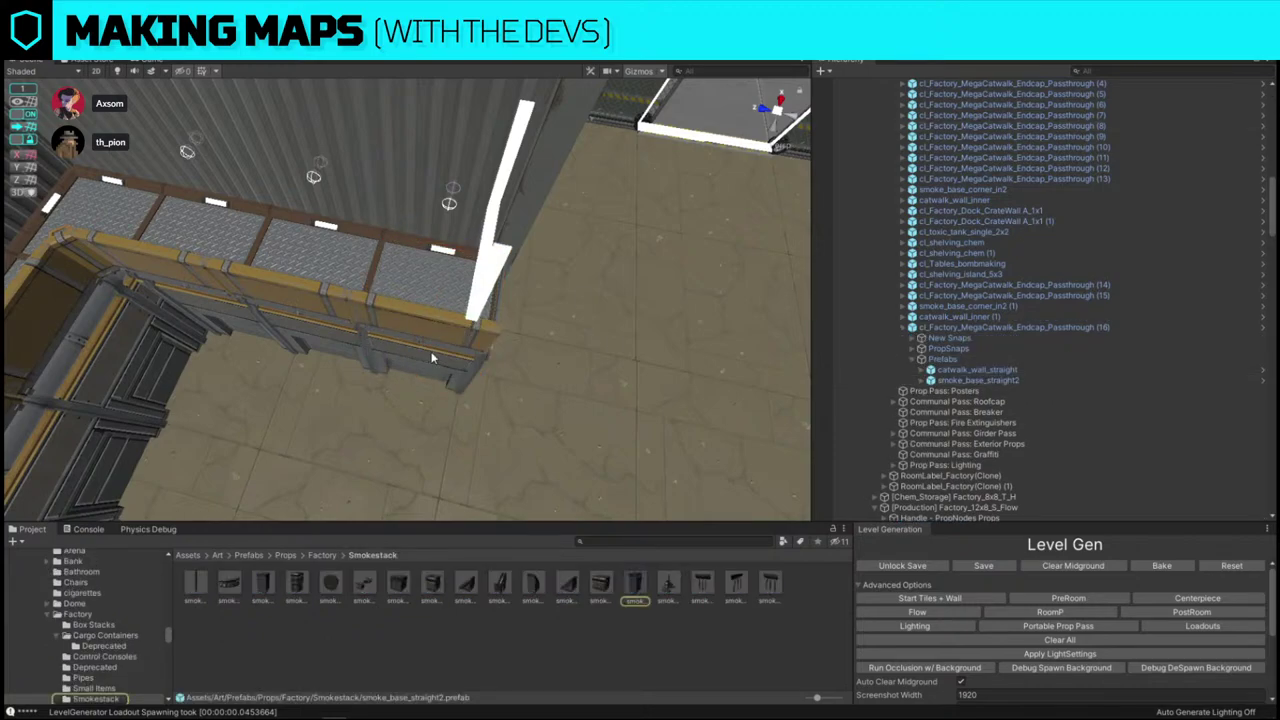
left_click(474, 361)
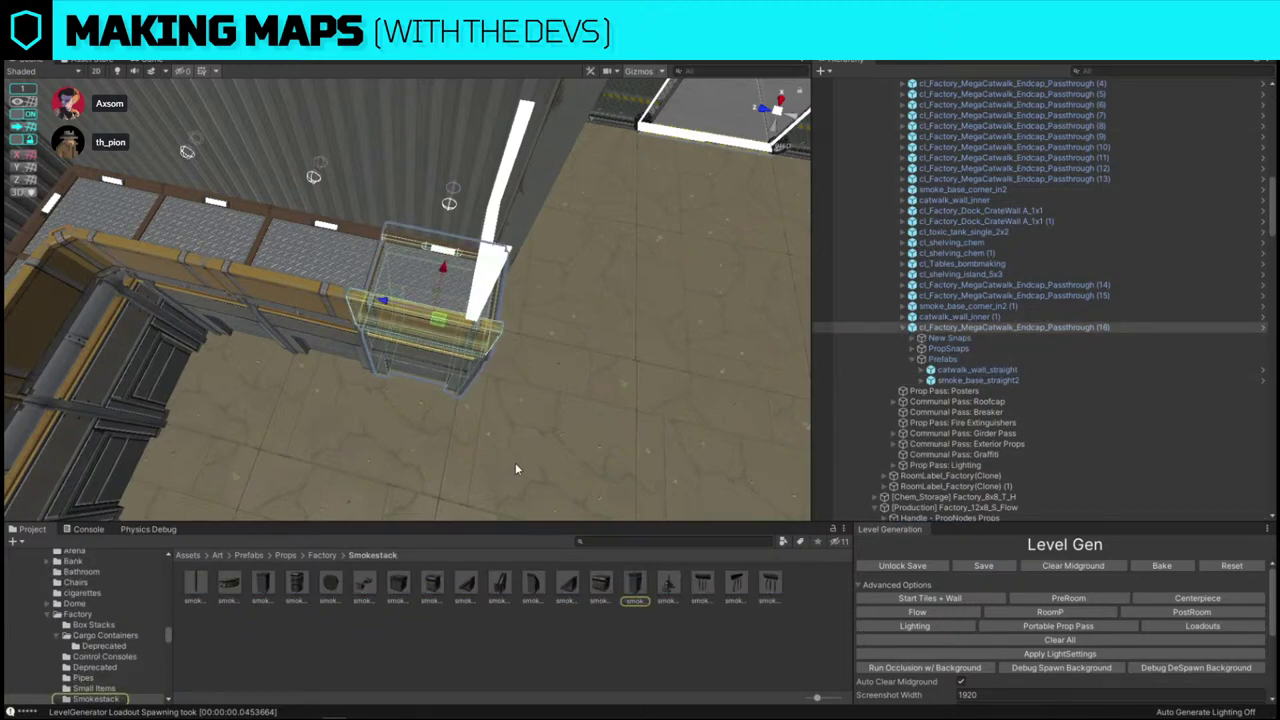
- Select smoke_base_corner_out2 under the storage stair landing and move it out toward the adjacent exterior wall
left_click_drag(517, 467, 249, 272, "alt")
key("KP_7")
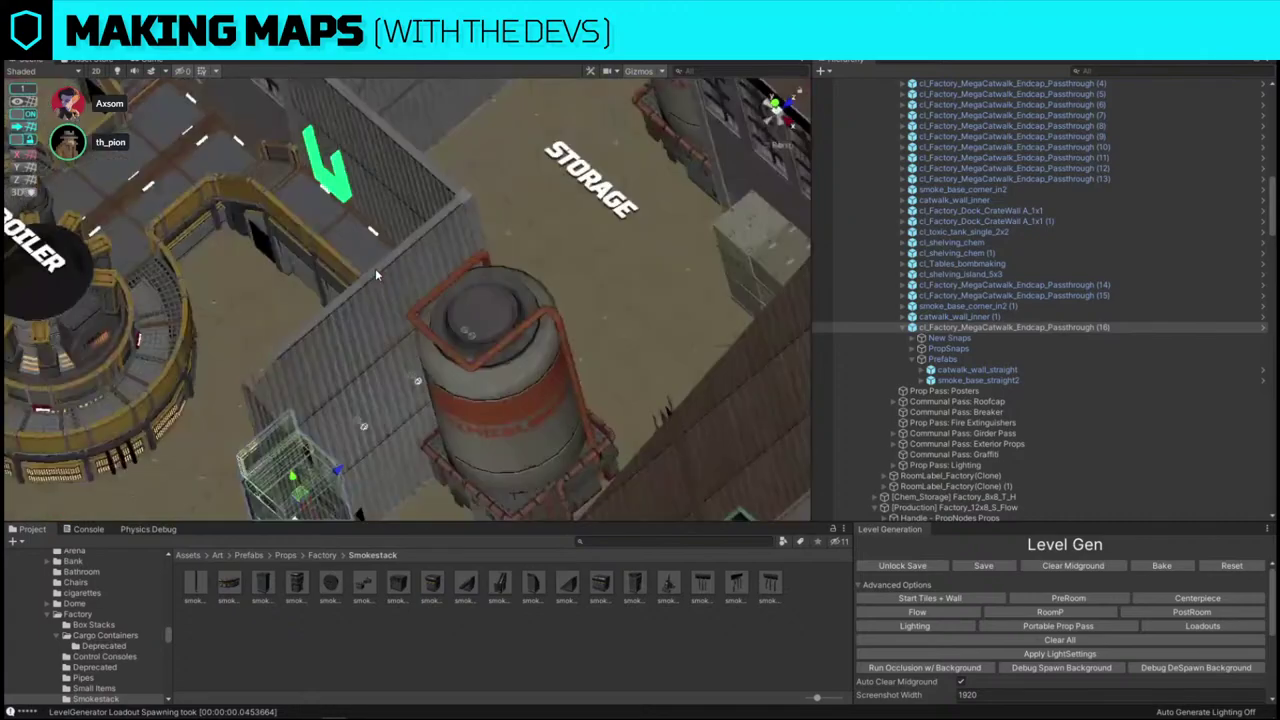
key("Delete")
left_click_drag(498, 329, 277, 225, "alt")
left_click(522, 303)
left_click(523, 303)
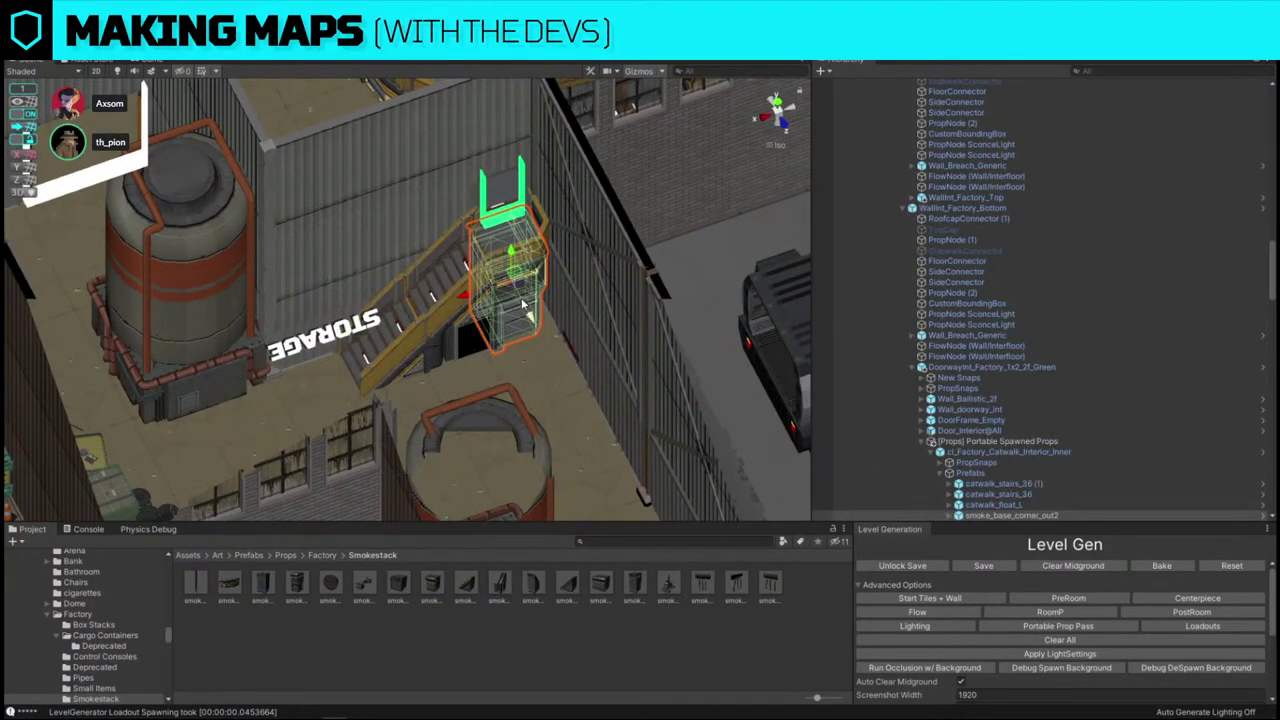
left_click(1031, 490, "ctrl")
key("ctrl+z")
left_click(1035, 483)
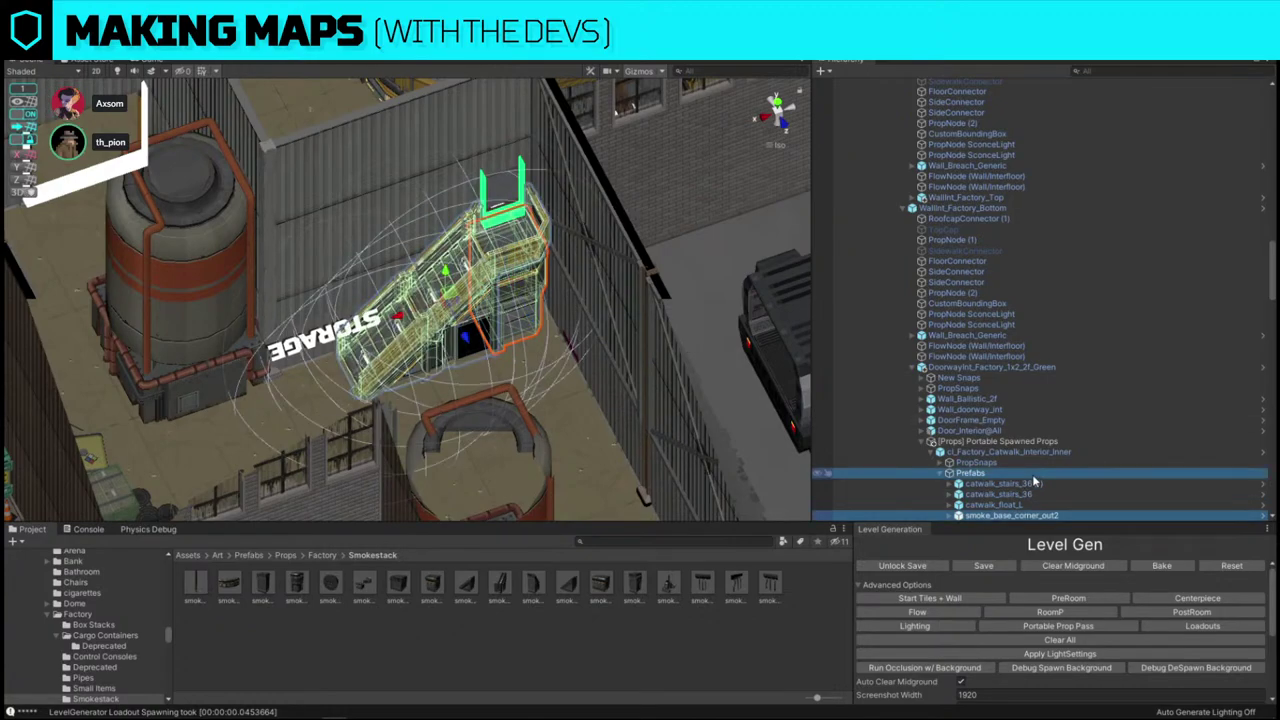
key("ctrl+z")
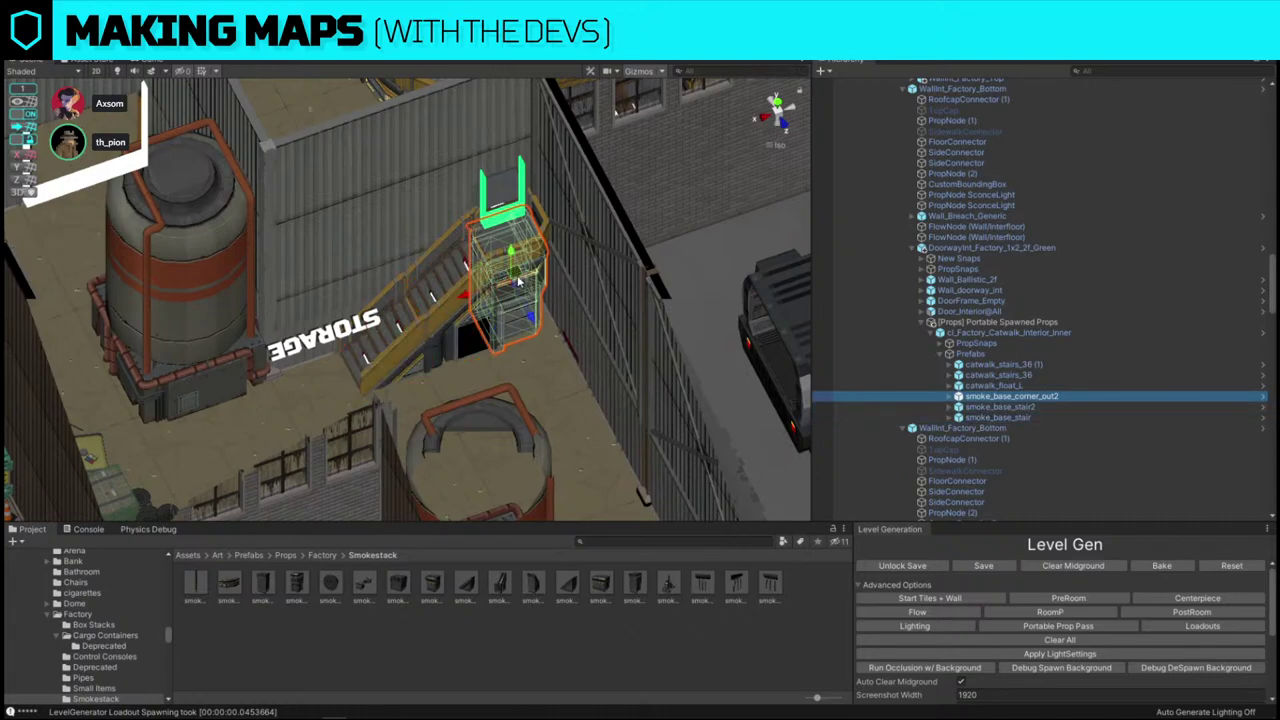
left_click(770, 146)
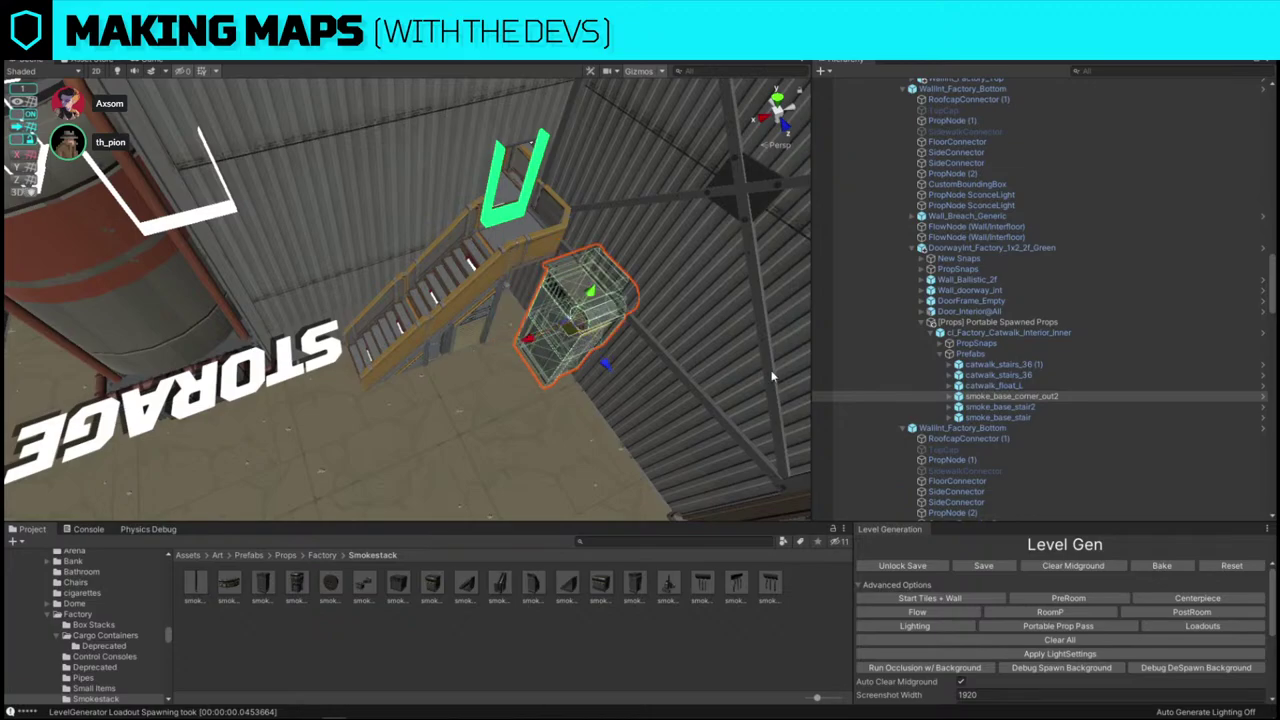
- Duplicate catwalk_float_L together with smoke_base_corner_out2 and position the copies at the storage stair's upper landing
left_click(1013, 386, "ctrl")
left_click_drag(458, 291, 520, 274, "alt")
key("ctrl+d")
left_click_drag(327, 195, 660, 386)
scroll(503, 410, "up", 5)
key("e")
key("w")
left_click_drag(457, 338, 379, 315)
scroll(472, 319, "down", 5)
left_click(409, 172)
- Examine the revised layout in isometric view, from the storage rooms across the boiler, dock, shelving and toxic areas
scroll(409, 172, "down", 2)
scroll(379, 315, "down", 2)
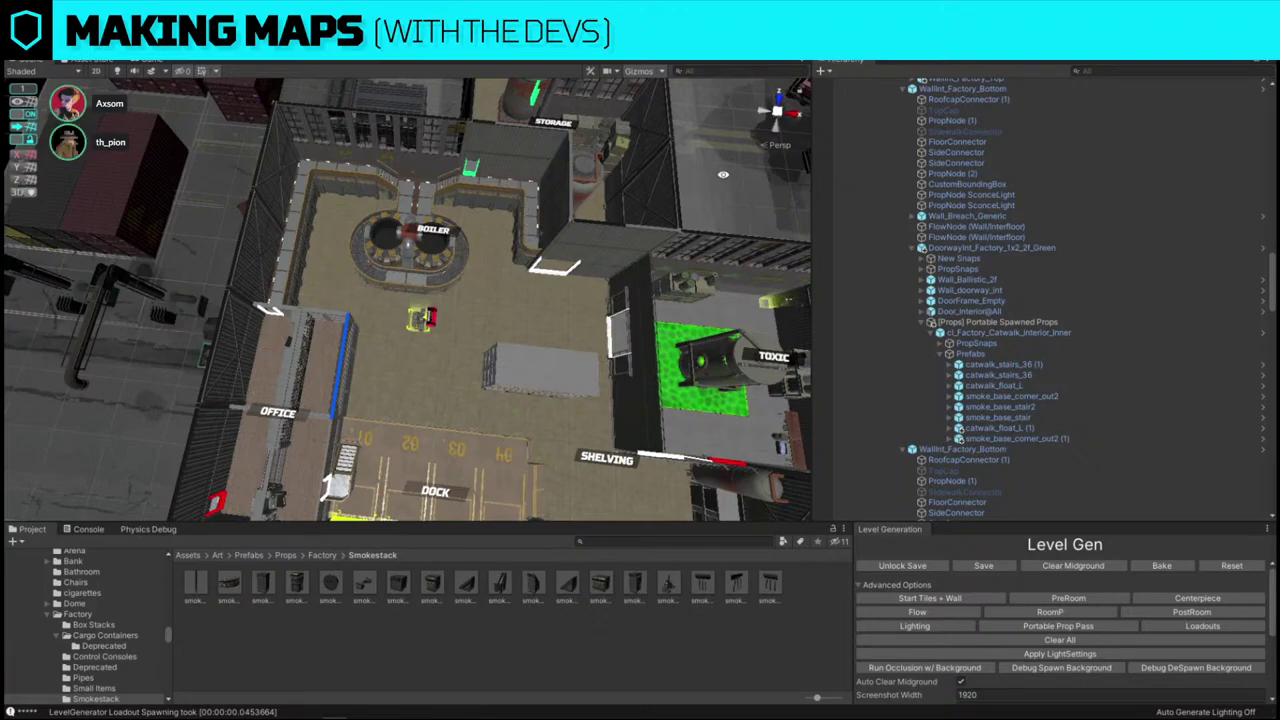
left_click(779, 145)
left_click_drag(618, 214, 546, 211, "alt")
scroll(545, 299, "down", 2)
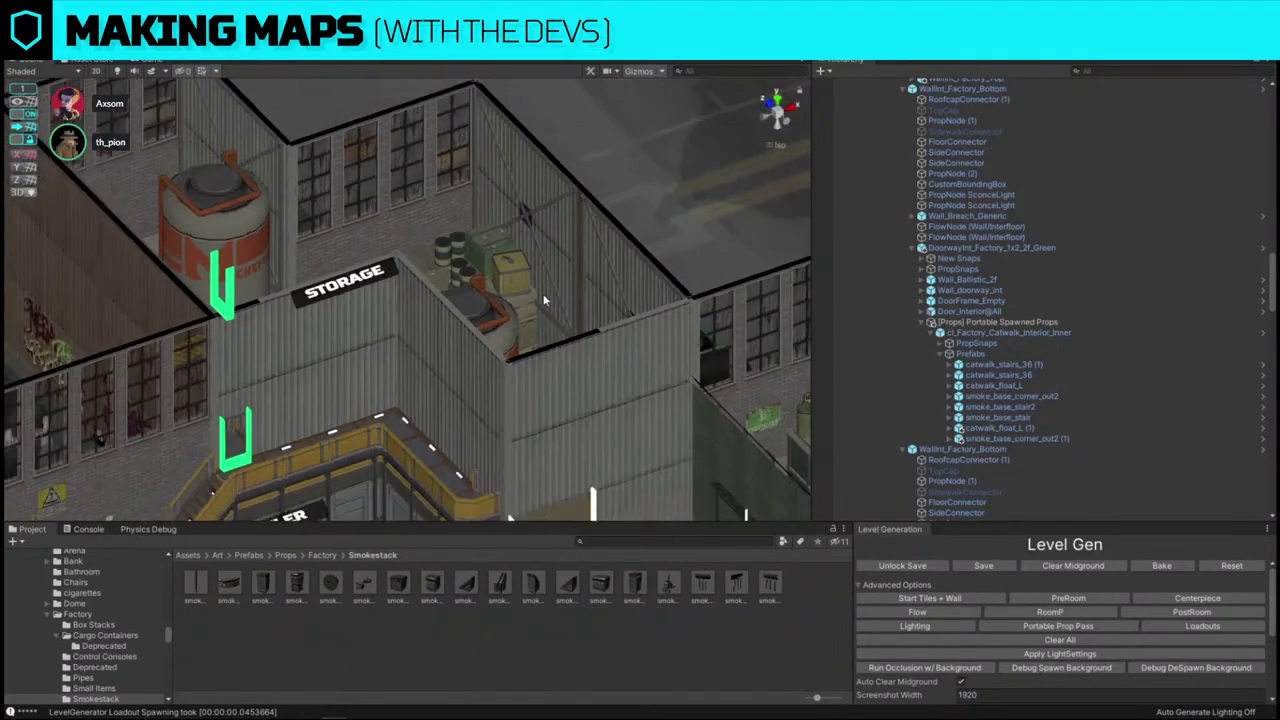
scroll(545, 295, "down", 8)
middle_click_drag(541, 289, 542, 326)
left_click_drag(542, 326, 550, 388, "alt")
middle_click_drag(636, 391, 673, 267)
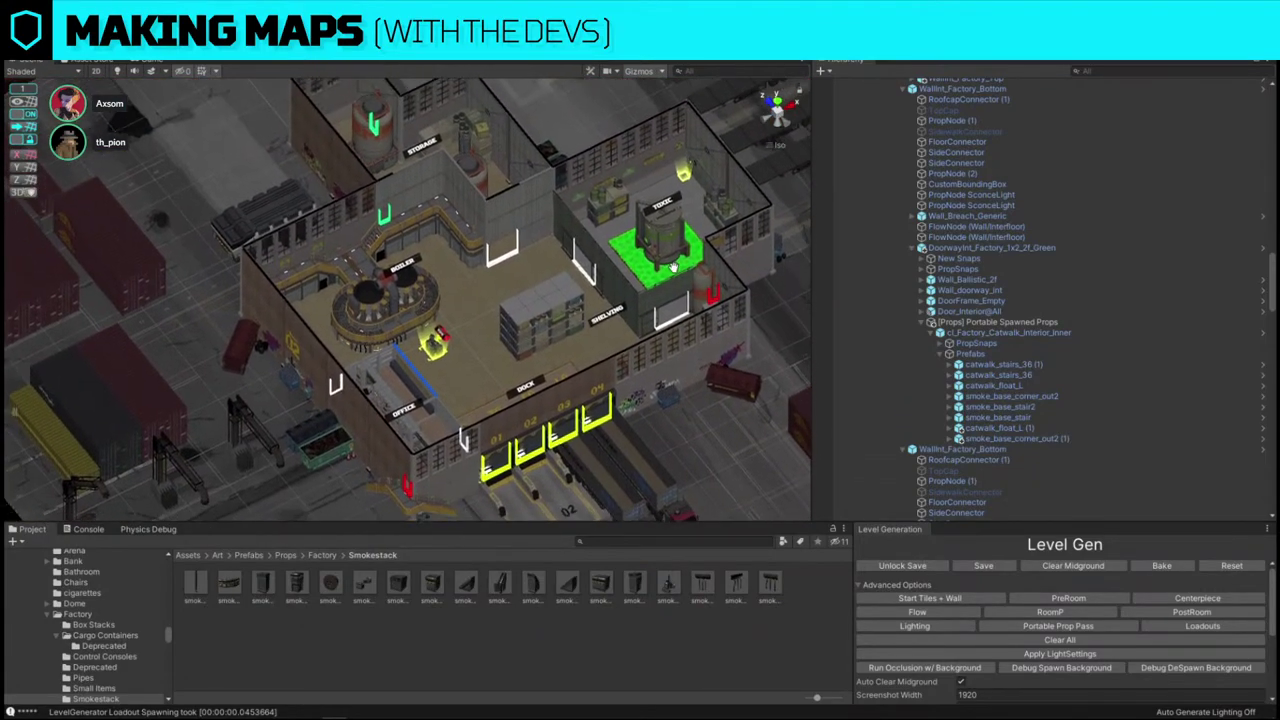
right_click_drag(674, 268, 688, 279)
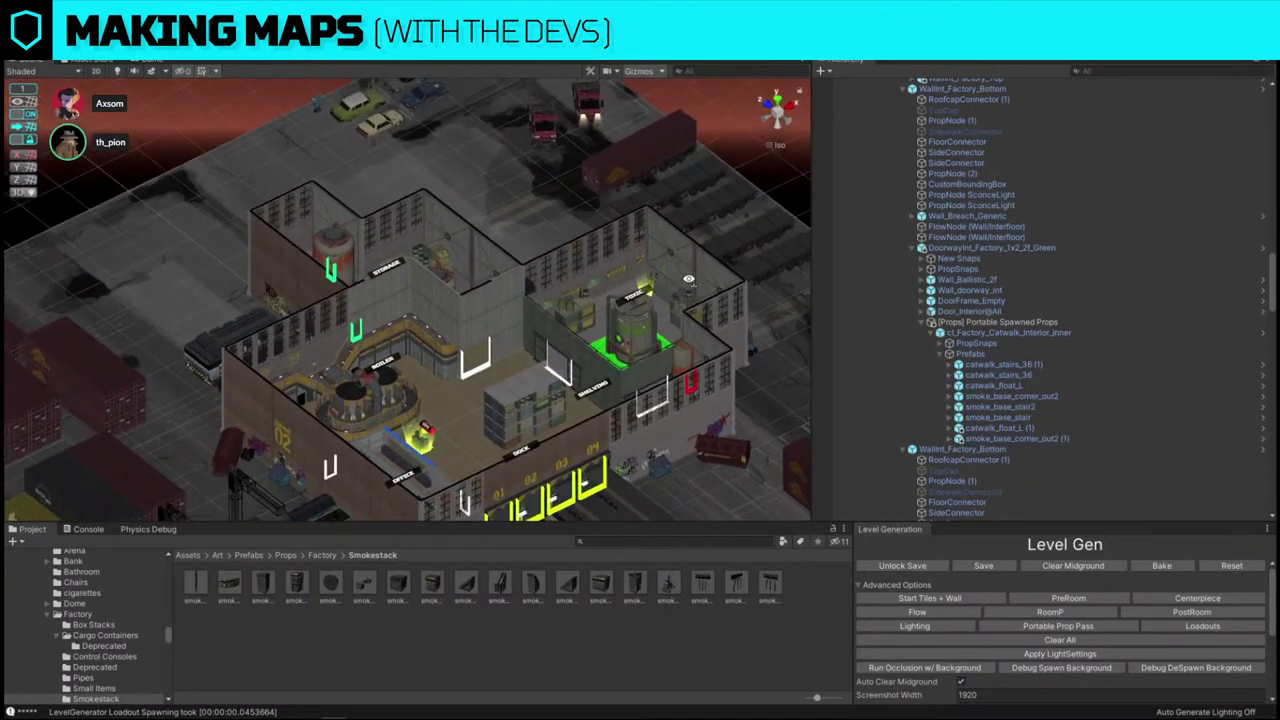
middle_click_drag(642, 289, 627, 269)
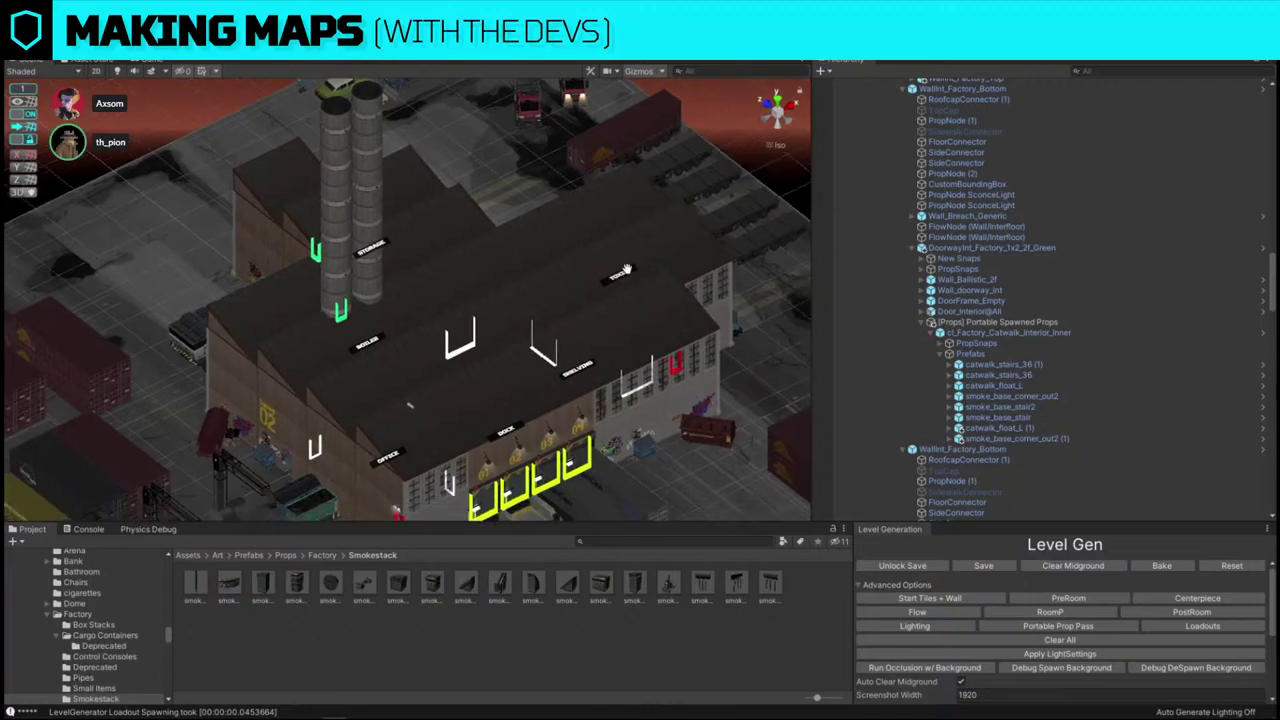
- View the whole factory and its surroundings from outside, hiding the roof to expose the interior
right_click_drag(625, 270, 604, 295)
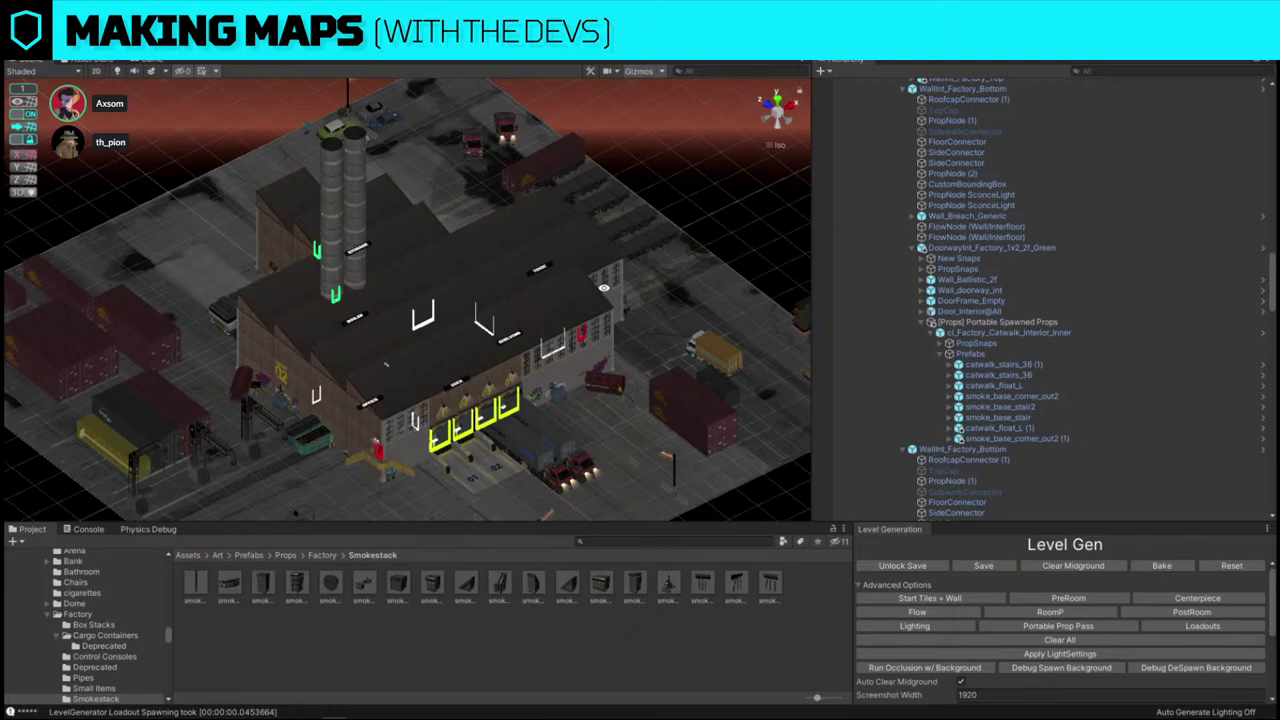
key("alt+r")
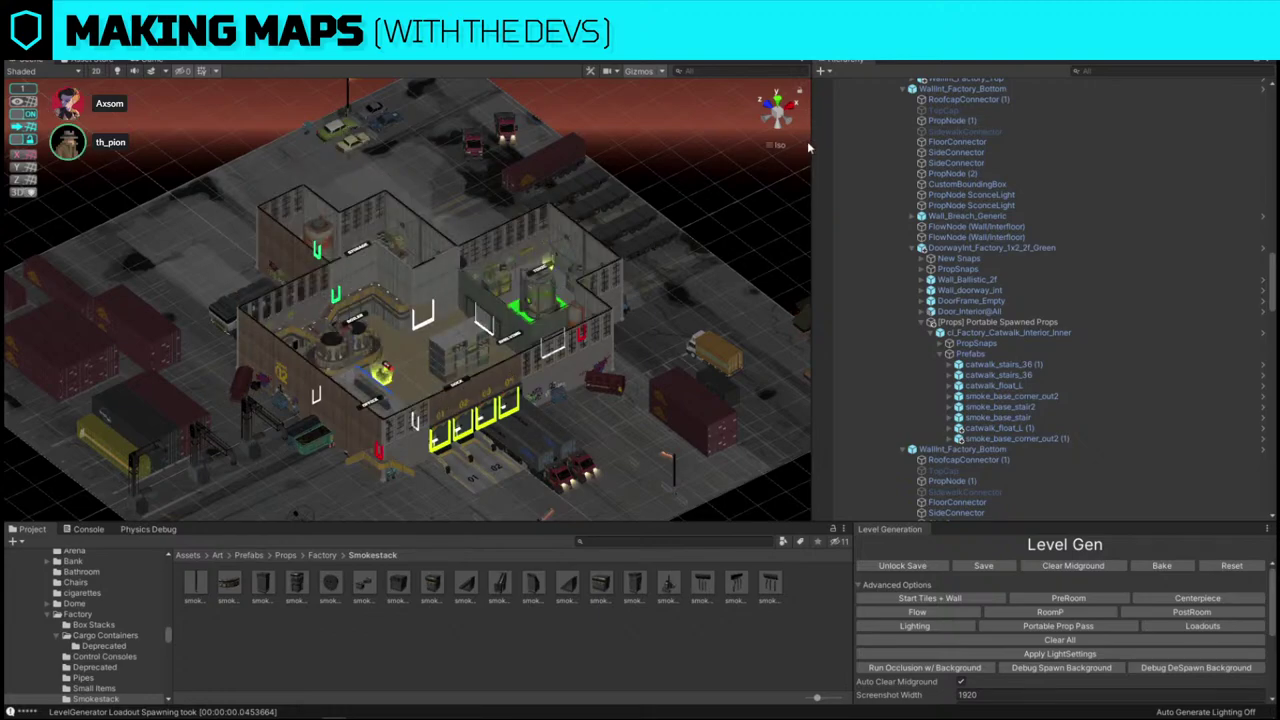
left_click(780, 146)
left_click(777, 148)
left_click(777, 148)
left_click(777, 148)
middle_click_drag(592, 368, 614, 329)
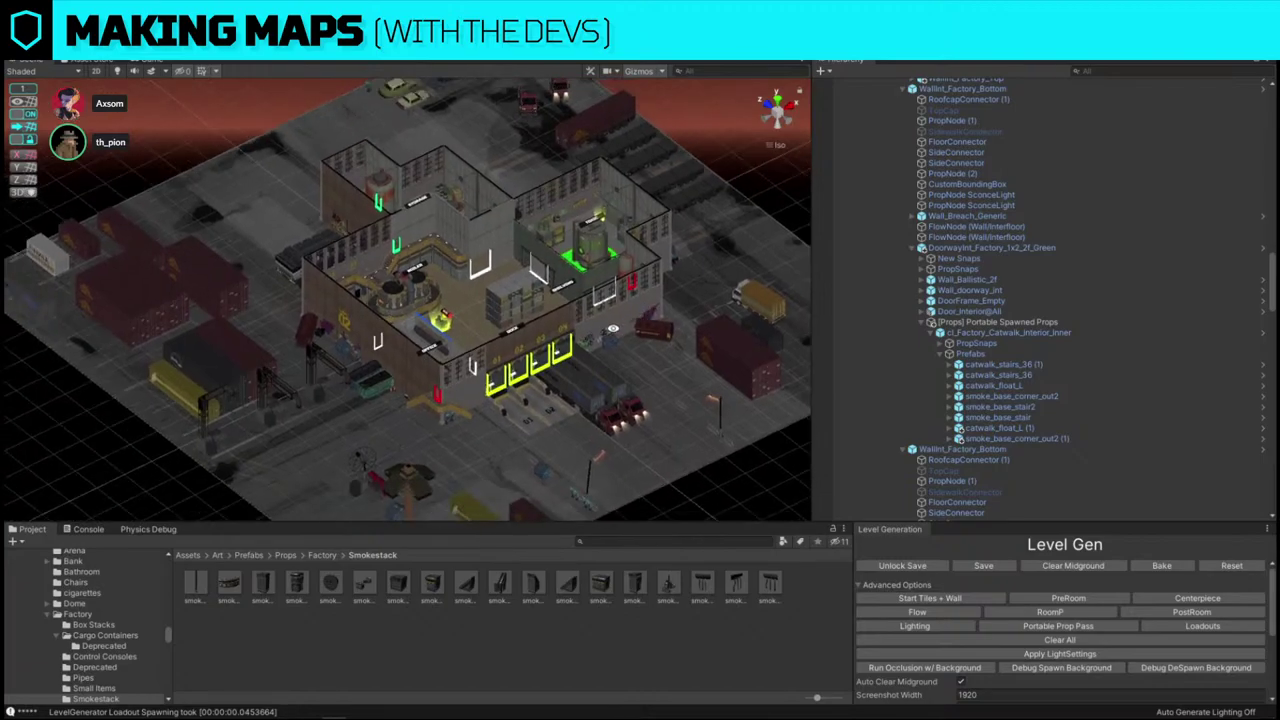
- Examine the boiler catwalks, office, dock, shelving and toxic rooms from above in perspective view
left_click_drag(537, 373, 544, 358, "alt")
right_click_drag(543, 357, 570, 50)
right_click_drag(395, 508, 459, 364)
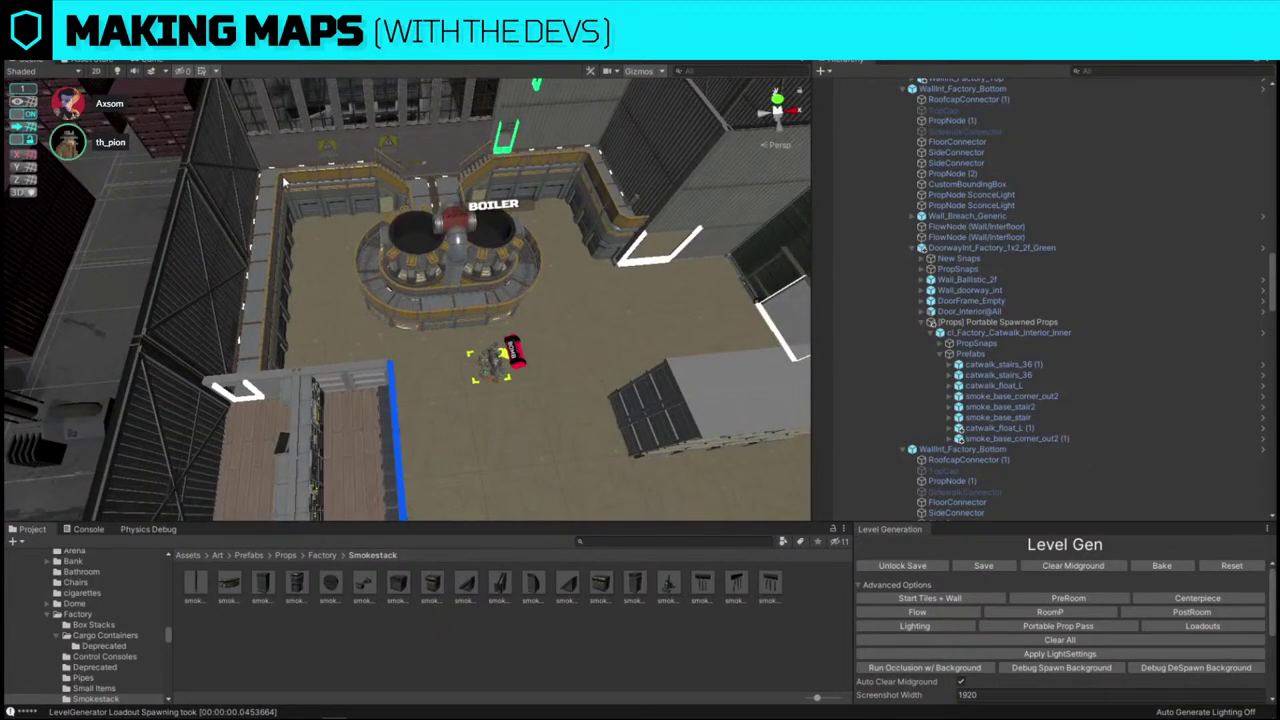
right_click_drag(432, 165, 450, 187)
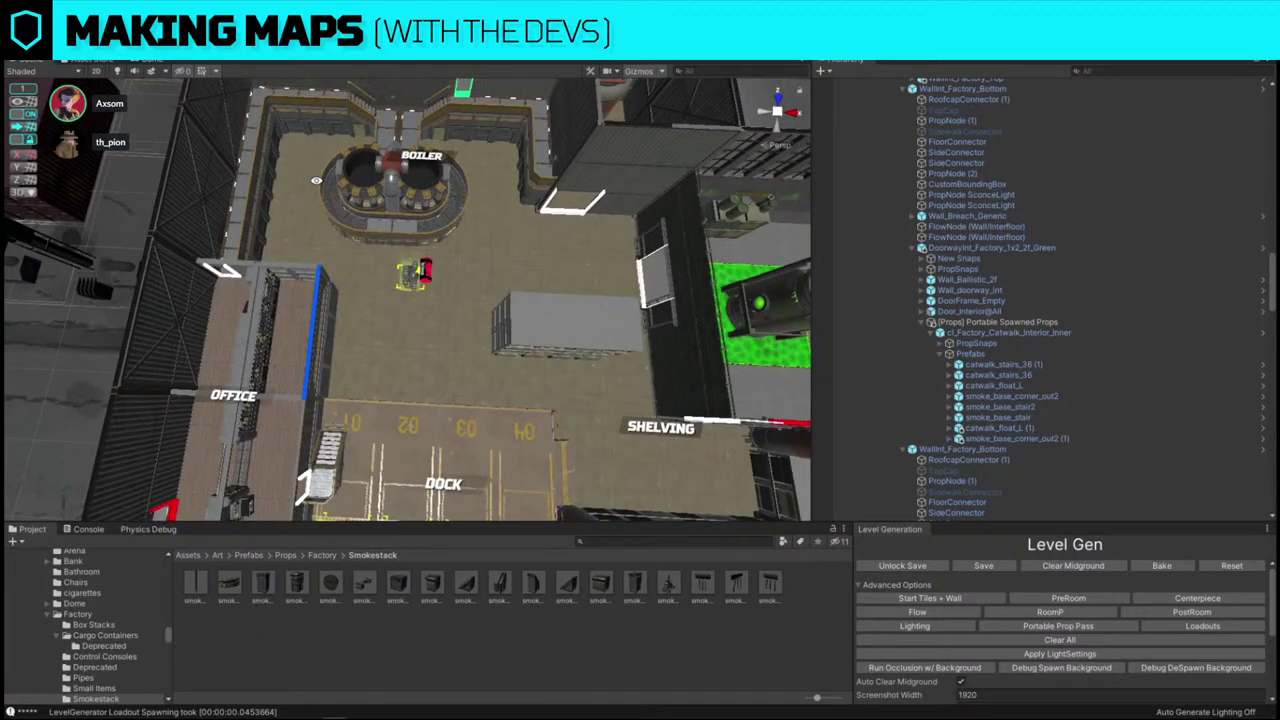
scroll(420, 260, "down", 3)
left_click_drag(460, 290, 495, 176, "alt")
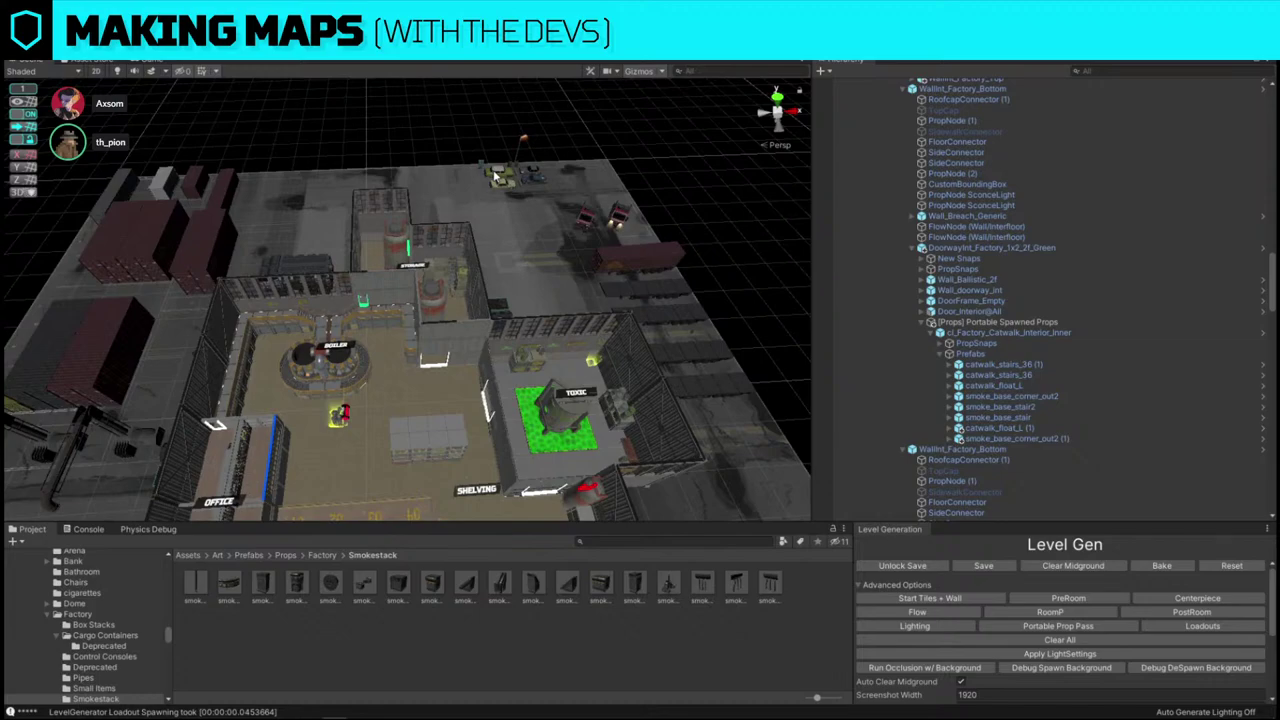
left_click_drag(502, 181, 486, 162, "alt")
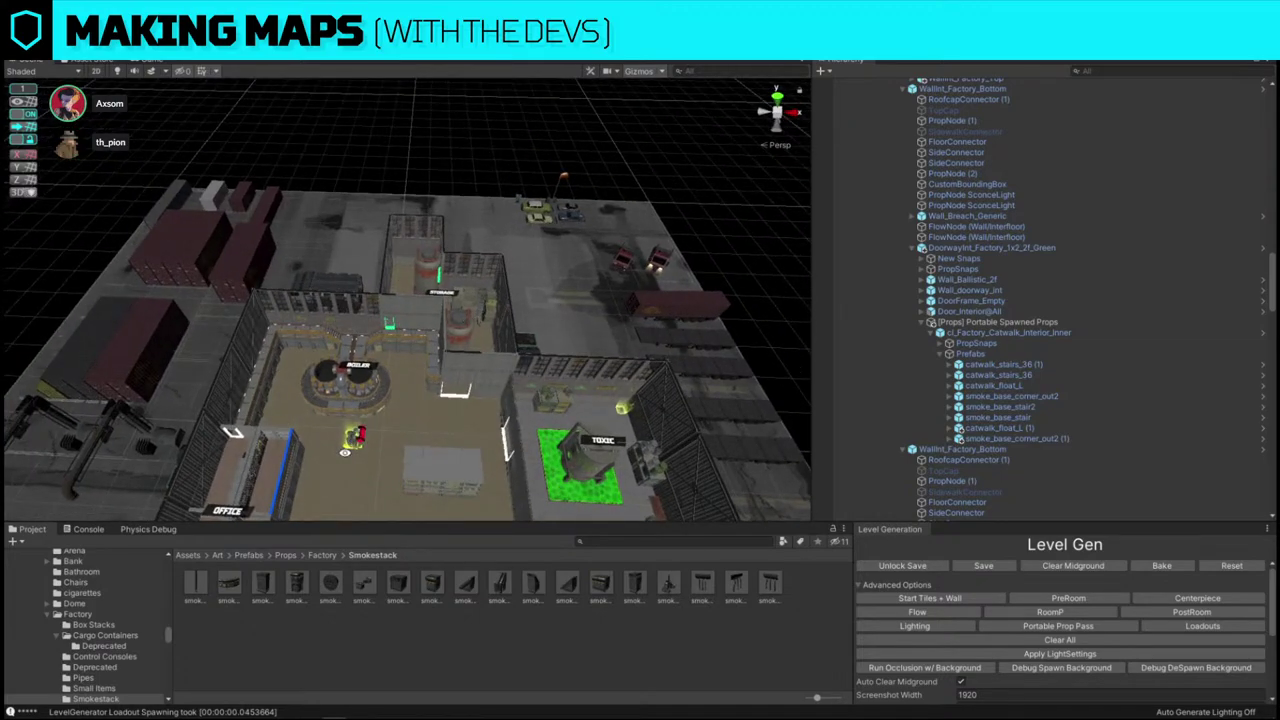
left_click_drag(345, 453, 351, 499, "alt")
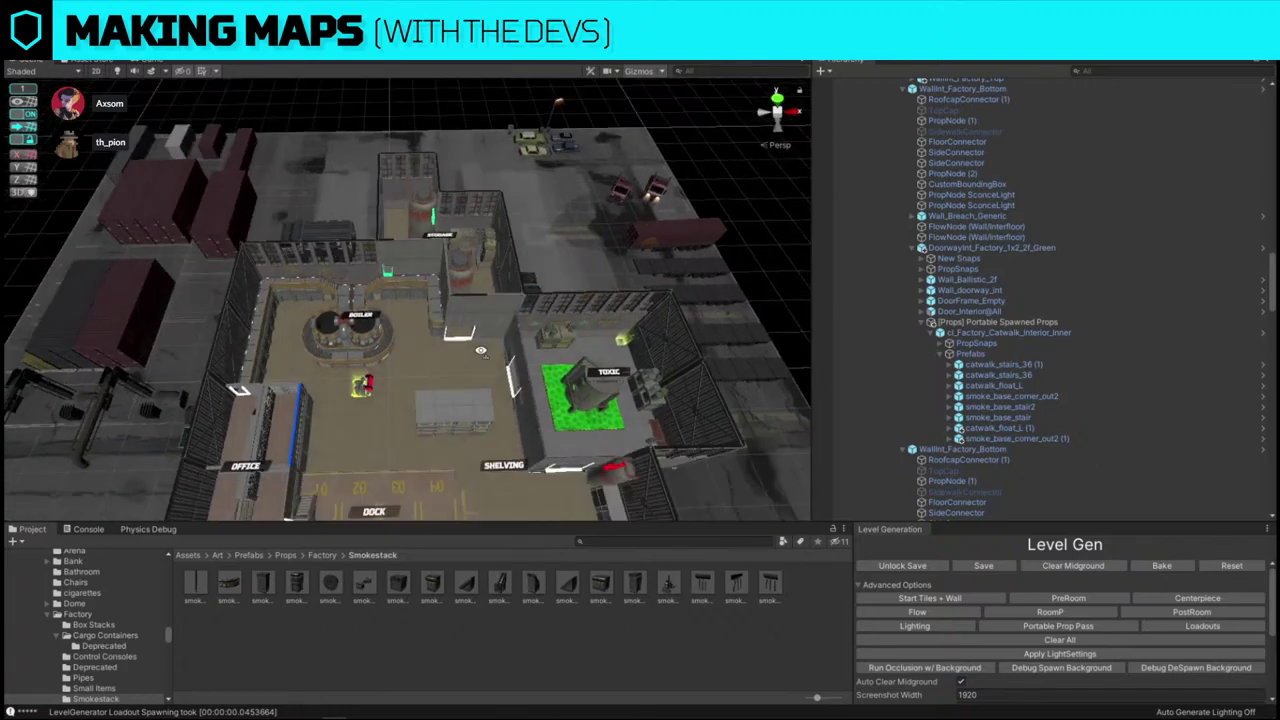
- Move the bomb a short distance away from the boiler, toward the dock
right_click_drag(480, 350, 431, 361)
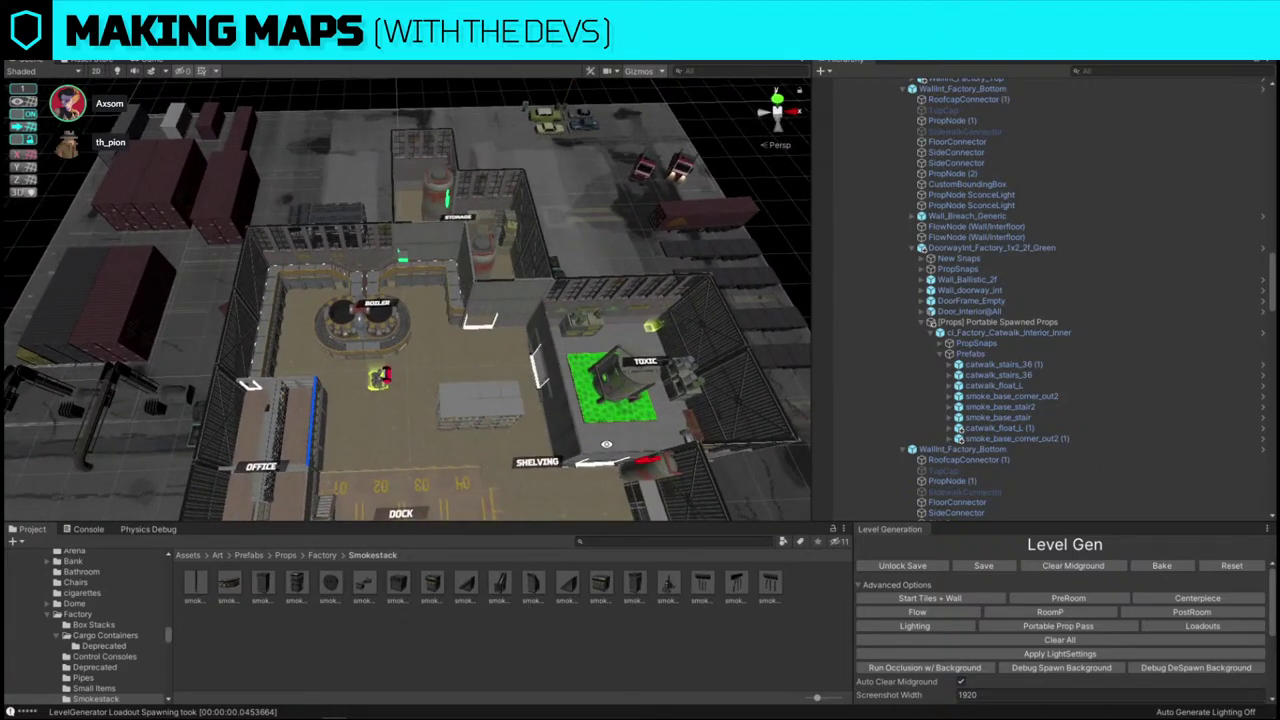
key("w")
right_click_drag(622, 472, 362, 457)
left_click(434, 337)
right_click_drag(508, 327, 482, 288)
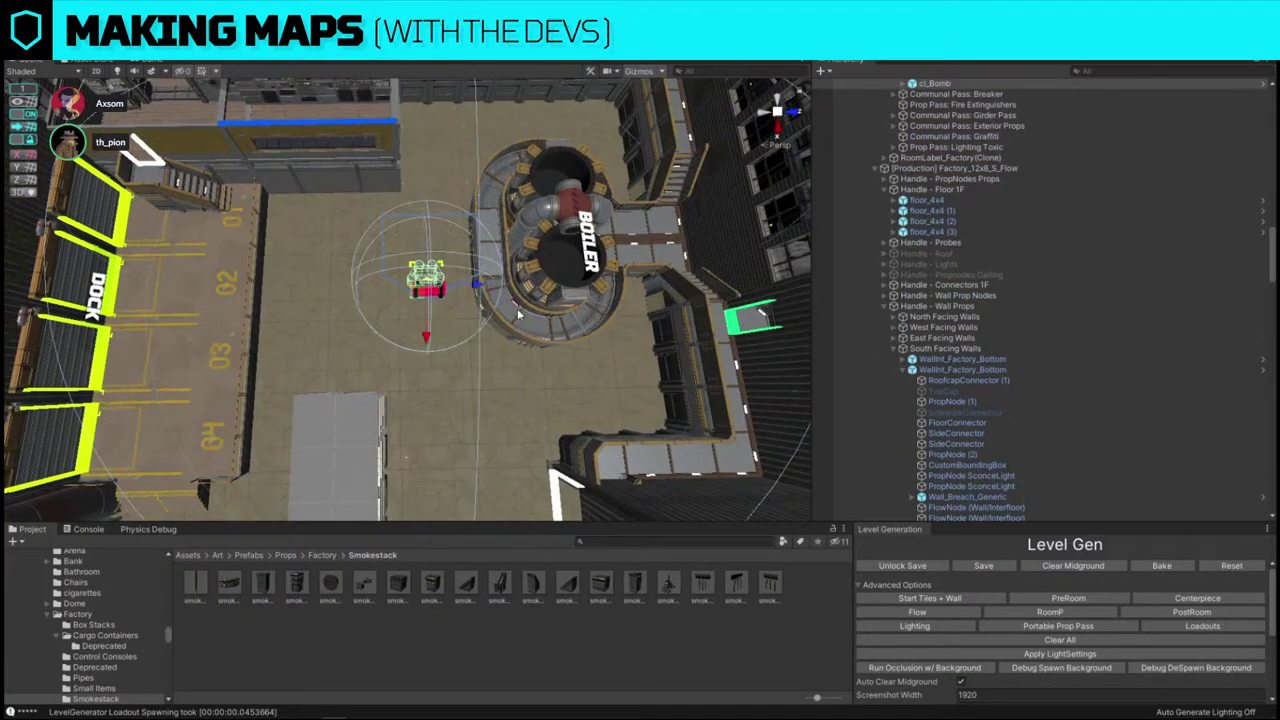
key("w")
left_click_drag(472, 290, 417, 291)
right_click_drag(368, 333, 511, 343)
key("w")
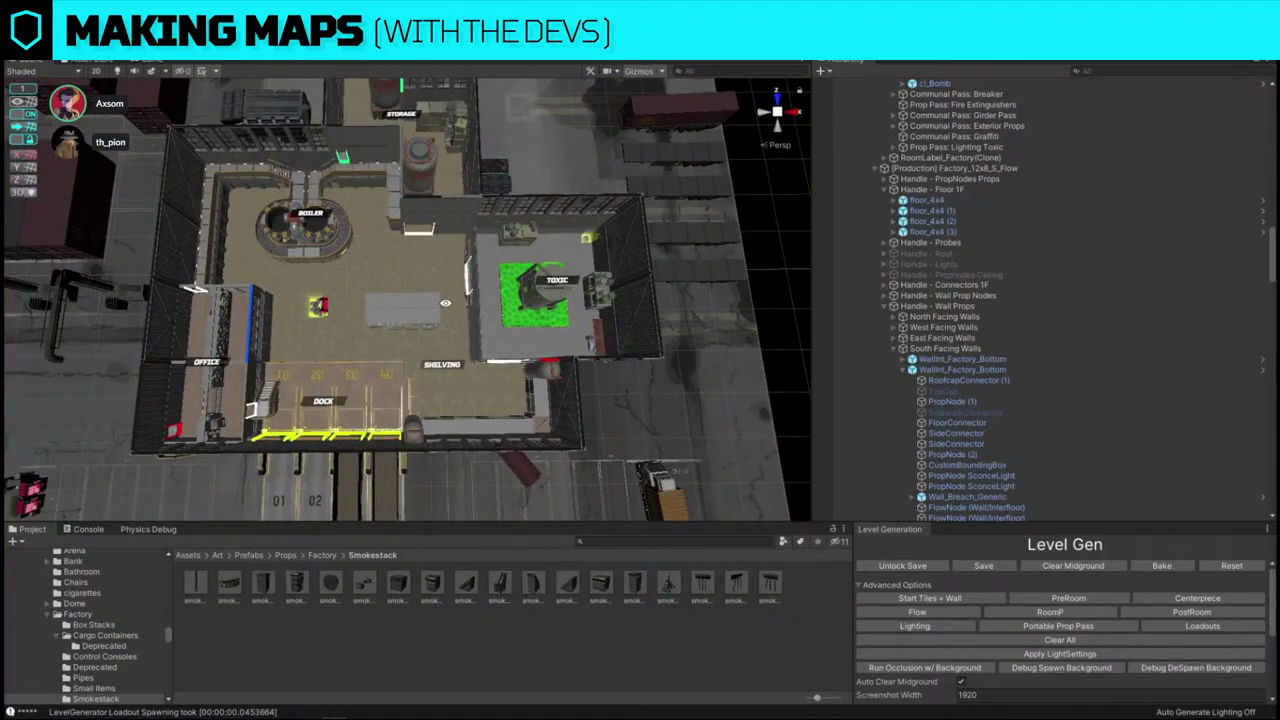
- Center the BOILER room label over the boiler's two smokestack openings
key("a")
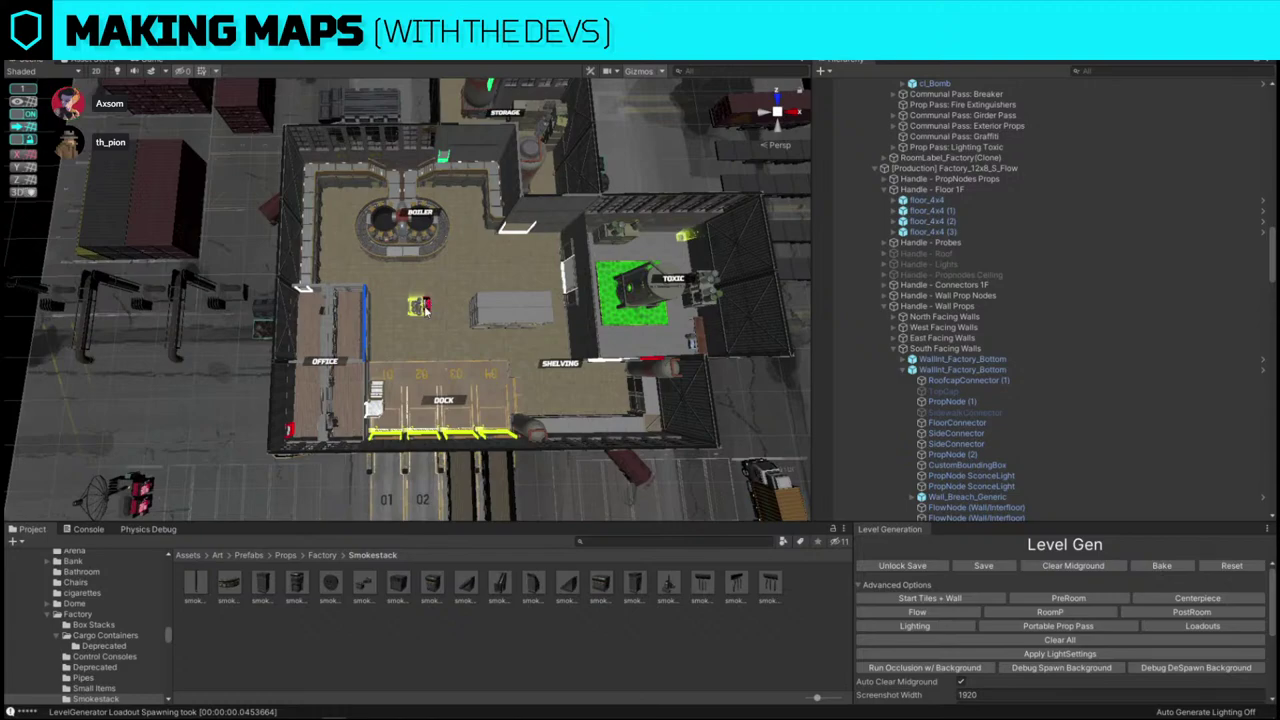
right_click_drag(420, 305, 498, 347)
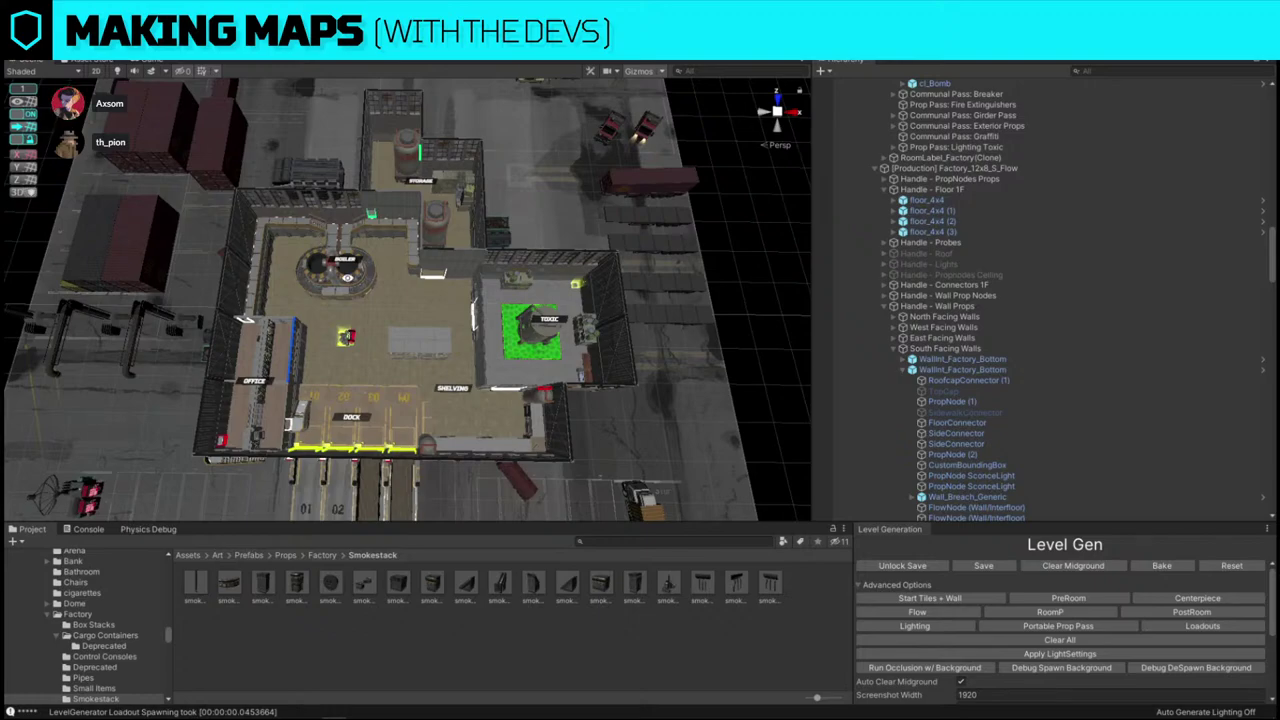
right_click_drag(313, 235, 367, 307)
key("w")
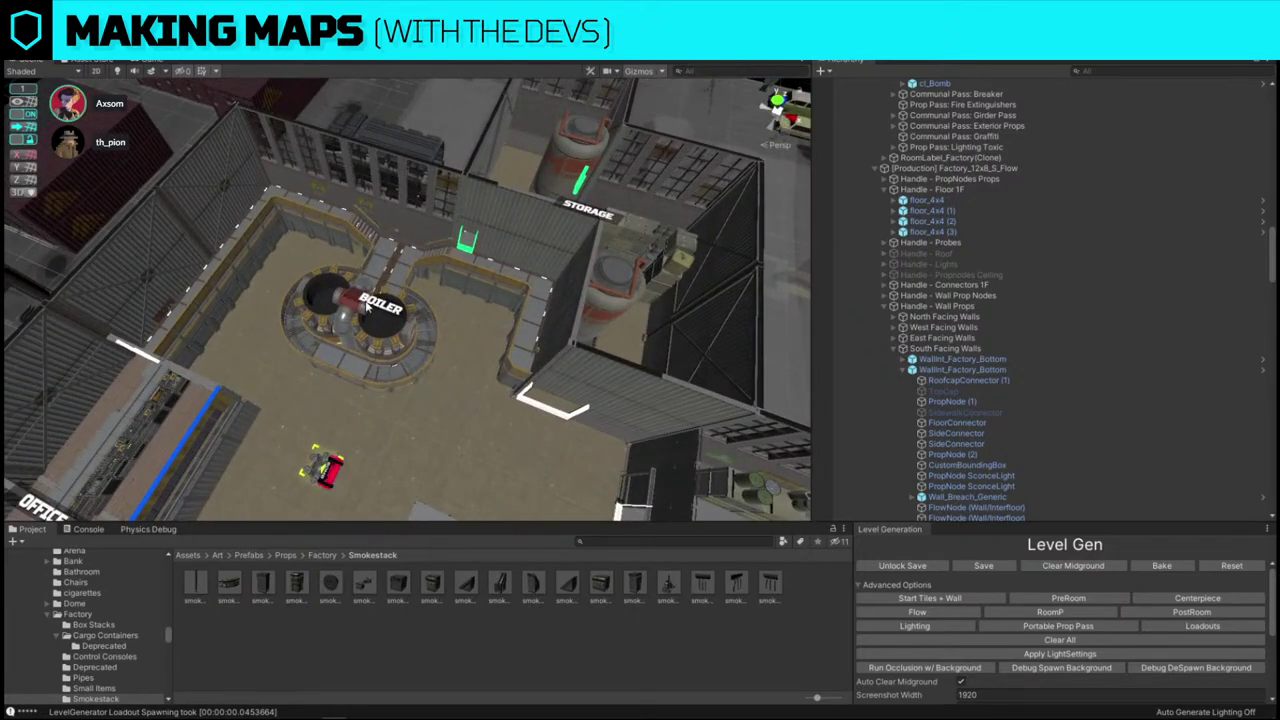
left_click(367, 308)
scroll(951, 438, "up", 7)
left_click(945, 351)
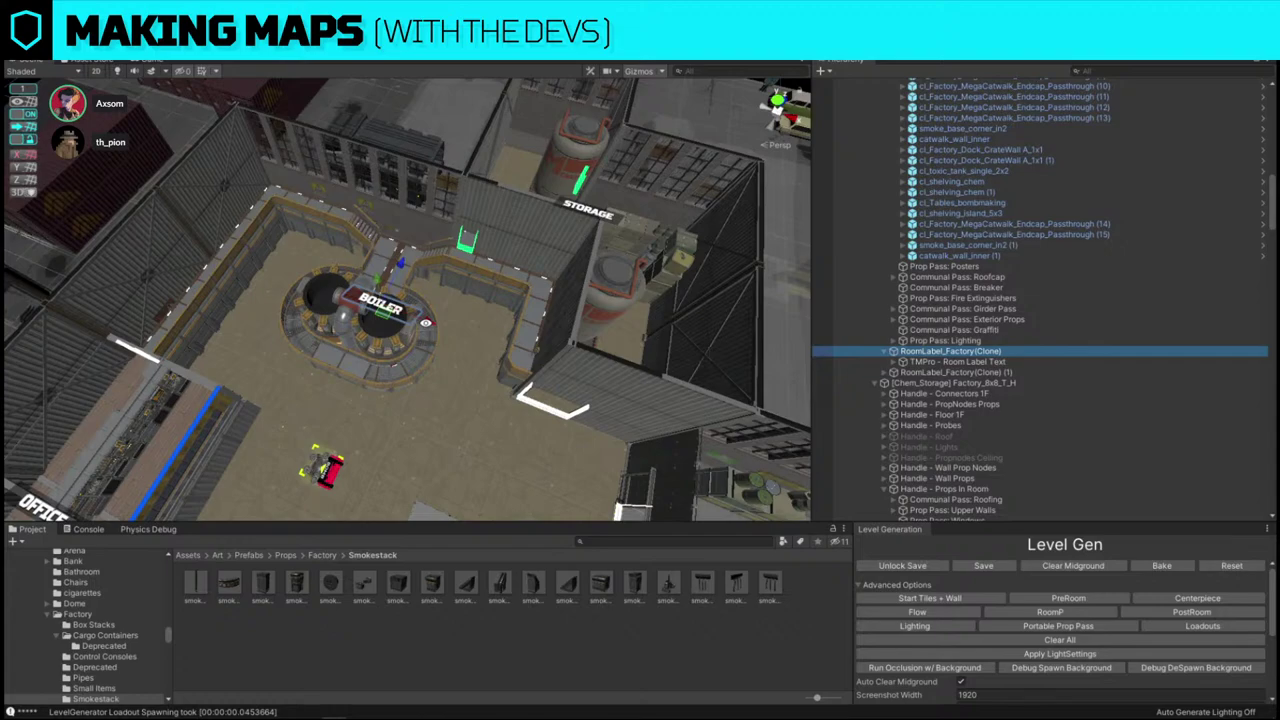
left_click_drag(426, 314, 467, 293, "alt")
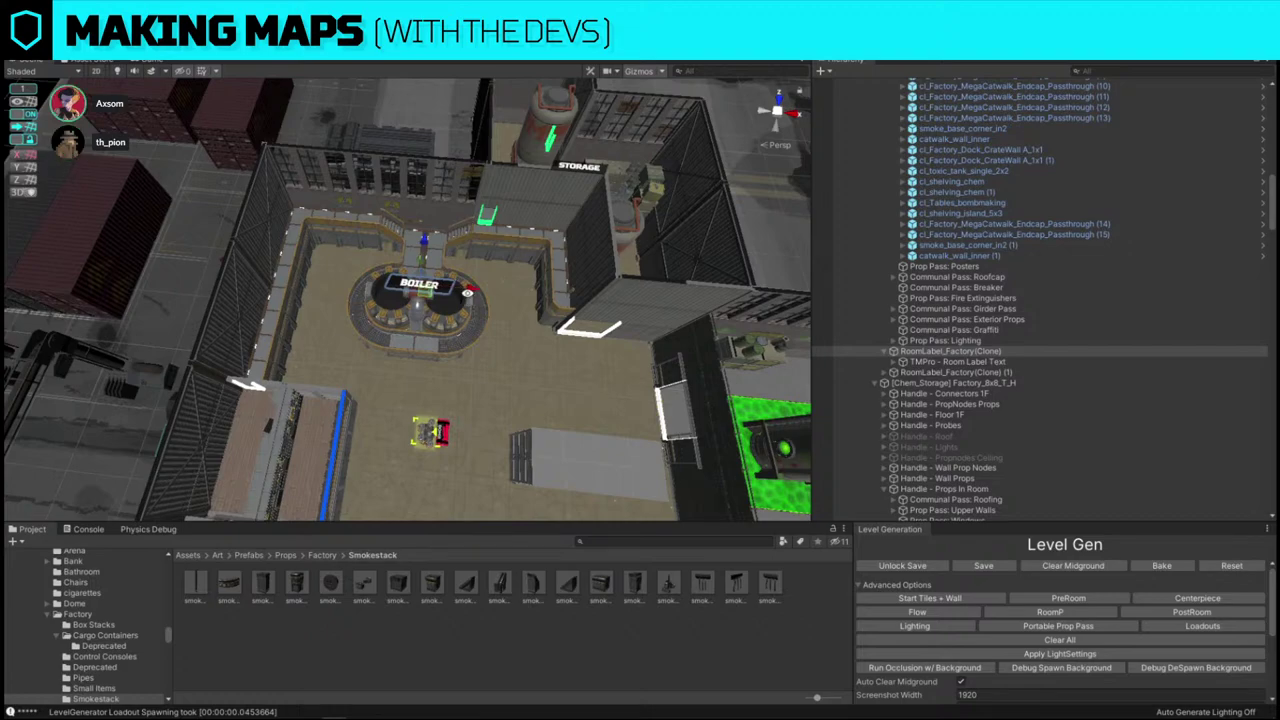
mouse_move(457, 265)
left_mouse_down("alt")
mouse_move(476, 208)
mouse_move(480, 300)
mouse_move(479, 276)
left_mouse_up("alt")
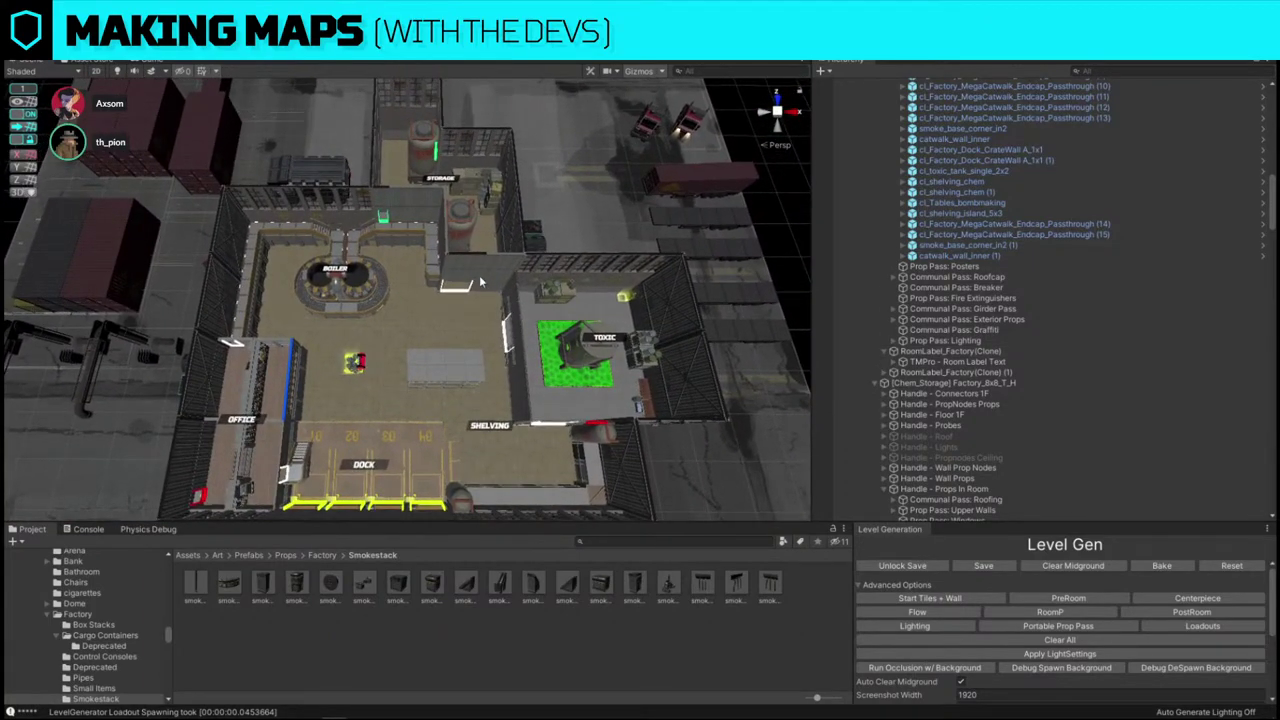
scroll(480, 285, "down", 3)
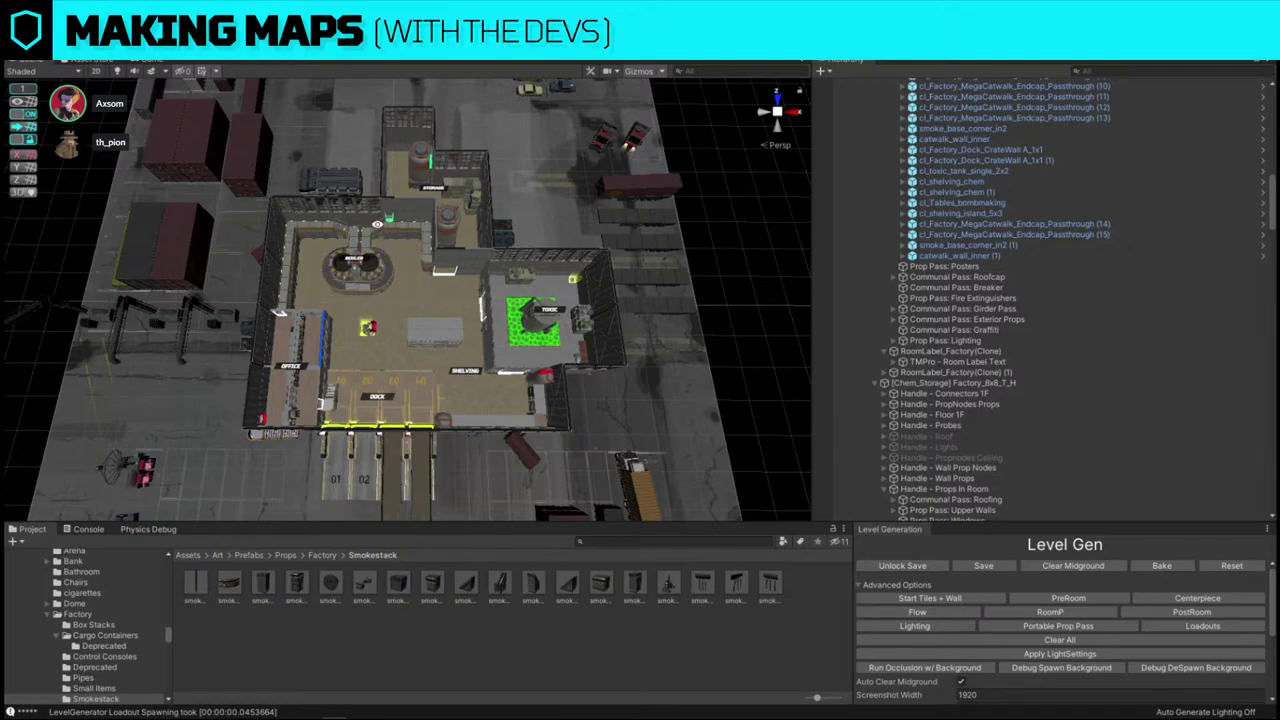
key("alt+r")
key("alt+r")
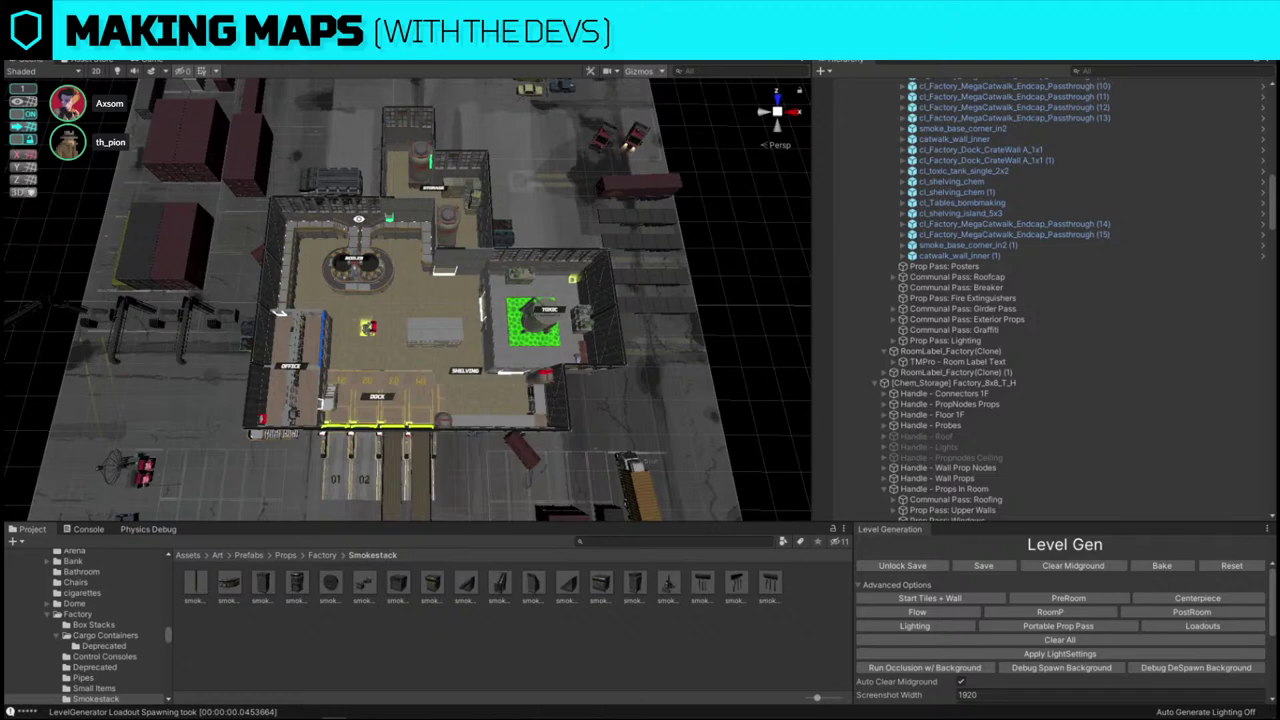
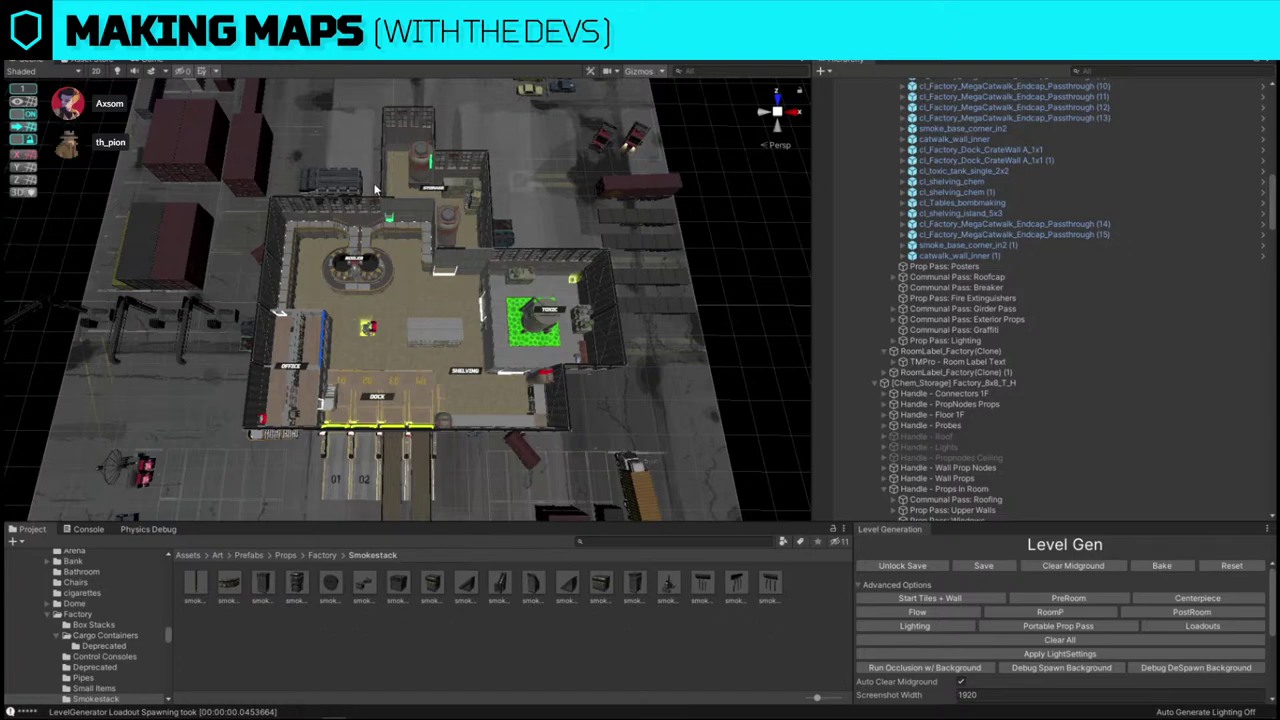
left_click_drag(404, 192, 413, 192, "alt")
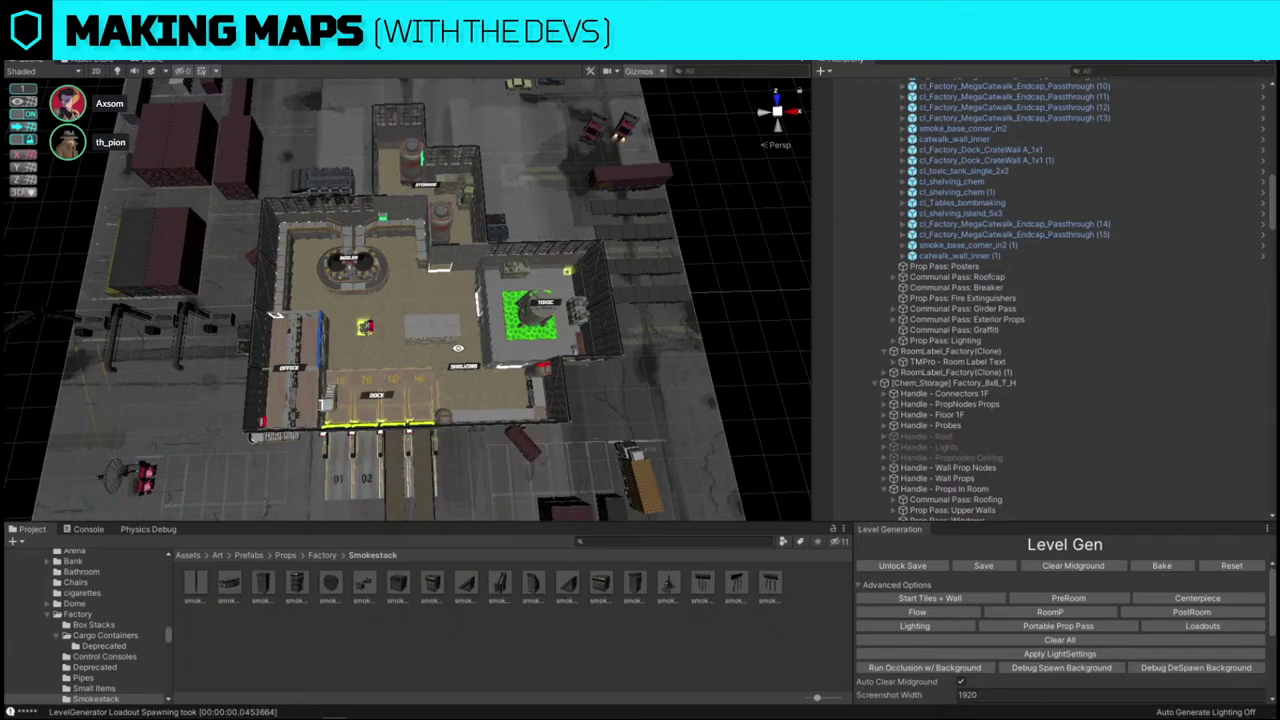
- Turn grid snapping off and raise the cl_shelving_island_5x3 slightly so its bottom crates rest on the floor
right_click_drag(455, 351, 555, 316)
key("w")
key("w")
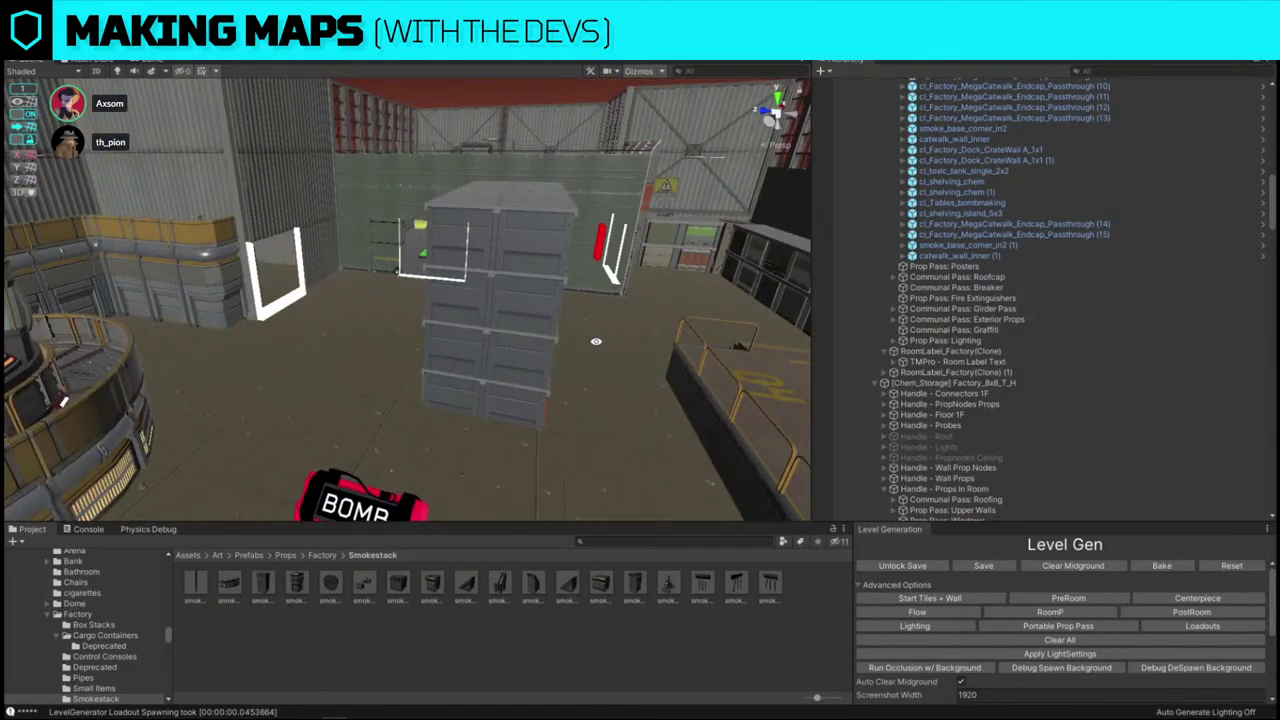
left_click_drag(596, 341, 347, 396, "alt")
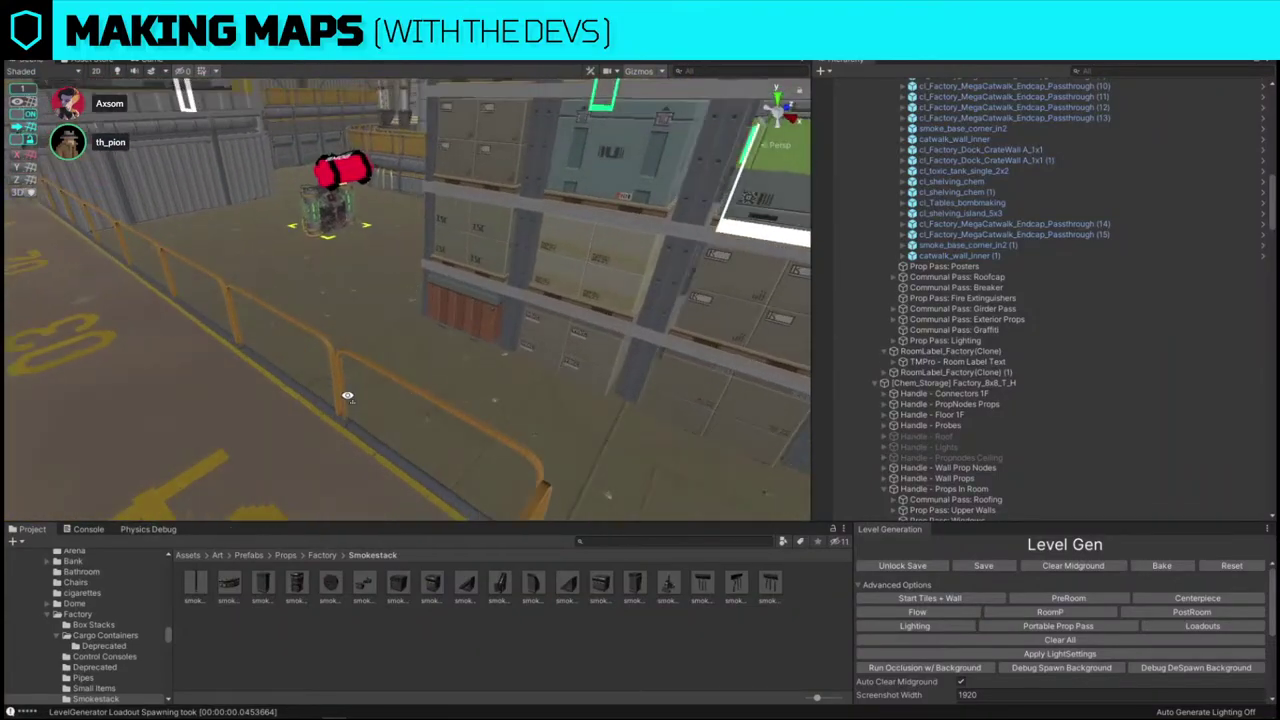
right_click_drag(347, 396, 516, 374)
left_click(477, 295)
left_click(25, 114)
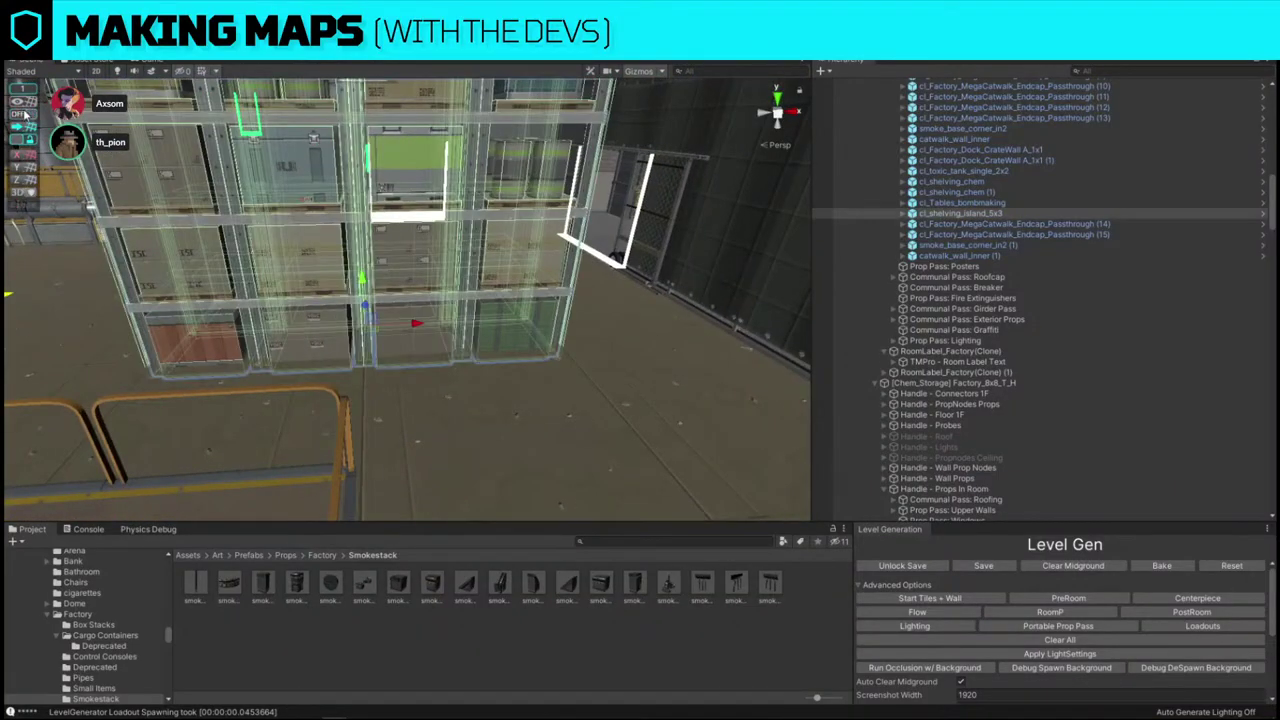
left_click_drag(365, 285, 367, 272)
right_click_drag(367, 272, 354, 206)
left_click(477, 143)
left_click_drag(354, 206, 172, 178, "alt")
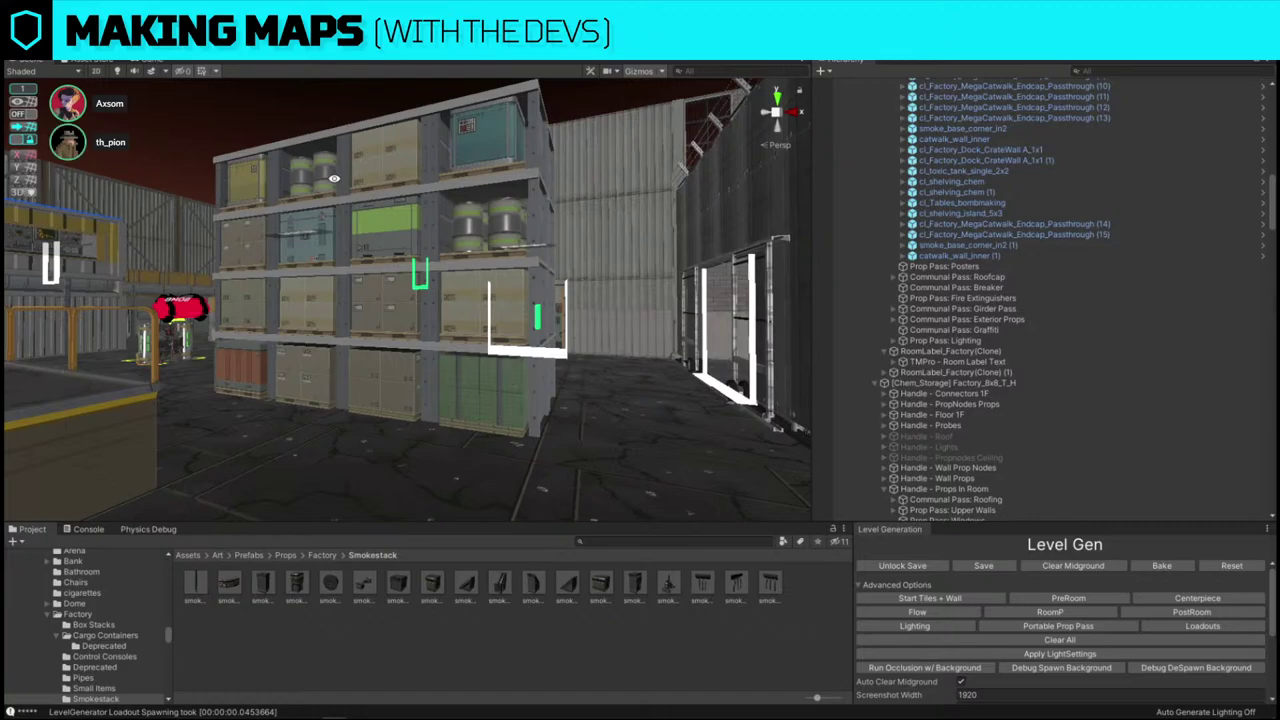
- Turn grid snapping back on and shift both cl_semi_trailer objects along the dock toward bay 01
right_click_drag(338, 206, 691, 346)
left_click_drag(691, 346, 621, 366, "alt")
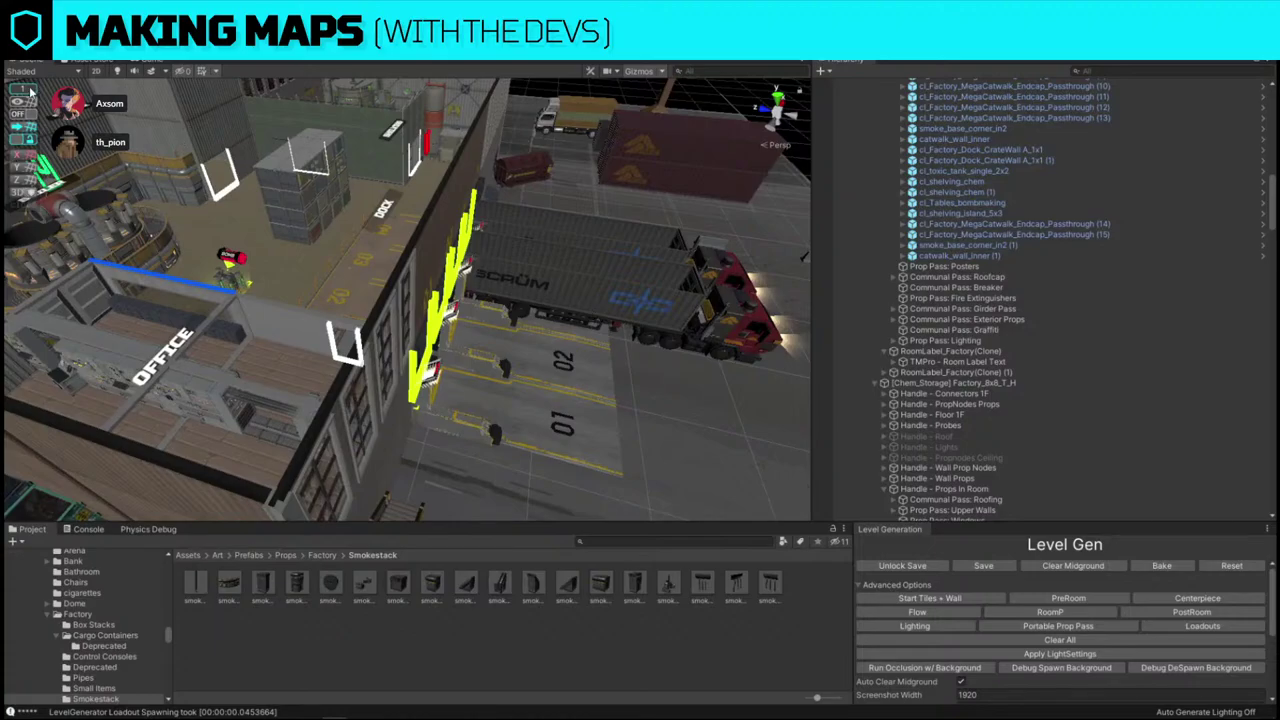
right_click_drag(215, 285, 341, 281)
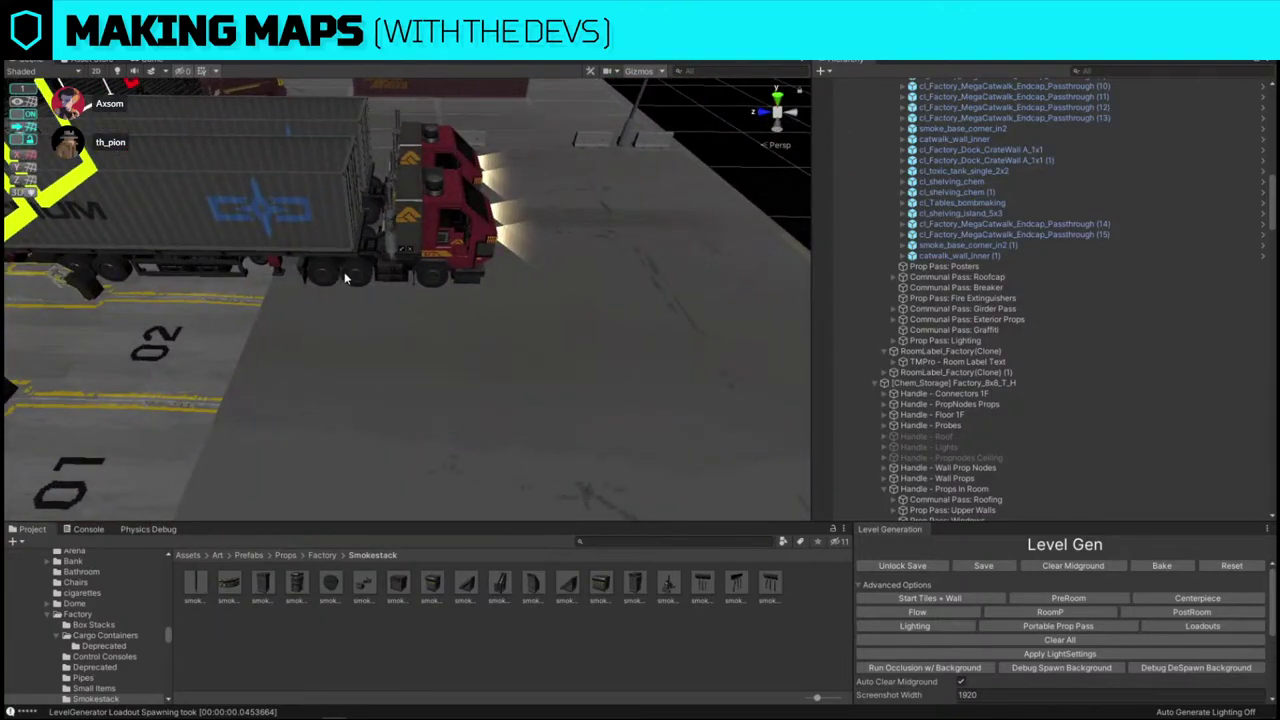
left_click(345, 278)
left_click_drag(345, 278, 453, 253, "alt")
left_click(375, 323)
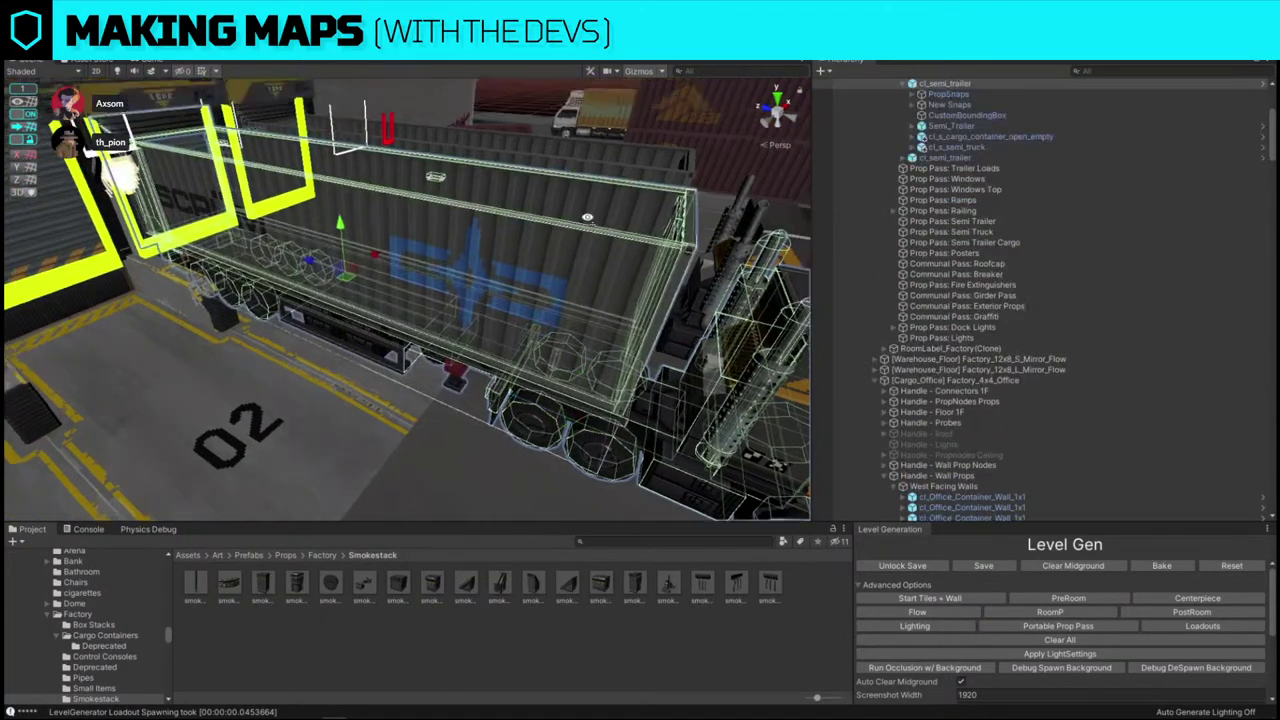
left_click_drag(375, 323, 408, 378, "alt")
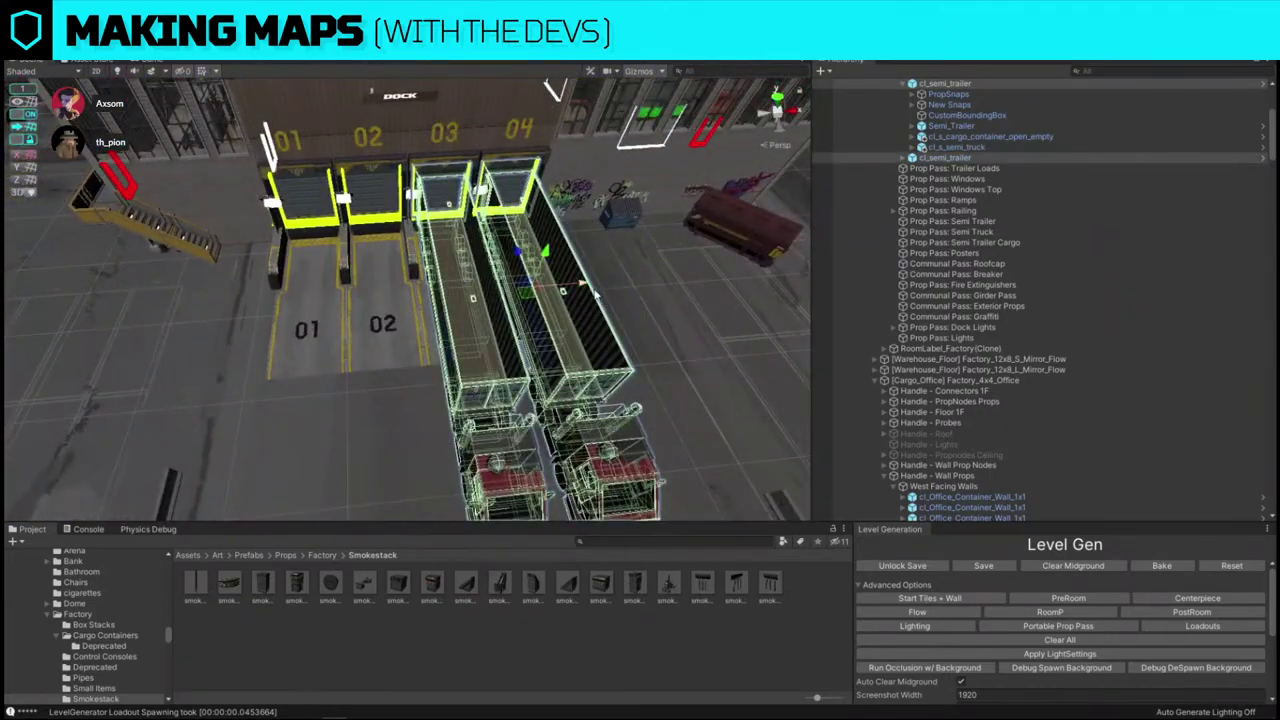
left_click_drag(574, 287, 446, 292)
- Move one of the two semi trailers to dock bay 04, leaving bays 02 and 03 open
right_click_drag(446, 292, 389, 250)
left_click(443, 151)
left_click_drag(388, 249, 334, 175, "alt")
right_click_drag(440, 258, 292, 300)
left_click(289, 316)
left_click_drag(294, 298, 406, 354)
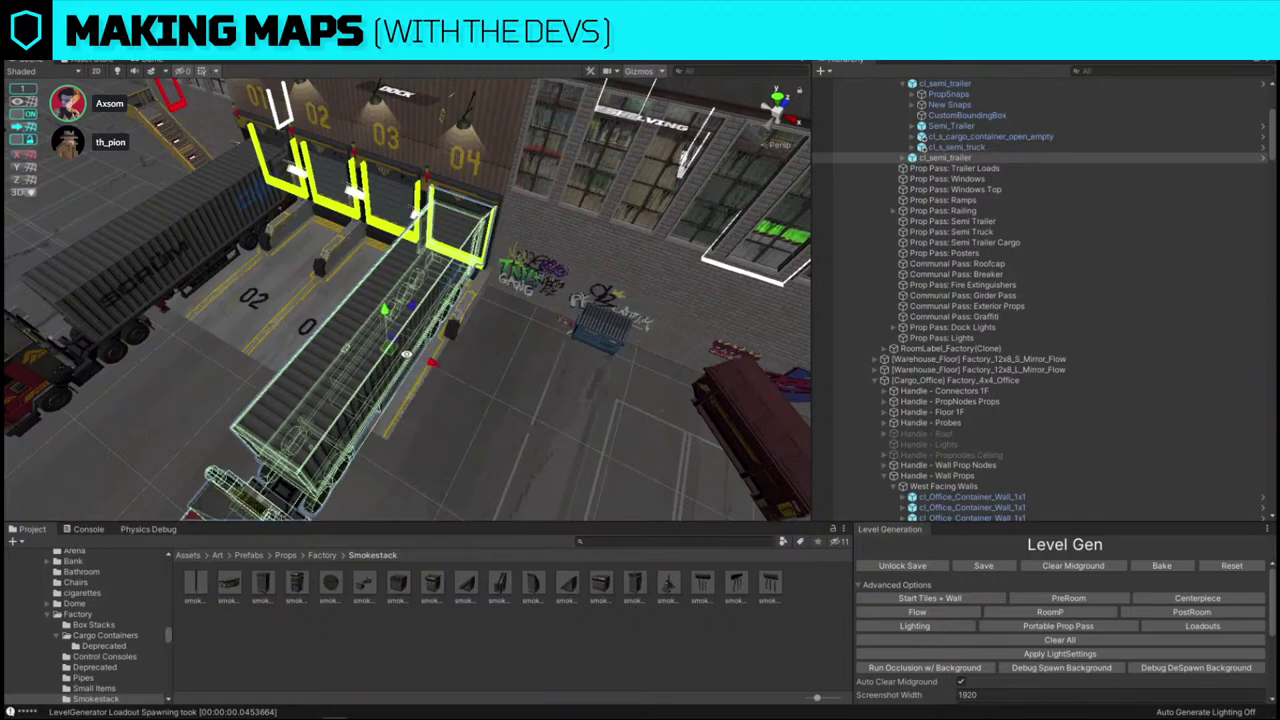
- Examine the sightlines at floor level from the dock past the shelving island and through the chain-link chemical area
right_click_drag(398, 356, 204, 344)
key("s")
key("a")
key("w")
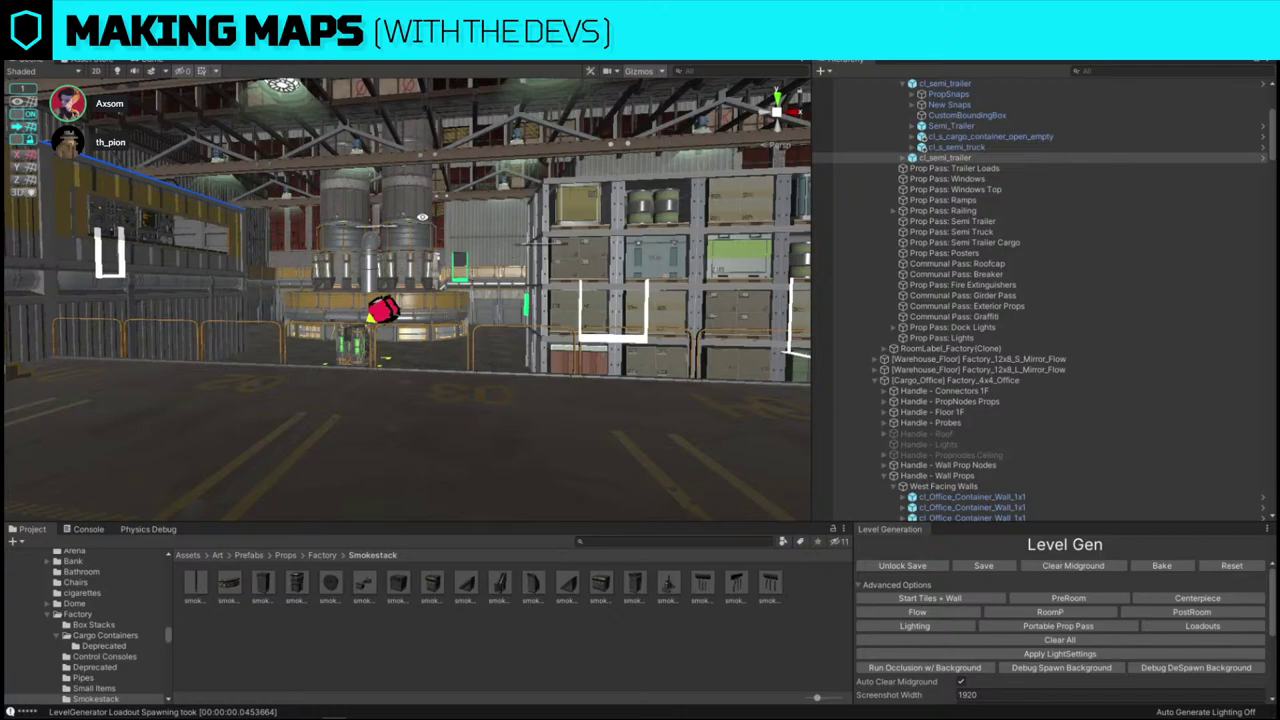
right_click_drag(316, 252, 386, 271)
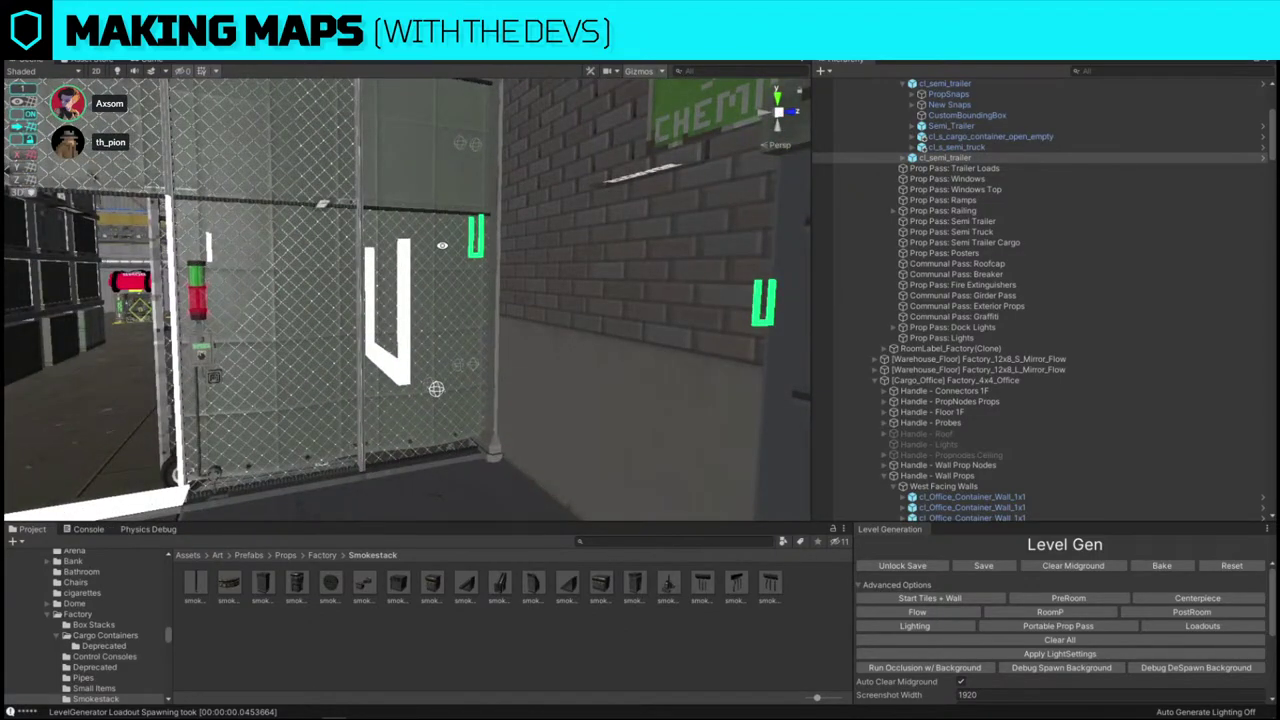
right_click_drag(592, 248, 612, 261)
right_click_drag(521, 248, 211, 213)
key("alt+d")
left_click(924, 71)
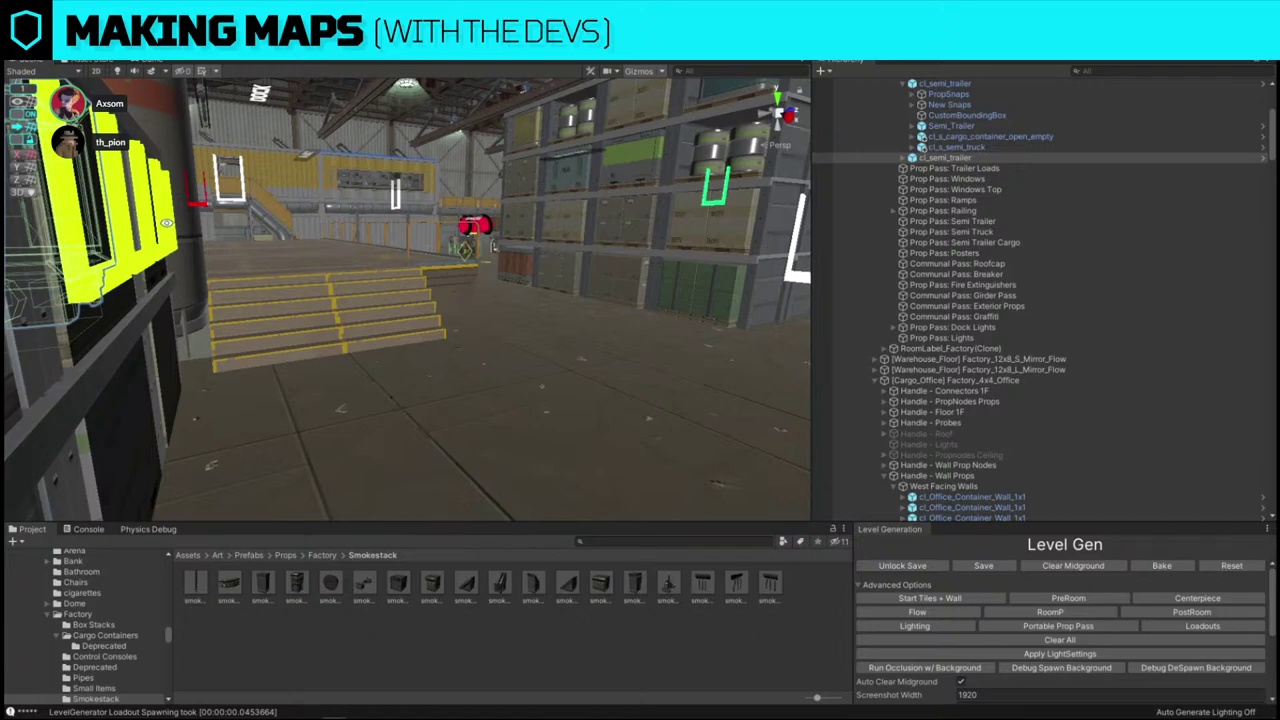
- Pull the cl_s_boxes_full_a crate out of the shelving island's bottom row toward the dock, with grid snapping off
key("w")
right_click_drag(628, 267, 629, 325)
left_click(512, 280)
left_click(606, 278)
key("w")
left_click(465, 278)
key("w")
right_click_drag(465, 278, 561, 312)
key("s")
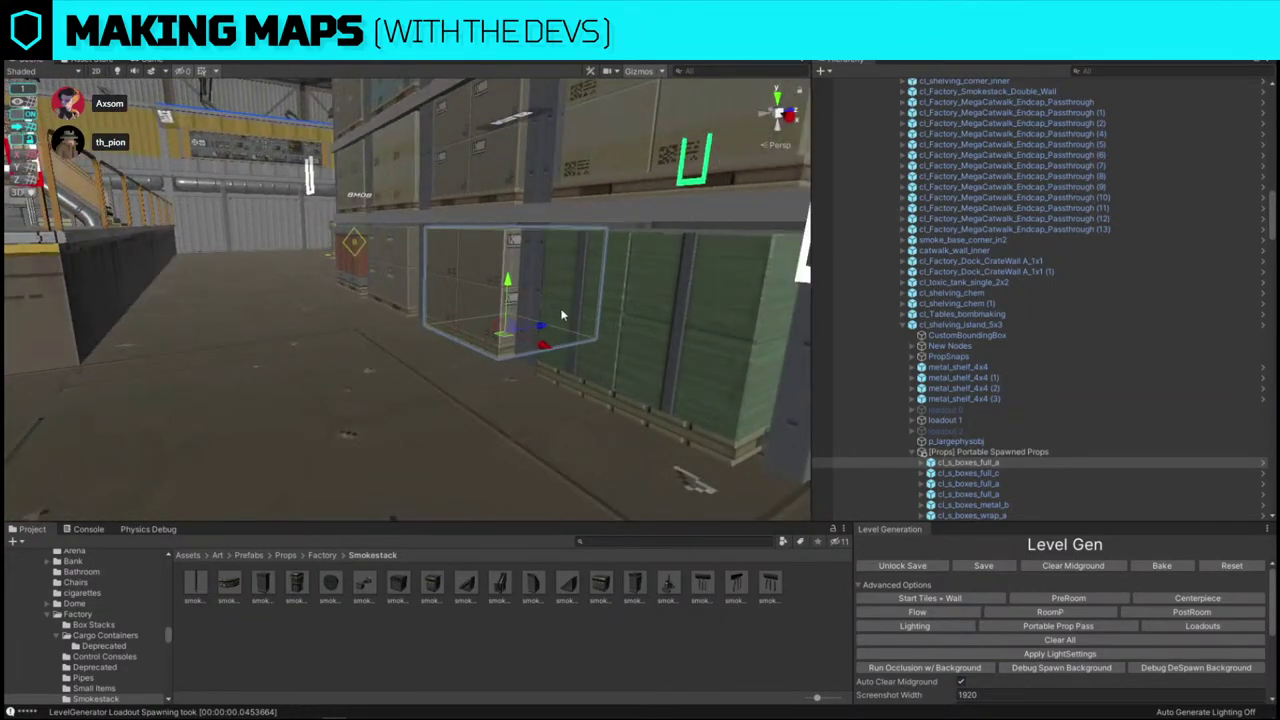
left_click_drag(561, 312, 483, 344)
left_click(13, 126)
left_click(18, 115)
key("w")
right_click_drag(470, 305, 538, 369)
- Examine the updated factory from outside and above with the roof hidden, covering the shelving island, dock, boiler, storage and toxic areas
left_click_drag(584, 352, 467, 363, "alt")
key("s")
right_click_drag(467, 363, 577, 236)
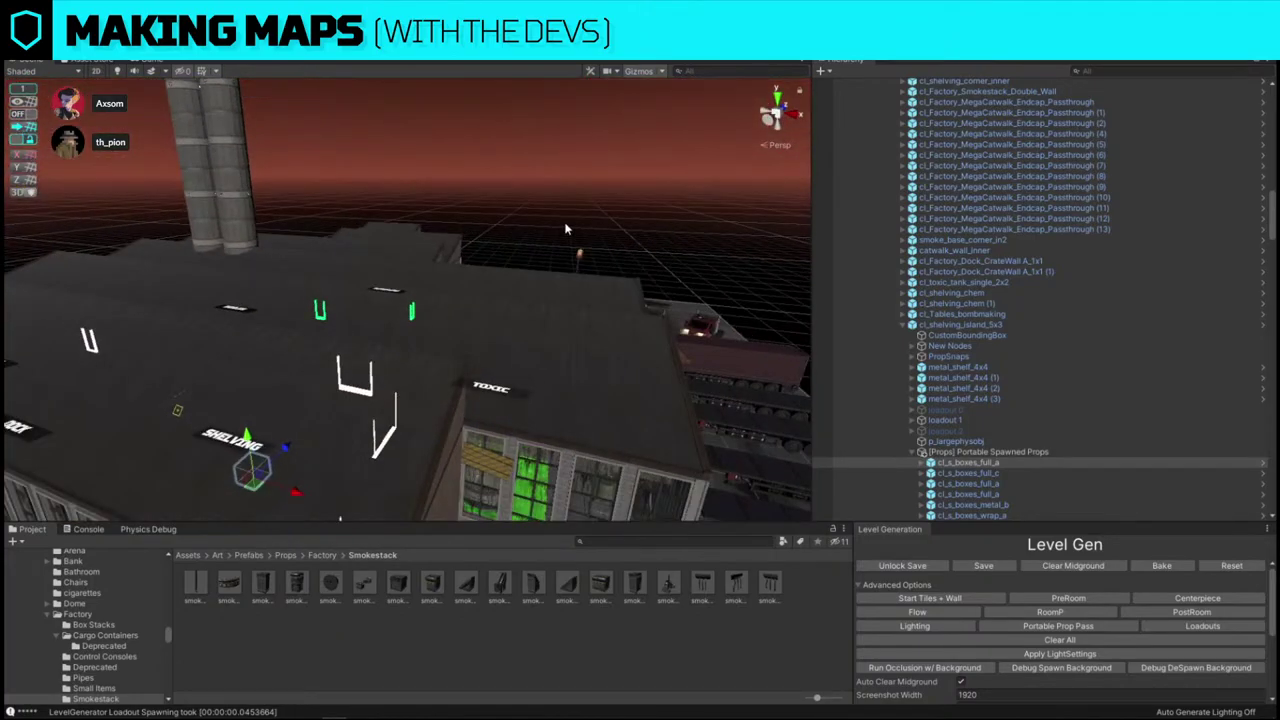
scroll(565, 229, "up", 3)
left_click_drag(565, 229, 585, 220, "alt")
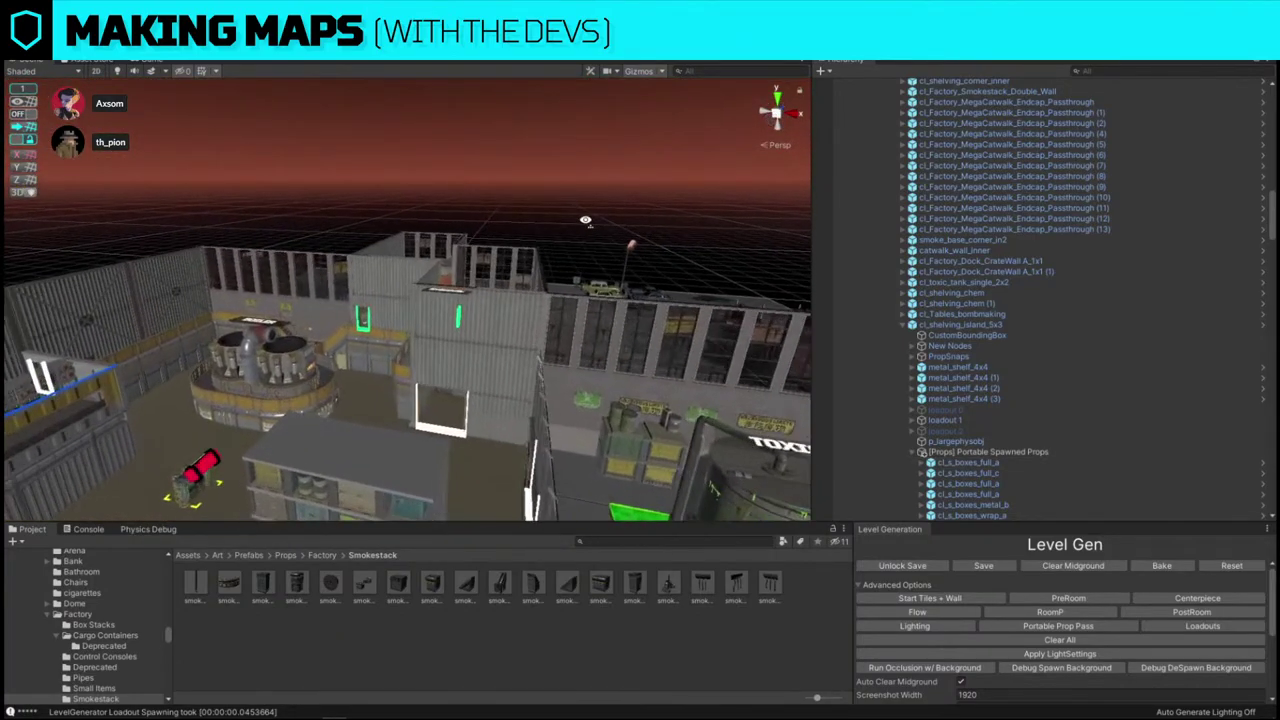
right_click_drag(587, 221, 713, 263)
key("s")
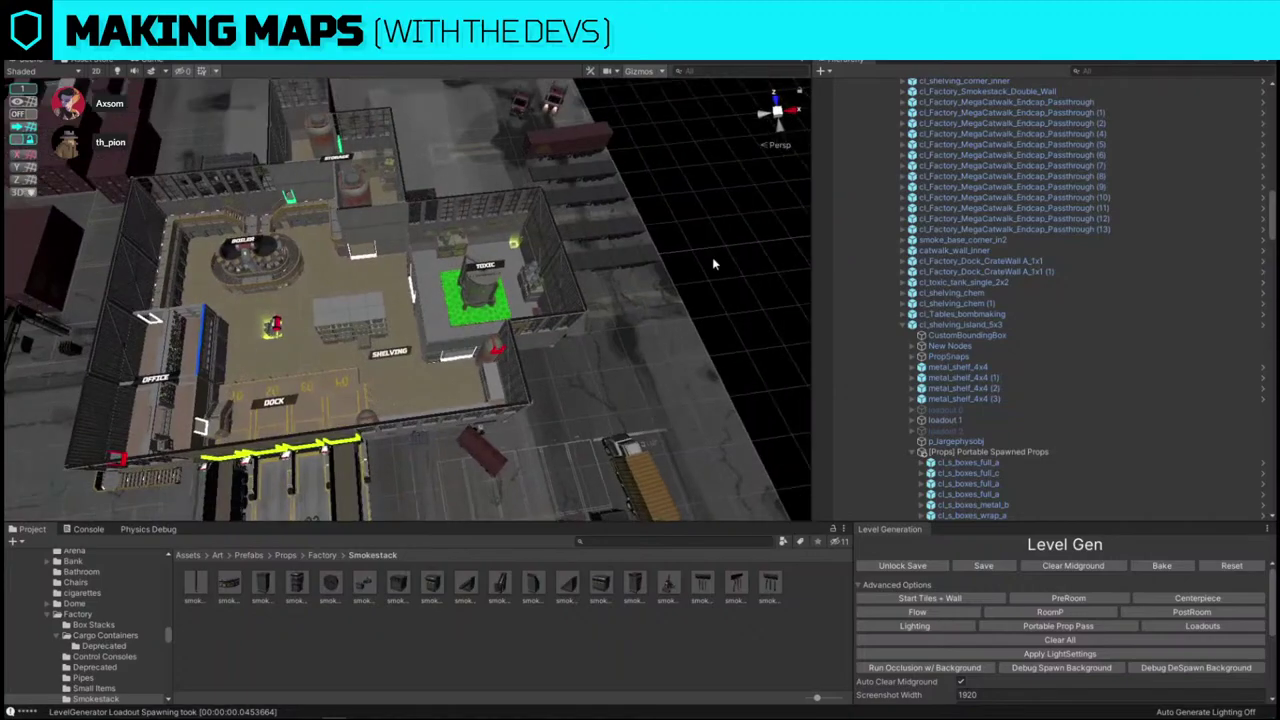
scroll(712, 263, "up", 8)
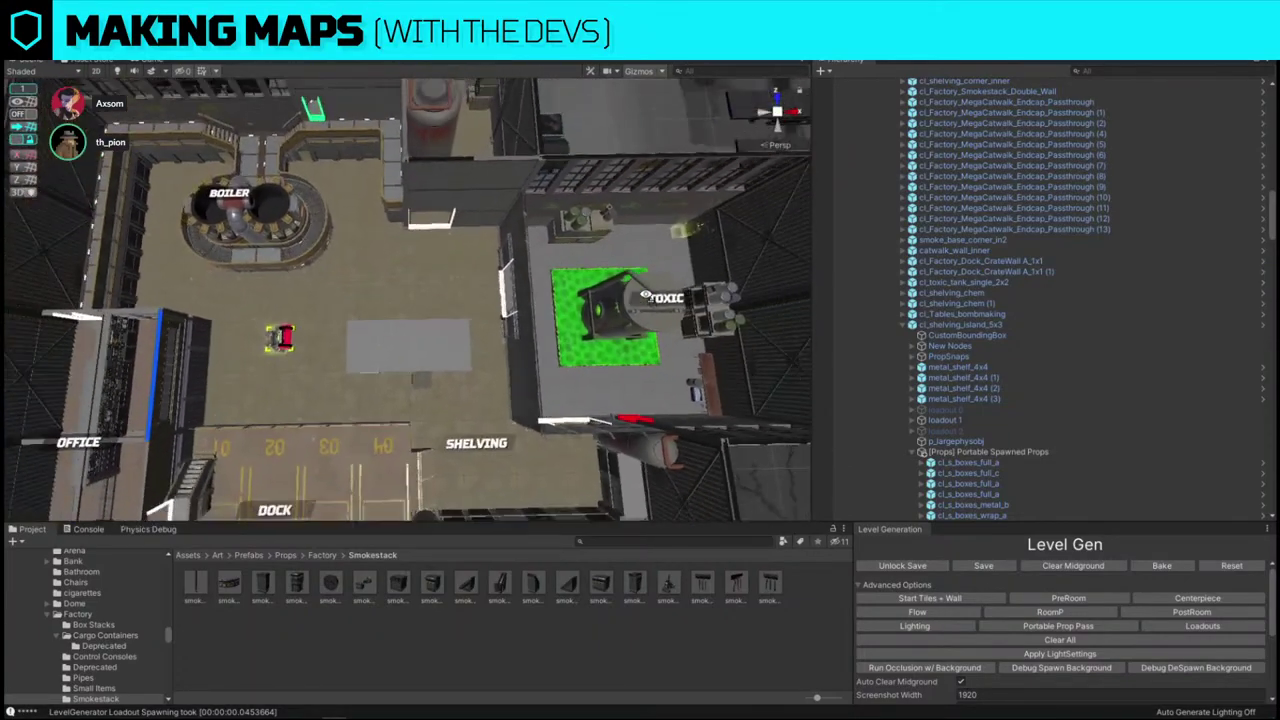
left_click_drag(645, 296, 547, 289, "alt")
scroll(547, 289, "down", 5)
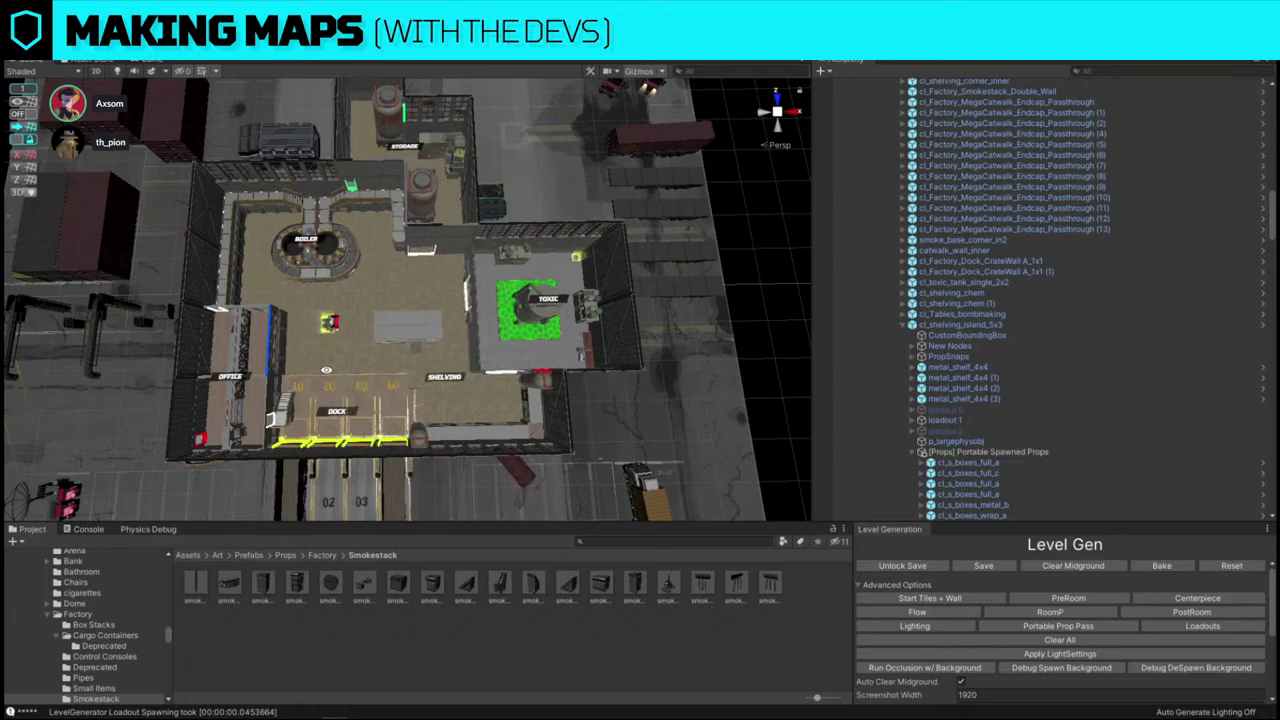
scroll(442, 319, "down", 10)
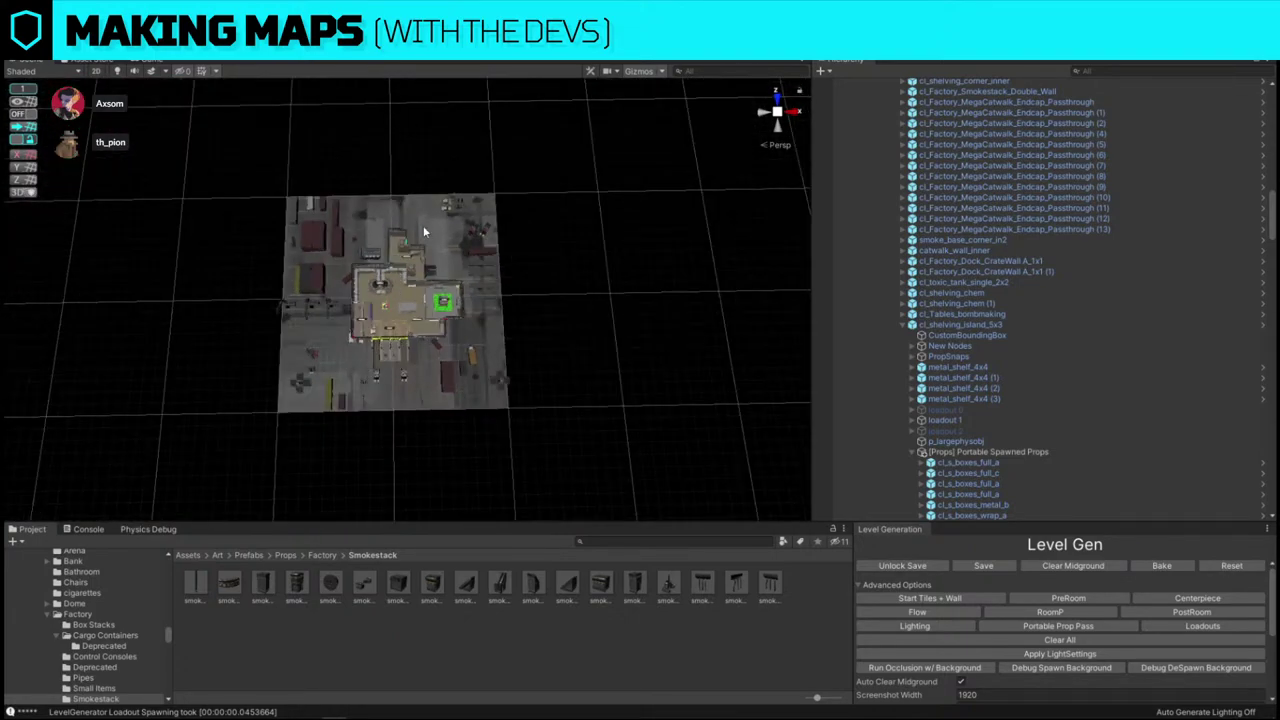
scroll(424, 253, "up", 10)
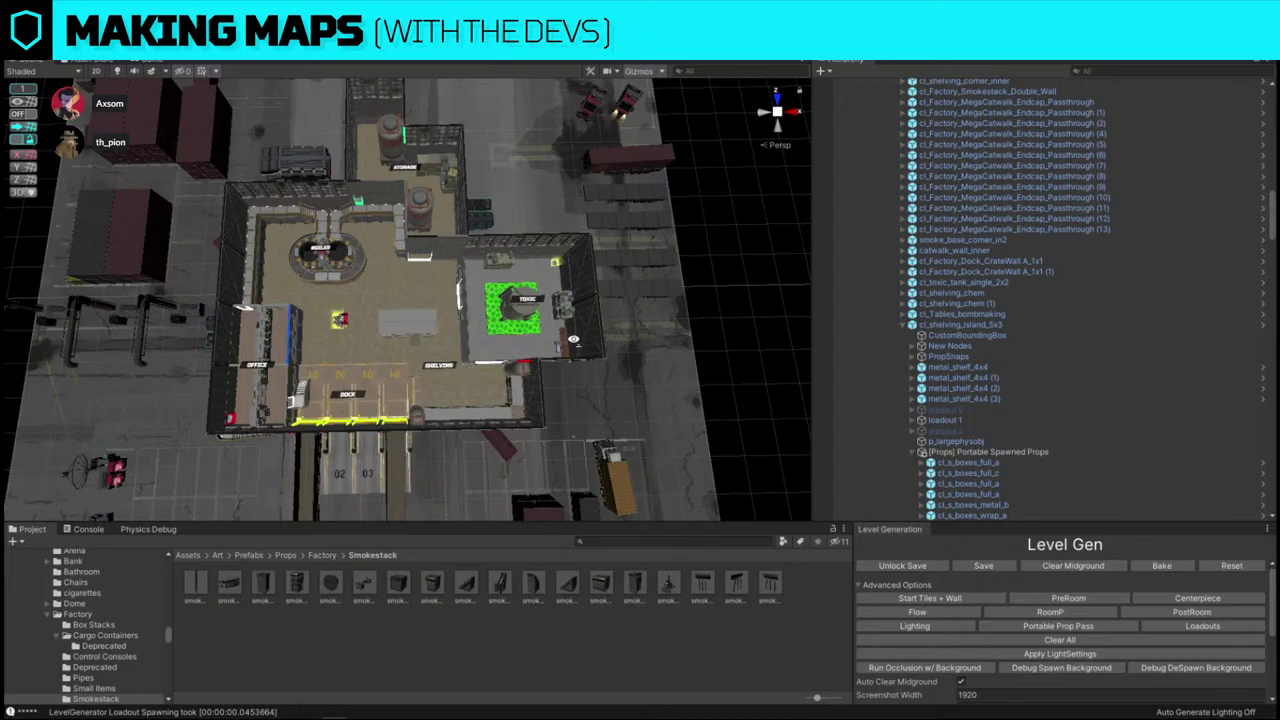
right_click_drag(573, 340, 345, 274)
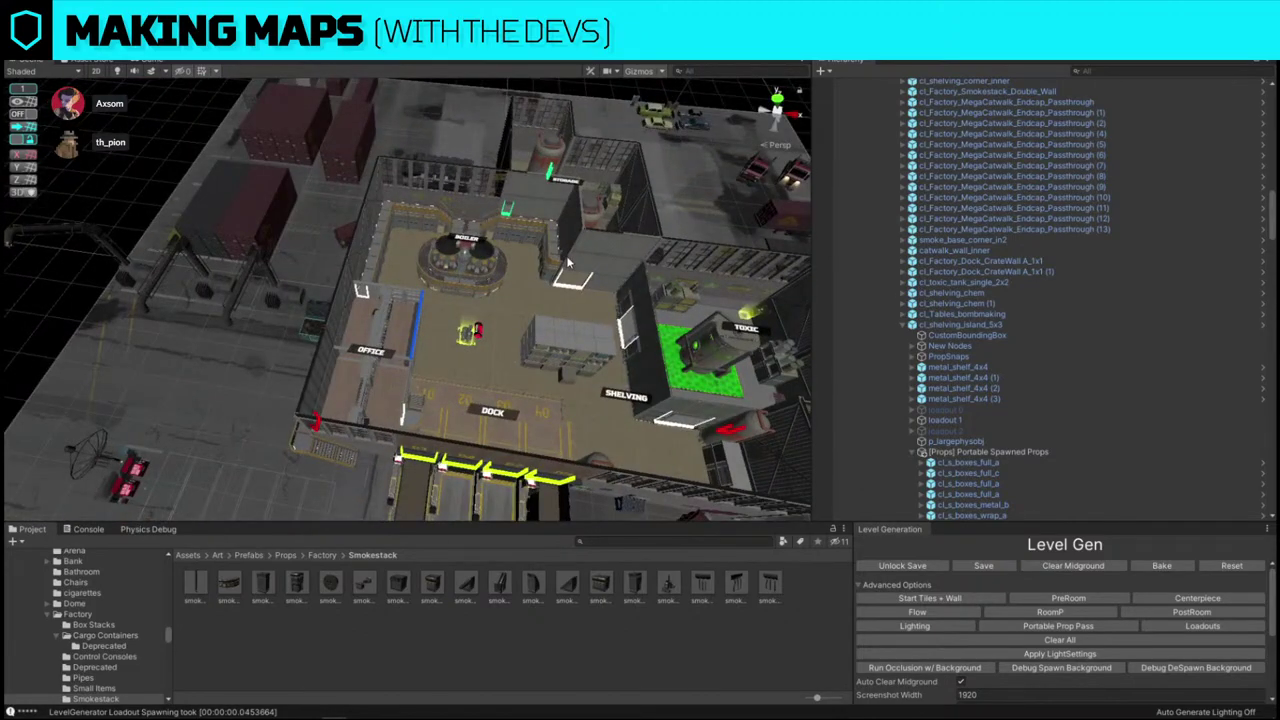
right_click_drag(570, 262, 621, 307)
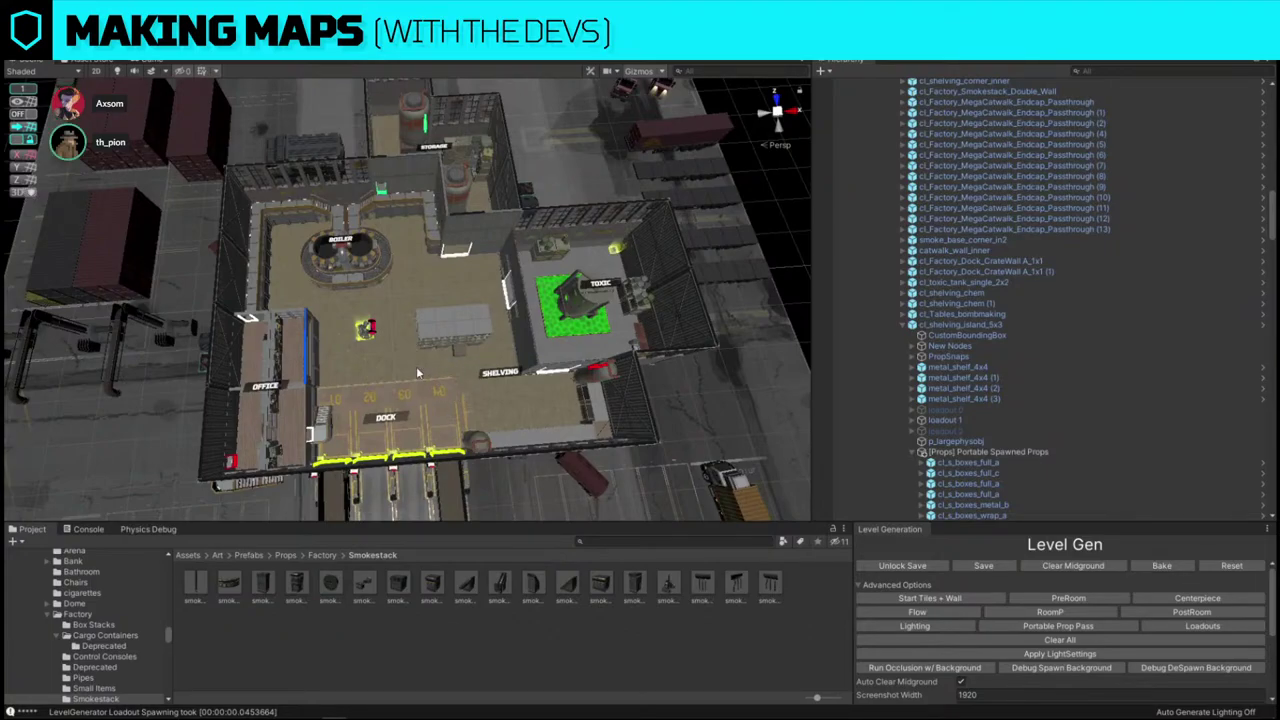
- Replace the empty cargo containers on the semi trailers in bays 01 and 04 with the cl_s_cargo_container_open_cover prefab
right_click_drag(416, 366, 354, 351)
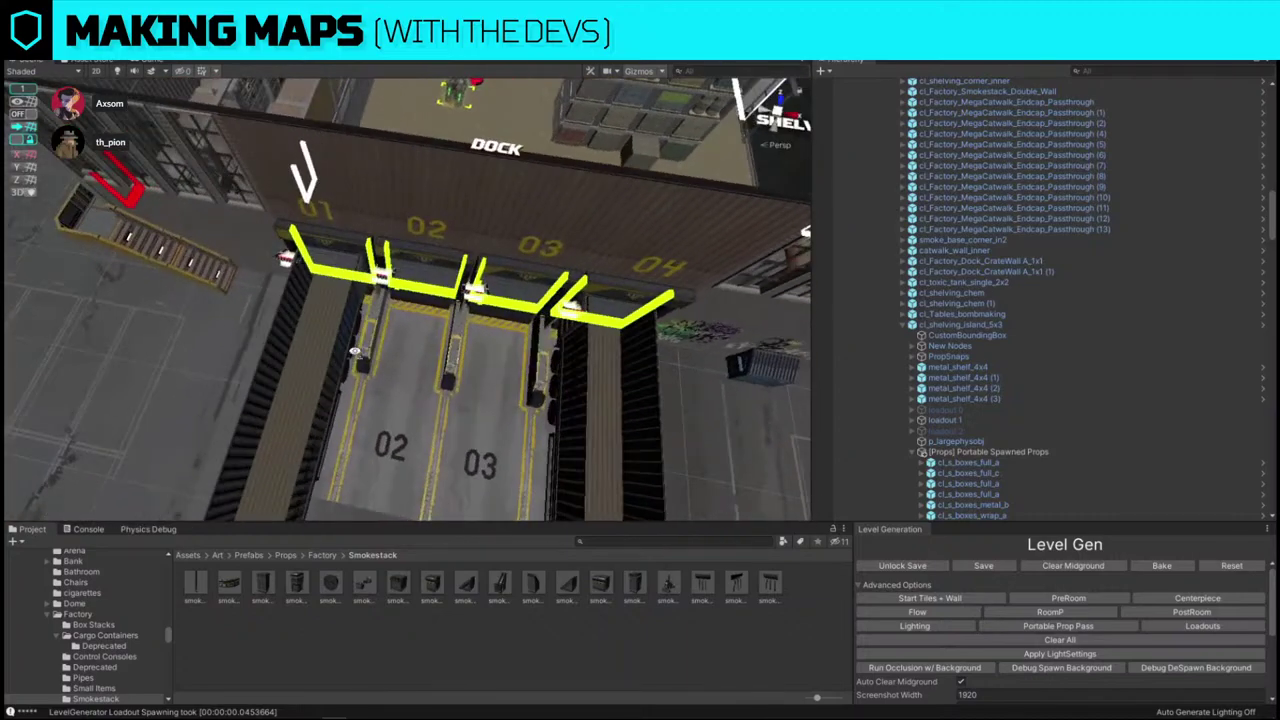
left_click(308, 358)
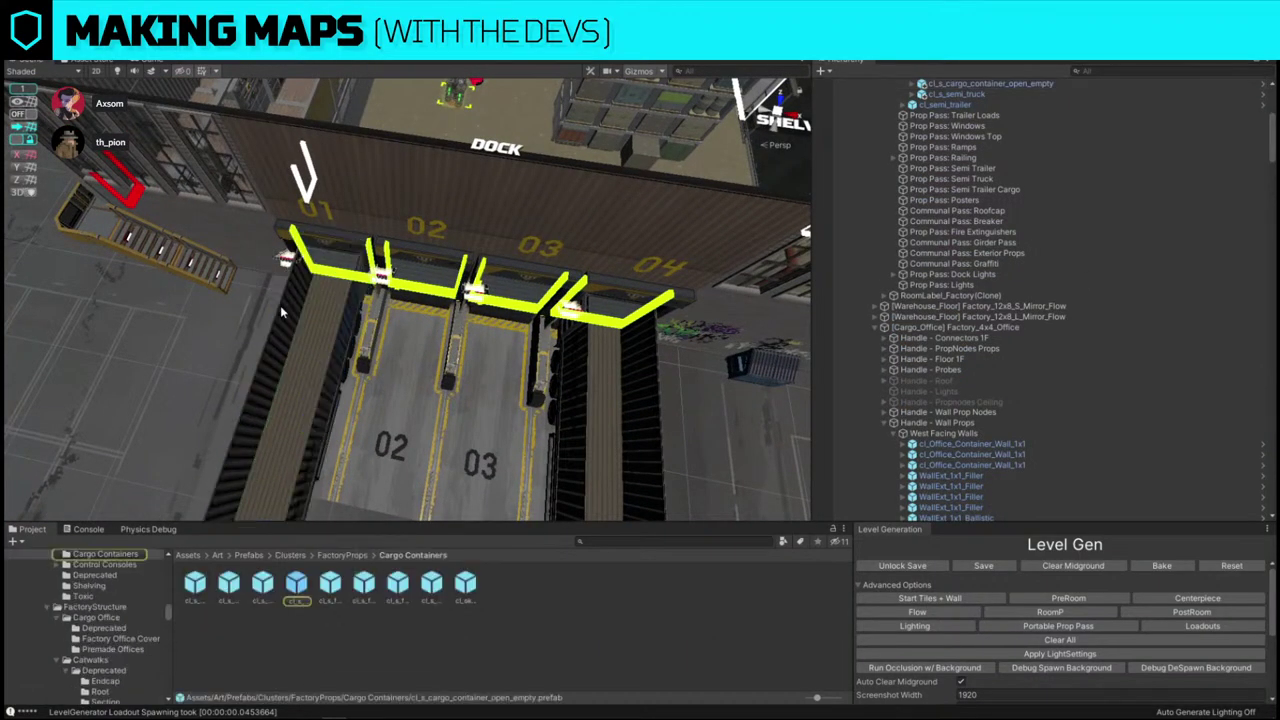
right_click_drag(280, 309, 329, 320)
left_click(329, 320)
left_click(541, 342, "shift")
key("ctrl+shift+r")
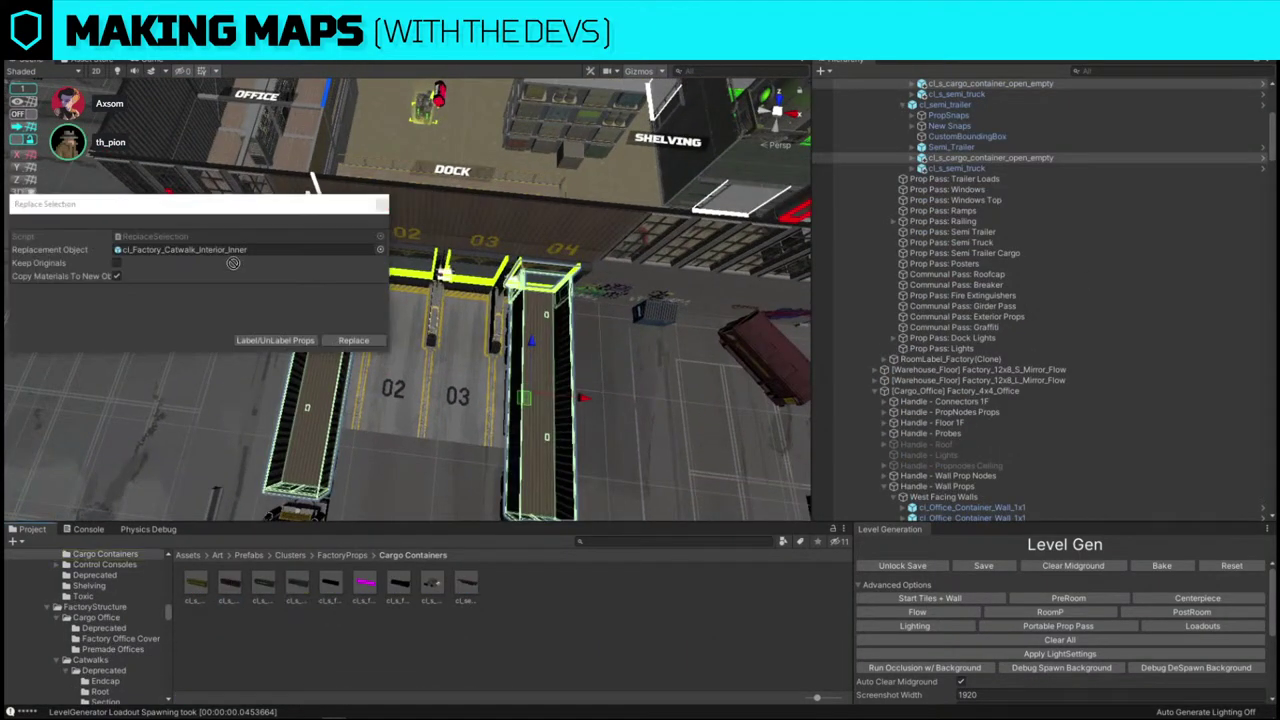
left_click(355, 341)
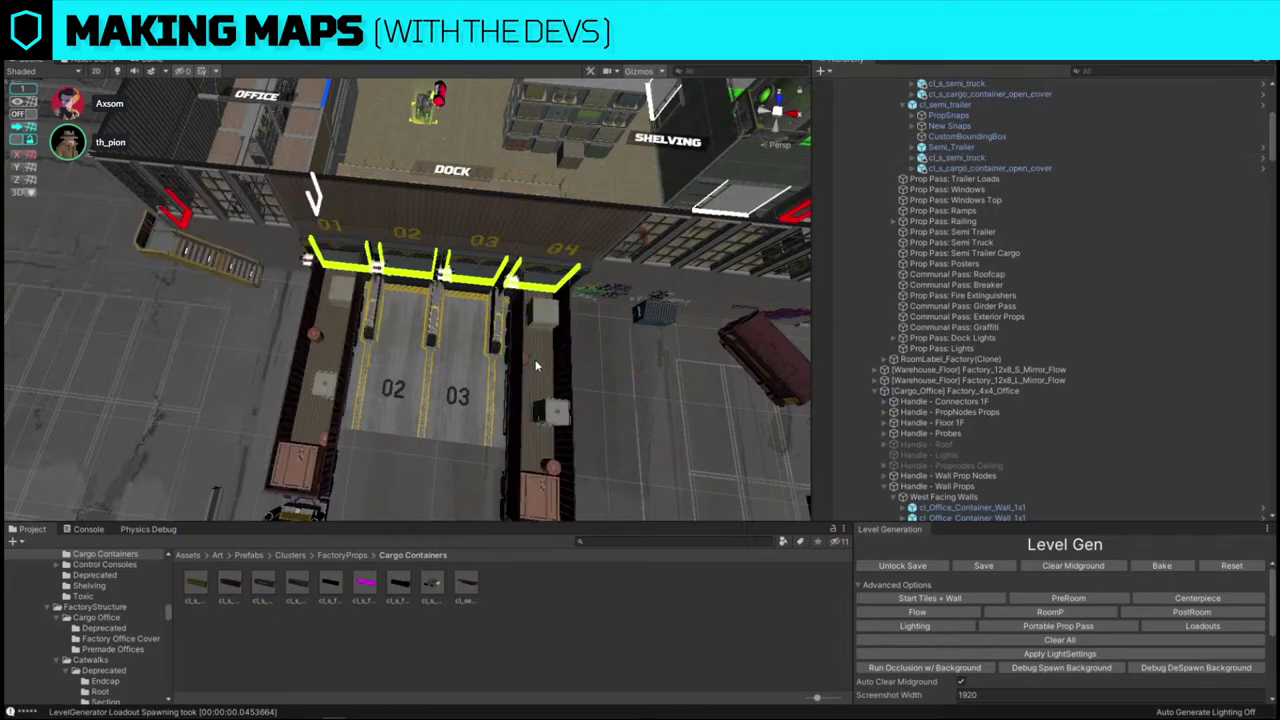
- Replace the cargo container on the bay 04 trailer with the cl_s_cargo_container_open_cover_2 variant
left_click_drag(231, 600, 229, 256)
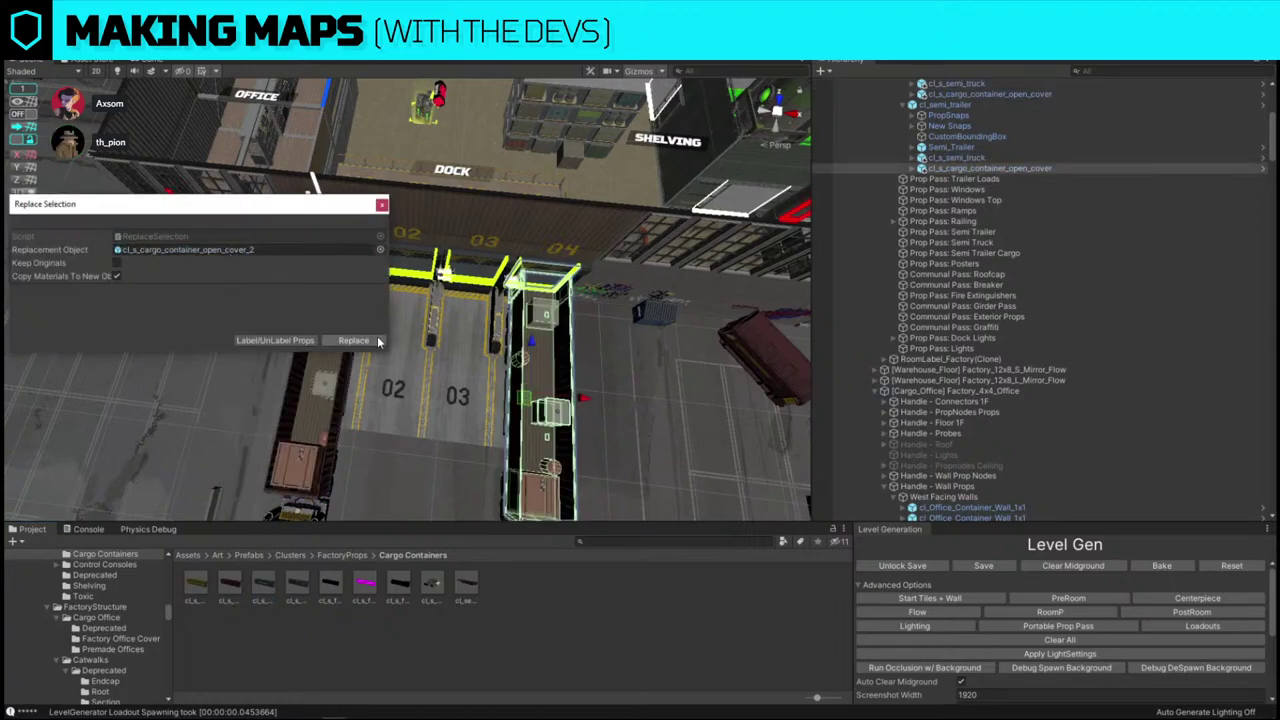
left_click(376, 342)
- Examine the floor-level sightlines from the dock bays toward the boiler and shelving island, and the whole factory site from above
right_click_drag(376, 325, 487, 221)
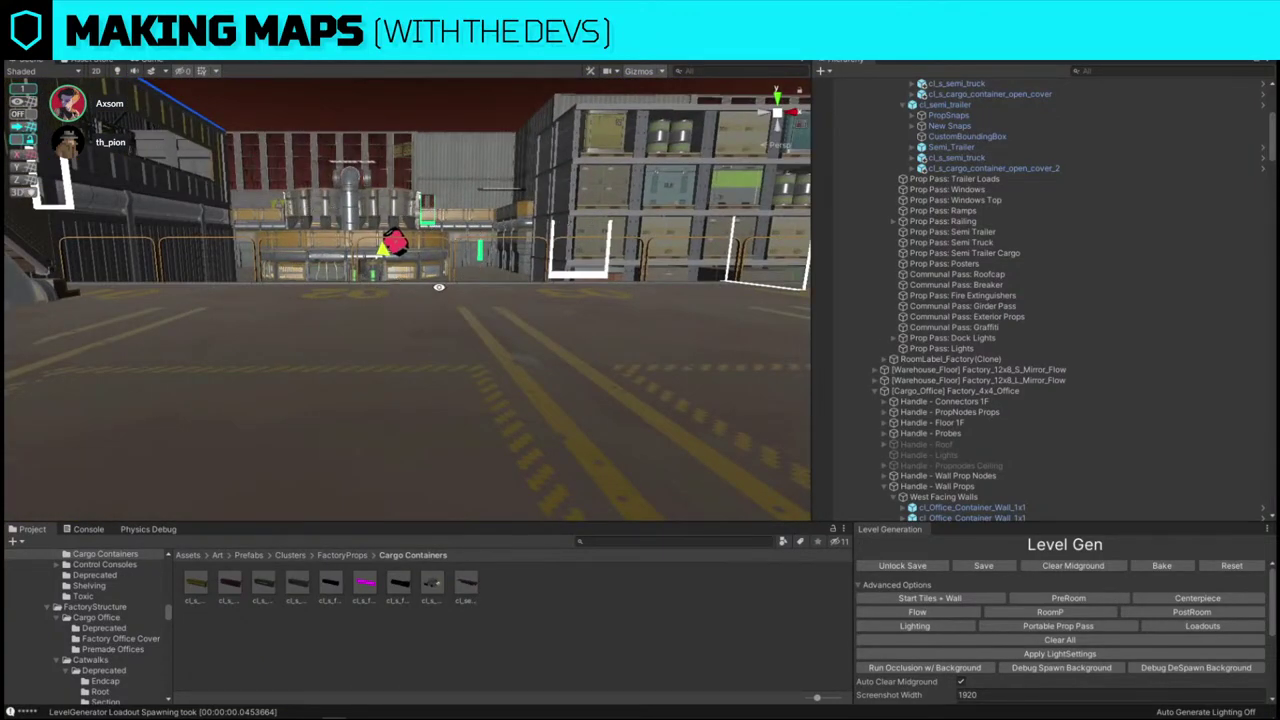
right_click_drag(437, 286, 439, 254)
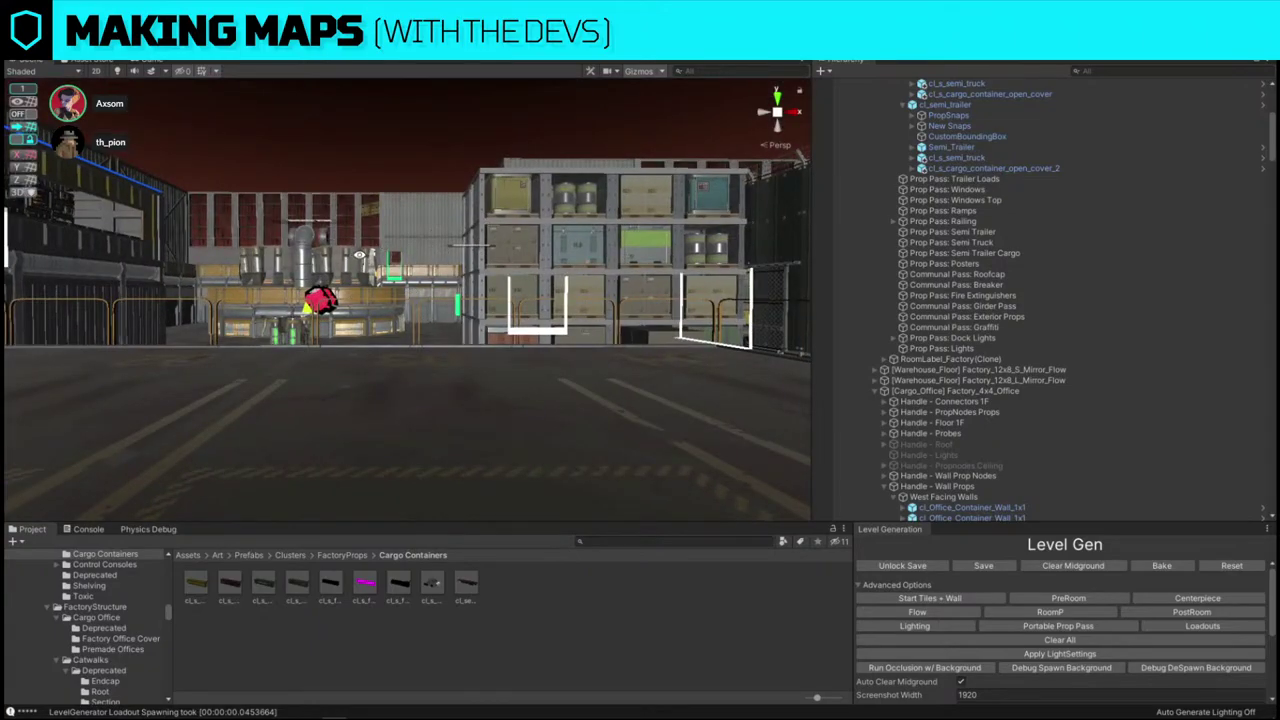
mouse_move(392, 244)
right_mouse_down()
mouse_move(397, 217)
mouse_move(405, 251)
right_mouse_up()
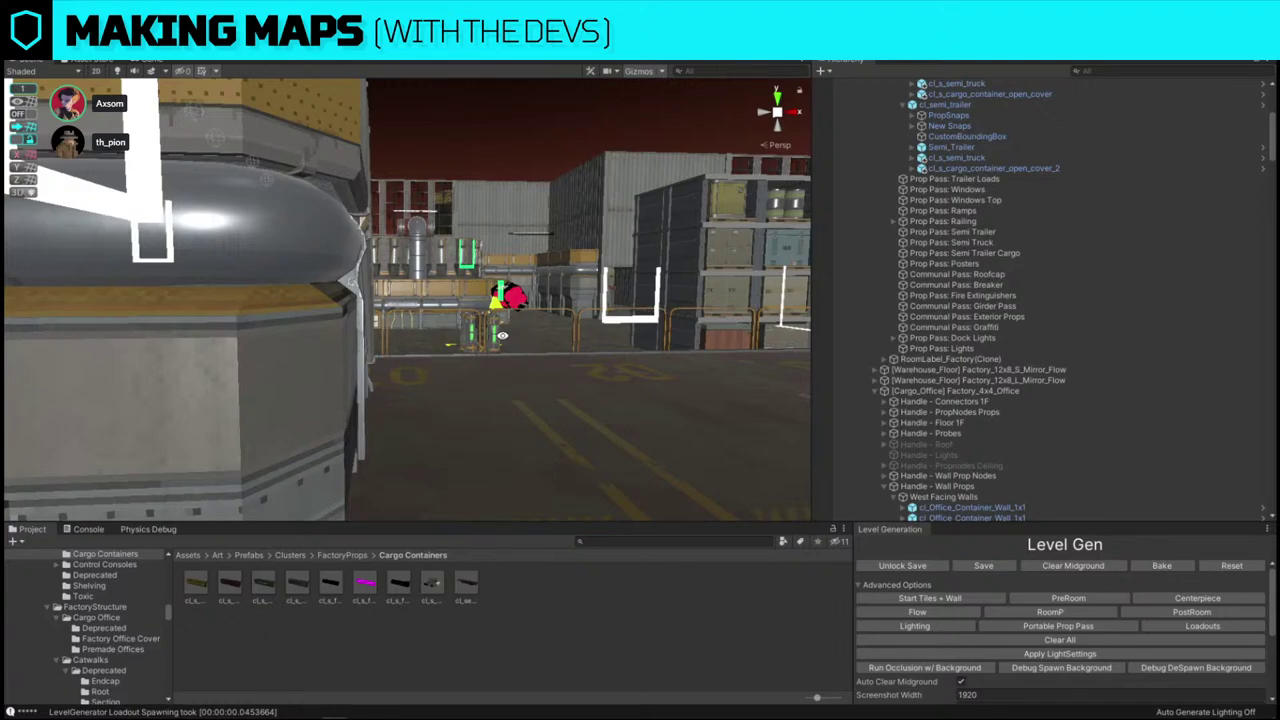
left_click(503, 348)
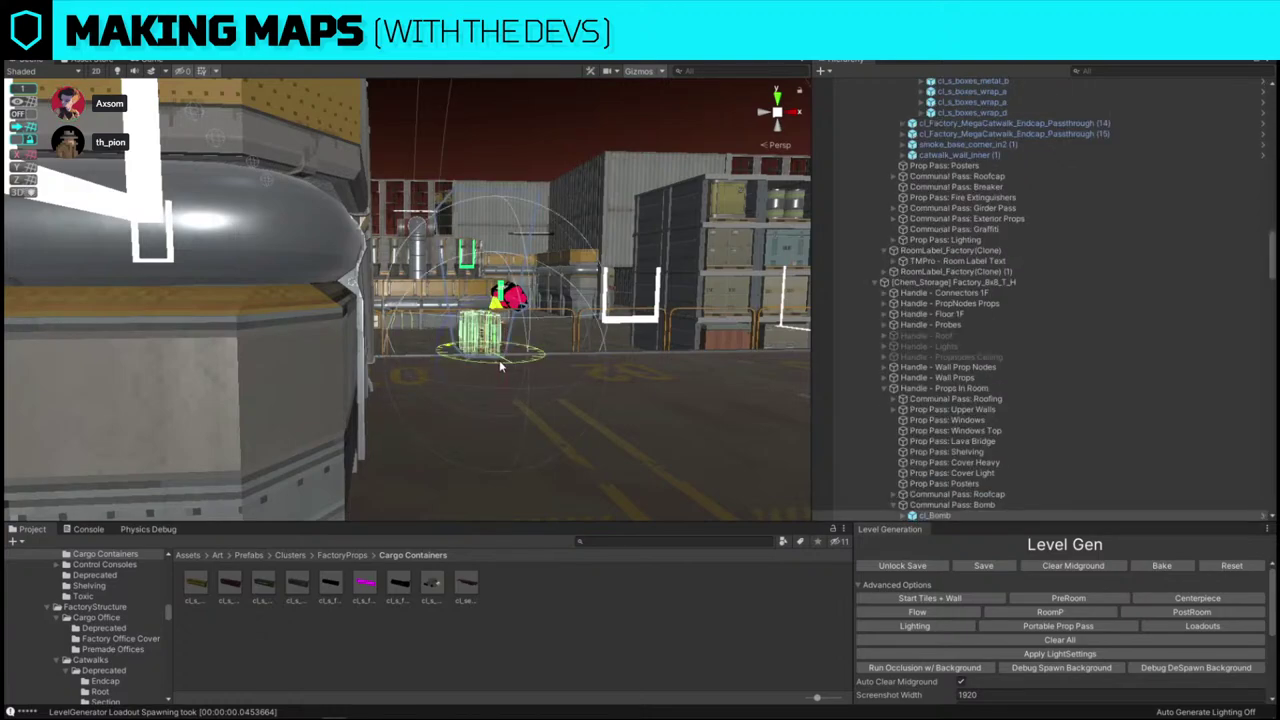
left_click(532, 148)
right_click_drag(532, 148, 518, 450)
key("w")
key("s")
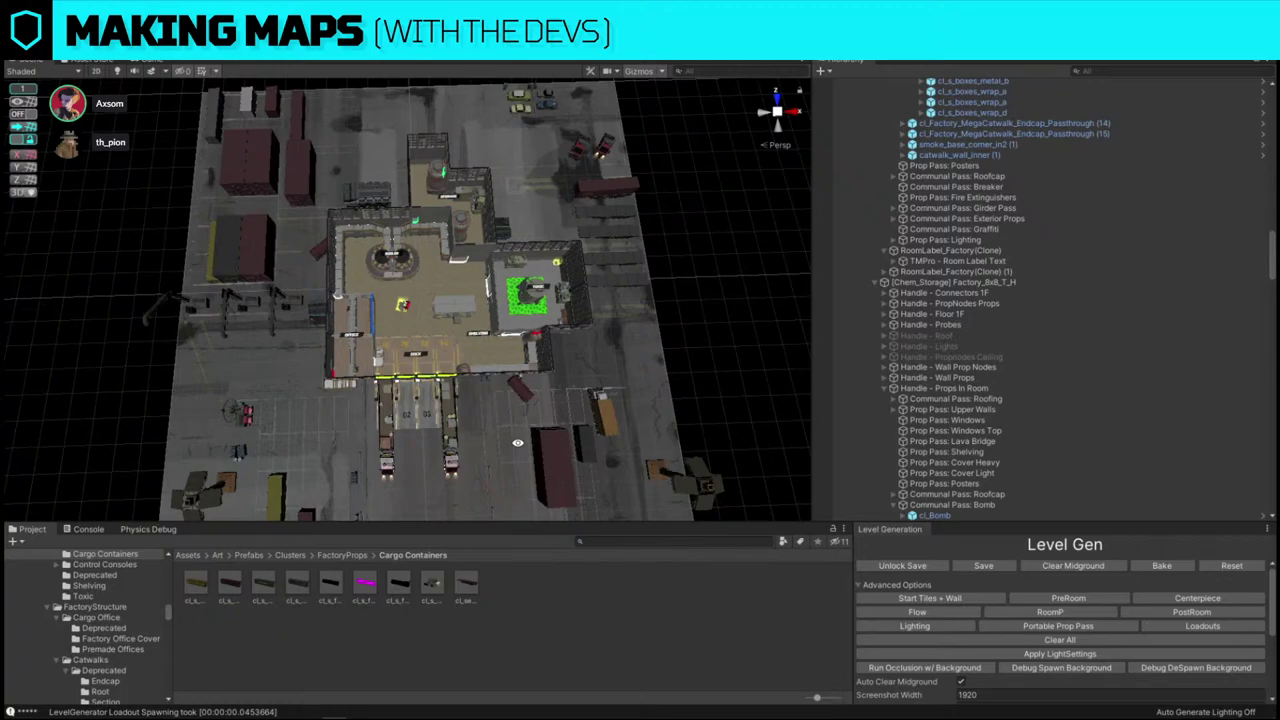
left_click_drag(336, 297, 321, 405, "alt")
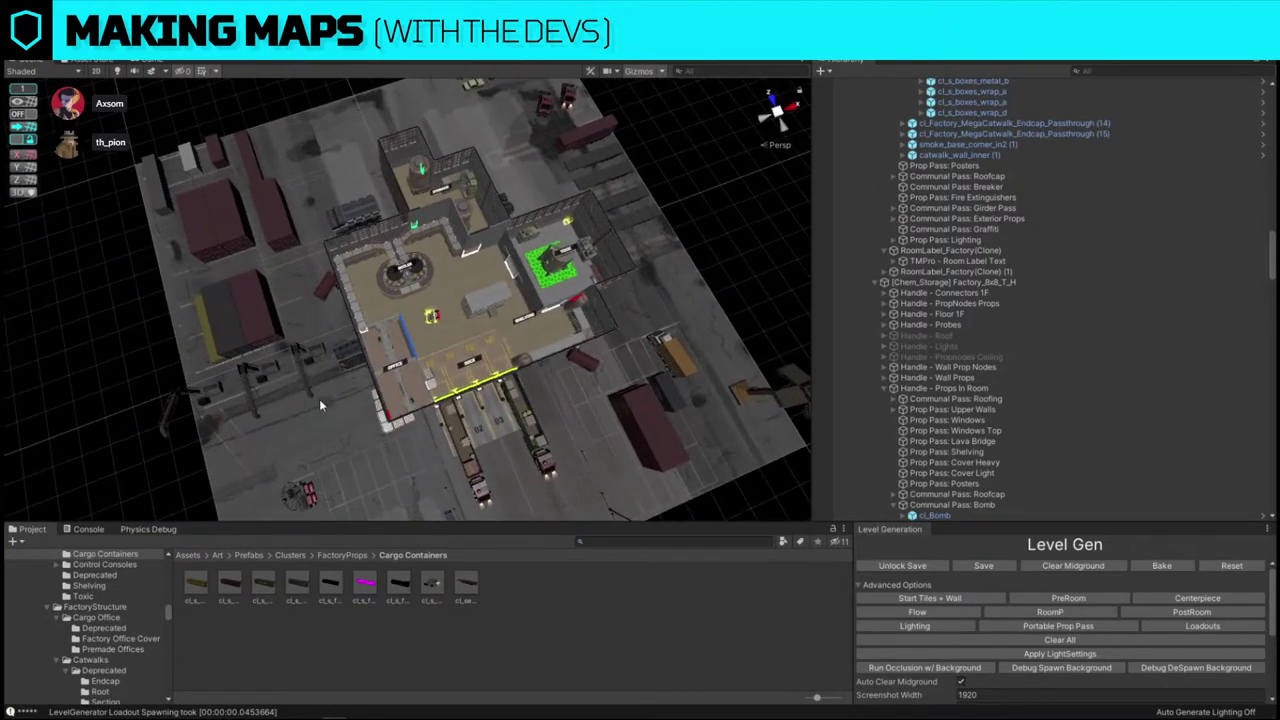
- Delete the cl_Constructiondumpster_B prop standing outside the office's exterior wall
left_click(347, 360)
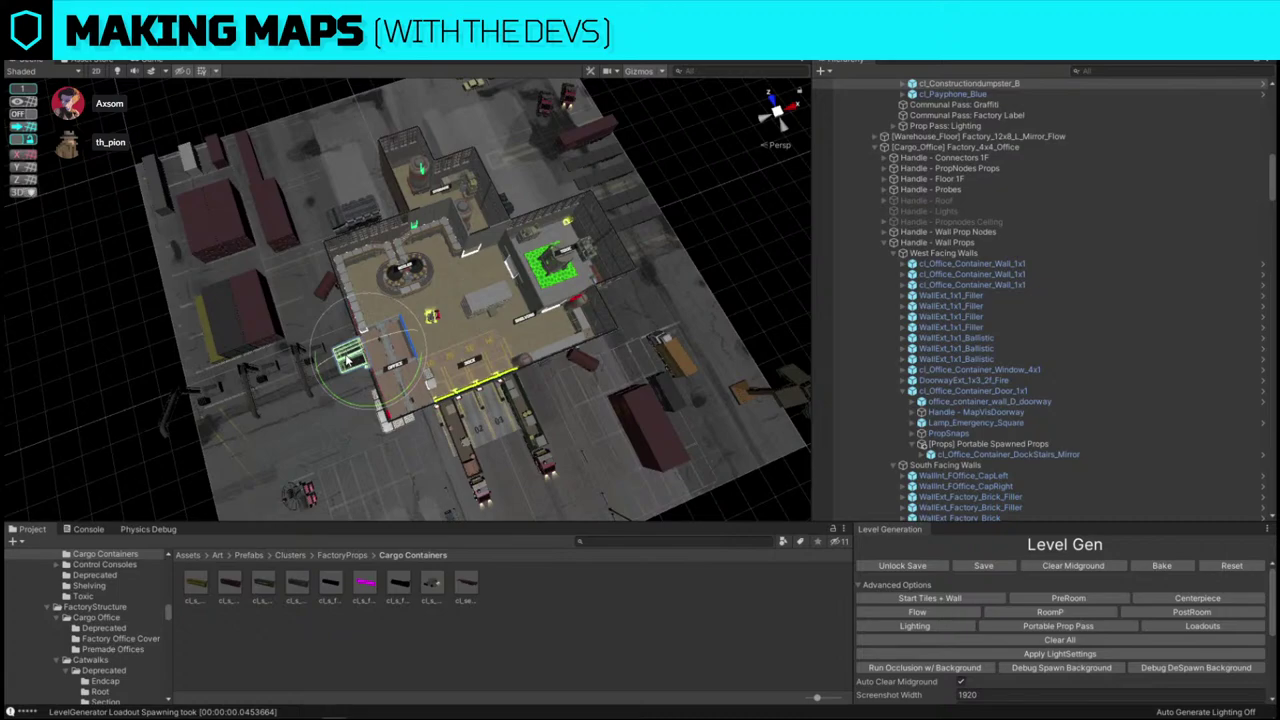
key("Delete")
right_click_drag(333, 330, 315, 331)
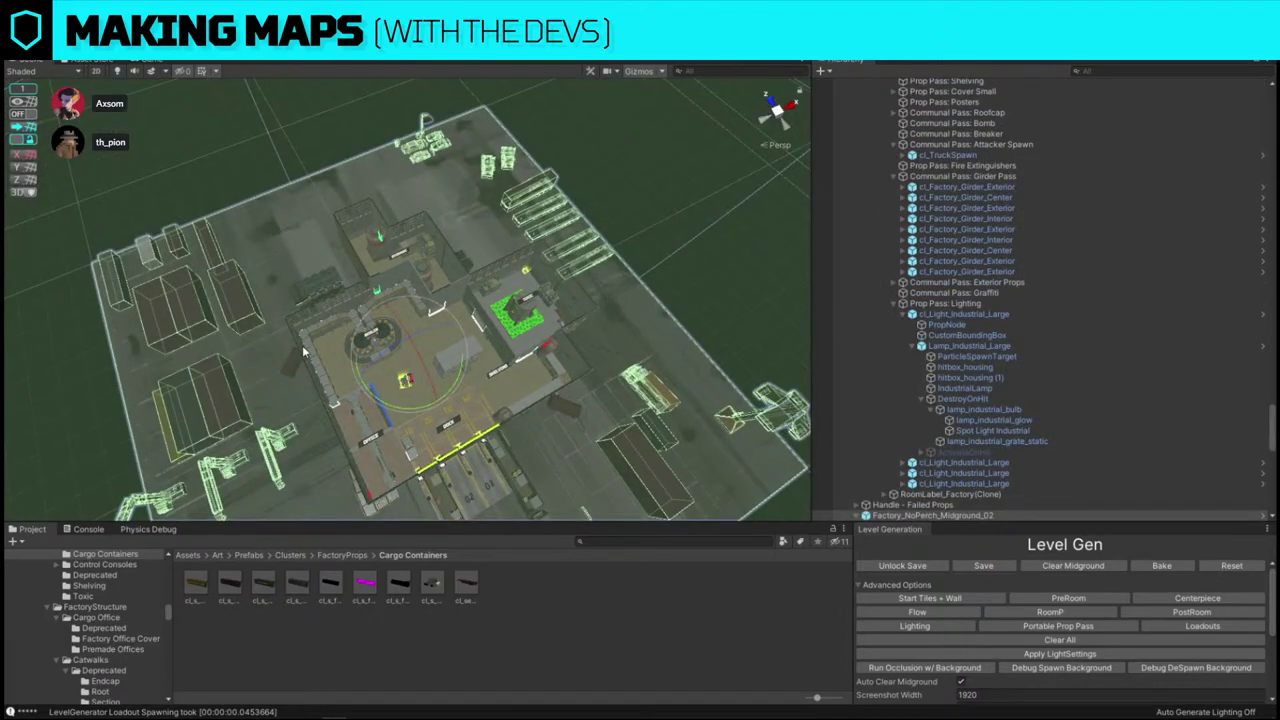
- Turn grid snapping on and move the cl_Dumpster_Blue prop along the exterior wall toward the office door's stairs
scroll(305, 355, "up", 5)
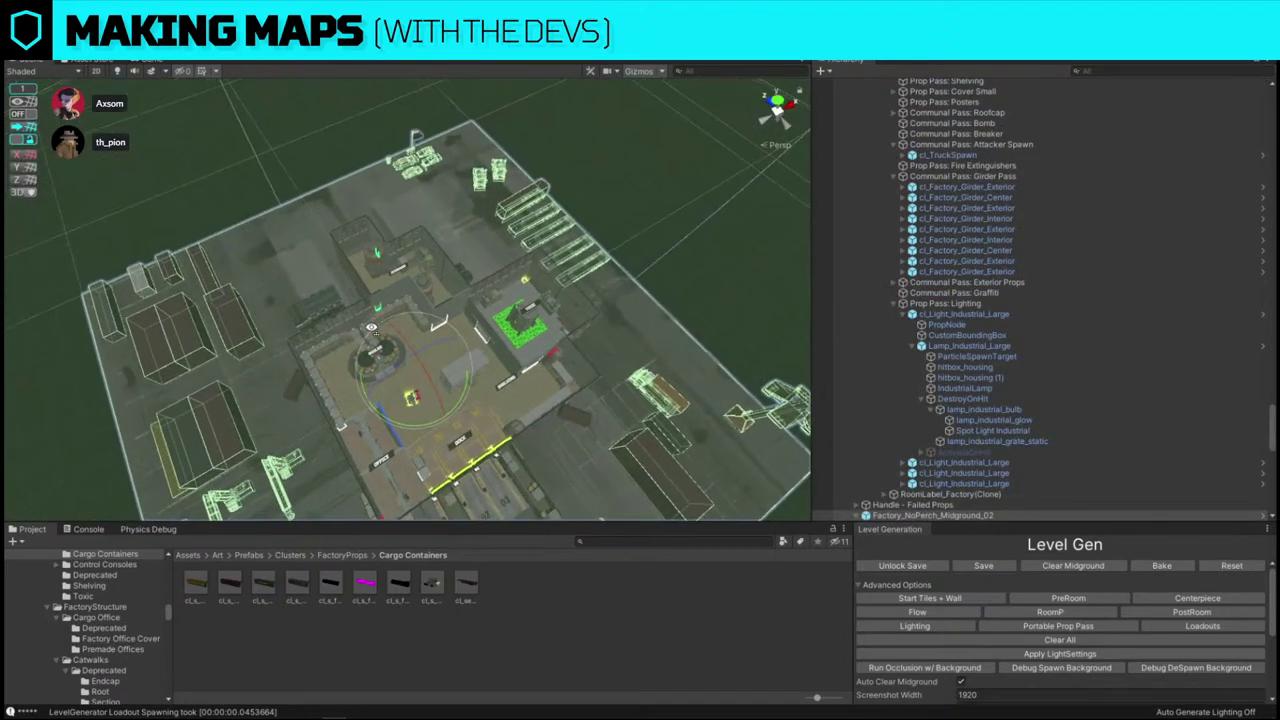
key("w")
right_click_drag(483, 398, 692, 334)
left_click(468, 309)
left_click(24, 114)
key("d")
right_click_drag(414, 191, 327, 166)
key("w")
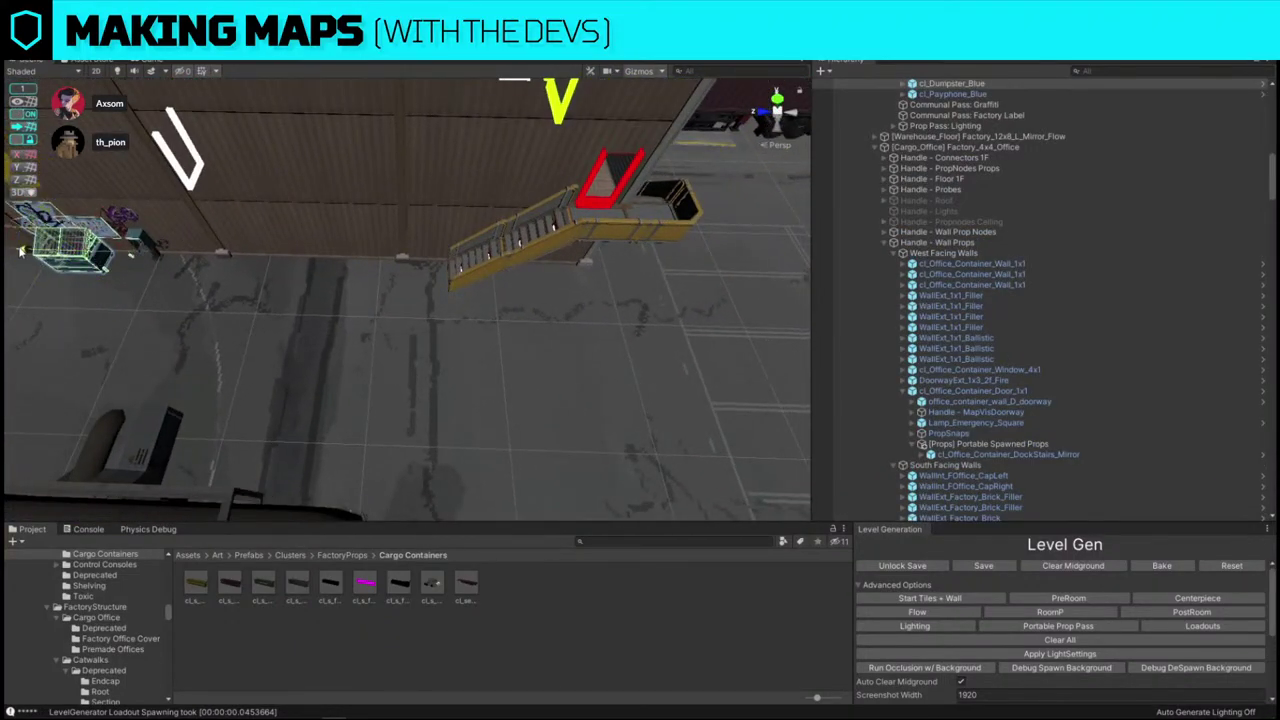
left_click_drag(28, 250, 232, 261)
right_click_drag(232, 261, 181, 263)
- Swap the blue payphone and cl_Constructiondumpster_A along the exterior wall, placing the dumpster below the 02 marking and the payphone near the corner
left_click(192, 263)
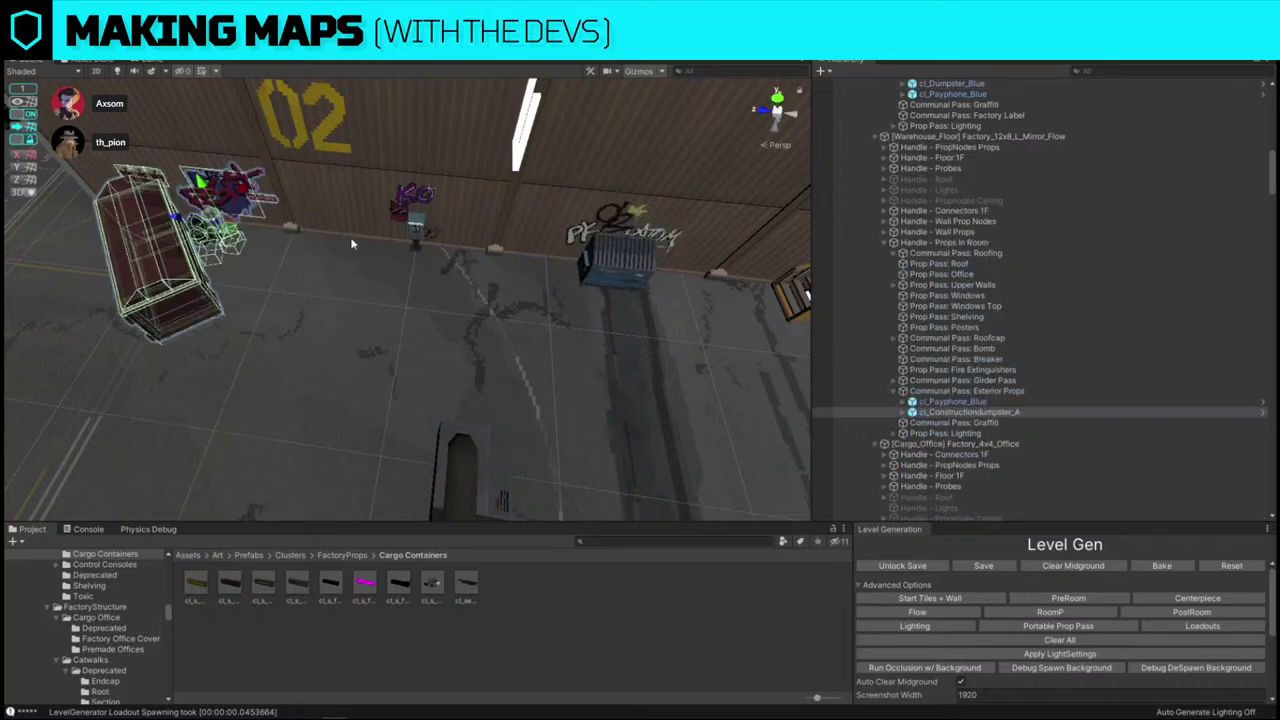
left_click(419, 225)
key("d")
right_click_drag(419, 225, 226, 205)
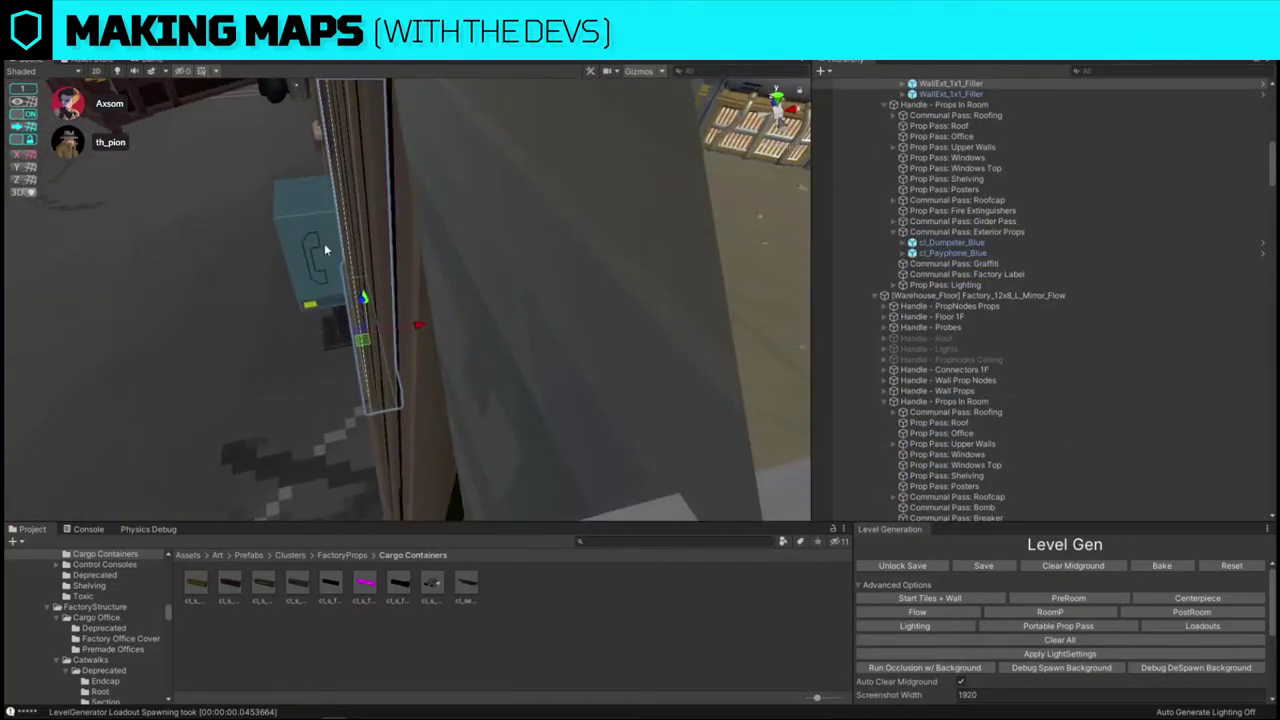
right_click_drag(324, 245, 493, 268)
left_click_drag(493, 268, 458, 286)
left_click(357, 333)
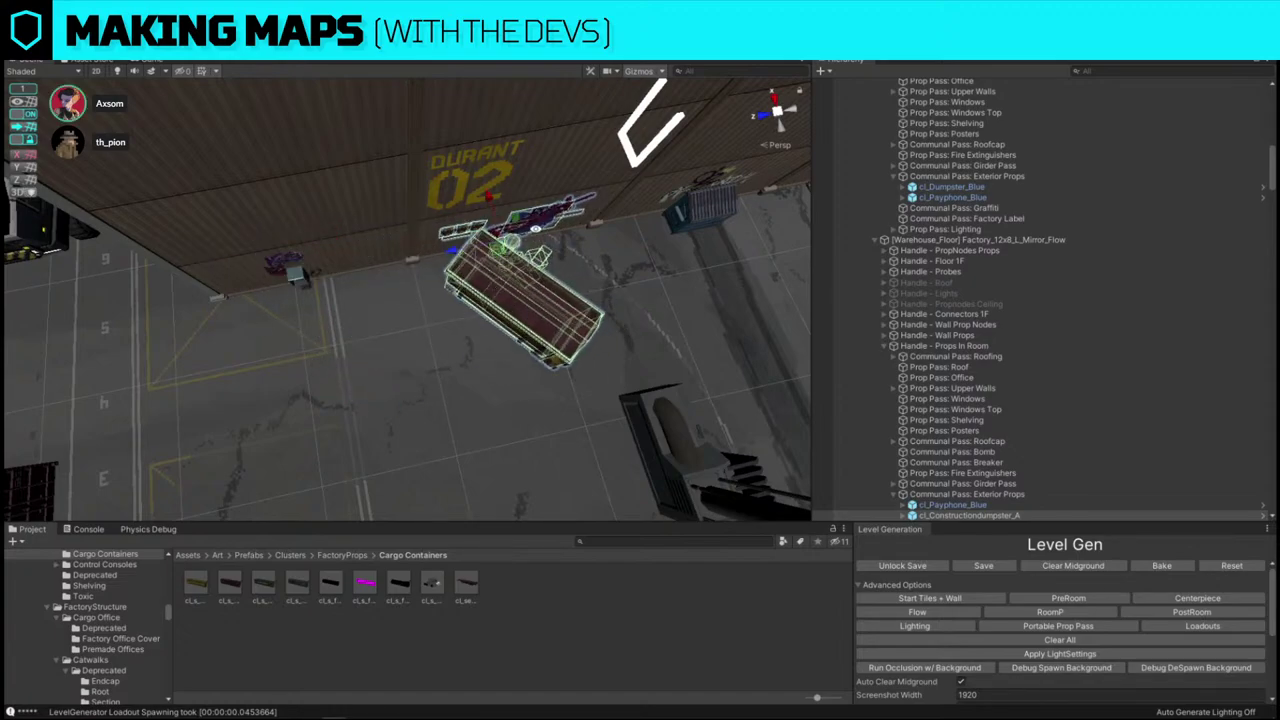
- Save the factory scene with the rearranged exterior props
right_click_drag(635, 258, 522, 425)
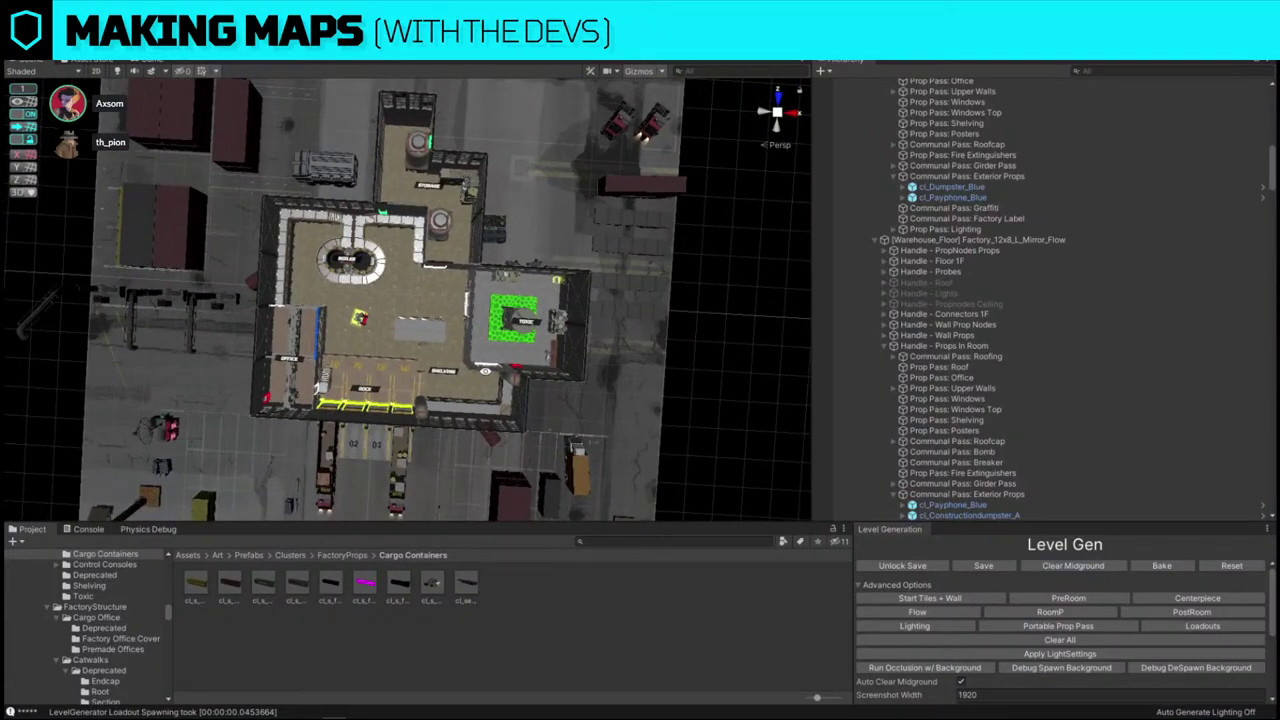
left_click(14, 26)
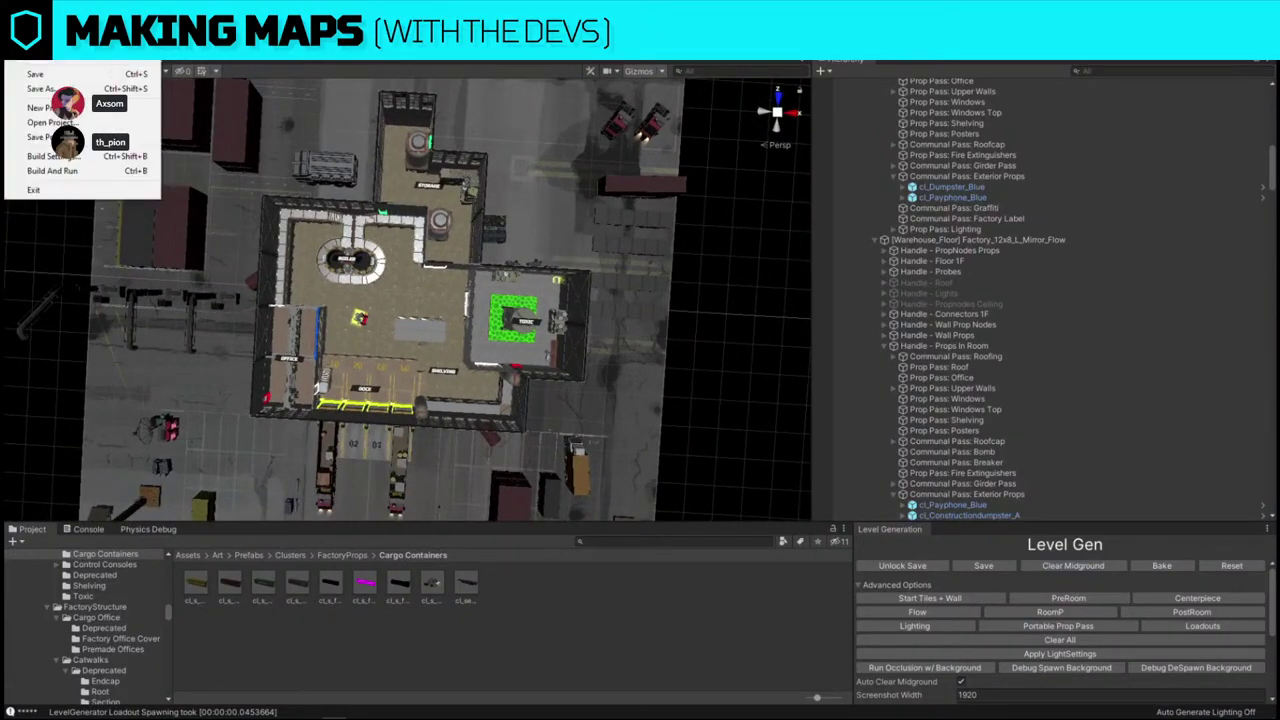
left_click(38, 73)
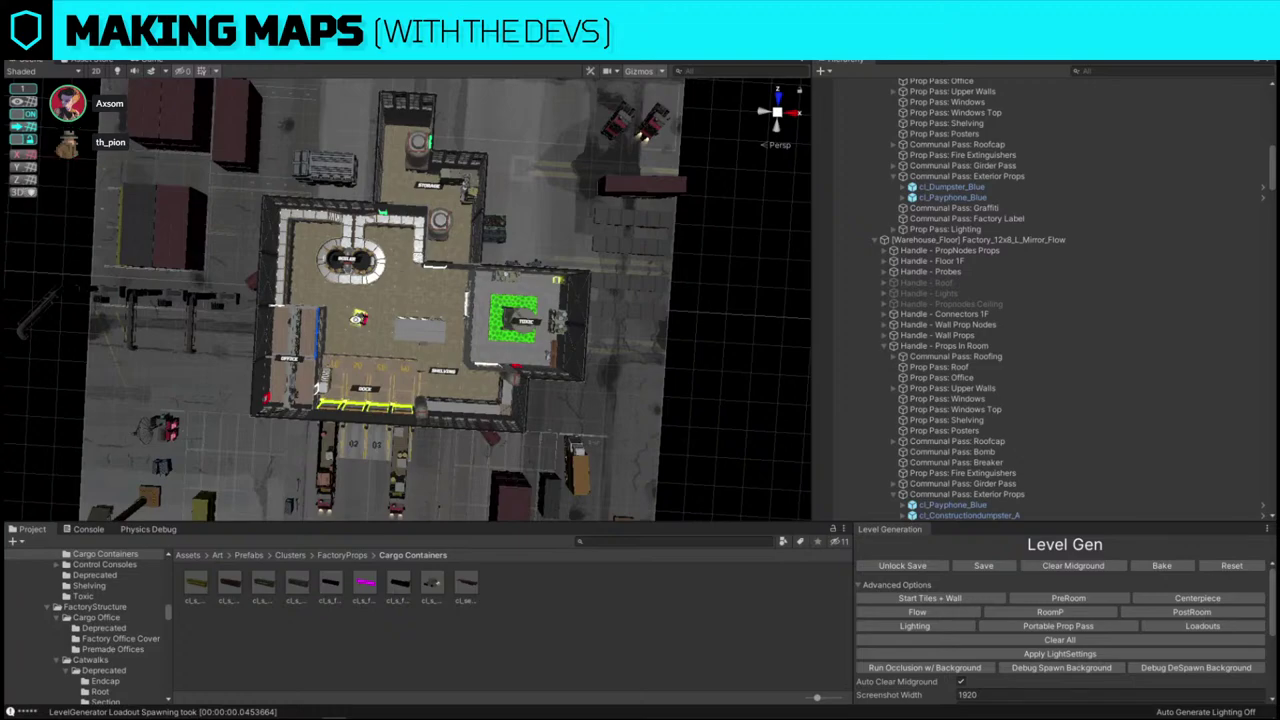
- Review the boiler catwalk, storage and toxic areas from above, and save the factory scene again
scroll(428, 224, "up", 10)
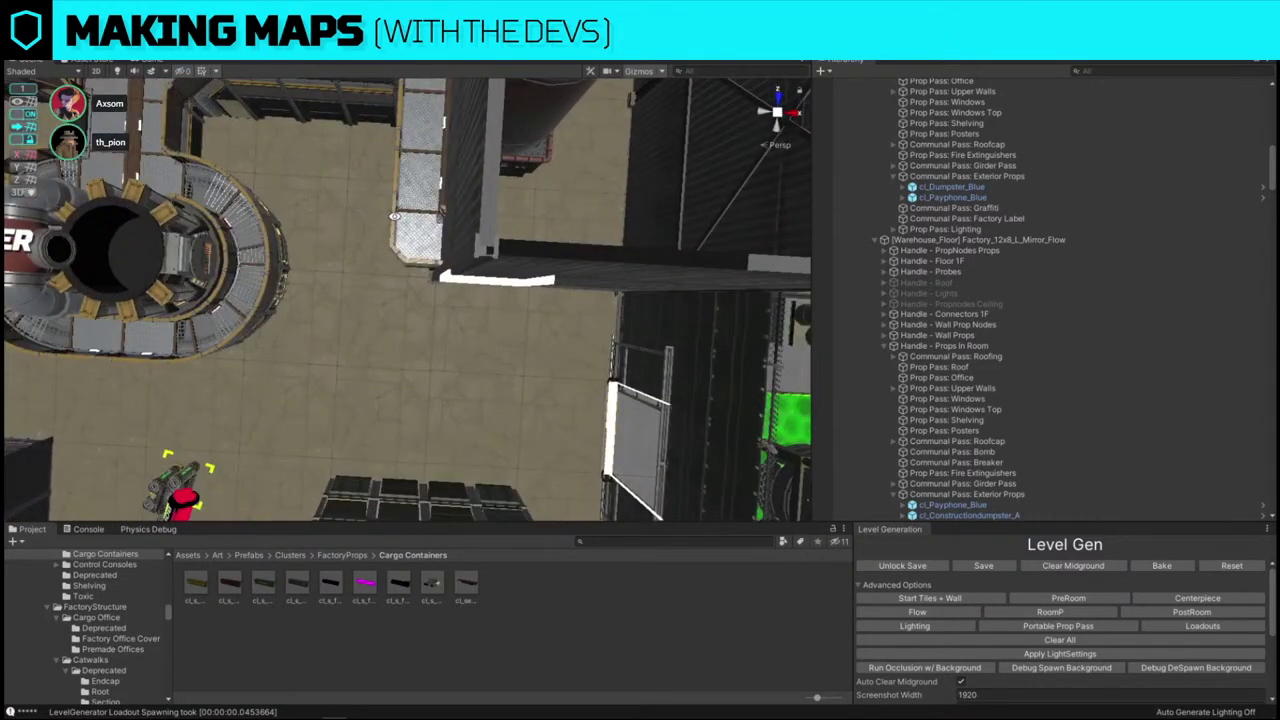
scroll(412, 204, "down", 8)
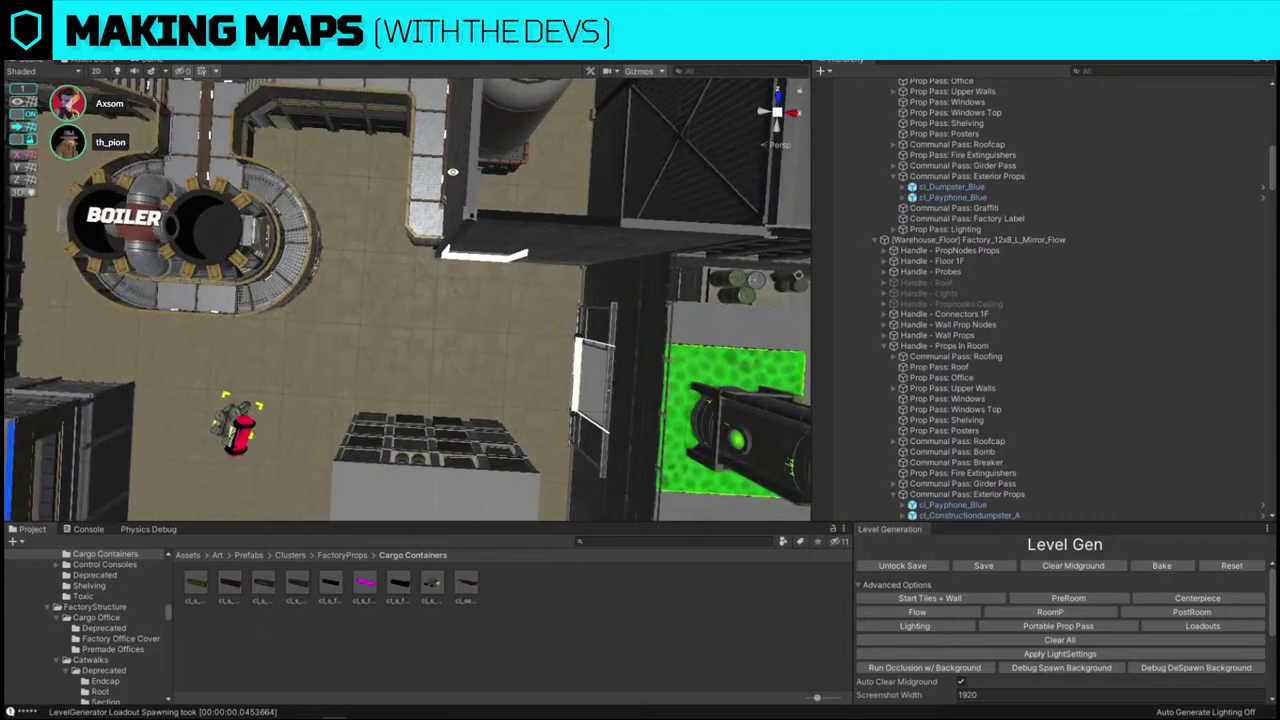
scroll(411, 198, "down", 3)
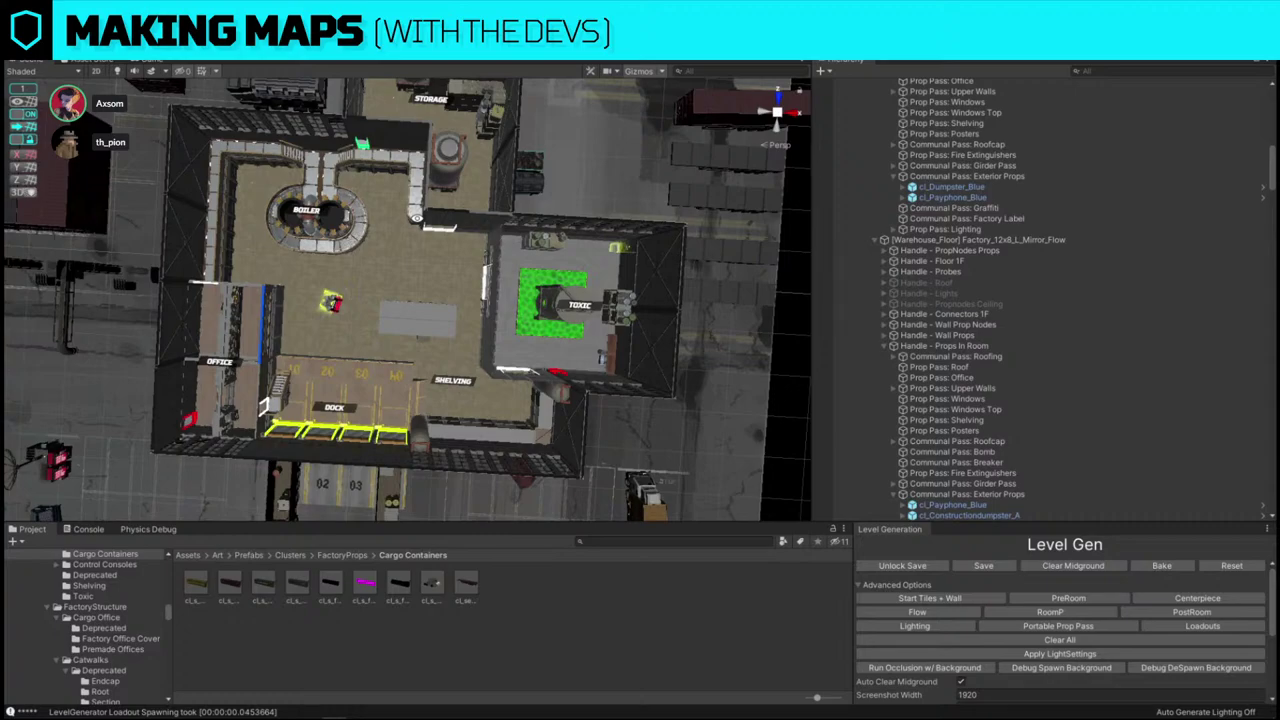
left_click_drag(417, 218, 565, 180, "alt")
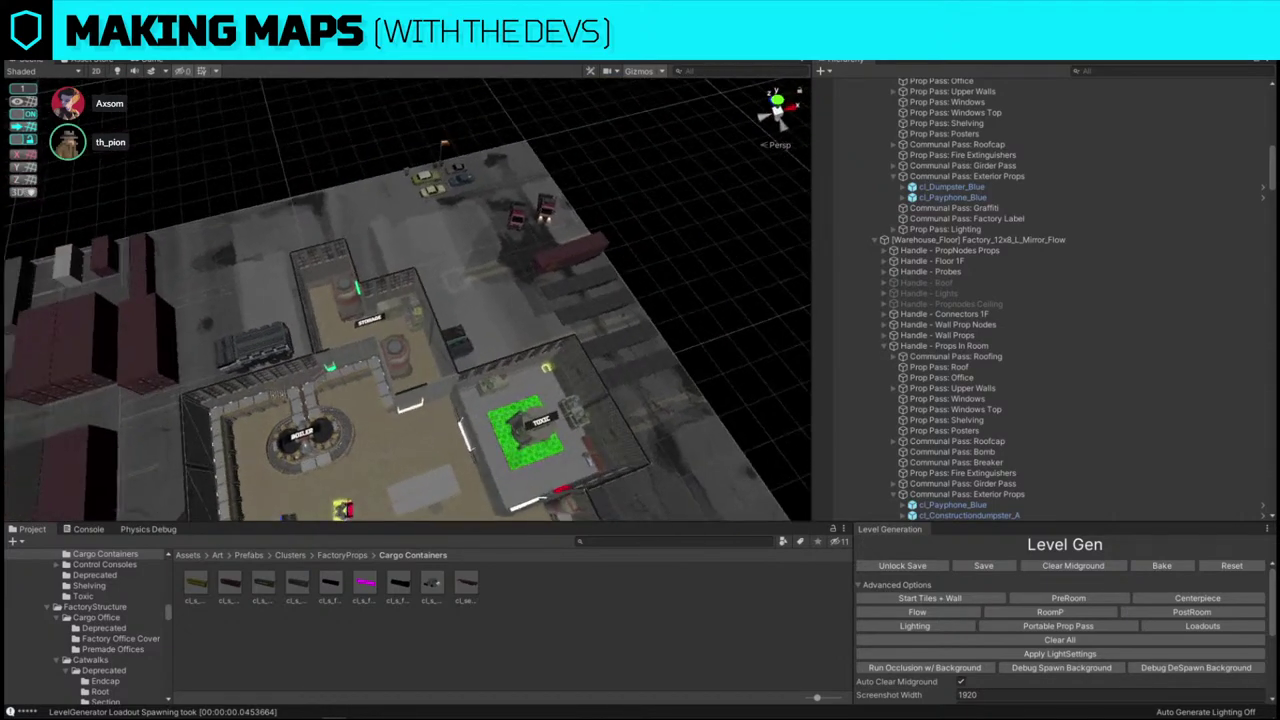
left_click(16, 24)
left_click(46, 73)
left_click(16, 24)
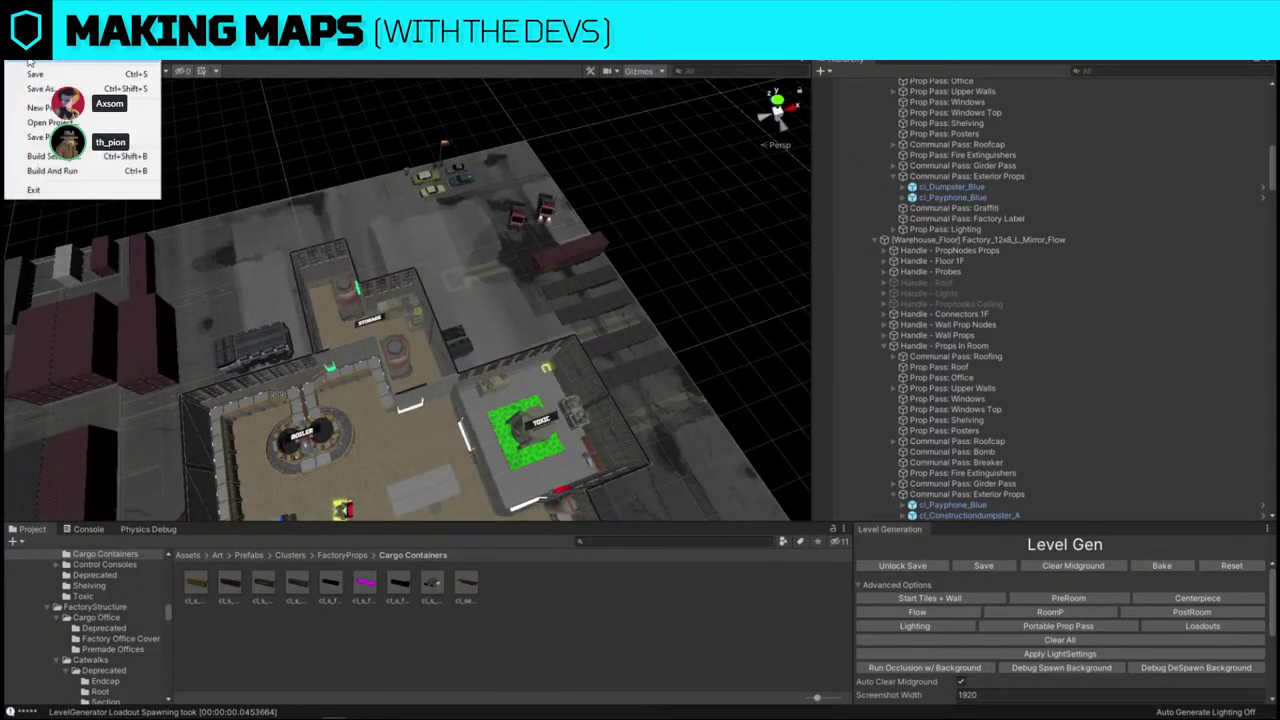
left_click(36, 74)
- Search the project for "cstore levelgen", select the cStore_LevelGen scene file, and save the current factory scene
left_click_drag(600, 222, 524, 313, "alt")
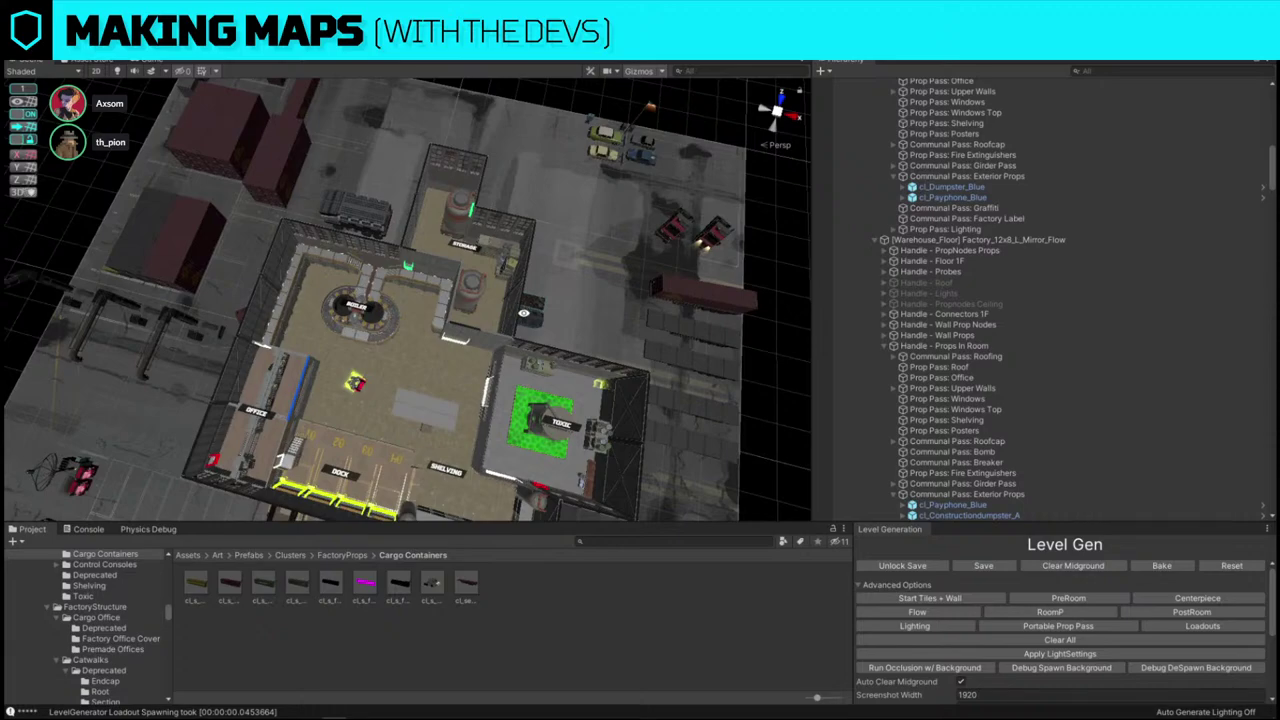
left_click_drag(426, 299, 494, 322, "alt")
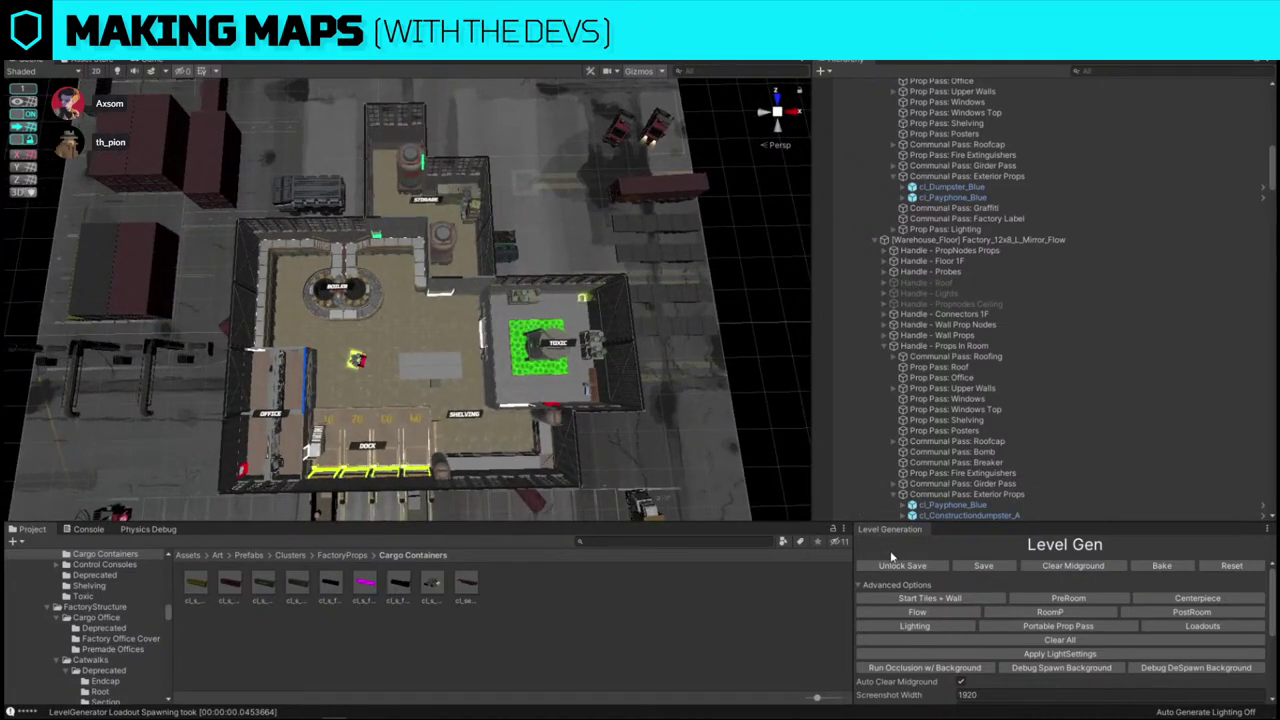
scroll(1000, 620, "down", 5)
scroll(1020, 635, "up", 4)
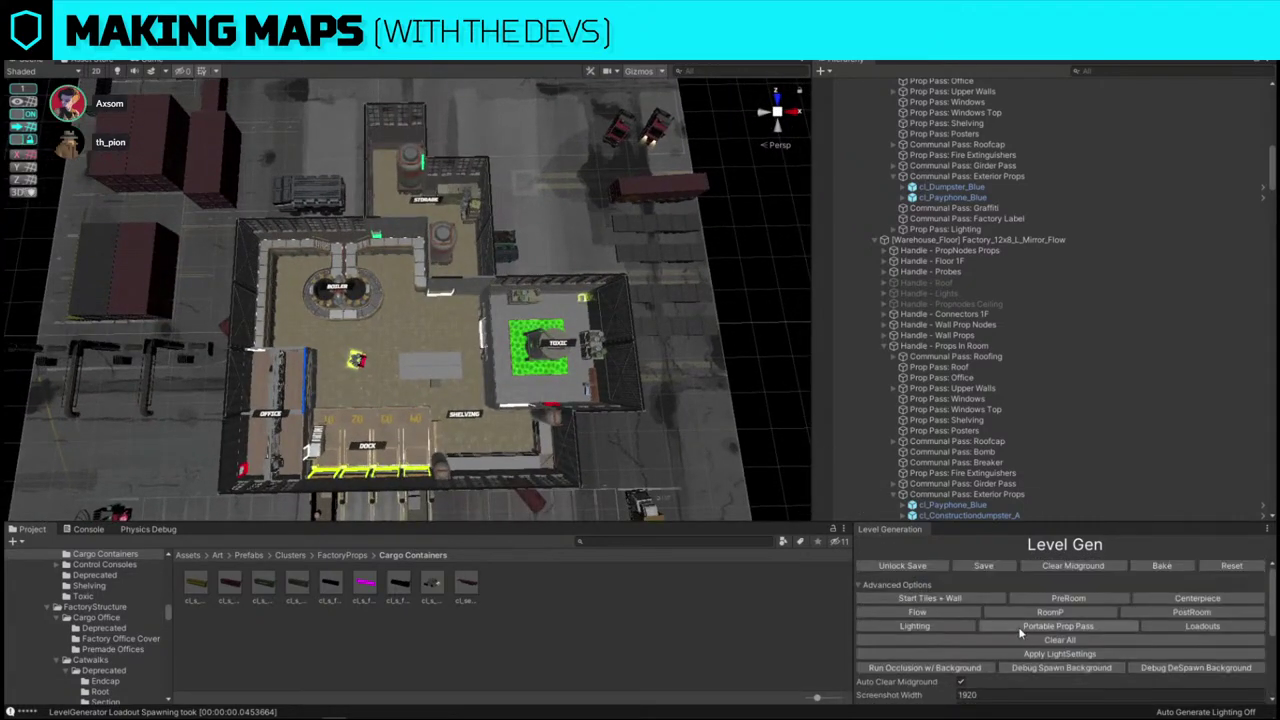
scroll(1020, 631, "down", 4)
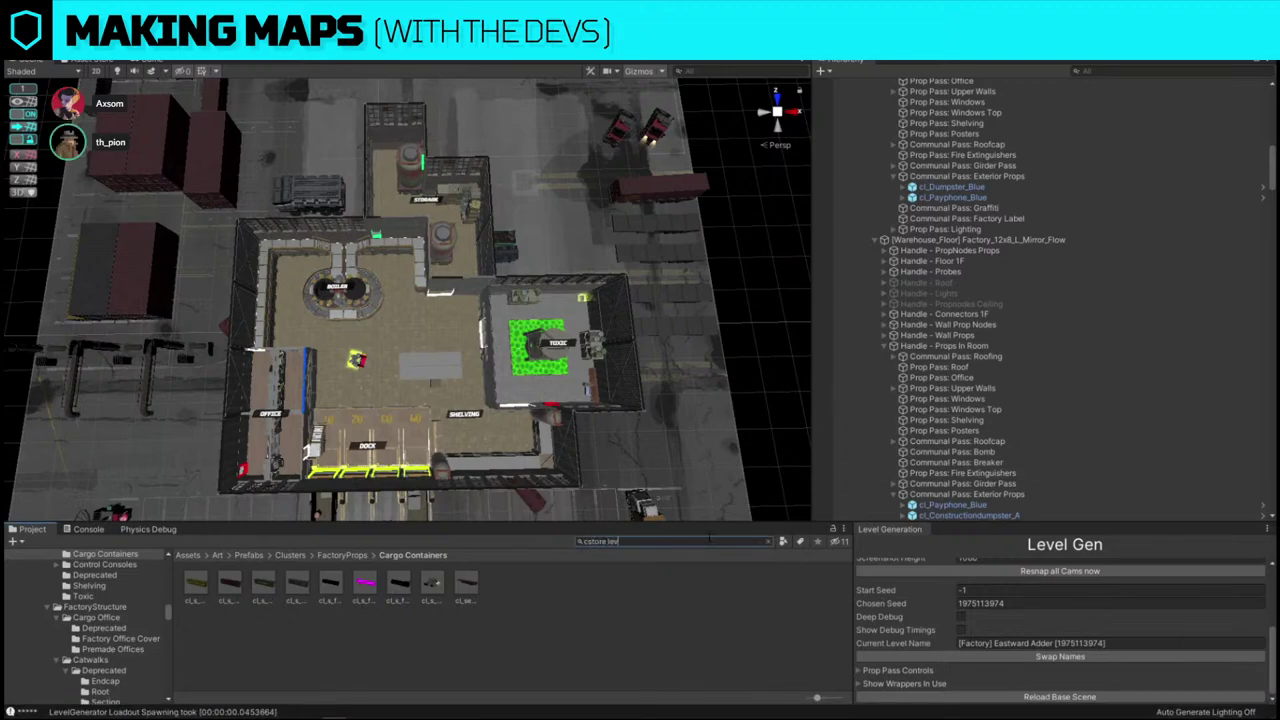
type("n")
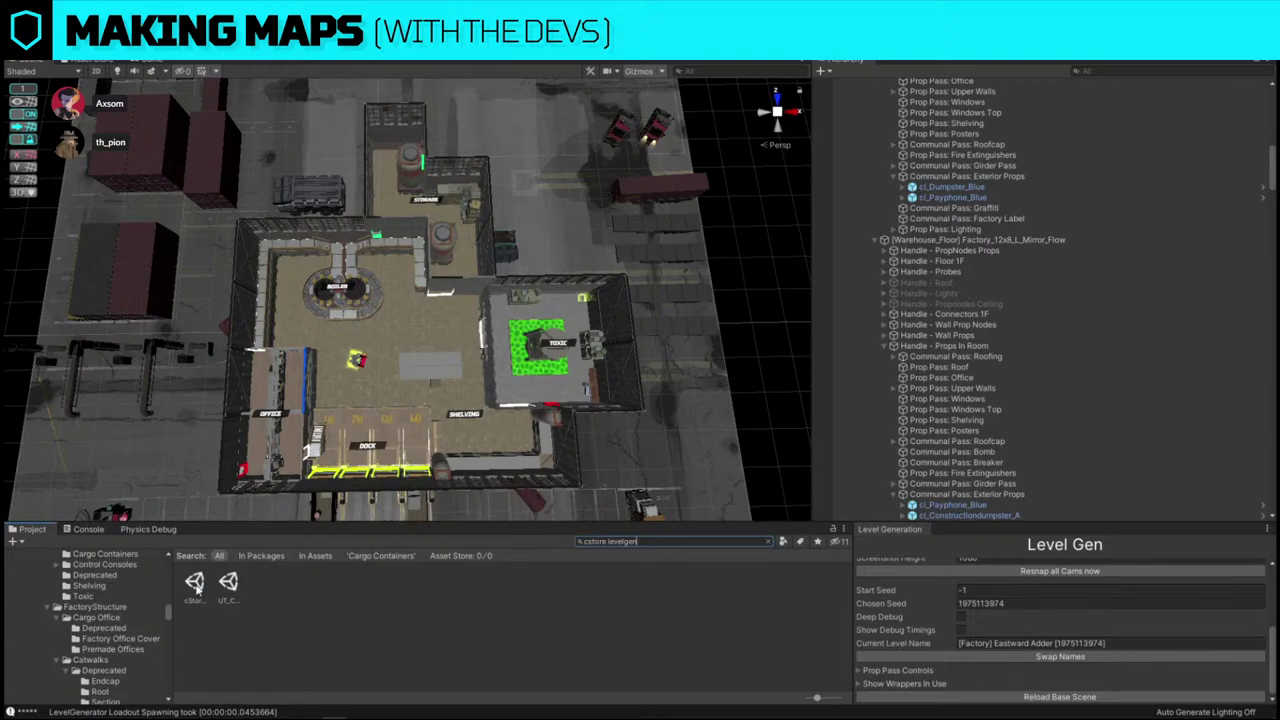
left_click(194, 586)
left_click(14, 22)
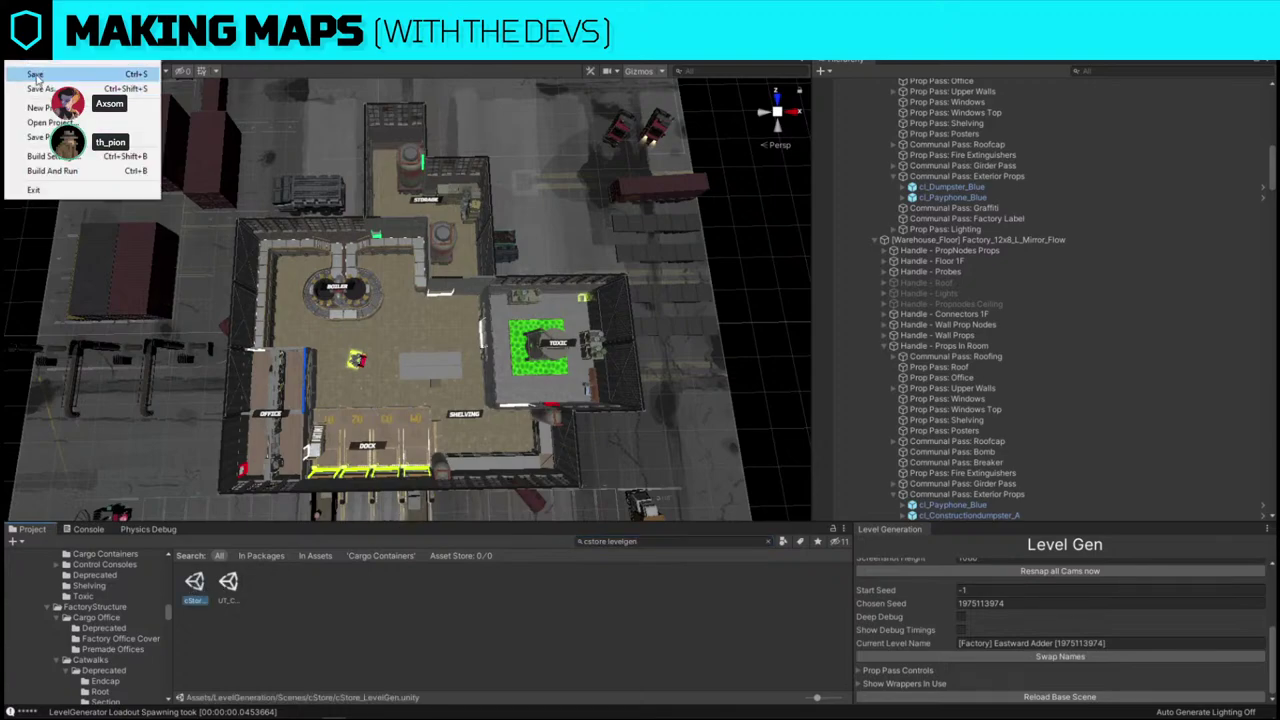
left_click(35, 74)
- Open the cStore_LevelGen scene and generate its starting tiles and walls
right_click_drag(323, 439, 318, 436)
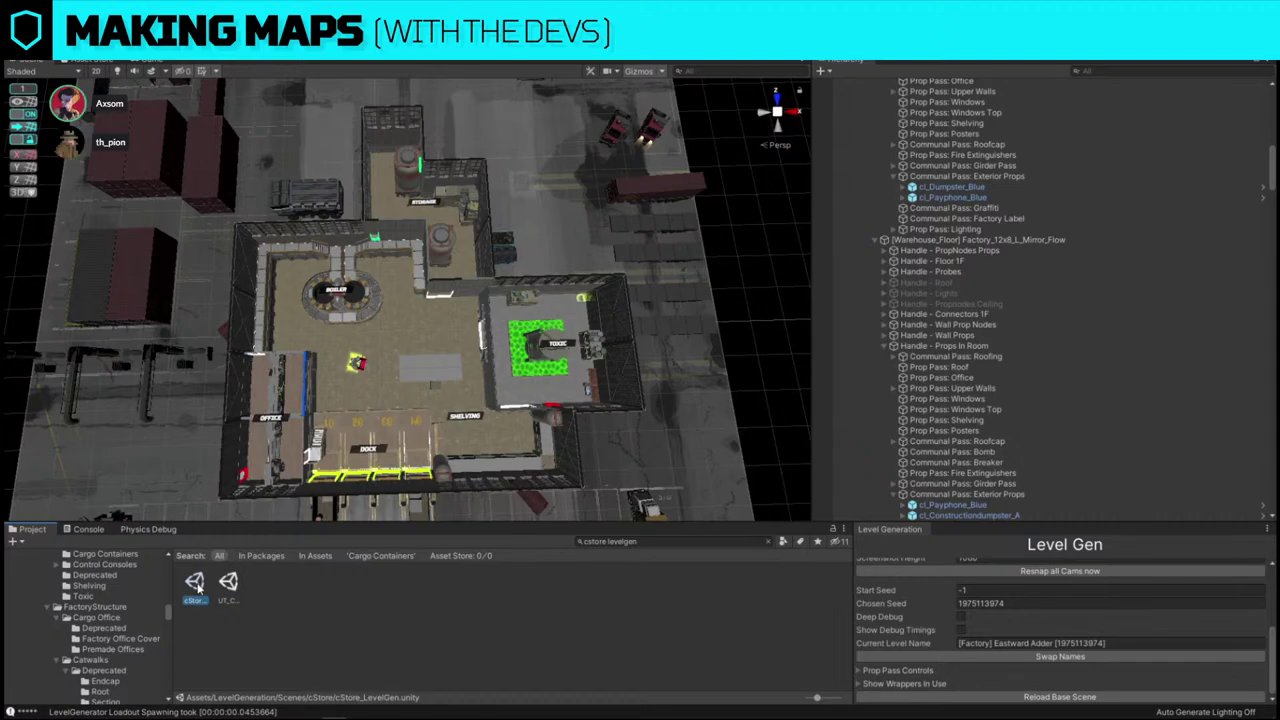
double_click(196, 588)
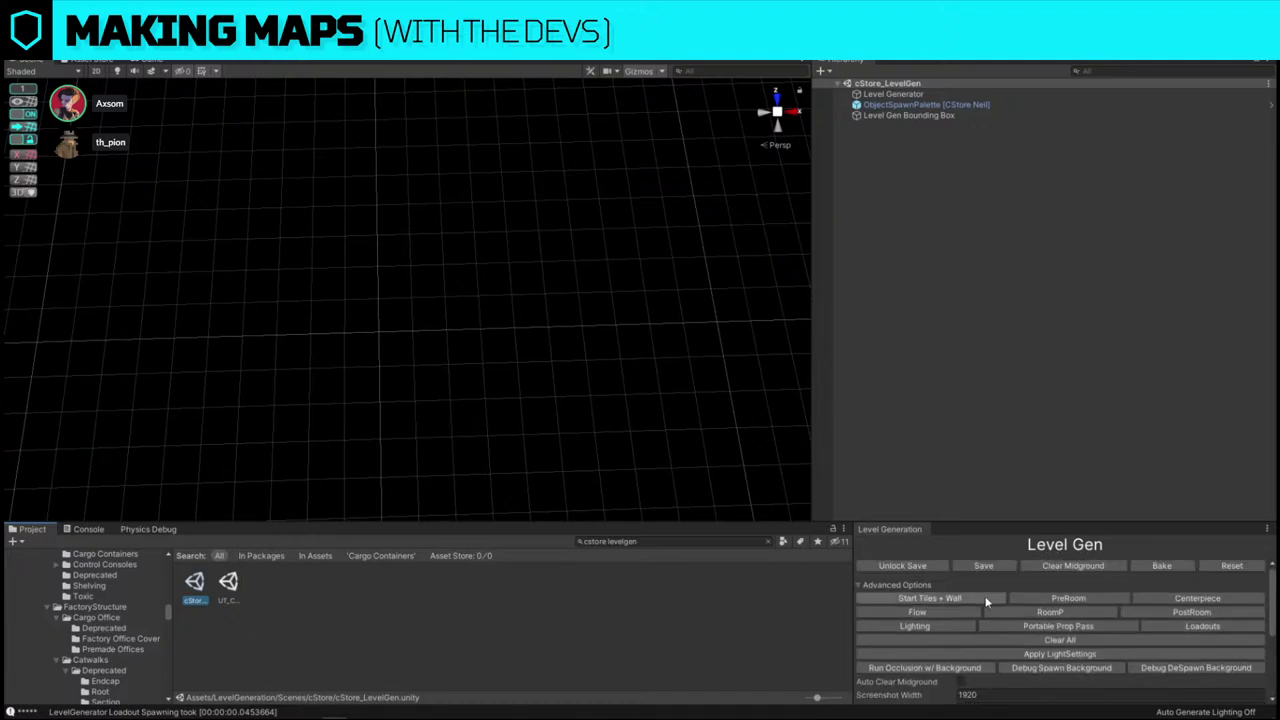
left_click(928, 598)
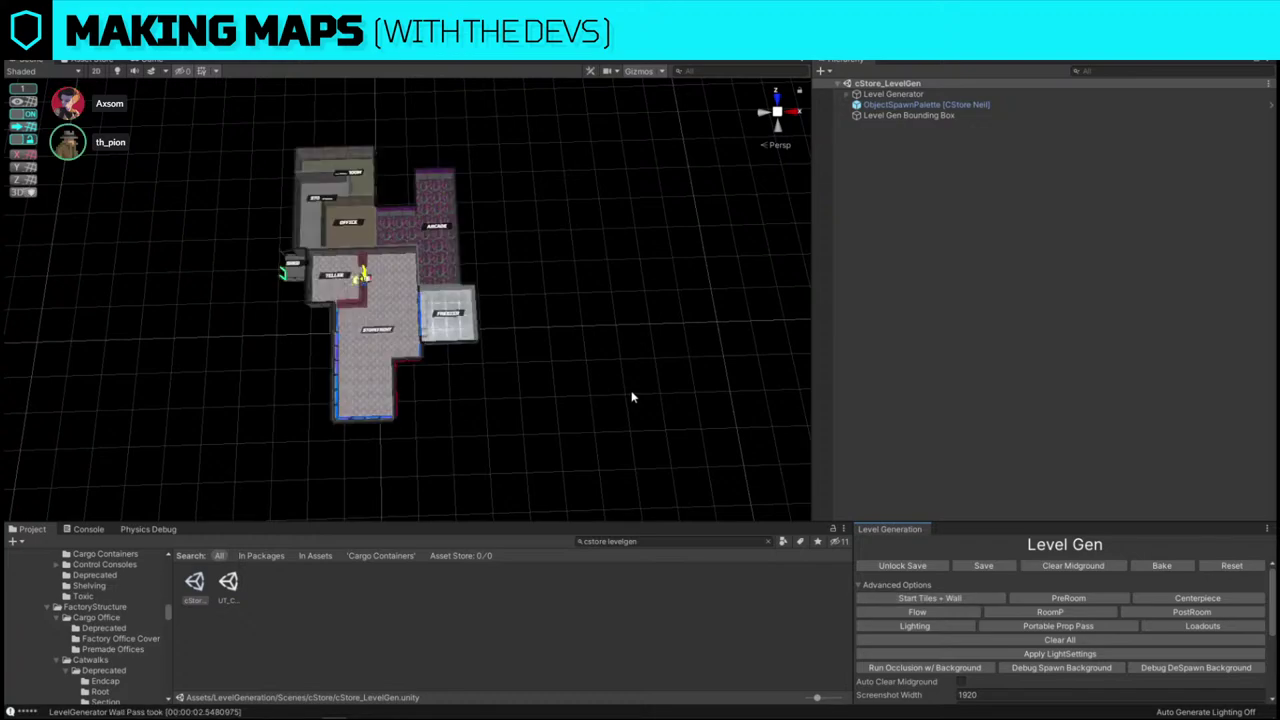
- From the Level Generator, find the cStore room prefabs and assign the RPS_Cold room configuration
scroll(631, 397, "up", 2)
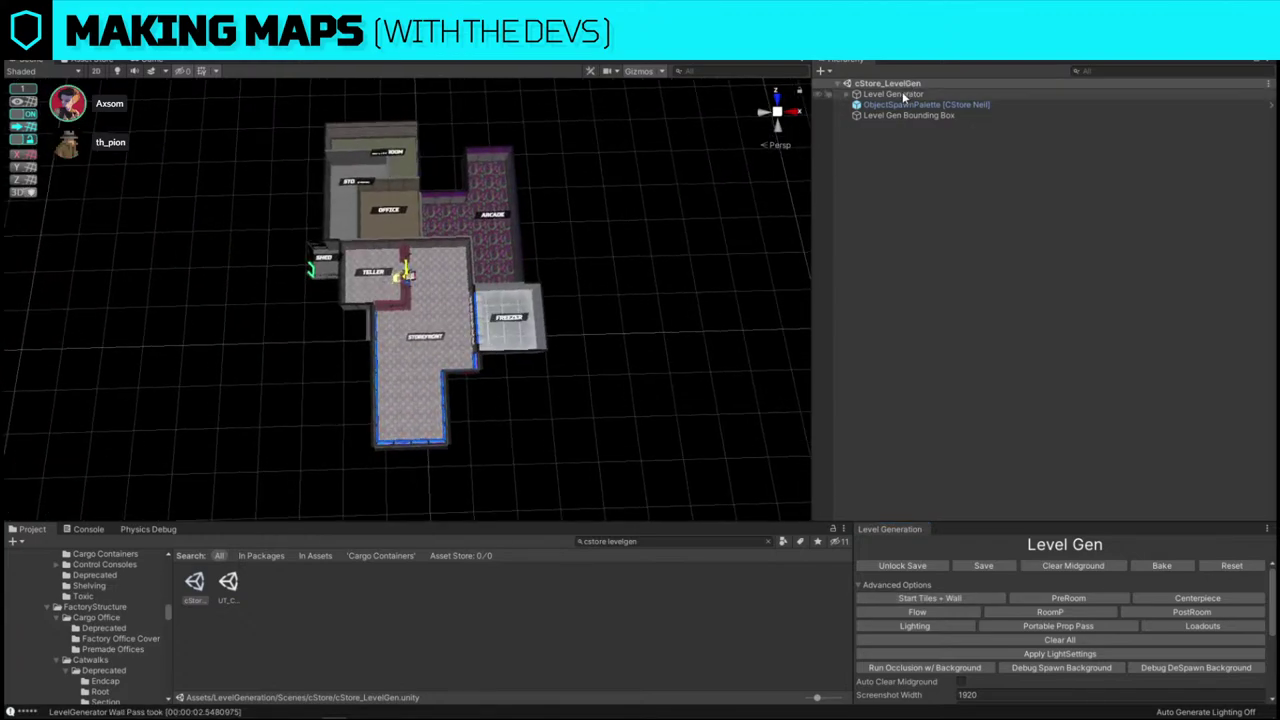
left_click(905, 94)
left_click(194, 585)
left_click(768, 541)
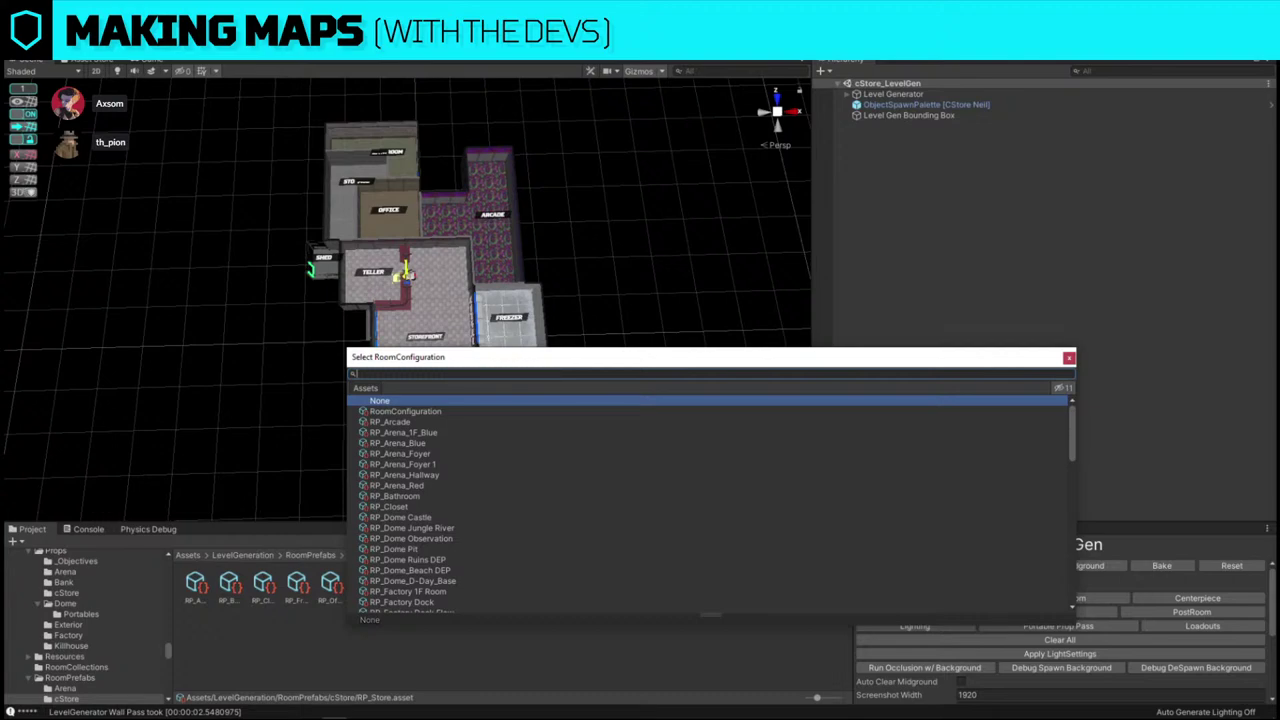
type("ROS")
key("BackSpace")
key("BackSpace")
type("PS")
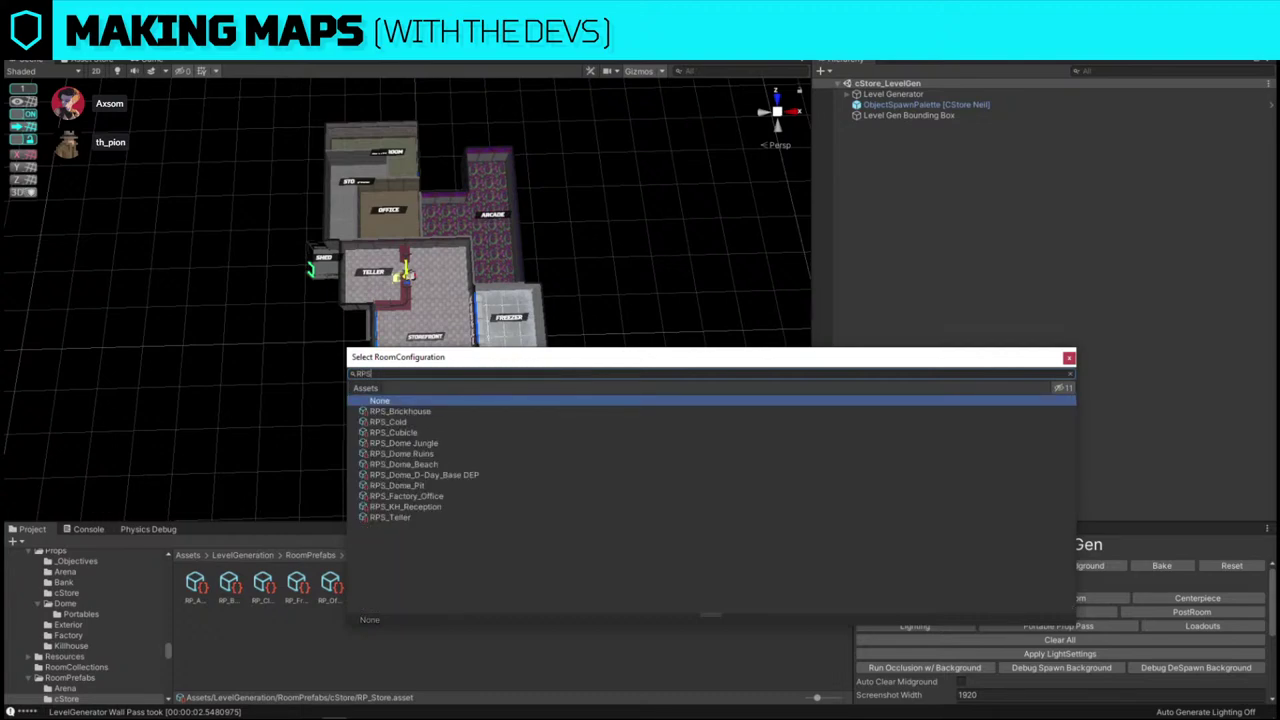
type(" Cold")
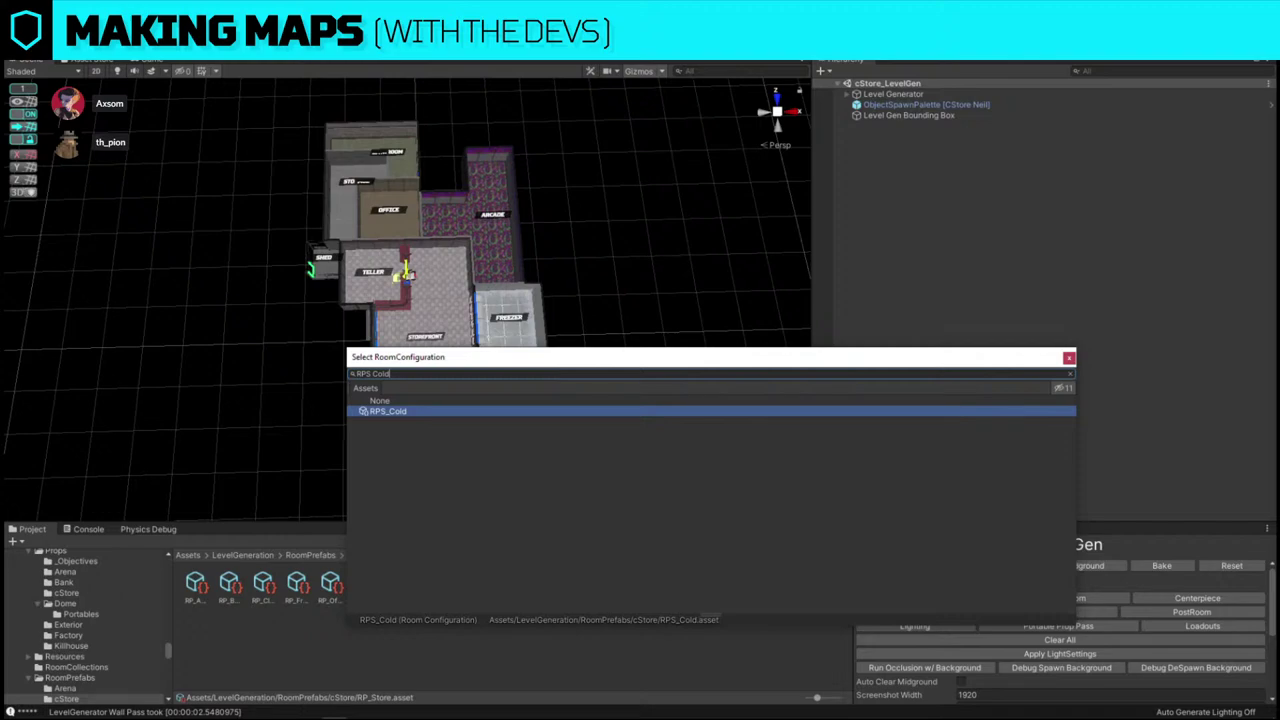
key("Return")
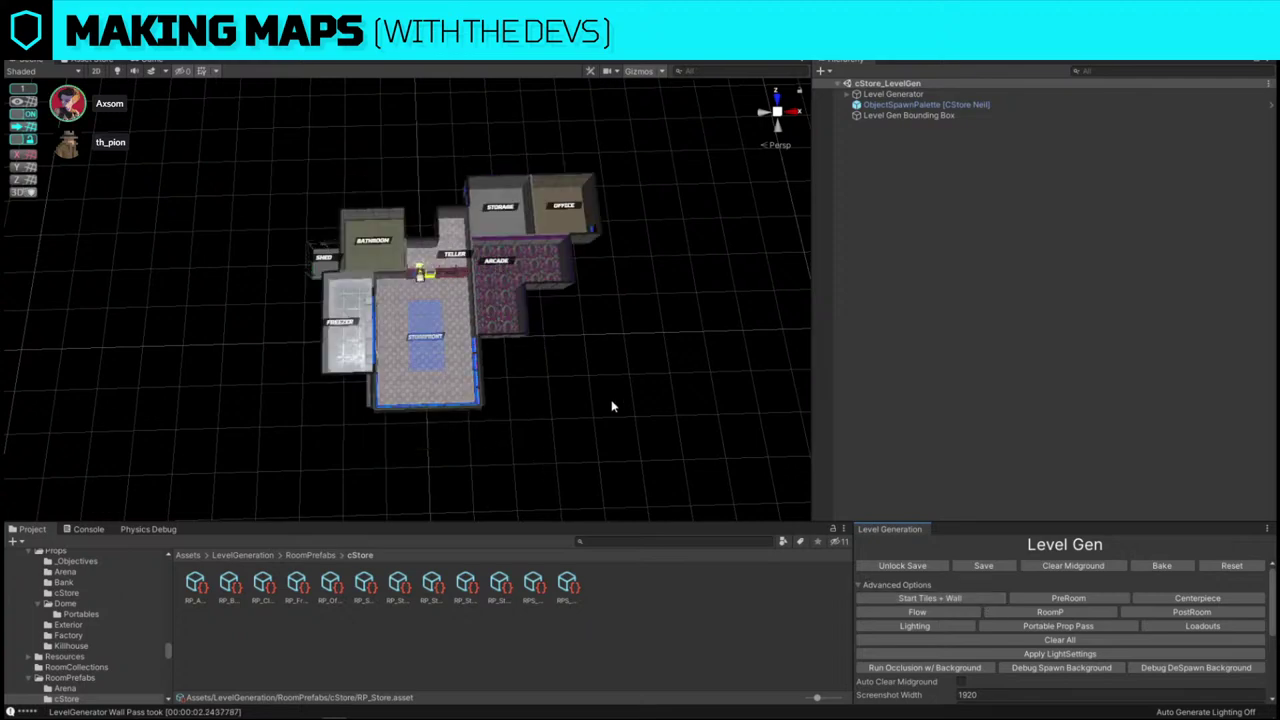
- Regenerate the store's starting tiles and walls repeatedly to compare room layouts
left_click(897, 95)
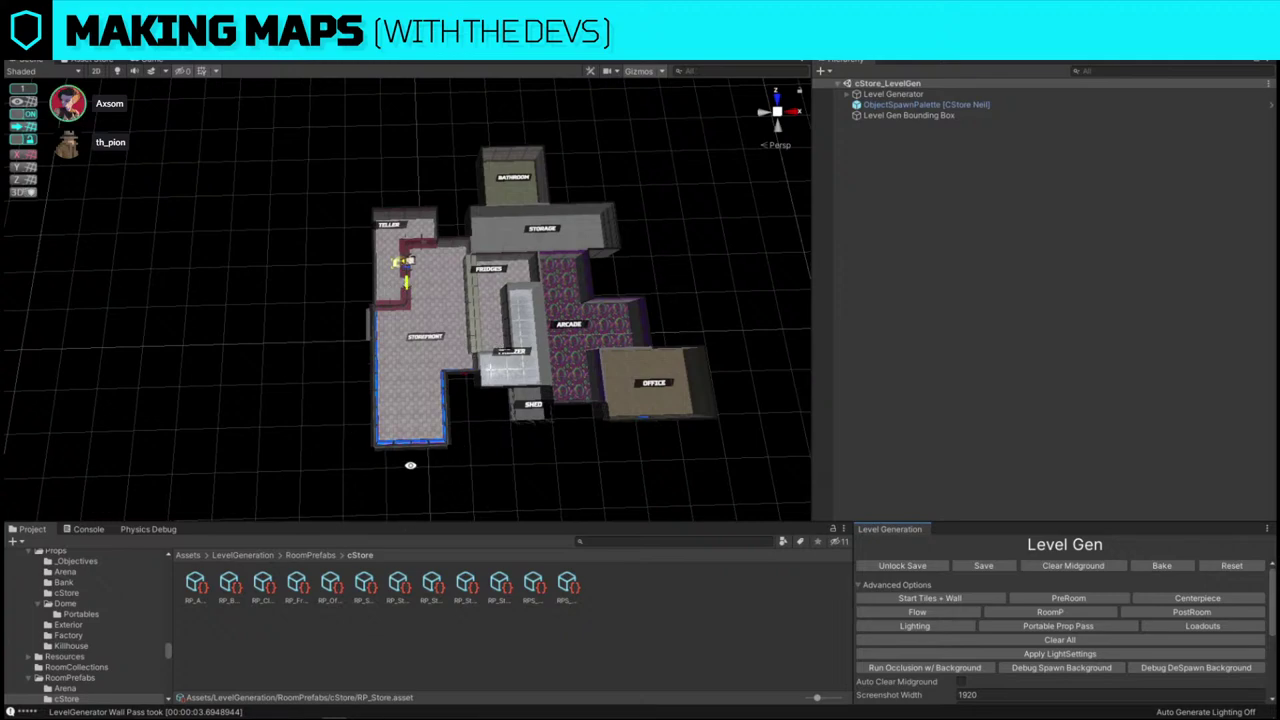
left_click(923, 599)
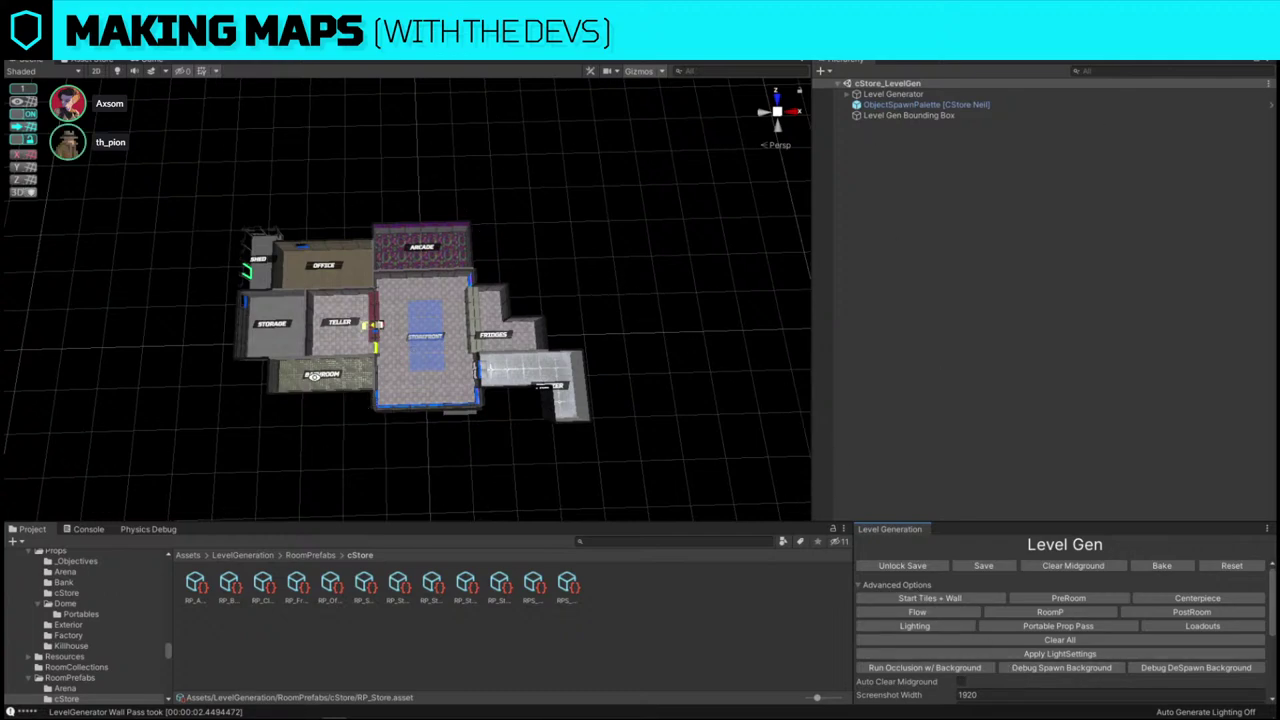
right_click_drag(575, 301, 546, 317)
left_click_drag(545, 317, 569, 321, "alt")
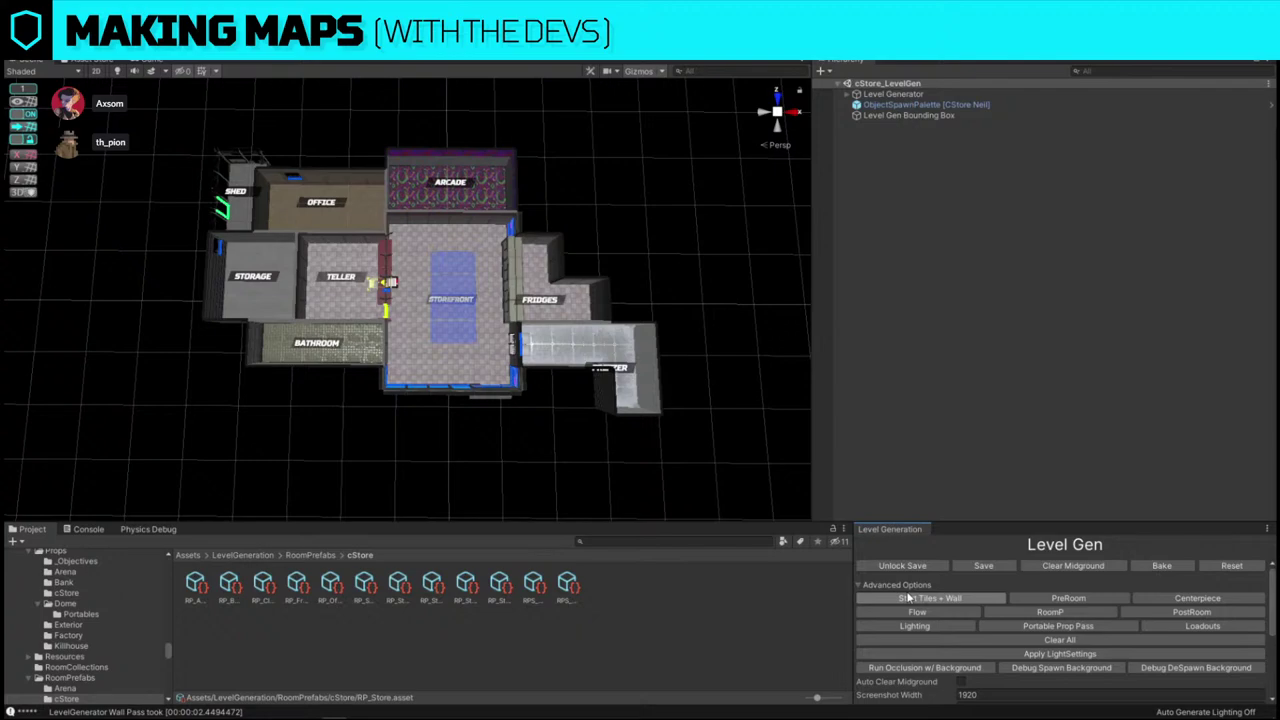
left_click(908, 597)
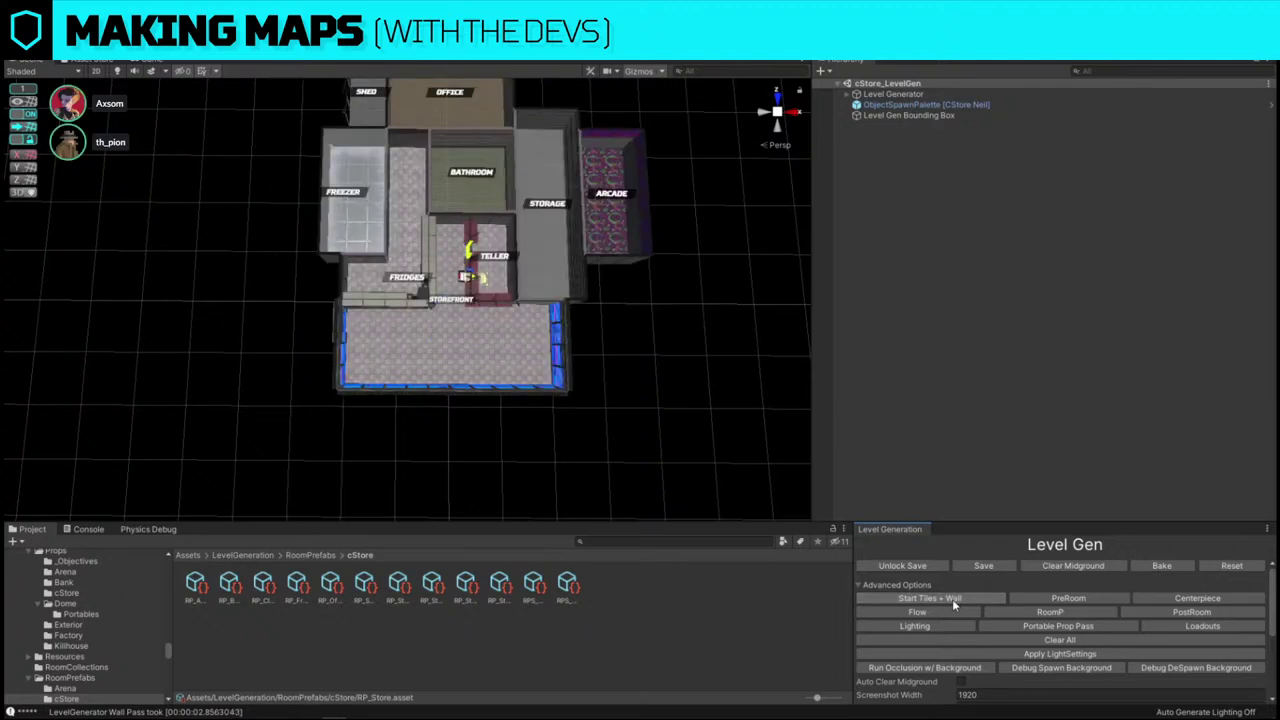
- Examine the generated freezer, fridges, teller, storage and arcade rooms from several angles
right_click_drag(543, 372, 547, 310)
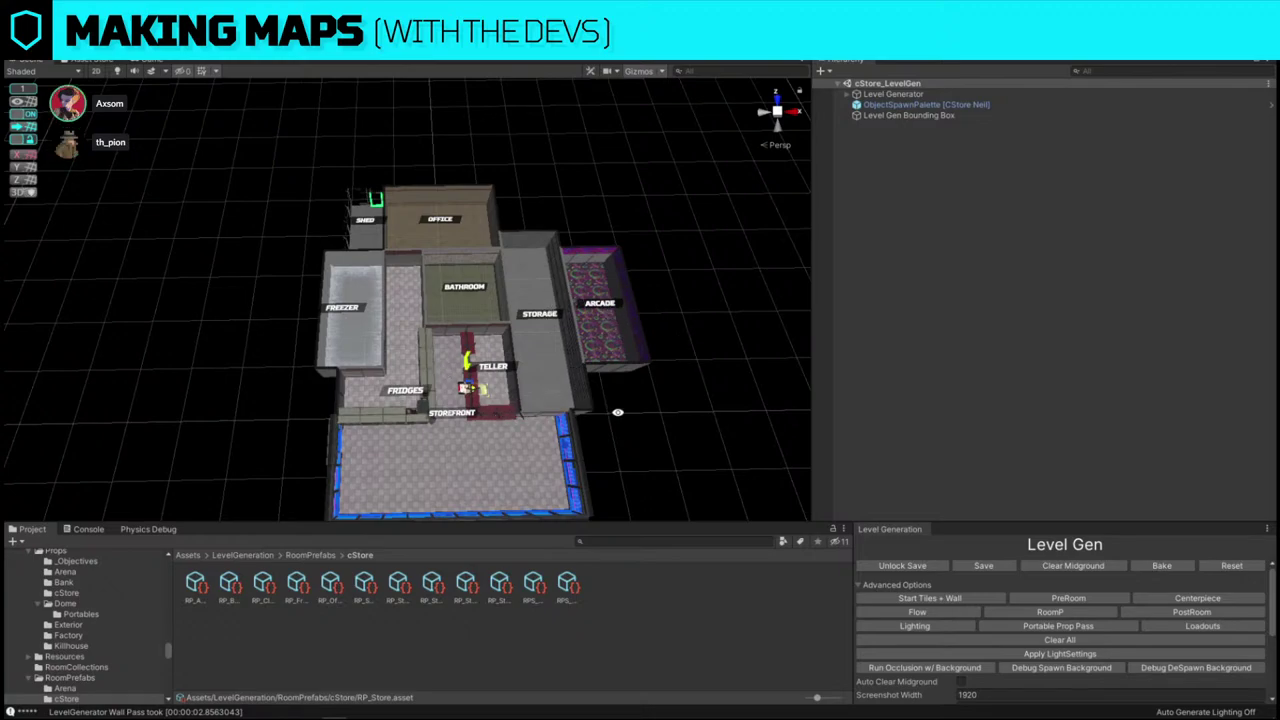
left_click_drag(587, 410, 482, 204, "alt")
scroll(423, 194, "up", 5)
scroll(482, 204, "down", 2)
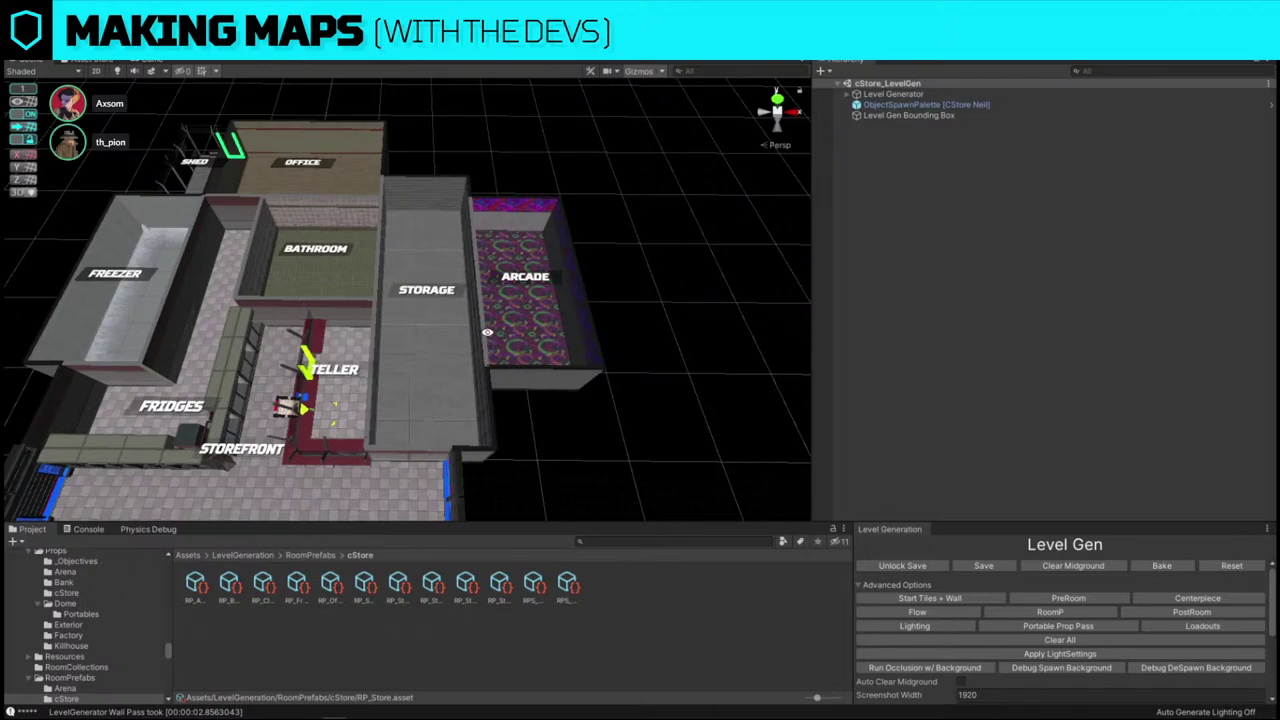
left_click_drag(490, 346, 454, 449, "alt")
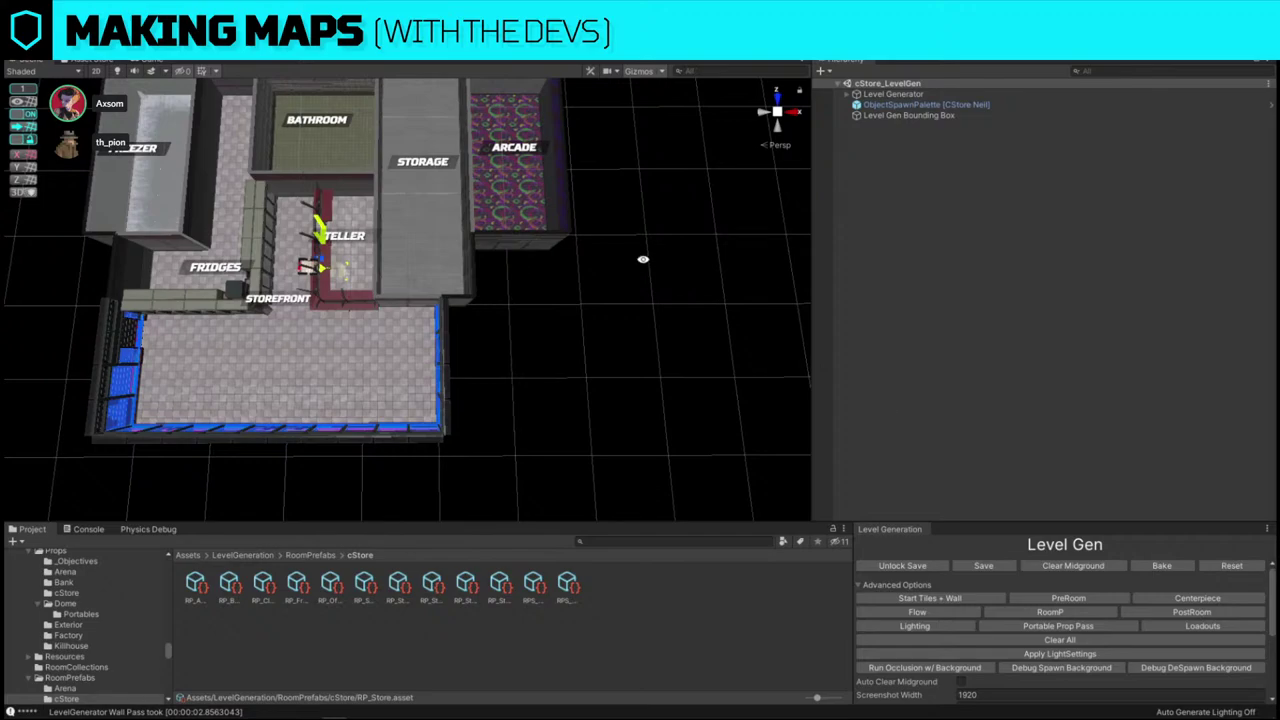
scroll(475, 238, "down", 3)
scroll(475, 238, "down", 2)
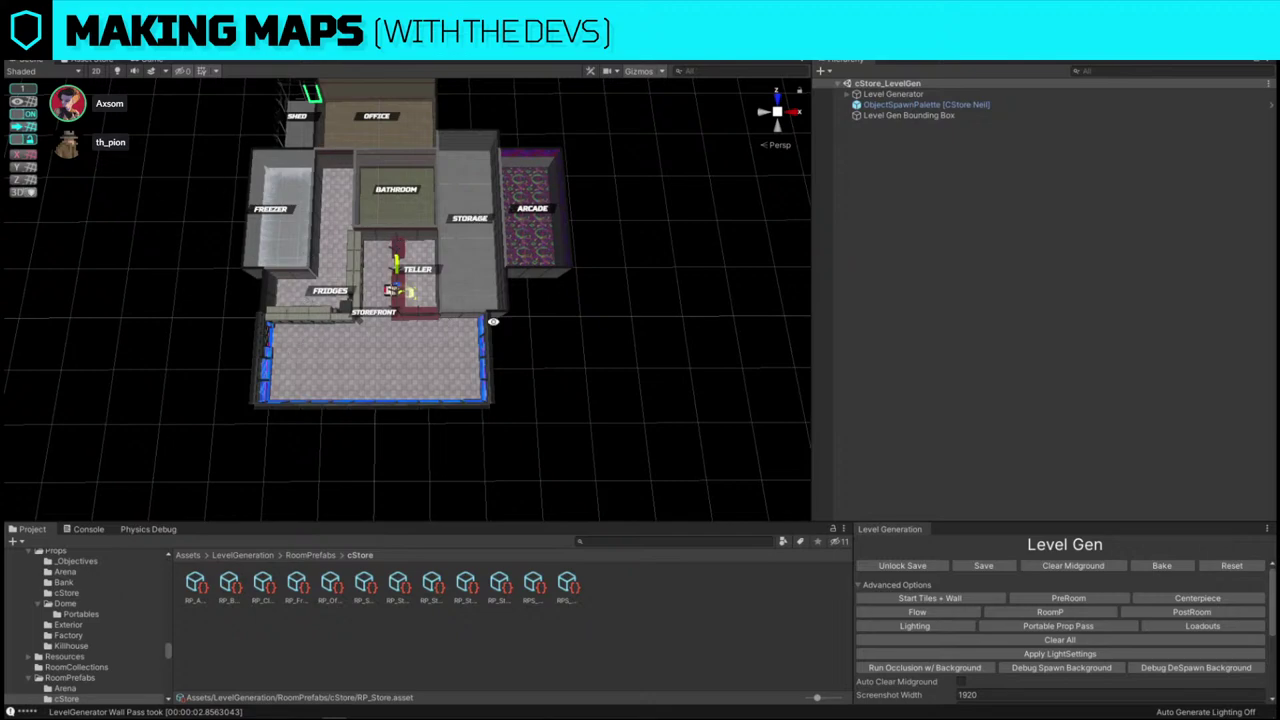
- Generate further alternative store layouts by rerunning the starting tiles and walls pass
left_click(937, 598)
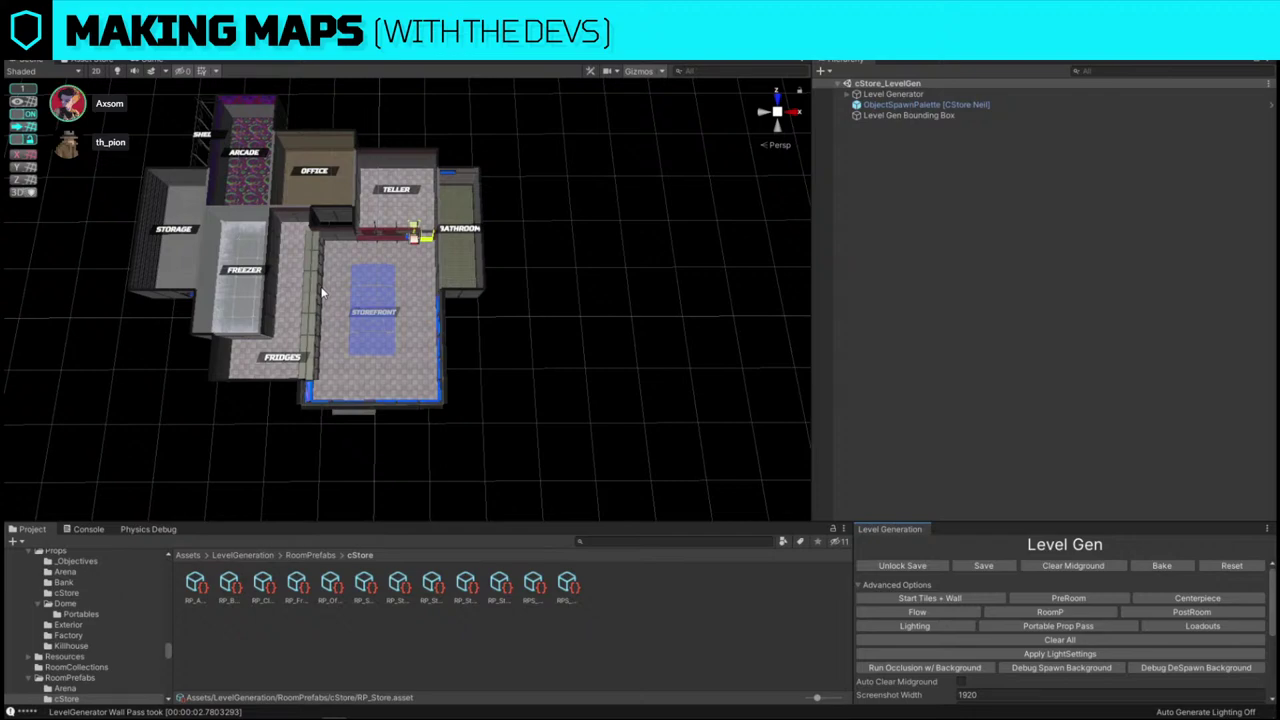
left_click(914, 599)
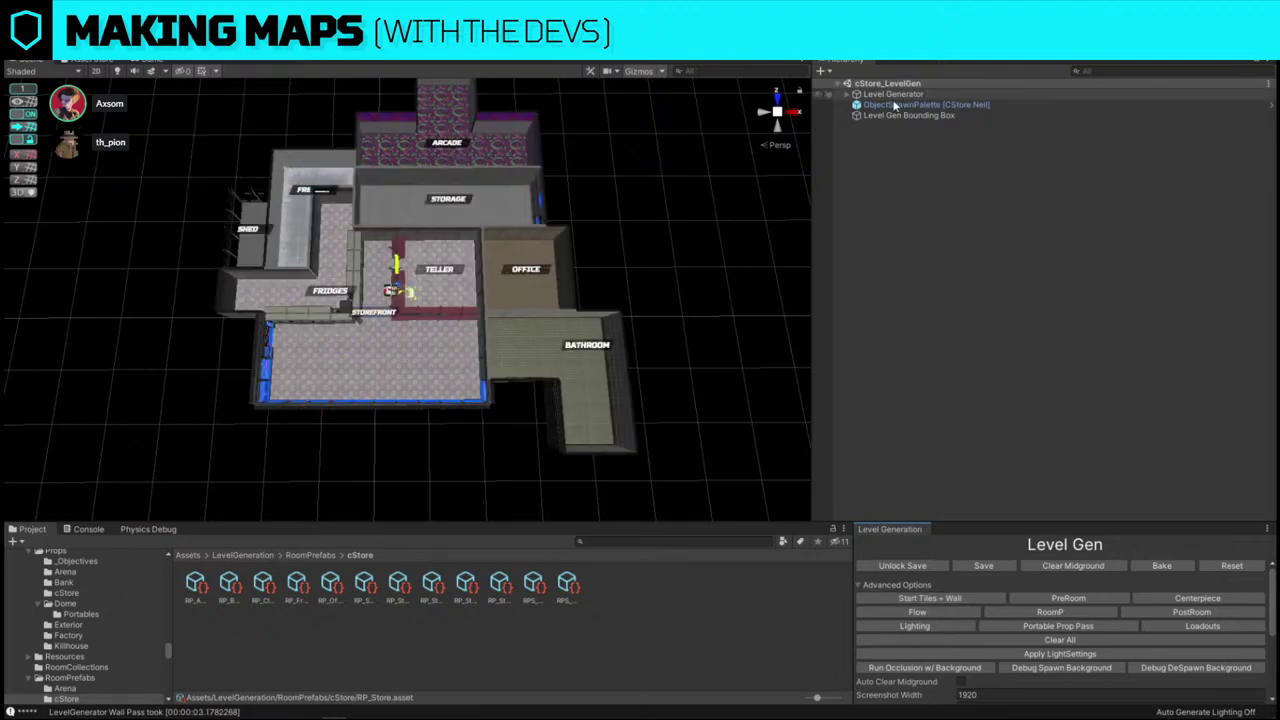
left_click(976, 603)
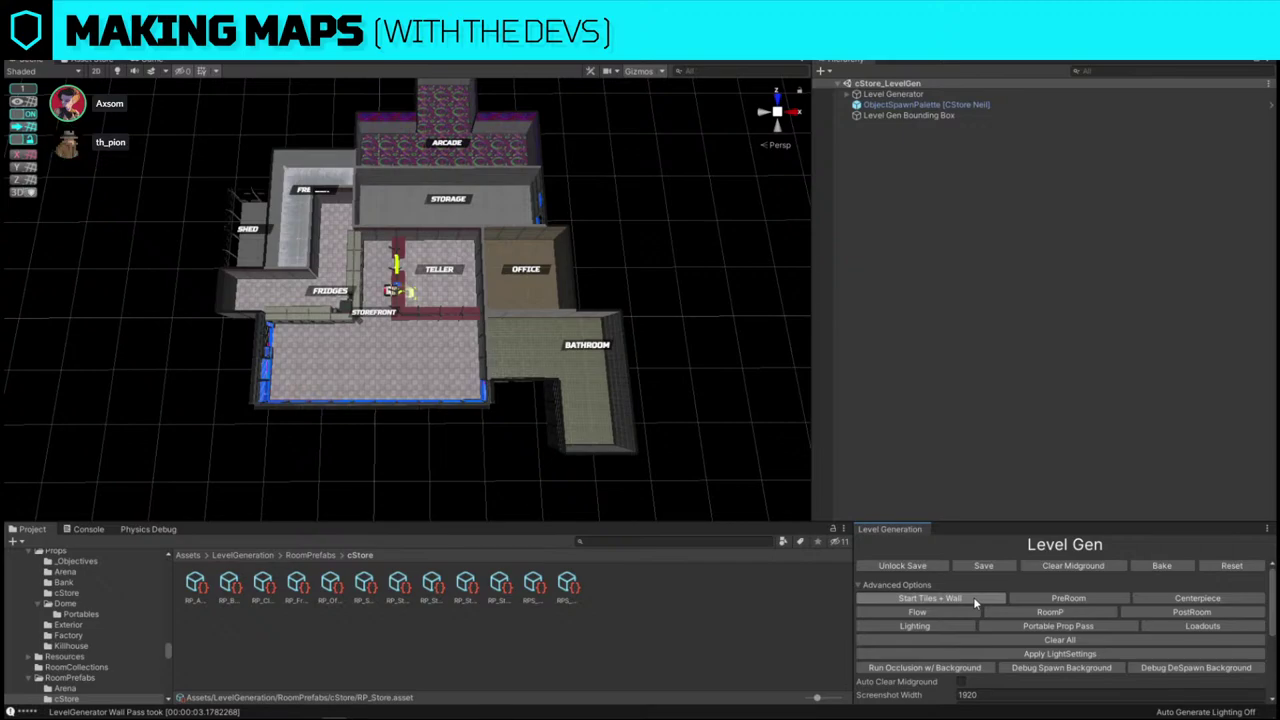
left_click(975, 601)
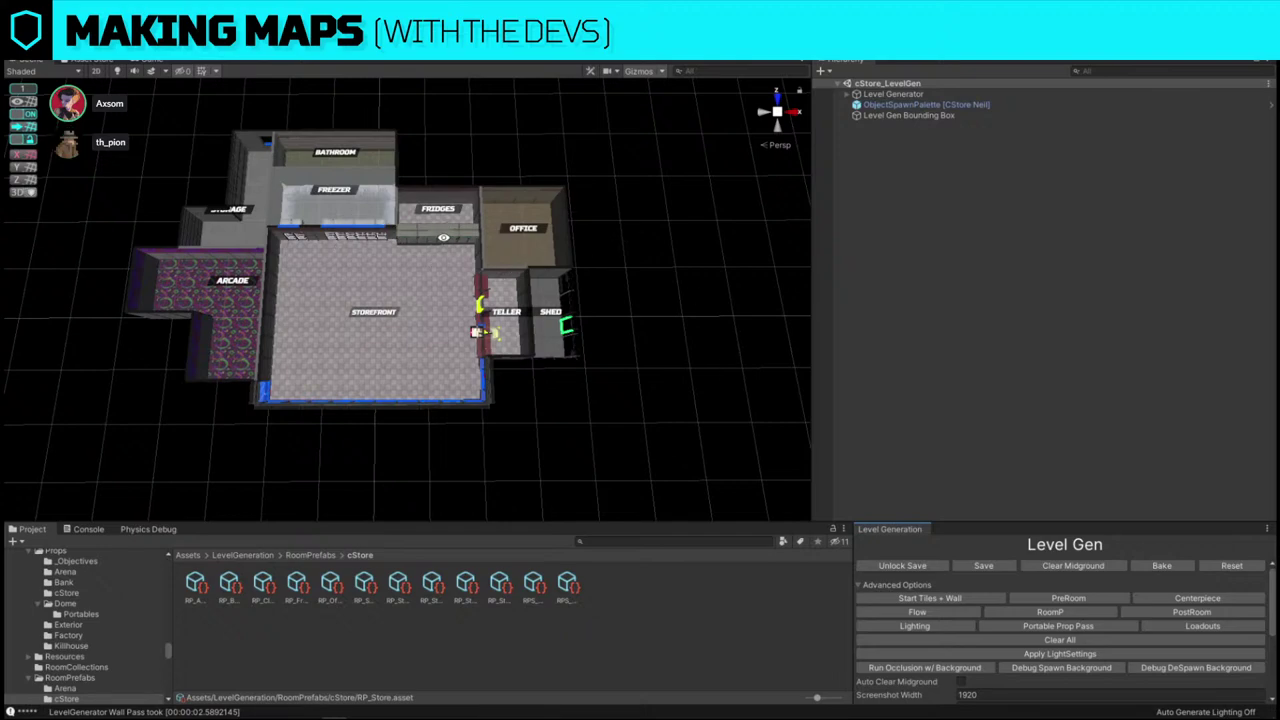
- Try removing the middle fridge wall section between the fridges room and storefront, and regenerate the starting tiles and walls
left_click(444, 234)
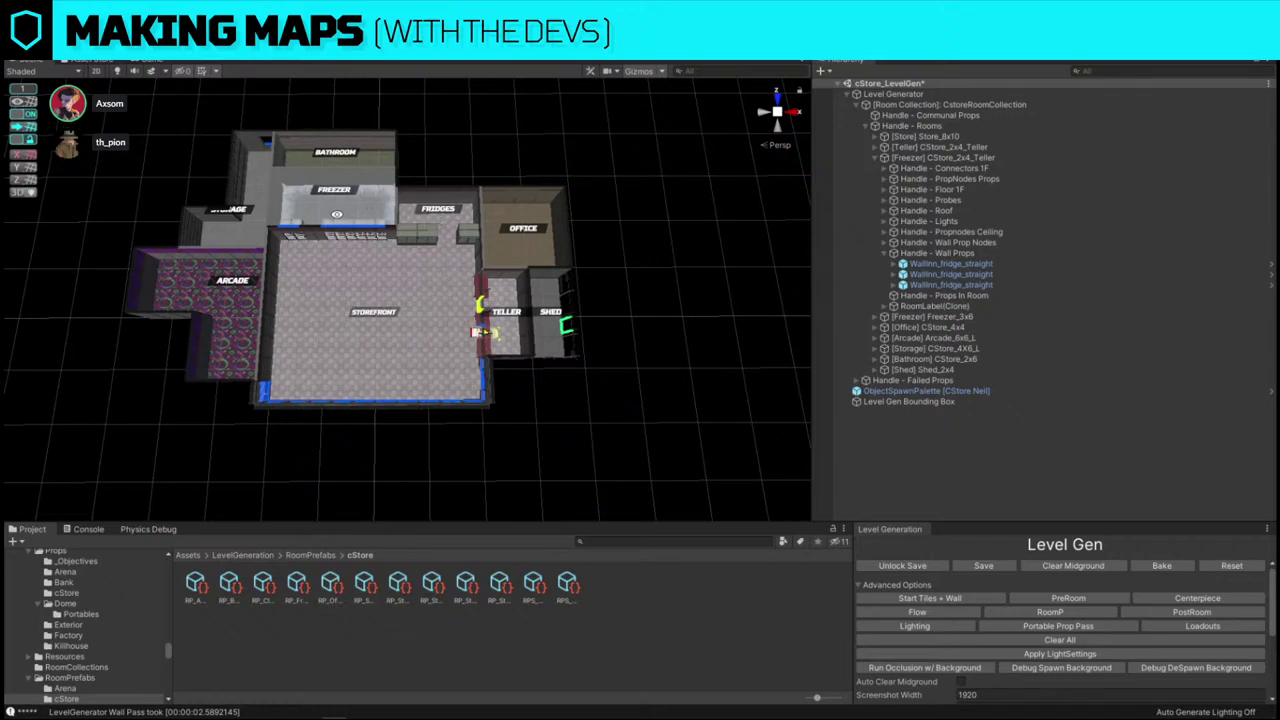
left_click(987, 601)
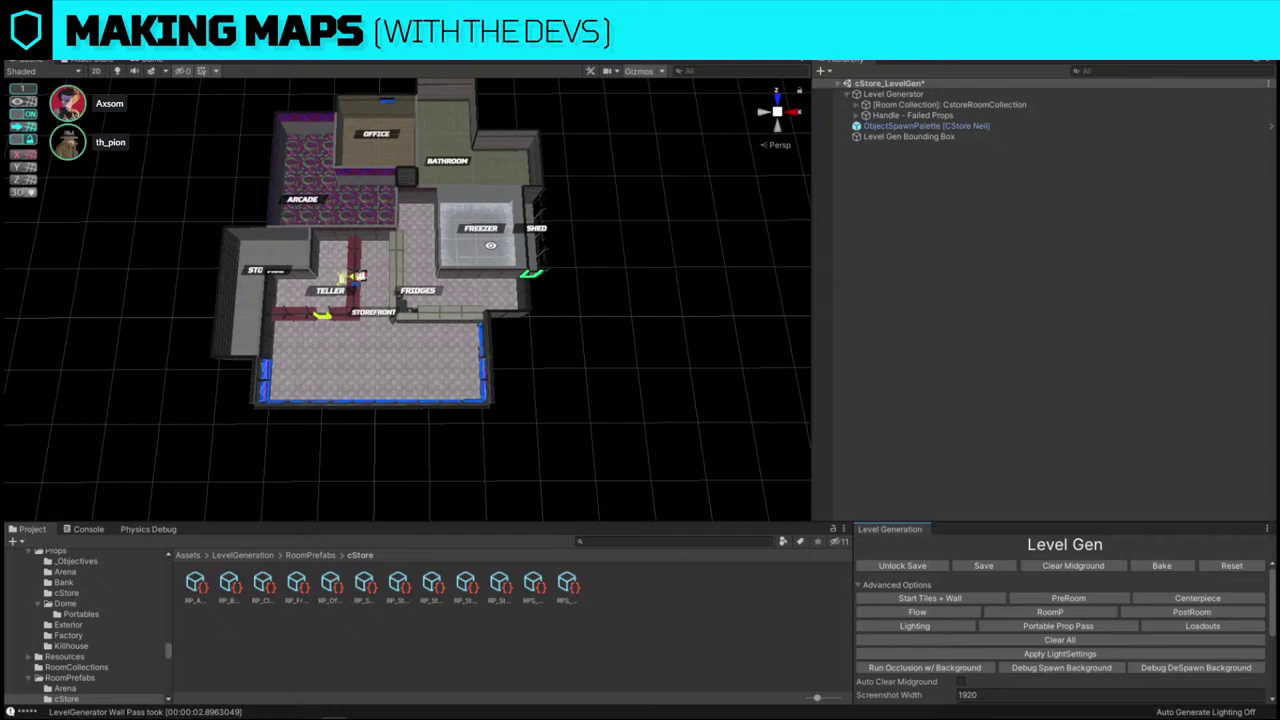
left_click(928, 599)
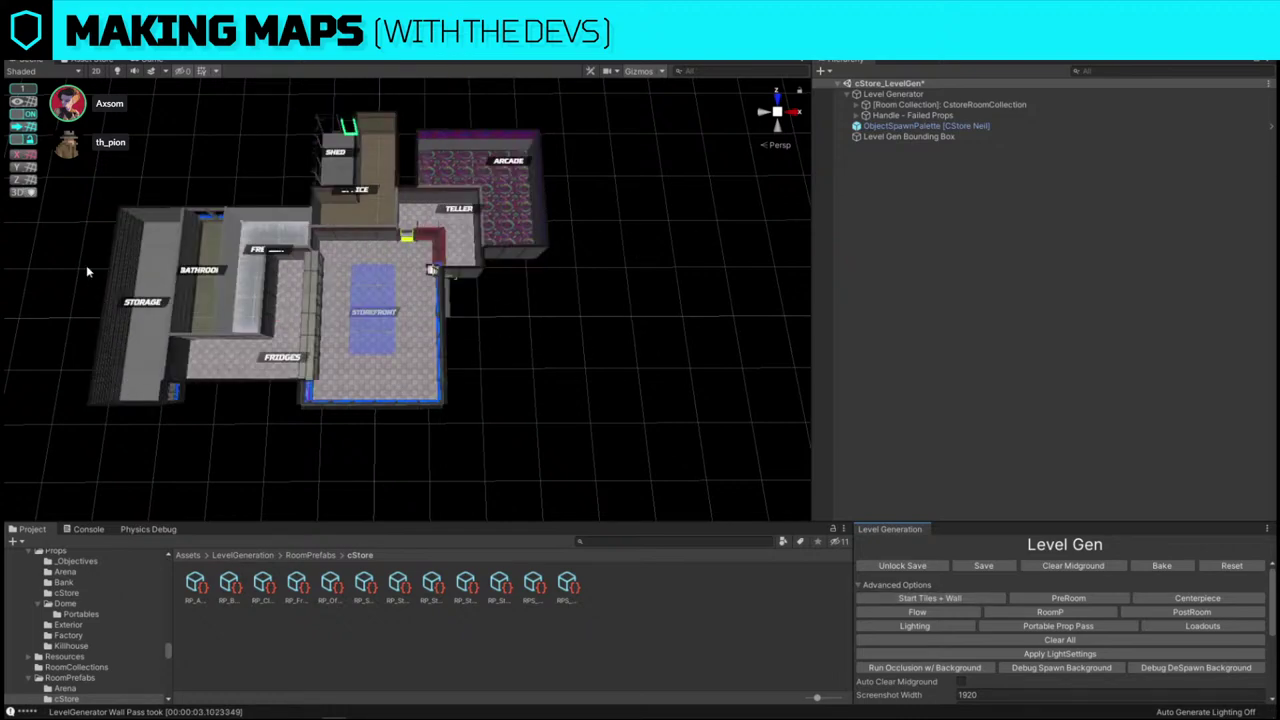
left_click(976, 597)
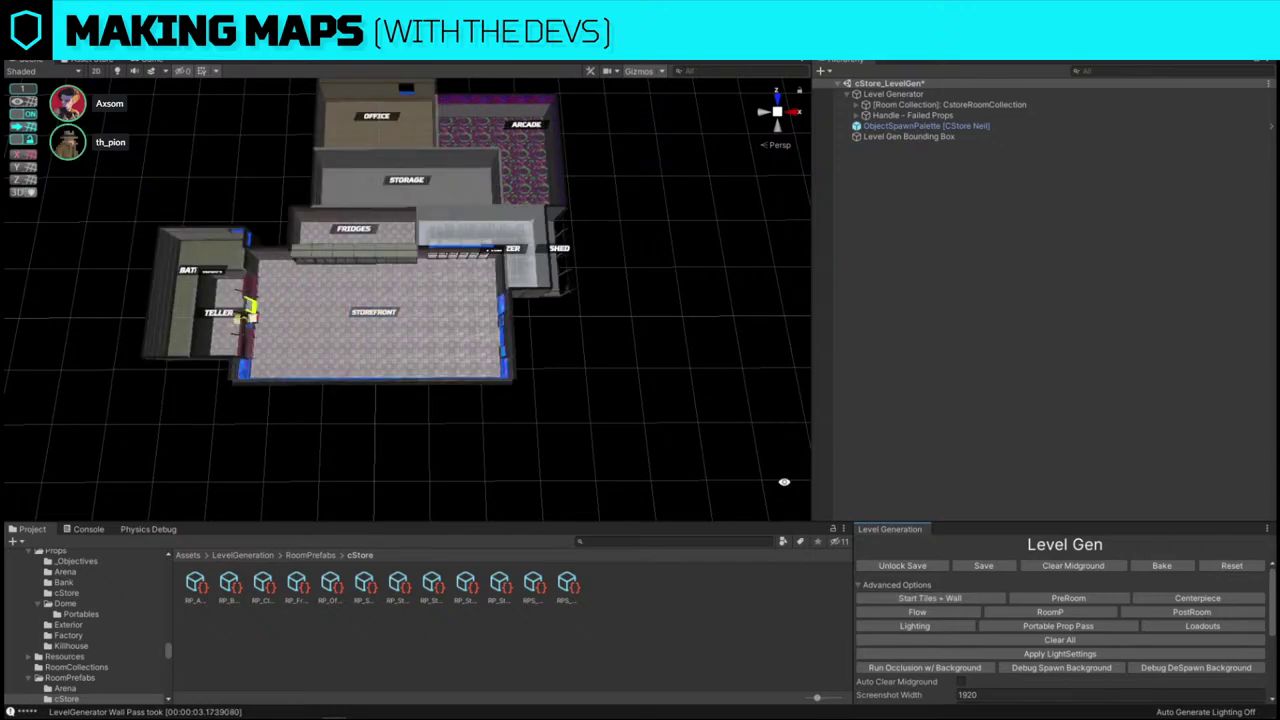
- Locate the RP_Store configuration from the Level Generator's room collection, and regenerate the tiles and walls until a storefront with a central teller results
left_click(893, 93)
left_click(949, 104)
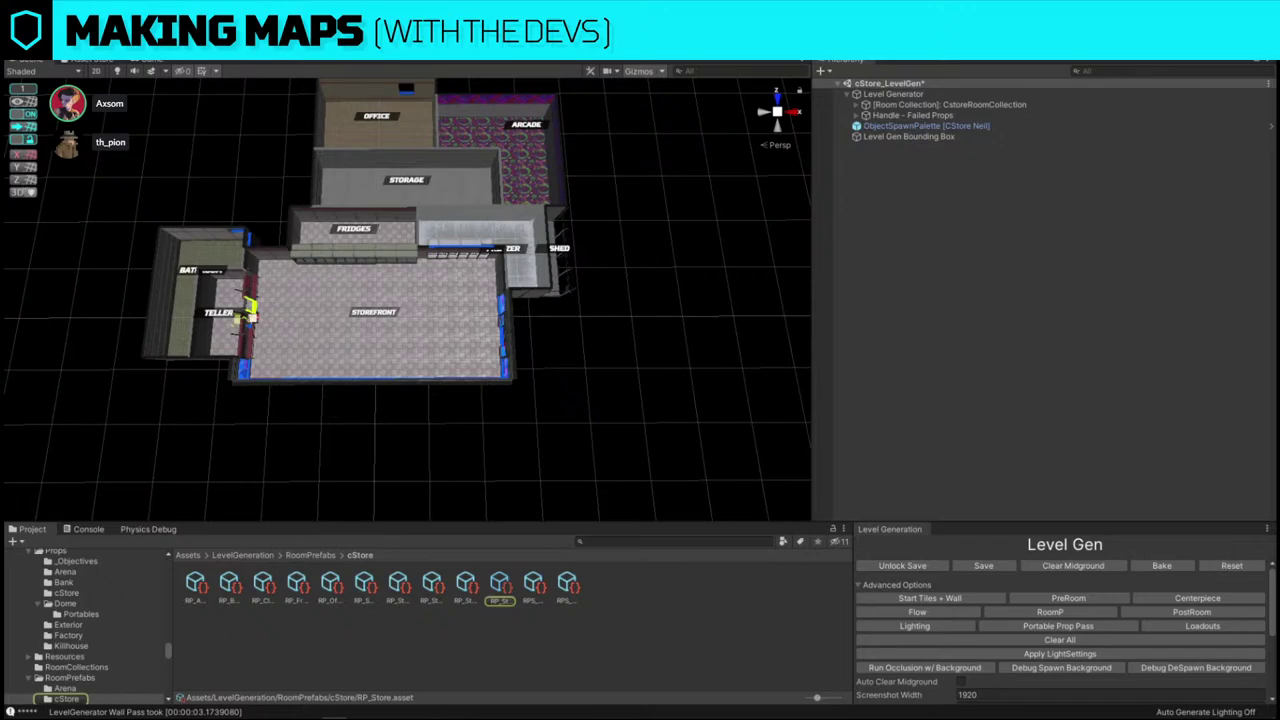
left_click(960, 599)
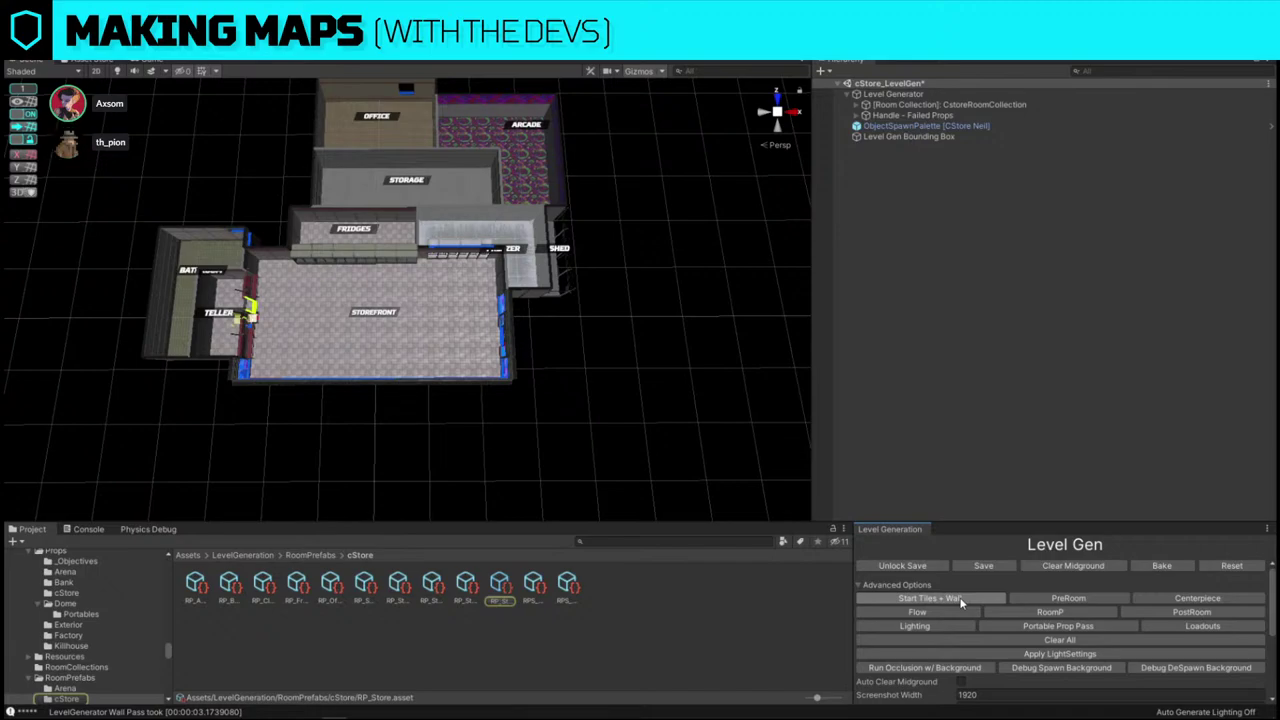
left_click(961, 601)
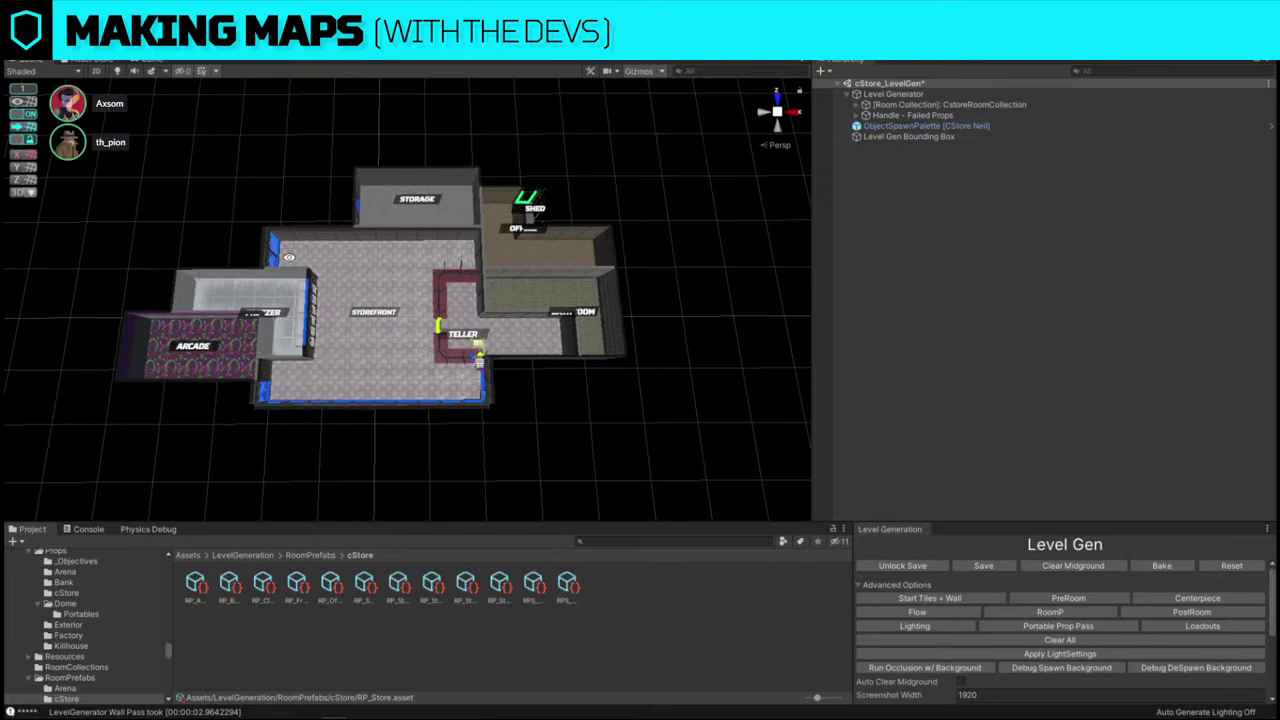
left_click(880, 598)
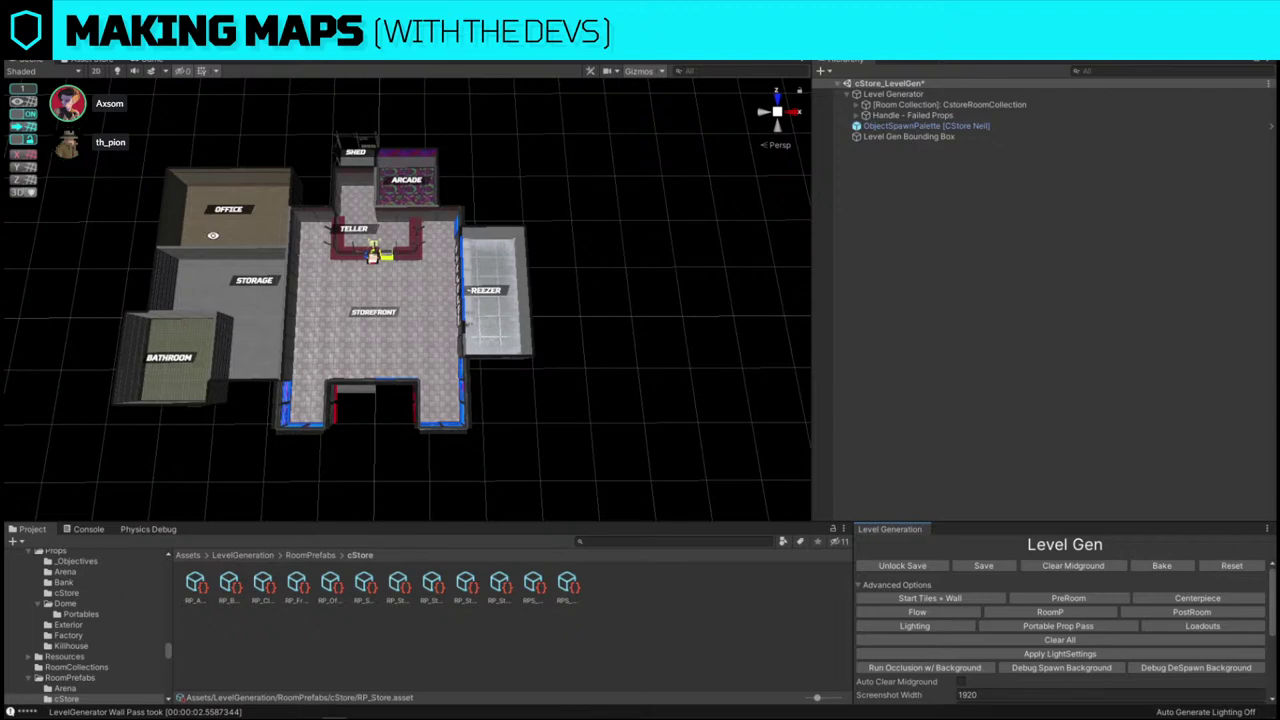
right_click_drag(404, 297, 406, 297)
key("a")
left_click(963, 599)
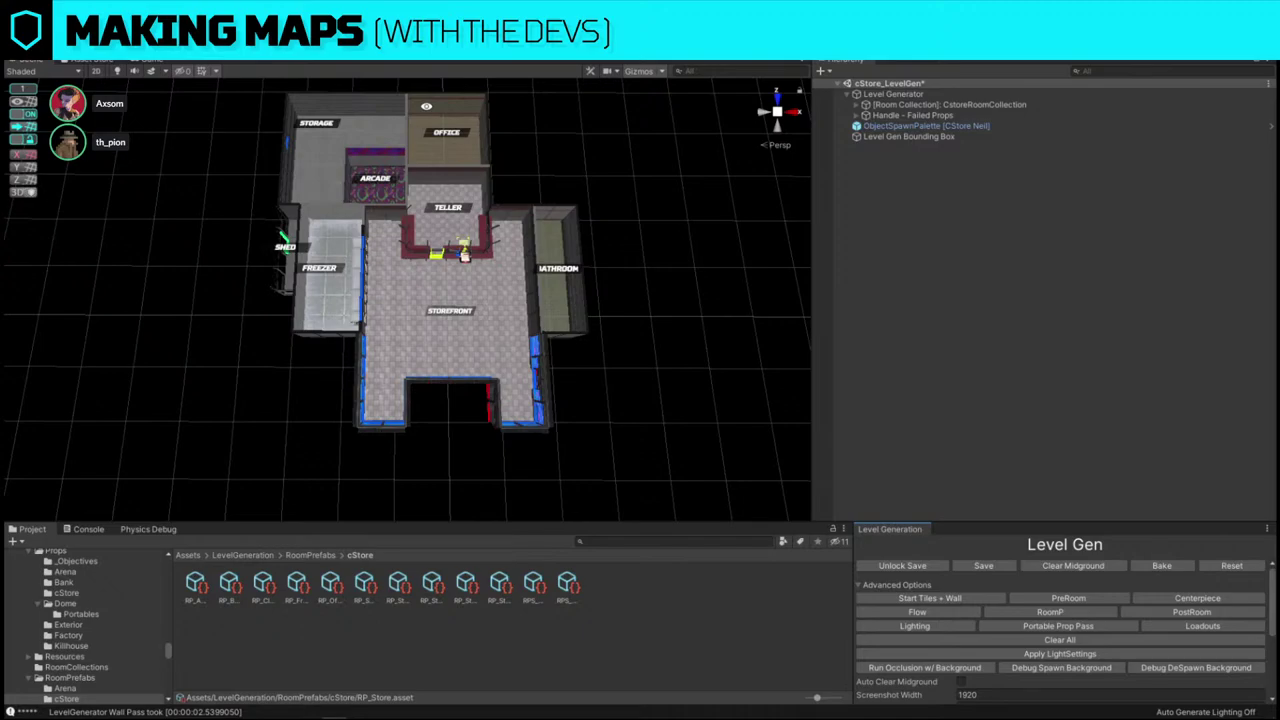
- Review the chosen store layout, and run the Centerpiece and Flow generation passes on it
right_click_drag(560, 278, 473, 222)
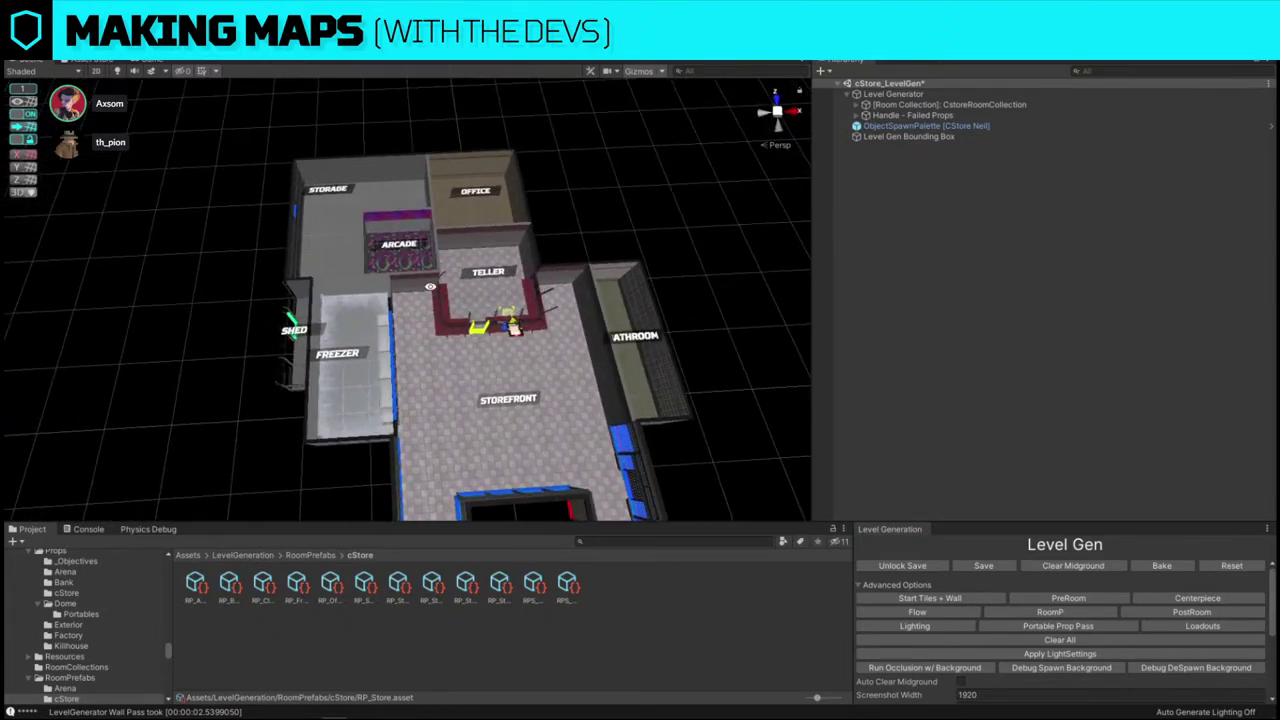
right_click_drag(430, 287, 387, 311)
key("w")
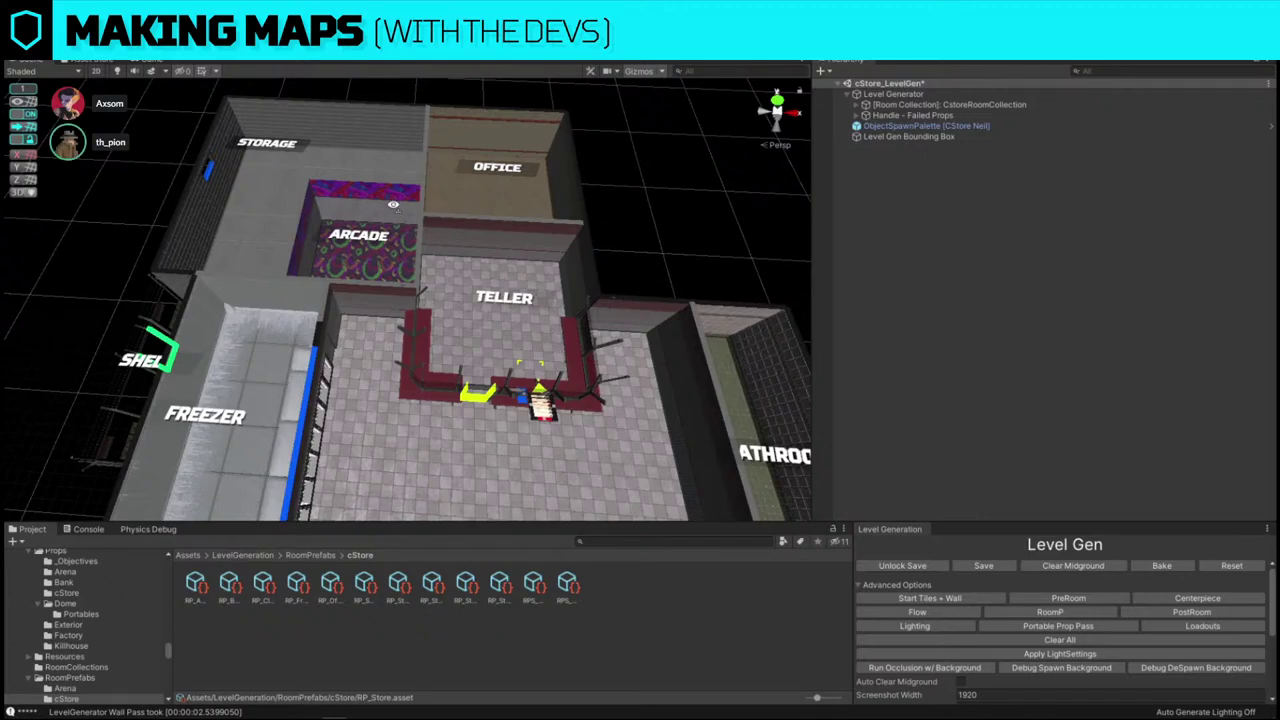
scroll(393, 204, "down", 3)
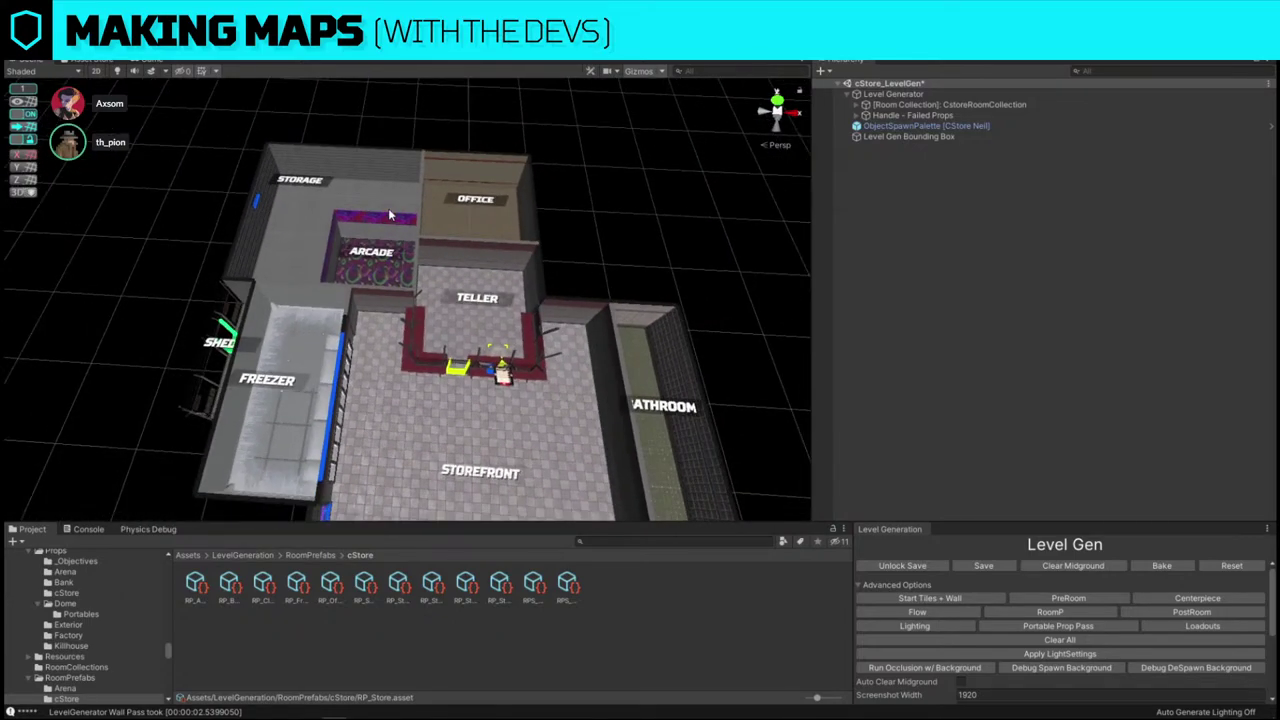
scroll(390, 214, "down", 4)
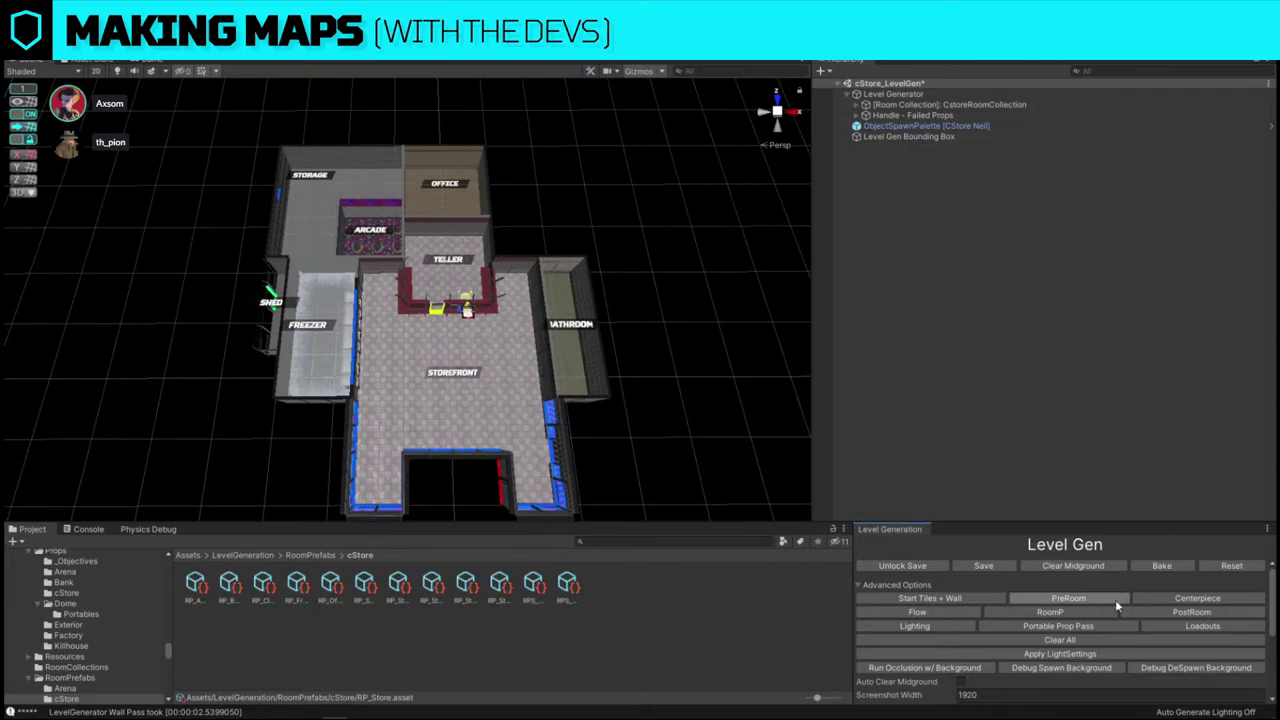
left_click(1192, 599)
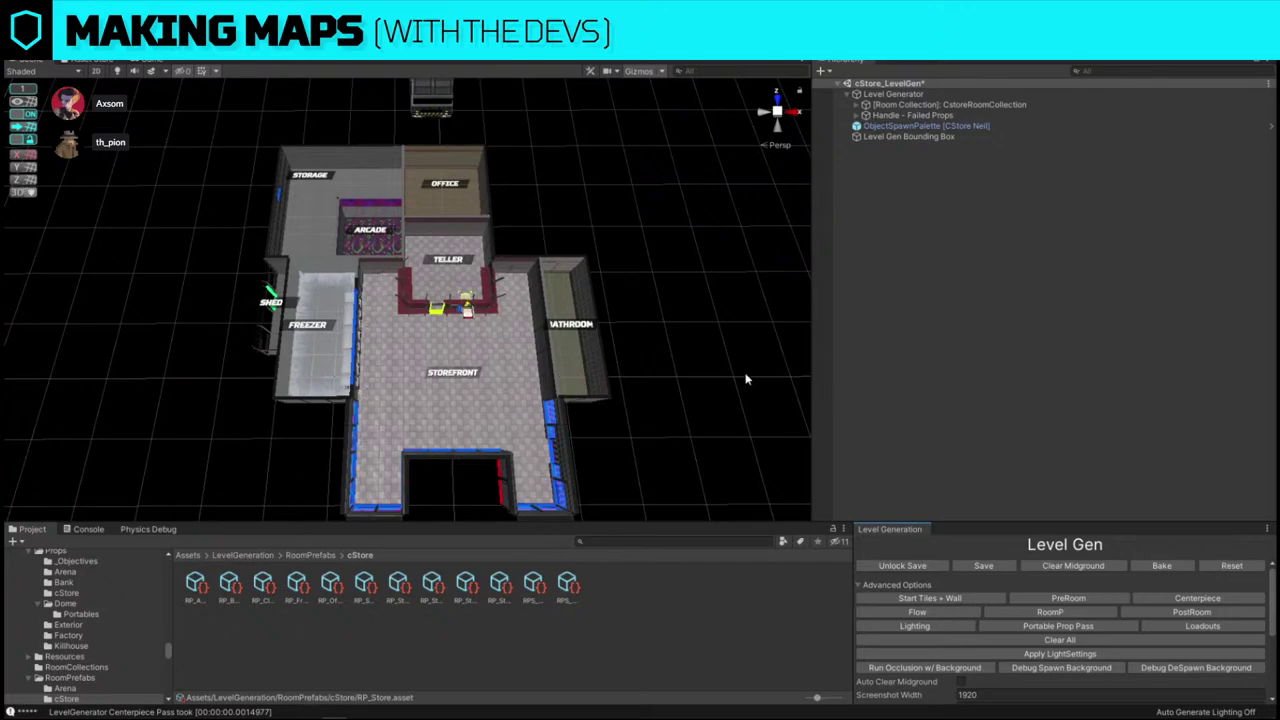
left_click_drag(521, 313, 568, 305, "alt")
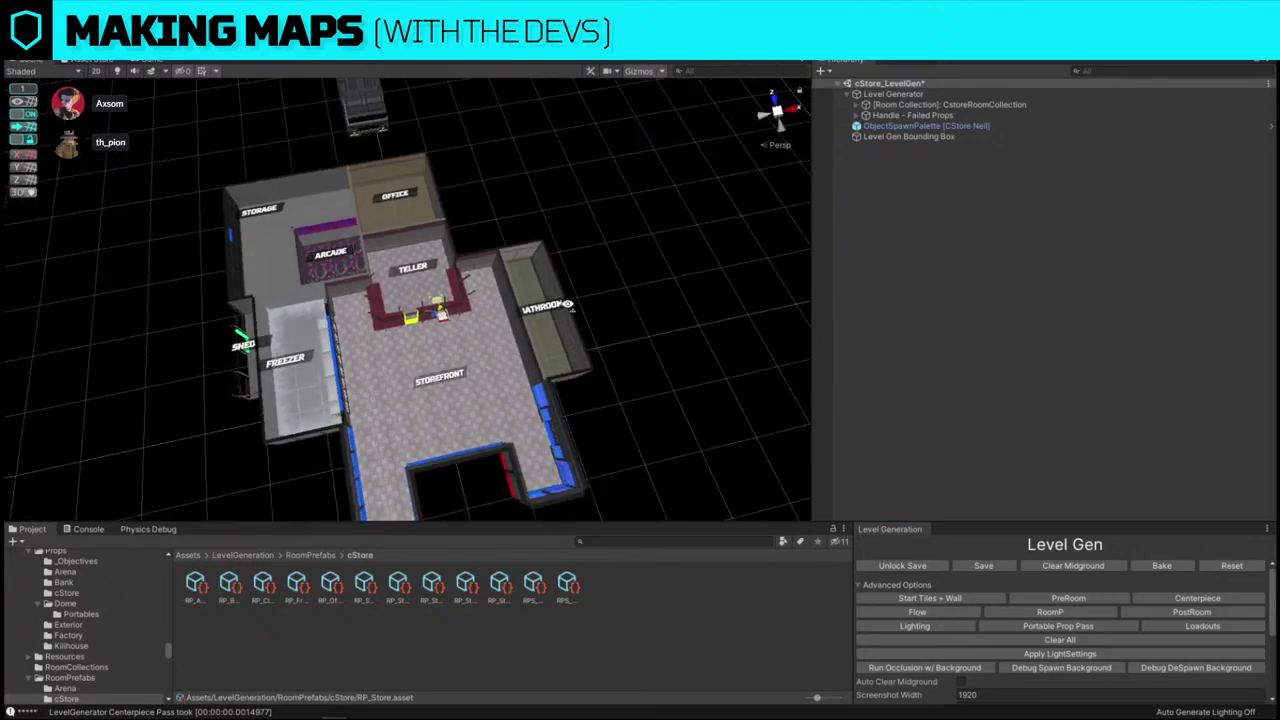
left_click(917, 612)
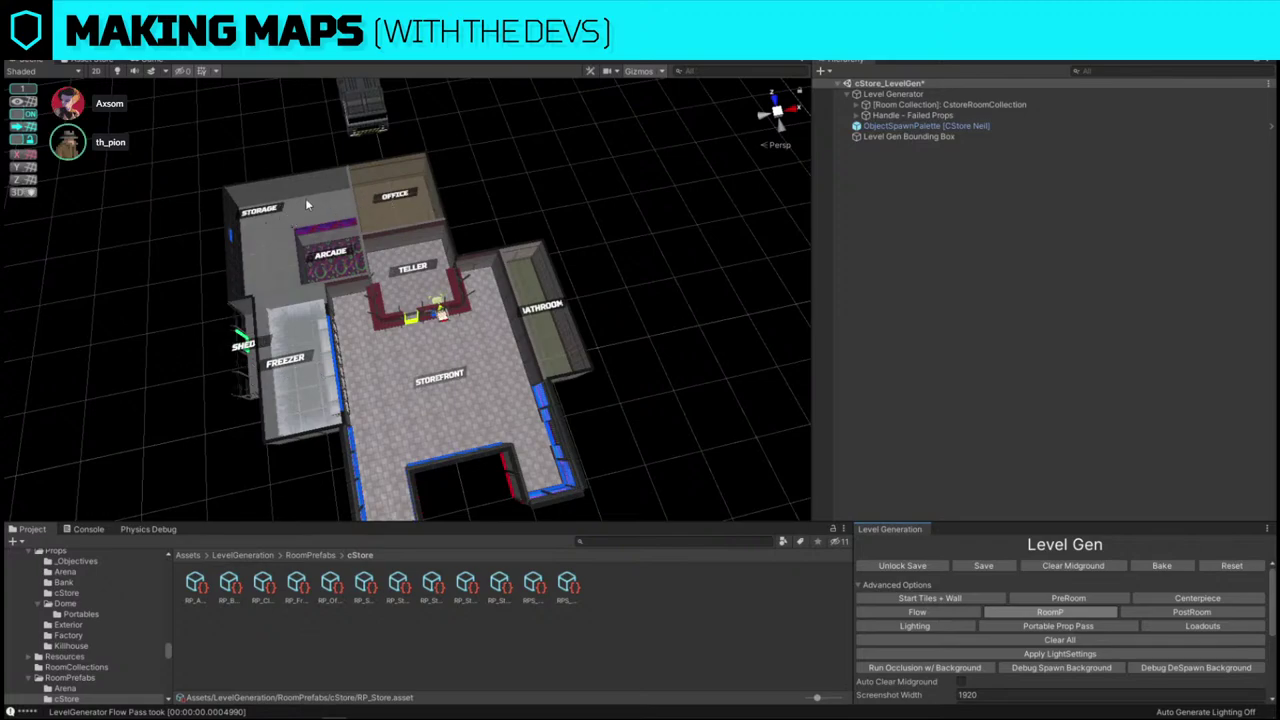
- Capture the store layout and sketch player routes from storage through the freezer, office, arcade and teller toward the storefront, and discard the annotated capture
key("Print")
left_click_drag(138, 126, 692, 507)
left_click(705, 383)
mouse_move(291, 211)
left_mouse_down()
mouse_move(280, 186)
mouse_move(240, 350)
mouse_move(362, 360)
left_mouse_up()
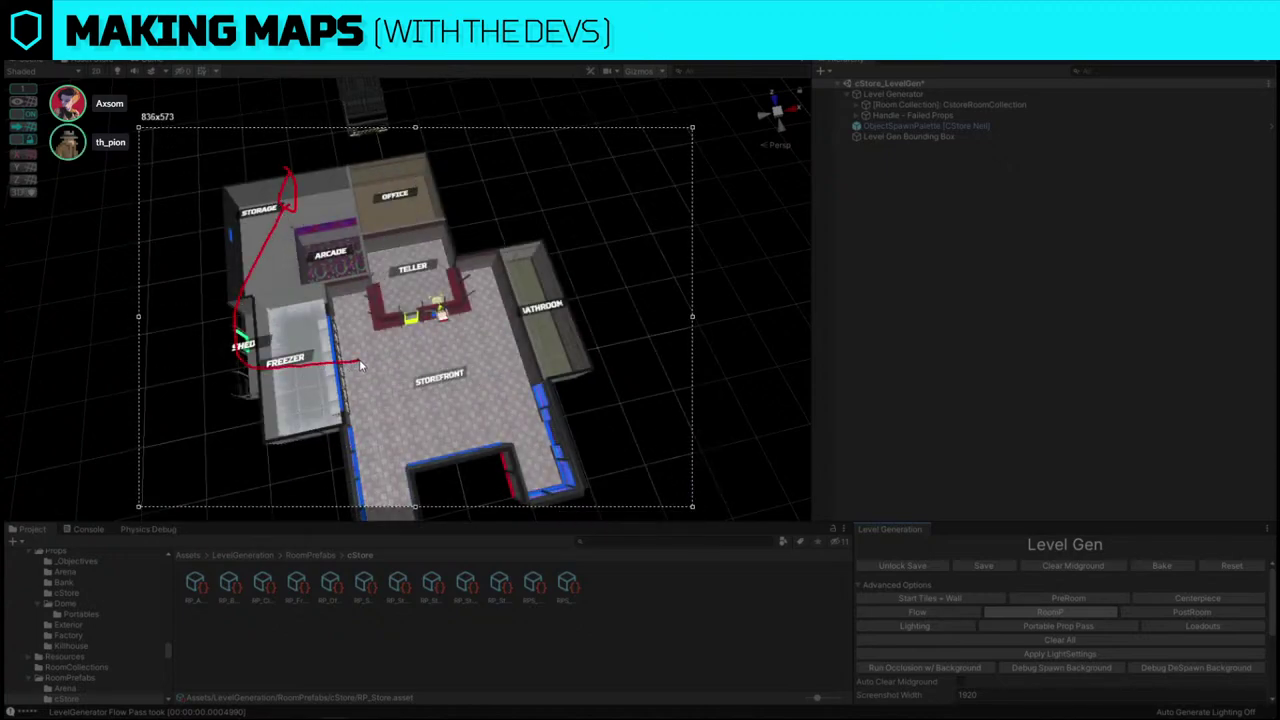
mouse_move(280, 194)
left_mouse_down()
mouse_move(399, 217)
mouse_move(327, 269)
left_mouse_up()
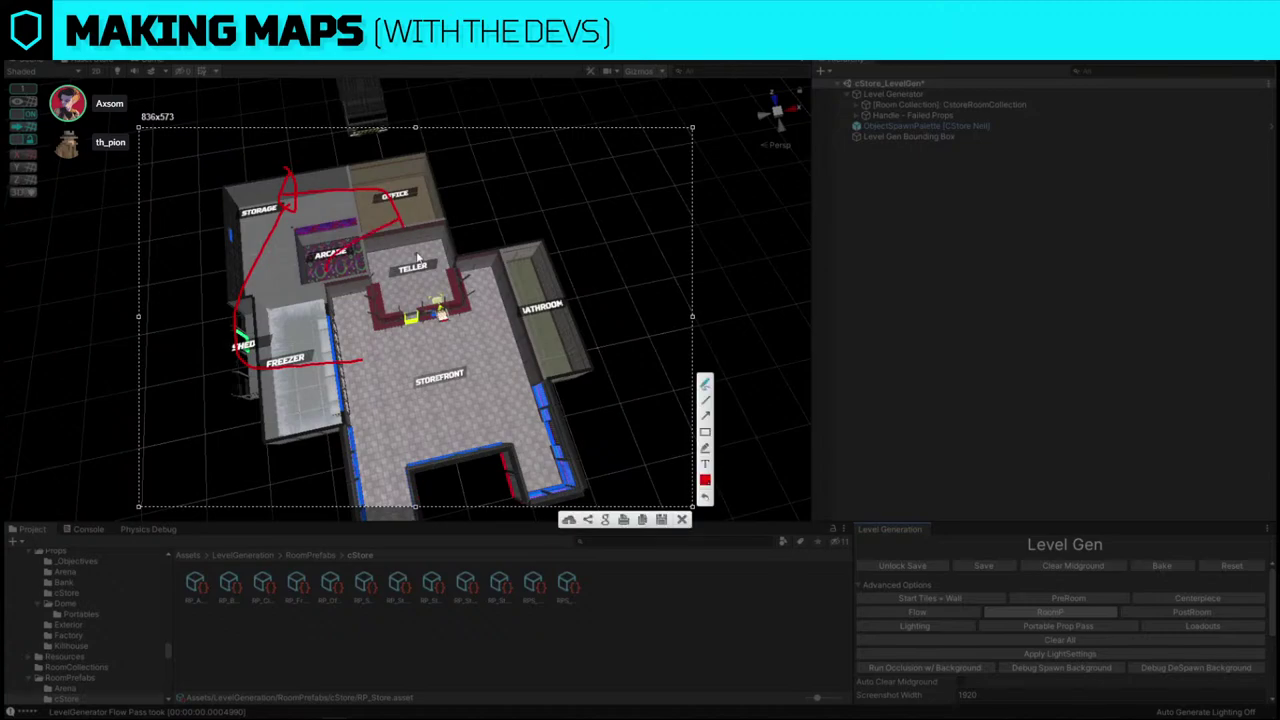
mouse_move(400, 219)
left_mouse_down()
mouse_move(411, 263)
mouse_move(340, 270)
mouse_move(358, 325)
left_mouse_up()
left_click_drag(572, 356, 540, 374)
left_click(682, 520)
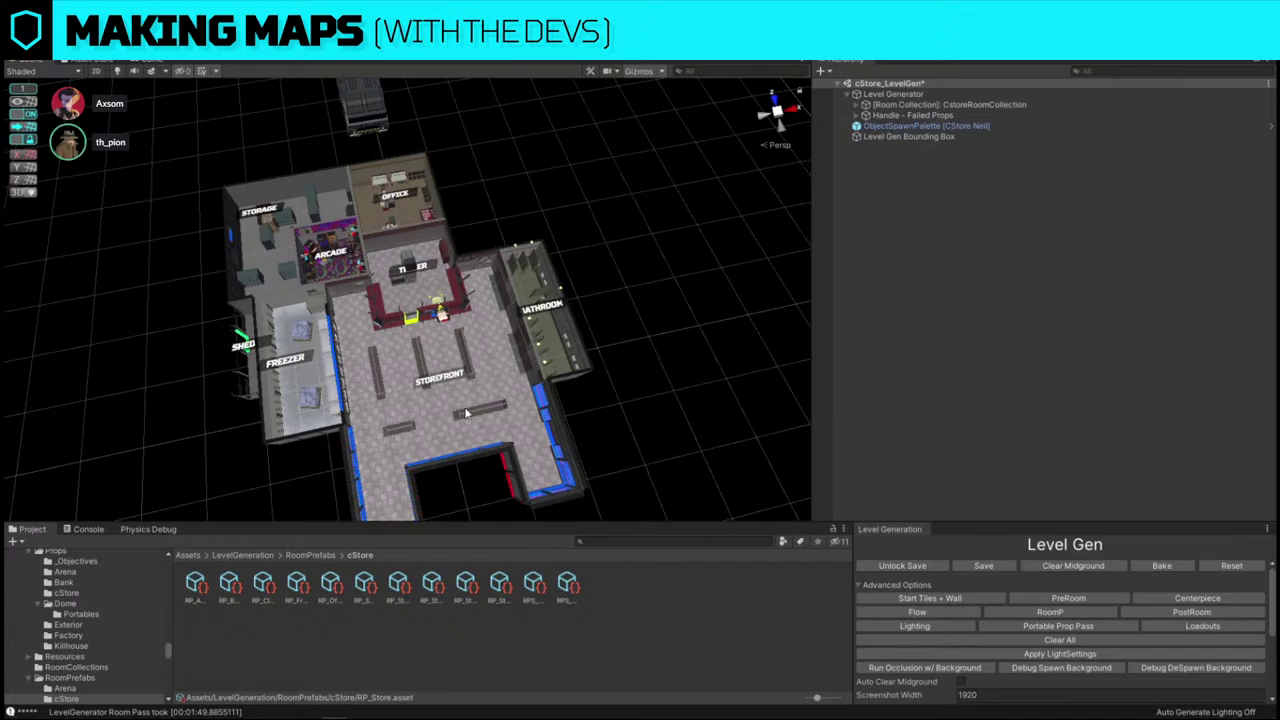
- Delete the small shelving near the storefront entrance and move the three-row shelving island farther away from the teller counter
left_click(472, 412)
key("Delete")
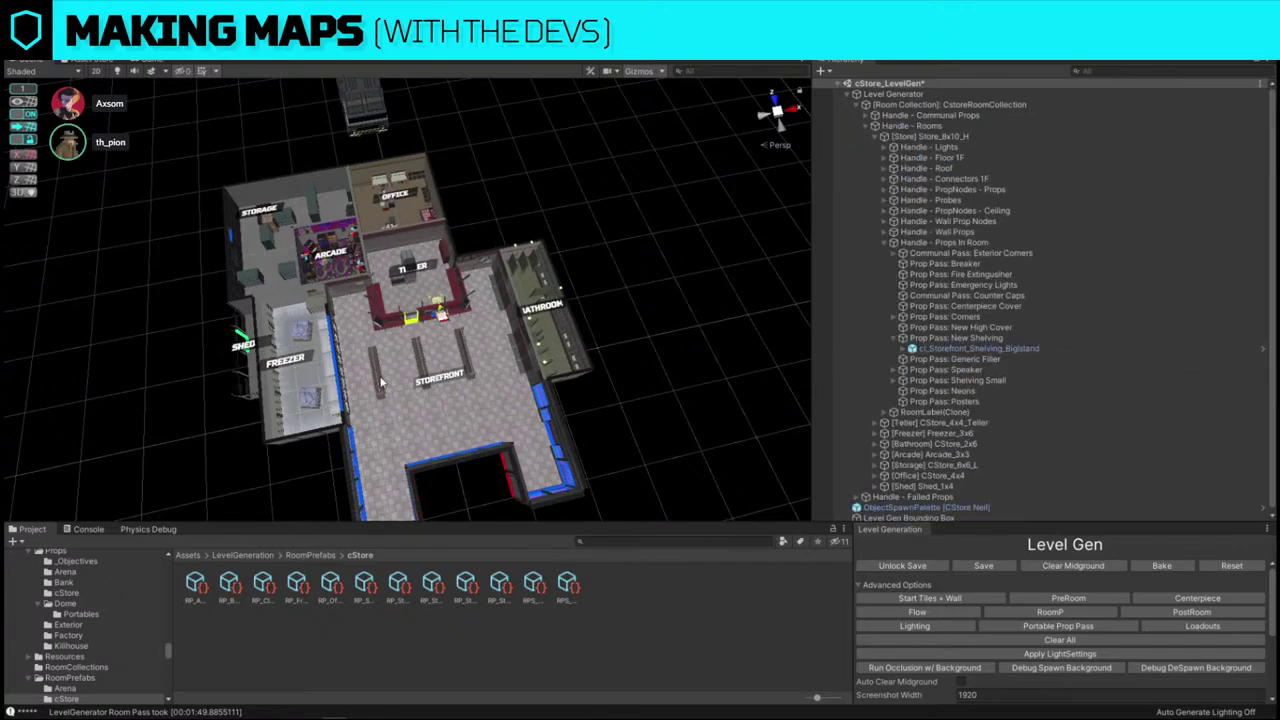
left_click(381, 381)
key("f")
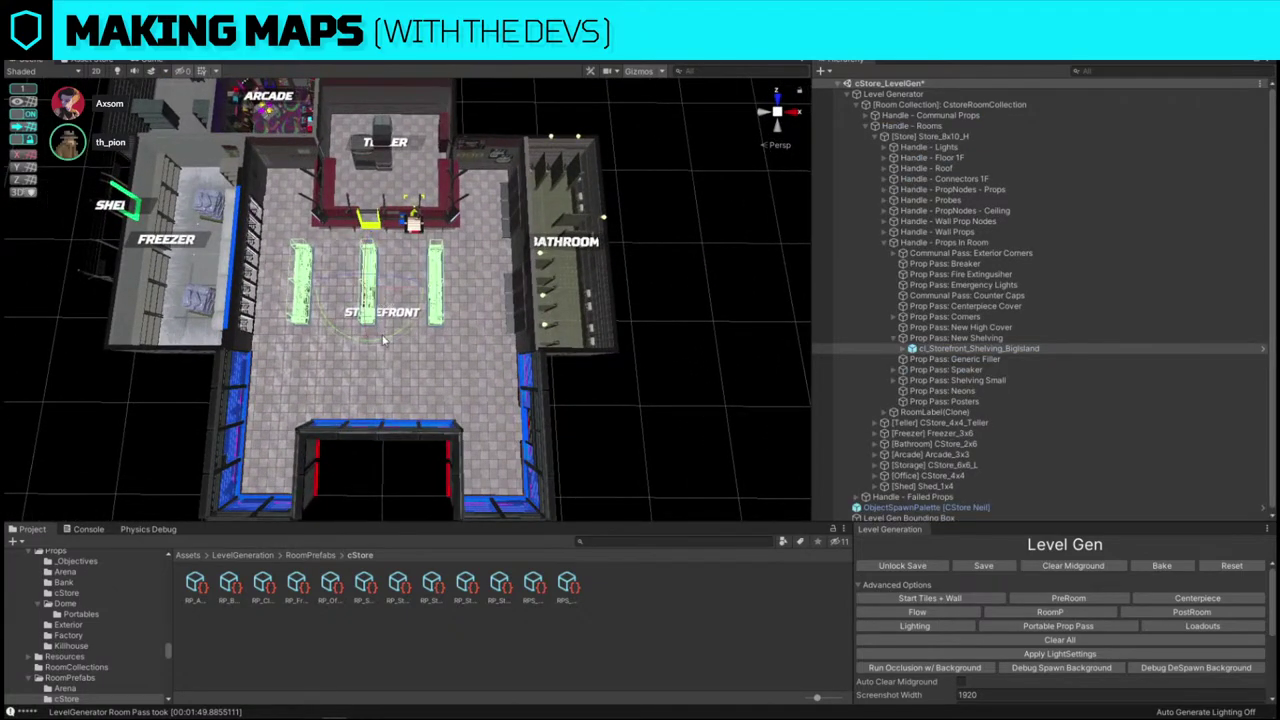
key("w")
left_click_drag(376, 294, 391, 336)
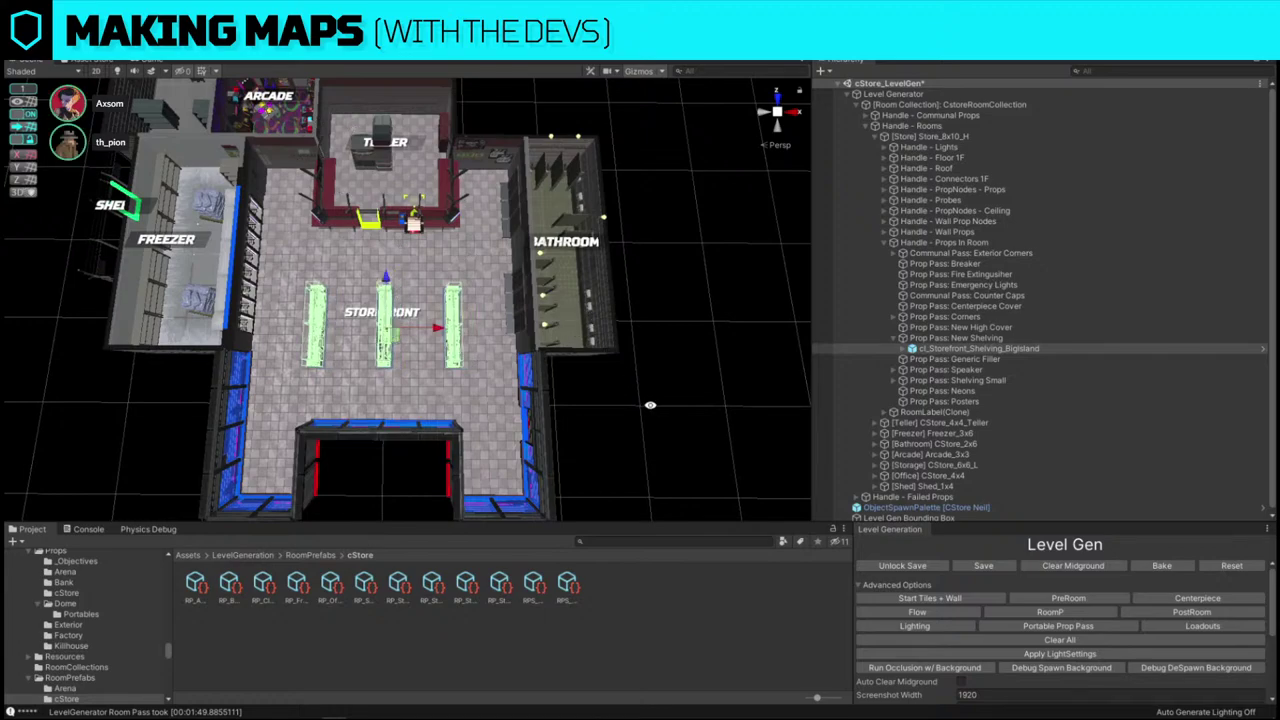
- Move the straight counter section on the teller's bathroom side out into the storefront to leave a gap
left_click(657, 460)
left_click_drag(657, 460, 548, 292, "alt")
scroll(391, 373, "up", 4)
scroll(570, 368, "up", 3)
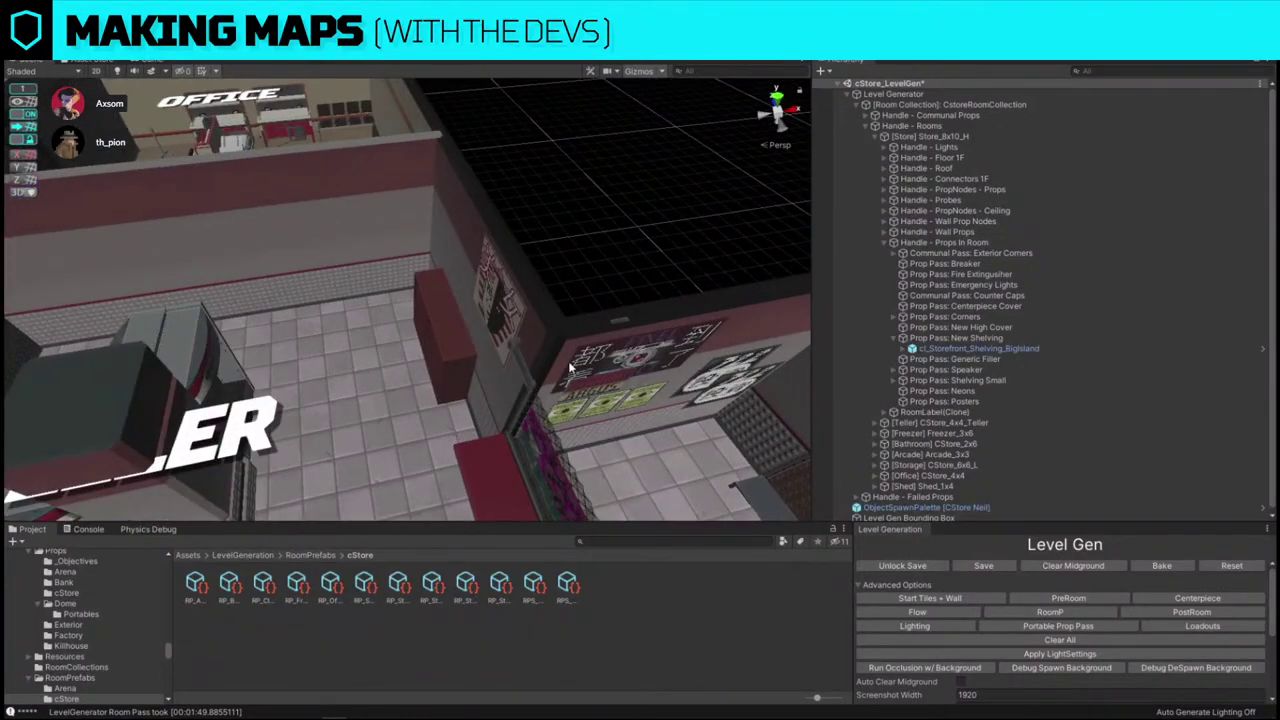
right_click_drag(609, 312, 601, 340)
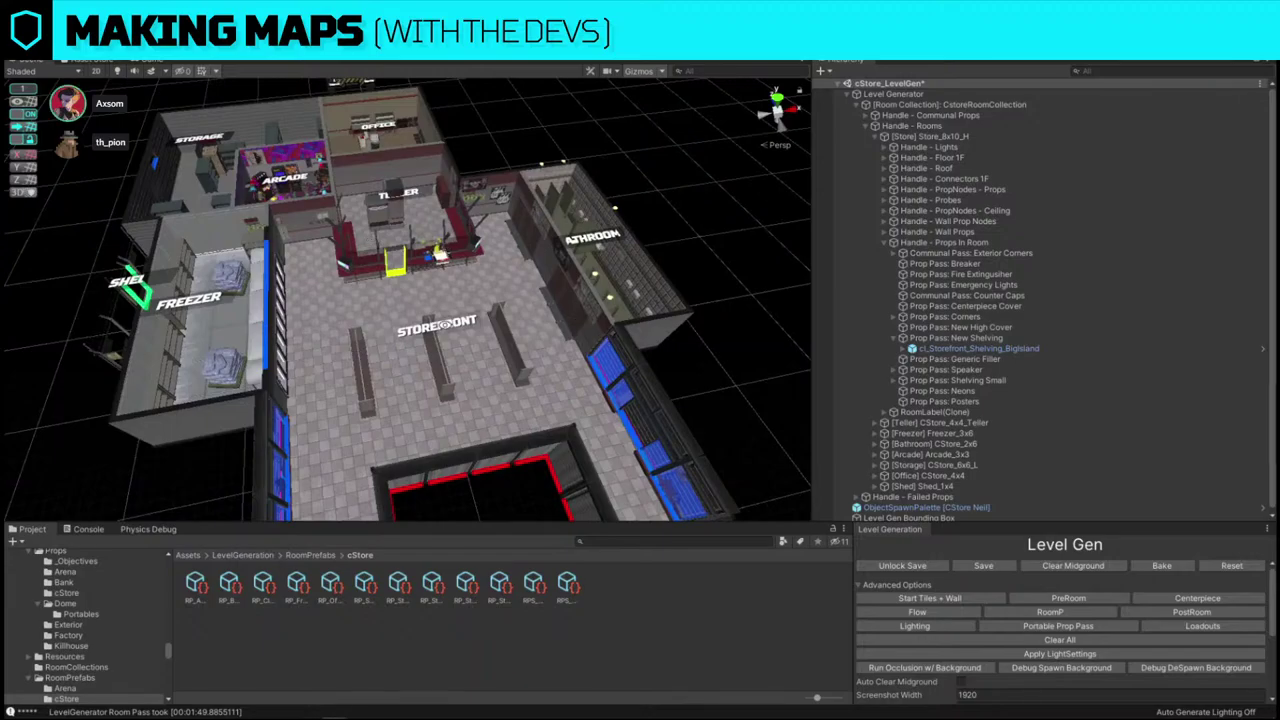
right_click_drag(599, 278, 480, 410)
left_click(450, 333)
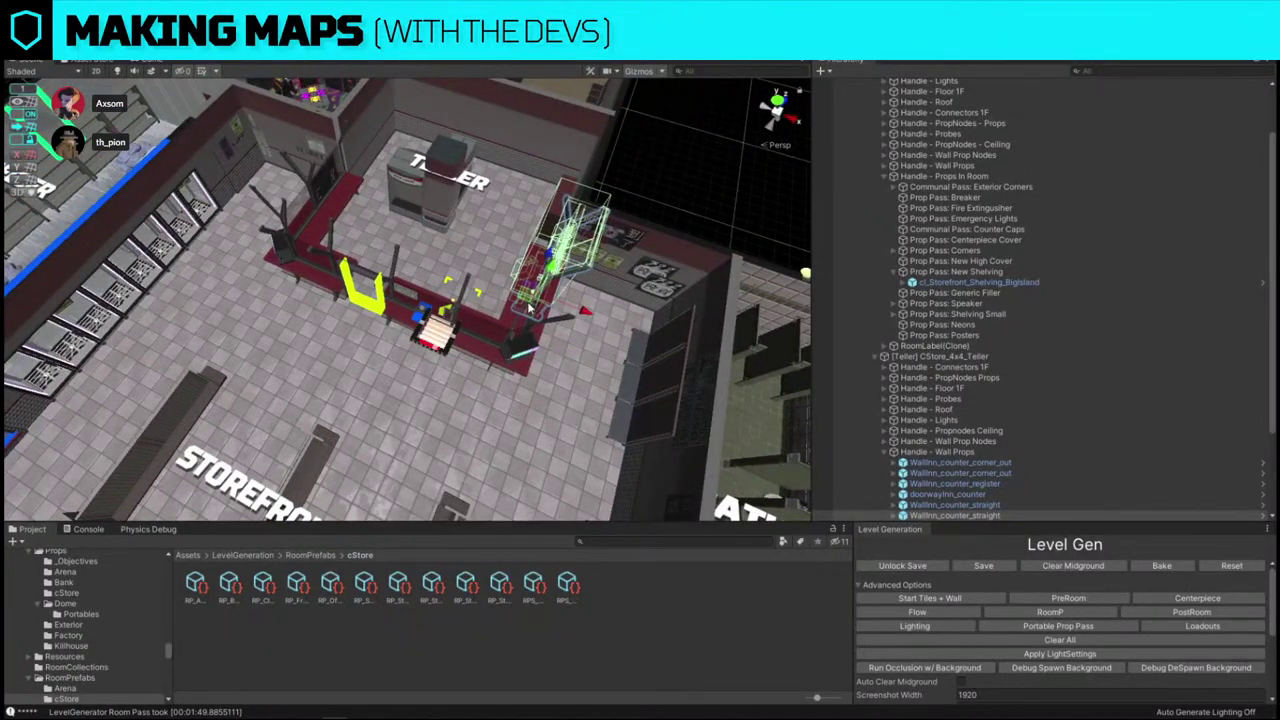
left_click_drag(480, 410, 466, 420)
- Move the counter doorway from the teller's front into the gap on the bathroom side of the counter
left_click(381, 281)
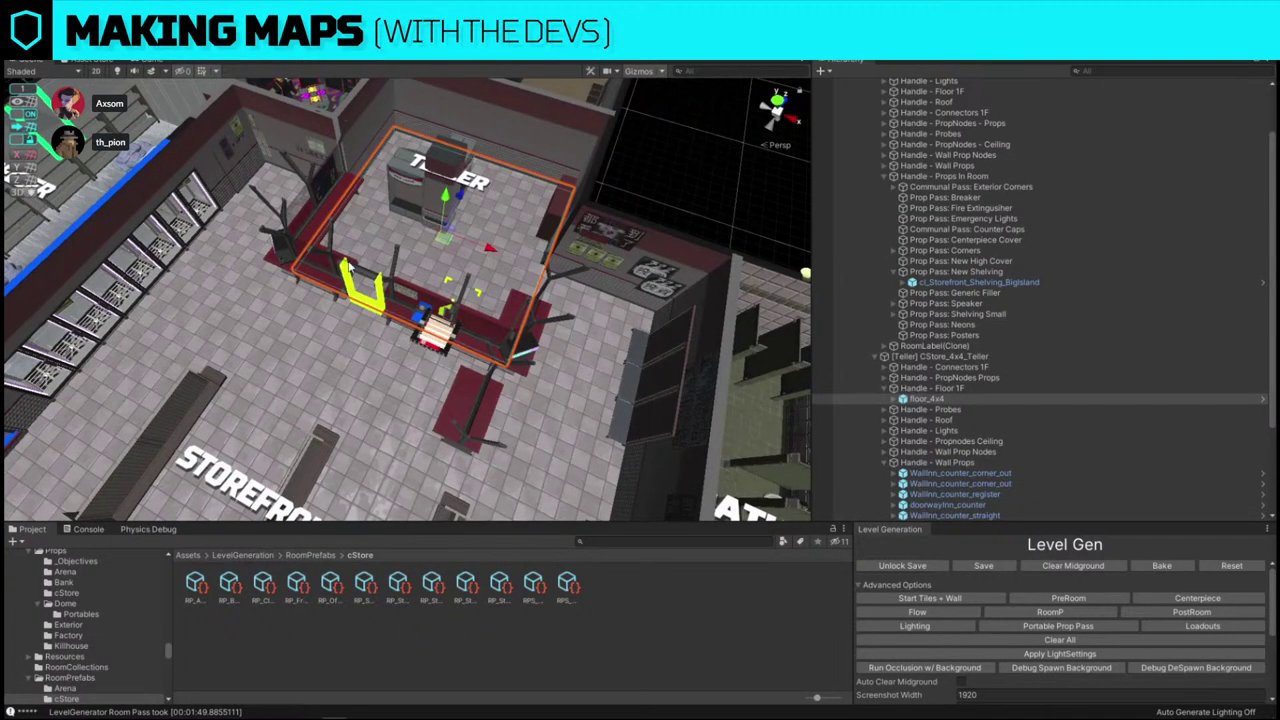
left_click(347, 262)
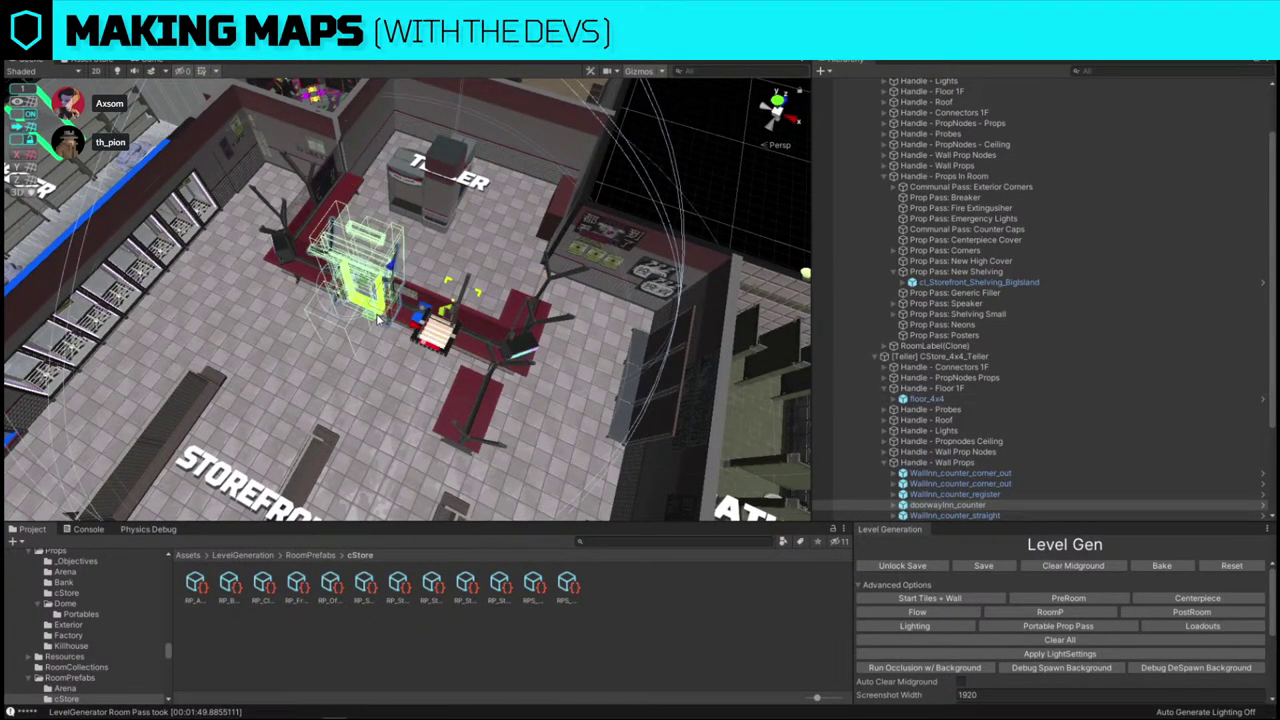
right_click_drag(502, 317, 276, 284)
left_click_drag(250, 270, 455, 321)
key("w")
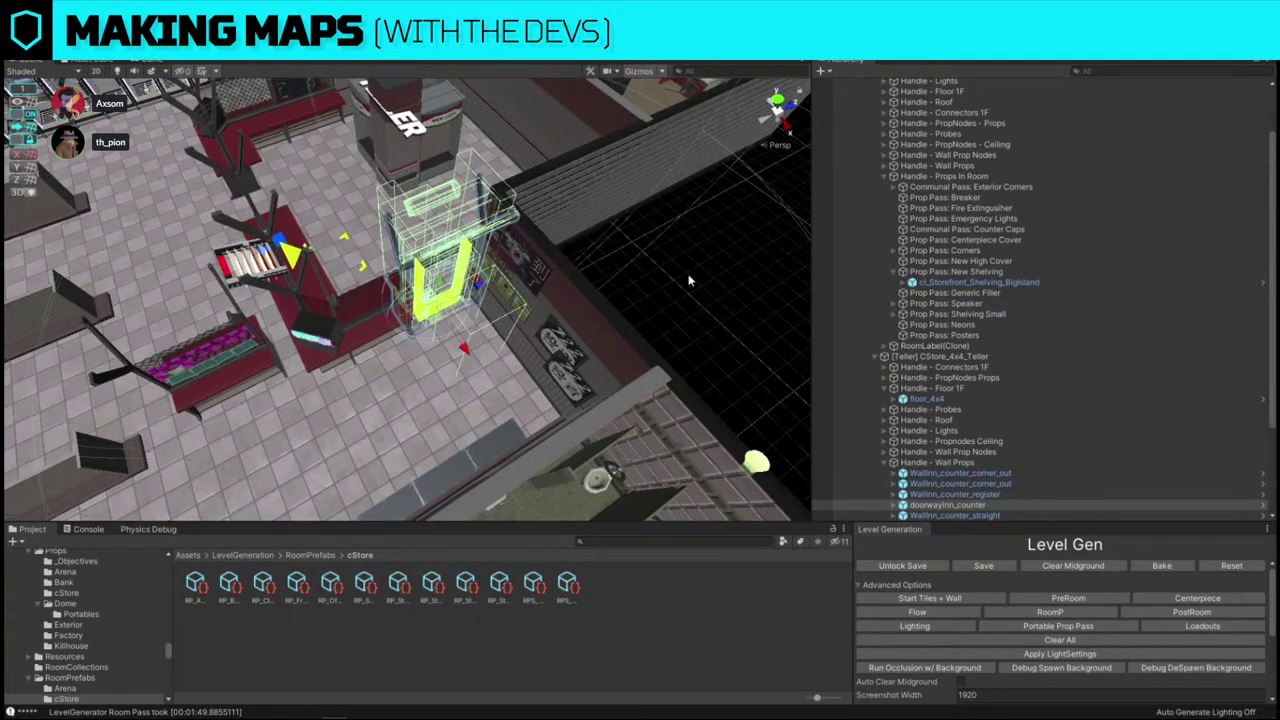
left_click(689, 280)
- Rotate the displaced straight counter section and place it in the open gap in the teller's front counter
left_click_drag(270, 350, 393, 368, "alt")
left_click(444, 388)
key("e")
key("w")
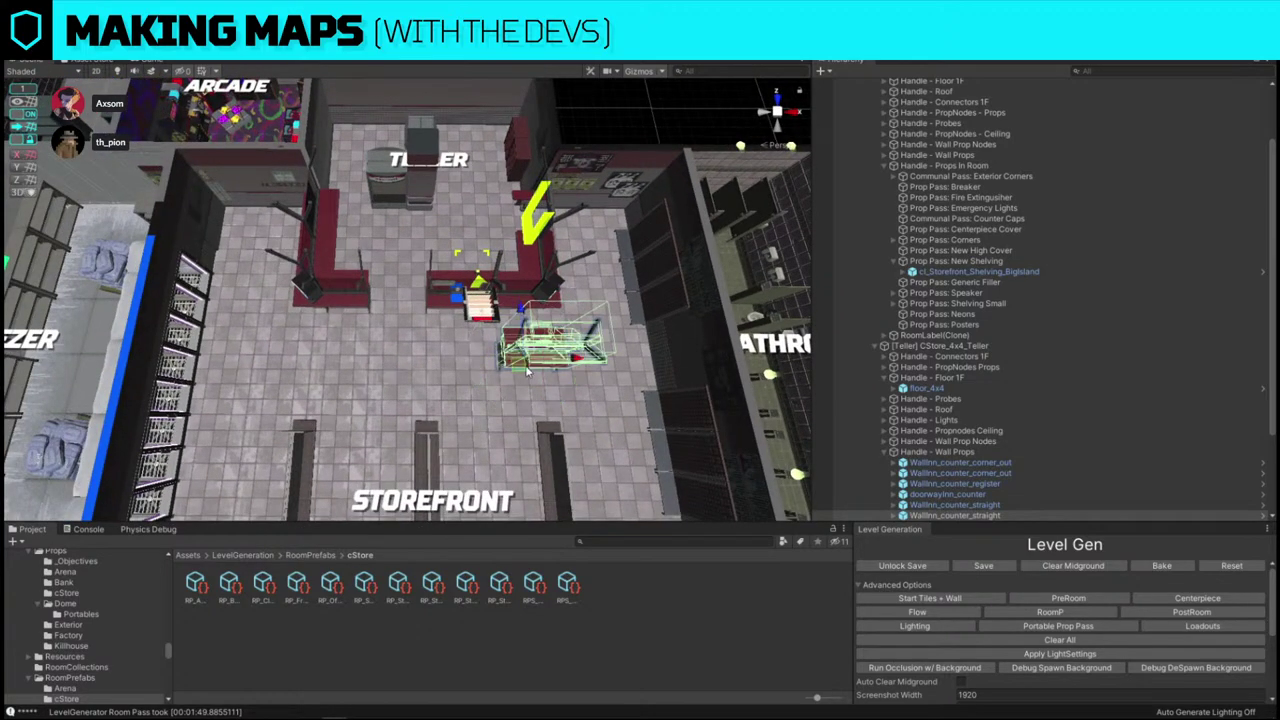
left_click_drag(522, 371, 396, 315)
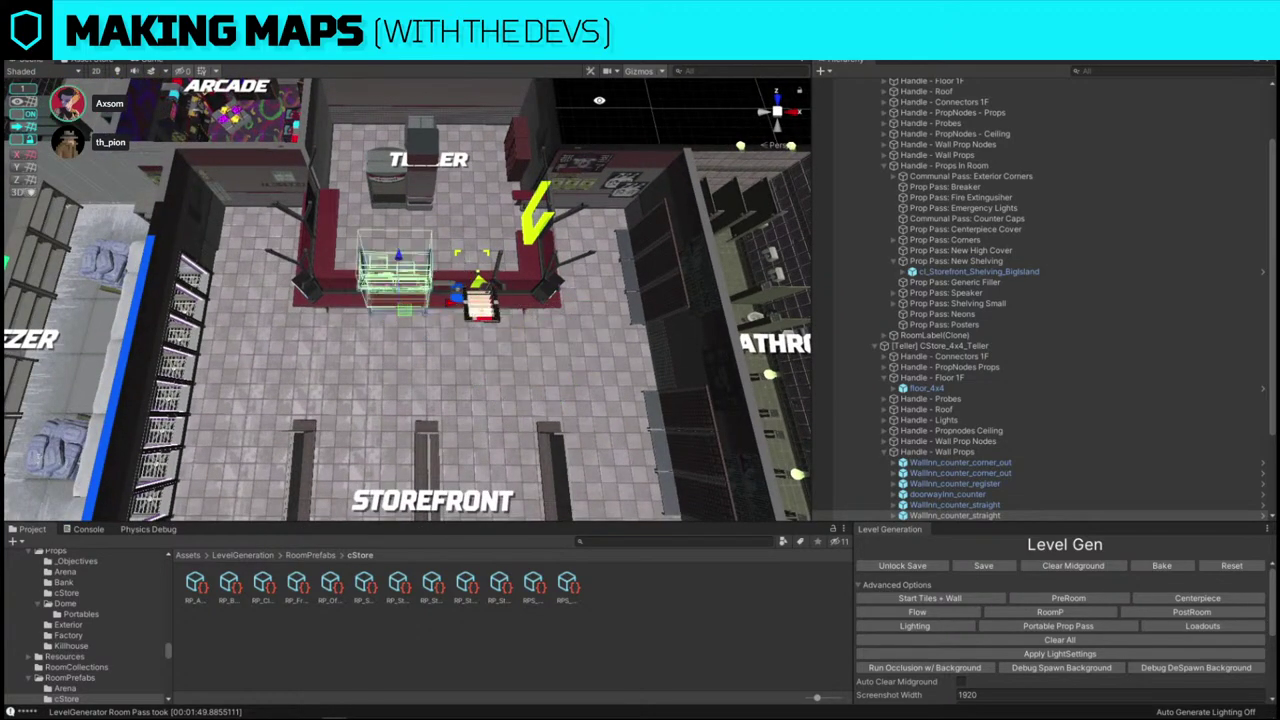
left_click(598, 102)
left_click_drag(562, 178, 435, 270, "alt")
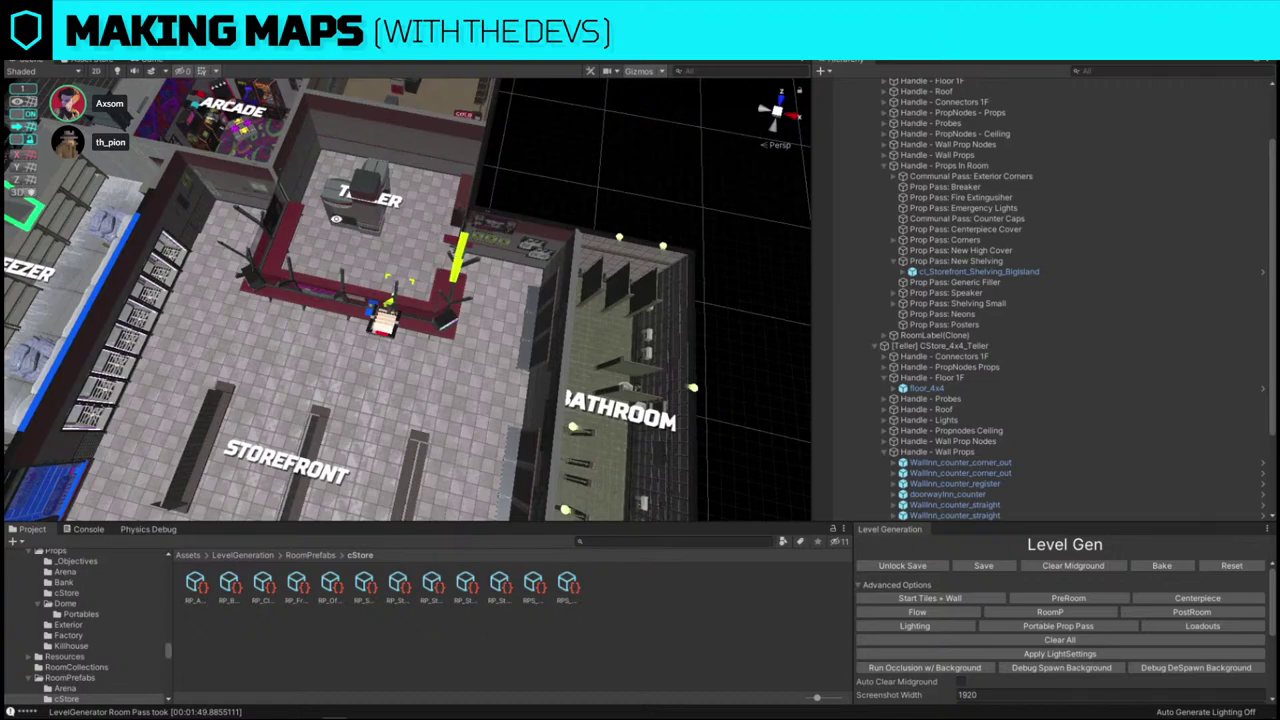
- Delete the cover island standing in the middle of the teller room
left_click(287, 221)
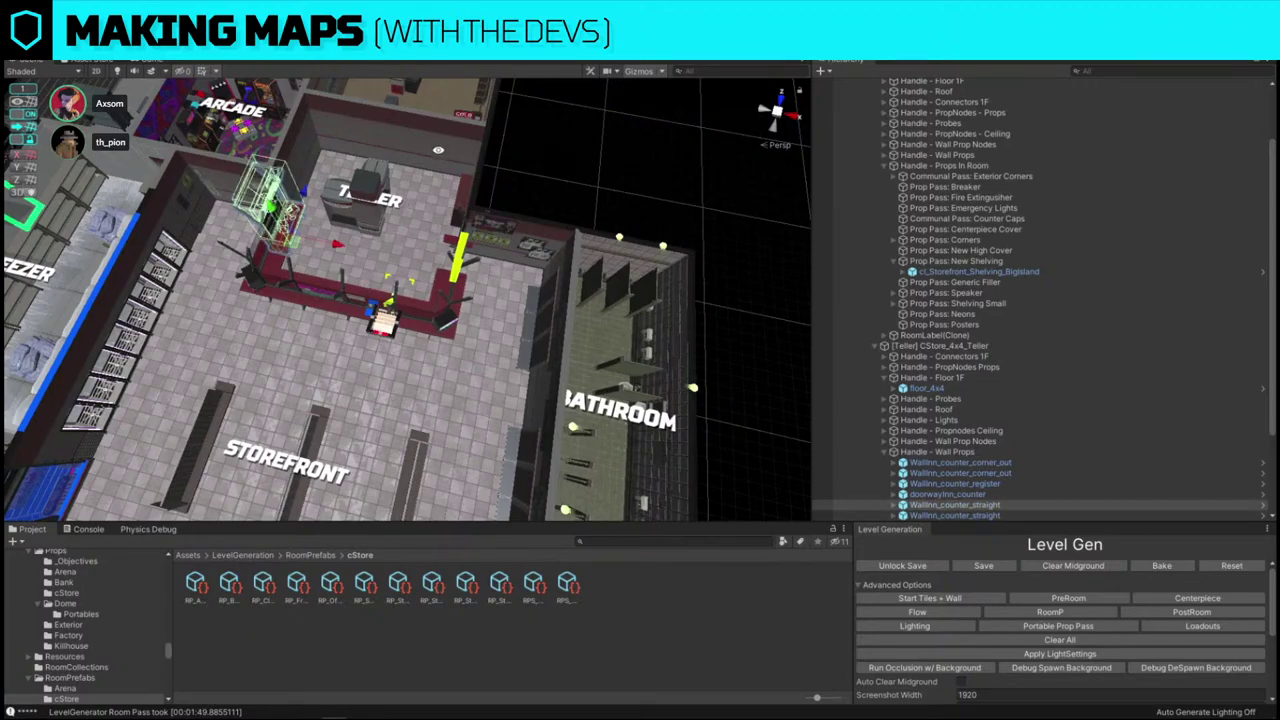
left_click(378, 176)
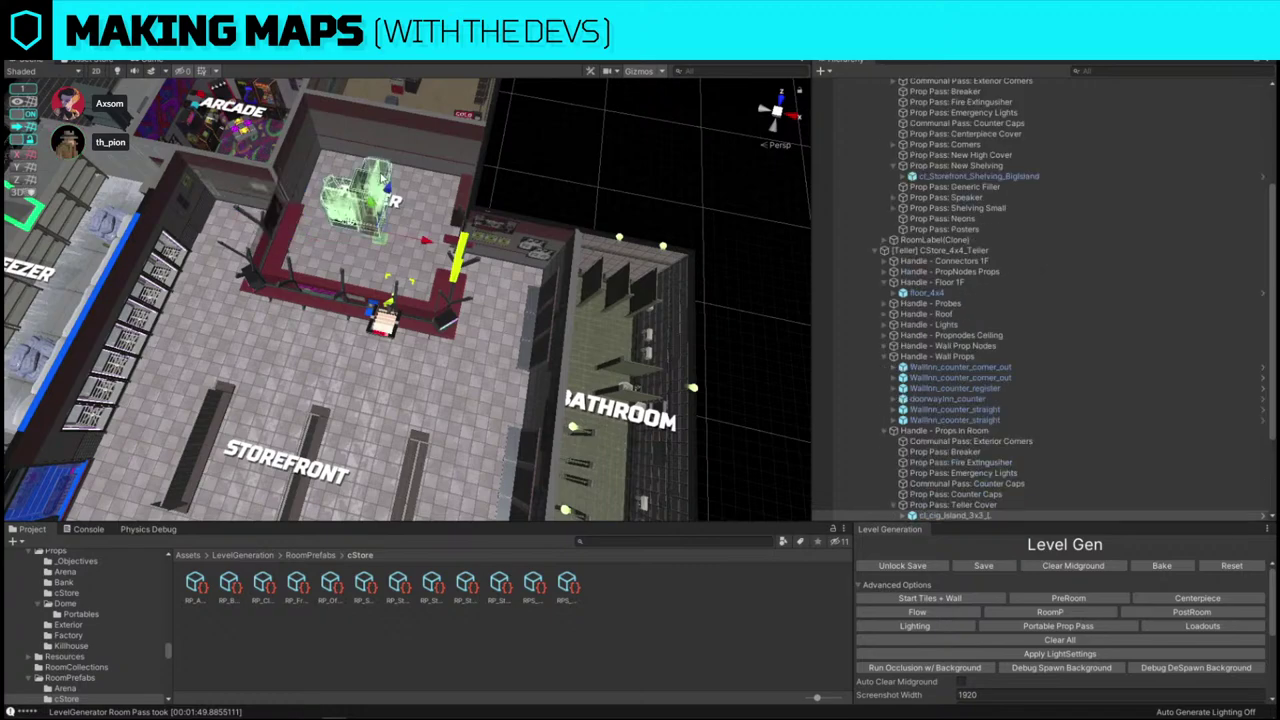
key("Delete")
left_click_drag(379, 172, 433, 191, "alt")
scroll(426, 190, "down", 4)
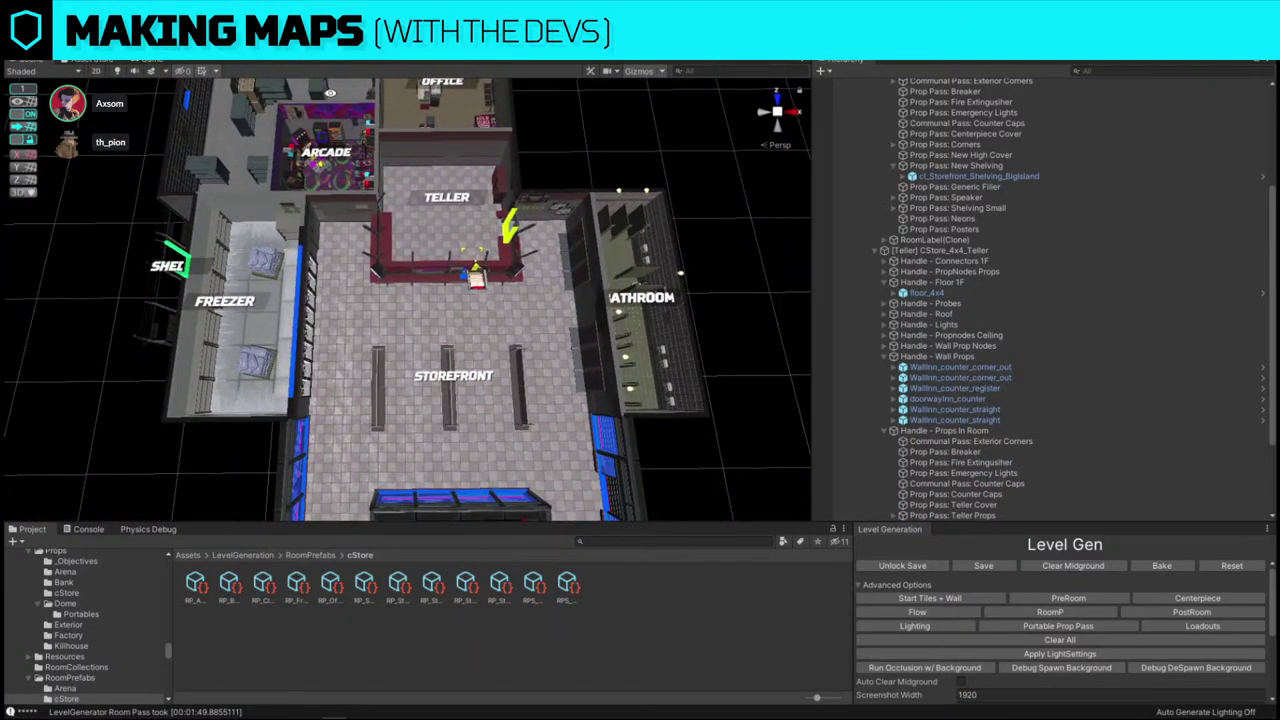
middle_click_drag(331, 94, 388, 100)
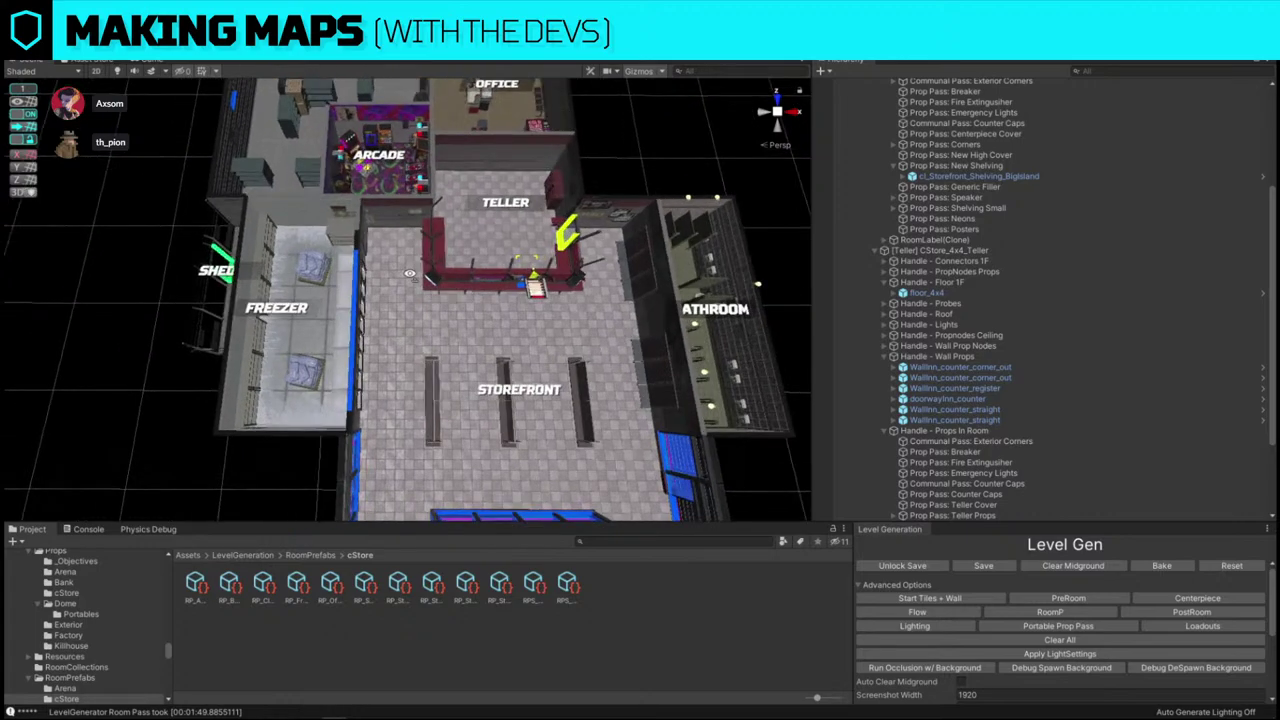
- Find the arcade door prefab and replace the arcade wall section facing the storefront, beside the freezer, with DoorwayInt_Arcade
scroll(390, 160, "up", 5)
left_click_drag(392, 235, 376, 200, "alt")
left_click(370, 228)
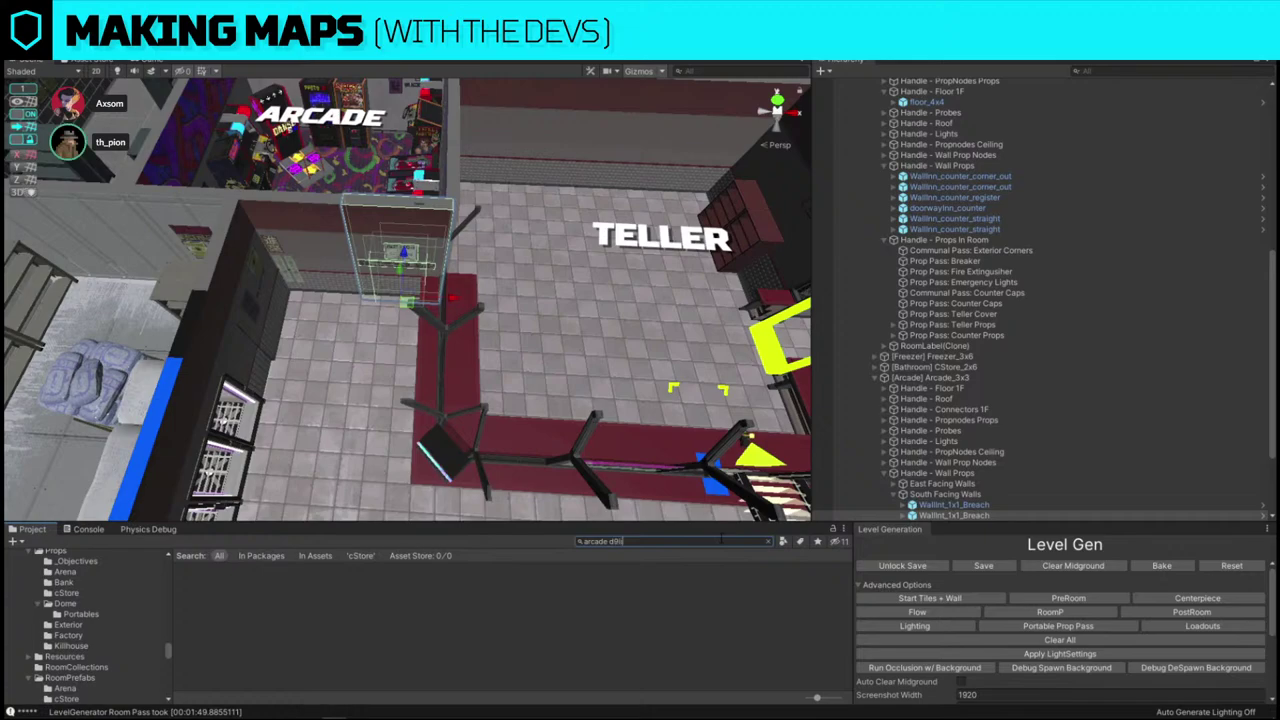
left_click(351, 294)
key("ctrl+shift+r")
left_click_drag(232, 588, 250, 249)
left_click(362, 342)
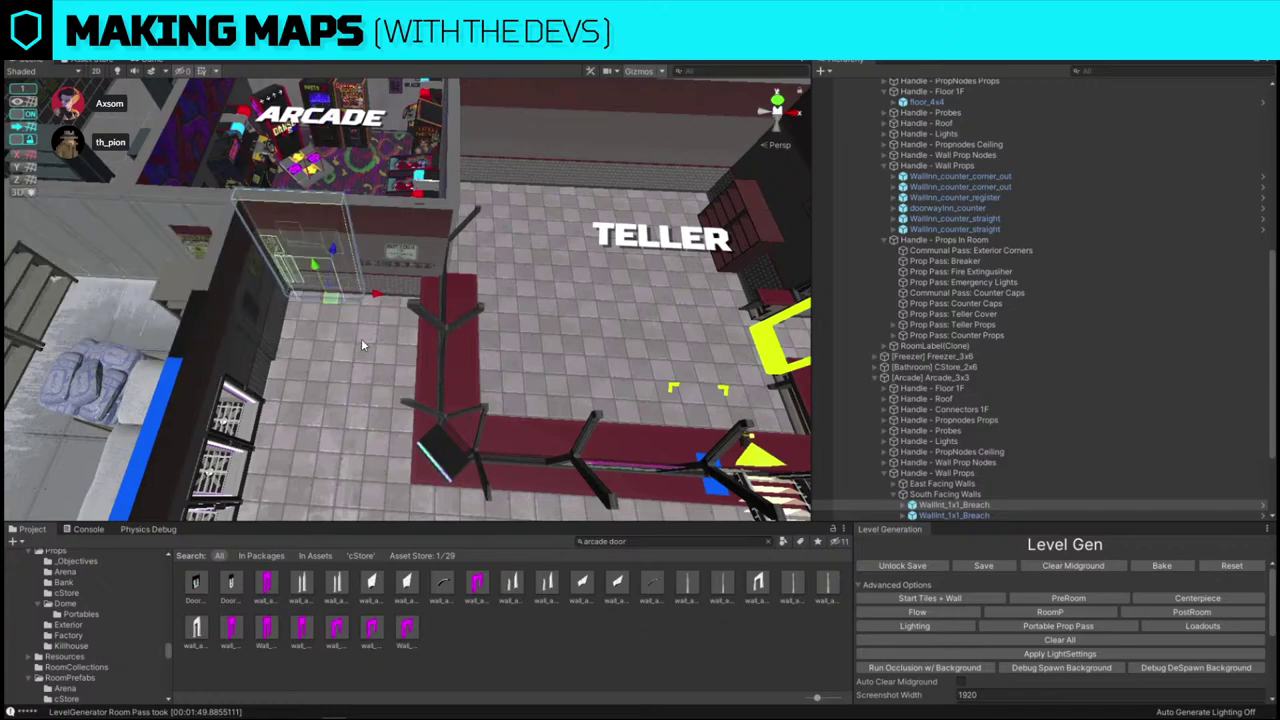
- Search the project for "doorway office" and replace the wall section between the office and arcade with DoorwayInt_Office
right_click_drag(361, 336, 287, 310)
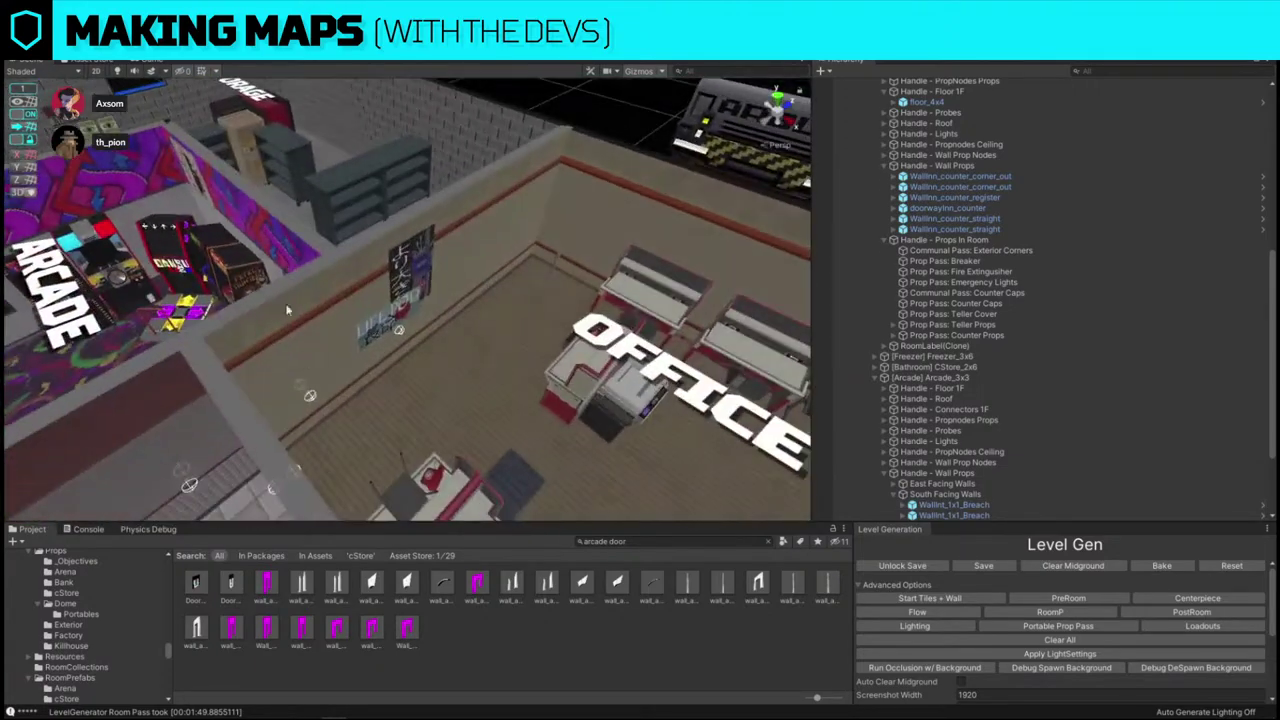
left_click(659, 541)
type("doorway office")
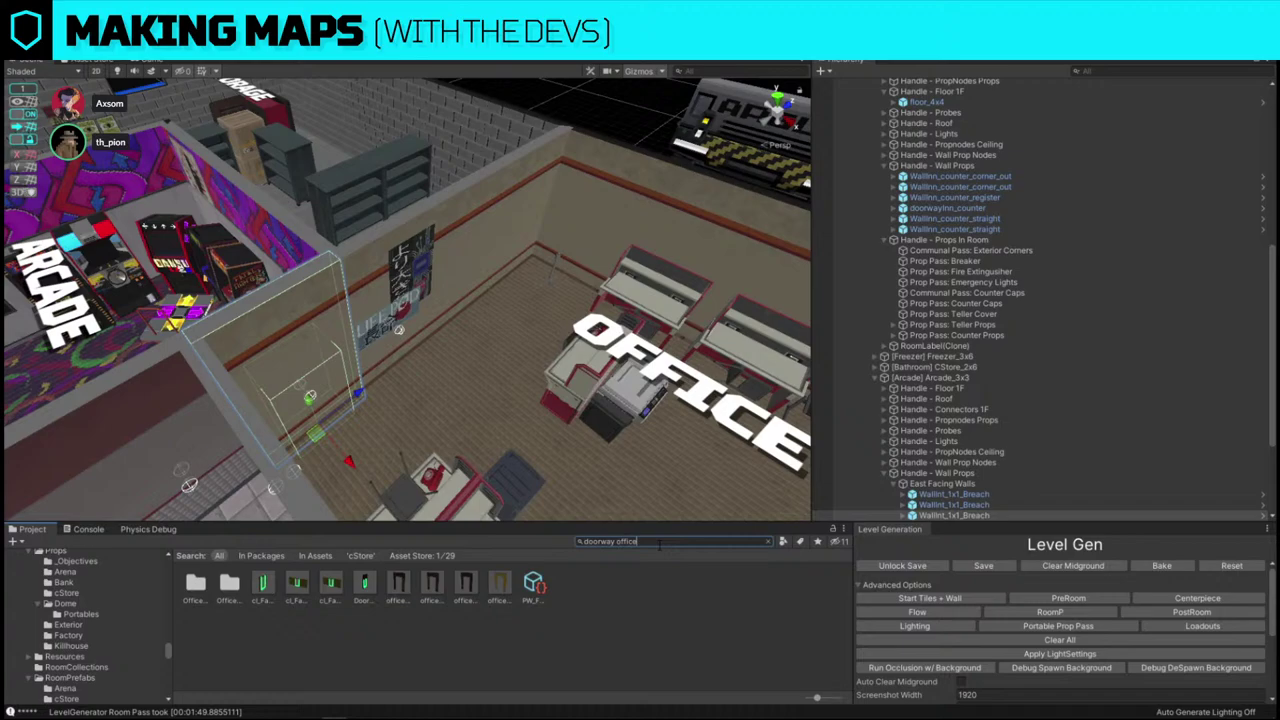
key("ctrl+shift+r")
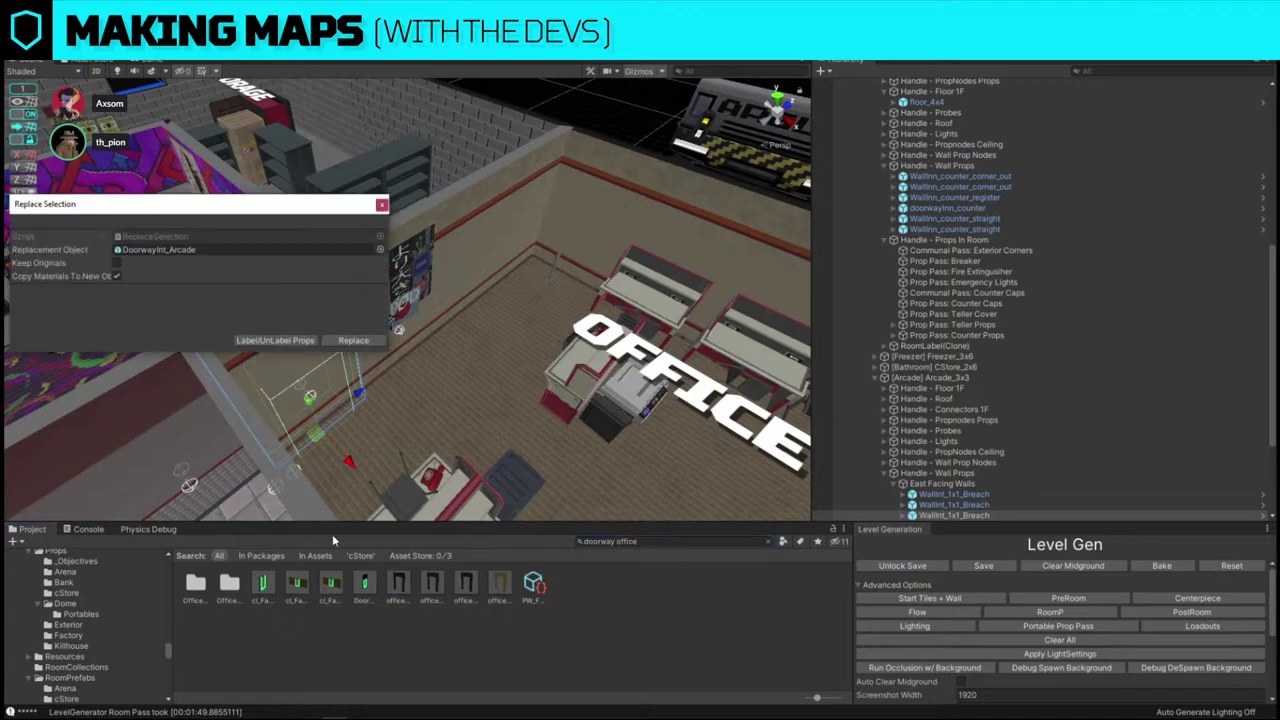
left_click_drag(367, 586, 229, 250)
right_click_drag(500, 265, 434, 326)
left_click(353, 340)
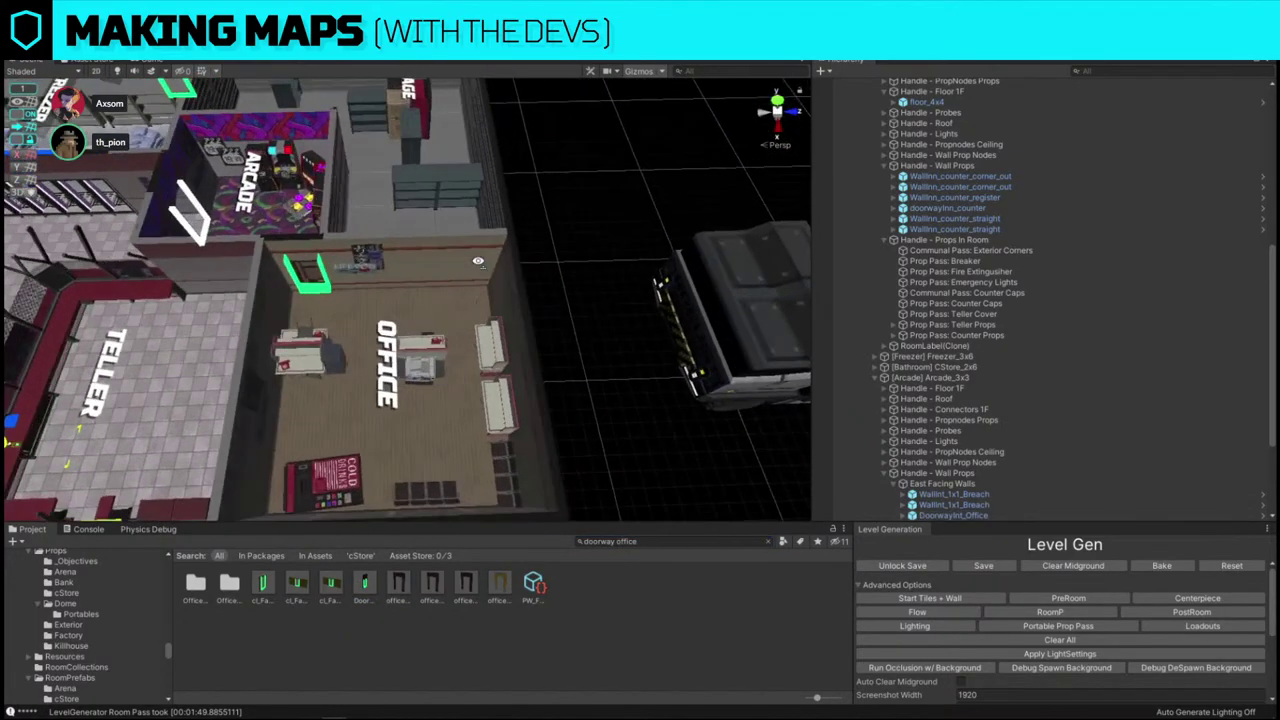
left_click(364, 341)
- Delete the row of arcade cabinets along the arcade wall between the two new doorways
right_click_drag(566, 318, 293, 314)
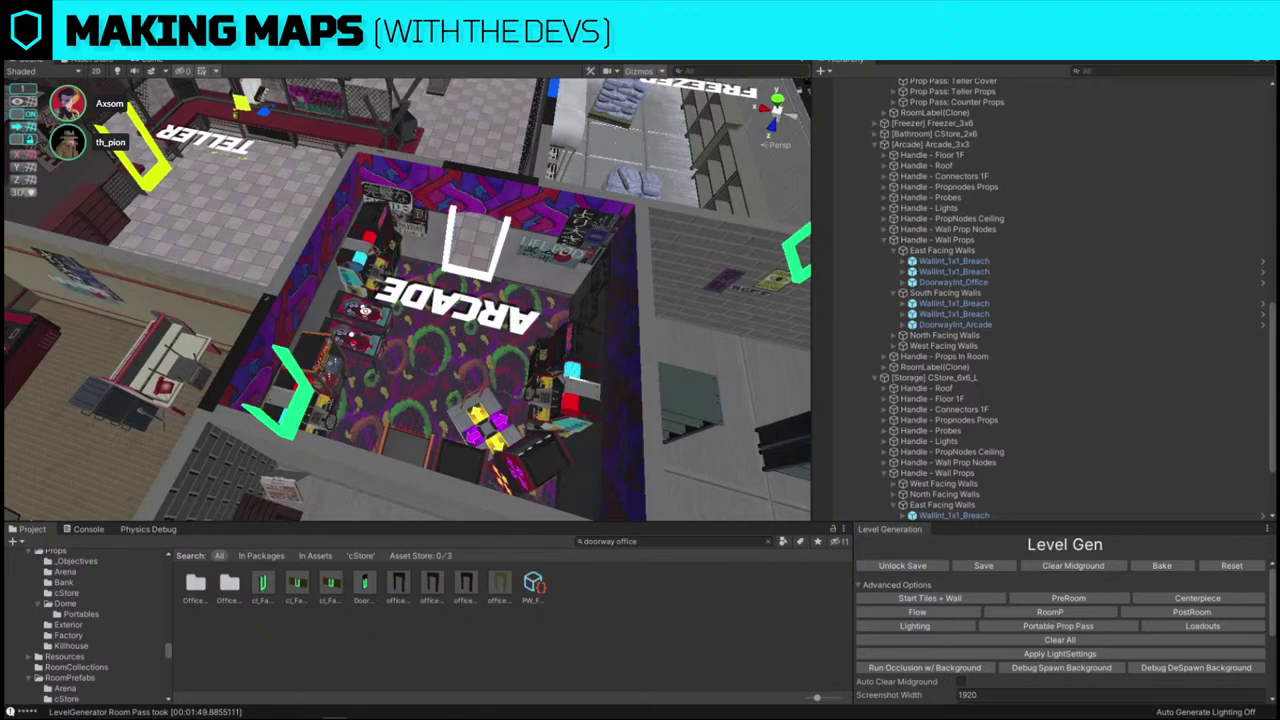
left_click(351, 268)
key("Delete")
- Replace the arcade's corner cabinet cluster with the cl_ArcadeCabinet_3x1_4Group prefab from the CStoreProps folder
left_click(576, 413)
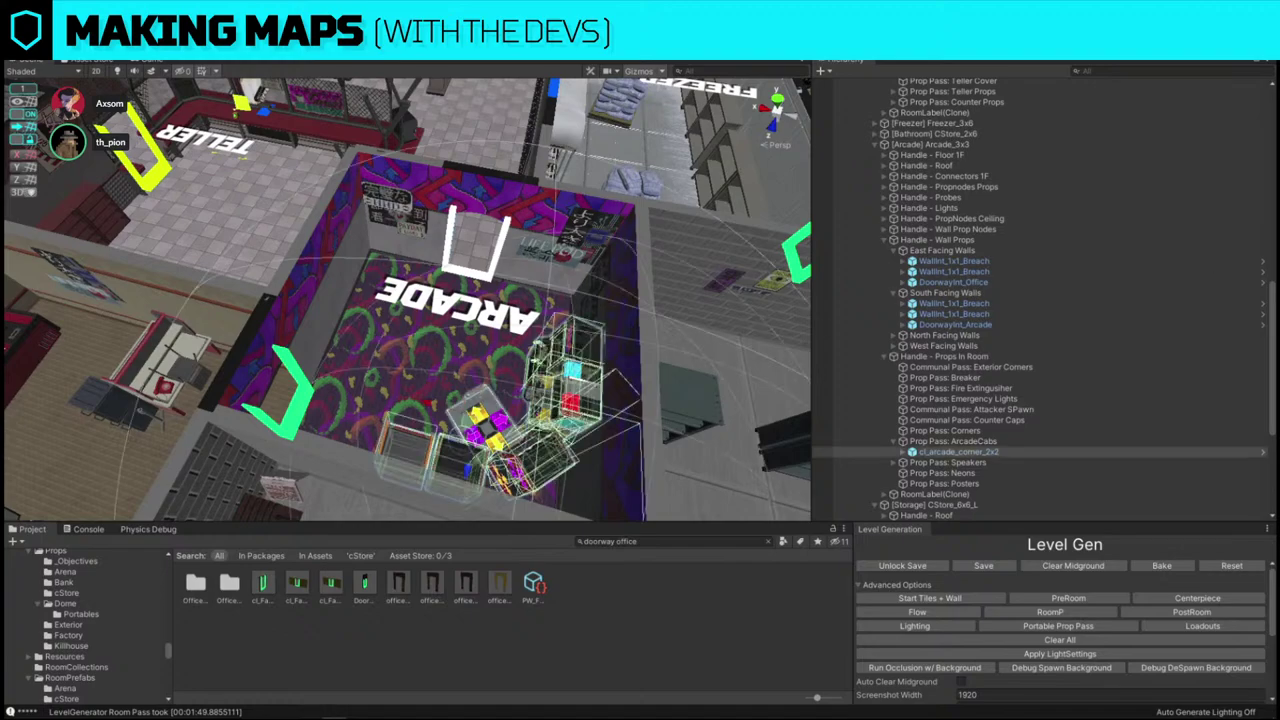
left_click(1275, 190)
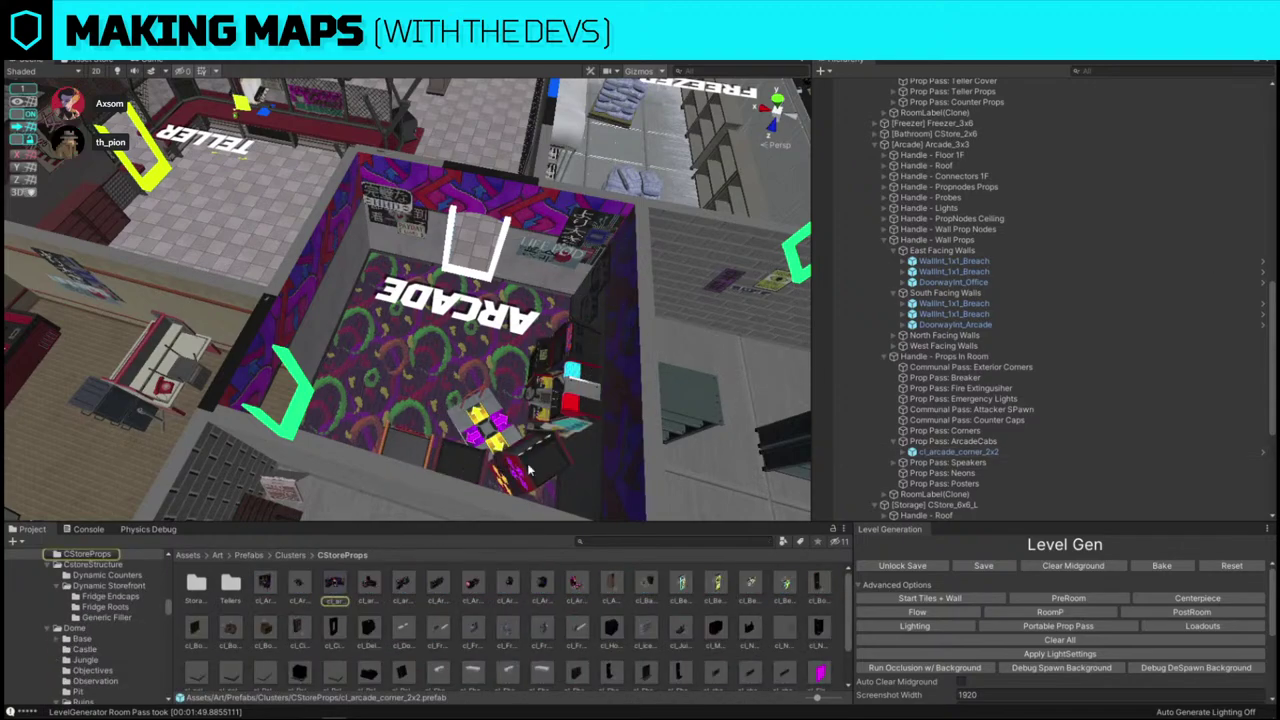
left_click(530, 459)
key("alt+r")
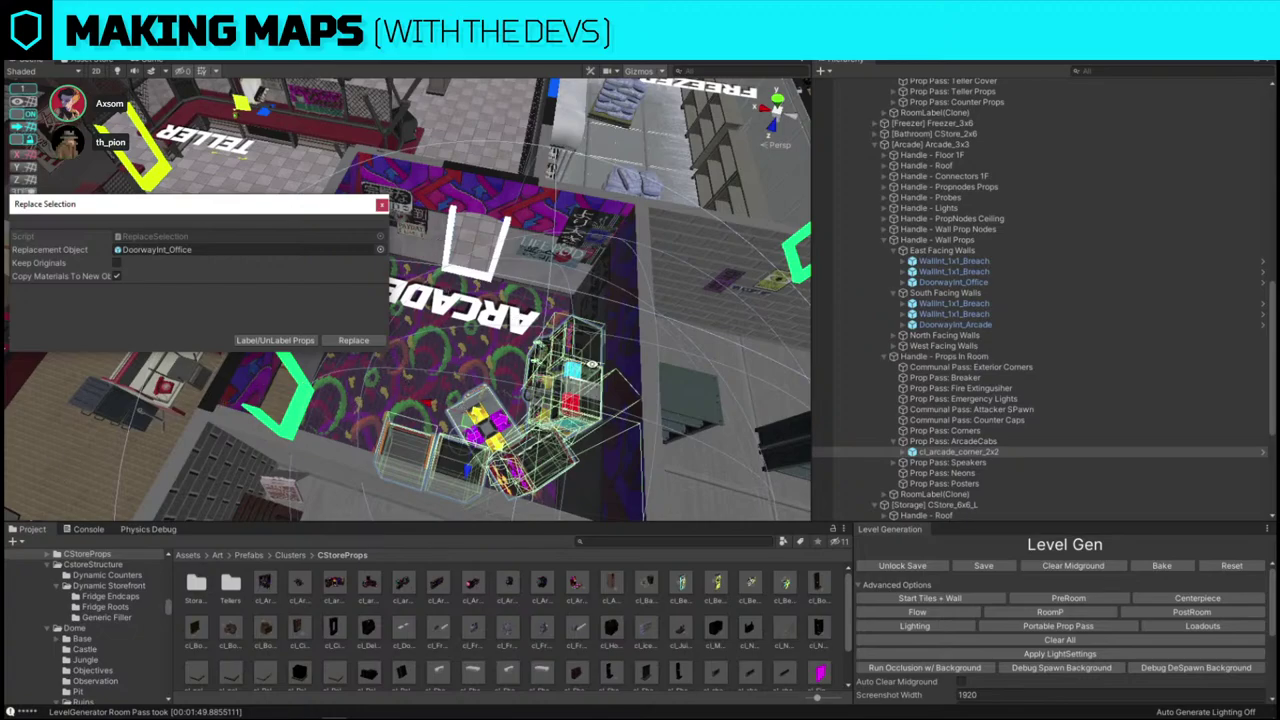
left_click_drag(586, 415, 606, 472, "alt")
scroll(606, 472, "up", 5)
scroll(586, 420, "up", 5)
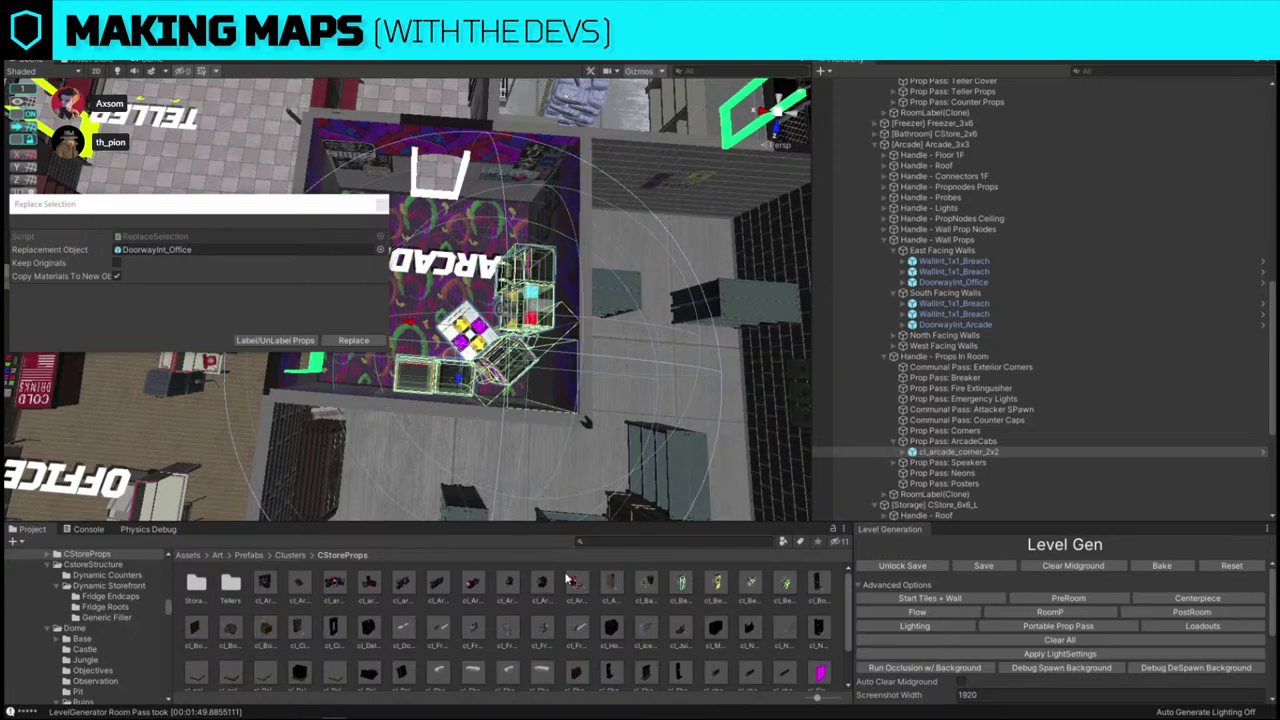
left_click_drag(538, 604, 250, 250)
left_click(355, 341)
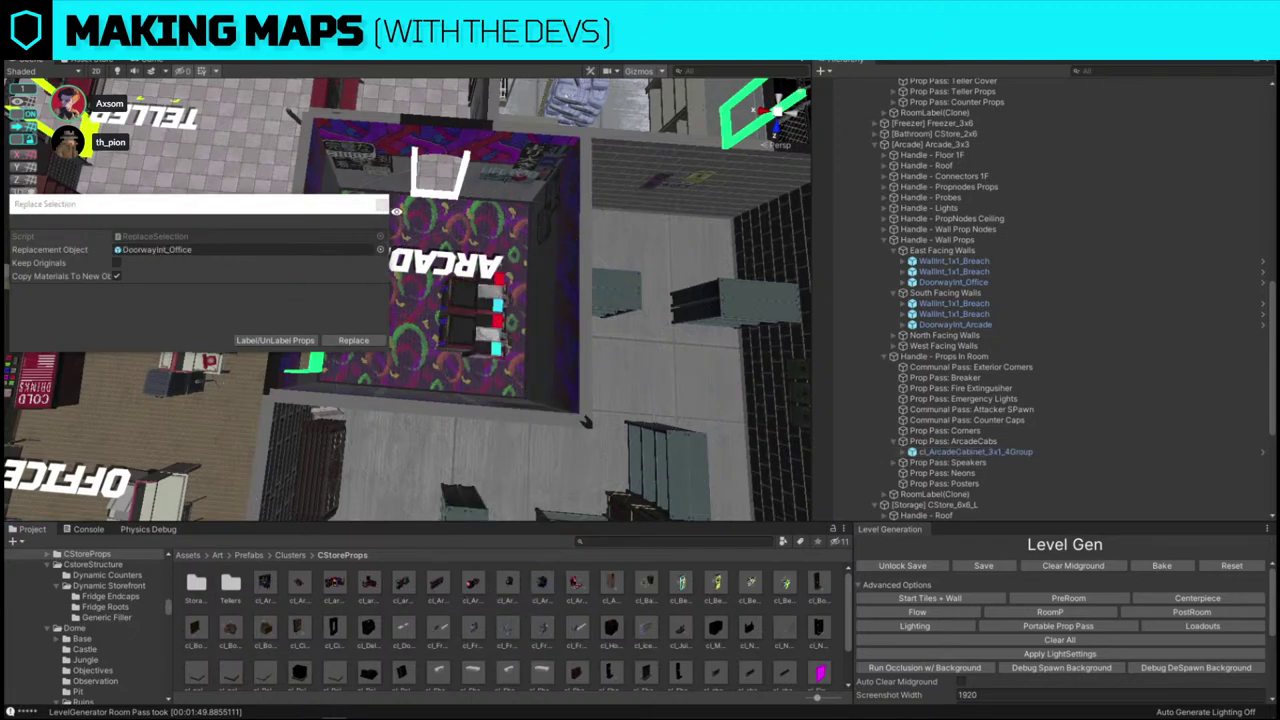
left_click(381, 204)
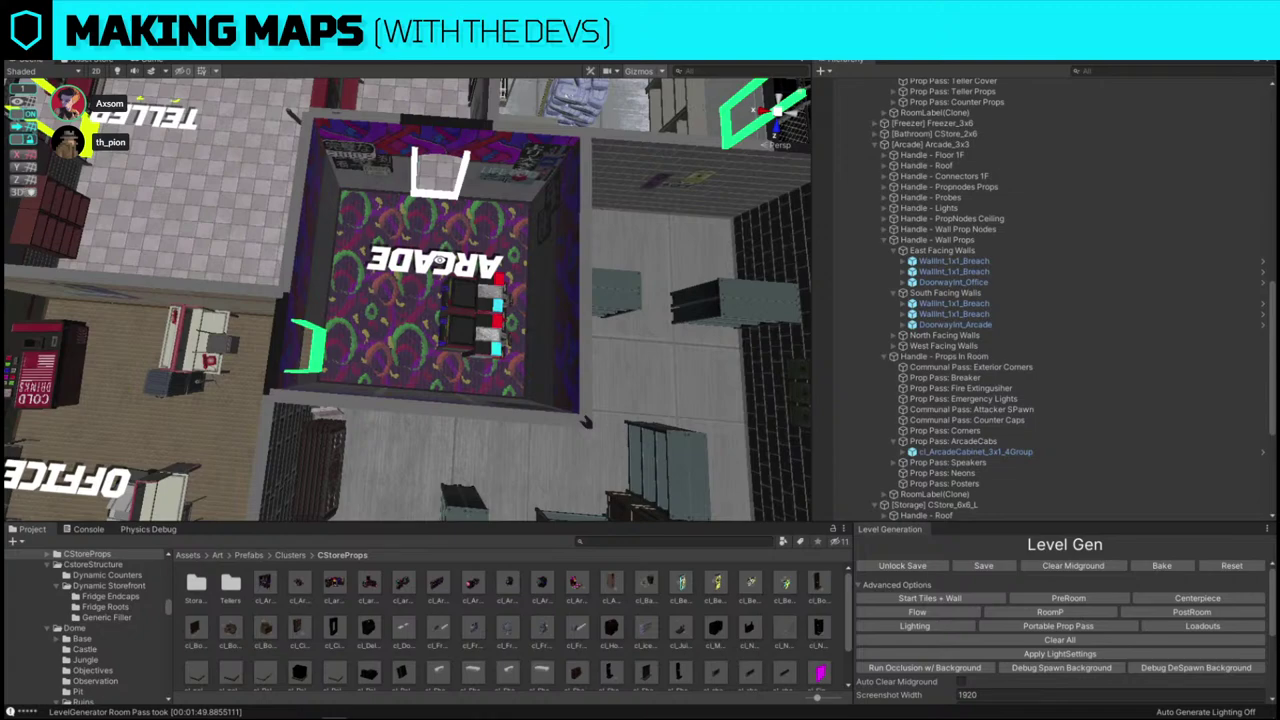
- Examine the arcade's cabinet group and doorways from several angles, checking how the arcade connects to the storage, office and teller rooms
scroll(440, 260, "down", 5)
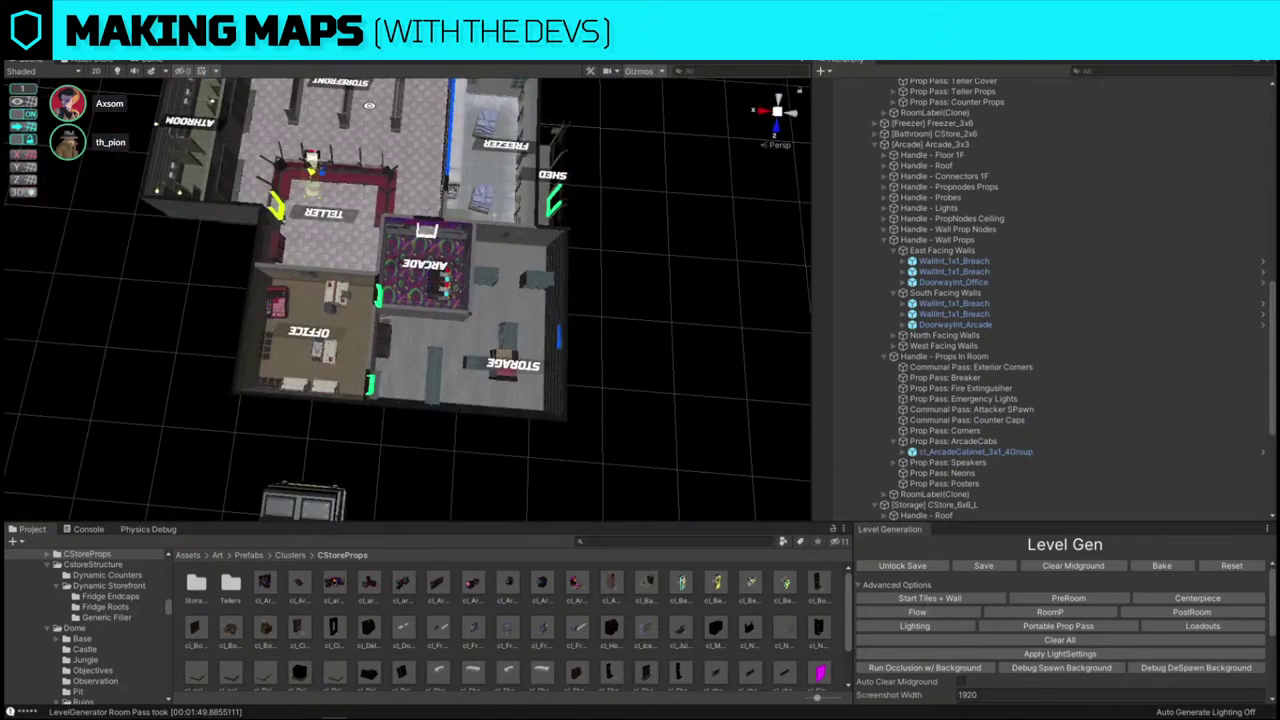
scroll(399, 173, "up", 5)
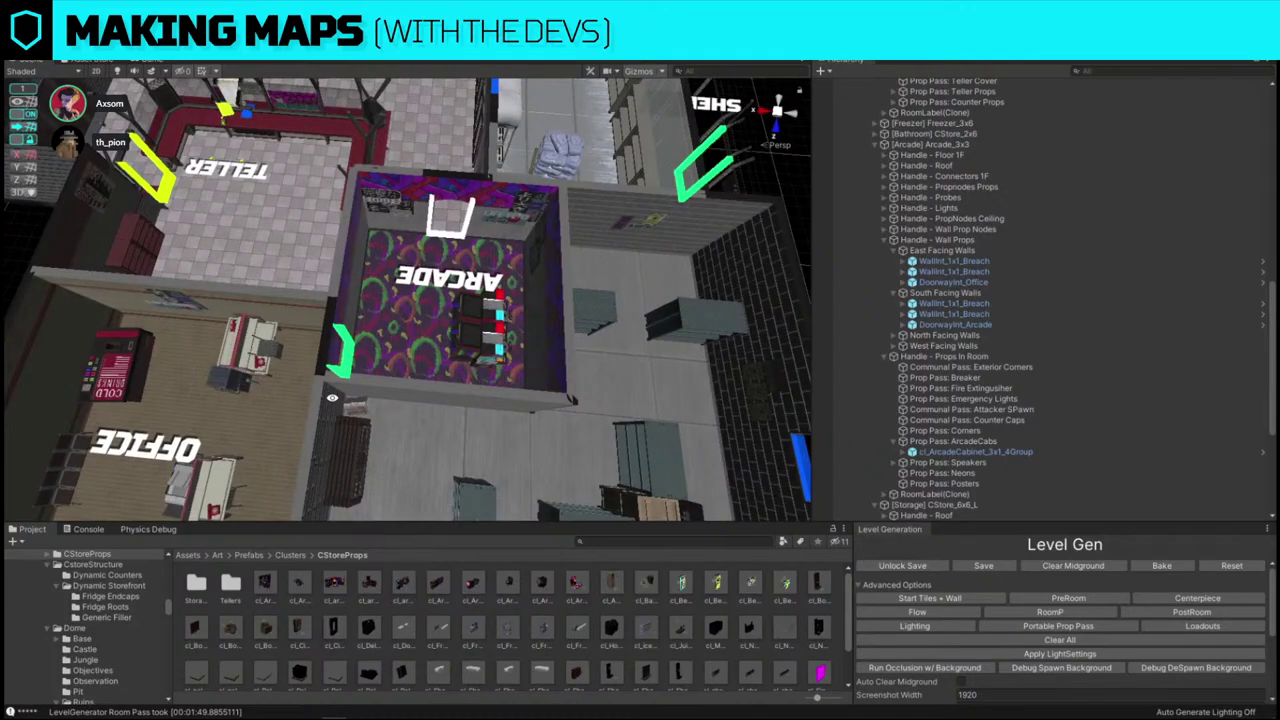
left_click(490, 327)
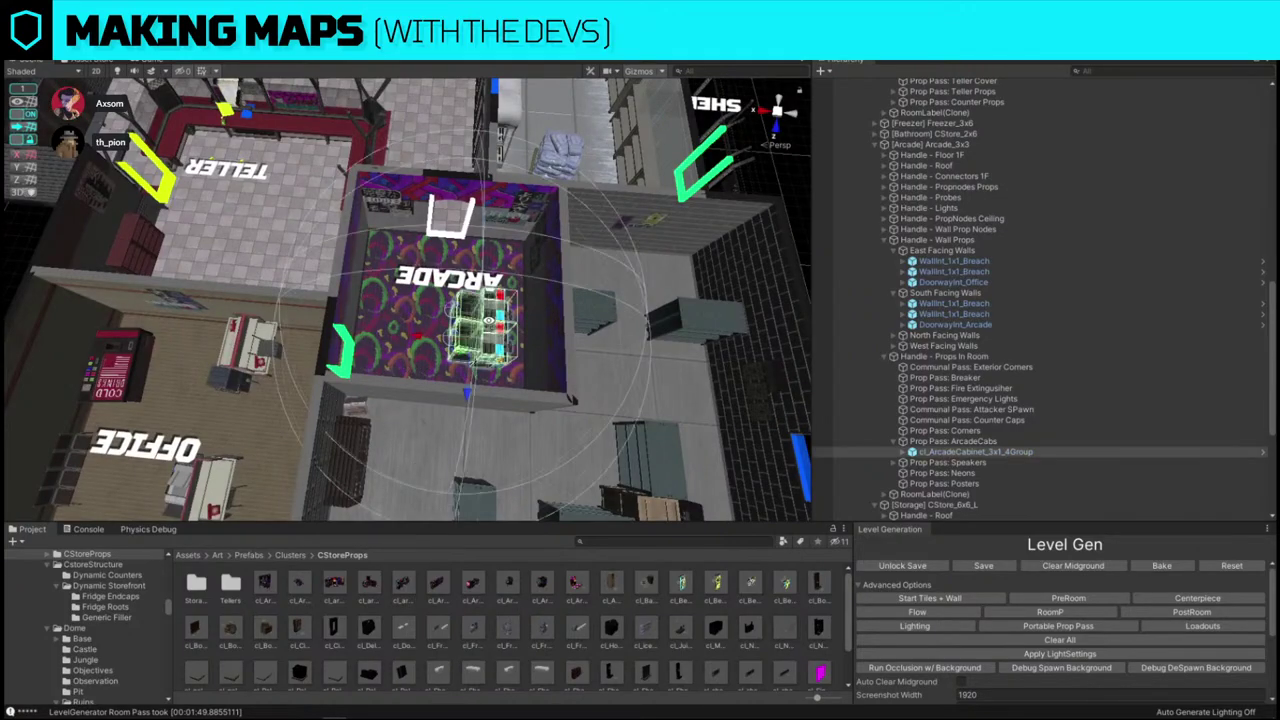
key("f")
scroll(462, 373, "down", 3)
left_click_drag(405, 358, 376, 325)
right_click_drag(376, 325, 399, 265)
left_click(620, 207)
left_click_drag(399, 265, 468, 314, "alt")
scroll(470, 372, "up", 5)
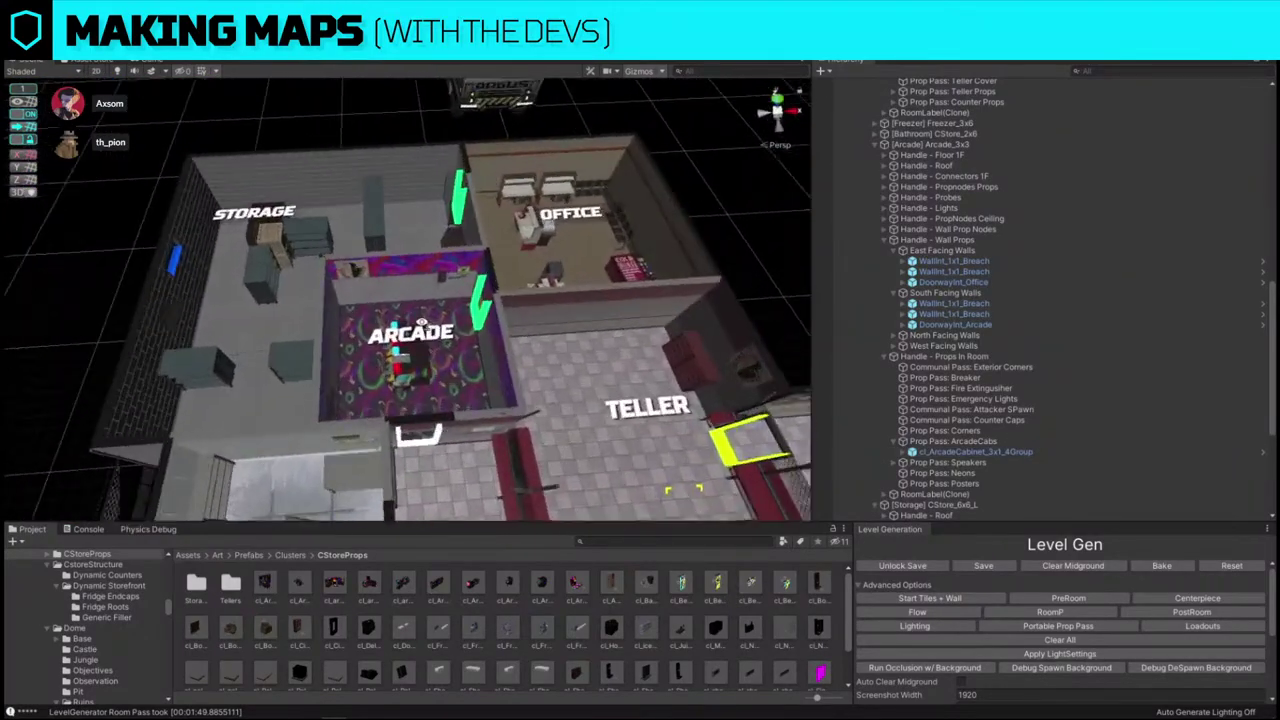
scroll(479, 364, "down", 6)
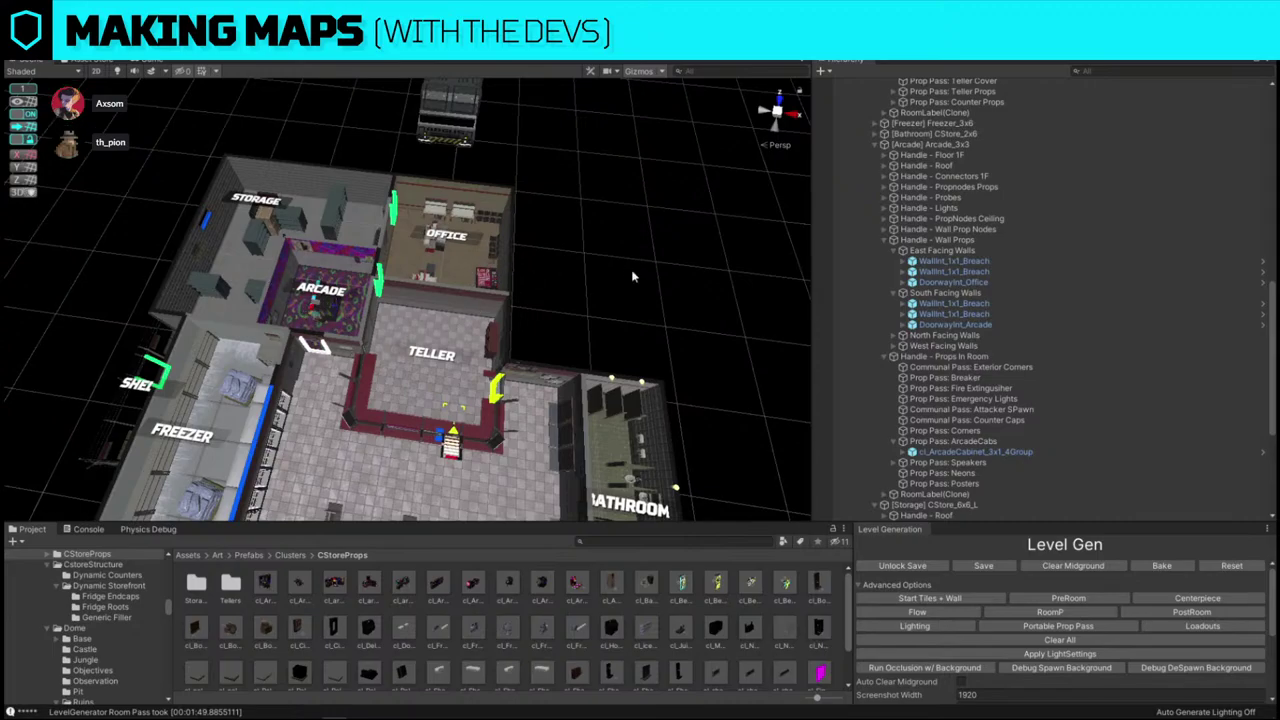
- Delete one cl_Freezer_PalletIce_2x3 cluster from the freezer and move the remaining one along the room to the end beside storage
scroll(640, 280, "up", 5)
right_click_drag(640, 280, 338, 261)
left_click(681, 280)
key("Delete")
left_click(360, 255)
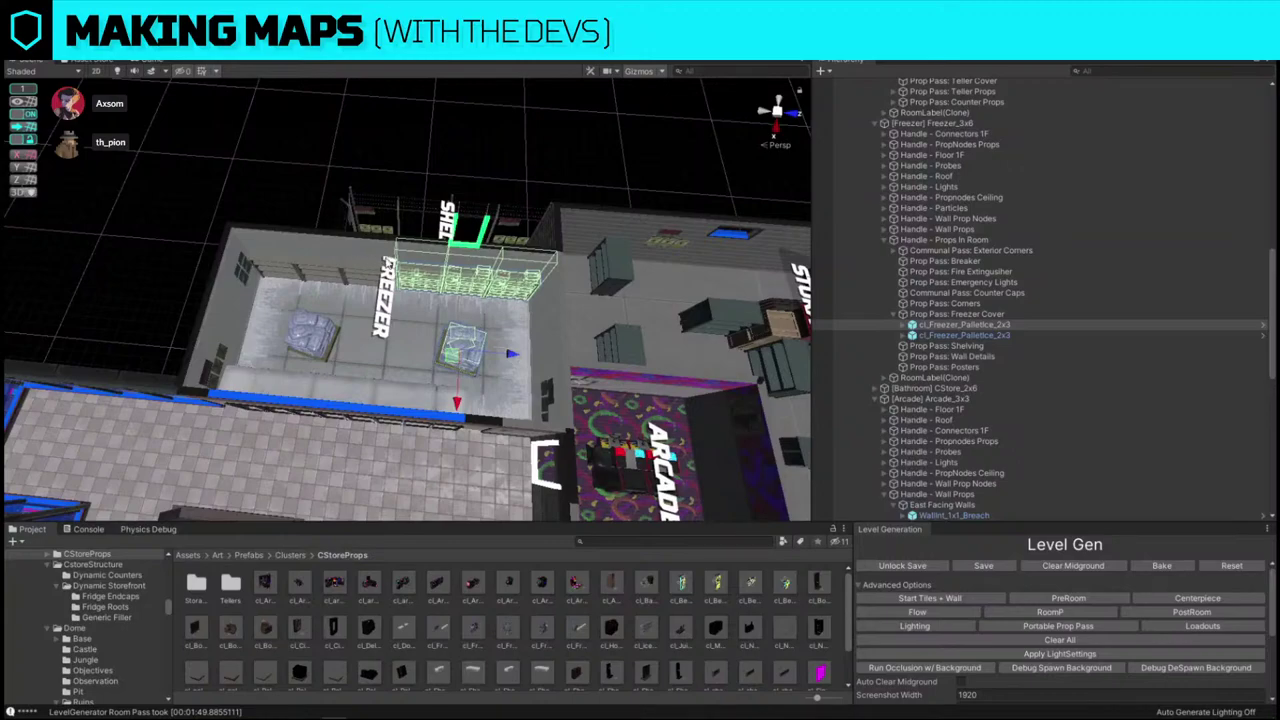
key("Delete")
left_click(314, 332)
left_click_drag(365, 343, 510, 355)
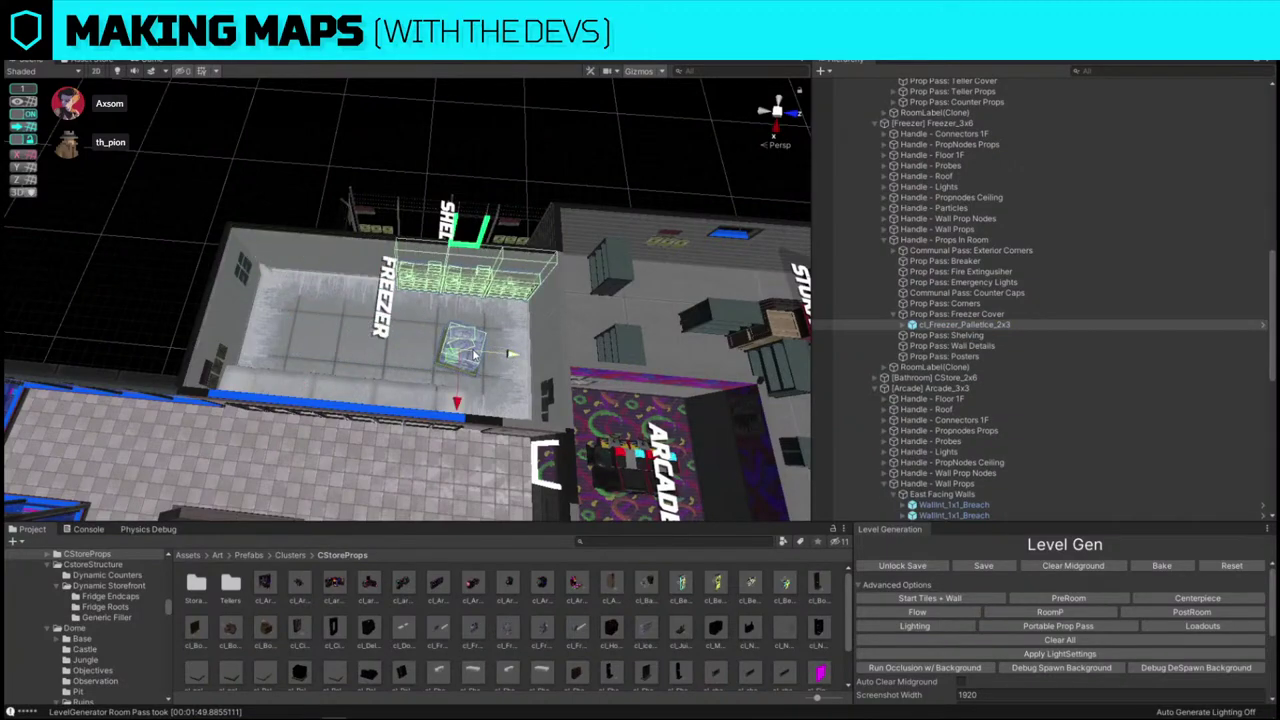
- Duplicate the cluster's pallet_ice_1x1 and place the rotated copy near the middle of the freezer, spaced apart from the original pallet
left_click(478, 365)
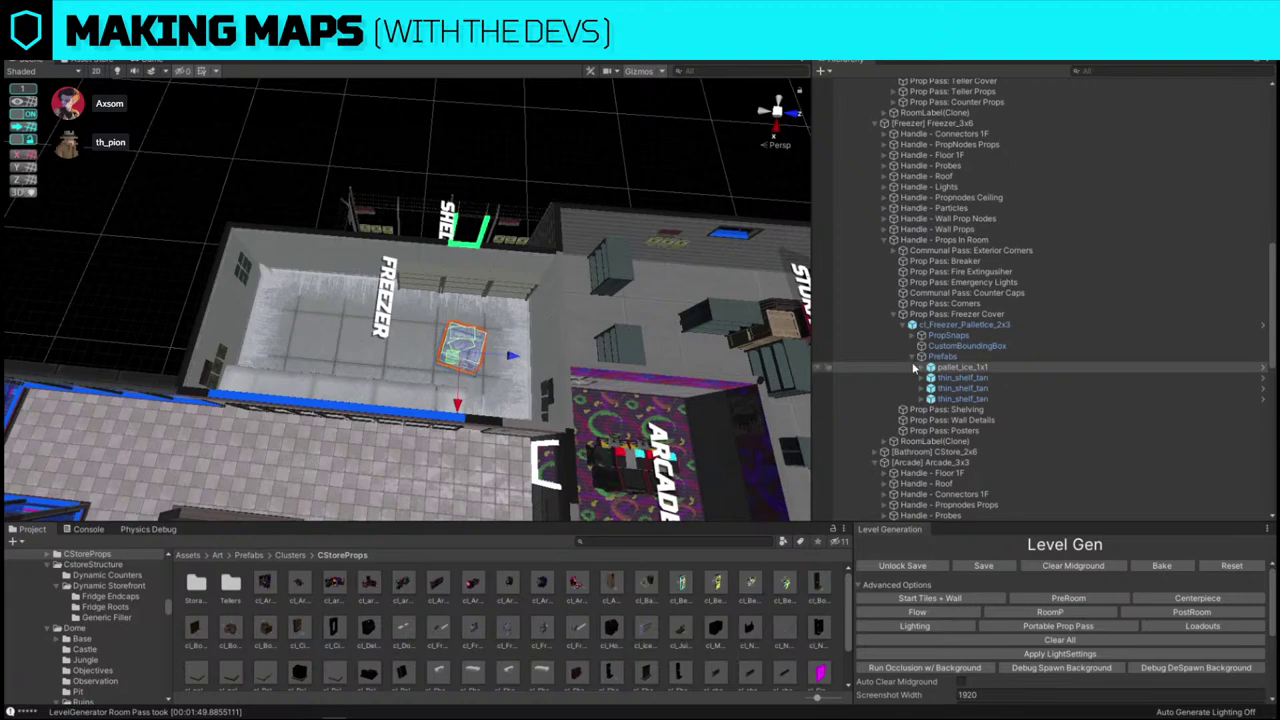
key("ctrl+d")
left_click_drag(512, 358, 450, 368)
key("e")
key("w")
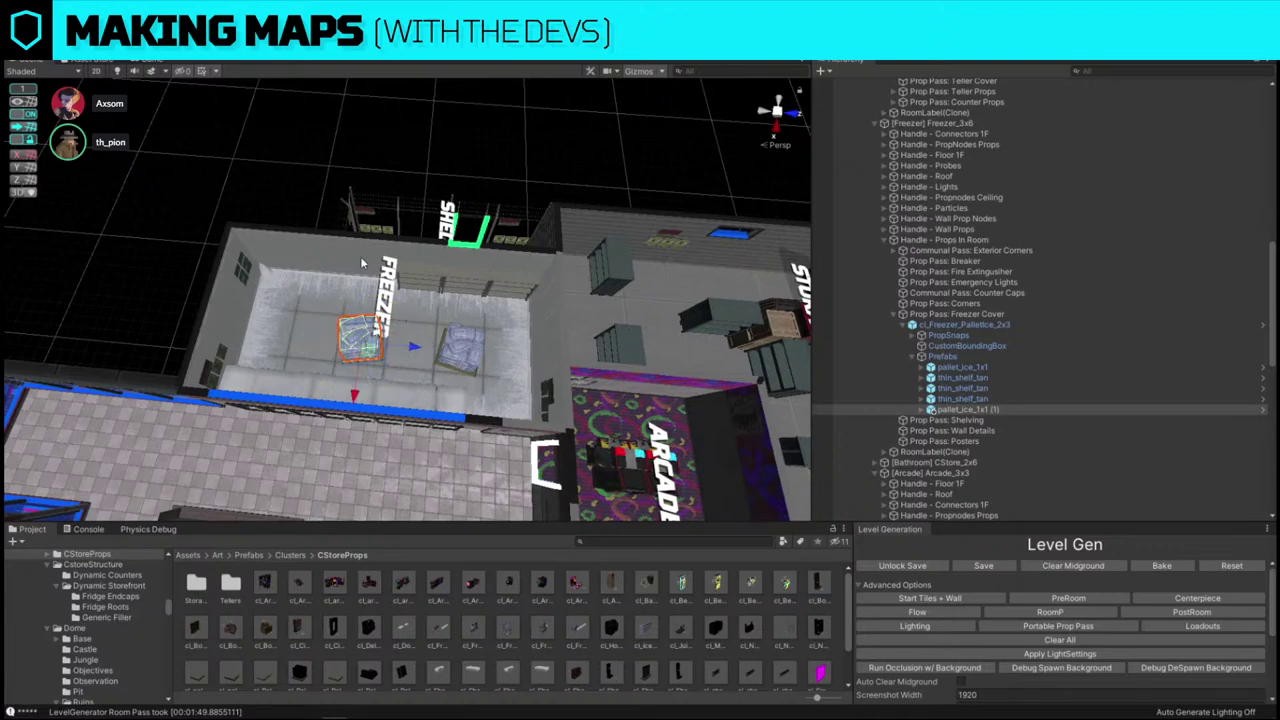
- Remove the DoorwayExt_Fence section from the shed's west-facing fence and select the adjacent WallExt_1x1_Fence section
left_click(478, 217)
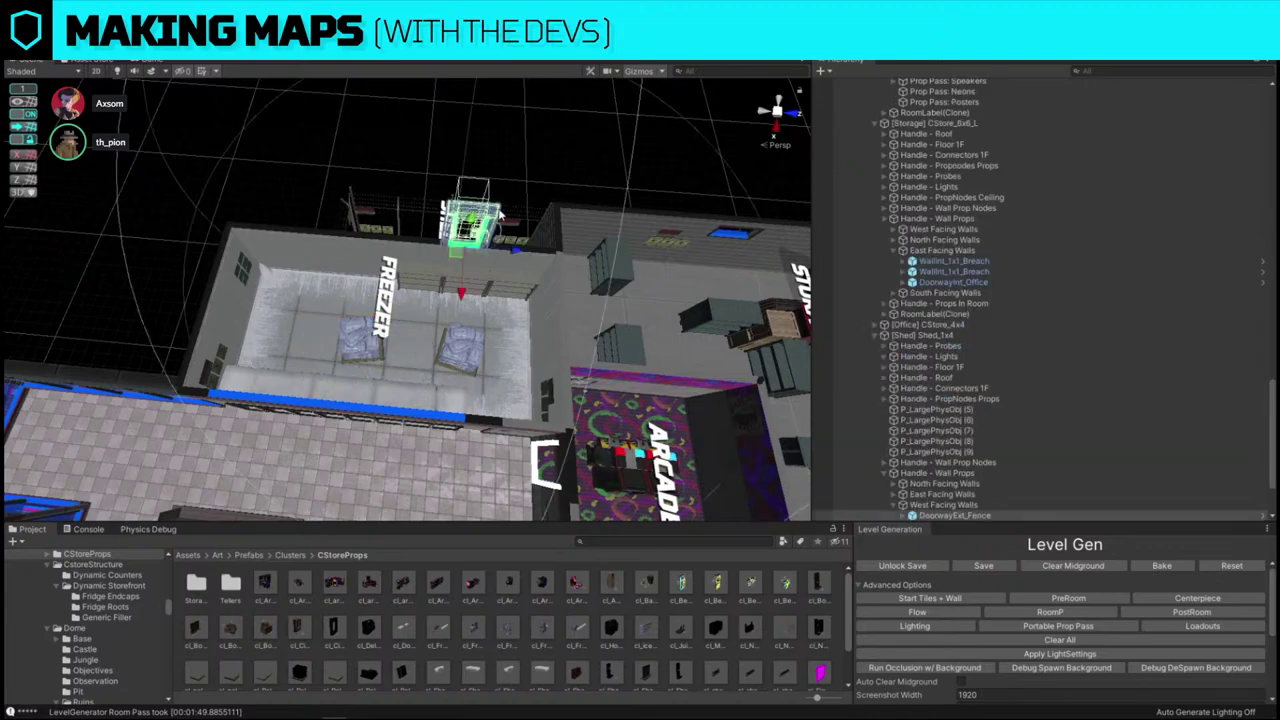
key("f")
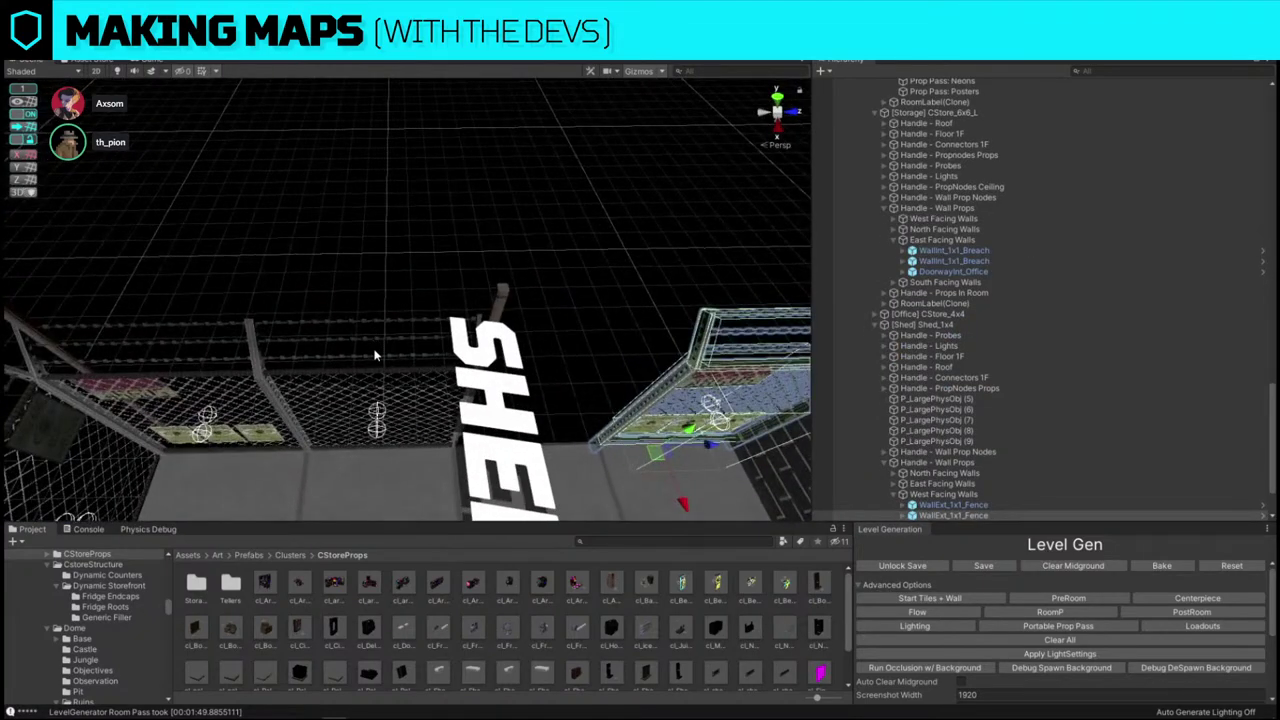
- Replace the WallSpc_1x1_Shed piece on the shed's north-facing wall with a DoorwayExt_Green doorway
left_click(268, 341)
left_click(253, 338)
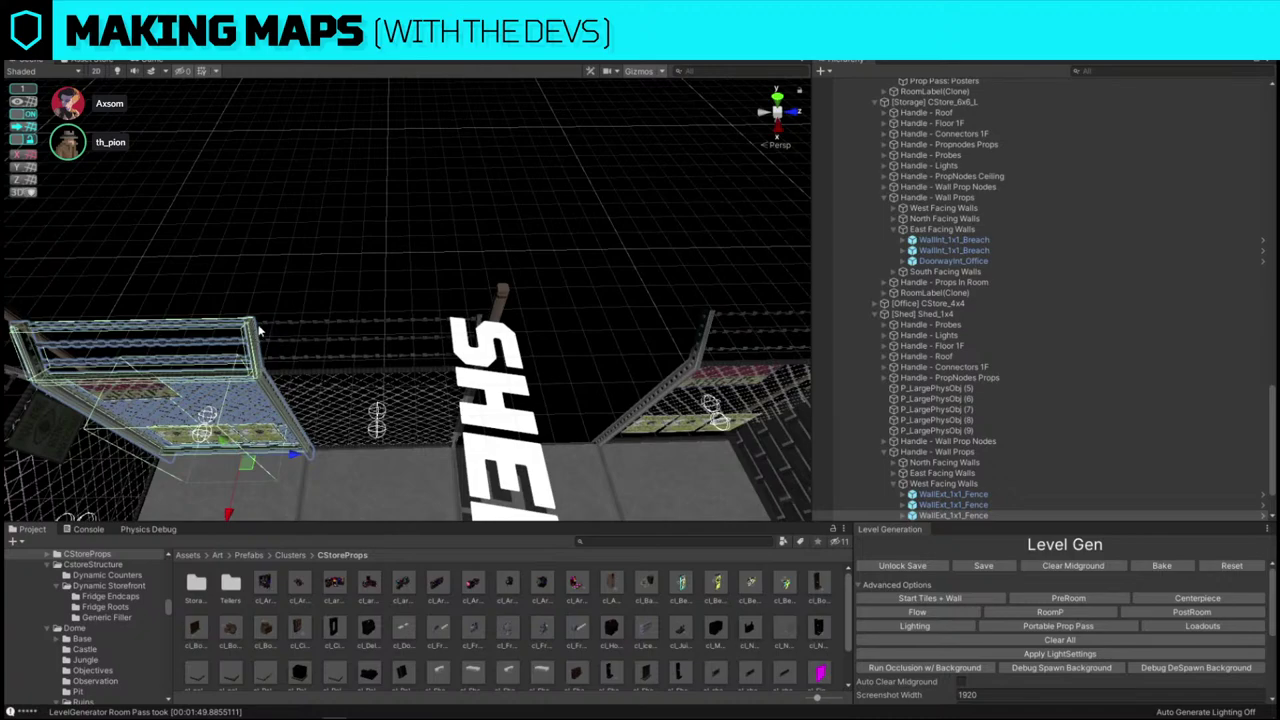
left_click(258, 330)
right_click_drag(149, 173, 298, 348)
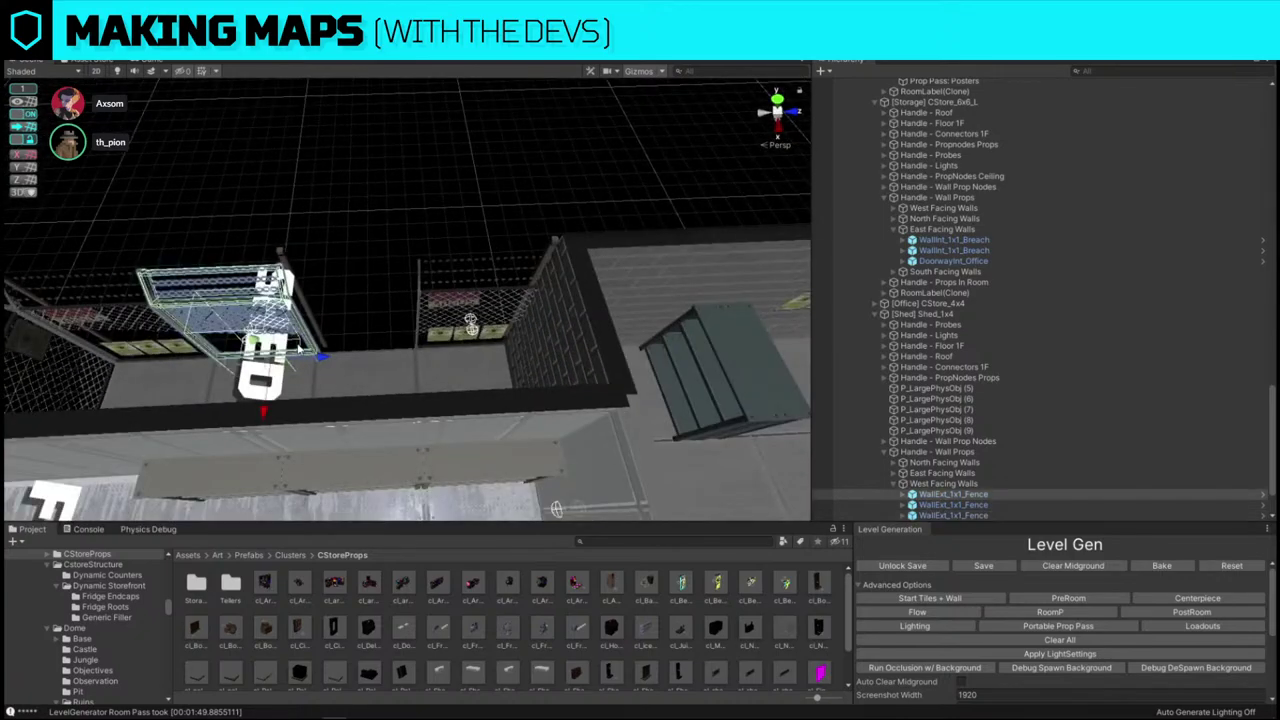
left_click(350, 356)
right_click_drag(374, 360, 591, 380)
left_click(530, 355)
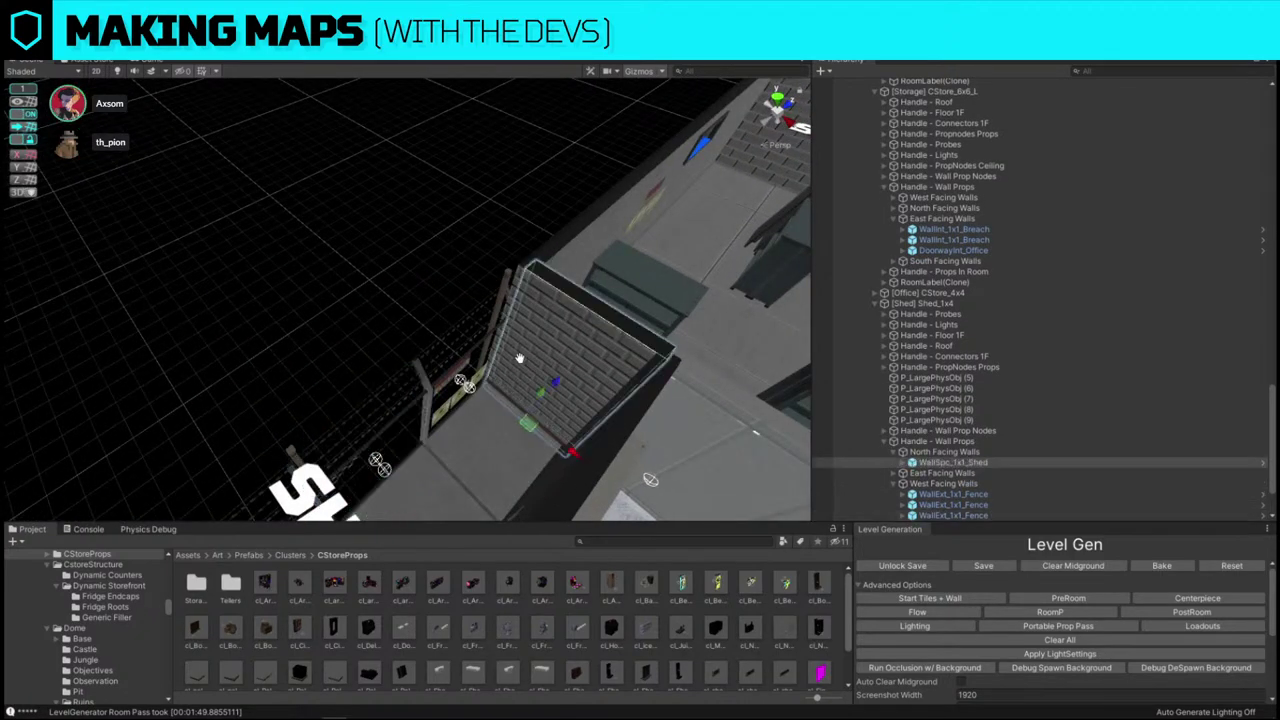
key("ctrl+alt+v")
right_click_drag(520, 358, 390, 252)
left_click(520, 344)
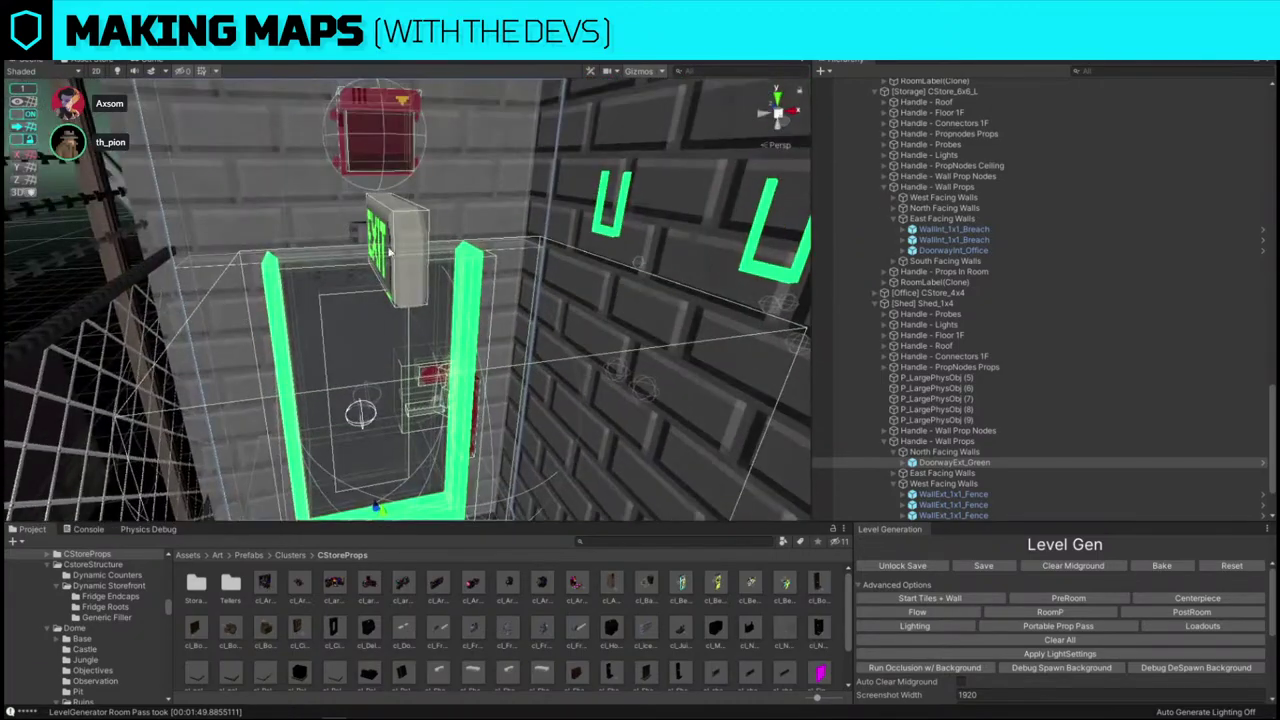
- Rotate the shed's north-facing DoorwayExt_Green doorway about its vertical axis so it faces the opposite way
left_click_drag(390, 252, 401, 345, "alt")
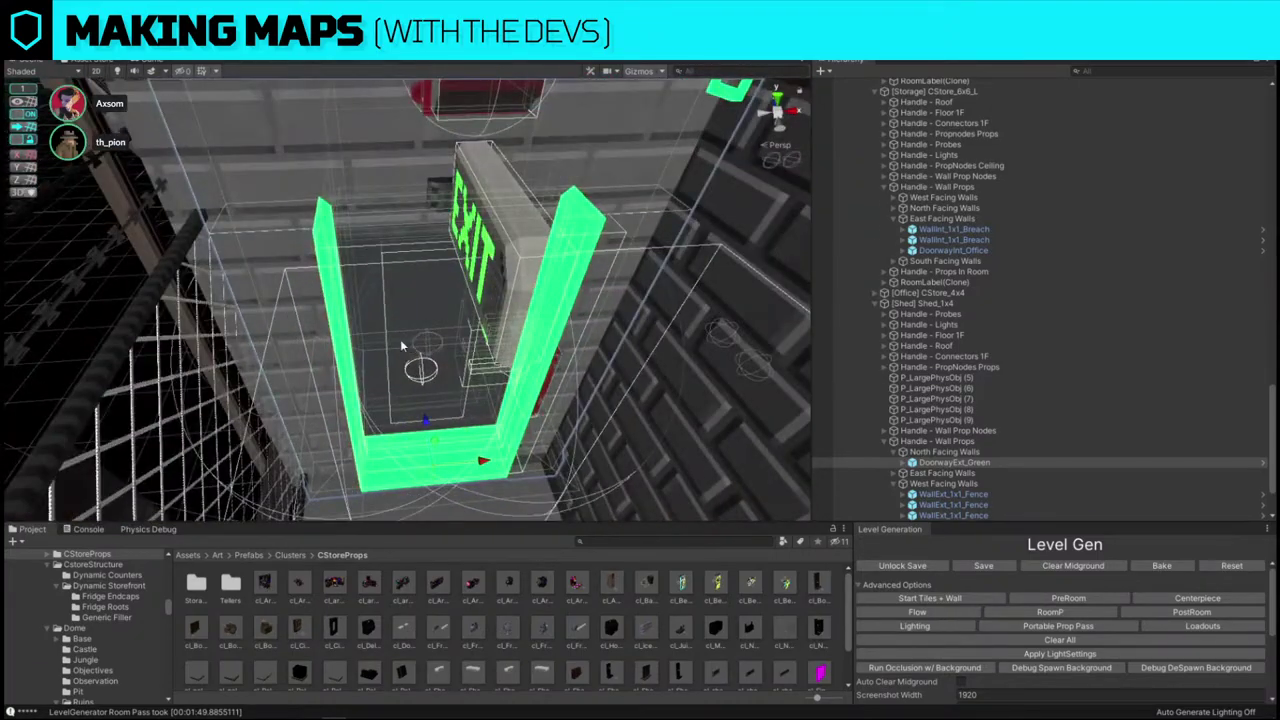
key("e")
left_click_drag(392, 502, 825, 323, "ctrl")
- Rotate only the Wall_doorway_ext part inside the north-facing doorway about its vertical axis
left_click(617, 260)
left_click_drag(617, 260, 611, 321, "alt")
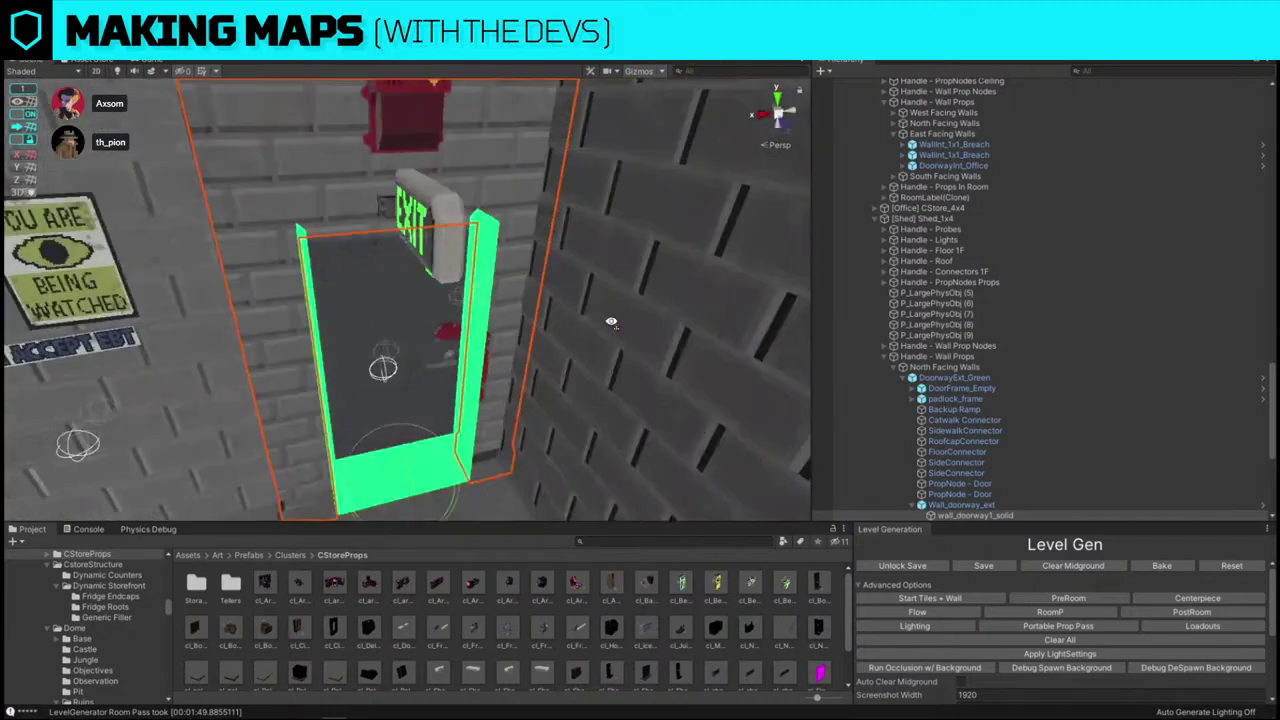
left_click(990, 505)
key("f")
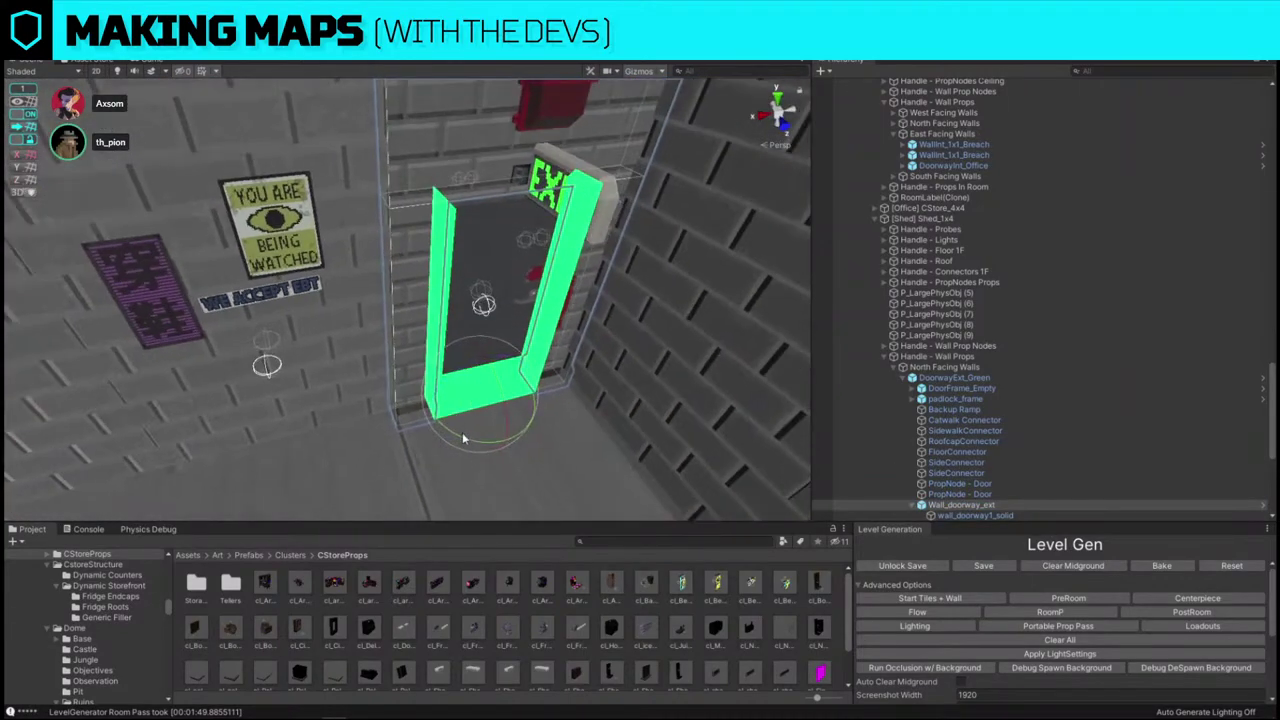
left_click_drag(462, 435, 833, 464)
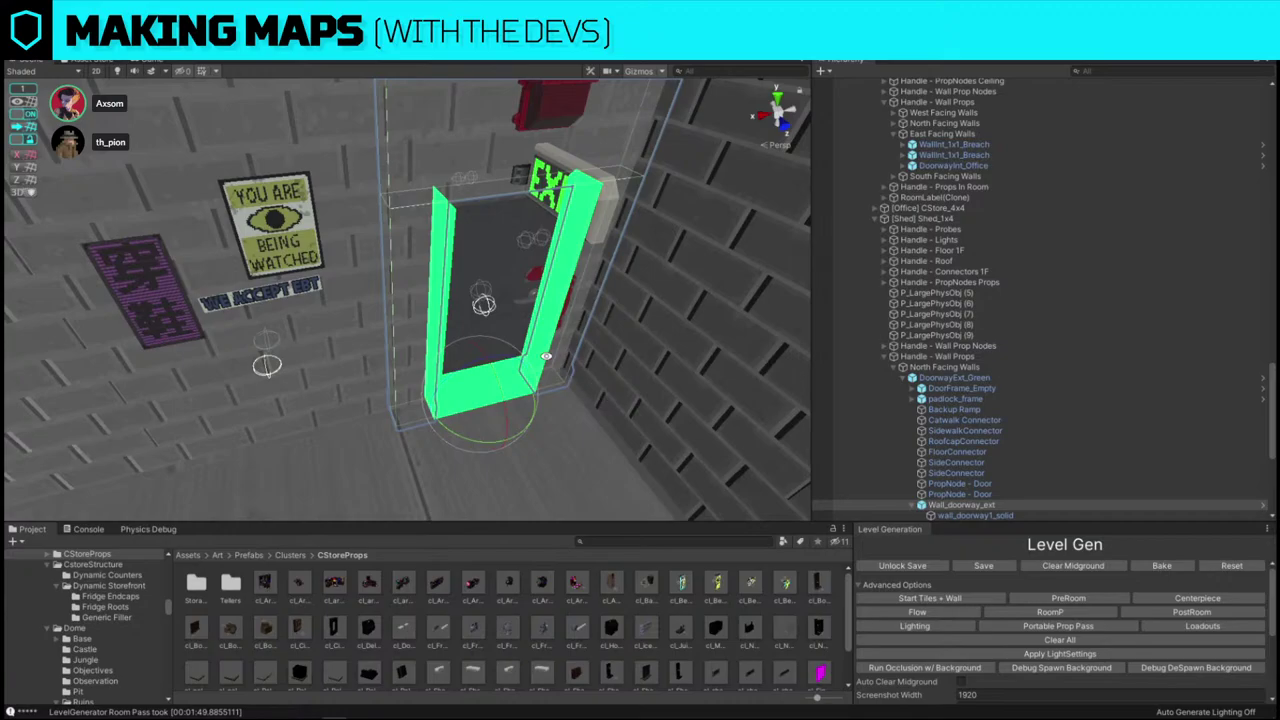
- Run the PostRoom level generation pass
right_click_drag(546, 356, 543, 234)
key("w")
right_click_drag(397, 291, 274, 291)
left_click(274, 291)
right_click_drag(565, 246, 268, 240)
key("s")
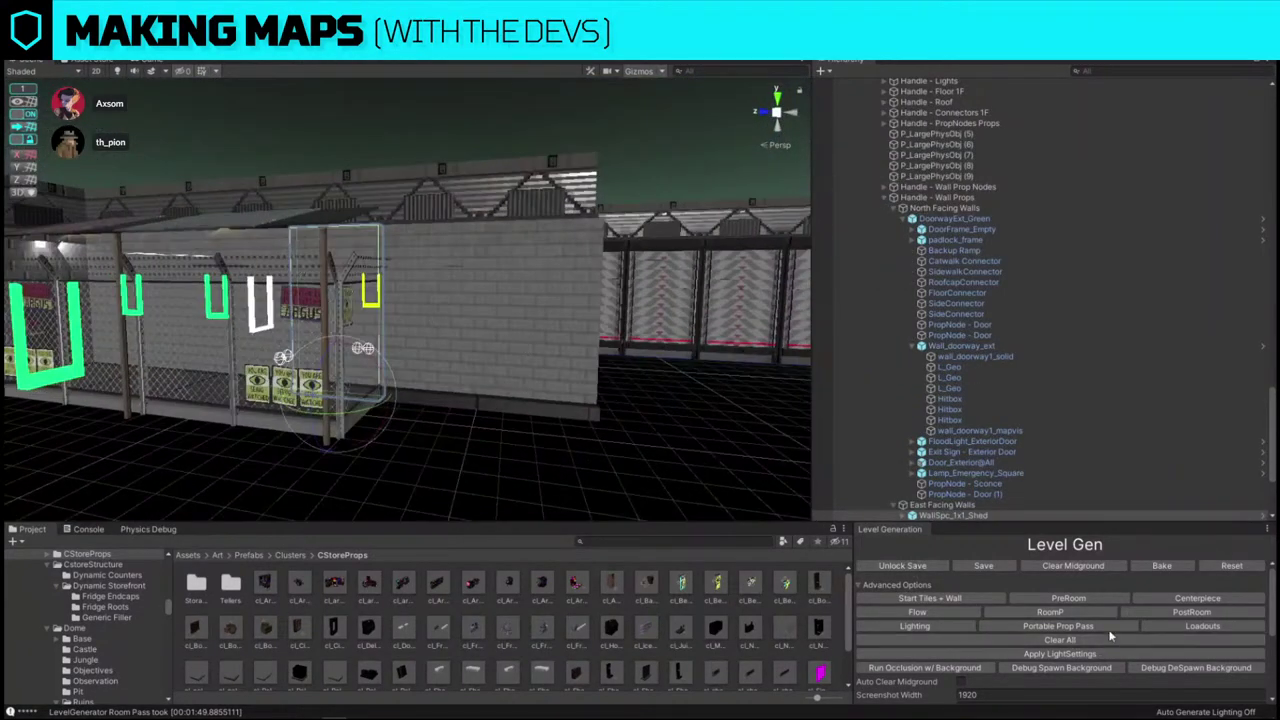
left_click(1191, 612)
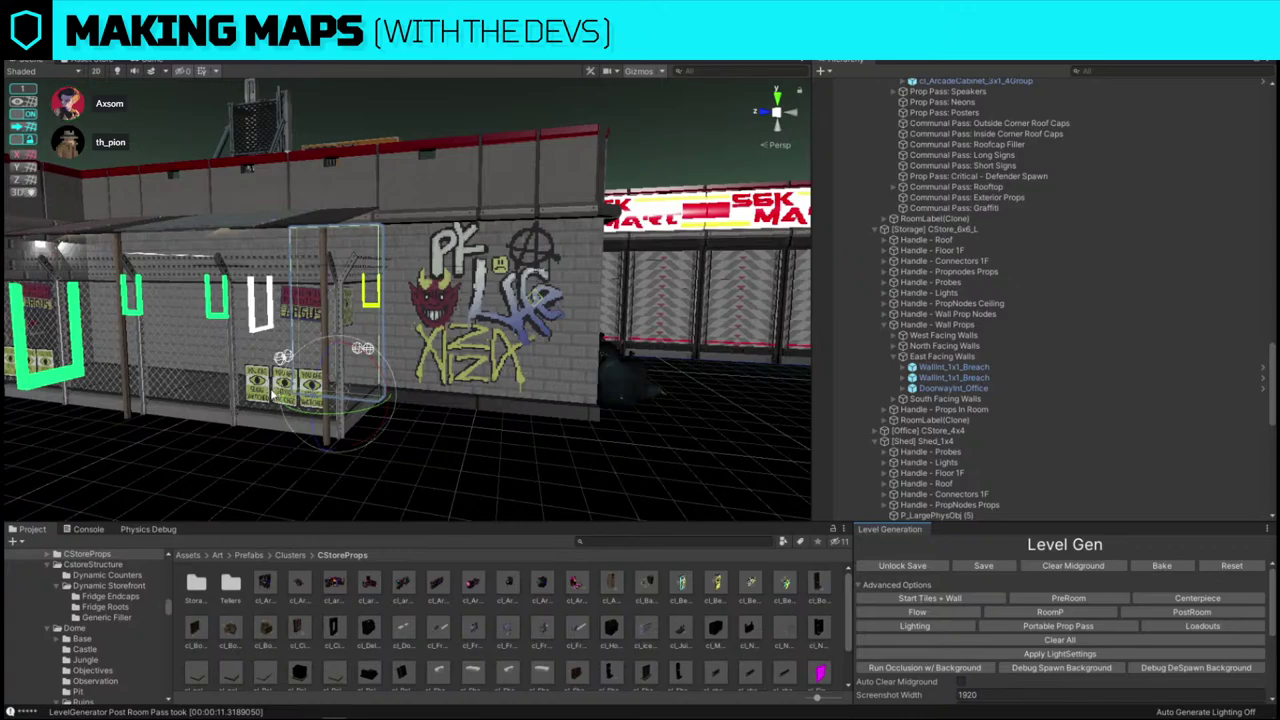
- Run the Lighting level generation pass
key("w")
right_click_drag(270, 388, 430, 363)
key("w")
right_click_drag(574, 393, 545, 392)
left_click(958, 628)
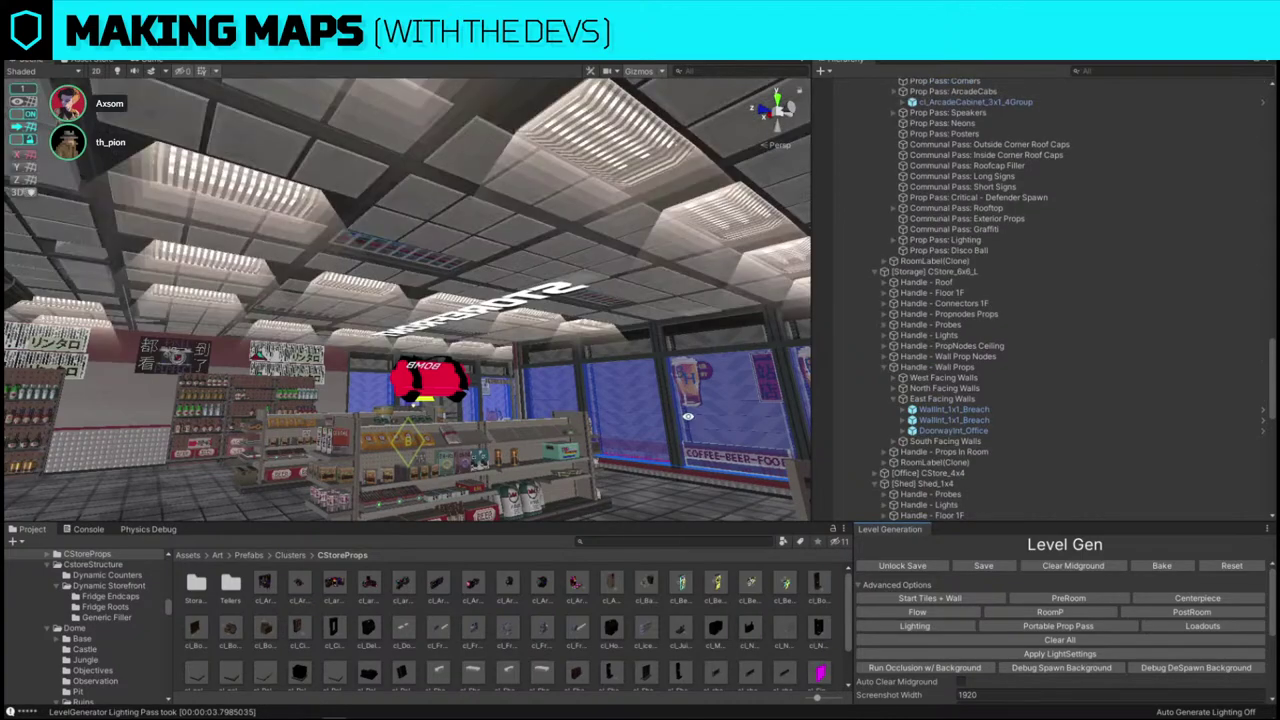
- Inspect the generated store and delete the selected unwanted prop
right_click_drag(513, 281, 728, 440)
key("w")
key("w")
key("s")
left_click(606, 300)
key("w")
right_click_drag(606, 305, 535, 350)
left_click(484, 362)
key("w")
key("s")
key("Delete")
- Move the cl_Trash_Pile_B prop away from the green exterior door toward the storefront shutters
left_click(402, 420)
key("s")
right_click_drag(404, 420, 524, 440)
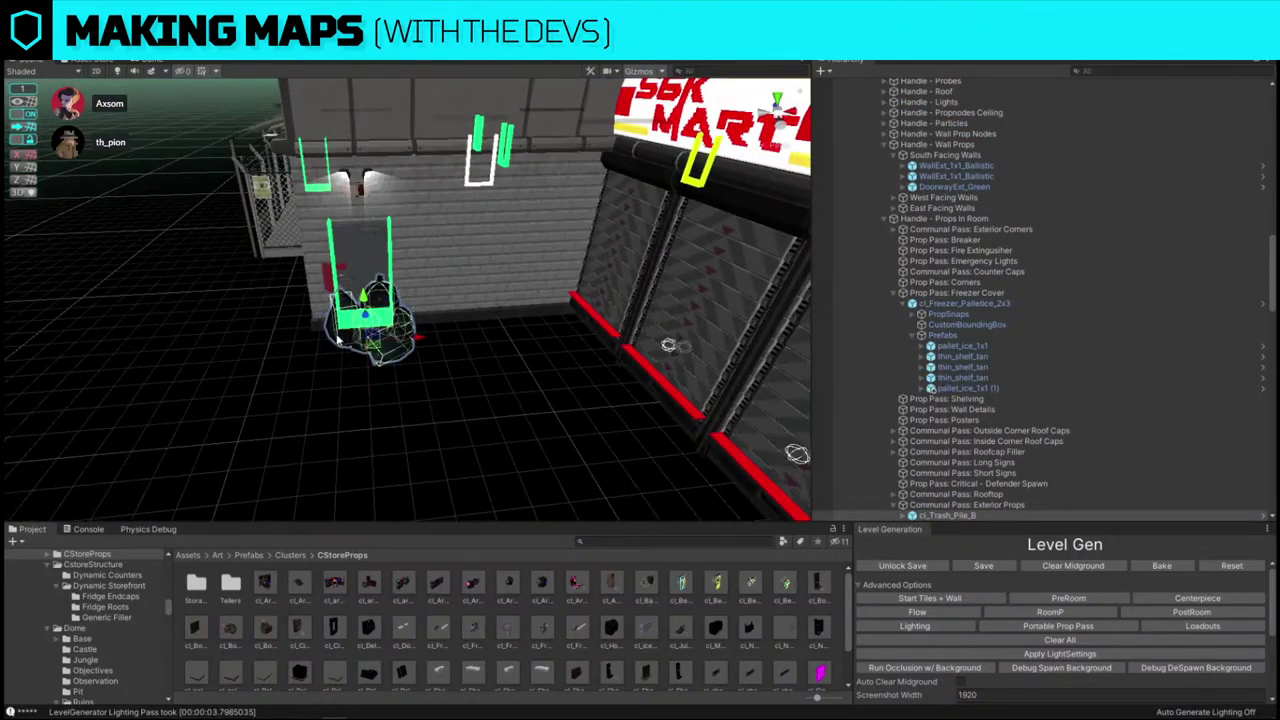
left_click(495, 350)
left_click(390, 336)
left_click_drag(421, 345, 615, 333)
left_click(529, 404)
key("d")
right_click_drag(529, 404, 739, 406)
key("w")
- Turn off grid snapping and nudge the trash pile into the corner beside the storefront shutters
left_click(432, 275)
left_click(29, 114)
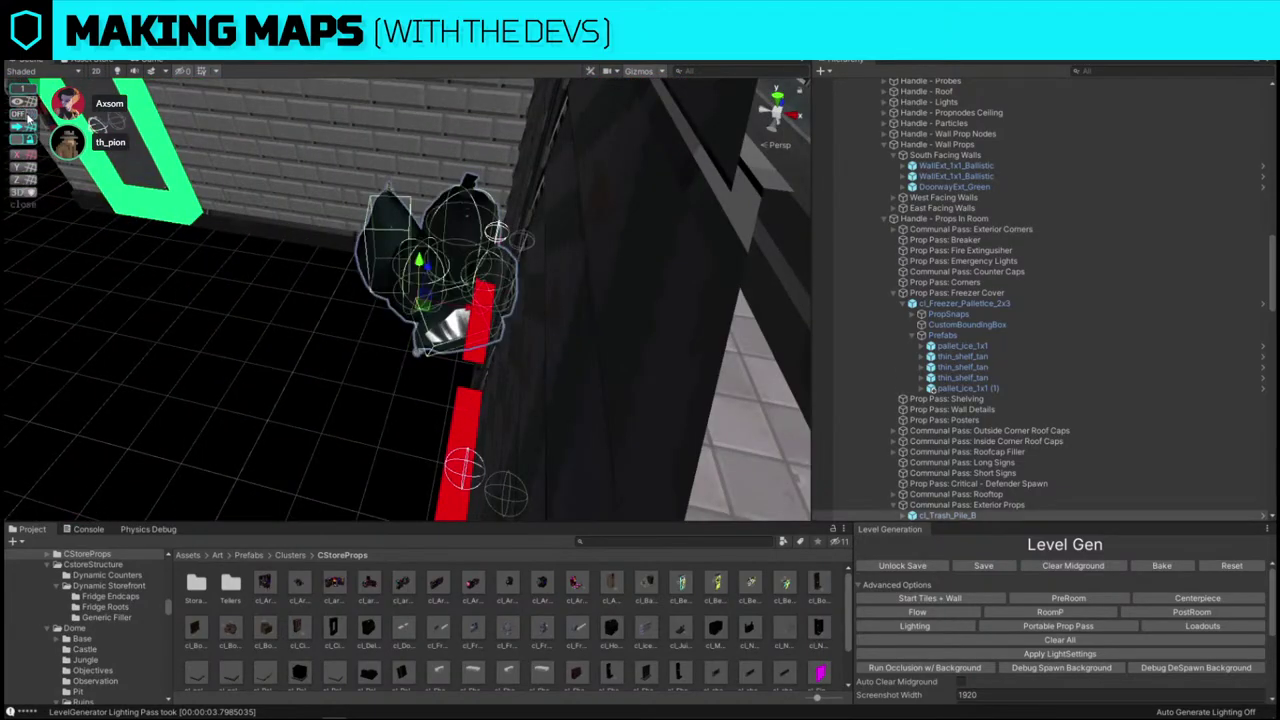
right_click_drag(410, 270, 467, 254)
left_click_drag(486, 316, 395, 295)
- Hide the 28: R_MapOverdraw layer in the scene view
right_click_drag(396, 294, 739, 359)
left_click(443, 372)
right_click_drag(443, 372, 530, 325)
left_click_drag(530, 325, 624, 367, "alt")
left_click(1176, 68)
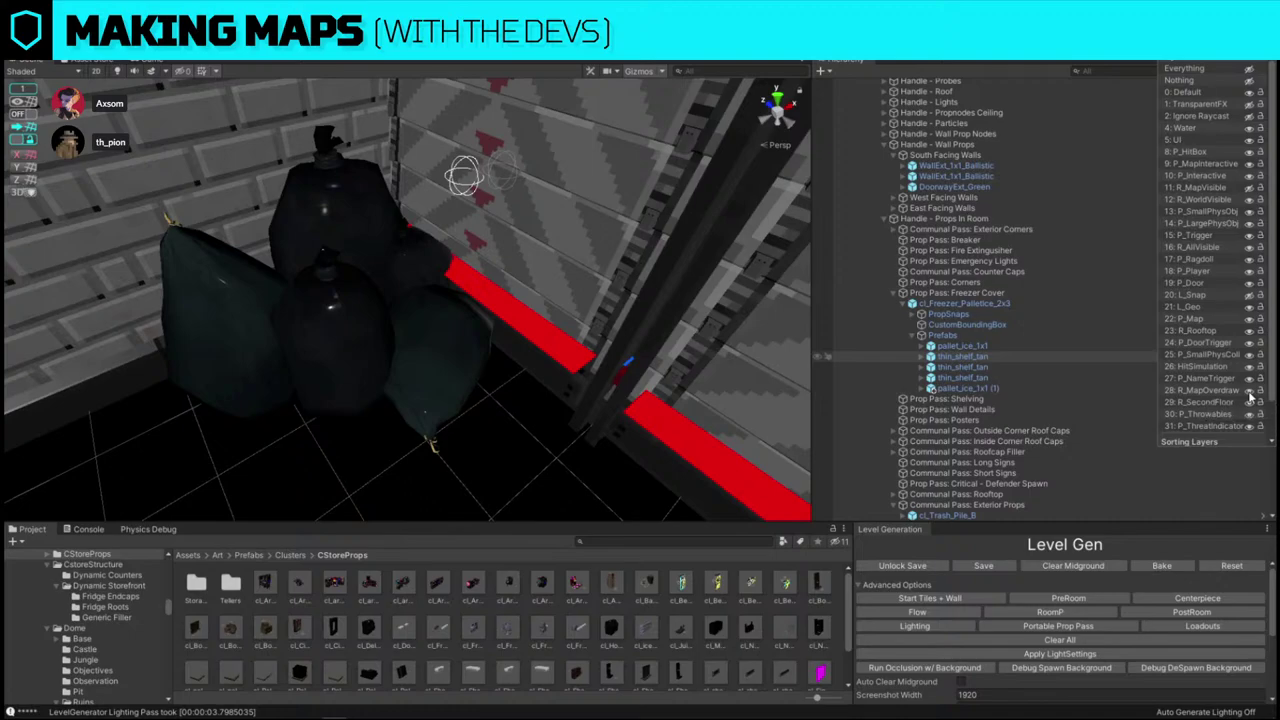
left_click(1248, 392)
- Fine-tune the trash pile's position in the corner between the brick wall and the storefront
left_click_drag(517, 299, 417, 262, "alt")
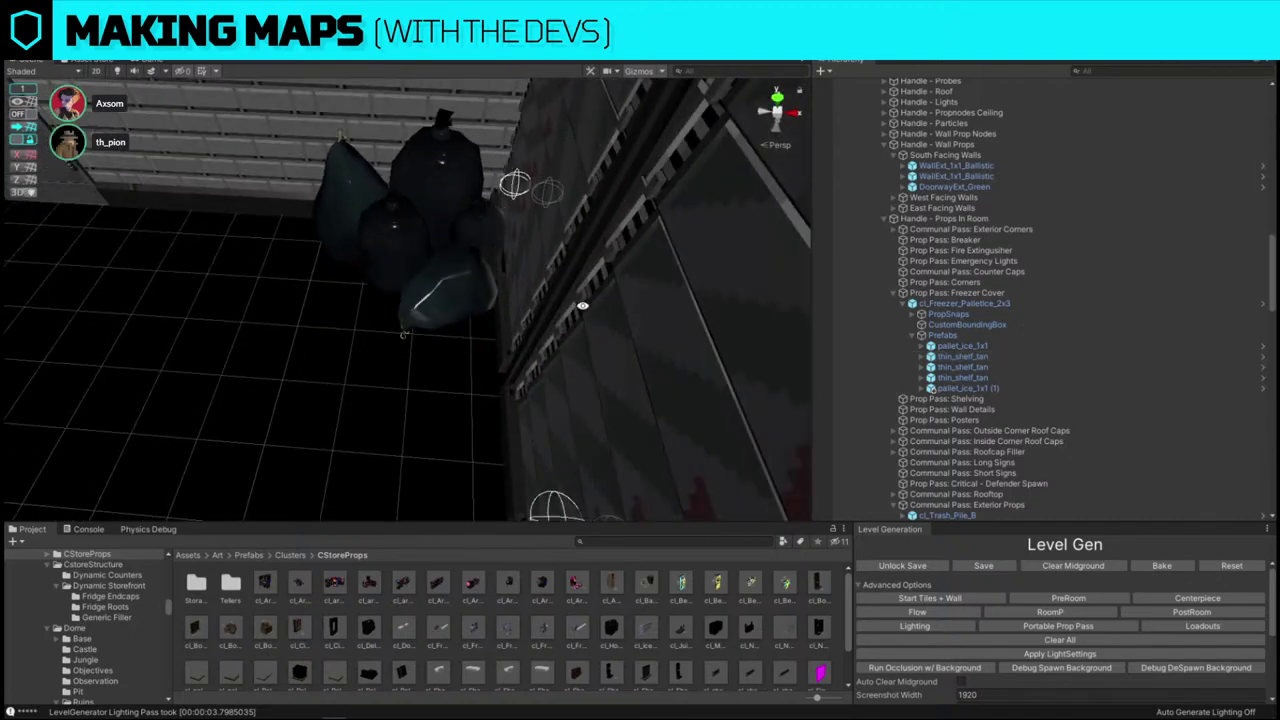
left_click(423, 249)
key("f")
left_click_drag(352, 277, 417, 354)
left_click(243, 268)
- Hide the building's roof to expose the store interior from above
scroll(417, 354, "down", 8)
right_click_drag(444, 367, 446, 326)
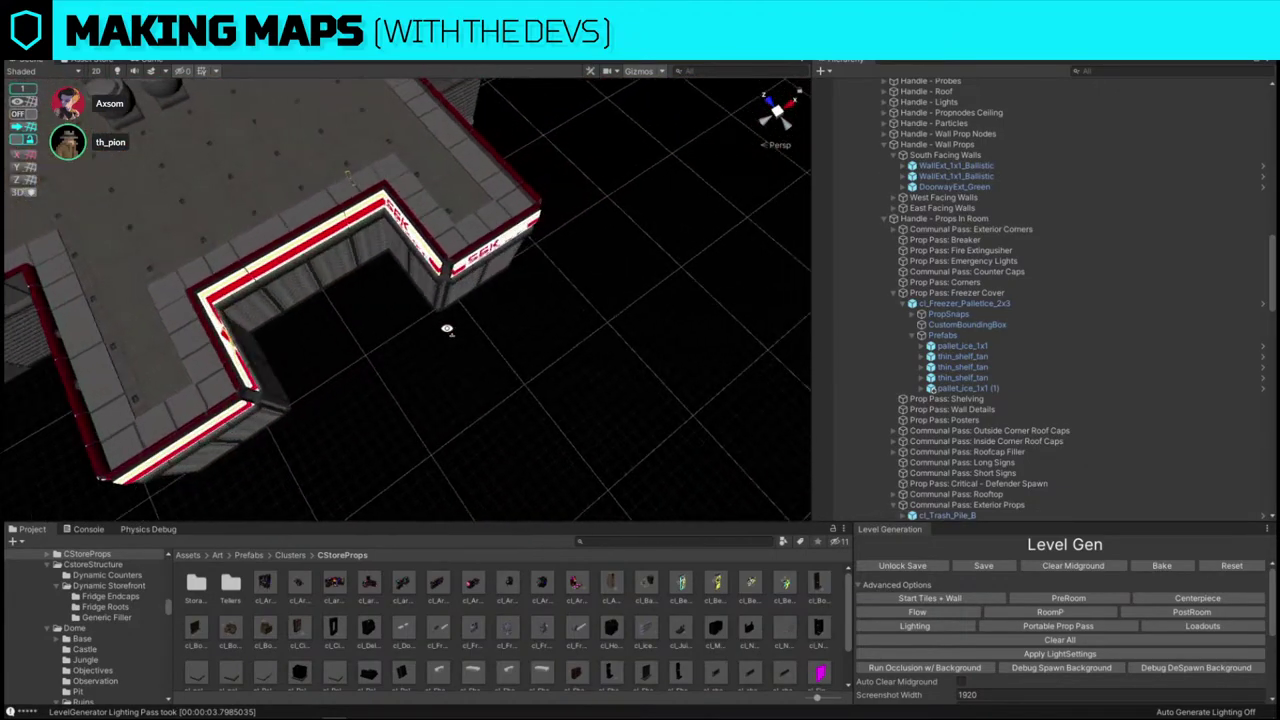
left_click_drag(446, 326, 171, 226, "alt")
scroll(171, 226, "up", 5)
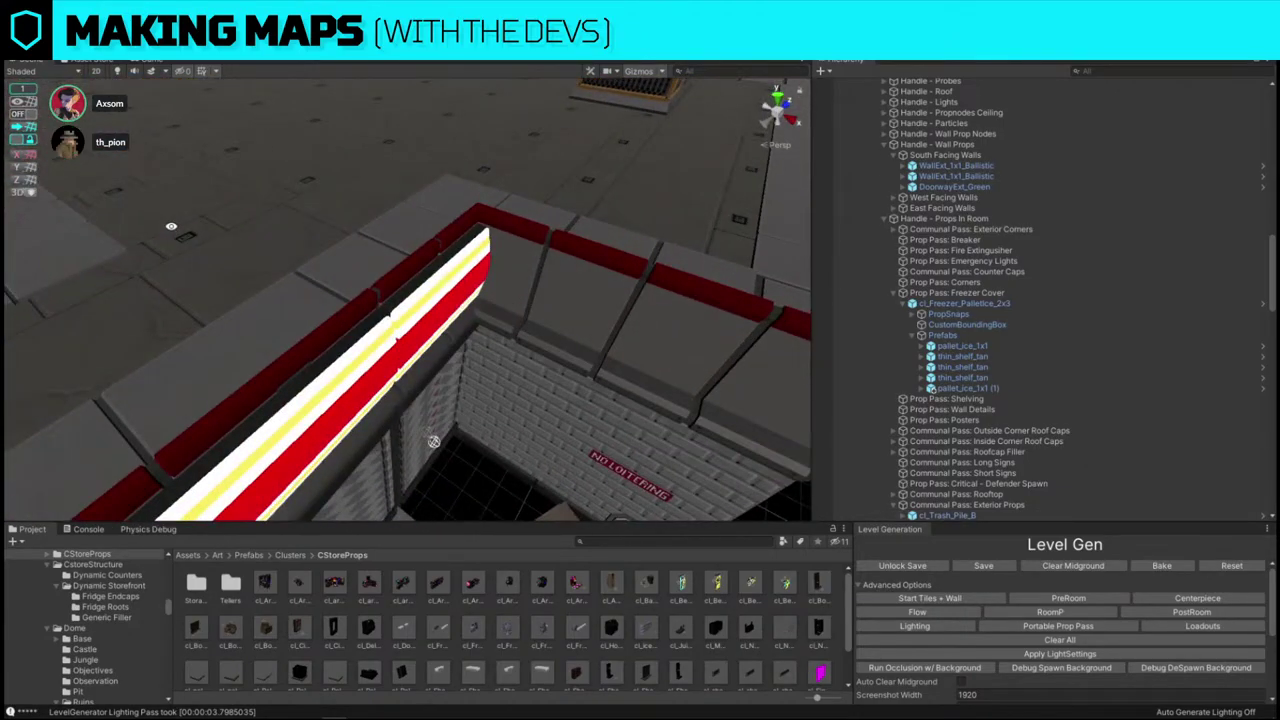
scroll(433, 441, "down", 10)
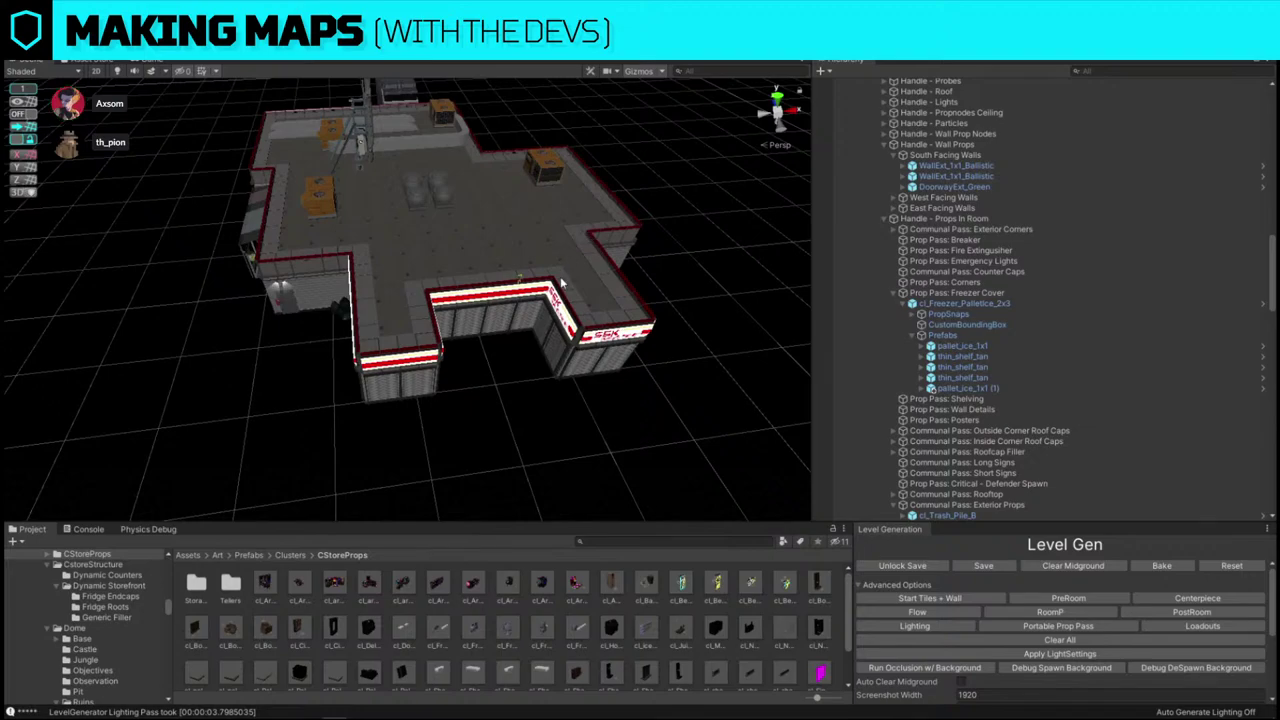
key("h")
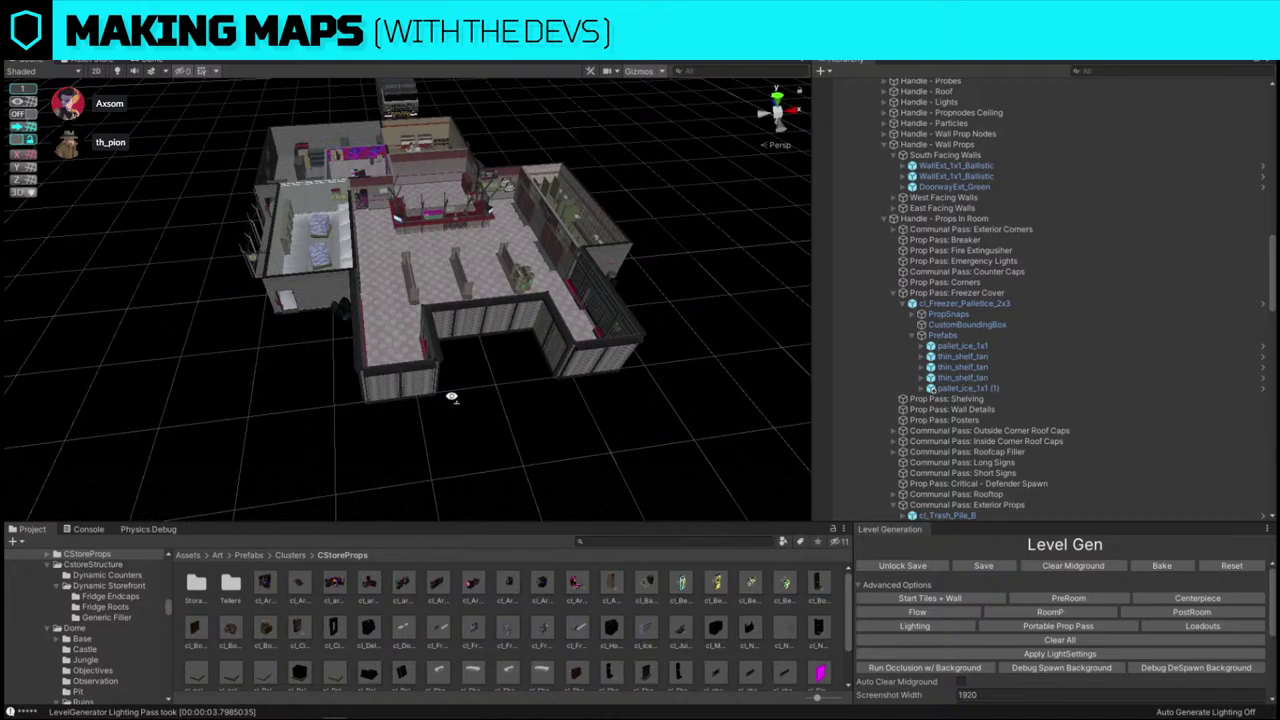
- Examine the room layout, shelving and walk-in freezer from above and from several sides
left_click_drag(451, 394, 603, 363, "alt")
scroll(600, 366, "up", 5, "alt")
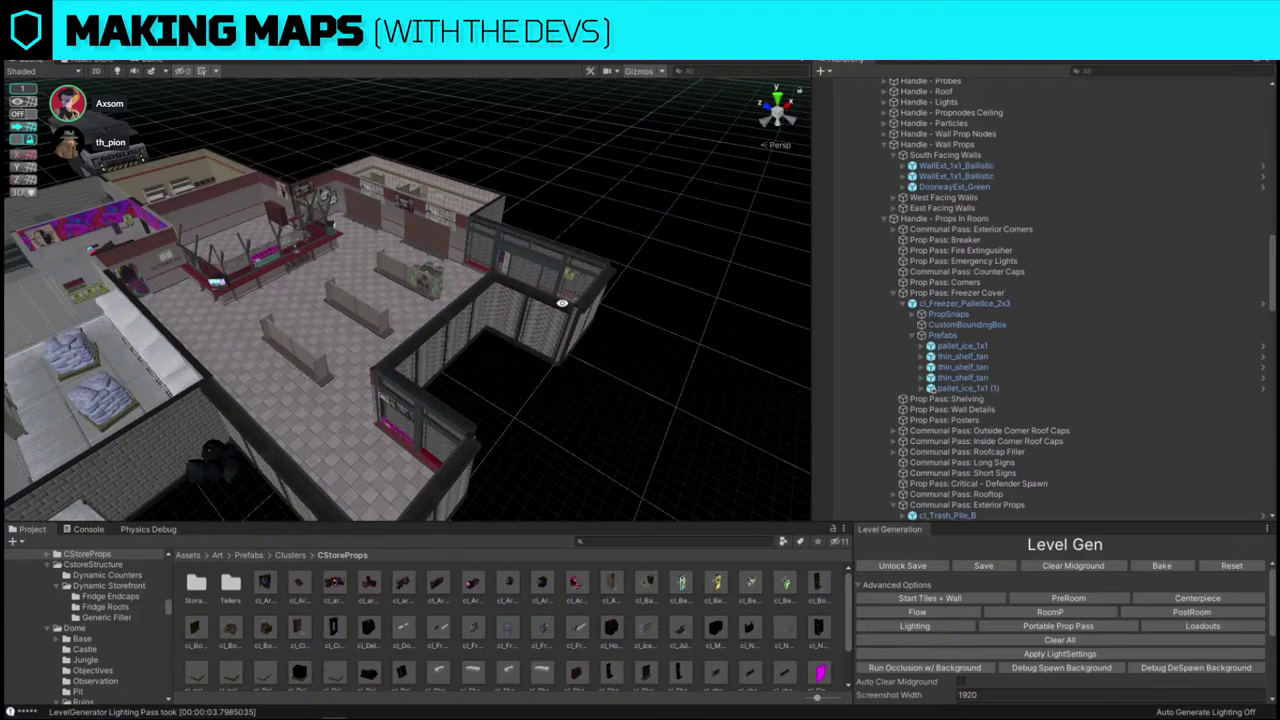
right_click_drag(597, 451, 378, 546)
key("w")
key("s")
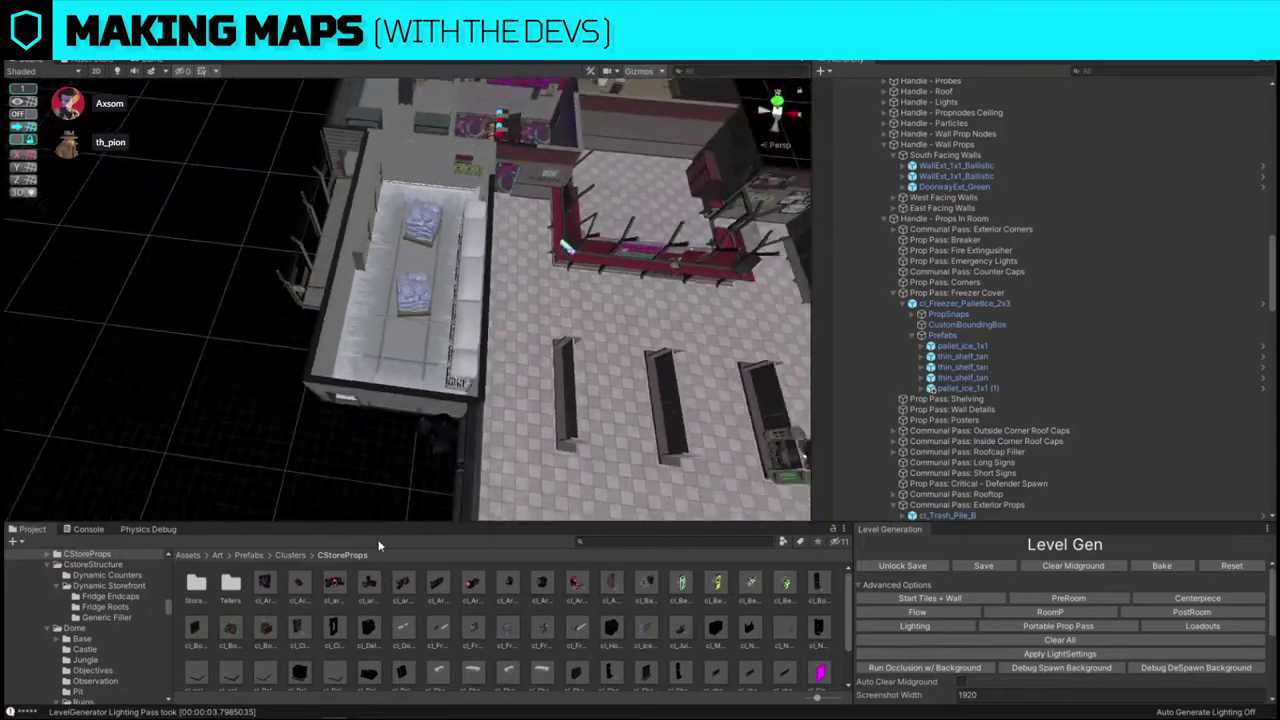
scroll(431, 366, "down", 3)
key("d")
right_click_drag(431, 366, 521, 394)
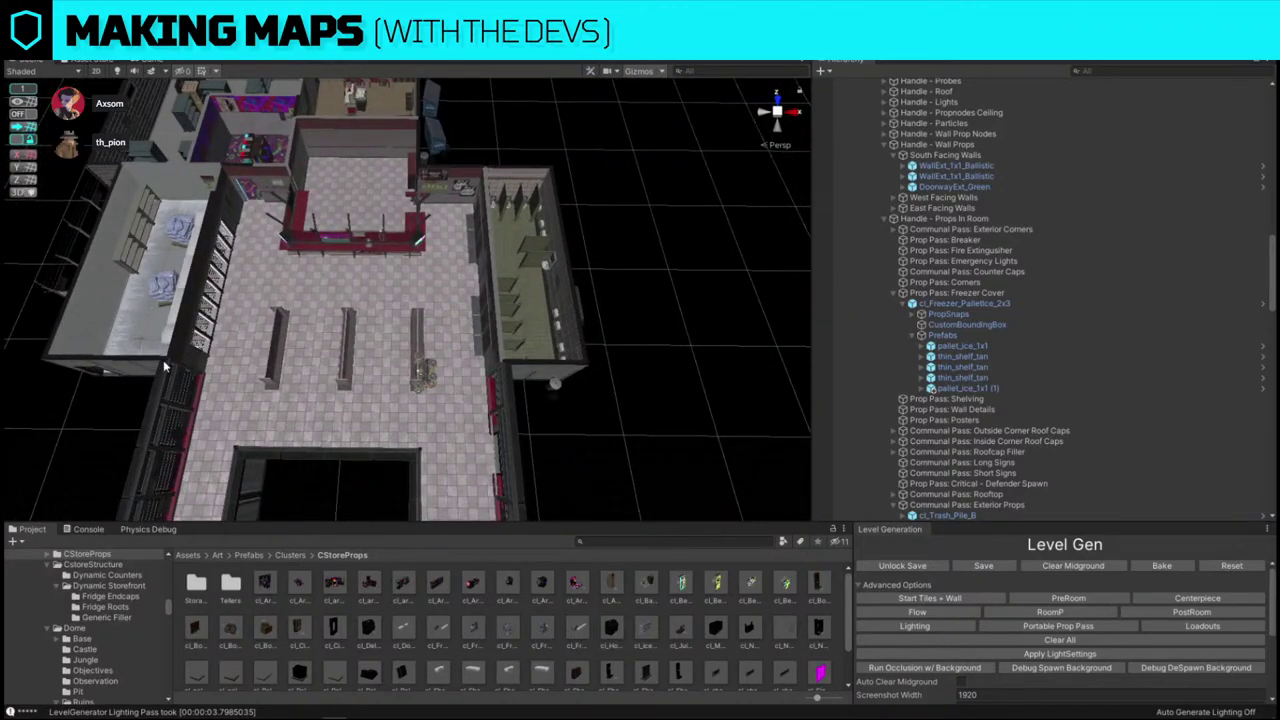
right_click_drag(163, 360, 700, 312)
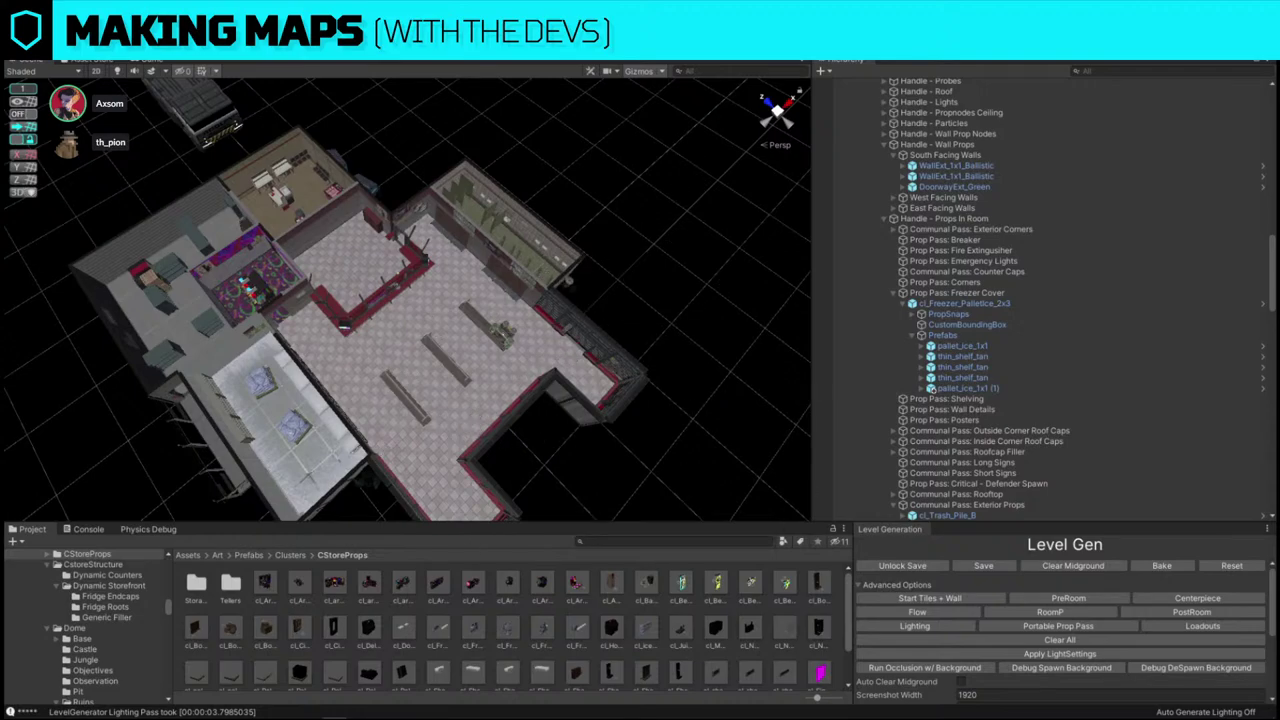
right_click_drag(686, 312, 182, 408)
key("w")
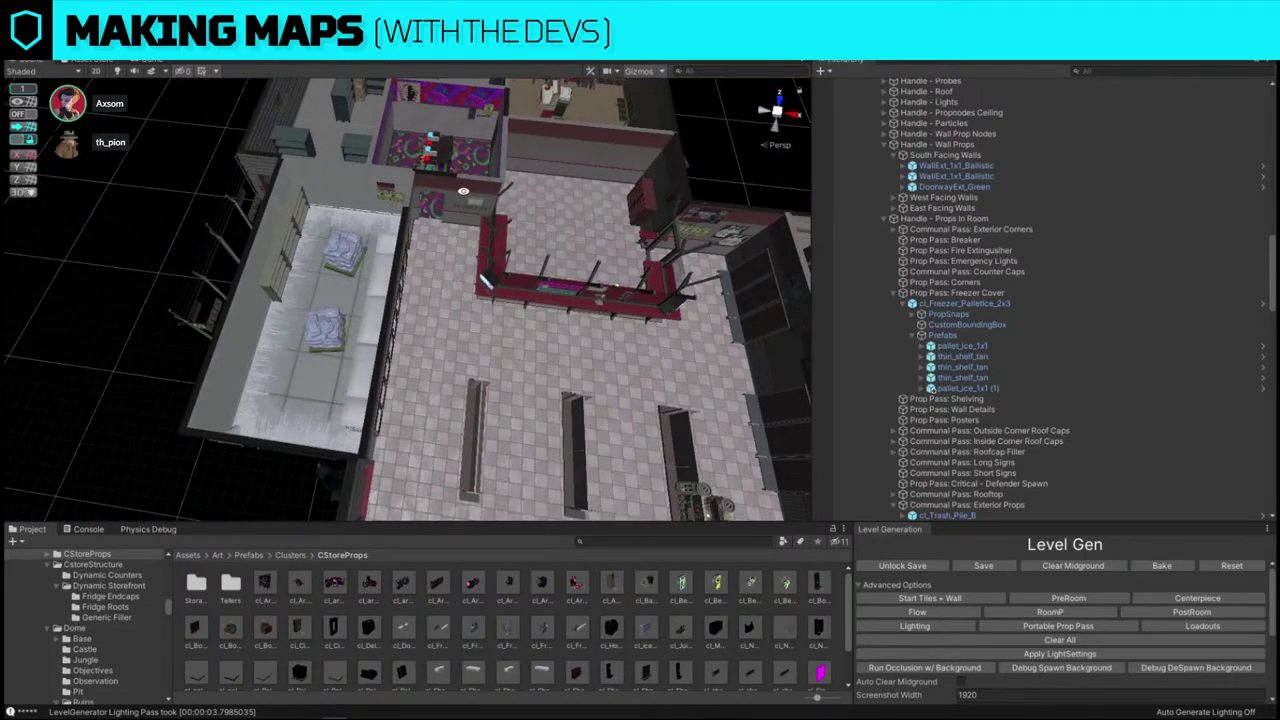
- Replace a WallSpc_1x1_Shed piece on the shed's east-facing wall, behind the freezer, with a DoorwayExt_Green doorway
left_click(249, 311)
key("a")
right_click_drag(249, 311, 583, 420)
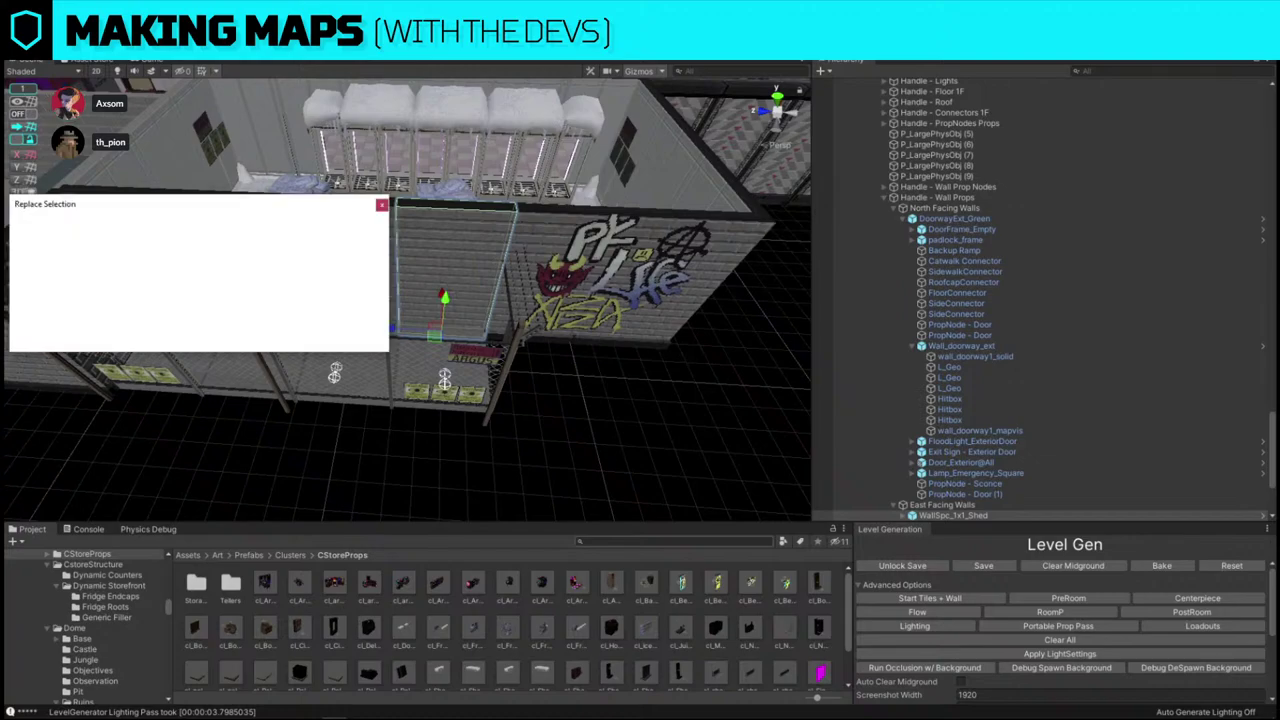
left_click(430, 250)
- Rotate the Wall_doorway_ext part of the east-facing doorway about its vertical axis
key("w")
right_click_drag(334, 342, 380, 270)
left_click(332, 242)
key("s")
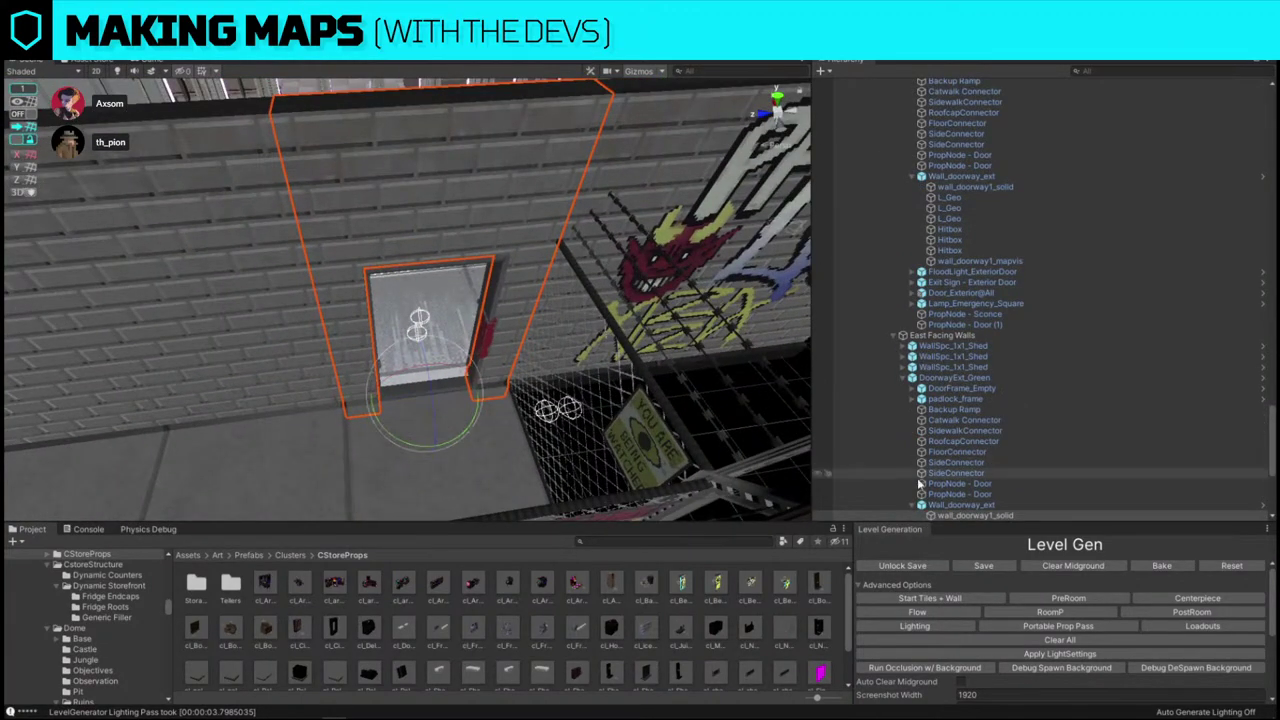
left_click(418, 425)
left_click_drag(411, 442, 757, 457)
right_click_drag(560, 415, 594, 427)
key("s")
- Rotate the whole east-facing DoorwayExt_Green doorway half a turn about its vertical axis
left_click(325, 257)
left_click(413, 364)
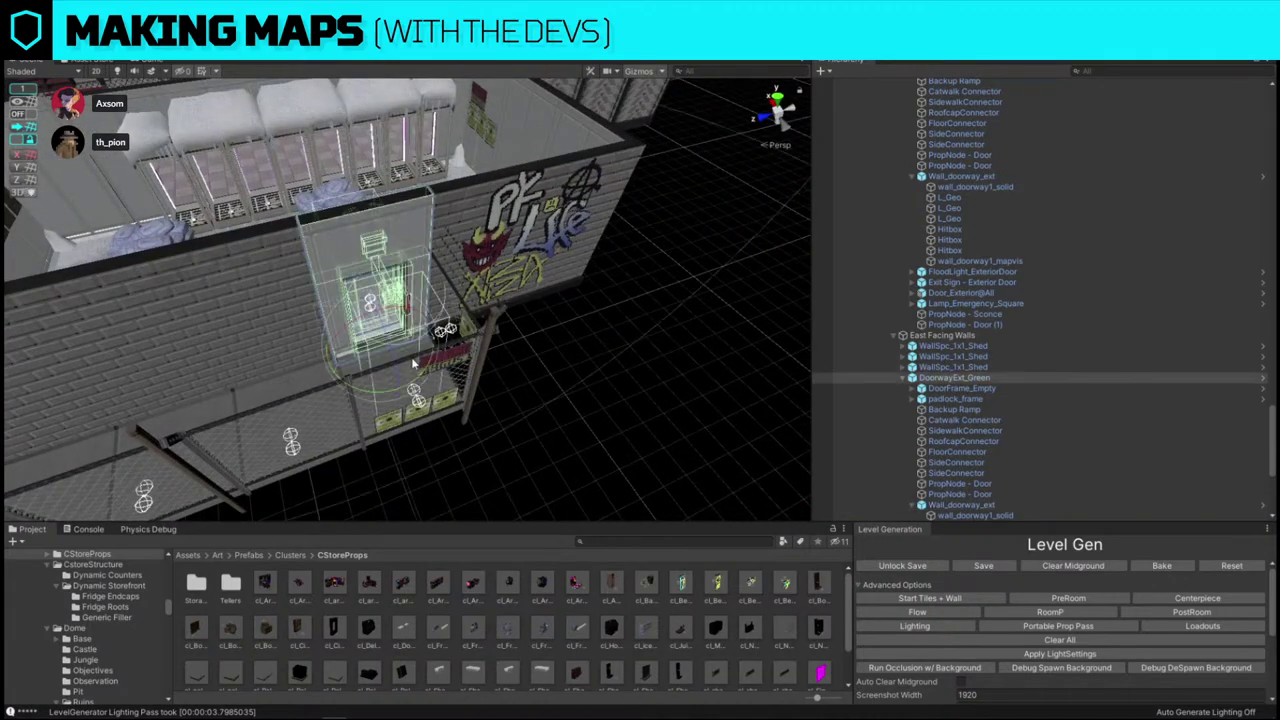
left_click_drag(386, 391, 711, 388)
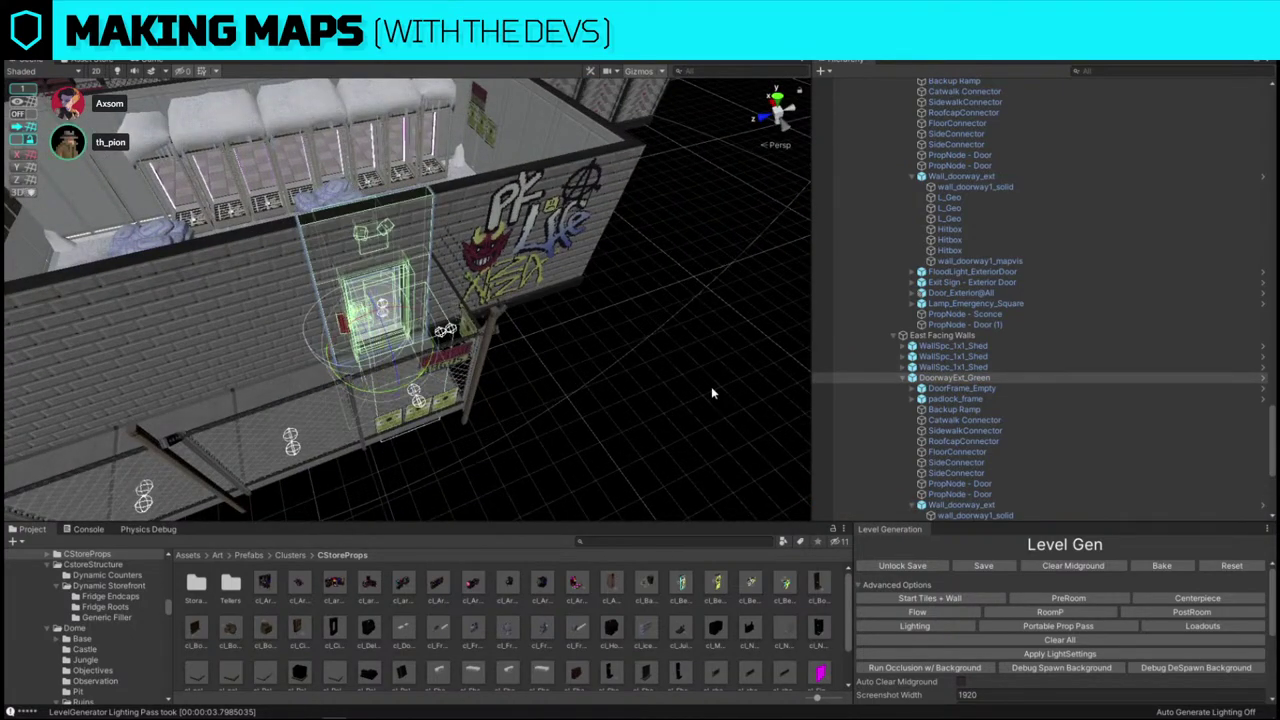
left_click(708, 386)
right_click_drag(610, 365, 590, 360)
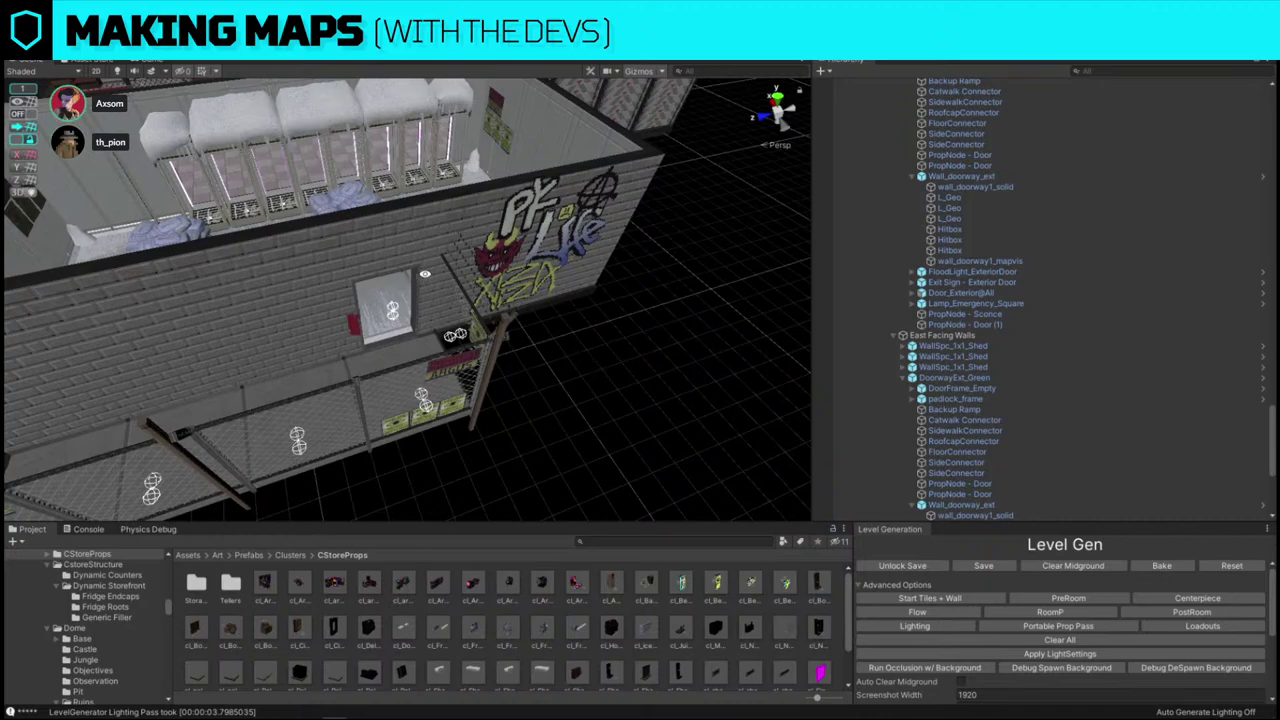
- Undo the rotations of the east-facing doorway and its wall part
left_click(396, 241)
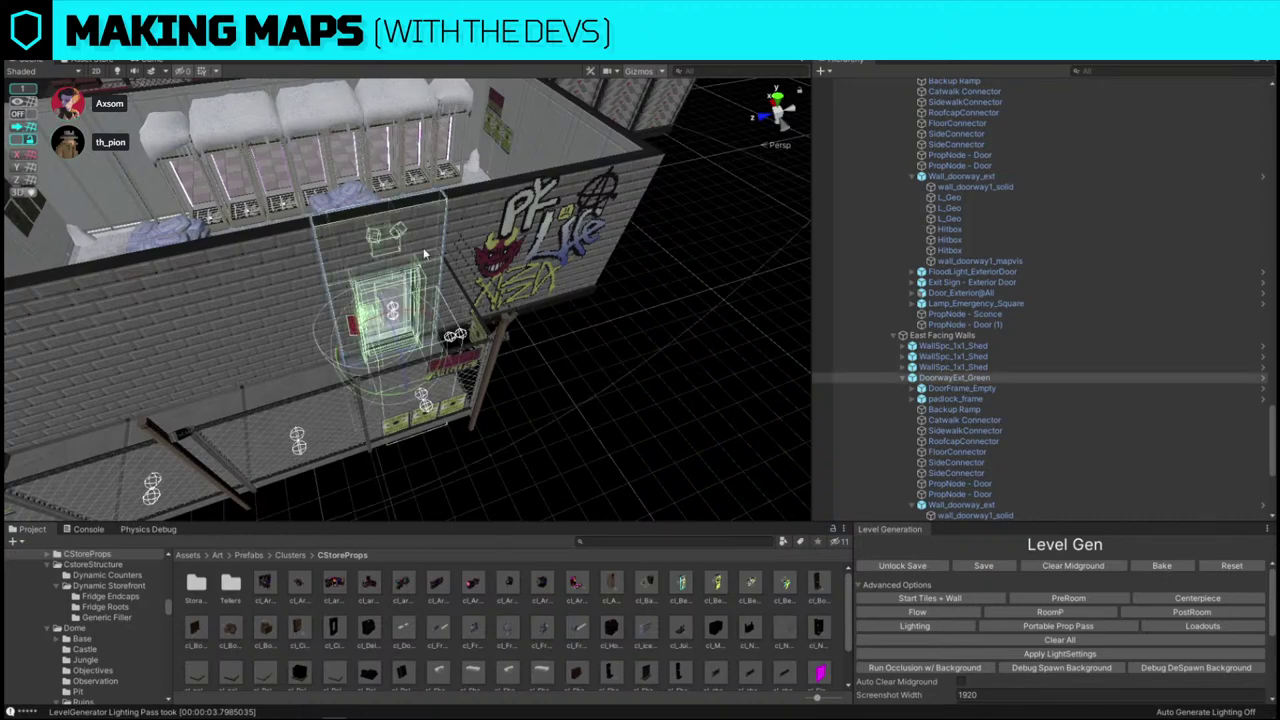
left_click(642, 396)
key("ctrl+z")
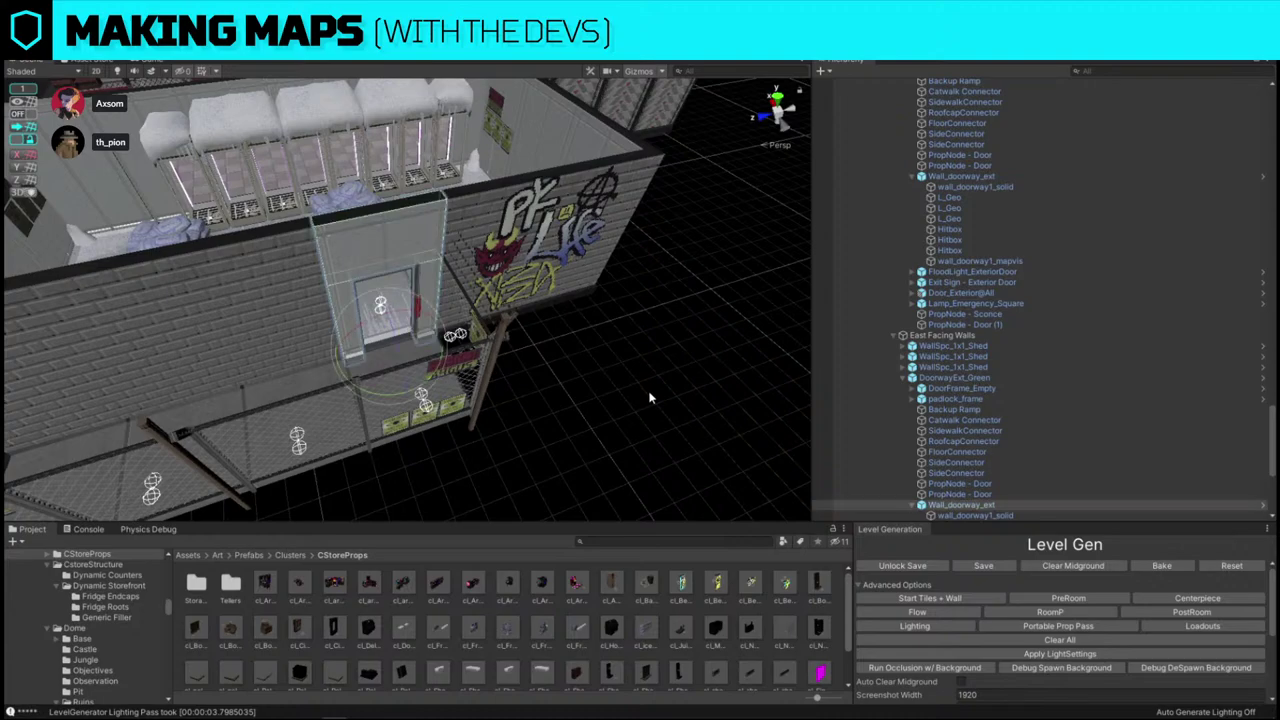
key("ctrl+z")
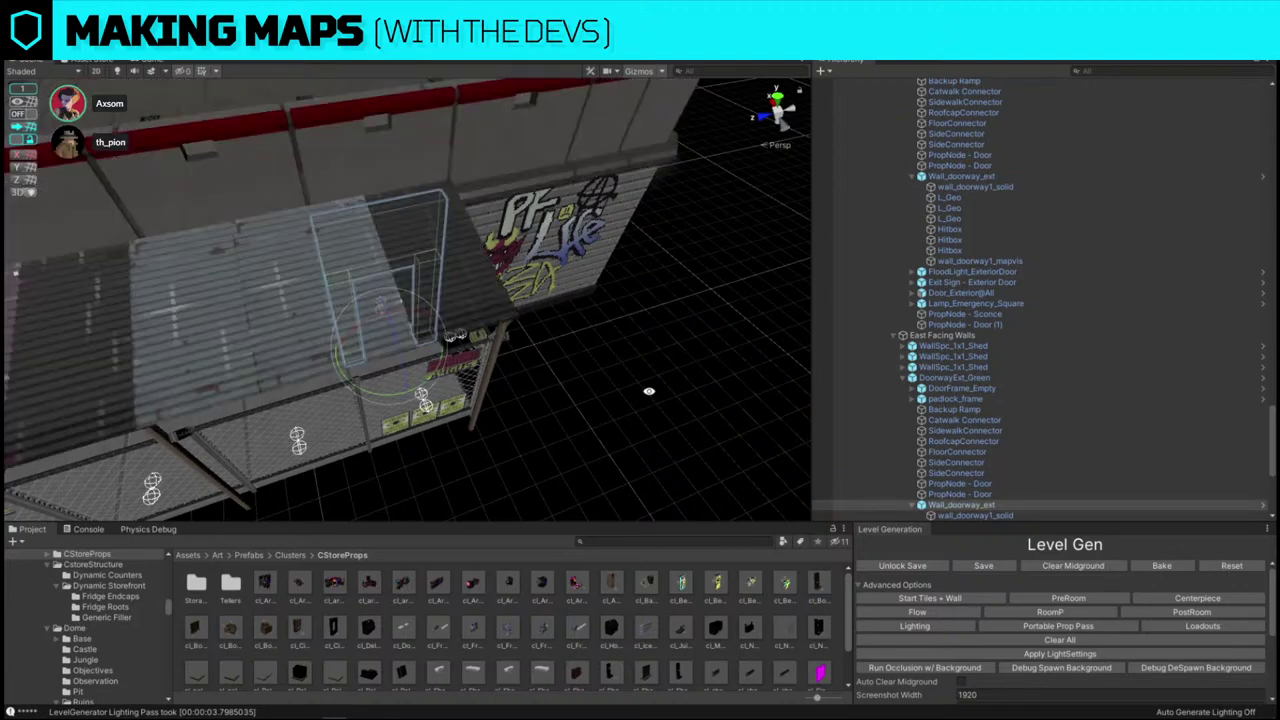
- Examine the east-facing doorway from inside the freezer and from outside the shed fence
left_click_drag(484, 356, 452, 334, "alt")
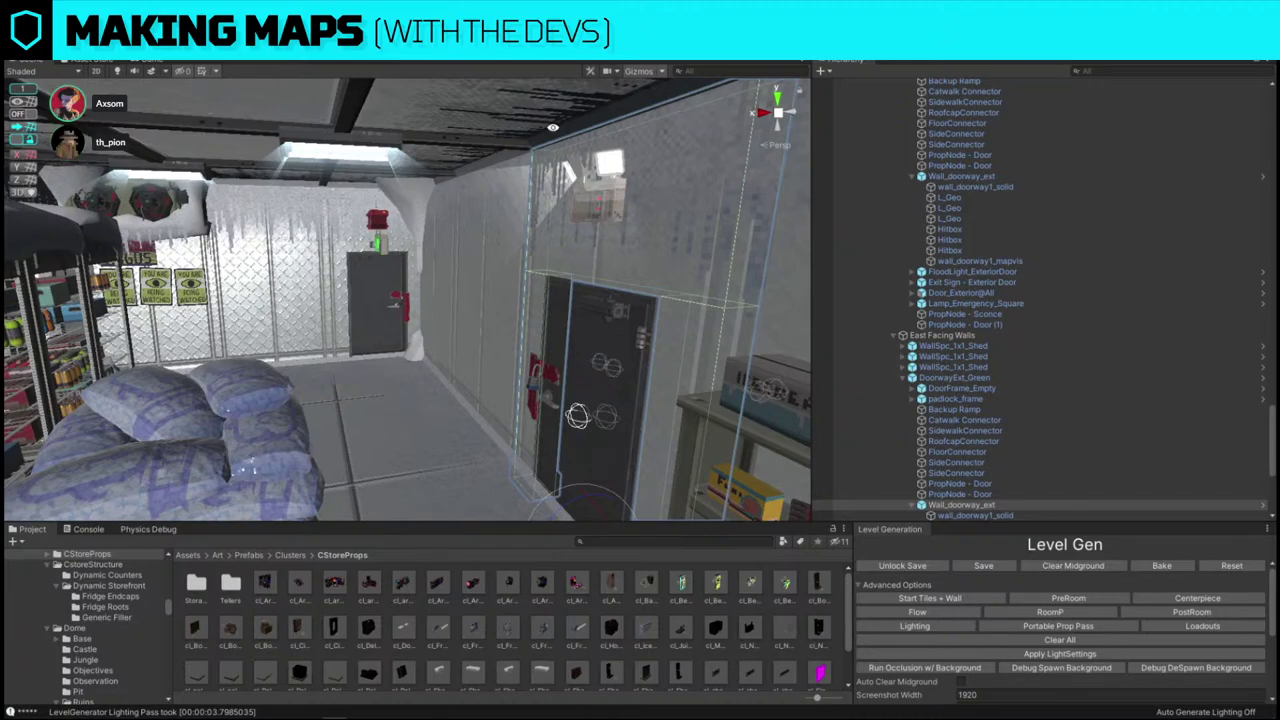
right_click_drag(641, 270, 725, 240)
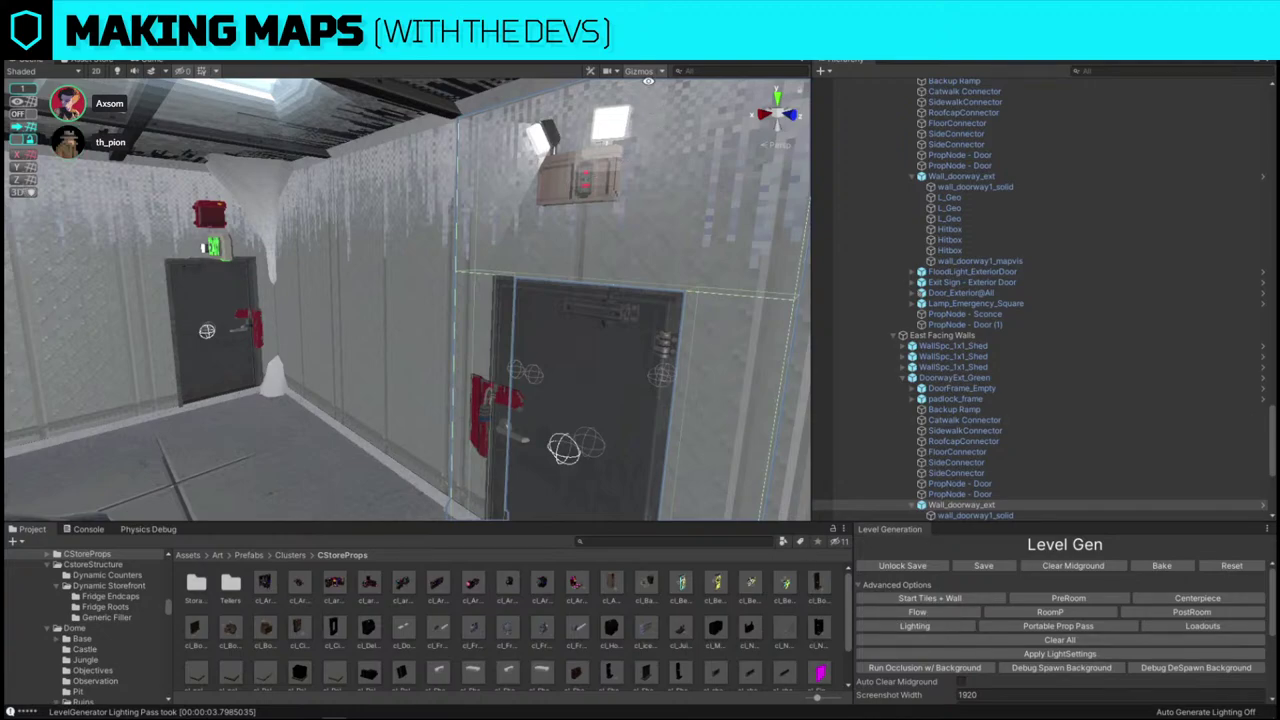
left_click_drag(583, 189, 302, 304, "alt")
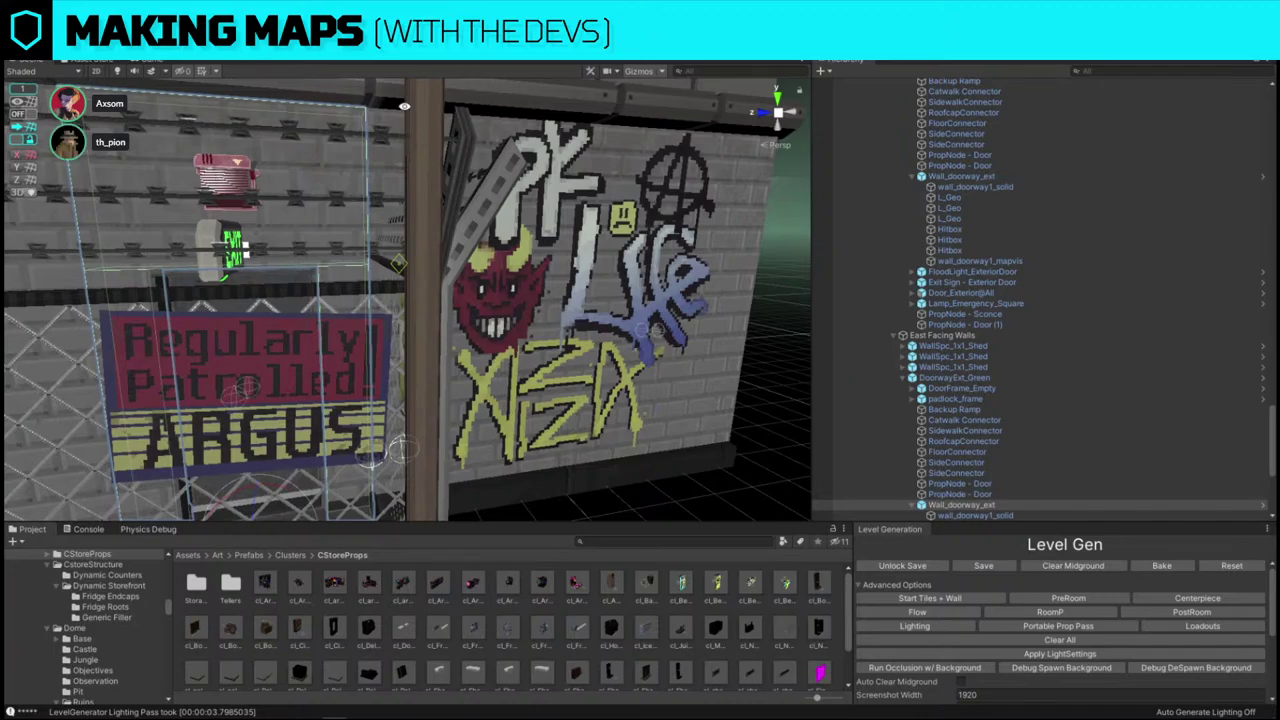
- Rotate the east-facing doorway's Wall_doorway_ext part and the whole DoorwayExt_Green half a turn about the vertical axis
right_click_drag(392, 317, 678, 293)
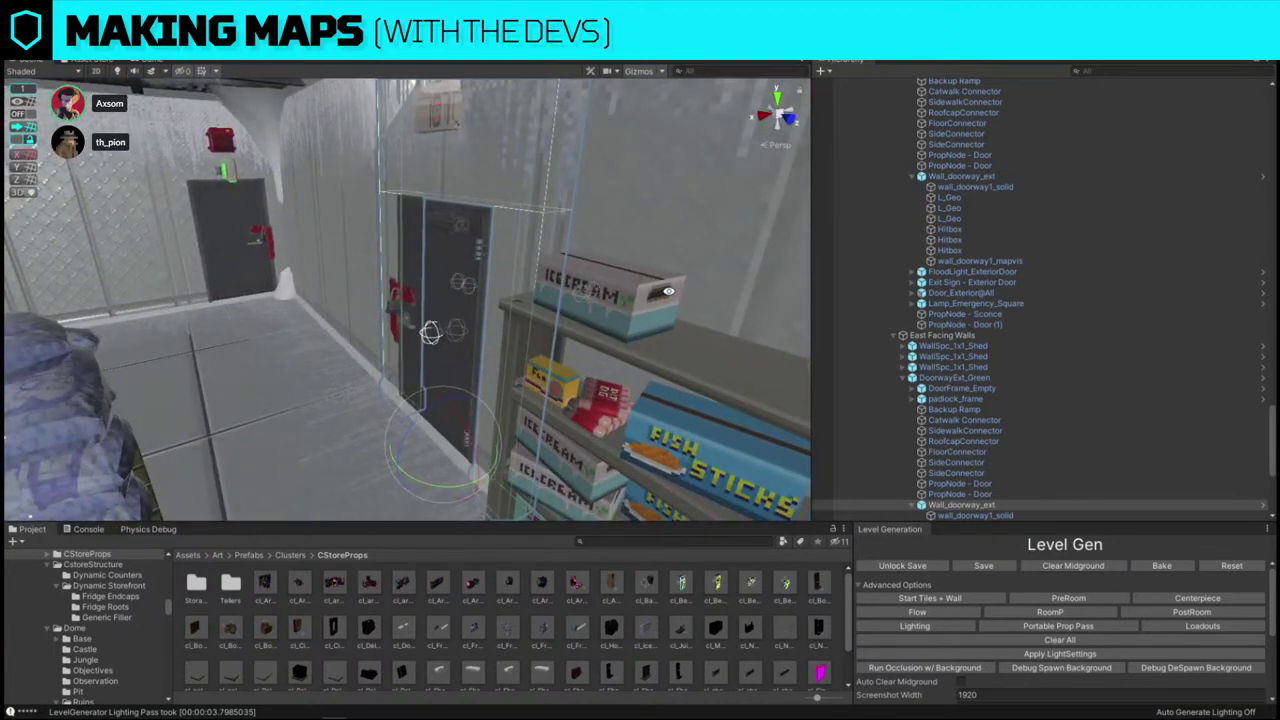
left_click_drag(670, 296, 560, 298, "alt")
left_click(1028, 375)
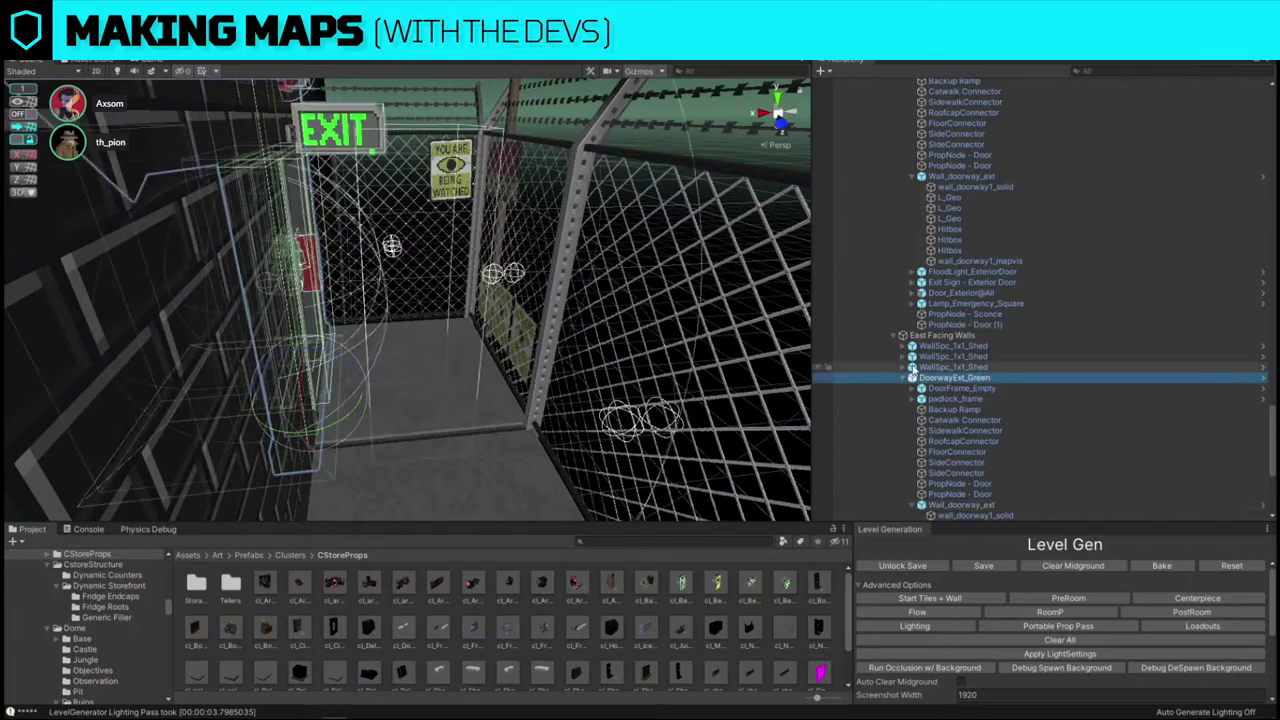
right_click_drag(715, 335, 431, 277, "alt")
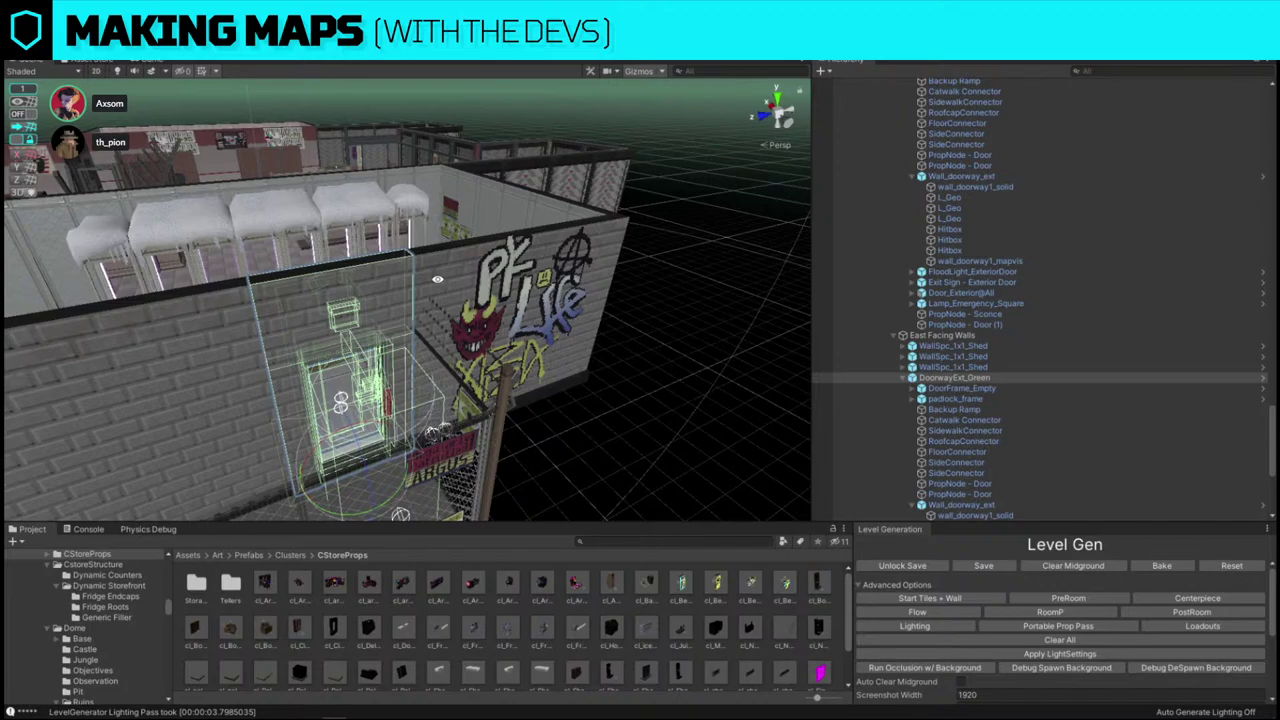
left_click(972, 507)
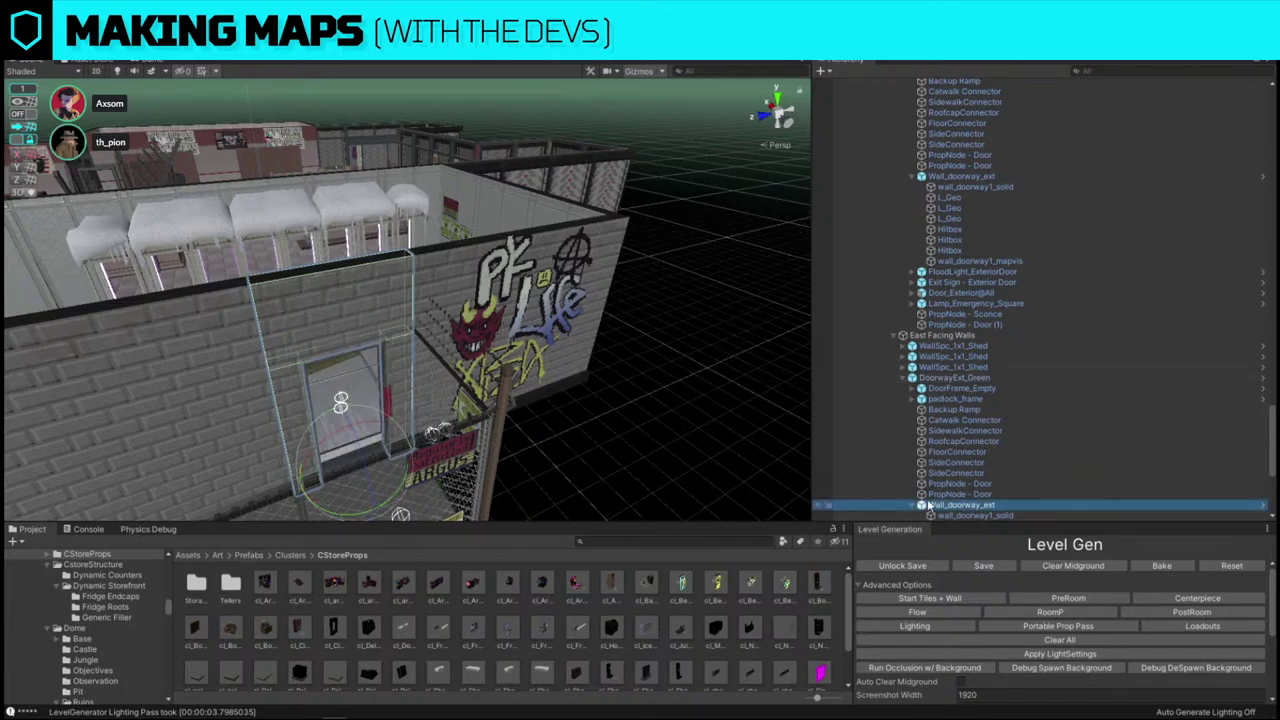
left_click_drag(382, 506, 790, 491)
left_click(955, 377)
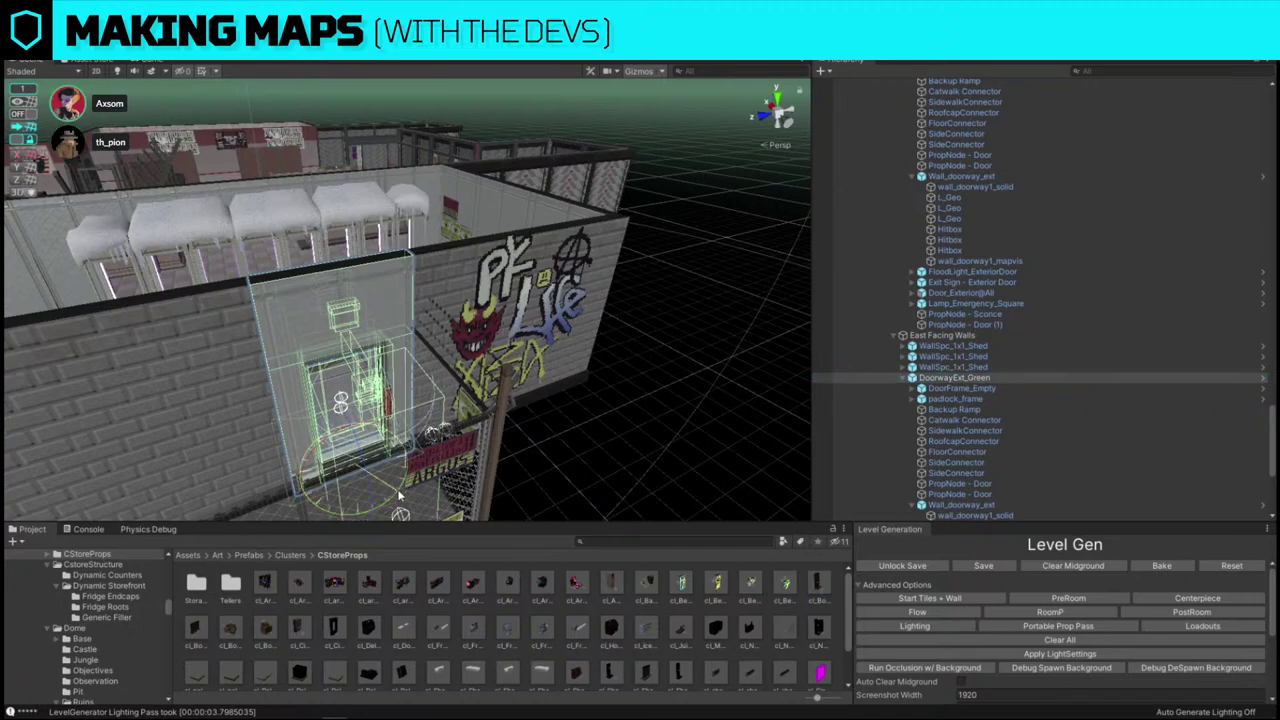
left_click(680, 416)
- Examine the turned doorway from inside the freezer, and the fenced passage outside up to the floodlights above its door
left_click_drag(371, 311, 701, 307, "alt")
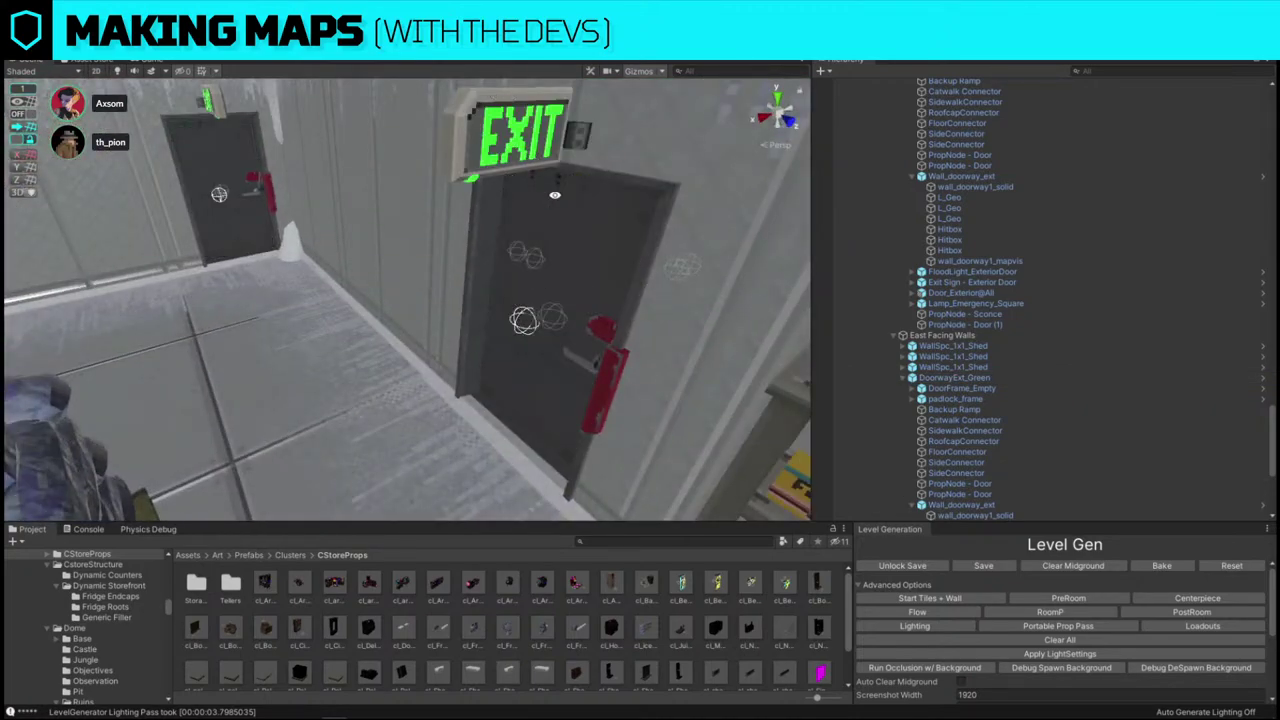
right_click_drag(504, 254, 305, 221)
right_click_drag(343, 277, 126, 247)
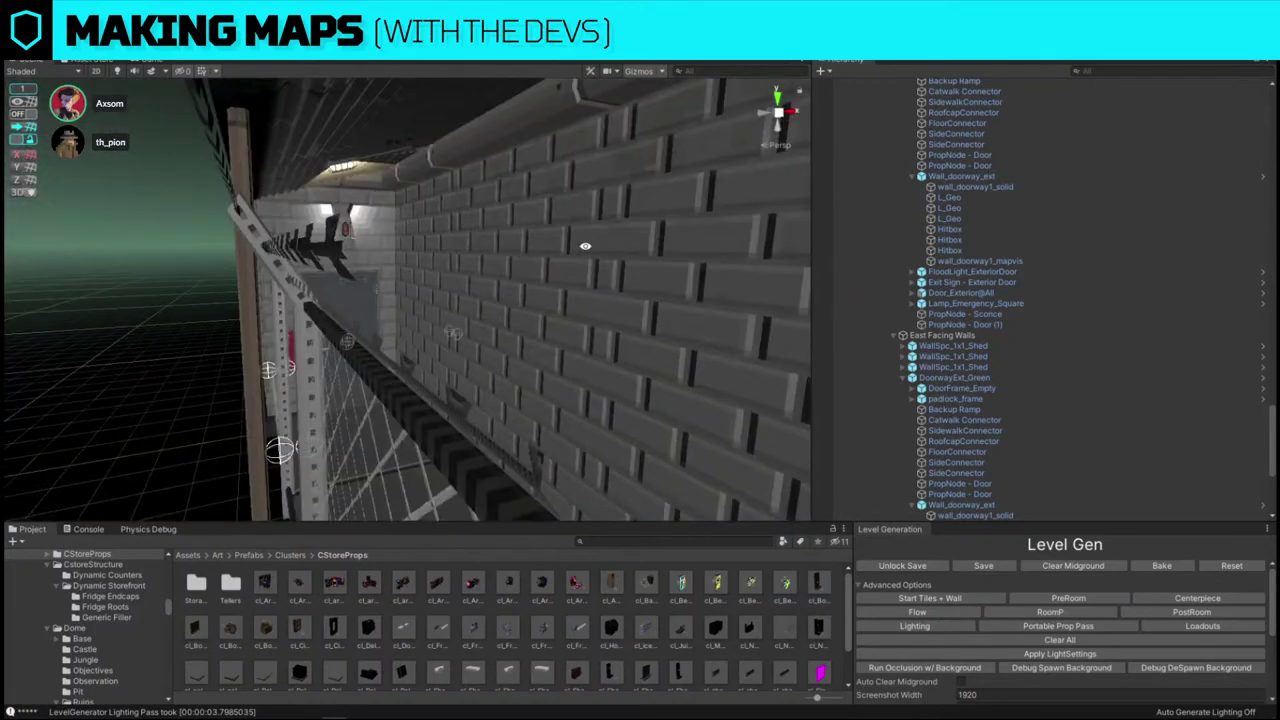
key("w")
right_click_drag(362, 336, 491, 225)
key("s")
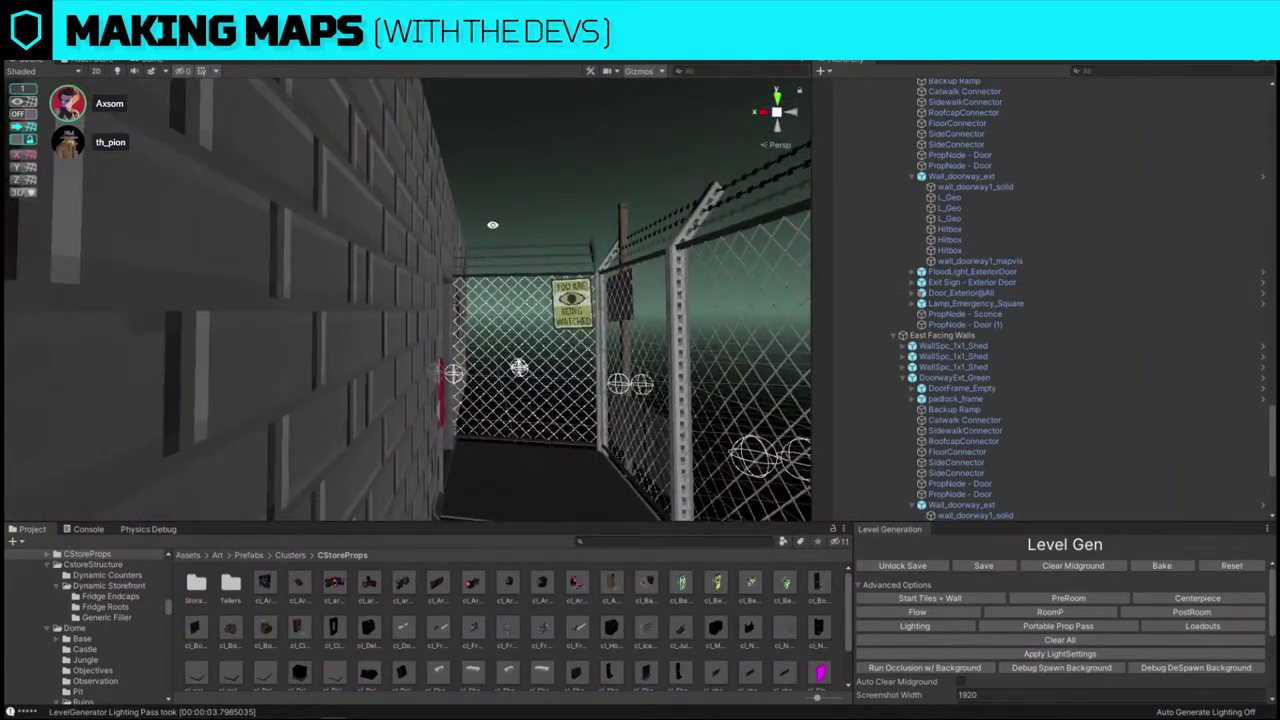
right_click_drag(599, 274, 569, 222)
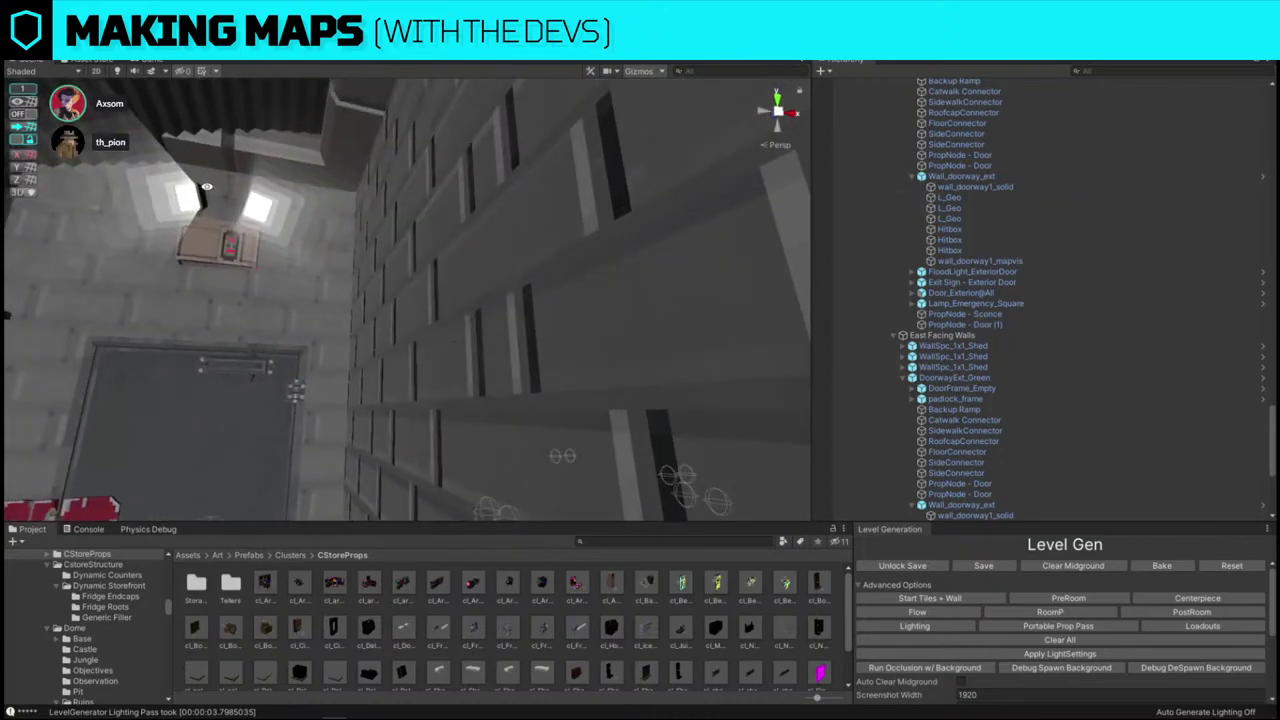
right_click_drag(543, 266, 608, 255)
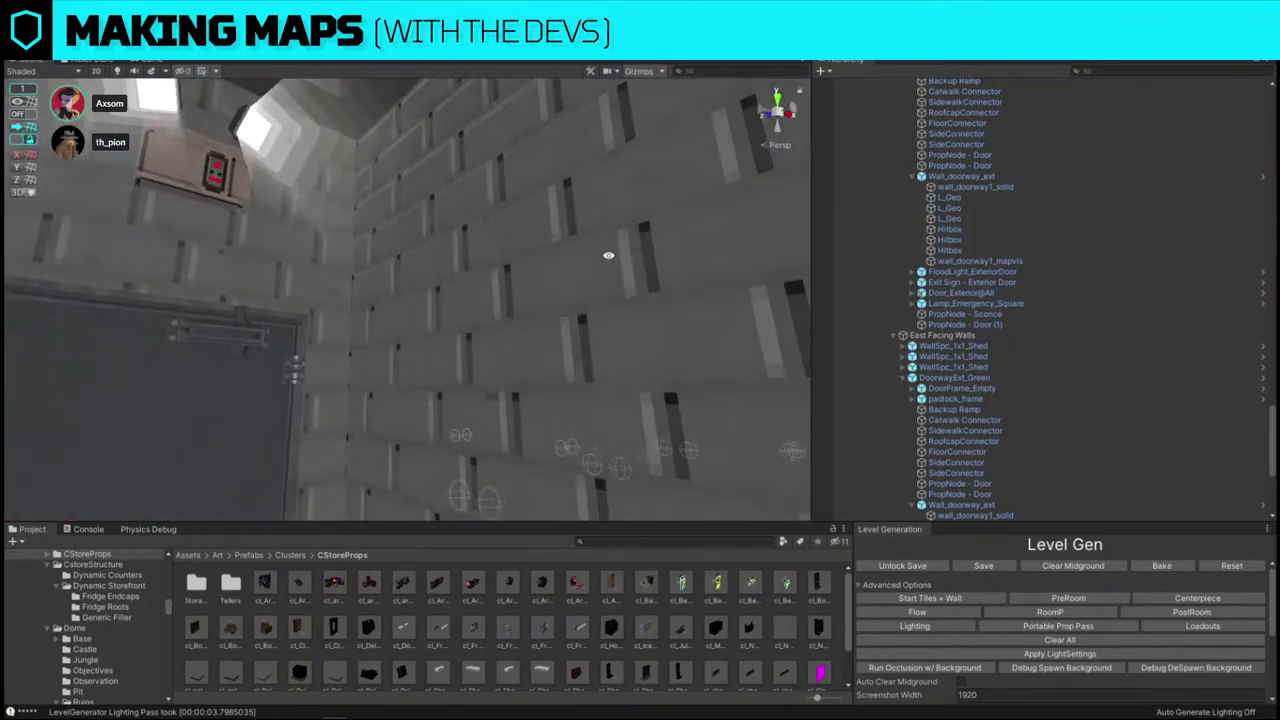
right_click_drag(423, 200, 344, 180)
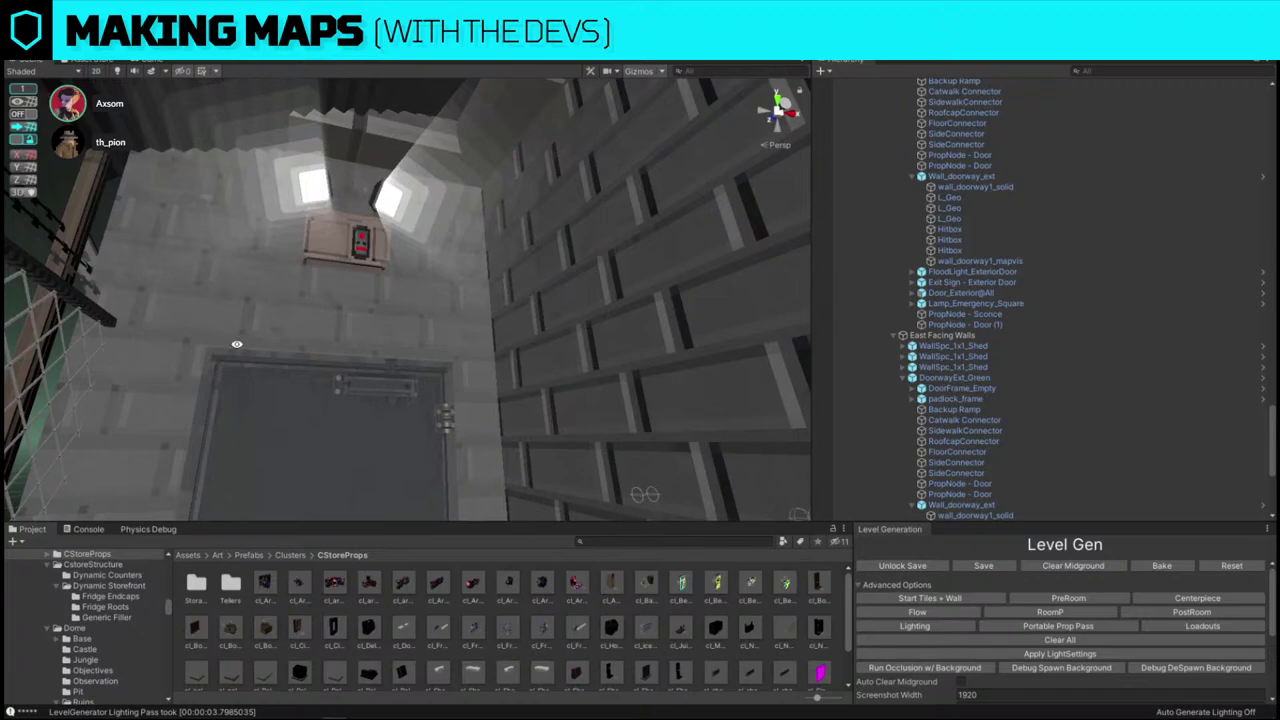
- Try to rotate the floodlight_Light (1) lamp above the exterior door at the end of the fenced passage
left_click(374, 189)
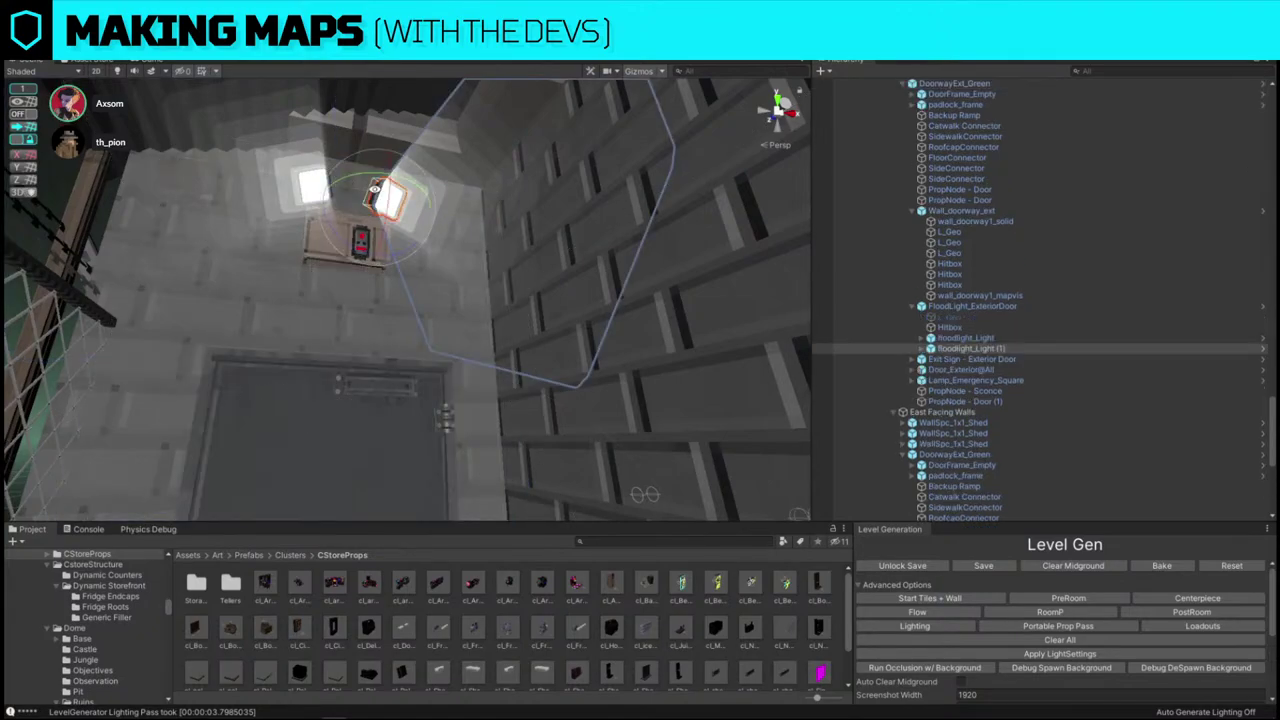
key("w")
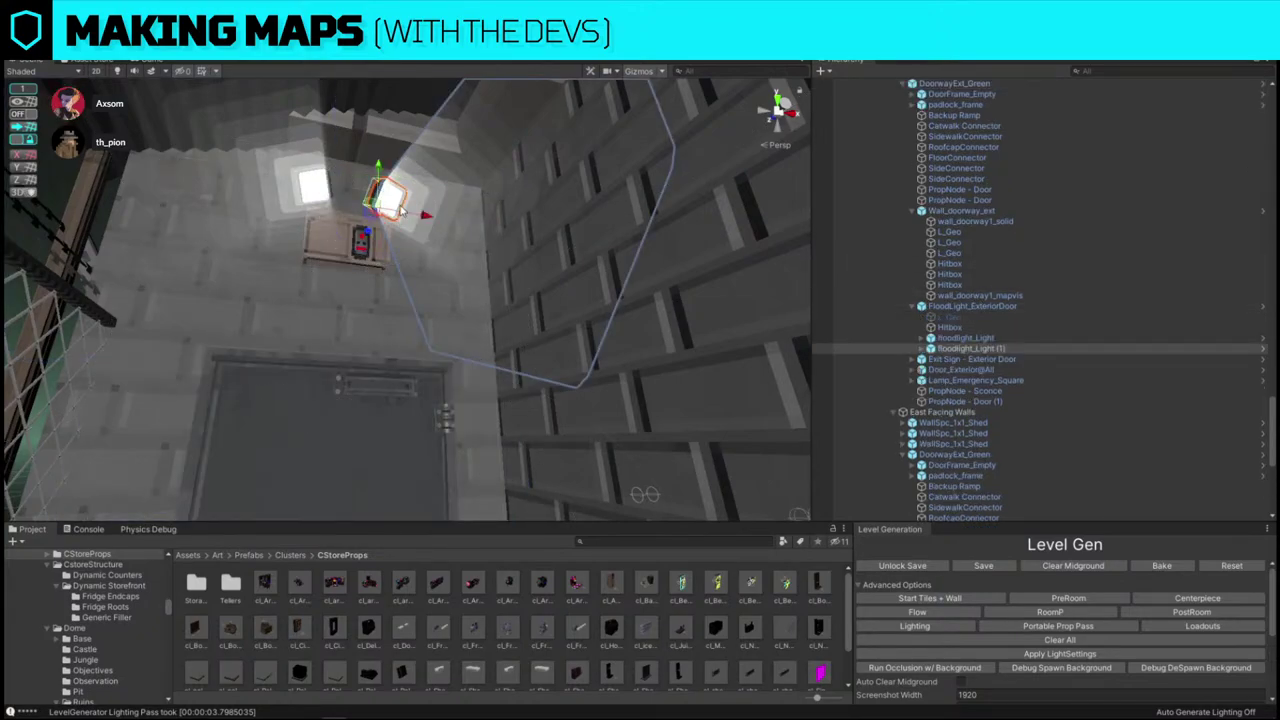
key("e")
left_click_drag(404, 209, 406, 127)
key("ctrl+z")
- Delete the DoorwayExt_Green segment from the freezer's exterior wall near the trash pile
right_click_drag(346, 283, 451, 413)
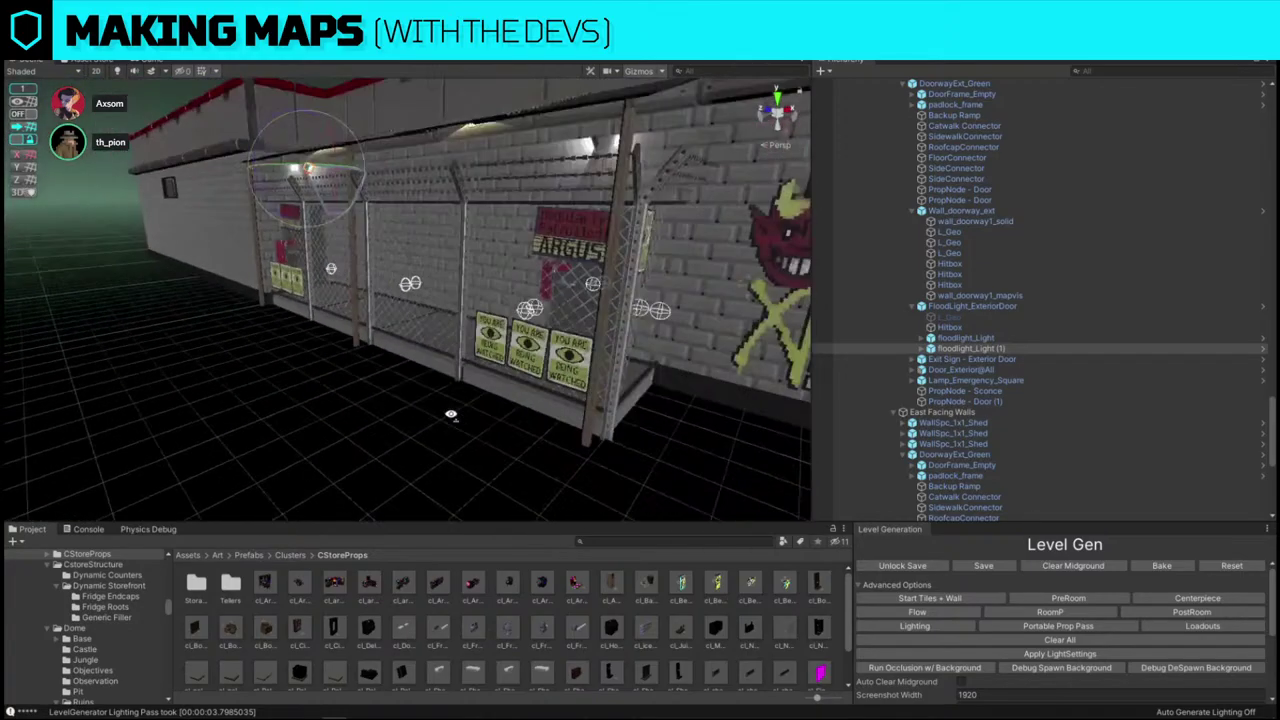
left_click_drag(450, 414, 200, 285, "alt")
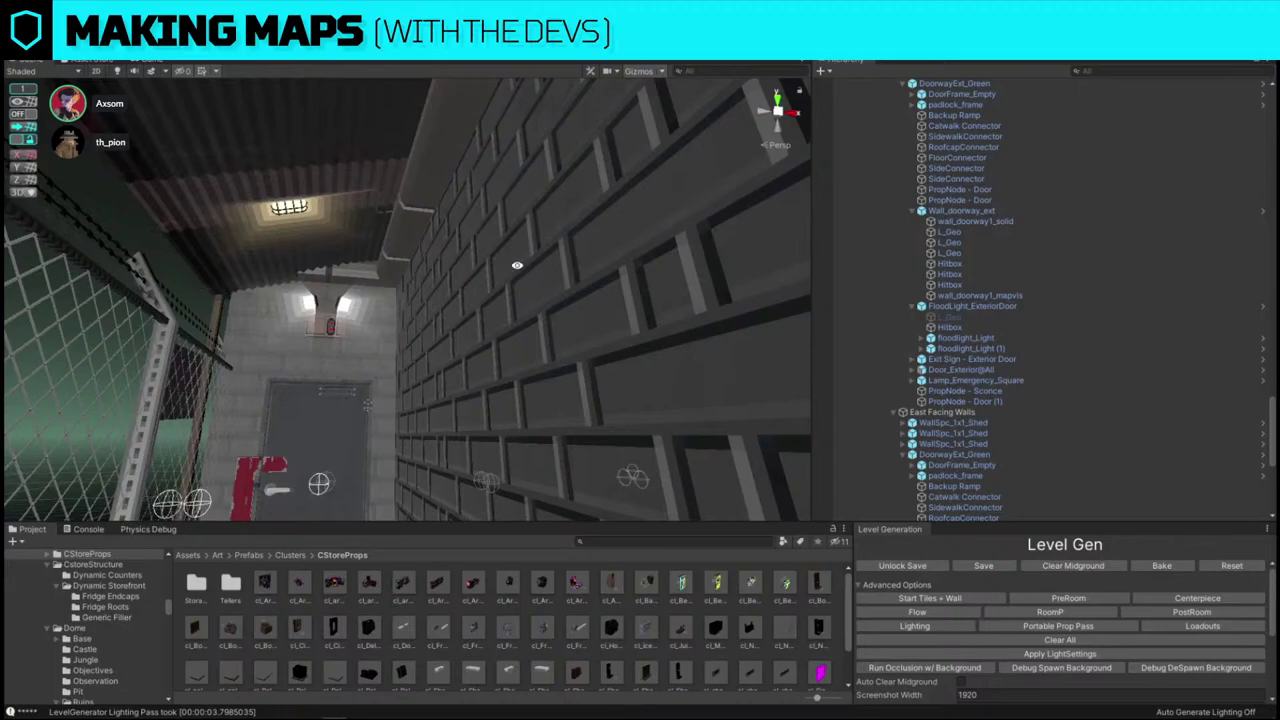
right_click_drag(415, 239, 348, 152)
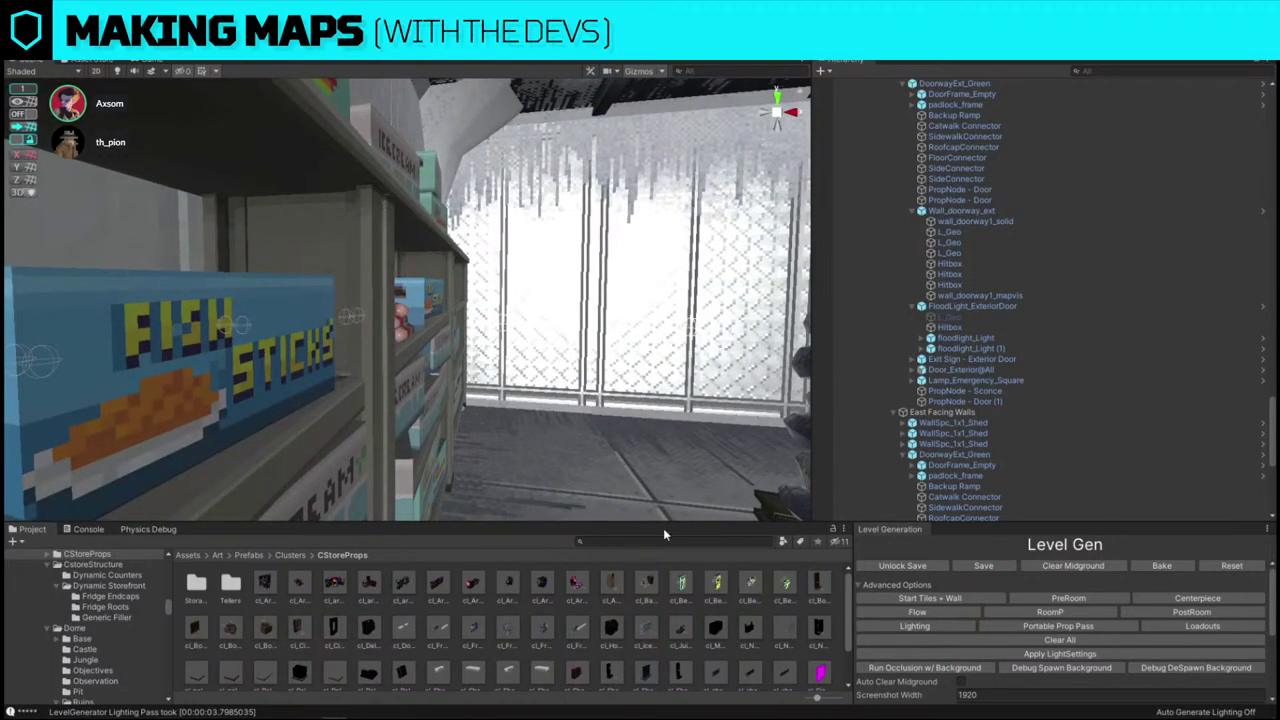
right_click_drag(310, 104, 345, 268)
left_click(241, 254)
key("Delete")
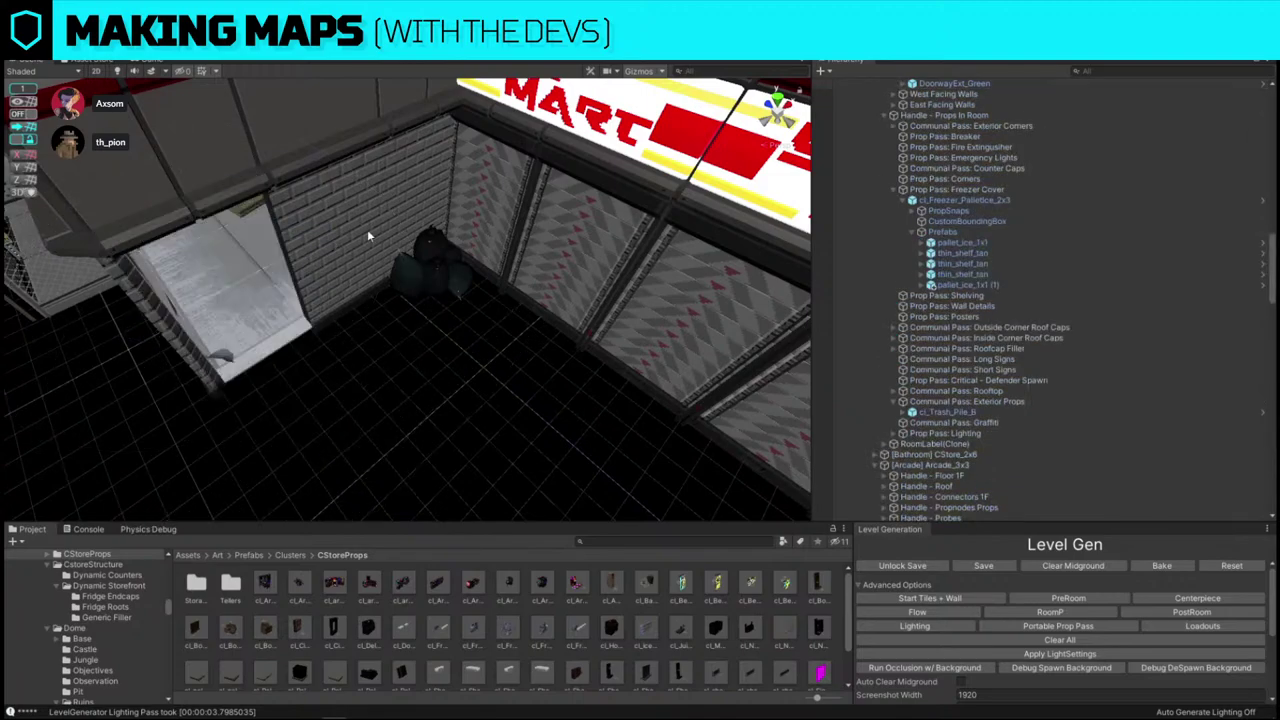
- Fill the gap with a snapped copy of the neighbouring WallExt_1x1_Ballistic and swap that copy for a DoorwayExt_Red
left_click(354, 232)
right_click_drag(444, 236, 341, 241)
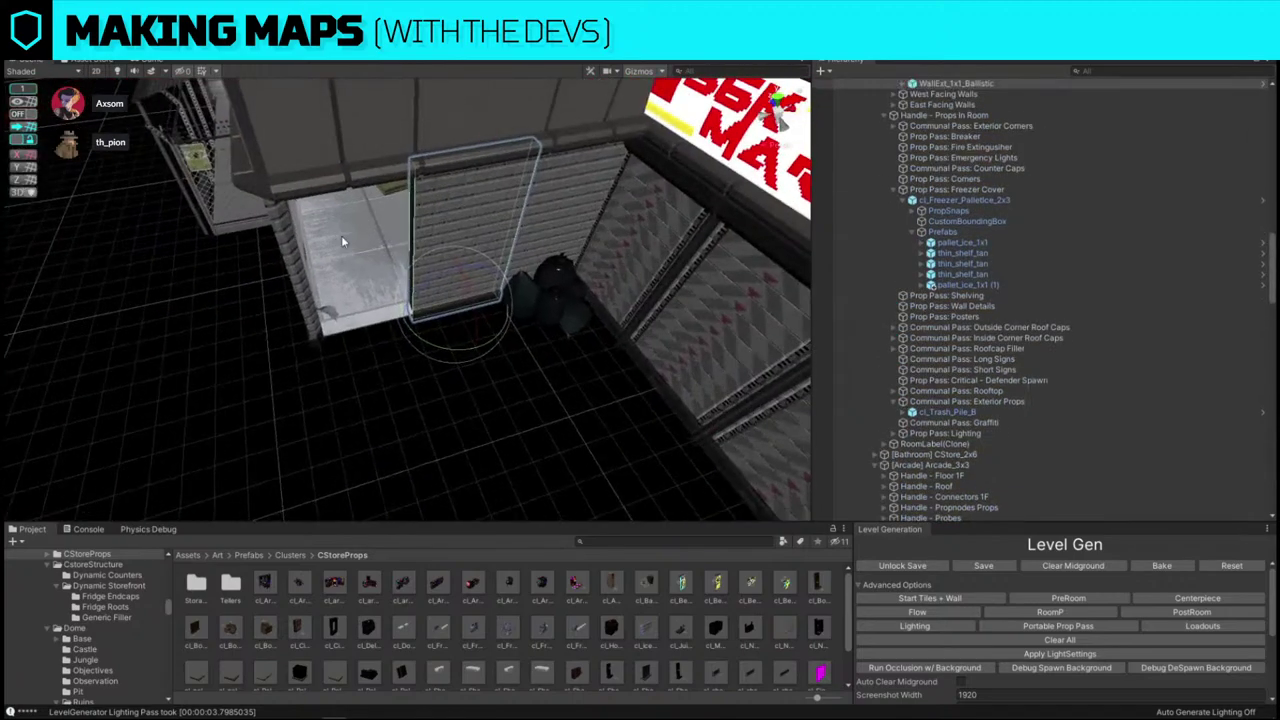
left_click(20, 114)
key("ctrl+d")
left_click_drag(504, 294, 415, 308)
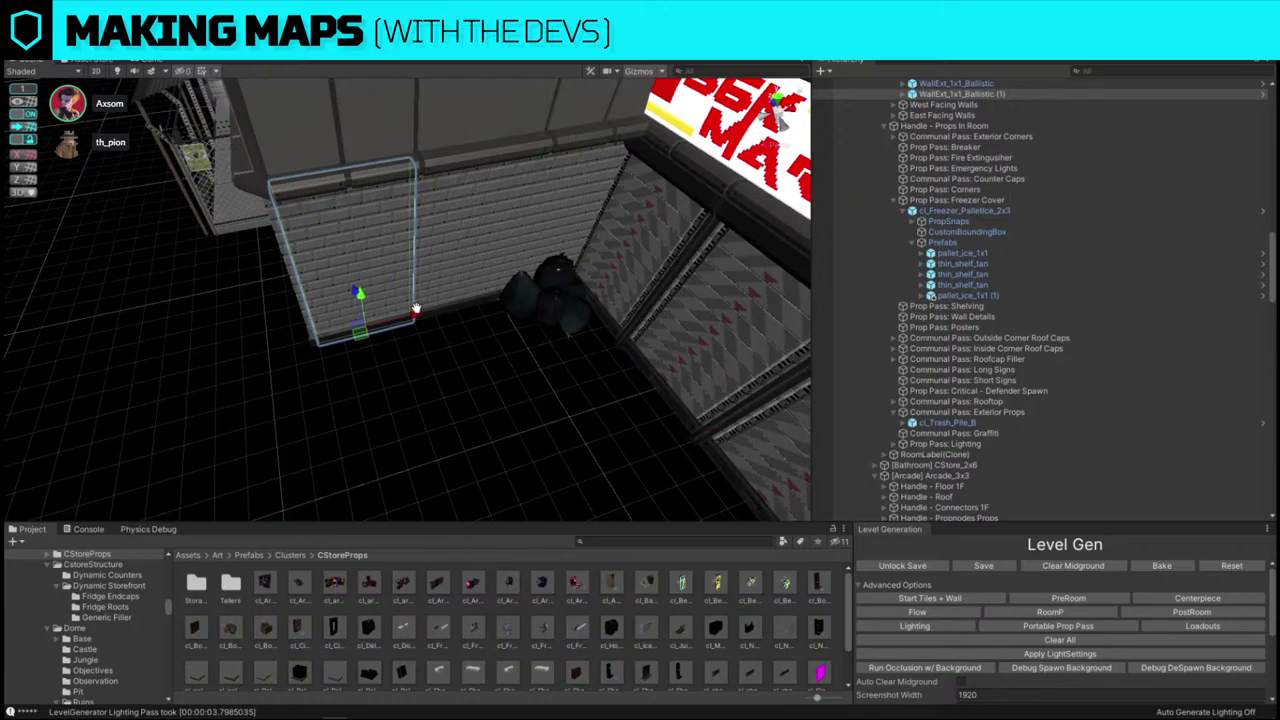
key("ctrl+alt+d")
key("alt+r")
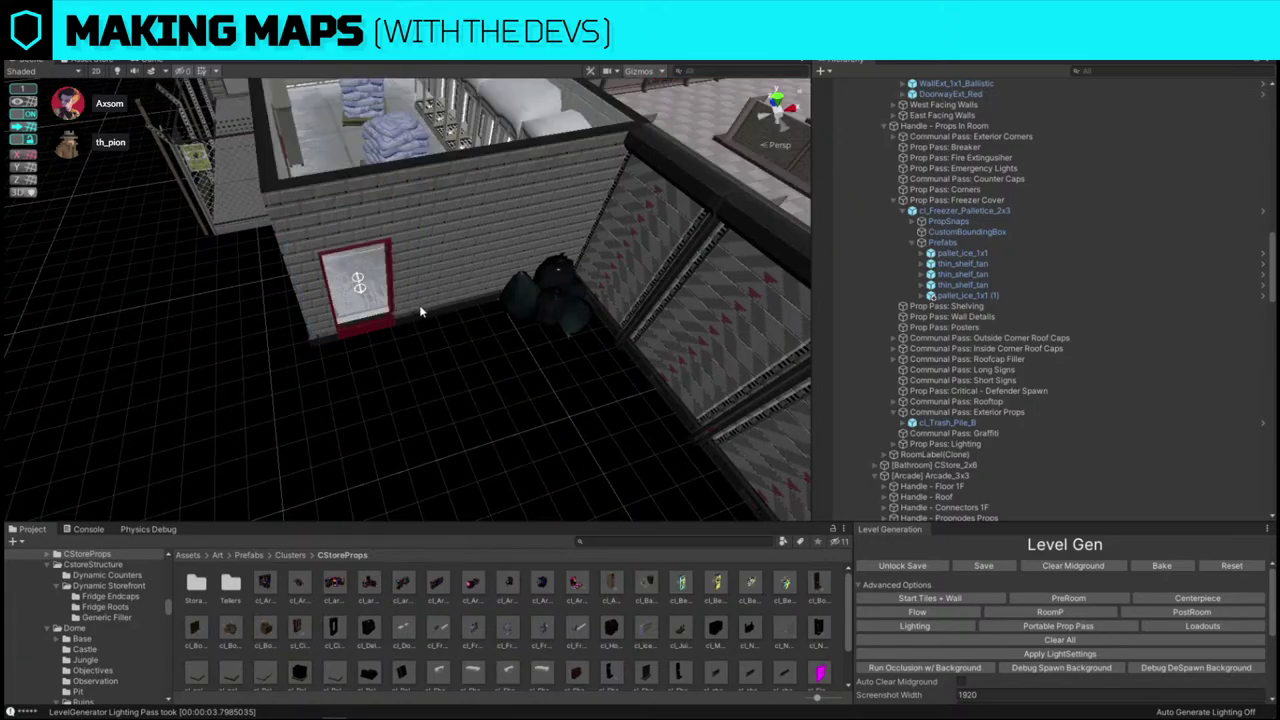
- Remove the graffiti-covered piece at the outer corner of the bathroom wall
right_click_drag(420, 311, 546, 247)
left_click_drag(545, 246, 263, 267, "alt")
left_click(292, 257)
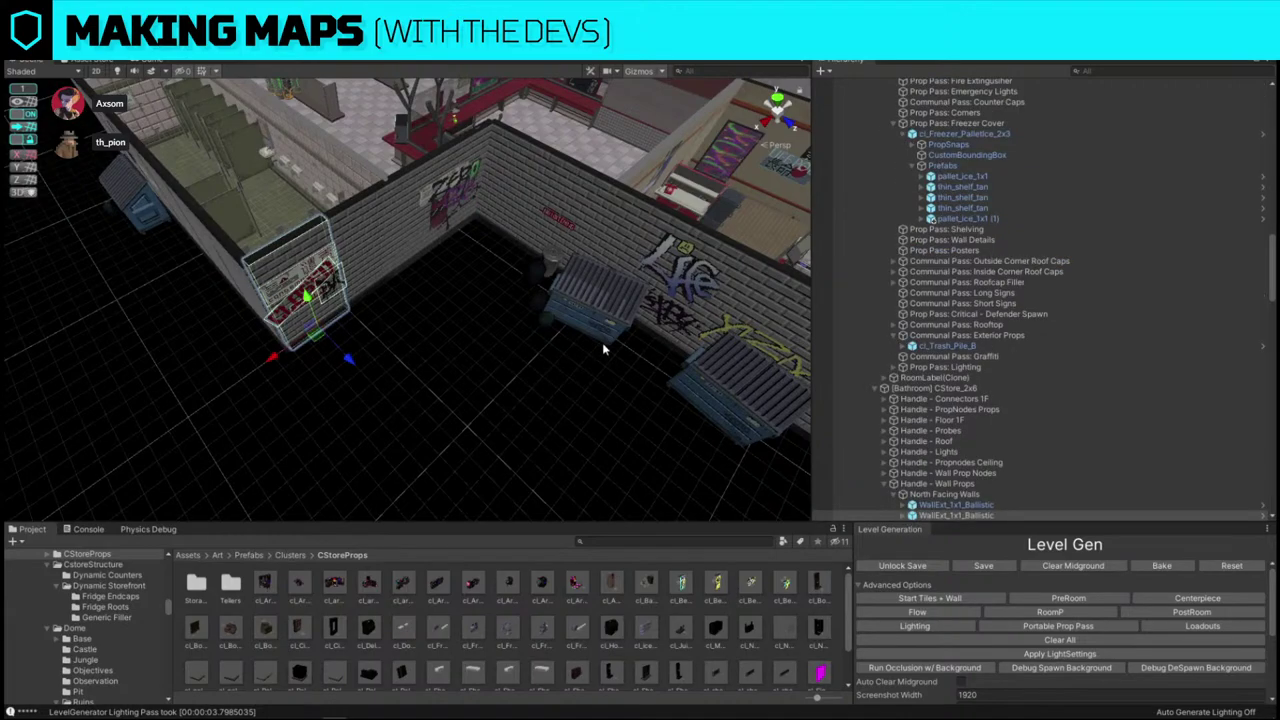
key("Delete")
- Replace the storage room's north-facing wall segment between the two blue dumpsters with a DoorwayExt_Green
right_click_drag(602, 346, 395, 245)
left_click(459, 273)
key("Delete")
left_click(387, 364)
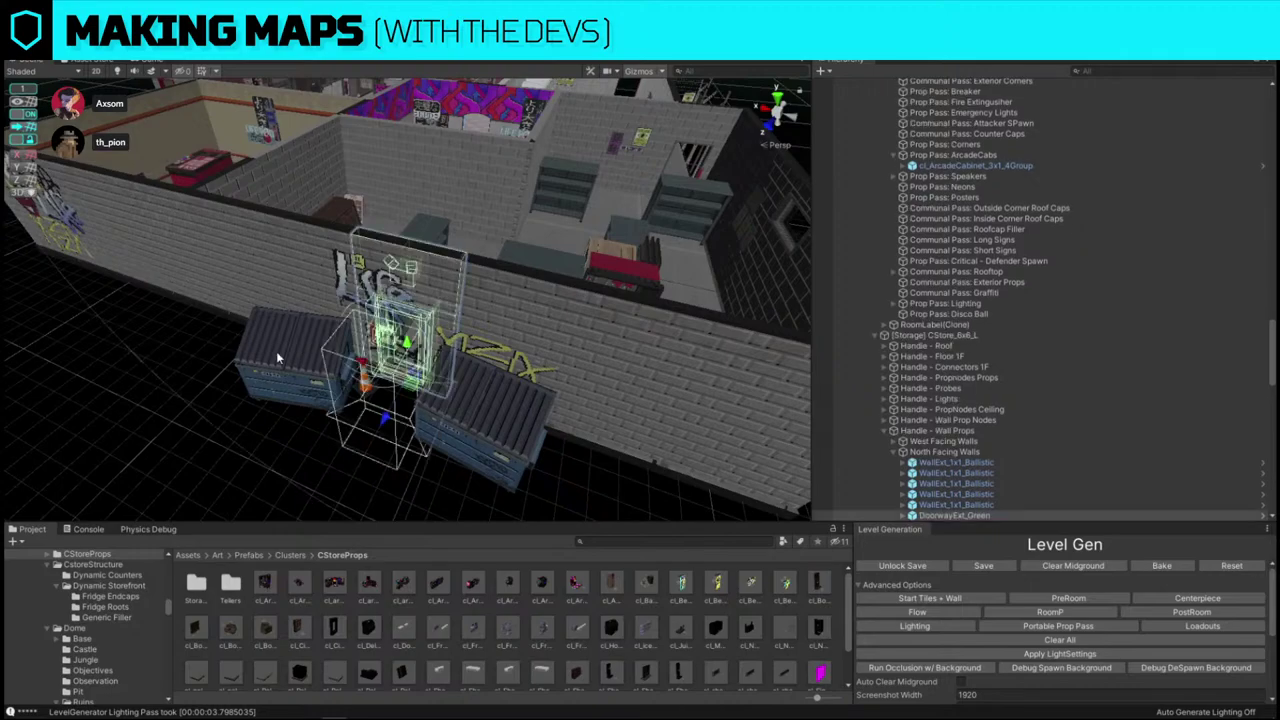
- Move the cl_Dumpster_Blue_A cluster with its graffiti along the storage wall, clear of the DoorwayExt_Green
left_click(278, 356)
right_click_drag(171, 257, 494, 298)
left_click_drag(402, 277, 165, 302)
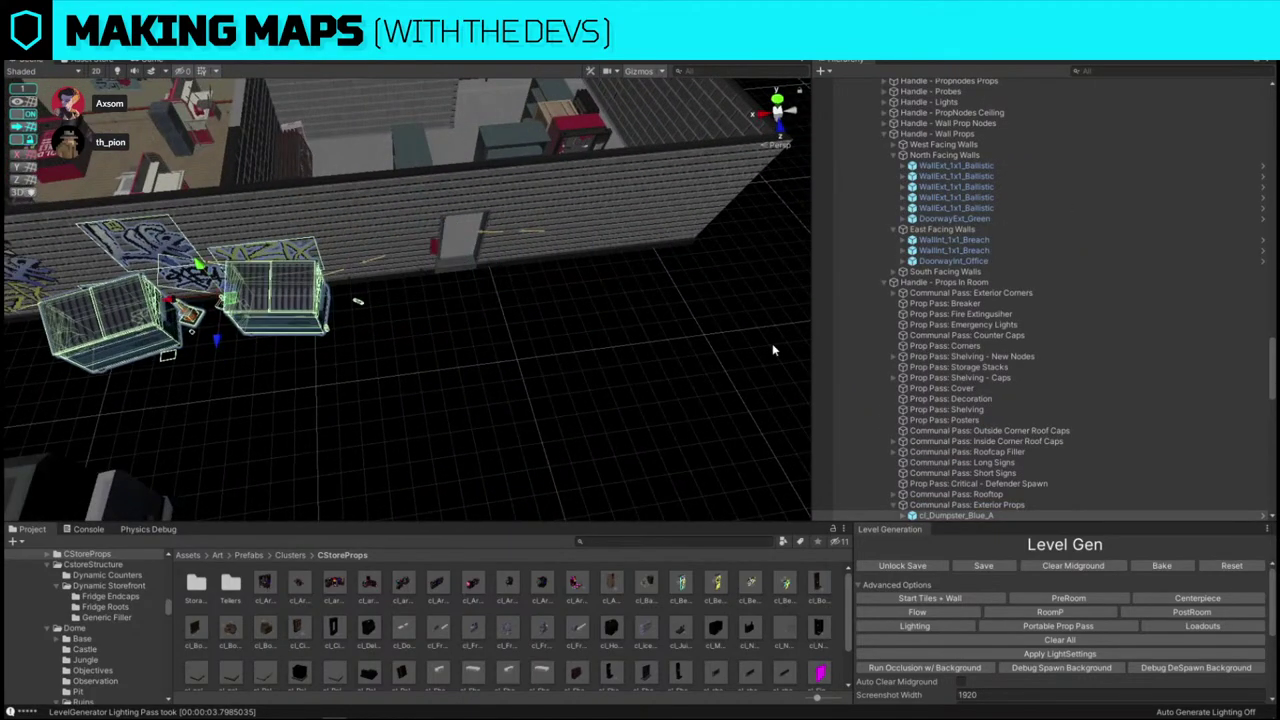
scroll(941, 629, "down", 3)
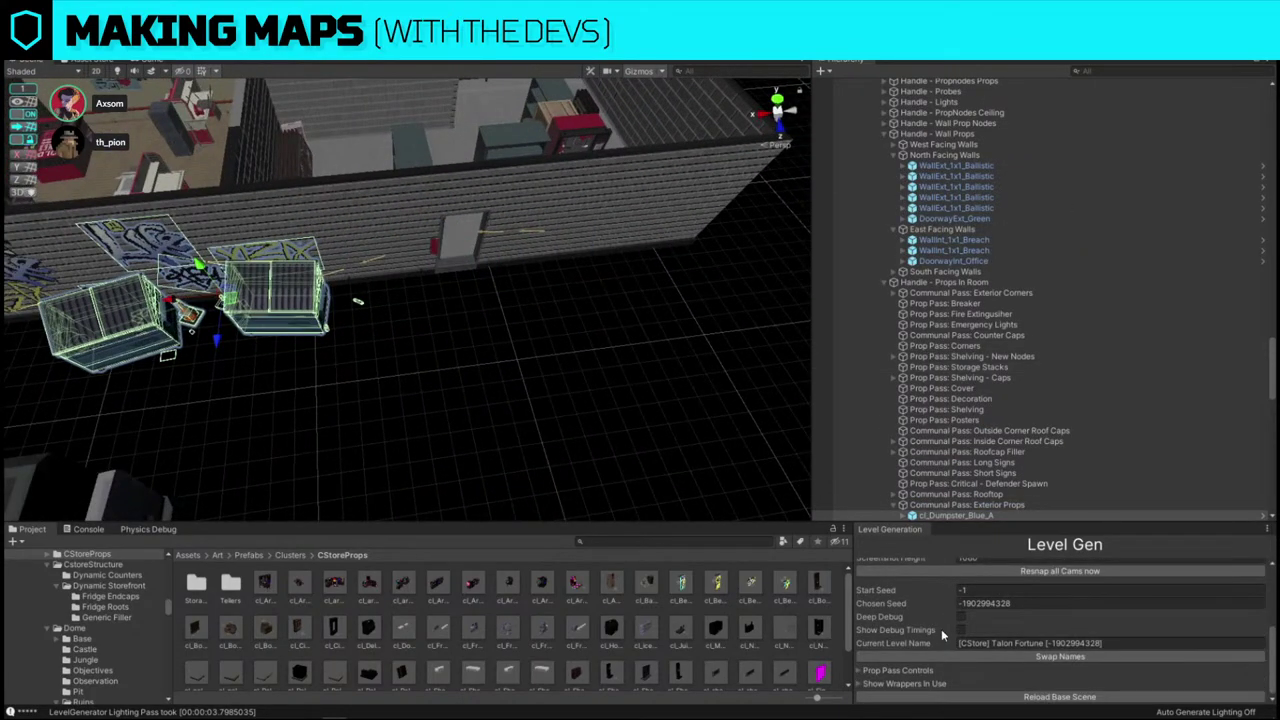
- Apply the material of the arcade's Wall_Breach_Generic, on the storage room side, to the adjoining wall corner piece
key("w")
right_click_drag(650, 412, 608, 193)
left_click_drag(608, 194, 361, 407, "alt")
right_click_drag(361, 407, 385, 342)
left_click(388, 332)
left_click(388, 332)
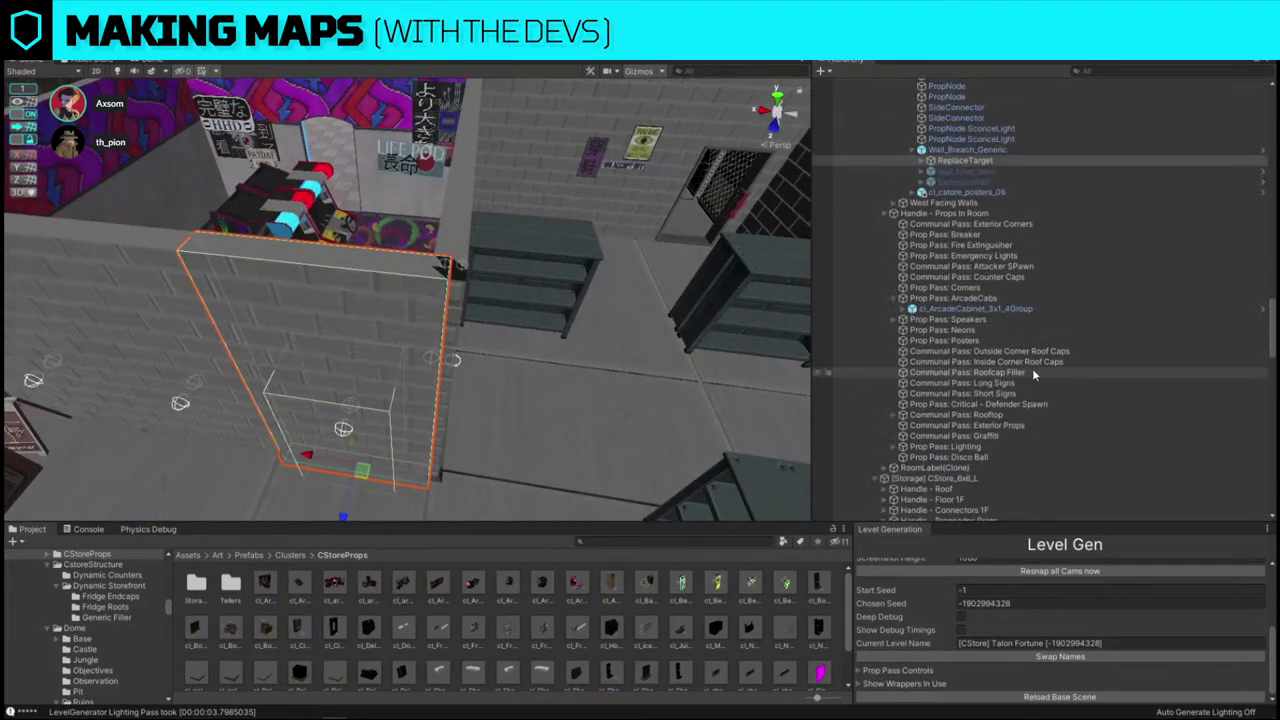
scroll(1032, 369, "down", 5)
left_click_drag(1279, 450, 454, 308)
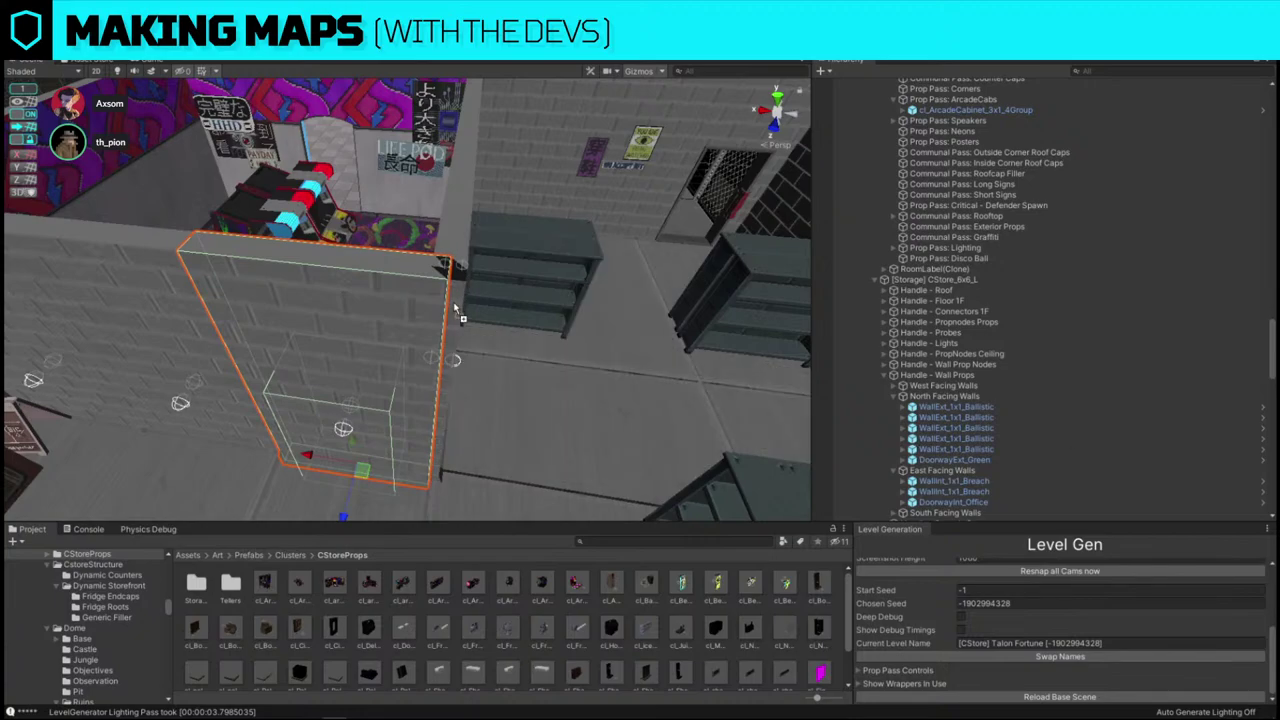
left_click_drag(511, 305, 245, 290, "alt")
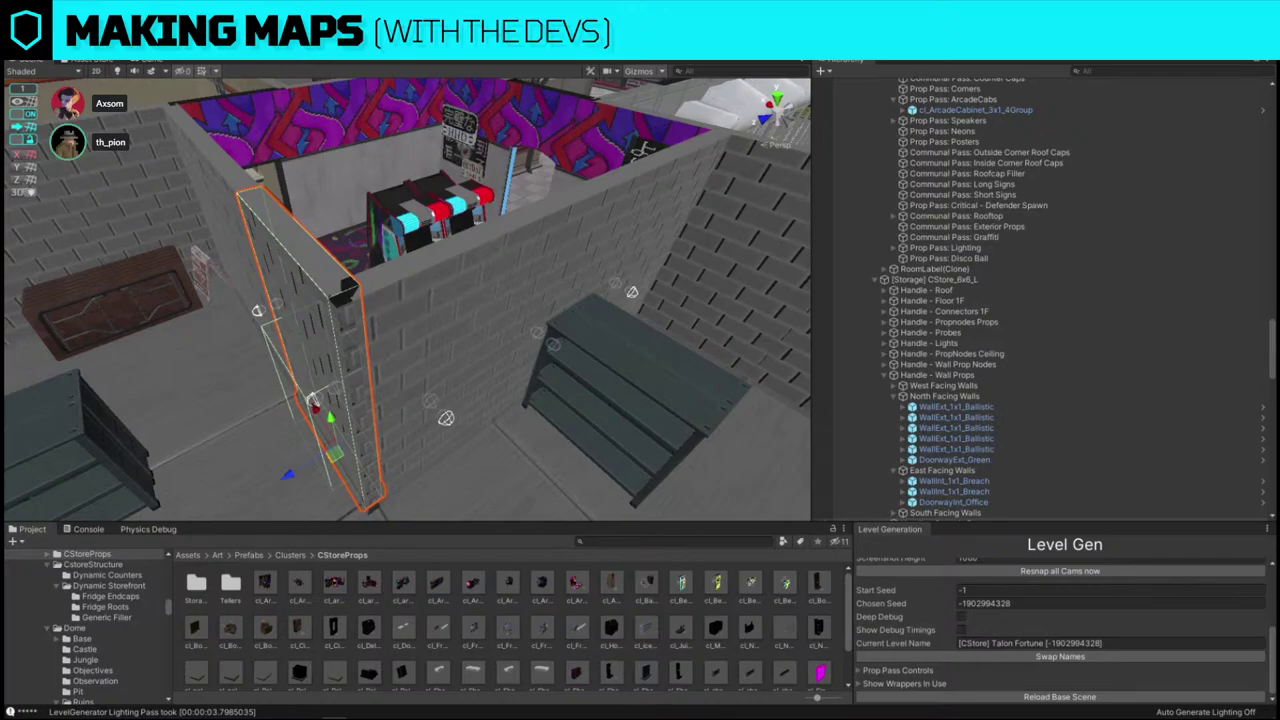
- Duplicate the arcade's outer wall corner piece and move the copy to the open wall end on the tiled store floor
left_click(352, 371)
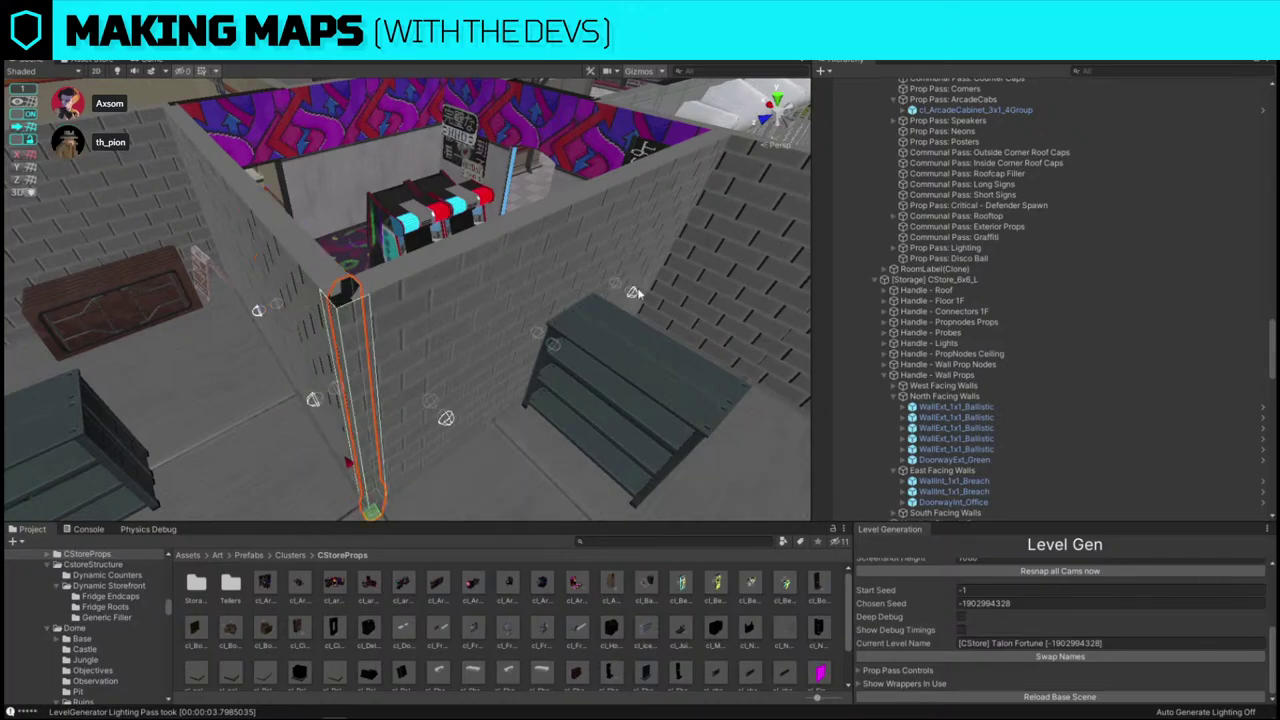
right_click_drag(352, 371, 355, 228)
key("ctrl+d")
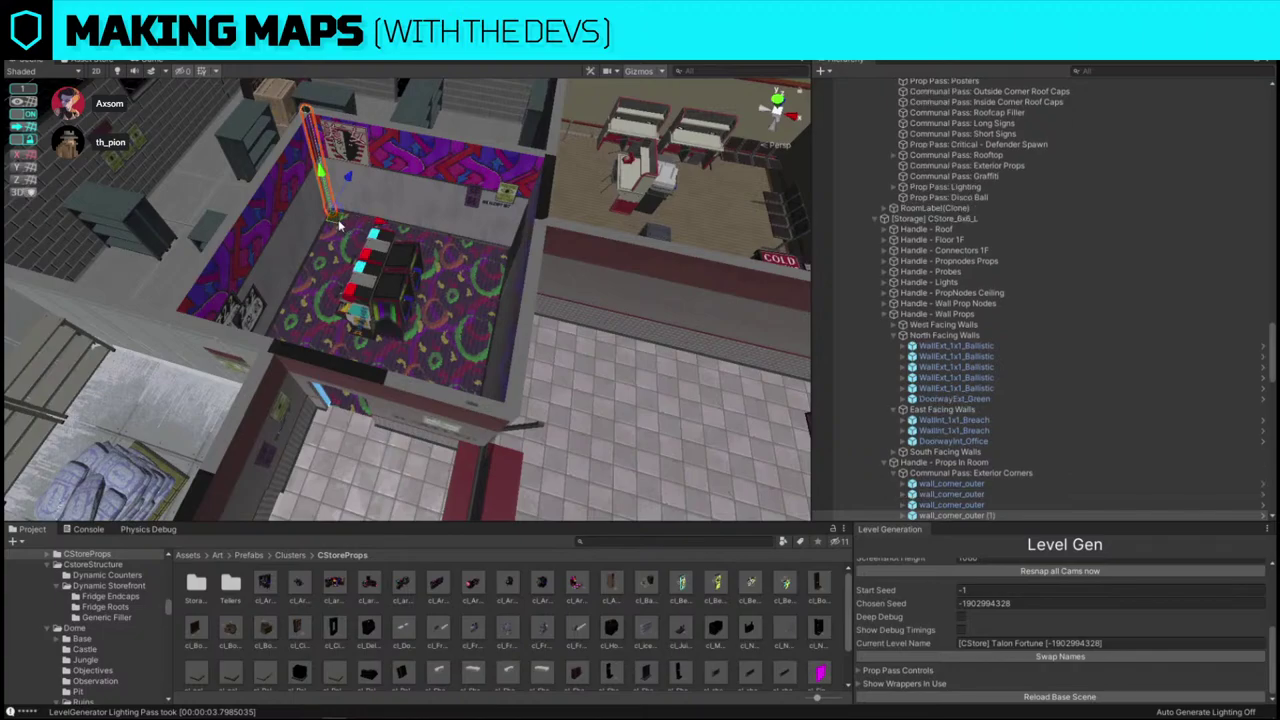
left_click_drag(338, 219, 494, 477)
right_click_drag(545, 374, 371, 405)
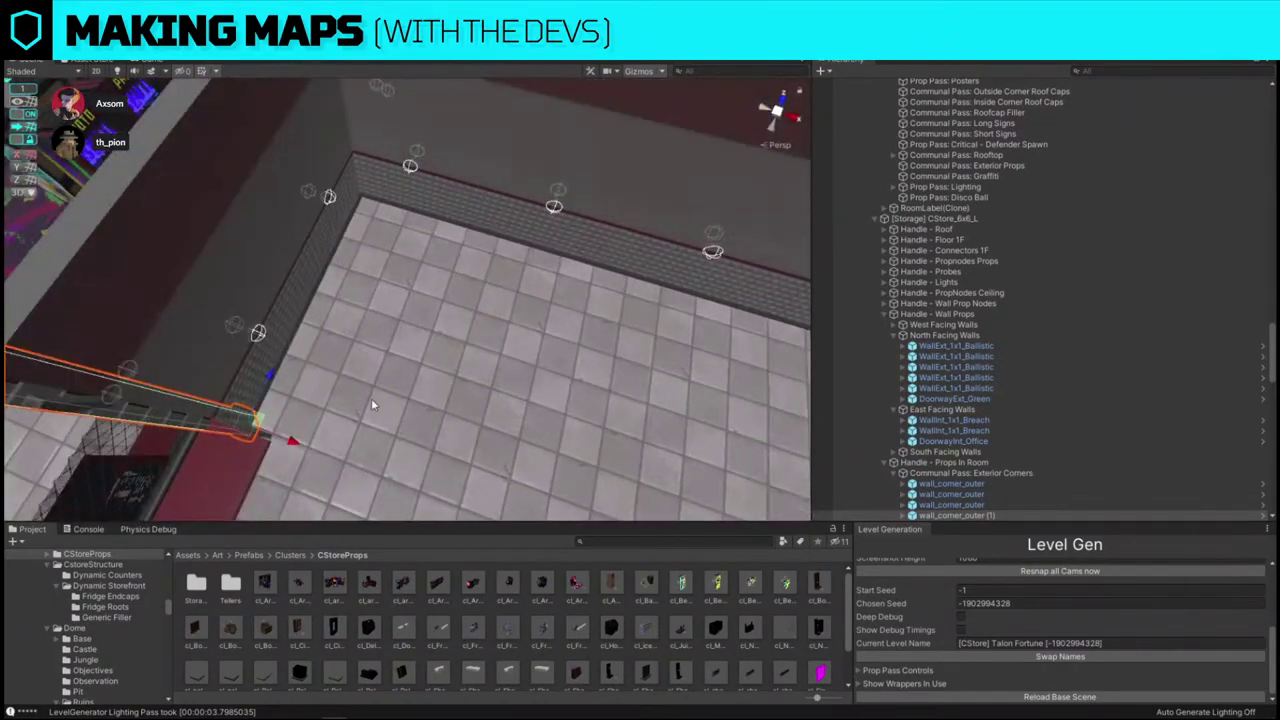
left_click_drag(262, 423, 437, 370)
- Apply the maroon wall material of the store-side Wall_Breach_Generic to the copied corner piece
right_click_drag(437, 370, 400, 283)
left_click(309, 217)
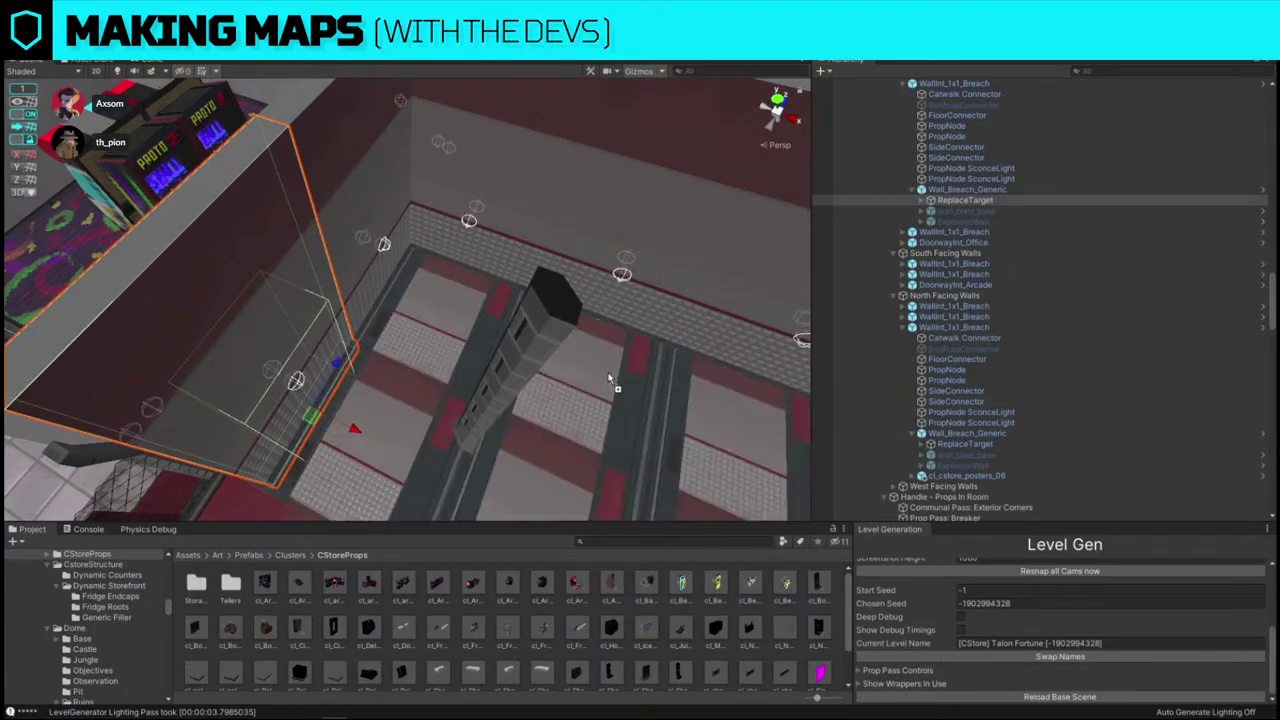
right_click_drag(540, 326, 890, 297)
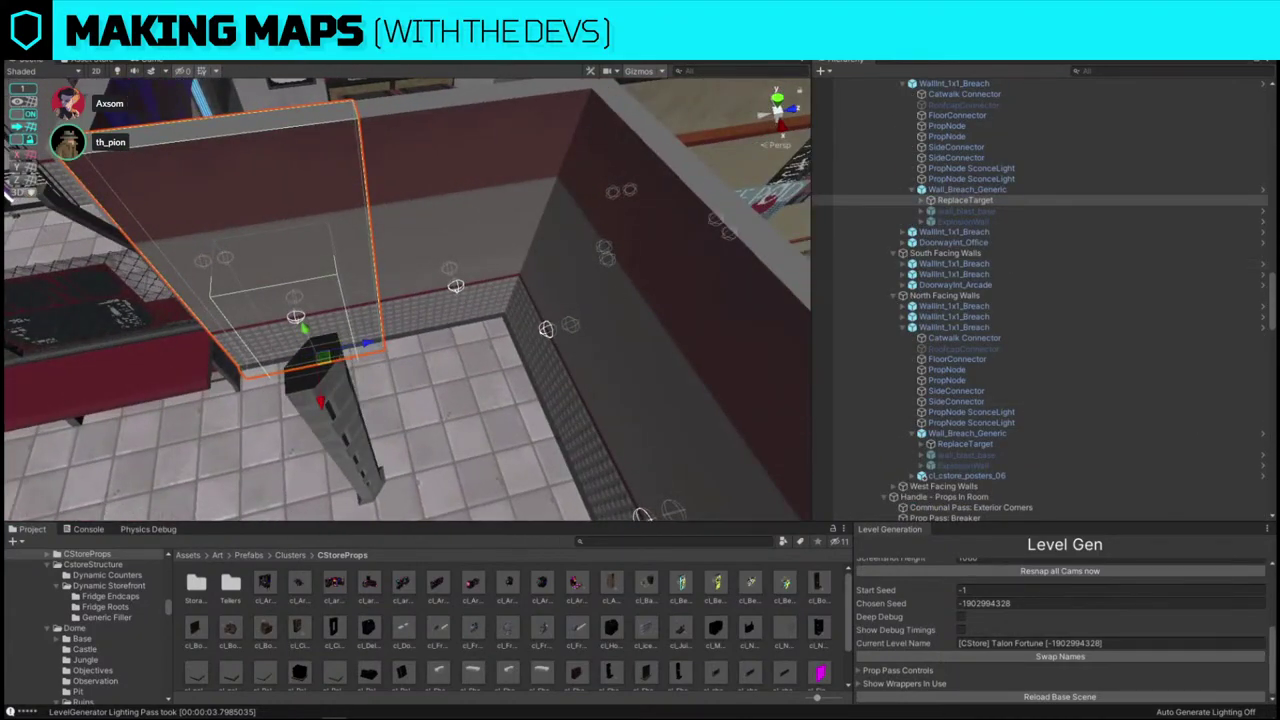
left_click_drag(518, 428, 340, 414)
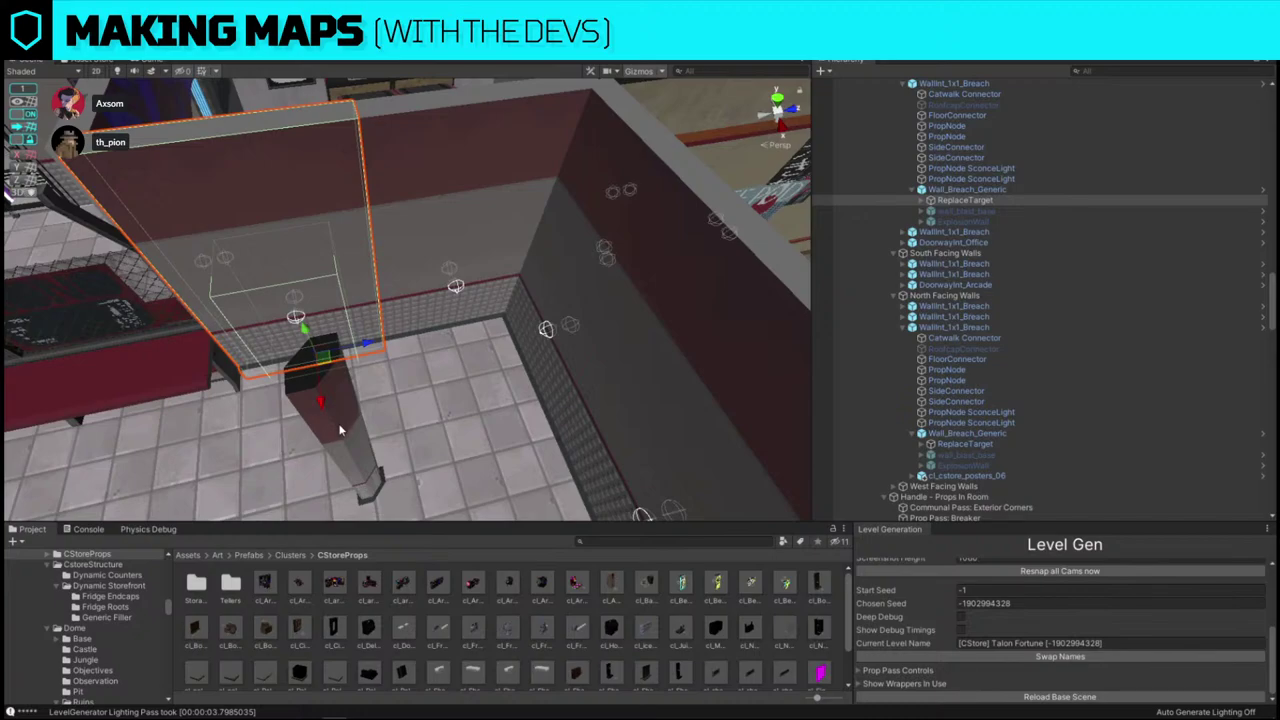
- Duplicate the capped corner piece, move the copy across the tiled room to the open wall end beside the counter and rotate it
left_click(340, 430)
left_click_drag(347, 276, 424, 320, "alt")
right_click_drag(424, 320, 340, 325)
key("ctrl+d")
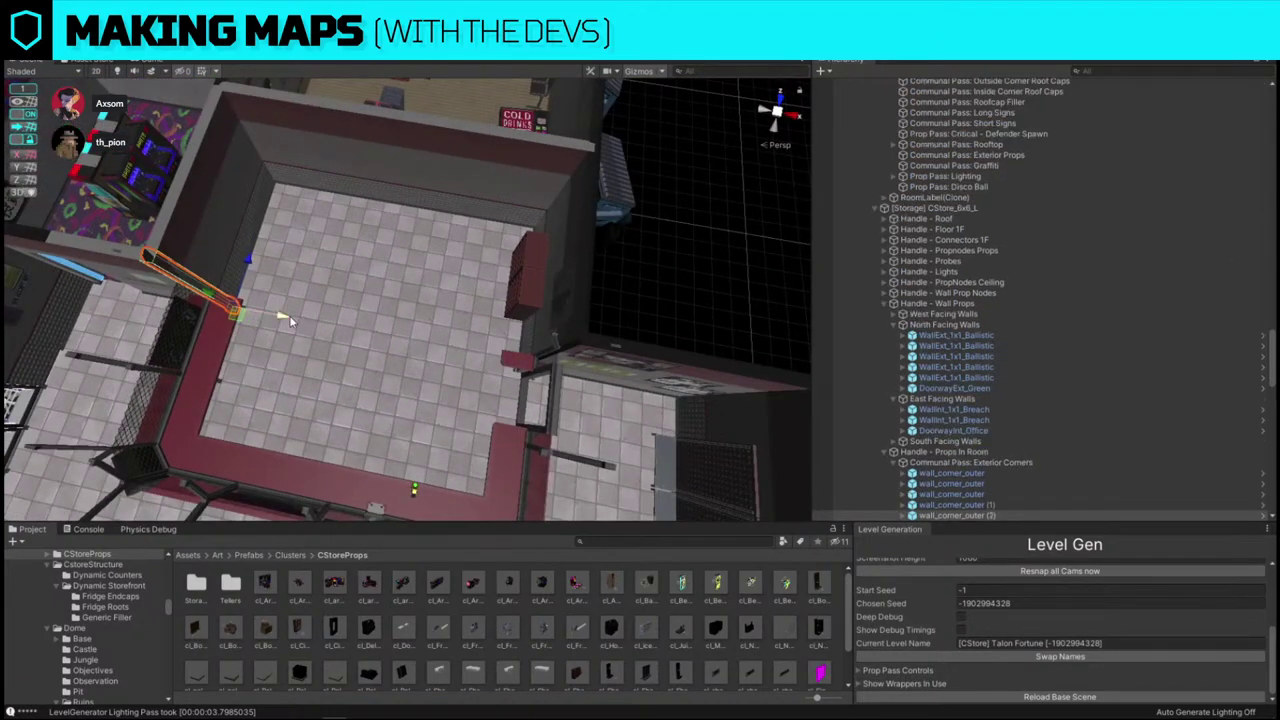
left_click_drag(287, 315, 533, 367)
right_click_drag(533, 367, 575, 372)
key("e")
left_click_drag(316, 392, 551, 366)
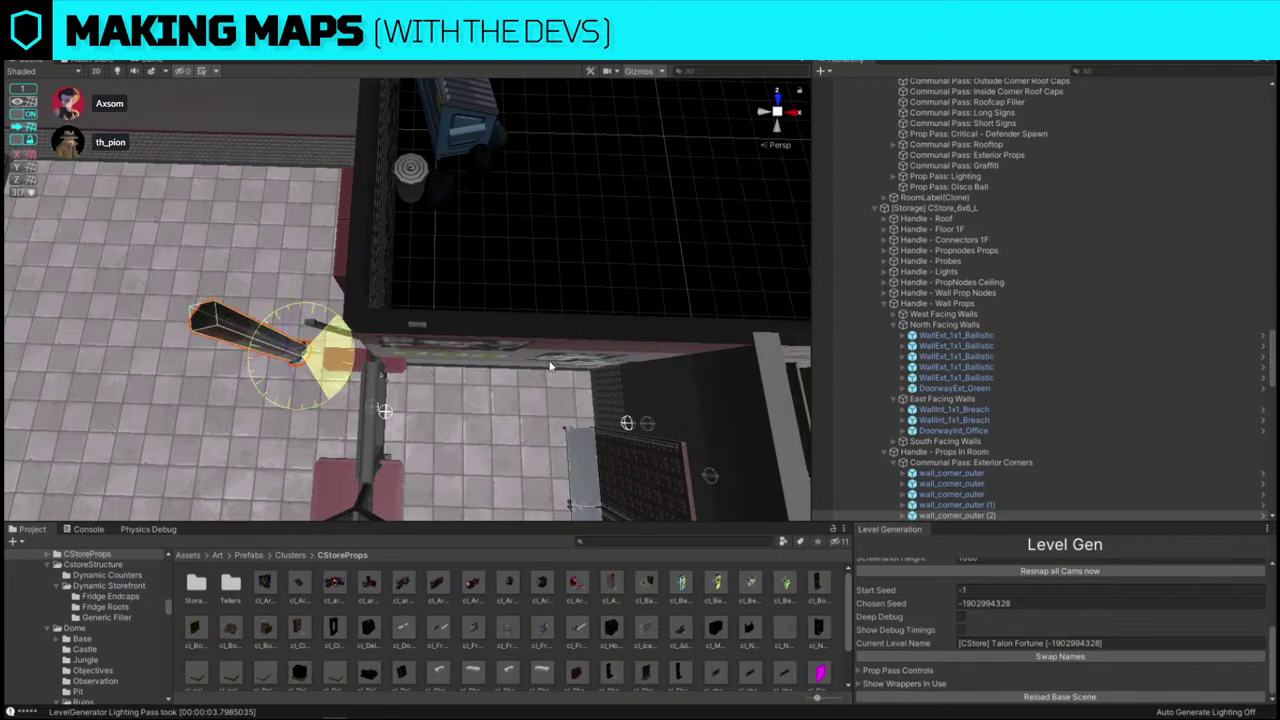
- Position the copied corner piece against the open wall end by the counter and fine-tune its rotation
key("w")
left_click_drag(349, 370, 427, 375)
right_click_drag(427, 375, 478, 367)
key("e")
left_click_drag(467, 367, 476, 360)
- Rotate the cl_Storefront_Shelving_BigIsland cluster a quarter turn so its shelves run parallel to the teller counter
left_click(573, 205)
right_click_drag(573, 205, 469, 333)
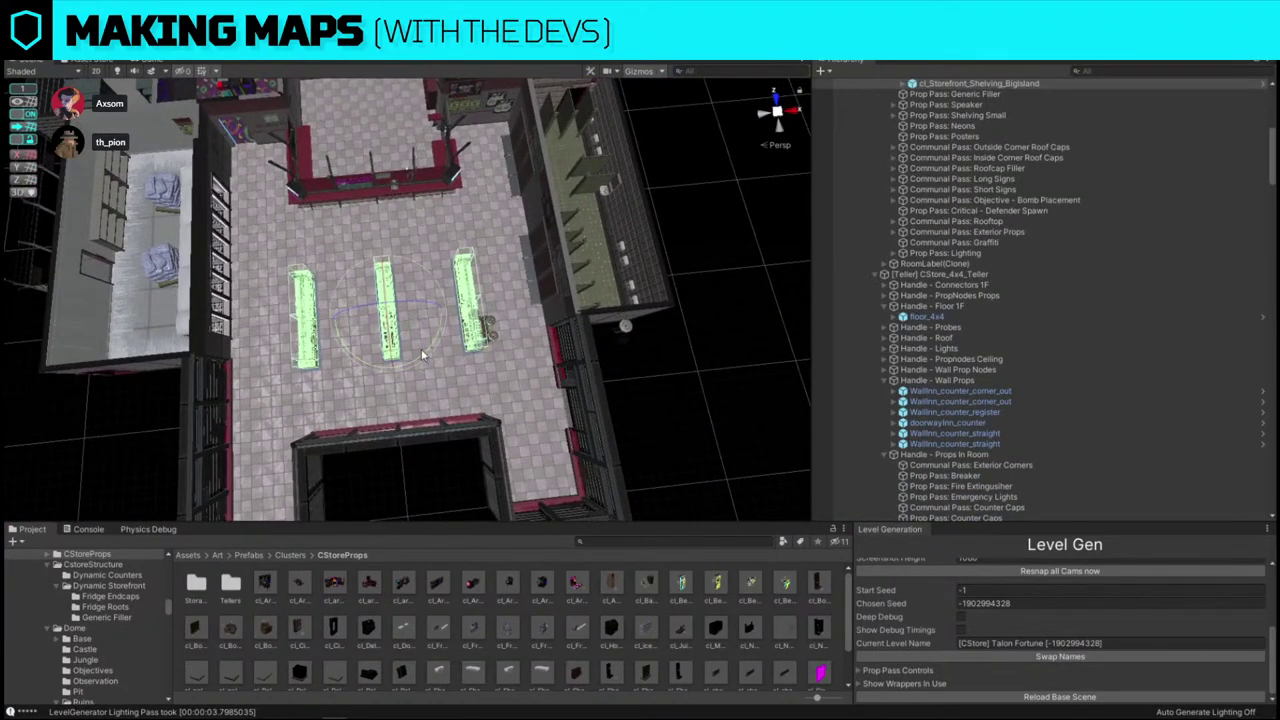
left_click_drag(421, 348, 613, 326)
key("w")
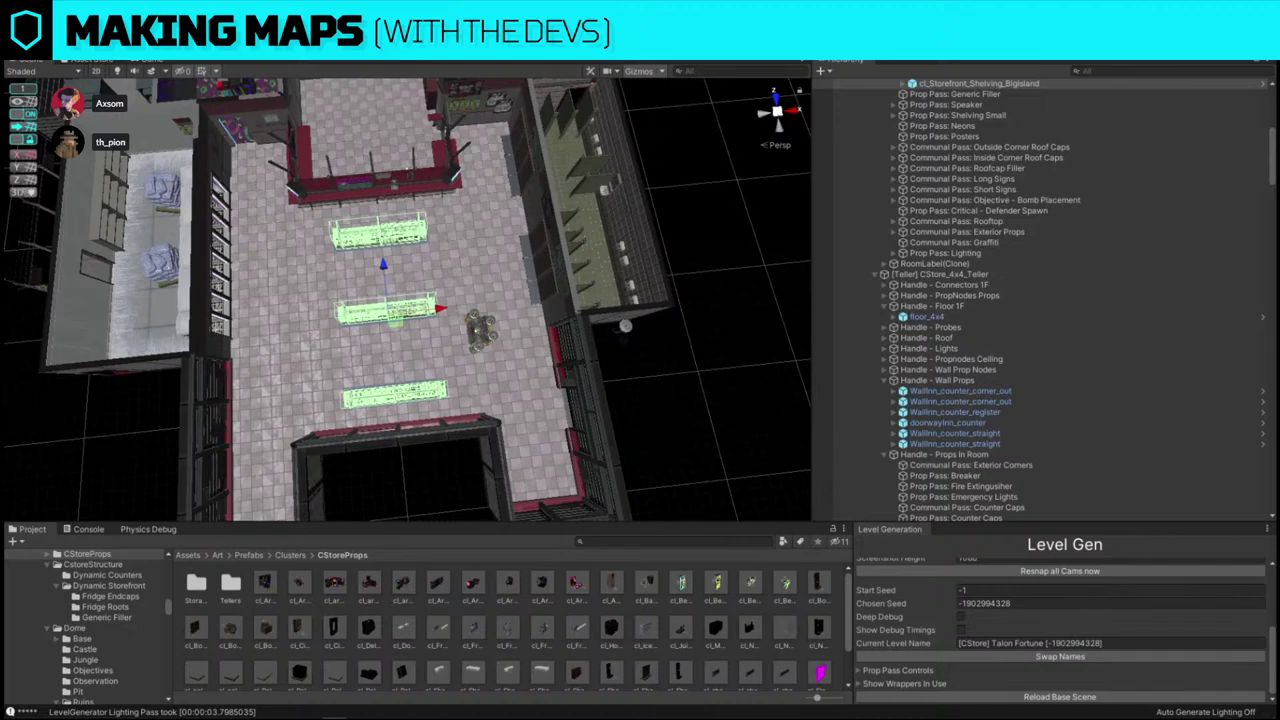
- Locate the shelving prefab in the Dynamic Storefront folder and set cl_Storefront_ShelfMed2_Center_Filler as the replacement object
key("ctrl+shift+f")
key("ctrl+z")
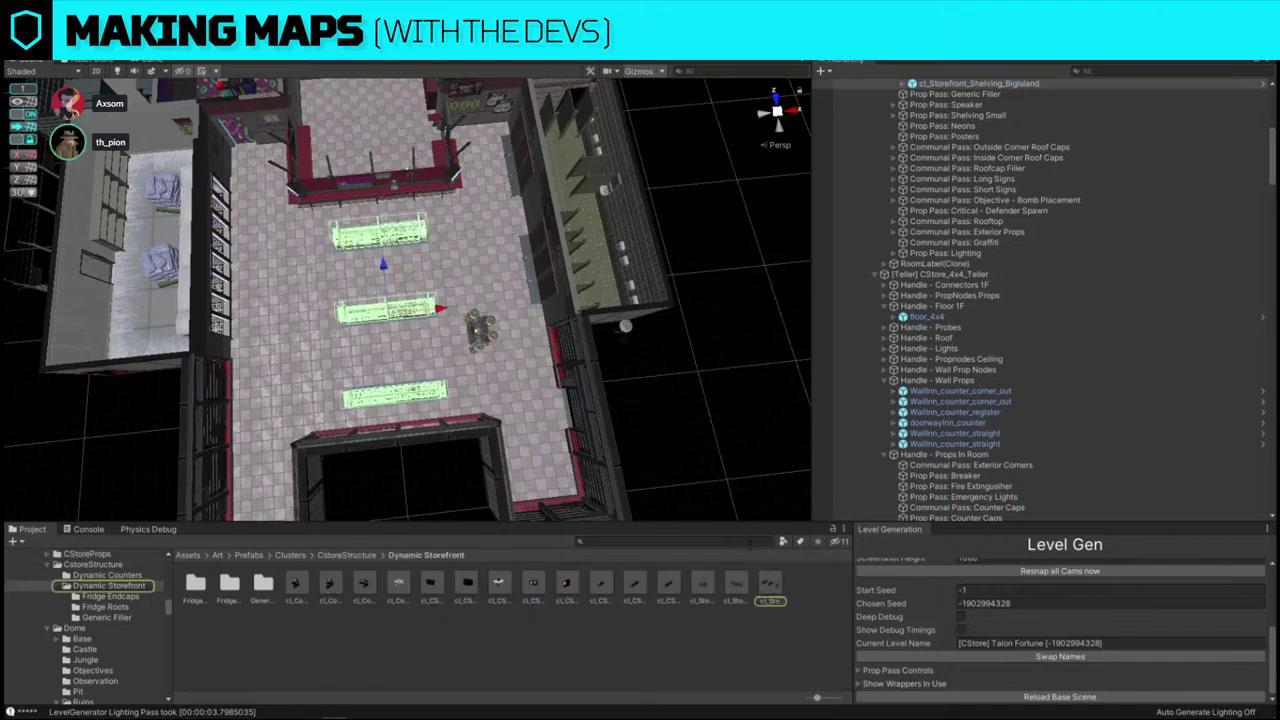
key("ctrl+shift+r")
left_click_drag(727, 587, 257, 251)
- Search the project for "shelf med 4" and replace the selected shelving island with cl_shelfMed4End
left_click(704, 542)
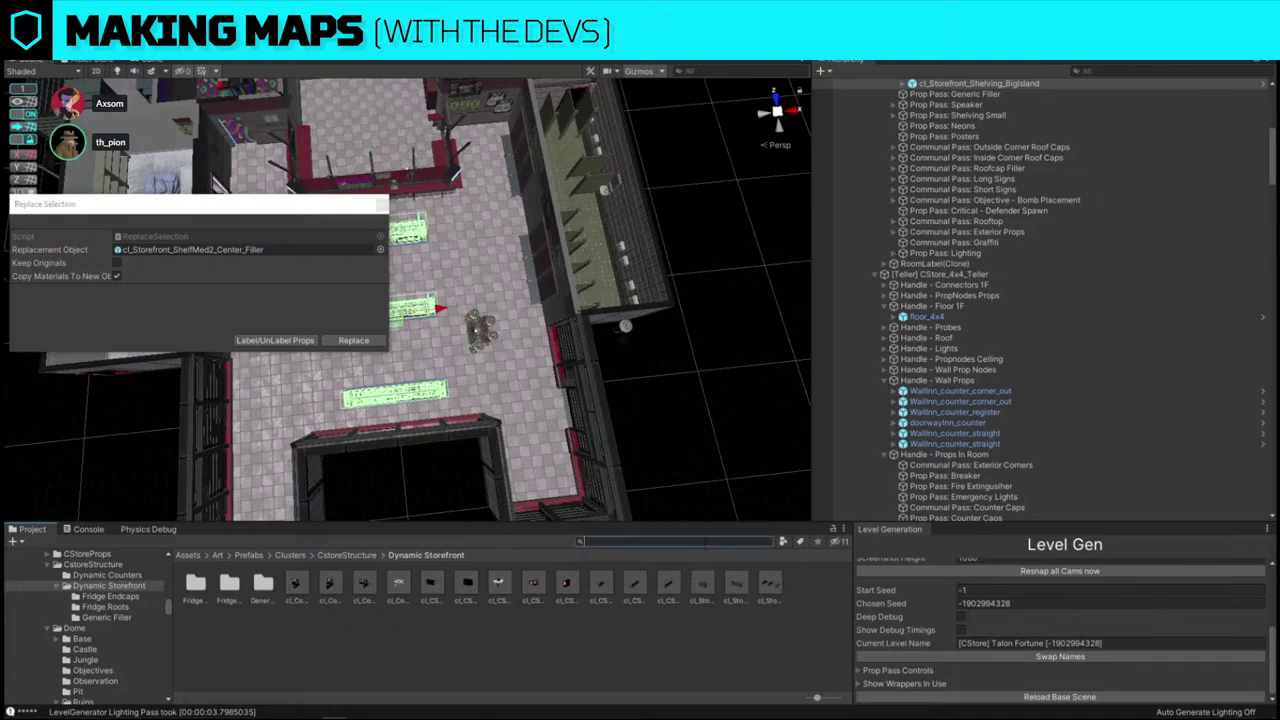
type("shelf med 4r")
key("BackSpace")
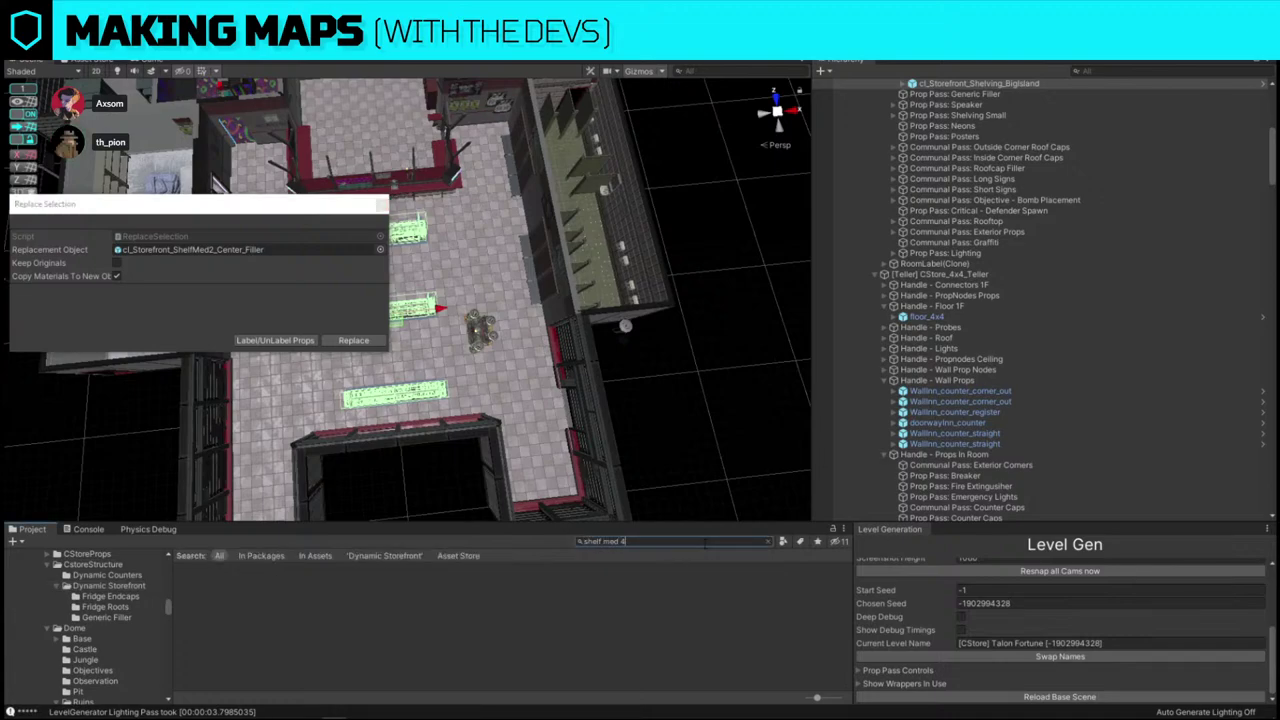
key("ctrl+shift+r")
left_click_drag(195, 592, 215, 254)
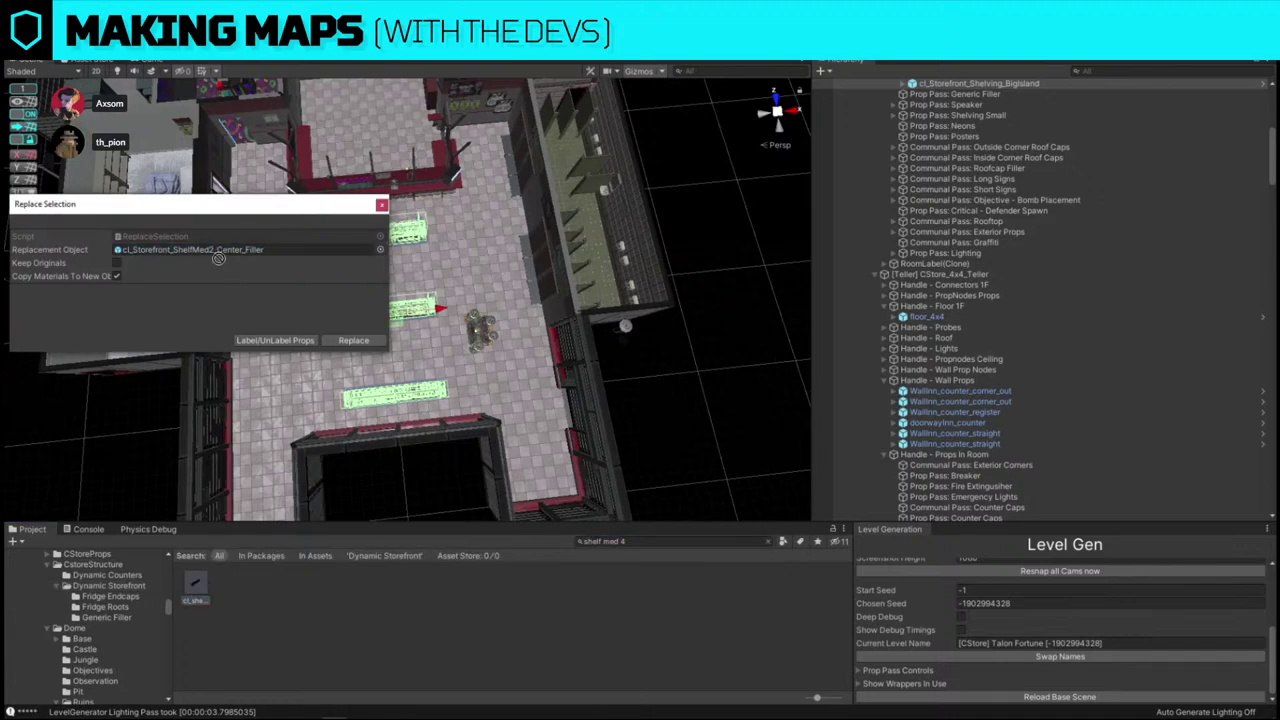
scroll(985, 311, "up", 1)
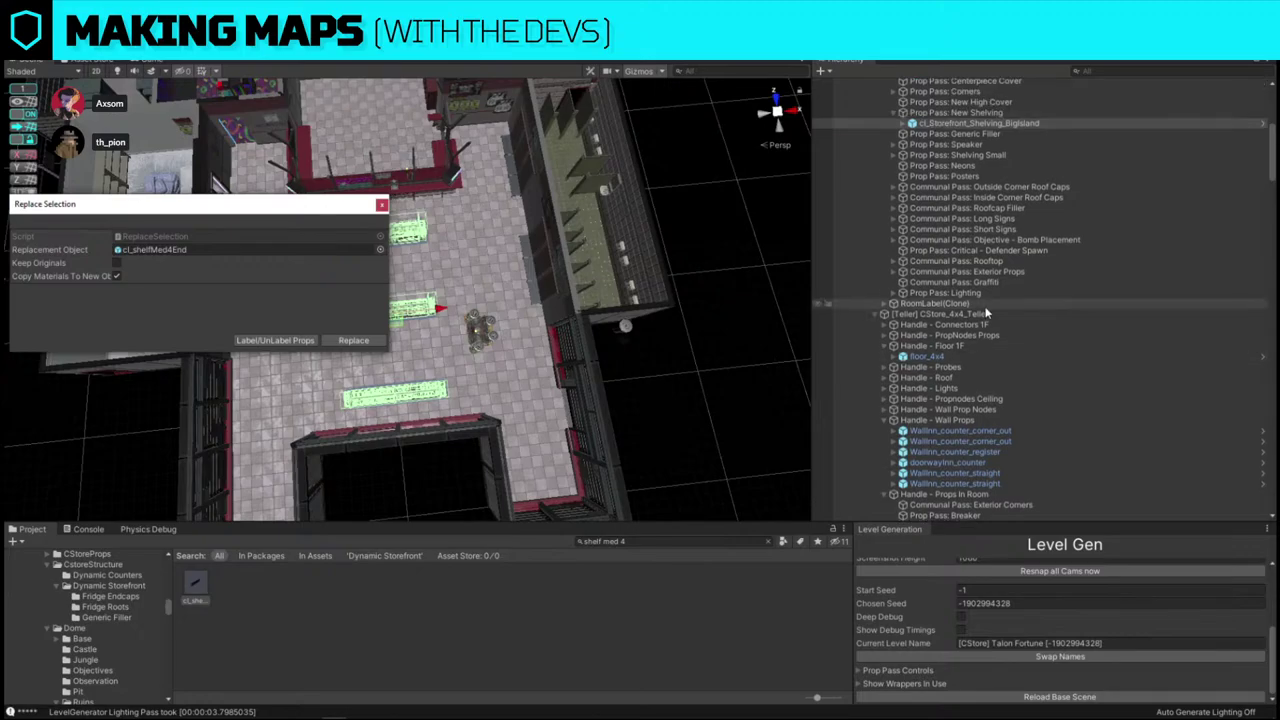
left_click(367, 342)
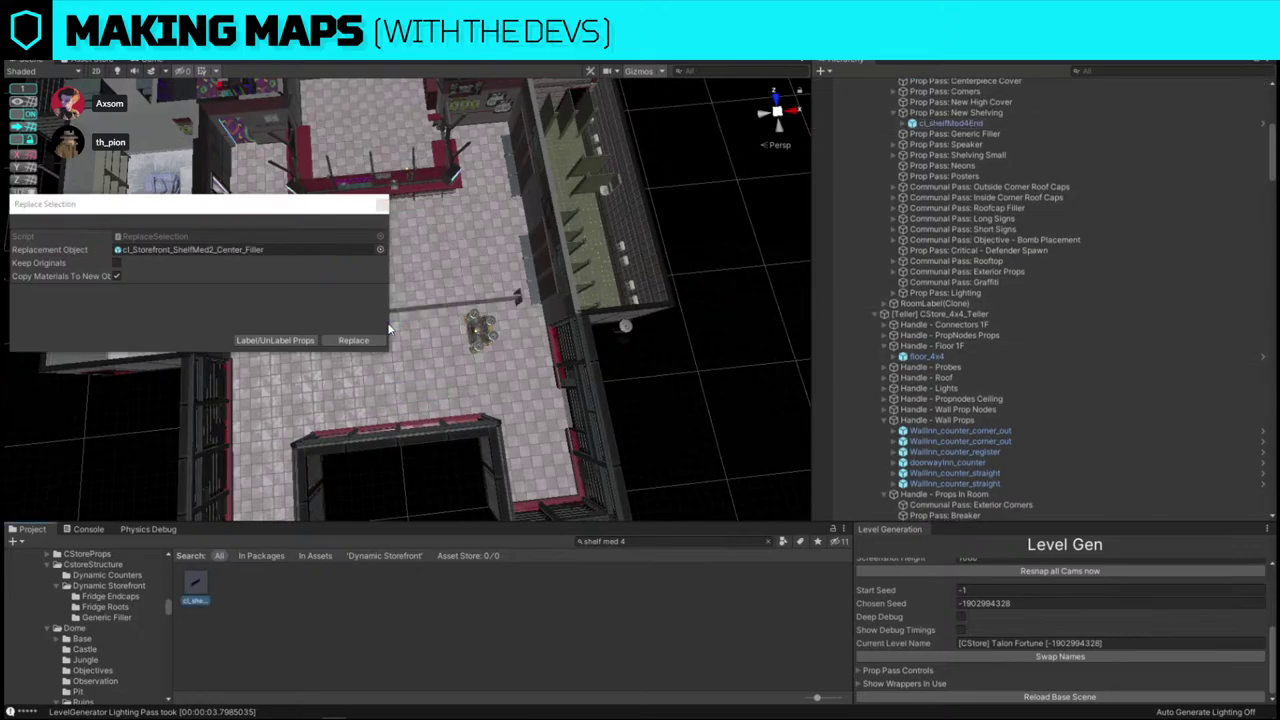
left_click(381, 206)
- Position the cl_shelfMed4End shelf on the store floor, duplicate it and place the copy as a second parallel row
left_click(406, 309)
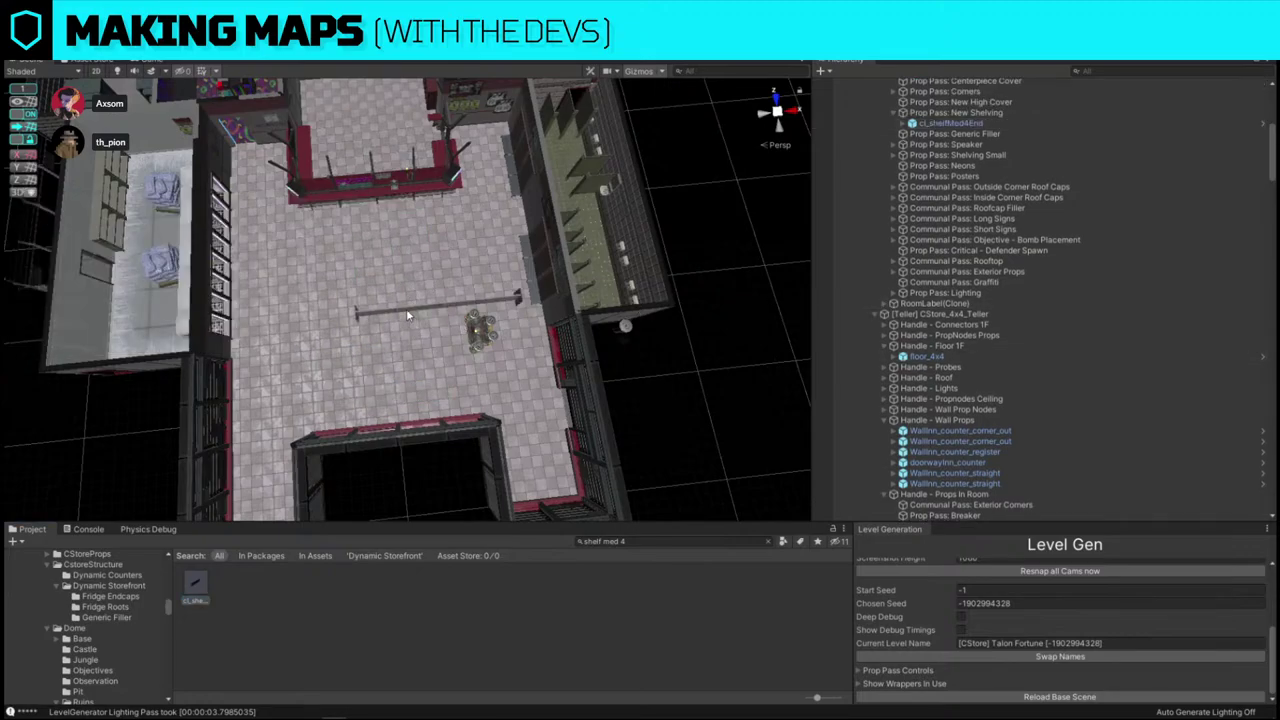
key("w")
right_click_drag(406, 308, 270, 255)
key("d")
left_click(22, 114)
left_click_drag(361, 280, 368, 260, "alt")
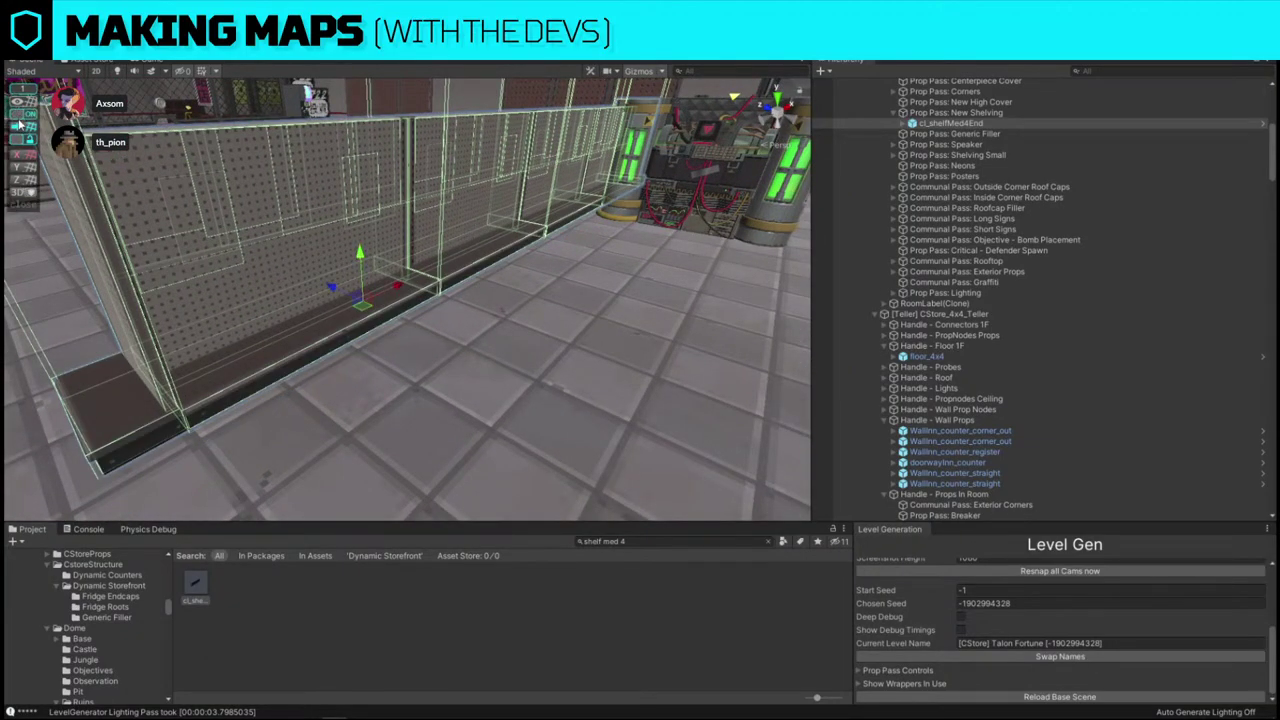
left_click_drag(420, 185, 494, 300, "alt")
scroll(588, 290, "down", 5)
key("ctrl+d")
middle_click_drag(789, 285, 641, 293)
left_click(642, 293)
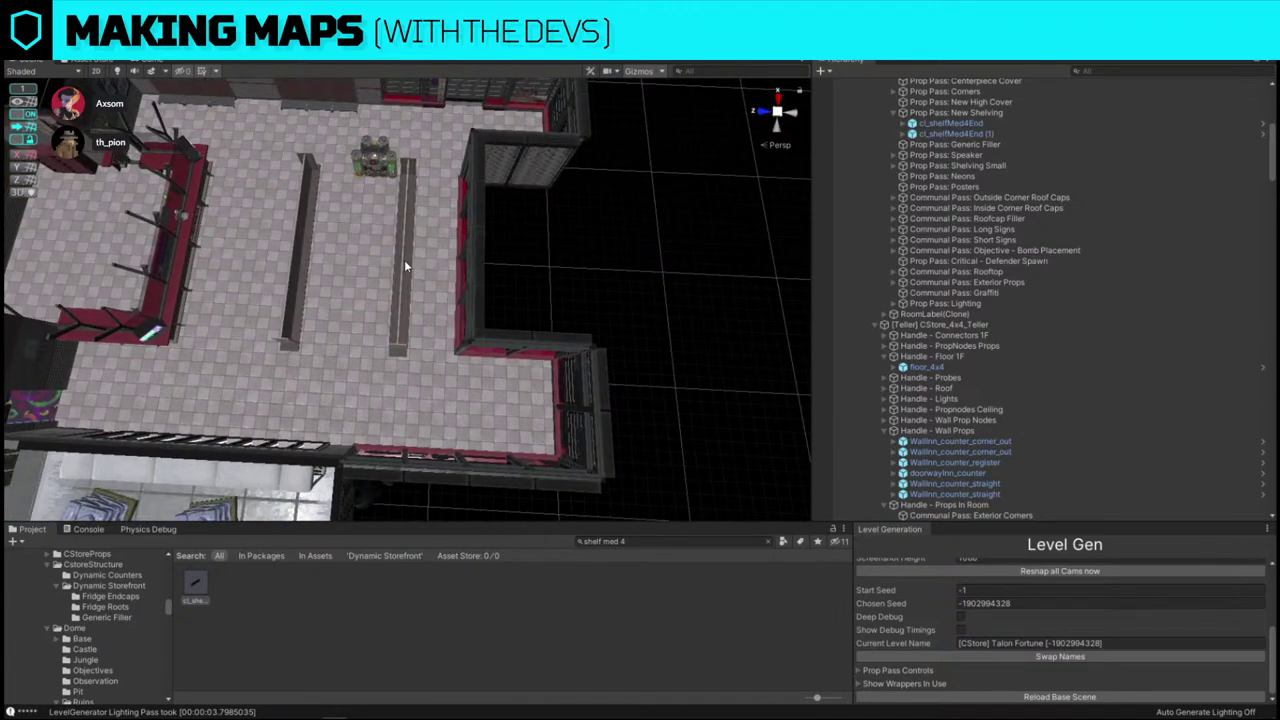
- Move both cl_shelfMed4End shelves together toward the teller counter and run the Loadouts generation pass
left_click(405, 263)
left_click(308, 259, "shift")
right_click_drag(308, 260, 340, 280)
left_click_drag(346, 301, 315, 306)
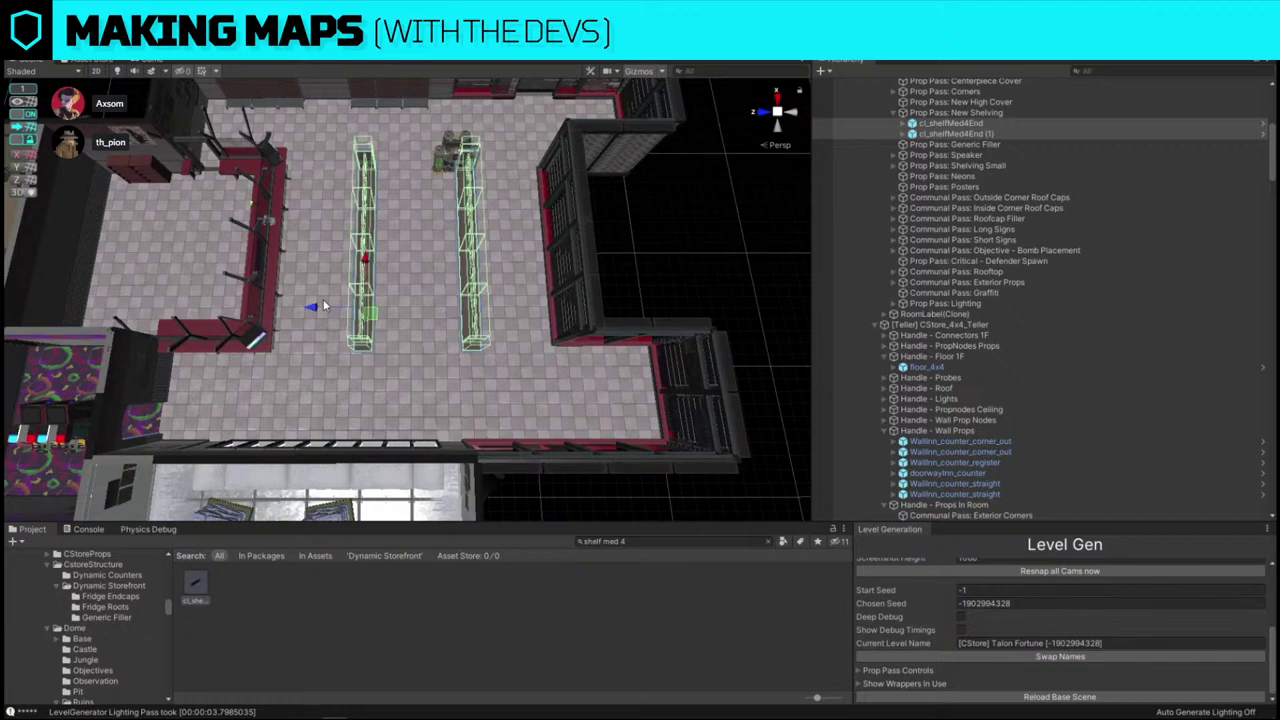
scroll(1094, 612, "up", 5)
left_click(1203, 626)
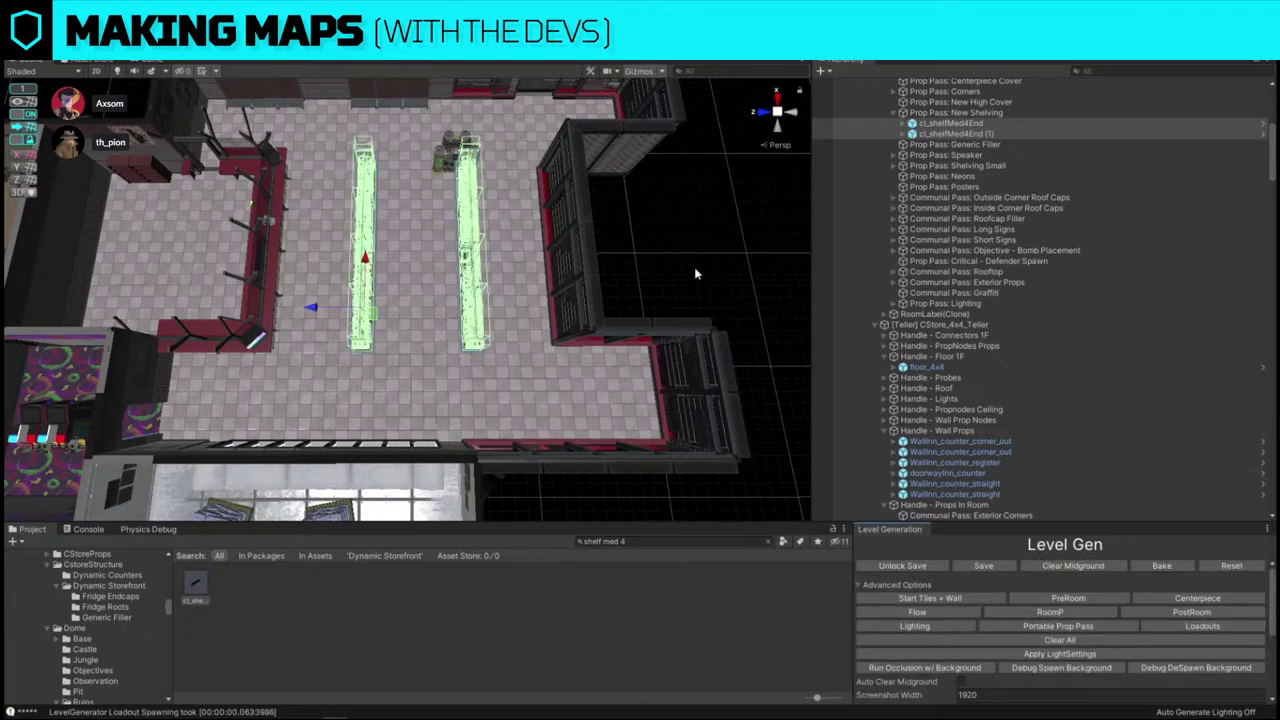
- Move cl_Bomb to the open aisle at the opposite ends of the two shelf rows and turn it to fit there
left_click_drag(446, 170, 313, 408)
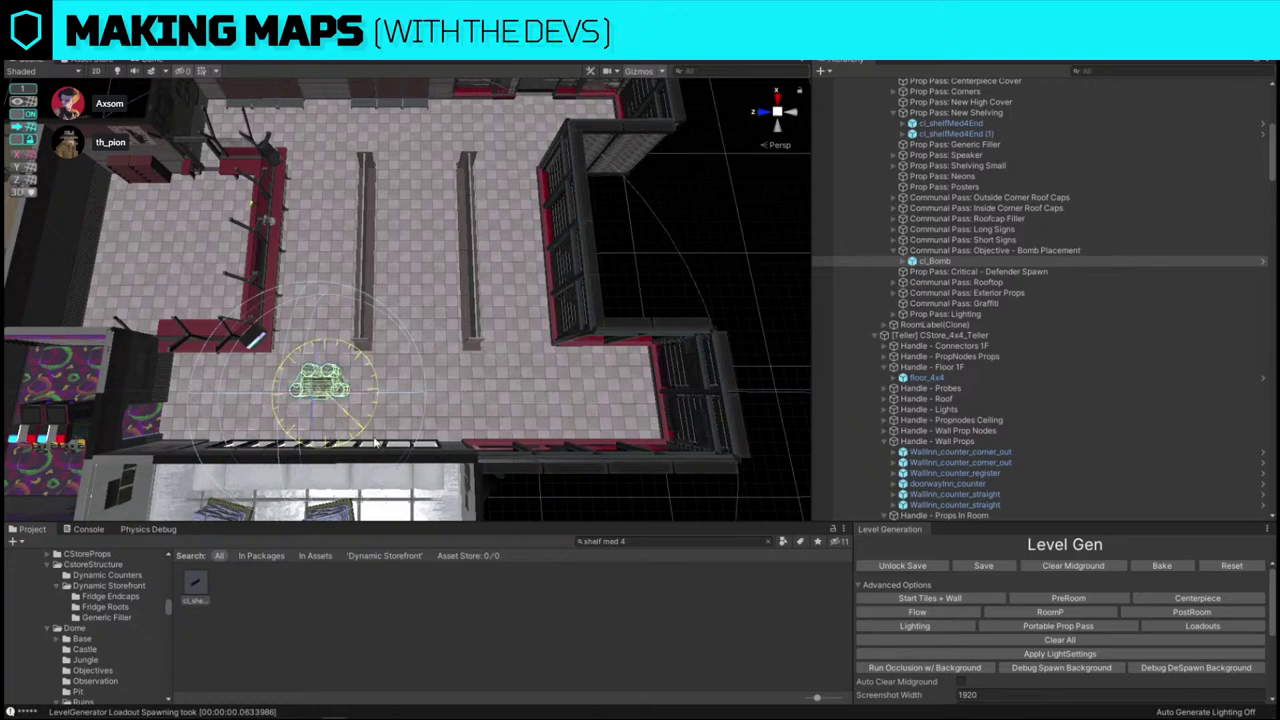
key("w")
key("e")
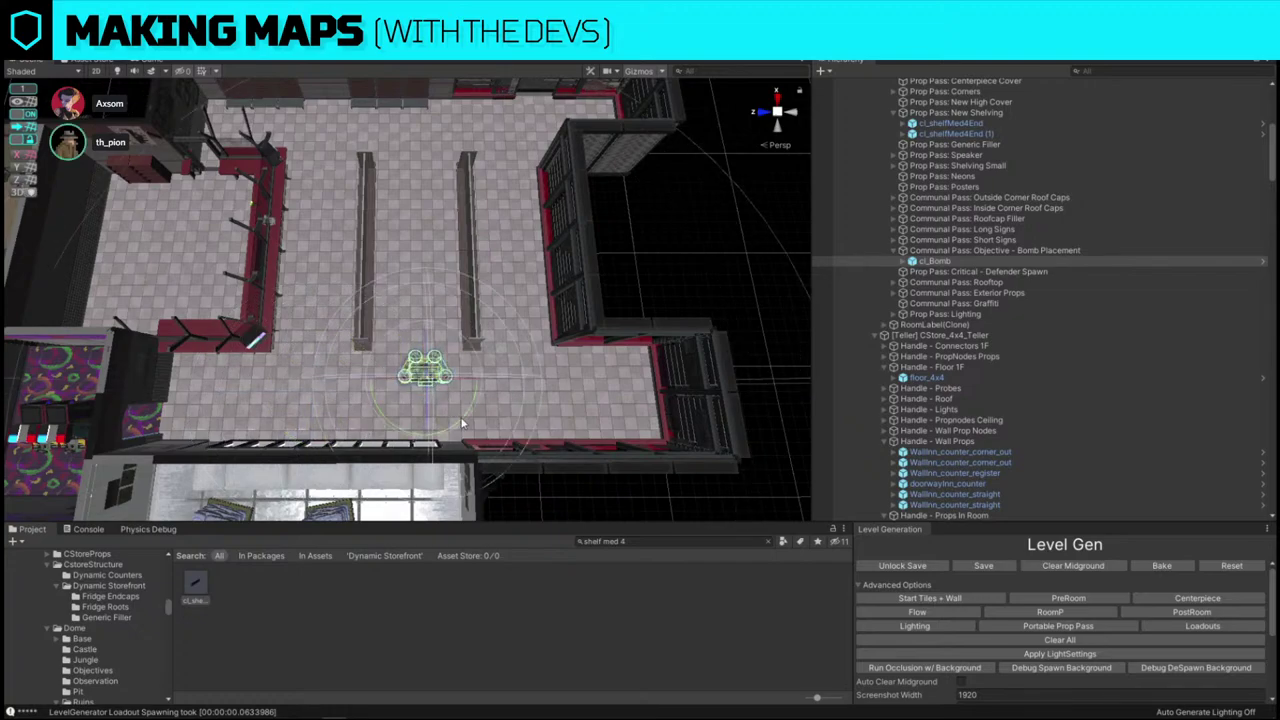
left_click_drag(462, 420, 299, 477)
key("w")
left_click_drag(416, 386, 430, 373)
- Delete the WallInn_counter_straight section with the shuttered sign from the front of the teller counter
right_click_drag(430, 373, 497, 220)
left_click(554, 337)
key("w")
left_click(567, 253)
key("d")
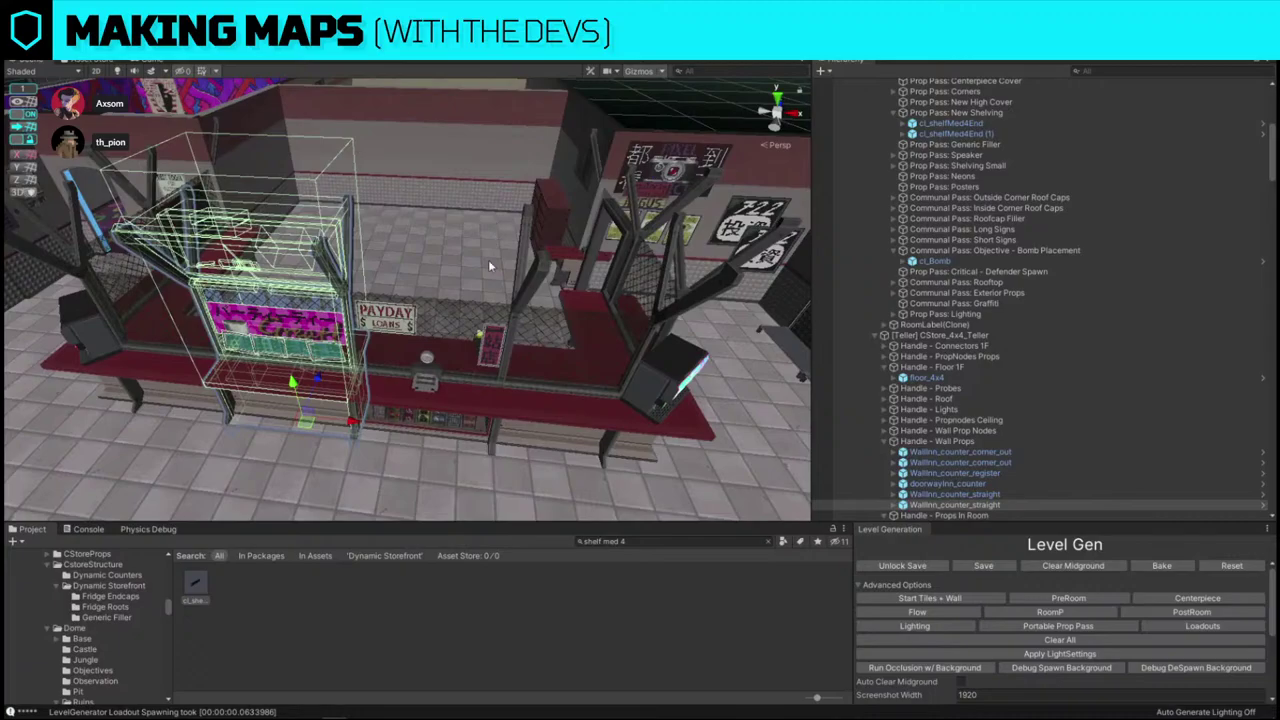
key("Delete")
- Duplicate WallInn_counter_register and move the copy into the gap in the front of the teller counter
left_click(450, 380)
key("f")
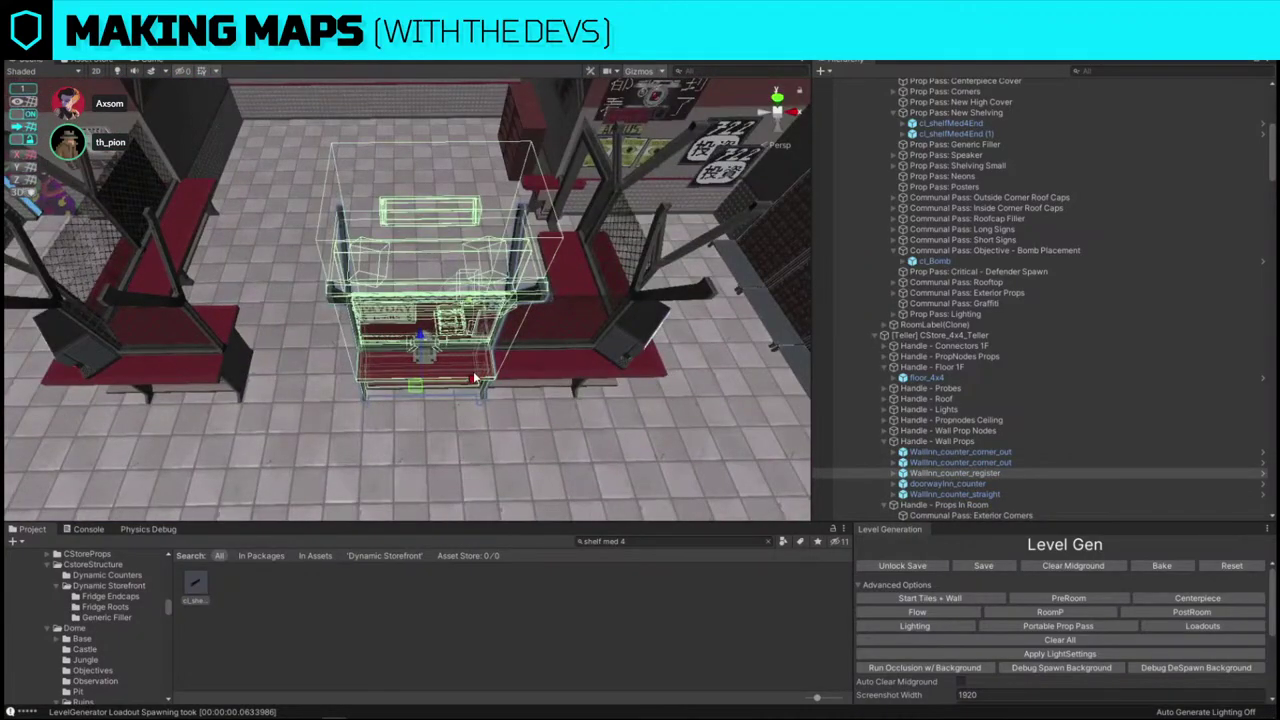
key("ctrl+d")
left_click_drag(475, 378, 362, 381)
key("s")
right_click_drag(362, 381, 561, 202)
left_click(580, 188)
key("s")
left_click_drag(568, 196, 307, 308, "alt")
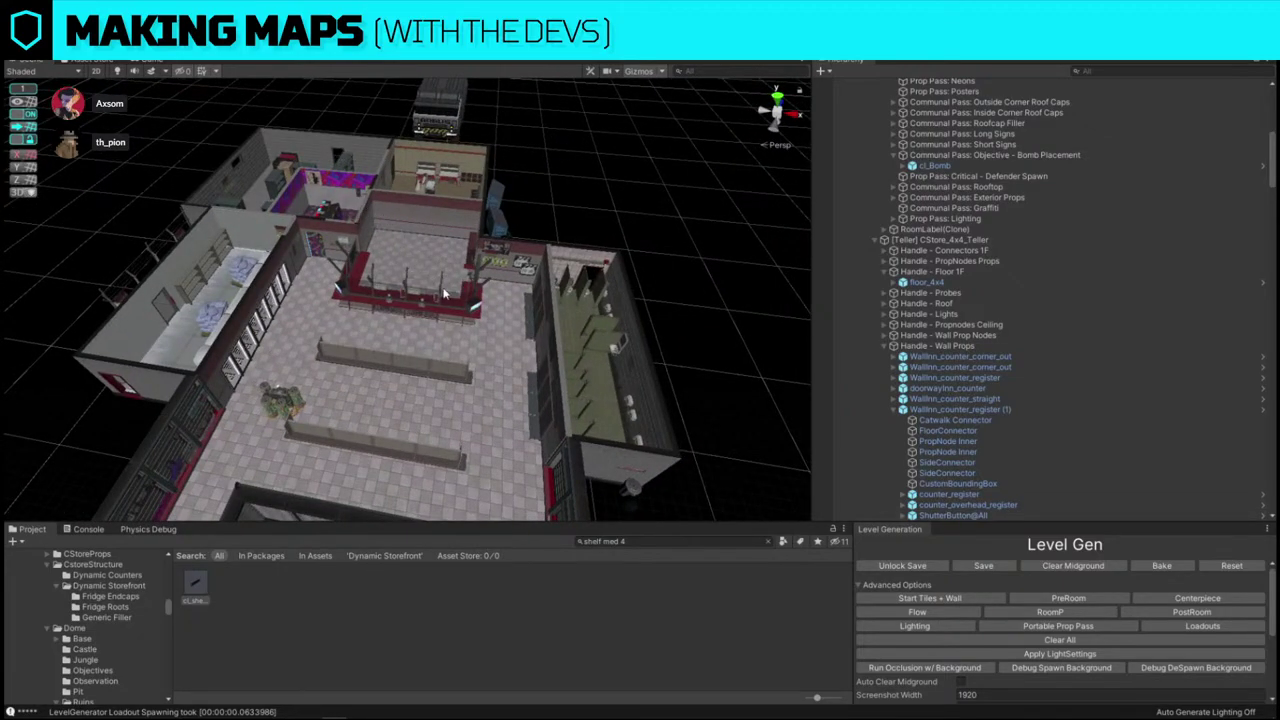
- Replace the WallInt_1x1_Breach between the teller room and the office, nearest the exterior wall, with DoorwayInt_Office
key("w")
right_click_drag(457, 287, 456, 357)
key("s")
left_click(413, 348)
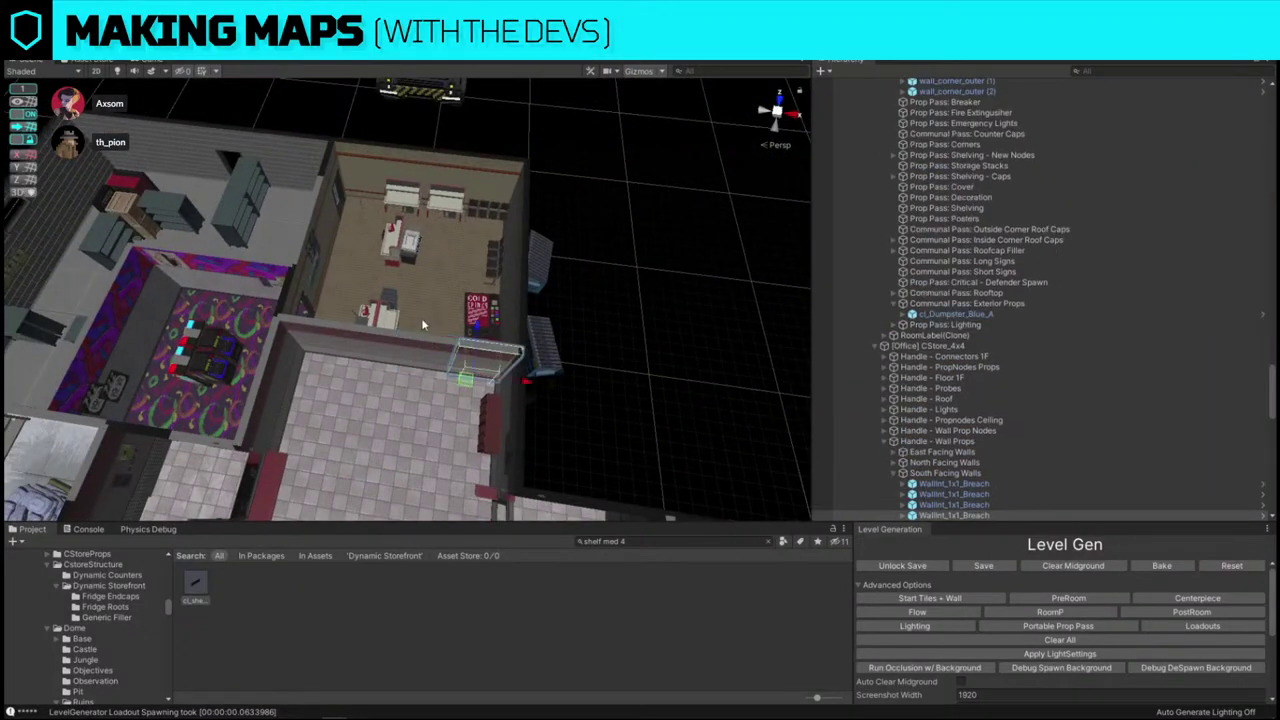
left_click(678, 541)
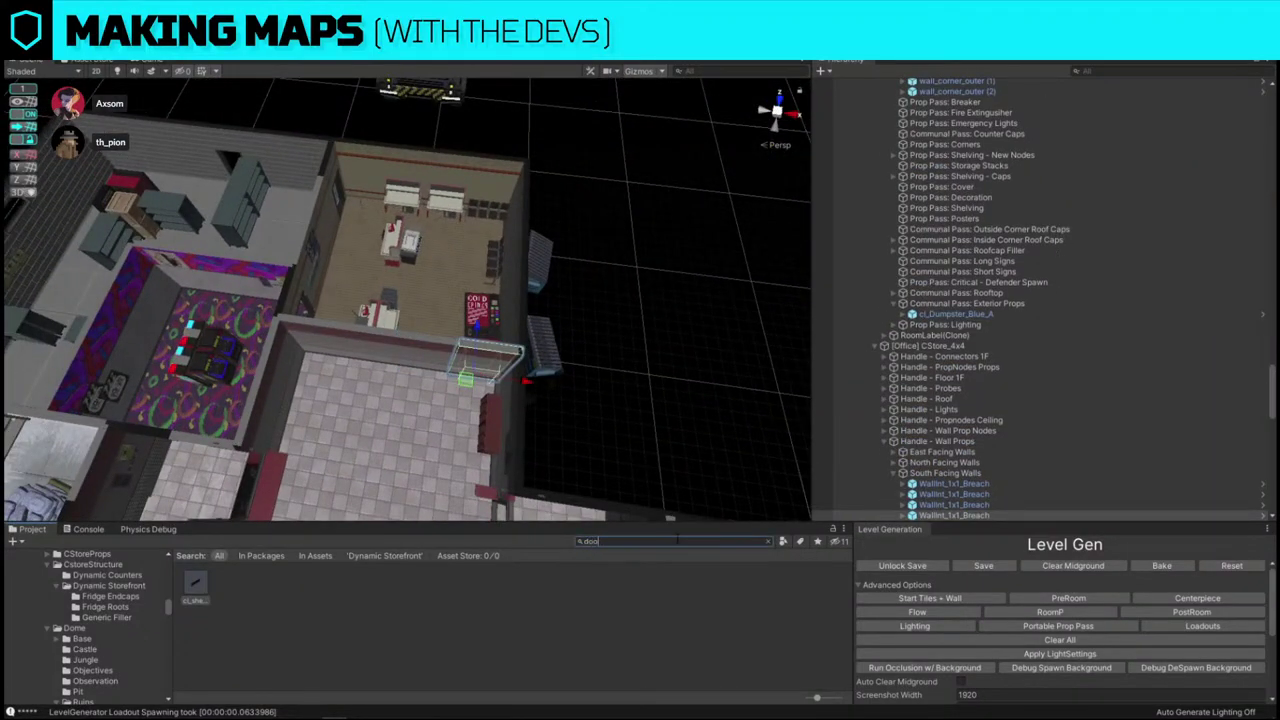
key("ctrl+shift+r")
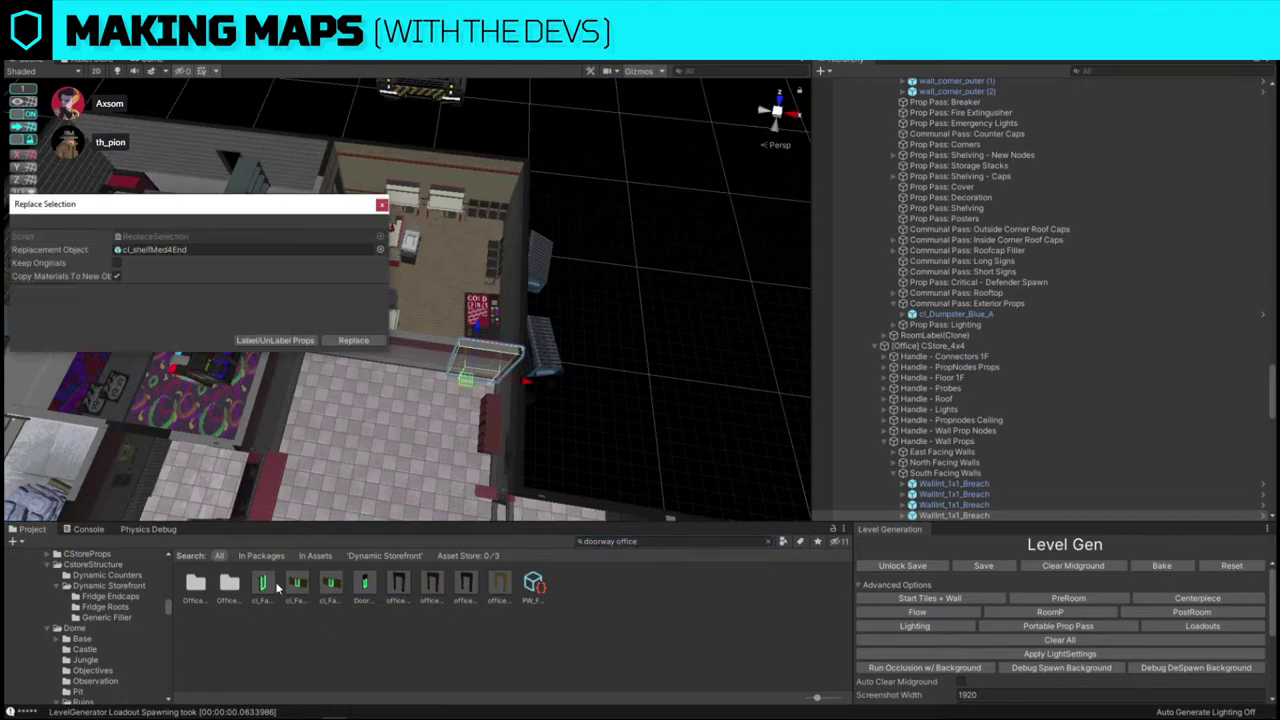
left_click_drag(362, 580, 223, 250)
left_click(370, 338)
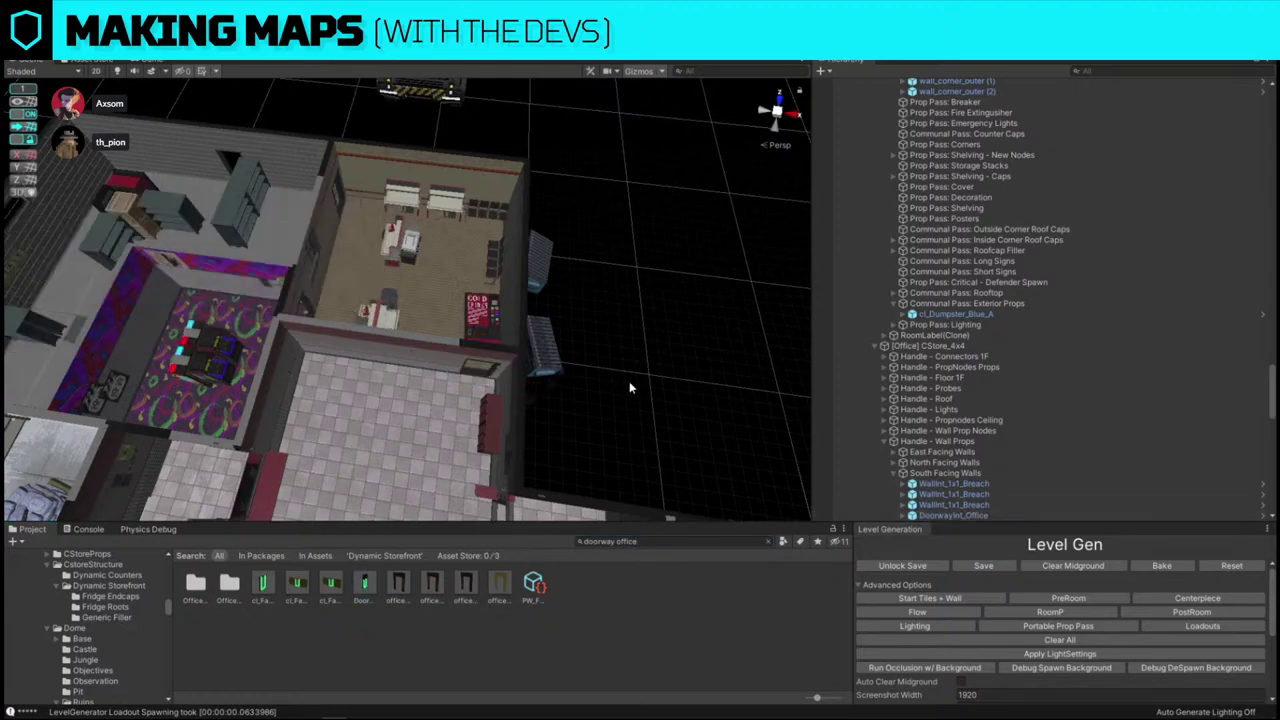
- Delete the cl_SodaMachine_Horizontal_A standing beside the new doorway in the office
left_click_drag(629, 381, 311, 436, "alt")
left_click(331, 511)
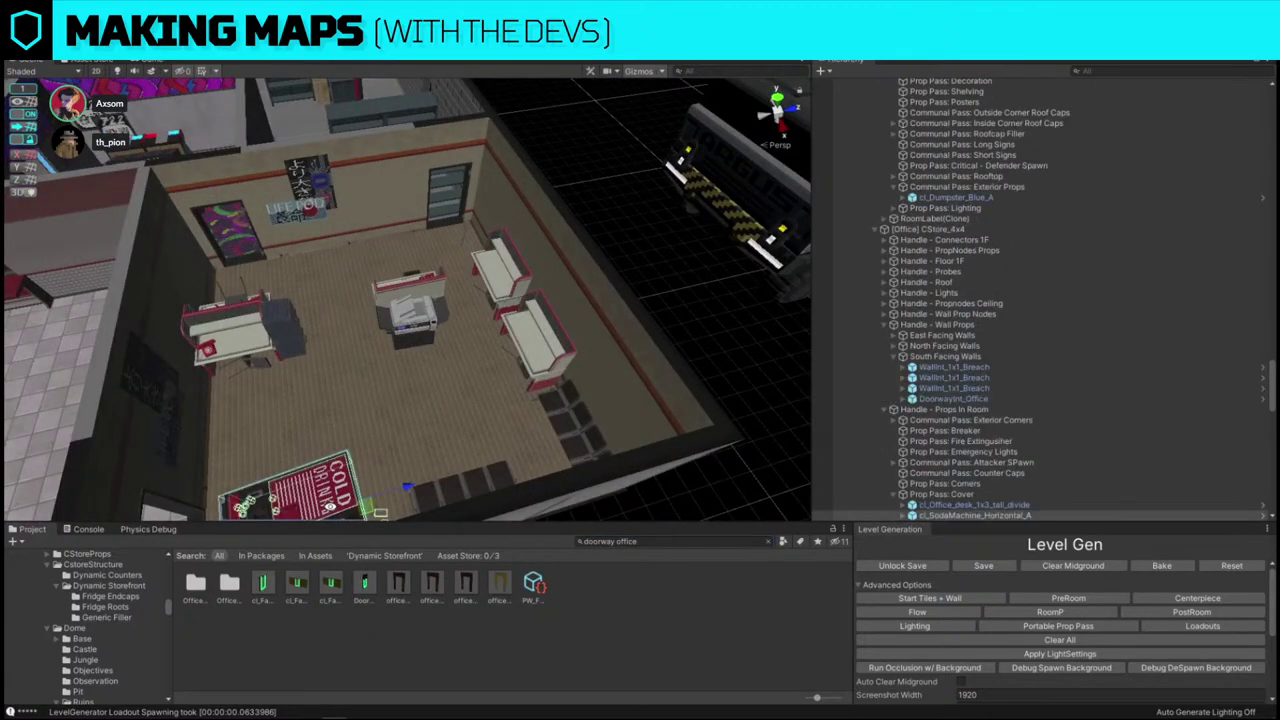
key("Delete")
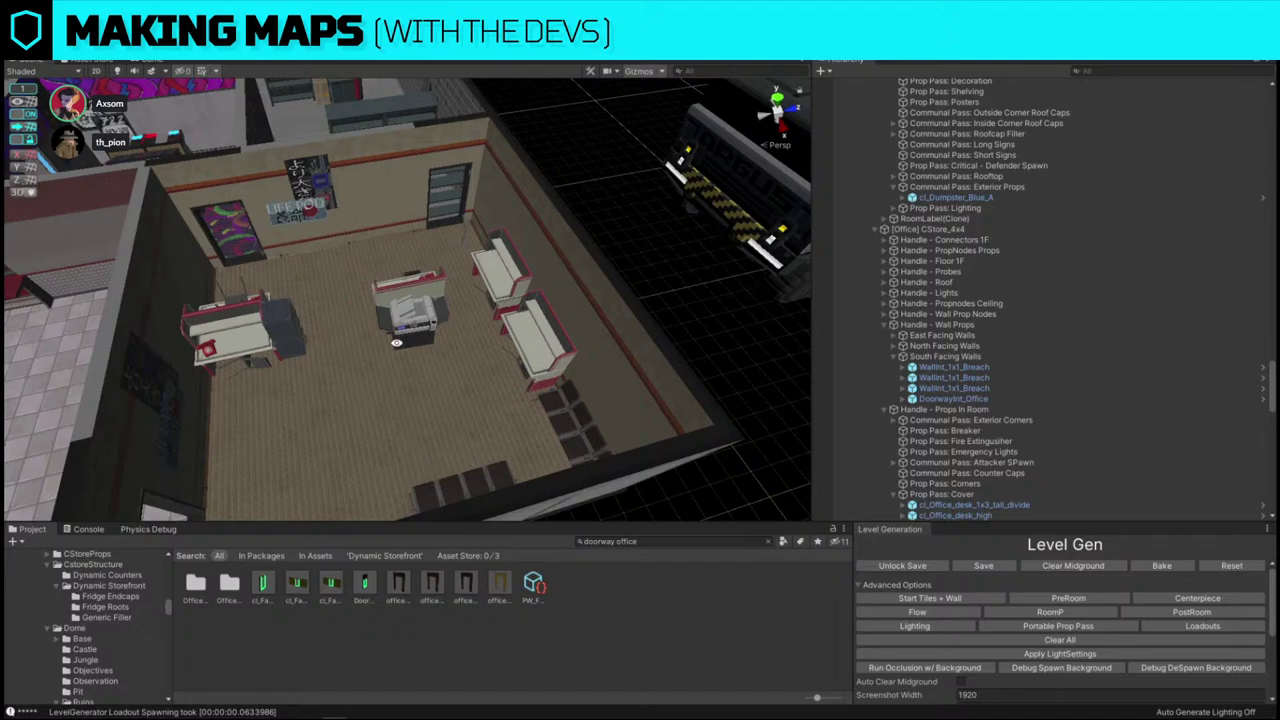
- Clear the office walls by deleting the chair row on the exterior side wall and both cl_Office_desk_high desks
left_click_drag(396, 342, 534, 349, "alt")
left_click(528, 355)
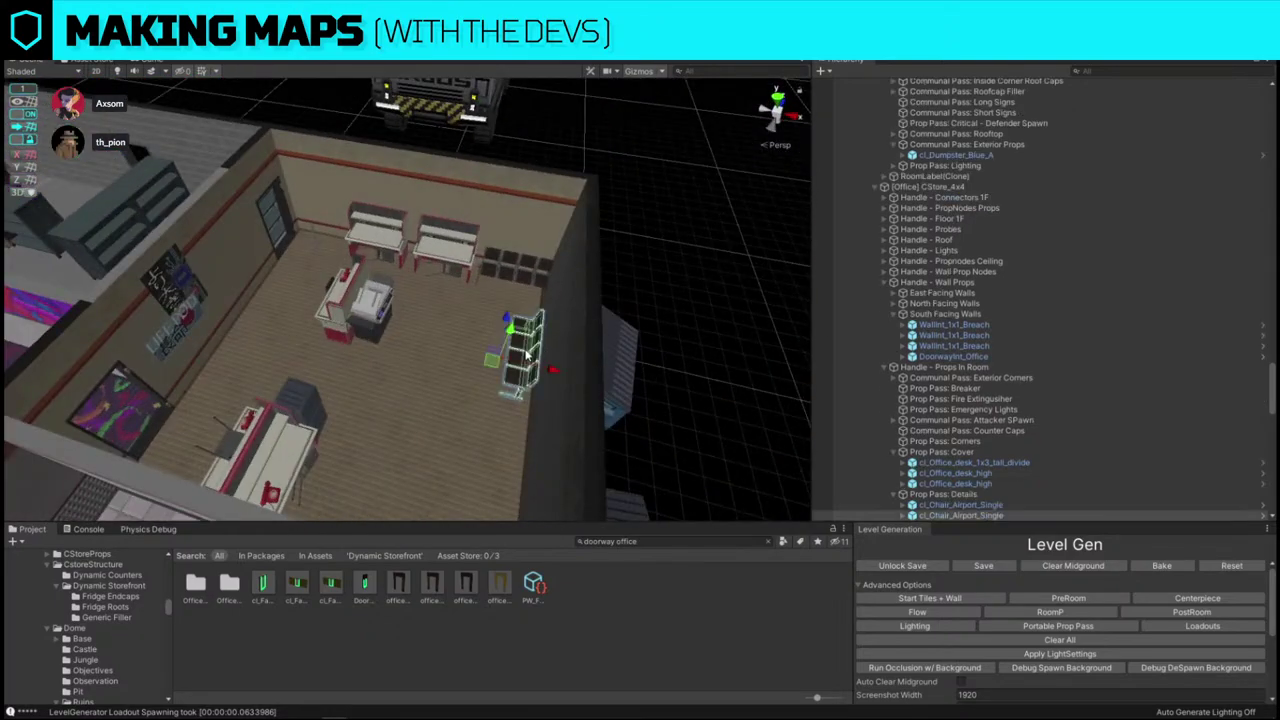
left_click(433, 255)
right_click_drag(586, 311, 363, 262)
key("w")
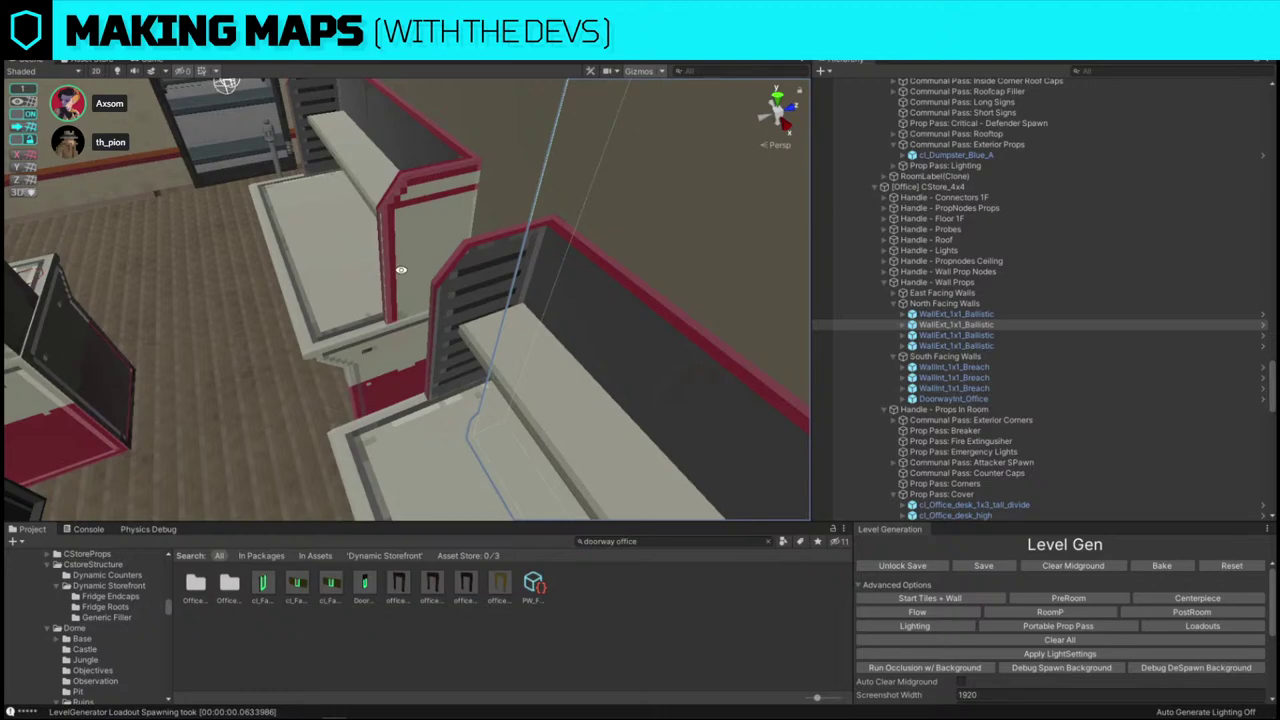
left_click(401, 276)
key("Delete")
left_click(403, 427)
right_click_drag(403, 427, 581, 310)
key("Delete")
- Find the corner chair row's prefab folder, OfficeProps, and replace the chairs with an office desk cluster with a filing cabinet
left_click(575, 313)
scroll(575, 313, "down", 6)
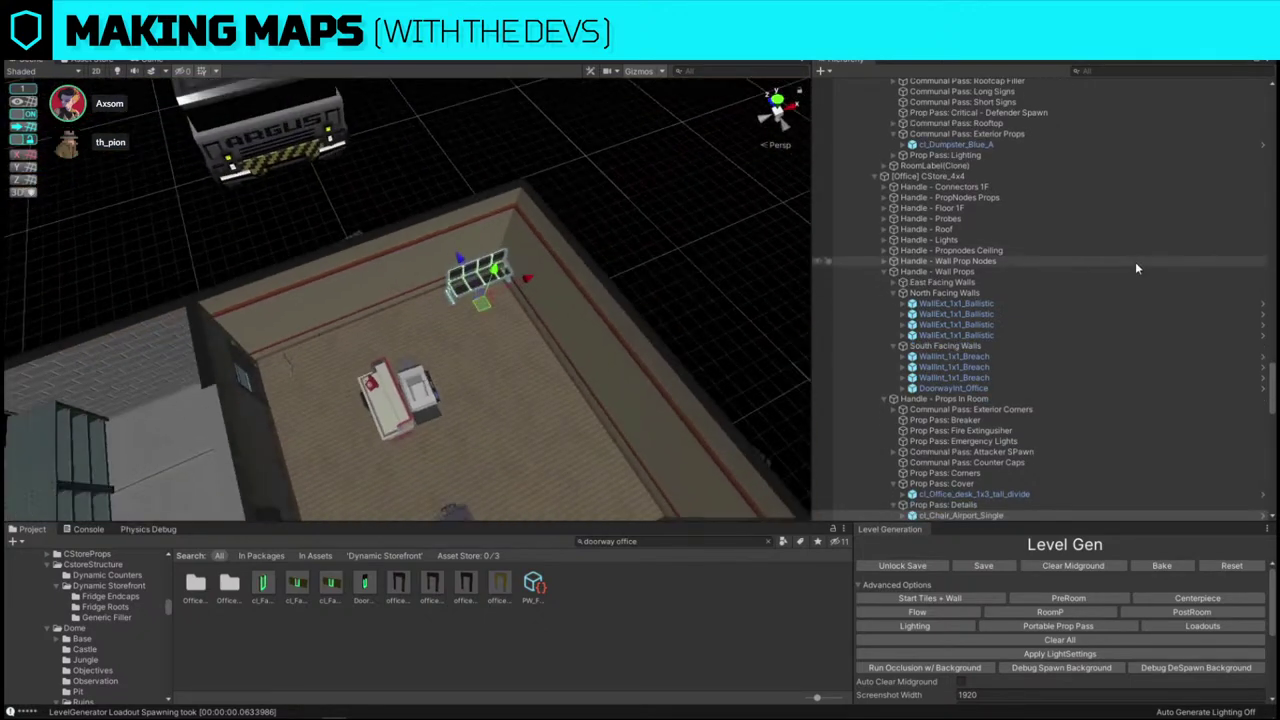
left_click(698, 541)
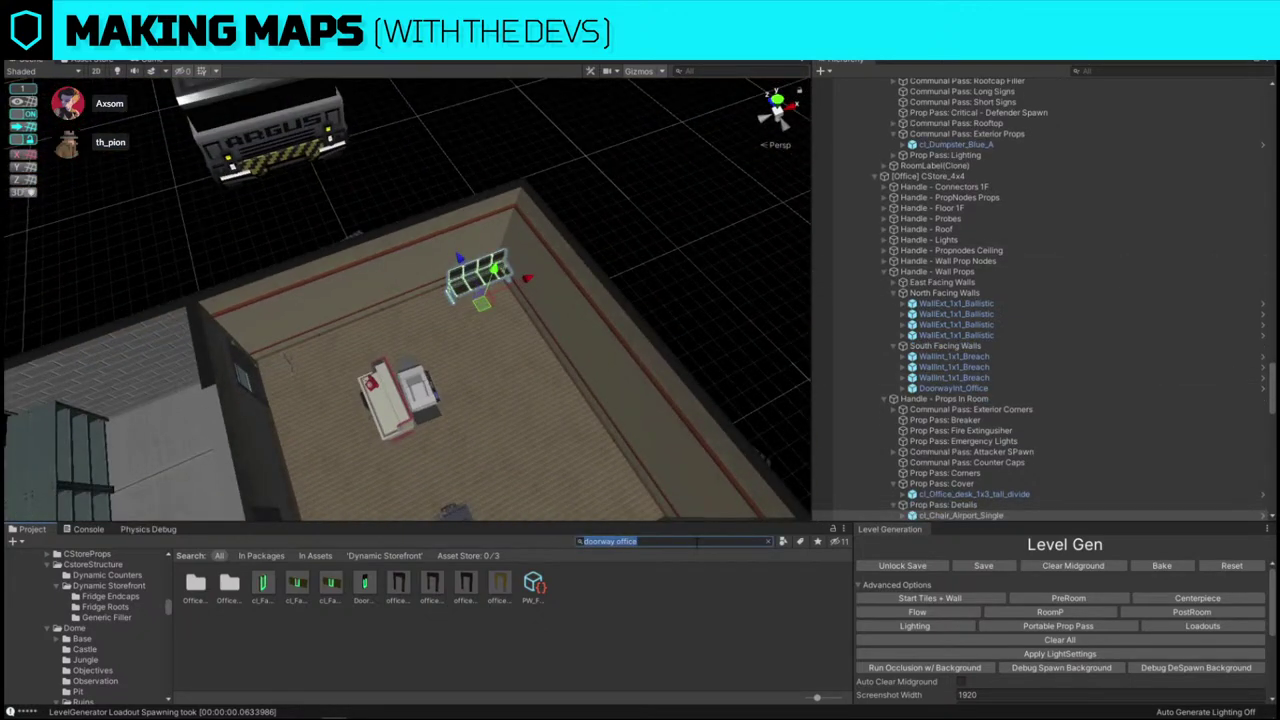
key("BackSpace")
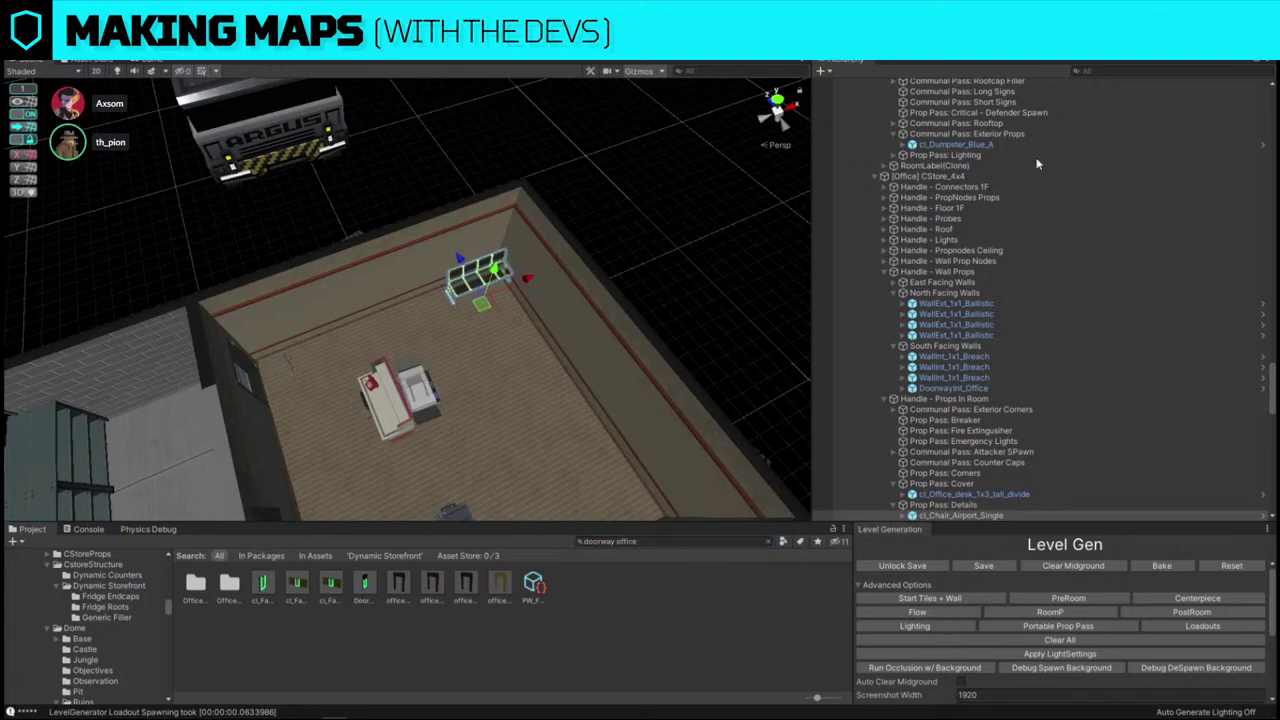
key("f")
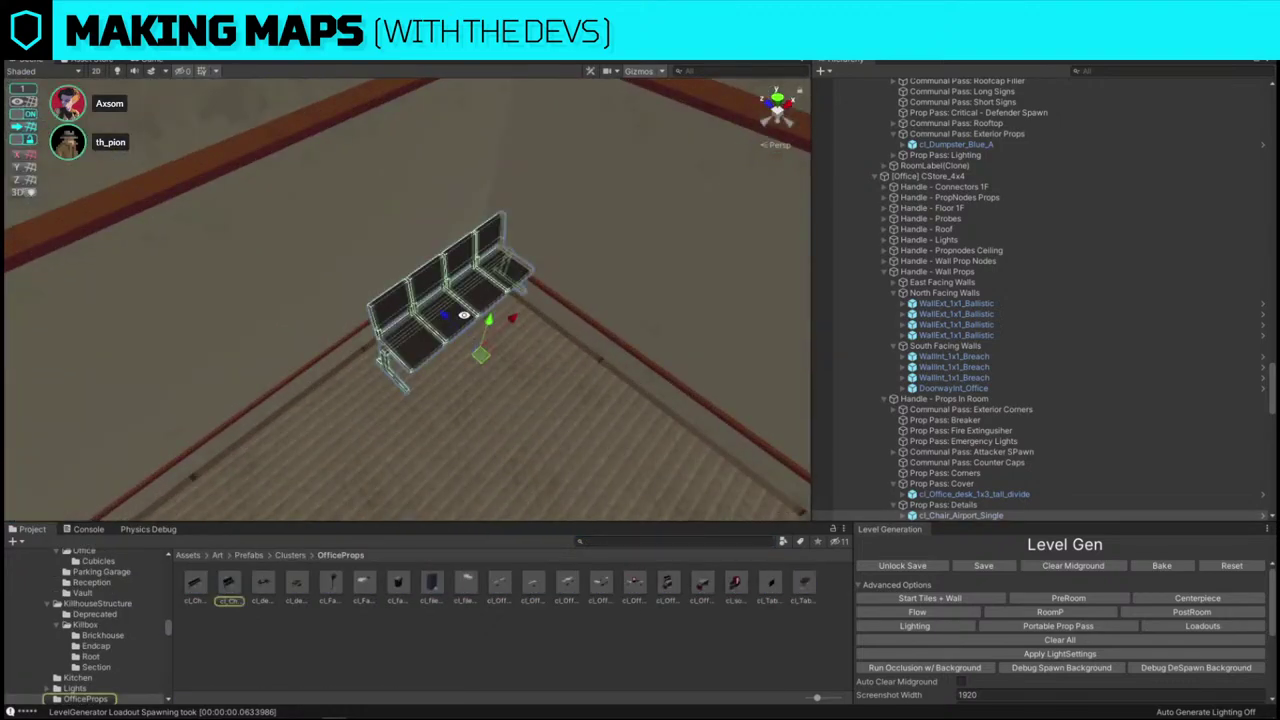
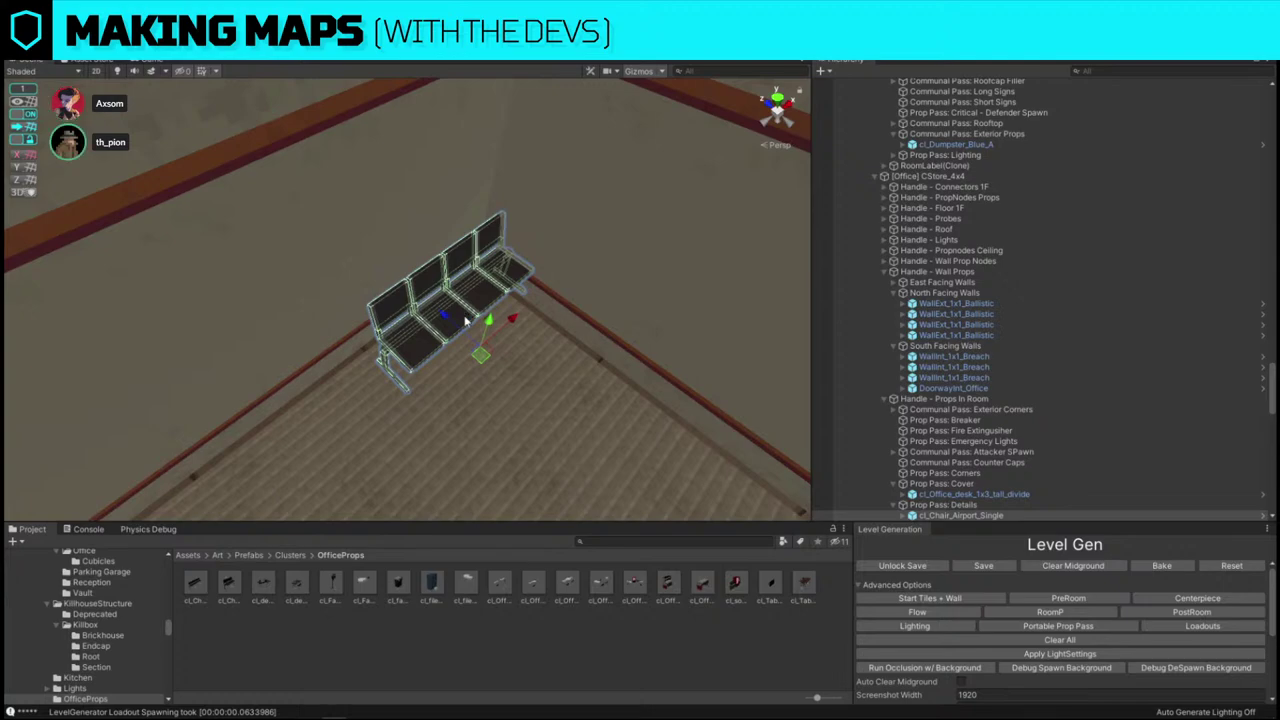
right_click_drag(478, 322, 526, 348)
key("ctrl+r")
left_click_drag(641, 583, 266, 258)
left_click(344, 340)
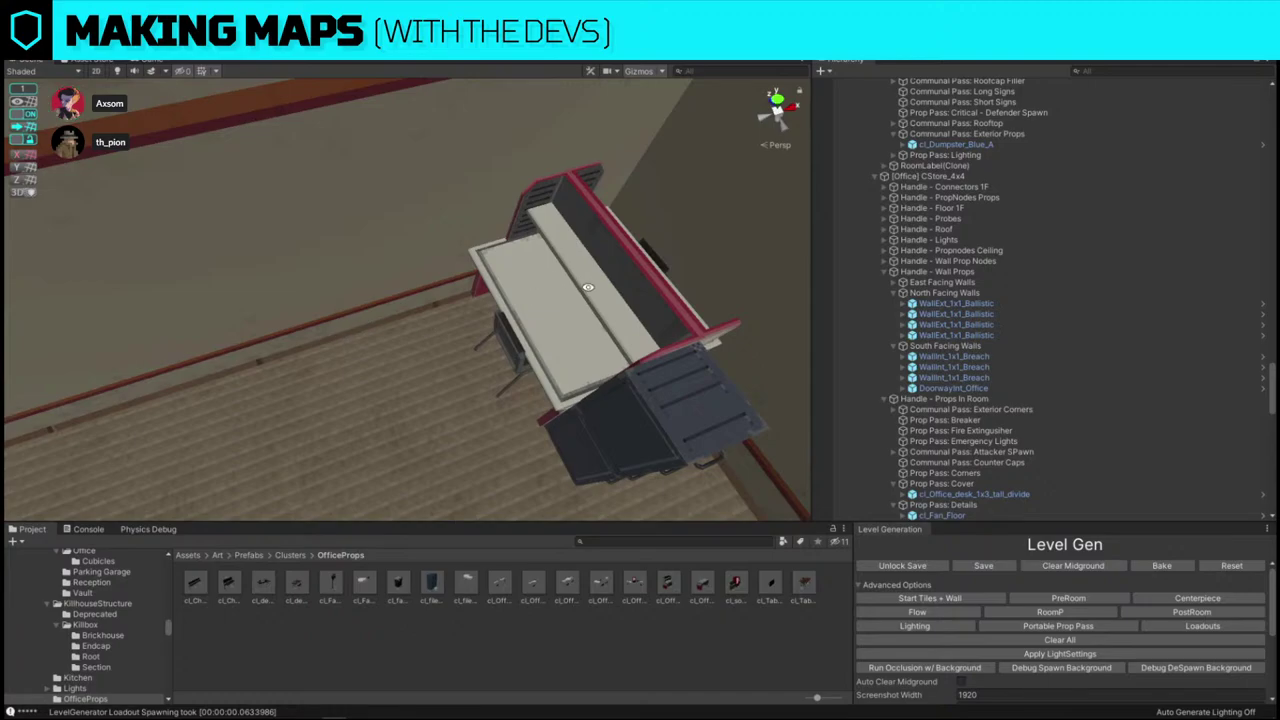
right_click_drag(577, 288, 560, 325)
scroll(560, 325, "down", 8)
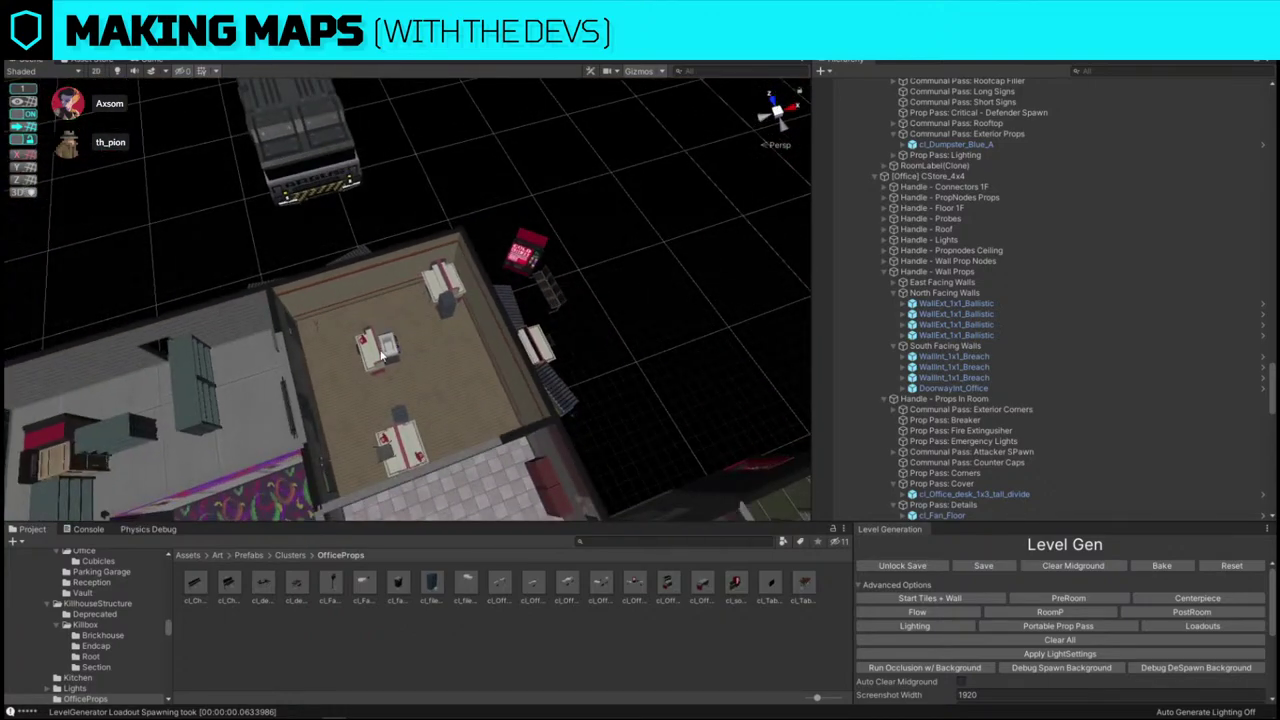
- Delete the cl_Office_desk_1x3_tall_divide cluster and move the cl_Office_Desk_3x3_Corner cluster so its desks, chairs and drinks machine sit inside the office
left_click(385, 355)
key("Delete")
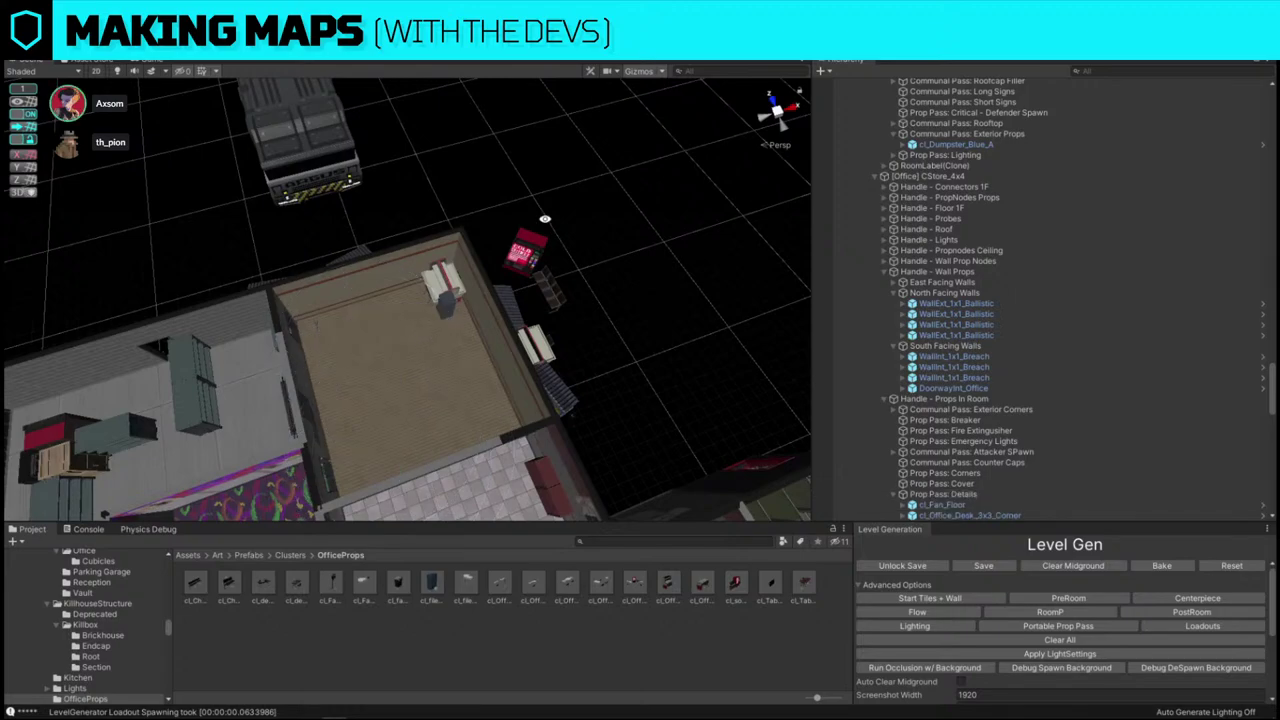
left_click(540, 245)
key("f")
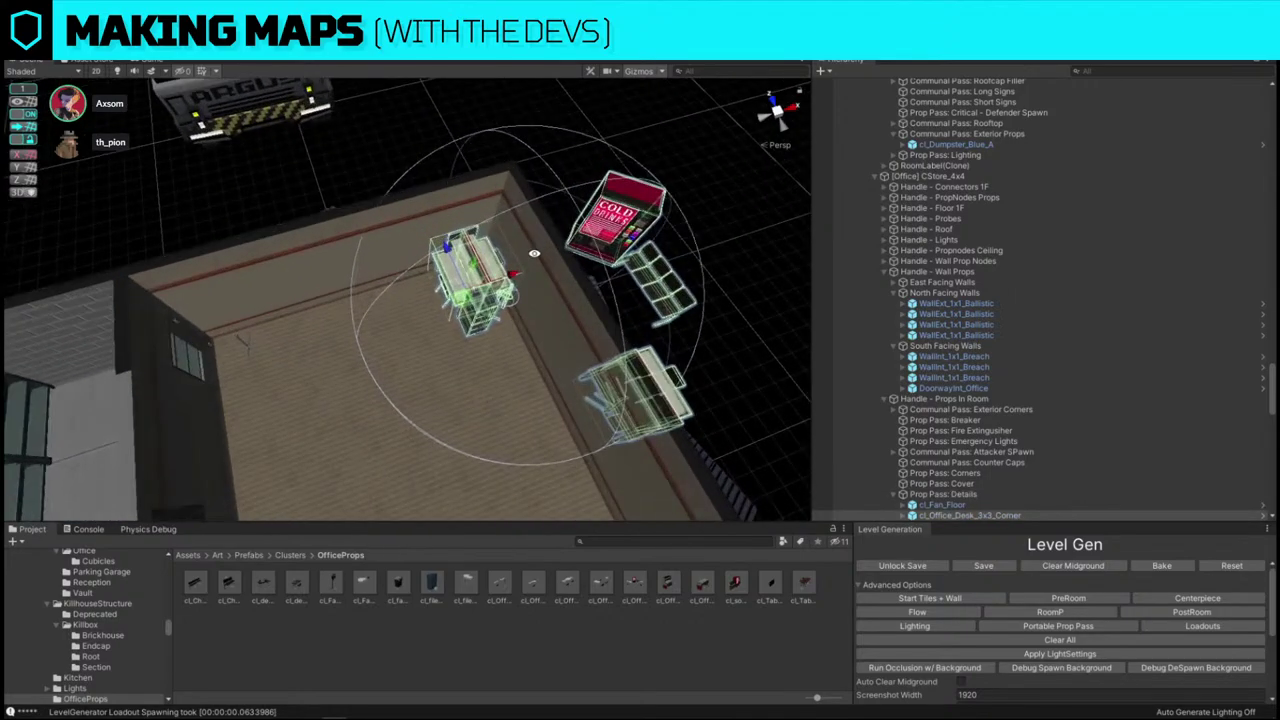
left_click_drag(521, 273, 382, 318)
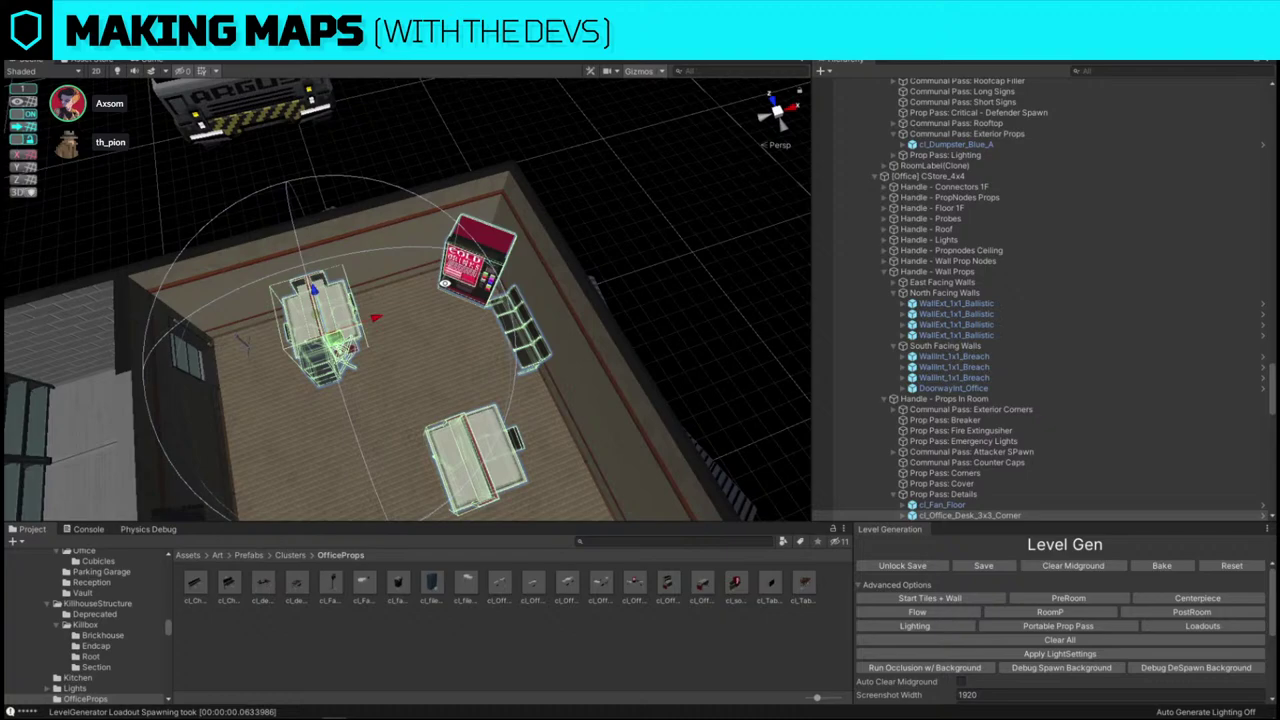
left_click(672, 204)
right_click_drag(672, 204, 320, 266)
scroll(536, 252, "up", 3)
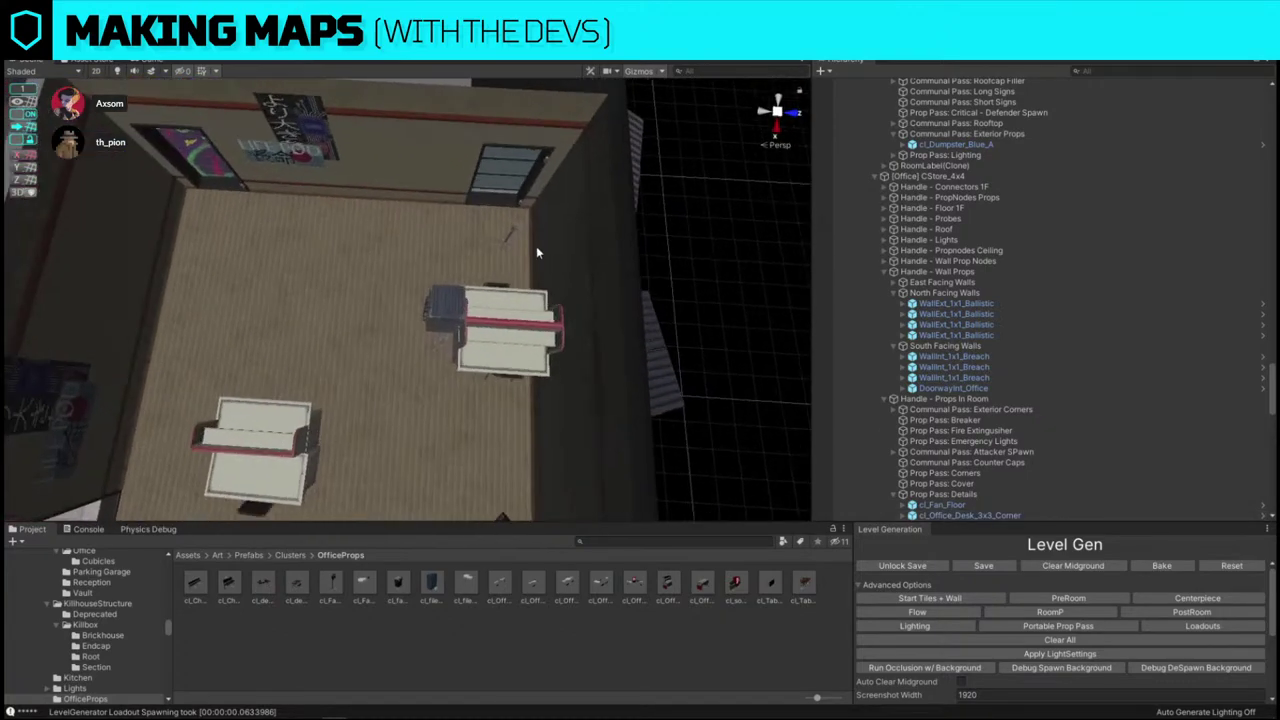
- Move the cl_Fan_Floor away from the desk with the filing cabinet, out into the open office floor
left_click(505, 238)
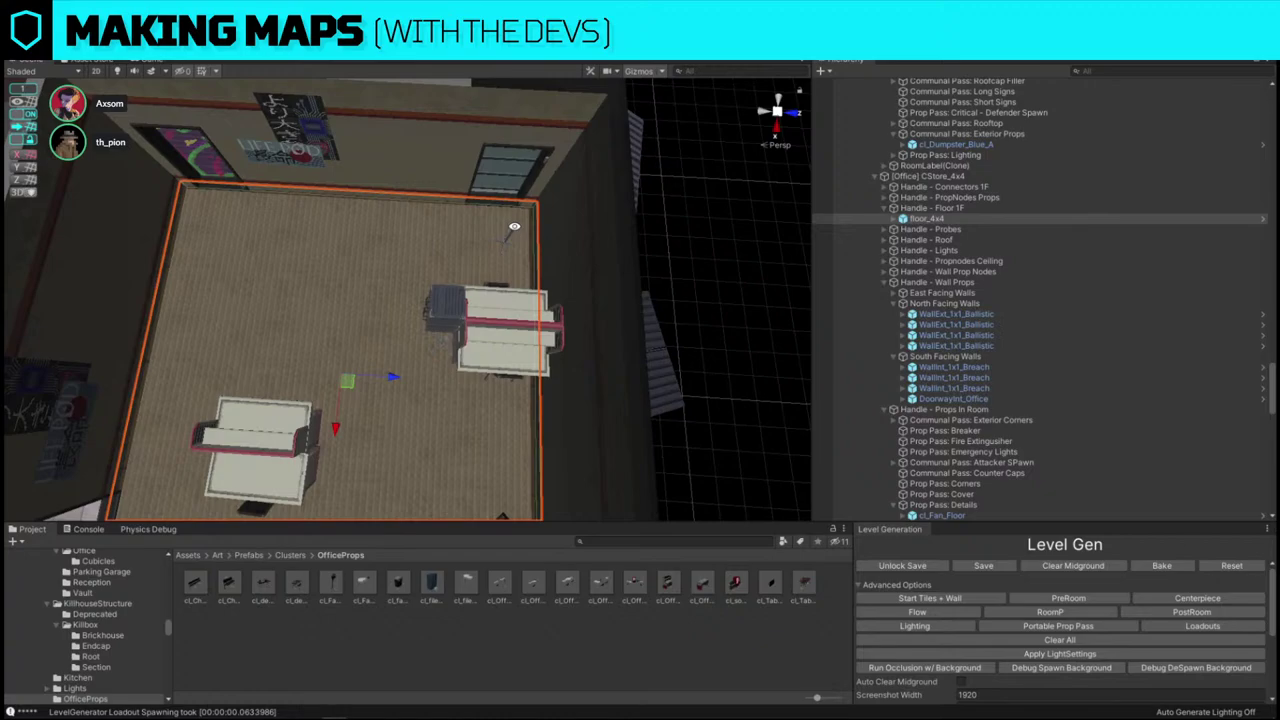
left_click_drag(514, 226, 544, 248, "alt")
scroll(544, 248, "up", 5)
scroll(543, 246, "down", 2)
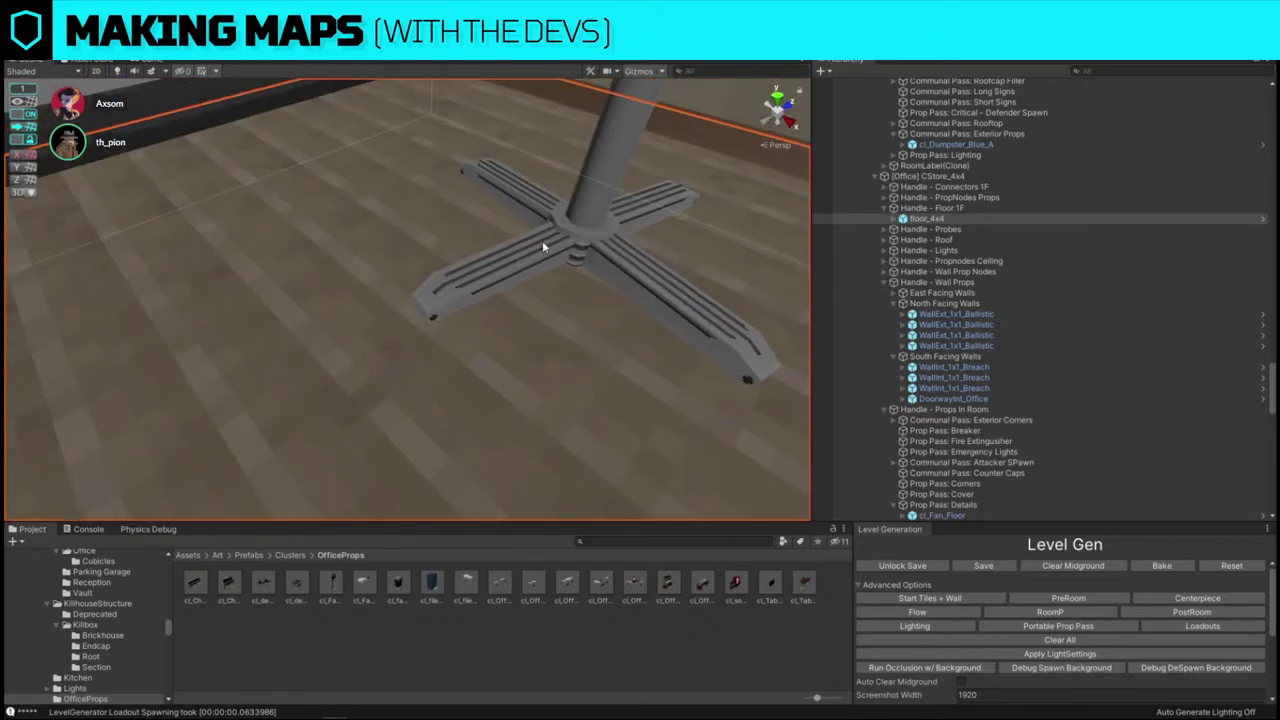
left_click(590, 207)
scroll(590, 207, "down", 8)
left_click_drag(590, 207, 440, 279, "alt")
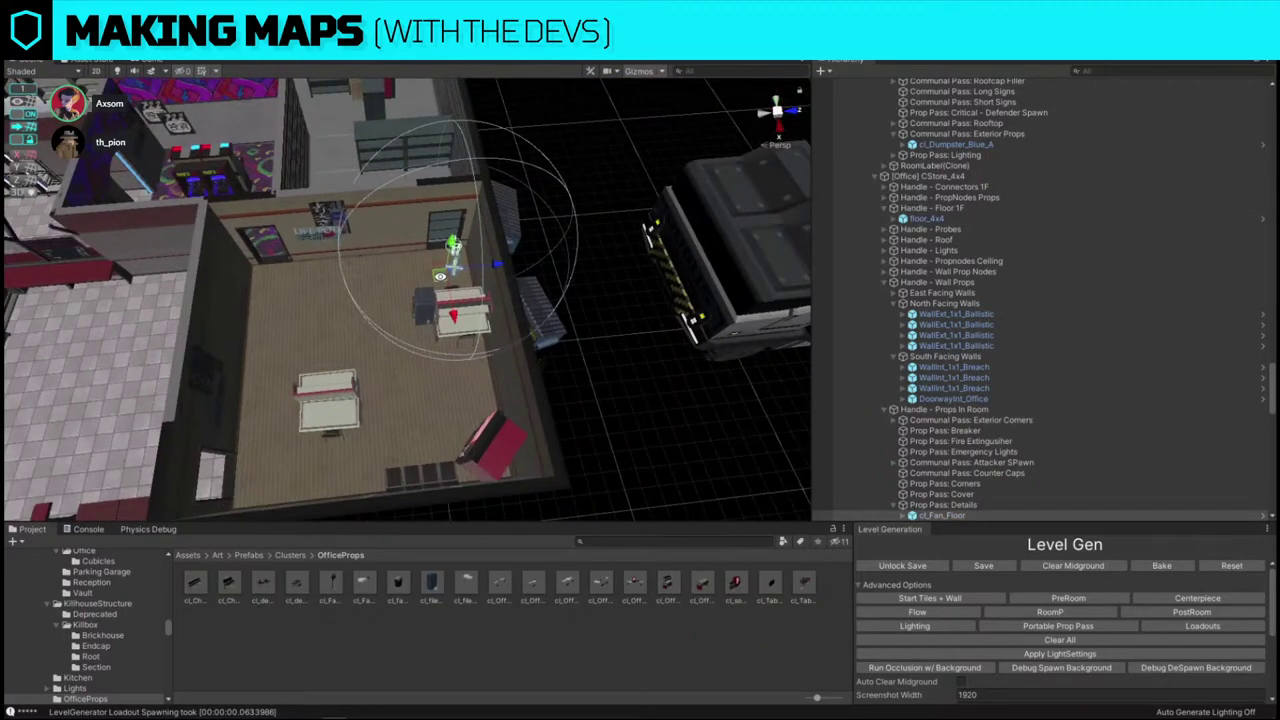
scroll(588, 273, "up", 6)
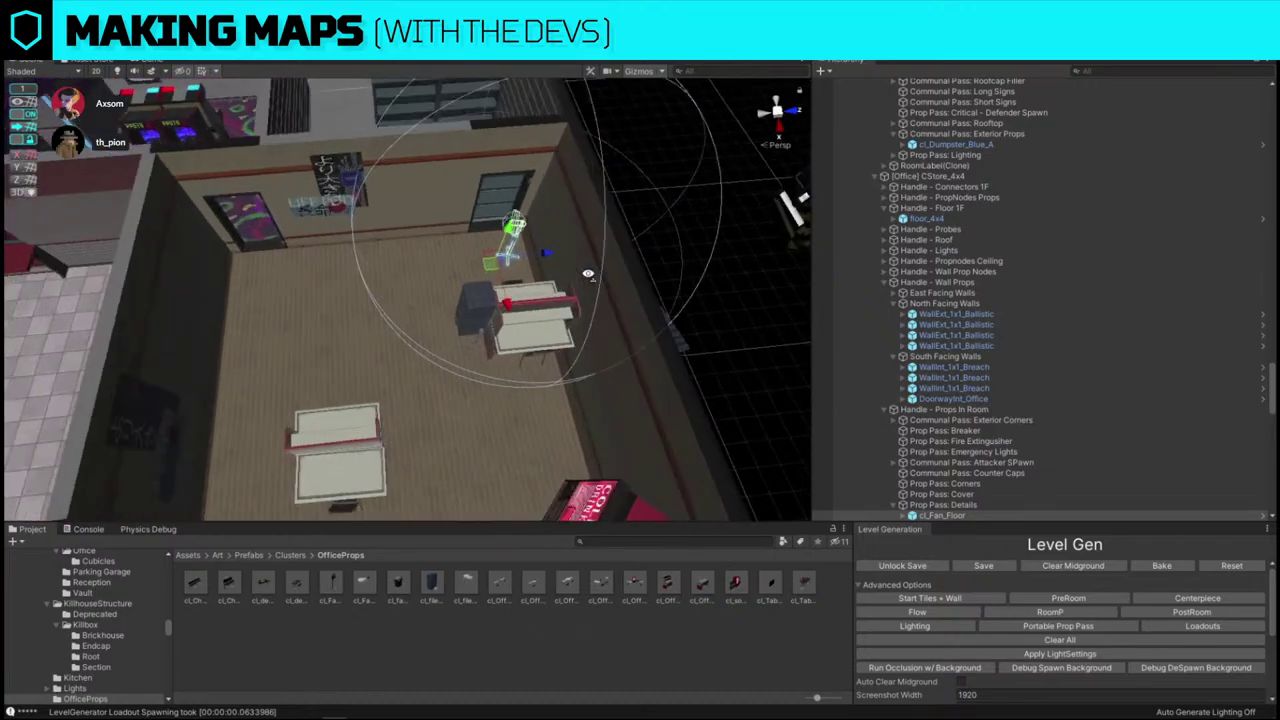
left_click_drag(591, 236, 393, 239)
- Examine the two WallInn_counter_corner_out pieces of the teller counter from inside the teller room
right_click_drag(393, 238, 297, 288)
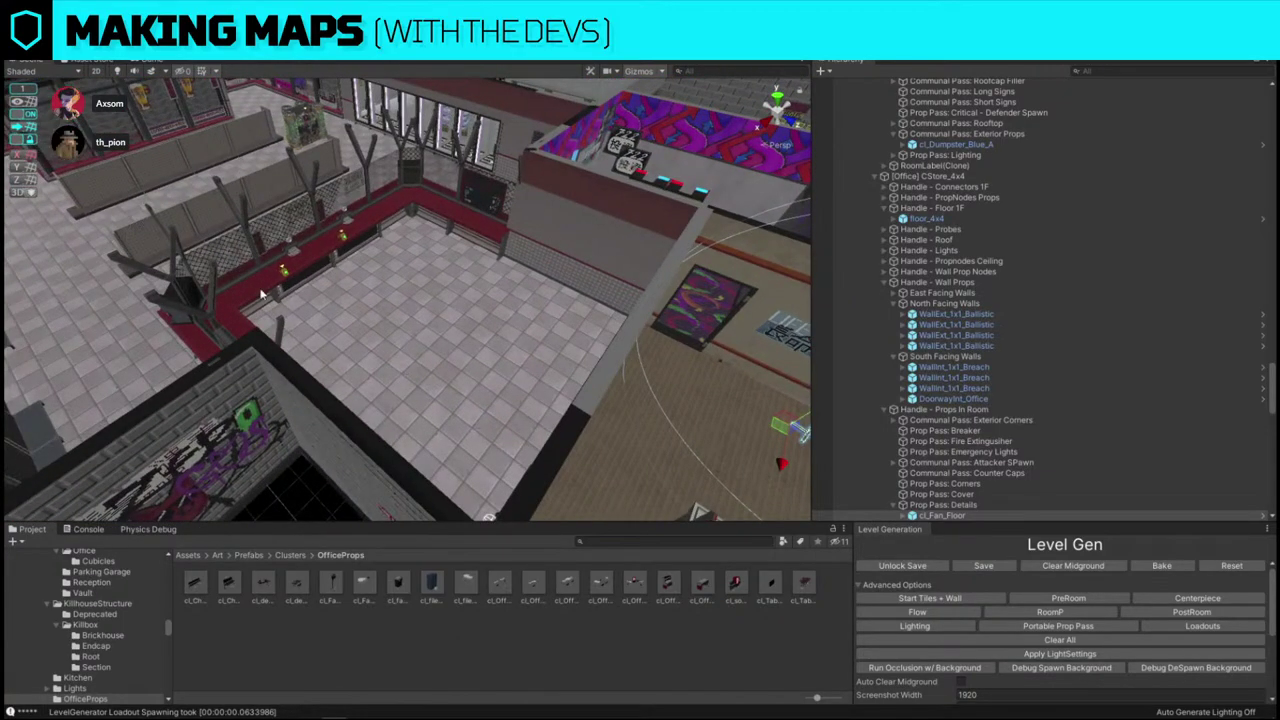
left_click(259, 287)
right_click_drag(429, 282, 613, 310)
left_click(613, 310, "shift")
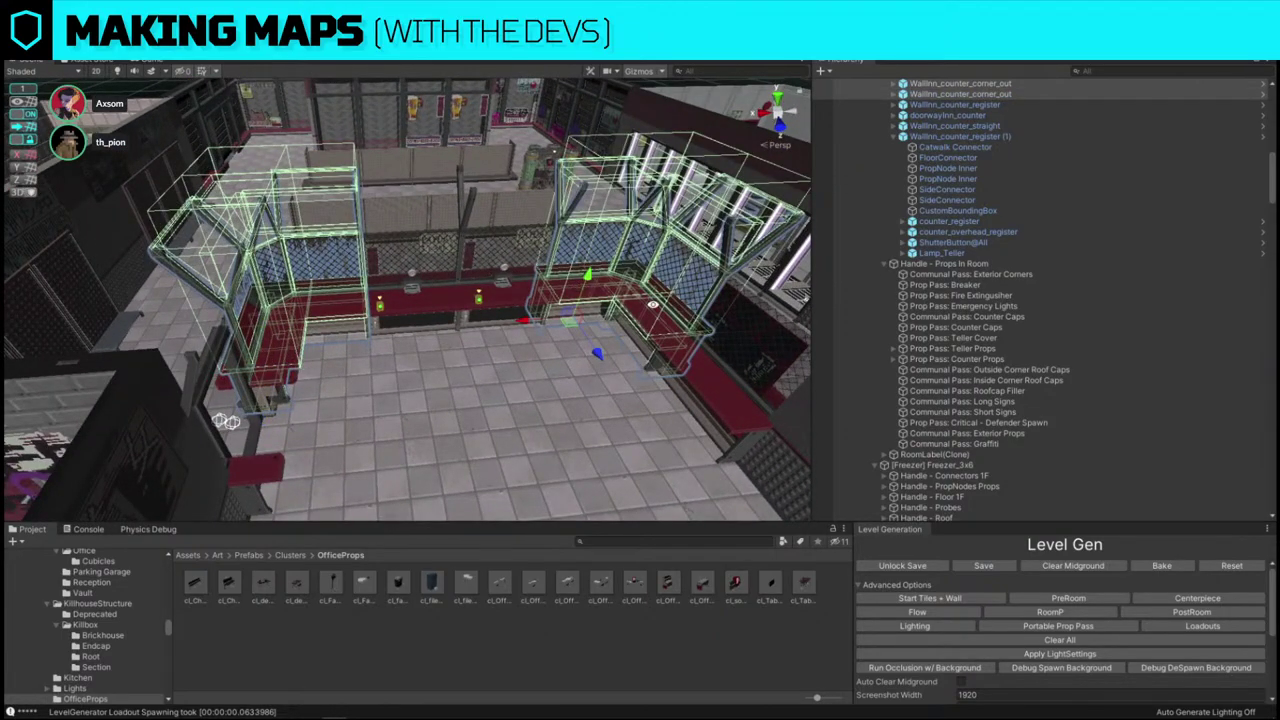
right_click_drag(652, 303, 470, 288)
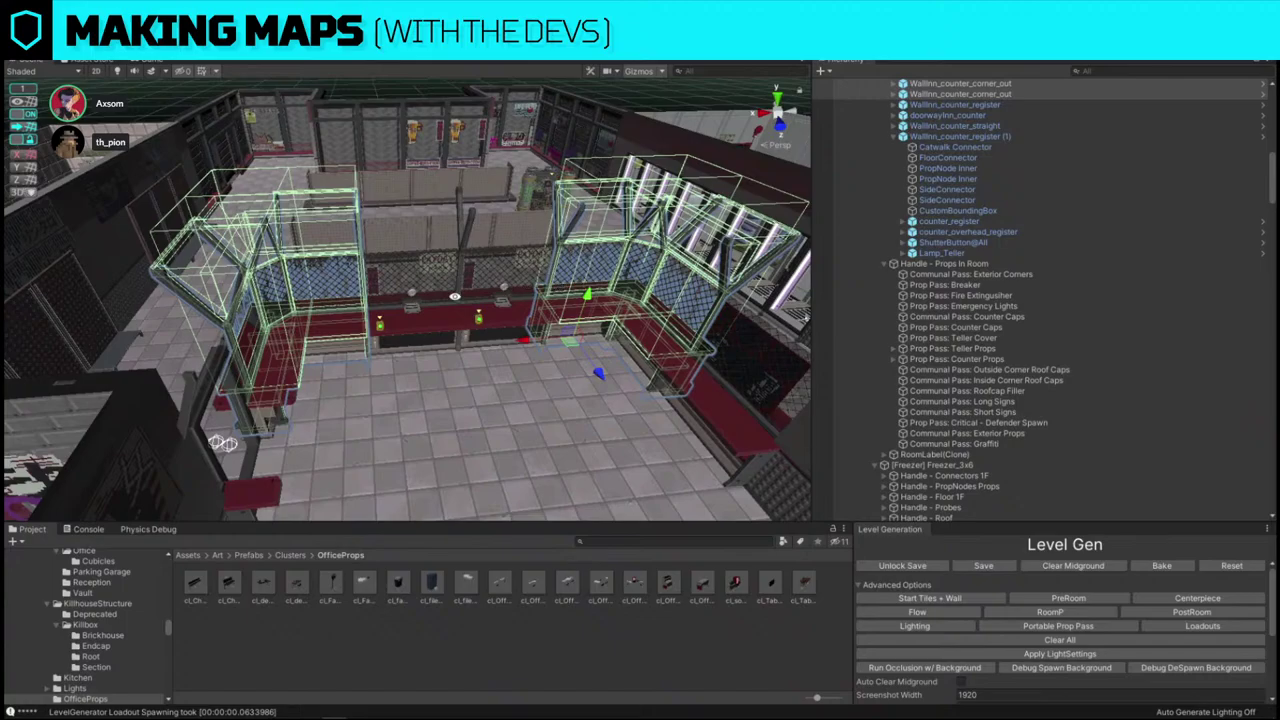
scroll(378, 280, "down", 3)
left_click_drag(378, 280, 323, 206, "alt")
- Unpack the WallInn_counter_register (1) prefab in the teller counter and delete its ShutterButton@All
left_click(392, 149)
scroll(417, 213, "up", 3)
scroll(323, 206, "up", 3)
left_click(518, 332)
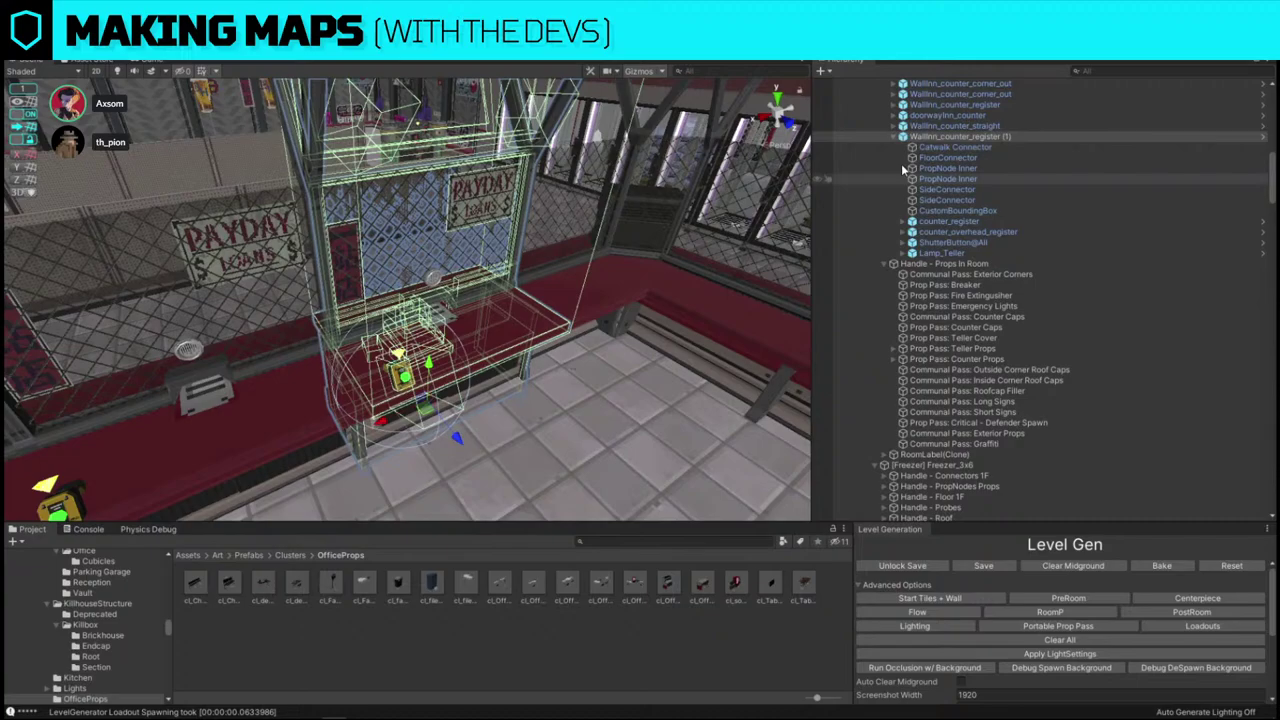
right_click(956, 137)
left_click(1008, 288)
right_click_drag(640, 280, 580, 294)
left_click(635, 273)
key("Delete")
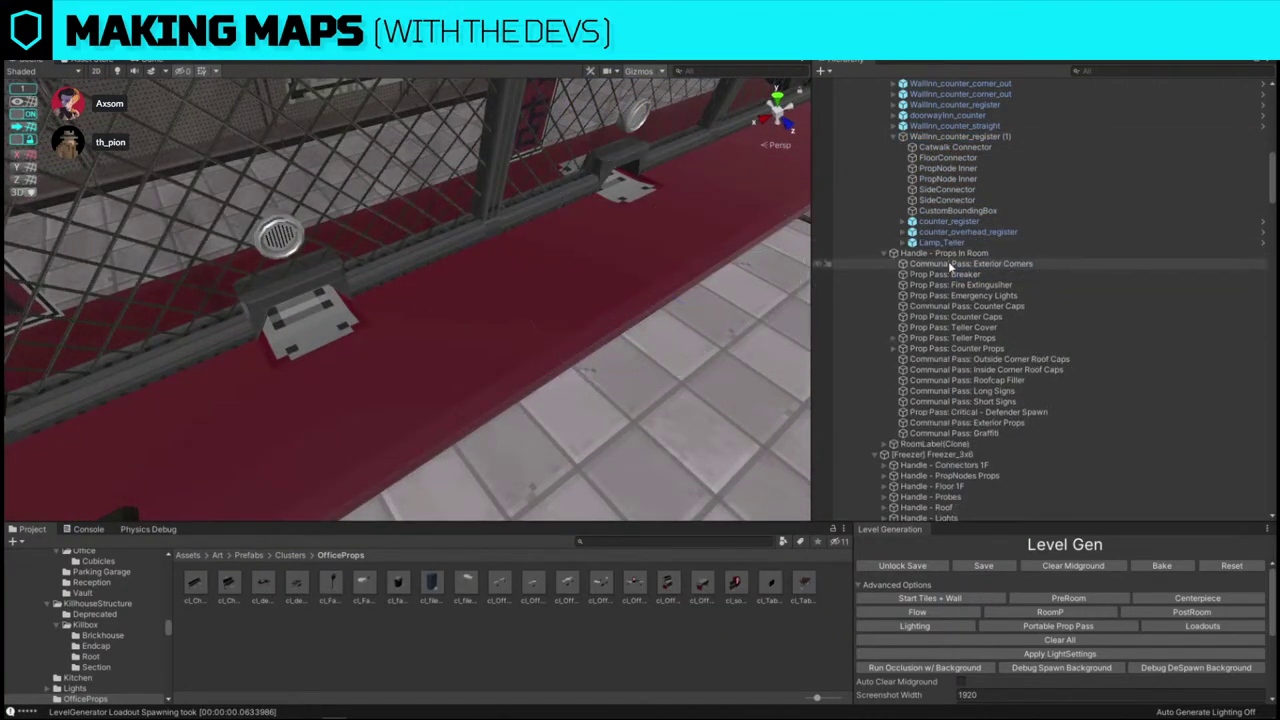
- Return to the office and delete the cl_Fan_Floor standing on the open floor
scroll(509, 211, "down", 6)
right_click_drag(509, 211, 719, 170)
right_click_drag(597, 174, 453, 330)
scroll(480, 306, "up", 3)
left_click(381, 291)
key("Delete")
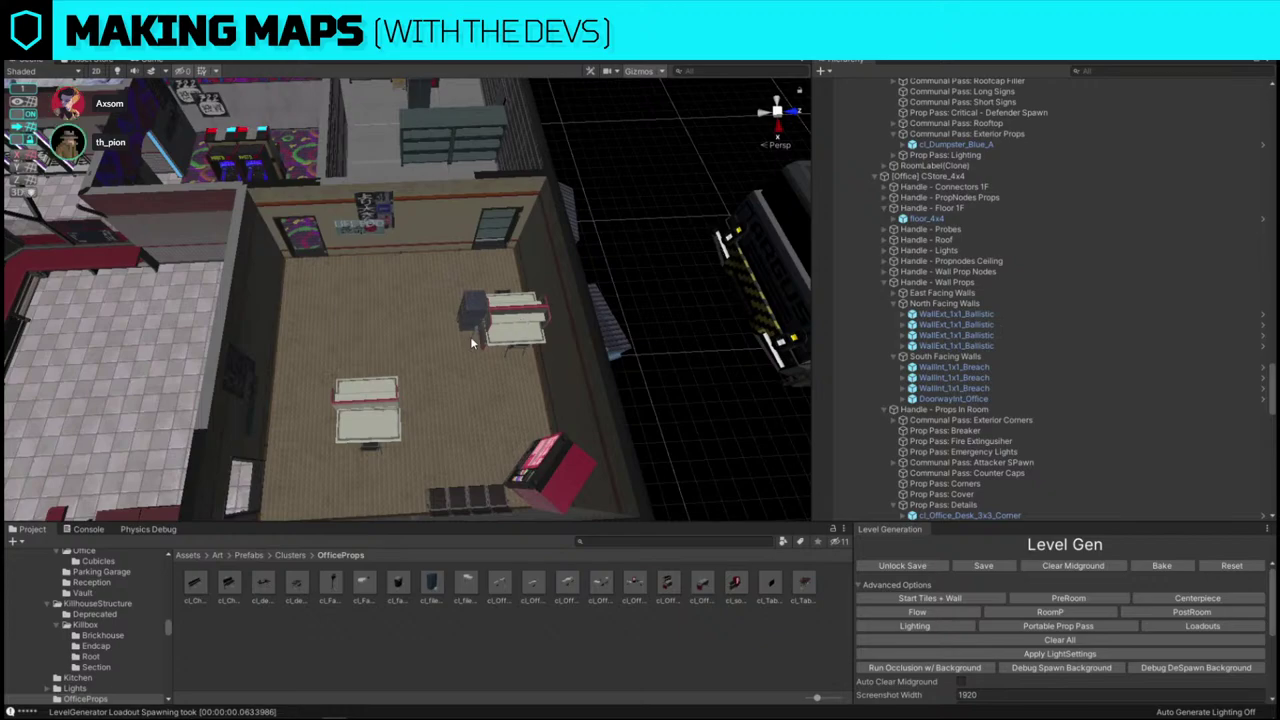
- Duplicate the cl_Office_Desk_3x3_Corner cluster, offset the copy into the room, and replace it with cl_faxMachine
left_click(475, 340)
key("ctrl+d")
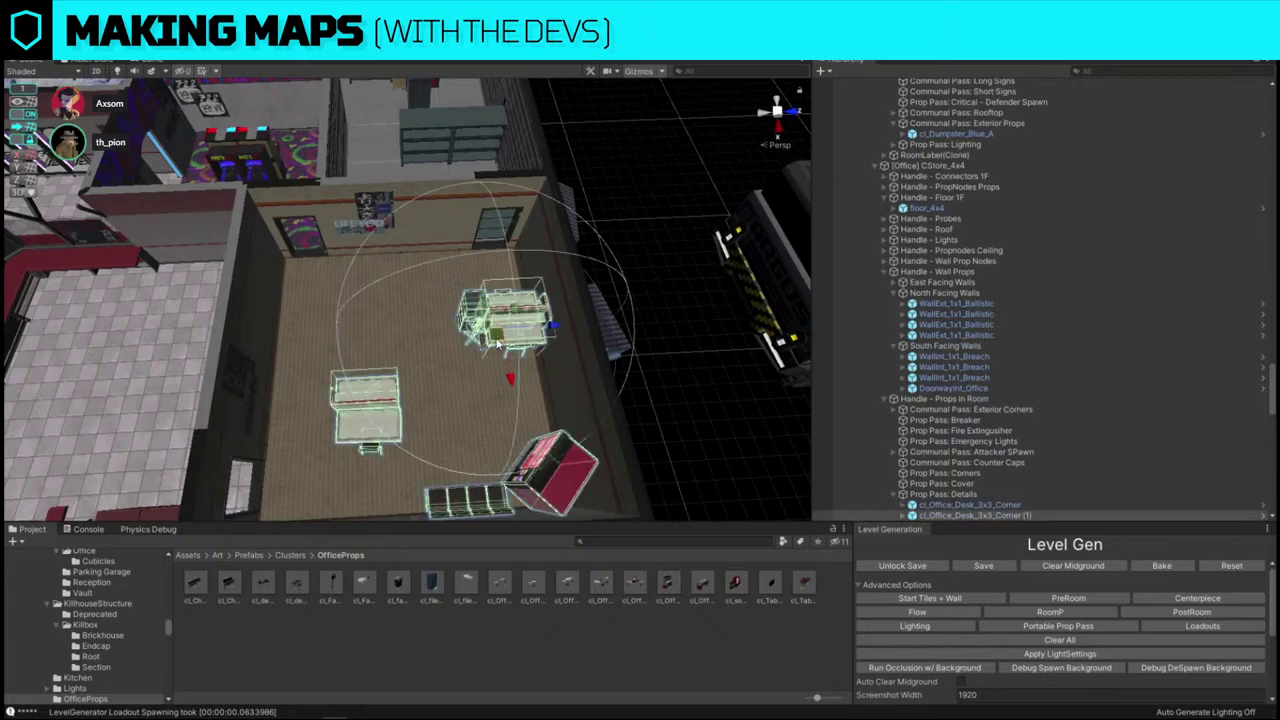
left_click_drag(497, 342, 423, 298)
scroll(953, 620, "down", 3)
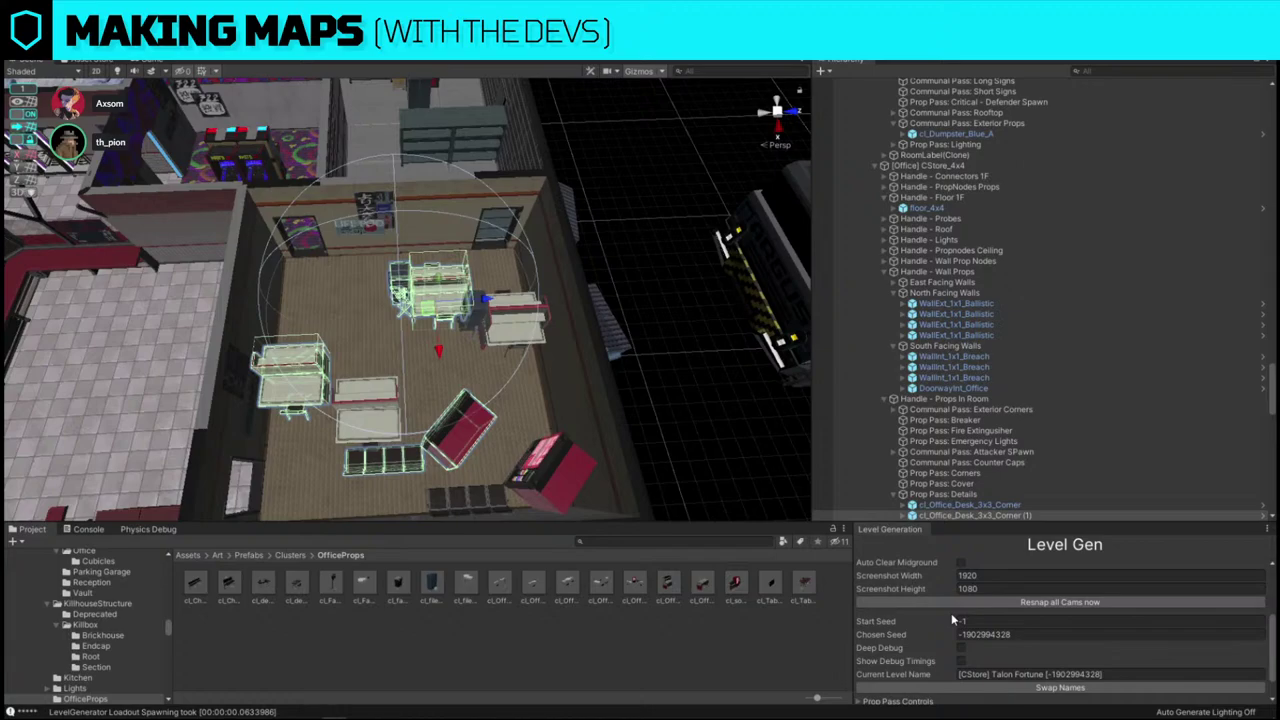
key("ctrl+shift+r")
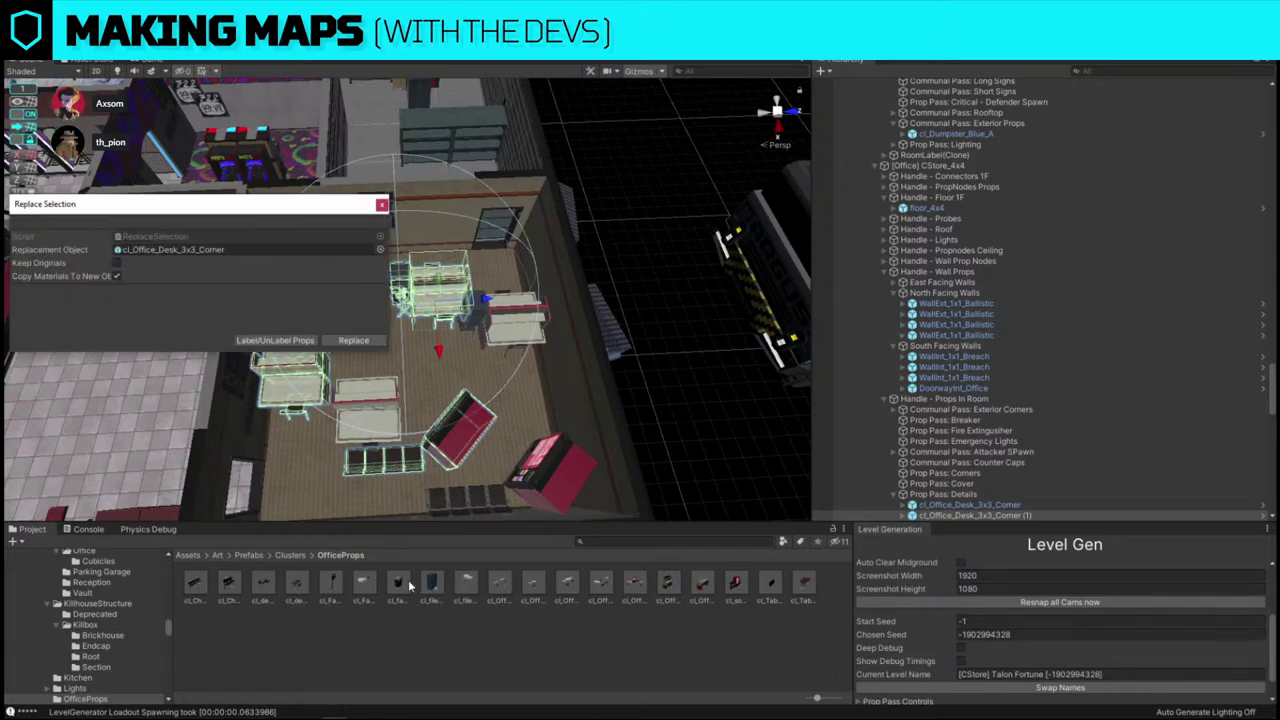
left_click_drag(406, 584, 214, 246)
left_click(353, 341)
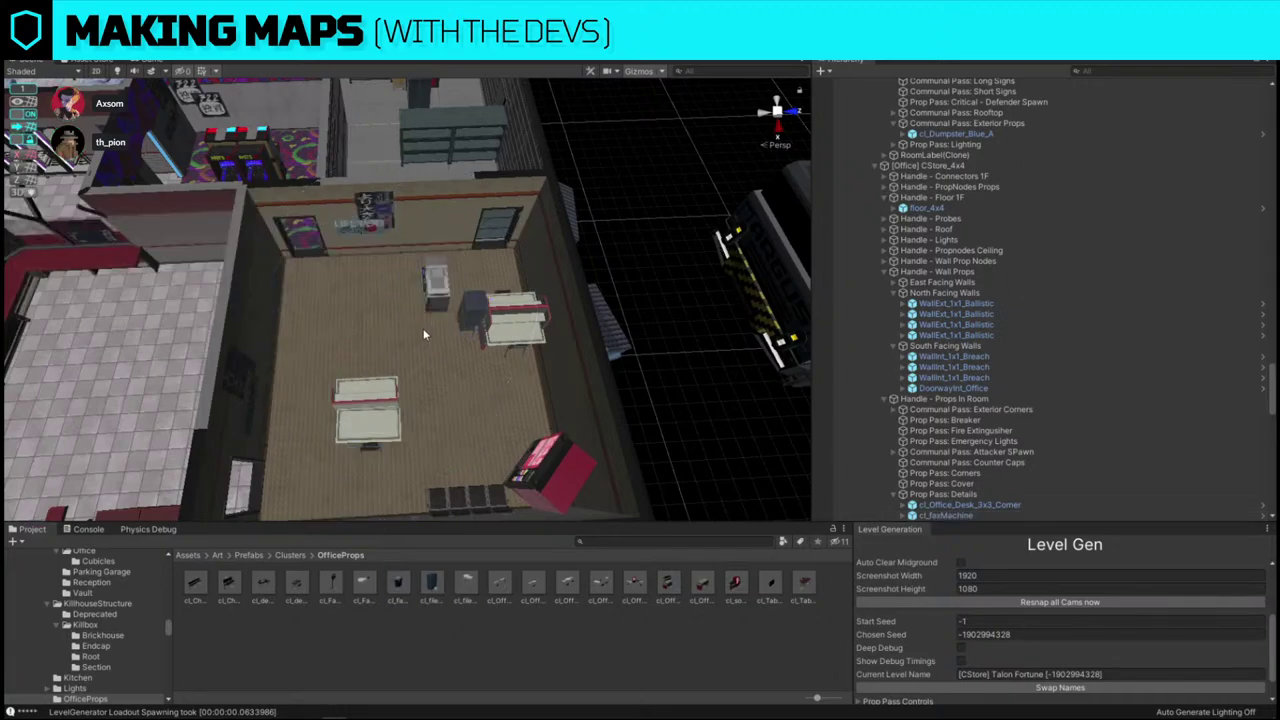
- Rotate the fax machine and move it against the poster wall between the two office doorways
key("f")
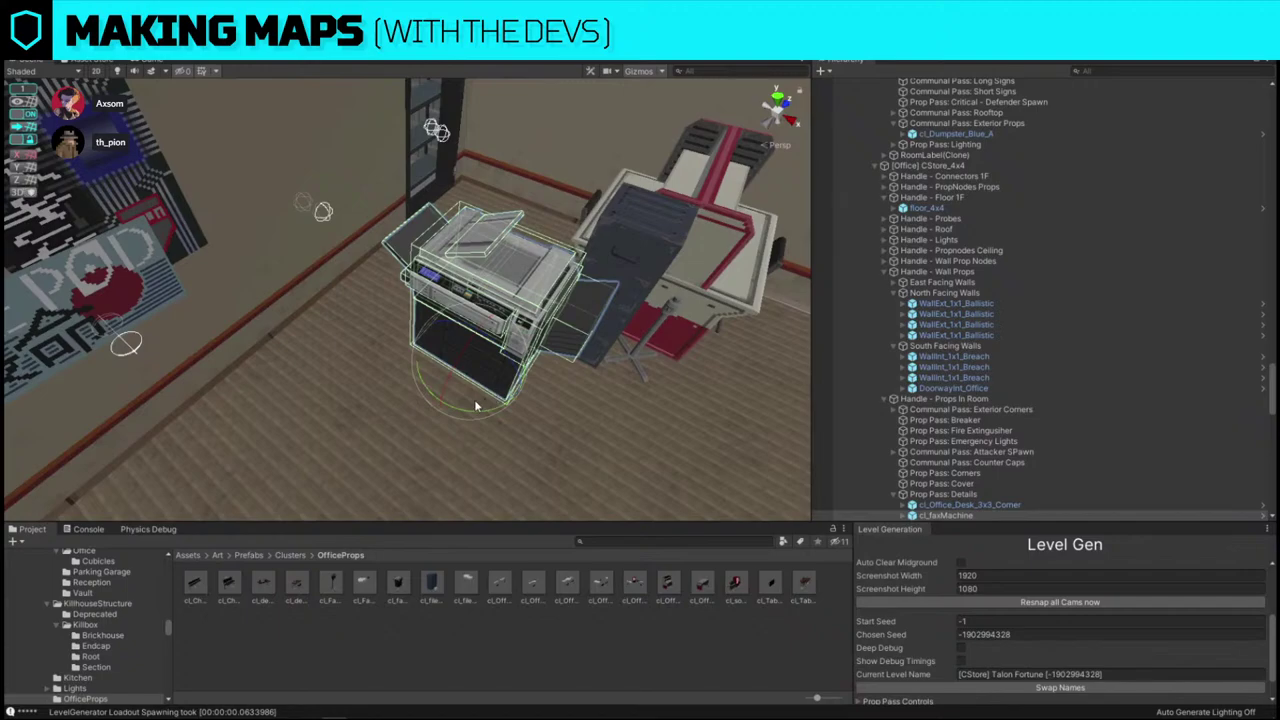
left_click_drag(474, 399, 642, 397)
key("w")
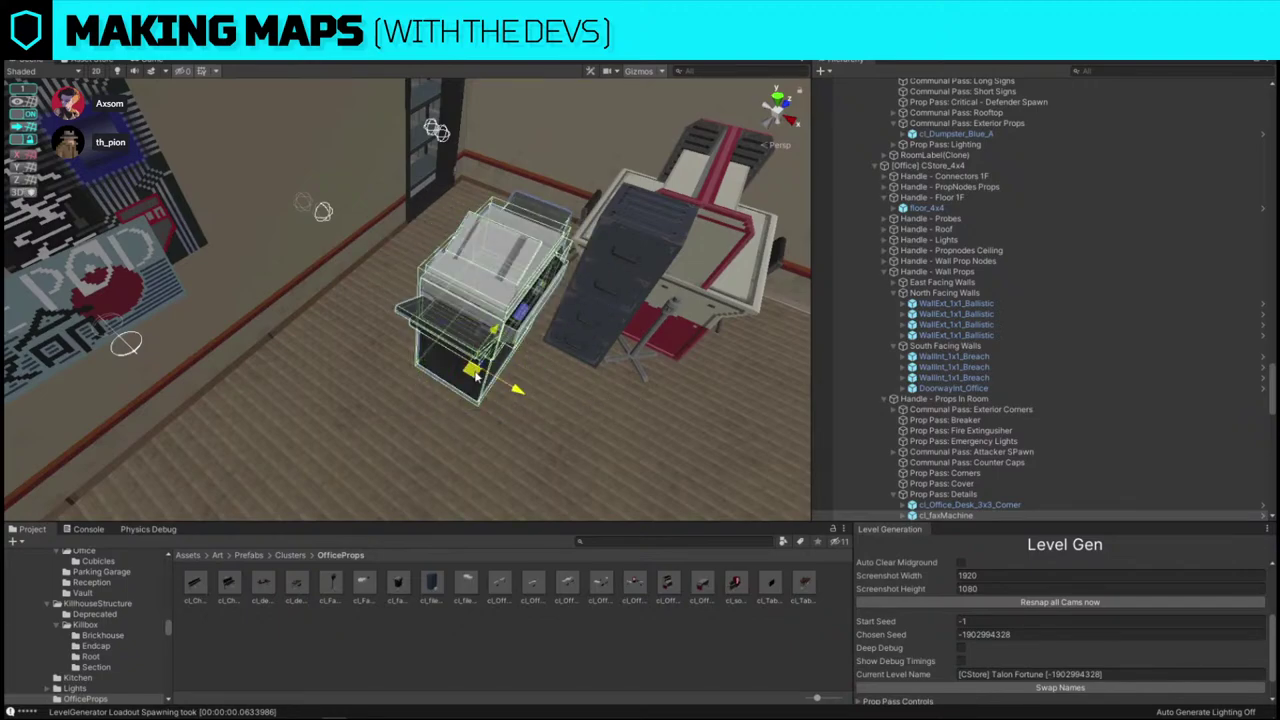
left_click_drag(476, 376, 243, 398)
right_click_drag(430, 361, 346, 342)
- Turn snapping off, adjust the fax machine's height to sit on the floor, and shift it slightly along the wall
left_click(29, 115)
right_click_drag(374, 298, 380, 308)
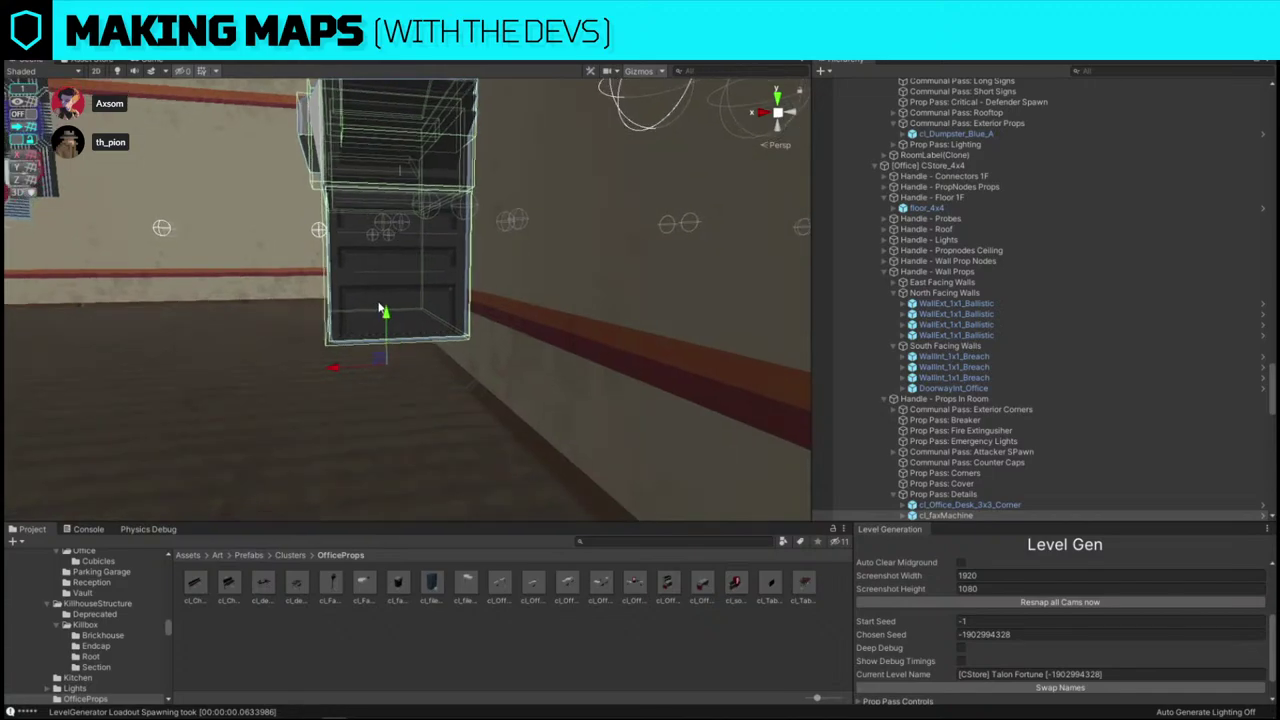
left_click_drag(381, 311, 396, 334)
right_click_drag(396, 338, 610, 400)
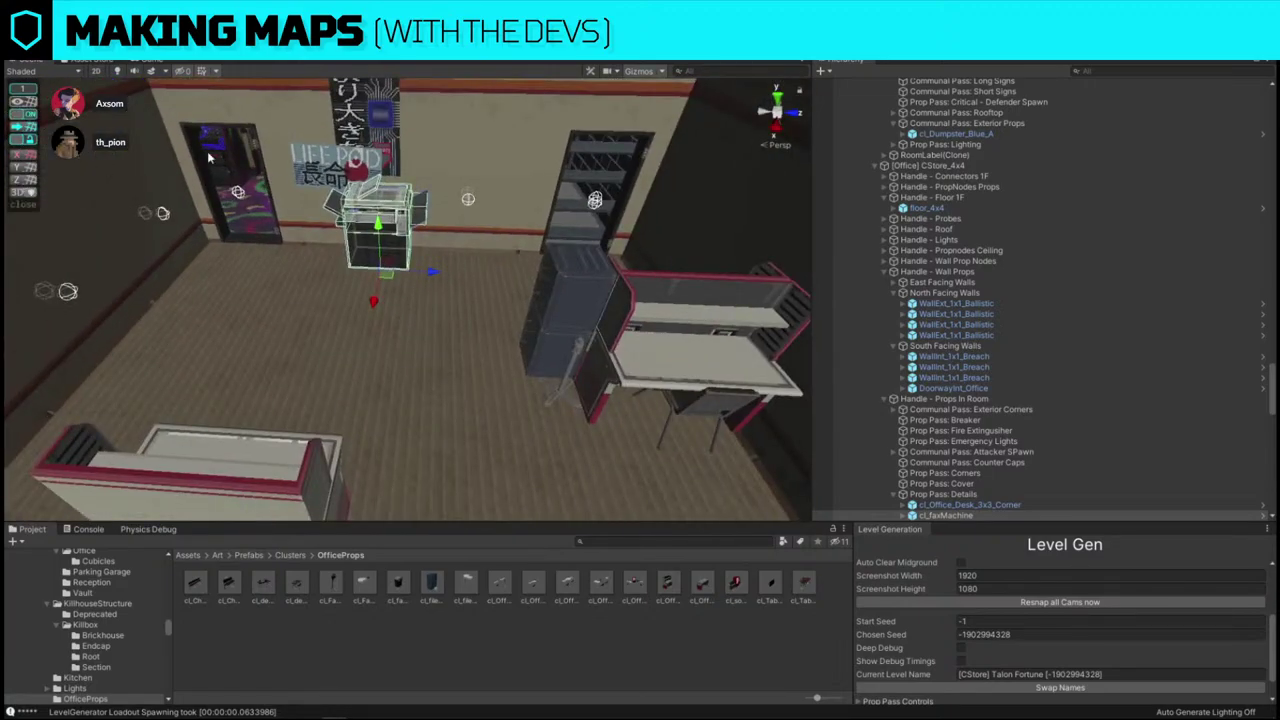
left_click_drag(428, 273, 450, 276)
right_click_drag(450, 277, 537, 322)
left_click(560, 185)
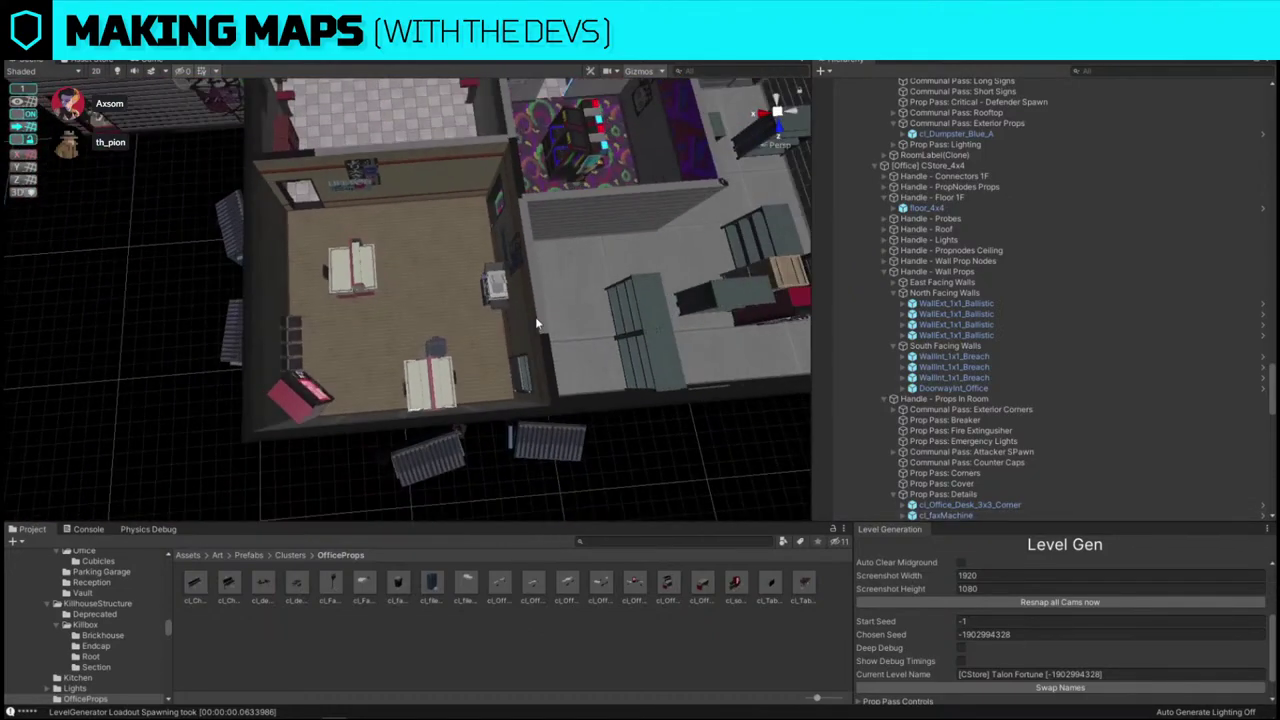
- Move the cl_CStore_Storage_Shelf_LongChoke in the storage room closer to the wall shared with the office
right_click_drag(335, 175, 533, 453)
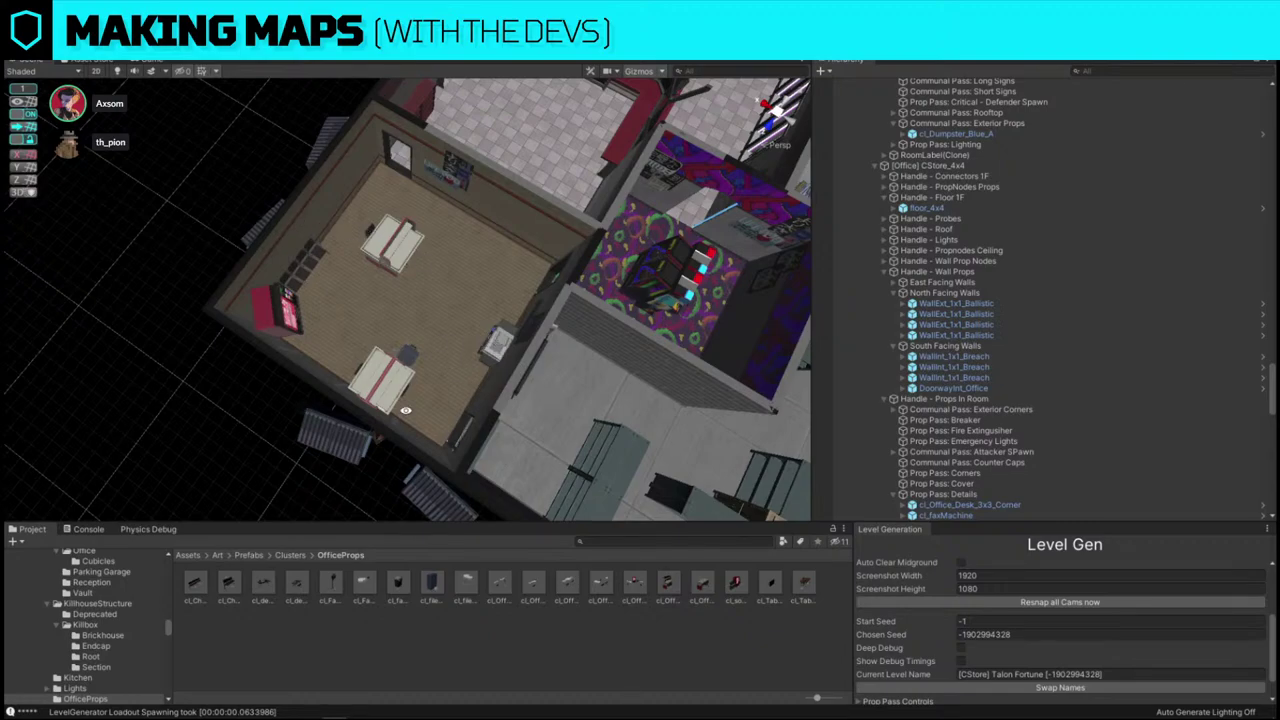
right_click_drag(568, 268, 411, 277)
left_click(404, 212)
right_click_drag(405, 210, 472, 223)
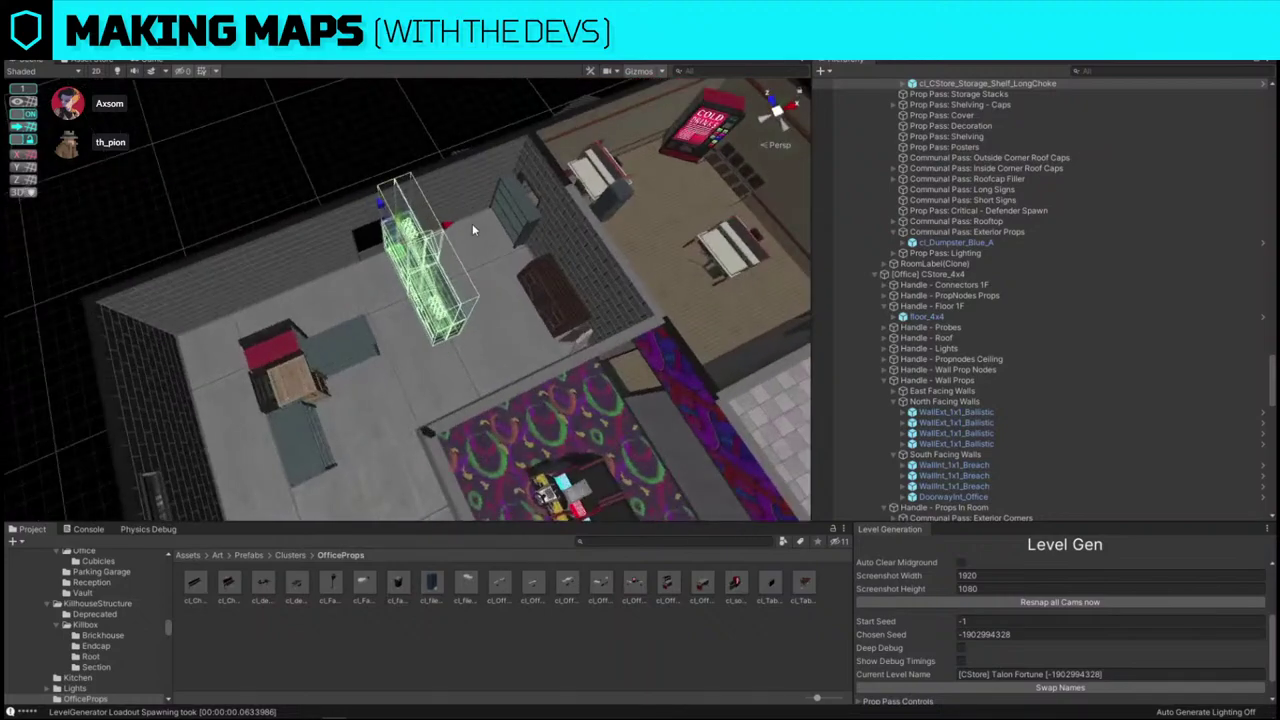
left_click_drag(443, 230, 490, 216)
right_click_drag(500, 230, 476, 234)
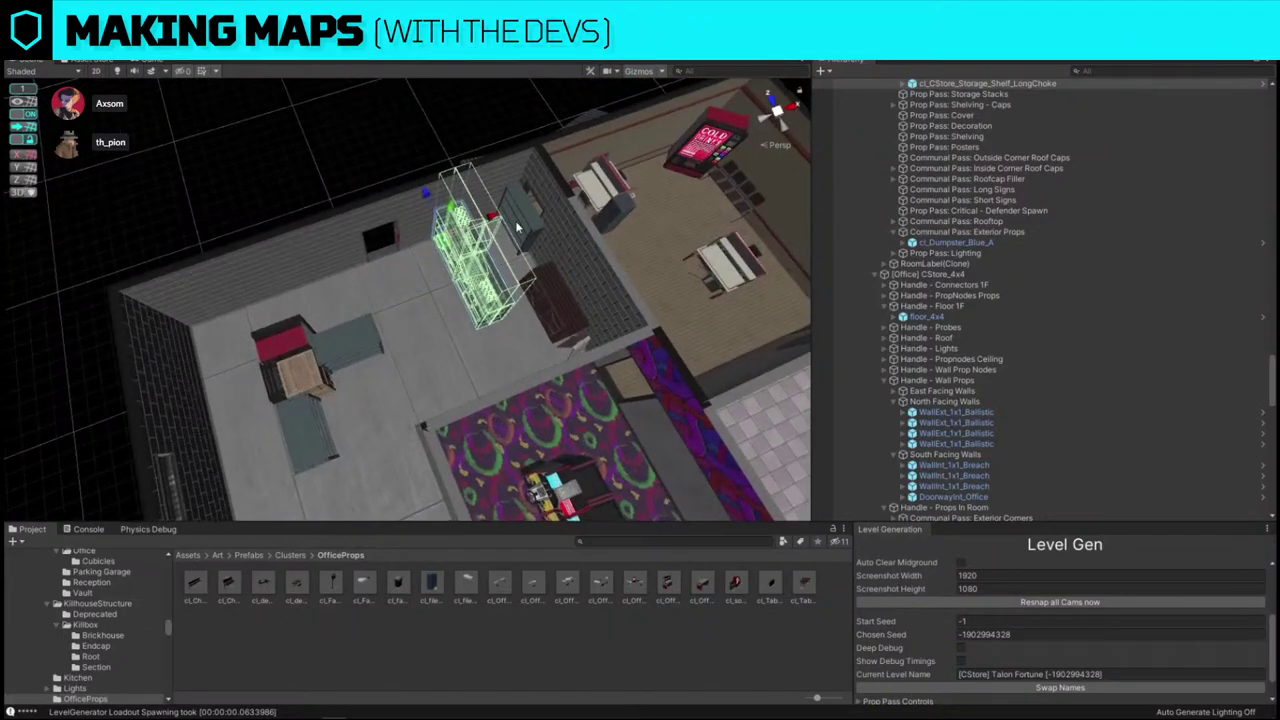
left_click(528, 210)
key("Delete")
key("ctrl+z")
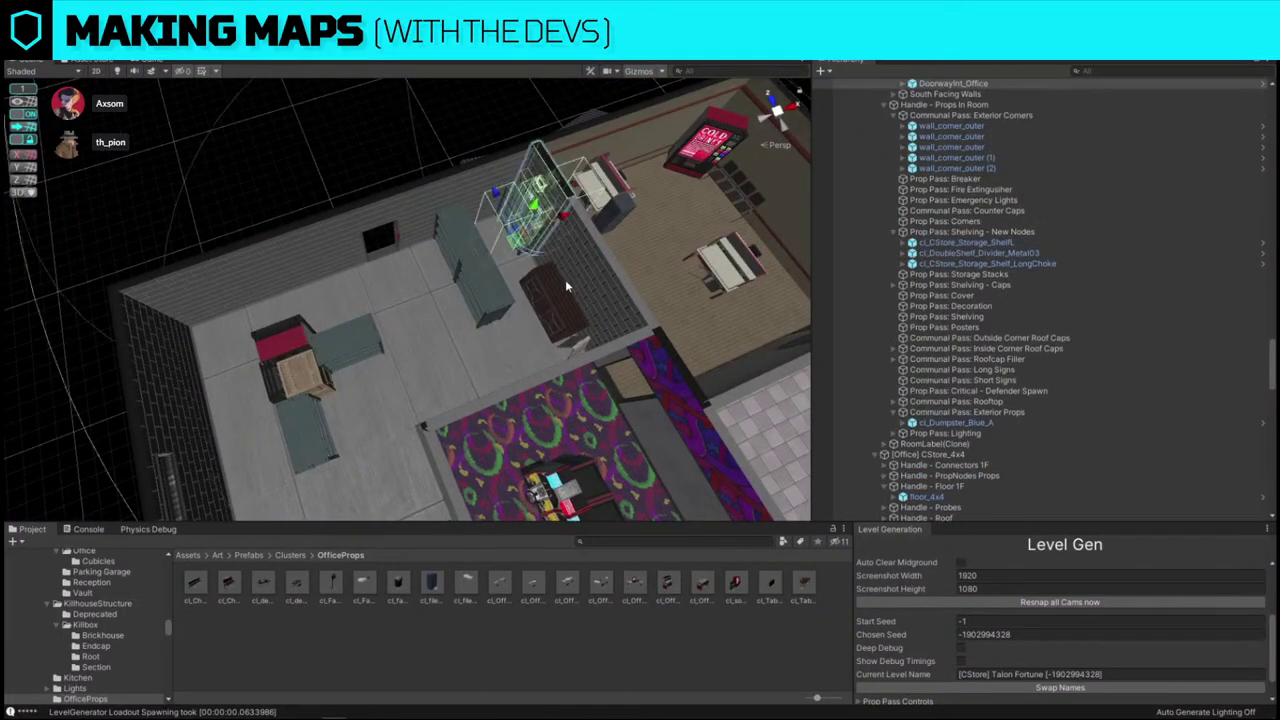
- Delete the short metal shelf and the dark slatted prop standing along the storage room's wall shared with the office
right_click_drag(565, 279, 457, 252)
left_click(464, 398)
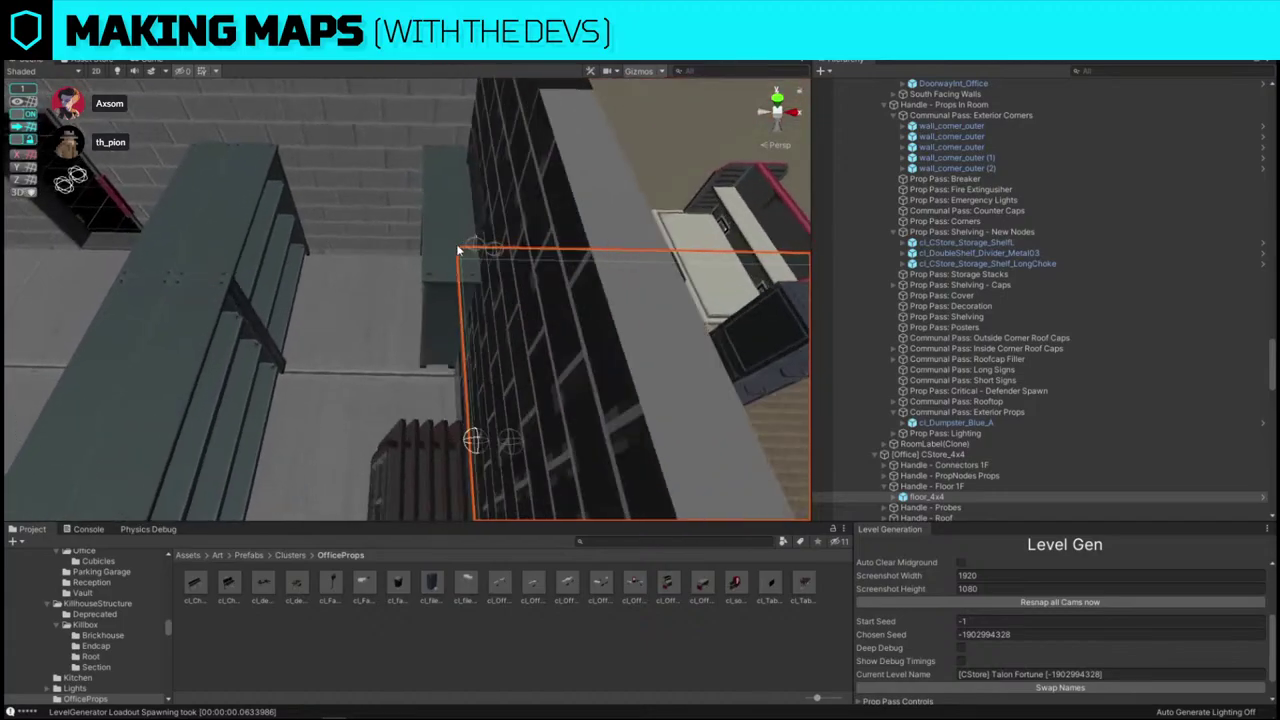
left_click(446, 258)
right_click_drag(400, 285, 315, 349)
key("Delete")
left_click(385, 357)
key("Delete")
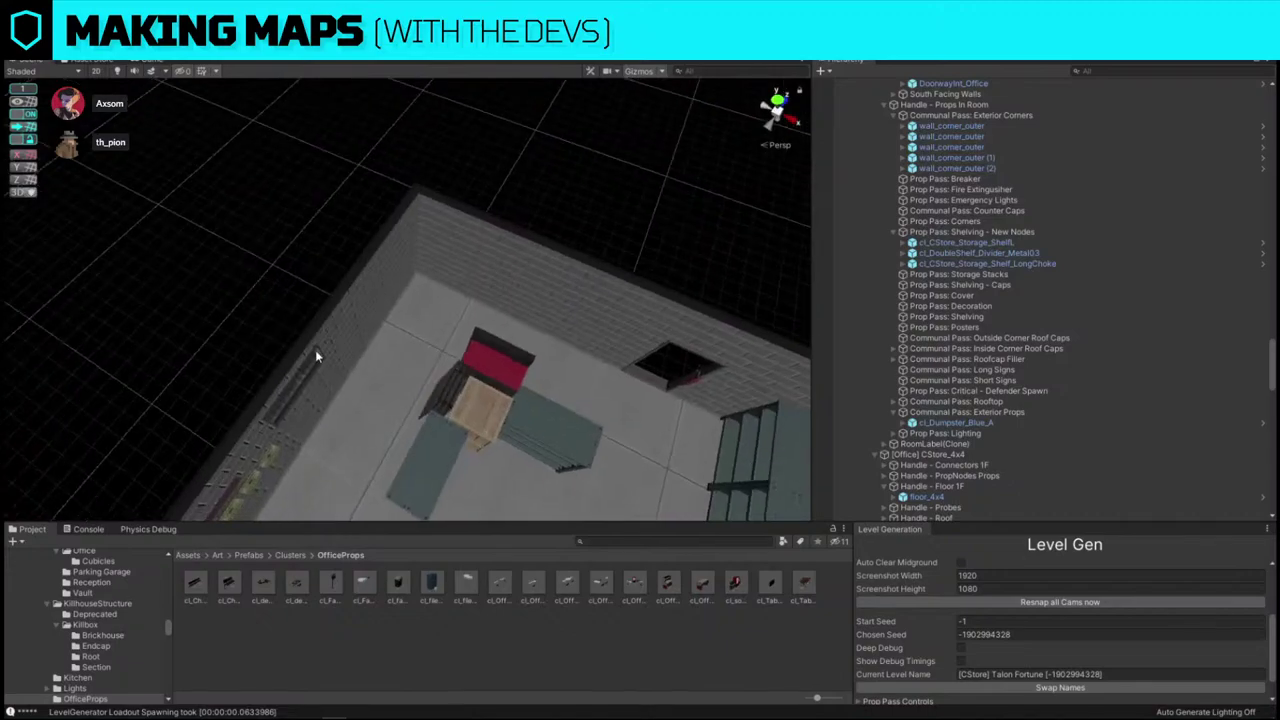
- Fill the open section of the storage room's exterior side wall with a duplicate of the adjacent WallExt_1x1_Ballistic
left_click(315, 349)
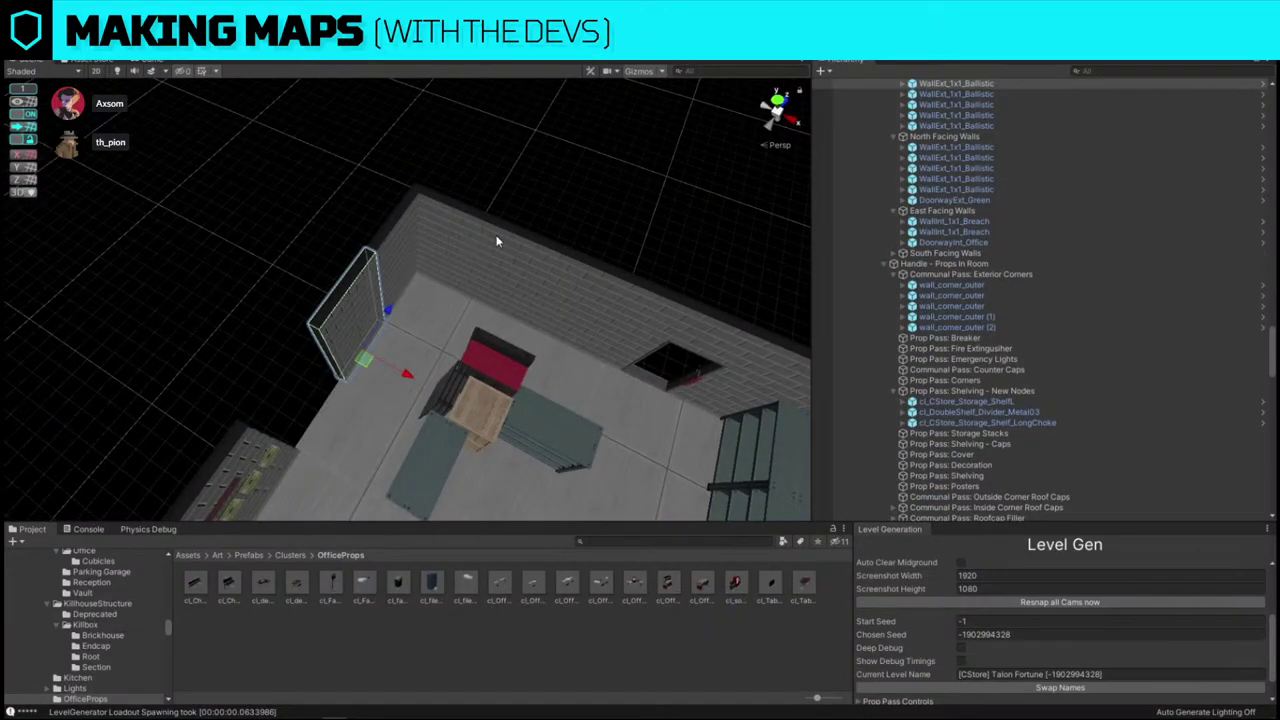
right_click_drag(588, 281, 495, 317)
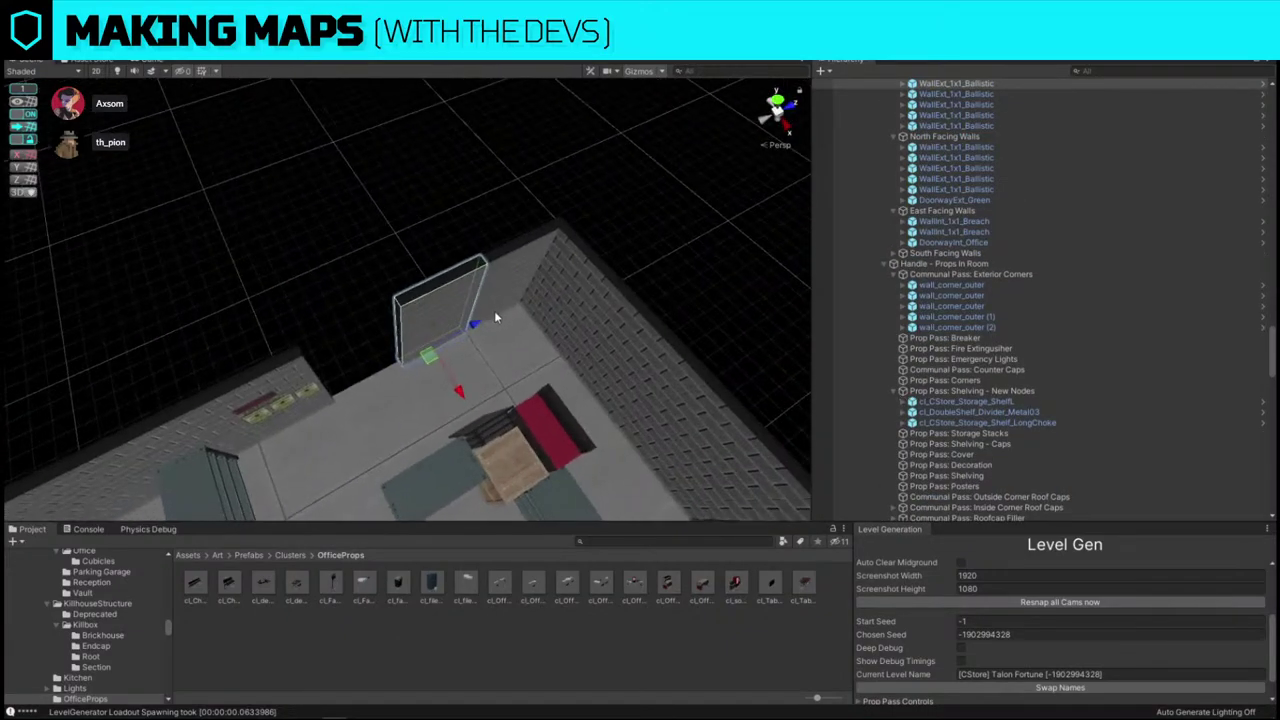
key("ctrl+d")
left_click_drag(478, 327, 413, 358)
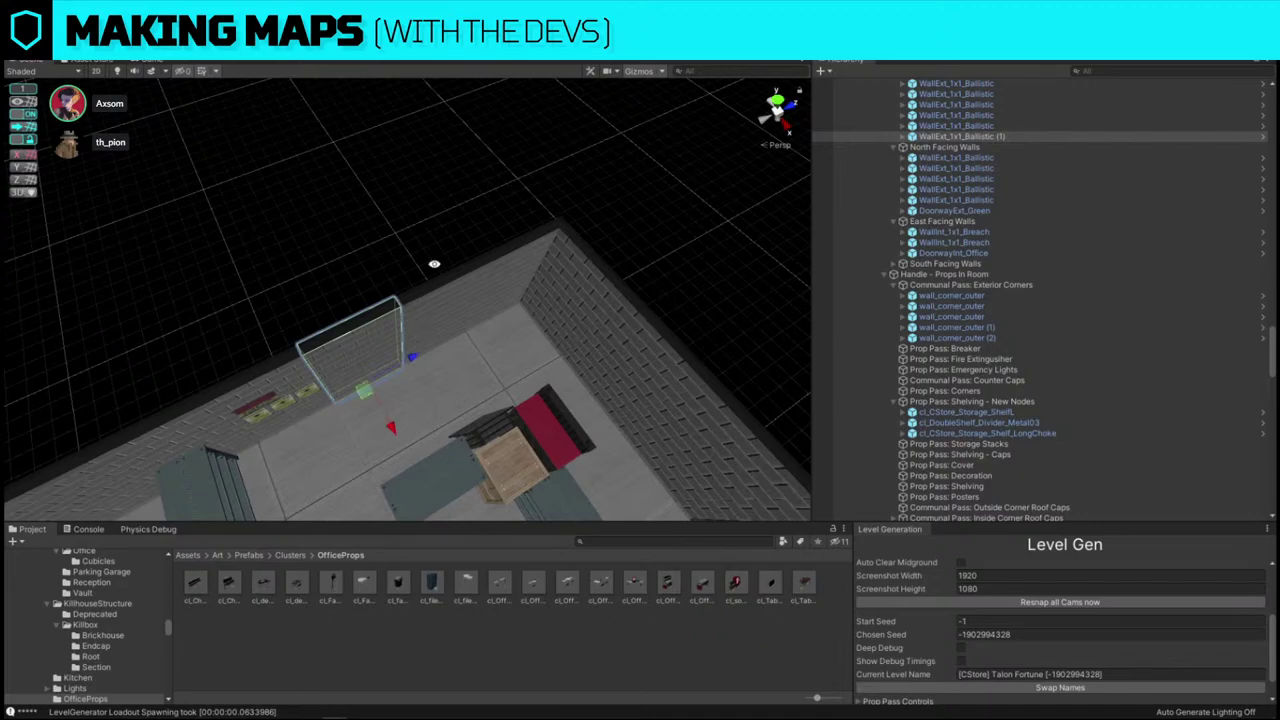
- Search the assets for "window square" and replace the north-facing WallExt_1x1_Ballistic beside the storage room's wall opening with WallExt_1x1_window_square
left_click_drag(344, 259, 523, 203, "alt")
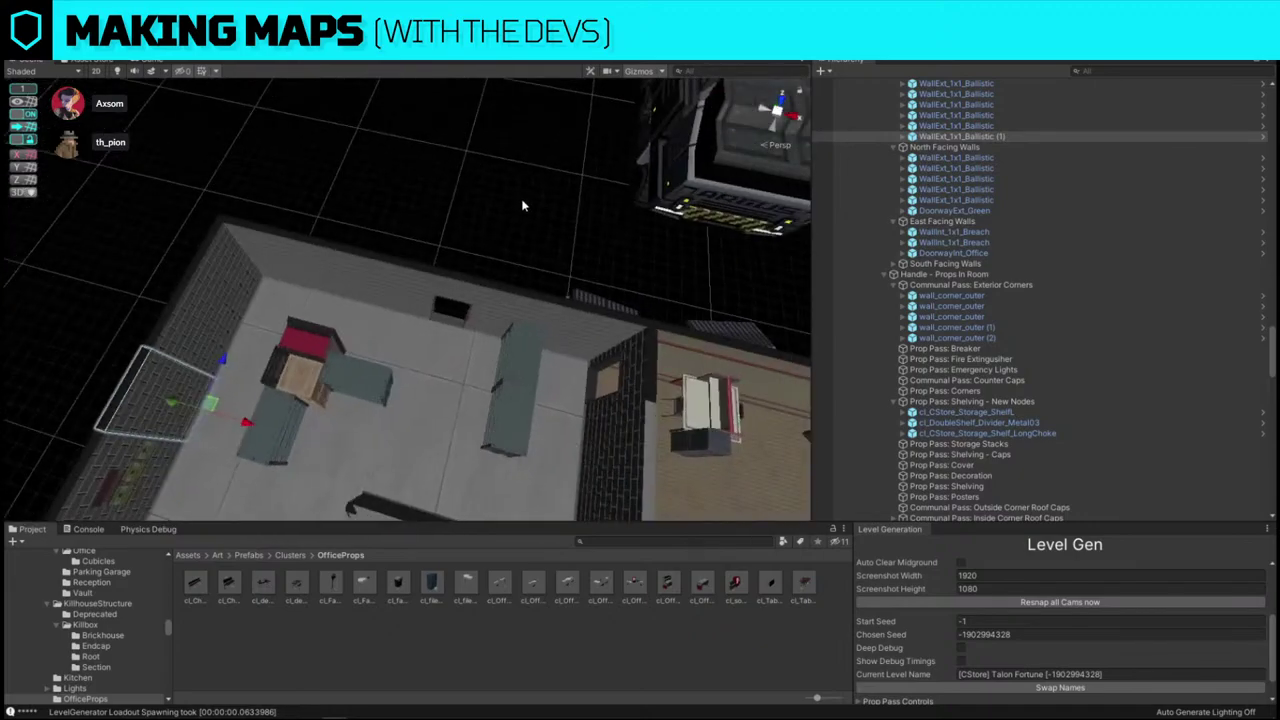
left_click(523, 203)
scroll(541, 223, "up", 5)
left_click(604, 541)
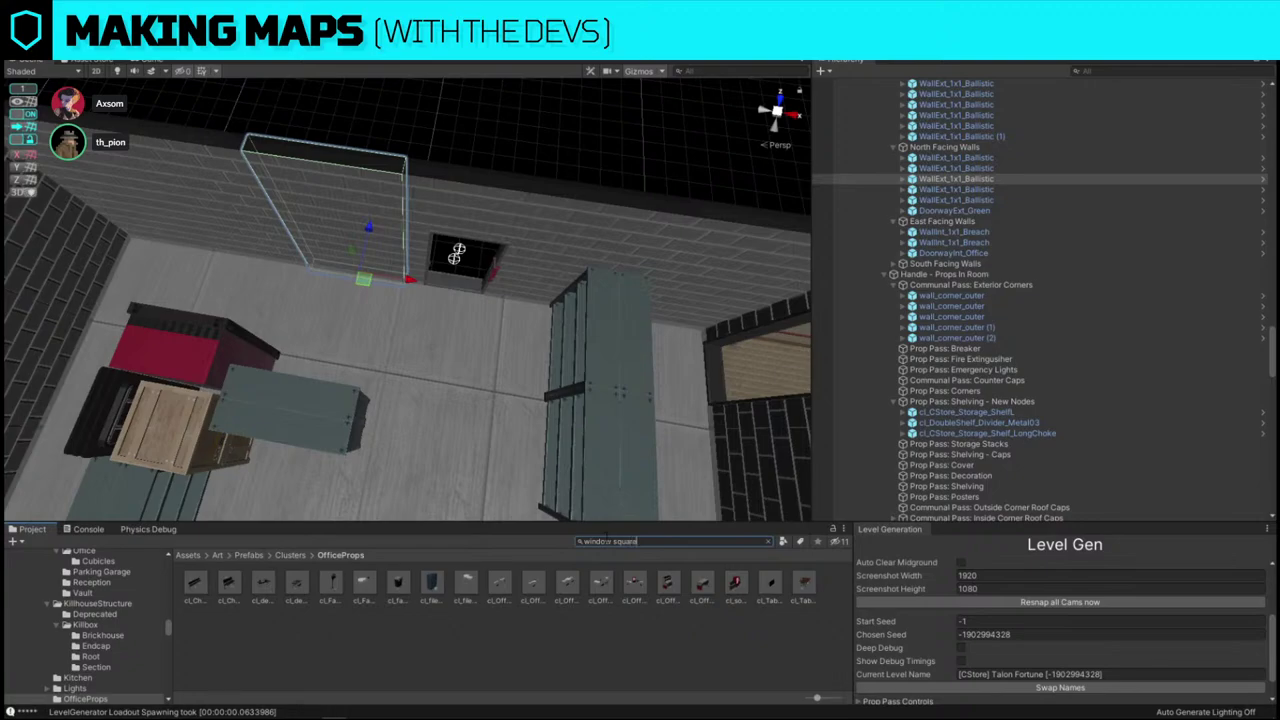
key("alt+r")
left_click_drag(202, 591, 249, 251)
left_click(353, 340)
right_click_drag(349, 281, 432, 236)
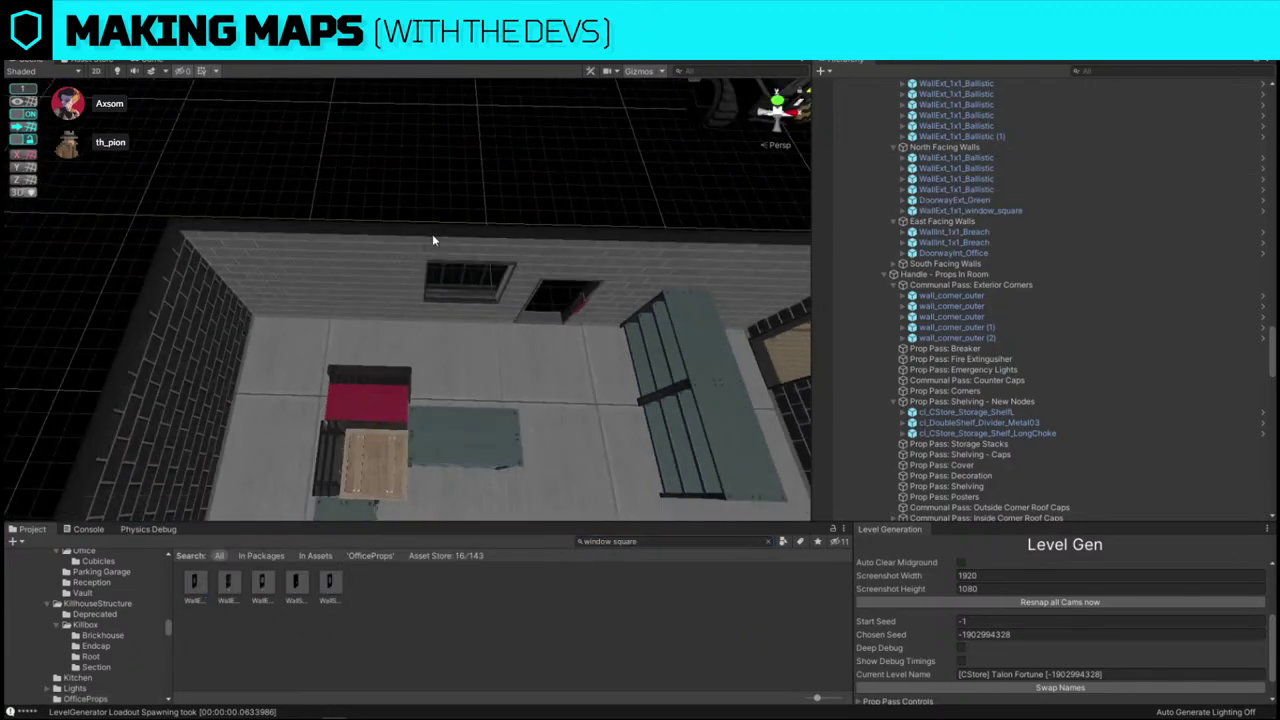
- Swap the WallExt_1x1_window_square and DoorwayExt_Green in the storage room's north wall, placing the doorway nearer the outer corner
left_click(446, 248)
left_click(582, 264, "shift")
left_click(500, 181)
left_click(482, 250)
right_click_drag(655, 225, 640, 224)
left_click_drag(418, 322, 562, 330)
left_click(467, 281, "ctrl")
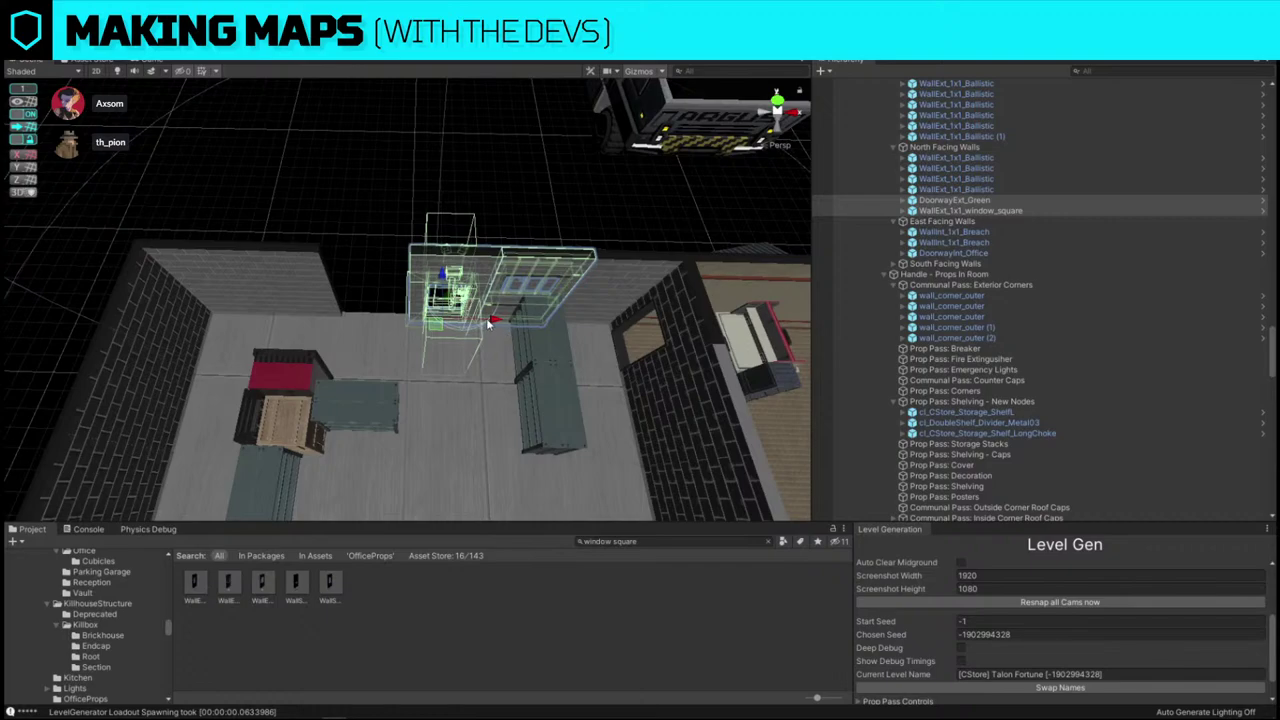
left_click_drag(497, 322, 430, 319)
left_click(476, 206)
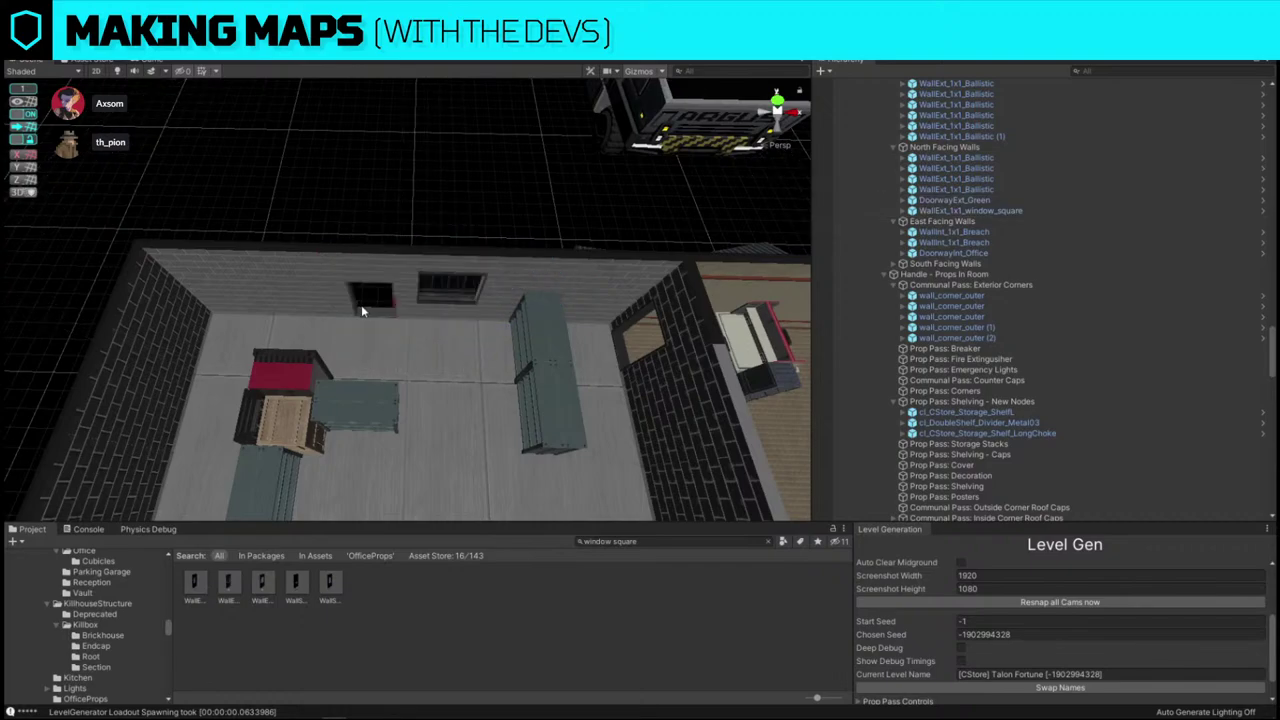
- Relocate the wall section beside the doorway to the window's far side and shift doorway, window and wall one section toward the outer corner
left_click_drag(476, 206, 564, 264, "alt")
left_click(332, 207)
left_click(474, 208, "ctrl")
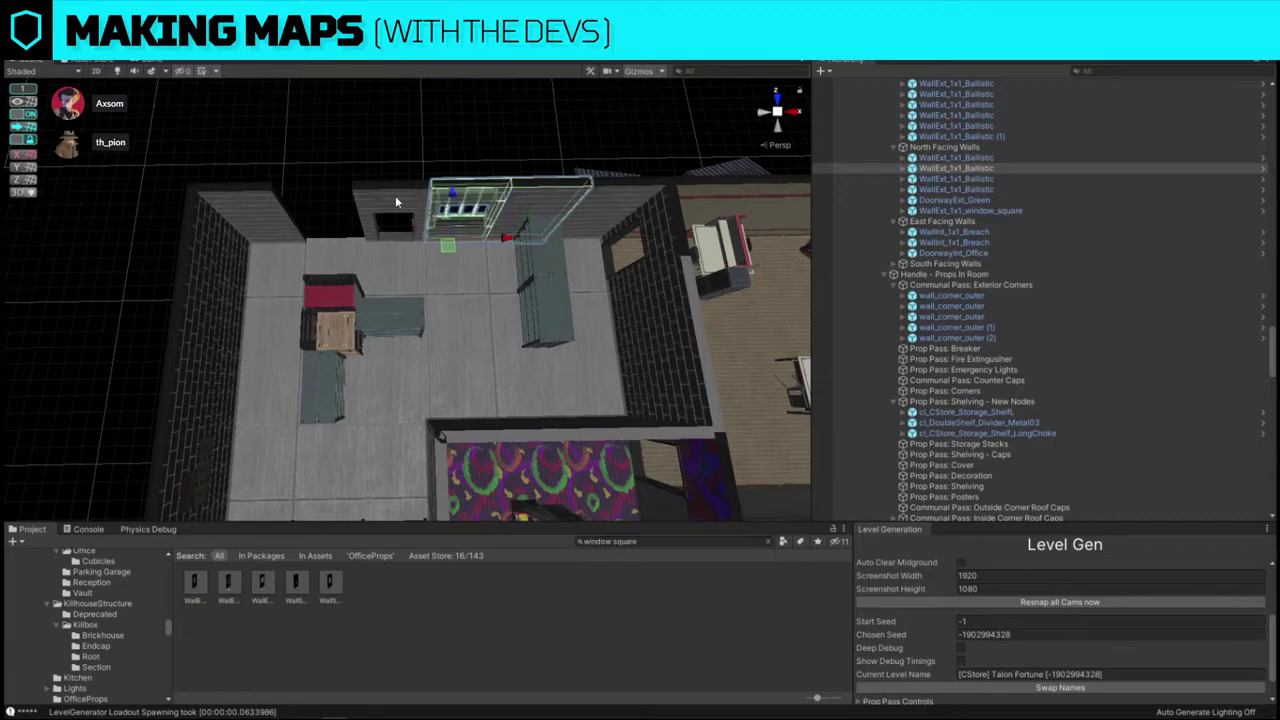
left_click(395, 199, "ctrl")
left_click_drag(445, 238, 373, 237)
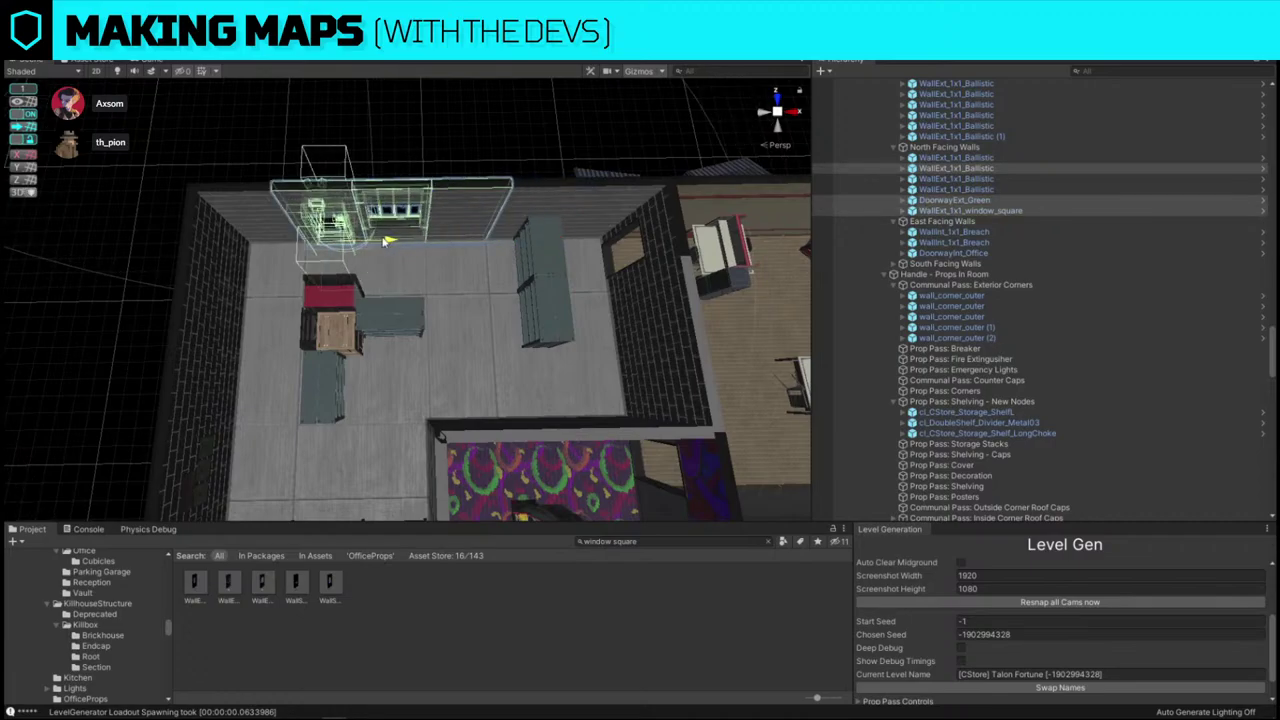
left_click(473, 173)
right_click_drag(473, 175, 427, 232)
key("w")
right_click_drag(377, 333, 508, 244)
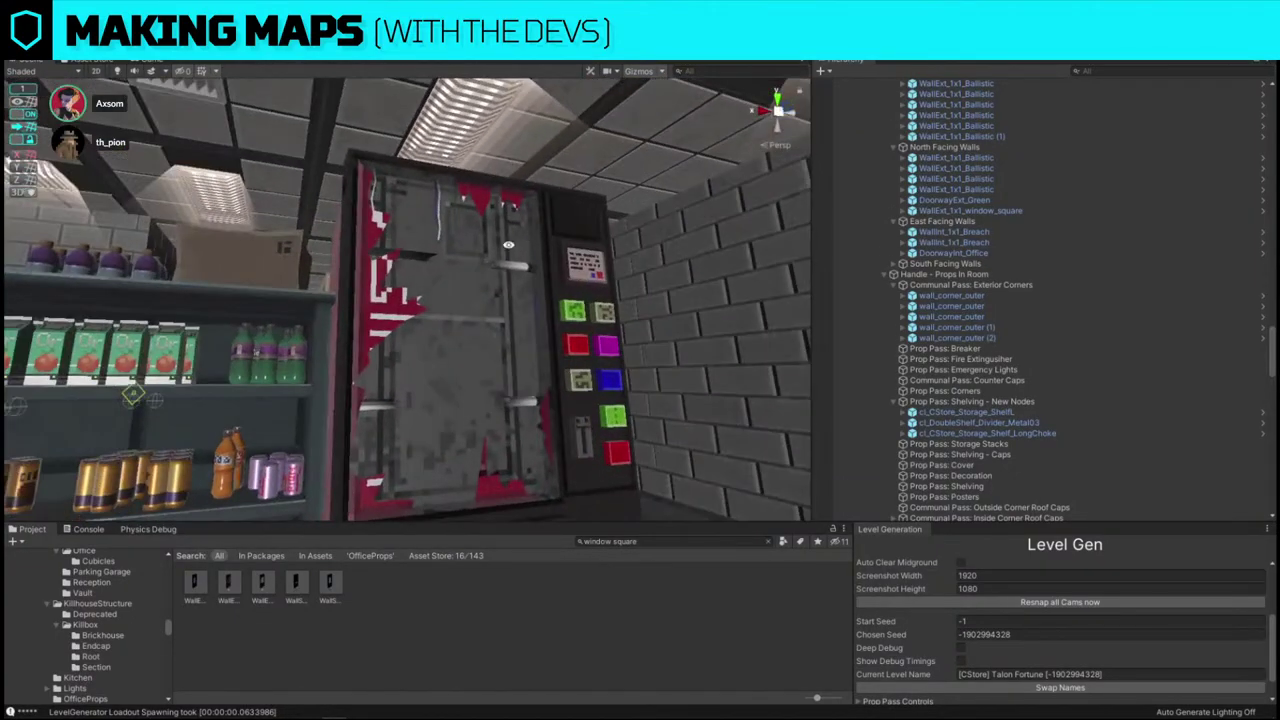
left_click(444, 360)
right_click_drag(505, 279, 377, 374)
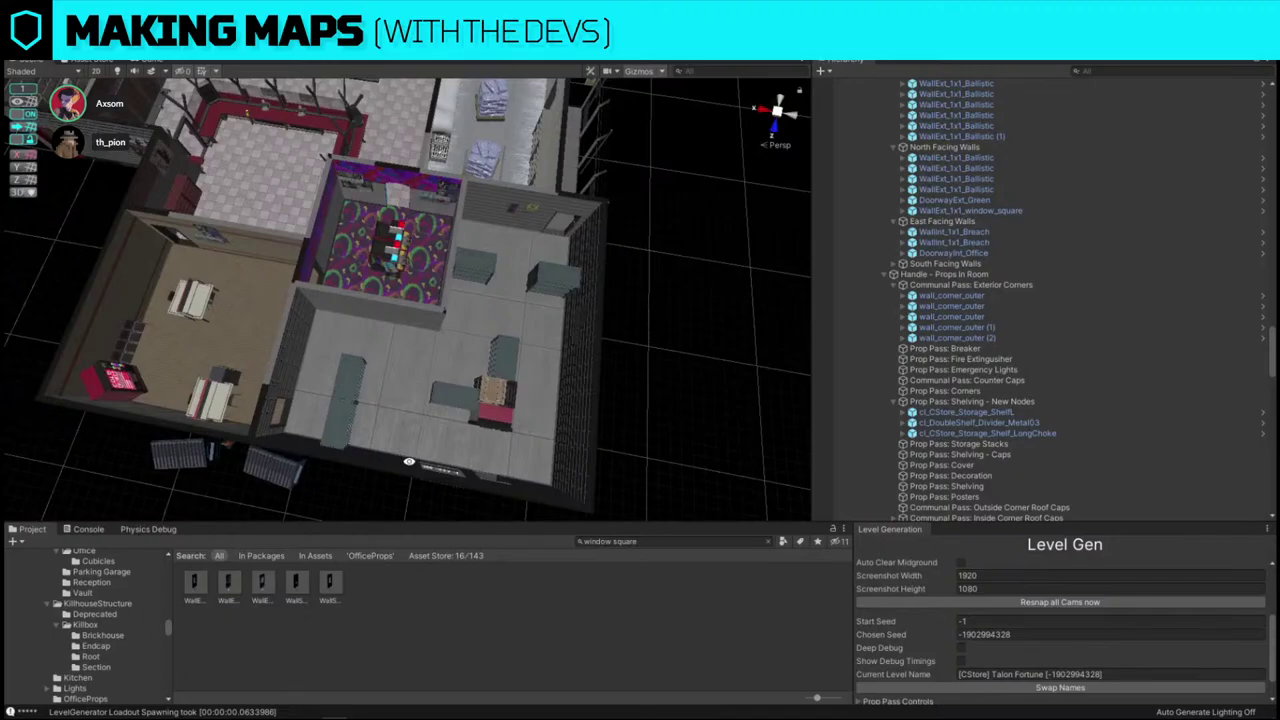
- Delete one of the bathroom's stall props
right_click_drag(698, 313, 366, 281)
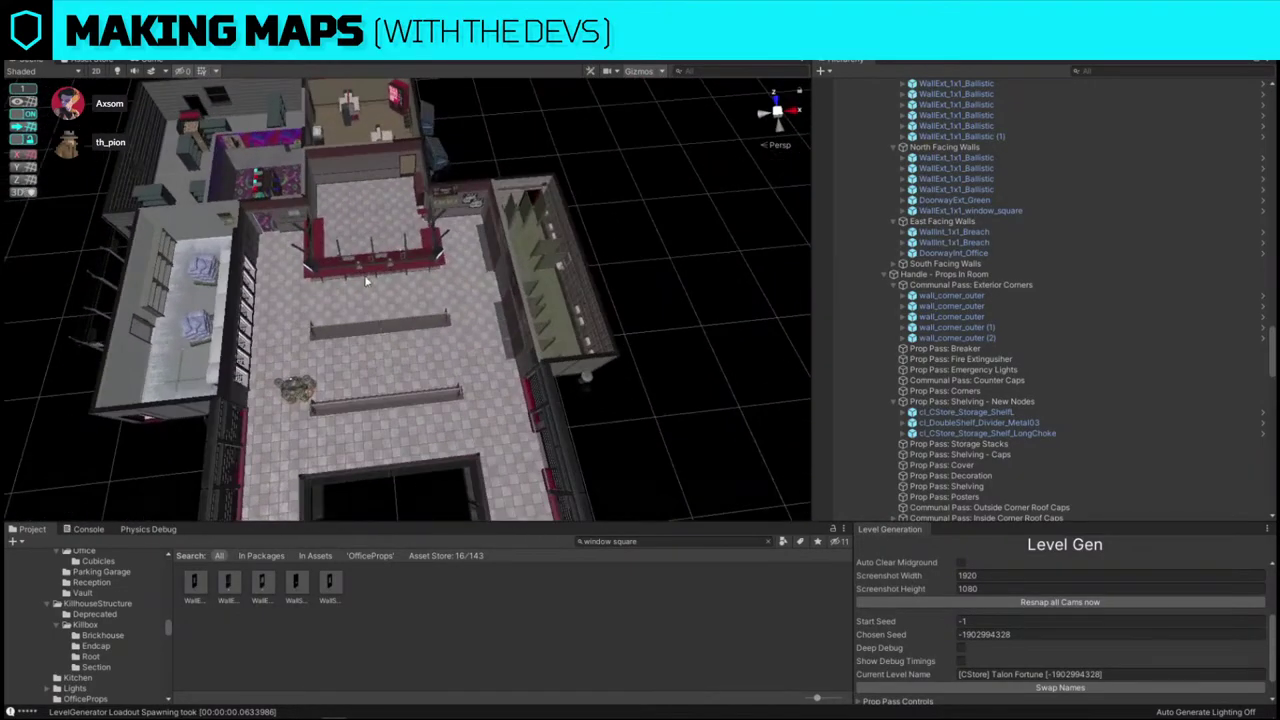
right_click_drag(642, 328, 463, 395)
left_click(474, 288)
key("Delete")
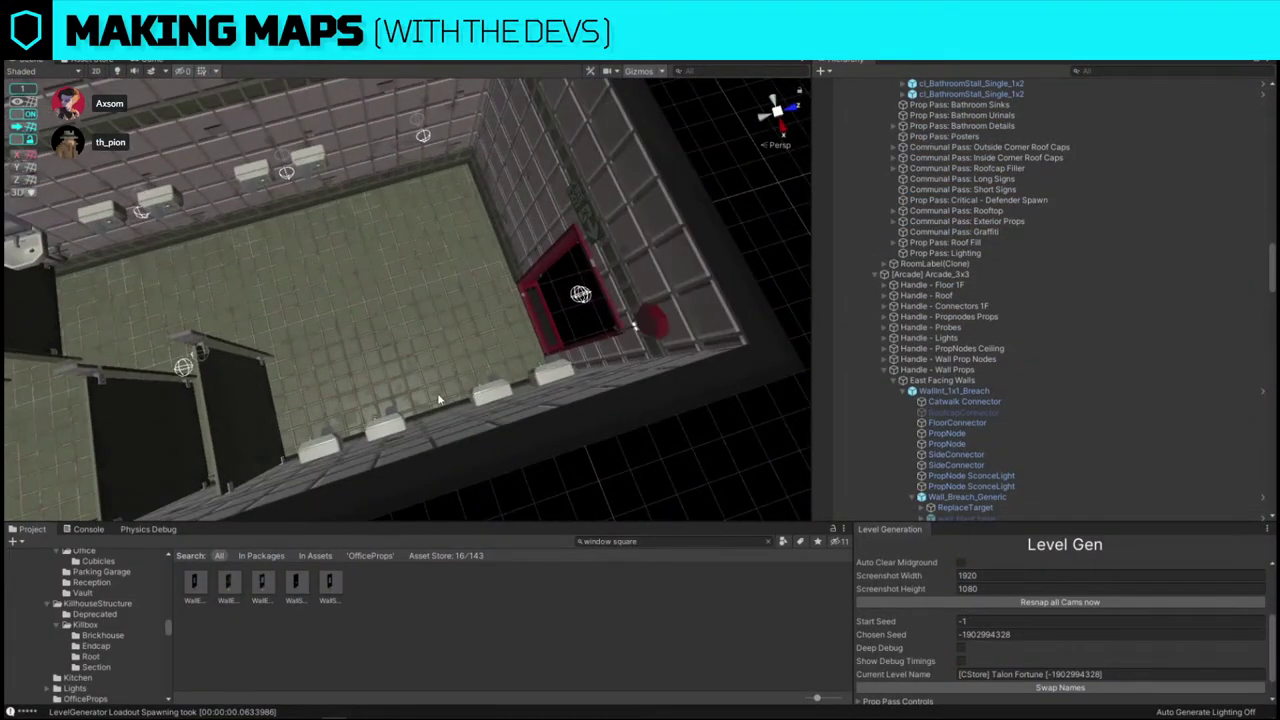
- Delete the four hand dryers on the bathroom's exterior wall between the red doorway and the single stall
left_click(554, 373)
left_click(492, 391, "shift")
left_click(385, 427, "shift")
left_click(320, 448, "shift")
key("Delete")
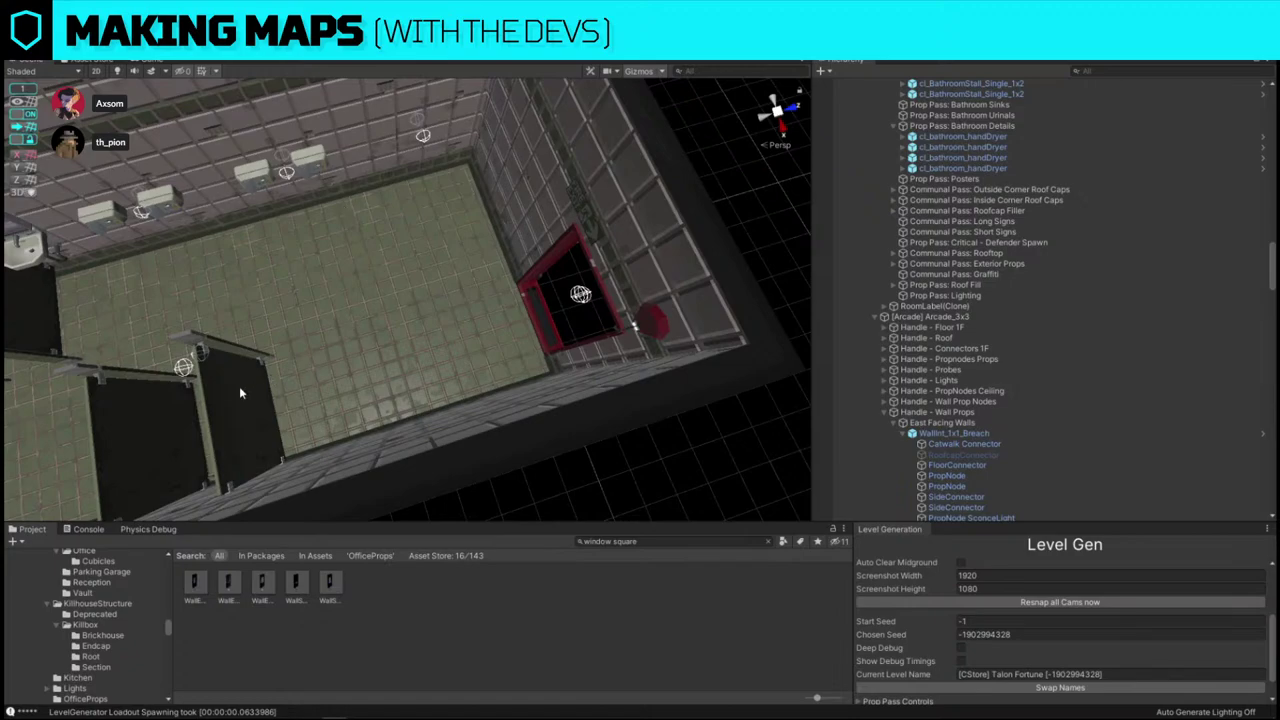
- Delete the cl_BathroomStall_Single_1x2 standing against the bathroom's exterior wall
left_click(239, 393)
key("f")
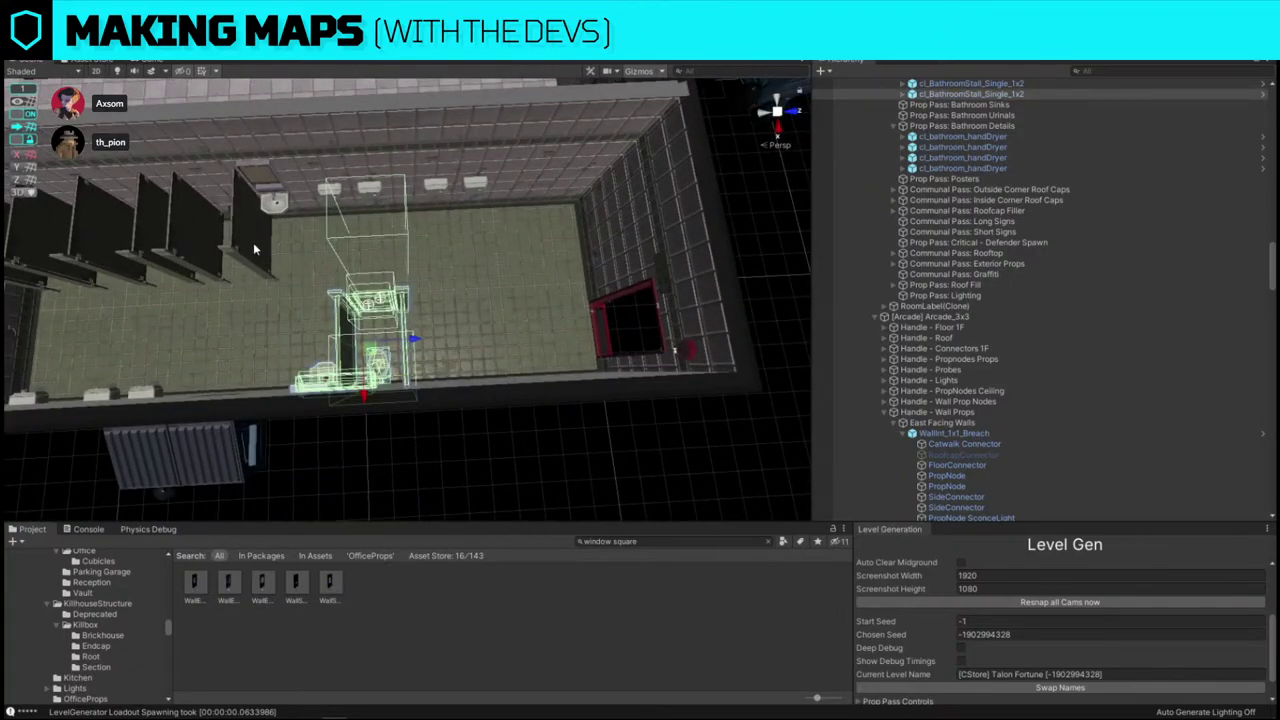
key("Delete")
- Delete the hand dryer pair on the bathroom's store-side wall that is farthest from the stalls
left_click(254, 249)
left_click(330, 193)
key("f")
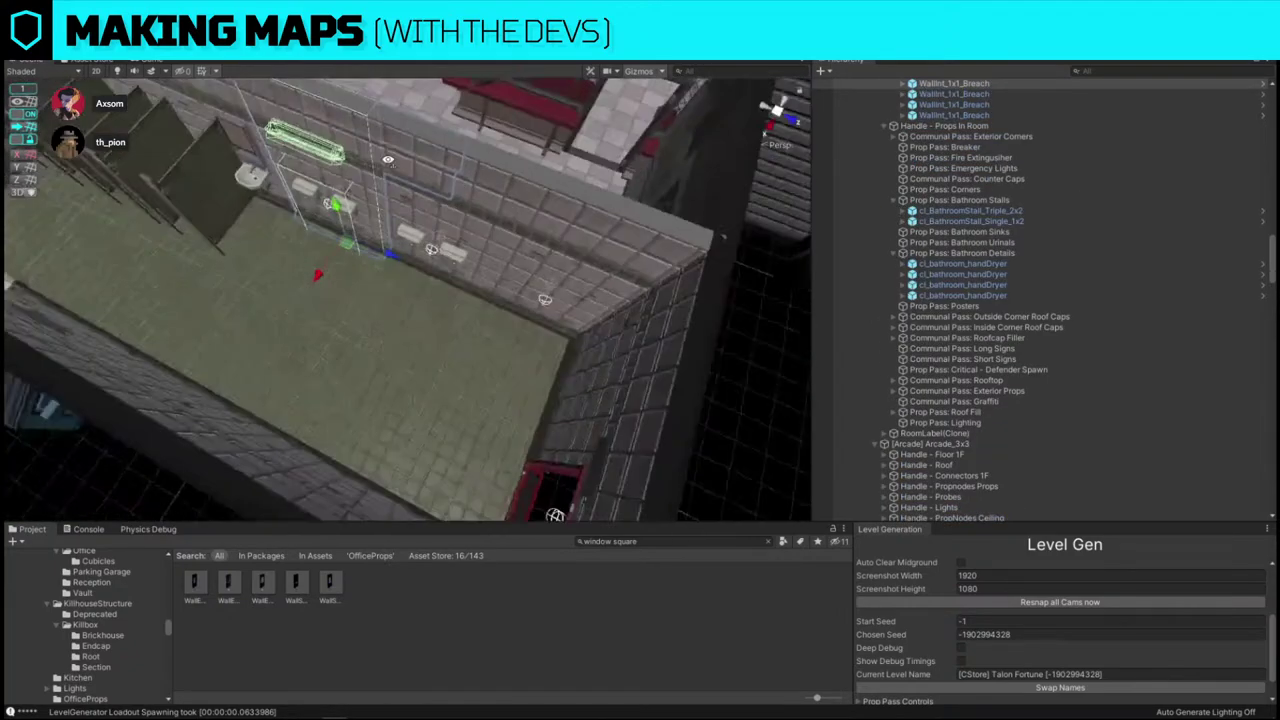
left_click(247, 169)
left_click_drag(250, 172, 403, 229, "alt")
scroll(403, 229, "down", 5)
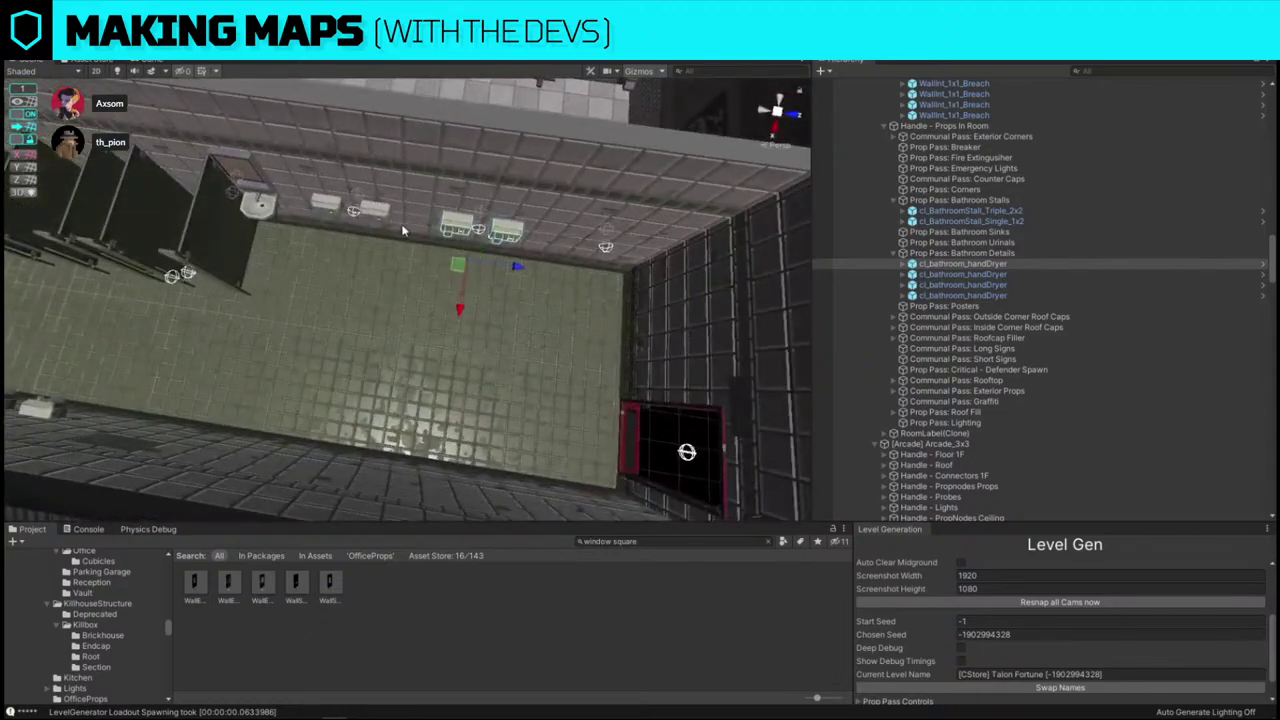
key("Delete")
- Move the triple and single bathroom stalls together along the store-side wall toward the red doorway
left_click(248, 263)
right_click_drag(307, 275, 295, 251)
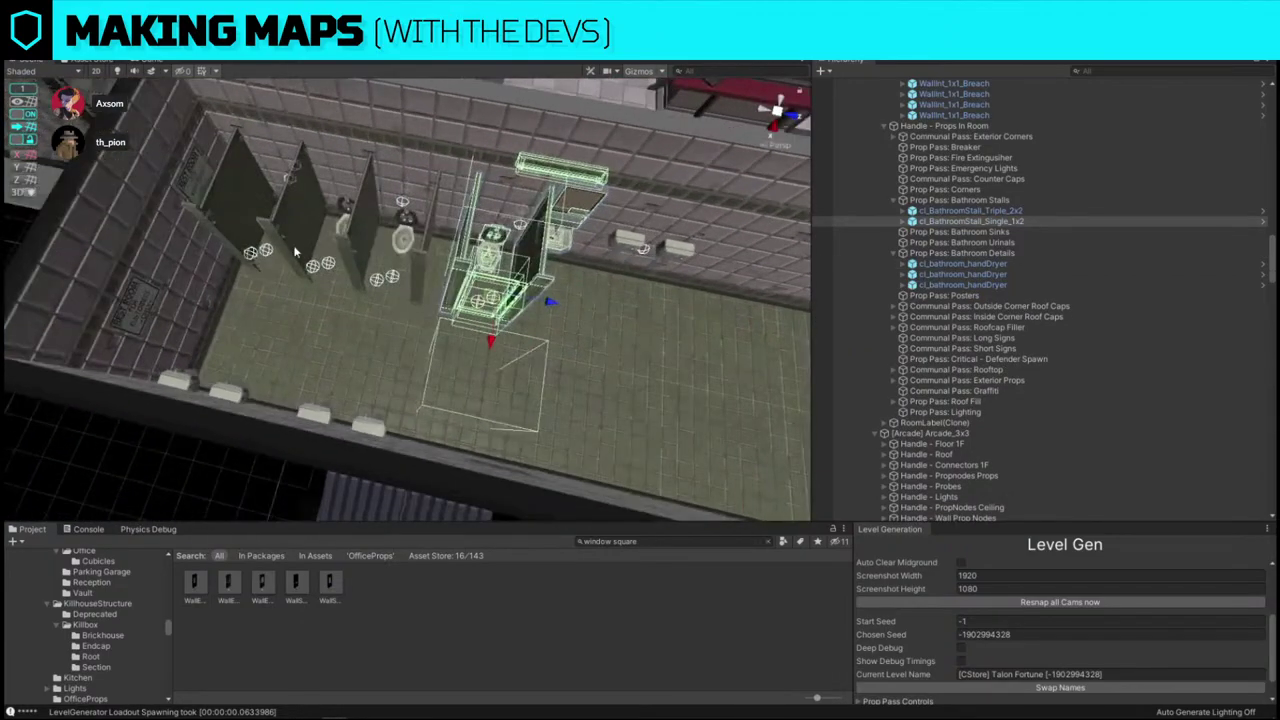
left_click(365, 240)
left_click(455, 266, "shift")
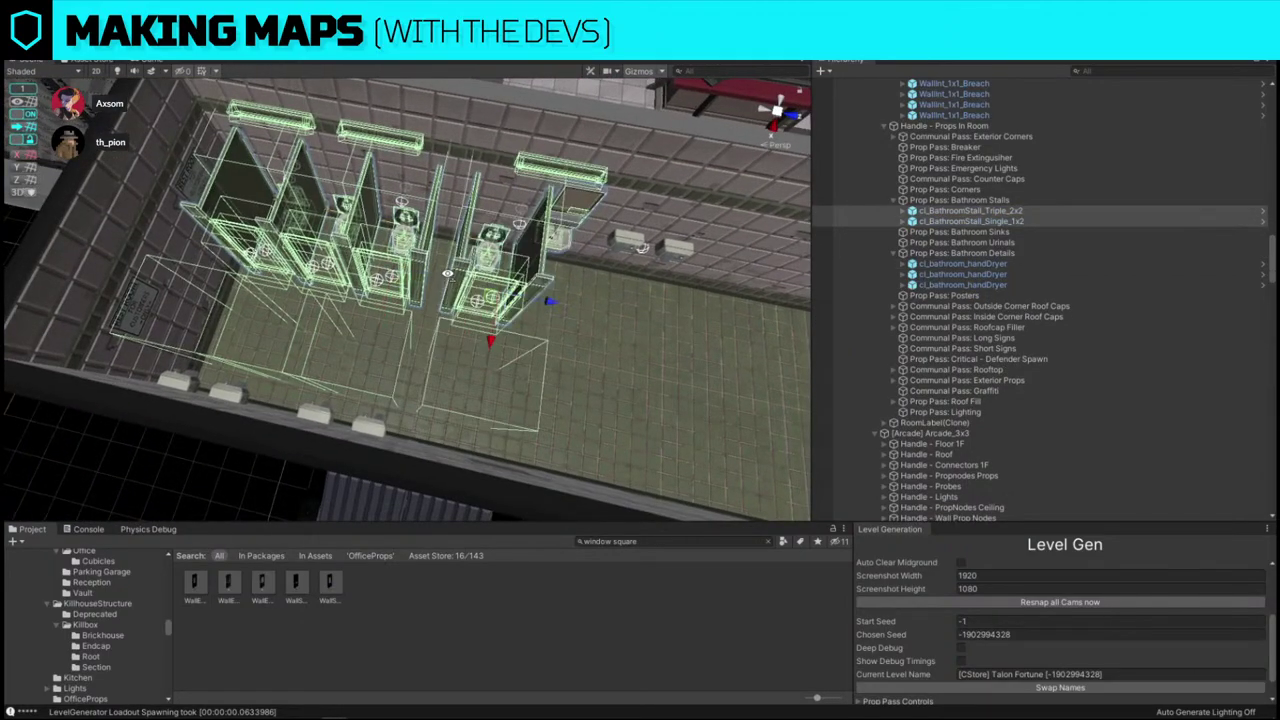
right_click_drag(455, 266, 382, 285)
left_click_drag(383, 288, 461, 237, "alt")
left_click(620, 286)
- Delete the hand dryer pair mounted above the toilets inside the stalls
right_click_drag(461, 237, 467, 204)
key("w")
right_click_drag(407, 240, 404, 234)
key("s")
left_click_drag(404, 234, 391, 271, "alt")
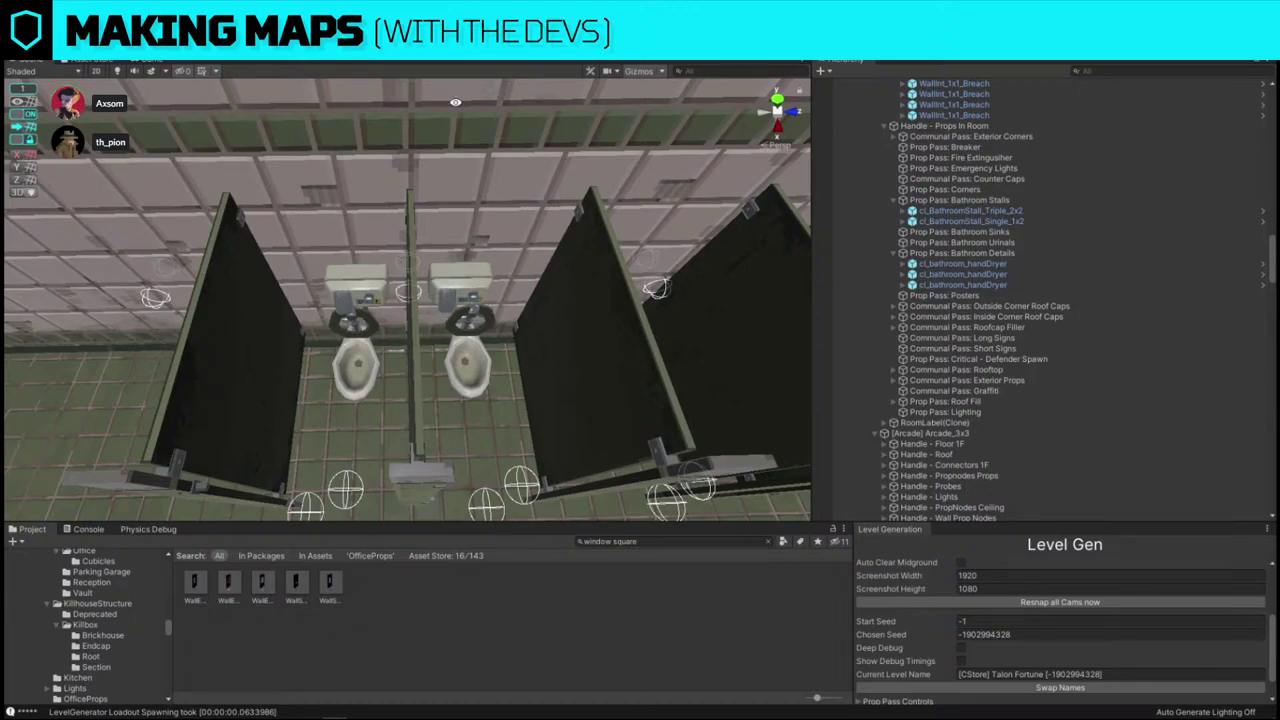
left_click_drag(455, 102, 494, 211, "alt")
scroll(534, 220, "up", 5)
scroll(494, 211, "down", 6)
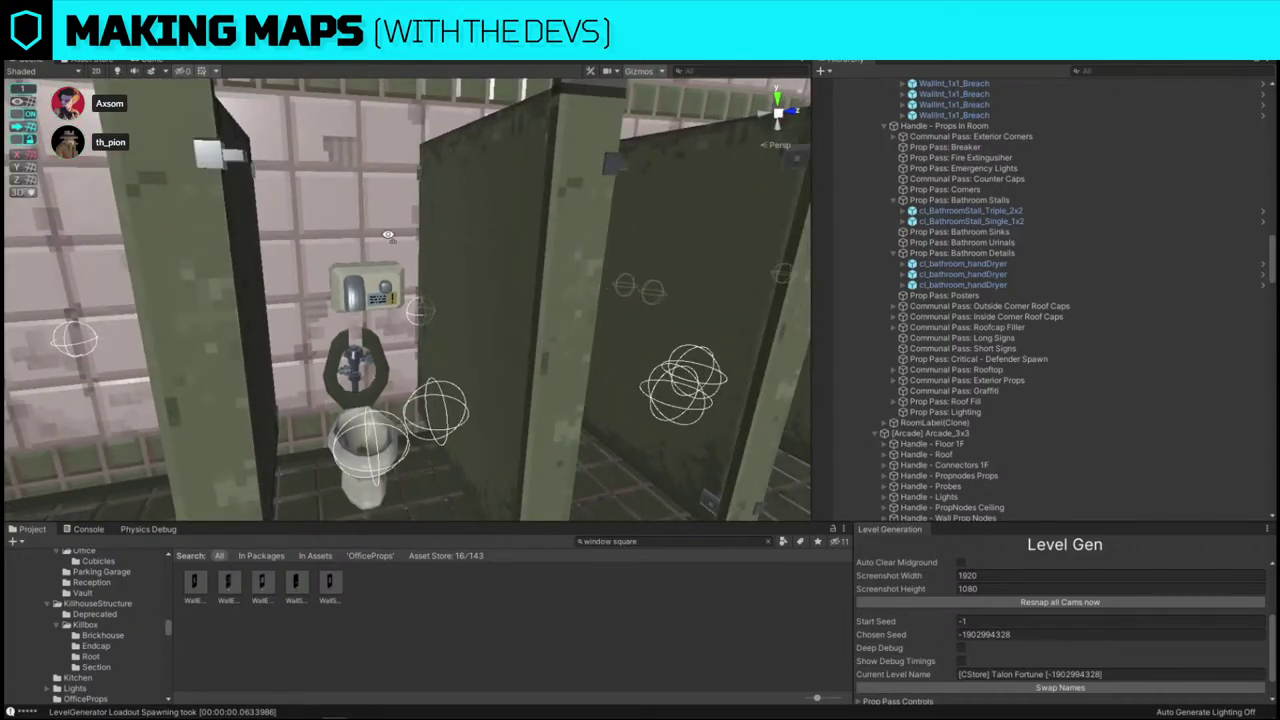
left_click_drag(388, 235, 637, 245, "alt")
left_click(476, 248)
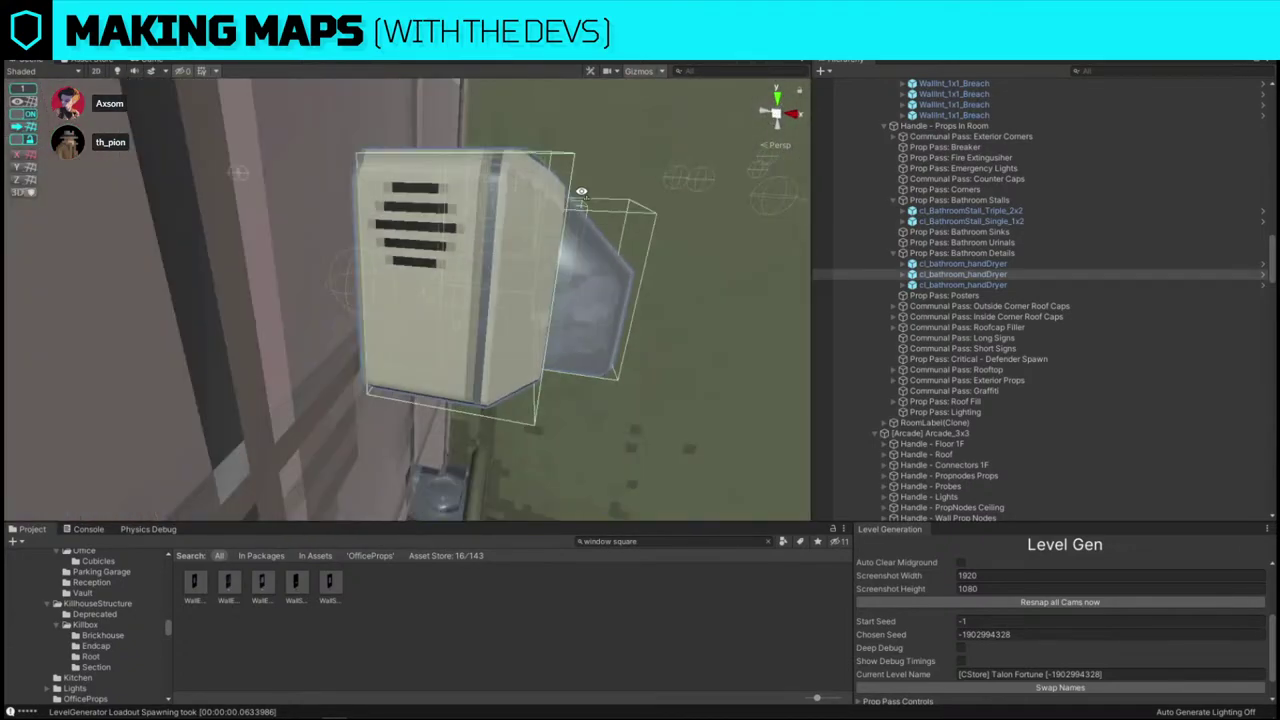
scroll(560, 170, "down", 8)
left_click_drag(640, 130, 592, 169, "alt")
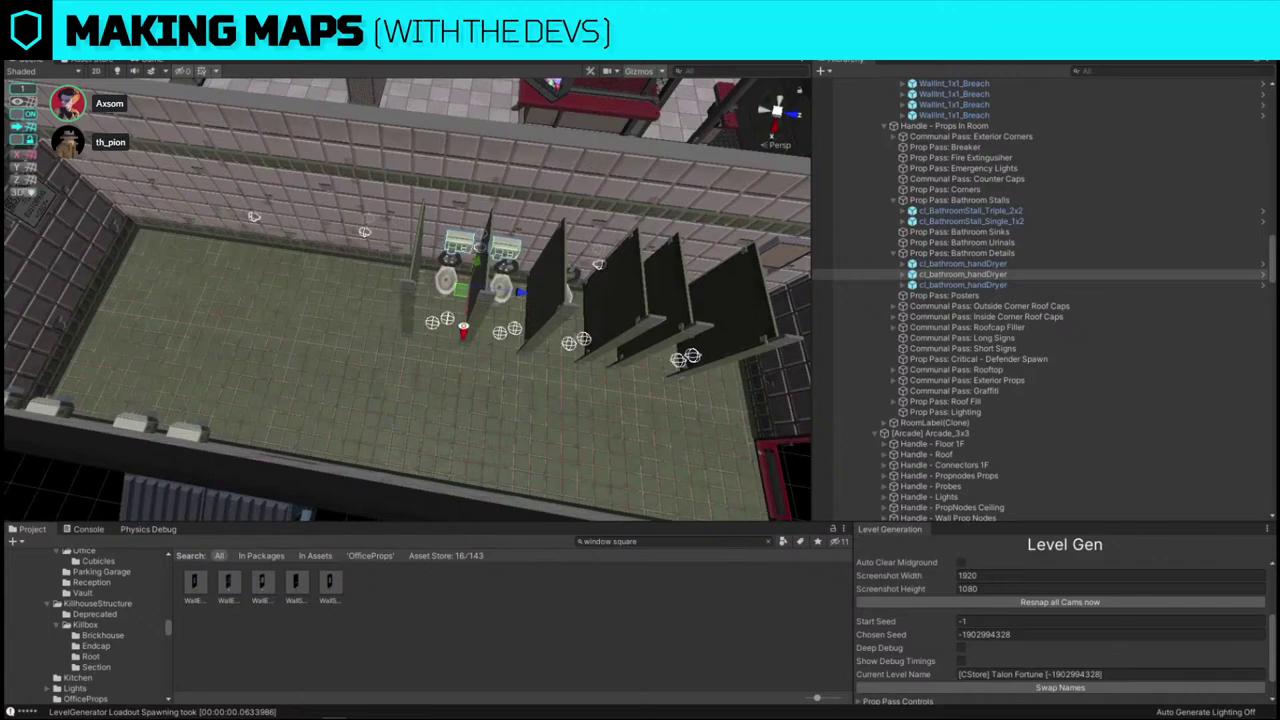
key("Delete")
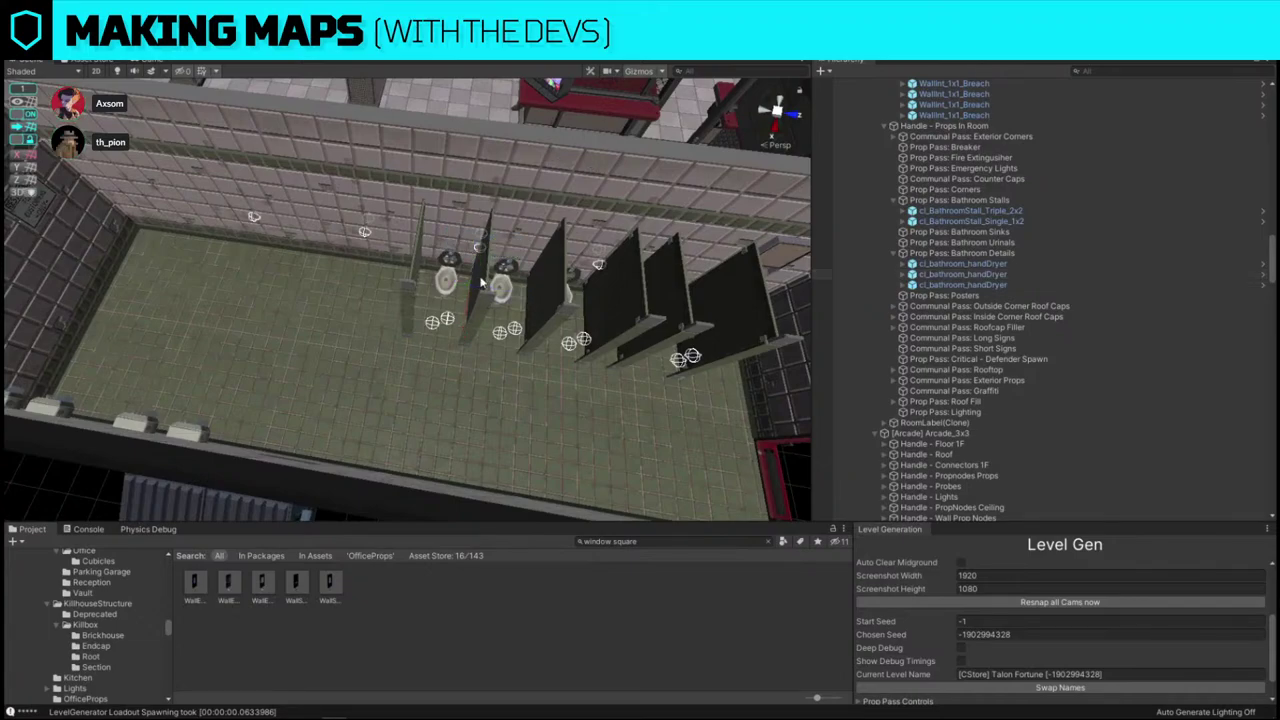
- Move the cl_BathroomStall_Triple_2x2 along the wall toward the sink, onto the single stall's position
right_click_drag(480, 280, 538, 296)
left_click(457, 248)
scroll(457, 248, "down", 8)
middle_click_drag(405, 286, 348, 289)
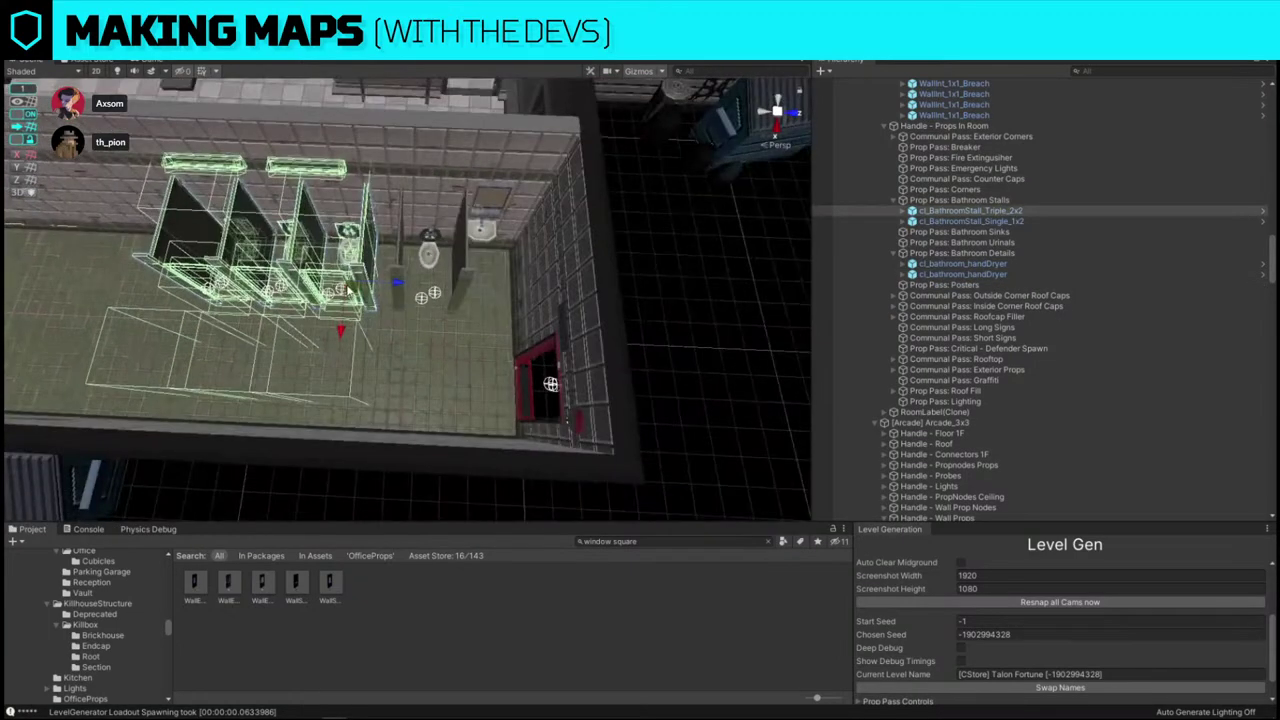
left_click_drag(389, 290, 471, 291)
left_click(510, 239)
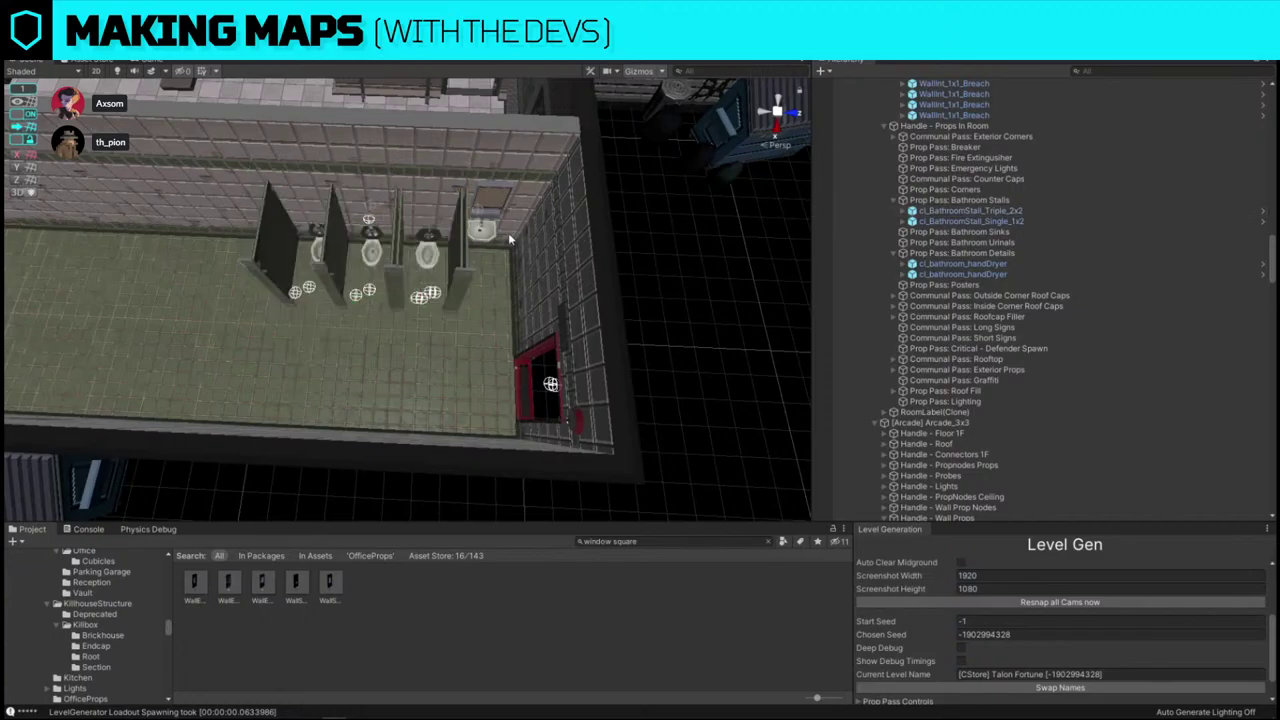
- Move the cl_BathroomStall_Single_1x2 to the bathroom's opposite exterior wall and rotate it to face into the room
left_click(509, 251)
left_click_drag(509, 251, 301, 392, "alt")
scroll(226, 267, "up", 5)
left_click(215, 375)
scroll(215, 375, "down", 10)
left_click_drag(215, 375, 617, 335, "alt")
key("e")
key("w")
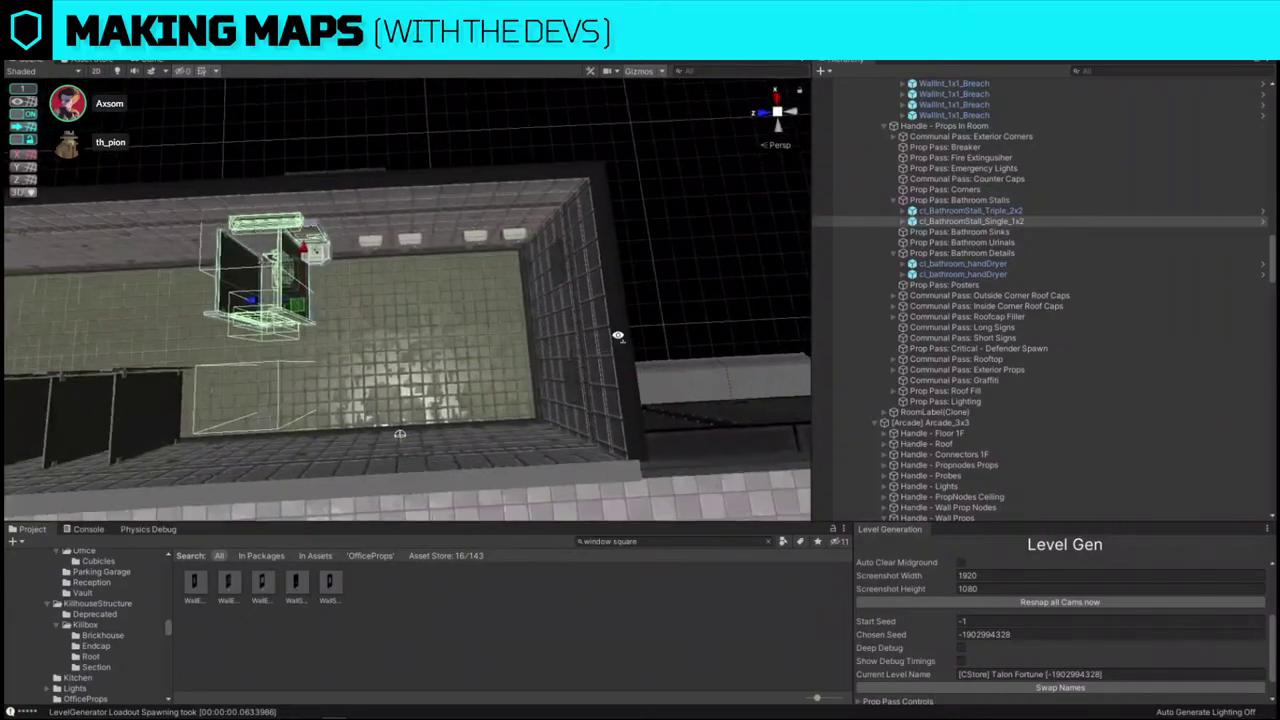
- Delete the two remaining hand dryer pairs on the bathroom's exterior wall beside the single stall
key("w")
right_click_drag(520, 289, 531, 198)
left_click(397, 213)
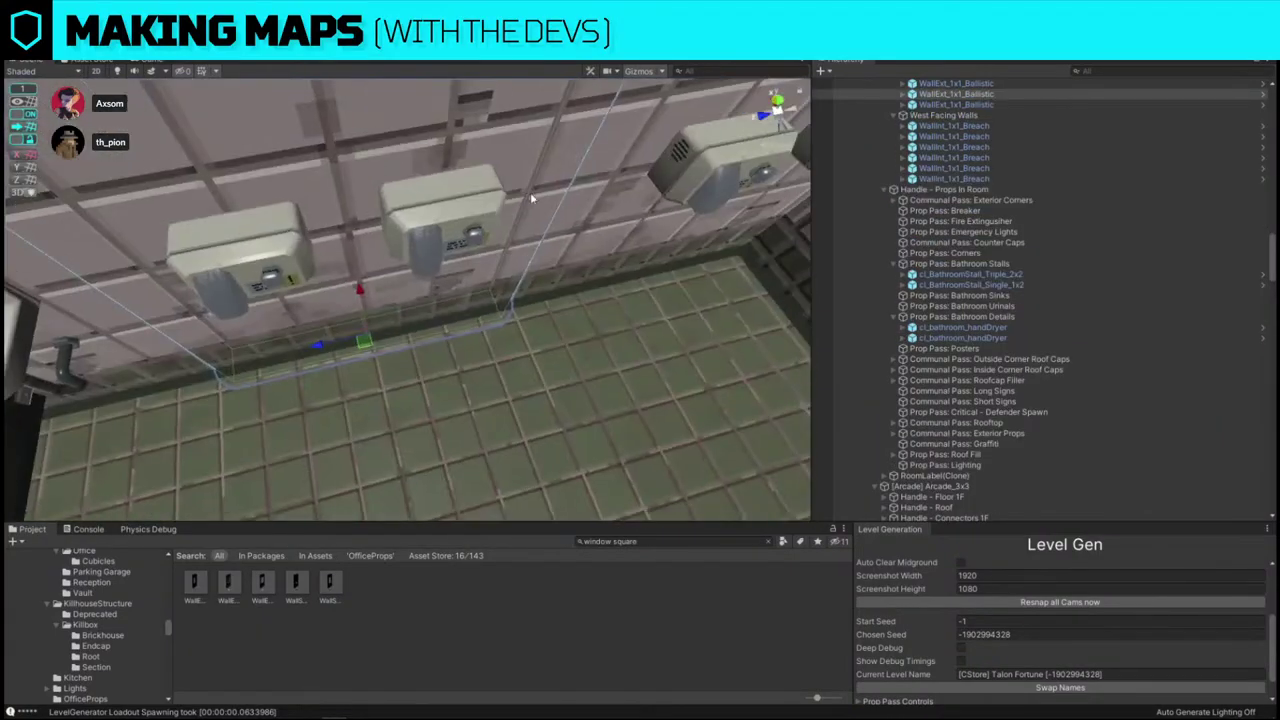
key("a")
right_click_drag(340, 241, 444, 179)
key("w")
left_click(444, 179)
right_click_drag(580, 270, 612, 172)
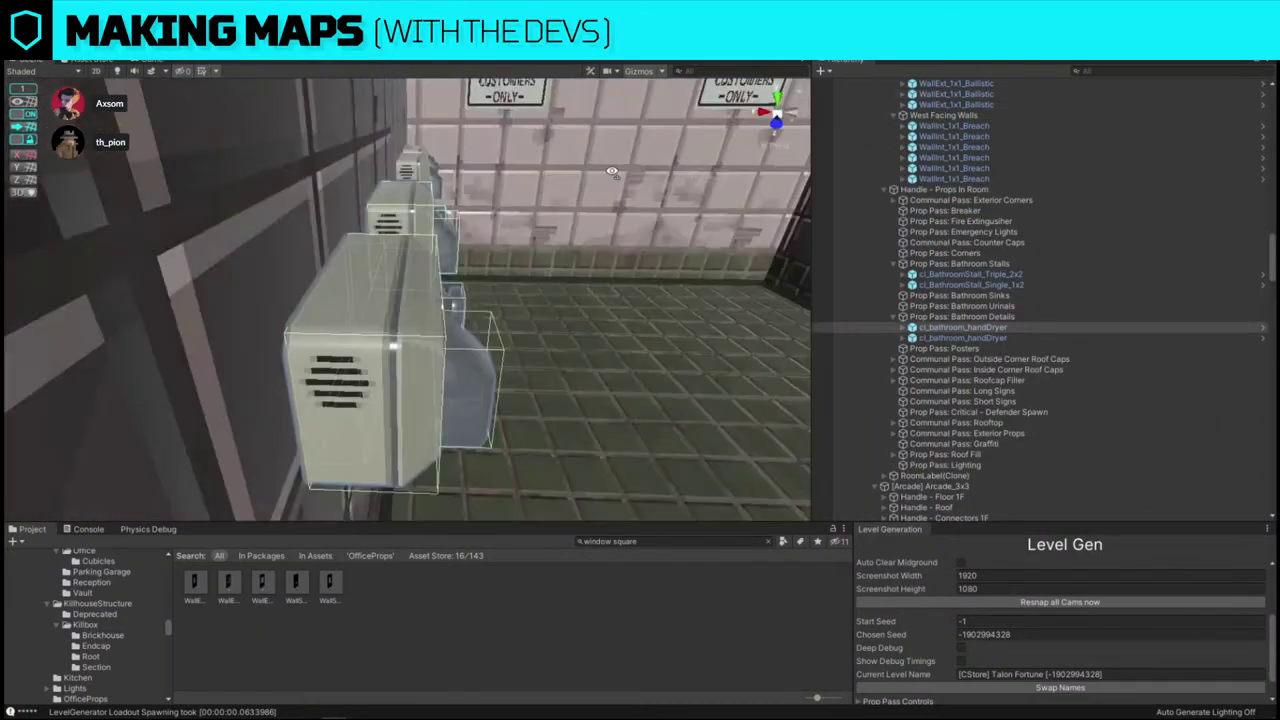
key("Delete")
left_click_drag(612, 172, 285, 336, "alt")
left_click(414, 206)
key("Delete")
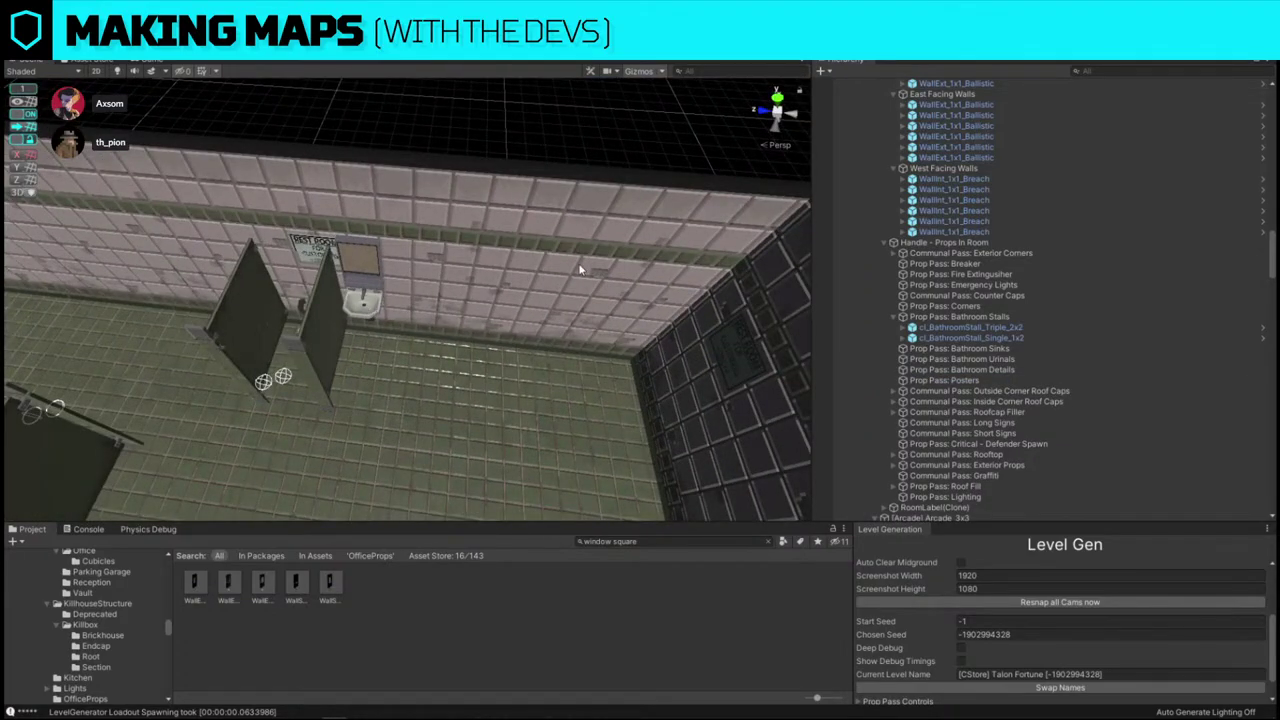
- Move the cl_BathroomStall_Single_1x2 along the exterior wall, farther from the red doorway
left_click(490, 300)
left_click_drag(580, 270, 441, 314, "alt")
left_click(432, 294)
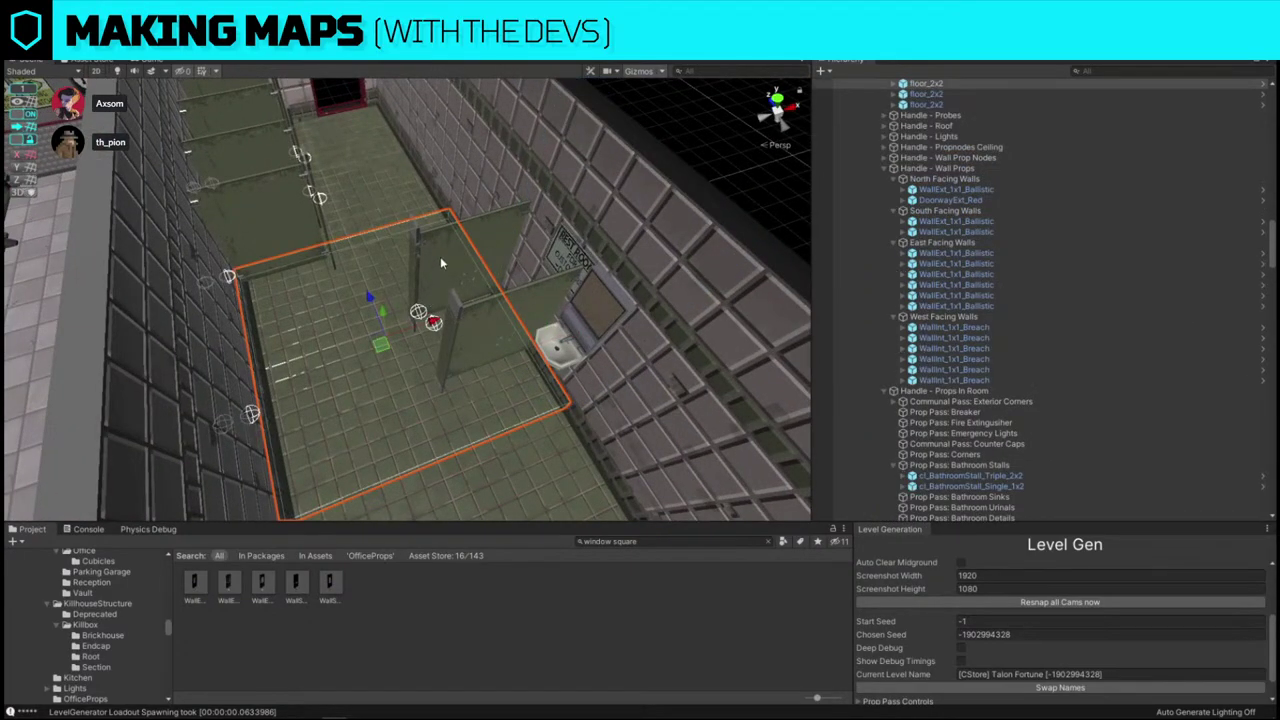
left_click(441, 263)
left_click_drag(441, 263, 432, 301, "alt")
left_click_drag(347, 241, 399, 257)
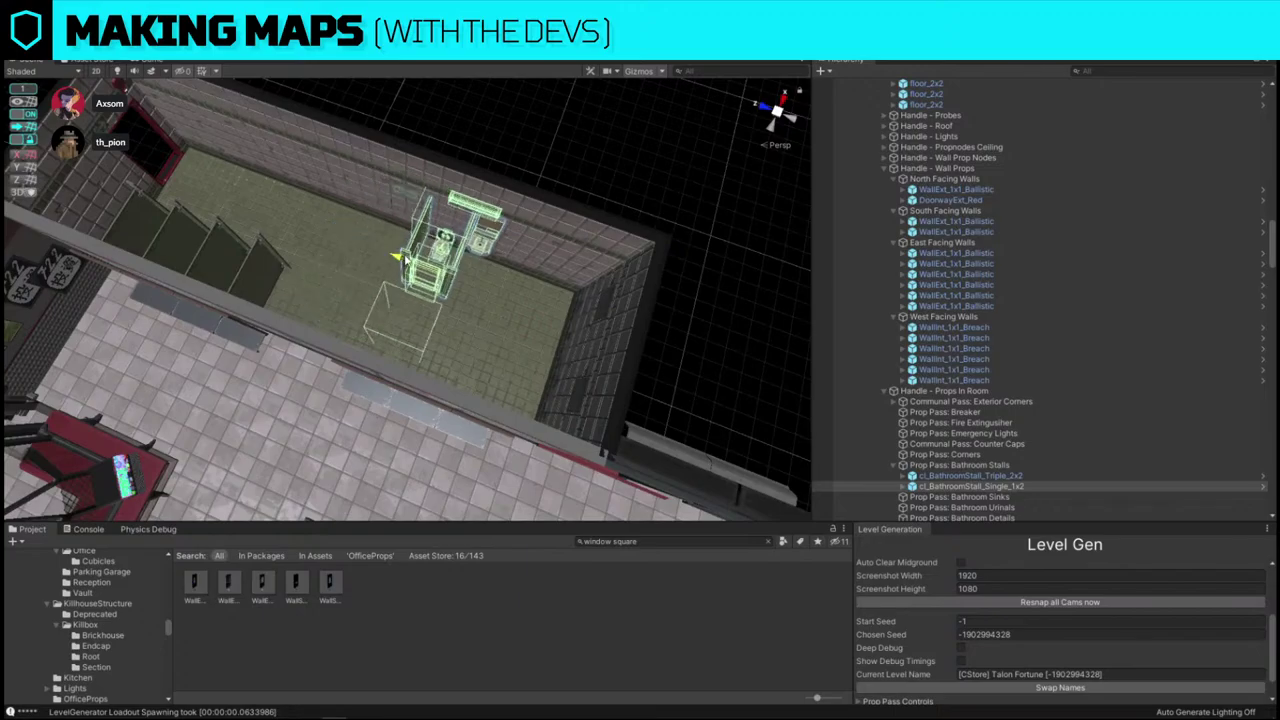
left_click(676, 341)
- Examine the cl_BoozeShelf_3x1_row against the store wall shared with the bathroom
left_click_drag(676, 341, 310, 240, "alt")
left_click(388, 335)
left_click_drag(367, 334, 420, 358, "alt")
scroll(420, 358, "up", 5)
left_click(371, 334)
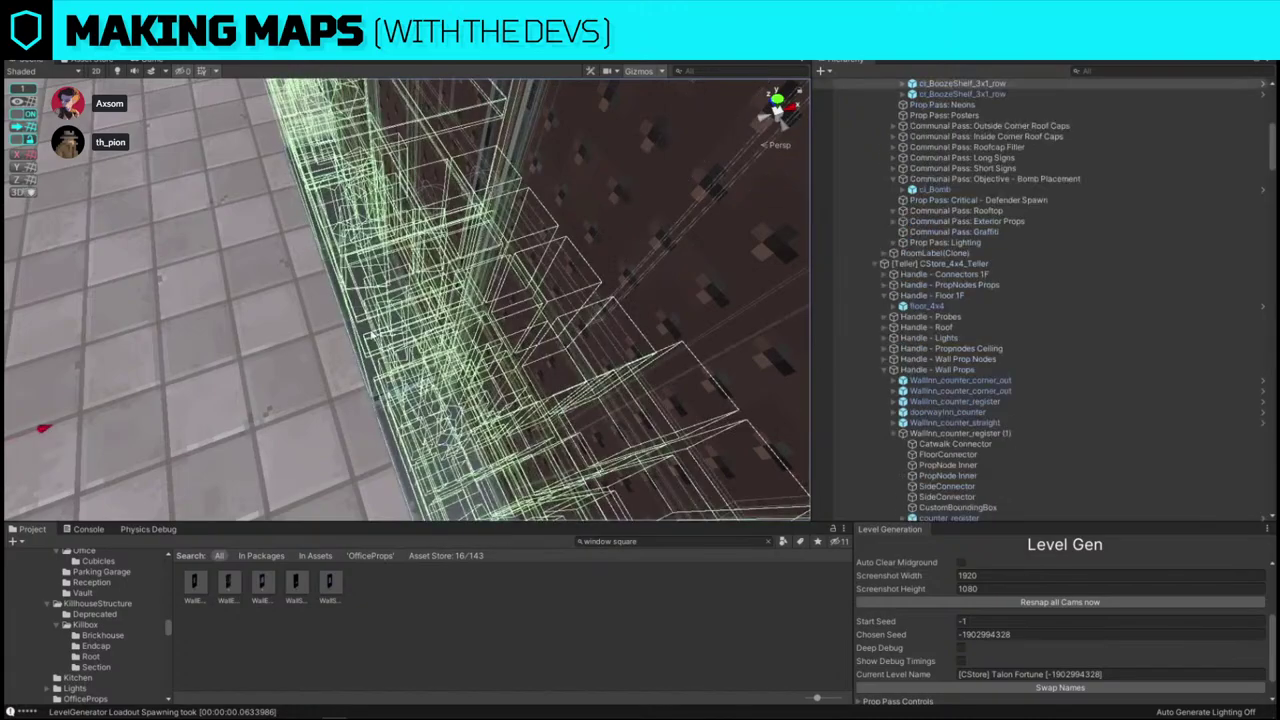
left_click_drag(359, 311, 613, 327, "alt")
scroll(585, 328, "down", 6)
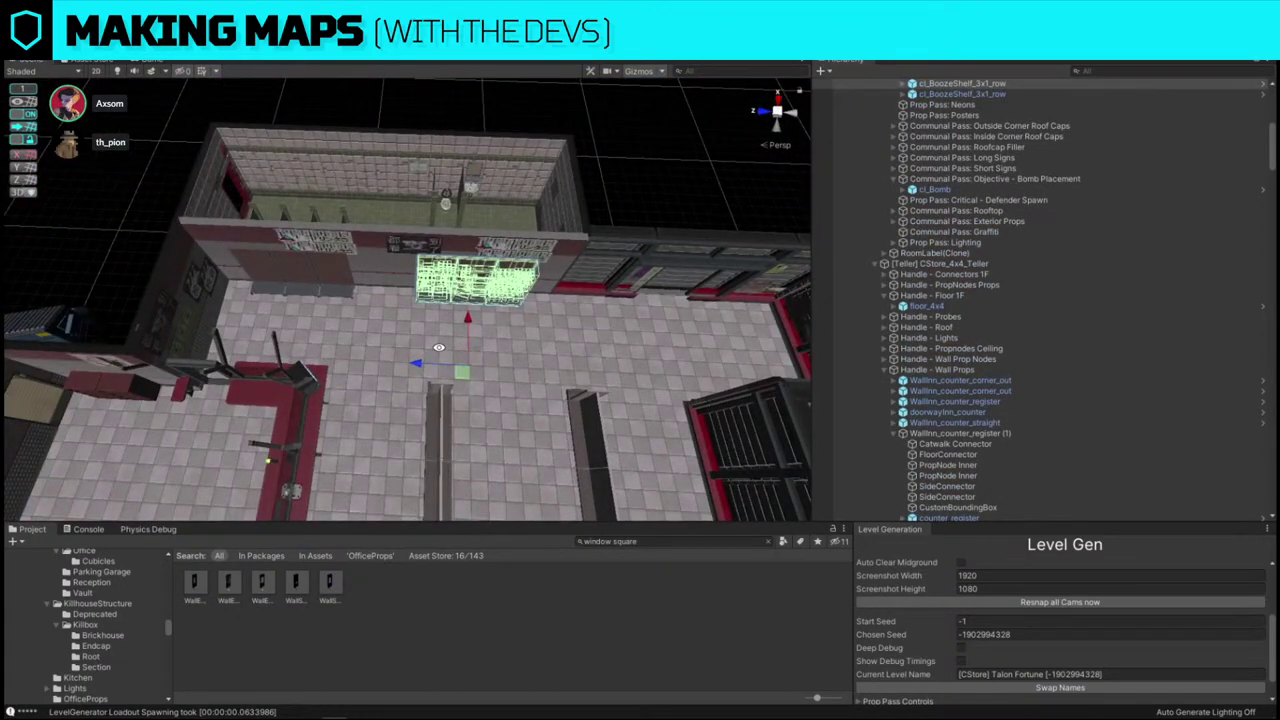
- Search the assets for "magic" and replace the office's cl_Office_Desk_3x3_Corner (1) with cl_KHOffice_MagicCluster
left_click_drag(439, 347, 291, 256, "alt")
left_click(293, 262)
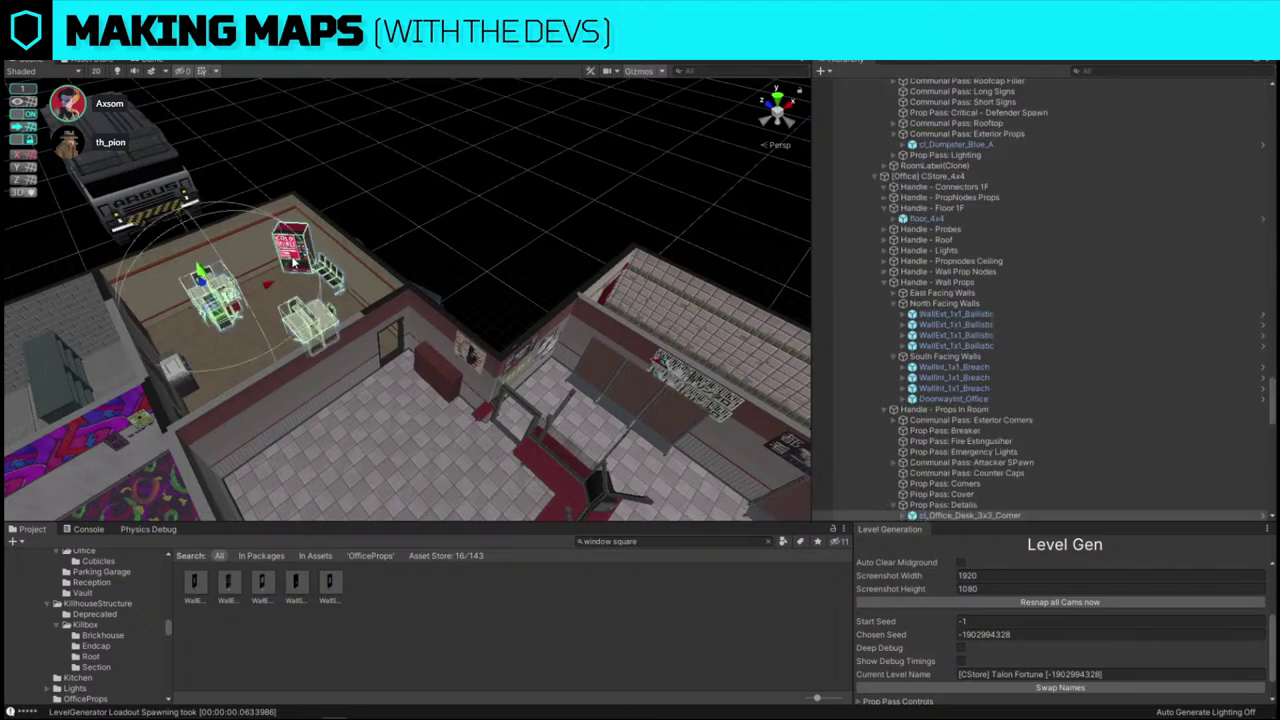
left_click(680, 541)
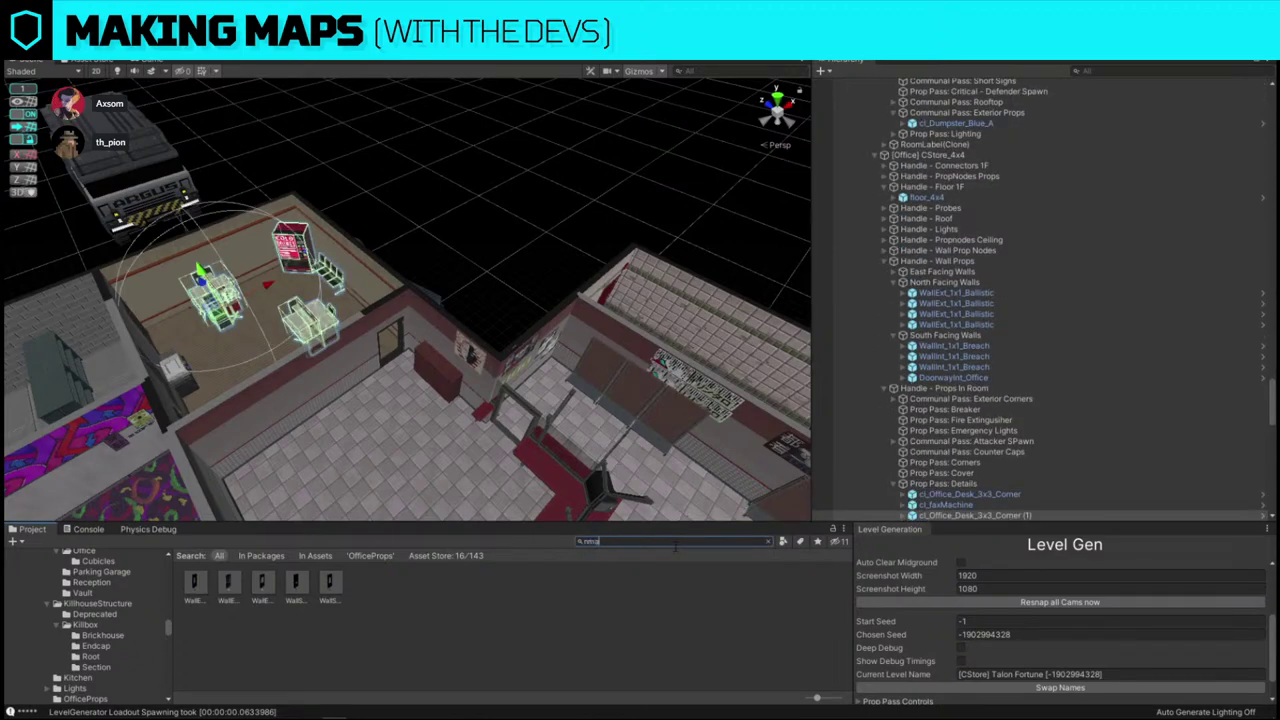
type("magic")
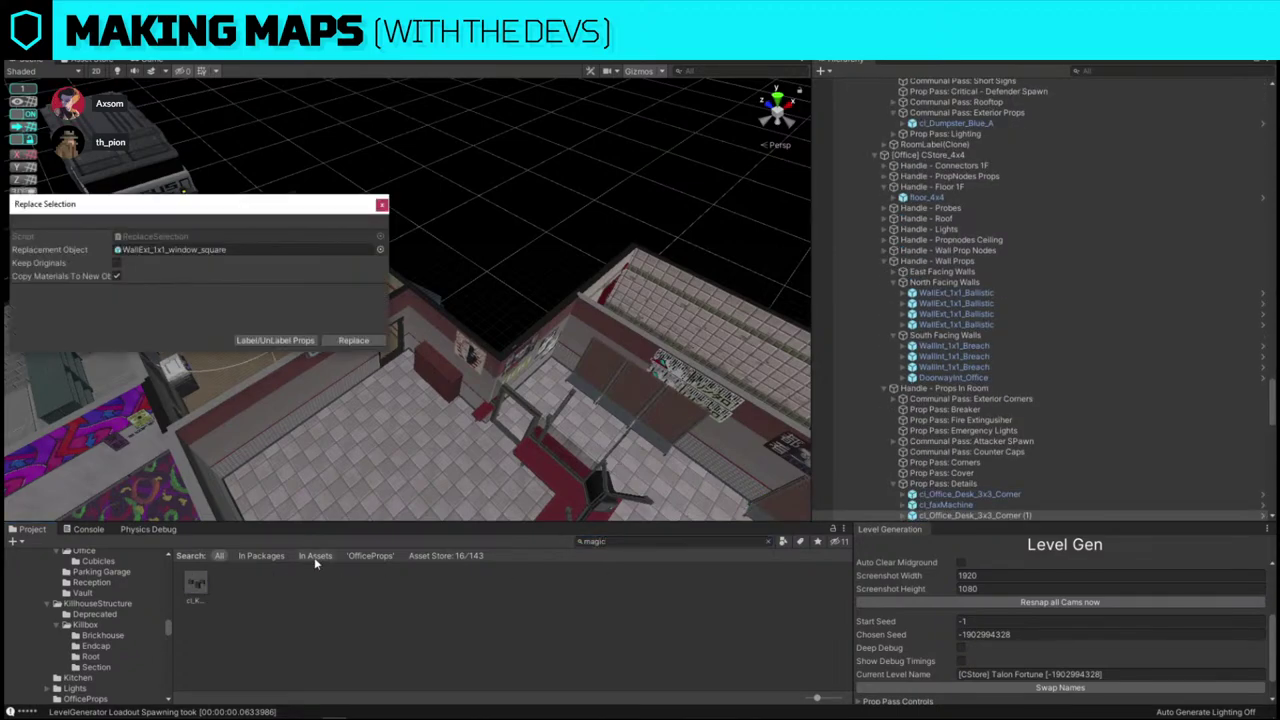
left_click_drag(199, 587, 200, 252)
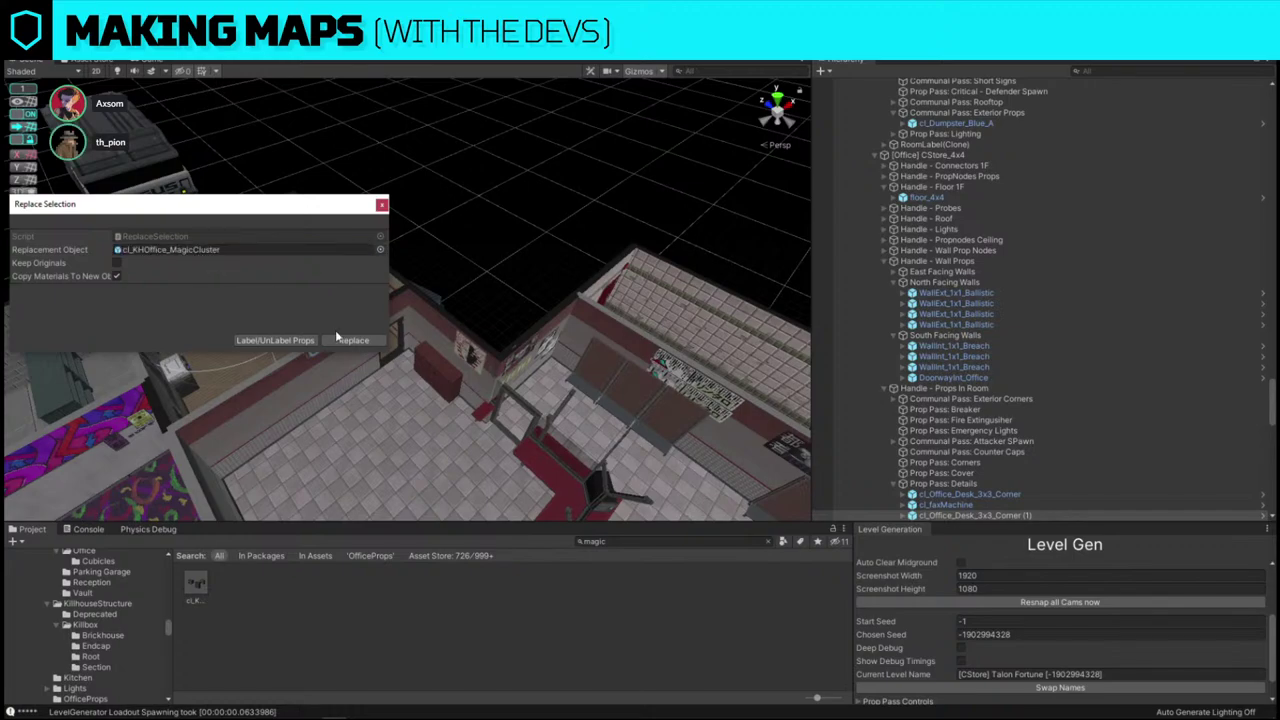
left_click(366, 341)
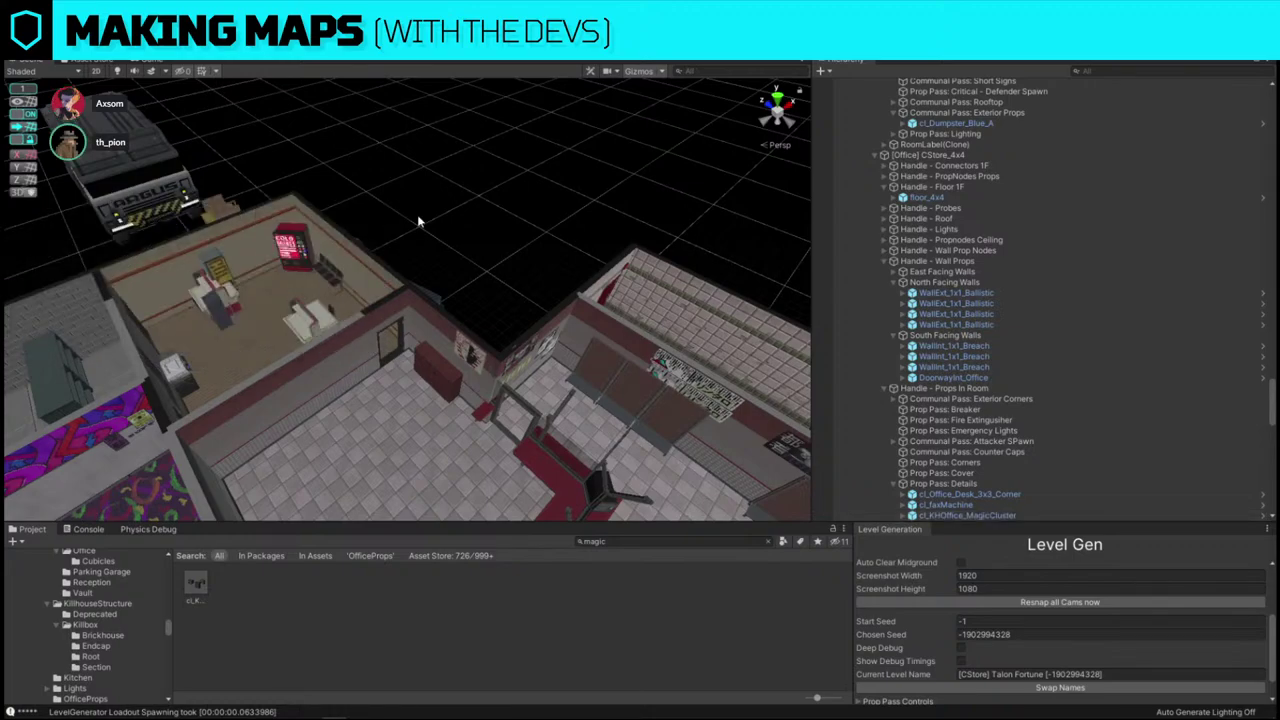
left_click_drag(252, 291, 336, 284)
key("ctrl+z")
key("f")
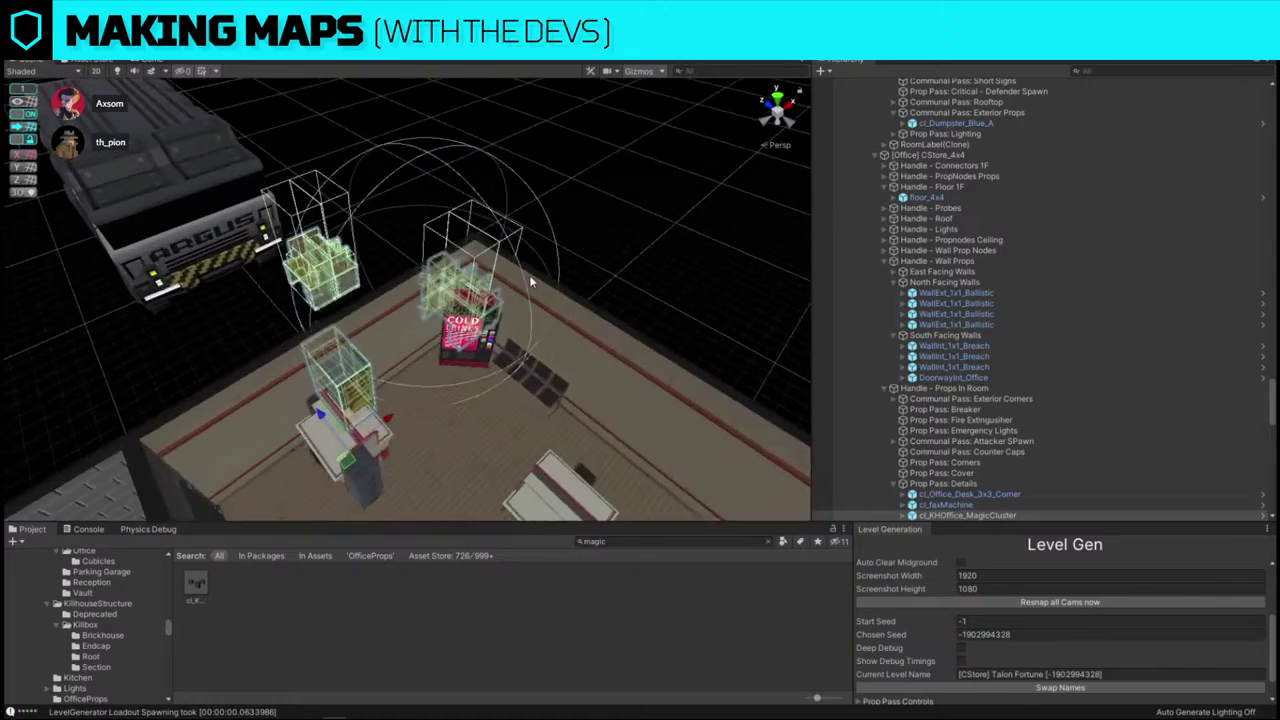
- Try repositioning the cl_KHOffice_MagicCluster in the office, undo that change, and delete the cluster
left_click_drag(529, 277, 915, 355, "alt")
scroll(404, 356, "down", 5)
key("e")
key("w")
left_click_drag(329, 356, 455, 302)
left_click(612, 318)
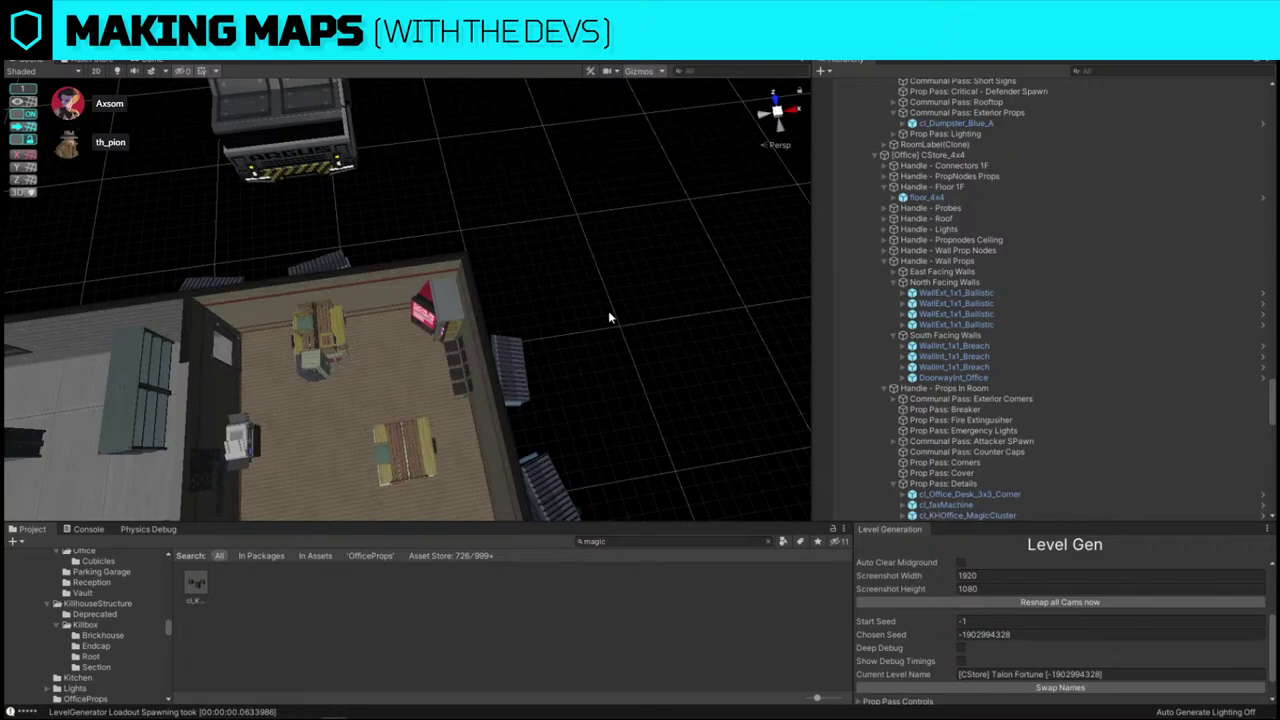
key("ctrl+z")
key("Delete")
right_click_drag(450, 300, 536, 284)
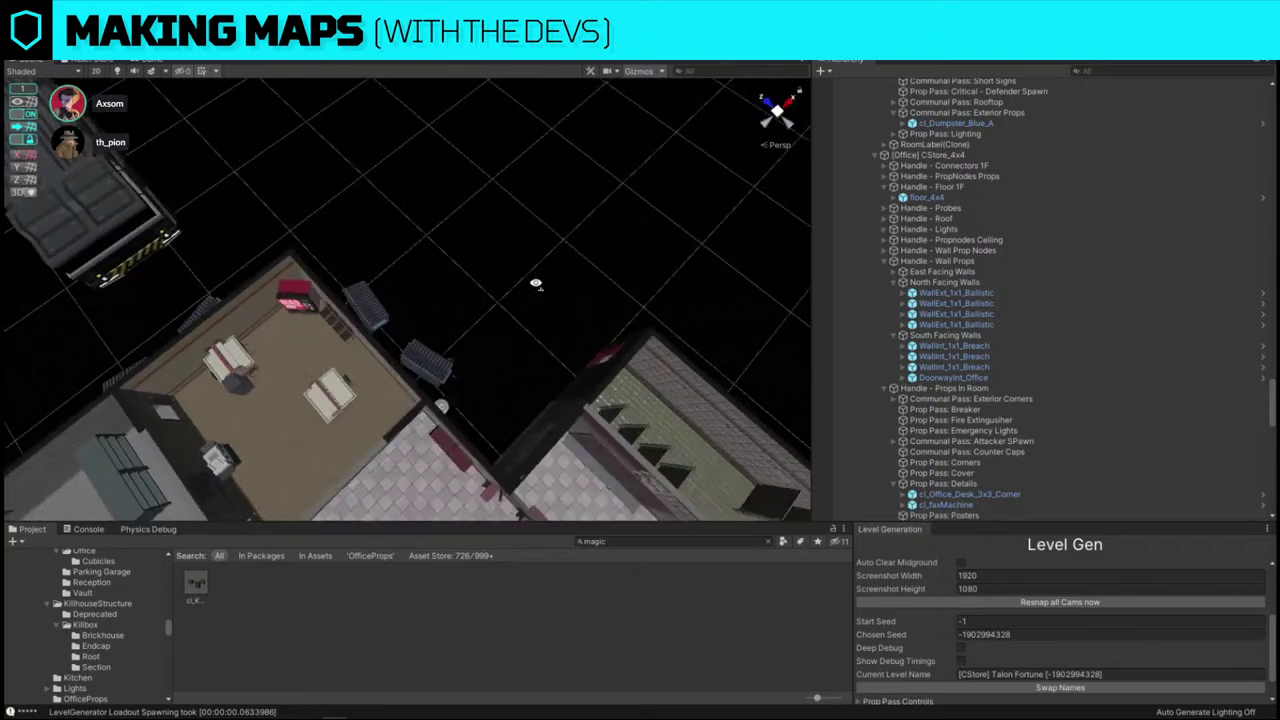
- Examine the north- and east-facing WallExt_1x1_Ballistic walls of the office and the neighbouring rooms
left_click_drag(536, 284, 380, 136, "alt")
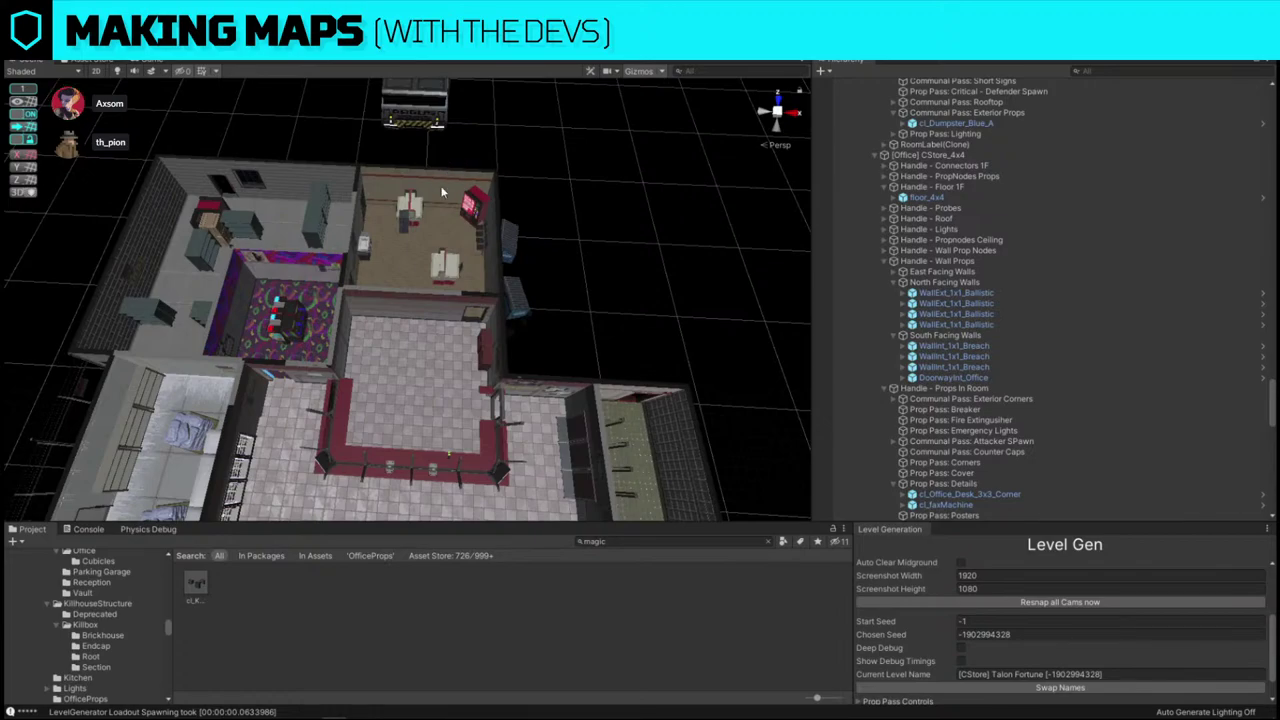
left_click(443, 191)
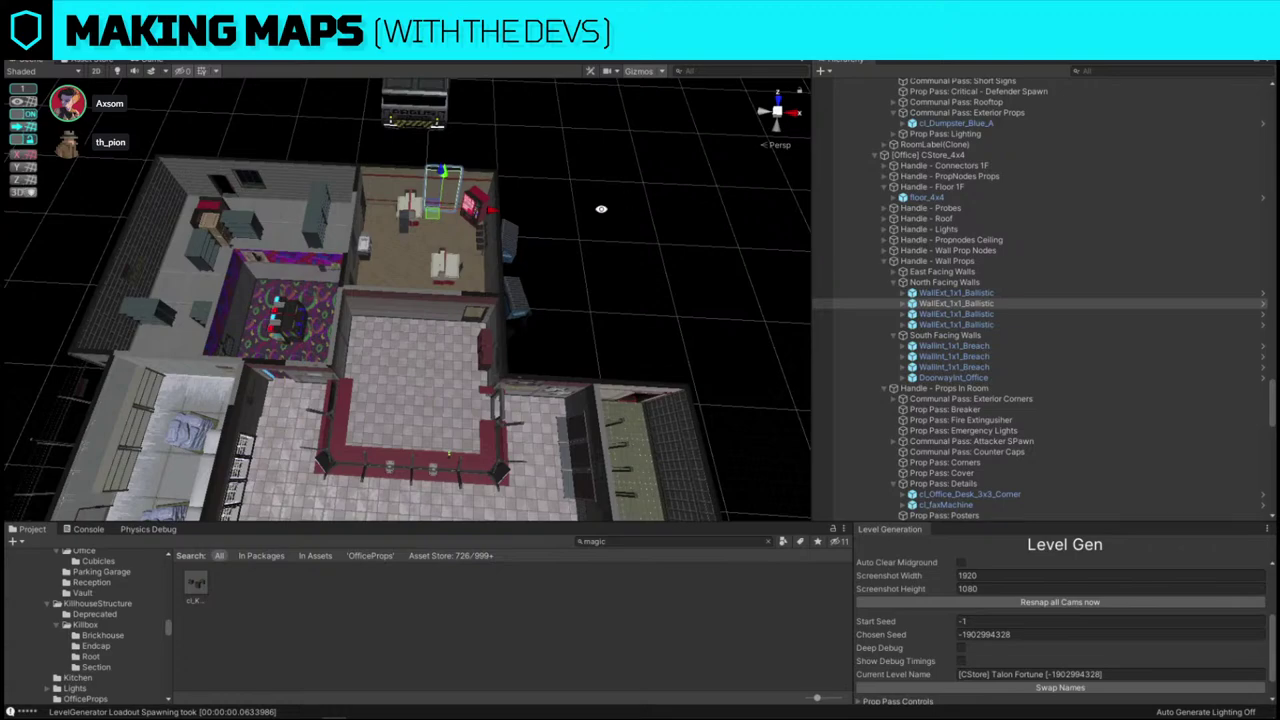
right_click_drag(601, 209, 568, 209)
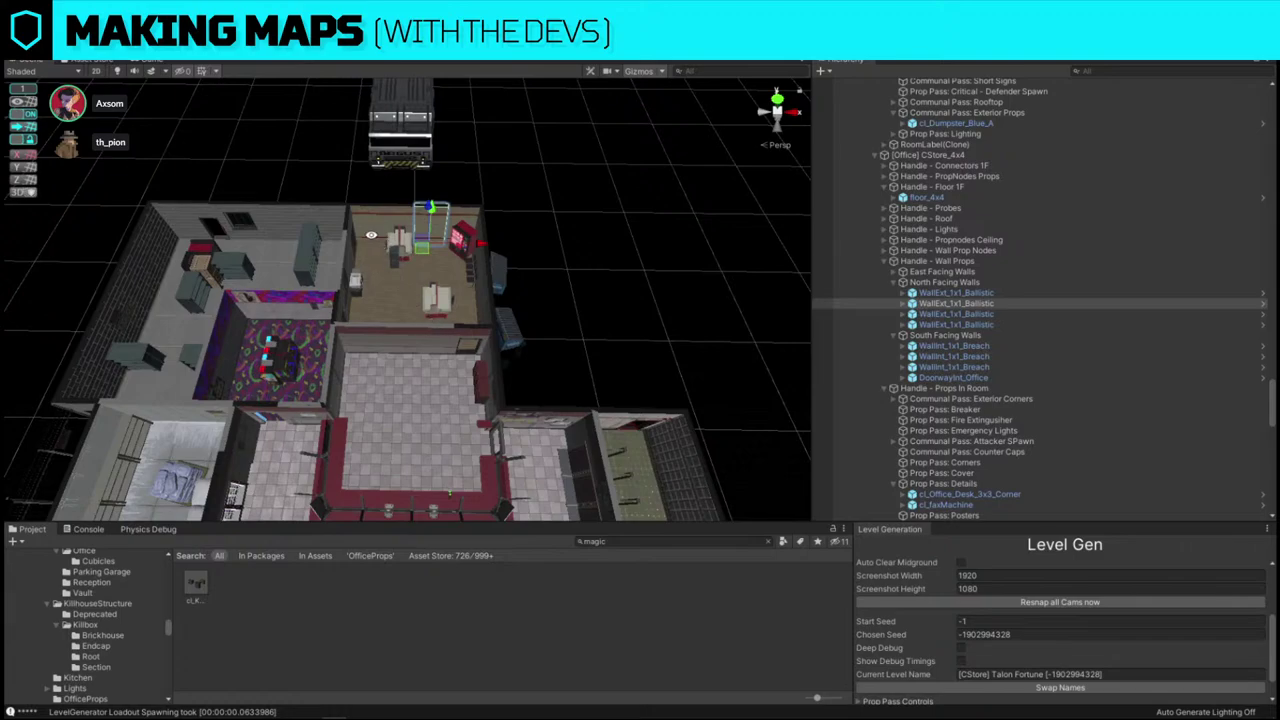
right_click_drag(369, 238, 700, 244)
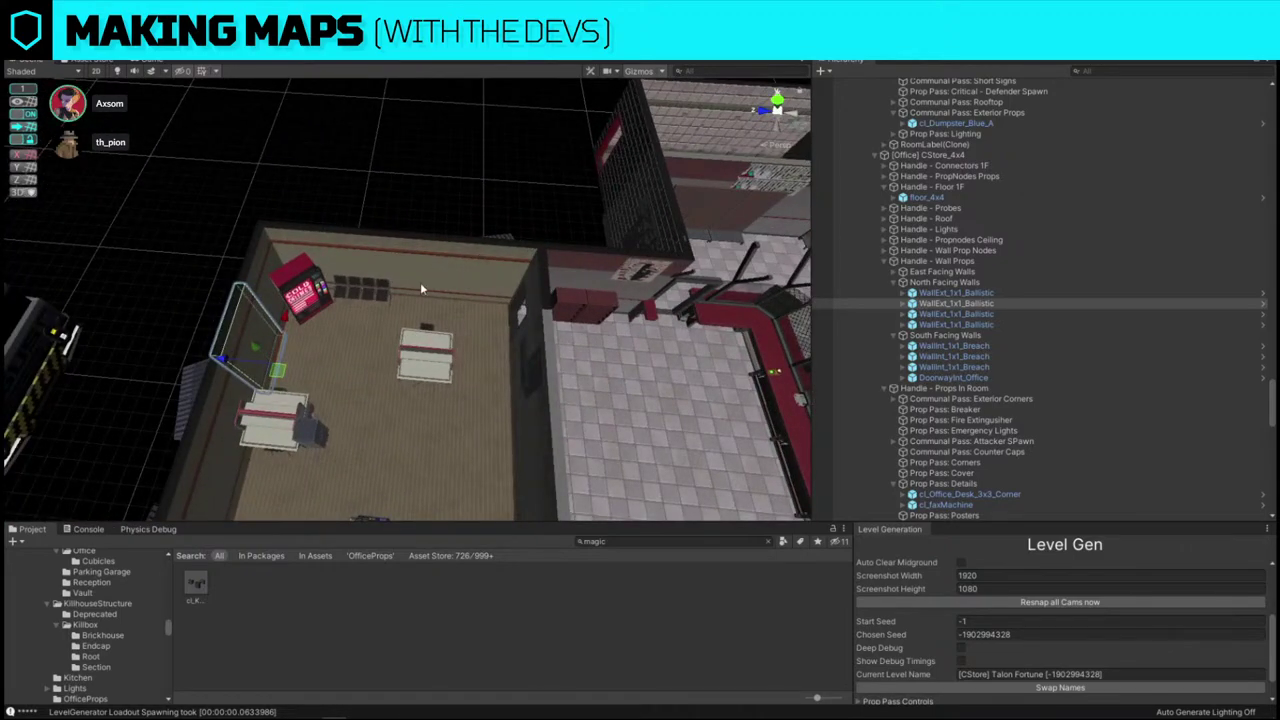
left_click(420, 282)
right_click_drag(420, 282, 422, 278)
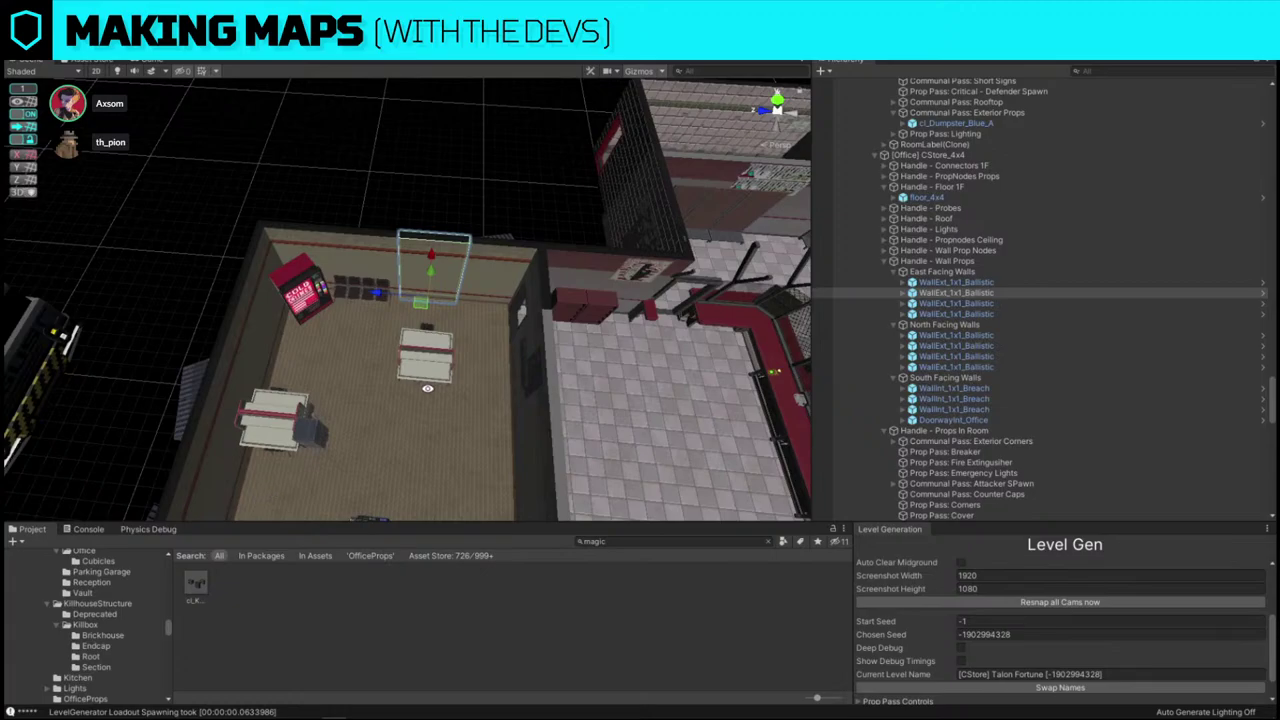
left_click(479, 139)
right_click_drag(479, 139, 501, 396)
- Slide the selected cl_BoozeShelf_3x1_row along the bathroom wall against its neighbouring shelf row, clearing the end wall section
left_click(360, 305)
left_click_drag(516, 378, 429, 389)
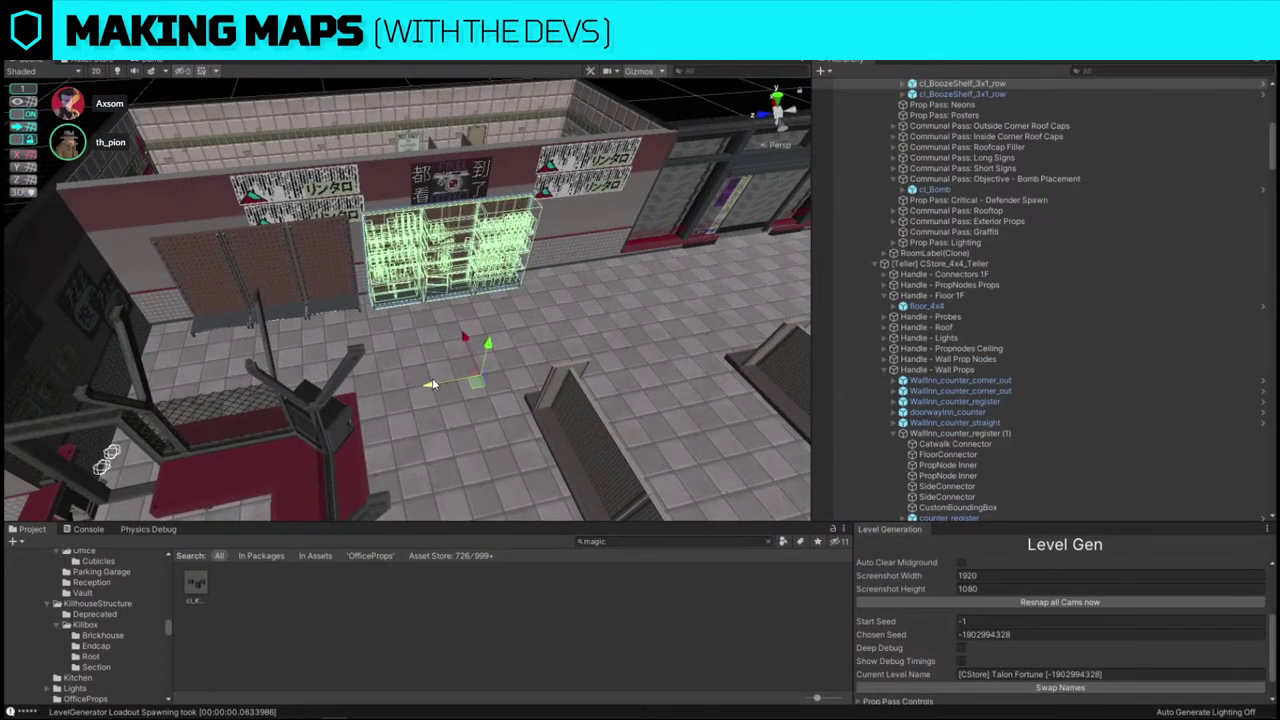
right_click_drag(429, 389, 652, 506)
- Search the assets for "doorway bathroom" and replace the bathroom's end west-facing wall section with DoorwayInt_Bathroom
left_click(455, 281)
left_click(652, 545)
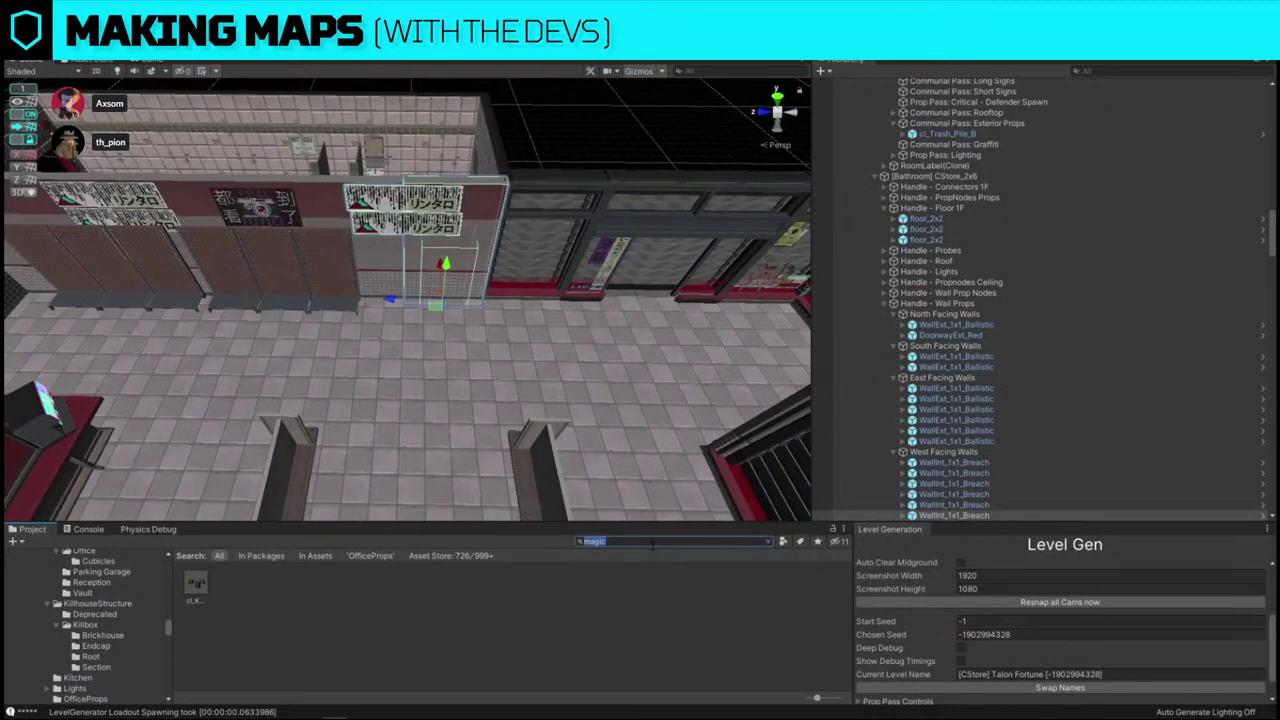
key("BackSpace")
key("BackSpace")
key("BackSpace")
key("BackSpace")
key("BackSpace")
key("BackSpace")
key("BackSpace")
key("BackSpace")
key("BackSpace")
key("BackSpace")
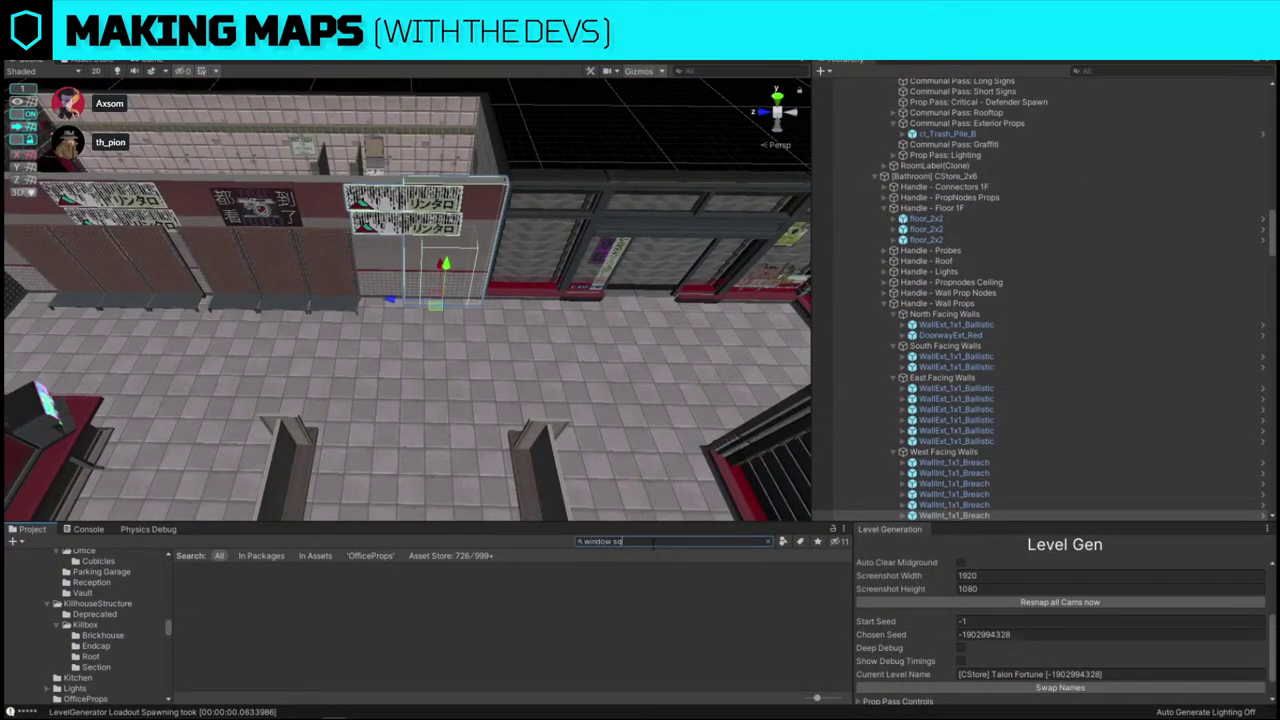
type("doorway ba")
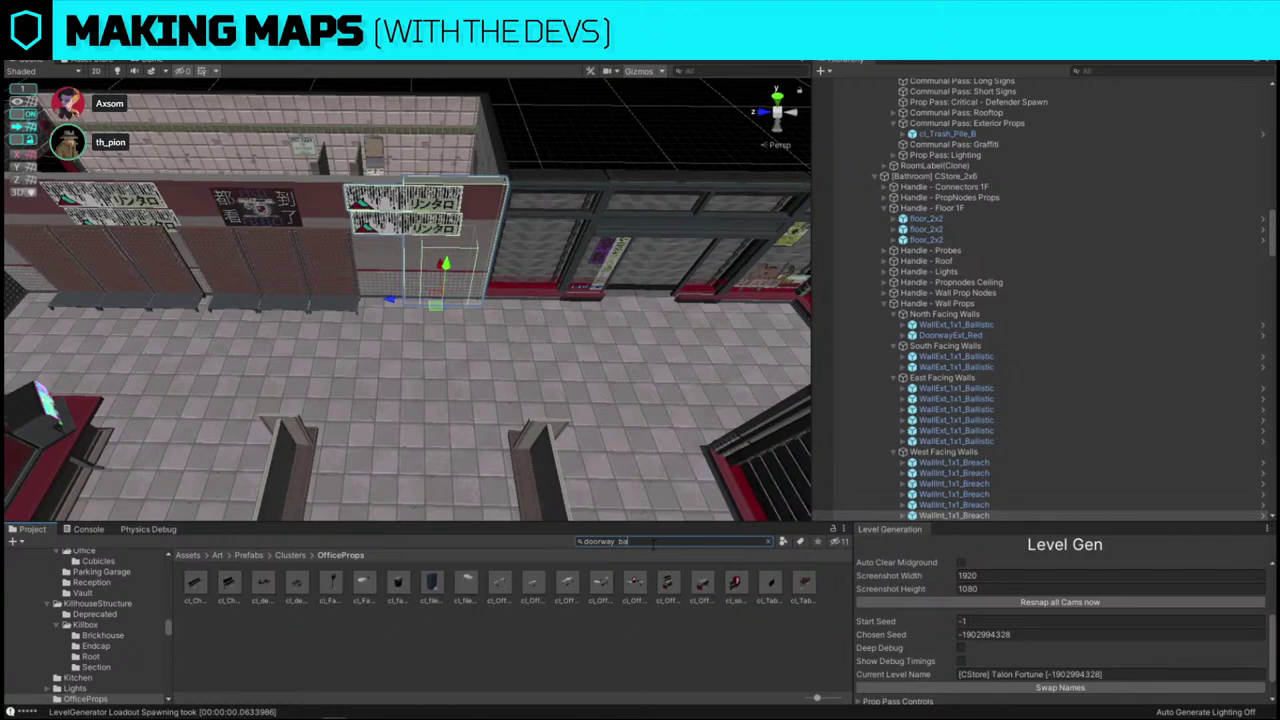
type("throom")
key("ctrl+shift+r")
left_click_drag(297, 584, 242, 250)
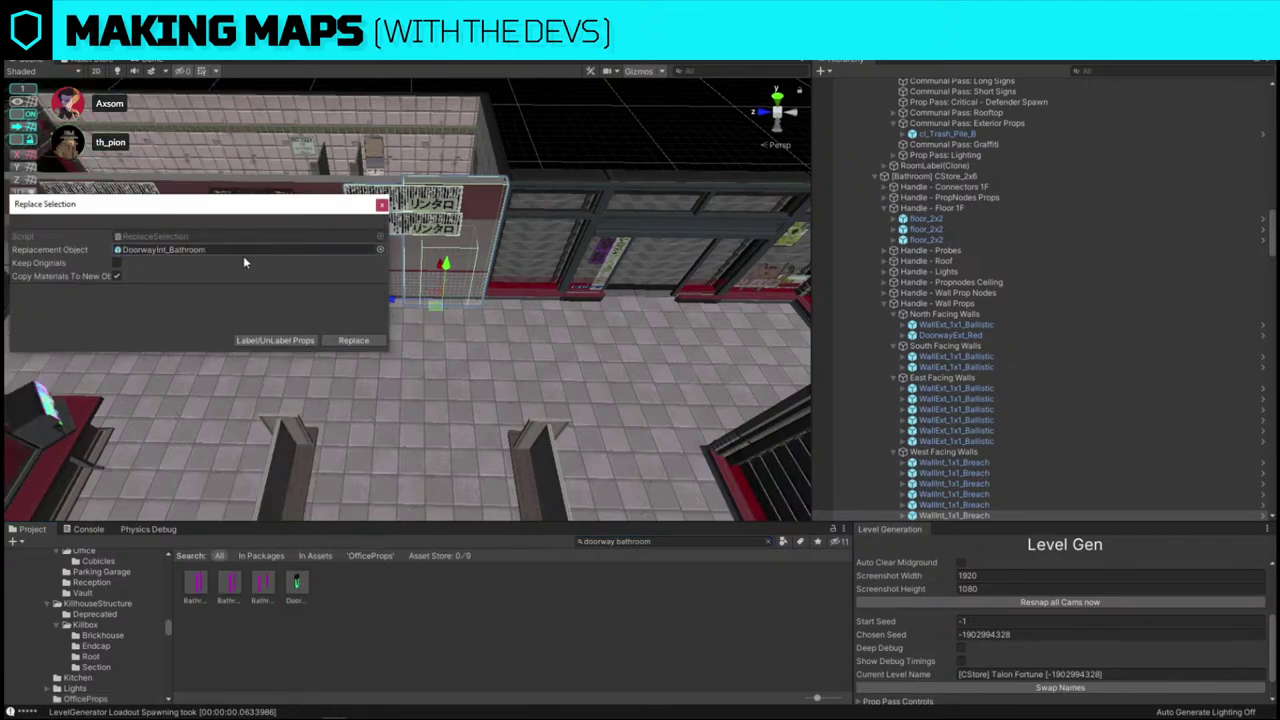
left_click(348, 342)
- Make the R_MapOverdraw layer visible and review the doorway markers around the shed, freezer and storefront
right_click_drag(572, 158, 452, 310)
left_click(1186, 44)
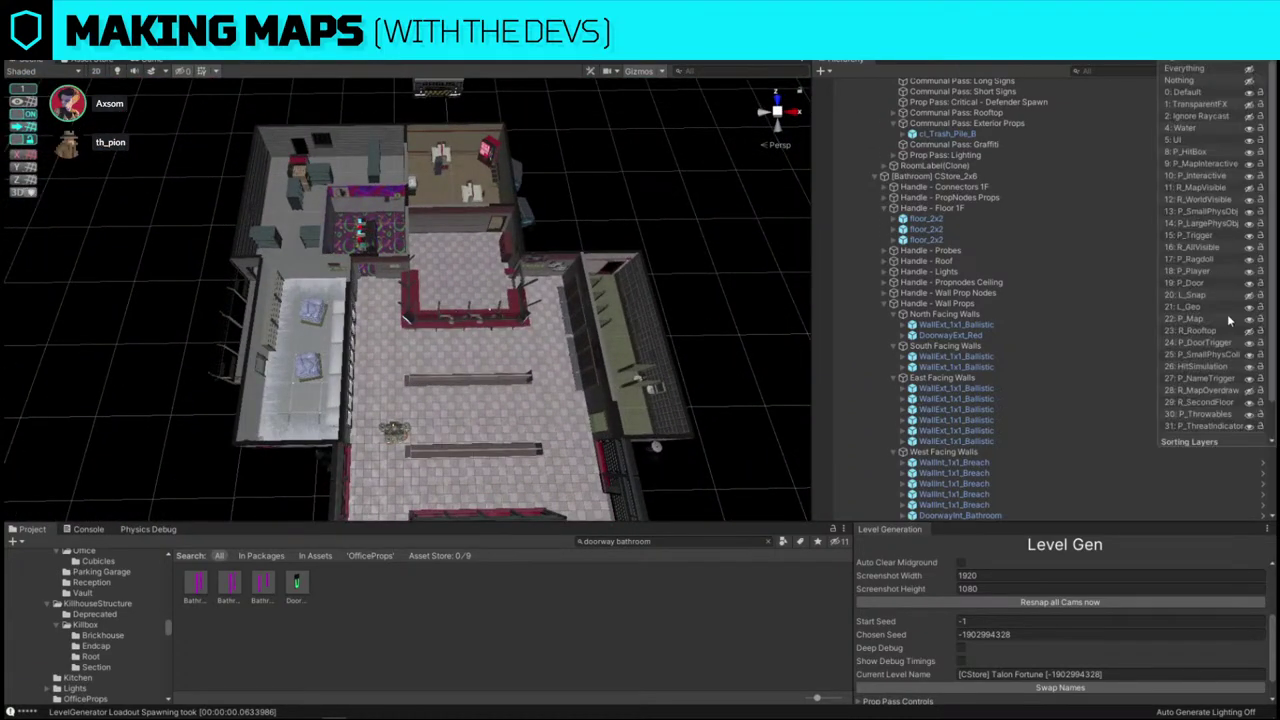
left_click(1249, 391)
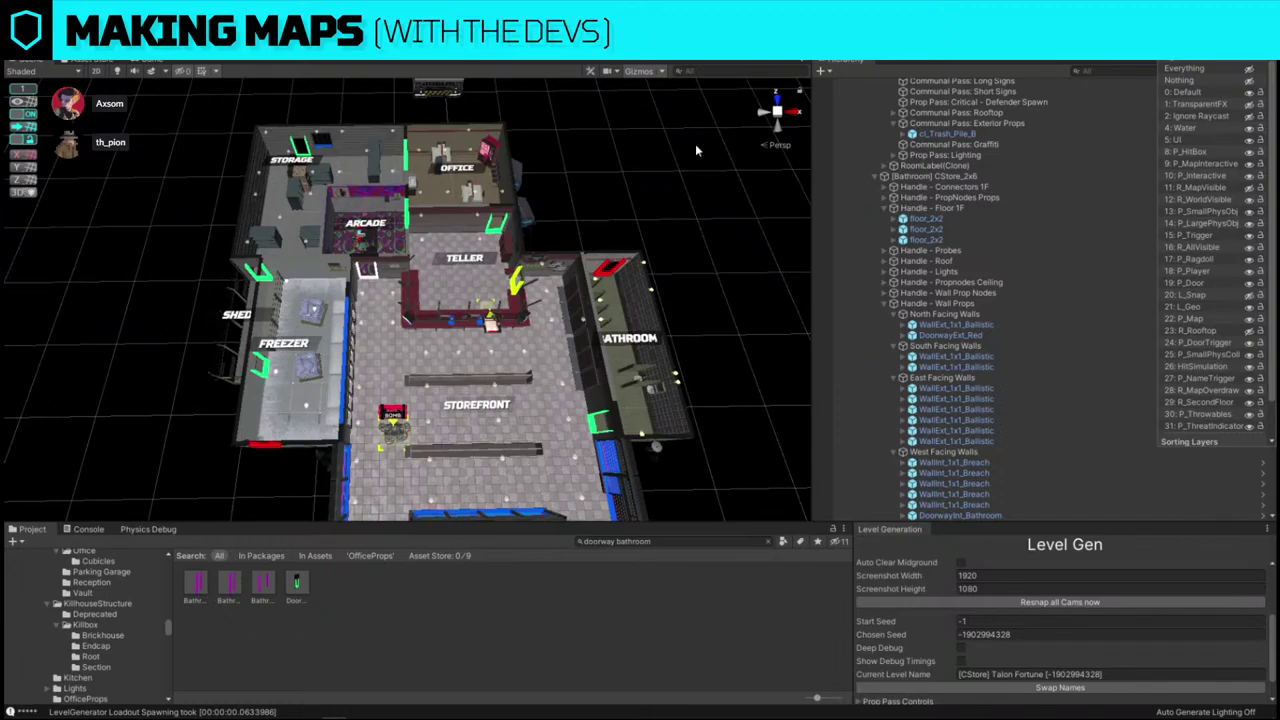
key("w")
key("a")
right_click_drag(695, 144, 612, 258)
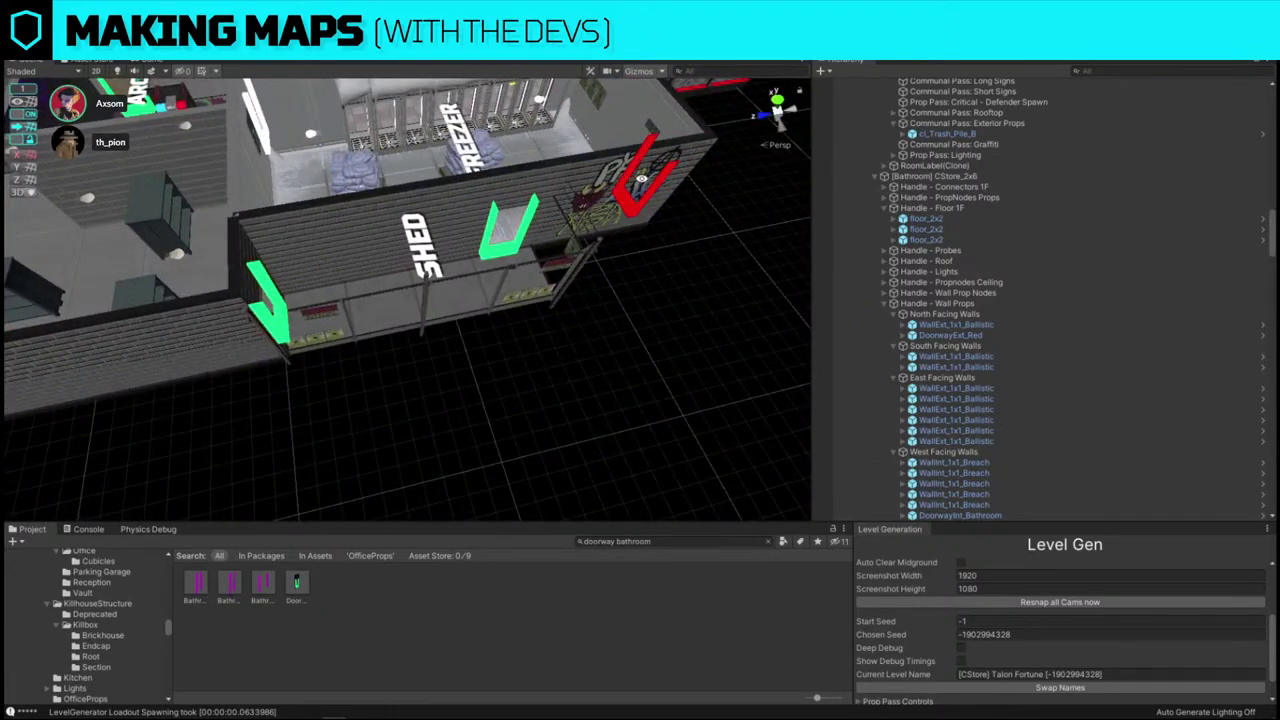
right_click_drag(641, 178, 350, 311)
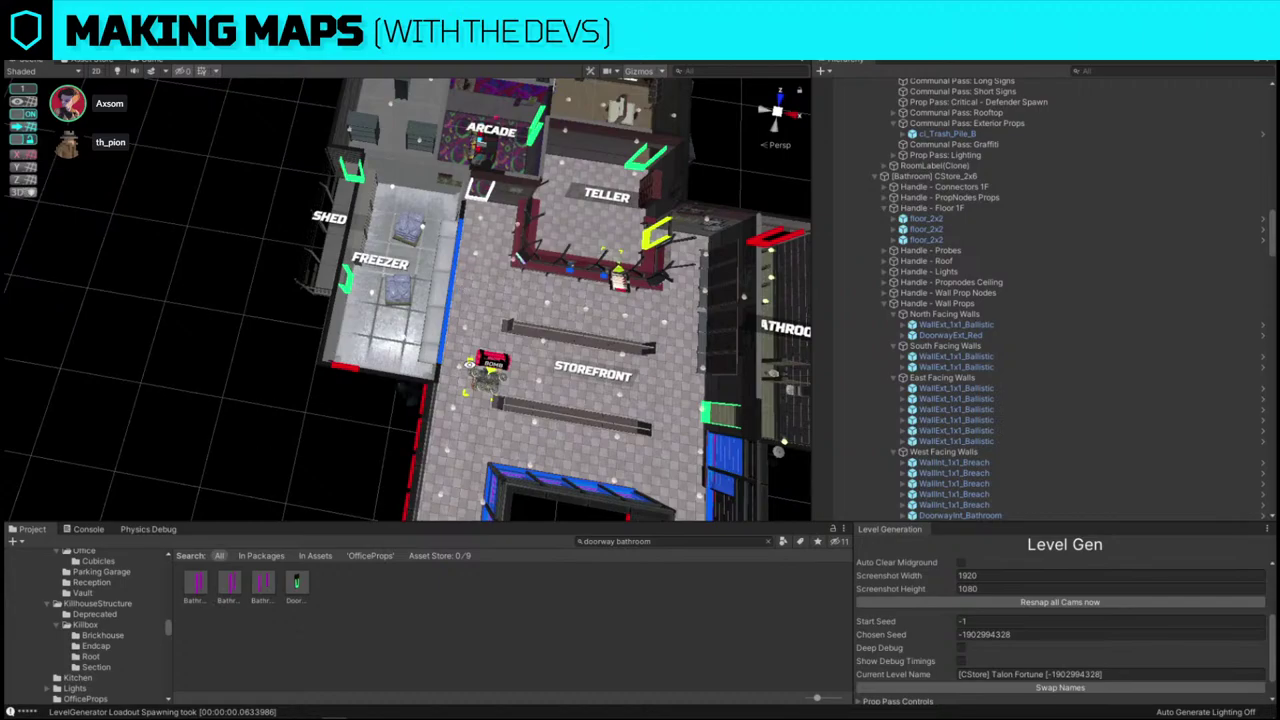
- Duplicate the freezer's pallet_ice_1x1 (1) and move the copy toward the red doorway
left_click(405, 268)
key("f")
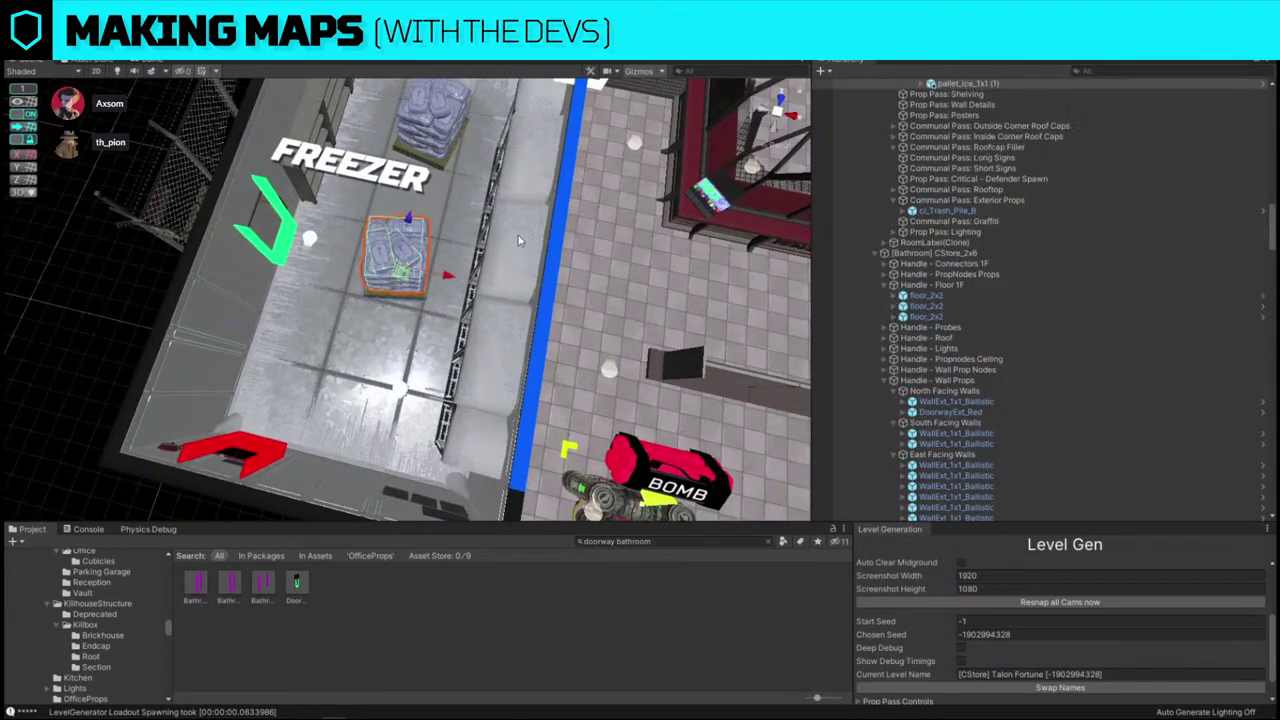
left_click(519, 238)
right_click_drag(619, 196, 394, 255)
left_click(389, 294)
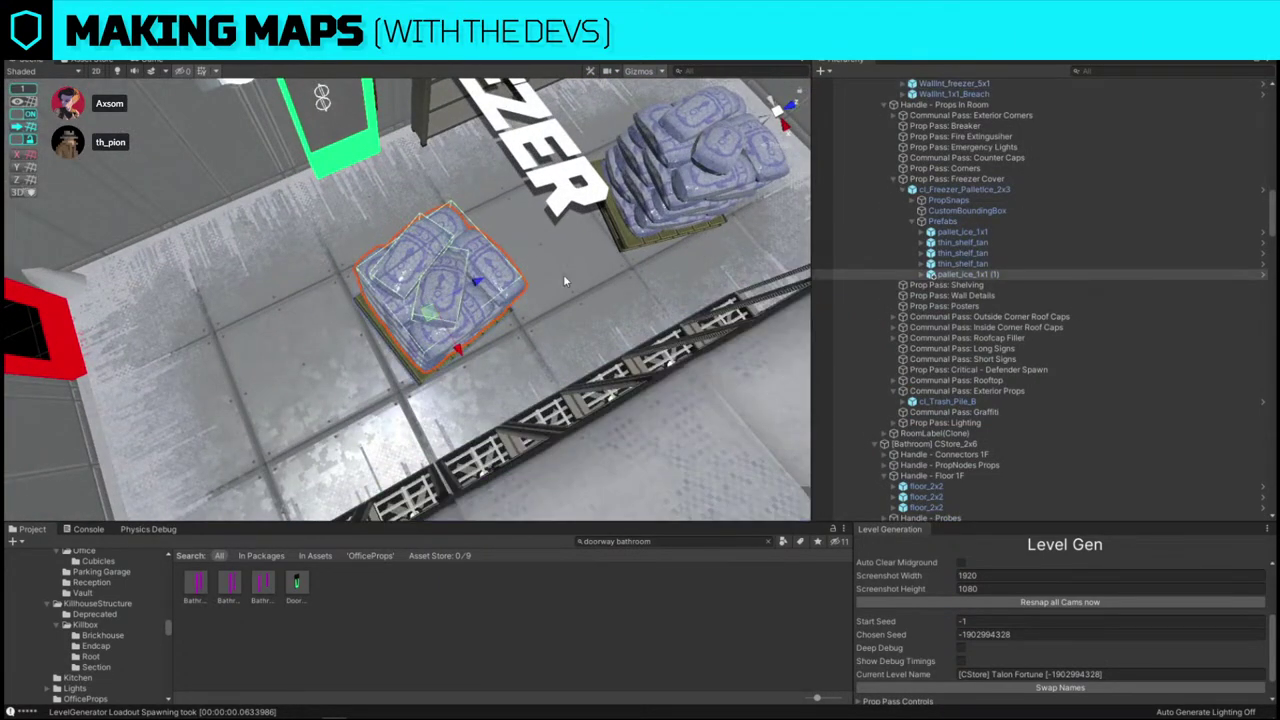
right_click_drag(563, 274, 520, 278)
right_click_drag(600, 281, 539, 285)
key("ctrl+d")
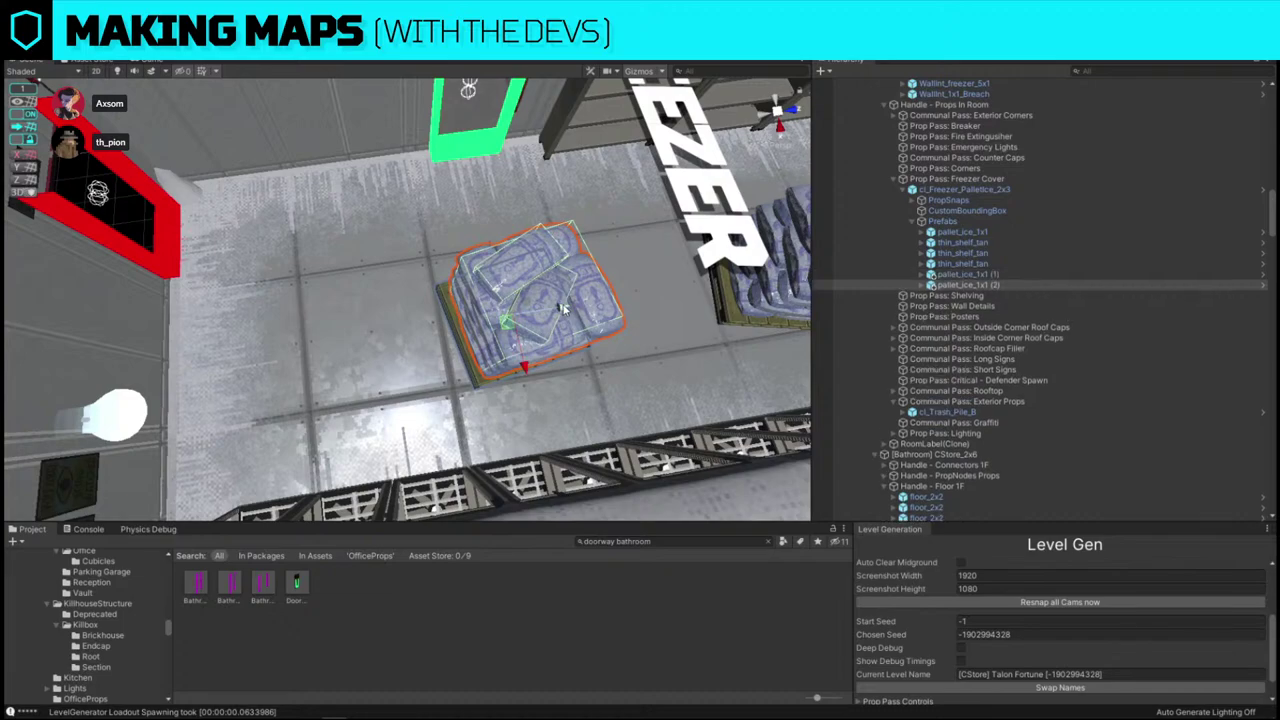
left_click_drag(565, 310, 278, 322)
- Turn off grid snapping and nudge the copied ice pallet close beside the neighbouring pallet
right_click_drag(432, 305, 385, 322)
left_click_drag(308, 321, 502, 322)
right_click_drag(440, 312, 205, 182)
left_click(27, 115)
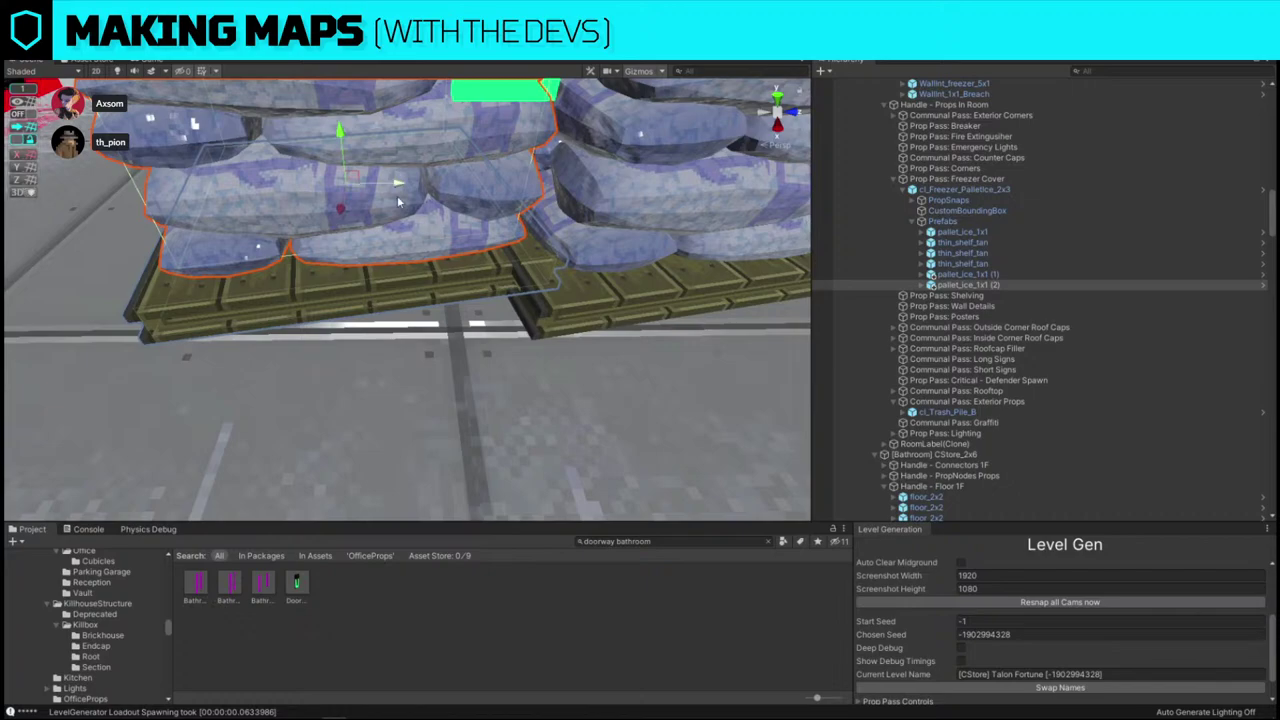
left_click_drag(397, 183, 361, 187)
right_click_drag(361, 187, 378, 283)
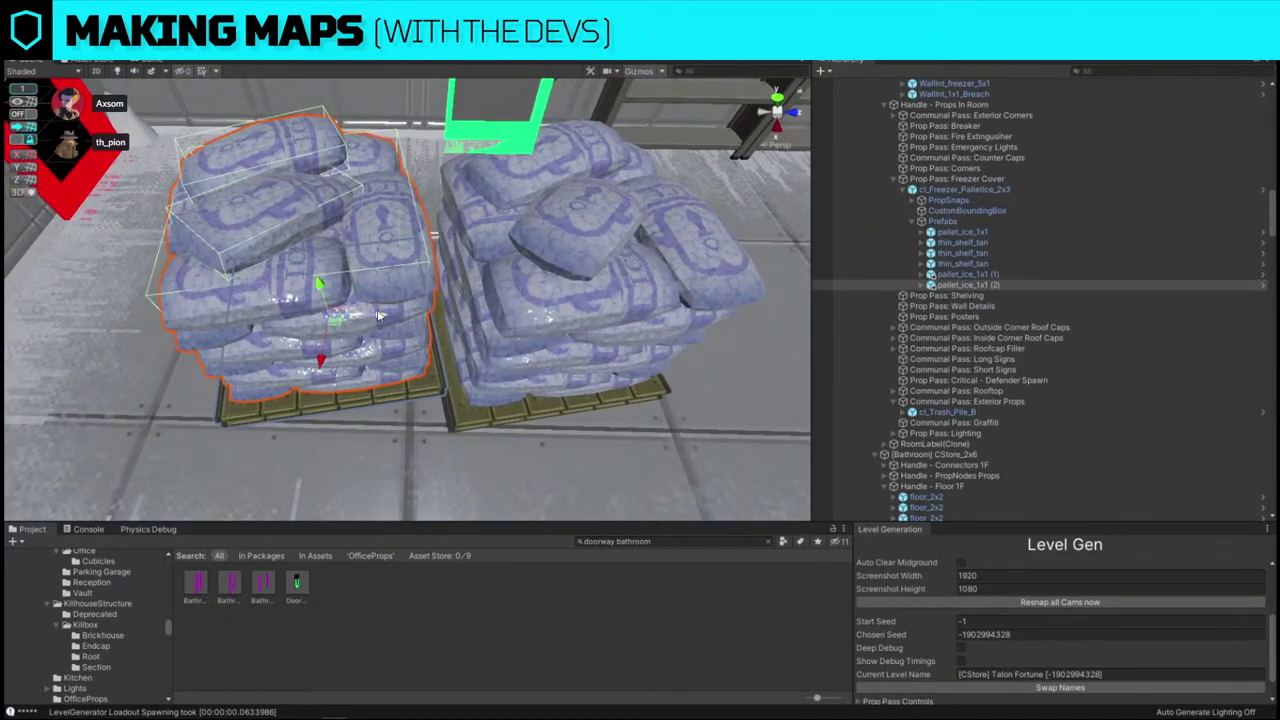
left_click_drag(376, 314, 401, 314)
left_click_drag(341, 285, 338, 285)
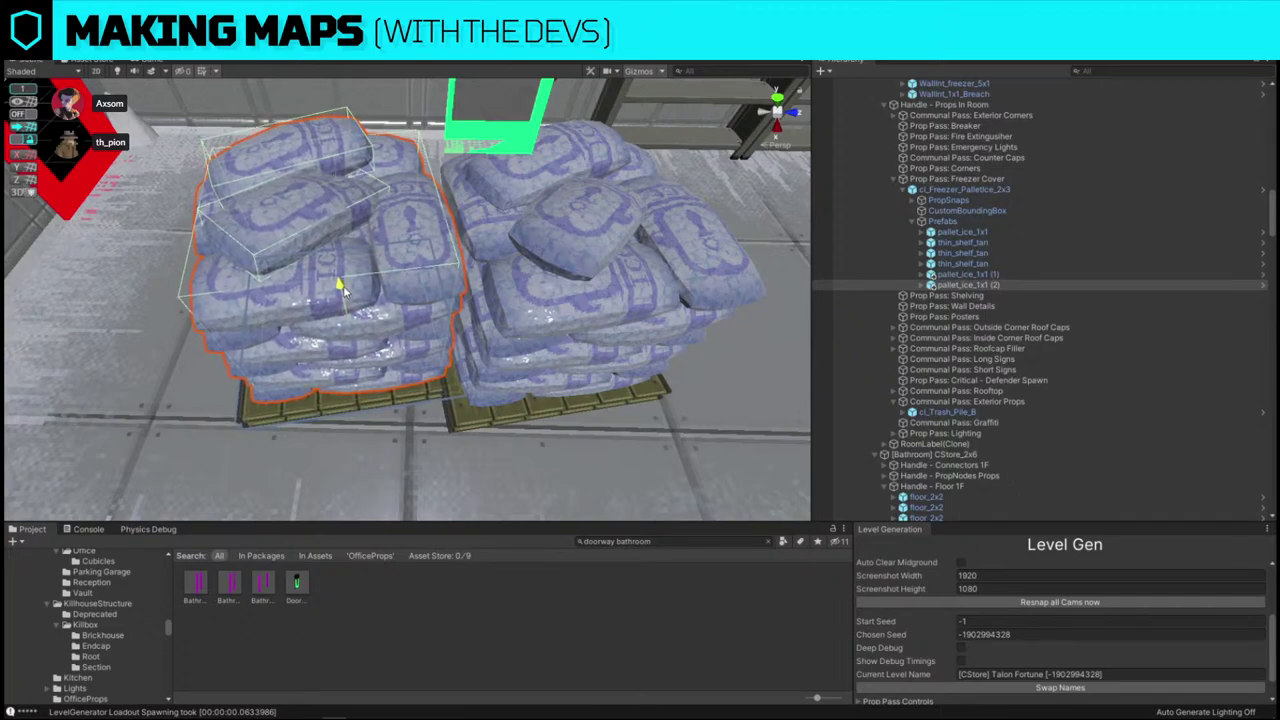
- Rotate the copied ice pallet about its vertical axis and deselect it
scroll(338, 285, "down", 5)
right_click_drag(400, 322, 367, 315)
left_click(294, 171)
left_click(369, 315)
key("e")
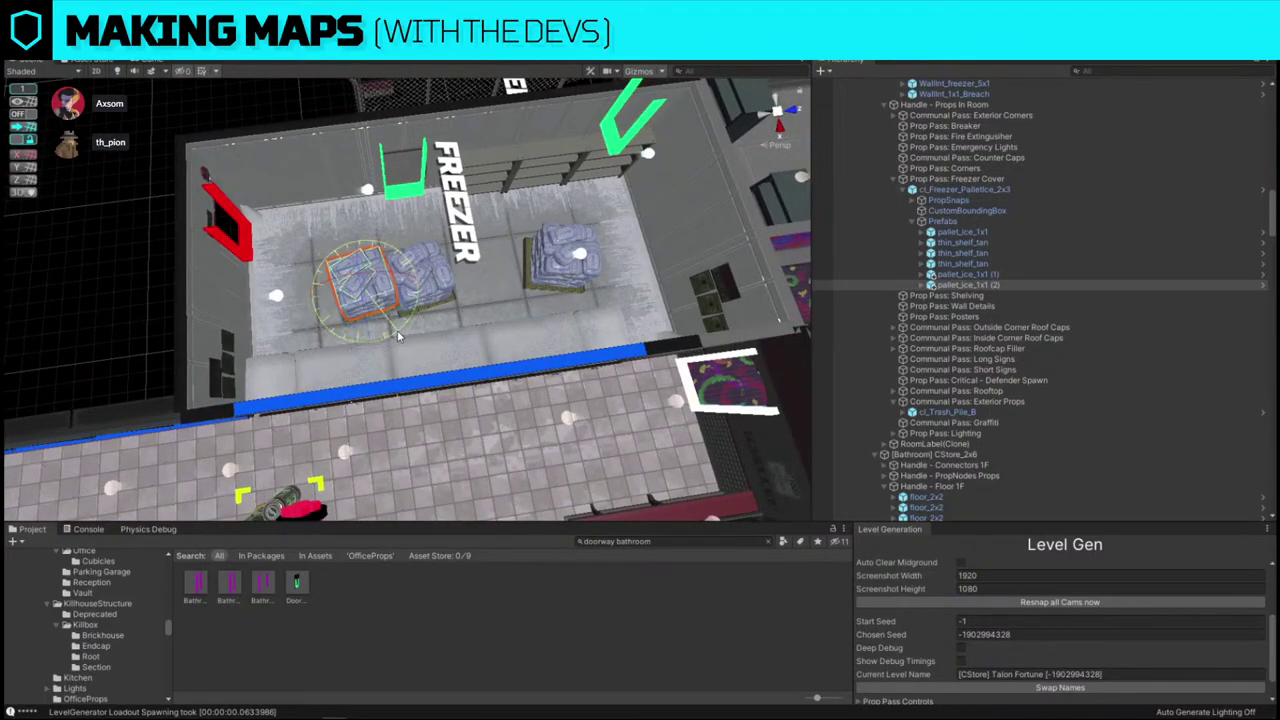
left_click_drag(397, 330, 802, 338)
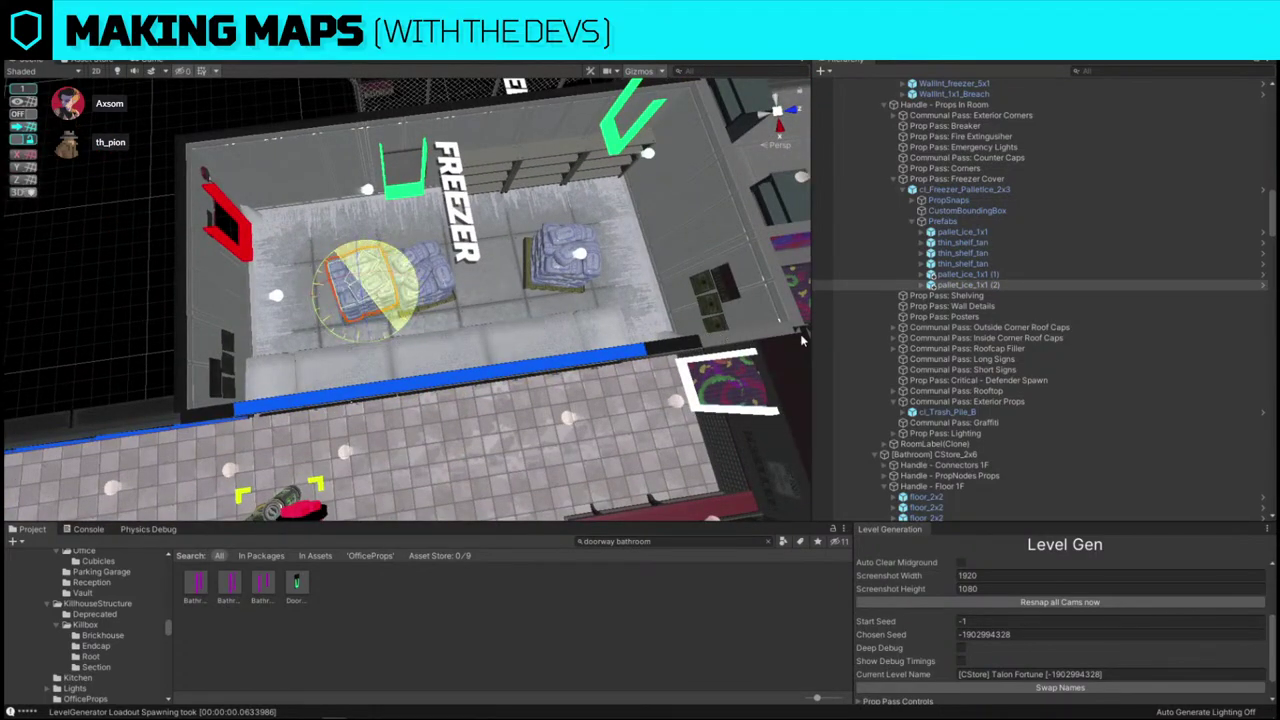
left_click(171, 276)
- Review the whole store layout and search the project assets for "cl breaker"
scroll(561, 321, "down", 5)
right_click_drag(556, 297, 553, 286)
left_click_drag(553, 285, 662, 260, "alt")
scroll(630, 264, "down", 4)
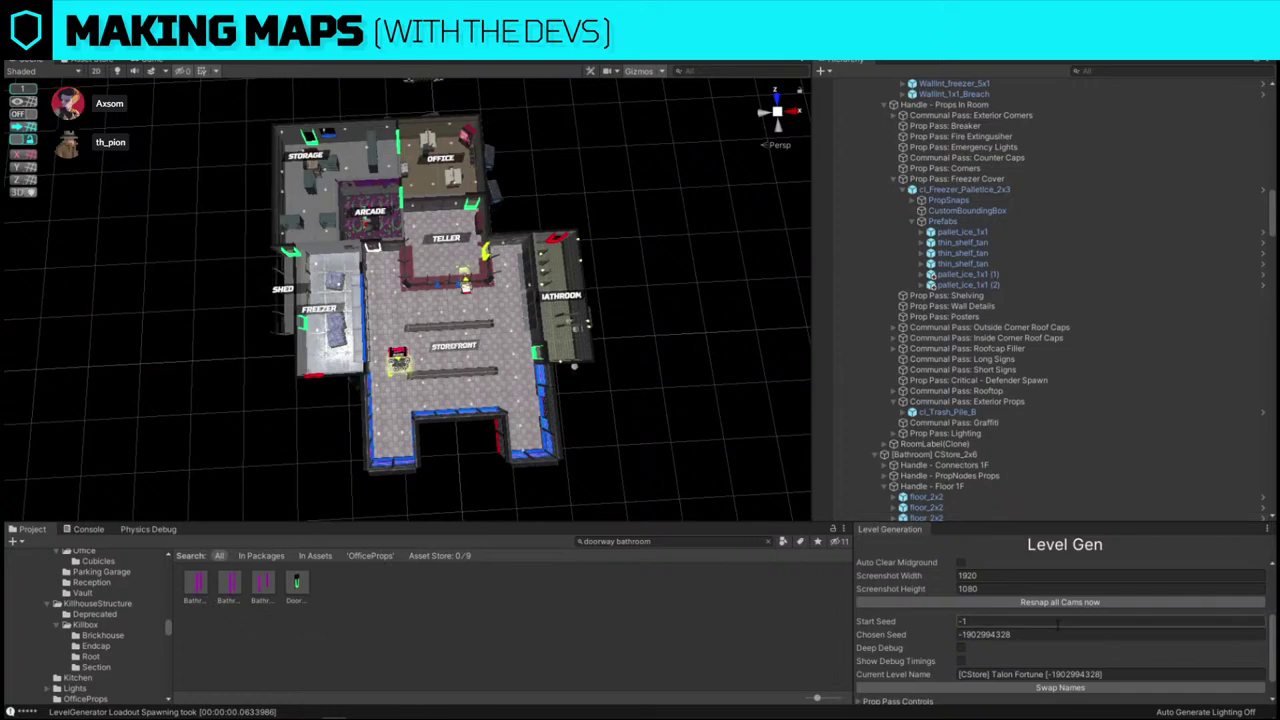
scroll(1056, 623, "down", 1)
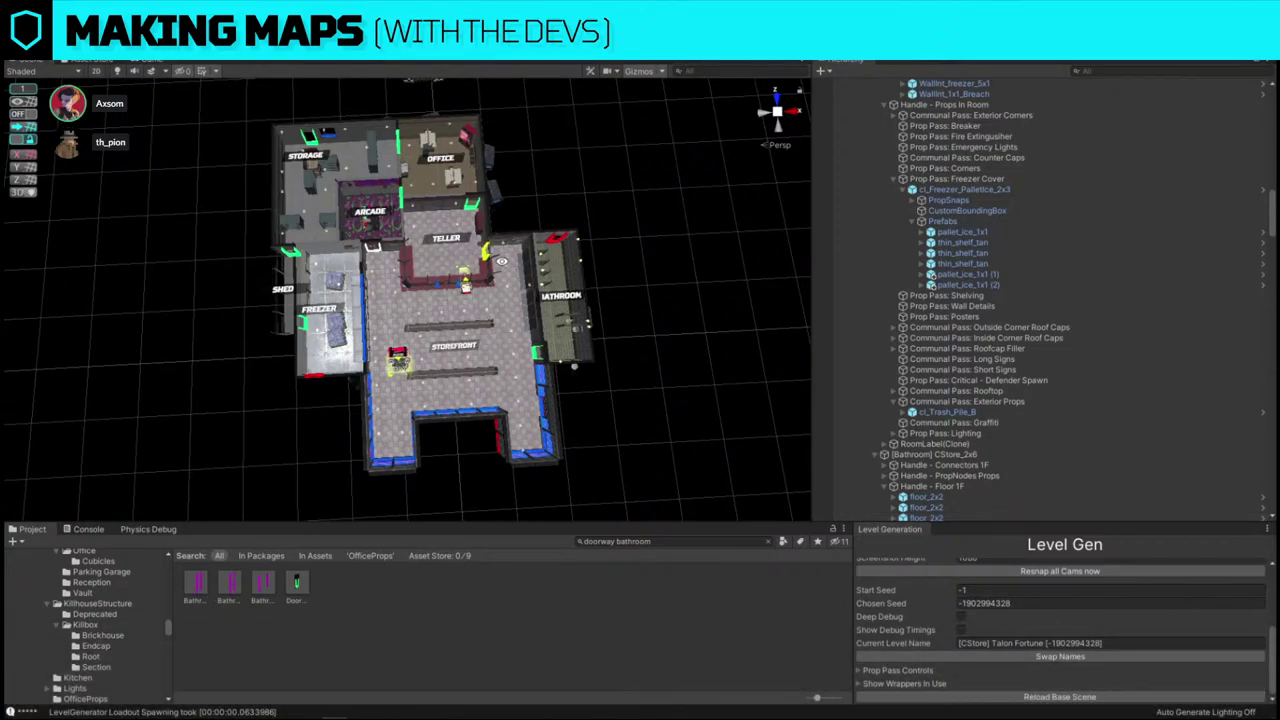
scroll(502, 260, "up", 5)
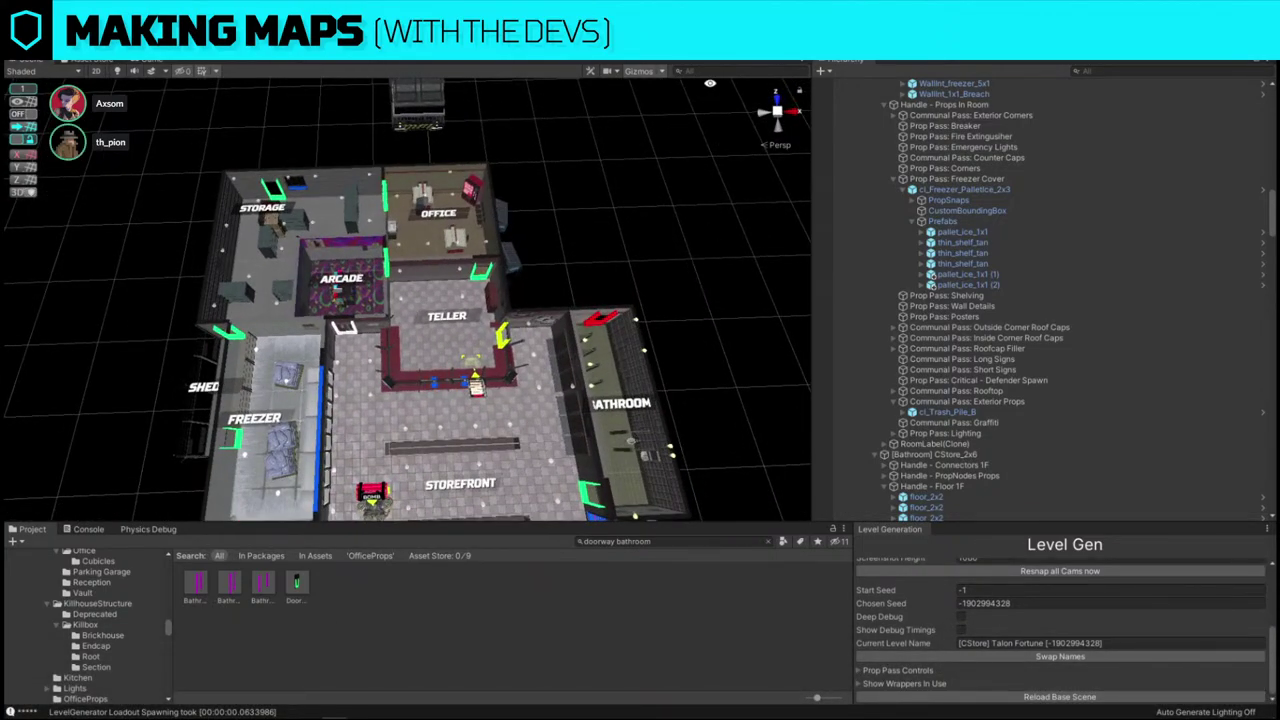
type("cl breaker")
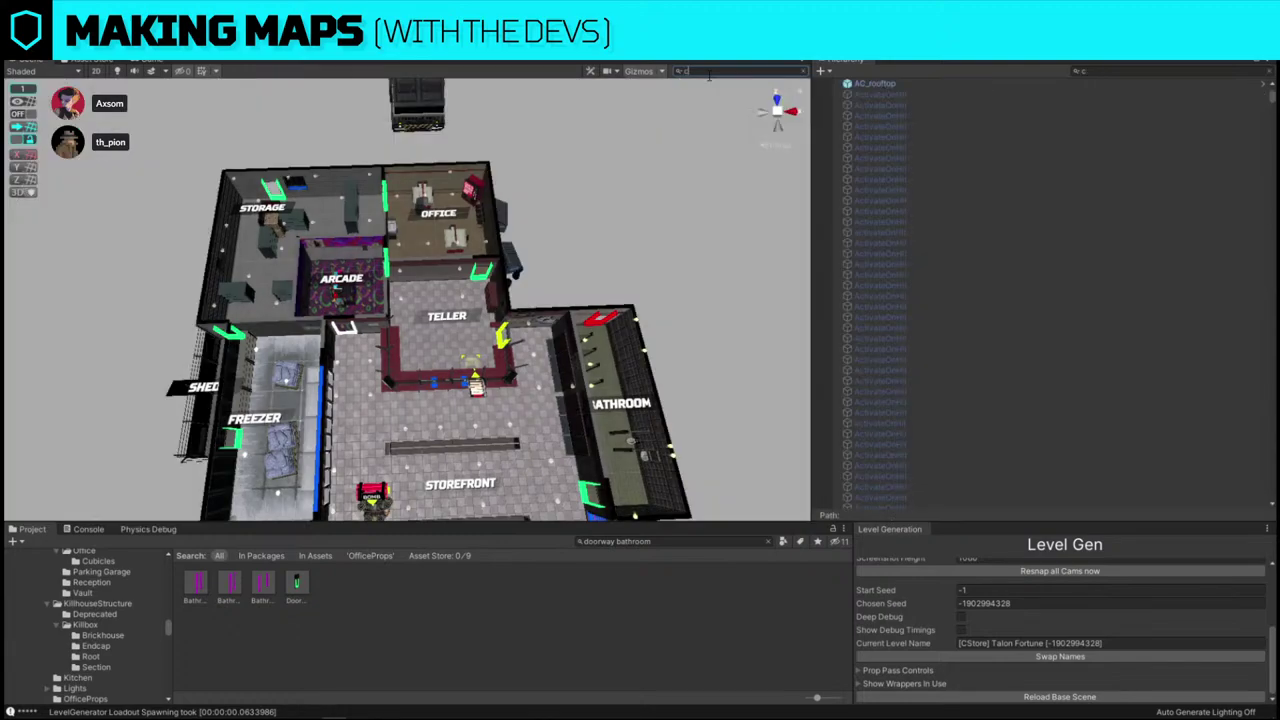
left_click(804, 71)
left_click(708, 540)
type("cl breaker")
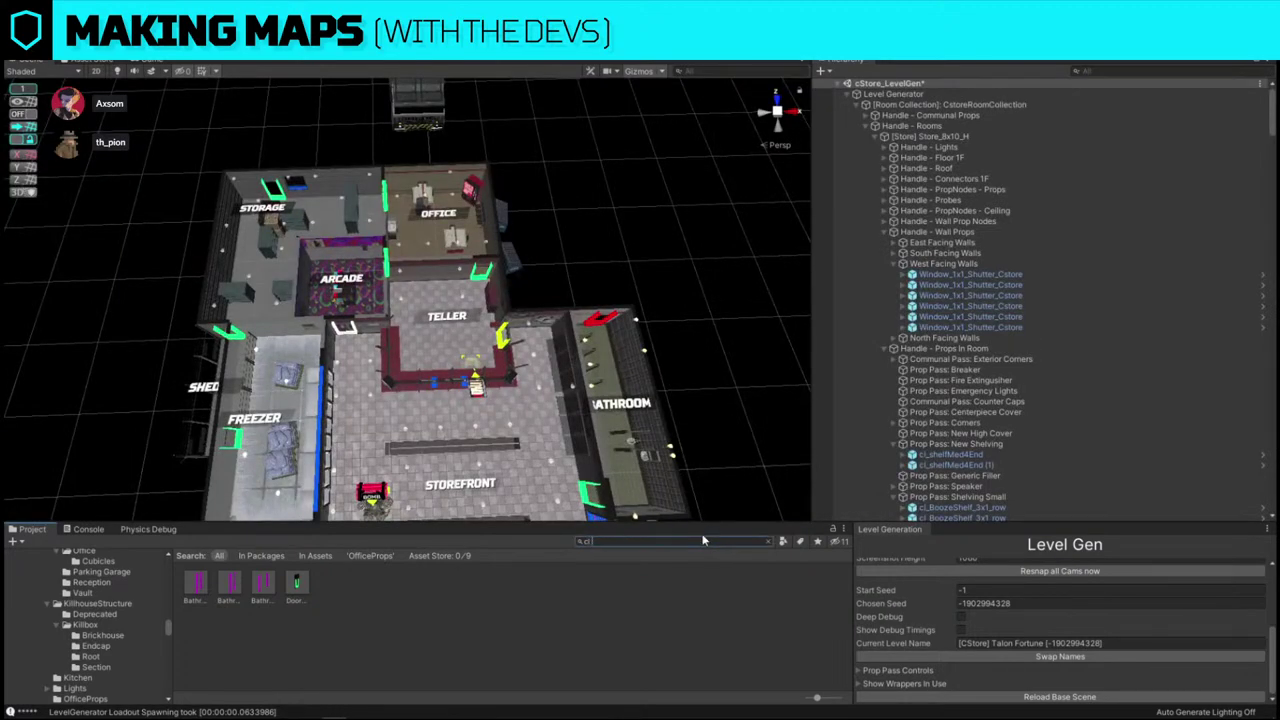
- Duplicate the office's cl_Office_Desk_3x3_Corner, move the copy into the storefront and replace it with cl_Breaker
left_click(460, 246)
right_click_drag(460, 246, 565, 234)
key("s")
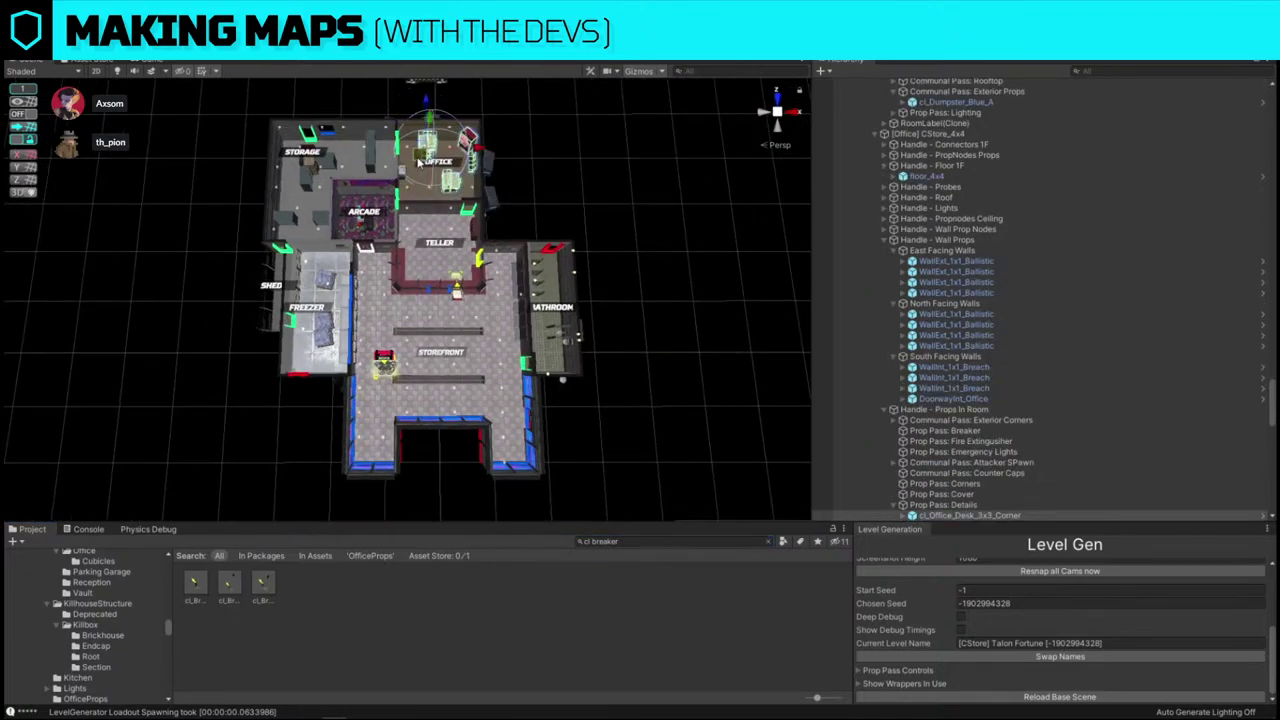
key("ctrl+d")
left_click_drag(419, 161, 411, 349)
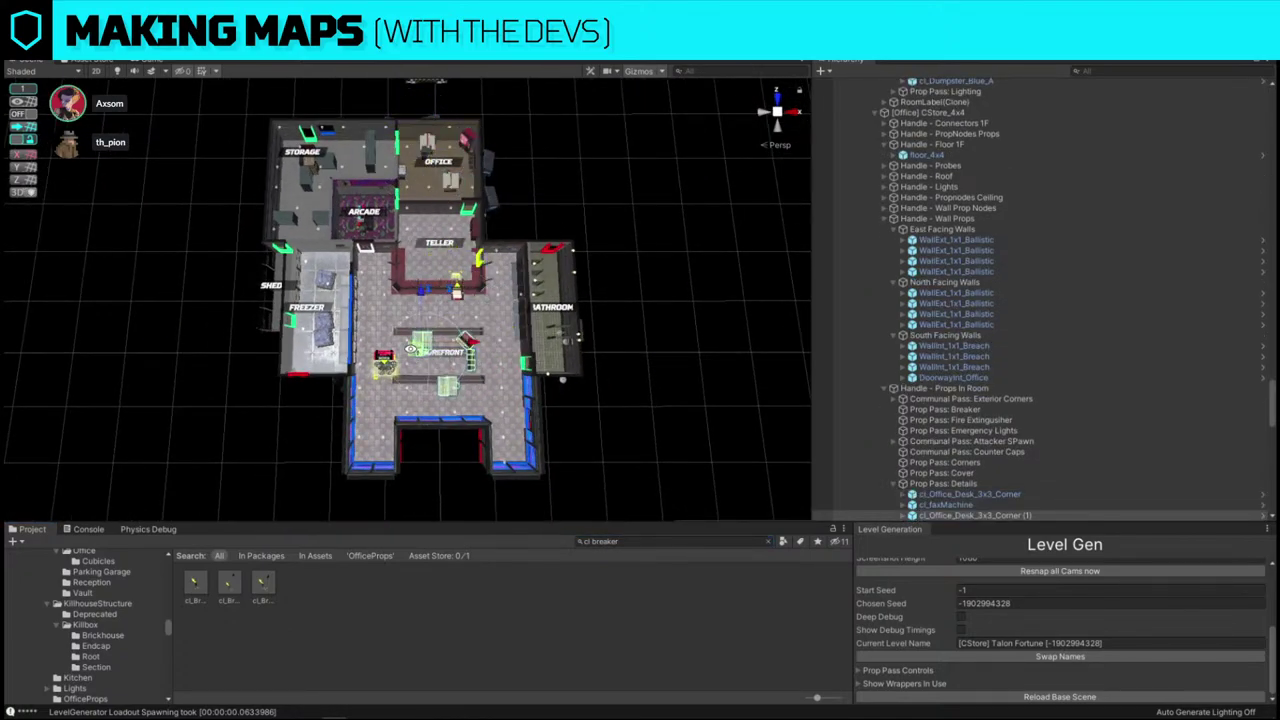
key("ctrl+shift+r")
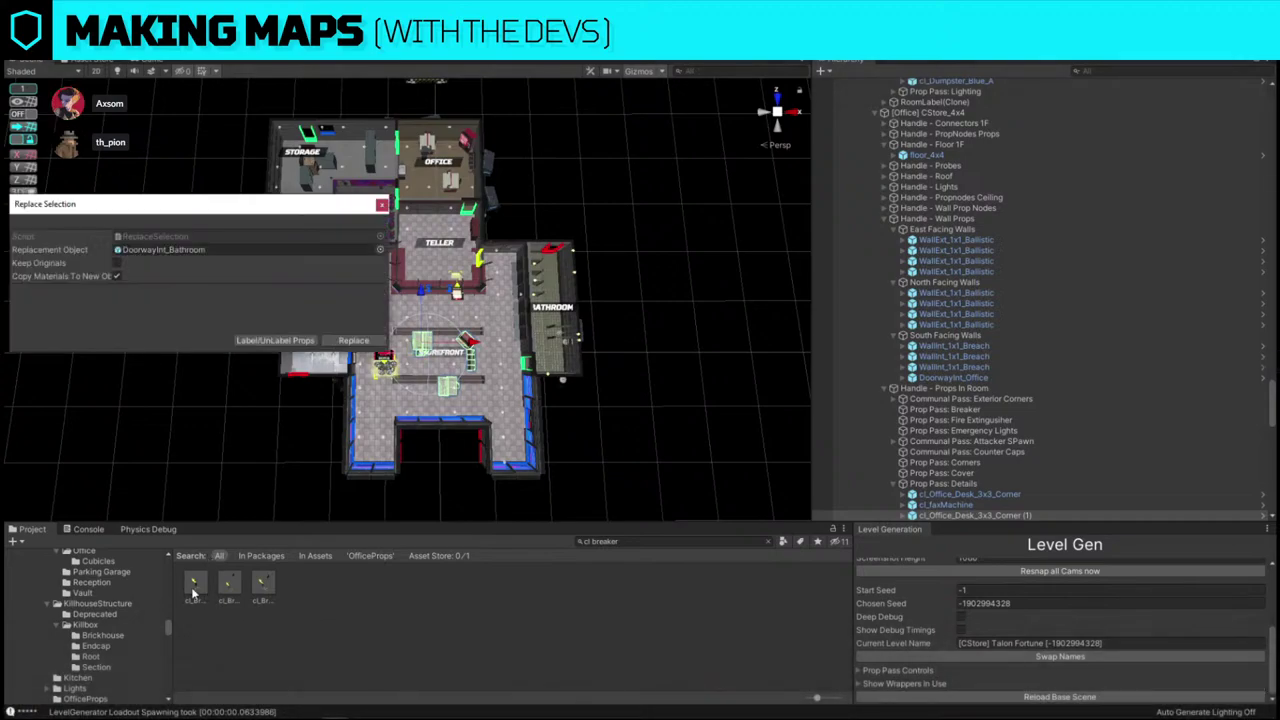
left_click_drag(193, 588, 180, 252)
left_click(353, 340)
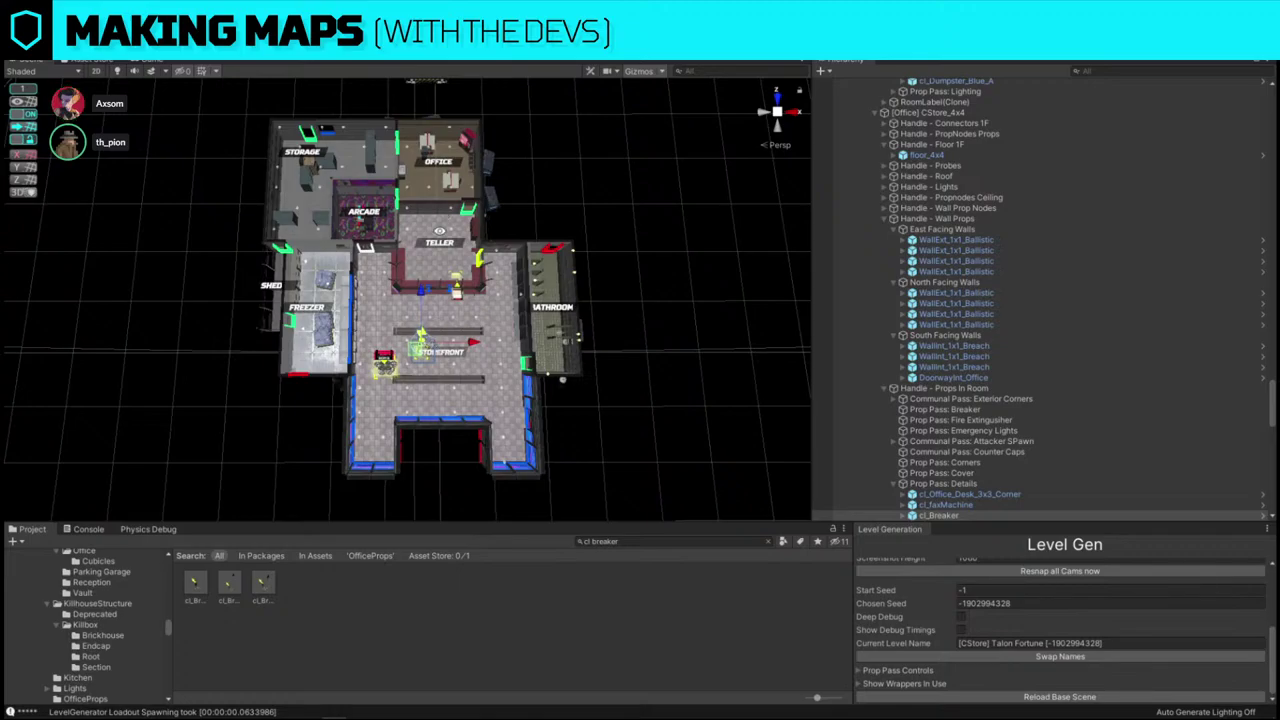
- Move the cl_Breaker outside the building, north of the bathroom, and view the map straight from above
left_click_drag(422, 350, 578, 192)
right_click_drag(580, 188, 554, 254)
key("w")
scroll(555, 254, "down", 5)
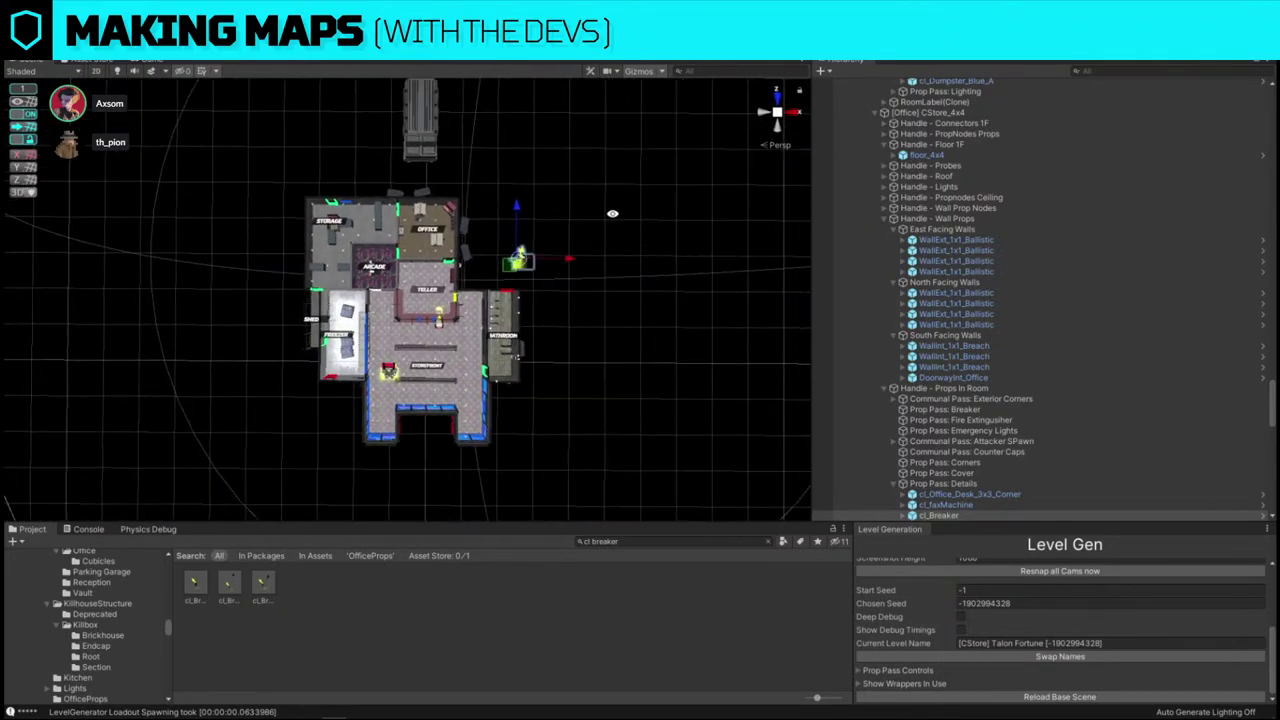
left_click(780, 97)
left_click(780, 97)
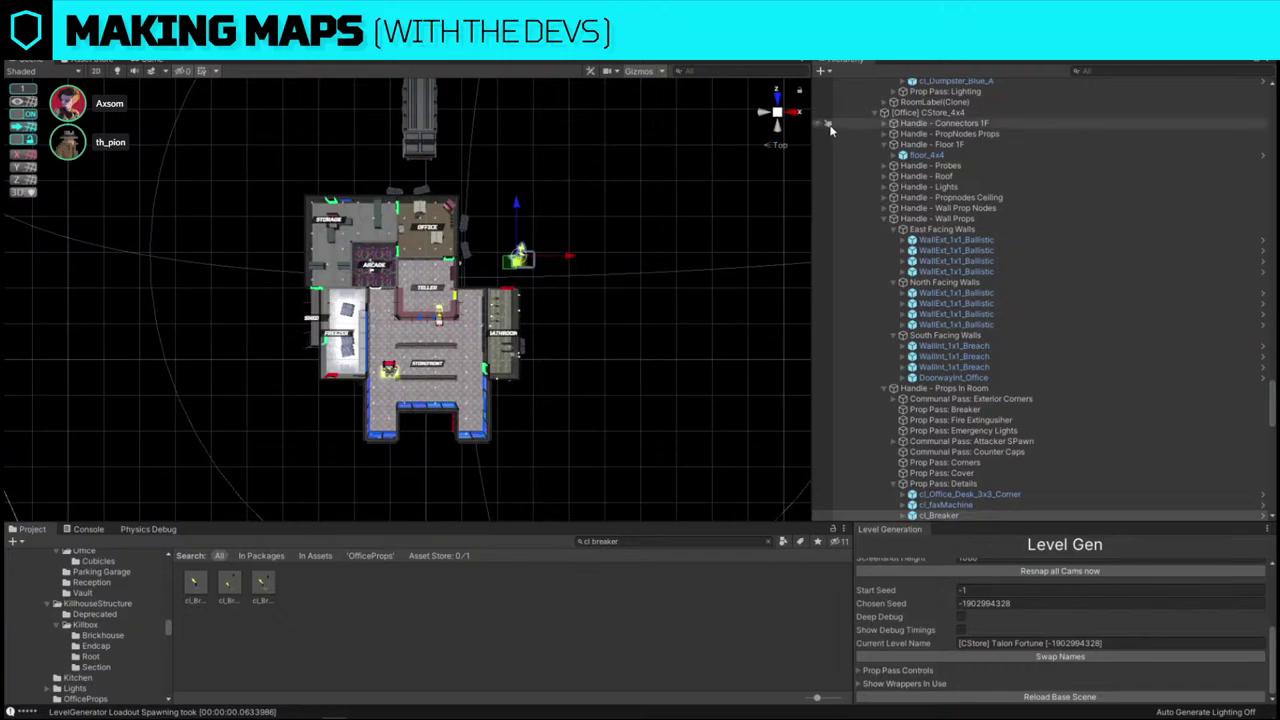
- Try placing the cl_Breaker on the wall where the arcade, office and teller rooms meet
left_click(783, 147)
scroll(490, 288, "down", 8)
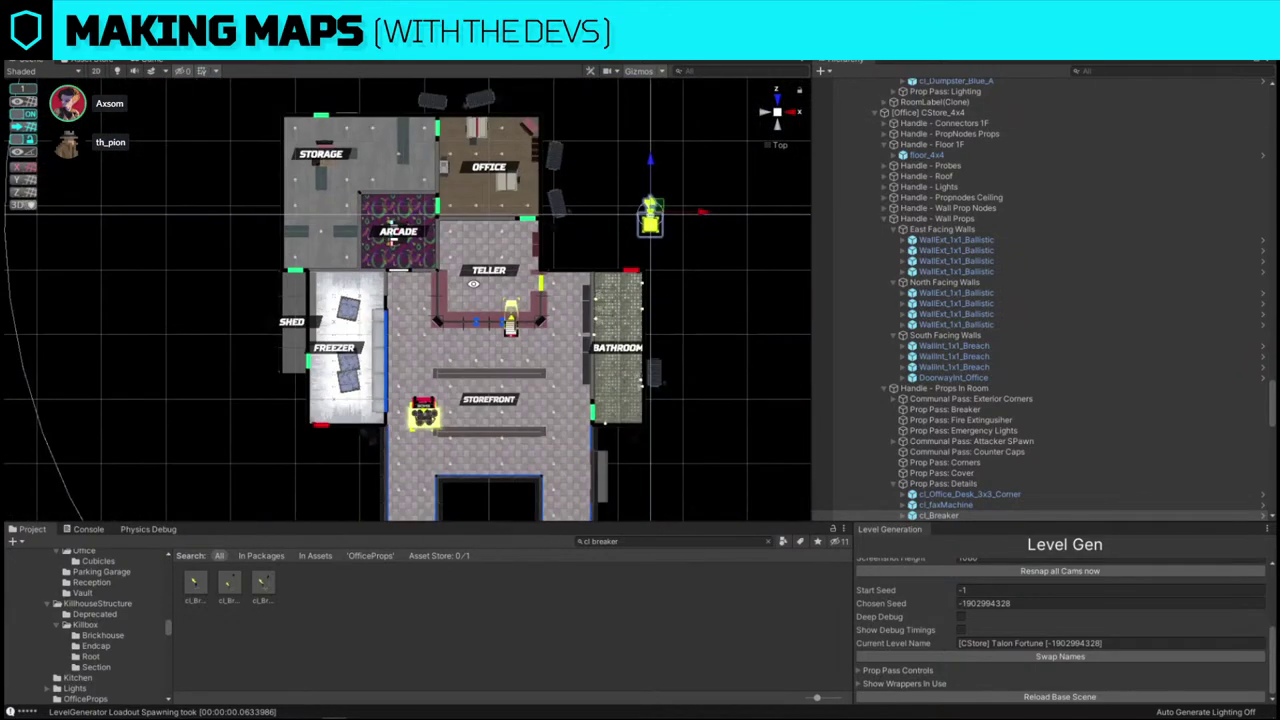
middle_click_drag(558, 299, 495, 268)
left_click(675, 320)
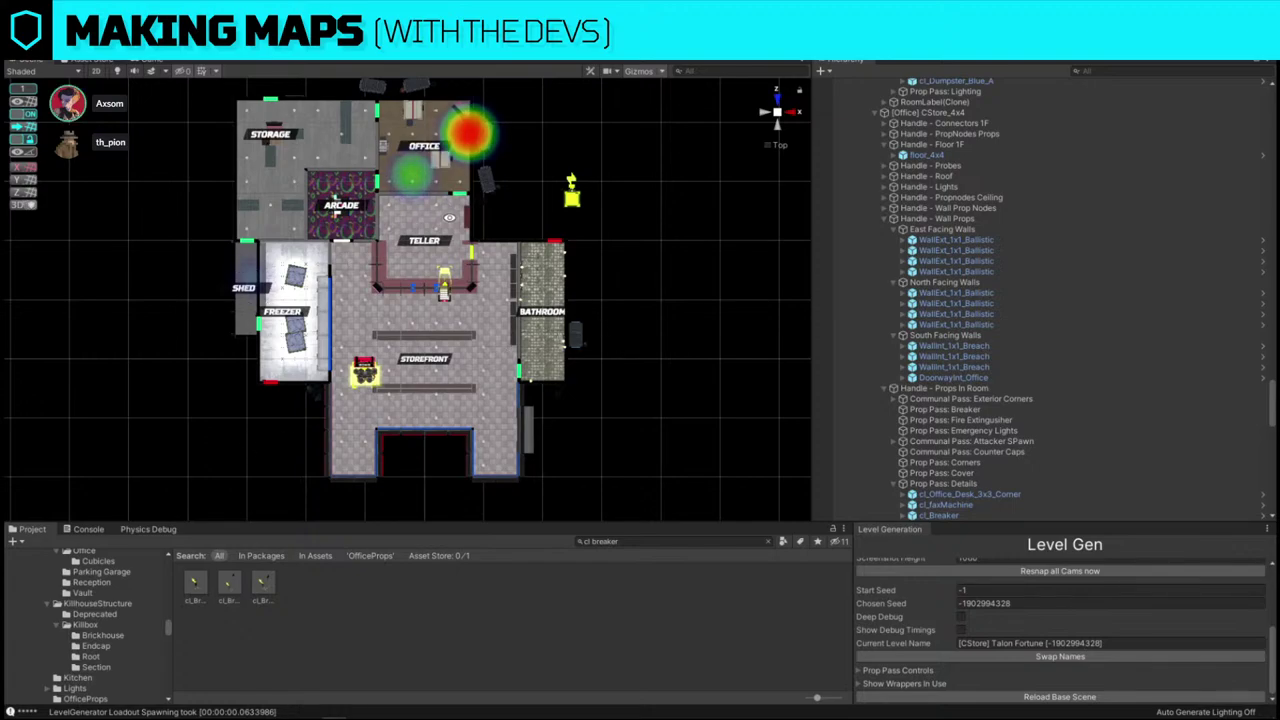
left_click(574, 195)
left_click_drag(574, 195, 378, 192)
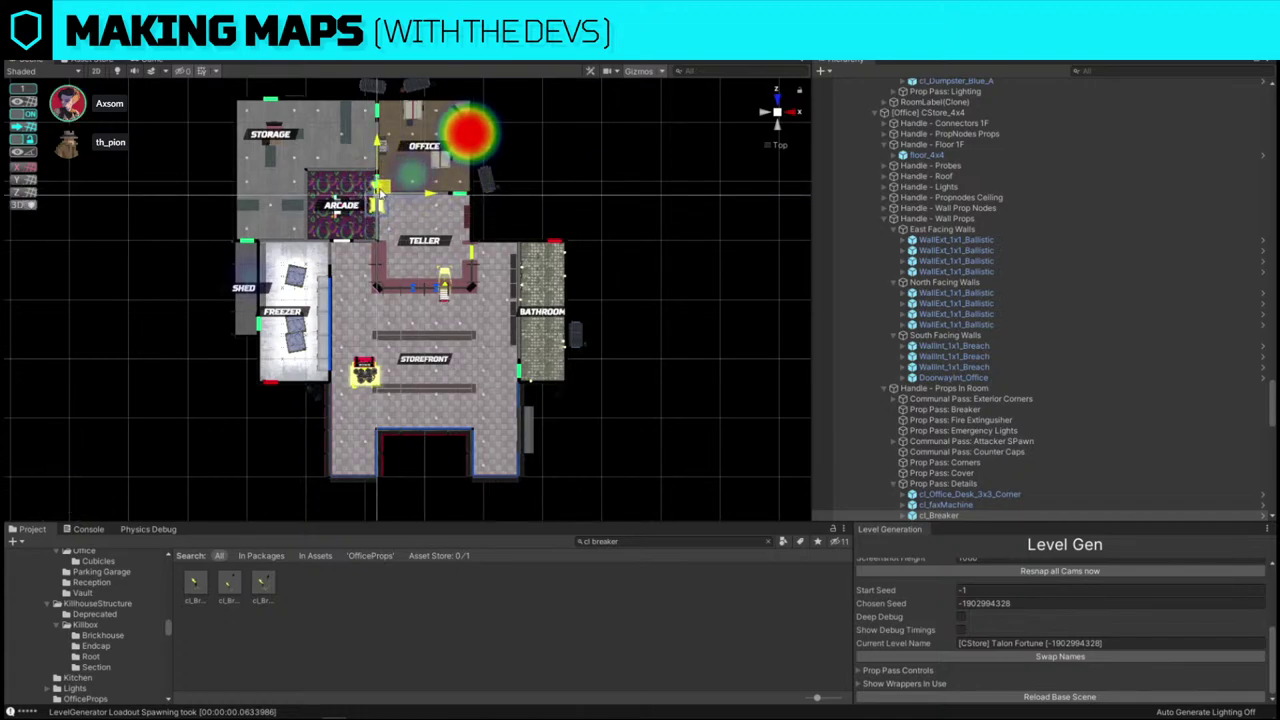
left_click(688, 244)
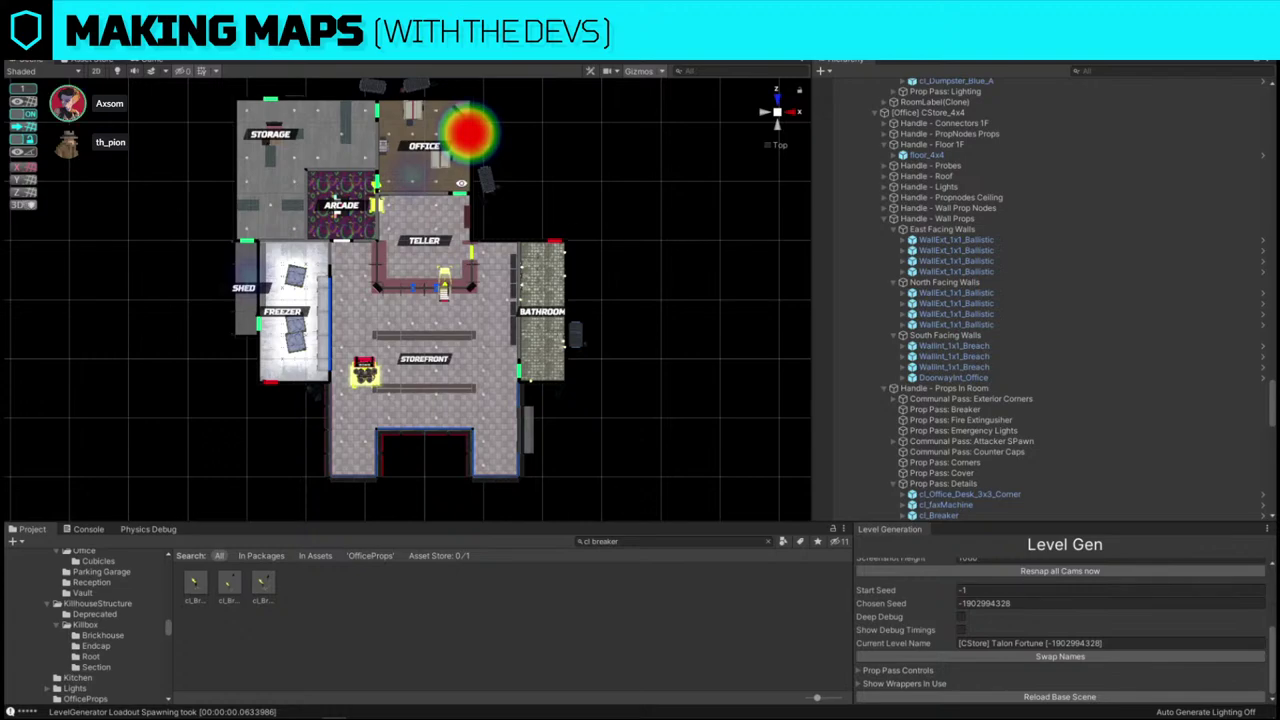
- Move the cl_Breaker to the office's east wall and rotate it about its vertical axis
left_click(377, 197)
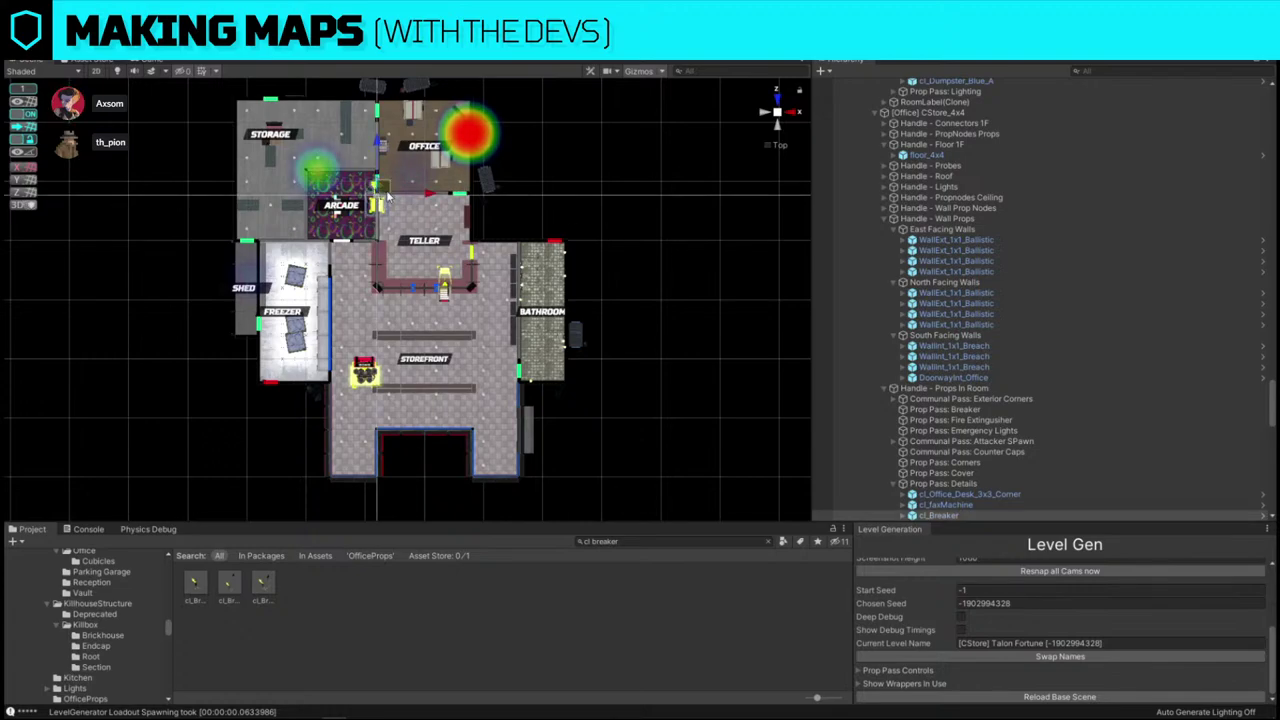
left_click_drag(390, 192, 484, 153)
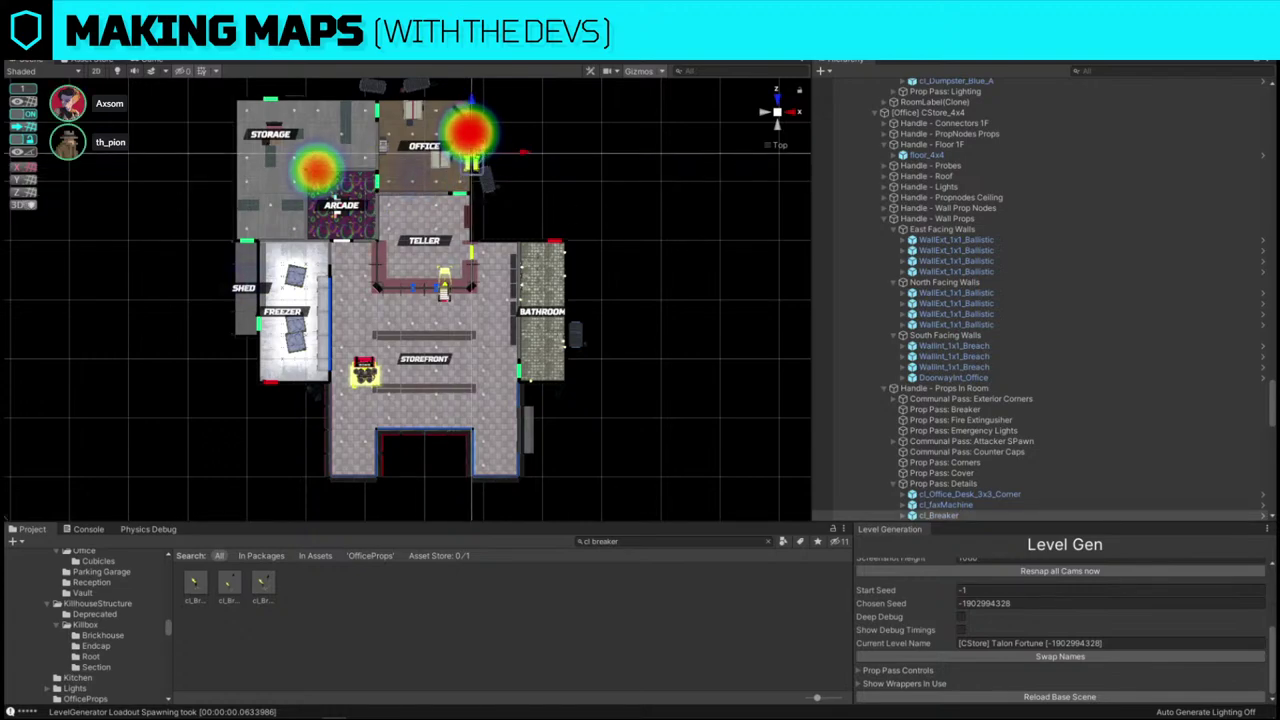
scroll(352, 328, "up", 3)
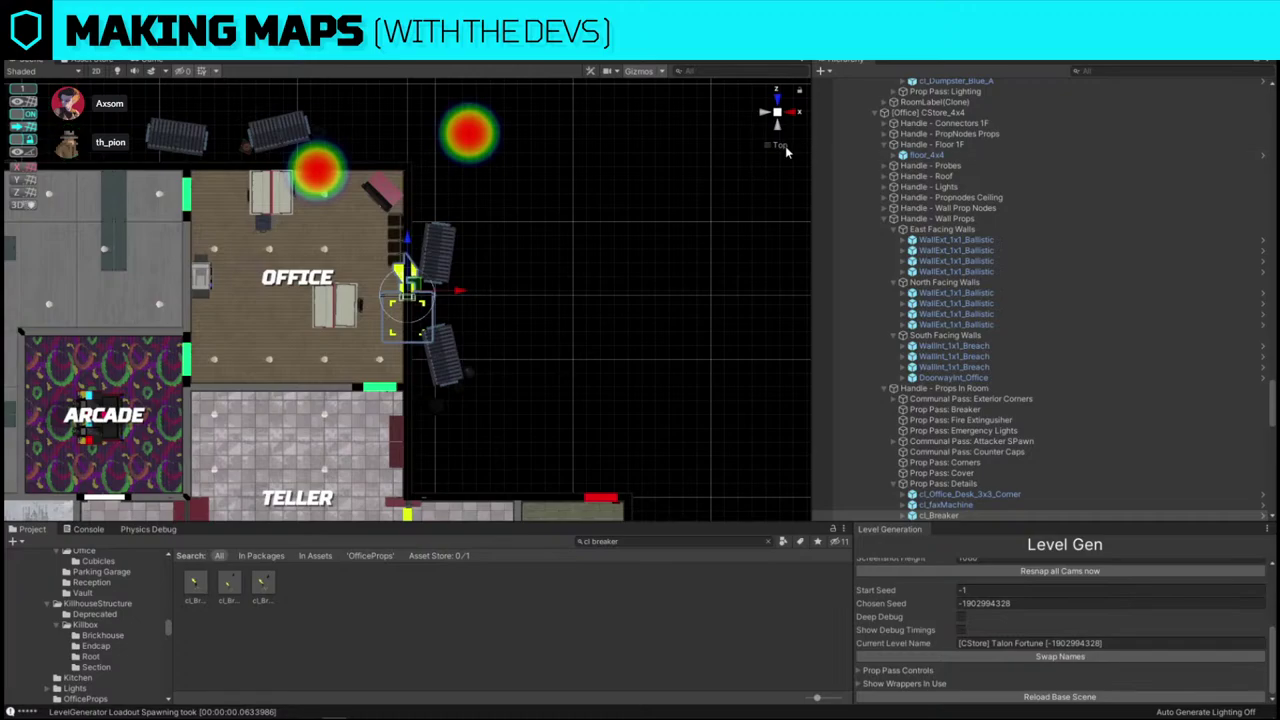
scroll(352, 328, "down", 1)
right_click_drag(352, 328, 473, 296)
key("w")
key("e")
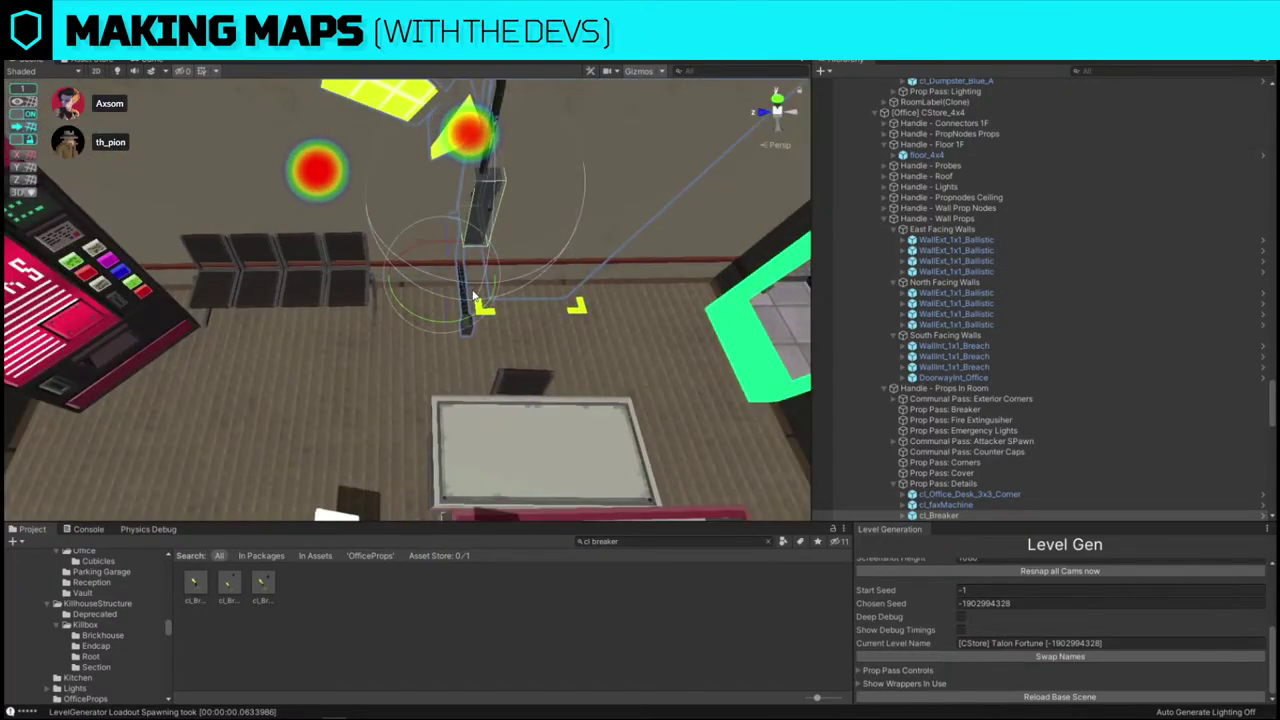
left_click_drag(476, 317, 321, 354)
key("s")
right_click_drag(560, 290, 256, 327)
left_click_drag(256, 326, 599, 291, "alt")
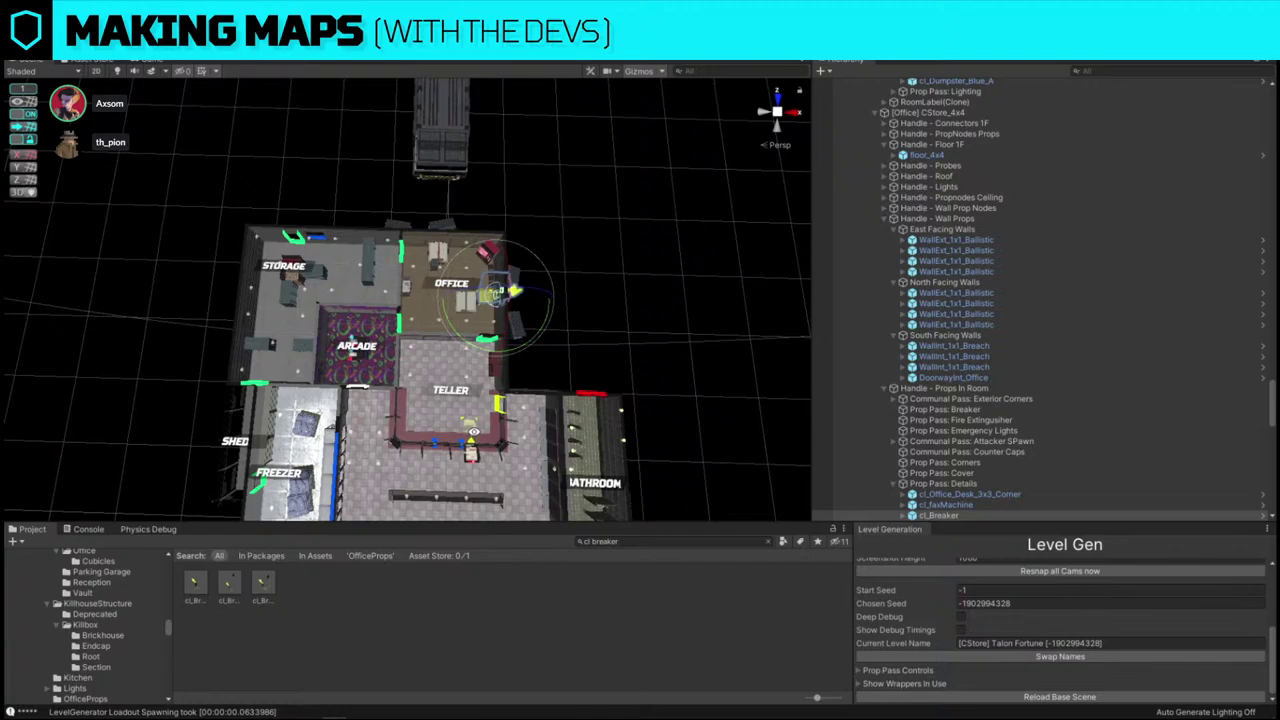
- Move the cl_Breaker across the office toward its north wall, between the desk and the drinks machine
key("s")
key("a")
right_click_drag(474, 431, 462, 346)
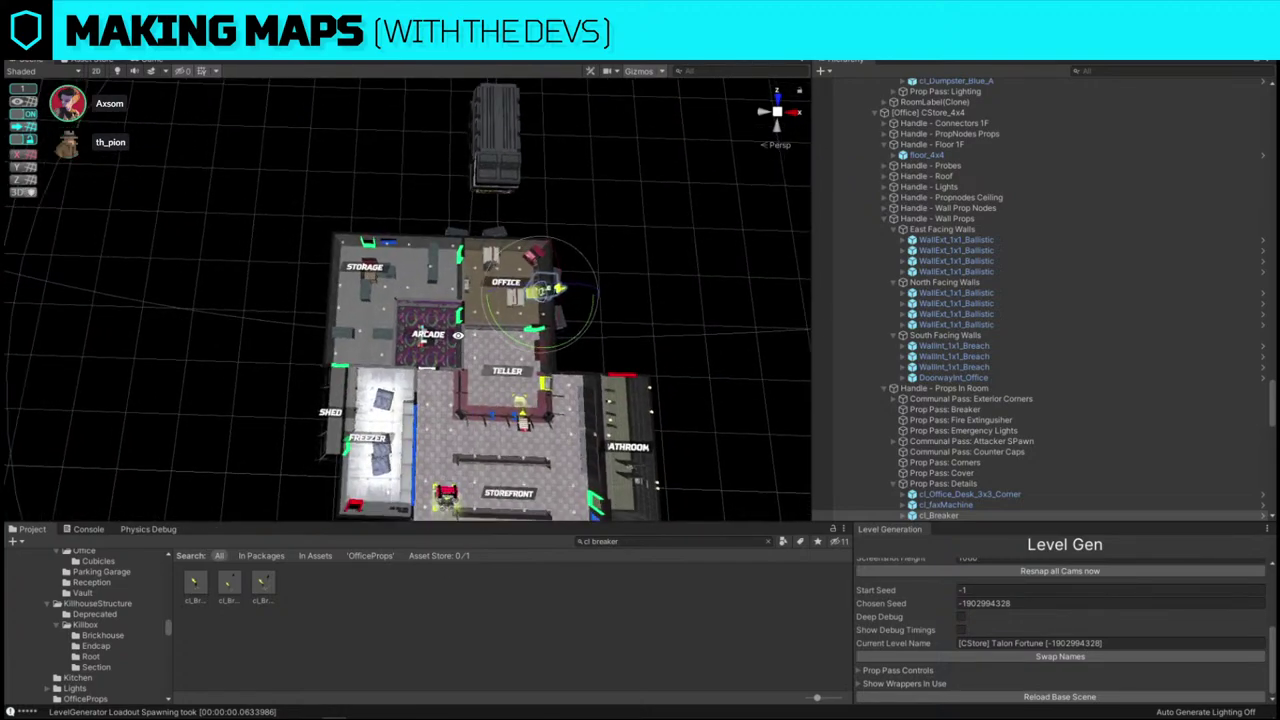
key("w")
right_click_drag(466, 391, 526, 351)
key("w")
left_click_drag(427, 344, 522, 357)
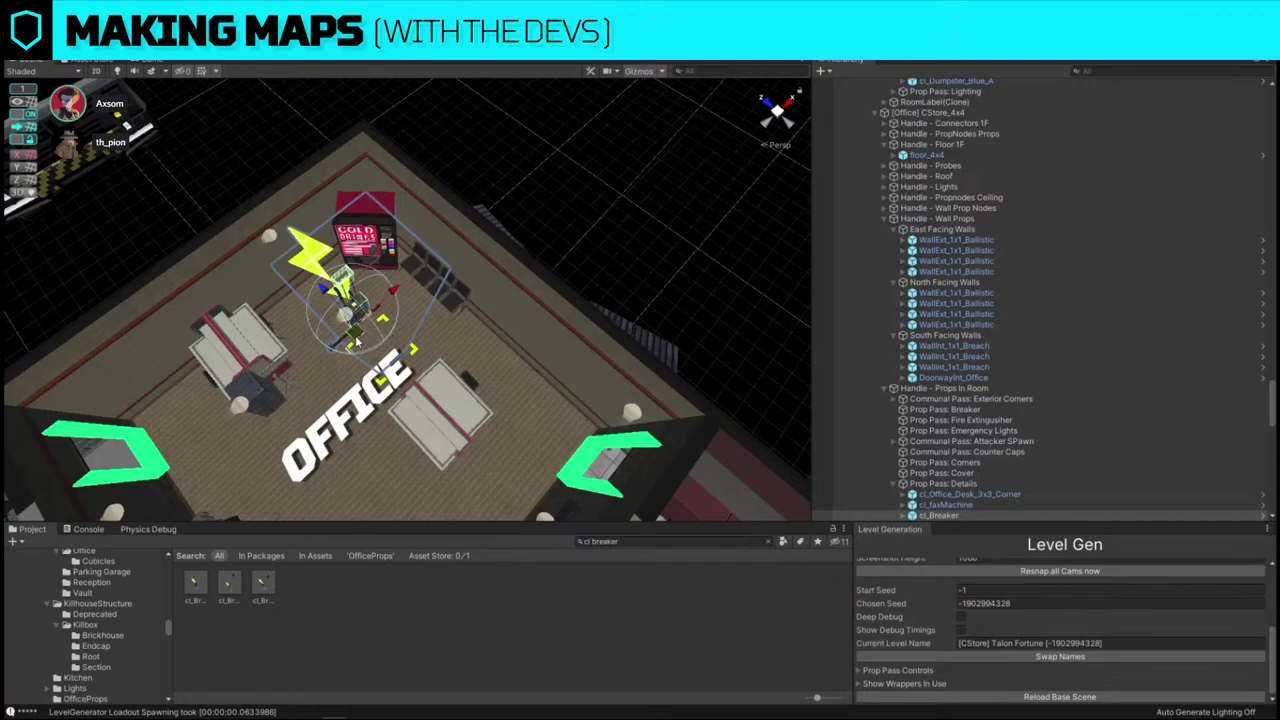
left_click_drag(356, 328, 284, 284)
scroll(489, 302, "down", 3)
scroll(490, 305, "down", 3)
- Turn off grid snapping and check the cl_Breaker's placement at the office's north wall
right_click_drag(490, 305, 35, 121)
key("w")
left_click(31, 115)
right_click_drag(335, 205, 399, 189)
left_click_drag(397, 342, 397, 372, "alt")
right_click_drag(409, 521, 421, 268)
key("s")
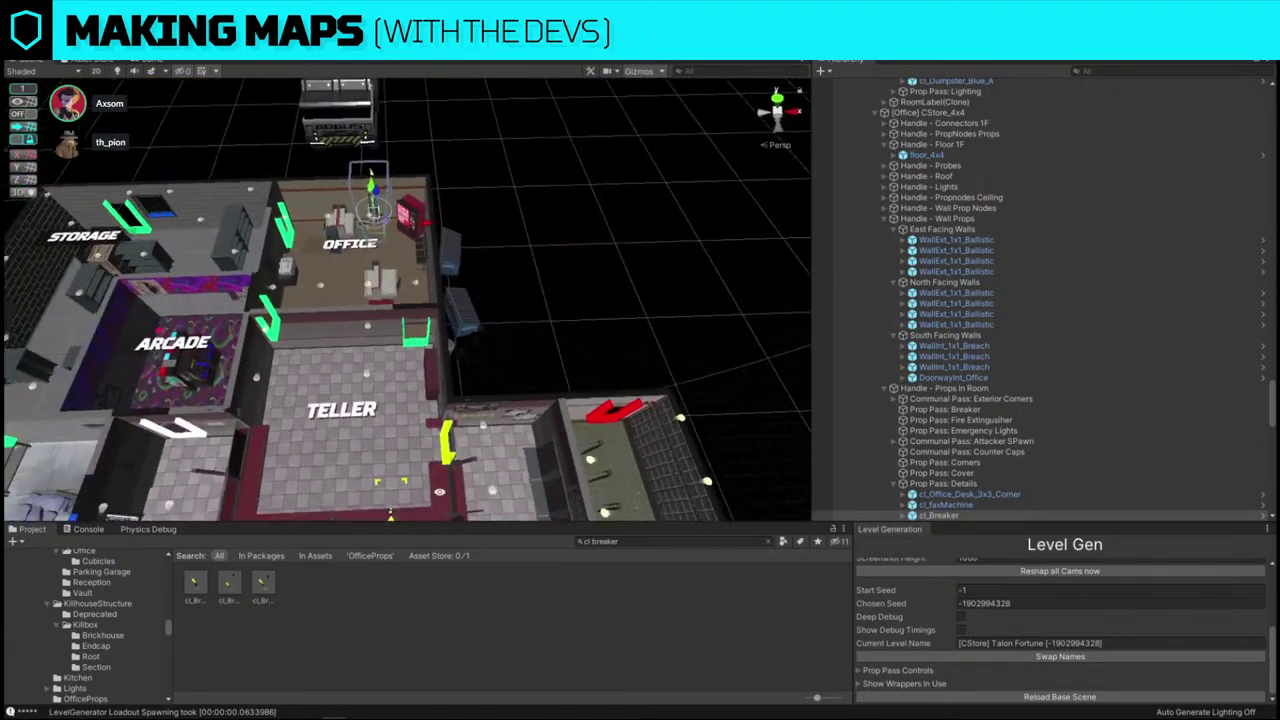
- Move the cl_TruckSpawn from behind the building to the area east of the office and deselect it
scroll(491, 222, "down", 10)
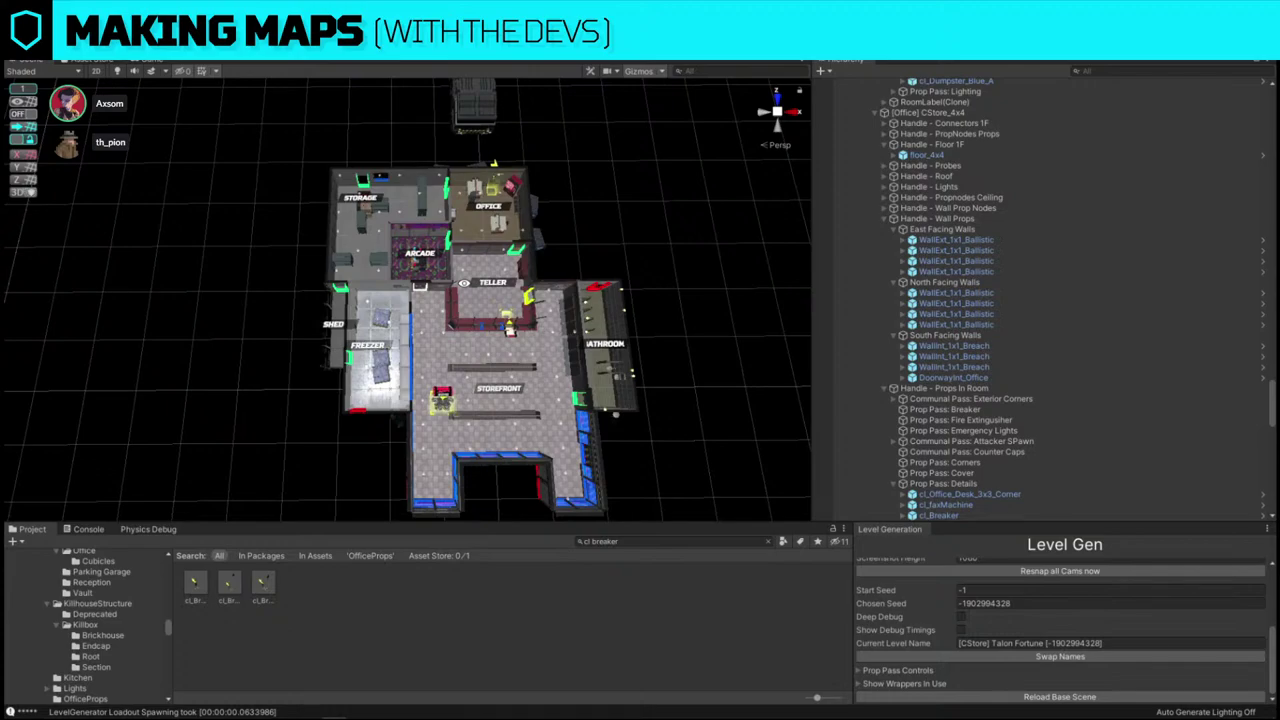
right_click_drag(369, 239, 363, 229)
key("s")
key("a")
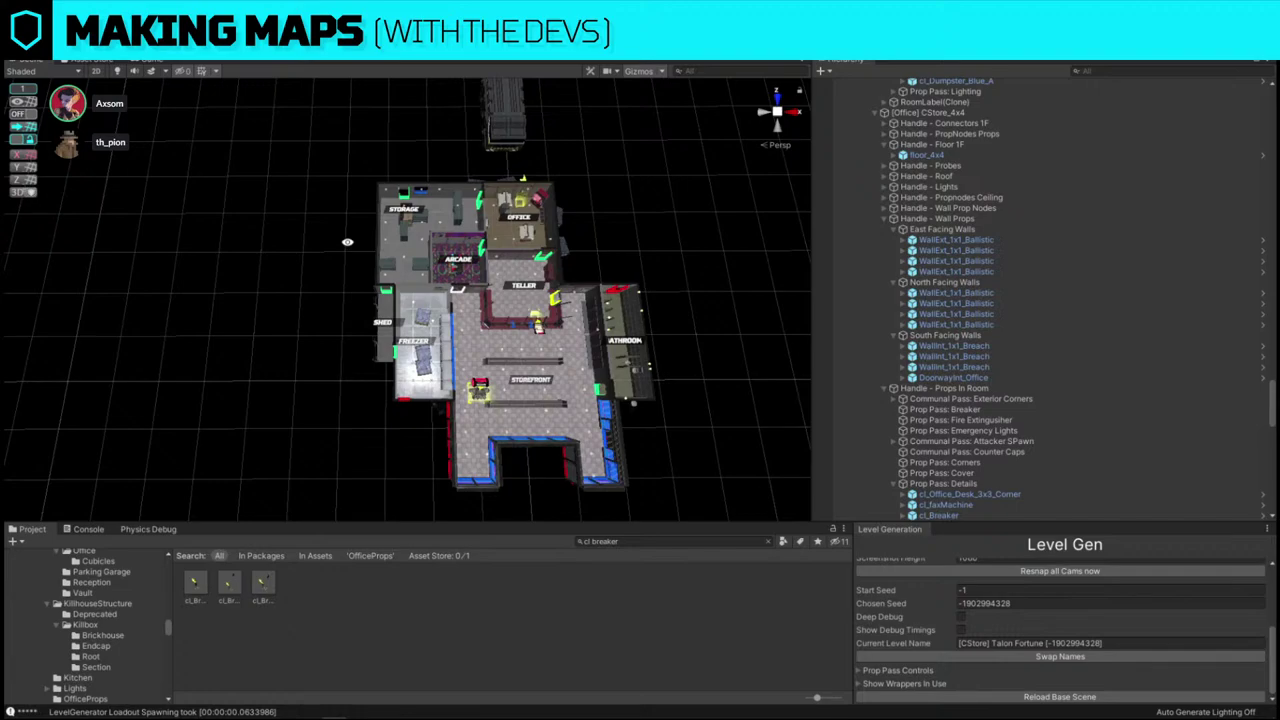
left_click(502, 105)
scroll(500, 112, "down", 2)
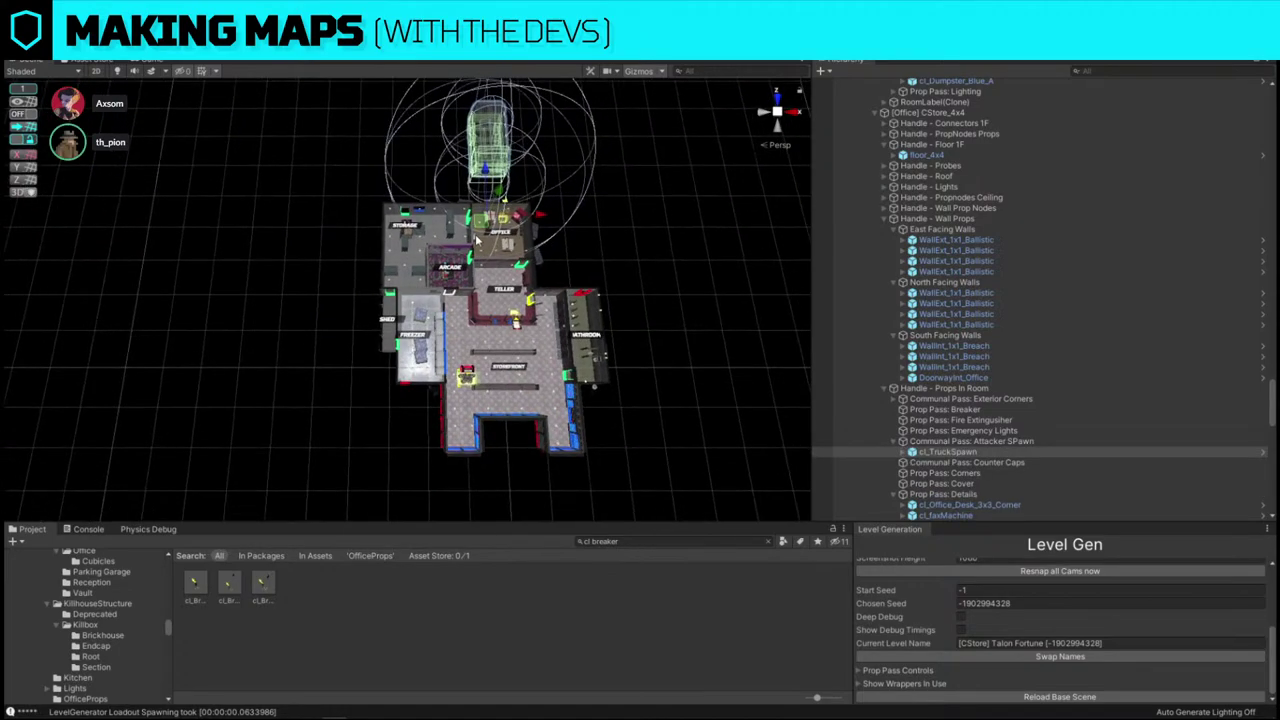
left_click_drag(481, 222, 362, 368)
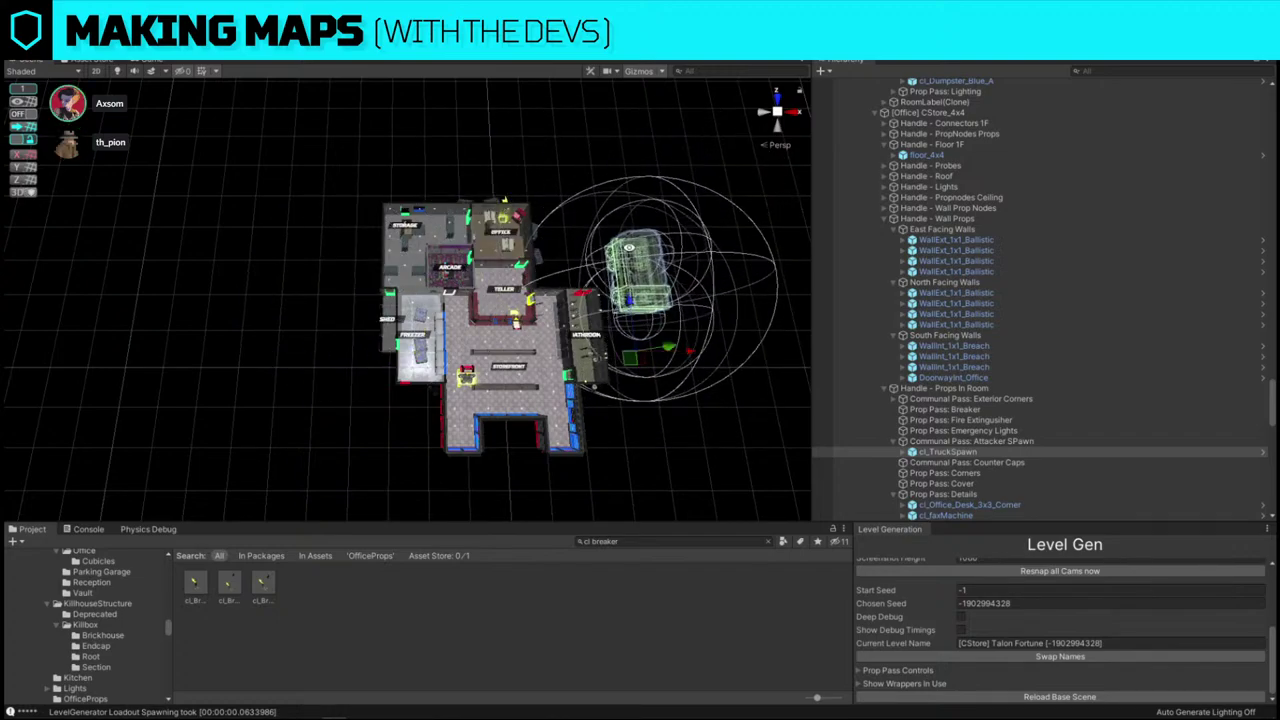
left_click_drag(631, 361, 515, 250, "alt")
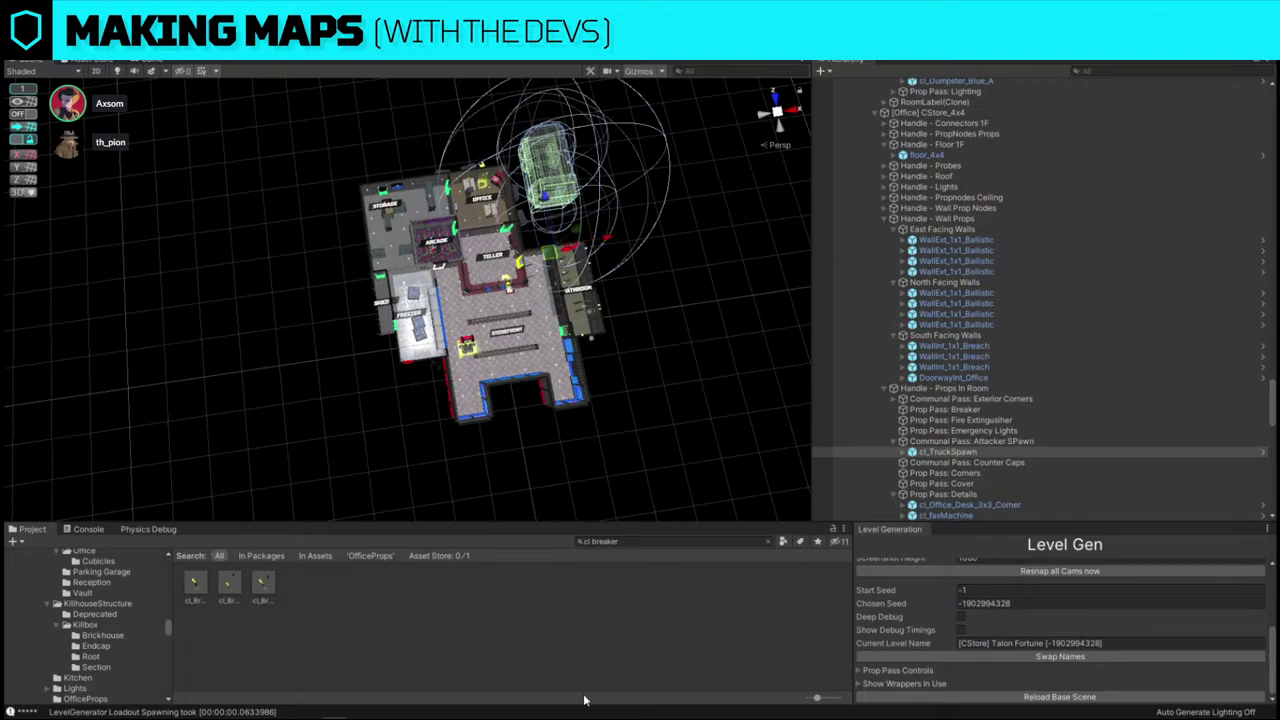
right_click_drag(509, 354, 478, 323)
left_click(690, 381)
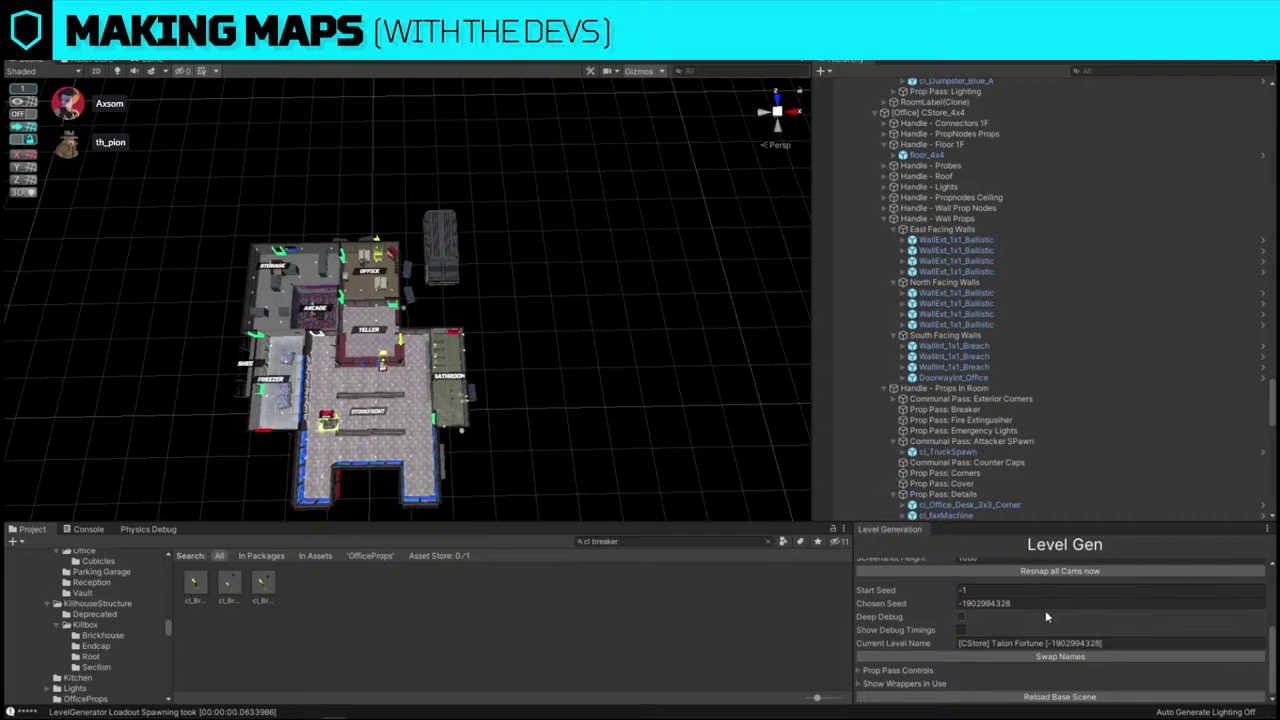
- Review the current level name and spawn the parking lot background around the store
left_click(996, 643)
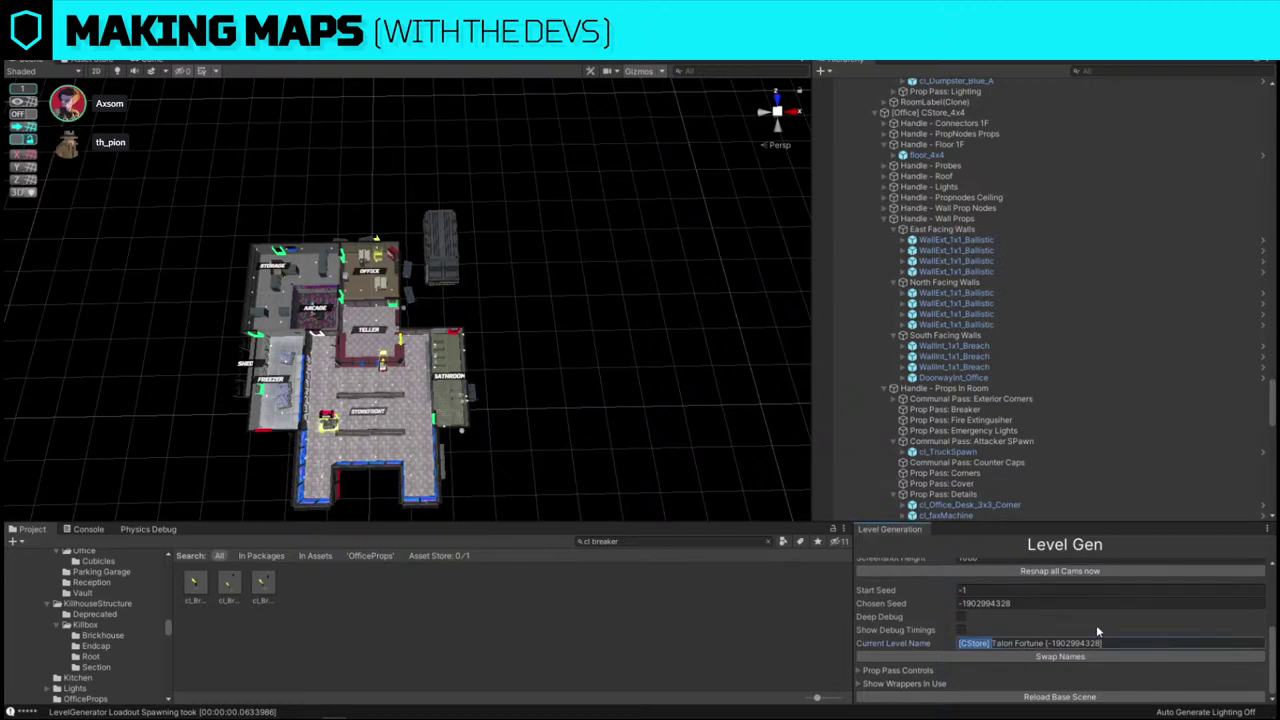
left_click_drag(992, 643, 1055, 645)
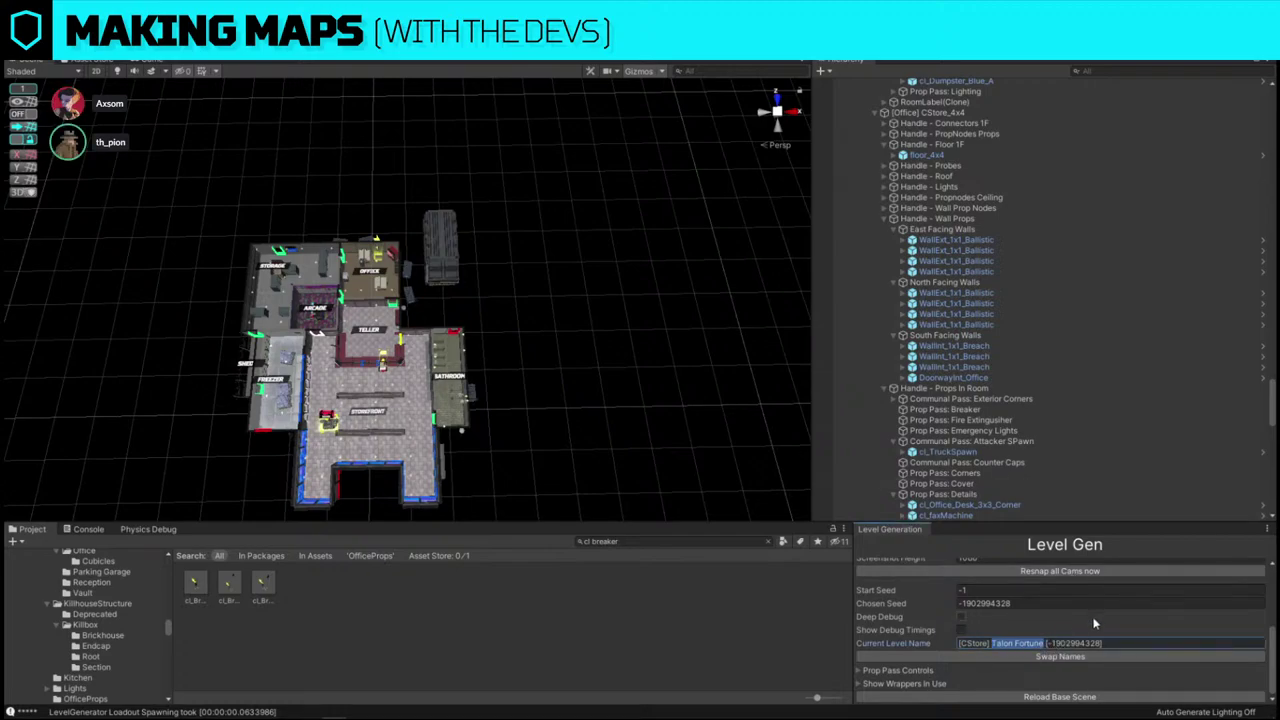
scroll(961, 678, "up", 4)
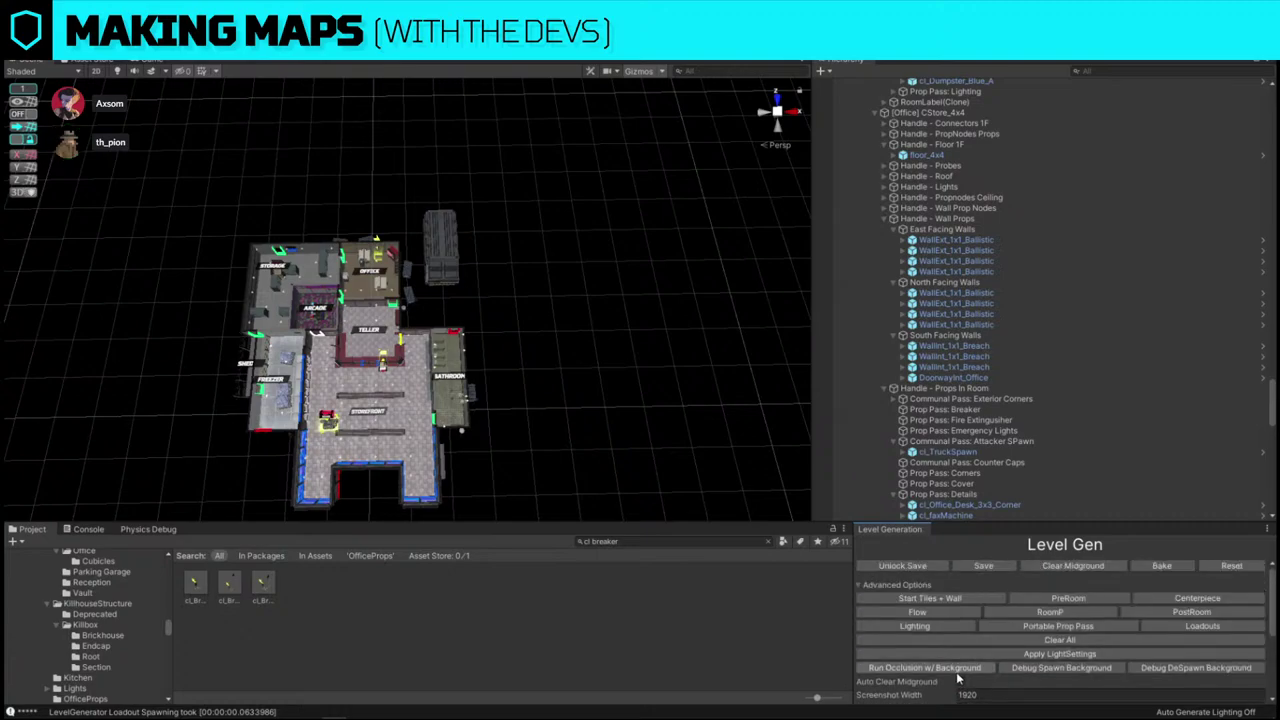
scroll(960, 676, "down", 4)
scroll(958, 675, "up", 4)
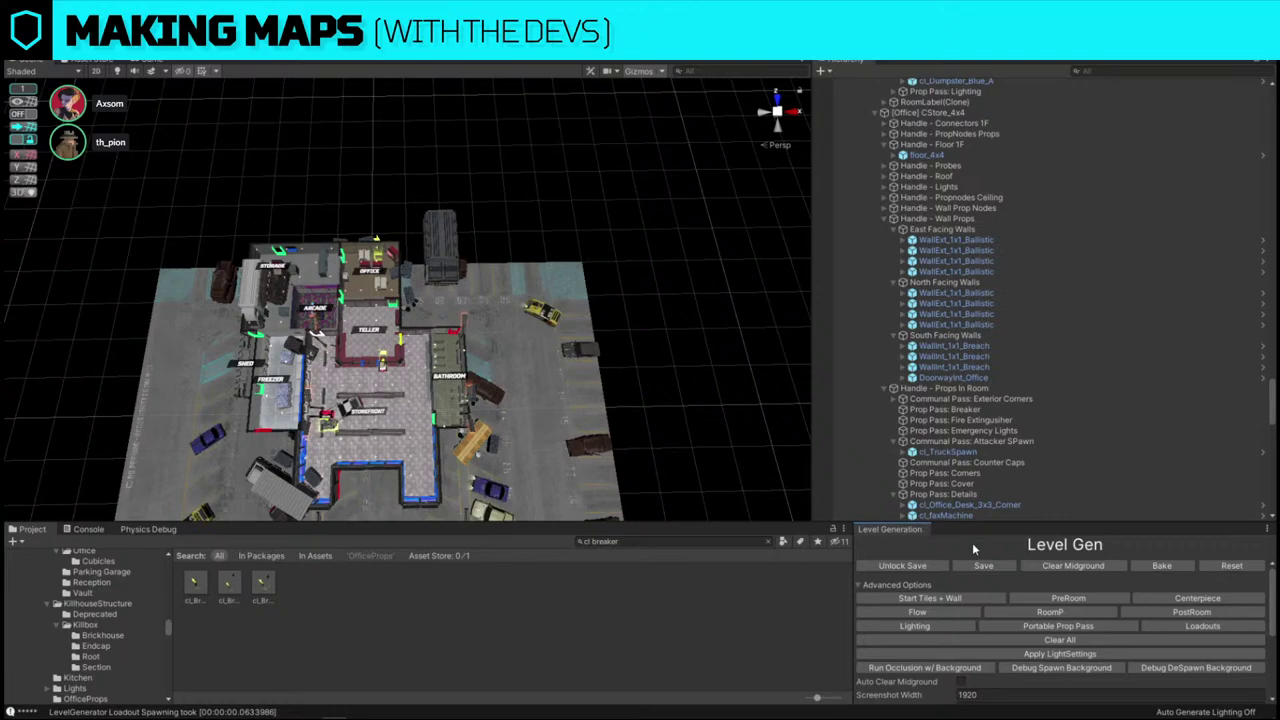
- Move the CstoreRoomCollection south so the building sits on the parking lot, and clear the midground objects overlapping it
left_click_drag(1272, 392, 1272, 172)
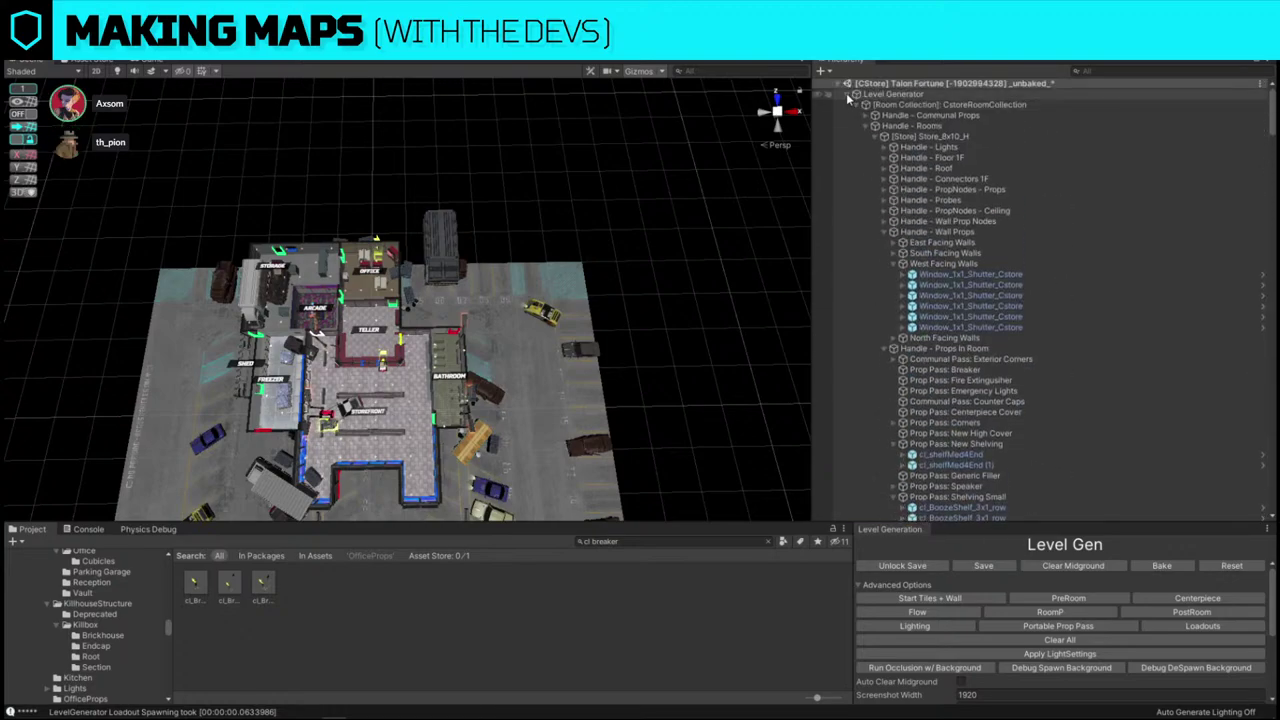
right_click_drag(498, 151, 480, 172)
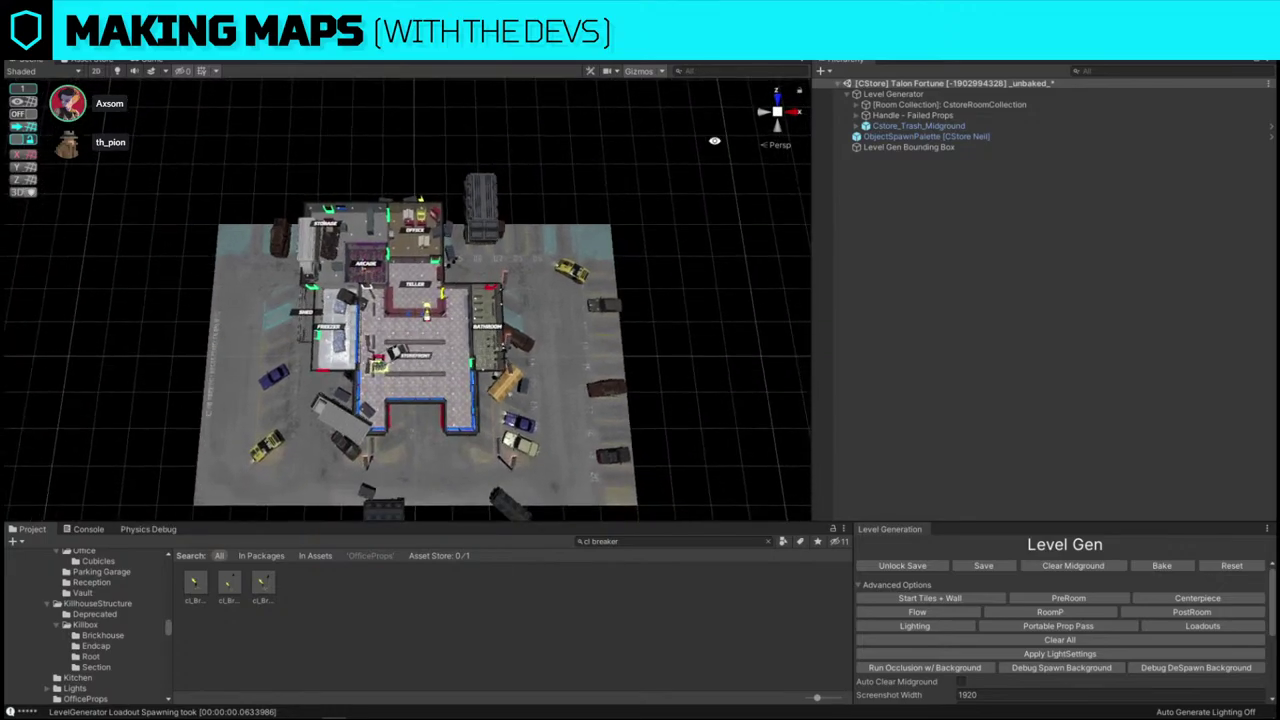
left_click(921, 112)
left_click(921, 108)
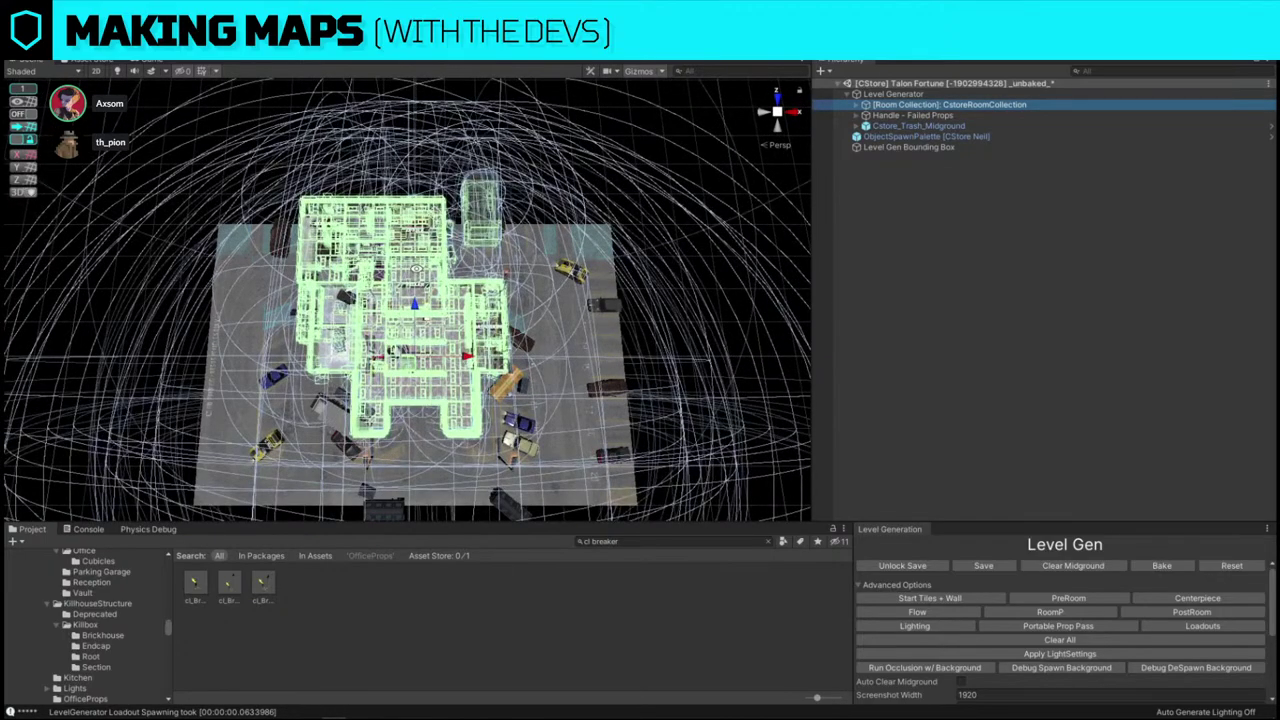
left_click_drag(420, 374, 414, 431)
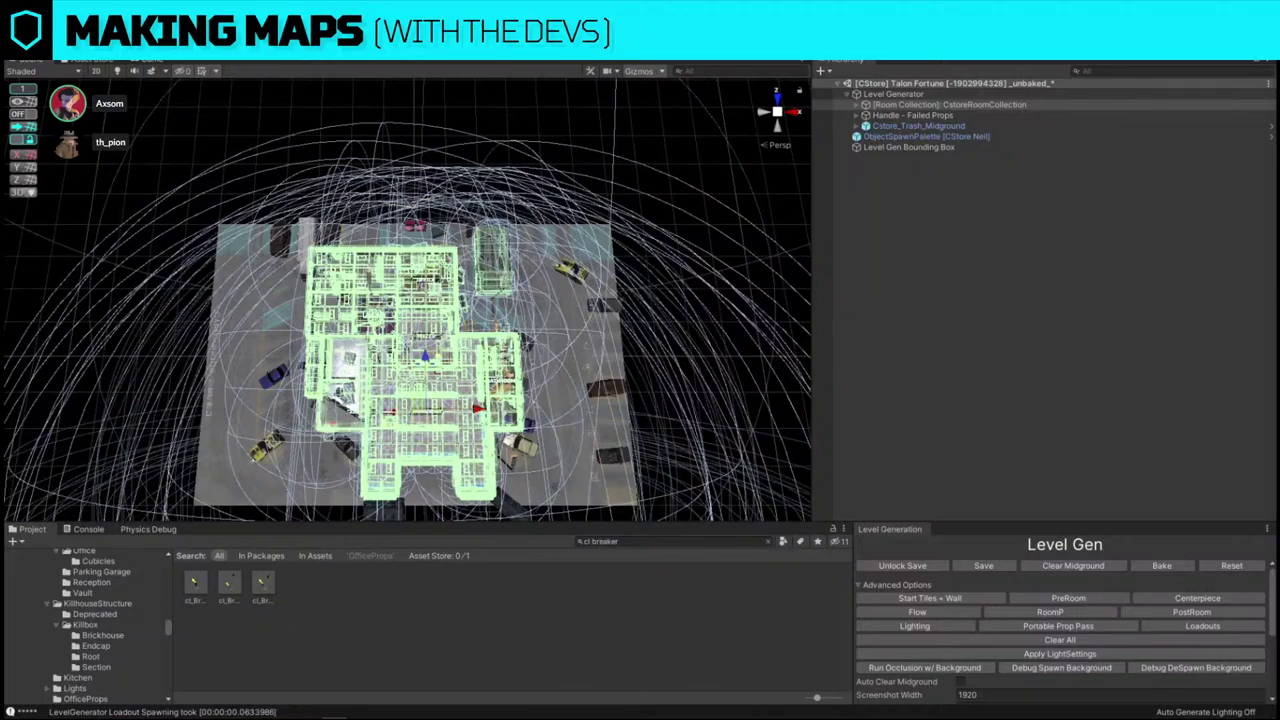
left_click(706, 120)
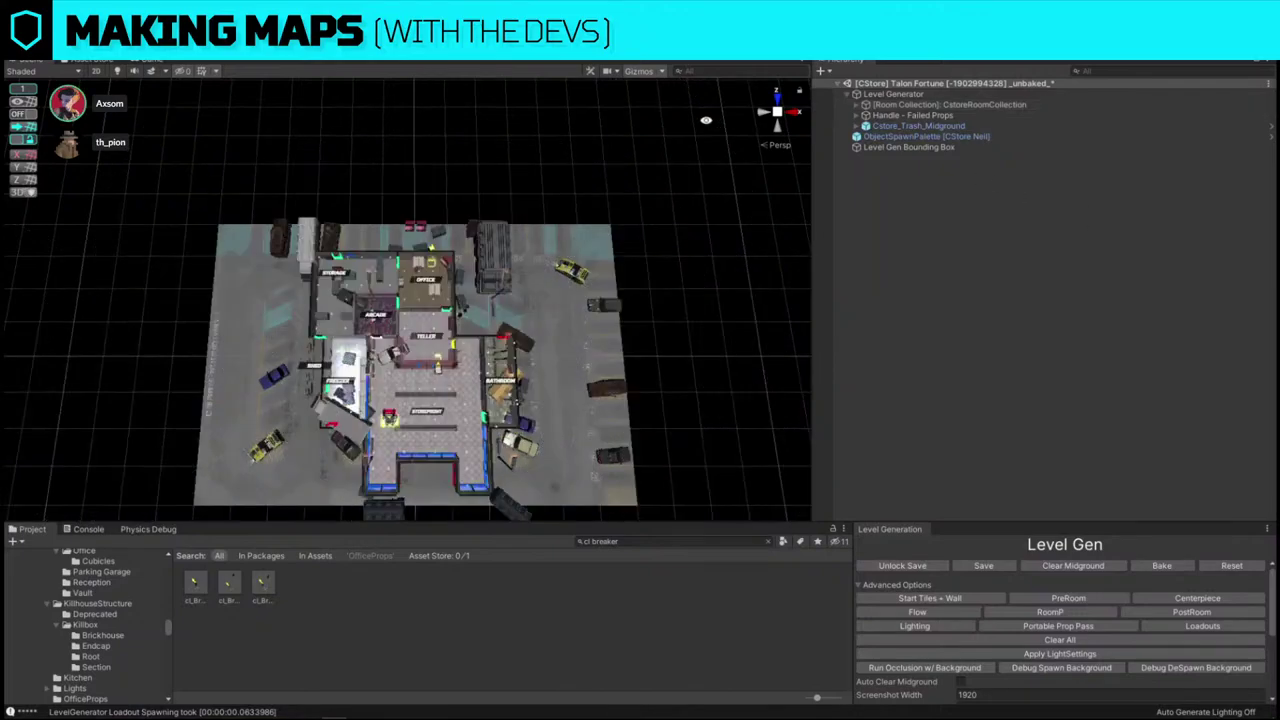
left_click(1025, 565)
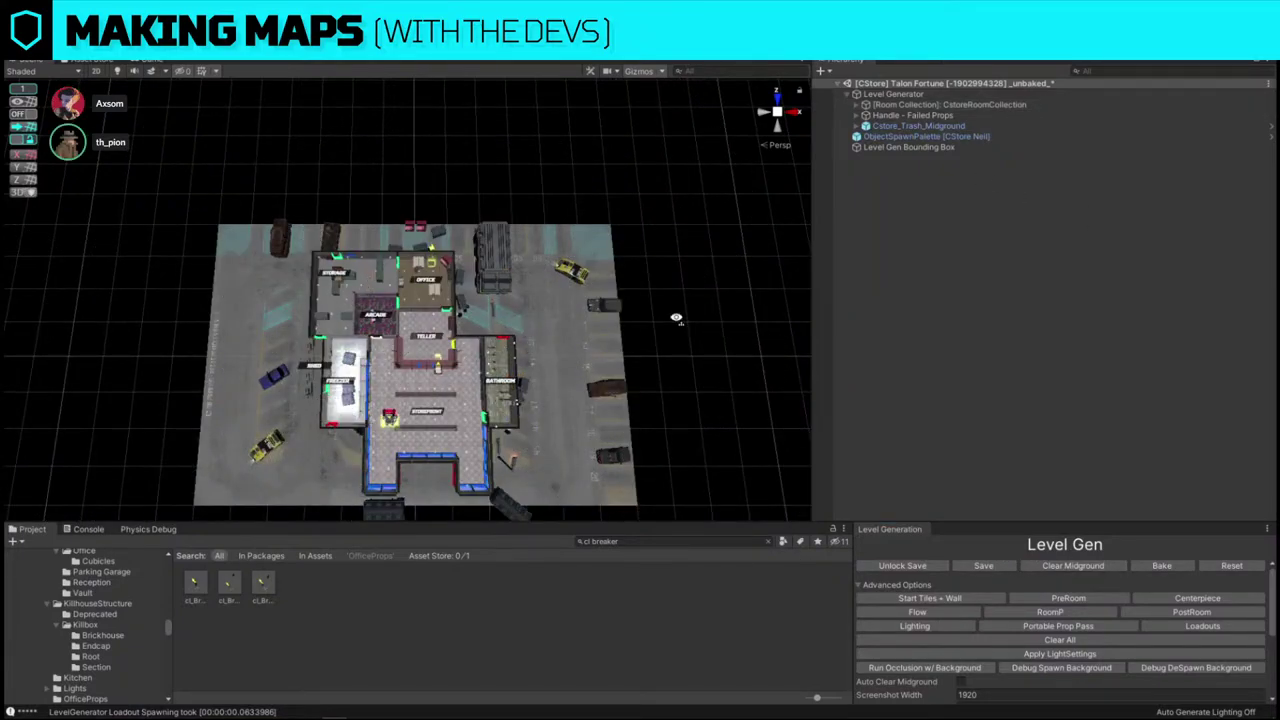
left_click_drag(671, 309, 423, 283, "alt")
left_click(423, 283)
key("Delete")
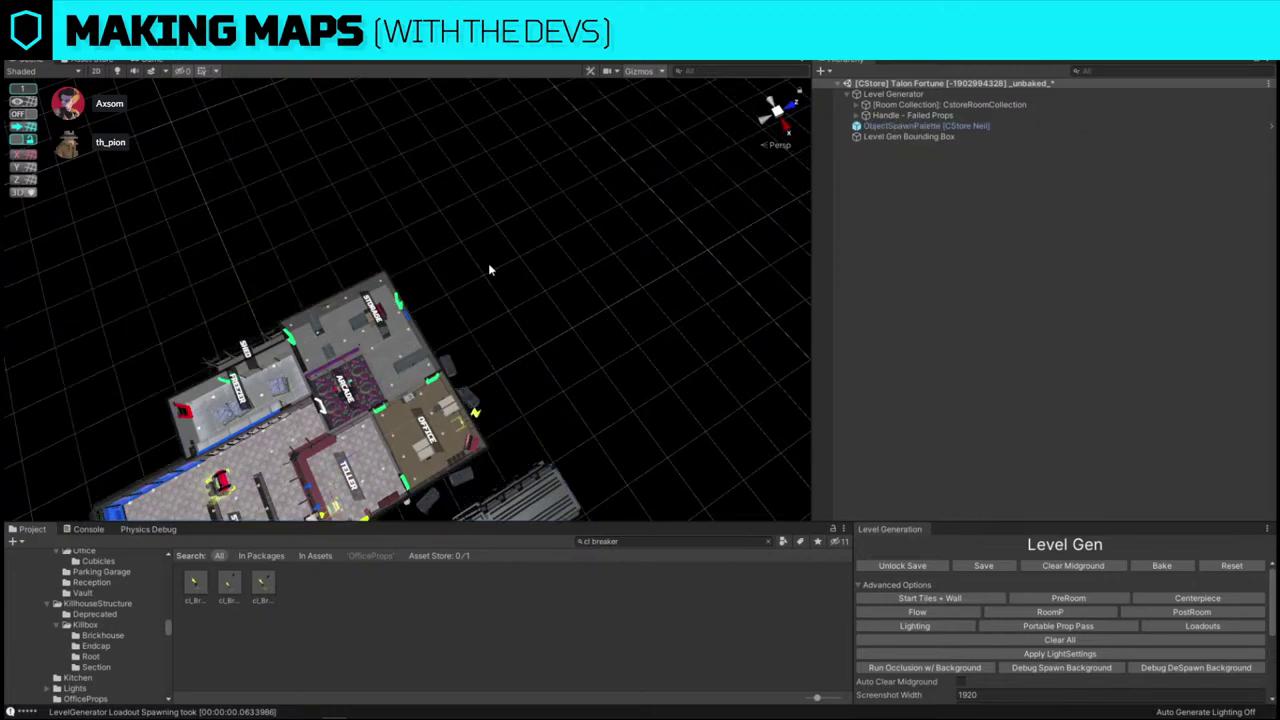
key("ctrl+z")
- Delete the constructiondumpster02 that stands outside the storage room's north doorway
key("w")
right_click_drag(488, 266, 332, 259)
scroll(401, 236, "up", 3)
left_click(406, 242)
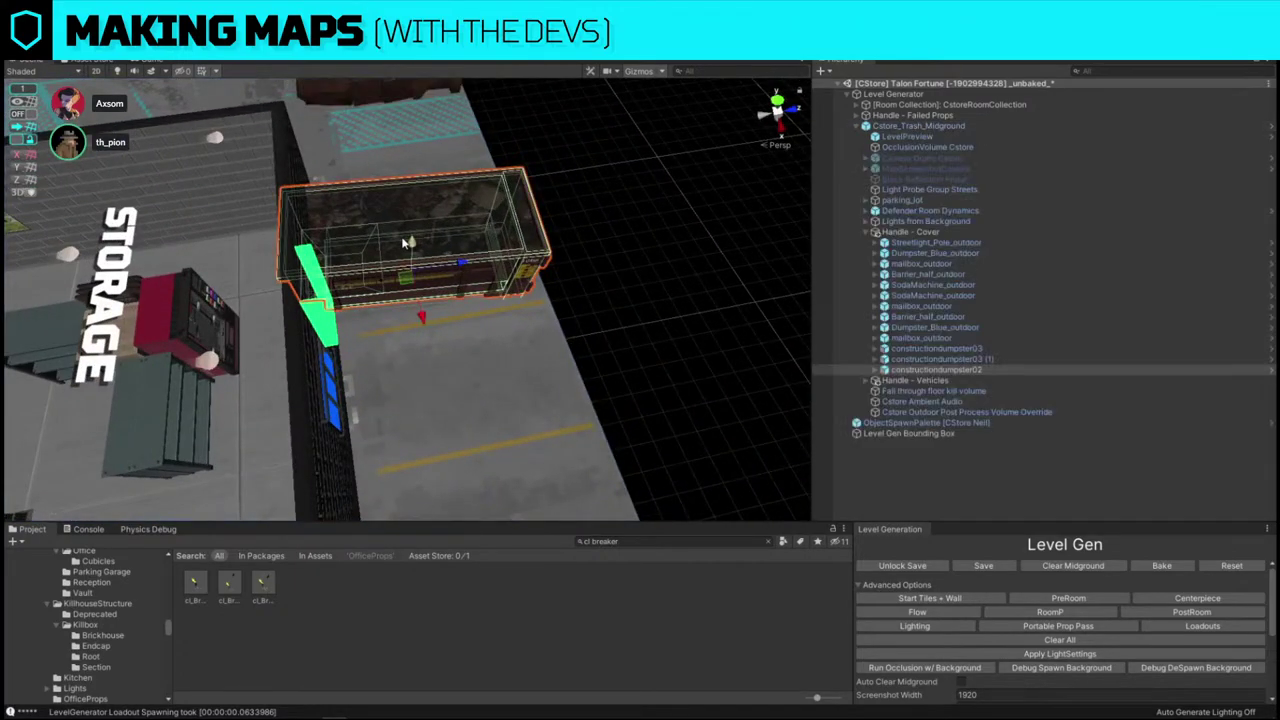
key("Delete")
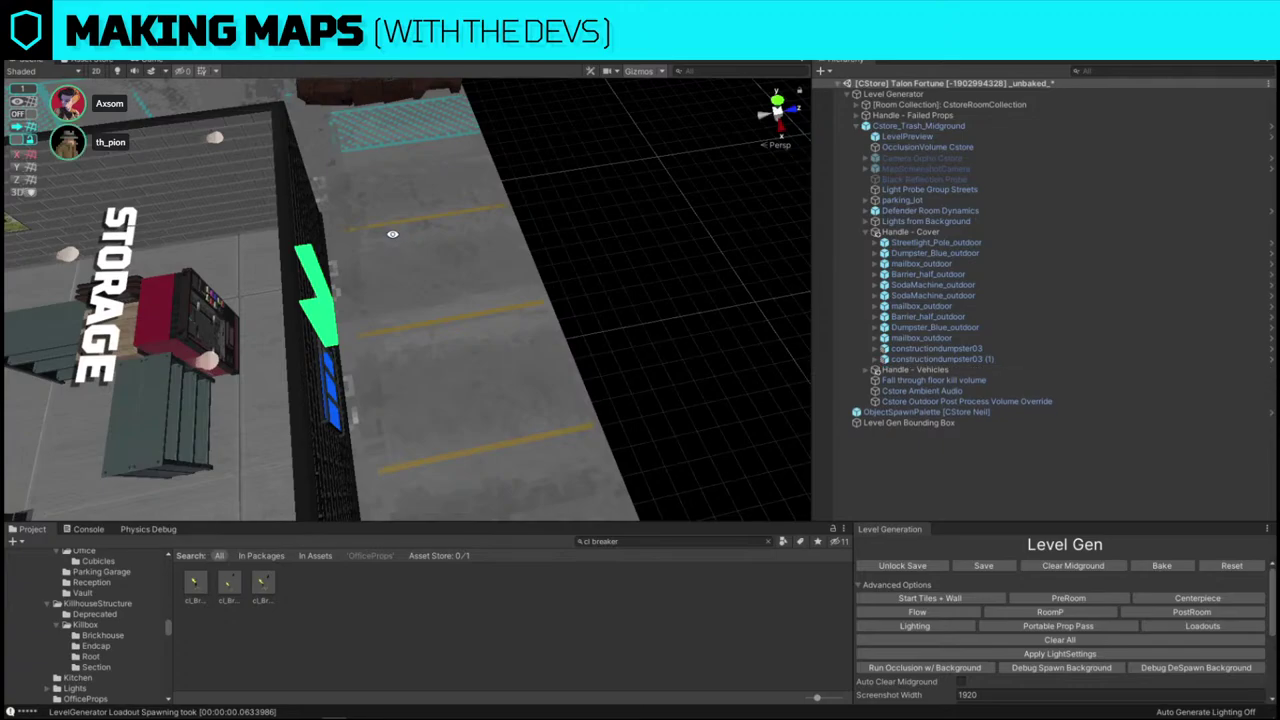
key("s")
right_click_drag(364, 285, 425, 288)
key("ctrl+z")
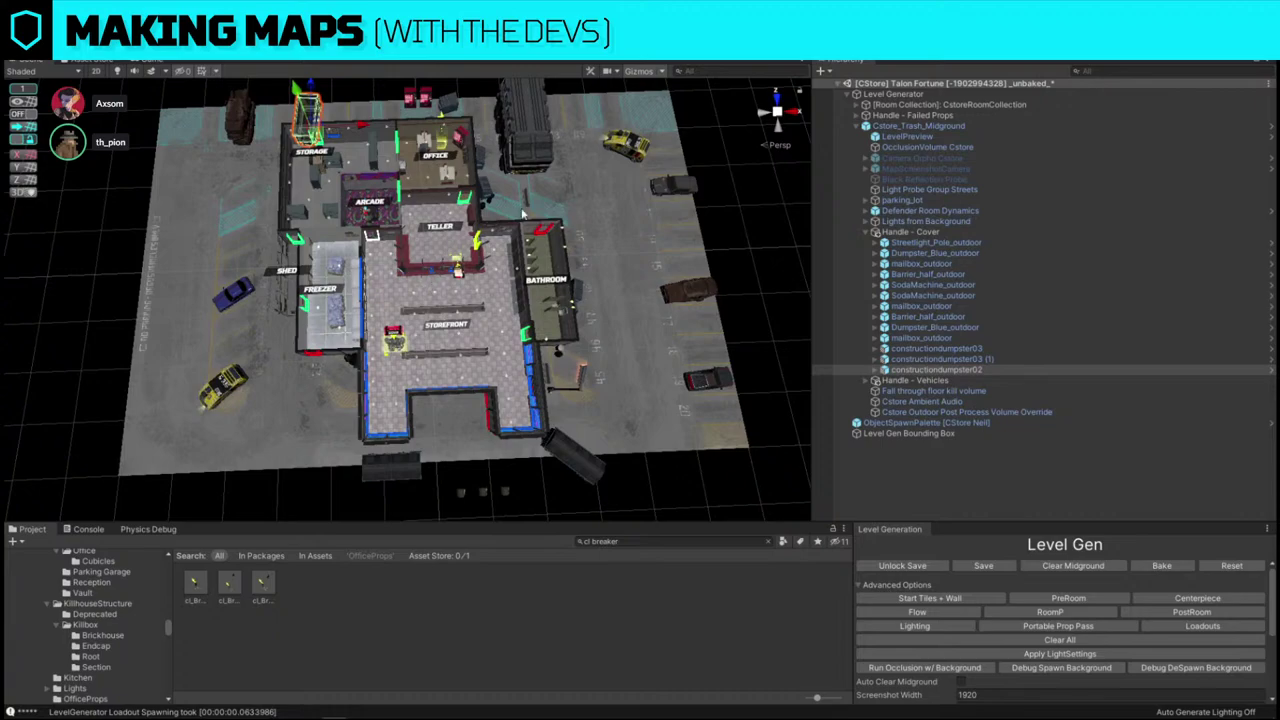
key("Delete")
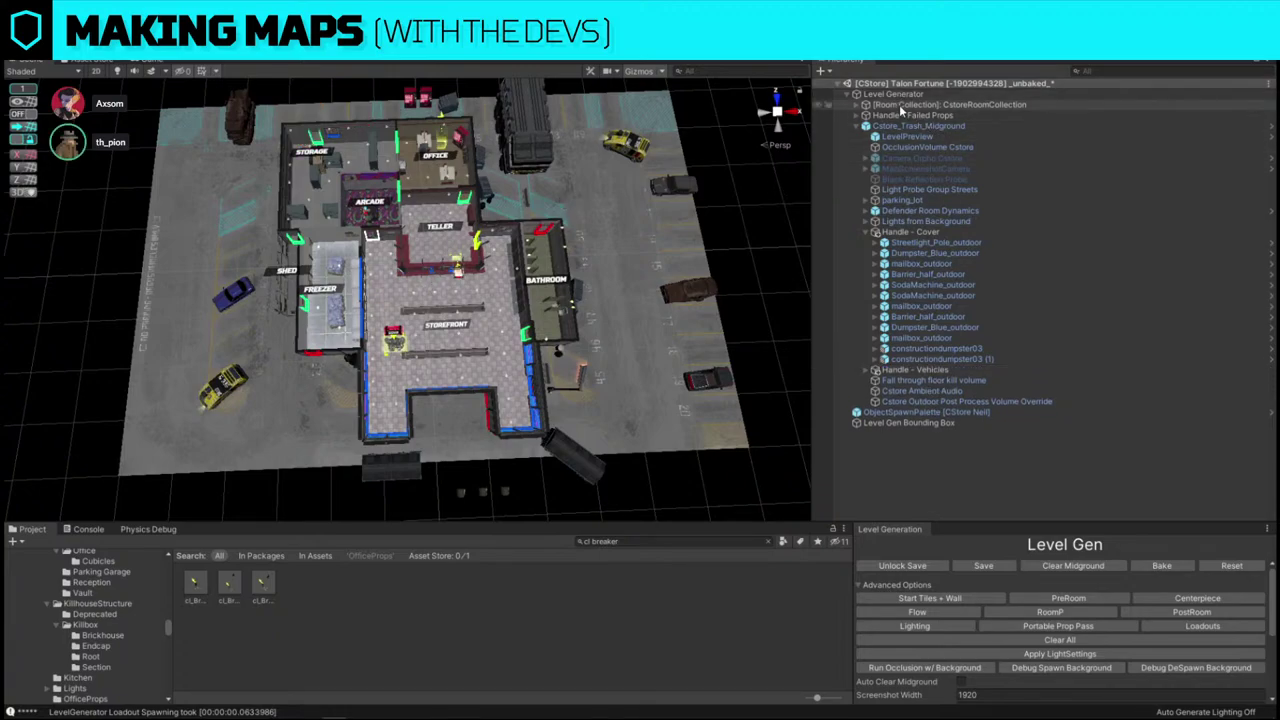
- Nudge the CstoreRoomCollection slightly south on the parking lot and clear the midground objects overlapping it
left_click(899, 104)
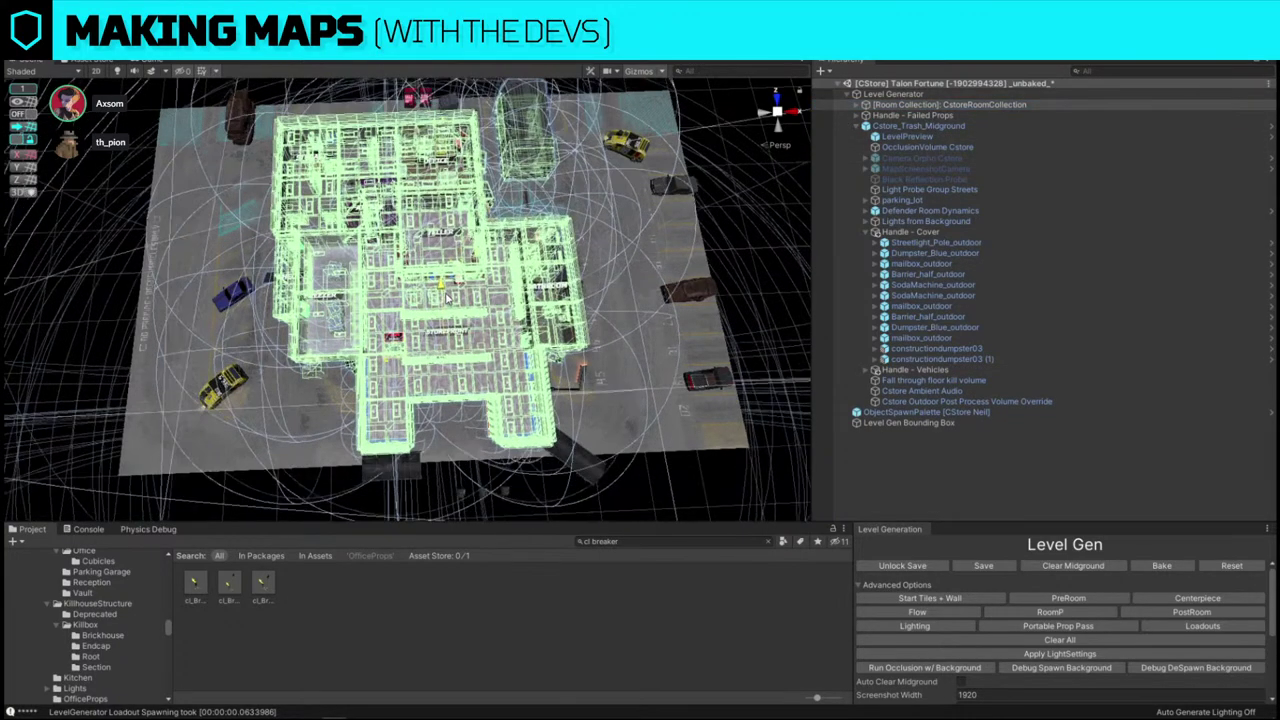
right_click_drag(447, 298, 440, 290)
key("w")
right_click_drag(441, 345, 600, 282)
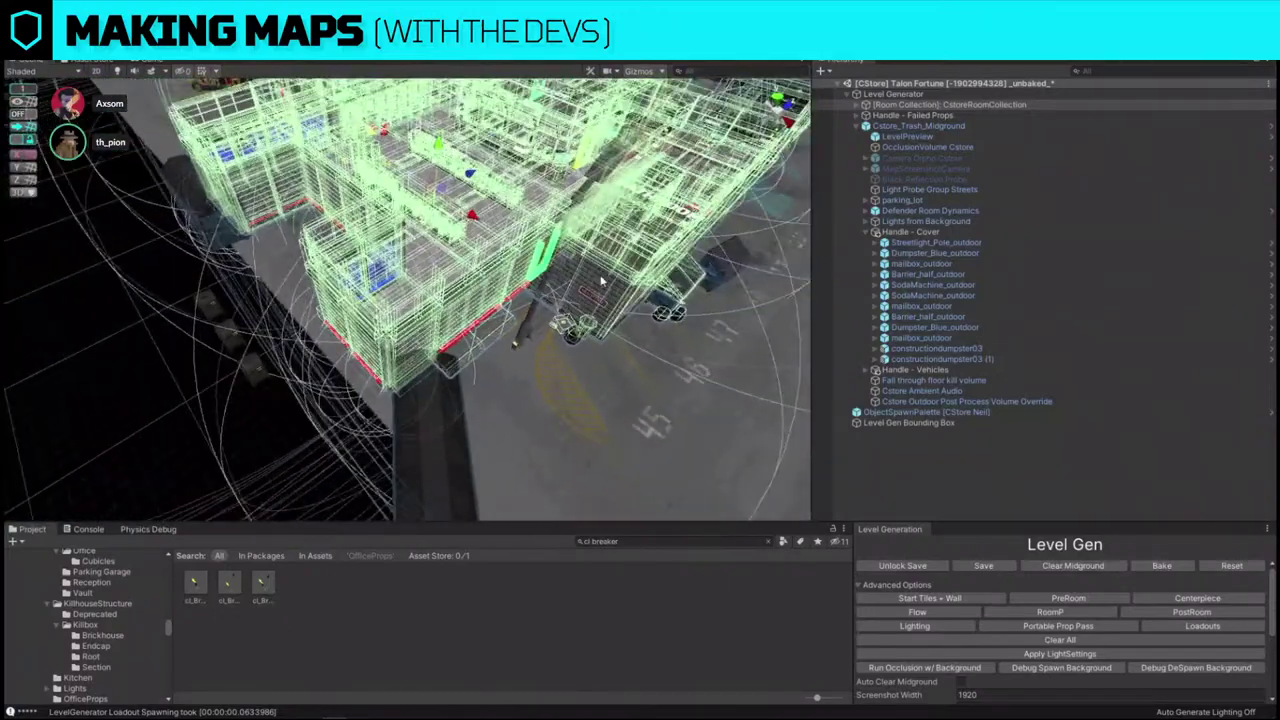
left_click_drag(472, 175, 464, 178)
left_click(136, 271)
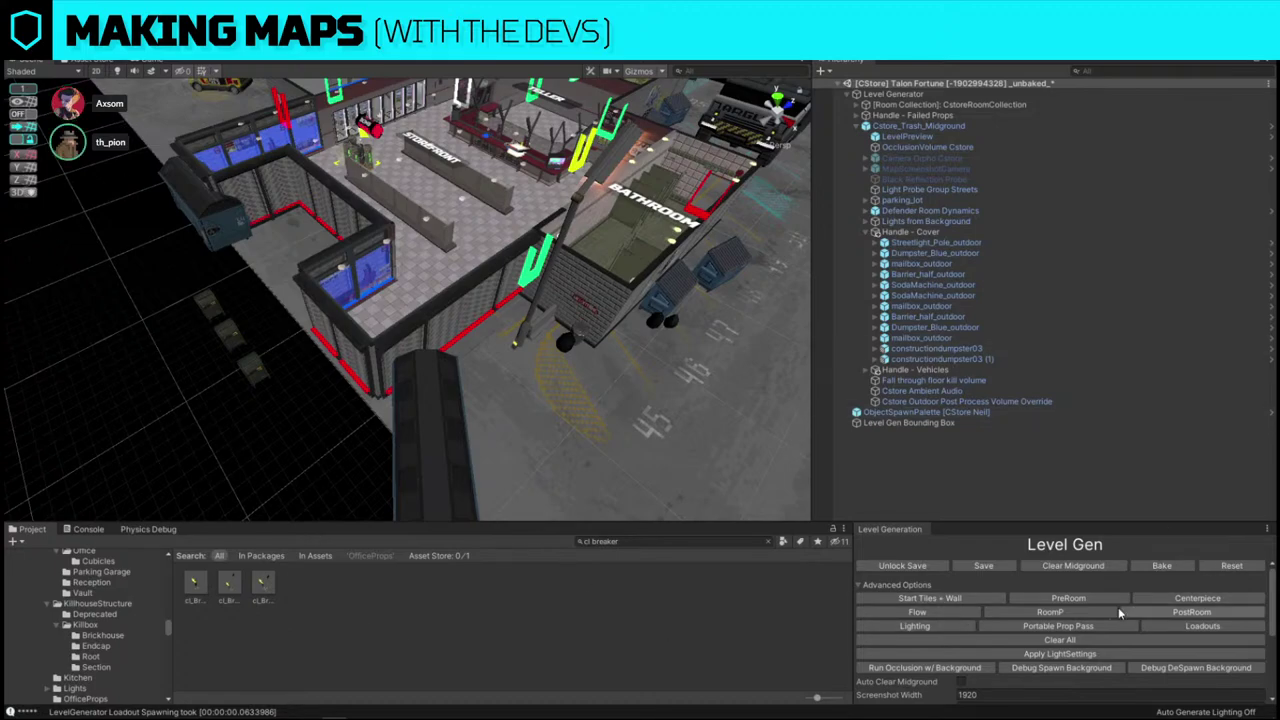
left_click(1074, 567)
right_click_drag(383, 306, 590, 422)
key("s")
- Search the project assets for "cstore back" and add the background_cstore scene to the hierarchy alongside the level
left_click(708, 542)
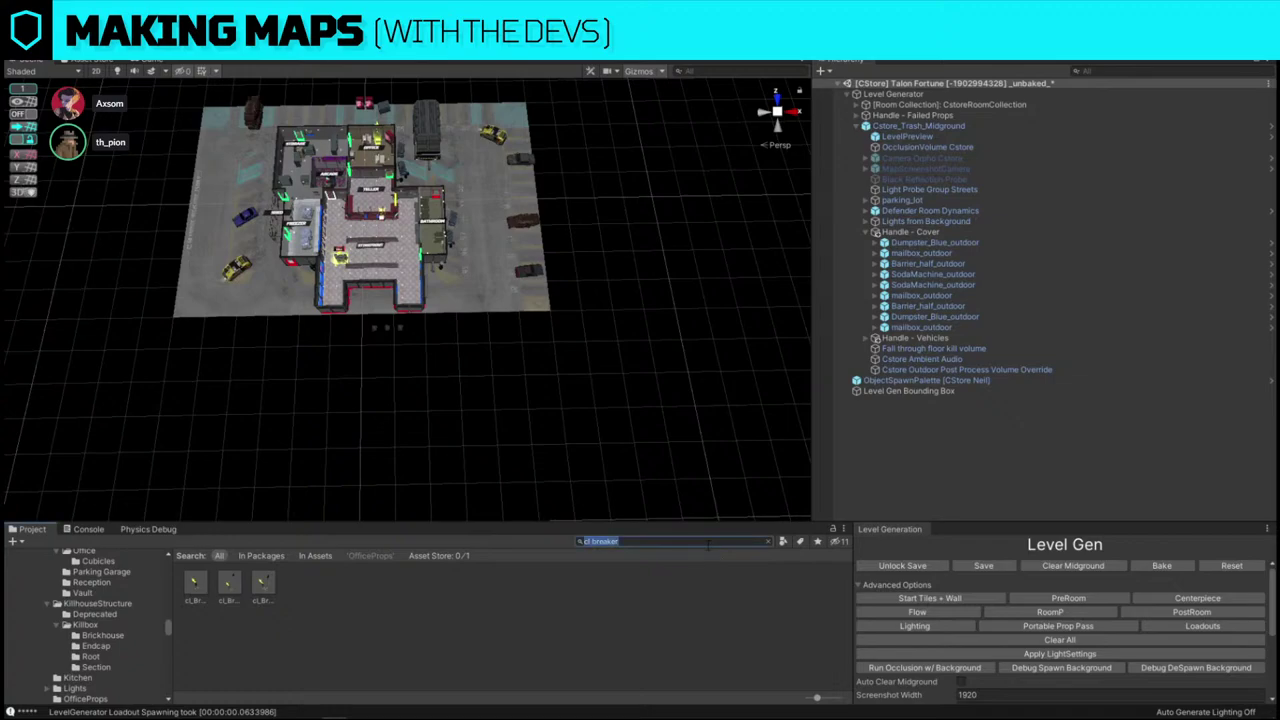
type("cstore back")
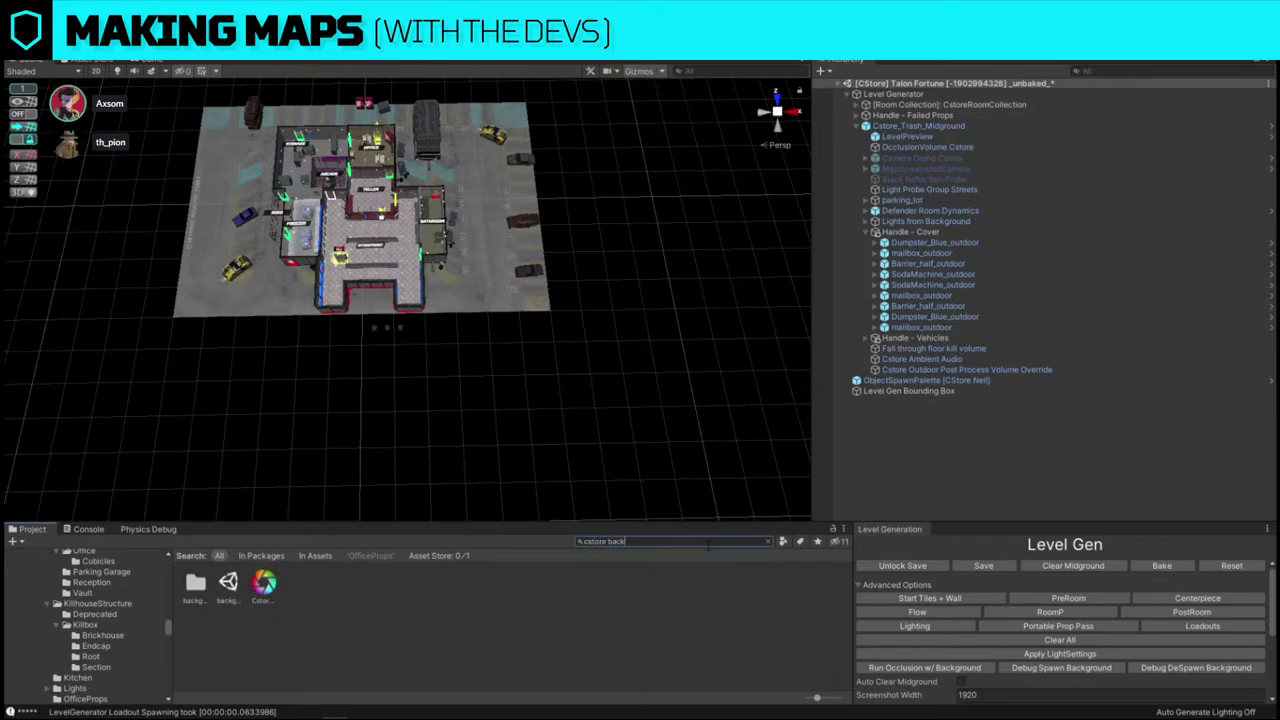
left_click(841, 90)
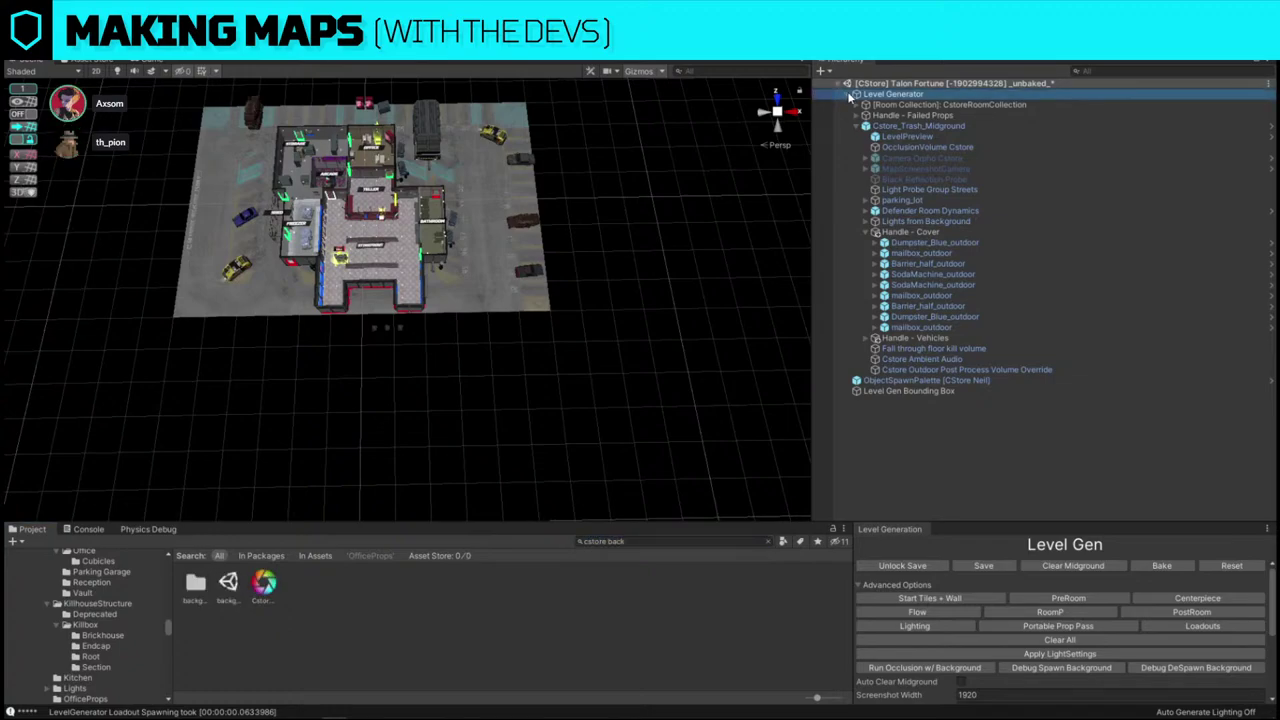
key("Left")
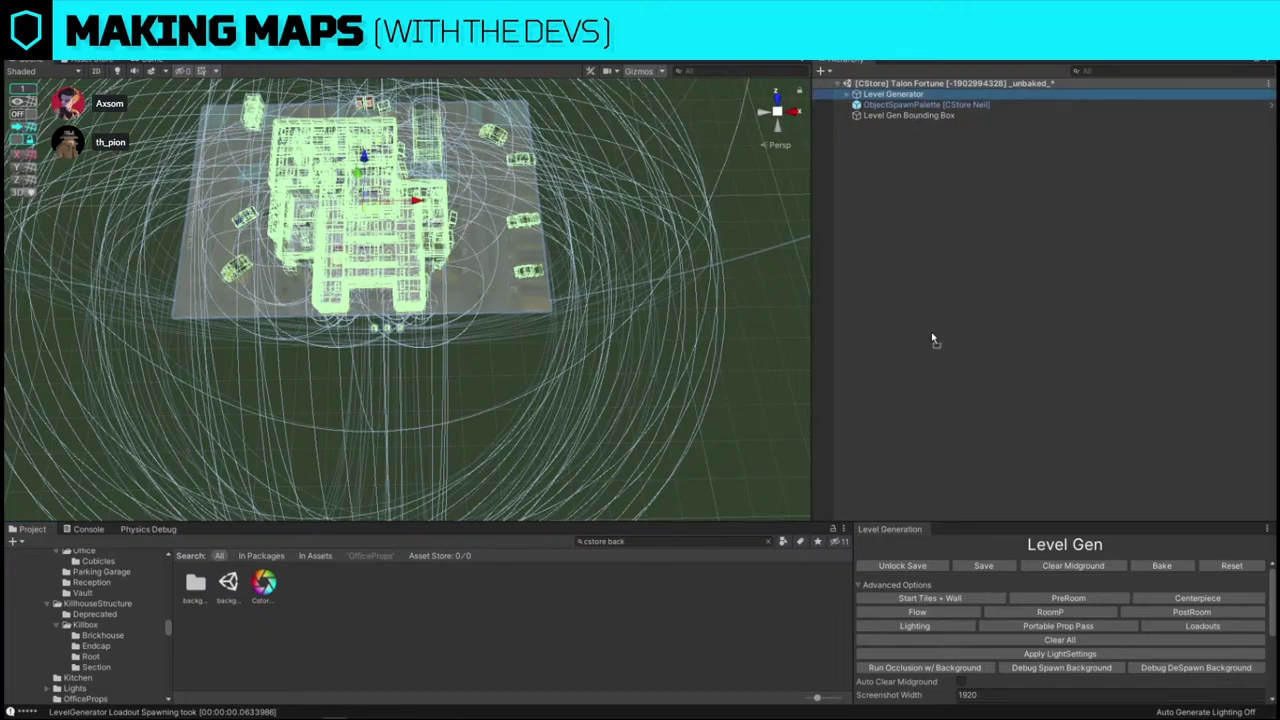
left_click_drag(932, 338, 932, 338)
right_click_drag(490, 375, 510, 270)
- Temporarily disable the UAV CAMERA object to examine how the storefront meets the sidewalk and street
left_click(889, 157)
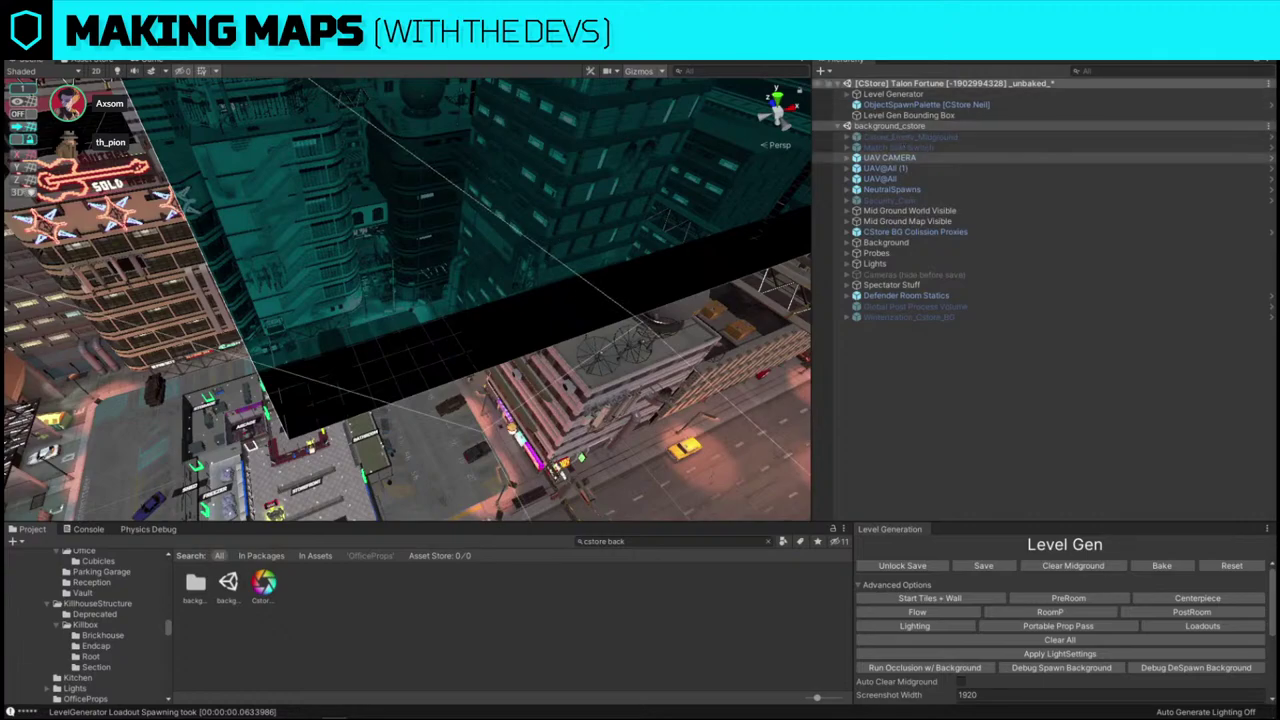
key("alt+shift+a")
right_click_drag(570, 235, 872, 269)
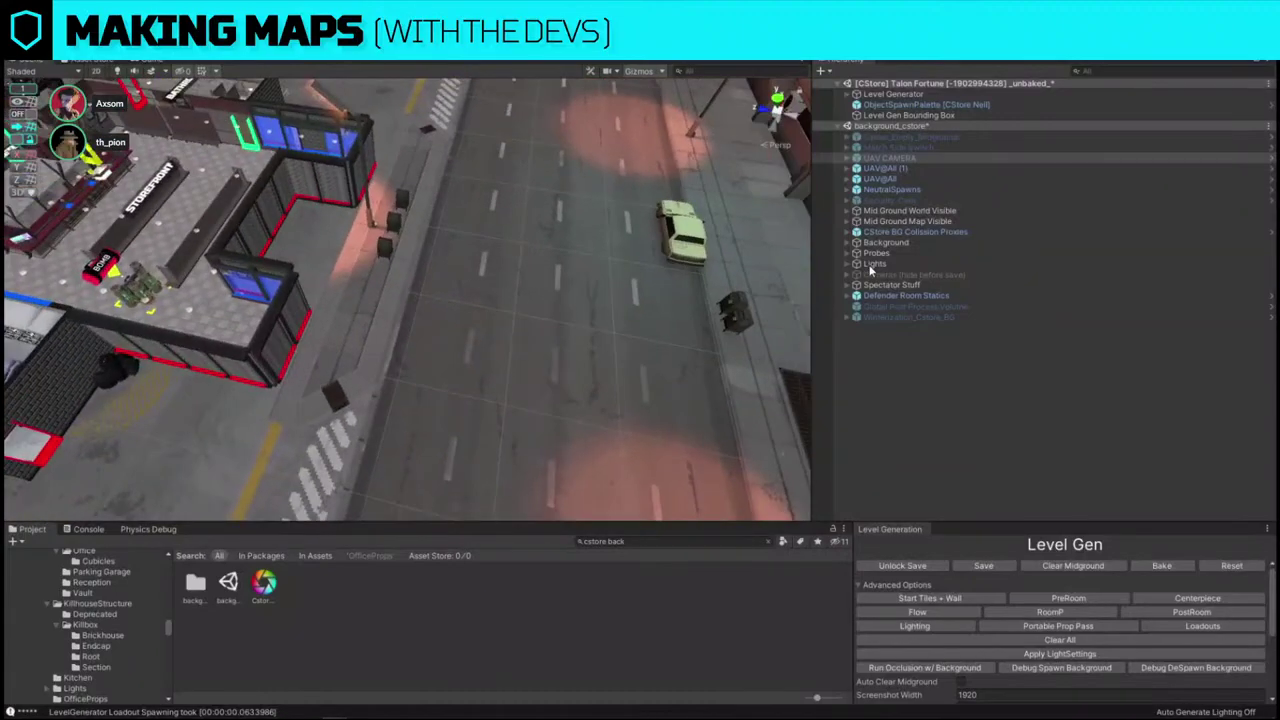
right_click_drag(552, 247, 720, 456)
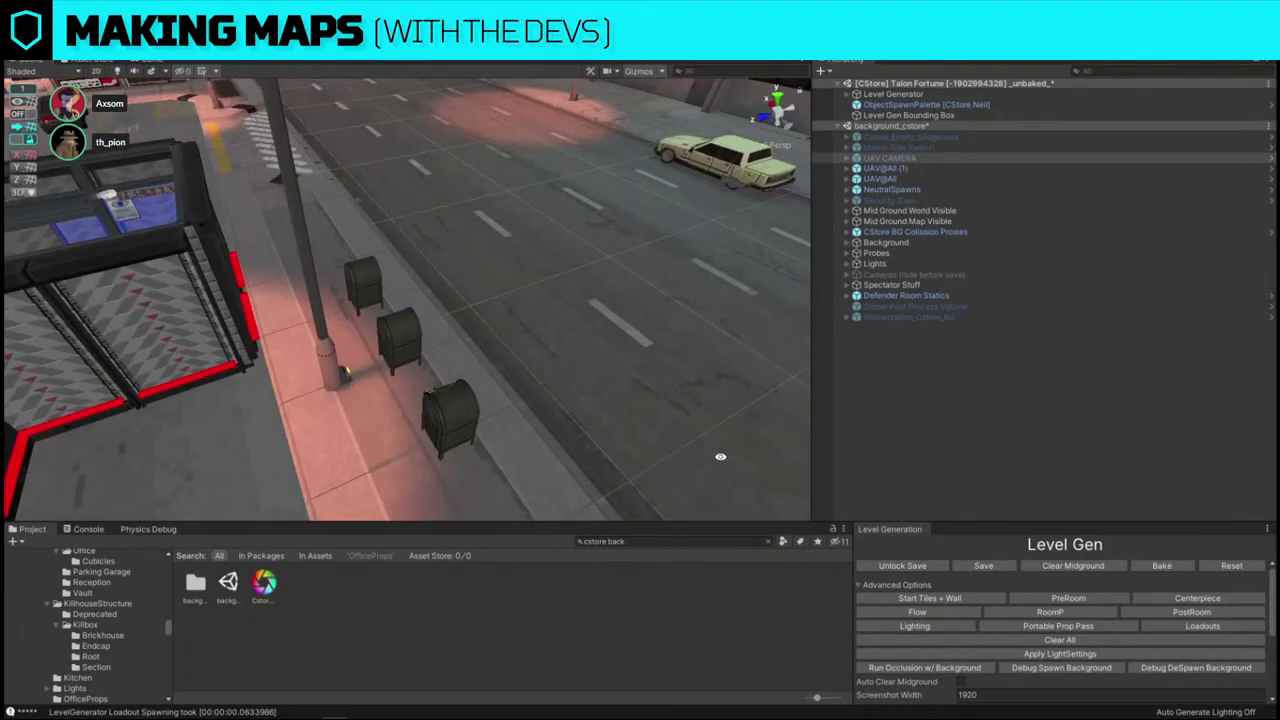
right_click_drag(518, 371, 443, 384)
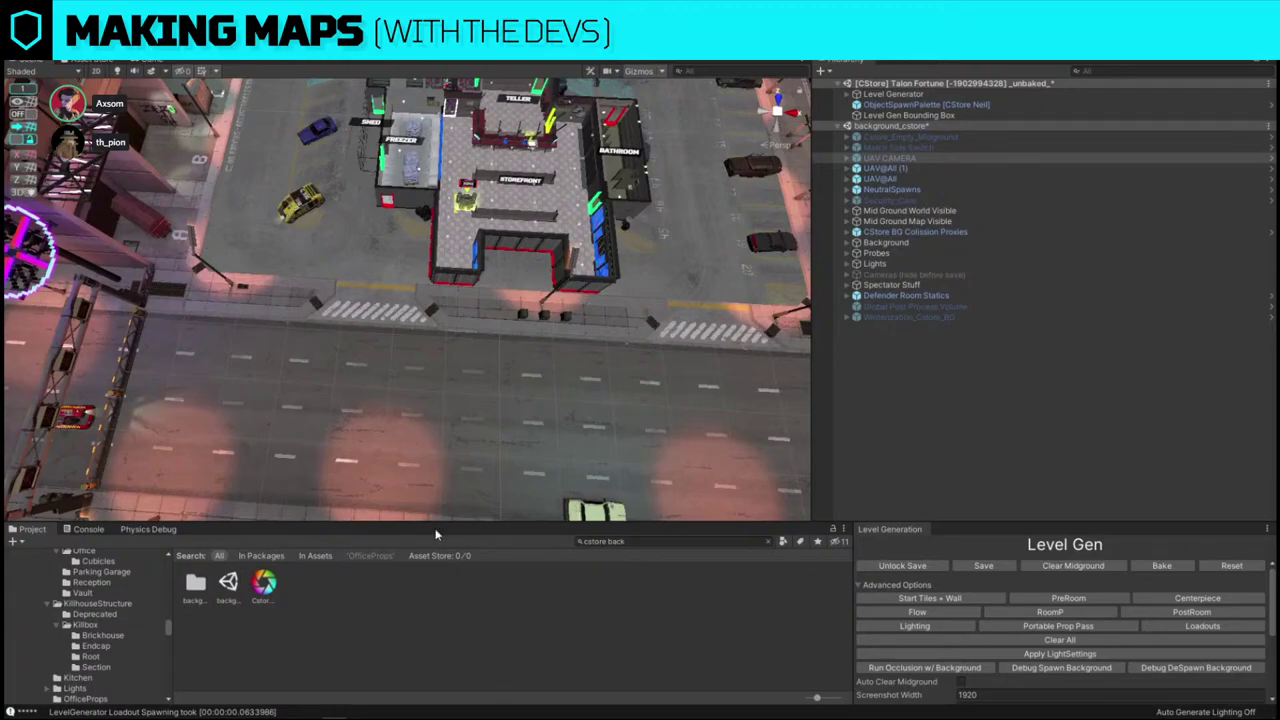
right_click_drag(388, 360, 398, 335)
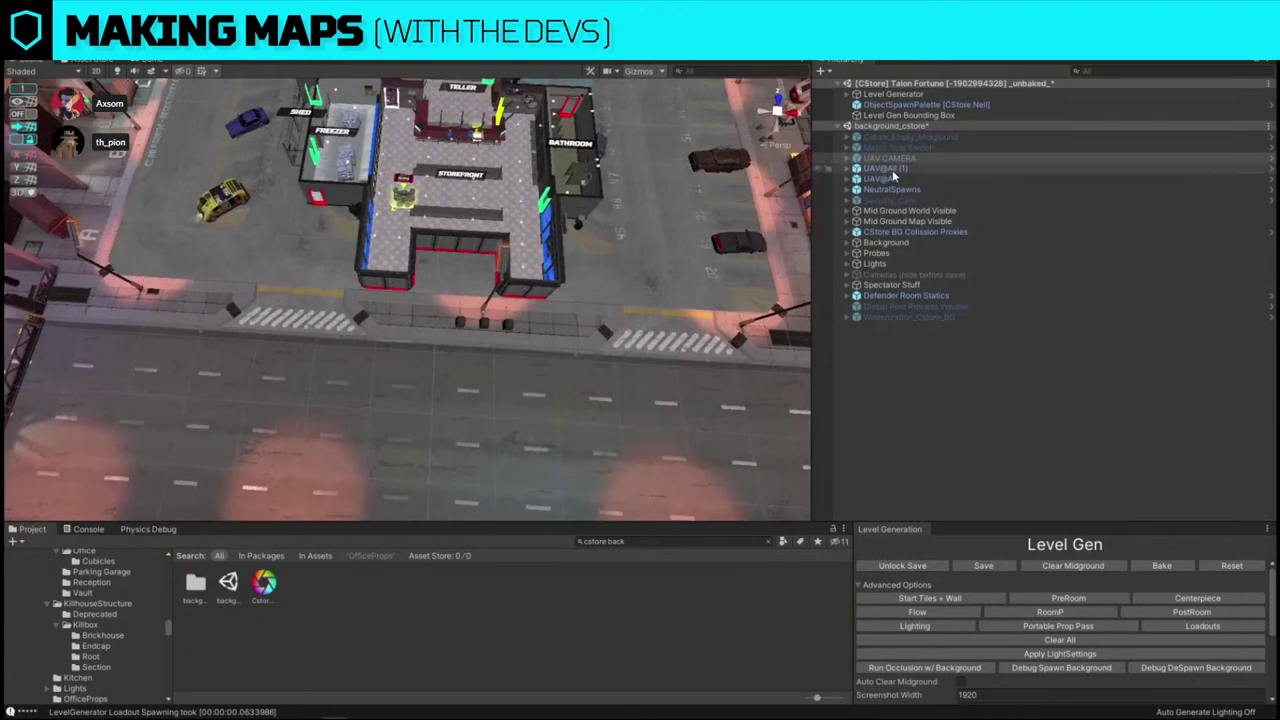
left_click(930, 159)
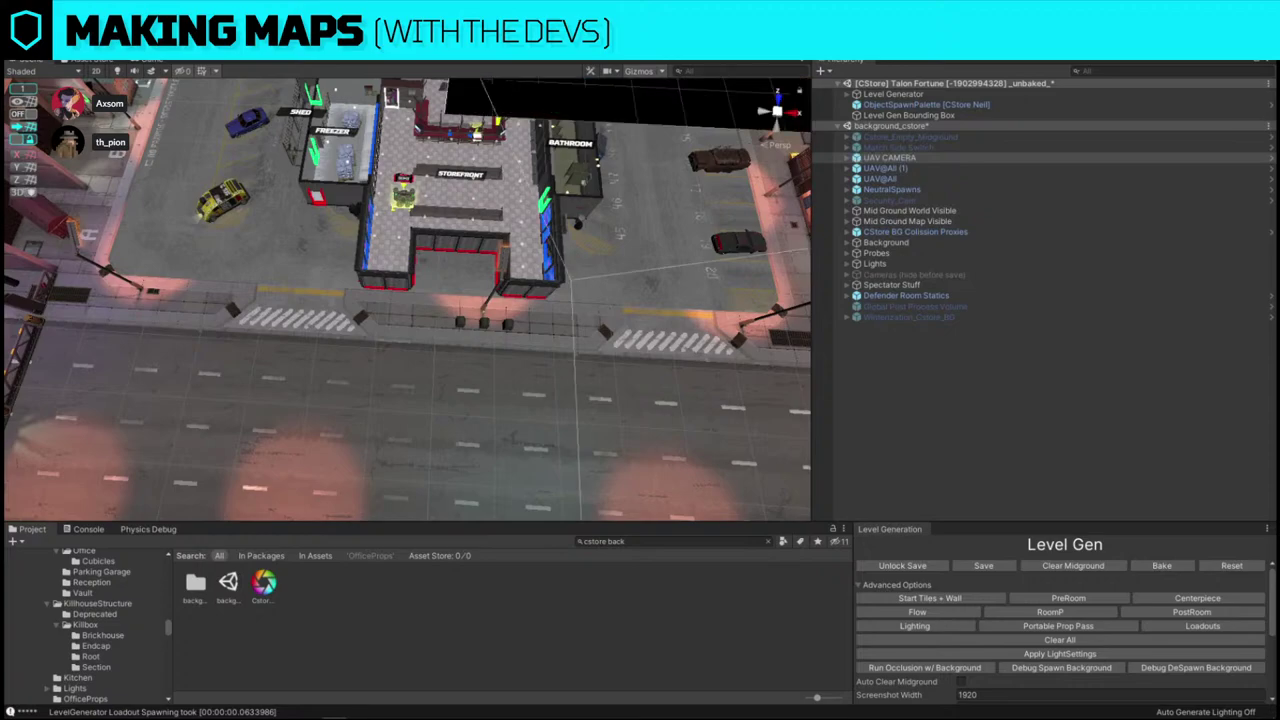
- Remove the background_cstore scene from the hierarchy without saving its changes
left_click(890, 127)
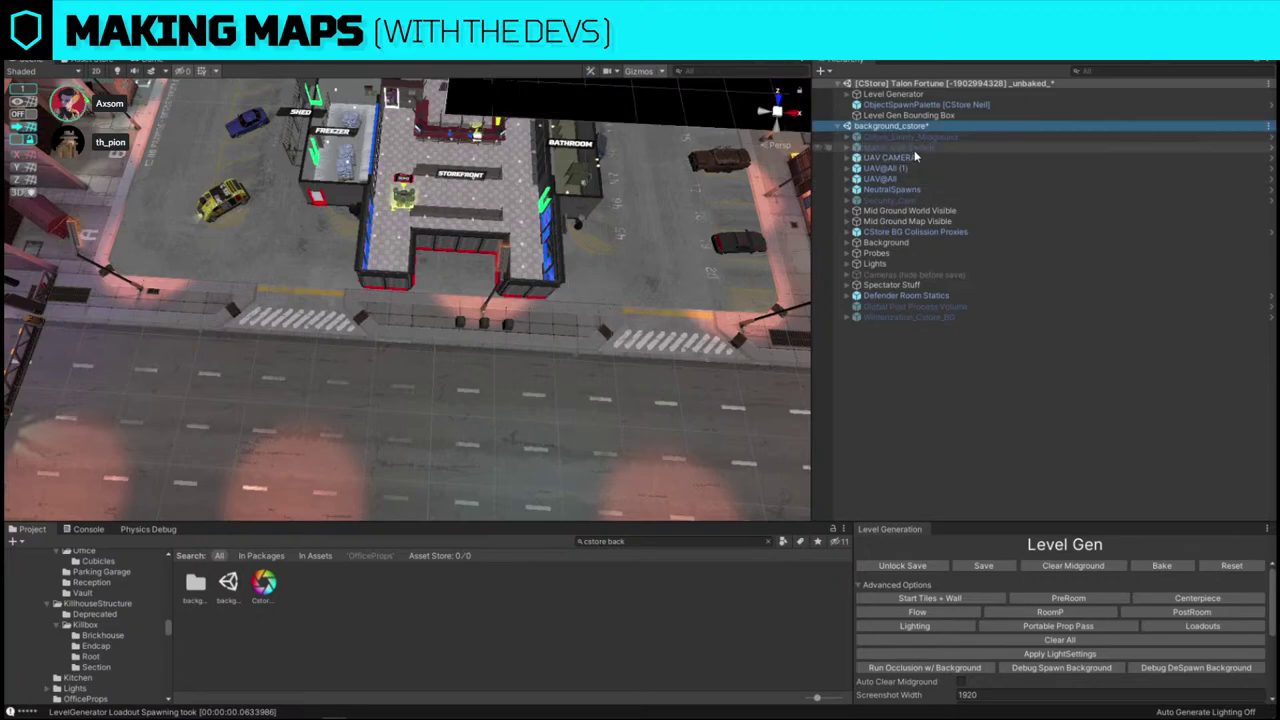
right_click(928, 127)
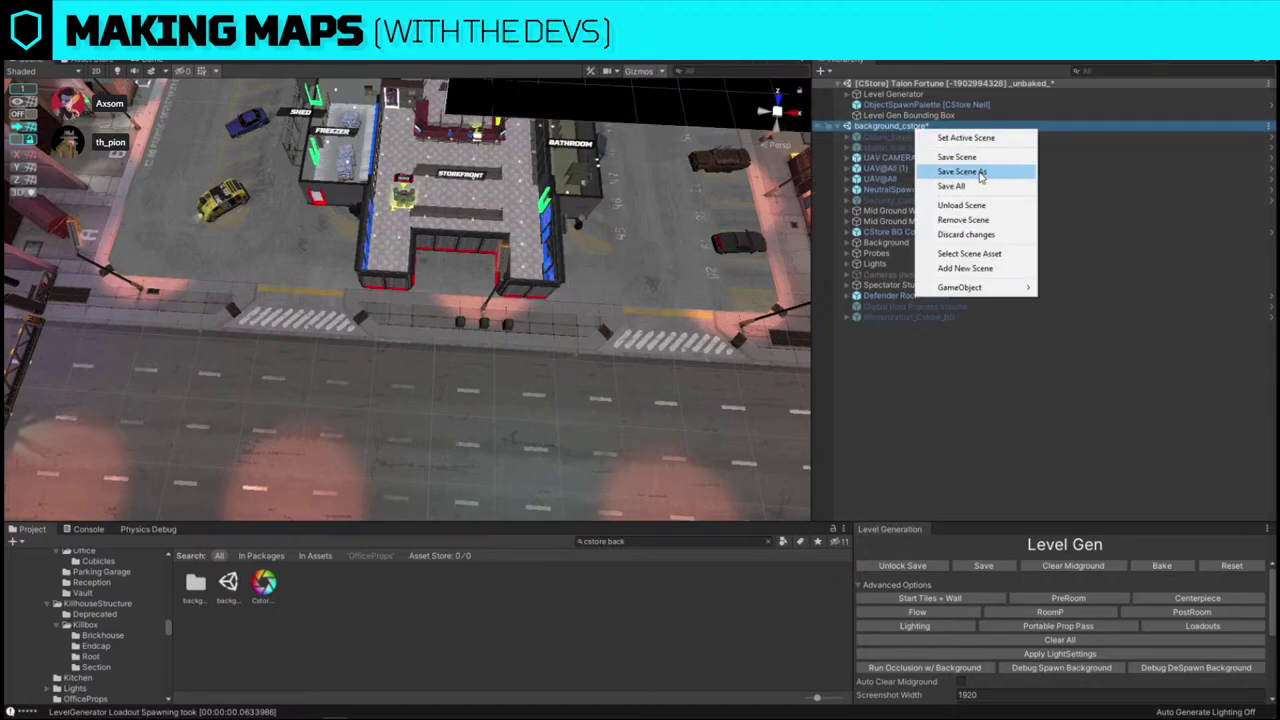
left_click(993, 221)
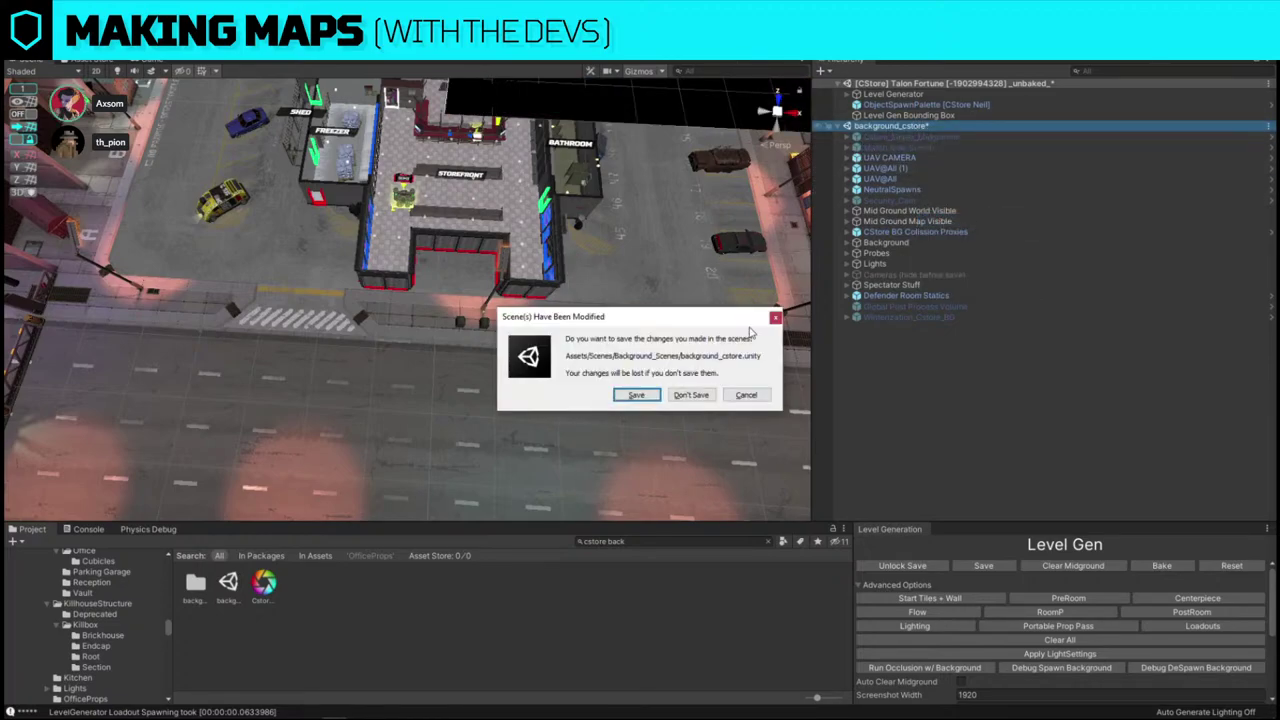
left_click(690, 395)
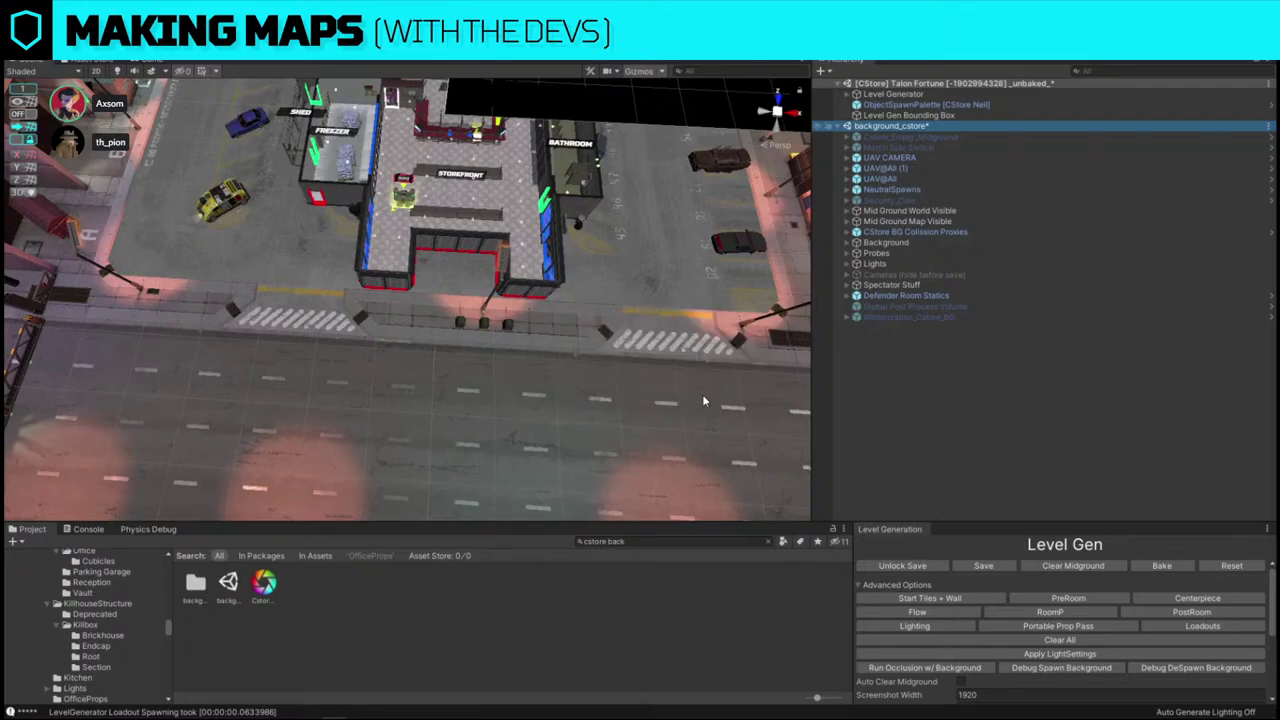
mouse_move(514, 356)
right_mouse_down()
mouse_move(555, 195)
mouse_move(537, 163)
mouse_move(502, 410)
mouse_move(494, 356)
mouse_move(528, 353)
right_mouse_up()
key("w")
key("s")
key("a")
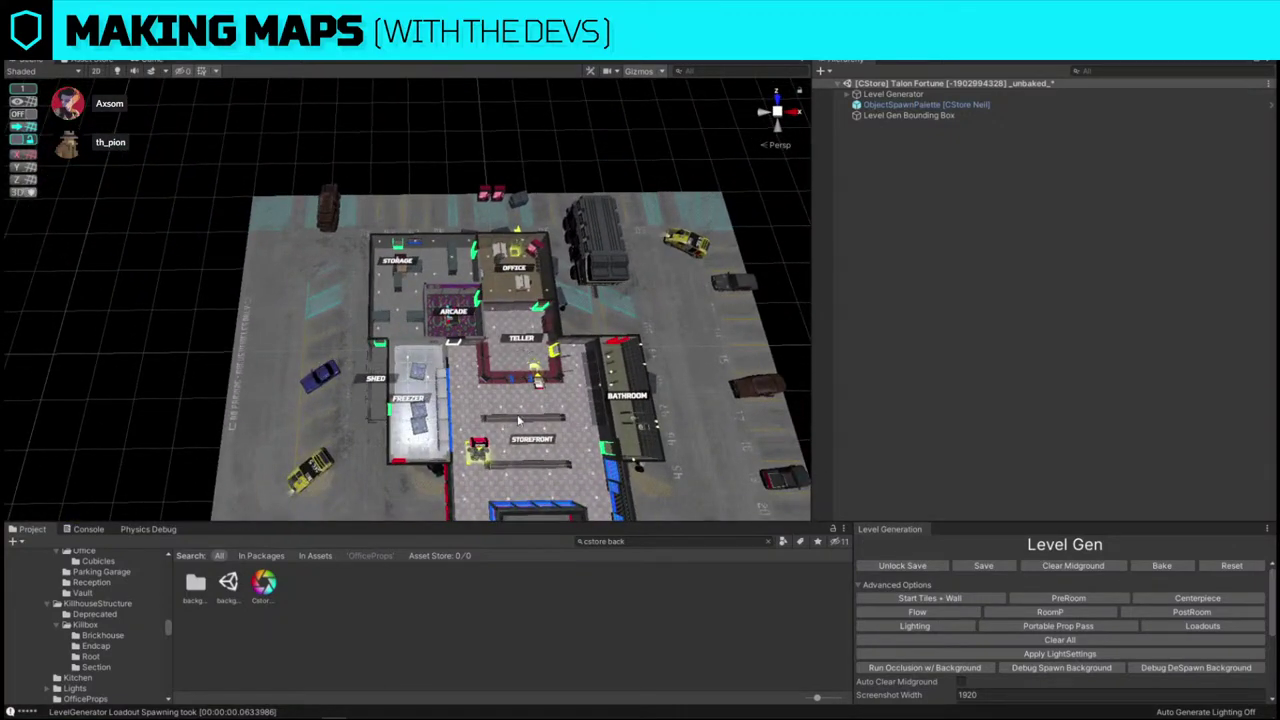
- Search the assets for "box truck" and replace the blue hatchback_SR388_parked west of the shed with box_truck_standard
left_click(320, 377)
left_click(677, 543)
type("box tr")
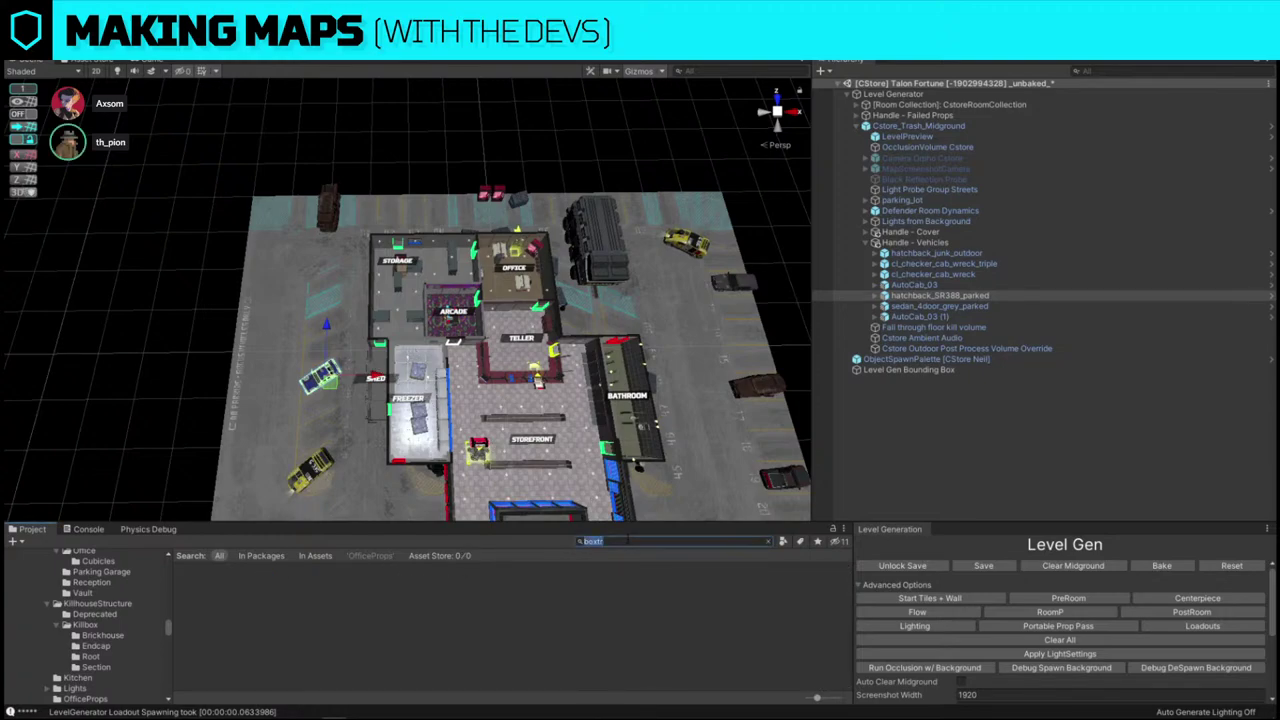
type("uck")
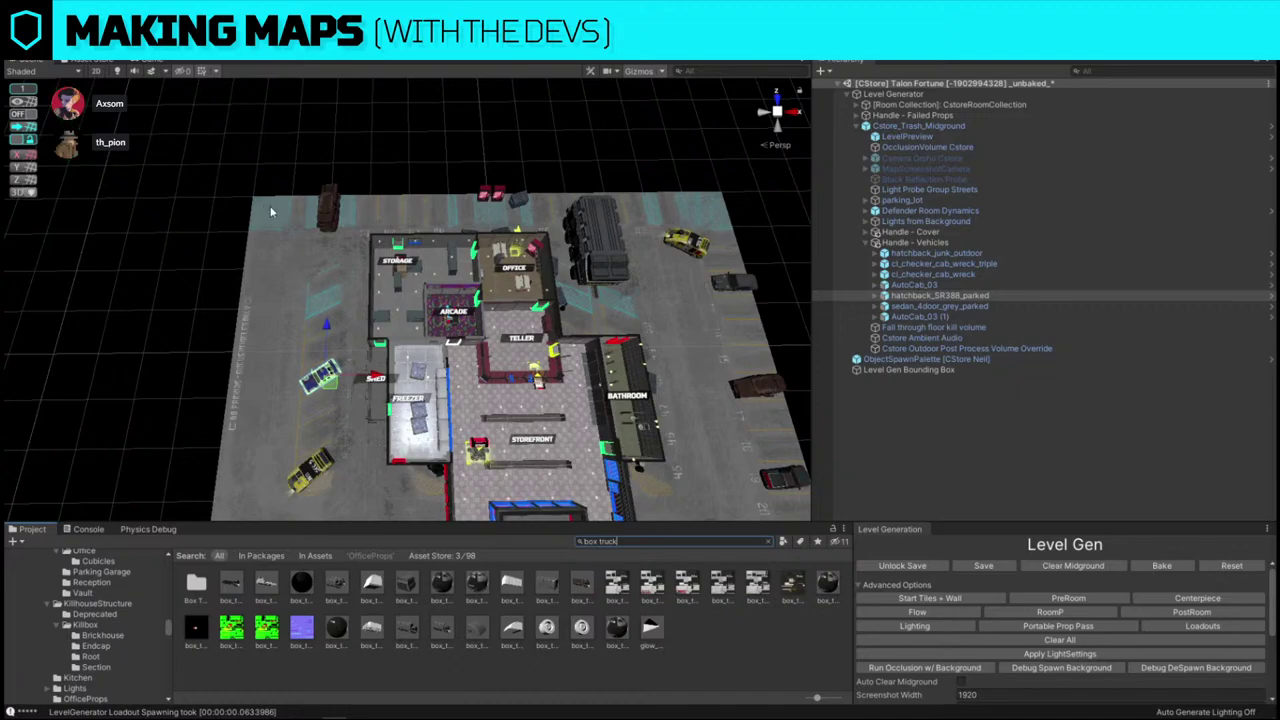
key("ctrl+shift+r")
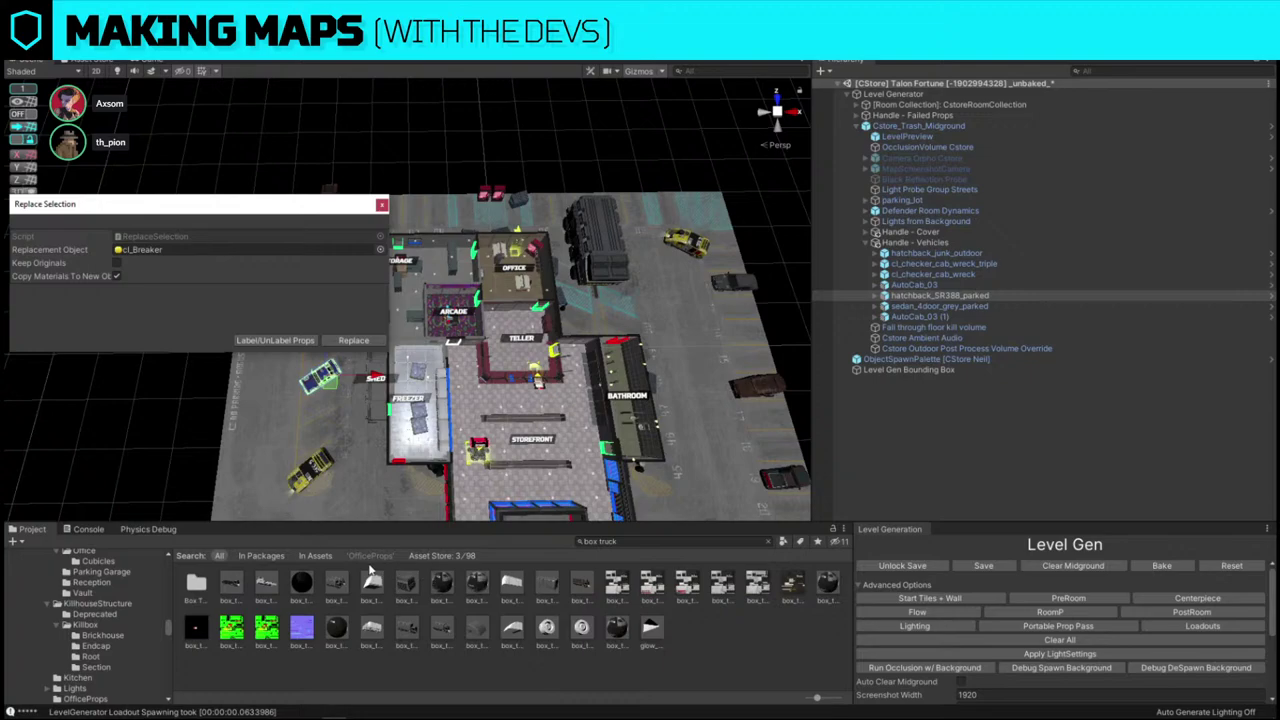
left_click_drag(414, 639, 191, 251)
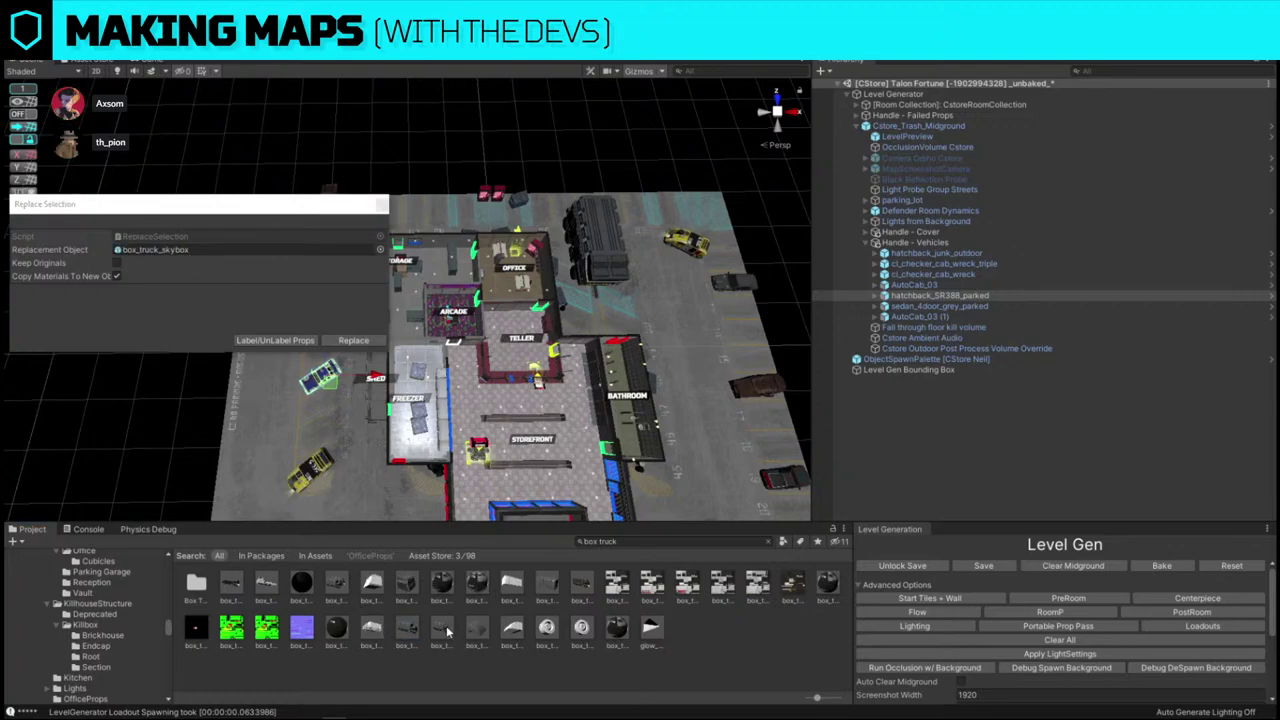
left_click_drag(446, 625, 236, 247)
left_click(355, 341)
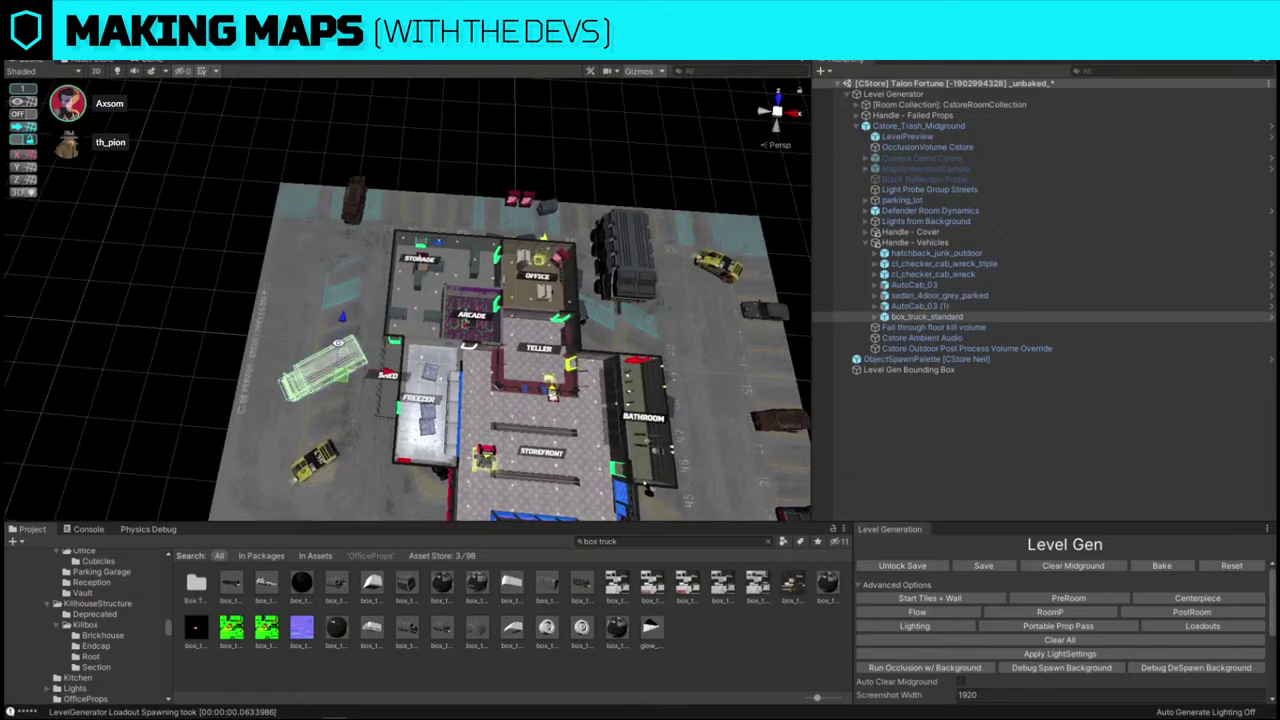
- Rotate and move the box truck so its rear backs up to the doorway where the shed meets the storage room
key("f")
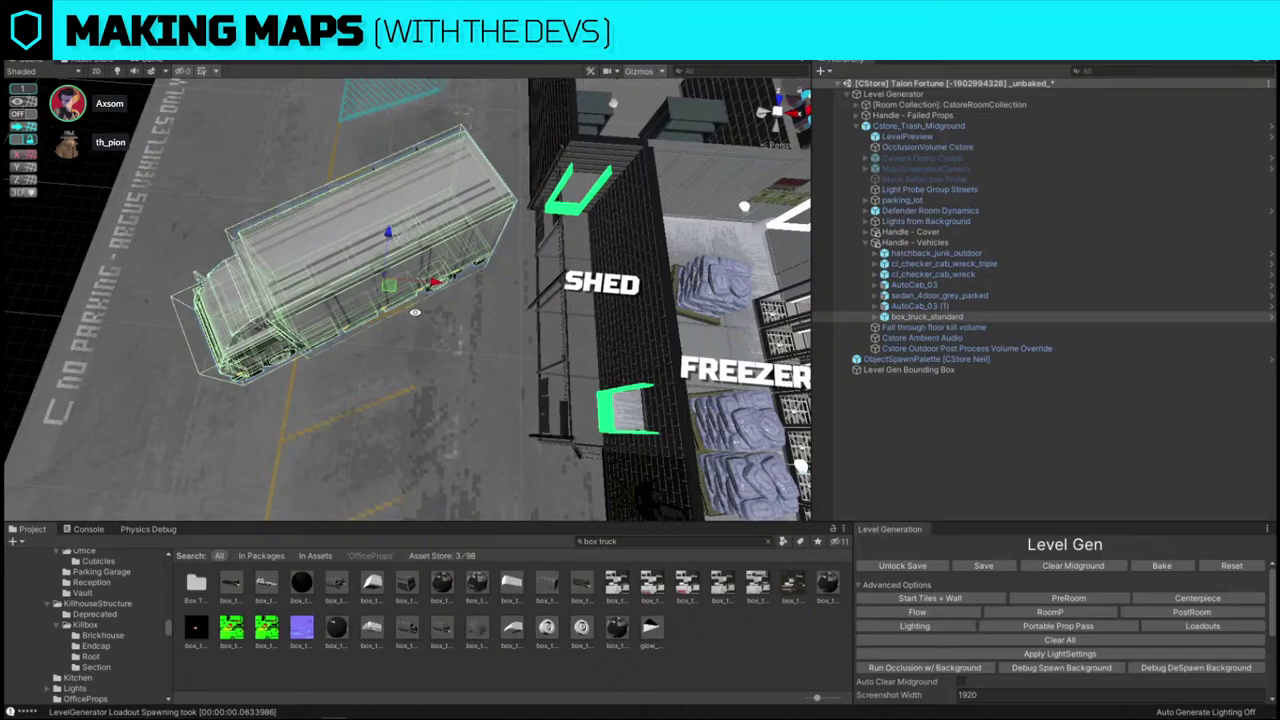
left_click_drag(415, 313, 715, 256, "alt")
scroll(532, 353, "down", 3)
key("e")
key("w")
left_click_drag(486, 292, 460, 292)
right_click_drag(460, 292, 221, 336)
left_click_drag(299, 357, 414, 349, "alt")
right_click_drag(414, 349, 171, 243)
left_click(171, 243)
left_click_drag(171, 243, 629, 238, "alt")
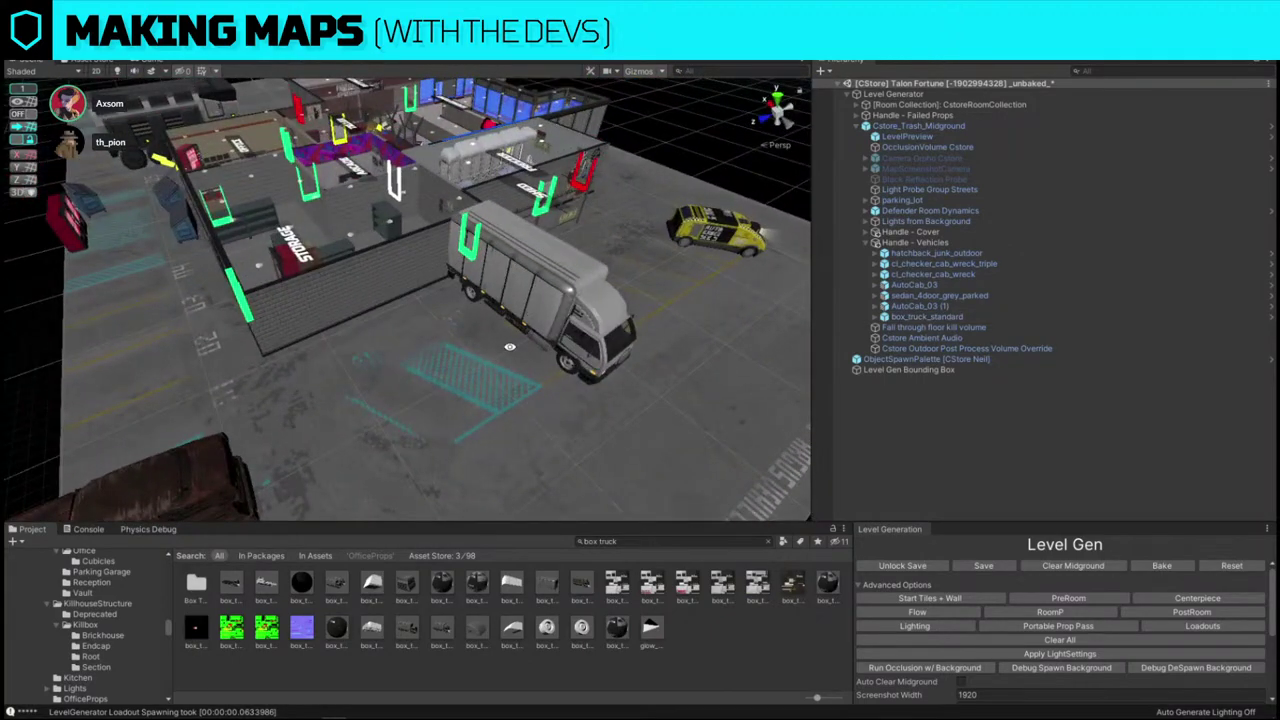
- Replace the box_truck_standard with the box_truck_container variant
key("ctrl+shift+r")
left_click_drag(586, 596, 243, 254)
left_click(362, 341)
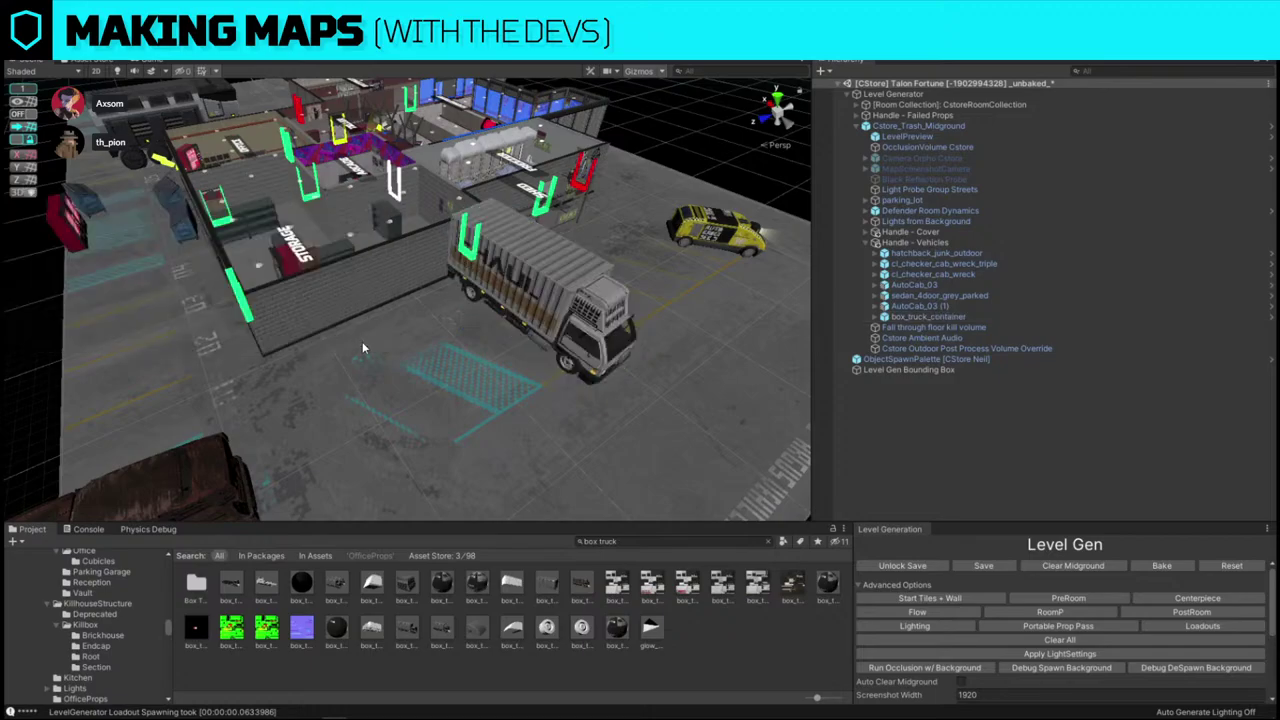
left_click_drag(362, 341, 472, 332, "alt")
left_click(511, 311)
left_click(634, 283)
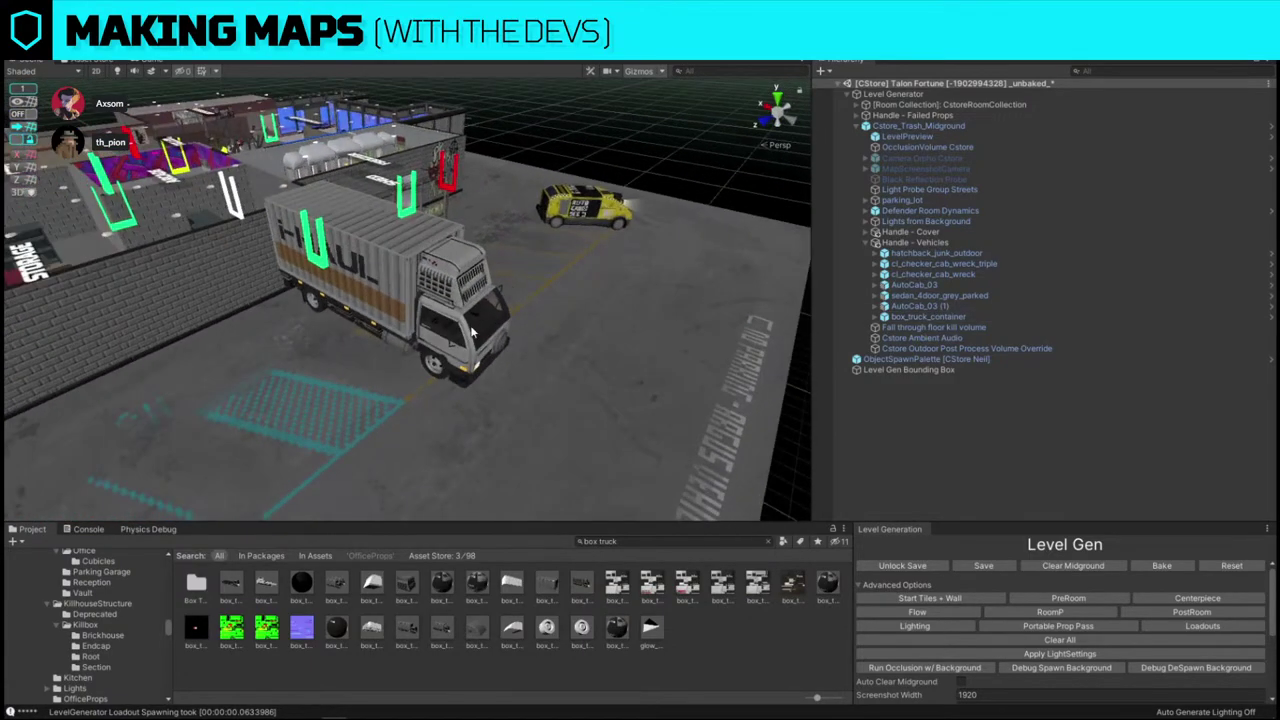
- Delete two neighbouring WallExt_1x1_Ballistic sections from the storage room's west wall
right_click_drag(474, 333, 355, 356)
left_click(355, 356)
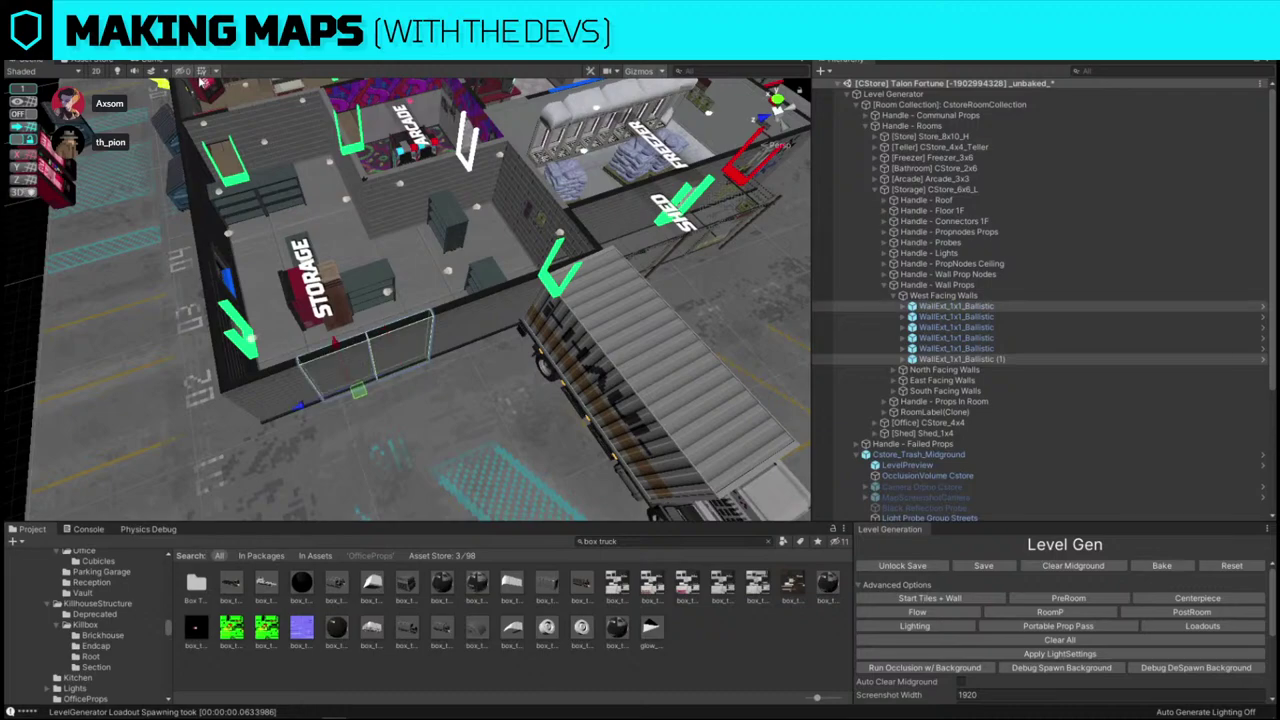
right_click_drag(318, 192, 308, 459)
key("Delete")
- Rotate the storage room's north-wall DoorwayExt_Green and WallExt_1x1_window_square together and fit them into the gap in its west wall
right_click_drag(274, 299, 475, 280)
left_click(504, 275)
left_click(408, 245, "shift")
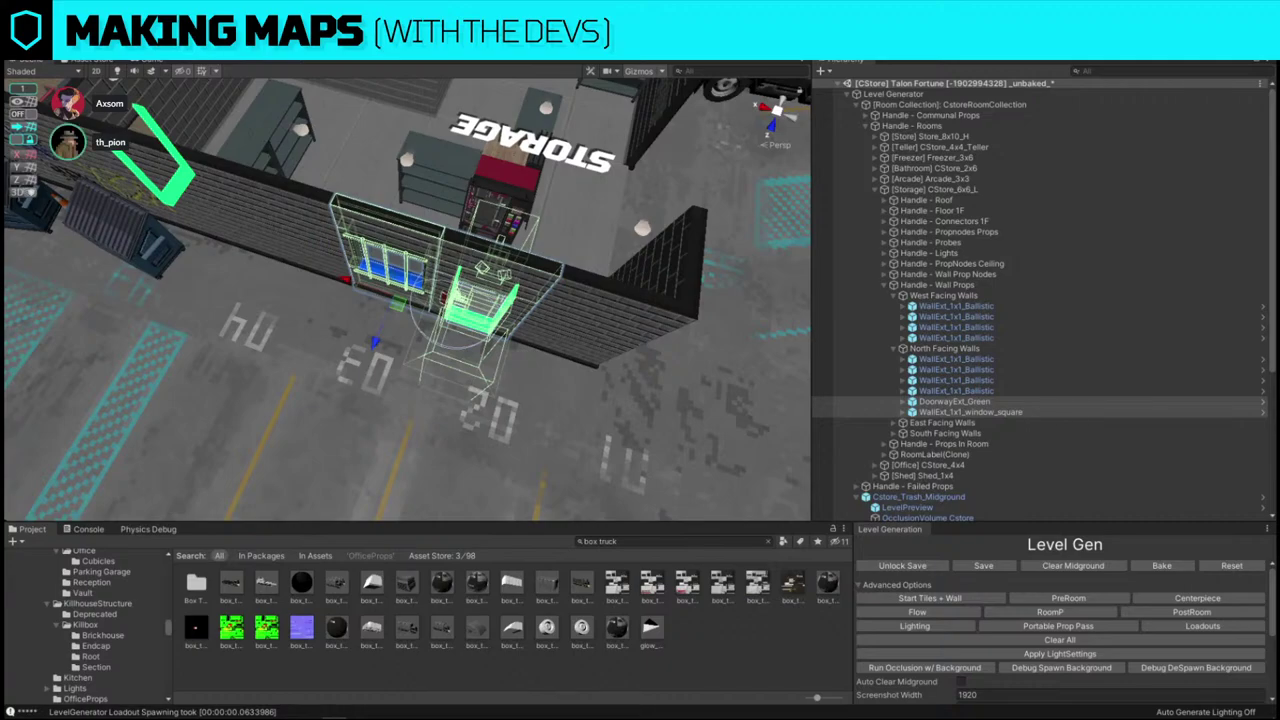
right_click_drag(348, 128, 324, 313)
key("e")
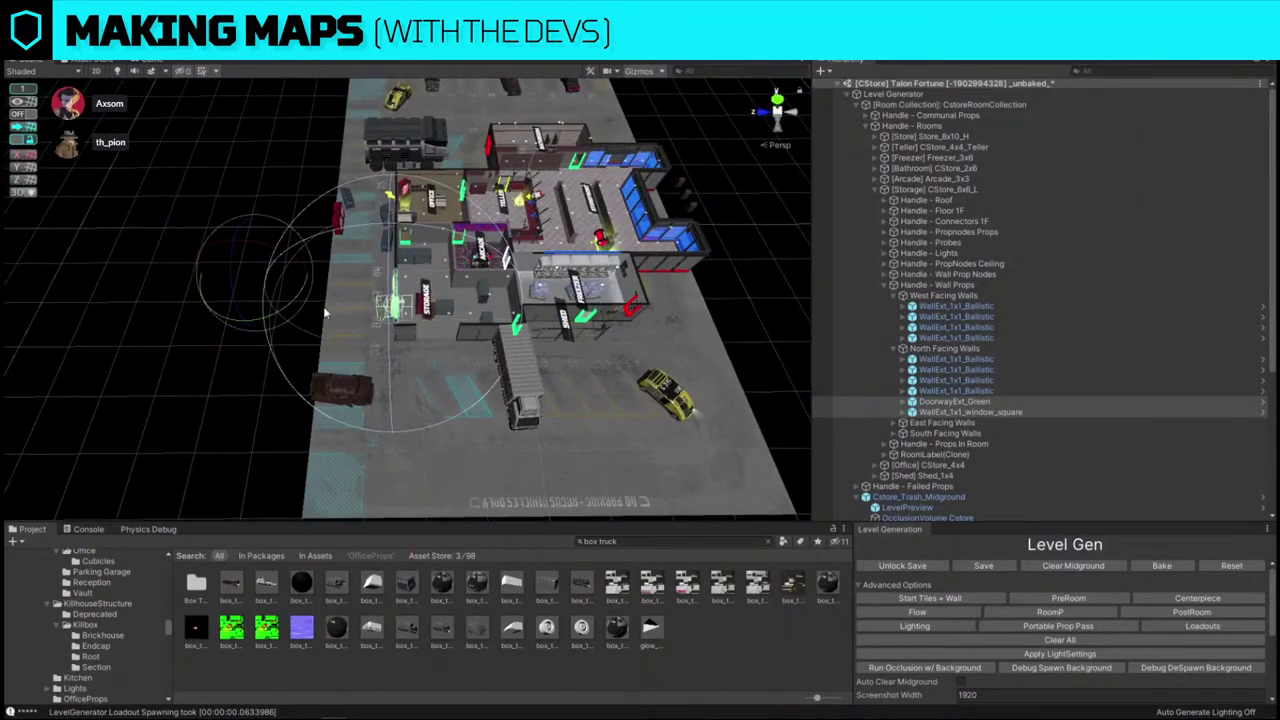
left_click_drag(291, 303, 318, 236)
left_click_drag(257, 279, 417, 500)
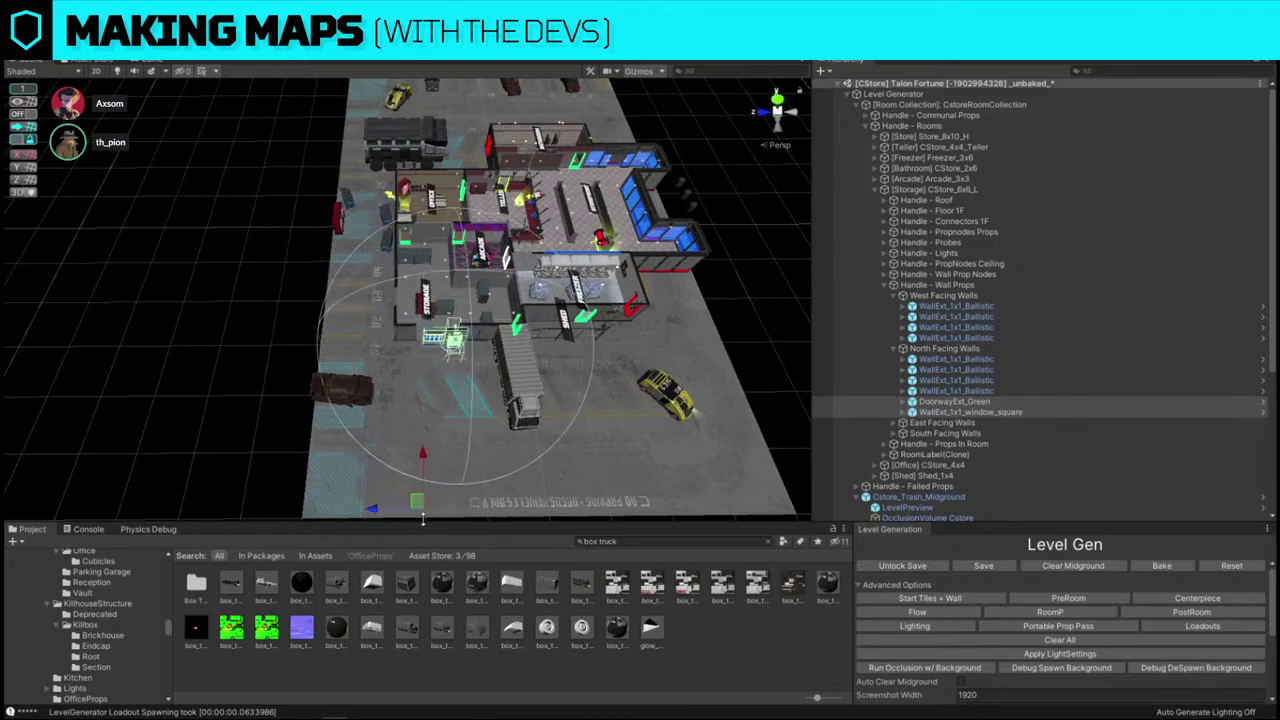
right_click_drag(417, 500, 440, 517)
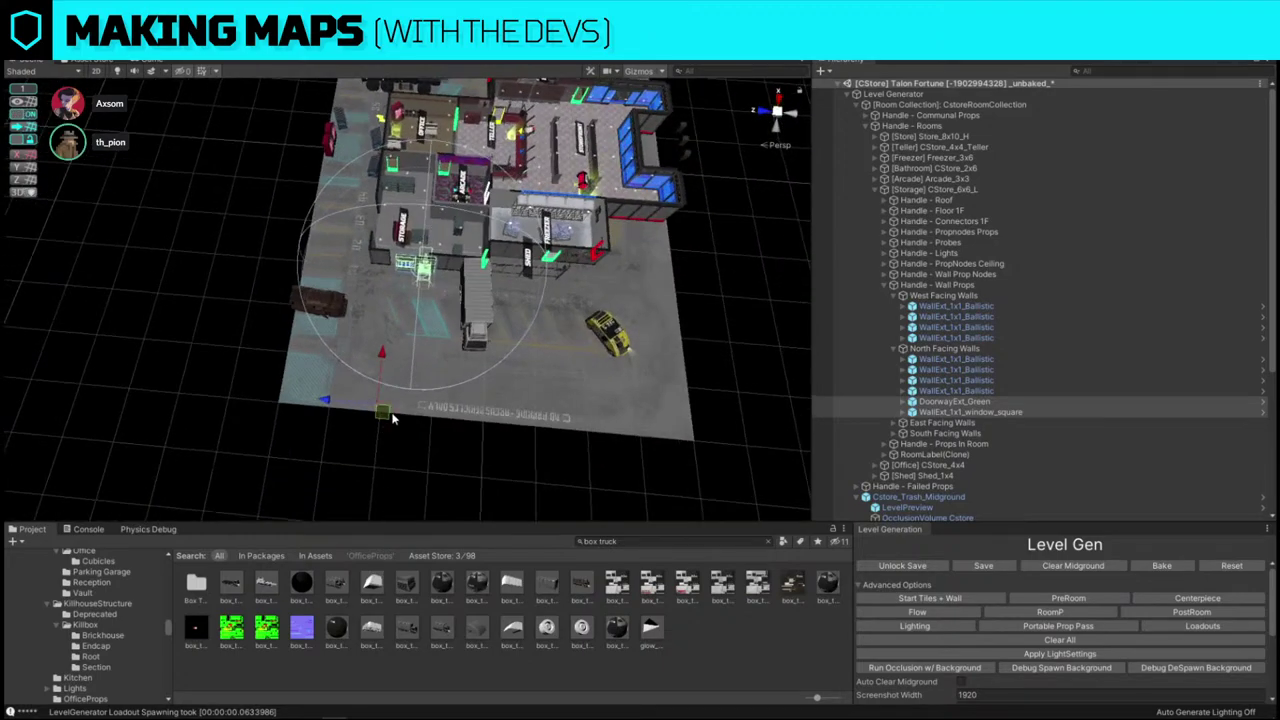
left_click_drag(386, 413, 375, 406)
left_click(327, 284)
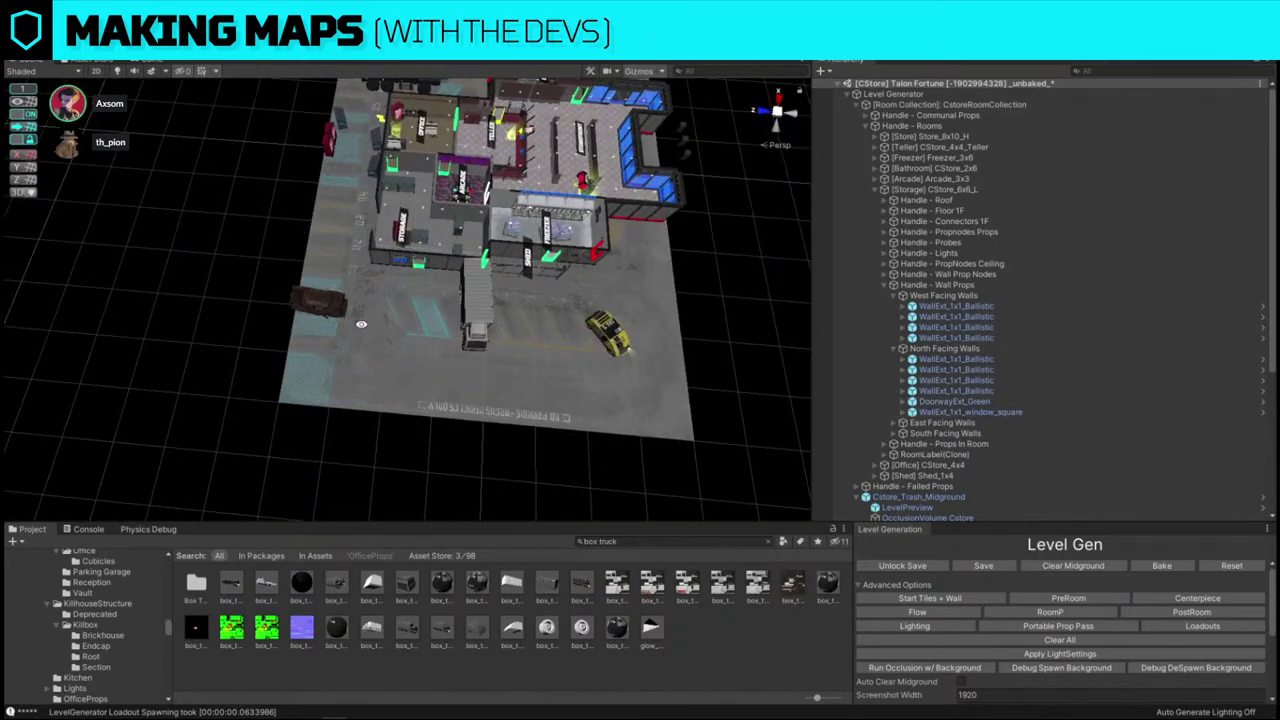
scroll(404, 285, "up", 8)
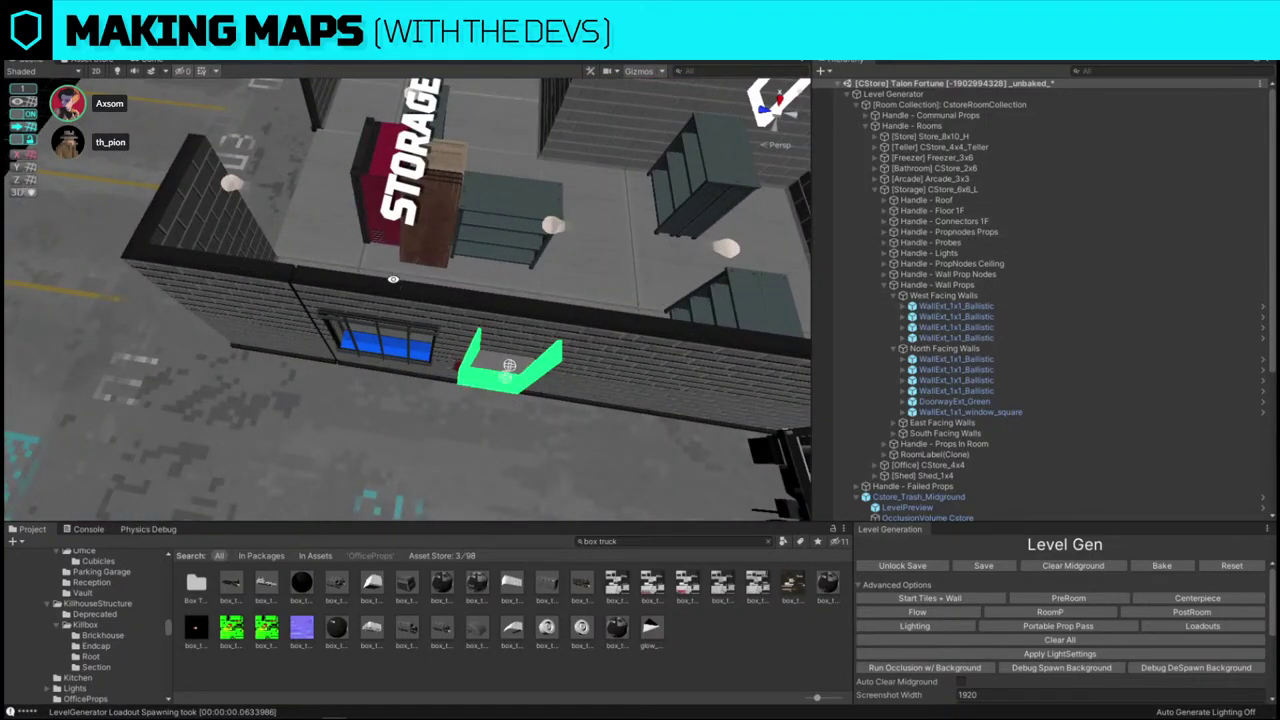
scroll(601, 261, "down", 8)
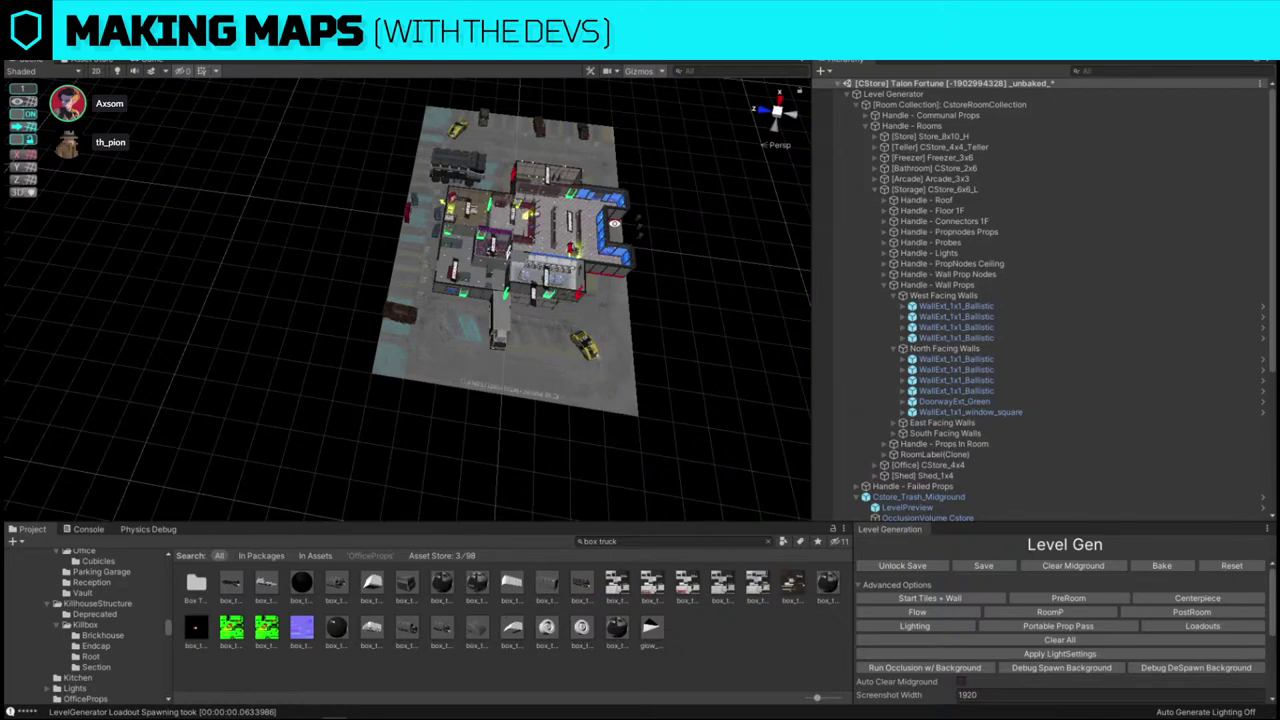
left_click(918, 105)
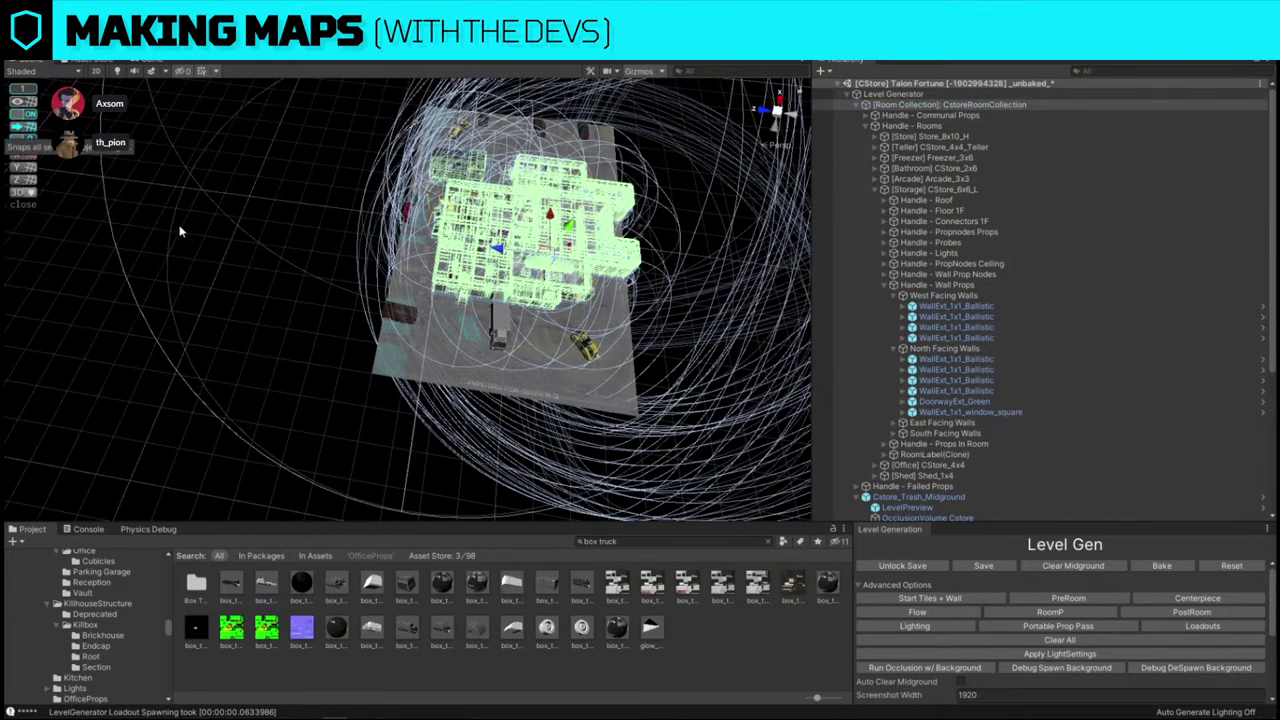
left_click(214, 240)
key("ctrl+z")
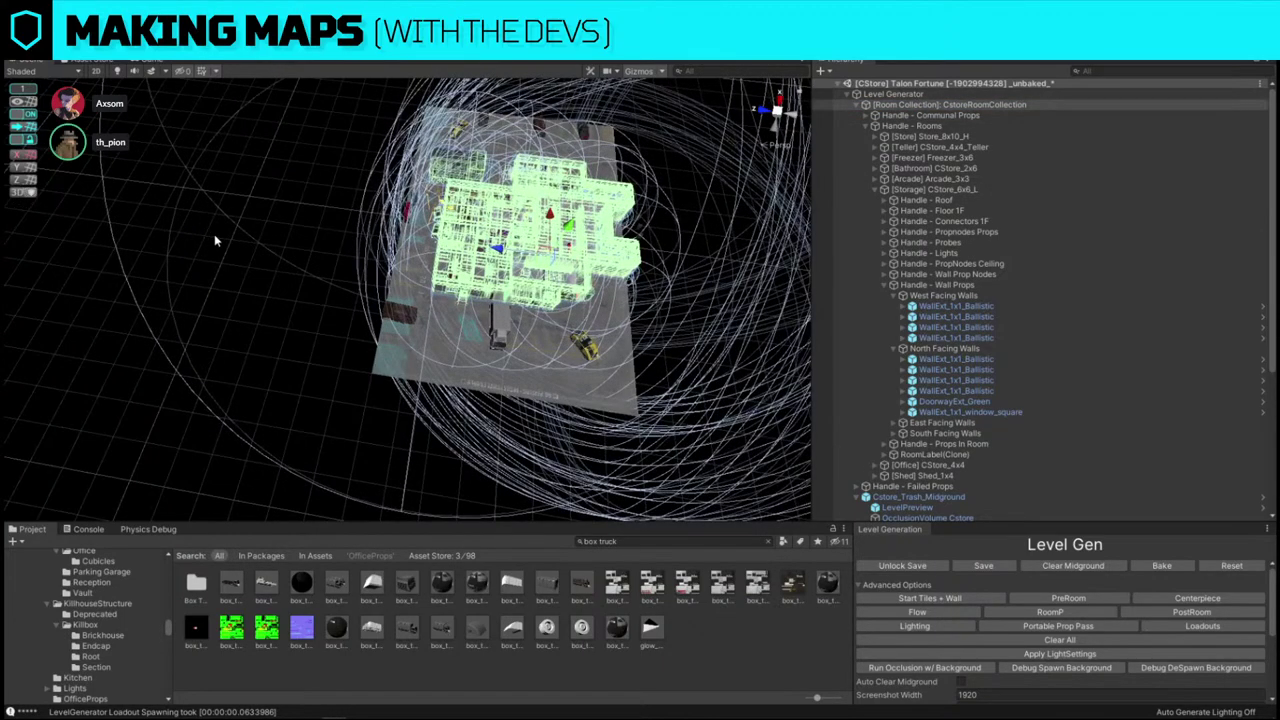
left_click(198, 263)
- Nudge the storage room's west-wall DoorwayExt_Green and WallExt_1x1_window_square together along the wall to align them in the opening
right_click_drag(198, 263, 216, 234)
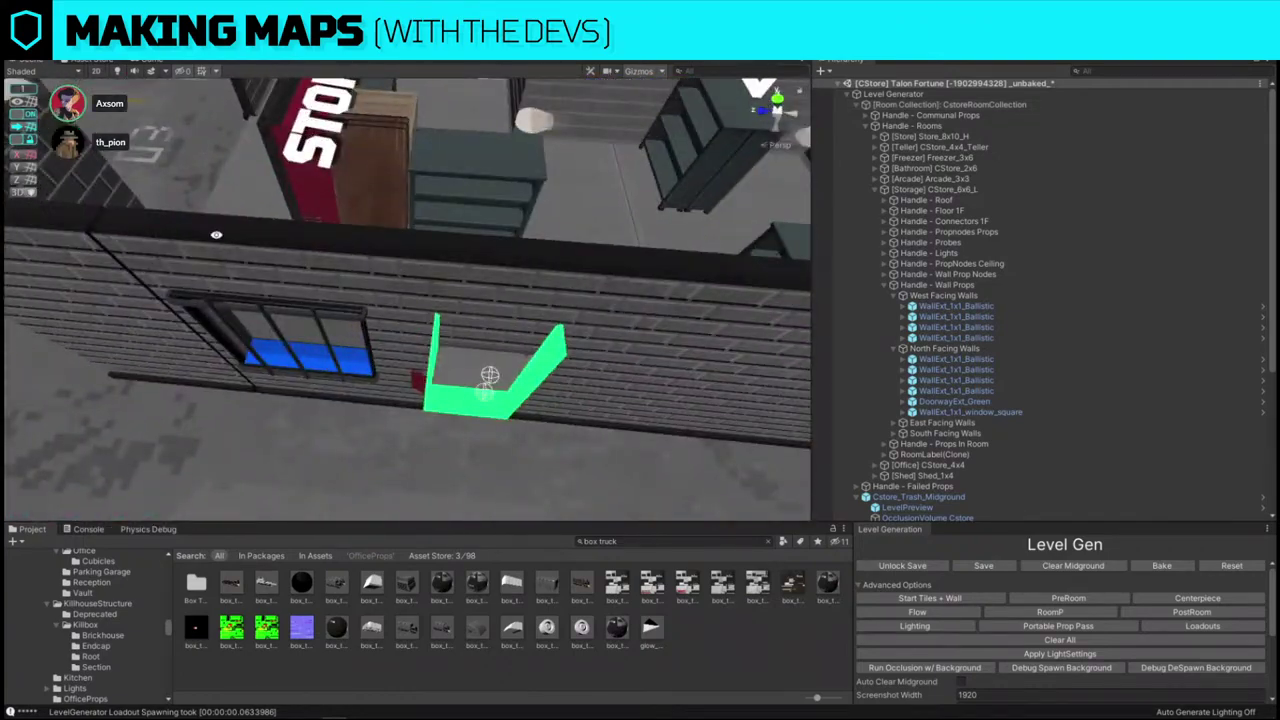
left_click(347, 276)
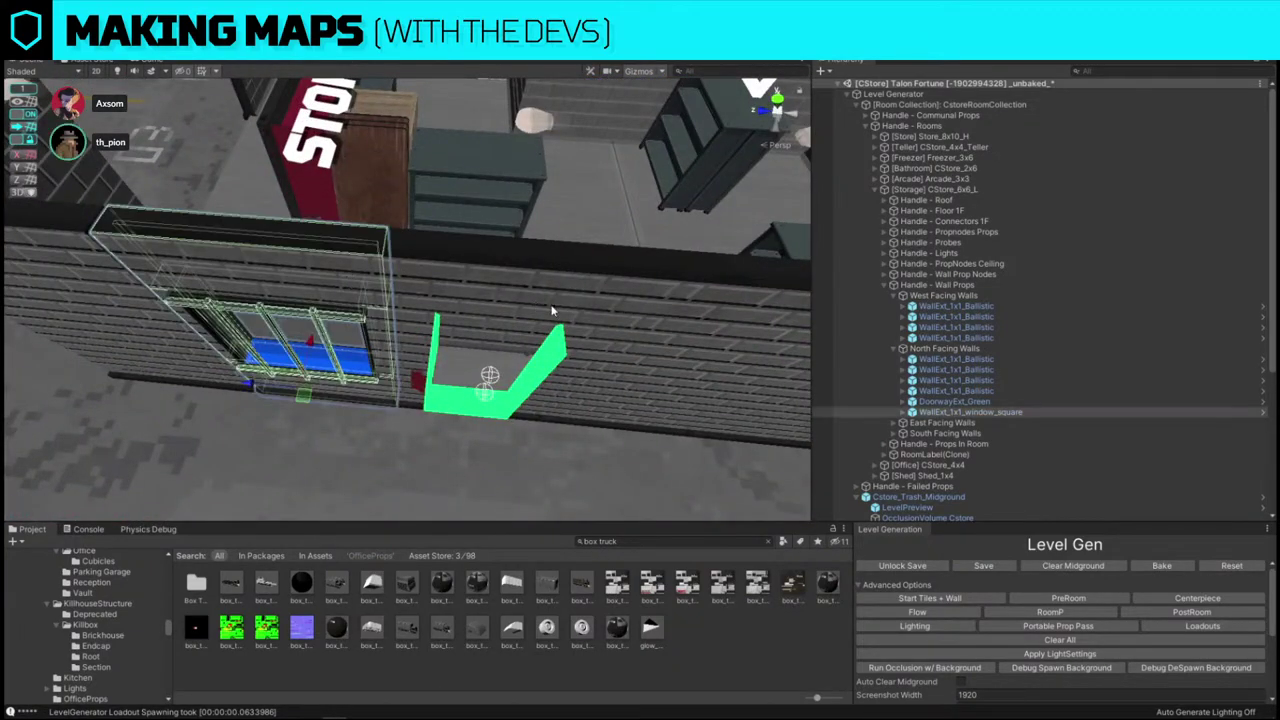
left_click(551, 309, "shift")
right_click_drag(394, 251, 406, 302)
left_click_drag(437, 388, 332, 196, "alt")
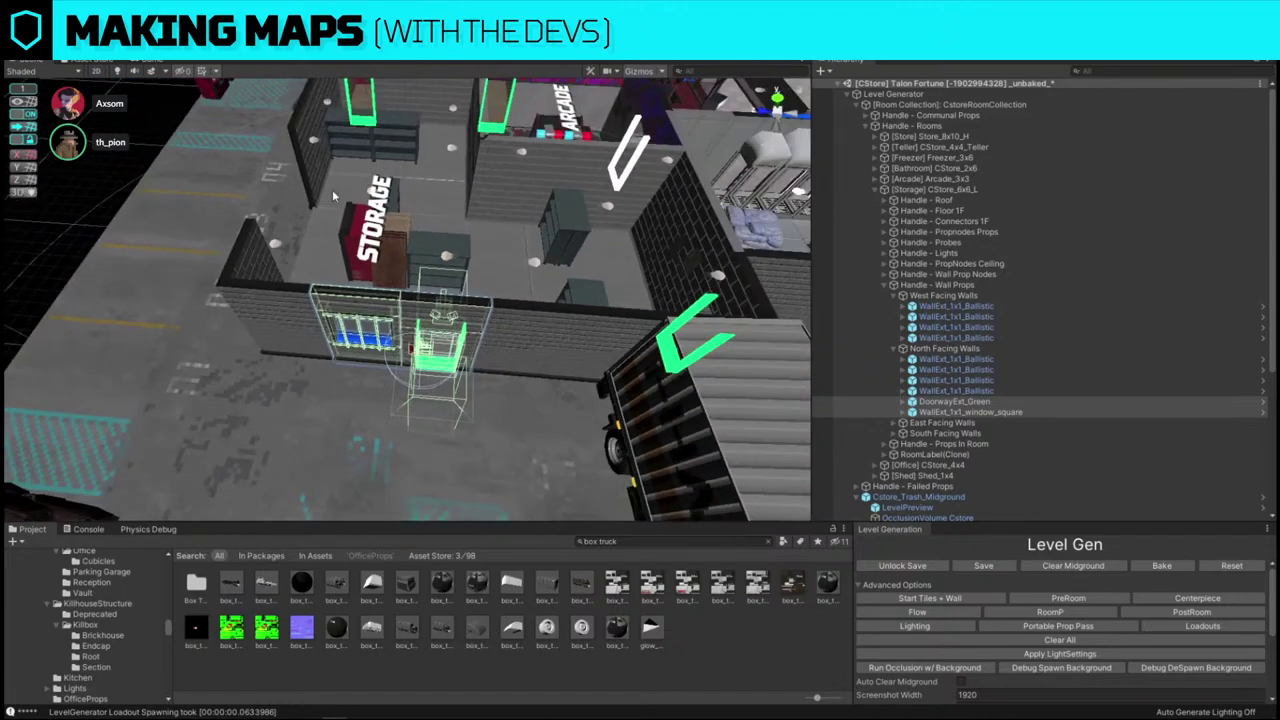
left_click_drag(391, 361, 384, 360)
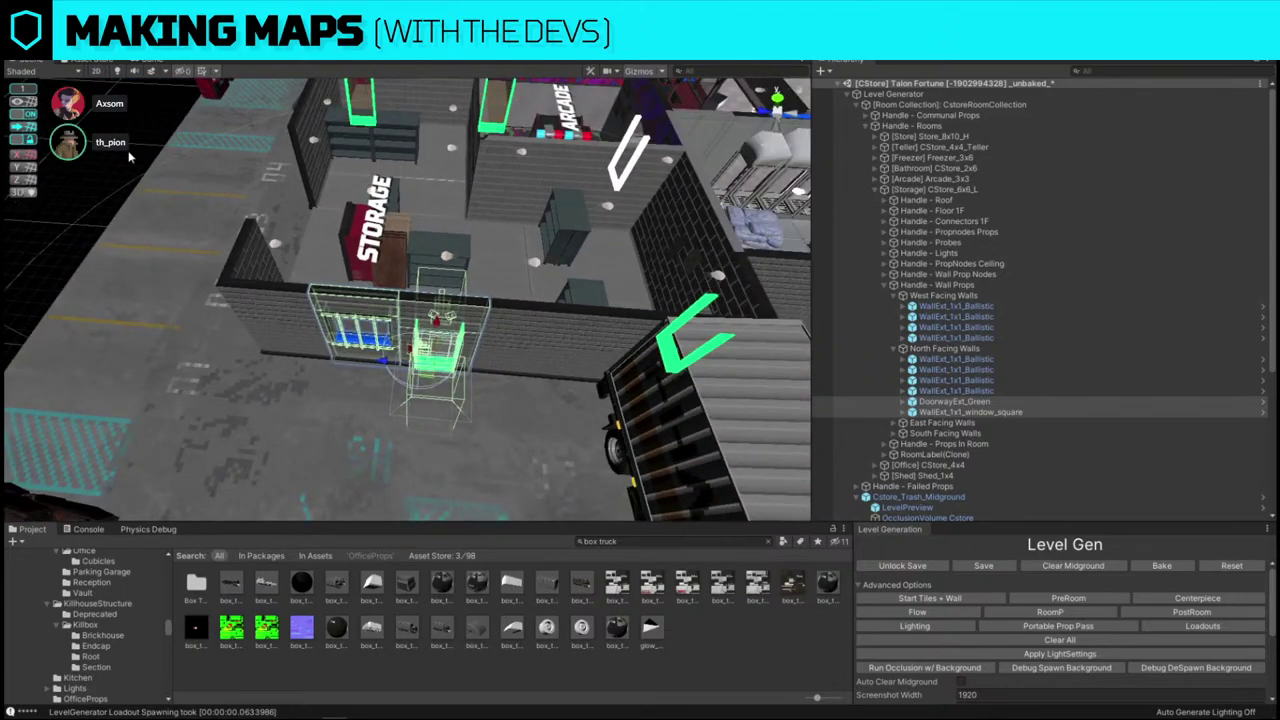
left_click(240, 350)
left_click_drag(240, 335, 335, 318, "alt")
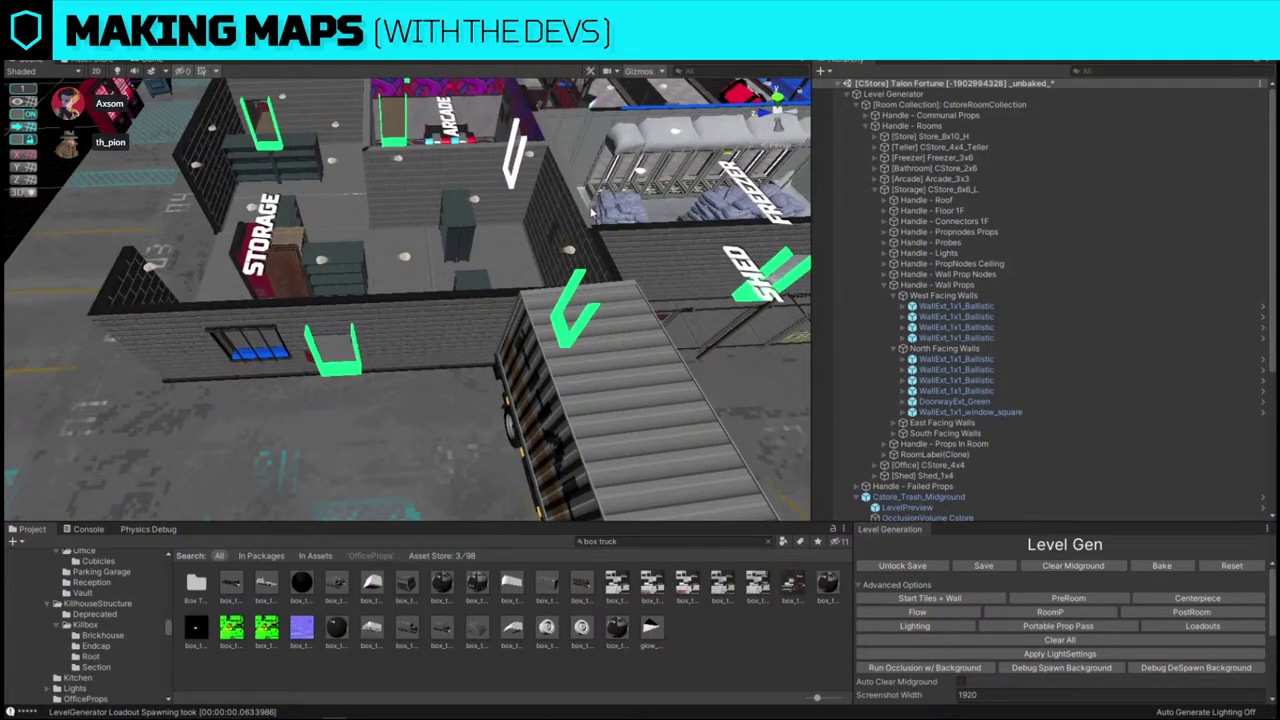
- Duplicate two WallExt_1x1_Ballistic sections of the storage room's north wall and fit the copies into the gap beside them
scroll(590, 209, "down", 10)
left_click_drag(590, 209, 511, 206, "alt")
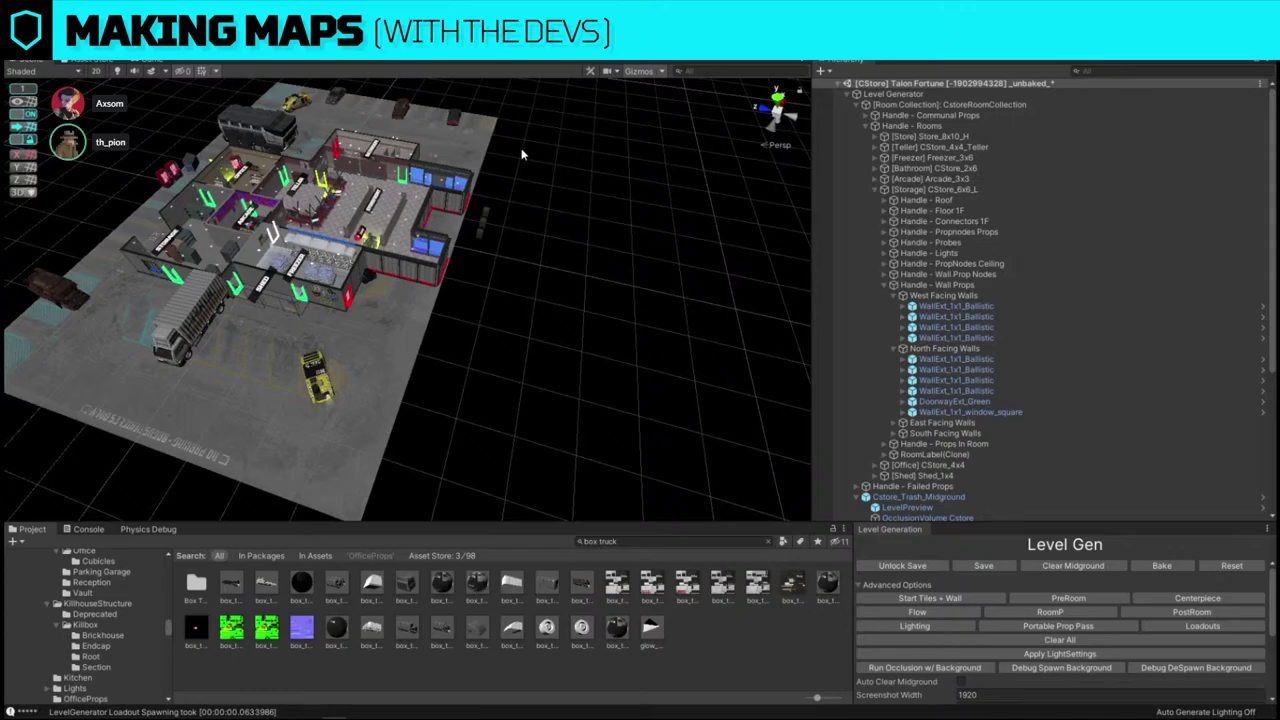
right_click_drag(550, 343, 450, 308)
key("w")
left_click(450, 308)
left_click(344, 234, "shift")
key("s")
right_click_drag(344, 234, 382, 312)
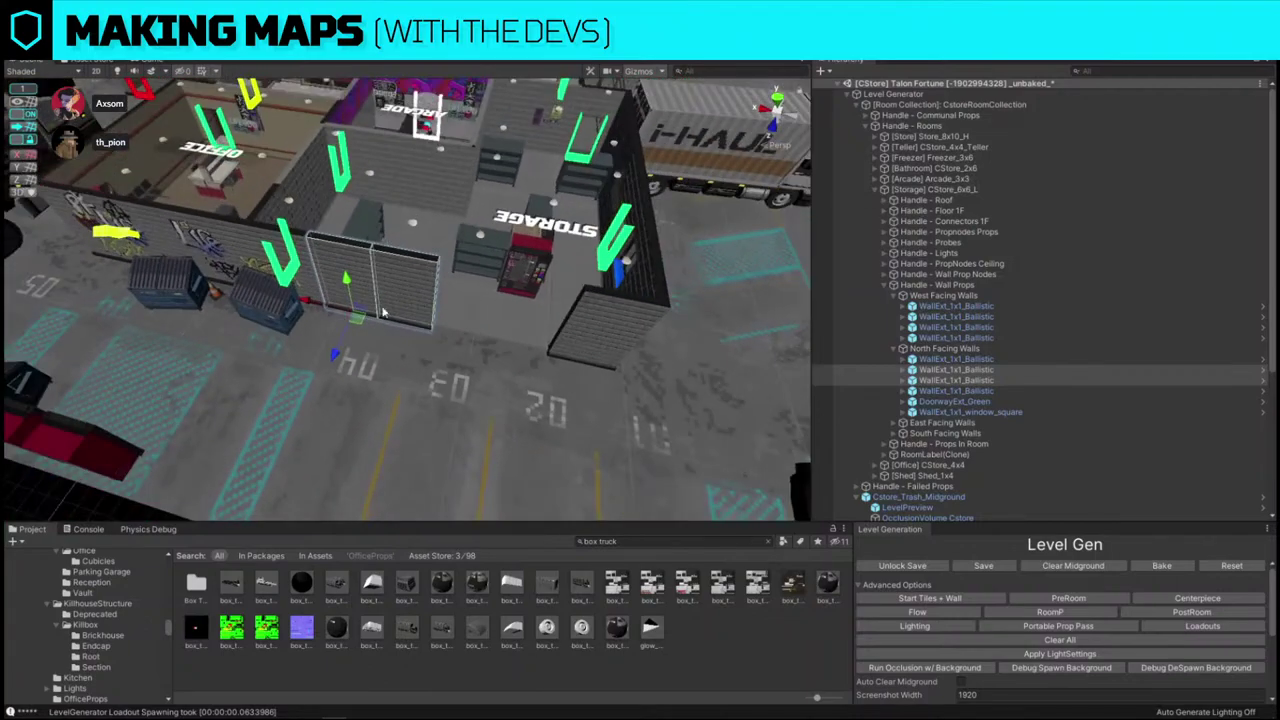
key("ctrl+d")
left_click_drag(349, 315, 465, 338)
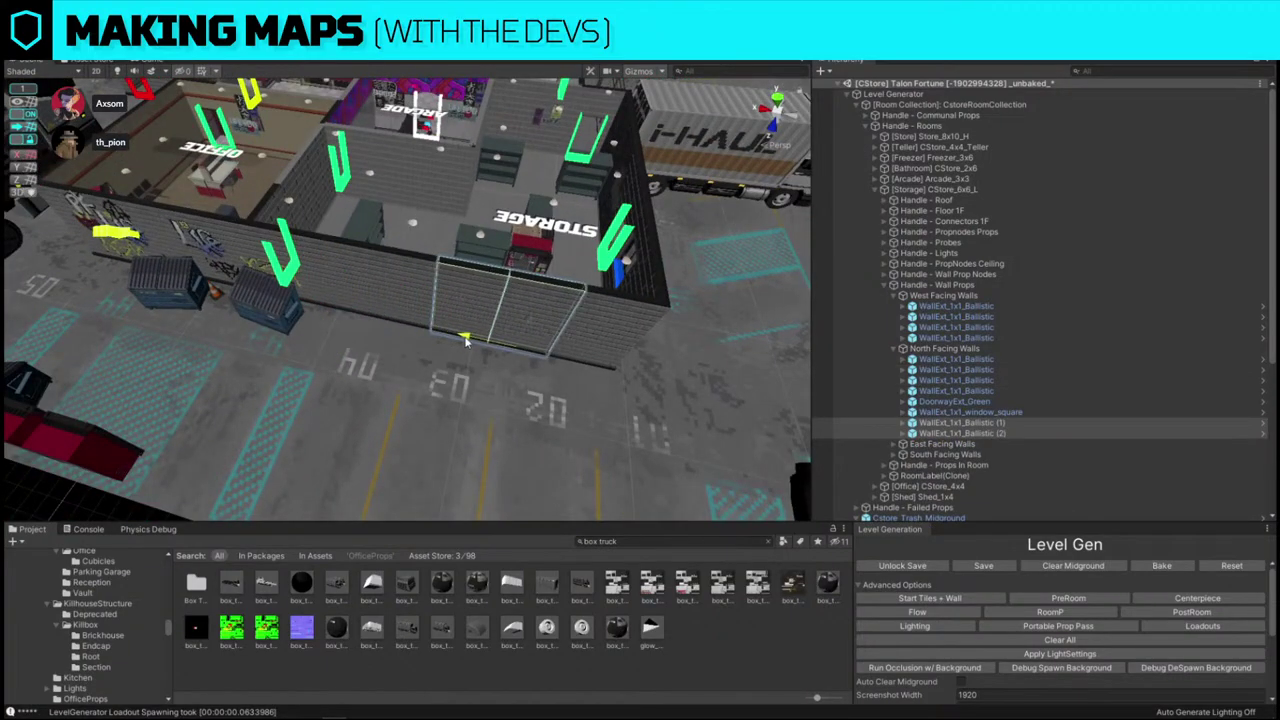
- Rotate the cl_TruckSpawn attacker truck to run parallel to the storage room's north wall
right_click_drag(505, 325, 471, 327)
key("s")
scroll(385, 310, "down", 5)
left_click(260, 287)
key("e")
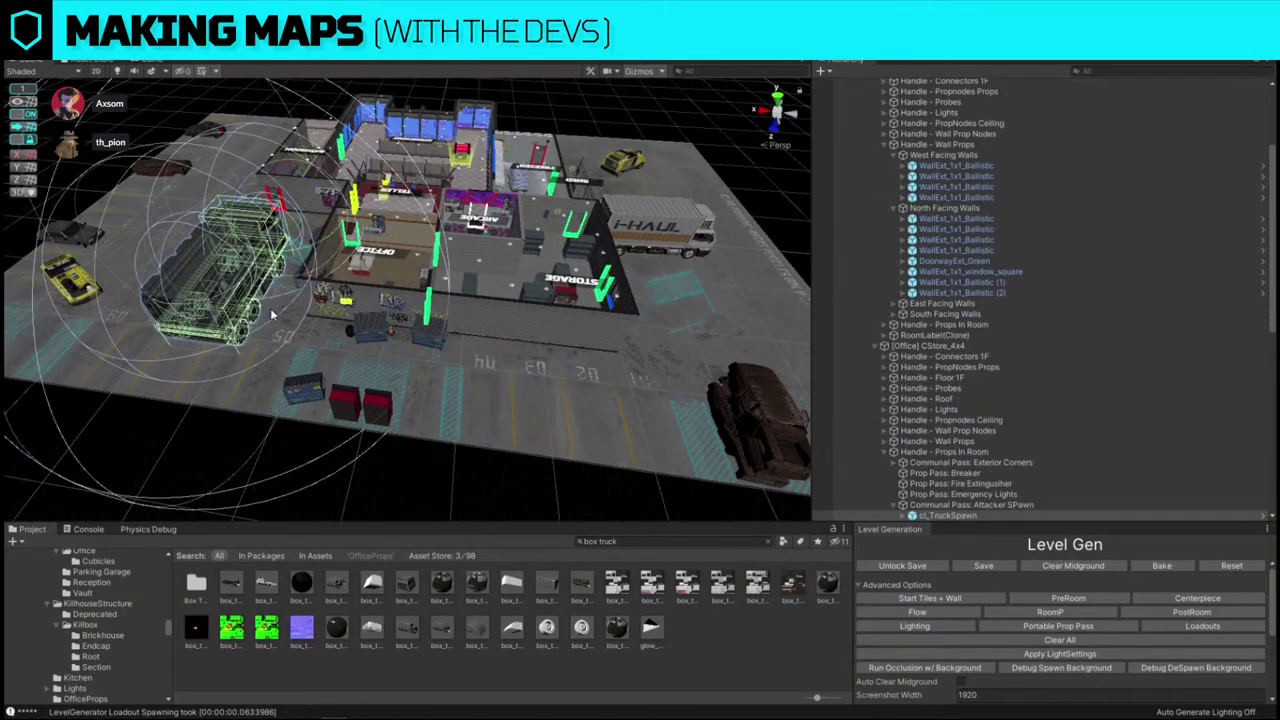
left_click_drag(323, 246, 159, 264)
key("w")
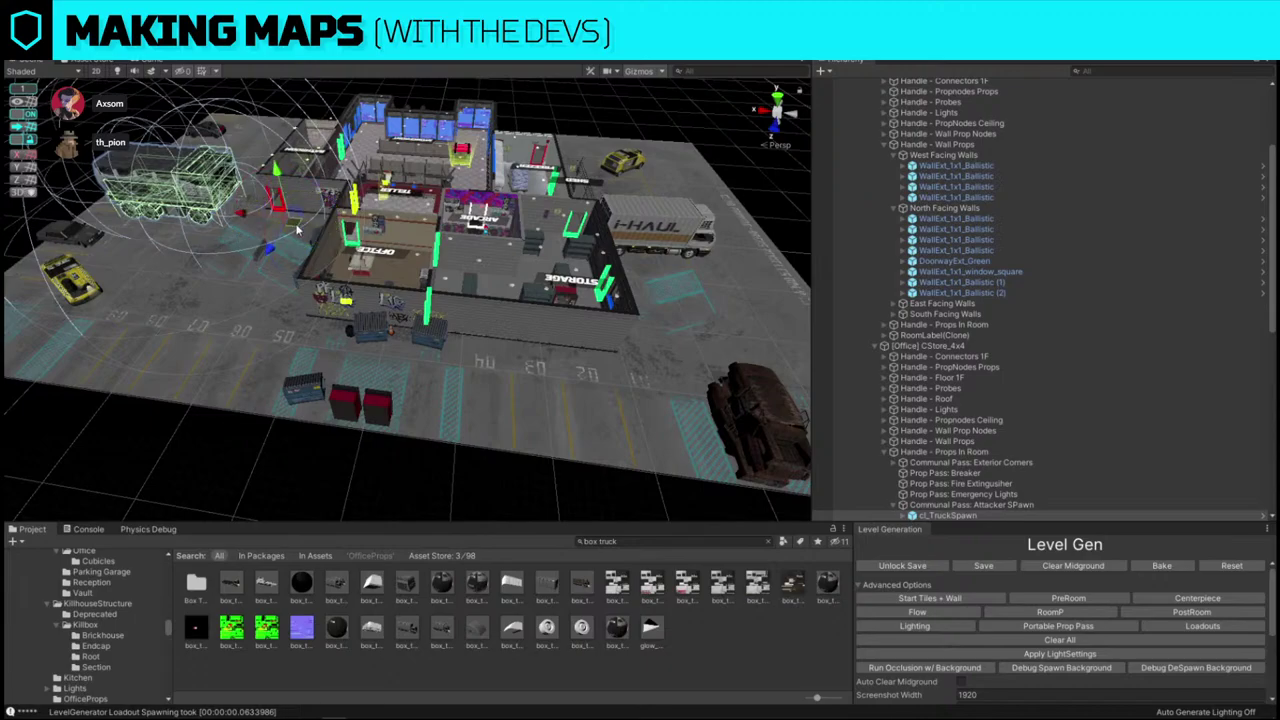
- Move the attacker truck into the parking spaces close alongside the storage room's north wall
left_click_drag(297, 231, 706, 390)
right_click_drag(360, 298, 409, 358)
left_click_drag(303, 495, 289, 497)
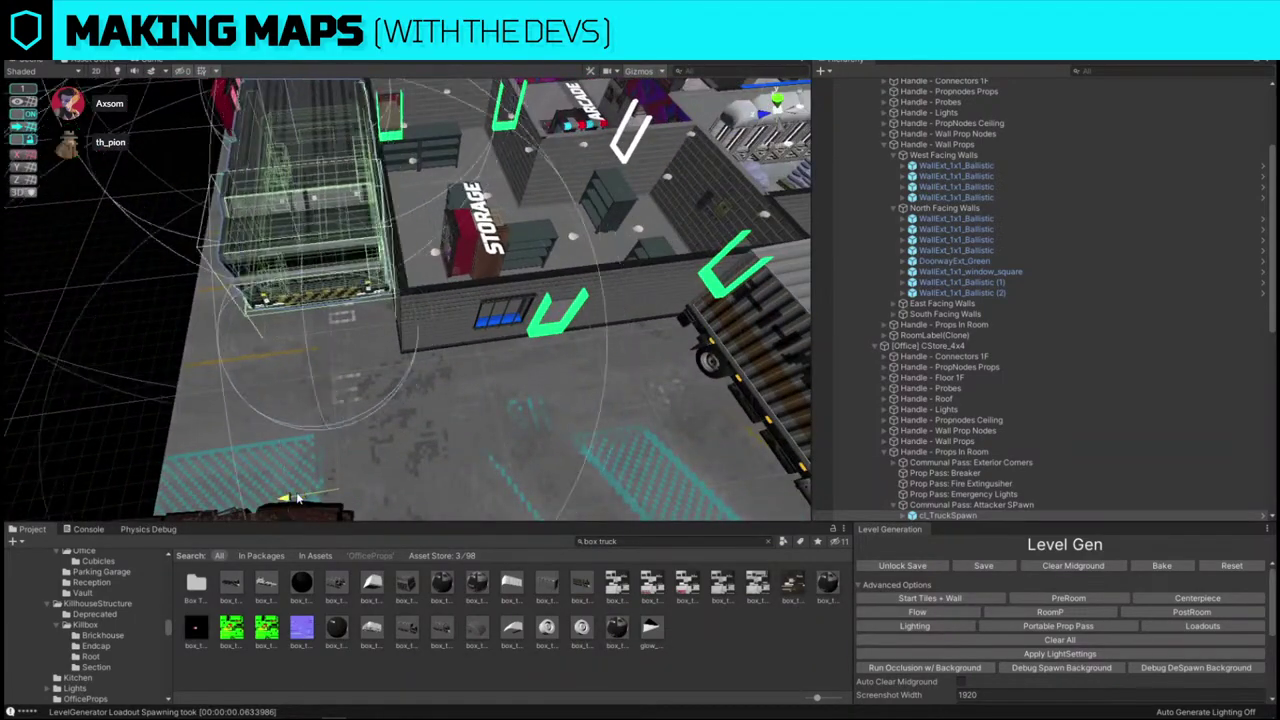
right_click_drag(358, 335, 366, 370)
left_click_drag(346, 373, 353, 472)
left_click(66, 380)
left_click_drag(66, 380, 226, 285, "alt")
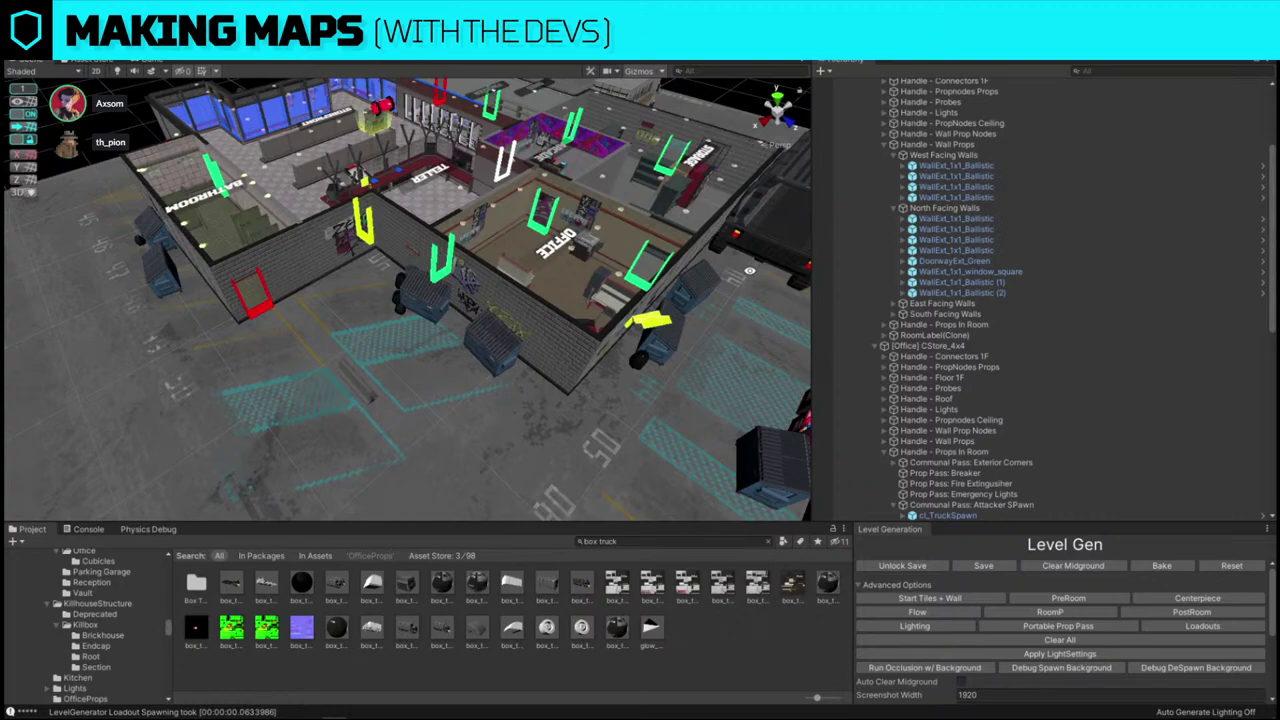
- Try deleting the rusted junk vehicle in front of the attacker truck
scroll(750, 272, "down", 5)
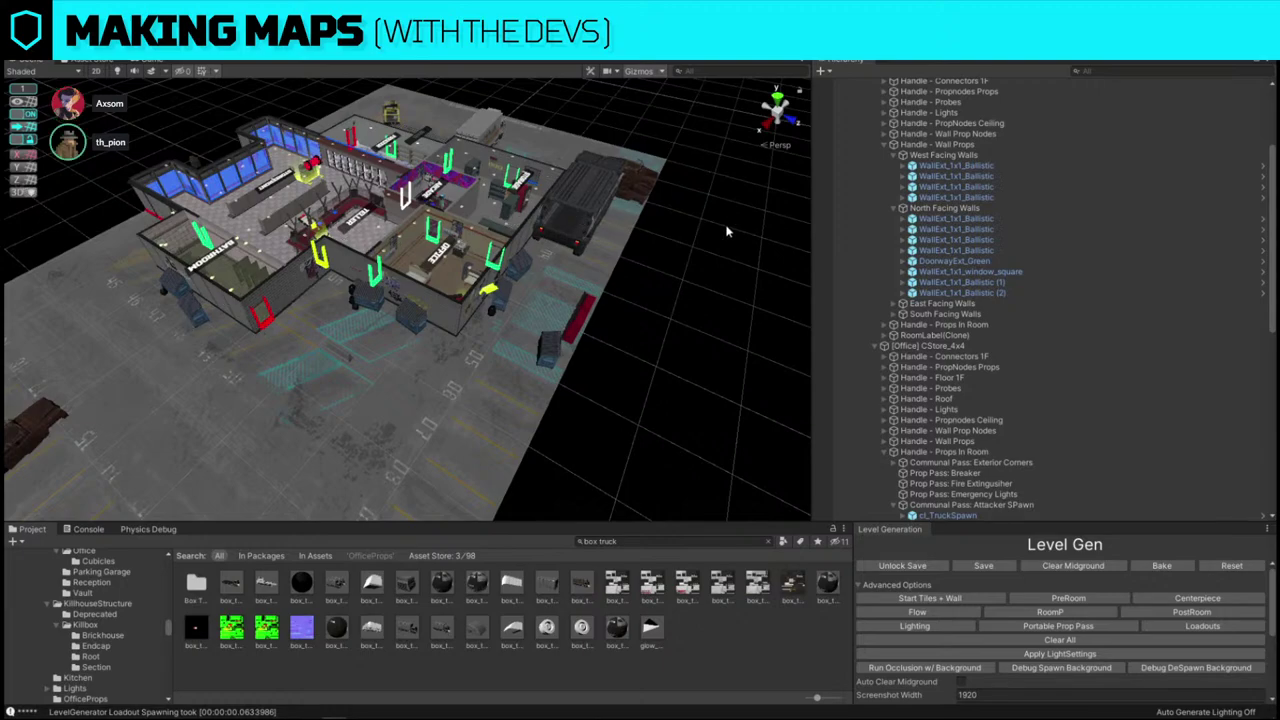
key("w")
right_click_drag(728, 229, 378, 131)
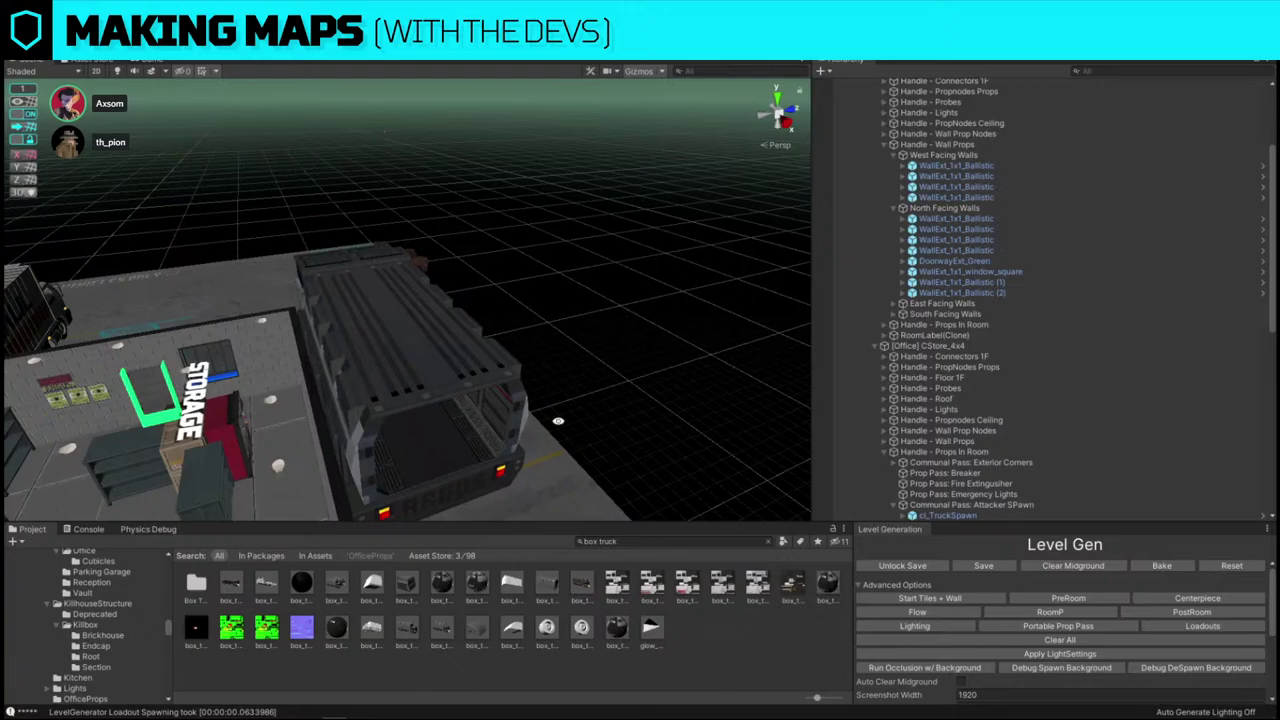
left_click_drag(51, 326, 289, 409, "alt")
left_click(289, 404)
key("Delete")
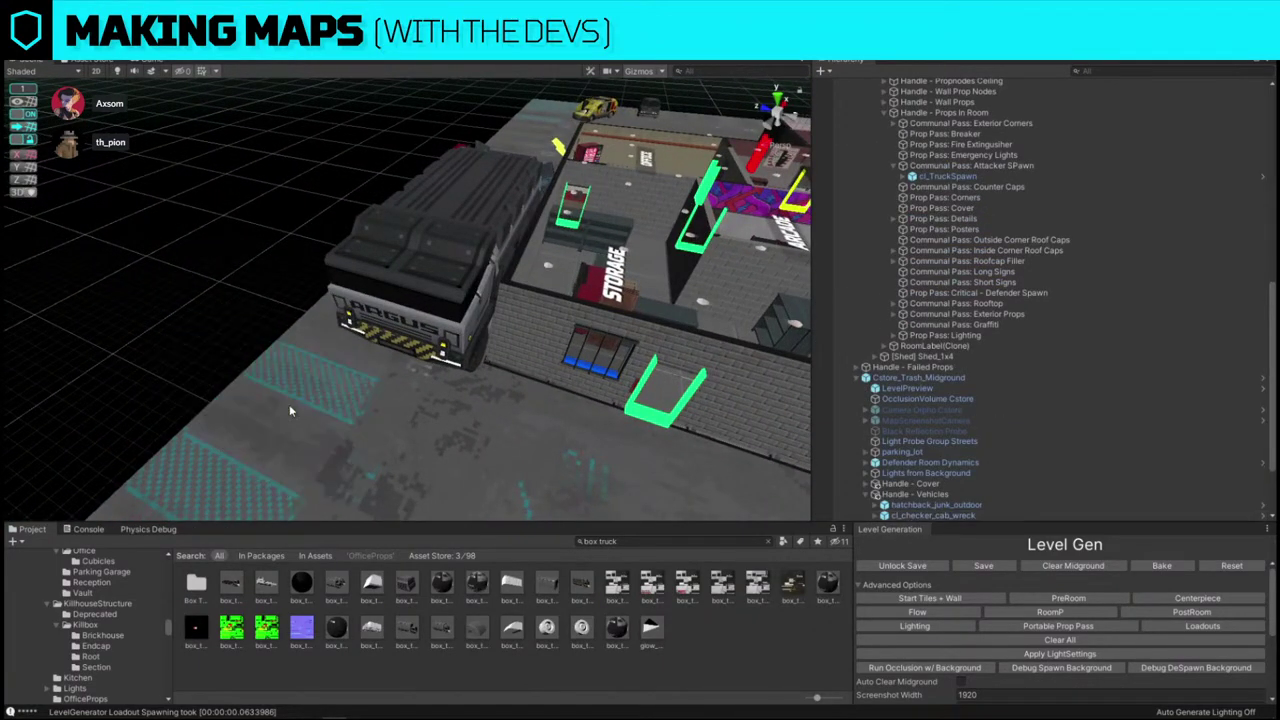
key("ctrl+z")
- Delete the cl_Dumpster_Blue_A pair outside the storage room's north wall next to the office
left_click_drag(520, 278, 447, 289, "alt")
left_click(480, 200)
key("d")
right_click_drag(480, 200, 446, 224)
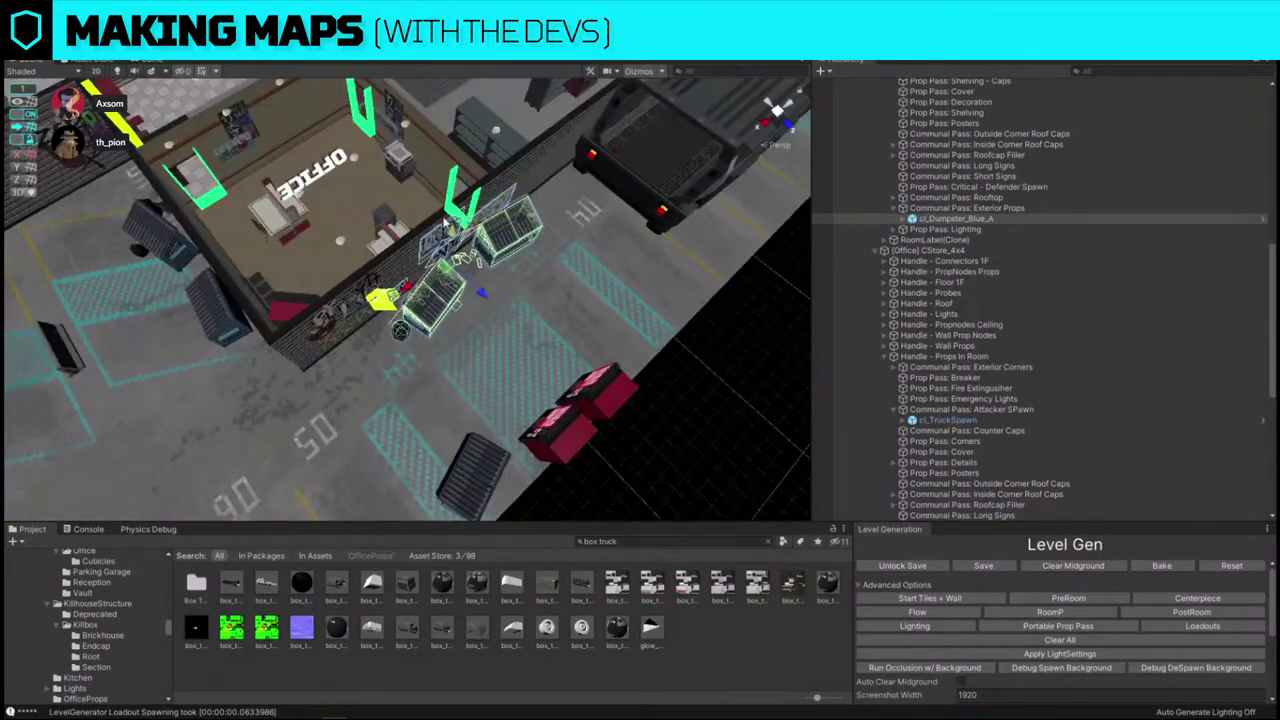
right_click_drag(659, 333, 553, 330)
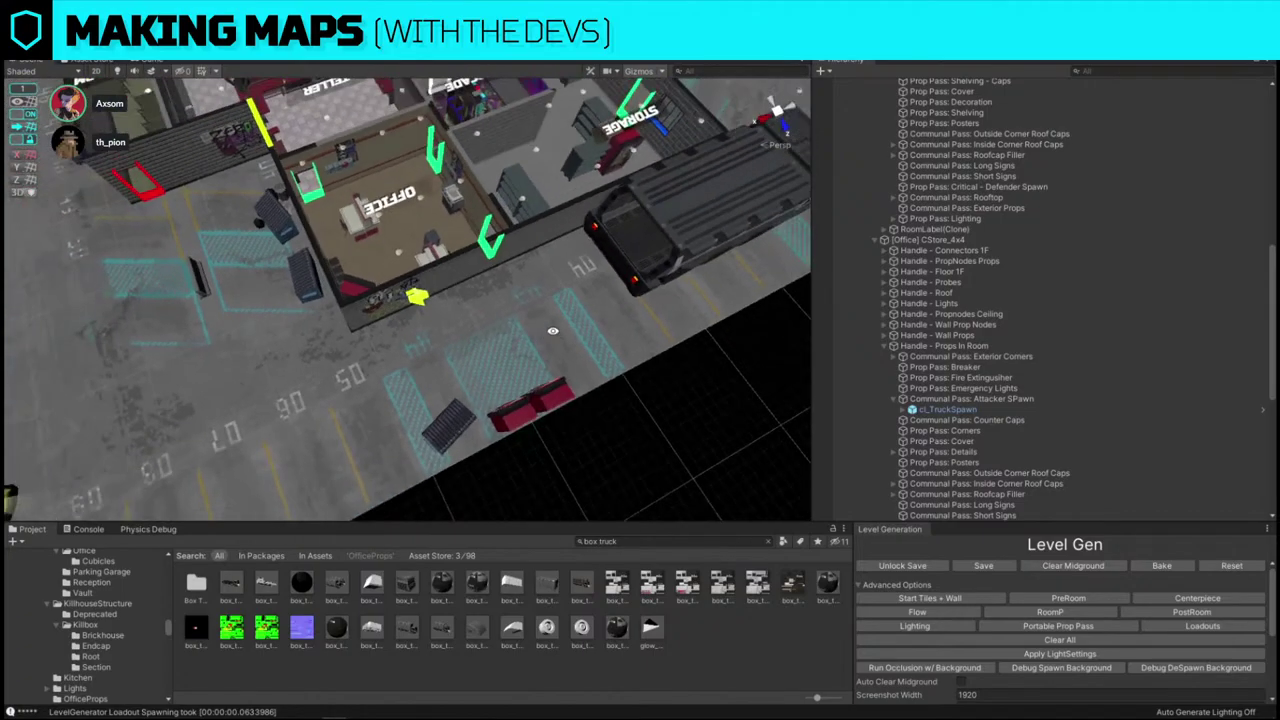
- Rotate the yellow AutoCab_03 in the parking lot opposite the bathroom and office
right_click_drag(394, 356, 577, 370)
left_click(513, 330)
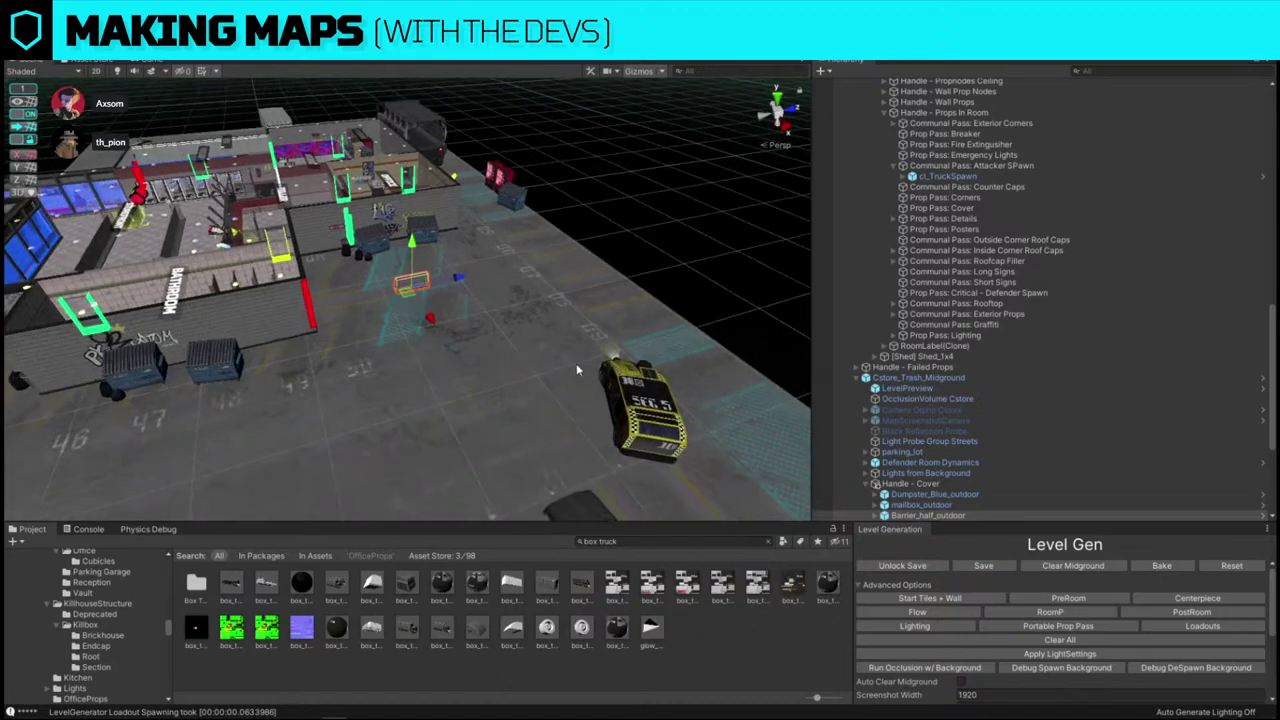
left_click(648, 408)
right_click_drag(648, 408, 594, 391)
key("e")
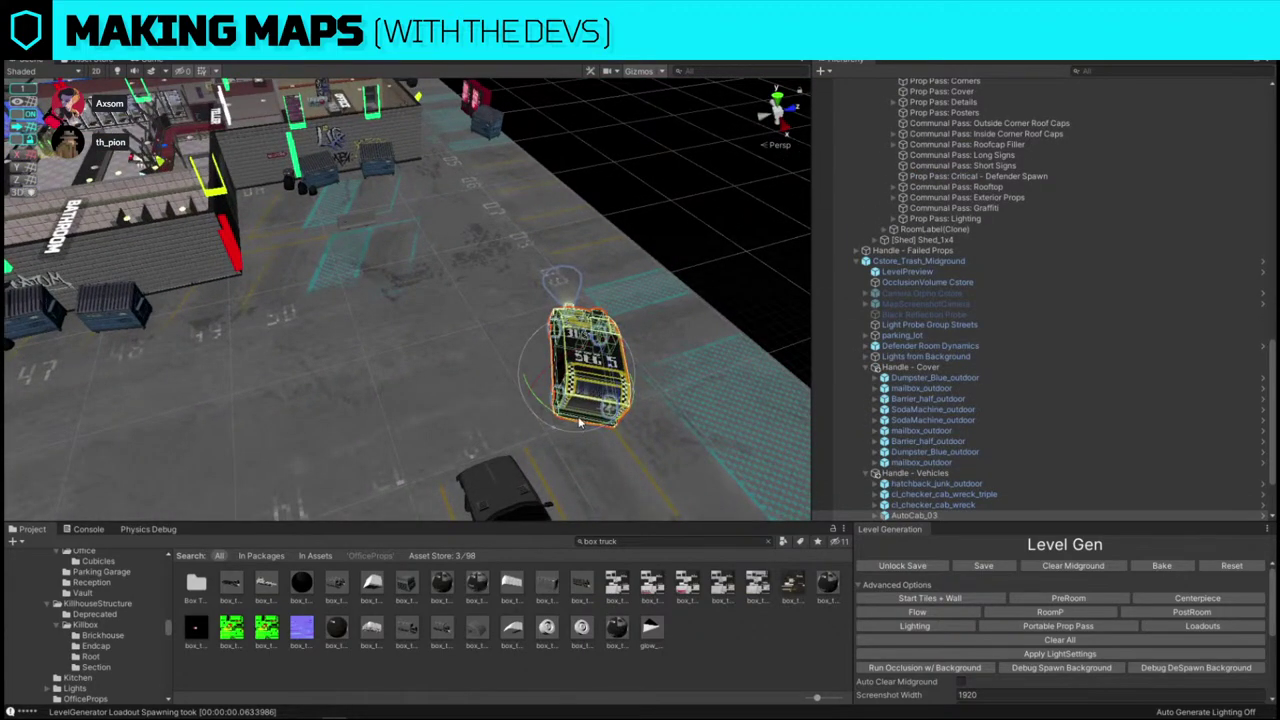
left_click_drag(580, 423, 720, 418)
- Move AutoCab_03 onto the hatched area by the half barrier outside the bathroom and office, and leave it angled there
key("w")
left_click_drag(567, 389, 665, 334)
key("e")
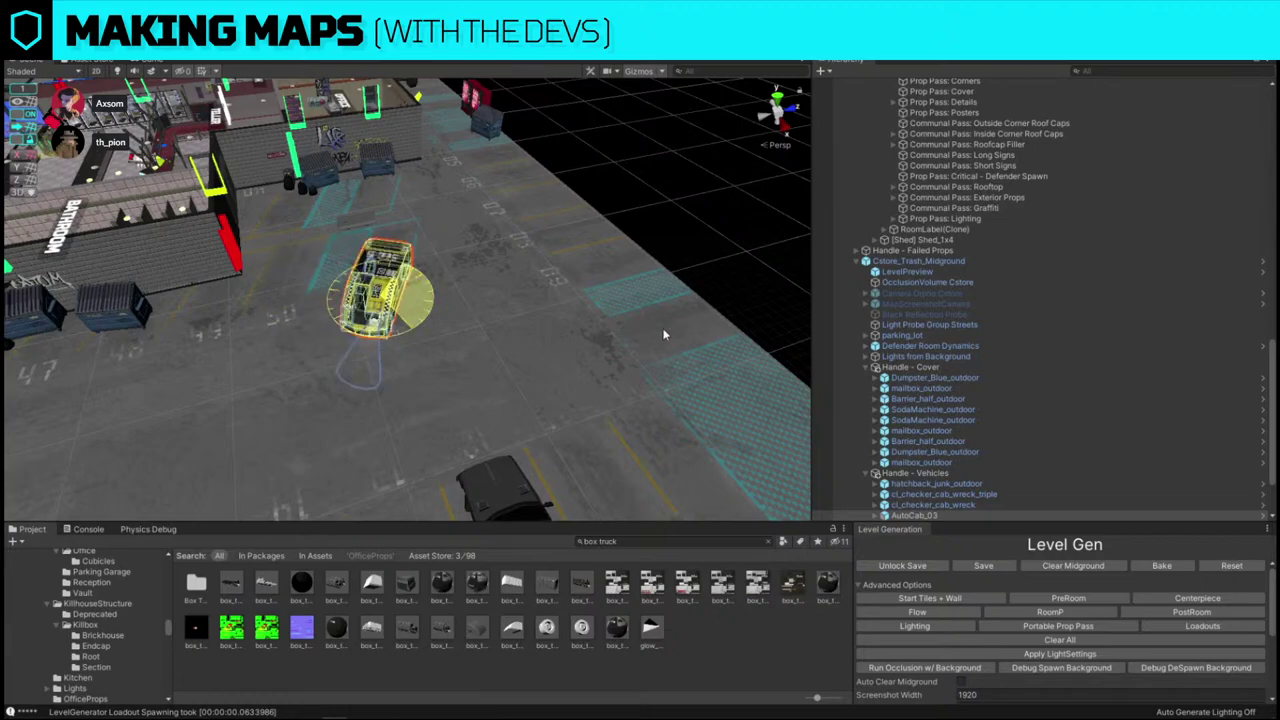
key("w")
right_click_drag(612, 316, 590, 259)
key("f")
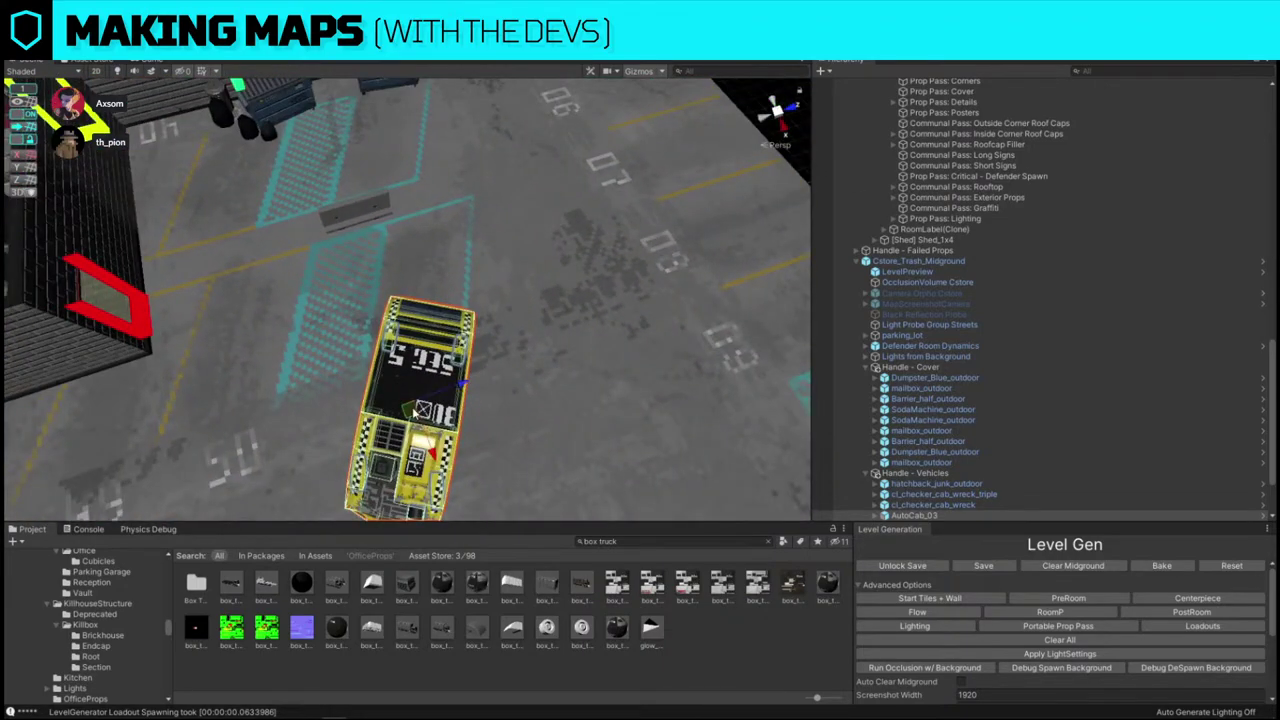
right_click_drag(425, 310, 326, 347)
scroll(416, 270, "down", 5)
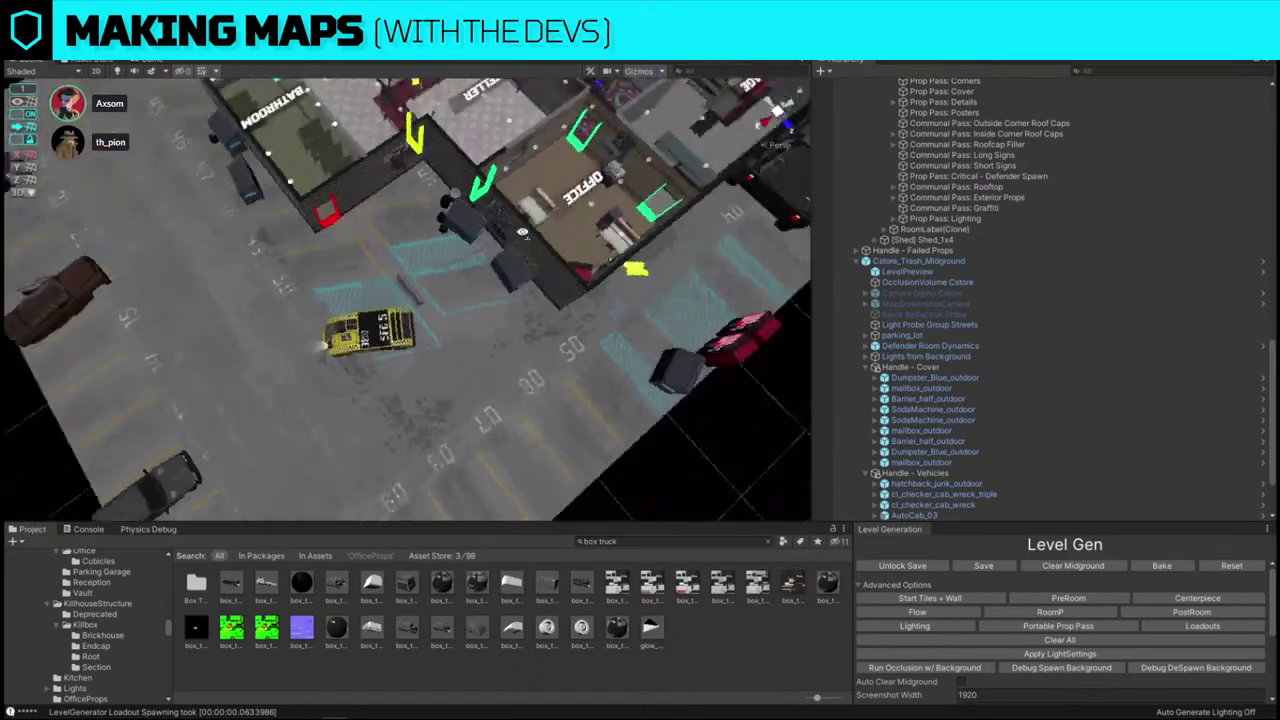
- Slide the cl_Dumpster_Blue_A pair slightly along the office's exterior wall, away from the green doorway
left_click_drag(416, 270, 693, 215, "alt")
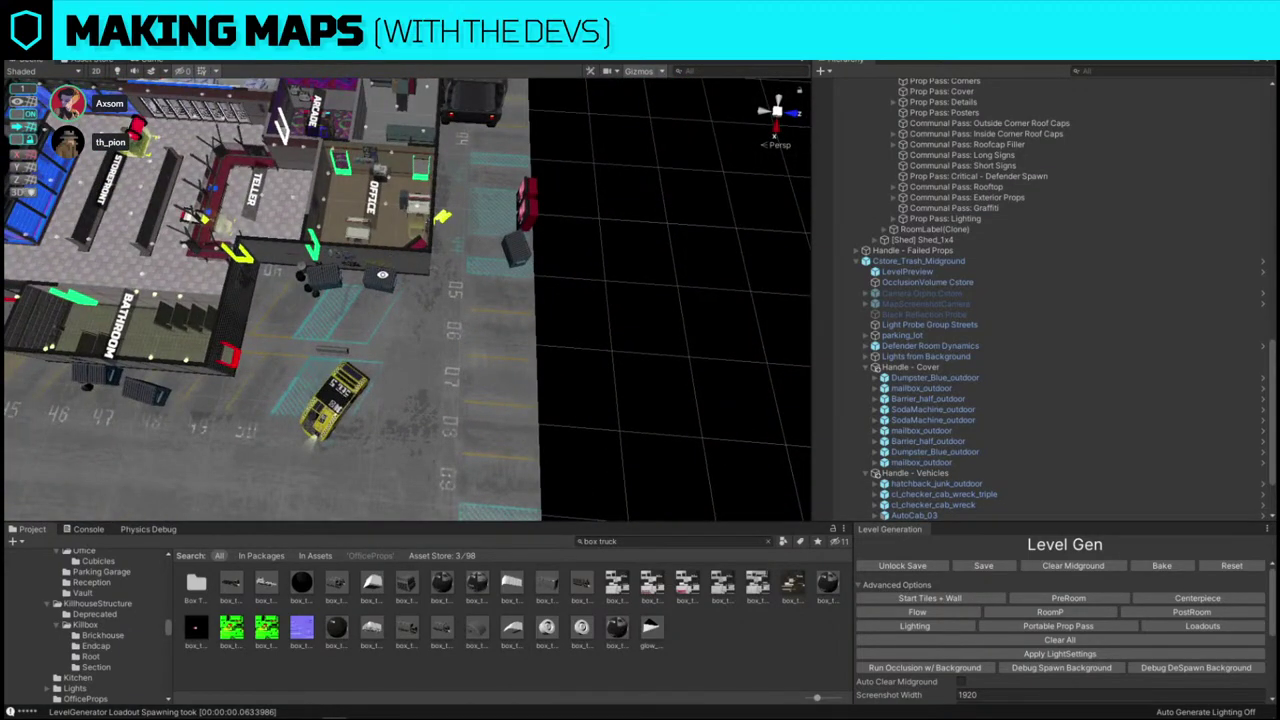
left_click(382, 277)
middle_click_drag(382, 277, 465, 262)
scroll(465, 262, "up", 6)
mouse_move(519, 229)
left_mouse_down()
mouse_move(480, 228)
mouse_move(536, 227)
left_mouse_up()
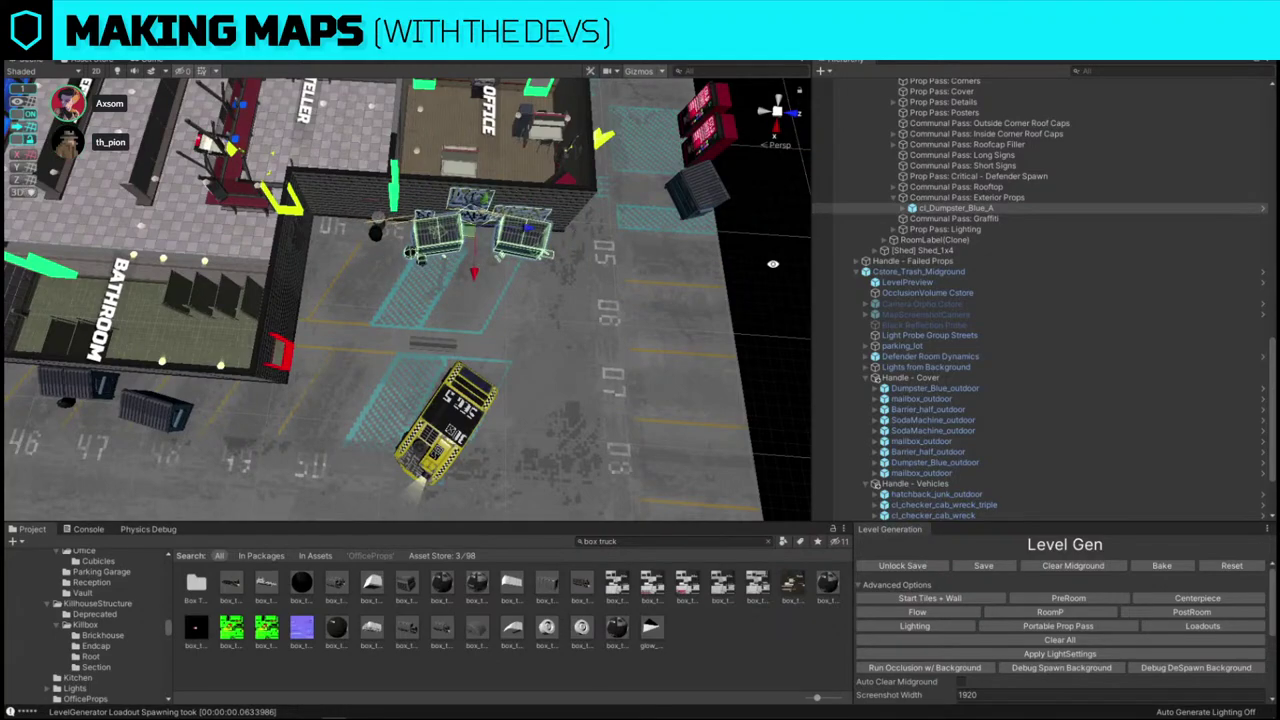
left_click(738, 271)
left_click_drag(738, 271, 746, 218, "alt")
scroll(640, 250, "down", 5)
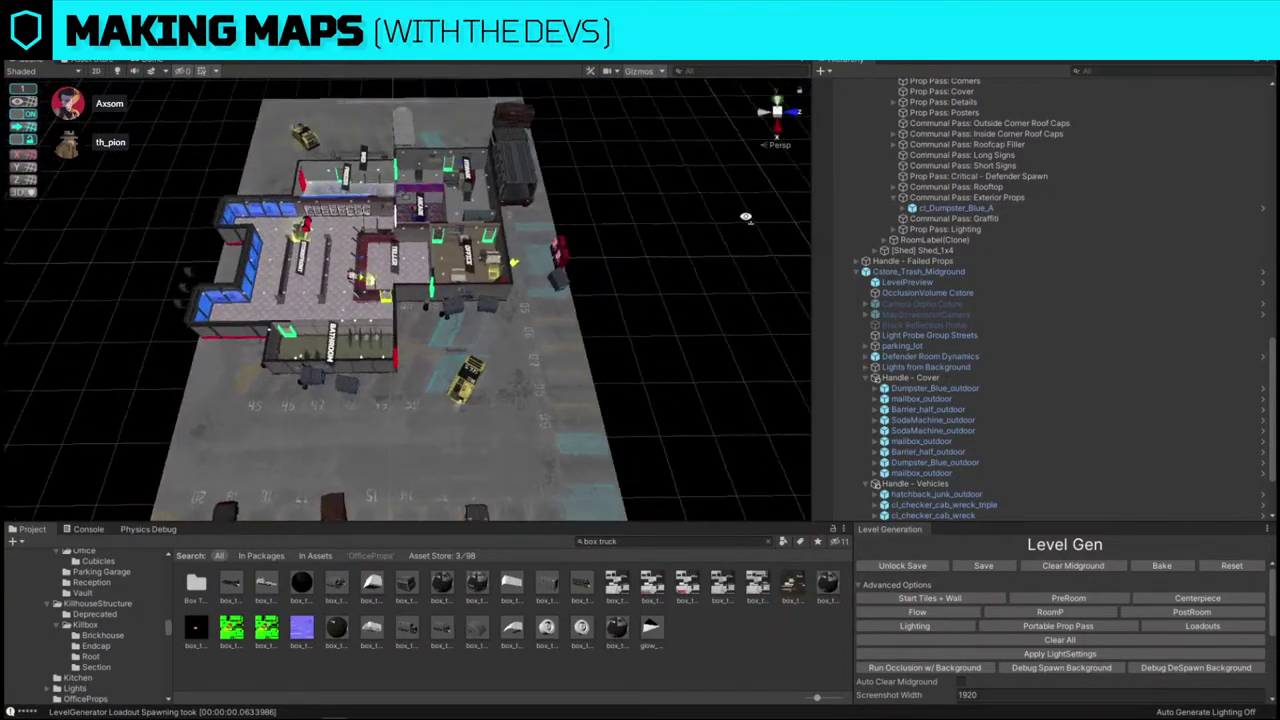
right_click_drag(745, 217, 251, 183)
left_click(15, 22)
left_click(44, 73)
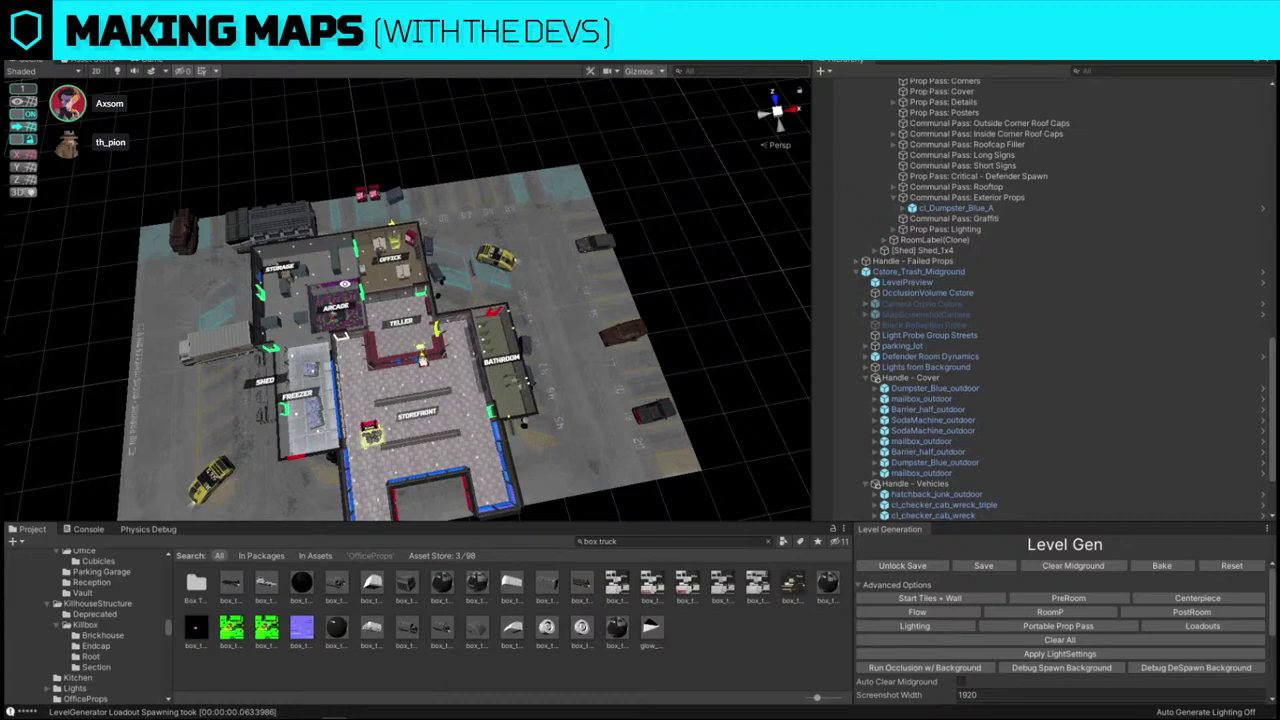
left_click_drag(539, 274, 626, 209, "alt")
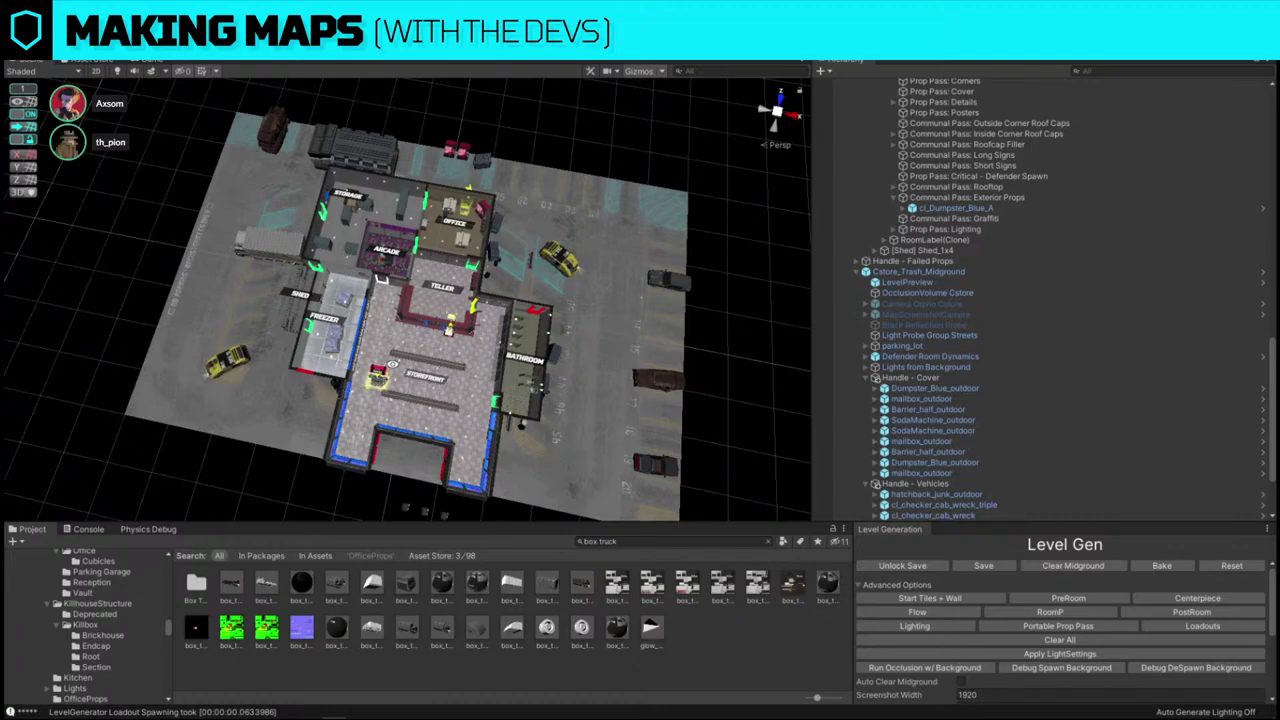
- Try deactivating the cl_Bomb object in the storefront
left_click(376, 379)
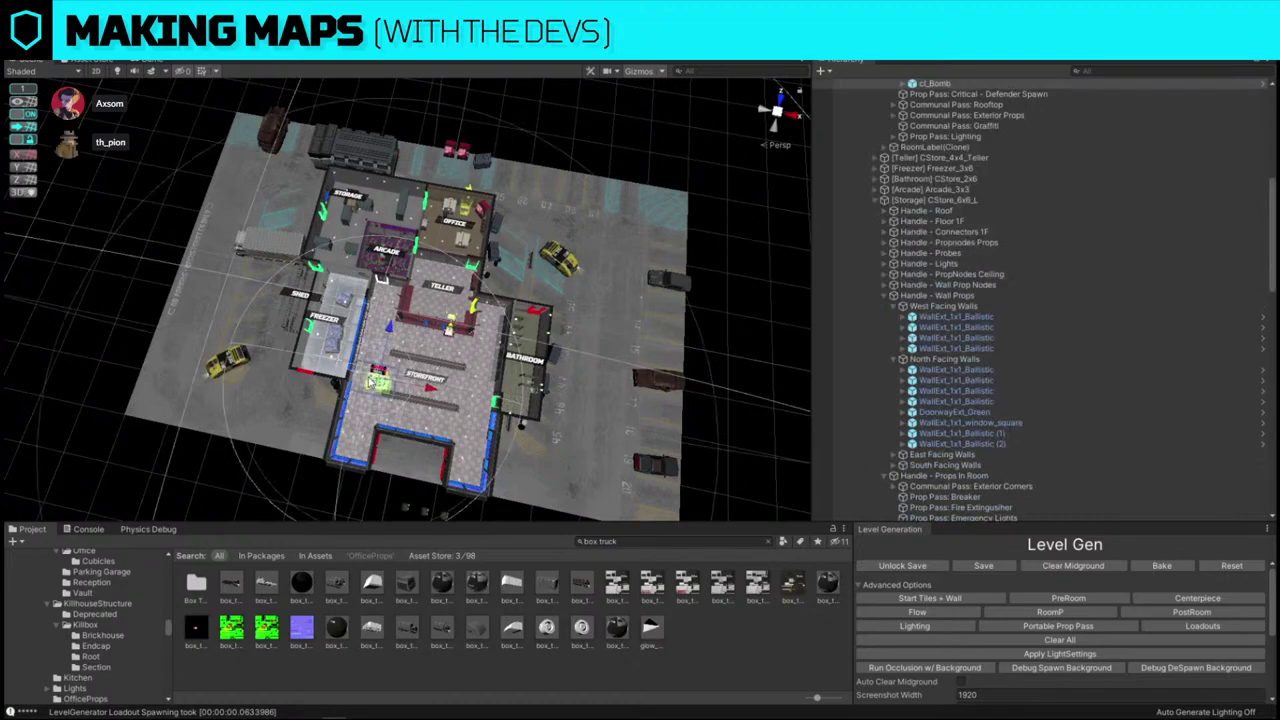
right_click_drag(376, 379, 328, 330)
key("w")
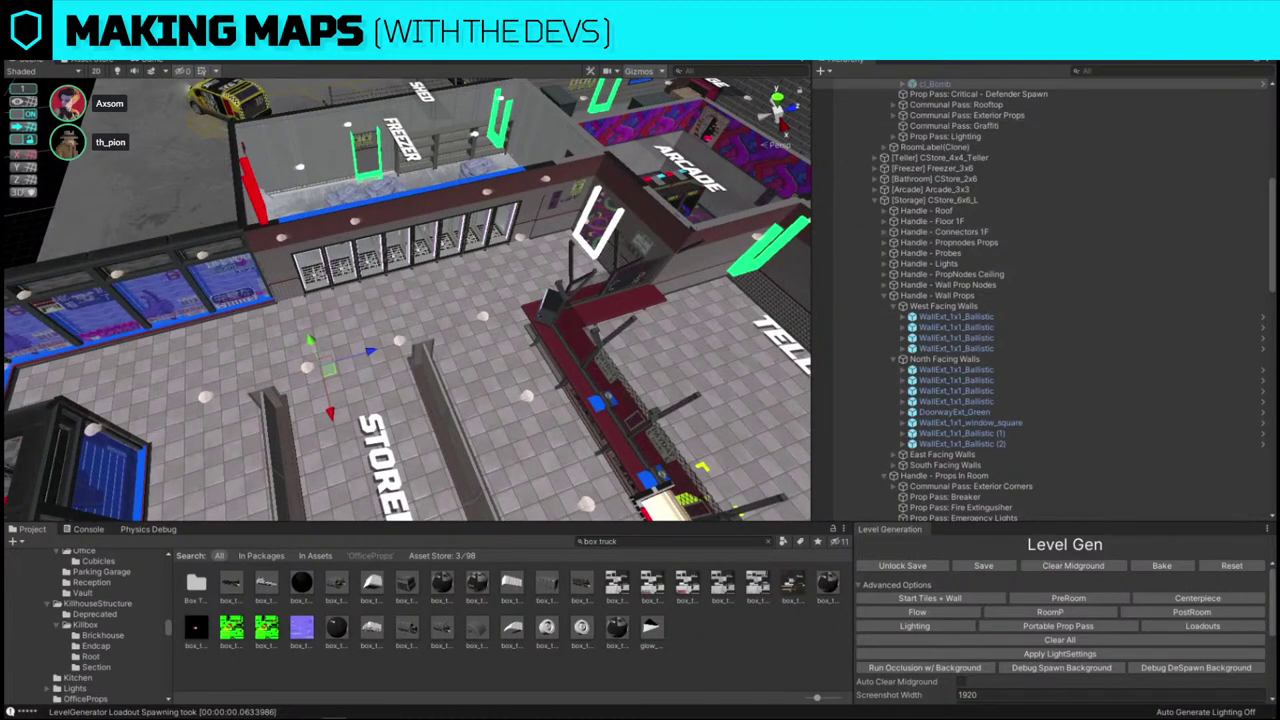
key("alt+shift+a")
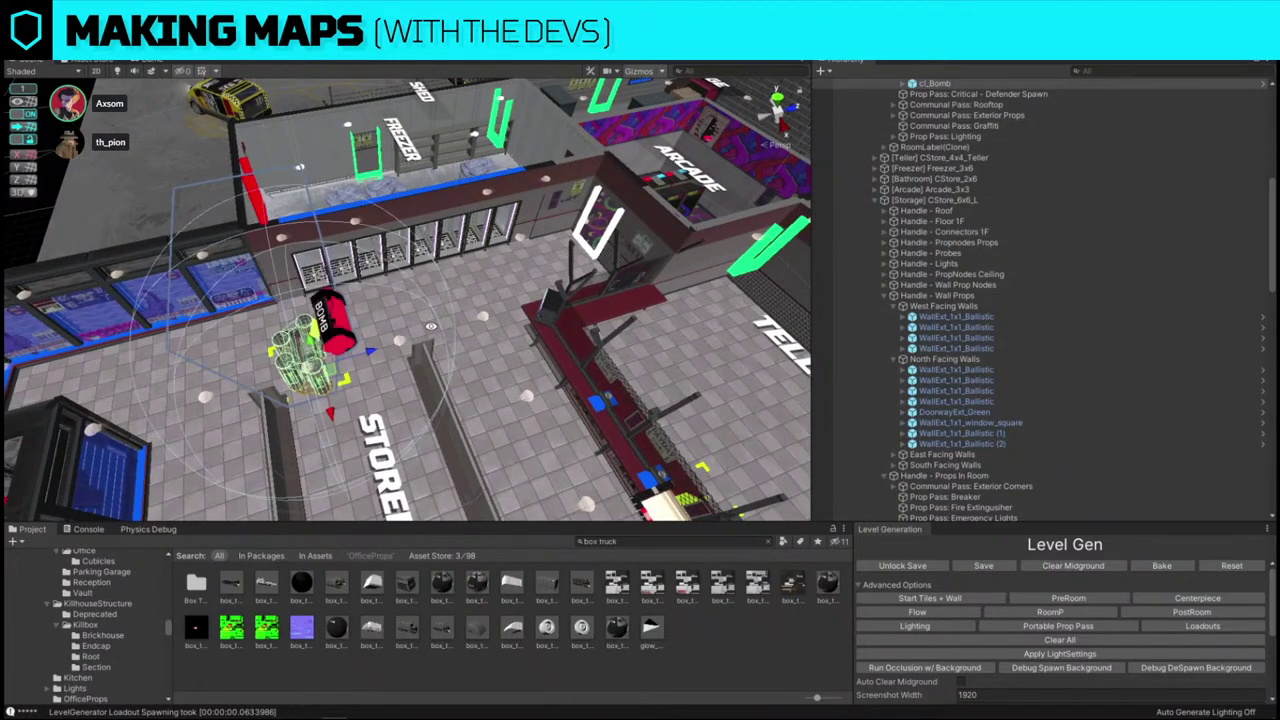
key("s")
right_click_drag(359, 311, 445, 374)
left_click_drag(444, 374, 256, 211, "alt")
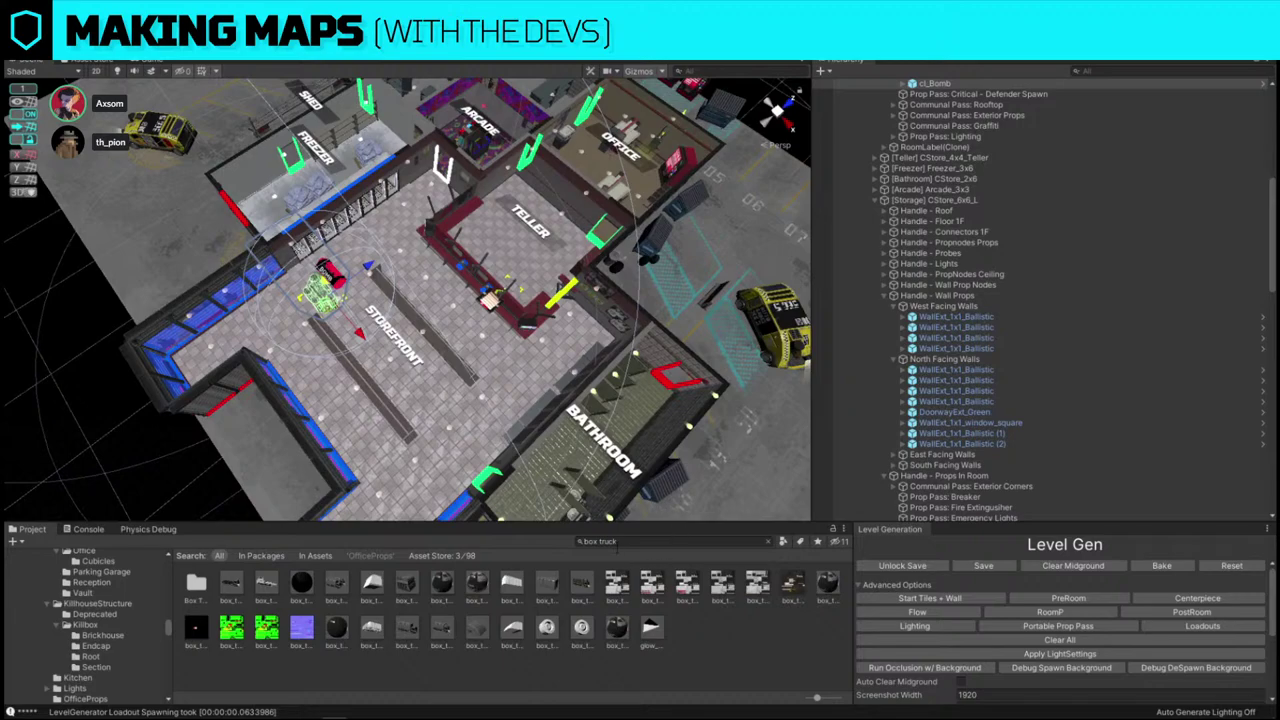
left_click_drag(455, 365, 527, 384, "alt")
scroll(527, 384, "down", 3)
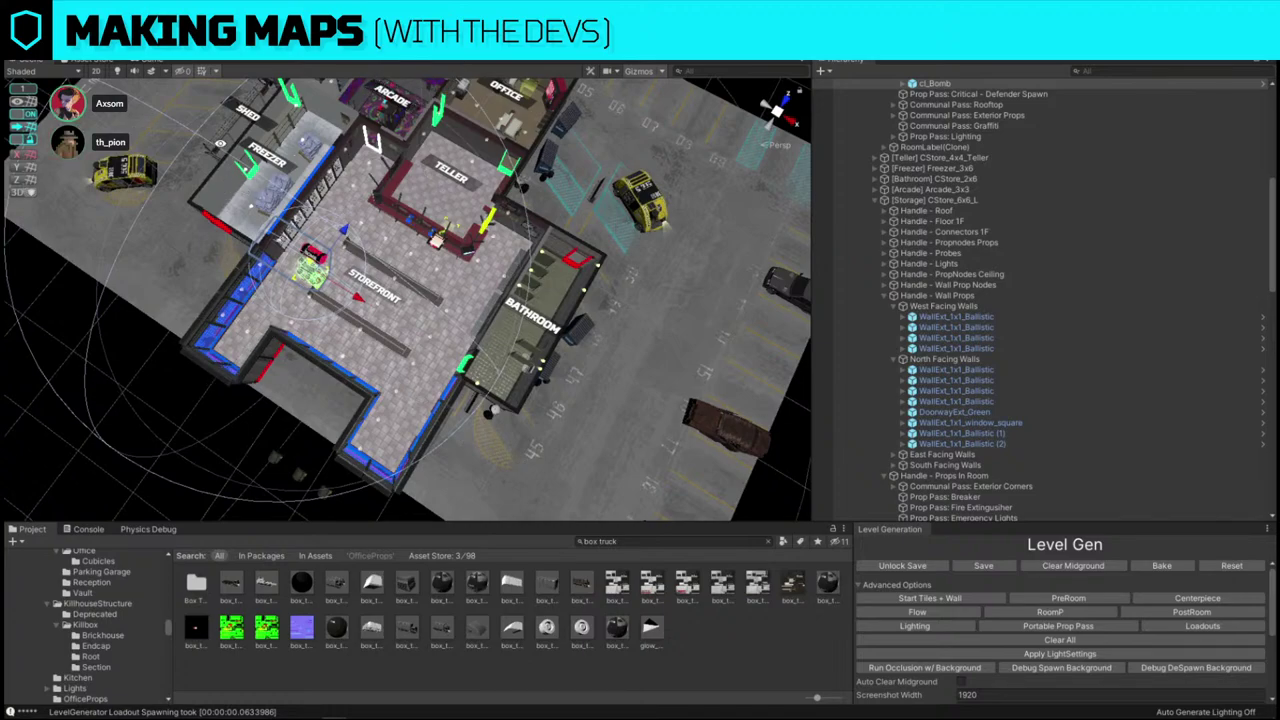
left_click_drag(680, 193, 643, 298, "alt")
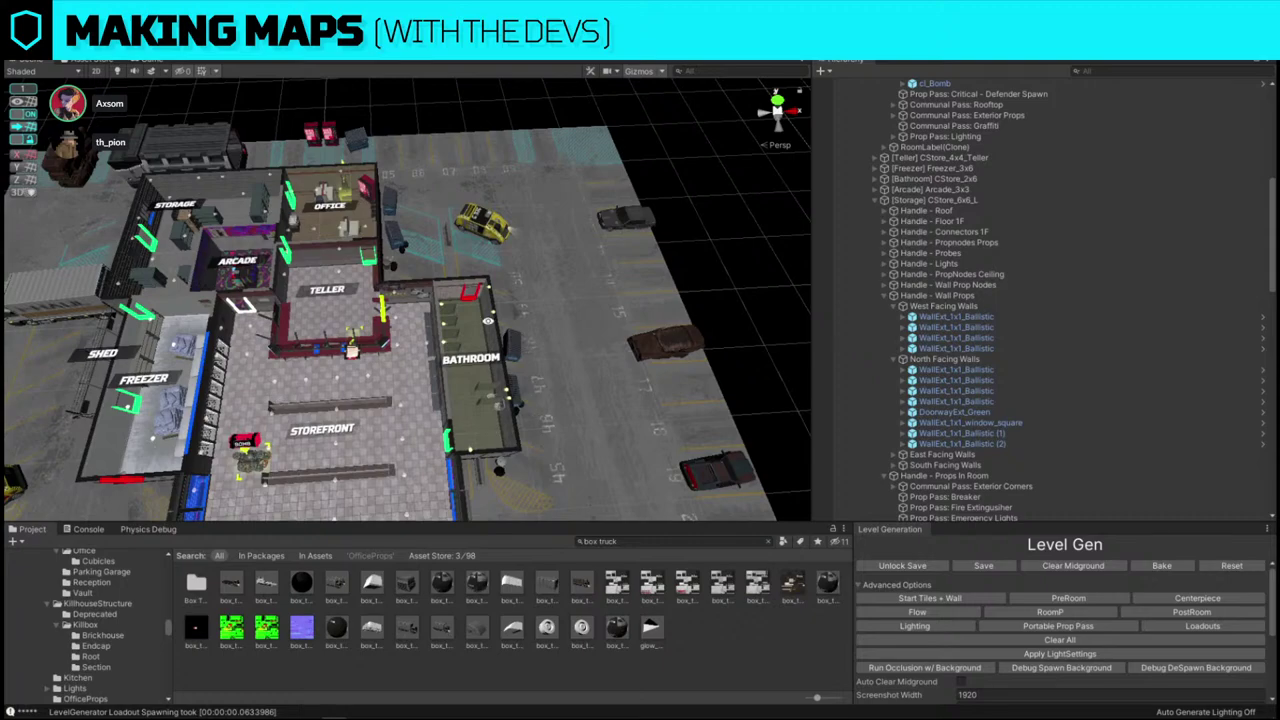
- Examine the whole convenience store map, including its rooms, entrances, outdoor vehicles and dumpster cover, from several overhead angles
right_click_drag(337, 267, 285, 313)
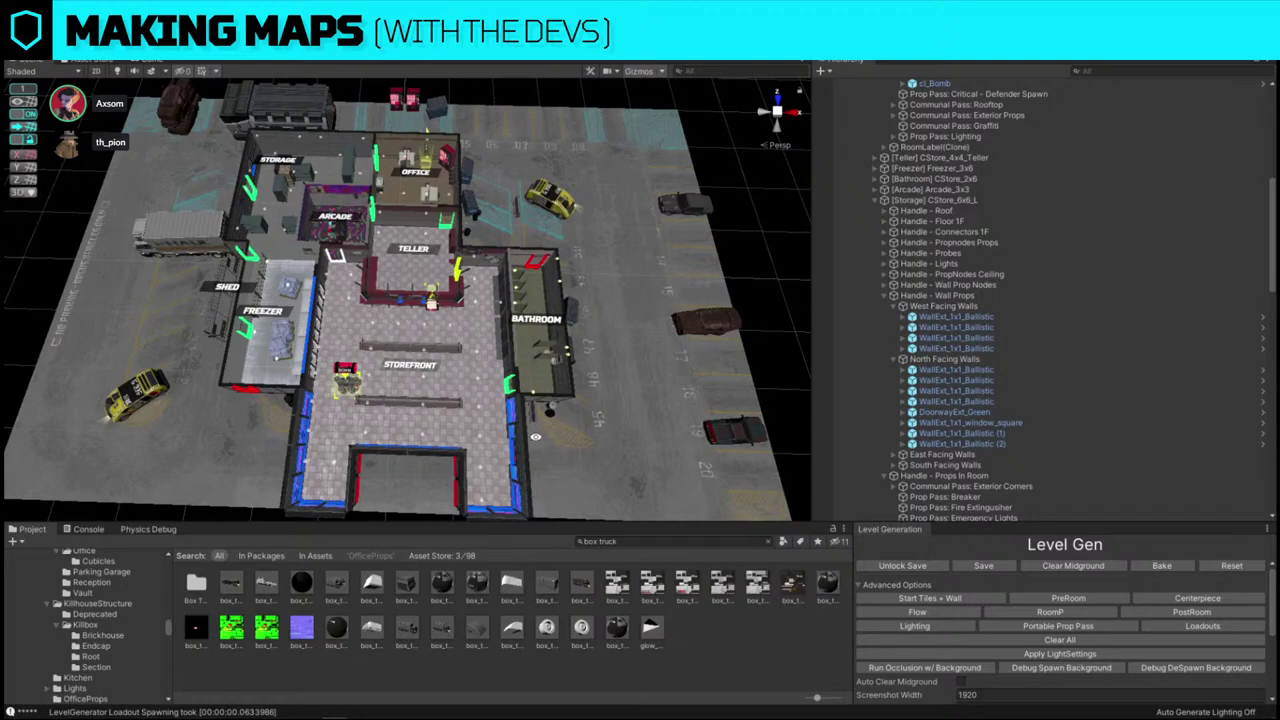
left_click_drag(370, 377, 470, 300, "alt")
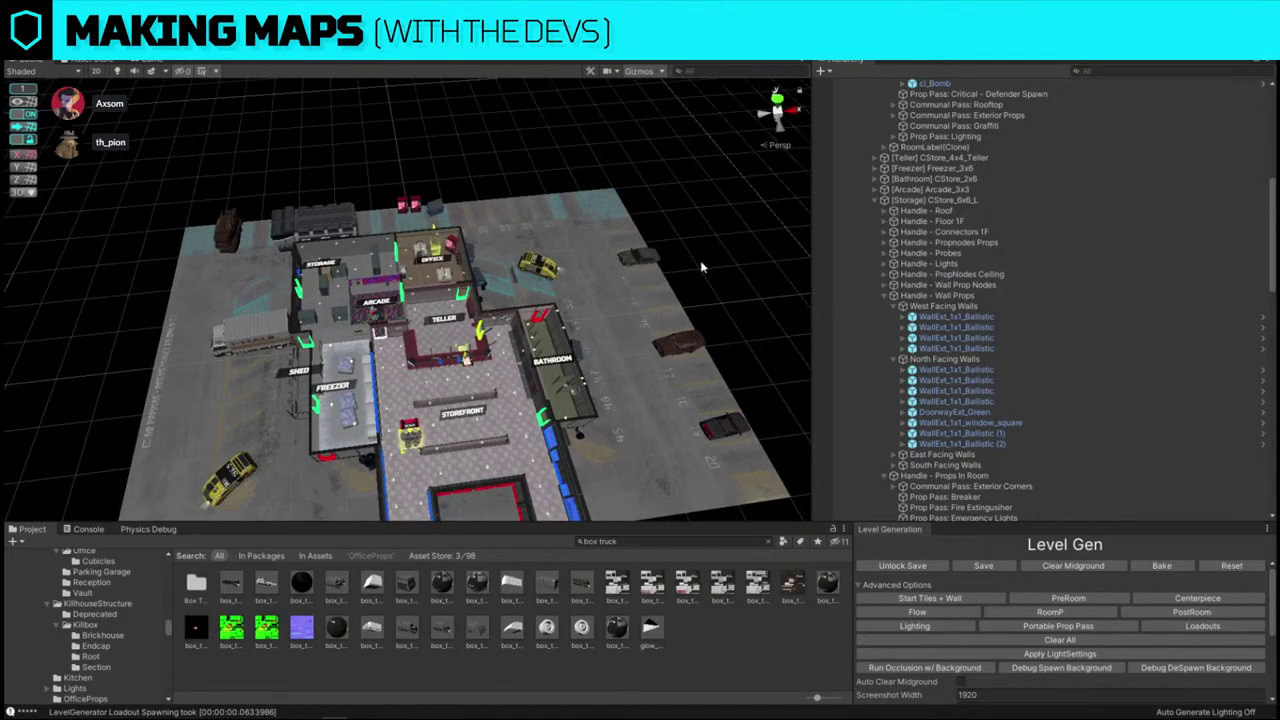
left_click_drag(704, 267, 692, 365, "alt")
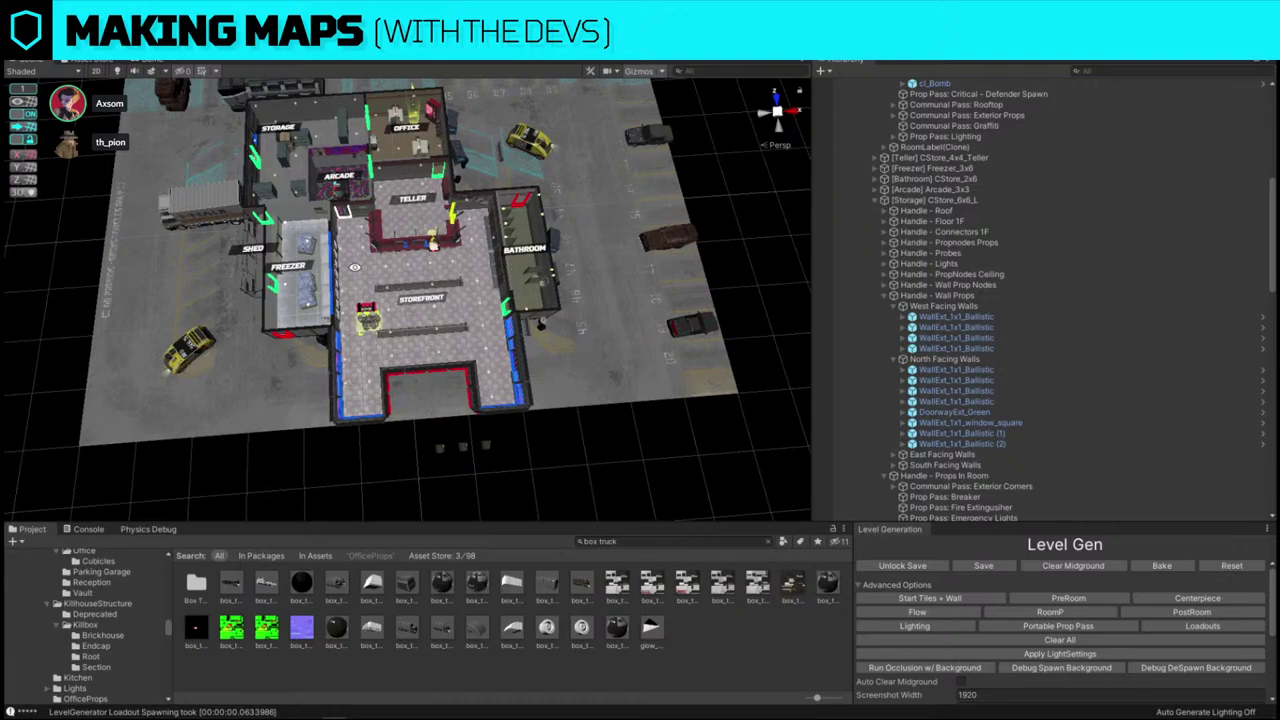
left_click_drag(582, 354, 555, 339, "alt")
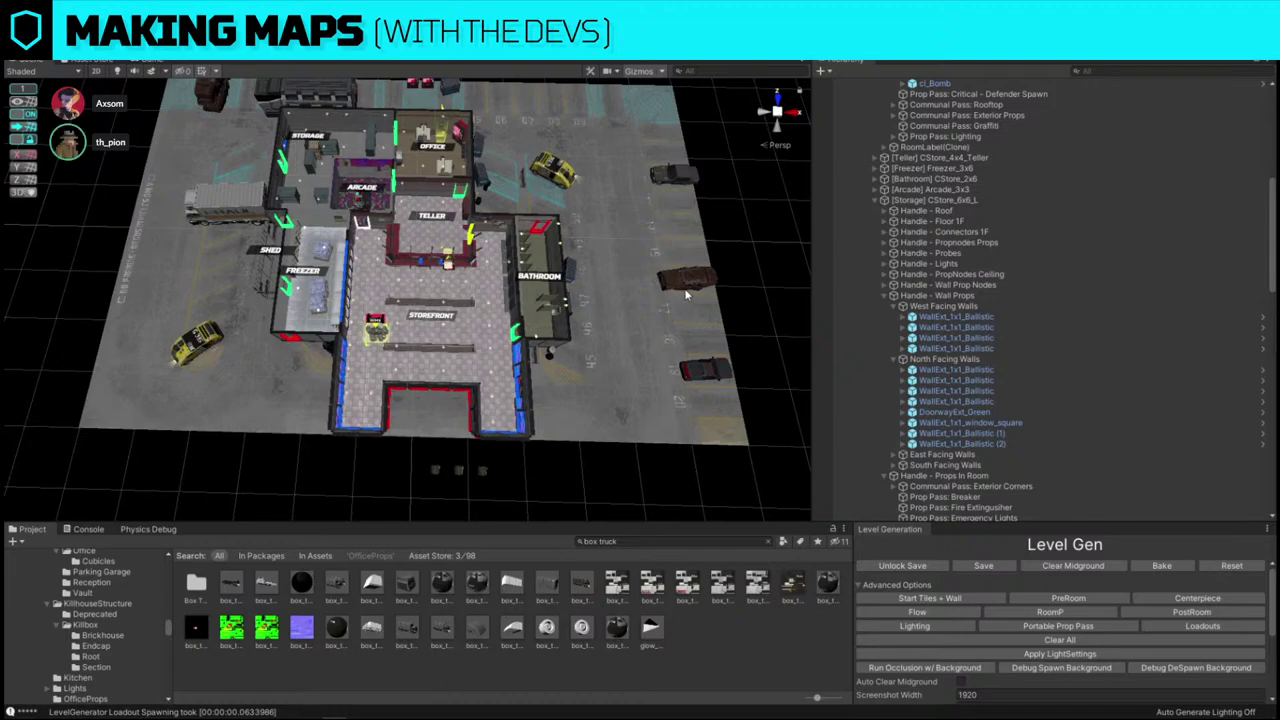
left_click_drag(495, 255, 494, 235, "alt")
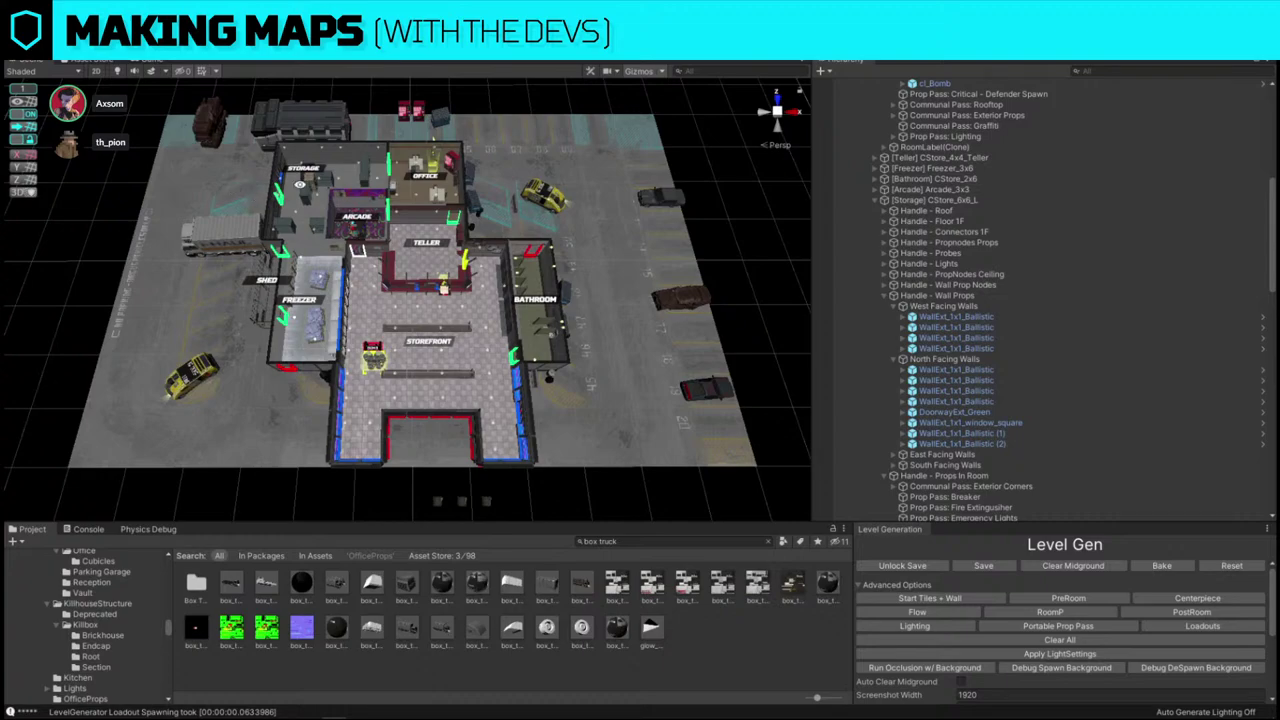
left_click_drag(549, 196, 467, 235, "alt")
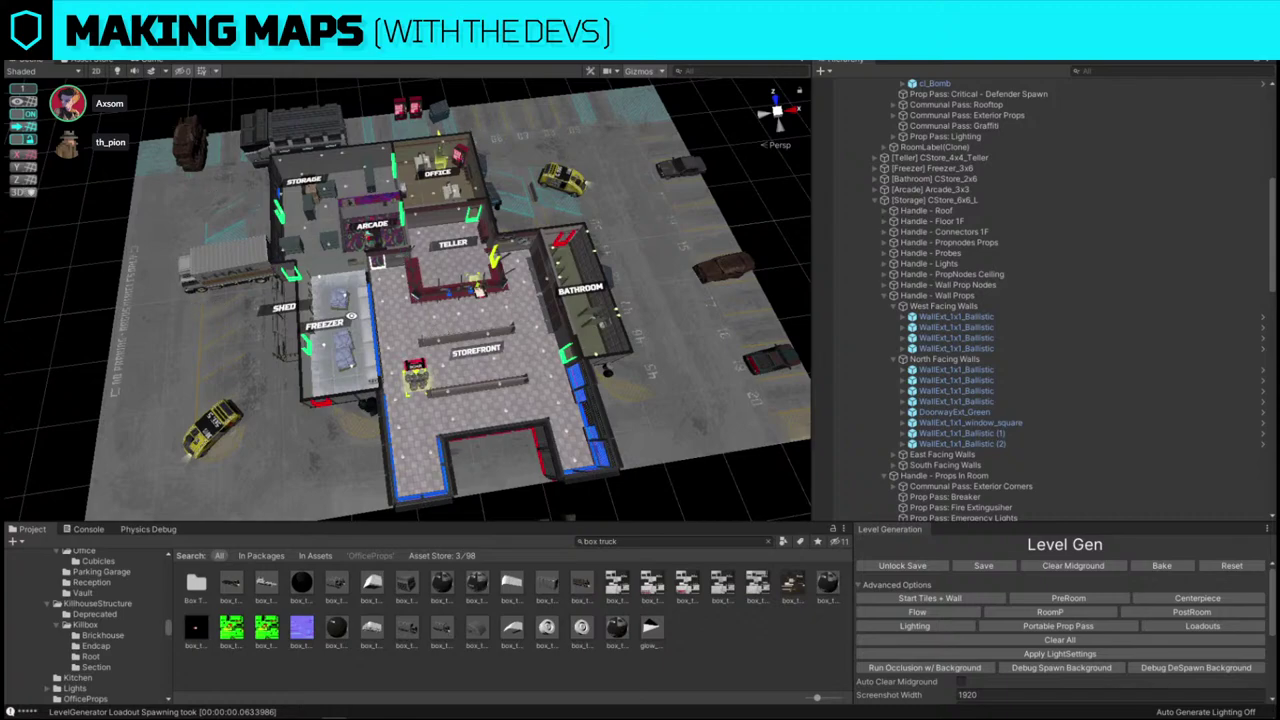
left_click_drag(351, 316, 708, 240, "alt")
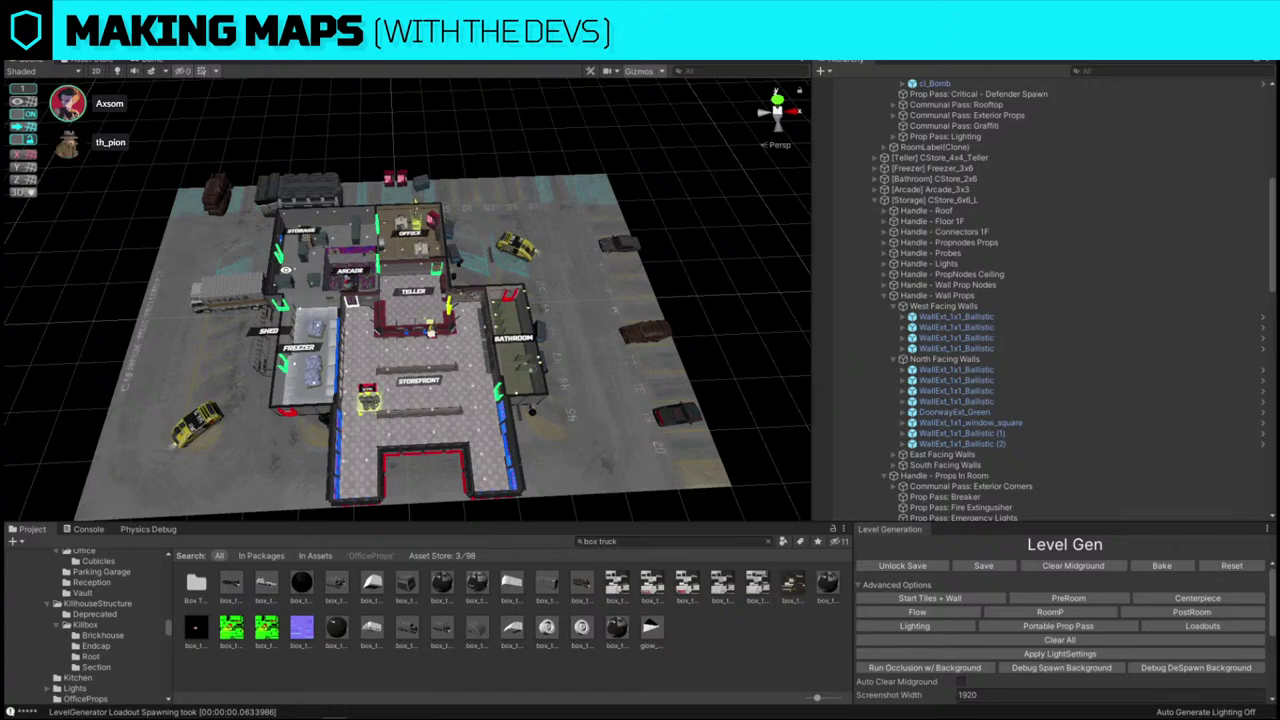
right_click_drag(676, 253, 668, 321)
key("w")
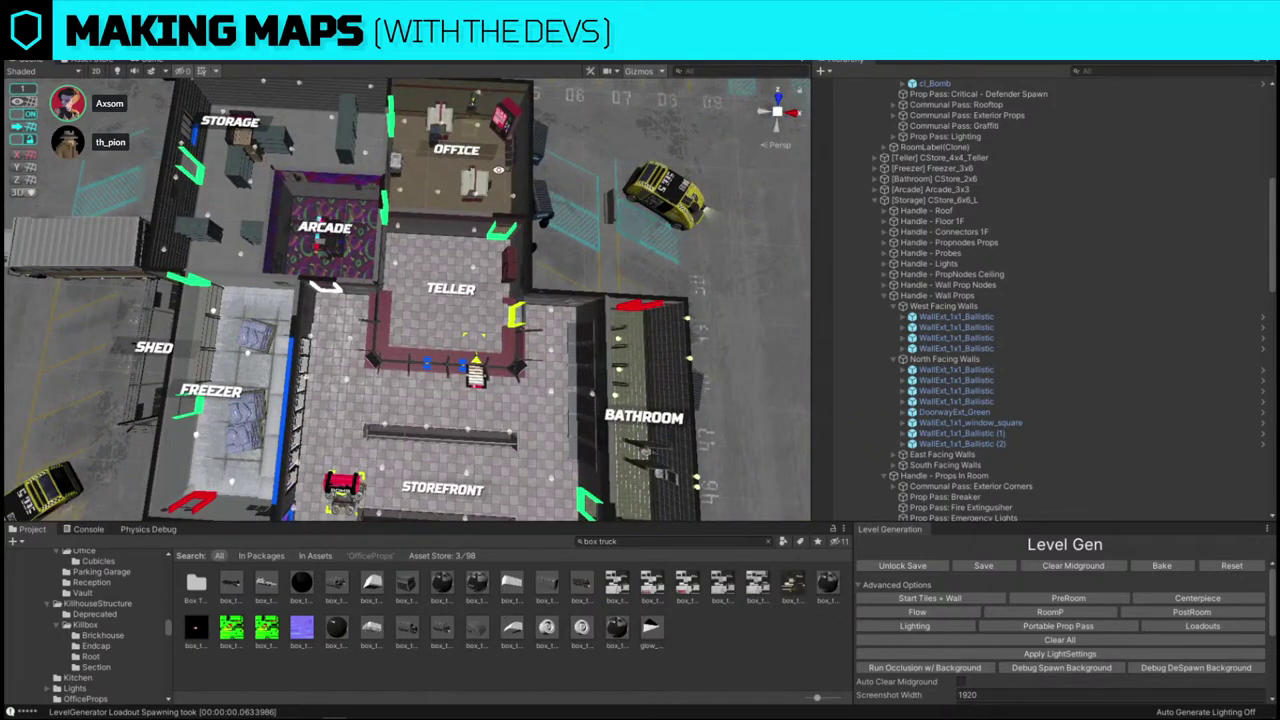
right_click_drag(498, 170, 540, 283)
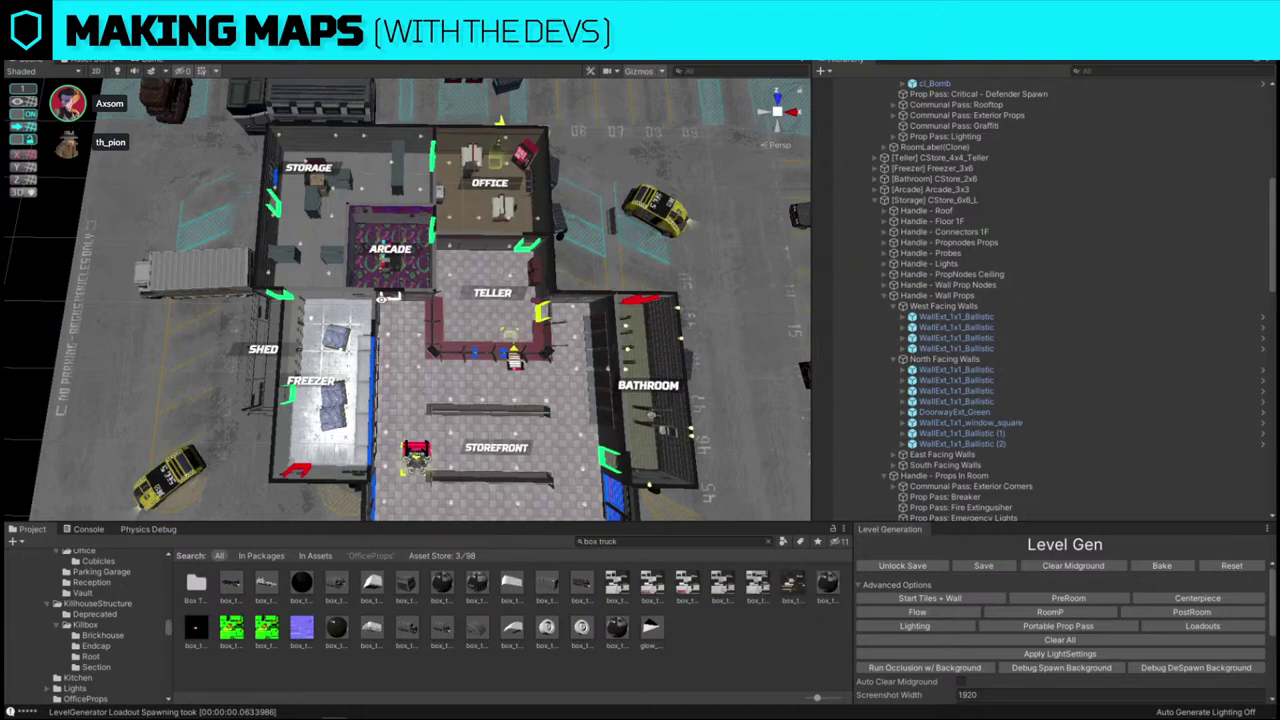
scroll(407, 268, "down", 5)
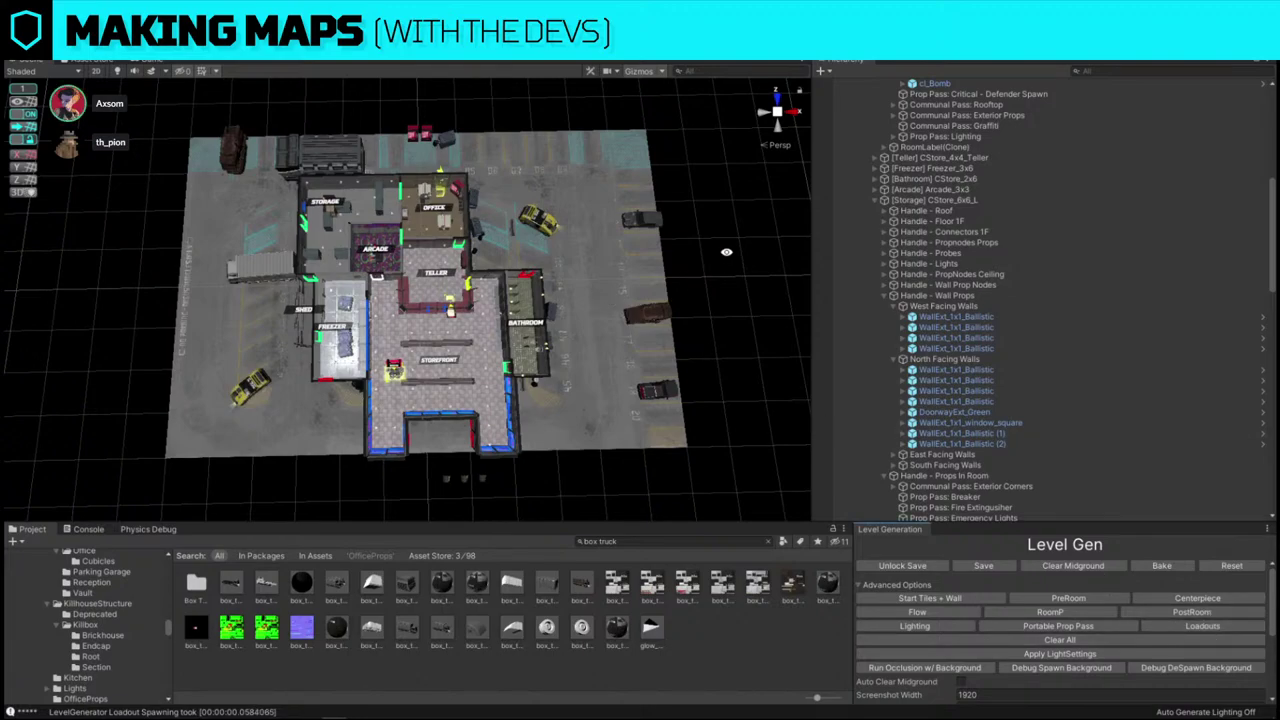
scroll(620, 295, "up", 3, "alt")
left_click_drag(620, 290, 482, 281, "alt")
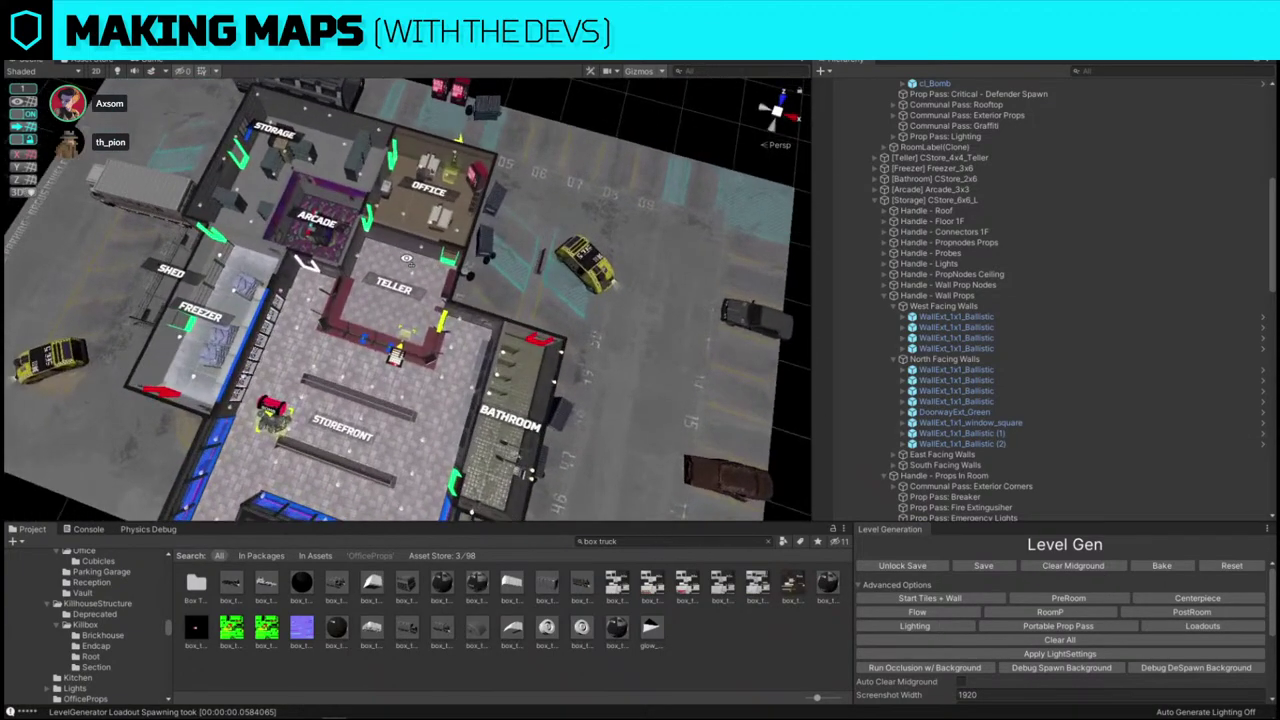
- Turn the wooden shelf in the teller room and move it against the office wall, between the two green doorways
scroll(482, 281, "up", 5, "alt")
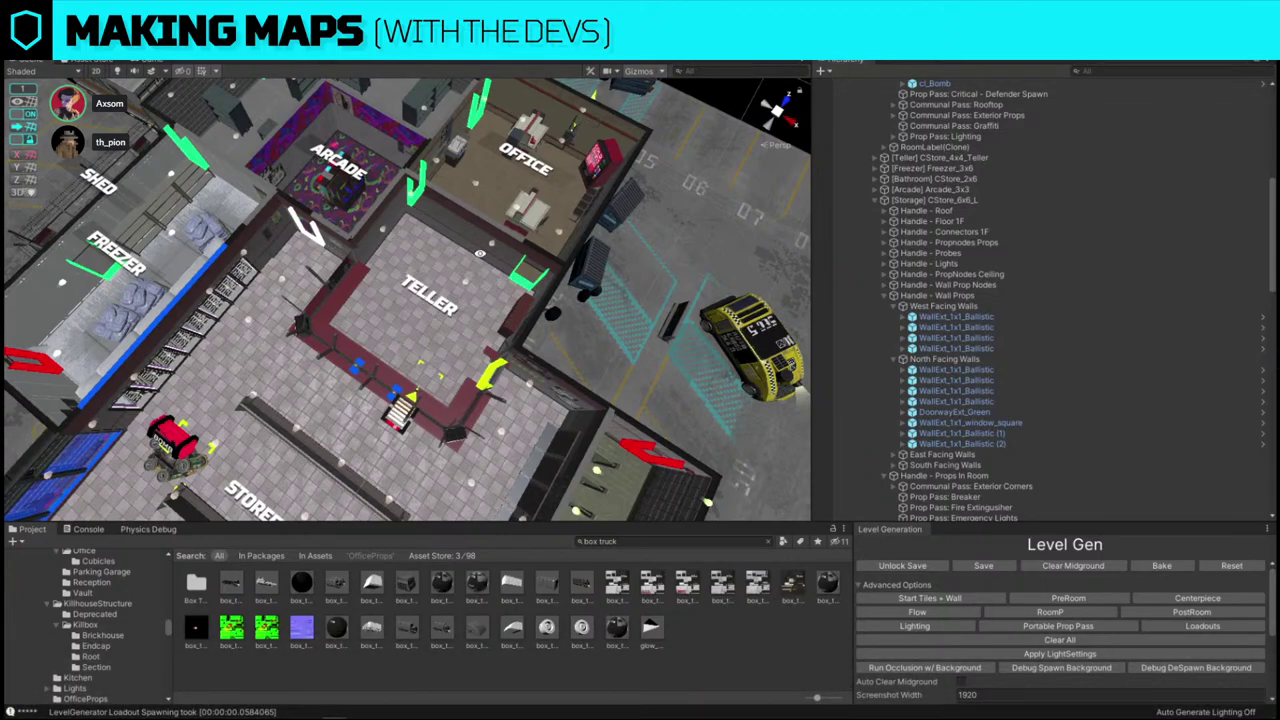
scroll(498, 310, "up", 6)
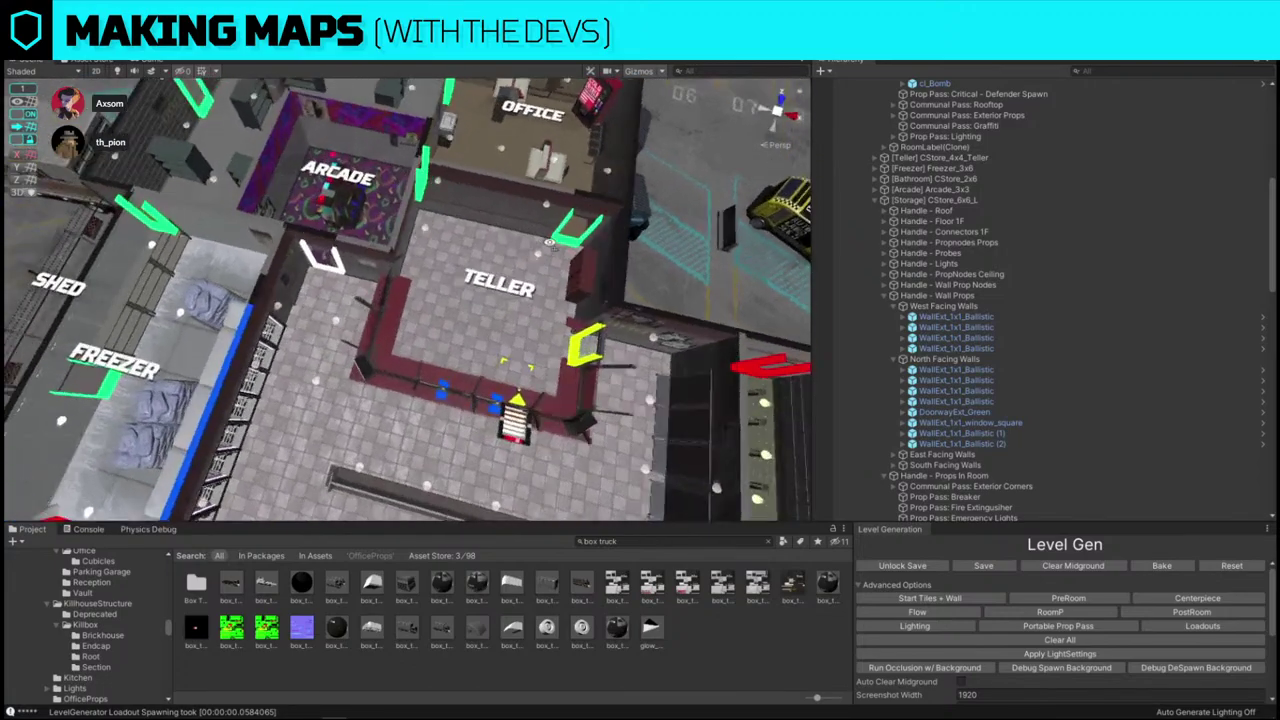
right_click_drag(500, 309, 472, 221)
left_click(648, 330)
key("f")
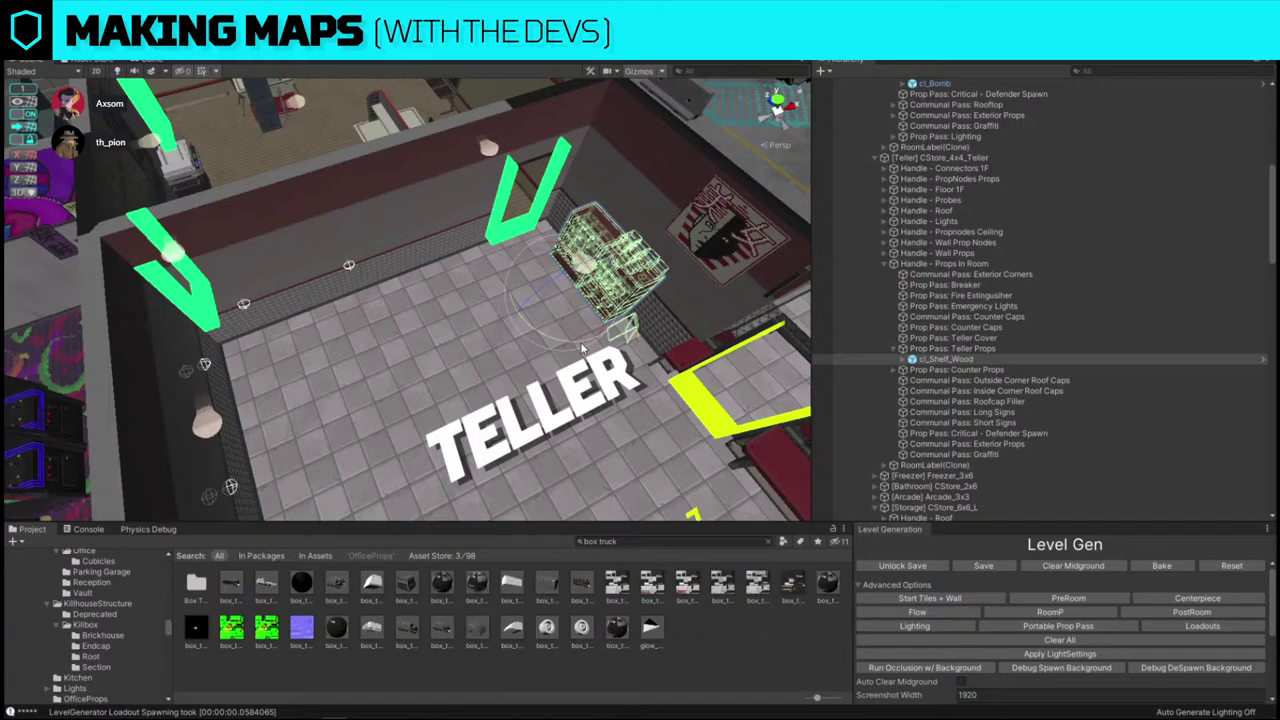
left_click_drag(565, 300, 380, 332)
key("w")
scroll(390, 300, "down", 10)
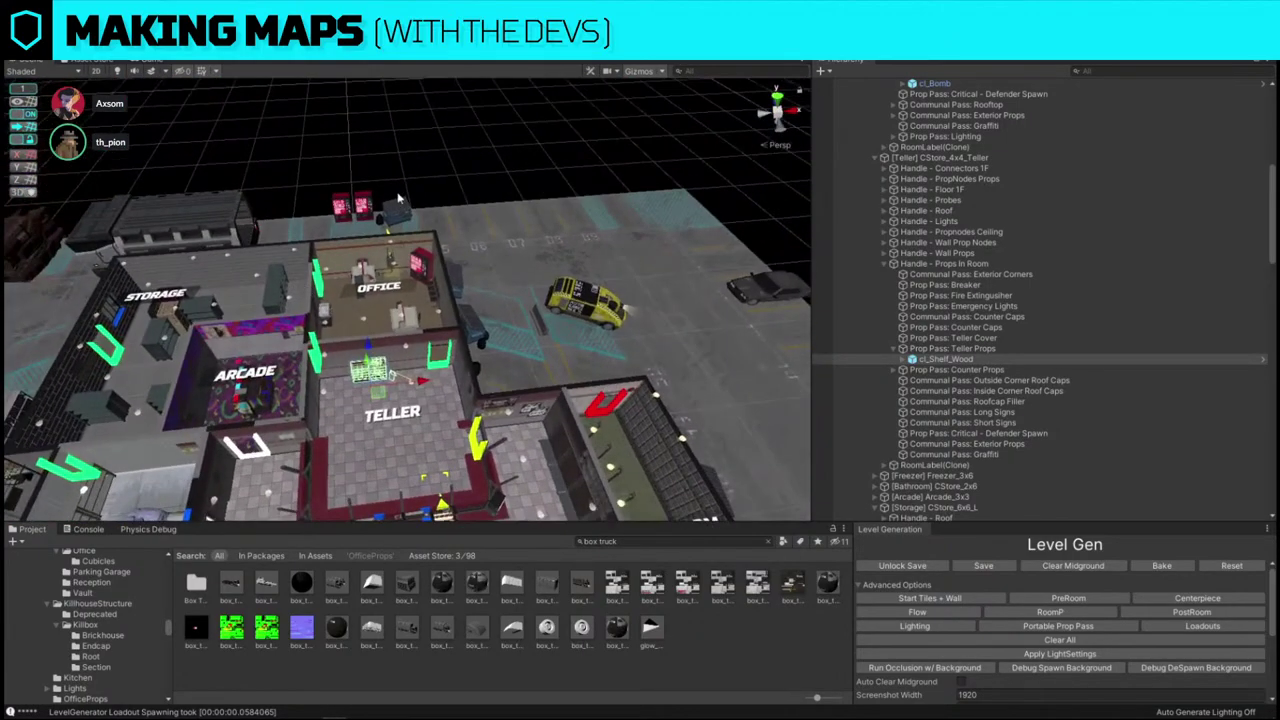
left_click(463, 151)
right_click_drag(463, 151, 441, 160)
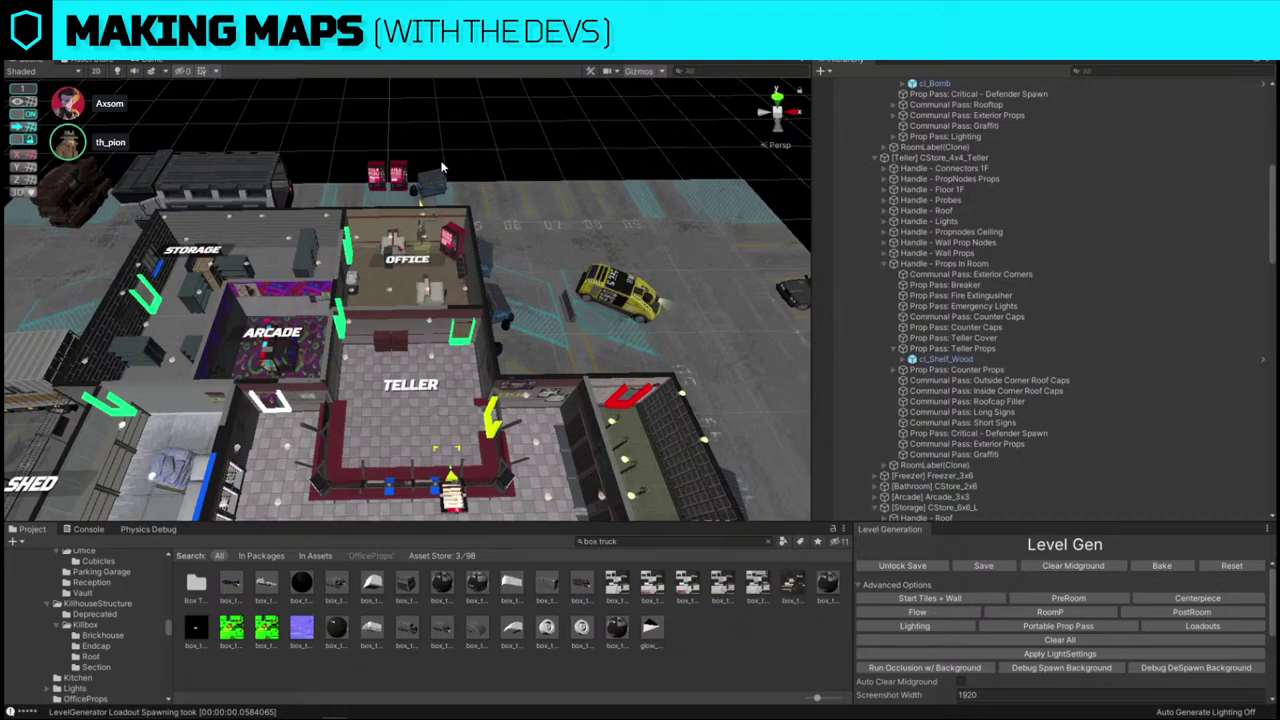
- Search the project assets for "pillar"
left_click(649, 541)
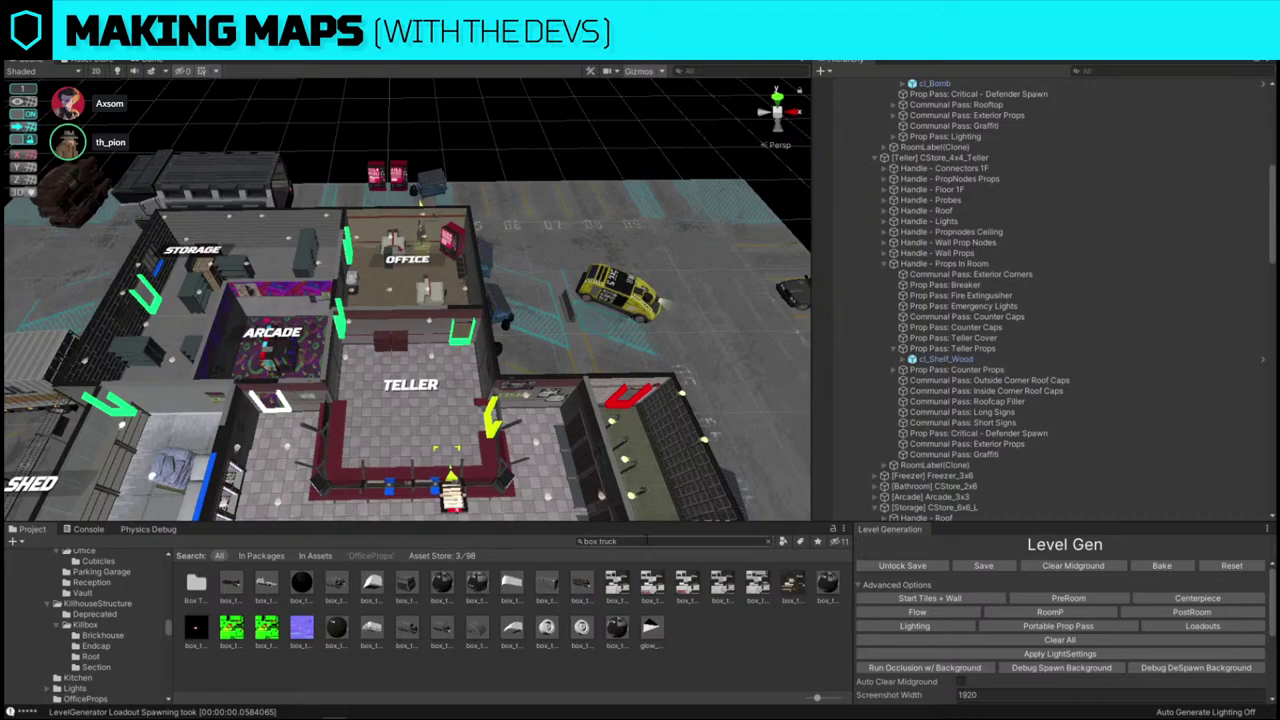
key("ctrl+a")
type("piillar")
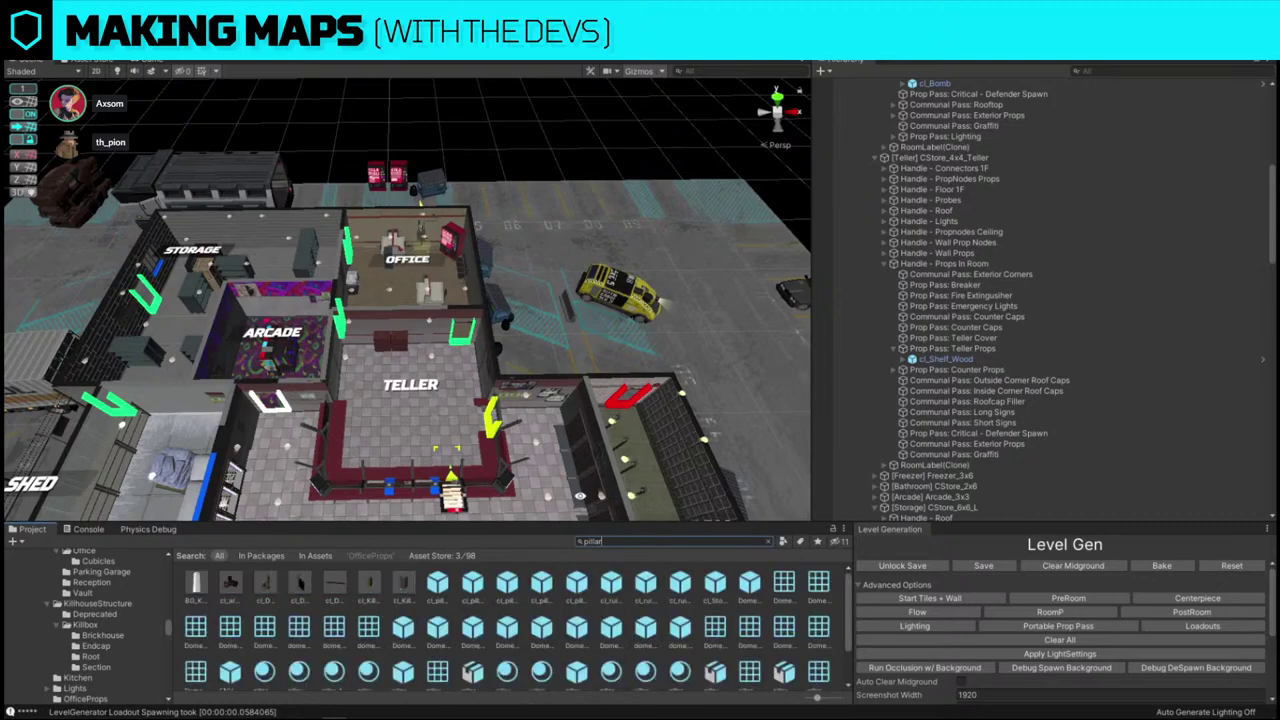
- Locate the teller room shelf's cl_Shelf_Wood prefab in the CStoreProps asset folder and browse the neighbouring Clusters folders
left_click(406, 351)
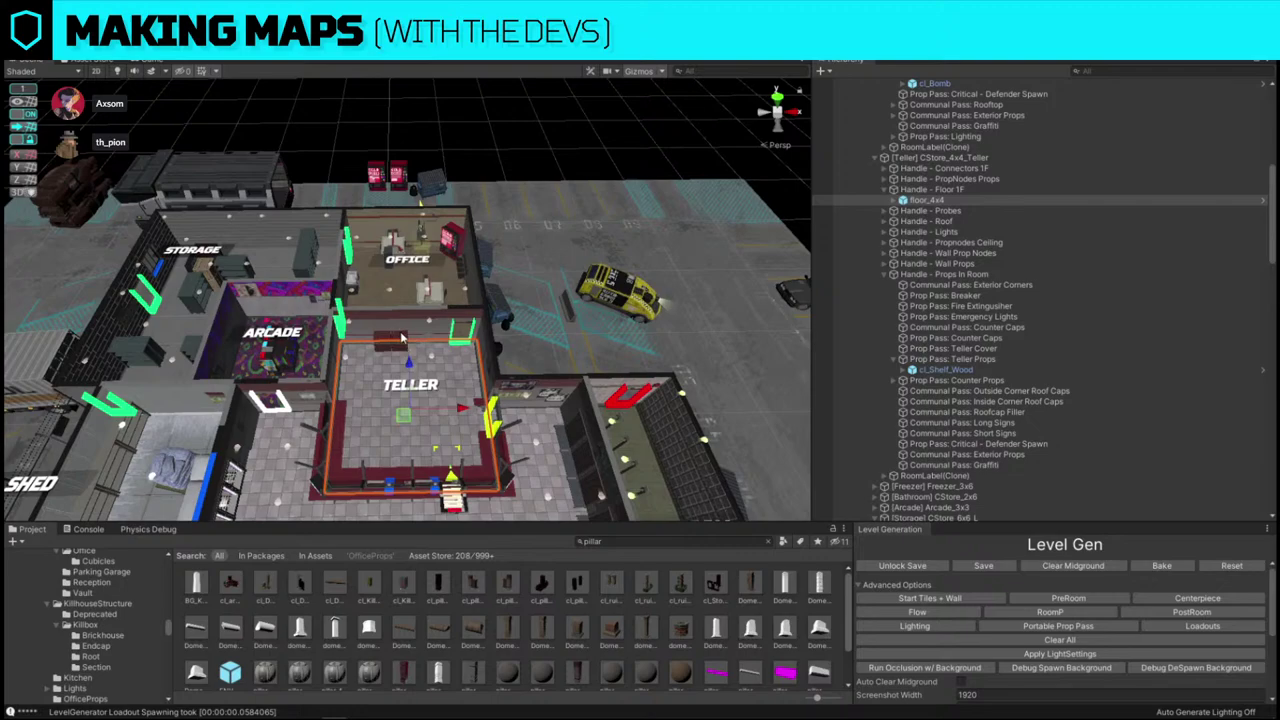
left_click(400, 336)
left_click(390, 336)
scroll(388, 332, "up", 5)
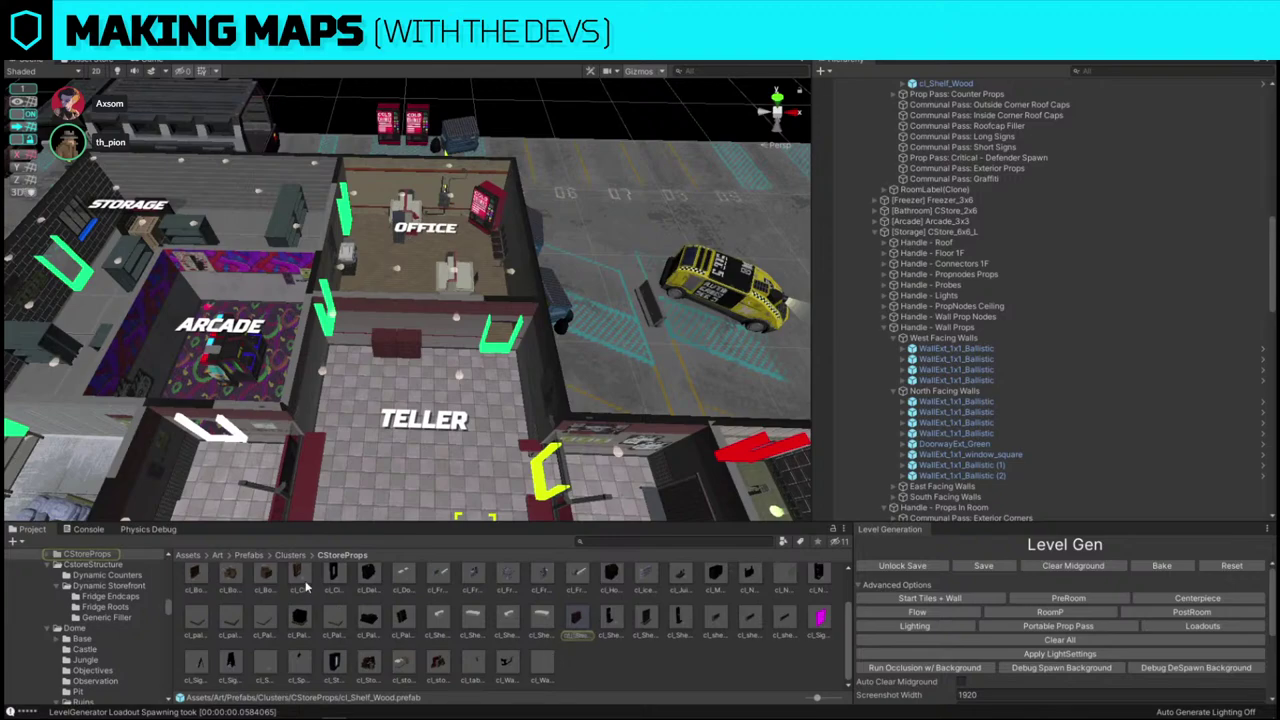
left_click(293, 555)
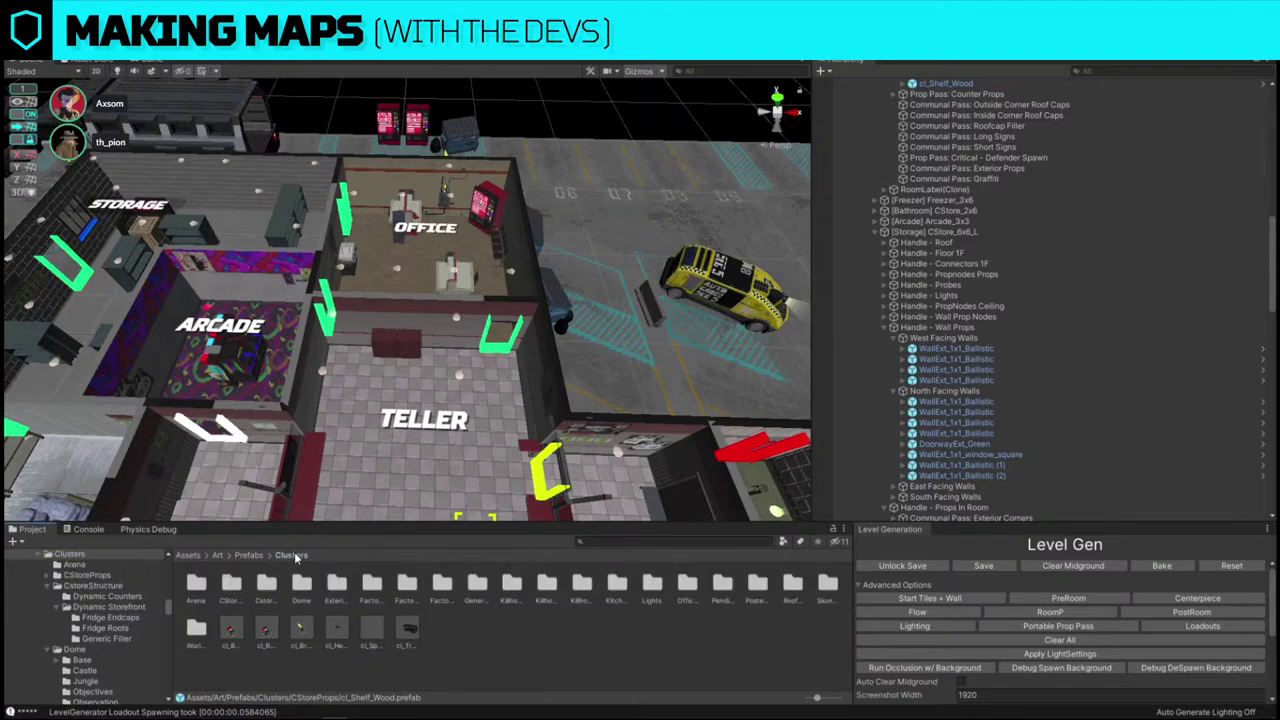
left_click(712, 287)
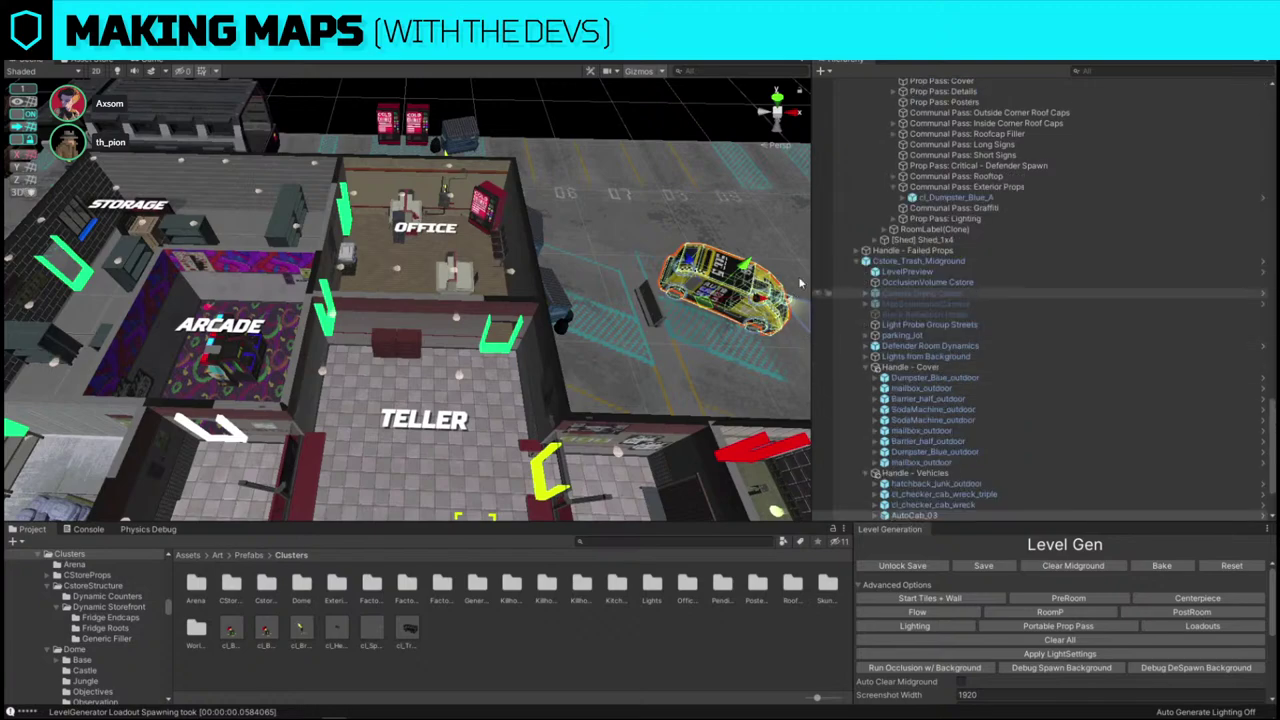
right_click_drag(470, 304, 410, 311)
left_click(398, 302)
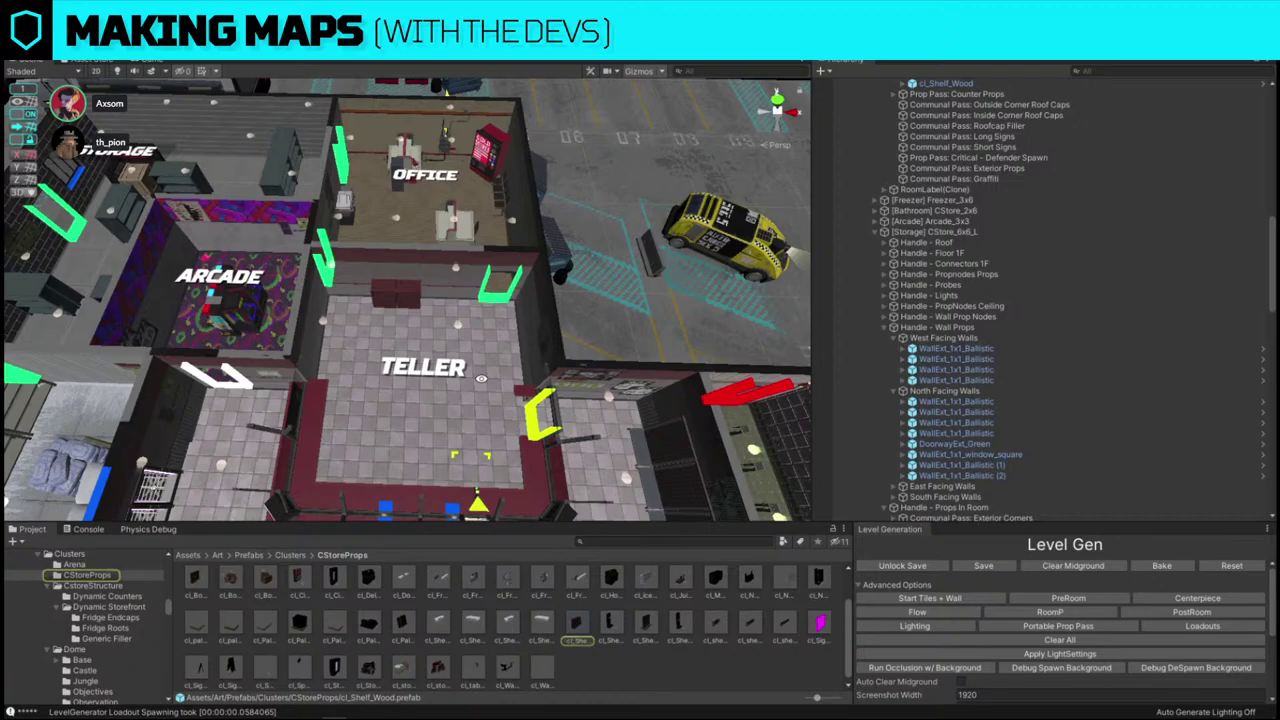
- Duplicate the wooden shelf on the teller room's office wall and move the copy to the middle of the floor
mouse_move(400, 369)
right_mouse_down("alt")
mouse_move(440, 363)
mouse_move(155, 364)
mouse_move(401, 362)
right_mouse_up("alt")
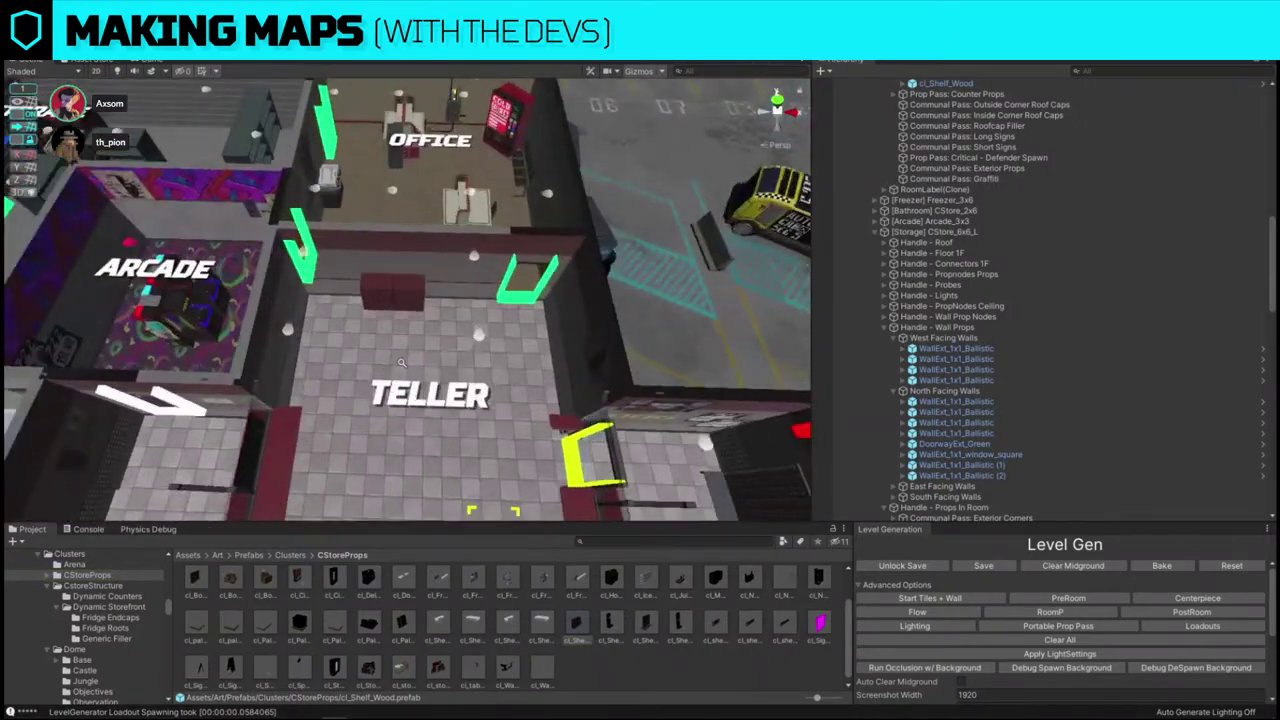
scroll(401, 362, "up", 2)
left_click(404, 288)
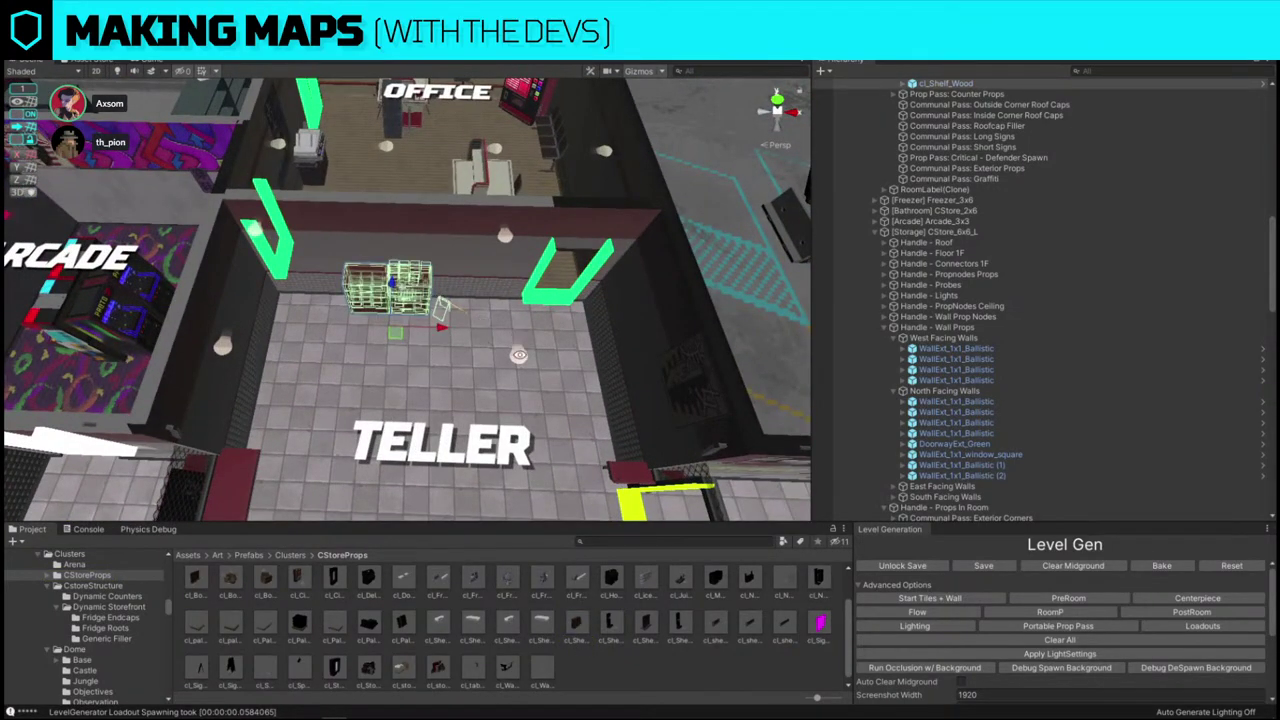
key("ctrl+d")
left_click_drag(398, 334, 440, 455)
scroll(522, 291, "down", 4)
left_click_drag(522, 291, 521, 308, "alt")
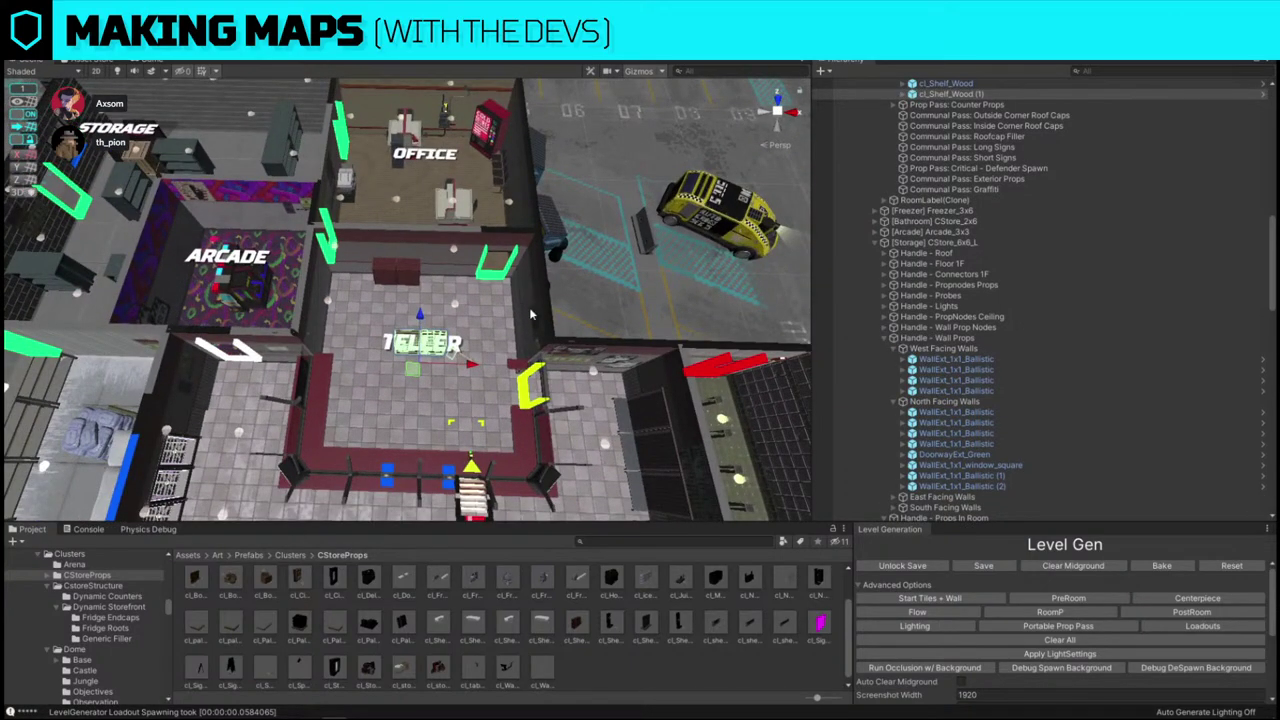
- Try replacing the duplicated shelf with the cl_Walkinfan prefab without keeping the original, and delete the replacement
scroll(429, 339, "up", 5)
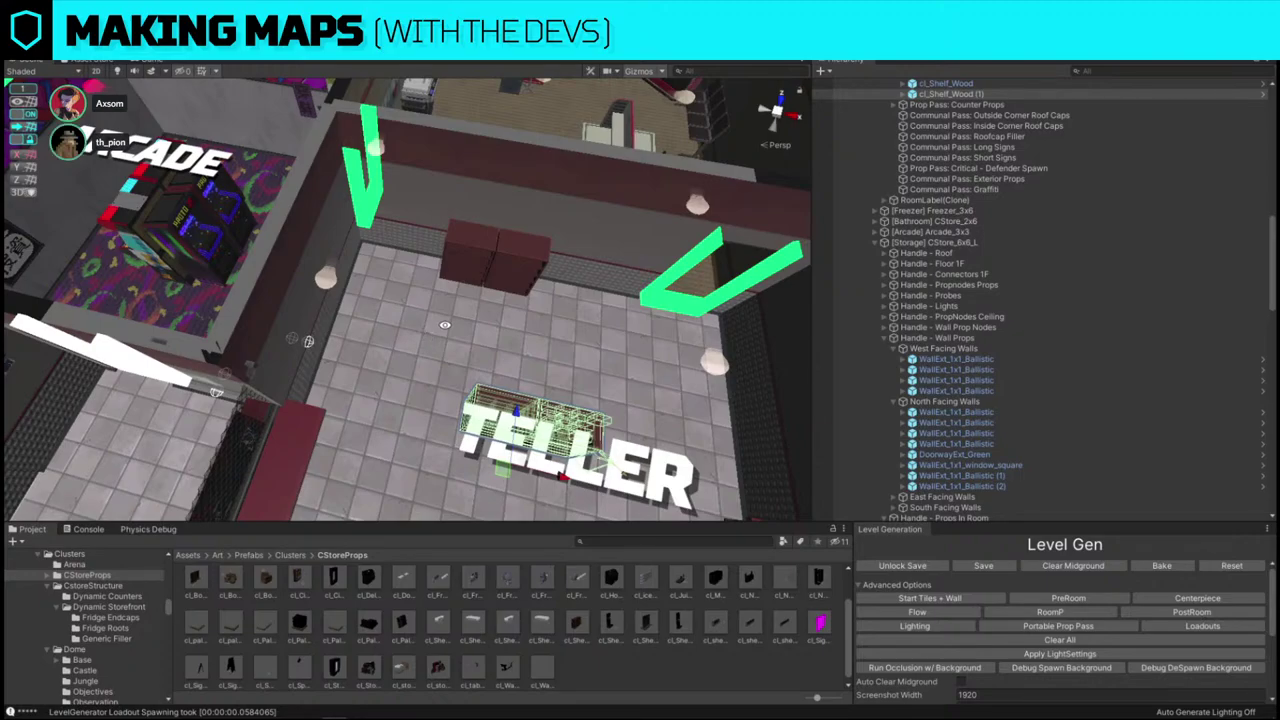
left_click_drag(440, 329, 428, 266, "alt")
scroll(385, 320, "up", 3)
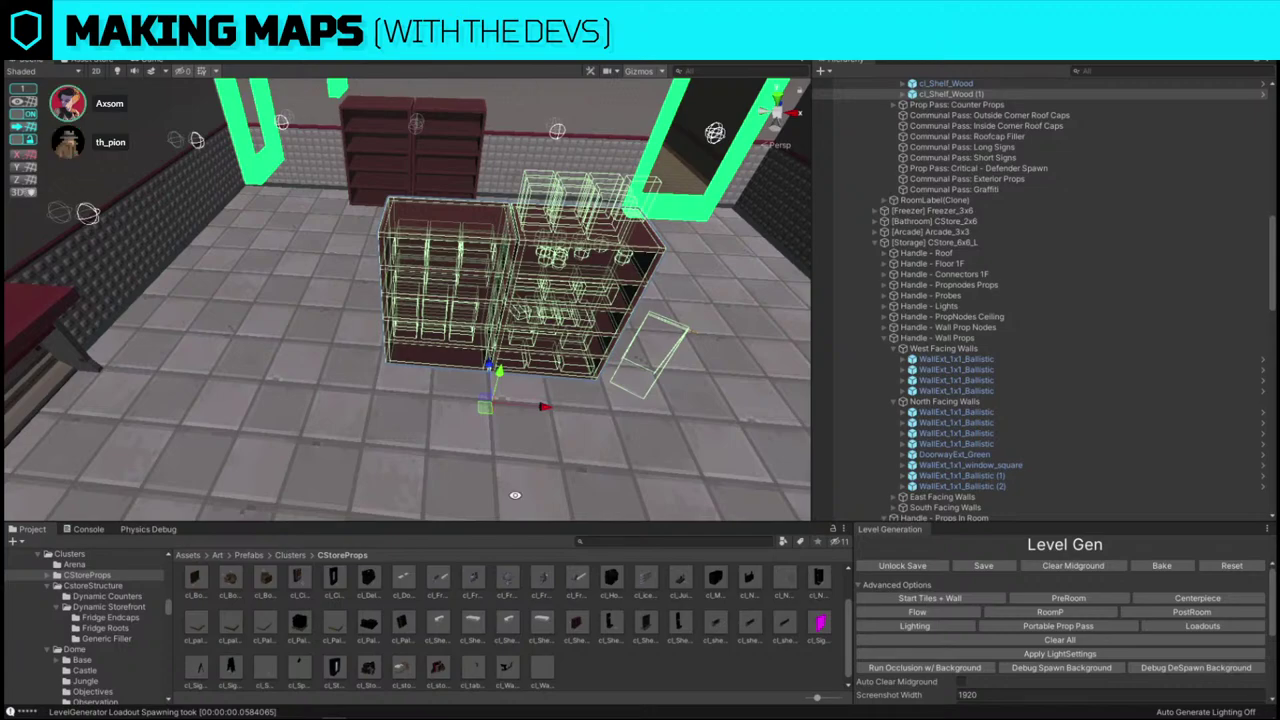
key("ctrl+shift+r")
left_click_drag(509, 672, 182, 256)
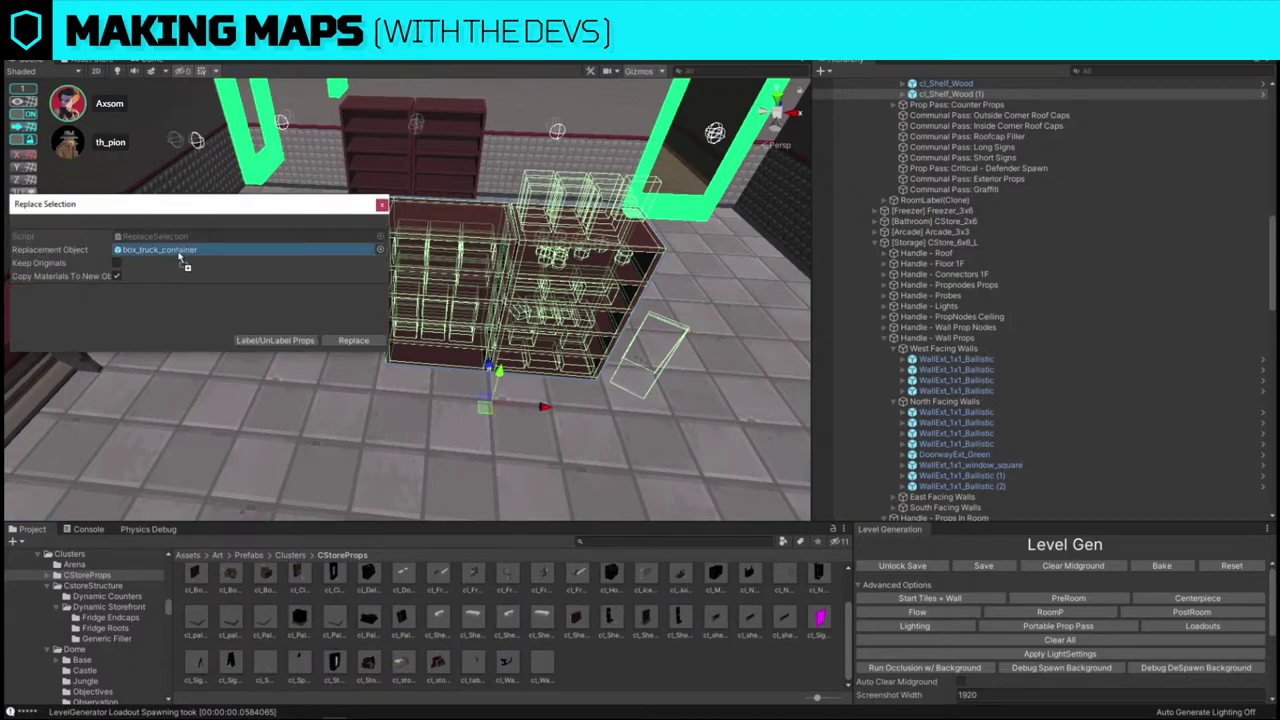
left_click(352, 341)
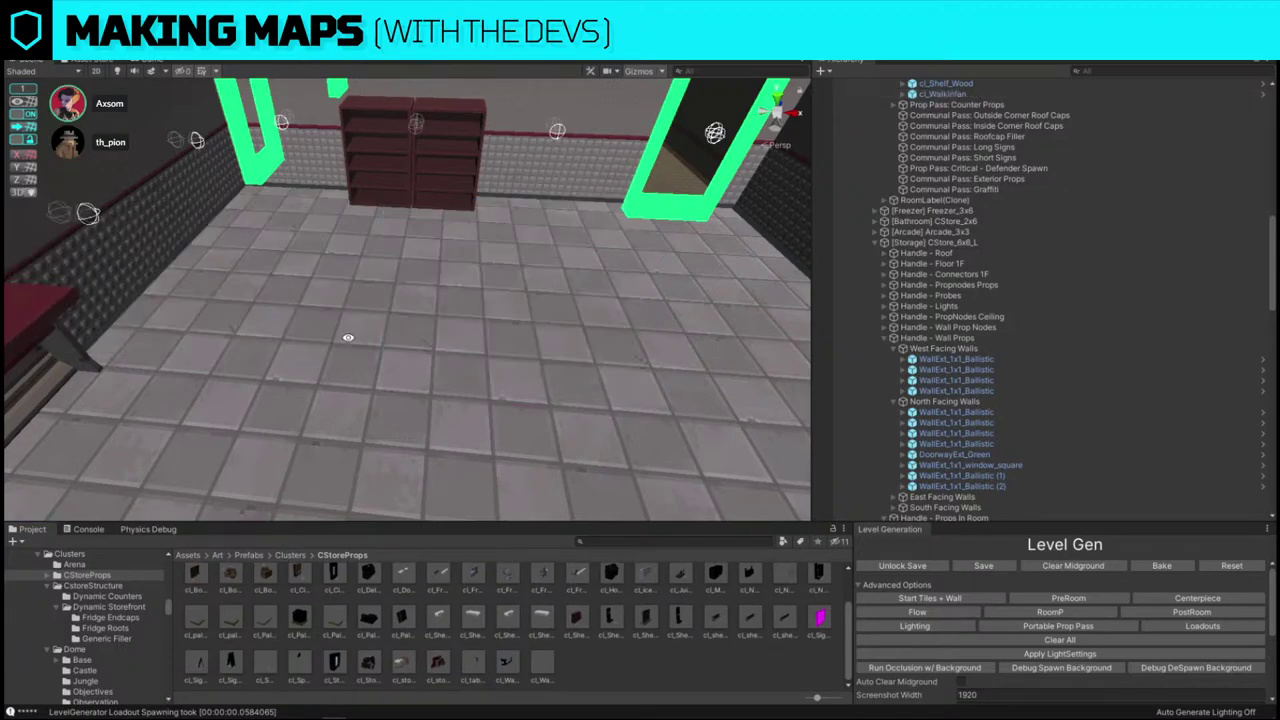
double_click(937, 97)
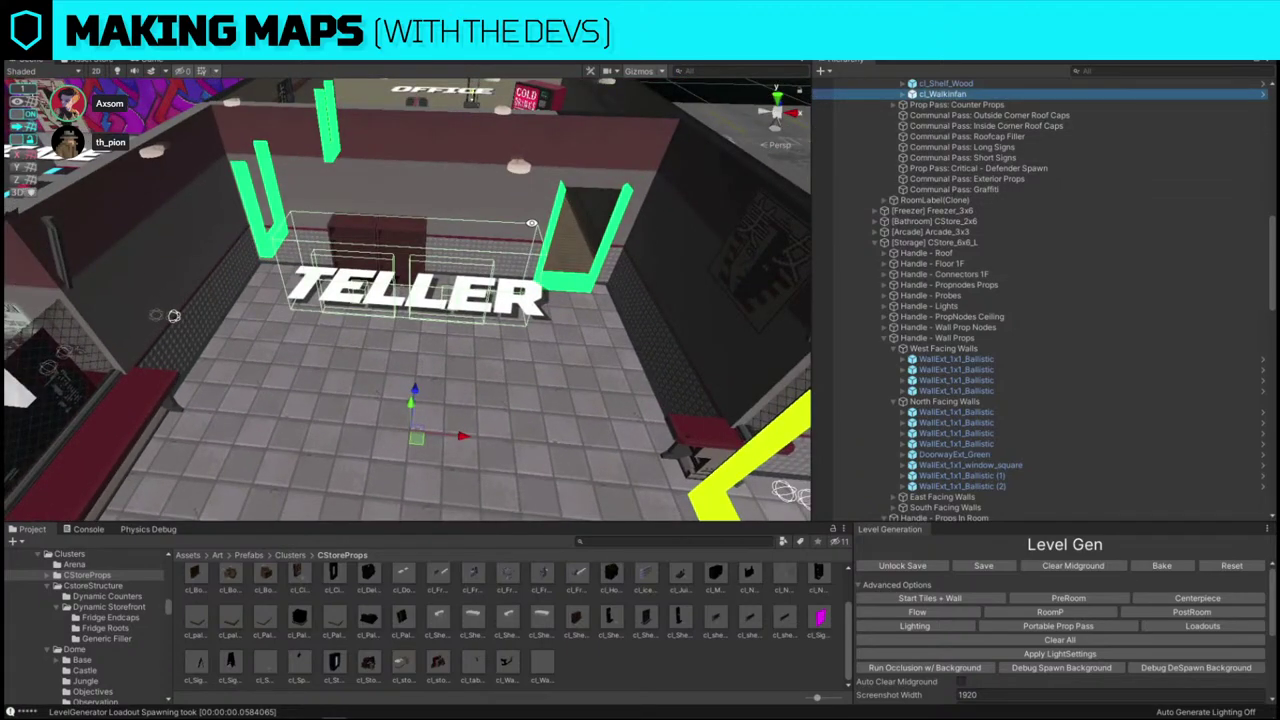
key("Delete")
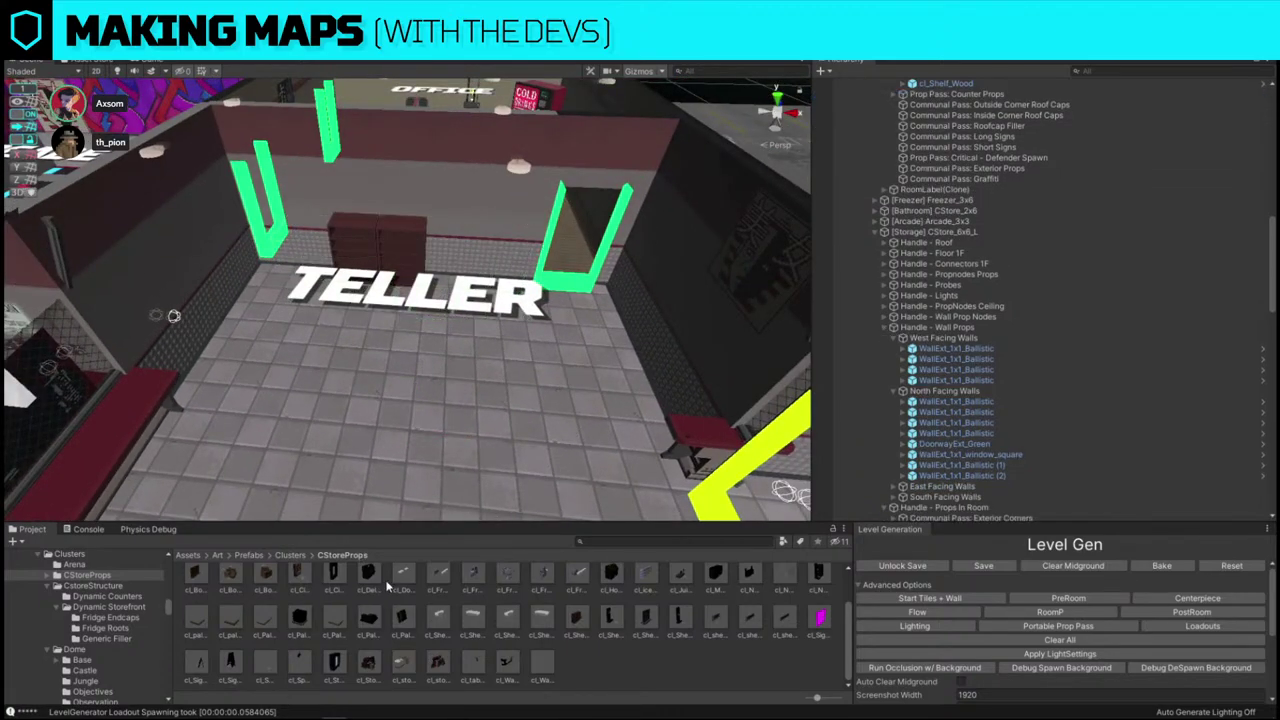
- Search the project assets for "pillar" and place a fresh duplicate of the wooden shelf in the middle of the teller room
left_click(665, 540)
type("pillar")
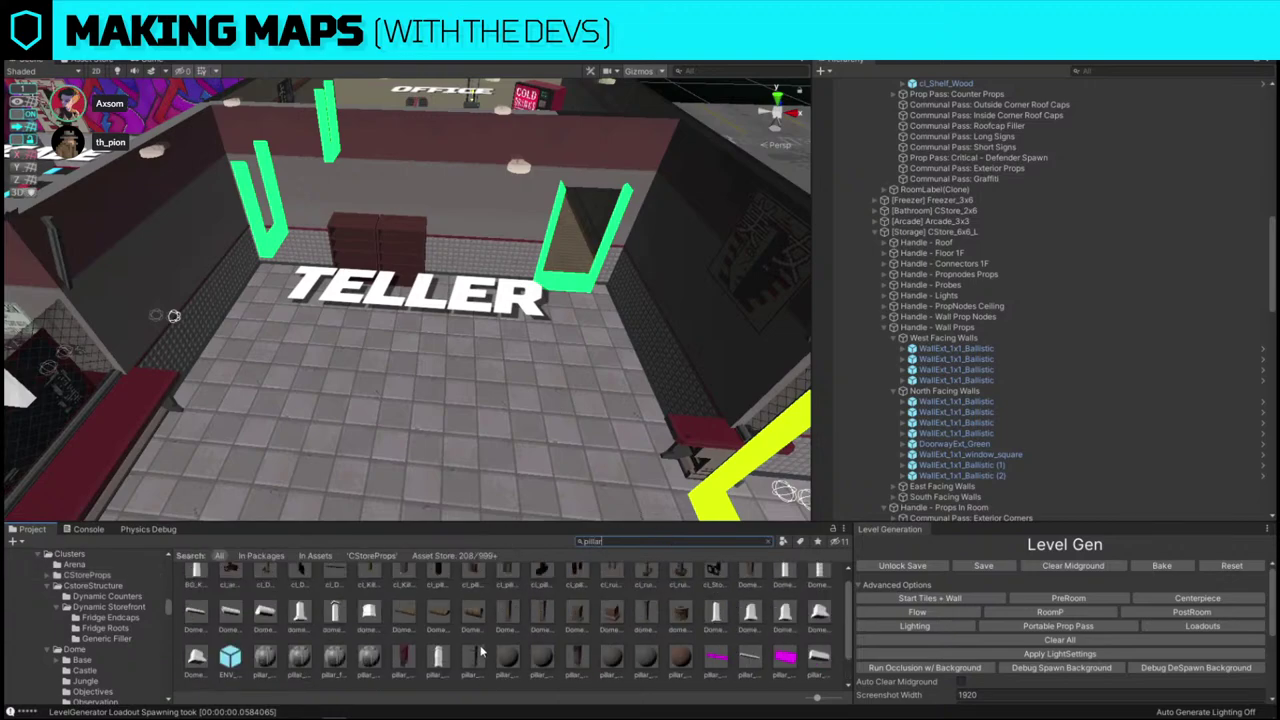
left_click(394, 246)
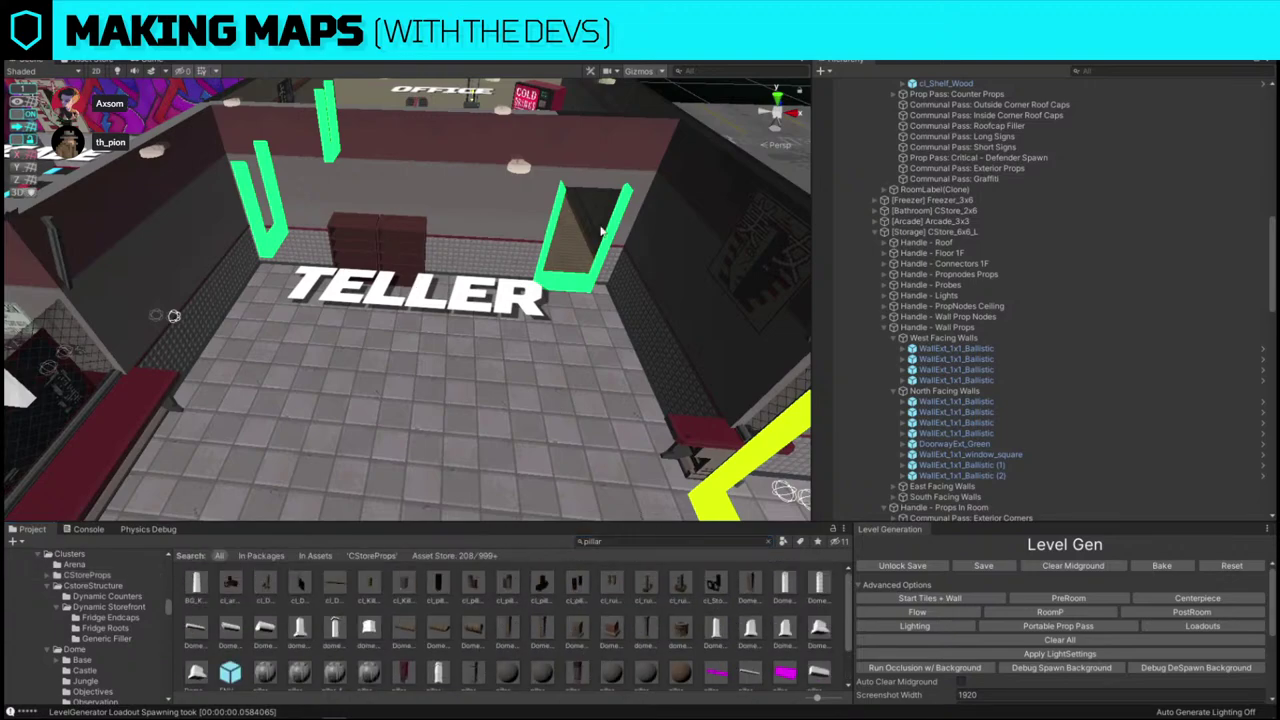
left_click_drag(603, 230, 417, 293, "alt")
key("ctrl+d")
left_click_drag(447, 203, 324, 342)
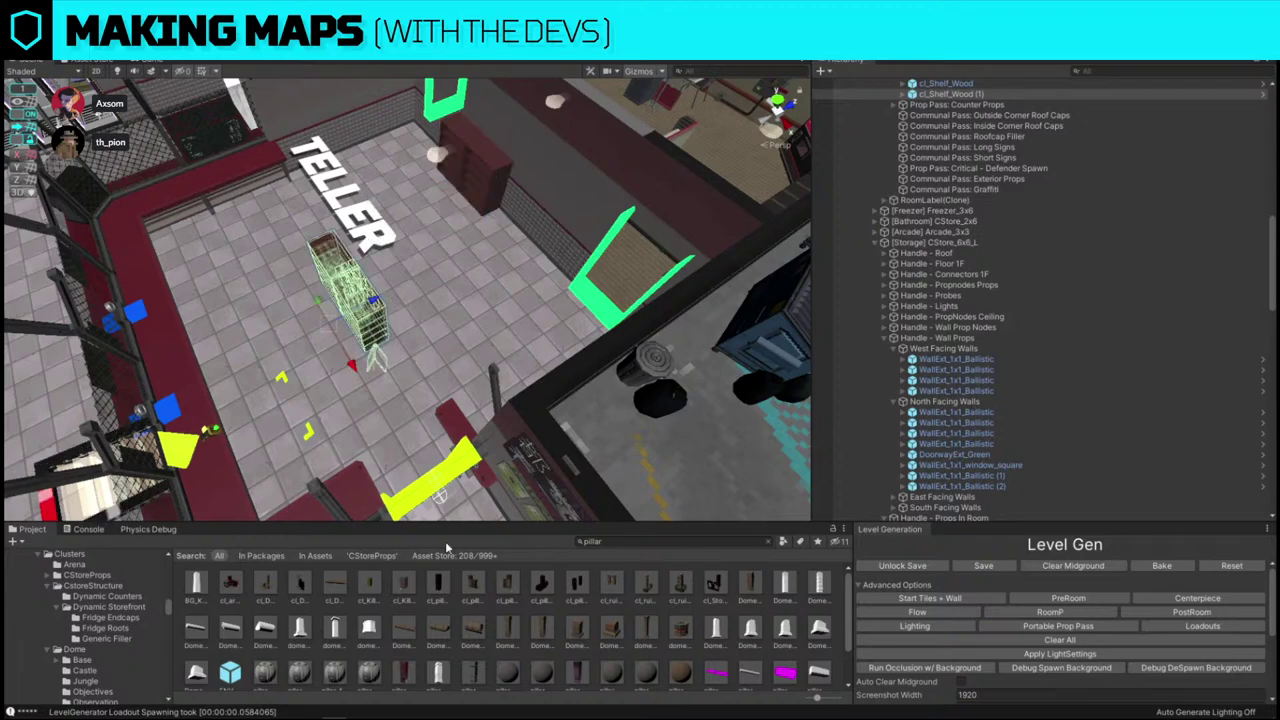
- Replace the duplicated wooden shelf in the middle of the teller room with the pillar_thick_cstore prefab, without keeping the original
key("ctrl+shift+r")
left_click_drag(584, 664, 230, 249)
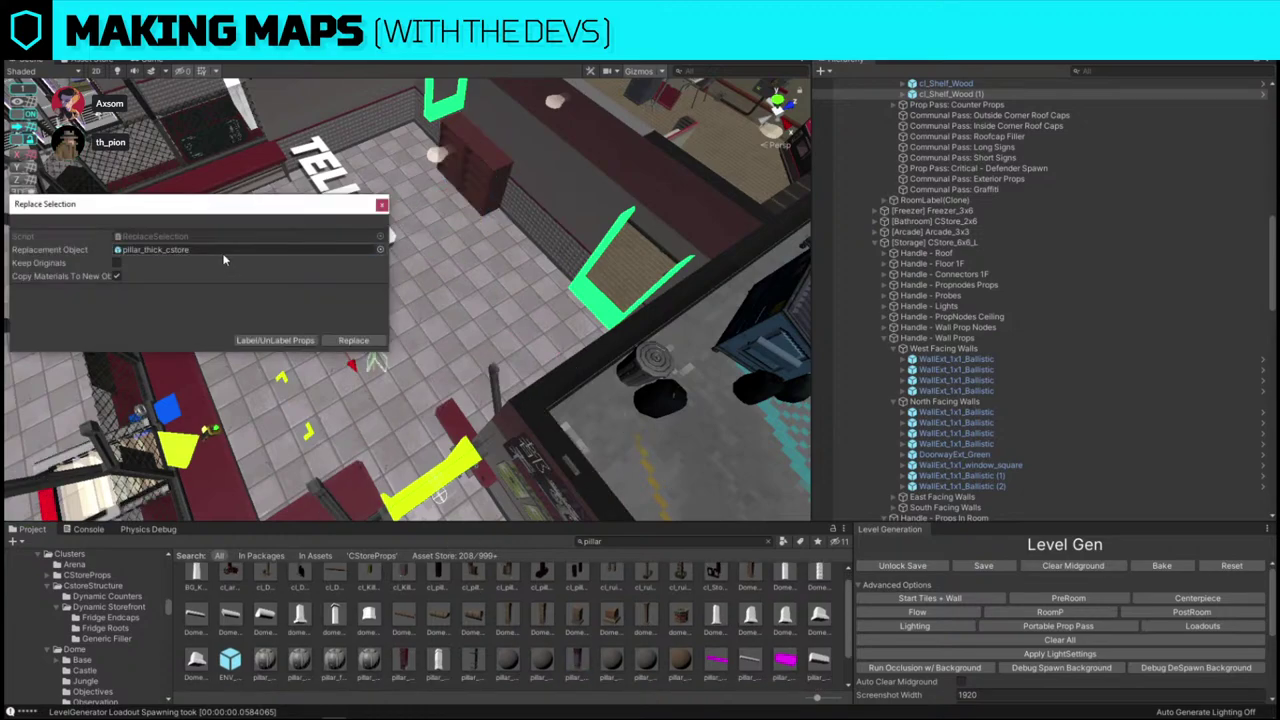
left_click(350, 340)
left_click(316, 292)
left_click_drag(316, 292, 412, 333, "alt")
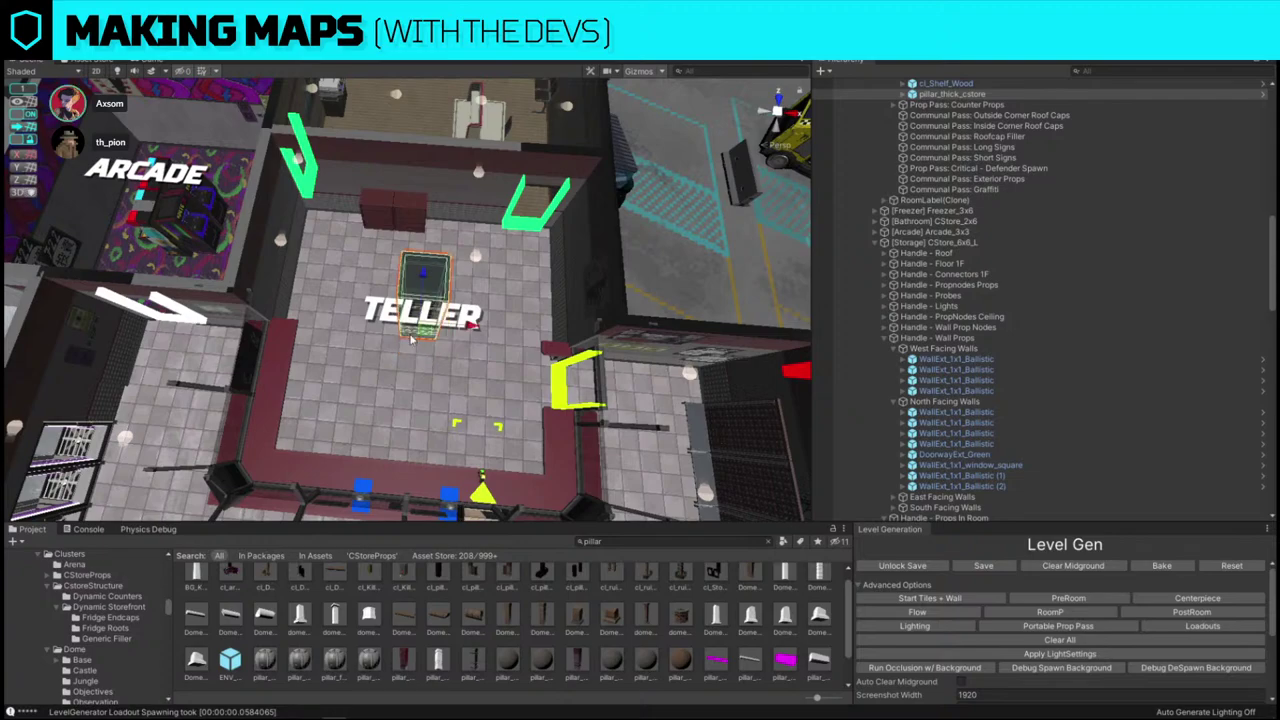
- Adjust the thick pillar's position in the middle of the teller room and lower it into the floor
key("alt+c")
left_click_drag(575, 262, 532, 262, "alt")
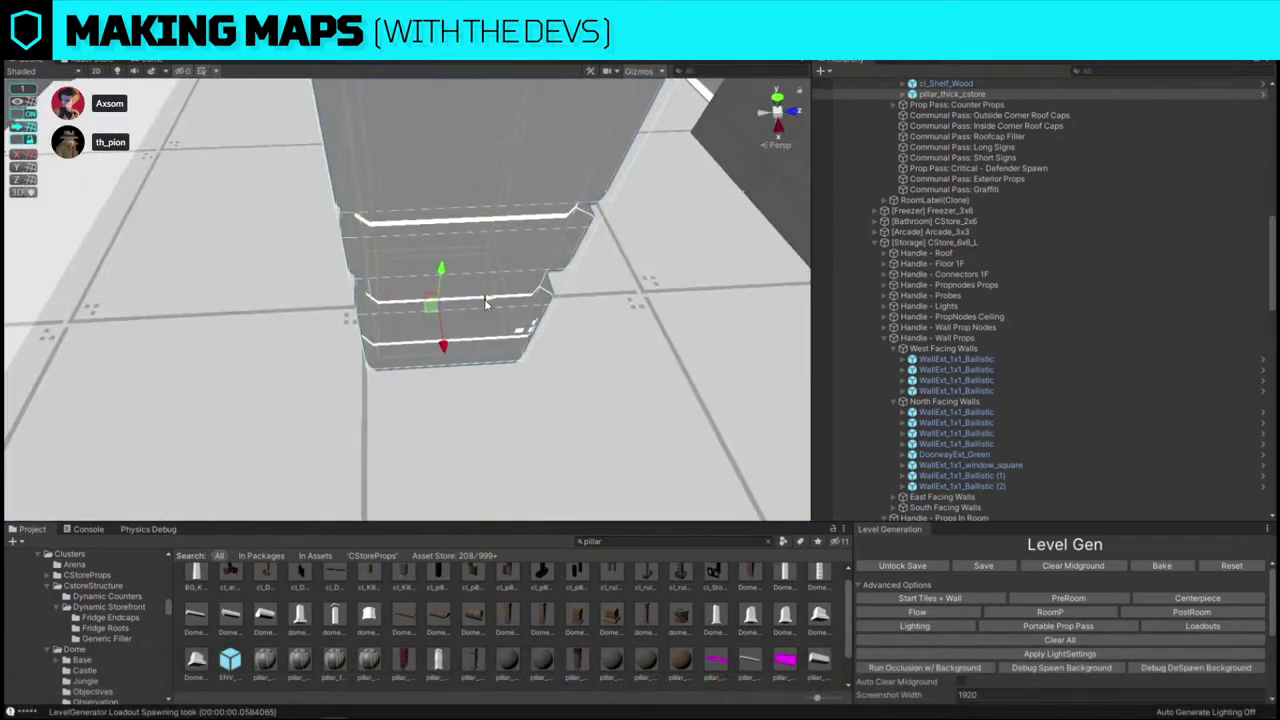
left_click_drag(486, 304, 604, 196)
left_click_drag(378, 266, 378, 308)
left_click_drag(378, 308, 742, 158, "alt")
- Delete the unneeded prop from the store's roof
scroll(603, 194, "down", 12)
left_click(640, 198)
scroll(634, 170, "up", 8)
scroll(624, 170, "down", 10)
scroll(608, 272, "down", 5)
right_click_drag(540, 221, 432, 424)
left_click(405, 300)
key("Delete")
- Shift the long rooftop vent group across the roof above the storage and office rooms
right_click_drag(458, 292, 405, 256)
key("w")
left_click(396, 258)
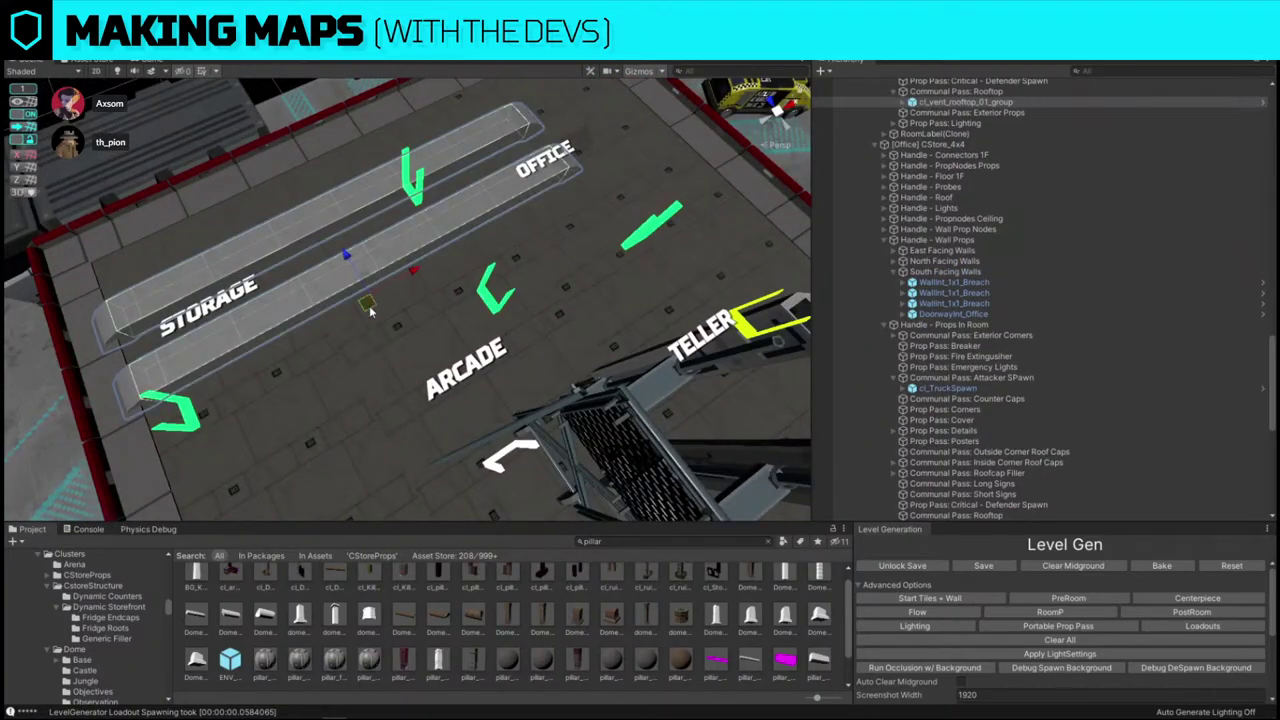
left_click_drag(371, 307, 438, 303)
right_click_drag(440, 303, 345, 300)
key("s")
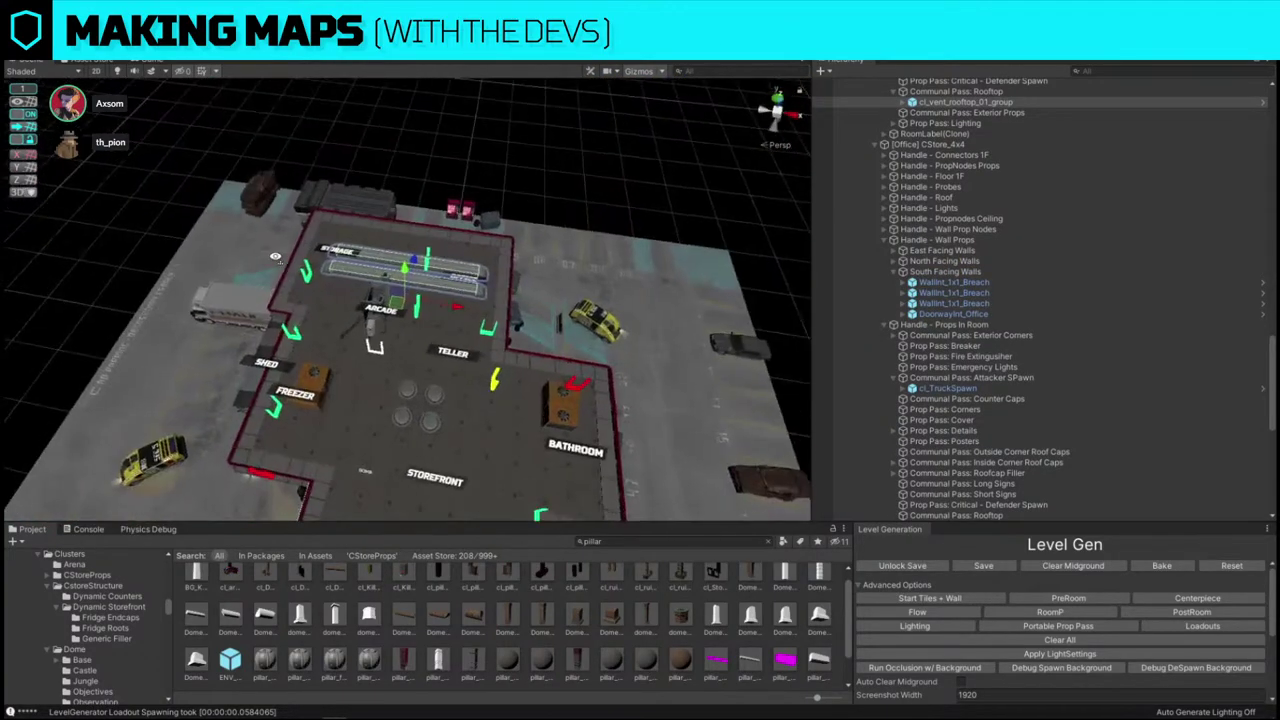
- Reposition the rooftop AC unit above the freezer room
left_click(322, 387)
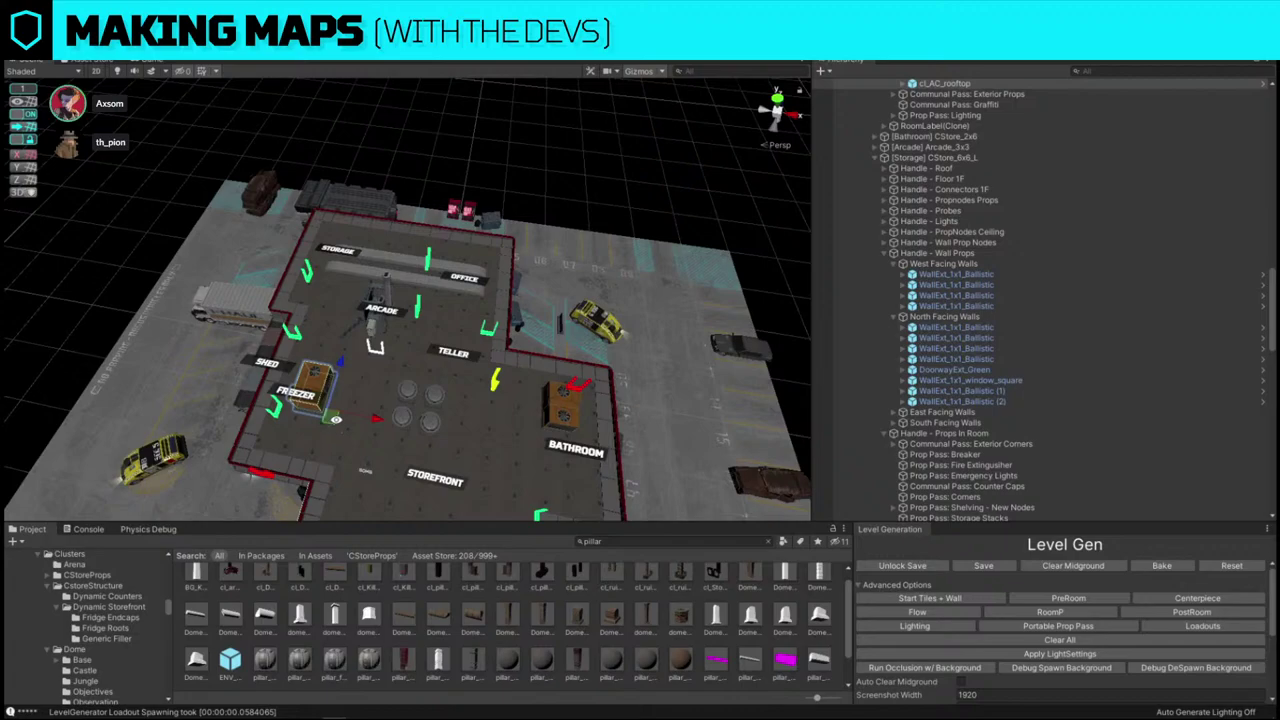
left_click_drag(329, 418, 344, 450)
right_click_drag(344, 451, 392, 479)
key("s")
- Hide the roof to expose the full room layout and save the scene
left_click(711, 373)
key("h")
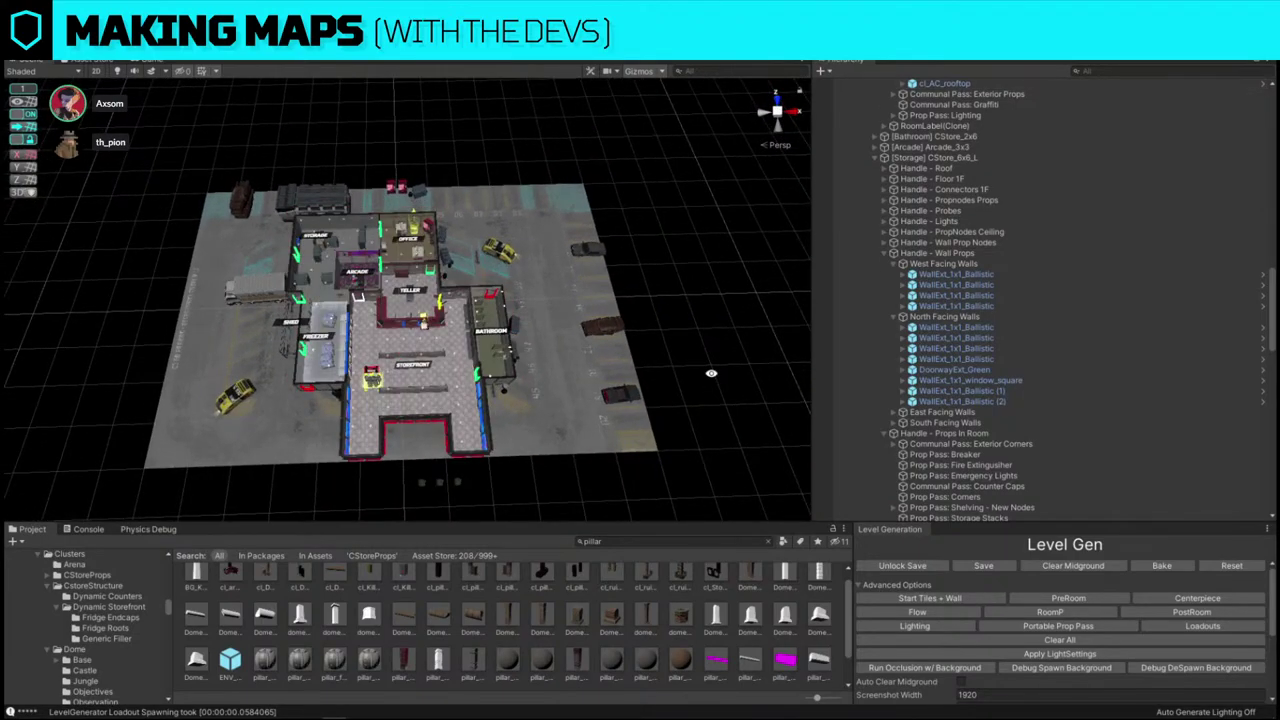
left_click(14, 27)
left_click(40, 74)
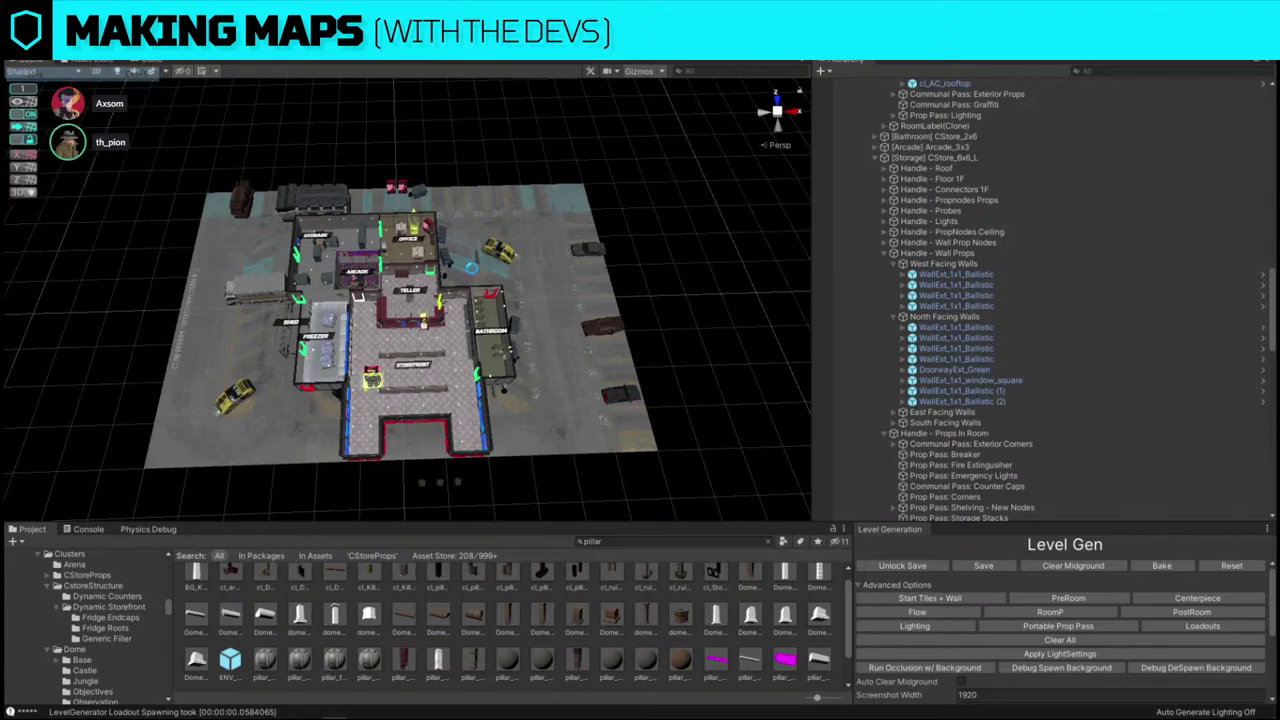